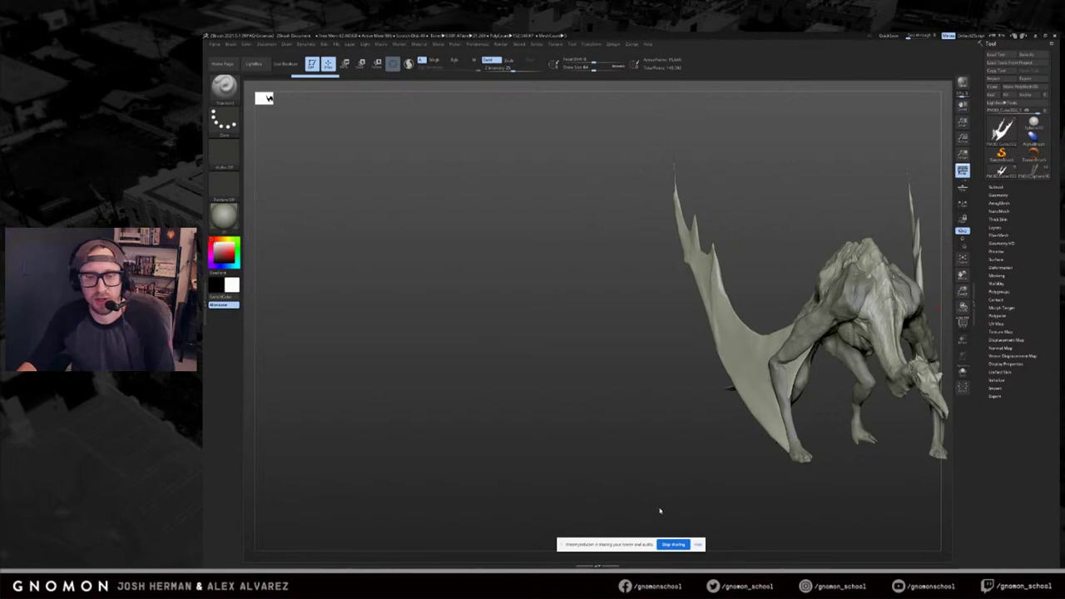
# Frame the finished winged creature and examine its overall form from several angles.
pyautogui.click(697, 544)
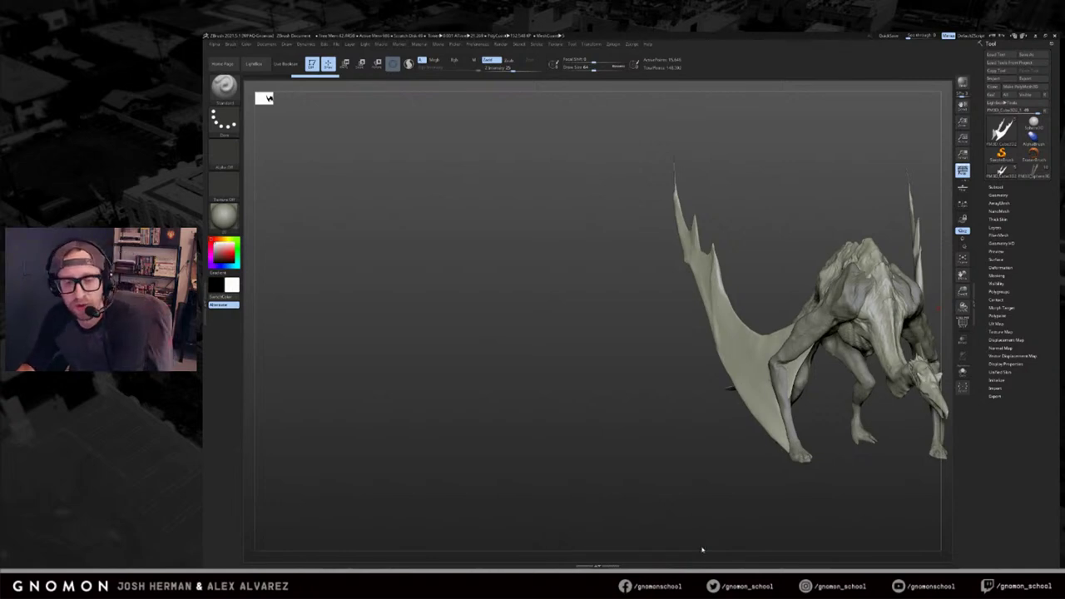
pyautogui.moveTo(695, 519); pyautogui.dragTo(692, 460)
pyautogui.press('f')
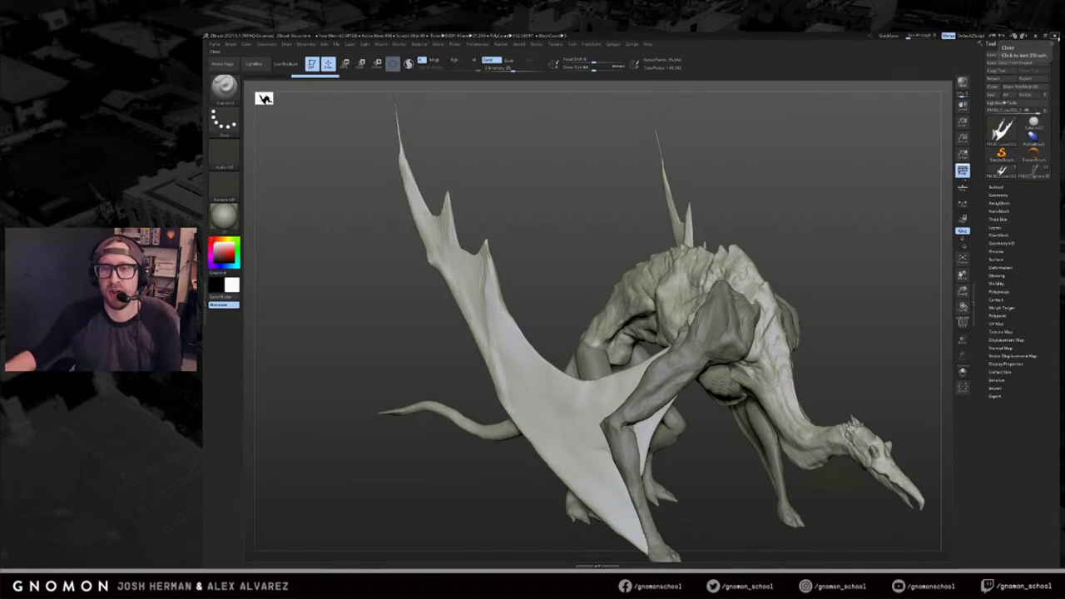
pyautogui.moveTo(824, 179); pyautogui.dragTo(897, 232)
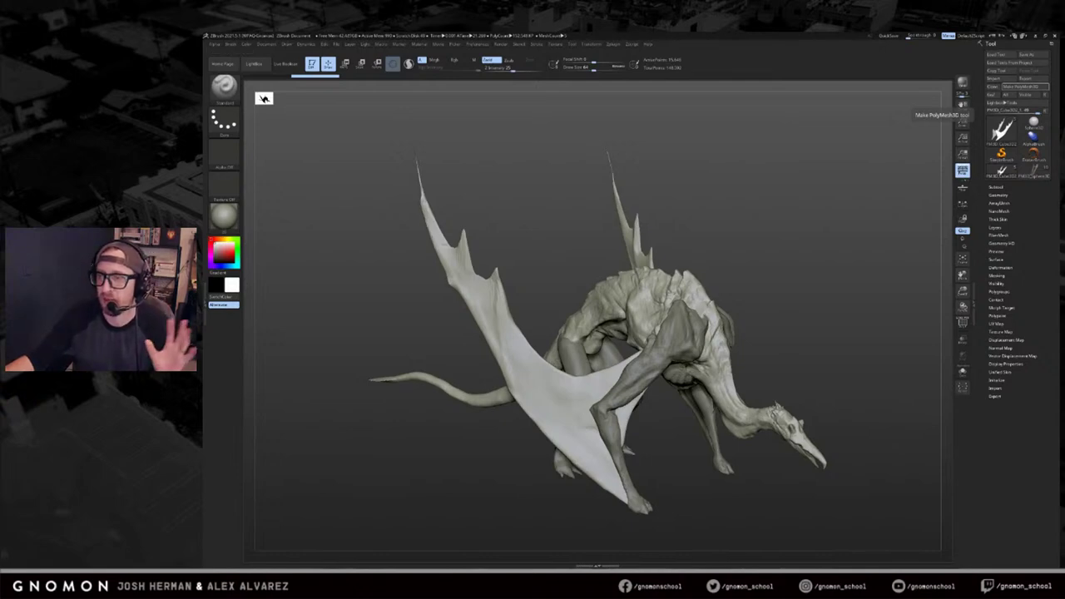
pyautogui.moveTo(852, 325); pyautogui.dragTo(817, 247)
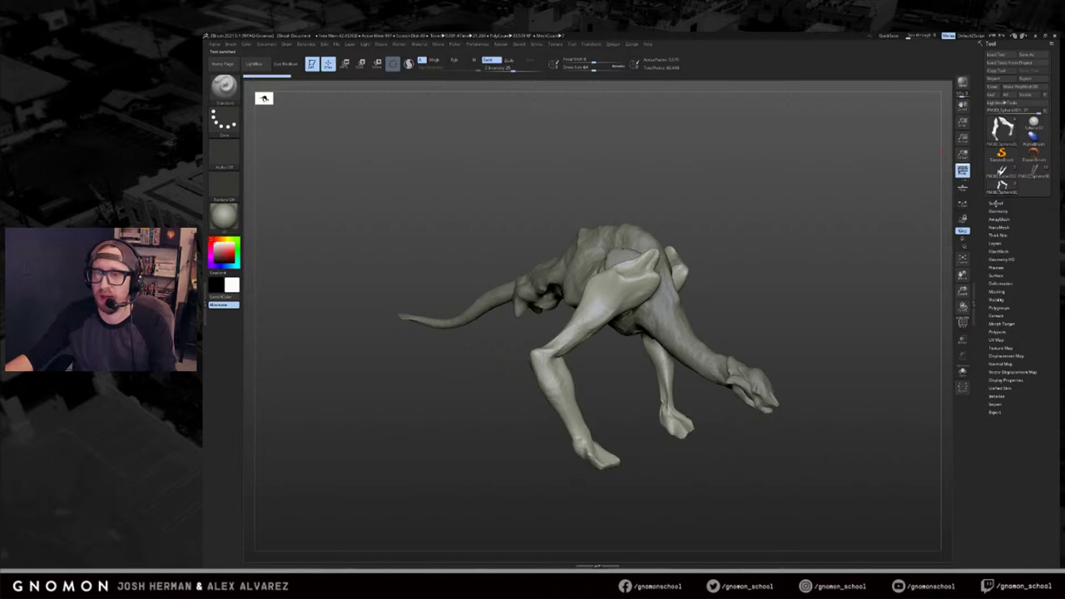
# Open the subtool list of the blockout creature and make all of its subtools visible.
pyautogui.click(996, 203)
pyautogui.keyDown('shift'); pyautogui.click(1047, 236); pyautogui.keyUp('shift')
pyautogui.keyDown('shift'); pyautogui.click(1047, 237); pyautogui.keyUp('shift')
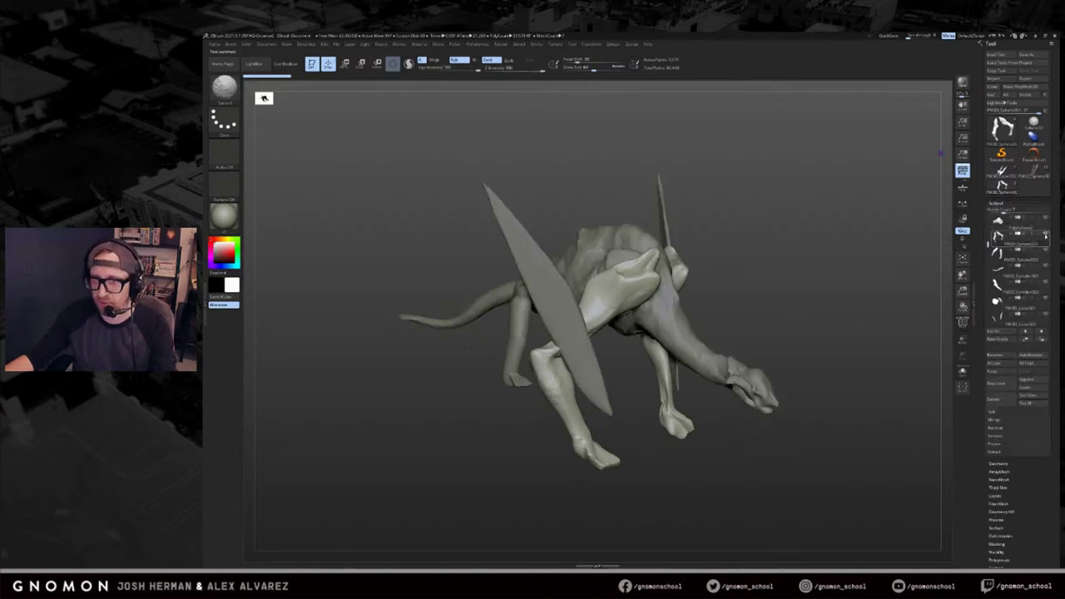
pyautogui.moveTo(805, 202)
pyautogui.keyDown('alt'); pyautogui.mouseDown()
pyautogui.moveTo(842, 178)
pyautogui.moveTo(895, 182)
pyautogui.moveTo(819, 196)
pyautogui.moveTo(863, 205)
pyautogui.moveTo(755, 282)
pyautogui.moveTo(682, 276)
pyautogui.mouseUp(); pyautogui.keyUp('alt')
pyautogui.keyDown('alt'); pyautogui.click(686, 277); pyautogui.keyUp('alt')
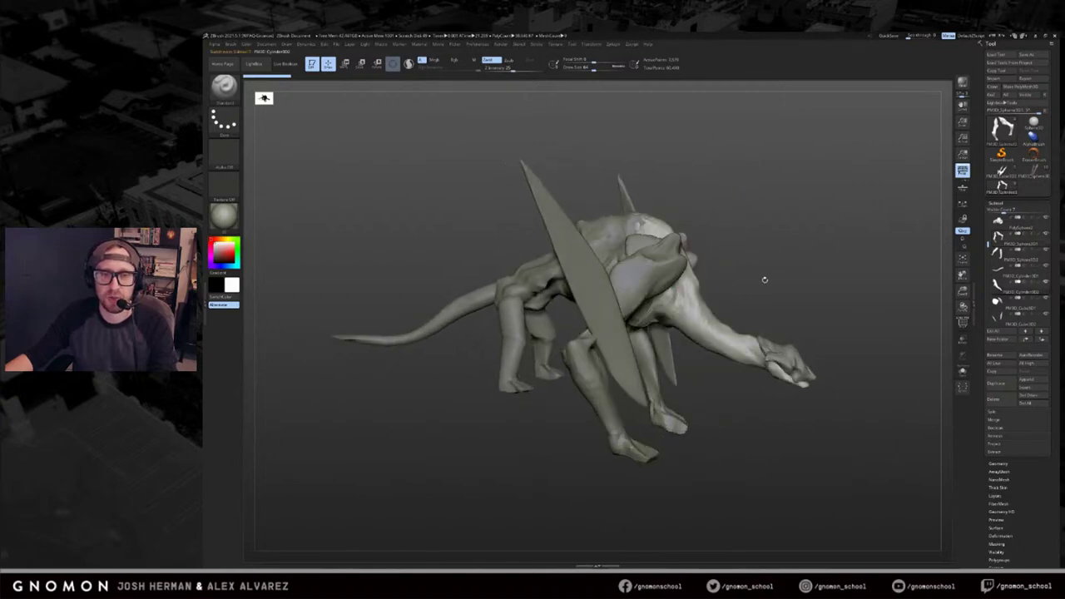
# Select the flat wing subtool of the blockout creature and move the wings down against the front limbs.
pyautogui.moveTo(764, 280); pyautogui.dragTo(739, 293)
pyautogui.keyDown('alt'); pyautogui.click(786, 366); pyautogui.keyUp('alt')
pyautogui.keyDown('alt'); pyautogui.click(640, 287); pyautogui.keyUp('alt')
pyautogui.keyDown('alt'); pyautogui.click(589, 319); pyautogui.keyUp('alt')
pyautogui.moveTo(865, 220)
pyautogui.mouseDown()
pyautogui.moveTo(761, 207)
pyautogui.moveTo(848, 202)
pyautogui.moveTo(764, 212)
pyautogui.mouseUp()
pyautogui.press('w')
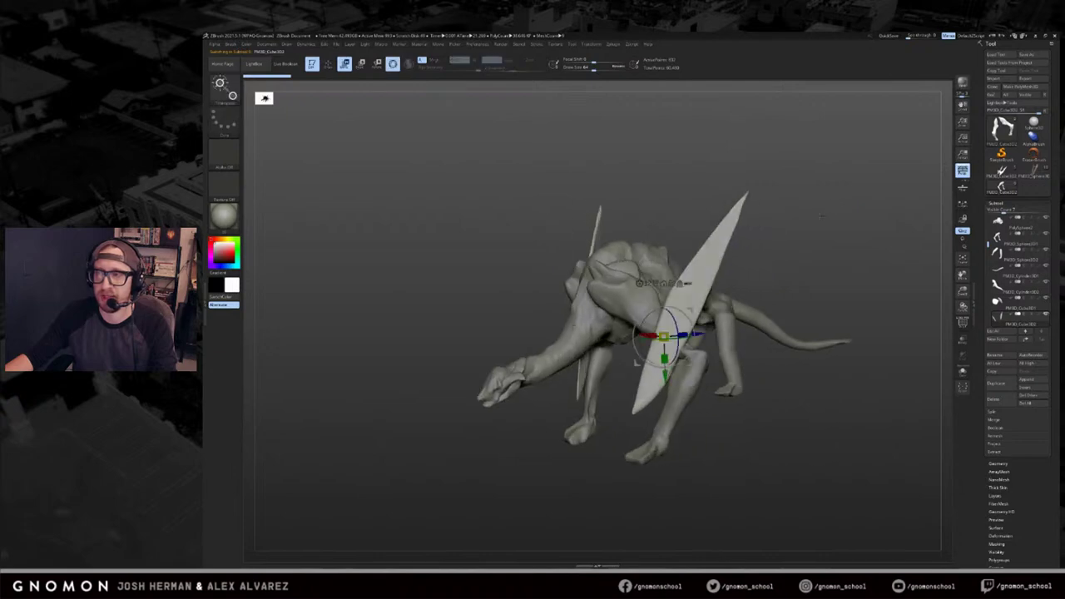
pyautogui.moveTo(689, 318); pyautogui.dragTo(725, 357)
pyautogui.moveTo(761, 223)
pyautogui.mouseDown()
pyautogui.moveTo(869, 229)
pyautogui.moveTo(820, 248)
pyautogui.mouseUp()
pyautogui.press('q')
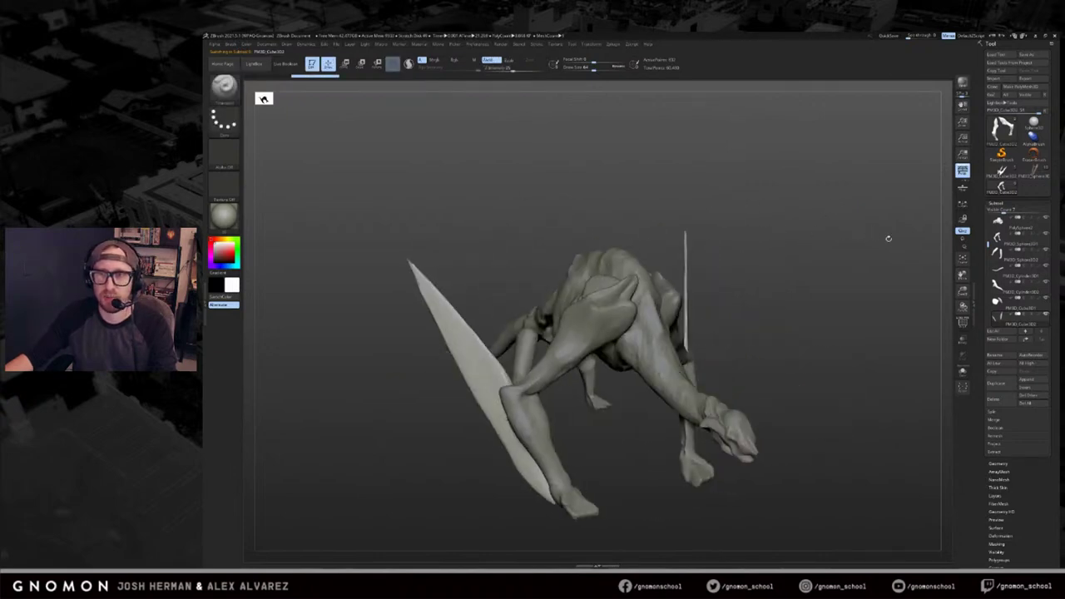
# Switch between the blockout creature and the finished winged creature to compare their shapes.
pyautogui.moveTo(890, 236); pyautogui.dragTo(880, 210)
pyautogui.moveTo(1042, 176)
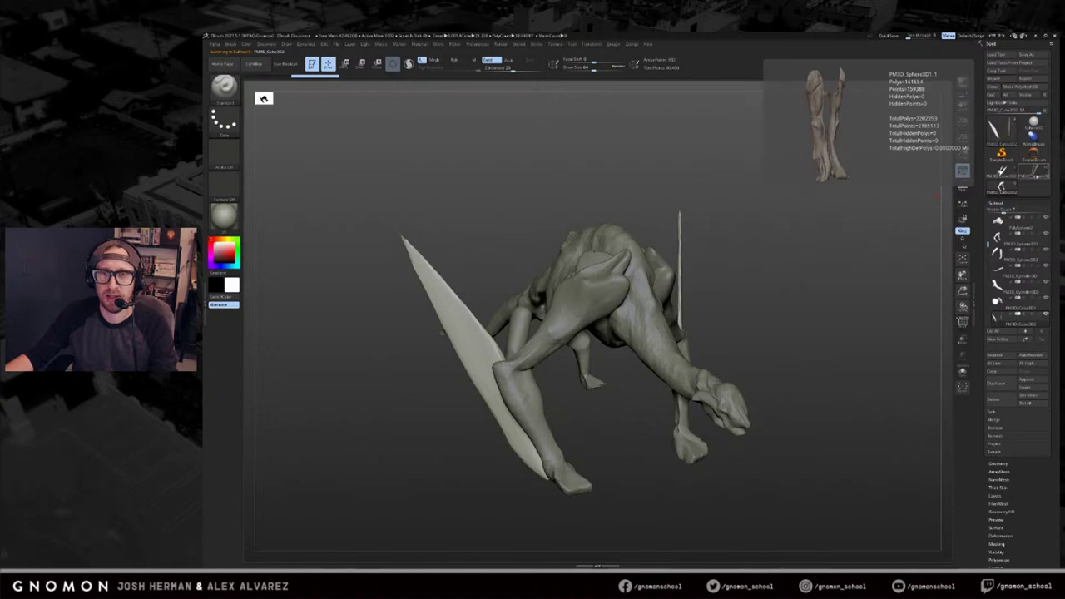
pyautogui.click(1004, 188)
pyautogui.moveTo(838, 226); pyautogui.dragTo(957, 209)
pyautogui.click(1007, 190)
pyautogui.moveTo(869, 231); pyautogui.dragTo(909, 227)
pyautogui.click(1002, 173)
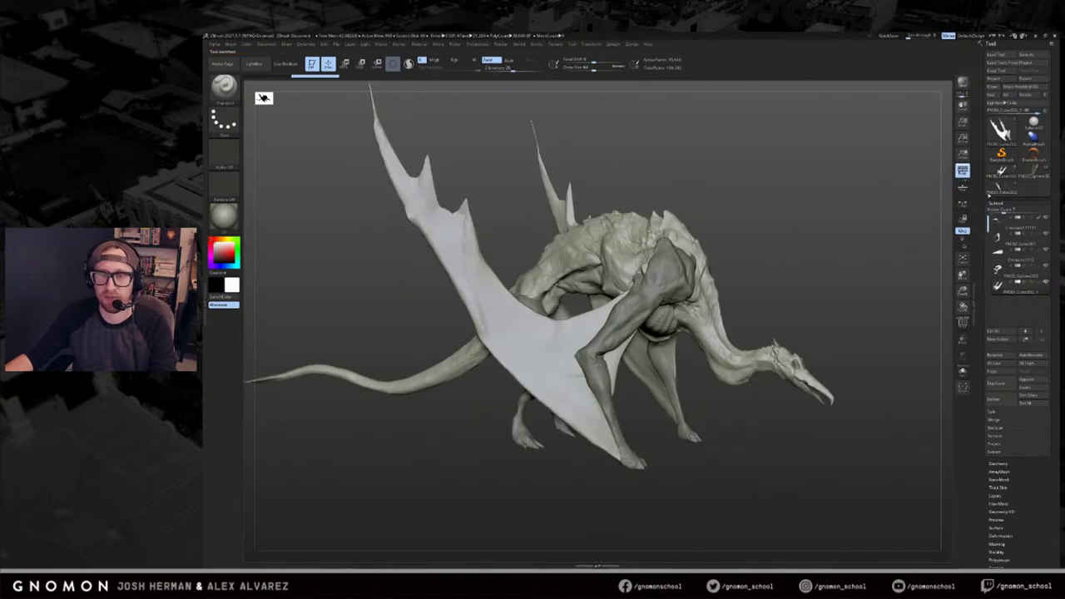
pyautogui.click(1001, 189)
pyautogui.keyDown('alt'); pyautogui.click(756, 329); pyautogui.keyUp('alt')
pyautogui.moveTo(777, 292); pyautogui.dragTo(824, 192)
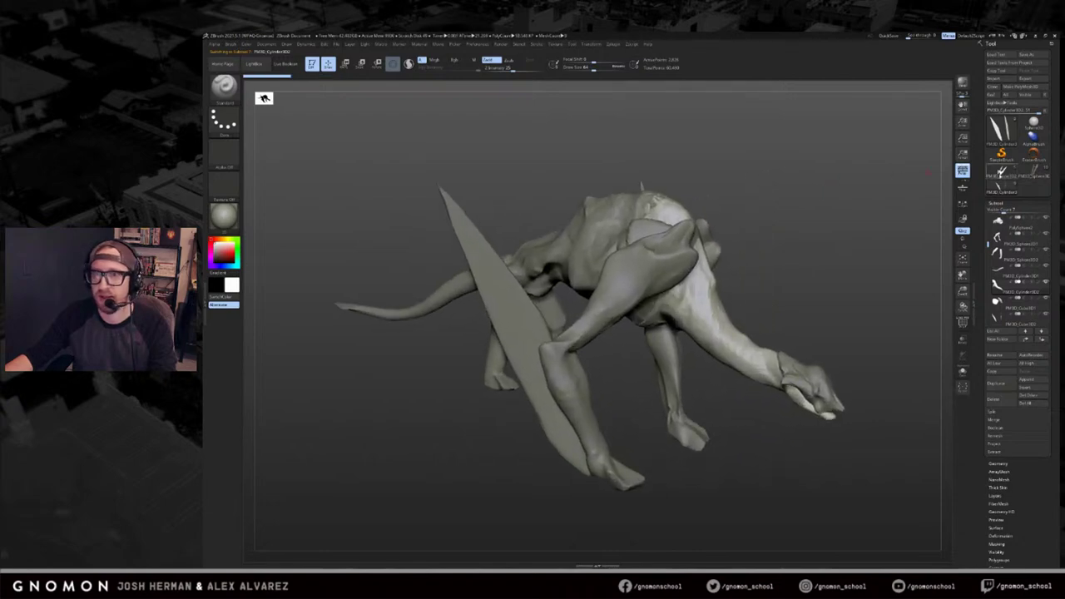
pyautogui.click(1001, 173)
pyautogui.click(1003, 188)
pyautogui.click(1002, 175)
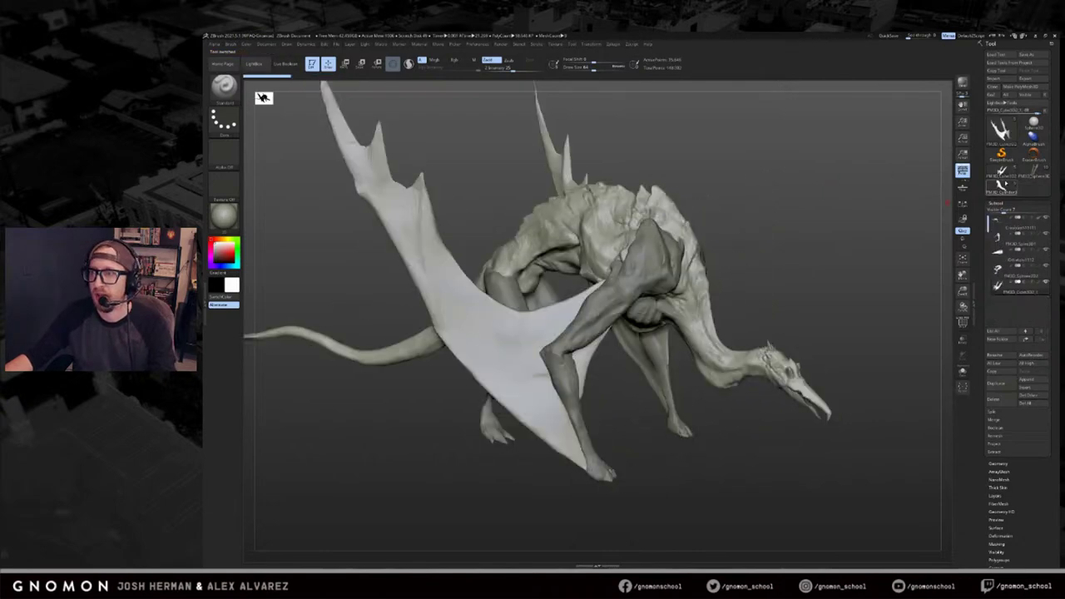
pyautogui.moveTo(1002, 183)
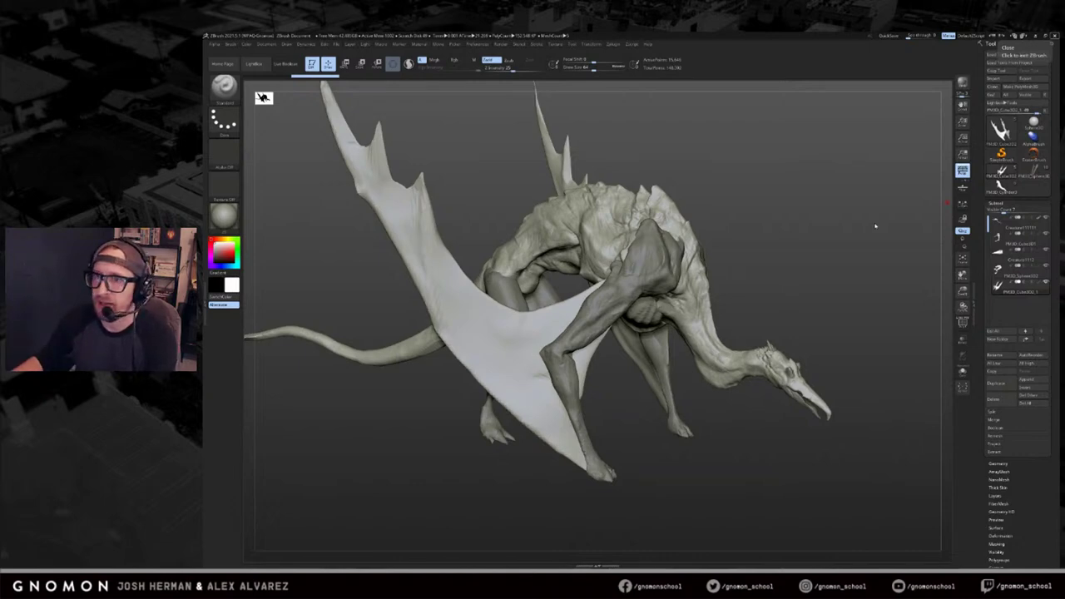
# Switch to the robed, horned character and turn off polypaint on all of its subtools.
pyautogui.moveTo(875, 225); pyautogui.dragTo(895, 221)
pyautogui.click(1035, 172)
pyautogui.moveTo(859, 172); pyautogui.dragTo(811, 176)
pyautogui.keyDown('alt'); pyautogui.moveTo(863, 233); pyautogui.dragTo(864, 284); pyautogui.keyUp('alt')
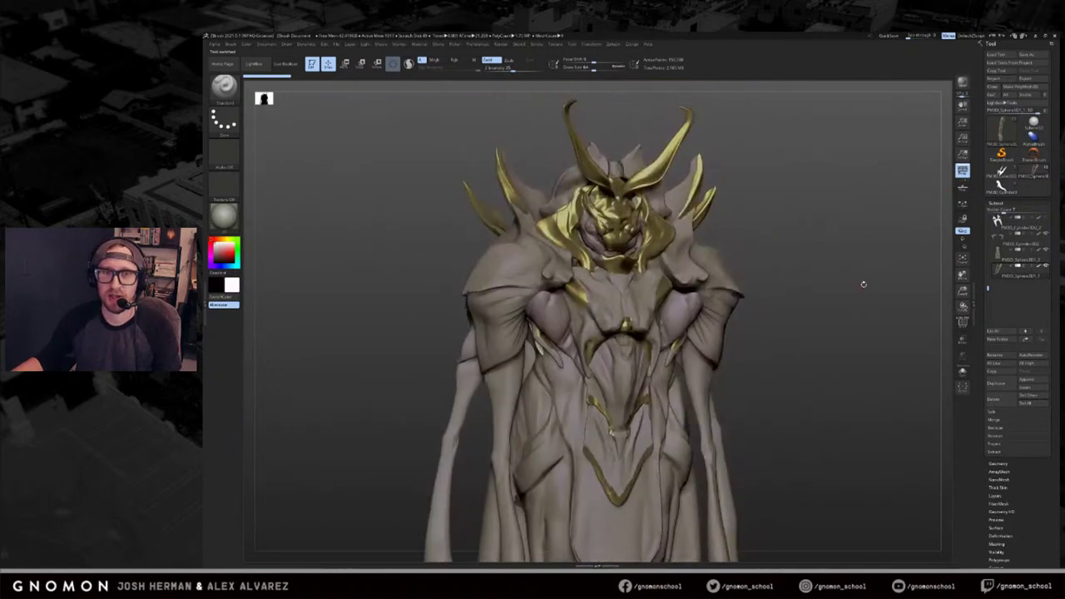
pyautogui.keyDown('shift'); pyautogui.click(1039, 219); pyautogui.keyUp('shift')
pyautogui.moveTo(906, 240)
pyautogui.mouseDown()
pyautogui.moveTo(865, 242)
pyautogui.moveTo(937, 242)
pyautogui.moveTo(907, 243)
pyautogui.mouseUp()
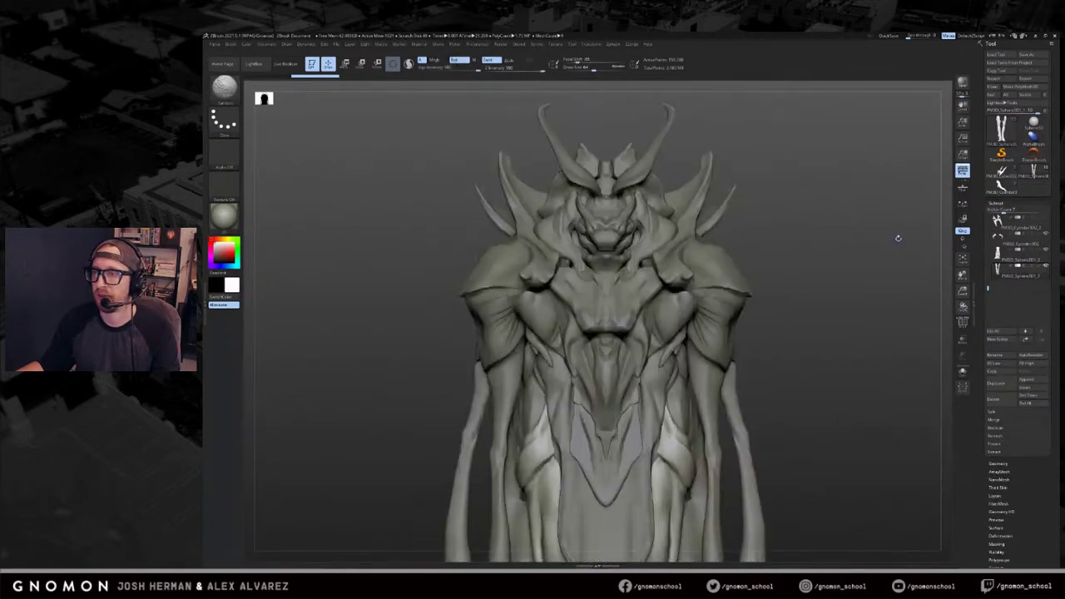
# Bring the finished winged creature back into view and clear the leftover robed character from the canvas.
pyautogui.keyDown('alt'); pyautogui.moveTo(889, 263); pyautogui.dragTo(804, 198); pyautogui.keyUp('alt')
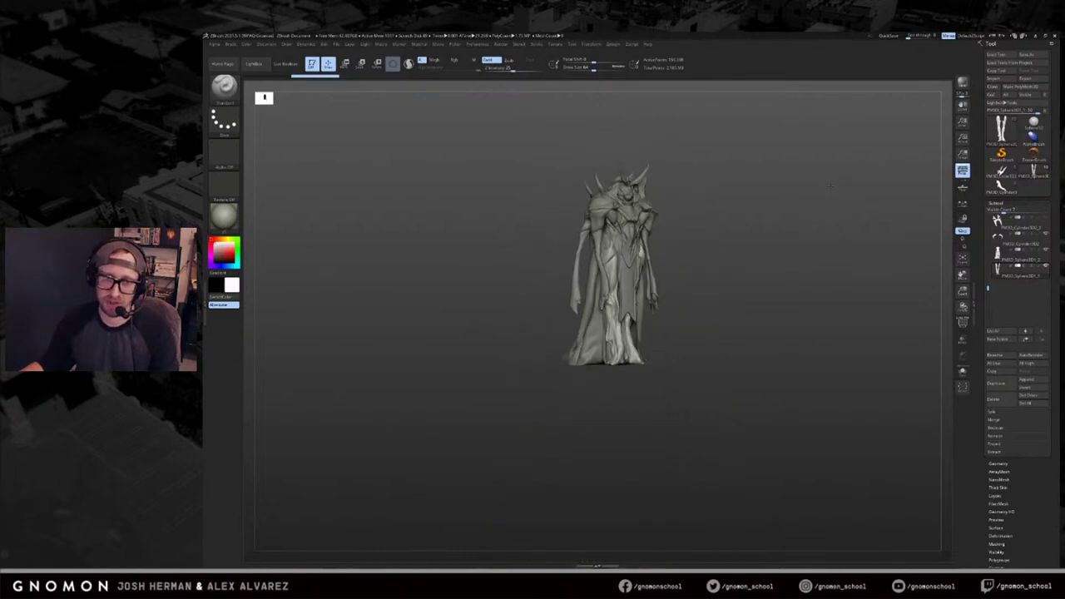
pyautogui.moveTo(804, 198)
pyautogui.mouseDown()
pyautogui.moveTo(830, 190)
pyautogui.moveTo(825, 201)
pyautogui.moveTo(819, 170)
pyautogui.moveTo(802, 165)
pyautogui.moveTo(815, 181)
pyautogui.mouseUp()
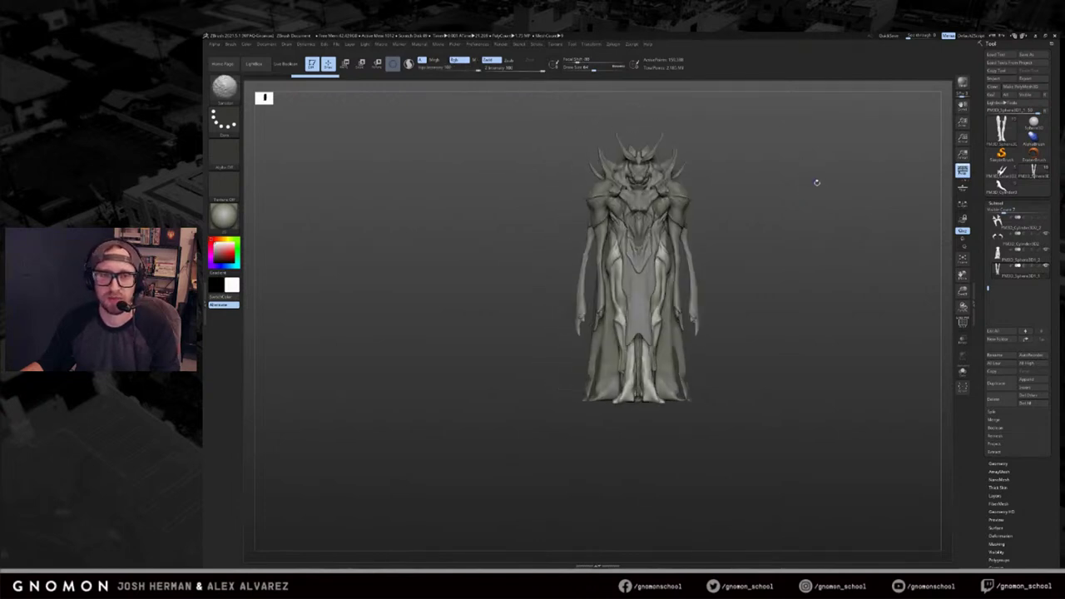
pyautogui.click(1001, 172)
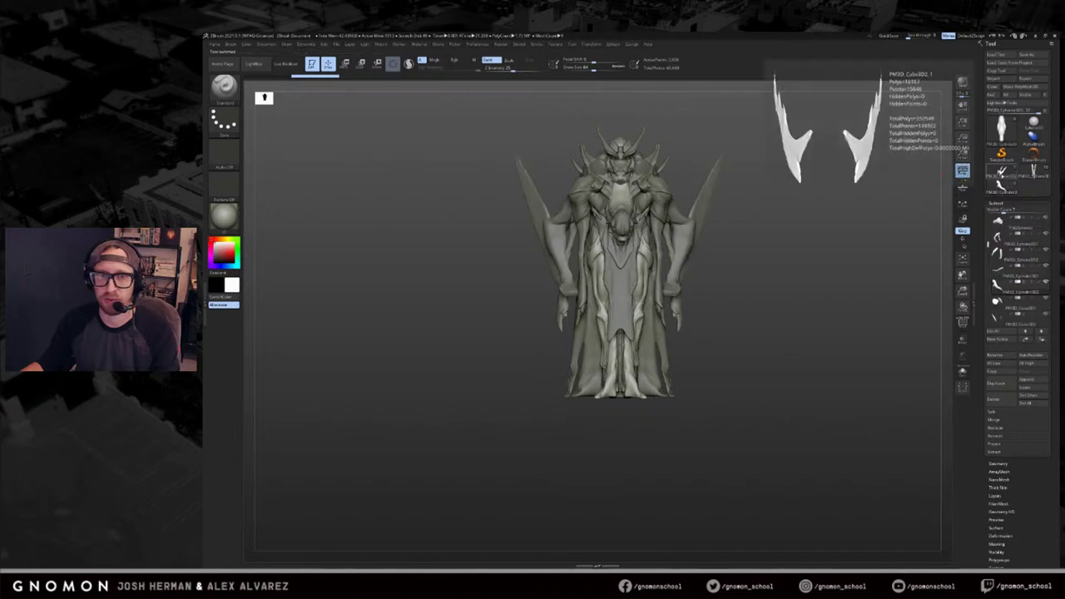
pyautogui.moveTo(841, 233); pyautogui.dragTo(789, 261)
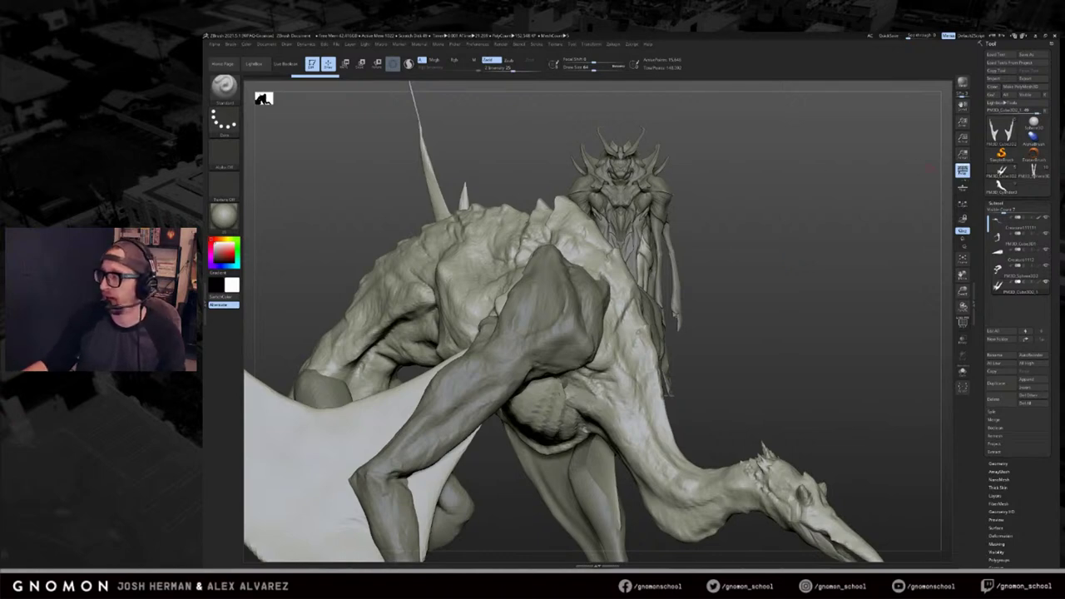
pyautogui.moveTo(794, 266); pyautogui.dragTo(873, 236)
pyautogui.hotkey('ctrl', 'n')
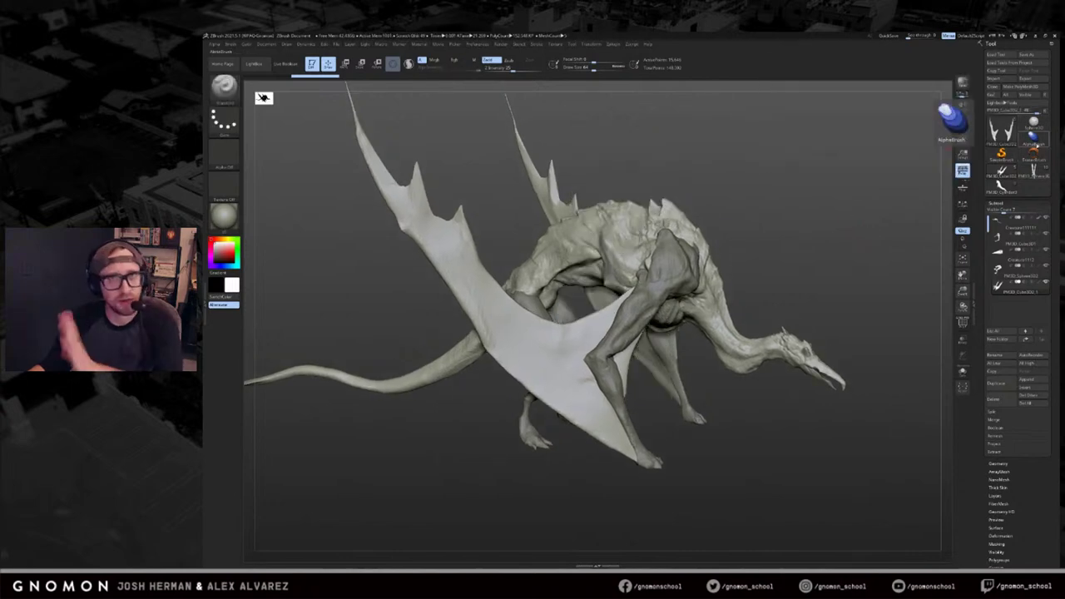
# Look through the starter projects in LightBox and close it again.
pyautogui.moveTo(834, 144); pyautogui.dragTo(821, 148)
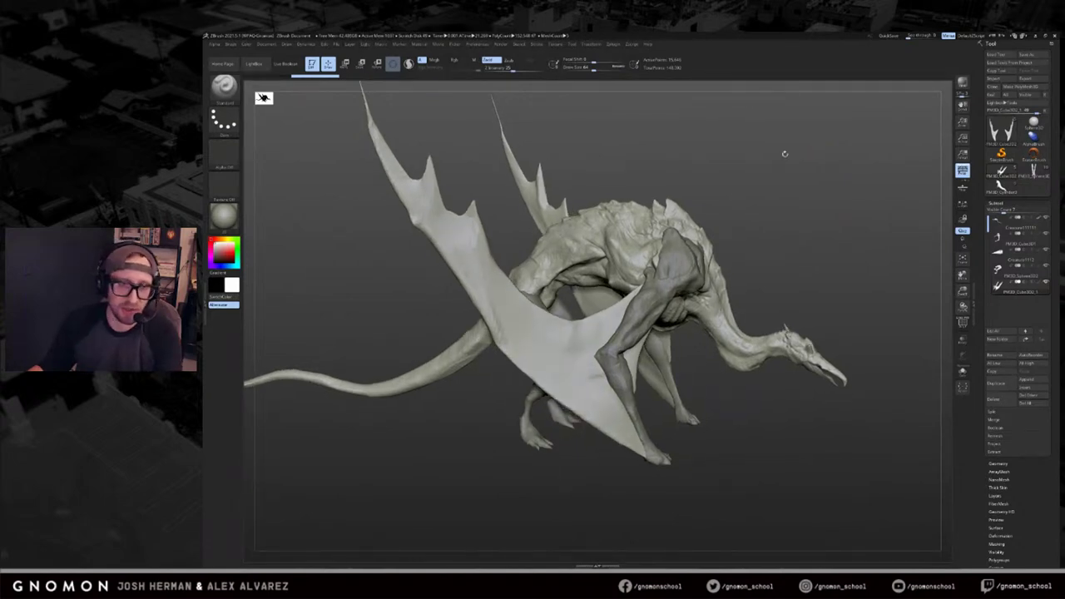
pyautogui.press(',')
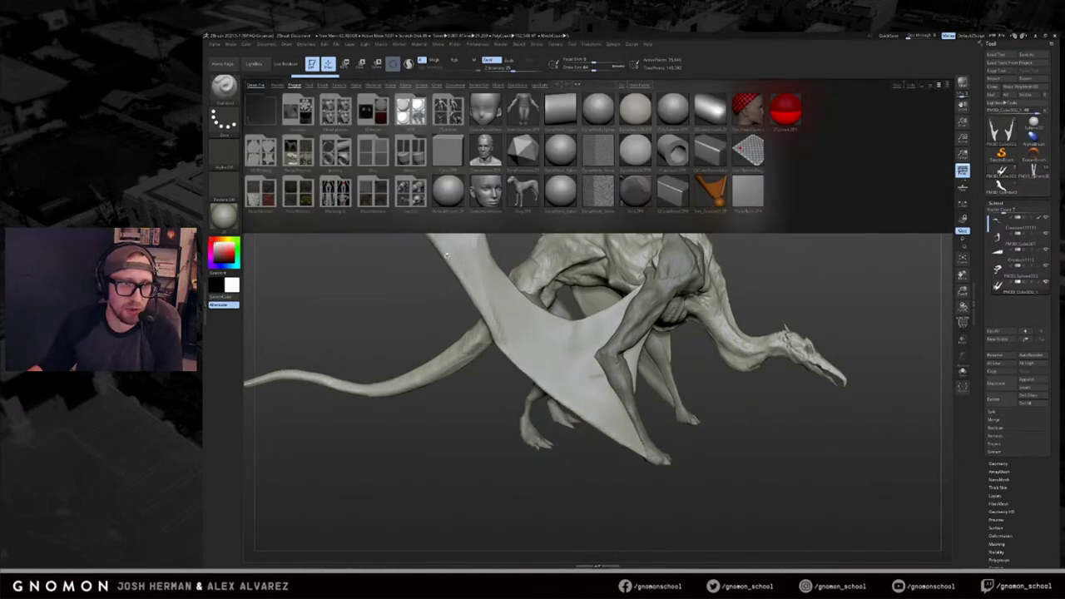
pyautogui.press(',')
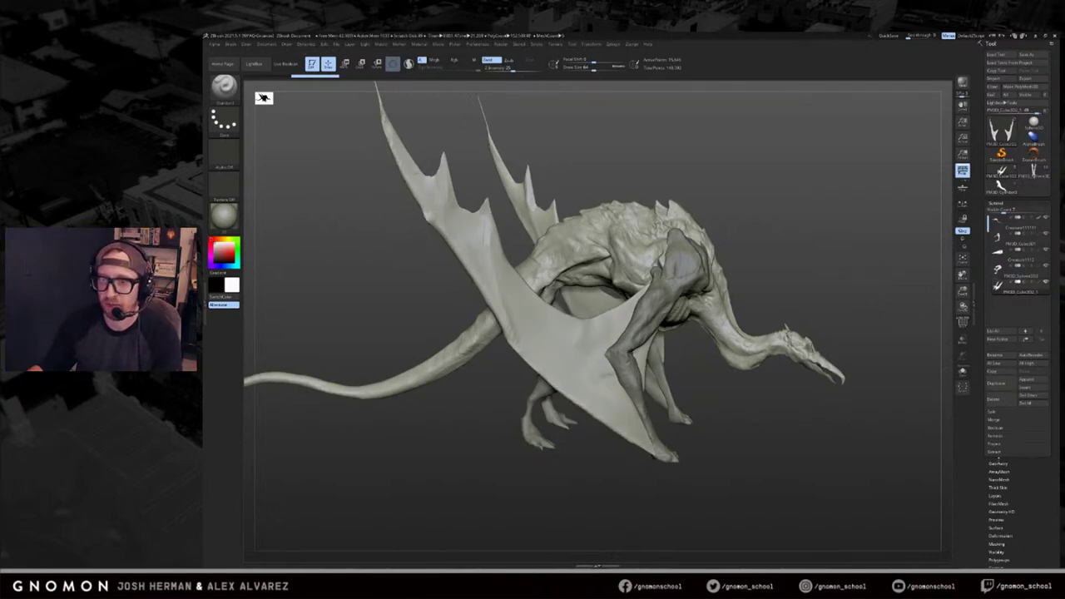
# Load the Sphere3D primitive, frame it in the view and convert it to a PolyMesh3D.
pyautogui.click(1036, 124)
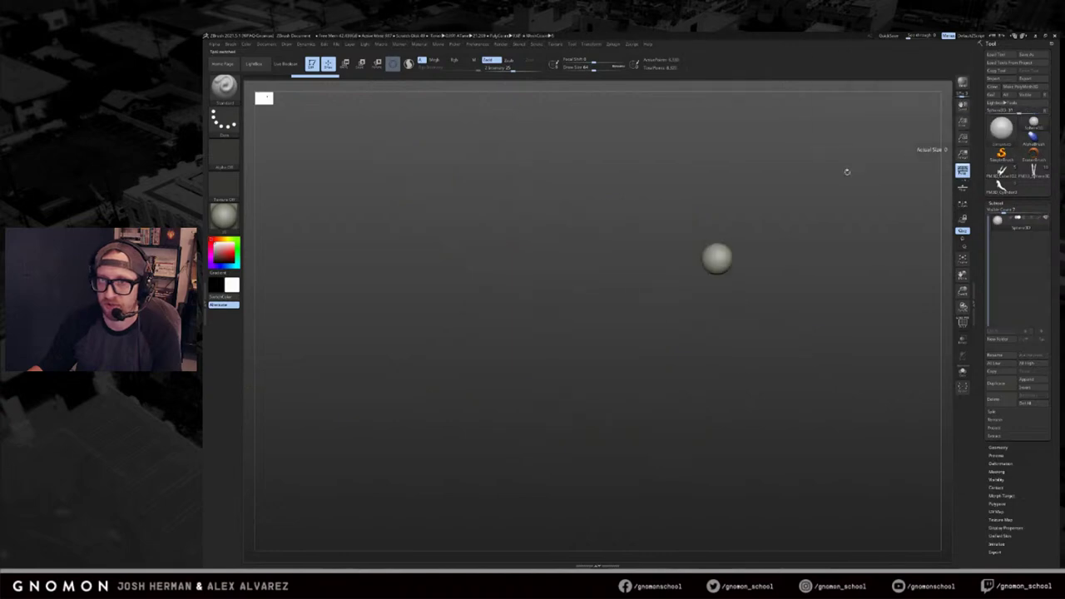
pyautogui.press('f')
pyautogui.keyDown('alt'); pyautogui.moveTo(870, 257); pyautogui.dragTo(640, 300); pyautogui.keyUp('alt')
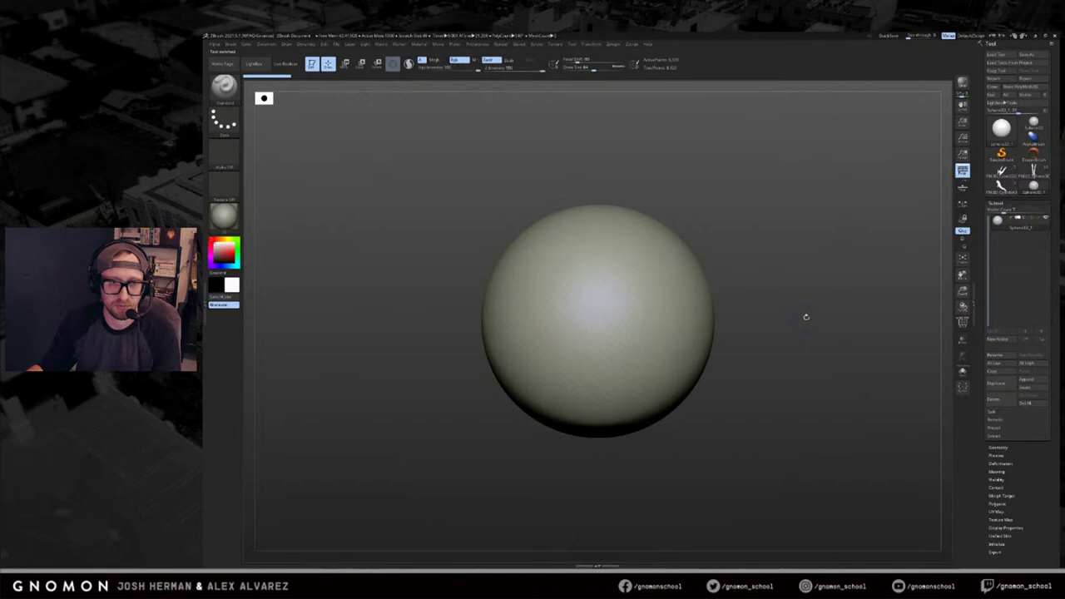
pyautogui.keyDown('alt'); pyautogui.moveTo(805, 318); pyautogui.dragTo(798, 288); pyautogui.keyUp('alt')
pyautogui.moveTo(1051, 511); pyautogui.dragTo(1050, 472)
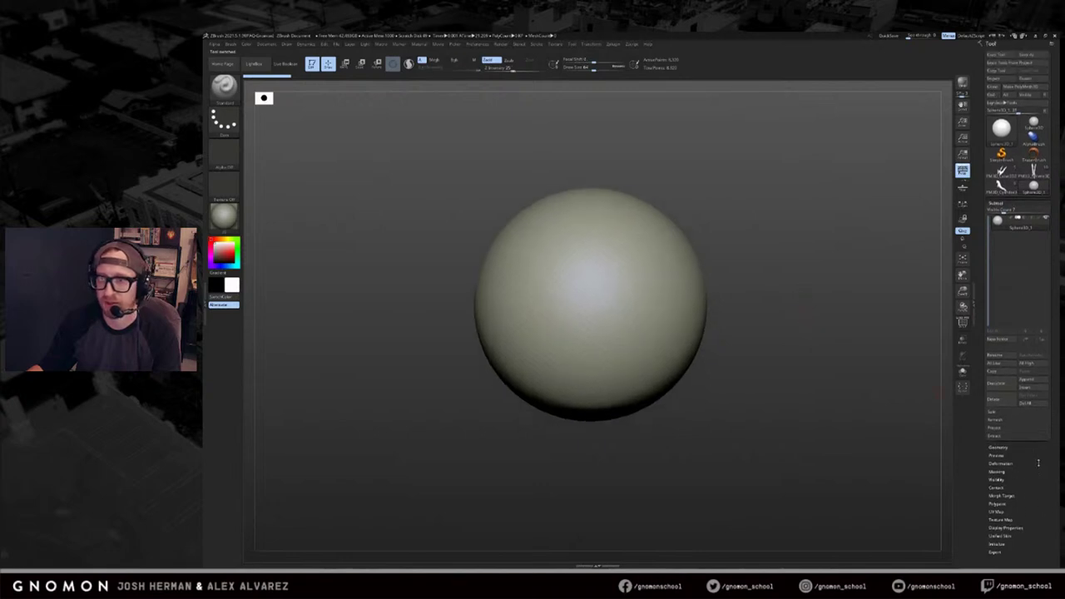
pyautogui.click(1024, 86)
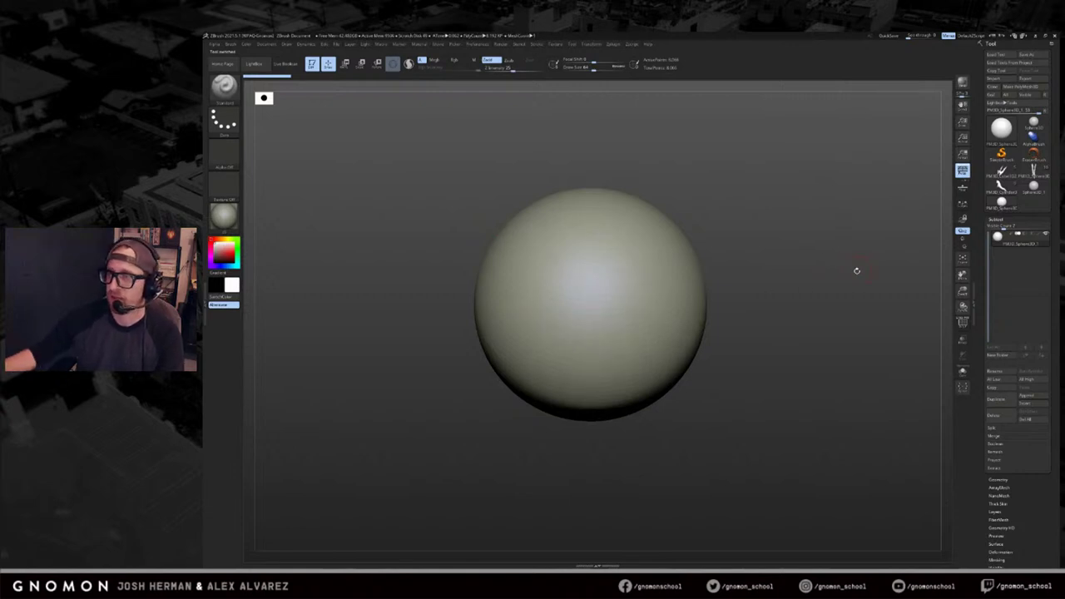
pyautogui.keyDown('alt'); pyautogui.moveTo(793, 331); pyautogui.dragTo(772, 305); pyautogui.keyUp('alt')
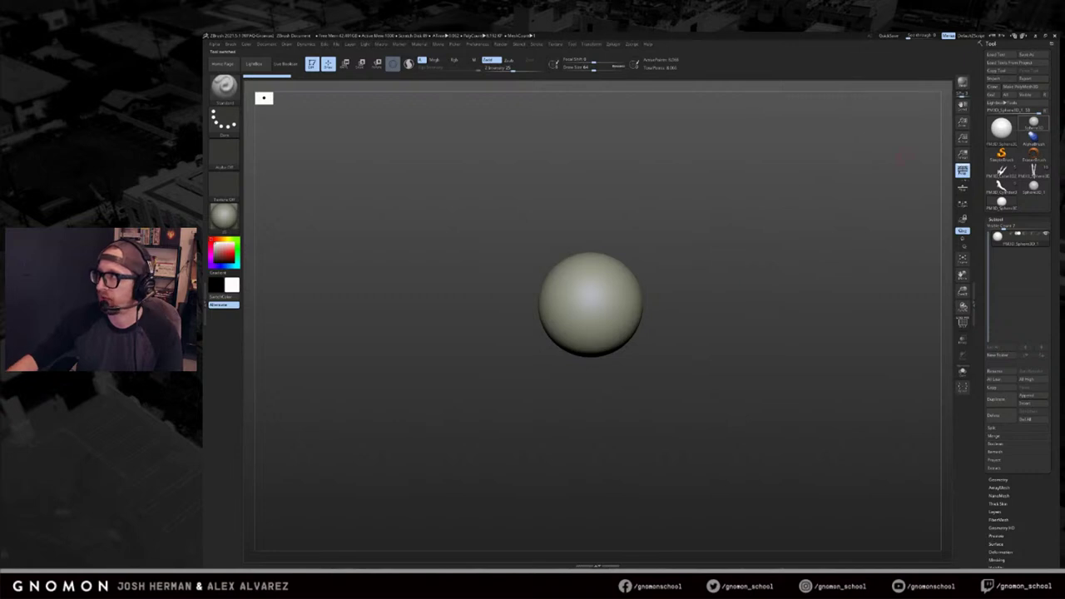
pyautogui.moveTo(1033, 123)
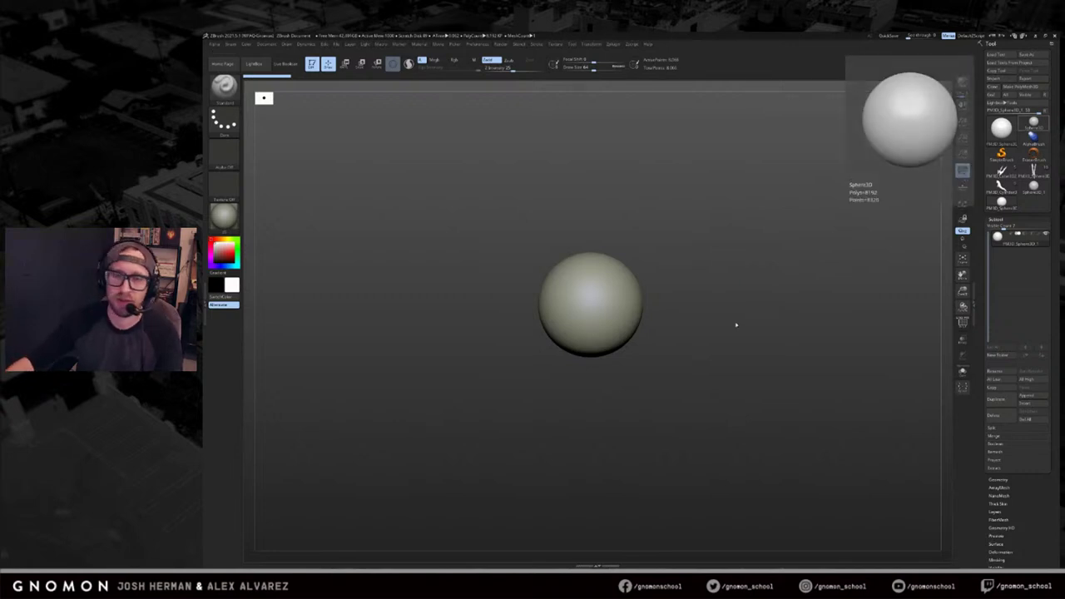
# With an enlarged Move brush, pull part of the sphere downward to form the chin of a head.
pyautogui.keyDown('alt'); pyautogui.moveTo(736, 326); pyautogui.dragTo(756, 347); pyautogui.keyUp('alt')
pyautogui.press('s')
pyautogui.moveTo(617, 346); pyautogui.dragTo(637, 347)
pyautogui.keyDown('alt'); pyautogui.moveTo(717, 343); pyautogui.dragTo(708, 328); pyautogui.keyUp('alt')
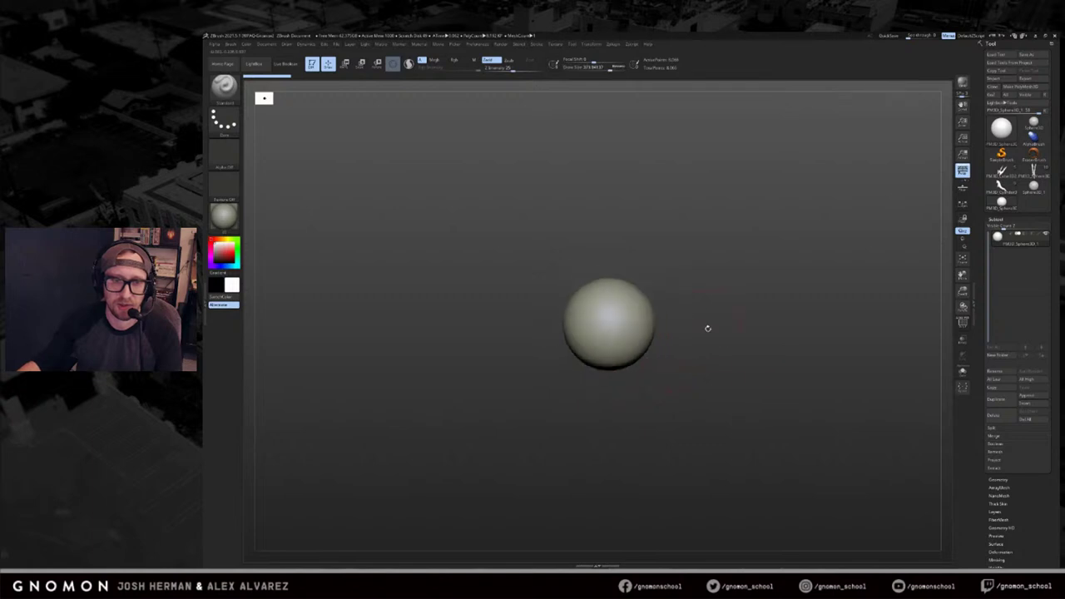
pyautogui.press('b')
pyautogui.press('m')
pyautogui.press('v')
pyautogui.moveTo(630, 349)
pyautogui.mouseDown()
pyautogui.moveTo(644, 376)
pyautogui.moveTo(688, 356)
pyautogui.mouseUp()
pyautogui.hotkey('ctrl', 'z')
pyautogui.press('s')
pyautogui.moveTo(626, 373)
pyautogui.mouseDown()
pyautogui.moveTo(619, 441)
pyautogui.moveTo(667, 425)
pyautogui.mouseUp()
# Refine the cranium and the front and side outlines of the head with the Move brush.
pyautogui.moveTo(696, 381)
pyautogui.keyDown('alt'); pyautogui.mouseDown()
pyautogui.moveTo(683, 331)
pyautogui.moveTo(697, 328)
pyautogui.moveTo(672, 330)
pyautogui.moveTo(668, 311)
pyautogui.moveTo(692, 281)
pyautogui.moveTo(674, 242)
pyautogui.moveTo(690, 221)
pyautogui.mouseUp(); pyautogui.keyUp('alt')
pyautogui.press('s')
pyautogui.moveTo(597, 268); pyautogui.dragTo(588, 262)
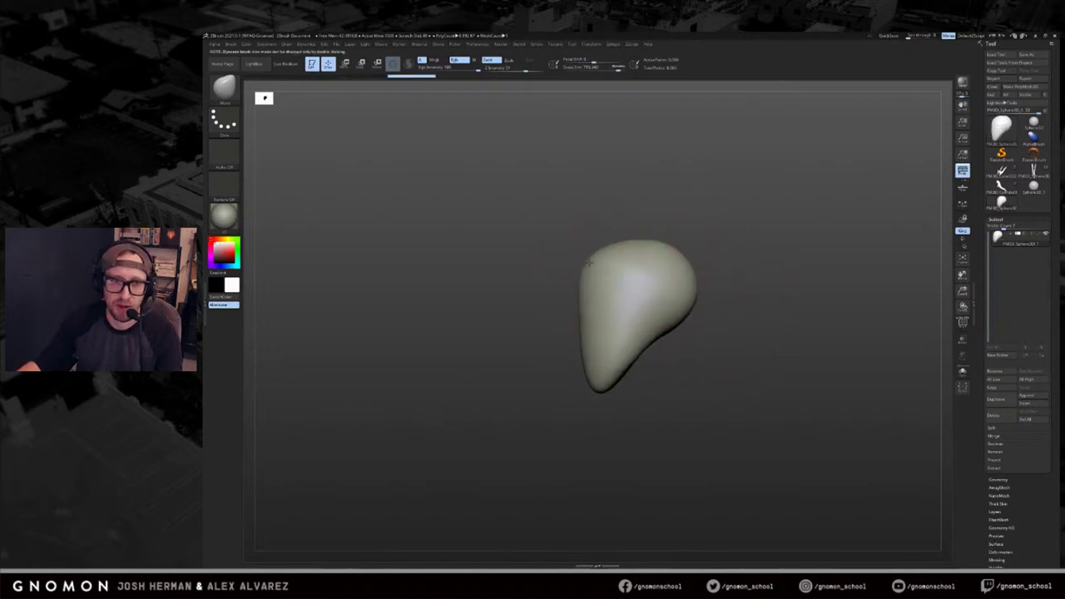
pyautogui.moveTo(558, 343)
pyautogui.mouseDown()
pyautogui.moveTo(665, 316)
pyautogui.moveTo(662, 329)
pyautogui.moveTo(653, 321)
pyautogui.mouseUp()
pyautogui.moveTo(703, 356); pyautogui.dragTo(590, 341)
pyautogui.moveTo(703, 292)
pyautogui.mouseDown()
pyautogui.moveTo(723, 285)
pyautogui.moveTo(720, 306)
pyautogui.moveTo(708, 309)
pyautogui.mouseUp()
# Carve a vertical centre line down the face with the DamStandard brush.
pyautogui.press('b')
pyautogui.press('d')
pyautogui.press('s')
pyautogui.press('s')
pyautogui.moveTo(665, 326); pyautogui.dragTo(648, 325)
pyautogui.moveTo(720, 314)
pyautogui.mouseDown()
pyautogui.moveTo(715, 250)
pyautogui.moveTo(623, 333)
pyautogui.mouseUp()
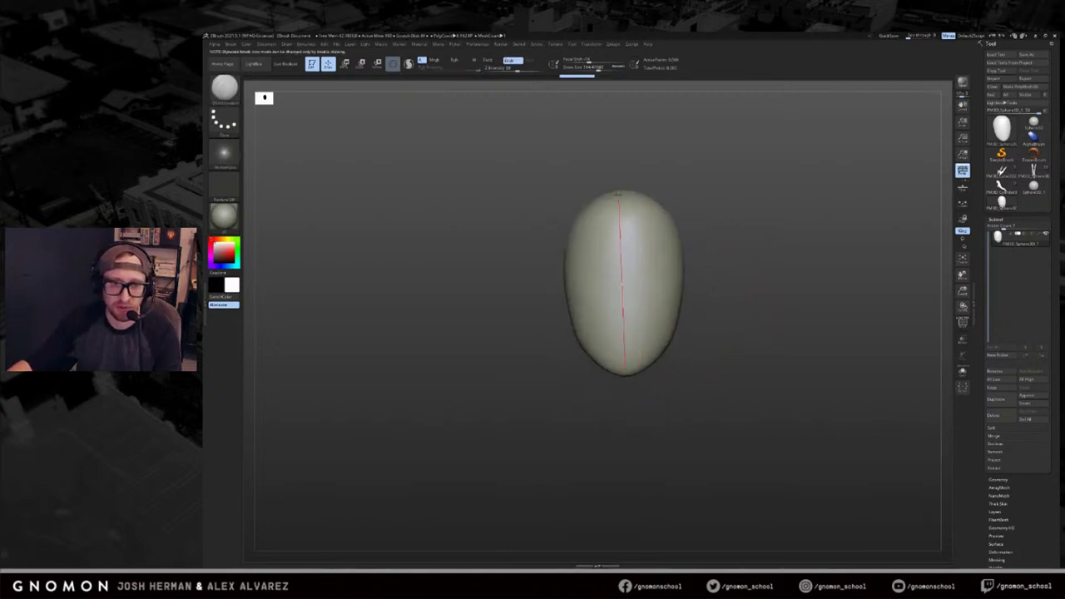
pyautogui.moveTo(625, 204); pyautogui.dragTo(625, 204)
# Carve horizontal guide lines for the eyes, nose base and mouth across the face with the DamStandard brush.
pyautogui.moveTo(690, 272)
pyautogui.mouseDown()
pyautogui.moveTo(739, 273)
pyautogui.moveTo(635, 282)
pyautogui.moveTo(721, 292)
pyautogui.moveTo(624, 279)
pyautogui.moveTo(599, 279)
pyautogui.moveTo(598, 294)
pyautogui.mouseUp()
pyautogui.press('s')
pyautogui.press('b')
pyautogui.press('m')
pyautogui.press('v')
pyautogui.press('s')
pyautogui.press('b')
pyautogui.press('d')
pyautogui.press('s')
pyautogui.moveTo(602, 333); pyautogui.dragTo(645, 332)
pyautogui.moveTo(703, 331); pyautogui.dragTo(658, 331)
pyautogui.hotkey('ctrl', 'z')
pyautogui.moveTo(563, 376)
pyautogui.mouseDown()
pyautogui.moveTo(622, 331)
pyautogui.moveTo(622, 349)
pyautogui.mouseUp()
pyautogui.moveTo(832, 367); pyautogui.dragTo(727, 371)
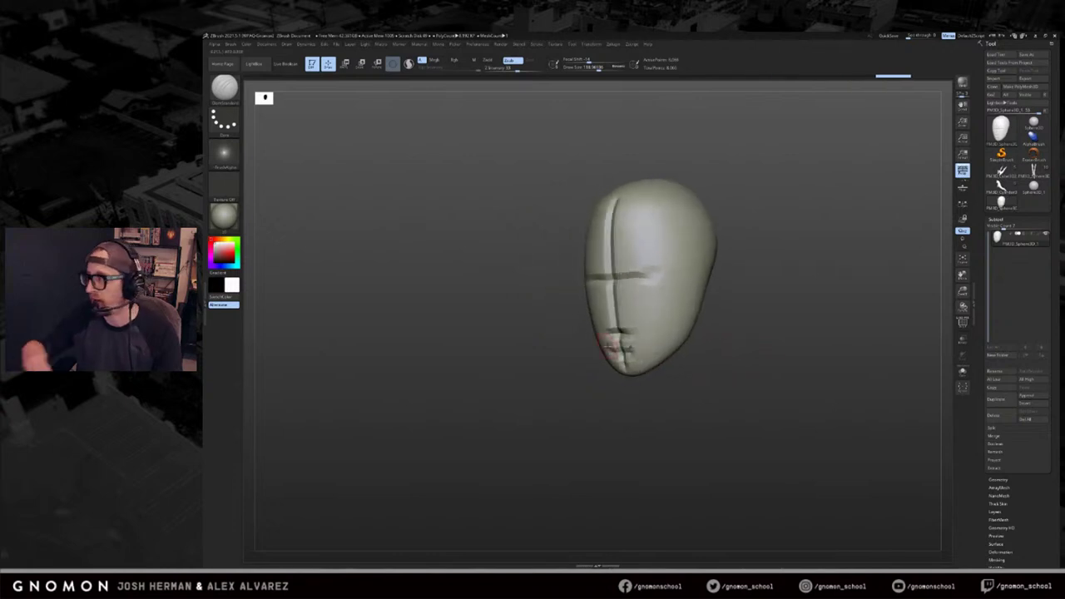
# Sink the eye sockets beneath the brow line on both sides of the face.
pyautogui.moveTo(748, 312); pyautogui.dragTo(691, 319)
pyautogui.moveTo(608, 297); pyautogui.dragTo(614, 289)
pyautogui.moveTo(707, 293); pyautogui.dragTo(739, 293)
pyautogui.moveTo(604, 296)
pyautogui.mouseDown()
pyautogui.moveTo(589, 301)
pyautogui.moveTo(597, 294)
pyautogui.mouseUp()
pyautogui.moveTo(486, 327)
pyautogui.mouseDown()
pyautogui.moveTo(542, 294)
pyautogui.moveTo(521, 301)
pyautogui.mouseUp()
pyautogui.moveTo(524, 294)
pyautogui.mouseDown()
pyautogui.moveTo(543, 306)
pyautogui.moveTo(527, 306)
pyautogui.moveTo(549, 301)
pyautogui.moveTo(545, 313)
pyautogui.mouseUp()
# Build up the brow, eye-socket, nose and mouth planes of the face with the ClayBuildup brush.
pyautogui.press('b')
pyautogui.press('c')
pyautogui.press('b')
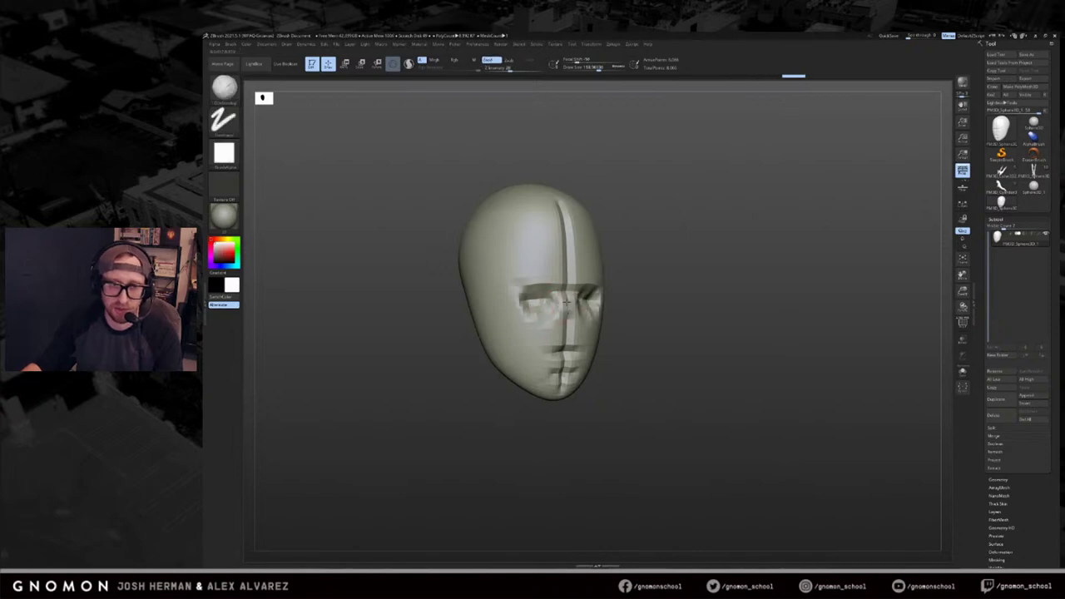
pyautogui.moveTo(610, 324)
pyautogui.mouseDown()
pyautogui.moveTo(508, 323)
pyautogui.moveTo(535, 321)
pyautogui.mouseUp()
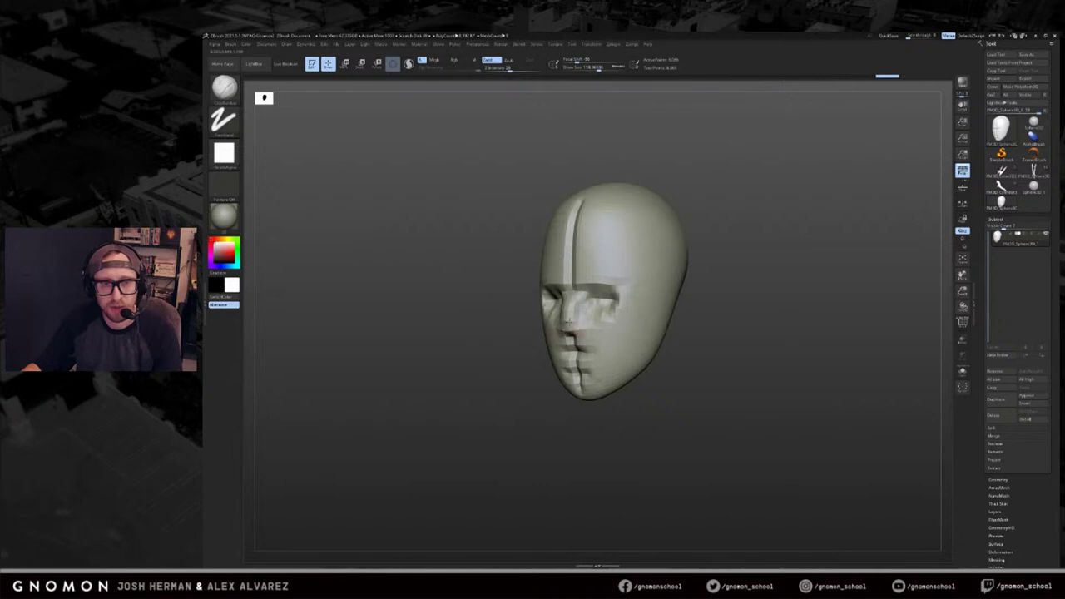
pyautogui.moveTo(569, 332); pyautogui.dragTo(572, 335)
pyautogui.moveTo(540, 361); pyautogui.dragTo(516, 364)
# Pull the nose forward from the centre of the face with the Move brush.
pyautogui.press('b')
pyautogui.press('m')
pyautogui.press('v')
pyautogui.moveTo(568, 331)
pyautogui.mouseDown()
pyautogui.moveTo(554, 327)
pyautogui.moveTo(569, 348)
pyautogui.moveTo(628, 361)
pyautogui.moveTo(550, 353)
pyautogui.mouseUp()
pyautogui.press('s')
pyautogui.click(563, 331)
pyautogui.press('s')
# Add volume to the tip of the nose and the upper mouth area.
pyautogui.press('b')
pyautogui.press('s')
pyautogui.press('t')
pyautogui.press('s')
pyautogui.click(555, 346)
pyautogui.moveTo(559, 350); pyautogui.dragTo(547, 356)
pyautogui.moveTo(545, 356); pyautogui.dragTo(593, 356, button='right')
pyautogui.moveTo(558, 346)
pyautogui.mouseDown()
pyautogui.moveTo(538, 356)
pyautogui.moveTo(500, 321)
pyautogui.moveTo(515, 295)
pyautogui.moveTo(502, 318)
pyautogui.mouseUp()
pyautogui.press('s')
pyautogui.click(513, 342)
# Block in the cheekbone and rear jaw planes along the side of the face.
pyautogui.press('b')
pyautogui.press('t')
pyautogui.press('d')
pyautogui.keyDown('ctrl'); pyautogui.moveTo(502, 318); pyautogui.dragTo(499, 301, button='right'); pyautogui.keyUp('ctrl')
pyautogui.moveTo(713, 288)
pyautogui.mouseDown()
pyautogui.moveTo(669, 305)
pyautogui.moveTo(856, 295)
pyautogui.moveTo(749, 308)
pyautogui.moveTo(790, 260)
pyautogui.mouseUp()
pyautogui.moveTo(770, 295); pyautogui.dragTo(758, 340)
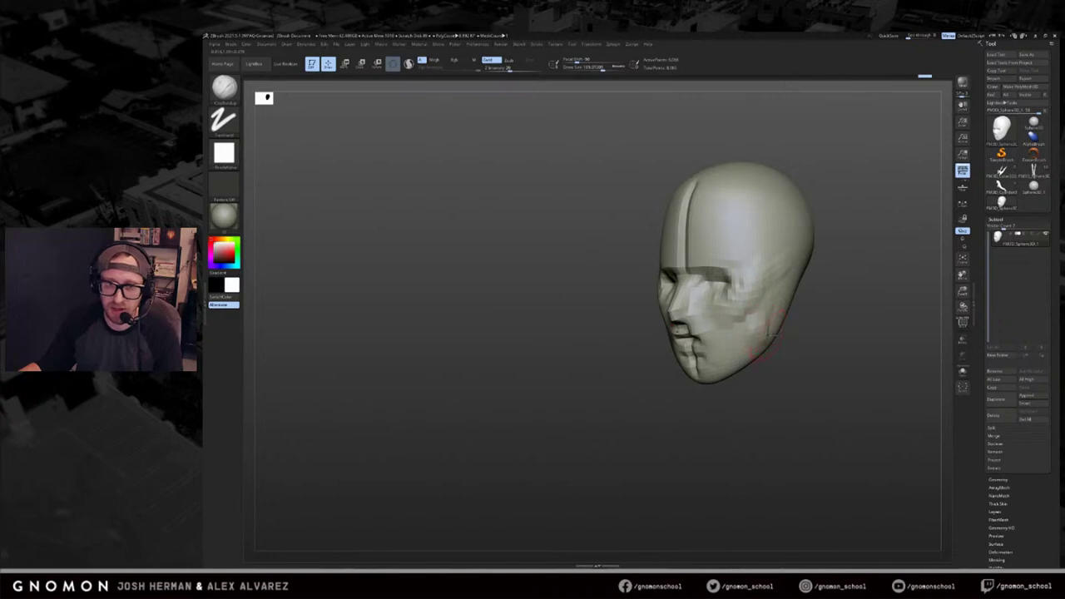
# Smooth the side of the face and strengthen the cheekbone and outer brow with the ClayBuildup brush.
pyautogui.press('b')
pyautogui.press('s')
pyautogui.press('h')
pyautogui.moveTo(786, 328)
pyautogui.keyDown('shift'); pyautogui.mouseDown()
pyautogui.moveTo(774, 359)
pyautogui.moveTo(685, 304)
pyautogui.moveTo(730, 304)
pyautogui.moveTo(668, 344)
pyautogui.moveTo(680, 358)
pyautogui.moveTo(649, 408)
pyautogui.moveTo(684, 406)
pyautogui.mouseUp(); pyautogui.keyUp('shift')
pyautogui.click(687, 321)
pyautogui.press('b')
pyautogui.press('c')
pyautogui.press('b')
pyautogui.moveTo(700, 293)
pyautogui.mouseDown()
pyautogui.moveTo(747, 291)
pyautogui.moveTo(702, 296)
pyautogui.mouseUp()
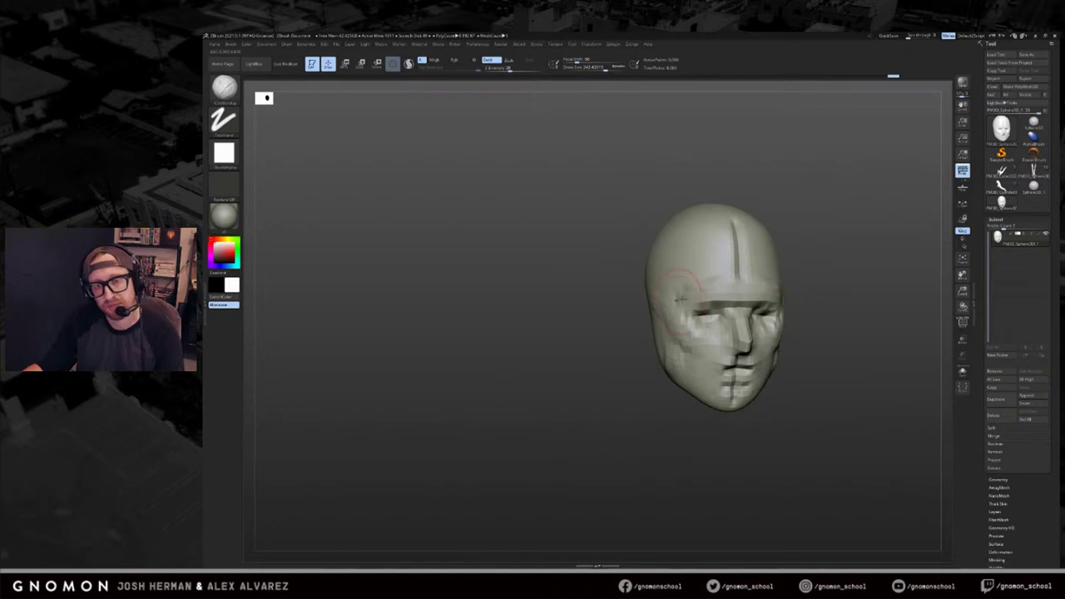
# Build up the forehead and define the temple planes with broad ClayBuildup strokes.
pyautogui.moveTo(761, 291); pyautogui.dragTo(716, 290, button='right')
pyautogui.moveTo(756, 285)
pyautogui.mouseDown()
pyautogui.moveTo(740, 263)
pyautogui.moveTo(746, 231)
pyautogui.moveTo(733, 238)
pyautogui.moveTo(747, 252)
pyautogui.mouseUp()
pyautogui.moveTo(844, 169)
pyautogui.mouseDown()
pyautogui.moveTo(883, 176)
pyautogui.moveTo(829, 212)
pyautogui.mouseUp()
pyautogui.moveTo(709, 240)
pyautogui.mouseDown()
pyautogui.moveTo(722, 275)
pyautogui.moveTo(722, 228)
pyautogui.moveTo(651, 269)
pyautogui.moveTo(642, 228)
pyautogui.moveTo(639, 260)
pyautogui.moveTo(627, 268)
pyautogui.mouseUp()
pyautogui.press('s')
pyautogui.moveTo(798, 234)
pyautogui.keyDown('shift'); pyautogui.mouseDown()
pyautogui.moveTo(801, 244)
pyautogui.moveTo(766, 256)
pyautogui.mouseUp(); pyautogui.keyUp('shift')
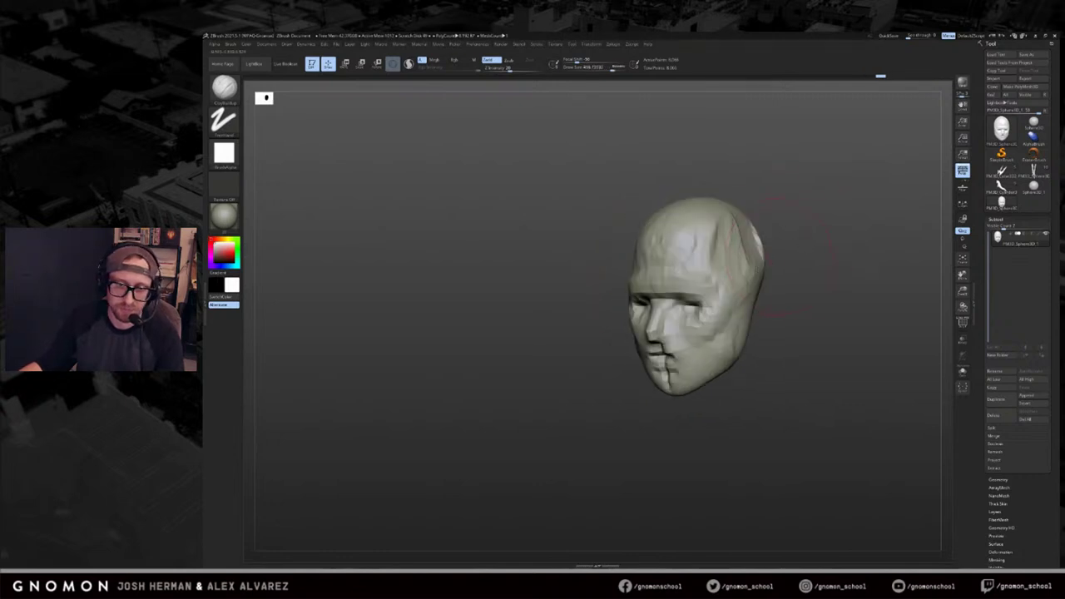
# Adjust the lower jaw and the shape of the mouth, finishing with the Move brush.
pyautogui.moveTo(718, 395)
pyautogui.mouseDown()
pyautogui.moveTo(699, 369)
pyautogui.moveTo(711, 420)
pyautogui.moveTo(702, 363)
pyautogui.moveTo(677, 357)
pyautogui.moveTo(686, 379)
pyautogui.moveTo(763, 357)
pyautogui.moveTo(733, 378)
pyautogui.mouseUp()
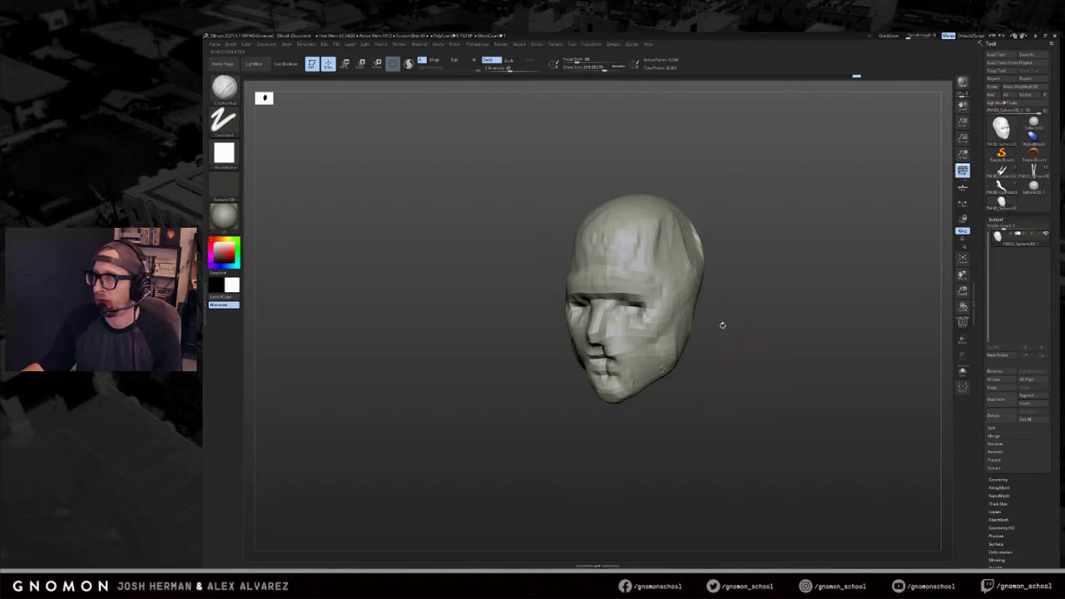
pyautogui.press('s')
pyautogui.moveTo(620, 366); pyautogui.dragTo(614, 366)
pyautogui.press('b')
pyautogui.press('s')
pyautogui.press('h')
pyautogui.press('b')
pyautogui.press('m')
pyautogui.press('v')
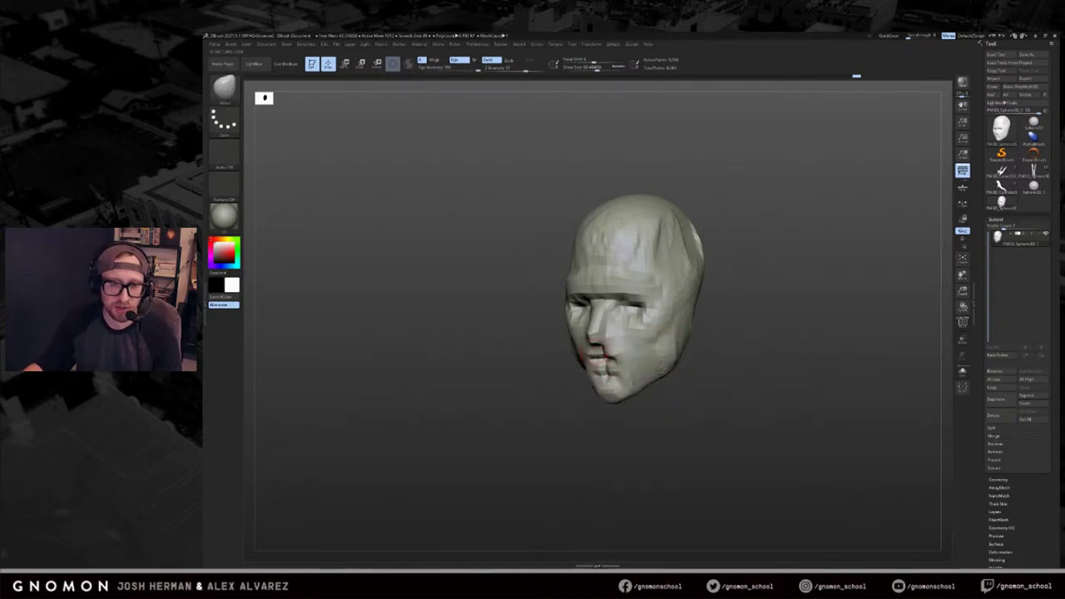
# Refine the lips and carve in the mouth corners with the Clay, Move and DamStandard brushes.
pyautogui.press('b')
pyautogui.press('c')
pyautogui.press('l')
pyautogui.moveTo(587, 359); pyautogui.dragTo(615, 361, button='right')
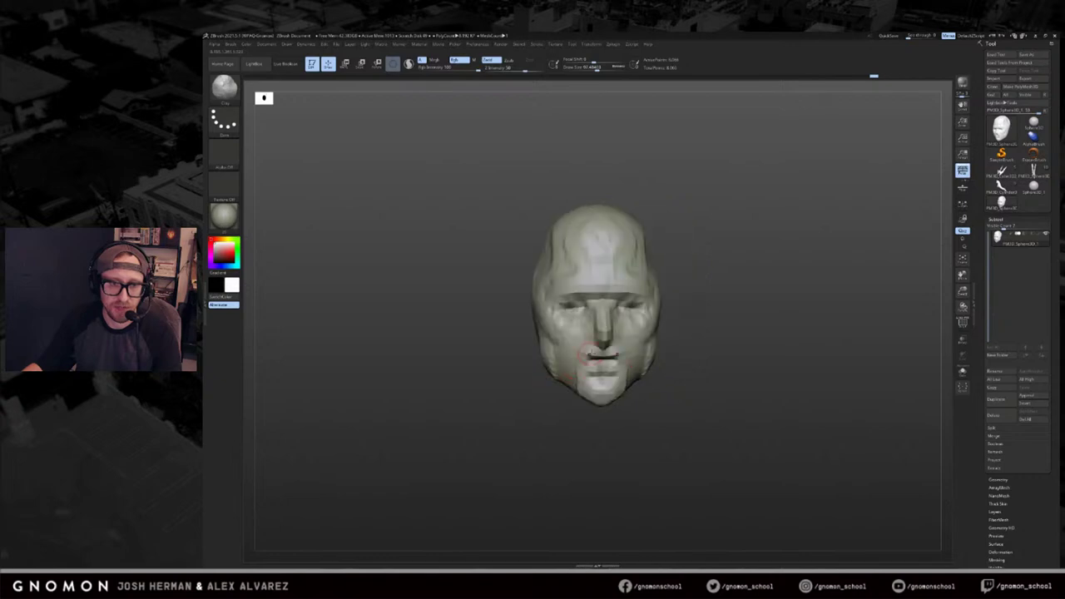
pyautogui.moveTo(574, 341)
pyautogui.mouseDown(button='right')
pyautogui.moveTo(632, 358)
pyautogui.moveTo(556, 357)
pyautogui.mouseUp(button='right')
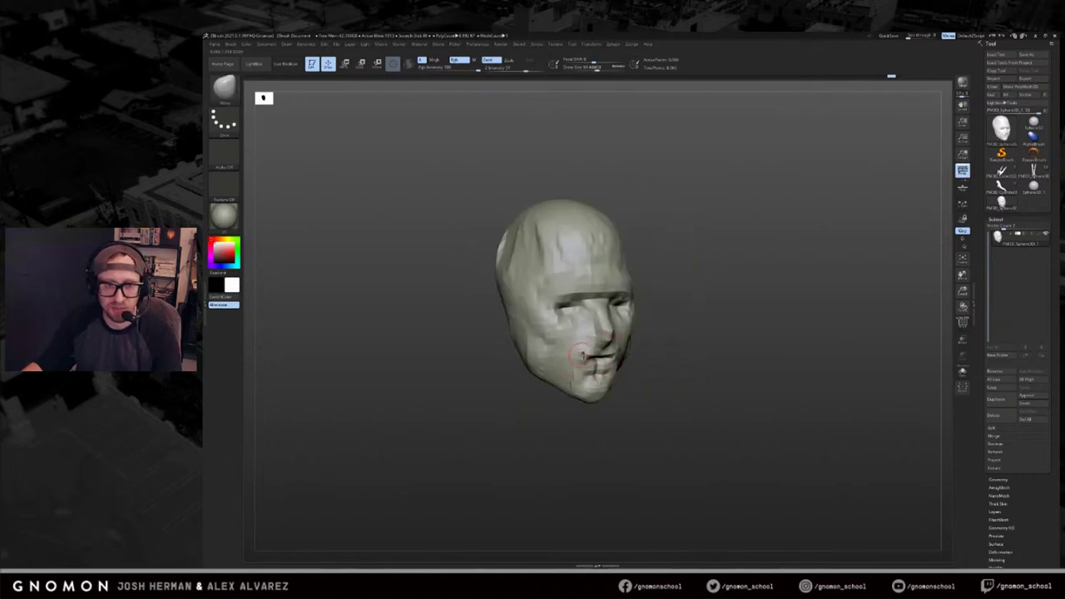
pyautogui.moveTo(592, 362); pyautogui.dragTo(596, 362)
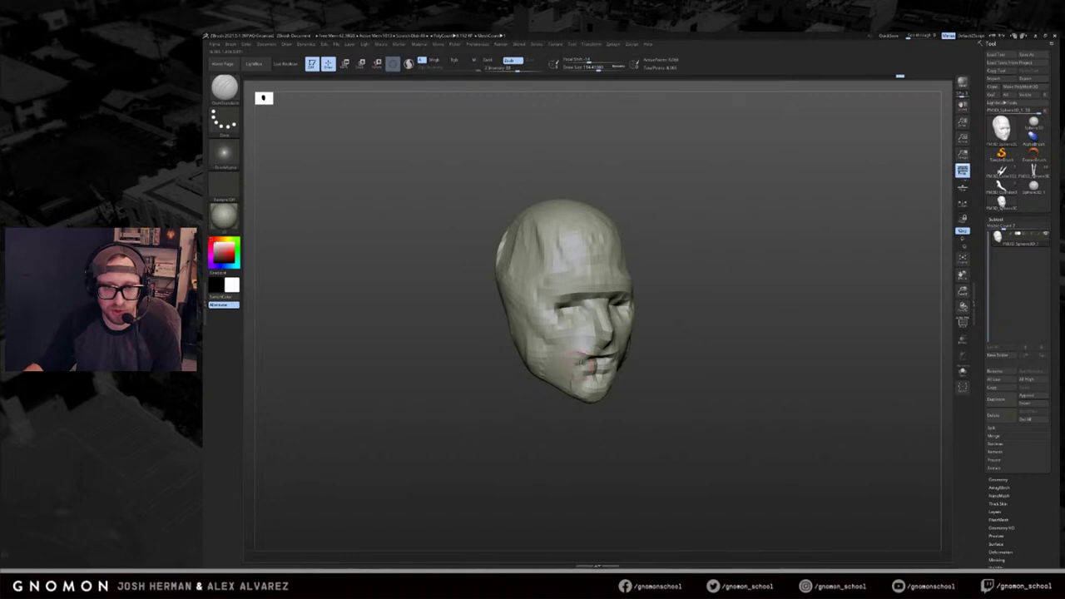
pyautogui.keyDown('alt'); pyautogui.moveTo(727, 354); pyautogui.dragTo(700, 224); pyautogui.keyUp('alt')
pyautogui.keyDown('alt'); pyautogui.moveTo(700, 224); pyautogui.dragTo(670, 297); pyautogui.keyUp('alt')
# Fill out the cheek and the side of the jaw with the ClayBuildup and Move brushes.
pyautogui.press('b')
pyautogui.press('c')
pyautogui.press('b')
pyautogui.press('s')
pyautogui.moveTo(569, 302)
pyautogui.mouseDown()
pyautogui.moveTo(580, 300)
pyautogui.moveTo(595, 362)
pyautogui.moveTo(602, 345)
pyautogui.moveTo(608, 360)
pyautogui.mouseUp()
pyautogui.press('b')
pyautogui.press('m')
pyautogui.press('v')
pyautogui.press('s')
pyautogui.press('s')
pyautogui.press('b')
pyautogui.press('c')
pyautogui.press('b')
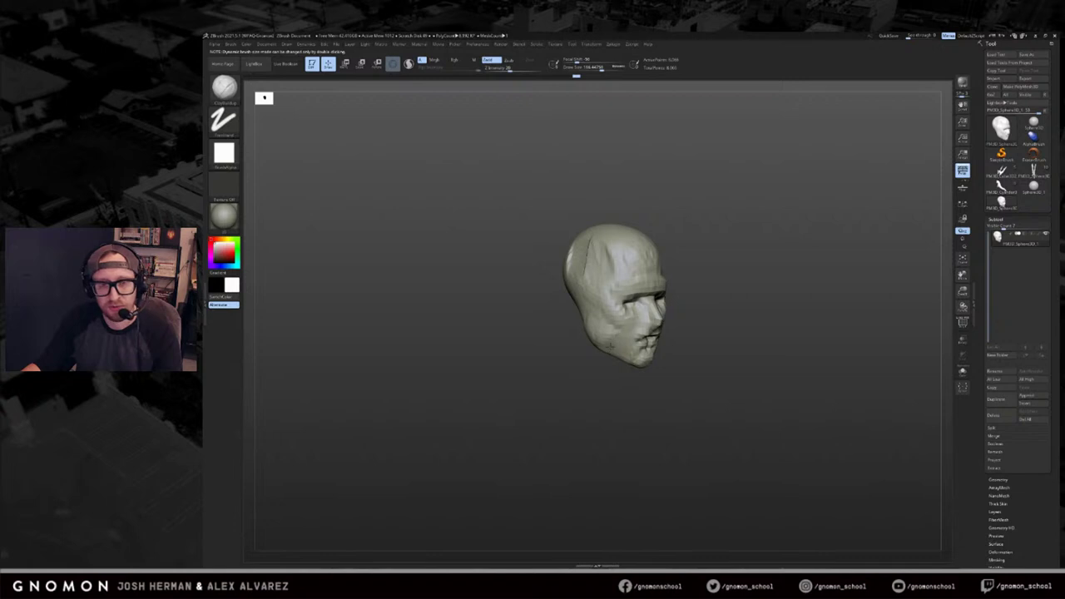
pyautogui.press('s')
pyautogui.moveTo(622, 346); pyautogui.dragTo(626, 346)
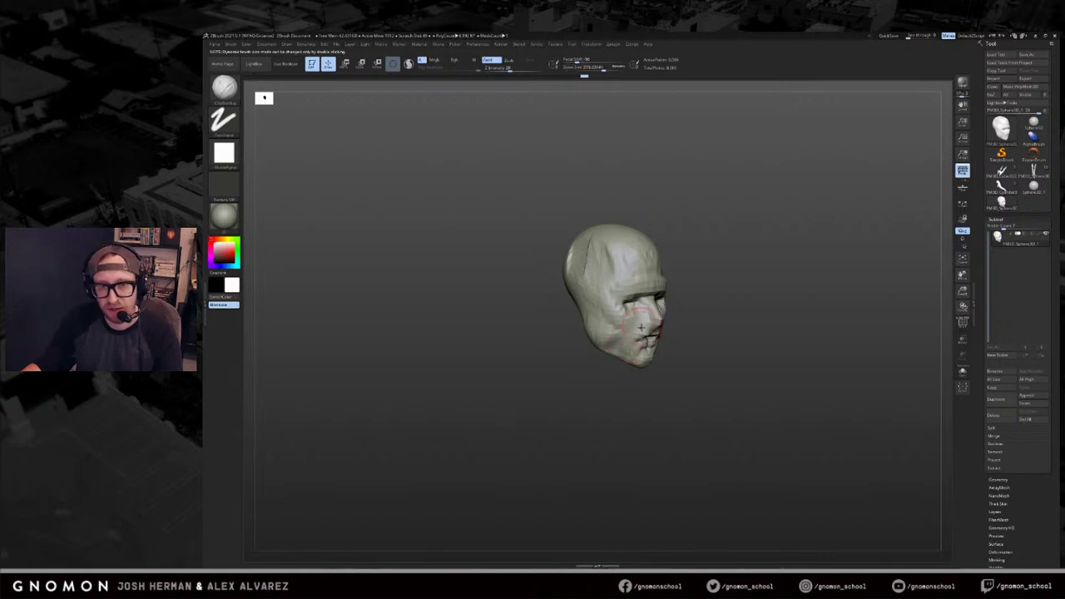
# Reshape the jaw corners and the back of the jaw with a large Move brush.
pyautogui.press('b')
pyautogui.press('m')
pyautogui.press('v')
pyautogui.moveTo(652, 324)
pyautogui.mouseDown(button='right')
pyautogui.moveTo(636, 323)
pyautogui.moveTo(678, 321)
pyautogui.mouseUp(button='right')
pyautogui.press('s')
pyautogui.moveTo(713, 328); pyautogui.dragTo(708, 325)
pyautogui.press('shift')
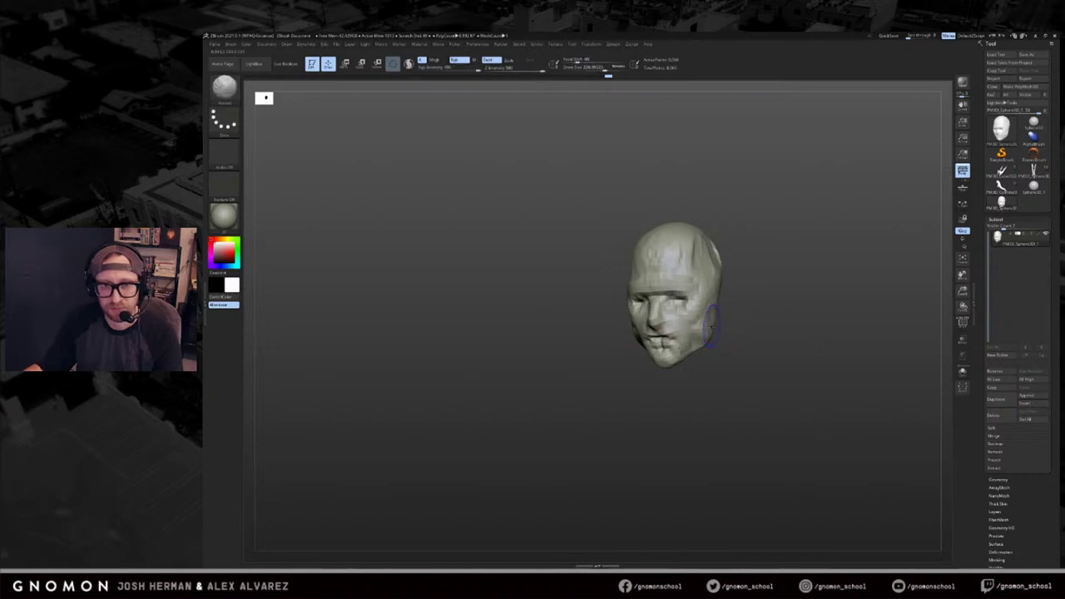
pyautogui.moveTo(709, 336); pyautogui.dragTo(746, 337, button='right')
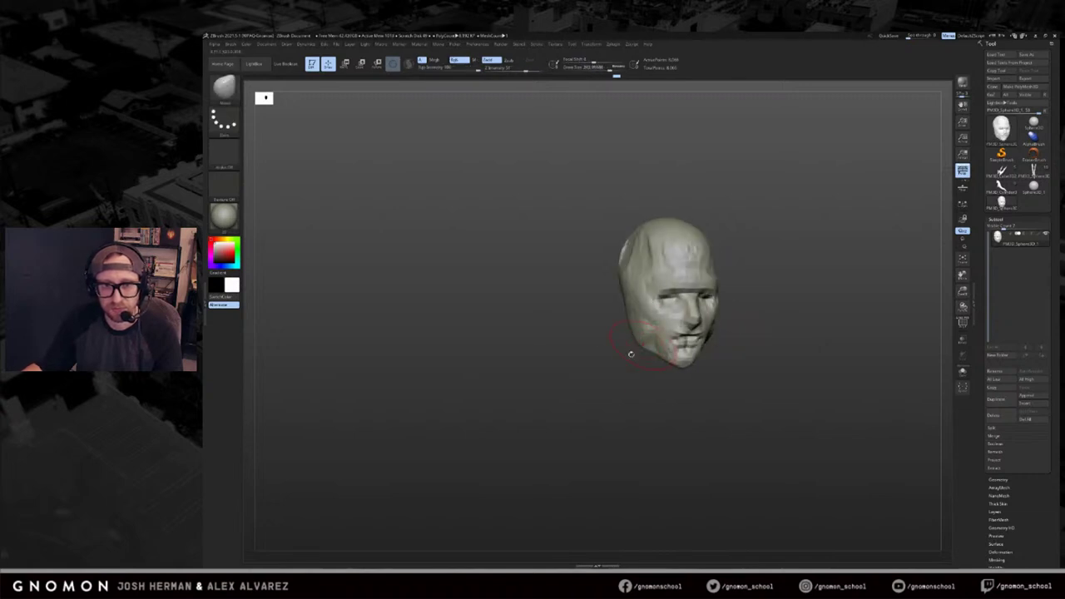
pyautogui.moveTo(618, 344); pyautogui.dragTo(654, 336, button='right')
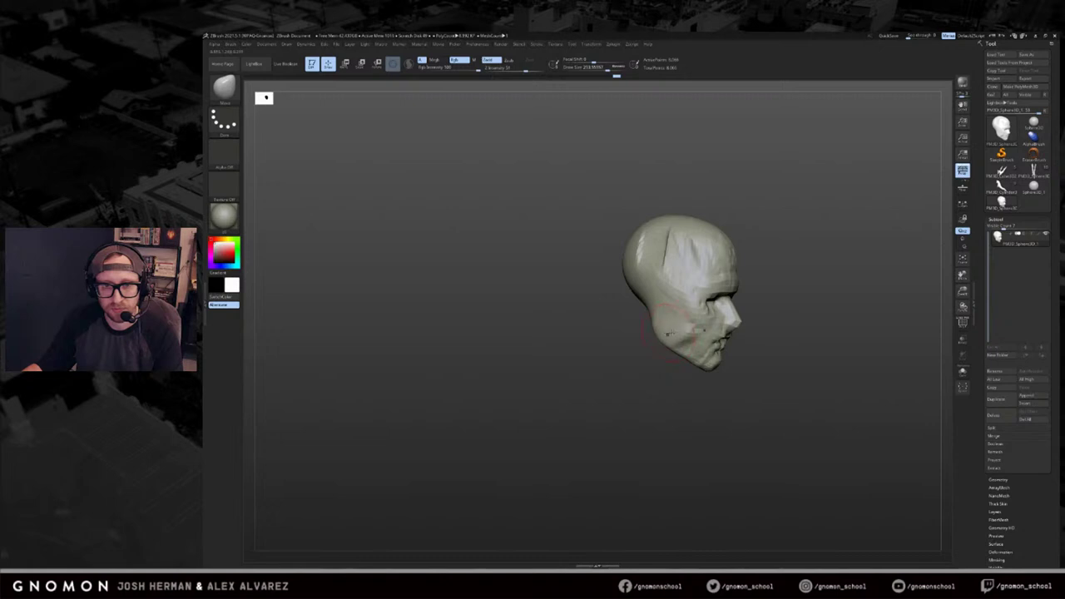
# Build up the cheekbone and the area above the brow with the ClayBuildup brush.
pyautogui.press('b')
pyautogui.press('c')
pyautogui.press('b')
pyautogui.moveTo(696, 306); pyautogui.dragTo(663, 309)
pyautogui.moveTo(727, 305); pyautogui.dragTo(785, 280, button='right')
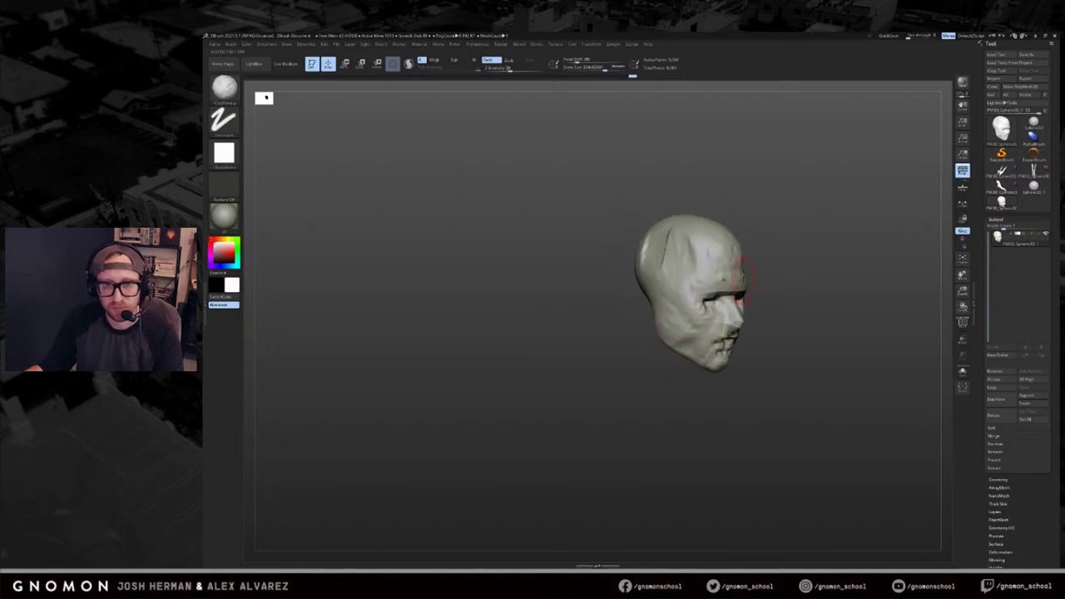
pyautogui.moveTo(703, 283); pyautogui.dragTo(703, 249)
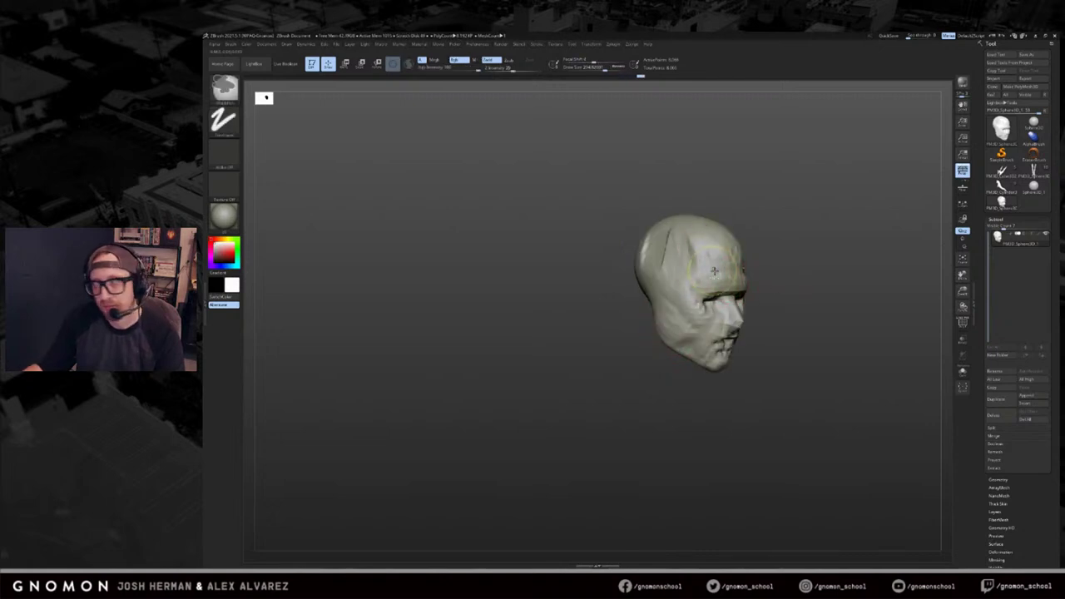
# Refine the forehead and temple planes from several angles with large ClayBuildup strokes.
pyautogui.keyDown('alt'); pyautogui.moveTo(827, 228); pyautogui.dragTo(803, 247); pyautogui.keyUp('alt')
pyautogui.moveTo(803, 248); pyautogui.dragTo(732, 266, button='right')
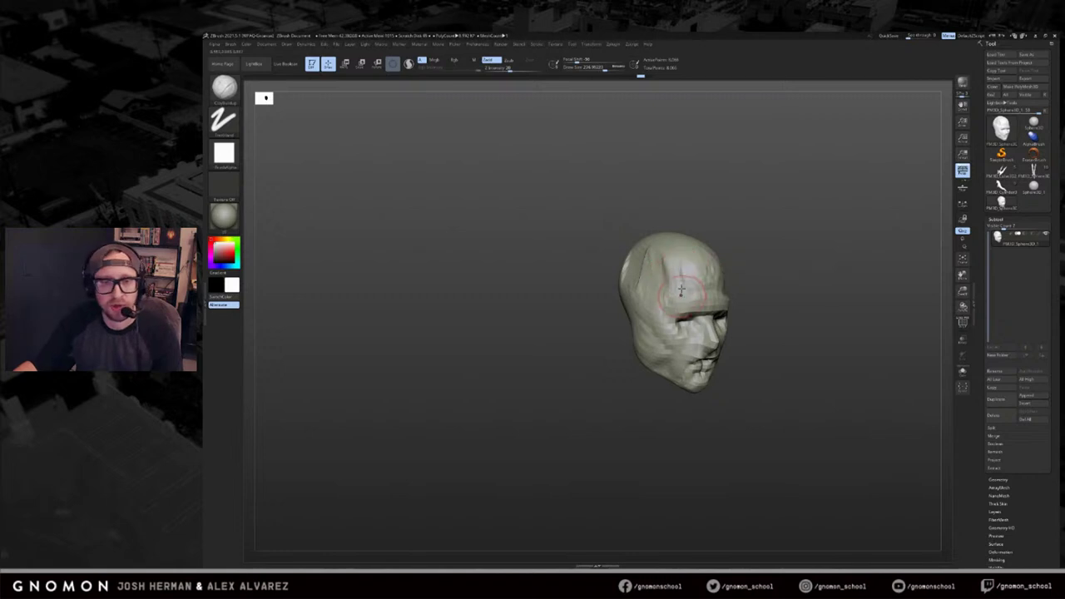
pyautogui.moveTo(689, 280)
pyautogui.mouseDown()
pyautogui.moveTo(682, 266)
pyautogui.moveTo(701, 269)
pyautogui.mouseUp()
pyautogui.moveTo(753, 247); pyautogui.dragTo(722, 251)
pyautogui.moveTo(842, 247); pyautogui.dragTo(802, 246)
pyautogui.press('s')
pyautogui.moveTo(736, 266); pyautogui.dragTo(762, 246)
pyautogui.keyDown('alt'); pyautogui.moveTo(837, 203); pyautogui.dragTo(811, 205); pyautogui.keyUp('alt')
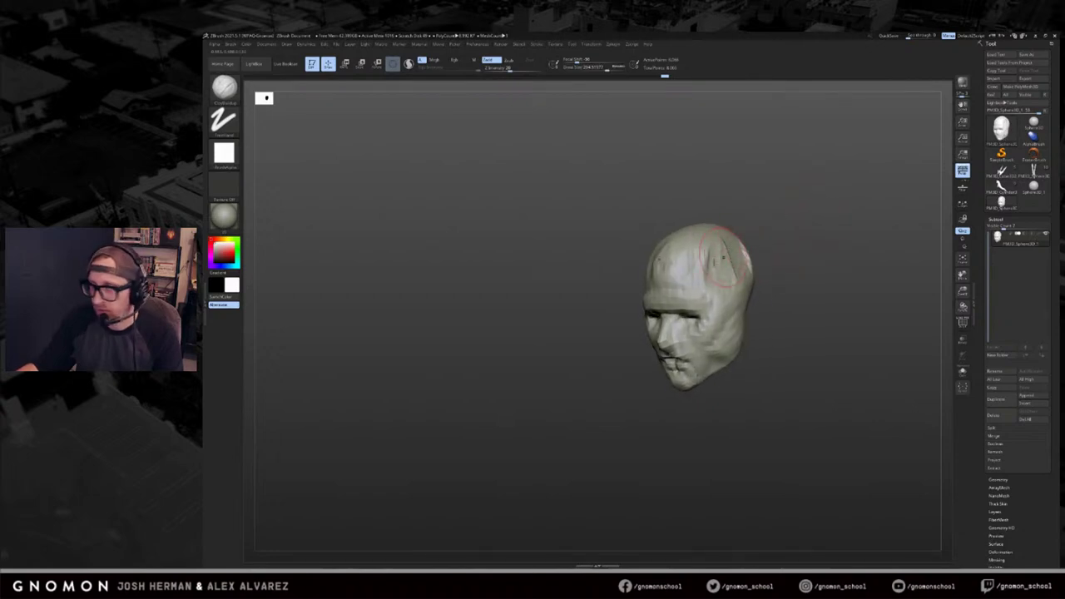
pyautogui.moveTo(619, 258); pyautogui.dragTo(651, 254)
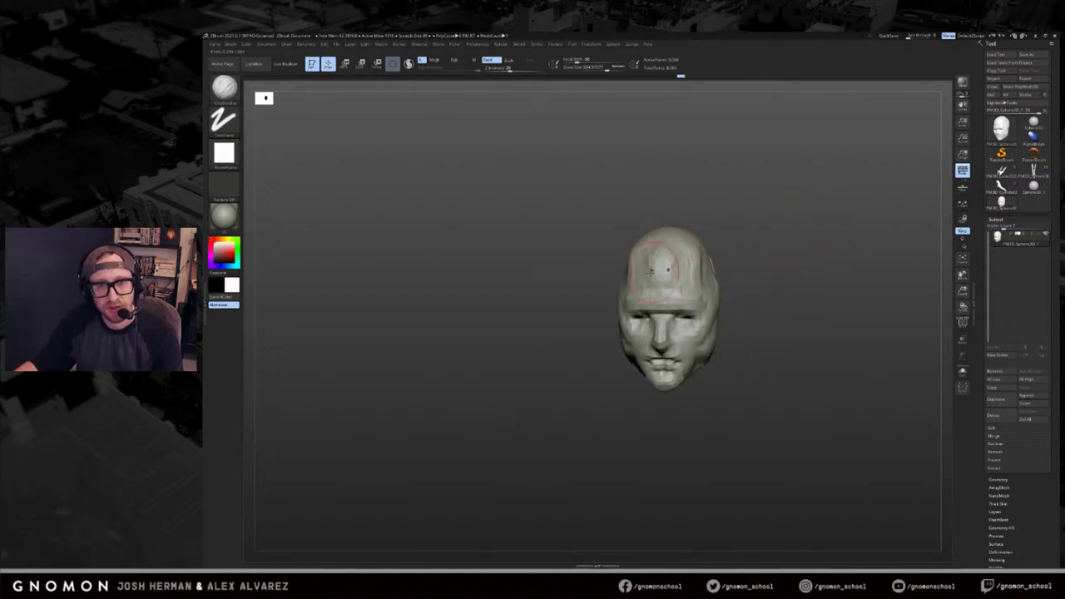
pyautogui.moveTo(712, 200)
pyautogui.mouseDown()
pyautogui.moveTo(722, 239)
pyautogui.moveTo(688, 272)
pyautogui.mouseUp()
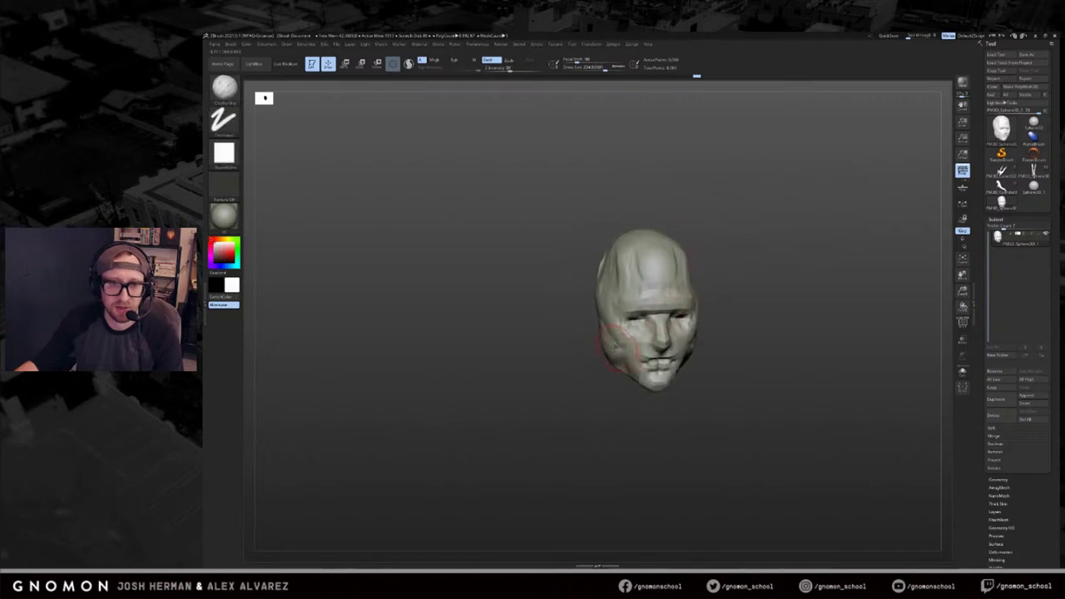
# Build up the lower cheek, jawline and chin, checking them from both sides of the head.
pyautogui.moveTo(612, 373); pyautogui.dragTo(600, 371)
pyautogui.moveTo(730, 349); pyautogui.dragTo(681, 363)
pyautogui.press('b')
pyautogui.press('m')
pyautogui.press('v')
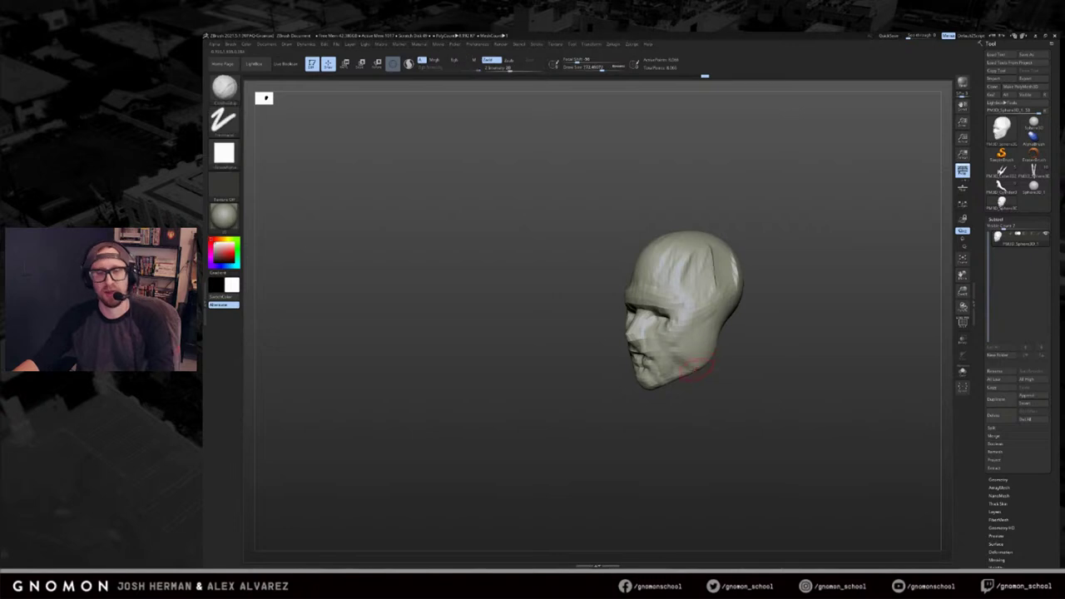
pyautogui.moveTo(675, 409); pyautogui.dragTo(644, 398)
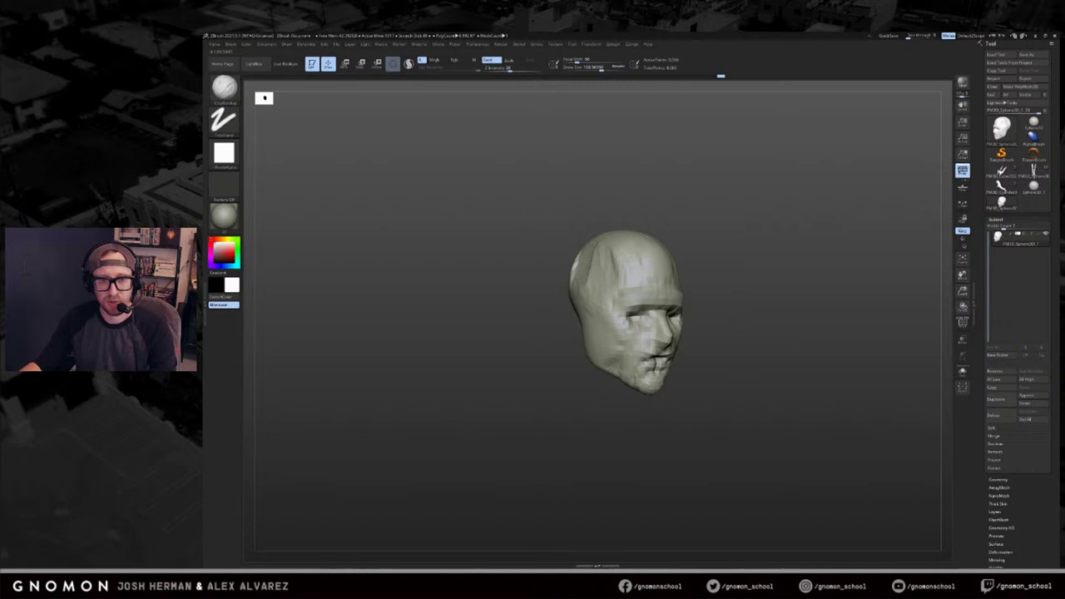
pyautogui.moveTo(646, 396); pyautogui.dragTo(663, 393)
# Adjust the facial outline with the Move brush and carve the eye lines deeper with the DamStandard brush.
pyautogui.press('b')
pyautogui.press('m')
pyautogui.press('v')
pyautogui.moveTo(758, 314); pyautogui.dragTo(771, 315)
pyautogui.press('b')
pyautogui.press('d')
pyautogui.press('s')
pyautogui.moveTo(628, 314); pyautogui.dragTo(636, 315)
pyautogui.moveTo(566, 340); pyautogui.dragTo(598, 336)
pyautogui.moveTo(624, 316); pyautogui.dragTo(635, 315)
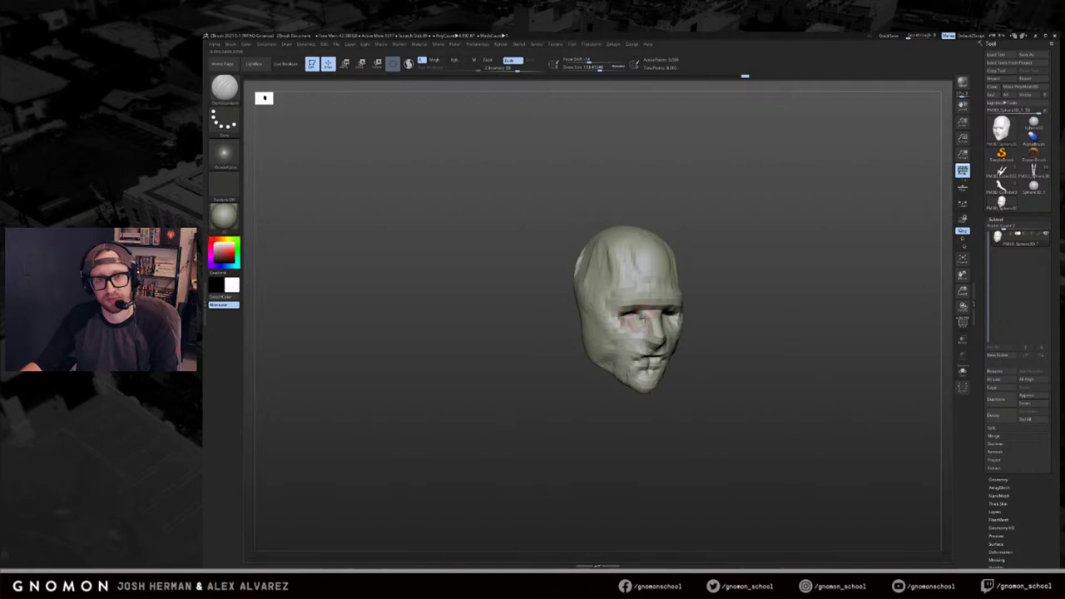
# Add a small mound of clay for the eyes inside the sockets with a reduced ClayBuildup brush.
pyautogui.press('b')
pyautogui.press('c')
pyautogui.press('b')
pyautogui.press('s')
pyautogui.click(630, 319)
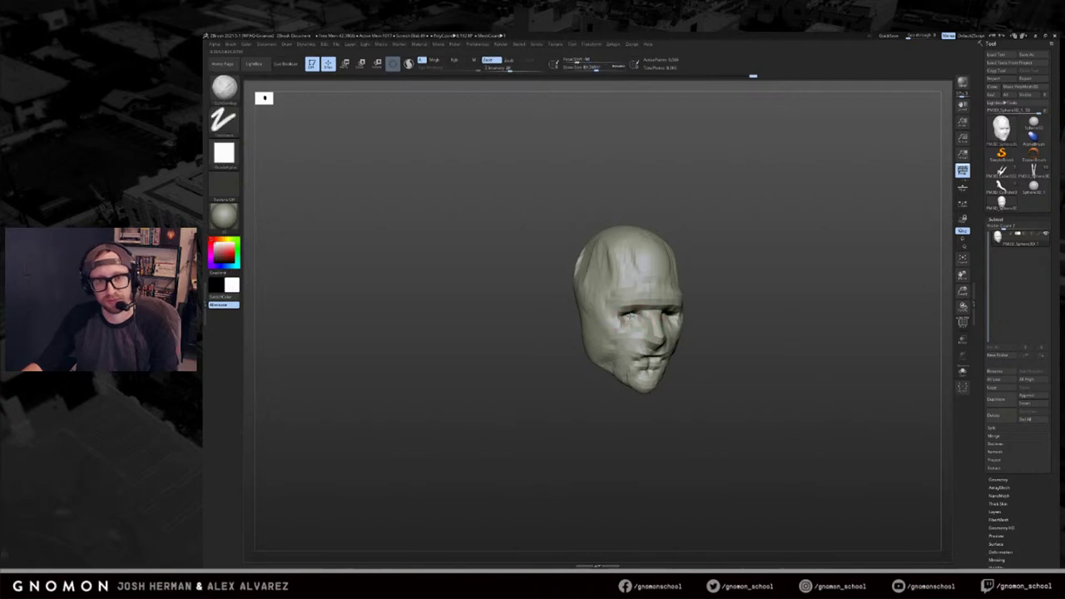
pyautogui.moveTo(923, 327); pyautogui.dragTo(861, 332)
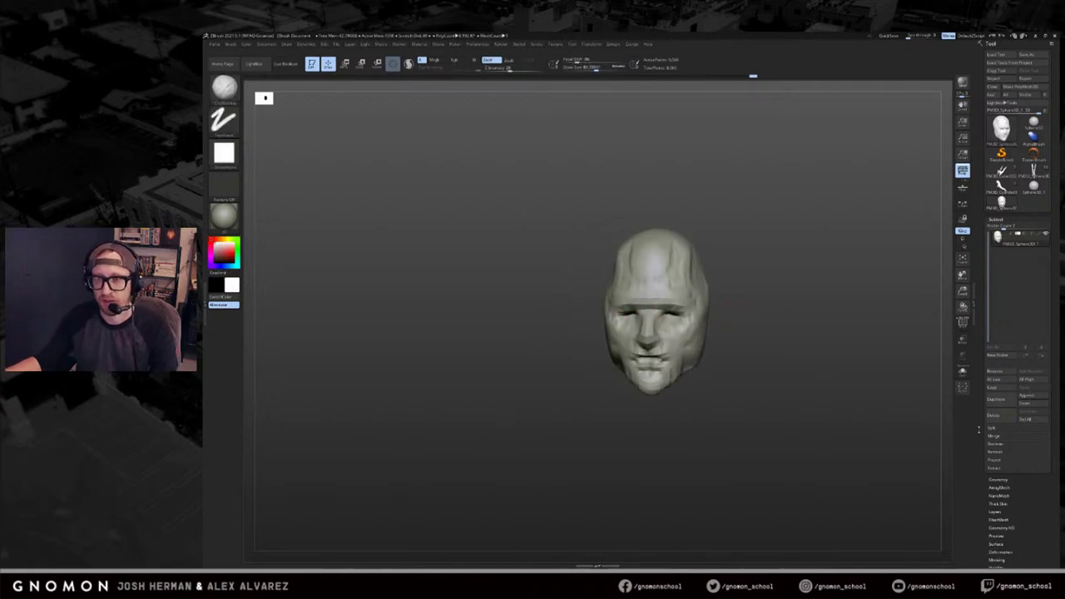
# Inspect the head's wireframe and remesh it with DynaMesh at resolution 128.
pyautogui.moveTo(979, 430); pyautogui.dragTo(980, 366)
pyautogui.click(998, 417)
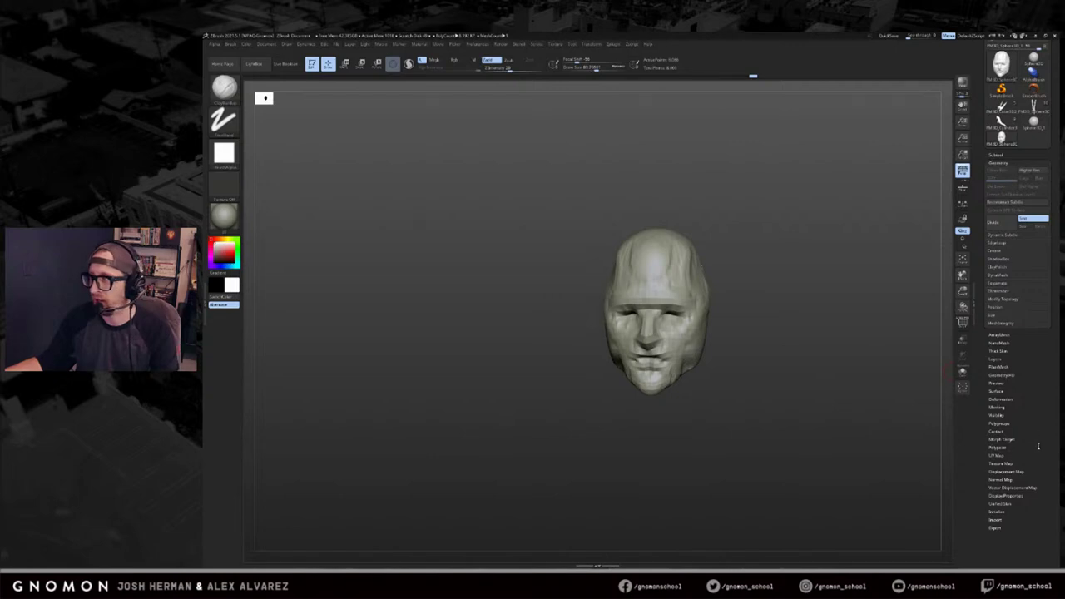
pyautogui.click(997, 268)
pyautogui.moveTo(789, 268); pyautogui.dragTo(853, 419)
pyautogui.hotkey('shift', 'f')
pyautogui.hotkey('ctrl', 'z')
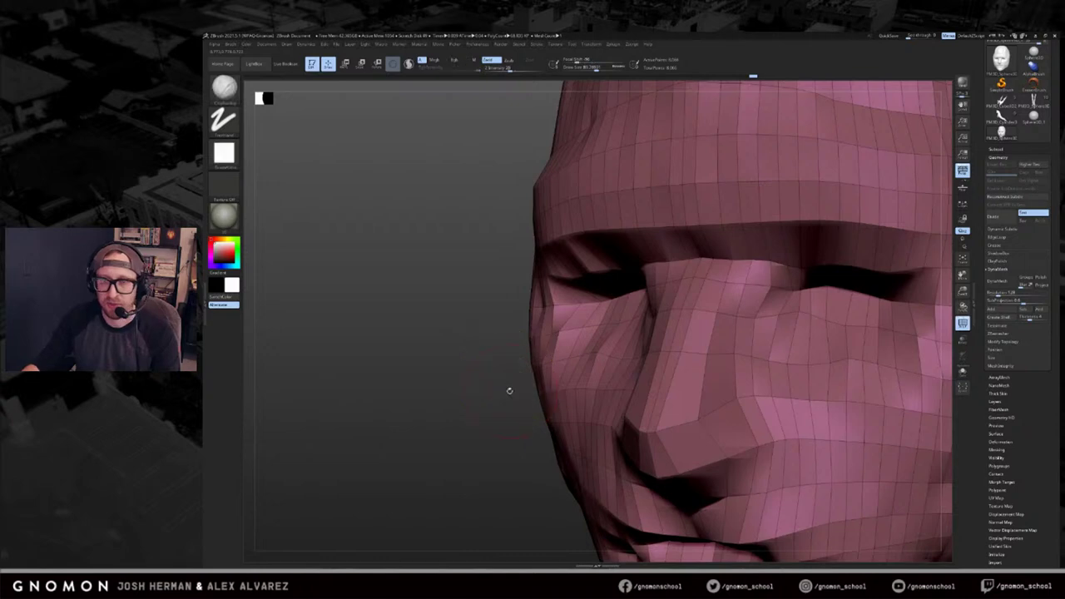
pyautogui.keyDown('ctrl'); pyautogui.moveTo(494, 416); pyautogui.dragTo(483, 416); pyautogui.keyUp('ctrl')
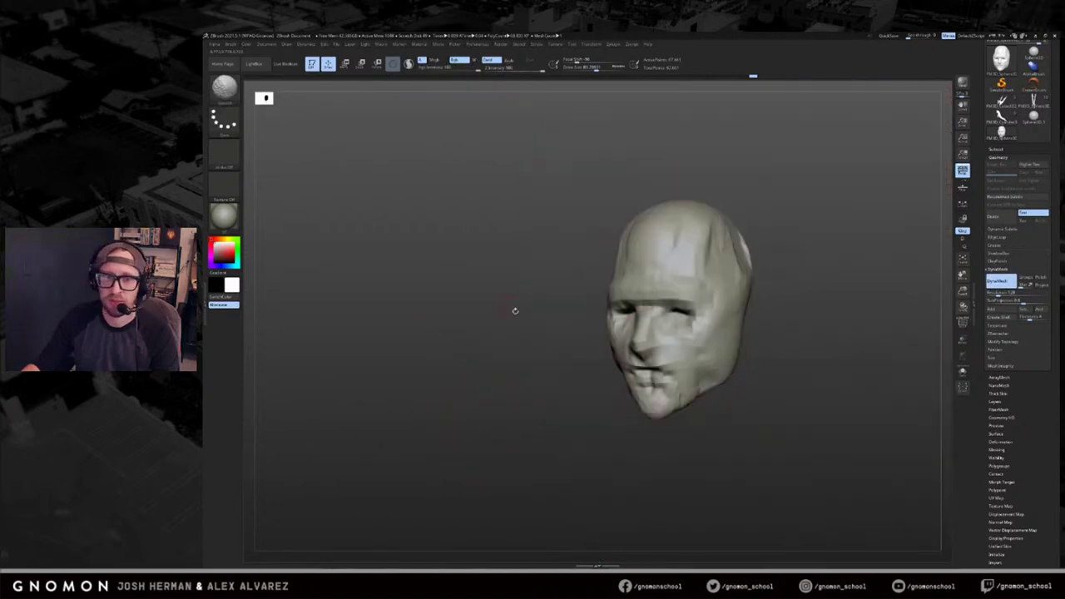
# Build up the eyelids and lower eye areas on both sides with the ClayBuildup brush.
pyautogui.moveTo(866, 304)
pyautogui.mouseDown()
pyautogui.moveTo(797, 297)
pyautogui.moveTo(637, 320)
pyautogui.moveTo(807, 279)
pyautogui.moveTo(754, 262)
pyautogui.moveTo(698, 297)
pyautogui.moveTo(734, 298)
pyautogui.mouseUp()
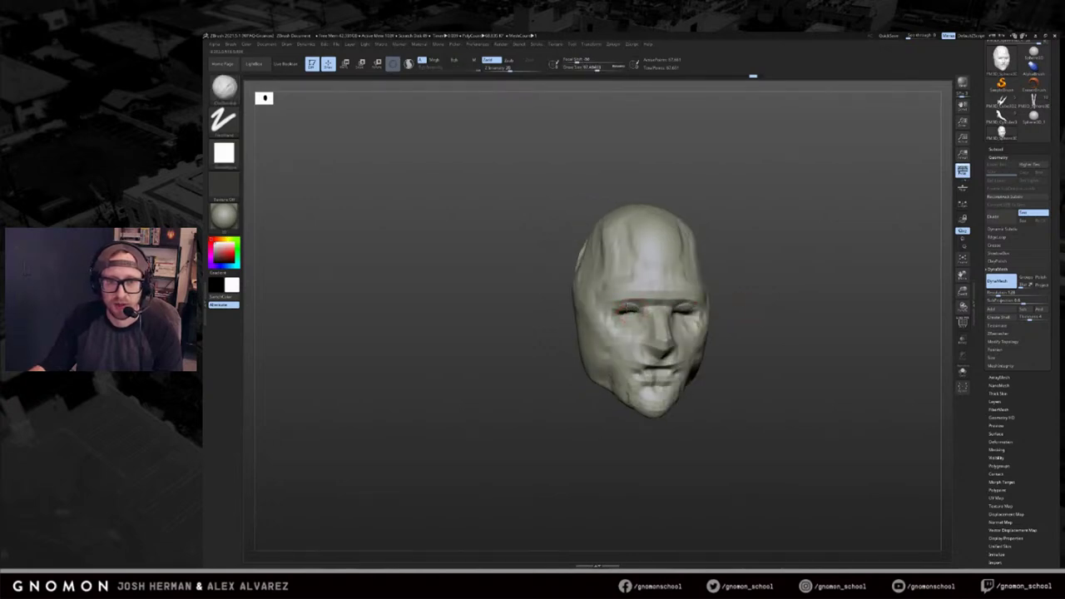
pyautogui.moveTo(766, 303); pyautogui.dragTo(792, 291)
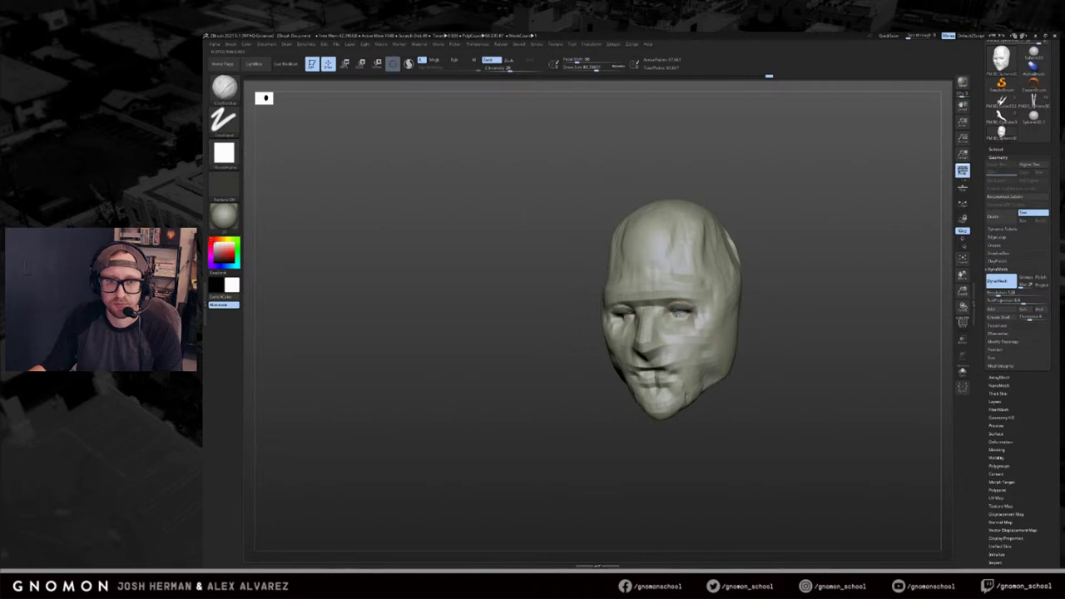
pyautogui.moveTo(756, 285); pyautogui.dragTo(743, 290)
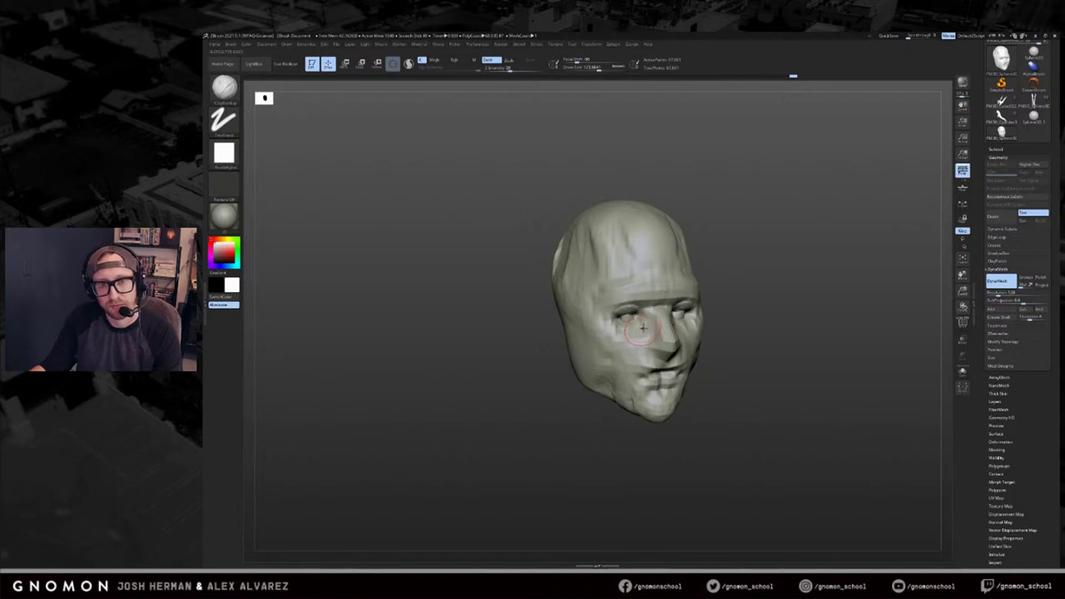
# Sculpt the cheek hollows and the folds beside the nose and mouth with the ClayBuildup brush.
pyautogui.moveTo(725, 340)
pyautogui.mouseDown()
pyautogui.moveTo(768, 337)
pyautogui.moveTo(730, 326)
pyautogui.mouseUp()
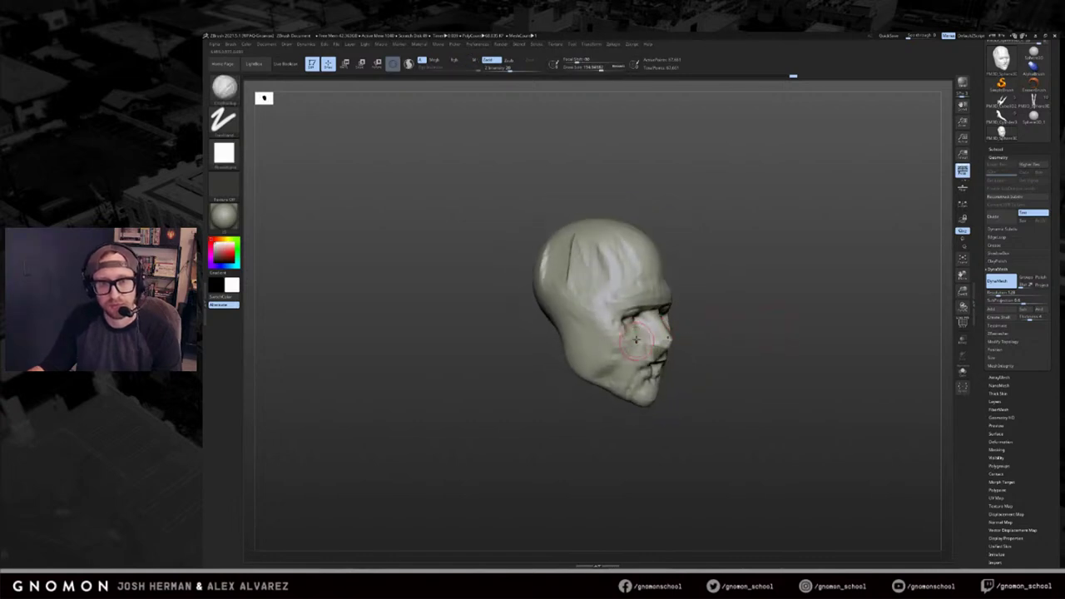
pyautogui.moveTo(733, 322); pyautogui.dragTo(626, 352)
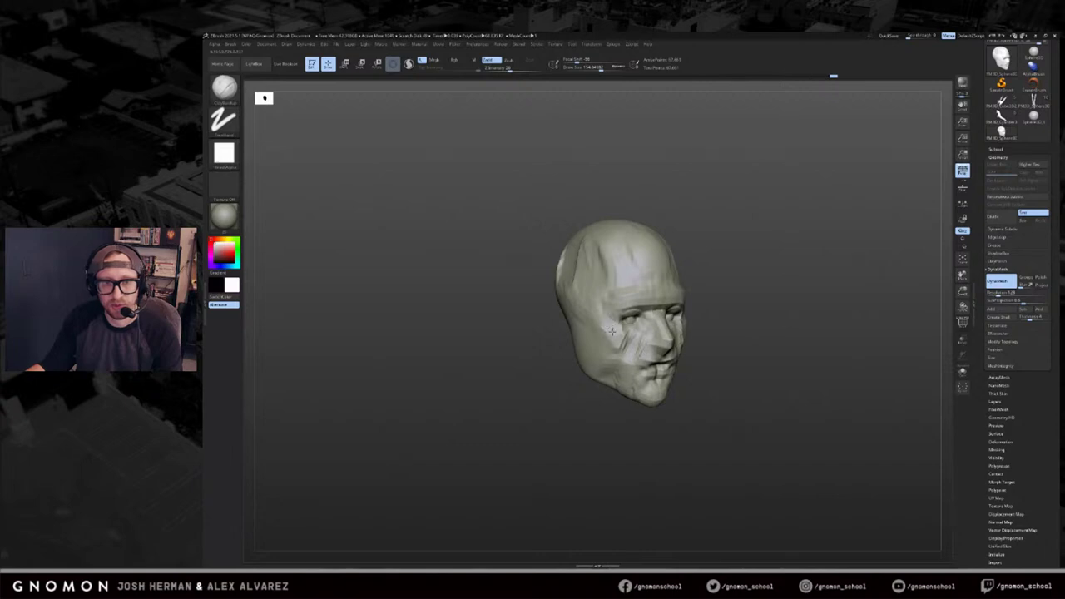
pyautogui.moveTo(729, 275)
pyautogui.mouseDown()
pyautogui.moveTo(697, 276)
pyautogui.moveTo(689, 300)
pyautogui.moveTo(753, 290)
pyautogui.moveTo(686, 296)
pyautogui.moveTo(726, 298)
pyautogui.moveTo(699, 299)
pyautogui.mouseUp()
pyautogui.moveTo(681, 349)
pyautogui.mouseDown()
pyautogui.moveTo(672, 357)
pyautogui.moveTo(687, 357)
pyautogui.mouseUp()
pyautogui.moveTo(706, 342); pyautogui.dragTo(743, 341)
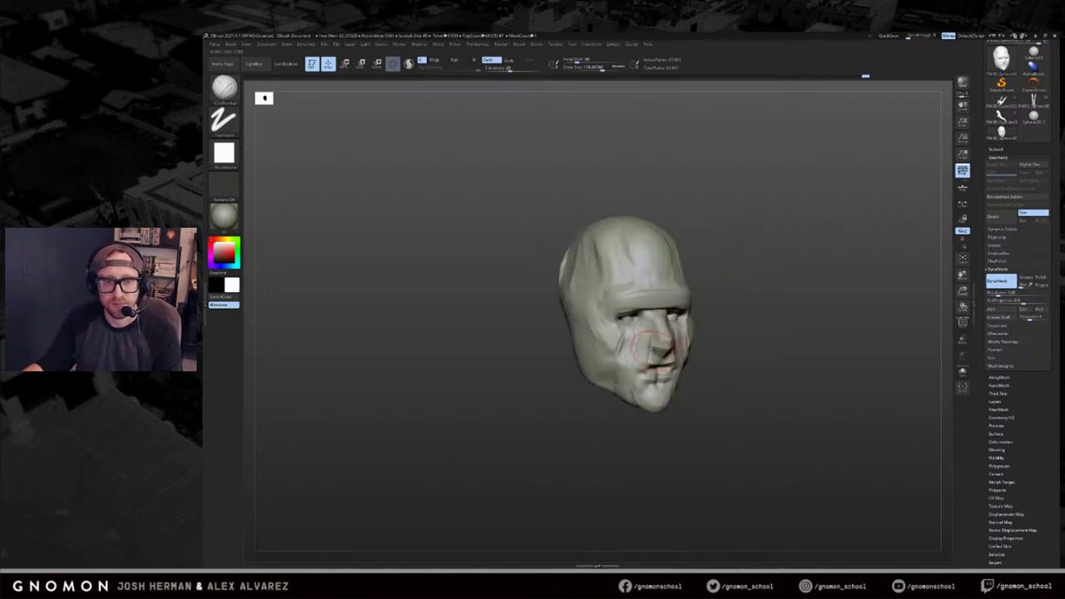
# Try to flatten the planes of the cheeks and nose with a reduced hPolish brush.
pyautogui.moveTo(740, 340); pyautogui.dragTo(694, 307)
pyautogui.press('b')
pyautogui.press('Escape')
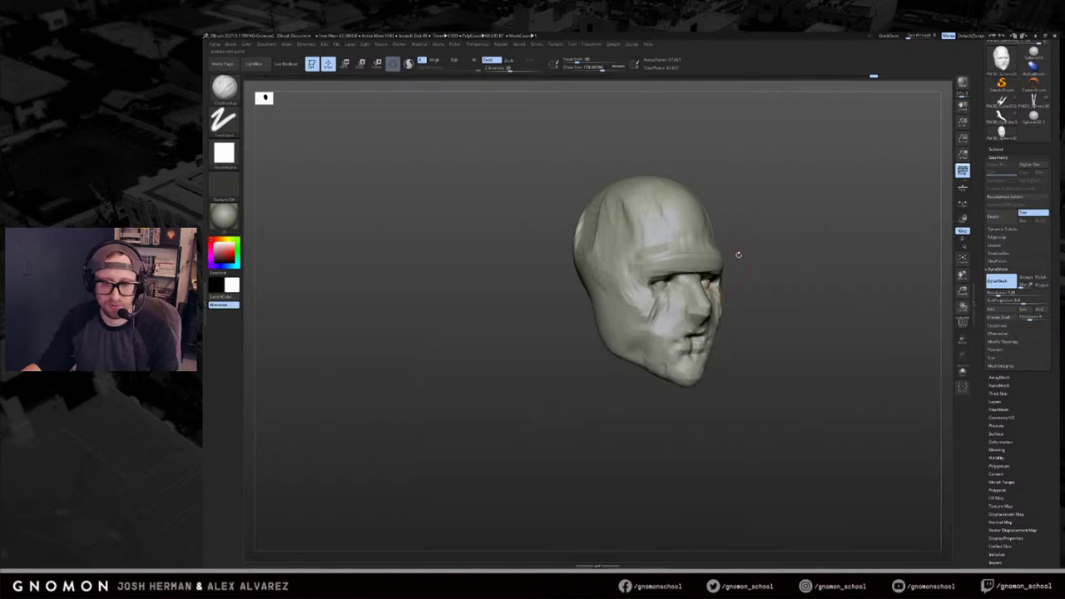
pyautogui.press('b')
pyautogui.press('h')
pyautogui.press('p')
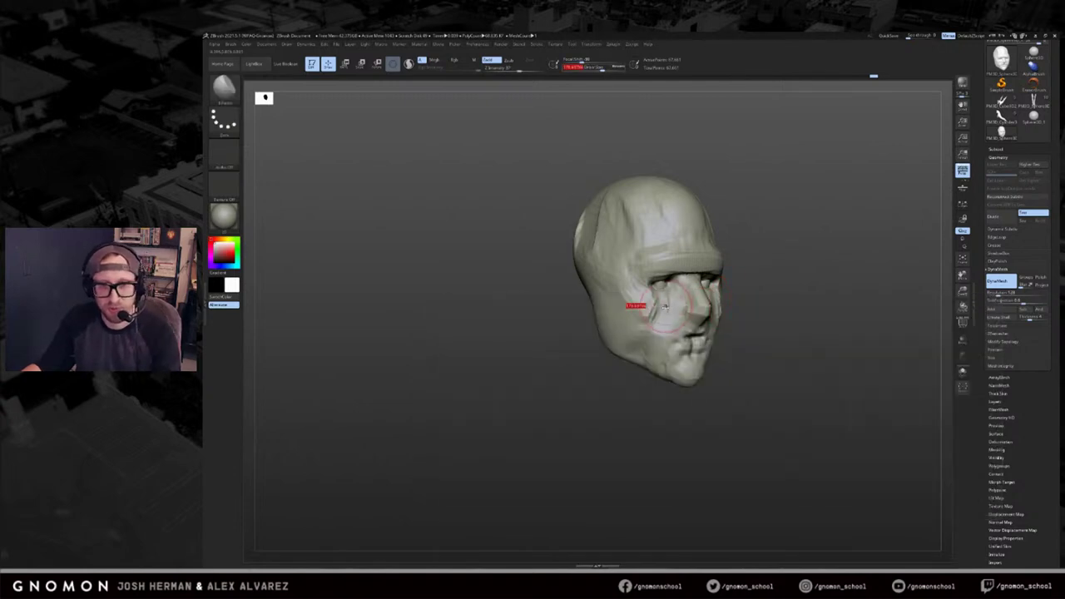
pyautogui.press('[')
pyautogui.moveTo(664, 314); pyautogui.dragTo(622, 287)
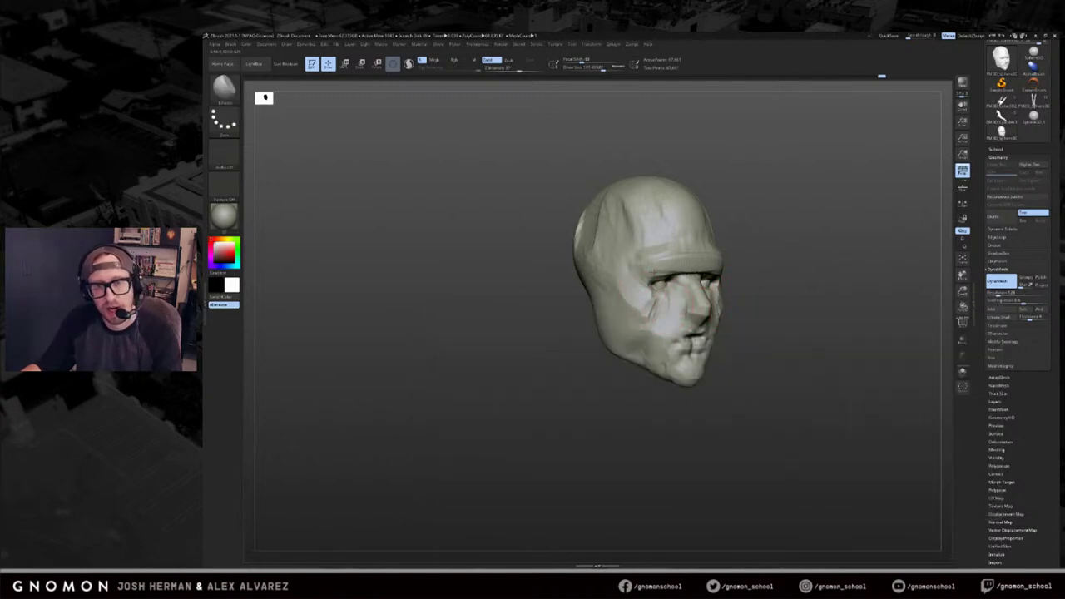
pyautogui.moveTo(755, 256); pyautogui.dragTo(682, 310)
pyautogui.moveTo(770, 330); pyautogui.dragTo(720, 326)
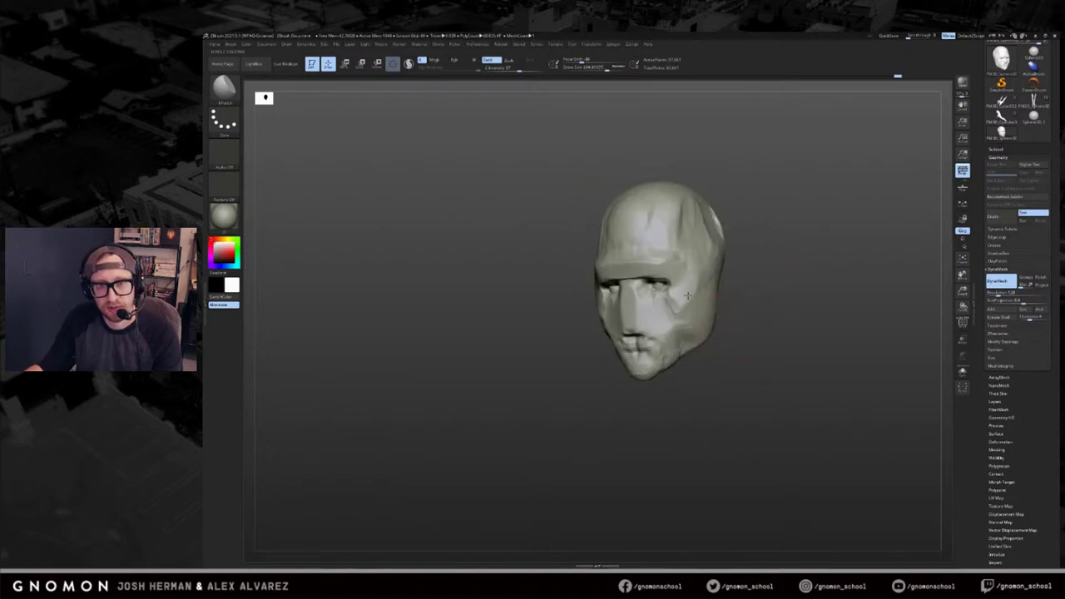
pyautogui.moveTo(584, 342); pyautogui.dragTo(640, 324)
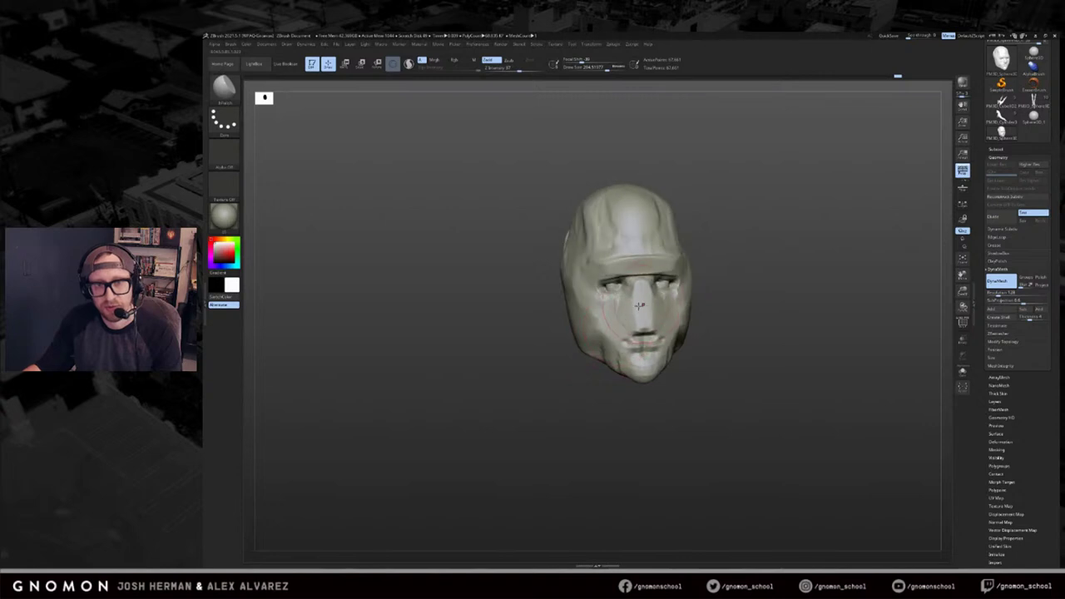
# Add a rounded mass of clay for the cheekbones with the ClayBuildup brush.
pyautogui.press('b')
pyautogui.press('c')
pyautogui.press('b')
pyautogui.moveTo(637, 333); pyautogui.dragTo(630, 332, button='right')
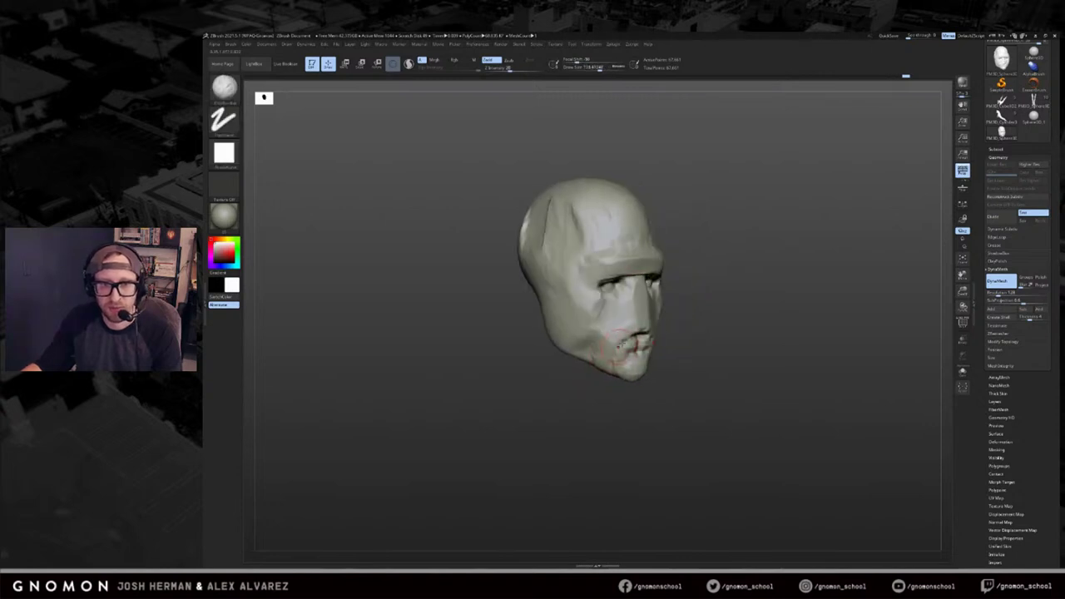
pyautogui.moveTo(732, 299); pyautogui.dragTo(758, 295, button='right')
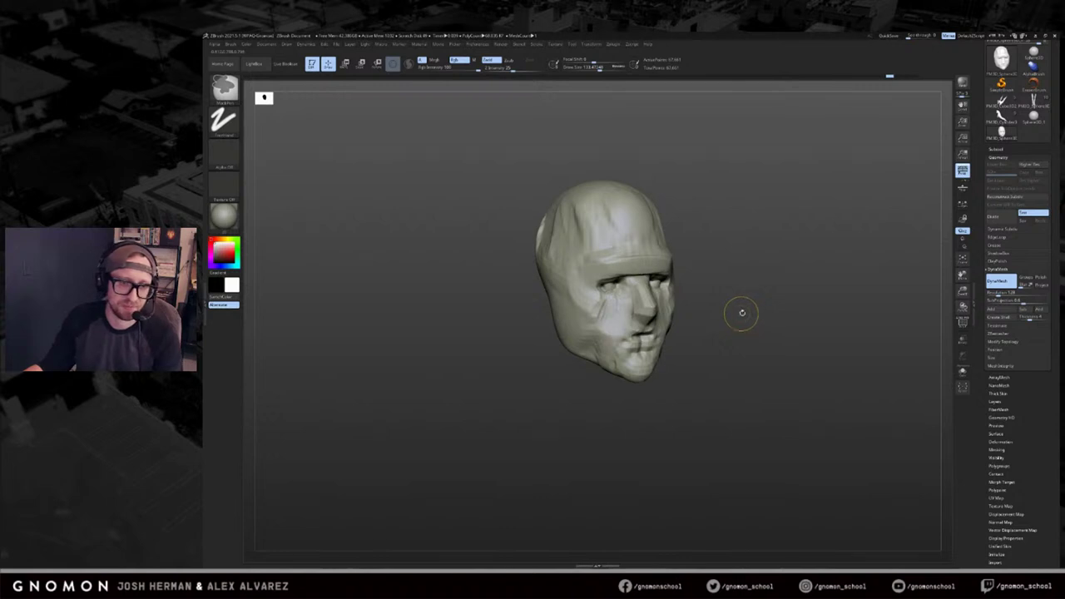
pyautogui.keyDown('shift'); pyautogui.moveTo(774, 310); pyautogui.dragTo(742, 301, button='right'); pyautogui.keyUp('shift')
pyautogui.press('s')
pyautogui.moveTo(671, 299); pyautogui.dragTo(677, 322)
pyautogui.keyDown('alt'); pyautogui.moveTo(905, 172); pyautogui.dragTo(923, 208); pyautogui.keyUp('alt')
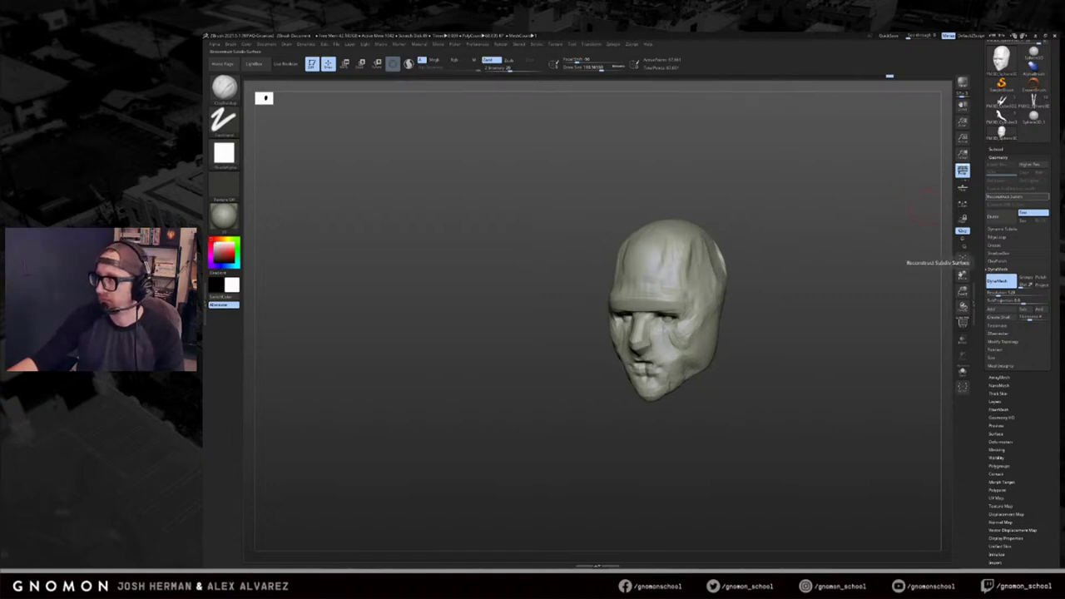
# Extend the cheekbone volume and build up the sides of the jaw with an enlarged ClayBuildup brush.
pyautogui.keyDown('alt'); pyautogui.moveTo(777, 302); pyautogui.dragTo(797, 273, button='right'); pyautogui.keyUp('alt')
pyautogui.moveTo(794, 272); pyautogui.dragTo(809, 273)
pyautogui.press(']')
pyautogui.press(']')
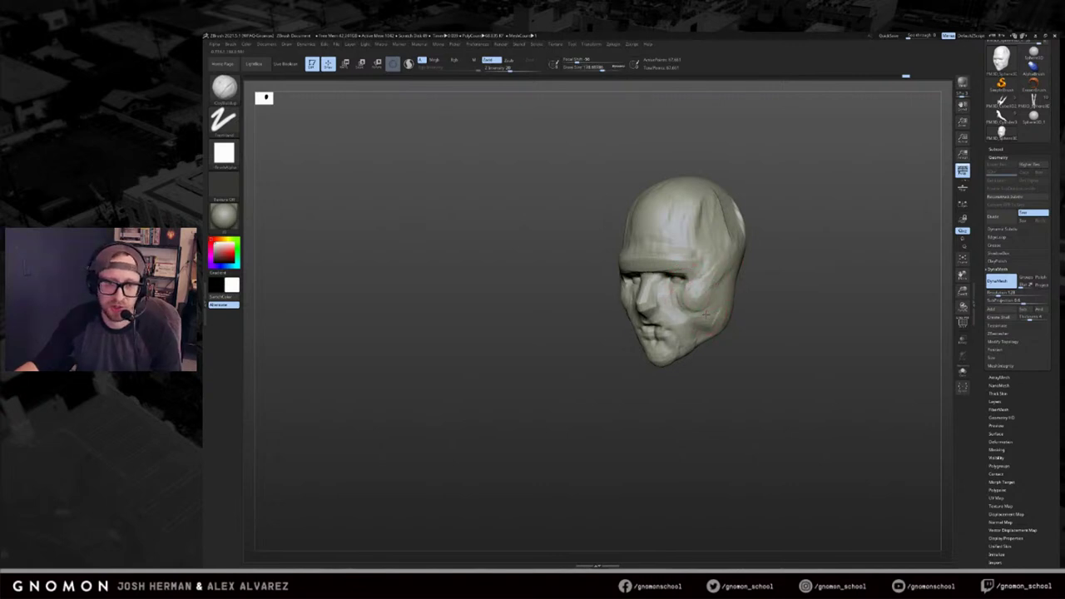
pyautogui.moveTo(707, 326); pyautogui.dragTo(637, 318, button='right')
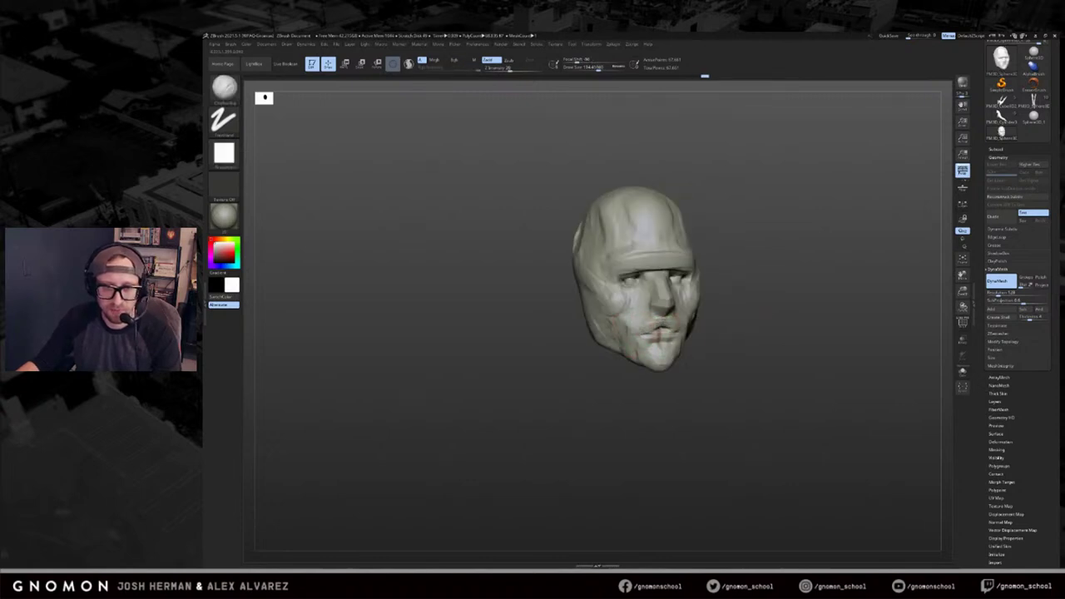
# Undo the last stroke and reshape the upper lip and the area around the mouth with a smaller ClayBuildup brush.
pyautogui.hotkey('ctrl', 'z')
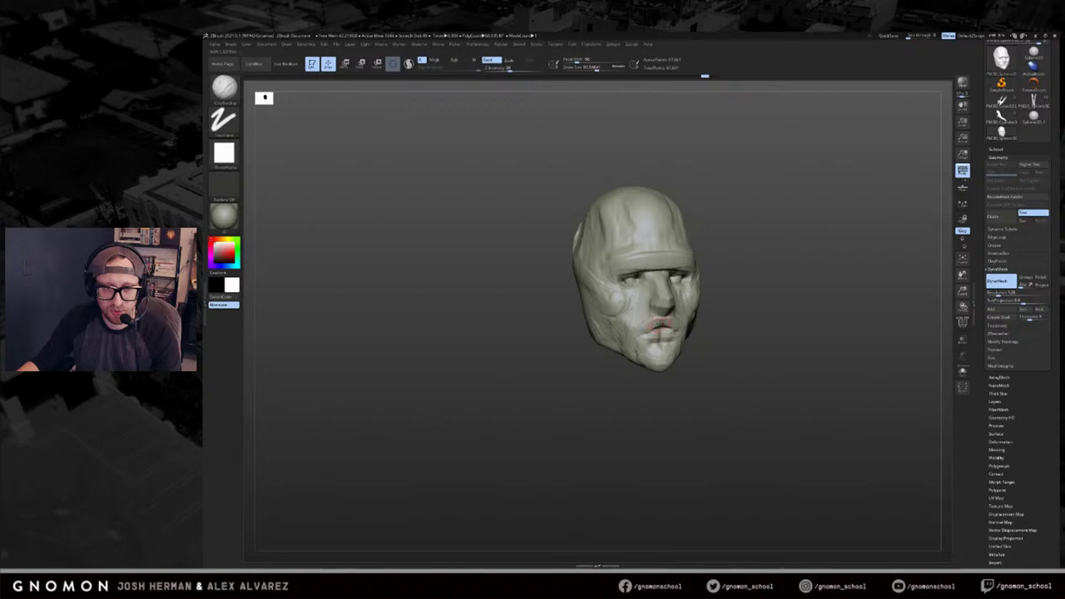
pyautogui.moveTo(652, 323); pyautogui.dragTo(661, 319)
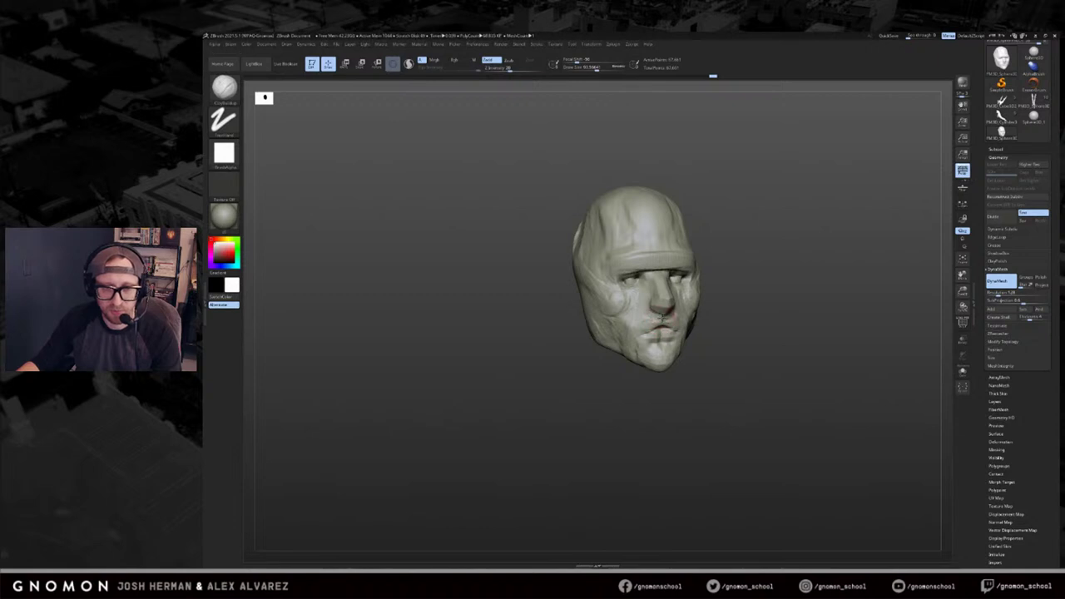
pyautogui.hotkey('ctrl', '2')
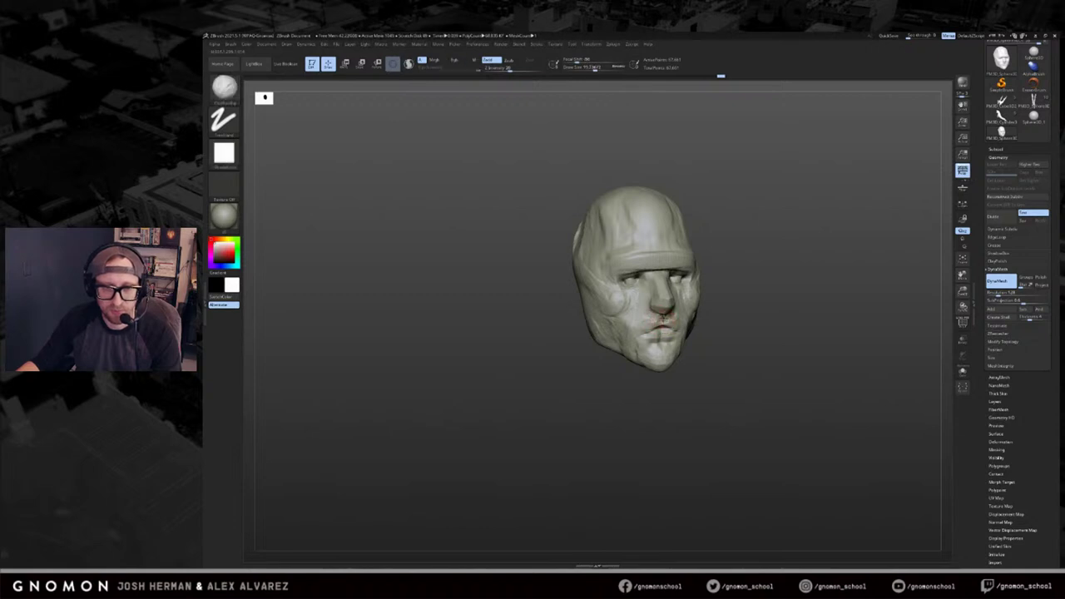
pyautogui.moveTo(663, 318); pyautogui.dragTo(729, 317, button='right')
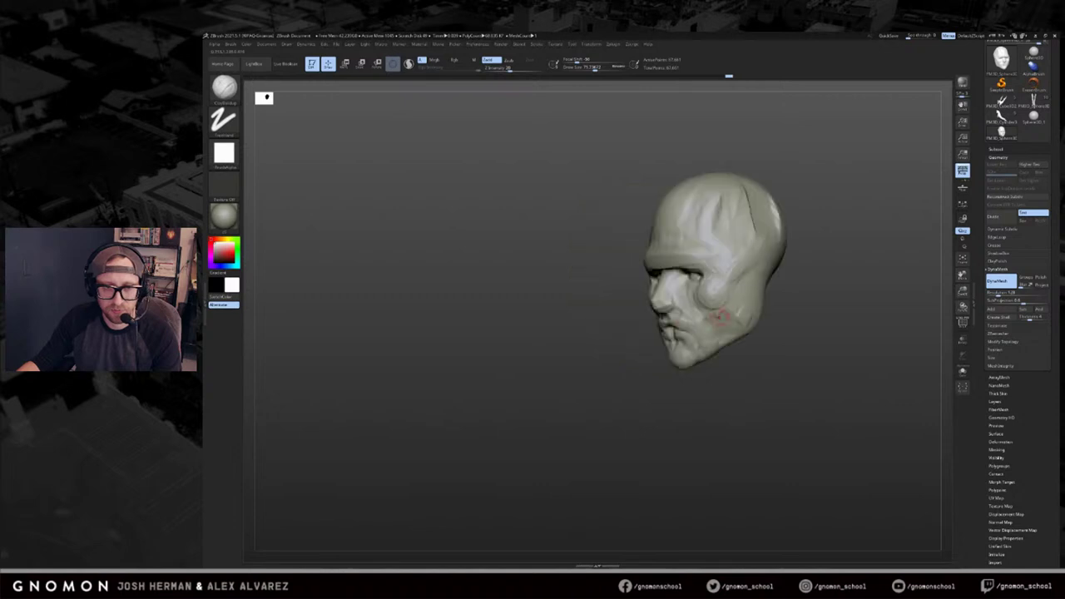
pyautogui.moveTo(676, 322); pyautogui.dragTo(689, 318)
pyautogui.moveTo(689, 318); pyautogui.dragTo(770, 321, button='right')
pyautogui.keyDown('ctrl'); pyautogui.moveTo(770, 321); pyautogui.dragTo(778, 344, button='right'); pyautogui.keyUp('ctrl')
# Define the mouth line and build up fuller lips with the ClayBuildup brush.
pyautogui.press('s')
pyautogui.moveTo(686, 334); pyautogui.dragTo(684, 333)
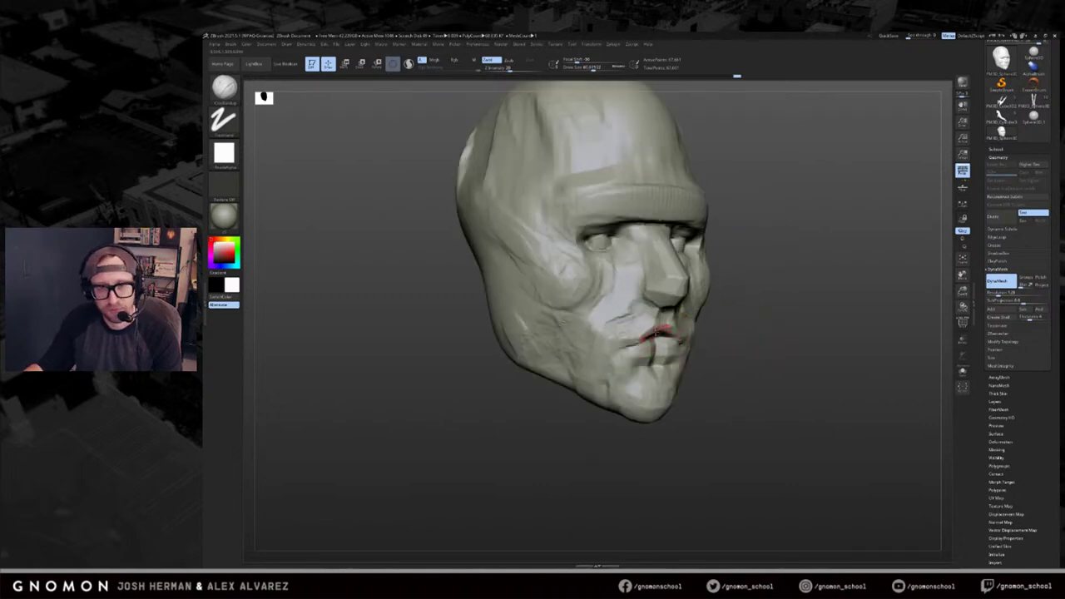
pyautogui.press(']')
pyautogui.moveTo(662, 352); pyautogui.dragTo(637, 350)
pyautogui.moveTo(739, 337); pyautogui.dragTo(678, 370, button='right')
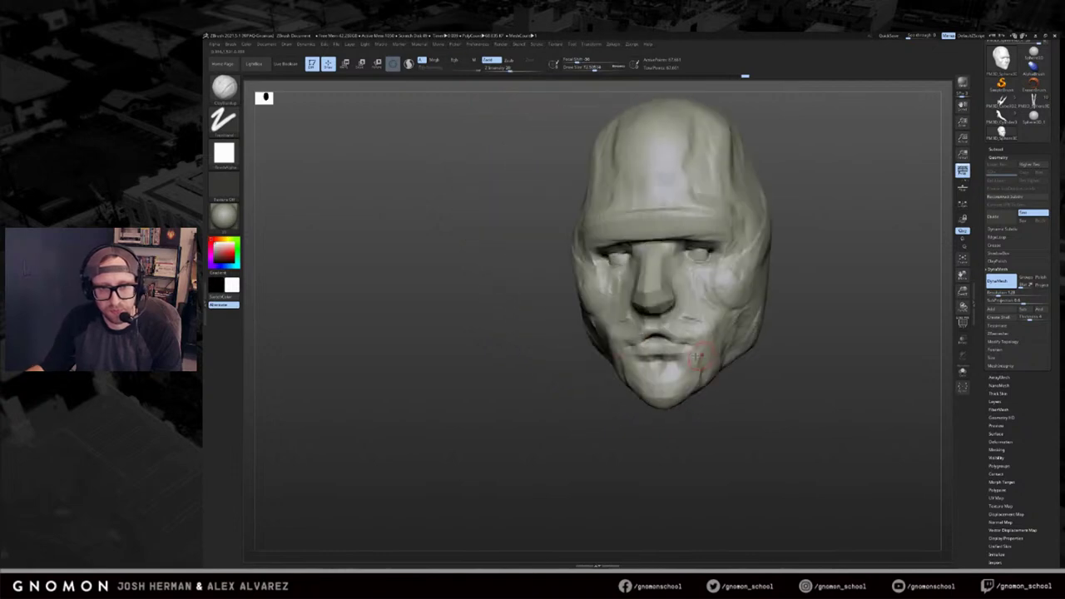
# Rework the mouth corners and chin, adjusting the ClayBuildup brush size.
pyautogui.moveTo(770, 361); pyautogui.dragTo(691, 360, button='right')
pyautogui.press('s')
pyautogui.moveTo(690, 358)
pyautogui.mouseDown()
pyautogui.moveTo(701, 359)
pyautogui.moveTo(691, 381)
pyautogui.mouseUp()
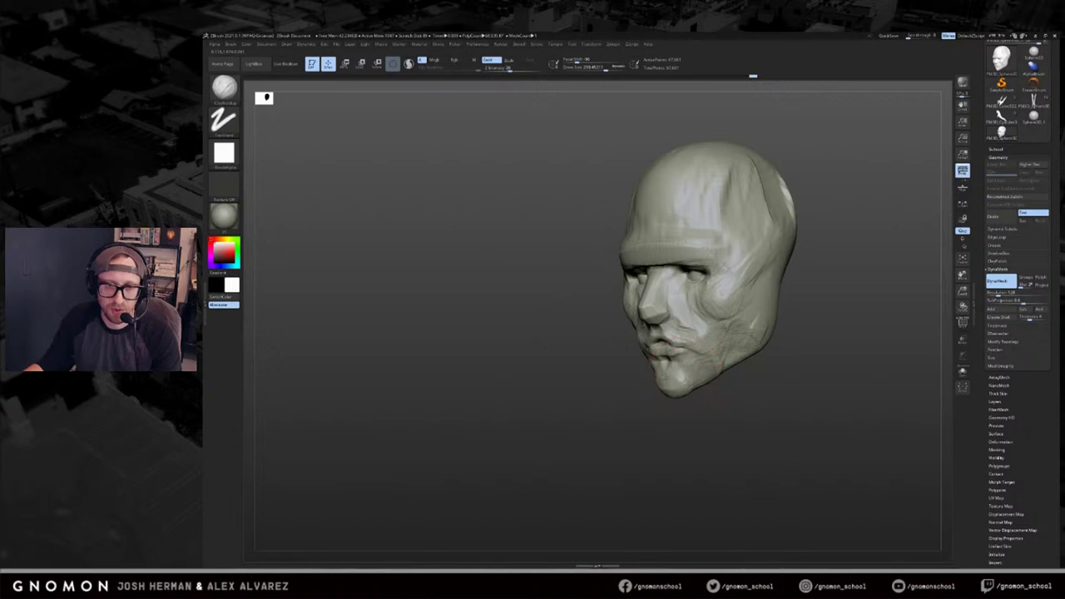
pyautogui.moveTo(681, 391); pyautogui.dragTo(766, 350, button='right')
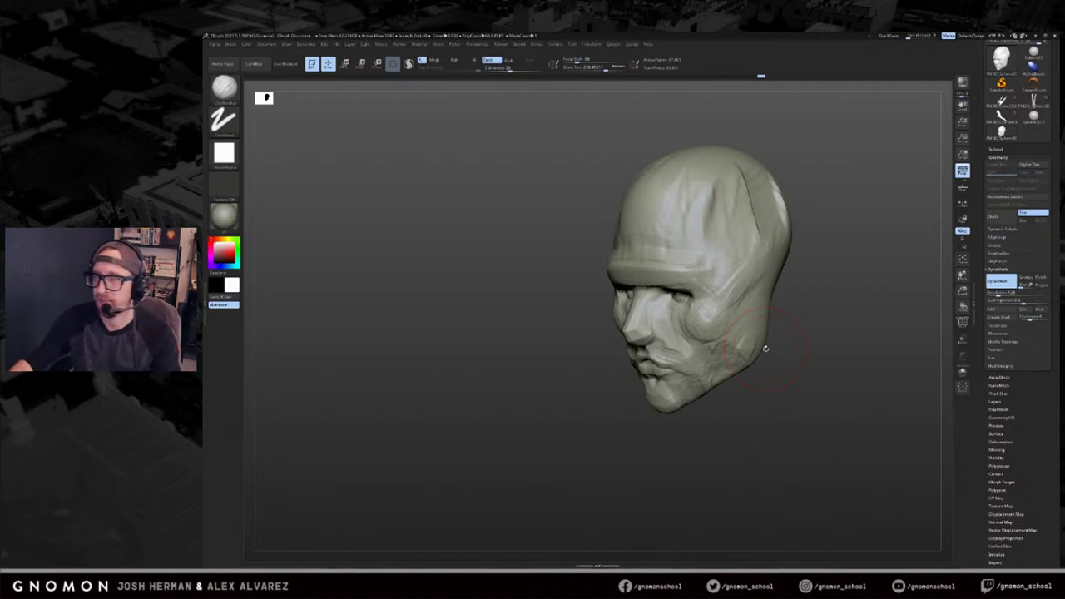
# Build up the nose tip and nostril wings on both sides with the ClayBuildup brush.
pyautogui.moveTo(755, 268)
pyautogui.mouseDown()
pyautogui.moveTo(795, 299)
pyautogui.moveTo(793, 314)
pyautogui.moveTo(656, 317)
pyautogui.mouseUp()
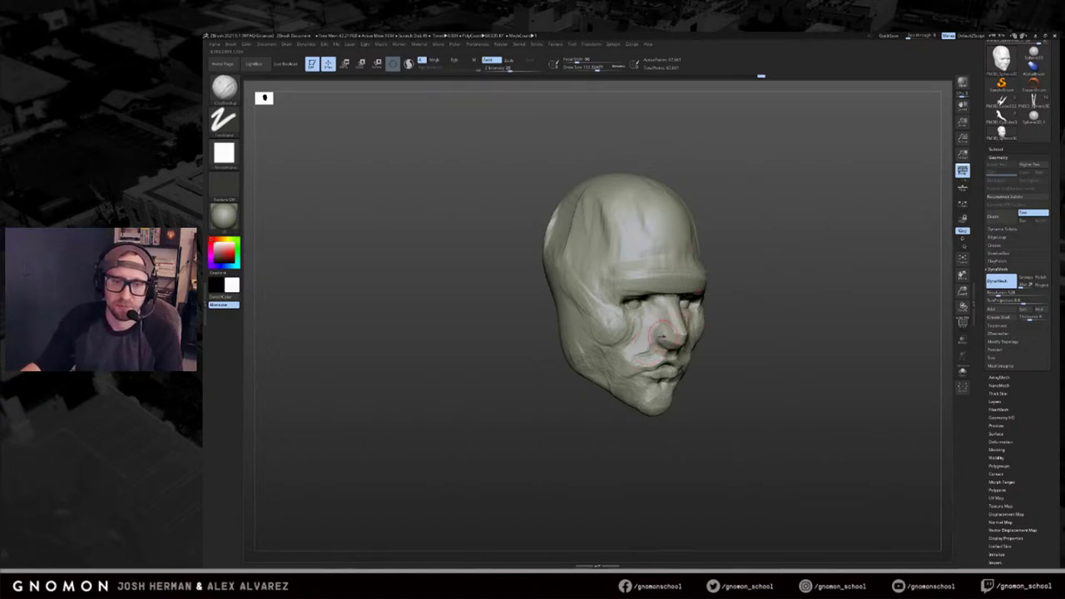
pyautogui.moveTo(717, 346); pyautogui.dragTo(672, 335)
pyautogui.moveTo(739, 358); pyautogui.dragTo(693, 336)
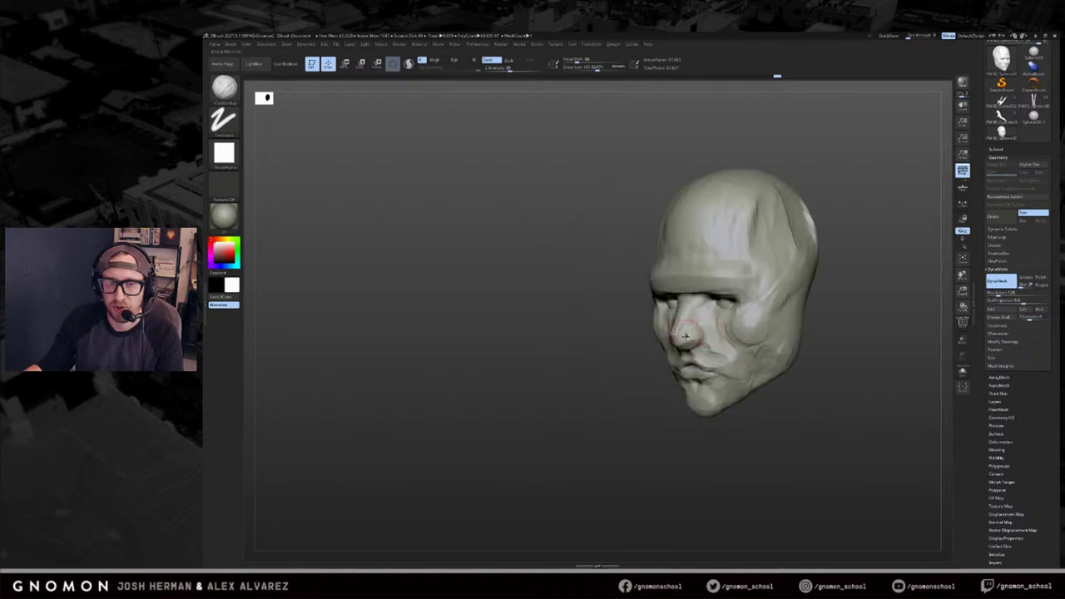
pyautogui.moveTo(621, 371)
pyautogui.mouseDown()
pyautogui.moveTo(643, 363)
pyautogui.moveTo(627, 355)
pyautogui.mouseUp()
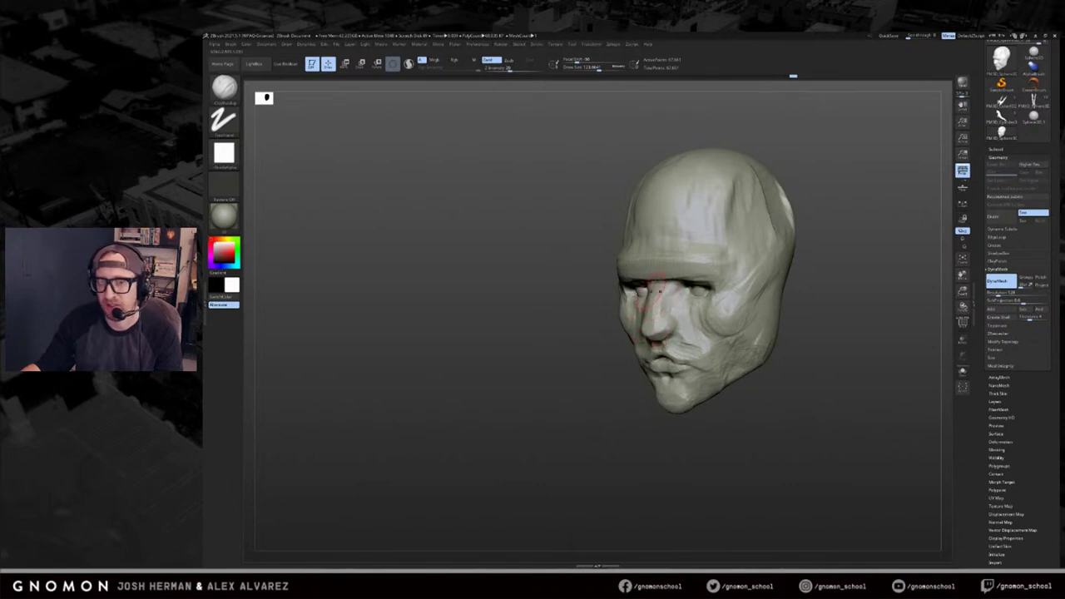
# Refine the nose bridge, inner eye corners and eyelids with the ClayBuildup brush.
pyautogui.moveTo(660, 291); pyautogui.dragTo(649, 293, button='right')
pyautogui.moveTo(682, 271); pyautogui.dragTo(652, 287)
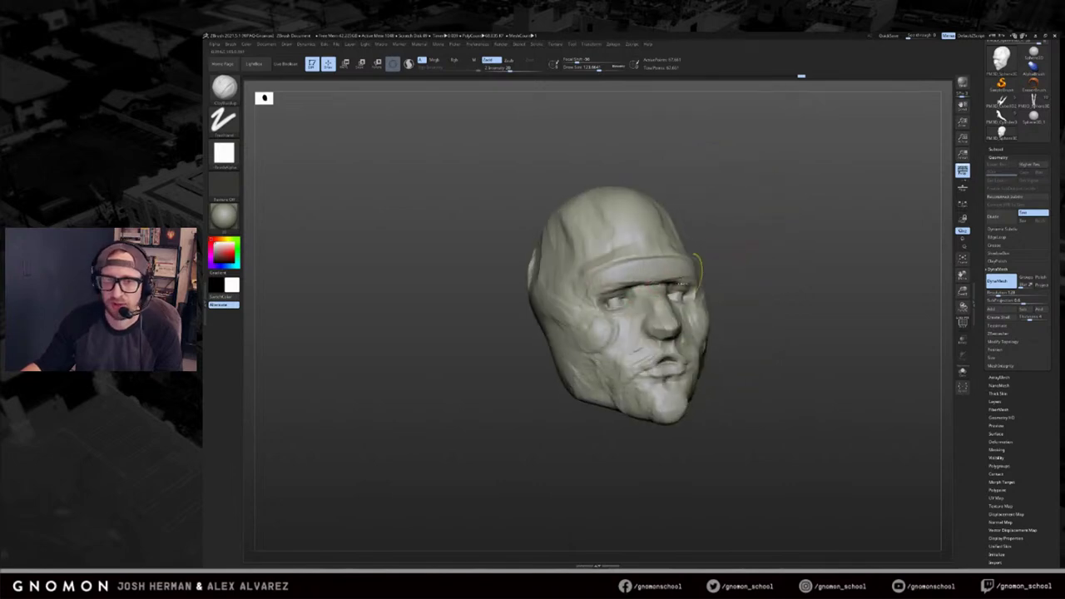
pyautogui.moveTo(650, 285); pyautogui.dragTo(652, 285, button='right')
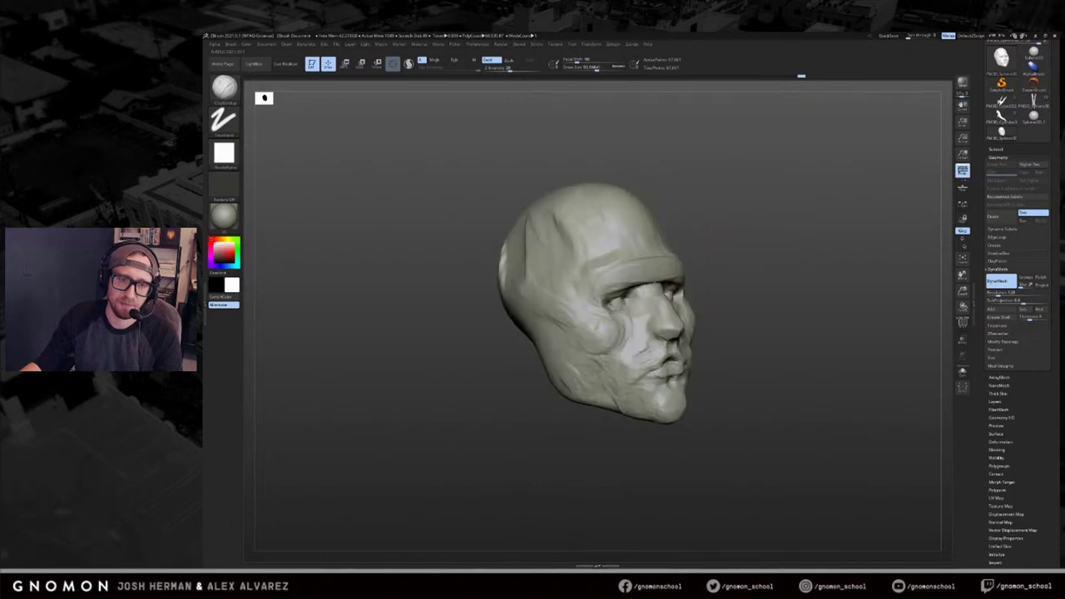
pyautogui.moveTo(641, 297); pyautogui.dragTo(664, 296)
pyautogui.moveTo(672, 337); pyautogui.dragTo(663, 312)
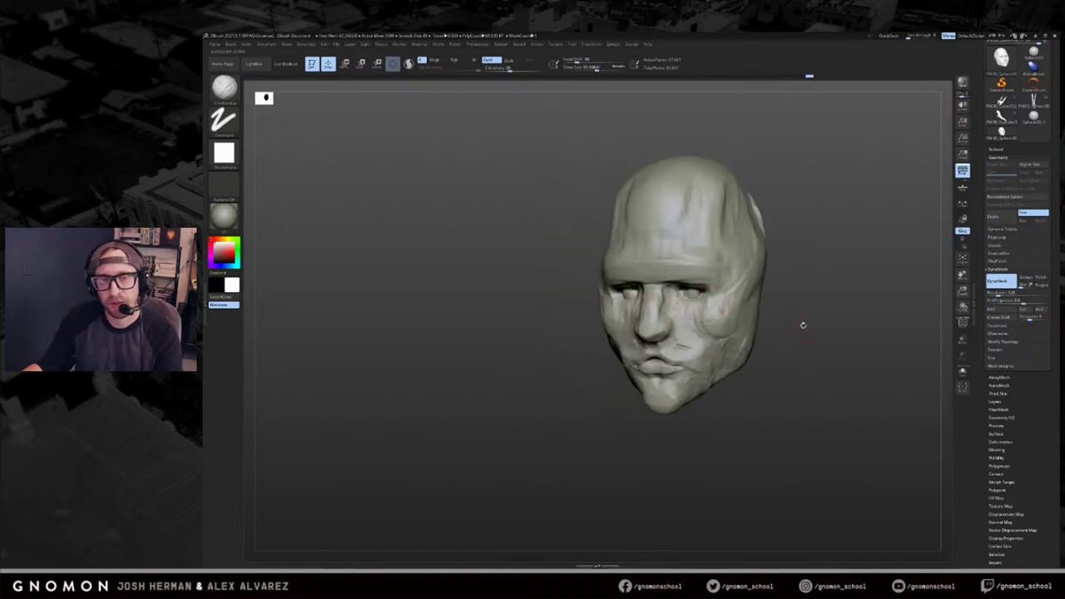
pyautogui.moveTo(803, 326); pyautogui.dragTo(867, 325)
# Add volume to the cheeks and lower face with an enlarged ClayBuildup brush.
pyautogui.press(']')
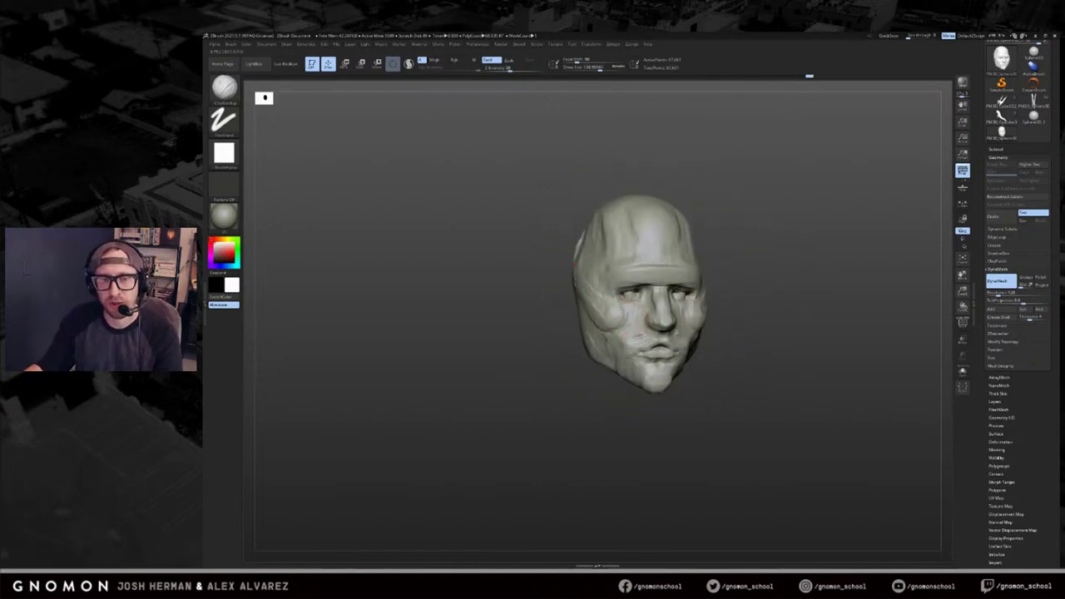
pyautogui.moveTo(803, 284); pyautogui.dragTo(748, 299)
pyautogui.moveTo(687, 325); pyautogui.dragTo(697, 314)
pyautogui.moveTo(774, 293); pyautogui.dragTo(822, 301)
pyautogui.moveTo(736, 338)
pyautogui.mouseDown()
pyautogui.moveTo(722, 339)
pyautogui.moveTo(753, 342)
pyautogui.mouseUp()
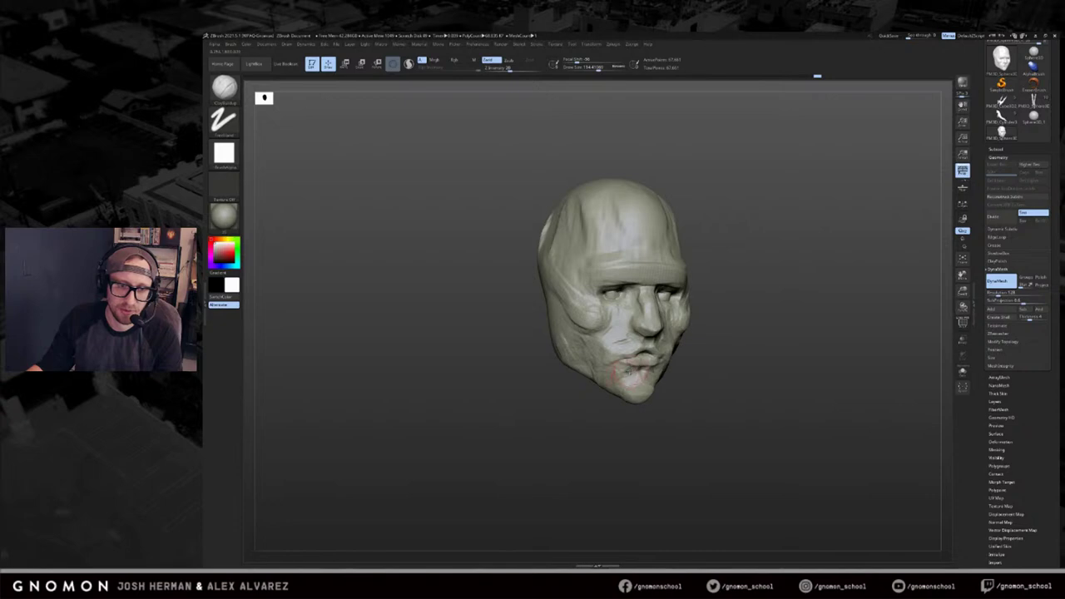
# Sculpt the planes around the mouth and chin and shape the side of the jaw with the ClayBuildup brush.
pyautogui.moveTo(629, 369)
pyautogui.mouseDown()
pyautogui.moveTo(638, 374)
pyautogui.moveTo(629, 352)
pyautogui.mouseUp()
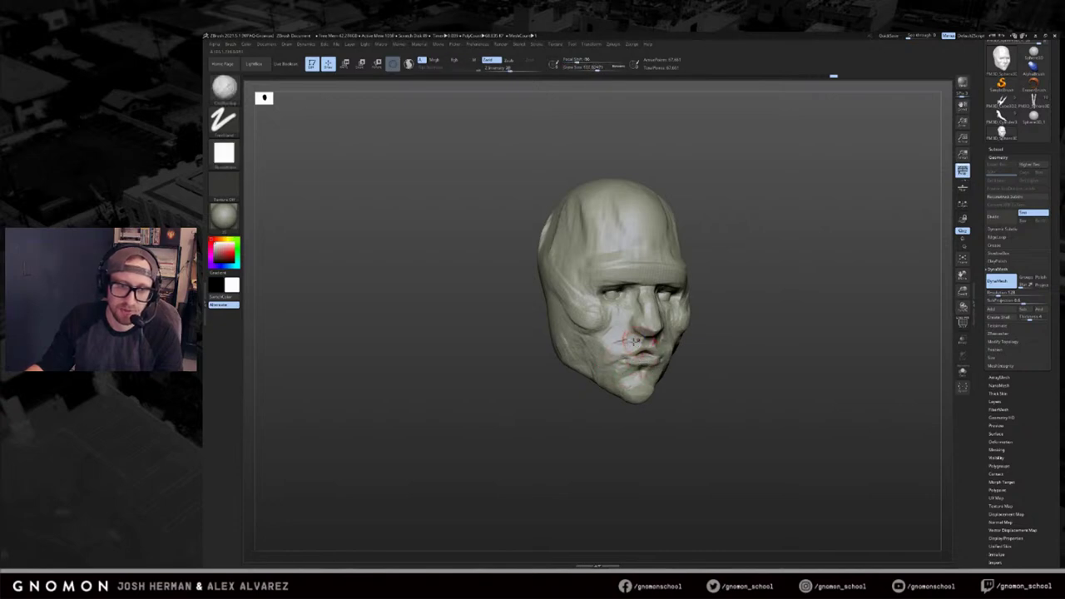
pyautogui.moveTo(737, 339)
pyautogui.mouseDown()
pyautogui.moveTo(780, 332)
pyautogui.moveTo(841, 354)
pyautogui.moveTo(804, 349)
pyautogui.moveTo(744, 309)
pyautogui.moveTo(645, 338)
pyautogui.moveTo(649, 379)
pyautogui.mouseUp()
pyautogui.press('s')
pyautogui.moveTo(518, 345); pyautogui.dragTo(584, 337)
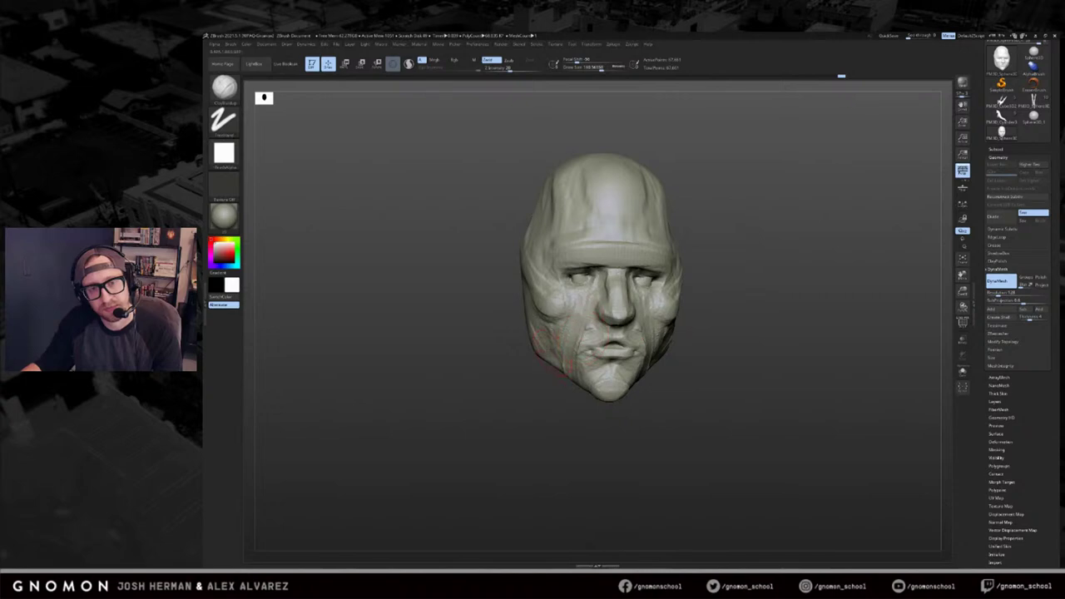
pyautogui.moveTo(496, 340); pyautogui.dragTo(541, 340)
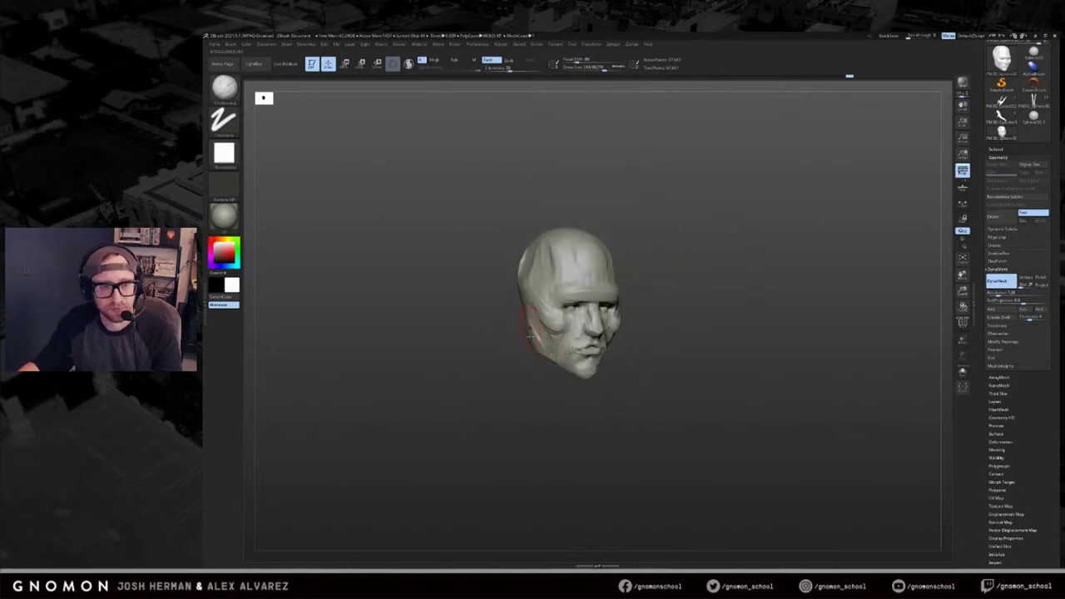
# Flatten the broad planes of the head with the hPolish brush and check the face from the front.
pyautogui.moveTo(773, 275)
pyautogui.keyDown('shift'); pyautogui.mouseDown()
pyautogui.moveTo(760, 276)
pyautogui.moveTo(777, 273)
pyautogui.moveTo(803, 311)
pyautogui.moveTo(837, 313)
pyautogui.moveTo(764, 304)
pyautogui.mouseUp(); pyautogui.keyUp('shift')
pyautogui.press('b')
pyautogui.press('h')
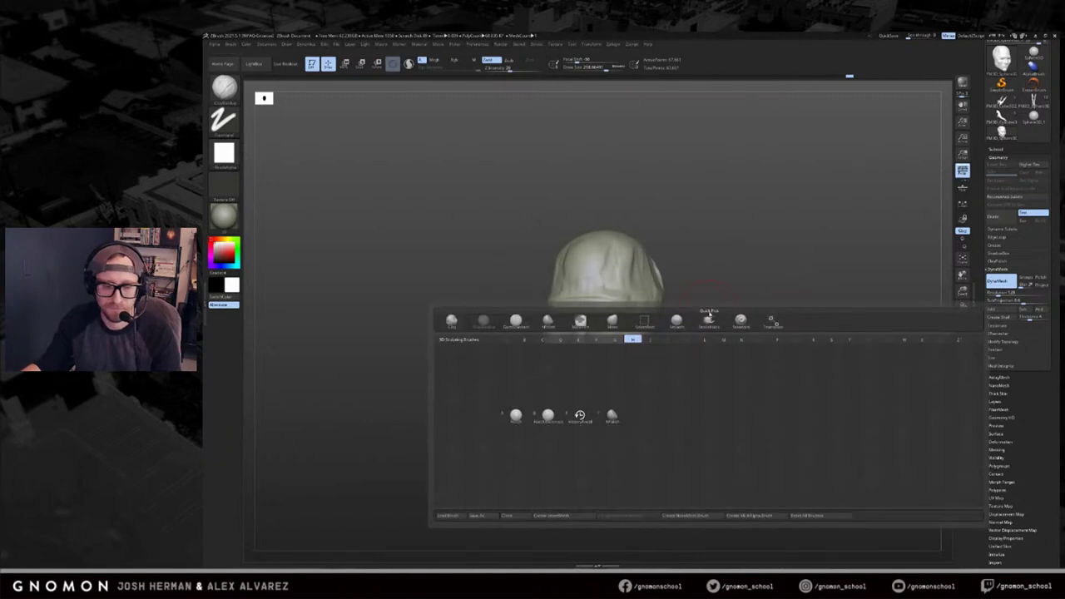
pyautogui.press('p')
pyautogui.moveTo(651, 358)
pyautogui.mouseDown()
pyautogui.moveTo(655, 323)
pyautogui.moveTo(675, 334)
pyautogui.moveTo(667, 295)
pyautogui.mouseUp()
pyautogui.moveTo(687, 289); pyautogui.dragTo(719, 293)
pyautogui.moveTo(687, 288); pyautogui.dragTo(527, 371, button='right')
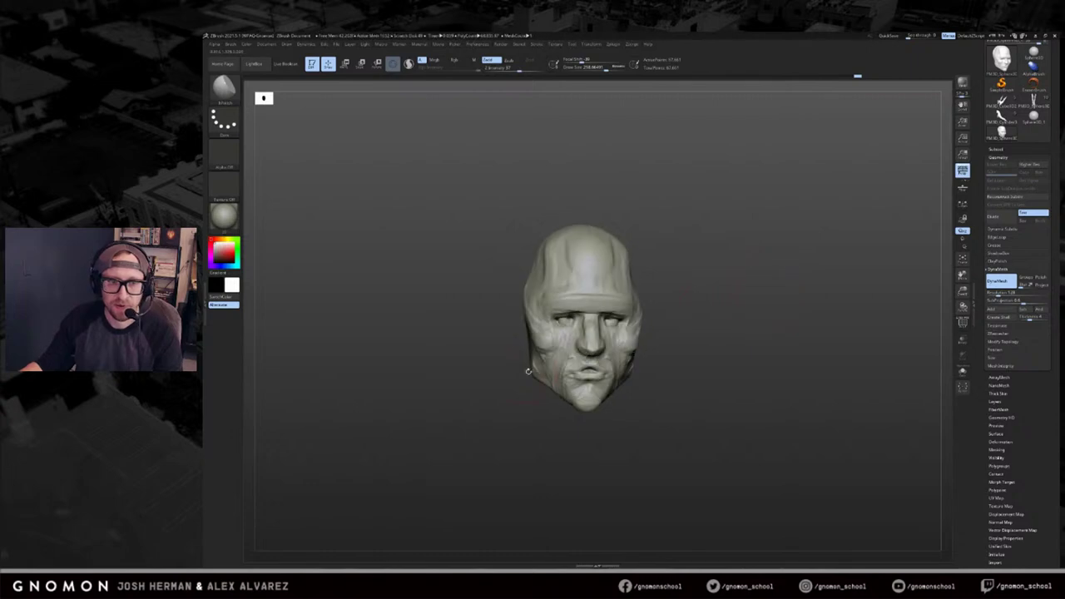
pyautogui.press('s')
pyautogui.moveTo(520, 382); pyautogui.dragTo(565, 379)
# Switch to the long-necked four-legged creature blockout and examine its overall forms.
pyautogui.keyDown('shift'); pyautogui.moveTo(871, 153); pyautogui.dragTo(874, 158); pyautogui.keyUp('shift')
pyautogui.click(1034, 100)
pyautogui.moveTo(813, 222); pyautogui.dragTo(862, 212)
pyautogui.press('f')
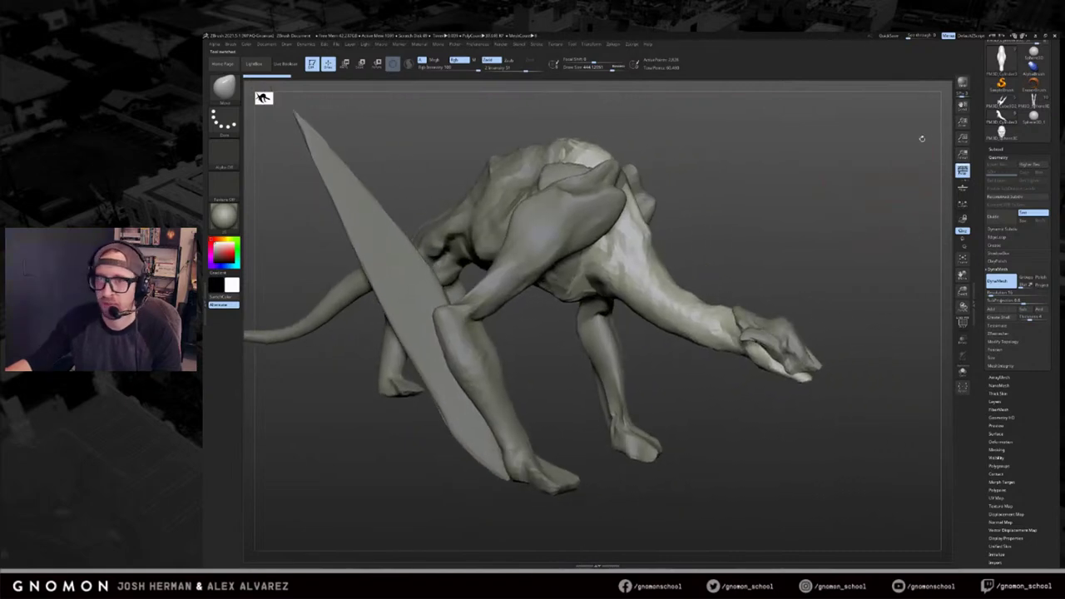
pyautogui.moveTo(902, 192); pyautogui.dragTo(849, 208, button='right')
pyautogui.moveTo(947, 156); pyautogui.dragTo(865, 204, button='right')
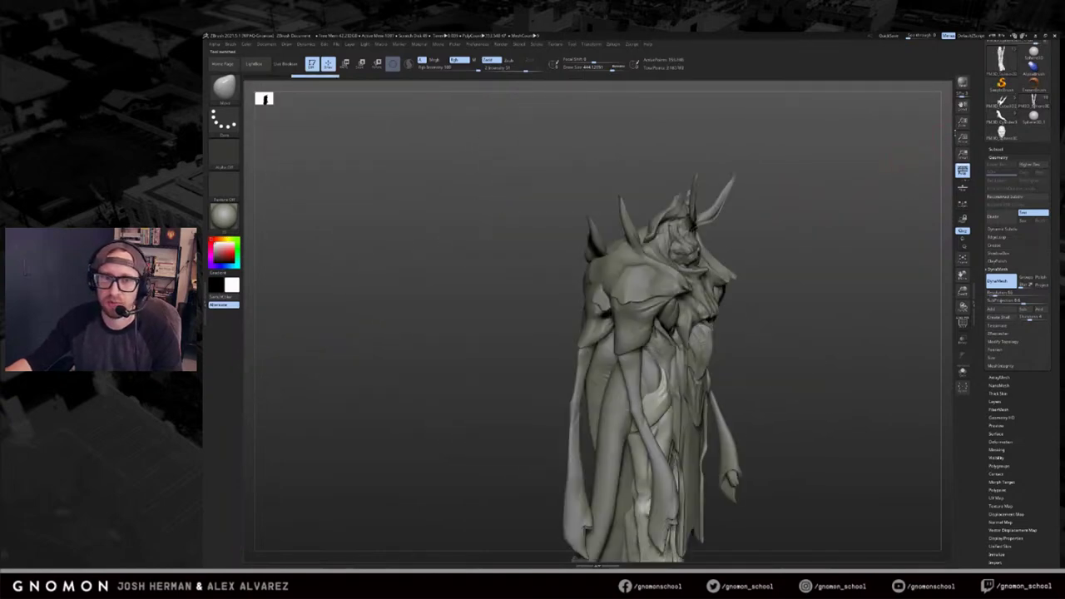
# Frame the horned, robed character and examine its shapes from the side and front.
pyautogui.moveTo(942, 125); pyautogui.dragTo(891, 172)
pyautogui.press('f')
pyautogui.press('f')
pyautogui.moveTo(902, 168); pyautogui.dragTo(979, 125, button='right')
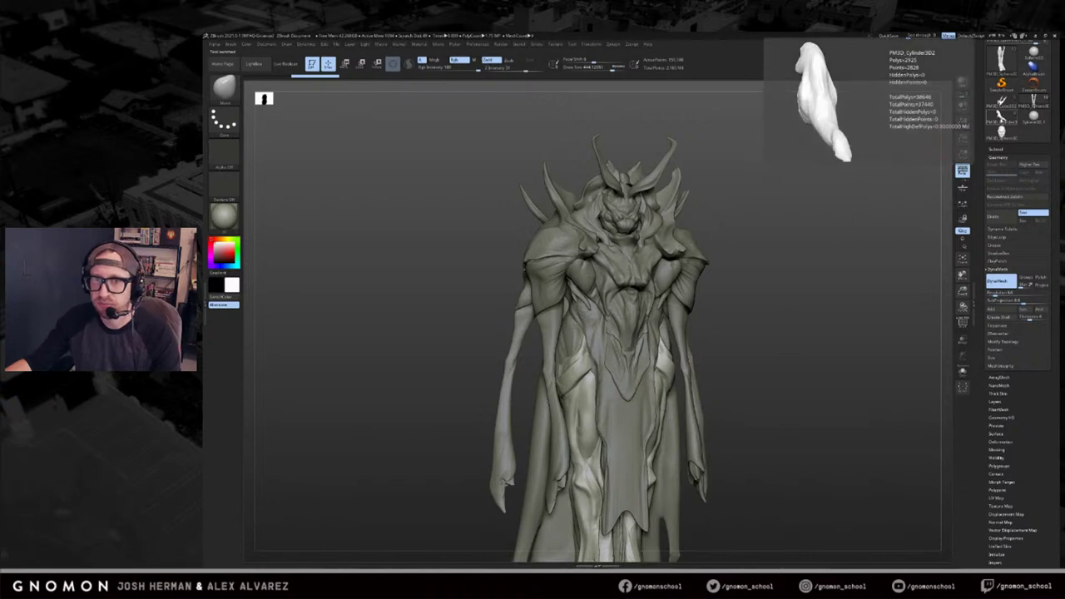
# Switch to the winged, long-necked creature model and examine it from the side.
pyautogui.click(1001, 117)
pyautogui.click(1001, 101)
pyautogui.moveTo(901, 154); pyautogui.dragTo(758, 186)
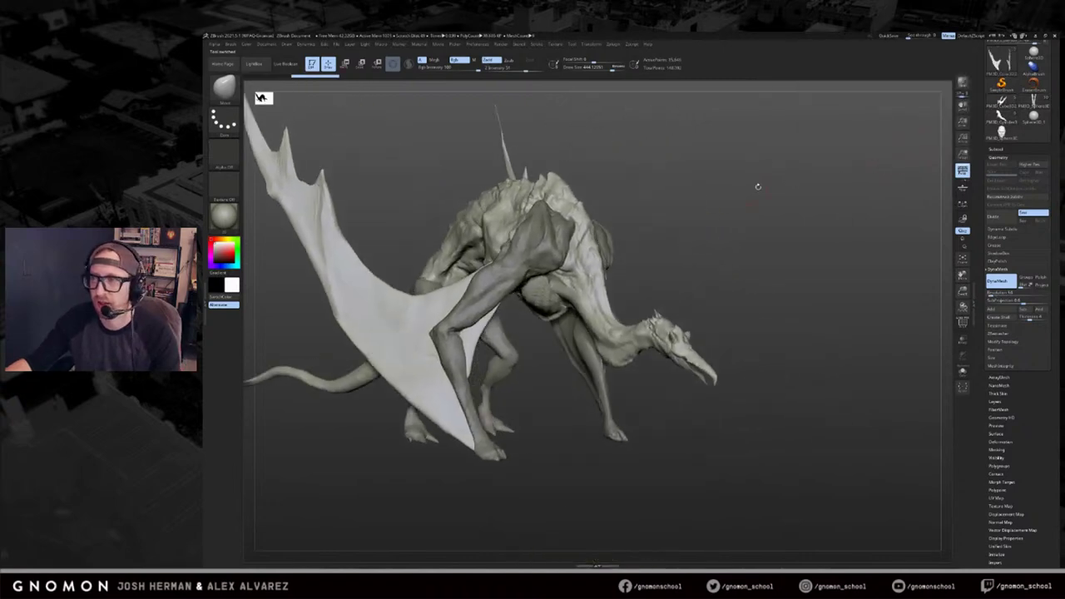
# Place a copy of the horned, robed character on the canvas beside the winged creature for scale.
pyautogui.click(1030, 102)
pyautogui.moveTo(844, 173)
pyautogui.mouseDown()
pyautogui.moveTo(836, 189)
pyautogui.moveTo(741, 190)
pyautogui.moveTo(840, 193)
pyautogui.moveTo(768, 199)
pyautogui.moveTo(919, 164)
pyautogui.moveTo(935, 179)
pyautogui.moveTo(922, 191)
pyautogui.moveTo(926, 179)
pyautogui.moveTo(896, 194)
pyautogui.moveTo(877, 188)
pyautogui.moveTo(919, 272)
pyautogui.mouseUp()
pyautogui.press('f')
pyautogui.hotkey('ctrl', 'n')
pyautogui.click(1002, 103)
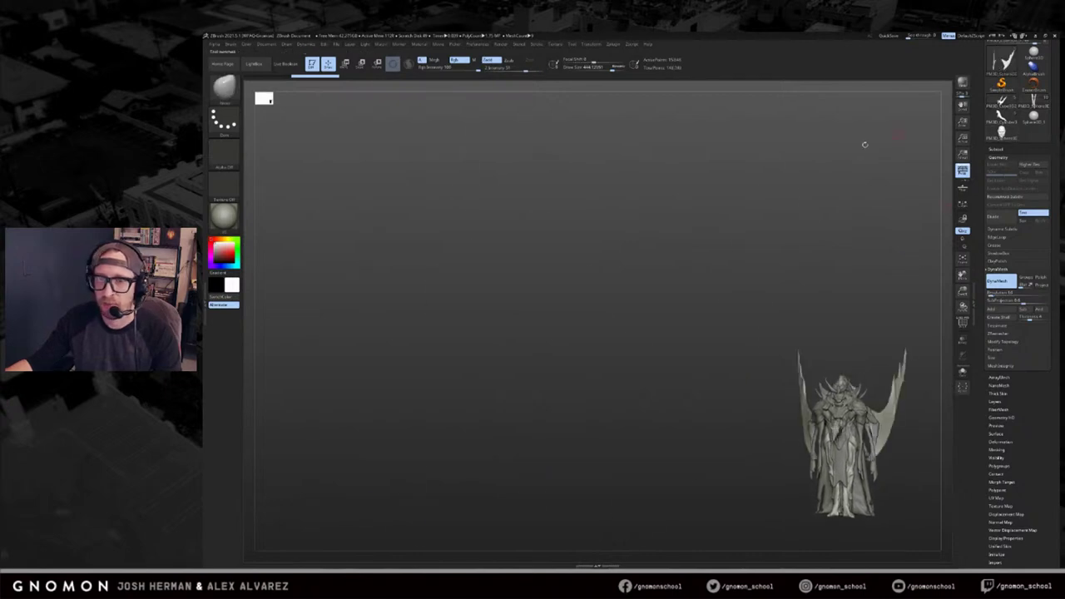
pyautogui.press('f')
pyautogui.moveTo(877, 191); pyautogui.dragTo(861, 207)
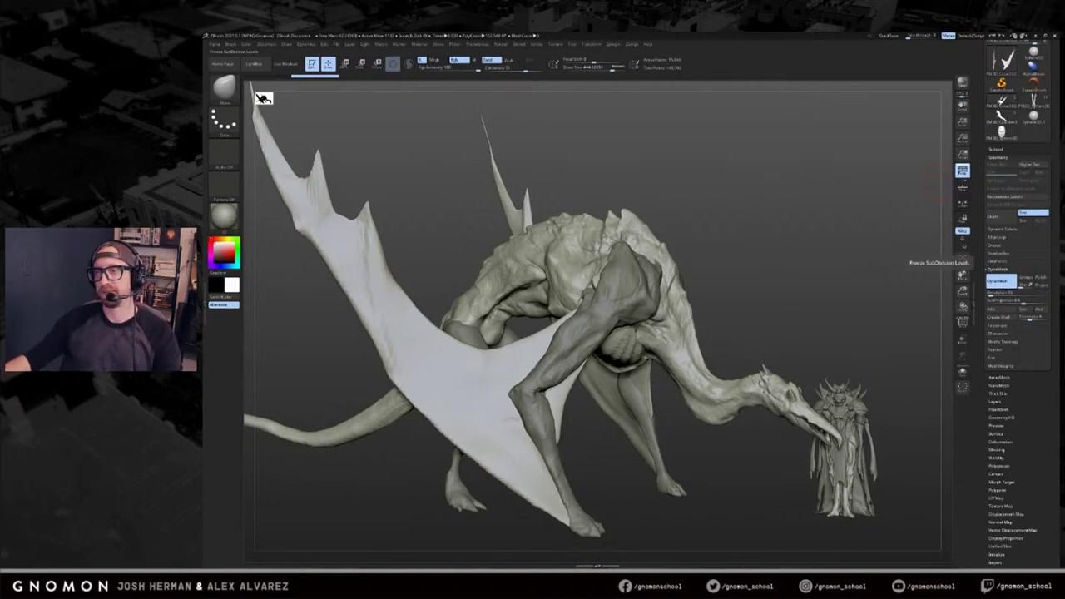
# Examine the winged creature from the front and side against the robed character, then clear the character from the canvas.
pyautogui.moveTo(770, 248); pyautogui.dragTo(632, 254)
pyautogui.moveTo(589, 182); pyautogui.dragTo(716, 153)
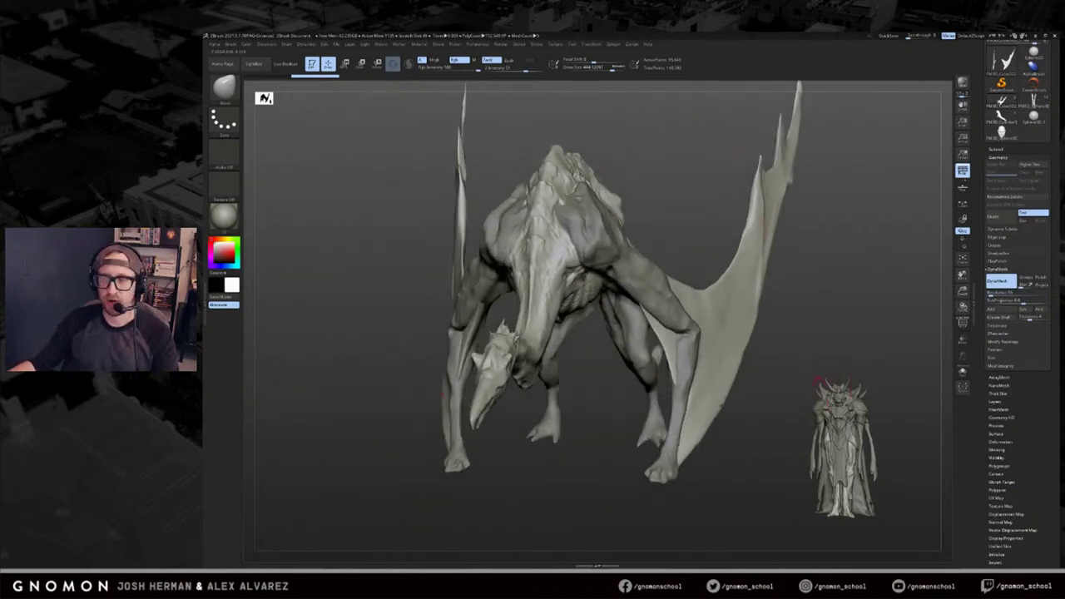
pyautogui.moveTo(724, 223); pyautogui.dragTo(620, 228)
pyautogui.moveTo(786, 166)
pyautogui.mouseDown(button='right')
pyautogui.moveTo(696, 143)
pyautogui.moveTo(699, 157)
pyautogui.moveTo(639, 159)
pyautogui.moveTo(687, 200)
pyautogui.mouseUp(button='right')
pyautogui.moveTo(408, 188)
pyautogui.keyDown('ctrl'); pyautogui.mouseDown()
pyautogui.moveTo(652, 423)
pyautogui.moveTo(658, 392)
pyautogui.moveTo(638, 383)
pyautogui.mouseUp(); pyautogui.keyUp('ctrl')
pyautogui.moveTo(499, 446); pyautogui.dragTo(630, 479, button='right')
pyautogui.moveTo(600, 470); pyautogui.dragTo(663, 487)
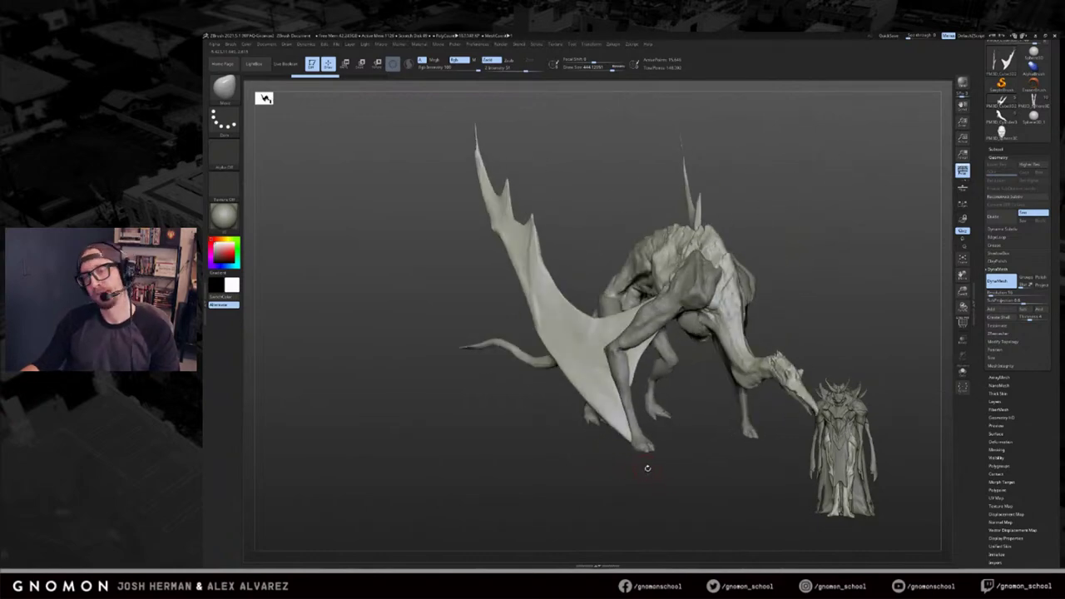
pyautogui.moveTo(695, 480); pyautogui.dragTo(658, 475)
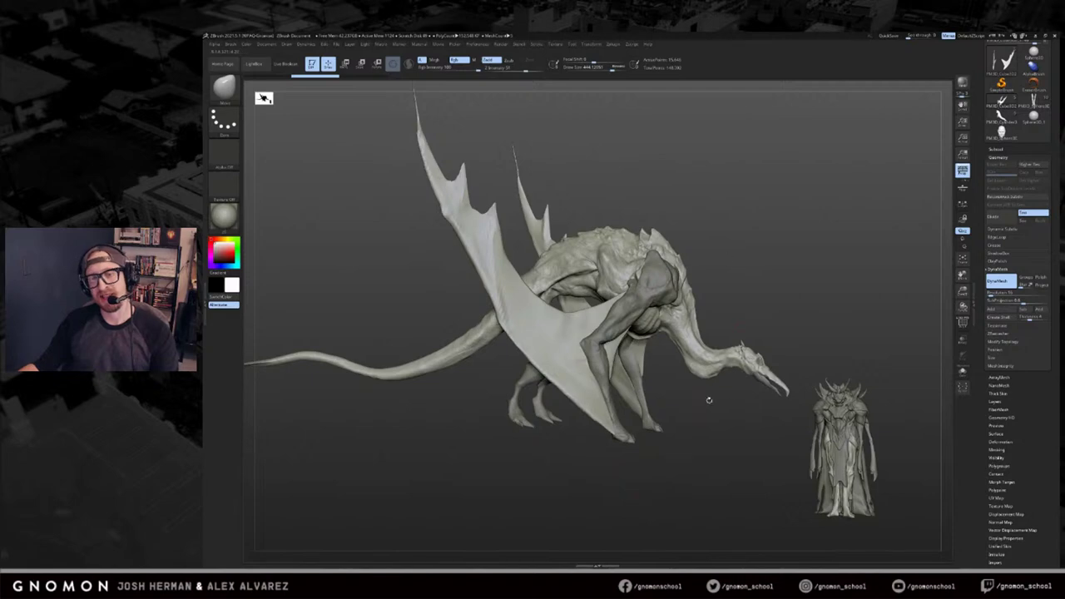
pyautogui.moveTo(798, 321)
pyautogui.mouseDown()
pyautogui.moveTo(782, 313)
pyautogui.moveTo(822, 316)
pyautogui.moveTo(768, 328)
pyautogui.moveTo(779, 315)
pyautogui.moveTo(731, 319)
pyautogui.moveTo(739, 316)
pyautogui.mouseUp()
pyautogui.hotkey('ctrl', 'n')
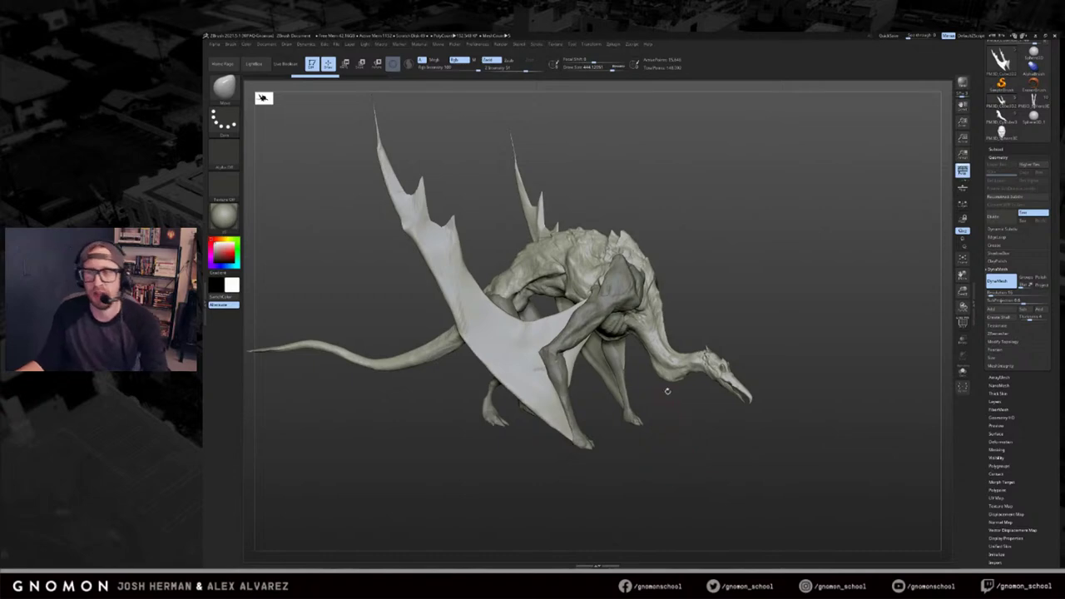
pyautogui.moveTo(787, 296); pyautogui.dragTo(827, 310)
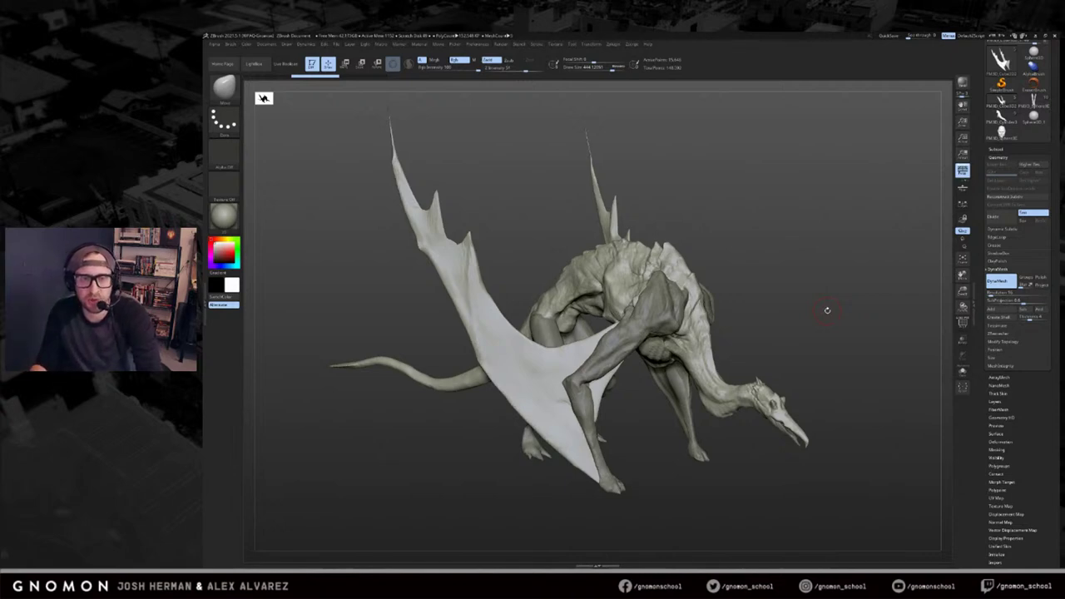
# Select the winged creature's body in side view and mask its head.
pyautogui.moveTo(824, 297); pyautogui.dragTo(563, 96)
pyautogui.moveTo(654, 291)
pyautogui.mouseDown(button='right')
pyautogui.moveTo(635, 283)
pyautogui.moveTo(651, 255)
pyautogui.moveTo(637, 265)
pyautogui.mouseUp(button='right')
pyautogui.press('s')
pyautogui.press('s')
pyautogui.moveTo(706, 239); pyautogui.dragTo(712, 267, button='right')
pyautogui.hotkey('alt', 'shift', 's')
pyautogui.hotkey('ctrl', 'shift', 's')
pyautogui.moveTo(616, 307); pyautogui.dragTo(673, 283, button='right')
pyautogui.press('s')
pyautogui.moveTo(646, 299); pyautogui.dragTo(663, 300)
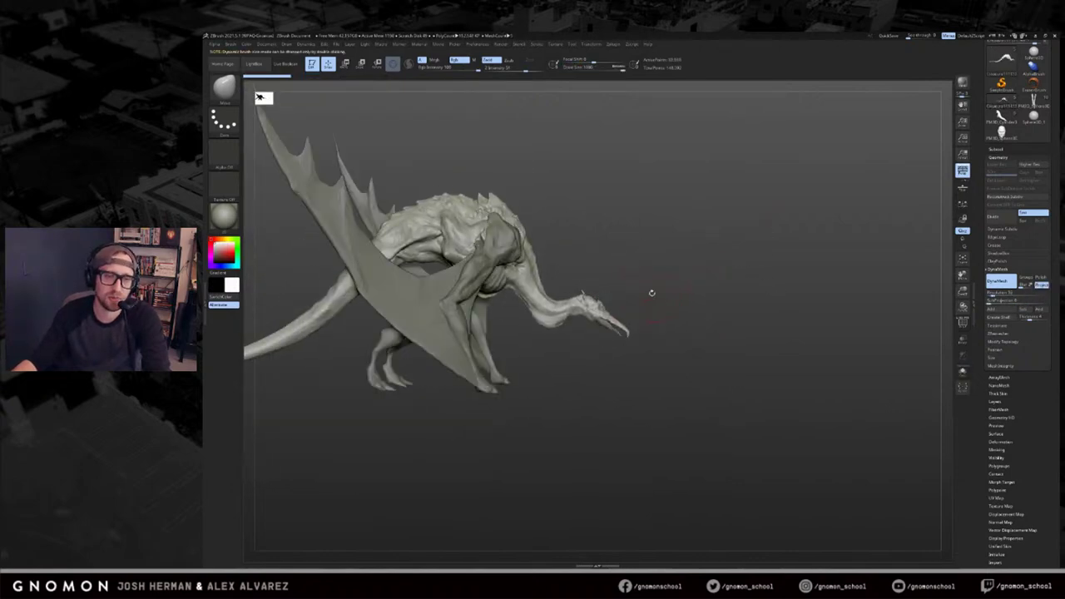
pyautogui.press('s')
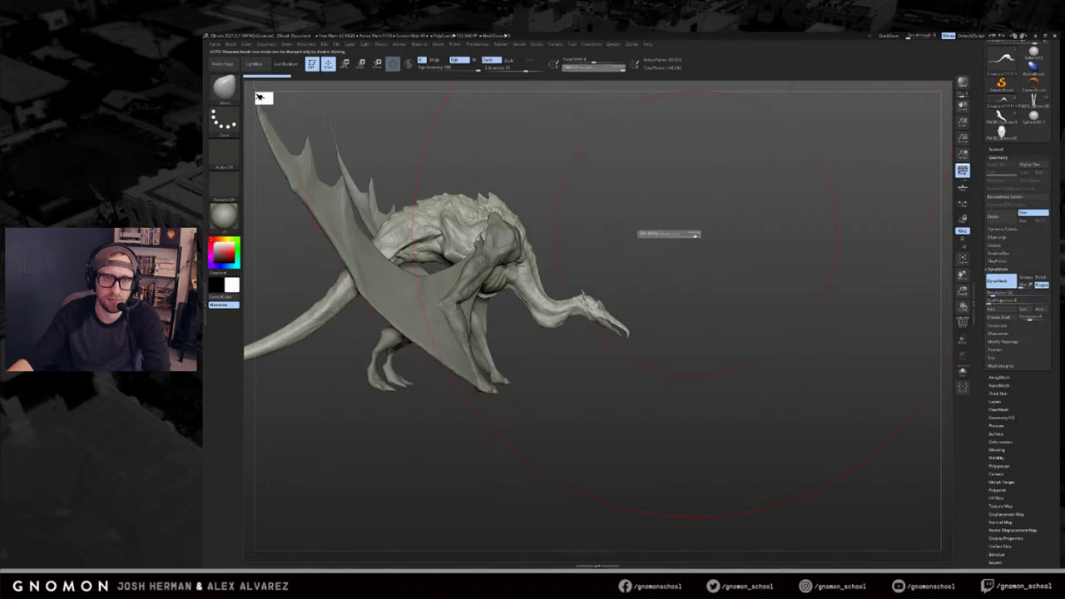
pyautogui.moveTo(675, 275)
pyautogui.mouseDown(button='right')
pyautogui.moveTo(735, 290)
pyautogui.moveTo(784, 287)
pyautogui.mouseUp(button='right')
pyautogui.keyDown('ctrl'); pyautogui.moveTo(768, 254); pyautogui.dragTo(695, 399); pyautogui.keyUp('ctrl')
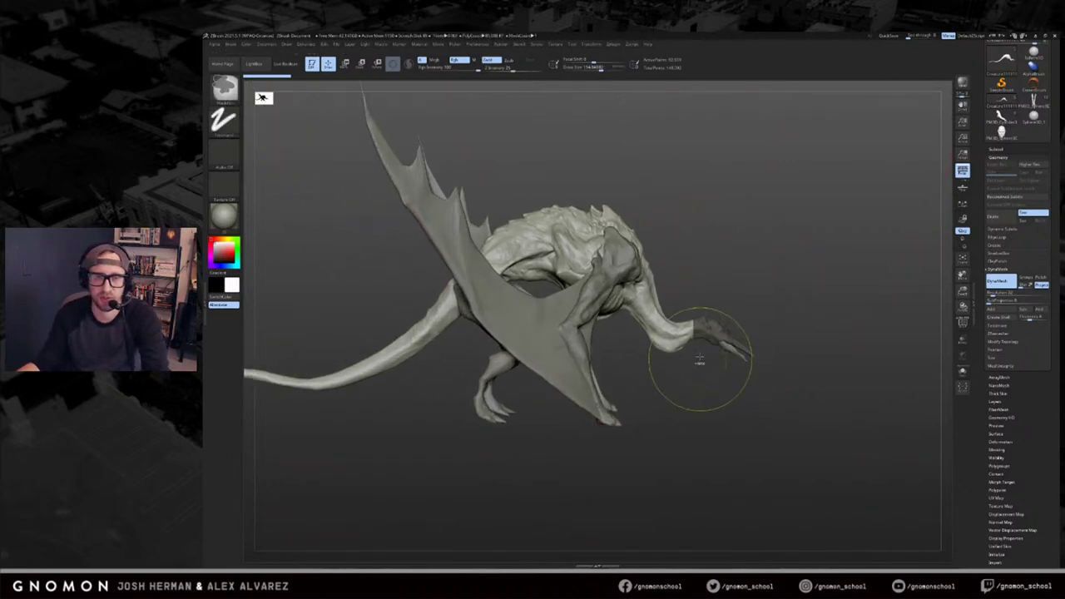
# Extend the mask down the neck, soften its edge and invert it so only the head and upper neck are editable.
pyautogui.moveTo(791, 296)
pyautogui.mouseDown(button='right')
pyautogui.moveTo(743, 283)
pyautogui.moveTo(741, 321)
pyautogui.moveTo(732, 258)
pyautogui.moveTo(767, 245)
pyautogui.moveTo(780, 266)
pyautogui.mouseUp(button='right')
pyautogui.keyDown('ctrl'); pyautogui.moveTo(766, 273); pyautogui.dragTo(586, 397); pyautogui.keyUp('ctrl')
pyautogui.keyDown('ctrl'); pyautogui.click(593, 370); pyautogui.keyUp('ctrl')
pyautogui.keyDown('ctrl'); pyautogui.click(596, 388); pyautogui.keyUp('ctrl')
pyautogui.keyDown('ctrl'); pyautogui.click(592, 371); pyautogui.keyUp('ctrl')
pyautogui.keyDown('ctrl'); pyautogui.click(596, 391); pyautogui.keyUp('ctrl')
pyautogui.keyDown('ctrl'); pyautogui.click(599, 386); pyautogui.keyUp('ctrl')
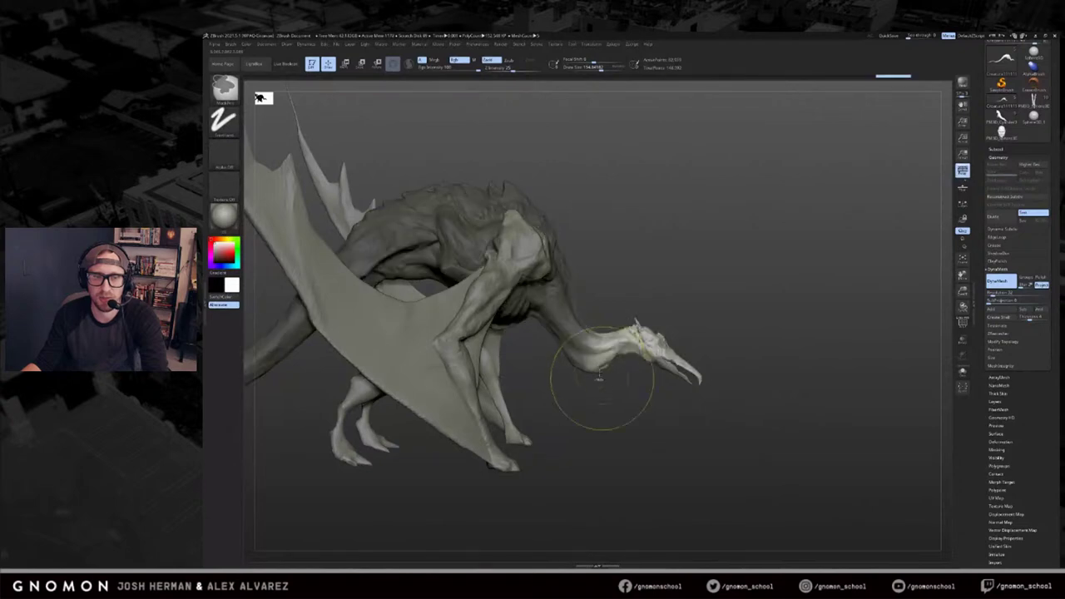
# Isolate the body, shift the unmasked head and neck forward with a Transpose line, and clear the mask.
pyautogui.press('s')
pyautogui.moveTo(599, 366); pyautogui.dragTo(624, 366)
pyautogui.press('w')
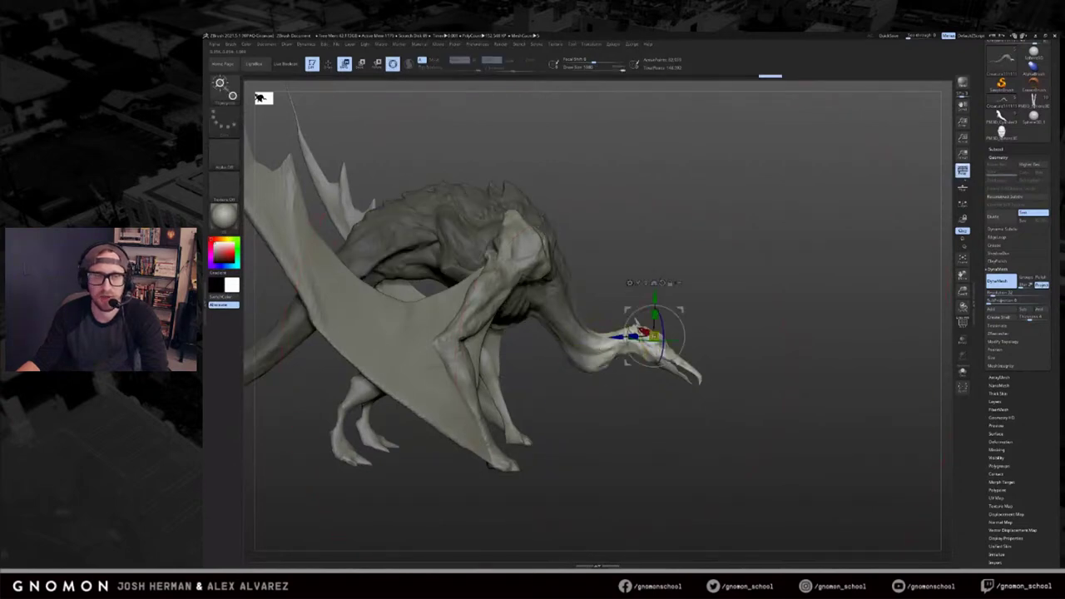
pyautogui.press('y')
pyautogui.moveTo(657, 333); pyautogui.dragTo(782, 301)
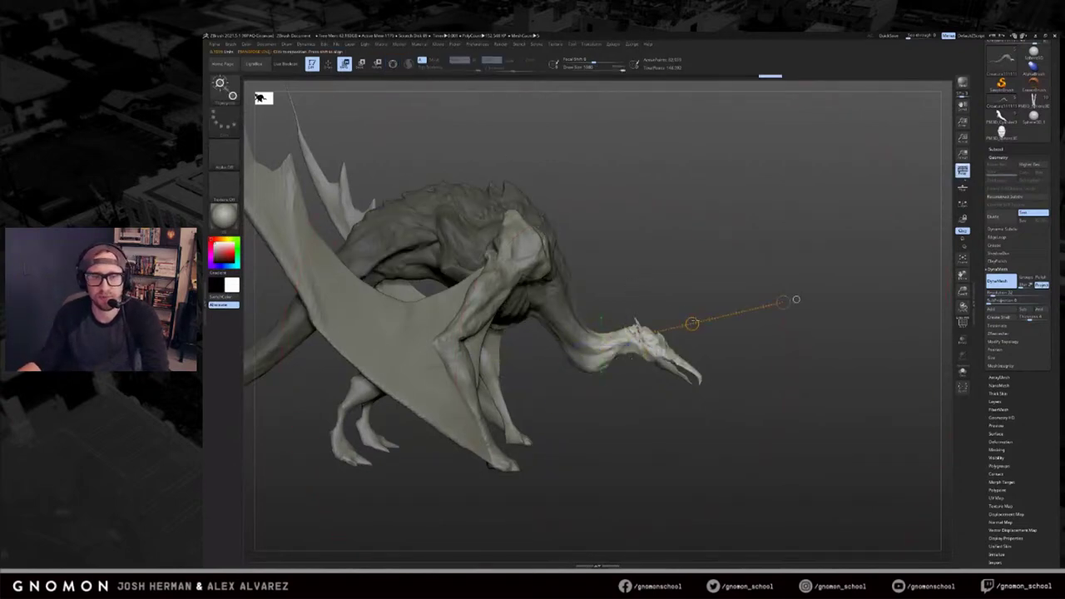
pyautogui.click(961, 372)
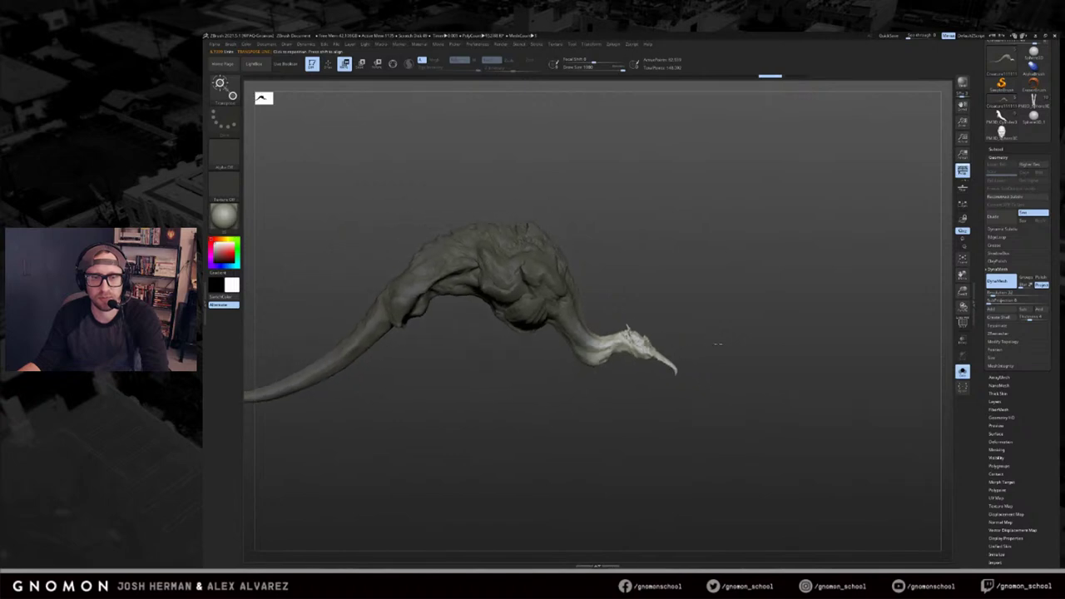
pyautogui.hotkey('ctrl', 'z')
pyautogui.click(962, 372)
pyautogui.click(962, 372)
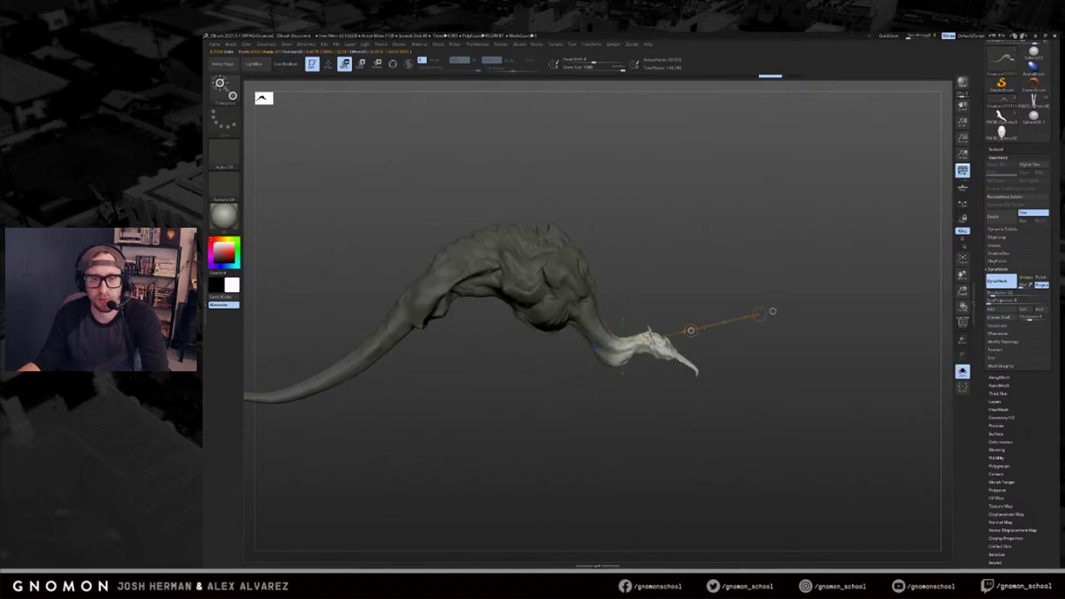
pyautogui.moveTo(704, 334); pyautogui.dragTo(695, 334)
pyautogui.hotkey('ctrl', 'z')
pyautogui.hotkey('ctrl', 'shift', 'z')
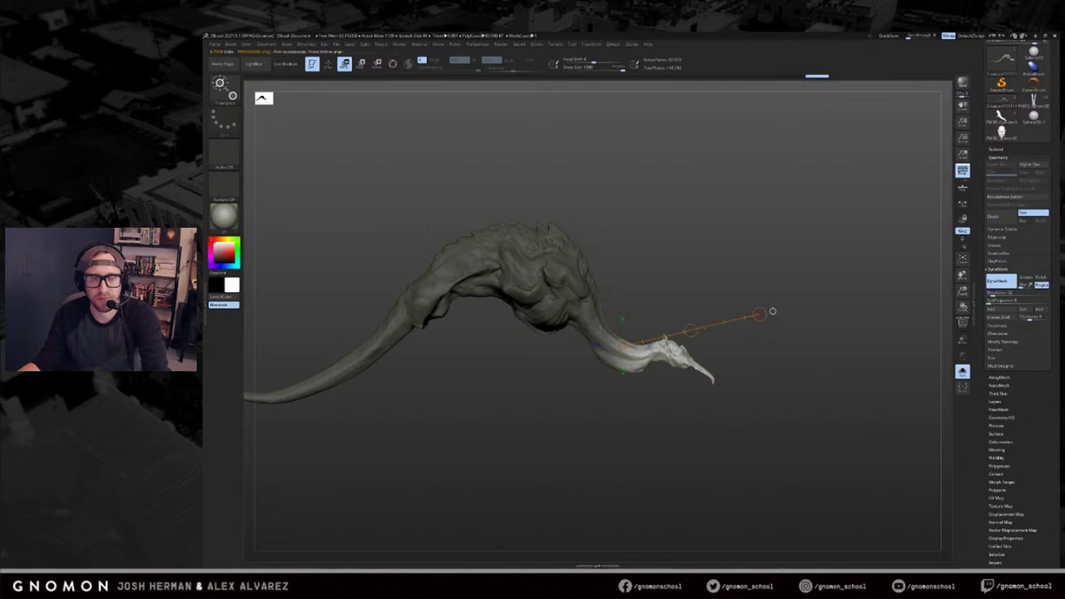
pyautogui.keyDown('ctrl'); pyautogui.moveTo(773, 311); pyautogui.dragTo(780, 318); pyautogui.keyUp('ctrl')
# Reshape the curve of the long neck with brush strokes.
pyautogui.press('q')
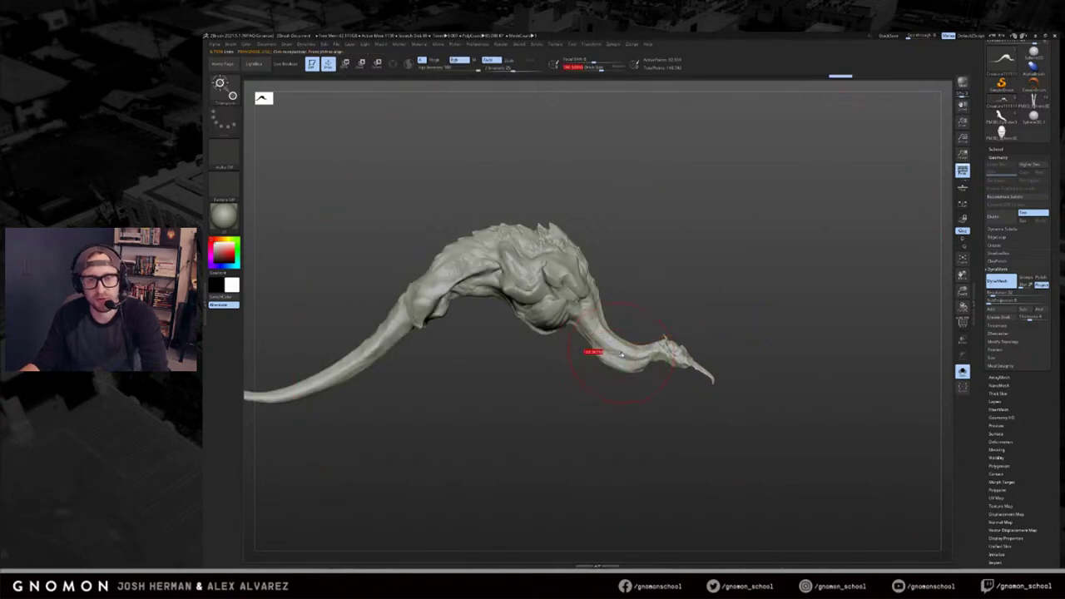
pyautogui.moveTo(628, 329); pyautogui.dragTo(632, 334)
pyautogui.press('w')
pyautogui.press('q')
pyautogui.hotkey('ctrl', 'z')
pyautogui.moveTo(697, 345); pyautogui.dragTo(622, 366, button='right')
pyautogui.moveTo(621, 364); pyautogui.dragTo(632, 379)
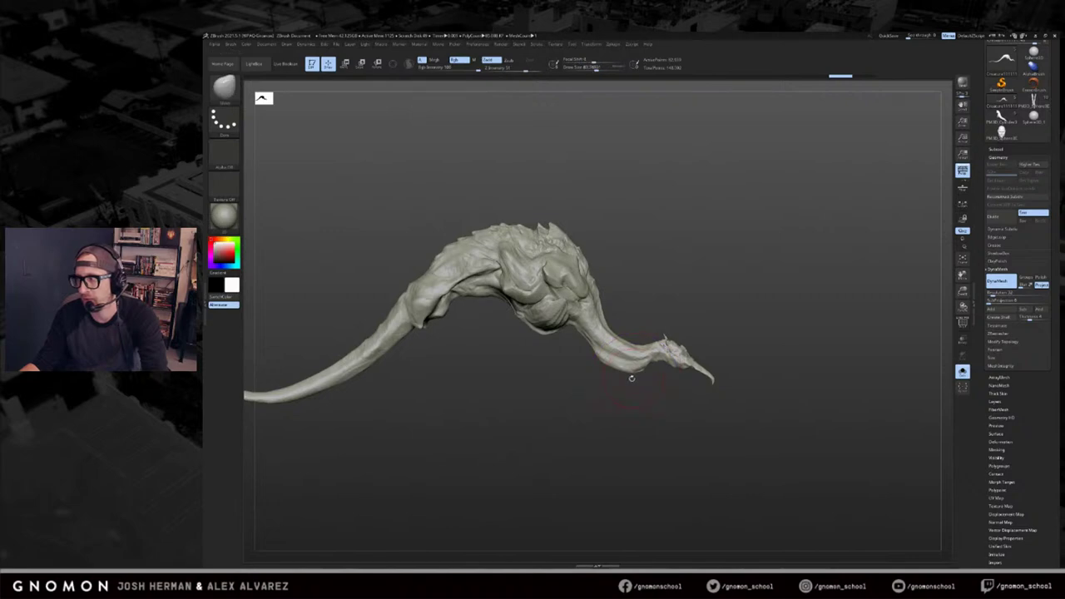
pyautogui.press('[')
# Show all the creature's parts and reposition the lower jaw under the shifted head with a Transpose line.
pyautogui.hotkey('alt', 's')
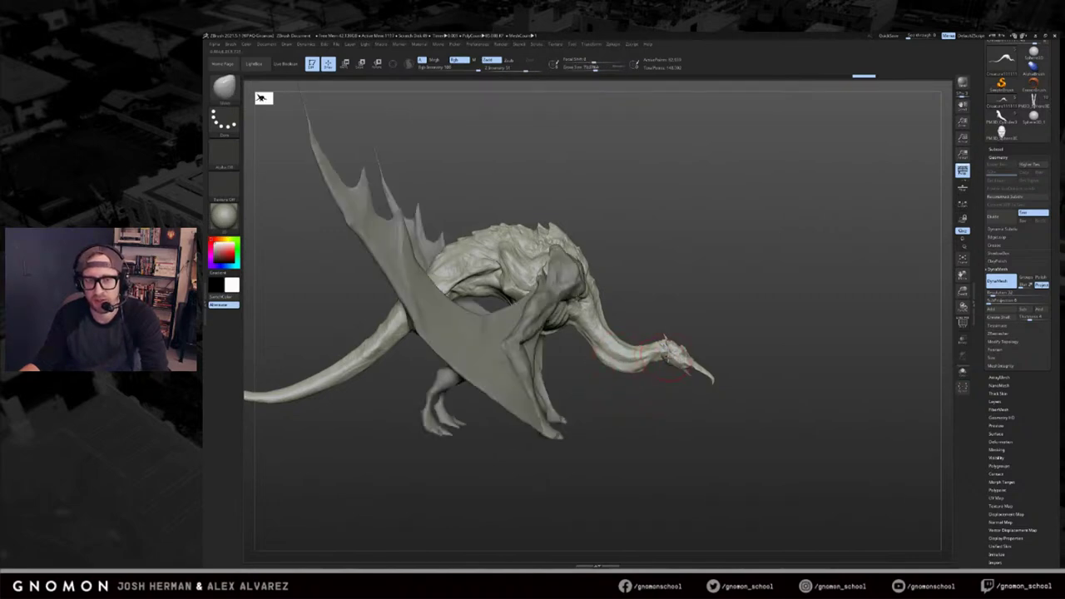
pyautogui.hotkey('alt', 's')
pyautogui.hotkey('alt', 's')
pyautogui.press('w')
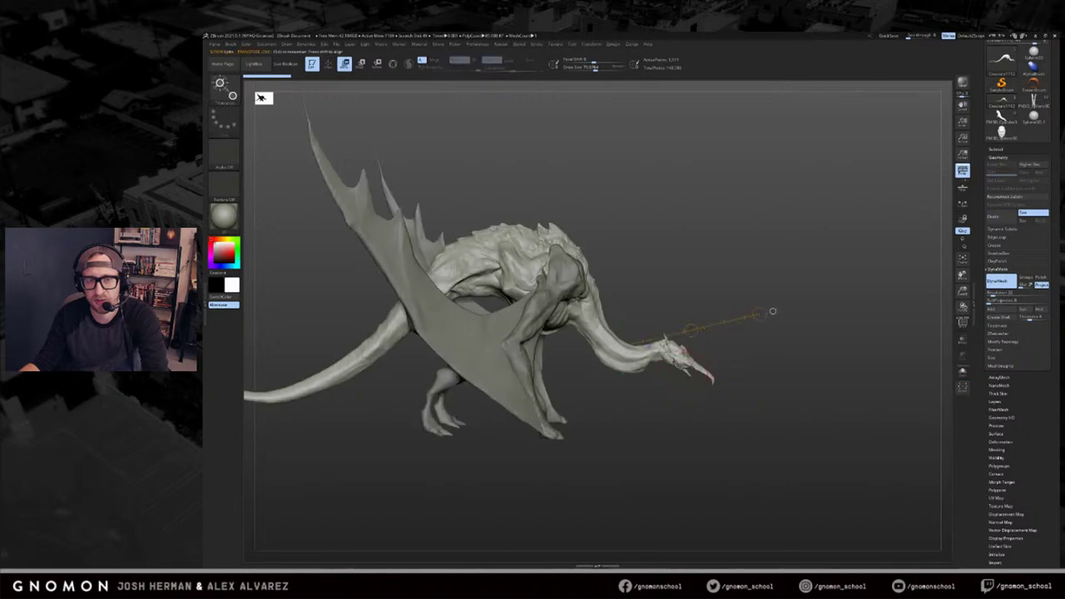
pyautogui.moveTo(668, 363); pyautogui.dragTo(765, 412)
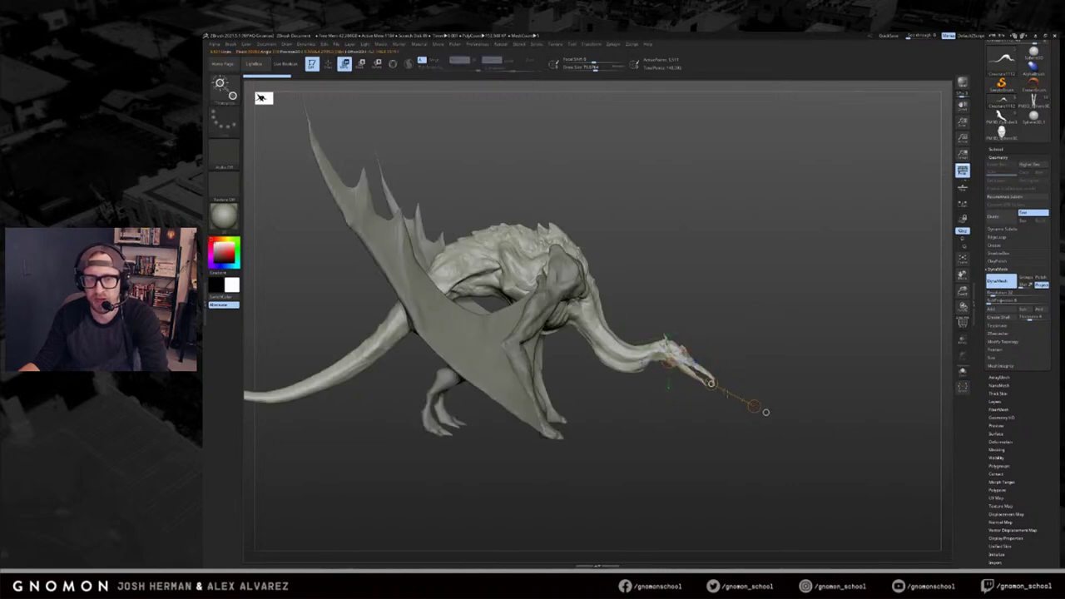
pyautogui.moveTo(804, 343)
pyautogui.mouseDown()
pyautogui.moveTo(725, 349)
pyautogui.moveTo(804, 341)
pyautogui.moveTo(758, 331)
pyautogui.moveTo(785, 314)
pyautogui.moveTo(877, 335)
pyautogui.moveTo(909, 256)
pyautogui.mouseUp()
pyautogui.press('q')
pyautogui.moveTo(873, 173); pyautogui.dragTo(937, 172)
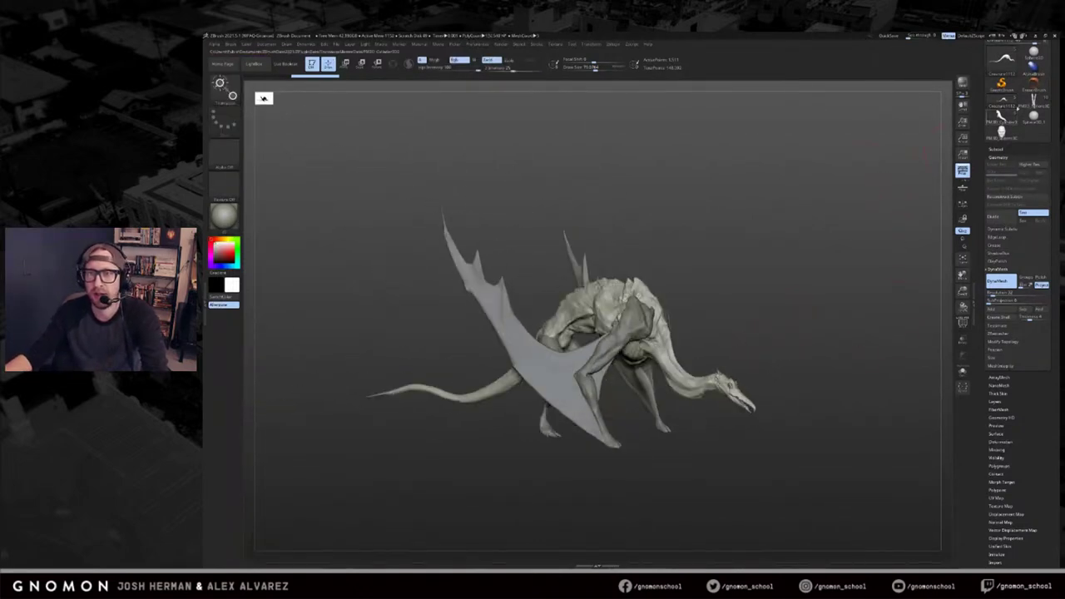
# Review the robed character and the early creature blockout, then examine the winged version with the crested head.
pyautogui.click(1034, 101)
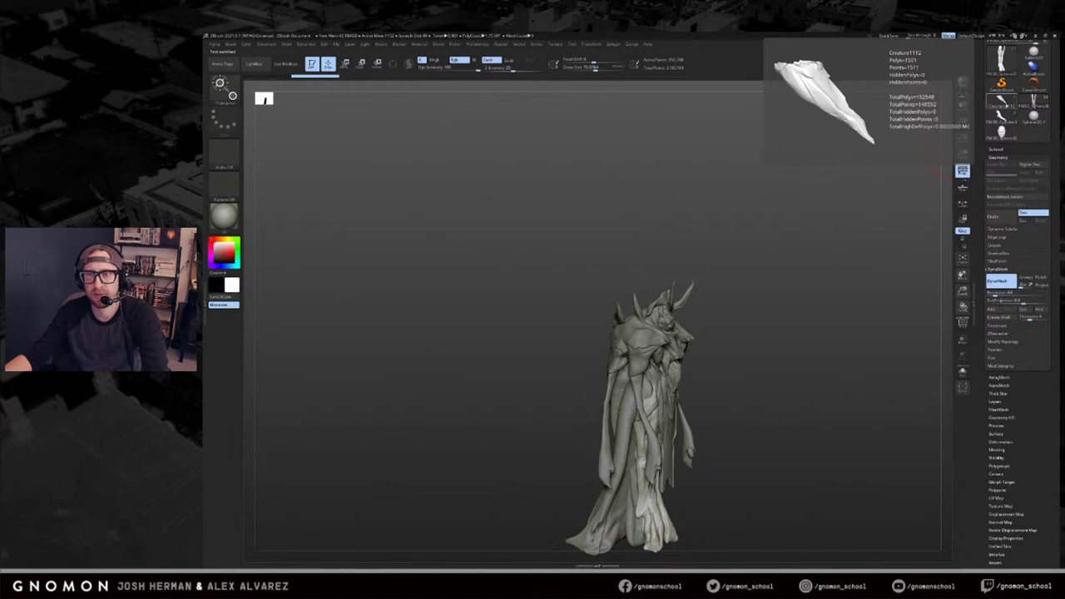
pyautogui.click(1007, 118)
pyautogui.moveTo(932, 159)
pyautogui.mouseDown()
pyautogui.moveTo(910, 158)
pyautogui.moveTo(930, 150)
pyautogui.mouseUp()
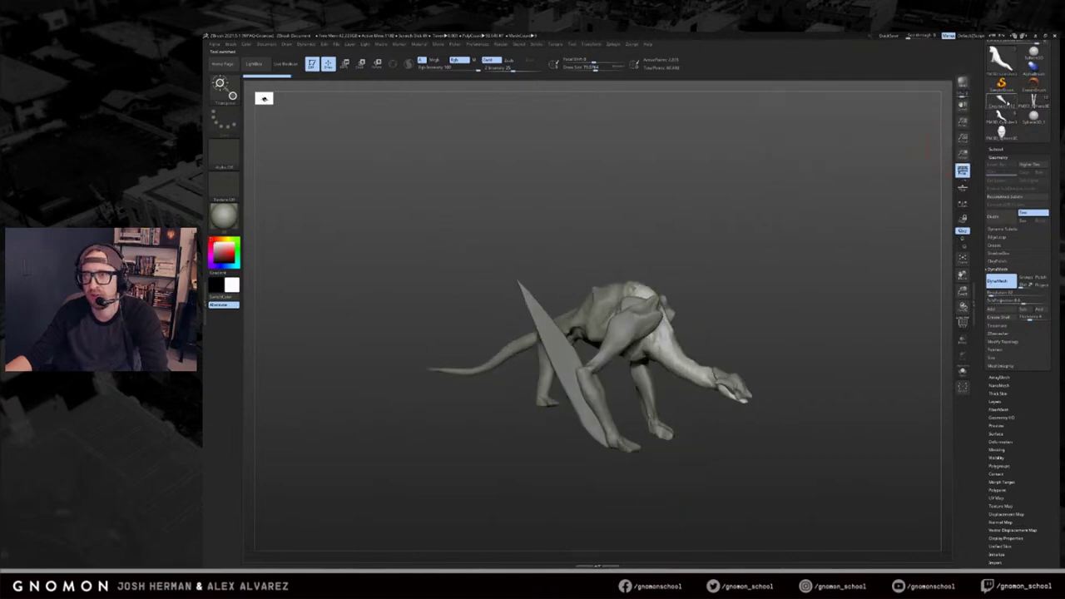
pyautogui.click(1007, 104)
pyautogui.click(1004, 107)
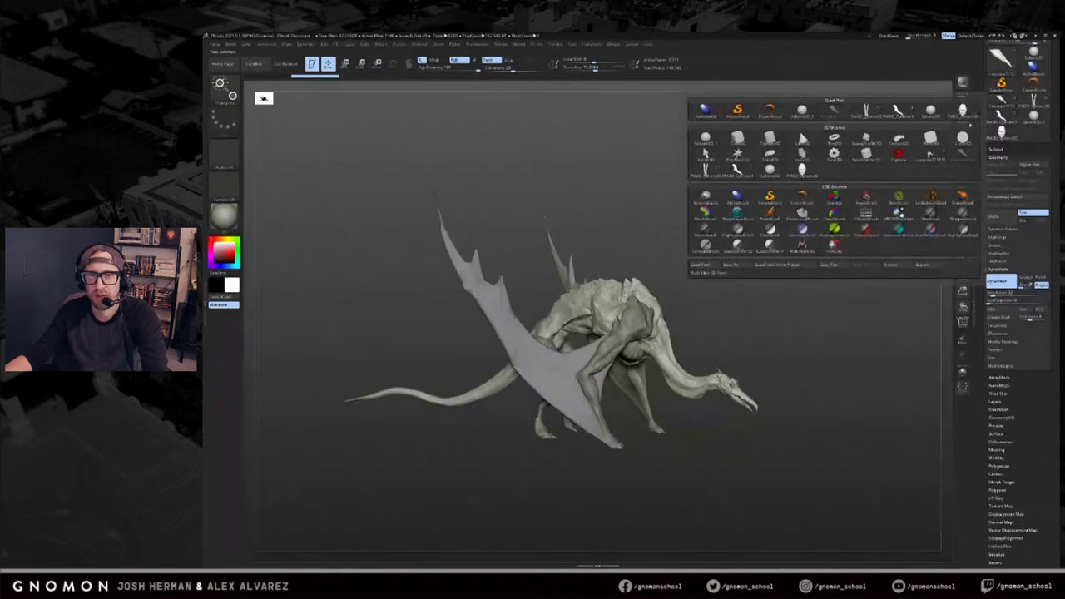
pyautogui.click(930, 155)
pyautogui.moveTo(895, 179); pyautogui.dragTo(785, 322)
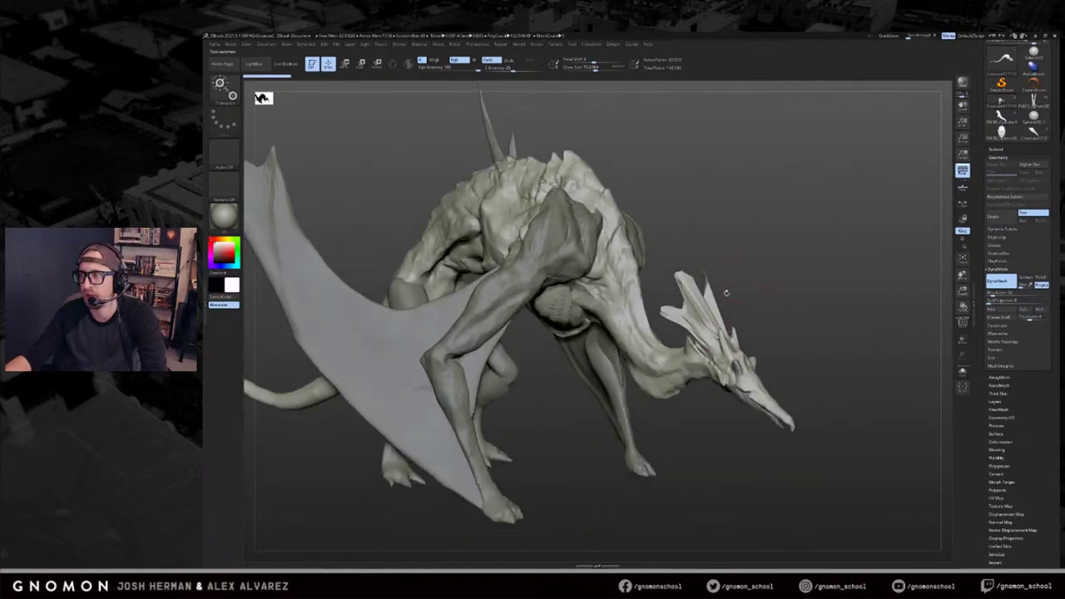
pyautogui.moveTo(736, 323); pyautogui.dragTo(916, 165)
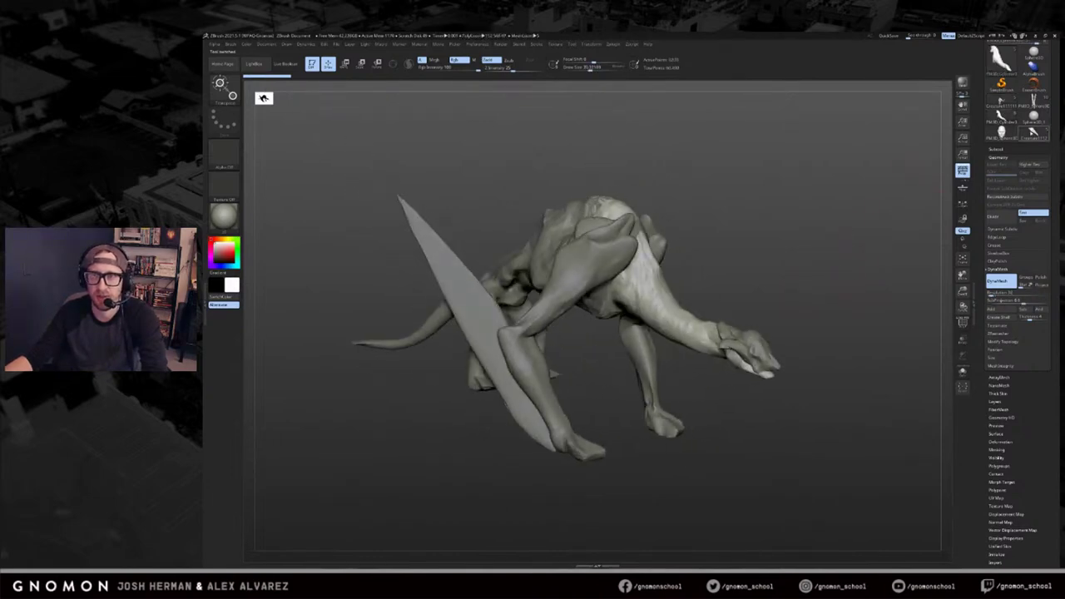
# Compare the early blockout and the crested version with the reworked long-necked winged creature.
pyautogui.click(1034, 132)
pyautogui.click(1034, 101)
pyautogui.click(1003, 117)
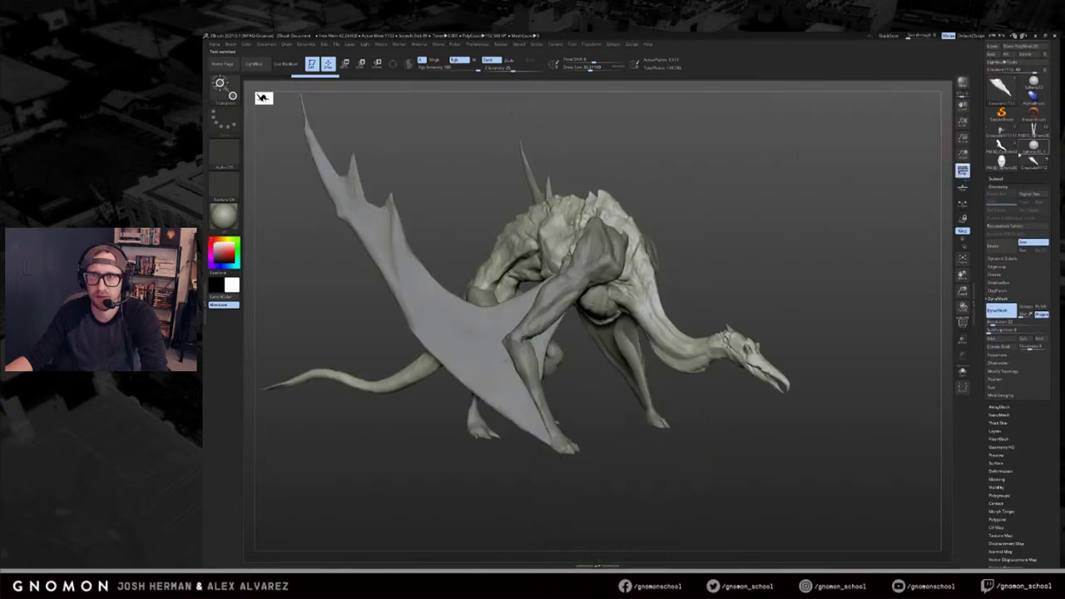
pyautogui.click(1007, 153)
pyautogui.click(1005, 132)
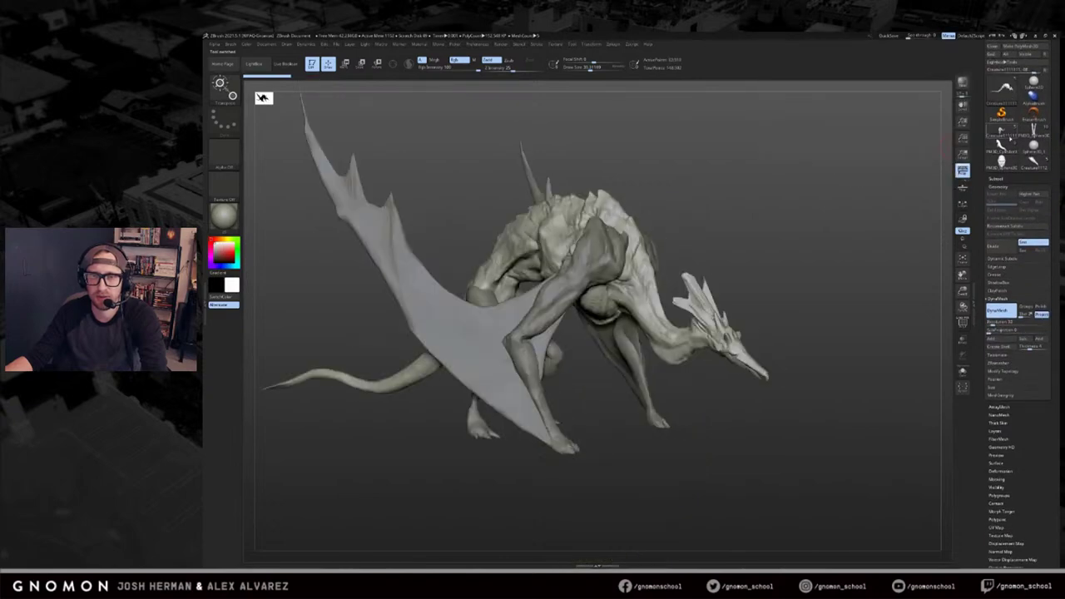
pyautogui.click(1033, 162)
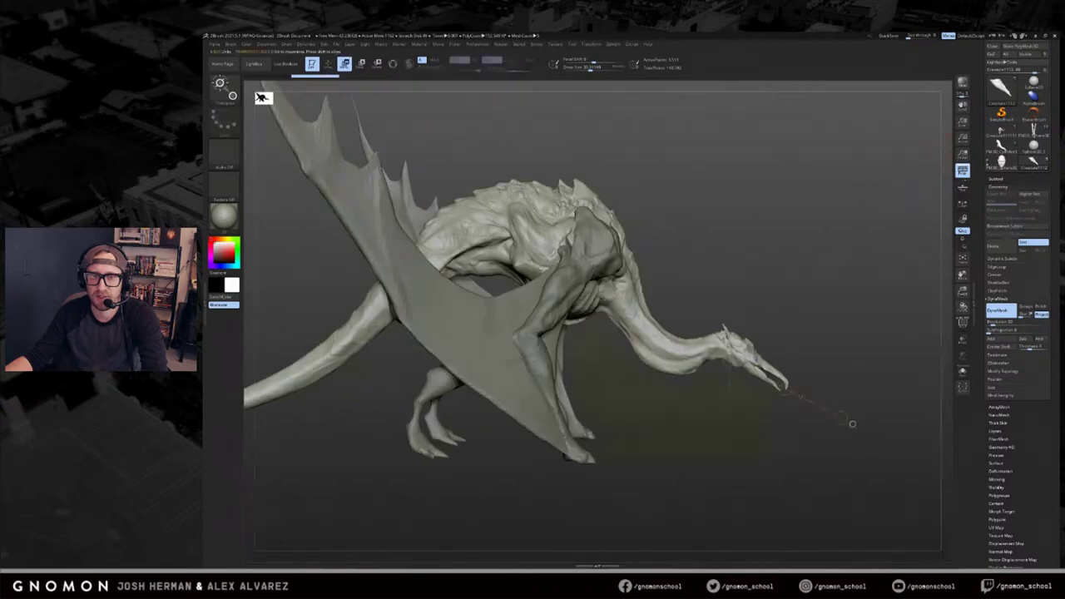
pyautogui.click(1036, 165)
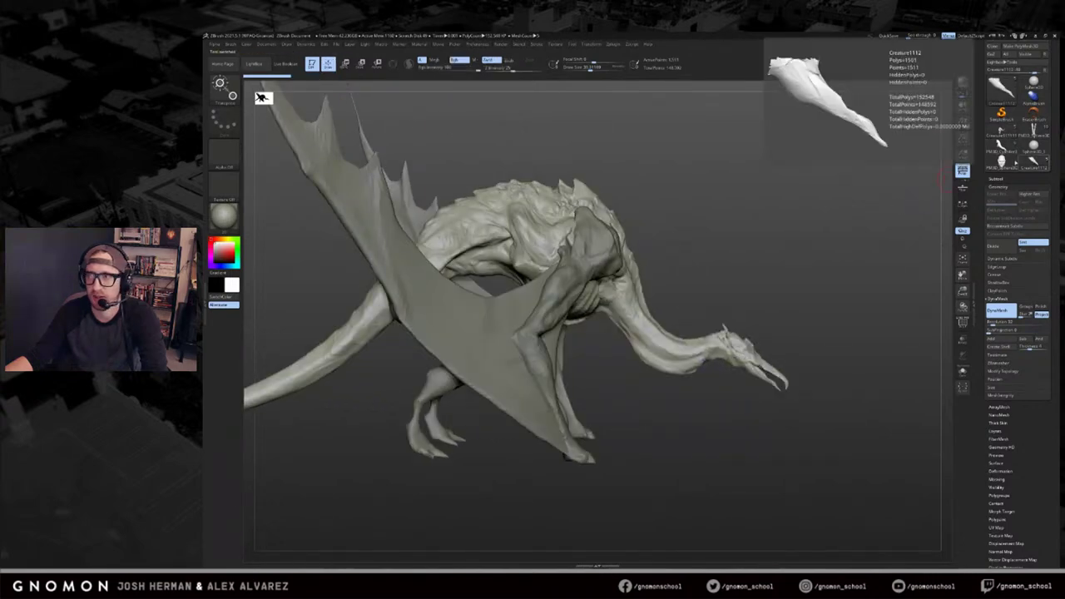
# Examine the reworked winged creature's silhouette, neck and head from several angles and up close.
pyautogui.keyDown('alt'); pyautogui.moveTo(836, 236); pyautogui.dragTo(863, 247); pyautogui.keyUp('alt')
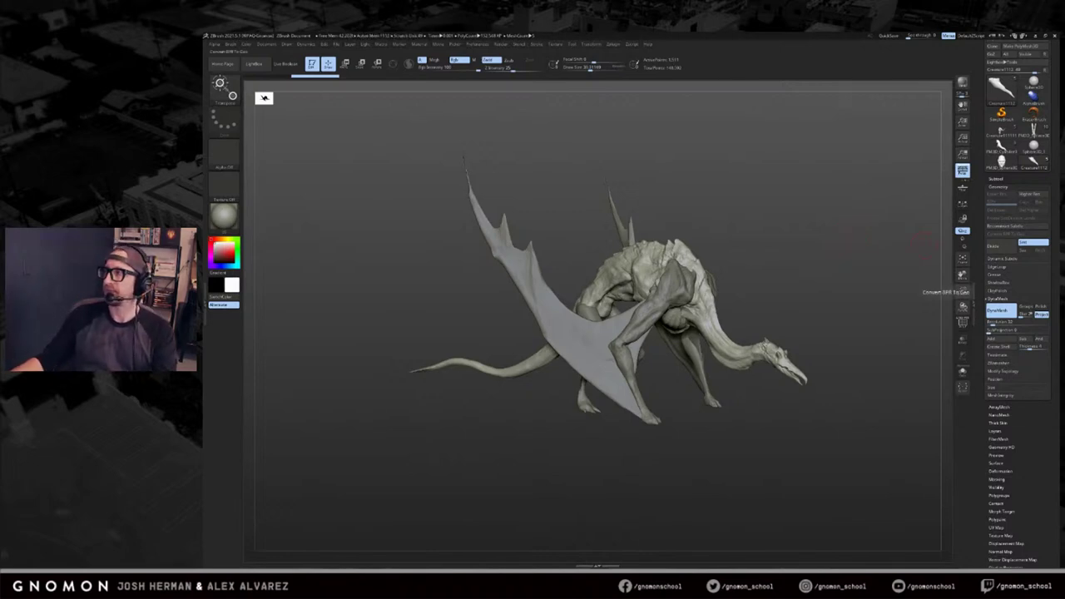
pyautogui.keyDown('alt'); pyautogui.moveTo(829, 294); pyautogui.dragTo(713, 267); pyautogui.keyUp('alt')
pyautogui.moveTo(735, 323); pyautogui.dragTo(786, 328)
pyautogui.keyDown('alt'); pyautogui.moveTo(720, 378); pyautogui.dragTo(743, 358); pyautogui.keyUp('alt')
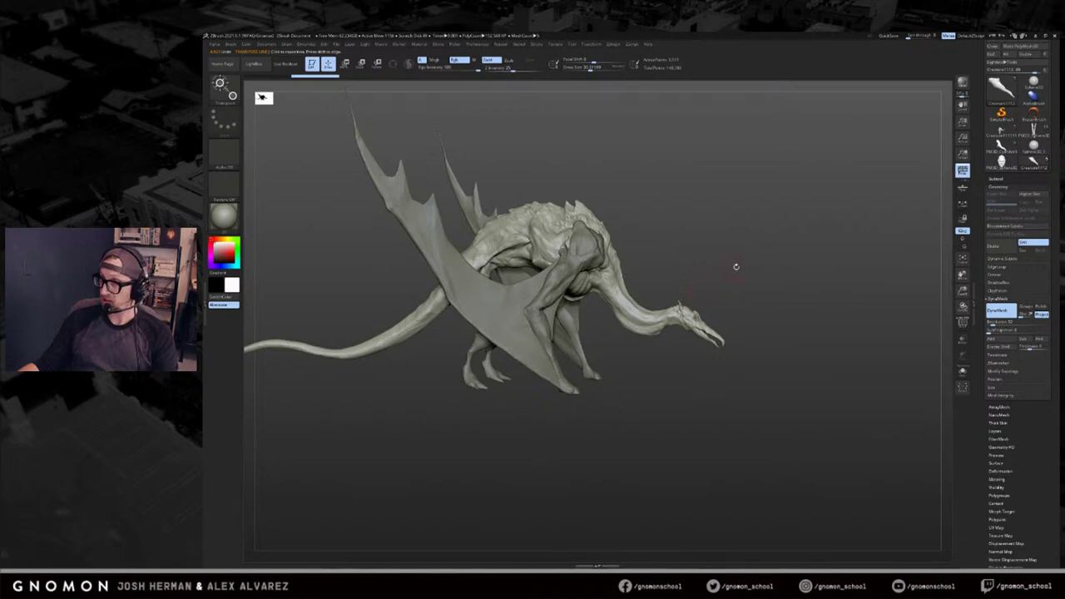
pyautogui.keyDown('alt'); pyautogui.moveTo(755, 241); pyautogui.dragTo(751, 347); pyautogui.keyUp('alt')
pyautogui.moveTo(832, 283); pyautogui.dragTo(787, 283)
pyautogui.keyDown('alt'); pyautogui.click(734, 302); pyautogui.keyUp('alt')
pyautogui.press('f')
pyautogui.press('f')
pyautogui.press('w')
pyautogui.press('f')
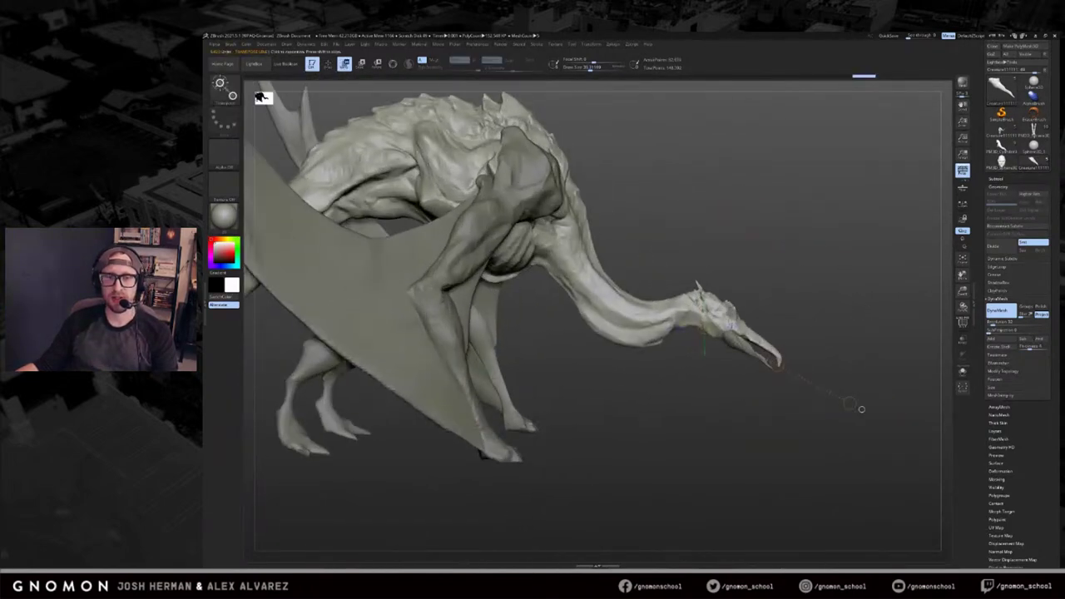
pyautogui.press('q')
pyautogui.keyDown('alt'); pyautogui.moveTo(806, 241); pyautogui.dragTo(874, 285); pyautogui.keyUp('alt')
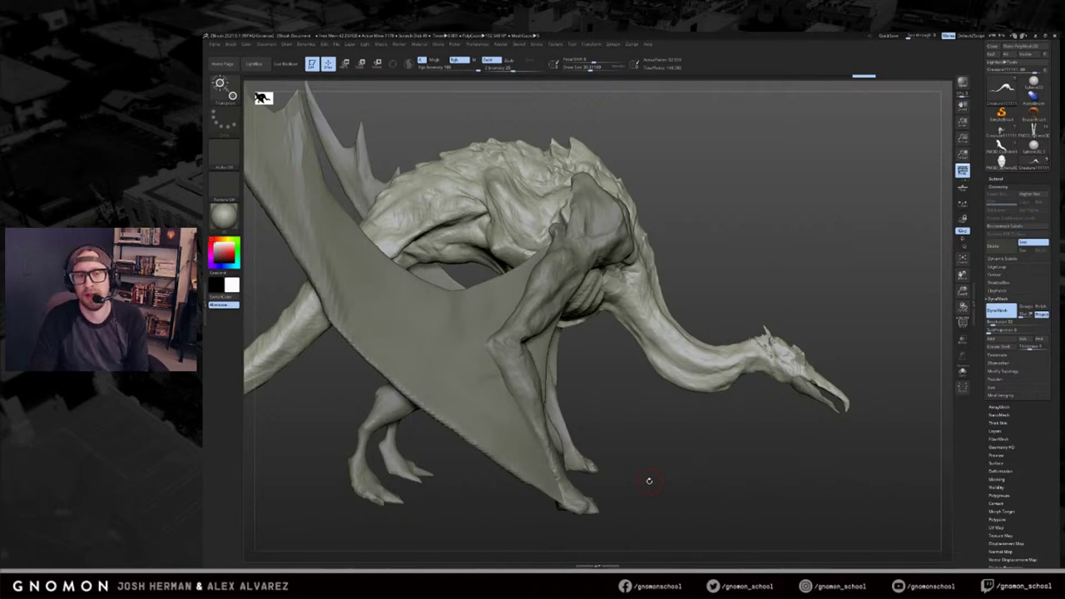
# Examine the winged creature's full pose and its flat black silhouette in side and three-quarter views.
pyautogui.keyDown('alt'); pyautogui.moveTo(766, 214); pyautogui.dragTo(793, 192); pyautogui.keyUp('alt')
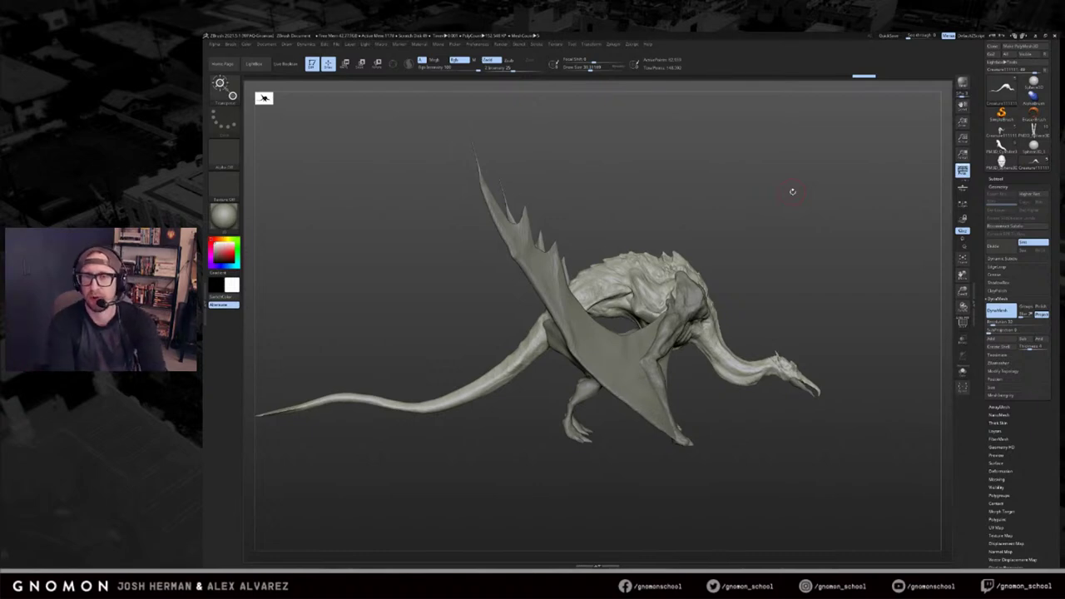
pyautogui.press('v')
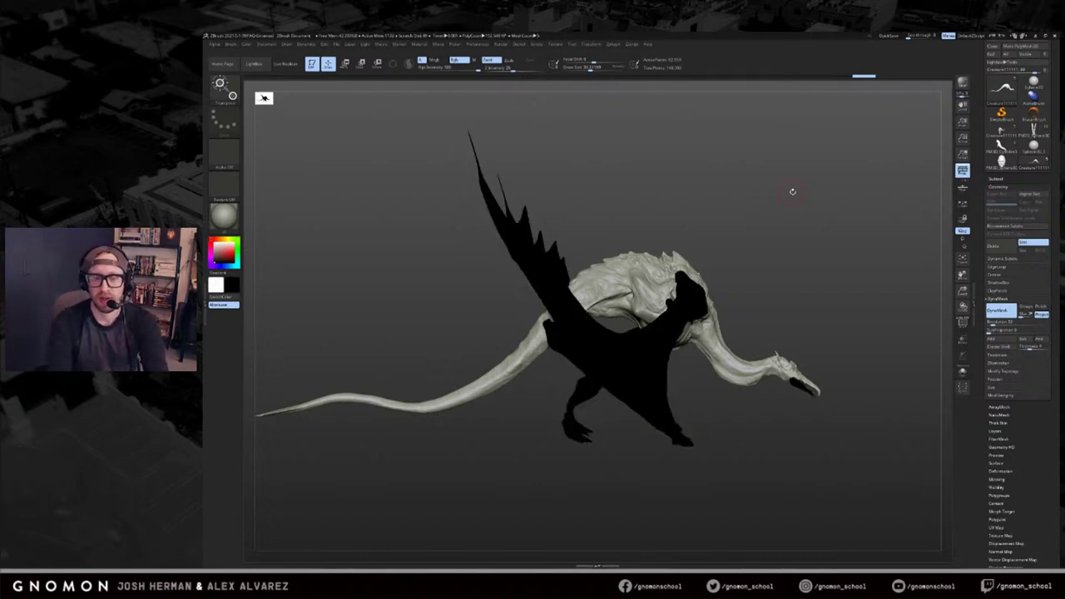
pyautogui.press('v')
pyautogui.click(996, 178)
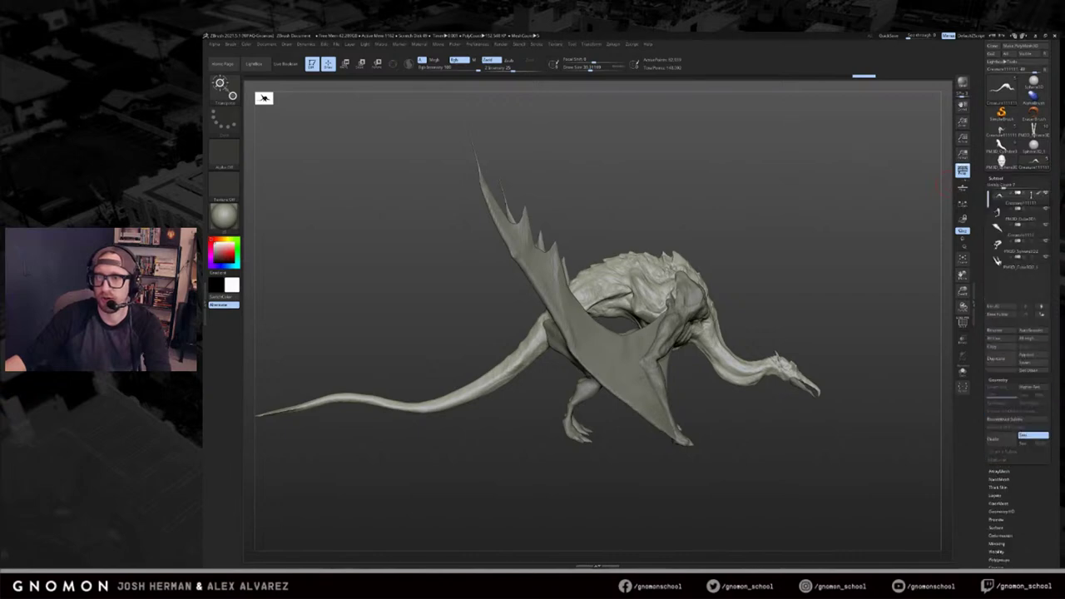
pyautogui.press('w')
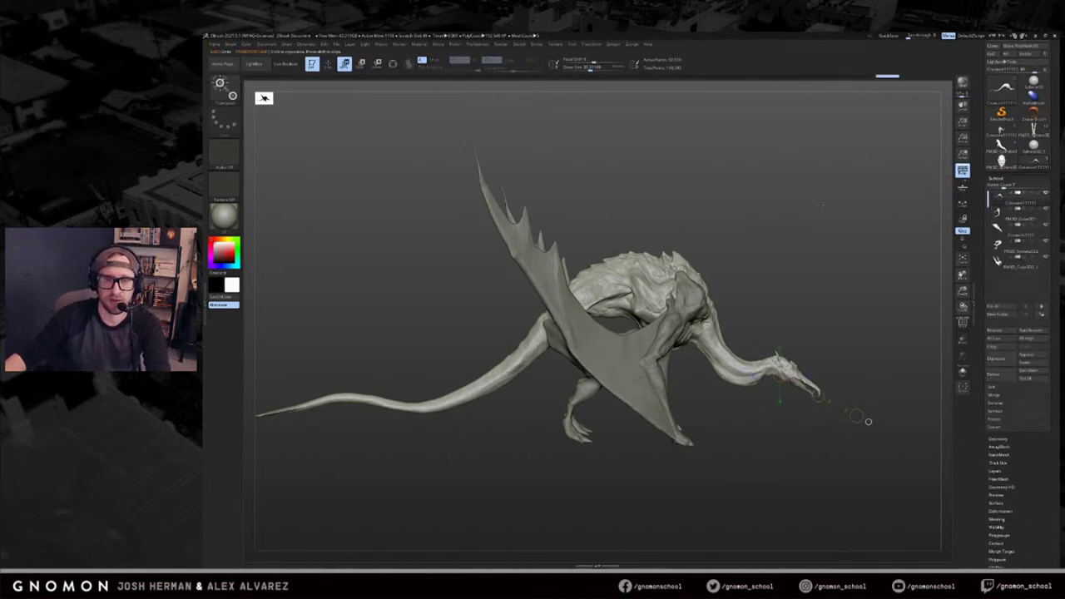
pyautogui.press('v')
pyautogui.press('q')
pyautogui.moveTo(834, 255)
pyautogui.mouseDown()
pyautogui.moveTo(885, 284)
pyautogui.moveTo(895, 307)
pyautogui.mouseUp()
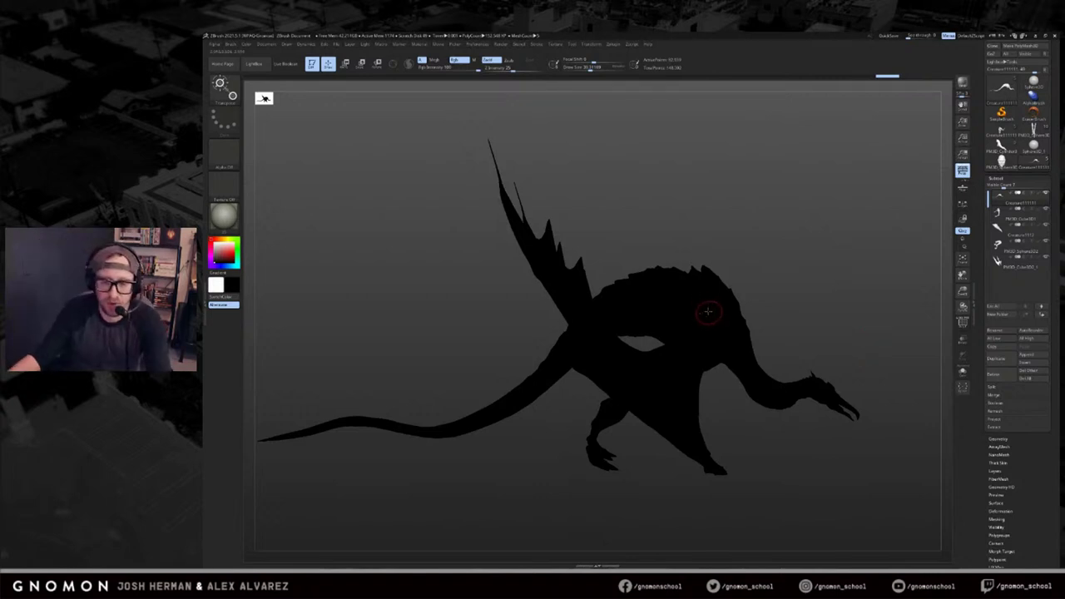
pyautogui.press('p')
pyautogui.moveTo(809, 295); pyautogui.dragTo(859, 295)
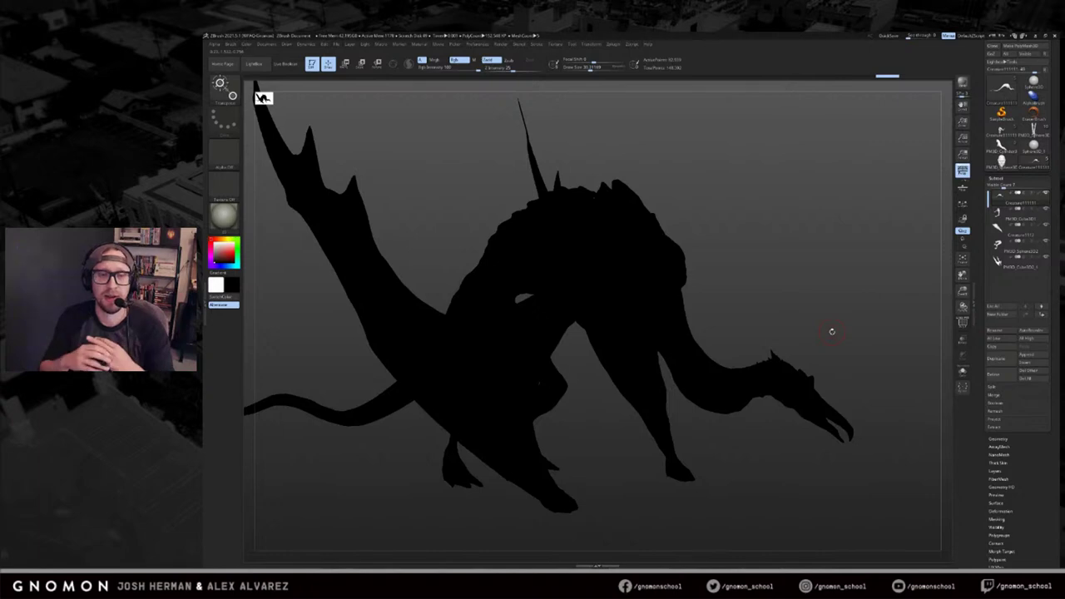
pyautogui.press('w')
pyautogui.moveTo(832, 332); pyautogui.dragTo(862, 289)
pyautogui.press('q')
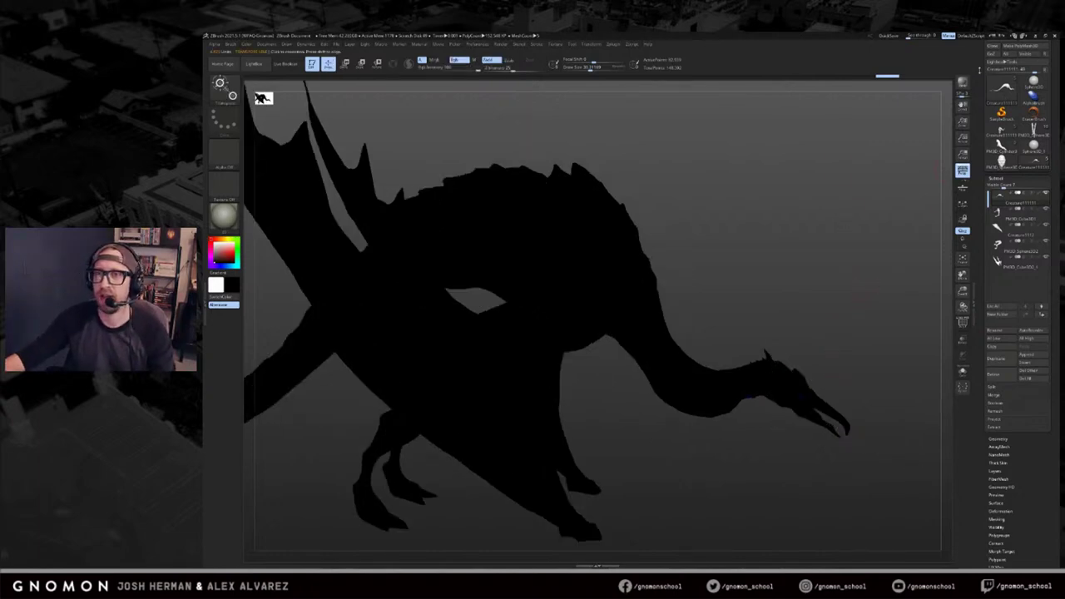
# Load the big-eared, long-tailed goblin sculpt and review its pose in shaded and flat black views.
pyautogui.scroll(2, 1004, 72)
pyautogui.click(998, 54)
pyautogui.moveTo(821, 109); pyautogui.dragTo(1061, 109)
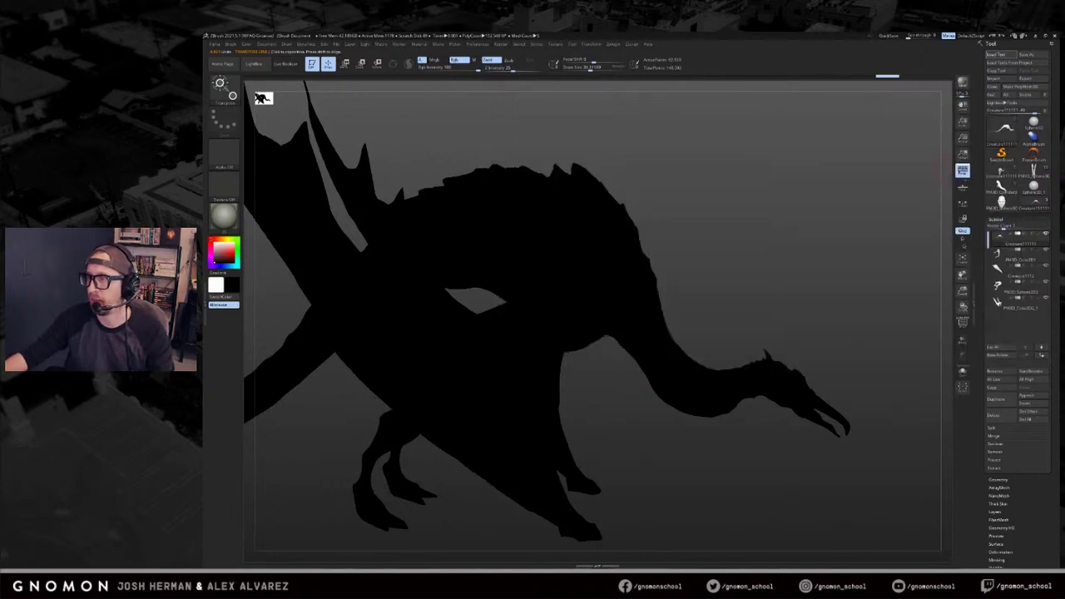
pyautogui.moveTo(832, 254)
pyautogui.mouseDown()
pyautogui.moveTo(865, 259)
pyautogui.moveTo(866, 290)
pyautogui.moveTo(838, 285)
pyautogui.mouseUp()
pyautogui.press('q')
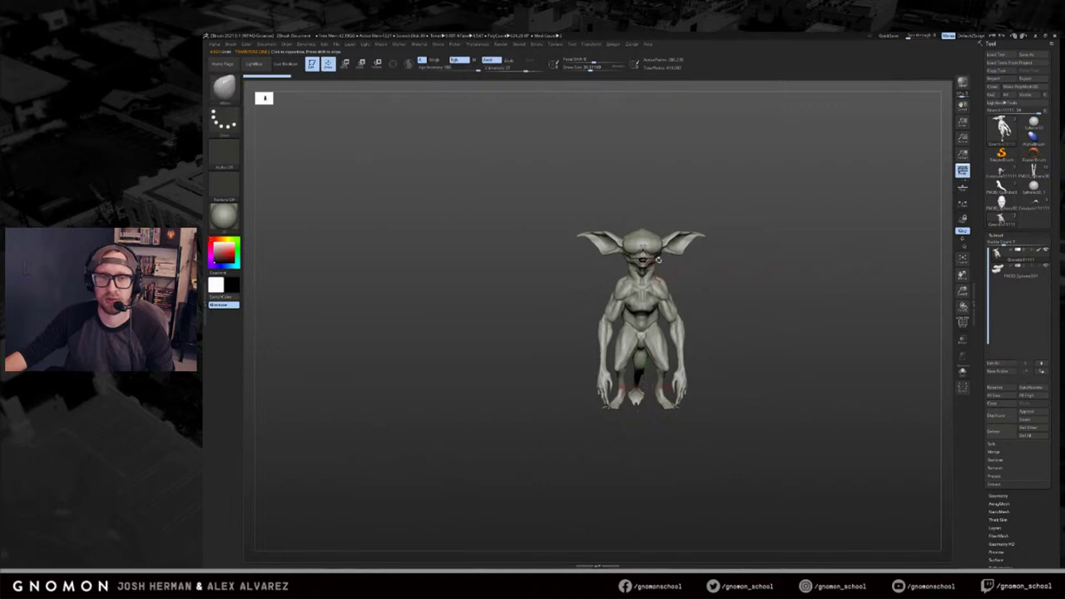
pyautogui.moveTo(820, 244); pyautogui.dragTo(848, 285)
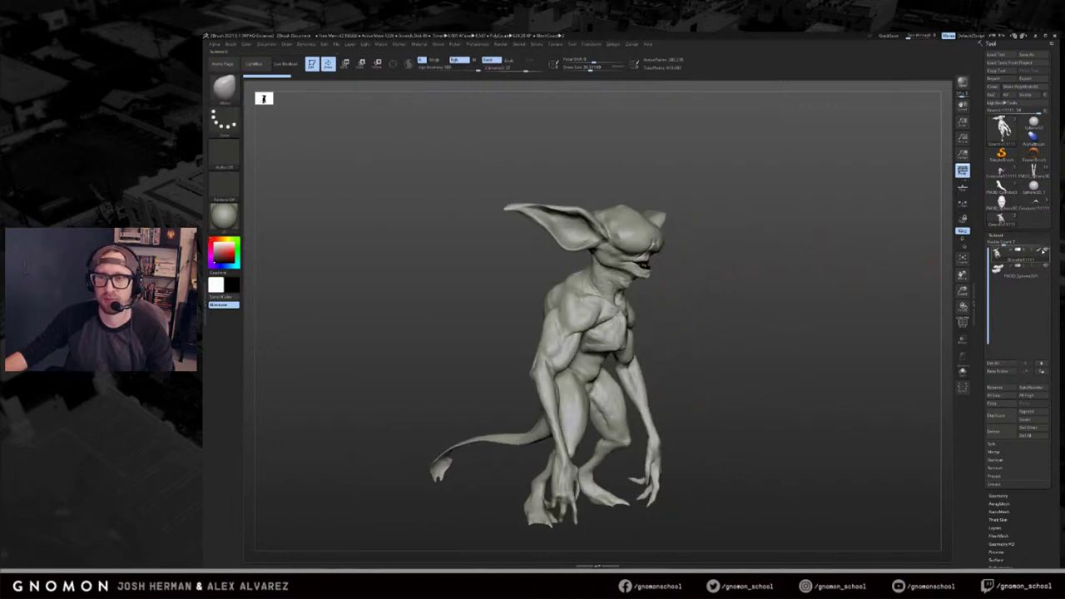
pyautogui.click(1038, 250)
pyautogui.moveTo(818, 219); pyautogui.dragTo(861, 228)
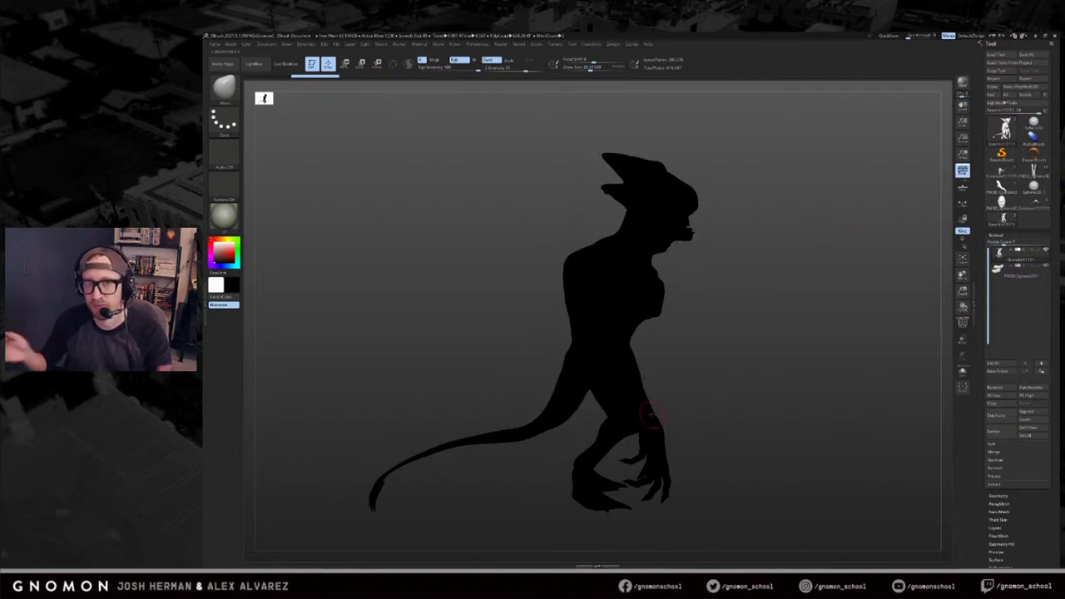
pyautogui.moveTo(803, 426); pyautogui.dragTo(824, 382)
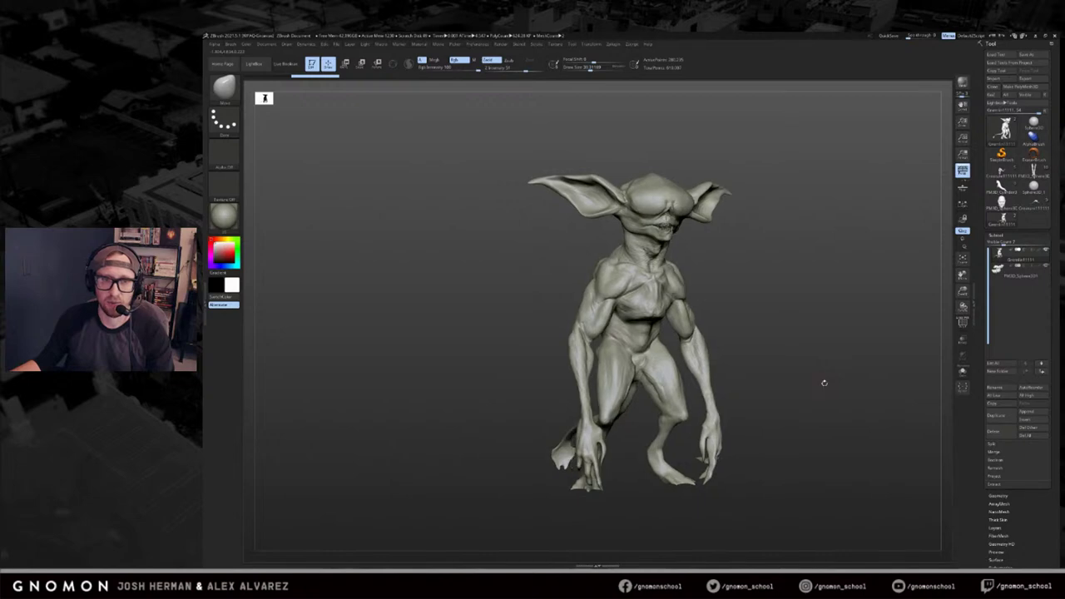
# Inspect the goblin's face, teeth, neck wrinkles and shoulder forms up close.
pyautogui.keyDown('alt'); pyautogui.moveTo(795, 255); pyautogui.dragTo(726, 350); pyautogui.keyUp('alt')
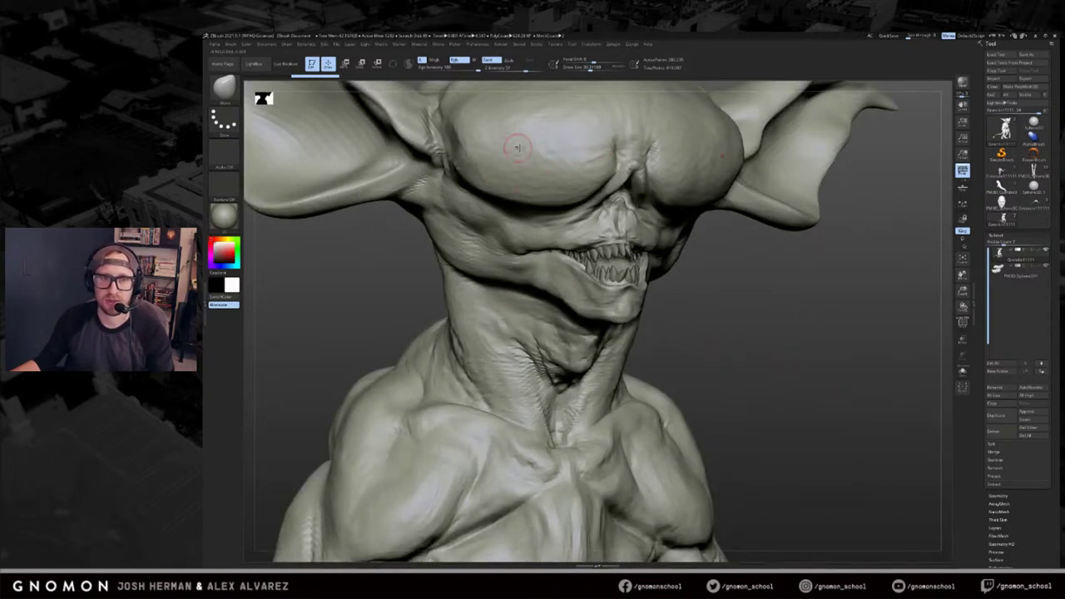
pyautogui.keyDown('alt'); pyautogui.moveTo(751, 294); pyautogui.dragTo(816, 367); pyautogui.keyUp('alt')
pyautogui.keyDown('alt'); pyautogui.moveTo(764, 435); pyautogui.dragTo(683, 262); pyautogui.keyUp('alt')
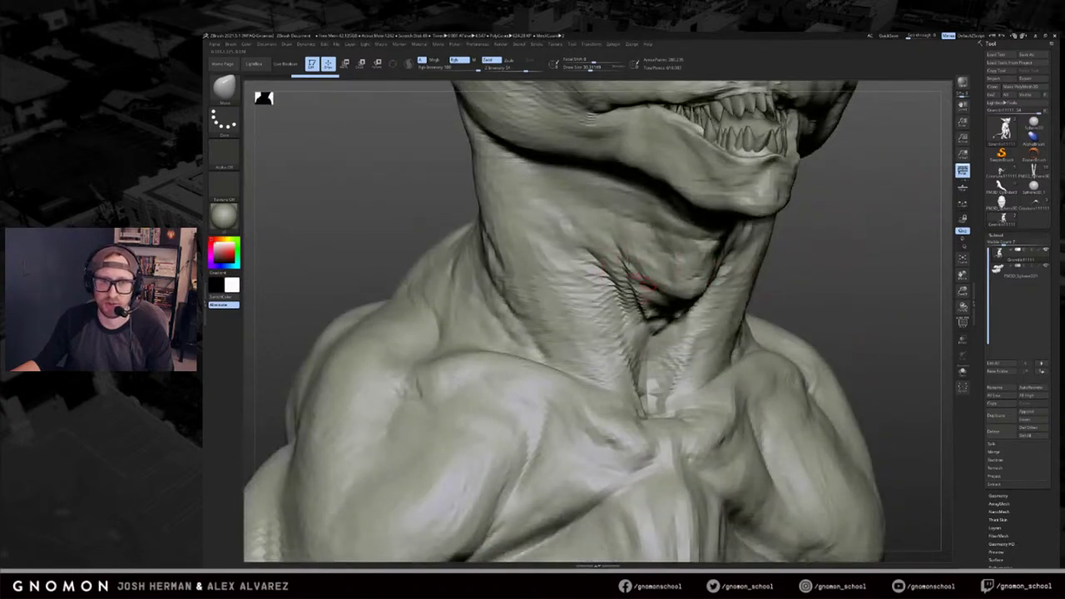
pyautogui.keyDown('alt'); pyautogui.moveTo(876, 293); pyautogui.dragTo(930, 217); pyautogui.keyUp('alt')
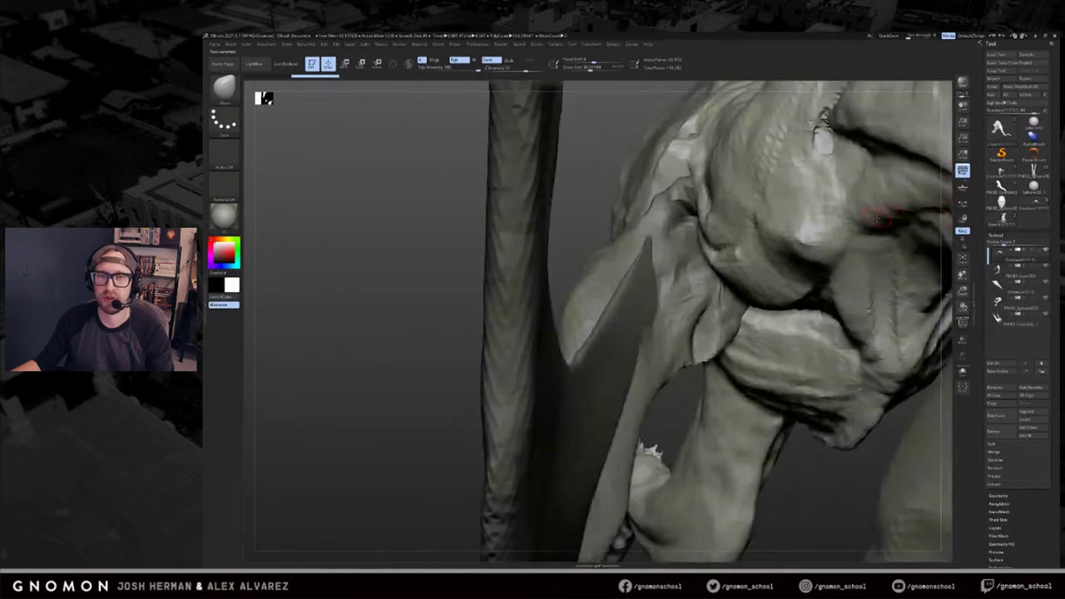
# Return to the winged creature and examine its neck, the coarse surface of its head and the whole pose.
pyautogui.moveTo(915, 250)
pyautogui.mouseDown()
pyautogui.moveTo(882, 242)
pyautogui.moveTo(939, 222)
pyautogui.moveTo(860, 224)
pyautogui.moveTo(913, 233)
pyautogui.moveTo(618, 434)
pyautogui.mouseUp()
pyautogui.moveTo(801, 261)
pyautogui.mouseDown()
pyautogui.moveTo(774, 262)
pyautogui.moveTo(803, 275)
pyautogui.mouseUp()
pyautogui.moveTo(803, 262)
pyautogui.mouseDown()
pyautogui.moveTo(782, 260)
pyautogui.moveTo(817, 263)
pyautogui.mouseUp()
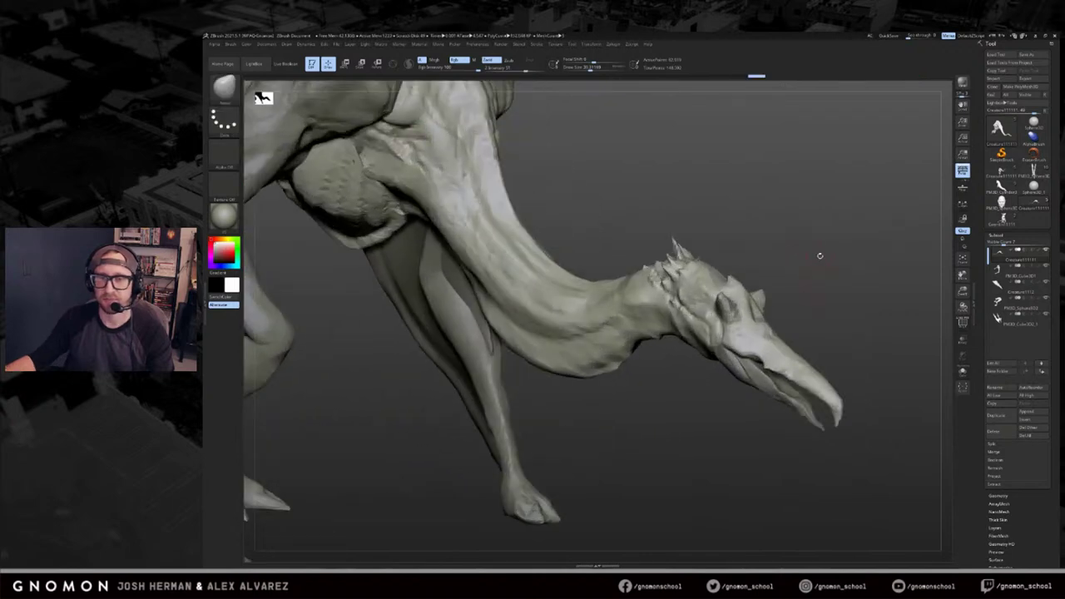
pyautogui.keyDown('alt'); pyautogui.moveTo(778, 228); pyautogui.dragTo(811, 250); pyautogui.keyUp('alt')
pyautogui.keyDown('alt'); pyautogui.moveTo(874, 92); pyautogui.dragTo(695, 155); pyautogui.keyUp('alt')
pyautogui.keyDown('alt'); pyautogui.moveTo(724, 262); pyautogui.dragTo(705, 265); pyautogui.keyUp('alt')
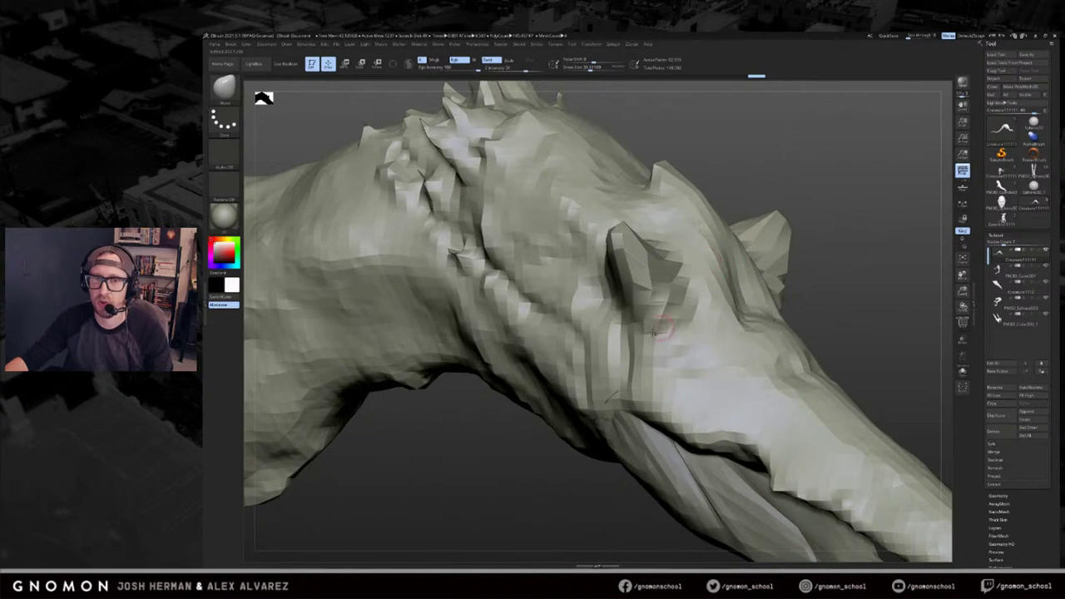
pyautogui.keyDown('alt'); pyautogui.moveTo(845, 184); pyautogui.dragTo(765, 261); pyautogui.keyUp('alt')
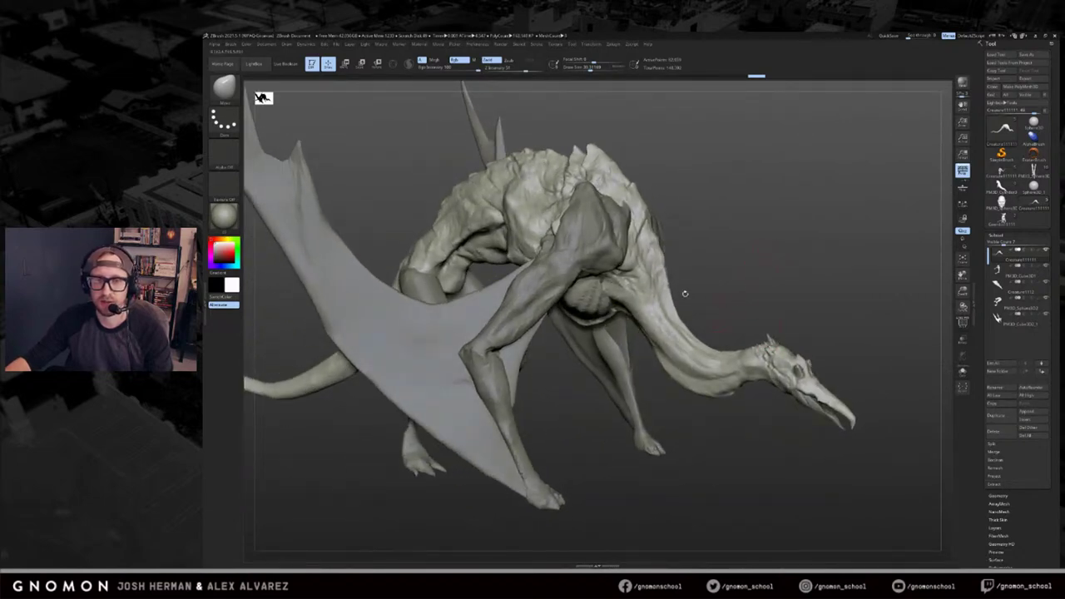
pyautogui.moveTo(778, 252); pyautogui.dragTo(795, 285)
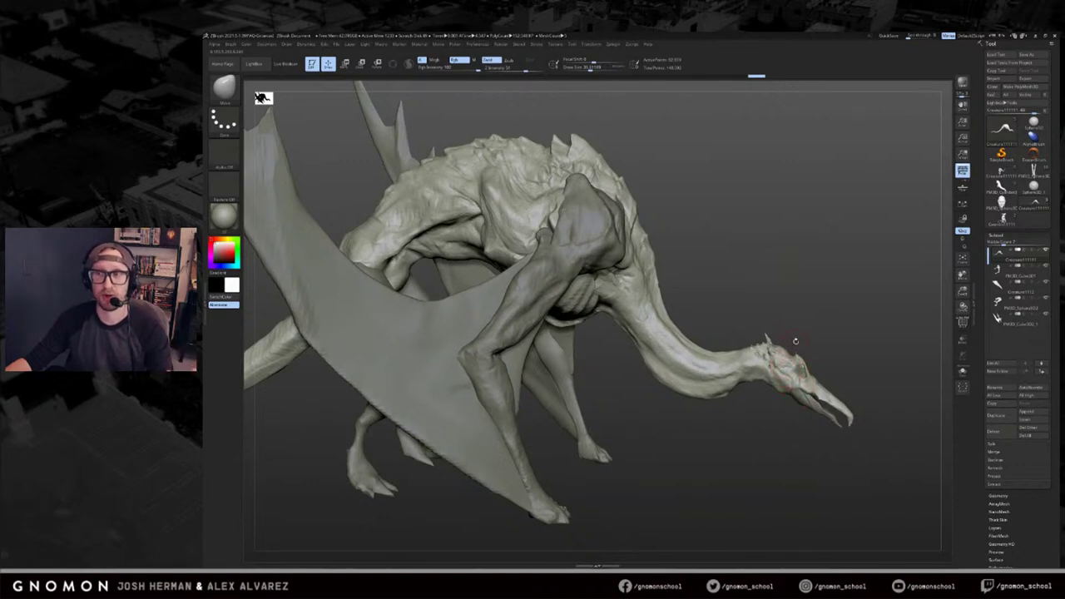
pyautogui.moveTo(819, 327)
pyautogui.mouseDown()
pyautogui.moveTo(860, 352)
pyautogui.moveTo(738, 226)
pyautogui.moveTo(798, 283)
pyautogui.mouseUp()
# Try rotating the winged creature's lower jaw with Transpose lines, undoing each attempt.
pyautogui.press('r')
pyautogui.moveTo(593, 237)
pyautogui.mouseDown()
pyautogui.moveTo(731, 218)
pyautogui.moveTo(749, 249)
pyautogui.moveTo(749, 237)
pyautogui.moveTo(746, 275)
pyautogui.mouseUp()
pyautogui.moveTo(824, 249); pyautogui.dragTo(761, 244)
pyautogui.hotkey('ctrl', 'z')
pyautogui.moveTo(710, 212)
pyautogui.mouseDown()
pyautogui.moveTo(740, 214)
pyautogui.moveTo(750, 248)
pyautogui.moveTo(756, 236)
pyautogui.mouseUp()
pyautogui.hotkey('ctrl', 'z')
pyautogui.moveTo(625, 249); pyautogui.dragTo(758, 220)
pyautogui.moveTo(759, 220); pyautogui.dragTo(791, 244, button='right')
pyautogui.hotkey('ctrl', 'z')
pyautogui.press('w')
pyautogui.moveTo(678, 236); pyautogui.dragTo(634, 208)
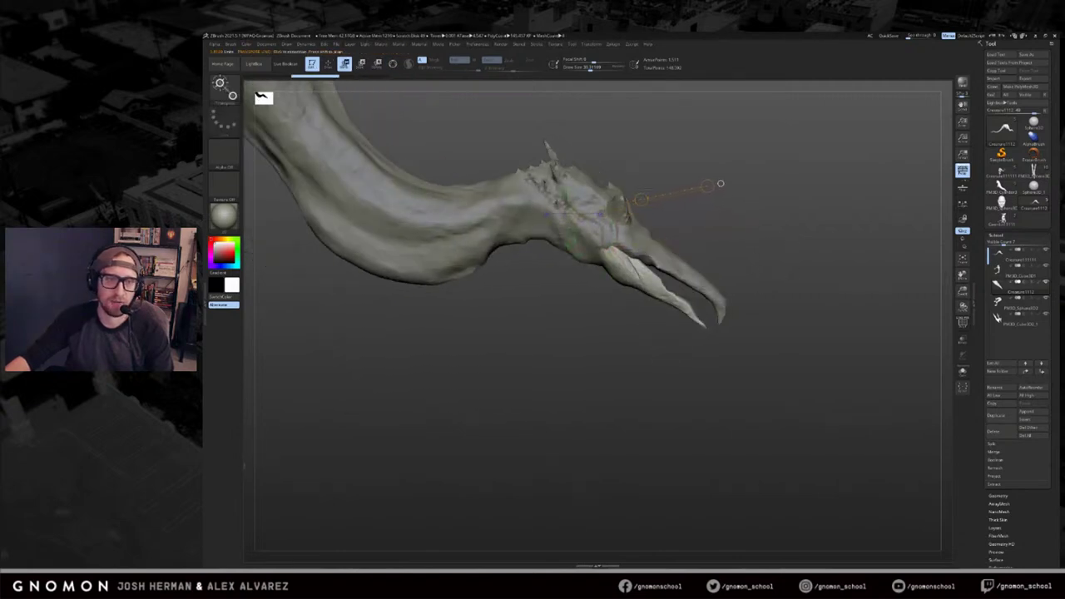
pyautogui.press('r')
pyautogui.moveTo(709, 185); pyautogui.dragTo(716, 183)
pyautogui.moveTo(719, 183)
pyautogui.mouseDown(button='right')
pyautogui.moveTo(658, 188)
pyautogui.moveTo(706, 268)
pyautogui.moveTo(754, 285)
pyautogui.moveTo(858, 274)
pyautogui.moveTo(795, 246)
pyautogui.moveTo(825, 258)
pyautogui.moveTo(761, 268)
pyautogui.moveTo(740, 258)
pyautogui.mouseUp(button='right')
pyautogui.hotkey('ctrl', 'z')
pyautogui.press('q')
pyautogui.press('w')
pyautogui.press('q')
# Make the body active, choose the DamStandard brush and mask the neck and head.
pyautogui.keyDown('alt'); pyautogui.click(758, 341); pyautogui.keyUp('alt')
pyautogui.press('b')
pyautogui.press('d')
pyautogui.press('s')
pyautogui.press('s')
pyautogui.moveTo(655, 258); pyautogui.dragTo(645, 296)
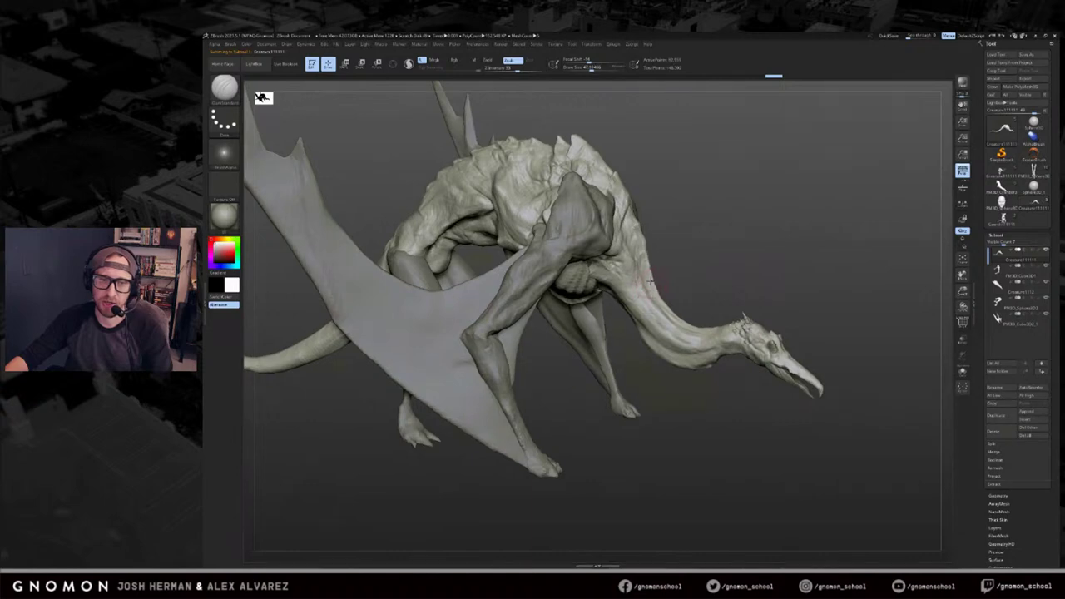
pyautogui.moveTo(845, 229)
pyautogui.keyDown('ctrl'); pyautogui.keyDown('shift'); pyautogui.mouseDown()
pyautogui.moveTo(599, 466)
pyautogui.moveTo(641, 408)
pyautogui.moveTo(640, 362)
pyautogui.mouseUp(); pyautogui.keyUp('shift'); pyautogui.keyUp('ctrl')
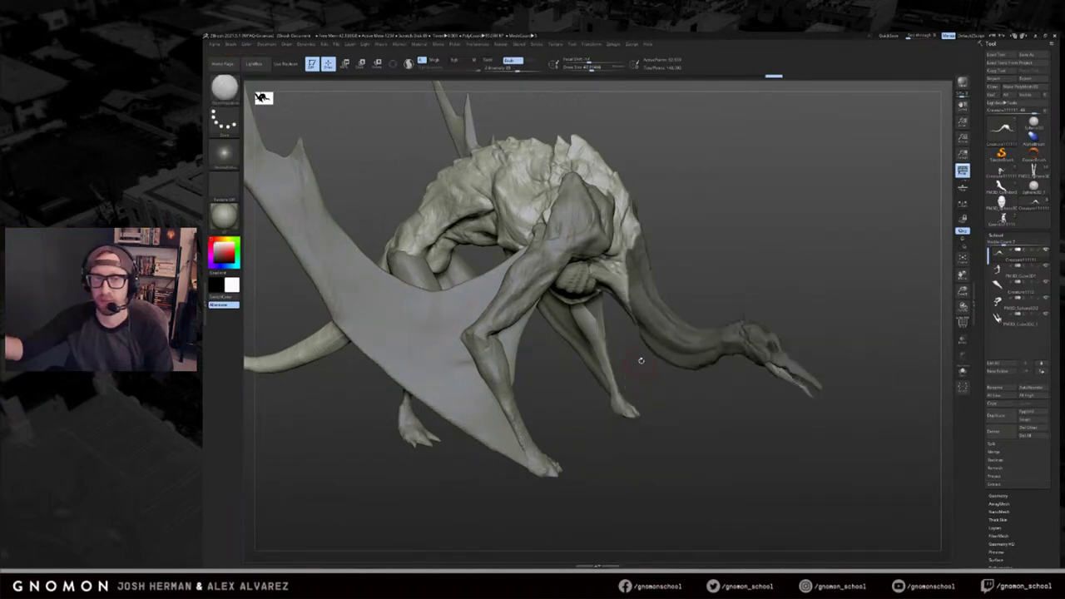
# Make the lower jaw active, mask it and clear the mask.
pyautogui.moveTo(737, 235)
pyautogui.mouseDown()
pyautogui.moveTo(765, 233)
pyautogui.moveTo(753, 234)
pyautogui.mouseUp()
pyautogui.keyDown('alt'); pyautogui.click(778, 359); pyautogui.keyUp('alt')
pyautogui.keyDown('alt'); pyautogui.moveTo(840, 295); pyautogui.dragTo(833, 284); pyautogui.keyUp('alt')
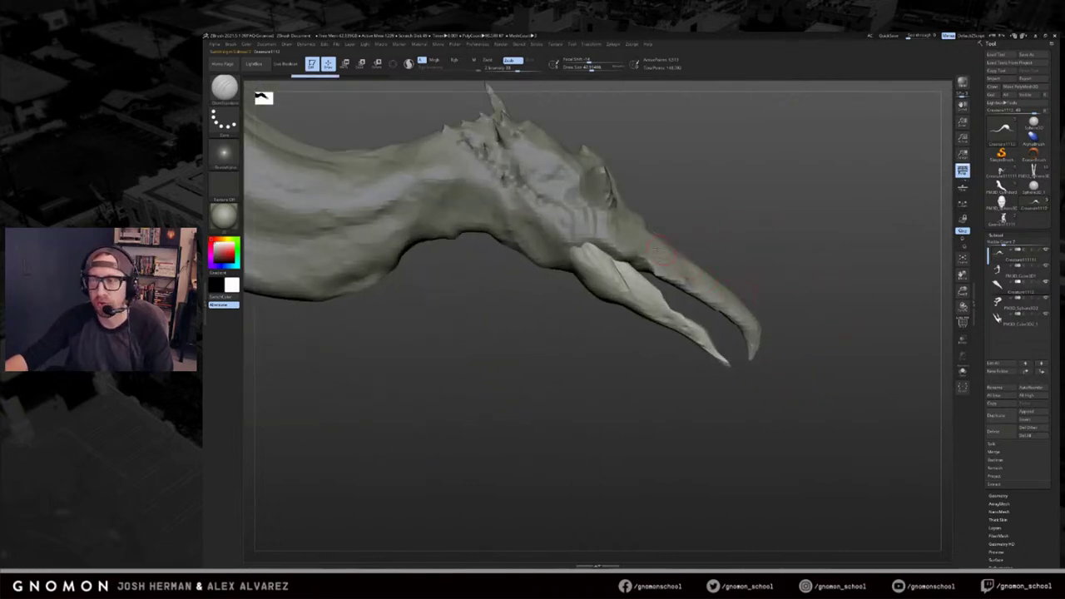
pyautogui.keyDown('ctrl'); pyautogui.moveTo(762, 182); pyautogui.dragTo(562, 374); pyautogui.keyUp('ctrl')
pyautogui.keyDown('ctrl'); pyautogui.moveTo(539, 407); pyautogui.dragTo(504, 425); pyautogui.keyUp('ctrl')
pyautogui.keyDown('alt'); pyautogui.moveTo(532, 416); pyautogui.dragTo(625, 411); pyautogui.keyUp('alt')
pyautogui.moveTo(740, 209); pyautogui.dragTo(715, 227)
pyautogui.moveTo(762, 252); pyautogui.dragTo(729, 197)
pyautogui.moveTo(1033, 172)
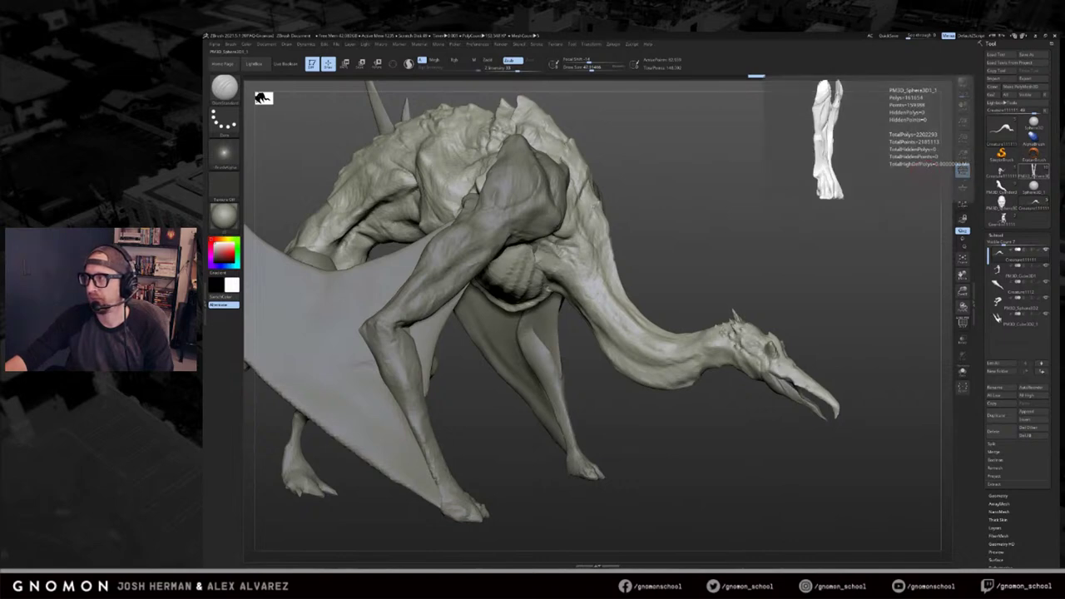
# Isolate the body to examine its shoulder, rib and neck forms, and bring the other parts back into view.
pyautogui.moveTo(801, 273); pyautogui.dragTo(827, 285)
pyautogui.hotkey('alt', 's')
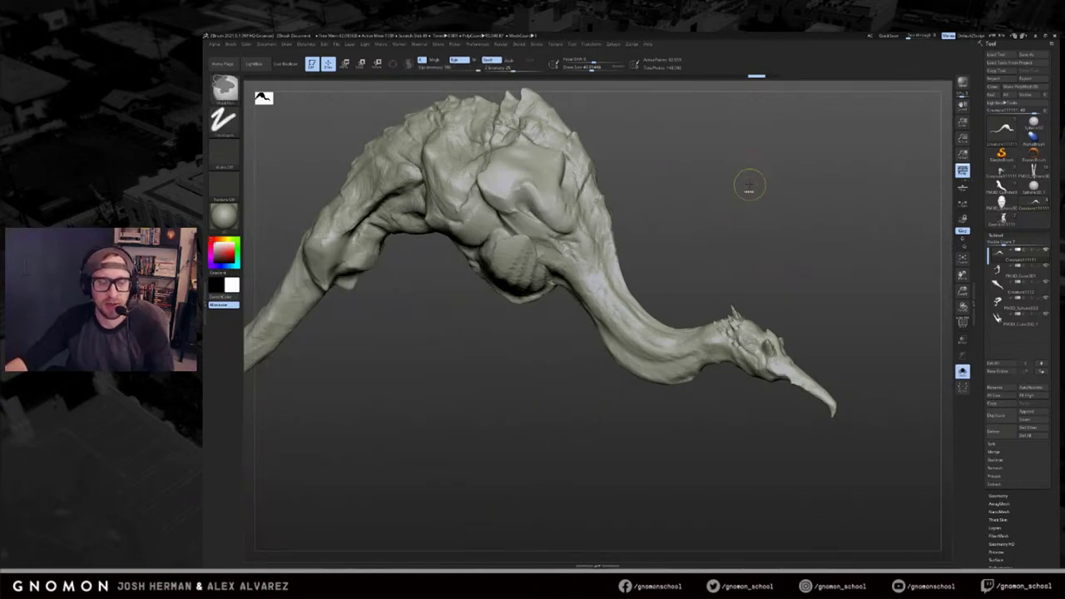
pyautogui.moveTo(714, 204)
pyautogui.keyDown('alt'); pyautogui.mouseDown()
pyautogui.moveTo(714, 325)
pyautogui.moveTo(802, 358)
pyautogui.mouseUp(); pyautogui.keyUp('alt')
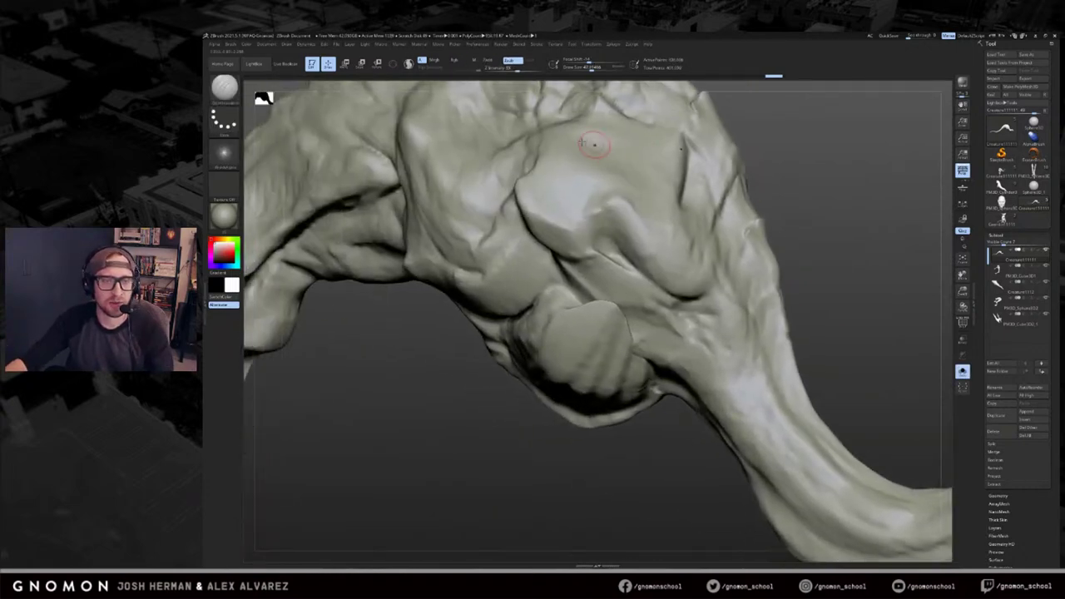
pyautogui.keyDown('alt'); pyautogui.moveTo(374, 333); pyautogui.dragTo(552, 385); pyautogui.keyUp('alt')
pyautogui.keyDown('alt'); pyautogui.moveTo(849, 300); pyautogui.dragTo(436, 174); pyautogui.keyUp('alt')
pyautogui.keyDown('alt'); pyautogui.moveTo(714, 273); pyautogui.dragTo(768, 183); pyautogui.keyUp('alt')
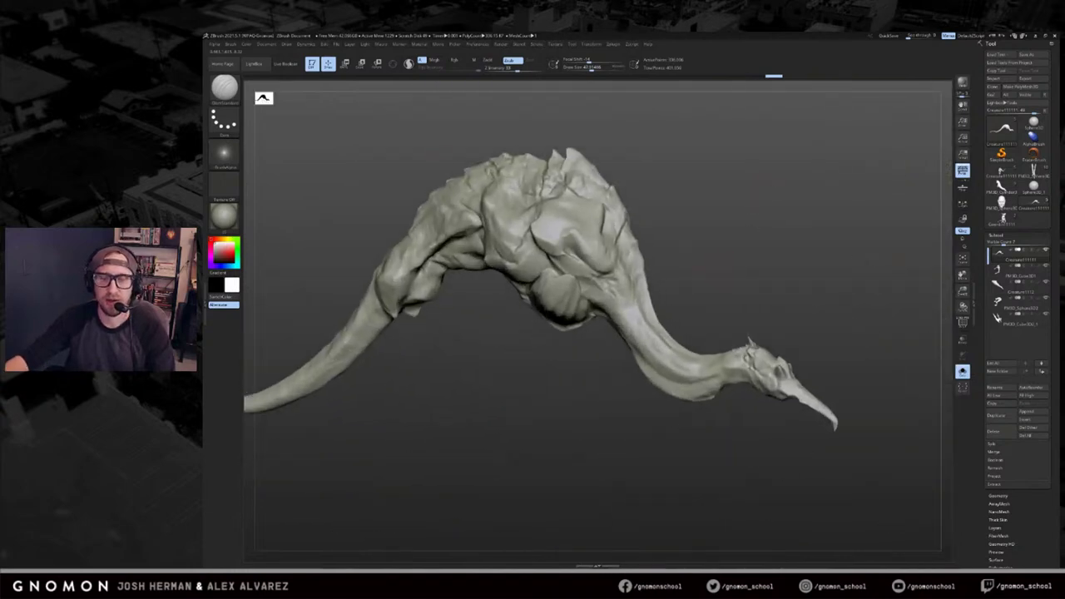
pyautogui.moveTo(833, 200); pyautogui.dragTo(771, 204)
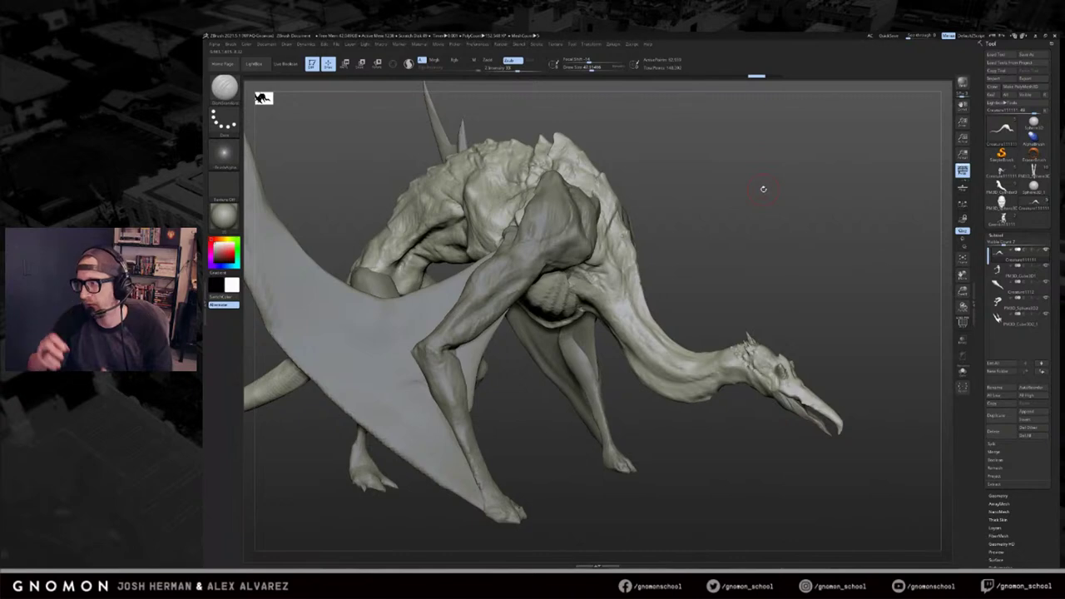
# Examine the winged creature's neck and head from side and three-quarter angles.
pyautogui.moveTo(784, 221)
pyautogui.mouseDown(button='right')
pyautogui.moveTo(816, 279)
pyautogui.moveTo(702, 149)
pyautogui.moveTo(689, 223)
pyautogui.mouseUp(button='right')
pyautogui.press('1')
pyautogui.moveTo(693, 153)
pyautogui.mouseDown(button='right')
pyautogui.moveTo(808, 216)
pyautogui.moveTo(689, 260)
pyautogui.mouseUp(button='right')
pyautogui.keyDown('shift'); pyautogui.moveTo(689, 260); pyautogui.dragTo(683, 266); pyautogui.keyUp('shift')
pyautogui.moveTo(684, 266)
pyautogui.mouseDown(button='right')
pyautogui.moveTo(820, 224)
pyautogui.moveTo(769, 207)
pyautogui.moveTo(763, 217)
pyautogui.moveTo(807, 218)
pyautogui.mouseUp(button='right')
pyautogui.moveTo(811, 155)
pyautogui.keyDown('ctrl'); pyautogui.mouseDown()
pyautogui.moveTo(724, 209)
pyautogui.moveTo(522, 487)
pyautogui.moveTo(504, 424)
pyautogui.mouseUp(); pyautogui.keyUp('ctrl')
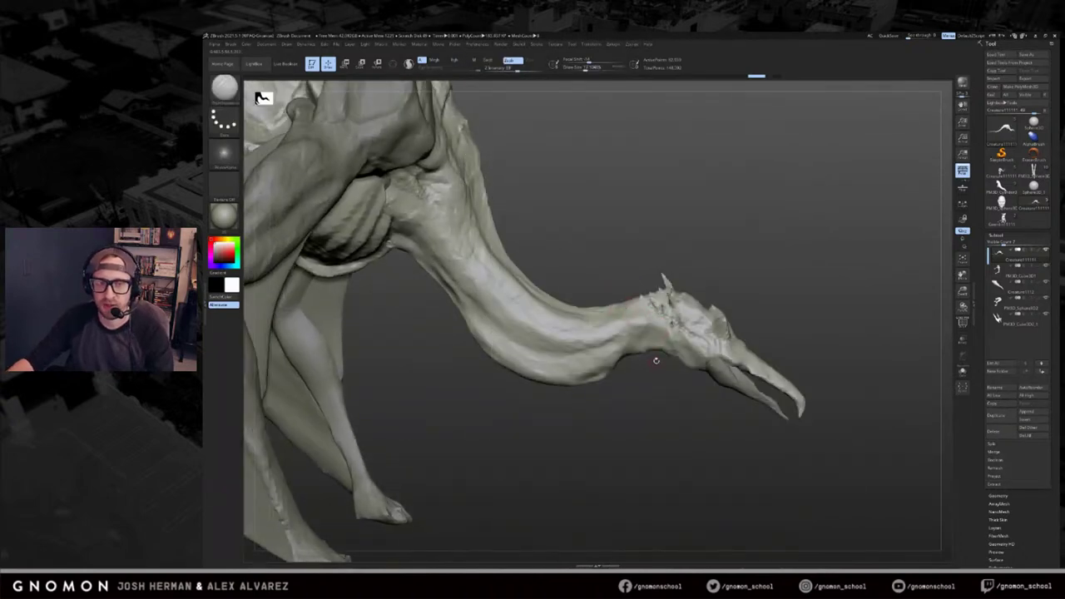
pyautogui.moveTo(654, 362); pyautogui.dragTo(657, 325, button='right')
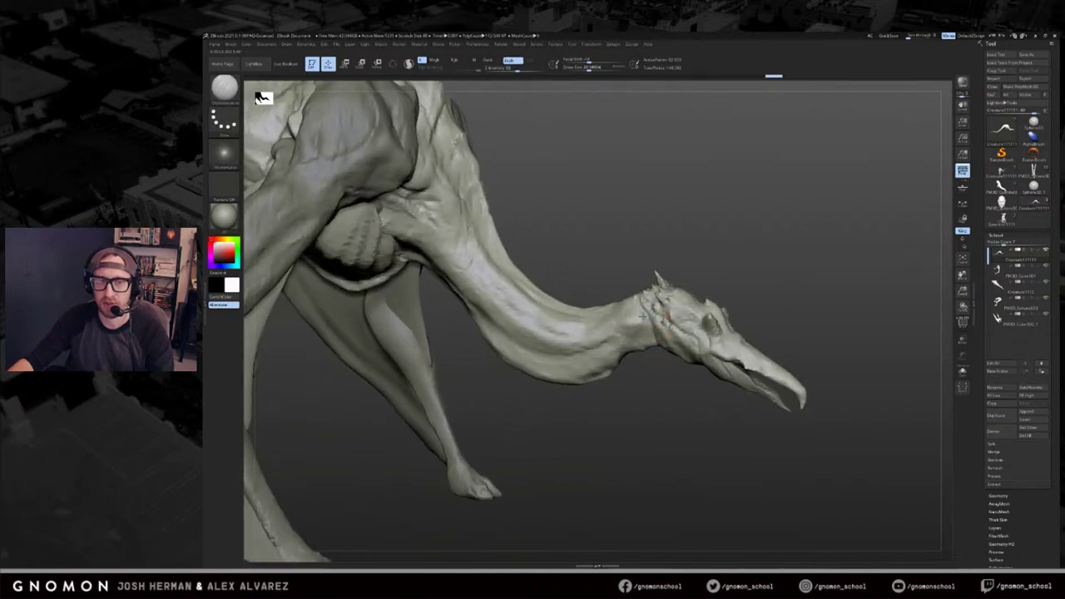
pyautogui.moveTo(749, 258)
pyautogui.keyDown('alt'); pyautogui.mouseDown()
pyautogui.moveTo(784, 231)
pyautogui.moveTo(752, 251)
pyautogui.mouseUp(); pyautogui.keyUp('alt')
# Try building up a heavy mass at the base of the neck with the ClayBuildup brush.
pyautogui.press('s')
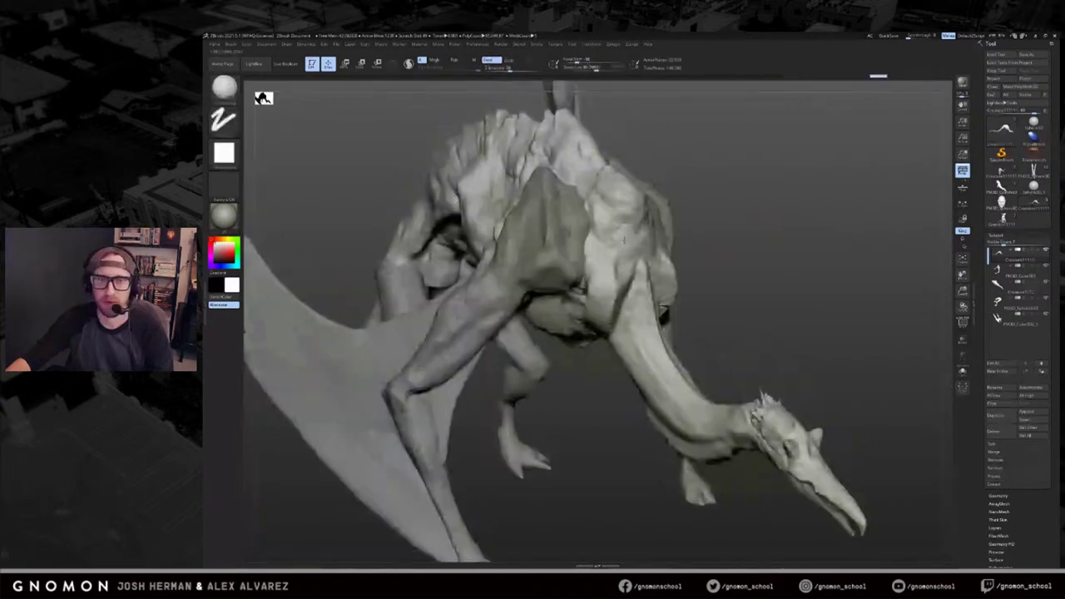
pyautogui.moveTo(601, 187); pyautogui.dragTo(634, 270)
pyautogui.moveTo(711, 213)
pyautogui.mouseDown()
pyautogui.moveTo(778, 211)
pyautogui.moveTo(771, 201)
pyautogui.moveTo(930, 139)
pyautogui.mouseUp()
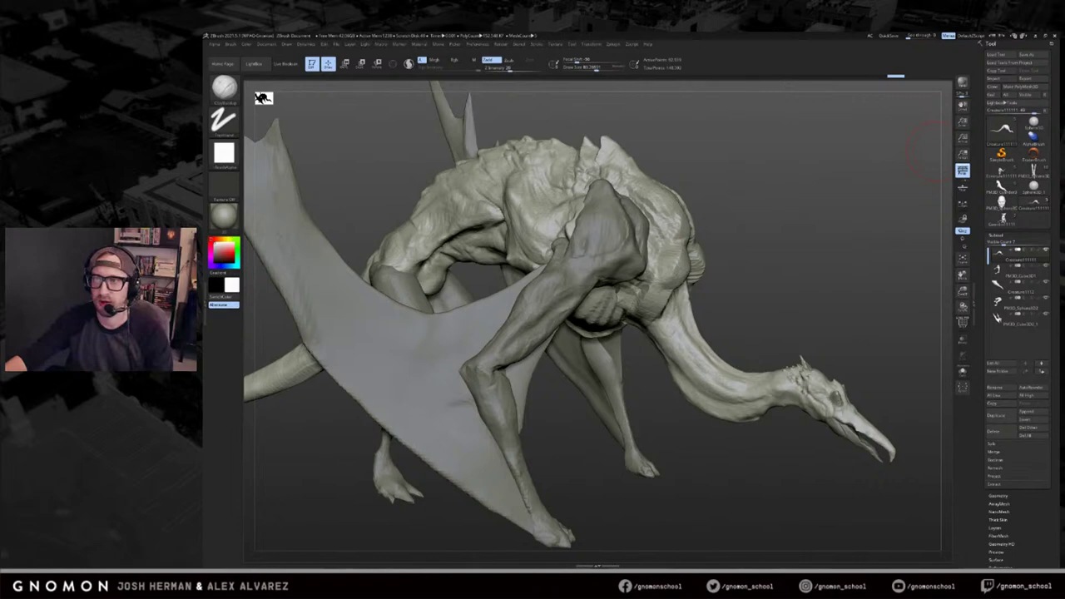
pyautogui.moveTo(791, 234)
pyautogui.mouseDown()
pyautogui.moveTo(804, 238)
pyautogui.moveTo(813, 206)
pyautogui.moveTo(790, 215)
pyautogui.moveTo(726, 202)
pyautogui.moveTo(687, 166)
pyautogui.mouseUp()
pyautogui.moveTo(817, 252)
pyautogui.mouseDown()
pyautogui.moveTo(862, 252)
pyautogui.moveTo(734, 208)
pyautogui.moveTo(775, 222)
pyautogui.moveTo(772, 320)
pyautogui.mouseUp()
# Hide the wing membranes, make the hind legs active and check the wingless creature in flat black.
pyautogui.click(850, 247)
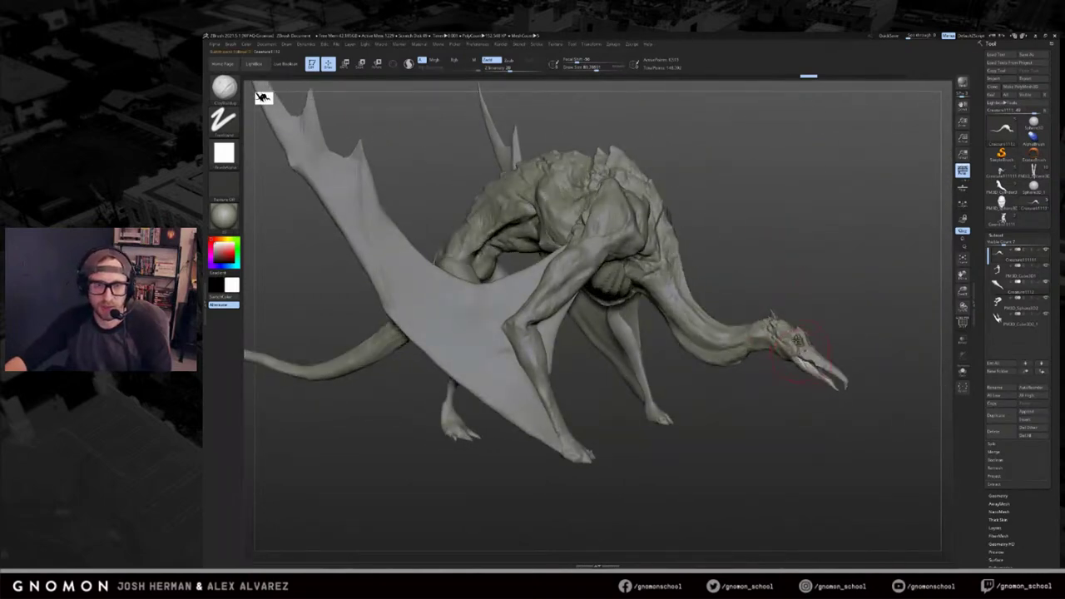
pyautogui.moveTo(768, 244); pyautogui.dragTo(779, 230)
pyautogui.keyDown('alt'); pyautogui.click(475, 297); pyautogui.keyUp('alt')
pyautogui.keyDown('alt'); pyautogui.moveTo(863, 216); pyautogui.dragTo(797, 245); pyautogui.keyUp('alt')
pyautogui.keyDown('alt'); pyautogui.click(599, 347); pyautogui.keyUp('alt')
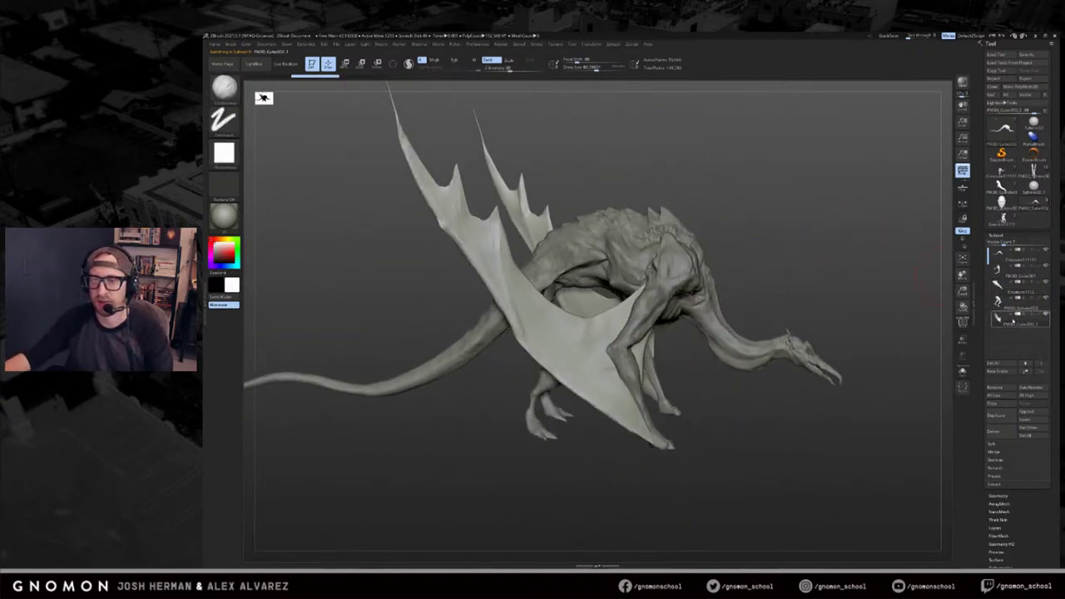
pyautogui.click(1016, 306)
pyautogui.click(1046, 315)
pyautogui.moveTo(778, 183)
pyautogui.mouseDown()
pyautogui.moveTo(815, 182)
pyautogui.moveTo(812, 224)
pyautogui.moveTo(844, 221)
pyautogui.moveTo(833, 234)
pyautogui.moveTo(775, 180)
pyautogui.moveTo(902, 201)
pyautogui.moveTo(799, 199)
pyautogui.moveTo(837, 218)
pyautogui.mouseUp()
pyautogui.press('v')
pyautogui.press('v')
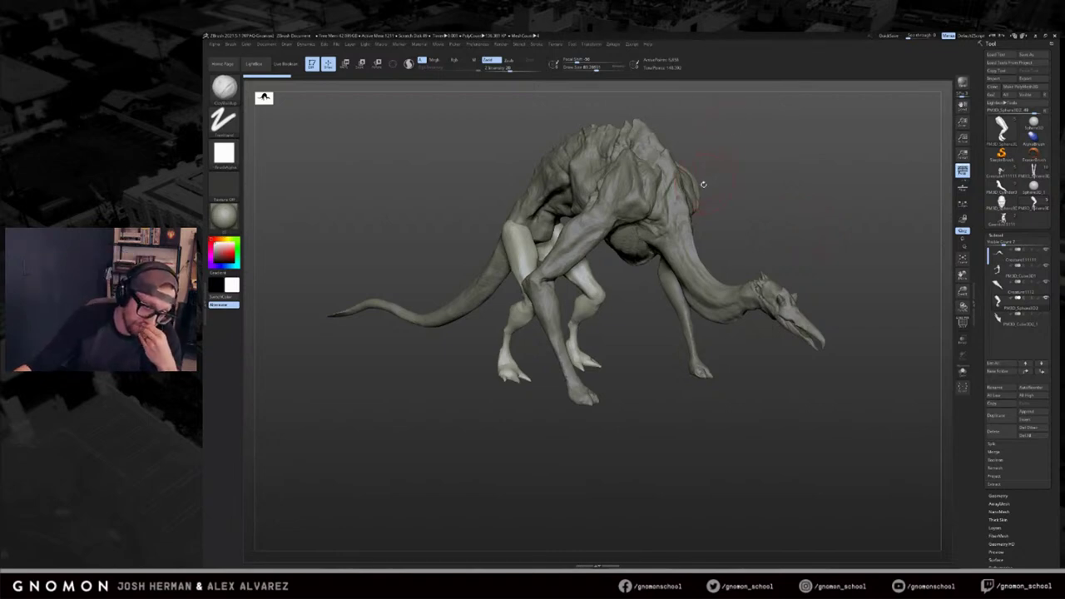
# Examine the wingless creature's full body from the side and from front three-quarter angles.
pyautogui.moveTo(763, 164); pyautogui.dragTo(776, 164)
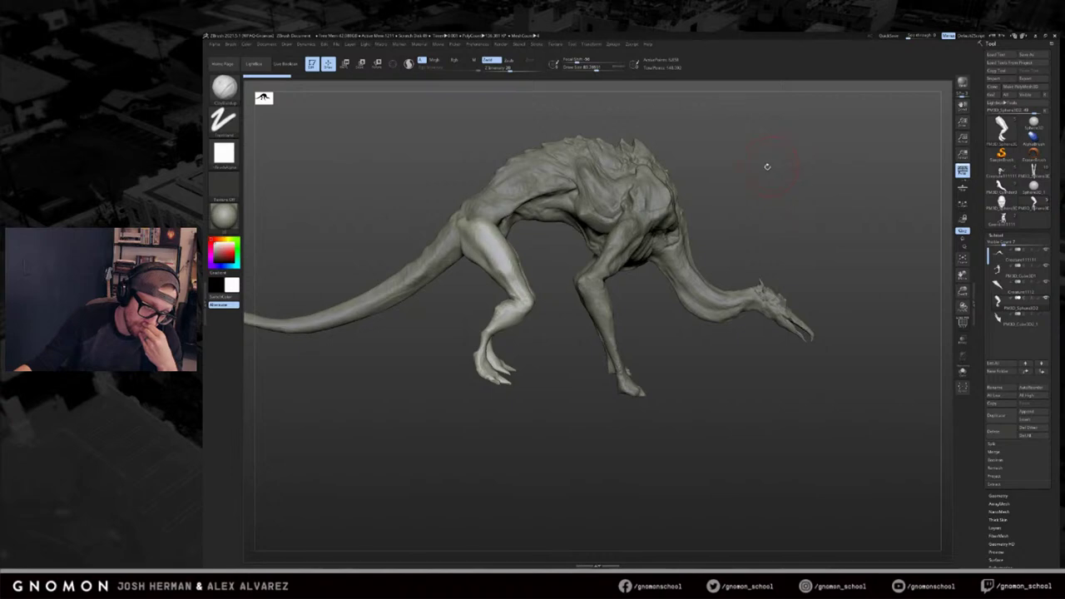
pyautogui.moveTo(770, 163)
pyautogui.mouseDown()
pyautogui.moveTo(763, 150)
pyautogui.moveTo(770, 311)
pyautogui.moveTo(765, 176)
pyautogui.mouseUp()
pyautogui.moveTo(642, 424); pyautogui.dragTo(703, 484)
pyautogui.keyDown('alt'); pyautogui.moveTo(785, 438); pyautogui.dragTo(881, 380); pyautogui.keyUp('alt')
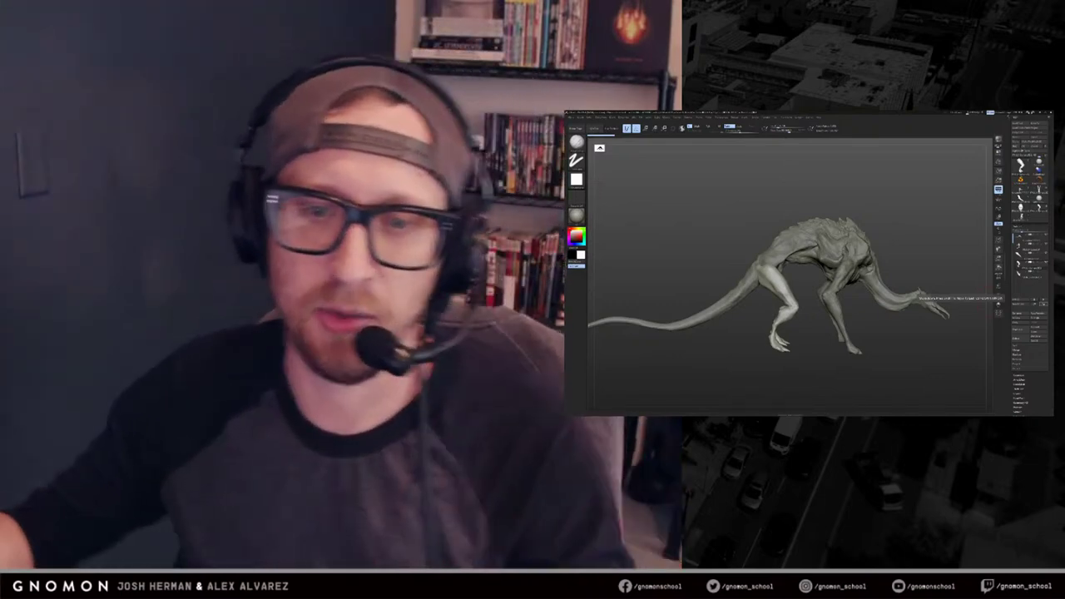
pyautogui.moveTo(947, 235); pyautogui.dragTo(962, 252)
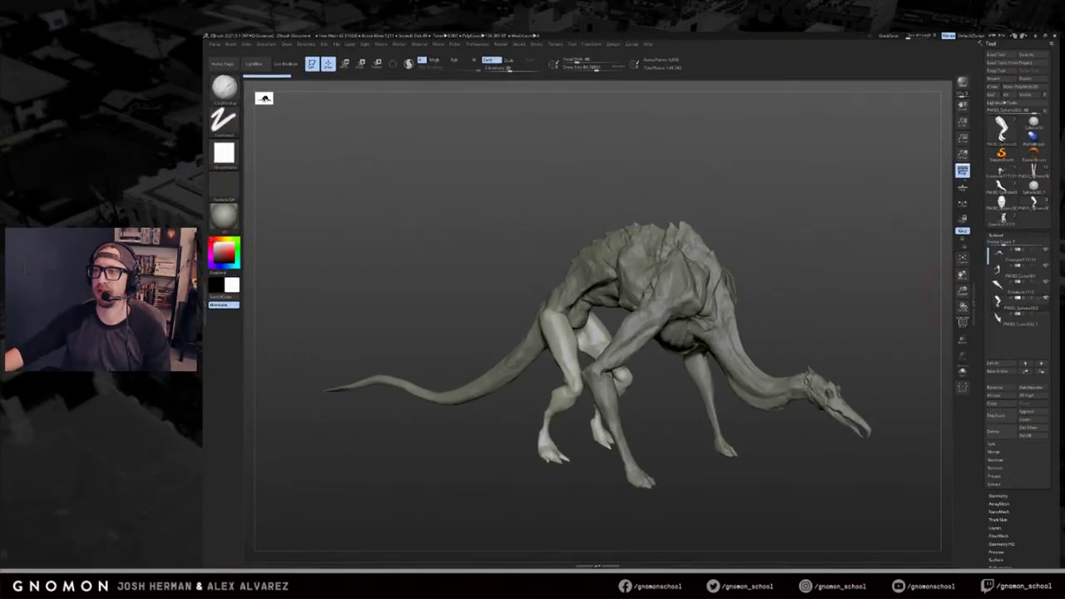
pyautogui.moveTo(845, 258); pyautogui.dragTo(822, 233)
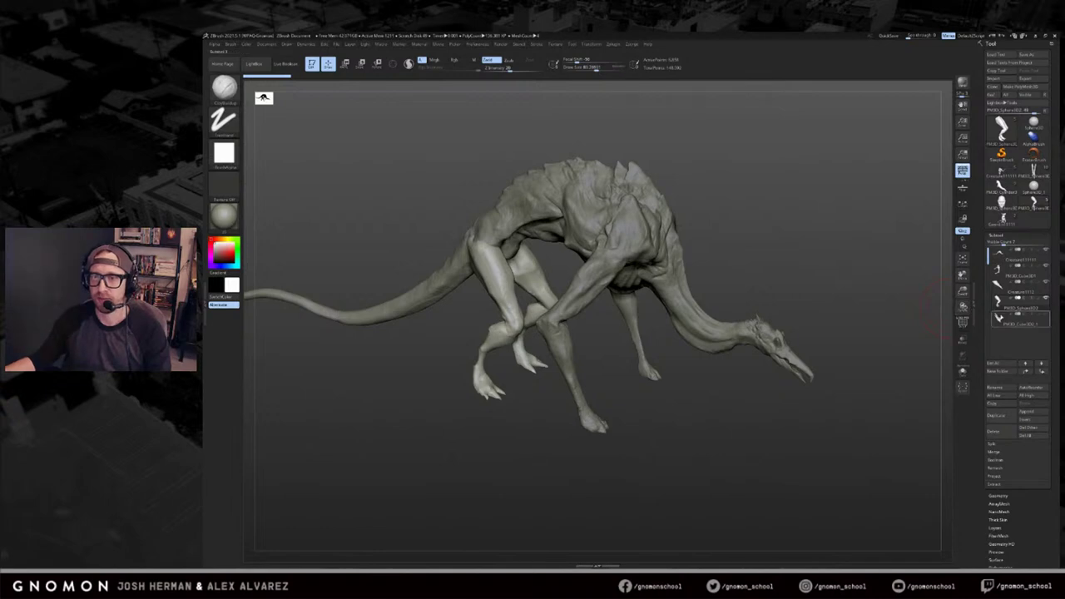
# Make the wing membranes active, view them in isolation and bring the other parts back into view.
pyautogui.click(1017, 320)
pyautogui.keyDown('alt'); pyautogui.moveTo(887, 268); pyautogui.dragTo(924, 330); pyautogui.keyUp('alt')
pyautogui.hotkey('alt', 's')
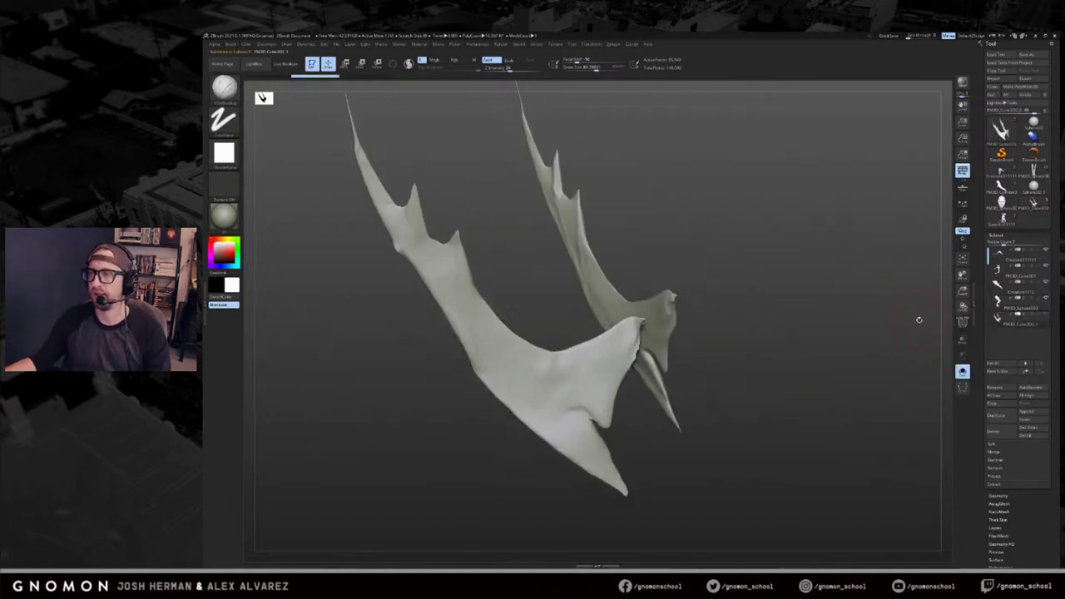
pyautogui.hotkey('alt', 's')
# Merge the creature's body, front limbs and hind legs into a single subtool, leaving the wing membranes separate.
pyautogui.click(1007, 256)
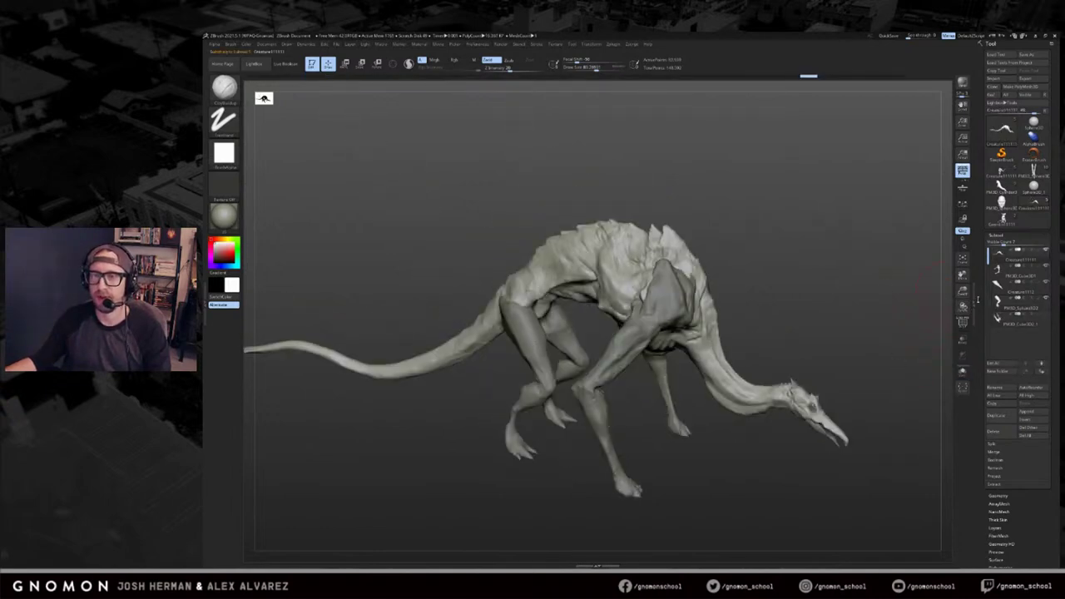
pyautogui.click(996, 453)
pyautogui.click(1001, 460)
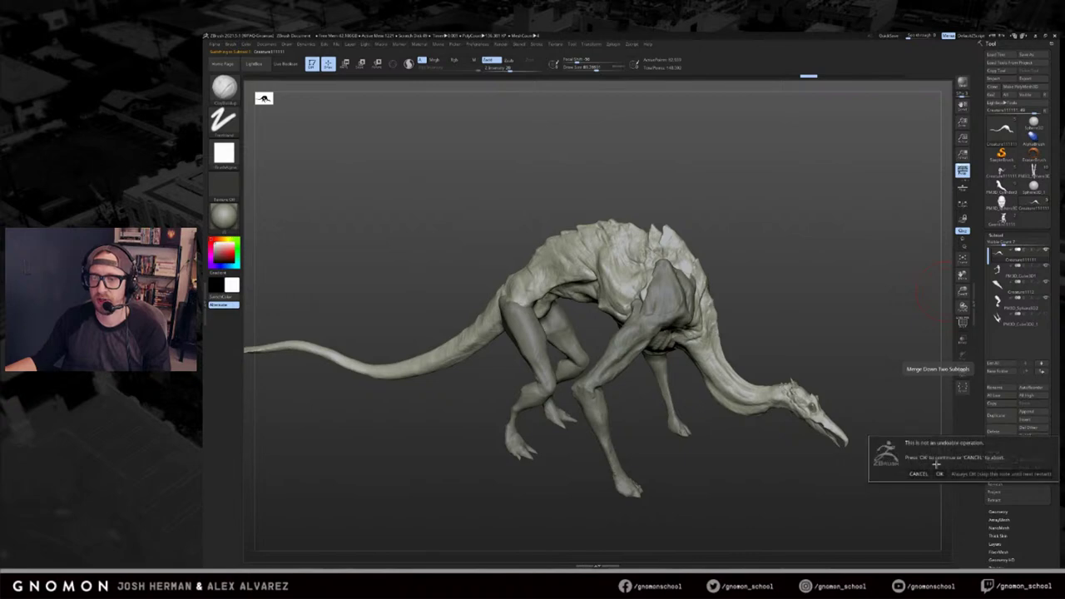
pyautogui.click(961, 474)
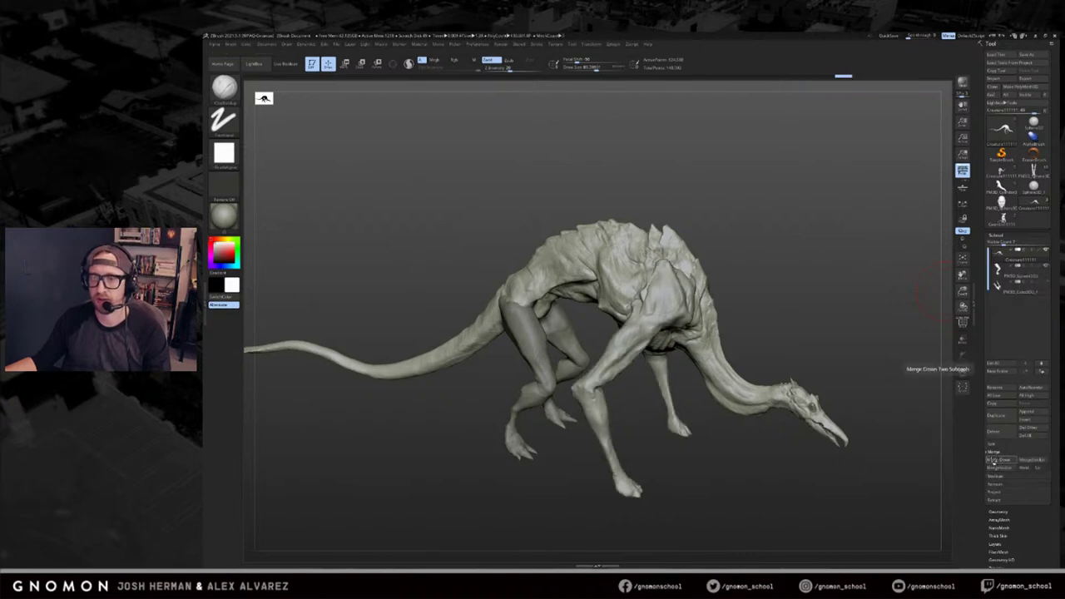
pyautogui.keyDown('alt'); pyautogui.moveTo(876, 342); pyautogui.dragTo(828, 281); pyautogui.keyUp('alt')
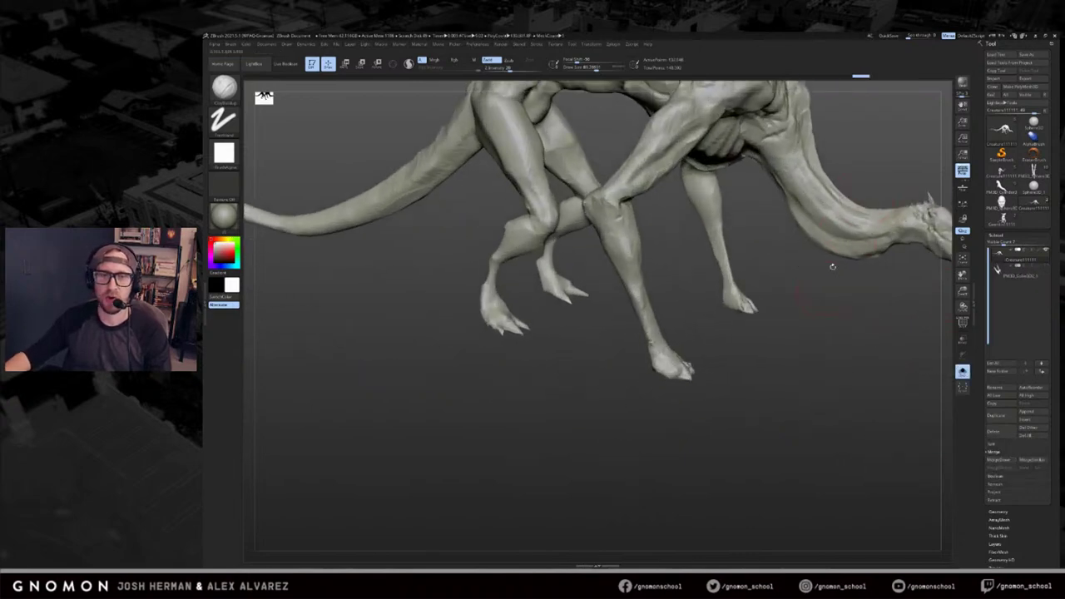
pyautogui.keyDown('alt'); pyautogui.moveTo(889, 91); pyautogui.dragTo(857, 185); pyautogui.keyUp('alt')
# Display the merged creature's polygroups, isolate a group at the shoulder, and restore the full plain view.
pyautogui.hotkey('shift', 'f')
pyautogui.moveTo(773, 159)
pyautogui.mouseDown()
pyautogui.moveTo(691, 162)
pyautogui.moveTo(782, 168)
pyautogui.mouseUp()
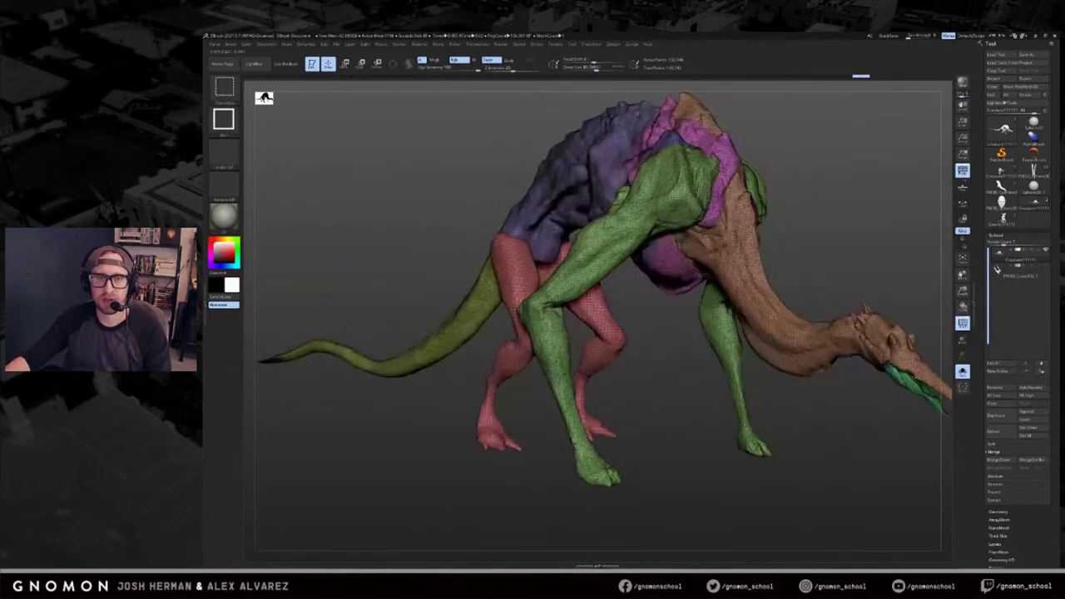
pyautogui.keyDown('ctrl'); pyautogui.keyDown('shift'); pyautogui.click(705, 184); pyautogui.keyUp('shift'); pyautogui.keyUp('ctrl')
pyautogui.keyDown('ctrl'); pyautogui.keyDown('shift'); pyautogui.click(706, 184); pyautogui.keyUp('shift'); pyautogui.keyUp('ctrl')
pyautogui.moveTo(840, 194); pyautogui.dragTo(863, 208)
pyautogui.keyDown('ctrl'); pyautogui.keyDown('shift'); pyautogui.click(870, 209); pyautogui.keyUp('shift'); pyautogui.keyUp('ctrl')
pyautogui.hotkey('shift', 'f')
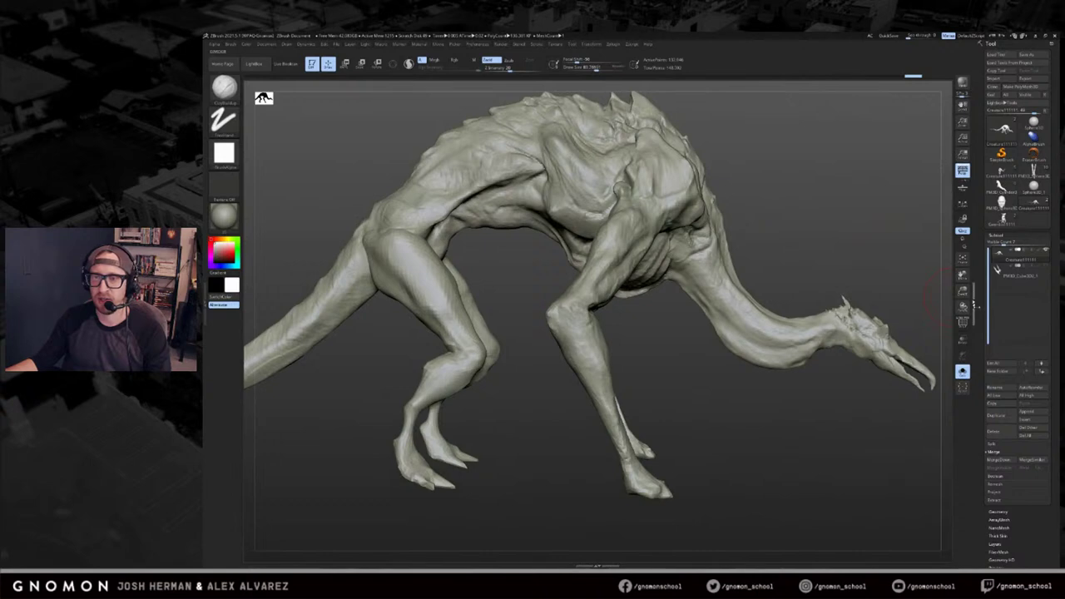
# Remesh the merged creature with DynaMesh so its separate parts fuse into one surface.
pyautogui.moveTo(981, 338); pyautogui.dragTo(981, 151)
pyautogui.click(1005, 324)
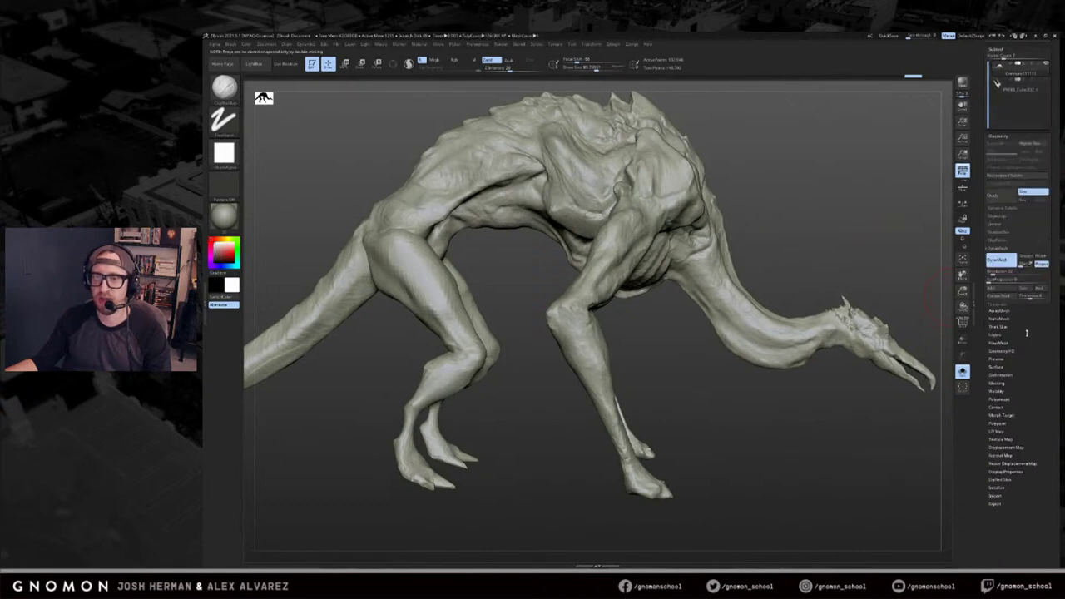
pyautogui.scroll(3, 1038, 392)
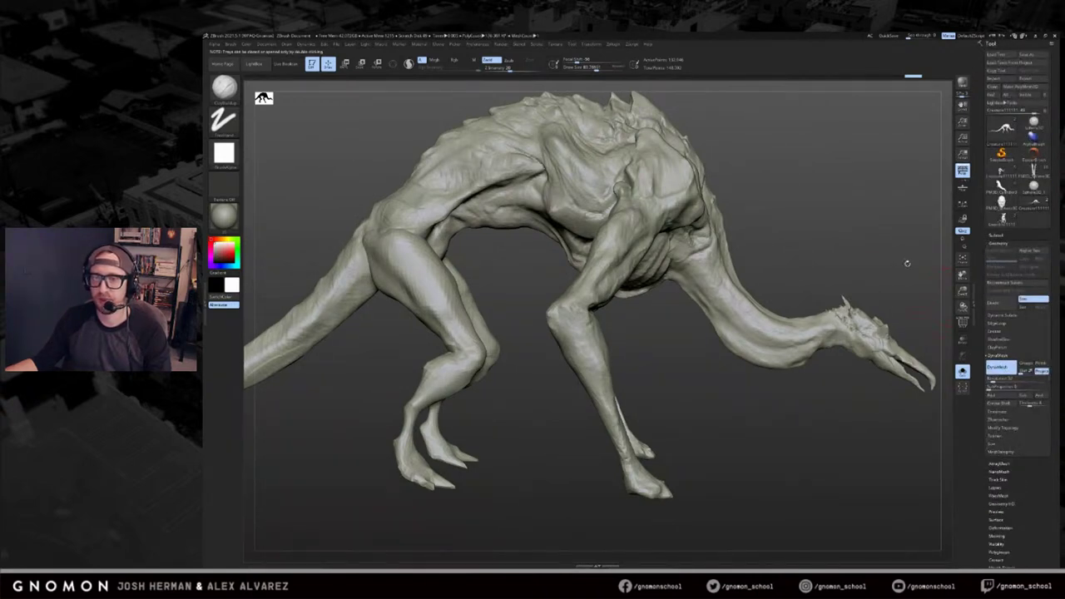
pyautogui.moveTo(882, 395)
pyautogui.mouseDown()
pyautogui.moveTo(851, 416)
pyautogui.moveTo(812, 401)
pyautogui.mouseUp()
pyautogui.hotkey('shift', 'f')
pyautogui.keyDown('ctrl'); pyautogui.moveTo(892, 206); pyautogui.dragTo(878, 270); pyautogui.keyUp('ctrl')
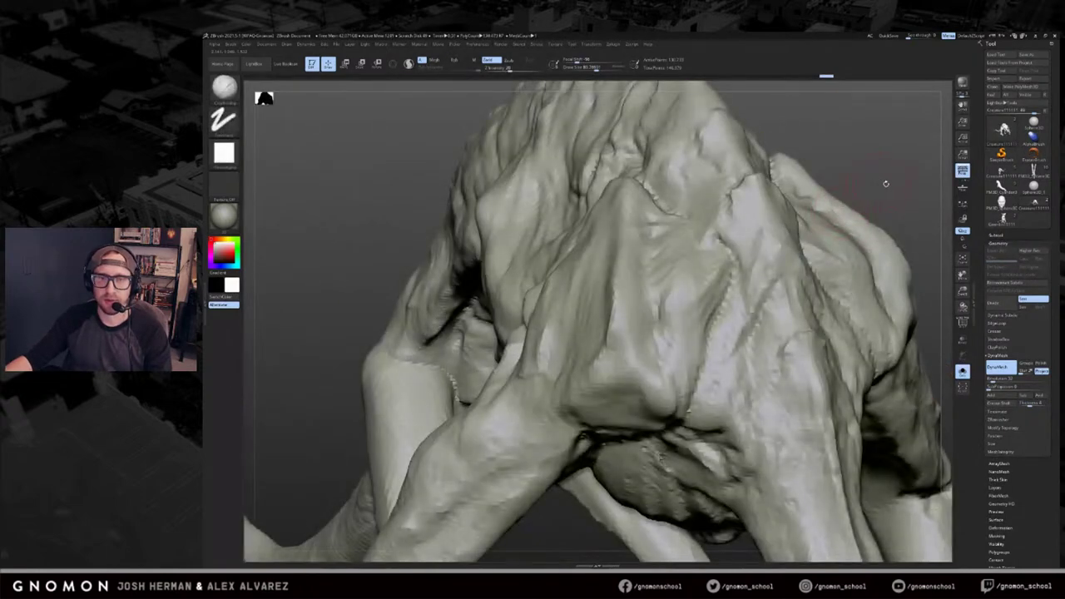
# Examine the remeshed creature's shoulders, limbs, neck and head.
pyautogui.moveTo(886, 183)
pyautogui.keyDown('alt'); pyautogui.mouseDown()
pyautogui.moveTo(844, 195)
pyautogui.moveTo(714, 172)
pyautogui.moveTo(732, 208)
pyautogui.moveTo(832, 218)
pyautogui.moveTo(879, 331)
pyautogui.mouseUp(); pyautogui.keyUp('alt')
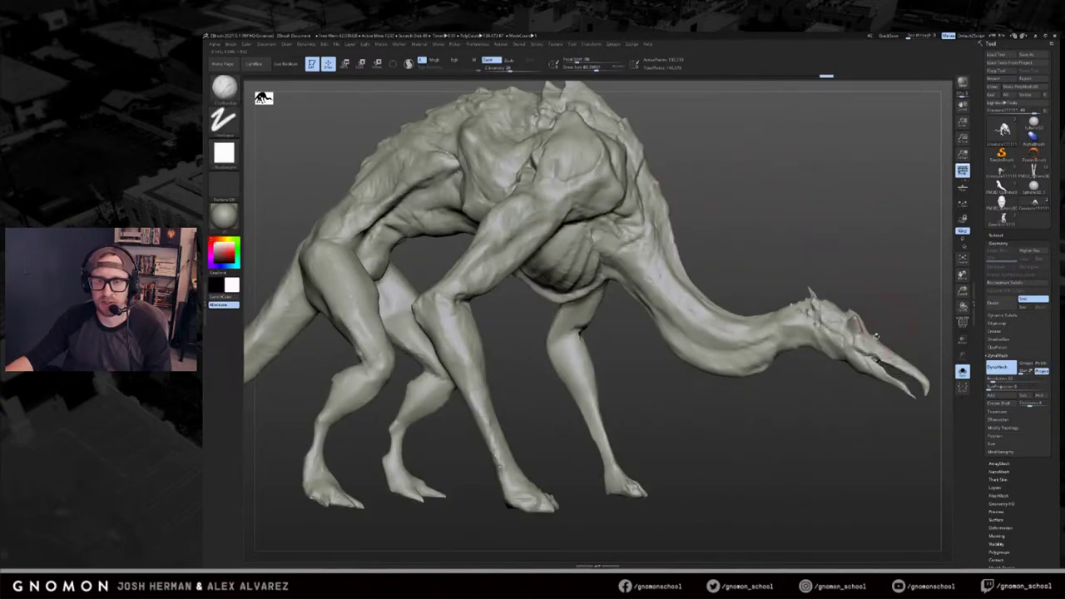
pyautogui.keyDown('alt'); pyautogui.moveTo(889, 285); pyautogui.dragTo(870, 179); pyautogui.keyUp('alt')
pyautogui.moveTo(883, 223)
pyautogui.mouseDown()
pyautogui.moveTo(870, 218)
pyautogui.moveTo(899, 230)
pyautogui.moveTo(853, 190)
pyautogui.moveTo(840, 193)
pyautogui.mouseUp()
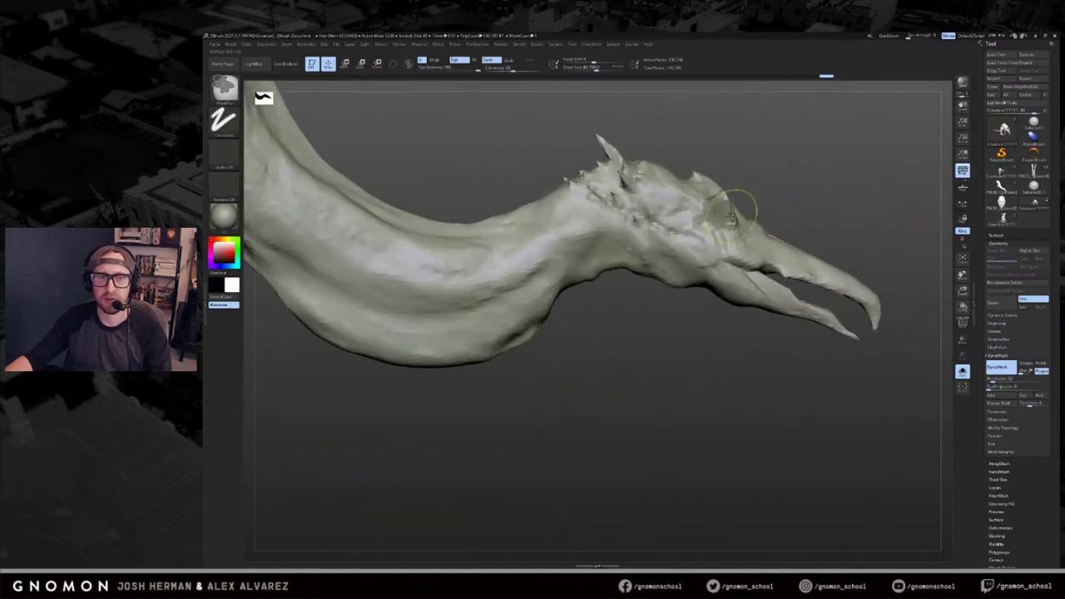
# Smooth the tip of the tail, comparing its shape by undoing and redoing the last change.
pyautogui.moveTo(680, 330)
pyautogui.keyDown('alt'); pyautogui.mouseDown()
pyautogui.moveTo(849, 325)
pyautogui.moveTo(574, 387)
pyautogui.moveTo(703, 350)
pyautogui.mouseUp(); pyautogui.keyUp('alt')
pyautogui.moveTo(672, 415)
pyautogui.mouseDown()
pyautogui.moveTo(749, 420)
pyautogui.moveTo(728, 425)
pyautogui.moveTo(673, 404)
pyautogui.moveTo(685, 428)
pyautogui.moveTo(715, 341)
pyautogui.moveTo(837, 272)
pyautogui.moveTo(788, 288)
pyautogui.mouseUp()
pyautogui.hotkey('ctrl', 'z')
pyautogui.hotkey('ctrl', 'shift', 'z')
pyautogui.moveTo(788, 288); pyautogui.dragTo(698, 368)
pyautogui.keyDown('shift'); pyautogui.moveTo(613, 408); pyautogui.dragTo(587, 448); pyautogui.keyUp('shift')
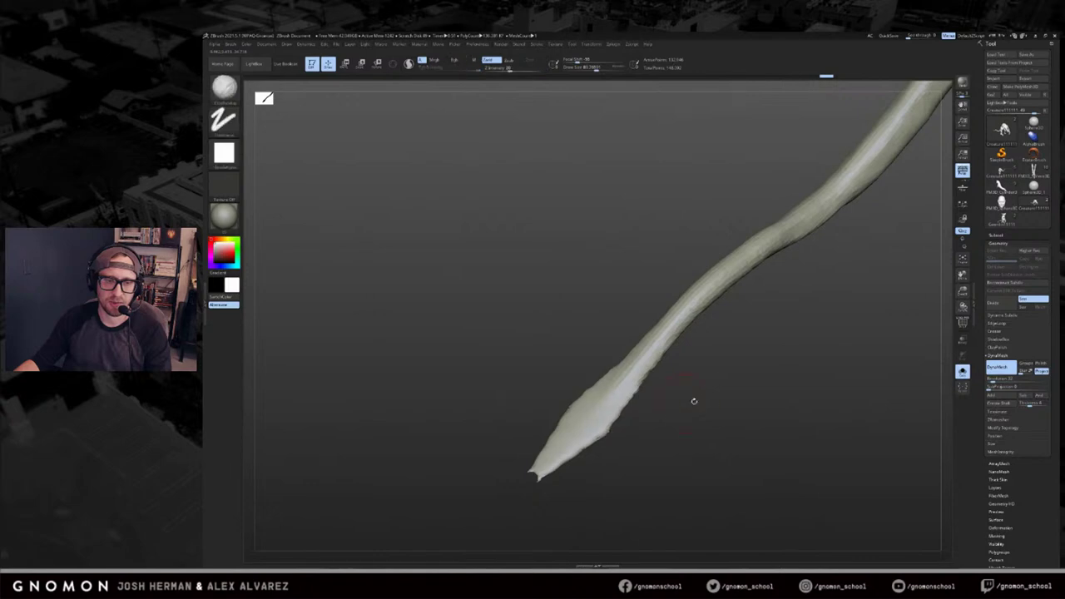
pyautogui.moveTo(866, 295)
pyautogui.mouseDown()
pyautogui.moveTo(736, 383)
pyautogui.moveTo(737, 440)
pyautogui.moveTo(796, 380)
pyautogui.moveTo(818, 385)
pyautogui.moveTo(842, 342)
pyautogui.moveTo(832, 387)
pyautogui.moveTo(858, 371)
pyautogui.moveTo(875, 291)
pyautogui.moveTo(827, 376)
pyautogui.moveTo(880, 417)
pyautogui.moveTo(857, 407)
pyautogui.moveTo(845, 424)
pyautogui.moveTo(750, 378)
pyautogui.mouseUp()
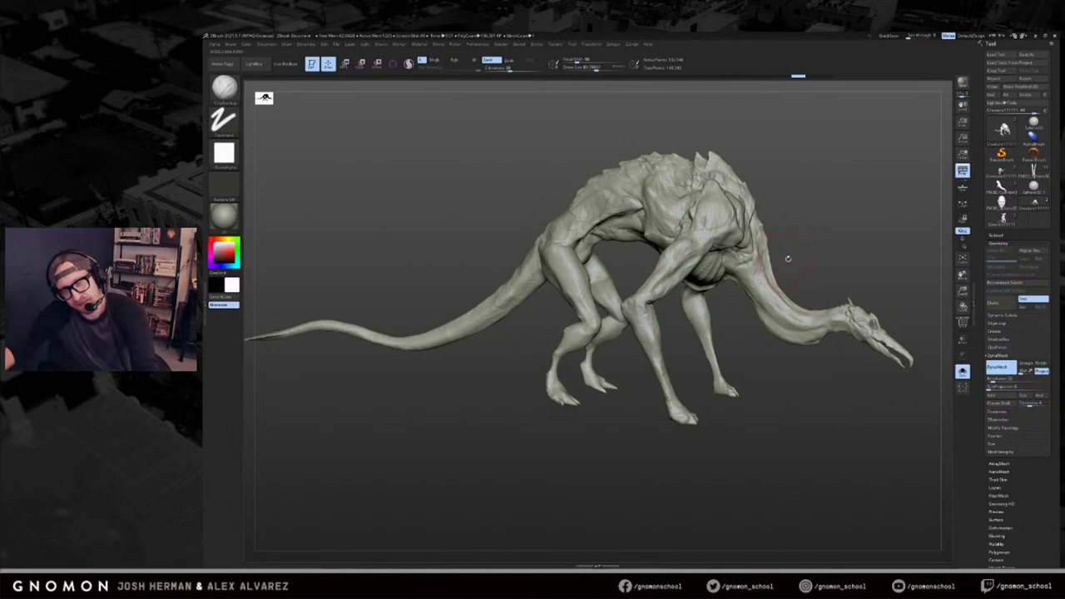
# Raise the DynaMesh resolution and remesh the whole creature at the denser setting.
pyautogui.keyDown('alt'); pyautogui.moveTo(847, 225); pyautogui.dragTo(895, 258); pyautogui.keyUp('alt')
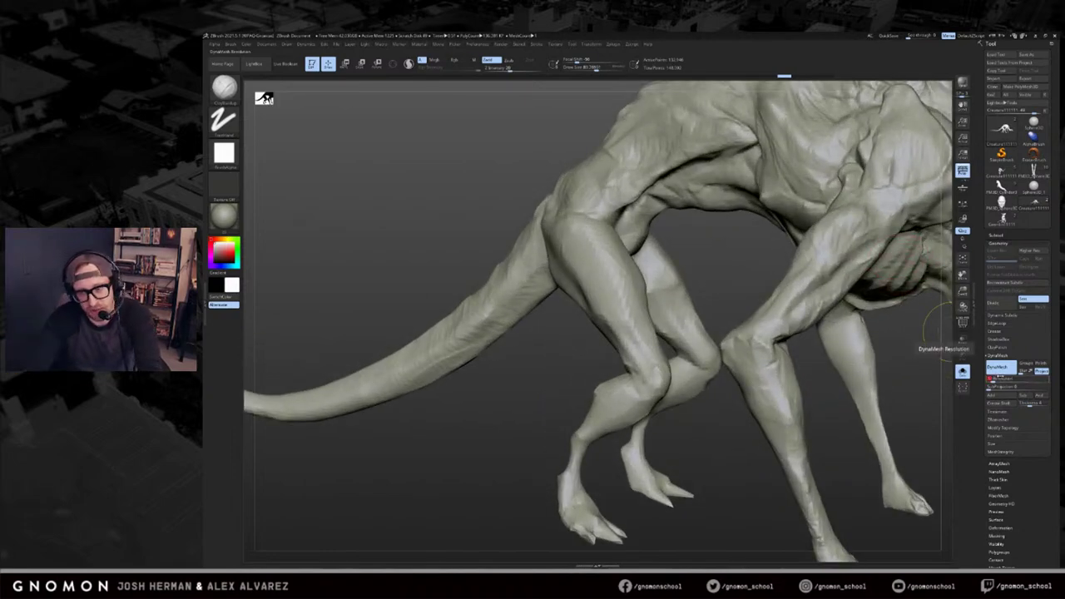
pyautogui.moveTo(819, 389); pyautogui.dragTo(684, 374)
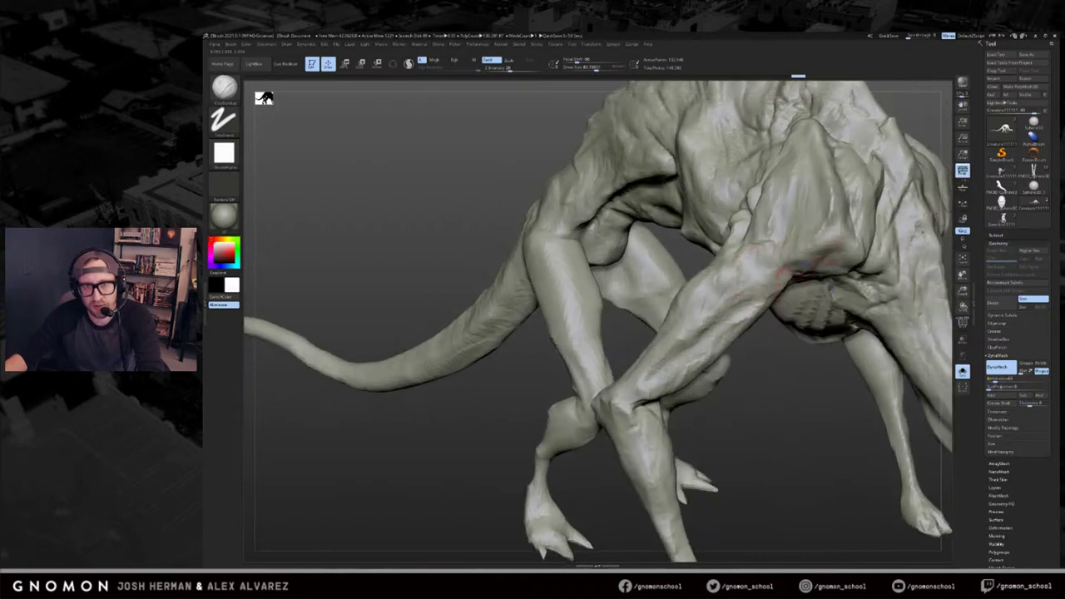
pyautogui.moveTo(811, 361); pyautogui.dragTo(791, 332)
pyautogui.press('ctrl')
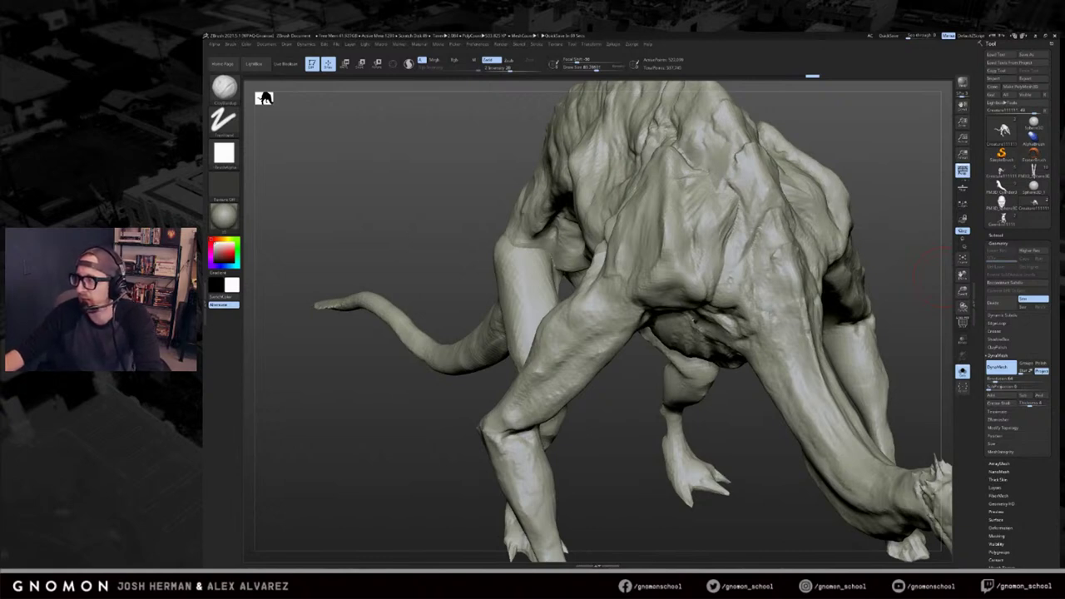
# Compare the creature's shoulders, neck and head at the previous and the denser DynaMesh resolution.
pyautogui.moveTo(894, 165); pyautogui.dragTo(852, 157)
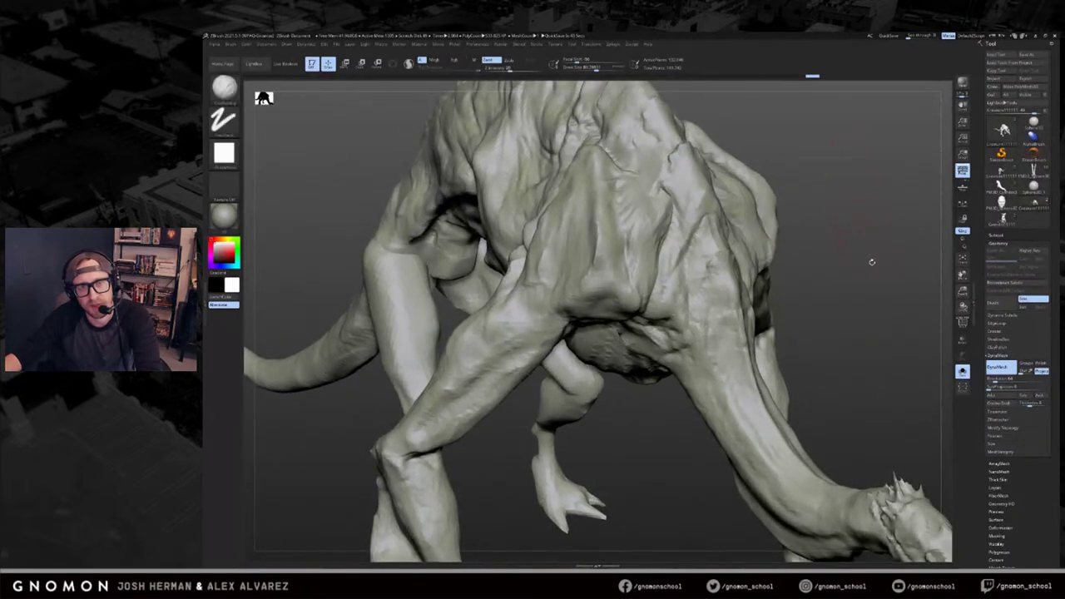
pyautogui.moveTo(870, 261); pyautogui.dragTo(839, 214)
pyautogui.moveTo(877, 264)
pyautogui.mouseDown()
pyautogui.moveTo(882, 248)
pyautogui.moveTo(778, 185)
pyautogui.moveTo(837, 178)
pyautogui.mouseUp()
pyautogui.hotkey('ctrl', 'shift')
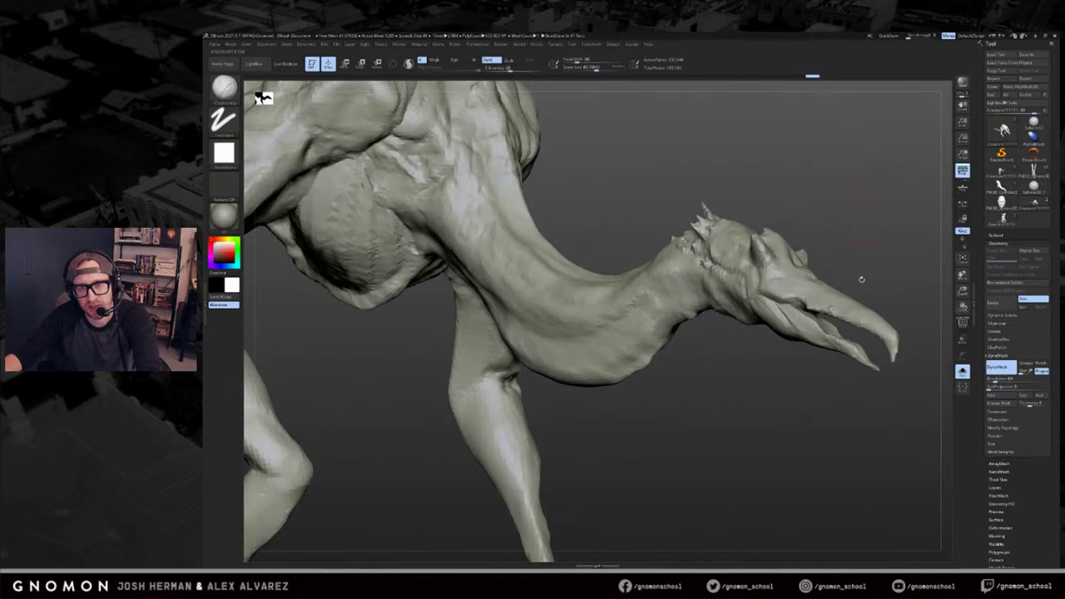
pyautogui.moveTo(860, 221)
pyautogui.mouseDown()
pyautogui.moveTo(879, 229)
pyautogui.moveTo(793, 204)
pyautogui.moveTo(755, 235)
pyautogui.mouseUp()
pyautogui.keyDown('alt'); pyautogui.moveTo(819, 136); pyautogui.dragTo(857, 188); pyautogui.keyUp('alt')
pyautogui.moveTo(773, 166); pyautogui.dragTo(816, 163)
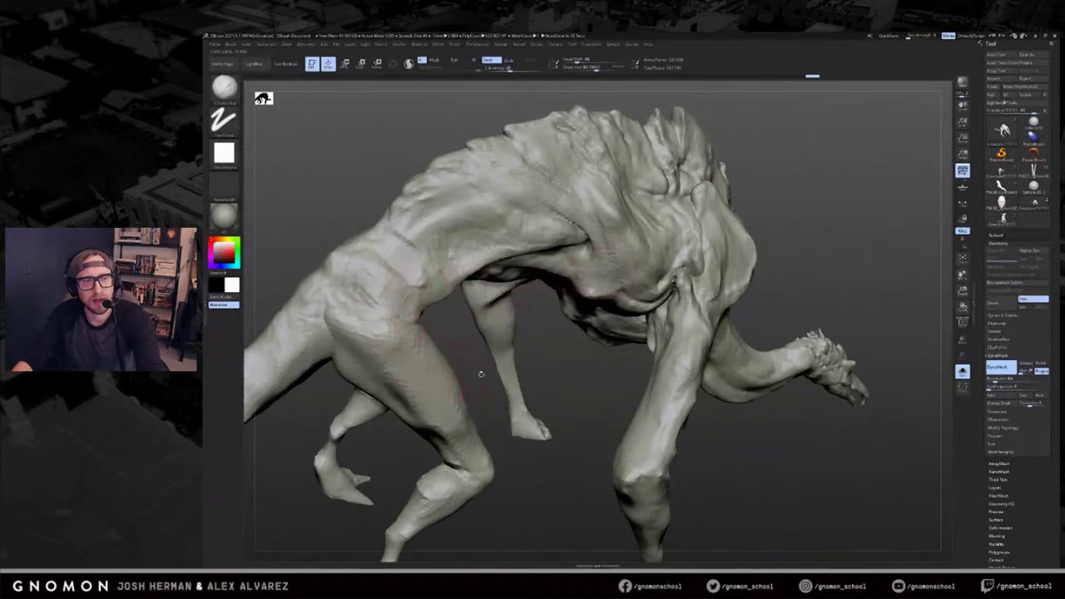
# Sculpt the hip and upper hind leg with ClayBuildup to blend them into the body.
pyautogui.keyDown('alt'); pyautogui.moveTo(601, 397); pyautogui.dragTo(664, 384); pyautogui.keyUp('alt')
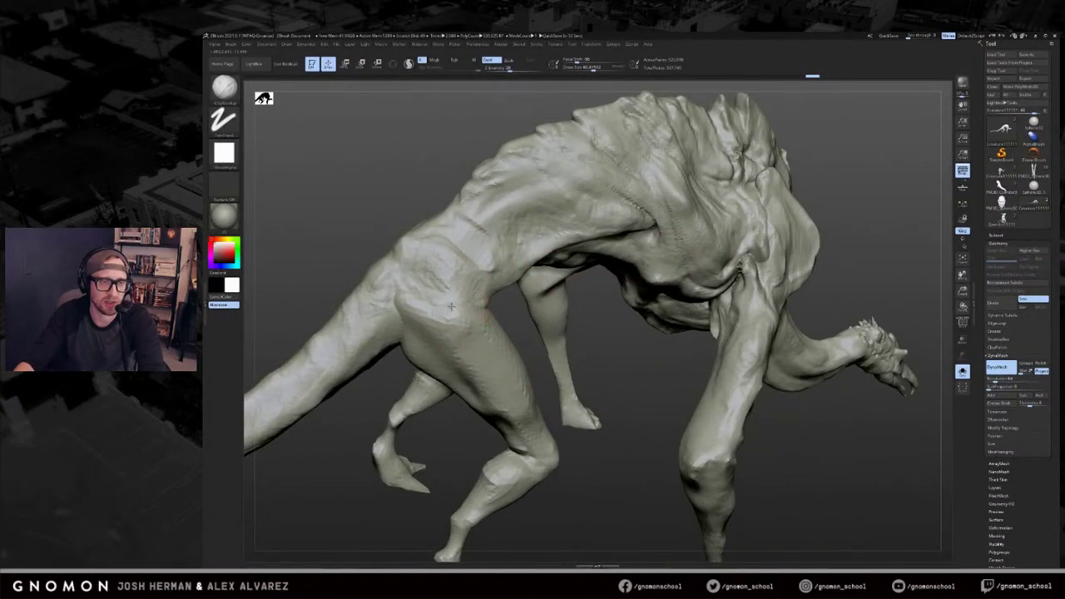
pyautogui.moveTo(417, 297)
pyautogui.mouseDown()
pyautogui.moveTo(408, 292)
pyautogui.moveTo(487, 305)
pyautogui.mouseUp()
pyautogui.moveTo(601, 297)
pyautogui.mouseDown()
pyautogui.moveTo(674, 328)
pyautogui.moveTo(672, 291)
pyautogui.moveTo(687, 298)
pyautogui.moveTo(714, 258)
pyautogui.moveTo(705, 280)
pyautogui.moveTo(721, 298)
pyautogui.moveTo(744, 281)
pyautogui.mouseUp()
# Isolate the front feet and pull out a first long toe with the SnakeHook brush.
pyautogui.press('b')
pyautogui.press('s')
pyautogui.press('h')
pyautogui.moveTo(647, 309)
pyautogui.mouseDown()
pyautogui.moveTo(728, 298)
pyautogui.moveTo(665, 312)
pyautogui.moveTo(830, 352)
pyautogui.moveTo(678, 275)
pyautogui.mouseUp()
pyautogui.keyDown('alt'); pyautogui.moveTo(896, 187); pyautogui.dragTo(532, 424); pyautogui.keyUp('alt')
pyautogui.moveTo(532, 424); pyautogui.dragTo(600, 399)
pyautogui.moveTo(666, 295); pyautogui.dragTo(748, 226)
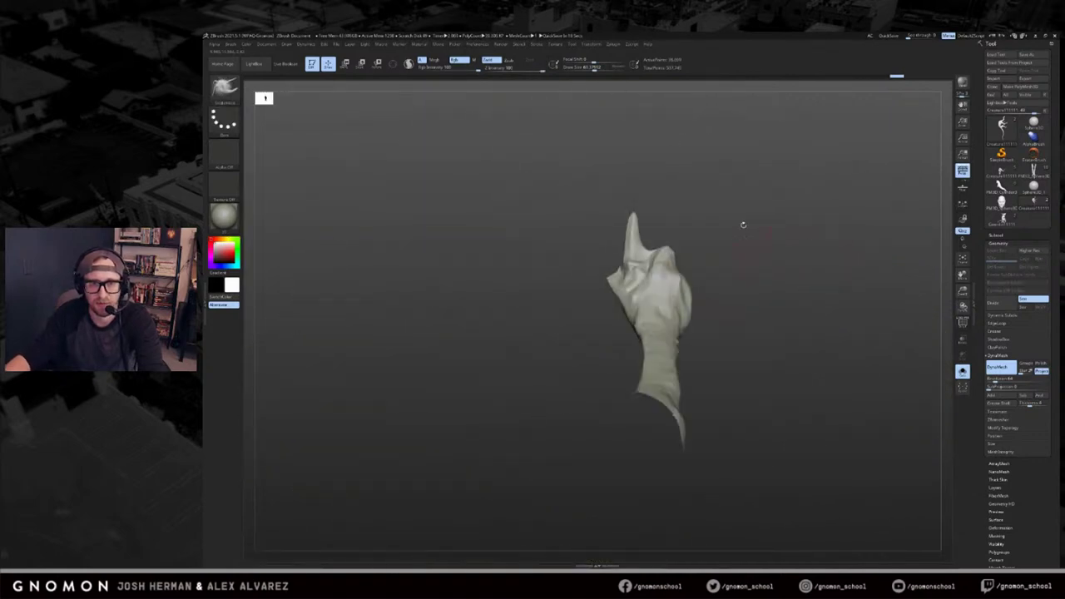
# Pull two more pointed toes out of the front foot with SnakeHook to make three in total.
pyautogui.moveTo(668, 221); pyautogui.dragTo(671, 217)
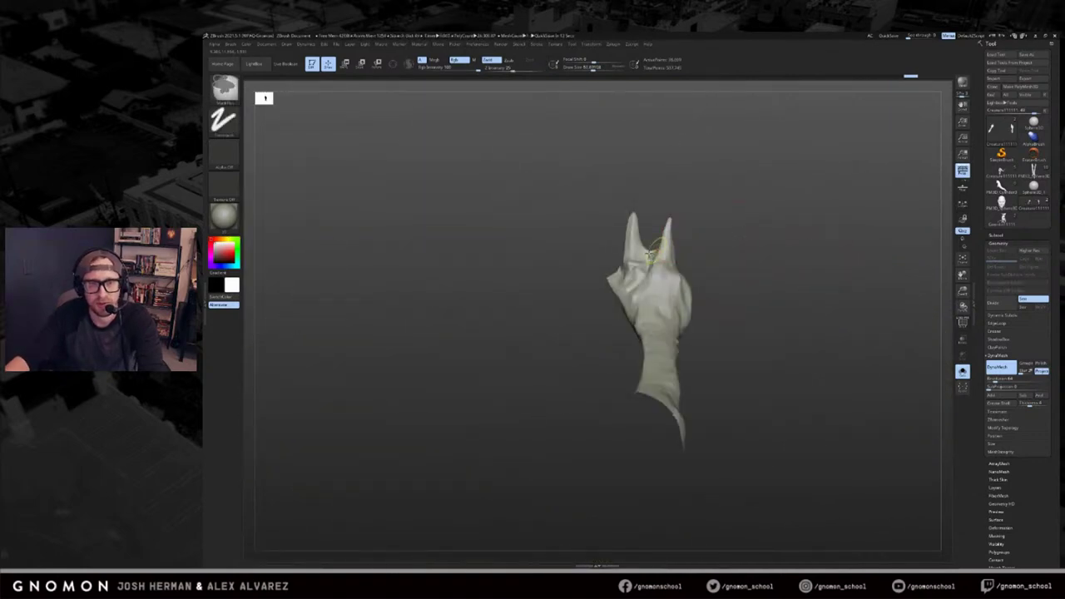
pyautogui.moveTo(749, 287)
pyautogui.mouseDown()
pyautogui.moveTo(774, 287)
pyautogui.moveTo(674, 278)
pyautogui.moveTo(799, 283)
pyautogui.moveTo(732, 285)
pyautogui.mouseUp()
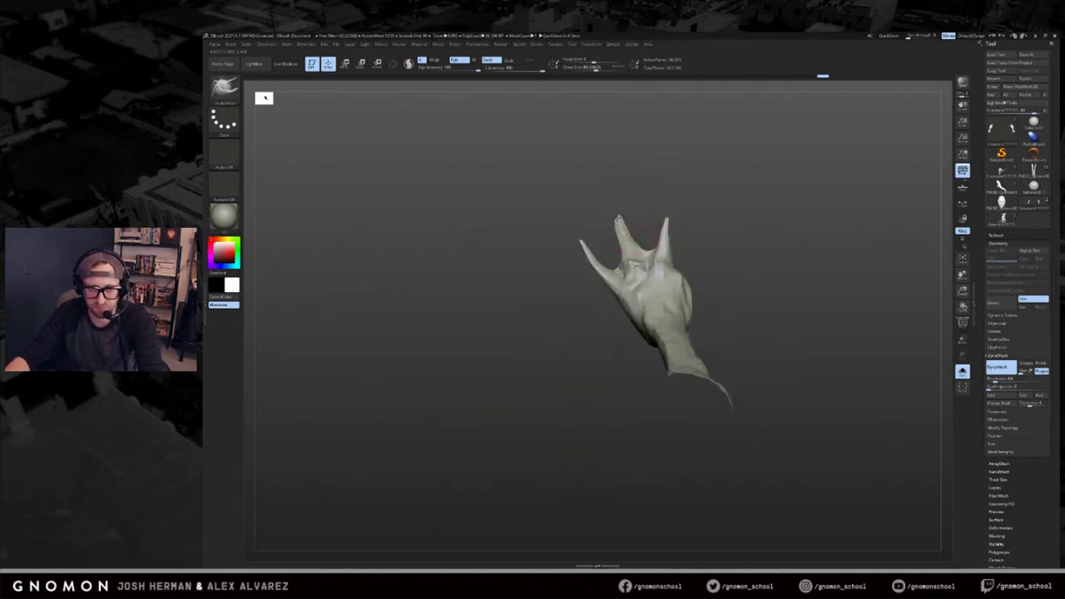
pyautogui.moveTo(663, 218); pyautogui.dragTo(732, 223)
pyautogui.moveTo(684, 192); pyautogui.dragTo(757, 233)
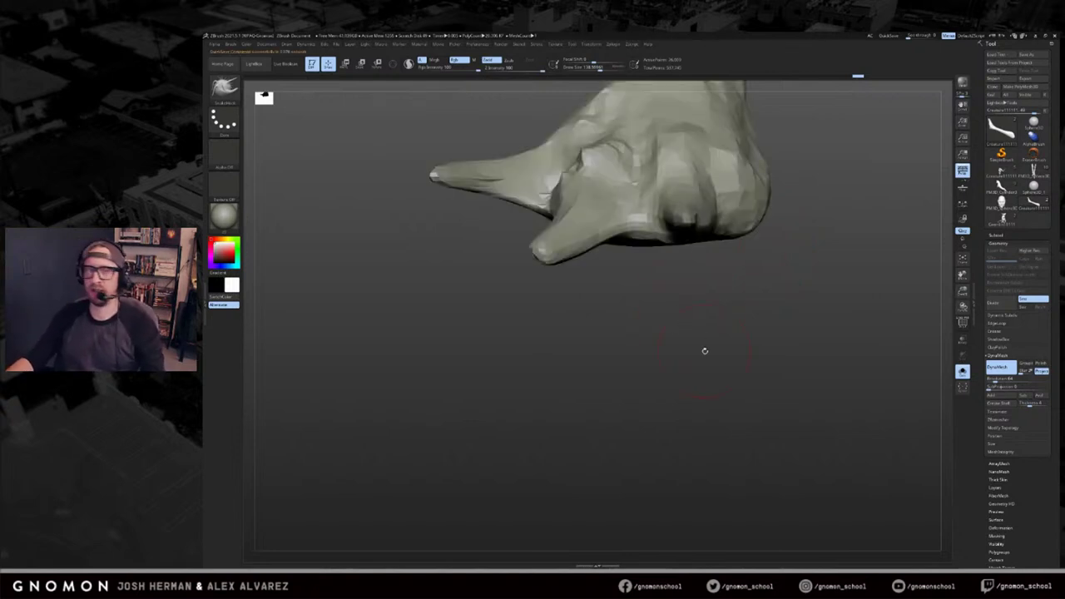
# Adjust the placement and shape of the front foot's toes with large SnakeHook and Move brushes.
pyautogui.moveTo(704, 352); pyautogui.dragTo(724, 415)
pyautogui.moveTo(615, 353)
pyautogui.mouseDown()
pyautogui.moveTo(753, 250)
pyautogui.moveTo(680, 275)
pyautogui.mouseUp()
pyautogui.press('s')
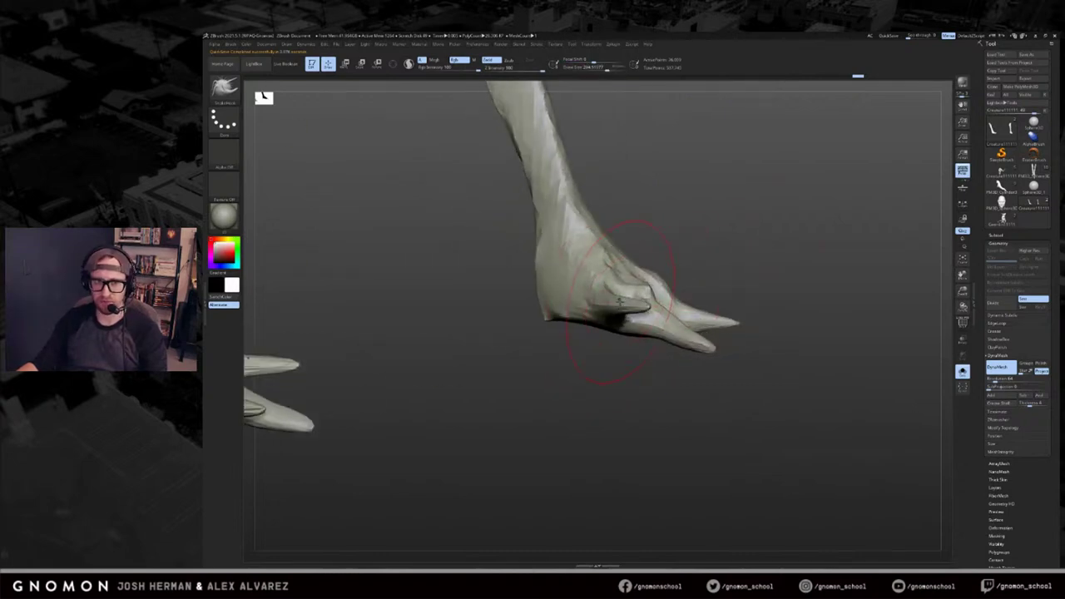
pyautogui.moveTo(725, 247)
pyautogui.mouseDown()
pyautogui.moveTo(699, 277)
pyautogui.moveTo(728, 334)
pyautogui.mouseUp()
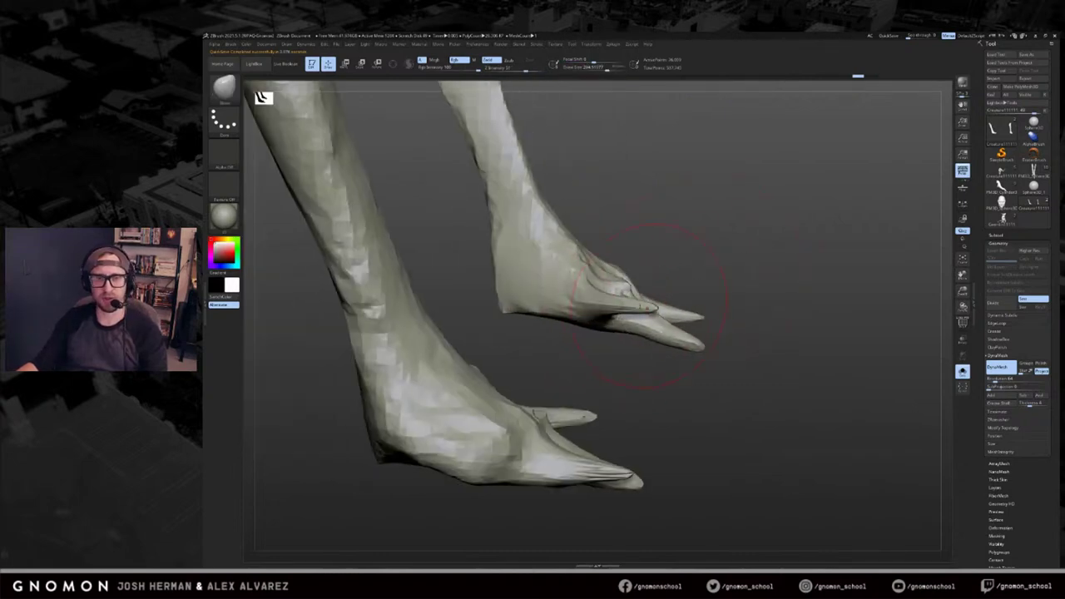
pyautogui.moveTo(595, 299)
pyautogui.mouseDown()
pyautogui.moveTo(653, 328)
pyautogui.moveTo(715, 341)
pyautogui.moveTo(774, 337)
pyautogui.moveTo(722, 343)
pyautogui.mouseUp()
pyautogui.press('[')
pyautogui.press('[')
pyautogui.moveTo(759, 378)
pyautogui.mouseDown()
pyautogui.moveTo(791, 379)
pyautogui.moveTo(725, 391)
pyautogui.moveTo(717, 381)
pyautogui.moveTo(728, 414)
pyautogui.moveTo(701, 448)
pyautogui.mouseUp()
# Switch to ClayBuildup with a smaller brush and start adding volume to the front foot's middle toe.
pyautogui.press('b')
pyautogui.press('c')
pyautogui.press('b')
pyautogui.press('s')
pyautogui.moveTo(693, 354); pyautogui.dragTo(685, 355)
pyautogui.moveTo(685, 323); pyautogui.dragTo(687, 356, button='right')
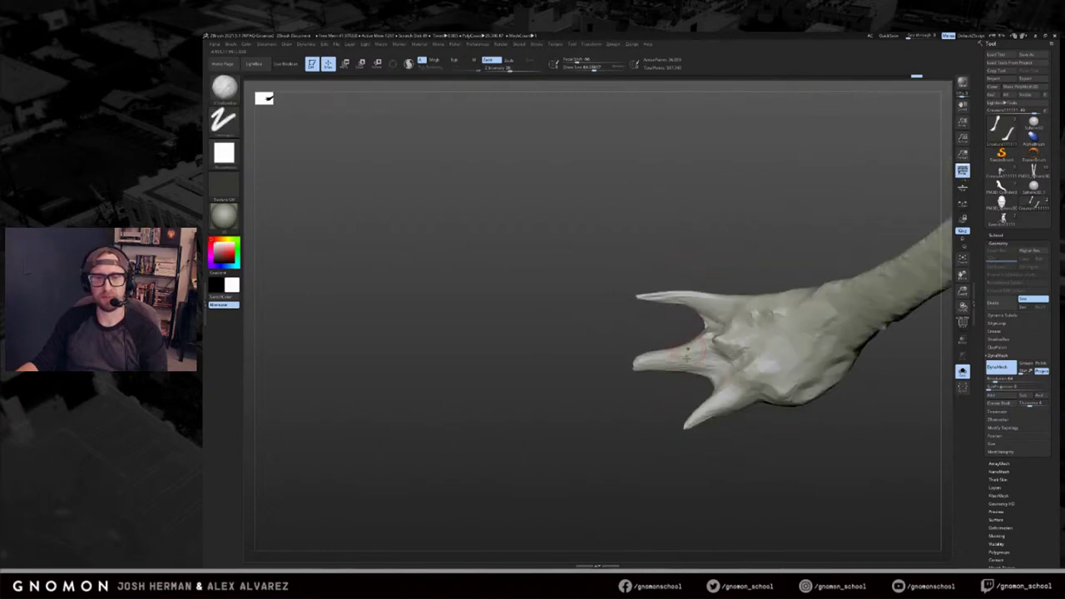
# Build up the knuckles and toe bases of the front foot with ClayBuildup.
pyautogui.press('s')
pyautogui.moveTo(696, 350)
pyautogui.mouseDown()
pyautogui.moveTo(686, 361)
pyautogui.moveTo(720, 347)
pyautogui.moveTo(709, 337)
pyautogui.moveTo(718, 343)
pyautogui.mouseUp()
pyautogui.moveTo(709, 346); pyautogui.dragTo(694, 373, button='right')
pyautogui.moveTo(679, 374); pyautogui.dragTo(761, 367)
pyautogui.moveTo(655, 418); pyautogui.dragTo(694, 418)
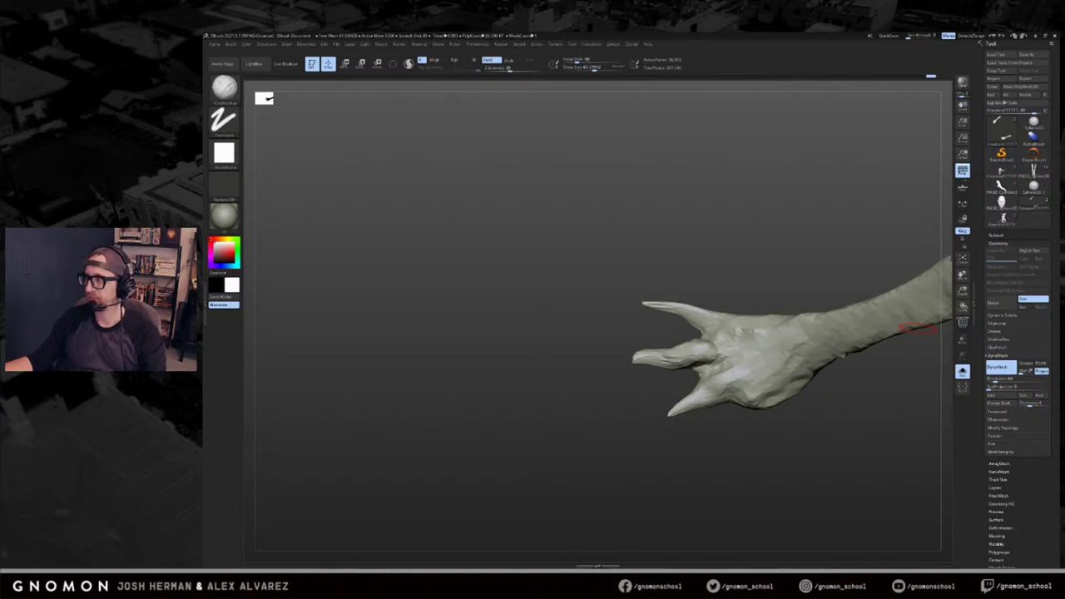
# Build up the underside and toe bases of the isolated front foot with ClayBuildup.
pyautogui.moveTo(802, 240); pyautogui.dragTo(728, 421)
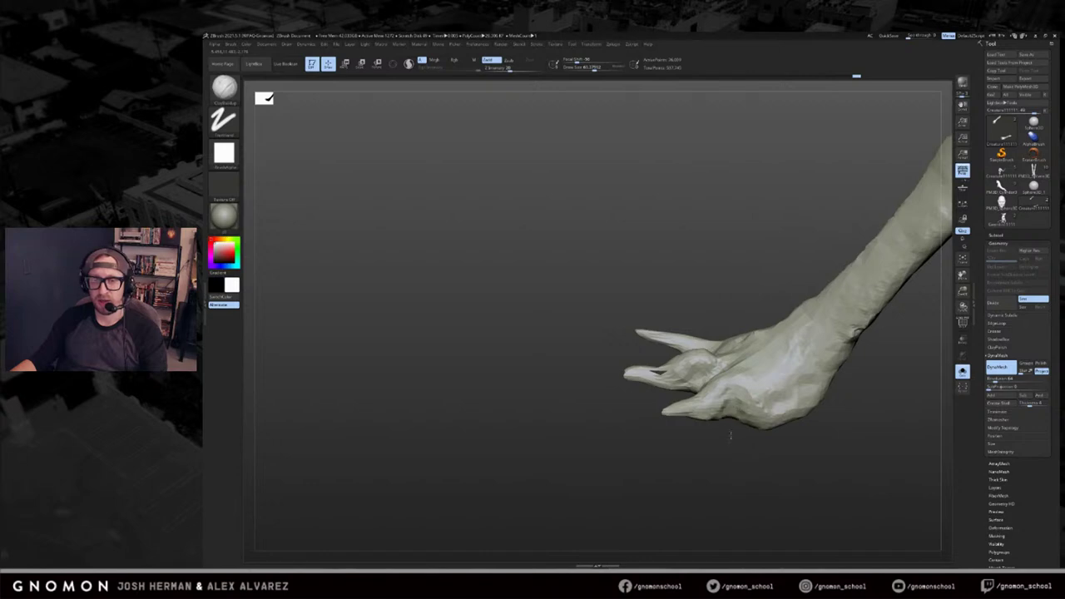
pyautogui.moveTo(728, 421)
pyautogui.mouseDown()
pyautogui.moveTo(757, 428)
pyautogui.moveTo(837, 380)
pyautogui.moveTo(636, 439)
pyautogui.moveTo(673, 441)
pyautogui.moveTo(648, 433)
pyautogui.mouseUp()
pyautogui.press('shift')
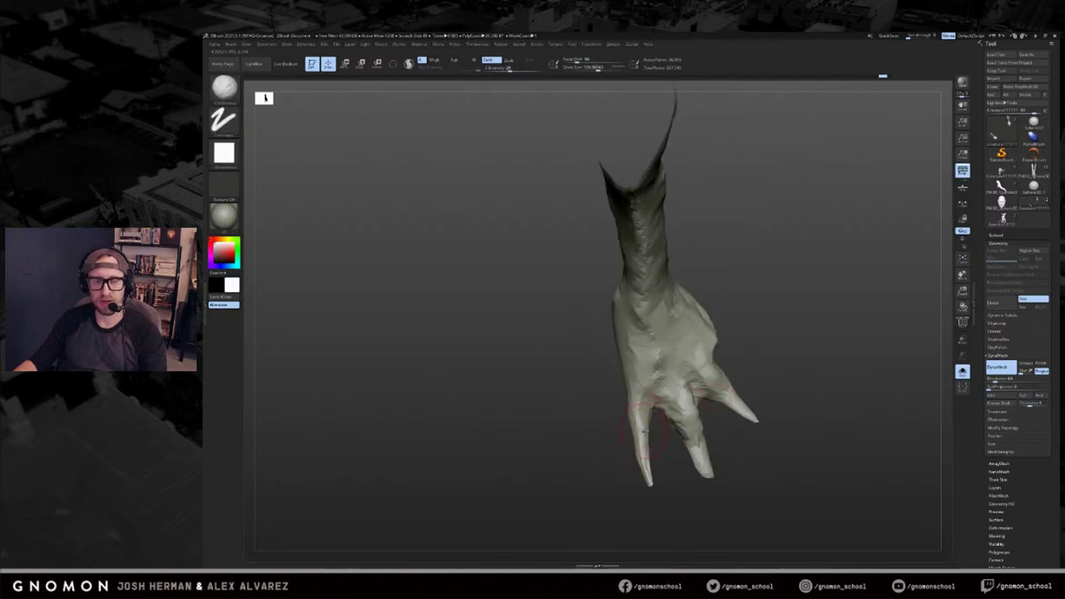
pyautogui.moveTo(601, 429); pyautogui.dragTo(633, 406)
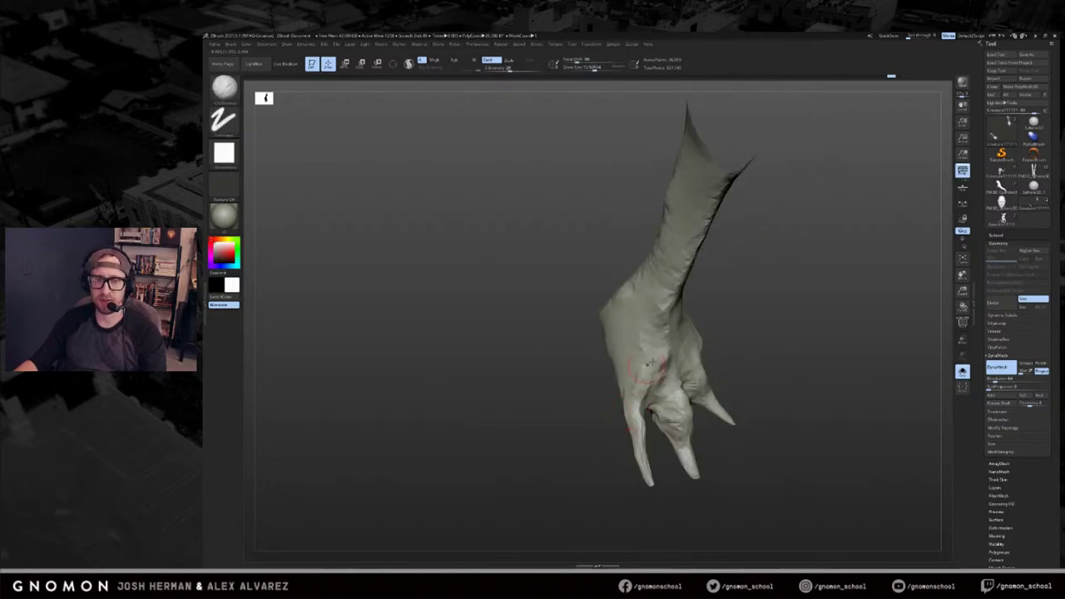
pyautogui.moveTo(651, 364); pyautogui.dragTo(647, 400)
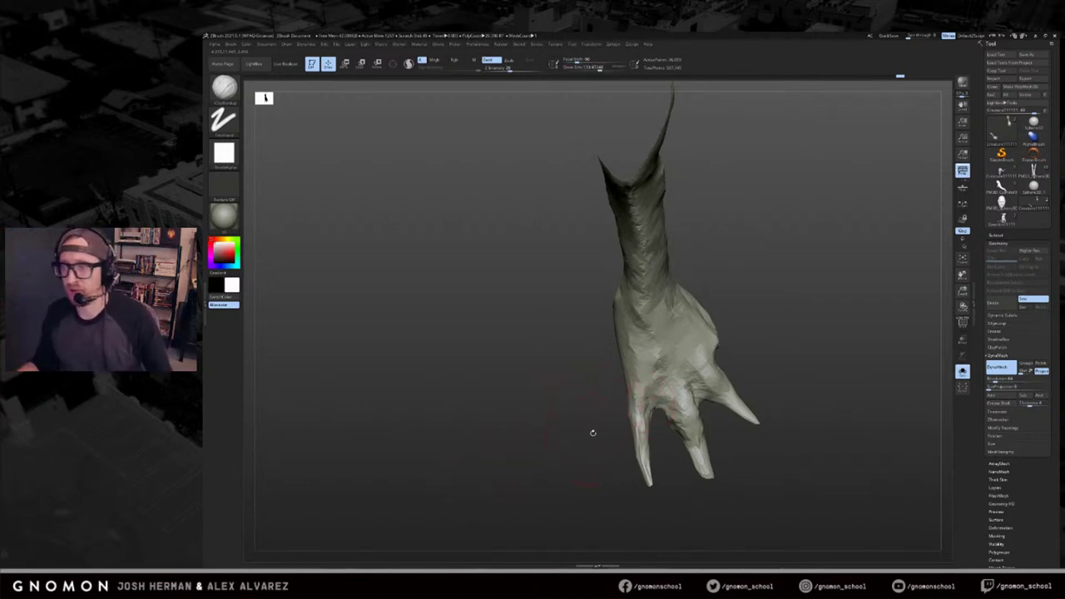
pyautogui.moveTo(766, 287)
pyautogui.mouseDown()
pyautogui.moveTo(792, 283)
pyautogui.moveTo(814, 298)
pyautogui.moveTo(794, 333)
pyautogui.mouseUp()
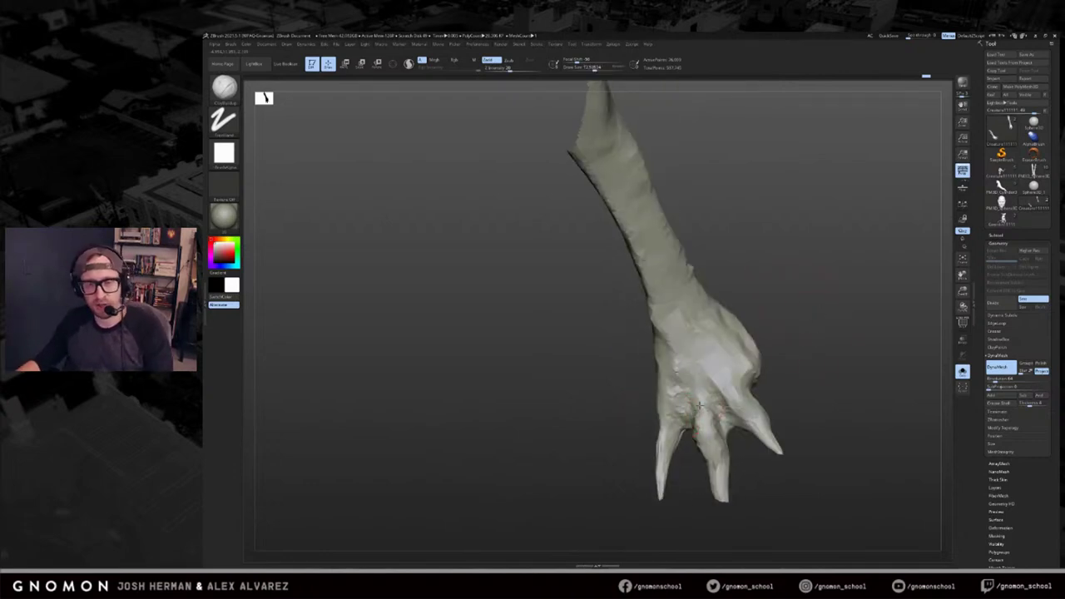
pyautogui.moveTo(820, 396)
pyautogui.mouseDown()
pyautogui.moveTo(846, 366)
pyautogui.moveTo(823, 401)
pyautogui.moveTo(799, 366)
pyautogui.moveTo(813, 361)
pyautogui.moveTo(824, 389)
pyautogui.moveTo(834, 375)
pyautogui.moveTo(782, 379)
pyautogui.moveTo(773, 421)
pyautogui.moveTo(757, 386)
pyautogui.moveTo(844, 269)
pyautogui.moveTo(832, 320)
pyautogui.mouseUp()
# Unhide the whole creature, switch to SnakeHook and check the front feet against the body from several angles.
pyautogui.keyDown('ctrl'); pyautogui.keyDown('shift'); pyautogui.click(813, 357); pyautogui.keyUp('shift'); pyautogui.keyUp('ctrl')
pyautogui.press('b')
pyautogui.press('s')
pyautogui.press('h')
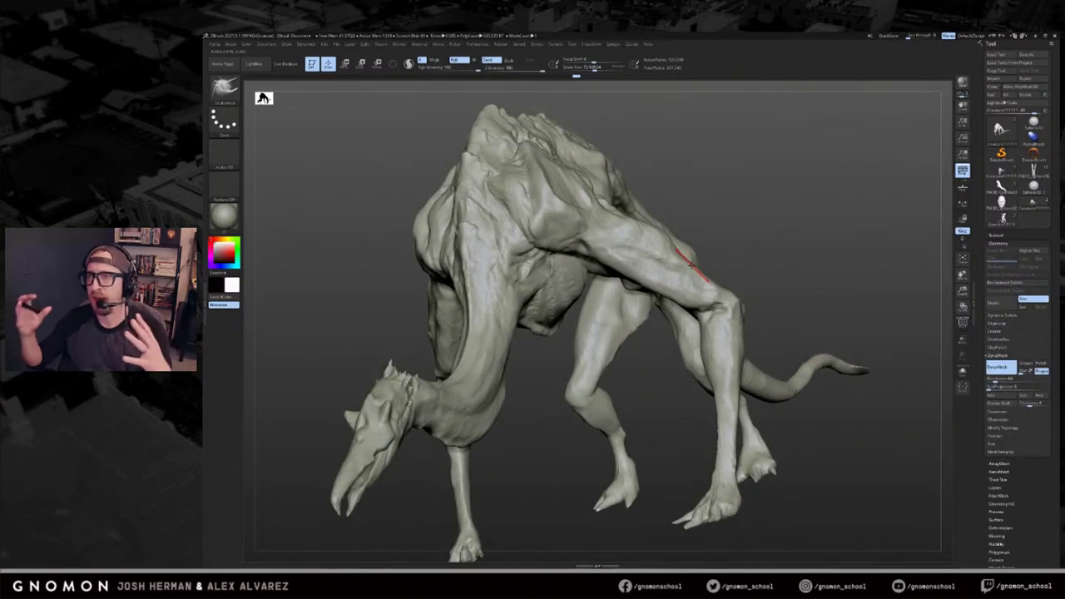
pyautogui.moveTo(802, 318); pyautogui.dragTo(767, 306)
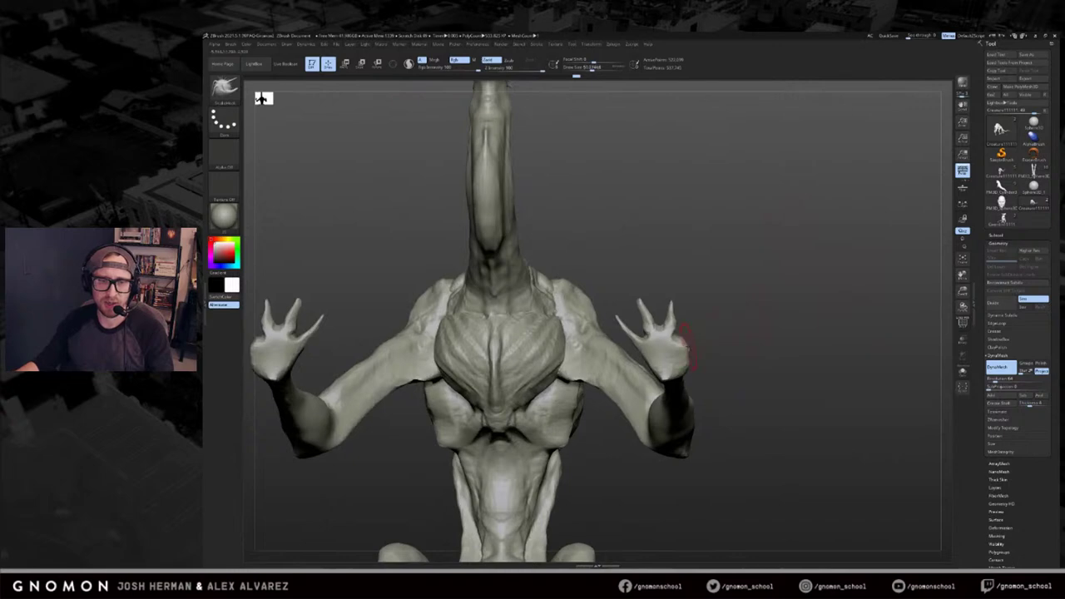
pyautogui.moveTo(756, 355); pyautogui.dragTo(764, 390)
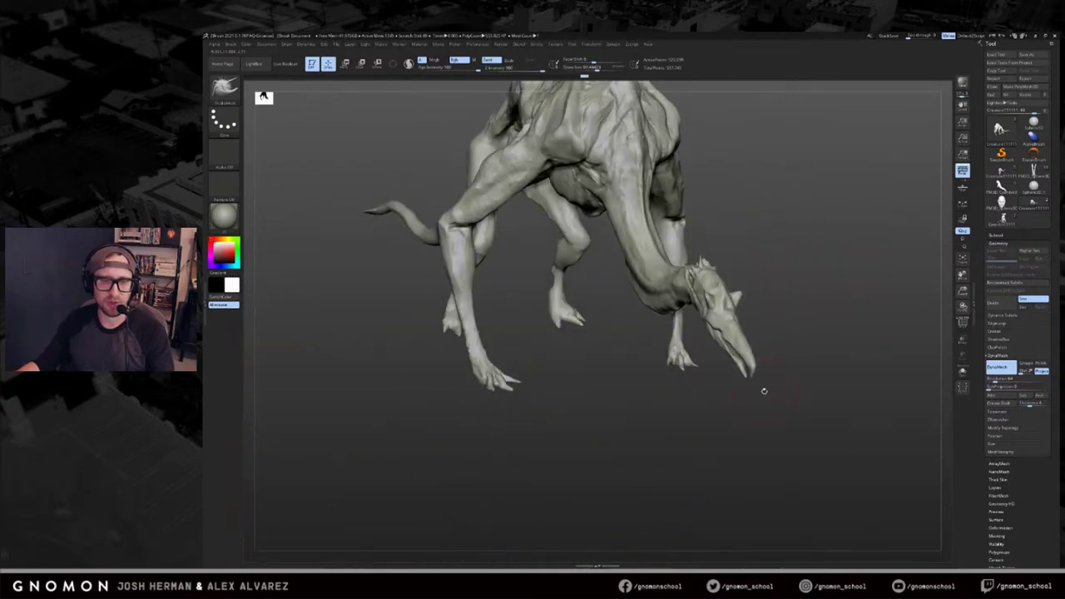
pyautogui.keyDown('ctrl'); pyautogui.moveTo(844, 344); pyautogui.dragTo(798, 342, button='right'); pyautogui.keyUp('ctrl')
pyautogui.moveTo(799, 343)
pyautogui.mouseDown()
pyautogui.moveTo(850, 329)
pyautogui.moveTo(791, 333)
pyautogui.moveTo(865, 350)
pyautogui.moveTo(870, 291)
pyautogui.mouseUp()
pyautogui.hotkey('ctrl', 'z')
pyautogui.hotkey('ctrl', 'shift', 'z')
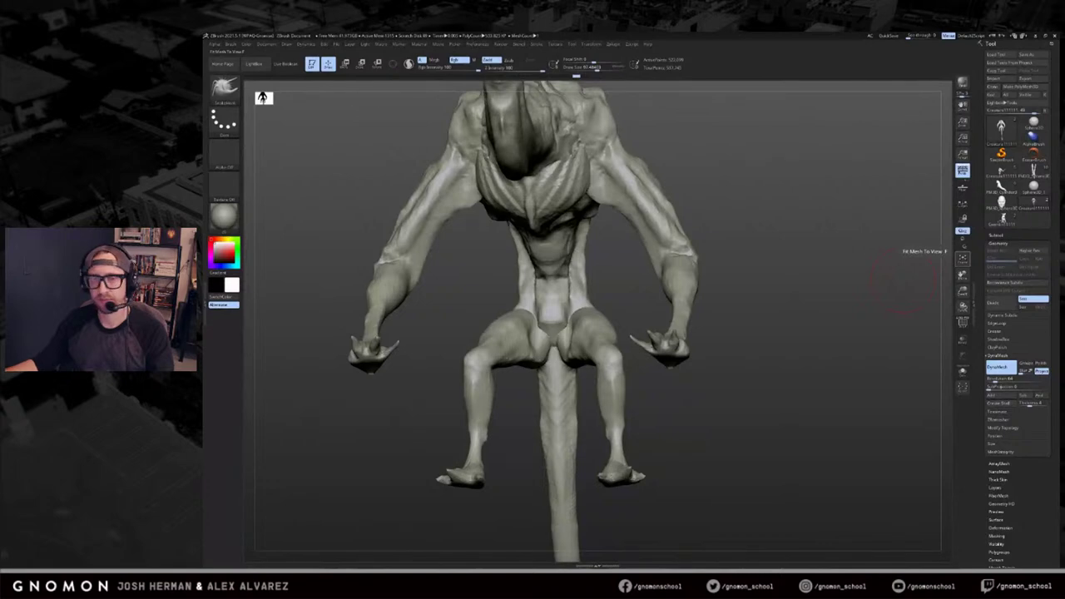
# Adjust the outer side of the front foot's palm with SnakeHook and switch back to ClayBuildup.
pyautogui.moveTo(726, 360)
pyautogui.mouseDown()
pyautogui.moveTo(697, 345)
pyautogui.moveTo(712, 322)
pyautogui.moveTo(695, 335)
pyautogui.moveTo(694, 315)
pyautogui.moveTo(696, 334)
pyautogui.mouseUp()
pyautogui.press('b')
pyautogui.press('s')
pyautogui.press('h')
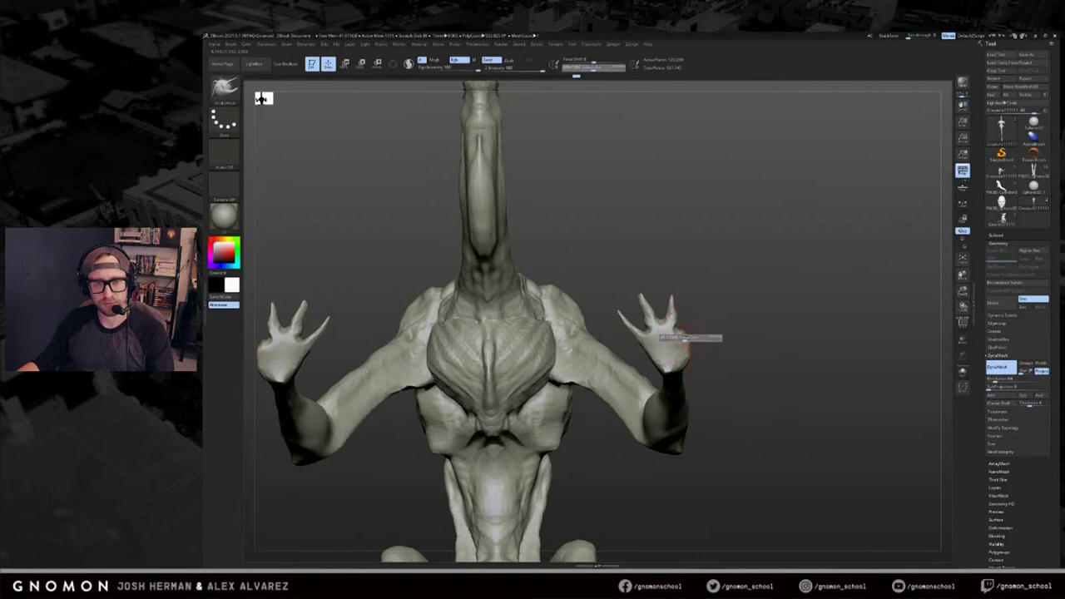
pyautogui.moveTo(736, 286)
pyautogui.mouseDown()
pyautogui.moveTo(673, 341)
pyautogui.moveTo(625, 411)
pyautogui.moveTo(641, 409)
pyautogui.moveTo(634, 451)
pyautogui.moveTo(658, 447)
pyautogui.mouseUp()
pyautogui.press('b')
pyautogui.press('c')
pyautogui.press('b')
pyautogui.moveTo(670, 407)
pyautogui.mouseDown()
pyautogui.moveTo(674, 369)
pyautogui.moveTo(754, 364)
pyautogui.moveTo(720, 413)
pyautogui.moveTo(938, 293)
pyautogui.mouseUp()
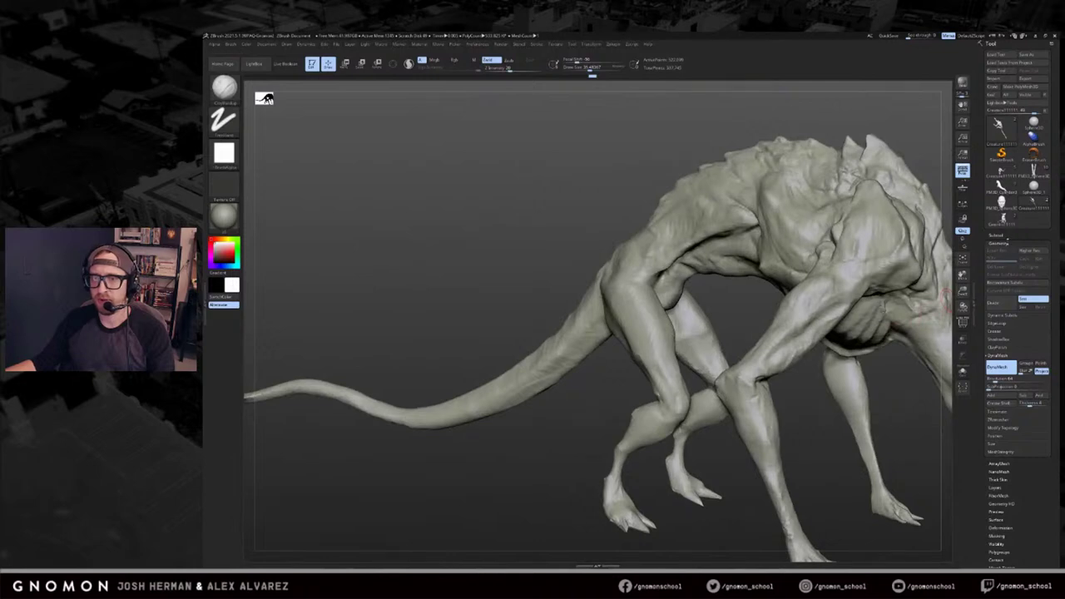
# Duplicate the creature subtool and check the copy from the side and front.
pyautogui.click(999, 235)
pyautogui.click(996, 415)
pyautogui.moveTo(885, 373); pyautogui.dragTo(755, 345)
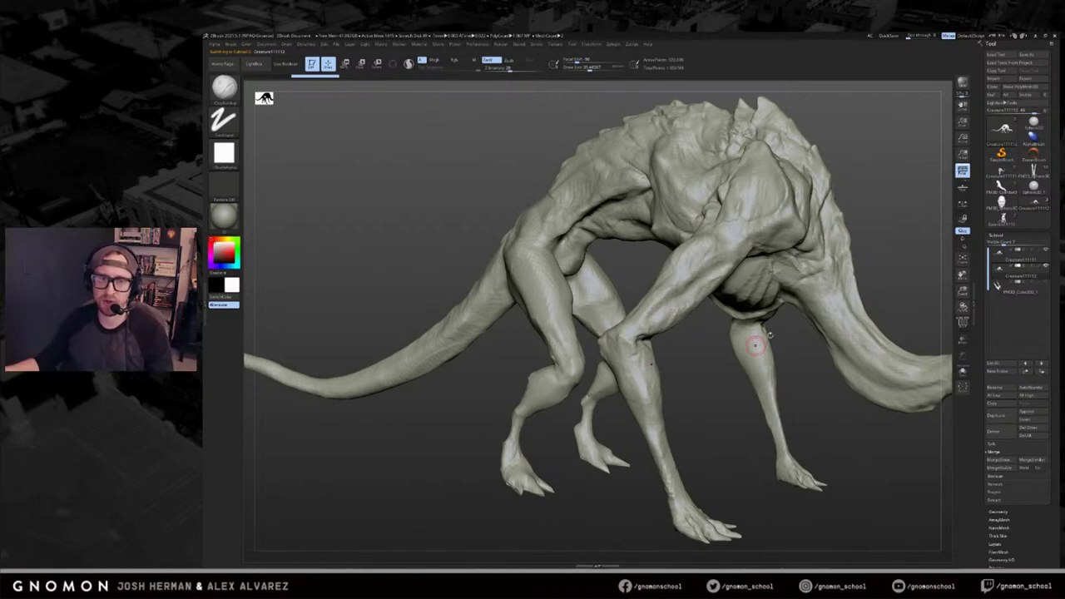
pyautogui.moveTo(907, 248); pyautogui.dragTo(713, 308)
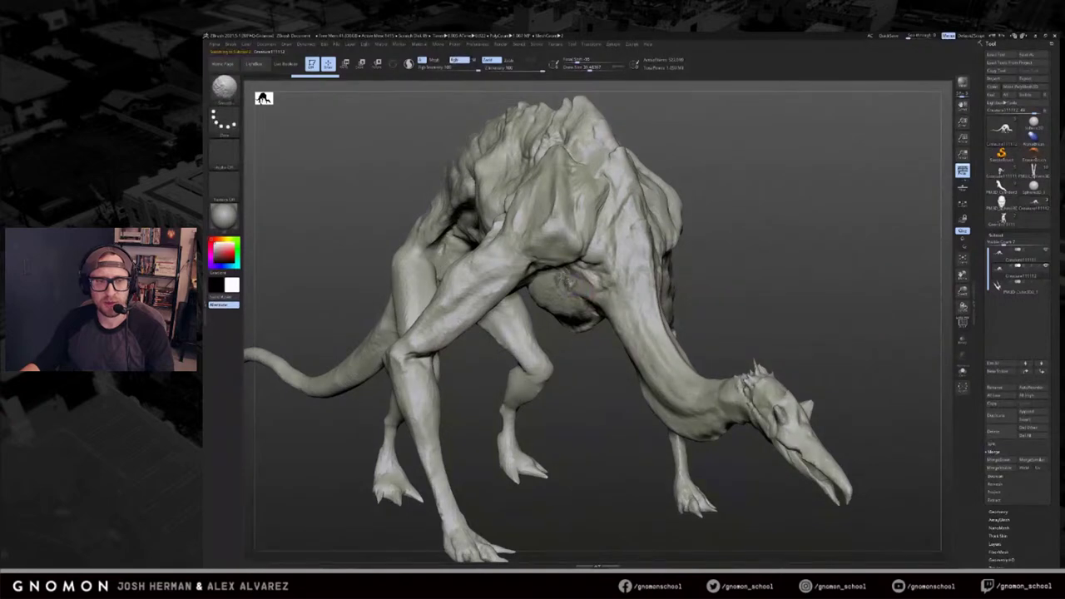
pyautogui.moveTo(727, 264)
pyautogui.mouseDown()
pyautogui.moveTo(834, 303)
pyautogui.moveTo(863, 291)
pyautogui.mouseUp()
pyautogui.hotkey('ctrl', 'z')
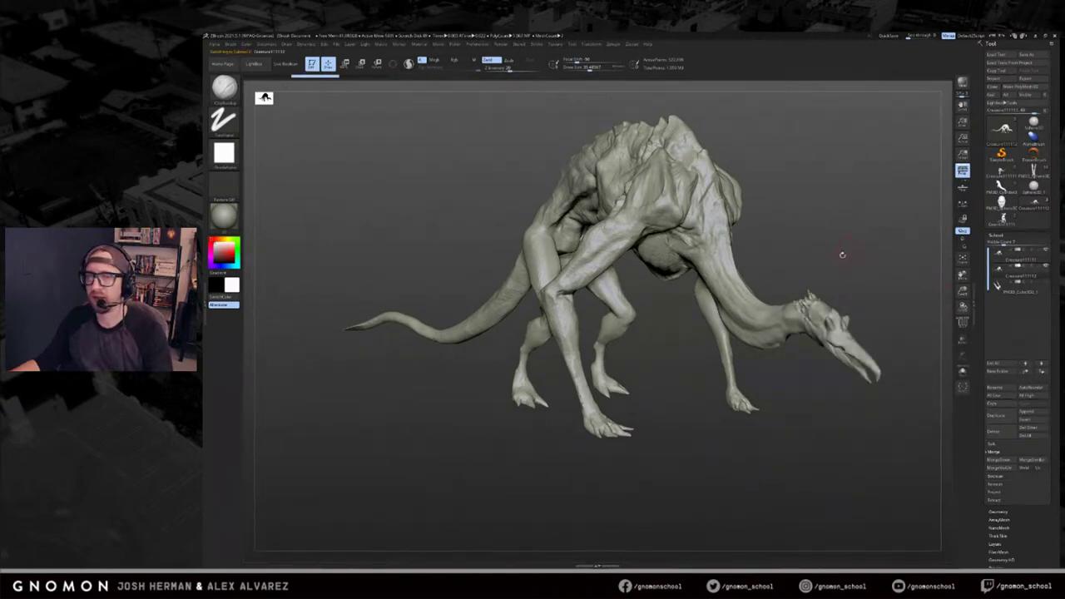
pyautogui.moveTo(842, 254); pyautogui.dragTo(830, 337)
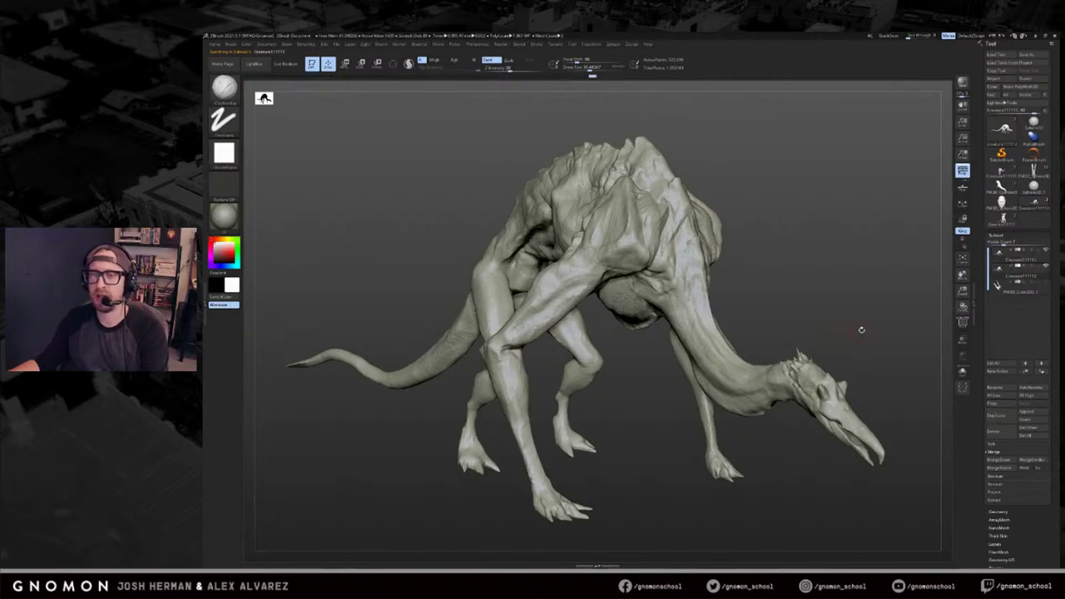
# Make the first creature subtool active and read the help for ZRemesher's Target Polygons Count.
pyautogui.scroll(-8, 1007, 287)
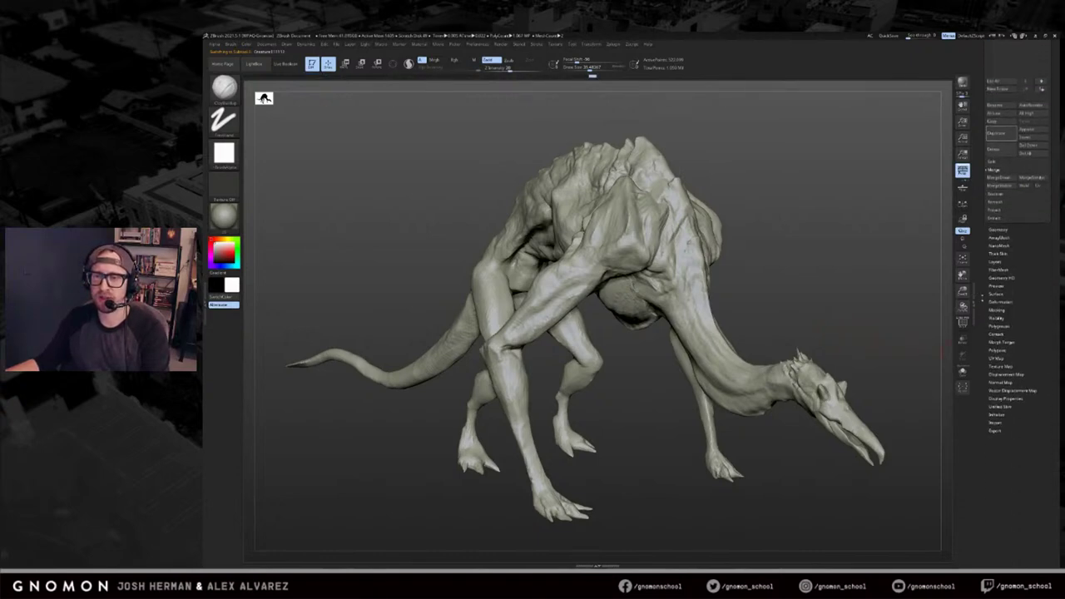
pyautogui.scroll(5, 1028, 297)
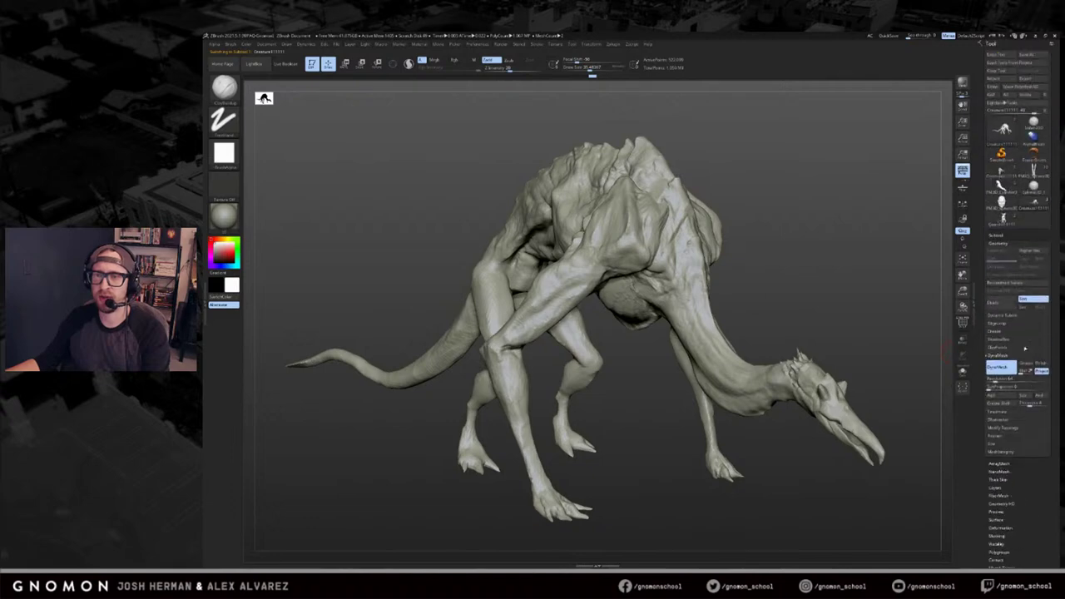
pyautogui.click(999, 419)
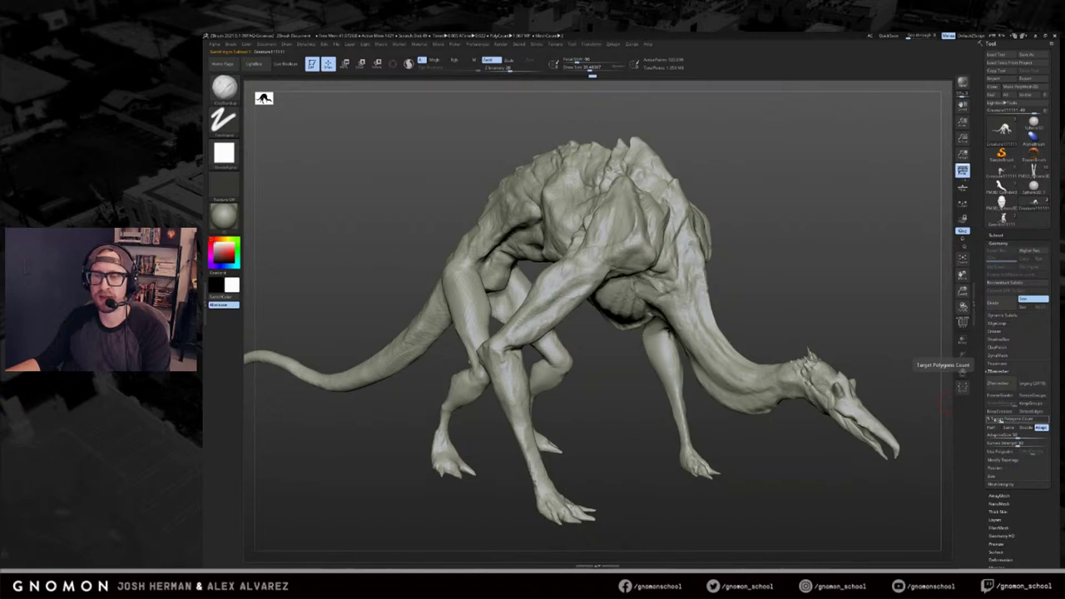
pyautogui.press('ctrl')
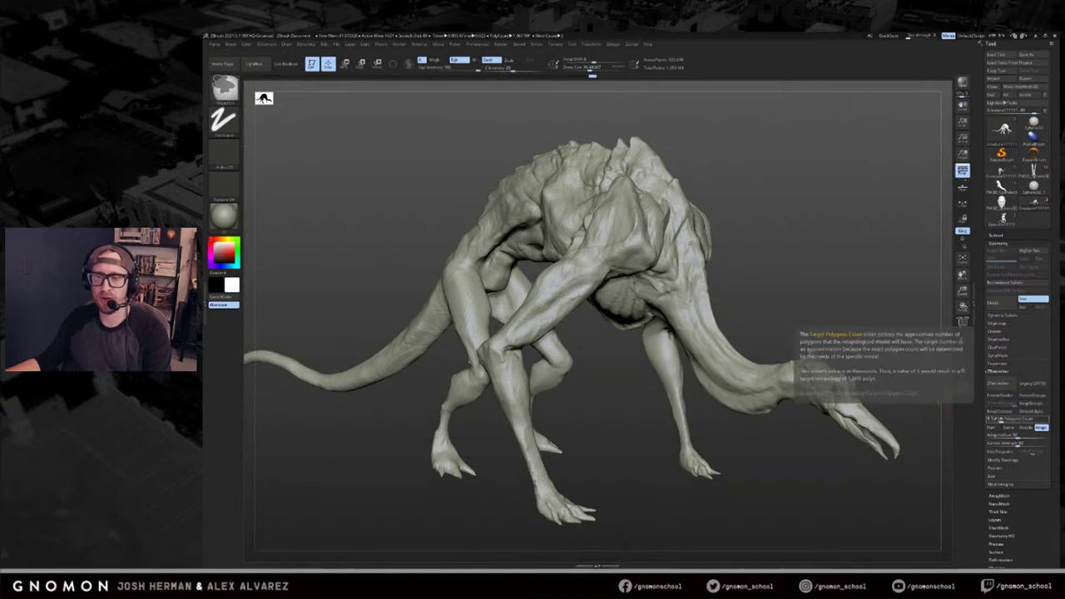
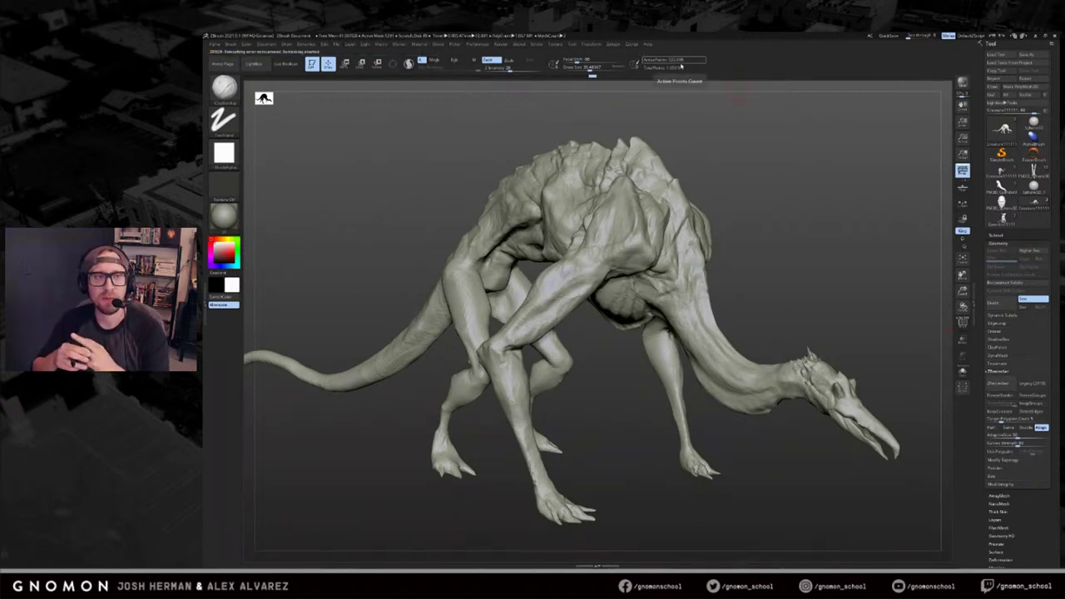
# Inspect the creature's wireframe and polygroups with PolyFrame, then turn the display off.
pyautogui.moveTo(827, 241); pyautogui.dragTo(850, 262)
pyautogui.hotkey('shift', 'f')
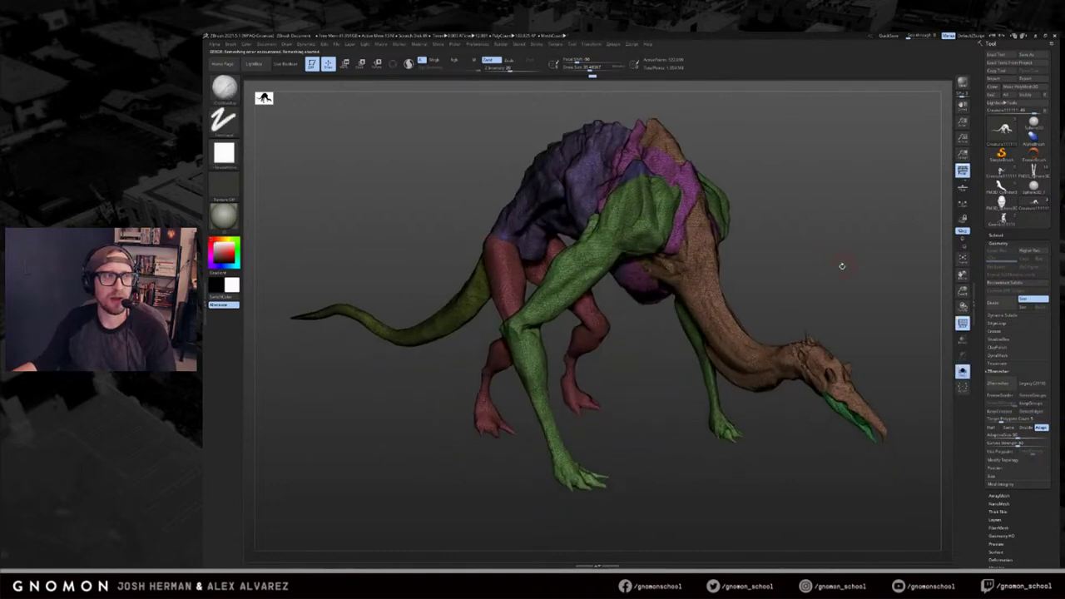
pyautogui.moveTo(852, 274); pyautogui.dragTo(840, 244)
pyautogui.hotkey('shift', 'f')
pyautogui.keyDown('alt'); pyautogui.moveTo(817, 199); pyautogui.dragTo(792, 213); pyautogui.keyUp('alt')
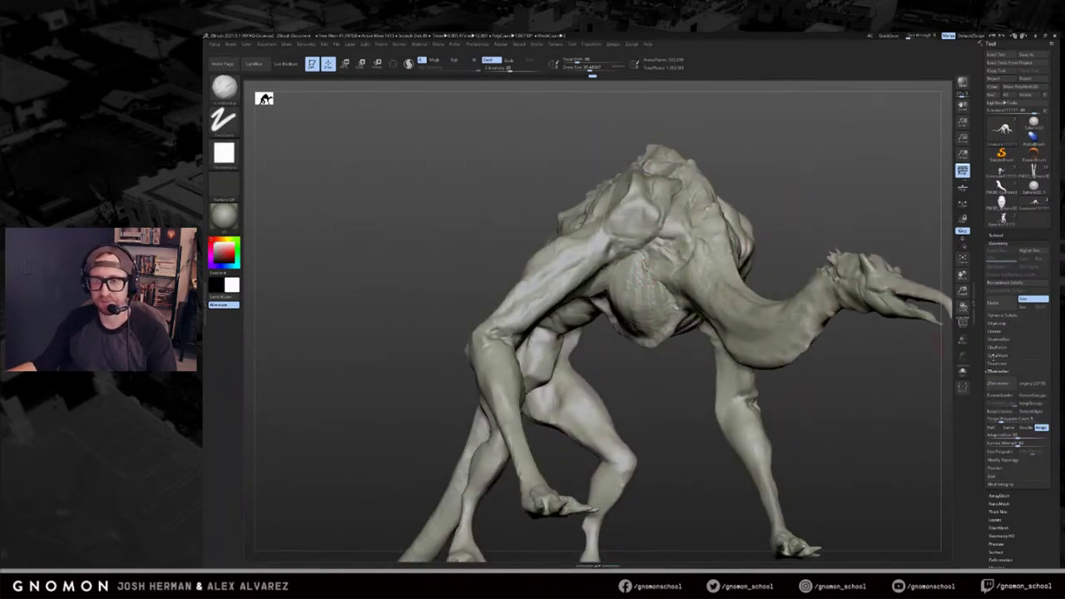
# Fill the gap where the neck base meets the ribbed chest with ClayBuildup and re-DynaMesh the creature.
pyautogui.click(994, 355)
pyautogui.keyDown('ctrl'); pyautogui.moveTo(709, 240); pyautogui.dragTo(645, 257, button='right'); pyautogui.keyUp('ctrl')
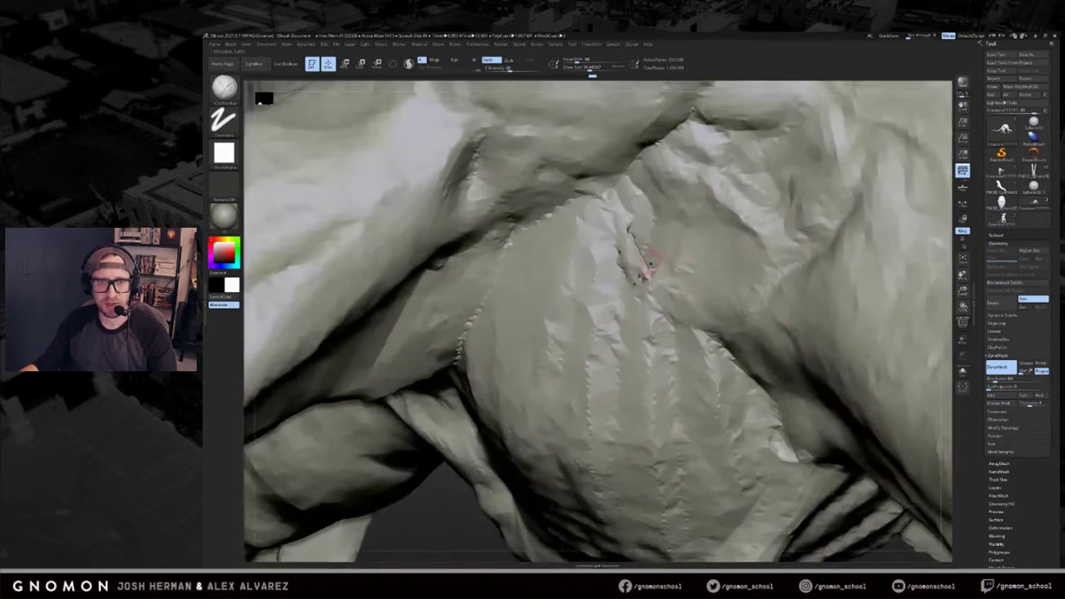
pyautogui.moveTo(636, 246); pyautogui.dragTo(643, 260)
pyautogui.keyDown('ctrl'); pyautogui.moveTo(466, 507); pyautogui.dragTo(451, 508); pyautogui.keyUp('ctrl')
pyautogui.moveTo(451, 509)
pyautogui.keyDown('ctrl'); pyautogui.mouseDown(button='right')
pyautogui.moveTo(629, 463)
pyautogui.moveTo(734, 455)
pyautogui.mouseUp(button='right'); pyautogui.keyUp('ctrl')
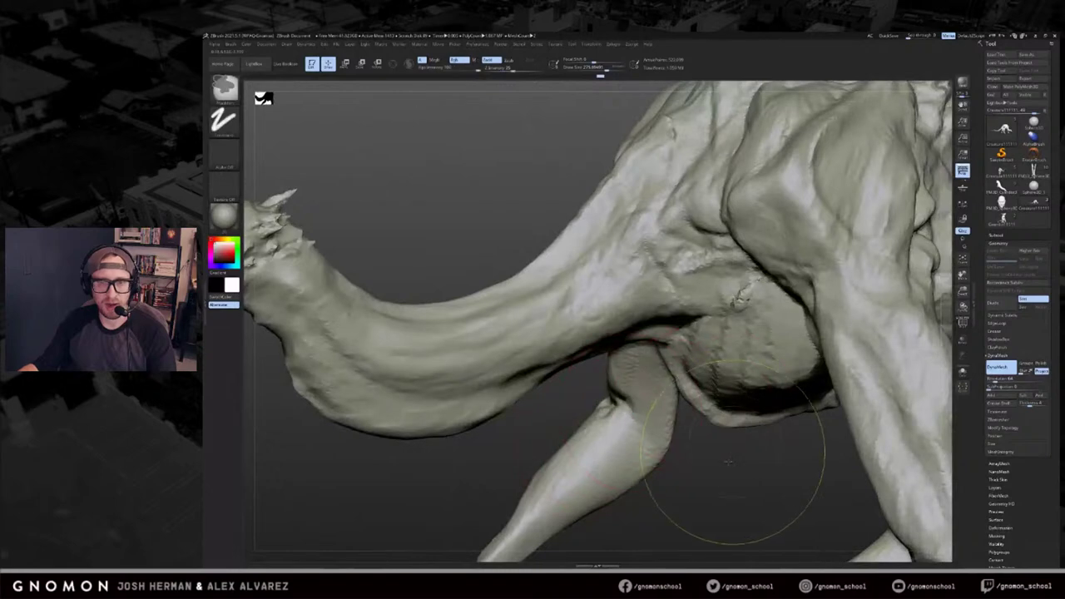
pyautogui.keyDown('ctrl'); pyautogui.moveTo(732, 456); pyautogui.dragTo(698, 500); pyautogui.keyUp('ctrl')
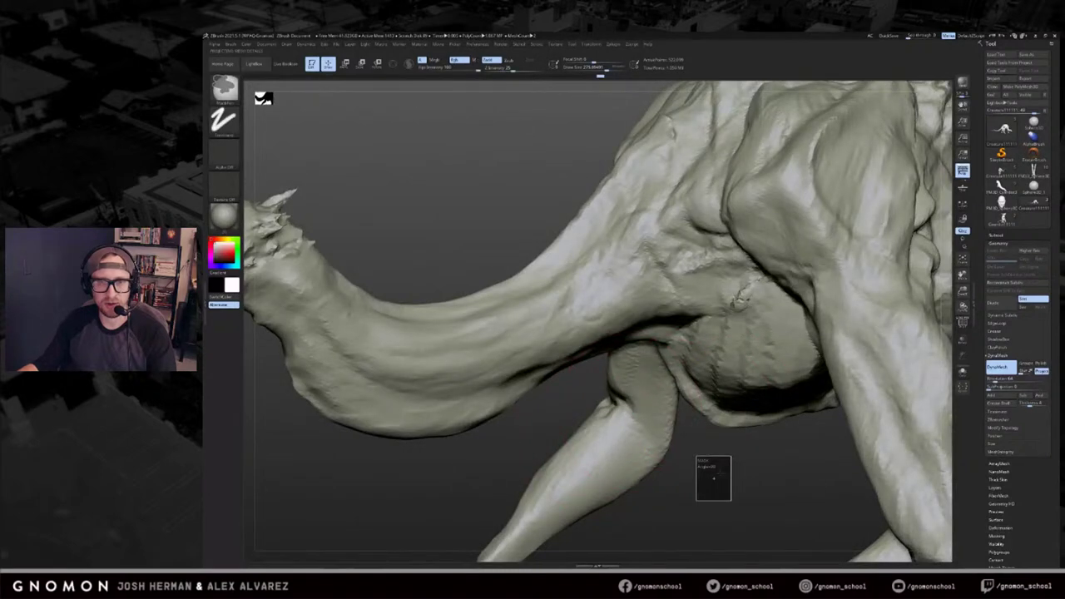
pyautogui.click(713, 479)
# Patch the remaining pit on the side of the chest using ClayBuildup with a smaller brush.
pyautogui.moveTo(757, 437)
pyautogui.mouseDown()
pyautogui.moveTo(726, 429)
pyautogui.moveTo(730, 379)
pyautogui.mouseUp()
pyautogui.press('b')
pyautogui.press('c')
pyautogui.press('b')
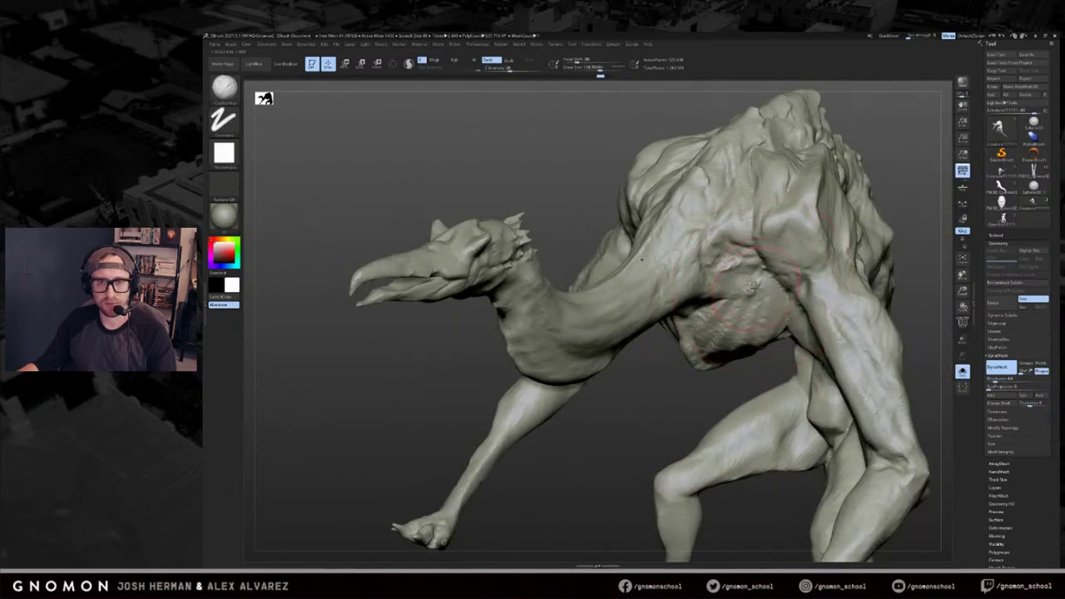
pyautogui.press('[')
pyautogui.moveTo(733, 399); pyautogui.dragTo(668, 374)
pyautogui.moveTo(732, 362); pyautogui.dragTo(721, 323)
pyautogui.press('f')
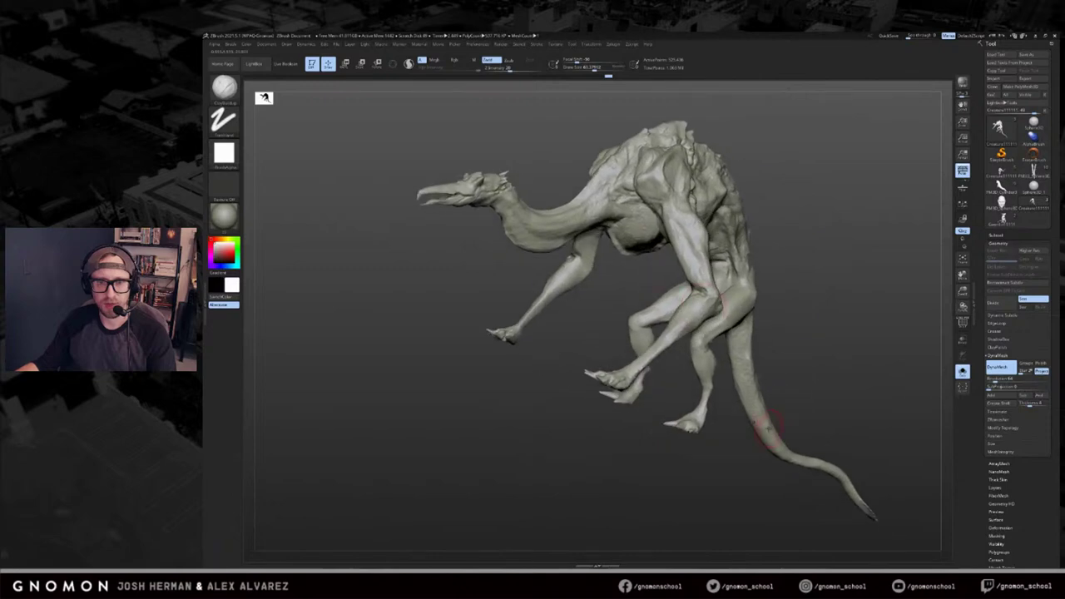
# Thicken the torn edges of the flat tail tip with the Inflate brush and re-DynaMesh the creature.
pyautogui.moveTo(849, 422)
pyautogui.mouseDown()
pyautogui.moveTo(820, 366)
pyautogui.moveTo(635, 250)
pyautogui.mouseUp()
pyautogui.moveTo(747, 358)
pyautogui.mouseDown()
pyautogui.moveTo(794, 358)
pyautogui.moveTo(728, 260)
pyautogui.moveTo(787, 305)
pyautogui.moveTo(799, 281)
pyautogui.moveTo(761, 294)
pyautogui.mouseUp()
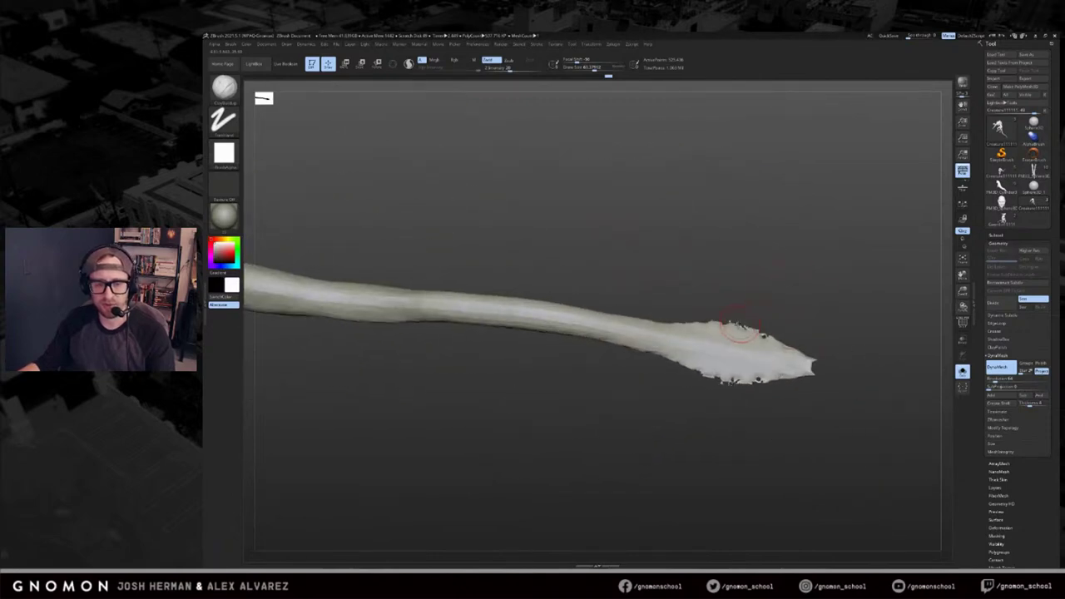
pyautogui.press('b')
pyautogui.press('i')
pyautogui.press('n')
pyautogui.moveTo(698, 325)
pyautogui.mouseDown()
pyautogui.moveTo(774, 339)
pyautogui.moveTo(765, 336)
pyautogui.mouseUp()
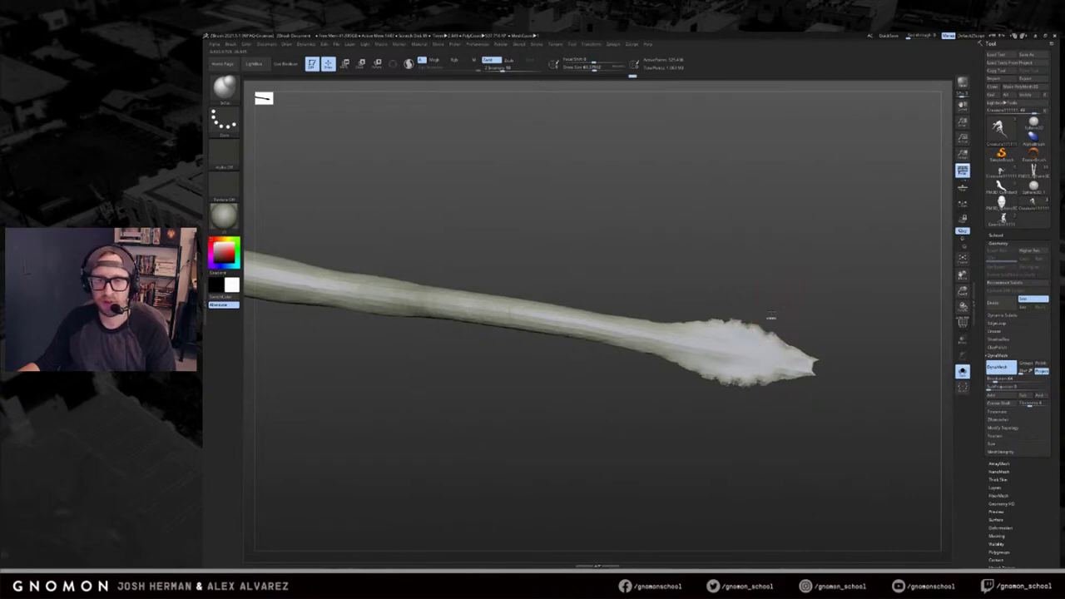
pyautogui.moveTo(714, 413); pyautogui.dragTo(721, 395)
pyautogui.moveTo(722, 382); pyautogui.dragTo(725, 384)
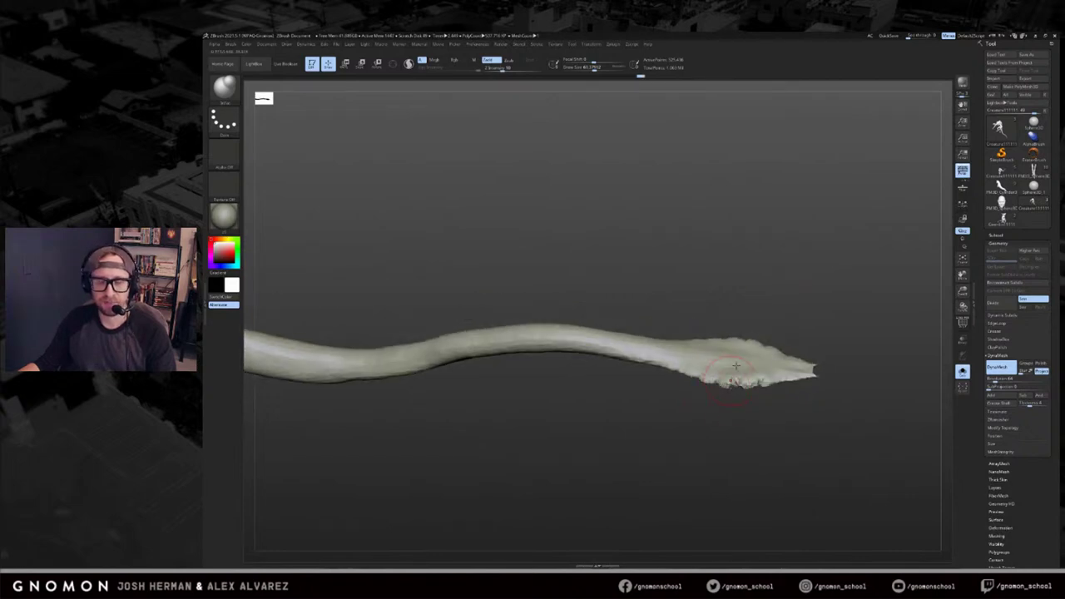
pyautogui.keyDown('ctrl'); pyautogui.moveTo(824, 226); pyautogui.dragTo(795, 284); pyautogui.keyUp('ctrl')
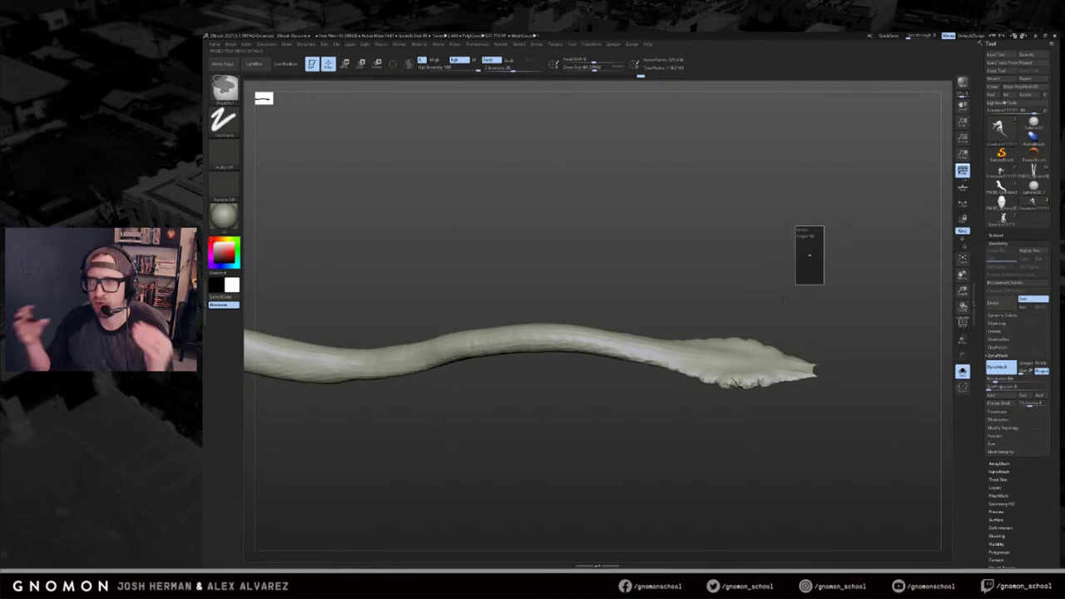
pyautogui.press('s')
pyautogui.press('t')
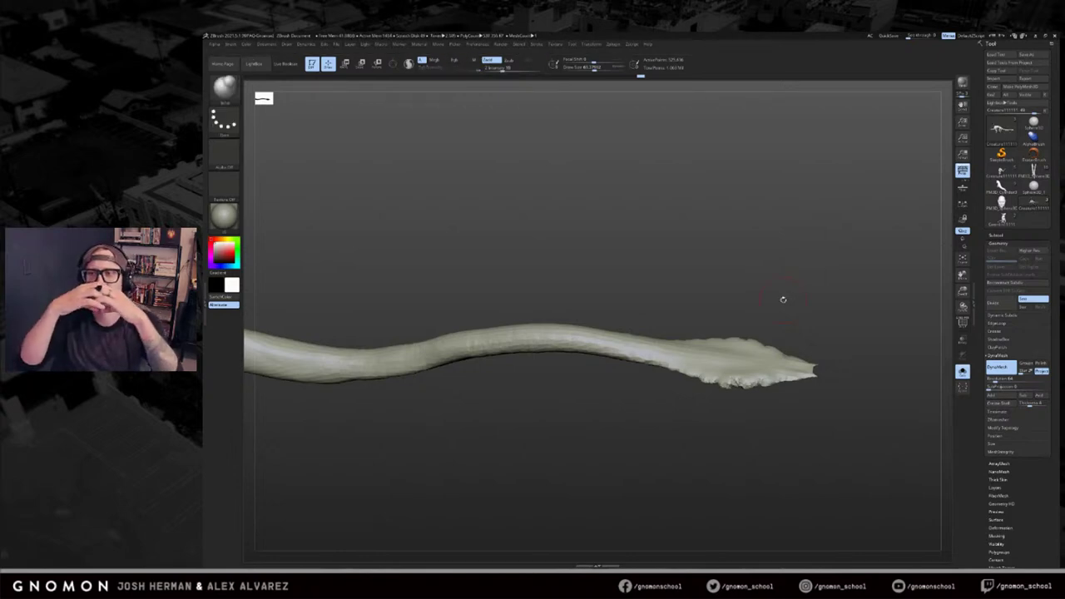
# Undo the most recent tail tip edits and bring the whole creature back into view.
pyautogui.moveTo(783, 299); pyautogui.dragTo(778, 343)
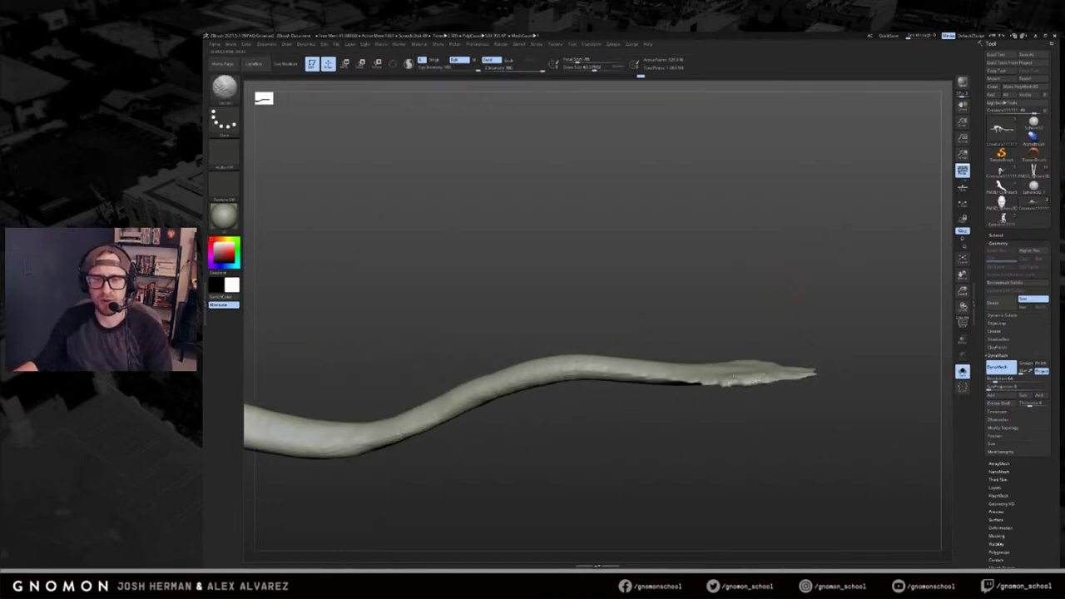
pyautogui.hotkey('ctrl', 'z')
pyautogui.hotkey('ctrl', 'z')
pyautogui.hotkey('ctrl', 'z')
pyautogui.hotkey('ctrl', 'z')
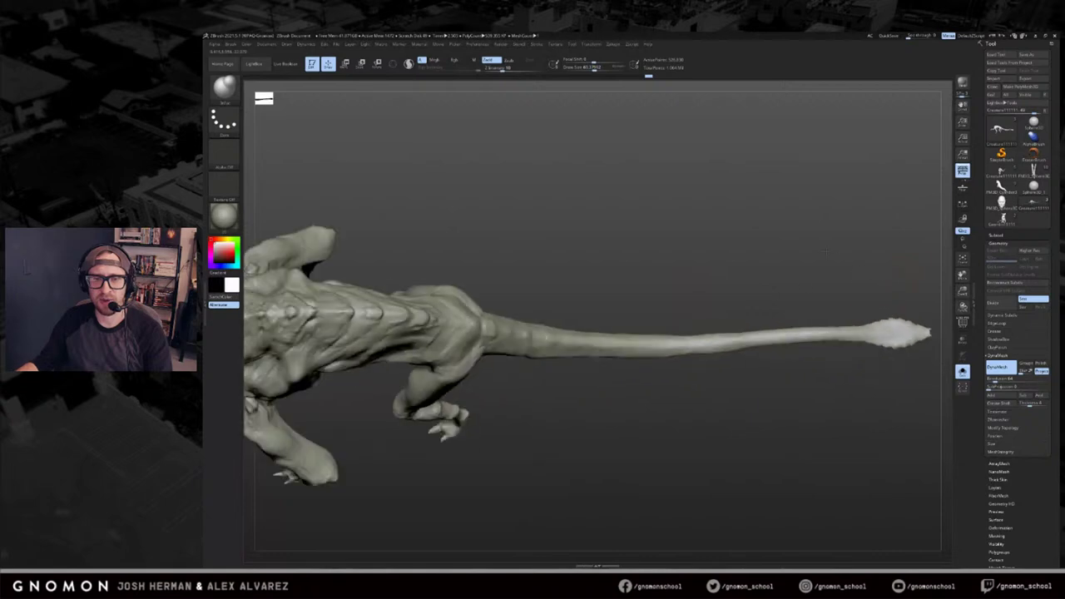
pyautogui.keyDown('alt'); pyautogui.moveTo(466, 287); pyautogui.dragTo(770, 293); pyautogui.keyUp('alt')
pyautogui.hotkey('ctrl', 'z')
pyautogui.hotkey('ctrl', 'z')
pyautogui.hotkey('ctrl', 'z')
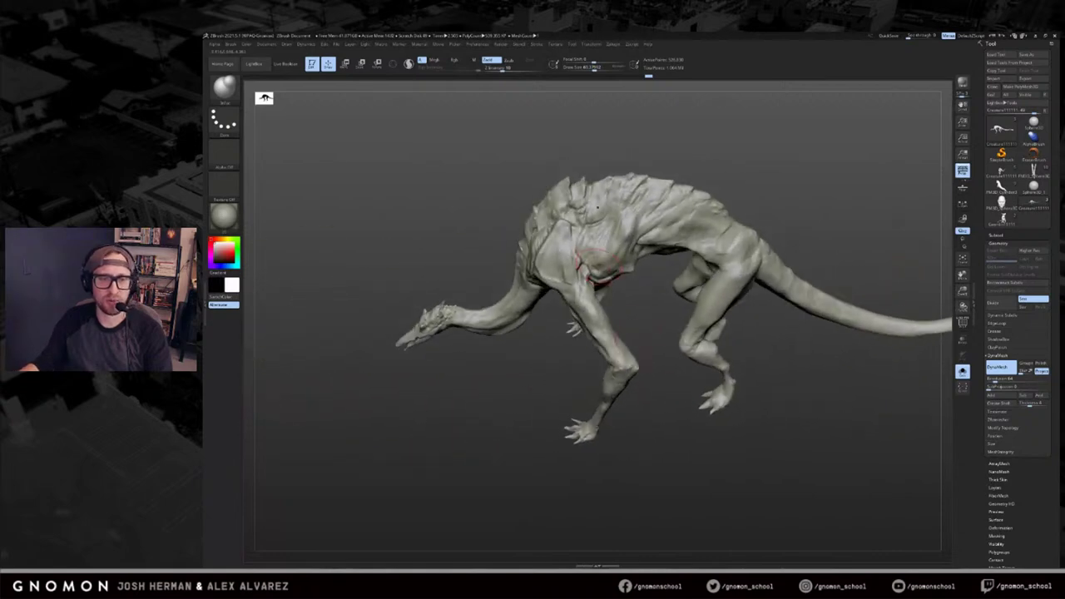
# Undo the latest edits and run ZRemesher on the whole creature.
pyautogui.hotkey('ctrl', 'z')
pyautogui.hotkey('ctrl', 'z')
pyautogui.hotkey('ctrl', 'z')
pyautogui.hotkey('ctrl', 'z')
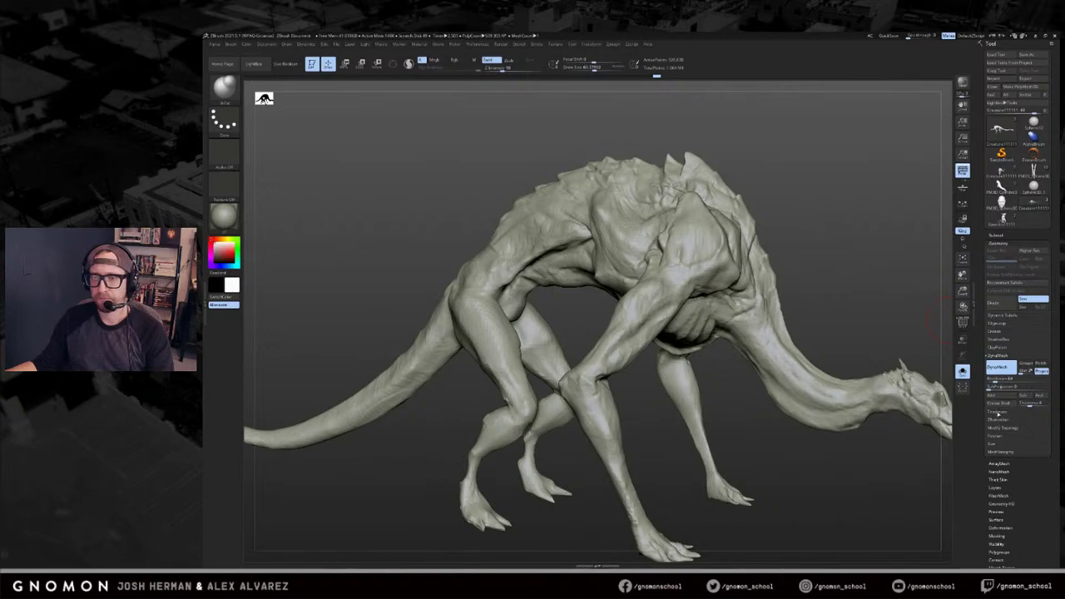
pyautogui.click(997, 420)
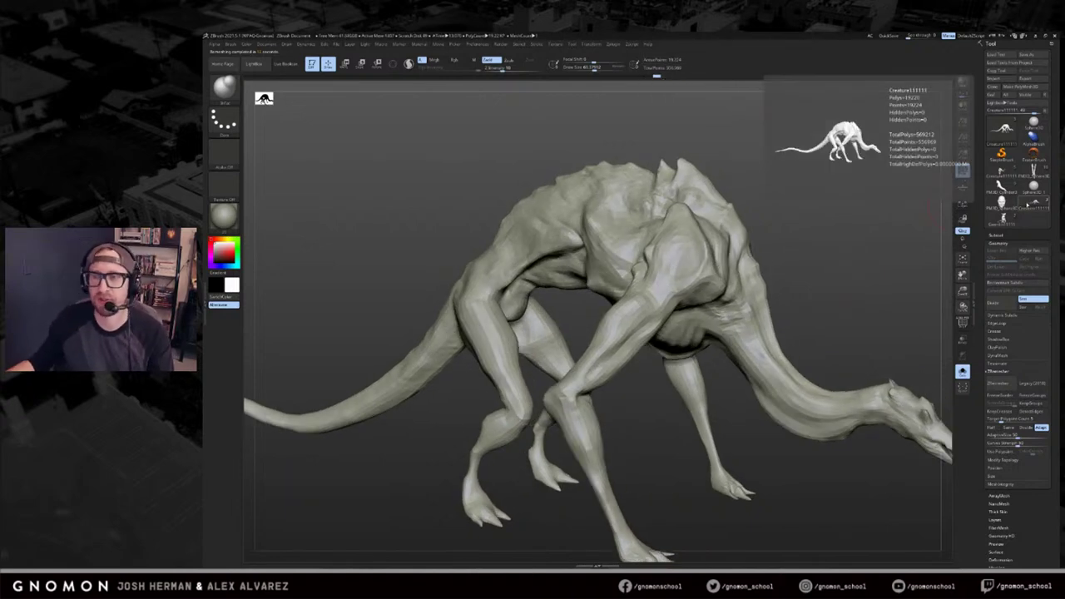
# Examine the ZRemeshed topology along the creature's tail, hind legs and body with the wireframe shown.
pyautogui.moveTo(868, 309); pyautogui.dragTo(953, 375)
pyautogui.hotkey('shift', 'f')
pyautogui.keyDown('alt'); pyautogui.moveTo(779, 274); pyautogui.dragTo(921, 234); pyautogui.keyUp('alt')
pyautogui.keyDown('alt'); pyautogui.moveTo(467, 402); pyautogui.dragTo(741, 355); pyautogui.keyUp('alt')
pyautogui.moveTo(553, 367); pyautogui.dragTo(569, 410)
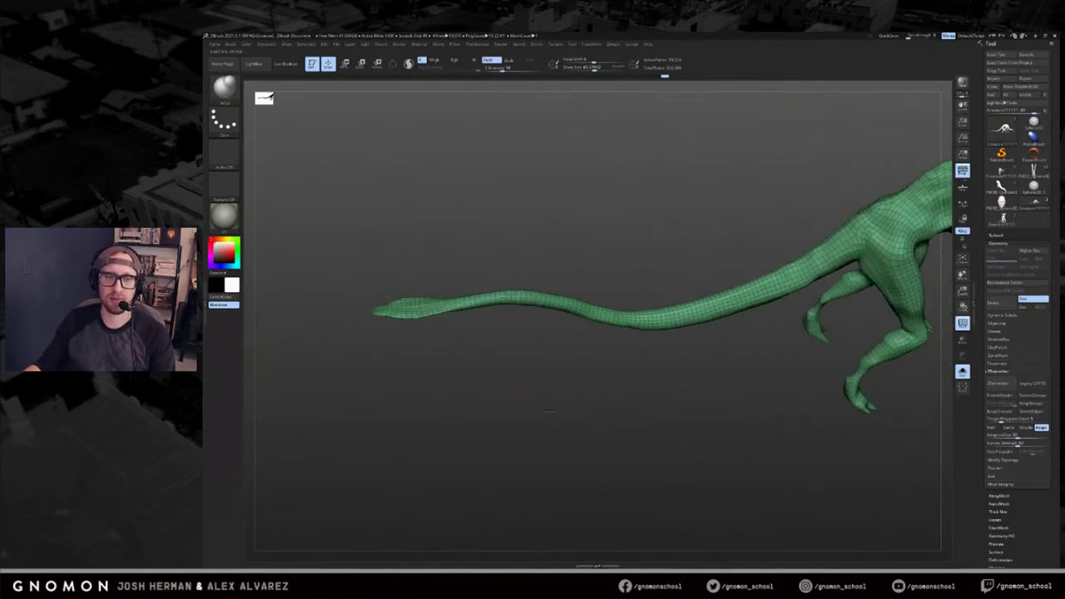
pyautogui.keyDown('alt'); pyautogui.moveTo(688, 380); pyautogui.dragTo(705, 443); pyautogui.keyUp('alt')
pyautogui.keyDown('alt'); pyautogui.moveTo(670, 388); pyautogui.dragTo(664, 337); pyautogui.keyUp('alt')
pyautogui.keyDown('alt'); pyautogui.moveTo(923, 343); pyautogui.dragTo(707, 335); pyautogui.keyUp('alt')
pyautogui.moveTo(847, 221); pyautogui.dragTo(762, 283)
pyautogui.hotkey('shift', 'f')
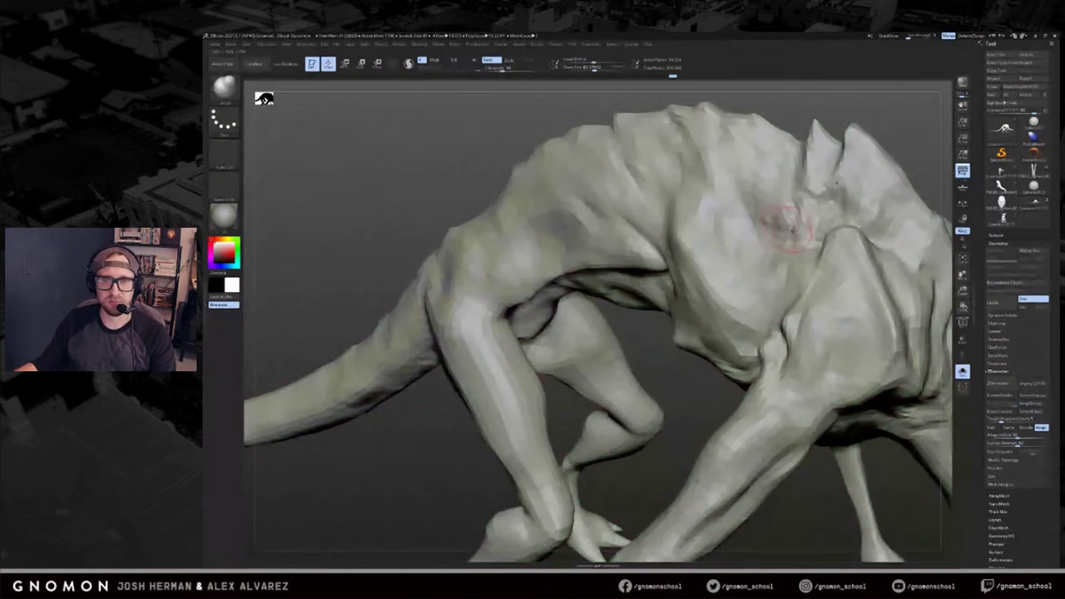
# Inspect the remeshed wireframe around the creature's head and beak, and return to the plain shaded full view.
pyautogui.hotkey('shift', 'f')
pyautogui.press('f')
pyautogui.moveTo(810, 271); pyautogui.dragTo(741, 396)
pyautogui.moveTo(857, 225); pyautogui.dragTo(726, 398)
pyautogui.moveTo(832, 278)
pyautogui.mouseDown()
pyautogui.moveTo(757, 283)
pyautogui.moveTo(821, 286)
pyautogui.moveTo(852, 312)
pyautogui.moveTo(868, 308)
pyautogui.moveTo(887, 271)
pyautogui.moveTo(737, 361)
pyautogui.moveTo(773, 353)
pyautogui.mouseUp()
pyautogui.moveTo(889, 315)
pyautogui.mouseDown()
pyautogui.moveTo(865, 306)
pyautogui.moveTo(874, 347)
pyautogui.moveTo(858, 380)
pyautogui.mouseUp()
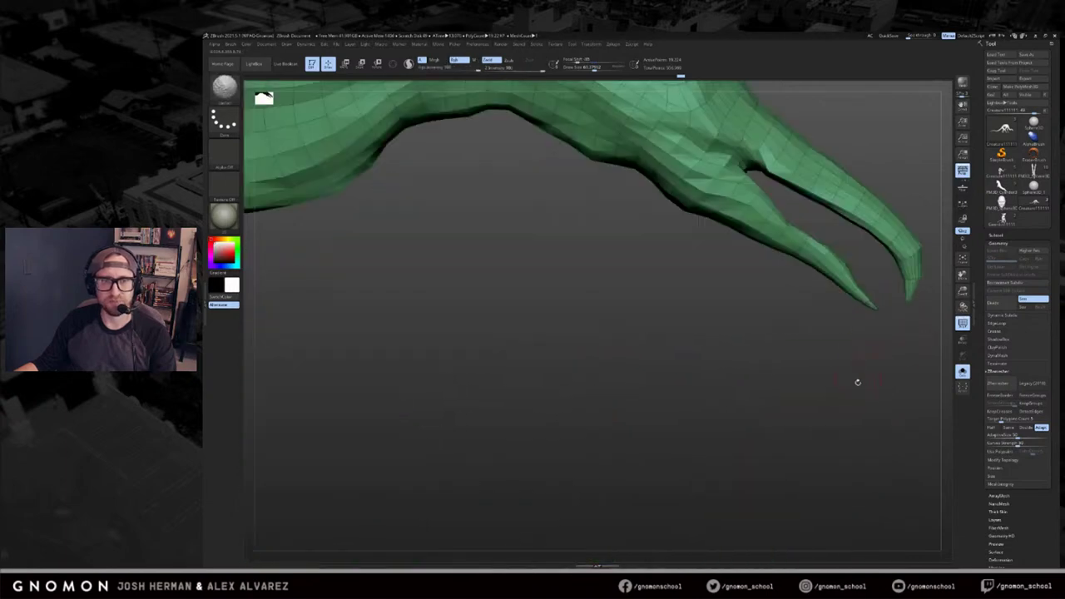
pyautogui.hotkey('alt', 's')
pyautogui.press('f')
pyautogui.hotkey('alt', 's')
pyautogui.moveTo(909, 259); pyautogui.dragTo(875, 275)
pyautogui.hotkey('shift', 'f')
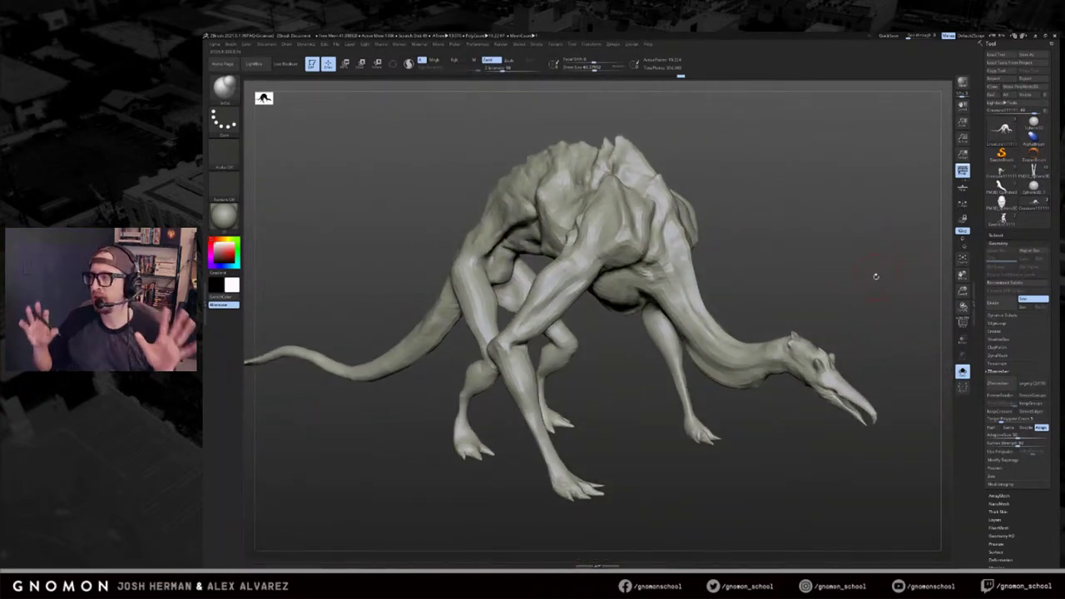
# Show all subtools together to check the creature with its wings, and isolate the remeshed body again.
pyautogui.click(996, 235)
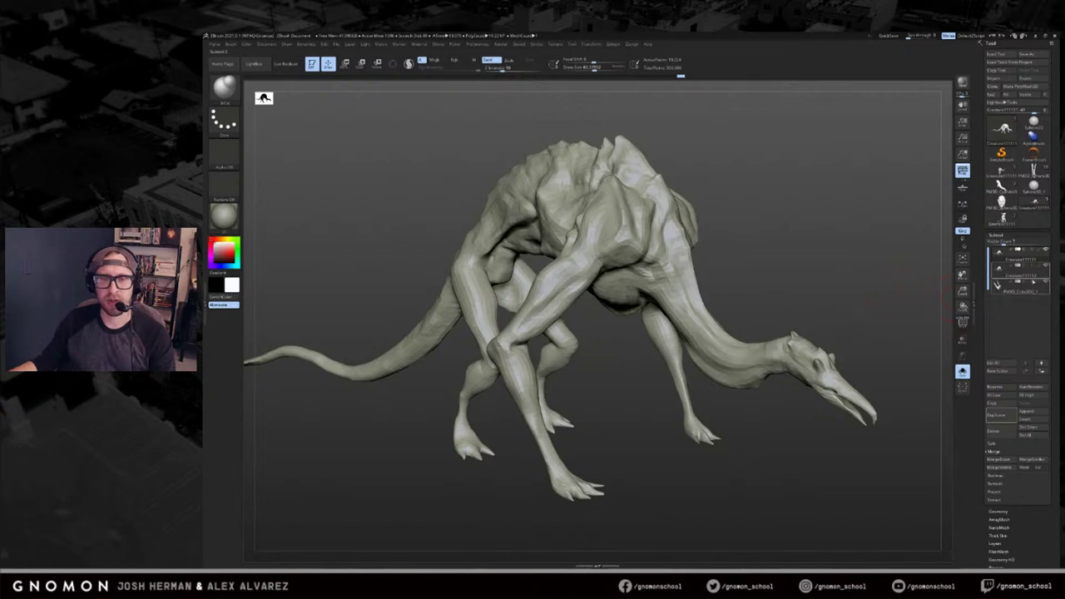
pyautogui.hotkey('alt', 's')
pyautogui.press('f')
pyautogui.moveTo(864, 279); pyautogui.dragTo(993, 255)
pyautogui.click(1002, 275)
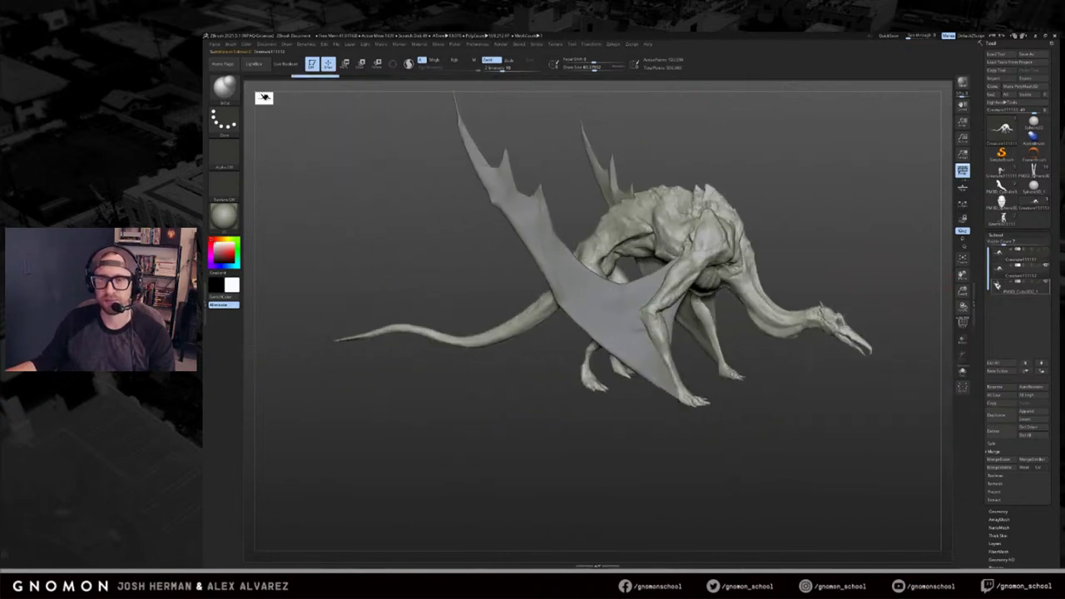
pyautogui.moveTo(937, 285); pyautogui.dragTo(875, 260)
pyautogui.click(963, 372)
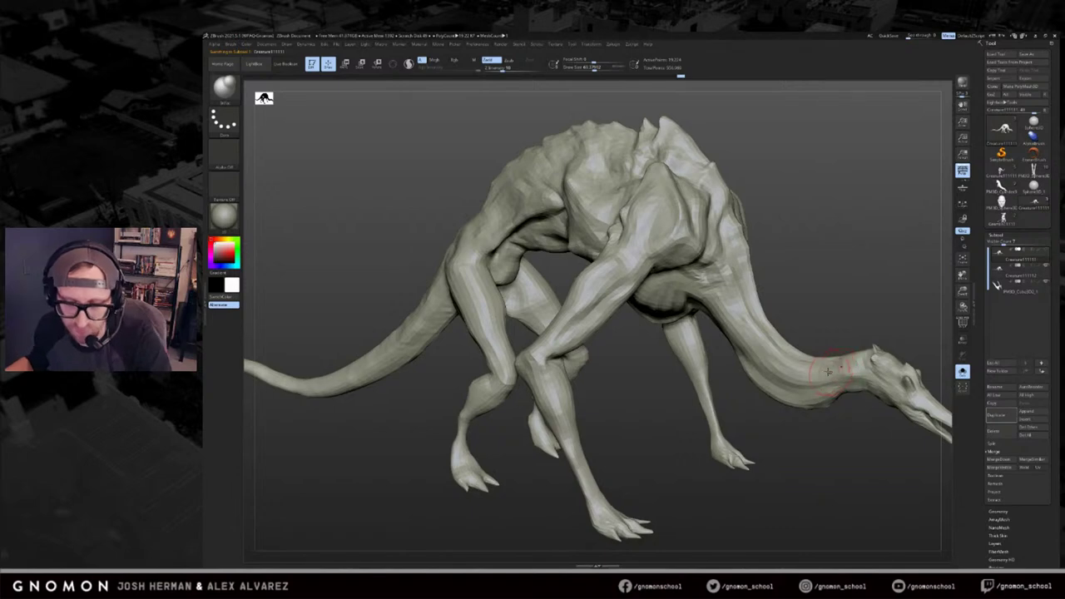
# Save the tool as DragonDemo and subdivide the remeshed creature once.
pyautogui.moveTo(869, 296)
pyautogui.mouseDown()
pyautogui.moveTo(884, 307)
pyautogui.moveTo(868, 285)
pyautogui.mouseUp()
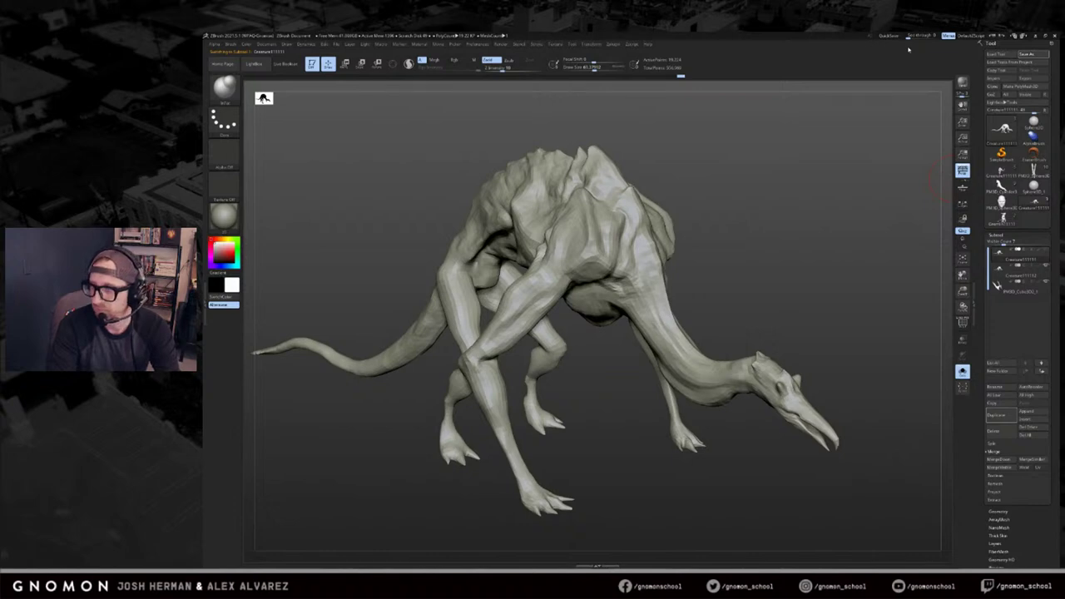
pyautogui.hotkey('ctrl', 's')
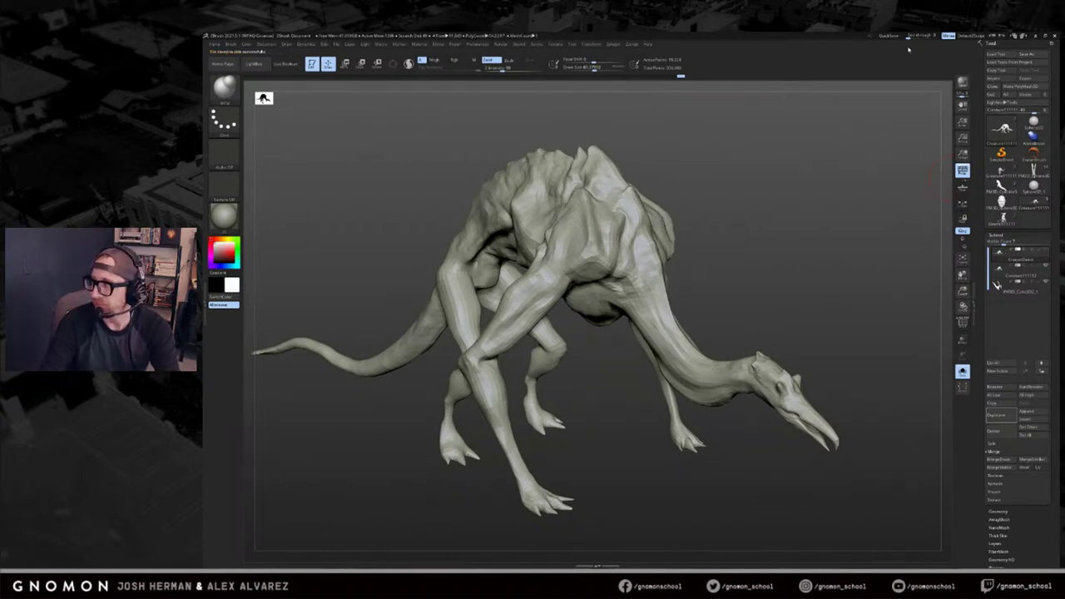
pyautogui.moveTo(726, 166)
pyautogui.mouseDown()
pyautogui.moveTo(769, 156)
pyautogui.moveTo(907, 178)
pyautogui.moveTo(830, 181)
pyautogui.moveTo(835, 200)
pyautogui.mouseUp()
pyautogui.scroll(-5, 979, 440)
pyautogui.click(997, 290)
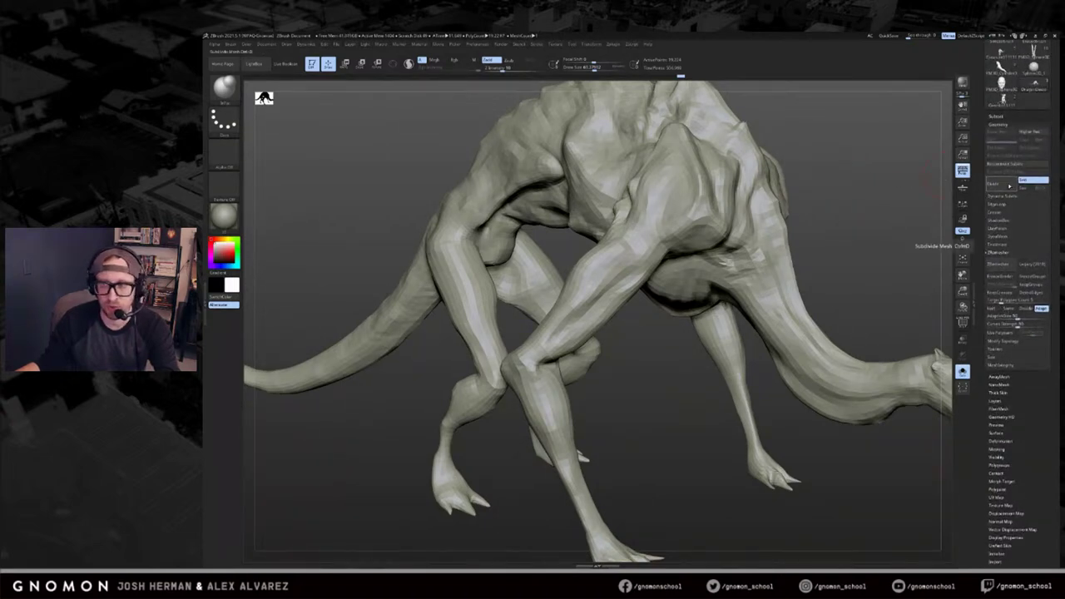
pyautogui.click(994, 183)
pyautogui.moveTo(839, 176); pyautogui.dragTo(869, 210)
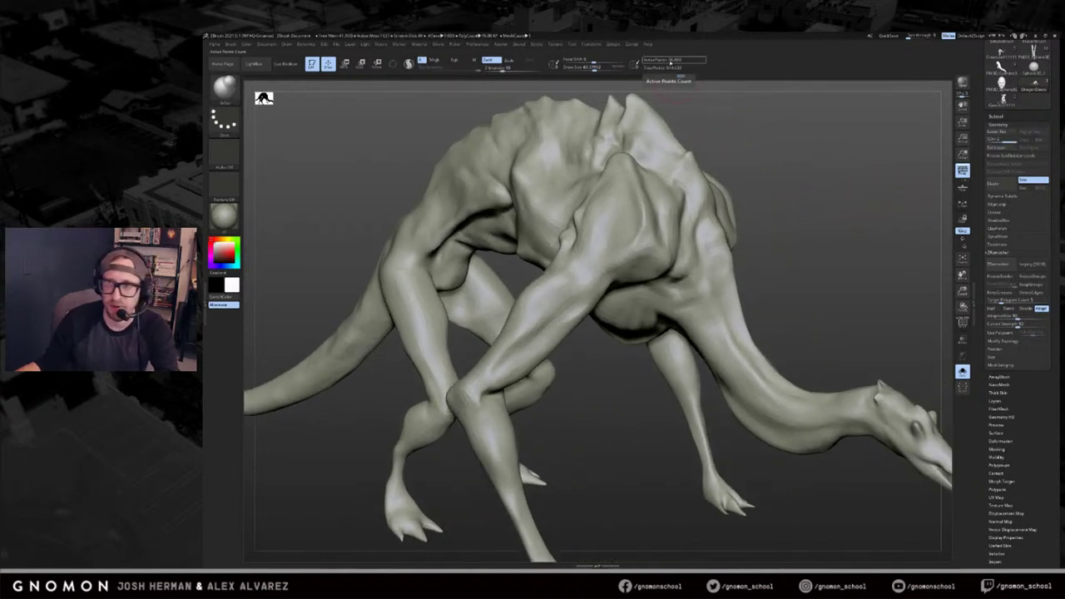
# Compare the point counts of the remeshed creature and its high-resolution backup in the subtool list.
pyautogui.click(997, 116)
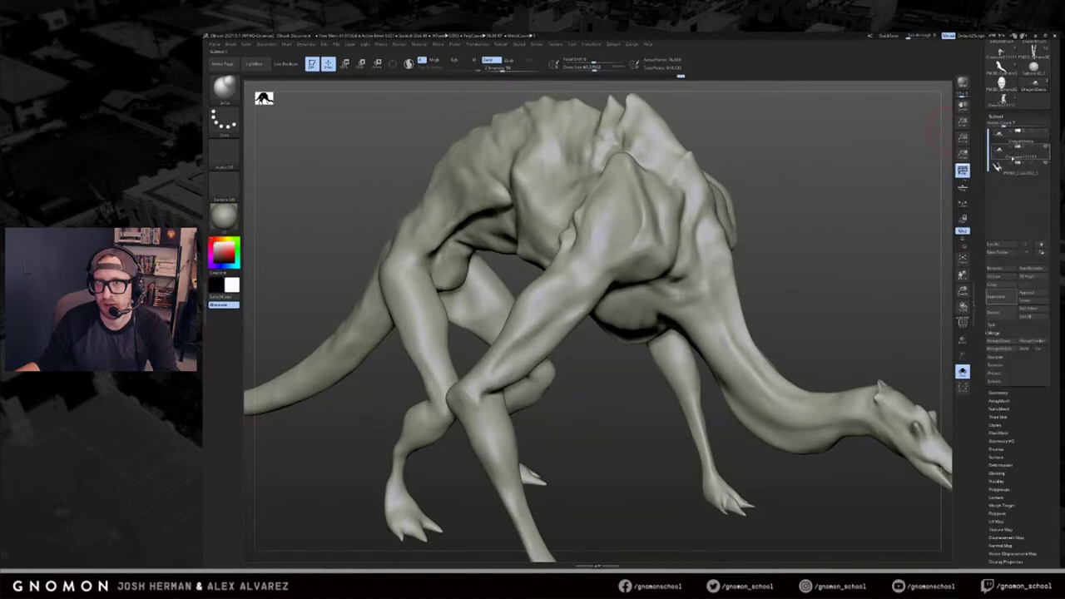
pyautogui.moveTo(997, 166)
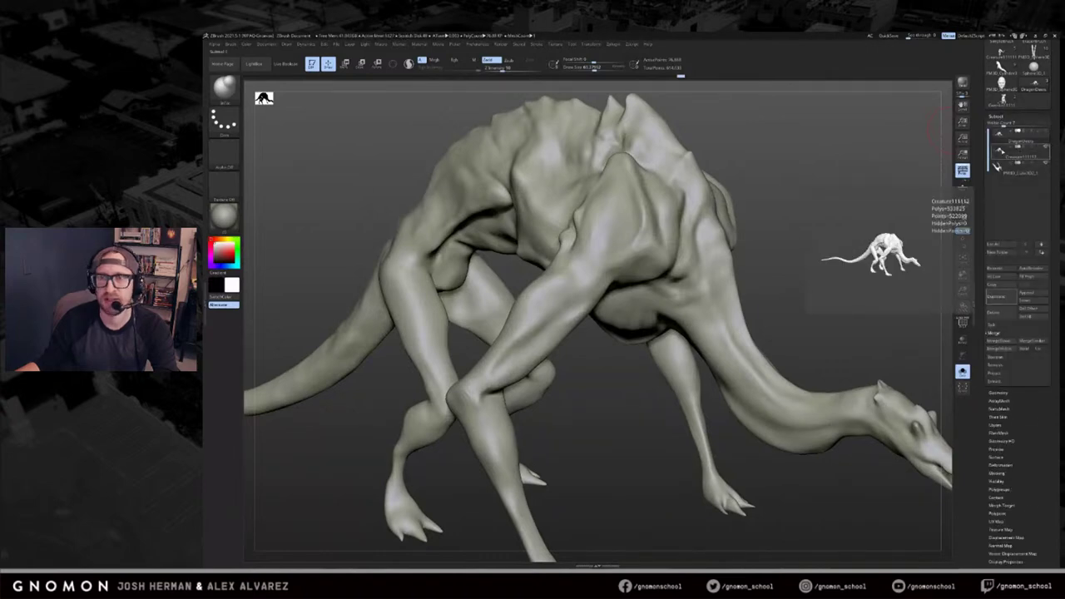
pyautogui.click(998, 162)
pyautogui.click(999, 137)
pyautogui.click(999, 151)
pyautogui.click(999, 137)
pyautogui.click(1000, 151)
pyautogui.click(999, 137)
pyautogui.moveTo(867, 154); pyautogui.dragTo(881, 153)
# Subdivide the remeshed creature once more and open the projection options for the subtools.
pyautogui.hotkey('ctrl', 'd')
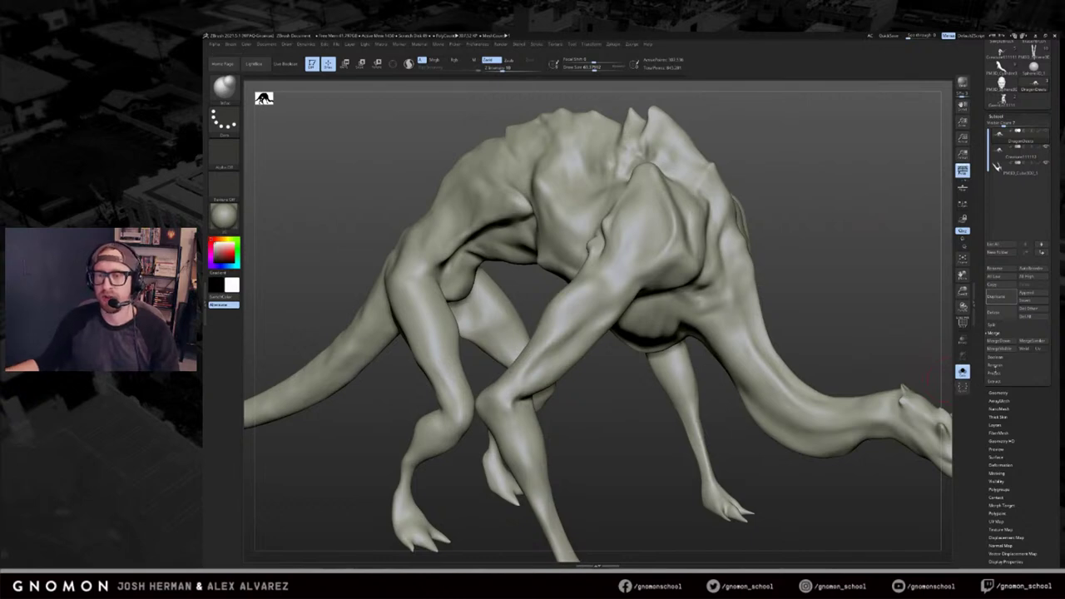
pyautogui.moveTo(910, 355); pyautogui.dragTo(884, 358)
pyautogui.click(995, 374)
pyautogui.moveTo(1037, 475); pyautogui.dragTo(1018, 384)
pyautogui.keyDown('alt'); pyautogui.moveTo(903, 357); pyautogui.dragTo(889, 309); pyautogui.keyUp('alt')
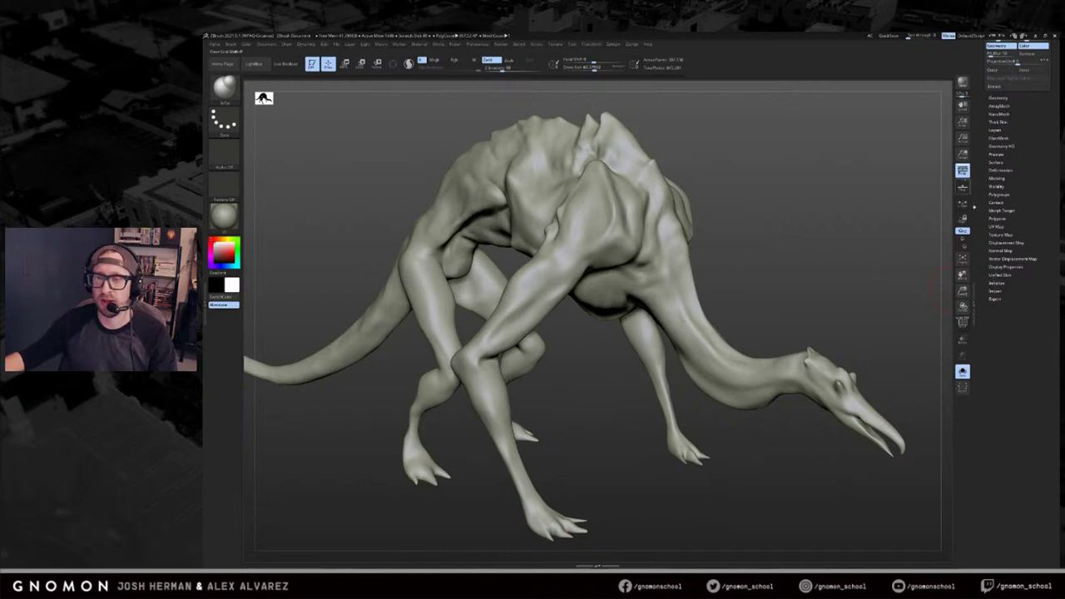
pyautogui.moveTo(1017, 468); pyautogui.dragTo(1017, 532)
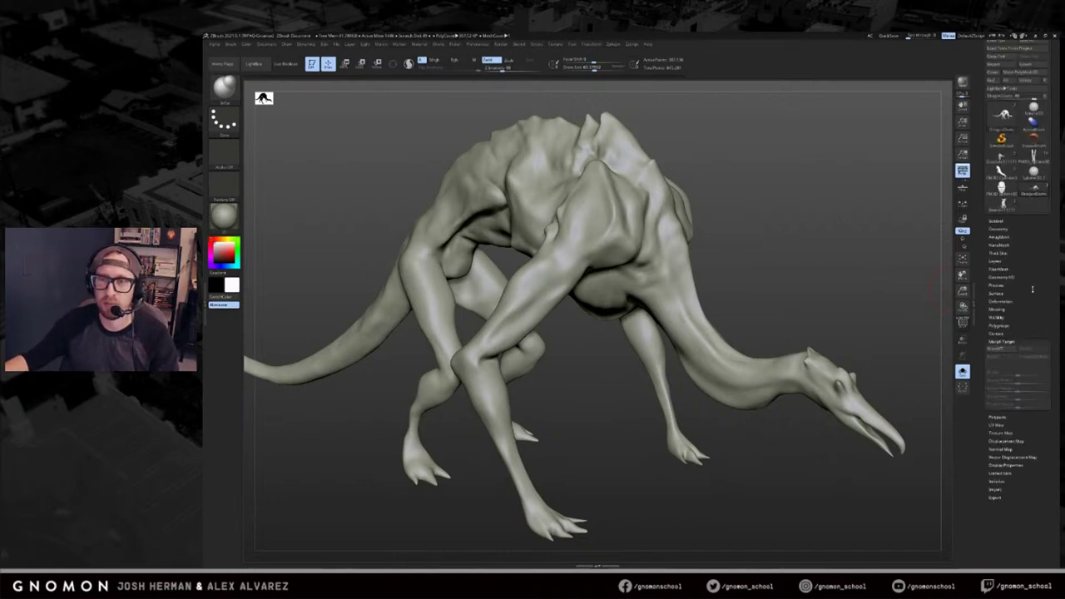
pyautogui.click(1002, 342)
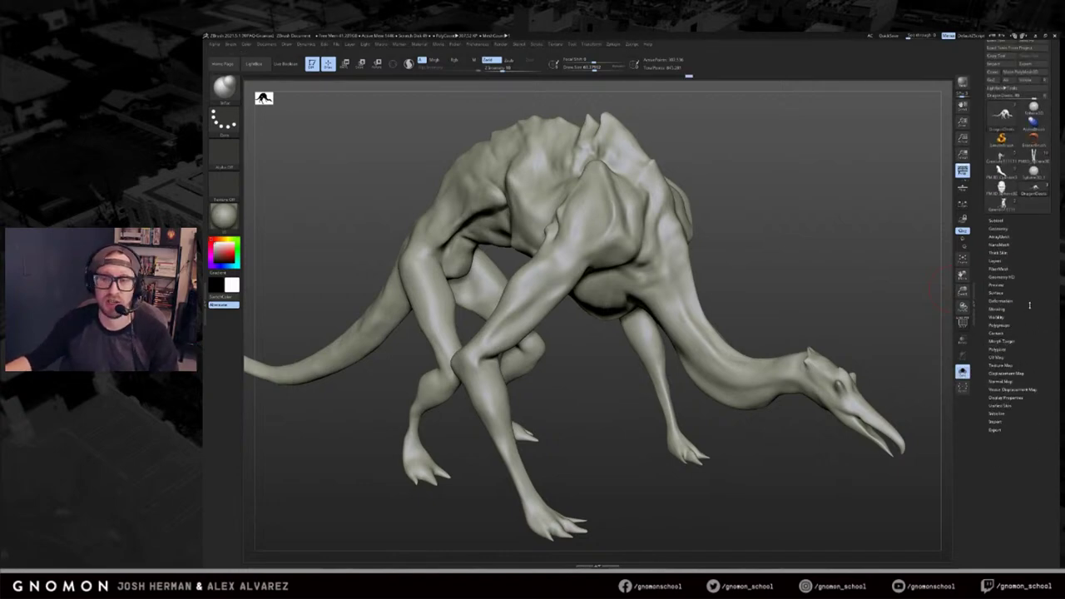
pyautogui.click(1000, 235)
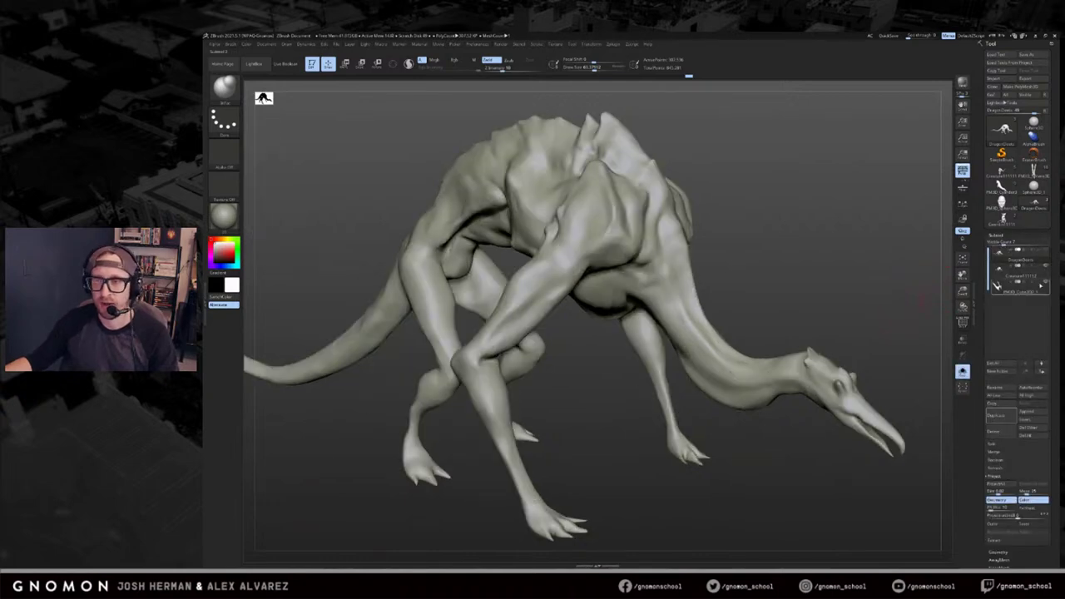
# Hide the wings and display the remeshed creature overlapping its high-resolution backup for projection.
pyautogui.click(1046, 282)
pyautogui.click(1046, 282)
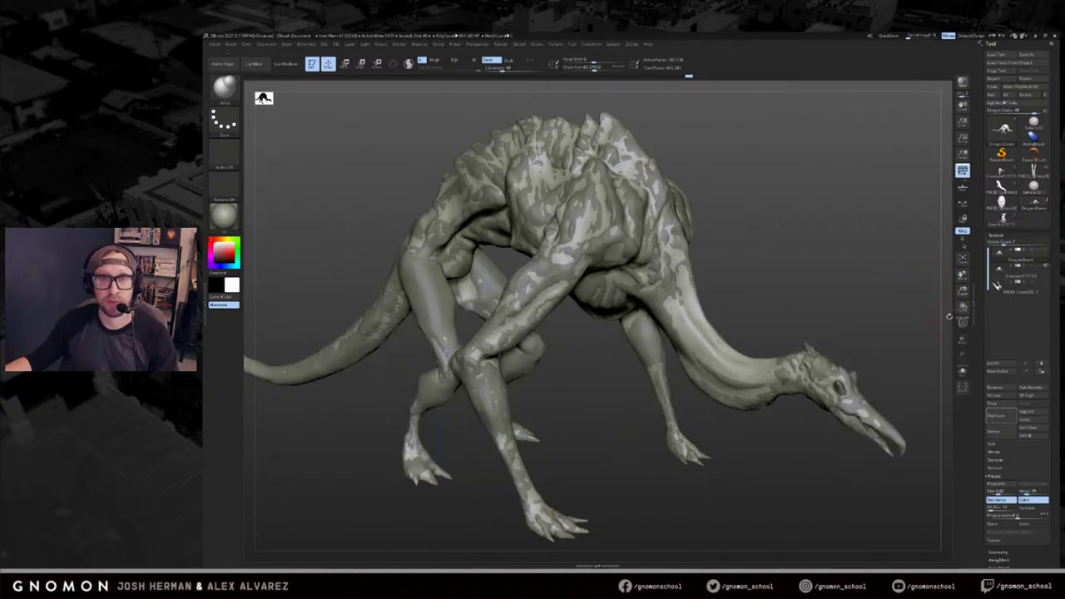
pyautogui.moveTo(904, 292); pyautogui.dragTo(922, 293)
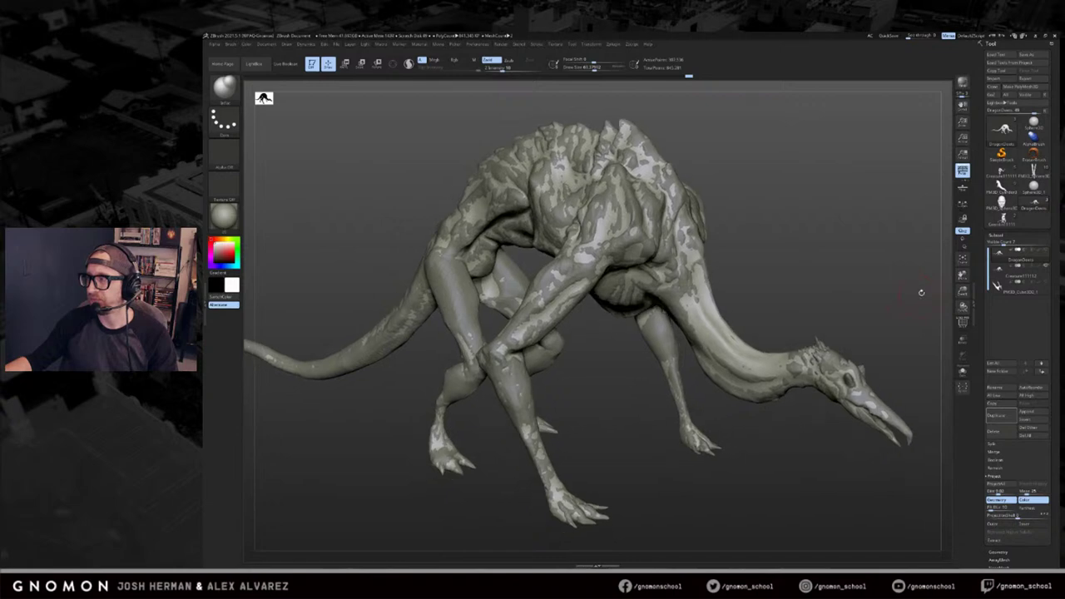
pyautogui.hotkey('alt', 'shift', 's')
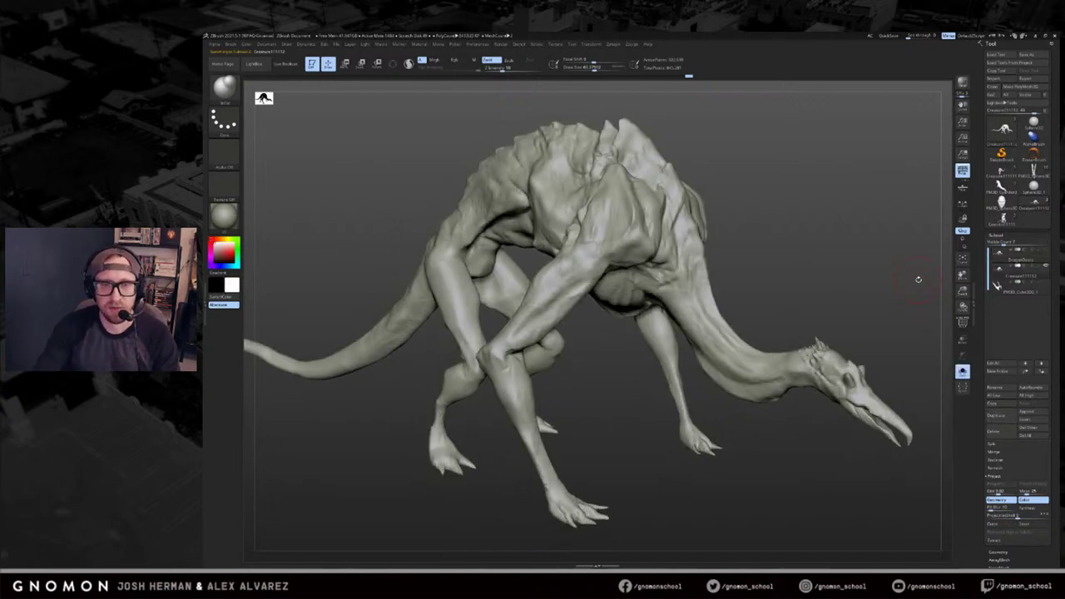
pyautogui.hotkey('ctrl', 'shift', 'z')
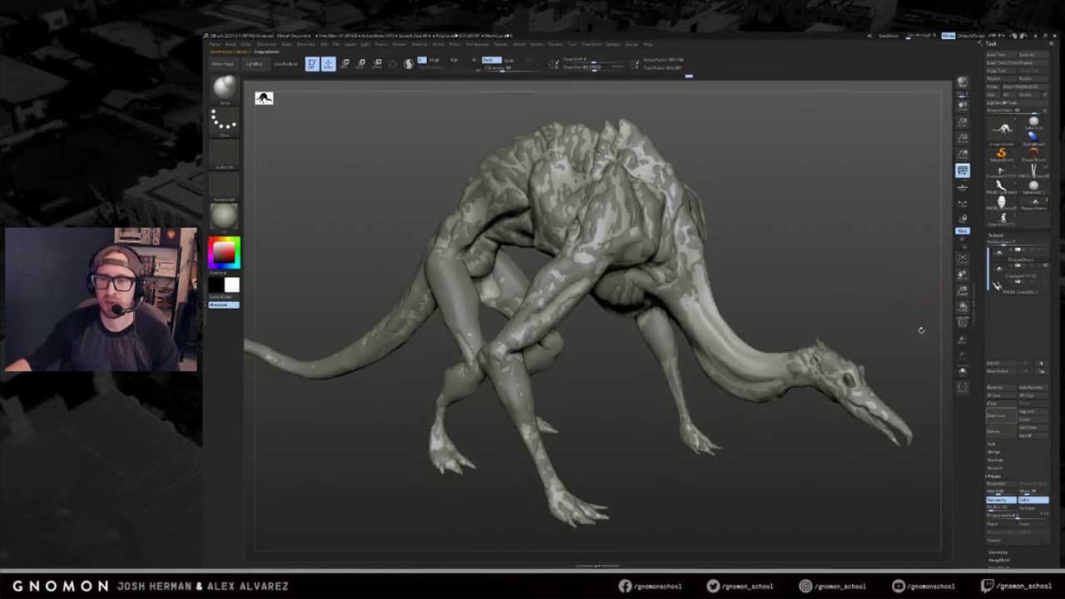
# Project the backup's detail onto the remeshed creature with ProjectAll and isolate the result.
pyautogui.scroll(-1, 979, 469)
pyautogui.scroll(-3, 982, 469)
pyautogui.click(995, 461)
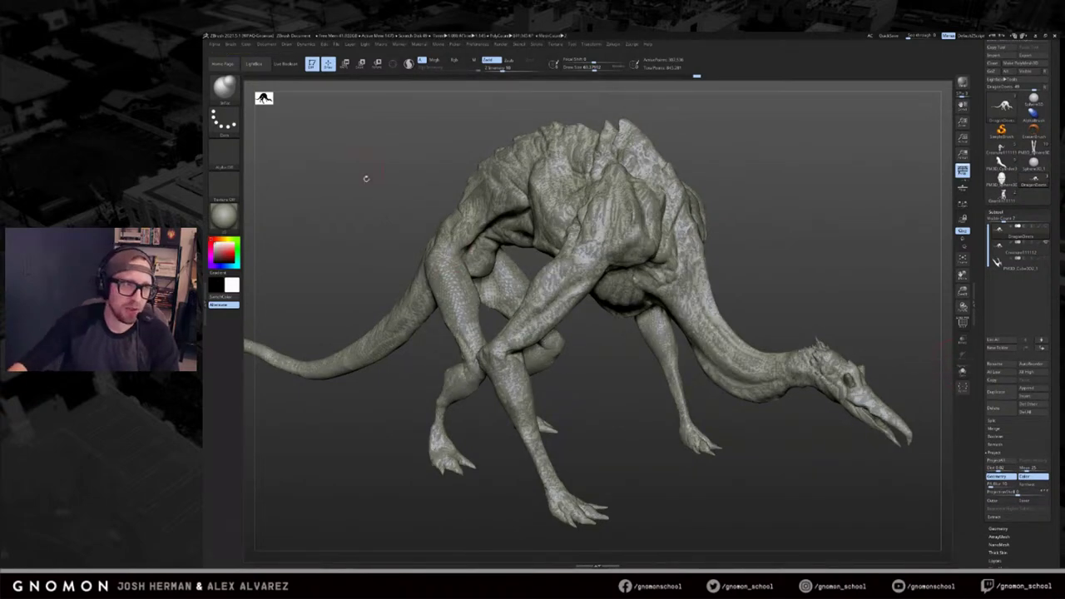
pyautogui.hotkey('alt', 's')
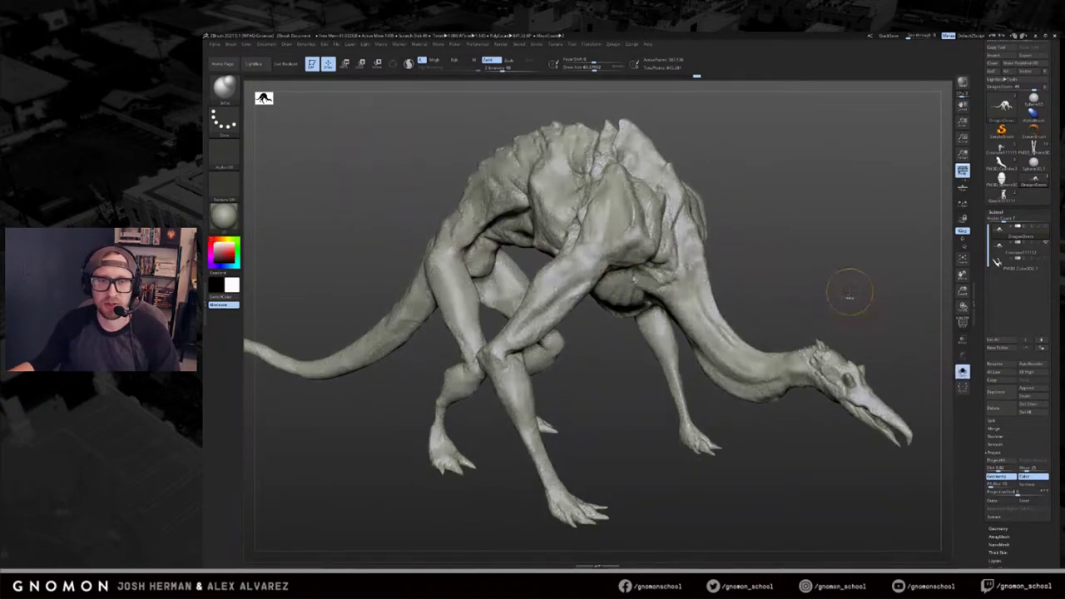
# Undo and redo the projection to compare the creature before and after the detail transfer.
pyautogui.hotkey('ctrl', 'z')
pyautogui.hotkey('ctrl', 'z')
pyautogui.hotkey('shift', 'd')
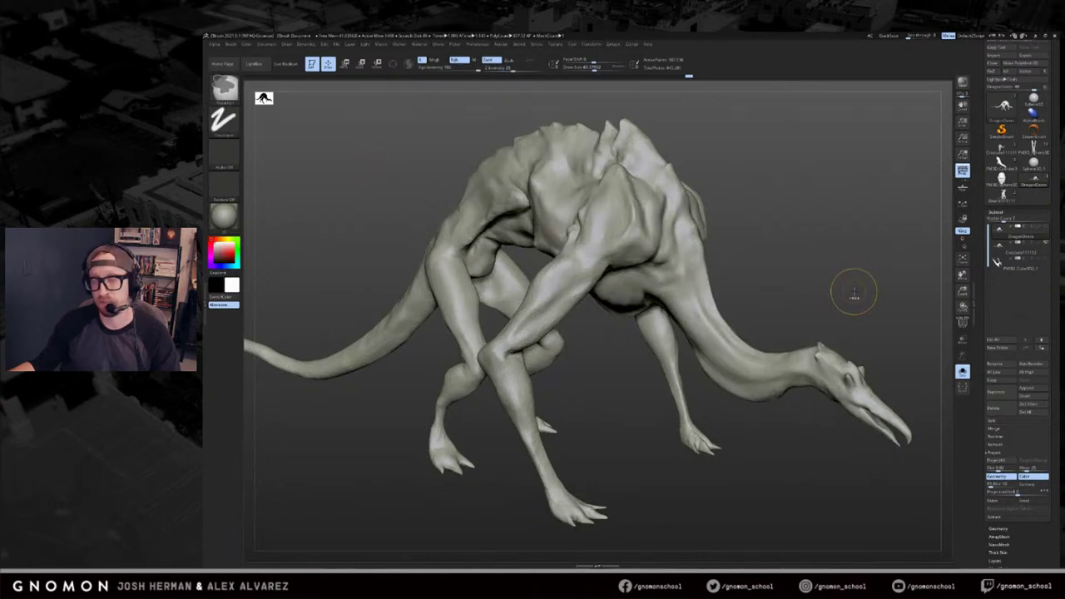
pyautogui.hotkey('ctrl', 'shift', 'z')
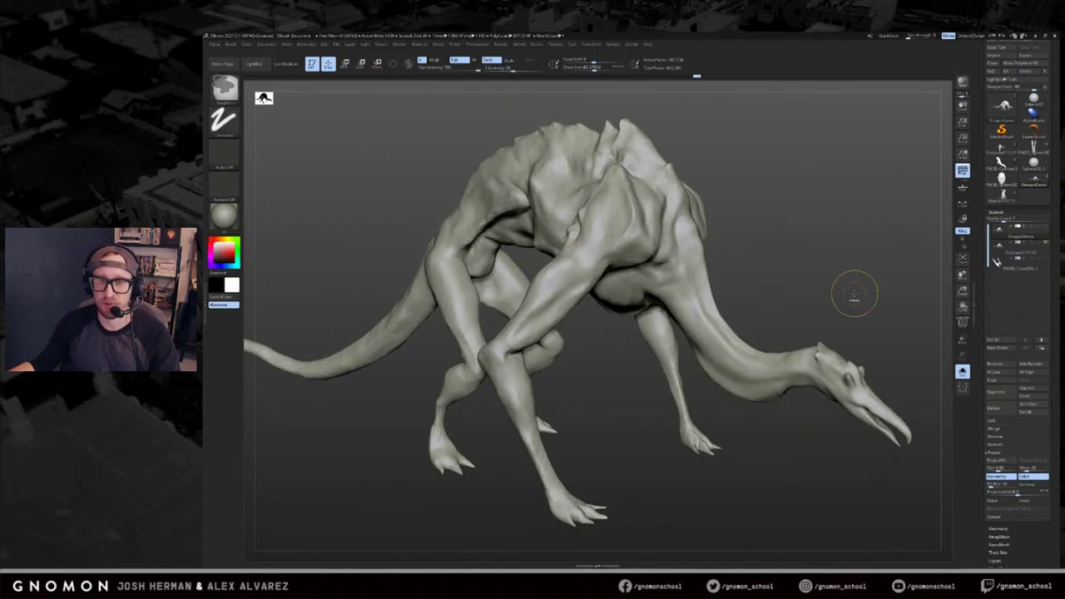
# Review the creature from behind, inspect the wings subtool up close, and reselect the creature's body.
pyautogui.moveTo(856, 292); pyautogui.dragTo(909, 285)
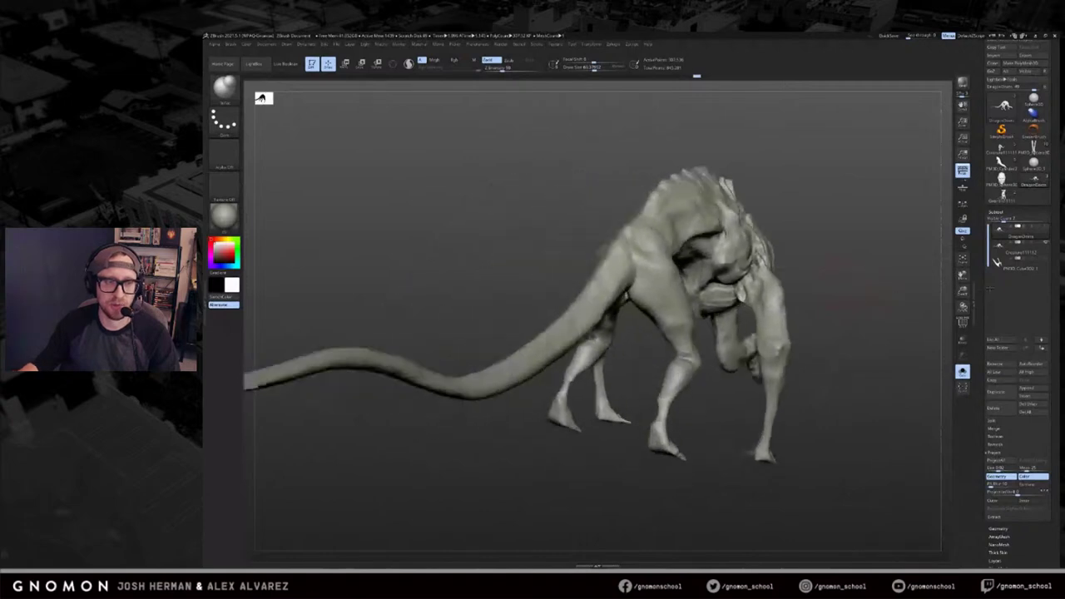
pyautogui.moveTo(491, 448)
pyautogui.keyDown('alt'); pyautogui.mouseDown()
pyautogui.moveTo(587, 416)
pyautogui.moveTo(635, 428)
pyautogui.mouseUp(); pyautogui.keyUp('alt')
pyautogui.moveTo(792, 438)
pyautogui.mouseDown()
pyautogui.moveTo(793, 457)
pyautogui.moveTo(698, 485)
pyautogui.moveTo(846, 407)
pyautogui.moveTo(864, 374)
pyautogui.moveTo(881, 375)
pyautogui.mouseUp()
pyautogui.moveTo(919, 304)
pyautogui.mouseDown()
pyautogui.moveTo(799, 269)
pyautogui.moveTo(880, 284)
pyautogui.mouseUp()
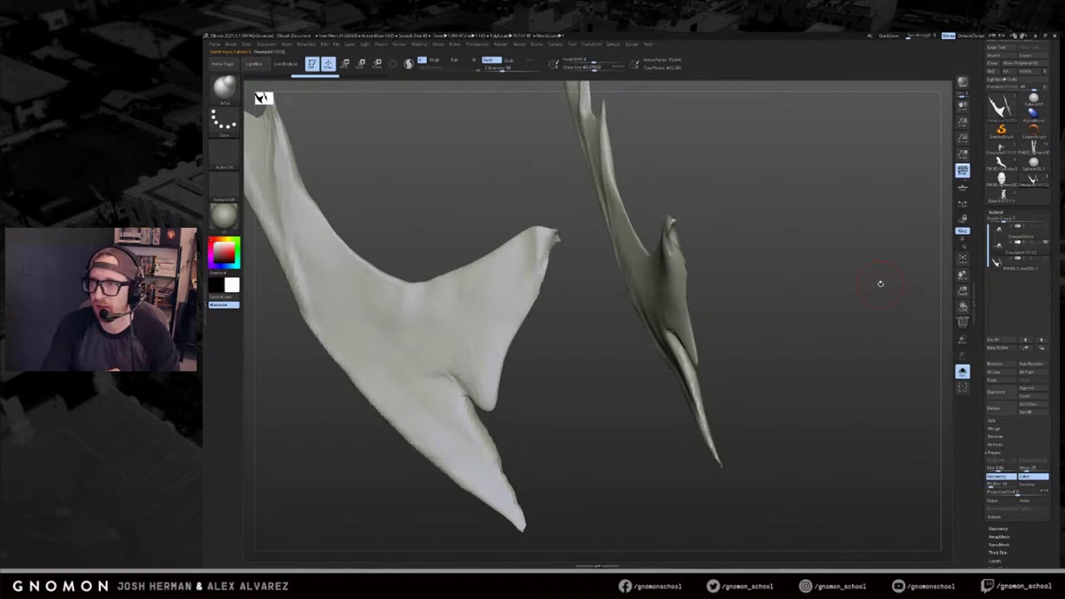
pyautogui.press('Up')
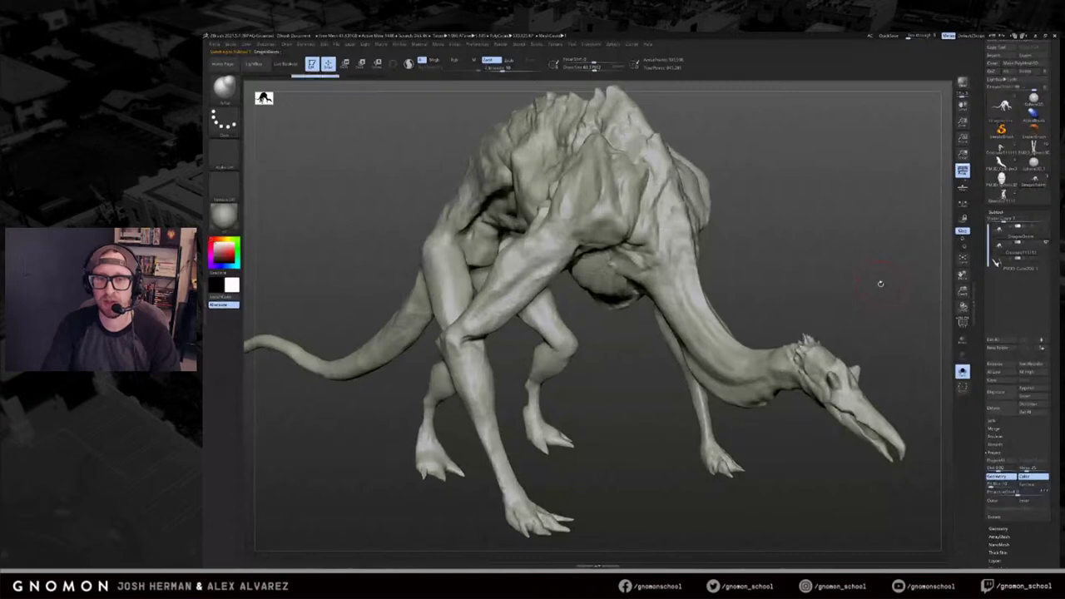
# Examine the projected detail and wireframe on the creature's legs and head.
pyautogui.hotkey('alt', 's')
pyautogui.hotkey('shift', 'f')
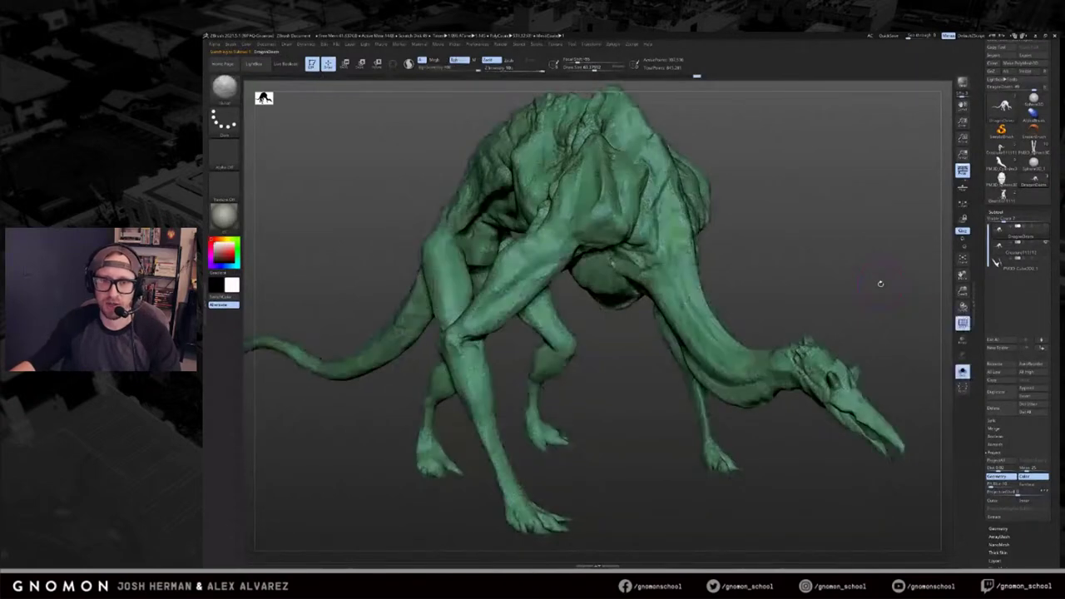
pyautogui.keyDown('alt'); pyautogui.moveTo(767, 299); pyautogui.dragTo(727, 429); pyautogui.keyUp('alt')
pyautogui.moveTo(963, 372); pyautogui.dragTo(963, 370)
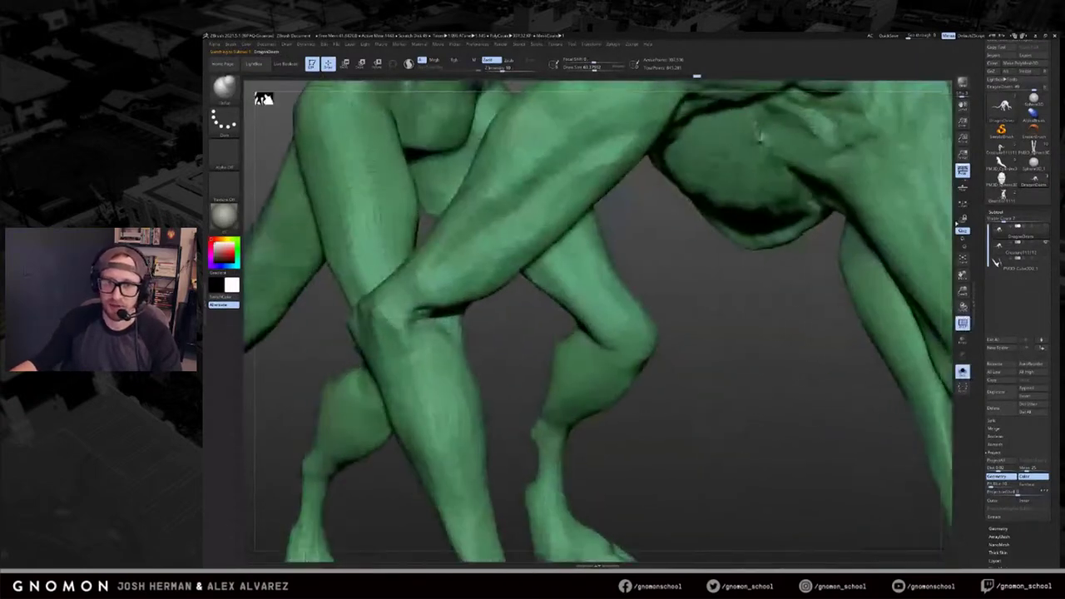
pyautogui.moveTo(803, 350); pyautogui.dragTo(475, 252)
pyautogui.moveTo(838, 279); pyautogui.dragTo(772, 301)
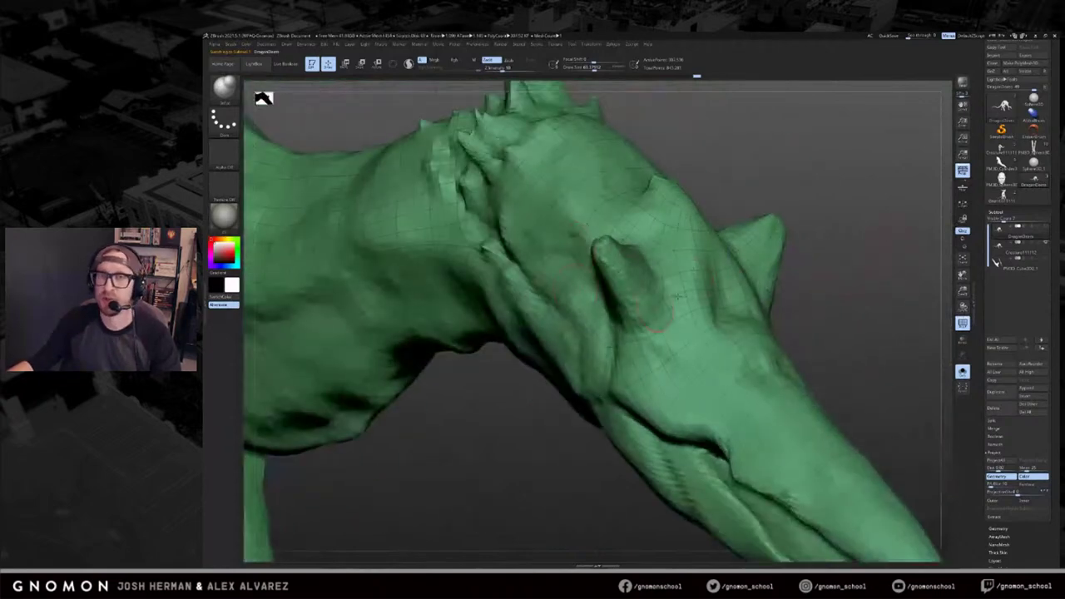
# Step the creature down two subdivision levels and hide the wireframe.
pyautogui.hotkey('shift', 'd')
pyautogui.hotkey('shift', 'd')
pyautogui.hotkey('shift', 'f')
pyautogui.moveTo(870, 209)
pyautogui.mouseDown()
pyautogui.moveTo(874, 180)
pyautogui.moveTo(858, 194)
pyautogui.mouseUp()
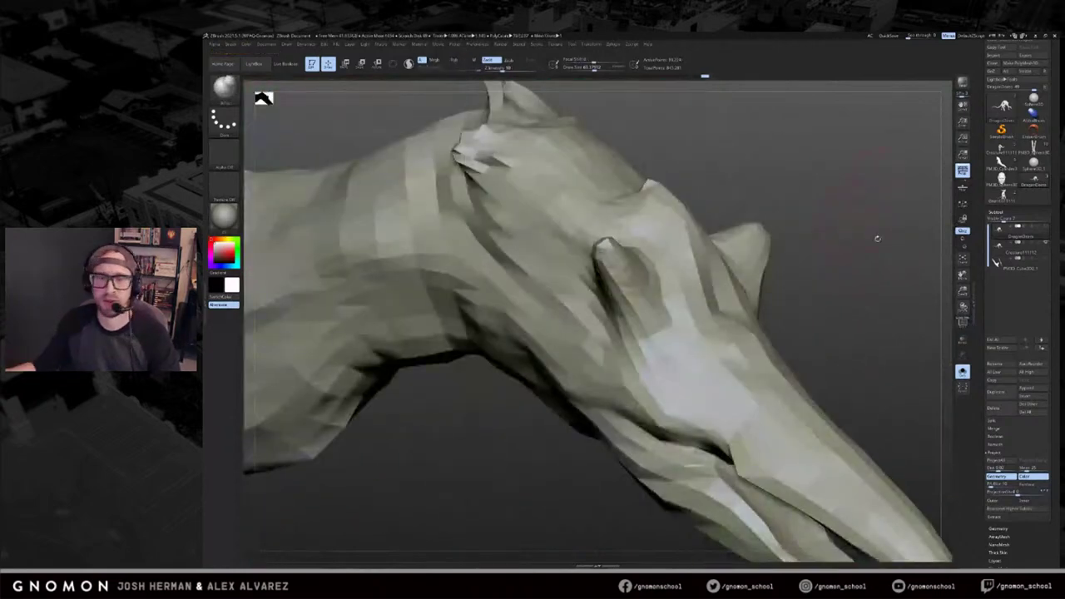
# Inspect the creature's head up close at a higher subdivision level and again two levels lower.
pyautogui.press('d')
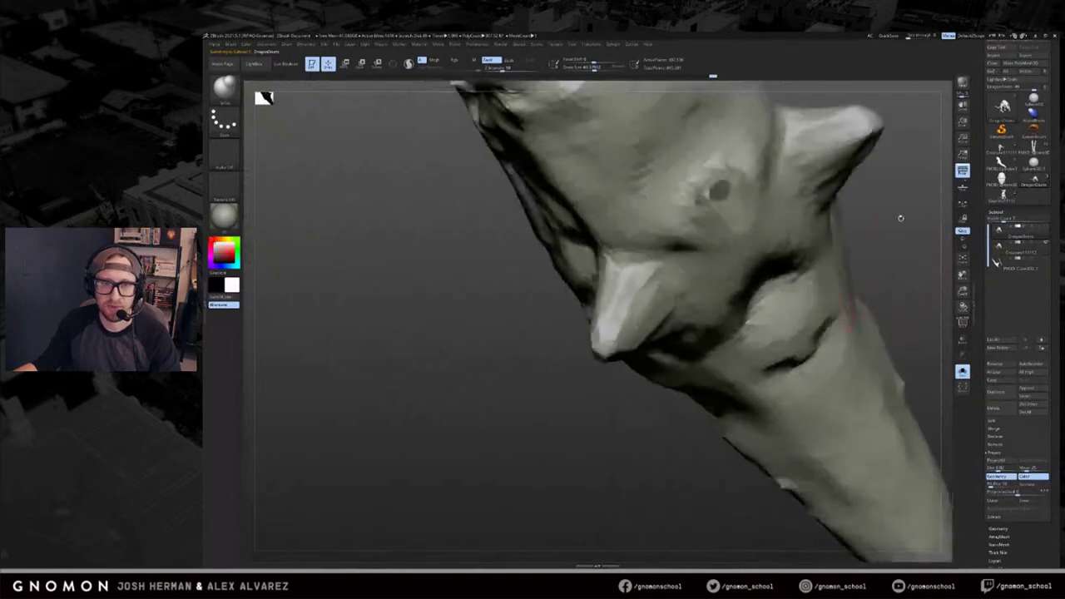
pyautogui.moveTo(901, 218)
pyautogui.keyDown('alt'); pyautogui.mouseDown()
pyautogui.moveTo(850, 303)
pyautogui.moveTo(901, 248)
pyautogui.moveTo(900, 271)
pyautogui.moveTo(901, 236)
pyautogui.mouseUp(); pyautogui.keyUp('alt')
pyautogui.click(1002, 233)
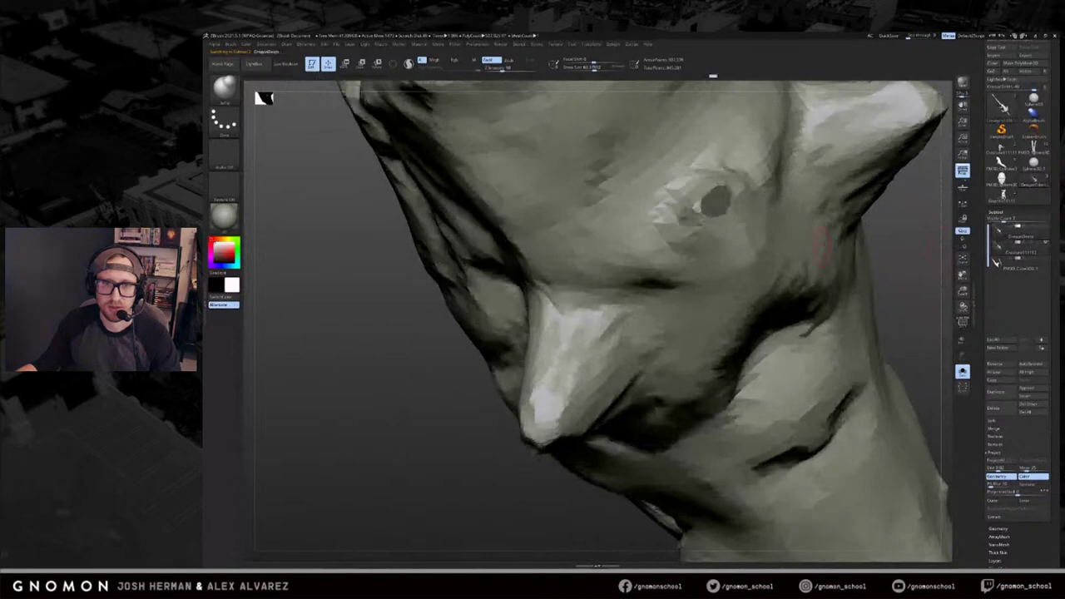
pyautogui.hotkey('shift', 'd')
pyautogui.hotkey('shift', 'd')
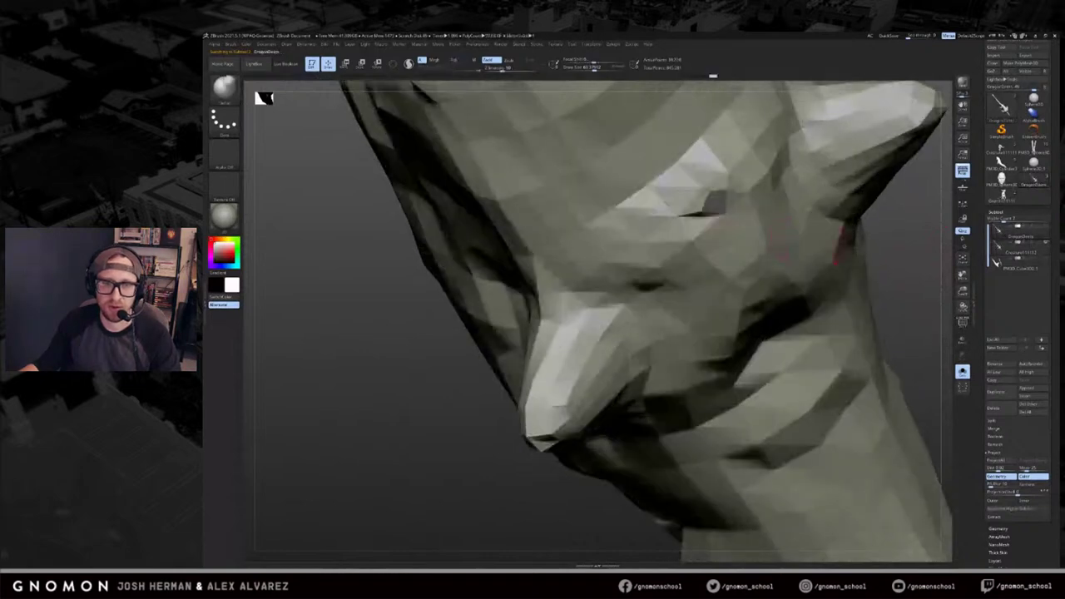
# Try to smooth the brow, horn and crest of the creature's head at the lower subdivision level.
pyautogui.moveTo(907, 274)
pyautogui.mouseDown()
pyautogui.moveTo(921, 326)
pyautogui.moveTo(875, 336)
pyautogui.moveTo(855, 283)
pyautogui.mouseUp()
pyautogui.moveTo(651, 346)
pyautogui.keyDown('shift'); pyautogui.mouseDown()
pyautogui.moveTo(634, 342)
pyautogui.moveTo(634, 300)
pyautogui.mouseUp(); pyautogui.keyUp('shift')
pyautogui.moveTo(841, 291); pyautogui.dragTo(849, 354)
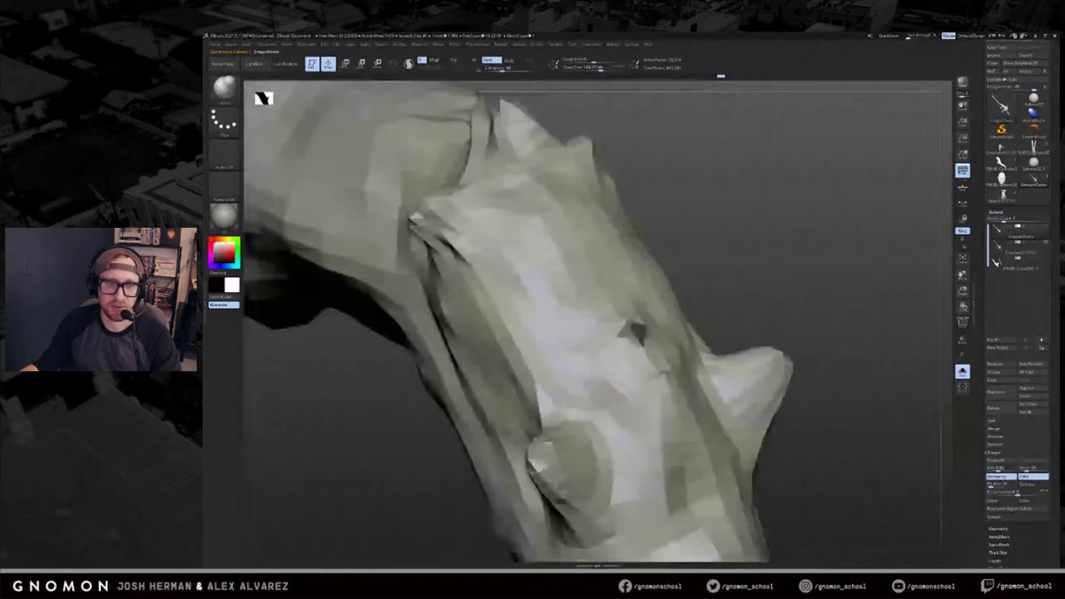
pyautogui.moveTo(636, 333); pyautogui.dragTo(789, 250, button='right')
pyautogui.moveTo(790, 251); pyautogui.dragTo(802, 328)
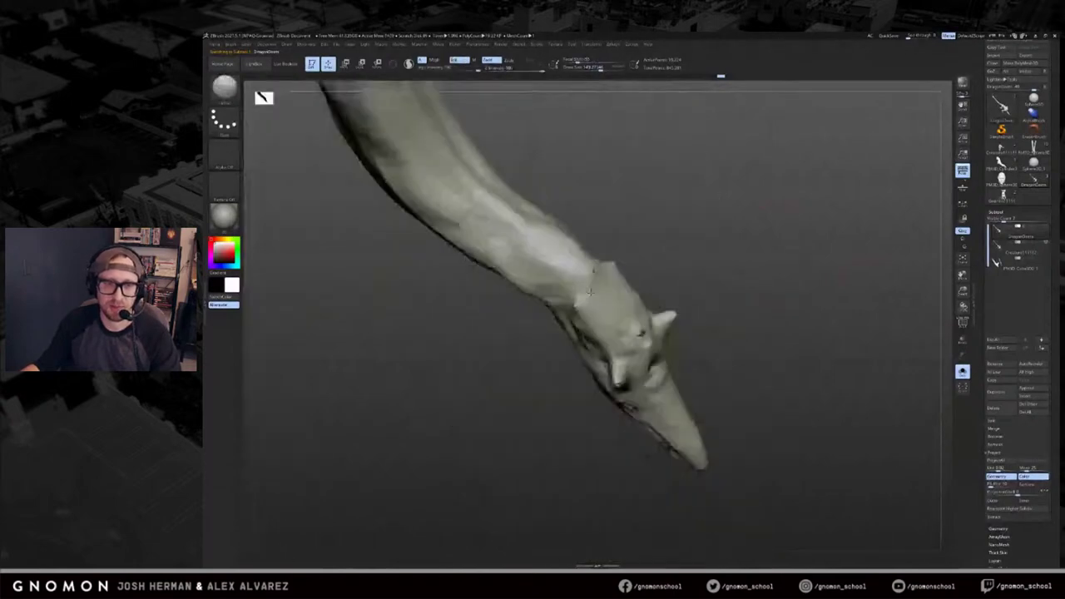
pyautogui.moveTo(598, 243); pyautogui.dragTo(591, 270)
pyautogui.moveTo(736, 283)
pyautogui.mouseDown(button='right')
pyautogui.moveTo(773, 227)
pyautogui.moveTo(644, 344)
pyautogui.moveTo(647, 321)
pyautogui.moveTo(740, 313)
pyautogui.moveTo(712, 330)
pyautogui.moveTo(649, 239)
pyautogui.moveTo(743, 297)
pyautogui.moveTo(778, 257)
pyautogui.moveTo(649, 195)
pyautogui.moveTo(612, 92)
pyautogui.mouseUp(button='right')
pyautogui.keyDown('shift'); pyautogui.moveTo(616, 399); pyautogui.dragTo(612, 457); pyautogui.keyUp('shift')
# Review the whole creature and its smoothed head, and undo the last three edits.
pyautogui.moveTo(612, 457); pyautogui.dragTo(884, 219, button='right')
pyautogui.press('f')
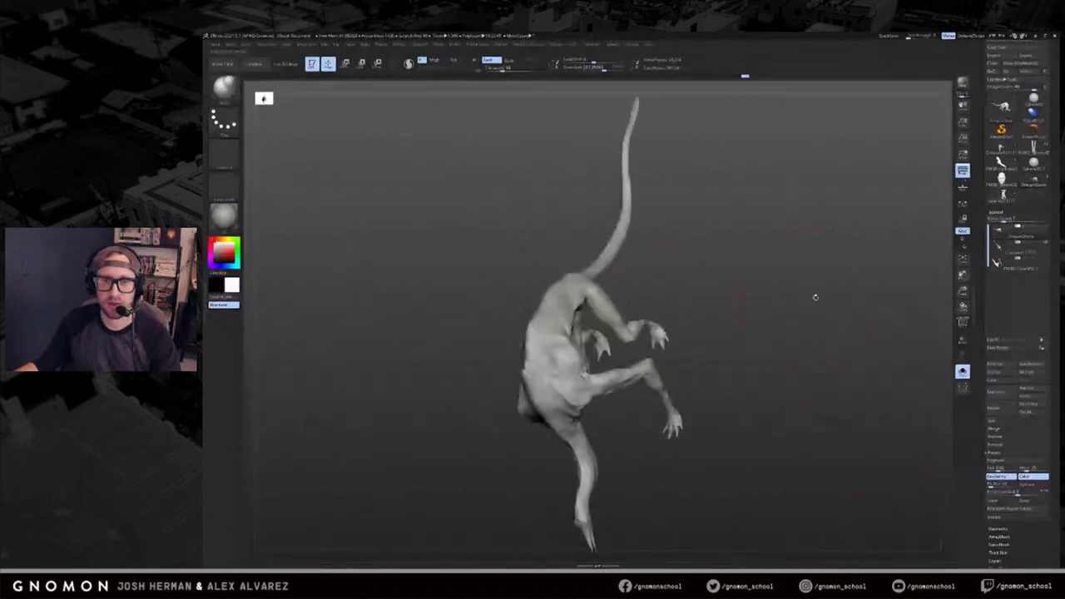
pyautogui.moveTo(868, 335); pyautogui.dragTo(799, 243, button='right')
pyautogui.moveTo(727, 242)
pyautogui.keyDown('ctrl'); pyautogui.mouseDown(button='right')
pyautogui.moveTo(812, 220)
pyautogui.moveTo(829, 258)
pyautogui.mouseUp(button='right'); pyautogui.keyUp('ctrl')
pyautogui.moveTo(829, 258)
pyautogui.mouseDown(button='right')
pyautogui.moveTo(917, 434)
pyautogui.moveTo(814, 255)
pyautogui.moveTo(820, 295)
pyautogui.mouseUp(button='right')
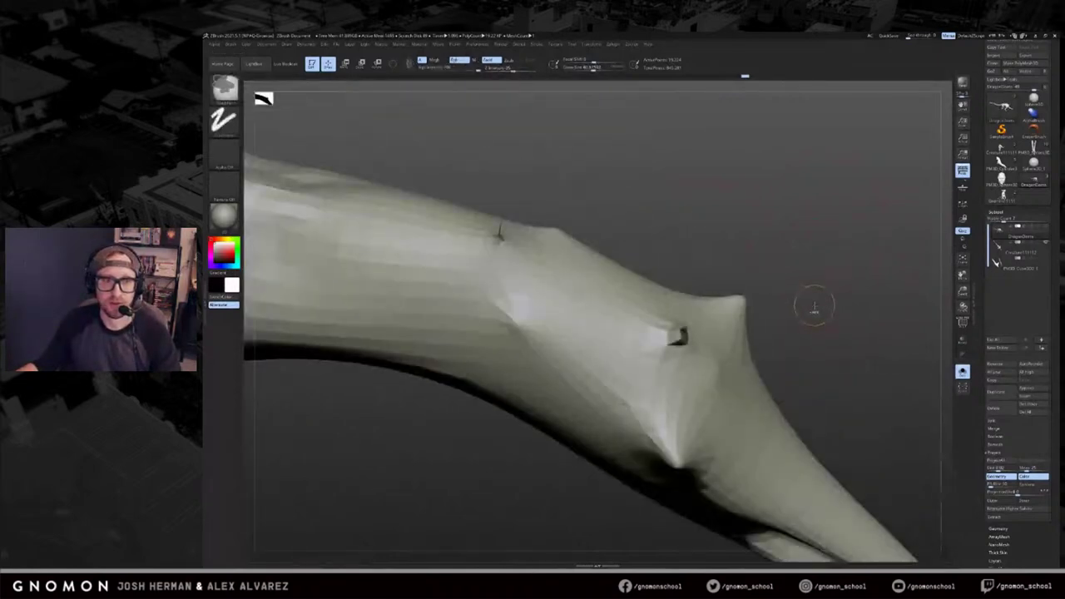
pyautogui.hotkey('ctrl', 'z')
pyautogui.hotkey('ctrl', 'z')
pyautogui.hotkey('ctrl', 'z')
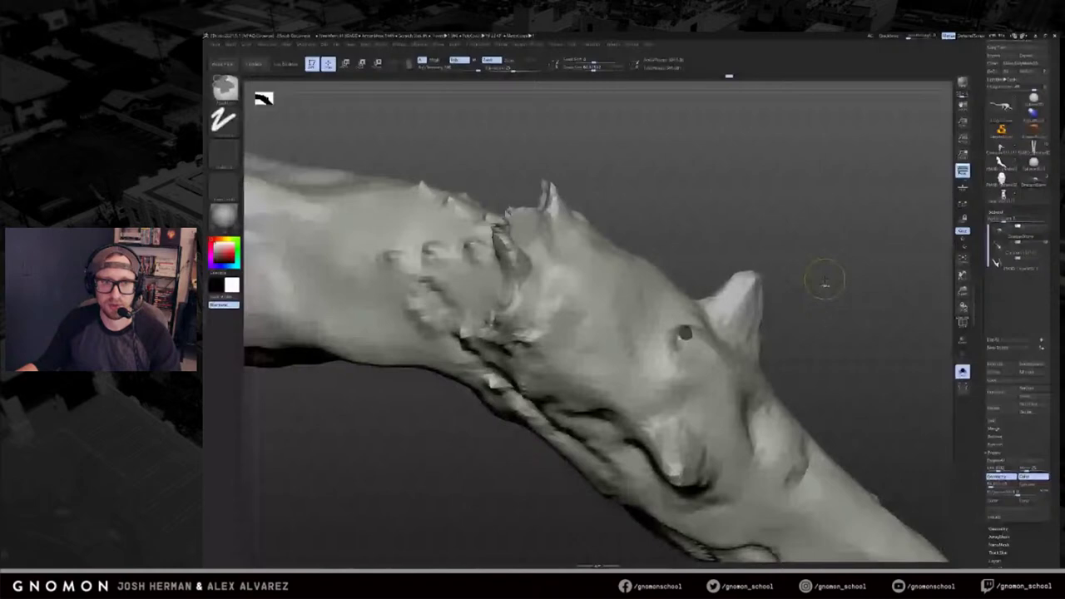
# Check the head at a lower subdivision level, return to the dense mesh and show its wireframe.
pyautogui.hotkey('shift', 'd')
pyautogui.hotkey('shift', 'd')
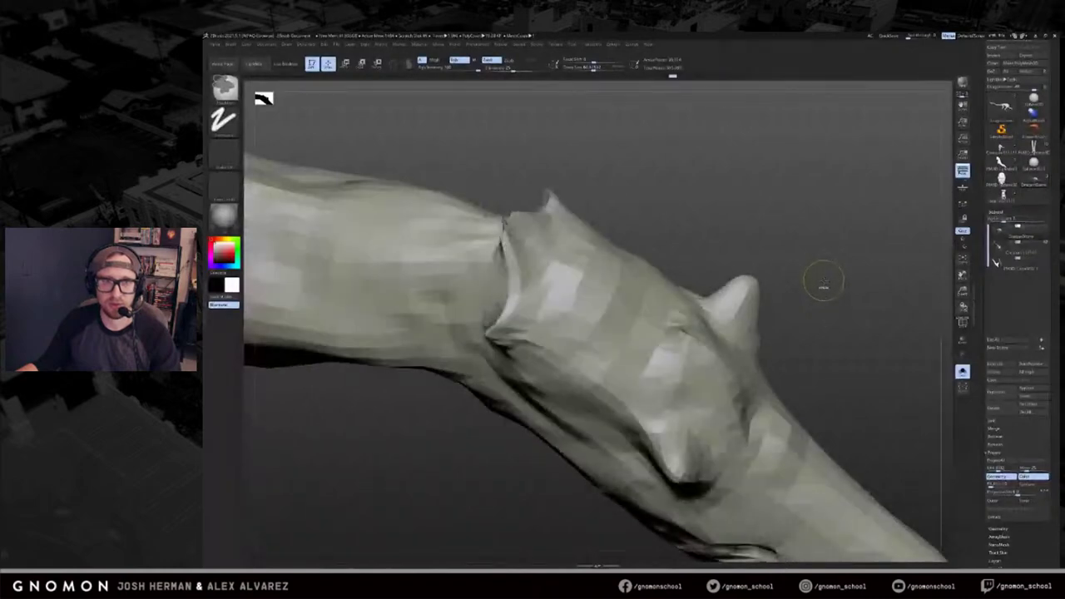
pyautogui.keyDown('alt'); pyautogui.moveTo(832, 293); pyautogui.dragTo(828, 286); pyautogui.keyUp('alt')
pyautogui.press('d')
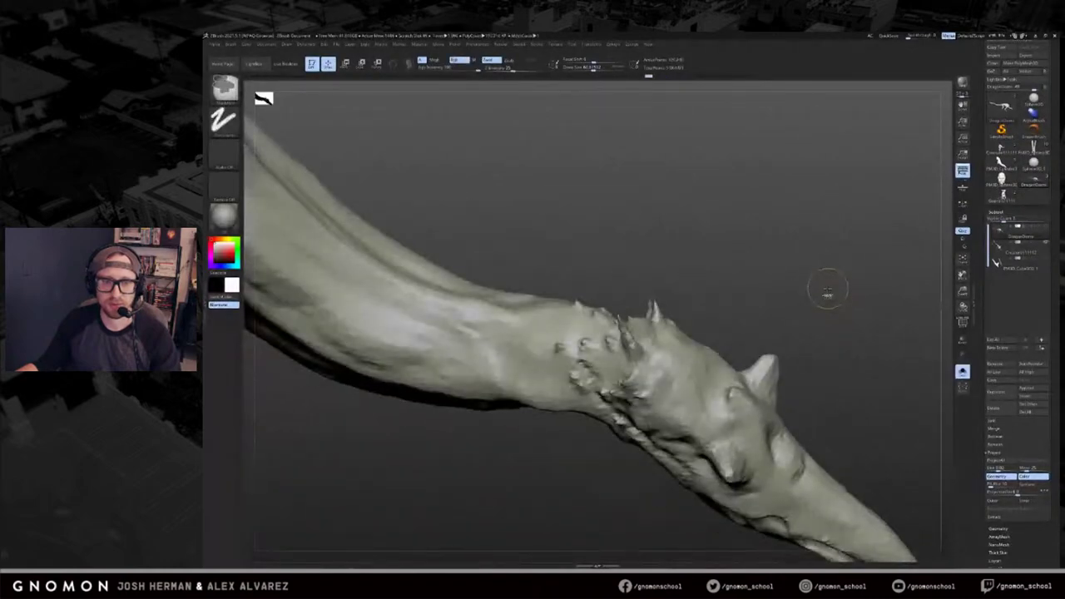
pyautogui.hotkey('shift', 'f')
pyautogui.hotkey('ctrl', 'shift')
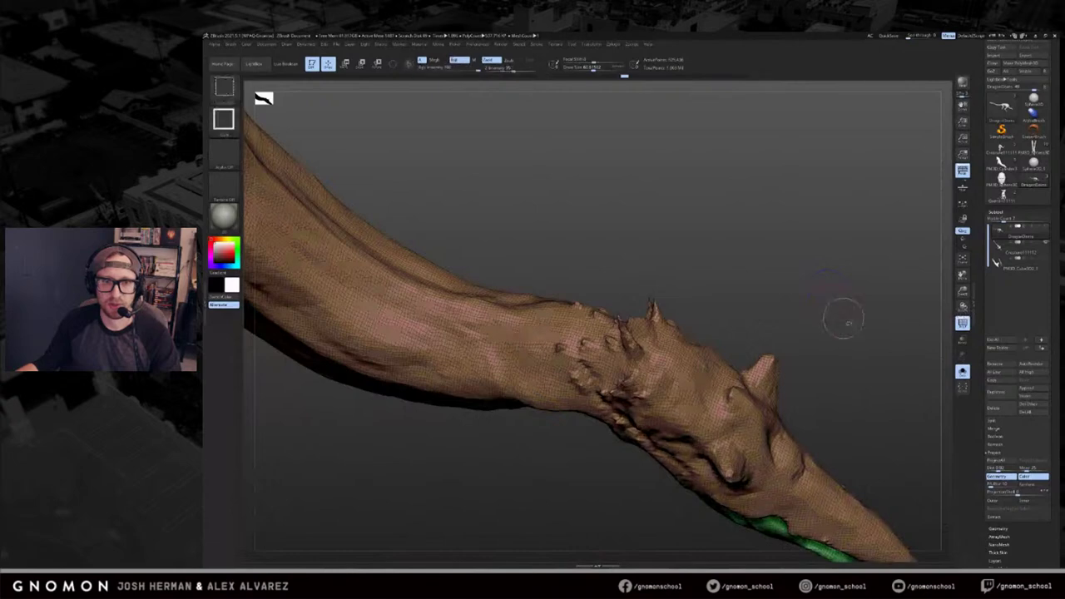
# Smooth the spikes at the back of the creature's head, accepting the removal of the newer undo history entries.
pyautogui.keyDown('shift'); pyautogui.moveTo(841, 317); pyautogui.dragTo(753, 253); pyautogui.keyUp('shift')
pyautogui.moveTo(581, 320); pyautogui.dragTo(574, 345)
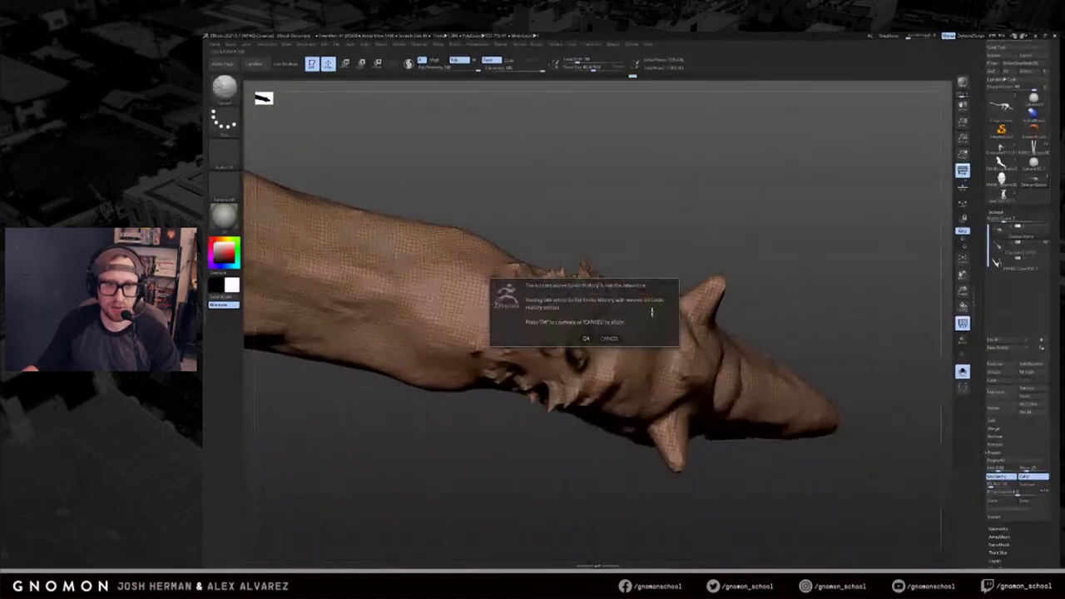
pyautogui.click(586, 340)
pyautogui.moveTo(634, 270)
pyautogui.mouseDown()
pyautogui.moveTo(650, 241)
pyautogui.moveTo(640, 261)
pyautogui.moveTo(611, 258)
pyautogui.mouseUp()
# Reshape the tall spike on the head's crest with the Move brush and smoothing, and undo the last stroke.
pyautogui.press('b')
pyautogui.press('m')
pyautogui.press('v')
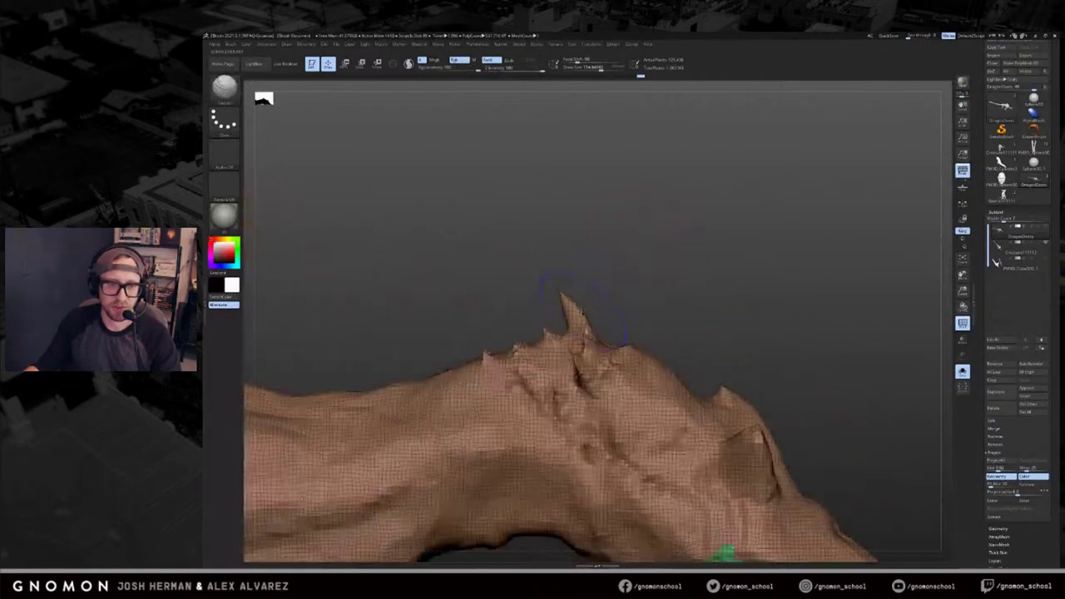
pyautogui.keyDown('shift'); pyautogui.moveTo(568, 298); pyautogui.dragTo(575, 320); pyautogui.keyUp('shift')
pyautogui.press('s')
pyautogui.moveTo(626, 281); pyautogui.dragTo(613, 279)
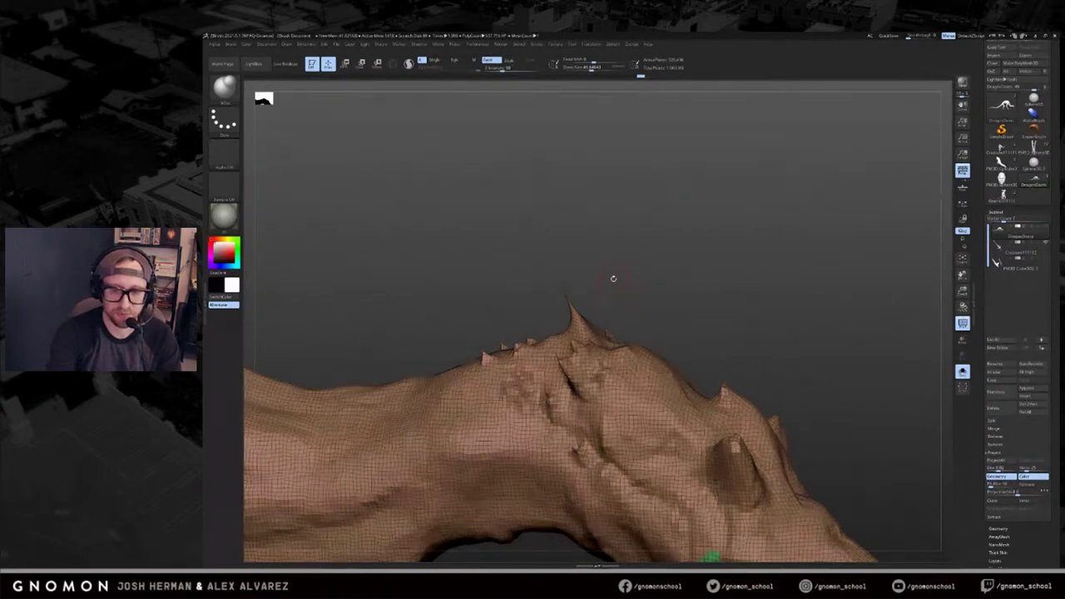
pyautogui.hotkey('ctrl', 'z')
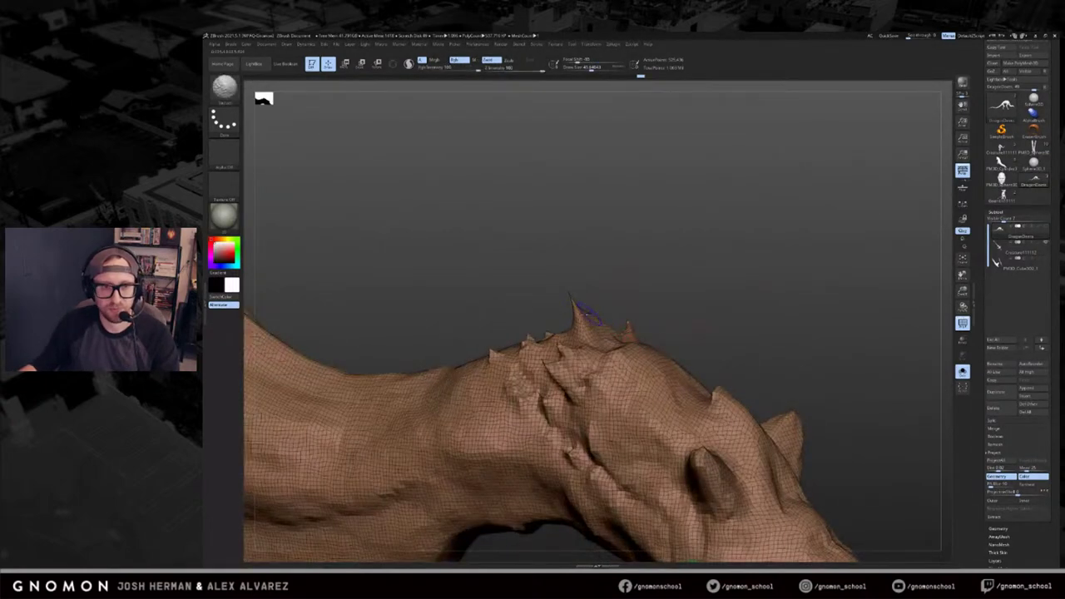
# Hide the wireframe, smooth the tip of the crest spike and re-DynaMesh the creature.
pyautogui.moveTo(610, 301); pyautogui.dragTo(682, 308)
pyautogui.hotkey('shift', 'f')
pyautogui.moveTo(720, 270)
pyautogui.mouseDown()
pyautogui.moveTo(744, 315)
pyautogui.moveTo(749, 357)
pyautogui.moveTo(769, 366)
pyautogui.mouseUp()
pyautogui.keyDown('shift'); pyautogui.moveTo(583, 299); pyautogui.dragTo(583, 281); pyautogui.keyUp('shift')
pyautogui.moveTo(832, 291)
pyautogui.mouseDown()
pyautogui.moveTo(876, 302)
pyautogui.moveTo(838, 218)
pyautogui.moveTo(861, 271)
pyautogui.mouseUp()
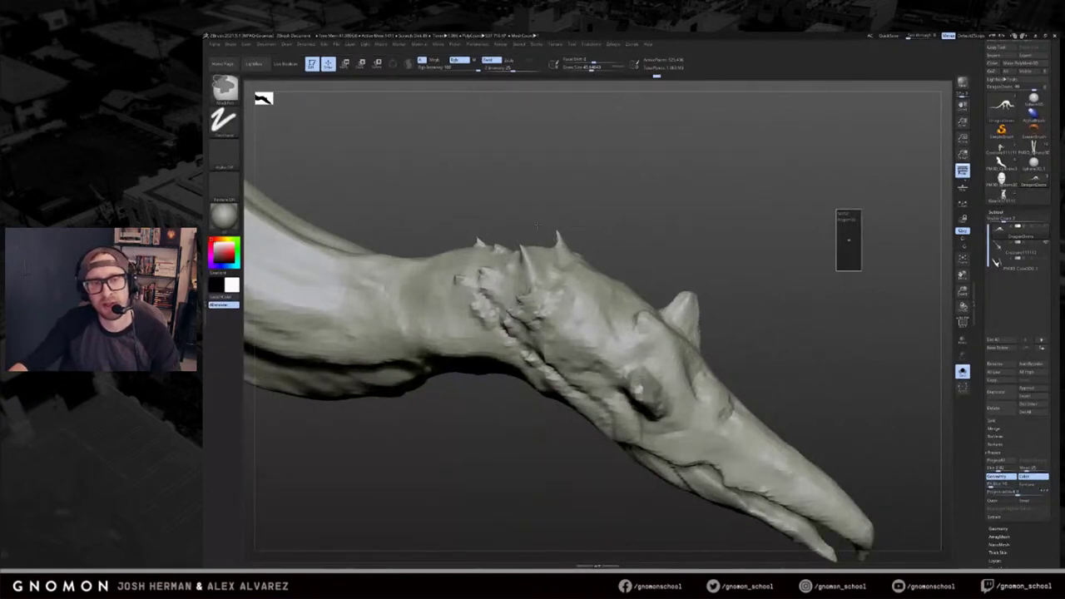
# Resize the brush and rework the surface around the spikes behind the creature's head with the Clay brush.
pyautogui.press('shift')
pyautogui.moveTo(649, 155); pyautogui.dragTo(527, 250)
pyautogui.moveTo(574, 222)
pyautogui.mouseDown()
pyautogui.moveTo(609, 205)
pyautogui.moveTo(721, 255)
pyautogui.mouseUp()
pyautogui.moveTo(673, 181)
pyautogui.mouseDown()
pyautogui.moveTo(597, 155)
pyautogui.moveTo(775, 235)
pyautogui.moveTo(747, 250)
pyautogui.moveTo(736, 274)
pyautogui.moveTo(746, 273)
pyautogui.mouseUp()
pyautogui.press('s')
pyautogui.moveTo(742, 426)
pyautogui.mouseDown()
pyautogui.moveTo(718, 402)
pyautogui.moveTo(722, 420)
pyautogui.mouseUp()
pyautogui.keyDown('alt'); pyautogui.moveTo(908, 447); pyautogui.dragTo(915, 558); pyautogui.keyUp('alt')
pyautogui.moveTo(503, 139); pyautogui.dragTo(517, 162)
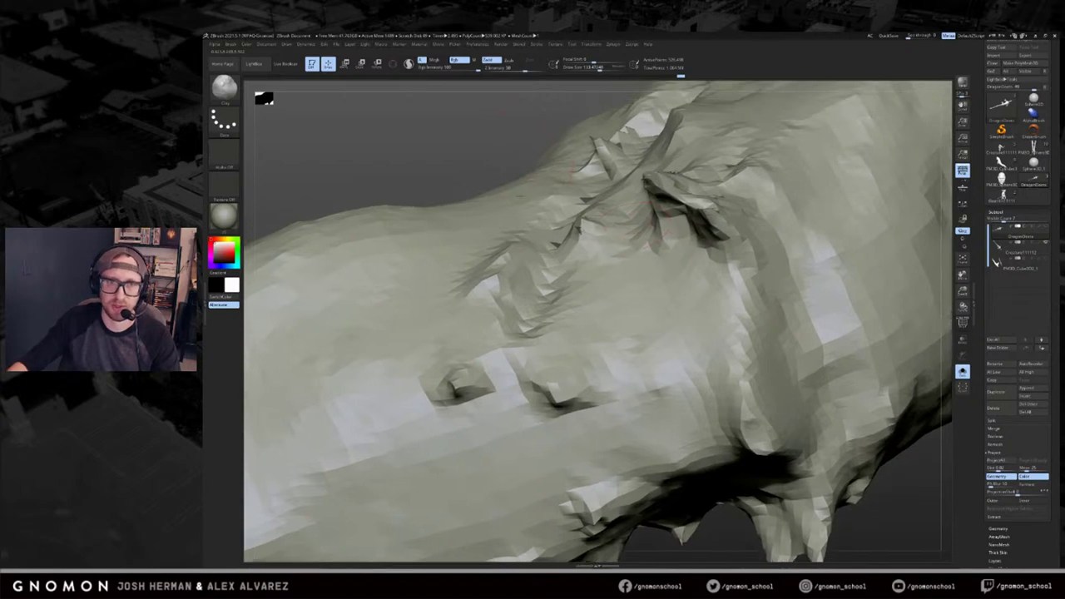
pyautogui.moveTo(653, 237); pyautogui.dragTo(741, 250)
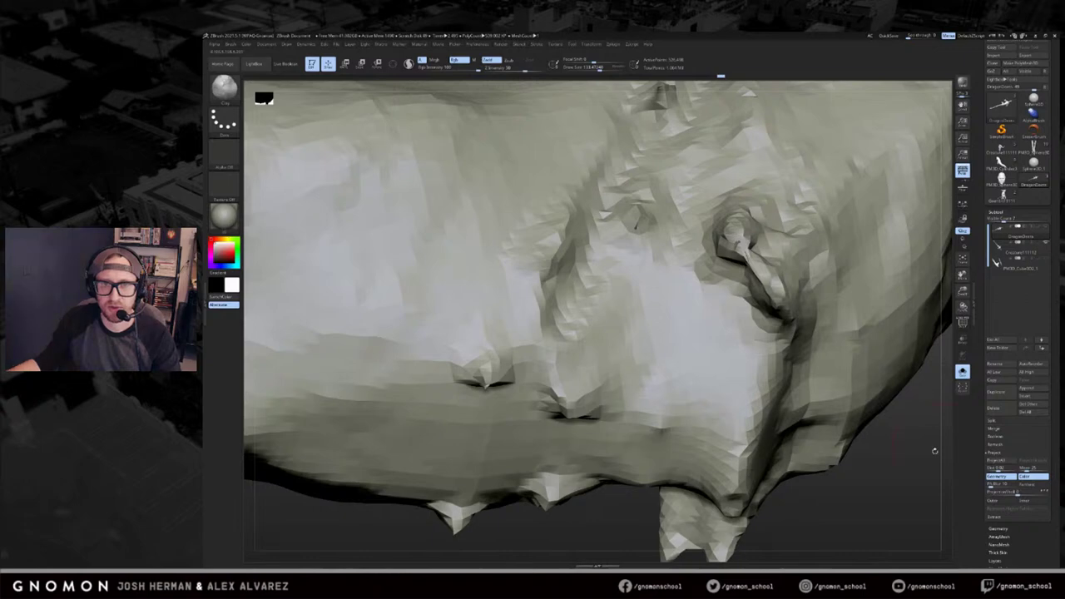
# Build up and smooth the area around the small horn and neighbouring neck spikes, and re-DynaMesh the creature.
pyautogui.moveTo(936, 449); pyautogui.dragTo(898, 426)
pyautogui.moveTo(651, 223)
pyautogui.keyDown('shift'); pyautogui.mouseDown()
pyautogui.moveTo(641, 238)
pyautogui.moveTo(646, 208)
pyautogui.mouseUp(); pyautogui.keyUp('shift')
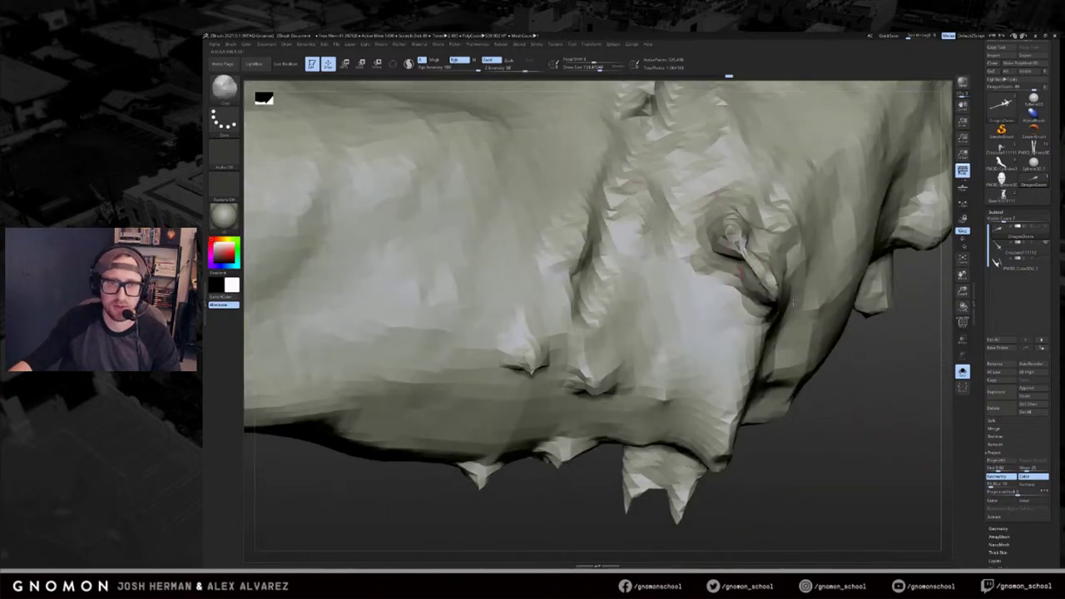
pyautogui.moveTo(732, 237); pyautogui.dragTo(855, 379)
pyautogui.keyDown('shift'); pyautogui.moveTo(770, 265); pyautogui.dragTo(740, 258); pyautogui.keyUp('shift')
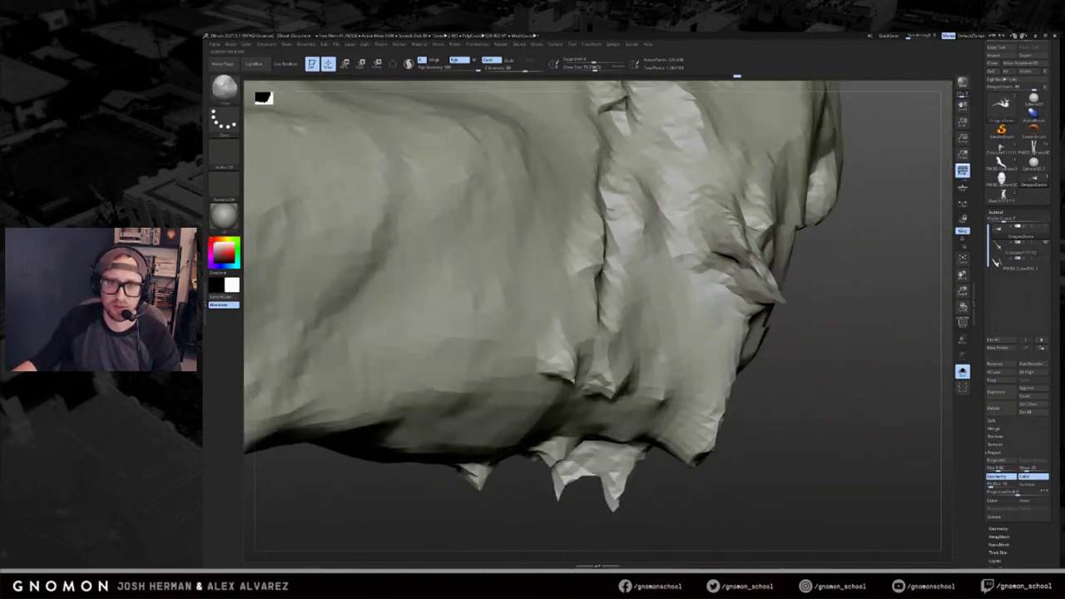
pyautogui.moveTo(829, 295); pyautogui.dragTo(721, 314)
pyautogui.moveTo(426, 496); pyautogui.dragTo(734, 252)
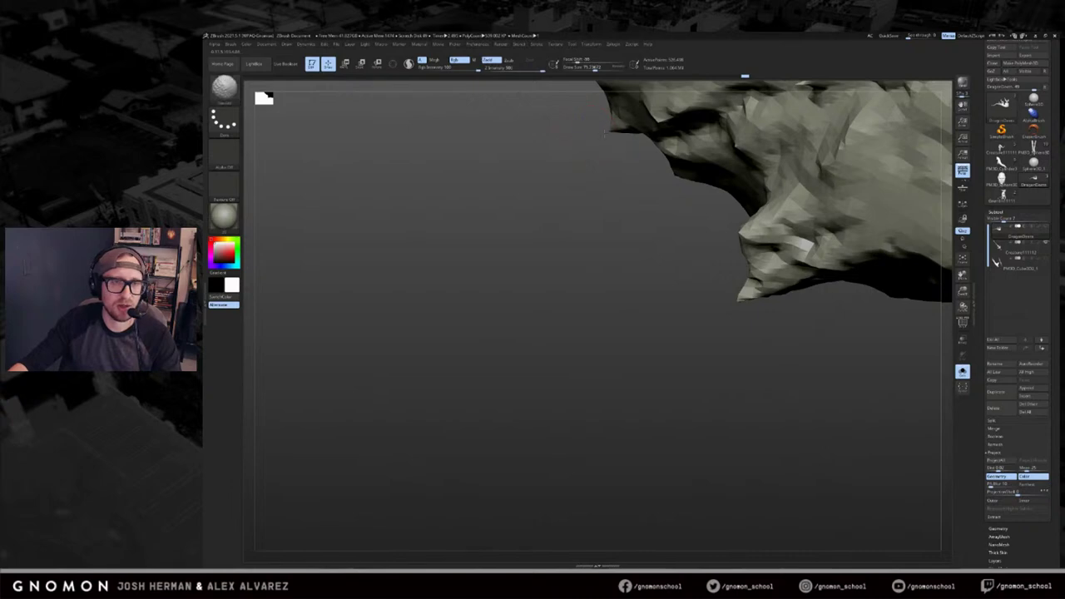
pyautogui.moveTo(591, 250); pyautogui.dragTo(815, 374)
pyautogui.moveTo(857, 255)
pyautogui.mouseDown()
pyautogui.moveTo(803, 233)
pyautogui.moveTo(840, 288)
pyautogui.mouseUp()
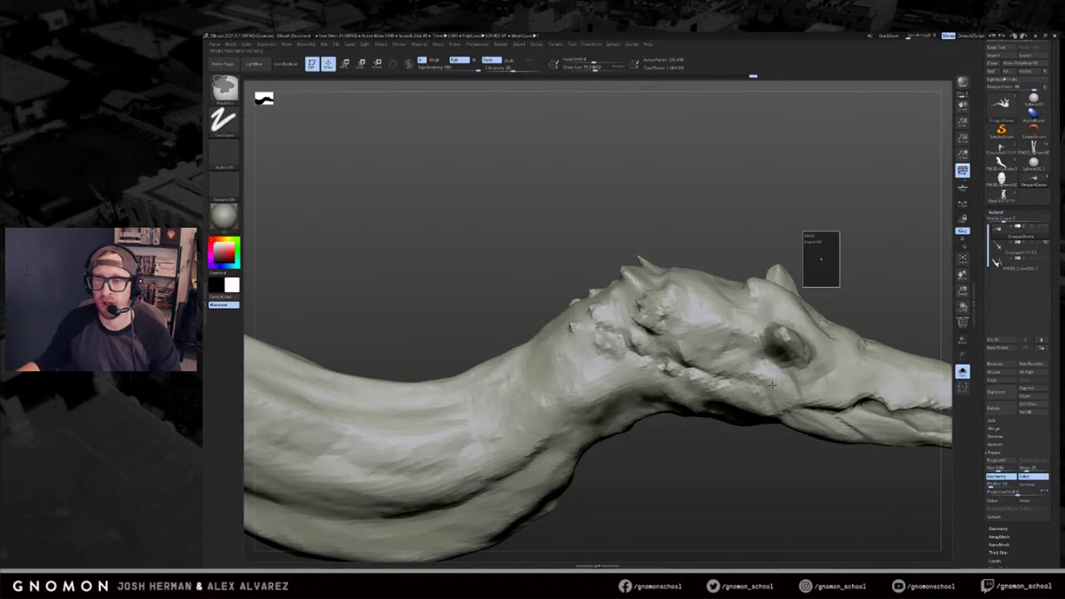
# Frame the whole creature and open its Geometry settings for remeshing.
pyautogui.hotkey('ctrl', 'shift')
pyautogui.moveTo(845, 279); pyautogui.dragTo(765, 308)
pyautogui.press('f')
pyautogui.keyDown('alt'); pyautogui.moveTo(776, 391); pyautogui.dragTo(510, 255); pyautogui.keyUp('alt')
pyautogui.moveTo(994, 508); pyautogui.dragTo(993, 381)
pyautogui.click(997, 401)
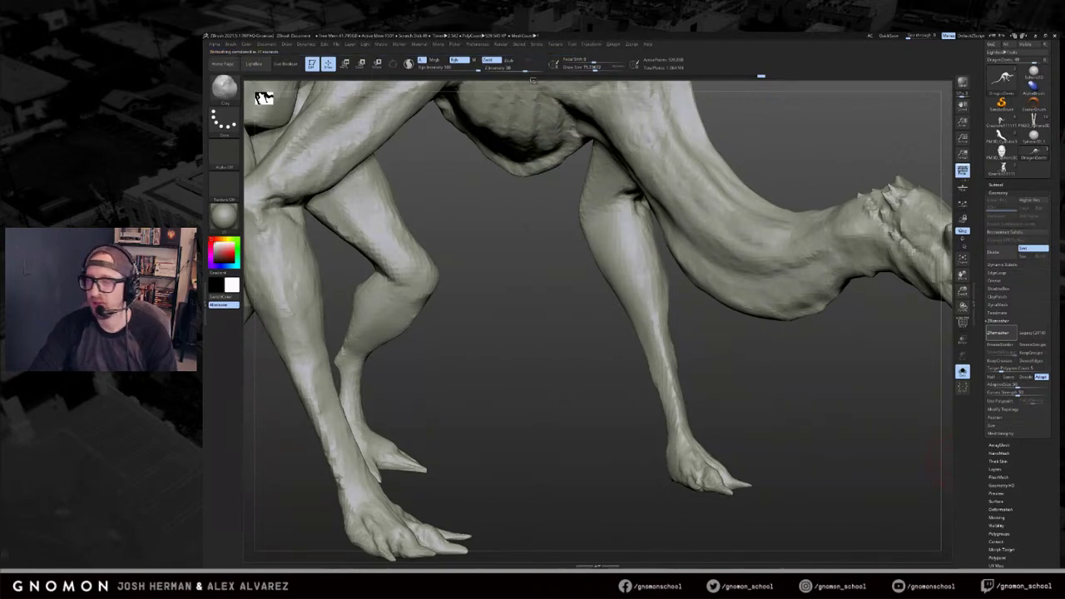
# Inspect the ZRemeshed wireframe of the head and neck from above and undo the remesh.
pyautogui.moveTo(863, 359); pyautogui.dragTo(864, 247)
pyautogui.press('b')
pyautogui.press('z')
pyautogui.press('m')
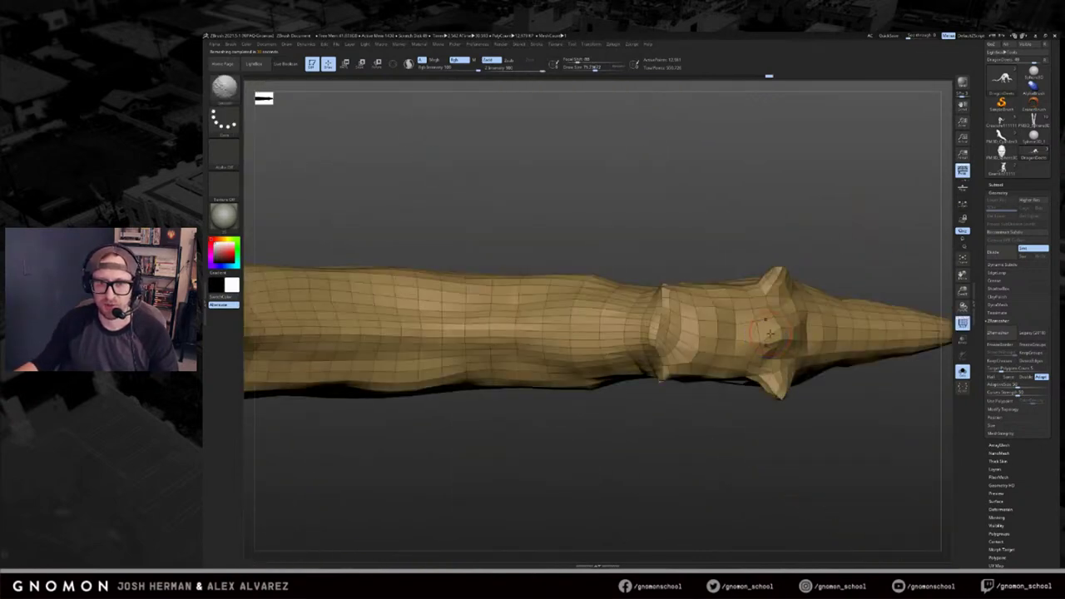
pyautogui.hotkey('ctrl', 'z')
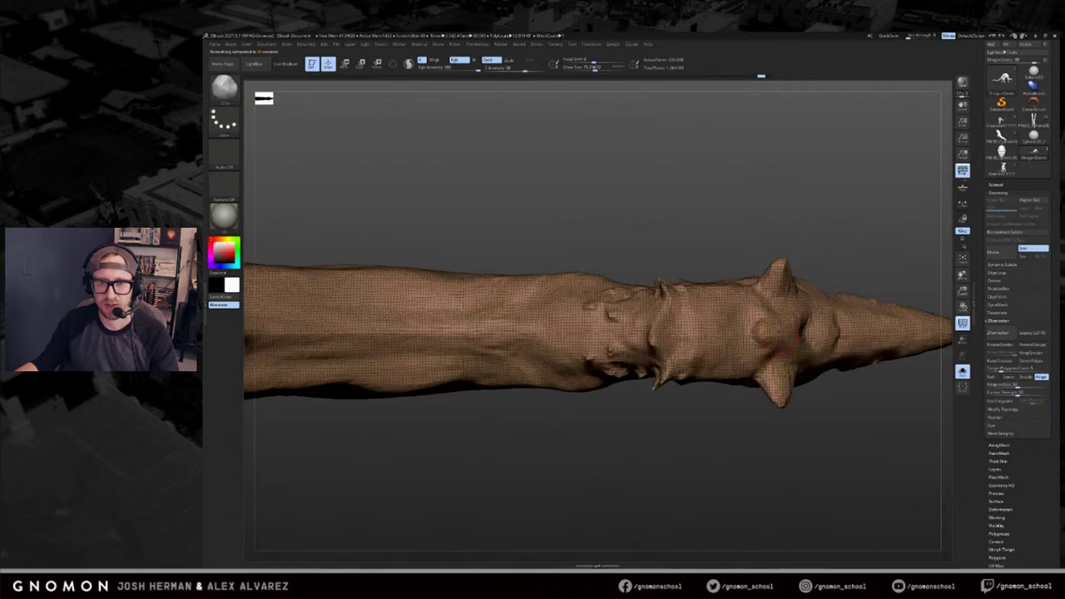
# ZRemesh the creature's dense mesh again and check the new edge flow on the head and neck.
pyautogui.moveTo(846, 408); pyautogui.dragTo(872, 326)
pyautogui.click(996, 337)
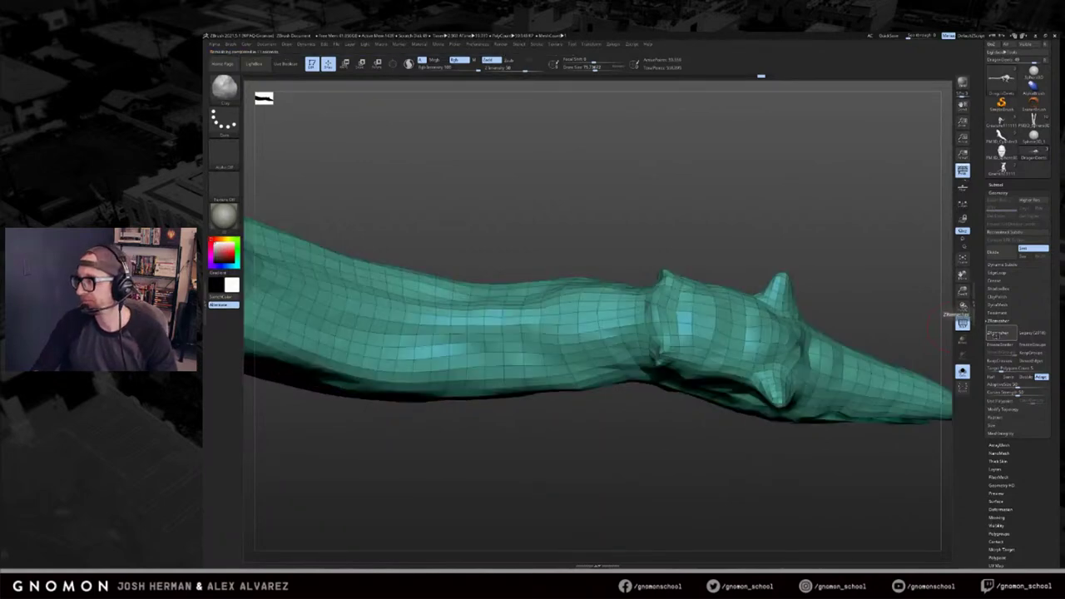
pyautogui.moveTo(773, 235); pyautogui.dragTo(797, 252)
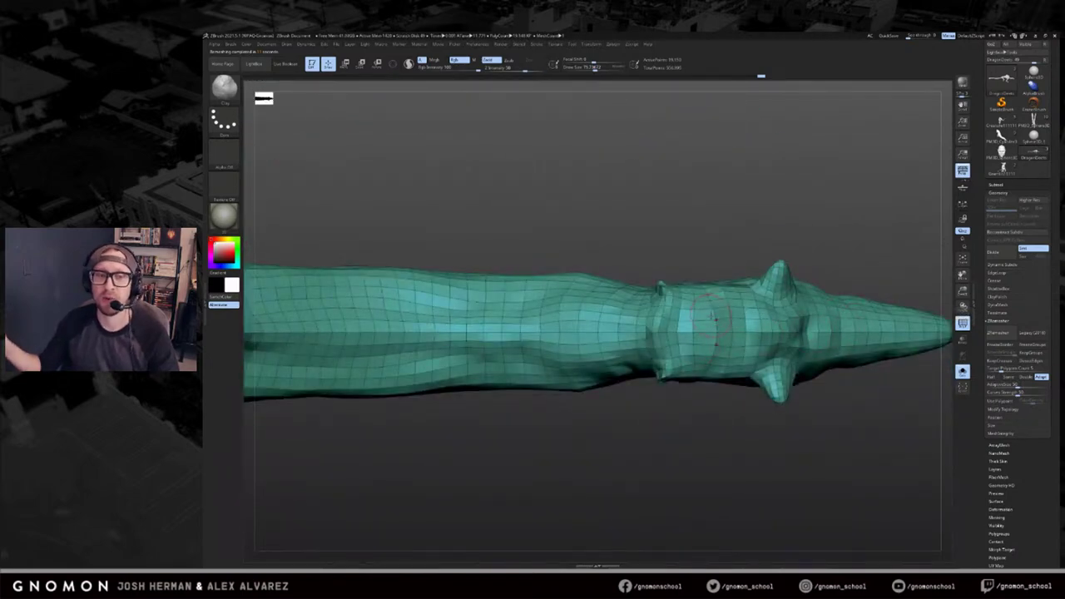
# Examine the remeshed topology on the head and neck, and across the creature's body and legs.
pyautogui.moveTo(824, 228); pyautogui.dragTo(808, 257)
pyautogui.press('s')
pyautogui.moveTo(753, 328)
pyautogui.mouseDown()
pyautogui.moveTo(772, 327)
pyautogui.moveTo(698, 332)
pyautogui.moveTo(820, 349)
pyautogui.moveTo(774, 345)
pyautogui.mouseUp()
pyautogui.moveTo(790, 453); pyautogui.dragTo(803, 246)
pyautogui.moveTo(847, 363)
pyautogui.keyDown('shift'); pyautogui.mouseDown()
pyautogui.moveTo(811, 356)
pyautogui.moveTo(821, 236)
pyautogui.moveTo(791, 292)
pyautogui.moveTo(801, 243)
pyautogui.moveTo(876, 186)
pyautogui.mouseUp(); pyautogui.keyUp('shift')
pyautogui.moveTo(691, 304)
pyautogui.keyDown('shift'); pyautogui.mouseDown()
pyautogui.moveTo(612, 283)
pyautogui.moveTo(637, 341)
pyautogui.moveTo(574, 358)
pyautogui.moveTo(458, 312)
pyautogui.moveTo(441, 279)
pyautogui.mouseUp(); pyautogui.keyUp('shift')
pyautogui.moveTo(623, 178)
pyautogui.mouseDown()
pyautogui.moveTo(733, 250)
pyautogui.moveTo(795, 262)
pyautogui.moveTo(808, 341)
pyautogui.moveTo(774, 360)
pyautogui.mouseUp()
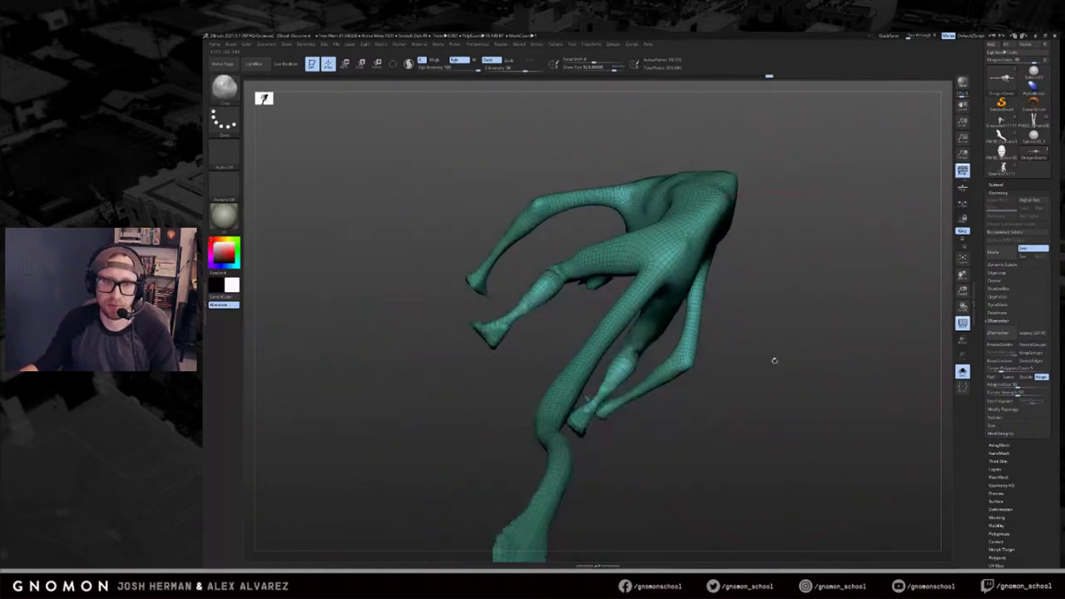
pyautogui.moveTo(774, 360); pyautogui.dragTo(695, 242)
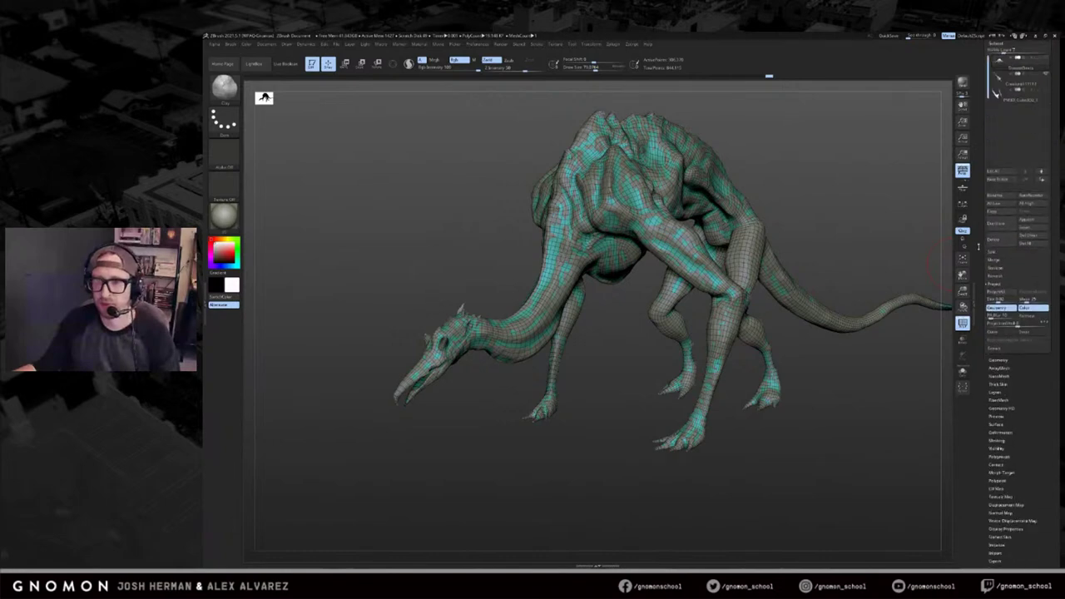
# Store a morph target for the creature's current mesh.
pyautogui.scroll(-3, 979, 247)
pyautogui.click(999, 363)
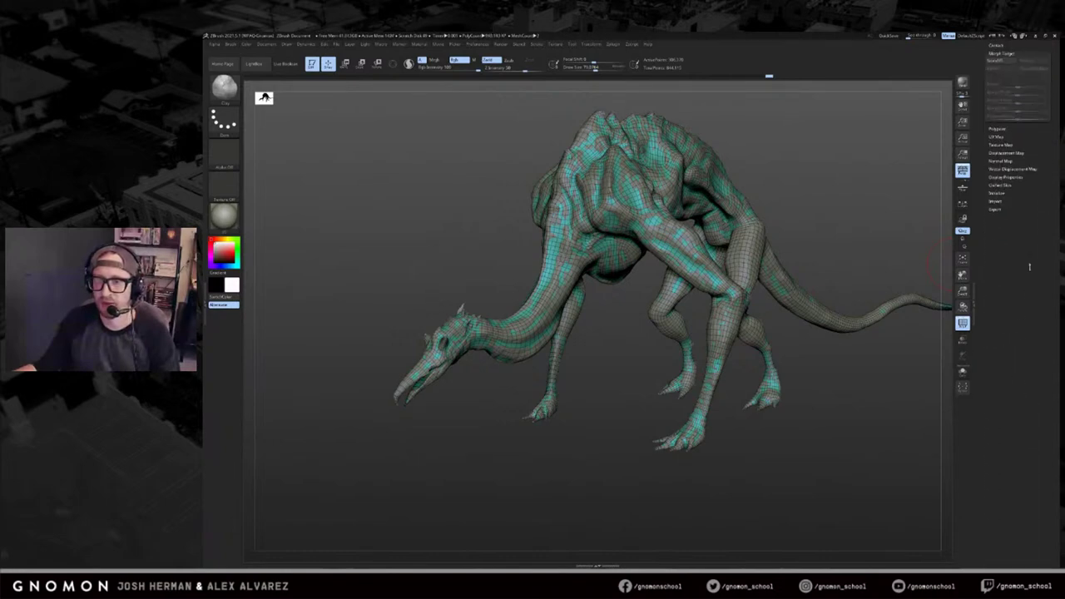
pyautogui.click(1002, 298)
pyautogui.moveTo(1025, 264); pyautogui.dragTo(1024, 328)
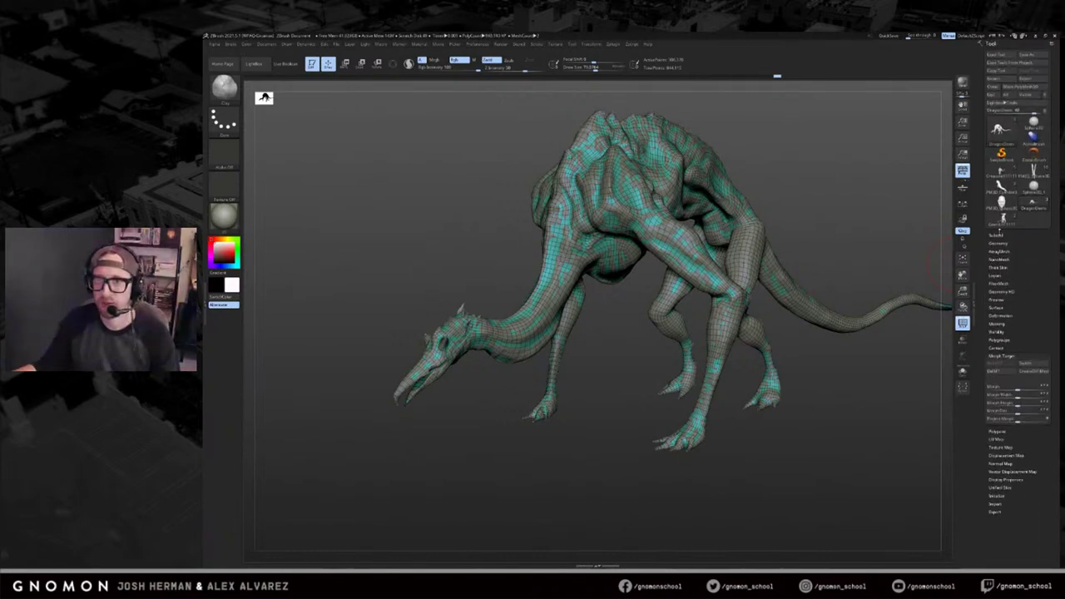
# Project all detail from the backup subtool onto the creature's subdivided mesh.
pyautogui.click(996, 235)
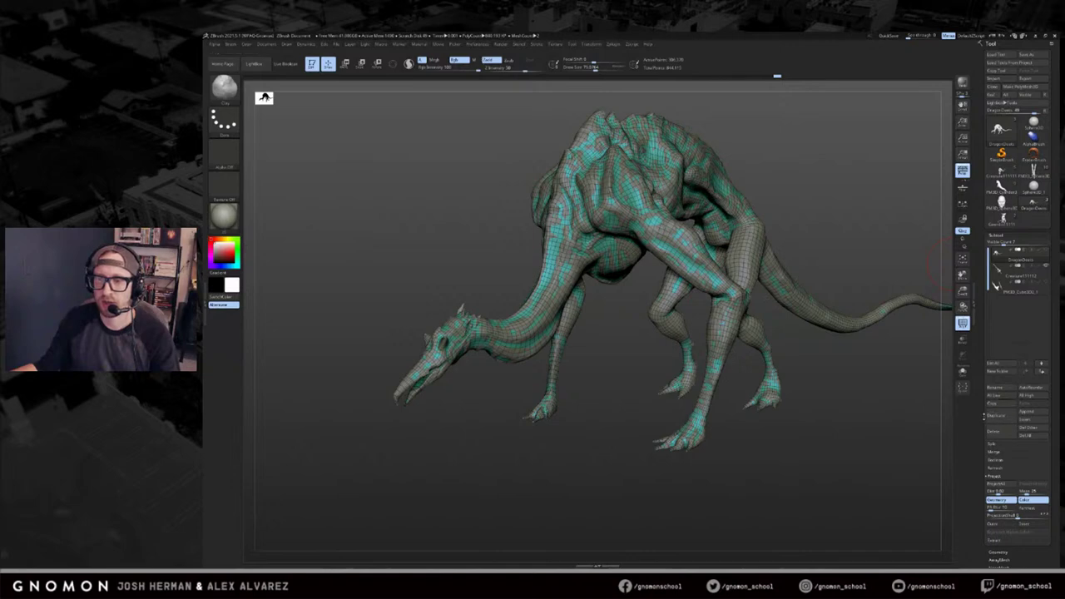
pyautogui.moveTo(979, 411); pyautogui.dragTo(979, 385)
pyautogui.moveTo(906, 346); pyautogui.dragTo(896, 349)
pyautogui.click(876, 354)
pyautogui.click(887, 344)
pyautogui.click(993, 458)
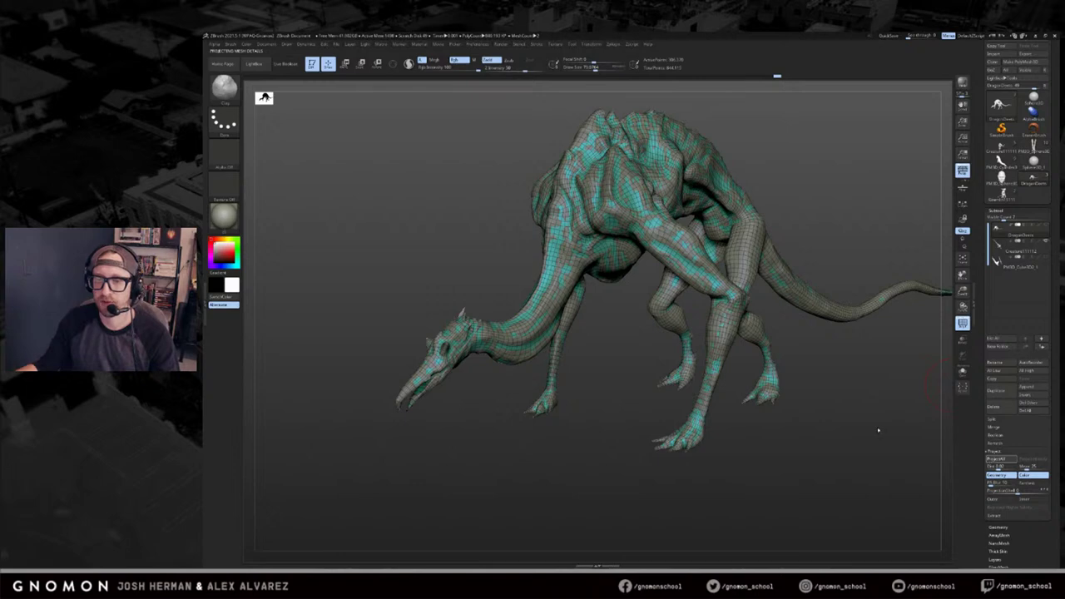
# Hide the wireframe, undo and redo the projection for comparison, and isolate the creature's body in Solo mode.
pyautogui.keyDown('alt'); pyautogui.moveTo(837, 339); pyautogui.dragTo(834, 363); pyautogui.keyUp('alt')
pyautogui.keyDown('alt'); pyautogui.moveTo(832, 267); pyautogui.dragTo(838, 358); pyautogui.keyUp('alt')
pyautogui.hotkey('shift', 'f')
pyautogui.hotkey('ctrl', 'z')
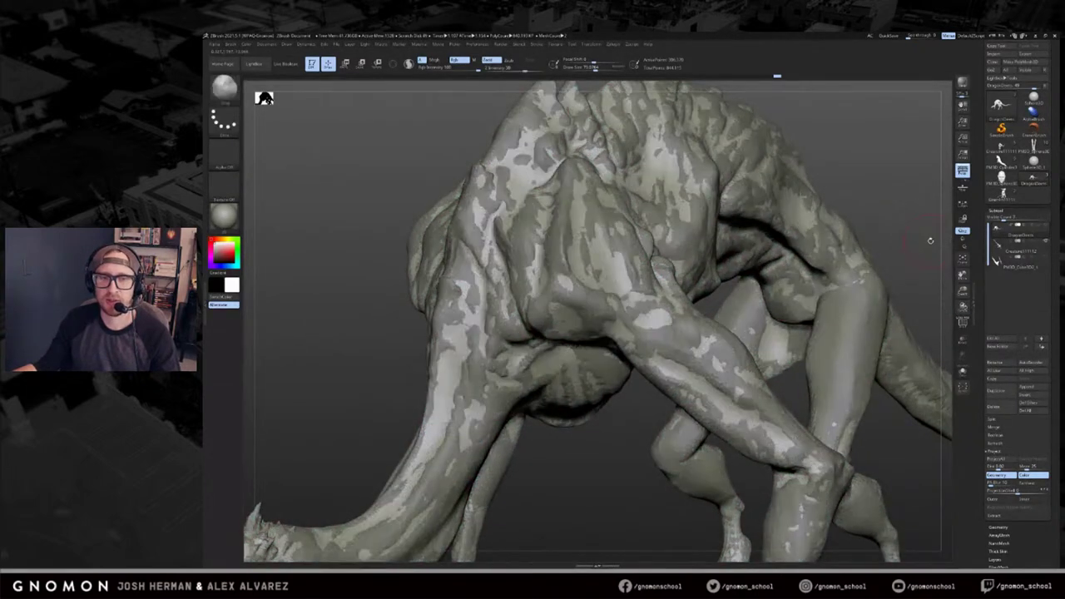
pyautogui.hotkey('alt', 's')
pyautogui.hotkey('ctrl', 'shift', 'z')
# Toggle the creature between its higher and lower subdivision levels and review the projected detail from the side.
pyautogui.hotkey('shift', 'd')
pyautogui.press('d')
pyautogui.hotkey('shift', 'd')
pyautogui.press('d')
pyautogui.keyDown('shift'); pyautogui.moveTo(924, 197); pyautogui.dragTo(930, 198); pyautogui.keyUp('shift')
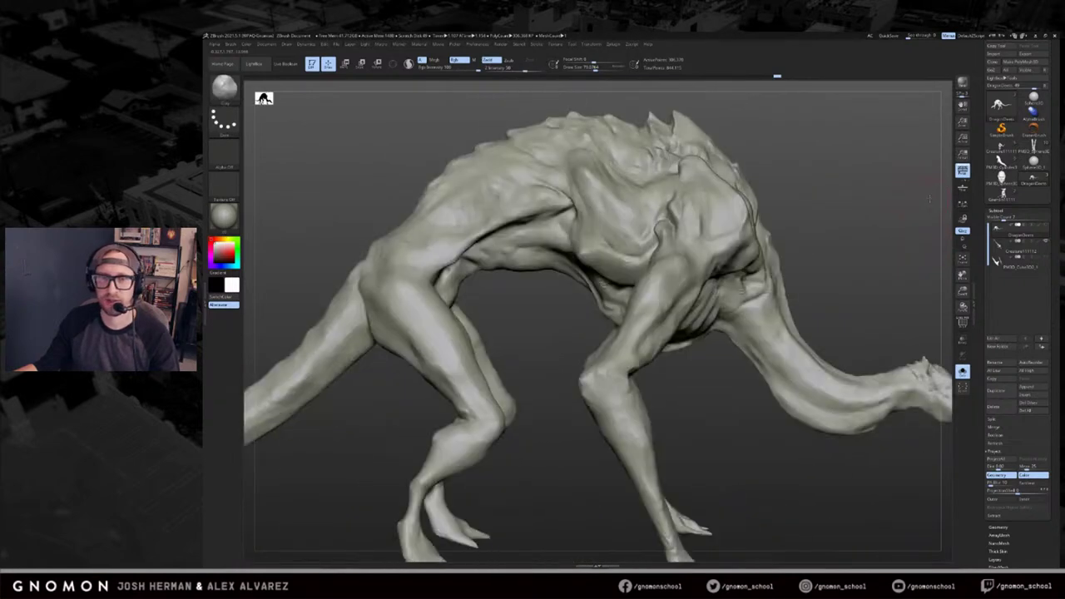
# Examine the creature's head up close, checking the wireframe and comparing the surface at the next higher subdivision level.
pyautogui.press('f')
pyautogui.moveTo(908, 250); pyautogui.dragTo(850, 343)
pyautogui.keyDown('alt'); pyautogui.moveTo(913, 308); pyautogui.dragTo(640, 395); pyautogui.keyUp('alt')
pyautogui.moveTo(851, 218); pyautogui.dragTo(894, 333)
pyautogui.hotkey('shift', 'f')
pyautogui.hotkey('shift', 'f')
pyautogui.keyDown('alt'); pyautogui.moveTo(813, 149); pyautogui.dragTo(387, 170); pyautogui.keyUp('alt')
pyautogui.keyDown('alt'); pyautogui.moveTo(915, 198); pyautogui.dragTo(664, 113); pyautogui.keyUp('alt')
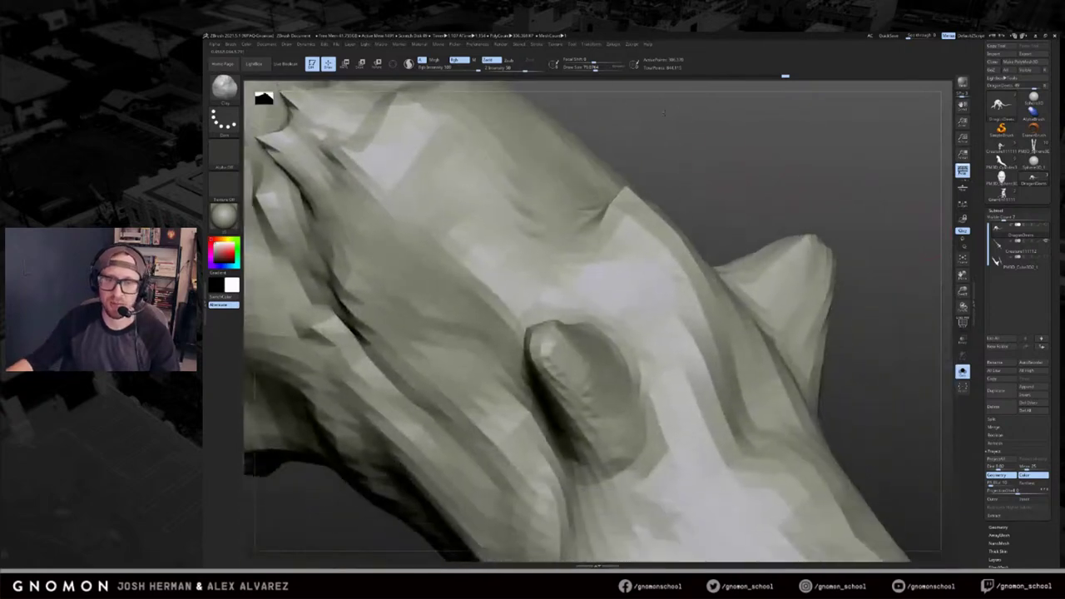
pyautogui.press('d')
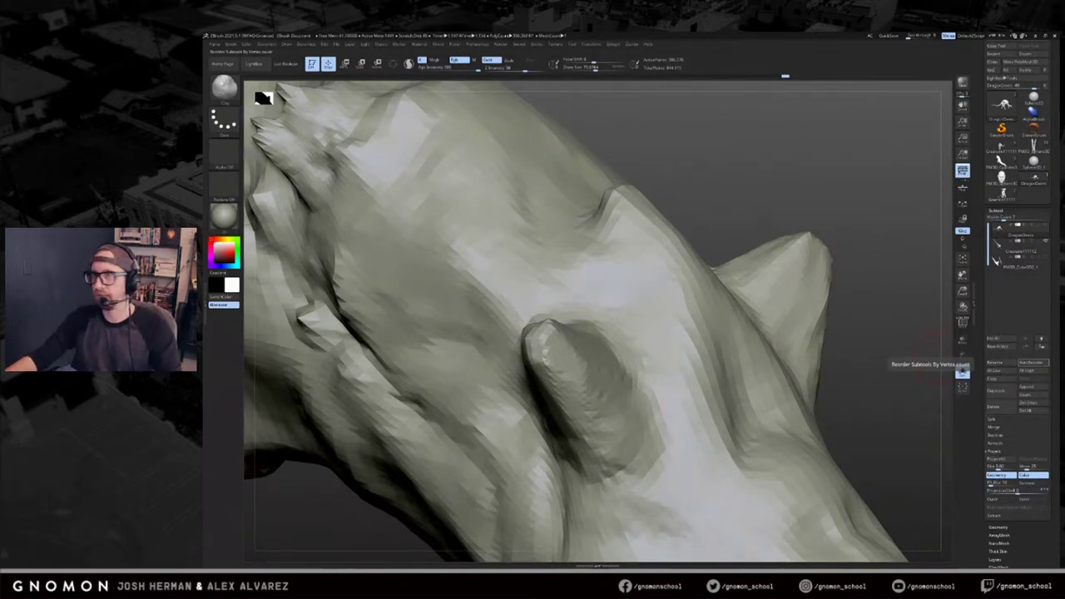
# Review the whole creature from several angles with the wireframe switched on and off.
pyautogui.moveTo(920, 208); pyautogui.dragTo(870, 155)
pyautogui.press('f')
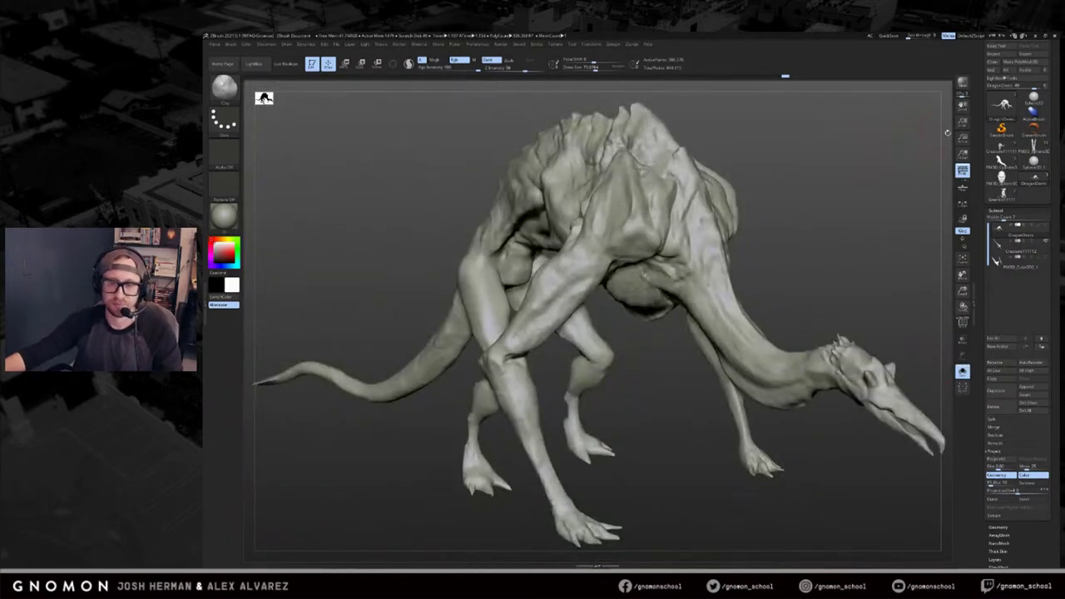
pyautogui.moveTo(800, 250); pyautogui.dragTo(703, 253)
pyautogui.moveTo(856, 196); pyautogui.dragTo(755, 266)
pyautogui.hotkey('shift', 'f')
pyautogui.hotkey('shift', 'f')
# Lower the creature one subdivision level and mask the body with Transpose topological masking, leaving the neck and head unmasked.
pyautogui.hotkey('shift', 'd')
pyautogui.press('r')
pyautogui.keyDown('ctrl'); pyautogui.moveTo(497, 265); pyautogui.dragTo(518, 303); pyautogui.keyUp('ctrl')
pyautogui.keyDown('ctrl'); pyautogui.click(517, 303); pyautogui.keyUp('ctrl')
pyautogui.moveTo(630, 202)
pyautogui.mouseDown()
pyautogui.moveTo(566, 225)
pyautogui.moveTo(515, 266)
pyautogui.moveTo(523, 278)
pyautogui.moveTo(504, 309)
pyautogui.mouseUp()
pyautogui.moveTo(580, 341); pyautogui.dragTo(918, 187)
pyautogui.press('q')
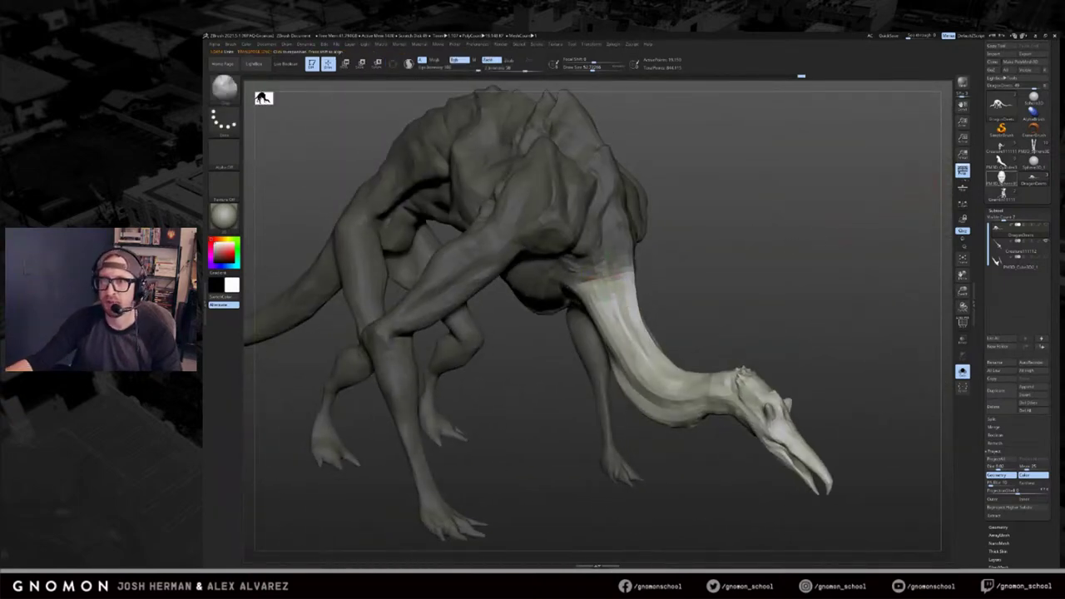
# Switch to the winged reference creature and show its polygroups with PolyFrame.
pyautogui.click(1032, 147)
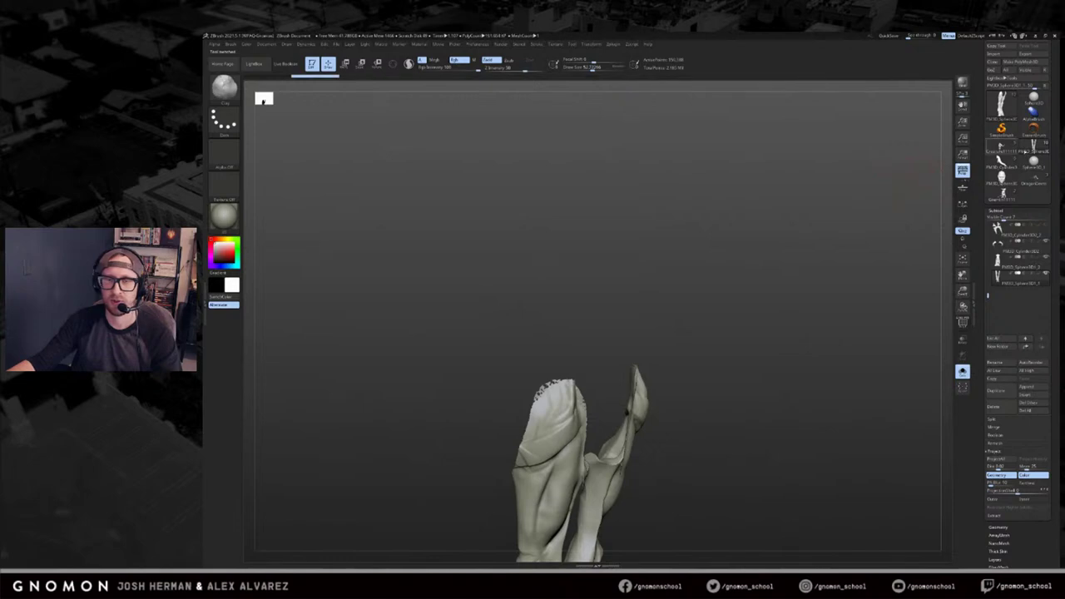
pyautogui.click(1003, 147)
pyautogui.hotkey('alt', 's')
pyautogui.hotkey('shift', 'f')
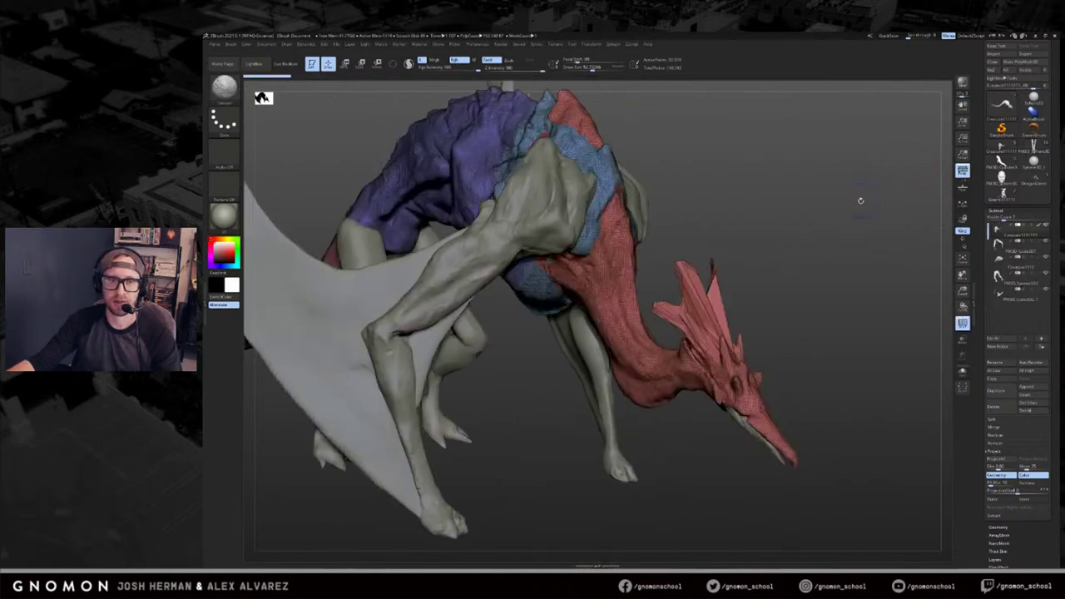
pyautogui.hotkey('alt', 's')
pyautogui.moveTo(841, 214)
pyautogui.mouseDown()
pyautogui.moveTo(811, 223)
pyautogui.moveTo(799, 207)
pyautogui.moveTo(729, 204)
pyautogui.moveTo(795, 206)
pyautogui.moveTo(776, 243)
pyautogui.moveTo(753, 222)
pyautogui.mouseUp()
# Isolate individual polygroups on the winged creature, restore its full visibility, and return to the DragonDemo creature.
pyautogui.keyDown('ctrl'); pyautogui.keyDown('shift'); pyautogui.click(615, 287); pyautogui.keyUp('shift'); pyautogui.keyUp('ctrl')
pyautogui.keyDown('ctrl'); pyautogui.keyDown('shift'); pyautogui.click(731, 205); pyautogui.keyUp('shift'); pyautogui.keyUp('ctrl')
pyautogui.keyDown('ctrl'); pyautogui.keyDown('shift'); pyautogui.click(609, 268); pyautogui.keyUp('shift'); pyautogui.keyUp('ctrl')
pyautogui.moveTo(804, 180); pyautogui.dragTo(834, 204)
pyautogui.keyDown('ctrl'); pyautogui.keyDown('shift'); pyautogui.click(792, 195); pyautogui.keyUp('shift'); pyautogui.keyUp('ctrl')
pyautogui.hotkey('alt', 's')
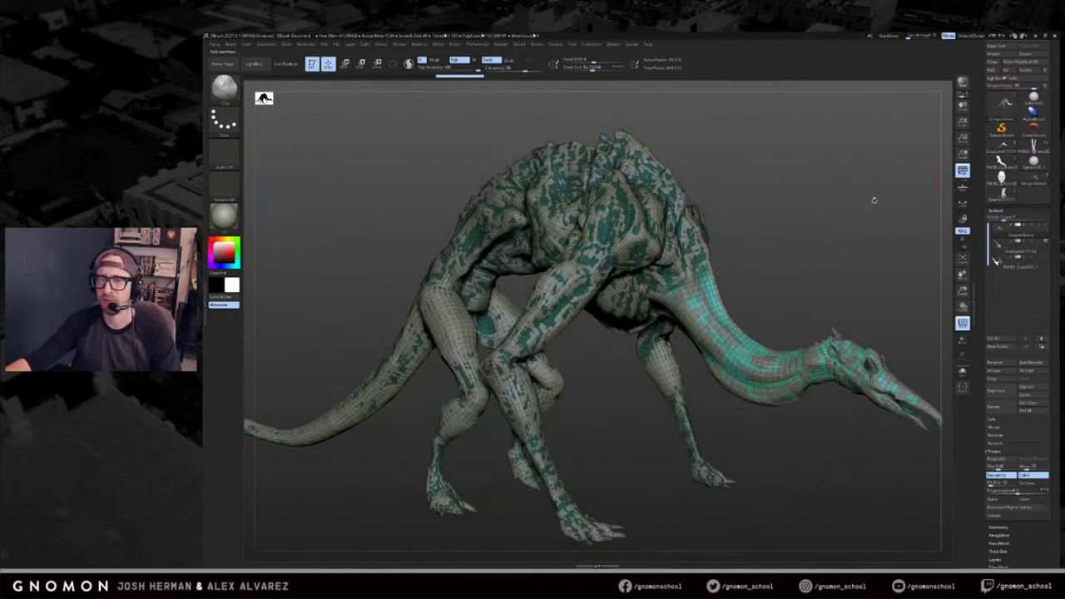
# Isolate the backup creature subtool in Solo mode, show its polygroups, and delete the subtool.
pyautogui.moveTo(875, 200); pyautogui.dragTo(754, 239)
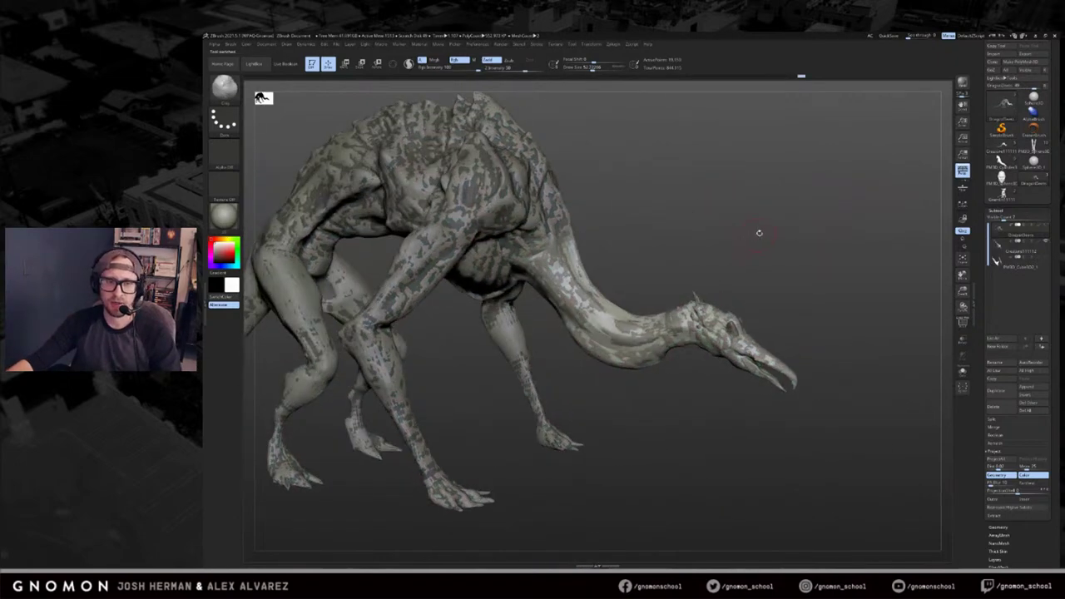
pyautogui.hotkey('alt', 's')
pyautogui.hotkey('alt', 's')
pyautogui.click(1003, 244)
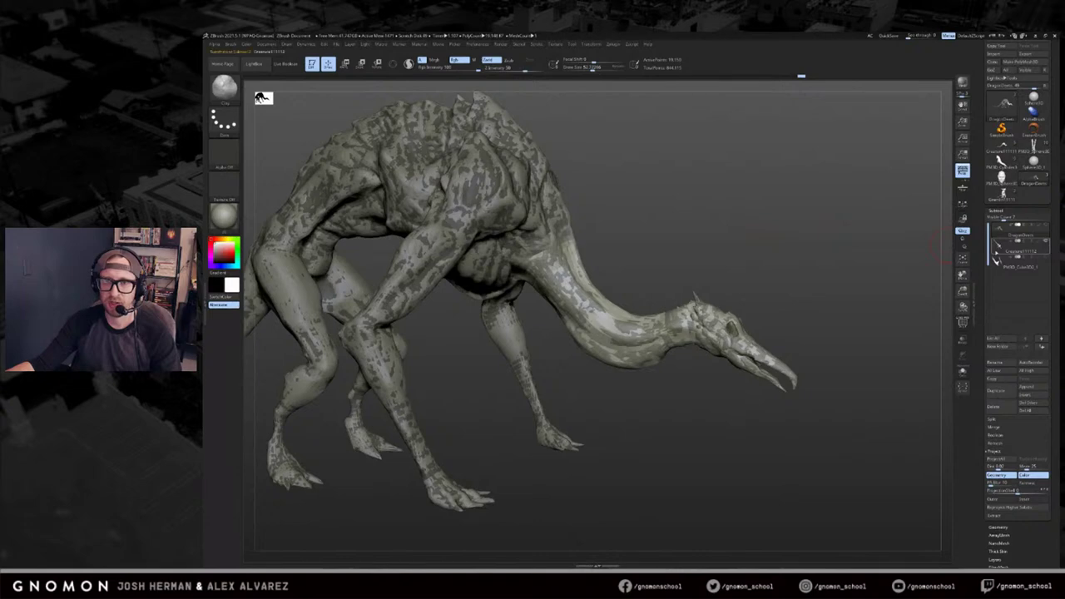
pyautogui.hotkey('alt', 's')
pyautogui.keyDown('alt'); pyautogui.moveTo(883, 256); pyautogui.dragTo(884, 281); pyautogui.keyUp('alt')
pyautogui.hotkey('shift', 'f')
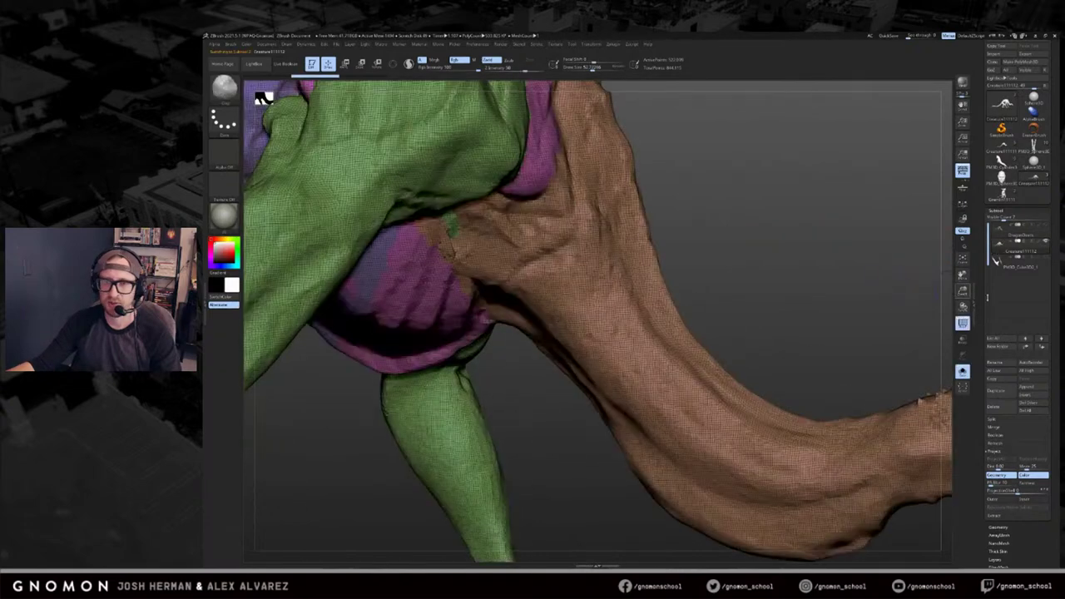
pyautogui.click(993, 406)
pyautogui.click(940, 423)
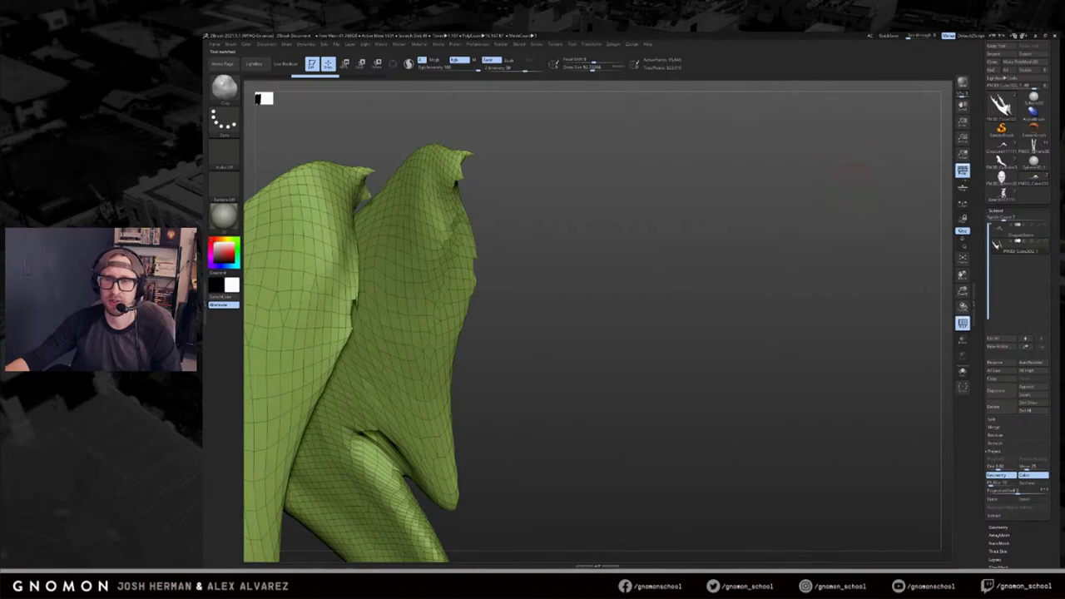
# Select the DragonDemo body subtool and create a separate polygroup from its unmasked neck and head.
pyautogui.click(1006, 232)
pyautogui.moveTo(1057, 71); pyautogui.dragTo(1057, 89)
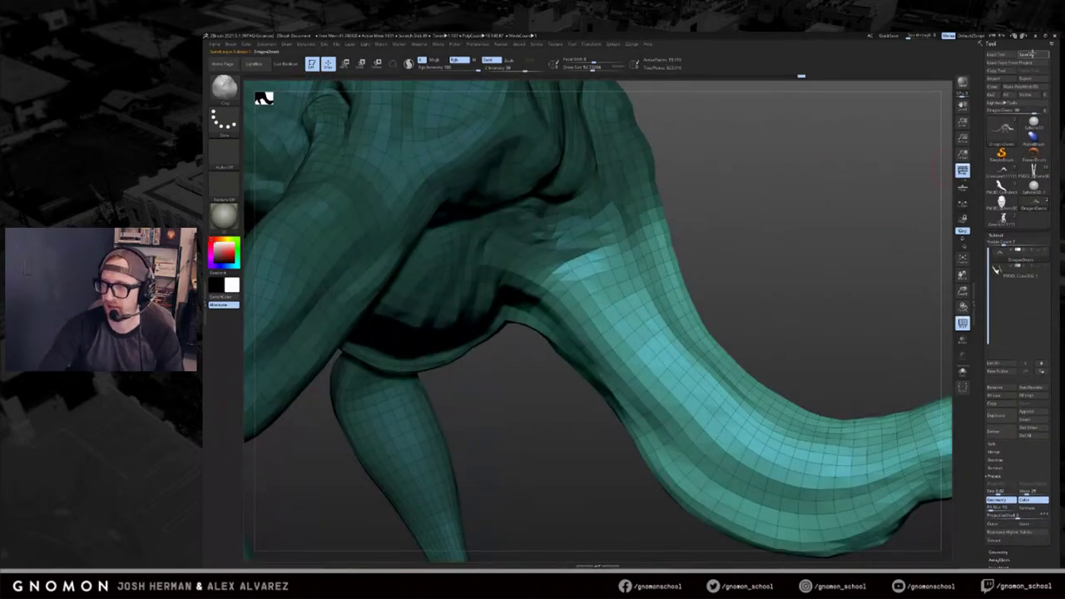
pyautogui.moveTo(813, 231); pyautogui.dragTo(742, 196)
pyautogui.hotkey('ctrl', 'w')
# Mask the creature's front legs with Transpose topological masking and try to turn them into their own polygroup.
pyautogui.keyDown('alt'); pyautogui.moveTo(506, 369); pyautogui.dragTo(626, 283); pyautogui.keyUp('alt')
pyautogui.keyDown('alt'); pyautogui.moveTo(948, 88); pyautogui.dragTo(795, 184); pyautogui.keyUp('alt')
pyautogui.press('r')
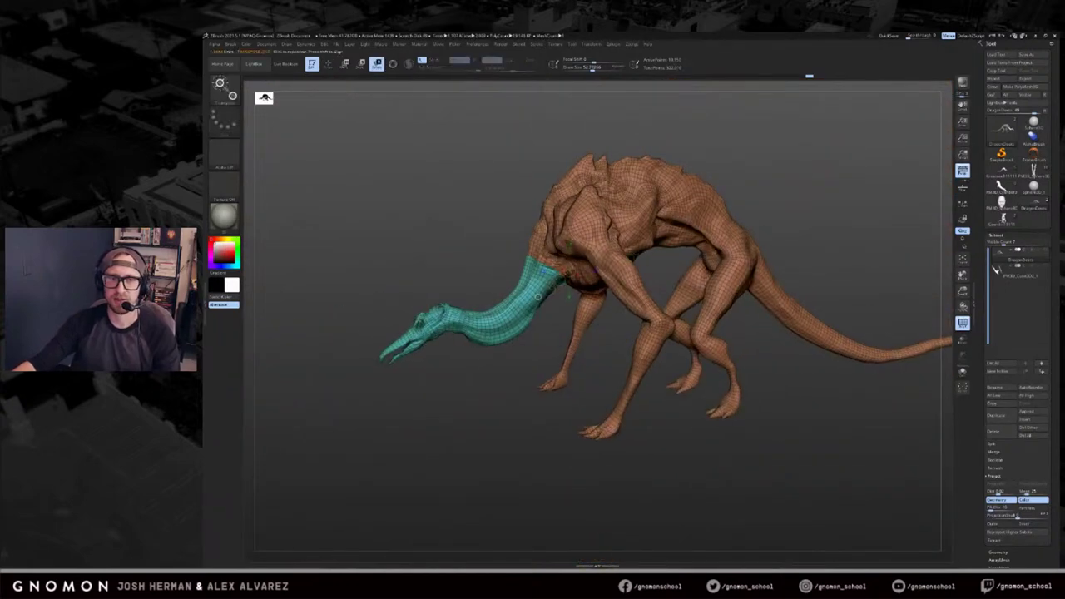
pyautogui.keyDown('ctrl'); pyautogui.moveTo(595, 249); pyautogui.dragTo(658, 303); pyautogui.keyUp('ctrl')
pyautogui.moveTo(715, 408); pyautogui.dragTo(666, 375)
pyautogui.keyDown('ctrl'); pyautogui.moveTo(620, 219); pyautogui.dragTo(707, 243); pyautogui.keyUp('ctrl')
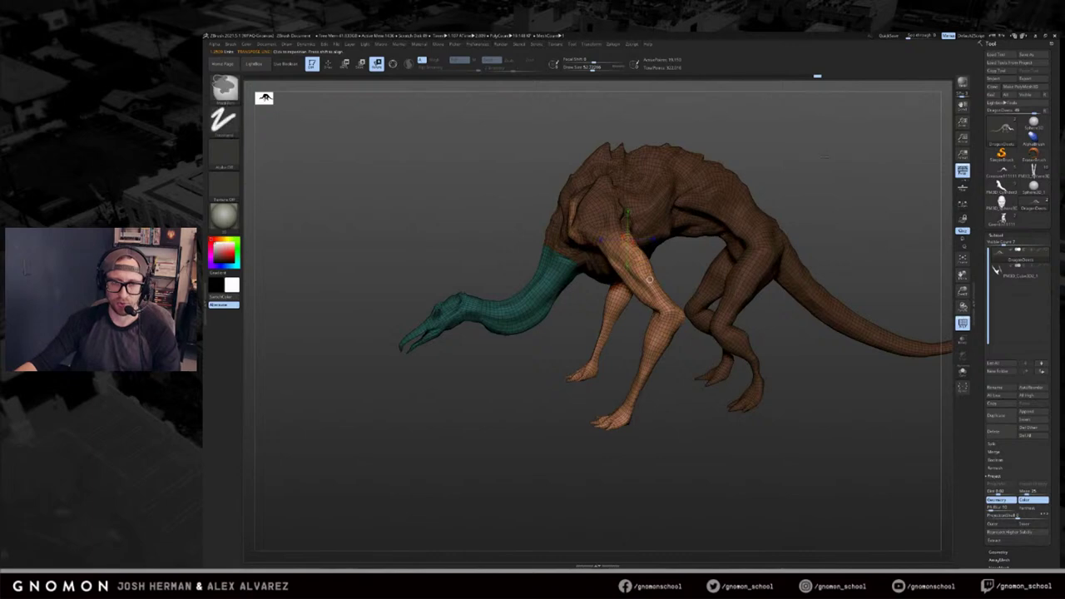
pyautogui.hotkey('ctrl', 'w')
pyautogui.hotkey('ctrl', 'shift', 'z')
pyautogui.hotkey('ctrl', 'shift', 'z')
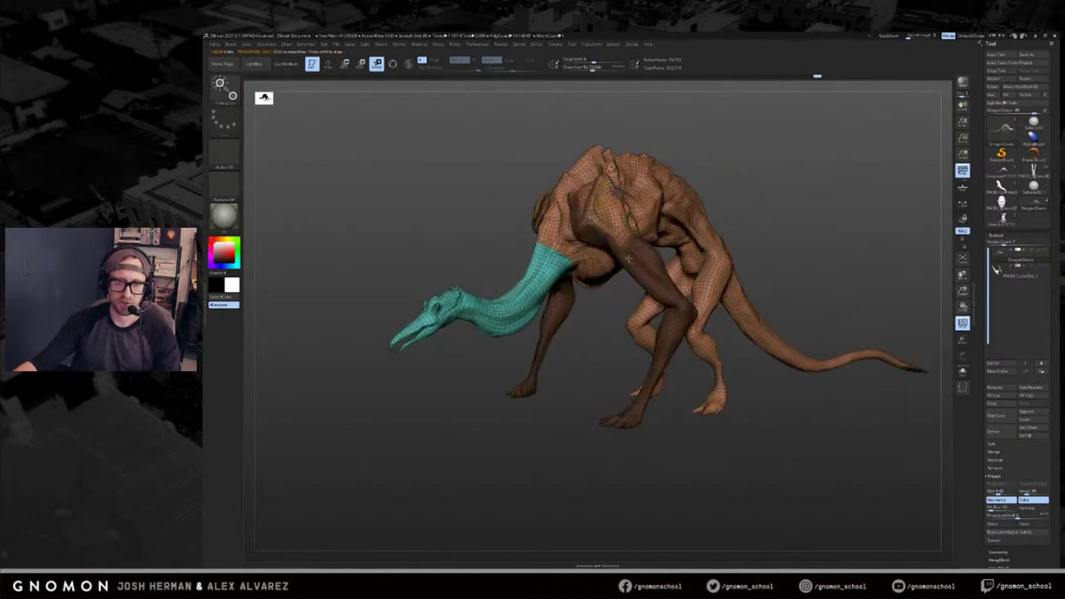
# Mask off the front legs from their upper ends down and assign them their own polygroup.
pyautogui.keyDown('ctrl'); pyautogui.moveTo(631, 233); pyautogui.dragTo(643, 261); pyautogui.keyUp('ctrl')
pyautogui.hotkey('ctrl', 'w')
pyautogui.moveTo(643, 262)
pyautogui.mouseDown(button='right')
pyautogui.moveTo(606, 258)
pyautogui.moveTo(636, 263)
pyautogui.mouseUp(button='right')
pyautogui.keyDown('ctrl'); pyautogui.moveTo(817, 227); pyautogui.dragTo(800, 253); pyautogui.keyUp('ctrl')
pyautogui.hotkey('ctrl', 'i')
pyautogui.hotkey('ctrl', 'w')
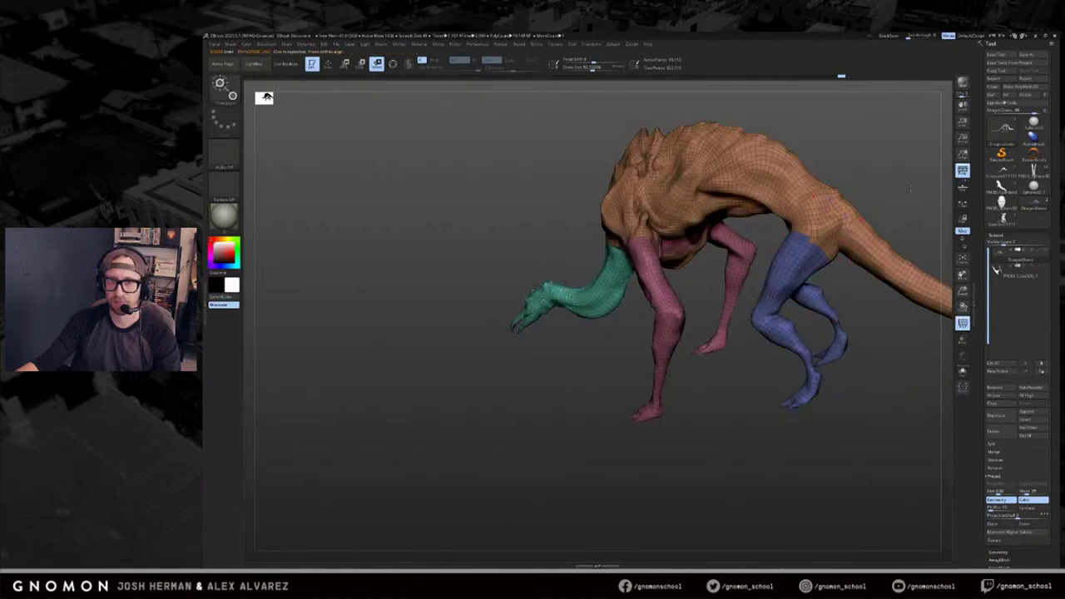
pyautogui.keyDown('alt'); pyautogui.moveTo(823, 233); pyautogui.dragTo(697, 225, button='right'); pyautogui.keyUp('alt')
pyautogui.hotkey('ctrl', 'z')
# Mask the rear legs from the upper thighs down and assign them their own polygroup.
pyautogui.keyDown('ctrl'); pyautogui.moveTo(698, 206); pyautogui.dragTo(668, 255); pyautogui.keyUp('ctrl')
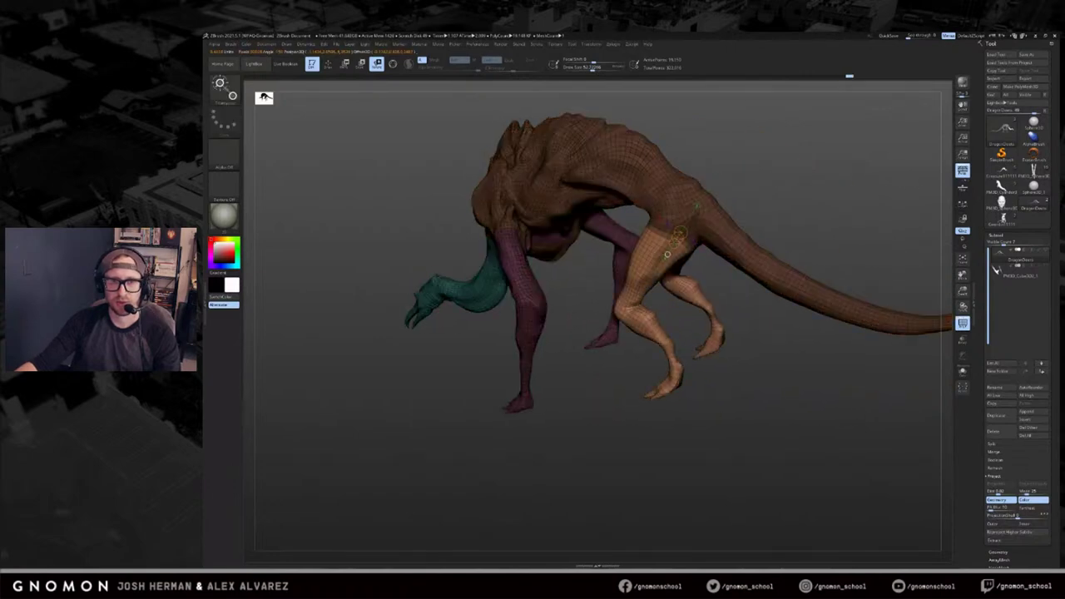
pyautogui.hotkey('ctrl', 'i')
pyautogui.hotkey('ctrl', 'w')
pyautogui.moveTo(668, 254); pyautogui.dragTo(695, 230, button='right')
pyautogui.hotkey('ctrl', 'z')
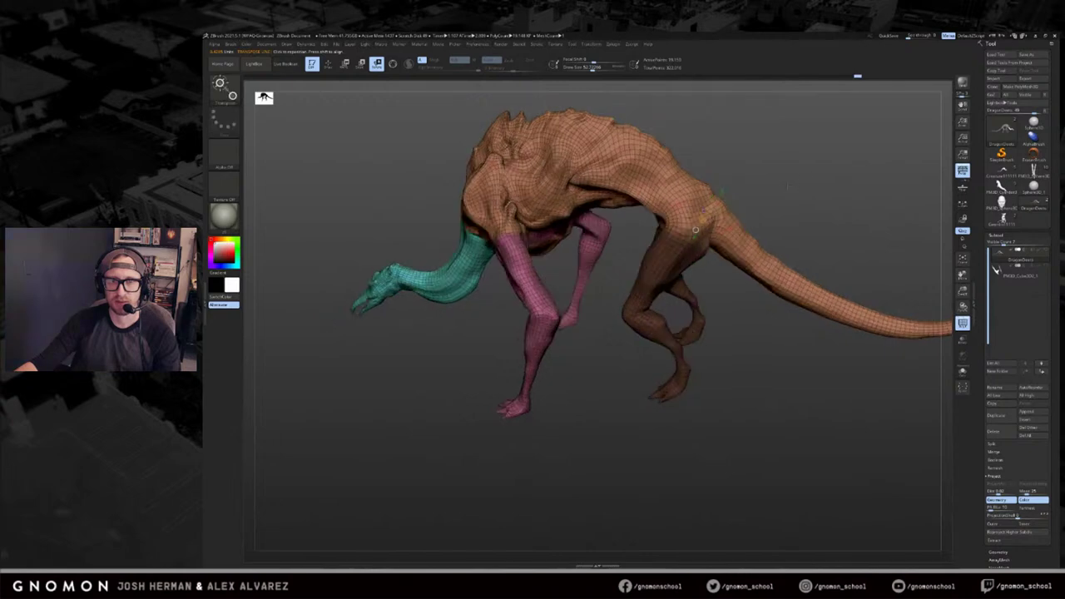
pyautogui.hotkey('ctrl', 'w')
pyautogui.moveTo(653, 254); pyautogui.dragTo(662, 226, button='right')
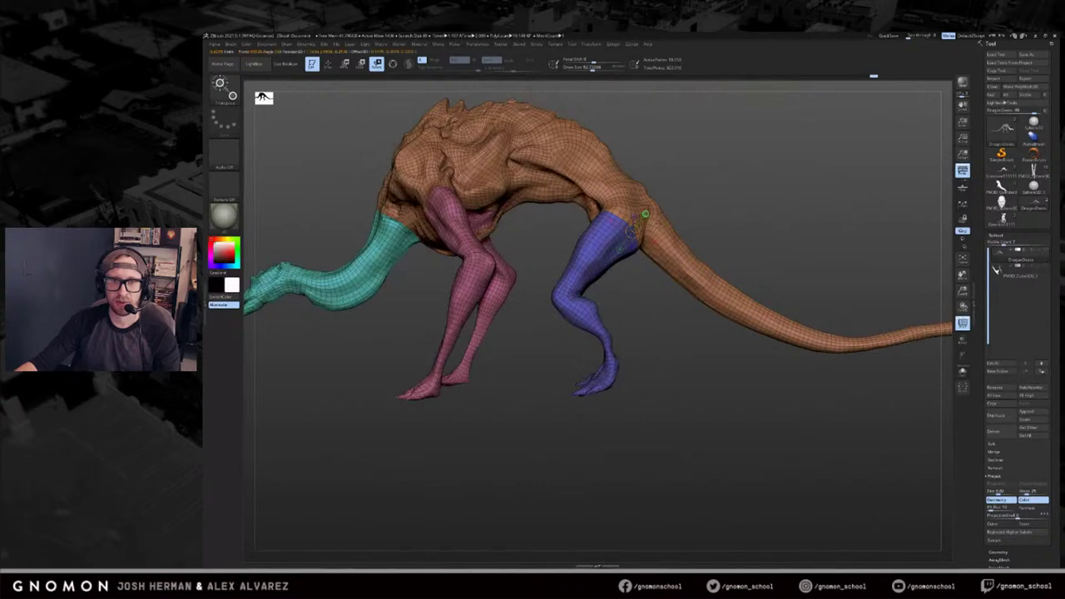
pyautogui.keyDown('ctrl'); pyautogui.moveTo(656, 222); pyautogui.dragTo(673, 241); pyautogui.keyUp('ctrl')
pyautogui.hotkey('ctrl', 'w')
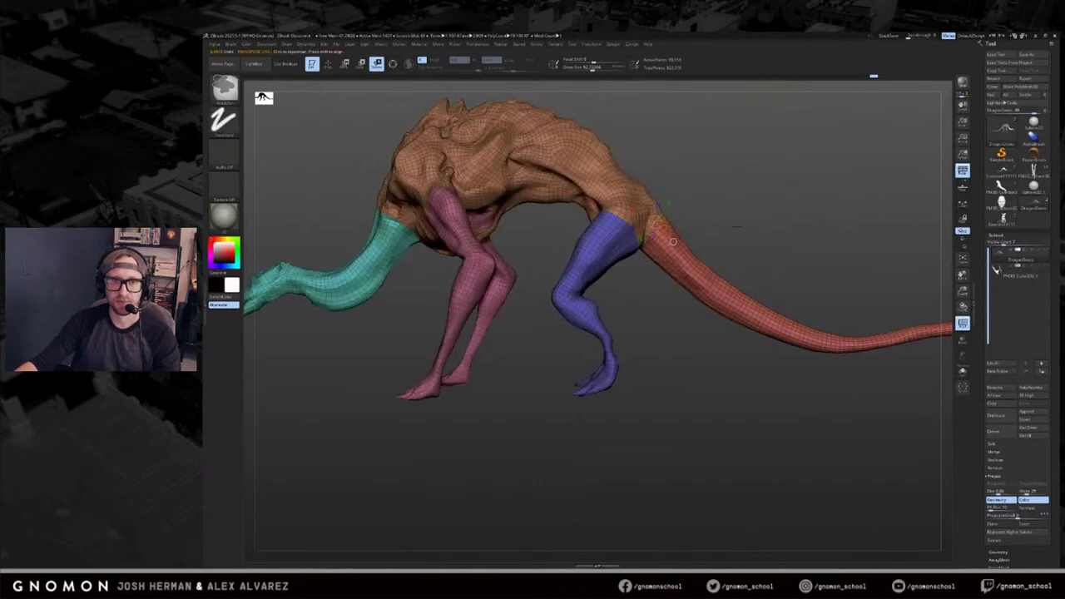
pyautogui.keyDown('ctrl'); pyautogui.click(758, 217); pyautogui.keyUp('ctrl')
pyautogui.moveTo(759, 217)
pyautogui.keyDown('ctrl'); pyautogui.mouseDown(button='right')
pyautogui.moveTo(751, 202)
pyautogui.moveTo(683, 263)
pyautogui.mouseUp(button='right'); pyautogui.keyUp('ctrl')
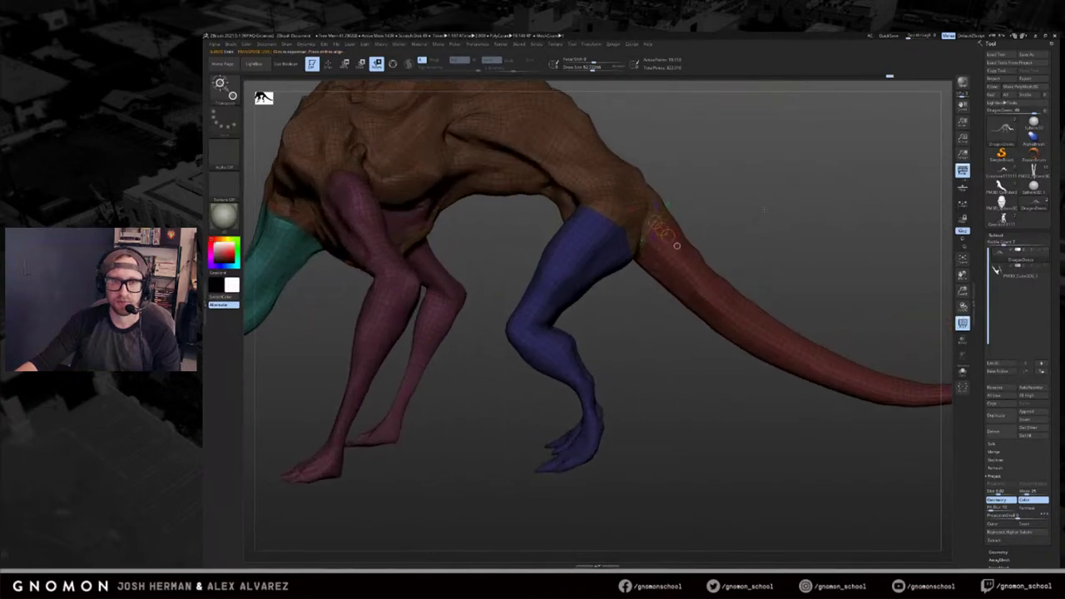
pyautogui.hotkey('ctrl', 'z')
pyautogui.hotkey('ctrl', 'z')
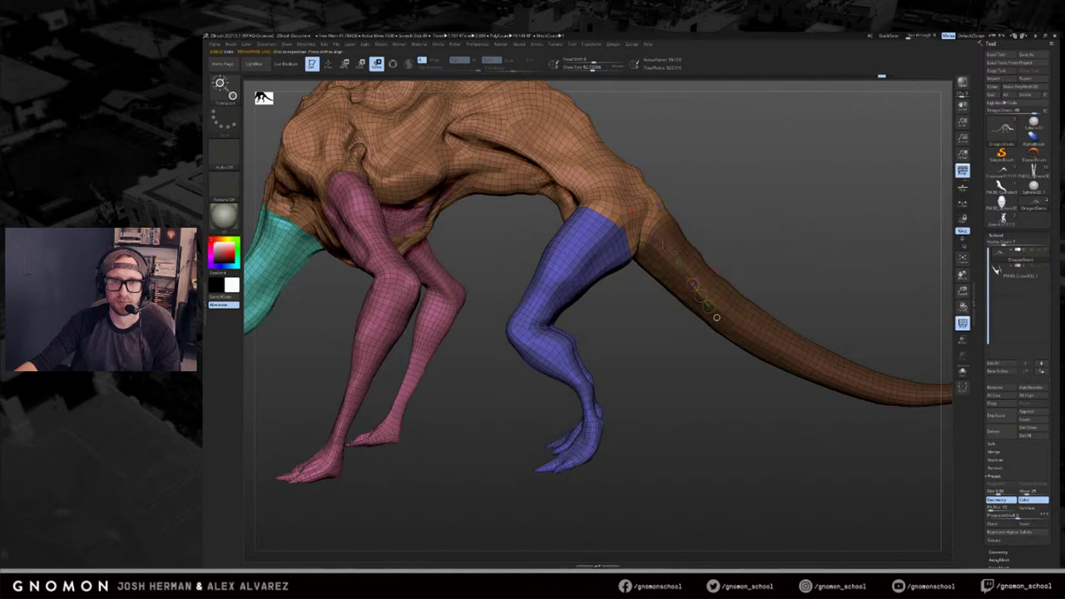
pyautogui.hotkey('ctrl', 'z')
# Assign the tail its own polygroup, starting slightly behind its base, and hide the wireframe display.
pyautogui.keyDown('ctrl'); pyautogui.moveTo(663, 242); pyautogui.dragTo(677, 258); pyautogui.keyUp('ctrl')
pyautogui.keyDown('ctrl'); pyautogui.click(750, 239); pyautogui.keyUp('ctrl')
pyautogui.hotkey('ctrl', 'w')
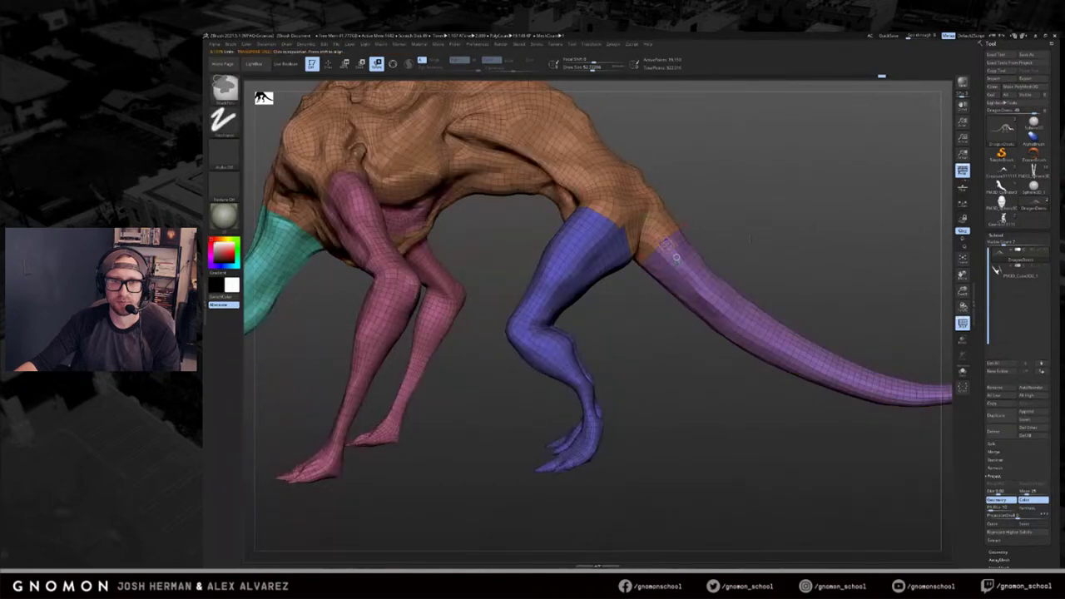
pyautogui.press('f')
pyautogui.moveTo(746, 166)
pyautogui.mouseDown(button='right')
pyautogui.moveTo(763, 162)
pyautogui.moveTo(728, 167)
pyautogui.moveTo(786, 178)
pyautogui.moveTo(744, 157)
pyautogui.moveTo(785, 162)
pyautogui.mouseUp(button='right')
pyautogui.press('q')
pyautogui.hotkey('shift', 'f')
pyautogui.press('w')
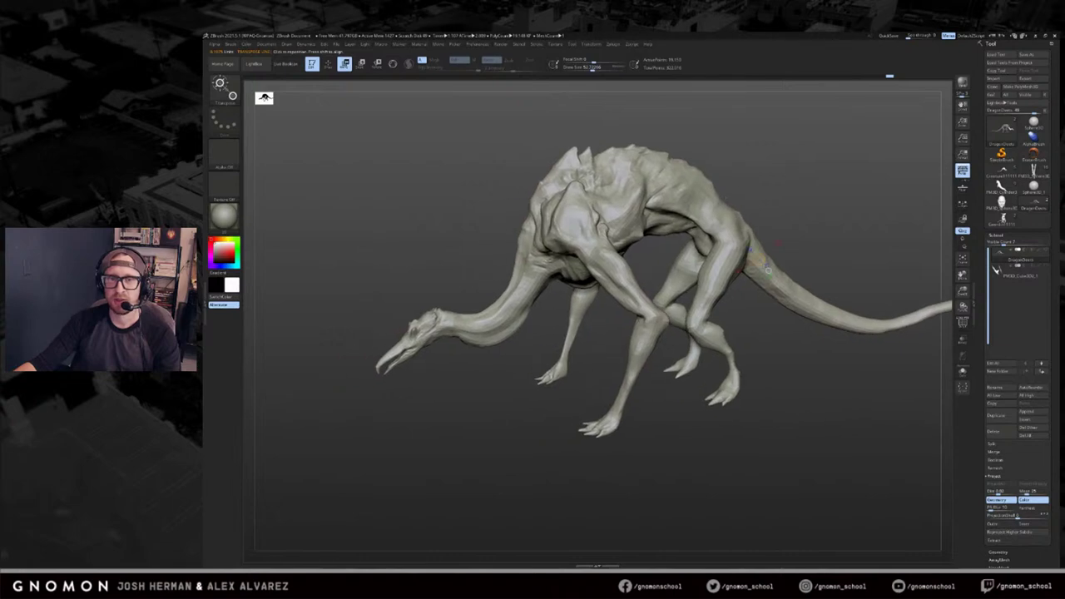
# Hide the rear leg and front leg polygroups, leaving the head, neck, torso and tail visible.
pyautogui.press('q')
pyautogui.keyDown('ctrl'); pyautogui.keyDown('shift'); pyautogui.click(761, 270); pyautogui.keyUp('shift'); pyautogui.keyUp('ctrl')
pyautogui.keyDown('ctrl'); pyautogui.keyDown('shift'); pyautogui.click(789, 212); pyautogui.keyUp('shift'); pyautogui.keyUp('ctrl')
pyautogui.keyDown('ctrl'); pyautogui.keyDown('shift'); pyautogui.click(712, 264); pyautogui.keyUp('shift'); pyautogui.keyUp('ctrl')
pyautogui.keyDown('ctrl'); pyautogui.keyDown('shift'); pyautogui.click(771, 197); pyautogui.keyUp('shift'); pyautogui.keyUp('ctrl')
pyautogui.keyDown('ctrl'); pyautogui.keyDown('shift'); pyautogui.click(726, 277); pyautogui.keyUp('shift'); pyautogui.keyUp('ctrl')
pyautogui.keyDown('ctrl'); pyautogui.keyDown('shift'); pyautogui.click(721, 272); pyautogui.keyUp('shift'); pyautogui.keyUp('ctrl')
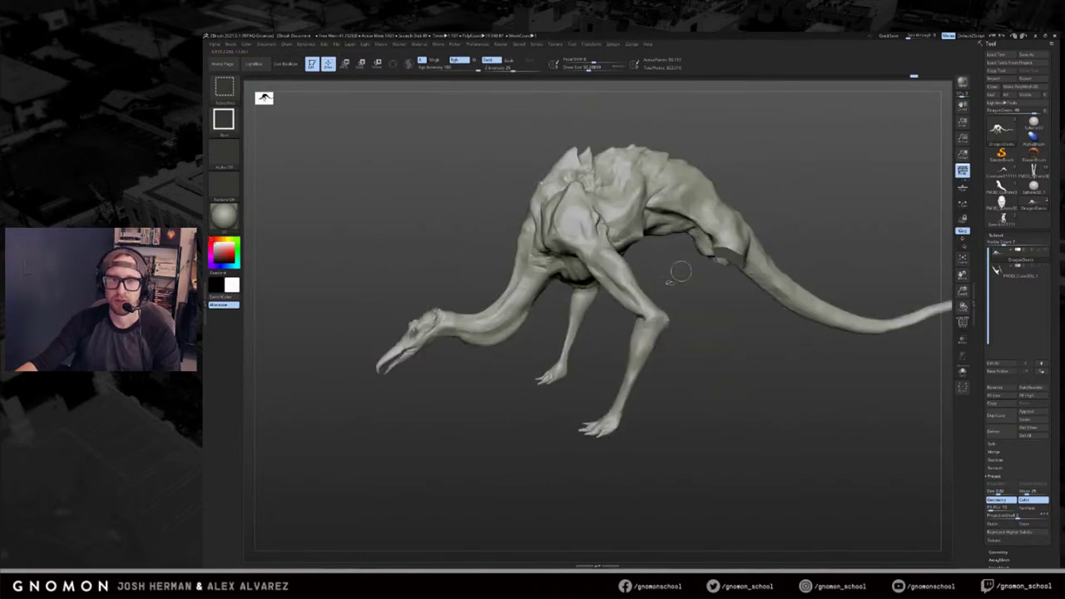
pyautogui.keyDown('ctrl'); pyautogui.keyDown('shift'); pyautogui.click(636, 286); pyautogui.keyUp('shift'); pyautogui.keyUp('ctrl')
# View the legless body from the side as a black silhouette.
pyautogui.press('w')
pyautogui.moveTo(782, 227); pyautogui.dragTo(729, 185, button='right')
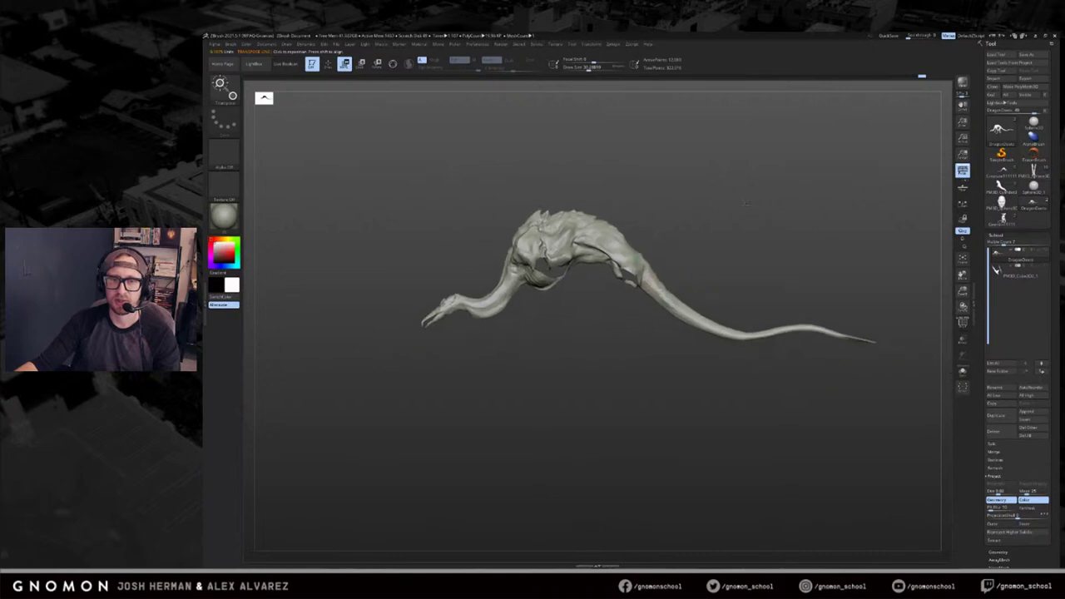
pyautogui.press('v')
pyautogui.keyDown('ctrl'); pyautogui.moveTo(651, 260); pyautogui.dragTo(651, 282, button='right'); pyautogui.keyUp('ctrl')
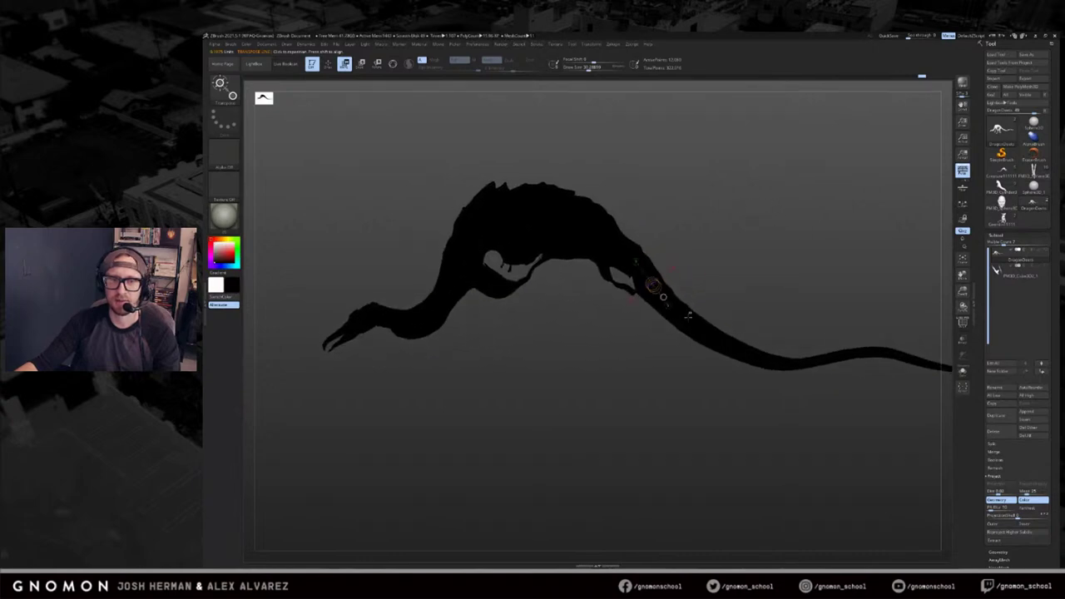
# Isolate the head and neck polygroup by hiding the torso and tail, and frame it.
pyautogui.keyDown('ctrl'); pyautogui.keyDown('shift'); pyautogui.click(706, 281); pyautogui.keyUp('shift'); pyautogui.keyUp('ctrl')
pyautogui.keyDown('ctrl'); pyautogui.keyDown('shift'); pyautogui.click(684, 316); pyautogui.keyUp('shift'); pyautogui.keyUp('ctrl')
pyautogui.keyDown('ctrl'); pyautogui.keyDown('shift'); pyautogui.click(740, 223); pyautogui.keyUp('shift'); pyautogui.keyUp('ctrl')
pyautogui.moveTo(735, 252); pyautogui.dragTo(566, 273)
pyautogui.keyDown('ctrl'); pyautogui.keyDown('shift'); pyautogui.click(529, 314); pyautogui.keyUp('shift'); pyautogui.keyUp('ctrl')
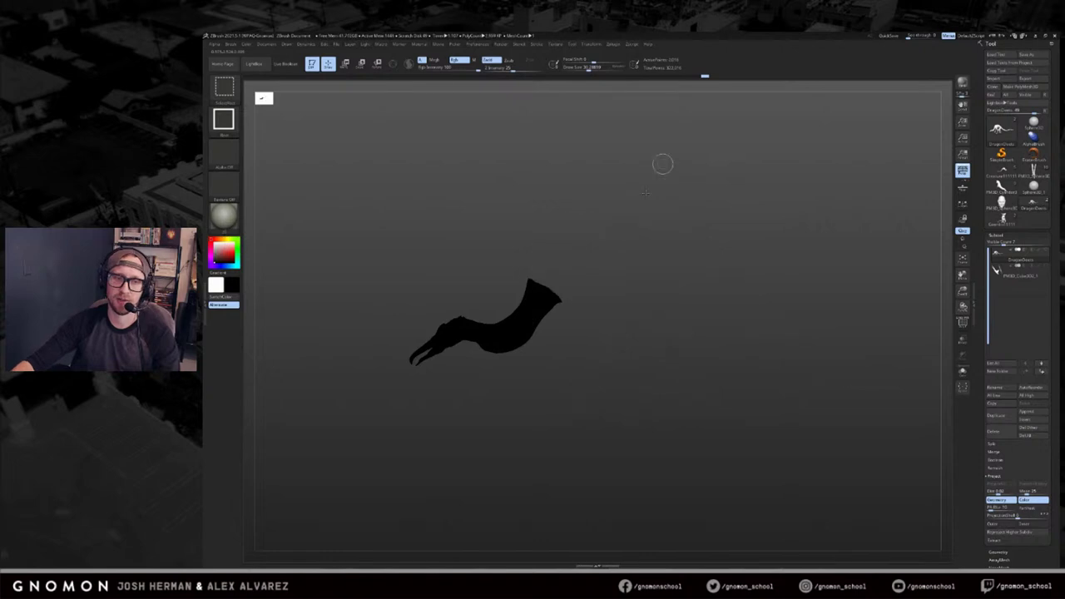
pyautogui.keyDown('ctrl'); pyautogui.keyDown('shift'); pyautogui.click(657, 167); pyautogui.keyUp('shift'); pyautogui.keyUp('ctrl')
pyautogui.keyDown('ctrl'); pyautogui.keyDown('shift'); pyautogui.click(751, 146); pyautogui.keyUp('shift'); pyautogui.keyUp('ctrl')
pyautogui.press('w')
pyautogui.press('f')
pyautogui.moveTo(831, 308); pyautogui.dragTo(753, 286)
pyautogui.press('f')
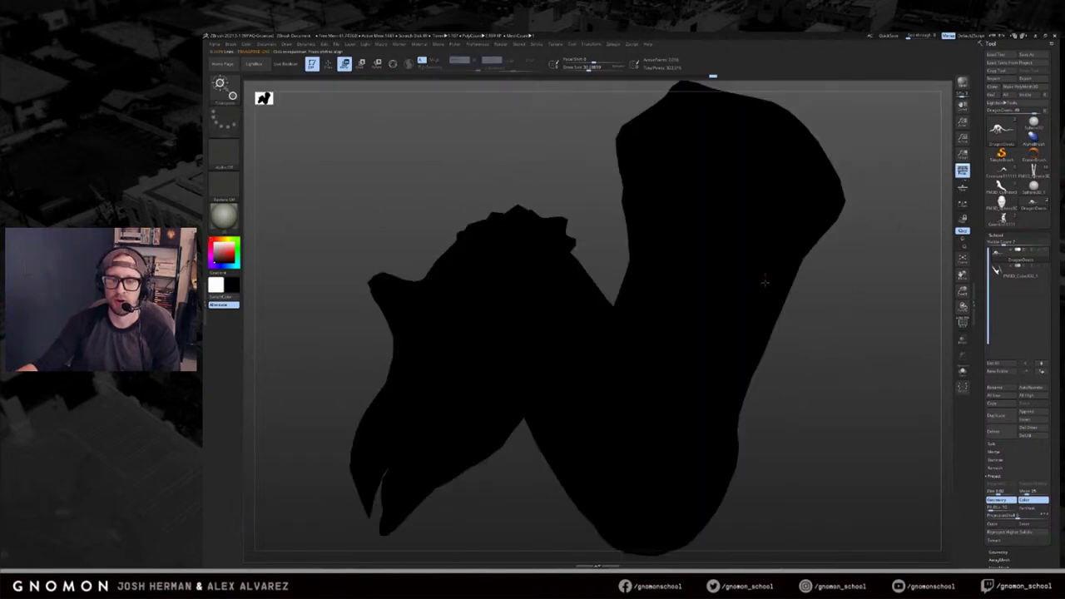
# Restore the light shaded display and raise the isolated head and neck by two subdivision levels.
pyautogui.press('v')
pyautogui.moveTo(763, 284)
pyautogui.keyDown('ctrl'); pyautogui.mouseDown(button='right')
pyautogui.moveTo(762, 249)
pyautogui.moveTo(866, 274)
pyautogui.mouseUp(button='right'); pyautogui.keyUp('ctrl')
pyautogui.press('q')
pyautogui.press('d')
pyautogui.press('d')
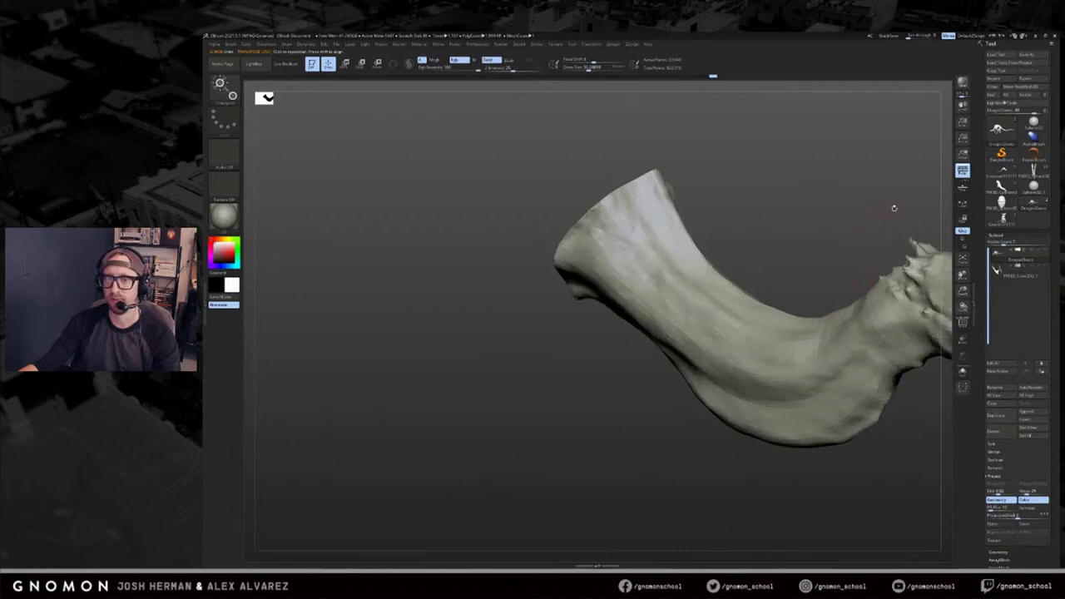
pyautogui.moveTo(922, 201); pyautogui.dragTo(779, 213)
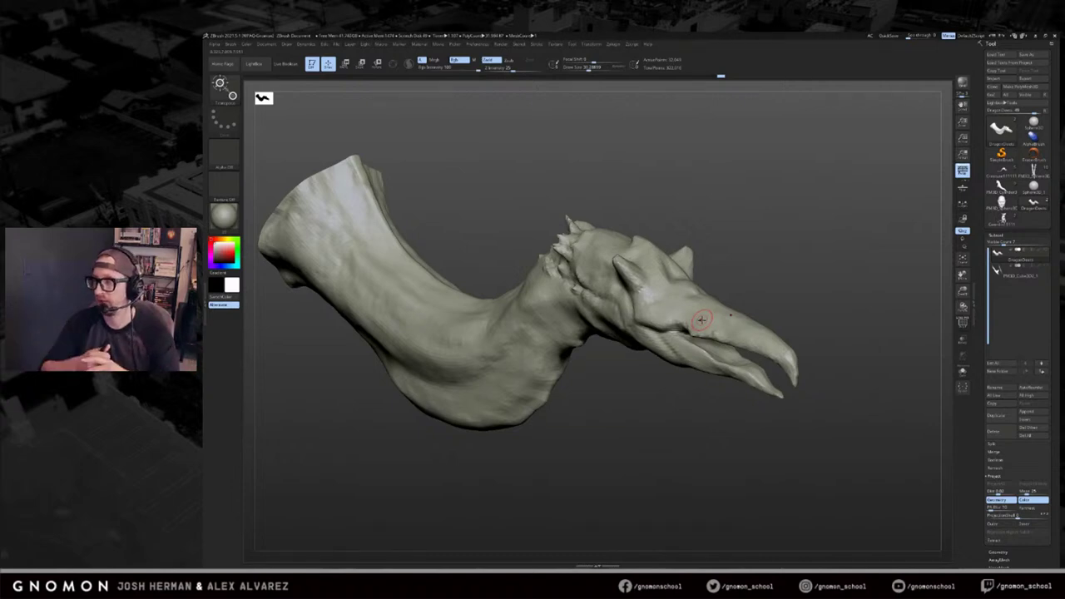
pyautogui.moveTo(786, 166); pyautogui.dragTo(994, 106)
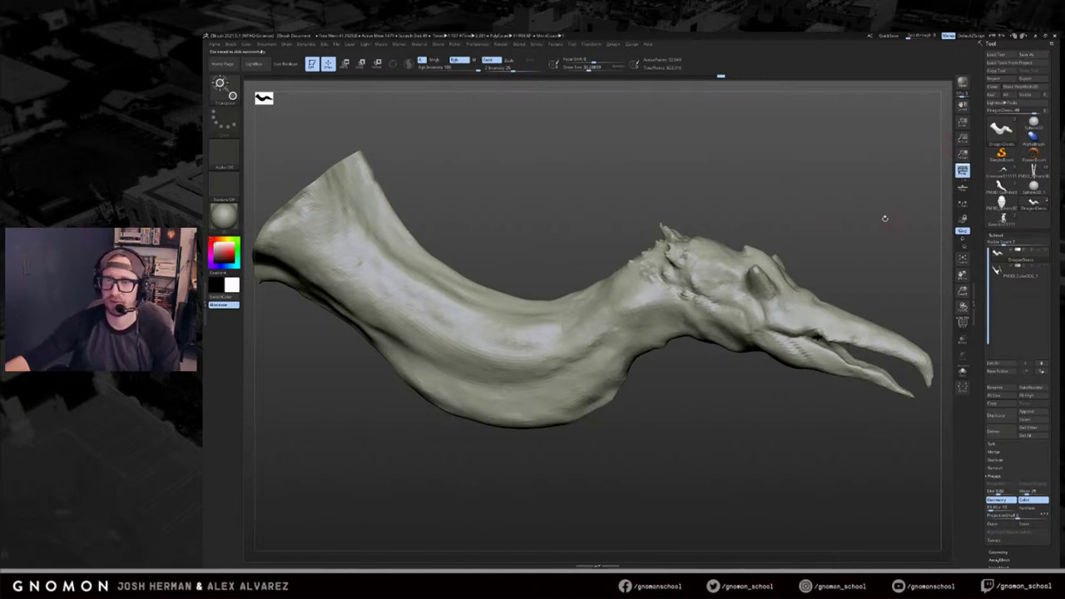
pyautogui.moveTo(892, 240)
pyautogui.mouseDown()
pyautogui.moveTo(858, 208)
pyautogui.moveTo(789, 234)
pyautogui.moveTo(729, 228)
pyautogui.mouseUp()
pyautogui.press('w')
pyautogui.press('q')
pyautogui.moveTo(863, 219); pyautogui.dragTo(724, 264)
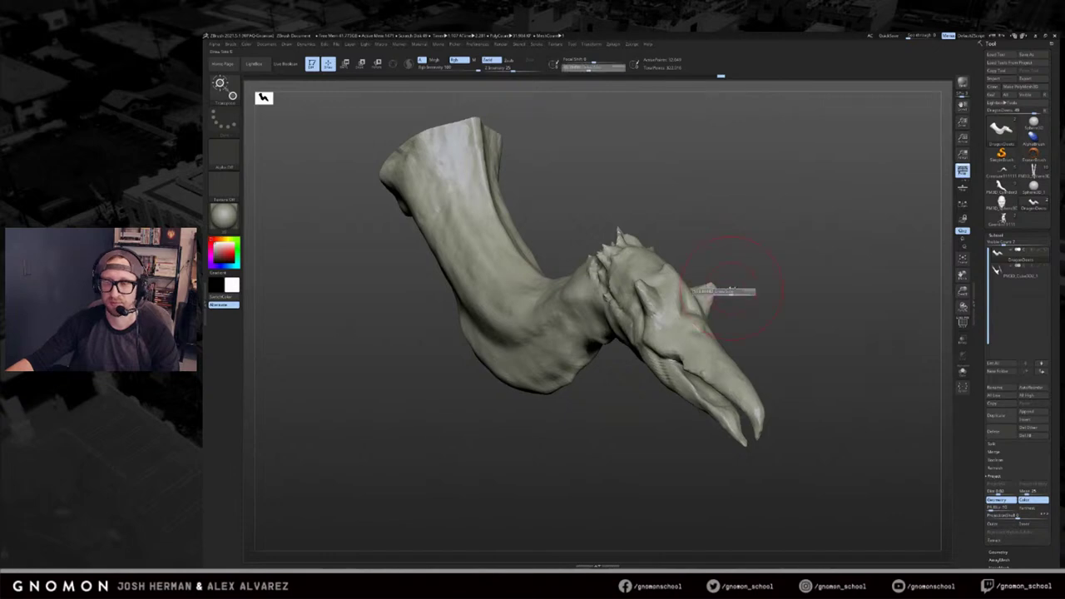
# Select the ClayBuildup brush and adjust its draw size for work on the head.
pyautogui.press('b')
pyautogui.press('c')
pyautogui.press('b')
pyautogui.press('s')
pyautogui.moveTo(635, 289); pyautogui.dragTo(624, 291)
pyautogui.moveTo(697, 220)
pyautogui.mouseDown()
pyautogui.moveTo(660, 244)
pyautogui.moveTo(689, 271)
pyautogui.moveTo(695, 333)
pyautogui.mouseUp()
# Examine the wireframe density around the creature's head and horns.
pyautogui.hotkey('shift', 'f')
pyautogui.moveTo(769, 197); pyautogui.dragTo(771, 228)
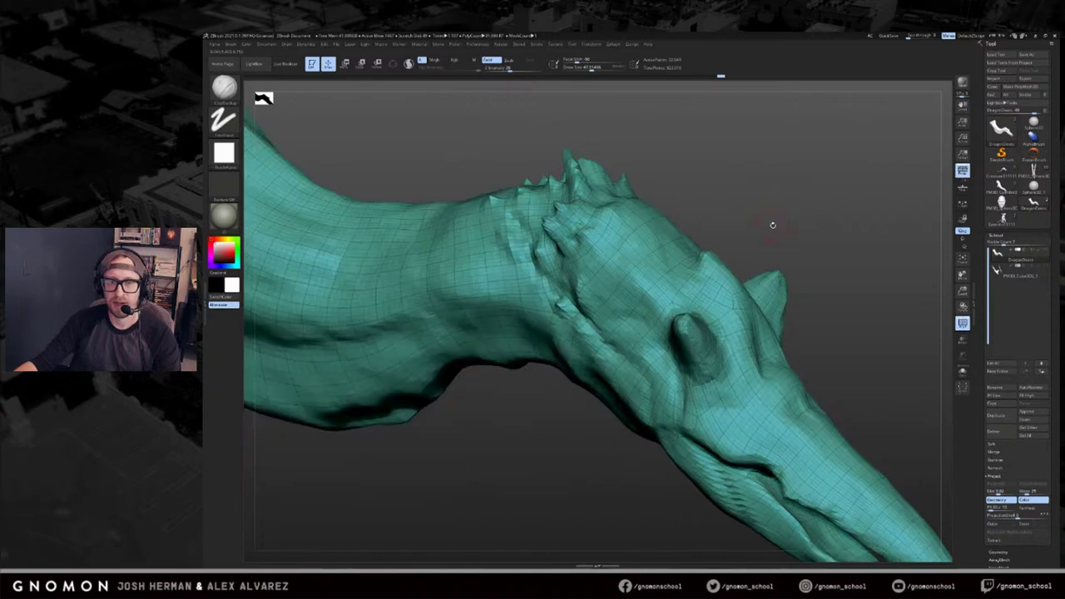
pyautogui.hotkey('shift', 'f')
pyautogui.keyDown('alt'); pyautogui.moveTo(820, 259); pyautogui.dragTo(783, 241); pyautogui.keyUp('alt')
pyautogui.hotkey('shift', 'f')
pyautogui.hotkey('shift', 'f')
pyautogui.moveTo(725, 285)
pyautogui.mouseDown()
pyautogui.moveTo(807, 232)
pyautogui.moveTo(724, 265)
pyautogui.mouseUp()
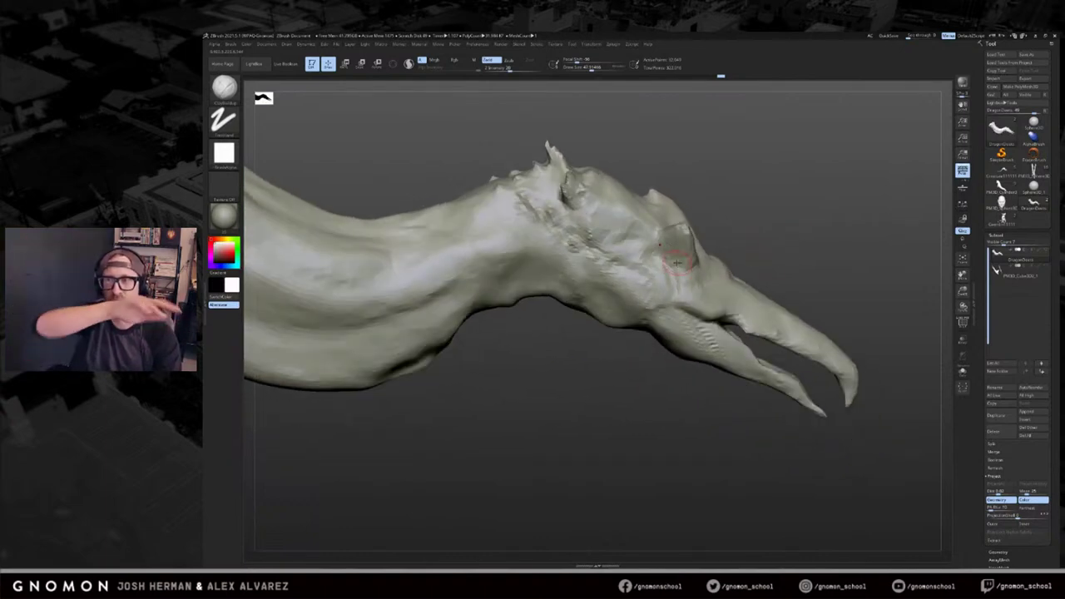
# Examine the polygon flow around the horn up close and undo the test stroke on it.
pyautogui.moveTo(805, 185)
pyautogui.mouseDown()
pyautogui.moveTo(791, 188)
pyautogui.moveTo(830, 200)
pyautogui.moveTo(749, 245)
pyautogui.mouseUp()
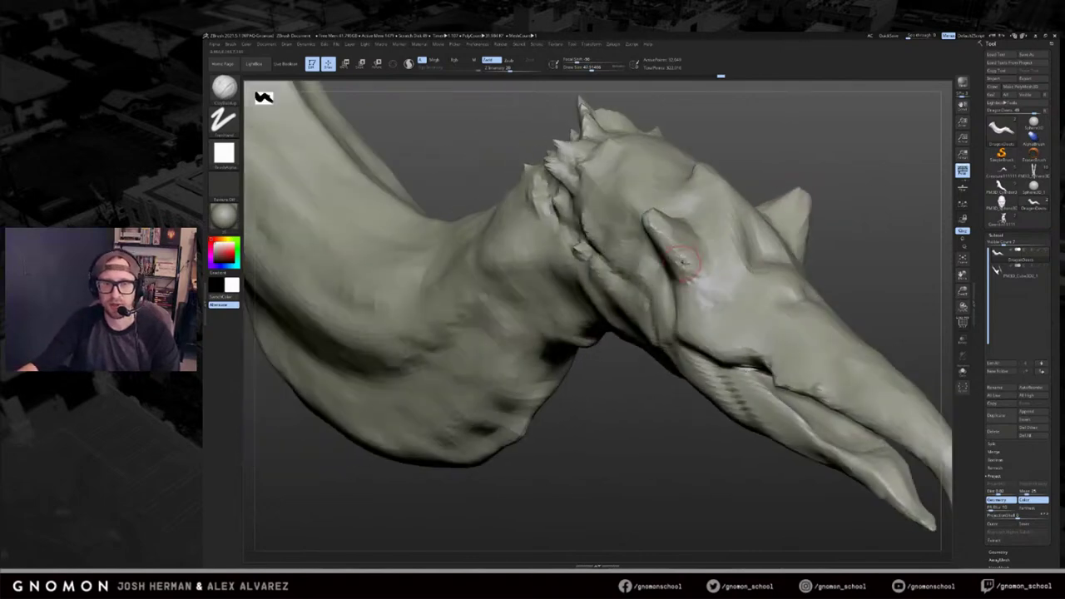
pyautogui.moveTo(722, 143)
pyautogui.mouseDown()
pyautogui.moveTo(600, 359)
pyautogui.moveTo(620, 399)
pyautogui.mouseUp()
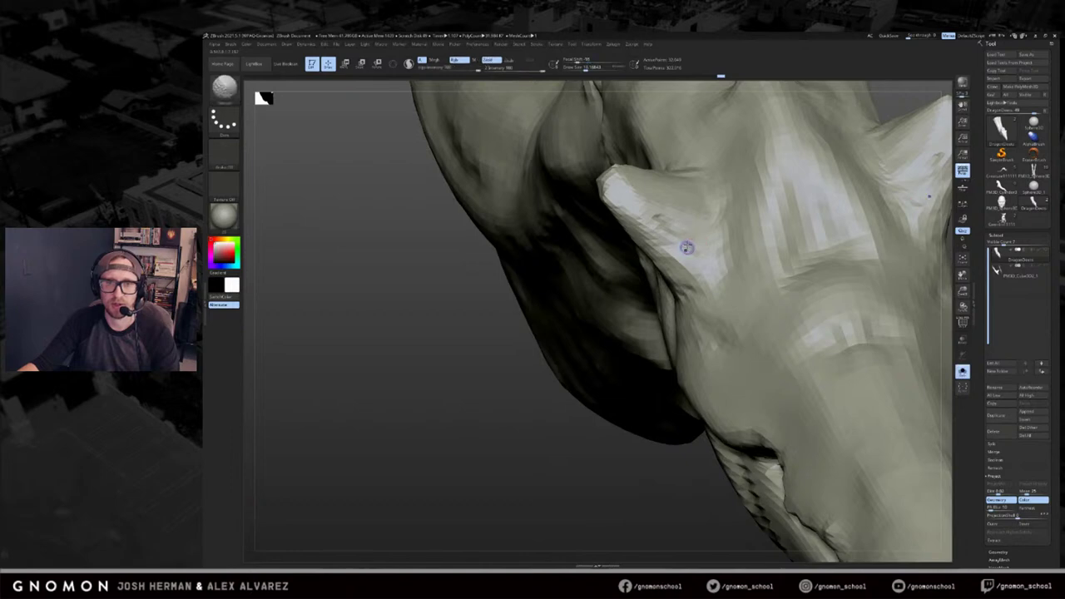
pyautogui.hotkey('shift', 'f')
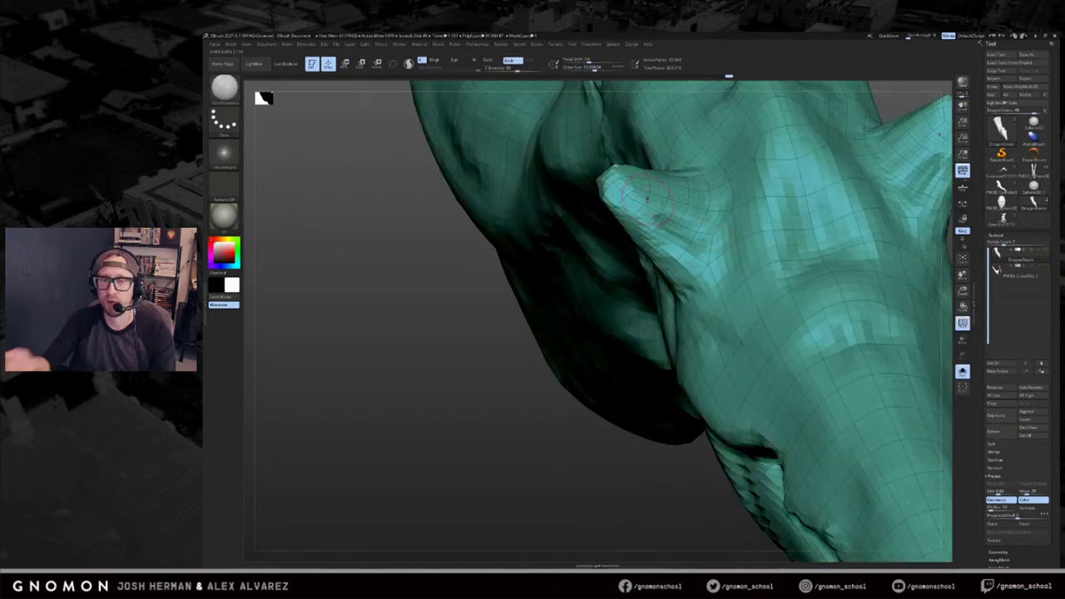
pyautogui.moveTo(596, 476); pyautogui.dragTo(582, 504)
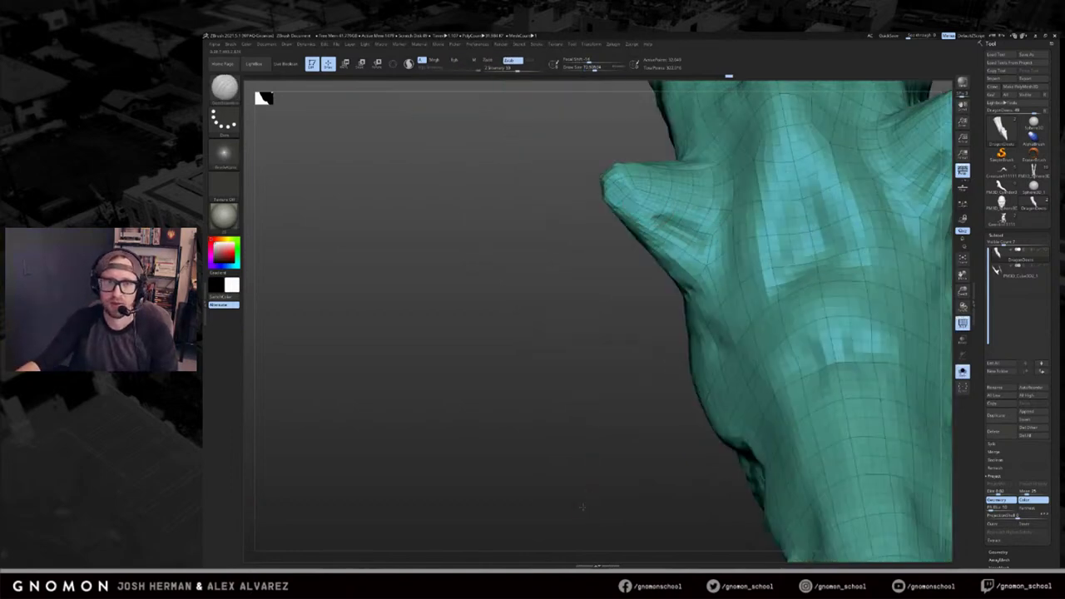
pyautogui.hotkey('ctrl', 'z')
pyautogui.moveTo(604, 389); pyautogui.dragTo(653, 429)
pyautogui.moveTo(618, 474); pyautogui.dragTo(657, 282)
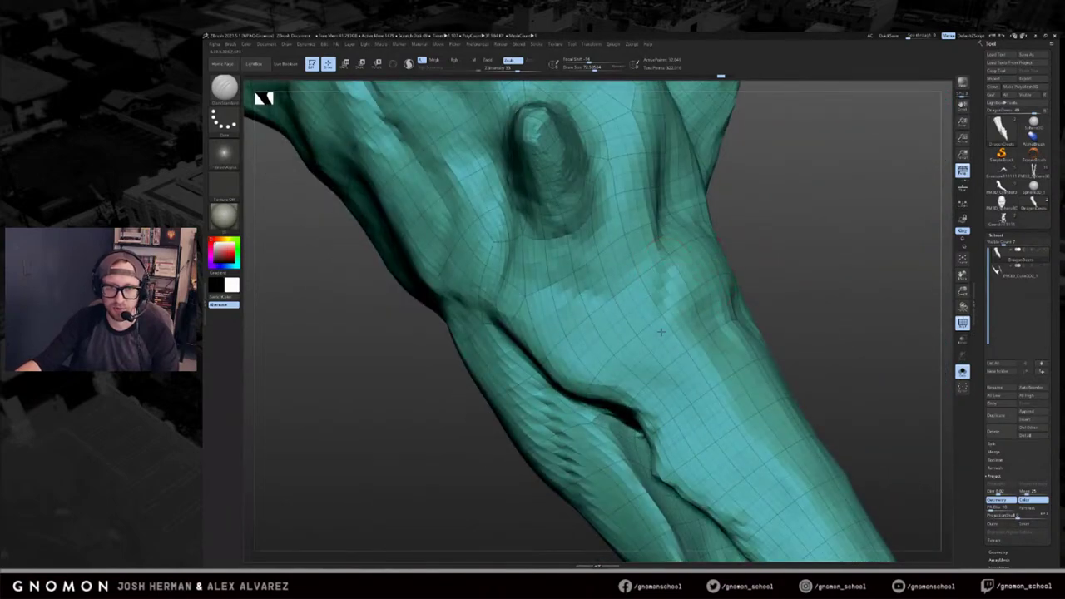
# Sculpt short test strokes at different angles to the edge flow below the horn, and undo them.
pyautogui.moveTo(660, 336); pyautogui.dragTo(663, 281)
pyautogui.hotkey('shift', 'f')
pyautogui.moveTo(782, 250)
pyautogui.mouseDown()
pyautogui.moveTo(770, 253)
pyautogui.moveTo(828, 256)
pyautogui.moveTo(663, 275)
pyautogui.mouseUp()
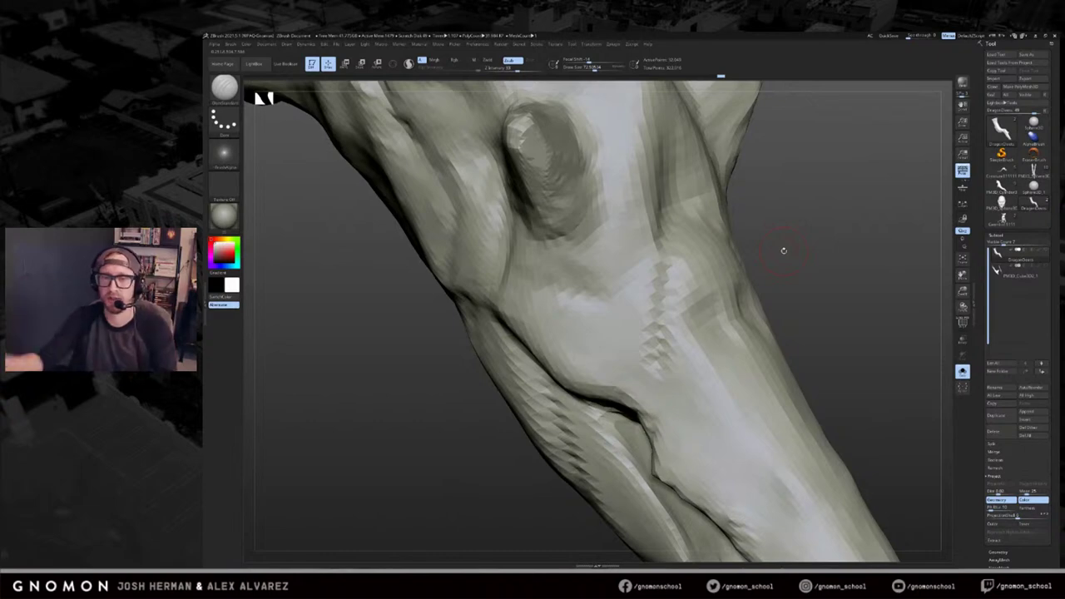
pyautogui.moveTo(636, 293); pyautogui.dragTo(678, 366)
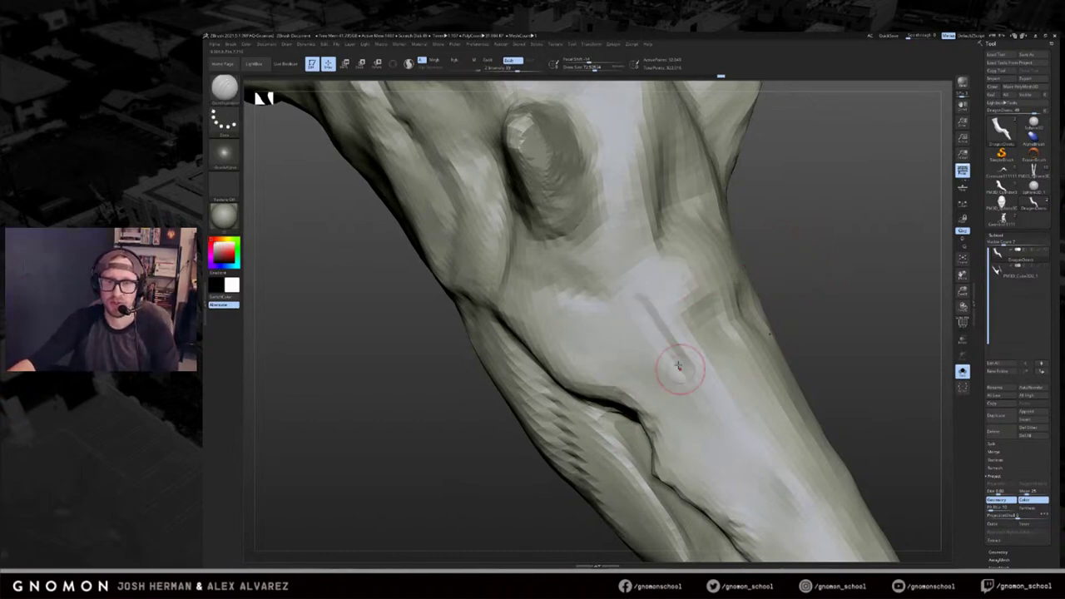
pyautogui.moveTo(623, 293); pyautogui.dragTo(604, 372)
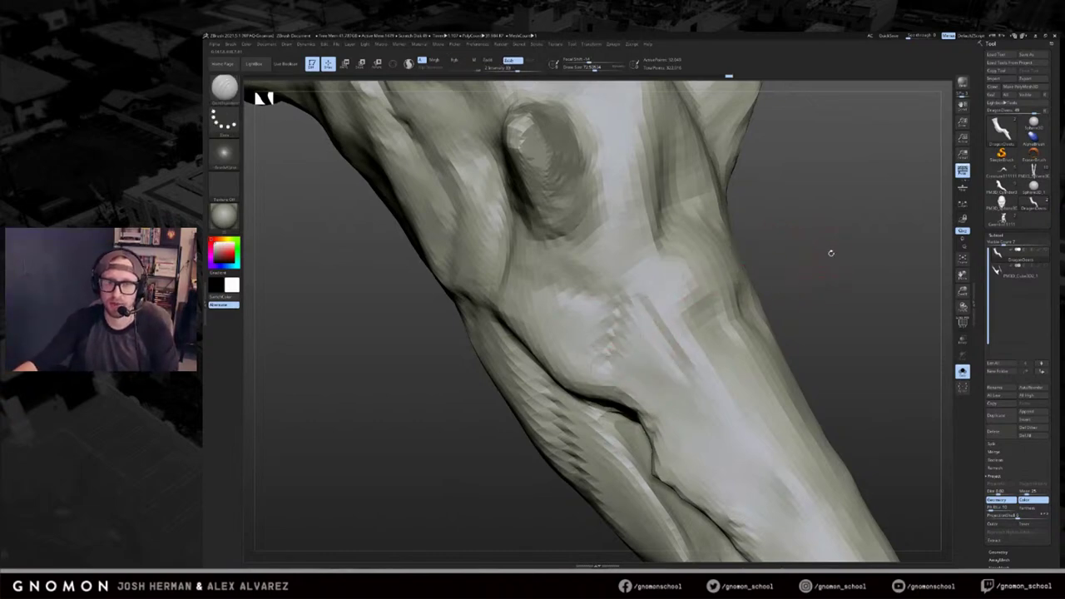
pyautogui.hotkey('shift', 'f')
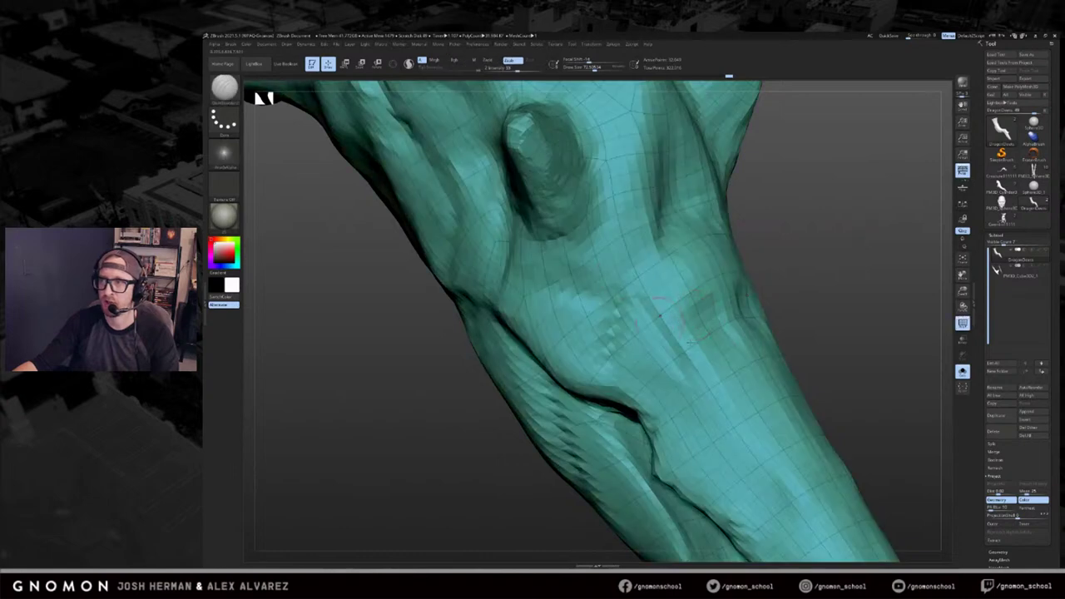
pyautogui.hotkey('shift', 'f')
pyautogui.hotkey('ctrl', 'z')
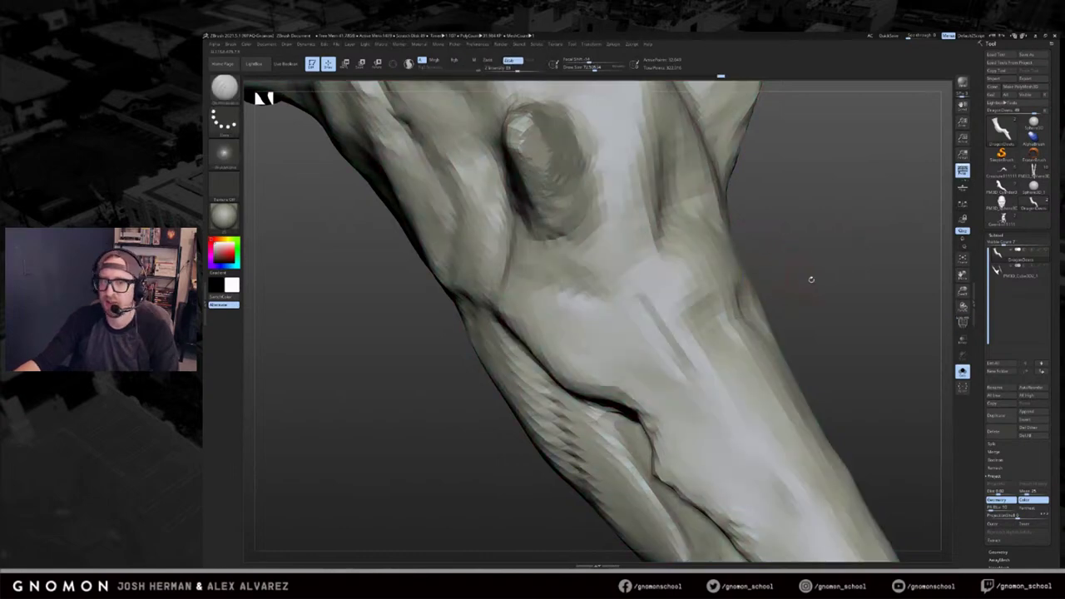
pyautogui.hotkey('ctrl', 'z')
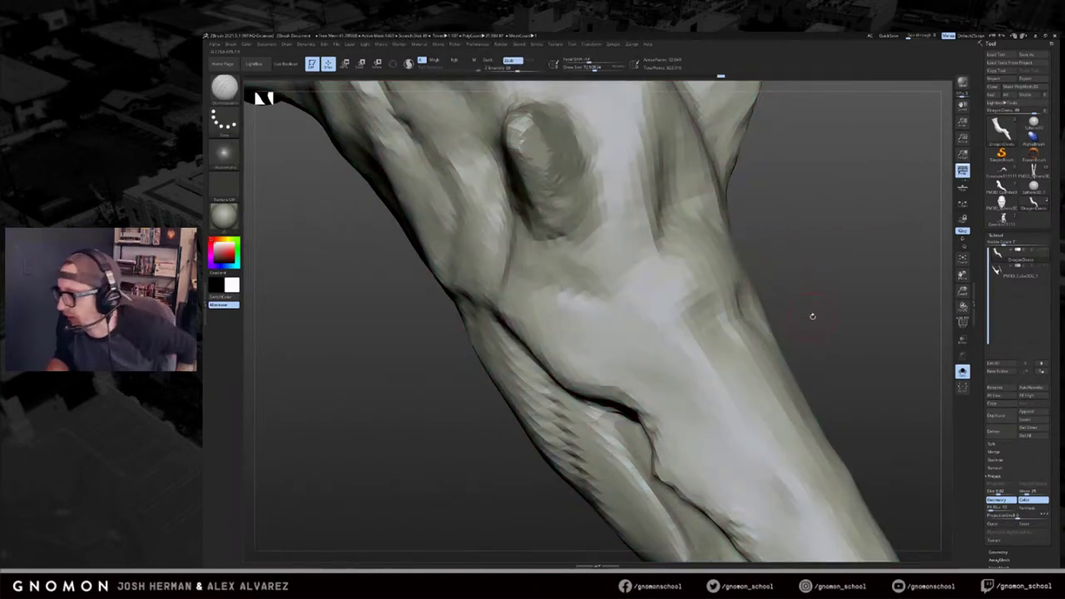
# Switch between the ClayBuildup and hPolish brushes while reviewing the head from both sides.
pyautogui.moveTo(758, 192)
pyautogui.mouseDown()
pyautogui.moveTo(830, 217)
pyautogui.moveTo(802, 217)
pyautogui.moveTo(776, 187)
pyautogui.moveTo(690, 409)
pyautogui.moveTo(659, 412)
pyautogui.moveTo(682, 397)
pyautogui.moveTo(578, 352)
pyautogui.mouseUp()
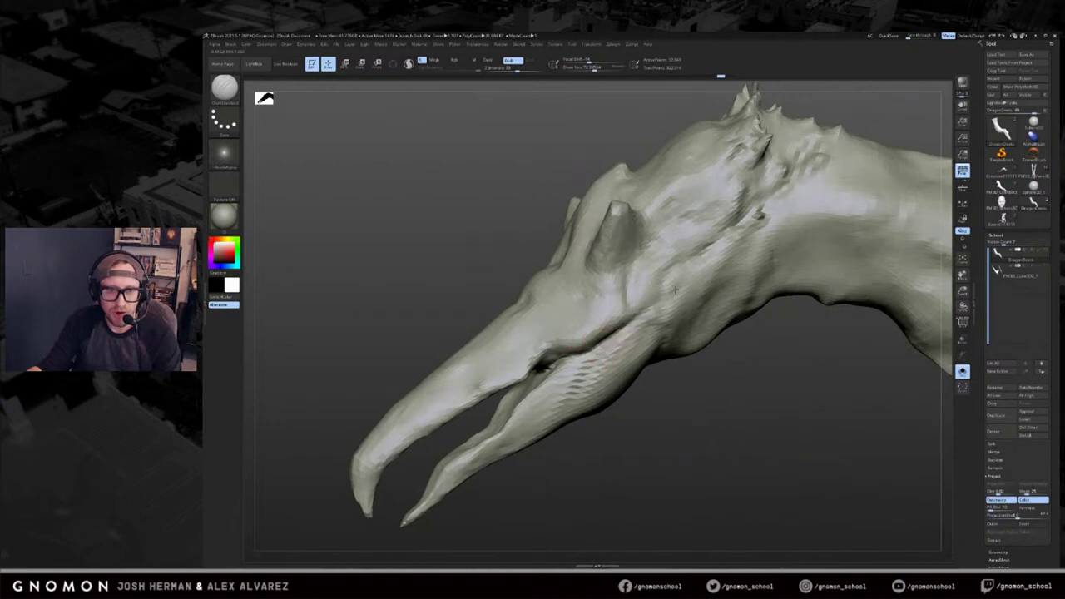
pyautogui.moveTo(682, 406); pyautogui.dragTo(685, 397)
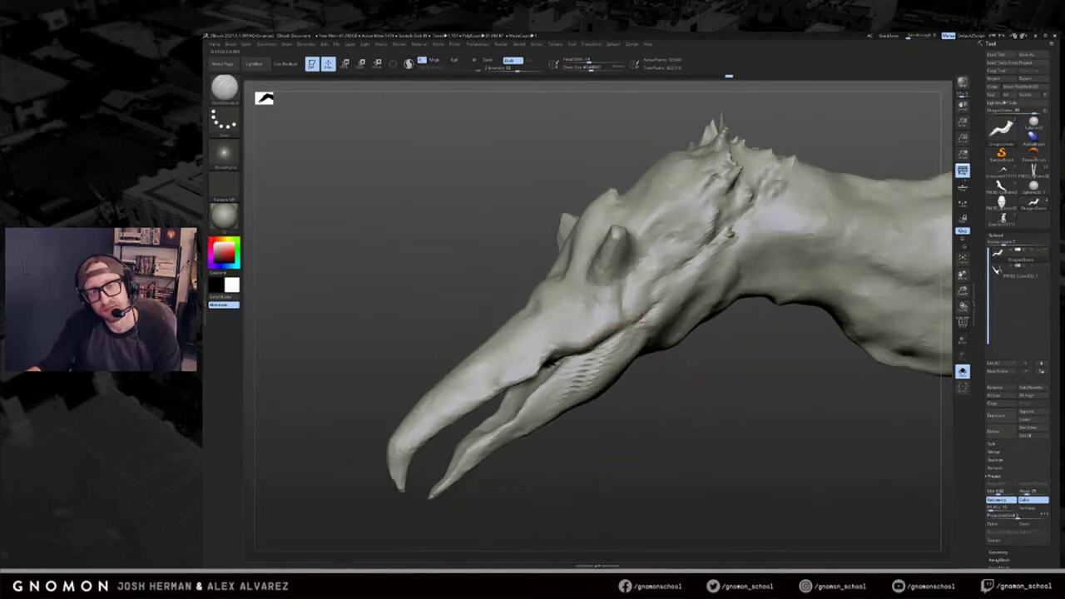
pyautogui.press('b')
pyautogui.press('c')
pyautogui.press('b')
pyautogui.press('b')
pyautogui.press('h')
pyautogui.press('p')
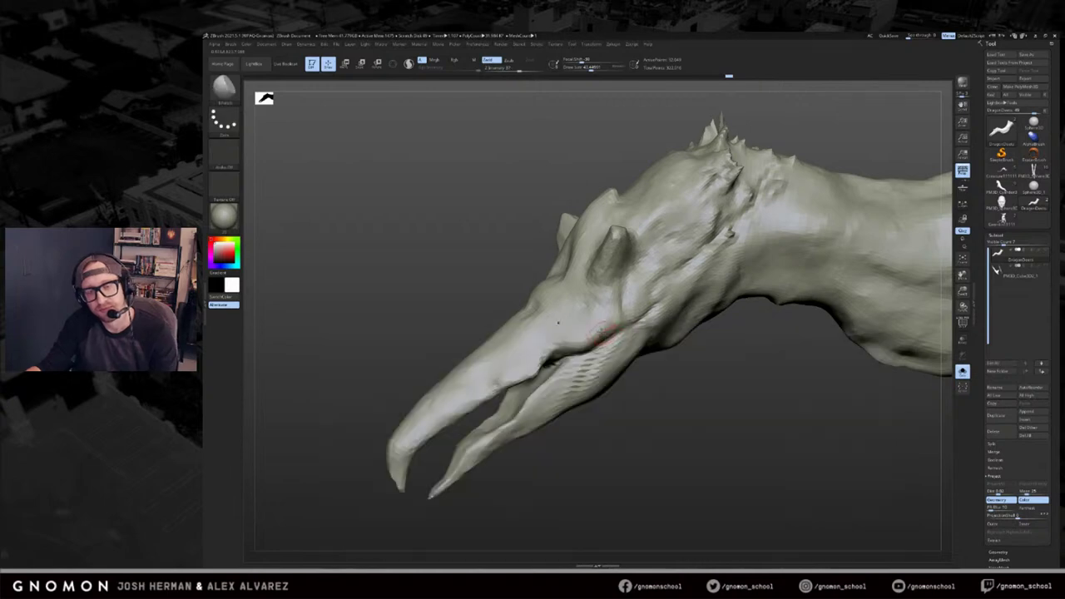
pyautogui.moveTo(659, 367); pyautogui.dragTo(712, 259)
pyautogui.moveTo(678, 202); pyautogui.dragTo(665, 212)
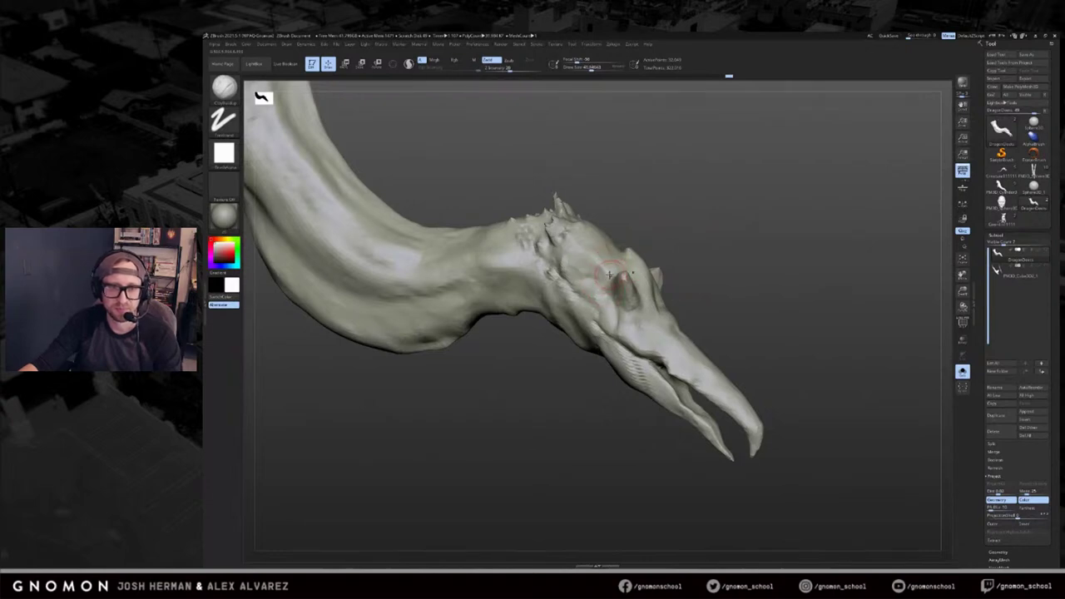
# Change the sculpting brush and its draw size, and smooth the surface below the creature's eye.
pyautogui.moveTo(628, 268)
pyautogui.mouseDown()
pyautogui.moveTo(657, 262)
pyautogui.moveTo(659, 271)
pyautogui.mouseUp()
pyautogui.press('b')
pyautogui.press('s')
pyautogui.press('h')
pyautogui.press('s')
pyautogui.moveTo(721, 259)
pyautogui.mouseDown()
pyautogui.moveTo(659, 264)
pyautogui.moveTo(649, 288)
pyautogui.moveTo(698, 278)
pyautogui.moveTo(661, 299)
pyautogui.moveTo(704, 283)
pyautogui.mouseUp()
pyautogui.press('s')
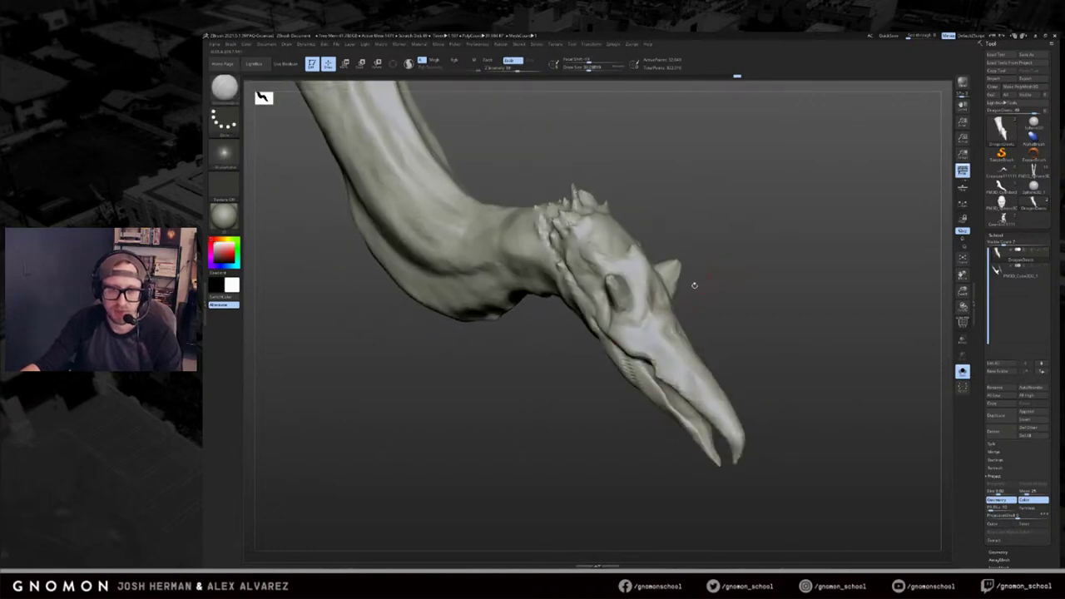
pyautogui.keyDown('shift'); pyautogui.moveTo(648, 319); pyautogui.dragTo(649, 331); pyautogui.keyUp('shift')
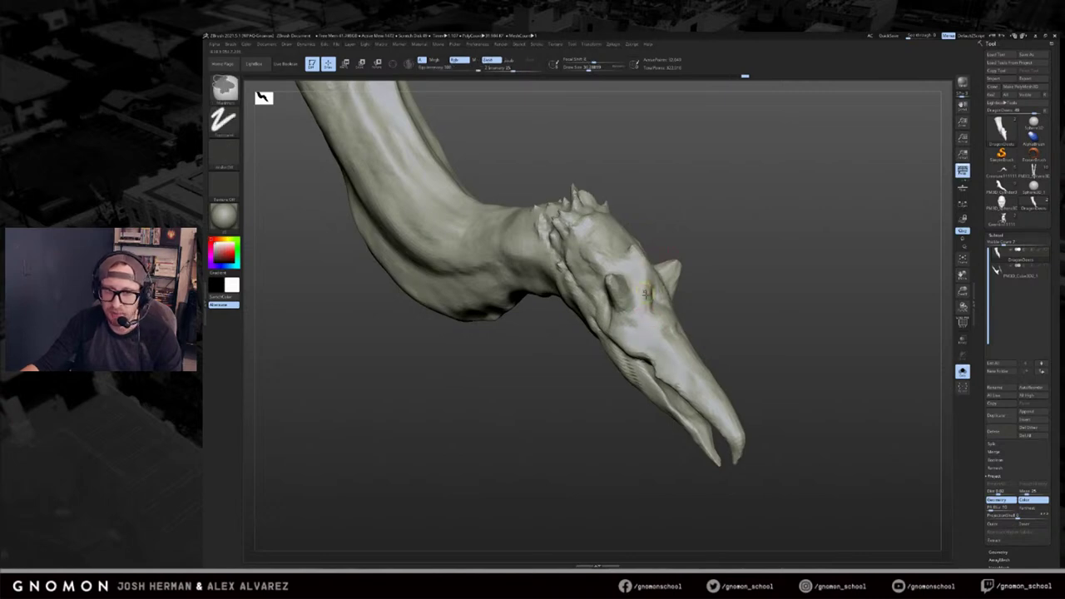
# Select the SnakeHook brush, adjust its draw size, and pull at the forms around the creature's brow and eyes.
pyautogui.moveTo(667, 242)
pyautogui.mouseDown()
pyautogui.moveTo(675, 228)
pyautogui.moveTo(654, 254)
pyautogui.moveTo(653, 245)
pyautogui.mouseUp()
pyautogui.press('b')
pyautogui.press('s')
pyautogui.press('h')
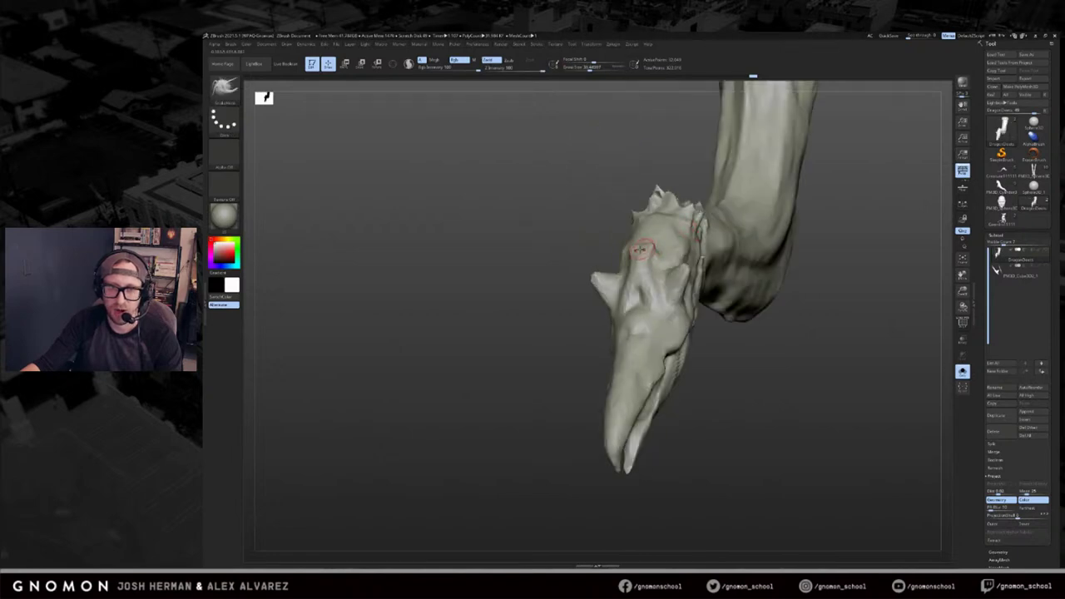
pyautogui.moveTo(641, 243)
pyautogui.mouseDown()
pyautogui.moveTo(599, 243)
pyautogui.moveTo(666, 257)
pyautogui.mouseUp()
pyautogui.moveTo(754, 300)
pyautogui.mouseDown()
pyautogui.moveTo(784, 307)
pyautogui.moveTo(774, 295)
pyautogui.moveTo(789, 267)
pyautogui.moveTo(713, 269)
pyautogui.mouseUp()
pyautogui.press('s')
pyautogui.click(654, 297)
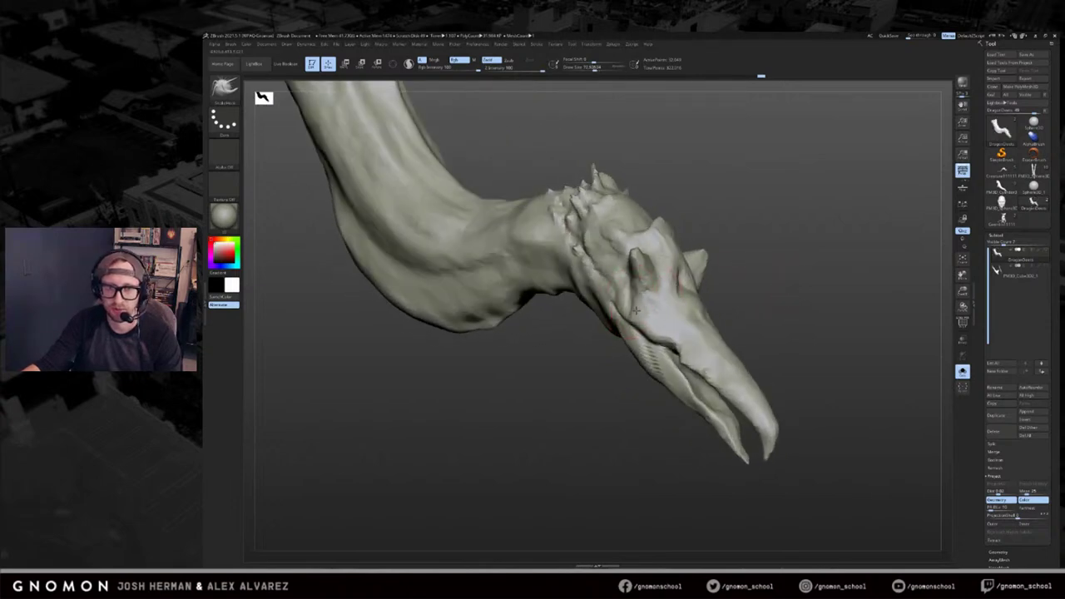
pyautogui.moveTo(636, 310); pyautogui.dragTo(639, 331)
# Pull a pair of long curved horns up from the back of the head with SnakeHook, and undo them.
pyautogui.moveTo(714, 284)
pyautogui.mouseDown()
pyautogui.moveTo(692, 274)
pyautogui.moveTo(725, 263)
pyautogui.moveTo(789, 363)
pyautogui.moveTo(756, 329)
pyautogui.moveTo(803, 343)
pyautogui.mouseUp()
pyautogui.hotkey('ctrl', 'z')
pyautogui.moveTo(738, 256)
pyautogui.mouseDown()
pyautogui.moveTo(765, 112)
pyautogui.moveTo(824, 181)
pyautogui.mouseUp()
pyautogui.moveTo(518, 144); pyautogui.dragTo(530, 88)
pyautogui.moveTo(702, 159)
pyautogui.keyDown('alt'); pyautogui.mouseDown()
pyautogui.moveTo(743, 248)
pyautogui.moveTo(722, 229)
pyautogui.mouseUp(); pyautogui.keyUp('alt')
pyautogui.hotkey('ctrl', 'z')
pyautogui.moveTo(647, 297); pyautogui.dragTo(583, 194)
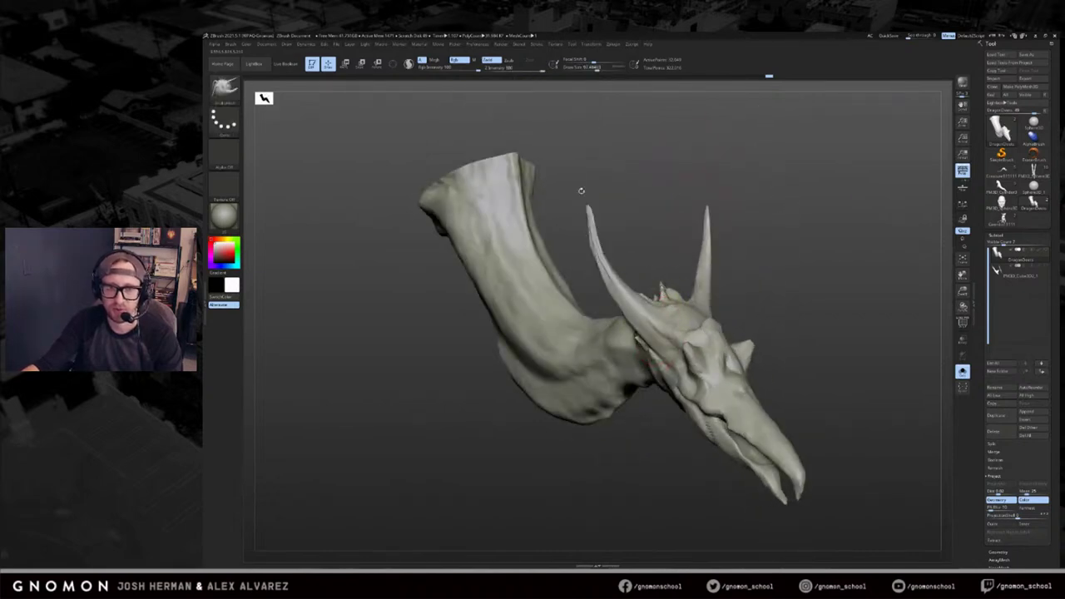
pyautogui.moveTo(785, 290); pyautogui.dragTo(673, 223)
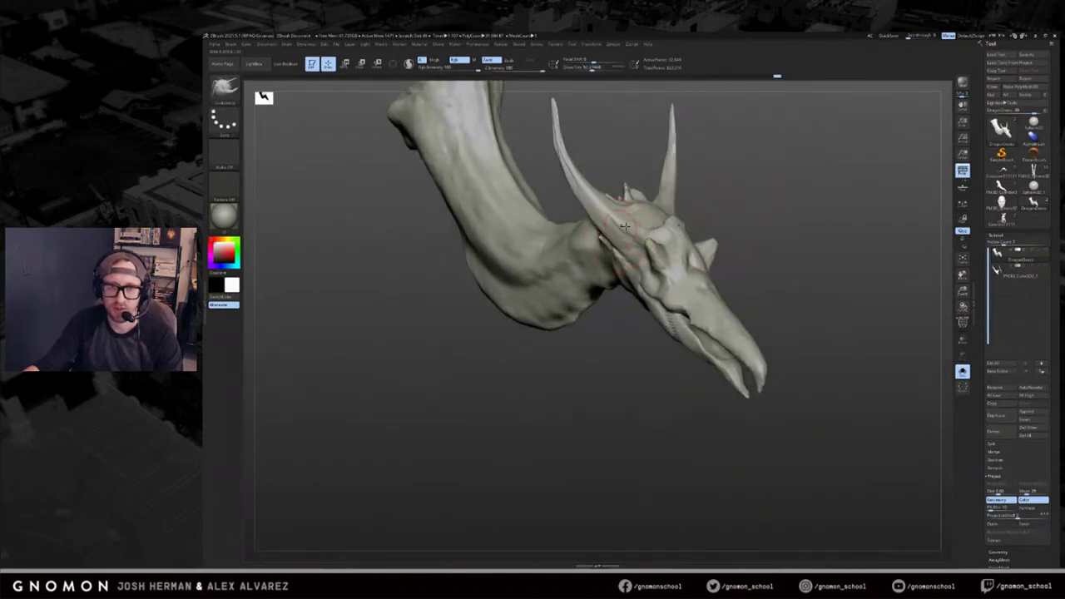
pyautogui.keyDown('alt'); pyautogui.moveTo(749, 275); pyautogui.dragTo(758, 361); pyautogui.keyUp('alt')
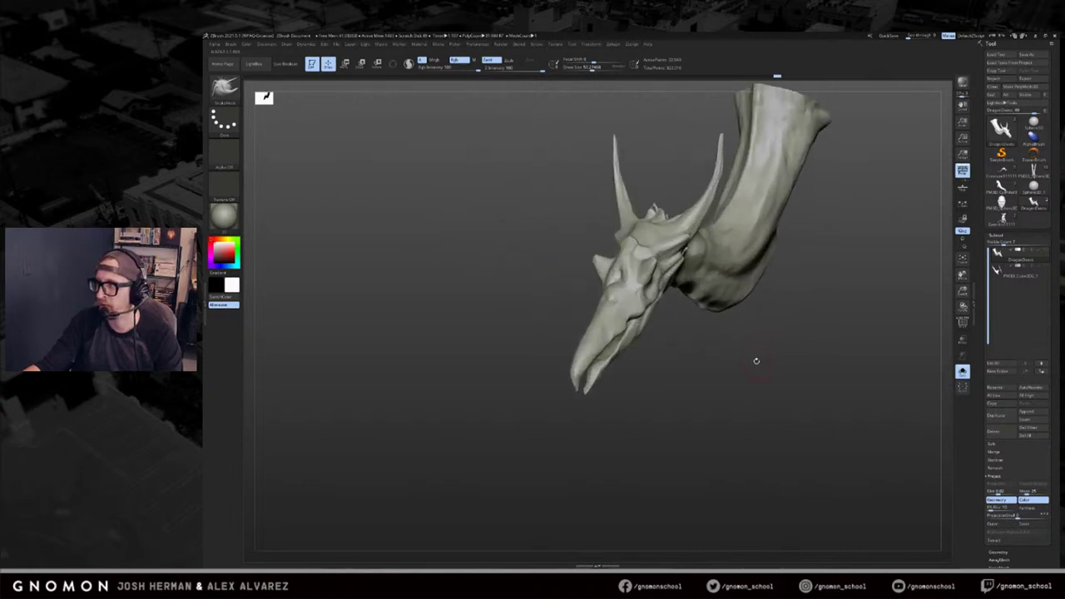
pyautogui.hotkey('ctrl', 'z')
pyautogui.hotkey('ctrl', 'z')
# Try pulling shorter horn shapes from the back of the head at a different brush size, and undo them.
pyautogui.press('[')
pyautogui.moveTo(672, 243)
pyautogui.mouseDown()
pyautogui.moveTo(681, 183)
pyautogui.moveTo(652, 237)
pyautogui.moveTo(777, 235)
pyautogui.moveTo(753, 256)
pyautogui.mouseUp()
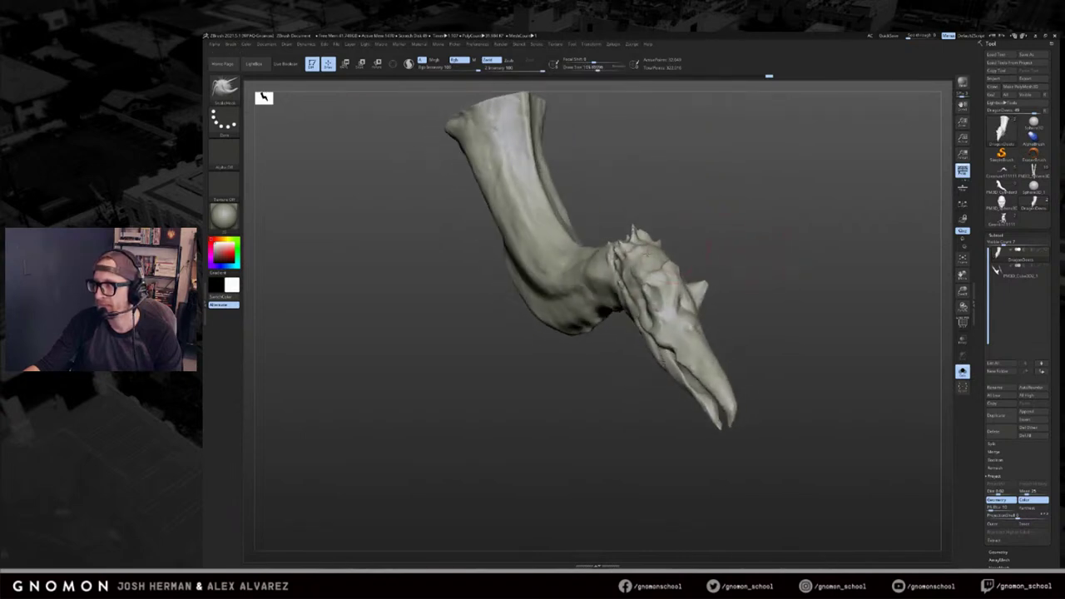
pyautogui.hotkey('ctrl', 'z')
pyautogui.moveTo(624, 291); pyautogui.dragTo(580, 240)
pyautogui.moveTo(712, 201); pyautogui.dragTo(748, 221)
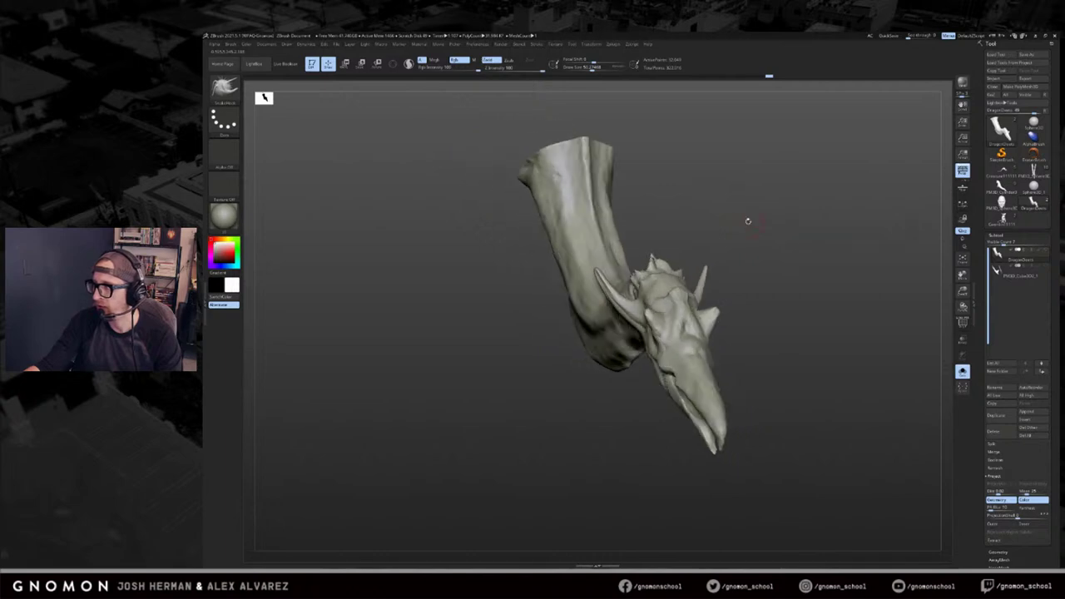
pyautogui.keyDown('alt'); pyautogui.moveTo(800, 244); pyautogui.dragTo(775, 244); pyautogui.keyUp('alt')
pyautogui.hotkey('ctrl', 'z')
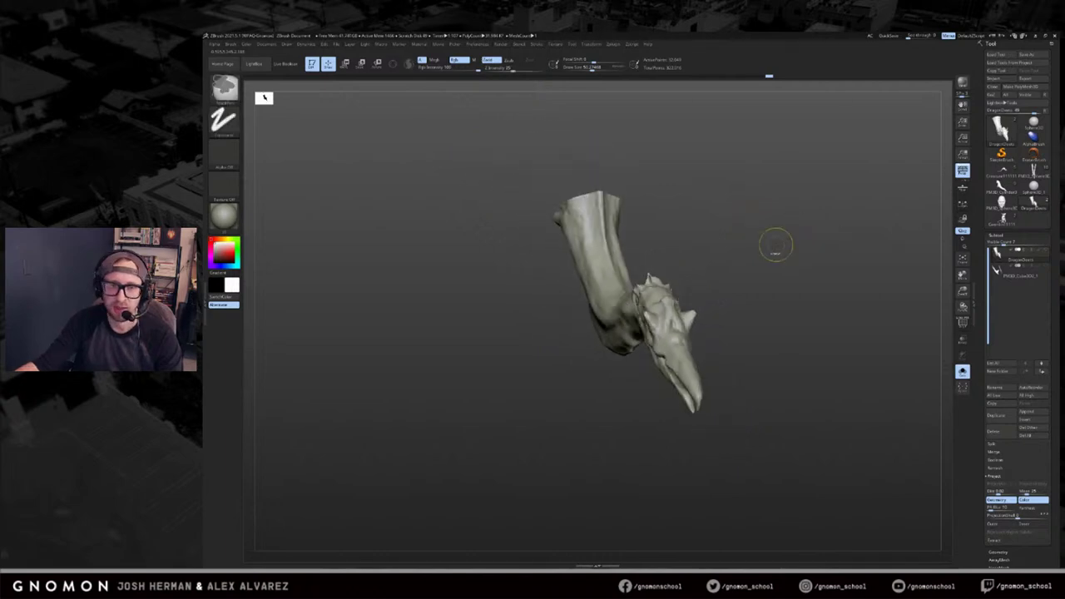
# Unhide the creature's whole body, frame it, and make the wings subtool visible.
pyautogui.keyDown('ctrl'); pyautogui.keyDown('shift'); pyautogui.click(787, 252); pyautogui.keyUp('shift'); pyautogui.keyUp('ctrl')
pyautogui.press('f')
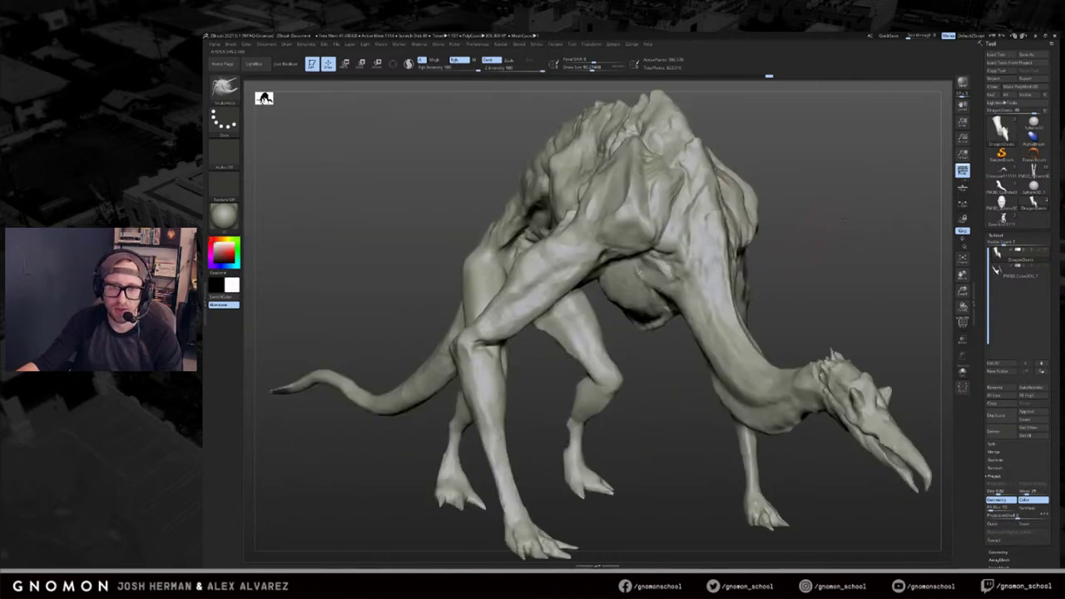
pyautogui.moveTo(806, 231); pyautogui.dragTo(930, 238)
pyautogui.press('f')
pyautogui.click(1046, 267)
pyautogui.moveTo(874, 268); pyautogui.dragTo(890, 285)
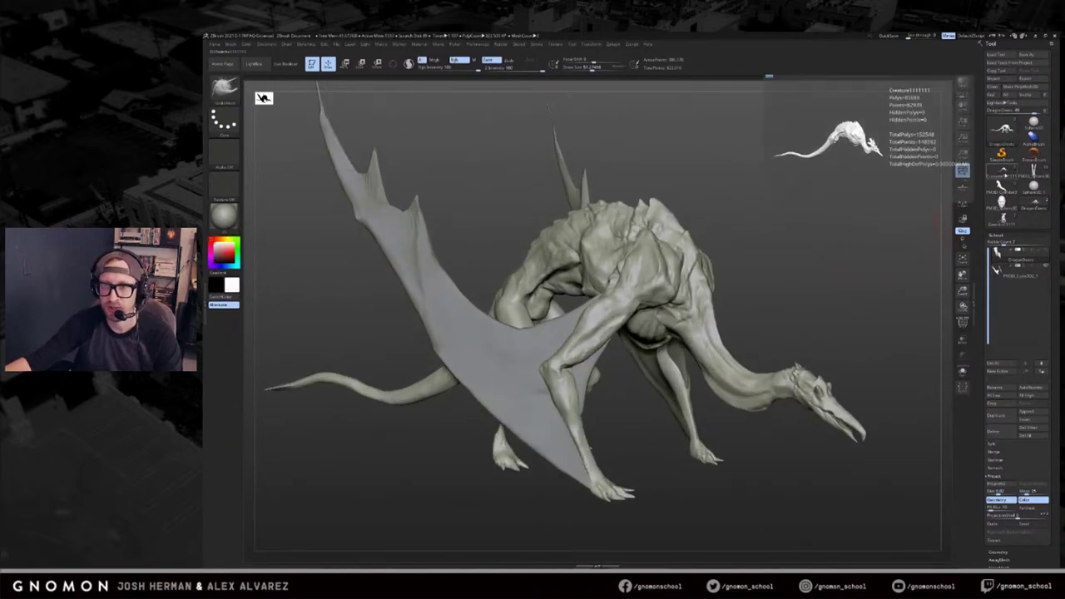
# Save the dragon creature with its wings as a tool file.
pyautogui.click(962, 187)
pyautogui.moveTo(883, 208)
pyautogui.mouseDown()
pyautogui.moveTo(888, 216)
pyautogui.moveTo(897, 207)
pyautogui.mouseUp()
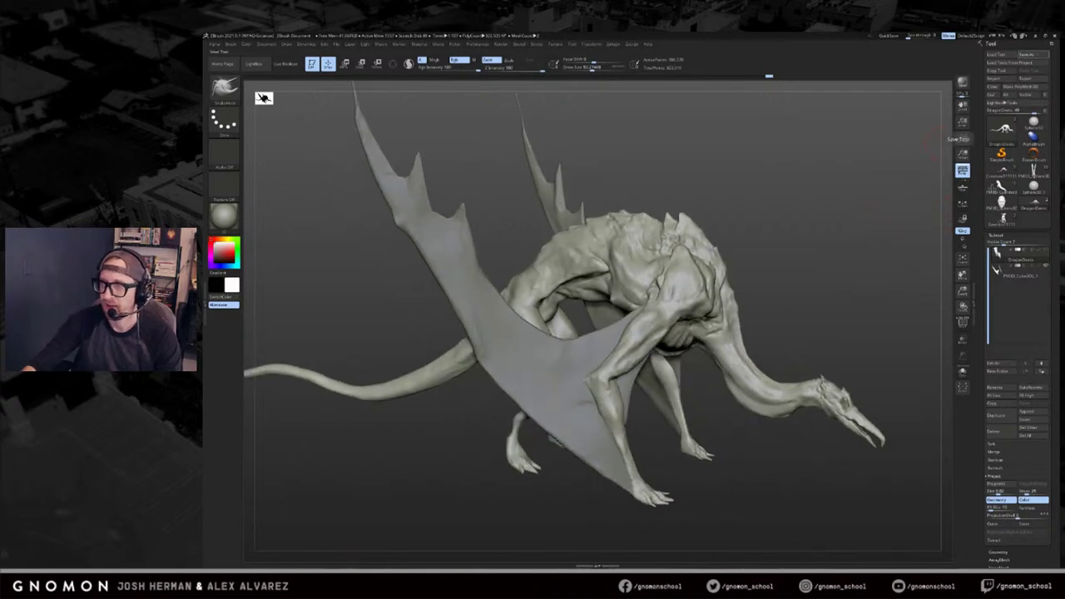
pyautogui.moveTo(723, 225); pyautogui.dragTo(761, 191)
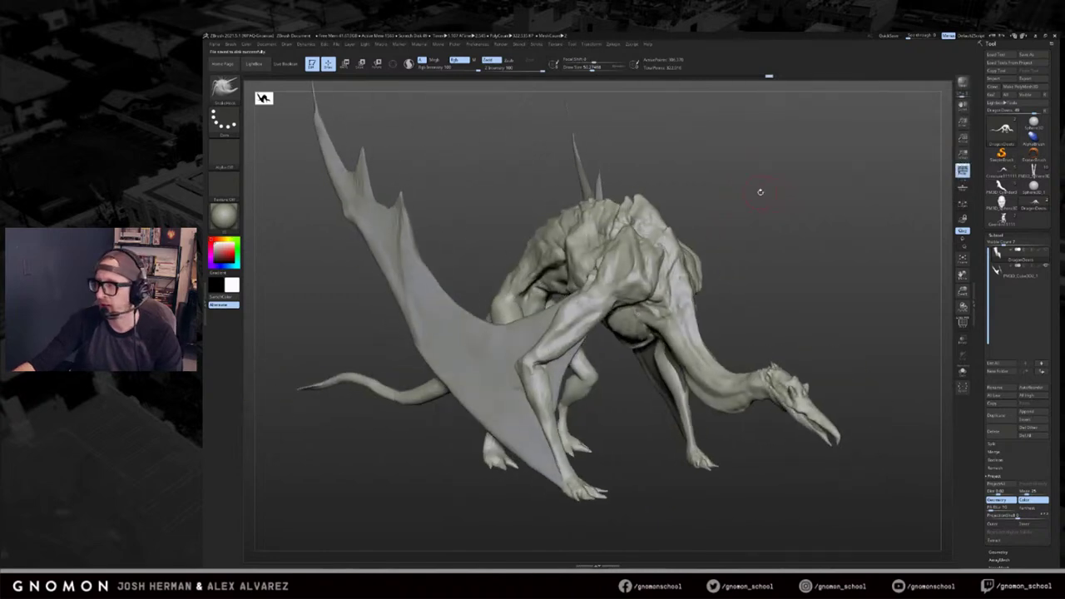
pyautogui.moveTo(795, 164); pyautogui.dragTo(701, 238)
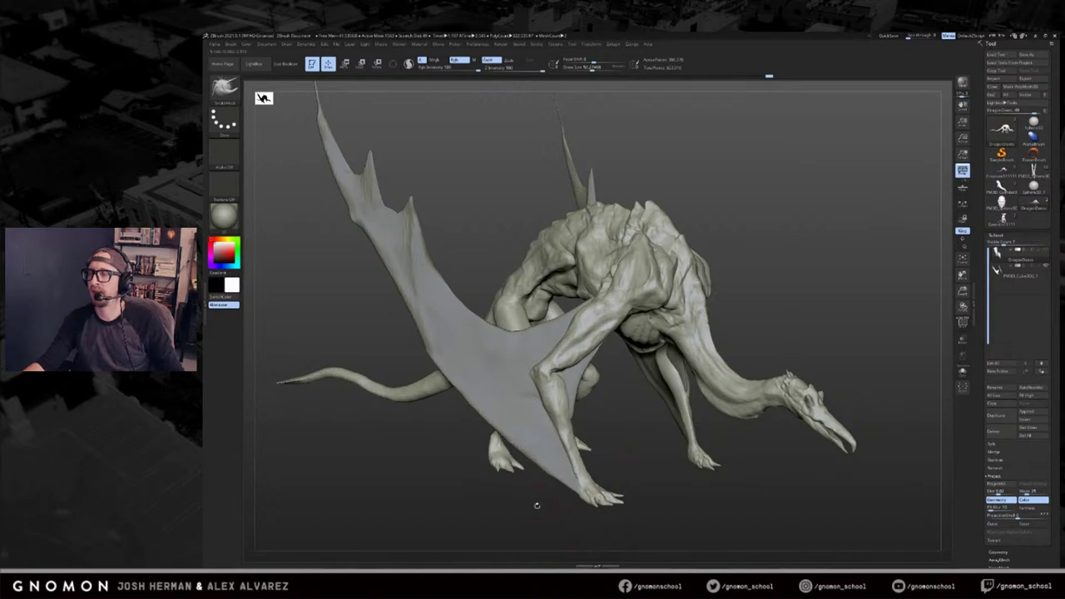
pyautogui.moveTo(1011, 270)
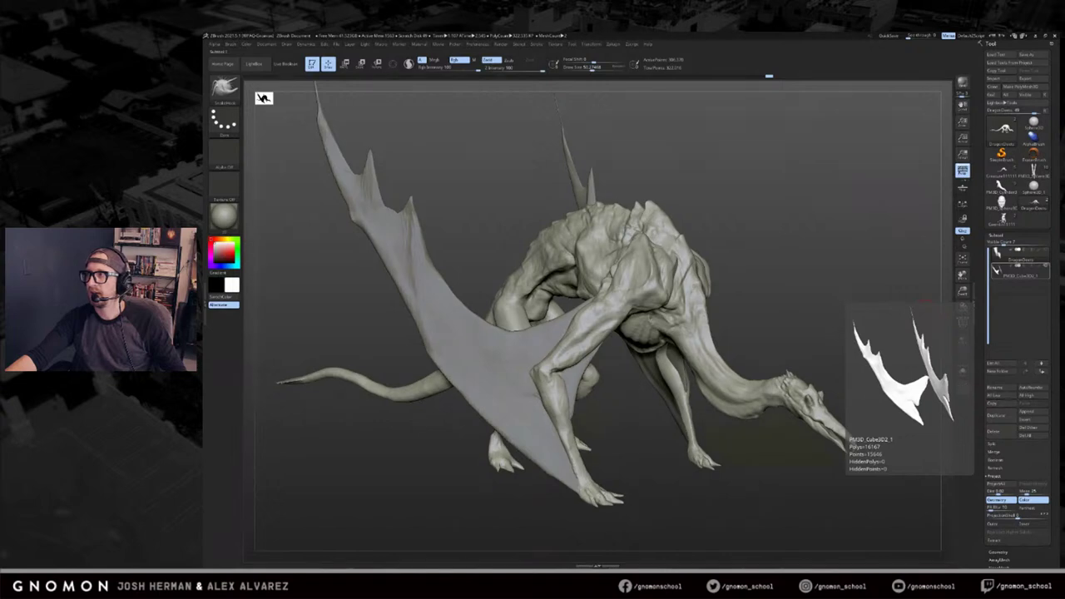
pyautogui.moveTo(828, 235); pyautogui.dragTo(837, 218)
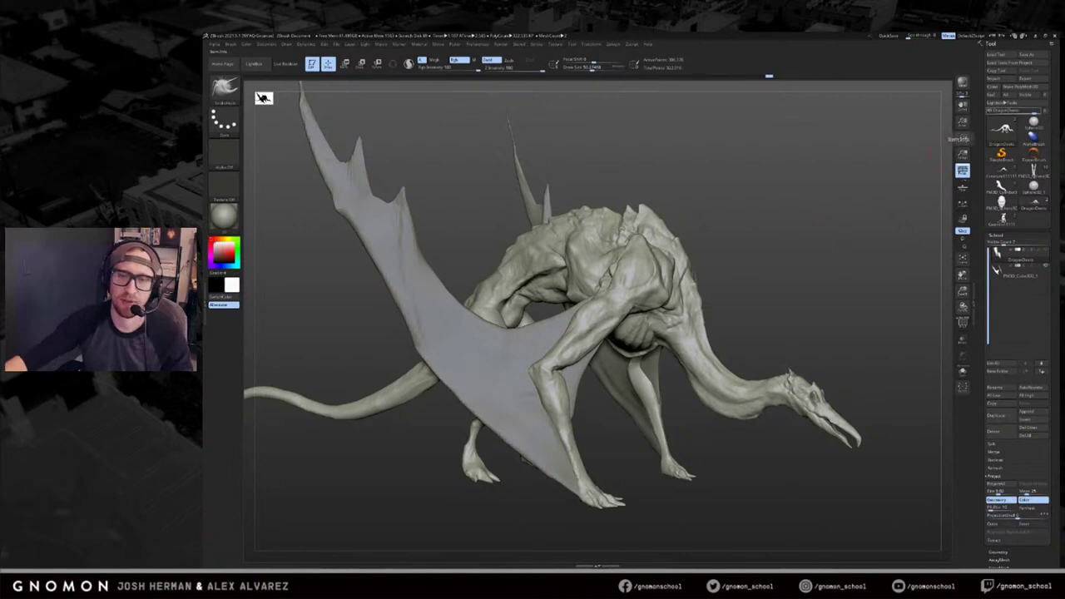
pyautogui.moveTo(851, 252)
pyautogui.mouseDown()
pyautogui.moveTo(889, 275)
pyautogui.moveTo(845, 247)
pyautogui.moveTo(860, 253)
pyautogui.mouseUp()
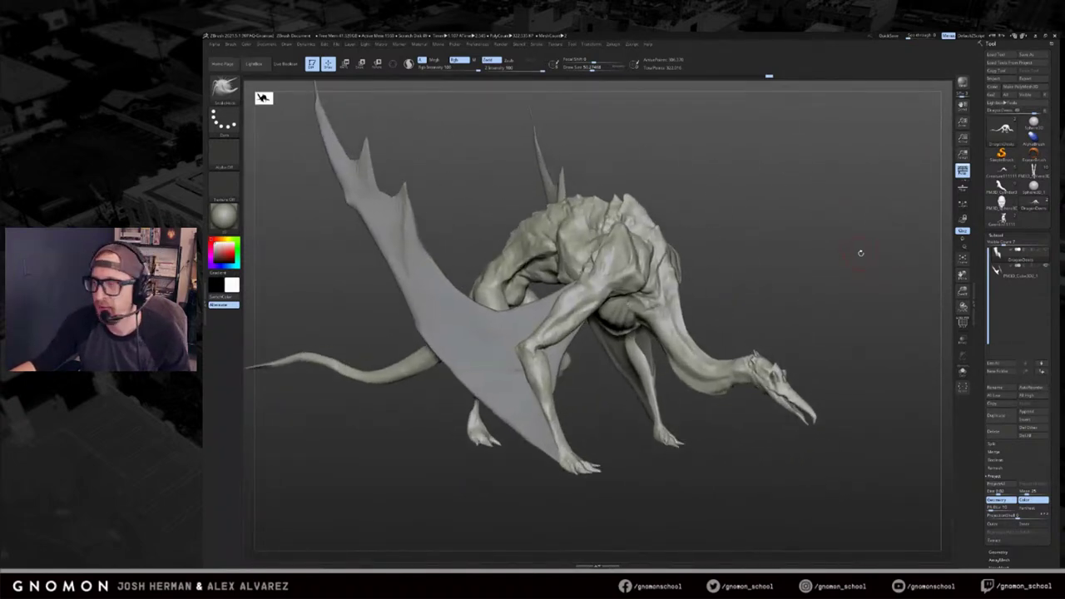
pyautogui.moveTo(866, 241); pyautogui.dragTo(780, 235)
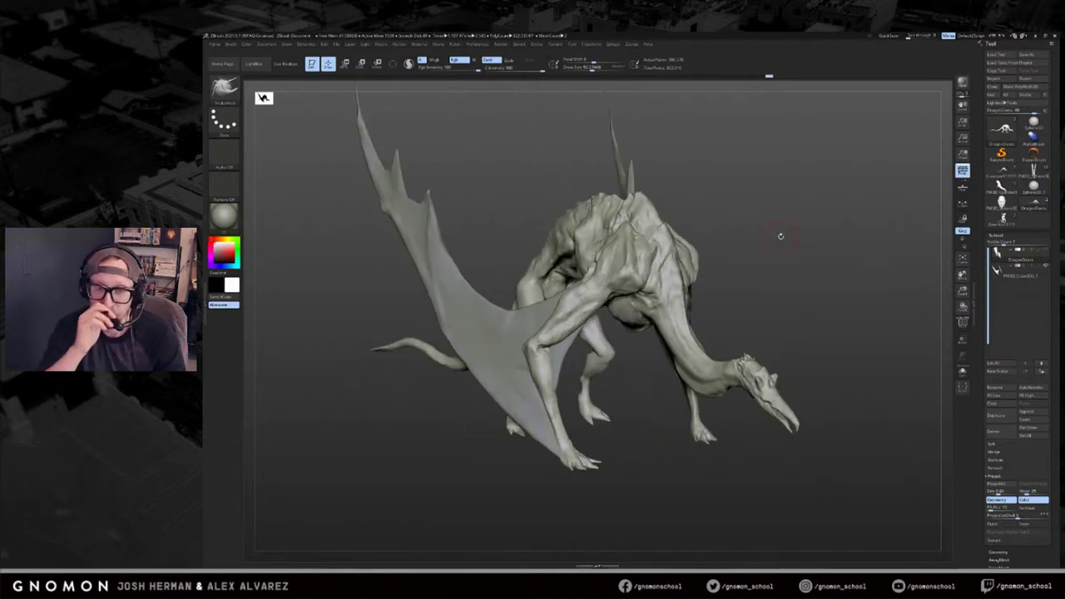
pyautogui.press('f')
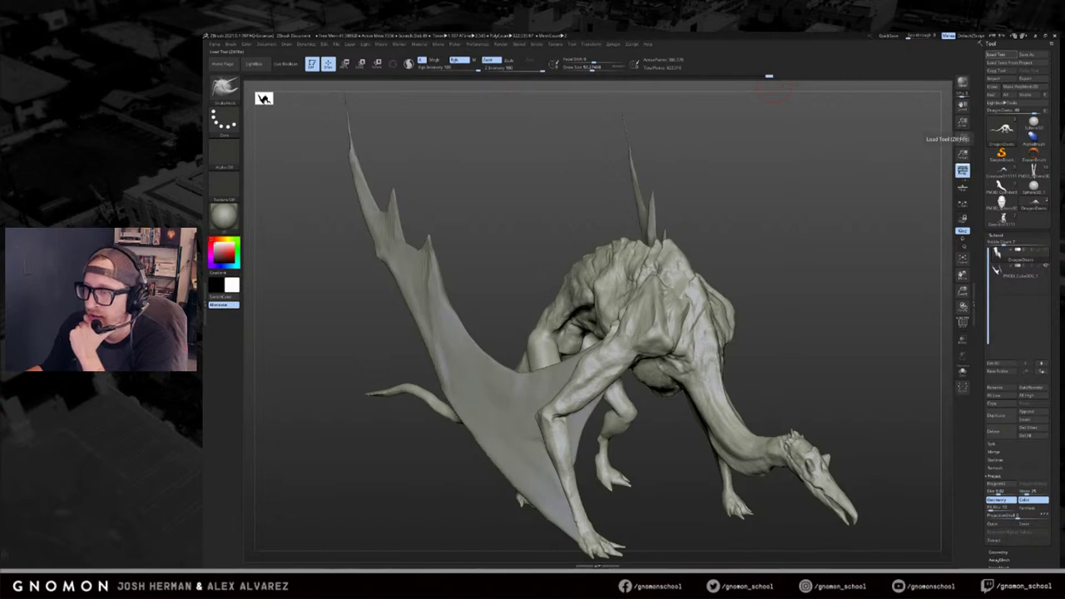
# Activate the Move brush, switch to the caped armoured character, and stamp a small snapshot of it on the canvas.
pyautogui.moveTo(851, 221)
pyautogui.mouseDown()
pyautogui.moveTo(851, 200)
pyautogui.moveTo(844, 228)
pyautogui.moveTo(860, 228)
pyautogui.moveTo(791, 244)
pyautogui.moveTo(837, 245)
pyautogui.moveTo(807, 264)
pyautogui.moveTo(882, 258)
pyautogui.mouseUp()
pyautogui.press('b')
pyautogui.press('m')
pyautogui.press('v')
pyautogui.click(1034, 171)
pyautogui.moveTo(859, 215); pyautogui.dragTo(822, 202)
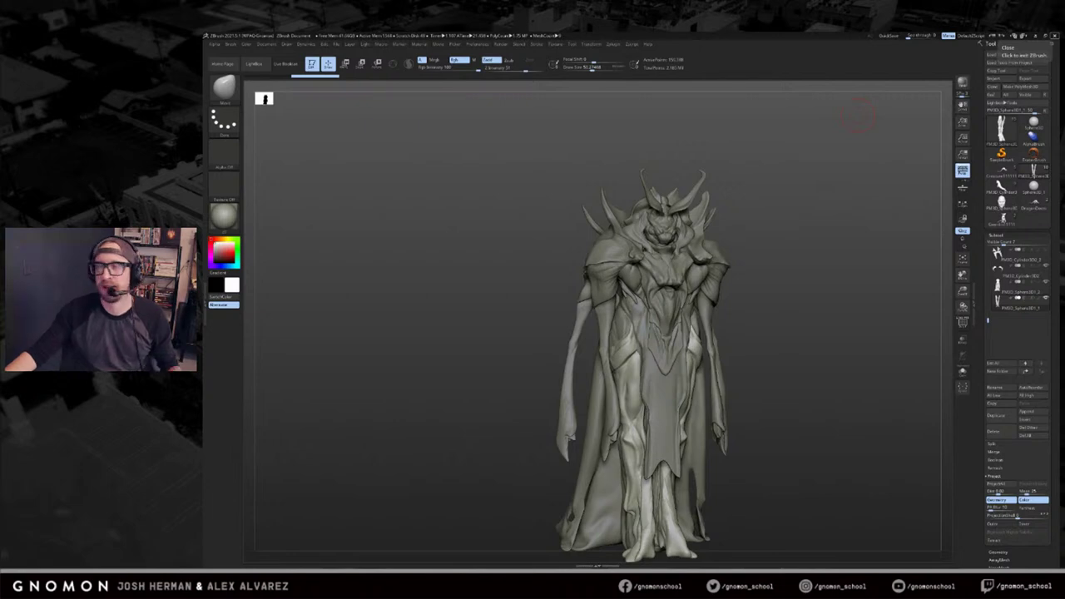
pyautogui.moveTo(770, 211)
pyautogui.mouseDown()
pyautogui.moveTo(837, 233)
pyautogui.moveTo(575, 218)
pyautogui.moveTo(605, 264)
pyautogui.moveTo(570, 302)
pyautogui.moveTo(764, 283)
pyautogui.mouseUp()
pyautogui.hotkey('shift', 's')
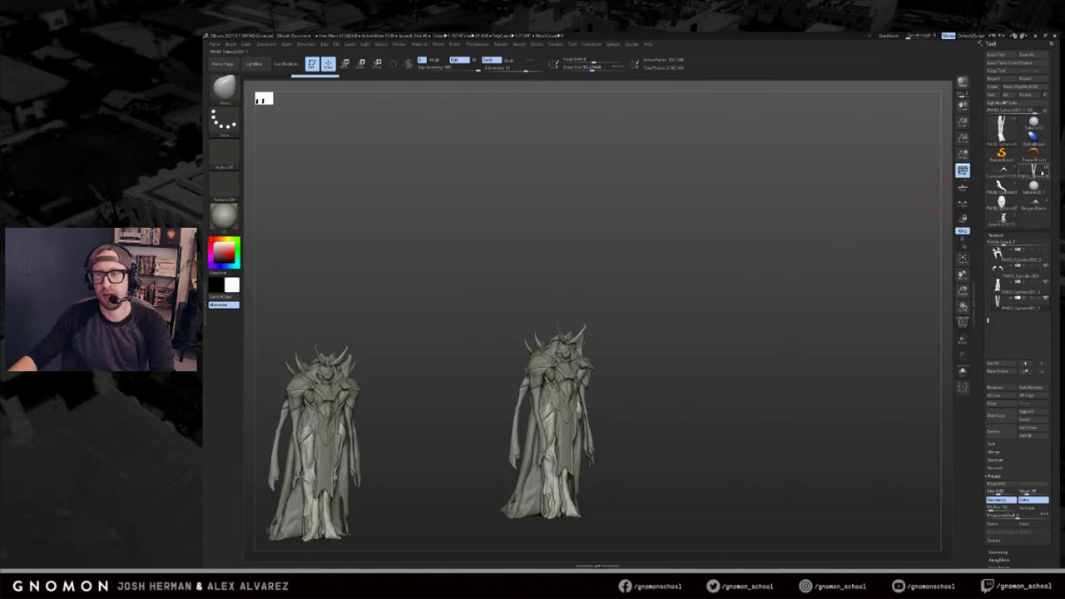
# Switch to the winged dragon tool, enlarge it beside the caped character, and stamp a snapshot of it.
pyautogui.click(1003, 170)
pyautogui.click(1003, 187)
pyautogui.click(1035, 203)
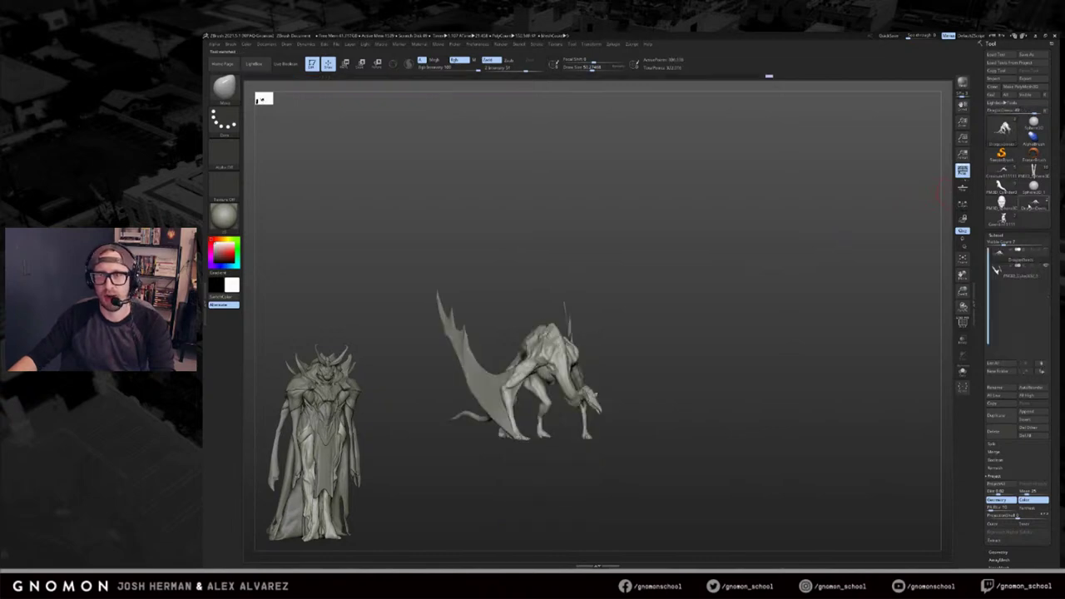
pyautogui.keyDown('alt'); pyautogui.moveTo(862, 211); pyautogui.dragTo(844, 249); pyautogui.keyUp('alt')
pyautogui.moveTo(844, 248); pyautogui.dragTo(830, 258, button='right')
pyautogui.moveTo(830, 258); pyautogui.dragTo(840, 145)
pyautogui.hotkey('shift', 's')
# Switch to the small big-eared goblin and place it at small scale in front of the dragon's head.
pyautogui.click(1002, 219)
pyautogui.press('f')
pyautogui.moveTo(891, 202); pyautogui.dragTo(869, 204)
pyautogui.keyDown('alt'); pyautogui.moveTo(870, 204); pyautogui.dragTo(977, 401); pyautogui.keyUp('alt')
pyautogui.moveTo(932, 371); pyautogui.dragTo(889, 337)
pyautogui.moveTo(888, 337)
pyautogui.keyDown('alt'); pyautogui.mouseDown()
pyautogui.moveTo(848, 342)
pyautogui.moveTo(885, 343)
pyautogui.mouseUp(); pyautogui.keyUp('alt')
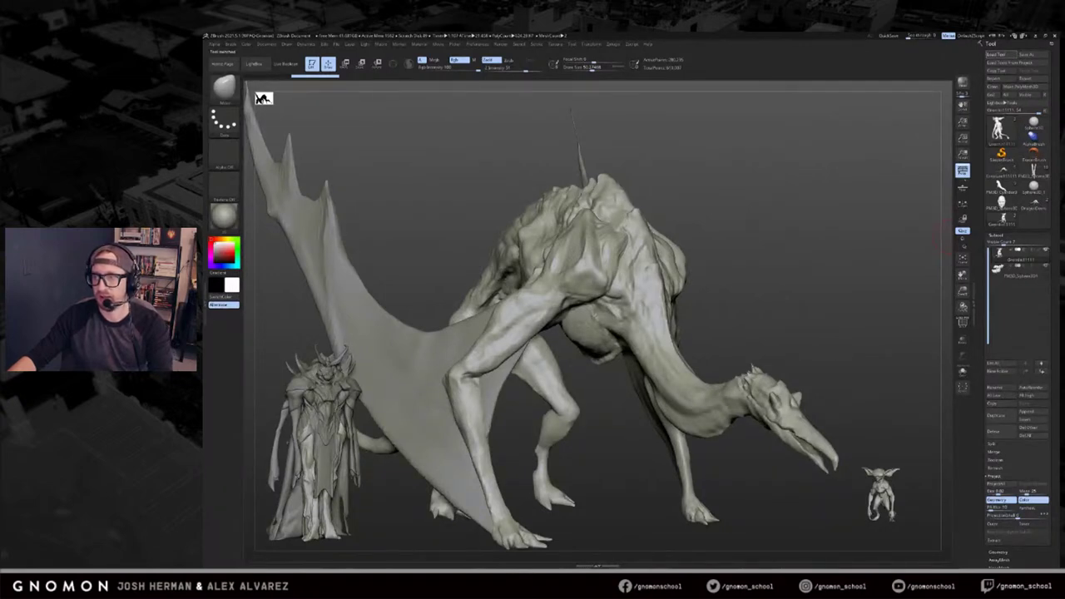
# Bring in the green-skinned character, clear all snapshots from the canvas, and enlarge the figure on its own.
pyautogui.moveTo(843, 260); pyautogui.dragTo(932, 237)
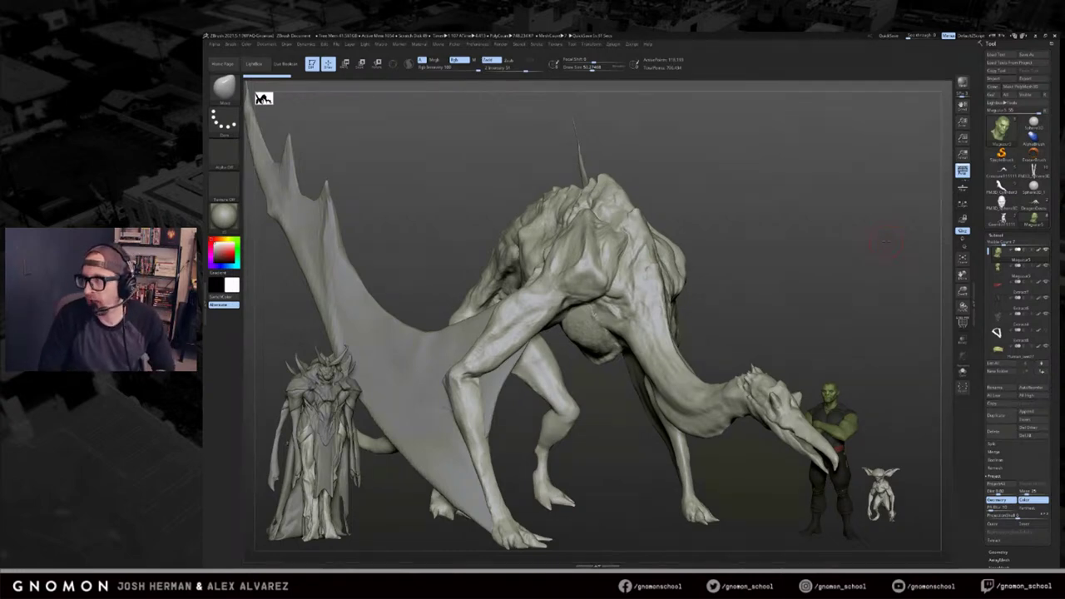
pyautogui.hotkey('ctrl', 'n')
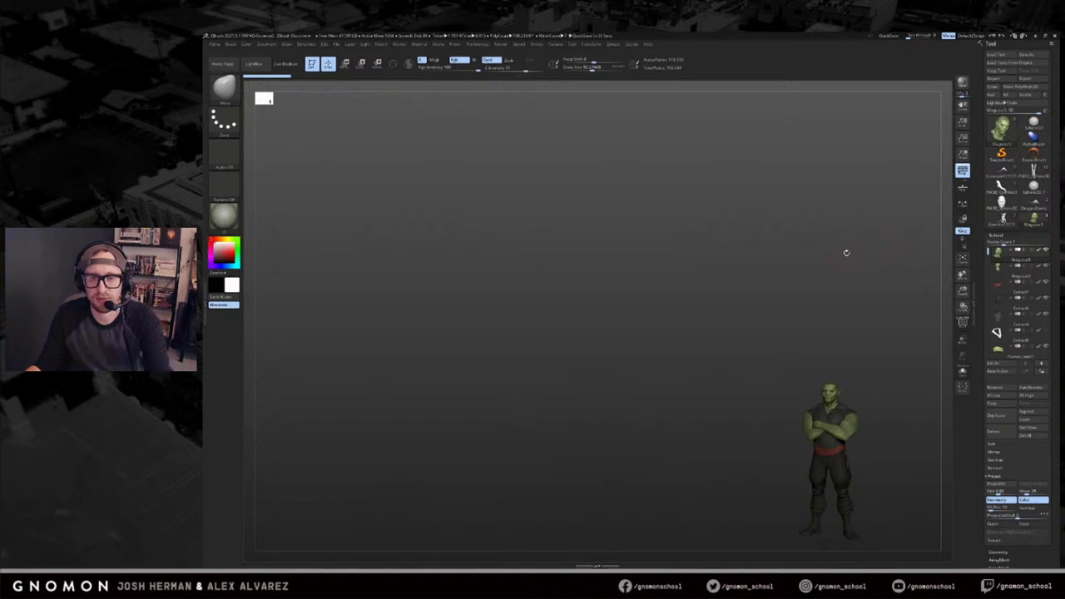
pyautogui.press('f')
pyautogui.moveTo(848, 255); pyautogui.dragTo(886, 255)
pyautogui.keyDown('alt'); pyautogui.moveTo(820, 238); pyautogui.dragTo(803, 337); pyautogui.keyUp('alt')
pyautogui.moveTo(803, 337); pyautogui.dragTo(828, 339)
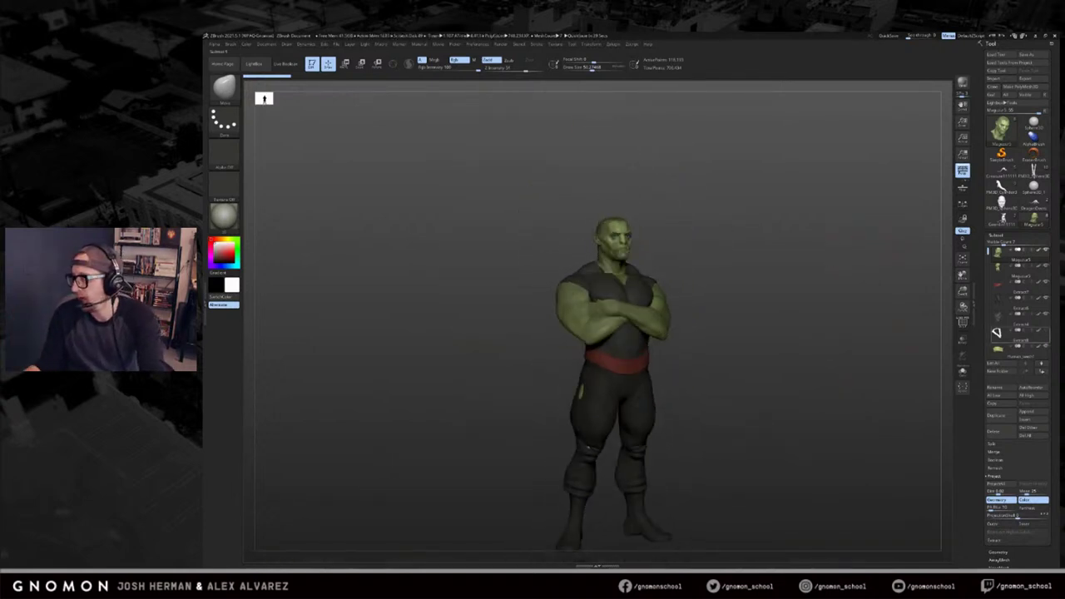
pyautogui.moveTo(1007, 333)
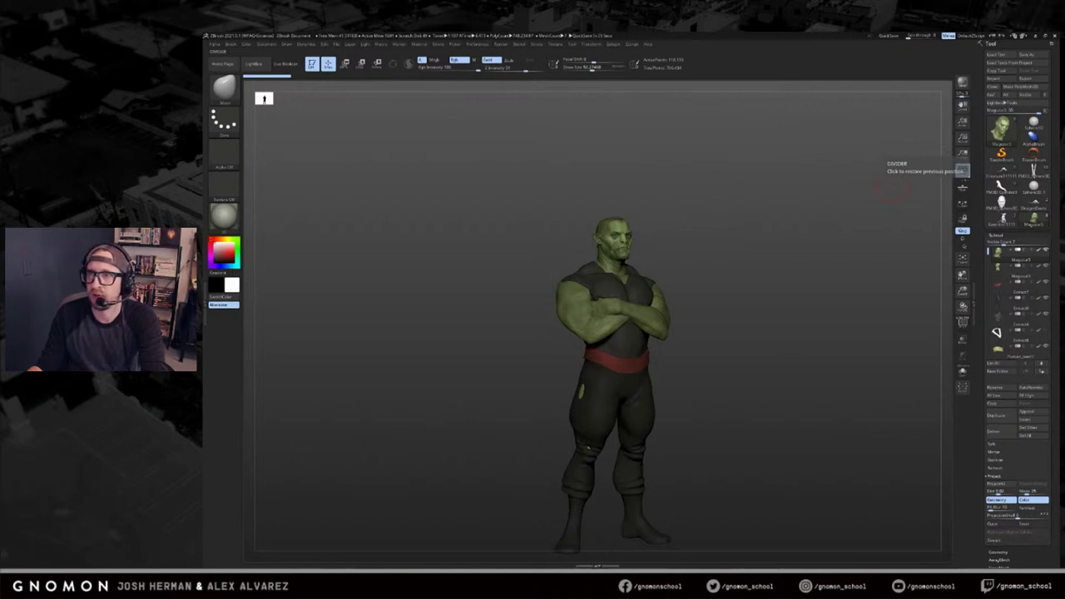
pyautogui.keyDown('alt'); pyautogui.moveTo(751, 138); pyautogui.dragTo(650, 202); pyautogui.keyUp('alt')
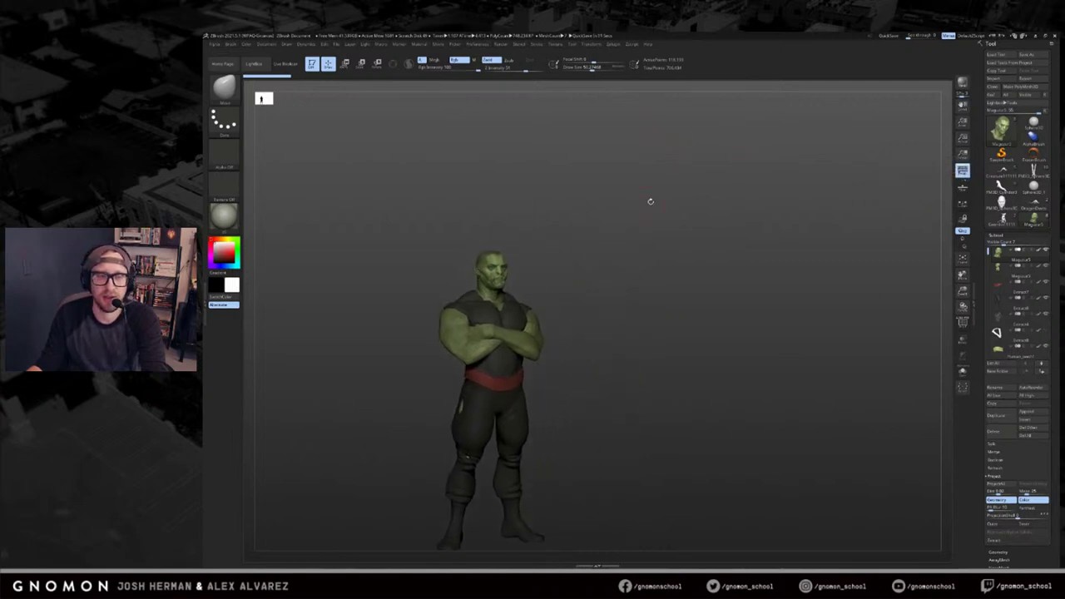
pyautogui.moveTo(1033, 219)
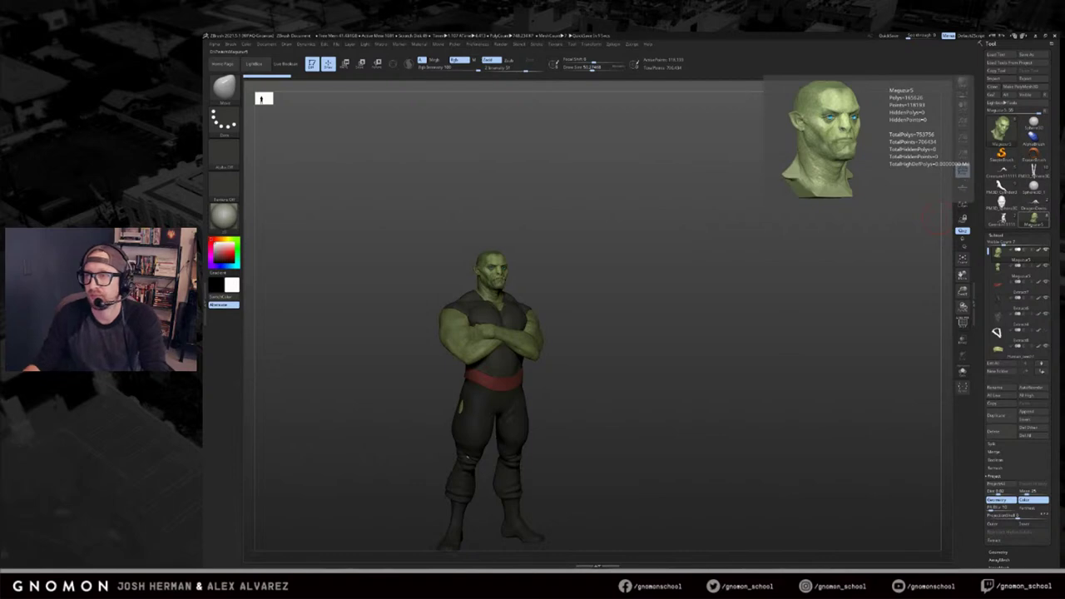
# Switch to the browser showing TV Tropes and position its window over the sculpting canvas.
pyautogui.moveTo(1064, 79); pyautogui.dragTo(595, 88)
pyautogui.doubleClick(596, 87)
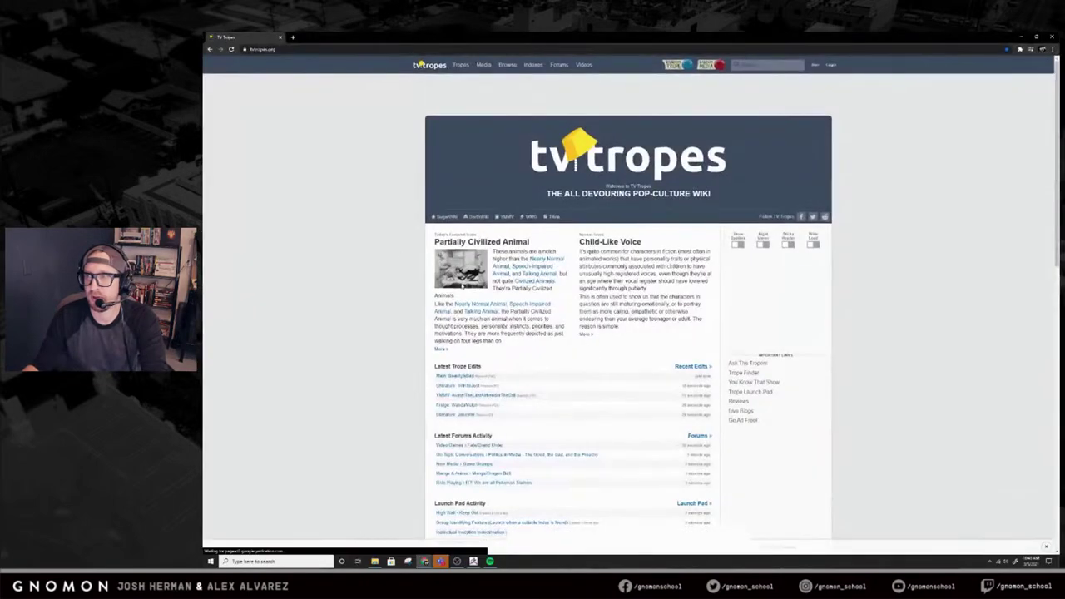
pyautogui.doubleClick(578, 36)
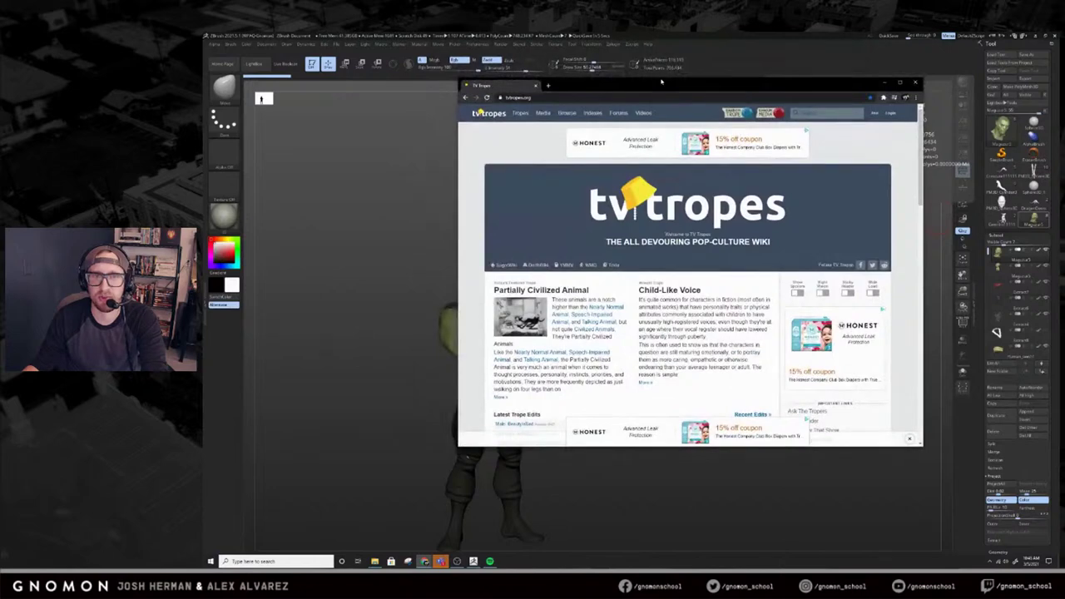
pyautogui.moveTo(657, 82); pyautogui.dragTo(656, 86)
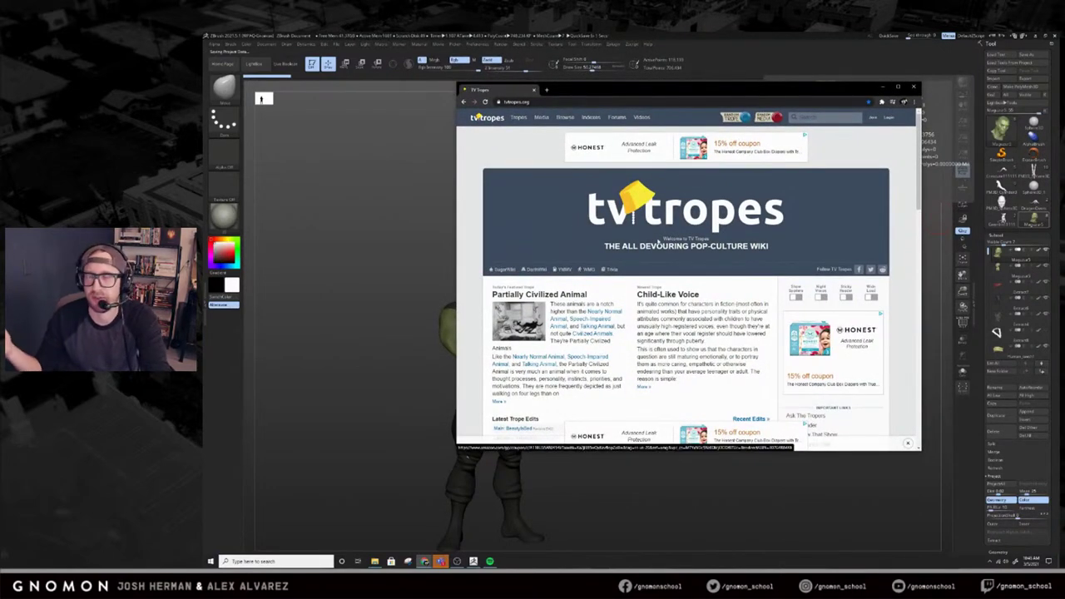
pyautogui.moveTo(705, 83); pyautogui.dragTo(707, 34)
# Search TV Tropes for "five man band" and open the Five-Man Band article.
pyautogui.click(826, 67)
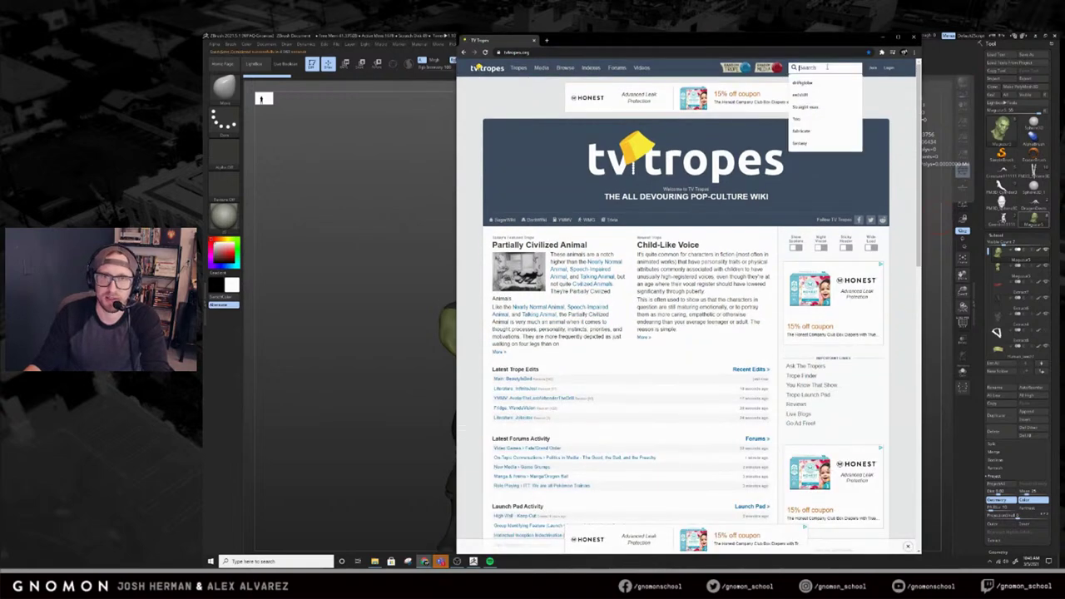
pyautogui.write('g')
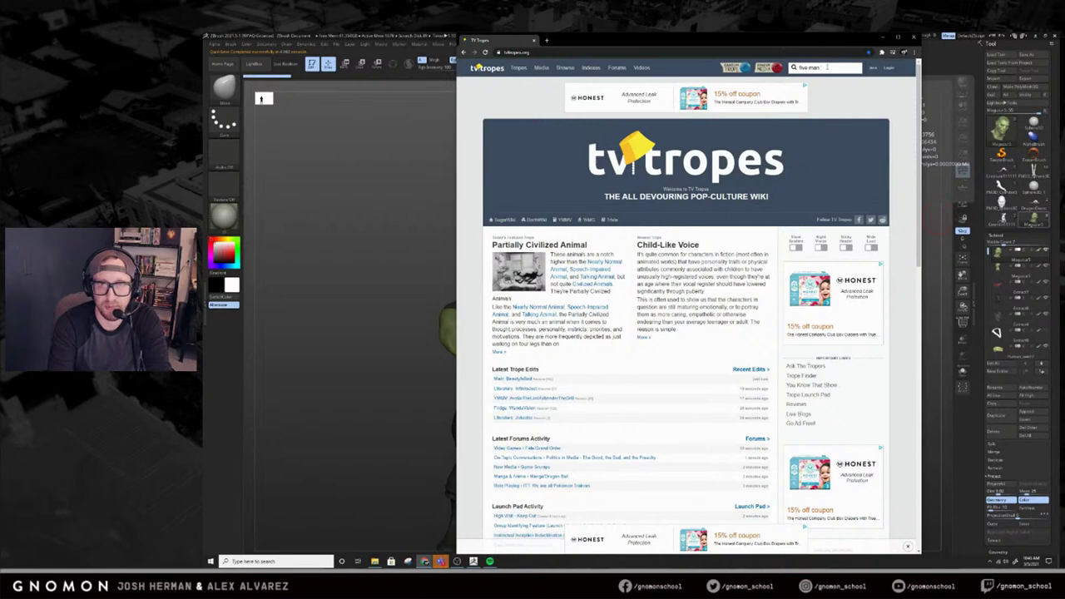
pyautogui.write('ive man band')
pyautogui.press('Return')
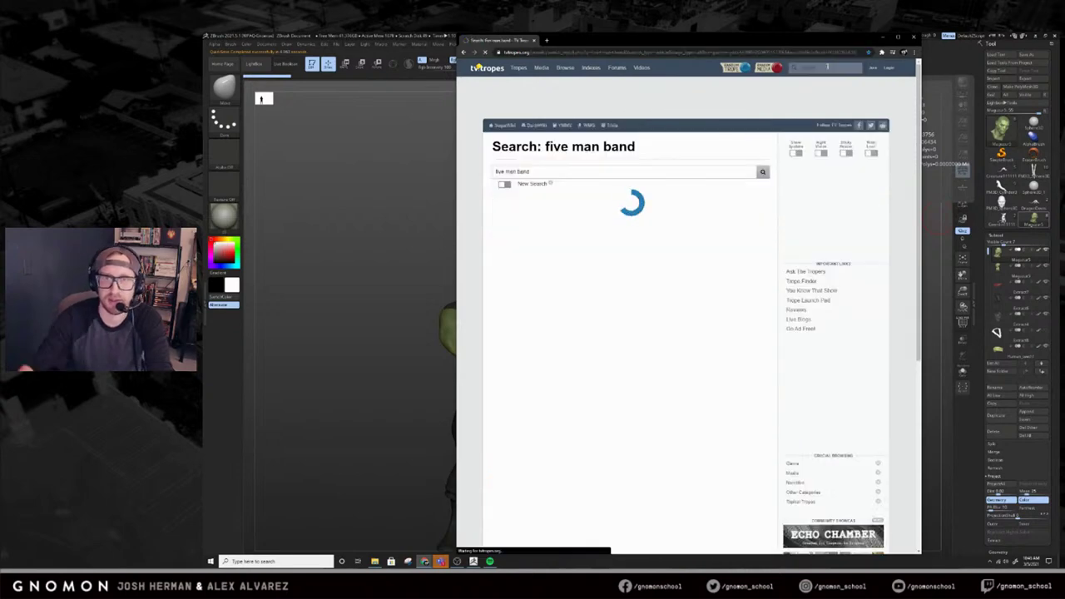
pyautogui.click(525, 218)
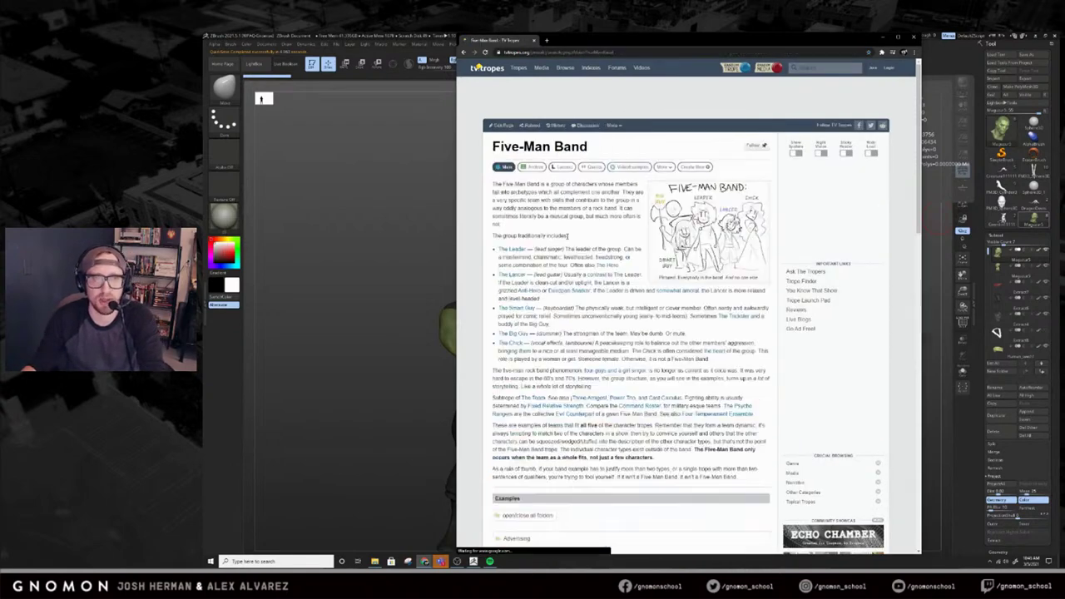
# Review the group roles listed in the Five-Man Band article and look at its illustration.
pyautogui.moveTo(497, 236); pyautogui.dragTo(721, 363)
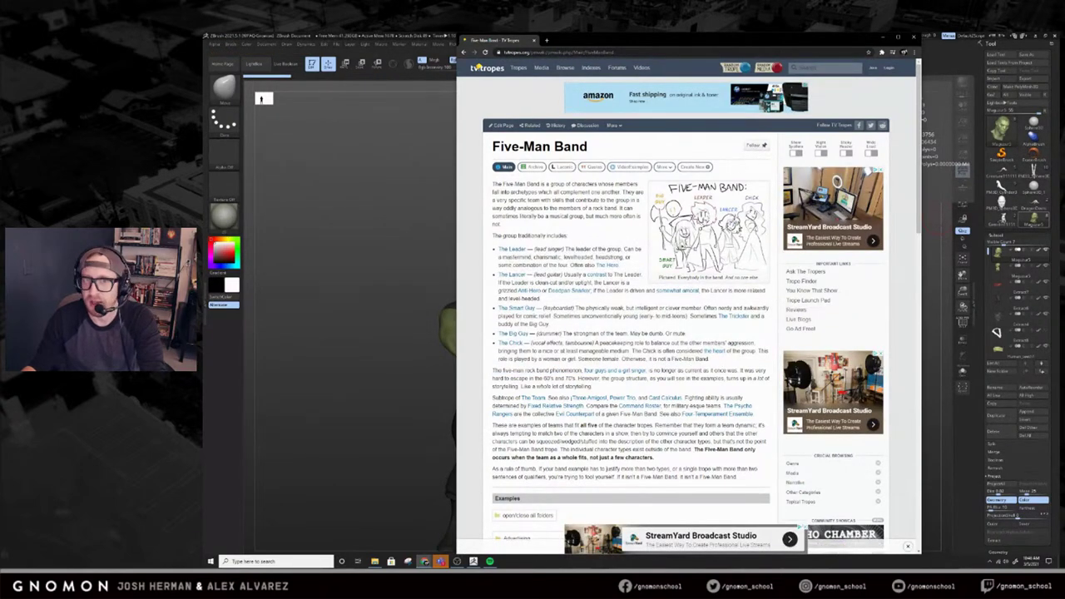
pyautogui.click(709, 233)
pyautogui.hotkey('alt', 'Left')
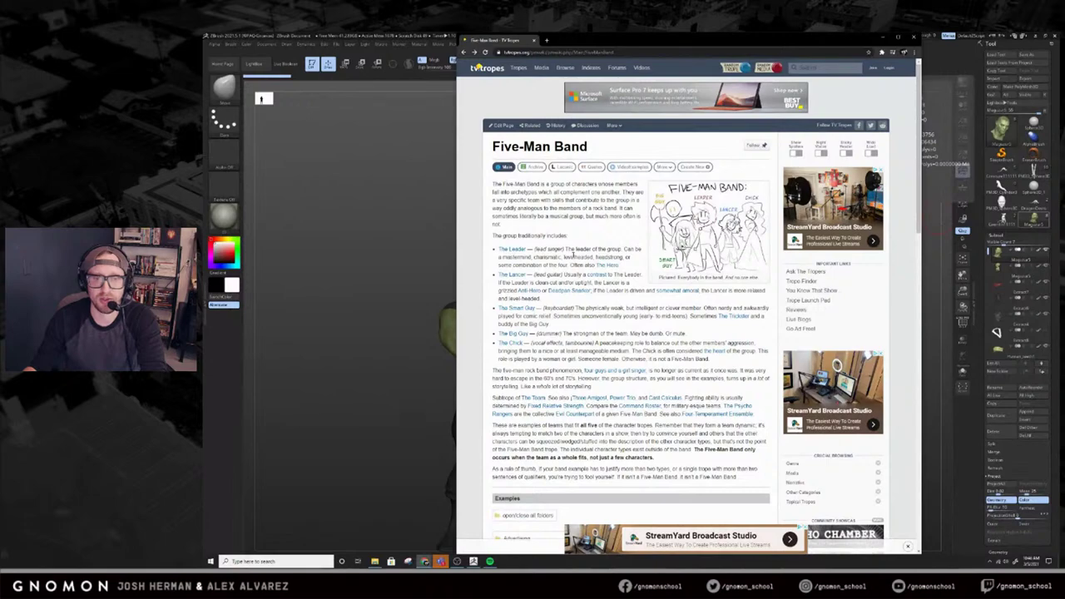
# Open the linked Four-Temperament Ensemble article and look over its introduction and the four temperaments.
pyautogui.click(716, 415)
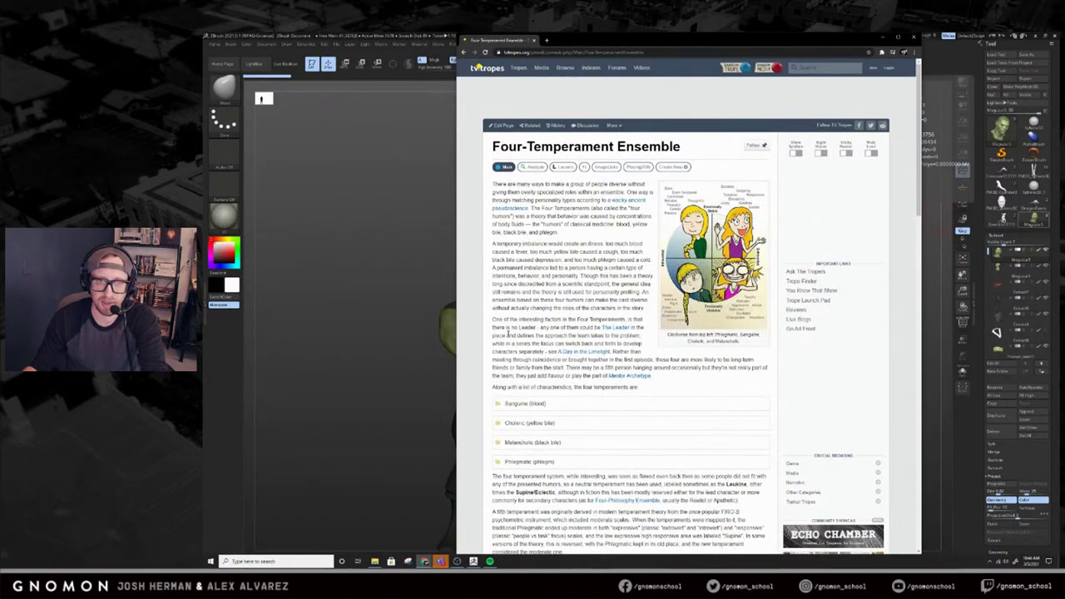
pyautogui.scroll(-7, 508, 332)
pyautogui.scroll(7, 595, 307)
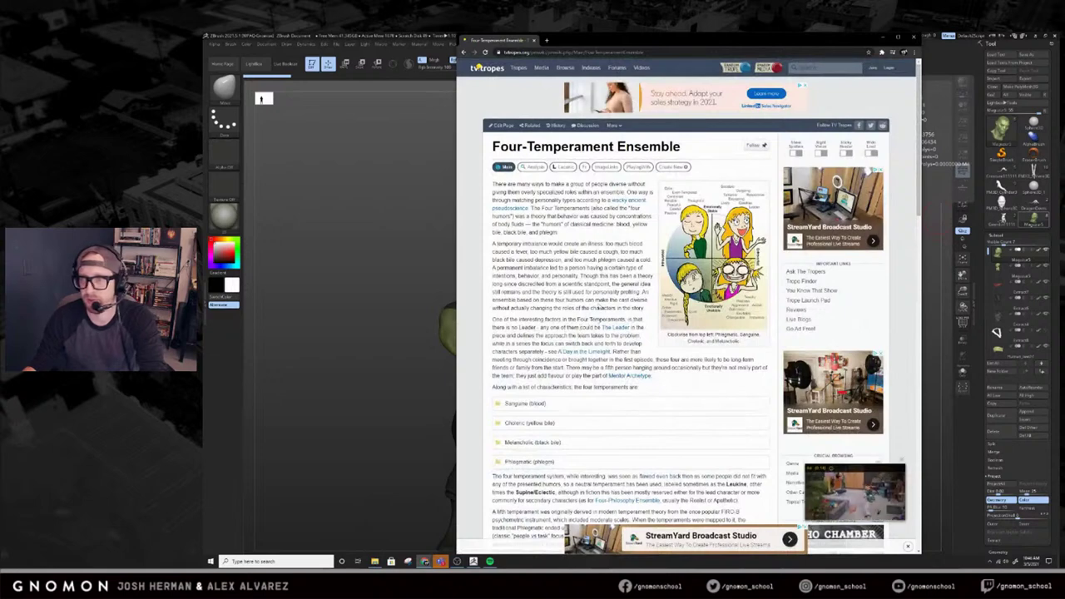
pyautogui.moveTo(775, 217); pyautogui.dragTo(547, 201)
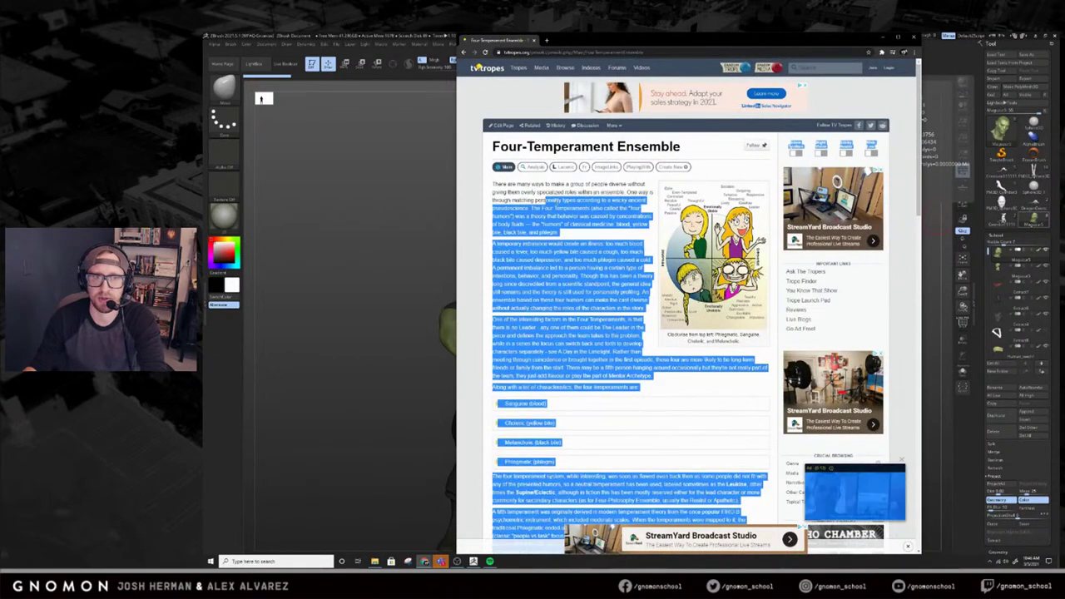
pyautogui.click(549, 202)
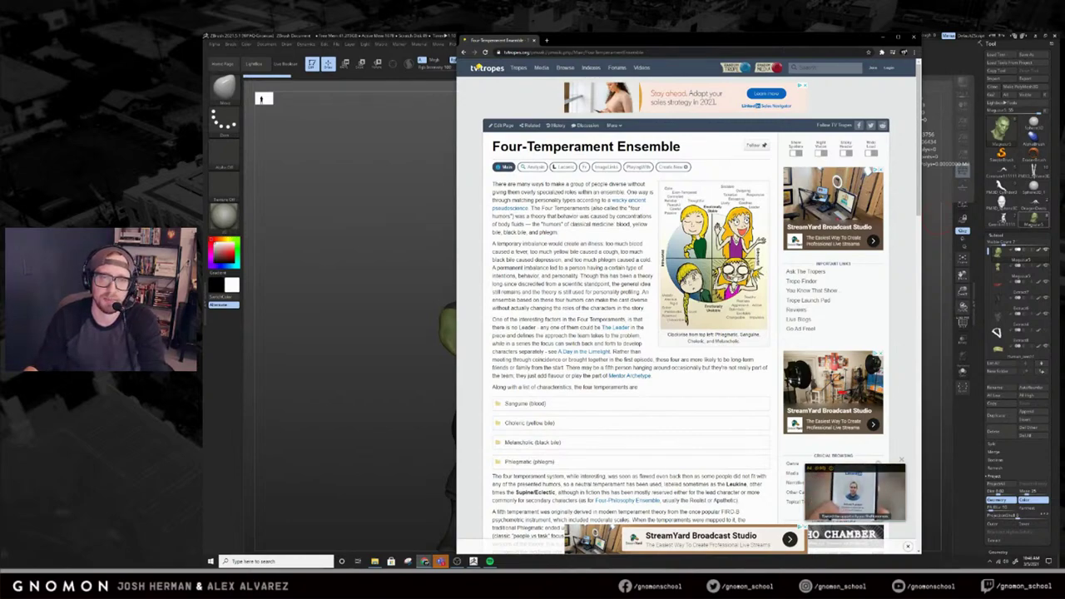
pyautogui.moveTo(690, 148); pyautogui.dragTo(592, 147)
pyautogui.click(597, 144)
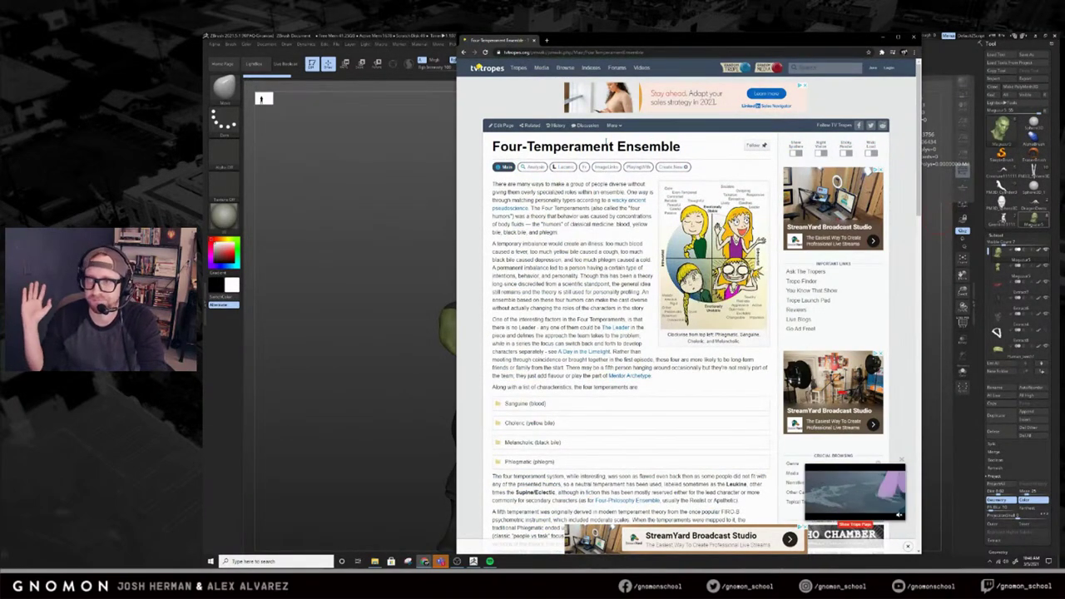
# Glance through the Four-Temperament Ensemble page and move the browser window off this screen to return to ZBrush.
pyautogui.moveTo(582, 39); pyautogui.dragTo(620, 88)
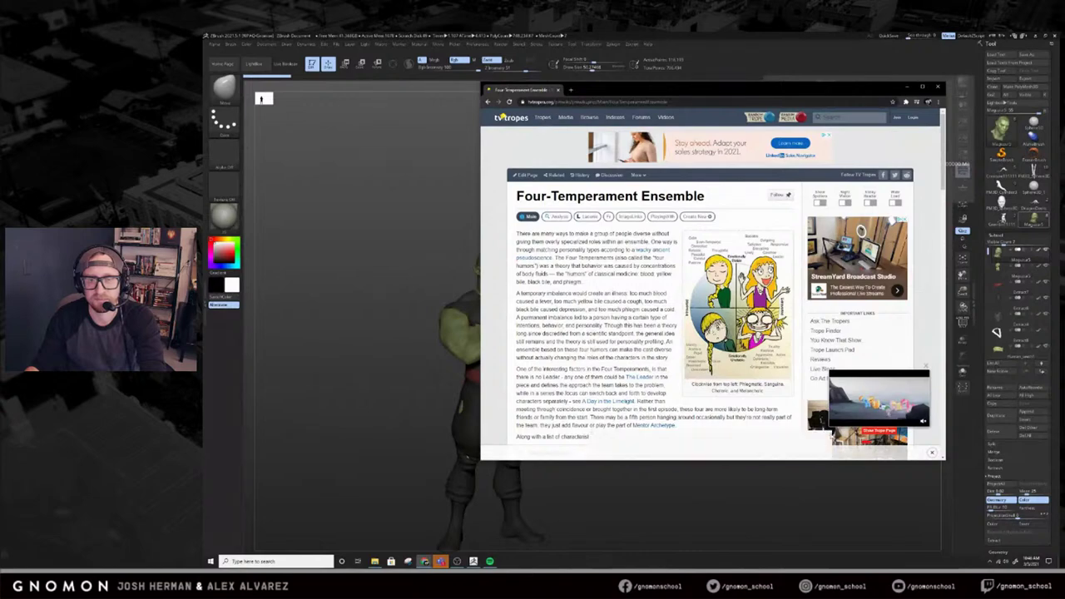
pyautogui.scroll(-5, 712, 283)
pyautogui.scroll(5, 591, 432)
pyautogui.moveTo(665, 92); pyautogui.dragTo(1061, 125)
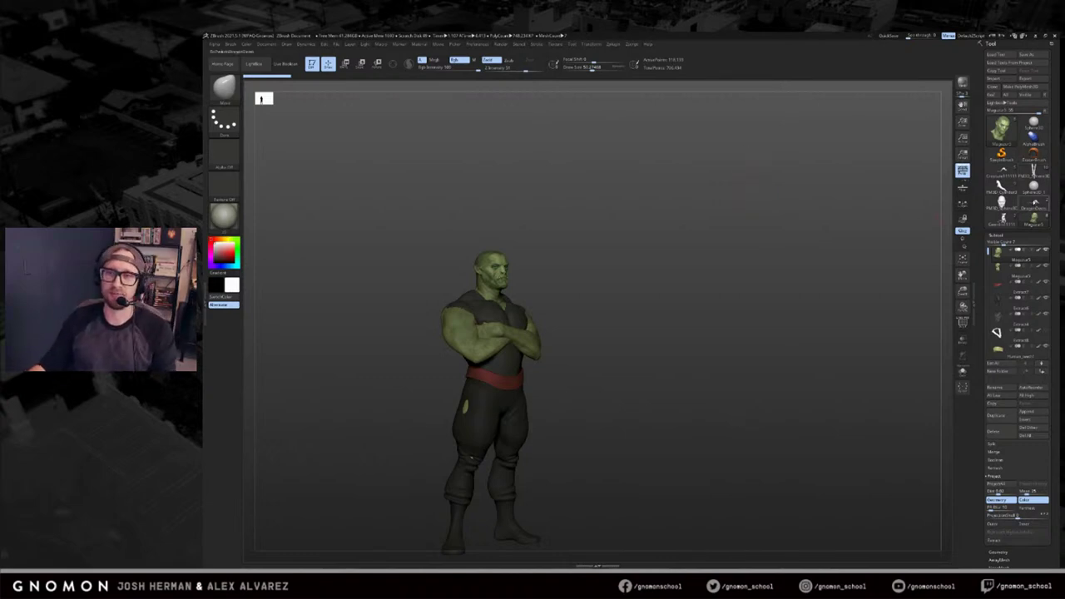
# Switch to the winged dragon tool and examine its body, wings and head framed on the canvas.
pyautogui.click(1035, 204)
pyautogui.press('f')
pyautogui.moveTo(803, 208); pyautogui.dragTo(842, 236)
pyautogui.press('s')
pyautogui.moveTo(684, 271); pyautogui.dragTo(672, 270)
pyautogui.press('shift')
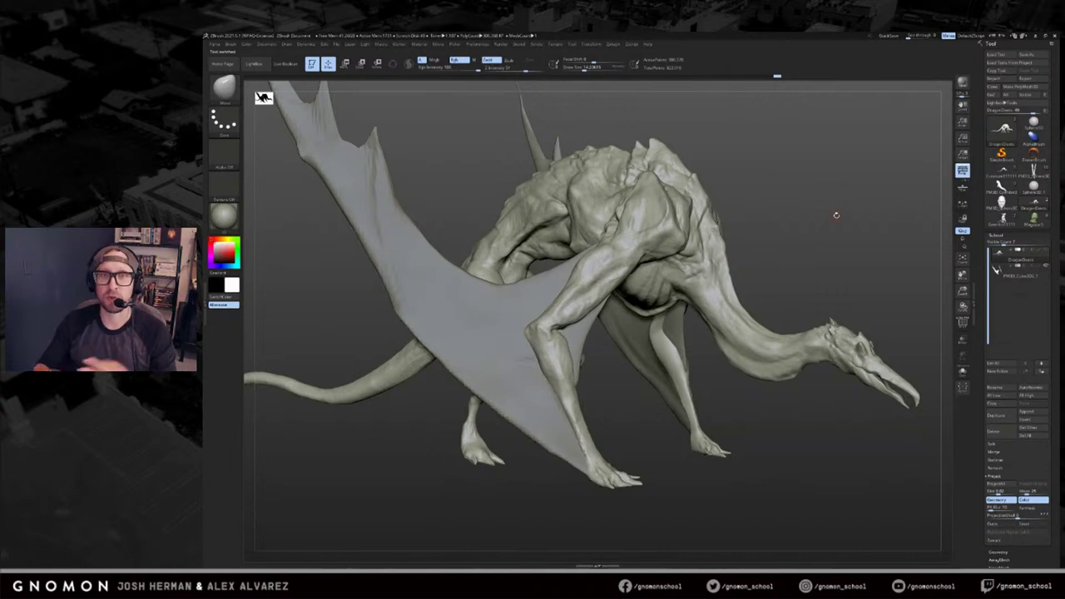
pyautogui.keyDown('alt'); pyautogui.moveTo(839, 243); pyautogui.dragTo(866, 248); pyautogui.keyUp('alt')
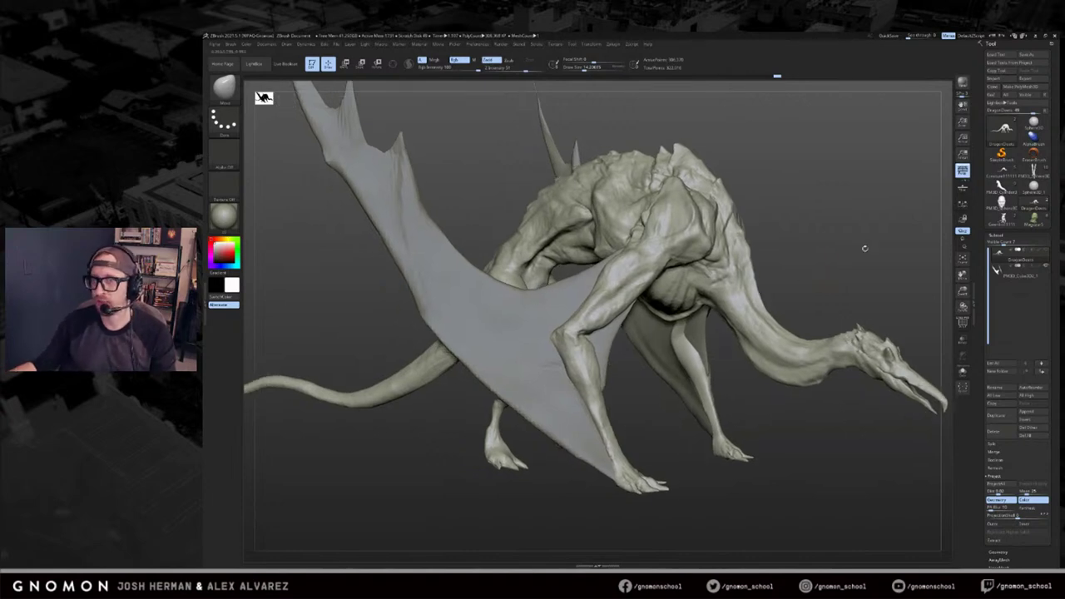
pyautogui.moveTo(1020, 274)
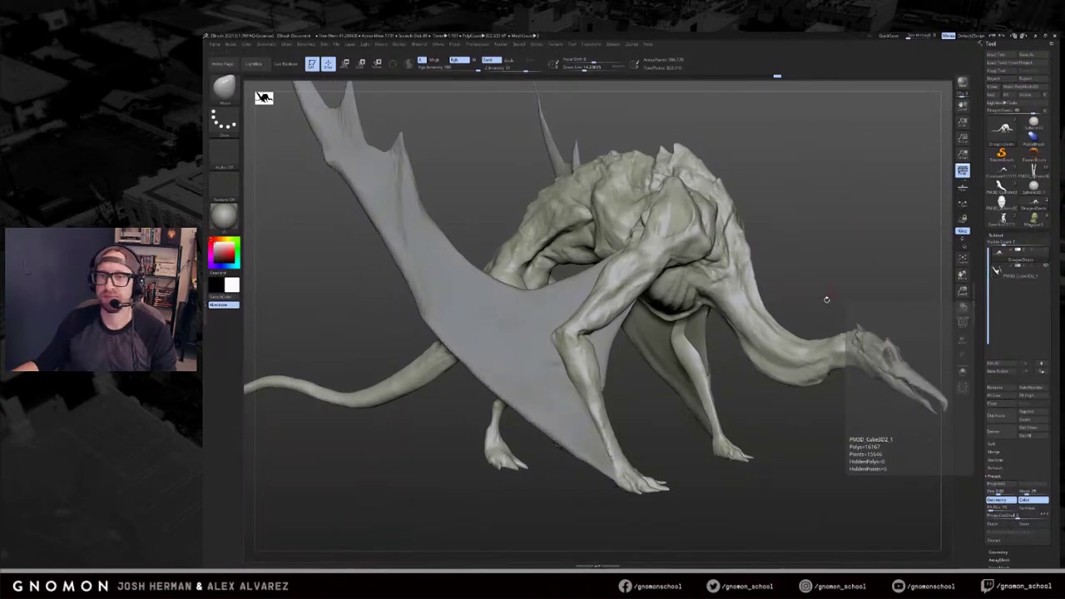
pyautogui.moveTo(867, 285); pyautogui.dragTo(803, 381)
pyautogui.press('f')
pyautogui.keyDown('ctrl'); pyautogui.moveTo(875, 444); pyautogui.dragTo(688, 269); pyautogui.keyUp('ctrl')
pyautogui.keyDown('alt'); pyautogui.moveTo(820, 316); pyautogui.dragTo(866, 285); pyautogui.keyUp('alt')
# Switch to the horned caped character and show its full figure from the front.
pyautogui.click(1033, 171)
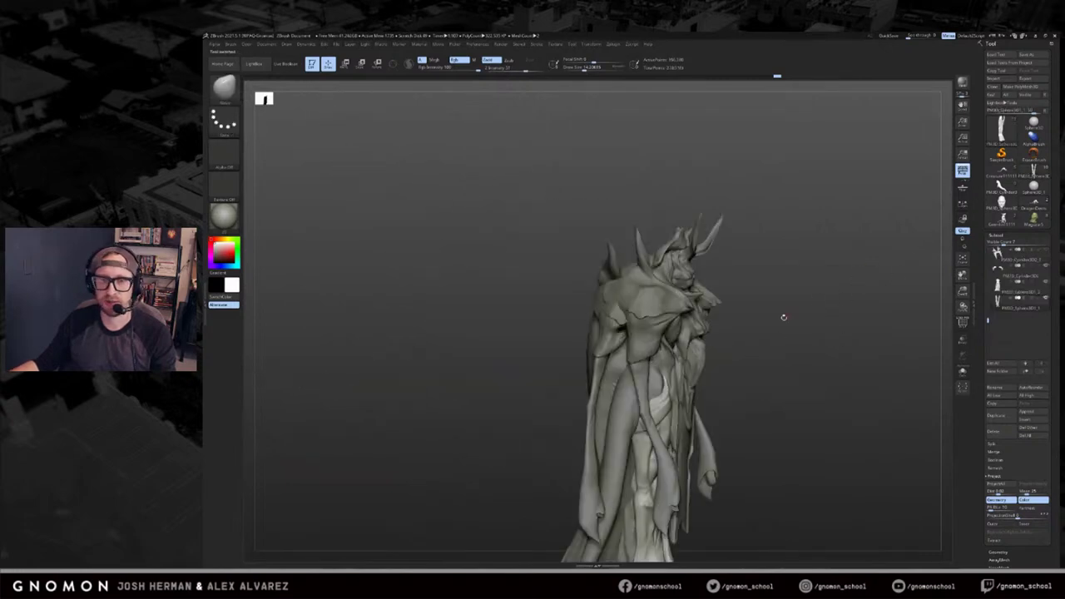
pyautogui.moveTo(865, 324)
pyautogui.keyDown('shift'); pyautogui.mouseDown()
pyautogui.moveTo(844, 330)
pyautogui.moveTo(859, 315)
pyautogui.mouseUp(); pyautogui.keyUp('shift')
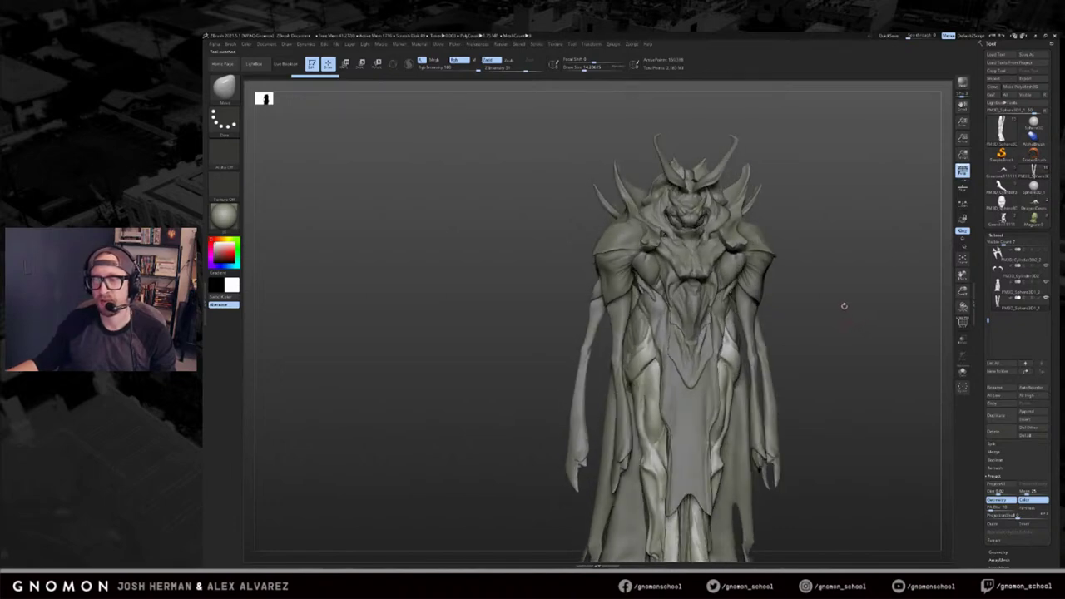
pyautogui.moveTo(895, 214); pyautogui.dragTo(927, 217)
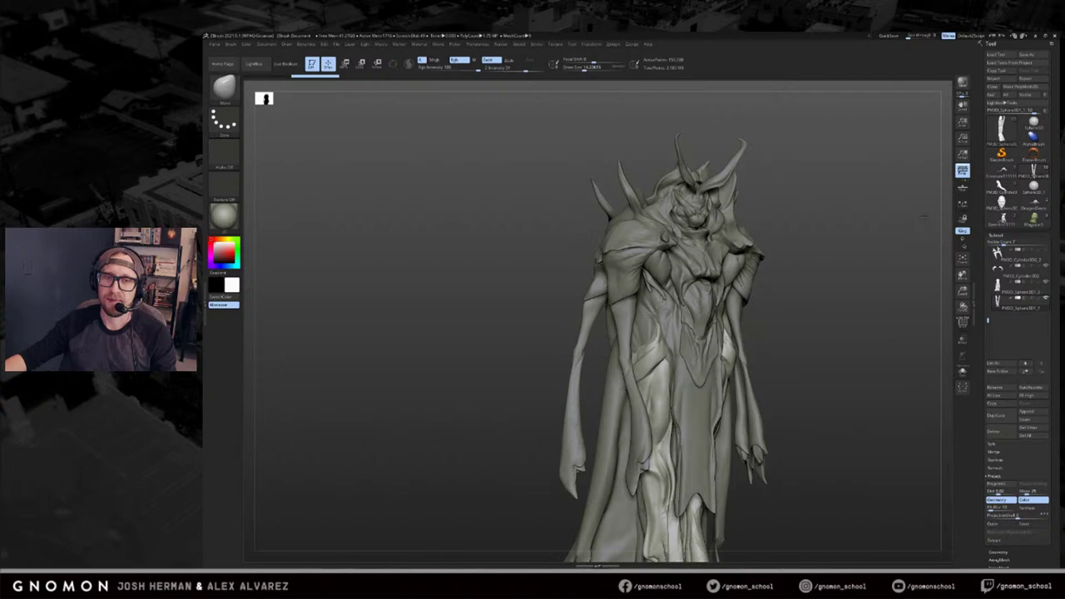
pyautogui.moveTo(910, 219); pyautogui.dragTo(900, 203)
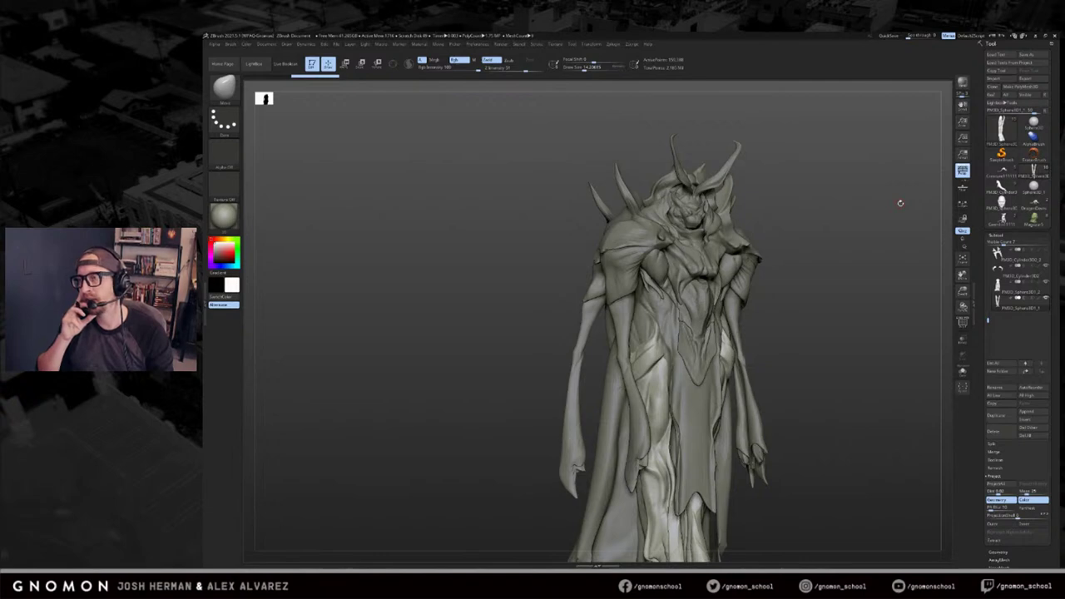
pyautogui.moveTo(787, 241)
pyautogui.keyDown('shift'); pyautogui.mouseDown()
pyautogui.moveTo(832, 241)
pyautogui.moveTo(781, 265)
pyautogui.moveTo(793, 207)
pyautogui.moveTo(812, 239)
pyautogui.moveTo(785, 308)
pyautogui.mouseUp(); pyautogui.keyUp('shift')
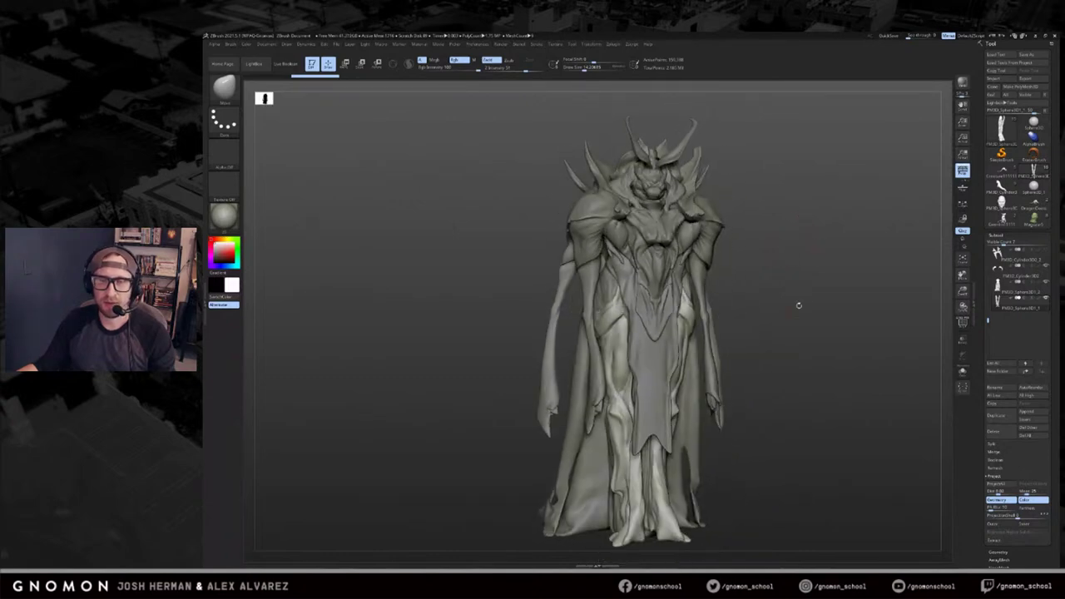
pyautogui.moveTo(838, 191); pyautogui.dragTo(864, 164)
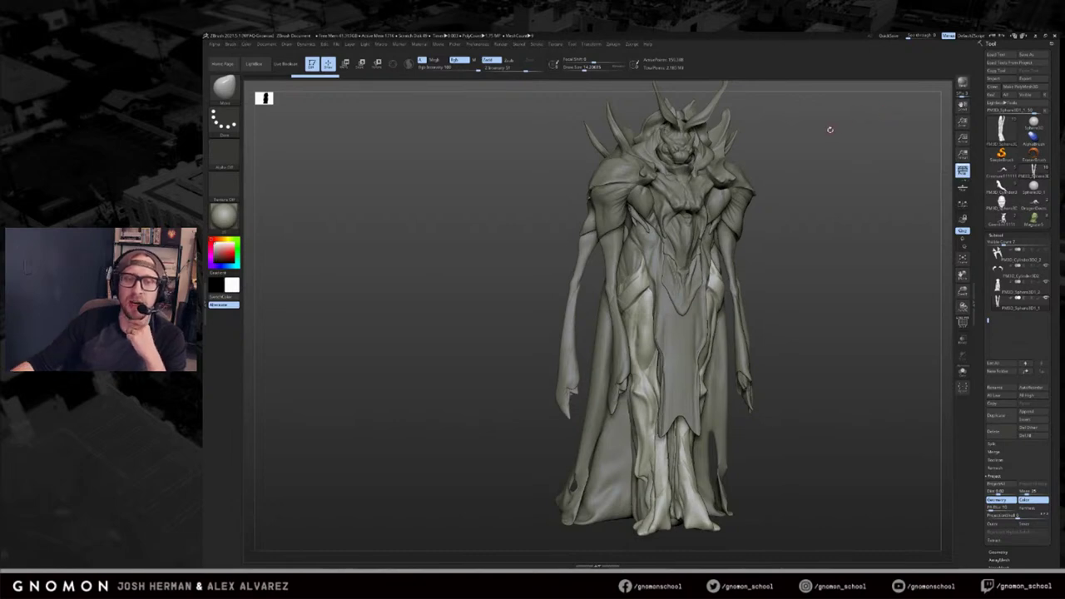
pyautogui.moveTo(834, 129)
pyautogui.mouseDown()
pyautogui.moveTo(902, 131)
pyautogui.moveTo(834, 129)
pyautogui.moveTo(815, 163)
pyautogui.mouseUp()
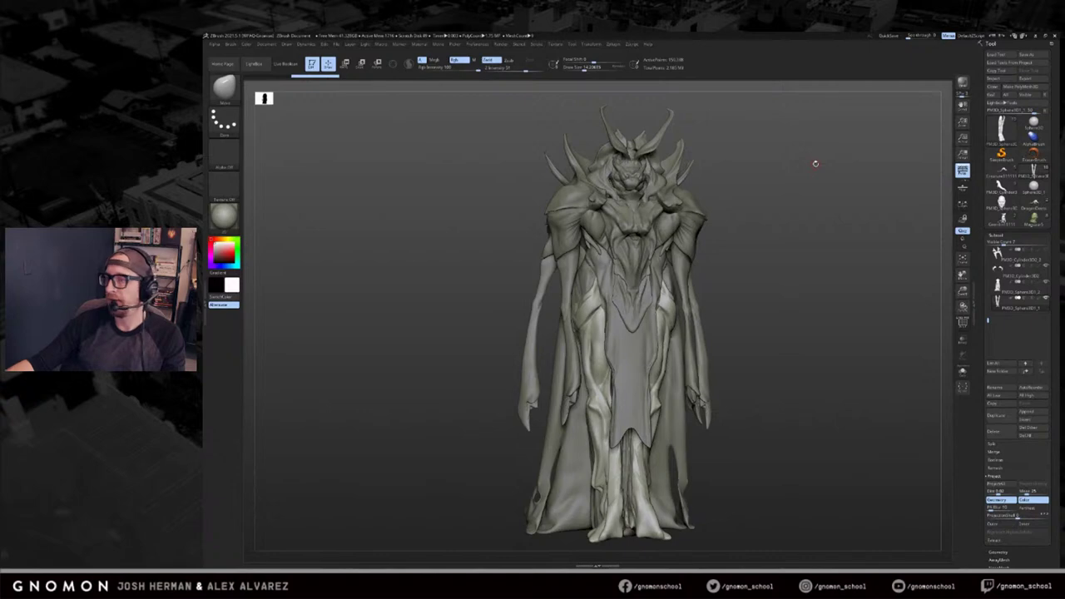
pyautogui.moveTo(793, 174)
pyautogui.mouseDown()
pyautogui.moveTo(857, 174)
pyautogui.moveTo(798, 167)
pyautogui.moveTo(832, 172)
pyautogui.moveTo(824, 164)
pyautogui.moveTo(807, 188)
pyautogui.moveTo(784, 167)
pyautogui.moveTo(855, 169)
pyautogui.mouseUp()
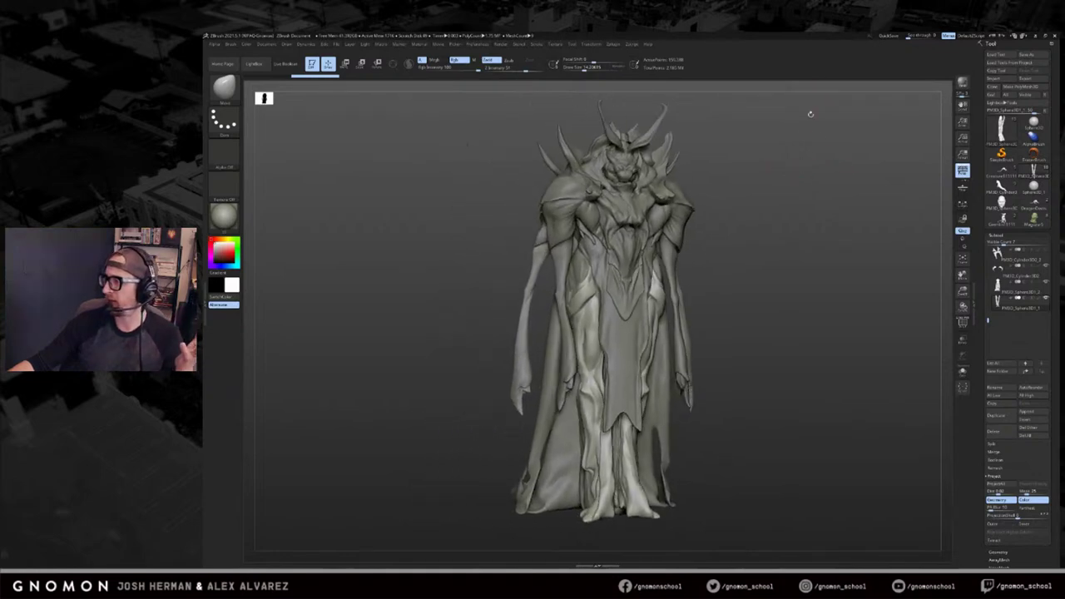
pyautogui.keyDown('alt'); pyautogui.moveTo(812, 159); pyautogui.dragTo(828, 166); pyautogui.keyUp('alt')
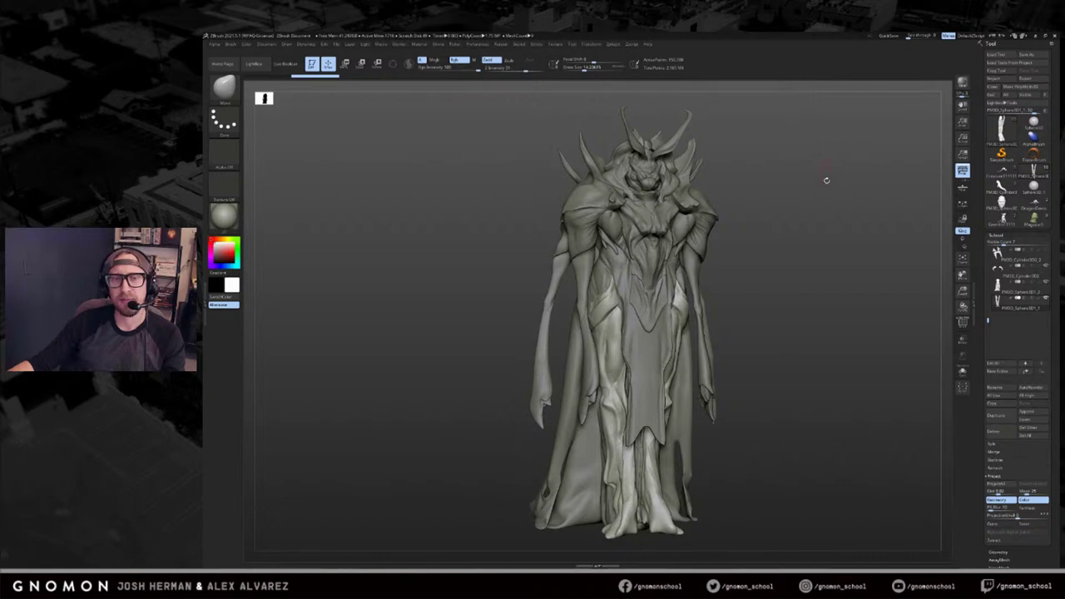
pyautogui.keyDown('alt'); pyautogui.moveTo(932, 179); pyautogui.dragTo(826, 186); pyautogui.keyUp('alt')
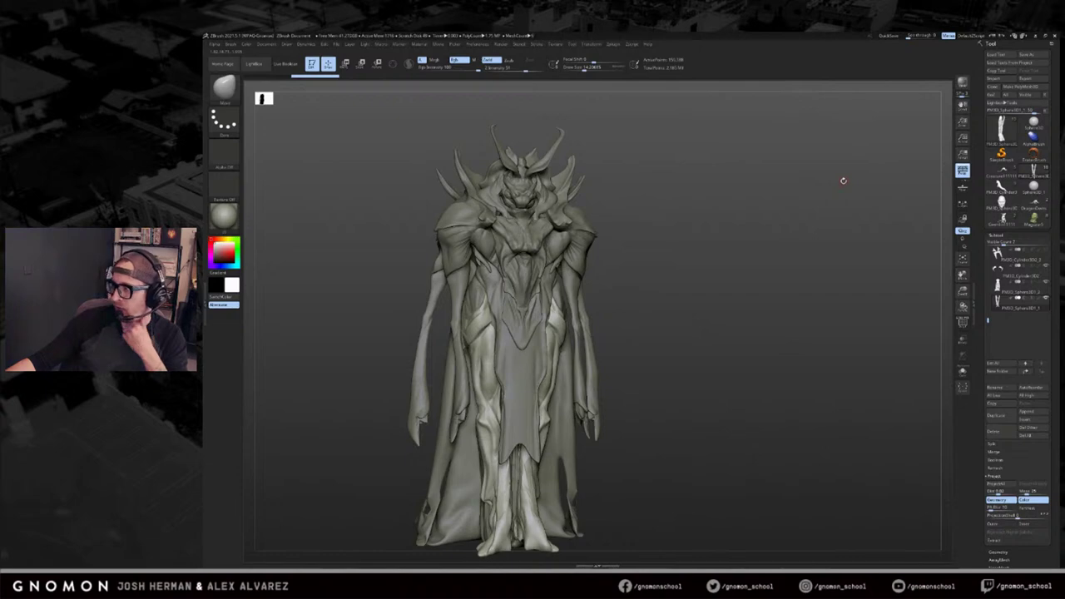
pyautogui.moveTo(842, 181)
pyautogui.mouseDown()
pyautogui.moveTo(856, 188)
pyautogui.moveTo(910, 144)
pyautogui.moveTo(863, 171)
pyautogui.mouseUp()
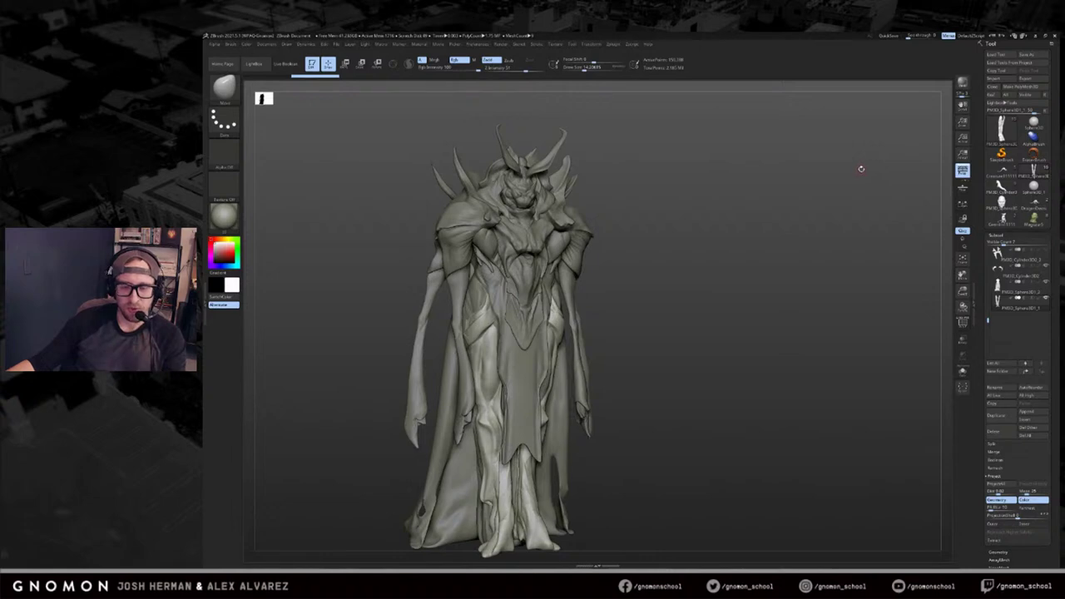
pyautogui.press(',')
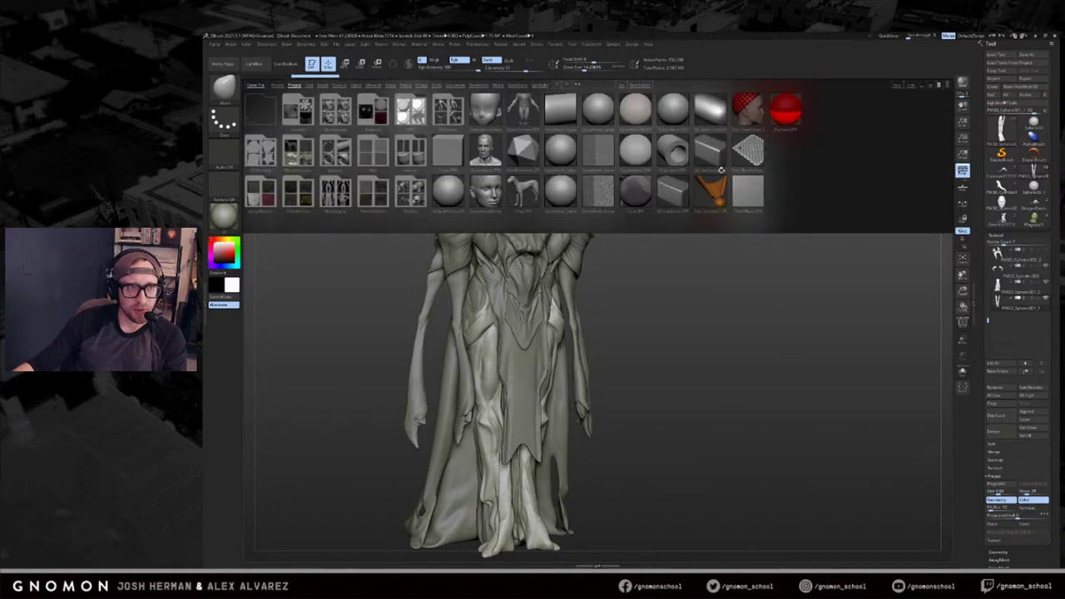
pyautogui.press(',')
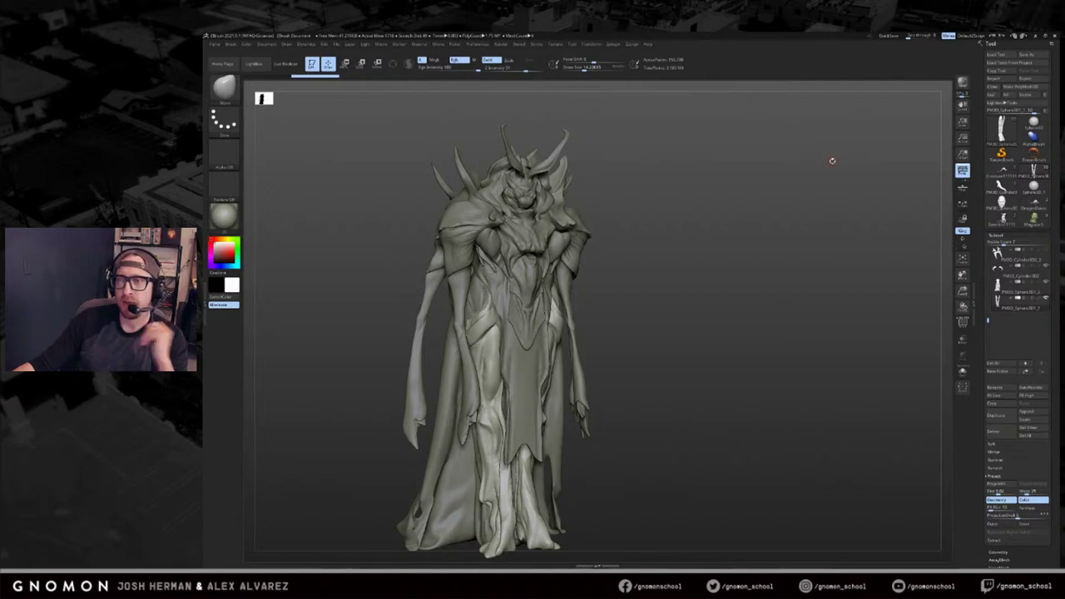
pyautogui.moveTo(834, 161); pyautogui.dragTo(822, 167)
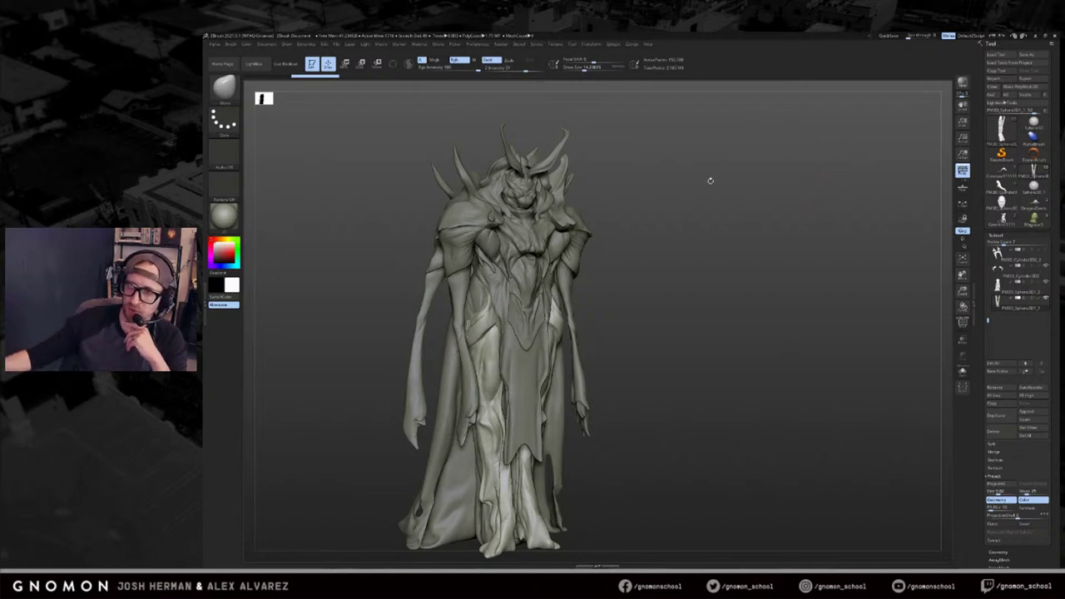
pyautogui.moveTo(1058, 123); pyautogui.dragTo(1063, 179)
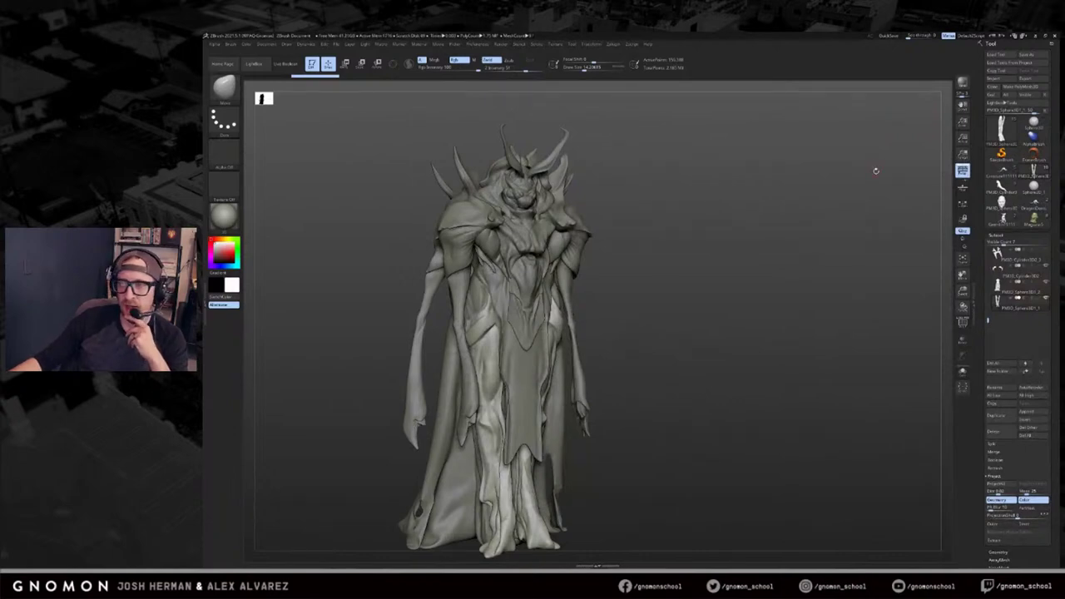
pyautogui.moveTo(875, 171); pyautogui.dragTo(877, 169)
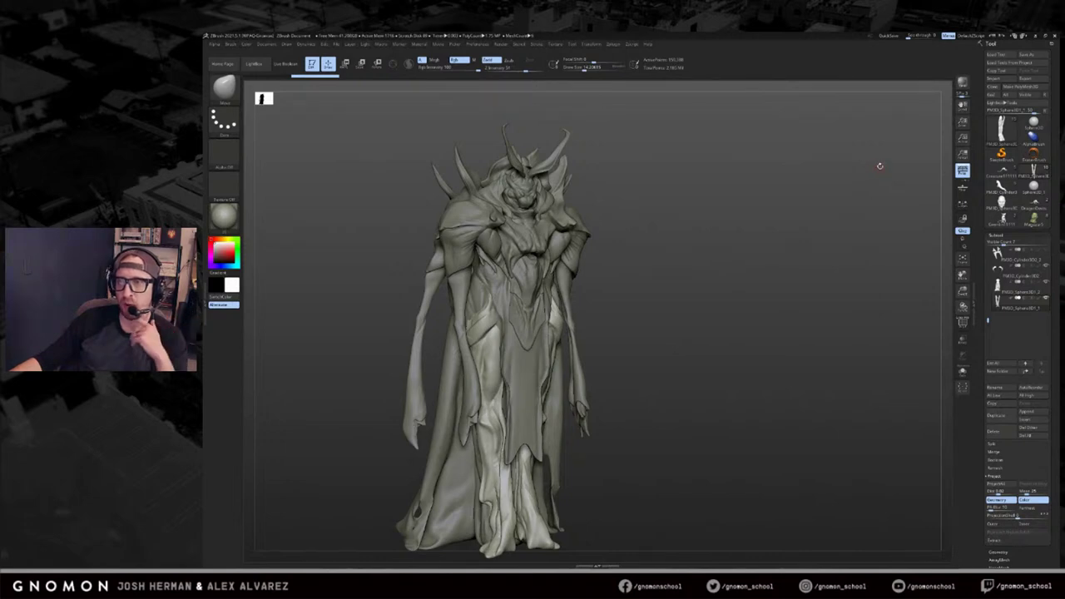
pyautogui.moveTo(878, 166); pyautogui.dragTo(877, 165)
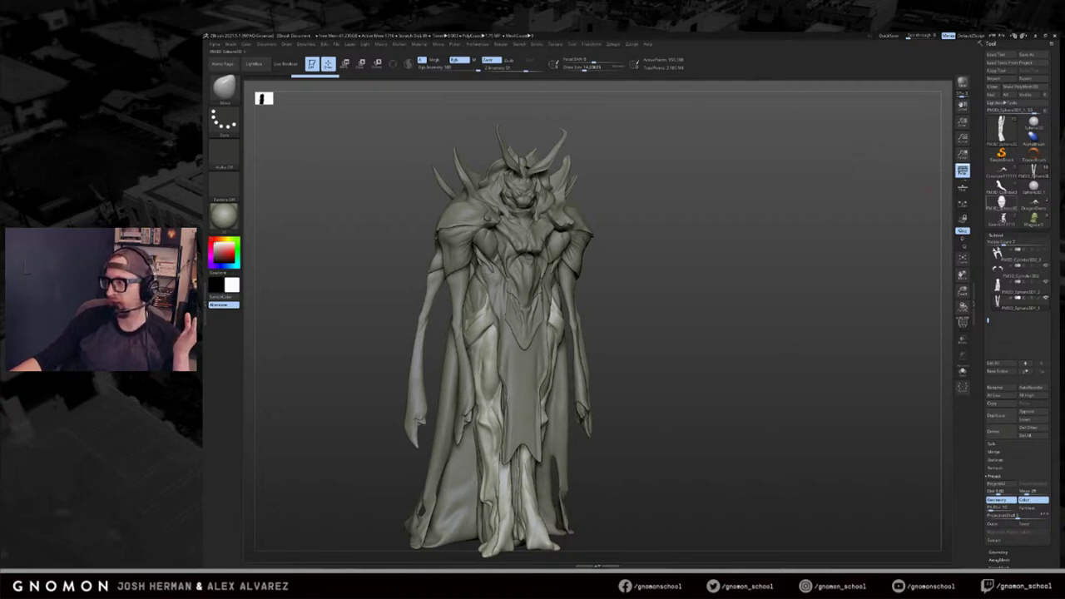
pyautogui.moveTo(1001, 203)
pyautogui.moveTo(809, 331); pyautogui.dragTo(799, 330)
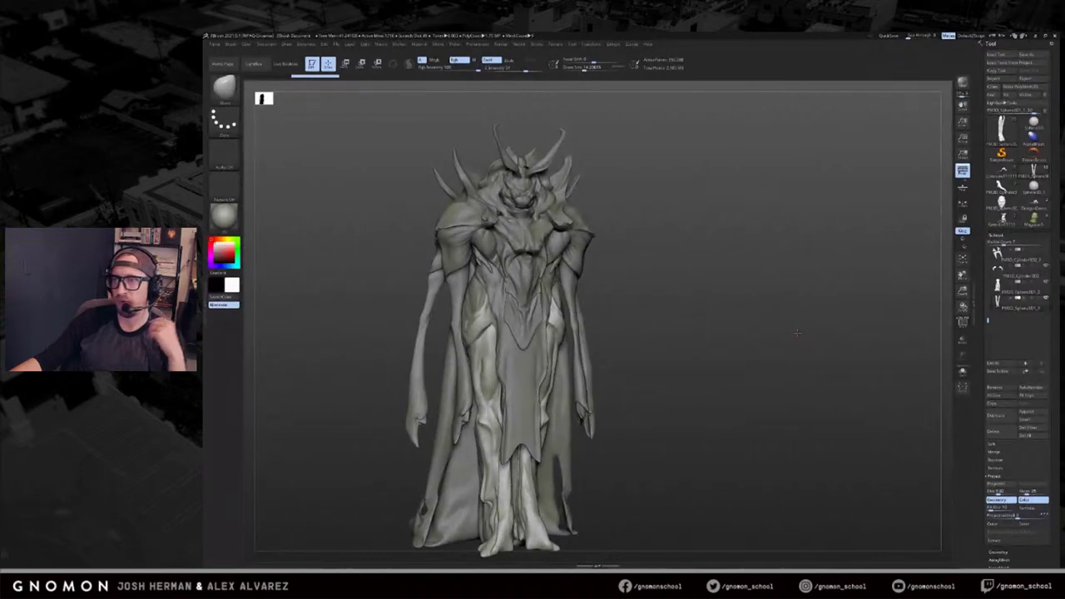
pyautogui.moveTo(1002, 153)
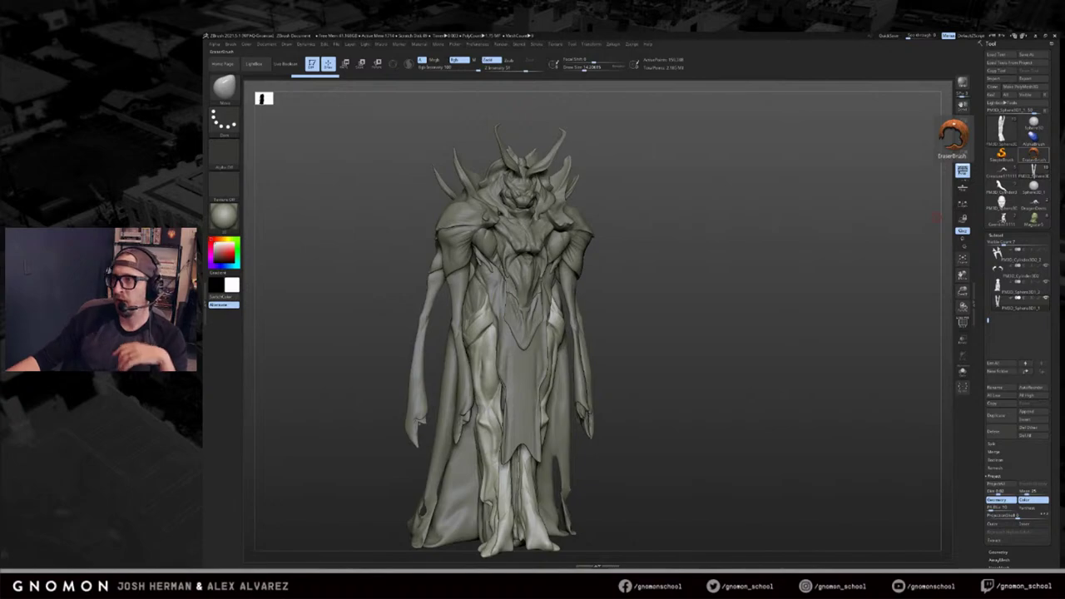
# Bring the ArtStation portfolio onto this screen at full size and view the Surfer Color artwork, returning to the portfolio grid.
pyautogui.moveTo(1062, 216); pyautogui.dragTo(564, 97)
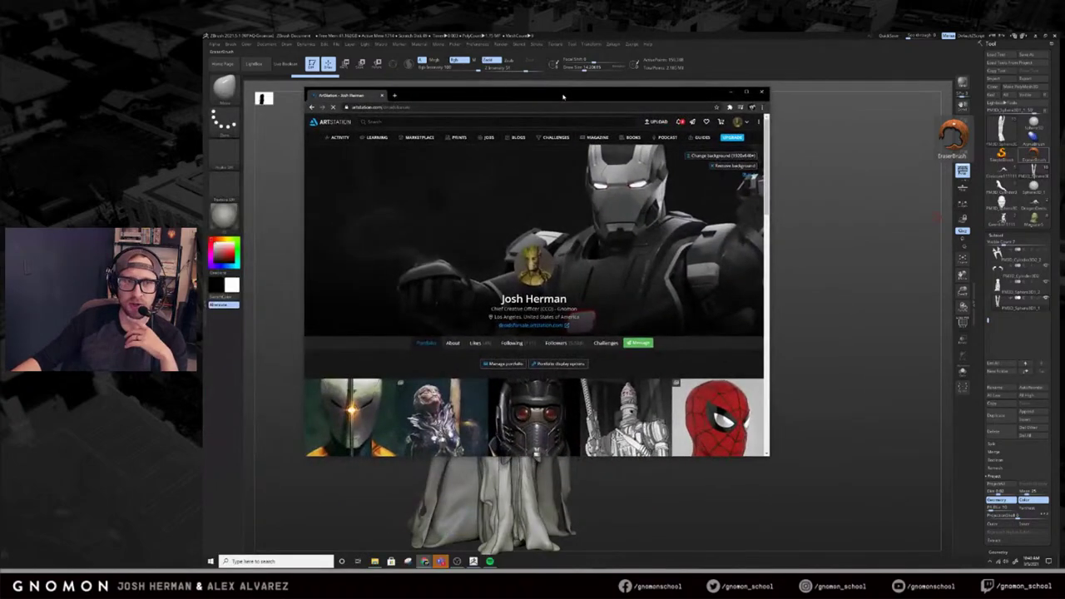
pyautogui.doubleClick(563, 97)
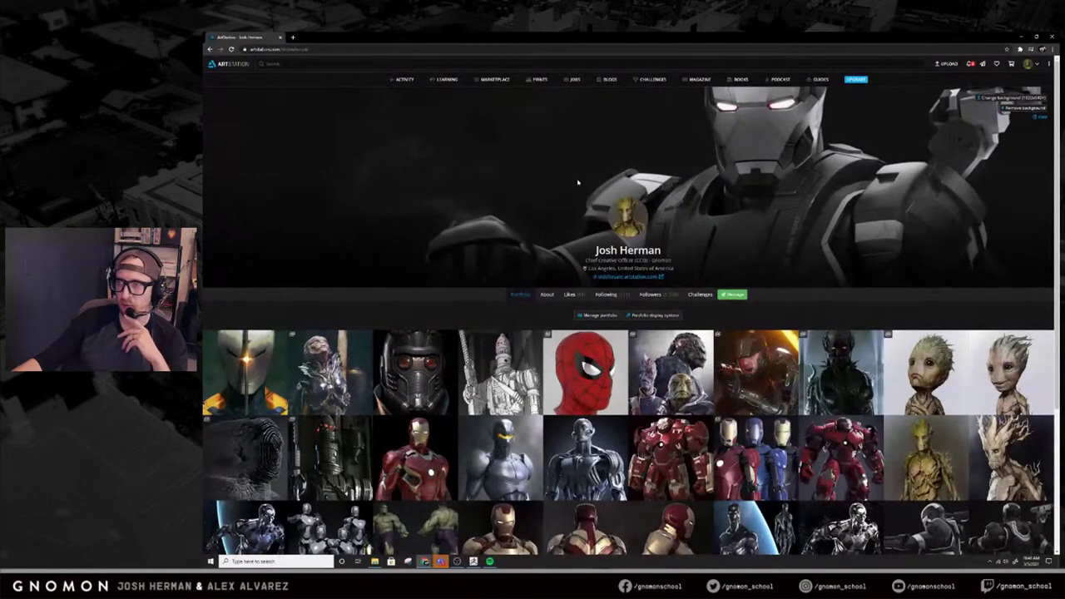
pyautogui.scroll(-4, 747, 327)
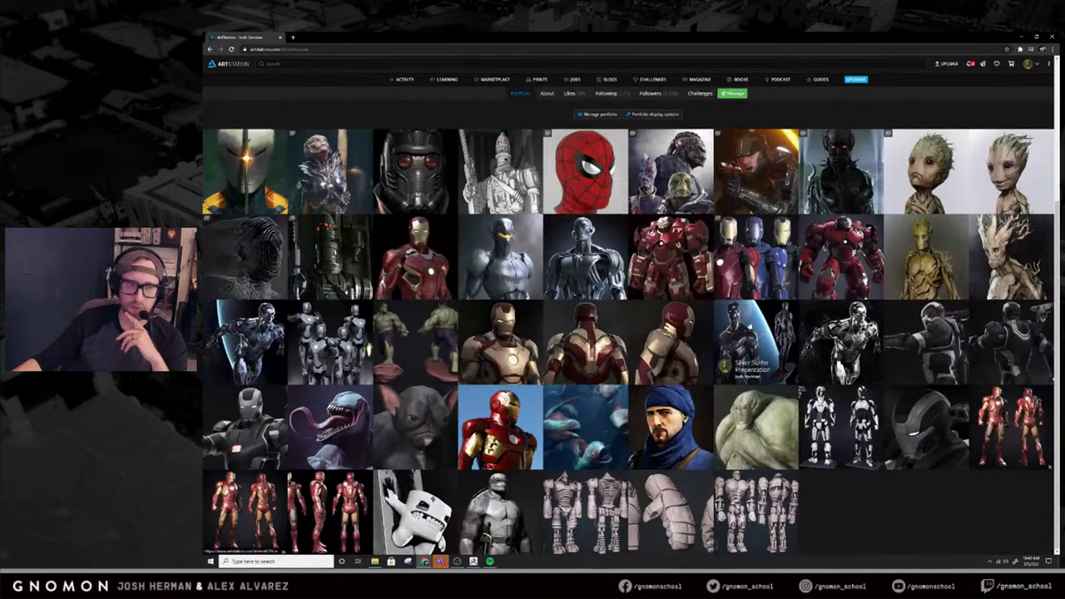
pyautogui.click(243, 350)
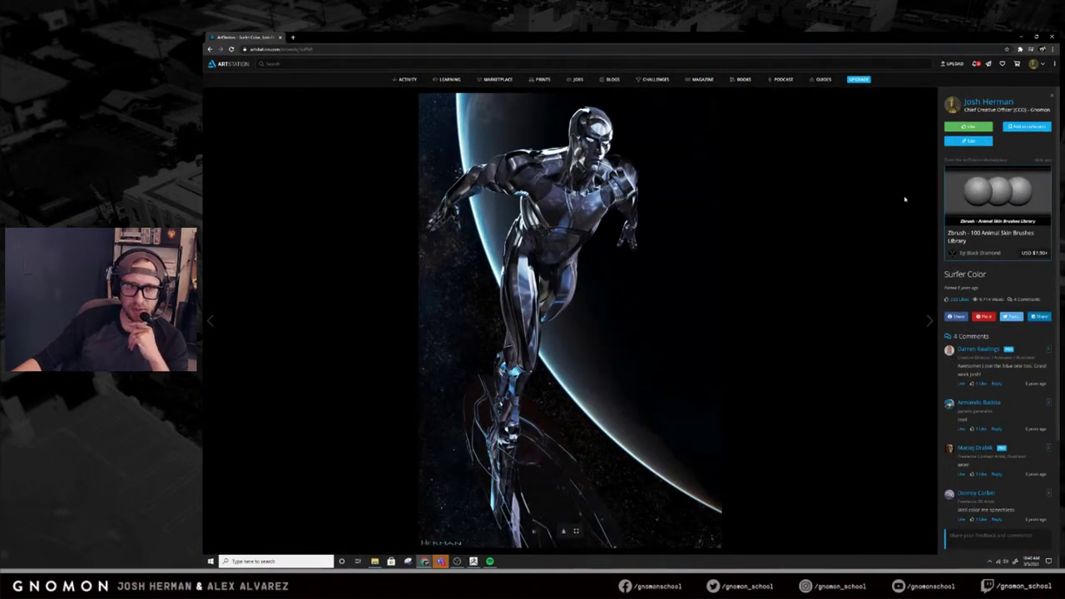
pyautogui.click(1052, 96)
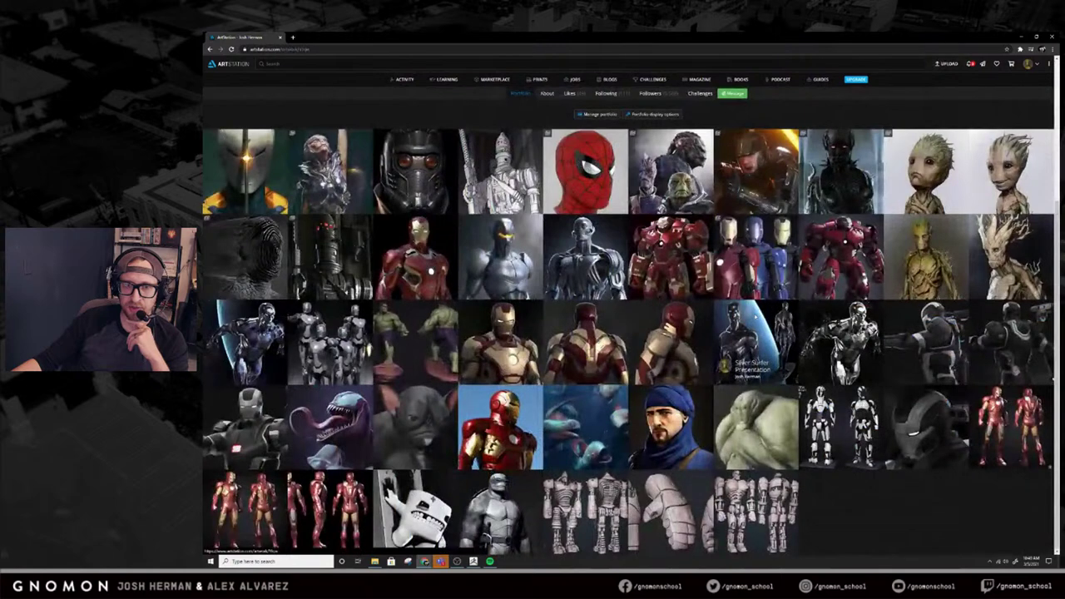
# View the Silver Surfer Presentation and Avengers: Age of ULTRON artworks, and move the browser away to return to ZBrush.
pyautogui.click(755, 316)
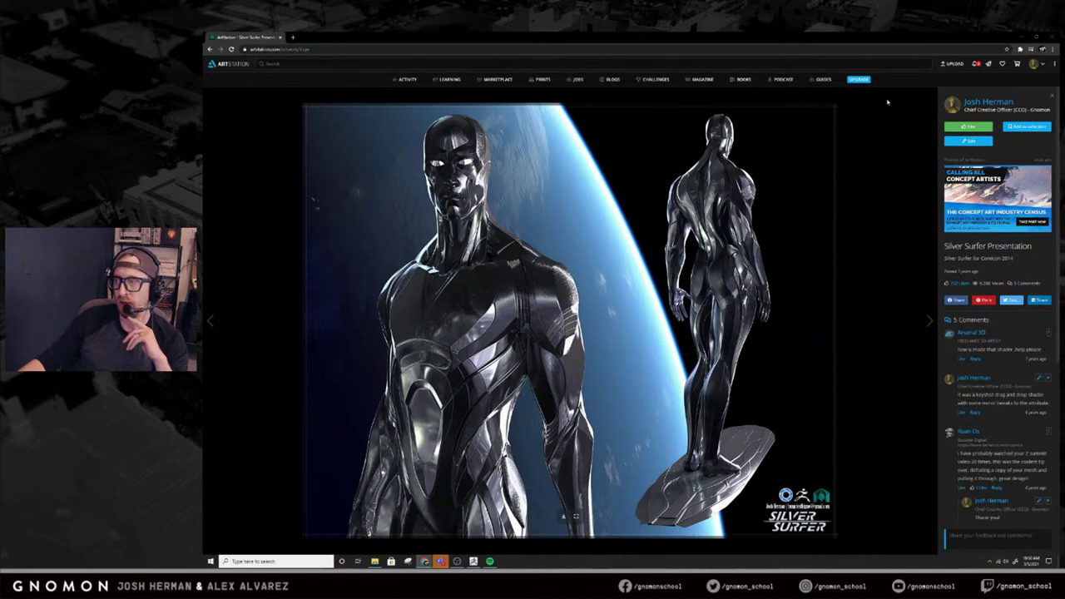
pyautogui.click(1052, 97)
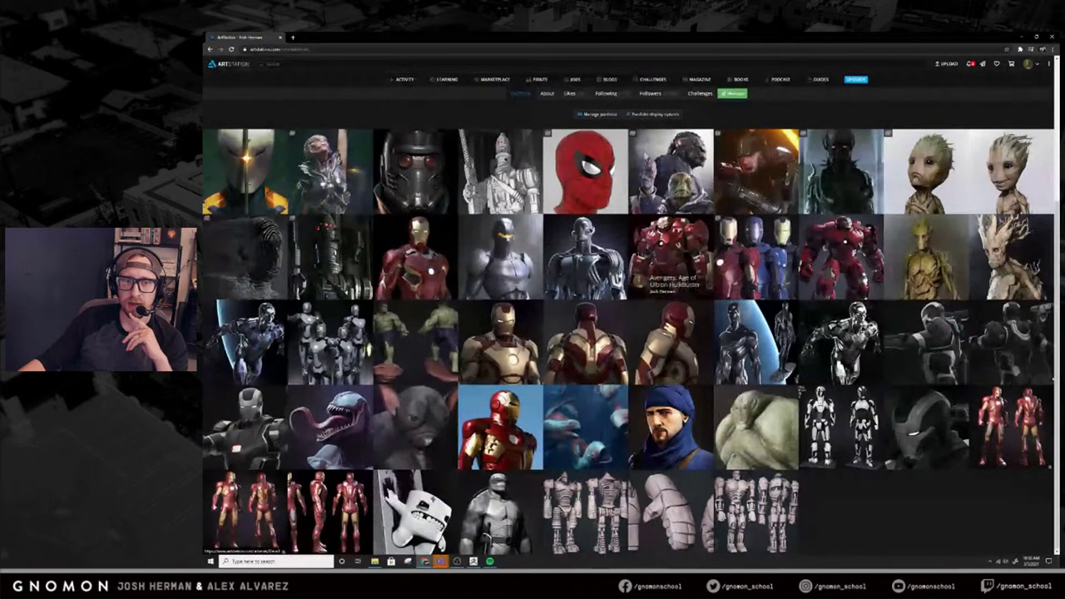
pyautogui.click(614, 253)
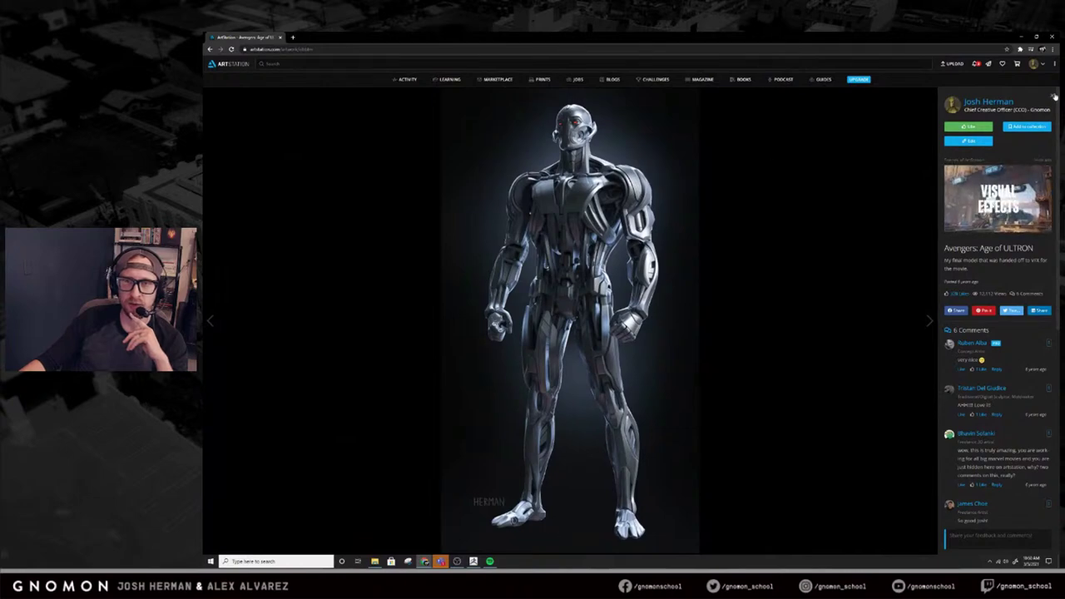
pyautogui.hotkey('alt', 'Left')
pyautogui.moveTo(792, 37); pyautogui.dragTo(1056, 93)
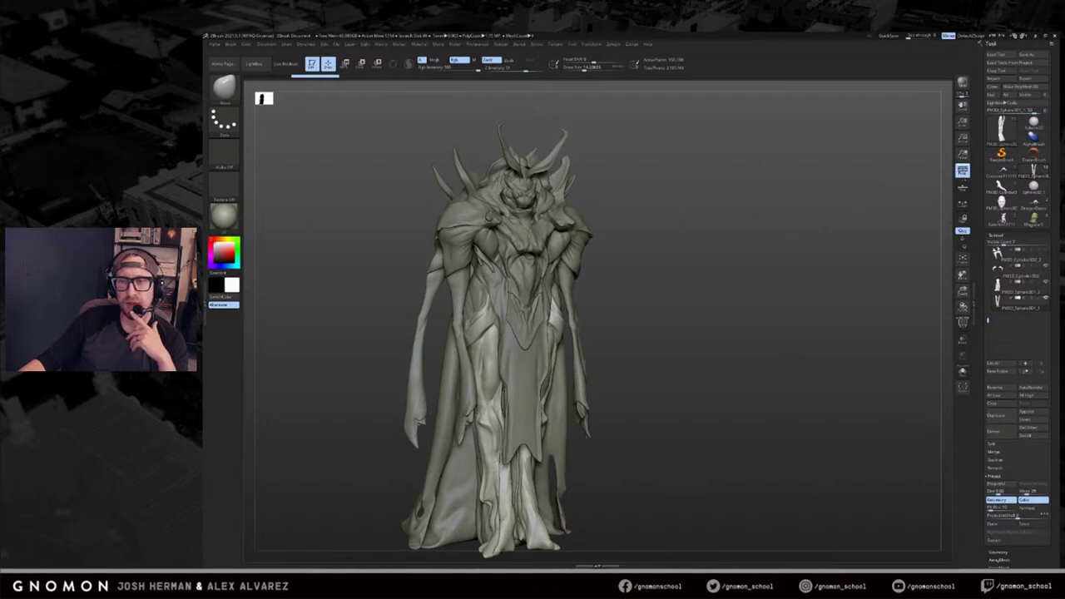
# Bring the ArtStation portfolio back over ZBrush and show the Surfer Color artwork in a tall, widened browser window.
pyautogui.moveTo(1033, 202)
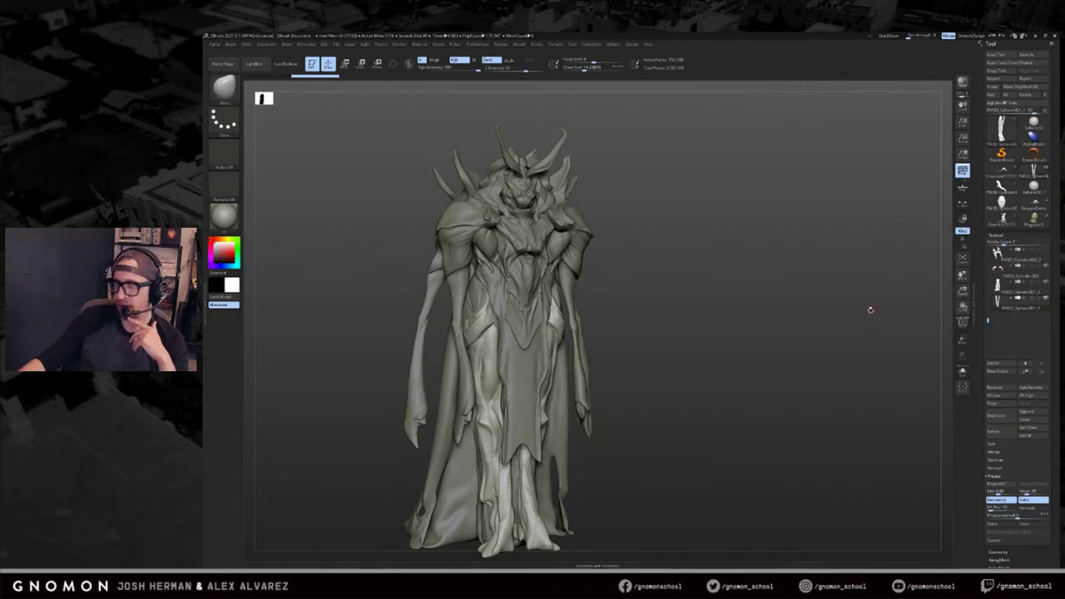
pyautogui.moveTo(870, 309)
pyautogui.mouseDown()
pyautogui.moveTo(855, 309)
pyautogui.moveTo(880, 308)
pyautogui.mouseUp()
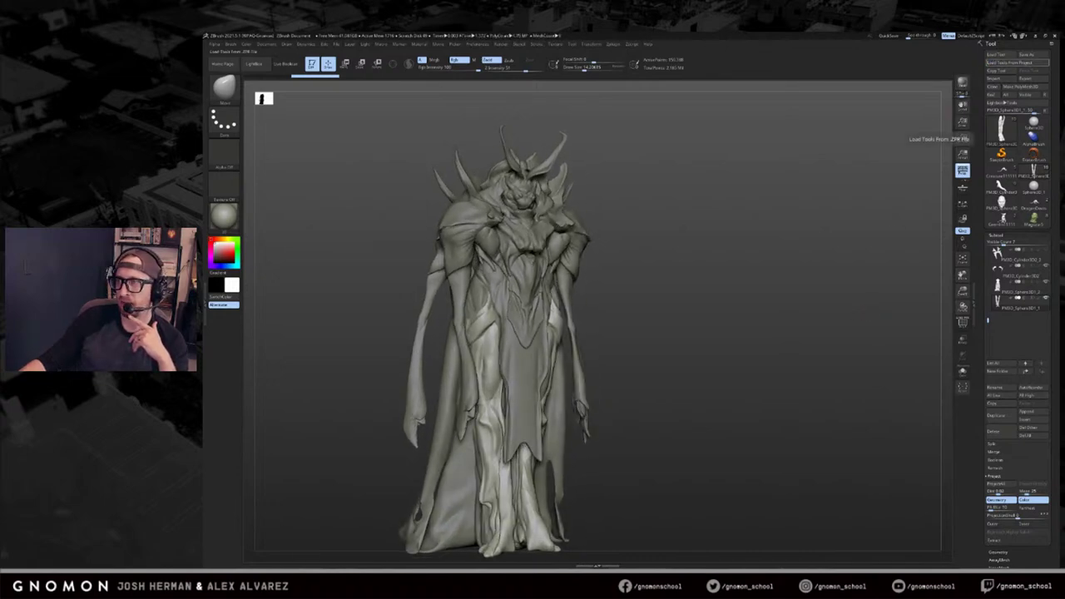
pyautogui.hotkey('alt', 'Tab')
pyautogui.scroll(-5, 536, 240)
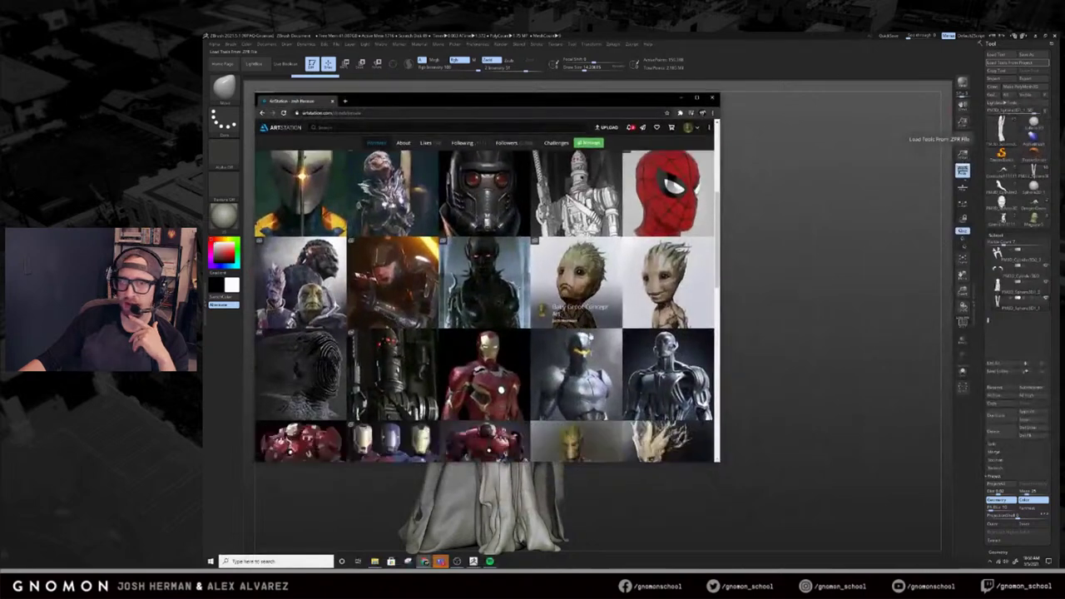
pyautogui.click(300, 420)
pyautogui.moveTo(569, 99); pyautogui.dragTo(714, 34)
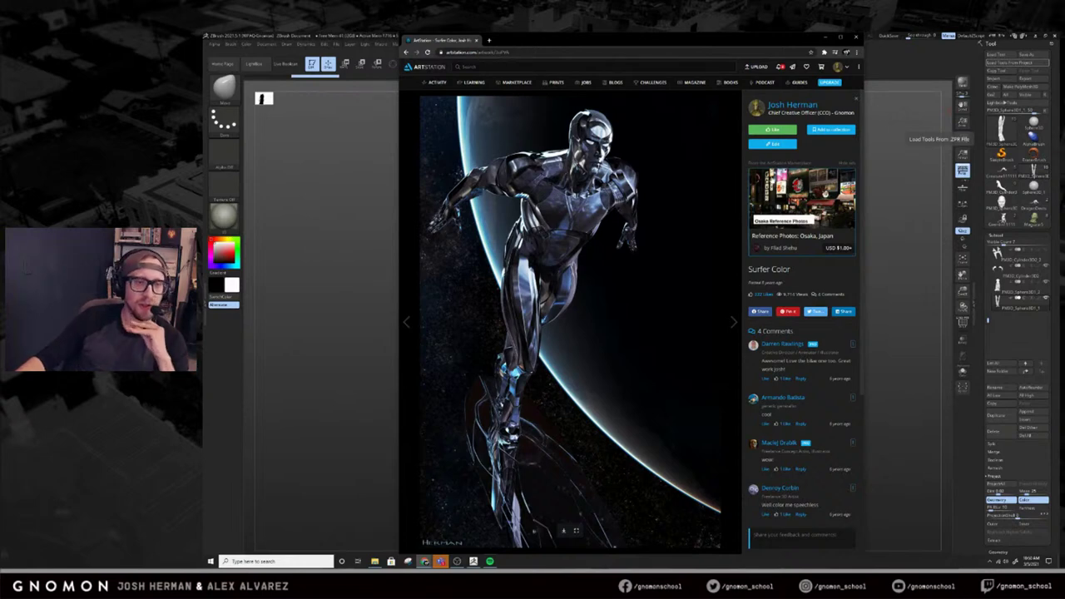
pyautogui.moveTo(866, 174); pyautogui.dragTo(924, 182)
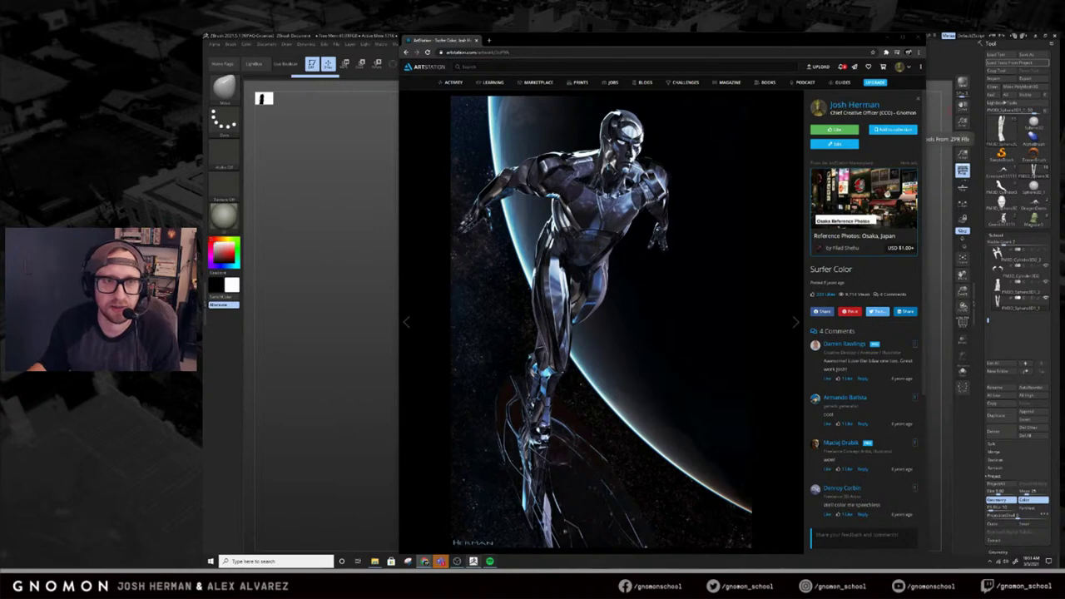
# Detach the browser window from its full-height placement and move it off this screen to return to ZBrush.
pyautogui.moveTo(473, 561)
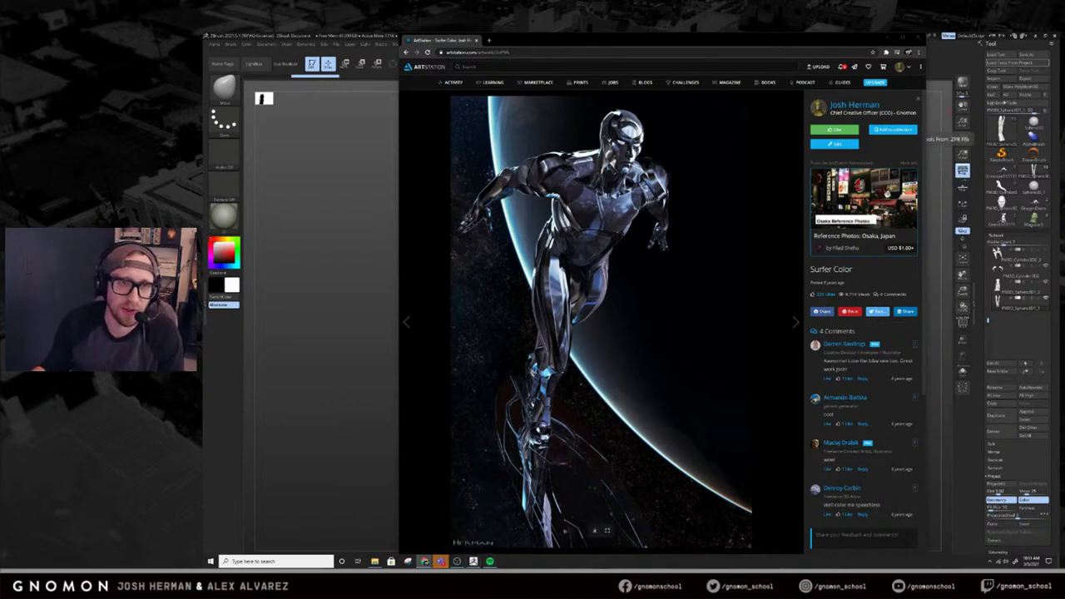
pyautogui.moveTo(660, 34); pyautogui.dragTo(658, 51)
pyautogui.moveTo(457, 62); pyautogui.dragTo(463, 67)
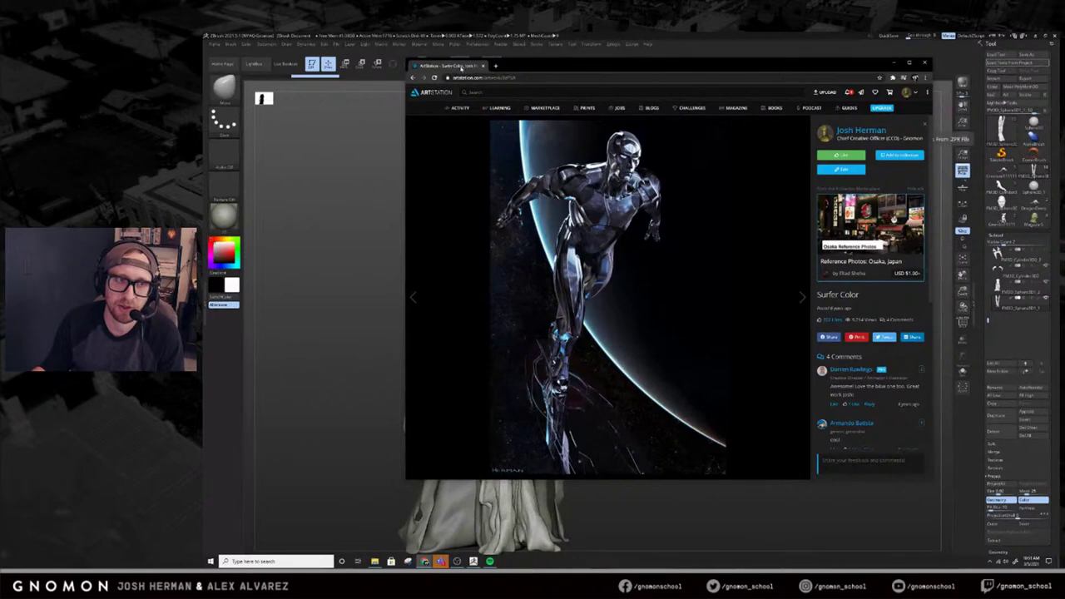
pyautogui.moveTo(461, 66); pyautogui.dragTo(1061, 274)
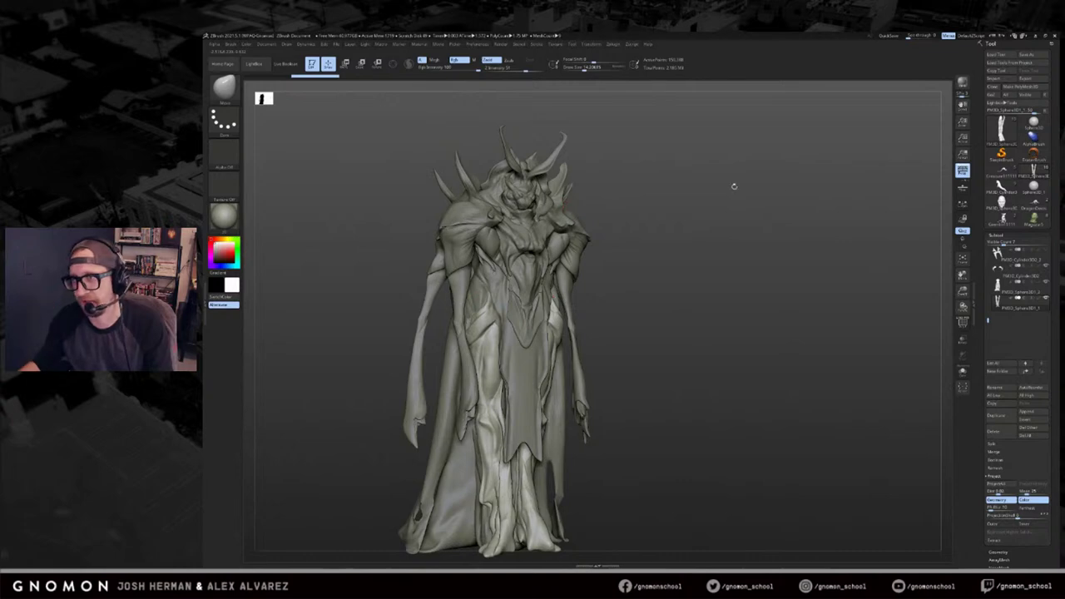
# Examine the horned caped character's head, shoulders and torso more closely from slightly different angles.
pyautogui.press('d')
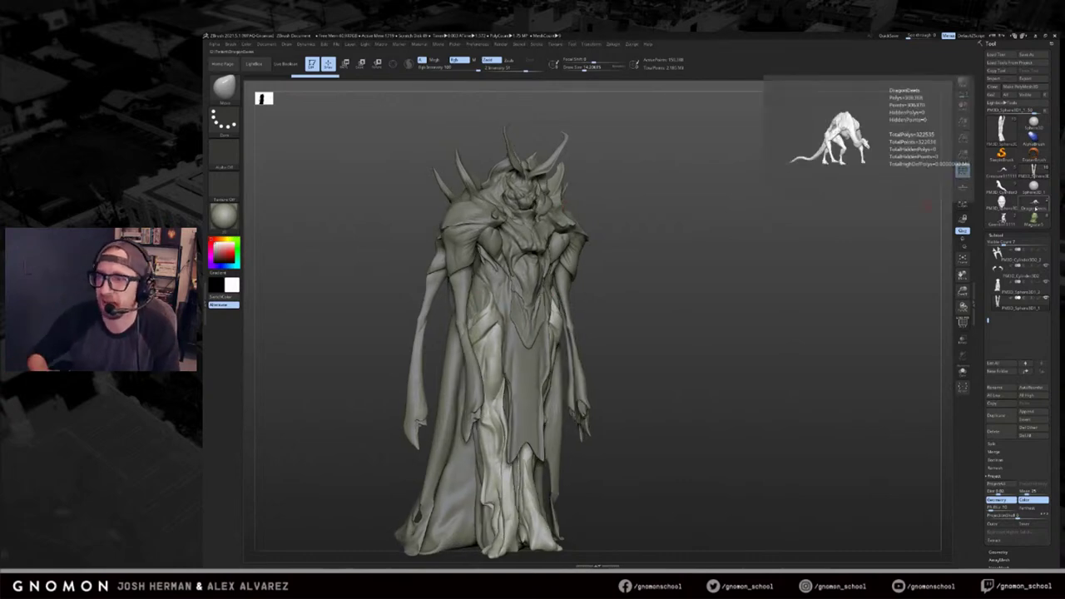
pyautogui.moveTo(756, 252)
pyautogui.keyDown('shift'); pyautogui.mouseDown()
pyautogui.moveTo(869, 339)
pyautogui.moveTo(872, 265)
pyautogui.moveTo(920, 238)
pyautogui.mouseUp(); pyautogui.keyUp('shift')
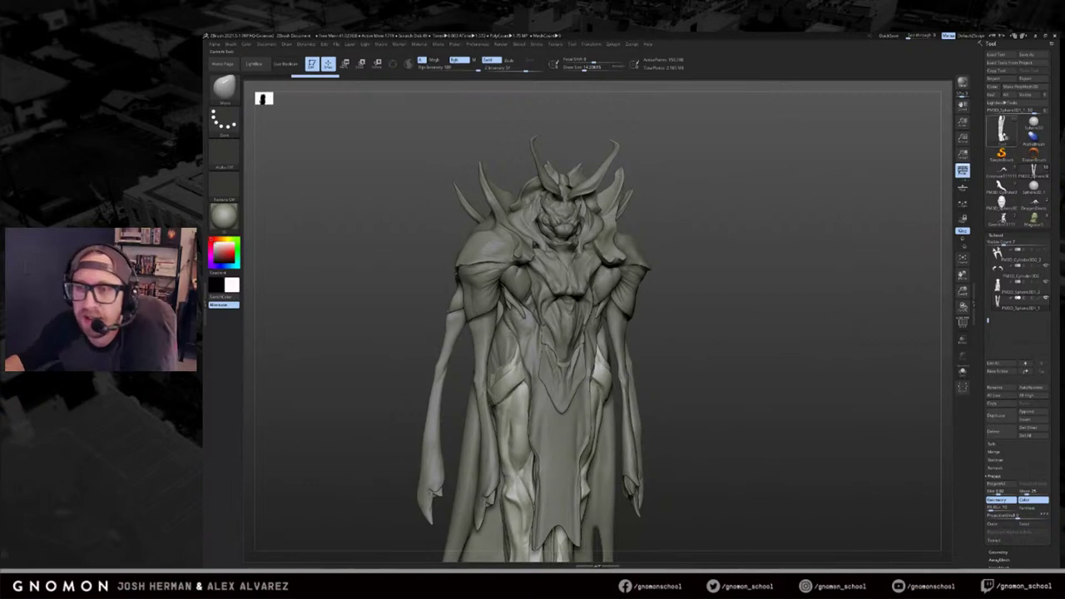
pyautogui.moveTo(929, 129); pyautogui.dragTo(962, 107)
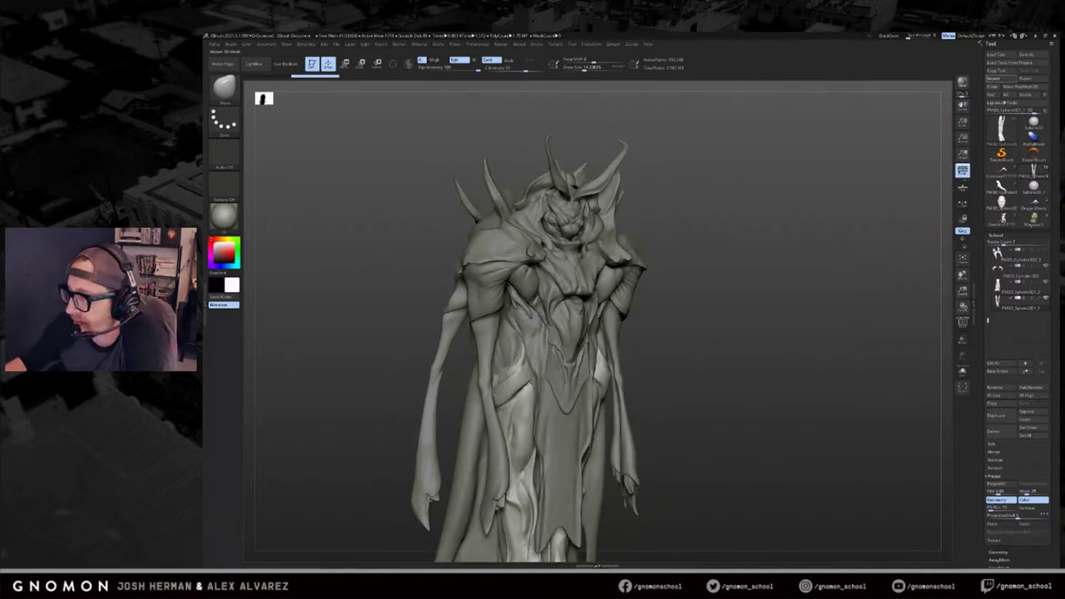
pyautogui.moveTo(867, 233); pyautogui.dragTo(834, 210)
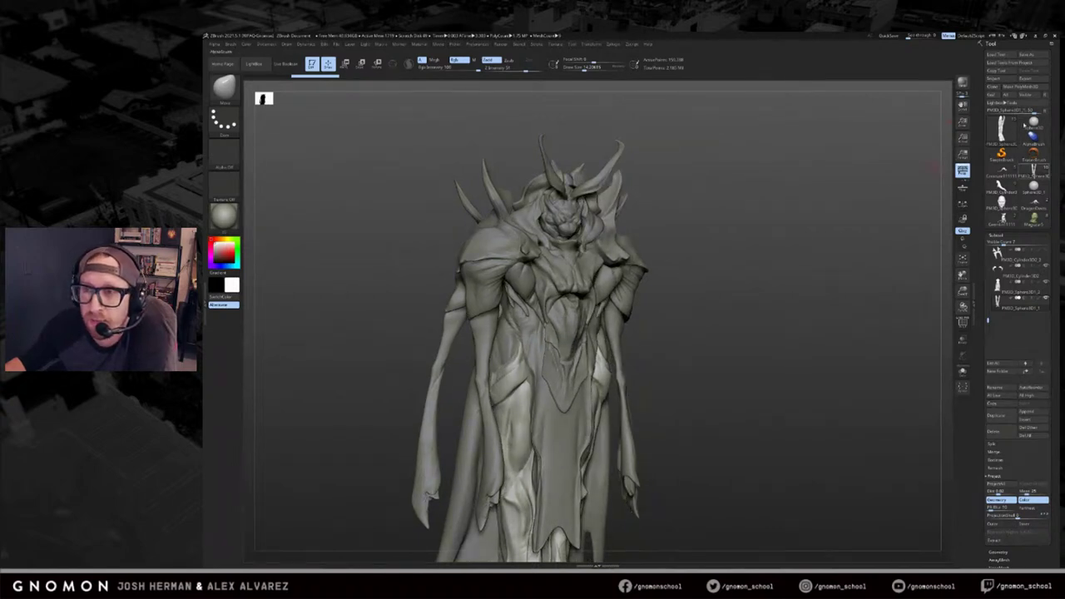
# Switch to the Sphere3D primitive, import the low-poly base man mesh, and show its full figure on the canvas.
pyautogui.click(1033, 123)
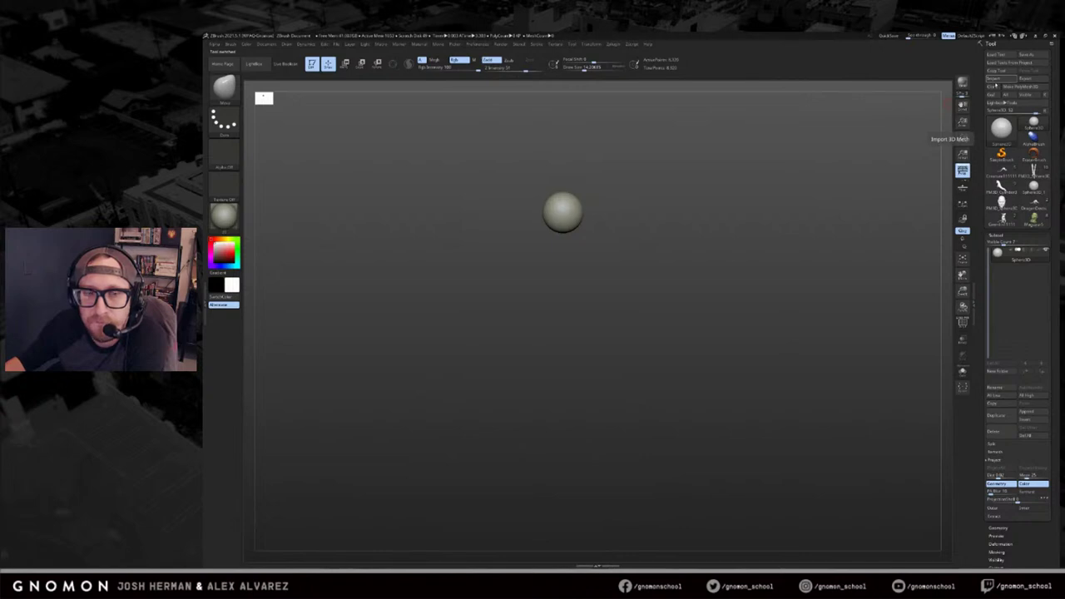
pyautogui.moveTo(1002, 202)
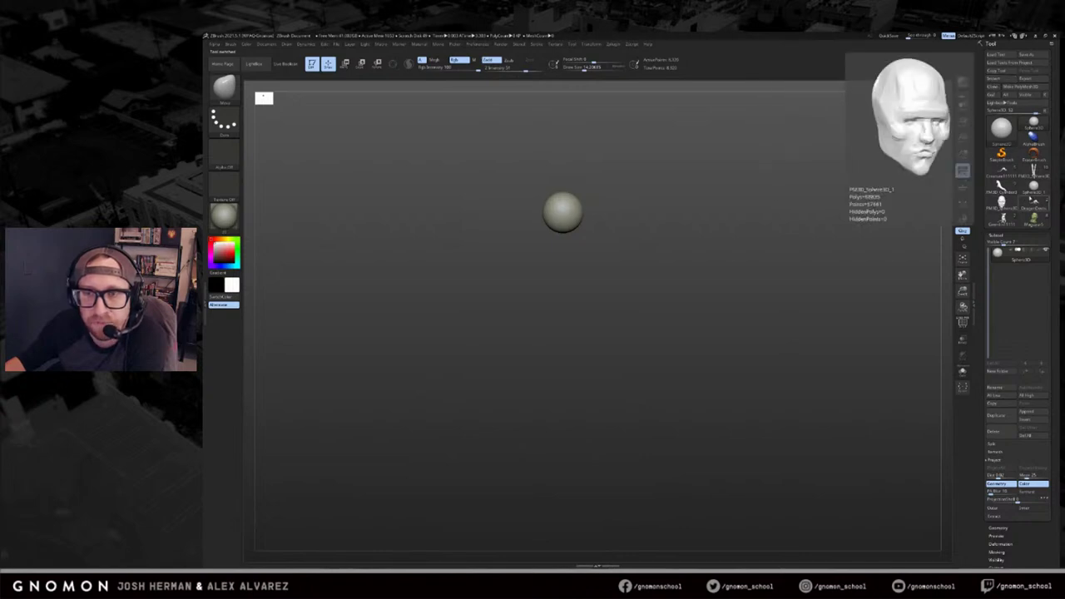
pyautogui.moveTo(1032, 223)
pyautogui.moveTo(1035, 153)
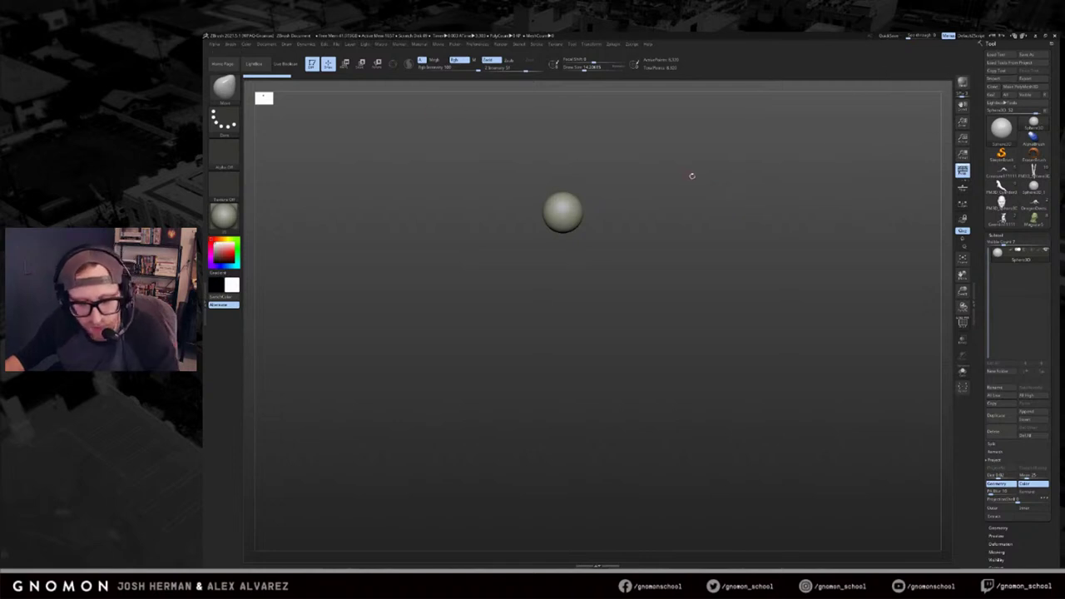
pyautogui.press(',')
pyautogui.click(348, 111)
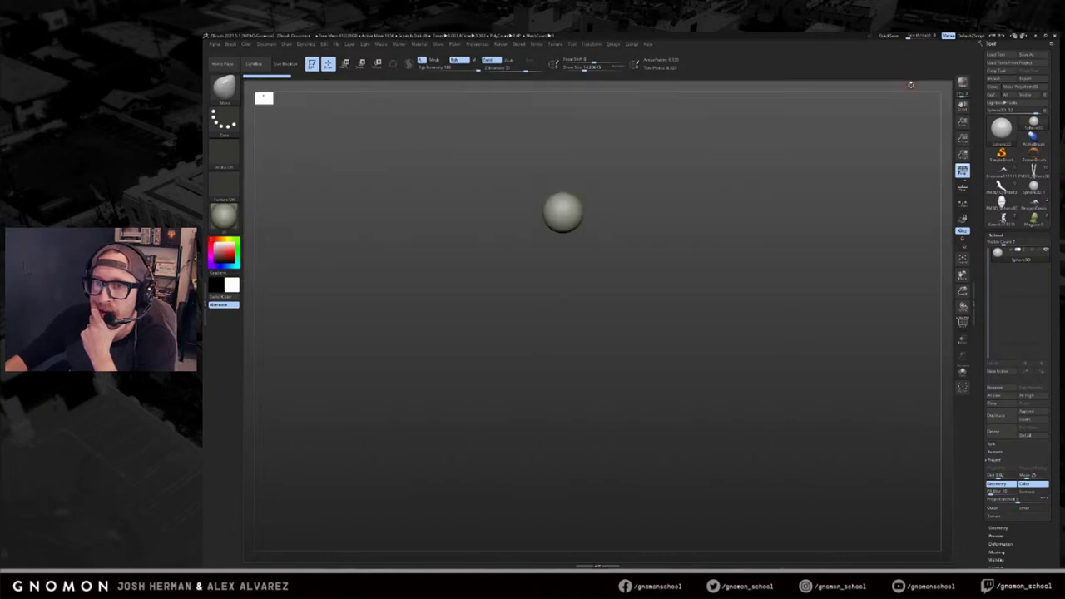
pyautogui.click(999, 80)
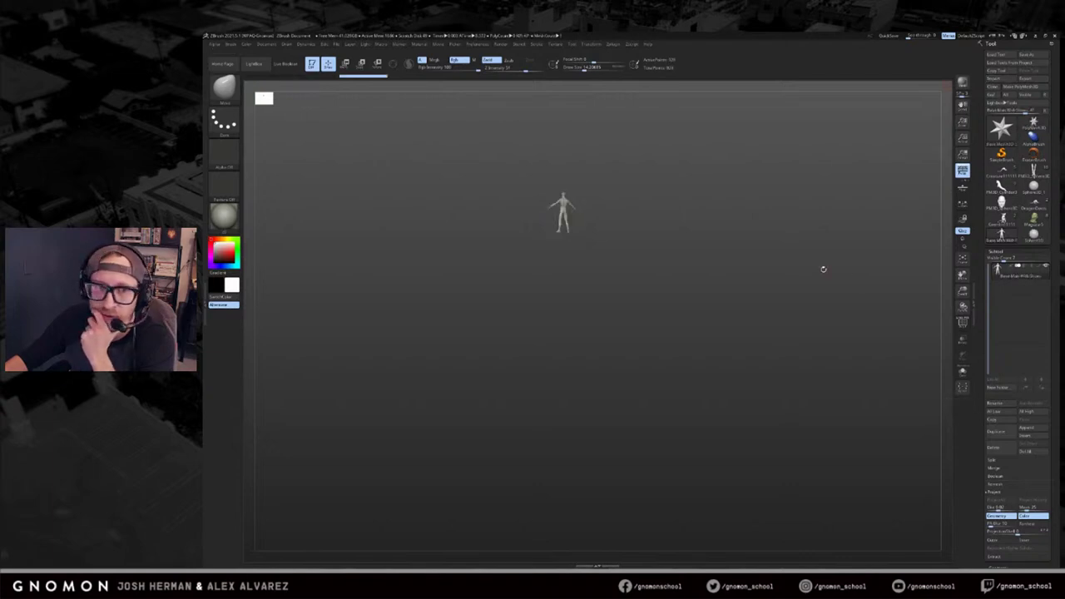
pyautogui.press('f')
pyautogui.moveTo(810, 270); pyautogui.dragTo(868, 270)
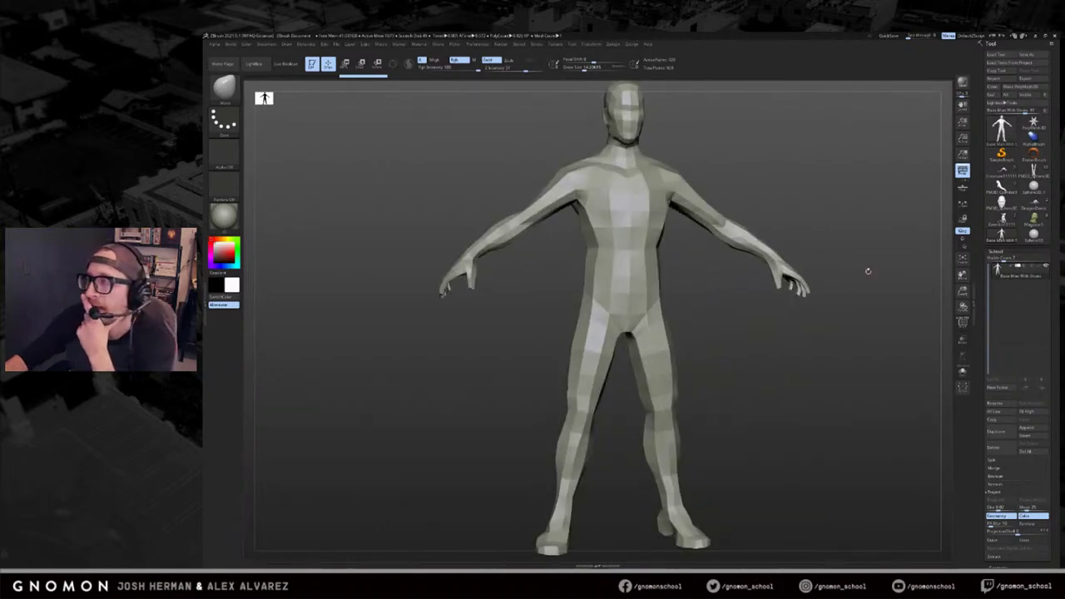
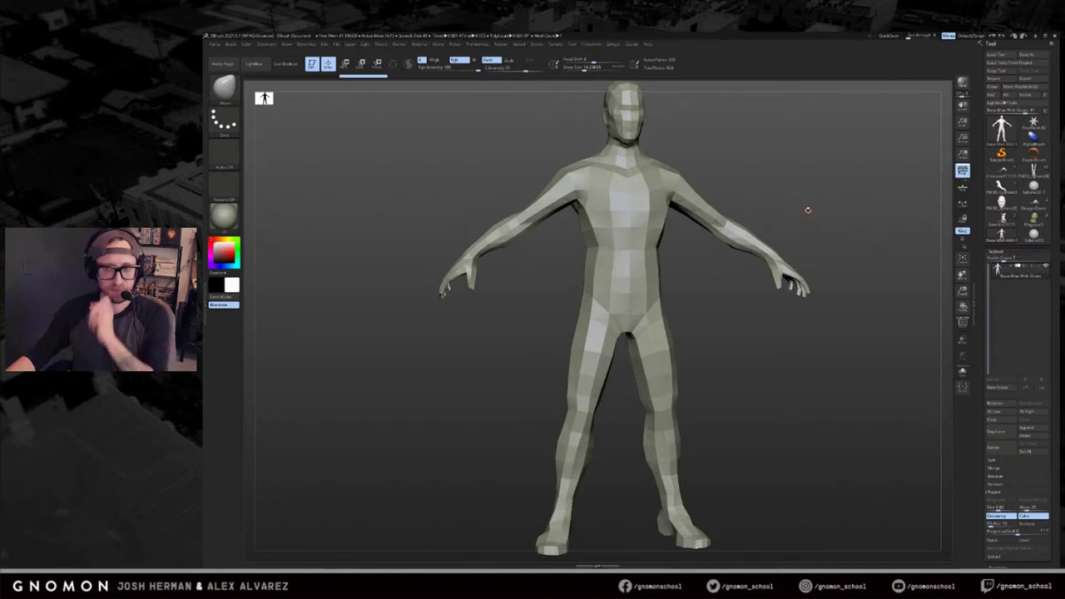
# Switch to the Sphere3D primitive and convert it into a sculptable PolyMesh3D.
pyautogui.click(1033, 235)
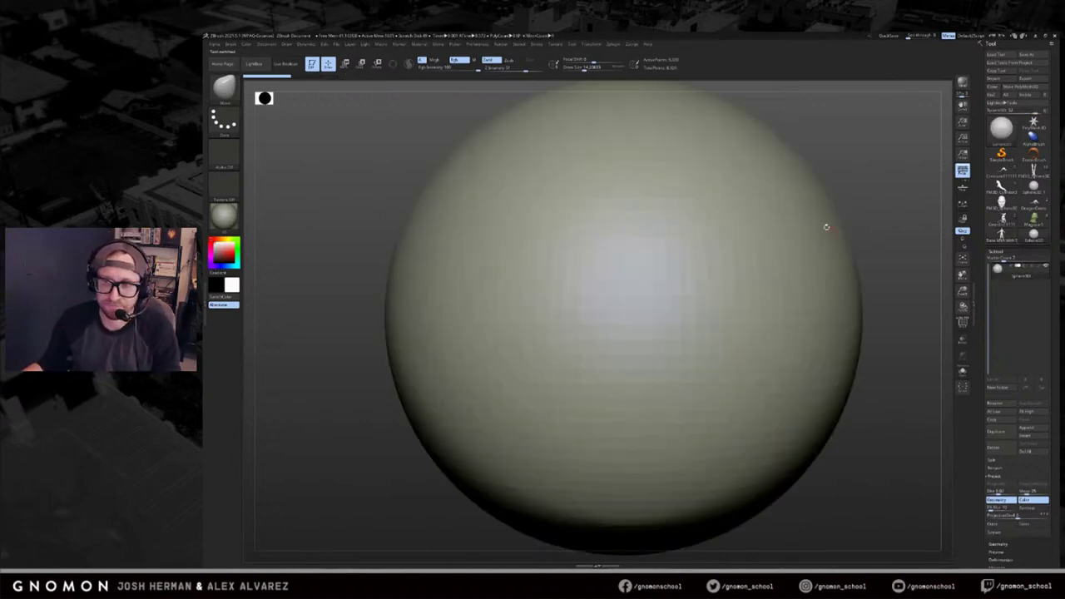
pyautogui.moveTo(907, 200)
pyautogui.keyDown('alt'); pyautogui.mouseDown()
pyautogui.moveTo(918, 186)
pyautogui.moveTo(872, 203)
pyautogui.moveTo(896, 218)
pyautogui.mouseUp(); pyautogui.keyUp('alt')
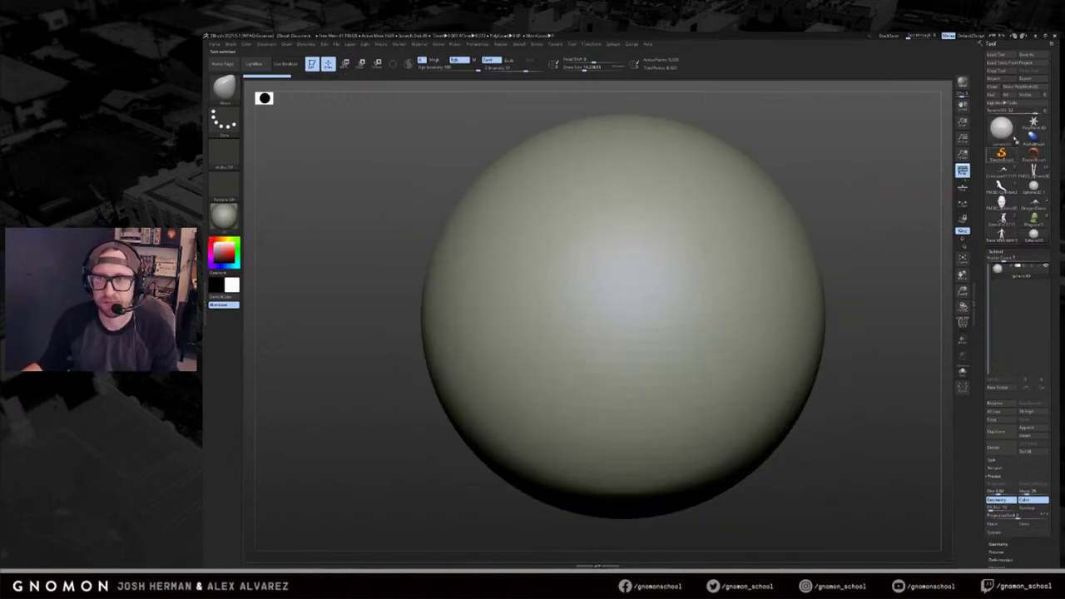
pyautogui.click(1023, 87)
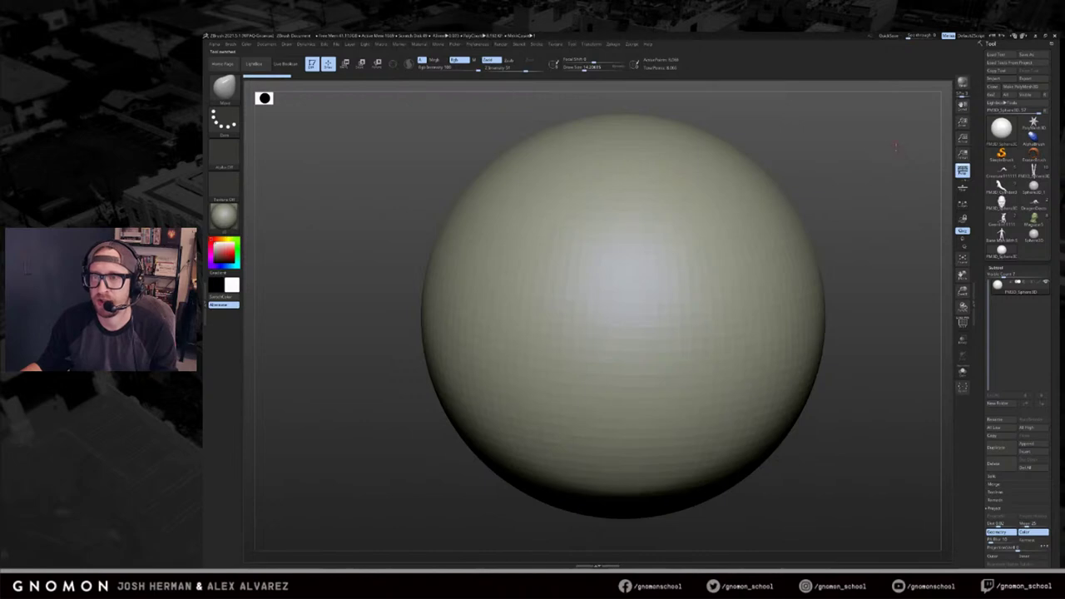
pyautogui.keyDown('alt'); pyautogui.moveTo(858, 159); pyautogui.dragTo(863, 174); pyautogui.keyUp('alt')
pyautogui.press('f')
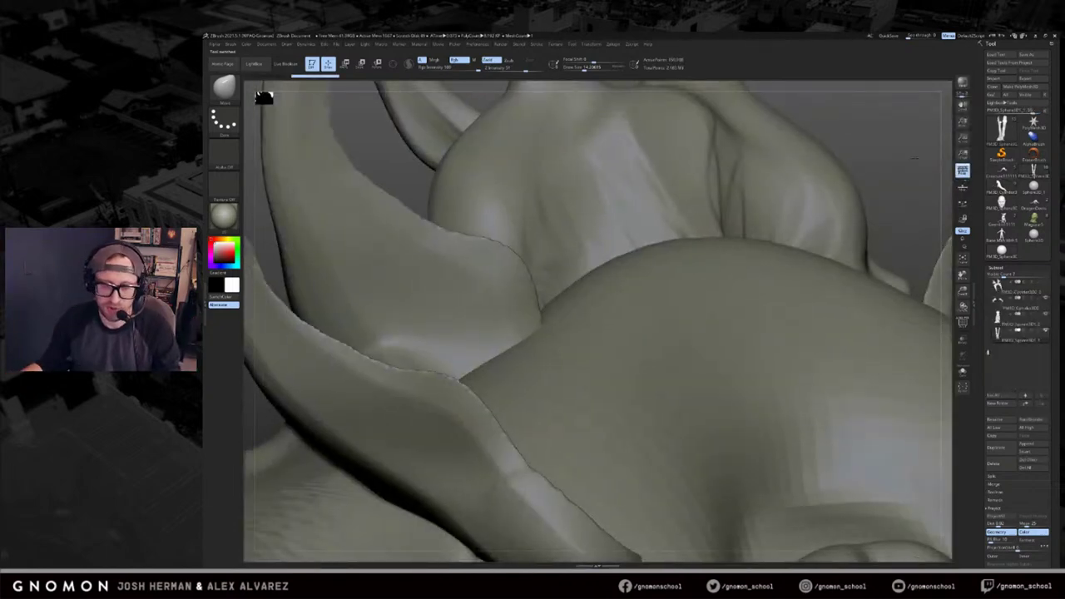
# Show the full caped character from the front and from a slightly turned angle.
pyautogui.press('f')
pyautogui.press('f')
pyautogui.moveTo(899, 150)
pyautogui.keyDown('shift'); pyautogui.mouseDown()
pyautogui.moveTo(801, 146)
pyautogui.moveTo(761, 225)
pyautogui.mouseUp(); pyautogui.keyUp('shift')
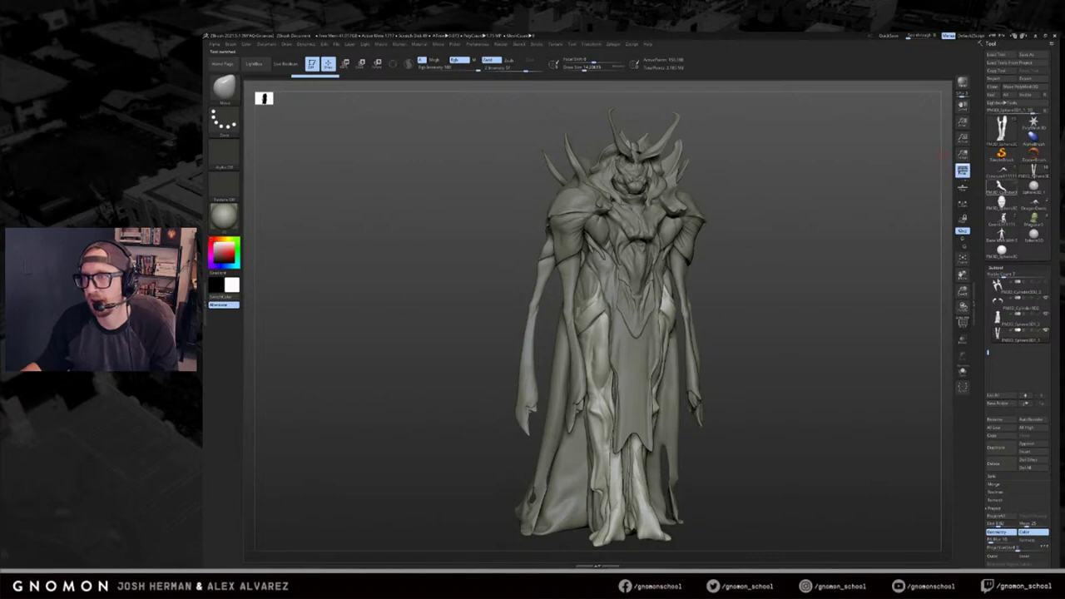
pyautogui.moveTo(1003, 187)
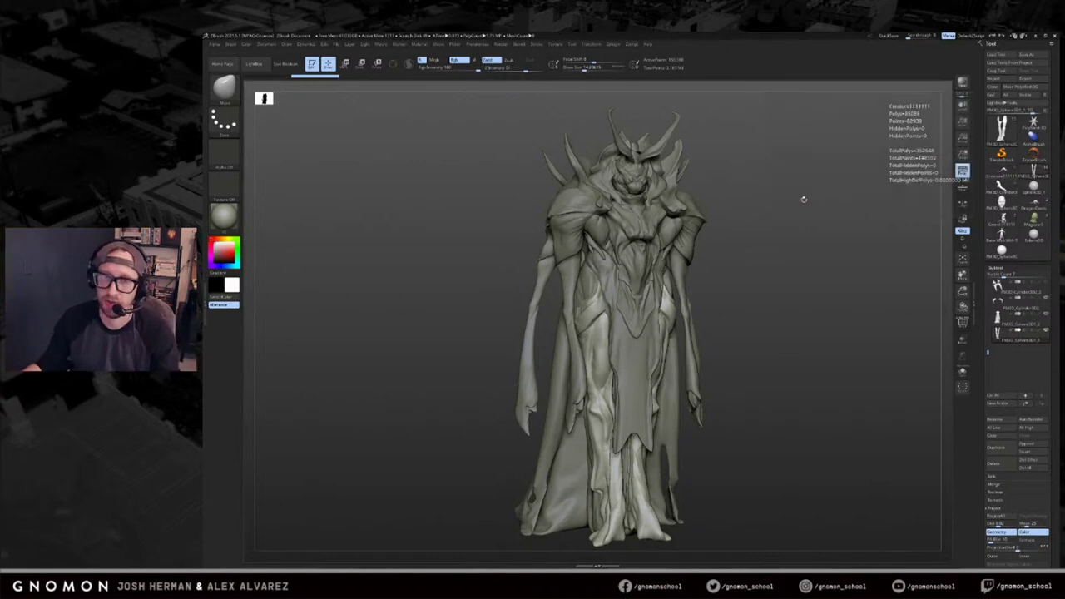
pyautogui.moveTo(808, 200); pyautogui.dragTo(819, 200)
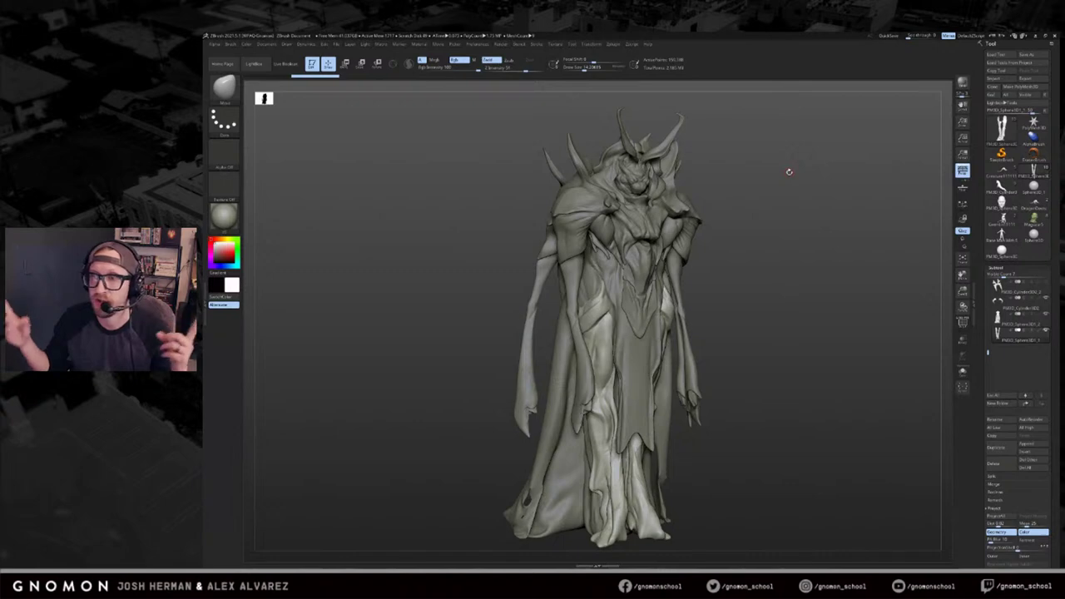
# Reset the program to its startup state and load the 128-resolution DynaMesh sphere project.
pyautogui.click(481, 44)
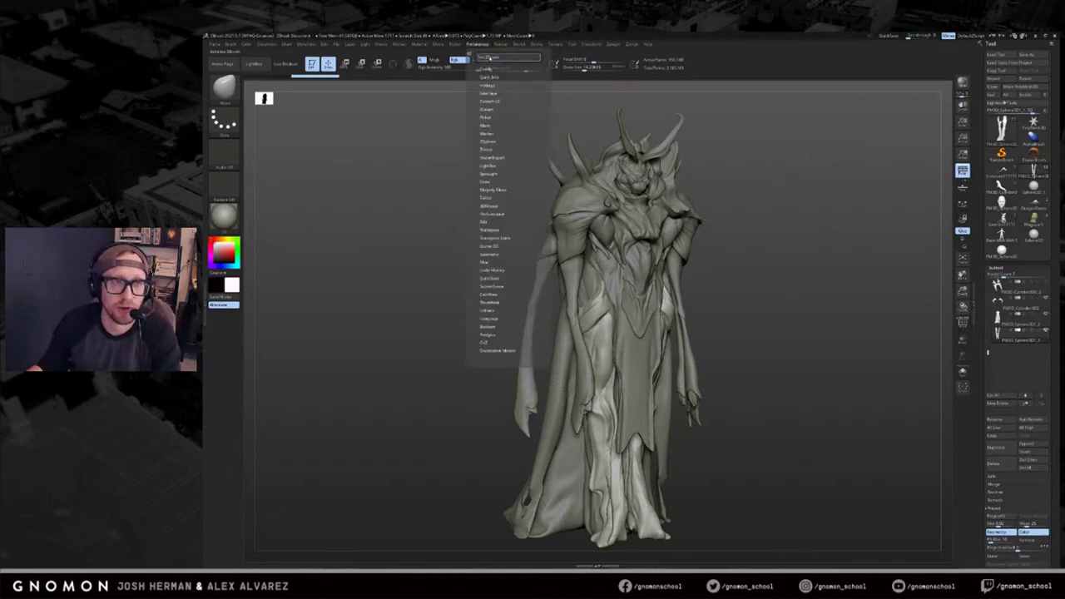
pyautogui.click(488, 59)
pyautogui.click(653, 325)
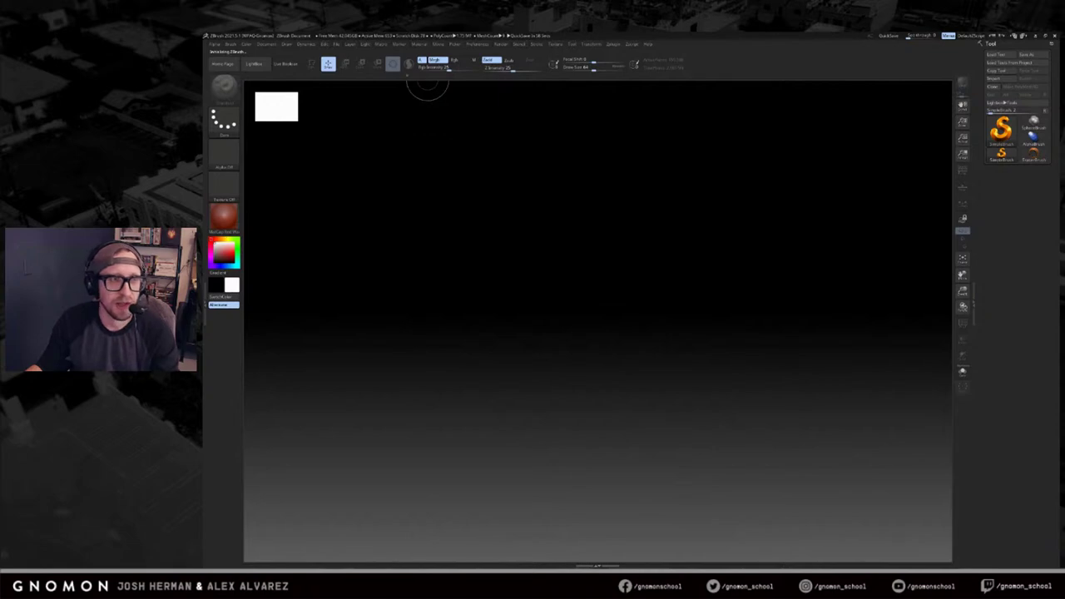
pyautogui.doubleClick(267, 105)
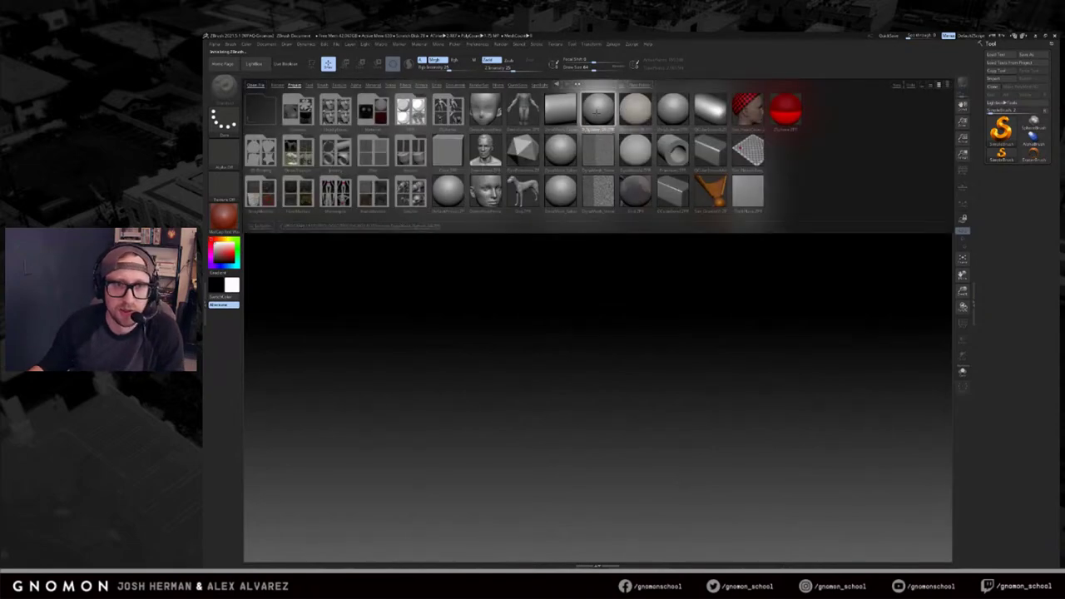
pyautogui.doubleClick(638, 109)
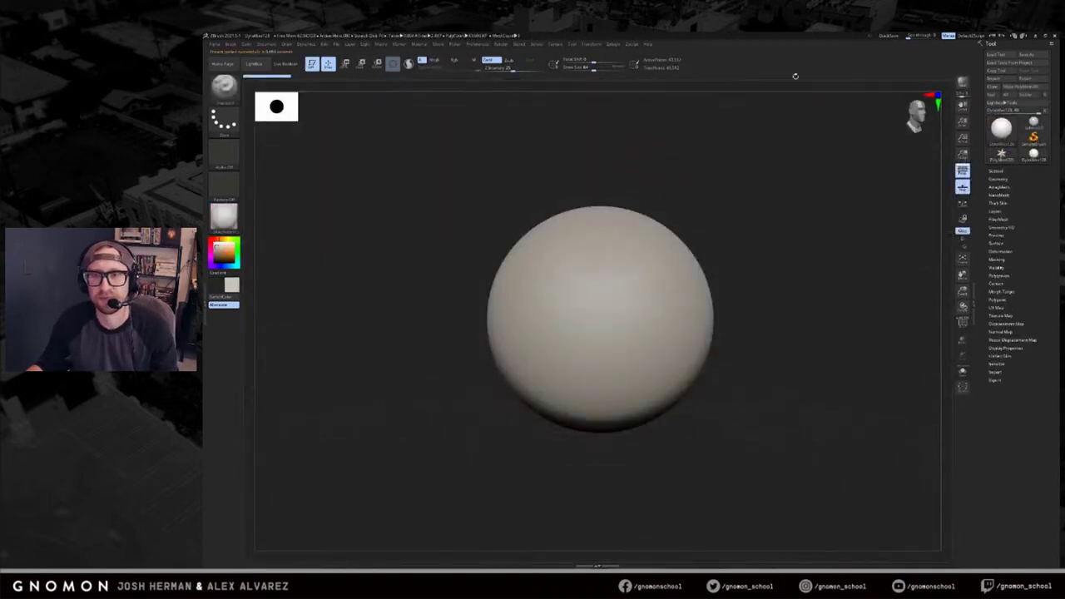
# Give the sphere a greyish-beige clay-like material and set the main colour to white.
pyautogui.click(474, 44)
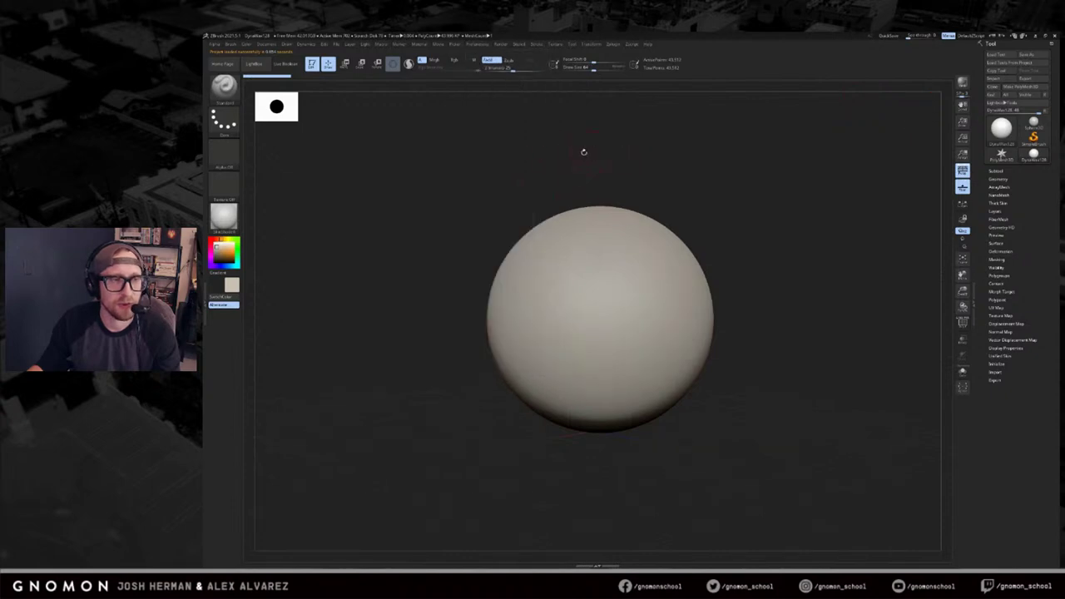
pyautogui.click(225, 221)
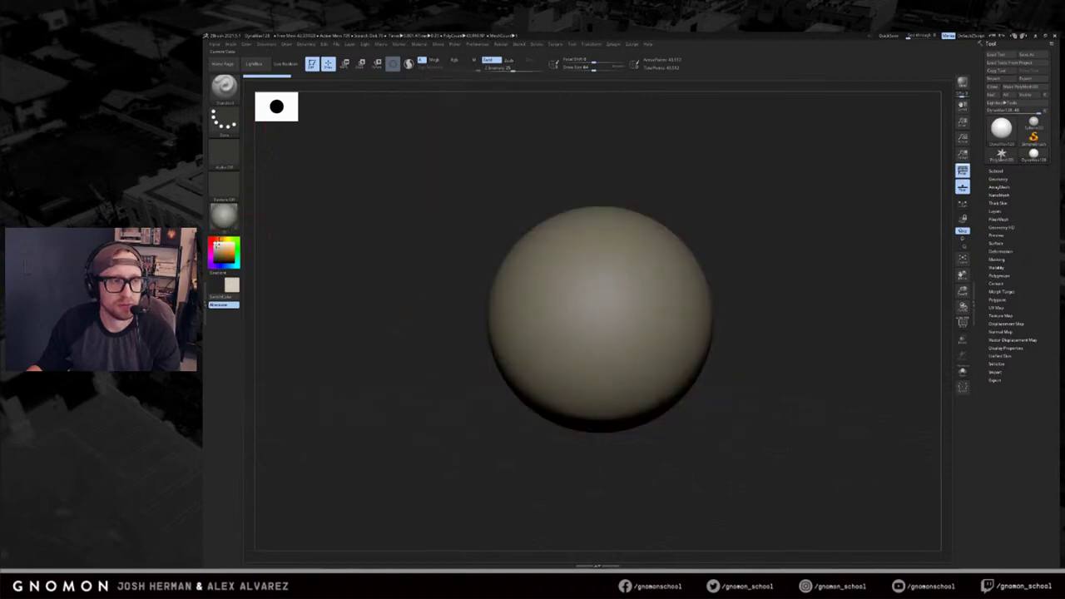
pyautogui.click(224, 222)
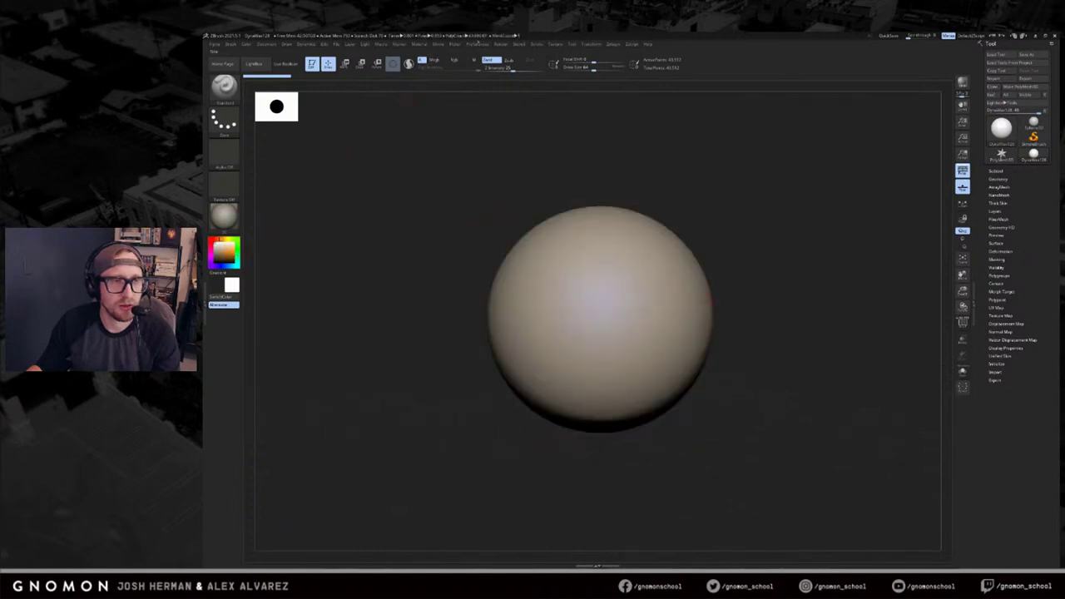
pyautogui.click(472, 44)
pyautogui.click(418, 44)
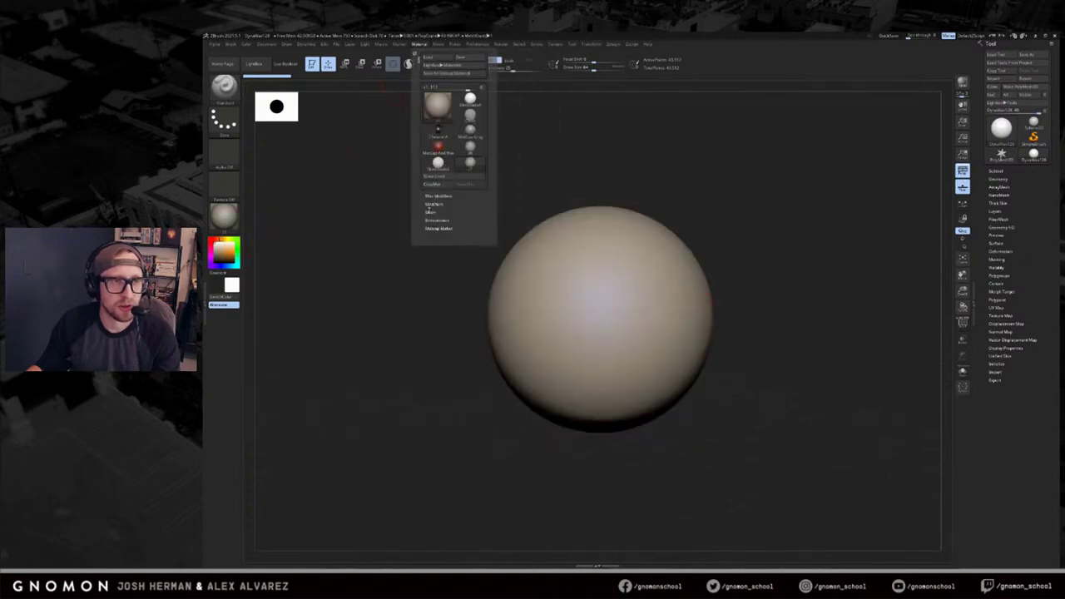
pyautogui.click(437, 196)
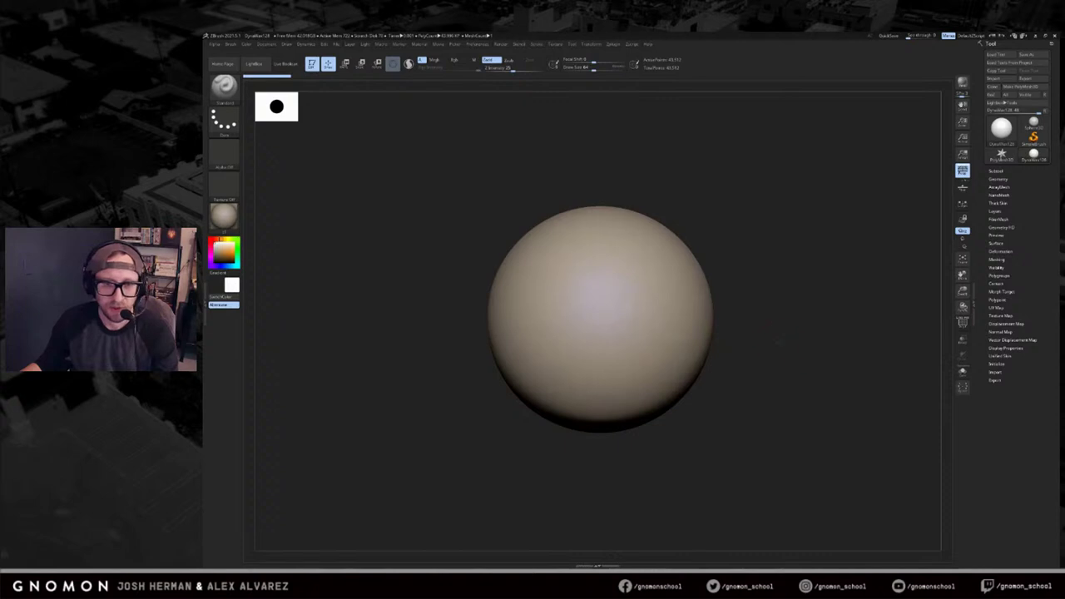
# Remesh the sphere with DynaMesh at resolution 32 and check its wireframe before and after.
pyautogui.press('f')
pyautogui.hotkey('shift', 'f')
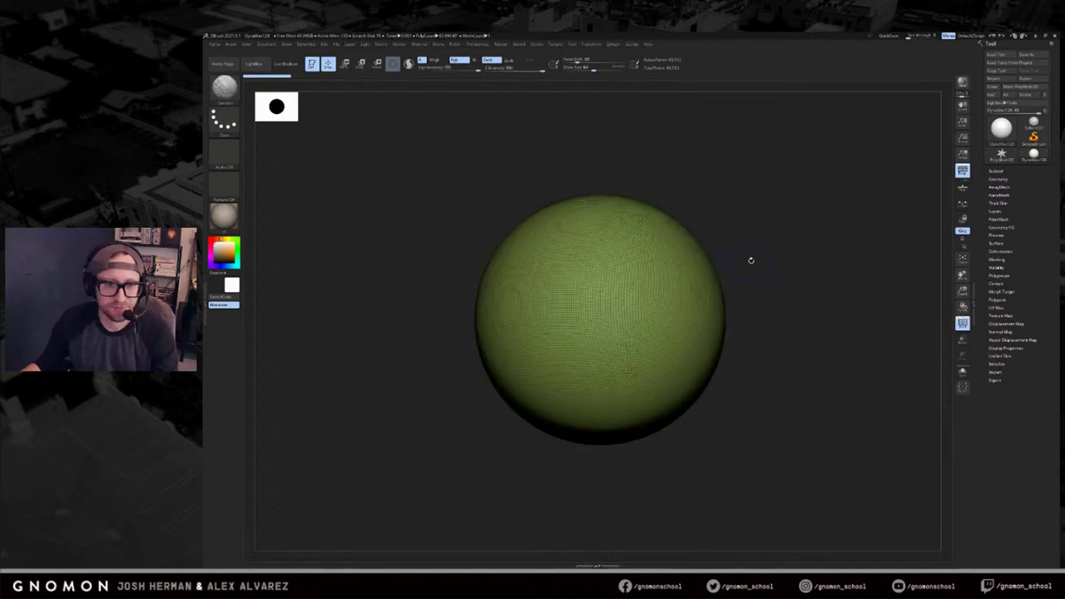
pyautogui.hotkey('shift', 'f')
pyautogui.press('f')
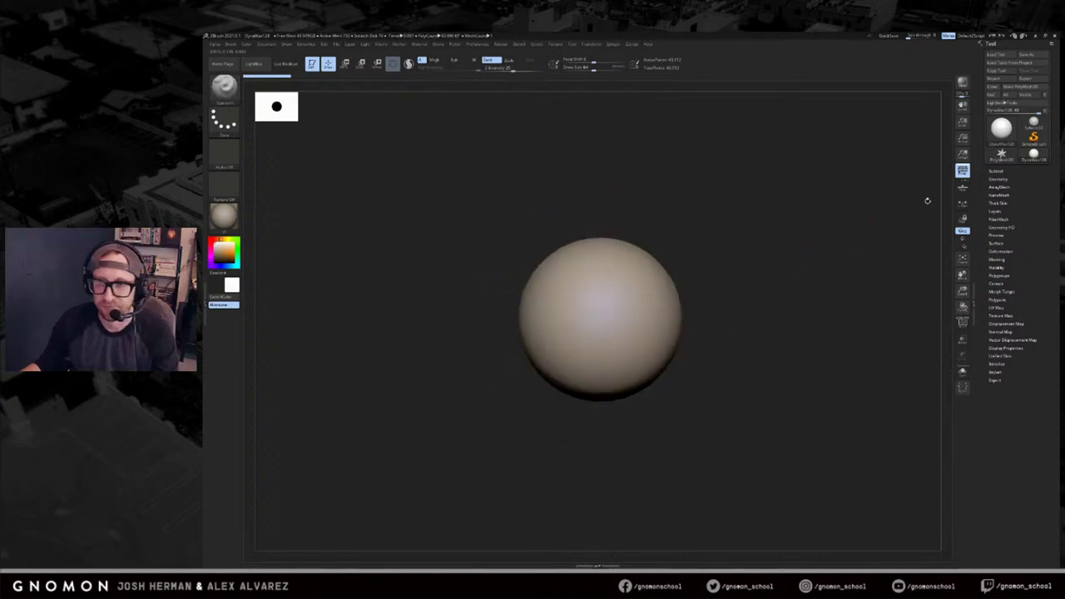
pyautogui.click(998, 179)
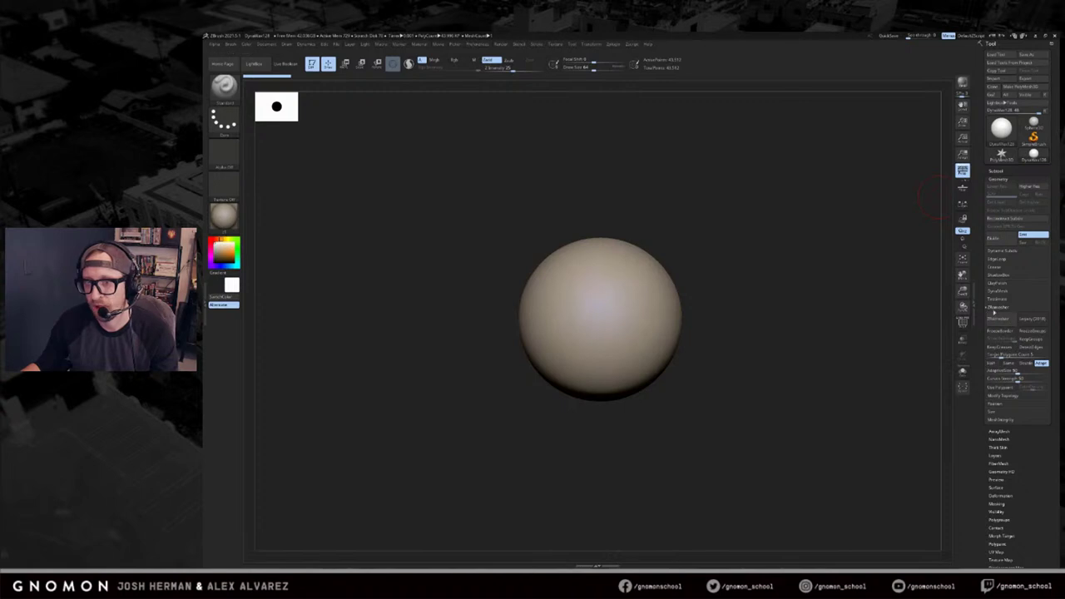
pyautogui.click(995, 290)
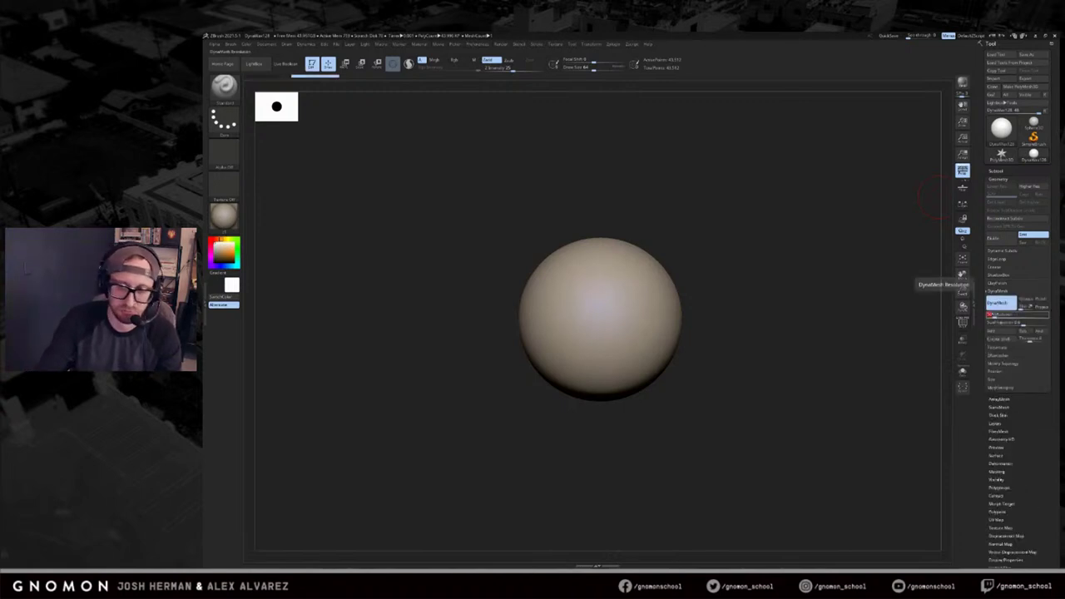
pyautogui.write('32')
pyautogui.press('Return')
pyautogui.moveTo(708, 232)
pyautogui.keyDown('ctrl'); pyautogui.mouseDown()
pyautogui.moveTo(739, 349)
pyautogui.moveTo(757, 318)
pyautogui.moveTo(764, 330)
pyautogui.moveTo(774, 399)
pyautogui.mouseUp(); pyautogui.keyUp('ctrl')
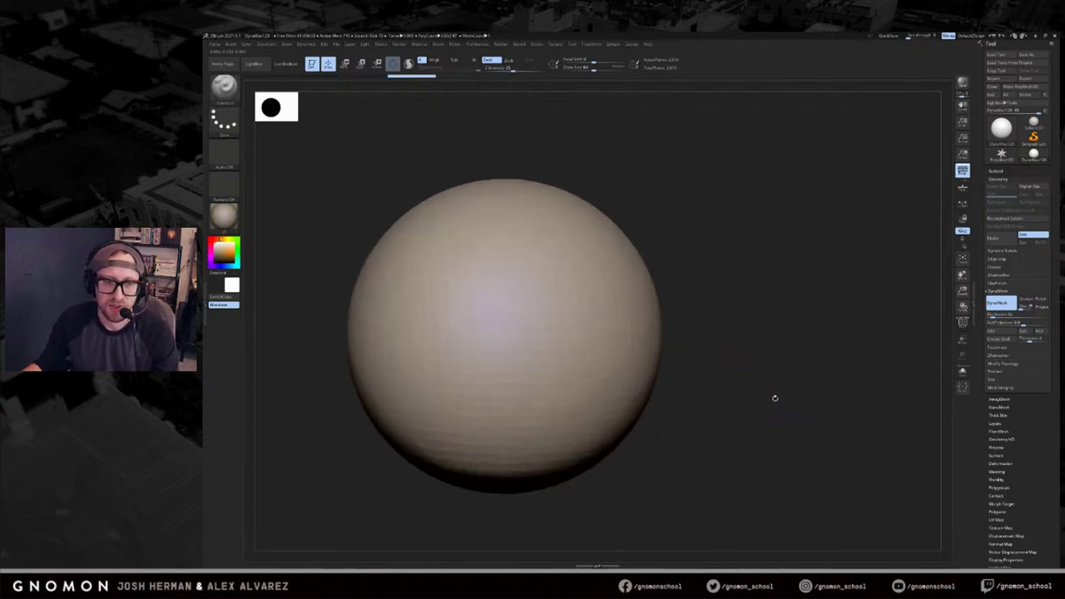
pyautogui.hotkey('shift', 'f')
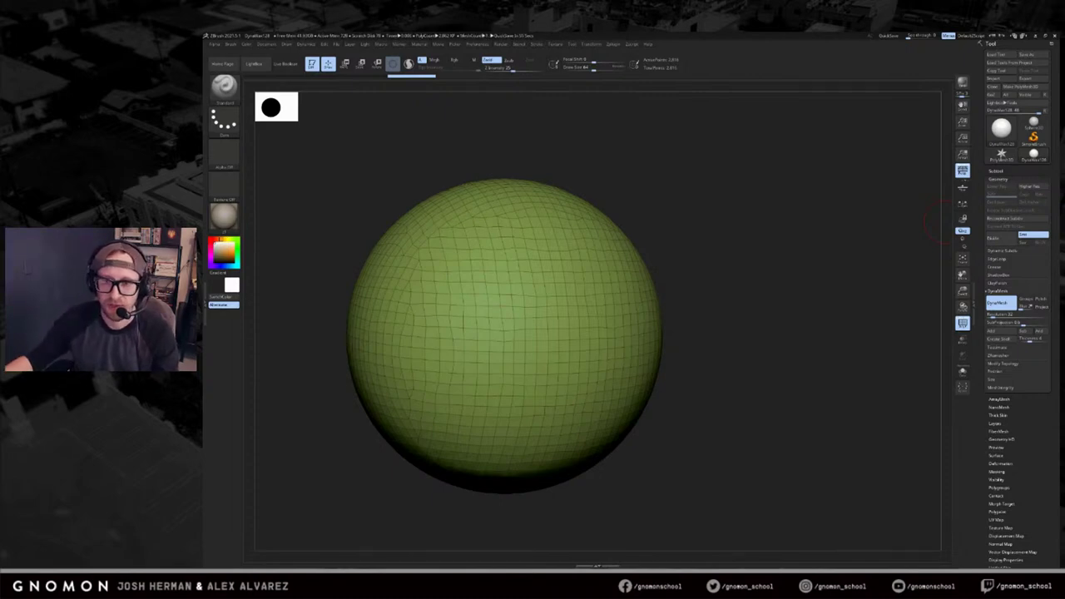
pyautogui.hotkey('shift', 'f')
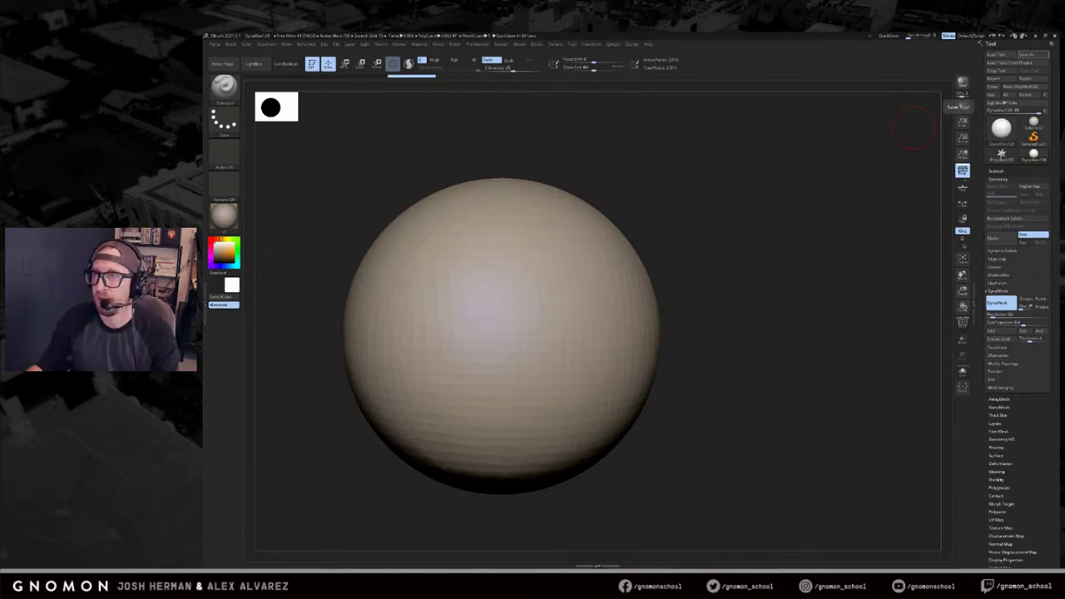
# Bring the browser with the warforged image results on screen, maximise it, and preview several caped, hooded and armoured characters.
pyautogui.moveTo(1064, 57); pyautogui.dragTo(564, 112)
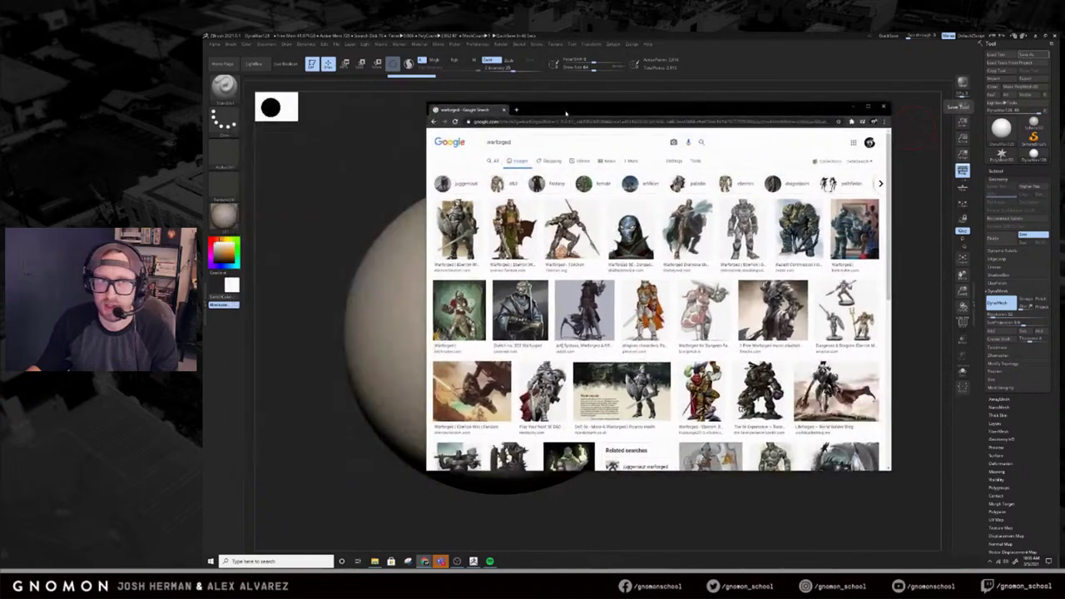
pyautogui.doubleClick(567, 114)
pyautogui.click(658, 242)
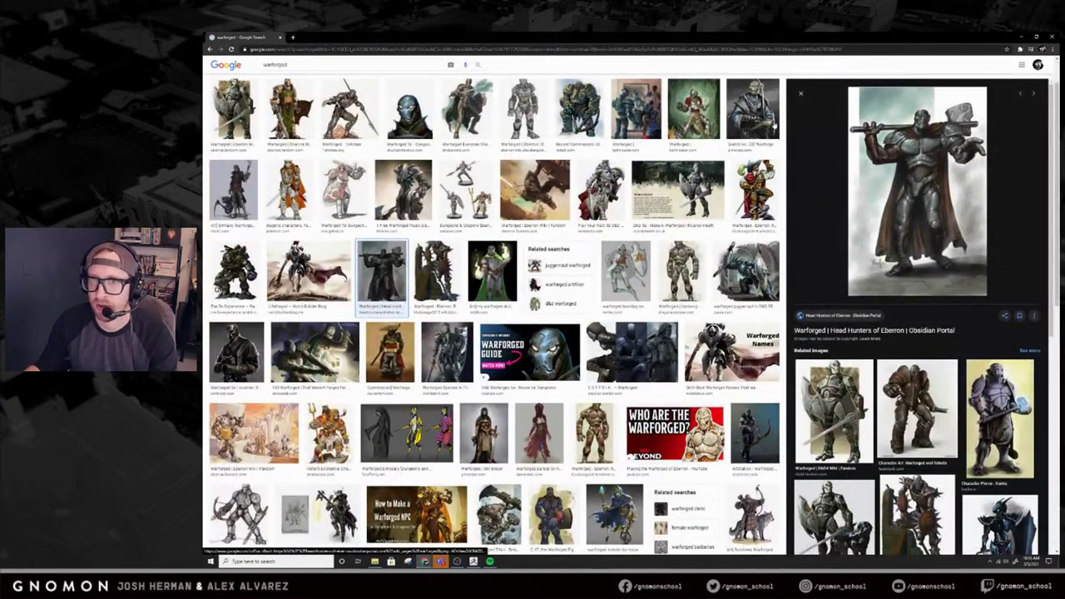
pyautogui.click(756, 102)
pyautogui.click(694, 108)
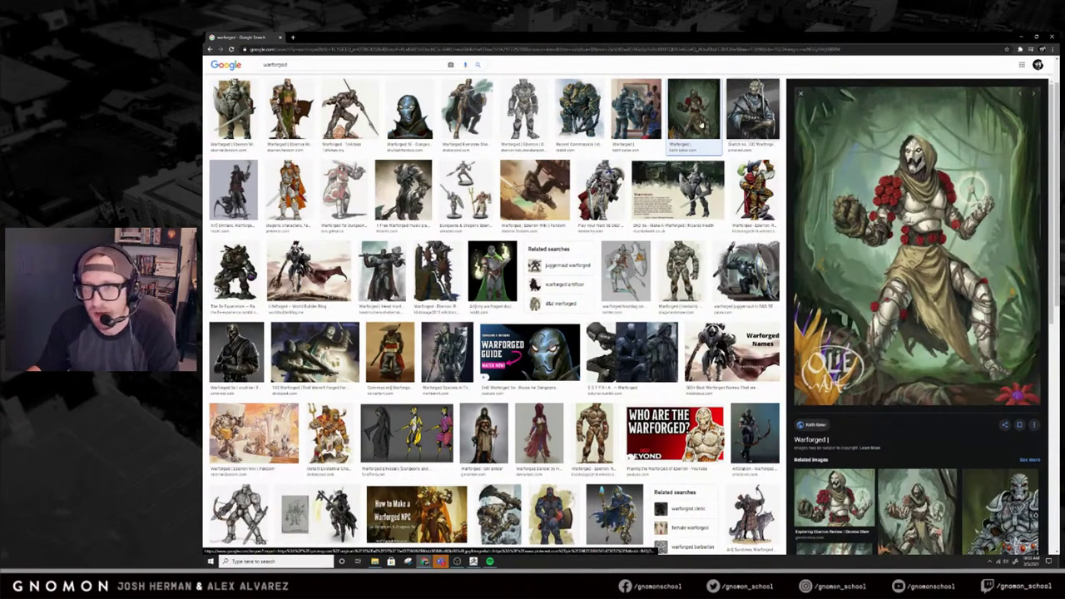
pyautogui.click(574, 117)
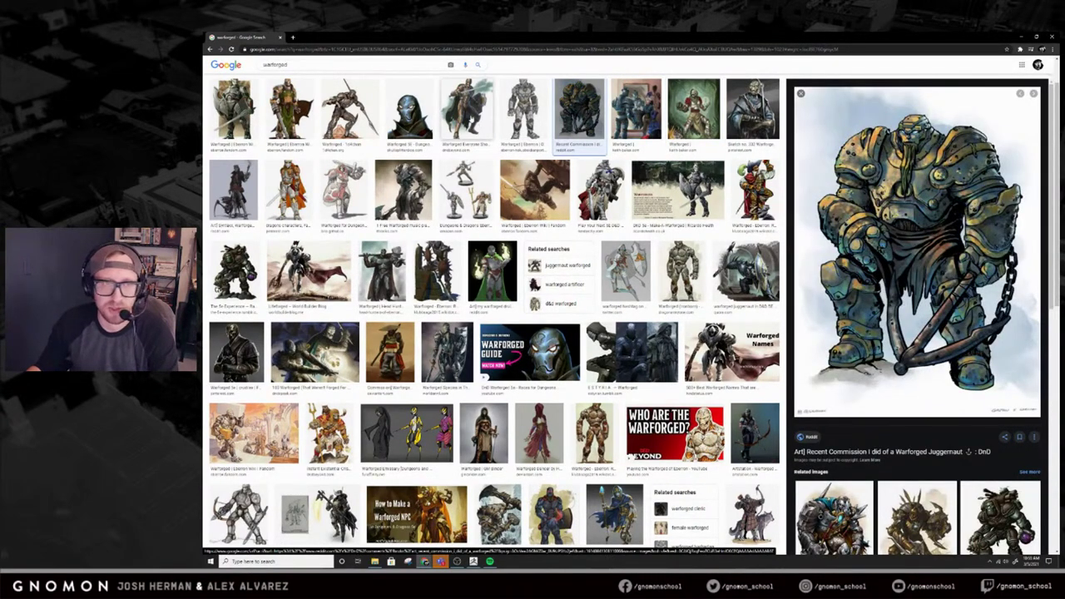
pyautogui.click(474, 123)
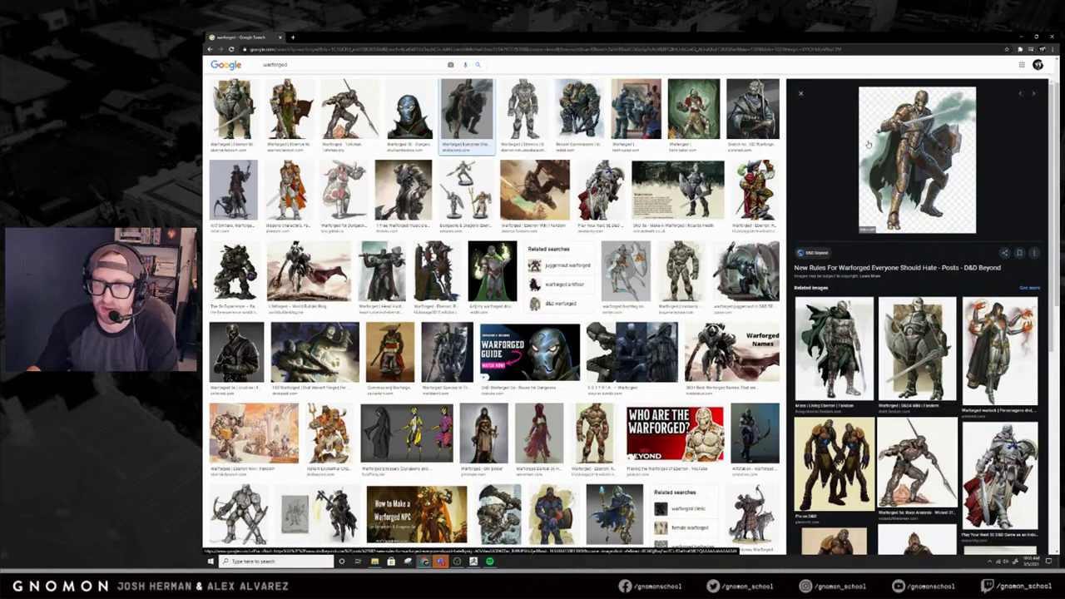
# Preview the bare-bodied Ironborn, Root of All Evil and adamantine golem images and the Octopus Carnival warforged, and close the browser.
pyautogui.click(745, 270)
pyautogui.click(681, 271)
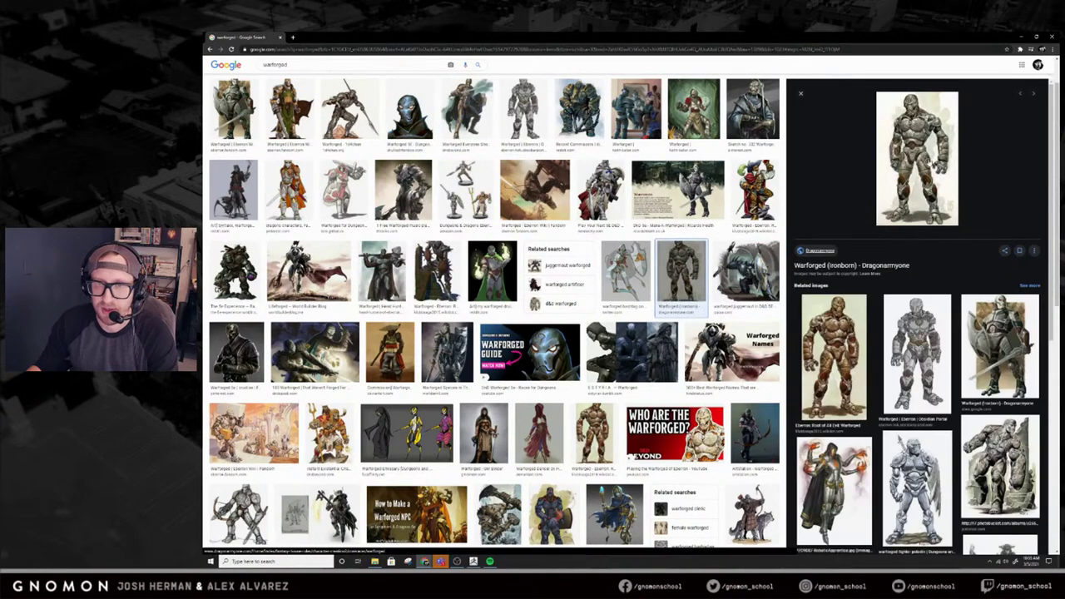
pyautogui.click(845, 325)
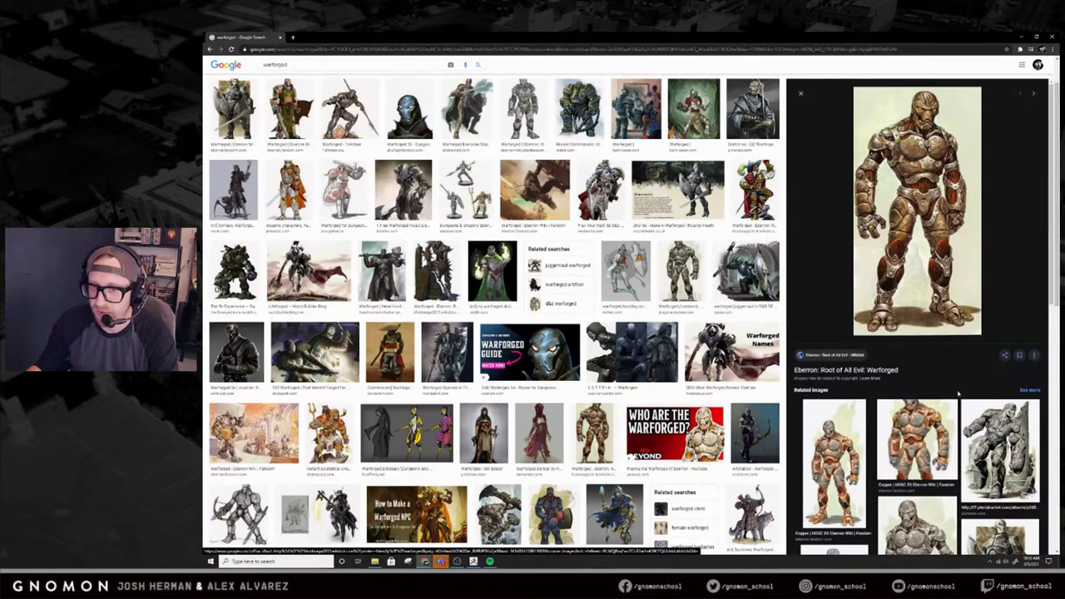
pyautogui.scroll(-3, 958, 393)
pyautogui.click(1000, 212)
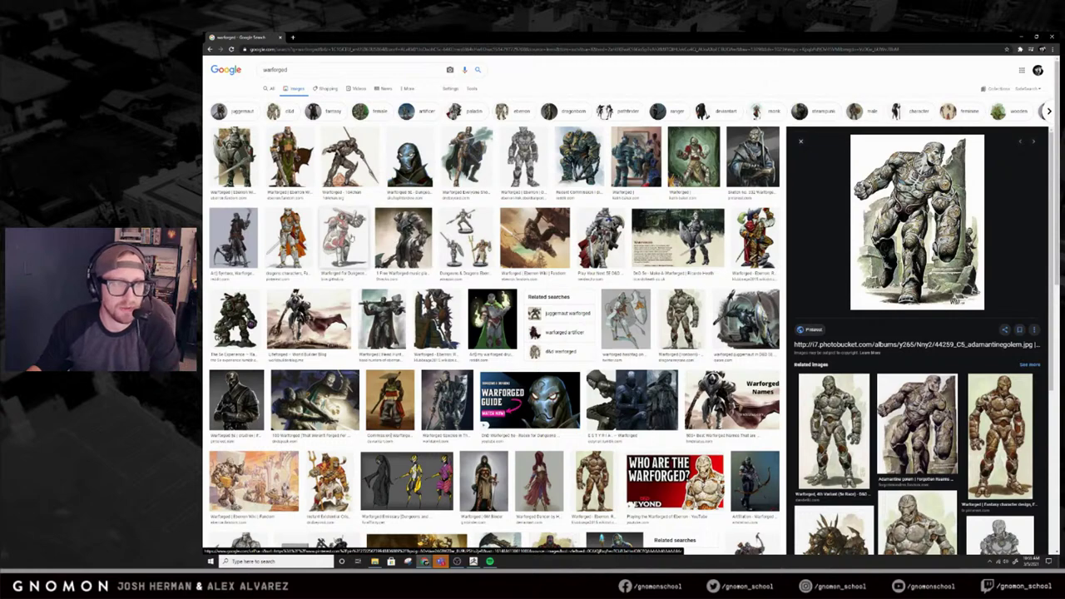
pyautogui.click(344, 237)
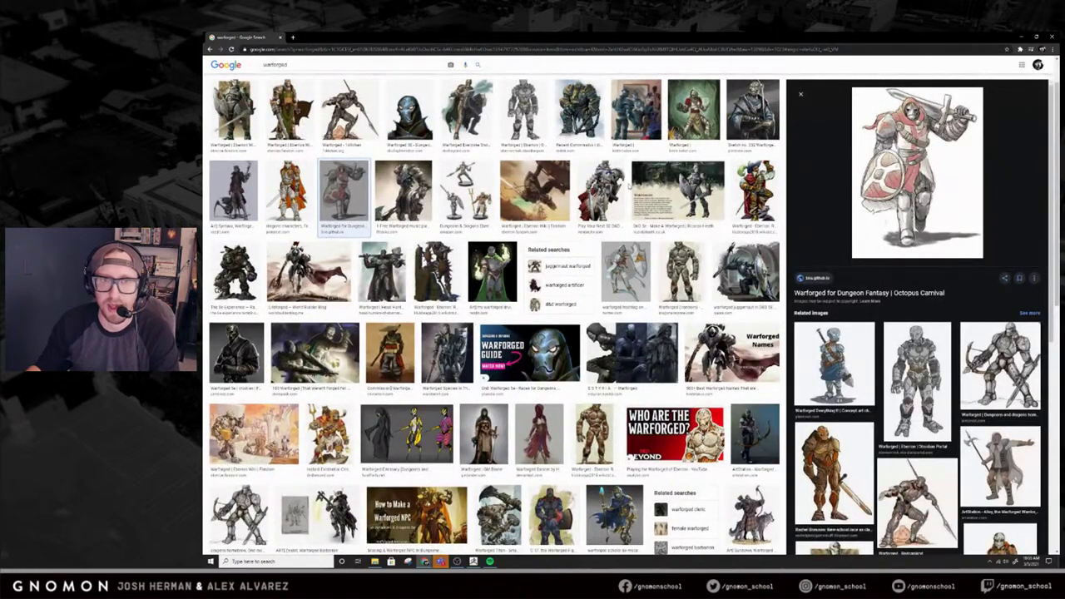
pyautogui.moveTo(731, 34); pyautogui.dragTo(668, 109)
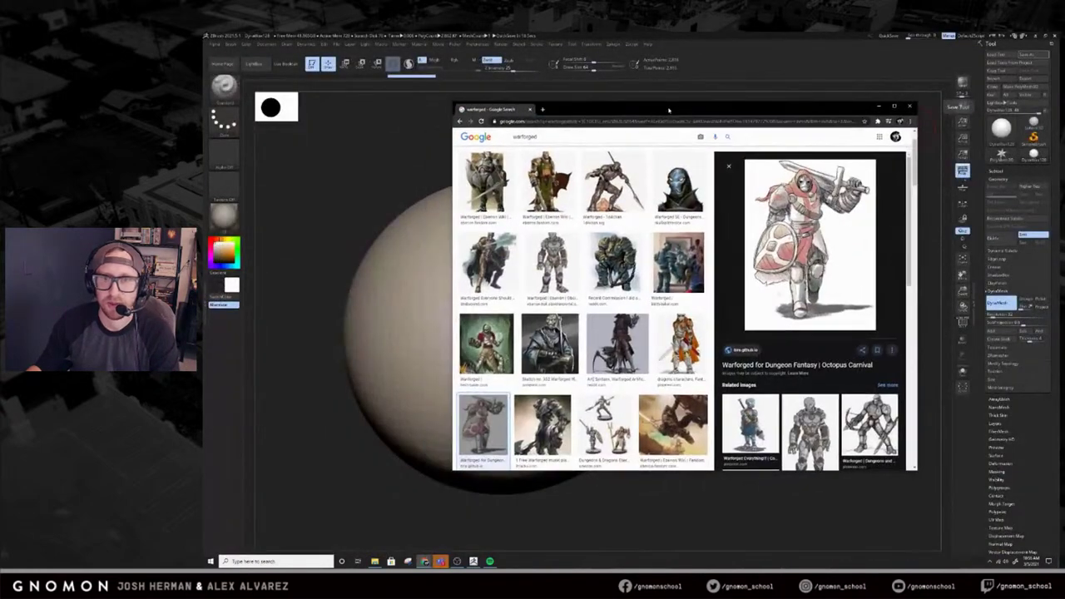
pyautogui.click(909, 106)
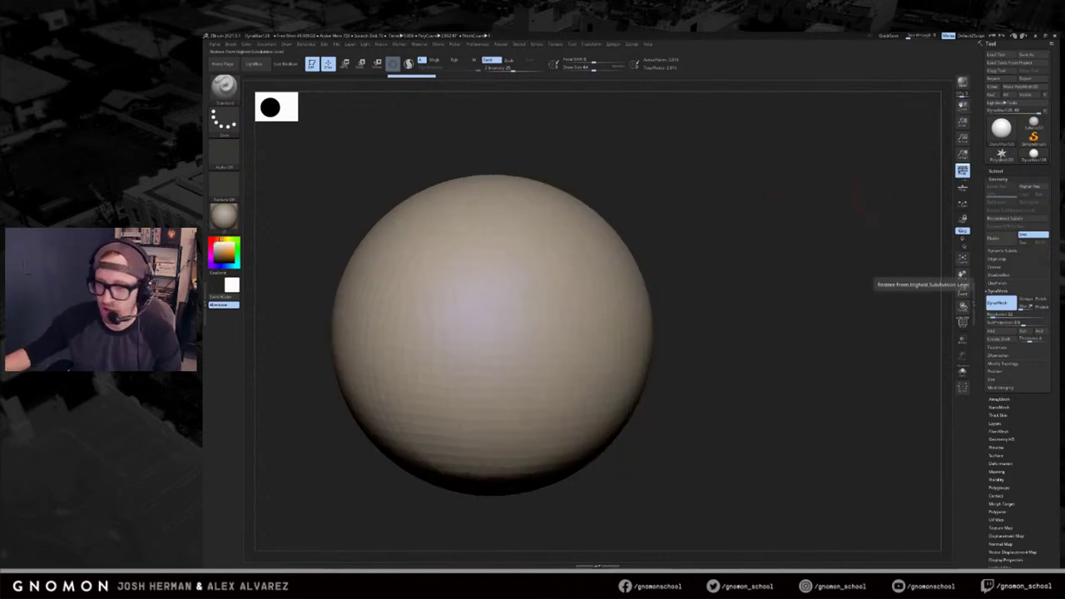
# Pull the sphere into a side-profile head shape with a rounded cranium and a narrow chin using the Move brush.
pyautogui.moveTo(727, 227)
pyautogui.keyDown('alt'); pyautogui.mouseDown()
pyautogui.moveTo(837, 307)
pyautogui.moveTo(843, 288)
pyautogui.moveTo(790, 231)
pyautogui.moveTo(757, 321)
pyautogui.moveTo(715, 291)
pyautogui.mouseUp(); pyautogui.keyUp('alt')
pyautogui.moveTo(632, 350)
pyautogui.mouseDown()
pyautogui.moveTo(718, 319)
pyautogui.moveTo(707, 313)
pyautogui.moveTo(695, 368)
pyautogui.mouseUp()
pyautogui.press('s')
pyautogui.press('s')
pyautogui.press('b')
pyautogui.press('m')
pyautogui.press('v')
pyautogui.moveTo(726, 301)
pyautogui.mouseDown()
pyautogui.moveTo(700, 286)
pyautogui.moveTo(699, 247)
pyautogui.moveTo(713, 312)
pyautogui.mouseUp()
pyautogui.moveTo(737, 246); pyautogui.dragTo(737, 242)
pyautogui.moveTo(717, 302); pyautogui.dragTo(712, 301)
pyautogui.press('s')
pyautogui.moveTo(711, 254); pyautogui.dragTo(707, 254)
pyautogui.moveTo(710, 329); pyautogui.dragTo(714, 330)
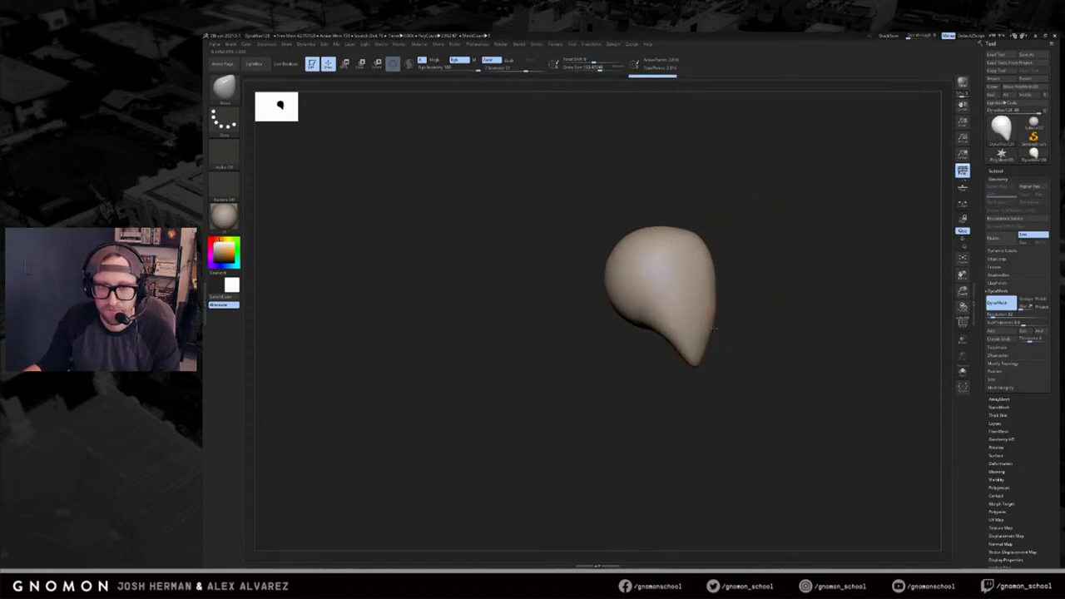
# Fill out the jaw and the back of the head in profile with the Move brush at varying sizes.
pyautogui.press('s')
pyautogui.moveTo(725, 293)
pyautogui.mouseDown()
pyautogui.moveTo(714, 277)
pyautogui.moveTo(801, 245)
pyautogui.moveTo(767, 246)
pyautogui.moveTo(820, 268)
pyautogui.moveTo(824, 280)
pyautogui.moveTo(796, 311)
pyautogui.moveTo(819, 327)
pyautogui.moveTo(696, 340)
pyautogui.mouseUp()
pyautogui.moveTo(613, 308)
pyautogui.mouseDown()
pyautogui.moveTo(623, 311)
pyautogui.moveTo(573, 372)
pyautogui.moveTo(626, 332)
pyautogui.moveTo(769, 326)
pyautogui.mouseUp()
pyautogui.press('s')
pyautogui.moveTo(596, 309); pyautogui.dragTo(603, 309)
pyautogui.moveTo(540, 379); pyautogui.dragTo(586, 383)
pyautogui.press('s')
pyautogui.moveTo(585, 360); pyautogui.dragTo(617, 342)
pyautogui.press('s')
pyautogui.moveTo(634, 337); pyautogui.dragTo(629, 337)
pyautogui.moveTo(750, 338)
pyautogui.mouseDown()
pyautogui.moveTo(773, 345)
pyautogui.moveTo(741, 355)
pyautogui.mouseUp()
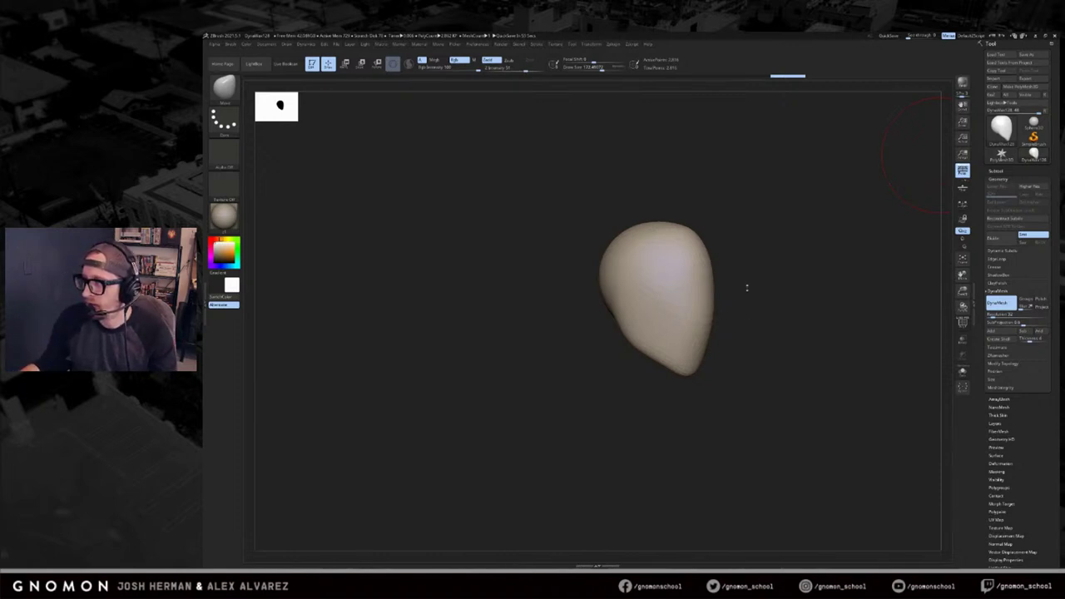
# Adjust the upper sides of the head from the front with the Move brush and undo the last change.
pyautogui.moveTo(750, 310); pyautogui.dragTo(772, 291)
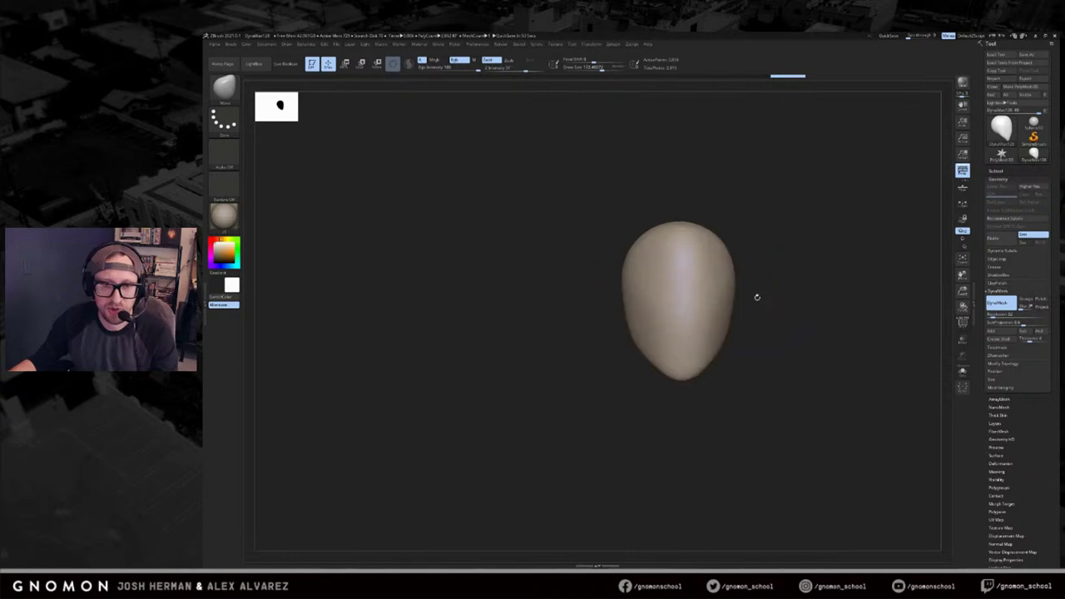
pyautogui.moveTo(760, 256)
pyautogui.mouseDown()
pyautogui.moveTo(744, 283)
pyautogui.moveTo(686, 277)
pyautogui.mouseUp()
pyautogui.moveTo(725, 268)
pyautogui.mouseDown()
pyautogui.moveTo(738, 251)
pyautogui.moveTo(664, 283)
pyautogui.moveTo(636, 281)
pyautogui.mouseUp()
pyautogui.hotkey('ctrl', 'z')
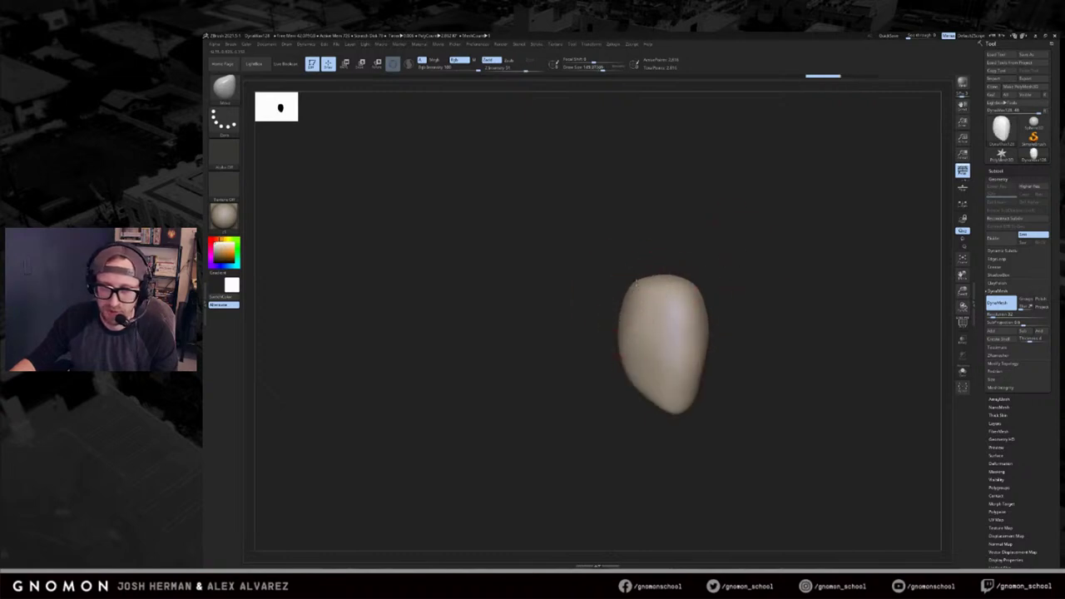
# Refine the lower sides of the head and taper them toward the chin with the Move brush at varying sizes.
pyautogui.press('s')
pyautogui.moveTo(624, 333); pyautogui.dragTo(623, 333)
pyautogui.moveTo(625, 371); pyautogui.dragTo(637, 387)
pyautogui.press('s')
pyautogui.moveTo(645, 399); pyautogui.dragTo(652, 397)
pyautogui.press('s')
pyautogui.moveTo(775, 388); pyautogui.dragTo(716, 390)
pyautogui.moveTo(748, 393)
pyautogui.mouseDown()
pyautogui.moveTo(715, 399)
pyautogui.moveTo(699, 380)
pyautogui.mouseUp()
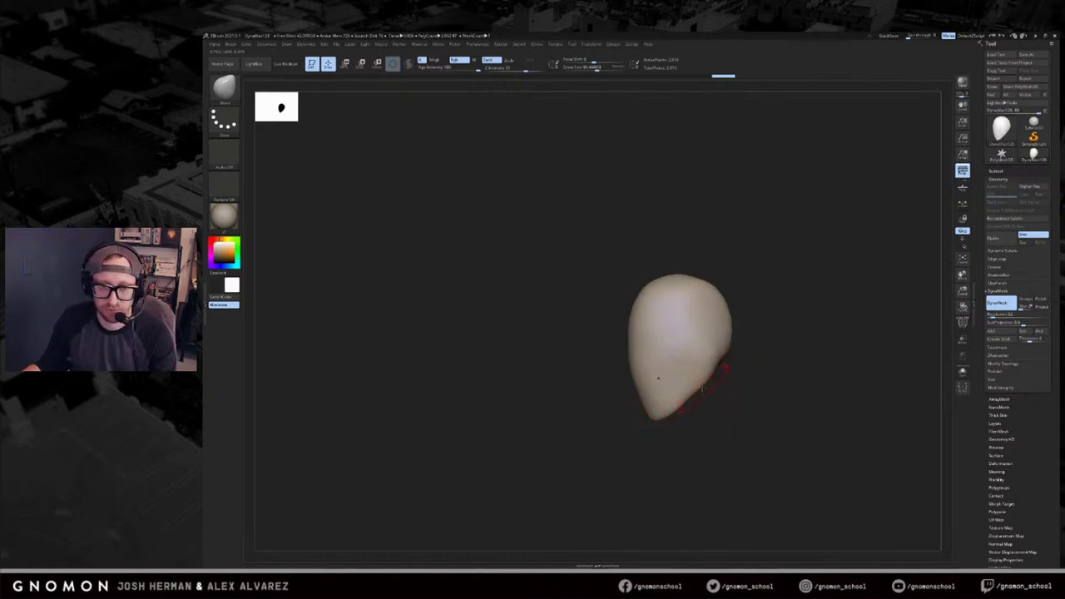
# Push the cheeks and jaw sides into shape from the front with the Move brush, lowering the chin slightly.
pyautogui.moveTo(700, 396); pyautogui.dragTo(742, 392)
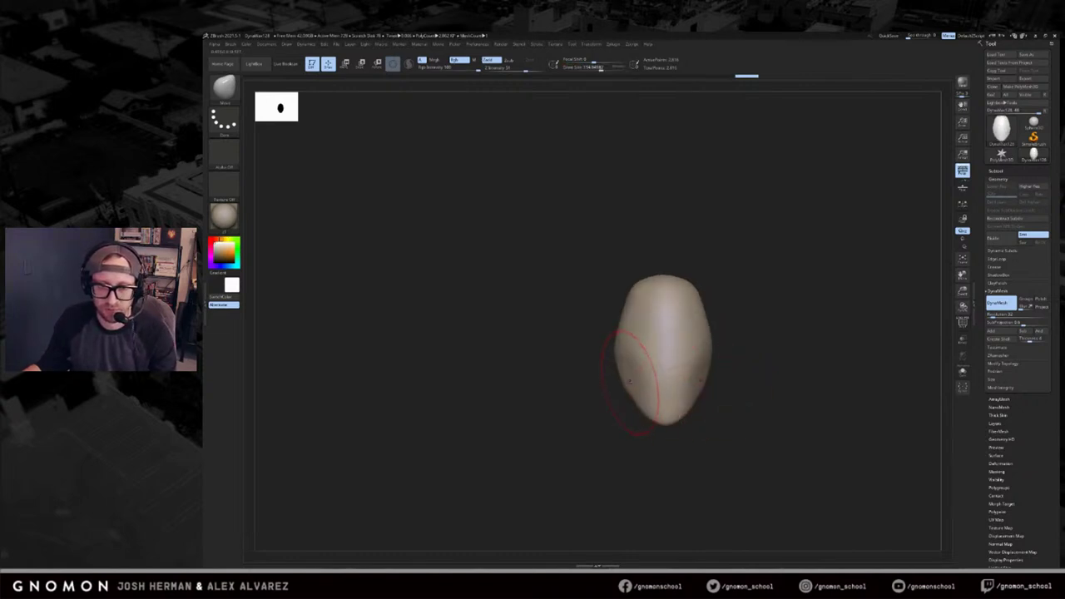
pyautogui.moveTo(622, 373); pyautogui.dragTo(610, 348)
pyautogui.press('s')
pyautogui.moveTo(607, 403); pyautogui.dragTo(638, 433)
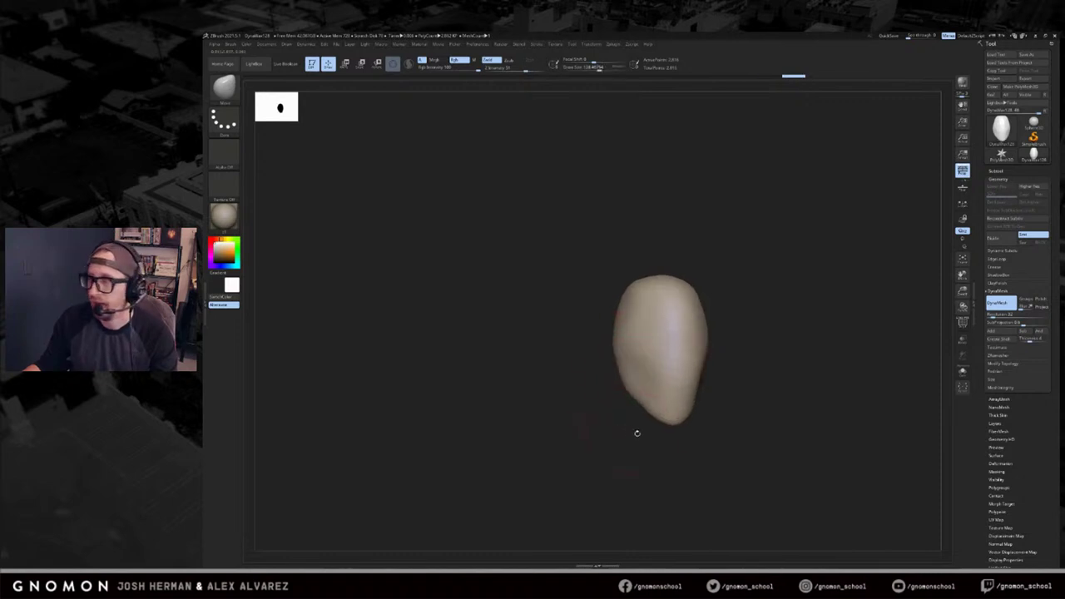
pyautogui.press('s')
pyautogui.moveTo(708, 426); pyautogui.dragTo(674, 428)
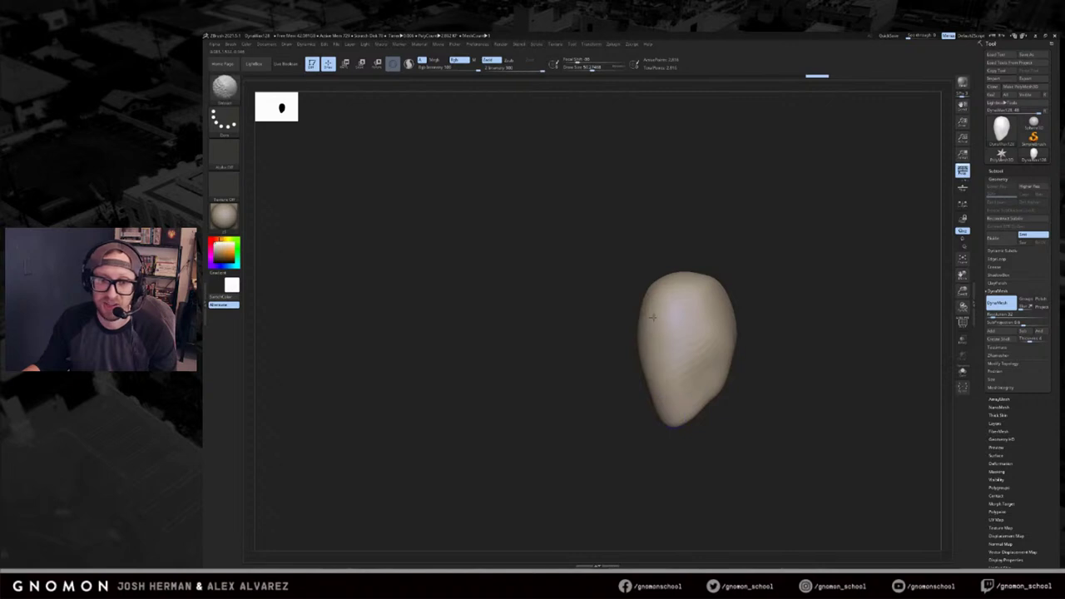
# Try smoothing the jaw just above the chin and undo the last two changes.
pyautogui.moveTo(609, 408); pyautogui.dragTo(627, 408)
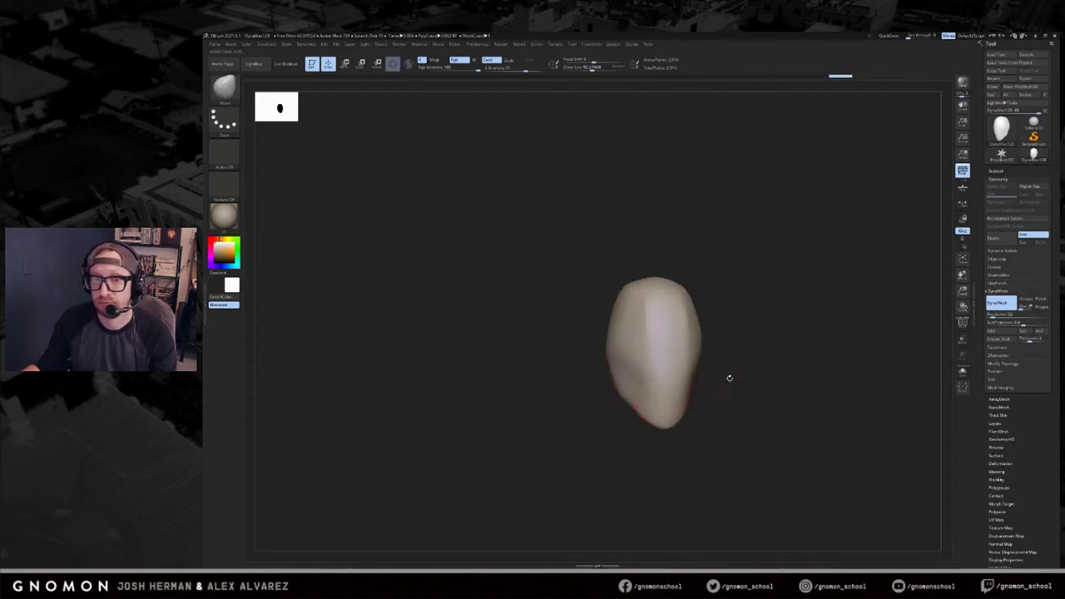
pyautogui.moveTo(725, 378); pyautogui.dragTo(714, 380)
pyautogui.keyDown('shift'); pyautogui.moveTo(665, 407); pyautogui.dragTo(668, 405); pyautogui.keyUp('shift')
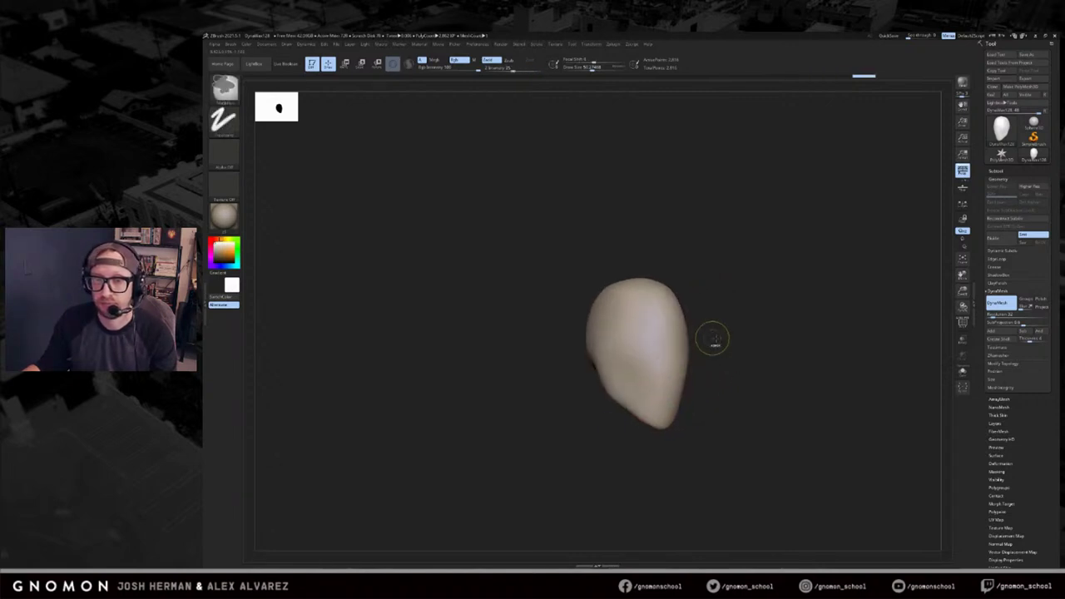
pyautogui.hotkey('ctrl', 'z')
pyautogui.hotkey('ctrl', 'z')
# Try cutting a line into the face with the DamStandard brush and undo the strokes.
pyautogui.press('b')
pyautogui.press('d')
pyautogui.press('s')
pyautogui.moveTo(732, 342)
pyautogui.mouseDown()
pyautogui.moveTo(677, 352)
pyautogui.moveTo(689, 343)
pyautogui.moveTo(751, 355)
pyautogui.moveTo(702, 349)
pyautogui.mouseUp()
pyautogui.hotkey('ctrl', 'z')
pyautogui.hotkey('ctrl', 'z')
pyautogui.hotkey('ctrl', 'z')
# Refine the head's face and jaw profile at varying brush sizes and select the DamStandard brush.
pyautogui.press('s')
pyautogui.moveTo(803, 323); pyautogui.dragTo(766, 341)
pyautogui.press('s')
pyautogui.moveTo(680, 374); pyautogui.dragTo(783, 354)
pyautogui.press('b')
pyautogui.press('d')
pyautogui.press('s')
# Duplicate the head subtool and move the copy below the head with the Transpose line.
pyautogui.click(996, 172)
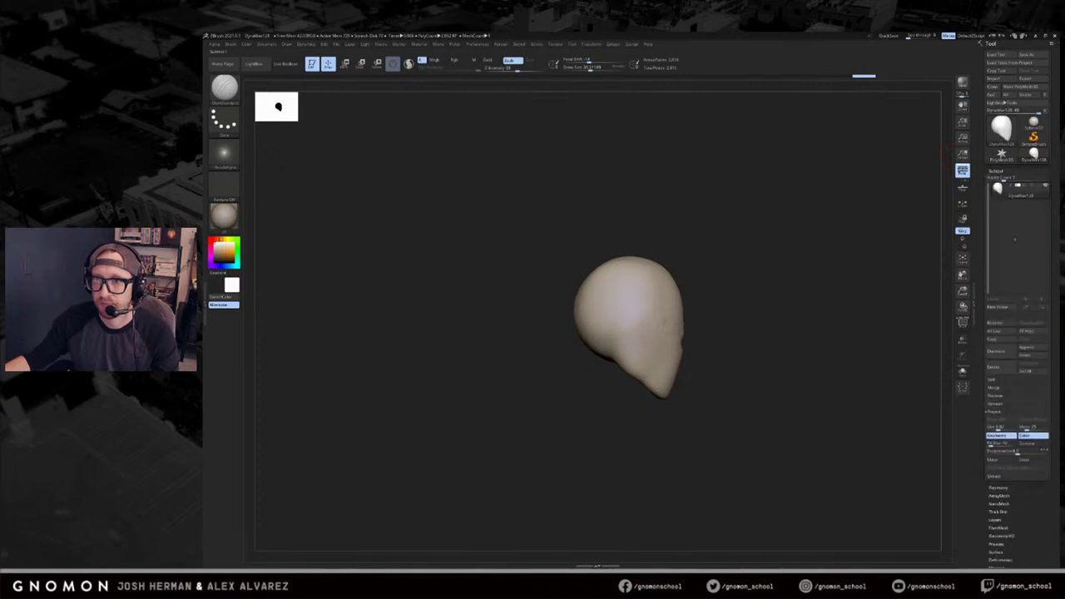
pyautogui.click(991, 350)
pyautogui.press('w')
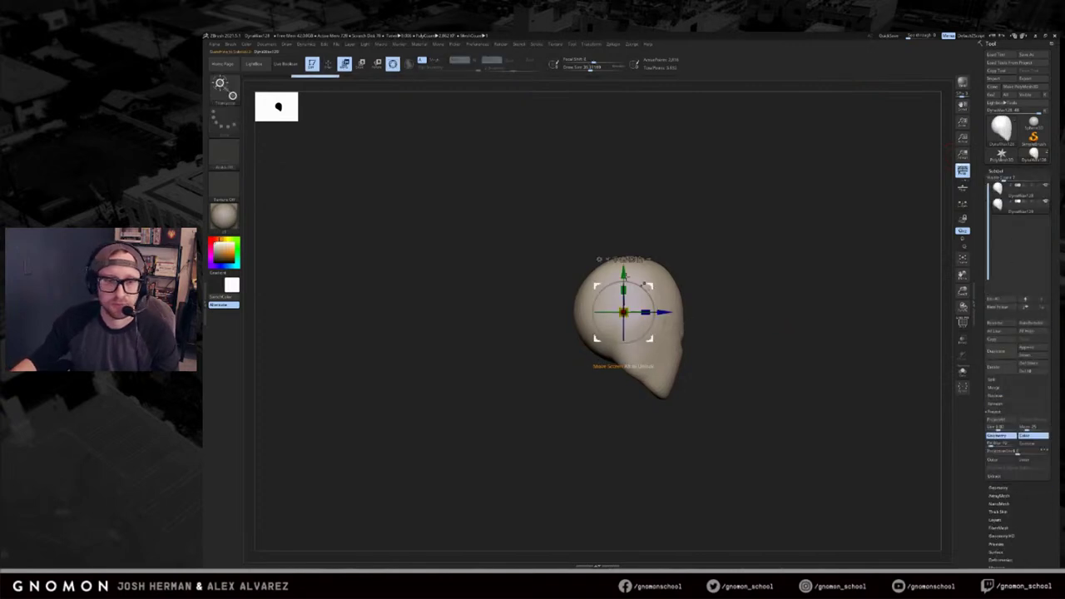
pyautogui.click(394, 64)
pyautogui.keyDown('alt'); pyautogui.moveTo(839, 253); pyautogui.dragTo(832, 188); pyautogui.keyUp('alt')
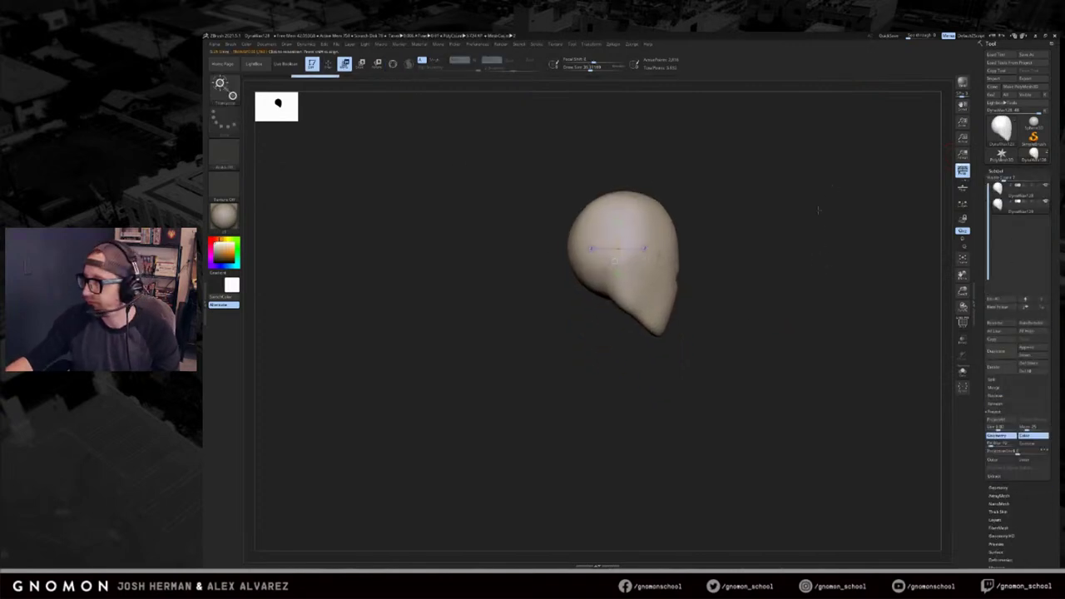
pyautogui.keyDown('shift'); pyautogui.moveTo(648, 222); pyautogui.dragTo(648, 391); pyautogui.keyUp('shift')
pyautogui.moveTo(648, 306)
pyautogui.keyDown('ctrl'); pyautogui.mouseDown()
pyautogui.moveTo(634, 382)
pyautogui.moveTo(620, 394)
pyautogui.mouseUp(); pyautogui.keyUp('ctrl')
pyautogui.moveTo(697, 391)
pyautogui.mouseDown()
pyautogui.moveTo(749, 352)
pyautogui.moveTo(788, 346)
pyautogui.moveTo(753, 331)
pyautogui.mouseUp()
# Smooth the facial features off the lower copy and start reshaping it with brushes of varying sizes.
pyautogui.press('q')
pyautogui.press('s')
pyautogui.press('s')
pyautogui.moveTo(644, 328)
pyautogui.keyDown('shift'); pyautogui.mouseDown()
pyautogui.moveTo(614, 341)
pyautogui.moveTo(626, 347)
pyautogui.mouseUp(); pyautogui.keyUp('shift')
pyautogui.moveTo(775, 356)
pyautogui.mouseDown()
pyautogui.moveTo(701, 343)
pyautogui.moveTo(732, 307)
pyautogui.moveTo(715, 324)
pyautogui.moveTo(721, 343)
pyautogui.mouseUp()
pyautogui.hotkey('ctrl', 'z')
pyautogui.press('shift')
pyautogui.press('s')
pyautogui.moveTo(719, 353)
pyautogui.mouseDown()
pyautogui.moveTo(714, 363)
pyautogui.moveTo(710, 328)
pyautogui.moveTo(749, 319)
pyautogui.moveTo(748, 337)
pyautogui.mouseUp()
pyautogui.press('s')
pyautogui.moveTo(674, 366)
pyautogui.mouseDown()
pyautogui.moveTo(682, 387)
pyautogui.moveTo(679, 370)
pyautogui.moveTo(727, 367)
pyautogui.mouseUp()
# Shape the lower copy into a smooth, elongated egg form with the Move brush and smoothing.
pyautogui.press('s')
pyautogui.moveTo(740, 353); pyautogui.dragTo(693, 358)
pyautogui.press('s')
pyautogui.moveTo(689, 349)
pyautogui.mouseDown()
pyautogui.moveTo(688, 361)
pyautogui.moveTo(716, 333)
pyautogui.mouseUp()
pyautogui.moveTo(741, 331)
pyautogui.mouseDown()
pyautogui.moveTo(711, 338)
pyautogui.moveTo(716, 331)
pyautogui.mouseUp()
pyautogui.press('s')
pyautogui.moveTo(753, 345)
pyautogui.mouseDown()
pyautogui.moveTo(769, 348)
pyautogui.moveTo(744, 290)
pyautogui.moveTo(716, 323)
pyautogui.moveTo(676, 324)
pyautogui.moveTo(759, 310)
pyautogui.mouseUp()
pyautogui.press('s')
pyautogui.press('s')
pyautogui.moveTo(703, 316)
pyautogui.keyDown('shift'); pyautogui.mouseDown()
pyautogui.moveTo(692, 331)
pyautogui.moveTo(676, 320)
pyautogui.moveTo(699, 321)
pyautogui.mouseUp(); pyautogui.keyUp('shift')
pyautogui.moveTo(759, 328)
pyautogui.mouseDown()
pyautogui.moveTo(820, 332)
pyautogui.moveTo(843, 347)
pyautogui.moveTo(842, 335)
pyautogui.moveTo(822, 335)
pyautogui.moveTo(831, 321)
pyautogui.mouseUp()
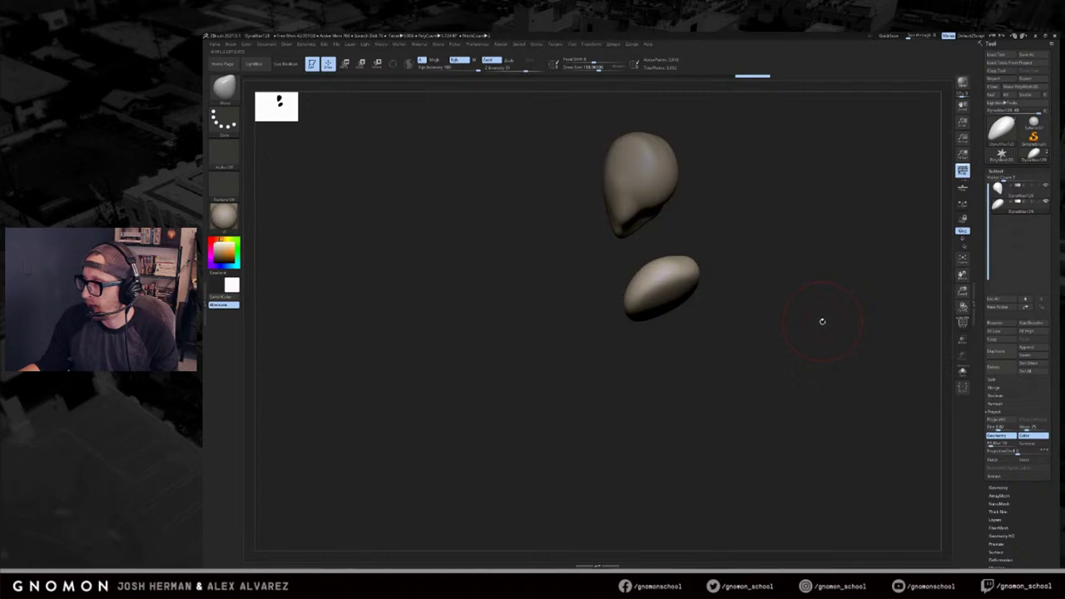
pyautogui.moveTo(817, 331)
pyautogui.mouseDown()
pyautogui.moveTo(749, 338)
pyautogui.moveTo(774, 336)
pyautogui.mouseUp()
# Try transforming the lower form with a vertical Transpose line and undo the last change.
pyautogui.press('w')
pyautogui.moveTo(653, 308); pyautogui.dragTo(653, 398)
pyautogui.moveTo(653, 350); pyautogui.dragTo(650, 445)
pyautogui.moveTo(737, 391); pyautogui.dragTo(737, 304)
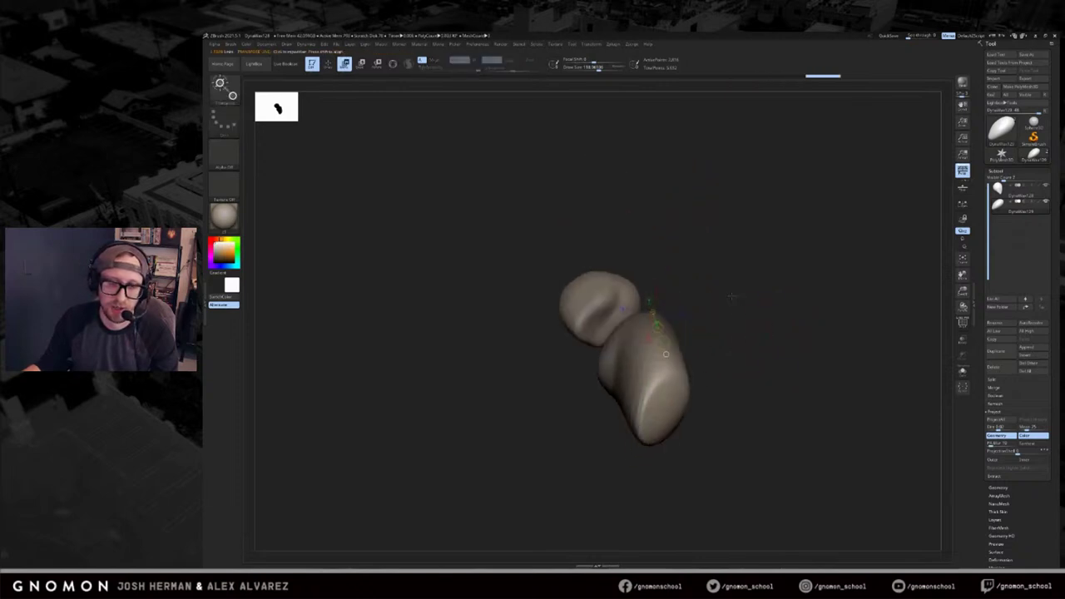
pyautogui.hotkey('ctrl', 'z')
# Smooth the surface of the lower form and adjust its placement under the head with the Transpose line.
pyautogui.press('q')
pyautogui.moveTo(641, 351)
pyautogui.keyDown('shift'); pyautogui.mouseDown()
pyautogui.moveTo(645, 337)
pyautogui.moveTo(613, 367)
pyautogui.mouseUp(); pyautogui.keyUp('shift')
pyautogui.press('w')
pyautogui.press('q')
pyautogui.moveTo(691, 305)
pyautogui.mouseDown()
pyautogui.moveTo(699, 325)
pyautogui.moveTo(720, 333)
pyautogui.mouseUp()
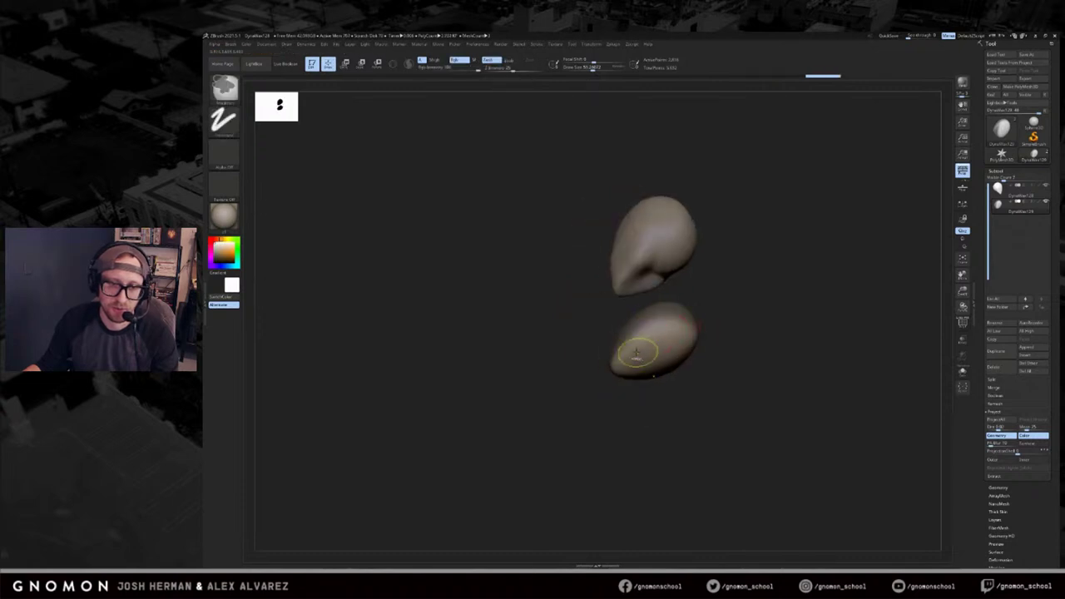
pyautogui.press('w')
pyautogui.moveTo(632, 387); pyautogui.dragTo(684, 421)
pyautogui.press('q')
pyautogui.moveTo(713, 331)
pyautogui.keyDown('shift'); pyautogui.mouseDown()
pyautogui.moveTo(691, 341)
pyautogui.moveTo(706, 328)
pyautogui.mouseUp(); pyautogui.keyUp('shift')
# Lengthen the lower form into an upright torso and shape its shoulders with Transpose and the Move brush.
pyautogui.press('w')
pyautogui.press('q')
pyautogui.moveTo(766, 351)
pyautogui.mouseDown()
pyautogui.moveTo(735, 331)
pyautogui.moveTo(699, 339)
pyautogui.moveTo(789, 371)
pyautogui.moveTo(720, 302)
pyautogui.mouseUp()
pyautogui.press('w')
pyautogui.keyDown('ctrl'); pyautogui.moveTo(653, 264); pyautogui.dragTo(652, 352); pyautogui.keyUp('ctrl')
pyautogui.moveTo(756, 343)
pyautogui.mouseDown()
pyautogui.moveTo(718, 330)
pyautogui.moveTo(735, 340)
pyautogui.moveTo(728, 356)
pyautogui.moveTo(711, 312)
pyautogui.moveTo(670, 325)
pyautogui.mouseUp()
pyautogui.press('q')
pyautogui.press('s')
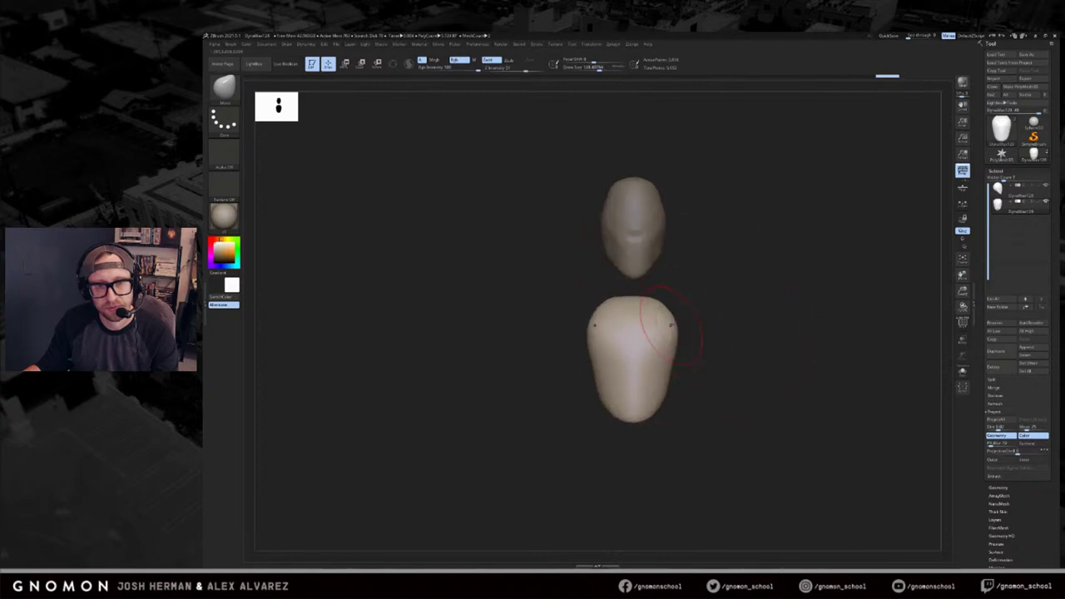
pyautogui.moveTo(700, 366); pyautogui.dragTo(680, 365)
# Rough in the torso's chest planes with the ClayBuildup brush and smooth the front.
pyautogui.press('b')
pyautogui.press('c')
pyautogui.press('b')
pyautogui.moveTo(644, 325)
pyautogui.mouseDown()
pyautogui.moveTo(626, 375)
pyautogui.moveTo(634, 391)
pyautogui.mouseUp()
pyautogui.press('s')
pyautogui.moveTo(651, 354)
pyautogui.keyDown('shift'); pyautogui.mouseDown()
pyautogui.moveTo(645, 344)
pyautogui.moveTo(652, 381)
pyautogui.moveTo(639, 413)
pyautogui.mouseUp(); pyautogui.keyUp('shift')
pyautogui.moveTo(706, 383)
pyautogui.mouseDown()
pyautogui.moveTo(694, 364)
pyautogui.moveTo(648, 414)
pyautogui.moveTo(667, 396)
pyautogui.mouseUp()
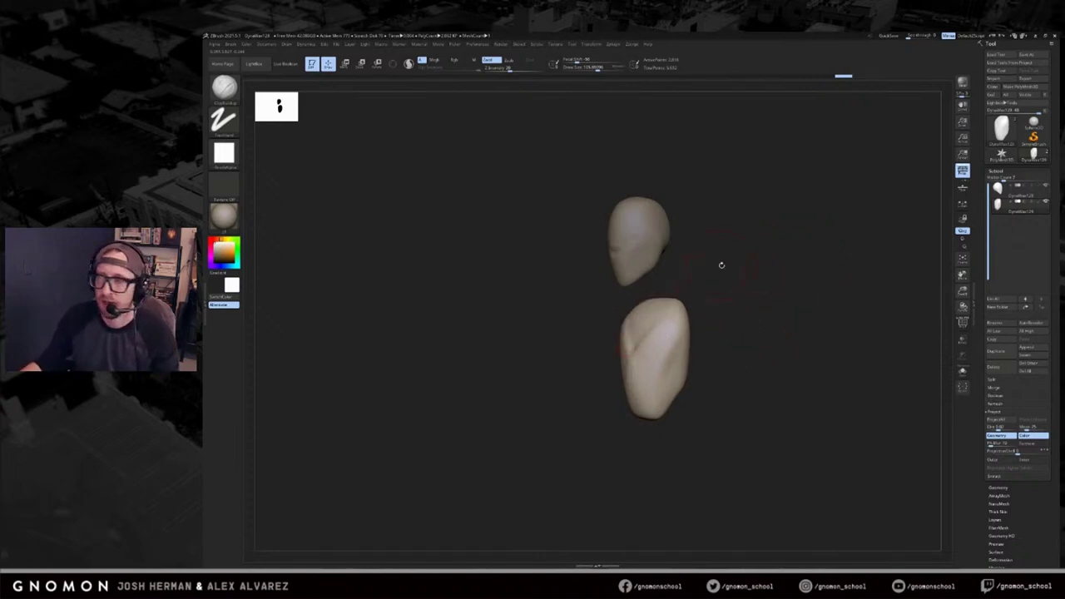
# Switch to the browser, enlarge its window and browse the sculptor's ArtStation portfolio thumbnails.
pyautogui.hotkey('alt', 'Tab')
pyautogui.press('Escape')
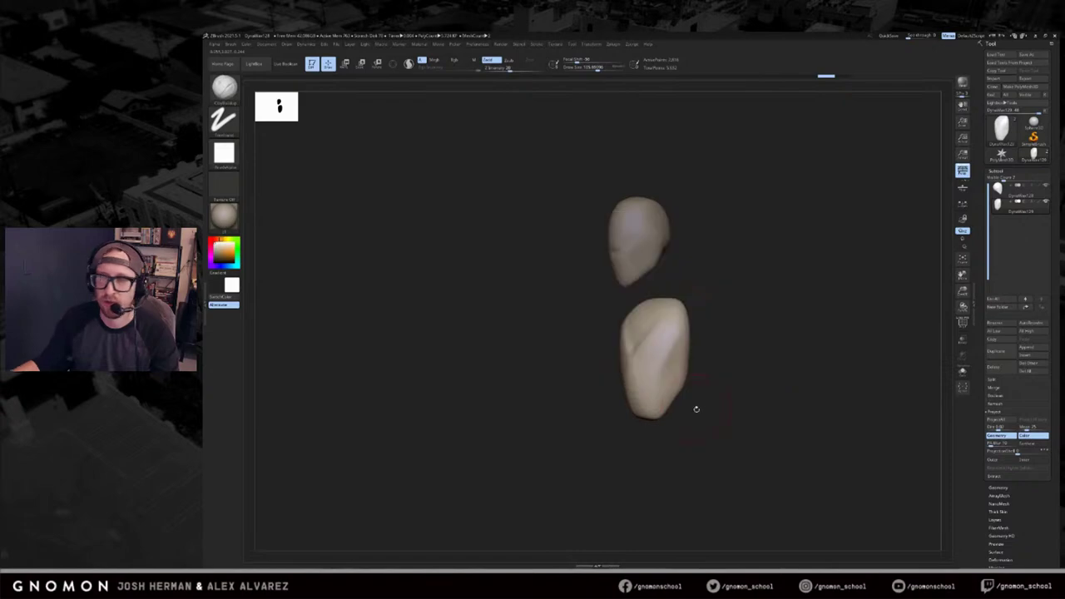
pyautogui.moveTo(1003, 193)
pyautogui.moveTo(1064, 187); pyautogui.dragTo(485, 101)
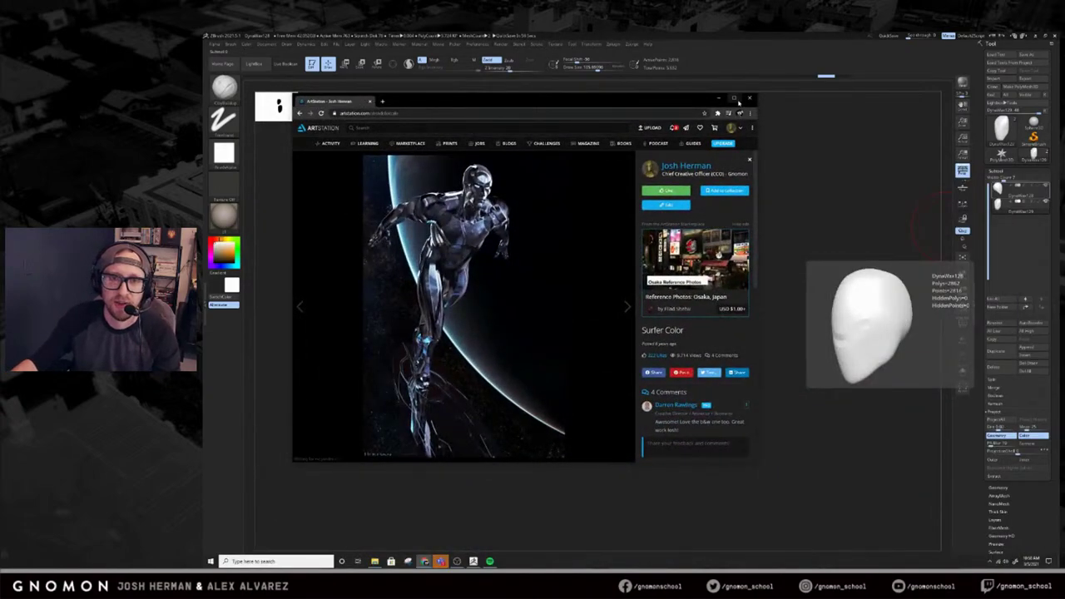
pyautogui.click(736, 100)
pyautogui.scroll(-4, 671, 267)
pyautogui.scroll(4, 699, 249)
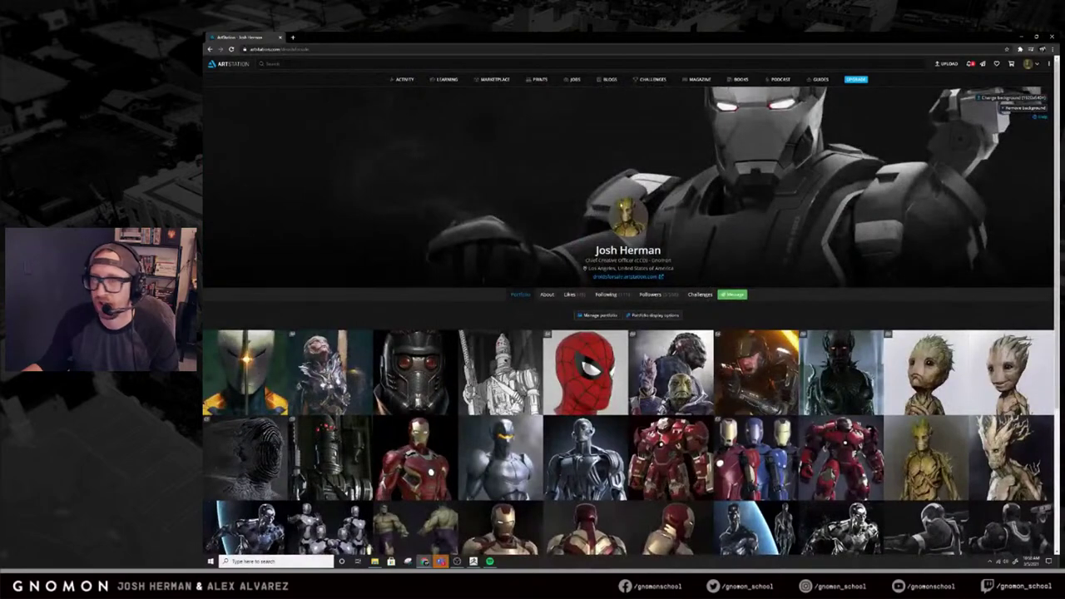
pyautogui.click(324, 49)
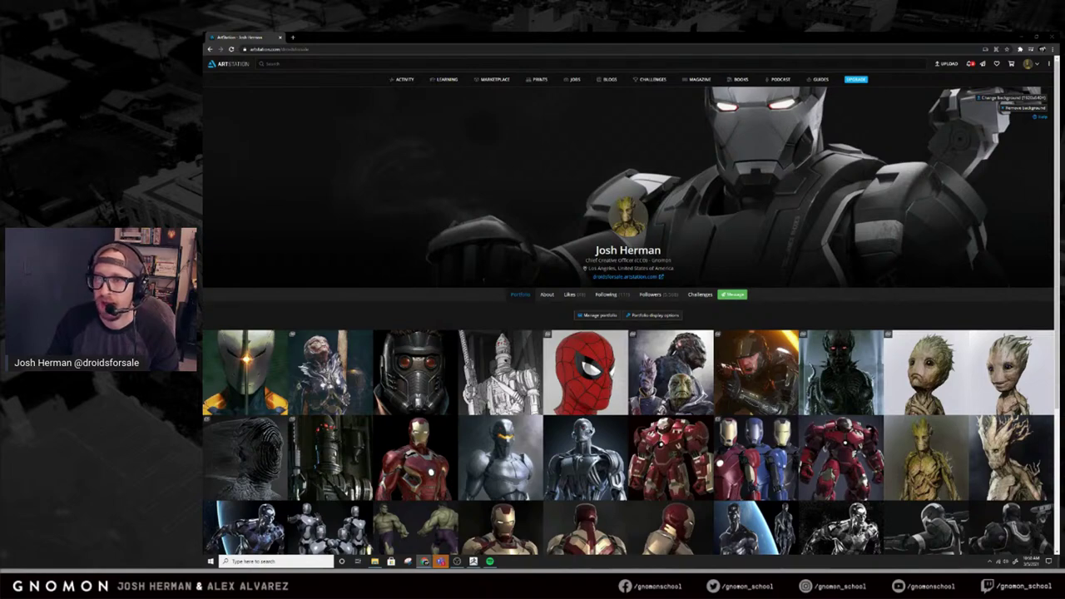
pyautogui.scroll(-4, 707, 321)
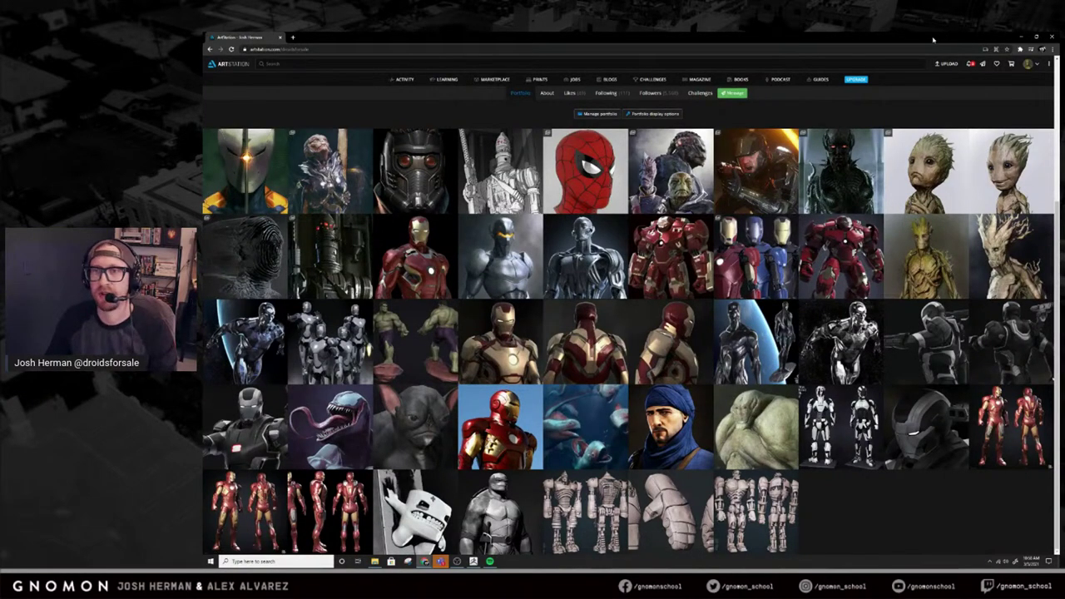
# Shrink the browser window, open the Real Steel - Ambush artwork and page through Atom Glove to Noisy Boy.
pyautogui.doubleClick(838, 35)
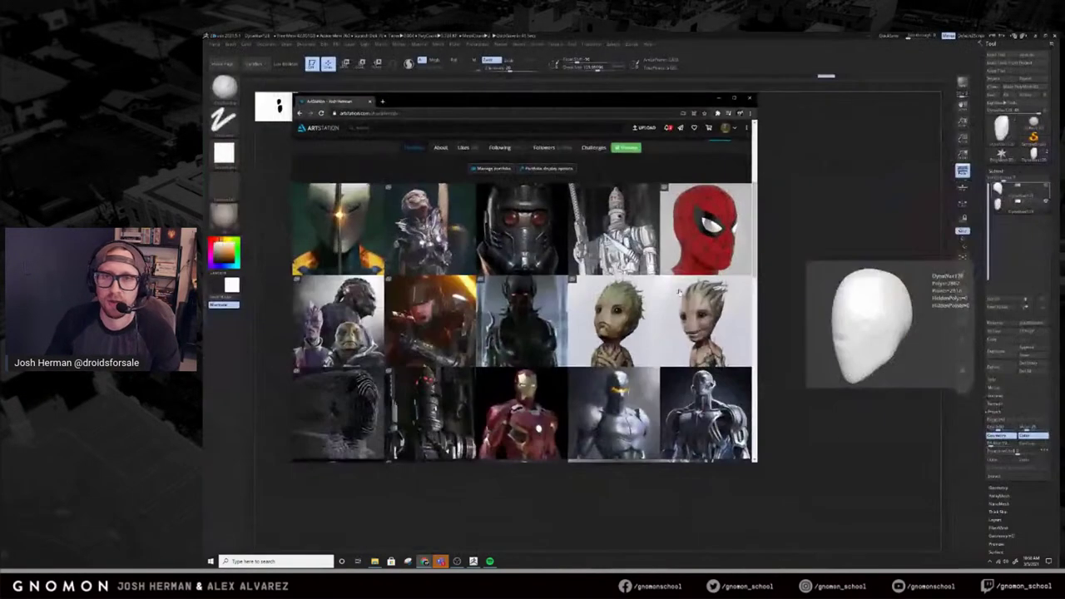
pyautogui.scroll(-5, 584, 377)
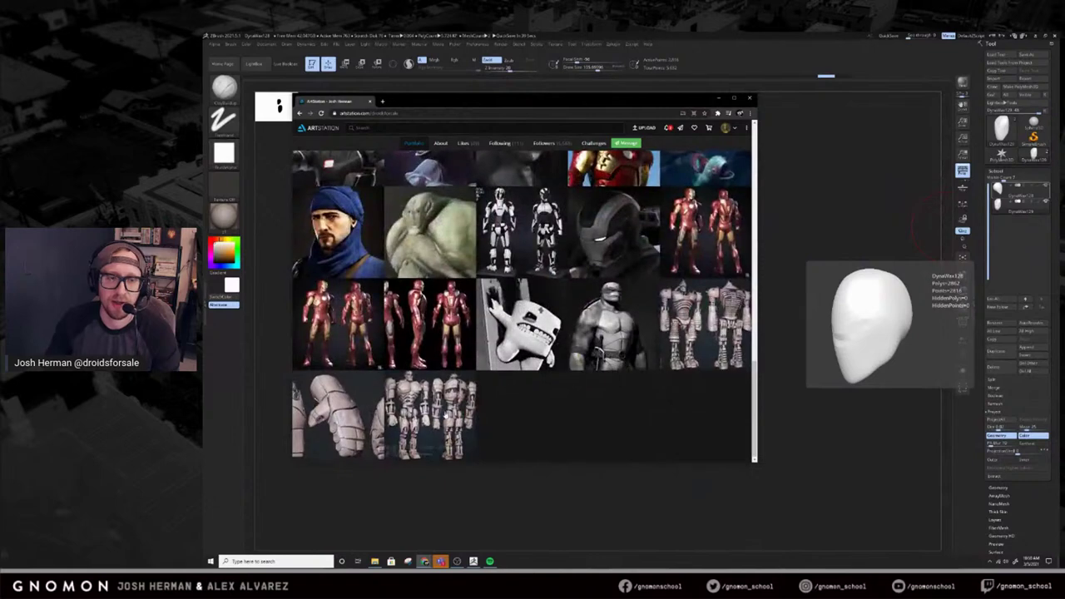
pyautogui.click(449, 412)
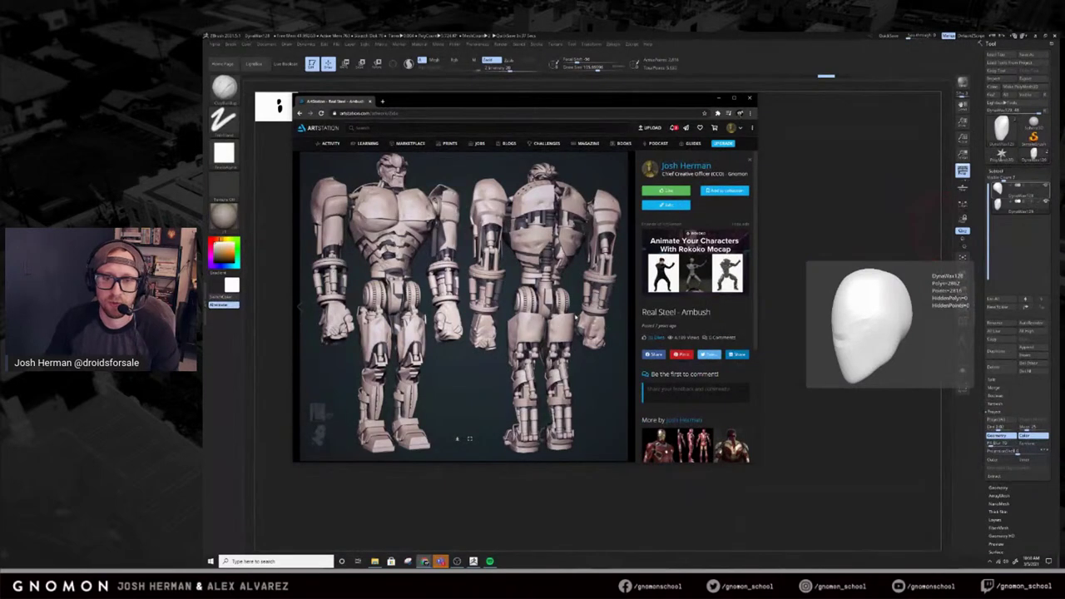
pyautogui.press('Right')
pyautogui.press('Right')
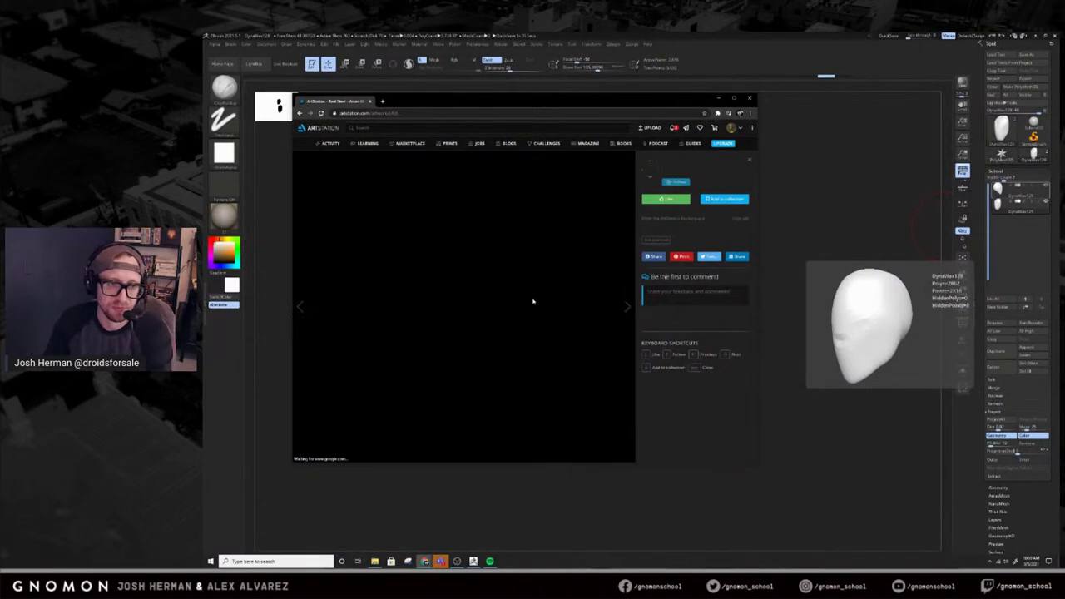
pyautogui.press('Left')
pyautogui.press('Left')
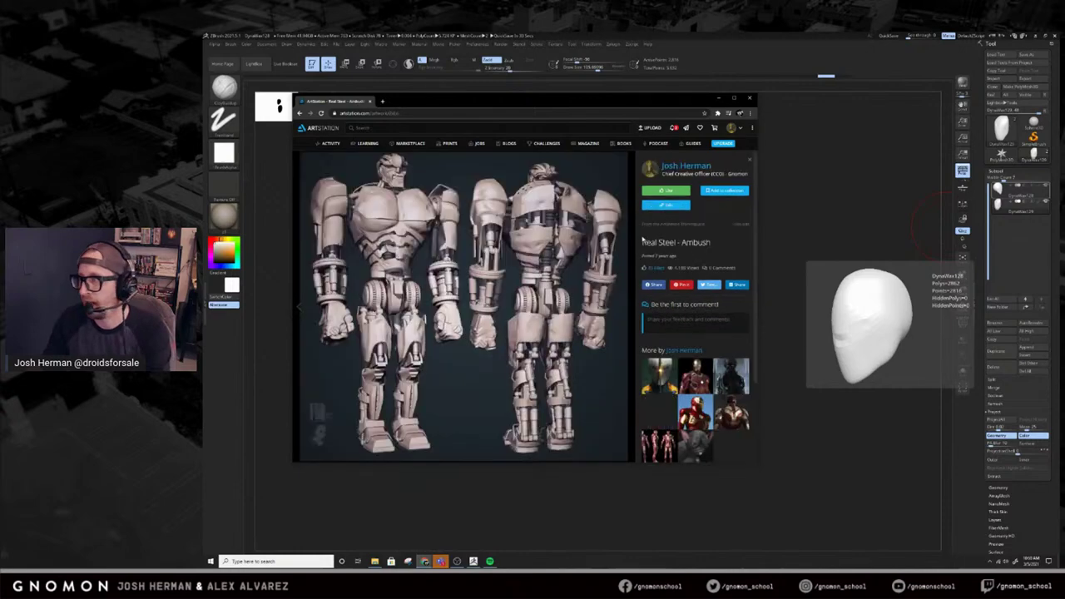
pyautogui.press('Right')
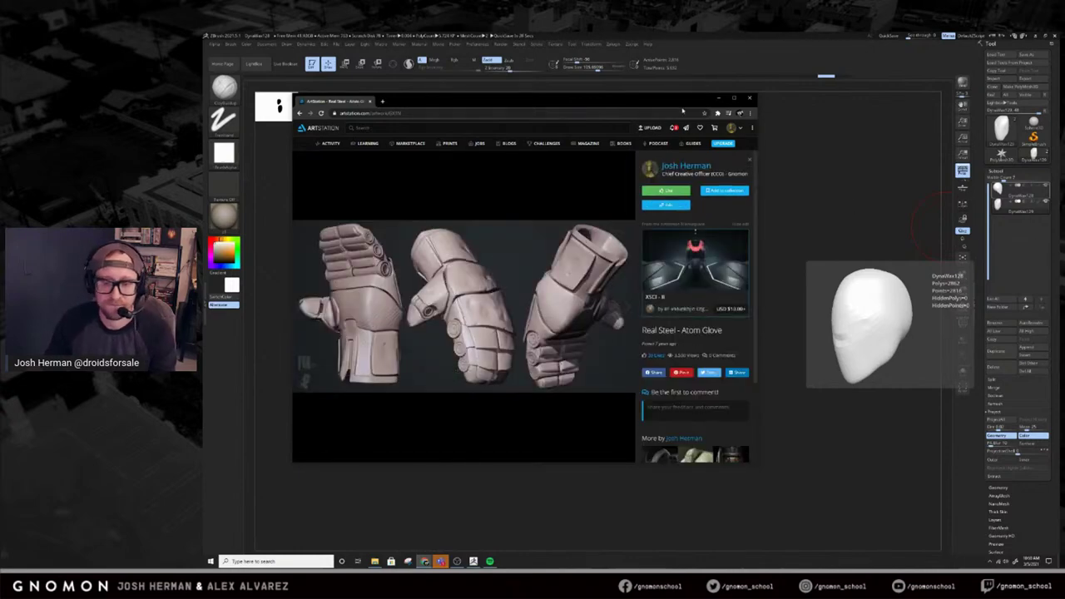
pyautogui.press('Right')
# Return to the portfolio, view The Avengers Mark VII artwork and move the browser window off the sculpting screen.
pyautogui.moveTo(626, 100); pyautogui.dragTo(668, 113)
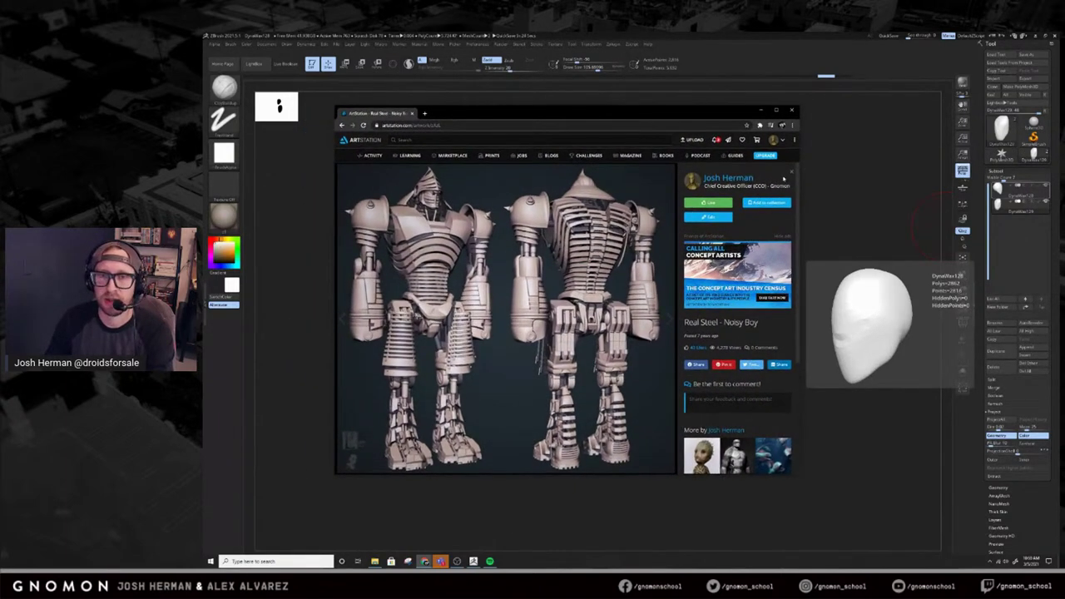
pyautogui.click(784, 178)
pyautogui.scroll(-8, 545, 337)
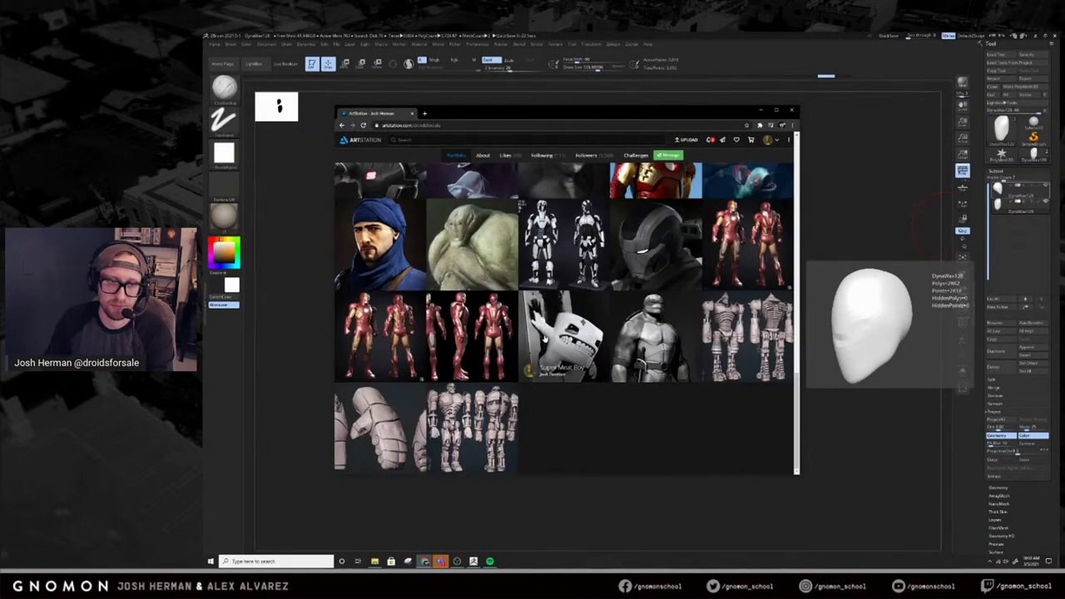
pyautogui.scroll(2, 632, 249)
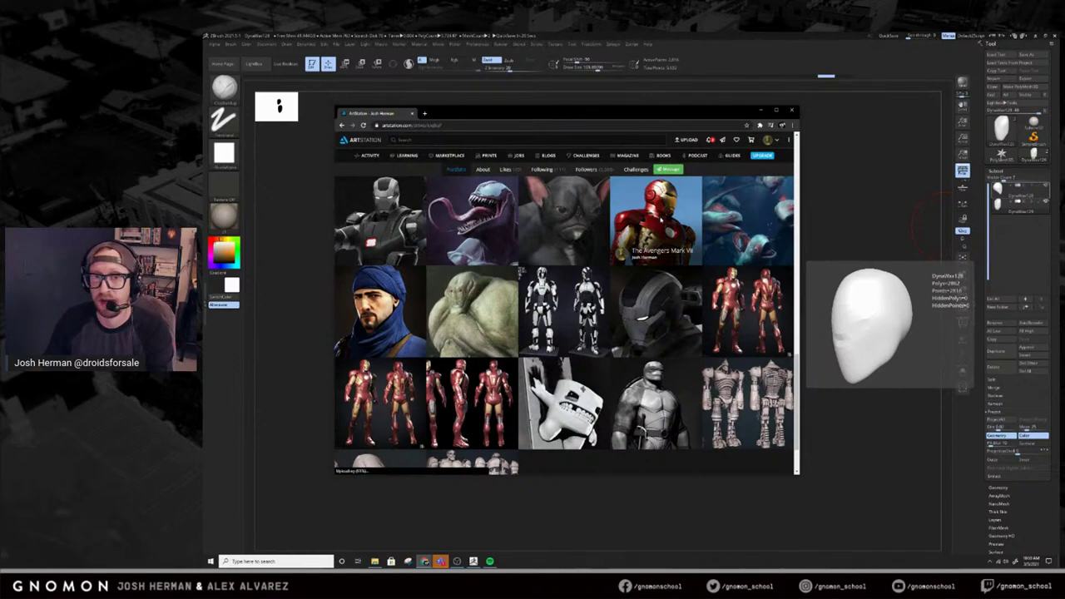
pyautogui.click(657, 220)
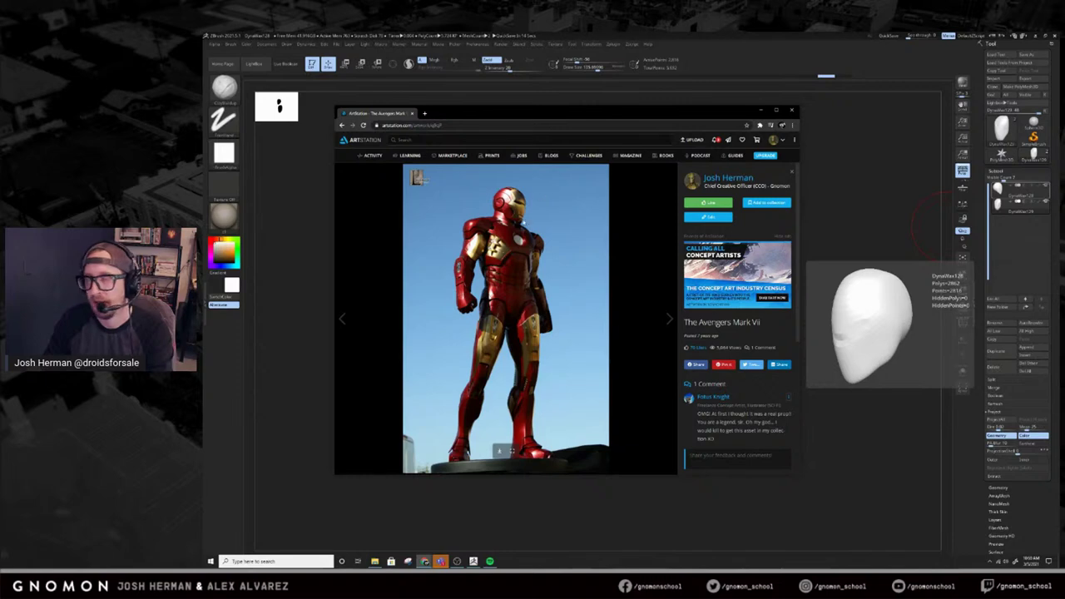
pyautogui.moveTo(525, 112); pyautogui.dragTo(1056, 125)
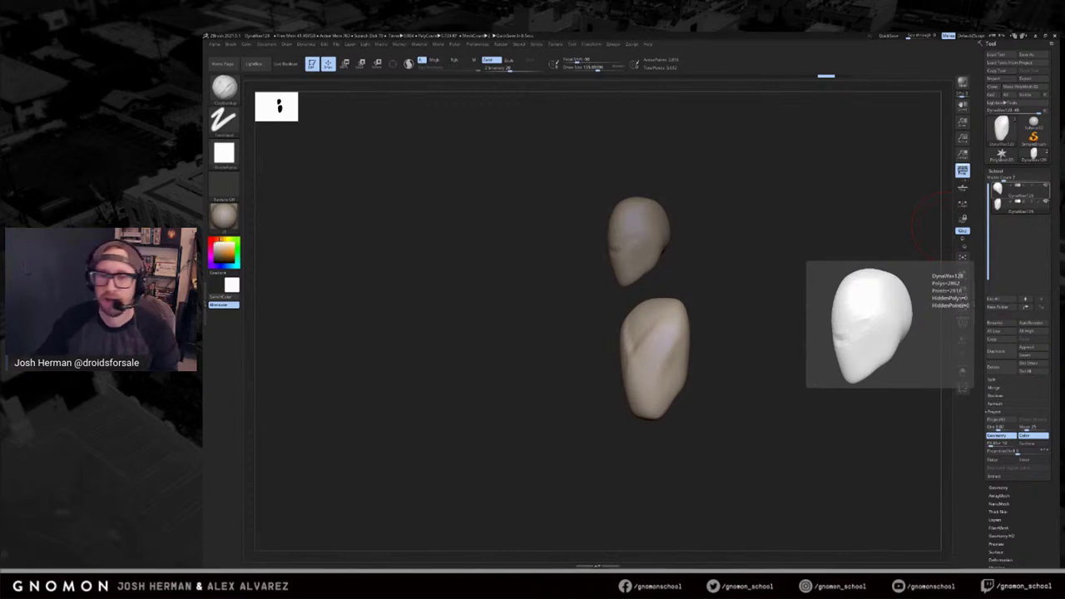
# Build up the side of the torso with the ClayBuildup brush and select the Move brush.
pyautogui.moveTo(753, 290)
pyautogui.mouseDown()
pyautogui.moveTo(780, 309)
pyautogui.moveTo(762, 320)
pyautogui.moveTo(779, 317)
pyautogui.mouseUp()
pyautogui.press('s')
pyautogui.press('s')
pyautogui.moveTo(654, 351)
pyautogui.mouseDown()
pyautogui.moveTo(658, 334)
pyautogui.moveTo(688, 330)
pyautogui.moveTo(688, 316)
pyautogui.moveTo(720, 324)
pyautogui.moveTo(735, 281)
pyautogui.moveTo(720, 326)
pyautogui.moveTo(730, 356)
pyautogui.mouseUp()
pyautogui.press('b')
pyautogui.press('m')
pyautogui.press('v')
# Refine the torso planes with hPolish and the Move brush, widening the shoulders above a narrower waist.
pyautogui.press('b')
pyautogui.press('h')
pyautogui.press('p')
pyautogui.press('b')
pyautogui.press('m')
pyautogui.press('v')
pyautogui.press('s')
pyautogui.press('s')
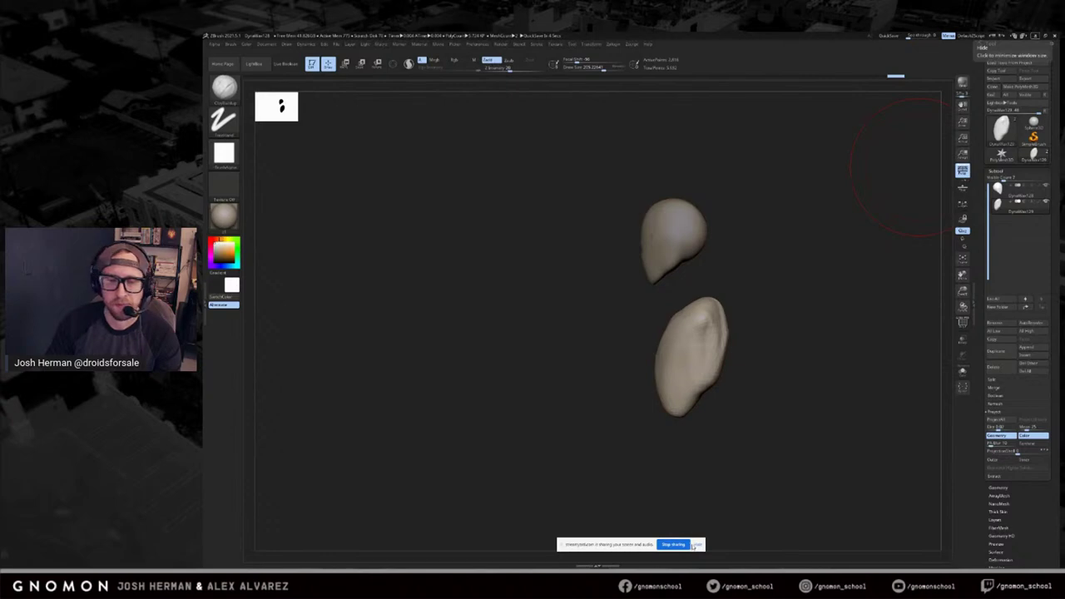
# Hide the screen-sharing notice and examine the head and torso from several angles.
pyautogui.click(695, 545)
pyautogui.moveTo(708, 527); pyautogui.dragTo(863, 409)
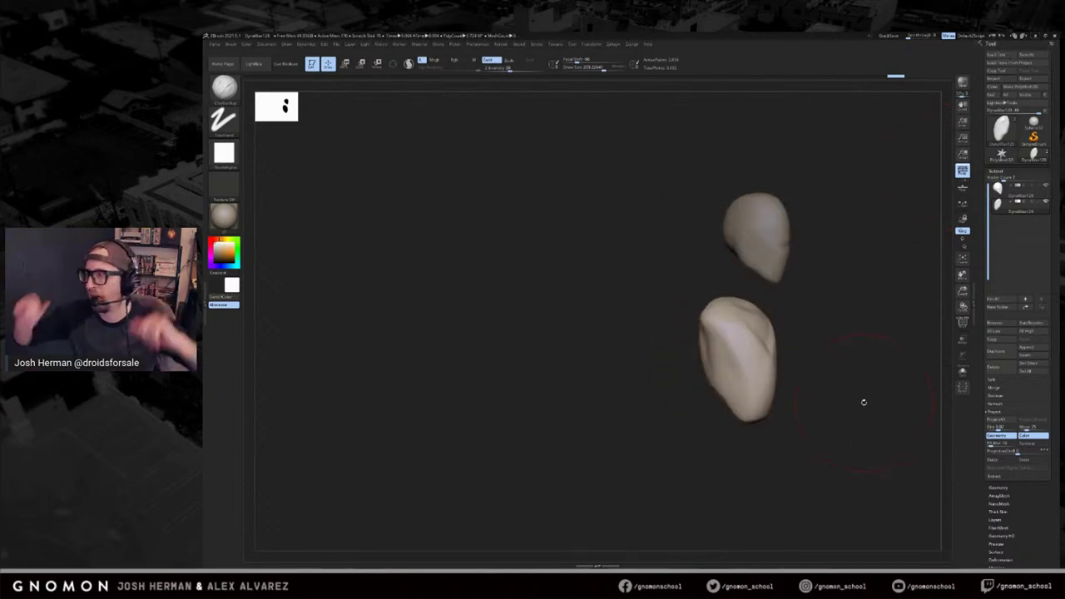
pyautogui.moveTo(849, 344)
pyautogui.mouseDown()
pyautogui.moveTo(828, 283)
pyautogui.moveTo(841, 280)
pyautogui.mouseUp()
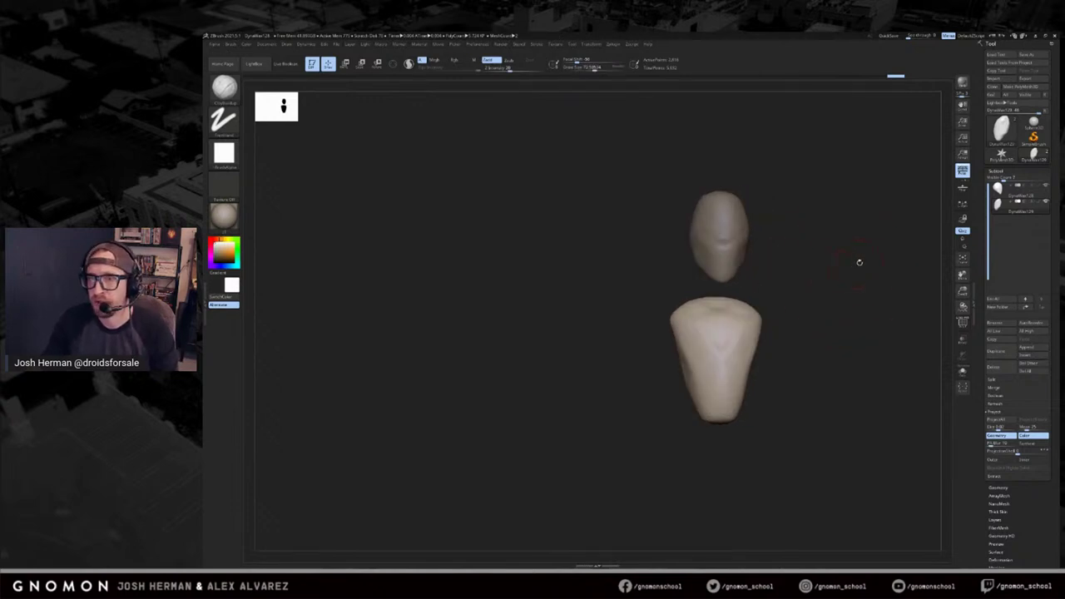
pyautogui.moveTo(858, 258)
pyautogui.keyDown('alt'); pyautogui.mouseDown()
pyautogui.moveTo(816, 295)
pyautogui.moveTo(925, 261)
pyautogui.mouseUp(); pyautogui.keyUp('alt')
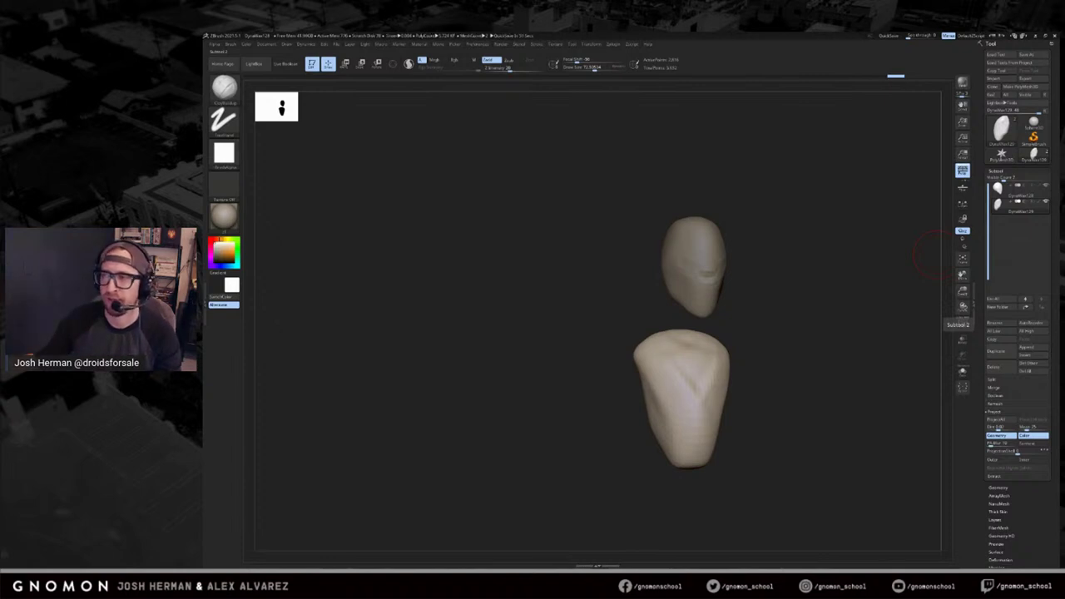
pyautogui.moveTo(758, 313)
pyautogui.mouseDown()
pyautogui.moveTo(788, 316)
pyautogui.moveTo(754, 268)
pyautogui.moveTo(774, 309)
pyautogui.moveTo(687, 384)
pyautogui.moveTo(729, 385)
pyautogui.mouseUp()
# Pull the torso's shoulder corners outward and upward with the SnakeHook brush.
pyautogui.press('b')
pyautogui.press('s')
pyautogui.press('h')
pyautogui.moveTo(770, 332)
pyautogui.mouseDown()
pyautogui.moveTo(783, 305)
pyautogui.moveTo(782, 316)
pyautogui.mouseUp()
pyautogui.press('s')
pyautogui.moveTo(694, 354); pyautogui.dragTo(649, 326)
pyautogui.press('s')
pyautogui.moveTo(665, 332); pyautogui.dragTo(660, 323)
# Select the head subtool and reshape its crown with the SnakeHook brush.
pyautogui.moveTo(761, 251); pyautogui.dragTo(840, 236)
pyautogui.keyDown('alt'); pyautogui.click(695, 218); pyautogui.keyUp('alt')
pyautogui.moveTo(702, 207)
pyautogui.mouseDown()
pyautogui.moveTo(790, 218)
pyautogui.moveTo(690, 219)
pyautogui.moveTo(706, 221)
pyautogui.mouseUp()
pyautogui.hotkey('ctrl', '1')
pyautogui.press('s')
pyautogui.press('s')
# Flatten the head's crown and side planes with the hPolish brush.
pyautogui.press('b')
pyautogui.press('h')
pyautogui.press('p')
pyautogui.press('s')
pyautogui.moveTo(696, 215); pyautogui.dragTo(710, 221)
pyautogui.moveTo(721, 279)
pyautogui.mouseDown()
pyautogui.moveTo(708, 253)
pyautogui.moveTo(703, 266)
pyautogui.mouseUp()
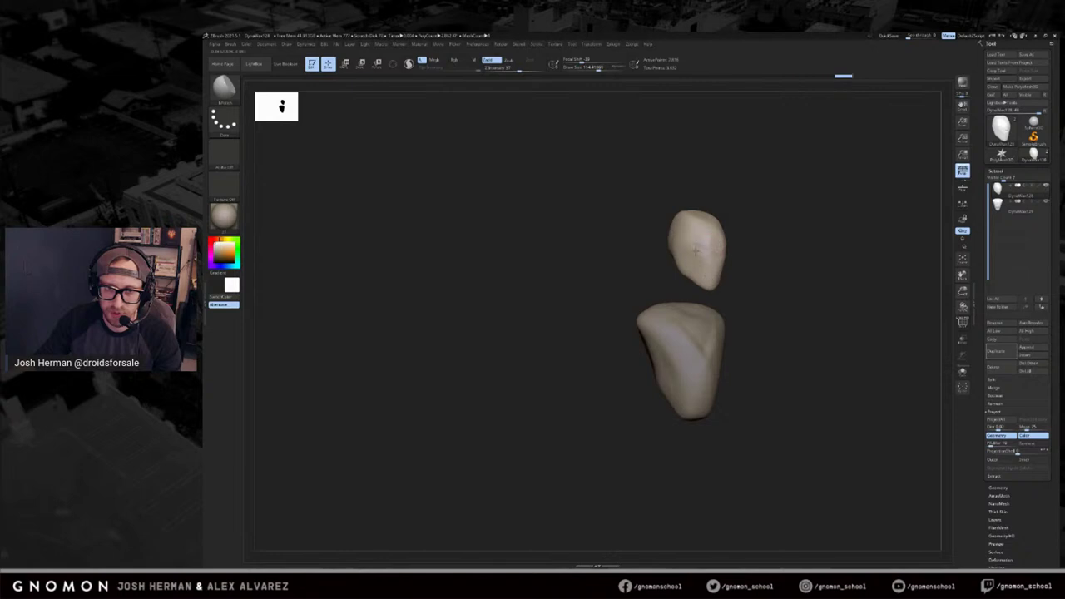
pyautogui.keyDown('shift'); pyautogui.moveTo(790, 262); pyautogui.dragTo(789, 274); pyautogui.keyUp('shift')
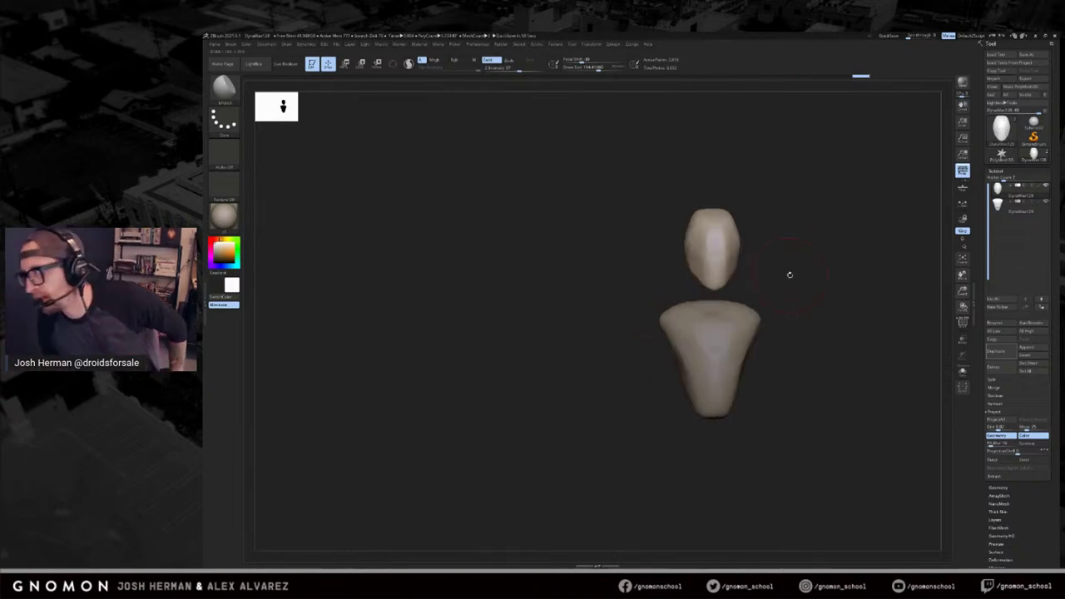
pyautogui.moveTo(802, 227); pyautogui.dragTo(820, 288)
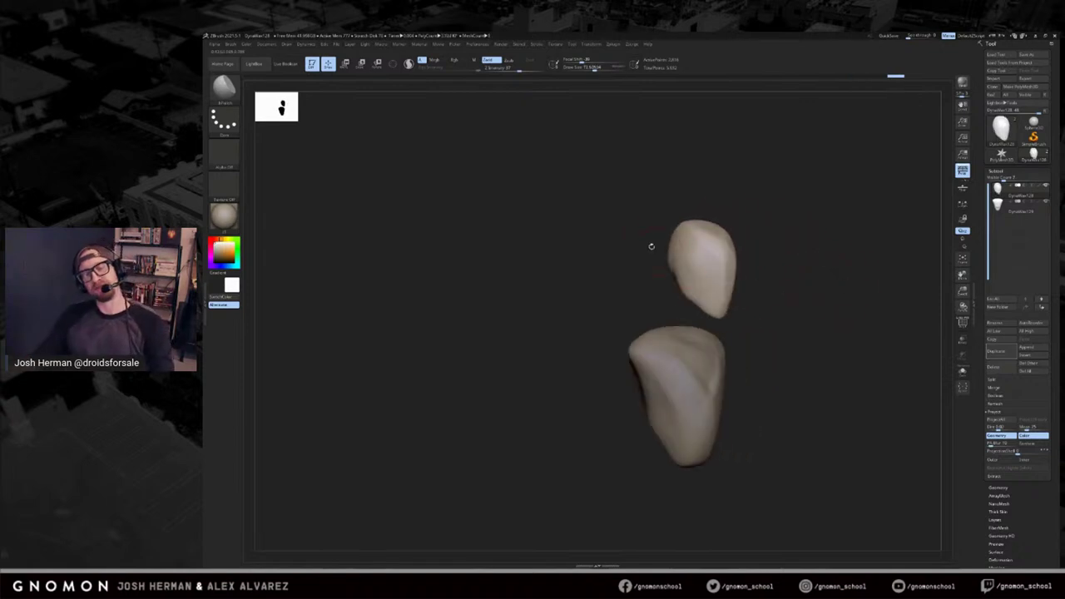
# Polish the side of the head around the temple into a broader plane with a resized hPolish brush.
pyautogui.moveTo(692, 272)
pyautogui.mouseDown()
pyautogui.moveTo(690, 283)
pyautogui.moveTo(684, 256)
pyautogui.mouseUp()
pyautogui.press('s')
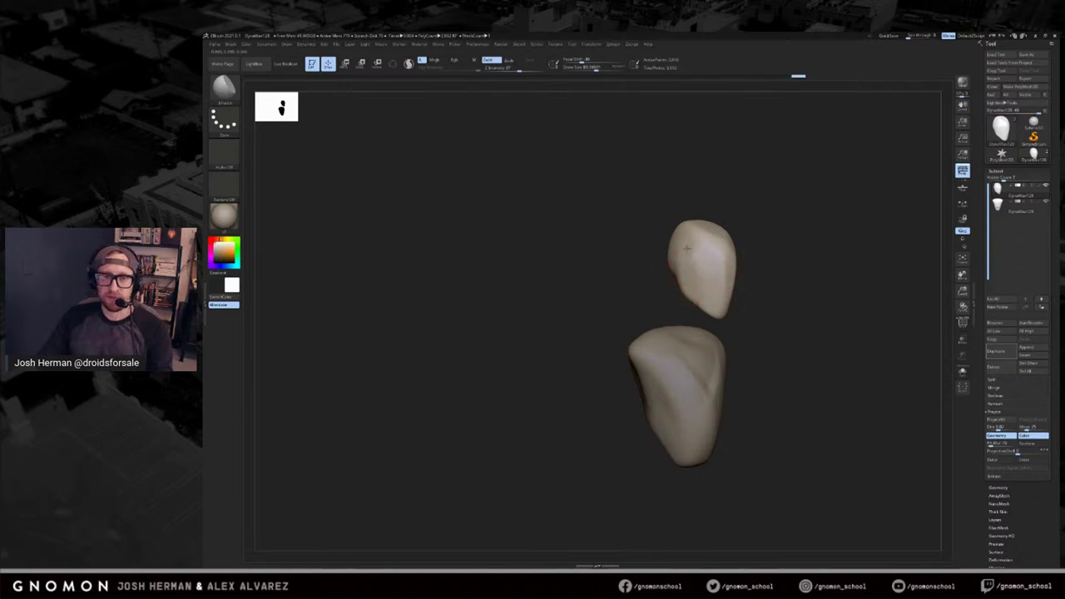
pyautogui.moveTo(771, 198); pyautogui.dragTo(753, 226)
pyautogui.press('s')
pyautogui.moveTo(680, 240); pyautogui.dragTo(683, 246)
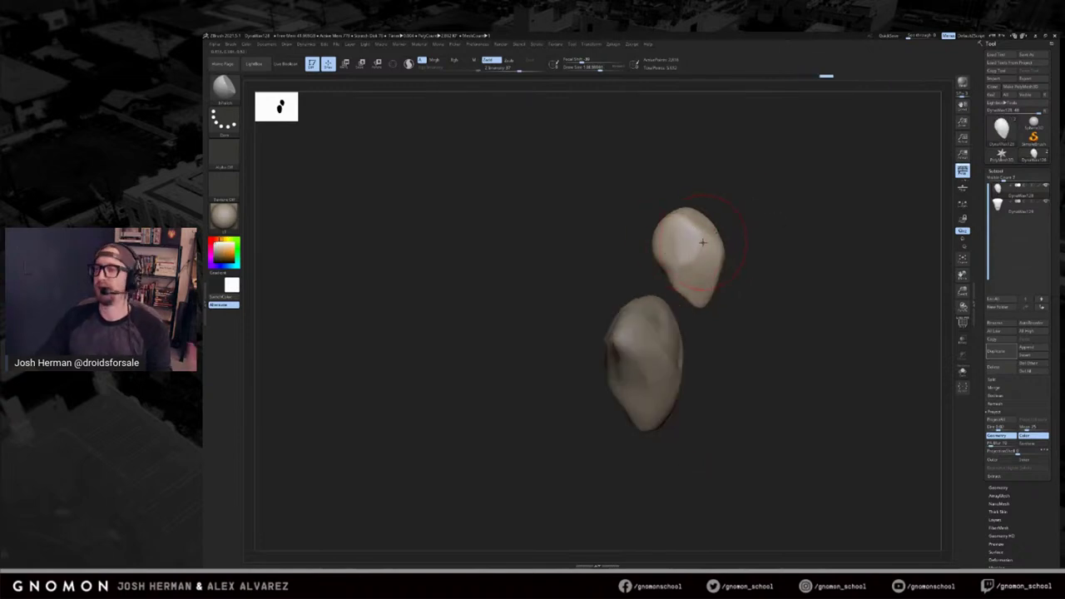
# Flatten the top of the skull and the forehead corners with hPolish, working from above and from the front.
pyautogui.moveTo(749, 233); pyautogui.dragTo(677, 218)
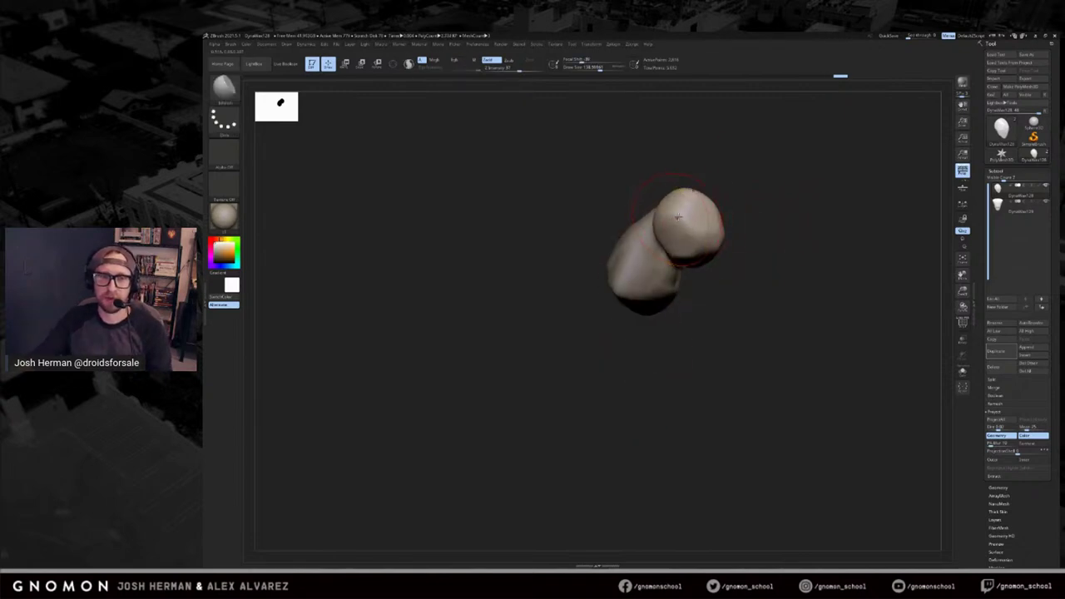
pyautogui.moveTo(737, 242)
pyautogui.mouseDown()
pyautogui.moveTo(756, 195)
pyautogui.moveTo(727, 218)
pyautogui.moveTo(689, 220)
pyautogui.mouseUp()
pyautogui.moveTo(767, 213); pyautogui.dragTo(792, 200)
pyautogui.moveTo(813, 250); pyautogui.dragTo(758, 219)
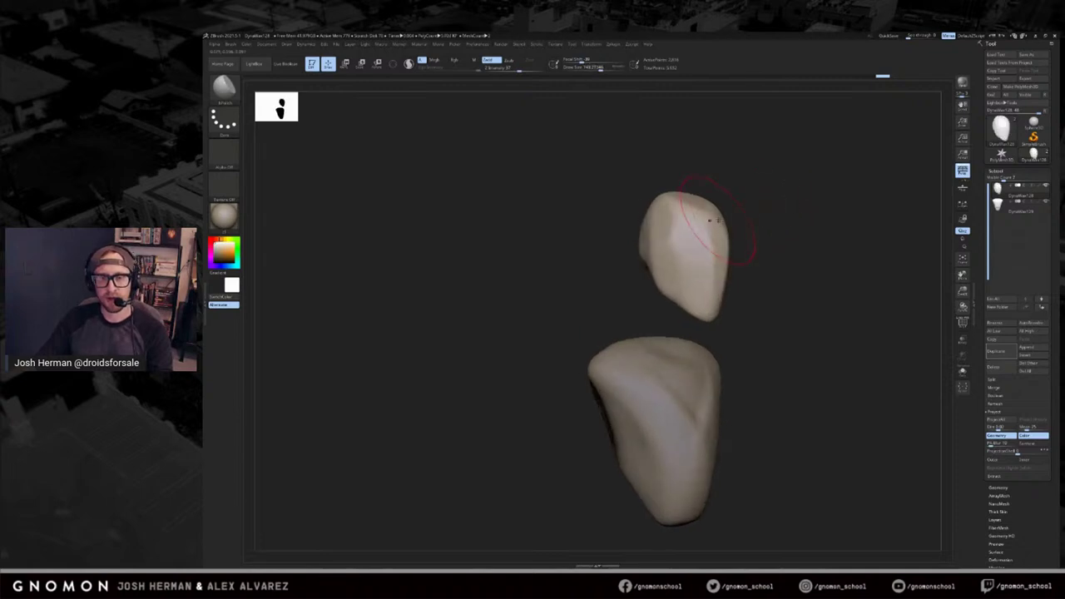
pyautogui.moveTo(747, 199); pyautogui.dragTo(713, 226)
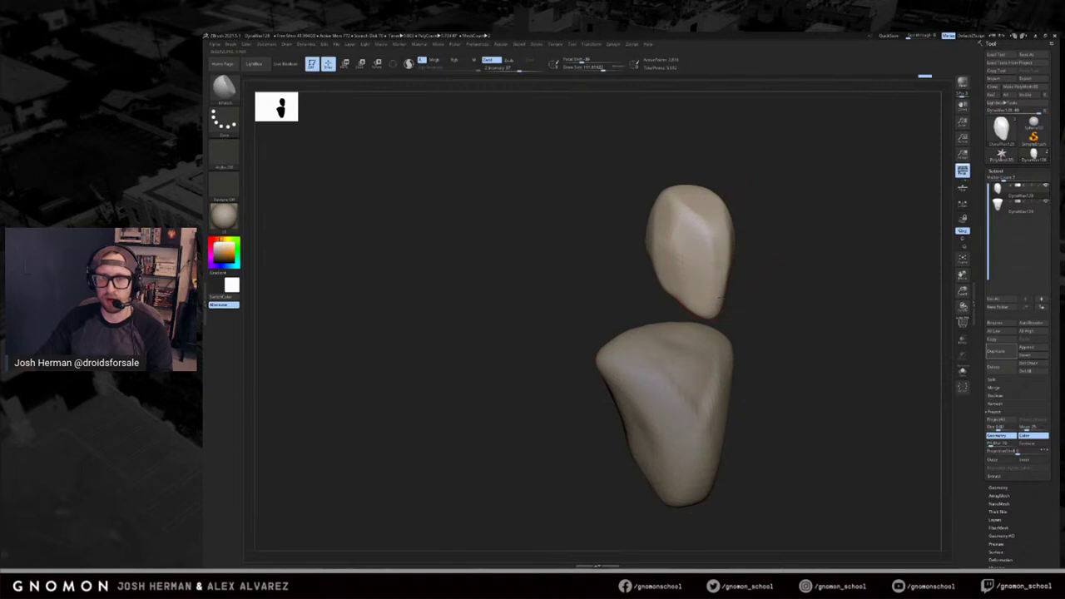
# Select the torso subtool and pull its side contour outward with the SnakeHook brush.
pyautogui.moveTo(752, 278)
pyautogui.mouseDown()
pyautogui.moveTo(793, 247)
pyautogui.moveTo(734, 261)
pyautogui.moveTo(783, 242)
pyautogui.moveTo(757, 351)
pyautogui.moveTo(794, 317)
pyautogui.moveTo(737, 337)
pyautogui.moveTo(766, 345)
pyautogui.moveTo(819, 313)
pyautogui.mouseUp()
pyautogui.press('b')
pyautogui.press('s')
pyautogui.press('h')
pyautogui.moveTo(704, 379); pyautogui.dragTo(718, 373)
pyautogui.moveTo(778, 354)
pyautogui.mouseDown()
pyautogui.moveTo(753, 360)
pyautogui.moveTo(721, 340)
pyautogui.moveTo(780, 303)
pyautogui.mouseUp()
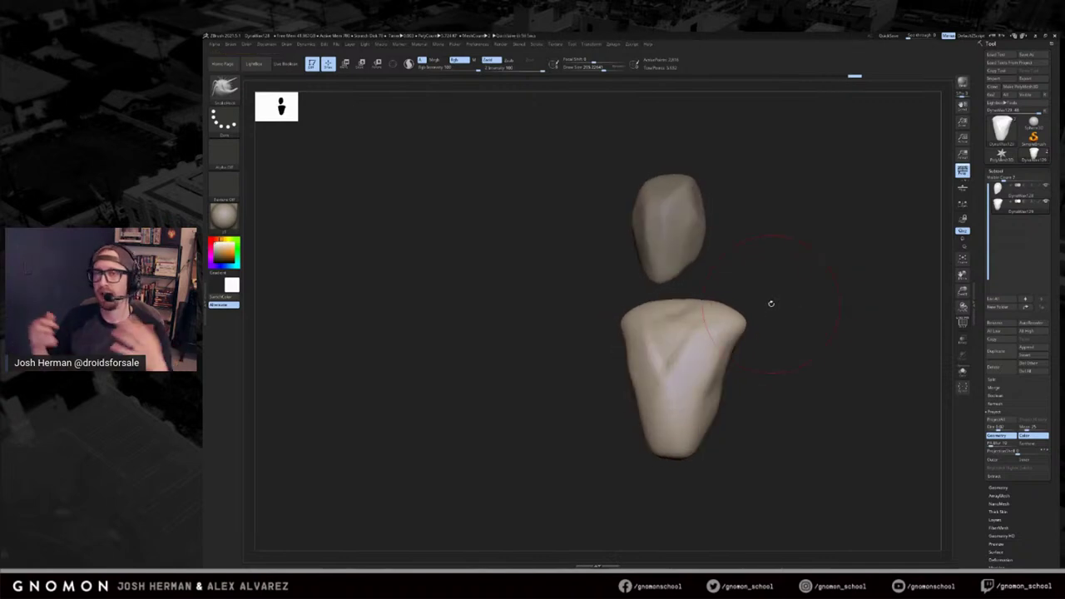
# Pull the top centre of the torso upward at the neck base with a smaller SnakeHook brush.
pyautogui.keyDown('shift'); pyautogui.moveTo(757, 272); pyautogui.dragTo(763, 287); pyautogui.keyUp('shift')
pyautogui.press('[')
pyautogui.press('[')
pyautogui.press('[')
pyautogui.press('[')
pyautogui.moveTo(669, 315); pyautogui.dragTo(670, 293)
pyautogui.moveTo(739, 275)
pyautogui.mouseDown()
pyautogui.moveTo(720, 274)
pyautogui.moveTo(747, 273)
pyautogui.moveTo(758, 316)
pyautogui.mouseUp()
# Build up volume along the torso's side and shoulder region with the ClayBuildup brush.
pyautogui.press('b')
pyautogui.press('c')
pyautogui.press('b')
pyautogui.press('s')
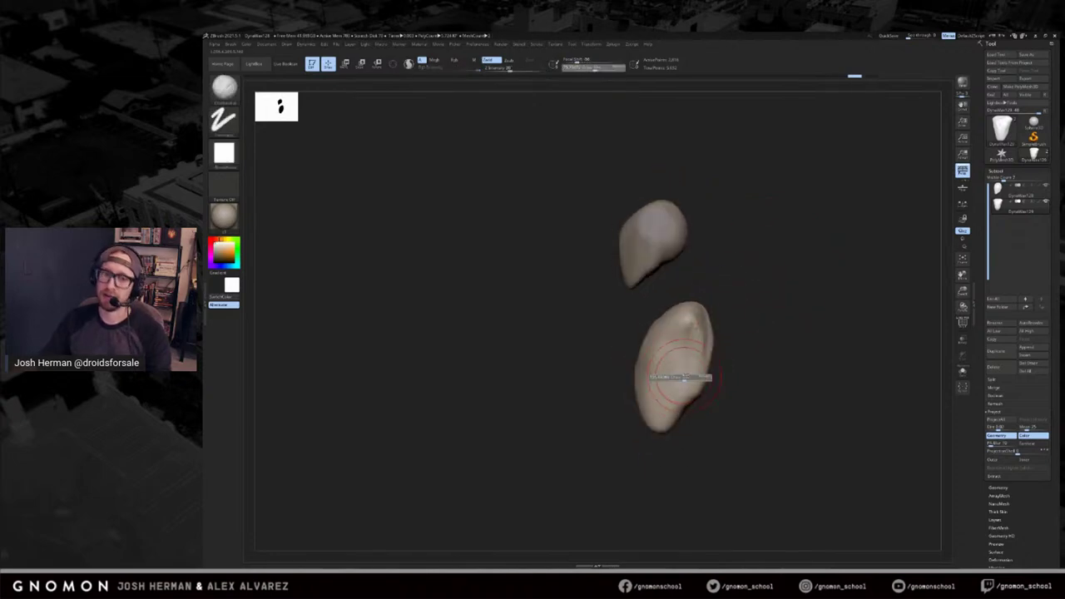
pyautogui.moveTo(675, 379); pyautogui.dragTo(683, 380)
pyautogui.moveTo(699, 317); pyautogui.dragTo(695, 351)
pyautogui.moveTo(758, 371)
pyautogui.mouseDown()
pyautogui.moveTo(779, 361)
pyautogui.moveTo(760, 302)
pyautogui.mouseUp()
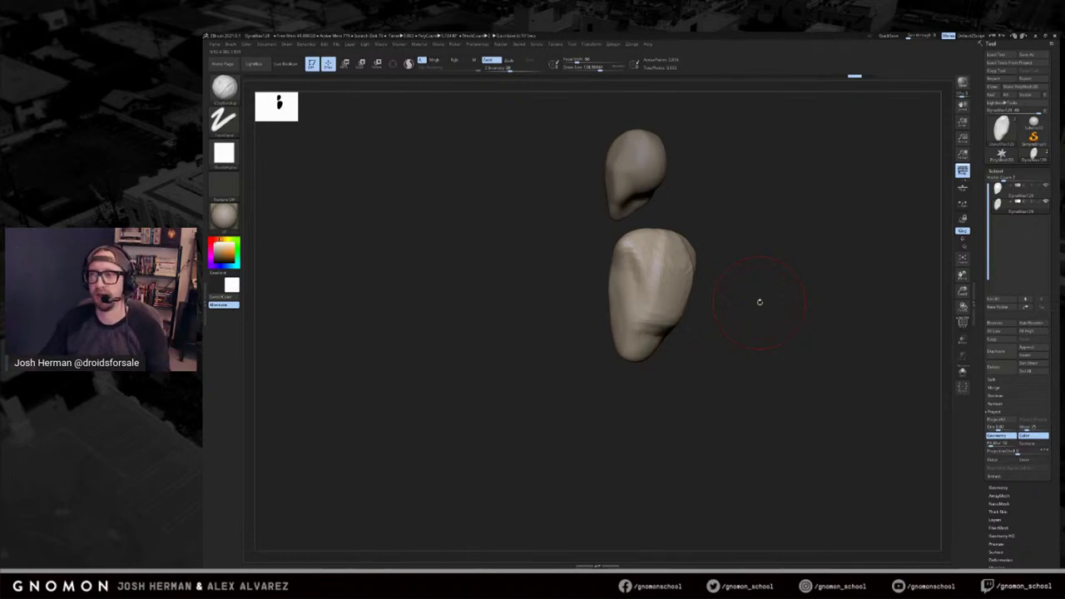
# Duplicate the torso subtool, move the copy below it and shrink it into a pelvis block.
pyautogui.moveTo(796, 323); pyautogui.dragTo(813, 321)
pyautogui.click(997, 351)
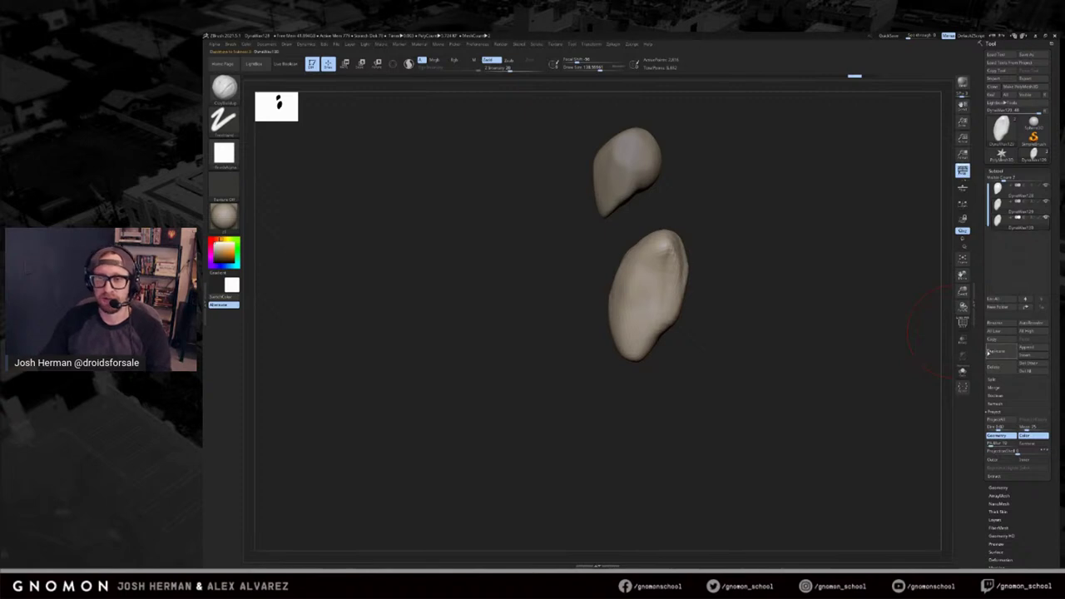
pyautogui.press('w')
pyautogui.moveTo(678, 290); pyautogui.dragTo(678, 406)
pyautogui.moveTo(678, 342)
pyautogui.keyDown('ctrl'); pyautogui.mouseDown()
pyautogui.moveTo(672, 466)
pyautogui.moveTo(655, 342)
pyautogui.moveTo(656, 362)
pyautogui.mouseUp(); pyautogui.keyUp('ctrl')
pyautogui.moveTo(721, 373)
pyautogui.mouseDown()
pyautogui.moveTo(748, 361)
pyautogui.moveTo(691, 375)
pyautogui.moveTo(740, 370)
pyautogui.mouseUp()
pyautogui.press('q')
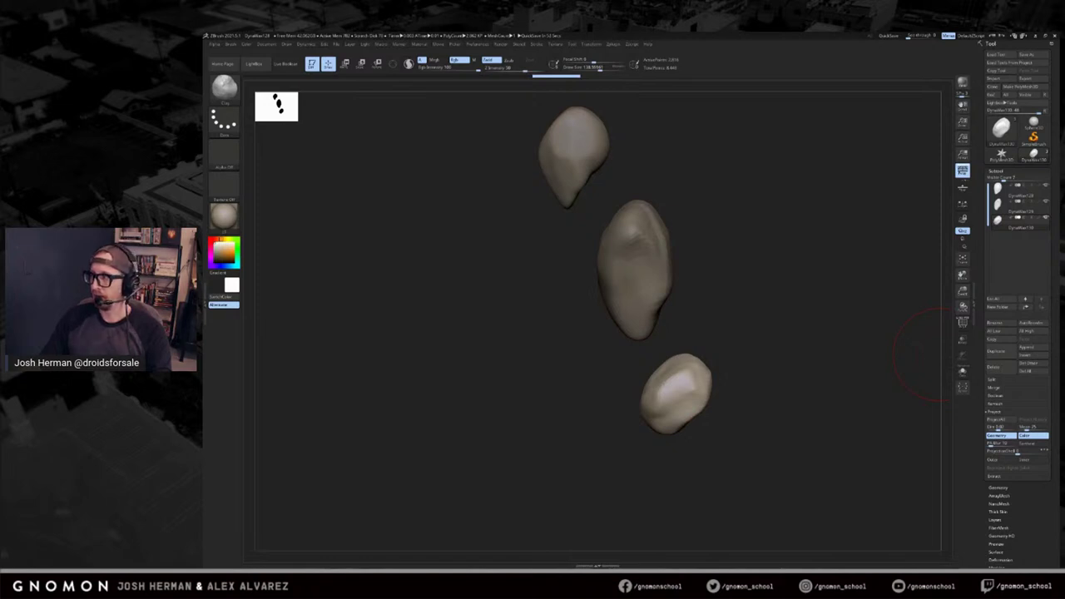
# Reshape the pelvis block with the Move brush, pushing its profile from the side.
pyautogui.moveTo(783, 361); pyautogui.dragTo(789, 333)
pyautogui.press('b')
pyautogui.press('m')
pyautogui.press('v')
pyautogui.press('s')
pyautogui.moveTo(646, 401)
pyautogui.mouseDown()
pyautogui.moveTo(649, 428)
pyautogui.moveTo(689, 407)
pyautogui.mouseUp()
pyautogui.press('s')
pyautogui.press('s')
pyautogui.moveTo(737, 375)
pyautogui.keyDown('shift'); pyautogui.mouseDown()
pyautogui.moveTo(756, 371)
pyautogui.moveTo(713, 399)
pyautogui.moveTo(720, 384)
pyautogui.moveTo(745, 384)
pyautogui.mouseUp(); pyautogui.keyUp('shift')
# Shift the torso and pelvis subtools horizontally in side view to line them up beneath the head.
pyautogui.press('w')
pyautogui.keyDown('alt'); pyautogui.click(660, 353); pyautogui.keyUp('alt')
pyautogui.keyDown('shift'); pyautogui.moveTo(659, 348); pyautogui.dragTo(749, 347); pyautogui.keyUp('shift')
pyautogui.keyDown('alt'); pyautogui.click(675, 450); pyautogui.keyUp('alt')
pyautogui.keyDown('shift'); pyautogui.moveTo(656, 456); pyautogui.dragTo(720, 455); pyautogui.keyUp('shift')
pyautogui.moveTo(719, 454); pyautogui.dragTo(726, 454)
pyautogui.moveTo(732, 402)
pyautogui.keyDown('alt'); pyautogui.mouseDown()
pyautogui.moveTo(731, 359)
pyautogui.moveTo(705, 359)
pyautogui.moveTo(730, 361)
pyautogui.moveTo(646, 407)
pyautogui.mouseUp(); pyautogui.keyUp('alt')
pyautogui.keyDown('alt'); pyautogui.click(656, 187); pyautogui.keyUp('alt')
pyautogui.press('q')
pyautogui.keyDown('alt'); pyautogui.click(673, 416); pyautogui.keyUp('alt')
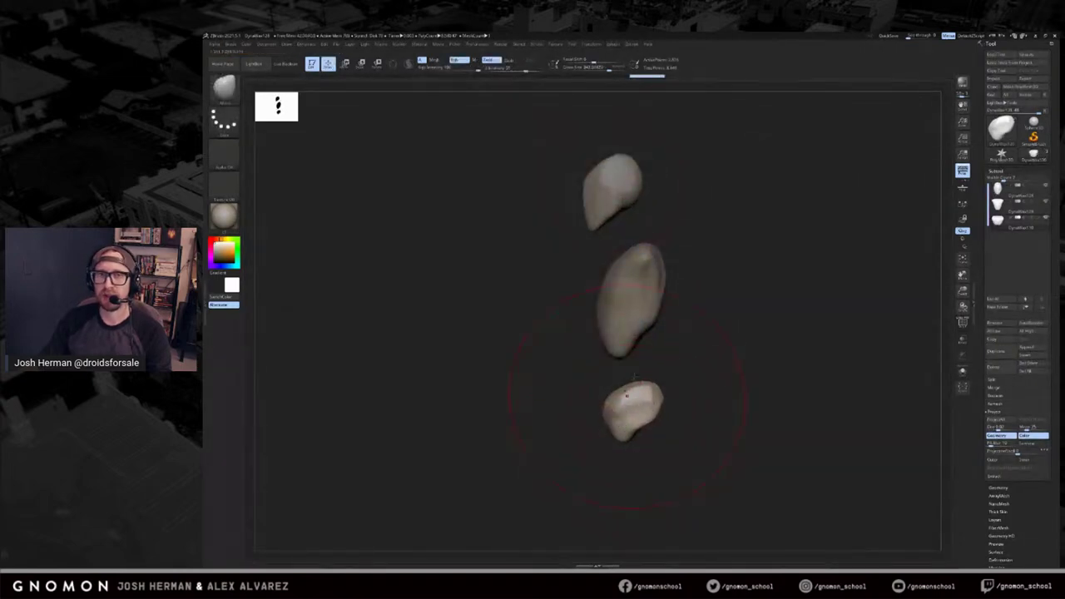
# Shape the torso's underside with the Clay brush into a shortened rib cage with an arched lower edge.
pyautogui.keyDown('alt'); pyautogui.click(622, 338); pyautogui.keyUp('alt')
pyautogui.moveTo(707, 354); pyautogui.dragTo(774, 353)
pyautogui.press('b')
pyautogui.press('c')
pyautogui.press('l')
pyautogui.moveTo(592, 350)
pyautogui.mouseDown()
pyautogui.moveTo(607, 336)
pyautogui.moveTo(597, 346)
pyautogui.moveTo(649, 341)
pyautogui.moveTo(677, 356)
pyautogui.moveTo(603, 385)
pyautogui.moveTo(641, 383)
pyautogui.moveTo(628, 387)
pyautogui.mouseUp()
pyautogui.press('s')
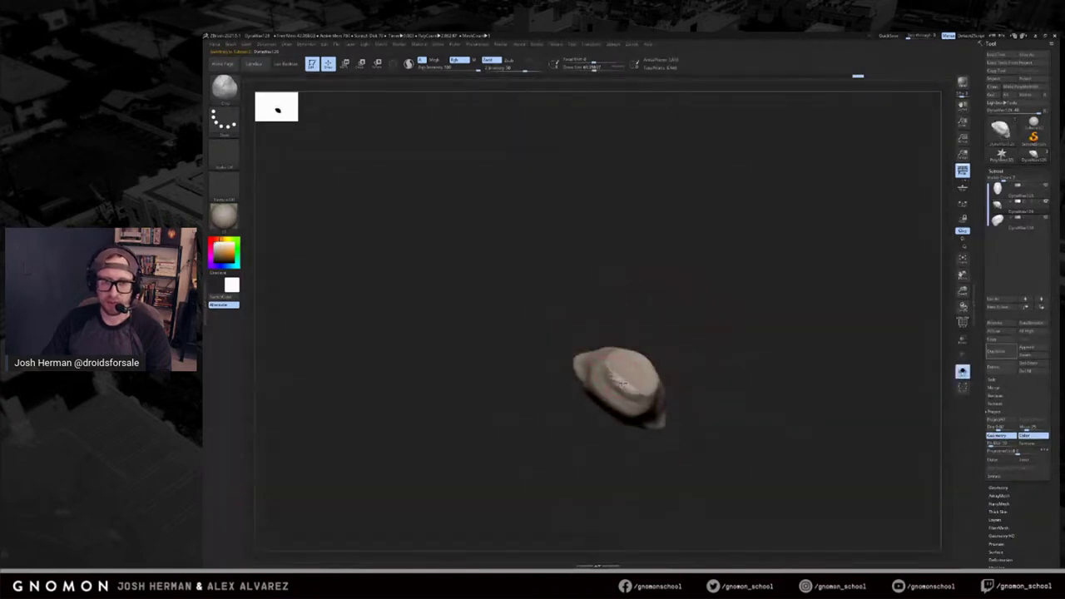
pyautogui.moveTo(674, 315)
pyautogui.mouseDown()
pyautogui.moveTo(610, 375)
pyautogui.moveTo(609, 413)
pyautogui.mouseUp()
pyautogui.moveTo(628, 378); pyautogui.dragTo(610, 398)
pyautogui.moveTo(707, 271); pyautogui.dragTo(678, 312)
pyautogui.moveTo(600, 375)
pyautogui.mouseDown()
pyautogui.moveTo(640, 382)
pyautogui.moveTo(701, 373)
pyautogui.moveTo(691, 374)
pyautogui.moveTo(707, 335)
pyautogui.moveTo(607, 352)
pyautogui.mouseUp()
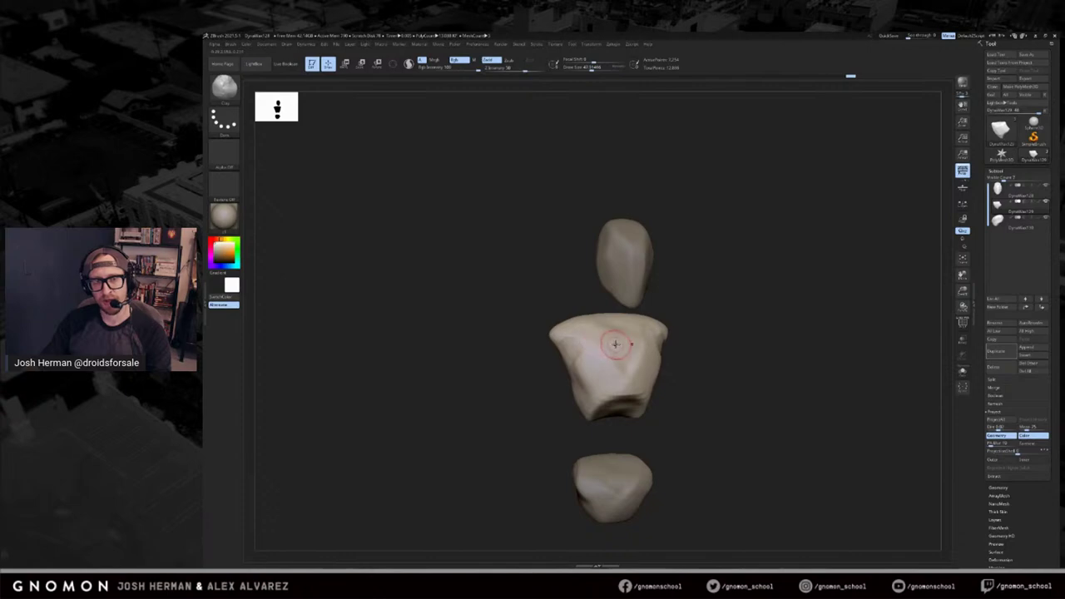
# Try to extend the rib cage's lower edge downward with the Clay brush.
pyautogui.keyDown('shift'); pyautogui.moveTo(675, 333); pyautogui.dragTo(671, 327); pyautogui.keyUp('shift')
pyautogui.moveTo(744, 321); pyautogui.dragTo(855, 280)
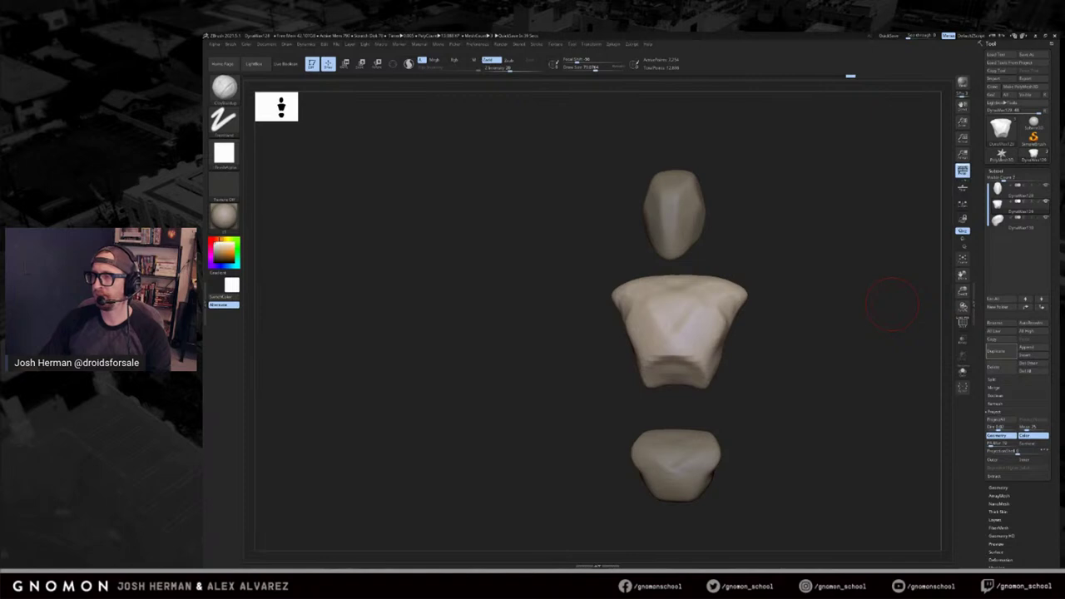
pyautogui.moveTo(897, 321); pyautogui.dragTo(919, 316)
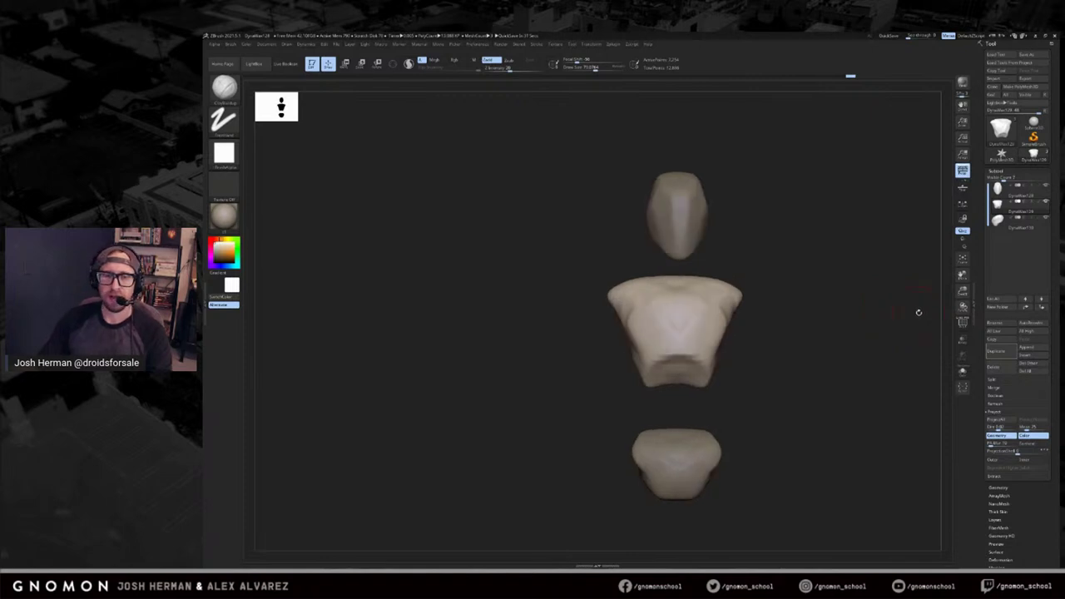
pyautogui.moveTo(741, 339); pyautogui.dragTo(789, 355)
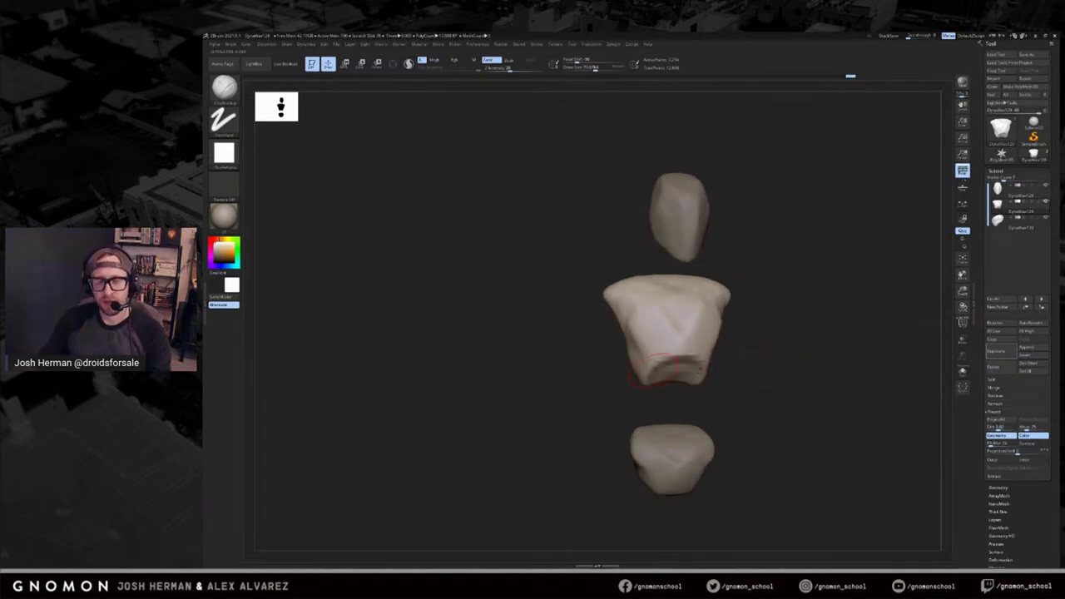
pyautogui.press('b')
pyautogui.press('c')
pyautogui.press('l')
pyautogui.moveTo(673, 394)
pyautogui.mouseDown()
pyautogui.moveTo(667, 372)
pyautogui.moveTo(654, 387)
pyautogui.moveTo(673, 406)
pyautogui.mouseUp()
# Undo the trial strokes and build up a rounded abdomen under the rib cage arch with the ClayBuildup brush.
pyautogui.press('b')
pyautogui.press('c')
pyautogui.press('b')
pyautogui.hotkey('ctrl', 'z')
pyautogui.press('s')
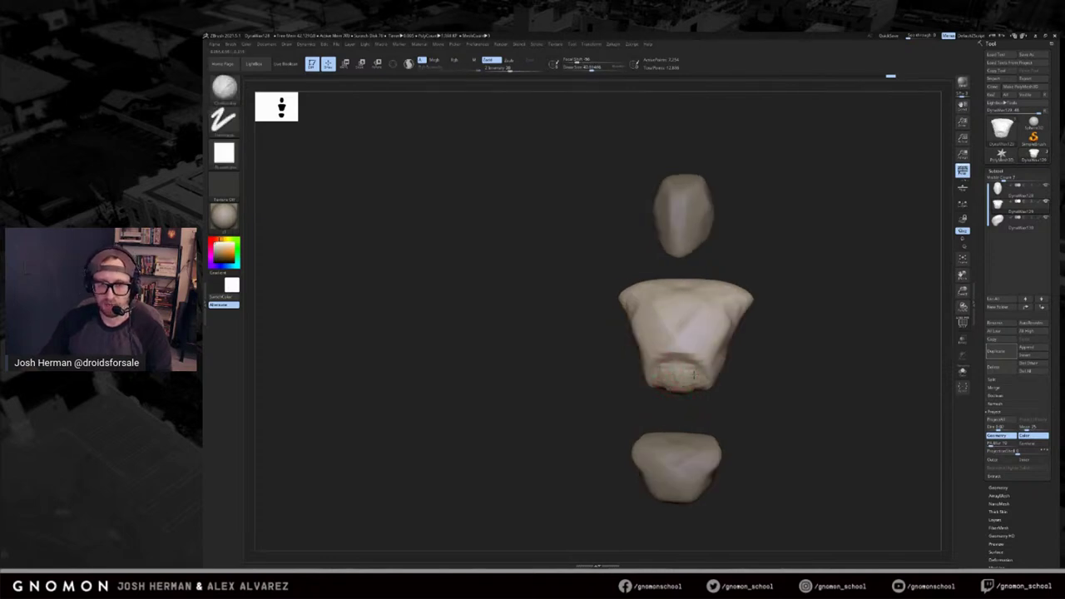
pyautogui.press('s')
pyautogui.click(690, 379)
pyautogui.hotkey('ctrl', 'z')
pyautogui.press('s')
pyautogui.moveTo(680, 379); pyautogui.dragTo(681, 395)
# Carve creases around the torso's shoulders and upper back with the DamStandard brush.
pyautogui.moveTo(689, 401)
pyautogui.mouseDown()
pyautogui.moveTo(644, 408)
pyautogui.moveTo(758, 347)
pyautogui.moveTo(761, 323)
pyautogui.moveTo(800, 329)
pyautogui.mouseUp()
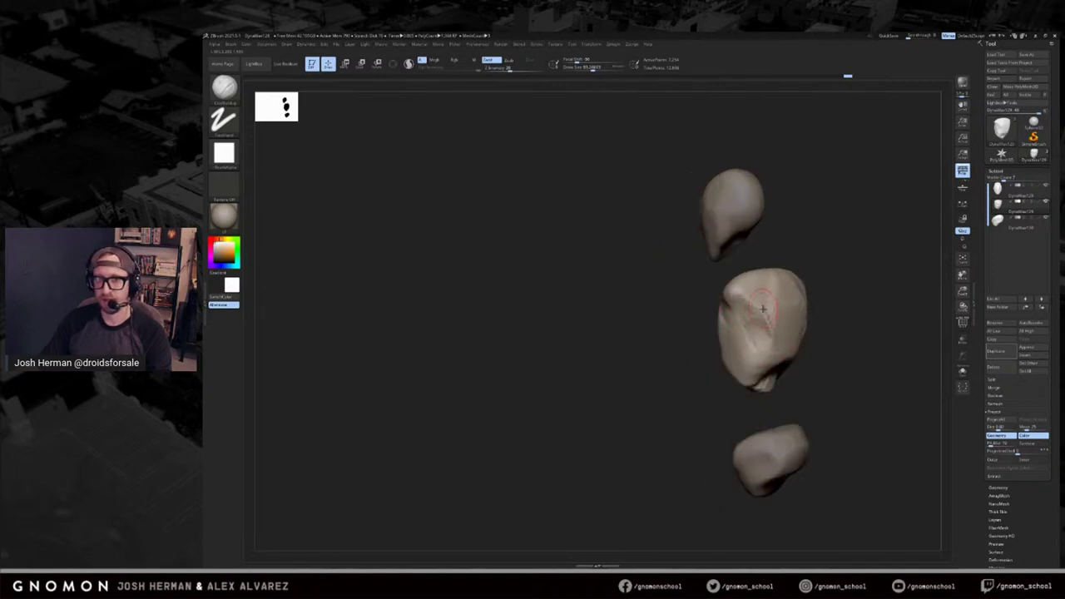
pyautogui.moveTo(851, 281)
pyautogui.mouseDown()
pyautogui.moveTo(839, 328)
pyautogui.moveTo(873, 304)
pyautogui.mouseUp()
pyautogui.press('b')
pyautogui.press('d')
pyautogui.press('s')
pyautogui.moveTo(811, 351)
pyautogui.mouseDown()
pyautogui.moveTo(804, 325)
pyautogui.moveTo(786, 328)
pyautogui.mouseUp()
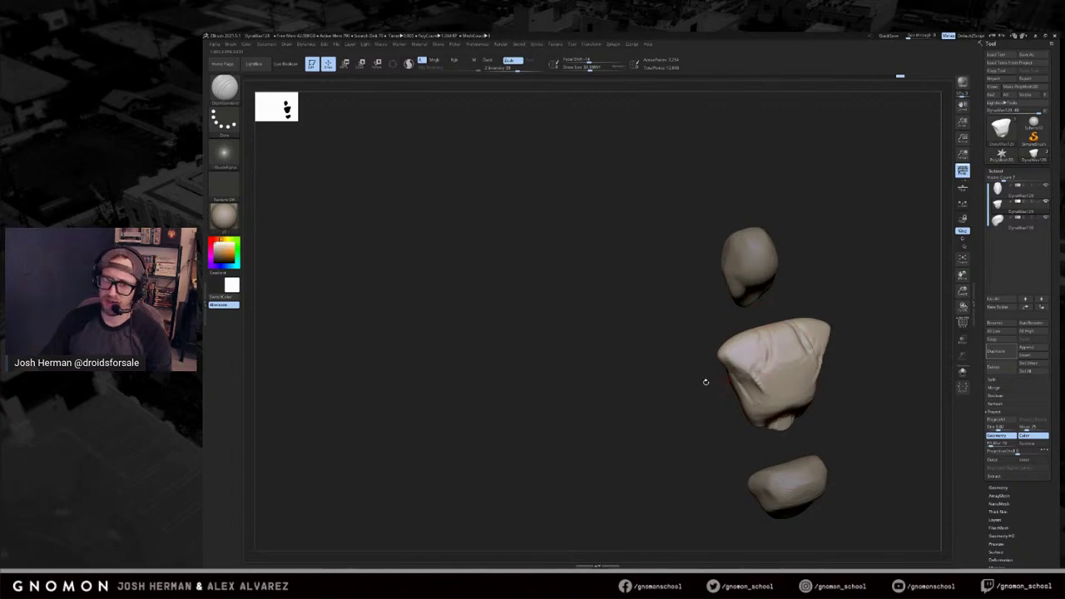
pyautogui.moveTo(709, 380); pyautogui.dragTo(755, 356)
pyautogui.moveTo(741, 305)
pyautogui.mouseDown()
pyautogui.moveTo(873, 288)
pyautogui.moveTo(758, 321)
pyautogui.mouseUp()
pyautogui.moveTo(784, 275)
pyautogui.mouseDown()
pyautogui.moveTo(769, 315)
pyautogui.moveTo(794, 291)
pyautogui.moveTo(733, 330)
pyautogui.moveTo(816, 247)
pyautogui.moveTo(744, 317)
pyautogui.moveTo(616, 373)
pyautogui.mouseUp()
# Build up the chest and collar forms on the torso with the ClayBuildup brush.
pyautogui.press('b')
pyautogui.press('c')
pyautogui.press('b')
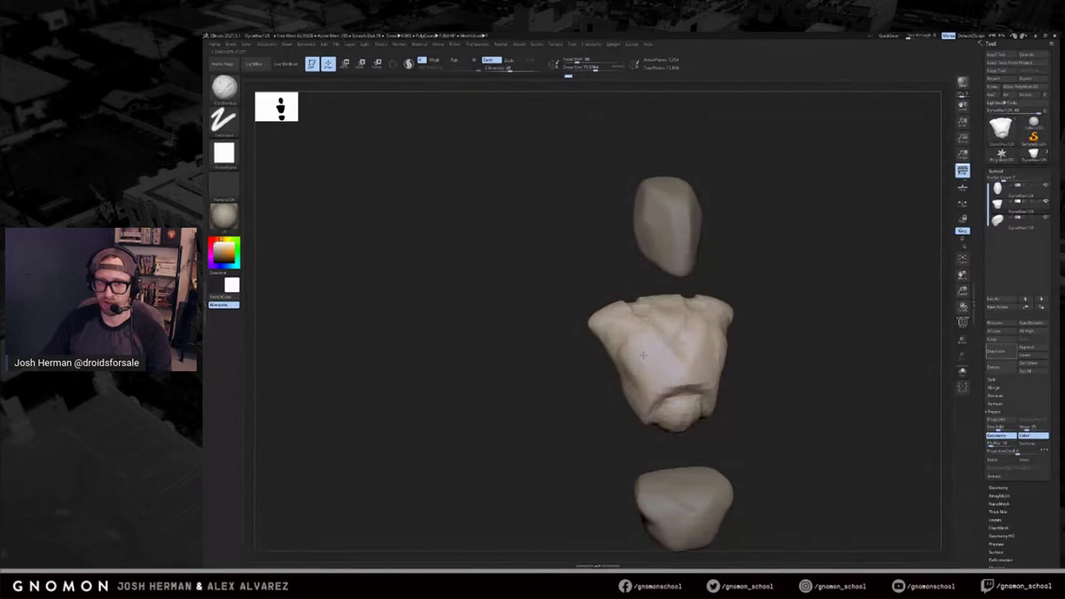
pyautogui.moveTo(771, 339); pyautogui.dragTo(840, 292)
pyautogui.moveTo(737, 255)
pyautogui.mouseDown()
pyautogui.moveTo(727, 254)
pyautogui.moveTo(744, 255)
pyautogui.mouseUp()
pyautogui.moveTo(714, 298)
pyautogui.mouseDown()
pyautogui.moveTo(775, 288)
pyautogui.moveTo(793, 303)
pyautogui.moveTo(782, 309)
pyautogui.moveTo(753, 284)
pyautogui.mouseUp()
# Select the pelvis subtool, smooth its upper edge and sculpt angled hip forms on its front with ClayBuildup.
pyautogui.keyDown('alt'); pyautogui.click(707, 398); pyautogui.keyUp('alt')
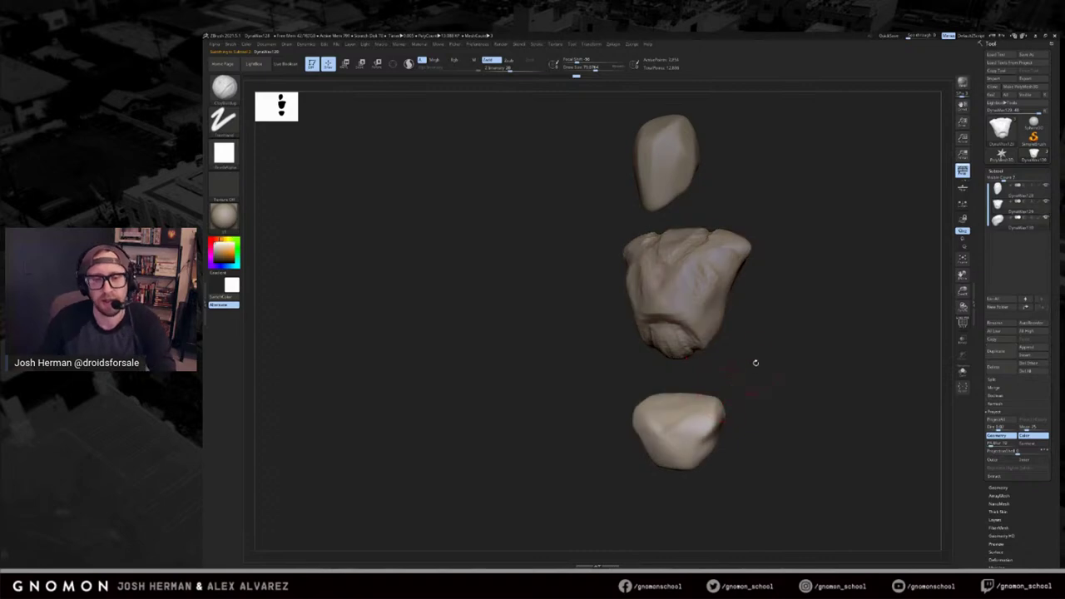
pyautogui.moveTo(751, 364); pyautogui.dragTo(750, 386)
pyautogui.press('s')
pyautogui.keyDown('shift'); pyautogui.moveTo(672, 392); pyautogui.dragTo(663, 394); pyautogui.keyUp('shift')
pyautogui.moveTo(732, 369); pyautogui.dragTo(763, 371)
pyautogui.moveTo(691, 409)
pyautogui.mouseDown()
pyautogui.moveTo(669, 408)
pyautogui.moveTo(673, 438)
pyautogui.mouseUp()
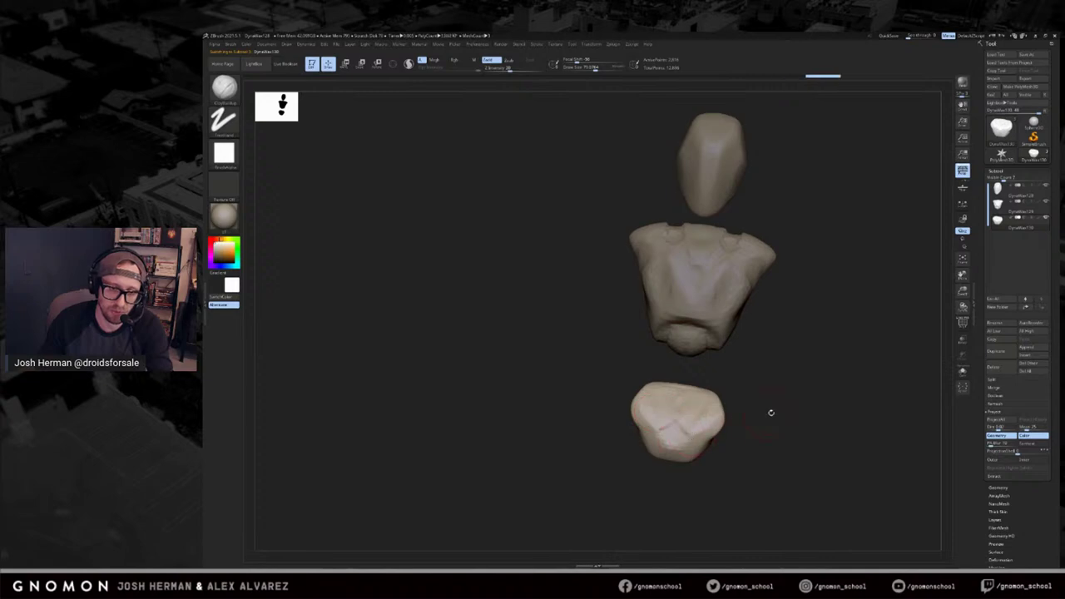
# Add volume to the pelvis's lower centre with ClayBuildup and smooth its upper front.
pyautogui.moveTo(765, 411); pyautogui.dragTo(776, 408)
pyautogui.moveTo(671, 438); pyautogui.dragTo(675, 443)
pyautogui.moveTo(781, 377)
pyautogui.keyDown('shift'); pyautogui.mouseDown()
pyautogui.moveTo(821, 371)
pyautogui.moveTo(794, 375)
pyautogui.moveTo(780, 364)
pyautogui.mouseUp(); pyautogui.keyUp('shift')
pyautogui.press('s')
pyautogui.moveTo(675, 402); pyautogui.dragTo(668, 409)
pyautogui.keyDown('shift'); pyautogui.moveTo(667, 408); pyautogui.dragTo(660, 395); pyautogui.keyUp('shift')
# Pull the pelvis's upper hip corners upward with the SnakeHook brush.
pyautogui.press('b')
pyautogui.press('s')
pyautogui.press('h')
pyautogui.press('s')
pyautogui.moveTo(718, 376); pyautogui.dragTo(759, 375)
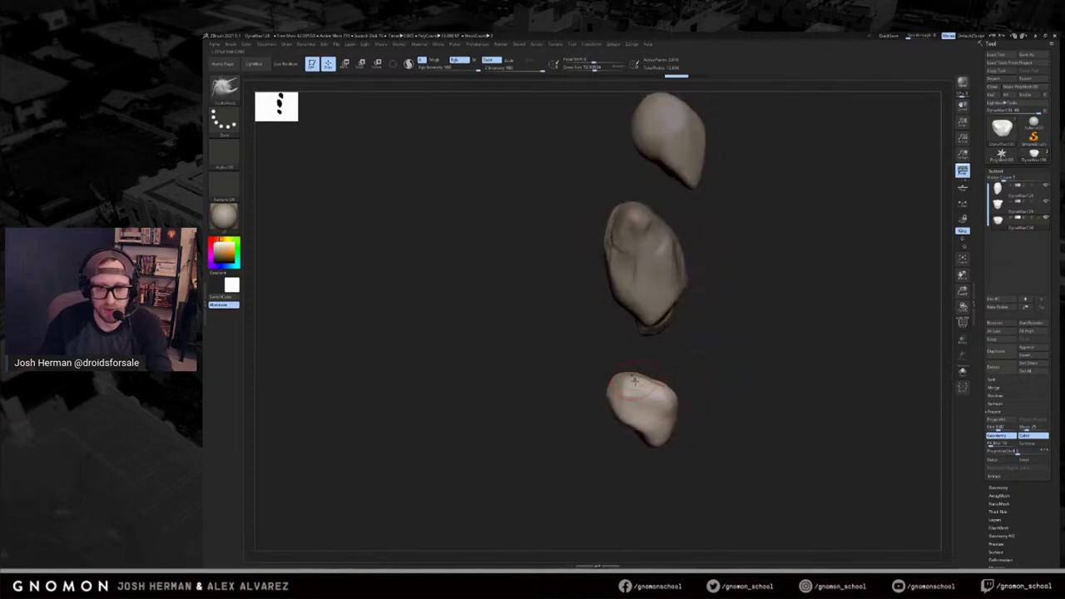
pyautogui.press(']')
pyautogui.press('[')
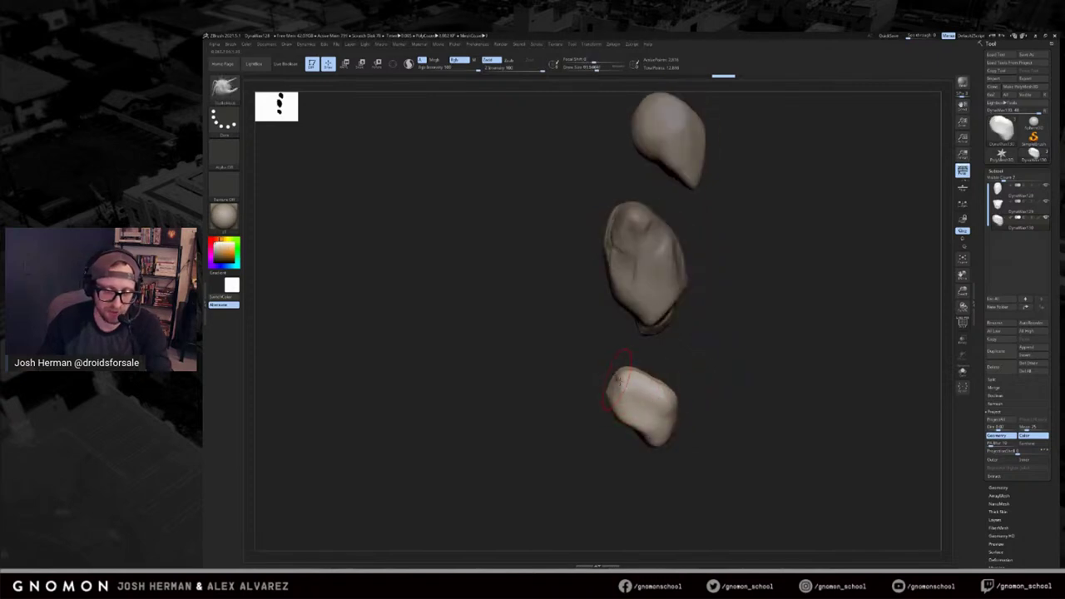
pyautogui.moveTo(620, 380); pyautogui.dragTo(740, 398, button='right')
# Adjust the pelvis block's vertical placement beneath the torso with the Transpose tool.
pyautogui.press('w')
pyautogui.moveTo(698, 391); pyautogui.dragTo(701, 346)
pyautogui.moveTo(675, 448); pyautogui.dragTo(672, 388)
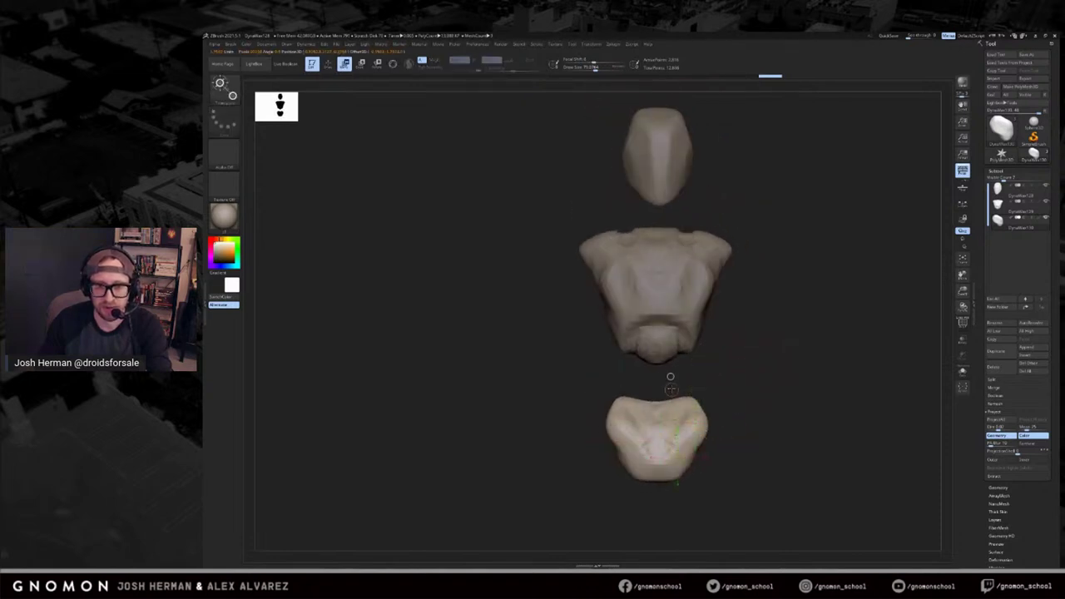
pyautogui.moveTo(677, 415); pyautogui.dragTo(677, 417)
pyautogui.moveTo(791, 353); pyautogui.dragTo(765, 355)
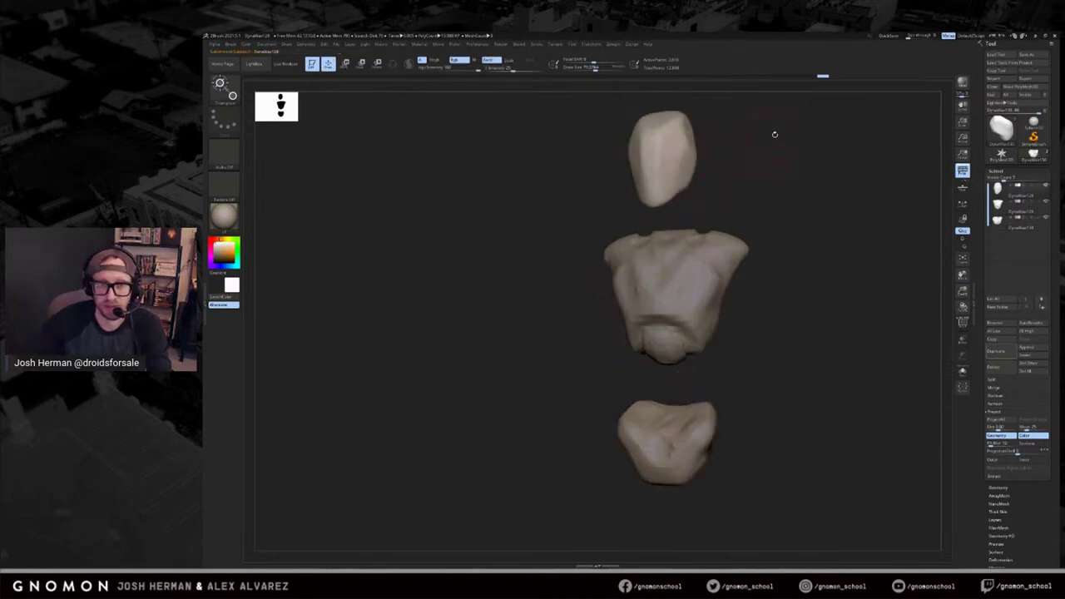
# Carve a hollow beneath the head's cheek and behind the jaw with the ClayBuildup brush.
pyautogui.moveTo(773, 130); pyautogui.dragTo(740, 208)
pyautogui.press('q')
pyautogui.moveTo(679, 179); pyautogui.dragTo(668, 204)
pyautogui.moveTo(718, 157)
pyautogui.keyDown('alt'); pyautogui.mouseDown()
pyautogui.moveTo(715, 190)
pyautogui.moveTo(671, 231)
pyautogui.moveTo(734, 214)
pyautogui.moveTo(684, 228)
pyautogui.mouseUp(); pyautogui.keyUp('alt')
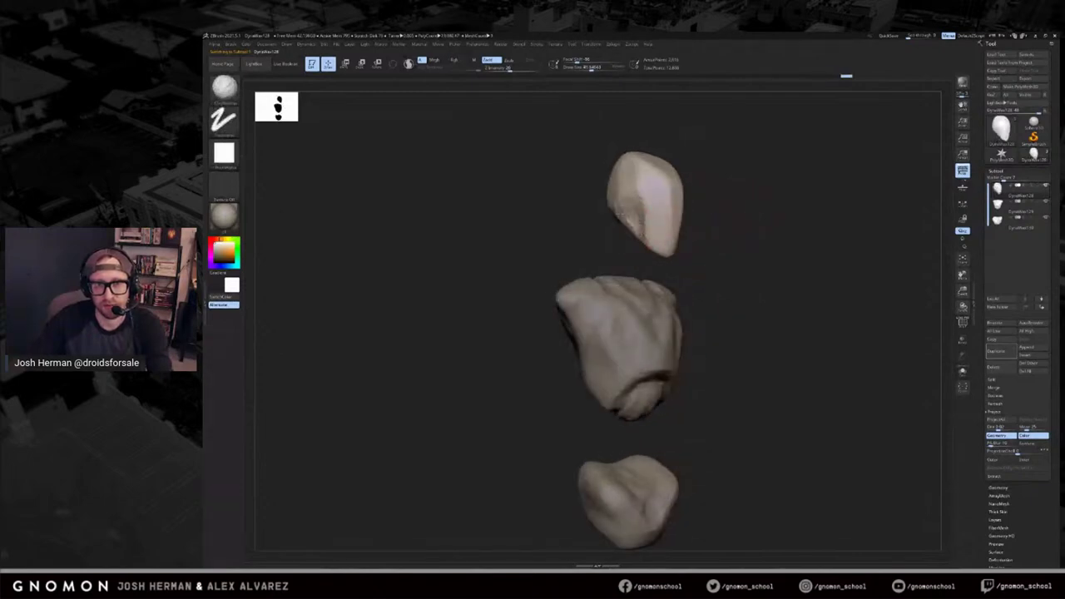
pyautogui.moveTo(634, 223); pyautogui.dragTo(639, 233)
pyautogui.moveTo(632, 250); pyautogui.dragTo(634, 233)
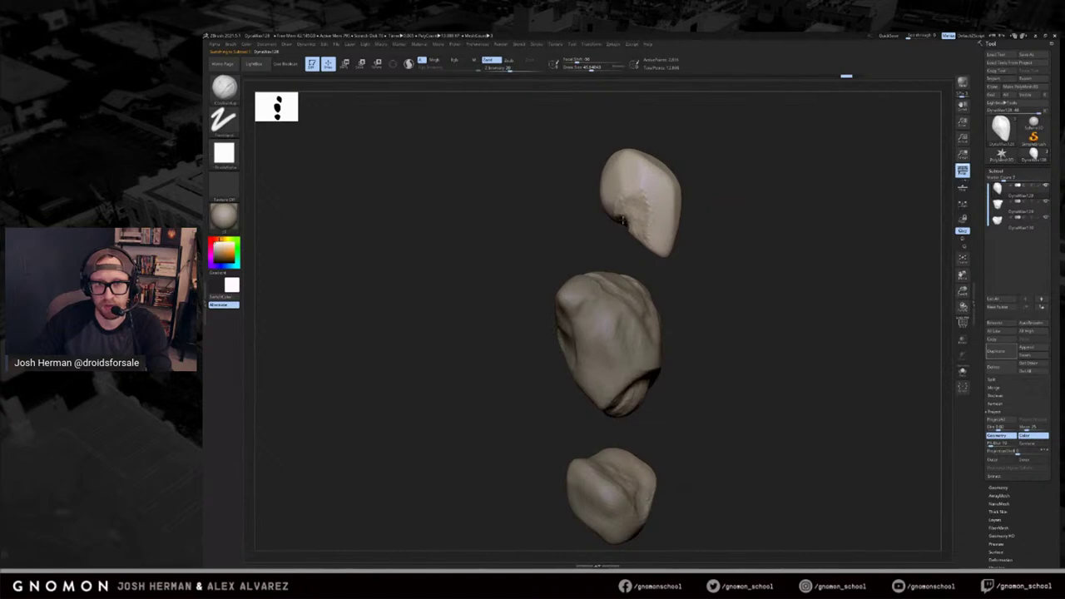
pyautogui.moveTo(609, 225)
pyautogui.mouseDown()
pyautogui.moveTo(615, 211)
pyautogui.moveTo(619, 232)
pyautogui.moveTo(708, 199)
pyautogui.moveTo(671, 239)
pyautogui.moveTo(626, 251)
pyautogui.mouseUp()
# Reshape the profile of the head's face and jaw with the SnakeHook brush.
pyautogui.press('b')
pyautogui.press('s')
pyautogui.press('h')
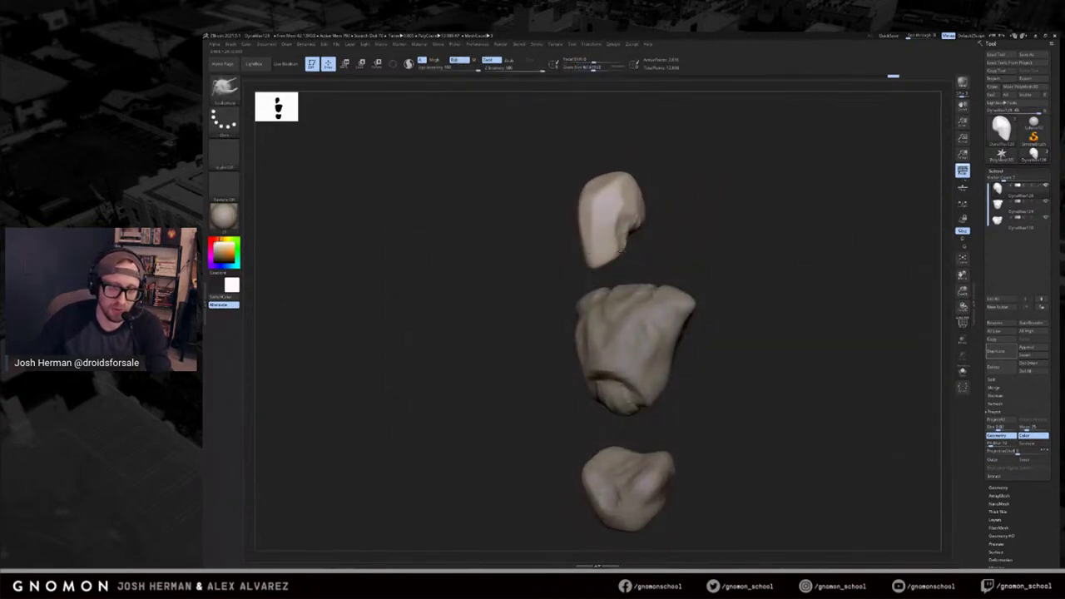
pyautogui.moveTo(668, 231)
pyautogui.mouseDown()
pyautogui.moveTo(711, 219)
pyautogui.moveTo(689, 222)
pyautogui.mouseUp()
# Build up the front of the jaw with ClayBuildup and flatten its planes with the trim brush.
pyautogui.press('b')
pyautogui.press('c')
pyautogui.press('b')
pyautogui.press('s')
pyautogui.press('b')
pyautogui.press('d')
pyautogui.press('s')
pyautogui.moveTo(619, 261); pyautogui.dragTo(706, 237)
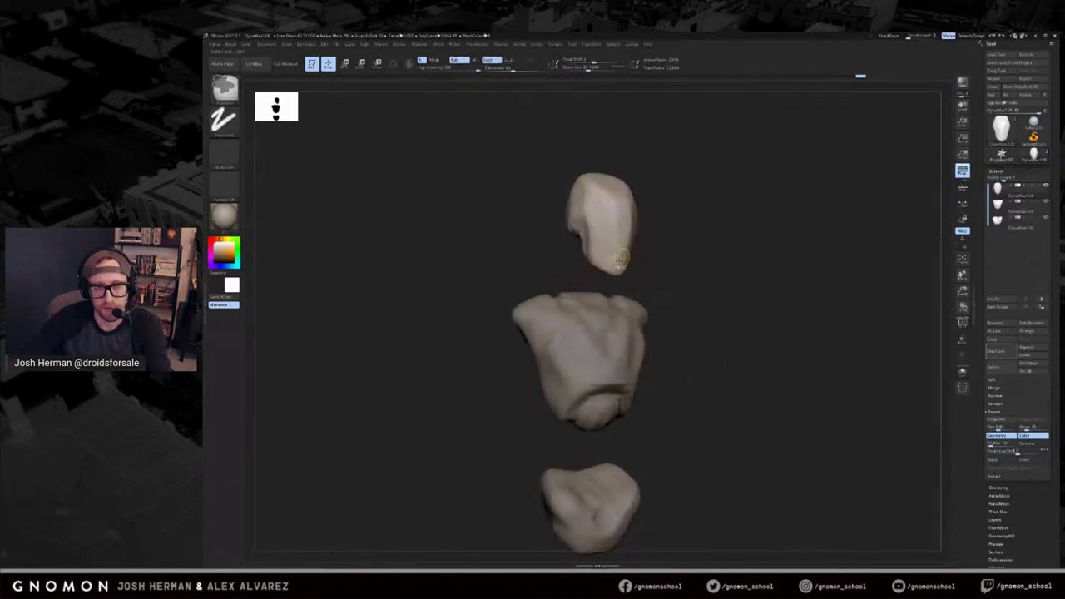
pyautogui.moveTo(705, 243)
pyautogui.mouseDown()
pyautogui.moveTo(647, 245)
pyautogui.moveTo(612, 277)
pyautogui.moveTo(710, 259)
pyautogui.moveTo(822, 269)
pyautogui.moveTo(813, 267)
pyautogui.mouseUp()
# Form a small chin at the head's lower tip with the ClayBuildup and Move brushes.
pyautogui.press('b')
pyautogui.press('c')
pyautogui.press('b')
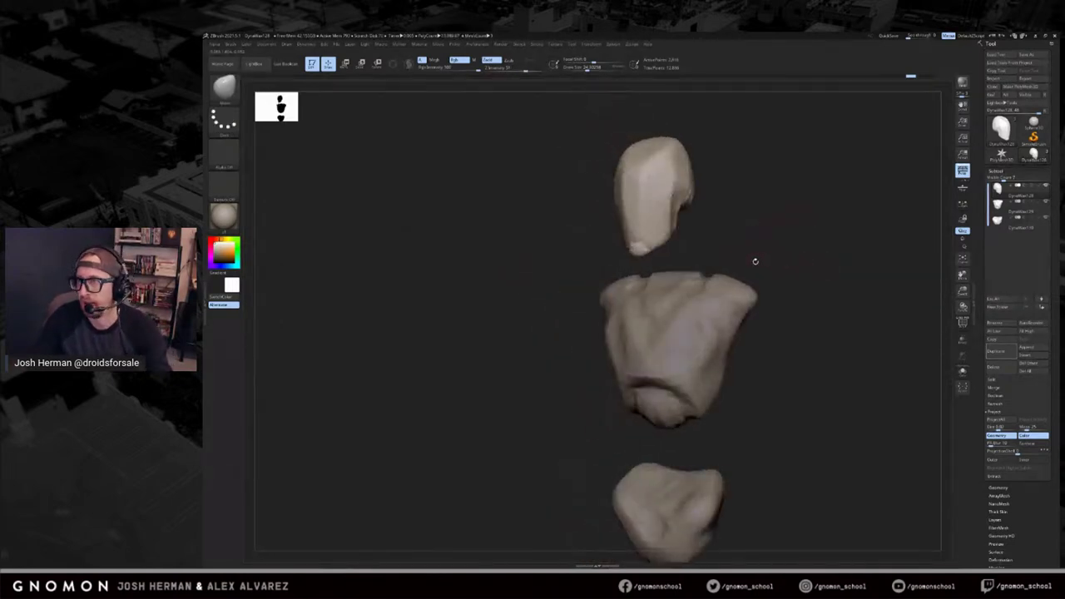
pyautogui.moveTo(797, 227); pyautogui.dragTo(712, 200)
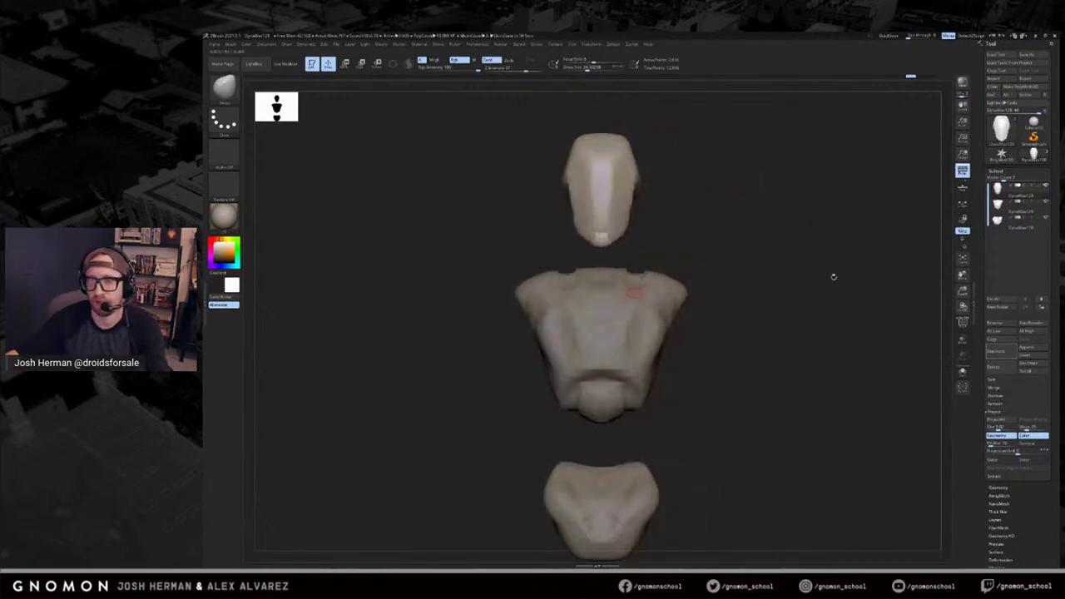
pyautogui.moveTo(887, 316); pyautogui.dragTo(706, 154)
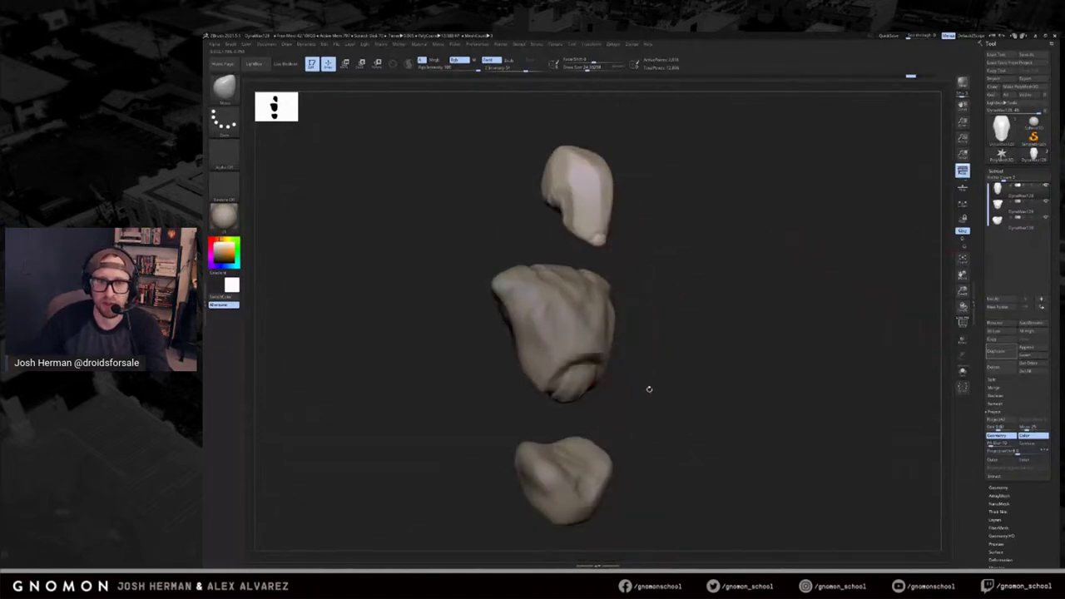
pyautogui.keyDown('alt'); pyautogui.moveTo(623, 386); pyautogui.dragTo(684, 257); pyautogui.keyUp('alt')
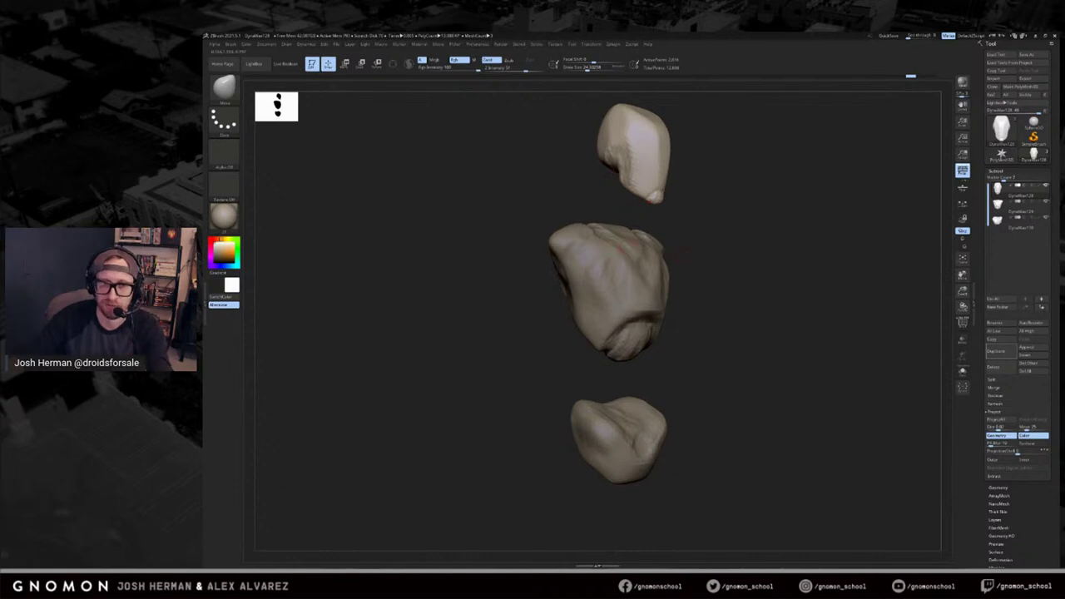
pyautogui.keyDown('alt'); pyautogui.moveTo(773, 272); pyautogui.dragTo(780, 296); pyautogui.keyUp('alt')
# Make the rib cage the active subtool and carve grooves separating the shoulders from the chest with ClayBuildup.
pyautogui.keyDown('alt'); pyautogui.click(713, 268); pyautogui.keyUp('alt')
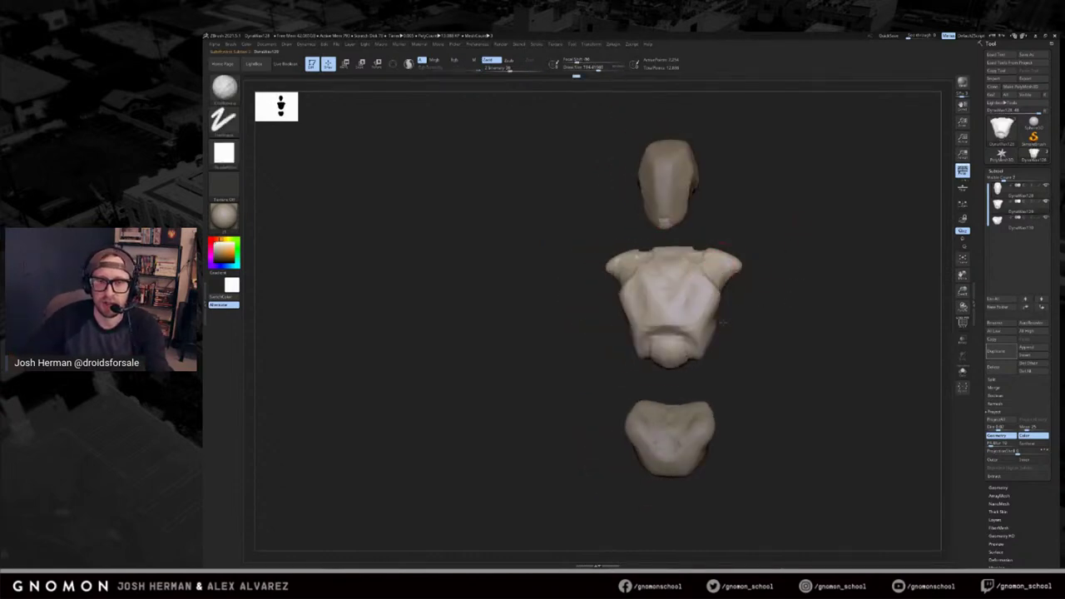
pyautogui.hotkey('ctrl', 'z')
pyautogui.hotkey('ctrl', 'shift', 'z')
pyautogui.moveTo(726, 305); pyautogui.dragTo(719, 305)
pyautogui.moveTo(736, 314)
pyautogui.mouseDown()
pyautogui.moveTo(719, 299)
pyautogui.moveTo(773, 302)
pyautogui.moveTo(793, 317)
pyautogui.mouseUp()
pyautogui.press('s')
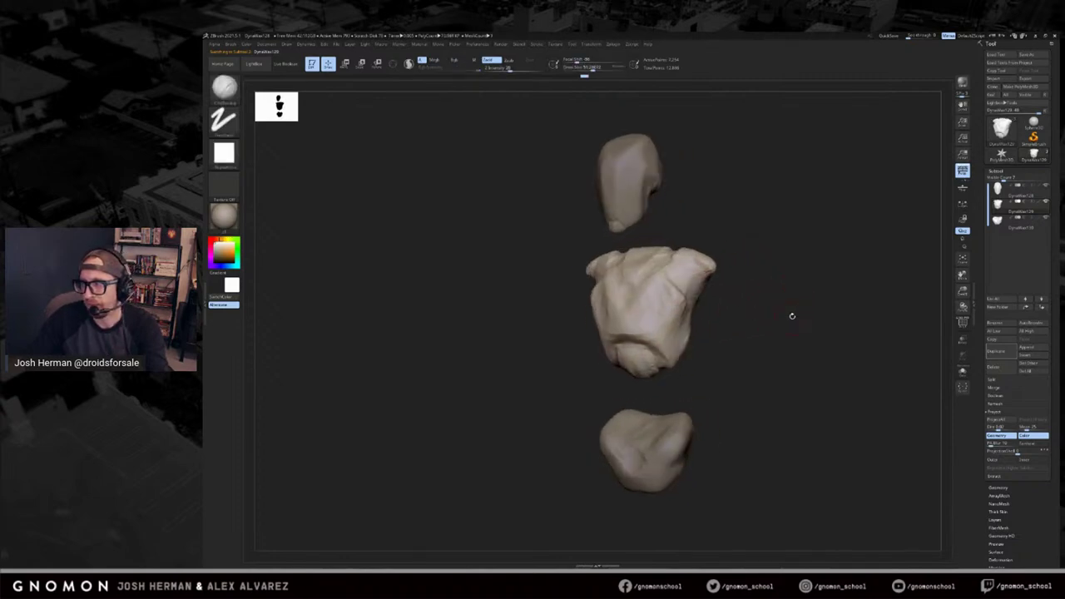
# Shape the rib cage's side and back planes with the ClayBuildup brush.
pyautogui.moveTo(784, 263)
pyautogui.mouseDown()
pyautogui.moveTo(721, 318)
pyautogui.moveTo(685, 309)
pyautogui.moveTo(682, 319)
pyautogui.mouseUp()
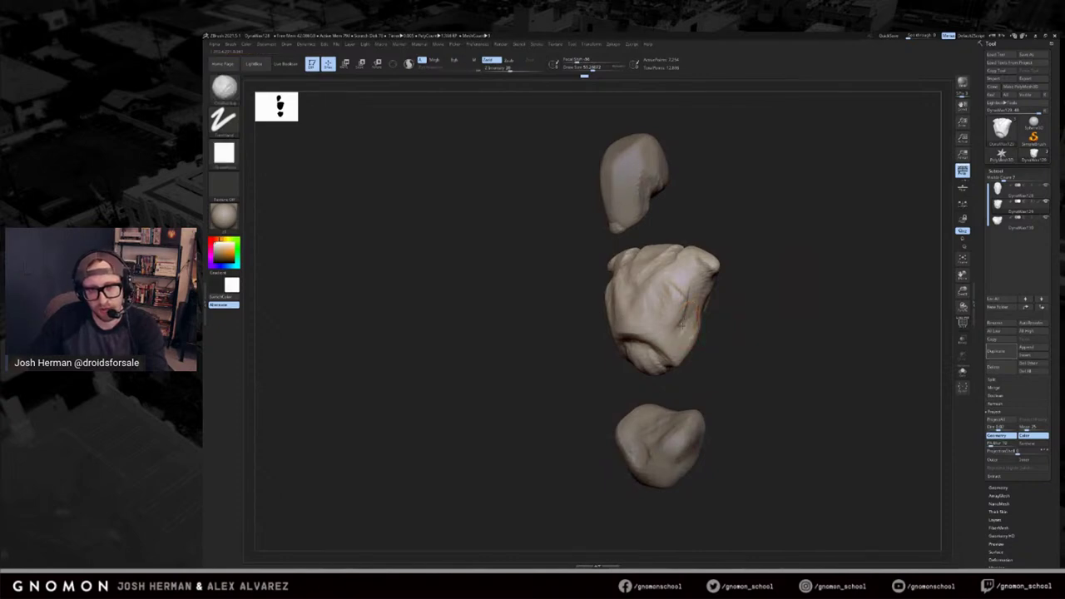
pyautogui.press('s')
pyautogui.moveTo(691, 340)
pyautogui.mouseDown()
pyautogui.moveTo(716, 340)
pyautogui.moveTo(720, 352)
pyautogui.moveTo(690, 337)
pyautogui.moveTo(670, 346)
pyautogui.mouseUp()
pyautogui.moveTo(732, 332)
pyautogui.mouseDown()
pyautogui.moveTo(701, 326)
pyautogui.moveTo(709, 329)
pyautogui.mouseUp()
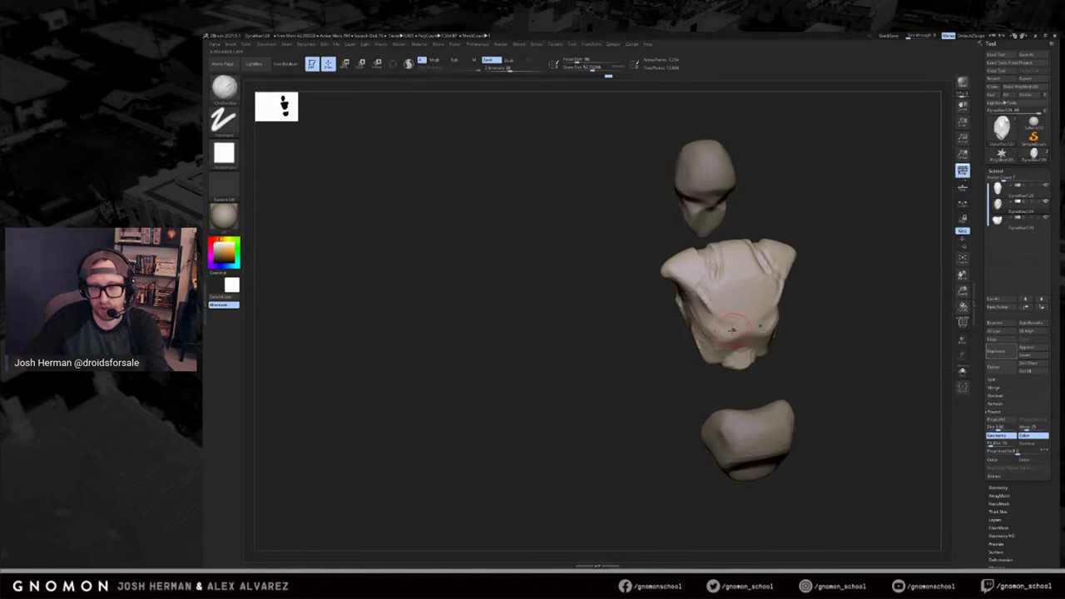
# Flatten the broad planes on the rib cage's back and side with the polish brush.
pyautogui.press('b')
pyautogui.press('m')
pyautogui.press('v')
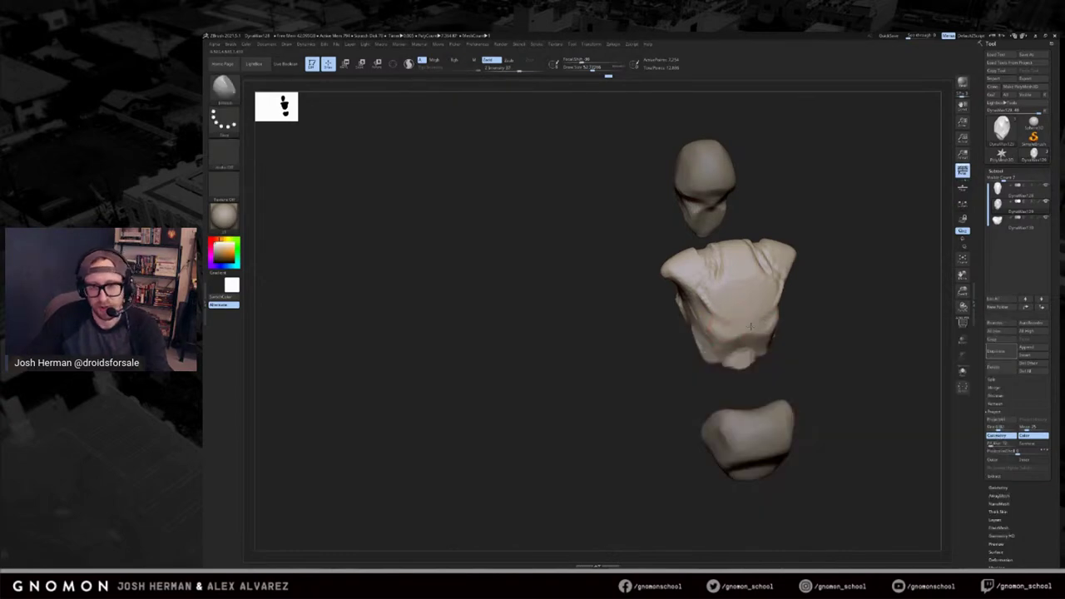
pyautogui.moveTo(803, 323); pyautogui.dragTo(788, 333)
pyautogui.moveTo(790, 295)
pyautogui.mouseDown()
pyautogui.moveTo(847, 269)
pyautogui.moveTo(782, 293)
pyautogui.moveTo(754, 281)
pyautogui.mouseUp()
# Pull the shoulder ends and rib cage sides into a stronger silhouette with SnakeHook, varying the brush size.
pyautogui.press('b')
pyautogui.press('s')
pyautogui.press('h')
pyautogui.press('s')
pyautogui.click(791, 287)
pyautogui.moveTo(742, 283); pyautogui.dragTo(754, 278)
pyautogui.press('s')
pyautogui.click(660, 318)
pyautogui.moveTo(669, 318); pyautogui.dragTo(660, 327)
pyautogui.press('s')
pyautogui.click(665, 320)
pyautogui.press('s')
pyautogui.click(672, 309)
pyautogui.press('s')
pyautogui.click(657, 290)
pyautogui.moveTo(664, 283)
pyautogui.mouseDown()
pyautogui.moveTo(654, 285)
pyautogui.moveTo(744, 298)
pyautogui.mouseUp()
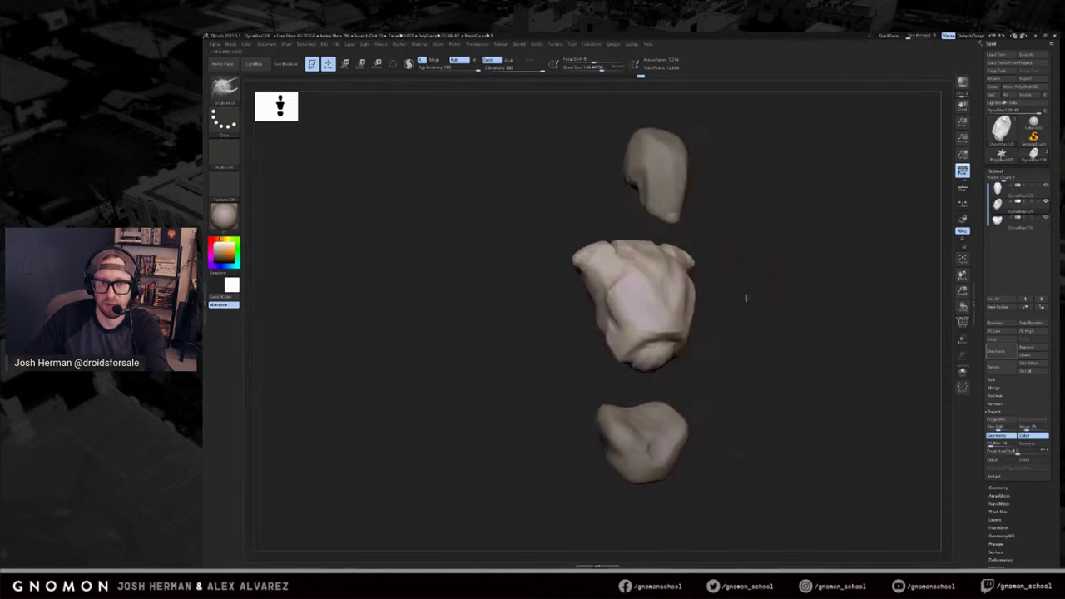
# Cut a crease between the shoulder and the side of the rib cage with the DamStandard brush.
pyautogui.keyDown('alt'); pyautogui.moveTo(754, 215); pyautogui.dragTo(717, 287); pyautogui.keyUp('alt')
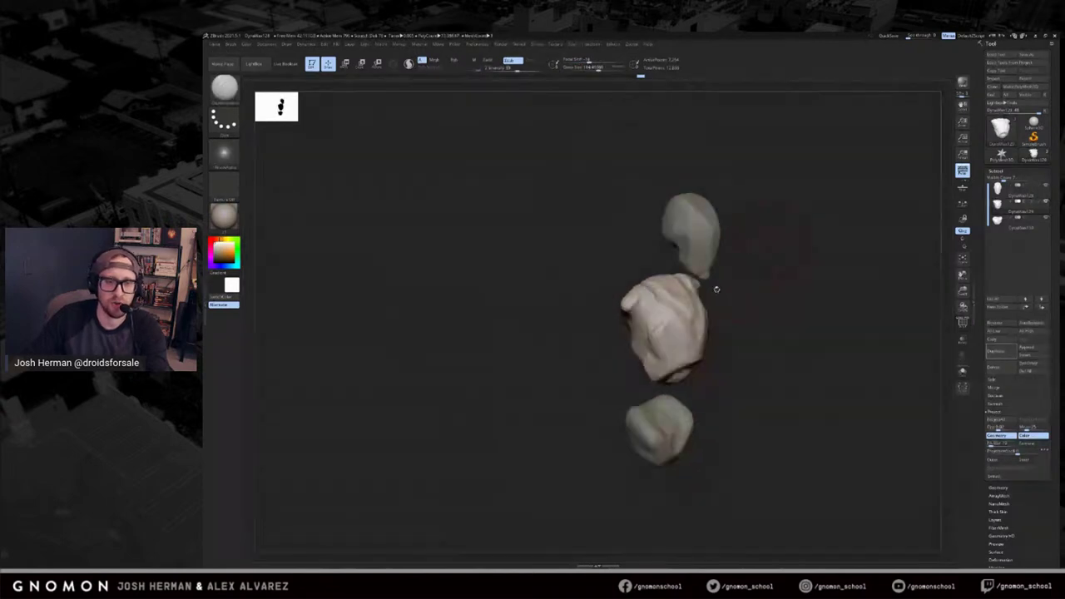
pyautogui.press('s')
pyautogui.click(661, 300)
pyautogui.moveTo(656, 302); pyautogui.dragTo(657, 308)
pyautogui.moveTo(759, 274)
pyautogui.mouseDown()
pyautogui.moveTo(774, 300)
pyautogui.moveTo(772, 282)
pyautogui.moveTo(743, 293)
pyautogui.mouseUp()
# Add volume along the lower side of the rib cage with the ClayBuildup brush.
pyautogui.press('1')
pyautogui.press('s')
pyautogui.moveTo(687, 325); pyautogui.dragTo(687, 331)
pyautogui.press('s')
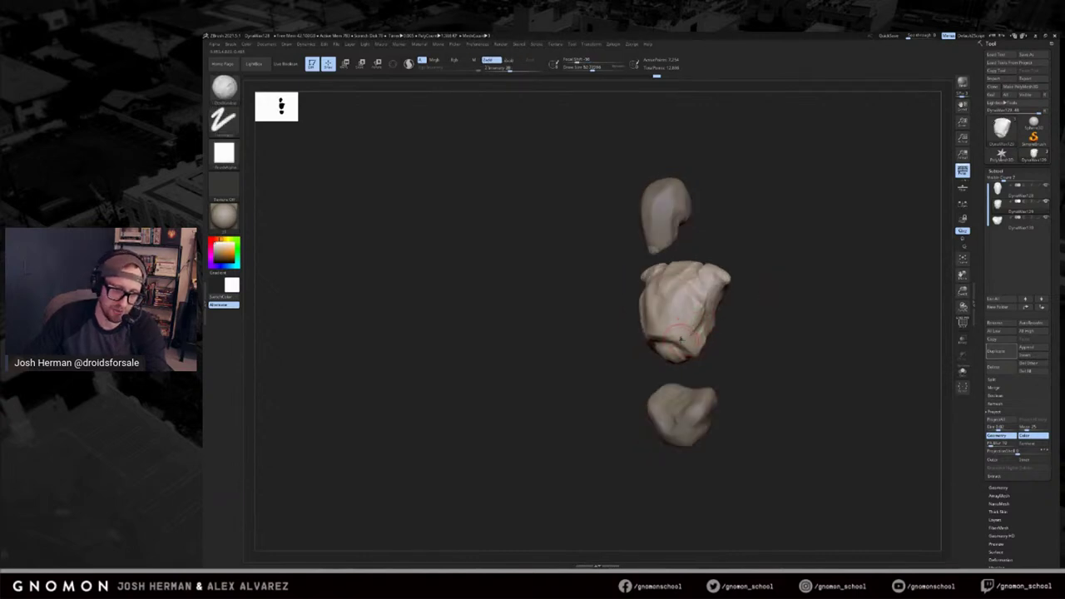
# Flatten the front and side planes of the rib cage with the polish brush.
pyautogui.press('b')
pyautogui.press('h')
pyautogui.press('p')
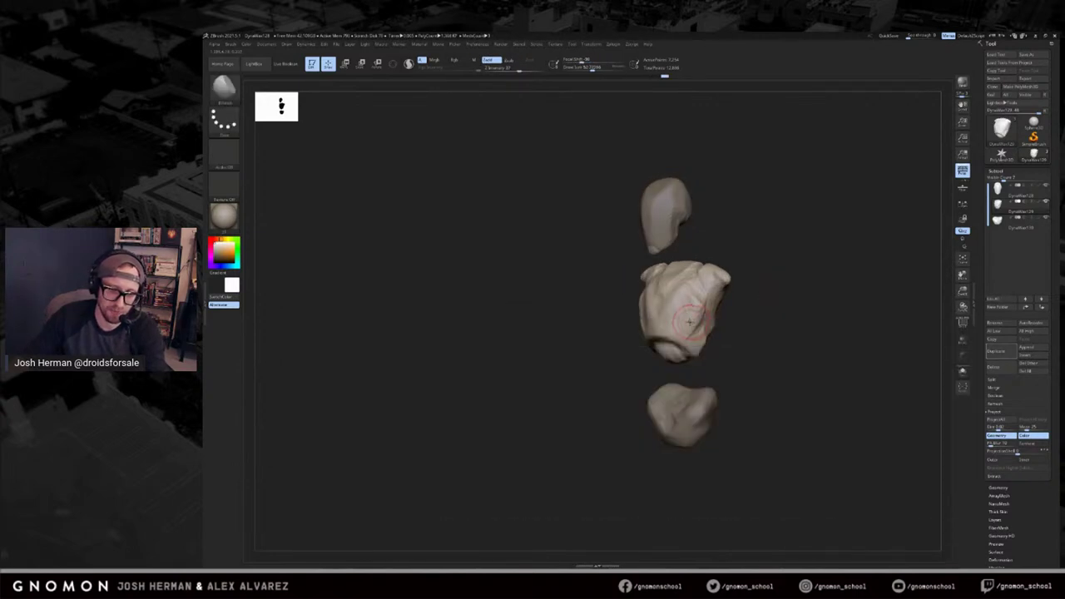
pyautogui.moveTo(722, 301)
pyautogui.mouseDown()
pyautogui.moveTo(734, 297)
pyautogui.moveTo(687, 310)
pyautogui.mouseUp()
pyautogui.press('s')
pyautogui.moveTo(768, 271)
pyautogui.mouseDown()
pyautogui.moveTo(789, 262)
pyautogui.moveTo(761, 250)
pyautogui.moveTo(779, 268)
pyautogui.moveTo(706, 291)
pyautogui.mouseUp()
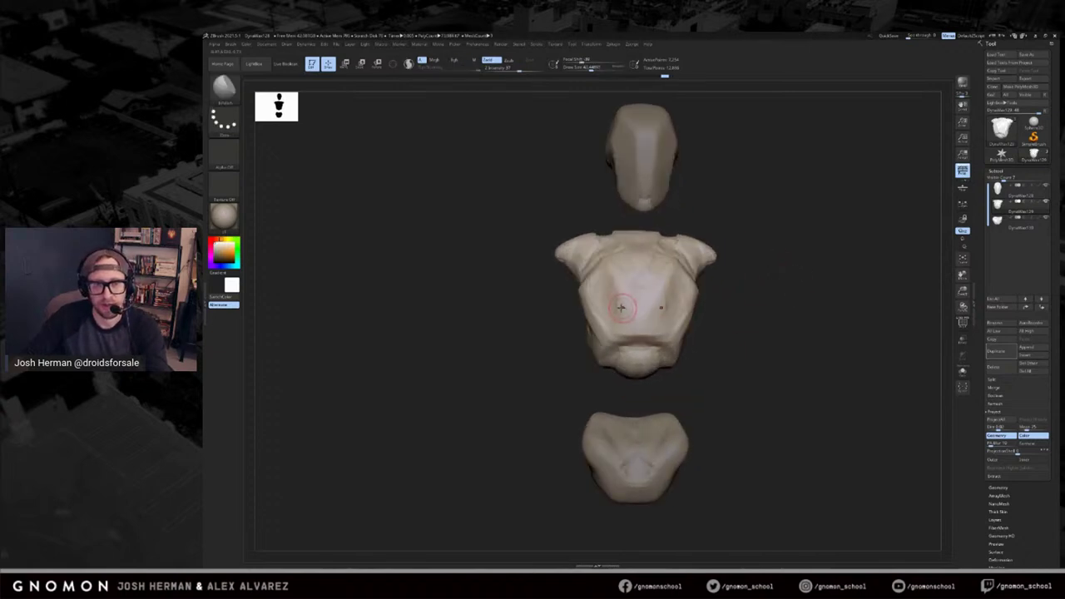
# Carve the upper shoulders between the neck base and shoulder ends with ClayBuildup.
pyautogui.moveTo(759, 247)
pyautogui.mouseDown()
pyautogui.moveTo(774, 240)
pyautogui.moveTo(720, 241)
pyautogui.mouseUp()
pyautogui.press('b')
pyautogui.press('c')
pyautogui.press('b')
pyautogui.moveTo(669, 266)
pyautogui.mouseDown()
pyautogui.moveTo(708, 209)
pyautogui.moveTo(728, 215)
pyautogui.mouseUp()
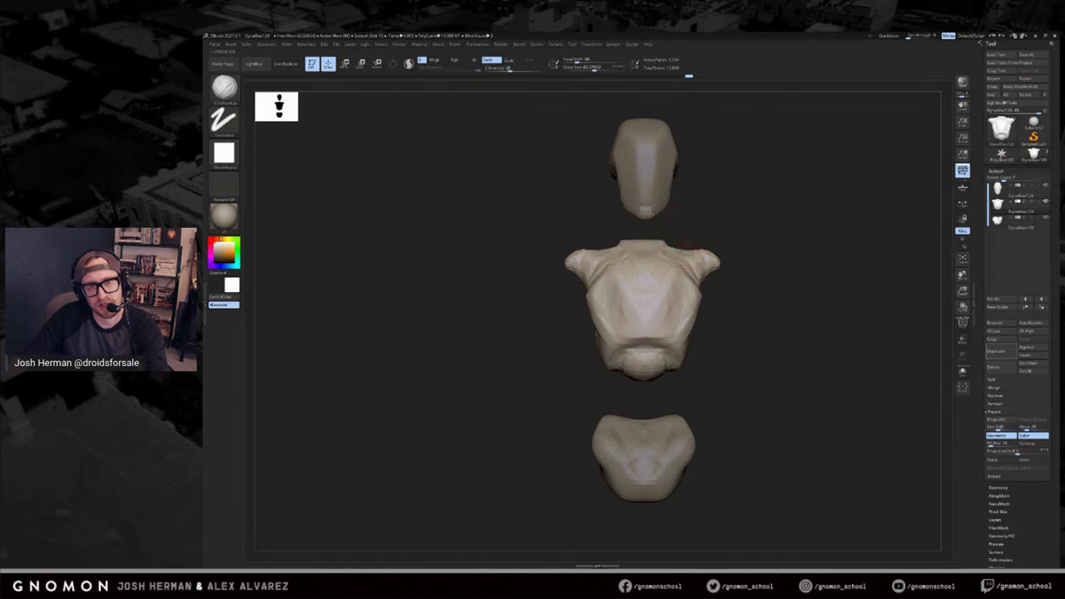
pyautogui.moveTo(684, 244); pyautogui.dragTo(691, 250)
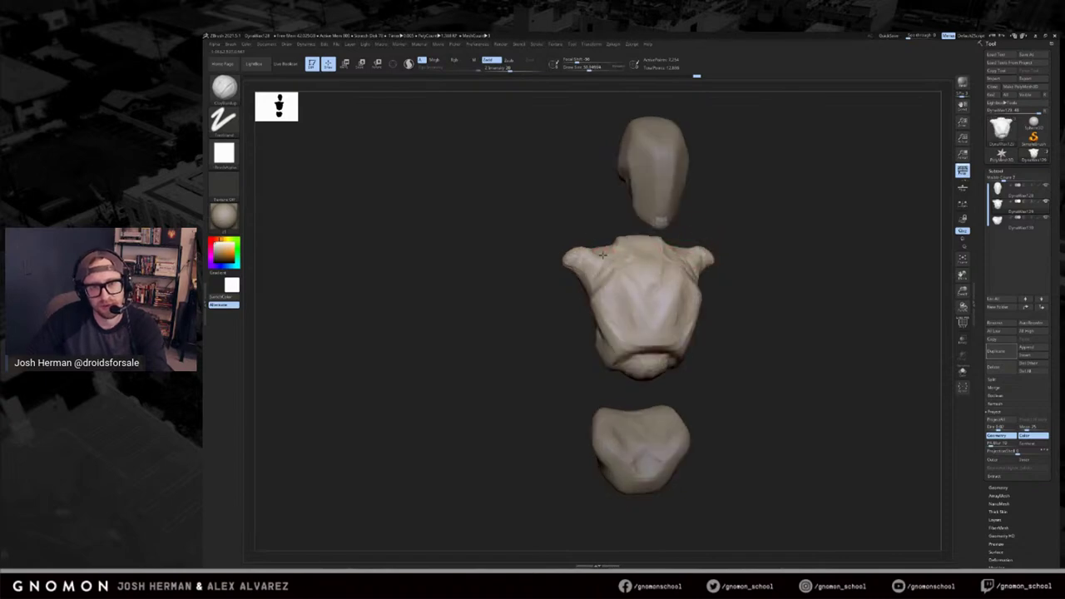
# Pull a short neck stub upward from the top centre of the rib cage.
pyautogui.moveTo(605, 232)
pyautogui.mouseDown()
pyautogui.moveTo(622, 248)
pyautogui.moveTo(612, 218)
pyautogui.moveTo(697, 219)
pyautogui.moveTo(663, 222)
pyautogui.mouseUp()
pyautogui.press('b')
pyautogui.click(650, 224)
pyautogui.moveTo(636, 215)
pyautogui.mouseDown()
pyautogui.moveTo(644, 207)
pyautogui.moveTo(613, 238)
pyautogui.moveTo(646, 214)
pyautogui.moveTo(625, 221)
pyautogui.moveTo(689, 200)
pyautogui.moveTo(725, 242)
pyautogui.mouseUp()
# Build up the neck base and the area around the shoulder with ClayBuildup.
pyautogui.press('b')
pyautogui.press('c')
pyautogui.press('b')
pyautogui.press('s')
pyautogui.click(601, 235)
pyautogui.hotkey('alt', 's')
pyautogui.moveTo(596, 247)
pyautogui.mouseDown()
pyautogui.moveTo(613, 217)
pyautogui.moveTo(699, 208)
pyautogui.moveTo(666, 233)
pyautogui.moveTo(634, 228)
pyautogui.mouseUp()
pyautogui.press('s')
pyautogui.moveTo(634, 227); pyautogui.dragTo(642, 228)
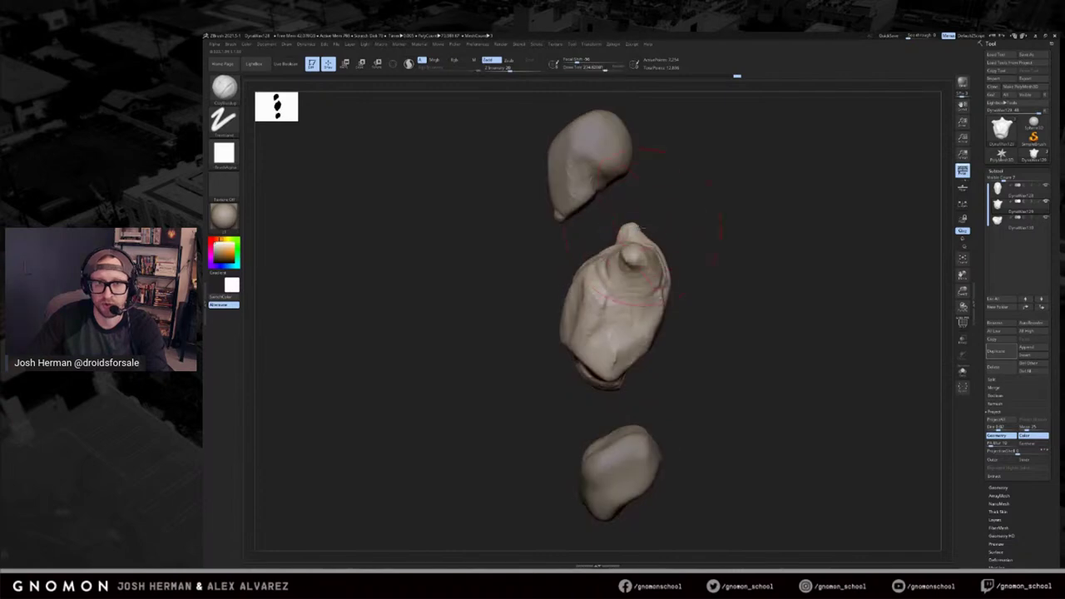
# Adjust the side profile of the neck stub and chest with the Move brush.
pyautogui.press('b')
pyautogui.press('m')
pyautogui.press('v')
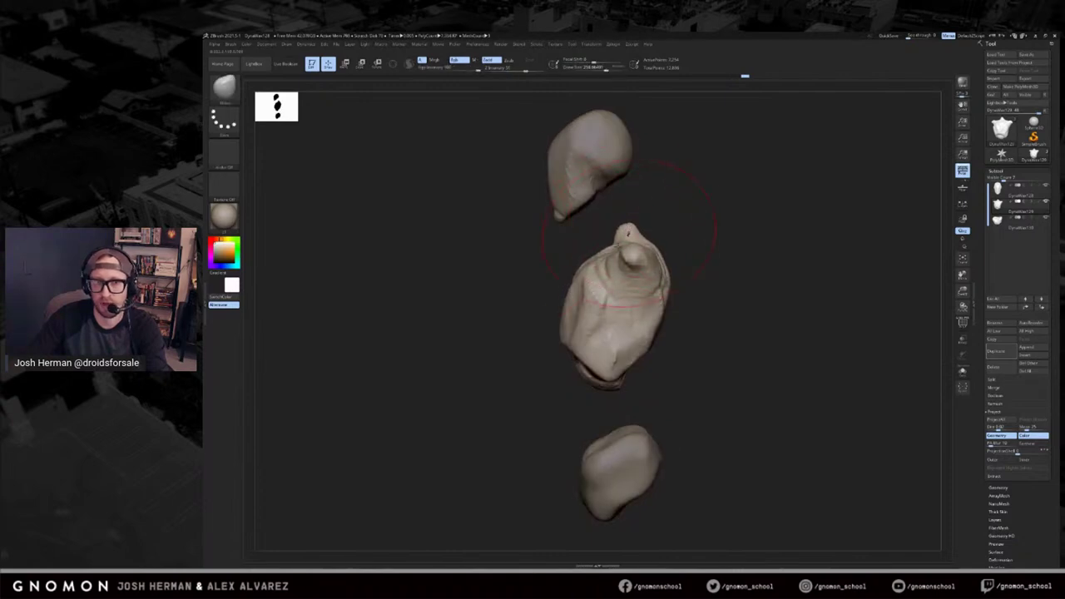
pyautogui.press('s')
pyautogui.moveTo(547, 315); pyautogui.dragTo(558, 323)
pyautogui.moveTo(569, 323)
pyautogui.mouseDown()
pyautogui.moveTo(542, 350)
pyautogui.moveTo(565, 340)
pyautogui.mouseUp()
pyautogui.press('s')
pyautogui.moveTo(566, 340); pyautogui.dragTo(559, 341)
pyautogui.press('s')
pyautogui.moveTo(532, 345)
pyautogui.mouseDown()
pyautogui.moveTo(568, 328)
pyautogui.moveTo(552, 334)
pyautogui.mouseUp()
# Build a raised pectoral plane on the upper chest and smooth its lower edge.
pyautogui.press('b')
pyautogui.press('t')
pyautogui.press('d')
pyautogui.press('ctrl')
pyautogui.moveTo(637, 330)
pyautogui.mouseDown()
pyautogui.moveTo(689, 325)
pyautogui.moveTo(654, 345)
pyautogui.moveTo(657, 316)
pyautogui.moveTo(713, 296)
pyautogui.moveTo(713, 307)
pyautogui.moveTo(632, 330)
pyautogui.moveTo(677, 352)
pyautogui.moveTo(690, 332)
pyautogui.mouseUp()
pyautogui.press('ctrl')
pyautogui.keyDown('shift'); pyautogui.moveTo(586, 326); pyautogui.dragTo(581, 344); pyautogui.keyUp('shift')
pyautogui.moveTo(680, 332); pyautogui.dragTo(712, 333)
pyautogui.moveTo(535, 353)
pyautogui.mouseDown()
pyautogui.moveTo(581, 323)
pyautogui.moveTo(570, 320)
pyautogui.mouseUp()
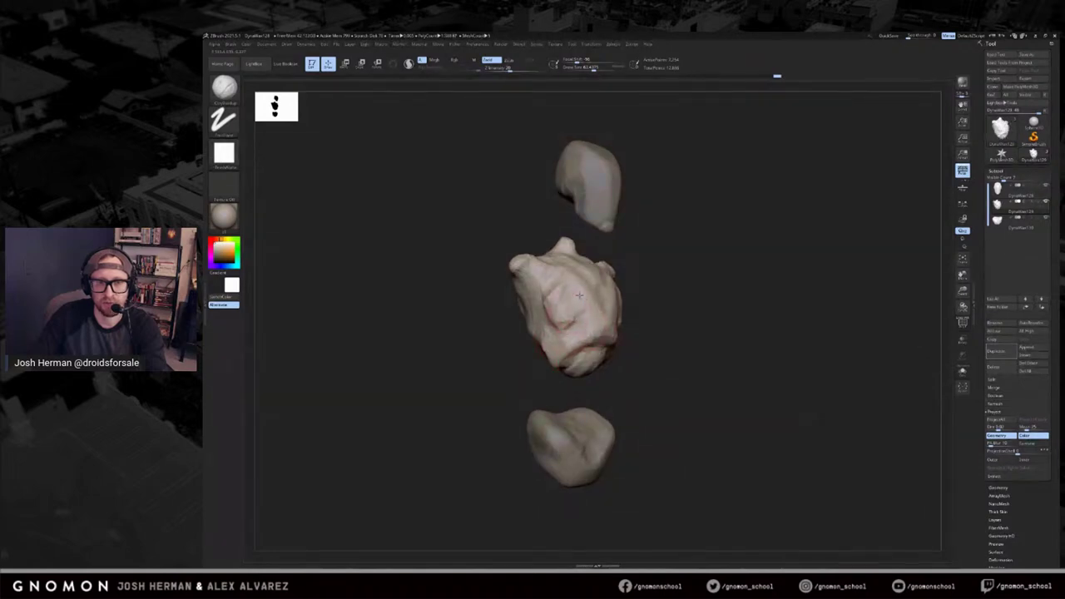
# Flatten the chest's new raised planes with the polish brush.
pyautogui.press('b')
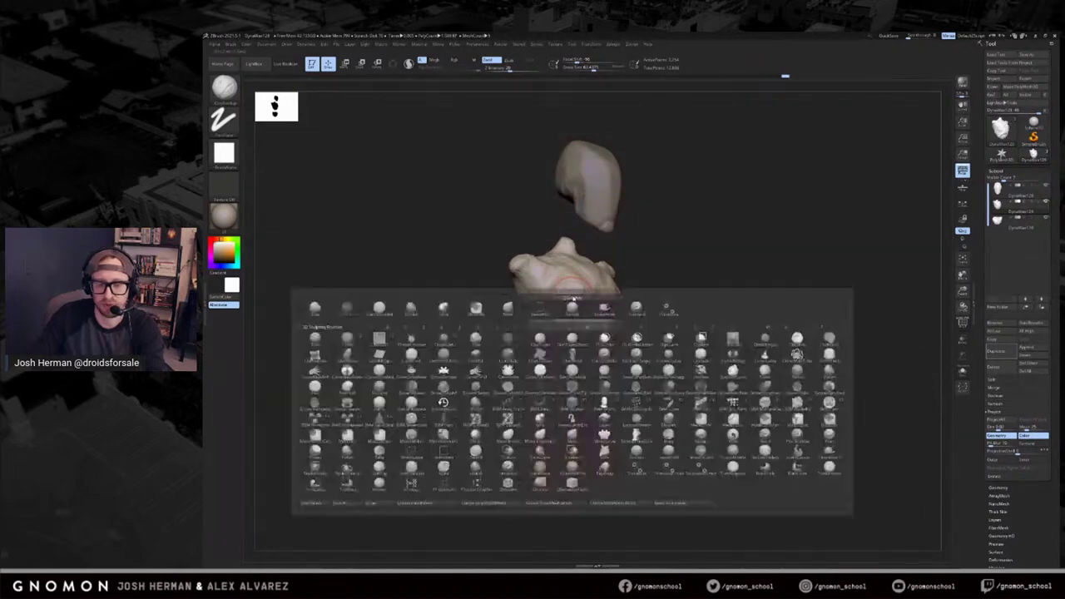
pyautogui.press('s')
pyautogui.press('t')
pyautogui.moveTo(683, 275)
pyautogui.mouseDown()
pyautogui.moveTo(727, 289)
pyautogui.moveTo(711, 300)
pyautogui.mouseUp()
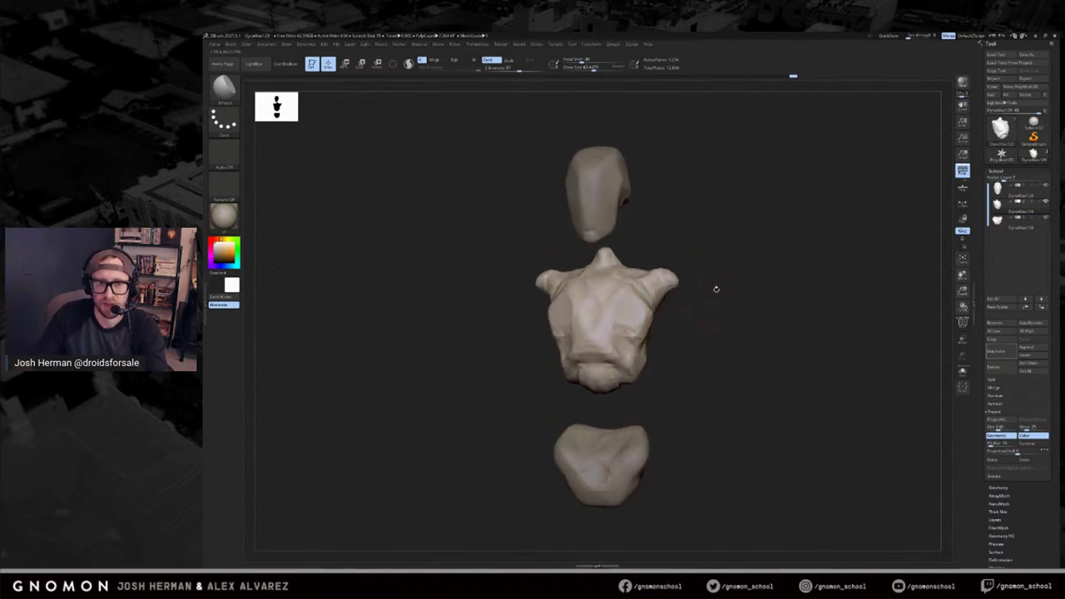
# Reactivate the rib cage subtool and sculpt the front of the shoulder where it meets the chest with ClayBuildup.
pyautogui.moveTo(618, 223); pyautogui.dragTo(782, 233)
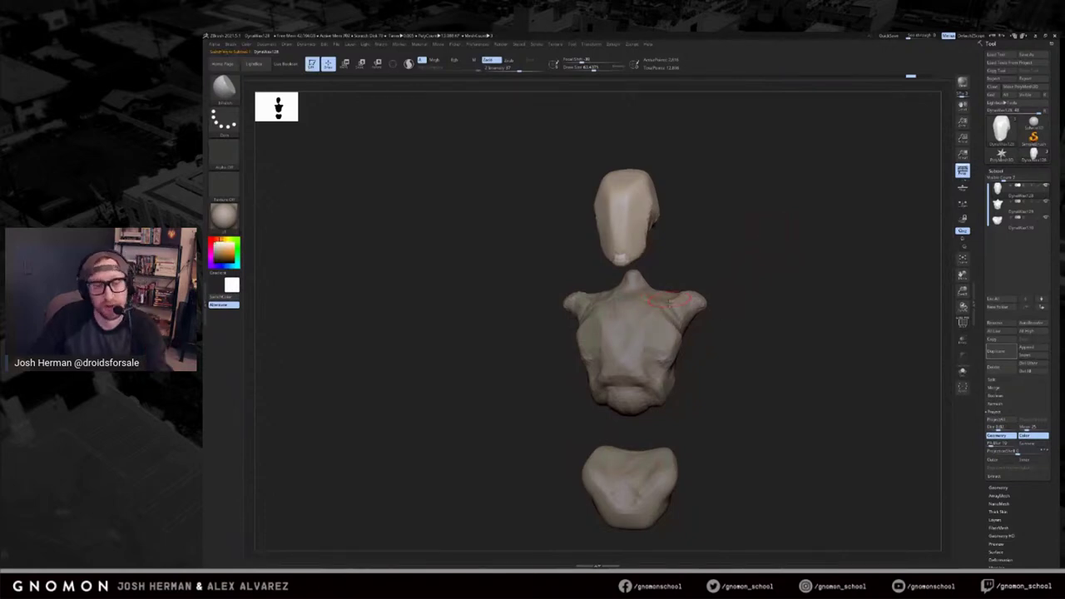
pyautogui.keyDown('alt'); pyautogui.click(676, 309); pyautogui.keyUp('alt')
pyautogui.press('b')
pyautogui.press('c')
pyautogui.press('b')
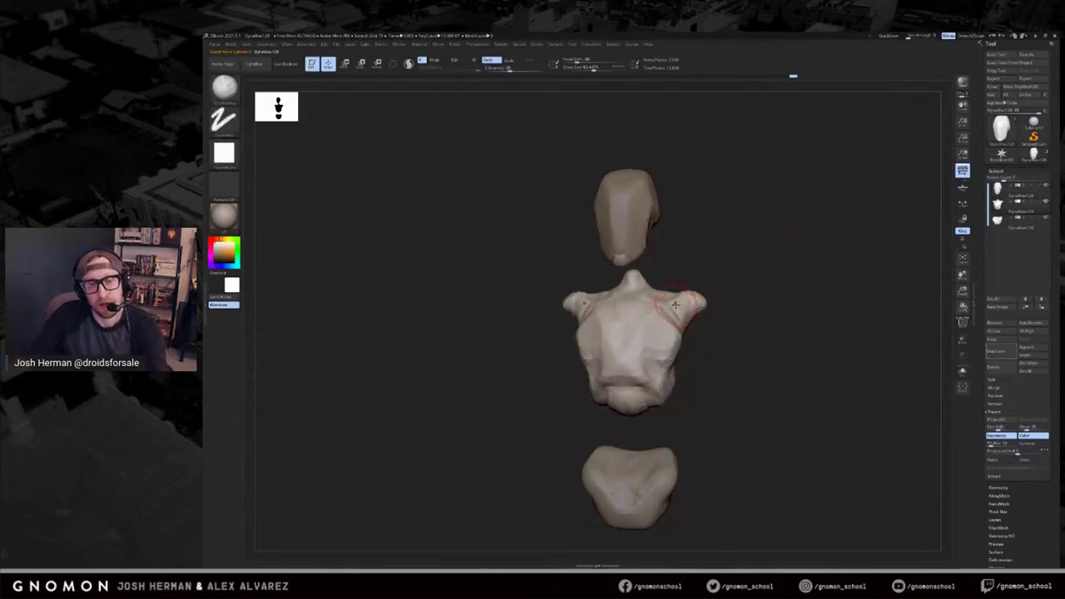
pyautogui.moveTo(689, 324)
pyautogui.mouseDown()
pyautogui.moveTo(671, 305)
pyautogui.moveTo(739, 288)
pyautogui.moveTo(747, 272)
pyautogui.moveTo(688, 306)
pyautogui.moveTo(729, 301)
pyautogui.moveTo(725, 309)
pyautogui.moveTo(694, 305)
pyautogui.moveTo(680, 326)
pyautogui.mouseUp()
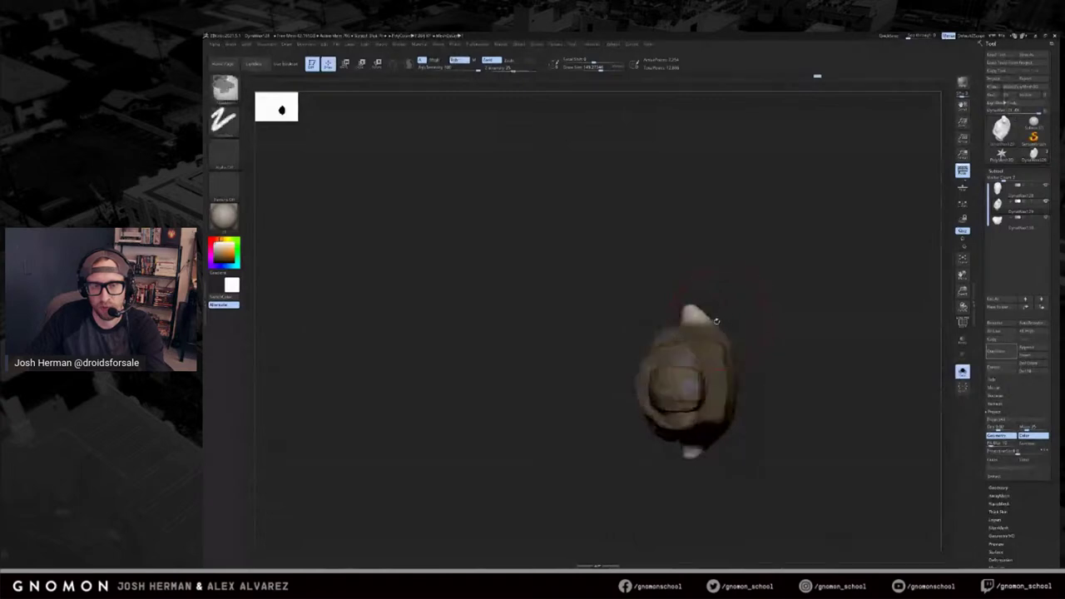
# Mask the isolated rib cage except its shoulder ends, reposition them with the Move brush, and clear the mask.
pyautogui.moveTo(706, 318); pyautogui.dragTo(777, 356, button='right')
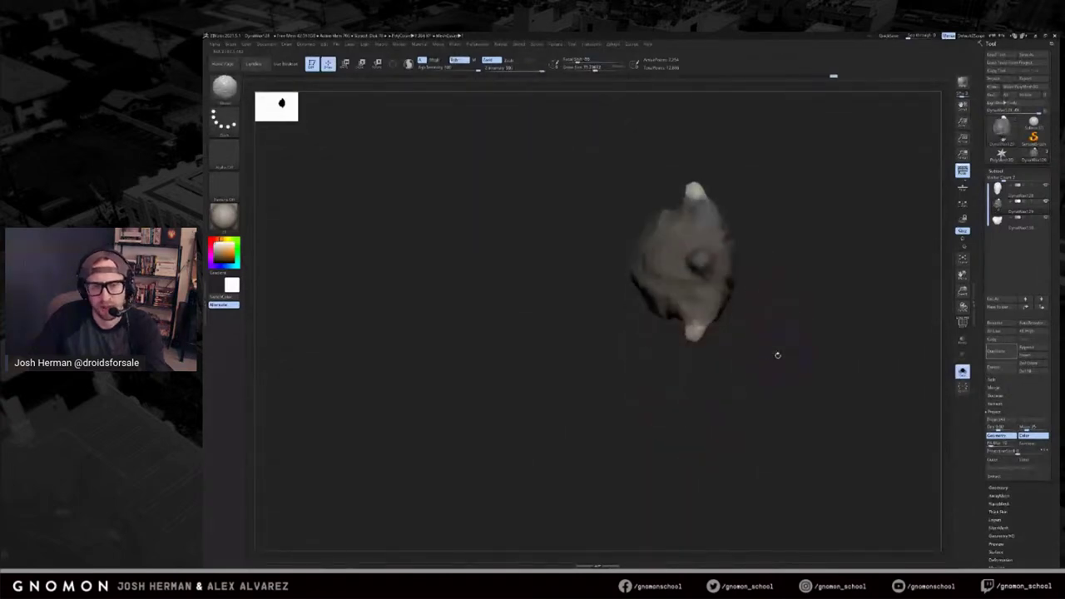
pyautogui.keyDown('ctrl'); pyautogui.click(746, 358); pyautogui.keyUp('ctrl')
pyautogui.keyDown('ctrl'); pyautogui.click(708, 338); pyautogui.keyUp('ctrl')
pyautogui.press('s')
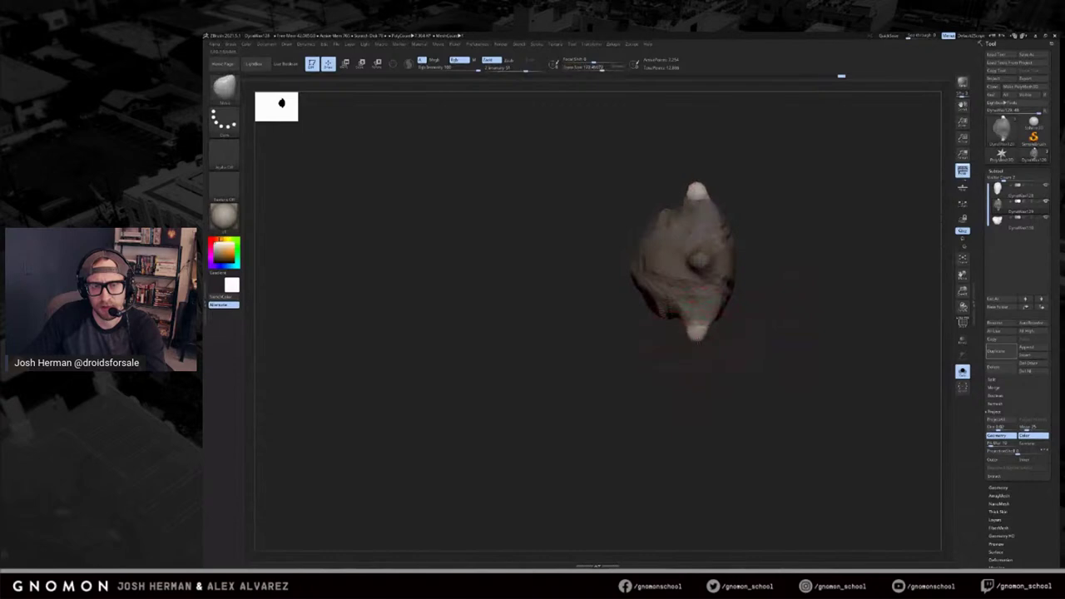
pyautogui.moveTo(729, 332)
pyautogui.mouseDown(button='right')
pyautogui.moveTo(738, 279)
pyautogui.moveTo(781, 294)
pyautogui.moveTo(755, 314)
pyautogui.mouseUp(button='right')
pyautogui.press('shift')
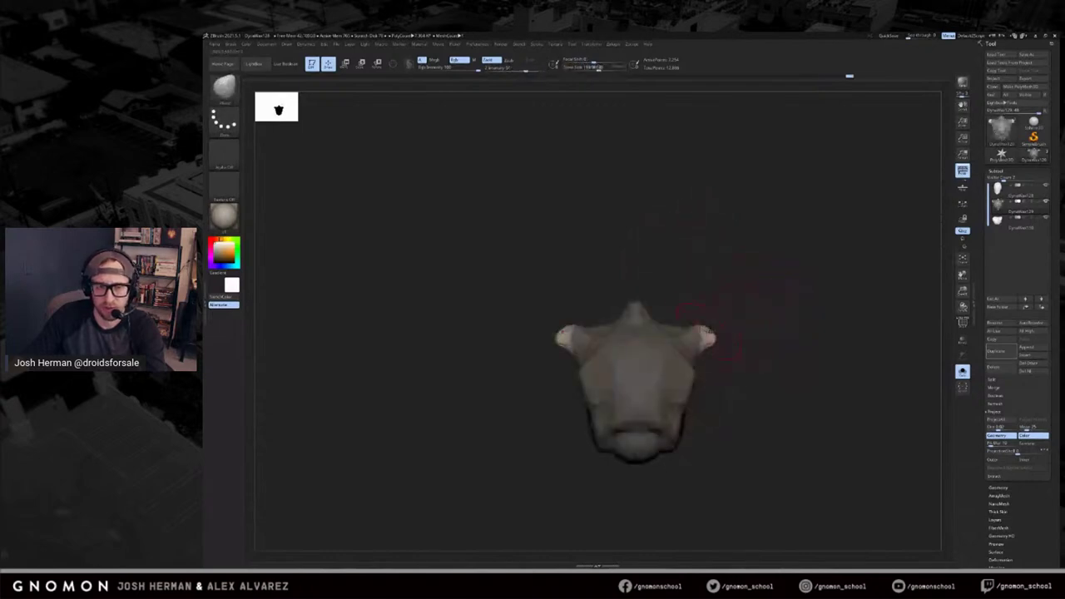
pyautogui.press('s')
pyautogui.moveTo(736, 316)
pyautogui.keyDown('ctrl'); pyautogui.mouseDown()
pyautogui.moveTo(743, 336)
pyautogui.moveTo(714, 337)
pyautogui.mouseUp(); pyautogui.keyUp('ctrl')
pyautogui.moveTo(713, 344); pyautogui.dragTo(708, 335)
pyautogui.press('s')
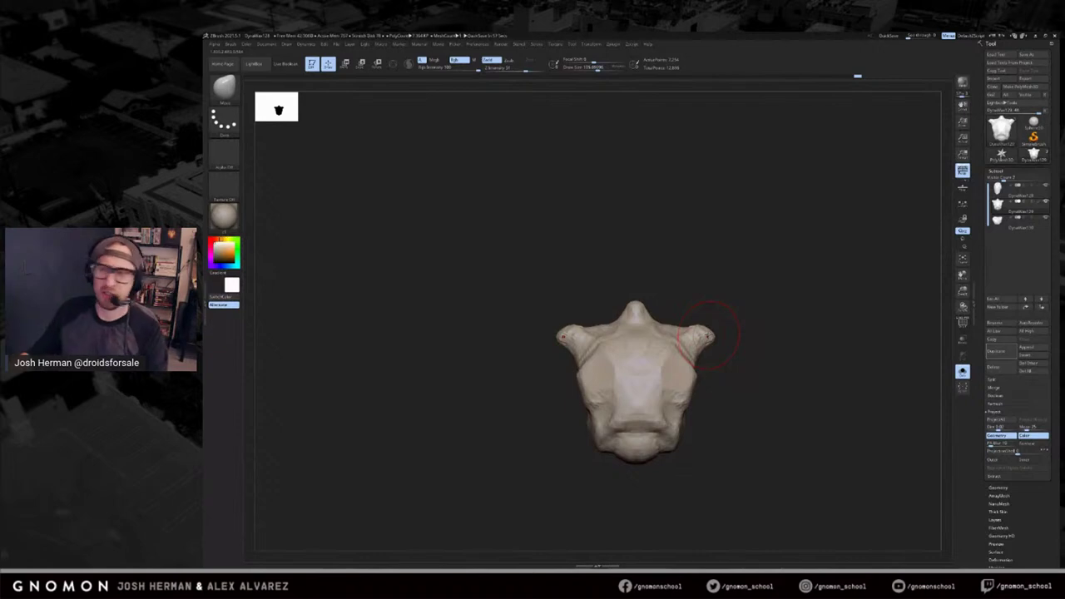
# Sculpt the chest and the area beneath the shoulder with the ClayBuildup brush, with all subtools displayed.
pyautogui.moveTo(842, 270)
pyautogui.mouseDown()
pyautogui.moveTo(802, 305)
pyautogui.moveTo(820, 299)
pyautogui.moveTo(795, 291)
pyautogui.mouseUp()
pyautogui.press('b')
pyautogui.press('c')
pyautogui.press('b')
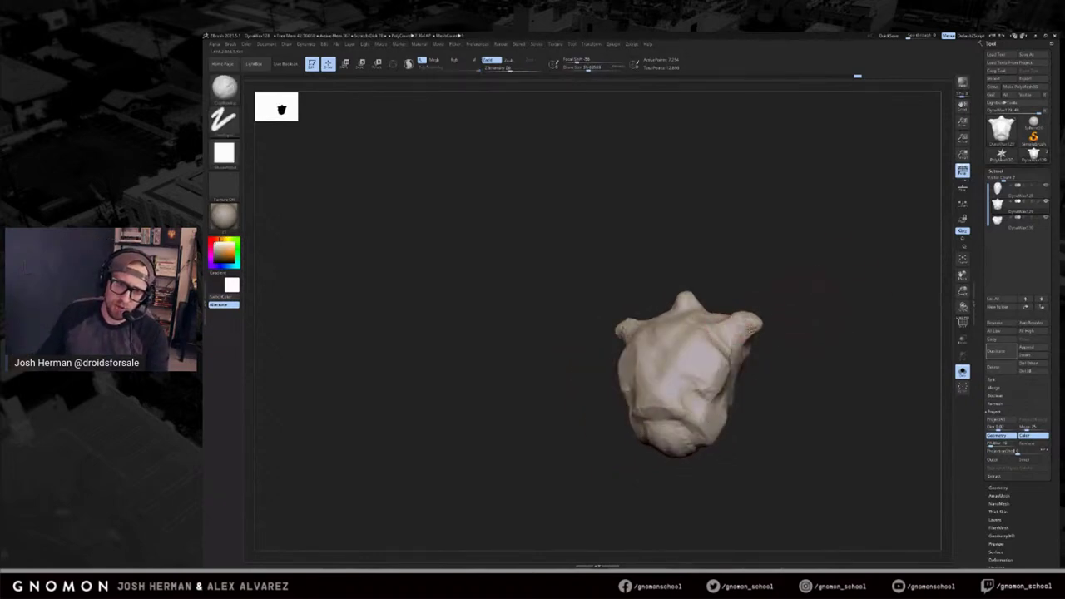
pyautogui.moveTo(782, 333)
pyautogui.mouseDown()
pyautogui.moveTo(796, 328)
pyautogui.moveTo(803, 349)
pyautogui.moveTo(756, 345)
pyautogui.moveTo(725, 367)
pyautogui.moveTo(751, 336)
pyautogui.moveTo(727, 337)
pyautogui.mouseUp()
pyautogui.hotkey('ctrl', 'shift', 's')
pyautogui.press('s')
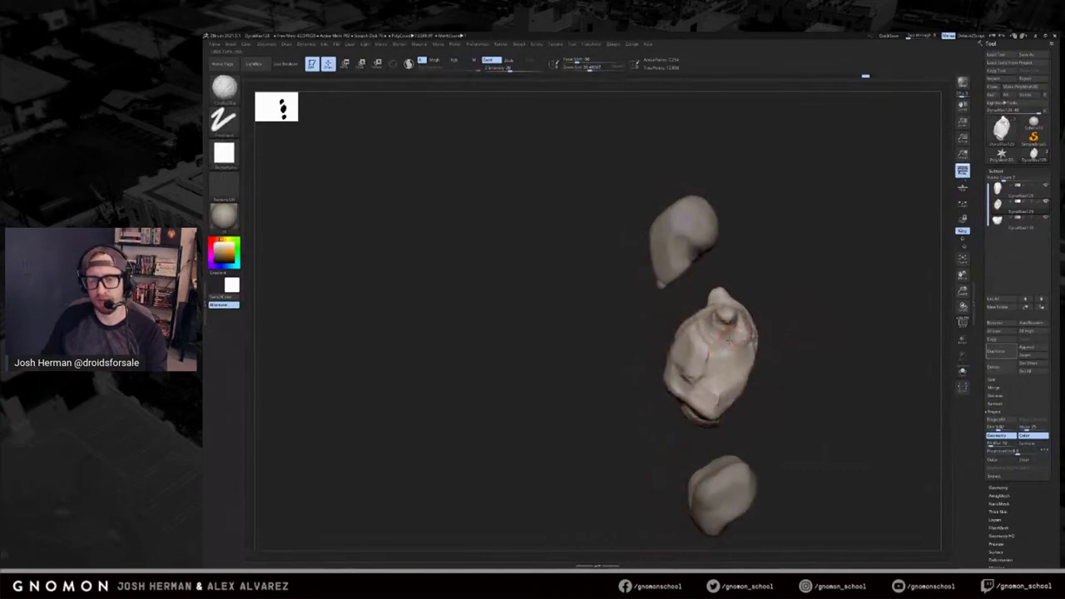
pyautogui.moveTo(761, 337); pyautogui.dragTo(789, 340)
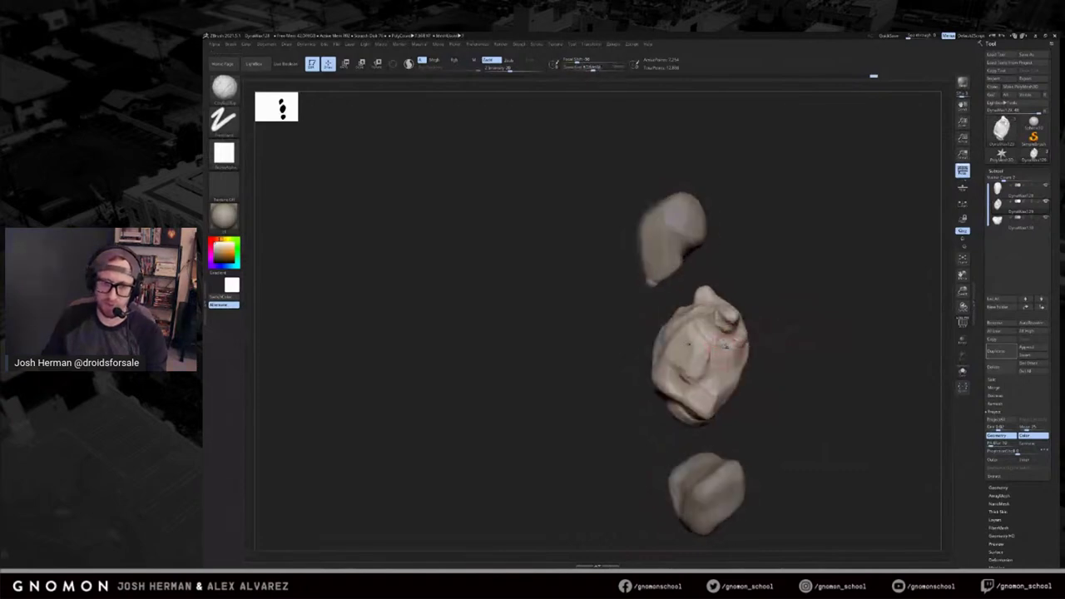
# Cut a deep crease between the pectoral and the armpit with the DamStandard brush.
pyautogui.press('b')
pyautogui.press('d')
pyautogui.press('s')
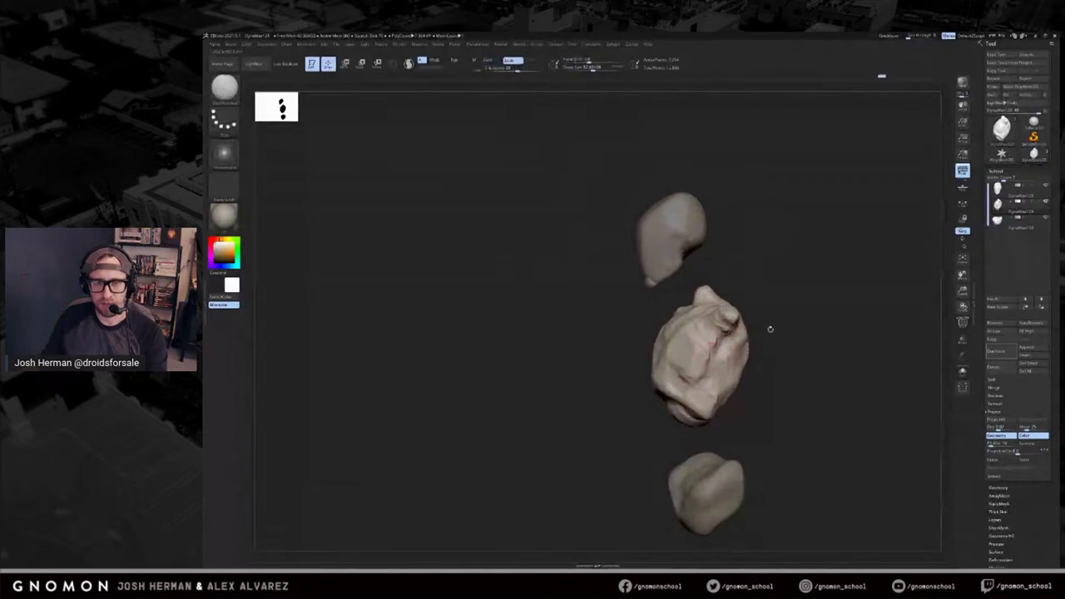
pyautogui.moveTo(769, 330); pyautogui.dragTo(753, 331)
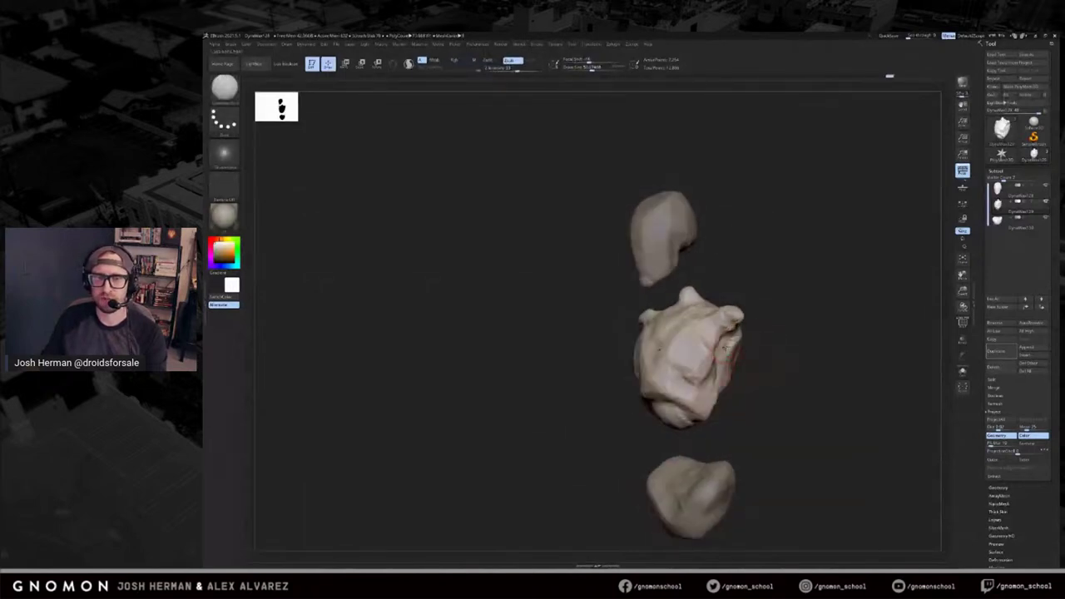
# Refine the creases on the rib cage's side below the shoulder with the DamStandard brush at a reduced size.
pyautogui.click(688, 321)
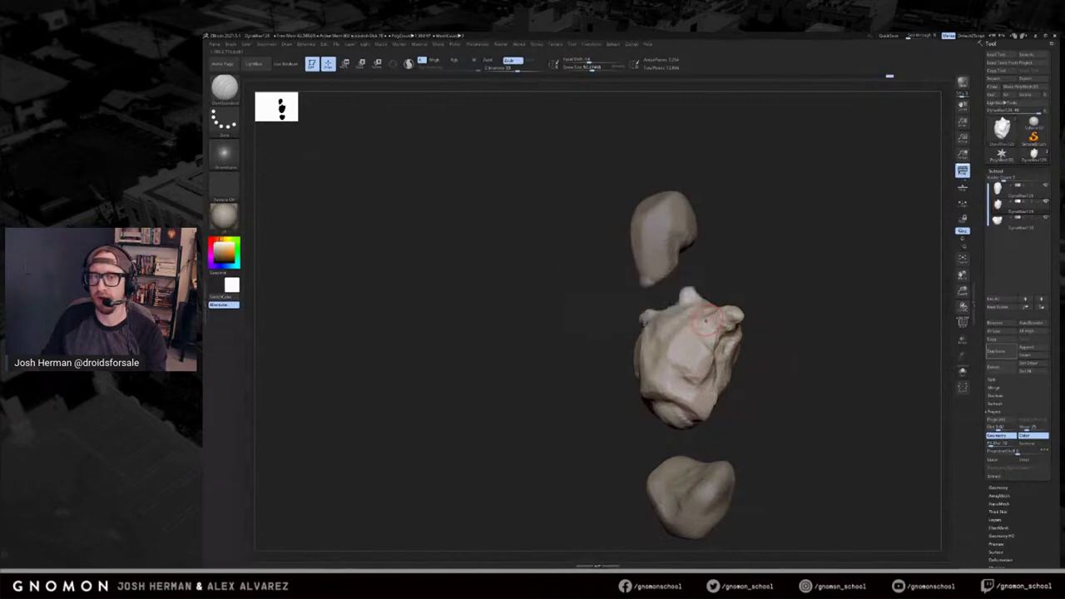
pyautogui.moveTo(732, 342); pyautogui.dragTo(735, 343, button='right')
pyautogui.press('s')
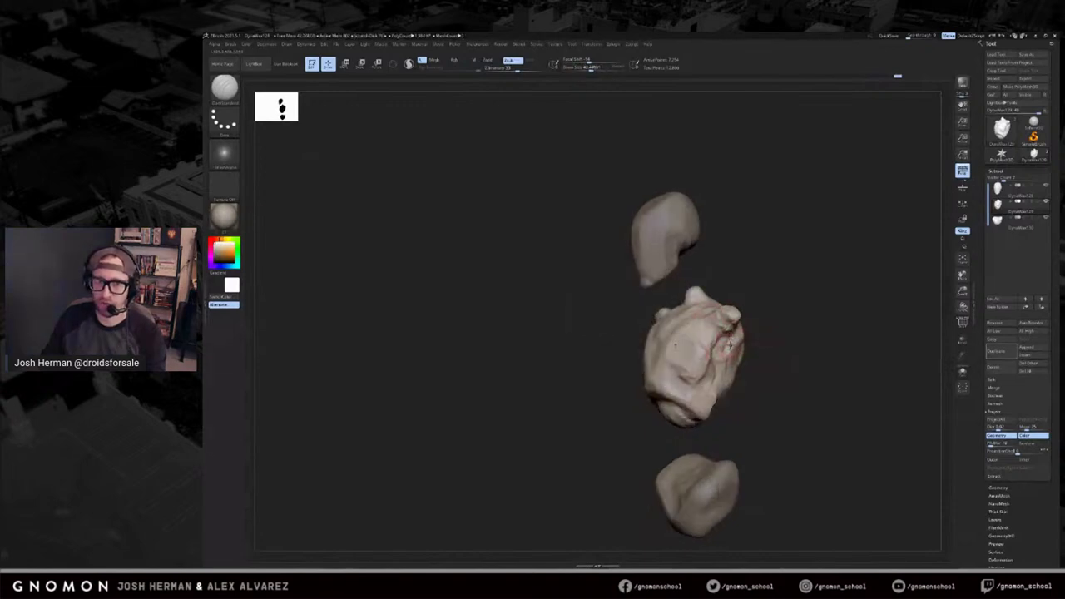
pyautogui.moveTo(730, 341)
pyautogui.mouseDown()
pyautogui.moveTo(793, 306)
pyautogui.moveTo(880, 335)
pyautogui.moveTo(790, 333)
pyautogui.mouseUp()
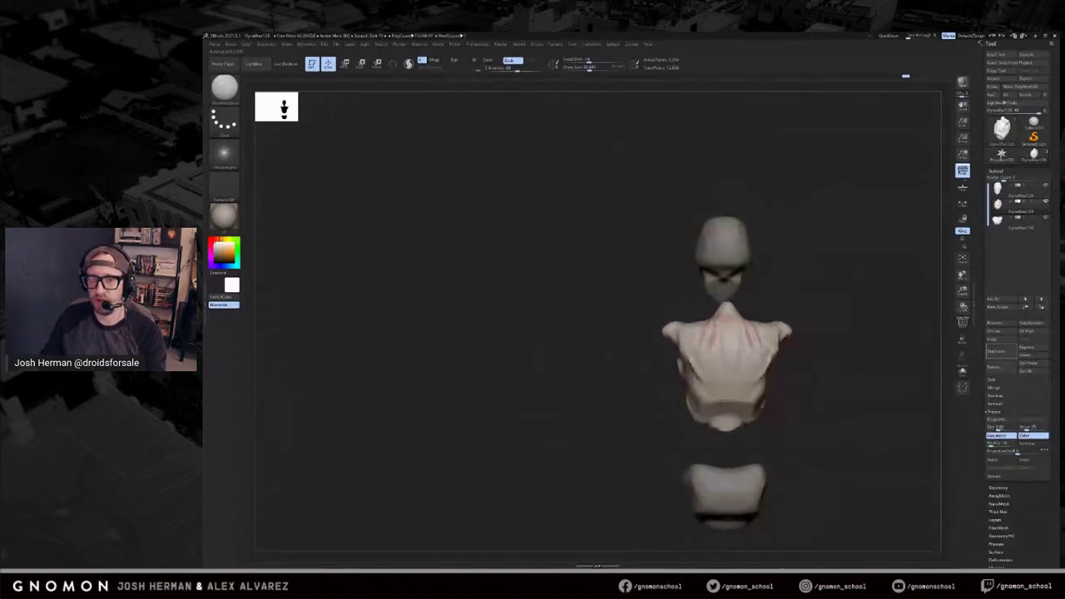
# Carve the spine and lower-back creases on the rear of the rib cage with the DamStandard brush.
pyautogui.press('ctrl')
pyautogui.hotkey('ctrl', 'shift')
pyautogui.press('shift')
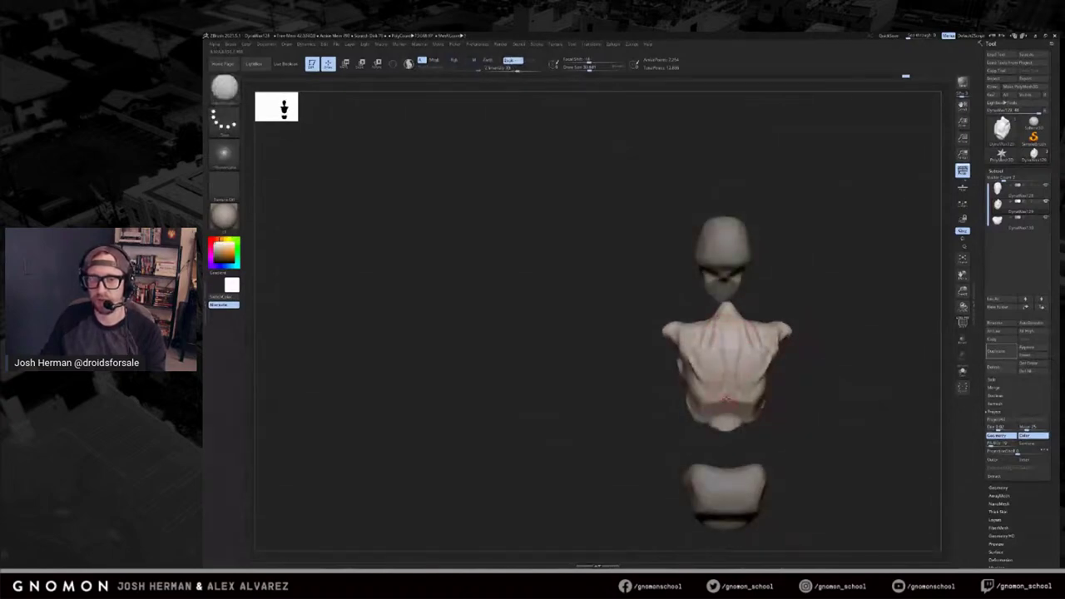
pyautogui.moveTo(677, 415); pyautogui.dragTo(725, 394)
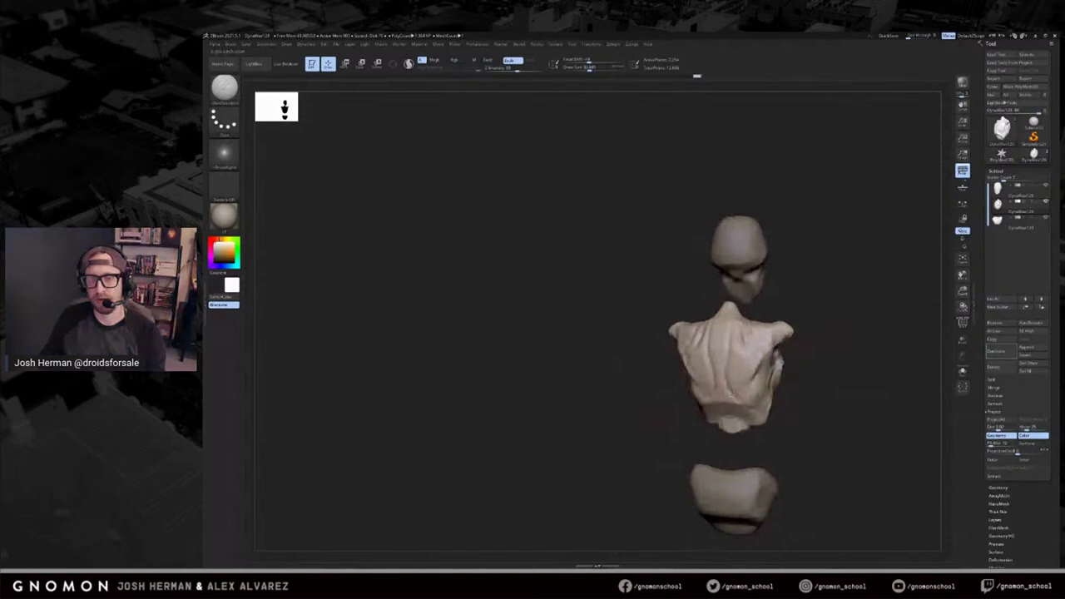
pyautogui.moveTo(755, 436)
pyautogui.mouseDown()
pyautogui.moveTo(786, 429)
pyautogui.moveTo(717, 428)
pyautogui.moveTo(739, 413)
pyautogui.moveTo(721, 398)
pyautogui.mouseUp()
# Build up the lower back around the base of the spine with the ClayBuildup brush.
pyautogui.press('b')
pyautogui.press('c')
pyautogui.press('b')
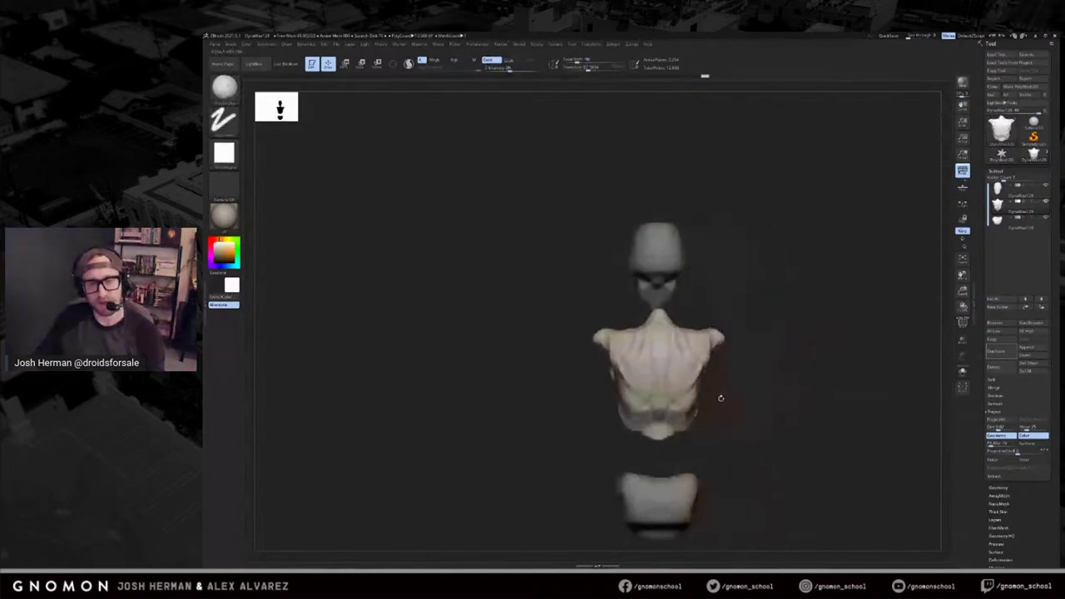
pyautogui.press('shift')
pyautogui.press('ctrl')
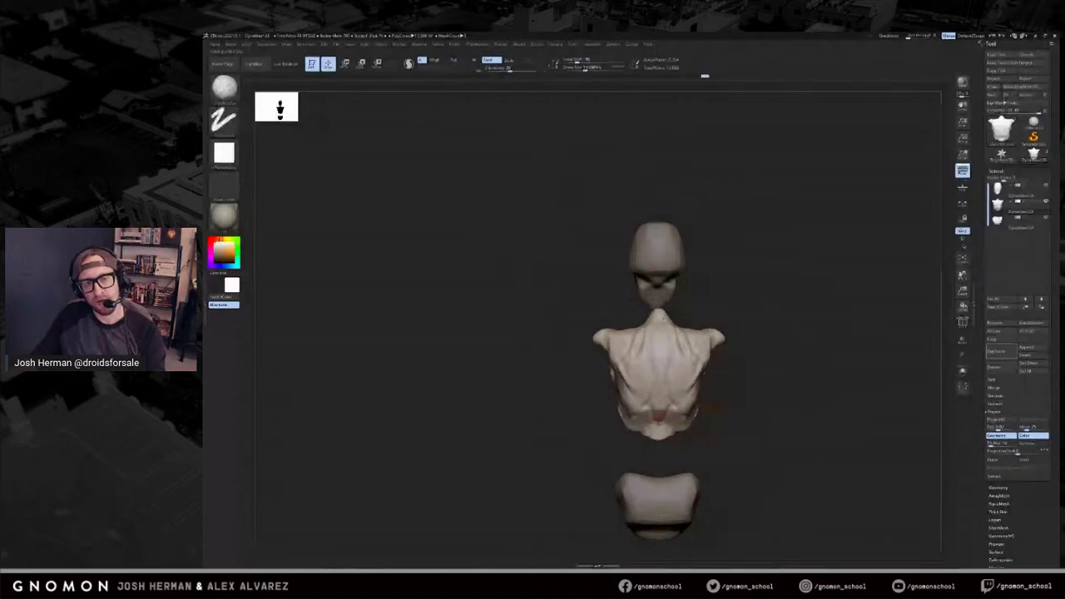
pyautogui.moveTo(659, 415); pyautogui.dragTo(660, 419)
# Adjust the neck stub and upper shoulders of the rib cage with a resized Move brush.
pyautogui.moveTo(731, 294)
pyautogui.mouseDown()
pyautogui.moveTo(792, 289)
pyautogui.moveTo(782, 305)
pyautogui.moveTo(810, 310)
pyautogui.moveTo(784, 309)
pyautogui.moveTo(805, 305)
pyautogui.mouseUp()
pyautogui.moveTo(774, 241); pyautogui.dragTo(764, 262)
pyautogui.press('s')
pyautogui.click(763, 264)
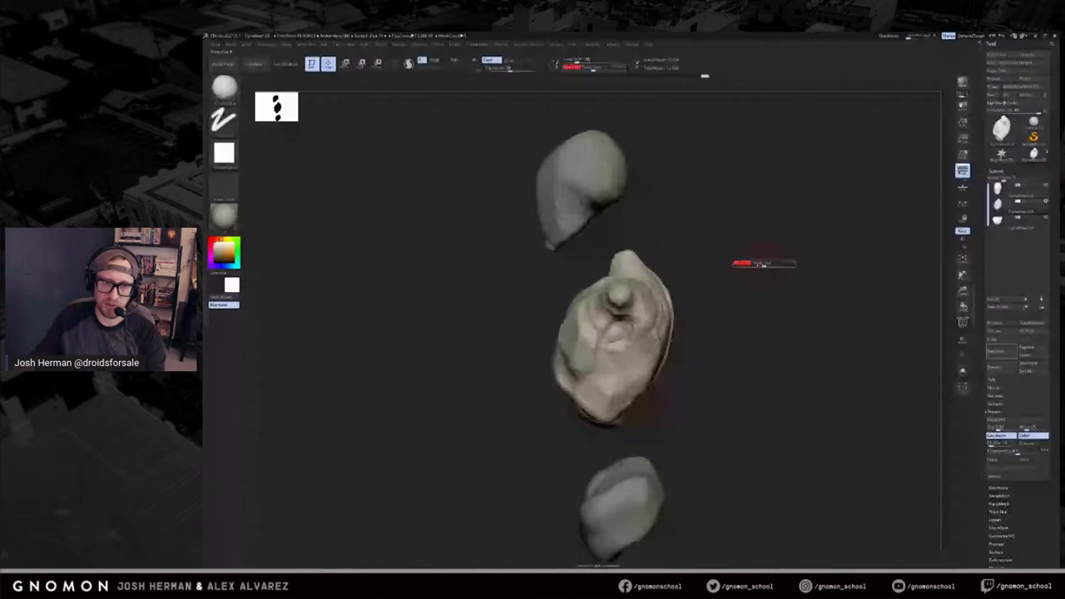
pyautogui.press('b')
pyautogui.press('m')
pyautogui.press('v')
pyautogui.press('s')
pyautogui.moveTo(763, 265); pyautogui.dragTo(782, 271)
pyautogui.click(638, 260)
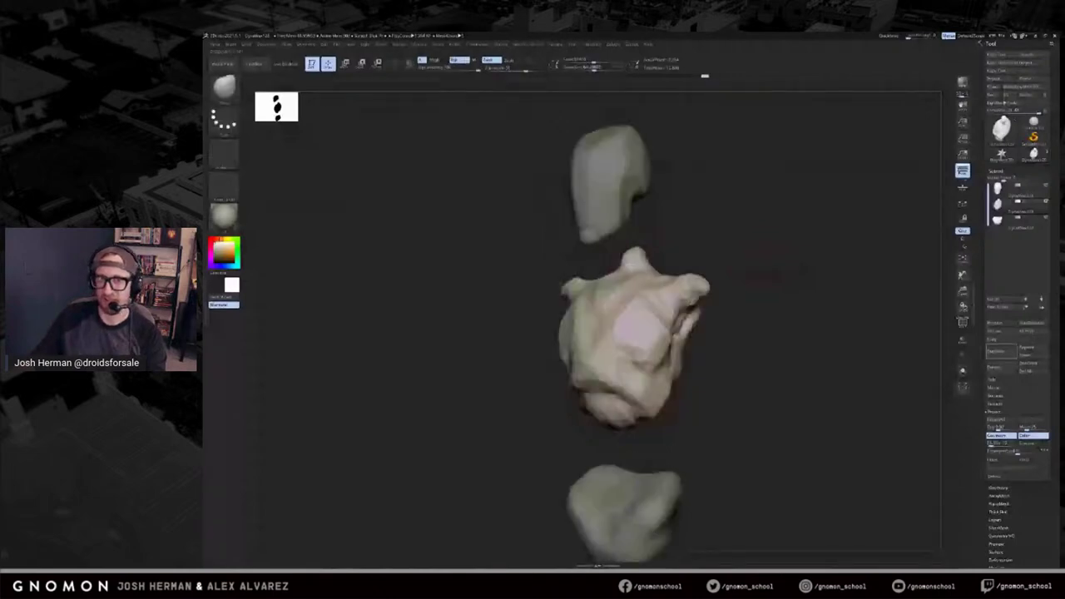
pyautogui.moveTo(666, 260)
pyautogui.mouseDown()
pyautogui.moveTo(653, 249)
pyautogui.moveTo(674, 254)
pyautogui.moveTo(642, 243)
pyautogui.moveTo(639, 259)
pyautogui.mouseUp()
# Add volume around the base of the neck stub with ClayBuildup and smooth it.
pyautogui.press('b')
pyautogui.press('c')
pyautogui.press('b')
pyautogui.press('s')
pyautogui.press('s')
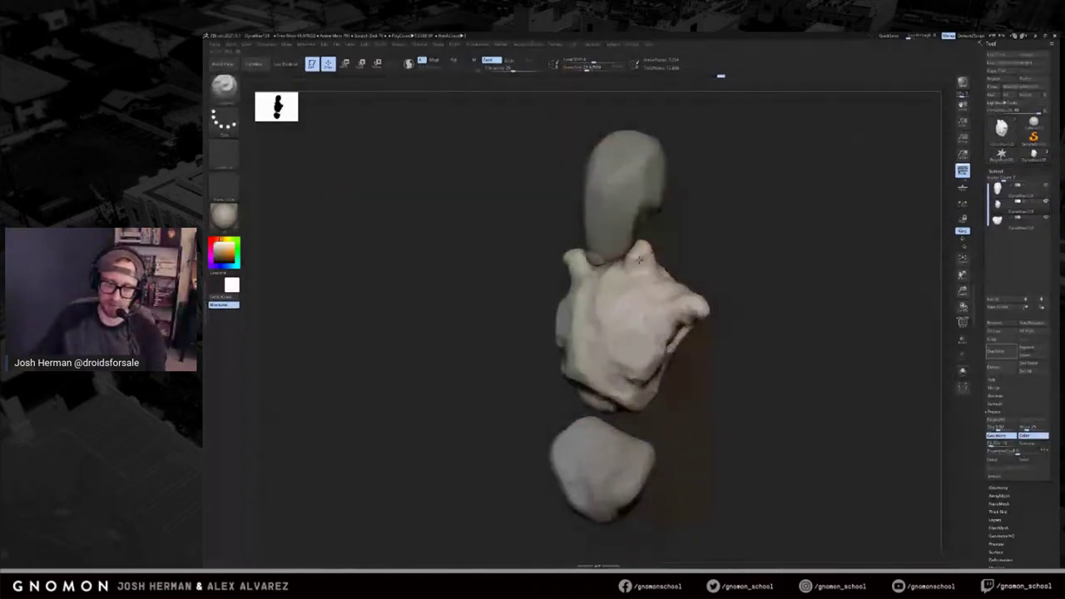
pyautogui.moveTo(634, 258)
pyautogui.mouseDown(button='right')
pyautogui.moveTo(625, 263)
pyautogui.moveTo(699, 225)
pyautogui.moveTo(765, 235)
pyautogui.mouseUp(button='right')
pyautogui.keyDown('shift'); pyautogui.moveTo(625, 250); pyautogui.dragTo(631, 253); pyautogui.keyUp('shift')
pyautogui.moveTo(631, 253); pyautogui.dragTo(689, 250, button='right')
# Shift the tip of the neck stub in side view with the Move brush.
pyautogui.press('s')
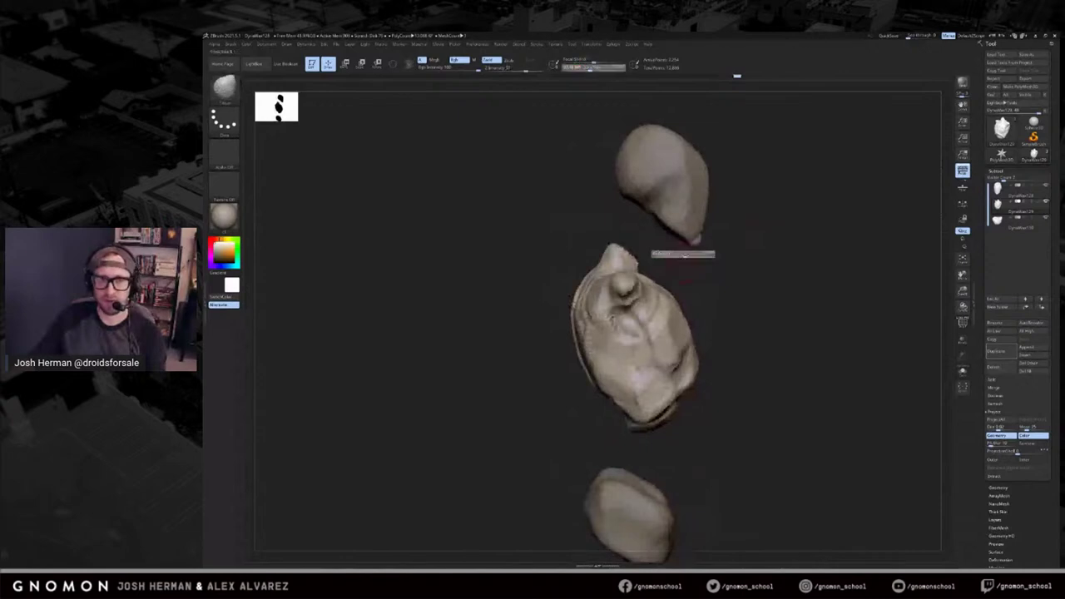
pyautogui.press('w')
pyautogui.press('q')
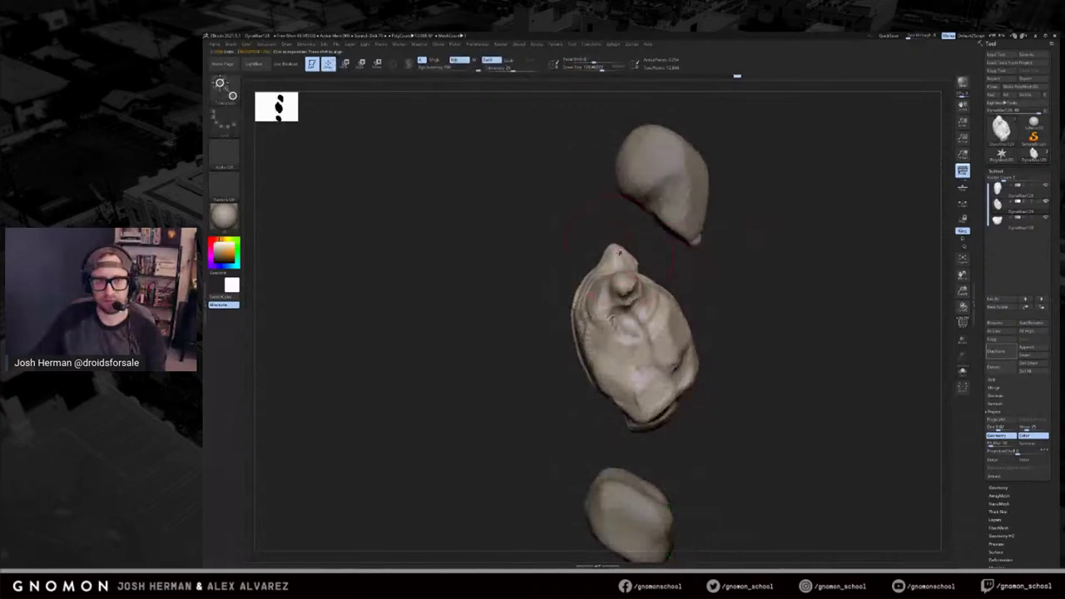
pyautogui.moveTo(617, 252); pyautogui.dragTo(605, 254)
pyautogui.moveTo(608, 254)
pyautogui.mouseDown(button='right')
pyautogui.moveTo(741, 258)
pyautogui.moveTo(764, 321)
pyautogui.mouseUp(button='right')
# Activate the pelvis subtool and sculpt its front and upper edges with ClayBuildup, smoothing the surface.
pyautogui.moveTo(652, 435)
pyautogui.mouseDown(button='right')
pyautogui.moveTo(718, 452)
pyautogui.moveTo(742, 405)
pyautogui.moveTo(702, 396)
pyautogui.mouseUp(button='right')
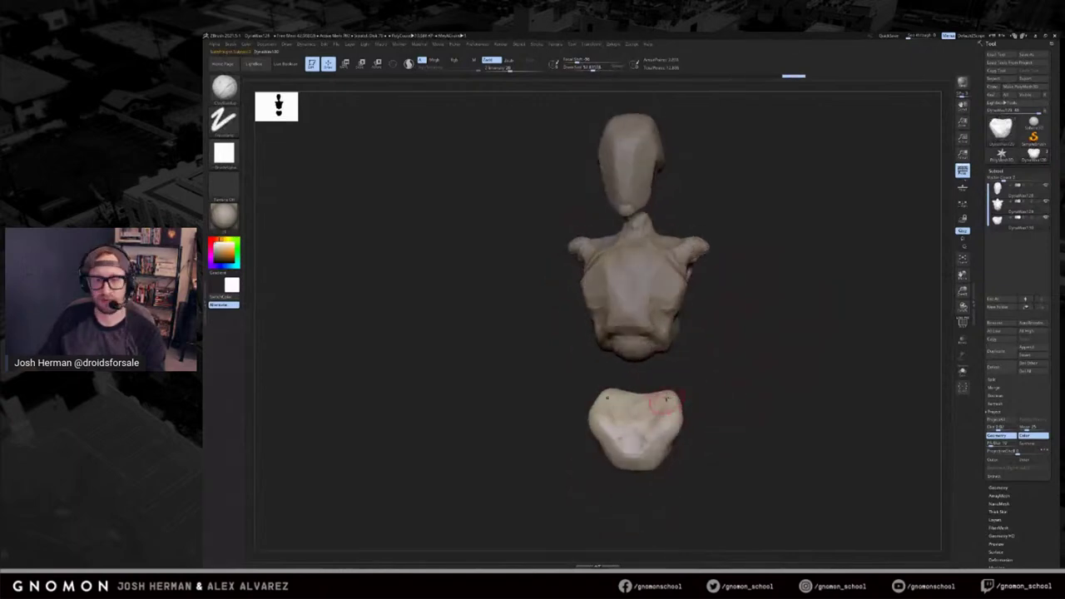
pyautogui.moveTo(657, 445); pyautogui.dragTo(669, 430)
pyautogui.moveTo(669, 430); pyautogui.dragTo(690, 393, button='right')
pyautogui.keyDown('shift'); pyautogui.moveTo(690, 394); pyautogui.dragTo(687, 422); pyautogui.keyUp('shift')
pyautogui.moveTo(708, 426); pyautogui.dragTo(650, 433, button='right')
pyautogui.keyDown('shift'); pyautogui.moveTo(621, 441); pyautogui.dragTo(637, 444); pyautogui.keyUp('shift')
pyautogui.keyDown('shift'); pyautogui.moveTo(638, 444); pyautogui.dragTo(652, 434, button='right'); pyautogui.keyUp('shift')
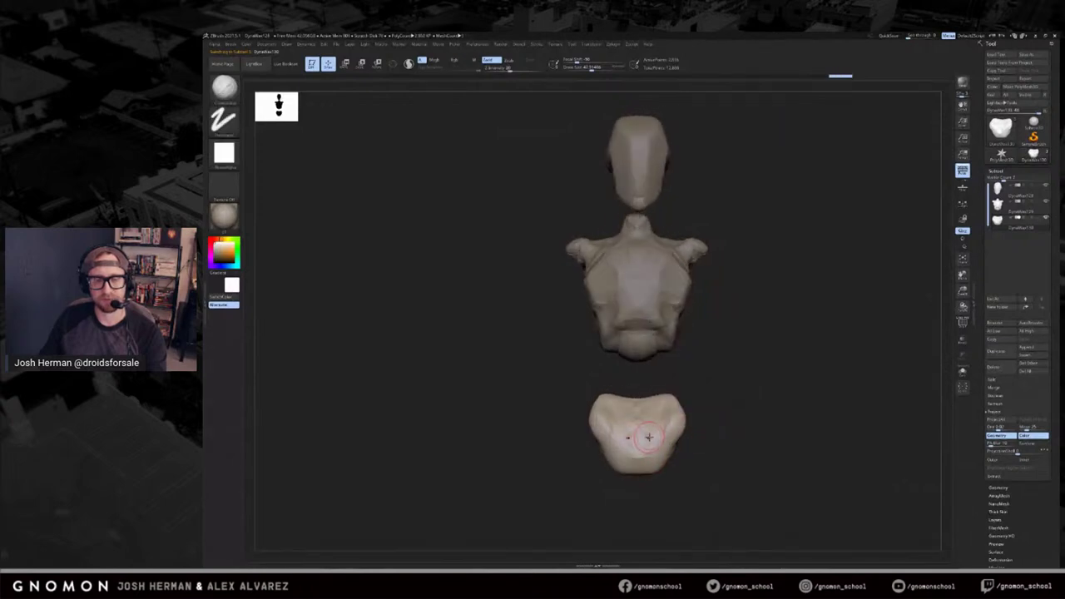
# Reshape the pelvis's lower edge with the SnakeHook brush and smooth the result.
pyautogui.press('b')
pyautogui.press('s')
pyautogui.press('h')
pyautogui.keyDown('alt'); pyautogui.moveTo(751, 431); pyautogui.dragTo(753, 386); pyautogui.keyUp('alt')
pyautogui.moveTo(753, 386); pyautogui.dragTo(745, 383)
pyautogui.press('s')
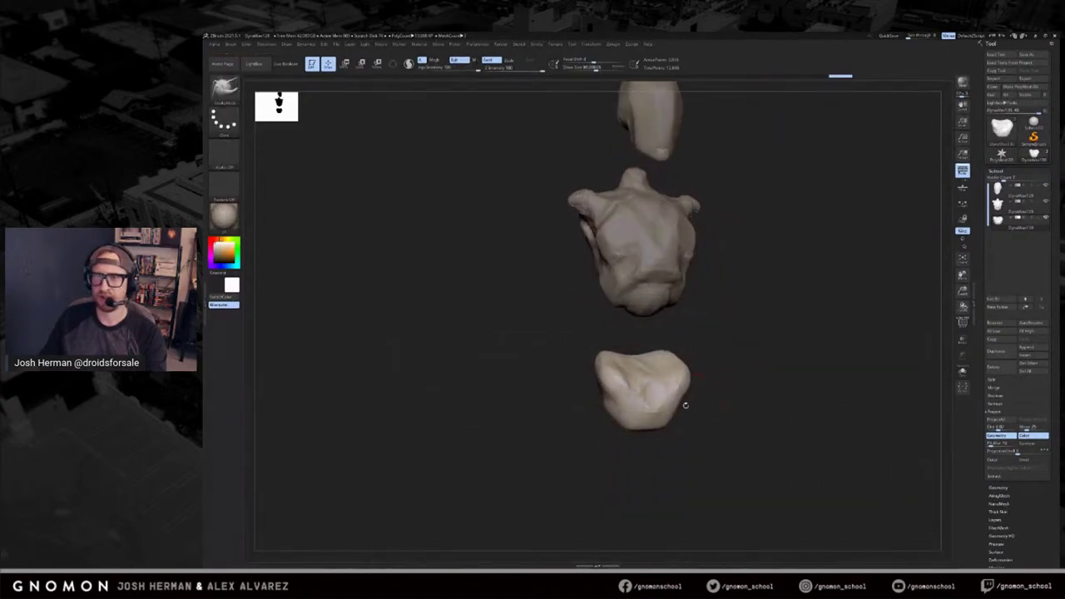
pyautogui.moveTo(651, 429); pyautogui.dragTo(623, 433, button='right')
pyautogui.keyDown('shift'); pyautogui.moveTo(644, 431); pyautogui.dragTo(646, 442); pyautogui.keyUp('shift')
# Build up the lower corners and underside of the pelvis with the ClayBuildup brush.
pyautogui.press('b')
pyautogui.press('c')
pyautogui.press('b')
pyautogui.moveTo(647, 442)
pyautogui.mouseDown(button='right')
pyautogui.moveTo(651, 424)
pyautogui.moveTo(656, 442)
pyautogui.moveTo(648, 429)
pyautogui.moveTo(643, 439)
pyautogui.mouseUp(button='right')
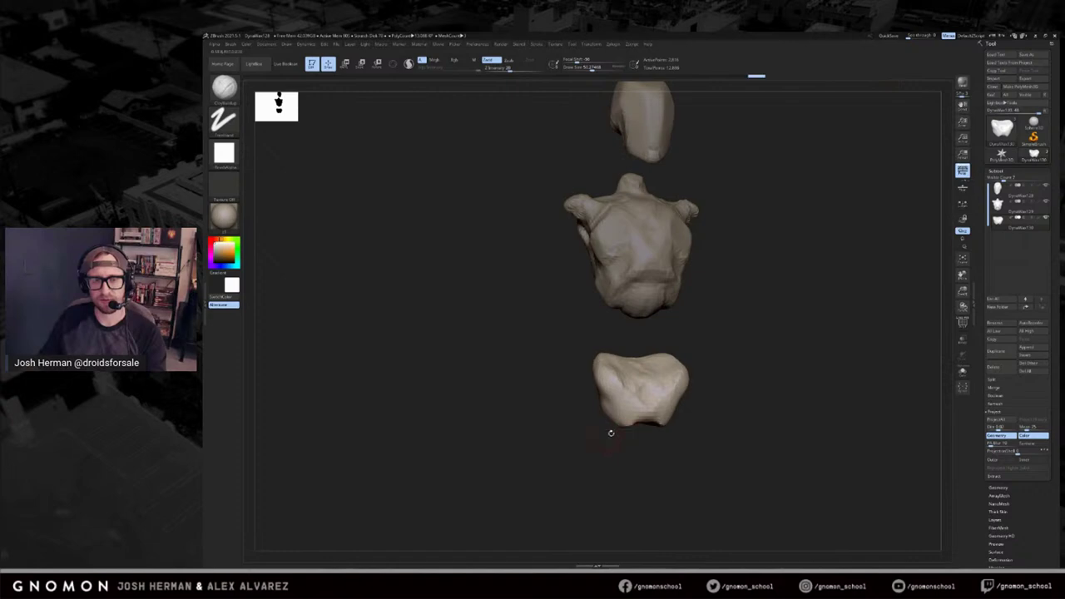
pyautogui.moveTo(587, 392)
pyautogui.mouseDown(button='right')
pyautogui.moveTo(722, 386)
pyautogui.moveTo(663, 422)
pyautogui.moveTo(644, 421)
pyautogui.moveTo(728, 318)
pyautogui.mouseUp(button='right')
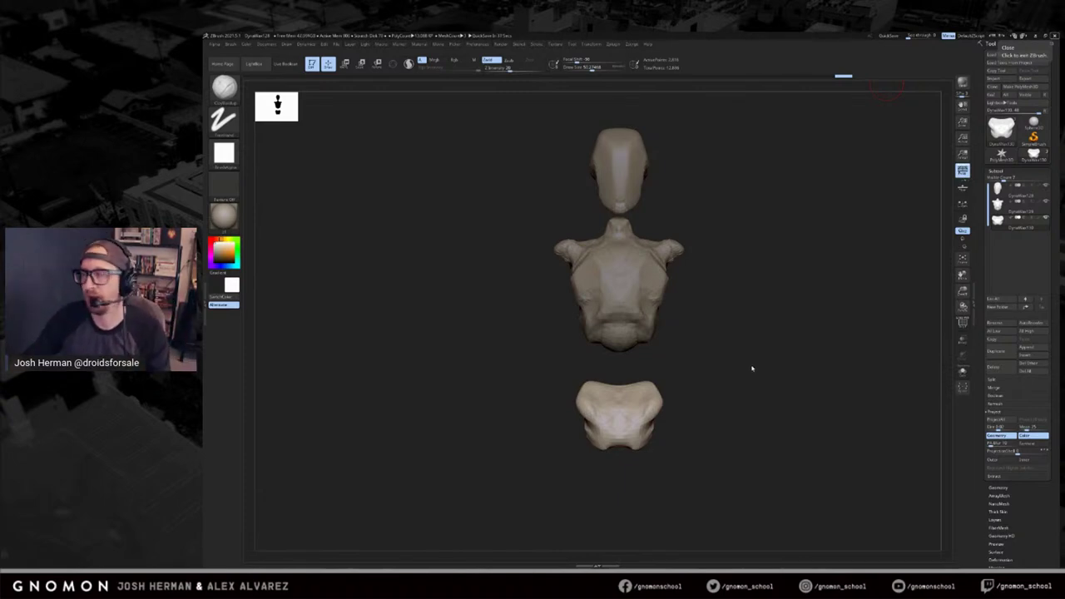
# Duplicate the pelvis subtool, shrink the copy and place it at the pelvis's upper centre as a spinal piece.
pyautogui.moveTo(768, 345)
pyautogui.mouseDown()
pyautogui.moveTo(763, 362)
pyautogui.moveTo(647, 405)
pyautogui.mouseUp()
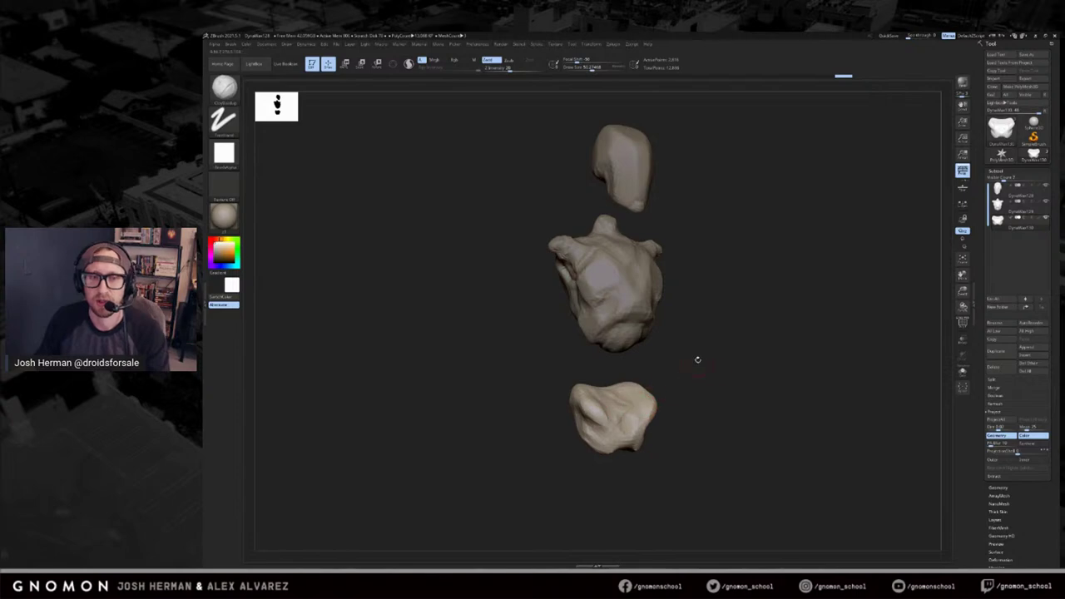
pyautogui.moveTo(768, 366)
pyautogui.keyDown('shift'); pyautogui.mouseDown()
pyautogui.moveTo(797, 355)
pyautogui.moveTo(944, 402)
pyautogui.mouseUp(); pyautogui.keyUp('shift')
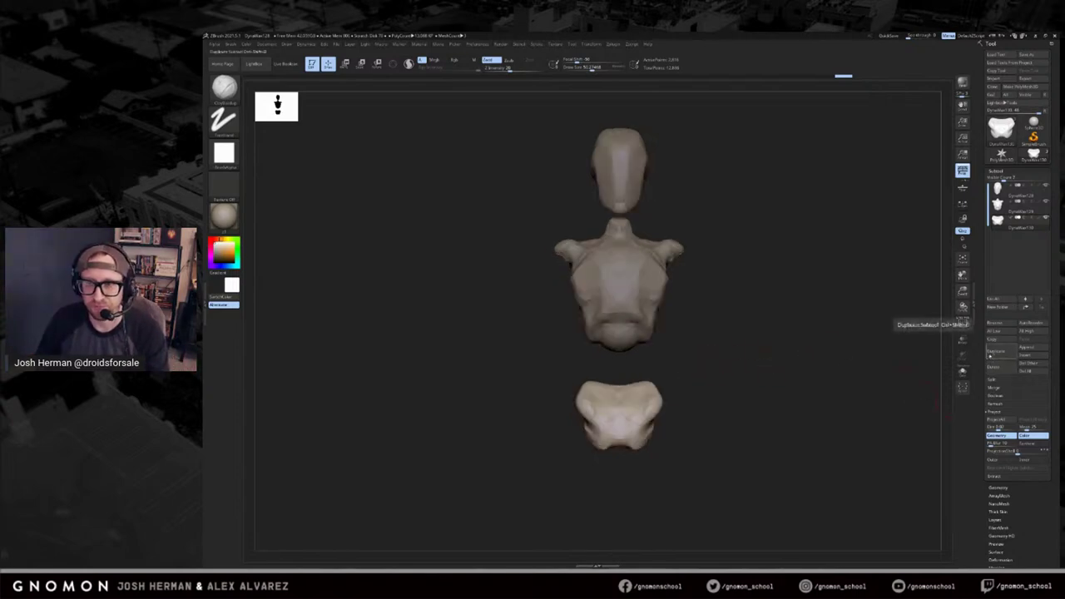
pyautogui.press('w')
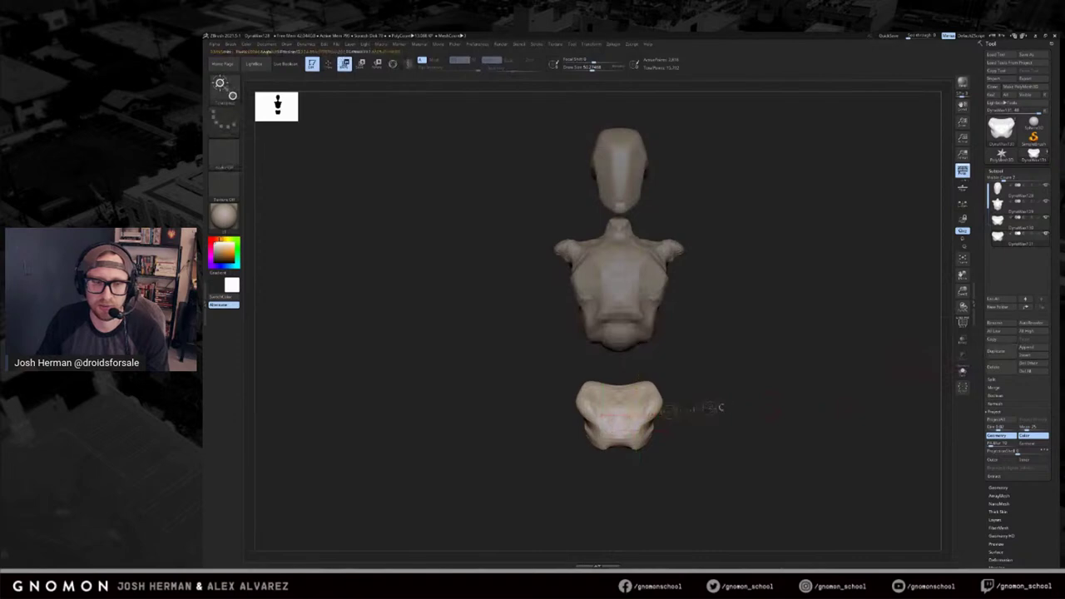
pyautogui.moveTo(714, 415)
pyautogui.mouseDown()
pyautogui.moveTo(608, 401)
pyautogui.moveTo(725, 404)
pyautogui.moveTo(692, 383)
pyautogui.moveTo(687, 366)
pyautogui.moveTo(720, 378)
pyautogui.moveTo(689, 376)
pyautogui.moveTo(717, 321)
pyautogui.moveTo(695, 360)
pyautogui.moveTo(700, 371)
pyautogui.mouseUp()
pyautogui.moveTo(704, 379); pyautogui.dragTo(730, 385)
pyautogui.moveTo(659, 375)
pyautogui.mouseDown()
pyautogui.moveTo(731, 375)
pyautogui.moveTo(693, 374)
pyautogui.moveTo(756, 349)
pyautogui.moveTo(695, 361)
pyautogui.moveTo(697, 371)
pyautogui.mouseUp()
pyautogui.press('q')
pyautogui.moveTo(774, 340); pyautogui.dragTo(781, 345)
pyautogui.moveTo(781, 346)
pyautogui.keyDown('alt'); pyautogui.mouseDown()
pyautogui.moveTo(751, 368)
pyautogui.moveTo(750, 355)
pyautogui.moveTo(751, 366)
pyautogui.moveTo(721, 364)
pyautogui.moveTo(662, 427)
pyautogui.mouseUp(); pyautogui.keyUp('alt')
# Copy the small spinal piece up to the base of the rib cage, then rotate and scale it with the transpose line.
pyautogui.press('w')
pyautogui.moveTo(682, 428)
pyautogui.mouseDown()
pyautogui.moveTo(708, 426)
pyautogui.moveTo(682, 425)
pyautogui.mouseUp()
pyautogui.press('q')
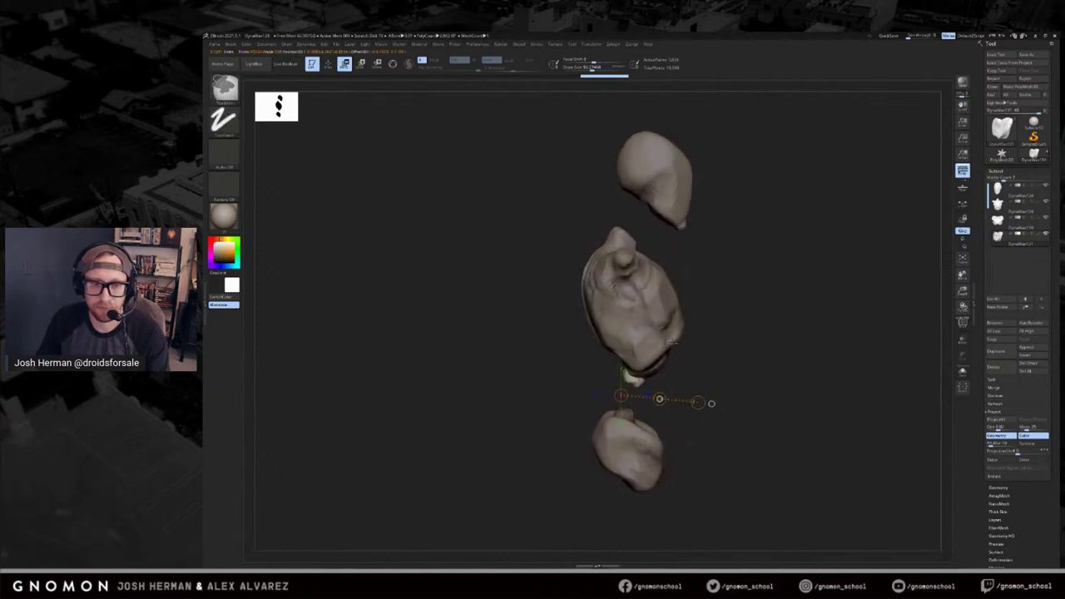
pyautogui.moveTo(621, 361); pyautogui.dragTo(706, 383)
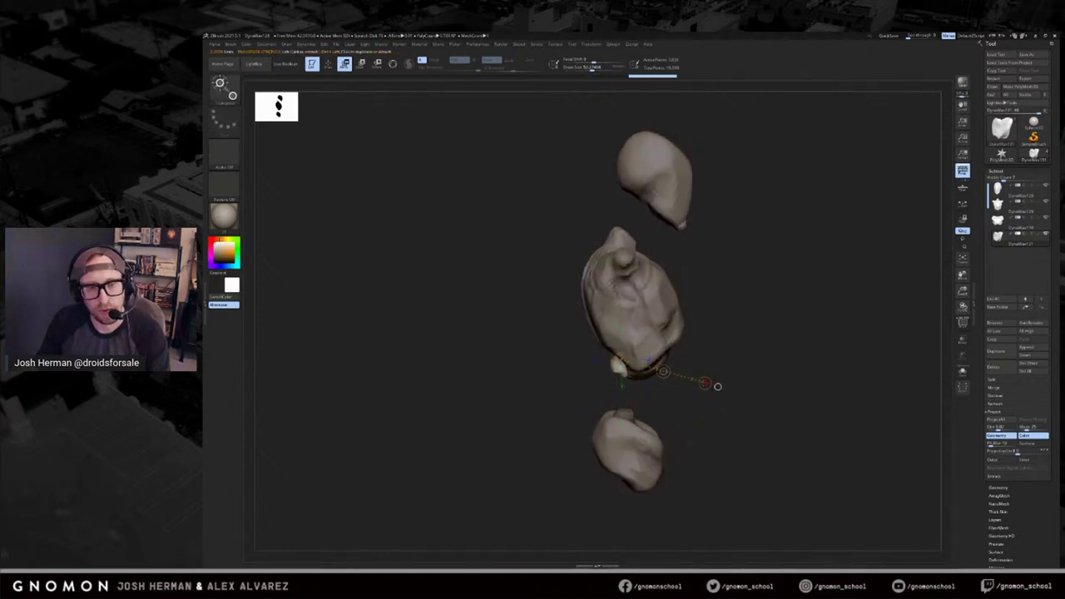
pyautogui.press('r')
pyautogui.press('w')
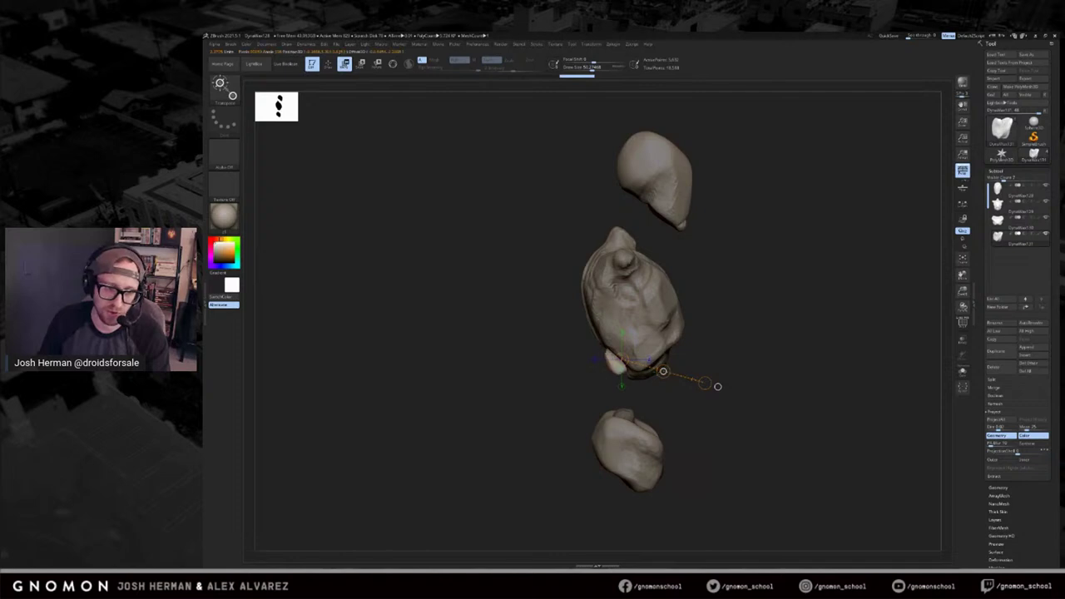
pyautogui.moveTo(533, 393)
pyautogui.mouseDown()
pyautogui.moveTo(594, 392)
pyautogui.moveTo(689, 358)
pyautogui.moveTo(791, 359)
pyautogui.mouseUp()
pyautogui.press('q')
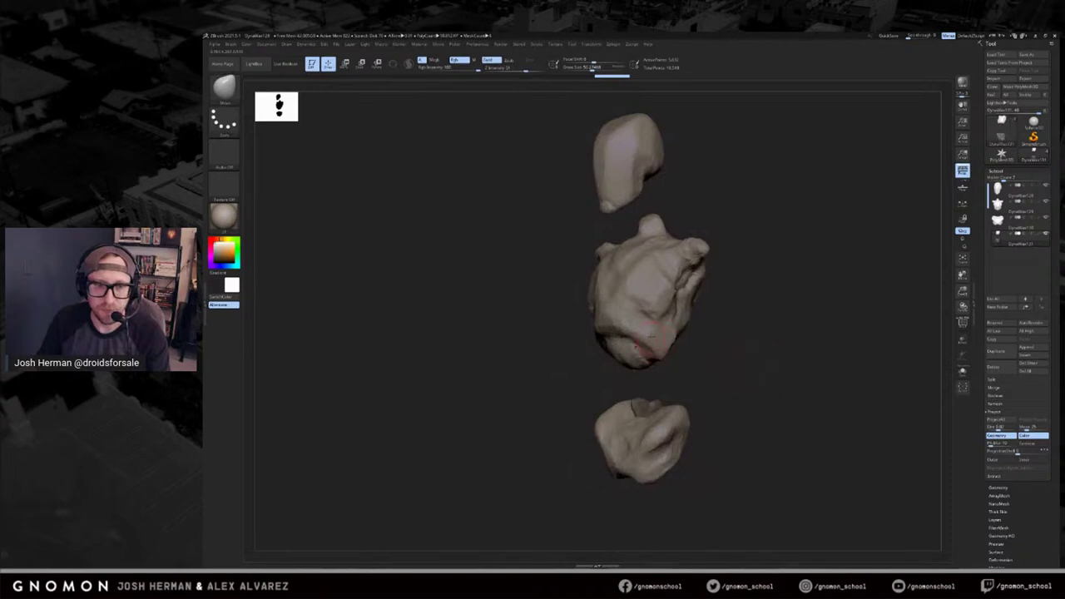
# Try to extend the spine below the rib cage with another rotated copy of the small piece, and undo the attempt.
pyautogui.keyDown('alt'); pyautogui.click(682, 337); pyautogui.keyUp('alt')
pyautogui.moveTo(713, 352); pyautogui.dragTo(681, 375)
pyautogui.keyDown('alt'); pyautogui.click(668, 348); pyautogui.keyUp('alt')
pyautogui.press('w')
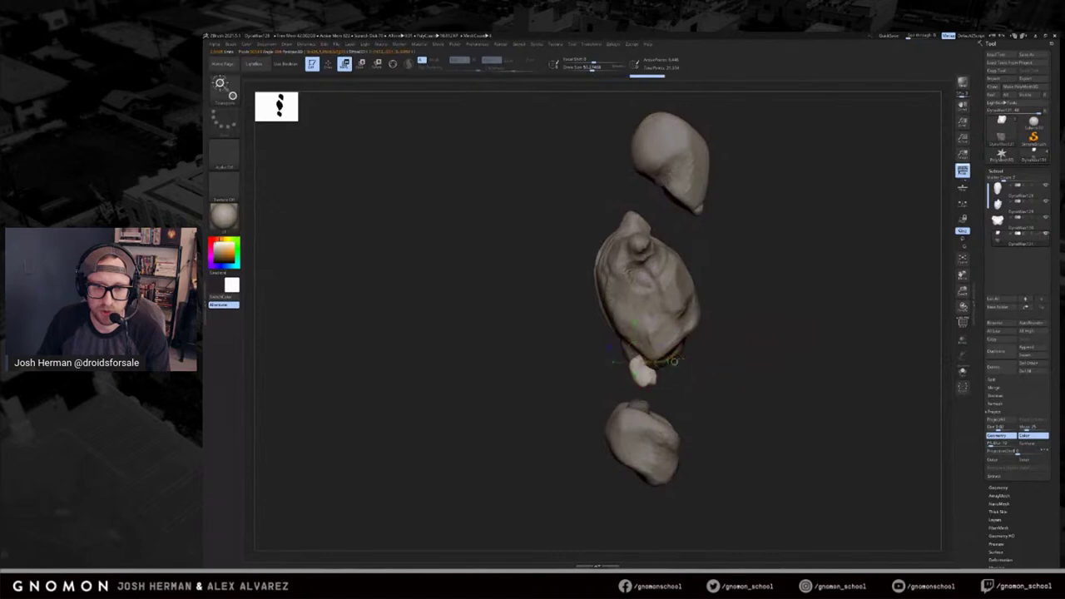
pyautogui.press('r')
pyautogui.moveTo(672, 360); pyautogui.dragTo(668, 389)
pyautogui.press('w')
pyautogui.press('r')
pyautogui.press('w')
pyautogui.moveTo(741, 383); pyautogui.dragTo(778, 384)
pyautogui.moveTo(753, 374)
pyautogui.mouseDown()
pyautogui.moveTo(791, 368)
pyautogui.moveTo(832, 337)
pyautogui.moveTo(776, 372)
pyautogui.mouseUp()
pyautogui.keyDown('ctrl'); pyautogui.click(631, 393); pyautogui.keyUp('ctrl')
pyautogui.hotkey('ctrl', 'z')
pyautogui.hotkey('ctrl', 'z')
pyautogui.hotkey('ctrl', 'z')
pyautogui.hotkey('ctrl', 'z')
pyautogui.hotkey('ctrl', 'z')
pyautogui.hotkey('ctrl', 'z')
pyautogui.hotkey('ctrl', 'z')
# Activate the head subtool and ready the transpose line for moving it in front view.
pyautogui.press('q')
pyautogui.press('w')
pyautogui.moveTo(780, 367); pyautogui.dragTo(803, 361)
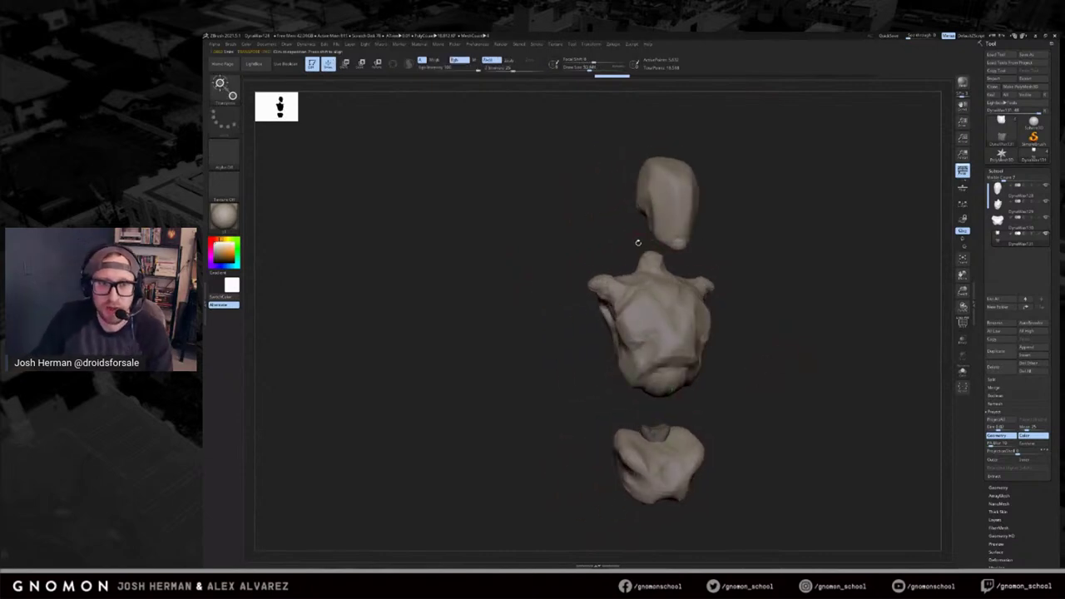
pyautogui.keyDown('alt'); pyautogui.click(663, 224); pyautogui.keyUp('alt')
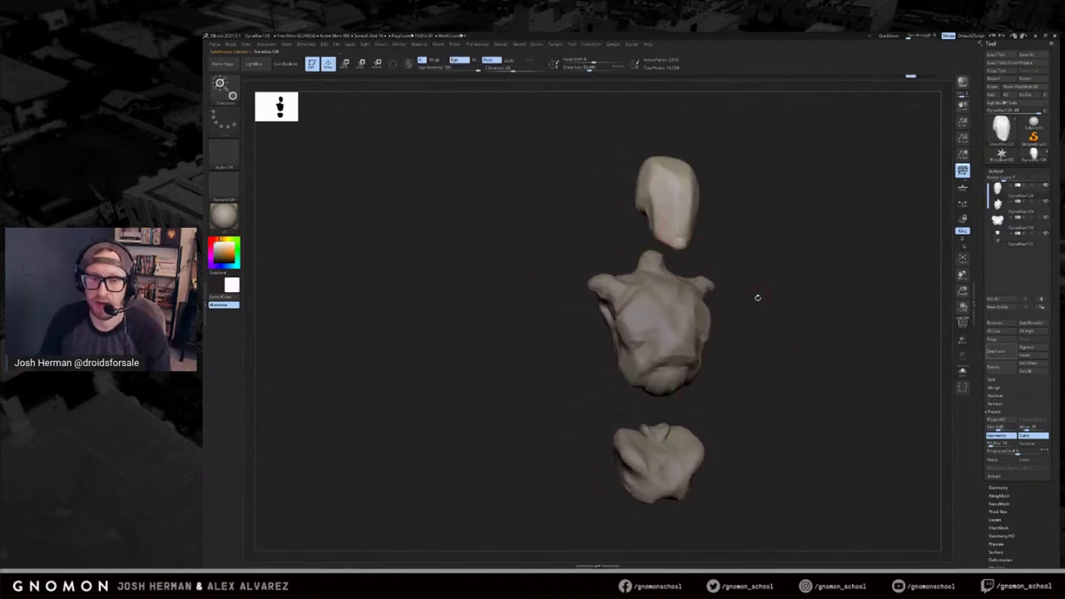
pyautogui.keyDown('shift'); pyautogui.moveTo(746, 343); pyautogui.dragTo(727, 353); pyautogui.keyUp('shift')
pyautogui.press('w')
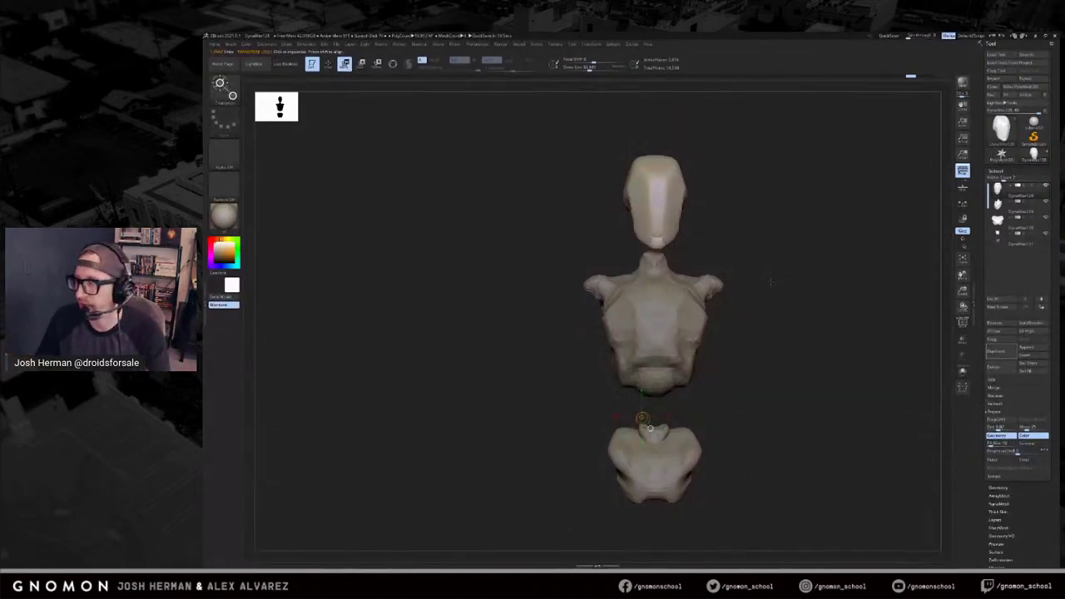
pyautogui.moveTo(735, 305)
pyautogui.mouseDown()
pyautogui.moveTo(704, 329)
pyautogui.moveTo(705, 357)
pyautogui.mouseUp()
pyautogui.press('q')
# Reactivate the rib cage subtool with the ClayBuildup brush.
pyautogui.press('s')
pyautogui.keyDown('alt'); pyautogui.click(701, 336); pyautogui.keyUp('alt')
pyautogui.press('b')
pyautogui.press('c')
pyautogui.press('b')
pyautogui.moveTo(769, 309)
pyautogui.mouseDown()
pyautogui.moveTo(791, 279)
pyautogui.moveTo(832, 292)
pyautogui.moveTo(807, 316)
pyautogui.moveTo(802, 357)
pyautogui.mouseUp()
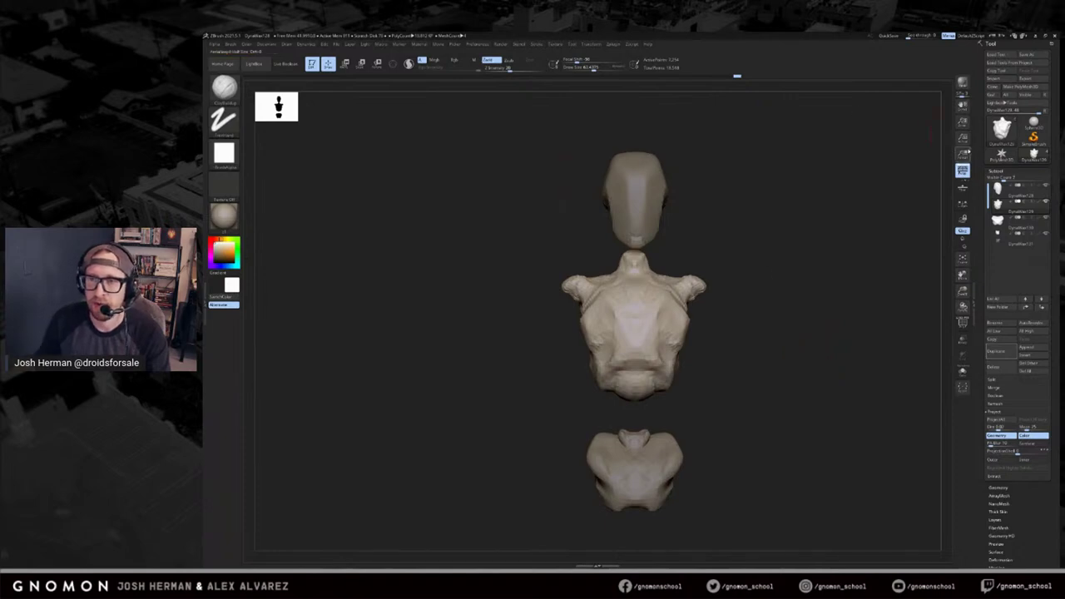
pyautogui.click(990, 155)
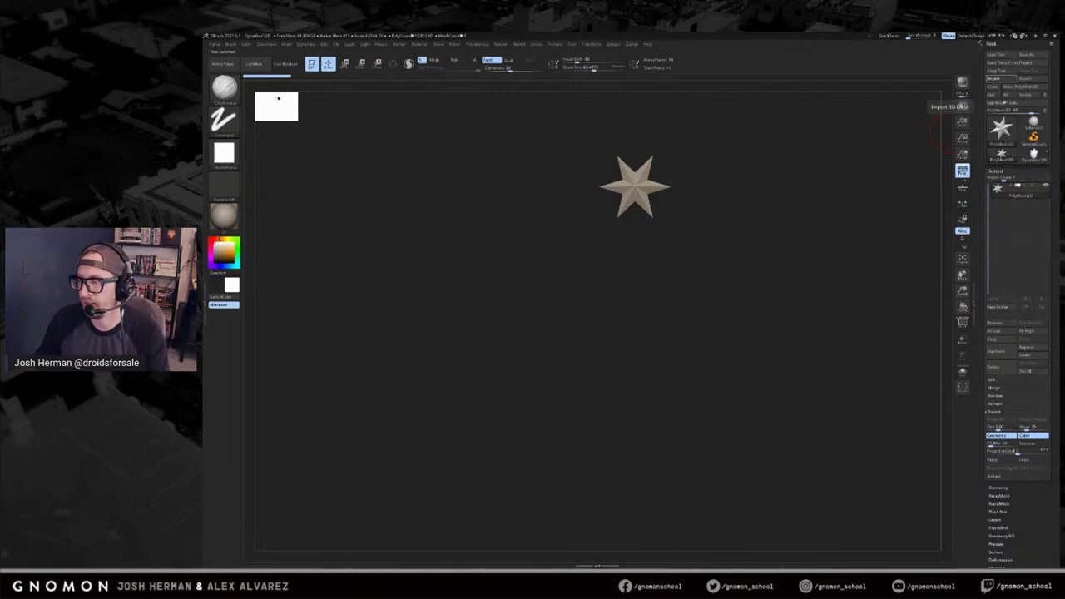
pyautogui.click(1034, 155)
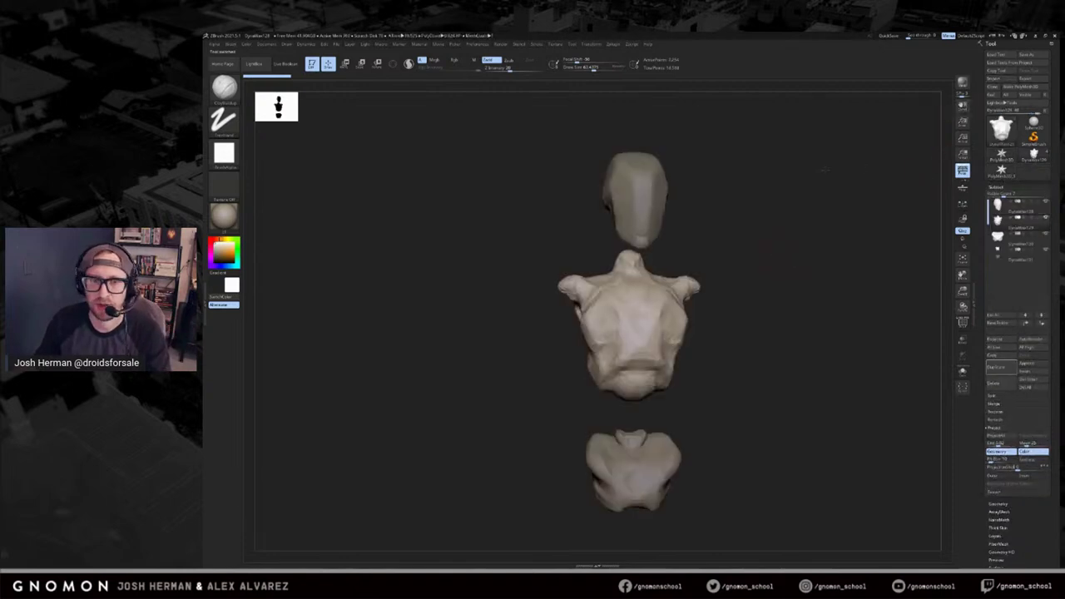
pyautogui.keyDown('shift'); pyautogui.moveTo(824, 170); pyautogui.dragTo(836, 177); pyautogui.keyUp('shift')
pyautogui.press('f')
pyautogui.press('f')
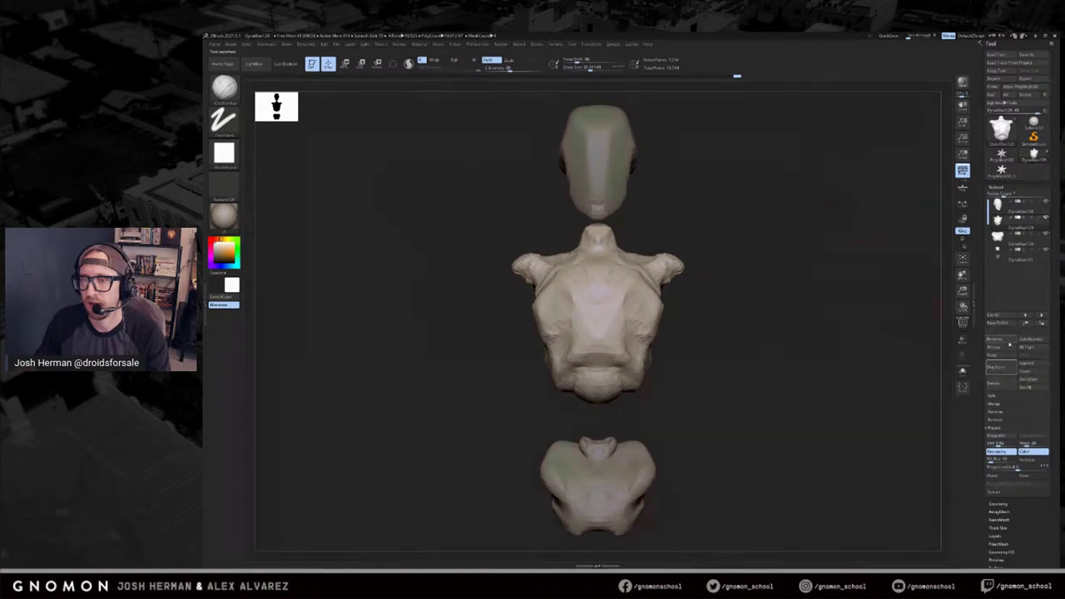
# Append a cube as a new subtool and move it beside the rib cage.
pyautogui.click(1026, 364)
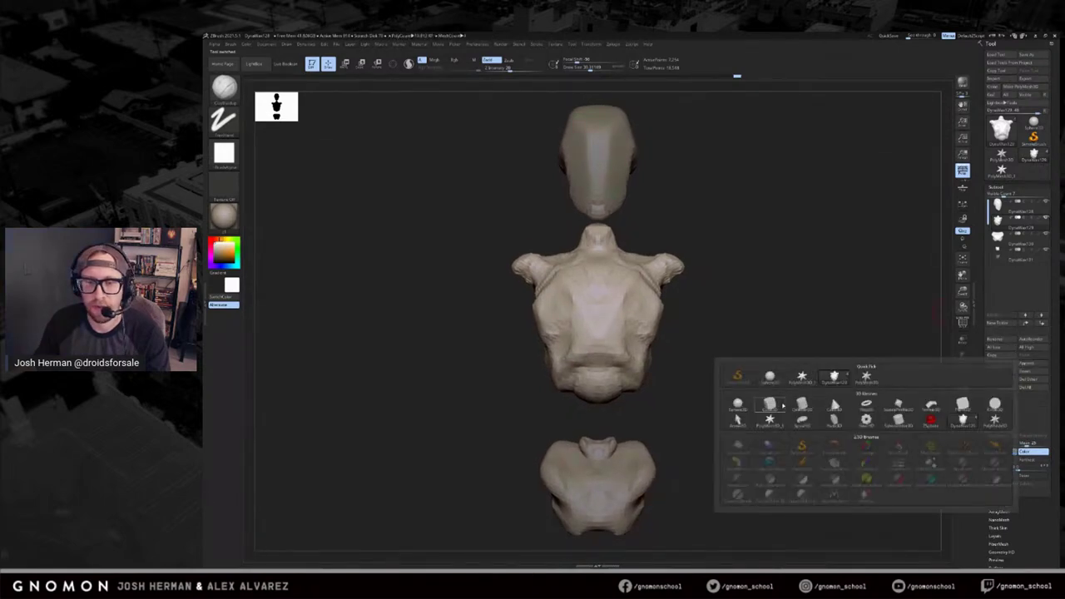
pyautogui.click(774, 404)
pyautogui.press('w')
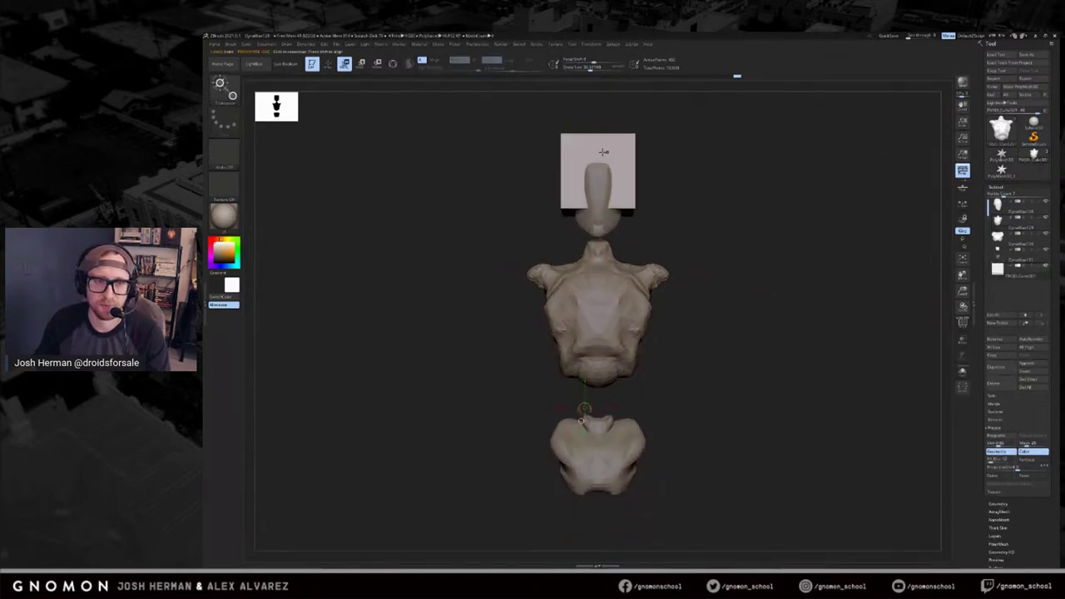
pyautogui.moveTo(651, 155); pyautogui.dragTo(780, 283)
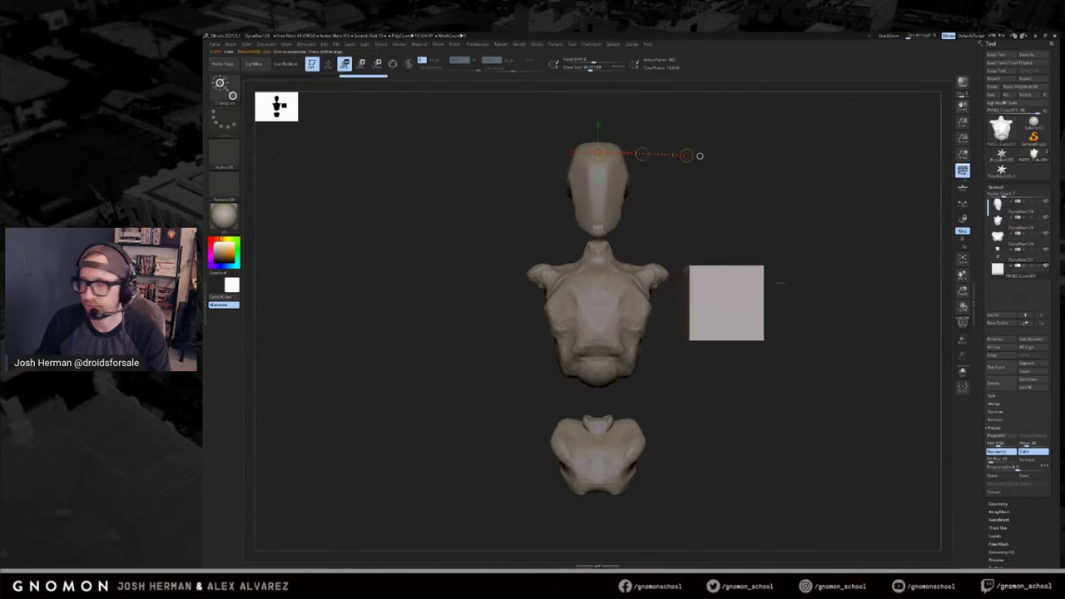
# Scale the cube into a slim upright block and tilt it outward for the upper arm.
pyautogui.moveTo(725, 305); pyautogui.dragTo(738, 305)
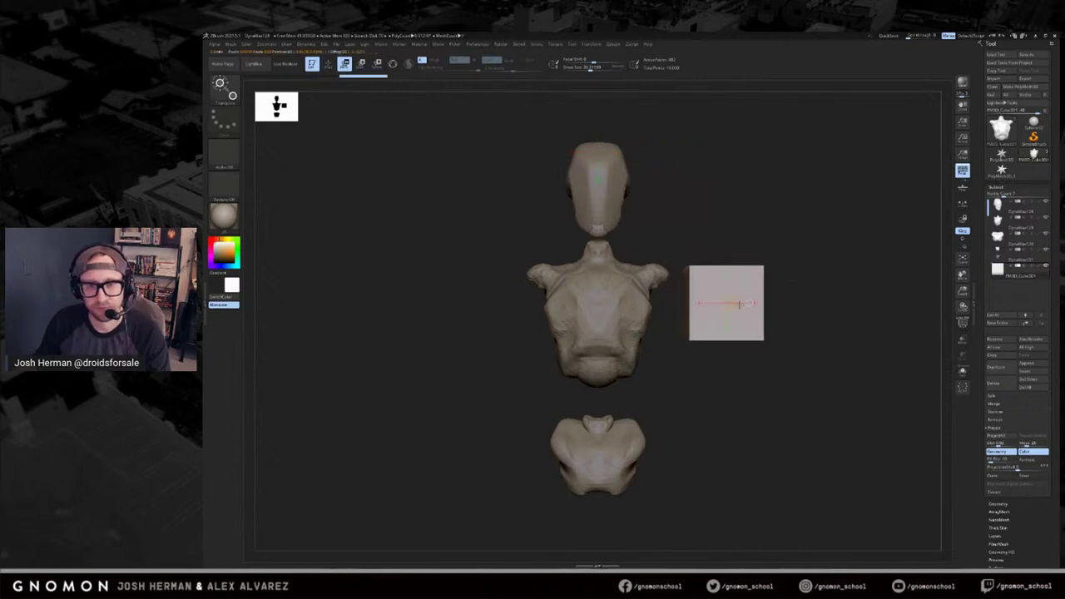
pyautogui.moveTo(820, 303); pyautogui.dragTo(748, 302)
pyautogui.moveTo(866, 283)
pyautogui.mouseDown()
pyautogui.moveTo(793, 276)
pyautogui.moveTo(851, 302)
pyautogui.moveTo(740, 290)
pyautogui.moveTo(803, 315)
pyautogui.moveTo(816, 301)
pyautogui.moveTo(712, 310)
pyautogui.mouseUp()
pyautogui.press('r')
pyautogui.press('w')
pyautogui.moveTo(620, 295); pyautogui.dragTo(794, 295)
pyautogui.moveTo(707, 295); pyautogui.dragTo(803, 265)
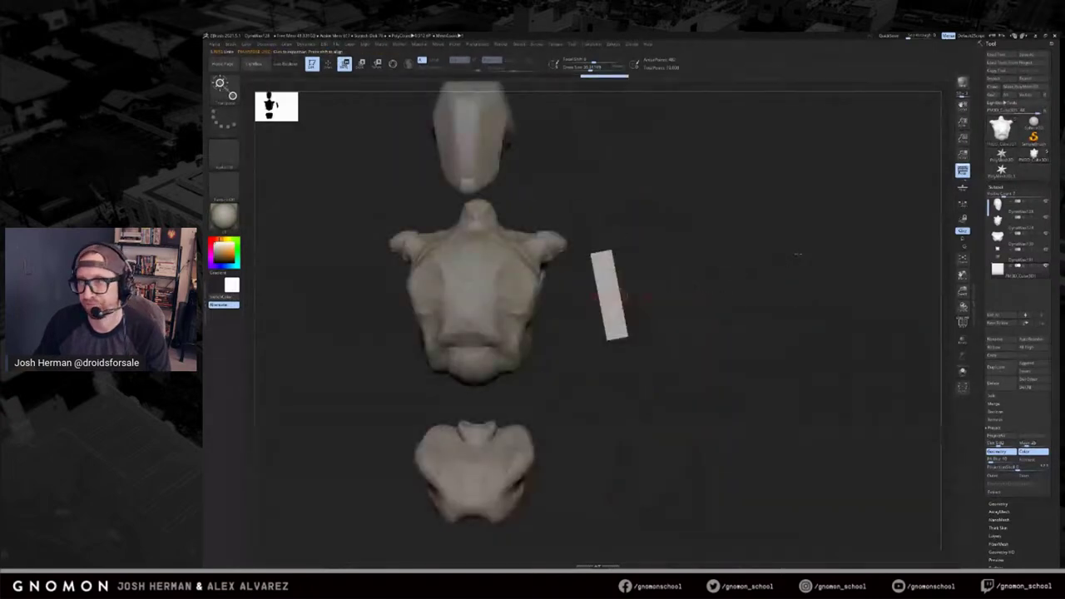
# Move the upper-arm block in next to the rib cage's shoulder and make it the active subtool for sculpting.
pyautogui.keyDown('alt'); pyautogui.moveTo(699, 235); pyautogui.dragTo(797, 254); pyautogui.keyUp('alt')
pyautogui.keyDown('alt'); pyautogui.moveTo(690, 317); pyautogui.dragTo(713, 288); pyautogui.keyUp('alt')
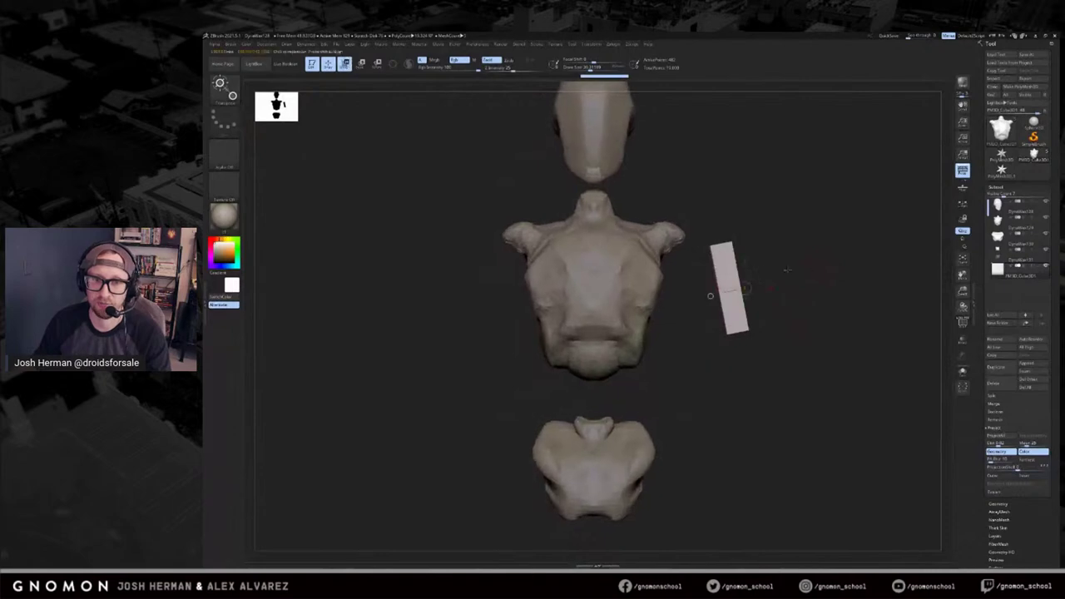
pyautogui.moveTo(768, 273); pyautogui.dragTo(740, 270)
pyautogui.press('q')
pyautogui.moveTo(806, 211)
pyautogui.keyDown('alt'); pyautogui.mouseDown()
pyautogui.moveTo(825, 242)
pyautogui.moveTo(821, 231)
pyautogui.moveTo(792, 238)
pyautogui.mouseUp(); pyautogui.keyUp('alt')
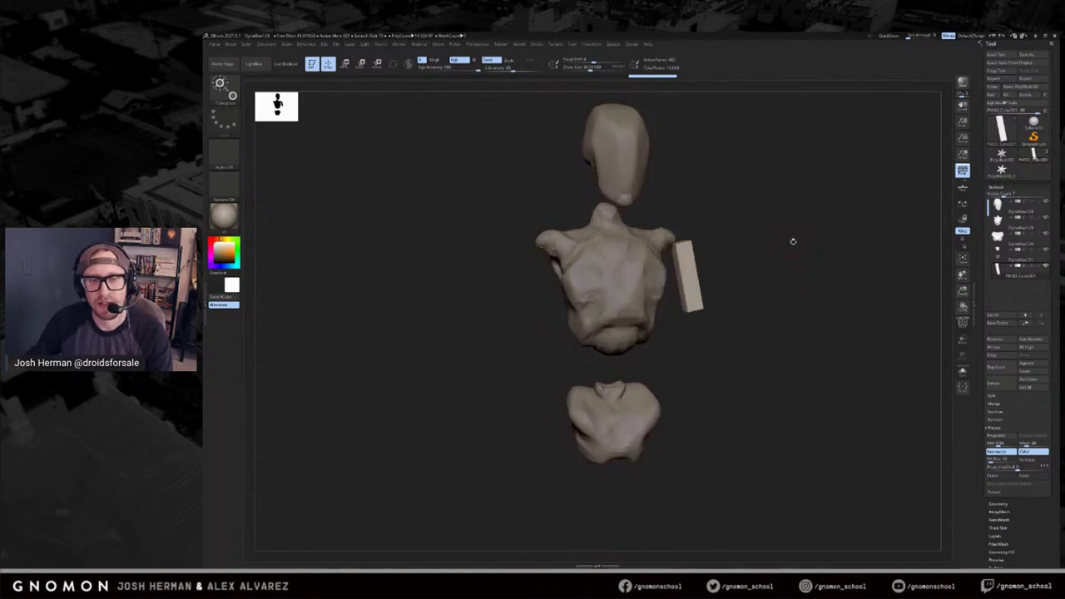
# Examine the upper-arm block's polygon mesh and its placement beside the shoulder from several angles.
pyautogui.moveTo(755, 258)
pyautogui.mouseDown()
pyautogui.moveTo(751, 277)
pyautogui.moveTo(727, 287)
pyautogui.mouseUp()
pyautogui.hotkey('shift', 'f')
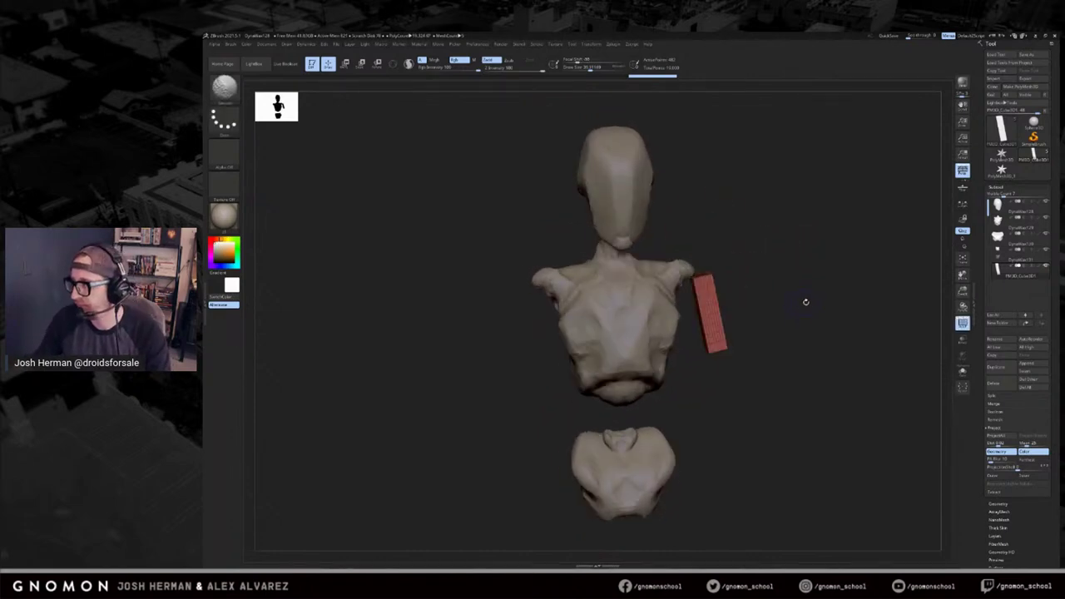
pyautogui.hotkey('shift', 'f')
pyautogui.press('w')
pyautogui.moveTo(825, 363); pyautogui.dragTo(873, 354)
pyautogui.press('q')
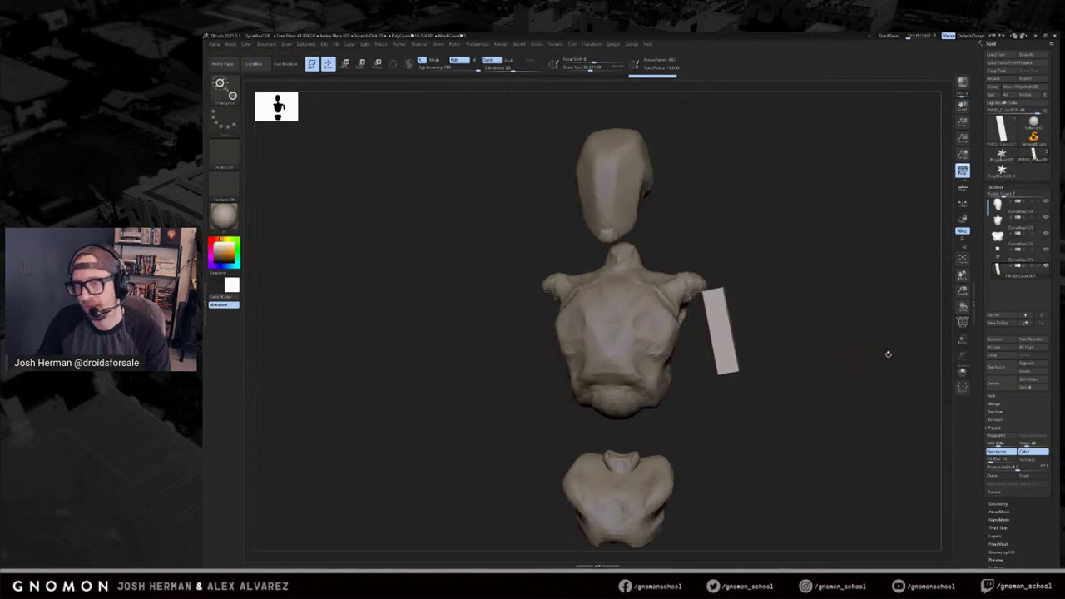
# Try DynaMesh on the upper-arm block at resolution 128, and undo the remesh.
pyautogui.click(997, 503)
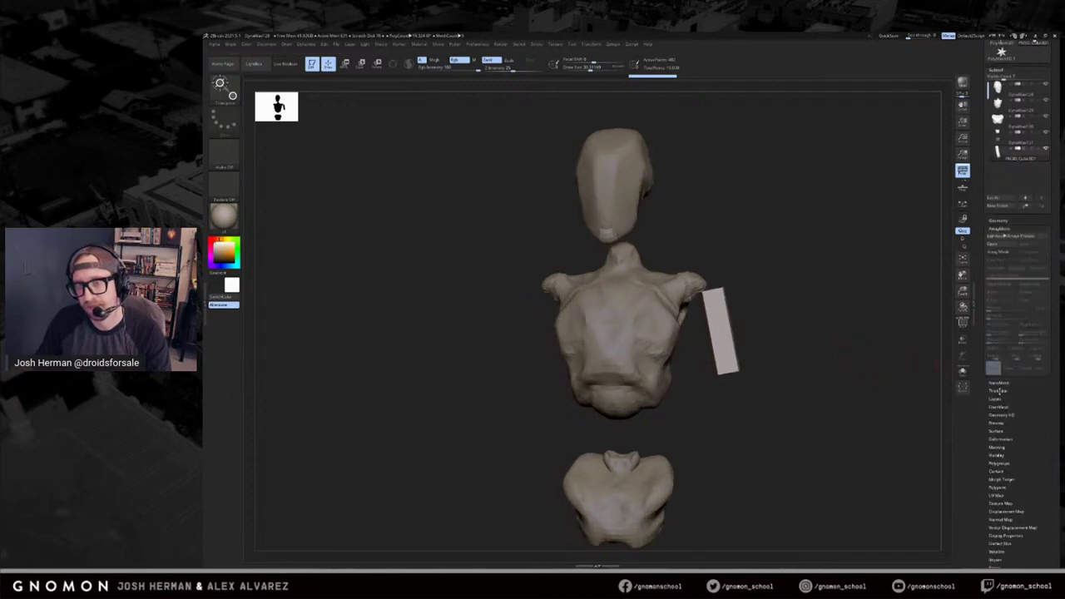
pyautogui.click(1004, 147)
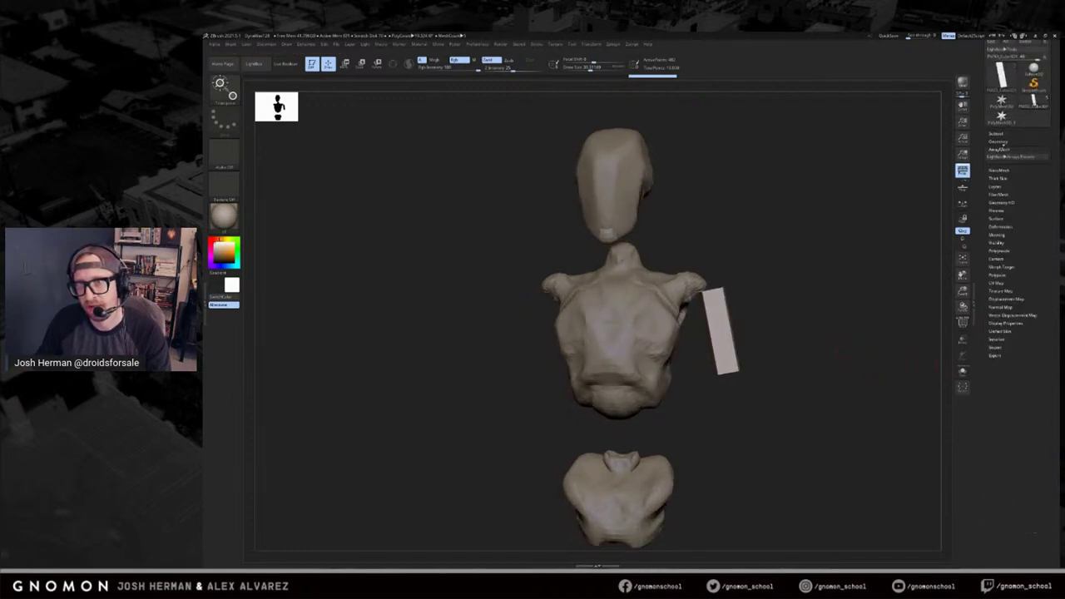
pyautogui.click(1002, 142)
pyautogui.moveTo(913, 289); pyautogui.dragTo(894, 293)
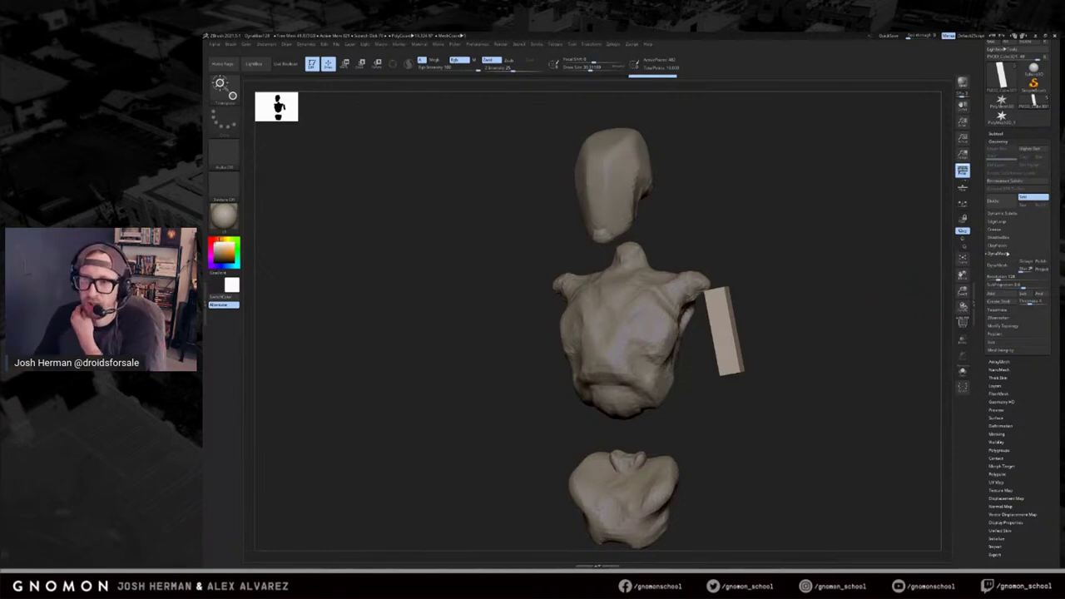
pyautogui.click(1003, 265)
pyautogui.moveTo(910, 311); pyautogui.dragTo(880, 363)
pyautogui.press('w')
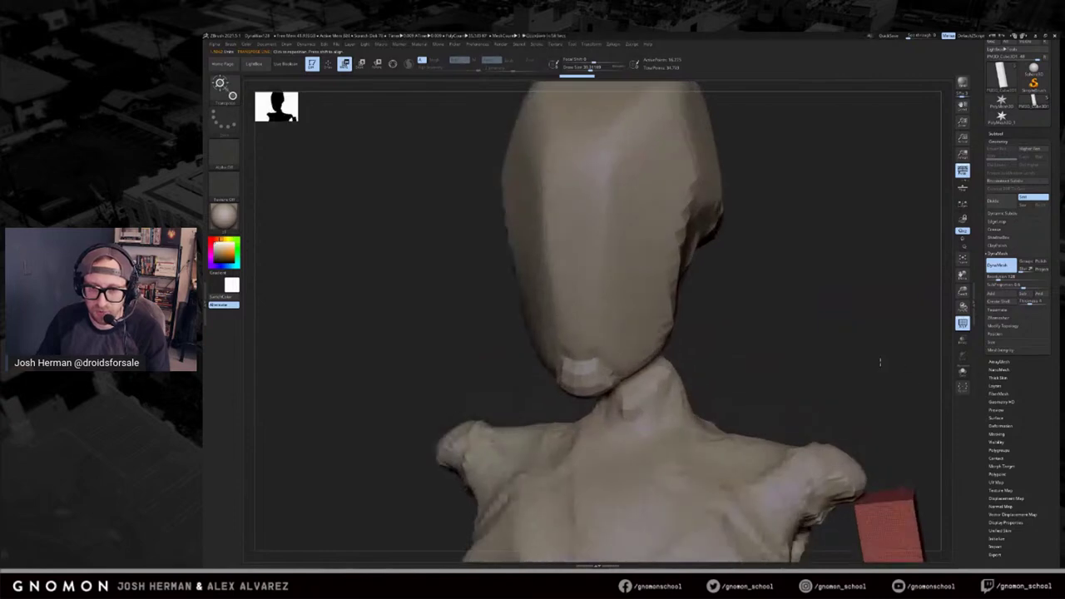
pyautogui.keyDown('alt'); pyautogui.moveTo(940, 550); pyautogui.dragTo(872, 473); pyautogui.keyUp('alt')
pyautogui.hotkey('ctrl', 'z')
# Lower the DynaMesh resolution, DynaMesh the upper-arm block, and check its new mesh density.
pyautogui.click(1002, 277)
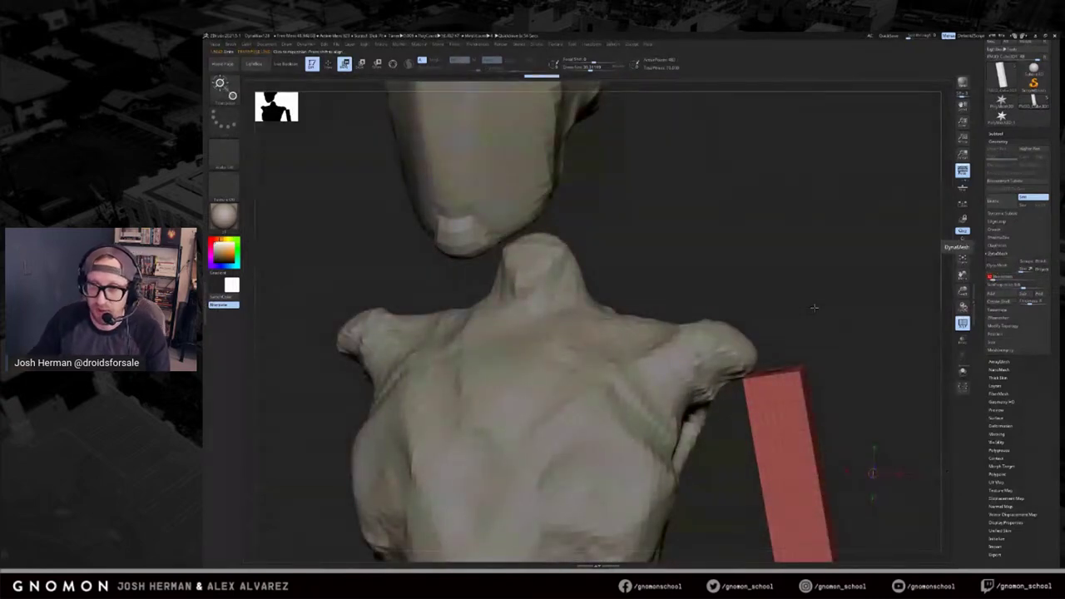
pyautogui.click(998, 265)
pyautogui.moveTo(871, 325); pyautogui.dragTo(899, 314)
pyautogui.press('f')
pyautogui.hotkey('shift', 'f')
pyautogui.press('f')
pyautogui.press('q')
pyautogui.moveTo(832, 357)
pyautogui.keyDown('alt'); pyautogui.mouseDown()
pyautogui.moveTo(723, 251)
pyautogui.moveTo(657, 321)
pyautogui.mouseUp(); pyautogui.keyUp('alt')
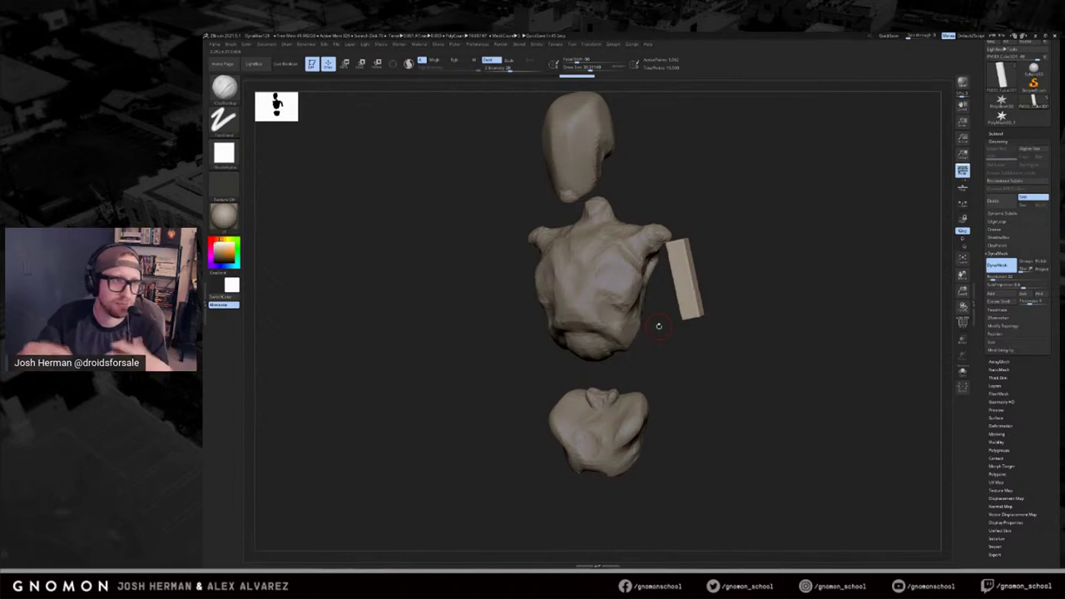
# Lay a transpose line along the upper-arm block from its shoulder end to its lower end in front view.
pyautogui.keyDown('shift'); pyautogui.moveTo(831, 268); pyautogui.dragTo(756, 297); pyautogui.keyUp('shift')
pyautogui.press('w')
pyautogui.moveTo(669, 247); pyautogui.dragTo(694, 365)
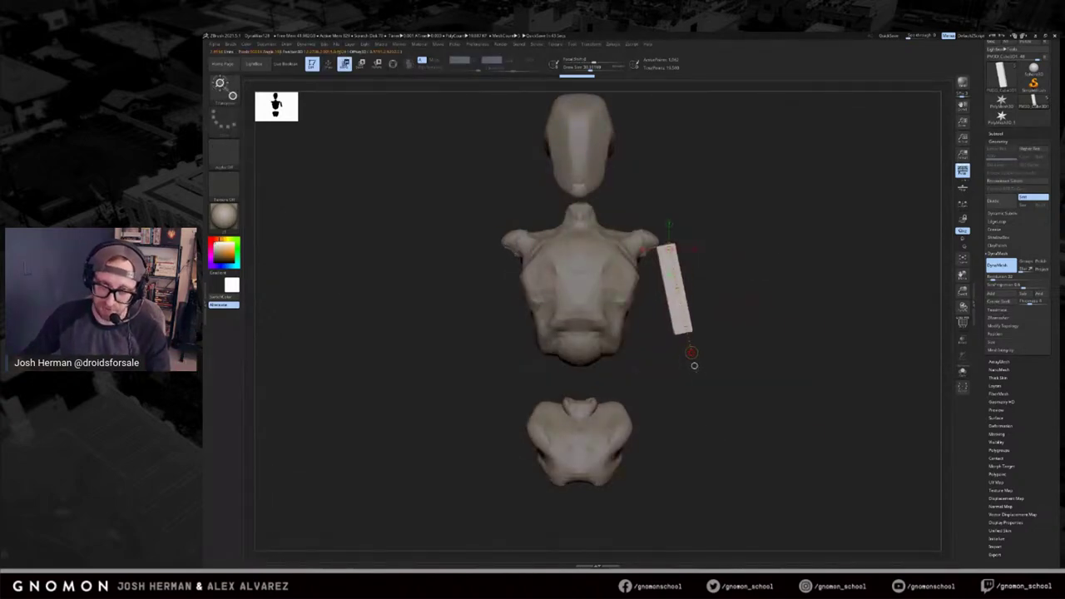
# Check the figure's silhouette using the dark colour and an enlarged thumbnail, and restore the light colour and small thumbnail.
pyautogui.press('v')
pyautogui.keyDown('alt'); pyautogui.moveTo(774, 271); pyautogui.dragTo(844, 297); pyautogui.keyUp('alt')
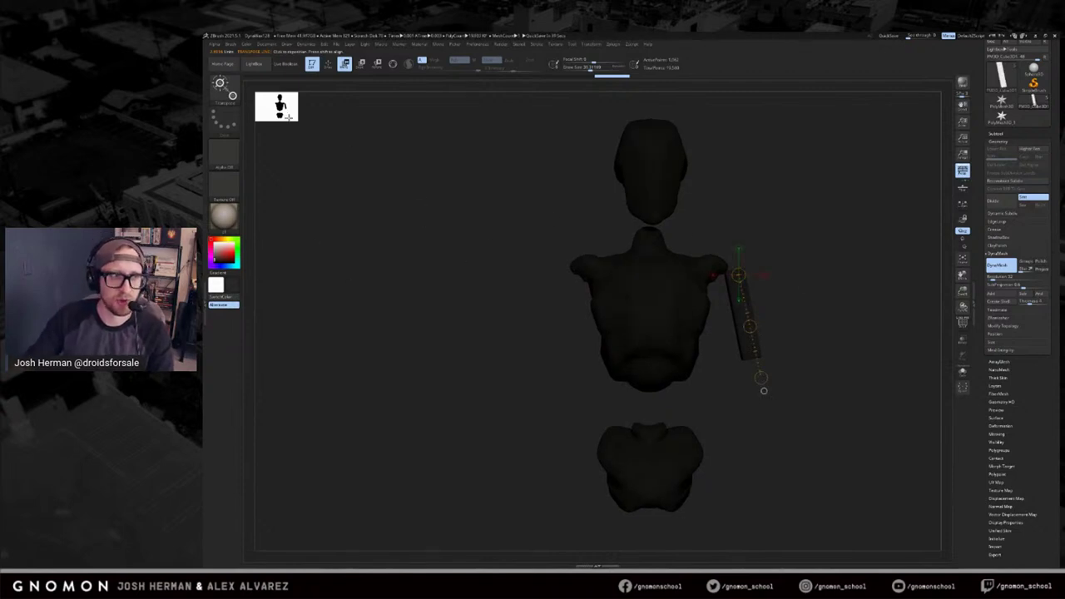
pyautogui.moveTo(288, 117); pyautogui.dragTo(515, 282)
pyautogui.moveTo(576, 180); pyautogui.dragTo(519, 179)
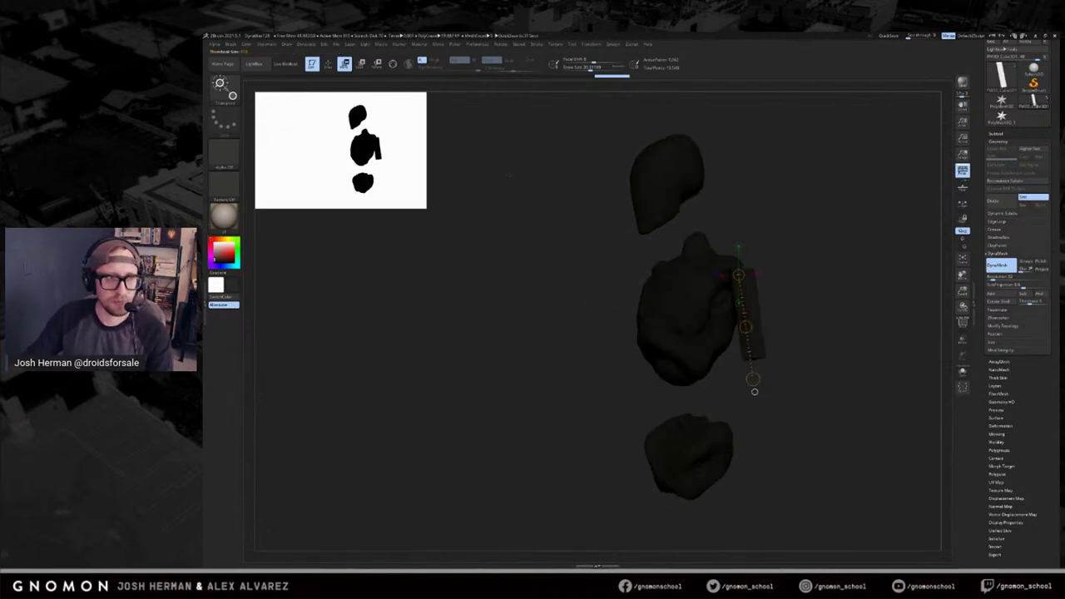
pyautogui.moveTo(399, 156); pyautogui.dragTo(568, 158)
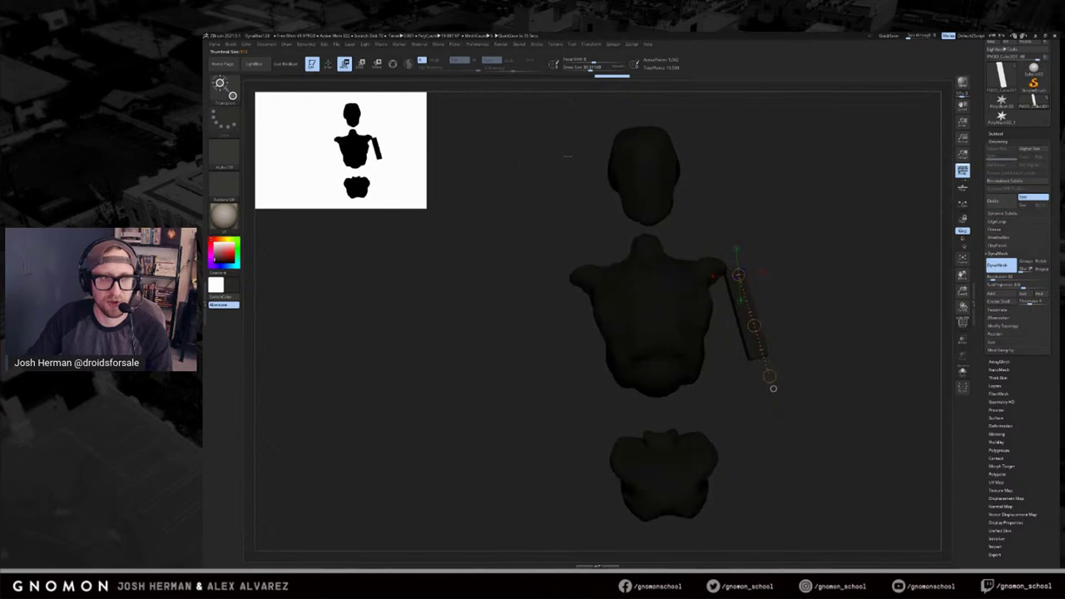
pyautogui.press('v')
pyautogui.keyDown('shift'); pyautogui.moveTo(904, 213); pyautogui.dragTo(887, 214); pyautogui.keyUp('shift')
pyautogui.moveTo(415, 194); pyautogui.dragTo(273, 105)
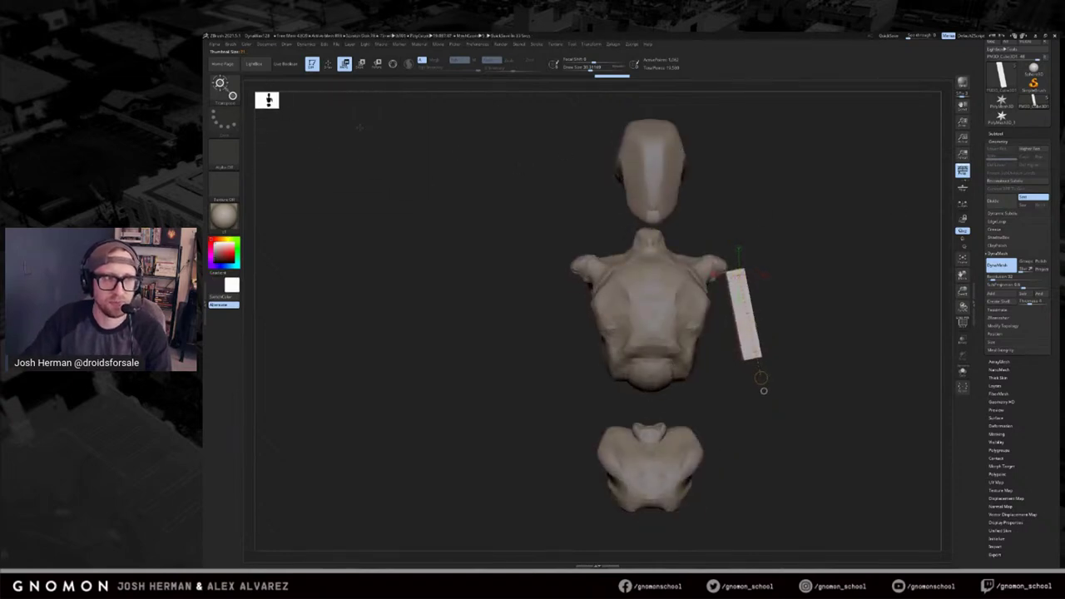
# Enlarge the ClayBuildup brush and sculpt the first form changes along the front of the upper-arm block.
pyautogui.moveTo(849, 242); pyautogui.dragTo(841, 220)
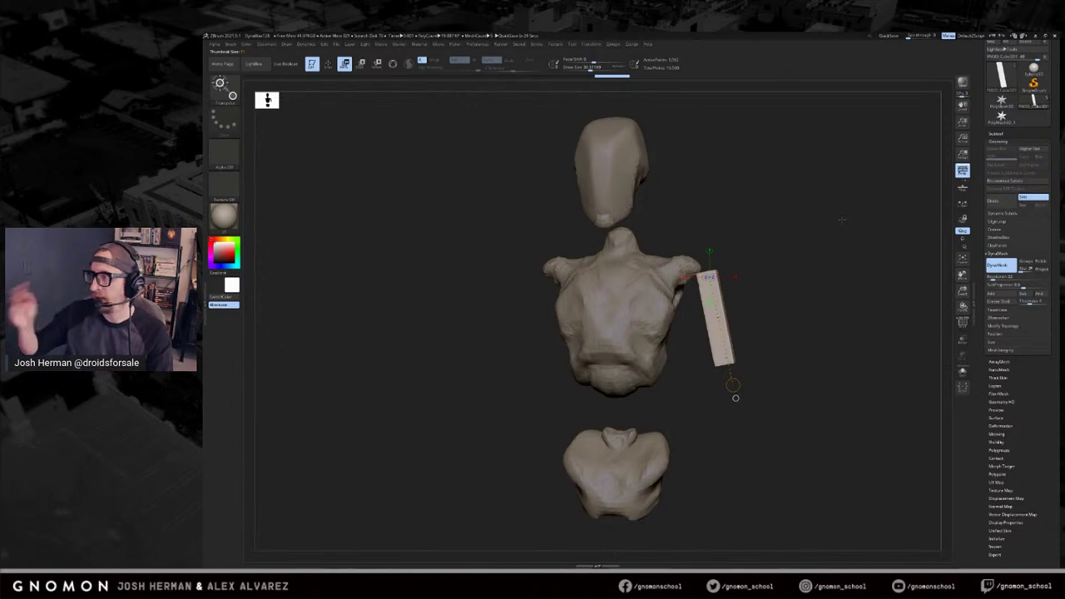
pyautogui.moveTo(841, 220); pyautogui.dragTo(739, 278)
pyautogui.press('q')
pyautogui.hotkey('ctrl', 'z')
pyautogui.press('s')
pyautogui.click(728, 339)
pyautogui.moveTo(721, 298)
pyautogui.mouseDown()
pyautogui.moveTo(730, 353)
pyautogui.moveTo(820, 329)
pyautogui.mouseUp()
pyautogui.moveTo(715, 327); pyautogui.dragTo(700, 290)
pyautogui.moveTo(748, 318); pyautogui.dragTo(716, 350)
pyautogui.press('s')
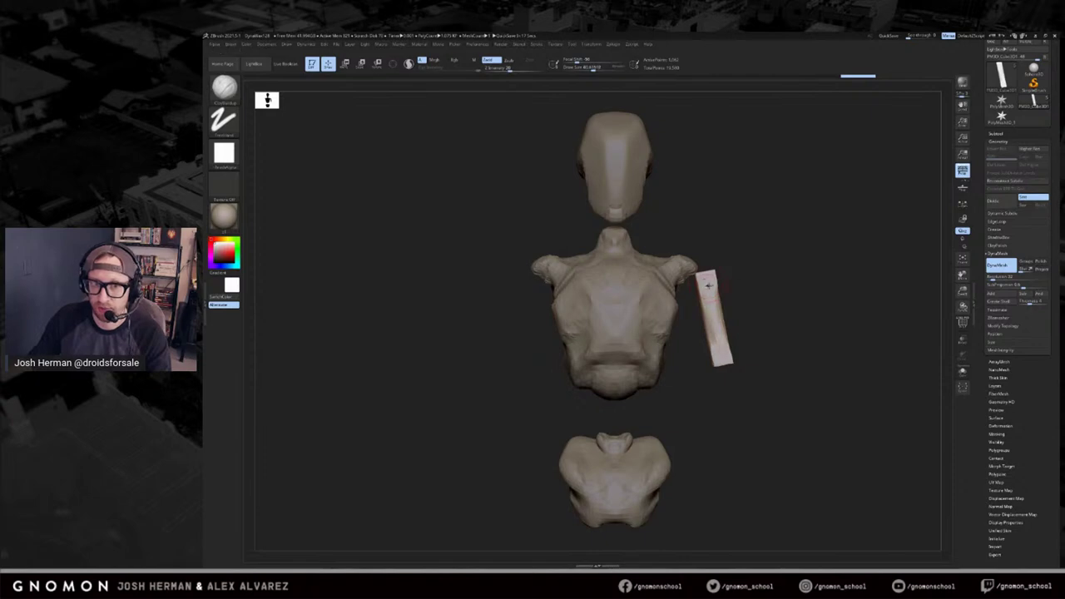
# Continue shaping the upper-arm block with ClayBuildup from the back and sides.
pyautogui.moveTo(720, 354); pyautogui.dragTo(786, 289, button='right')
pyautogui.moveTo(756, 325)
pyautogui.mouseDown(button='right')
pyautogui.moveTo(794, 292)
pyautogui.moveTo(820, 316)
pyautogui.moveTo(753, 333)
pyautogui.mouseUp(button='right')
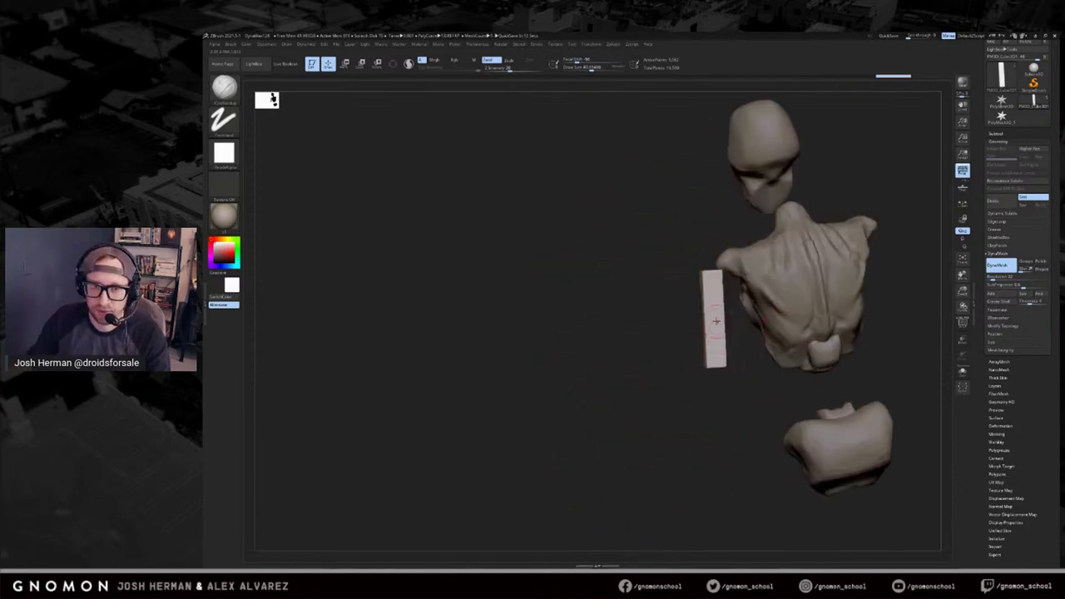
pyautogui.moveTo(713, 296); pyautogui.dragTo(678, 308, button='right')
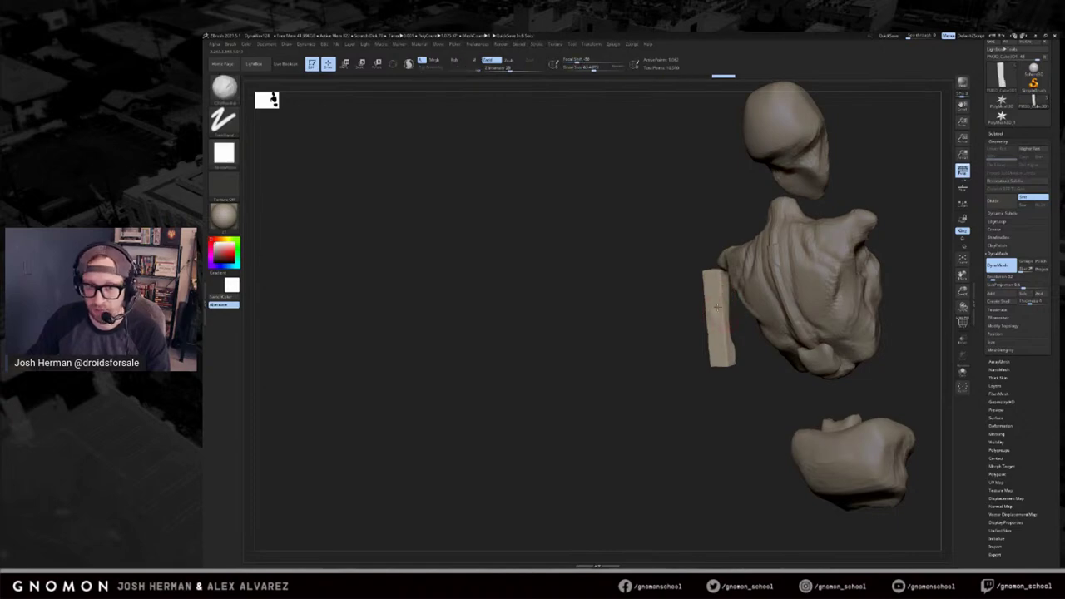
pyautogui.moveTo(708, 295)
pyautogui.mouseDown(button='right')
pyautogui.moveTo(799, 283)
pyautogui.moveTo(842, 296)
pyautogui.mouseUp(button='right')
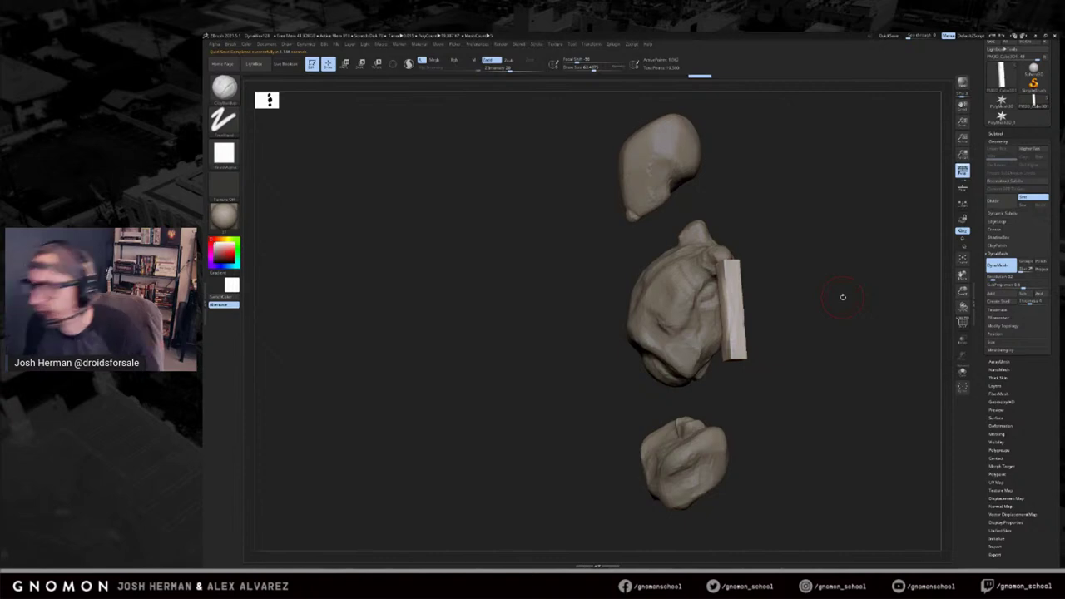
# Move the upper-arm block beside the torso's shoulder and form a shoulder cap at its upper end.
pyautogui.keyDown('shift'); pyautogui.moveTo(825, 254); pyautogui.dragTo(737, 271, button='right'); pyautogui.keyUp('shift')
pyautogui.moveTo(776, 244); pyautogui.dragTo(768, 218)
pyautogui.press('w')
pyautogui.moveTo(698, 244); pyautogui.dragTo(722, 361)
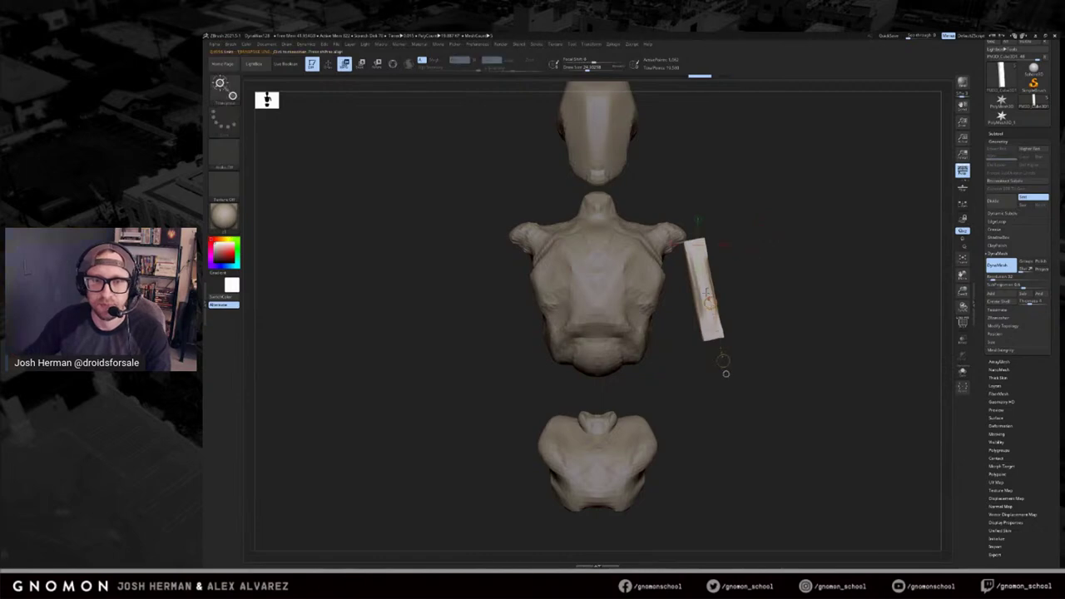
pyautogui.moveTo(711, 303)
pyautogui.mouseDown()
pyautogui.moveTo(698, 178)
pyautogui.moveTo(742, 404)
pyautogui.moveTo(743, 303)
pyautogui.mouseUp()
pyautogui.moveTo(713, 239); pyautogui.dragTo(769, 235)
pyautogui.moveTo(788, 200)
pyautogui.keyDown('alt'); pyautogui.mouseDown()
pyautogui.moveTo(799, 250)
pyautogui.moveTo(722, 275)
pyautogui.moveTo(703, 302)
pyautogui.mouseUp(); pyautogui.keyUp('alt')
pyautogui.press('q')
pyautogui.moveTo(645, 337)
pyautogui.mouseDown()
pyautogui.moveTo(615, 345)
pyautogui.moveTo(629, 336)
pyautogui.mouseUp()
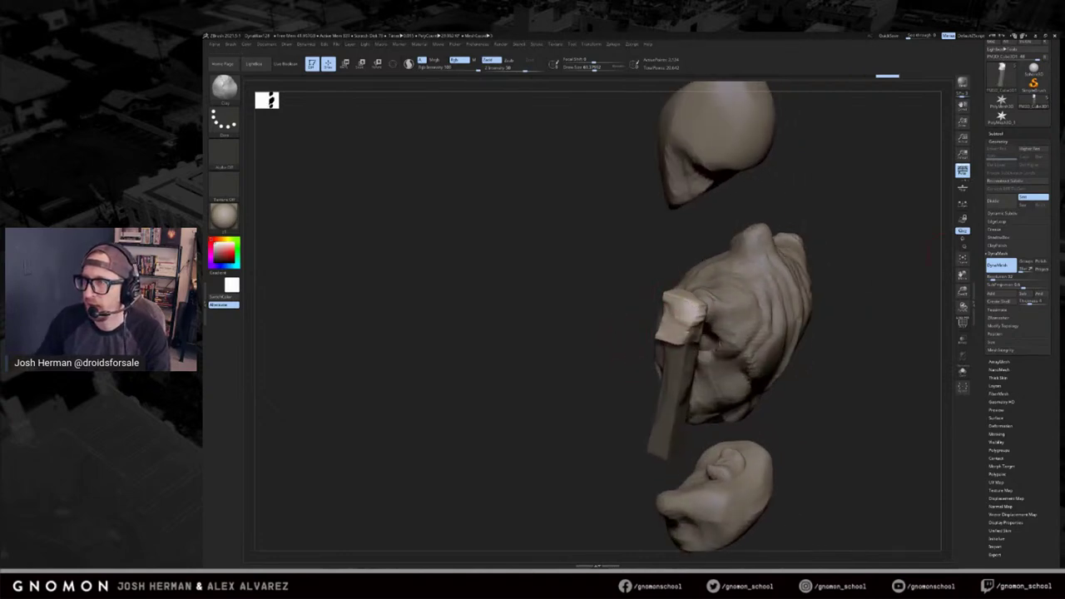
# Switch to the browser with the ArtStation portfolio, open the IG-88 Redesign project and enlarge the image with the bright sky background.
pyautogui.moveTo(1057, 180); pyautogui.dragTo(470, 133)
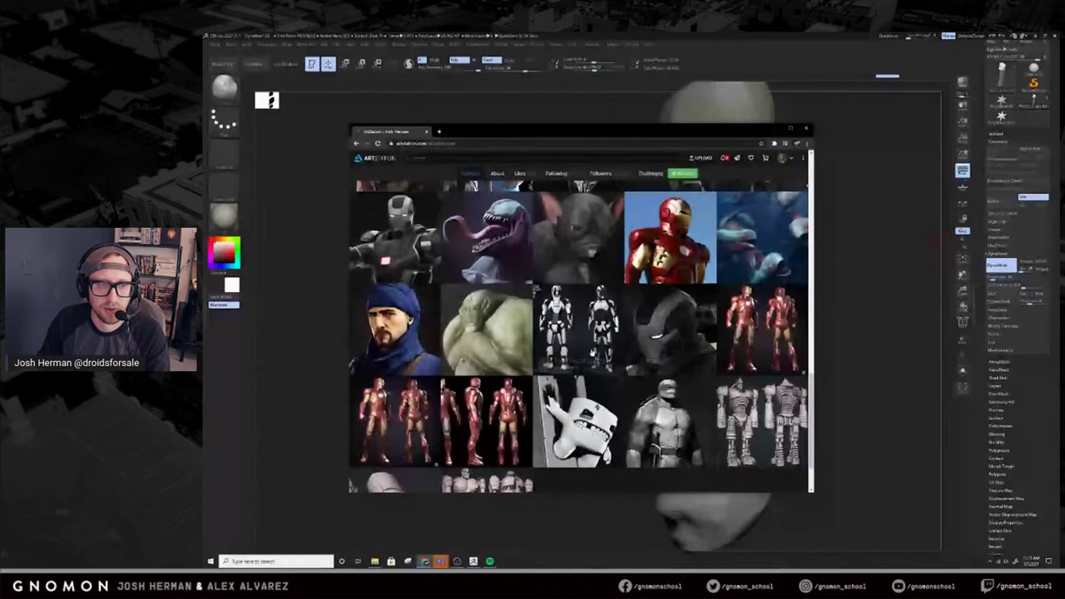
pyautogui.click(566, 335)
pyautogui.doubleClick(555, 133)
pyautogui.scroll(-4, 553, 396)
pyautogui.scroll(-3, 553, 396)
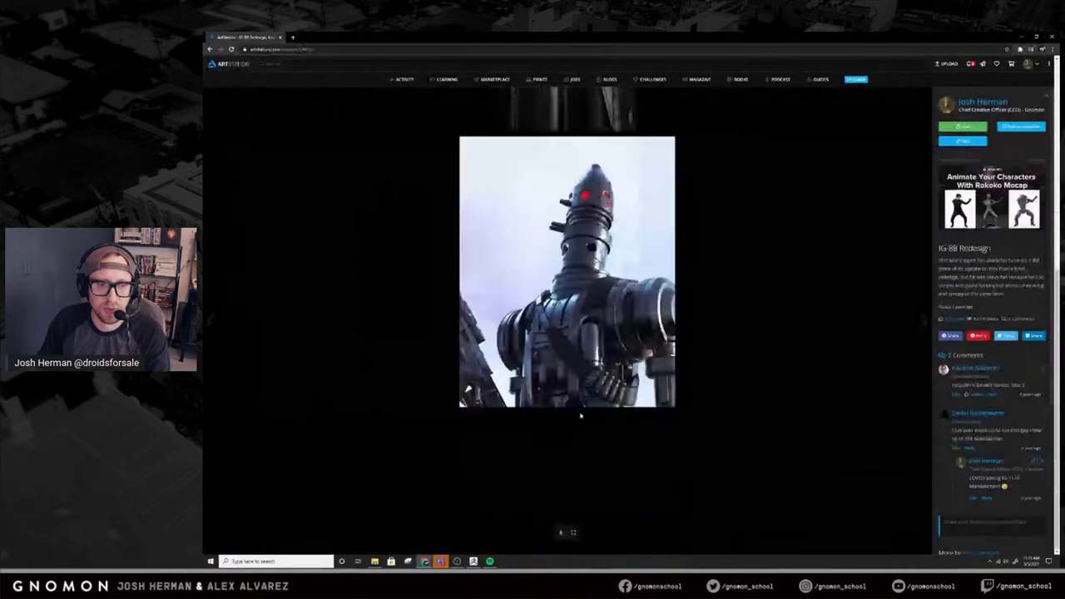
pyautogui.click(573, 532)
pyautogui.click(621, 259)
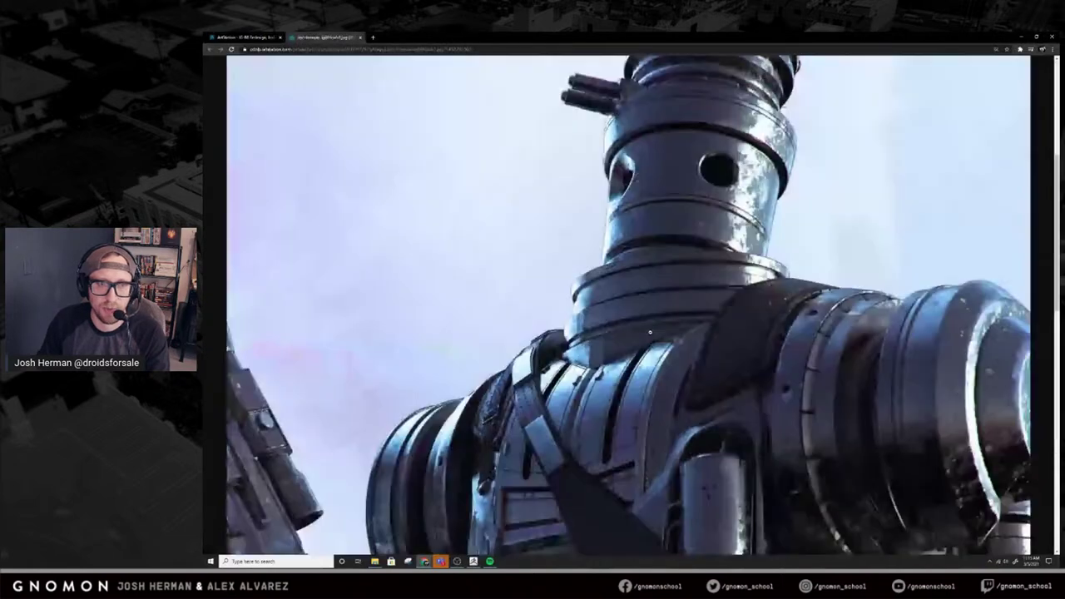
# Examine the droid's shoulders, torso, waist and arms in the bright reference image.
pyautogui.scroll(-5, 644, 364)
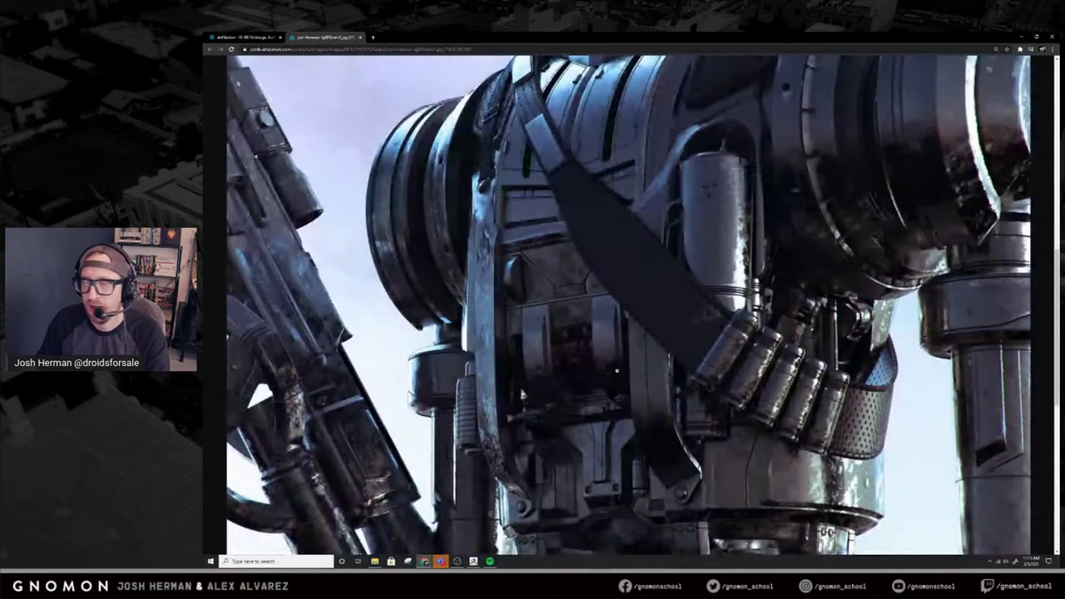
pyautogui.scroll(-1, 616, 372)
pyautogui.click(725, 359)
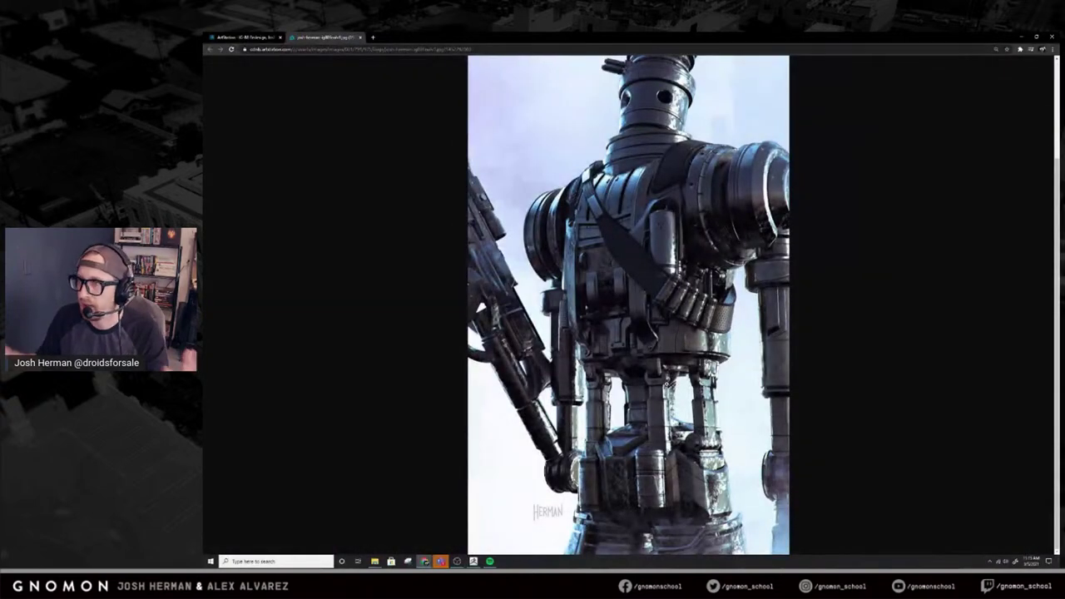
pyautogui.scroll(3, 666, 375)
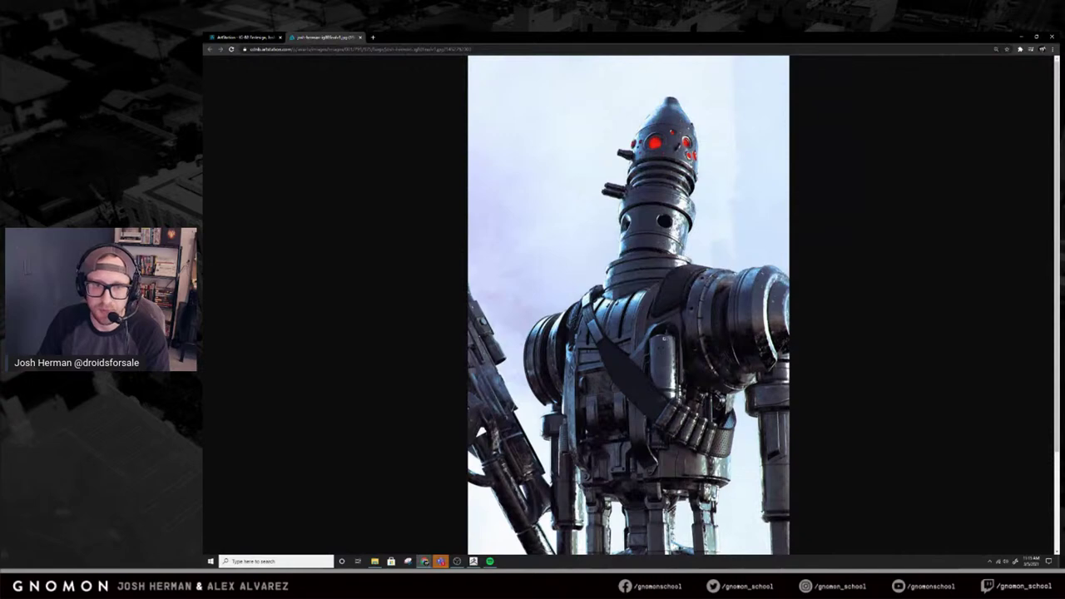
pyautogui.scroll(-2, 693, 388)
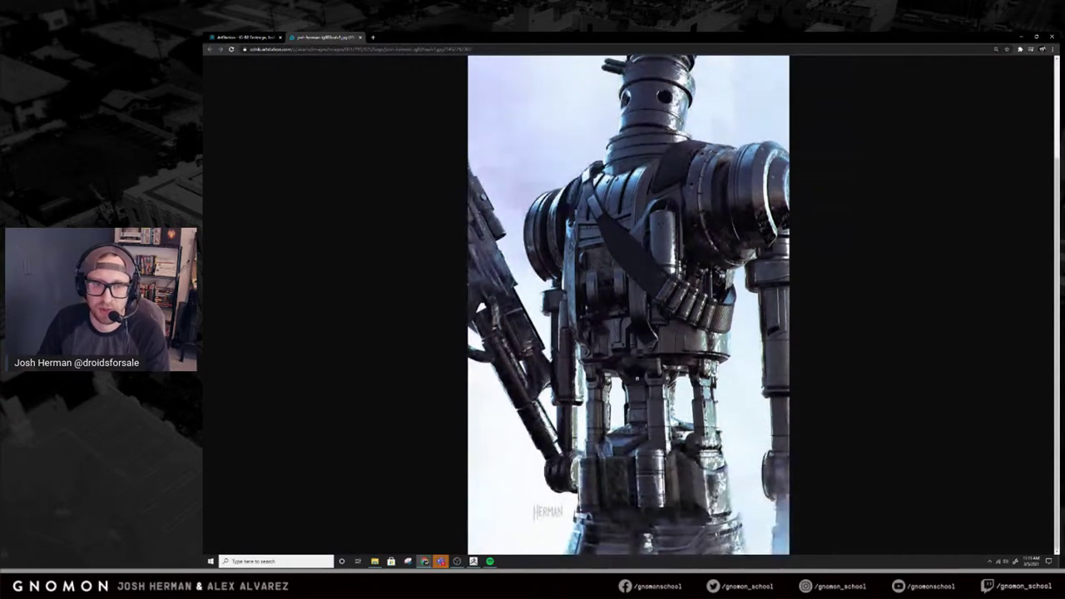
pyautogui.scroll(1, 637, 376)
pyautogui.scroll(2, 638, 376)
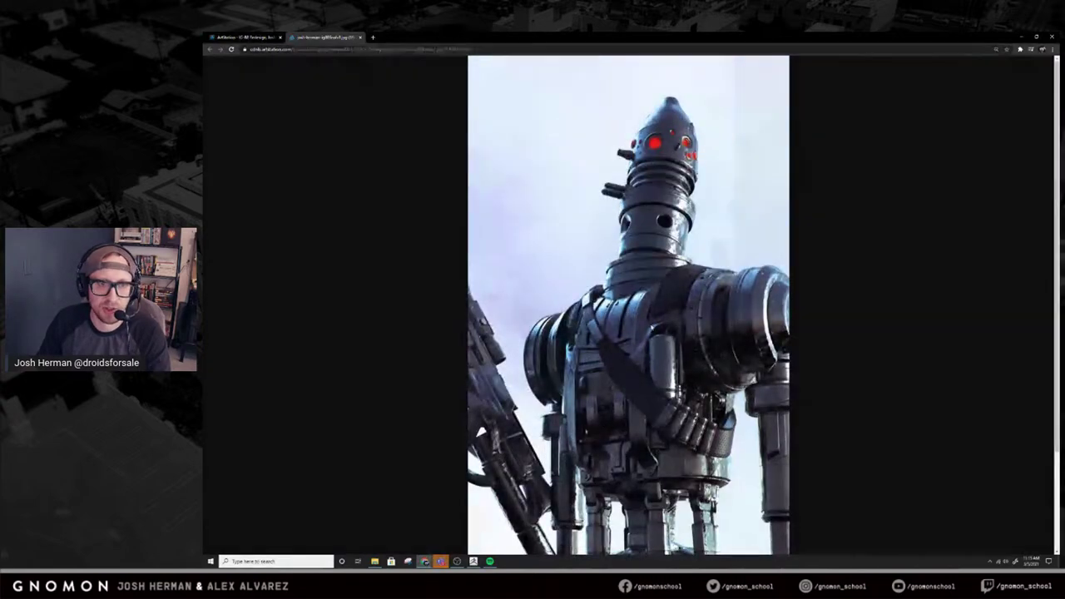
# Examine the project's dark droid image at full size for its shoulder and arm joints, then return to ZBrush.
pyautogui.hotkey('ctrl', 'w')
pyautogui.scroll(-5, 574, 485)
pyautogui.click(574, 485)
pyautogui.scroll(2, 631, 379)
pyautogui.scroll(-5, 630, 379)
pyautogui.scroll(3, 630, 378)
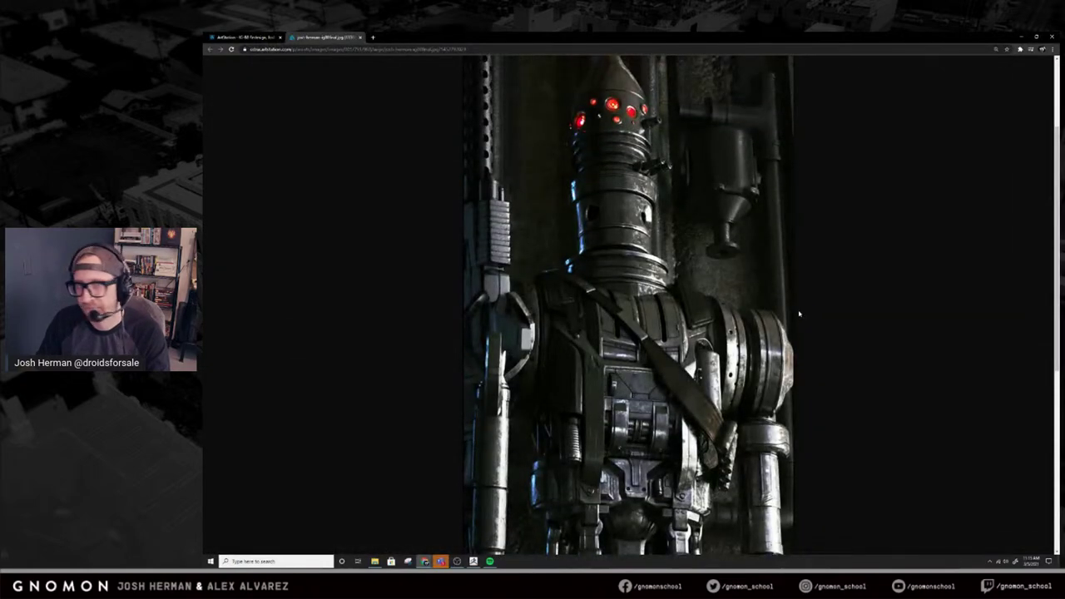
pyautogui.scroll(-2, 628, 305)
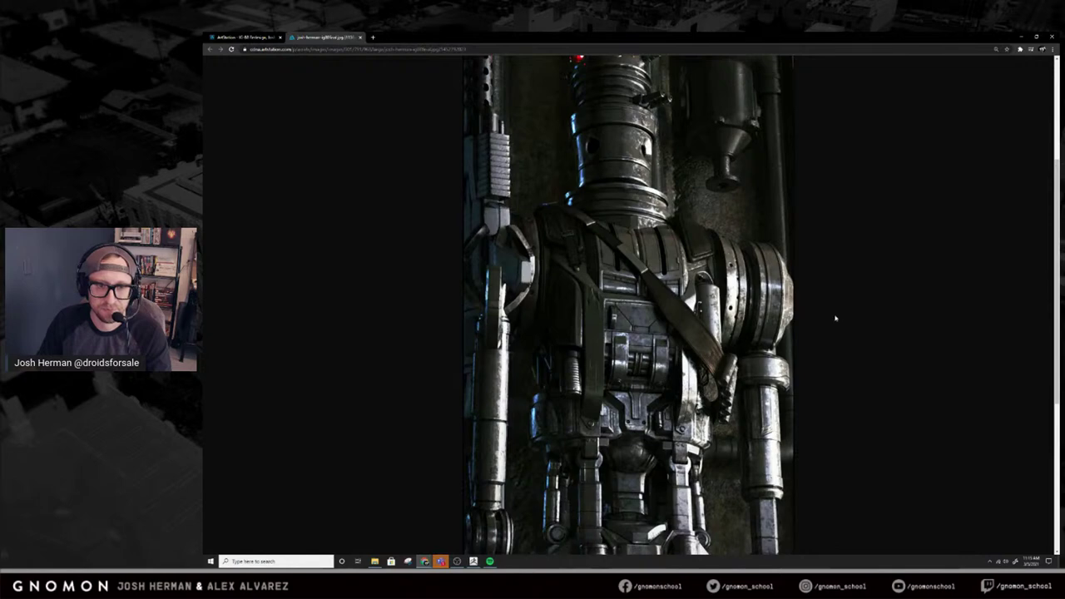
pyautogui.hotkey('ctrl', 'w')
pyautogui.moveTo(529, 40); pyautogui.dragTo(1064, 175)
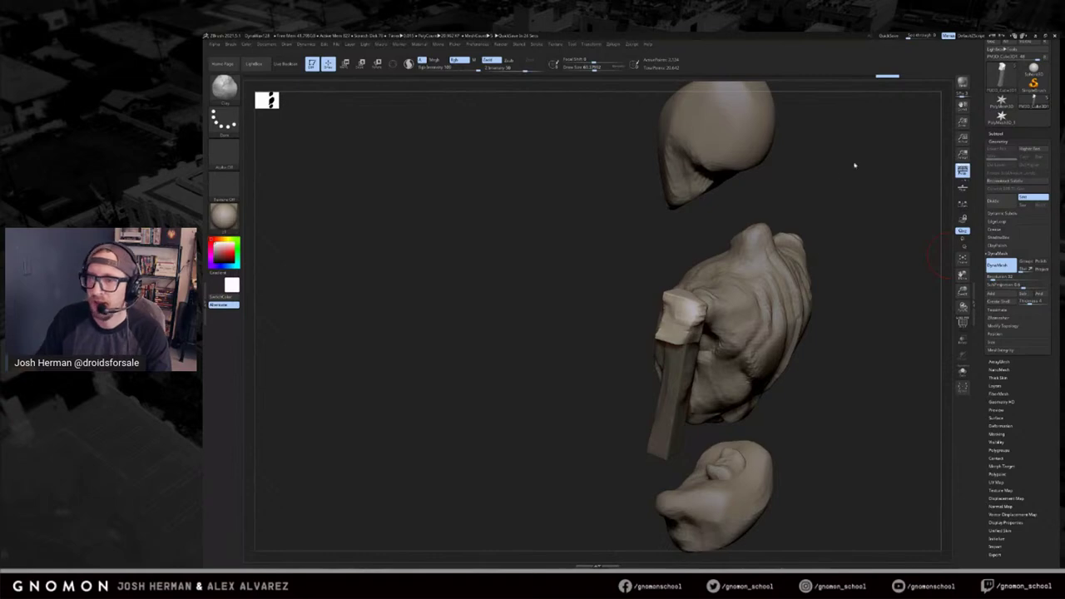
# Reshape the outline of the shoulder cap from the front with the SnakeHook brush.
pyautogui.moveTo(855, 166); pyautogui.dragTo(859, 173)
pyautogui.moveTo(833, 276); pyautogui.dragTo(770, 304)
pyautogui.press('w')
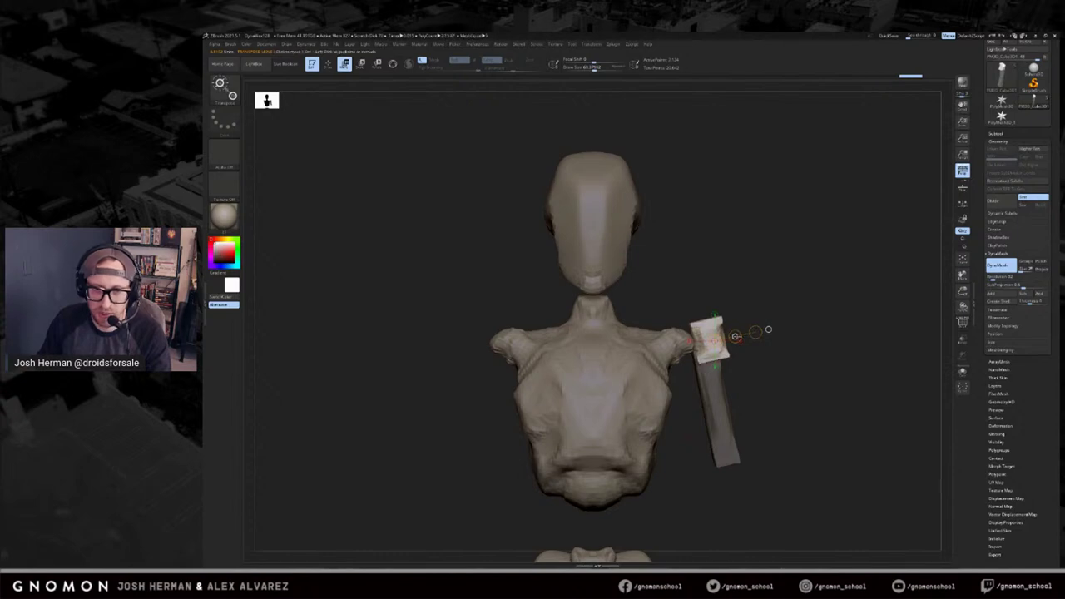
pyautogui.press('q')
pyautogui.moveTo(778, 303)
pyautogui.mouseDown()
pyautogui.moveTo(715, 331)
pyautogui.moveTo(807, 349)
pyautogui.moveTo(766, 357)
pyautogui.moveTo(722, 346)
pyautogui.moveTo(736, 332)
pyautogui.mouseUp()
pyautogui.press('[')
pyautogui.press('b')
pyautogui.press('s')
pyautogui.press('h')
pyautogui.press('s')
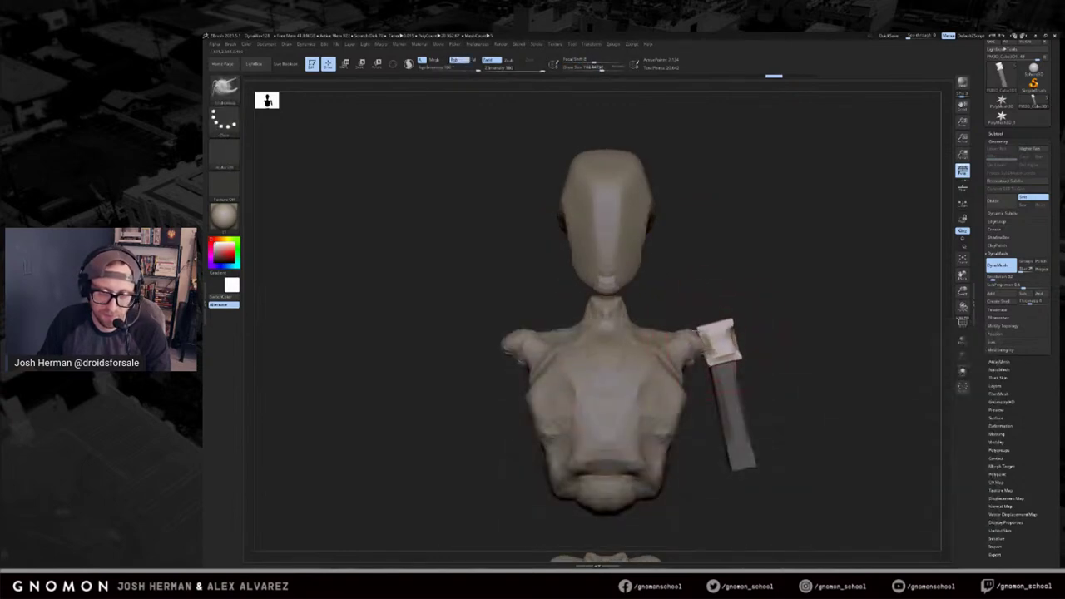
pyautogui.moveTo(795, 343); pyautogui.dragTo(722, 328)
pyautogui.moveTo(796, 307); pyautogui.dragTo(709, 320)
# Add volume to the shoulder cap with the ClayBuildup brush.
pyautogui.press('b')
pyautogui.press('c')
pyautogui.press('b')
pyautogui.moveTo(656, 384); pyautogui.dragTo(659, 353)
pyautogui.hotkey('alt', 's')
pyautogui.moveTo(744, 324)
pyautogui.mouseDown()
pyautogui.moveTo(740, 304)
pyautogui.moveTo(695, 320)
pyautogui.mouseUp()
pyautogui.hotkey('ctrl', 'shift', 's')
# Pull the shoulder cap's form from the back with the SnakeHook brush.
pyautogui.press('b')
pyautogui.press('s')
pyautogui.press('h')
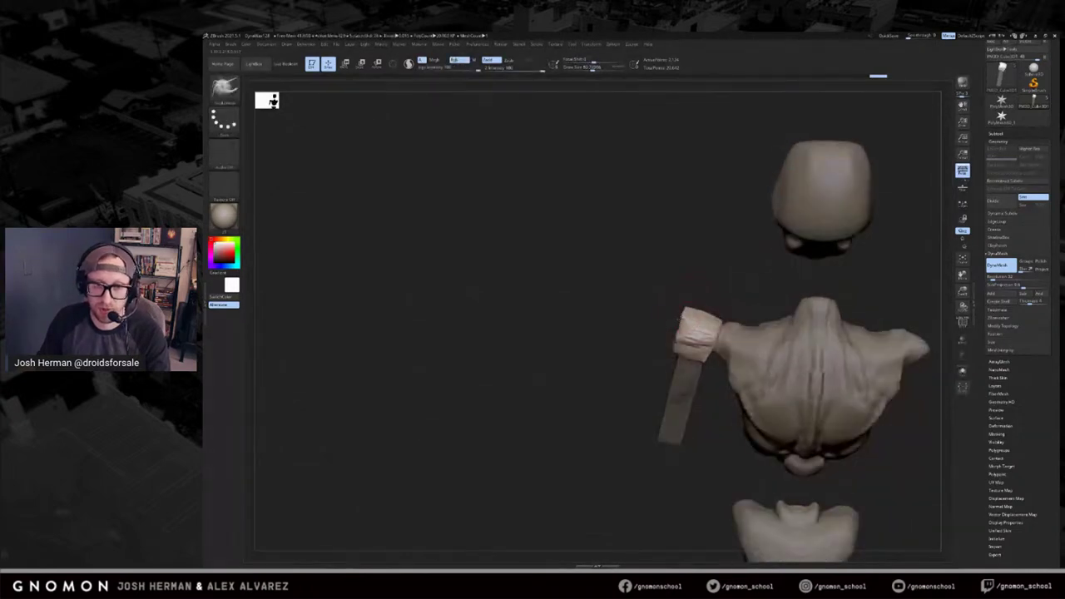
pyautogui.press('s')
pyautogui.press('s')
pyautogui.moveTo(687, 309)
pyautogui.mouseDown()
pyautogui.moveTo(676, 308)
pyautogui.moveTo(690, 242)
pyautogui.moveTo(749, 250)
pyautogui.moveTo(838, 291)
pyautogui.moveTo(764, 305)
pyautogui.moveTo(741, 321)
pyautogui.moveTo(646, 315)
pyautogui.mouseUp()
# Refine the shoulder cap with the ClayBuildup brush and clear the mask on the upper arm.
pyautogui.press('b')
pyautogui.press('c')
pyautogui.press('b')
pyautogui.keyDown('ctrl'); pyautogui.moveTo(715, 291); pyautogui.dragTo(790, 343); pyautogui.keyUp('ctrl')
# Turn on Groups for DynaMesh and remesh the arm with the shoulder cap and upper arm as separate polygroups, with PolyFrame shown.
pyautogui.moveTo(791, 337); pyautogui.dragTo(756, 324)
pyautogui.click(1024, 262)
pyautogui.hotkey('shift', 'f')
pyautogui.hotkey('shift', 'f')
pyautogui.press('r')
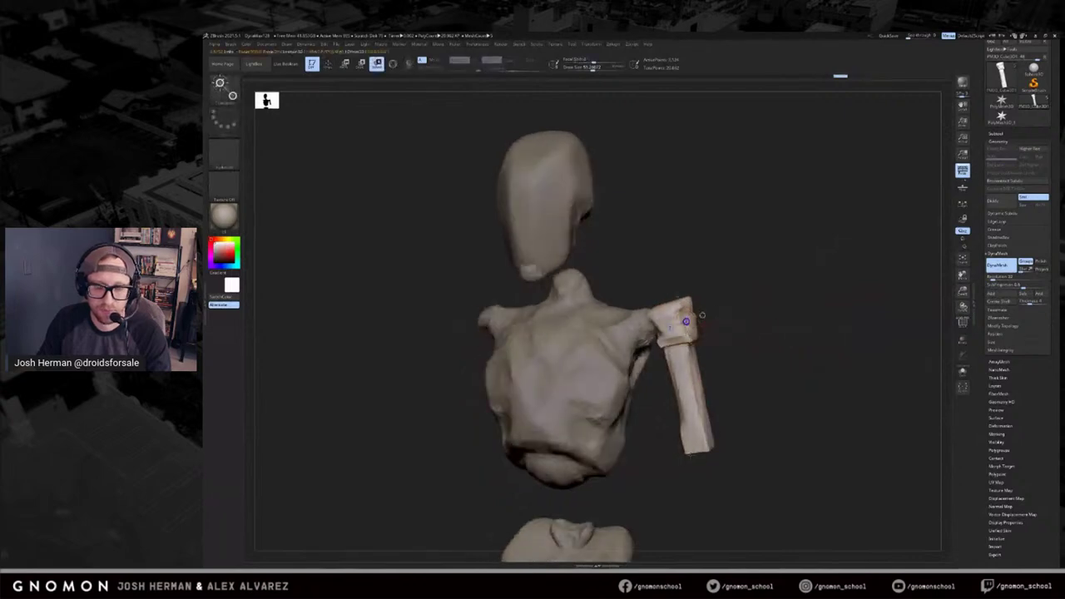
pyautogui.keyDown('ctrl'); pyautogui.click(694, 408); pyautogui.keyUp('ctrl')
pyautogui.keyDown('ctrl'); pyautogui.click(756, 316); pyautogui.keyUp('ctrl')
pyautogui.keyDown('ctrl'); pyautogui.moveTo(741, 303); pyautogui.dragTo(774, 268); pyautogui.keyUp('ctrl')
pyautogui.hotkey('shift', 'f')
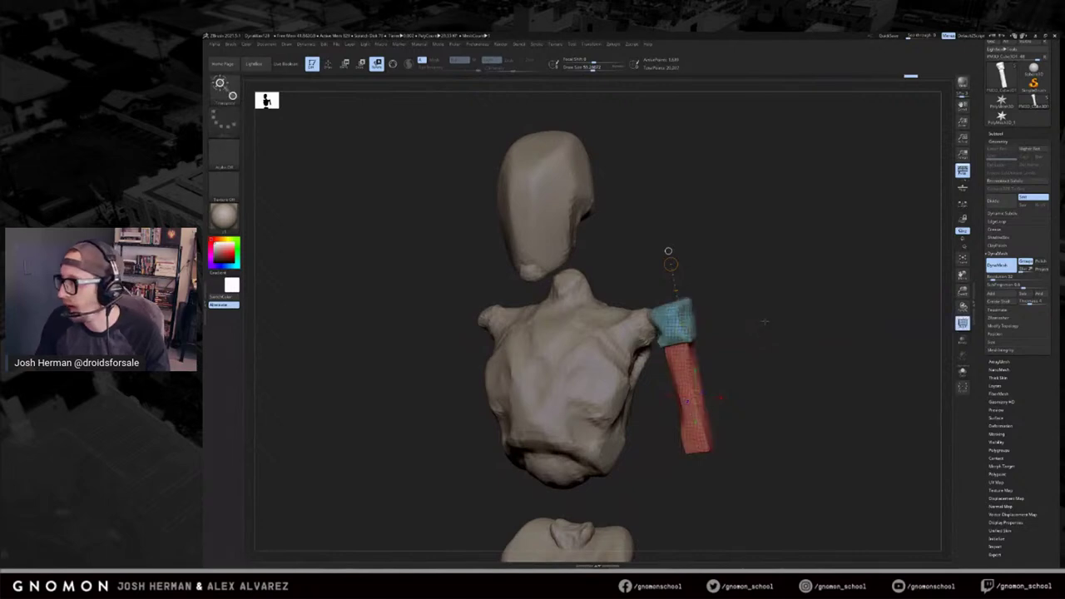
pyautogui.keyDown('shift'); pyautogui.moveTo(756, 327); pyautogui.dragTo(774, 332); pyautogui.keyUp('shift')
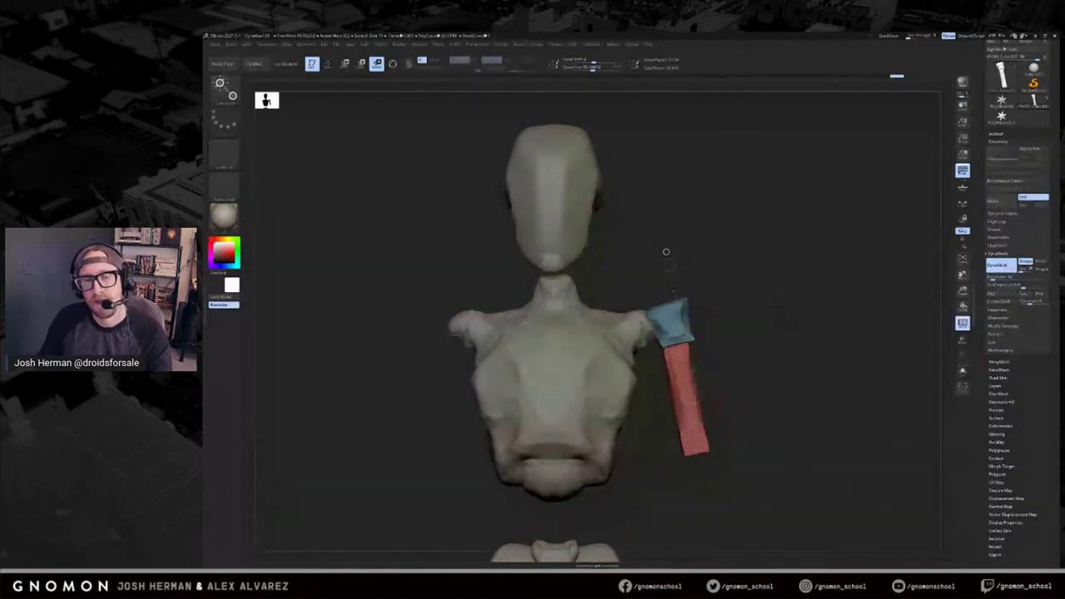
pyautogui.press('q')
pyautogui.moveTo(717, 315)
pyautogui.keyDown('alt'); pyautogui.mouseDown()
pyautogui.moveTo(764, 319)
pyautogui.moveTo(758, 326)
pyautogui.moveTo(758, 311)
pyautogui.mouseUp(); pyautogui.keyUp('alt')
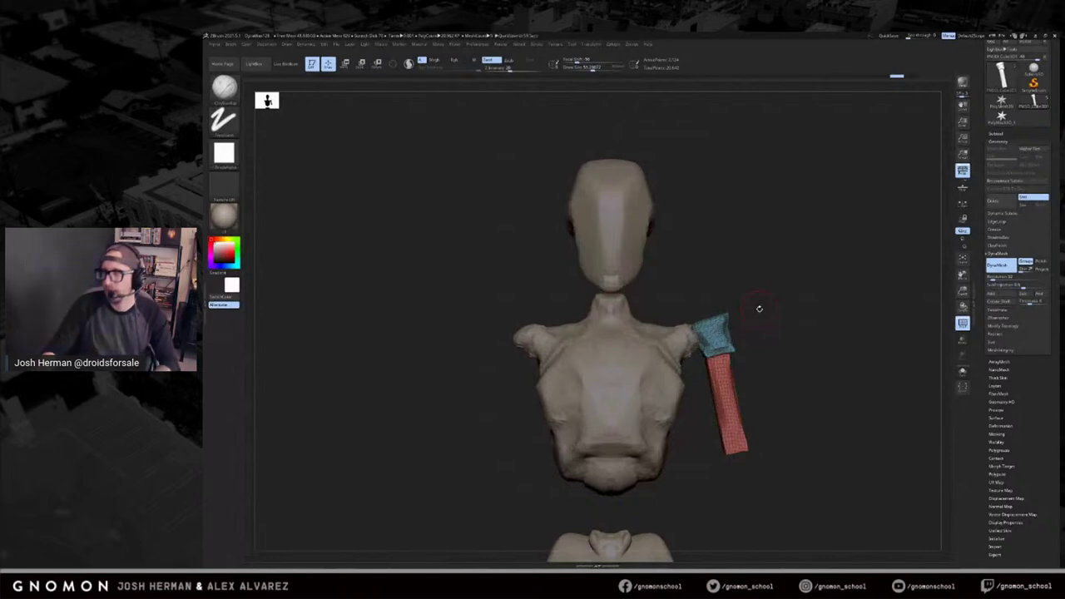
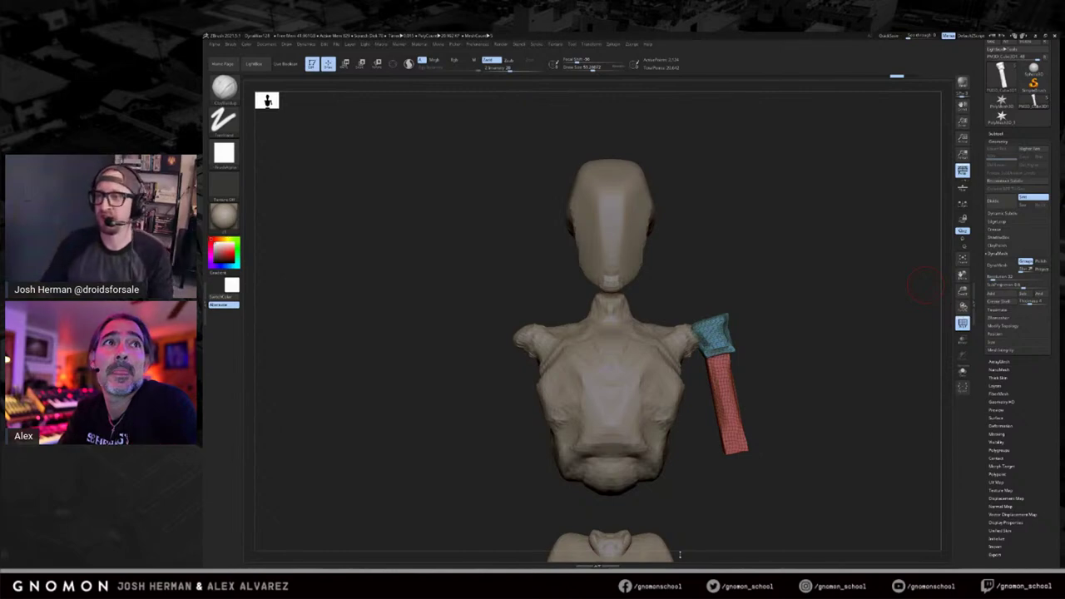
pyautogui.moveTo(764, 391); pyautogui.dragTo(798, 378)
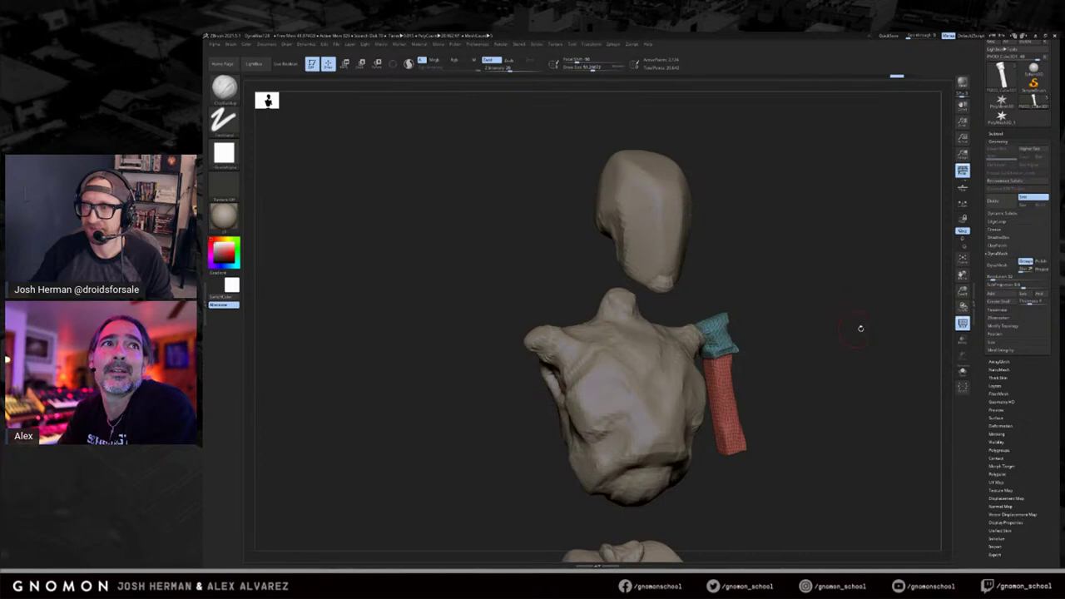
pyautogui.moveTo(832, 292)
pyautogui.keyDown('shift'); pyautogui.mouseDown()
pyautogui.moveTo(825, 376)
pyautogui.moveTo(790, 351)
pyautogui.moveTo(763, 378)
pyautogui.moveTo(791, 292)
pyautogui.moveTo(798, 307)
pyautogui.mouseUp(); pyautogui.keyUp('shift')
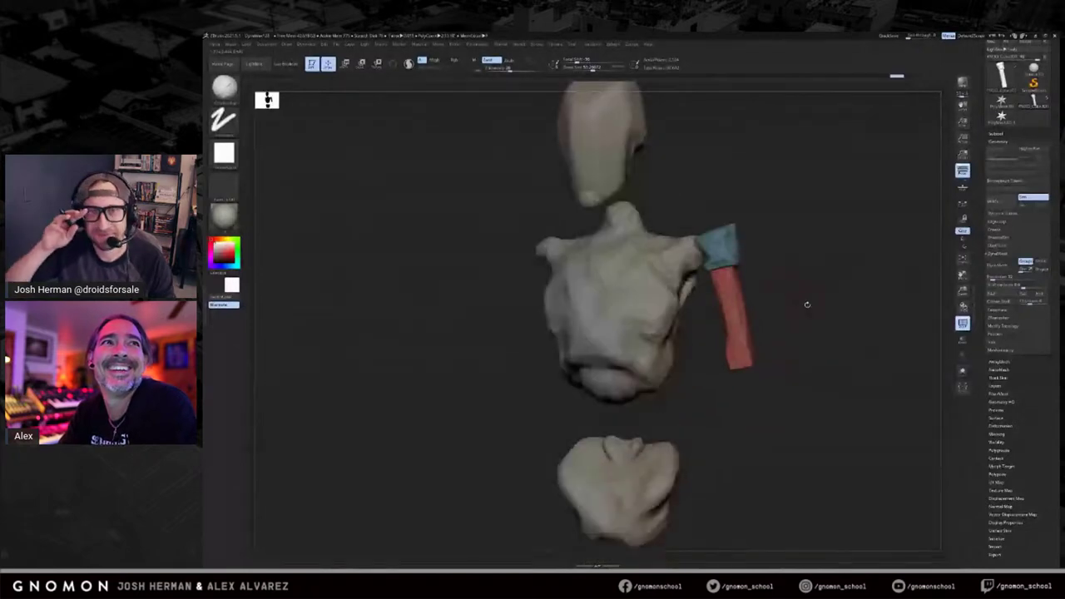
pyautogui.moveTo(827, 302); pyautogui.dragTo(816, 314)
# Isolate the upper-arm block by masking and duplicate it downward along the arm's axis as the forearm.
pyautogui.press('r')
pyautogui.keyDown('ctrl'); pyautogui.click(740, 270); pyautogui.keyUp('ctrl')
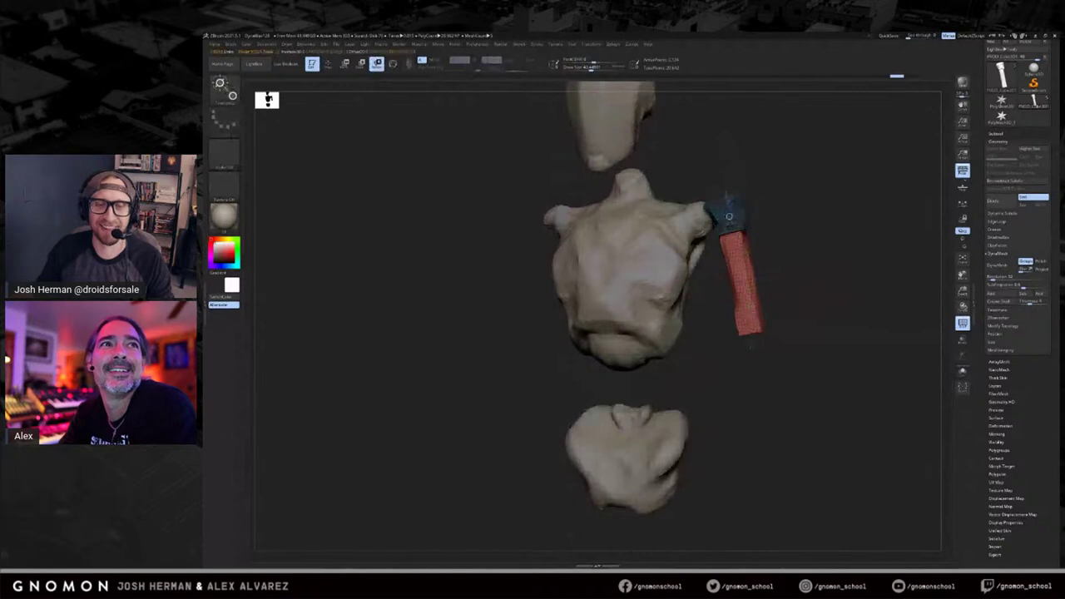
pyautogui.keyDown('shift'); pyautogui.moveTo(816, 258); pyautogui.dragTo(797, 254); pyautogui.keyUp('shift')
pyautogui.keyDown('ctrl'); pyautogui.click(726, 214); pyautogui.keyUp('ctrl')
pyautogui.press('w')
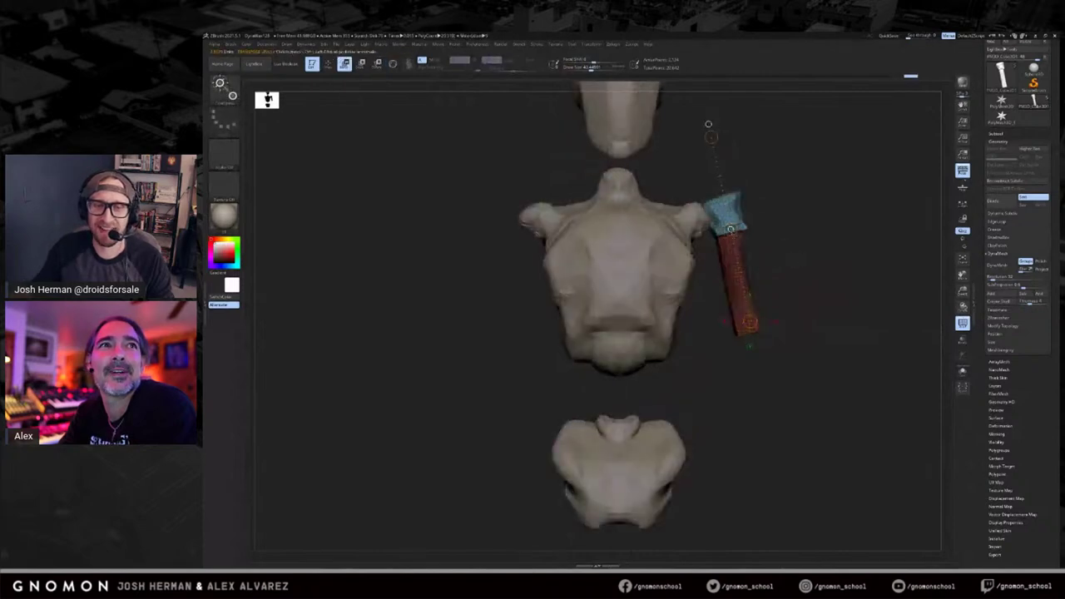
pyautogui.keyDown('ctrl'); pyautogui.click(739, 270); pyautogui.keyUp('ctrl')
pyautogui.keyDown('ctrl'); pyautogui.click(750, 330); pyautogui.keyUp('ctrl')
pyautogui.hotkey('ctrl', 'z')
pyautogui.keyDown('ctrl'); pyautogui.click(782, 293); pyautogui.keyUp('ctrl')
pyautogui.moveTo(783, 293)
pyautogui.keyDown('ctrl'); pyautogui.mouseDown()
pyautogui.moveTo(797, 310)
pyautogui.moveTo(772, 376)
pyautogui.mouseUp(); pyautogui.keyUp('ctrl')
pyautogui.keyDown('ctrl'); pyautogui.click(756, 318); pyautogui.keyUp('ctrl')
pyautogui.keyDown('ctrl'); pyautogui.moveTo(754, 304); pyautogui.dragTo(772, 389); pyautogui.keyUp('ctrl')
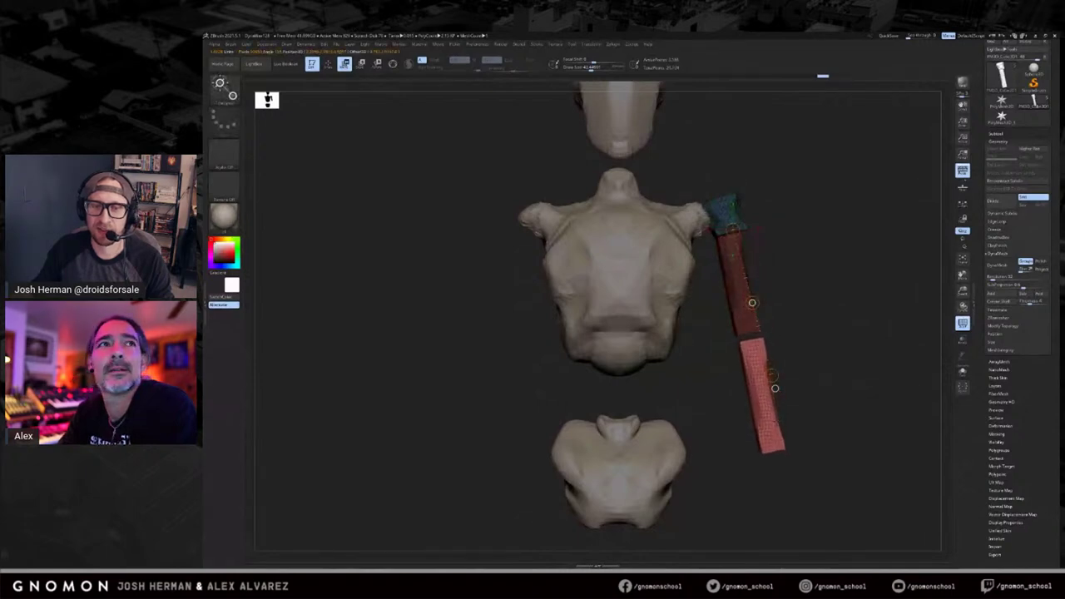
pyautogui.moveTo(830, 368)
pyautogui.mouseDown()
pyautogui.moveTo(791, 356)
pyautogui.moveTo(825, 311)
pyautogui.mouseUp()
pyautogui.press('q')
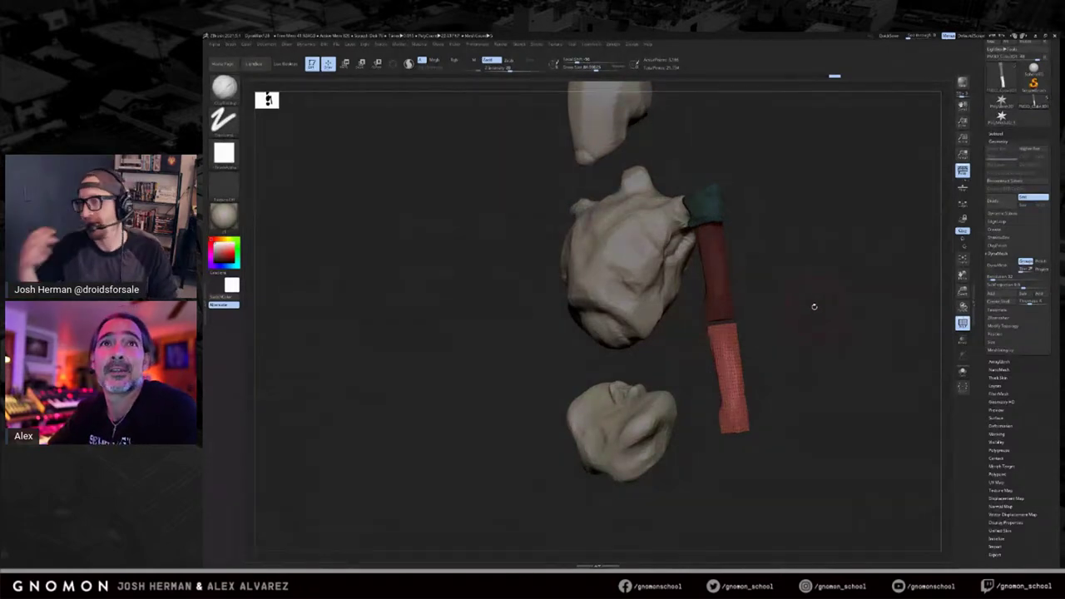
pyautogui.moveTo(818, 300); pyautogui.dragTo(417, 255)
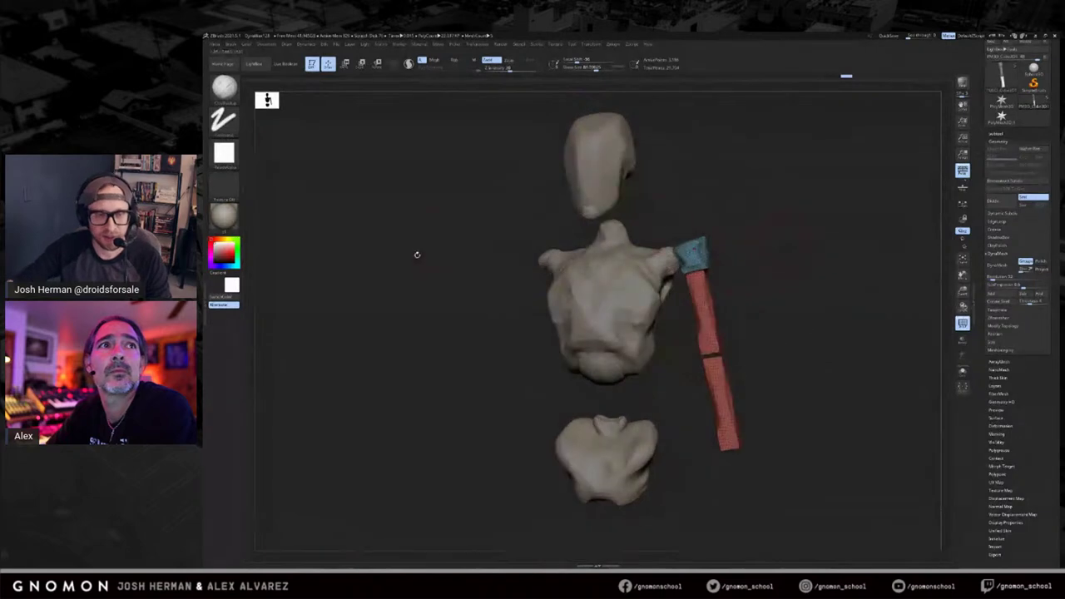
pyautogui.keyDown('alt'); pyautogui.click(597, 275); pyautogui.keyUp('alt')
pyautogui.moveTo(663, 228); pyautogui.dragTo(786, 262)
# Mask the shoulder cap and upper arm of the arm subtool, and rotate the forearm slightly forward at the elbow in side view.
pyautogui.keyDown('alt'); pyautogui.click(729, 392); pyautogui.keyUp('alt')
pyautogui.moveTo(774, 363); pyautogui.dragTo(715, 366)
pyautogui.press('r')
pyautogui.keyDown('ctrl'); pyautogui.moveTo(706, 404); pyautogui.dragTo(697, 293); pyautogui.keyUp('ctrl')
pyautogui.moveTo(778, 333); pyautogui.dragTo(737, 321)
pyautogui.moveTo(703, 262); pyautogui.dragTo(701, 246)
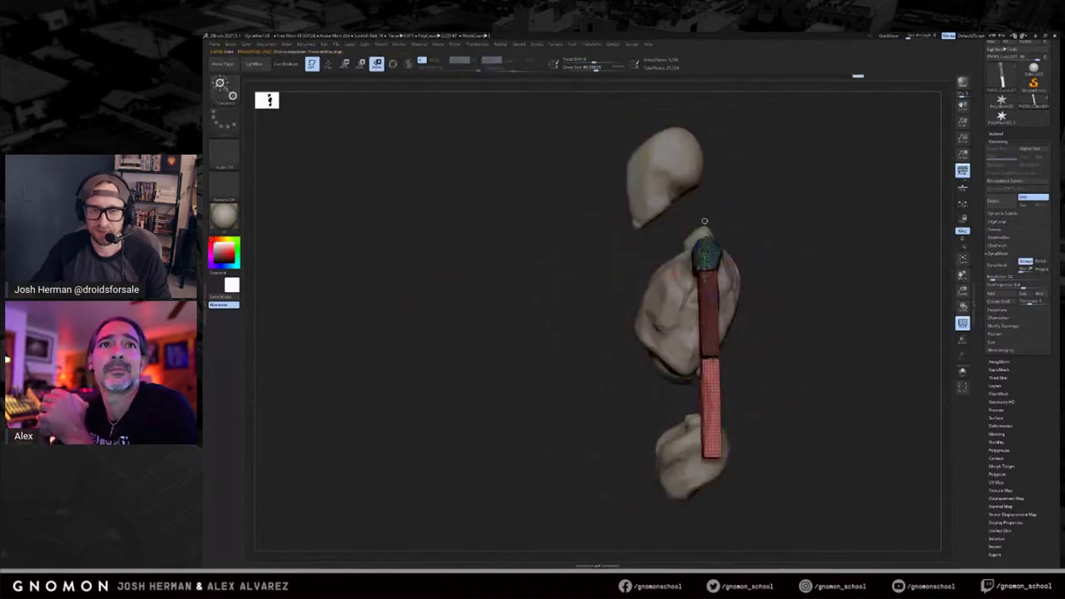
pyautogui.moveTo(714, 355); pyautogui.dragTo(752, 363)
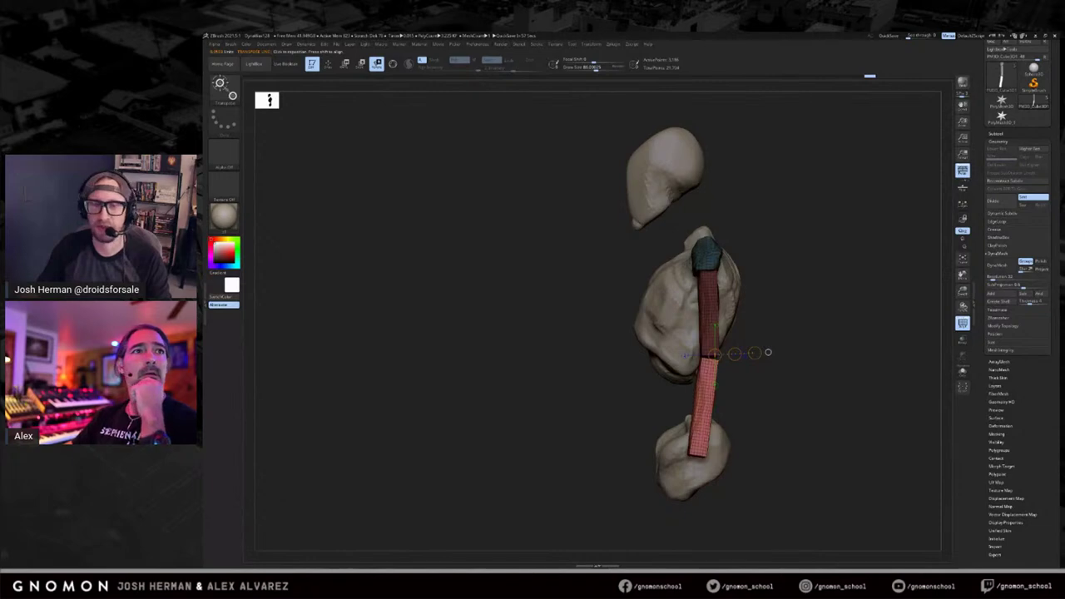
# Check the bent arm from the front and clear the mask from the shoulder cap and upper arm.
pyautogui.moveTo(816, 296); pyautogui.dragTo(941, 275)
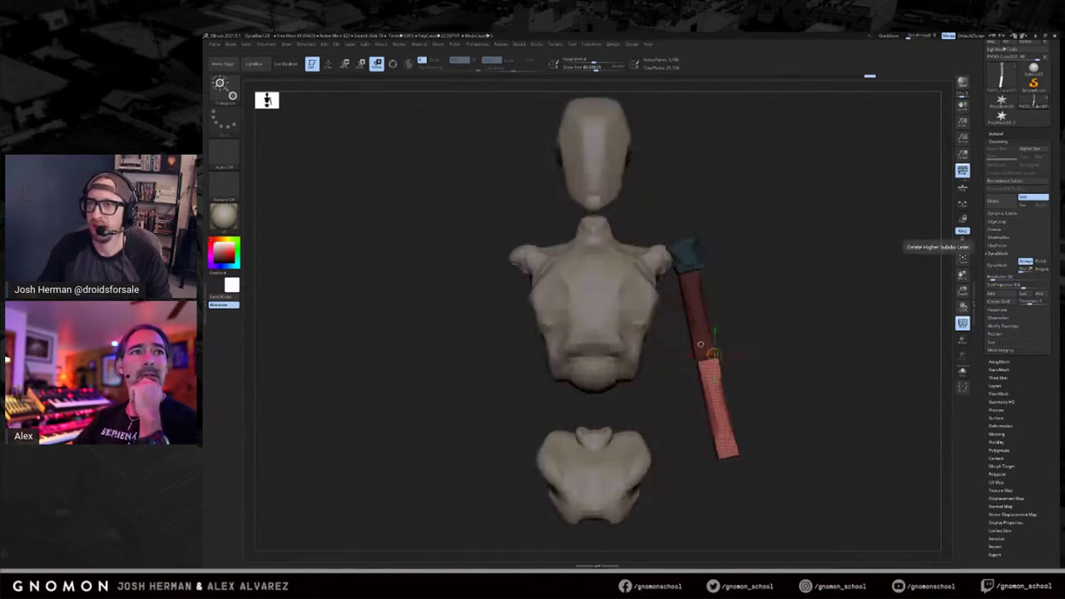
pyautogui.moveTo(673, 342); pyautogui.dragTo(709, 361)
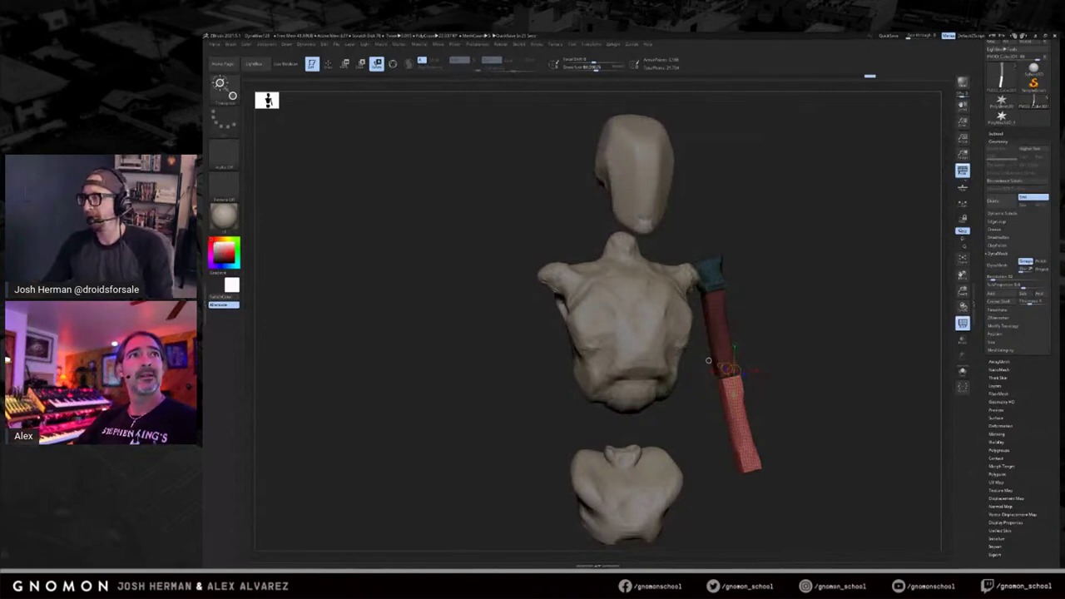
pyautogui.moveTo(830, 238)
pyautogui.mouseDown()
pyautogui.moveTo(820, 253)
pyautogui.moveTo(837, 252)
pyautogui.mouseUp()
pyautogui.press('q')
pyautogui.moveTo(842, 331)
pyautogui.mouseDown()
pyautogui.moveTo(793, 337)
pyautogui.moveTo(832, 339)
pyautogui.moveTo(782, 287)
pyautogui.mouseUp()
pyautogui.press('w')
pyautogui.moveTo(778, 249)
pyautogui.keyDown('ctrl'); pyautogui.mouseDown()
pyautogui.moveTo(815, 287)
pyautogui.moveTo(773, 278)
pyautogui.mouseUp(); pyautogui.keyUp('ctrl')
pyautogui.press('q')
pyautogui.press('w')
pyautogui.keyDown('shift'); pyautogui.moveTo(651, 331); pyautogui.dragTo(662, 326); pyautogui.keyUp('shift')
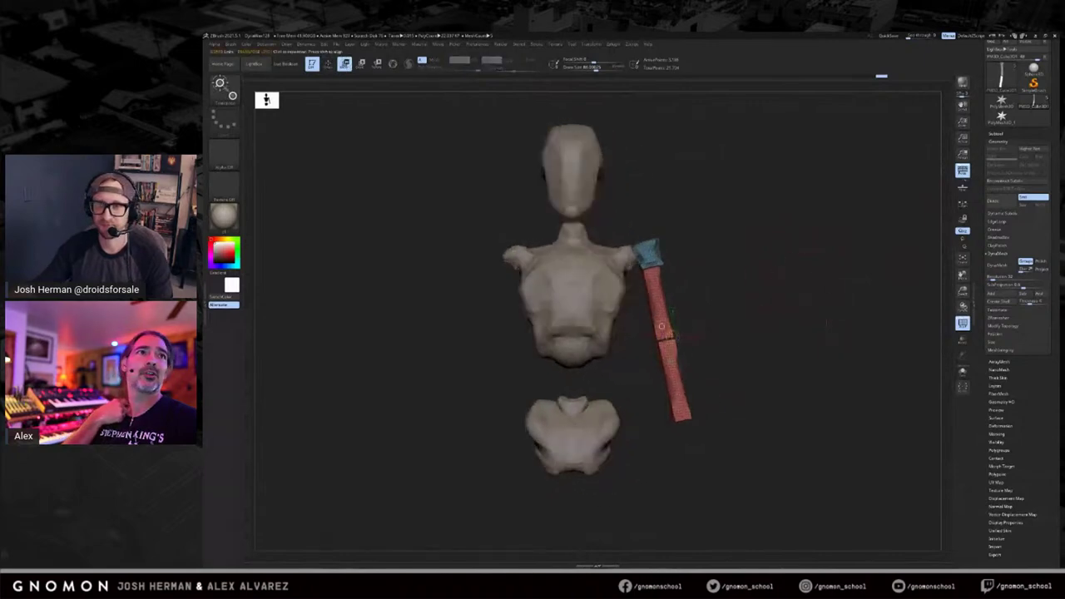
# Mirror the arm to the character's other side within the same subtool using SubTool Master, and turn off PolyFrame.
pyautogui.click(996, 134)
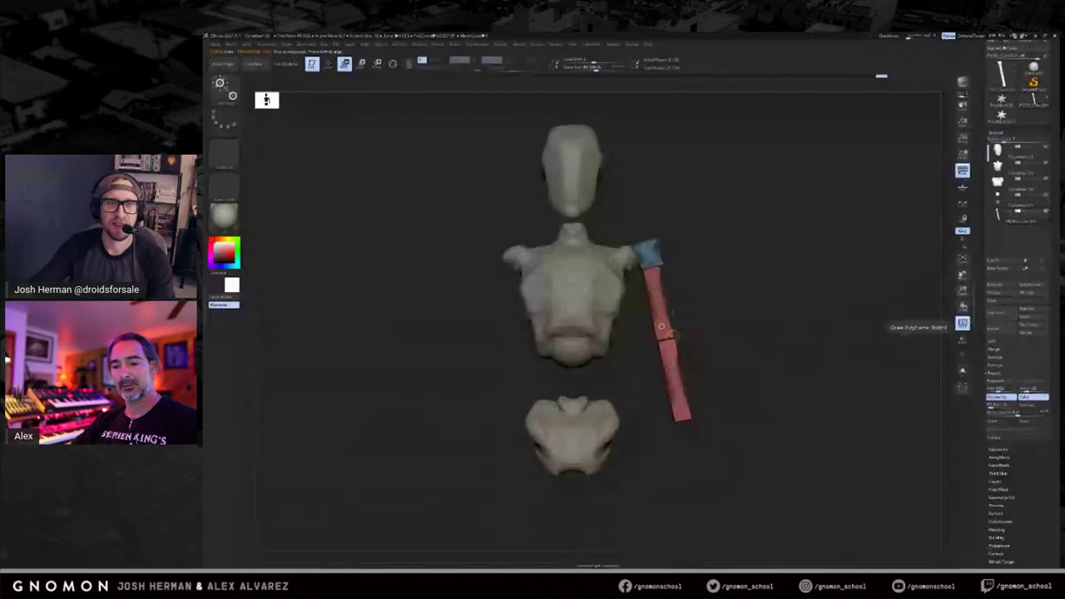
pyautogui.moveTo(752, 258); pyautogui.dragTo(775, 259)
pyautogui.press('q')
pyautogui.click(613, 43)
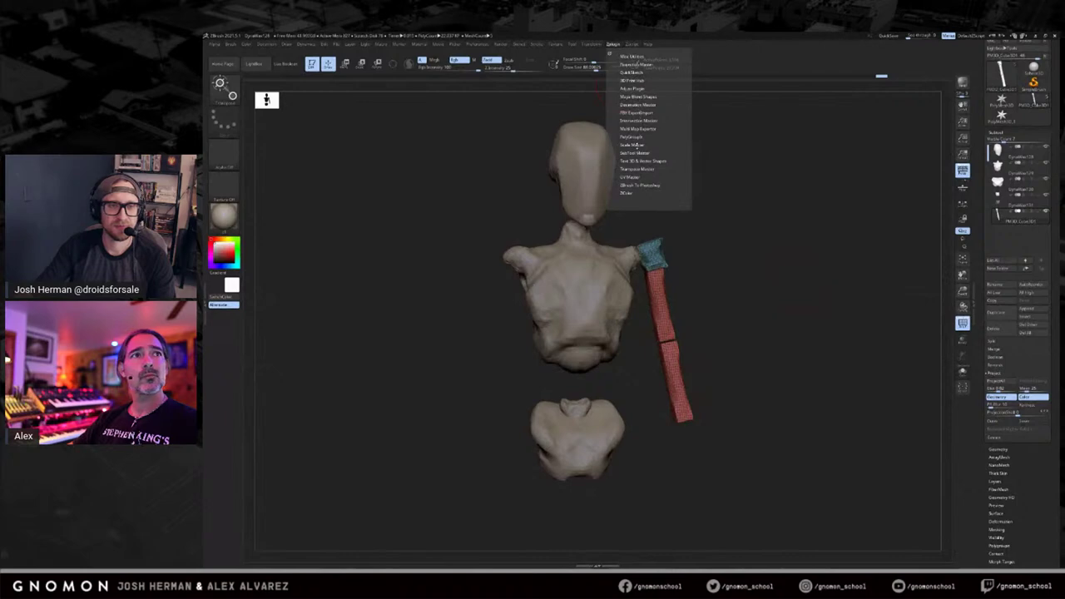
pyautogui.click(635, 153)
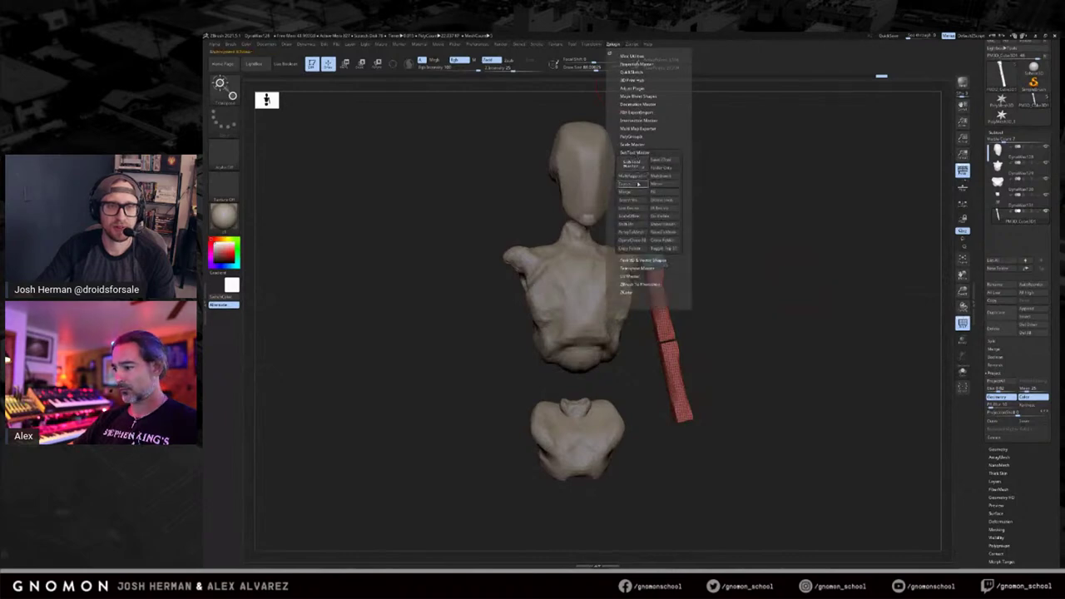
pyautogui.click(652, 187)
pyautogui.click(596, 247)
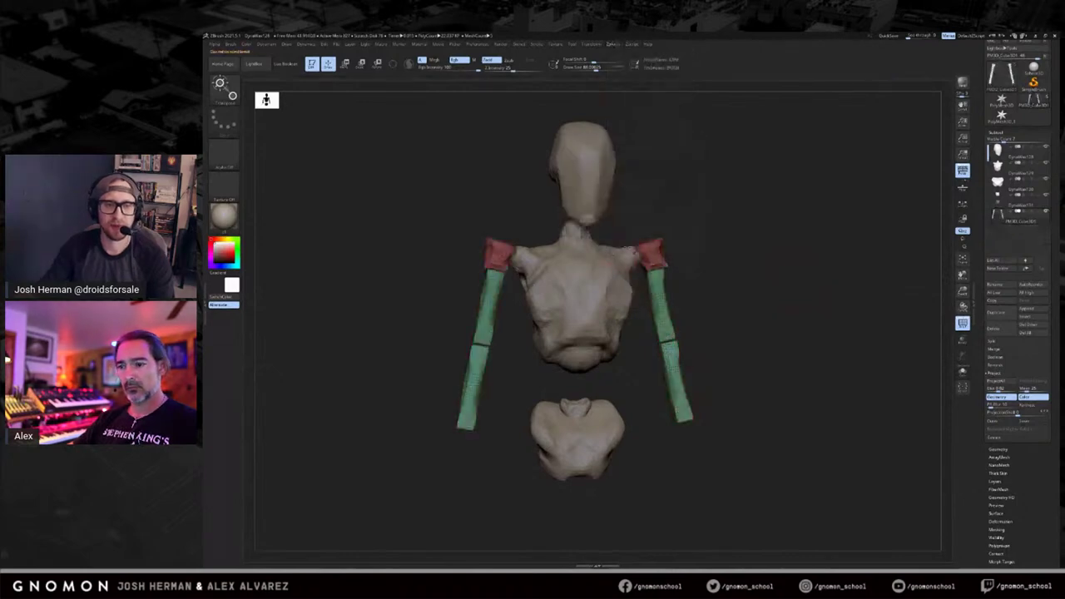
pyautogui.moveTo(749, 319); pyautogui.dragTo(690, 328)
pyautogui.hotkey('shift', 'f')
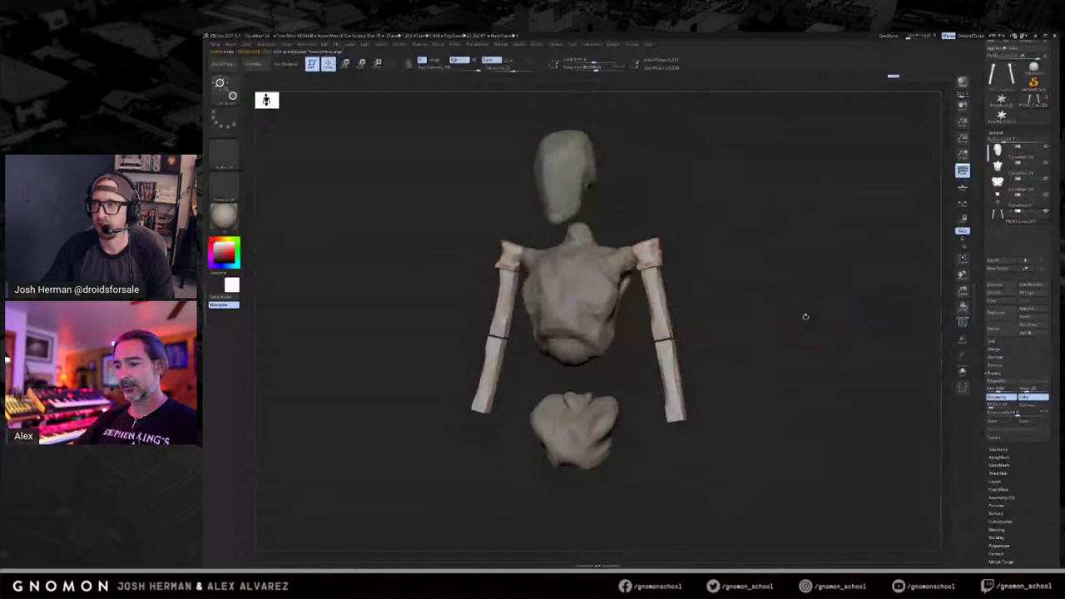
# Duplicate the pair of arms downward as legs and rotate the copies upright beneath the pelvis.
pyautogui.keyDown('alt'); pyautogui.moveTo(805, 316); pyautogui.dragTo(820, 311); pyautogui.keyUp('alt')
pyautogui.moveTo(711, 273)
pyautogui.mouseDown()
pyautogui.moveTo(799, 276)
pyautogui.moveTo(759, 353)
pyautogui.mouseUp()
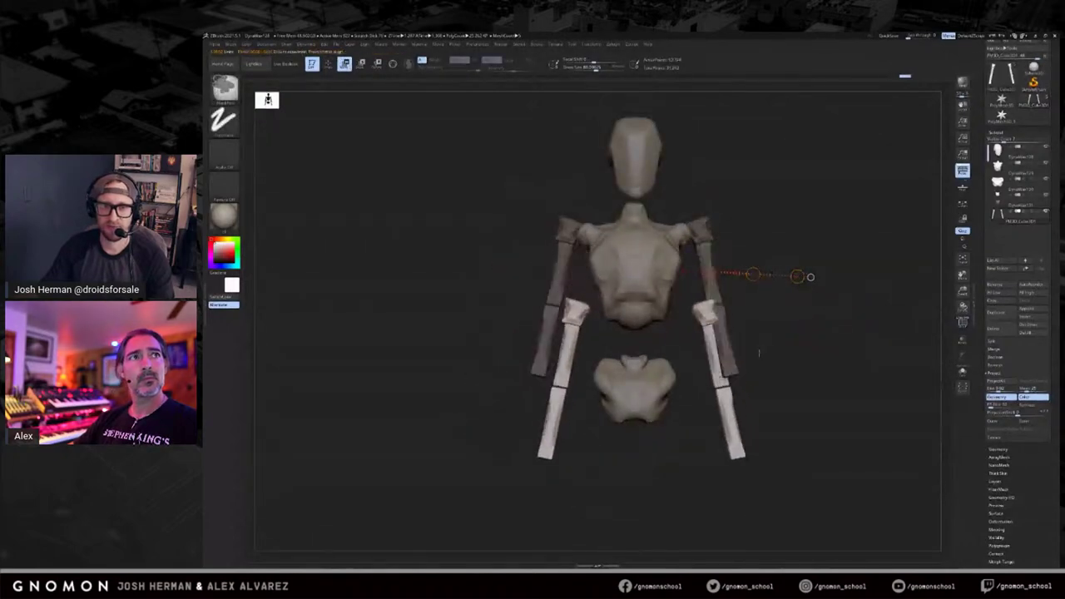
pyautogui.hotkey('ctrl', 'z')
pyautogui.moveTo(753, 273)
pyautogui.keyDown('ctrl'); pyautogui.mouseDown()
pyautogui.moveTo(724, 465)
pyautogui.moveTo(734, 322)
pyautogui.moveTo(764, 361)
pyautogui.moveTo(756, 343)
pyautogui.moveTo(716, 346)
pyautogui.mouseUp(); pyautogui.keyUp('ctrl')
pyautogui.press('r')
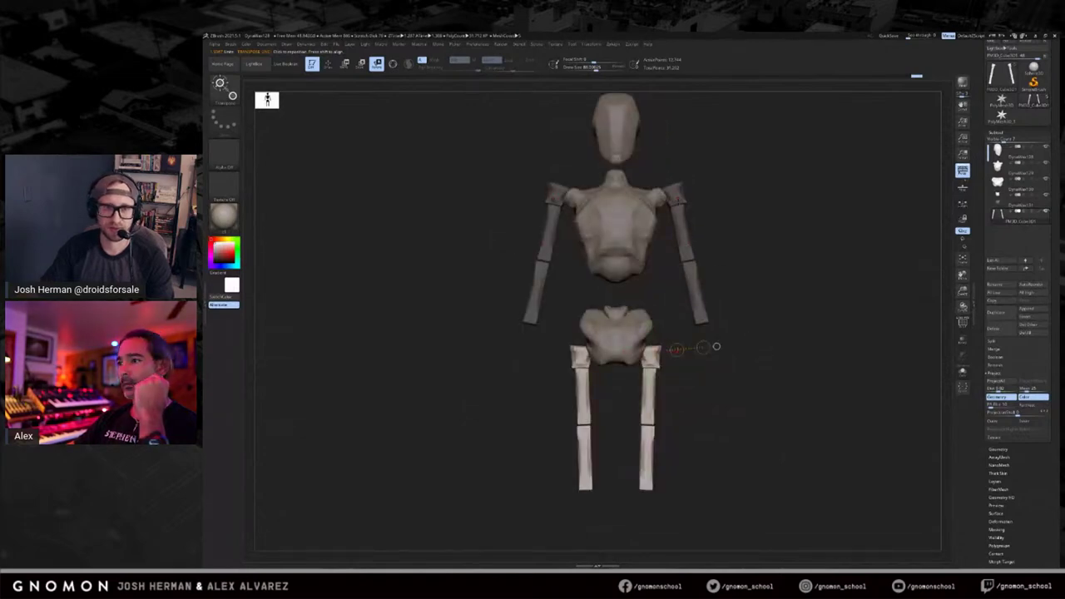
# Invert the mask to free the arms and lengthen them slightly along their axis from the shoulder.
pyautogui.keyDown('ctrl'); pyautogui.click(717, 346); pyautogui.keyUp('ctrl')
pyautogui.press('w')
pyautogui.moveTo(677, 191); pyautogui.dragTo(720, 376)
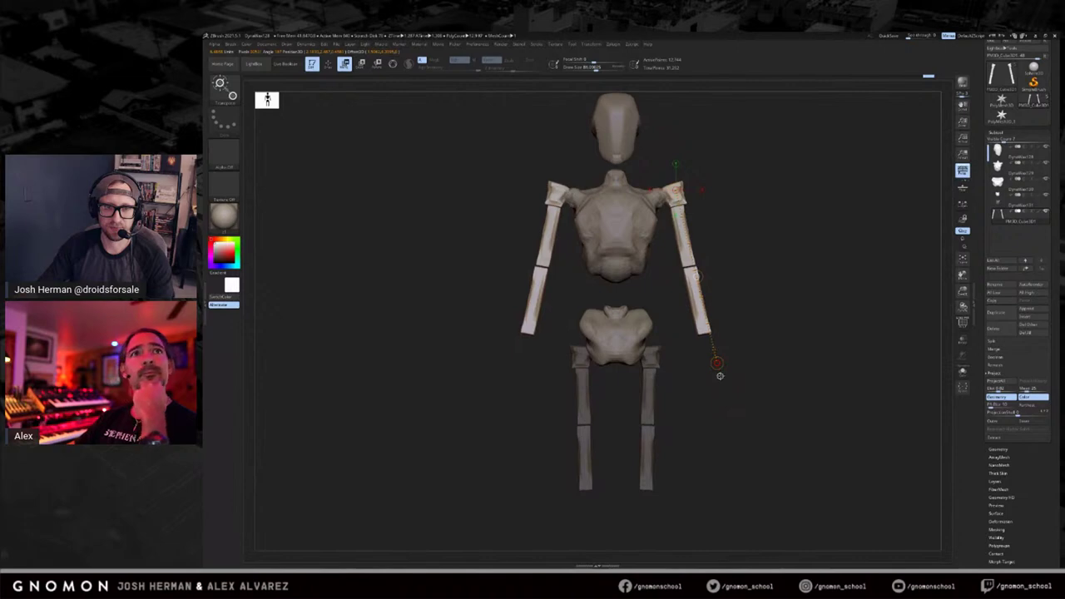
pyautogui.moveTo(819, 319)
pyautogui.mouseDown()
pyautogui.moveTo(792, 305)
pyautogui.moveTo(722, 410)
pyautogui.mouseUp()
pyautogui.press('q')
pyautogui.press('f')
pyautogui.press('f')
pyautogui.press('w')
pyautogui.press('q')
pyautogui.moveTo(741, 280); pyautogui.dragTo(768, 285)
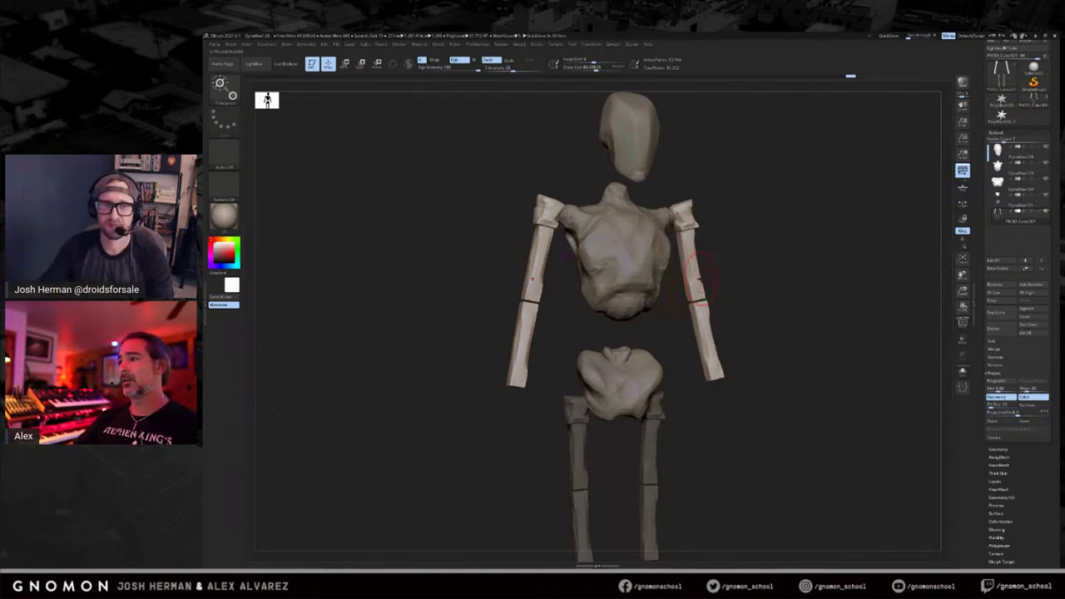
# Invert the mask to free the legs and stretch them further down below the pelvis.
pyautogui.moveTo(752, 300); pyautogui.dragTo(814, 313)
pyautogui.press('w')
pyautogui.keyDown('ctrl'); pyautogui.click(813, 314); pyautogui.keyUp('ctrl')
pyautogui.moveTo(674, 322); pyautogui.dragTo(678, 451)
pyautogui.moveTo(676, 452)
pyautogui.mouseDown()
pyautogui.moveTo(695, 450)
pyautogui.moveTo(698, 468)
pyautogui.moveTo(676, 464)
pyautogui.mouseUp()
pyautogui.press('q')
pyautogui.moveTo(795, 383)
pyautogui.mouseDown()
pyautogui.moveTo(794, 369)
pyautogui.moveTo(695, 370)
pyautogui.mouseUp()
pyautogui.press('w')
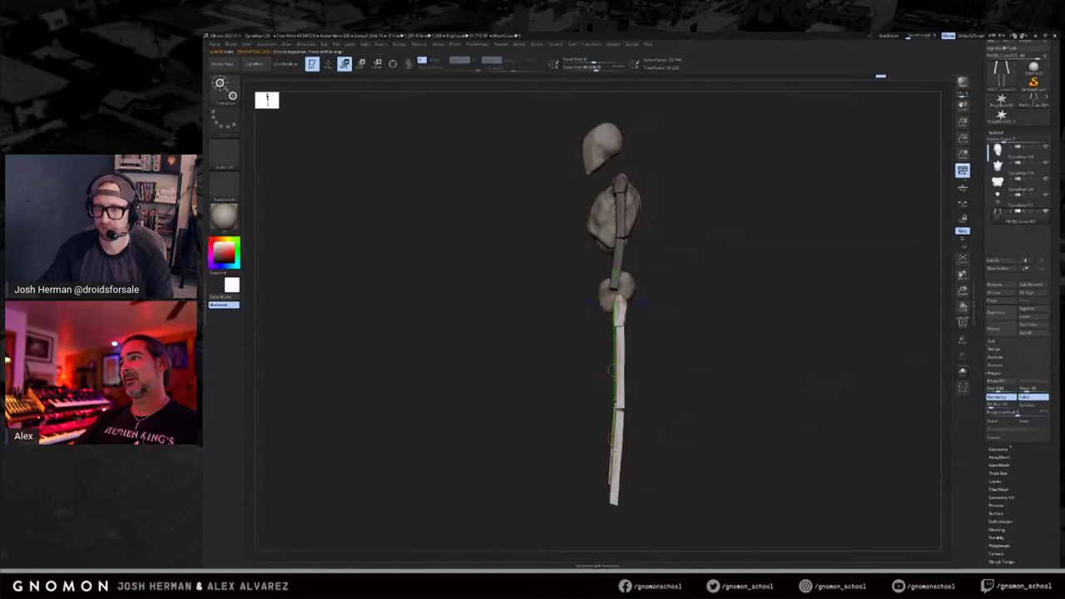
# Mirror the unmasked legs front to back with the Mirror deformation and move them back under the pelvis in side view.
pyautogui.scroll(-5, 1026, 474)
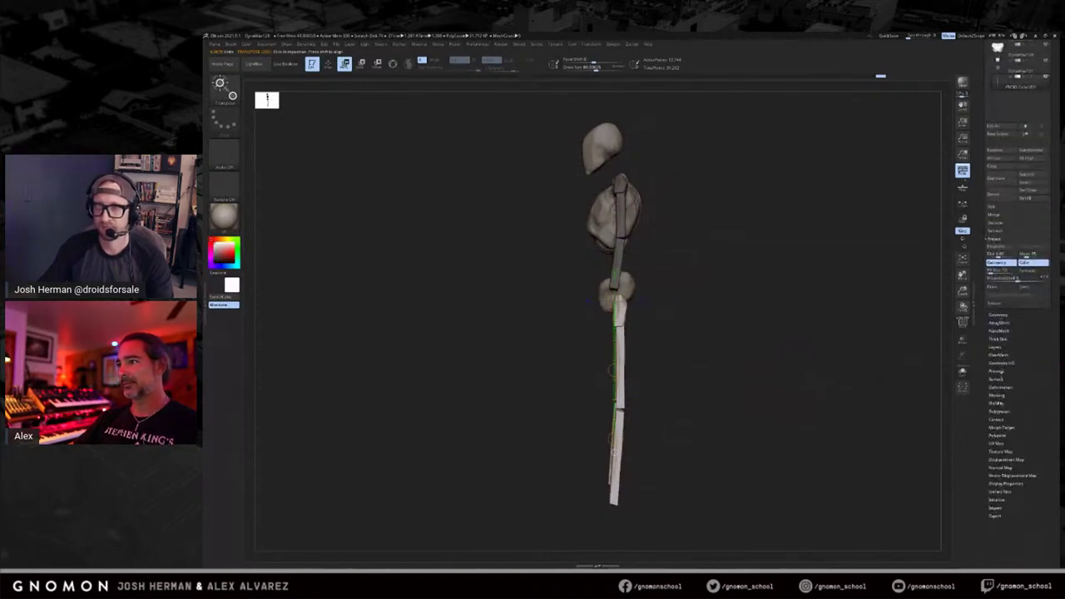
pyautogui.click(1001, 387)
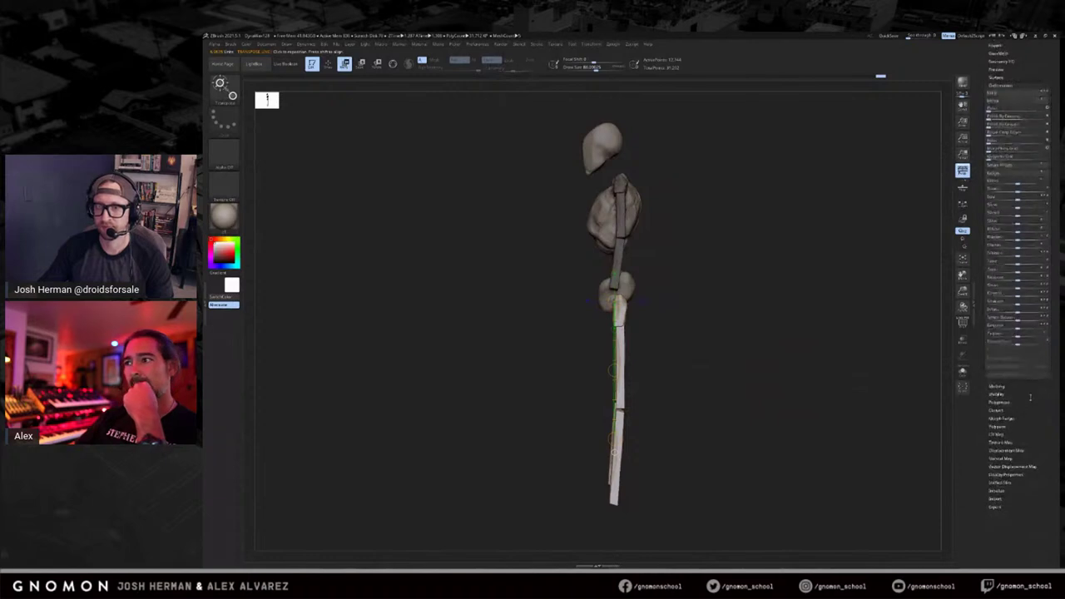
pyautogui.scroll(5, 1030, 379)
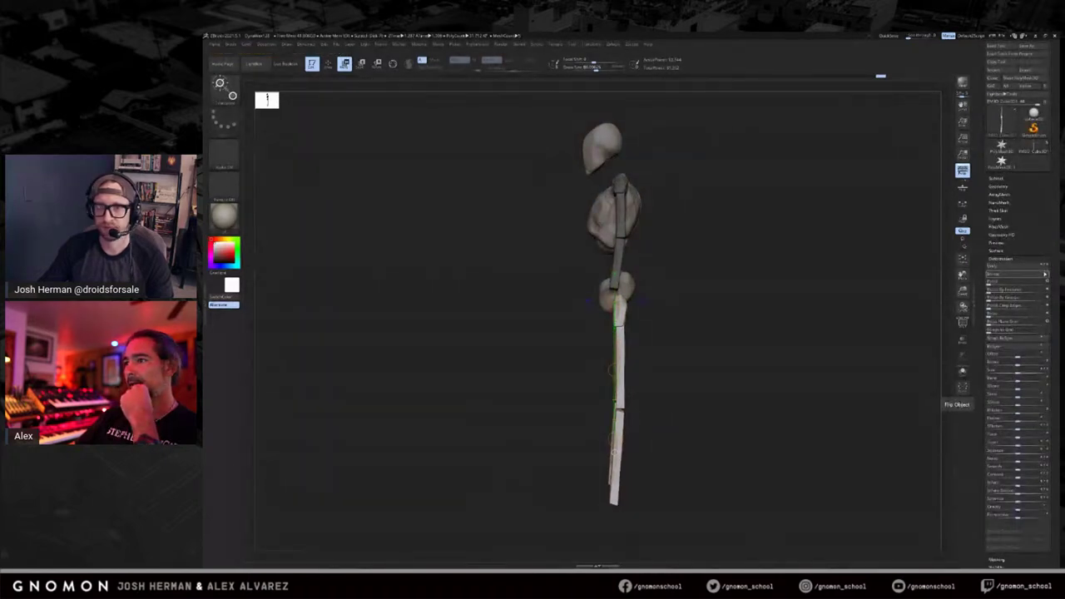
pyautogui.click(1032, 275)
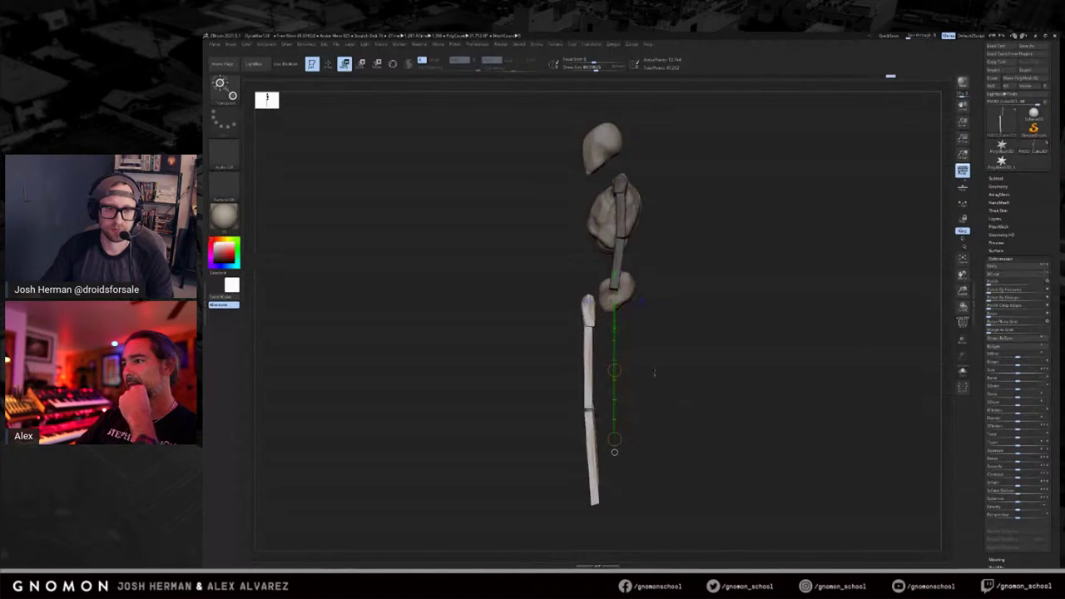
pyautogui.moveTo(602, 369); pyautogui.dragTo(652, 365)
# Isolate the hip blocks by masking the rest of the limbs and adjust them against the pelvis in side view.
pyautogui.keyDown('ctrl'); pyautogui.moveTo(612, 322); pyautogui.dragTo(616, 378); pyautogui.keyUp('ctrl')
pyautogui.moveTo(668, 330)
pyautogui.keyDown('shift'); pyautogui.mouseDown()
pyautogui.moveTo(691, 328)
pyautogui.moveTo(707, 364)
pyautogui.moveTo(641, 330)
pyautogui.moveTo(682, 308)
pyautogui.mouseUp(); pyautogui.keyUp('shift')
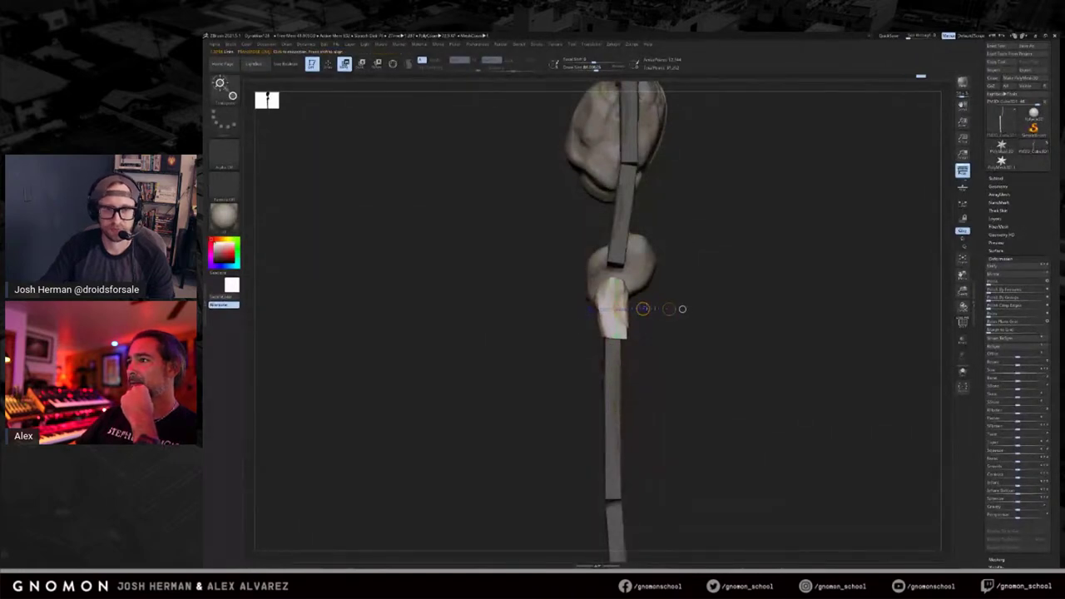
pyautogui.keyDown('ctrl'); pyautogui.click(707, 312); pyautogui.keyUp('ctrl')
pyautogui.keyDown('alt'); pyautogui.moveTo(707, 324); pyautogui.dragTo(749, 216); pyautogui.keyUp('alt')
# Mask off the upper limb parts and adjust the thighs and shins in side view to give the knees a slight backward bend.
pyautogui.keyDown('ctrl'); pyautogui.moveTo(699, 118); pyautogui.dragTo(386, 306); pyautogui.keyUp('ctrl')
pyautogui.keyDown('shift'); pyautogui.moveTo(799, 366); pyautogui.dragTo(739, 353); pyautogui.keyUp('shift')
pyautogui.moveTo(641, 397); pyautogui.dragTo(693, 397)
pyautogui.moveTo(716, 326)
pyautogui.keyDown('alt'); pyautogui.mouseDown()
pyautogui.moveTo(733, 330)
pyautogui.moveTo(687, 392)
pyautogui.moveTo(719, 344)
pyautogui.moveTo(694, 330)
pyautogui.moveTo(626, 336)
pyautogui.moveTo(587, 381)
pyautogui.mouseUp(); pyautogui.keyUp('alt')
pyautogui.keyDown('ctrl'); pyautogui.click(720, 345); pyautogui.keyUp('ctrl')
pyautogui.moveTo(665, 338); pyautogui.dragTo(729, 308)
# Mask the arms and rotate both legs outward from the hips into a wider stance.
pyautogui.keyDown('ctrl'); pyautogui.moveTo(717, 142); pyautogui.dragTo(587, 265); pyautogui.keyUp('ctrl')
pyautogui.keyDown('ctrl'); pyautogui.moveTo(716, 197); pyautogui.dragTo(636, 330); pyautogui.keyUp('ctrl')
pyautogui.keyDown('ctrl'); pyautogui.click(702, 317); pyautogui.keyUp('ctrl')
pyautogui.moveTo(738, 335); pyautogui.dragTo(713, 344)
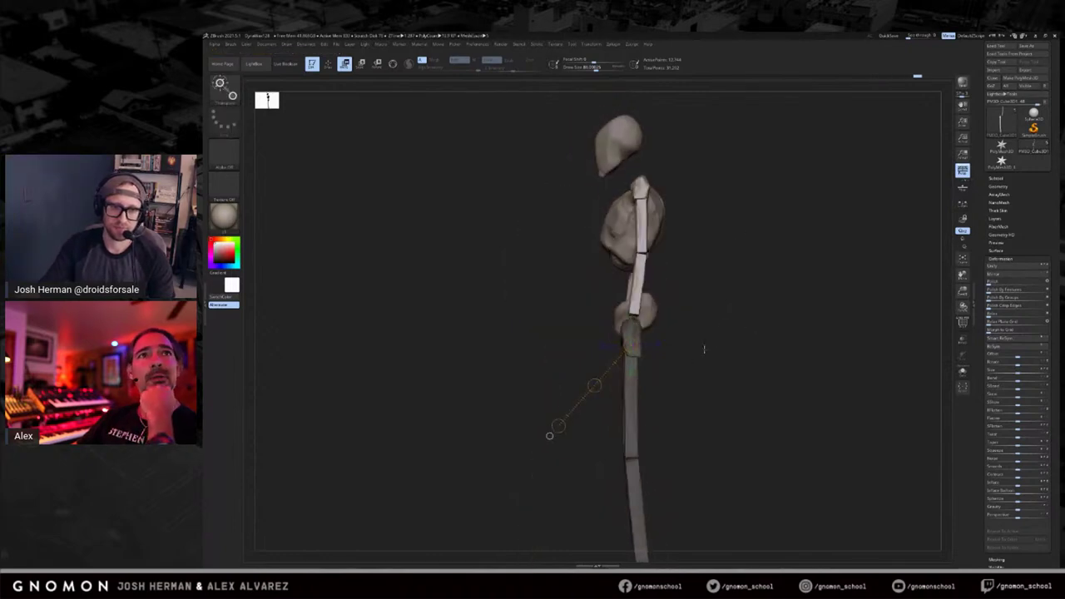
pyautogui.keyDown('ctrl'); pyautogui.click(709, 350); pyautogui.keyUp('ctrl')
pyautogui.moveTo(635, 404); pyautogui.dragTo(711, 391)
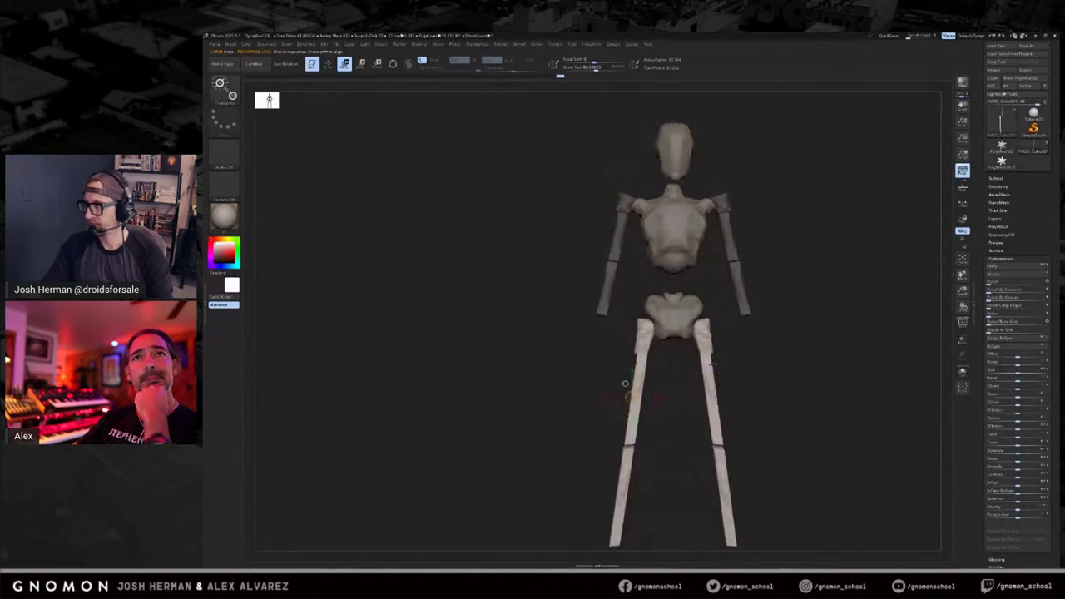
# Lengthen the spread legs slightly along their hip-to-ankle axis and check the figure's proportions from several angles.
pyautogui.press('q')
pyautogui.moveTo(744, 352); pyautogui.dragTo(761, 352)
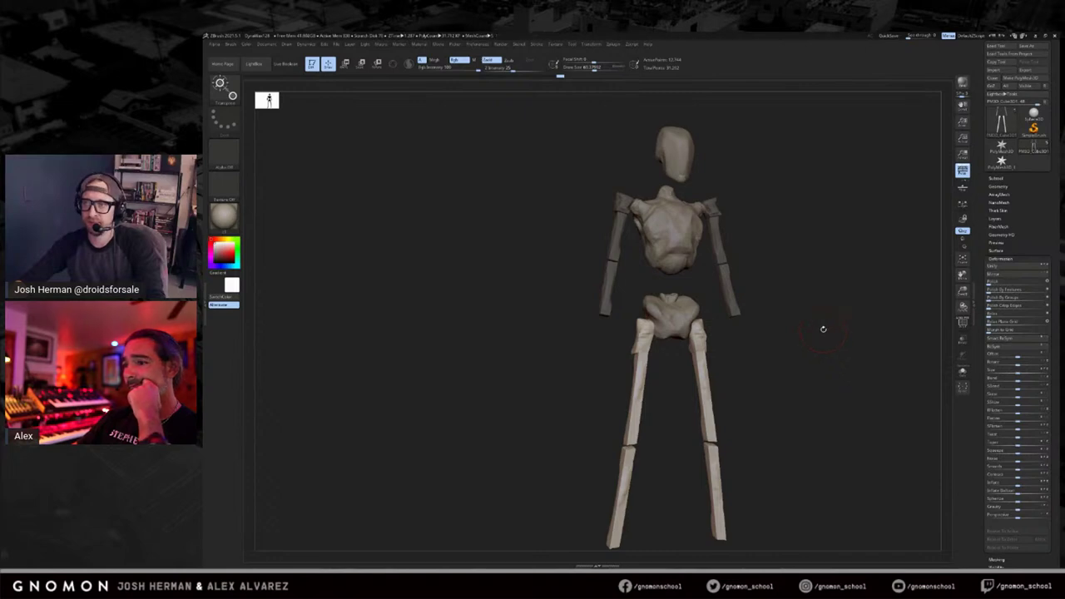
pyautogui.moveTo(807, 319); pyautogui.dragTo(837, 325)
pyautogui.press('w')
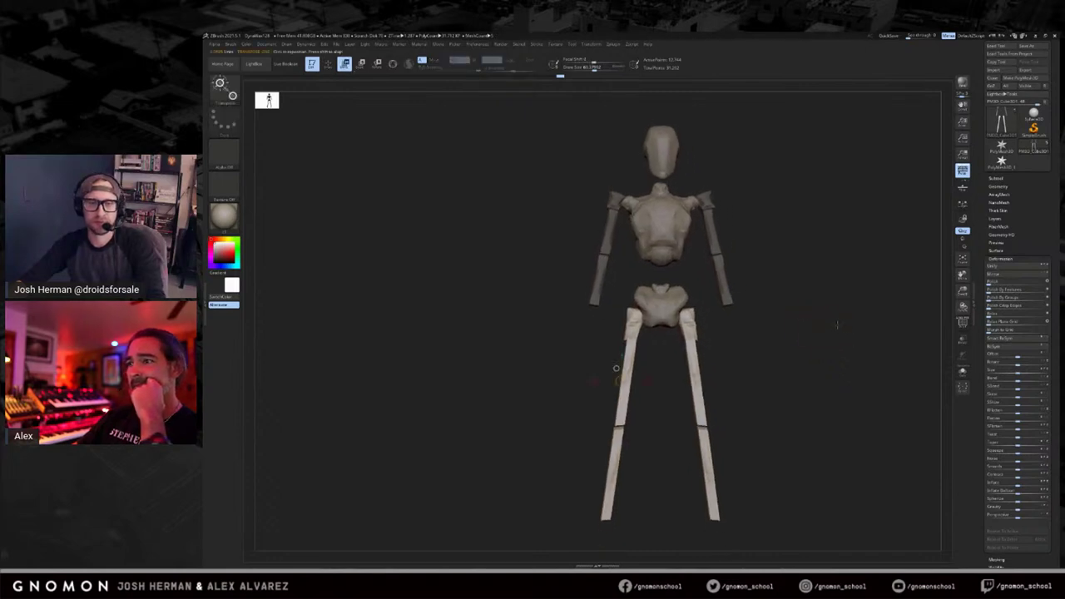
pyautogui.moveTo(687, 315); pyautogui.dragTo(717, 531)
pyautogui.press('q')
pyautogui.moveTo(846, 433); pyautogui.dragTo(847, 404)
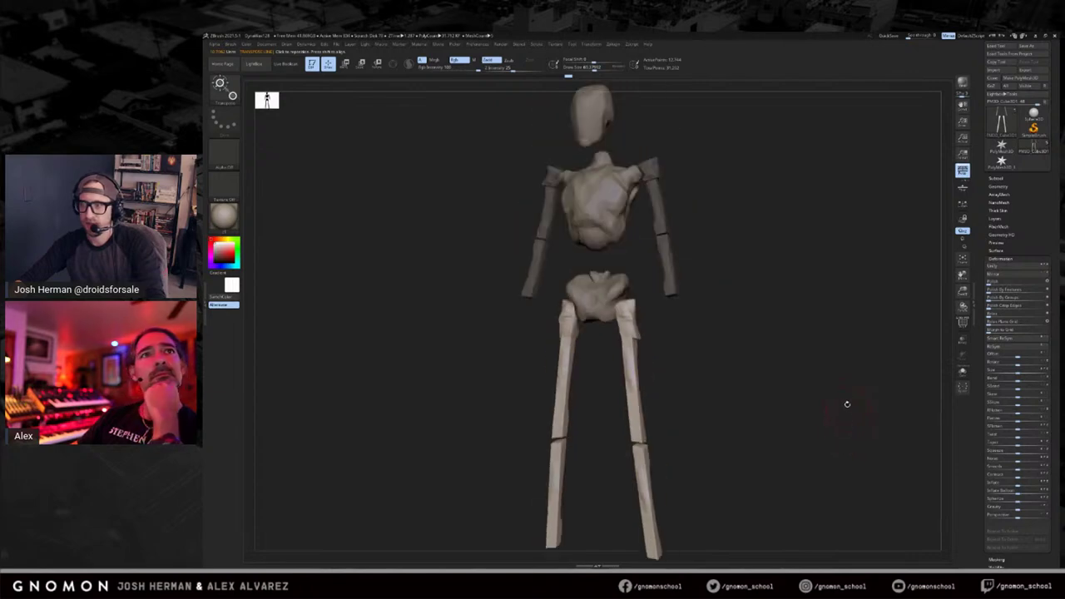
pyautogui.keyDown('alt'); pyautogui.moveTo(884, 362); pyautogui.dragTo(882, 346); pyautogui.keyUp('alt')
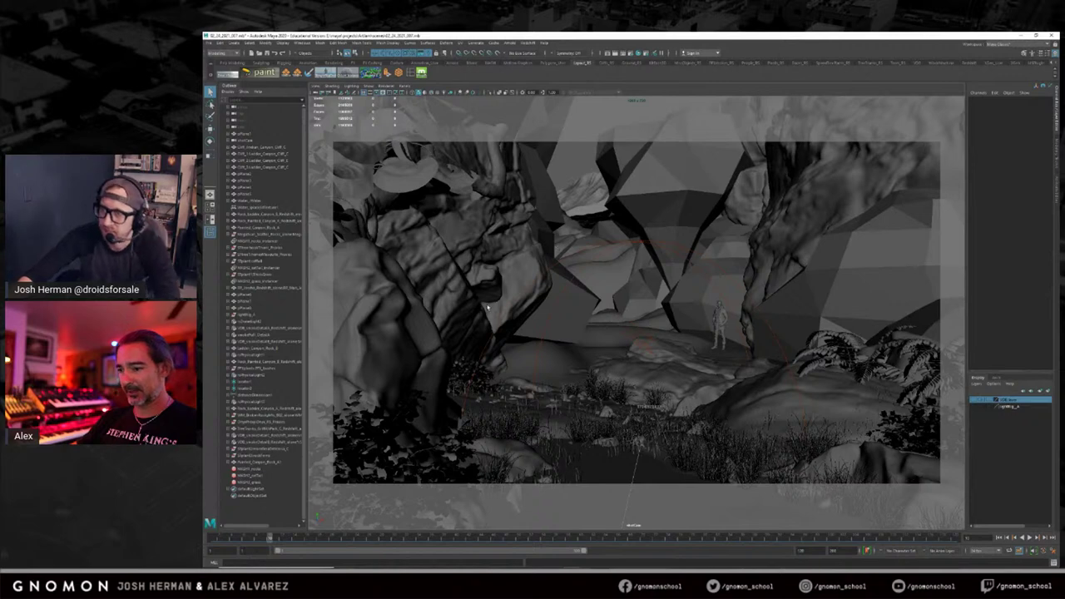
# Switch to Photoshop and compare the green-lit forest render with the grey canyon render, checking composition and figure placement.
pyautogui.moveTo(489, 568)
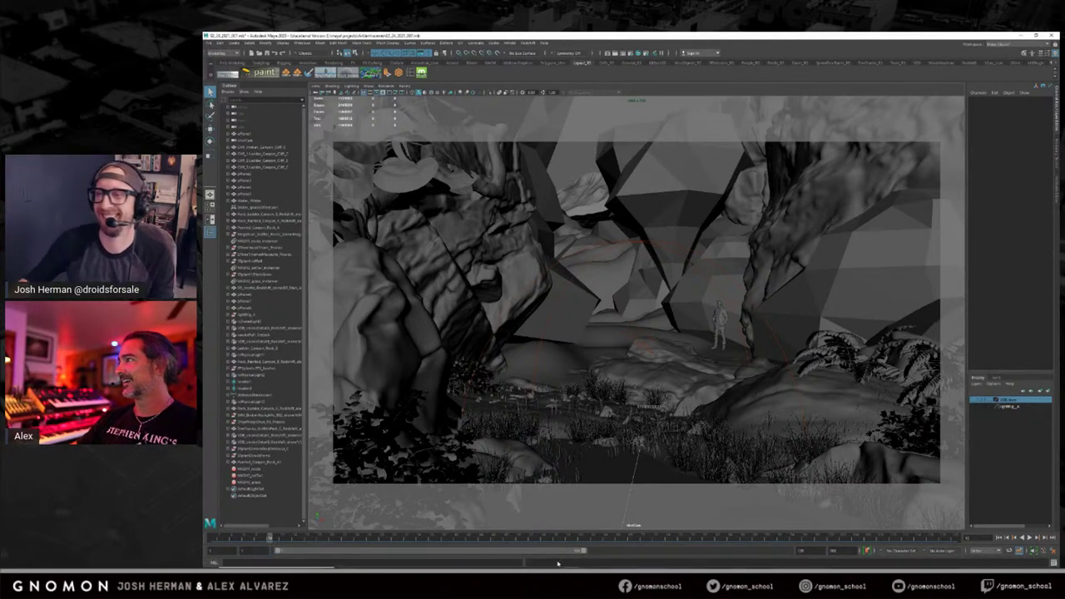
pyautogui.moveTo(550, 564)
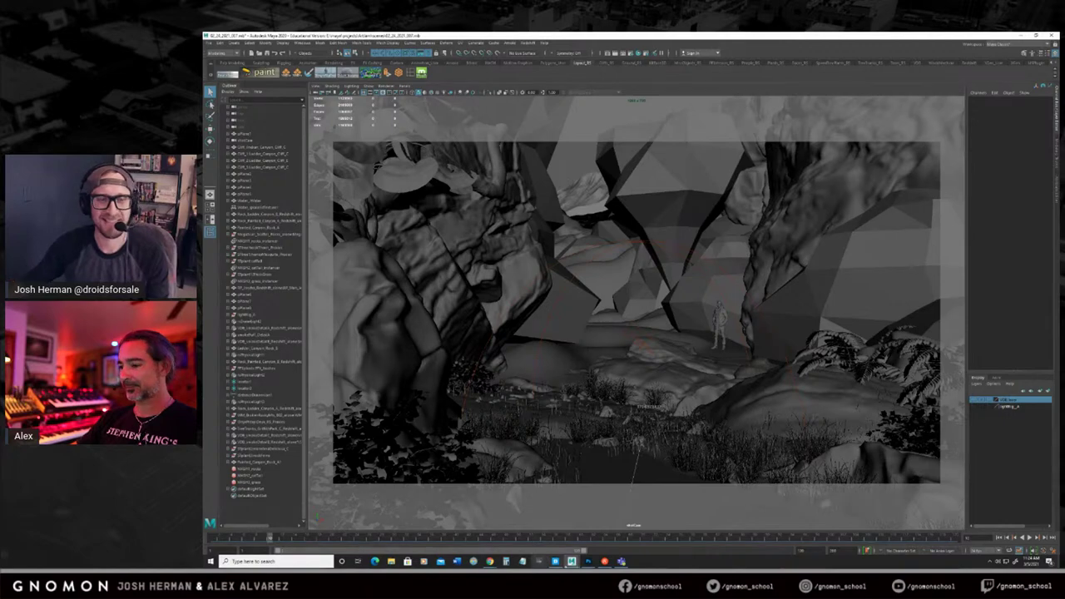
pyautogui.click(539, 561)
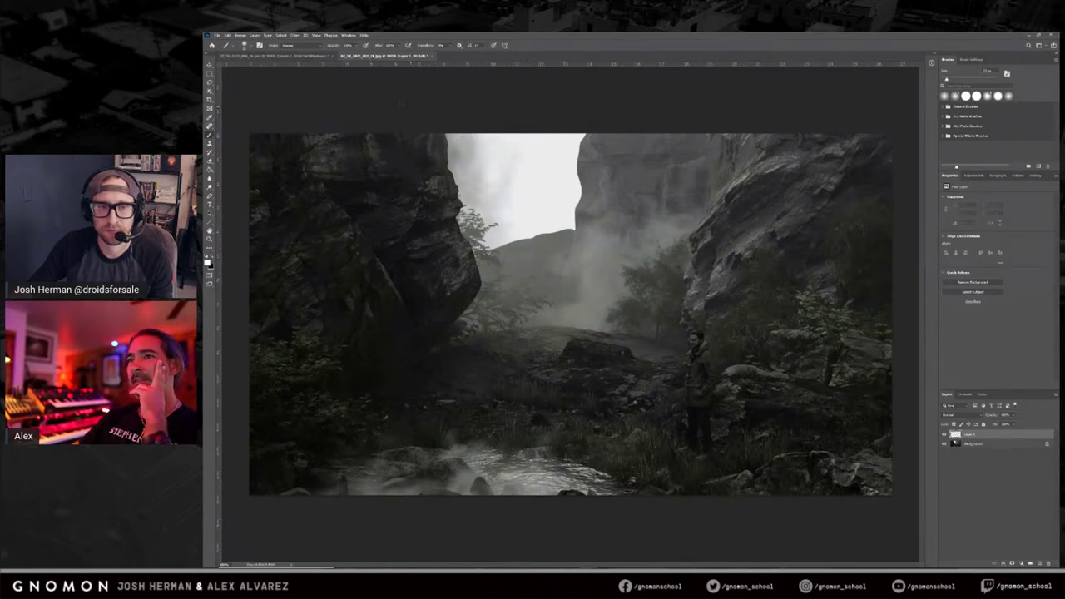
pyautogui.click(257, 56)
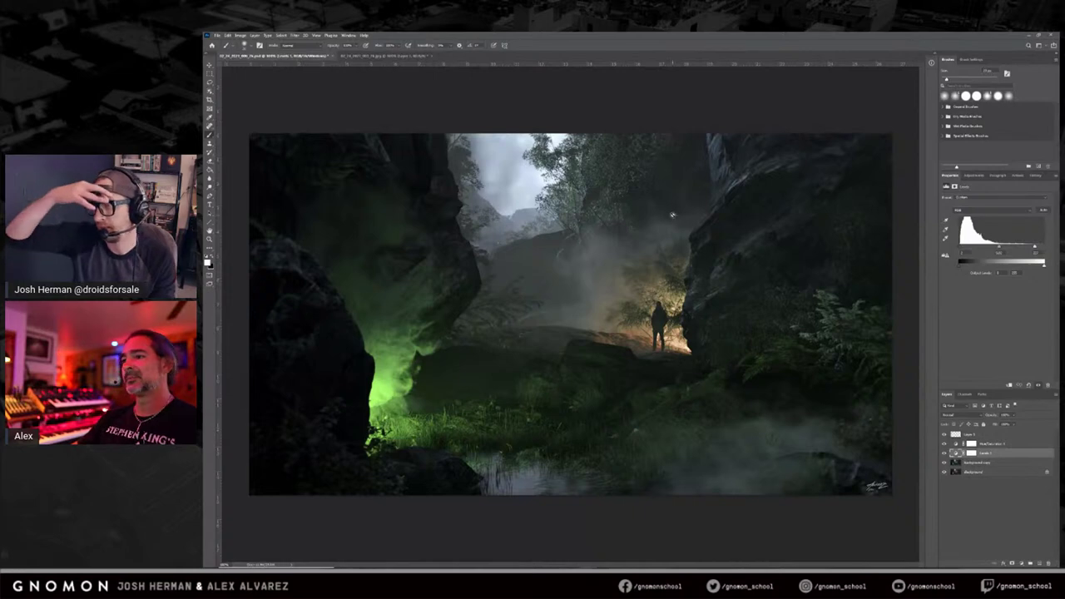
pyautogui.click(390, 55)
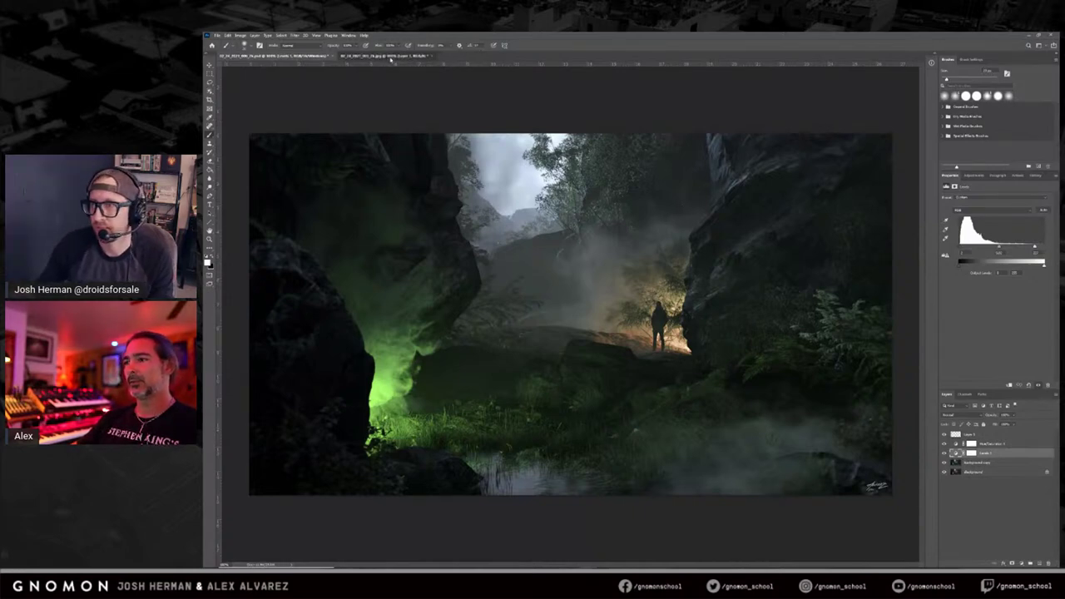
pyautogui.click(267, 56)
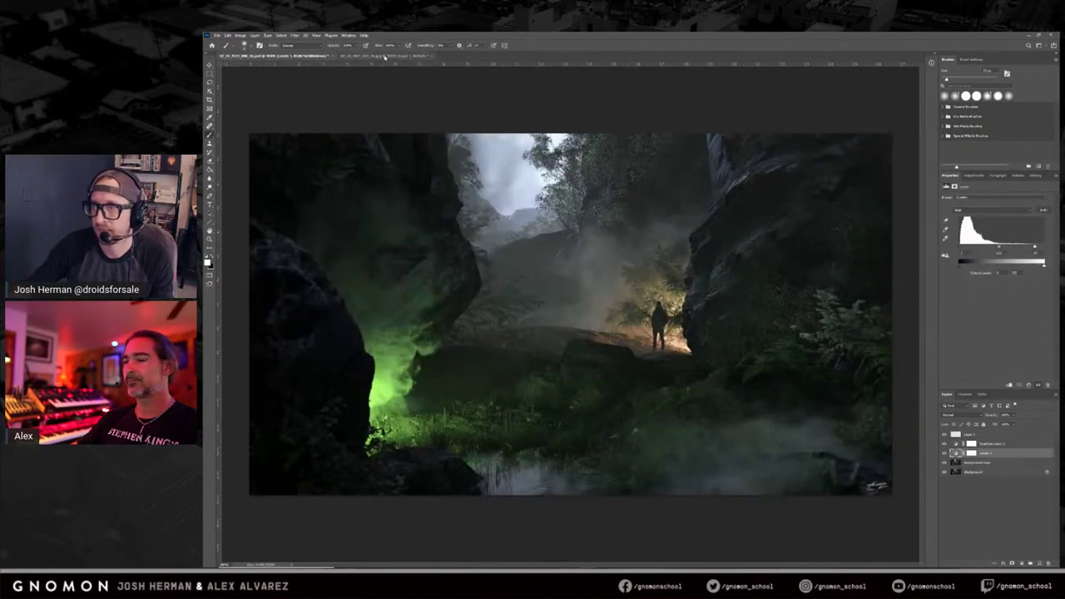
pyautogui.click(385, 56)
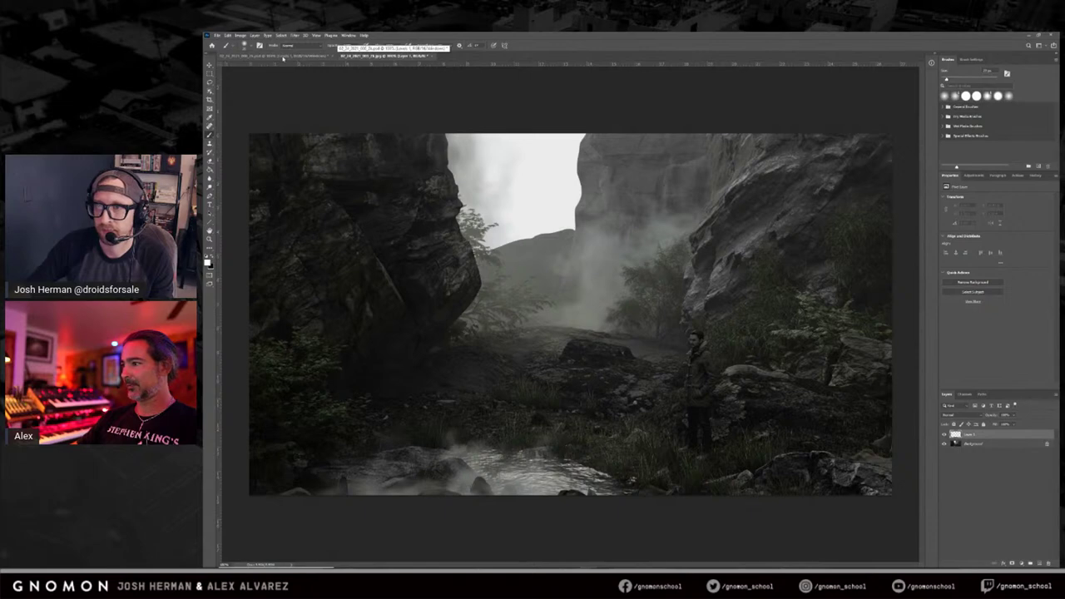
pyautogui.click(283, 56)
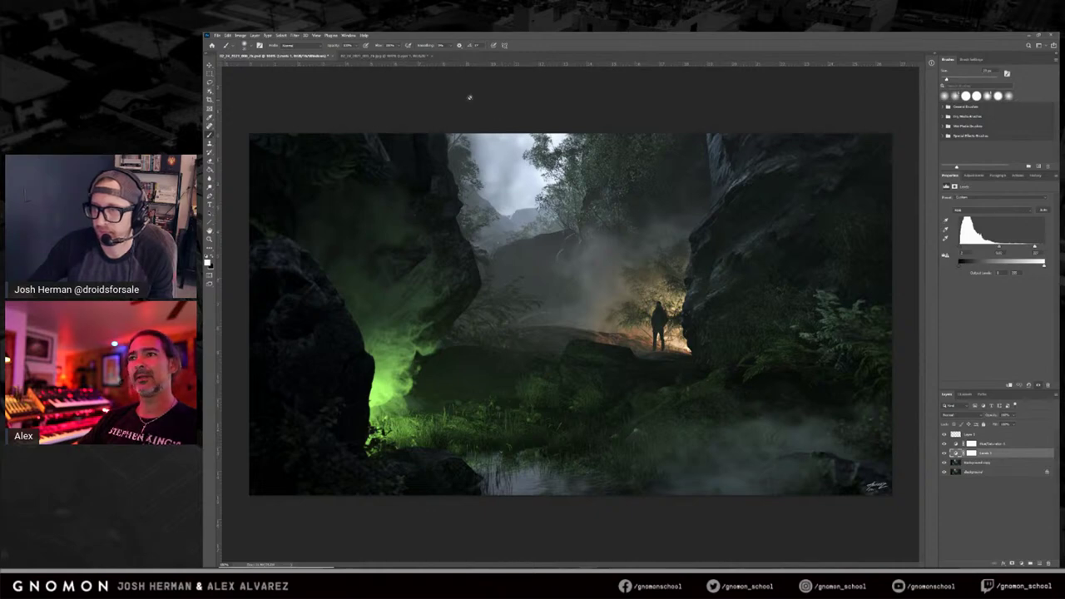
pyautogui.click(384, 56)
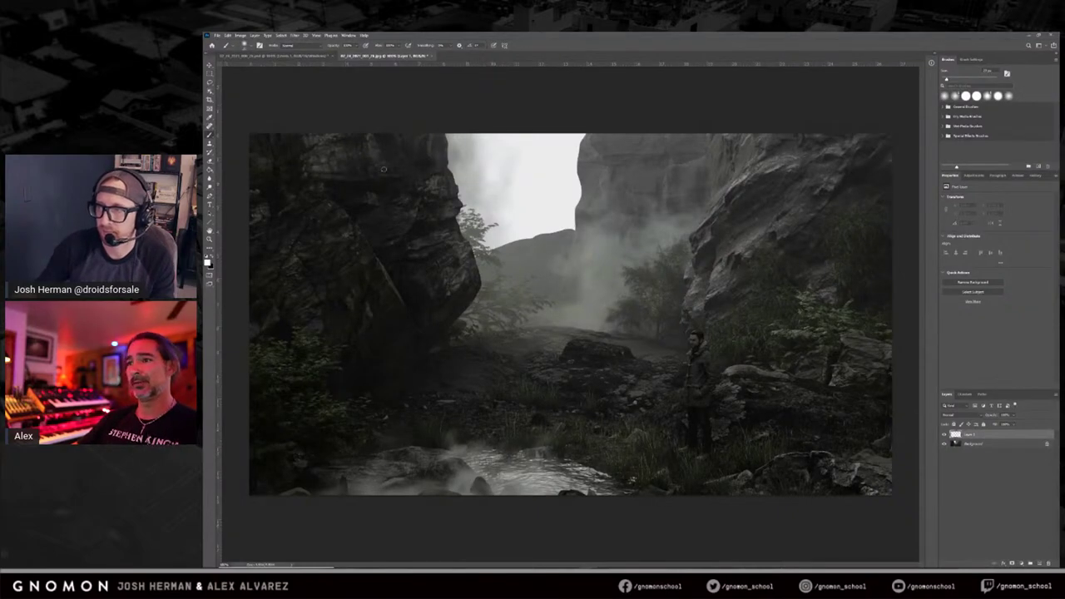
pyautogui.click(268, 56)
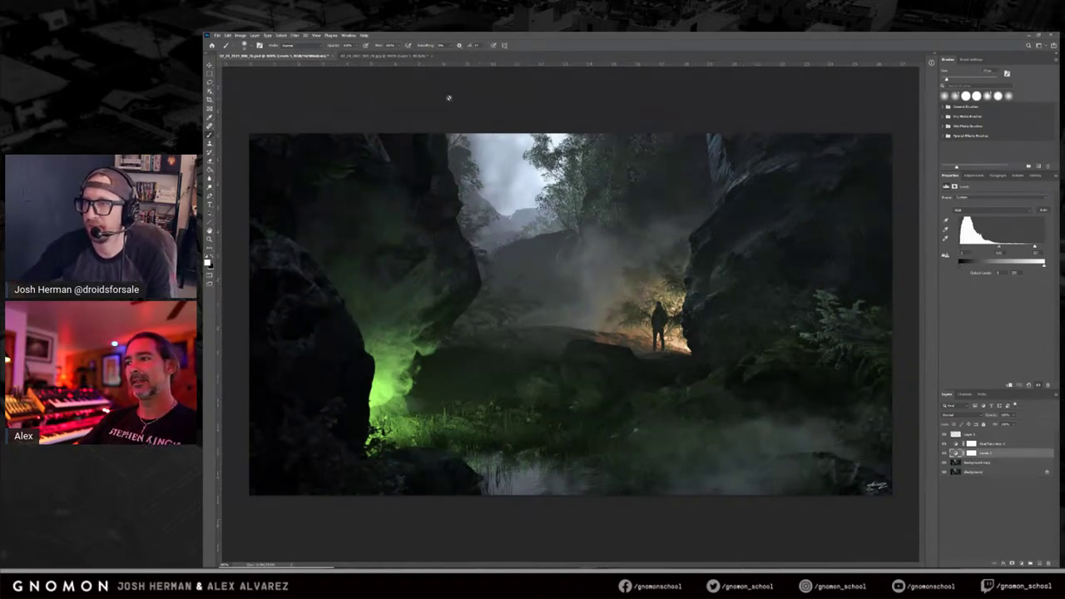
# Switch back to the Maya canyon scene to examine the environment layout.
pyautogui.press('l')
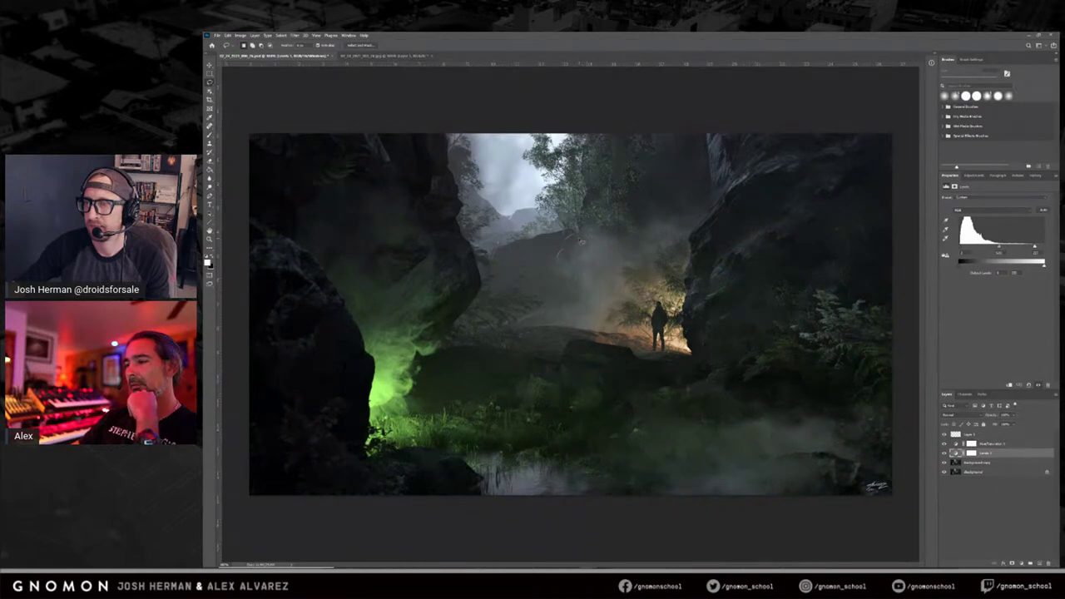
pyautogui.moveTo(498, 560)
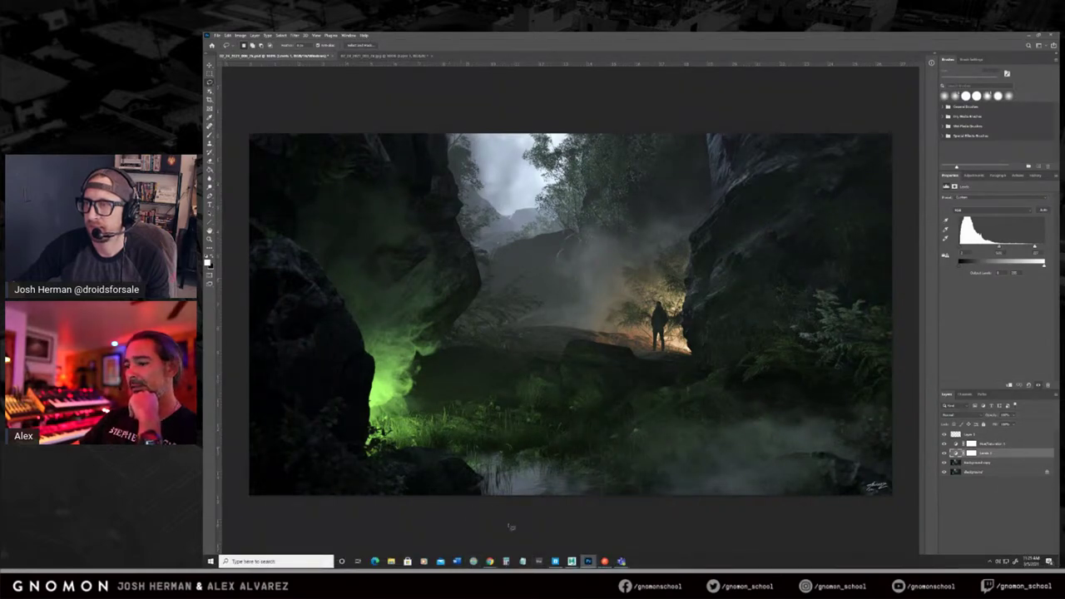
pyautogui.moveTo(572, 561)
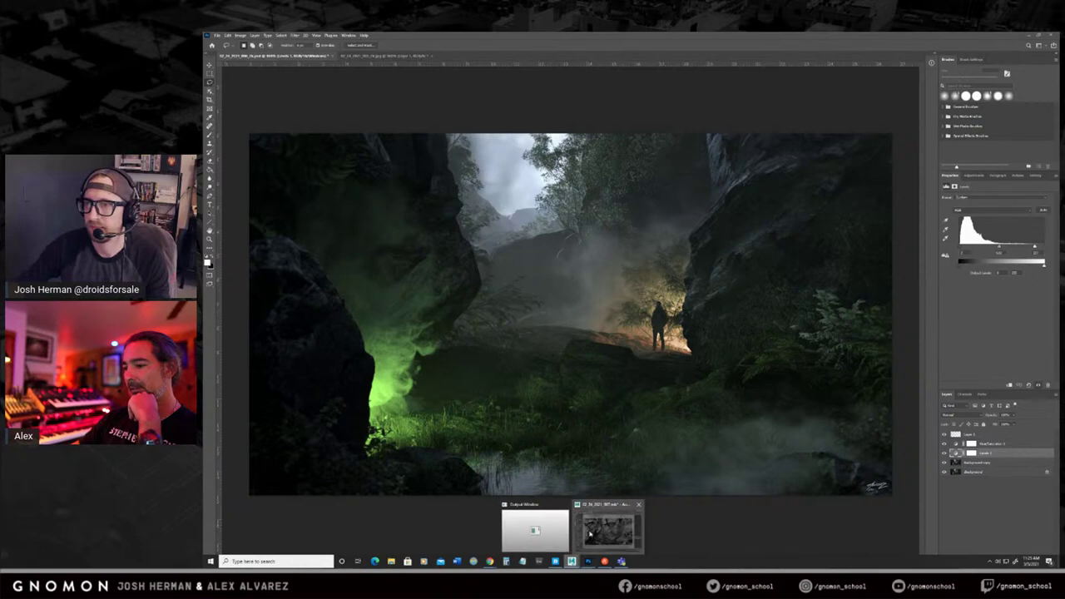
pyautogui.click(606, 531)
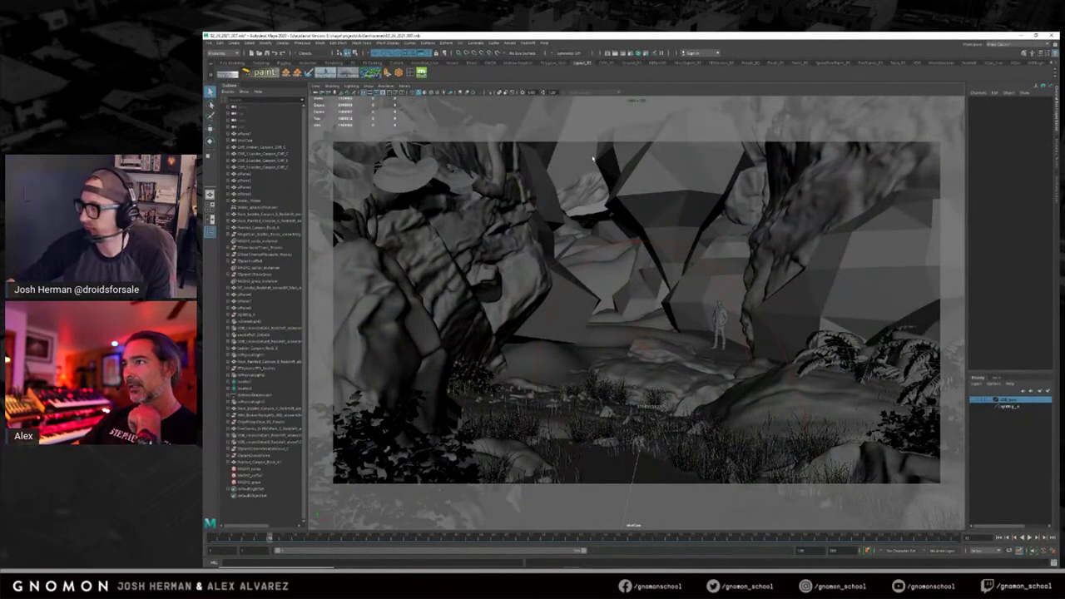
# Open the Redshift Render View on the canyon shot and place it clear of the display layer list.
pyautogui.click(529, 42)
pyautogui.click(554, 57)
pyautogui.moveTo(528, 155); pyautogui.dragTo(562, 168)
pyautogui.moveTo(307, 163); pyautogui.dragTo(250, 65)
pyautogui.moveTo(360, 73); pyautogui.dragTo(389, 113)
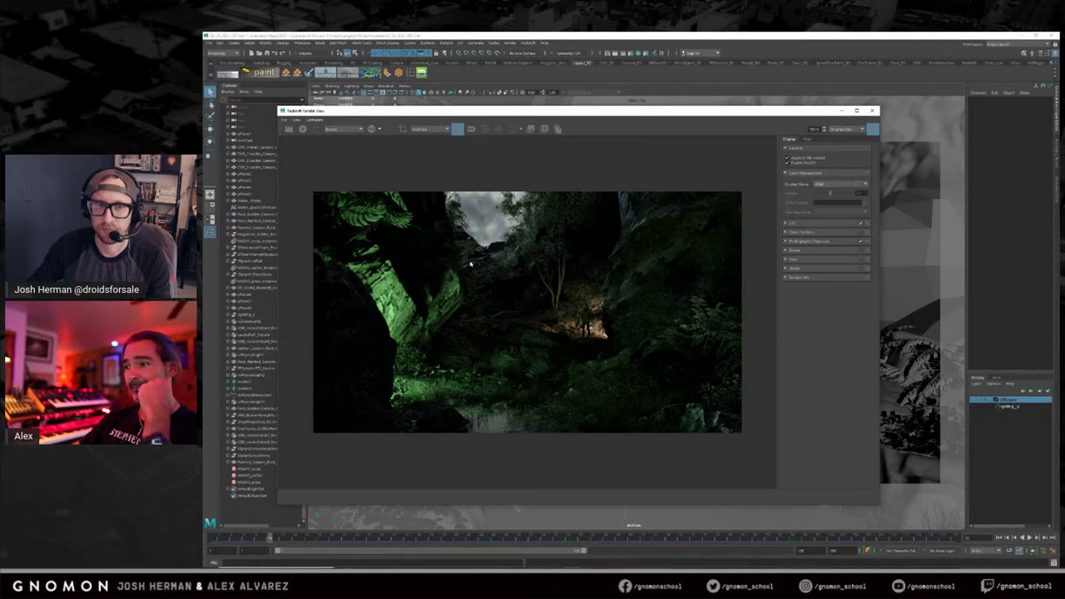
pyautogui.moveTo(400, 113); pyautogui.dragTo(440, 113)
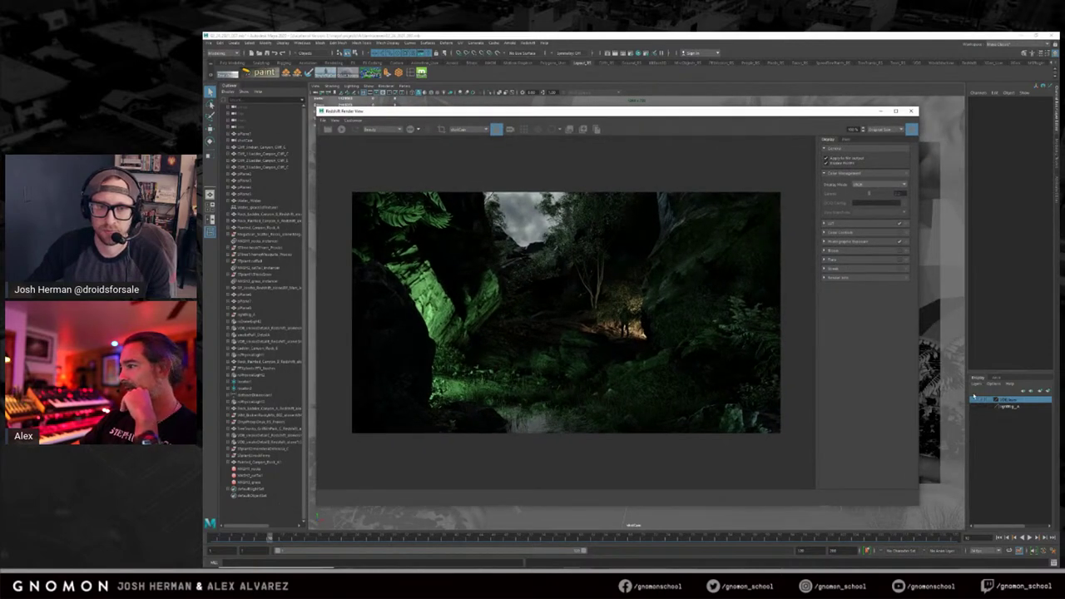
# Turn on the VDB display layer and enable the bokeh lens effect on the shot camera.
pyautogui.click(976, 400)
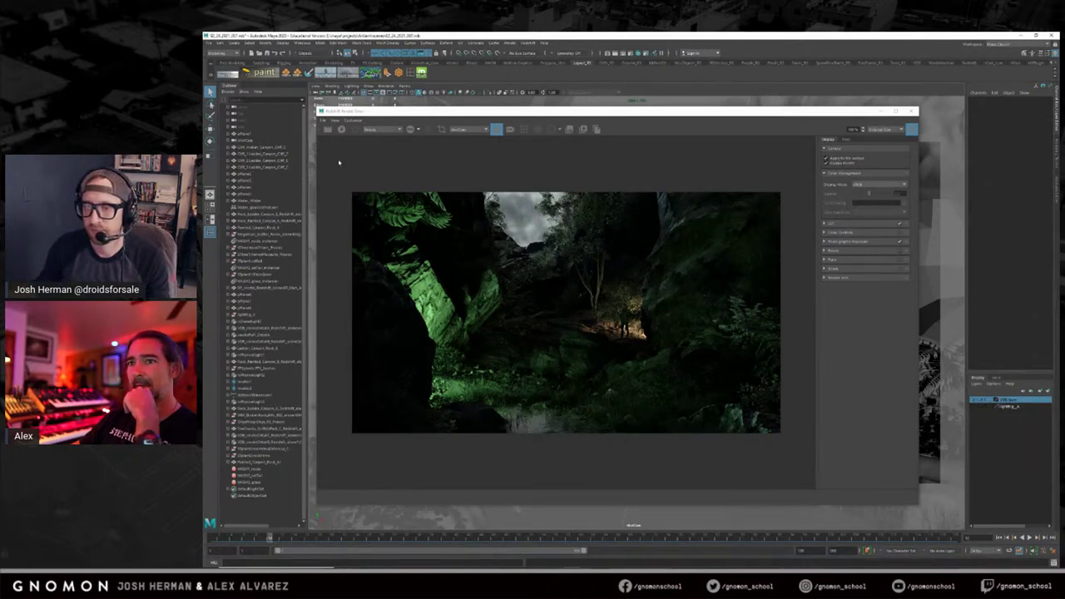
pyautogui.click(252, 140)
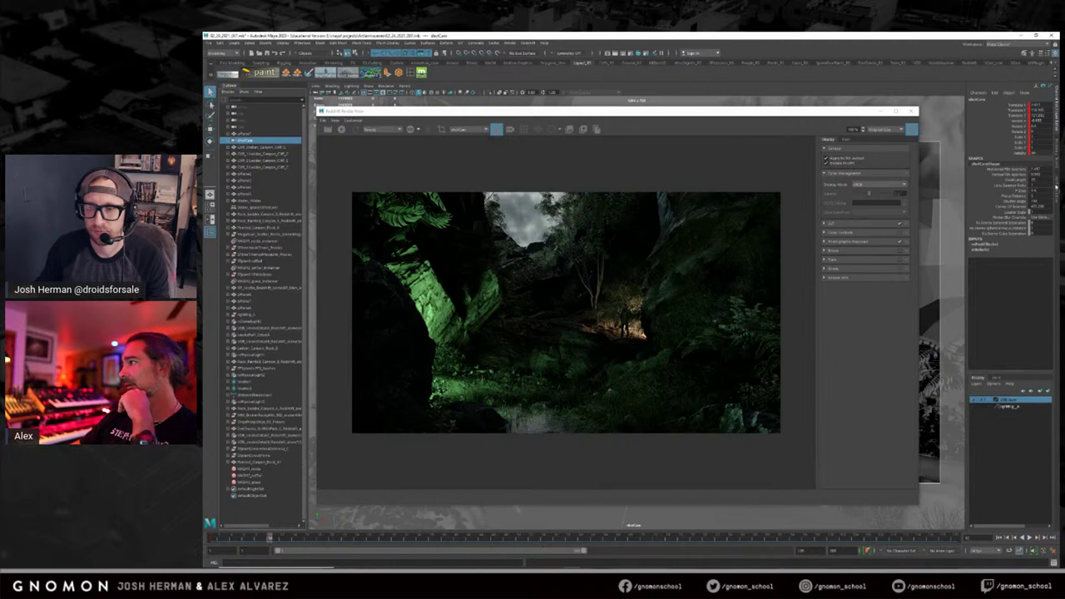
pyautogui.click(1057, 187)
pyautogui.click(997, 98)
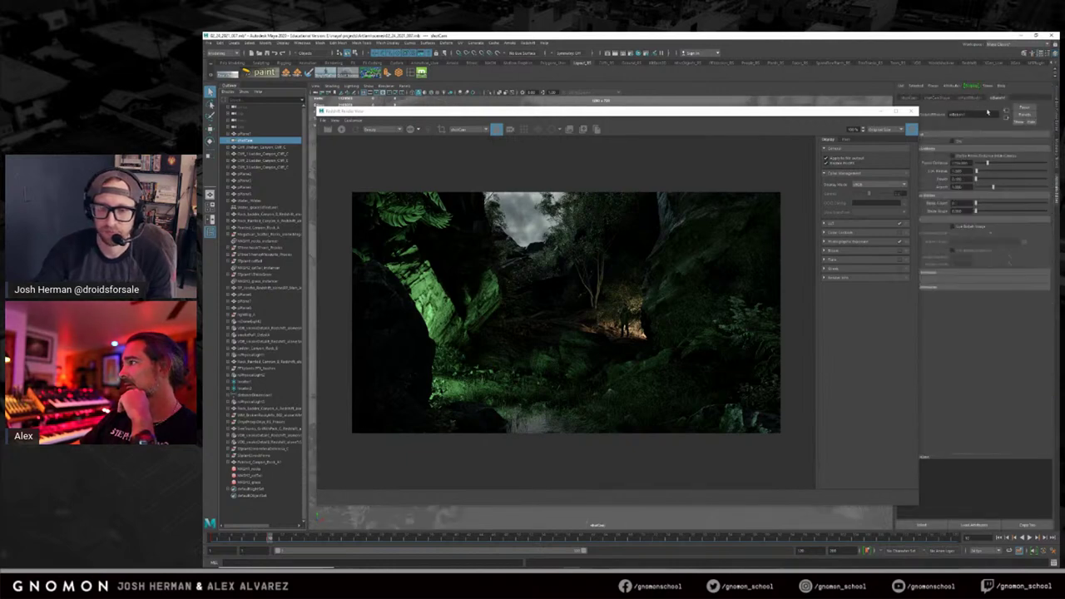
# Enable the volume scattering atmosphere assigned in the render settings, and close the settings.
pyautogui.click(637, 54)
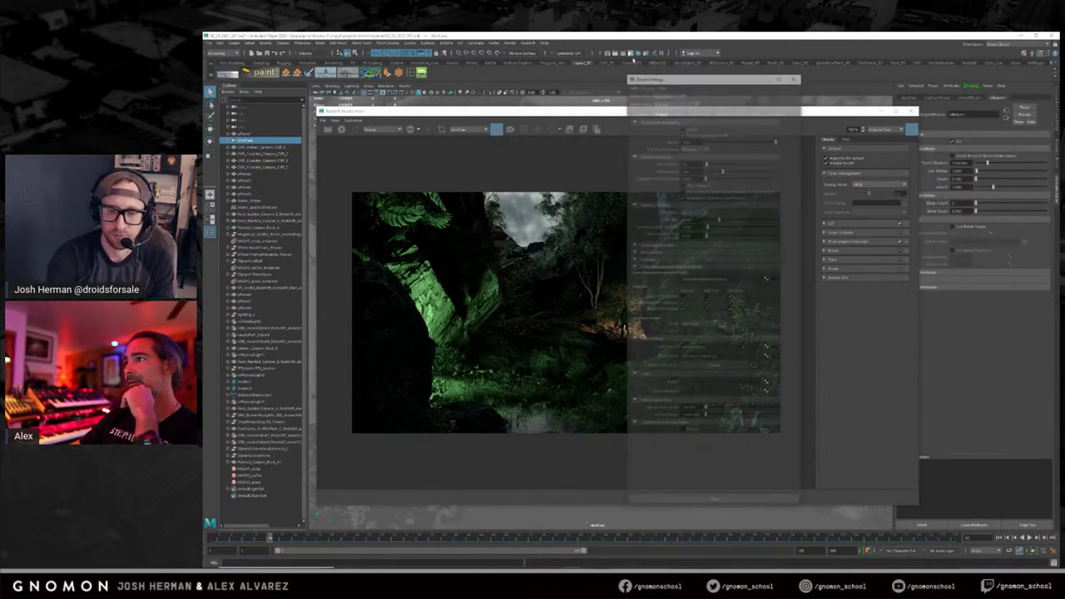
pyautogui.click(777, 358)
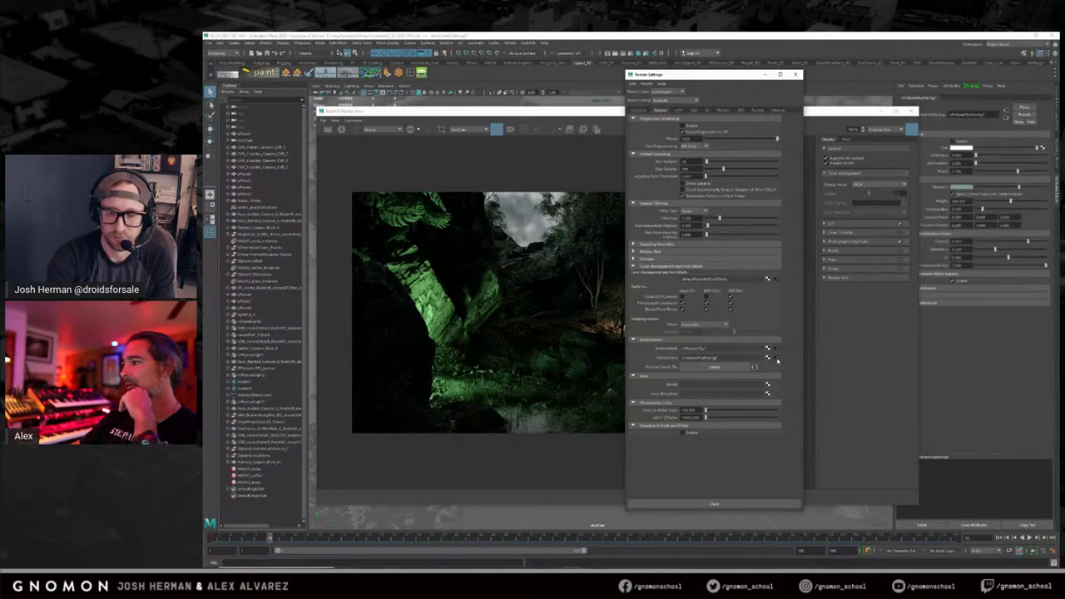
pyautogui.click(954, 143)
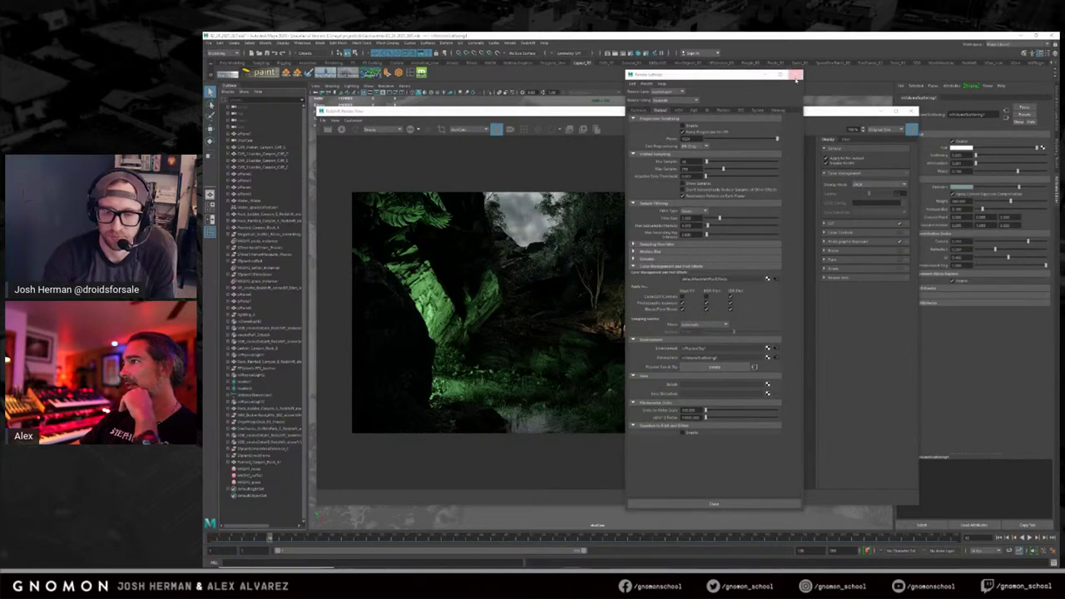
pyautogui.click(795, 75)
# Re-render the shot and examine the volumetric fog, green glow, warm backlight and placement of the lone figure.
pyautogui.moveTo(718, 115); pyautogui.dragTo(653, 119)
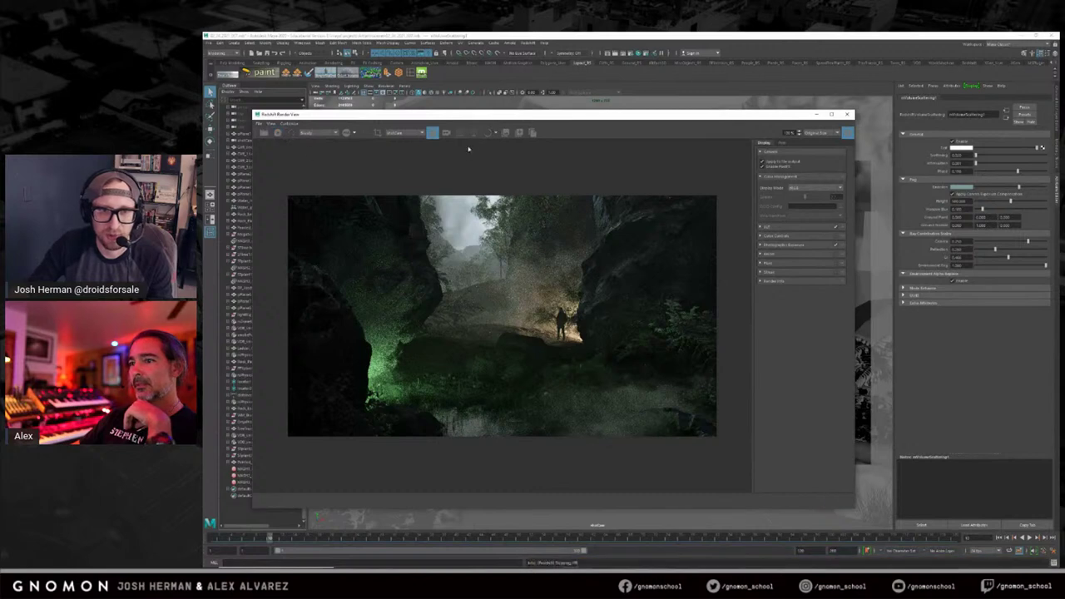
pyautogui.moveTo(487, 117); pyautogui.dragTo(497, 115)
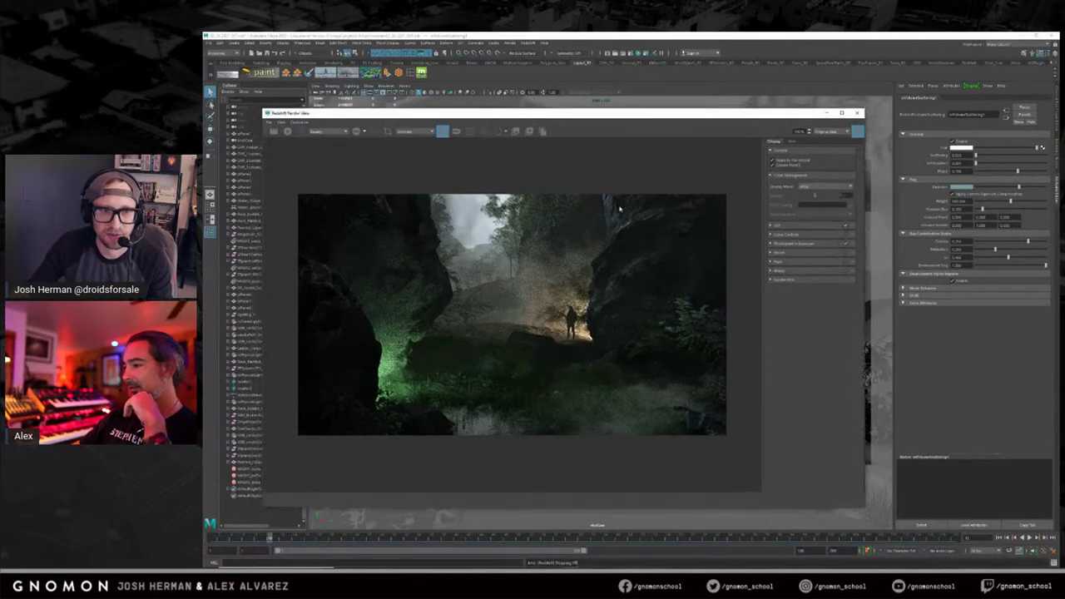
pyautogui.moveTo(865, 505); pyautogui.dragTo(814, 416)
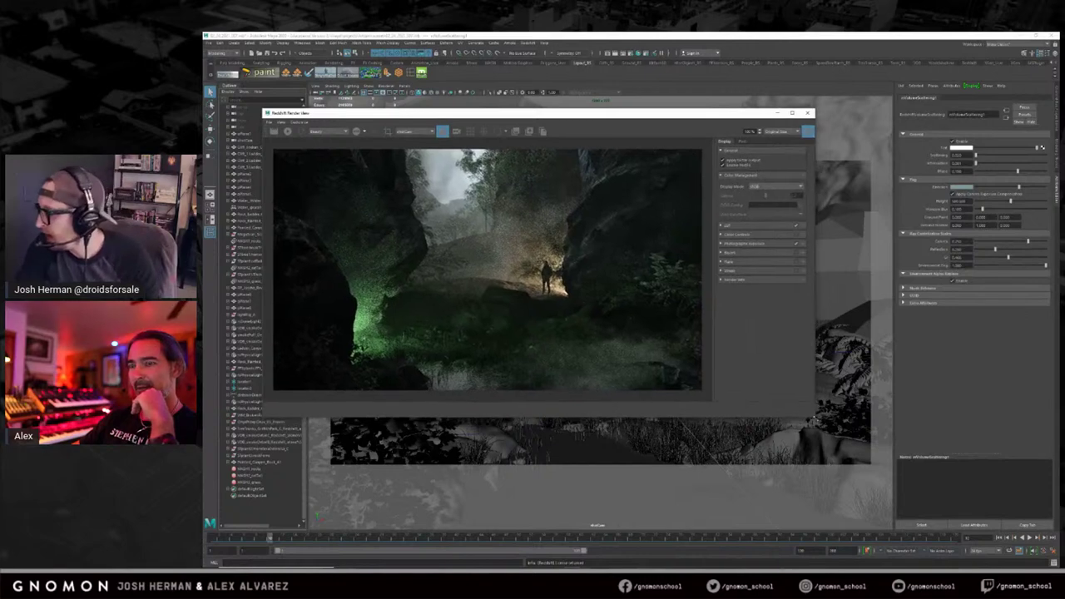
pyautogui.moveTo(683, 115); pyautogui.dragTo(697, 127)
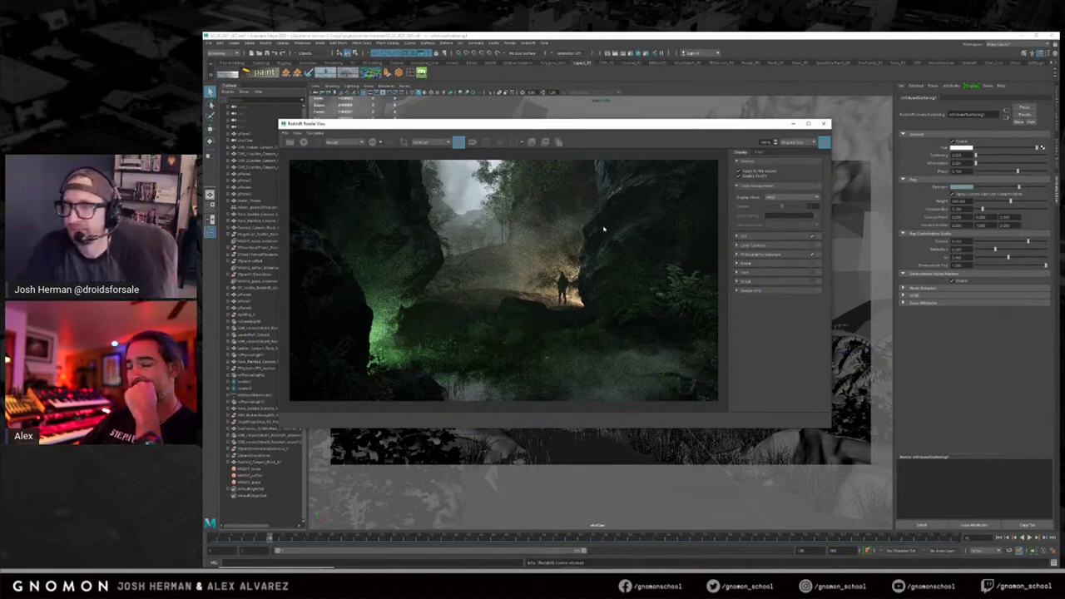
pyautogui.moveTo(589, 126); pyautogui.dragTo(598, 133)
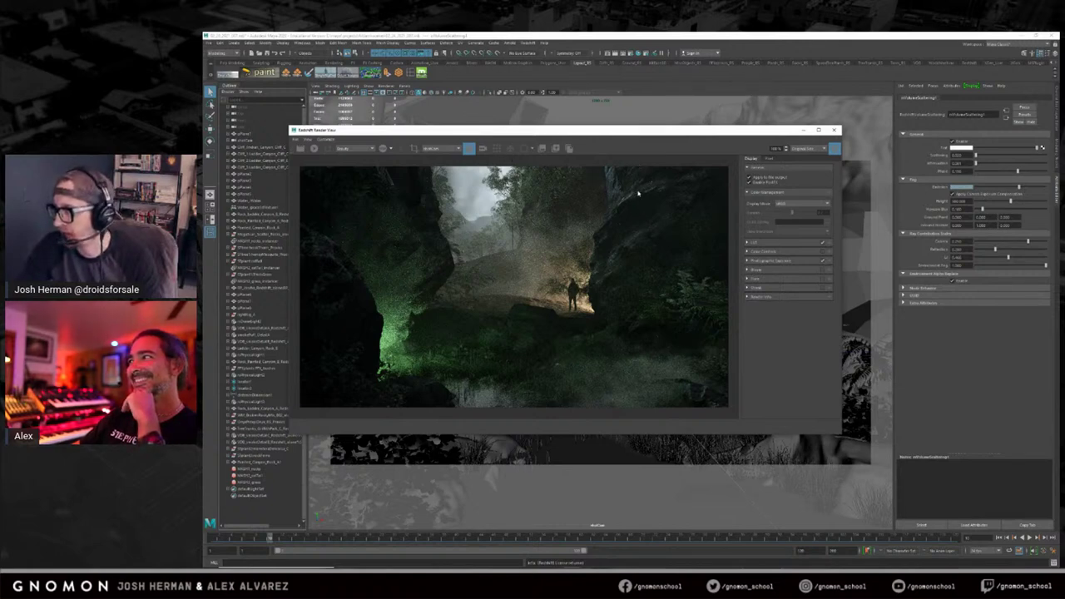
pyautogui.moveTo(468, 133)
pyautogui.mouseDown()
pyautogui.moveTo(483, 137)
pyautogui.moveTo(471, 123)
pyautogui.mouseUp()
pyautogui.moveTo(290, 115)
pyautogui.mouseDown()
pyautogui.moveTo(278, 112)
pyautogui.moveTo(288, 113)
pyautogui.mouseUp()
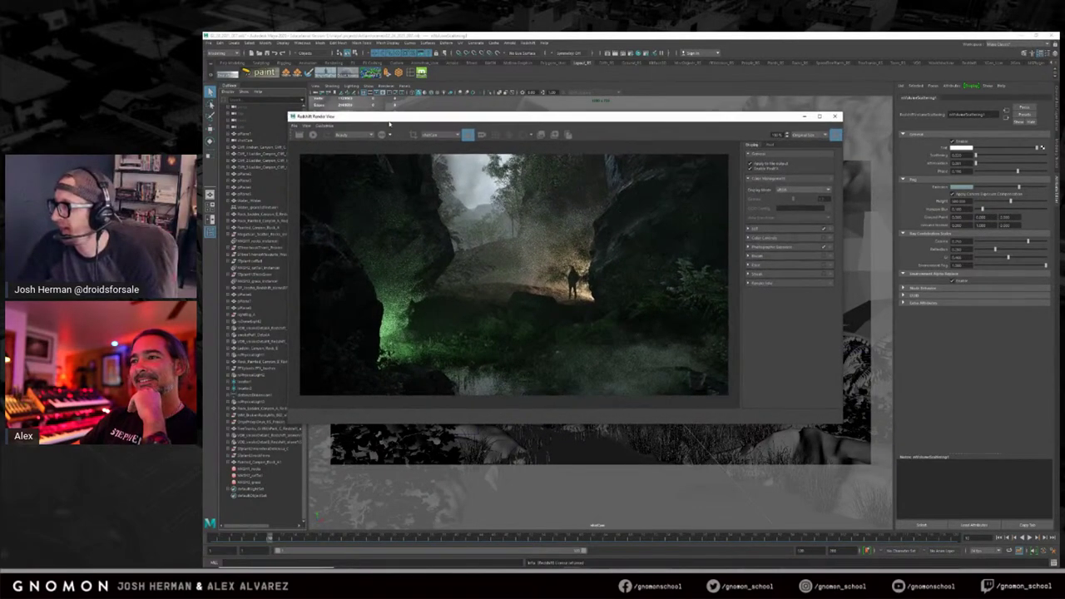
pyautogui.moveTo(478, 119); pyautogui.dragTo(480, 117)
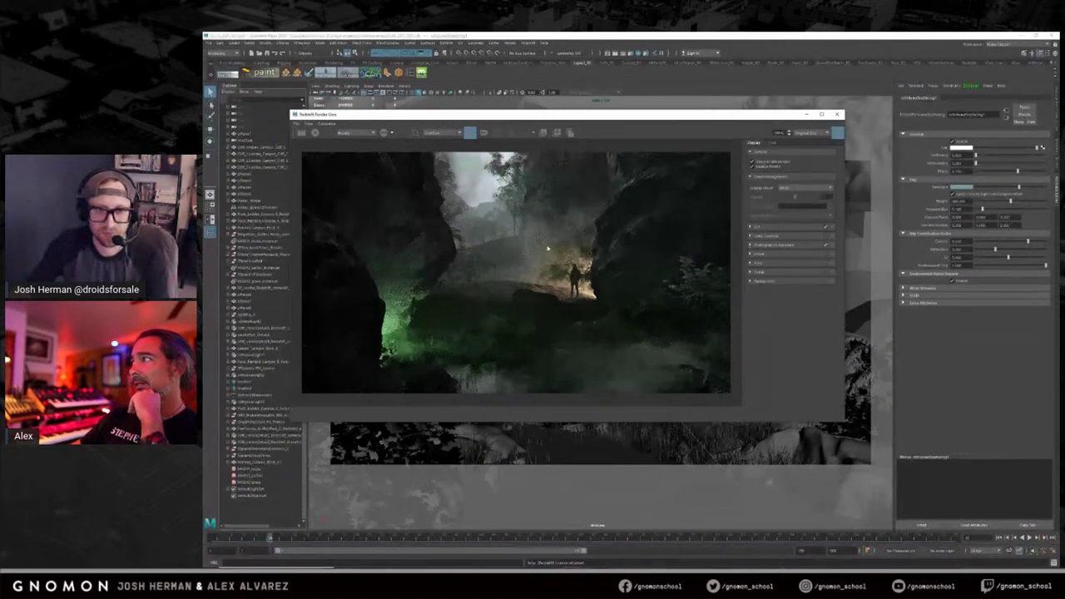
pyautogui.moveTo(407, 111); pyautogui.dragTo(381, 114)
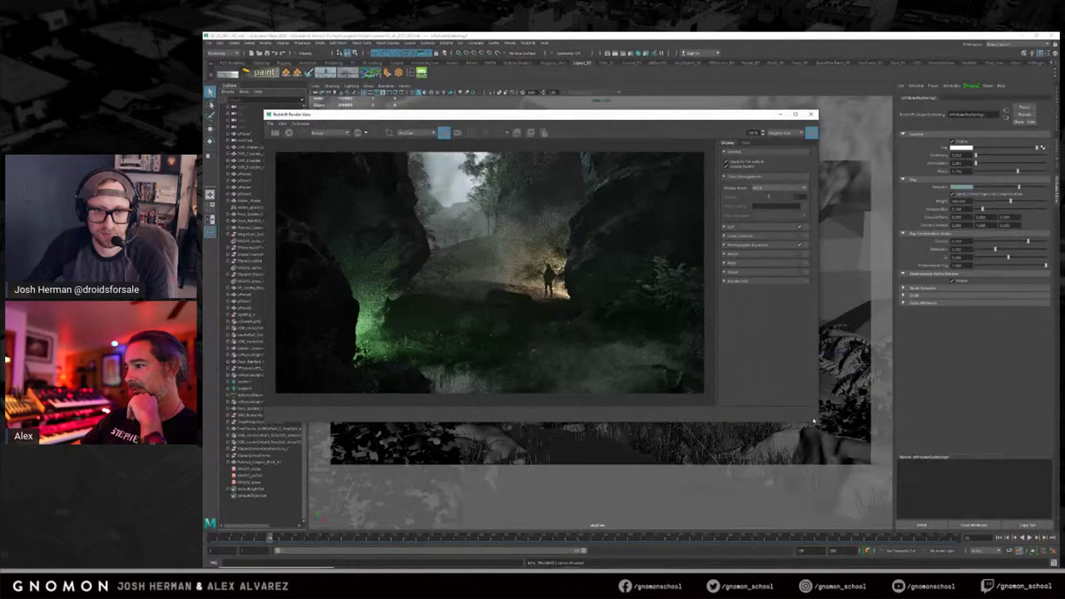
pyautogui.moveTo(817, 424); pyautogui.dragTo(832, 446)
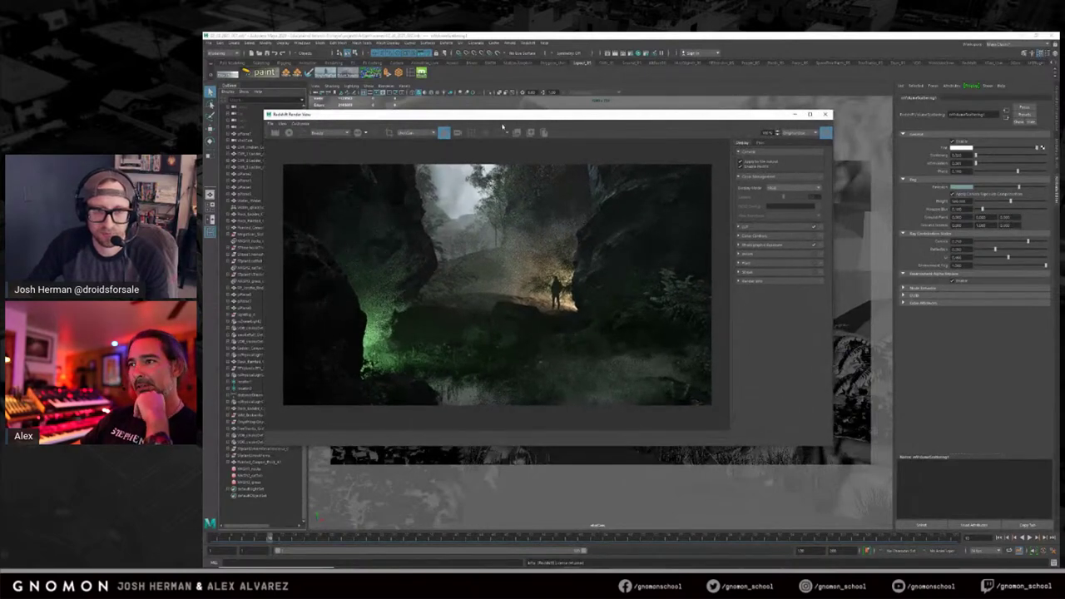
pyautogui.moveTo(515, 115); pyautogui.dragTo(529, 119)
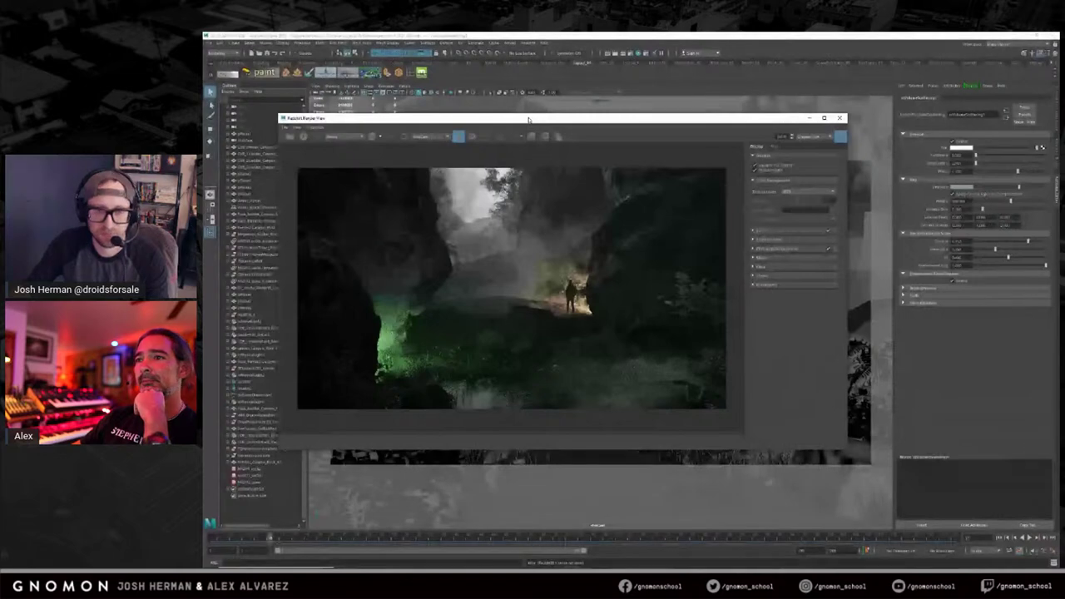
pyautogui.moveTo(279, 114); pyautogui.dragTo(287, 131)
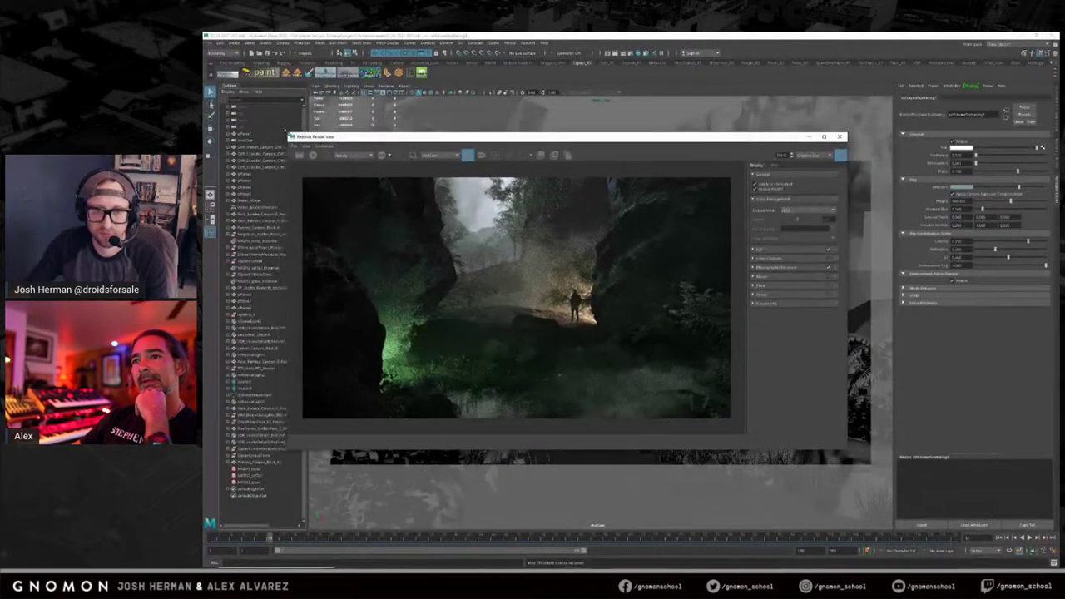
pyautogui.moveTo(386, 138); pyautogui.dragTo(382, 115)
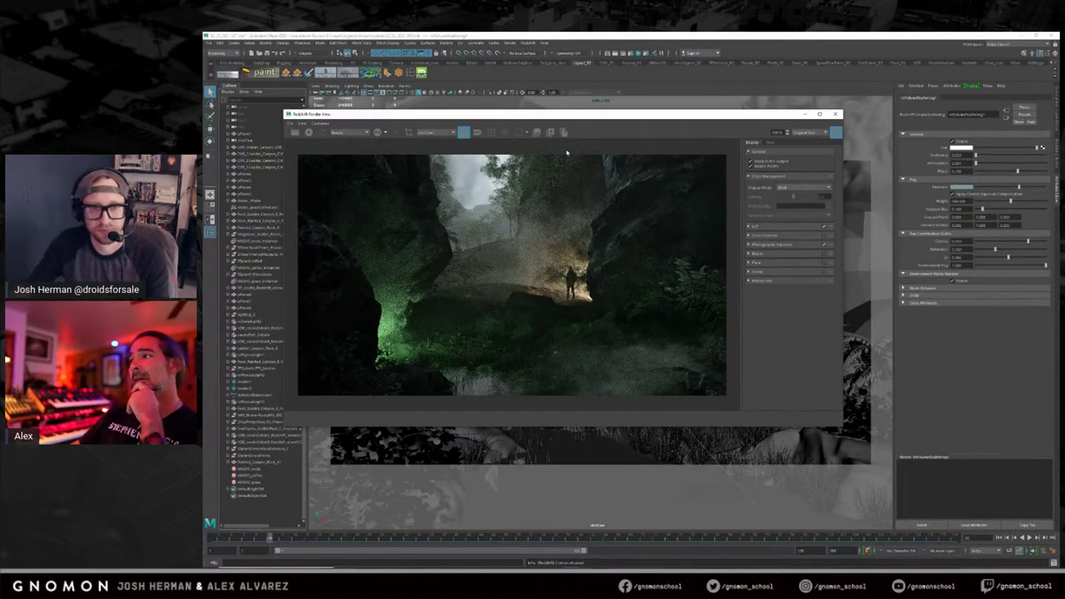
pyautogui.moveTo(625, 117); pyautogui.dragTo(631, 120)
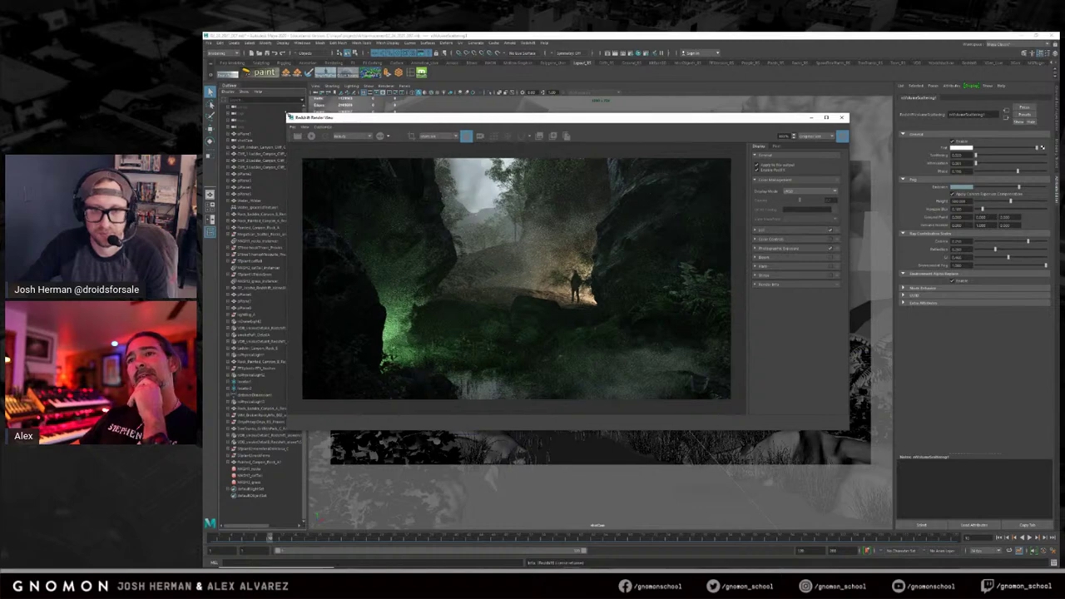
pyautogui.moveTo(462, 120); pyautogui.dragTo(476, 120)
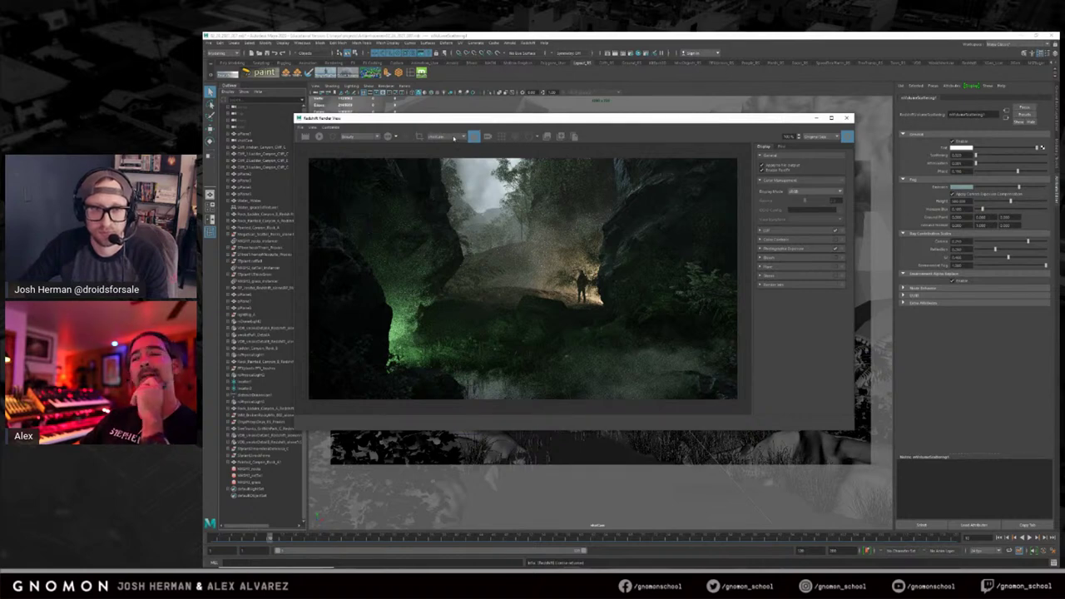
pyautogui.moveTo(521, 118); pyautogui.dragTo(518, 114)
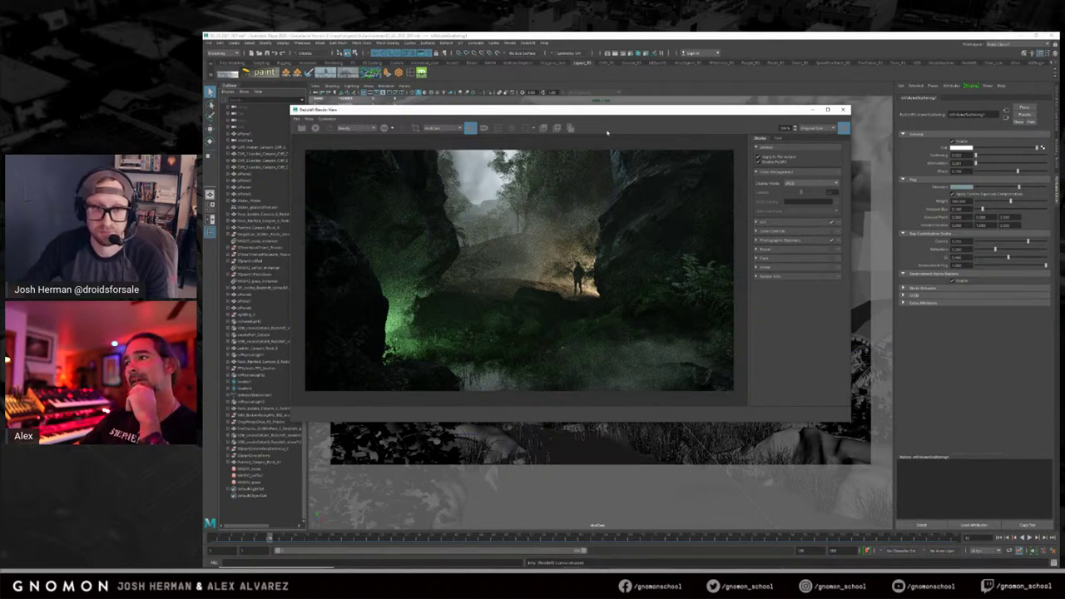
pyautogui.moveTo(610, 114); pyautogui.dragTo(620, 124)
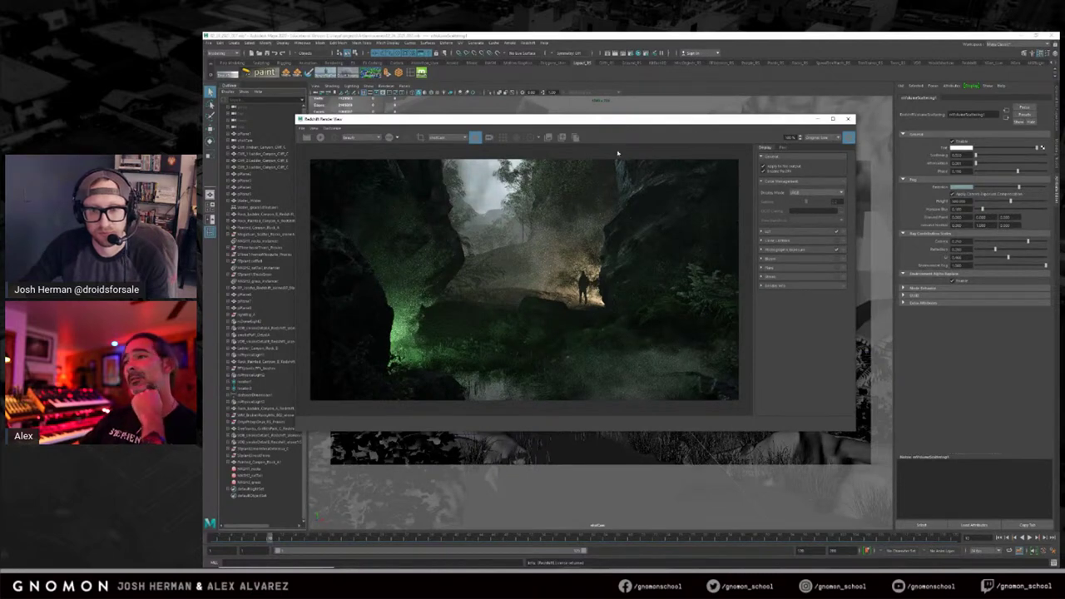
pyautogui.moveTo(574, 122)
pyautogui.mouseDown()
pyautogui.moveTo(586, 123)
pyautogui.moveTo(569, 119)
pyautogui.mouseUp()
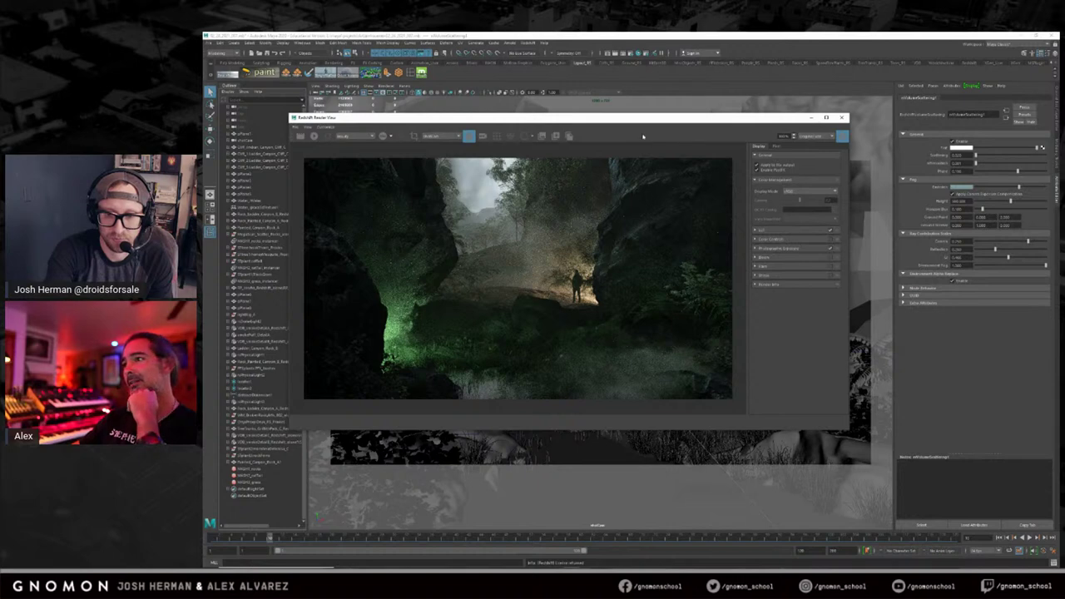
pyautogui.moveTo(641, 122); pyautogui.dragTo(646, 115)
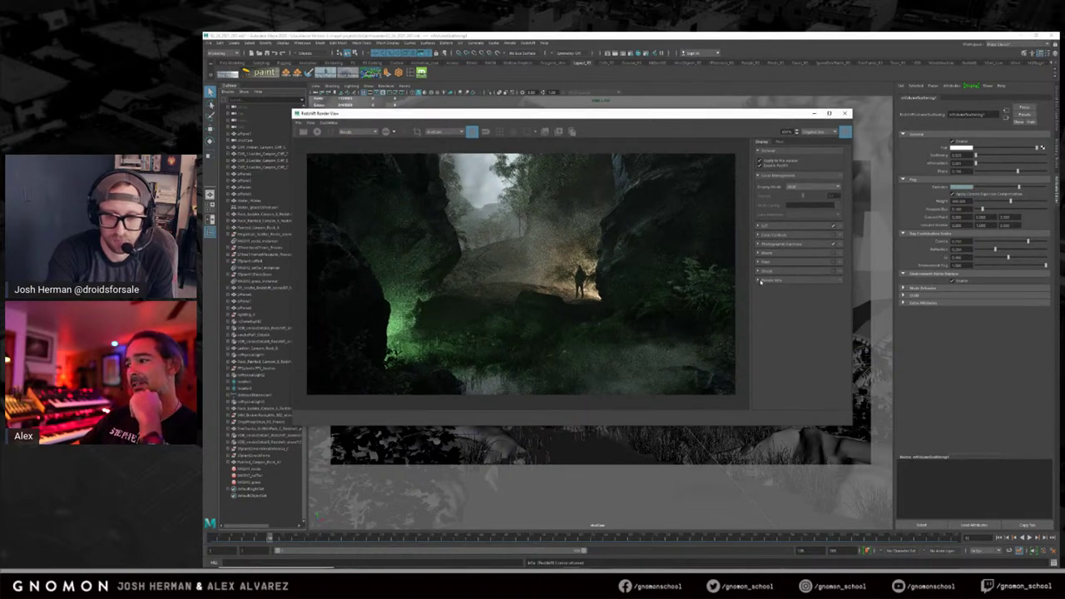
pyautogui.moveTo(851, 427); pyautogui.dragTo(838, 411)
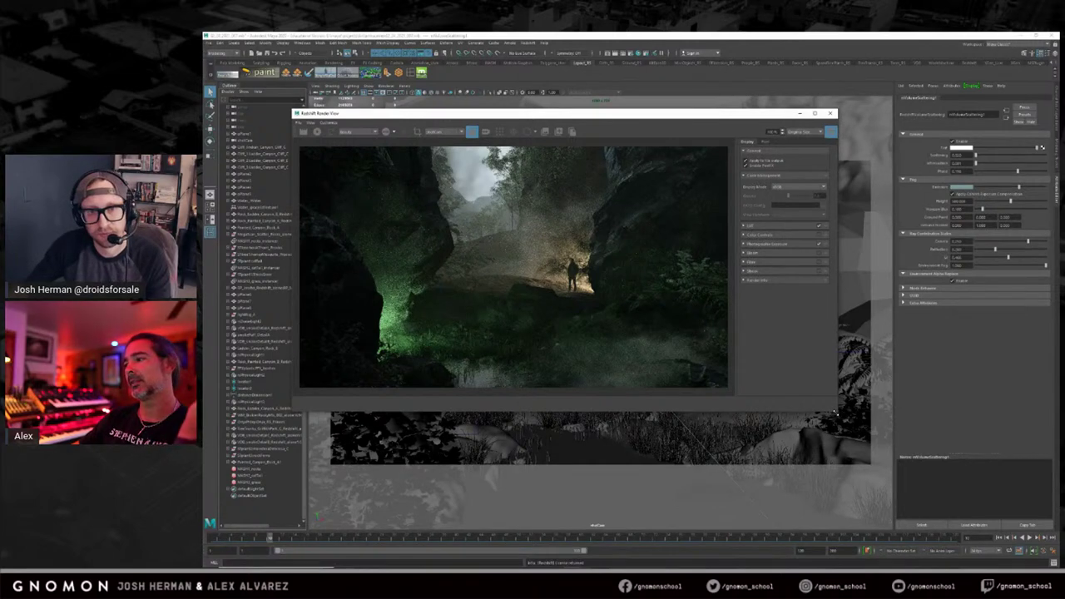
pyautogui.moveTo(837, 412); pyautogui.dragTo(849, 421)
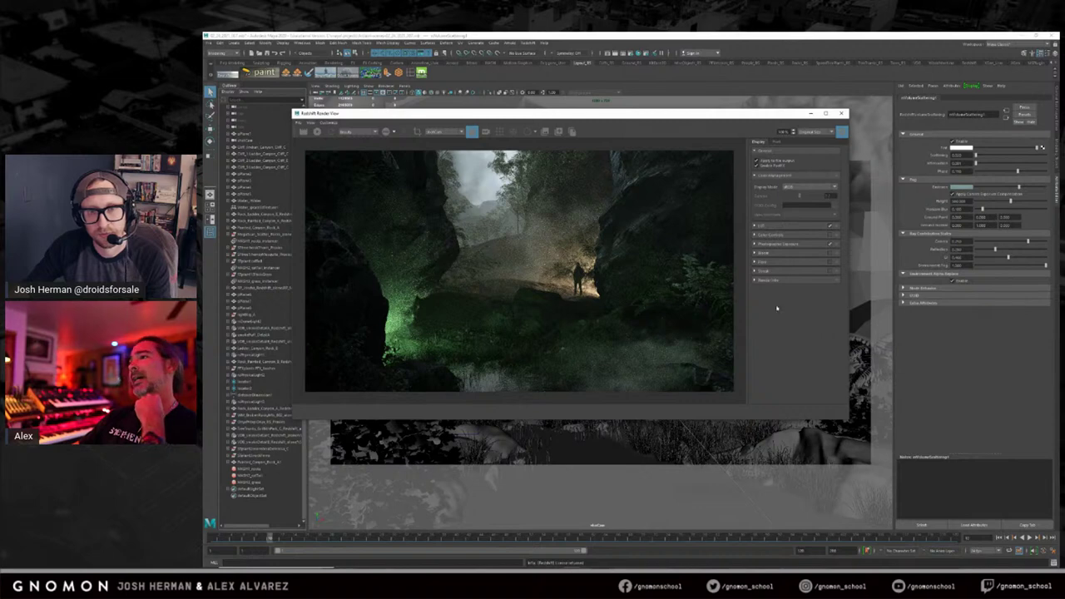
pyautogui.moveTo(539, 121); pyautogui.dragTo(643, 128)
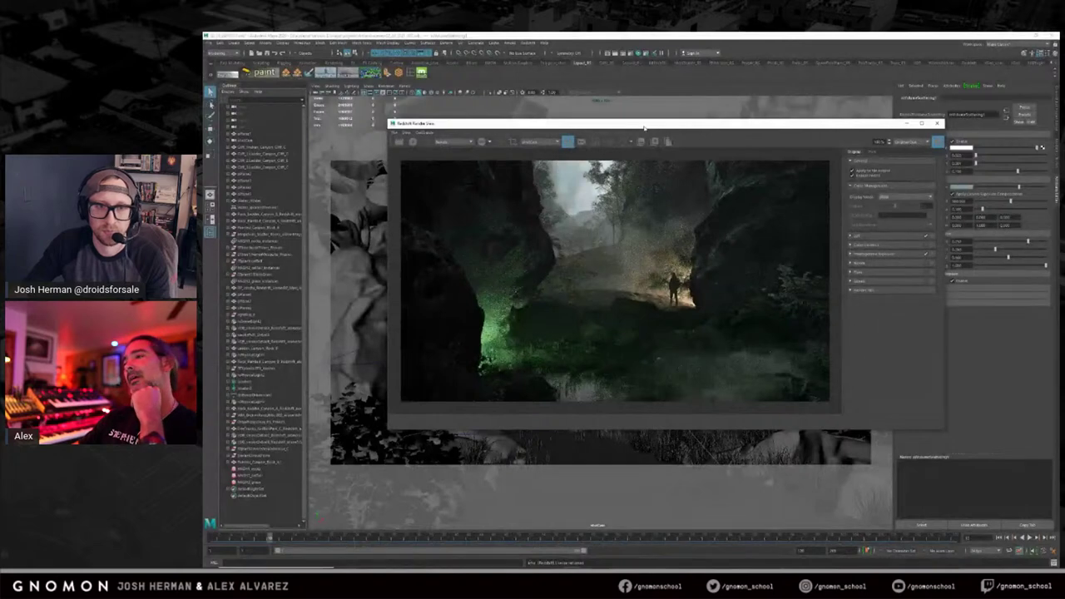
pyautogui.moveTo(644, 127); pyautogui.dragTo(530, 119)
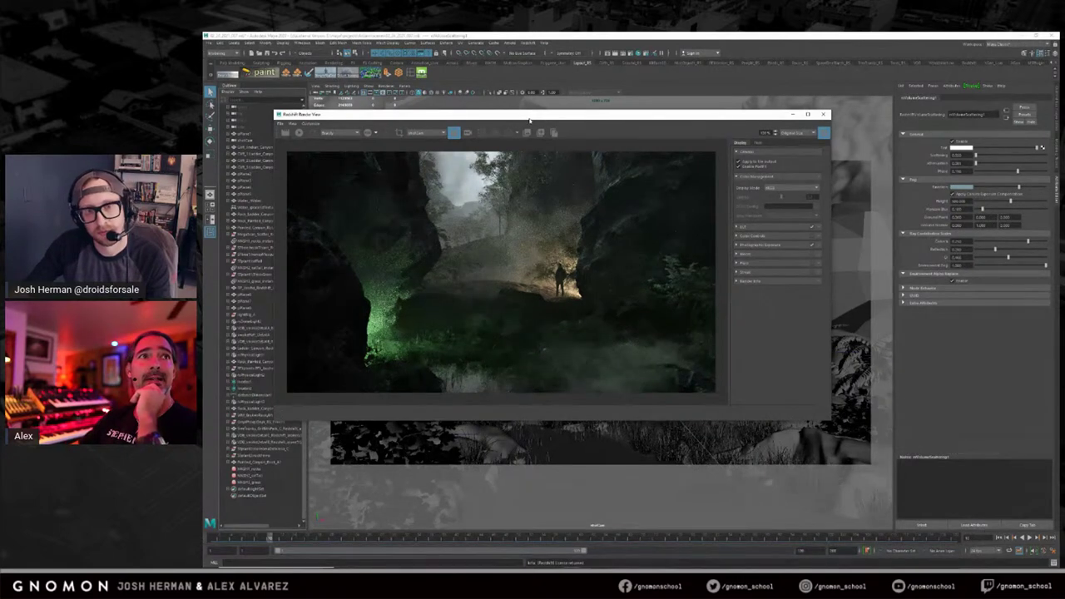
pyautogui.moveTo(530, 121); pyautogui.dragTo(639, 136)
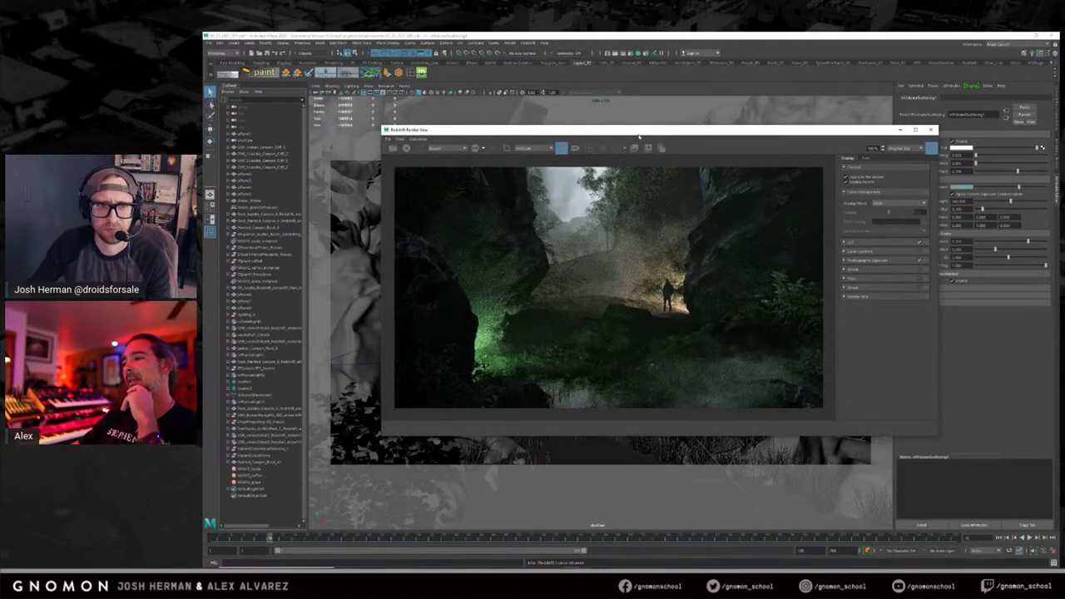
pyautogui.moveTo(639, 136); pyautogui.dragTo(561, 118)
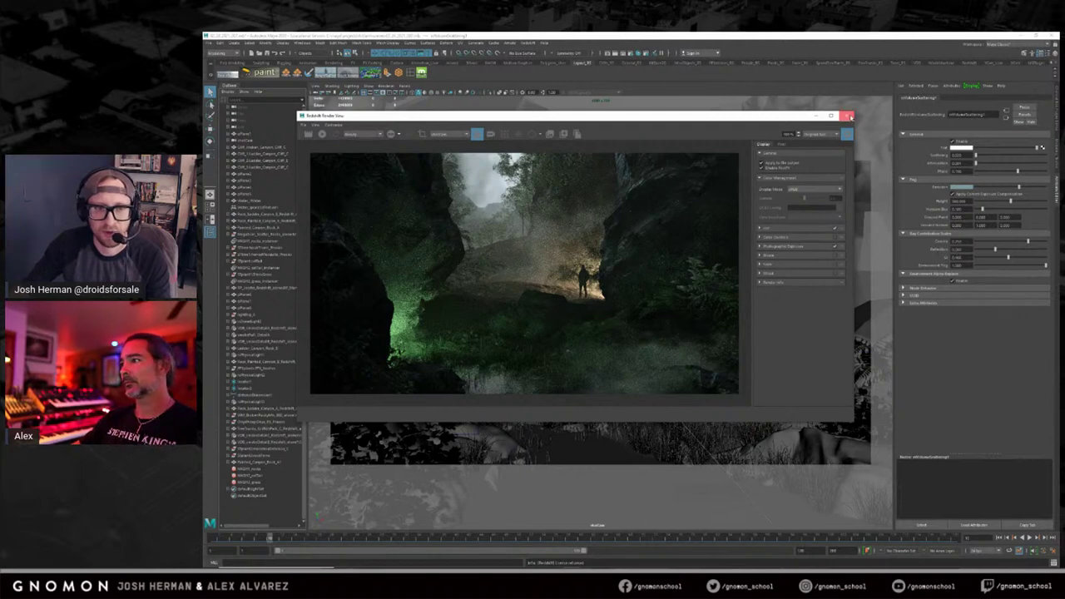
# Close the render view and select the standing human figure in the canyon to inspect it, clearing the selection when done.
pyautogui.click(848, 115)
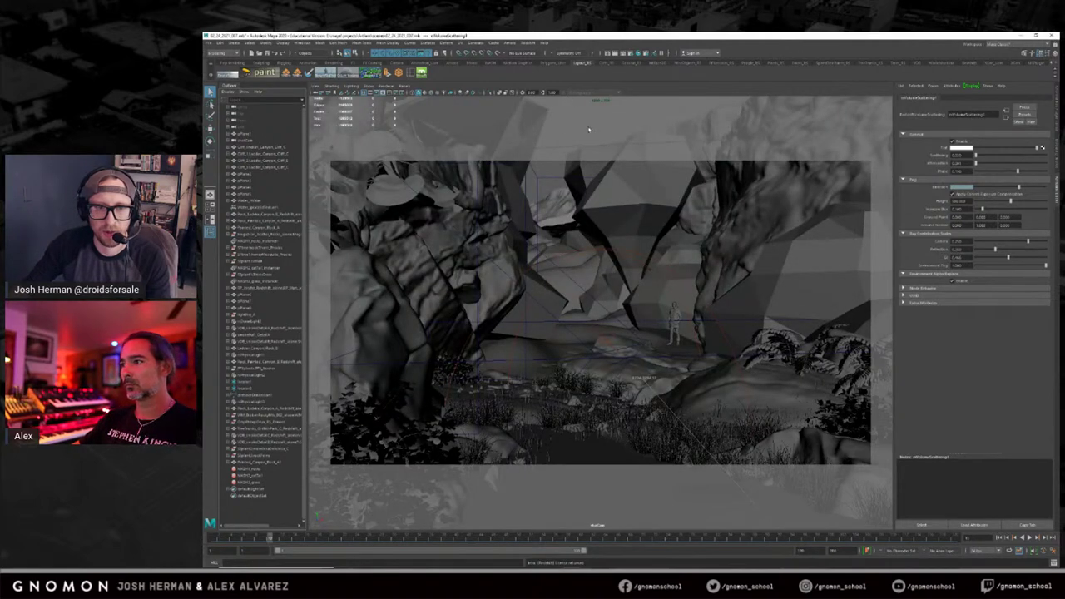
pyautogui.click(674, 320)
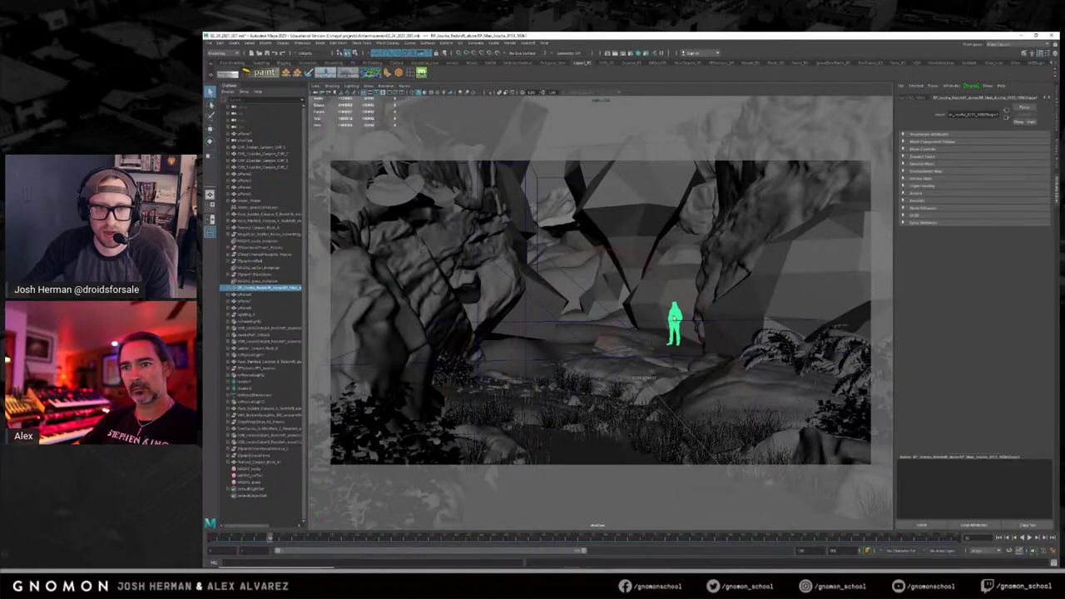
pyautogui.click(546, 159)
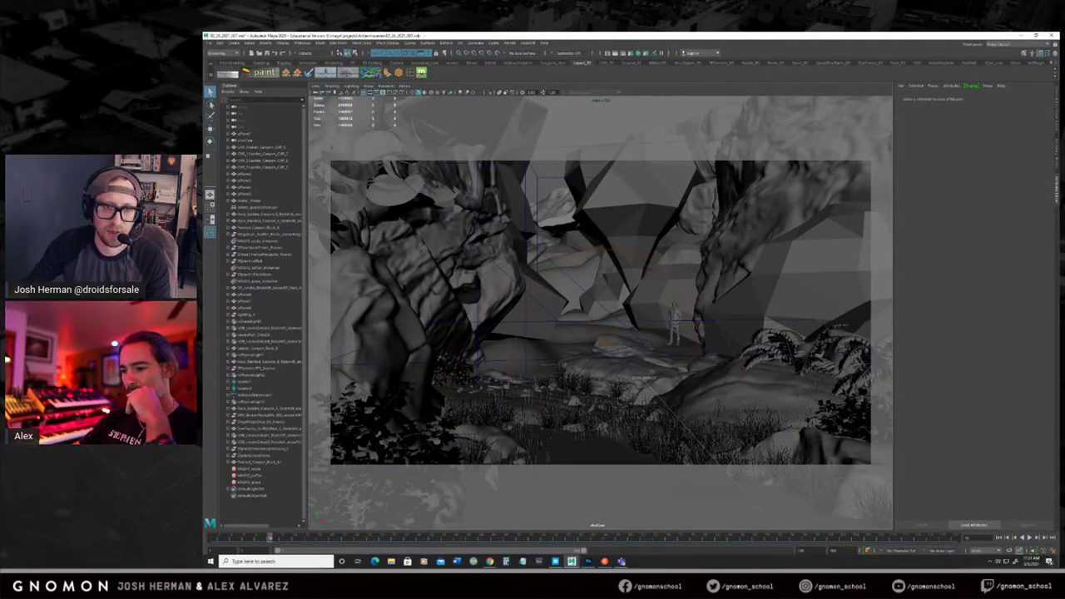
# Switch to Photoshop and examine the finished canyon image up close, from the green glow across to the backlit figure and ferns.
pyautogui.click(588, 561)
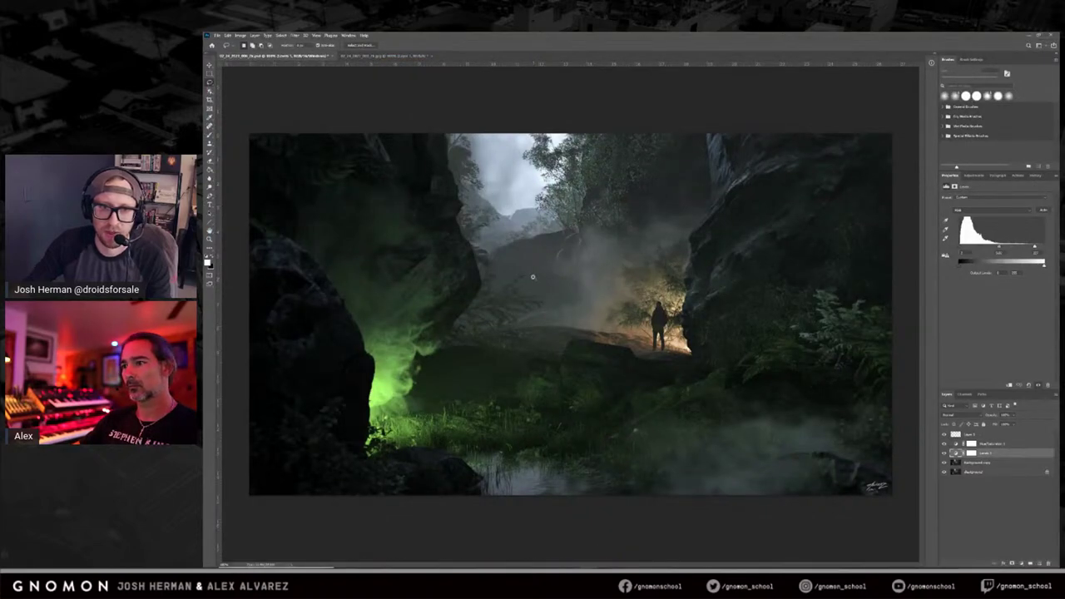
pyautogui.keyDown('alt'); pyautogui.scroll(3, 534, 280); pyautogui.keyUp('alt')
pyautogui.keyDown('alt'); pyautogui.scroll(1, 530, 278); pyautogui.keyUp('alt')
pyautogui.moveTo(493, 288); pyautogui.dragTo(636, 221)
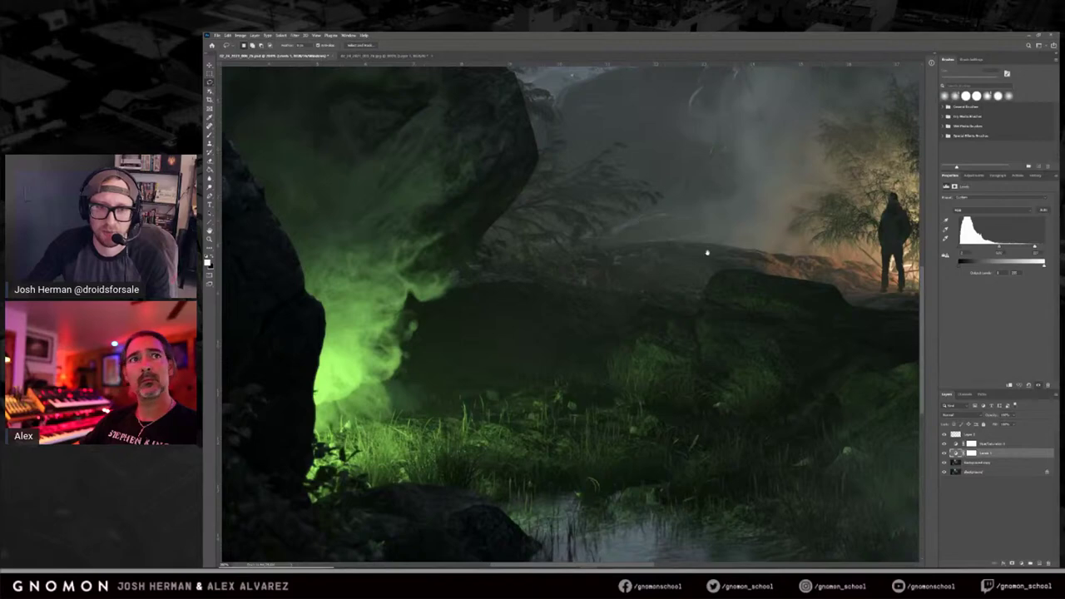
pyautogui.moveTo(752, 255); pyautogui.dragTo(658, 255)
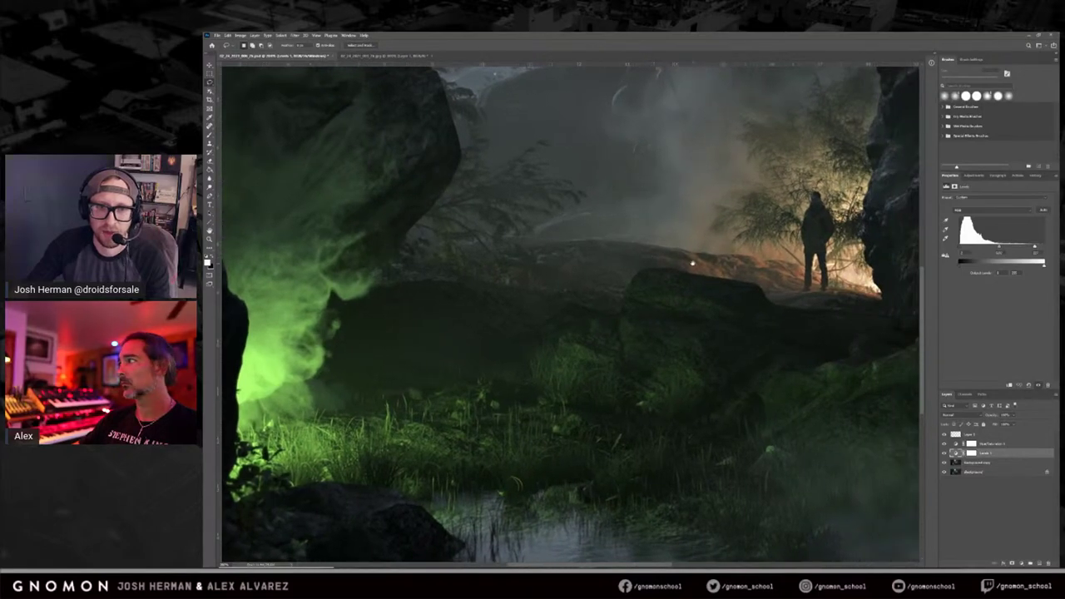
pyautogui.moveTo(804, 266); pyautogui.dragTo(668, 337)
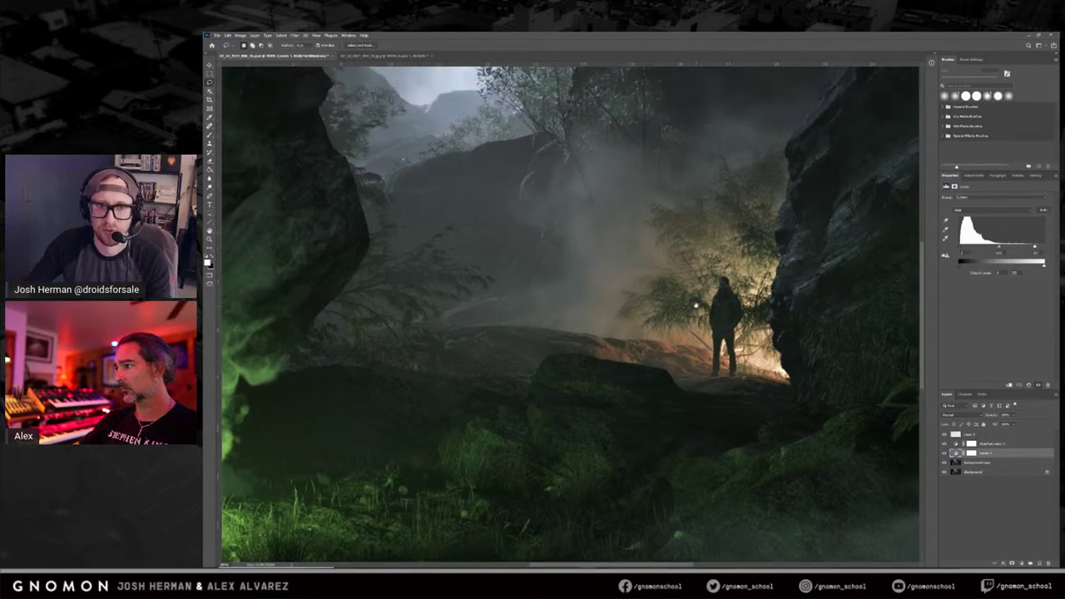
pyautogui.moveTo(703, 264); pyautogui.dragTo(697, 296)
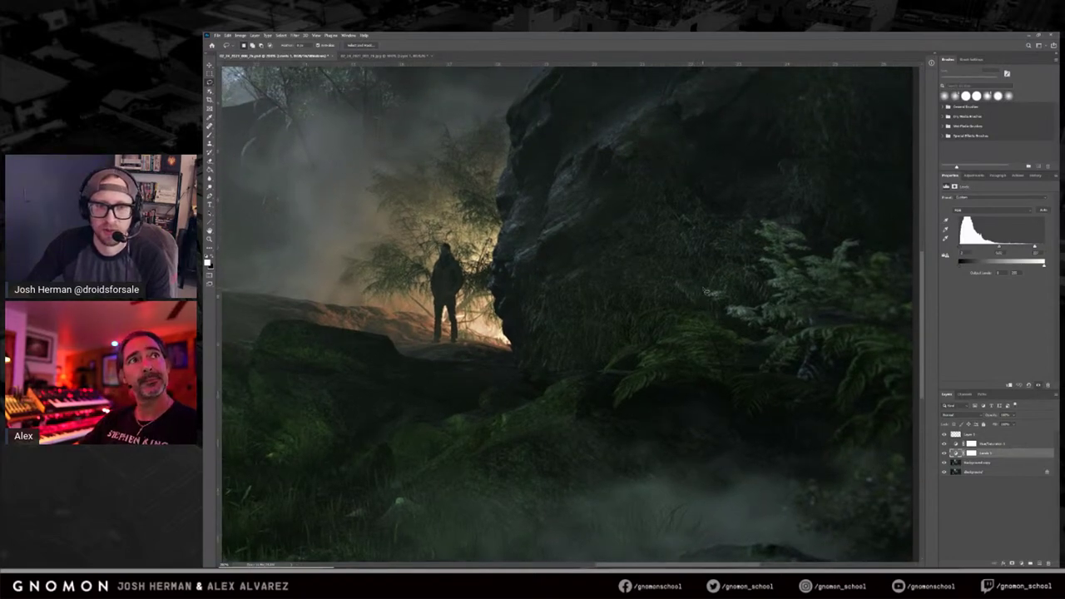
pyautogui.moveTo(701, 267); pyautogui.dragTo(709, 296)
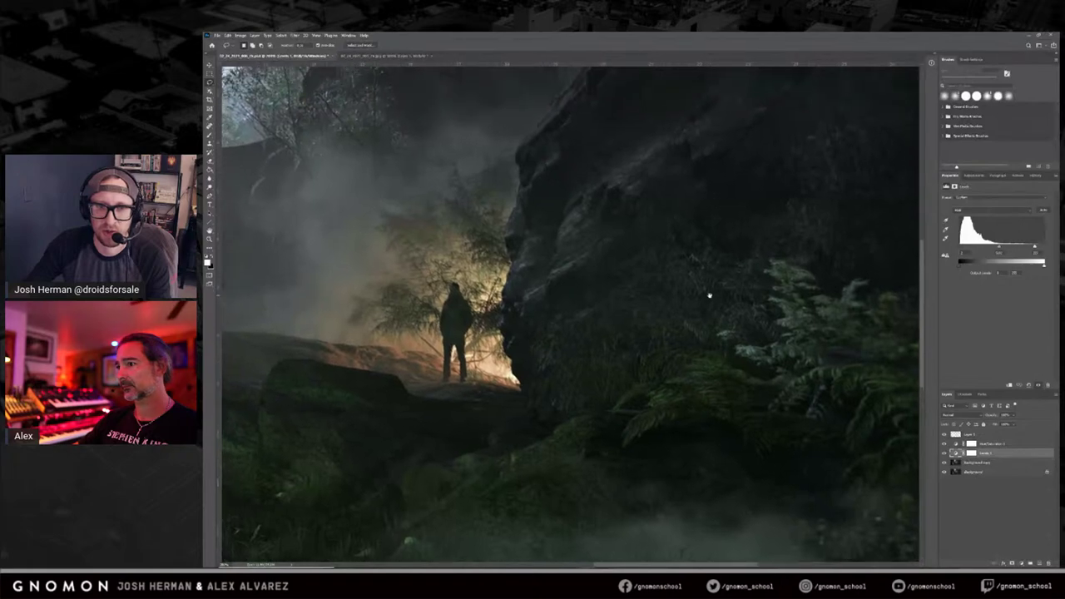
# Examine the mist between the canyon walls and around the figure, view the whole image, and return to Maya.
pyautogui.moveTo(735, 181); pyautogui.dragTo(787, 263)
pyautogui.moveTo(668, 357); pyautogui.dragTo(777, 207)
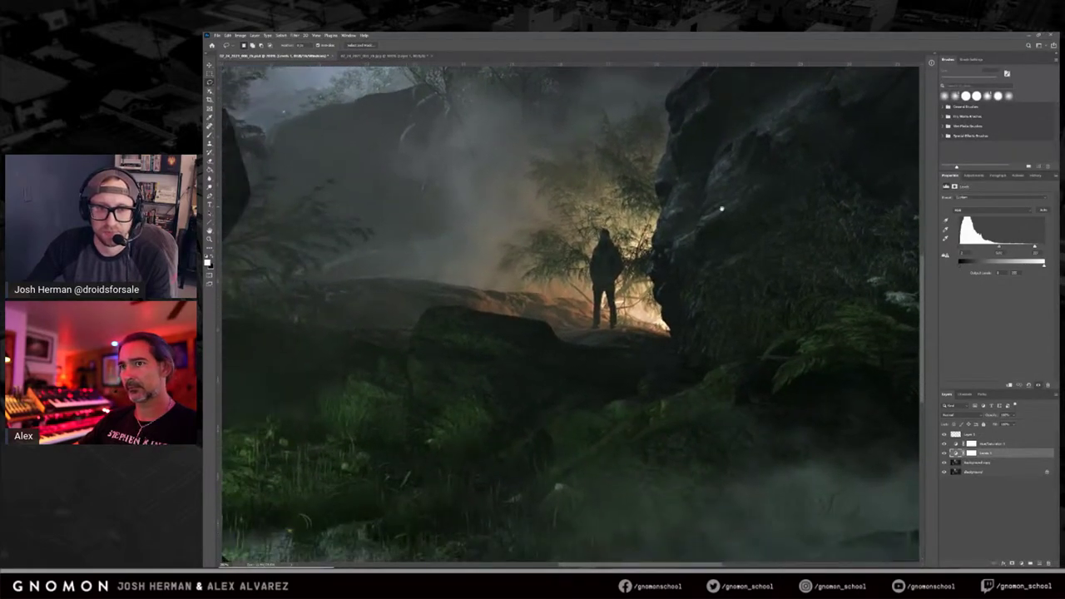
pyautogui.moveTo(487, 243); pyautogui.dragTo(670, 241)
pyautogui.moveTo(661, 335)
pyautogui.mouseDown()
pyautogui.moveTo(708, 241)
pyautogui.moveTo(703, 279)
pyautogui.moveTo(727, 288)
pyautogui.mouseUp()
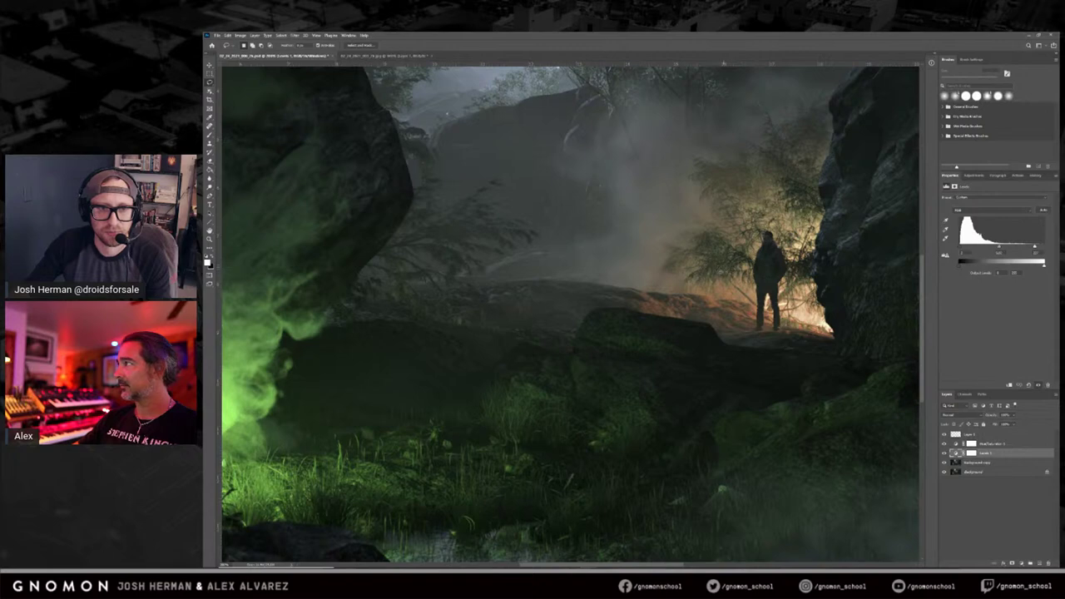
pyautogui.scroll(4, 571, 241)
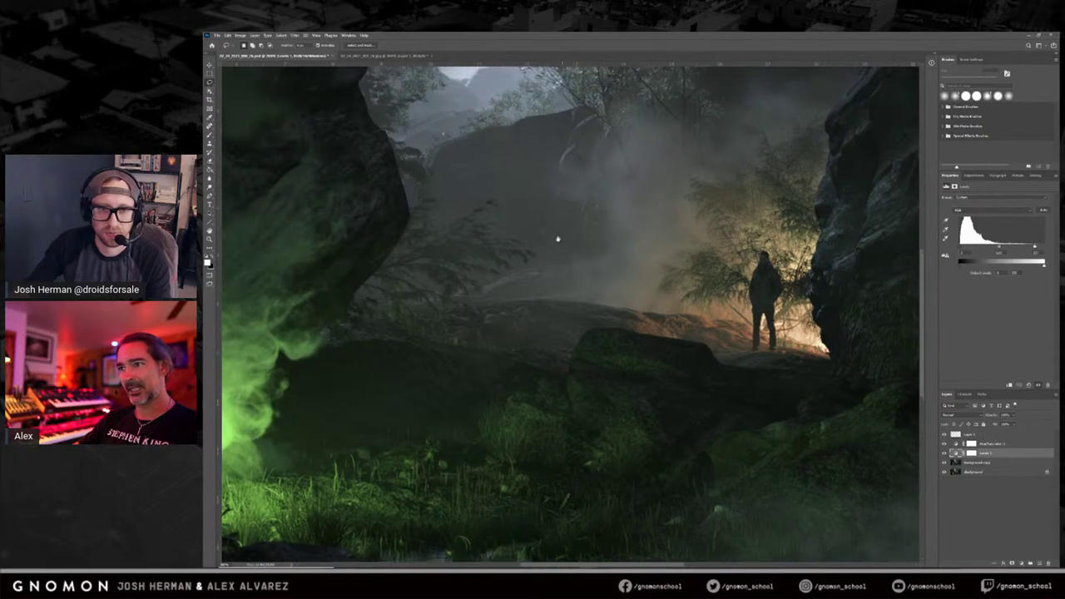
pyautogui.moveTo(666, 260)
pyautogui.mouseDown()
pyautogui.moveTo(629, 242)
pyautogui.moveTo(630, 224)
pyautogui.mouseUp()
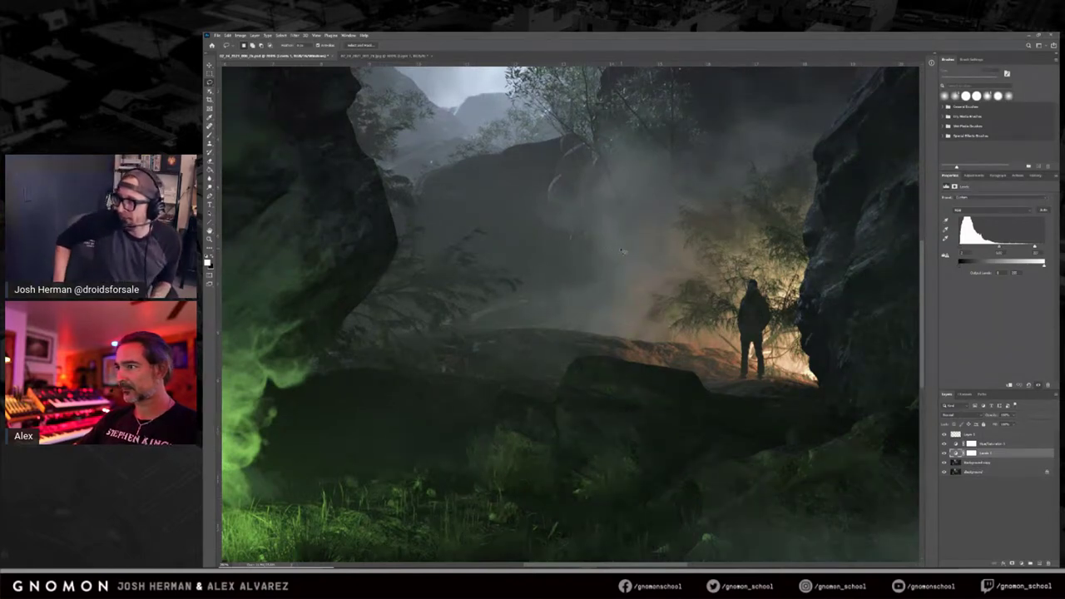
pyautogui.moveTo(617, 254); pyautogui.dragTo(609, 260)
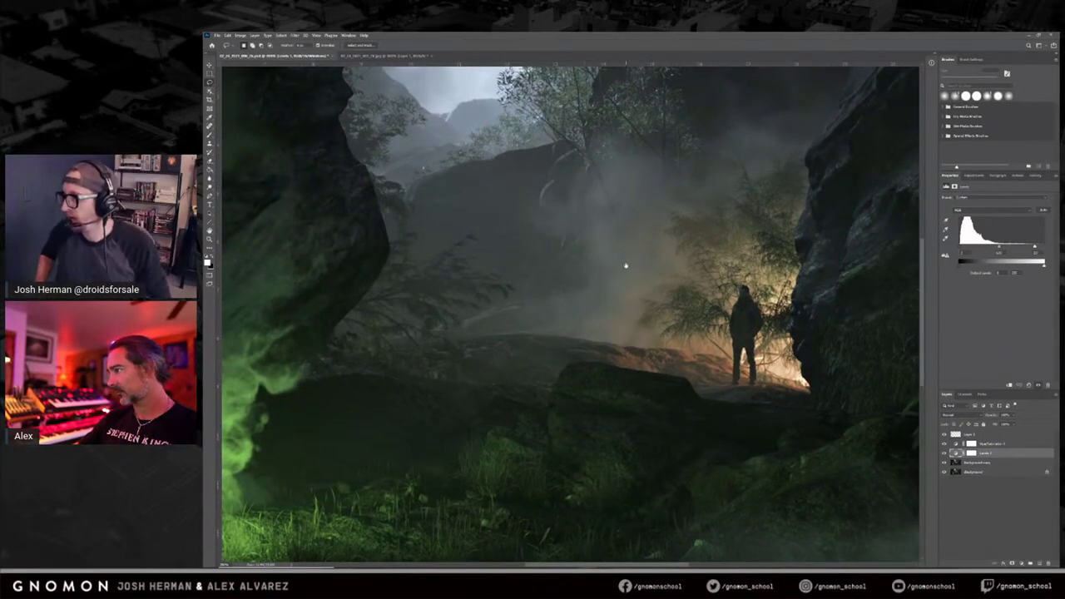
pyautogui.keyDown('ctrl'); pyautogui.moveTo(634, 260); pyautogui.dragTo(549, 255); pyautogui.keyUp('ctrl')
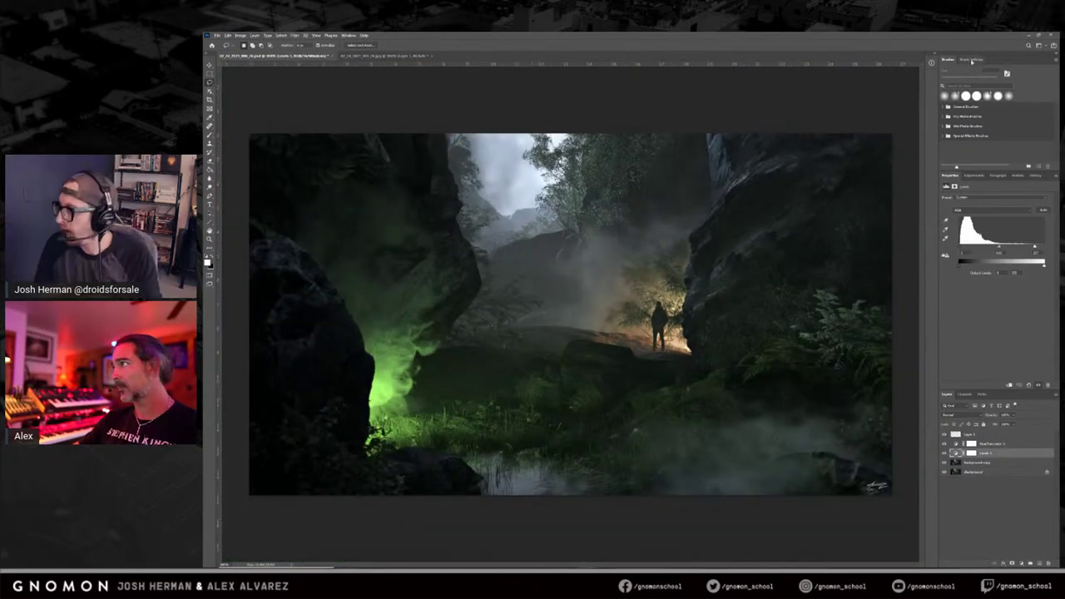
pyautogui.click(1028, 36)
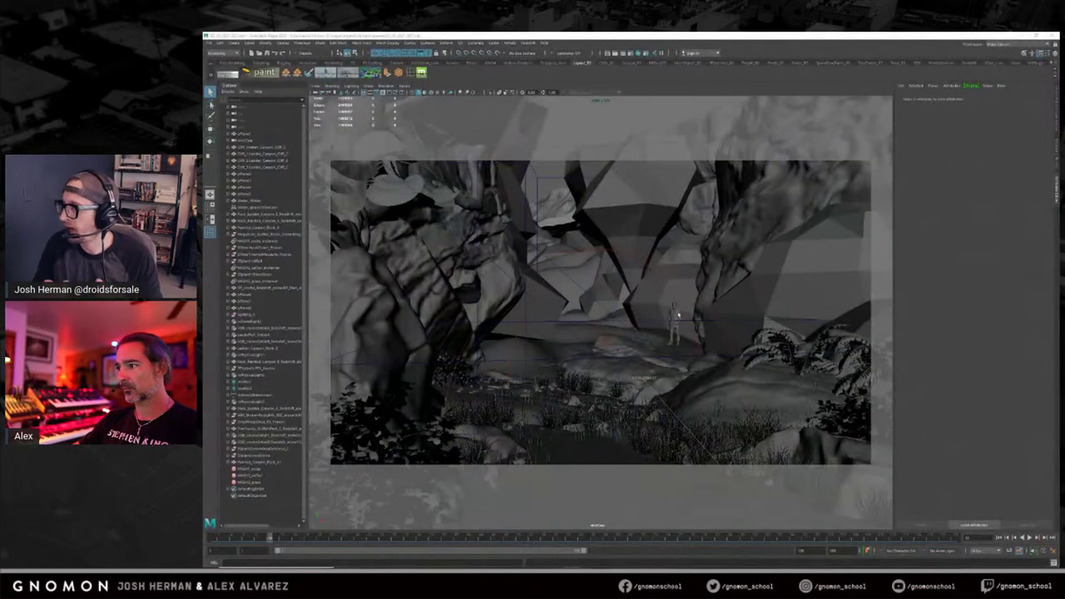
# Select the standing human figure and the large canyon cliff in turn to inspect them, and clear the selection.
pyautogui.click(678, 314)
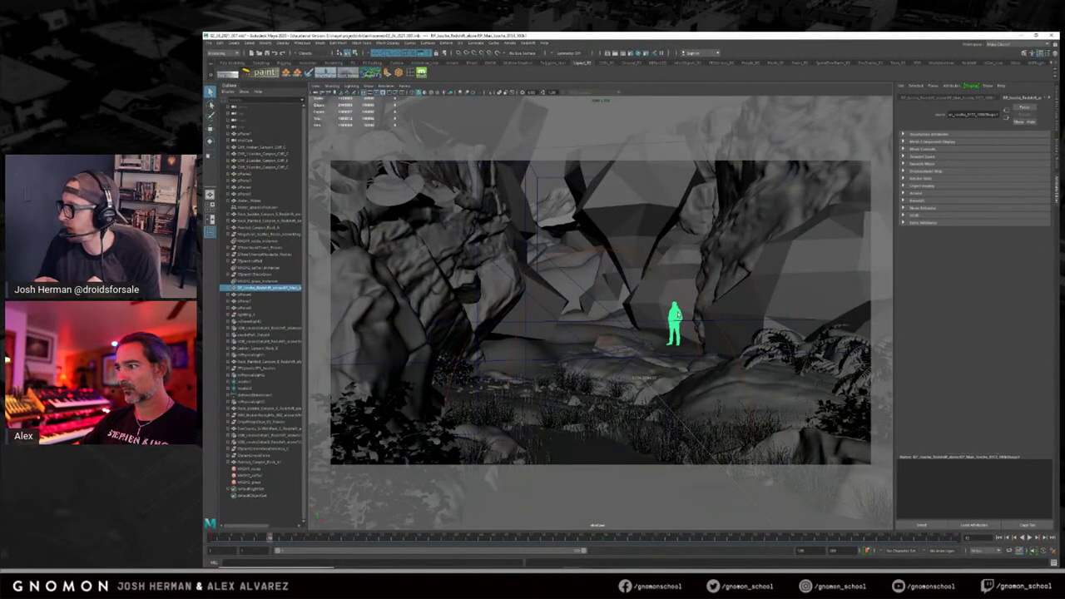
pyautogui.click(568, 123)
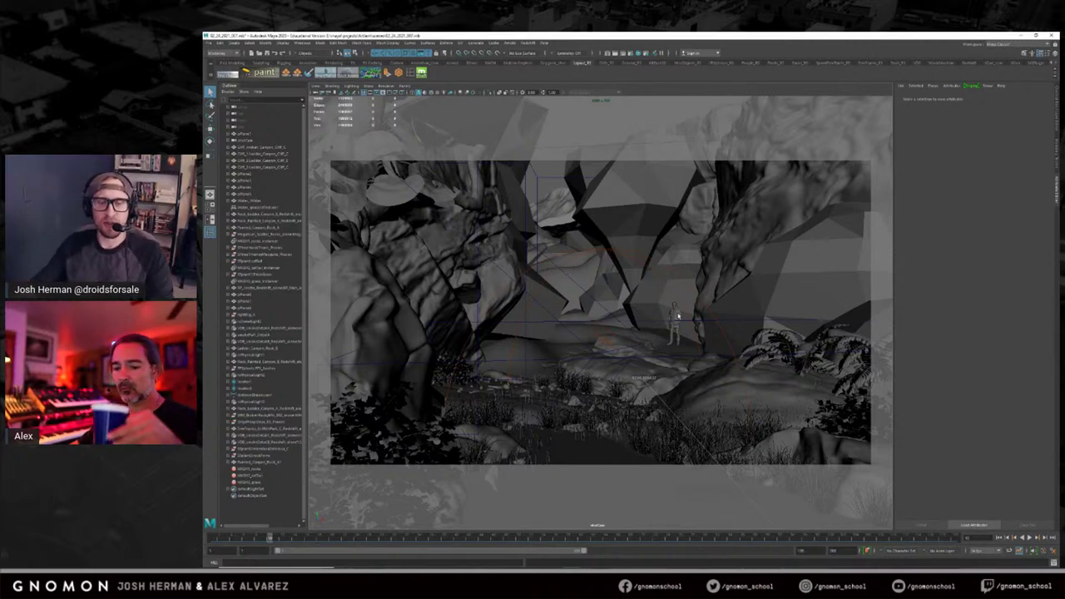
pyautogui.click(679, 315)
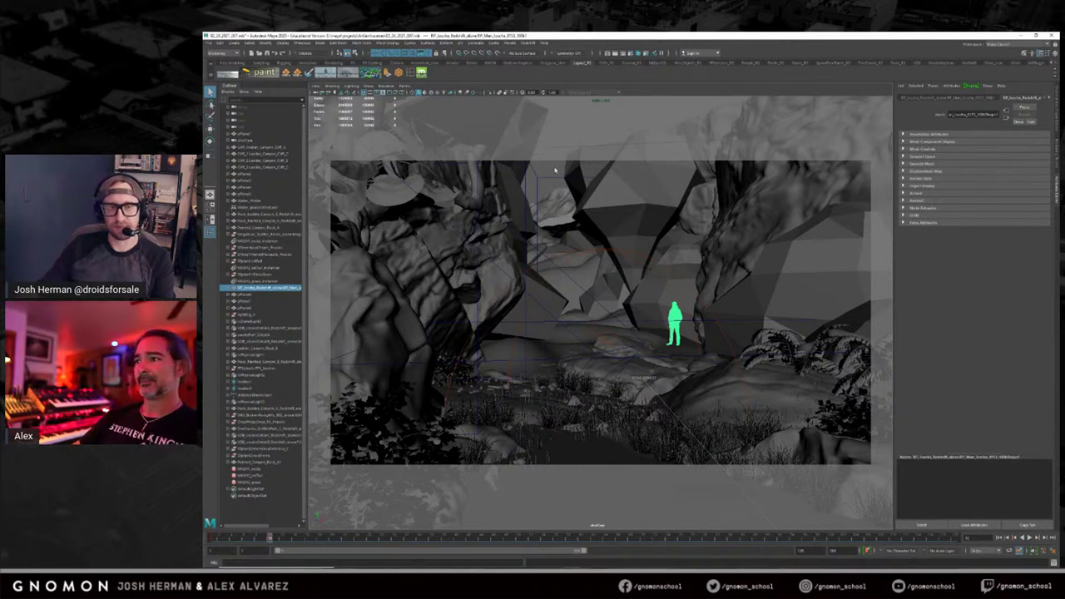
pyautogui.click(444, 283)
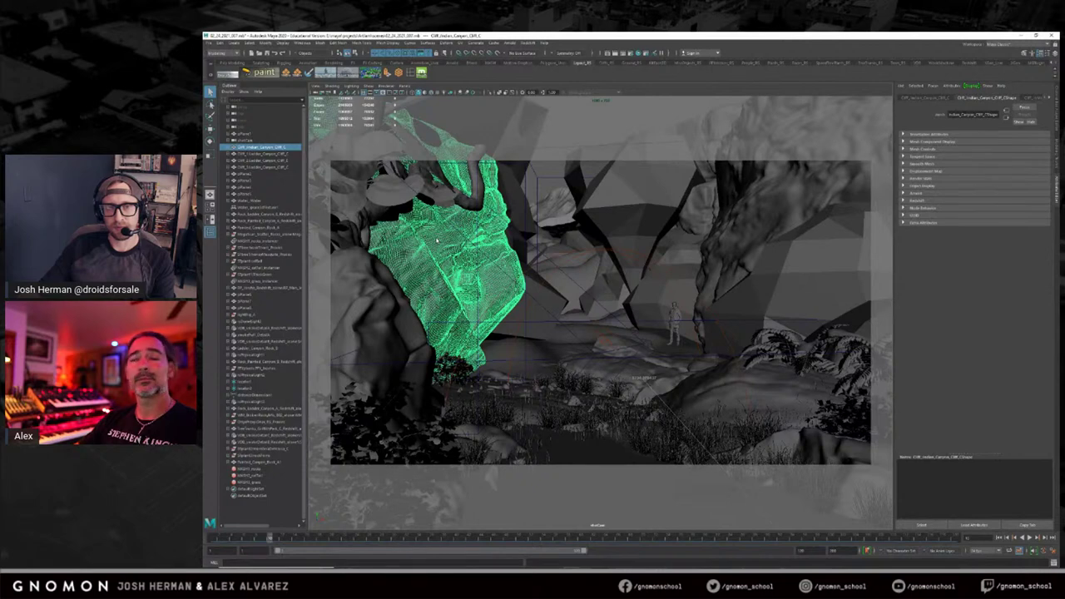
pyautogui.click(550, 164)
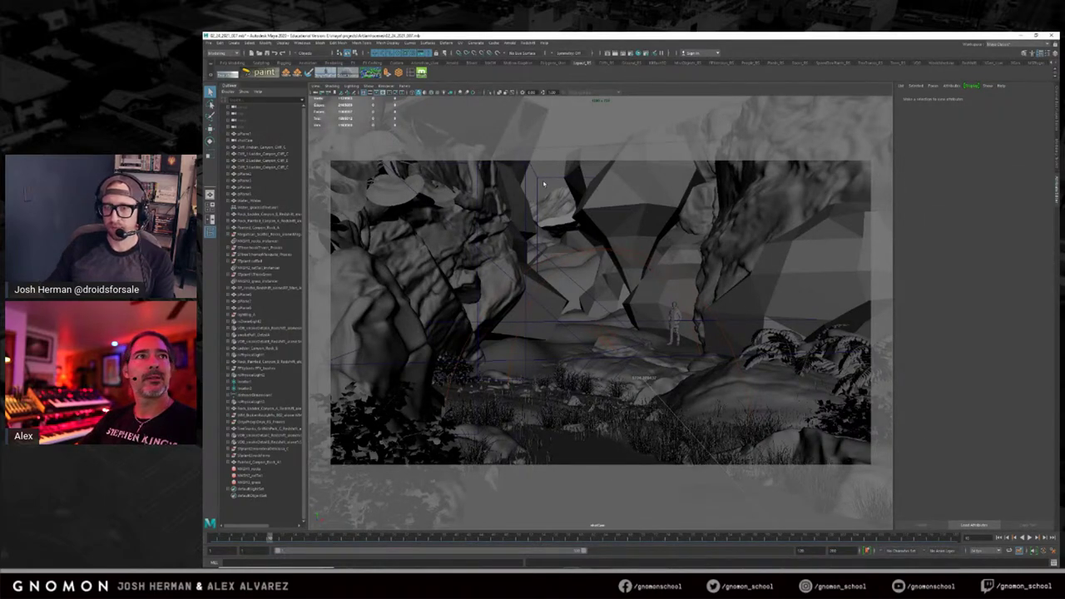
# Switch from the Animation to the FX command set and look through the Fluids, nCloth and nConstraint commands.
pyautogui.click(229, 54)
pyautogui.click(230, 74)
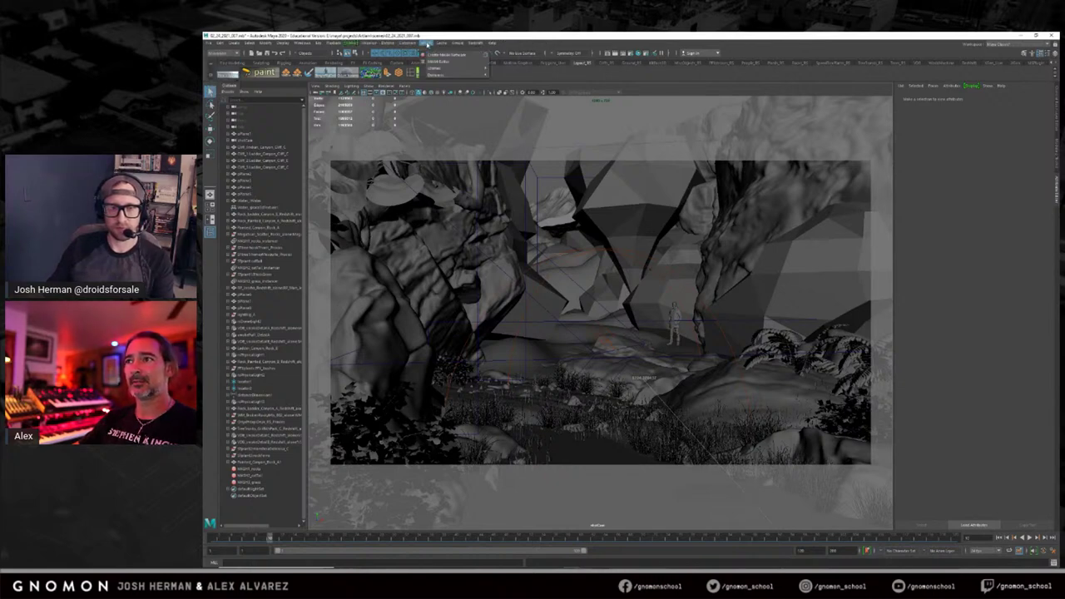
pyautogui.click(424, 43)
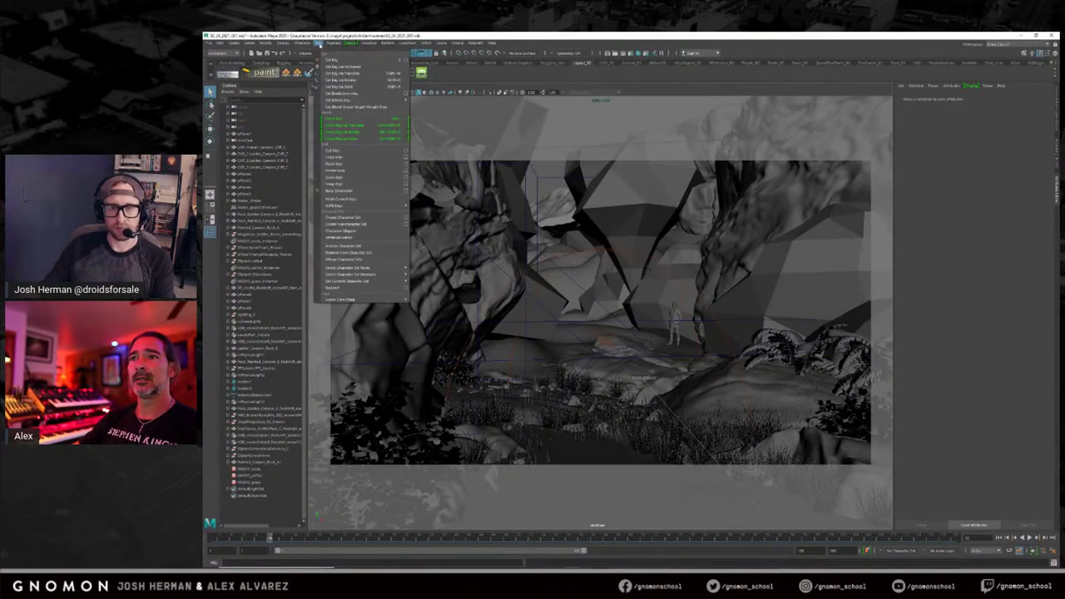
pyautogui.click(218, 53)
pyautogui.click(218, 73)
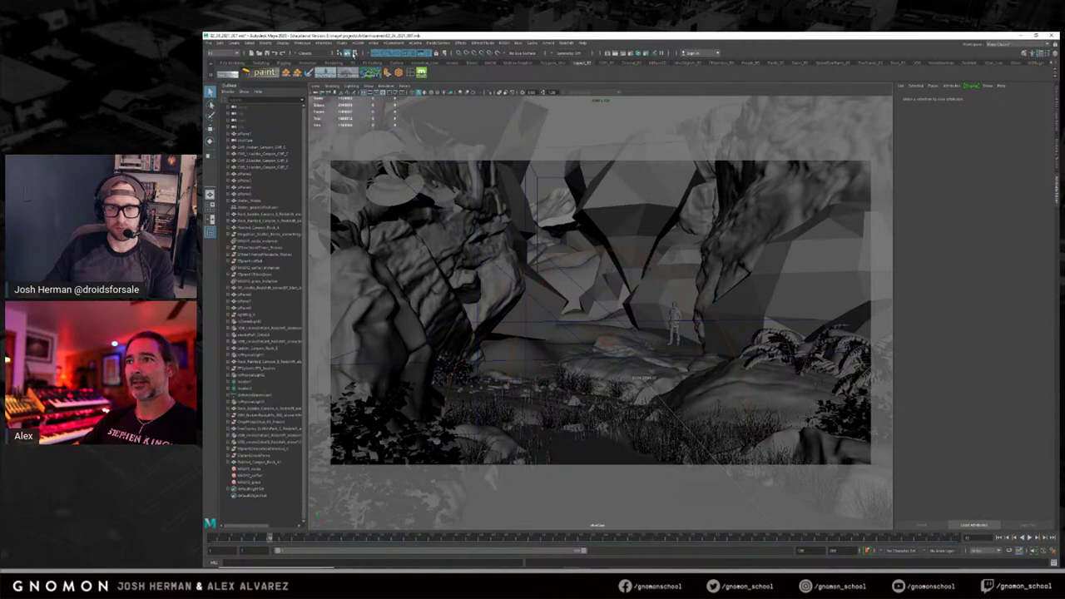
pyautogui.click(357, 43)
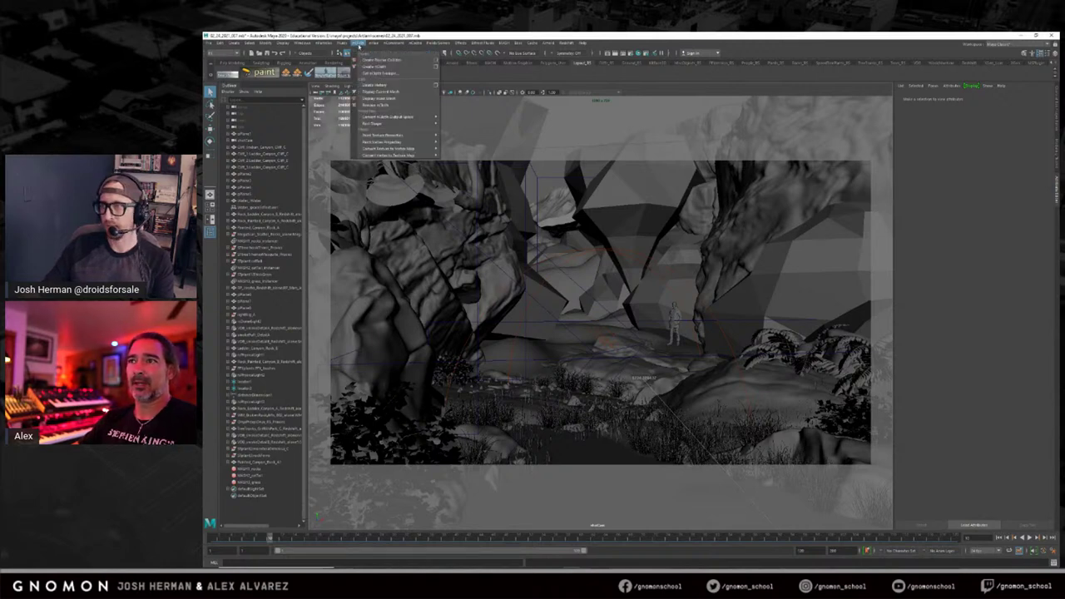
pyautogui.moveTo(401, 43)
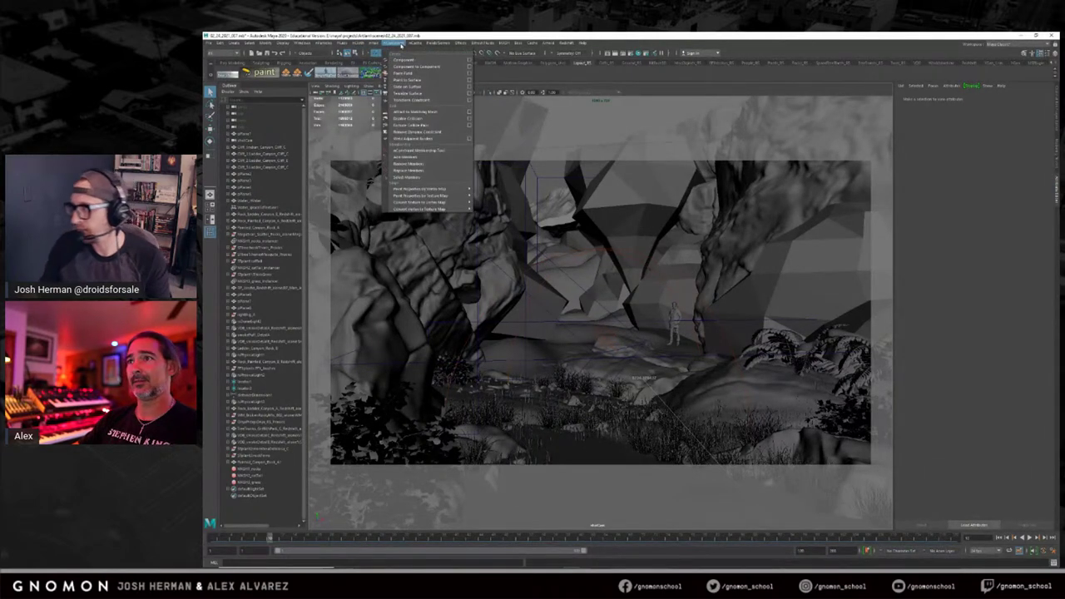
pyautogui.moveTo(353, 45)
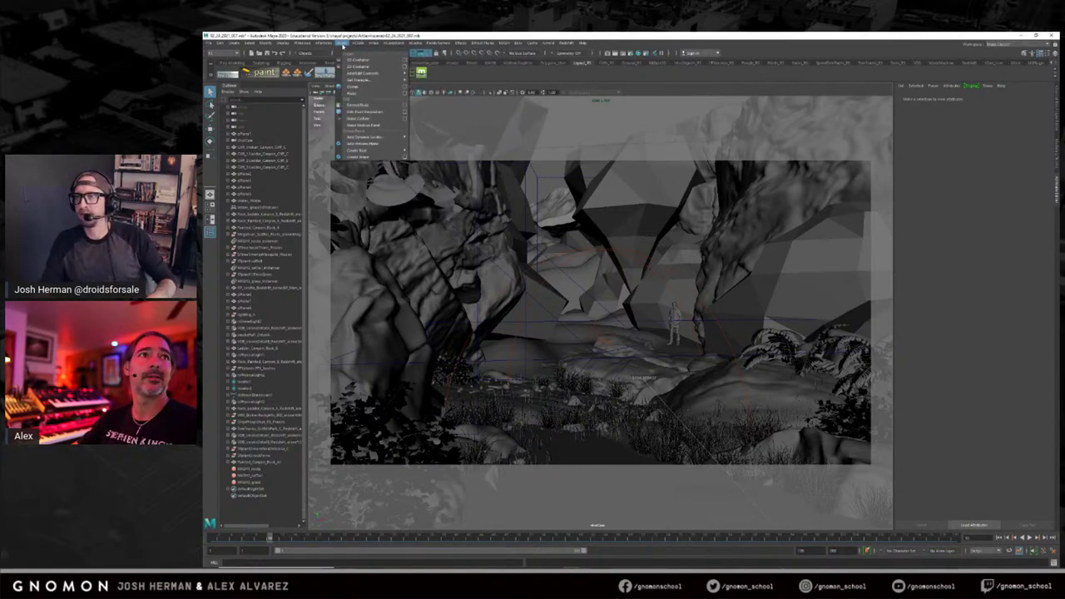
pyautogui.click(556, 167)
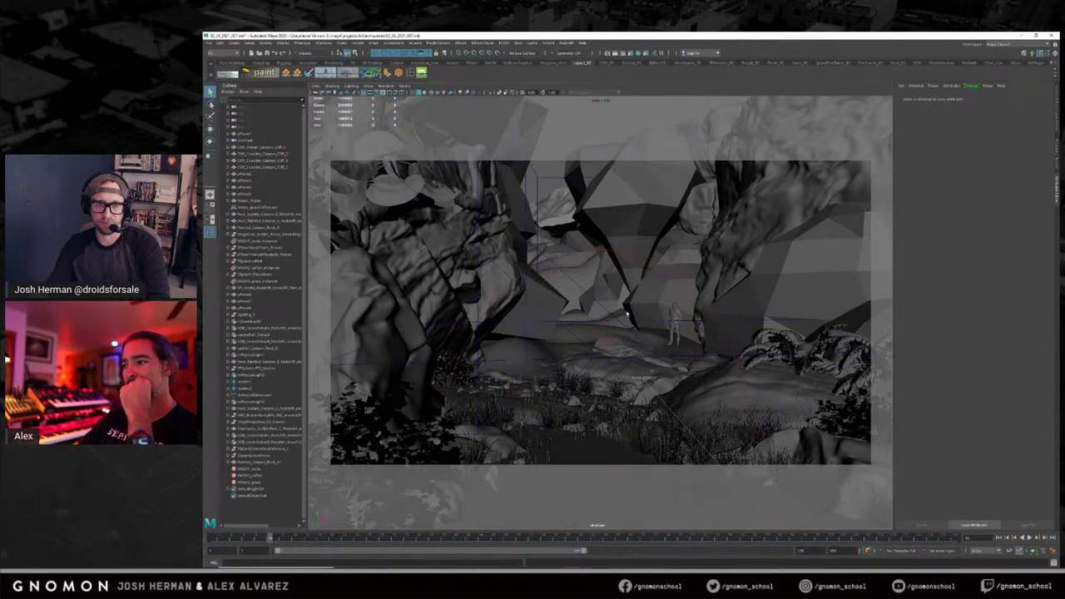
# Highlight the standing figure in the canyon twice to point out its placement, leaving nothing selected.
pyautogui.click(671, 316)
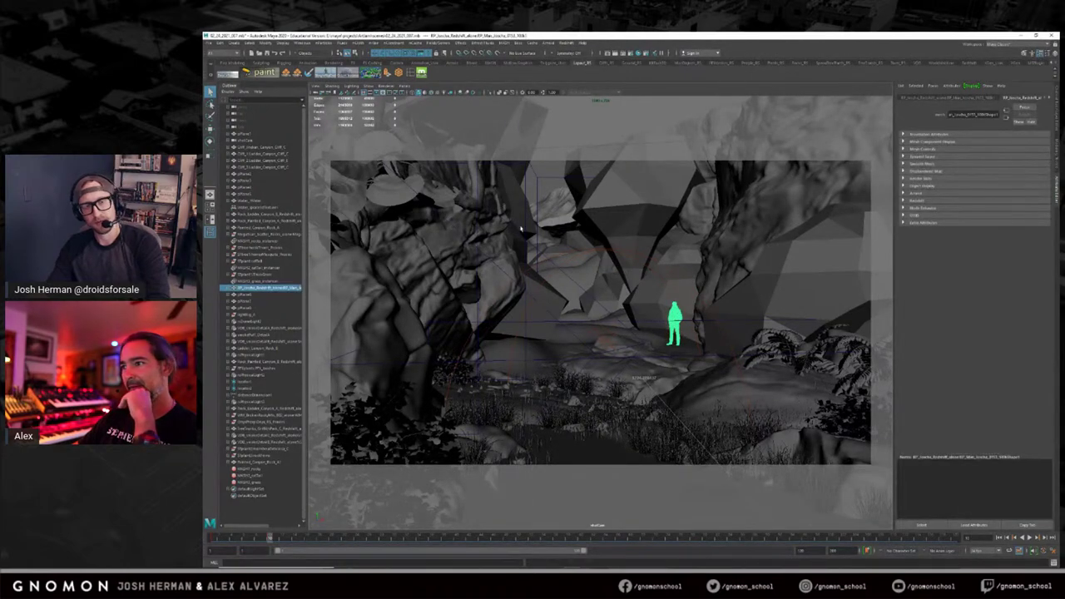
pyautogui.click(552, 168)
pyautogui.click(675, 312)
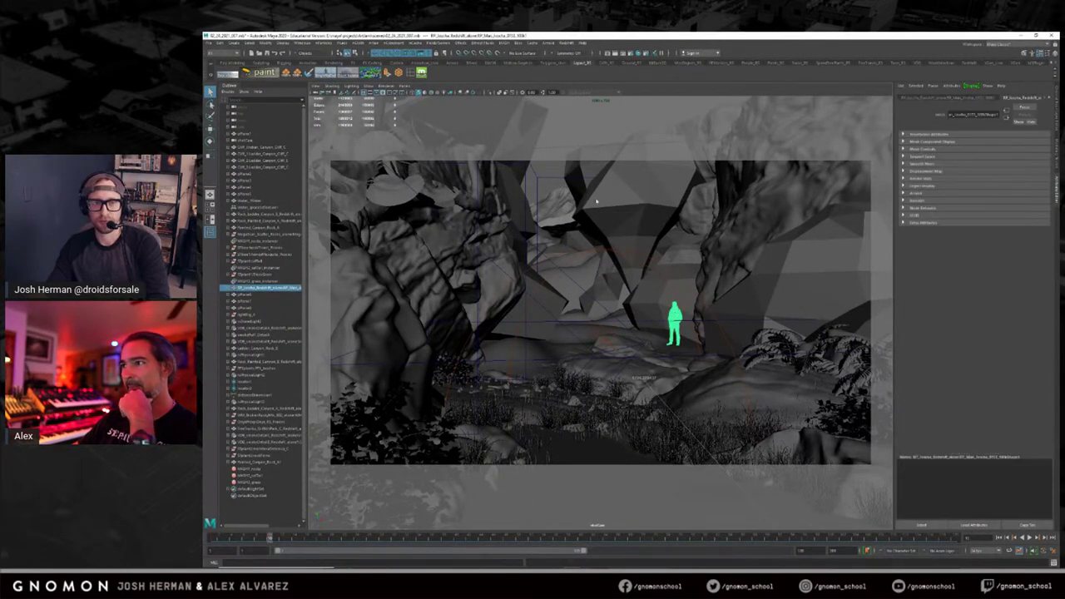
pyautogui.click(556, 163)
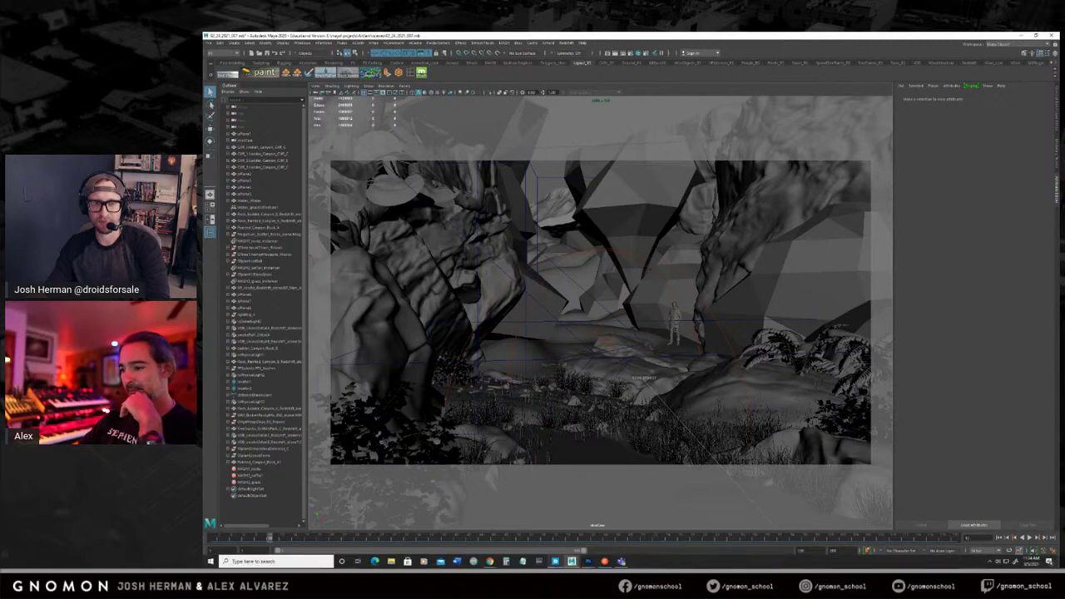
# View the finished canyon image in Photoshop again, return to Maya and select the standing figure in the scene hierarchy.
pyautogui.moveTo(571, 562)
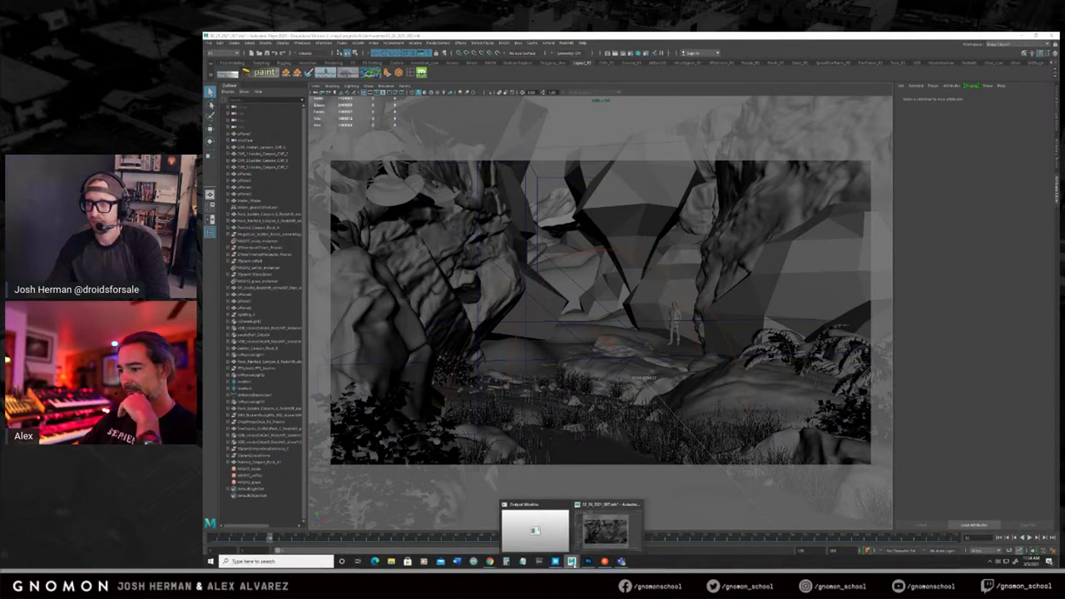
pyautogui.click(598, 542)
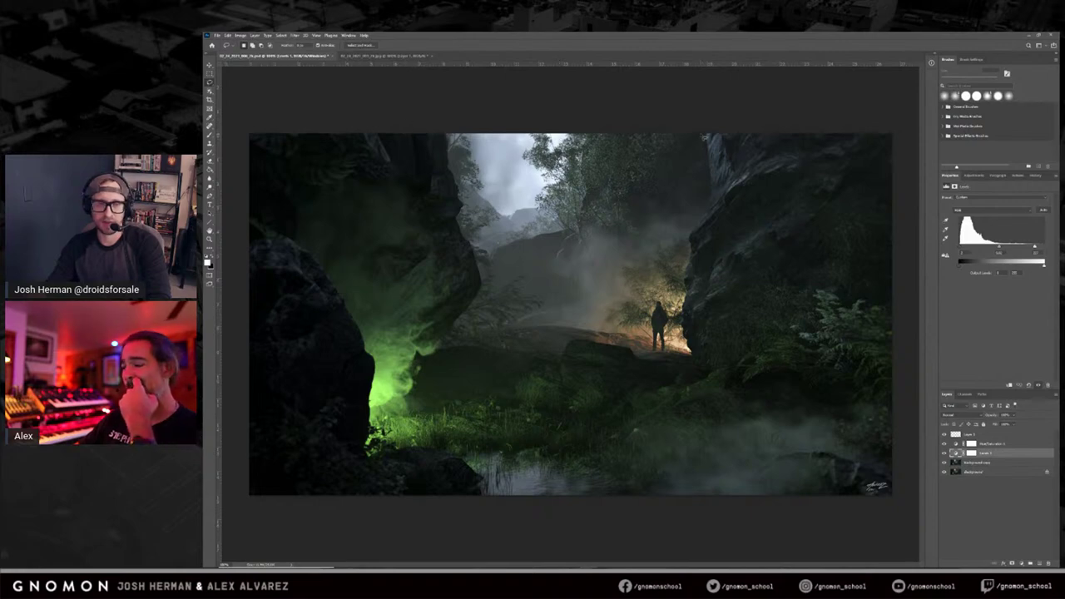
pyautogui.click(1030, 36)
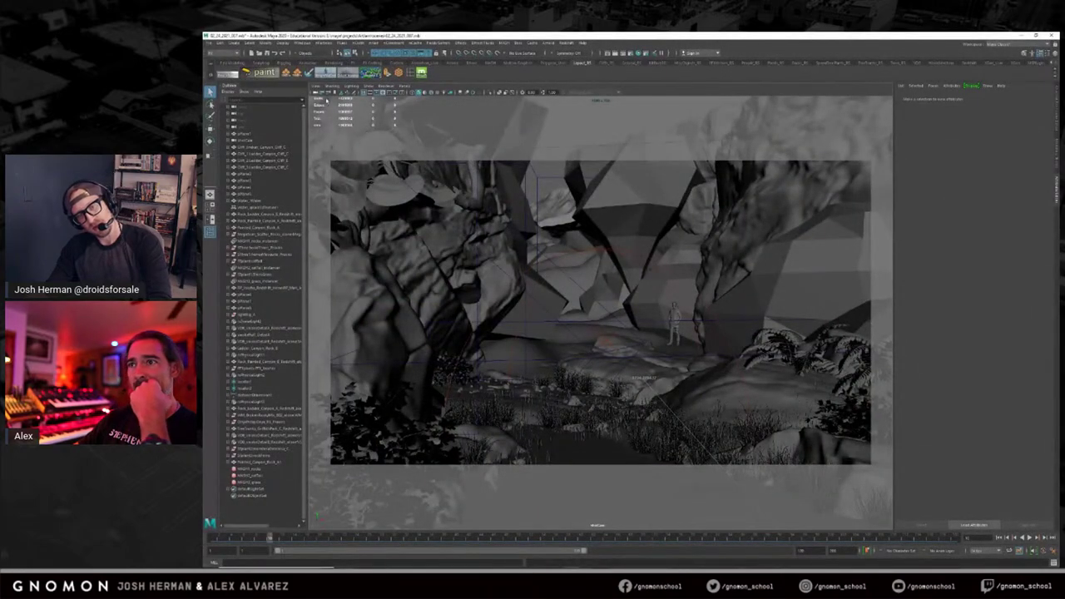
pyautogui.click(268, 287)
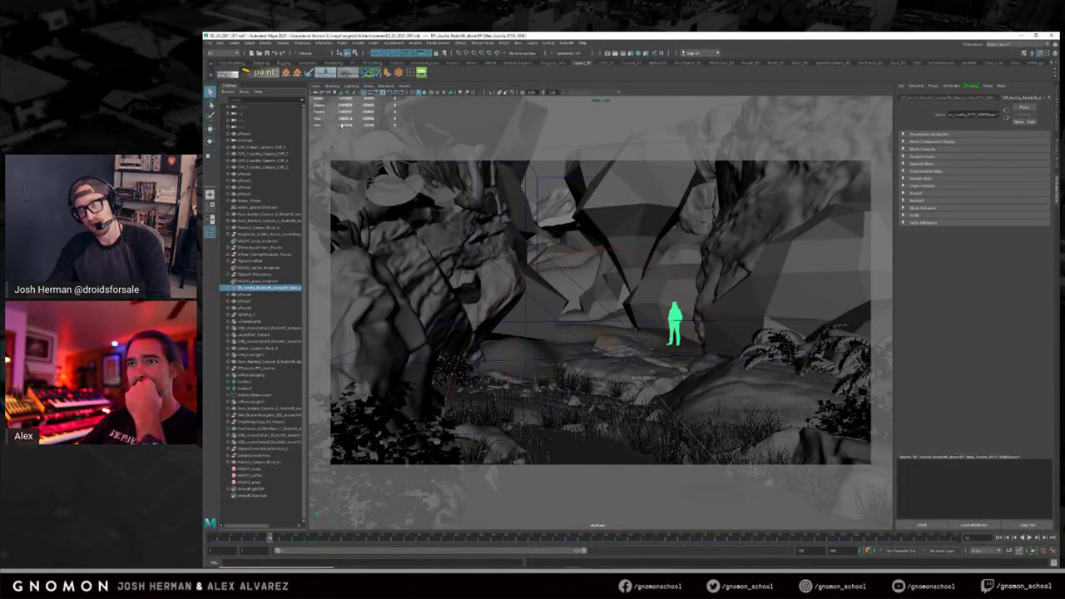
# Open the empty Redshift scene, discarding changes to the canyon scene, and bring up the Redshift render view.
pyautogui.hotkey('ctrl', 'o')
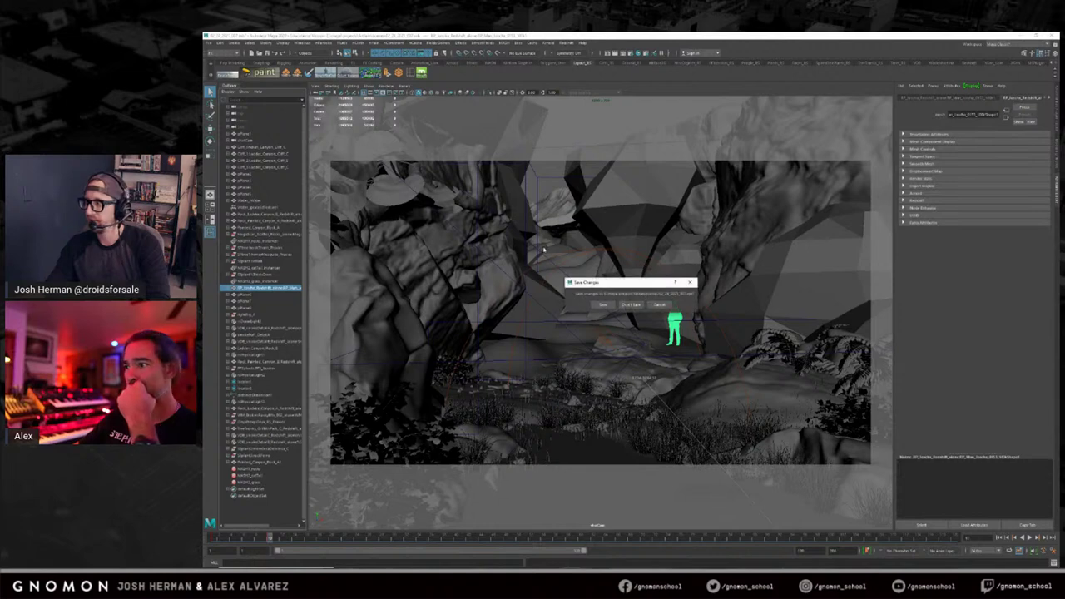
pyautogui.click(631, 303)
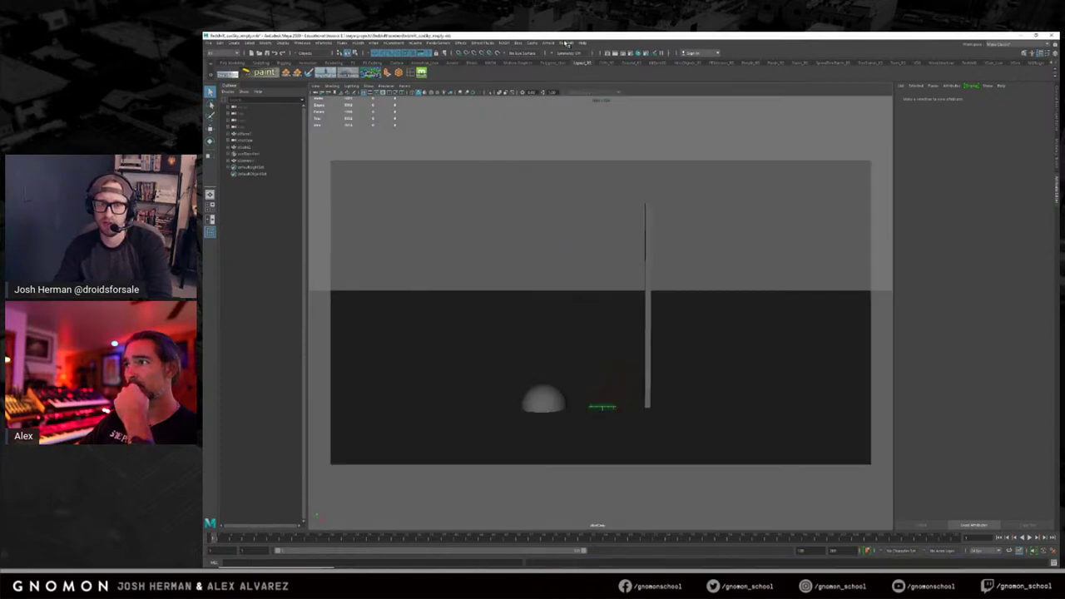
pyautogui.click(567, 42)
pyautogui.click(570, 94)
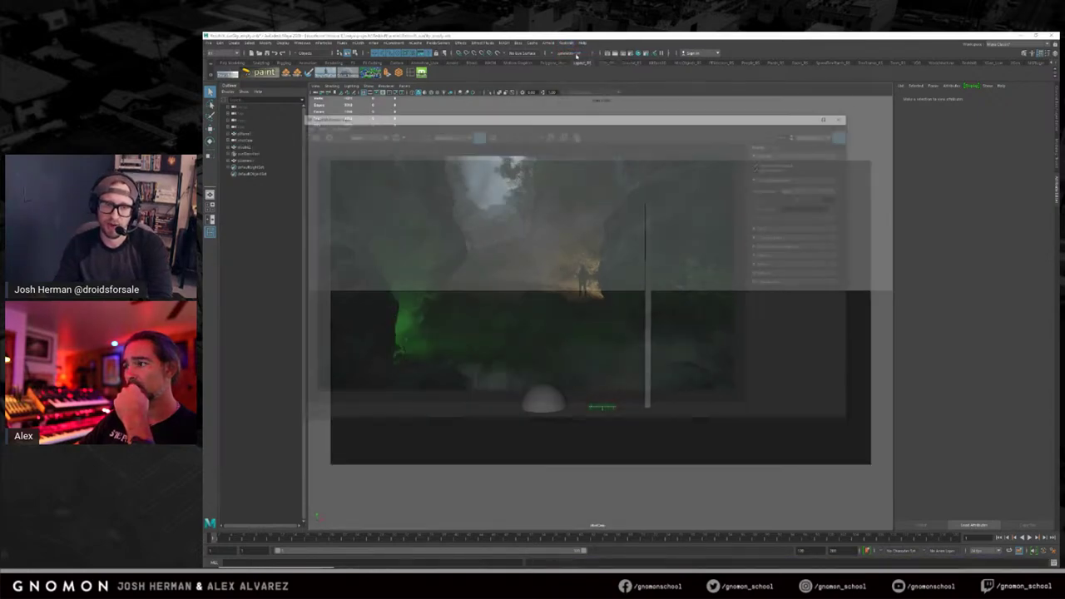
# Start a live Redshift render of the scene and add the standing man in a coat from the people models, closing the render view.
pyautogui.click(322, 134)
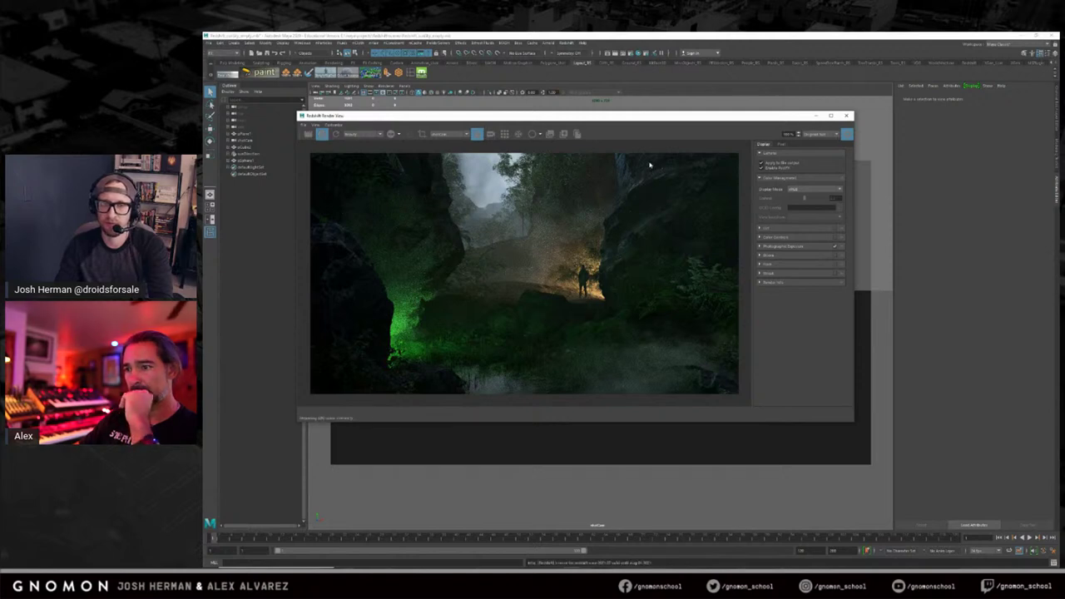
pyautogui.moveTo(599, 118); pyautogui.dragTo(527, 159)
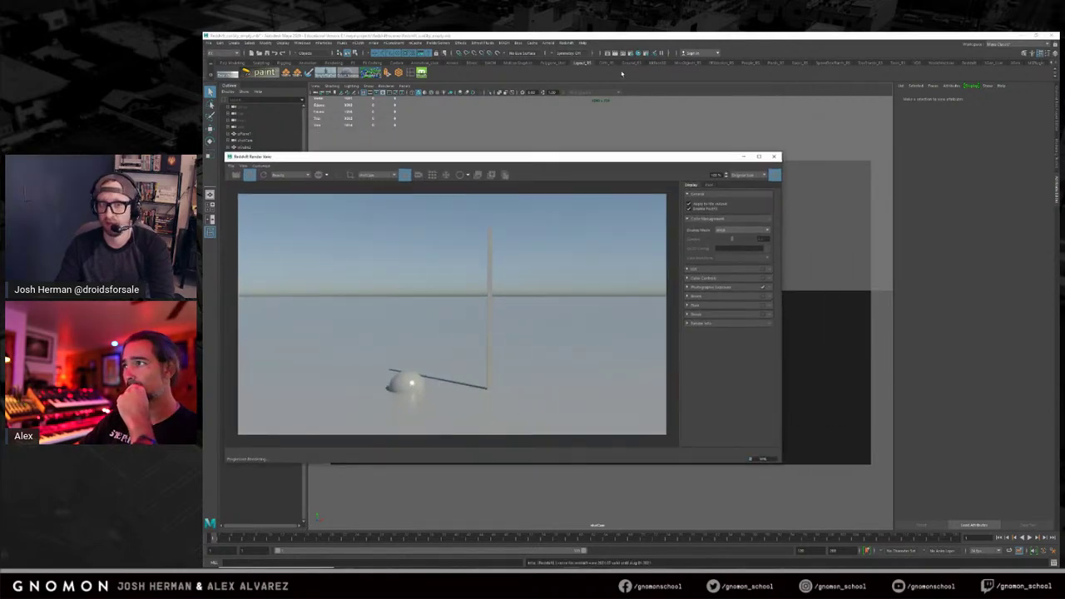
pyautogui.click(747, 63)
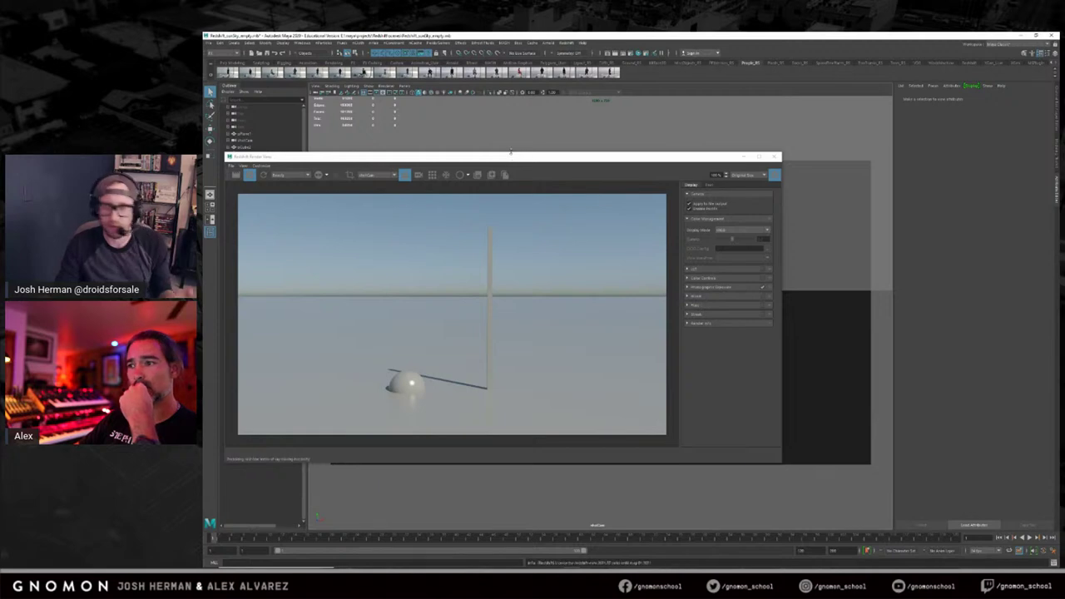
pyautogui.moveTo(536, 165); pyautogui.dragTo(654, 163)
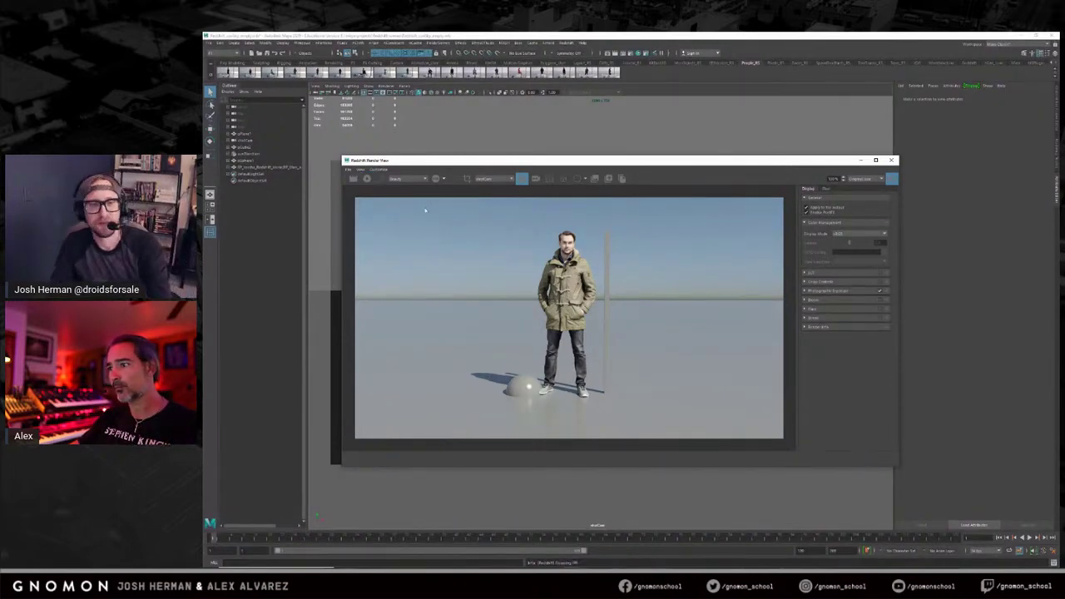
pyautogui.moveTo(818, 163); pyautogui.dragTo(766, 135)
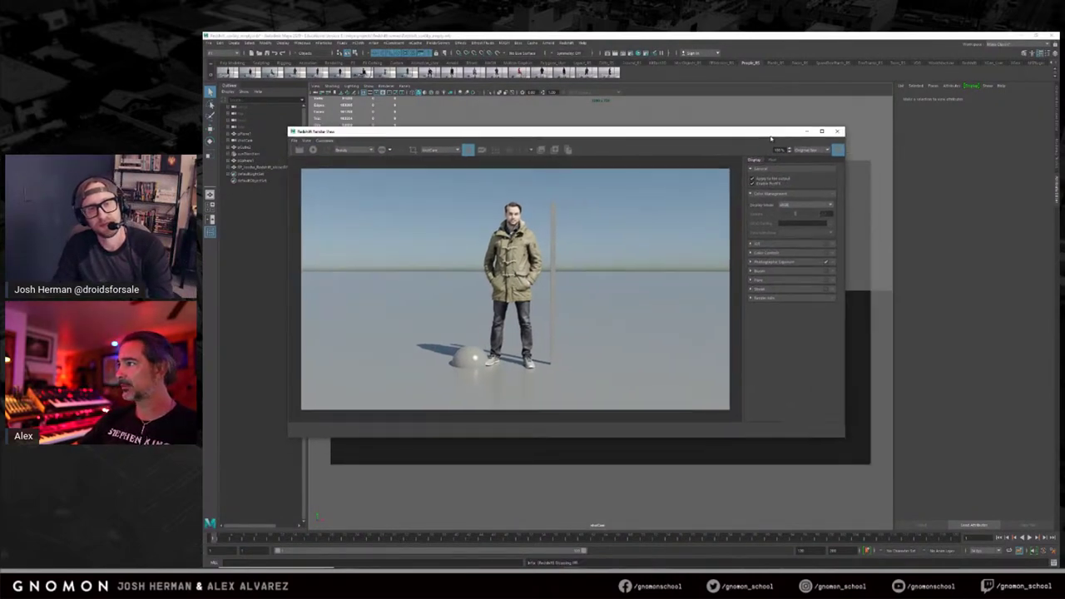
pyautogui.click(835, 132)
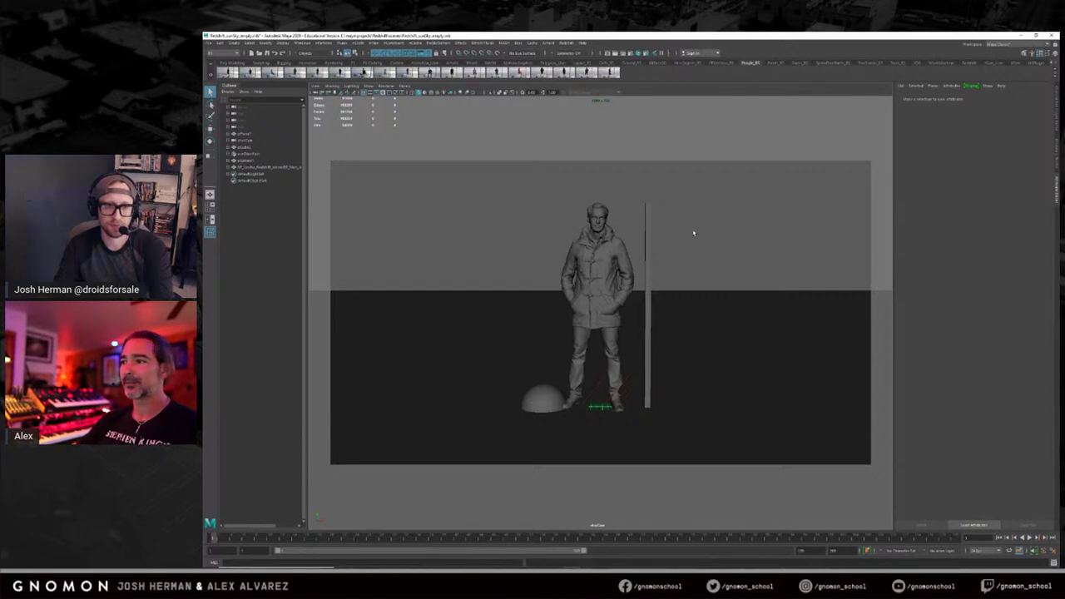
# Display the standing man's channel values, freeze his transformations and leave nothing selected.
pyautogui.click(596, 221)
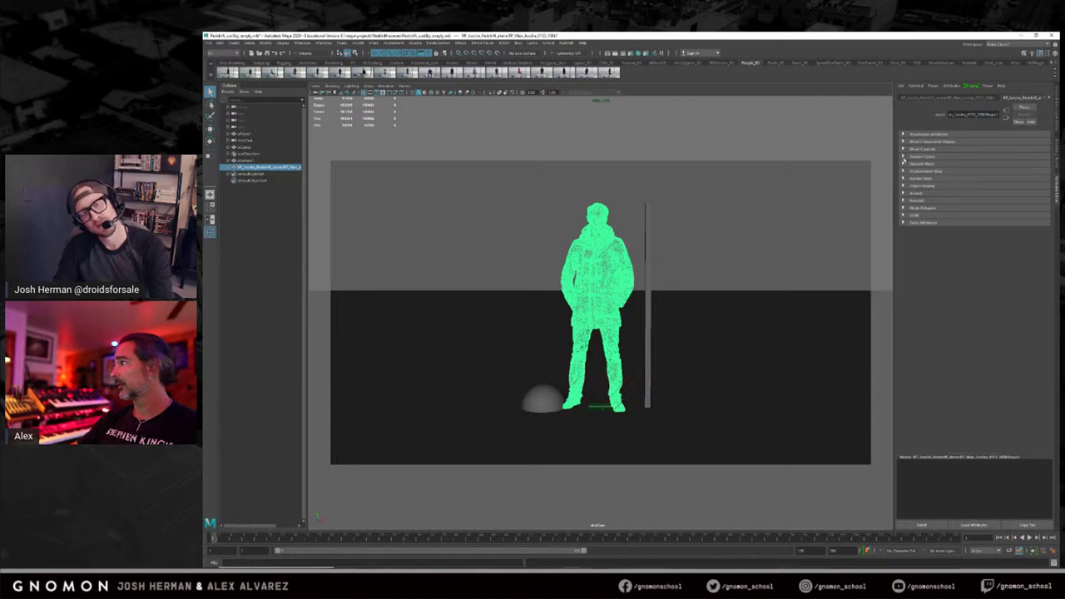
pyautogui.hotkey('ctrl', 'a')
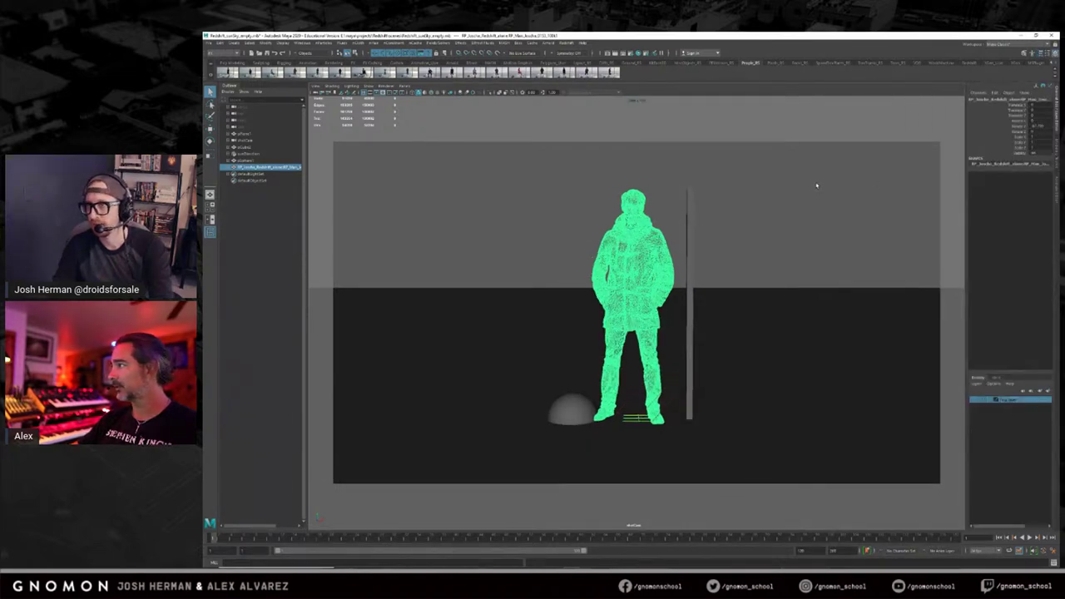
pyautogui.click(741, 227)
pyautogui.click(640, 234)
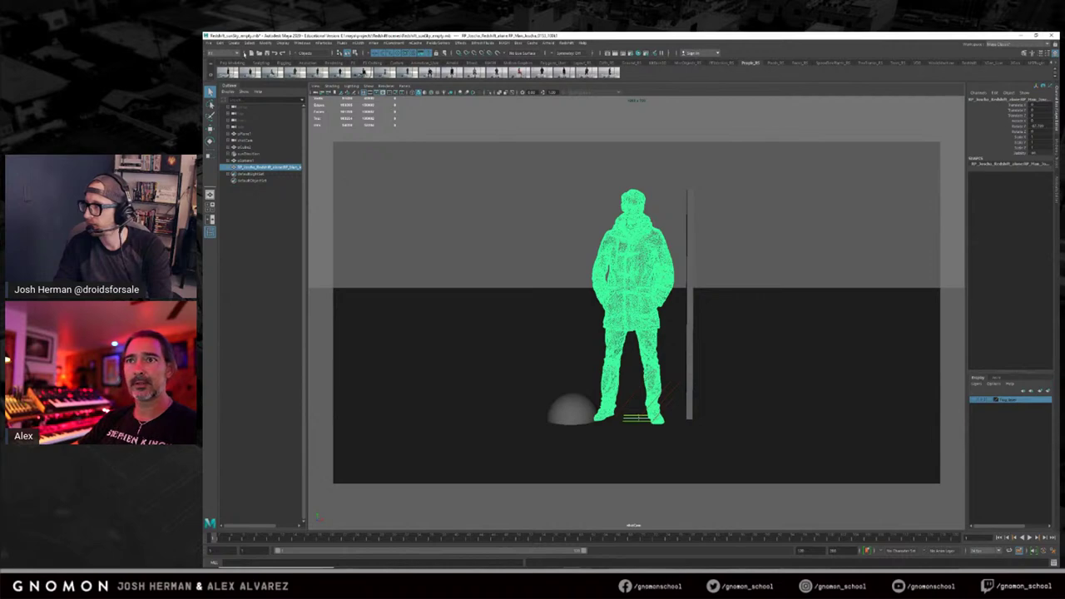
pyautogui.click(265, 42)
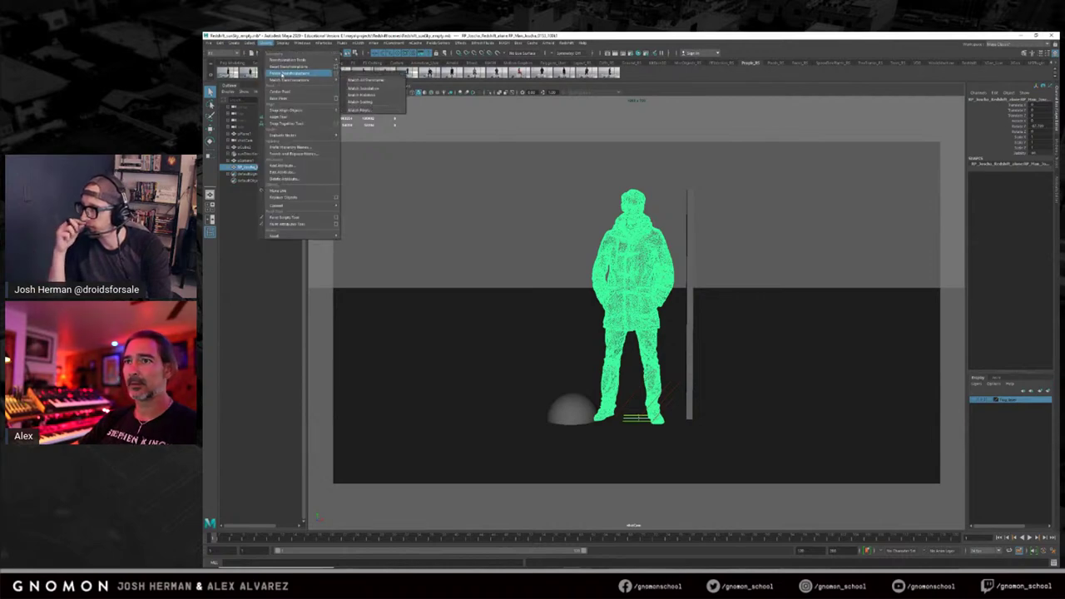
pyautogui.click(283, 74)
pyautogui.click(492, 203)
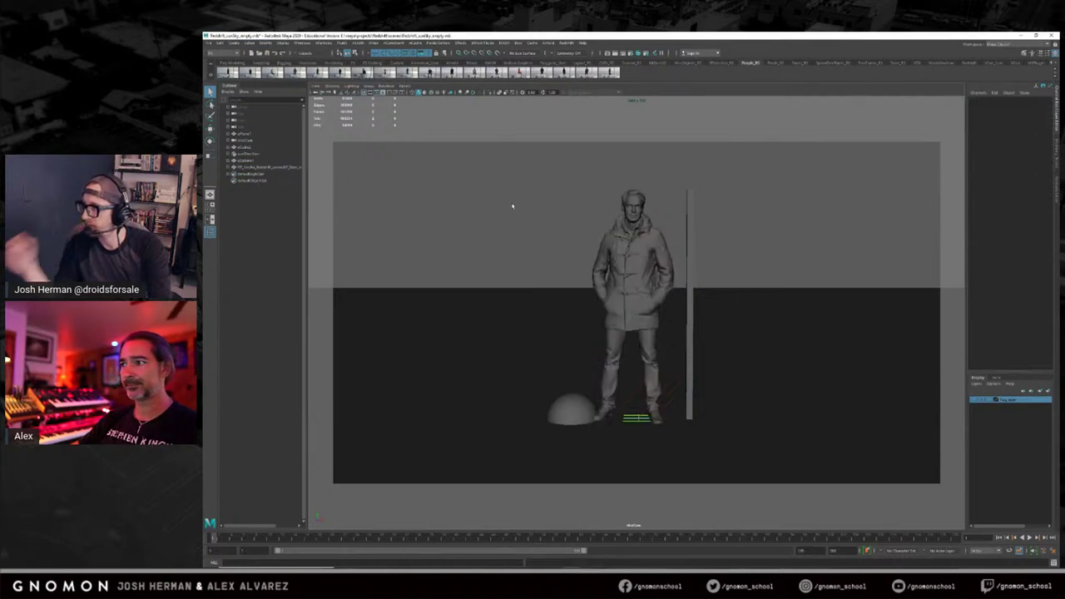
# Open the Export Selection dialog for the standing man and browse to the first subfolder of the project's data folder.
pyautogui.click(619, 230)
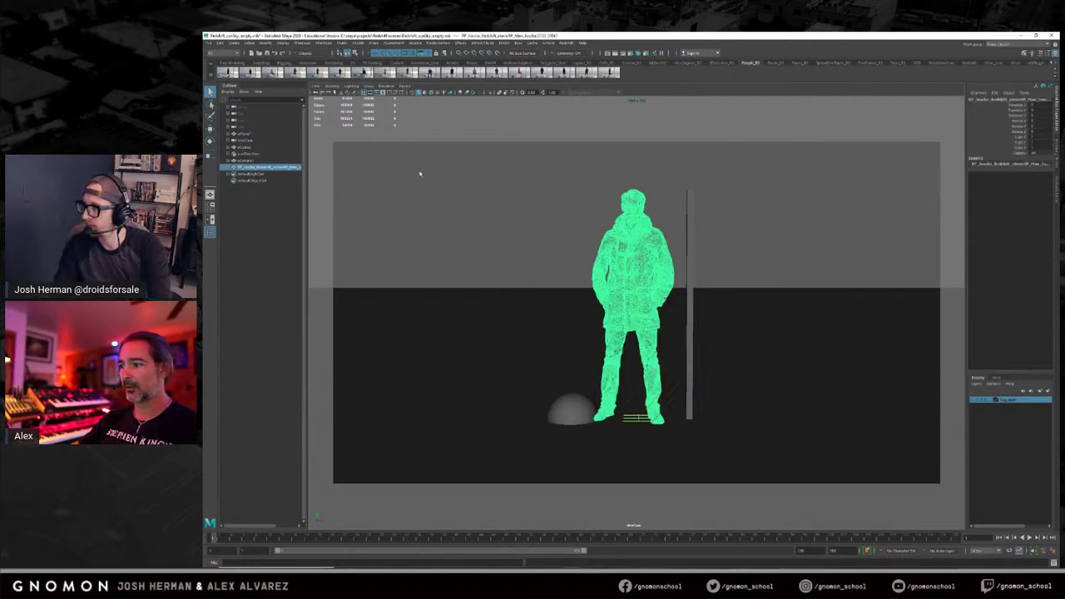
pyautogui.click(209, 42)
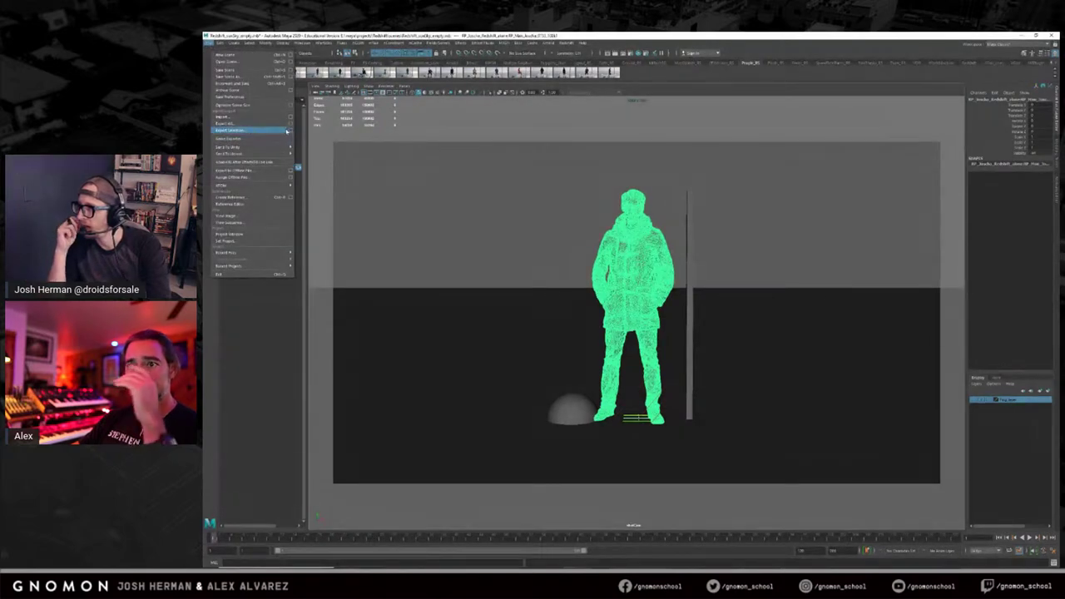
pyautogui.click(292, 131)
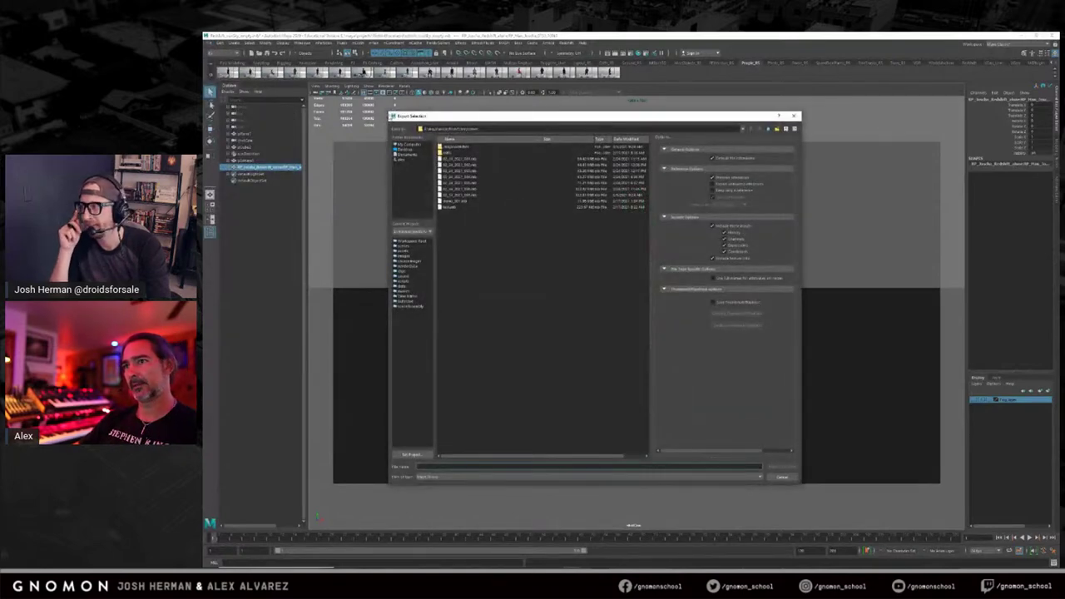
pyautogui.moveTo(389, 115); pyautogui.dragTo(423, 162)
pyautogui.moveTo(495, 164); pyautogui.dragTo(445, 109)
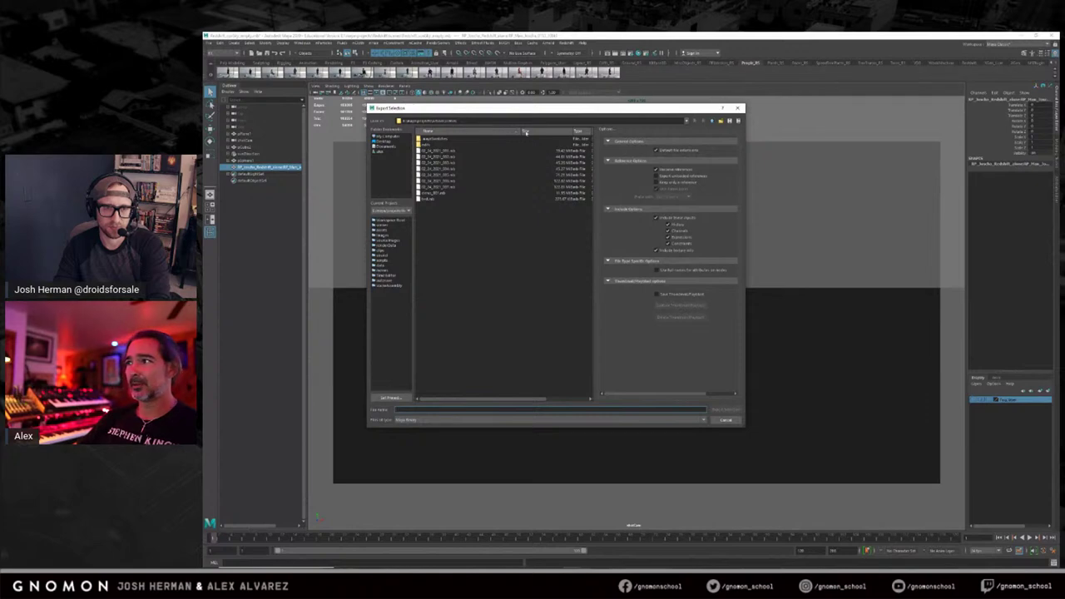
pyautogui.click(713, 121)
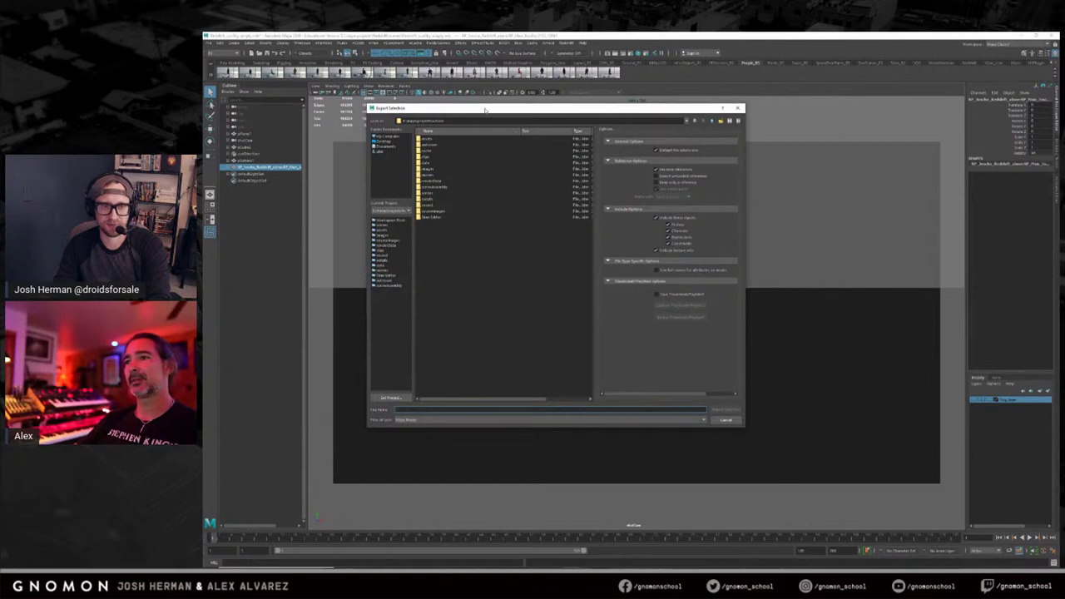
pyautogui.moveTo(485, 109); pyautogui.dragTo(537, 115)
pyautogui.click(485, 163)
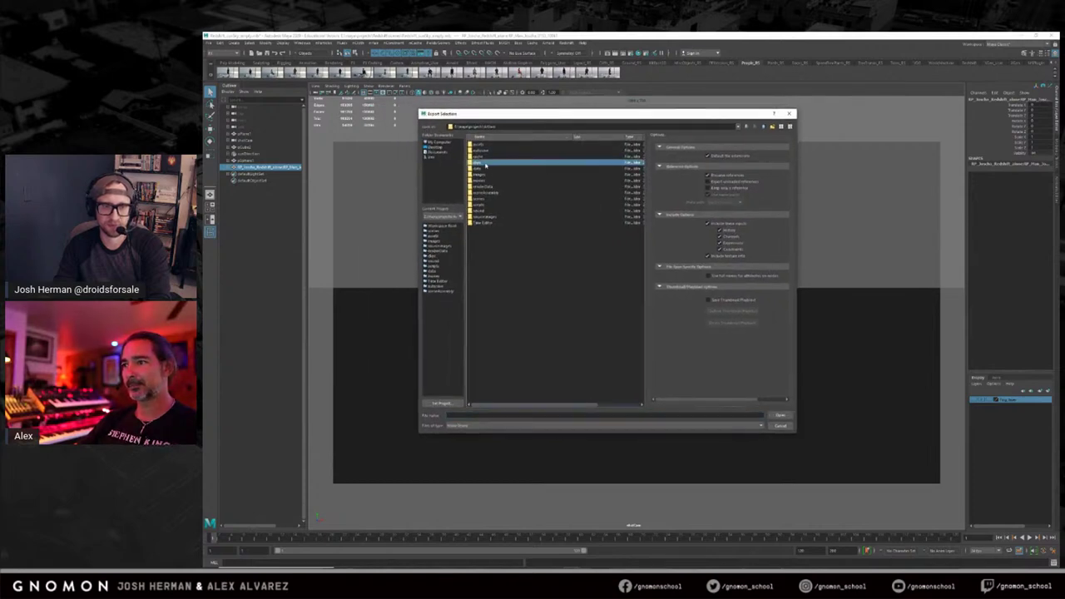
pyautogui.doubleClick(480, 166)
pyautogui.doubleClick(489, 145)
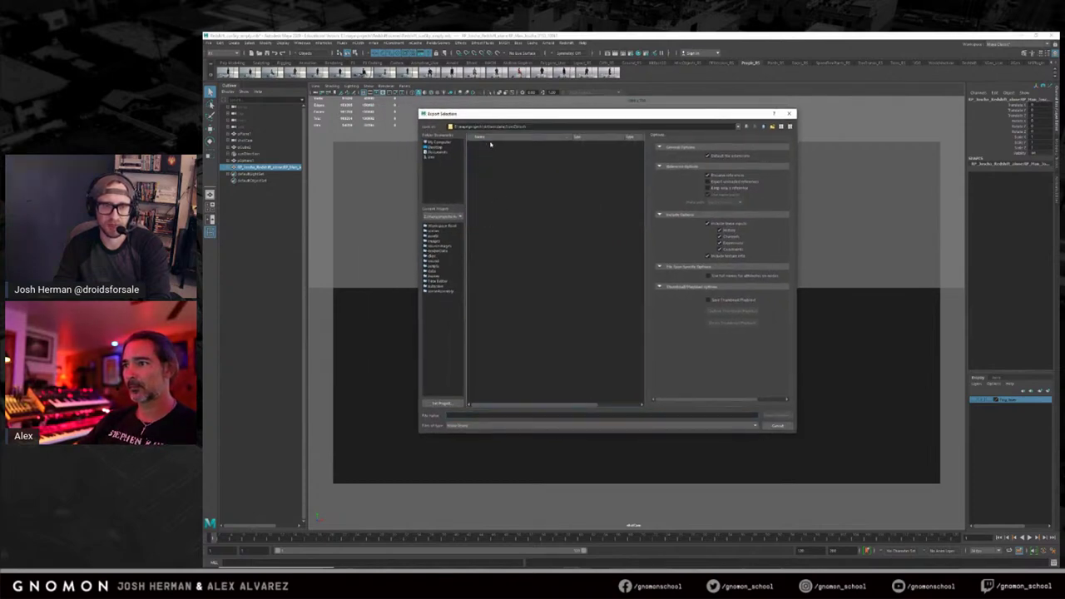
# Export the man in OBJexport format under a file name based on the model, and clear the selection.
pyautogui.click(462, 425)
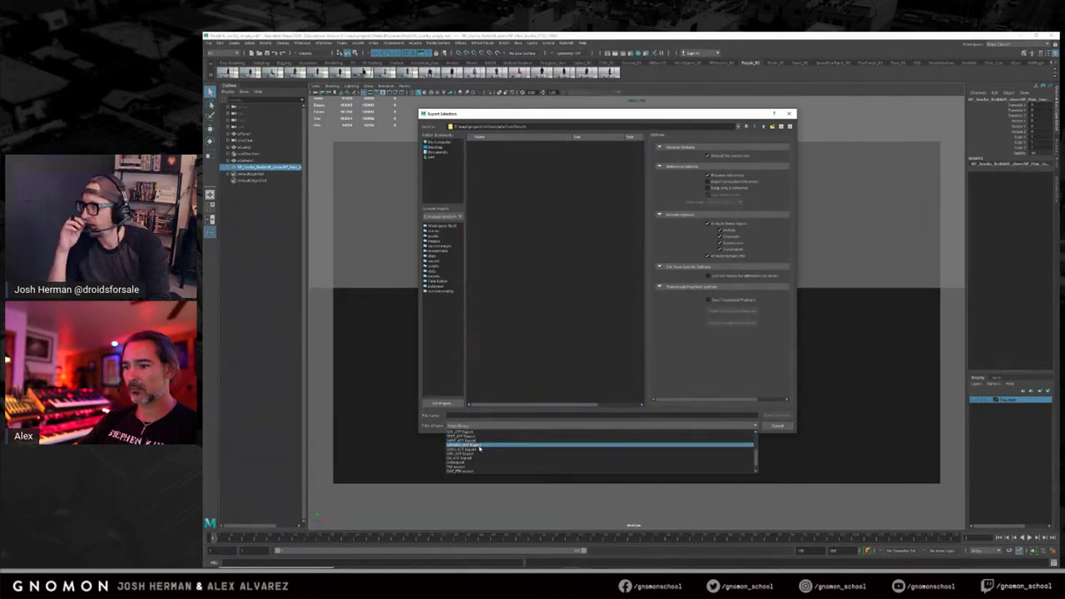
pyautogui.click(477, 459)
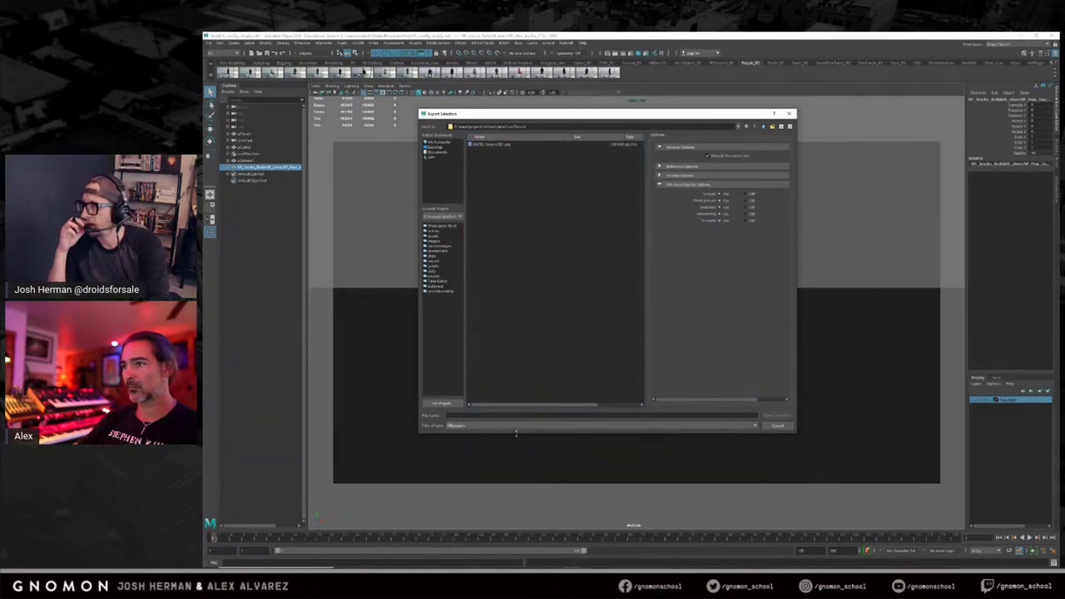
pyautogui.click(502, 413)
pyautogui.write('ma')
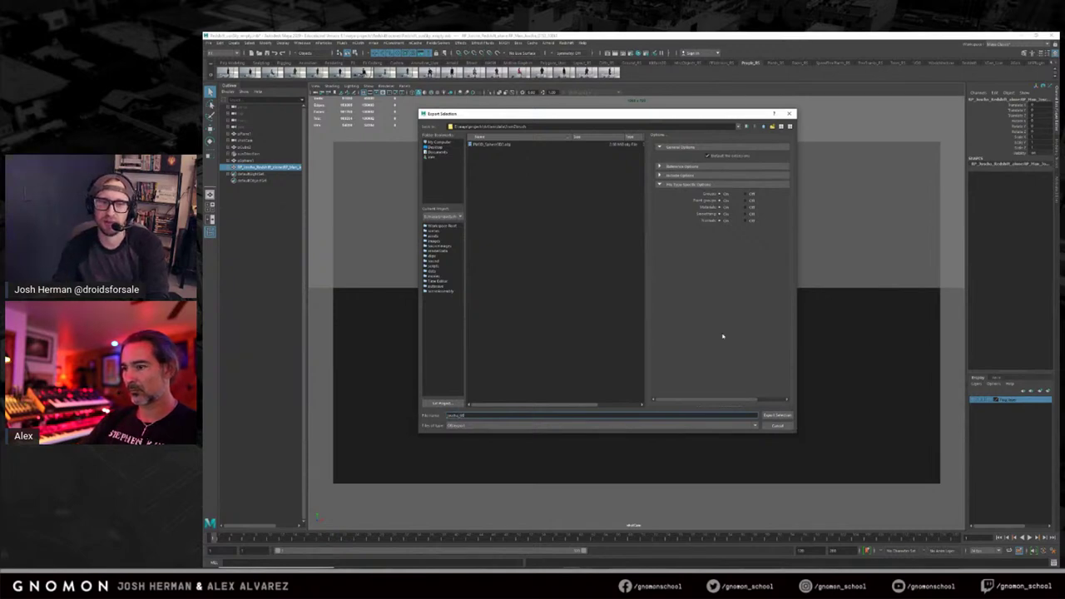
pyautogui.click(777, 414)
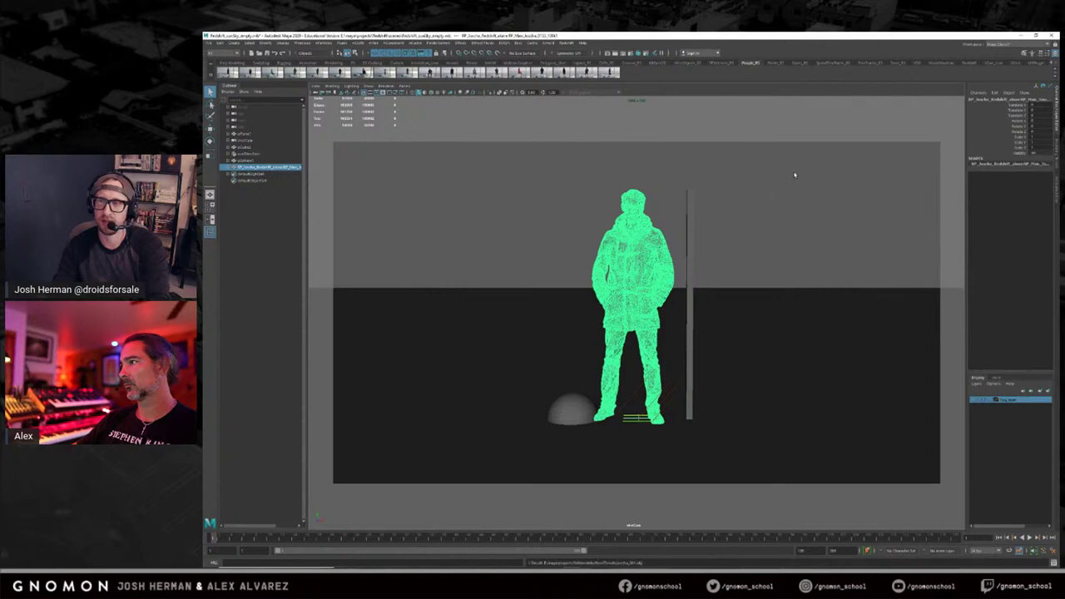
pyautogui.click(794, 174)
# Switch from Maya to ZBrush and dismiss its home page, the update notice and LightBox.
pyautogui.click(1021, 36)
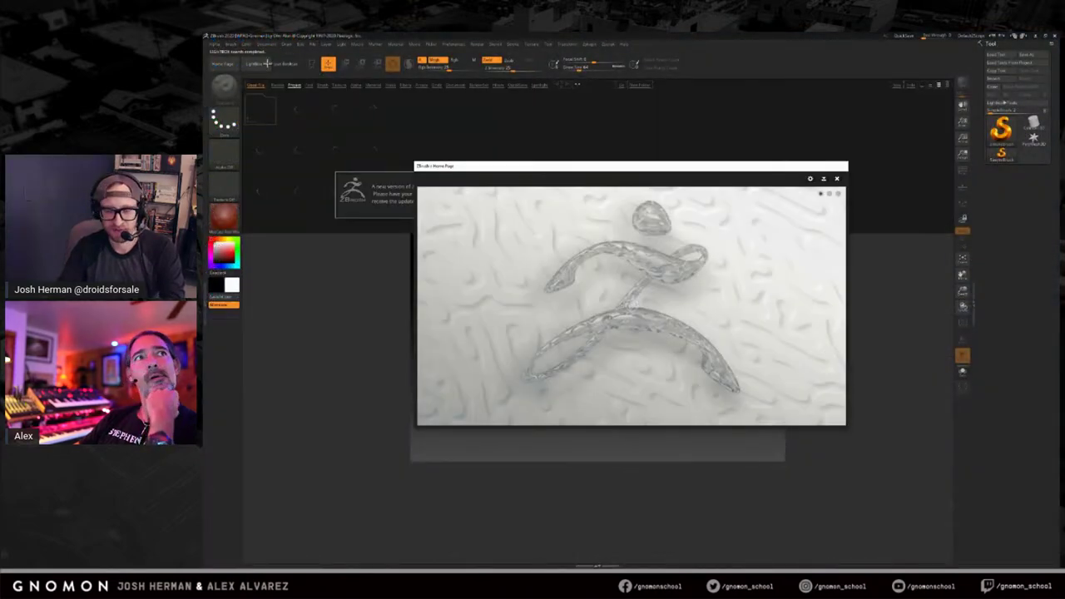
pyautogui.click(837, 178)
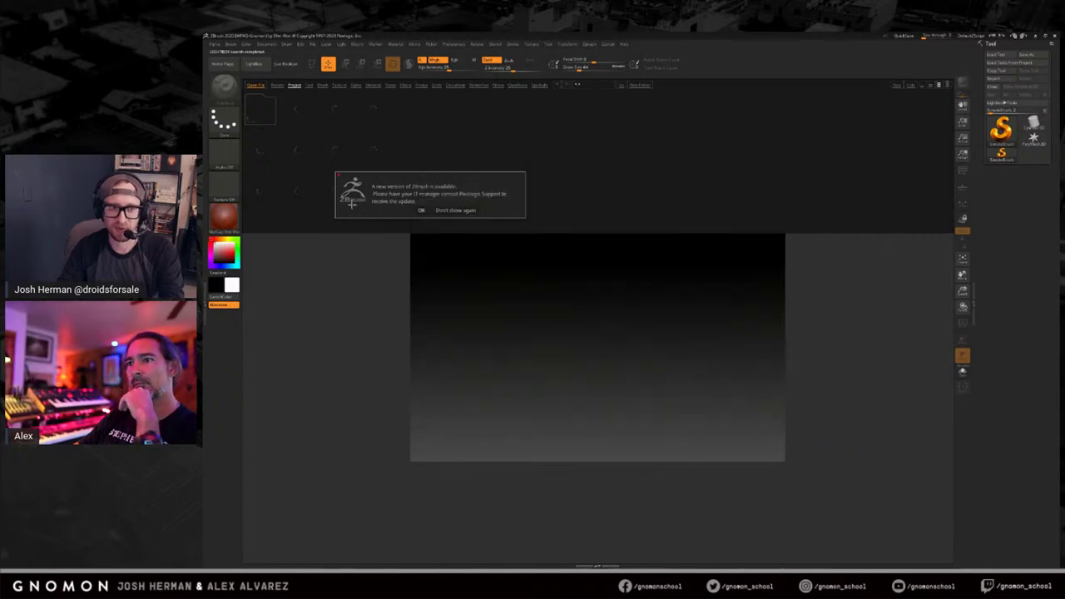
pyautogui.click(453, 210)
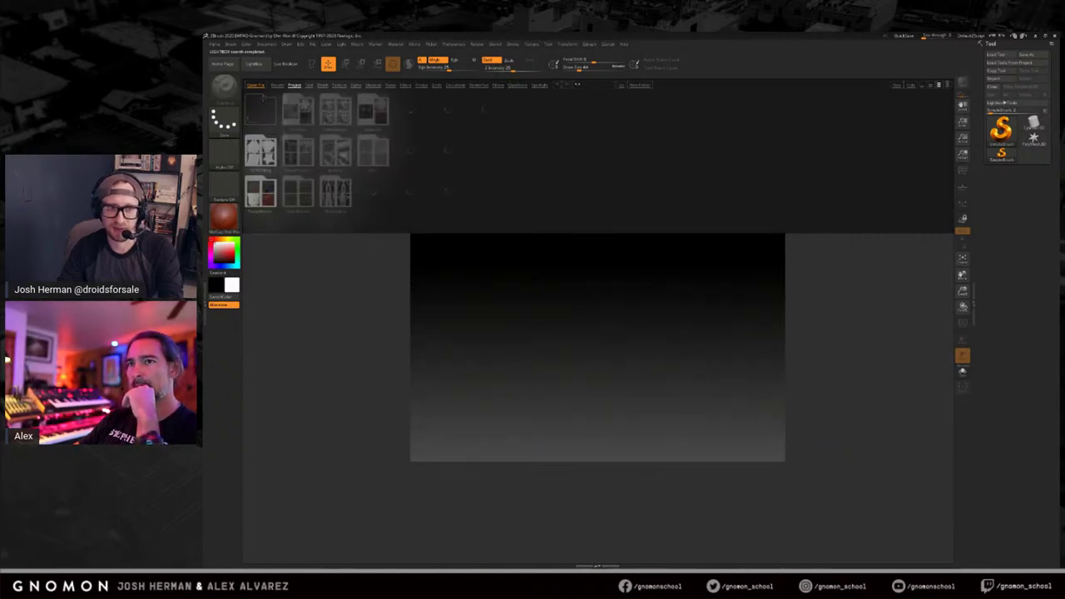
pyautogui.click(255, 64)
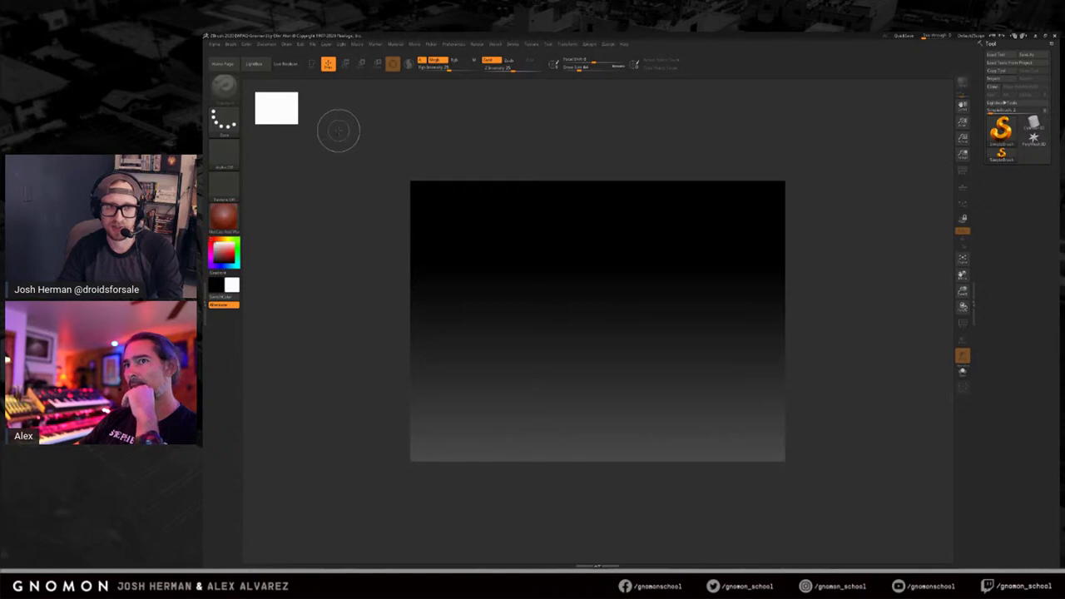
# Resize the empty ZBrush document to a larger canvas.
pyautogui.click(269, 47)
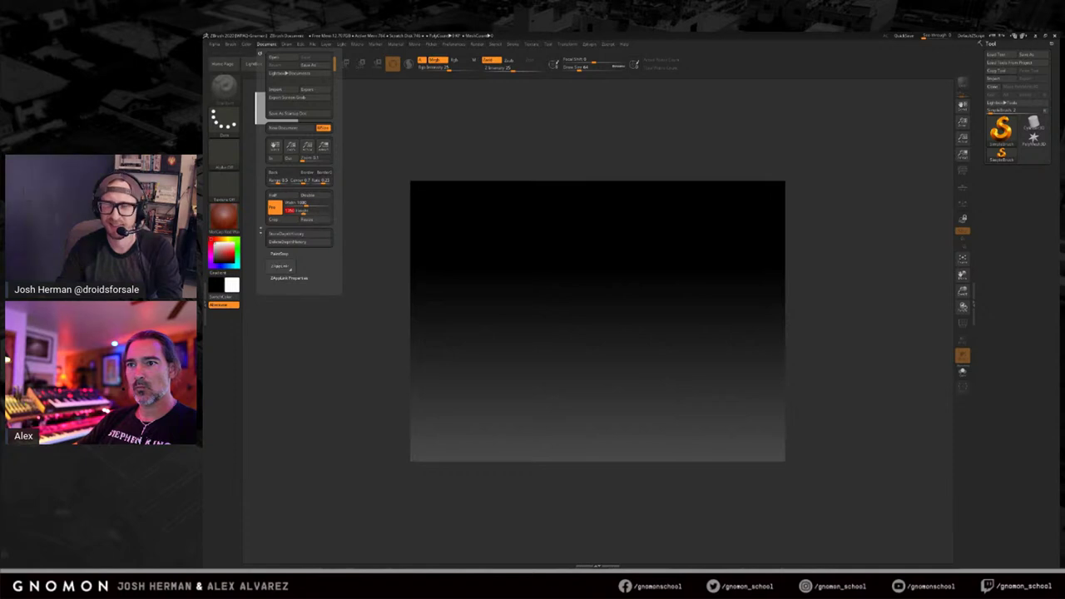
pyautogui.click(274, 46)
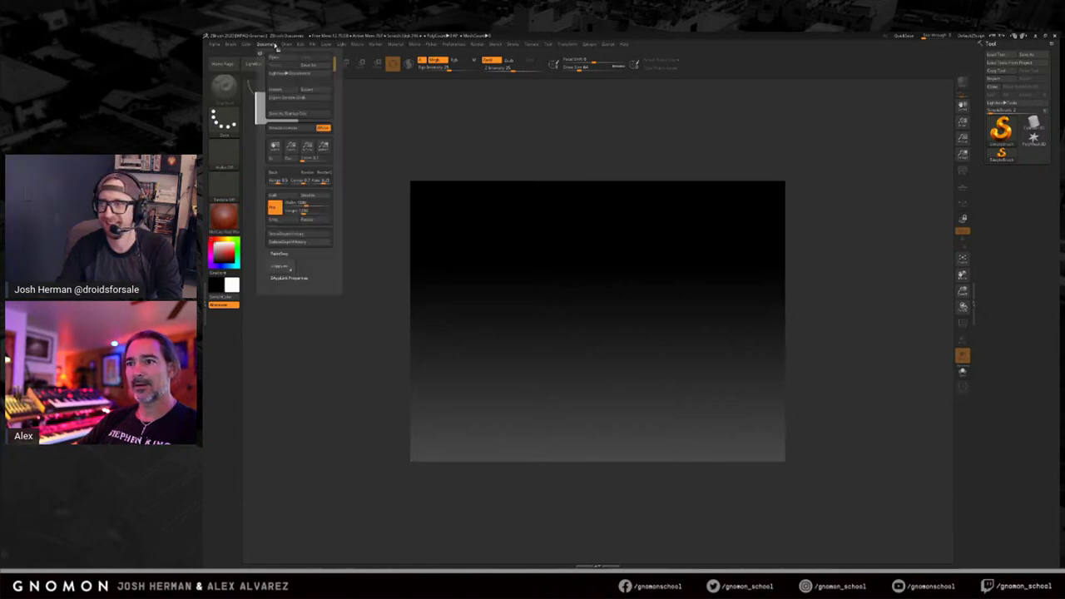
pyautogui.click(319, 220)
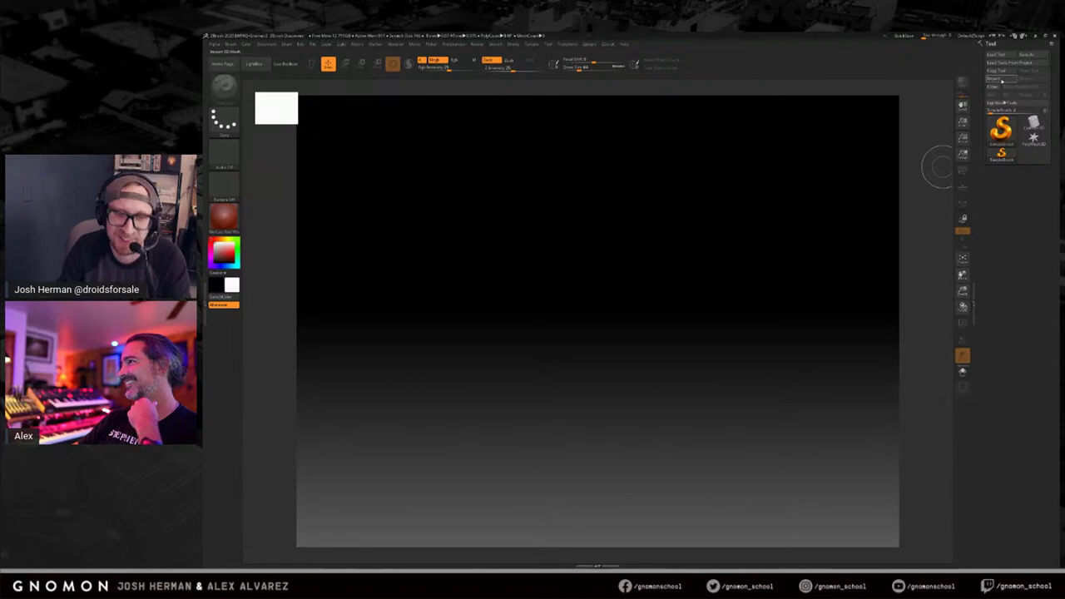
# Start importing a 3D mesh and browse to the projects folder inside the LaCie drive's maya folder.
pyautogui.click(994, 78)
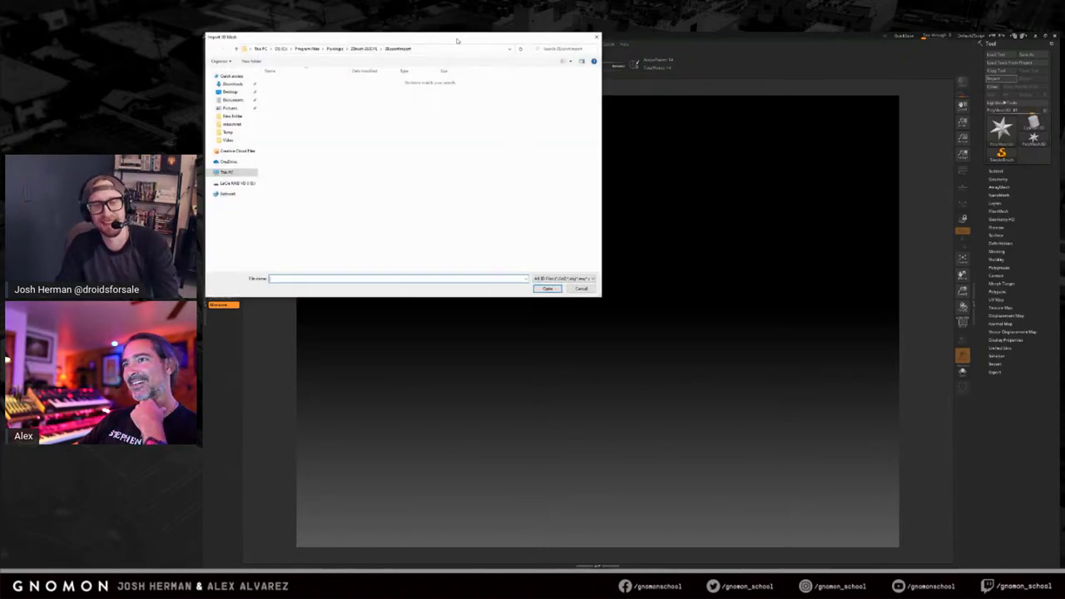
pyautogui.moveTo(456, 40); pyautogui.dragTo(661, 92)
pyautogui.click(540, 101)
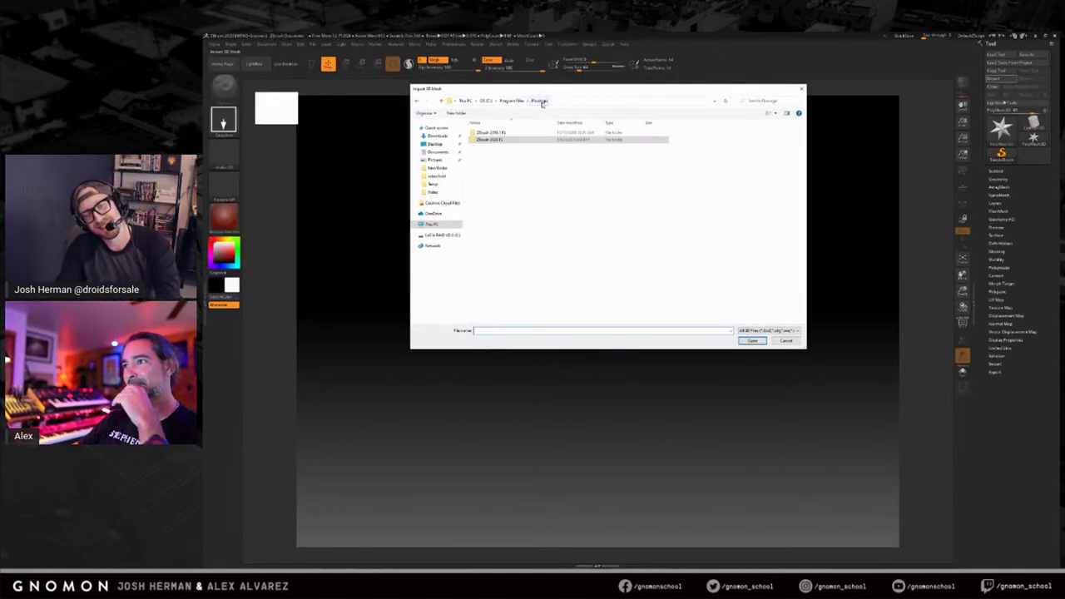
pyautogui.click(441, 235)
pyautogui.doubleClick(499, 175)
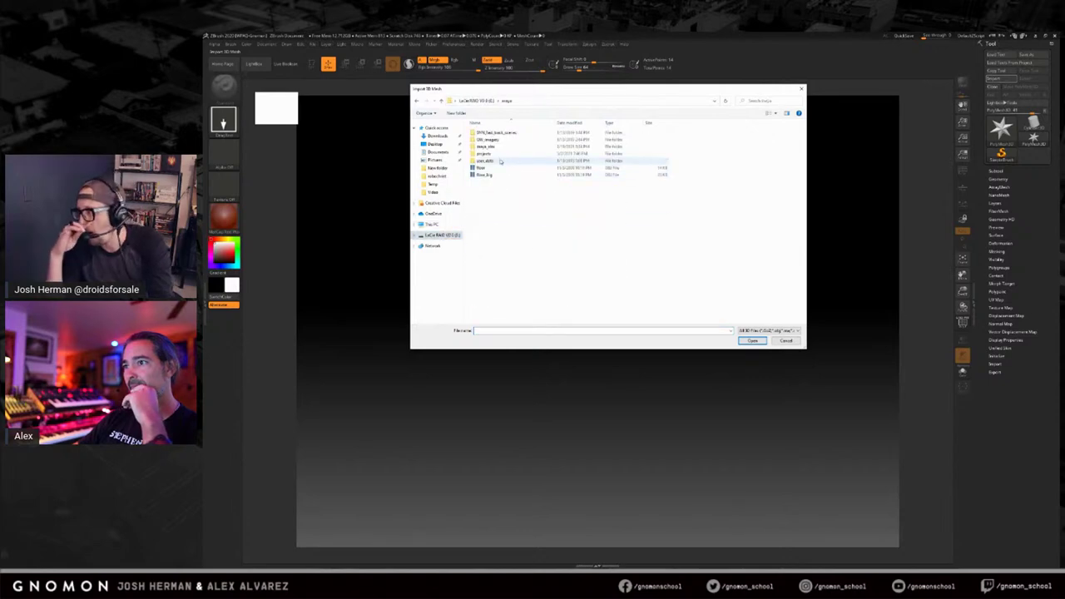
pyautogui.doubleClick(485, 153)
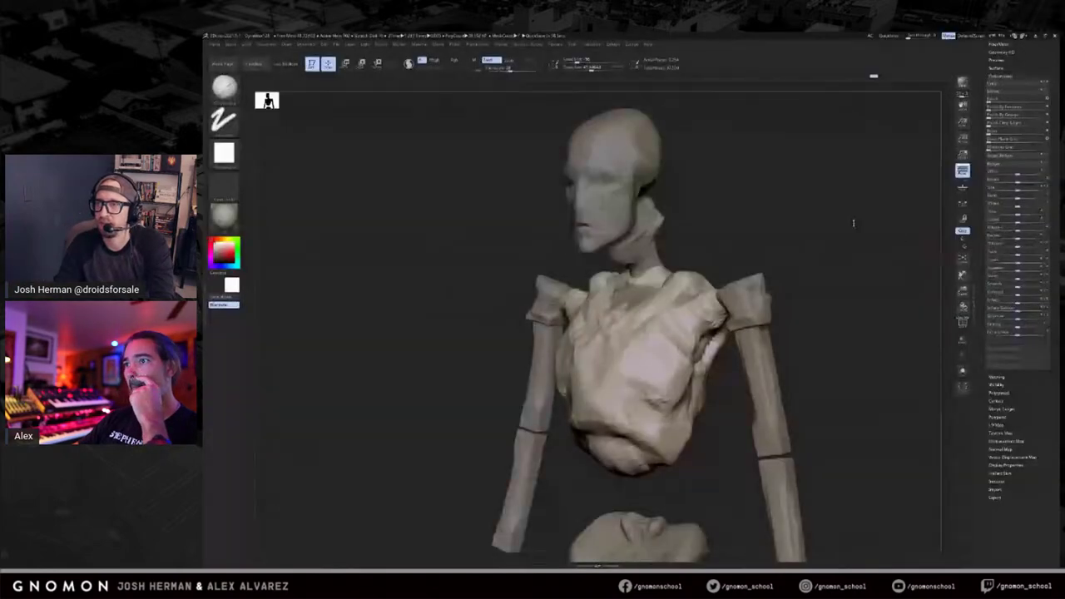
# Inspect the droid figure's proportions from the front and at an angle, and make its head the active subtool.
pyautogui.press('f')
pyautogui.press('f')
pyautogui.keyDown('shift'); pyautogui.moveTo(853, 223); pyautogui.dragTo(793, 183); pyautogui.keyUp('shift')
pyautogui.keyDown('alt'); pyautogui.click(651, 329); pyautogui.keyUp('alt')
pyautogui.keyDown('alt'); pyautogui.moveTo(787, 252); pyautogui.dragTo(787, 352); pyautogui.keyUp('alt')
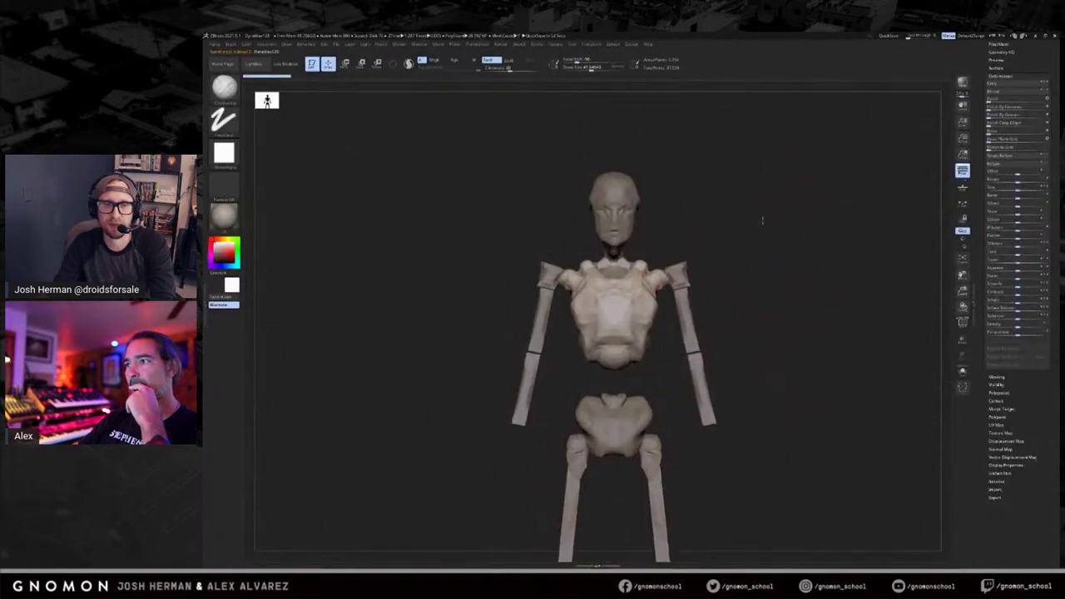
pyautogui.keyDown('alt'); pyautogui.moveTo(791, 215); pyautogui.dragTo(783, 247); pyautogui.keyUp('alt')
pyautogui.keyDown('alt'); pyautogui.click(603, 190); pyautogui.keyUp('alt')
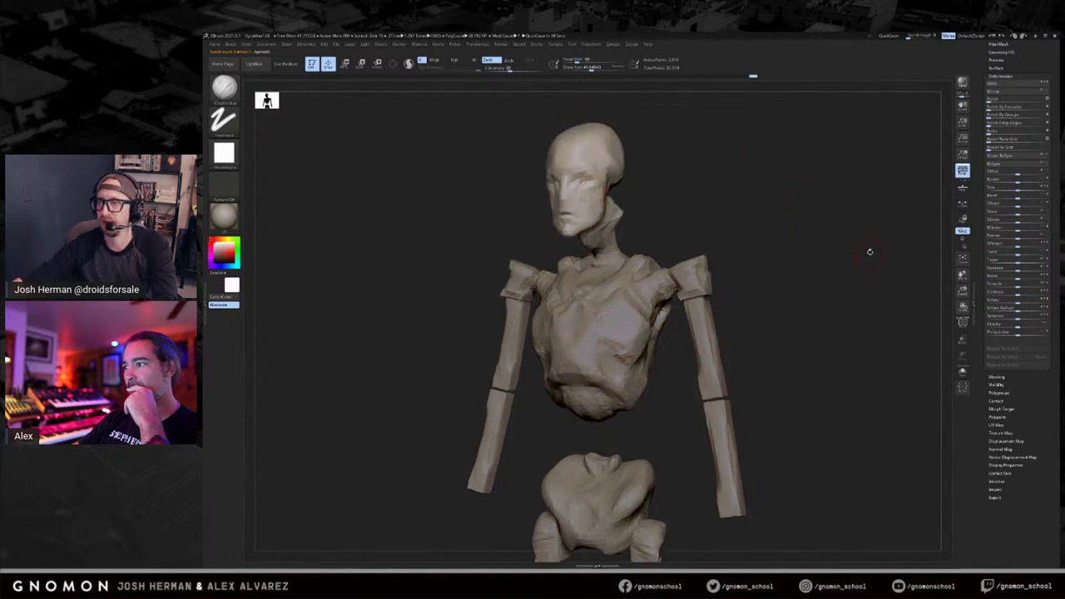
# Smooth and refine the brow and side planes of the droid's head from several angles.
pyautogui.keyDown('shift'); pyautogui.moveTo(695, 201); pyautogui.dragTo(672, 192); pyautogui.keyUp('shift')
pyautogui.keyDown('shift'); pyautogui.moveTo(606, 167); pyautogui.dragTo(602, 201); pyautogui.keyUp('shift')
pyautogui.moveTo(665, 173); pyautogui.dragTo(697, 165)
pyautogui.press('1')
pyautogui.press('2')
pyautogui.press('3')
pyautogui.press('1')
pyautogui.moveTo(709, 161); pyautogui.dragTo(693, 166)
pyautogui.keyDown('alt'); pyautogui.moveTo(693, 166); pyautogui.dragTo(664, 194); pyautogui.keyUp('alt')
pyautogui.moveTo(696, 182)
pyautogui.mouseDown()
pyautogui.moveTo(654, 187)
pyautogui.moveTo(734, 189)
pyautogui.mouseUp()
# Refine the head's forms with the ClayBuildup brush and smooth the brow area.
pyautogui.press('b')
pyautogui.press('c')
pyautogui.press('b')
pyautogui.moveTo(674, 236); pyautogui.dragTo(690, 192)
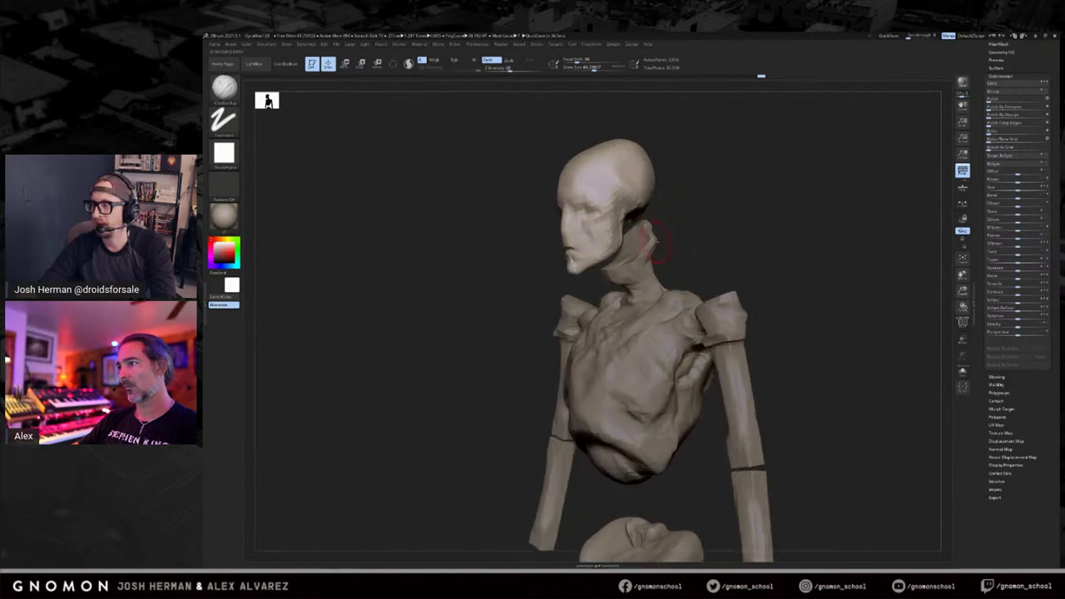
pyautogui.moveTo(701, 202); pyautogui.dragTo(725, 201)
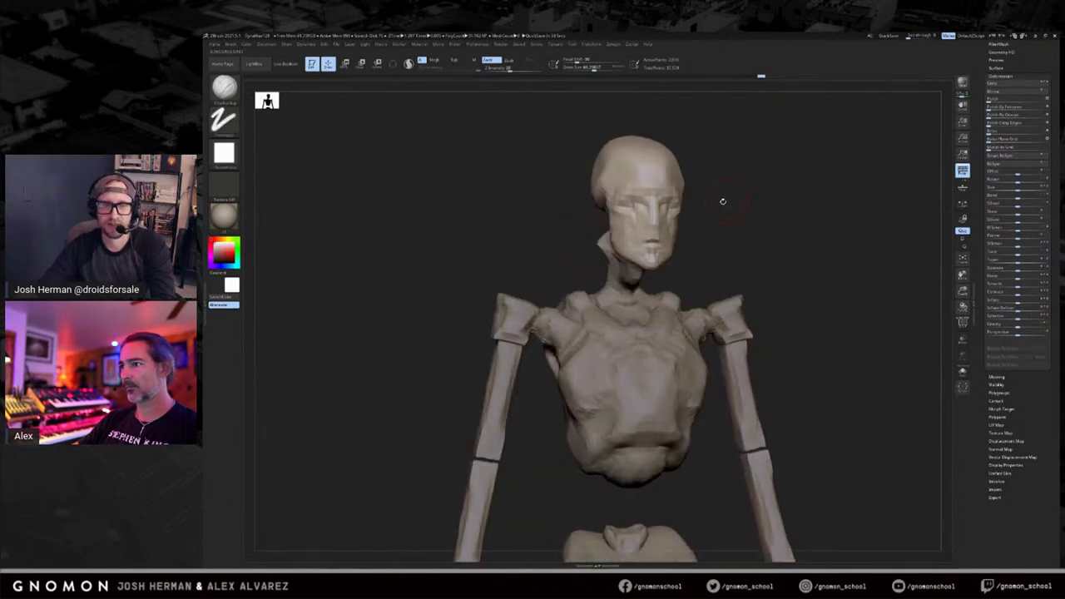
pyautogui.moveTo(620, 196)
pyautogui.keyDown('shift'); pyautogui.mouseDown()
pyautogui.moveTo(626, 177)
pyautogui.moveTo(634, 187)
pyautogui.mouseUp(); pyautogui.keyUp('shift')
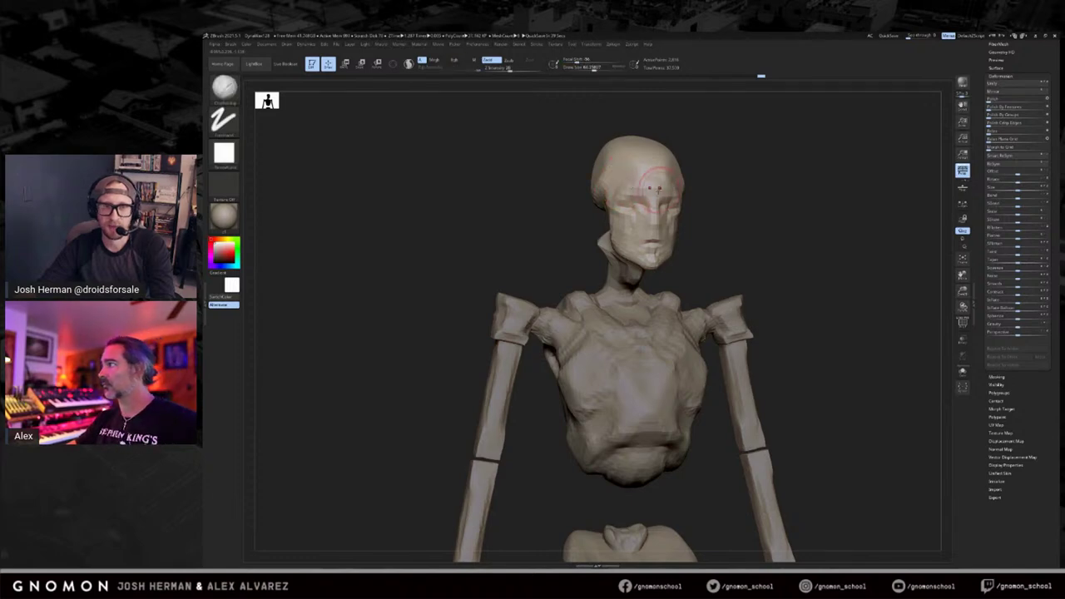
pyautogui.press('shift')
pyautogui.moveTo(704, 174); pyautogui.dragTo(727, 177)
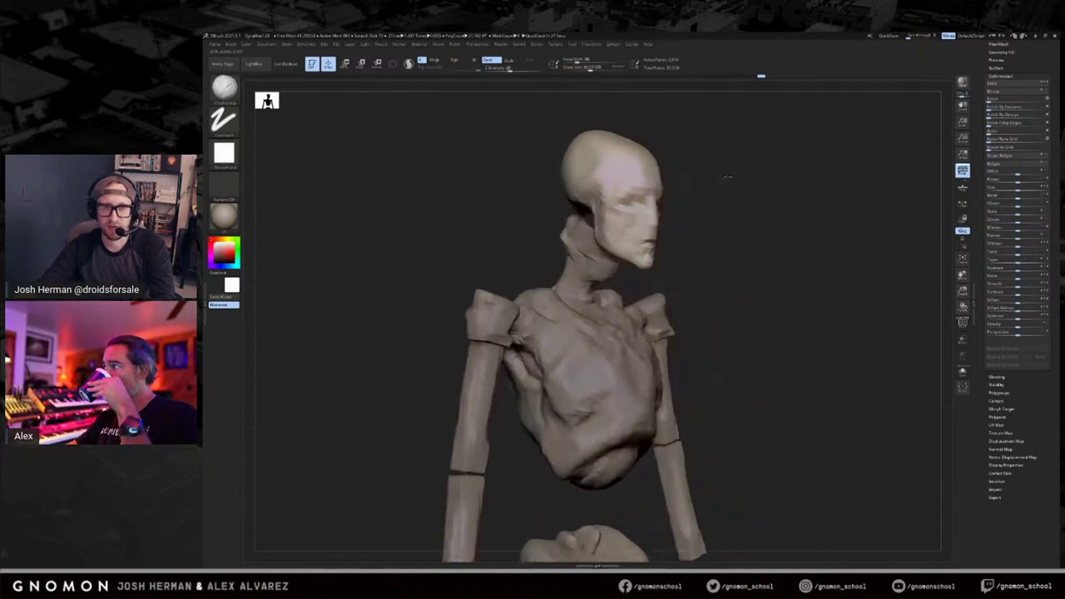
# Adjust the facial profile around the nose and mouth with the Move brush.
pyautogui.moveTo(651, 222)
pyautogui.mouseDown()
pyautogui.moveTo(693, 222)
pyautogui.moveTo(661, 222)
pyautogui.mouseUp()
pyautogui.press('shift')
pyautogui.press('shift')
pyautogui.press('s')
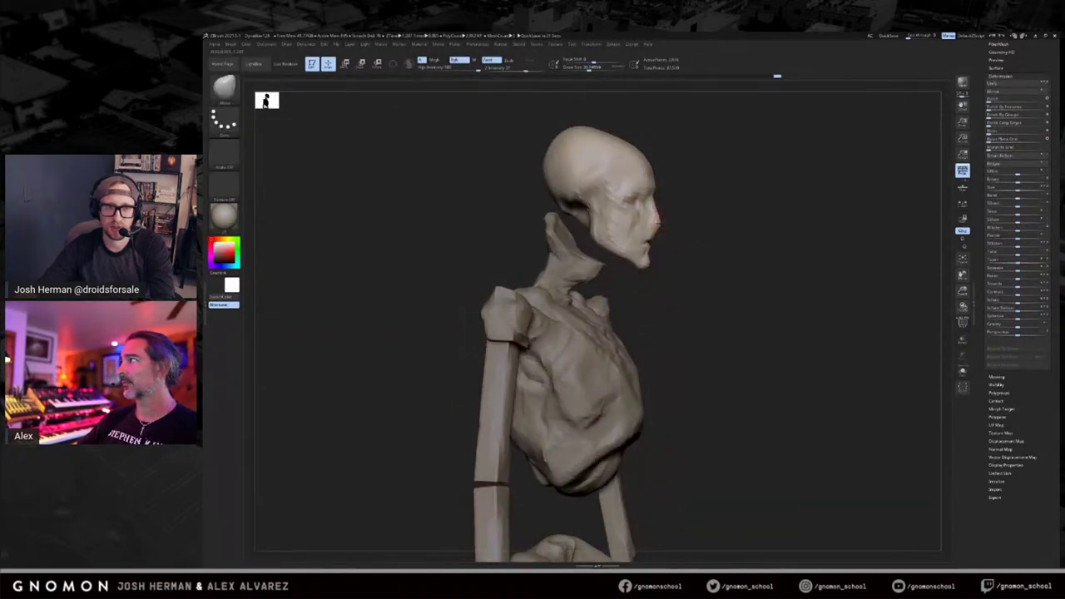
pyautogui.press('s')
pyautogui.moveTo(660, 222); pyautogui.dragTo(657, 227)
# Sharpen the creases on the side of the face with the DamStandard brush.
pyautogui.moveTo(687, 227); pyautogui.dragTo(633, 226)
pyautogui.press('b')
pyautogui.press('d')
pyautogui.press('s')
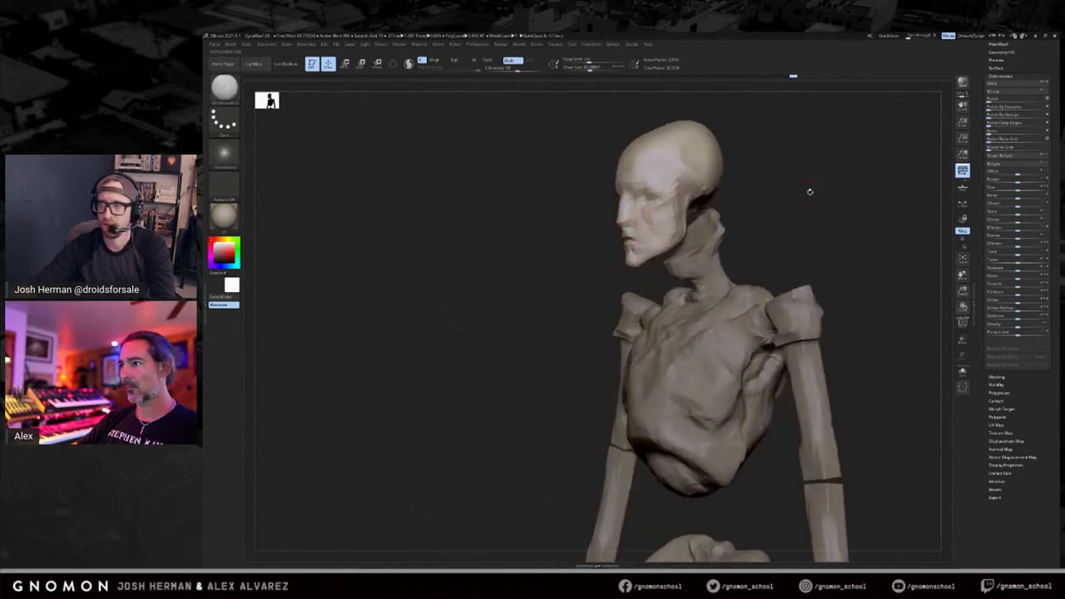
pyautogui.moveTo(878, 156)
pyautogui.keyDown('shift'); pyautogui.mouseDown()
pyautogui.moveTo(857, 173)
pyautogui.moveTo(837, 171)
pyautogui.mouseUp(); pyautogui.keyUp('shift')
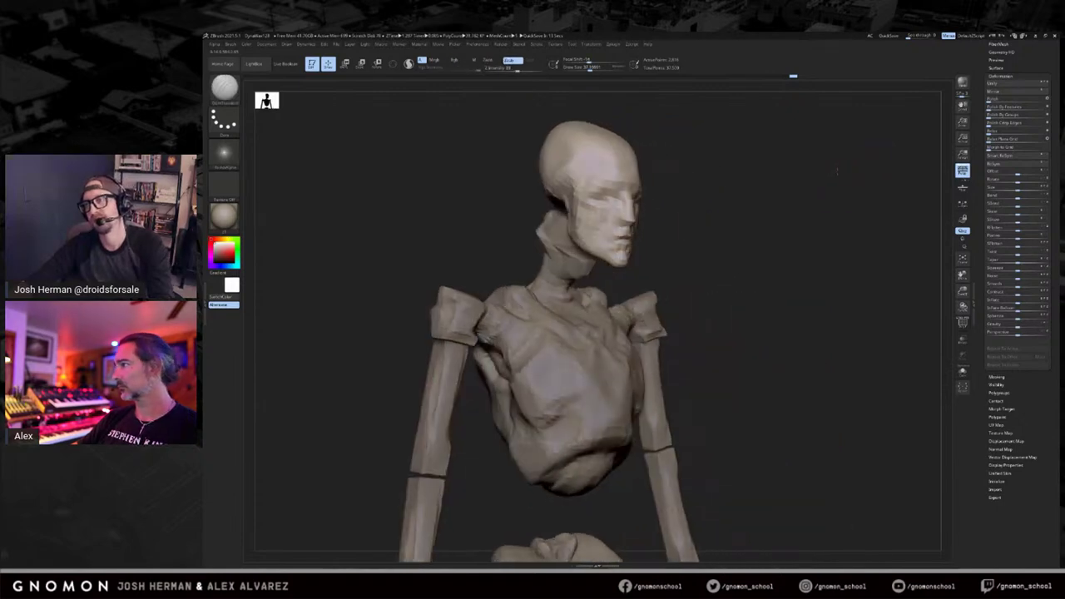
pyautogui.moveTo(646, 223); pyautogui.dragTo(634, 227)
# Make the neck the active subtool and reshape the back of its upper end with the Move brush.
pyautogui.keyDown('alt'); pyautogui.click(554, 238); pyautogui.keyUp('alt')
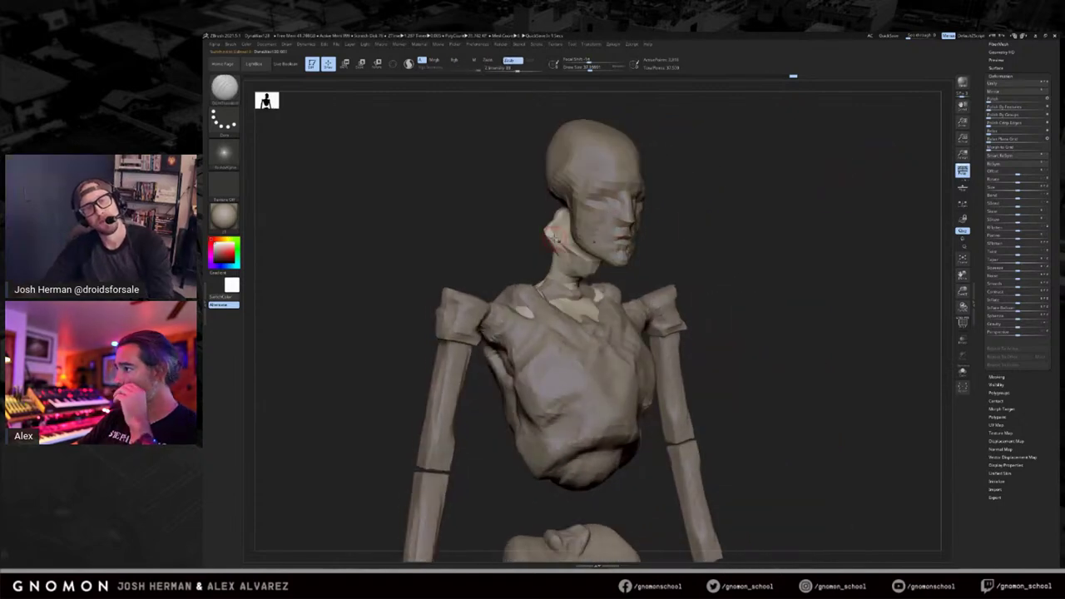
pyautogui.press('s')
pyautogui.press('b')
pyautogui.press('m')
pyautogui.press('v')
pyautogui.moveTo(546, 236); pyautogui.dragTo(552, 236)
pyautogui.keyDown('shift'); pyautogui.moveTo(708, 215); pyautogui.dragTo(774, 206); pyautogui.keyUp('shift')
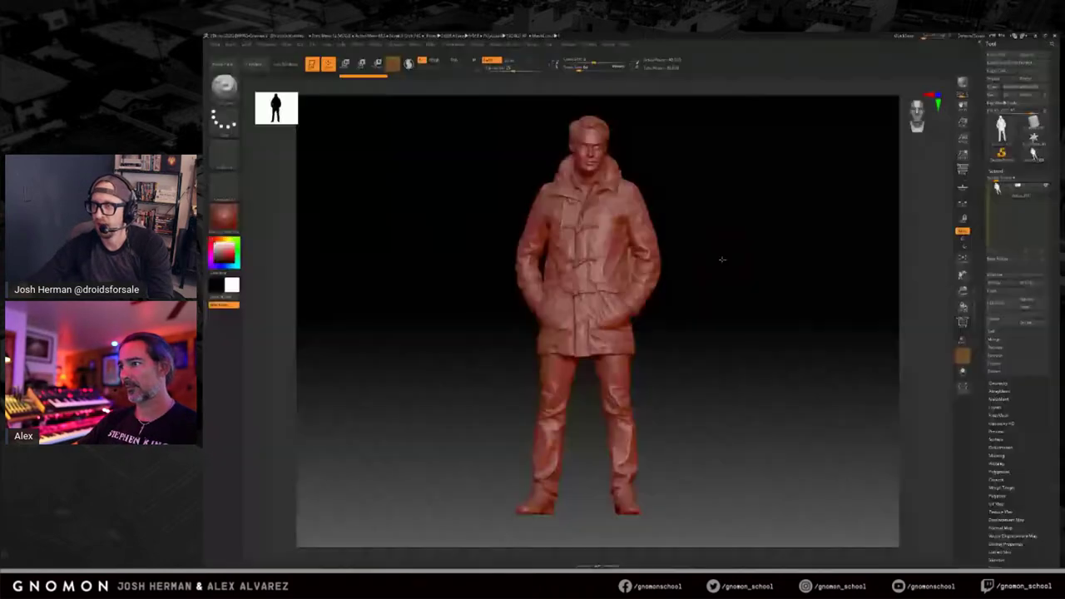
pyautogui.moveTo(710, 258)
pyautogui.mouseDown()
pyautogui.moveTo(725, 256)
pyautogui.moveTo(708, 271)
pyautogui.moveTo(723, 272)
pyautogui.mouseUp()
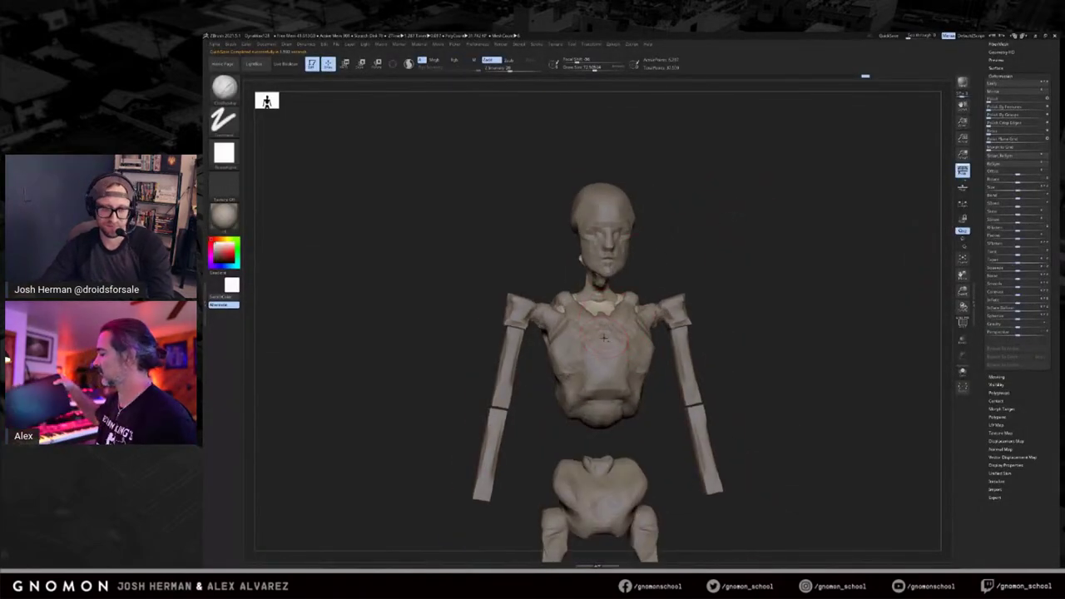
# Make the arms the active subtool and reshape the shoulder caps with the SnakeHook brush.
pyautogui.keyDown('alt'); pyautogui.click(604, 338); pyautogui.keyUp('alt')
pyautogui.moveTo(719, 260)
pyautogui.keyDown('alt'); pyautogui.mouseDown()
pyautogui.moveTo(702, 233)
pyautogui.moveTo(694, 243)
pyautogui.moveTo(707, 225)
pyautogui.moveTo(684, 240)
pyautogui.mouseUp(); pyautogui.keyUp('alt')
pyautogui.keyDown('alt'); pyautogui.click(675, 247); pyautogui.keyUp('alt')
pyautogui.press('b')
pyautogui.press('s')
pyautogui.press('h')
pyautogui.press('s')
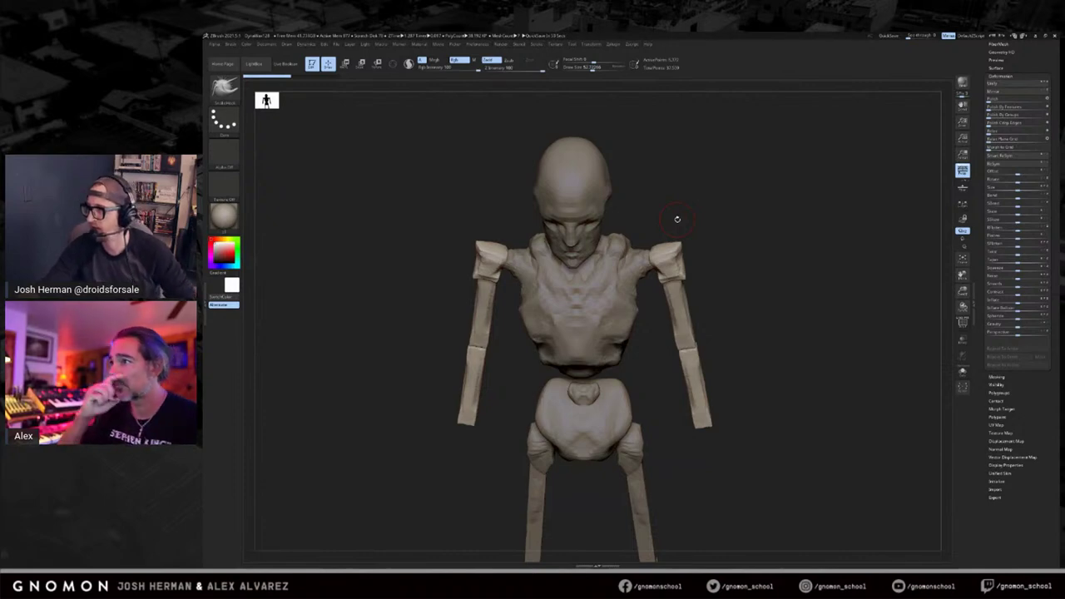
pyautogui.moveTo(764, 201); pyautogui.dragTo(741, 215)
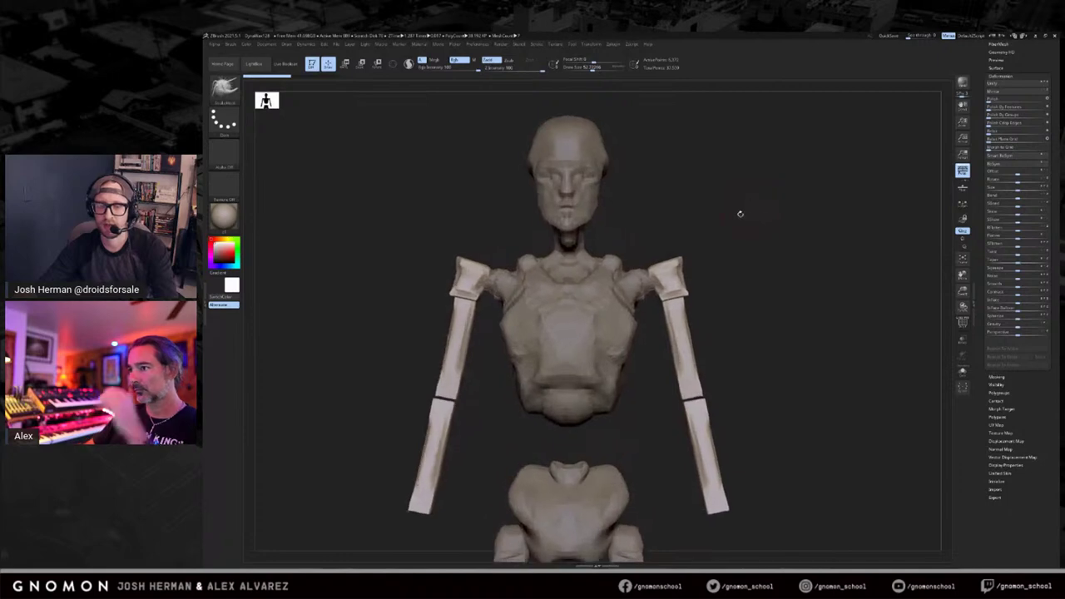
# Try reshaping the shoulder caps with an enlarged SnakeHook brush and undo the trial edits.
pyautogui.hotkey('ctrl', 'shift', 'z')
pyautogui.hotkey('ctrl', 'shift', 'z')
pyautogui.hotkey('ctrl', 'shift', 'z')
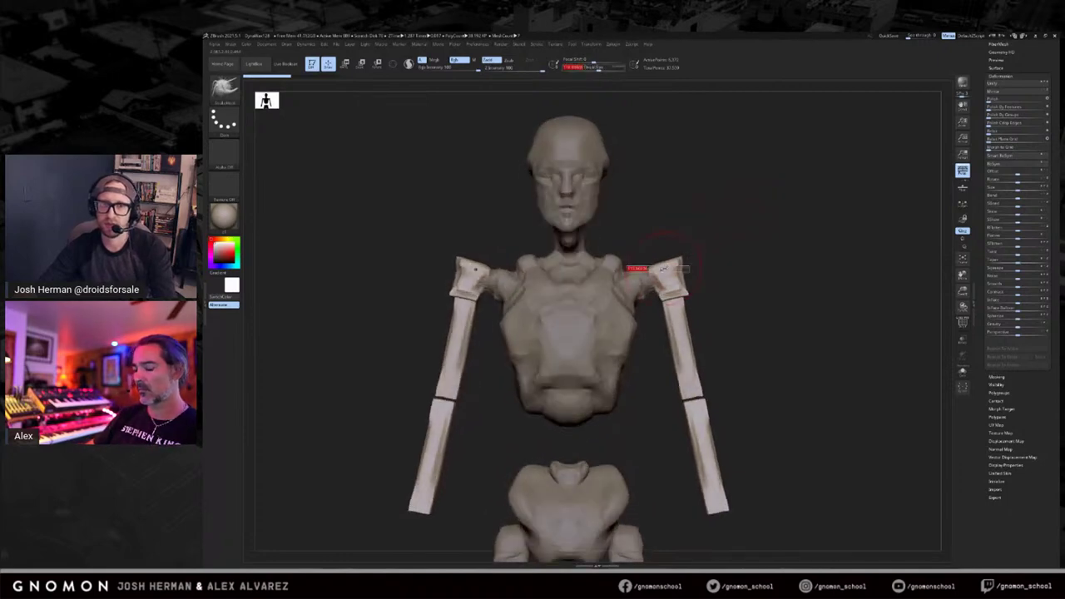
pyautogui.hotkey('ctrl', 'z')
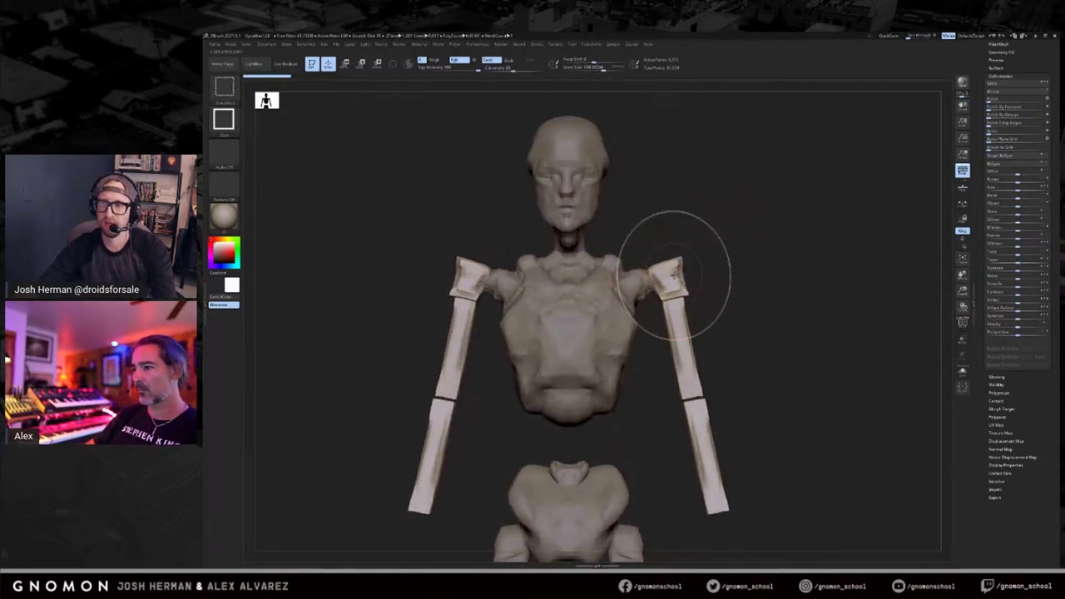
pyautogui.moveTo(760, 263)
pyautogui.mouseDown()
pyautogui.moveTo(719, 251)
pyautogui.moveTo(747, 255)
pyautogui.mouseUp()
pyautogui.press('s')
pyautogui.click(718, 252)
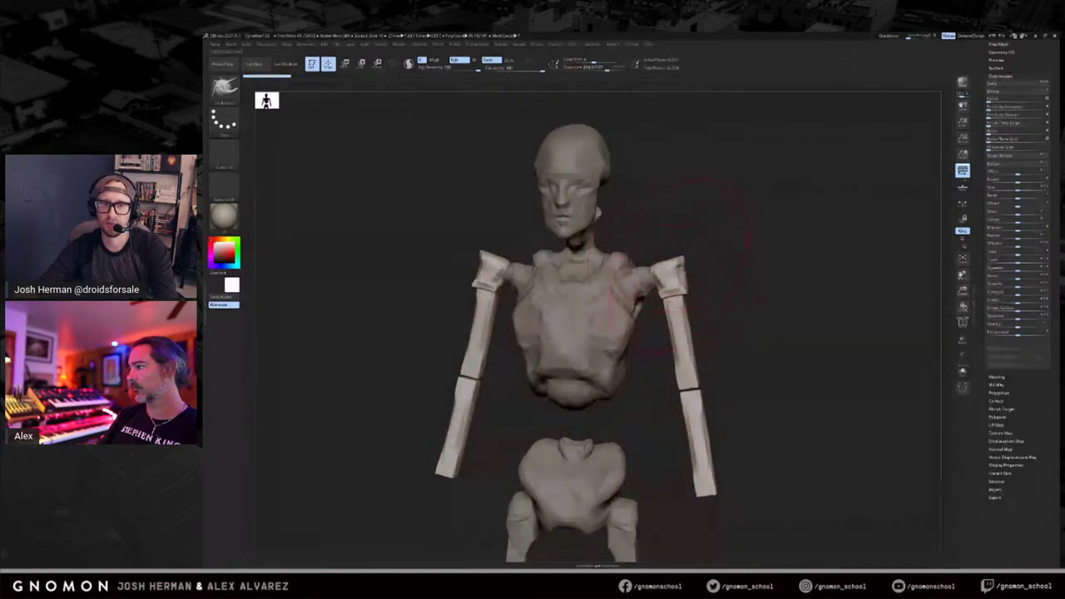
pyautogui.hotkey('ctrl', 'z')
pyautogui.hotkey('ctrl', 'z')
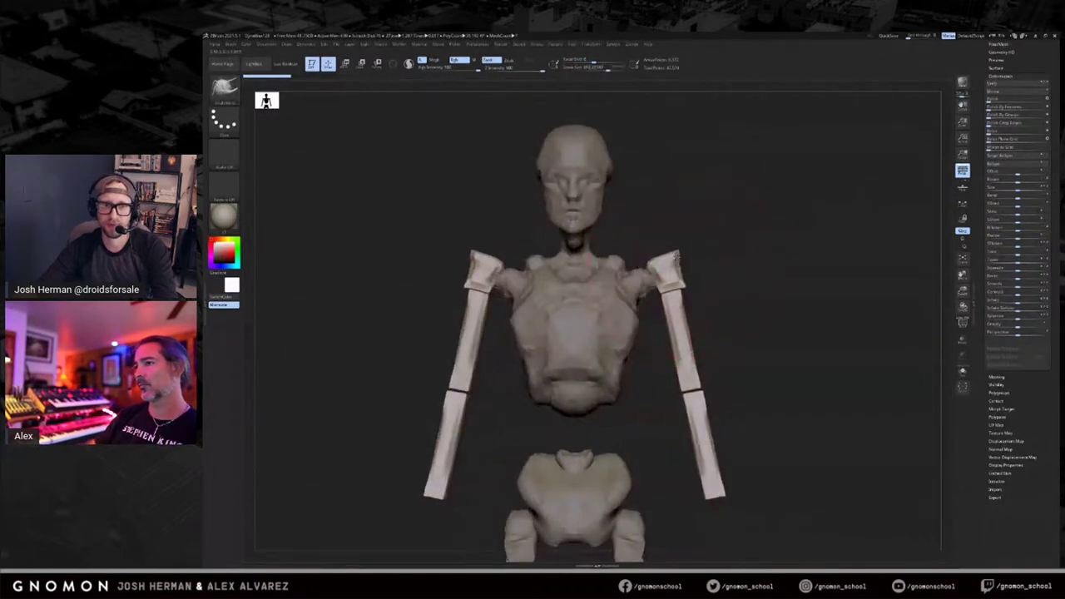
pyautogui.hotkey('ctrl', 'z')
pyautogui.hotkey('ctrl', 'z')
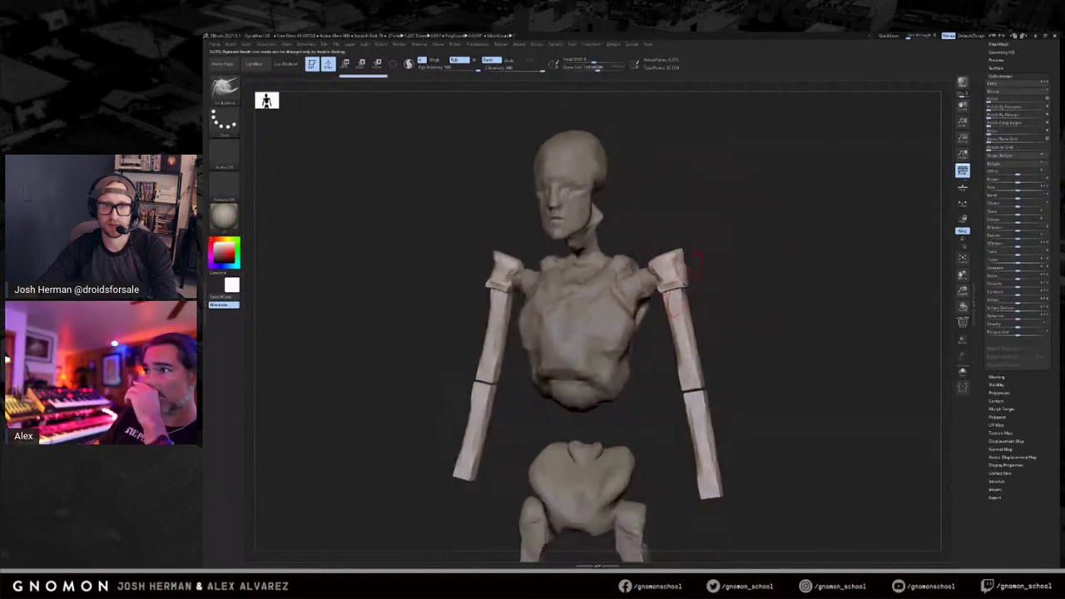
# Try masking the arm segments topologically to separate them from the shoulder caps, and clear the mask.
pyautogui.press('r')
pyautogui.keyDown('ctrl'); pyautogui.moveTo(677, 276); pyautogui.dragTo(706, 386); pyautogui.keyUp('ctrl')
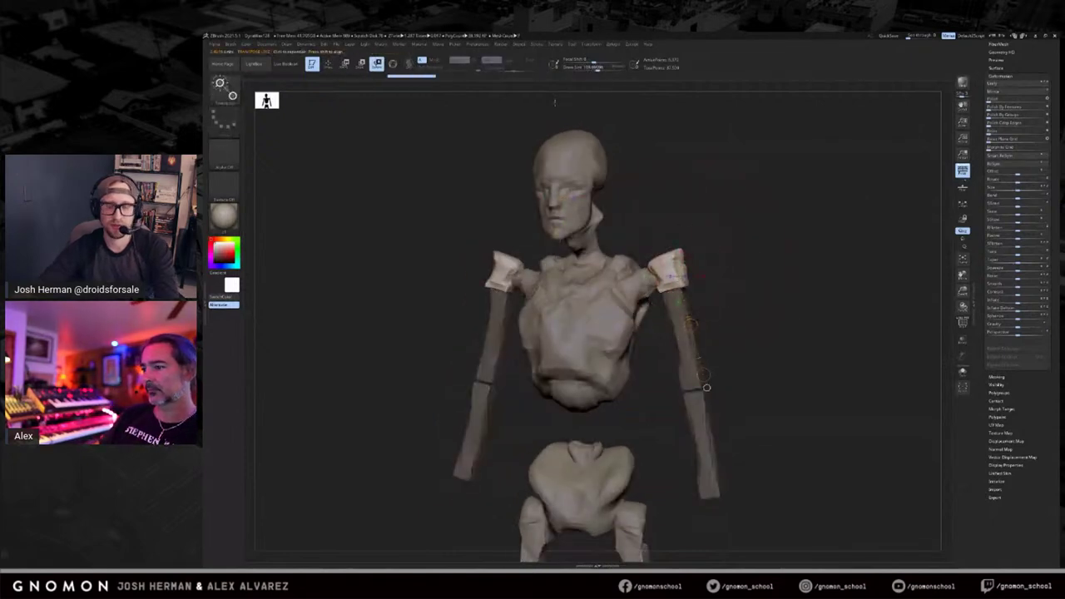
pyautogui.keyDown('ctrl'); pyautogui.moveTo(752, 223); pyautogui.dragTo(750, 244); pyautogui.keyUp('ctrl')
pyautogui.keyDown('ctrl'); pyautogui.click(736, 241); pyautogui.keyUp('ctrl')
pyautogui.keyDown('ctrl'); pyautogui.click(680, 324); pyautogui.keyUp('ctrl')
pyautogui.keyDown('ctrl'); pyautogui.moveTo(671, 232); pyautogui.dragTo(674, 213); pyautogui.keyUp('ctrl')
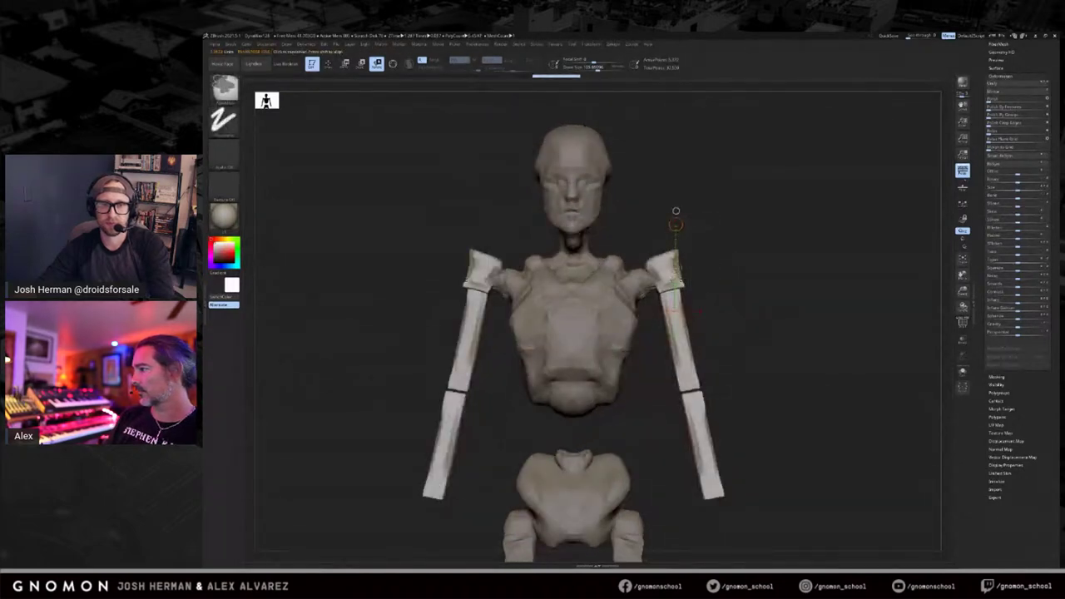
pyautogui.keyDown('ctrl'); pyautogui.click(676, 260); pyautogui.keyUp('ctrl')
# Hide the upper and lower arm segments, keeping only the shoulder caps of the active subtool visible.
pyautogui.press('q')
pyautogui.moveTo(774, 288)
pyautogui.mouseDown()
pyautogui.moveTo(735, 285)
pyautogui.moveTo(764, 283)
pyautogui.mouseUp()
pyautogui.press('w')
pyautogui.press('q')
pyautogui.keyDown('ctrl'); pyautogui.keyDown('shift'); pyautogui.click(681, 269); pyautogui.keyUp('shift'); pyautogui.keyUp('ctrl')
pyautogui.press('w')
pyautogui.moveTo(728, 235)
pyautogui.keyDown('shift'); pyautogui.mouseDown()
pyautogui.moveTo(739, 271)
pyautogui.moveTo(722, 252)
pyautogui.moveTo(702, 278)
pyautogui.moveTo(799, 192)
pyautogui.mouseUp(); pyautogui.keyUp('shift')
pyautogui.press('q')
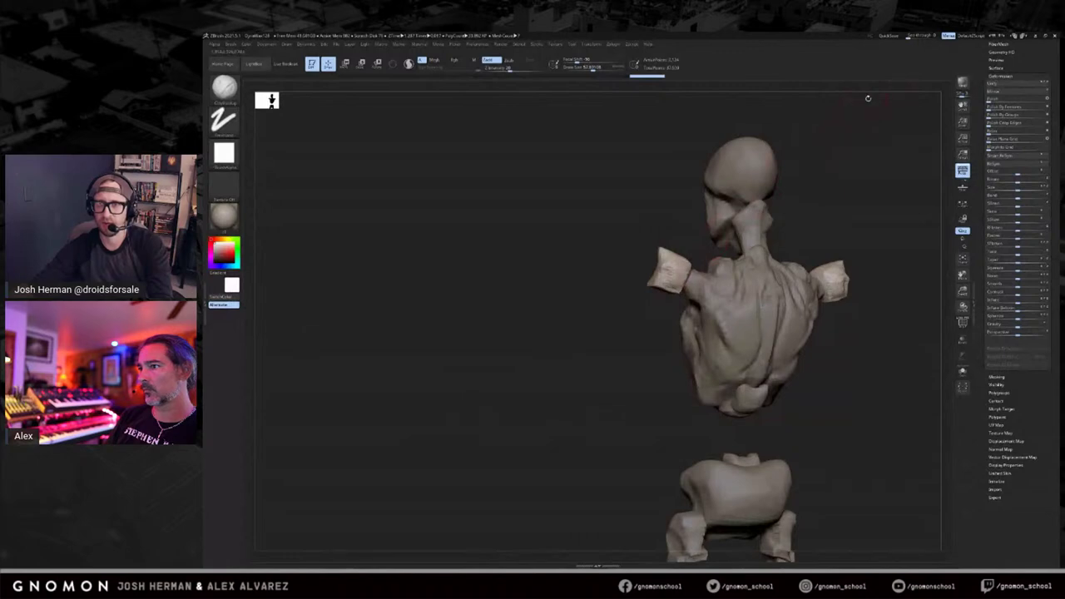
# Start exporting the tool, review the available mesh file formats and cancel the export.
pyautogui.moveTo(1035, 73); pyautogui.dragTo(1033, 265)
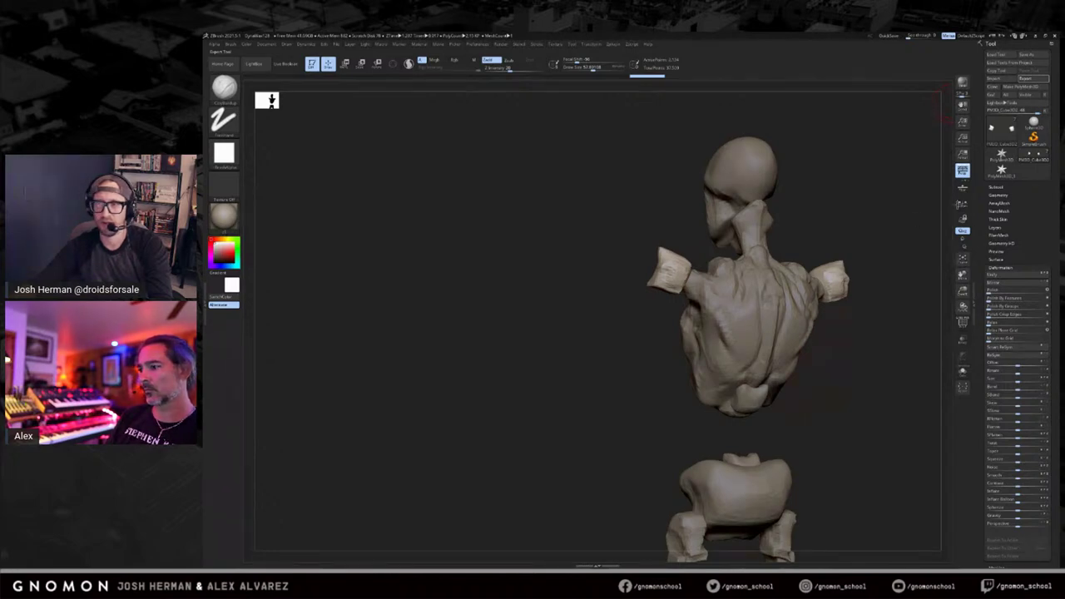
pyautogui.click(1025, 78)
pyautogui.click(811, 357)
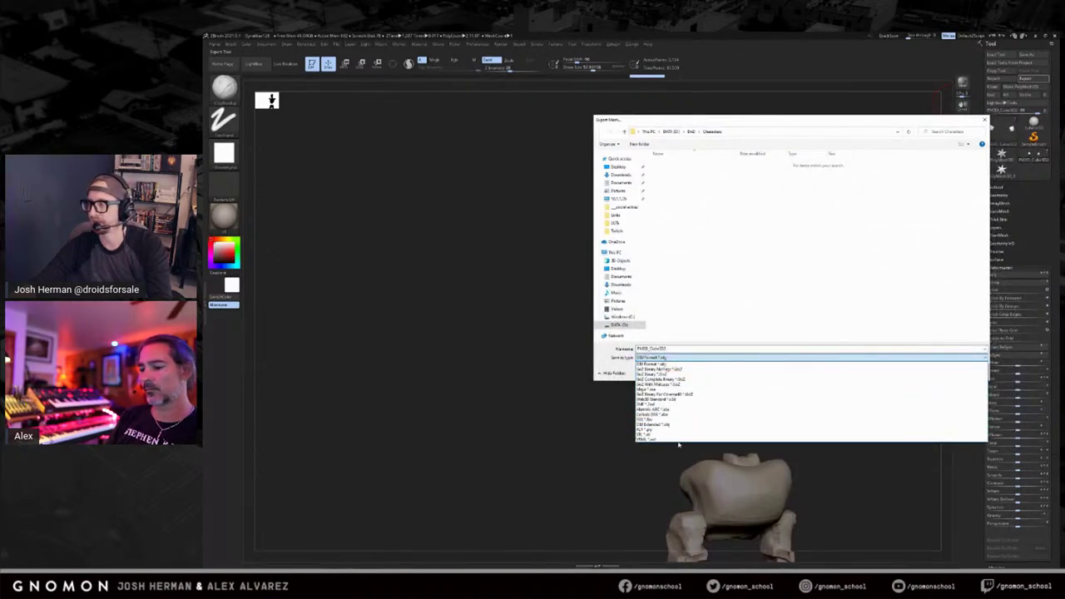
pyautogui.click(887, 451)
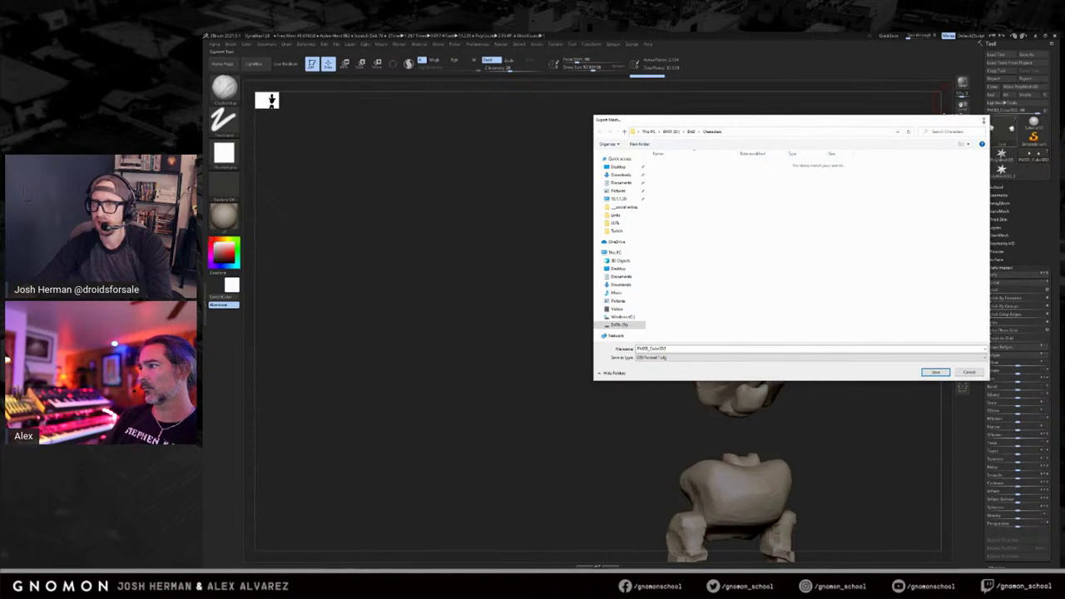
pyautogui.click(985, 121)
# Pull out the lower outer corners of the shoulder caps with the SnakeHook brush.
pyautogui.moveTo(528, 182); pyautogui.dragTo(851, 212)
pyautogui.moveTo(754, 228)
pyautogui.mouseDown()
pyautogui.moveTo(703, 259)
pyautogui.moveTo(680, 257)
pyautogui.moveTo(725, 254)
pyautogui.moveTo(730, 237)
pyautogui.mouseUp()
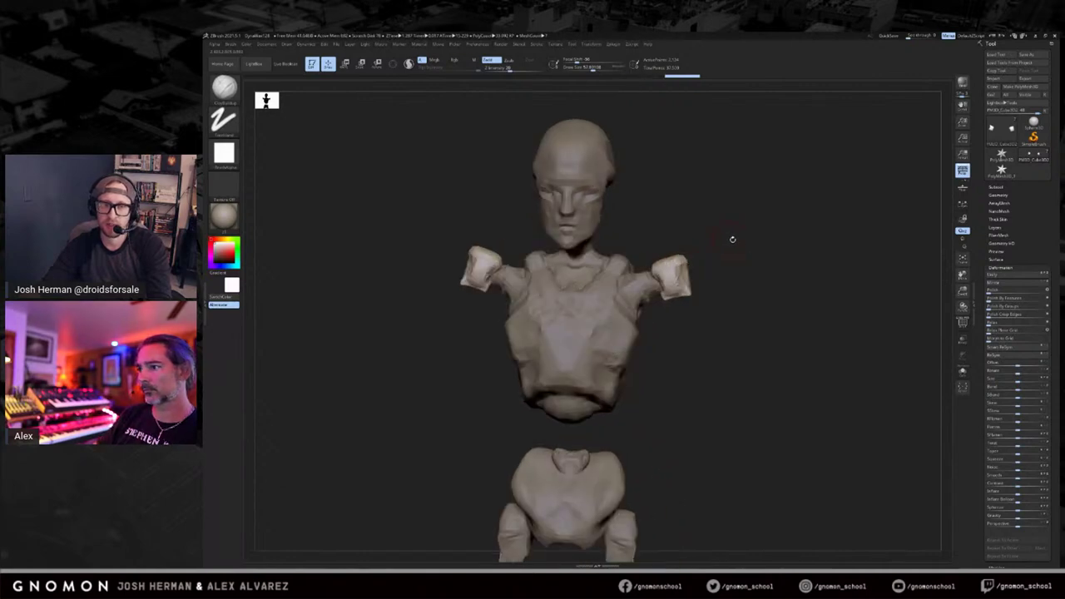
pyautogui.moveTo(697, 292)
pyautogui.mouseDown()
pyautogui.moveTo(703, 268)
pyautogui.moveTo(771, 253)
pyautogui.mouseUp()
pyautogui.moveTo(728, 298); pyautogui.dragTo(686, 315)
pyautogui.press('b')
pyautogui.press('s')
pyautogui.press('h')
pyautogui.press('s')
pyautogui.press('s')
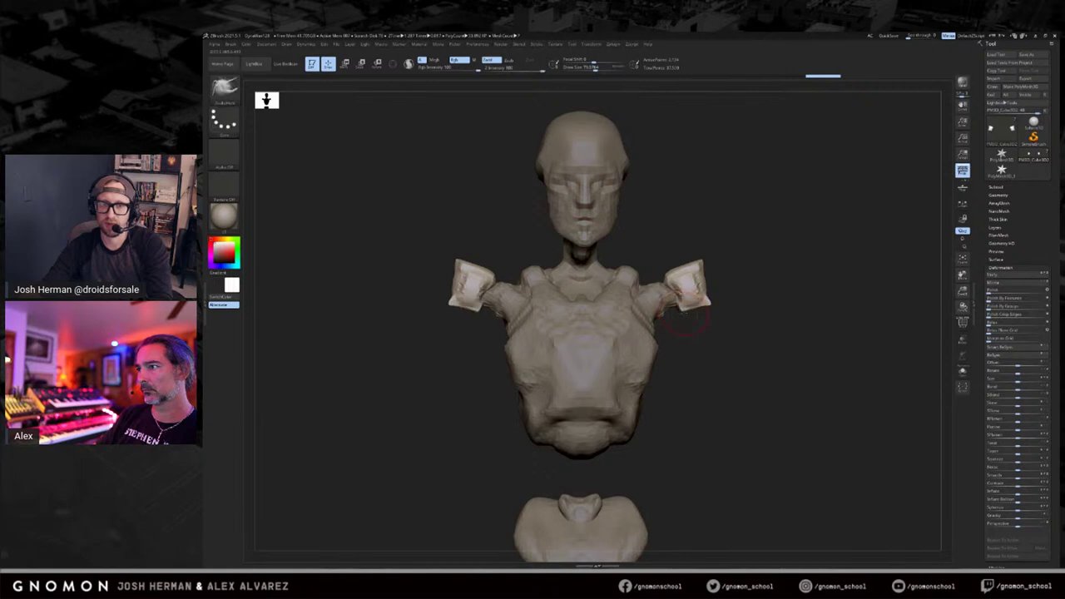
pyautogui.moveTo(695, 308); pyautogui.dragTo(701, 313)
# Build up the back and top surfaces of the shoulder caps with the ClayBuildup brush.
pyautogui.moveTo(749, 313)
pyautogui.mouseDown()
pyautogui.moveTo(607, 314)
pyautogui.moveTo(636, 309)
pyautogui.mouseUp()
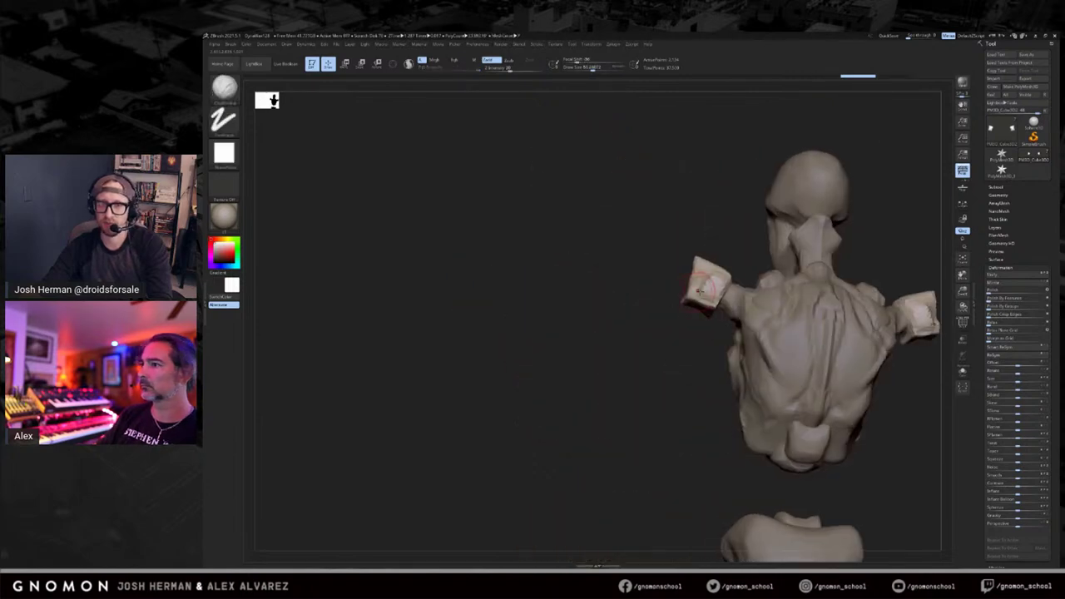
pyautogui.hotkey('ctrl', 'shift', 'z')
pyautogui.hotkey('ctrl', 'z')
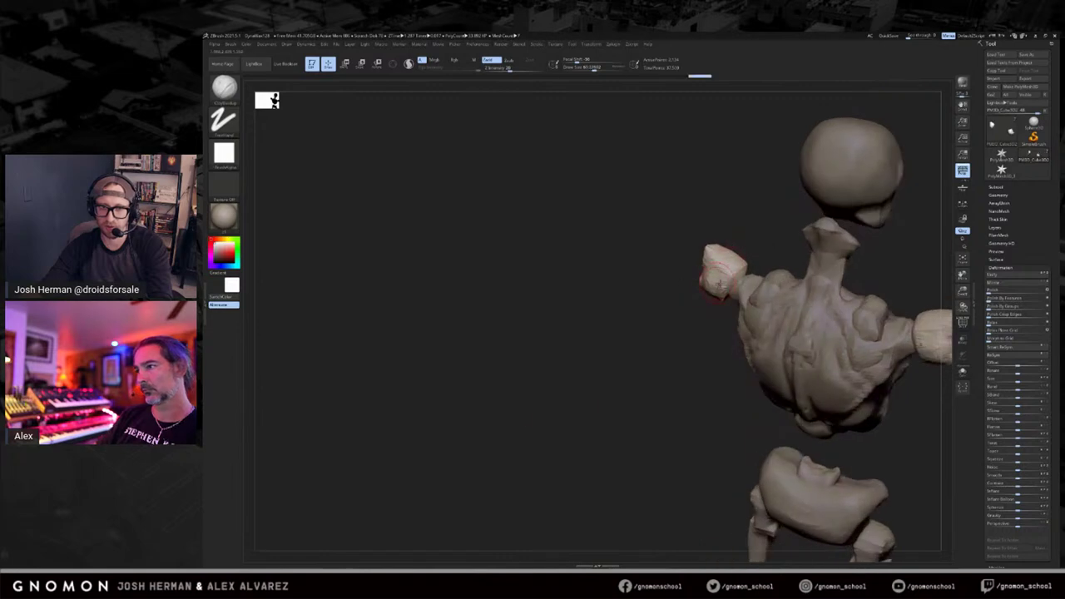
pyautogui.moveTo(702, 236); pyautogui.dragTo(674, 232)
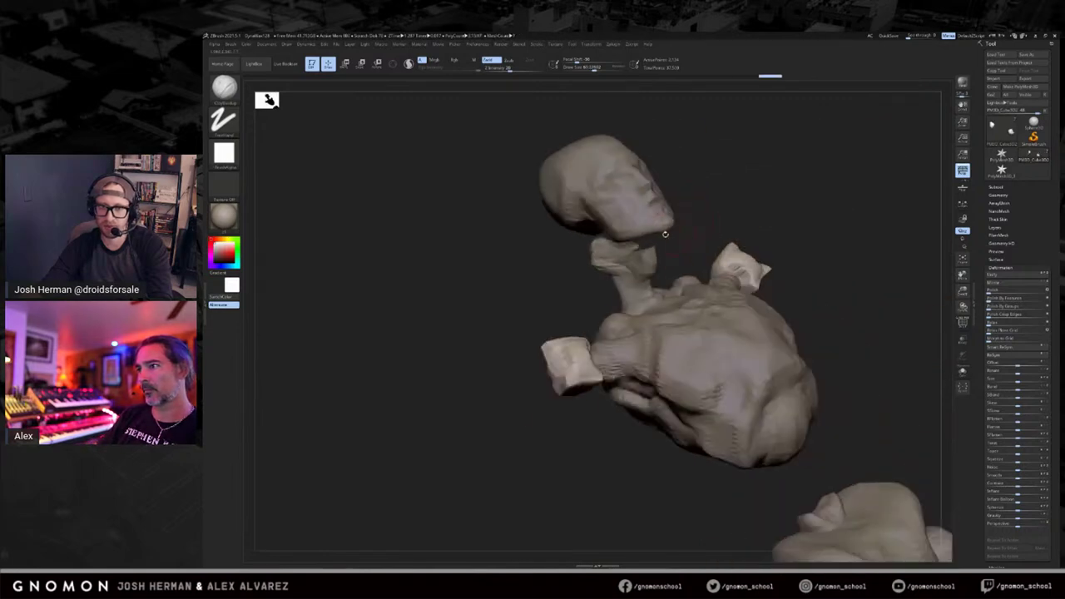
pyautogui.moveTo(771, 182); pyautogui.dragTo(765, 242)
pyautogui.moveTo(740, 283)
pyautogui.mouseDown()
pyautogui.moveTo(749, 250)
pyautogui.moveTo(737, 284)
pyautogui.mouseUp()
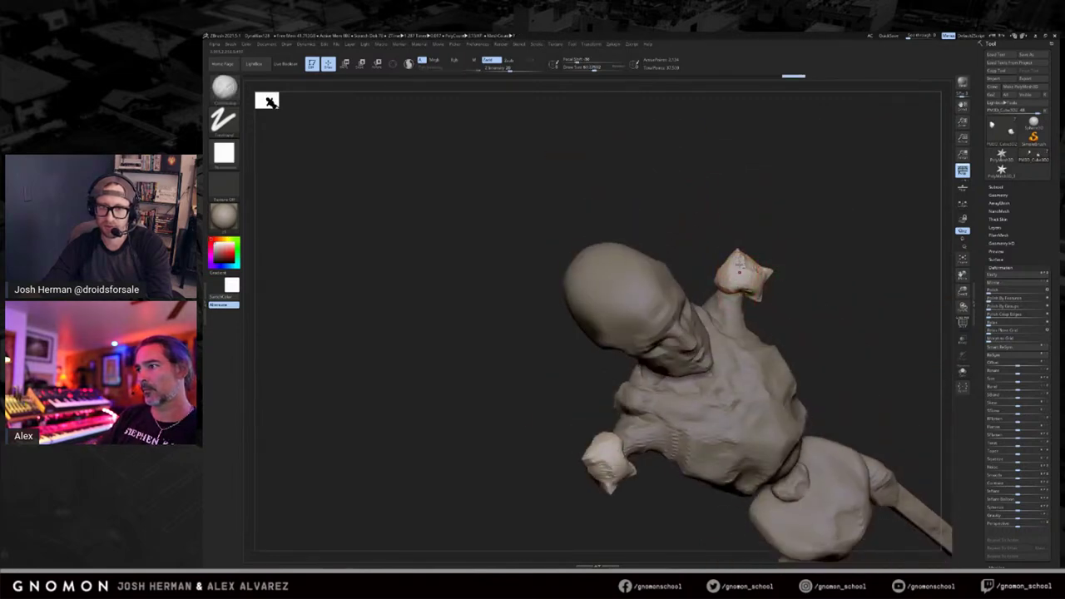
# Try reshaping and smoothing the shoulder caps with the Move brush, and undo these edits.
pyautogui.moveTo(776, 200)
pyautogui.mouseDown()
pyautogui.moveTo(773, 245)
pyautogui.moveTo(734, 248)
pyautogui.mouseUp()
pyautogui.press('b')
pyautogui.press('m')
pyautogui.press('v')
pyautogui.moveTo(789, 271)
pyautogui.mouseDown()
pyautogui.moveTo(787, 242)
pyautogui.moveTo(804, 219)
pyautogui.mouseUp()
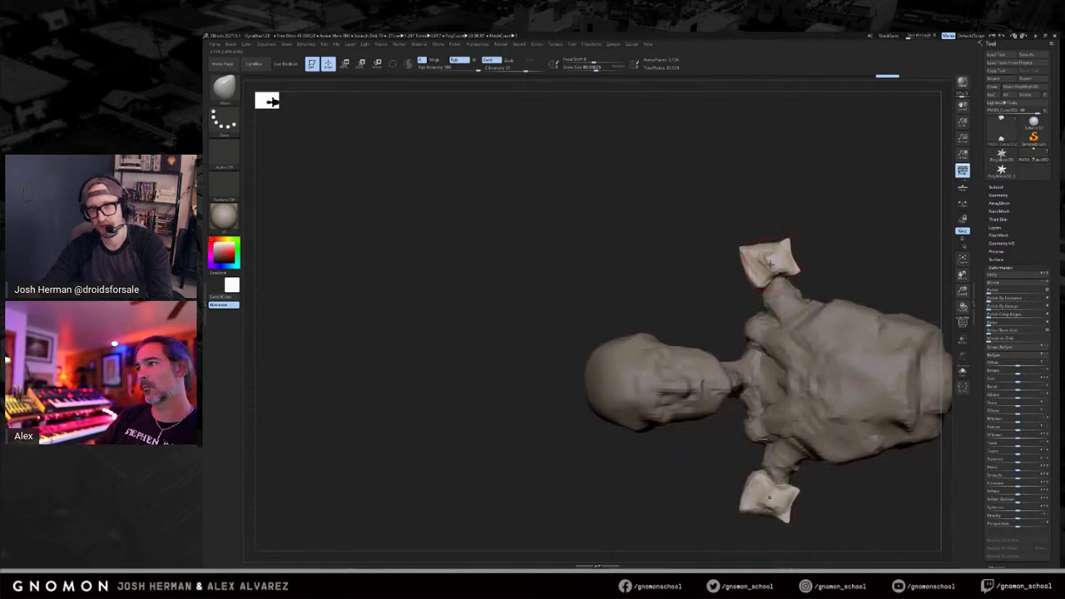
pyautogui.keyDown('shift'); pyautogui.moveTo(759, 268); pyautogui.dragTo(771, 264); pyautogui.keyUp('shift')
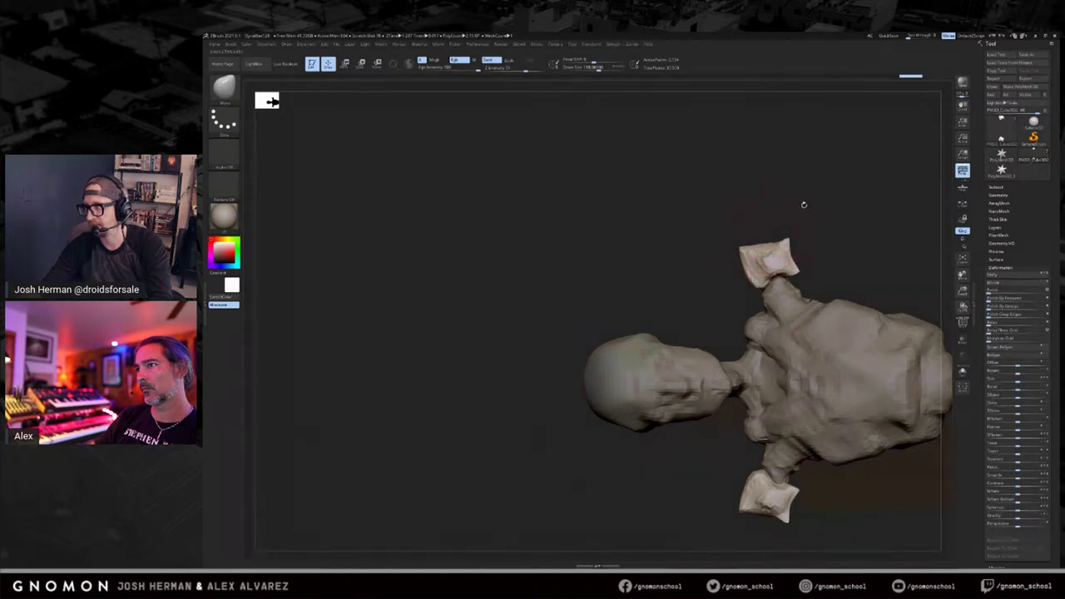
pyautogui.hotkey('ctrl', 'z')
pyautogui.hotkey('ctrl', 'z')
pyautogui.hotkey('ctrl', 'z')
pyautogui.hotkey('ctrl', 'z')
pyautogui.hotkey('ctrl', 'z')
pyautogui.hotkey('ctrl', 'z')
# Adjust the flare of the shoulder caps and make the torso the active subtool.
pyautogui.moveTo(744, 278); pyautogui.dragTo(789, 257)
pyautogui.click(754, 272)
pyautogui.press('w')
pyautogui.hotkey('ctrl', 'z')
pyautogui.moveTo(696, 284)
pyautogui.mouseDown()
pyautogui.moveTo(753, 266)
pyautogui.moveTo(712, 278)
pyautogui.moveTo(763, 245)
pyautogui.moveTo(751, 264)
pyautogui.moveTo(706, 238)
pyautogui.moveTo(751, 263)
pyautogui.moveTo(745, 206)
pyautogui.moveTo(706, 235)
pyautogui.mouseUp()
pyautogui.press('q')
pyautogui.press('w')
pyautogui.press('q')
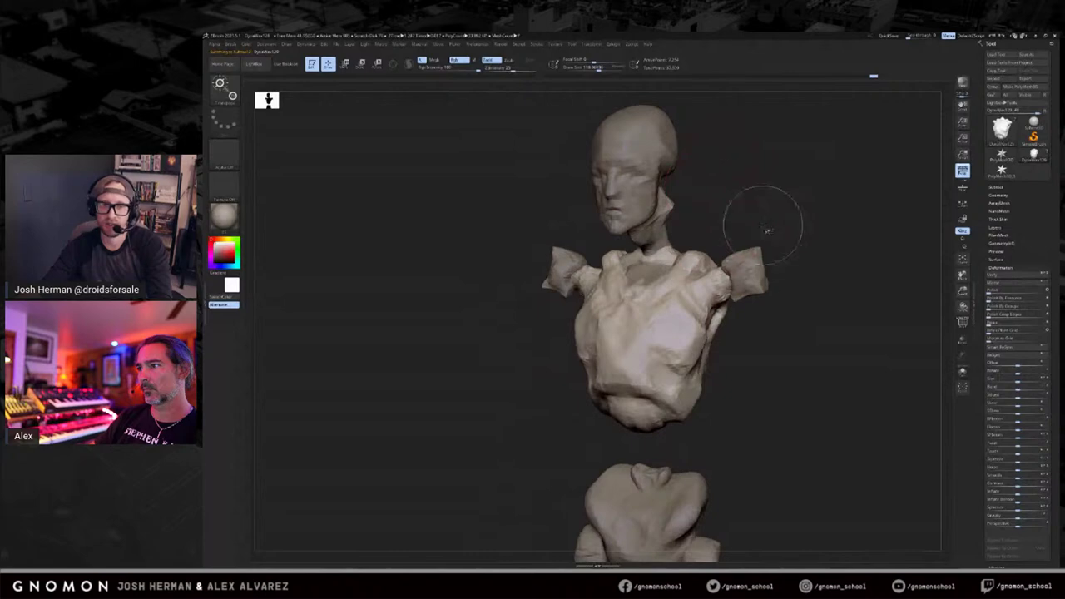
# Isolate the torso to examine its chest and shoulder joints, show all parts again and make the neck active.
pyautogui.press('w')
pyautogui.hotkey('alt', 's')
pyautogui.keyDown('ctrl'); pyautogui.keyDown('shift'); pyautogui.click(682, 230); pyautogui.keyUp('shift'); pyautogui.keyUp('ctrl')
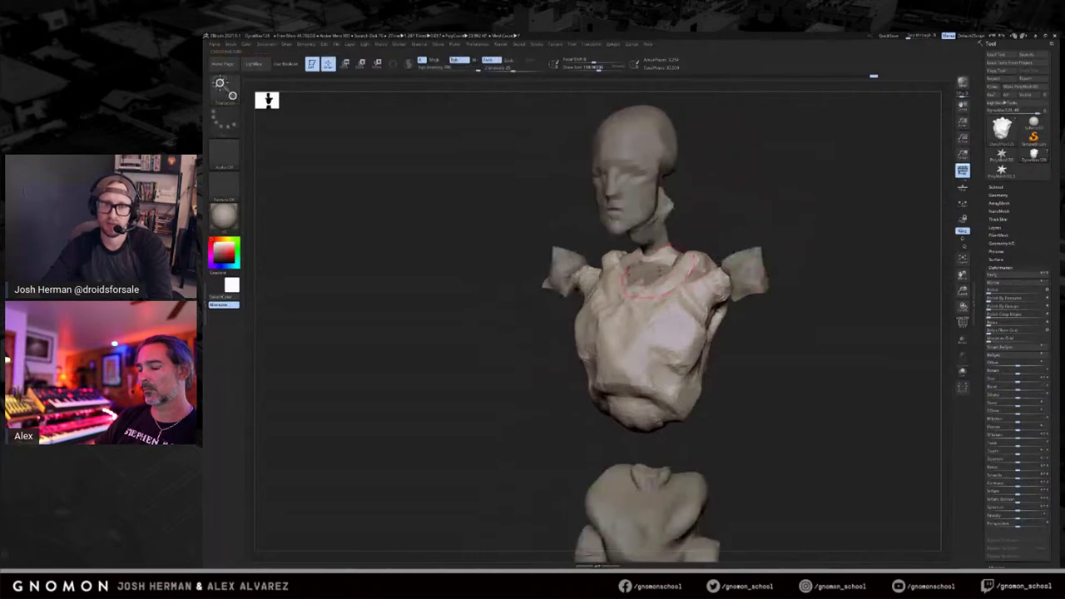
pyautogui.hotkey('alt', 's')
pyautogui.keyDown('shift'); pyautogui.moveTo(709, 225); pyautogui.dragTo(723, 223); pyautogui.keyUp('shift')
pyautogui.press('w')
pyautogui.press('q')
pyautogui.keyDown('ctrl'); pyautogui.keyDown('shift'); pyautogui.click(693, 278); pyautogui.keyUp('shift'); pyautogui.keyUp('ctrl')
pyautogui.keyDown('ctrl'); pyautogui.keyDown('shift'); pyautogui.click(703, 282); pyautogui.keyUp('shift'); pyautogui.keyUp('ctrl')
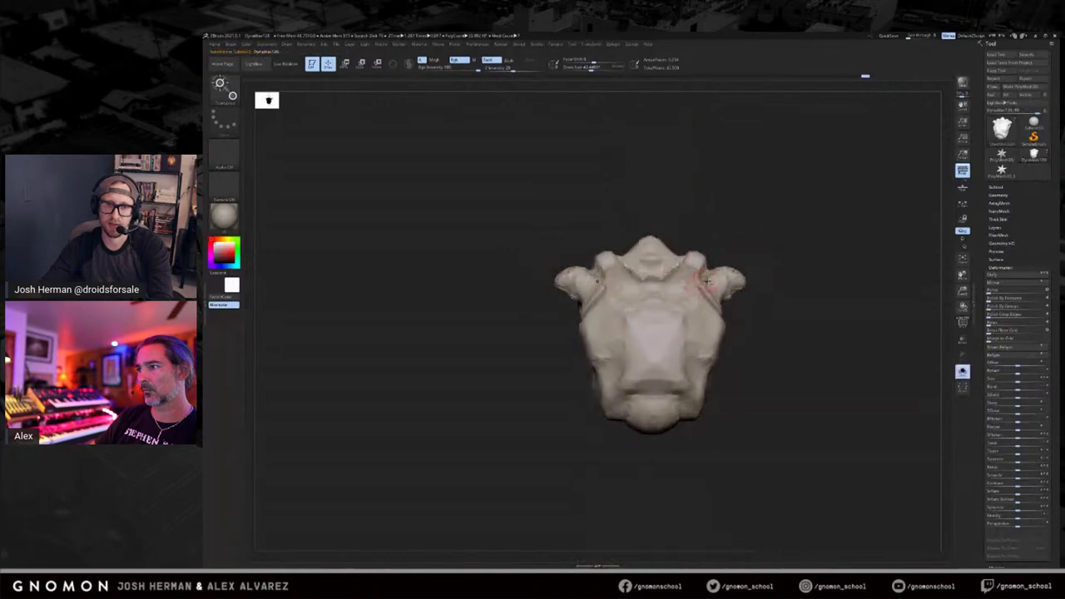
pyautogui.keyDown('ctrl'); pyautogui.keyDown('shift'); pyautogui.click(705, 282); pyautogui.keyUp('shift'); pyautogui.keyUp('ctrl')
pyautogui.keyDown('alt'); pyautogui.click(661, 269); pyautogui.keyUp('alt')
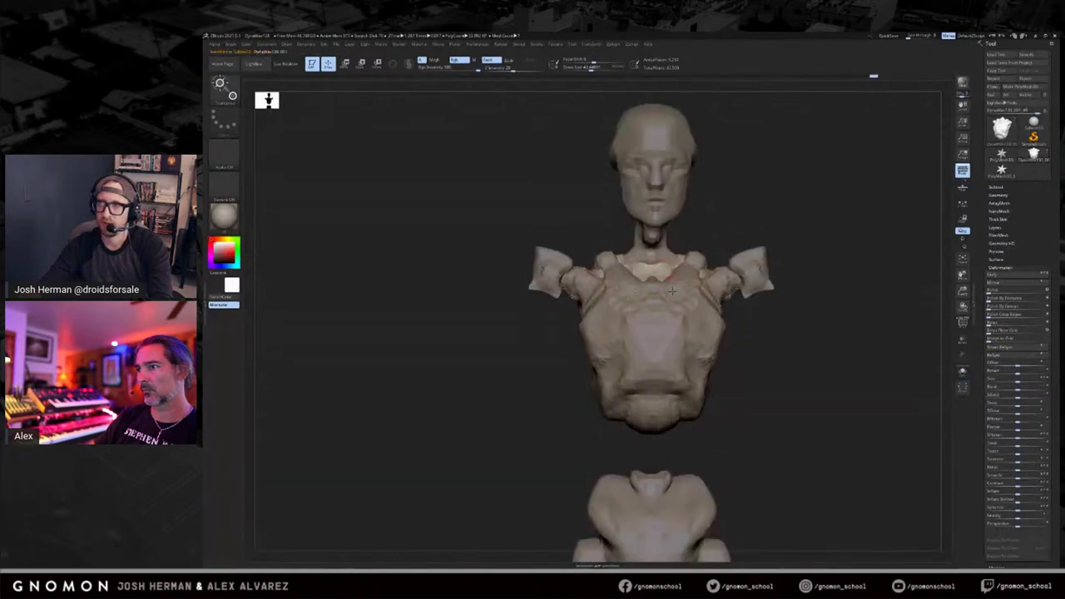
# Try reshaping the neck and collar piece where it meets the torso, and undo the edits.
pyautogui.moveTo(771, 200)
pyautogui.keyDown('alt'); pyautogui.mouseDown()
pyautogui.moveTo(727, 213)
pyautogui.moveTo(740, 222)
pyautogui.mouseUp(); pyautogui.keyUp('alt')
pyautogui.press('s')
pyautogui.keyDown('alt'); pyautogui.click(656, 306); pyautogui.keyUp('alt')
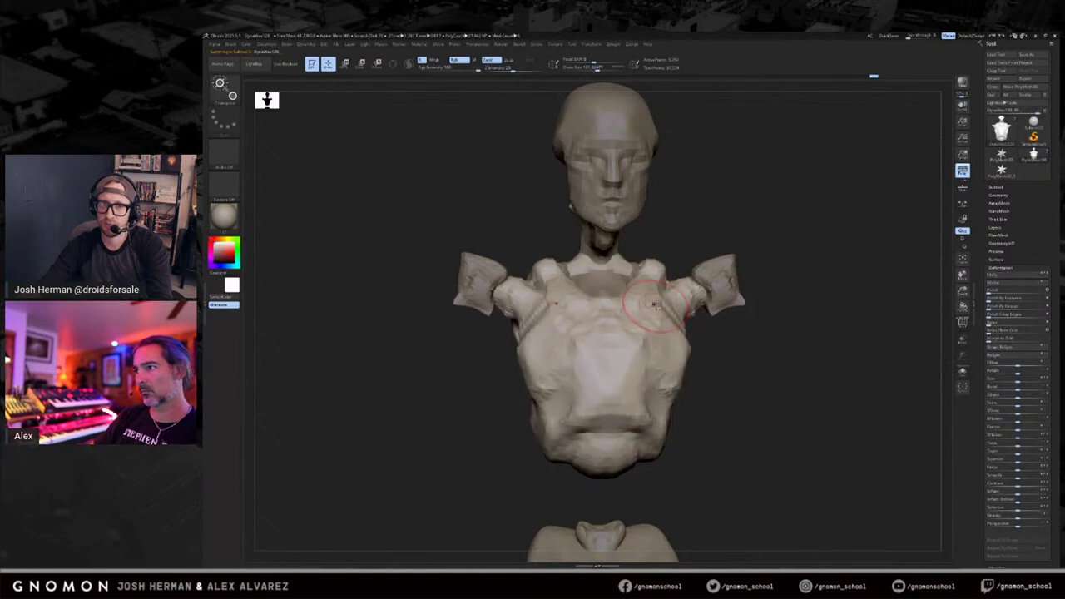
pyautogui.scroll(-2, 658, 258)
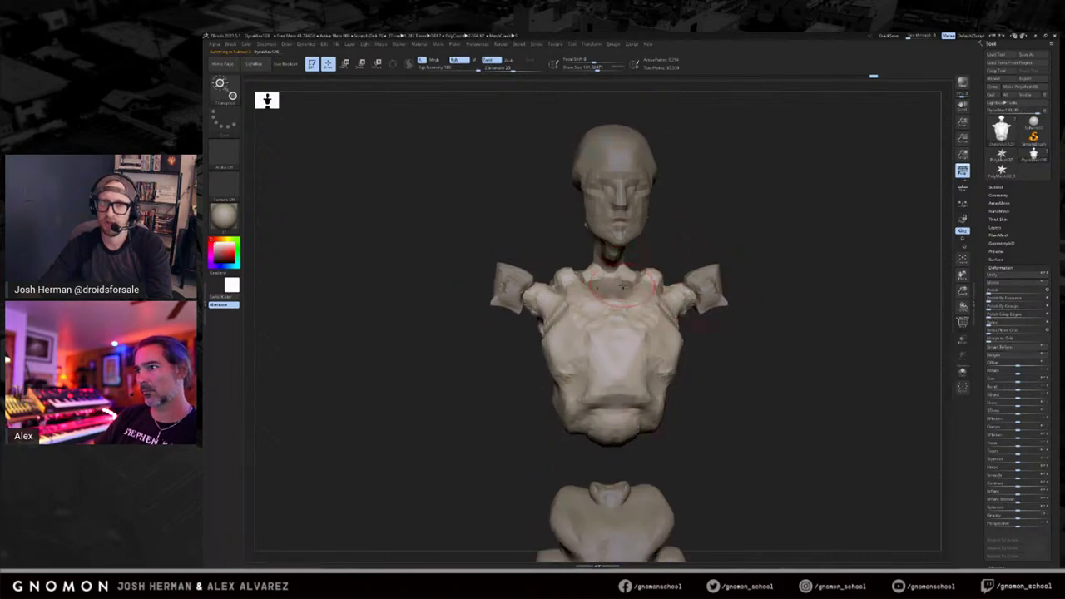
pyautogui.keyDown('alt'); pyautogui.click(623, 285); pyautogui.keyUp('alt')
pyautogui.moveTo(671, 245)
pyautogui.mouseDown()
pyautogui.moveTo(696, 252)
pyautogui.moveTo(707, 235)
pyautogui.mouseUp()
pyautogui.press('w')
pyautogui.hotkey('ctrl', 'z')
pyautogui.hotkey('ctrl', 'z')
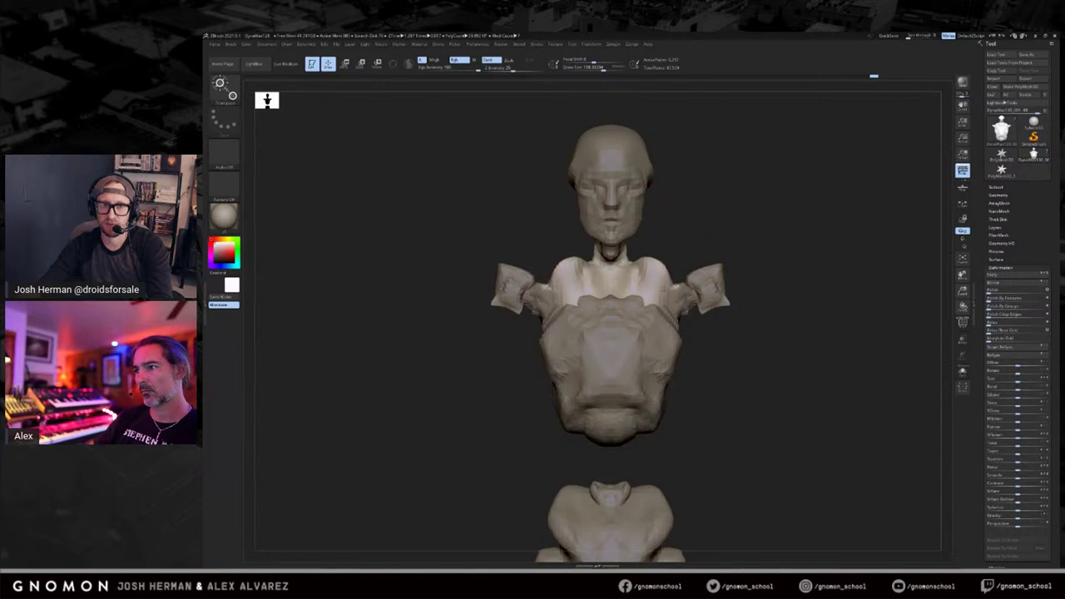
pyautogui.moveTo(713, 226); pyautogui.dragTo(733, 250)
pyautogui.moveTo(684, 315); pyautogui.dragTo(764, 371)
pyautogui.hotkey('ctrl', 'z')
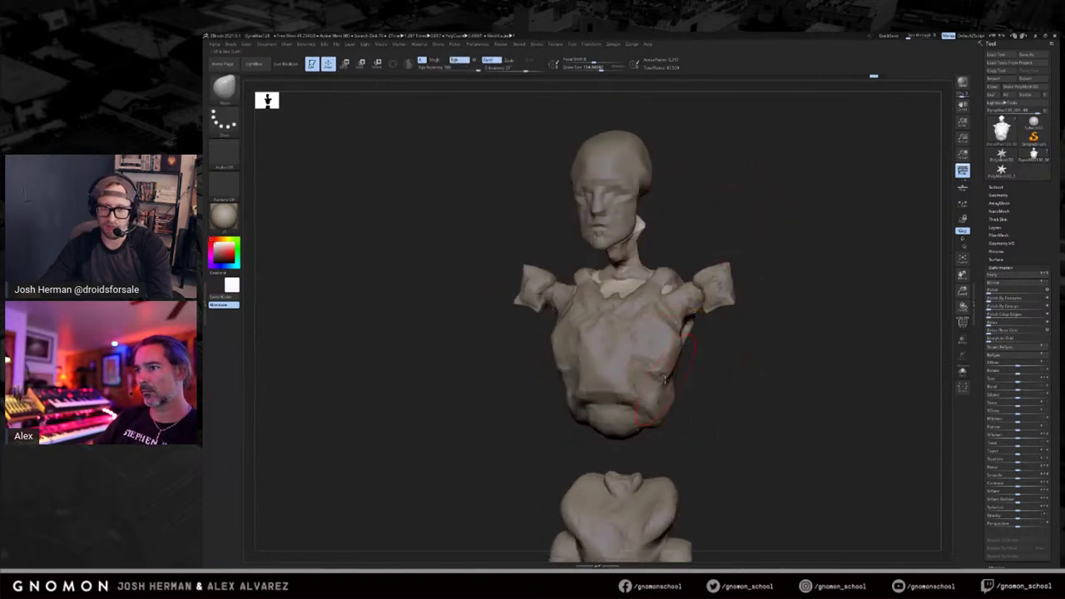
# Try extending the neck piece down the back and building it up with the ClayBuildup brush, and undo the strokes.
pyautogui.keyDown('ctrl'); pyautogui.keyDown('shift'); pyautogui.moveTo(664, 379); pyautogui.dragTo(643, 420); pyautogui.keyUp('shift'); pyautogui.keyUp('ctrl')
pyautogui.moveTo(745, 377); pyautogui.dragTo(703, 370)
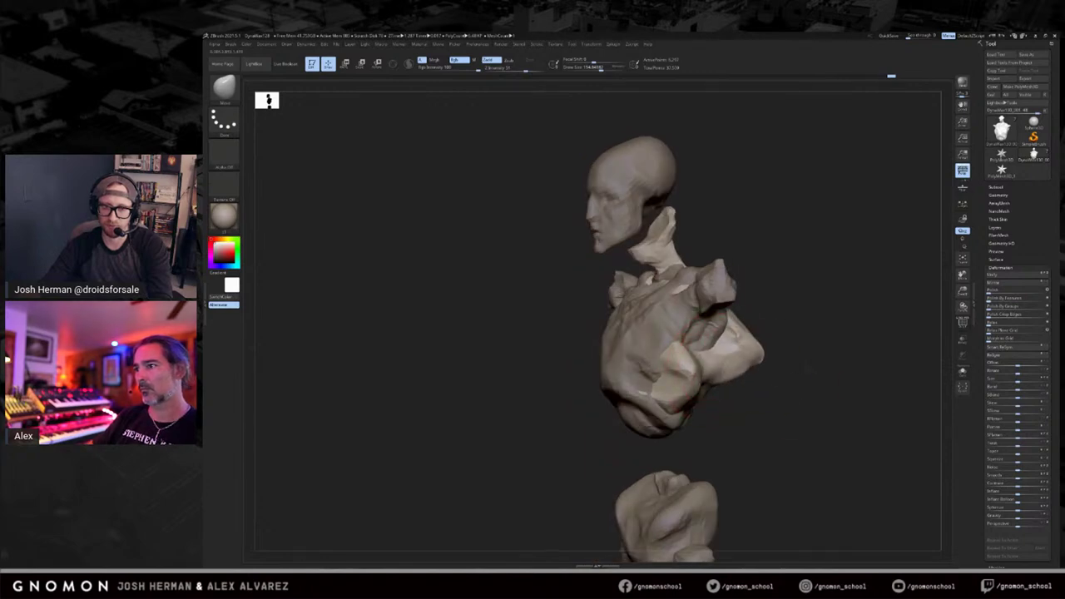
pyautogui.moveTo(787, 318)
pyautogui.mouseDown()
pyautogui.moveTo(840, 314)
pyautogui.moveTo(781, 289)
pyautogui.mouseUp()
pyautogui.press('b')
pyautogui.press('c')
pyautogui.press('b')
pyautogui.moveTo(606, 334)
pyautogui.mouseDown()
pyautogui.moveTo(592, 348)
pyautogui.moveTo(621, 380)
pyautogui.mouseUp()
pyautogui.moveTo(529, 398); pyautogui.dragTo(574, 383)
pyautogui.moveTo(771, 310)
pyautogui.mouseDown()
pyautogui.moveTo(762, 317)
pyautogui.moveTo(678, 296)
pyautogui.mouseUp()
pyautogui.hotkey('ctrl', 'z')
pyautogui.hotkey('ctrl', 'z')
pyautogui.hotkey('ctrl', 'z')
pyautogui.hotkey('ctrl', 'z')
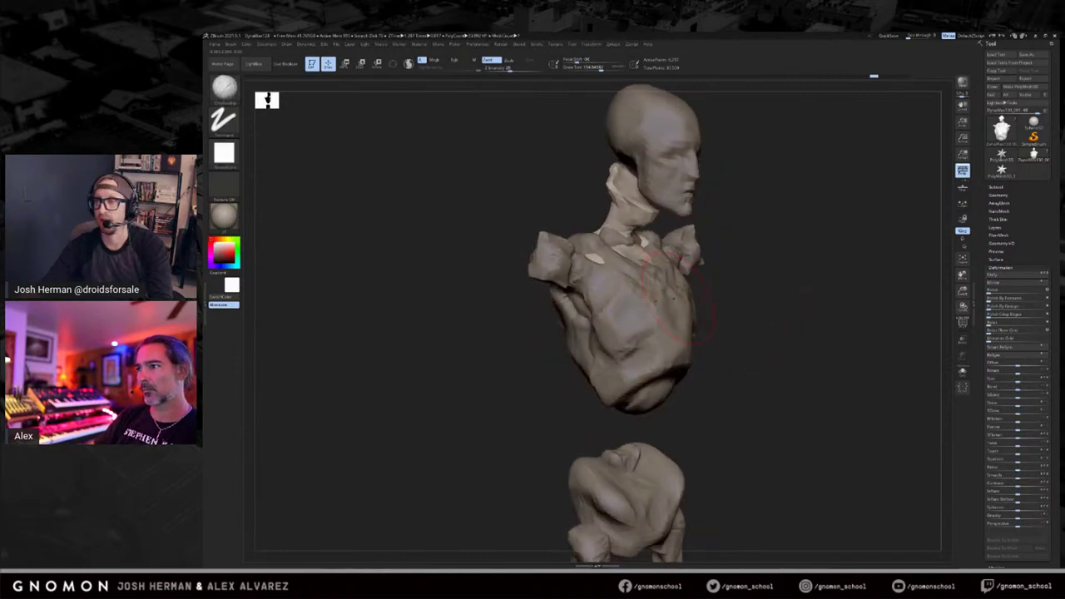
# Make the shoulder caps active and reshape their outer and upper corners with the SnakeHook brush.
pyautogui.keyDown('shift'); pyautogui.moveTo(768, 264); pyautogui.dragTo(757, 206); pyautogui.keyUp('shift')
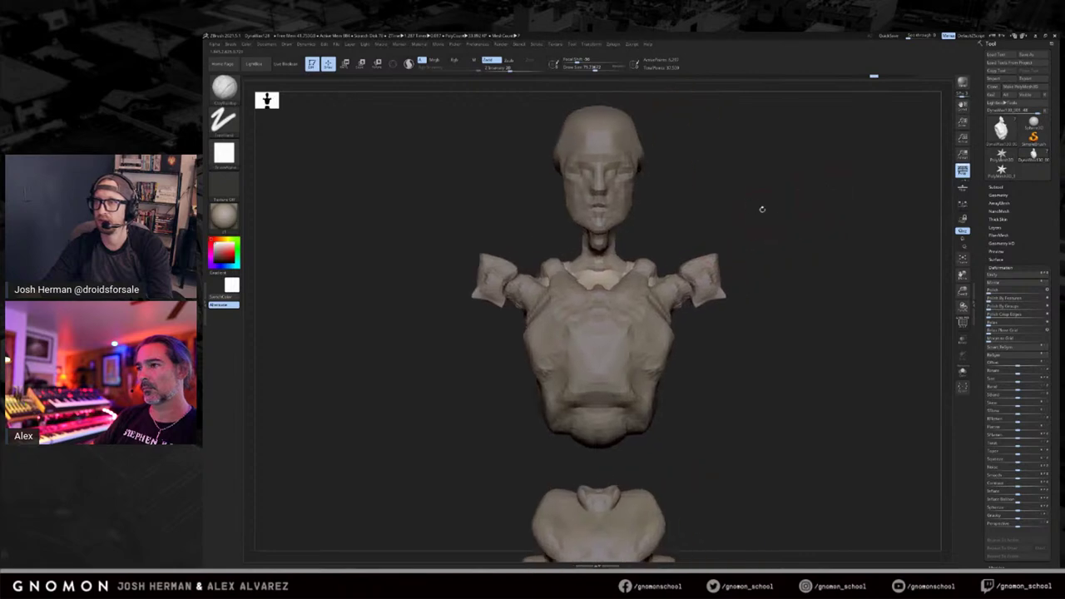
pyautogui.keyDown('alt'); pyautogui.click(711, 271); pyautogui.keyUp('alt')
pyautogui.press('b')
pyautogui.press('s')
pyautogui.press('h')
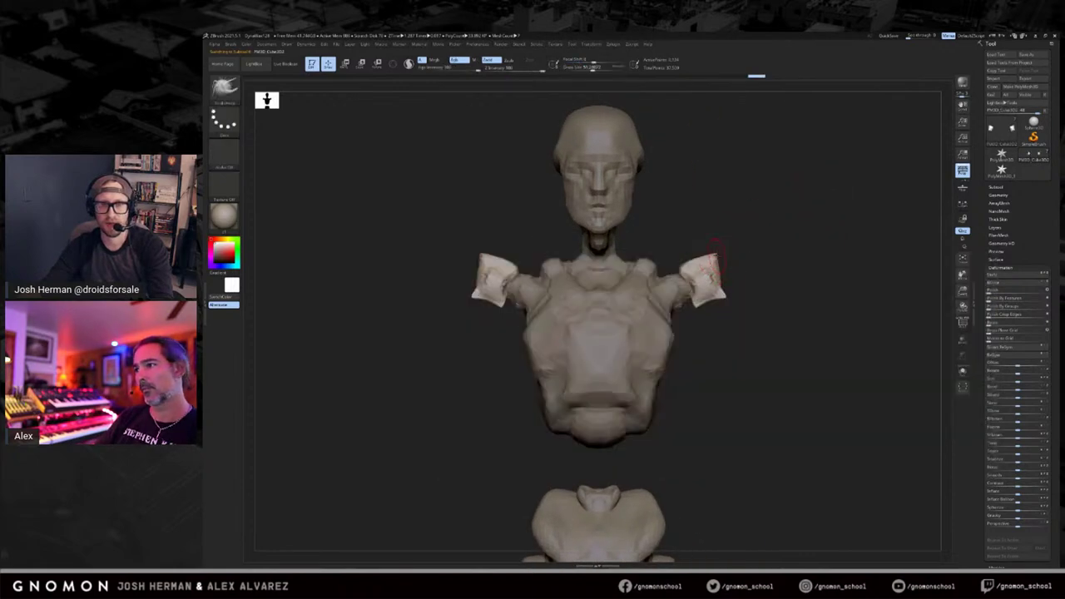
pyautogui.moveTo(716, 252)
pyautogui.keyDown('shift'); pyautogui.mouseDown()
pyautogui.moveTo(721, 261)
pyautogui.moveTo(689, 267)
pyautogui.mouseUp(); pyautogui.keyUp('shift')
pyautogui.press('s')
pyautogui.moveTo(686, 269)
pyautogui.mouseDown(button='right')
pyautogui.moveTo(704, 260)
pyautogui.moveTo(697, 305)
pyautogui.mouseUp(button='right')
pyautogui.keyDown('shift'); pyautogui.moveTo(704, 260); pyautogui.dragTo(707, 264); pyautogui.keyUp('shift')
pyautogui.press('s')
pyautogui.moveTo(705, 262); pyautogui.dragTo(697, 254)
# Refine the shoulder caps' contour from above with a resized SnakeHook brush.
pyautogui.moveTo(700, 255); pyautogui.dragTo(714, 252, button='right')
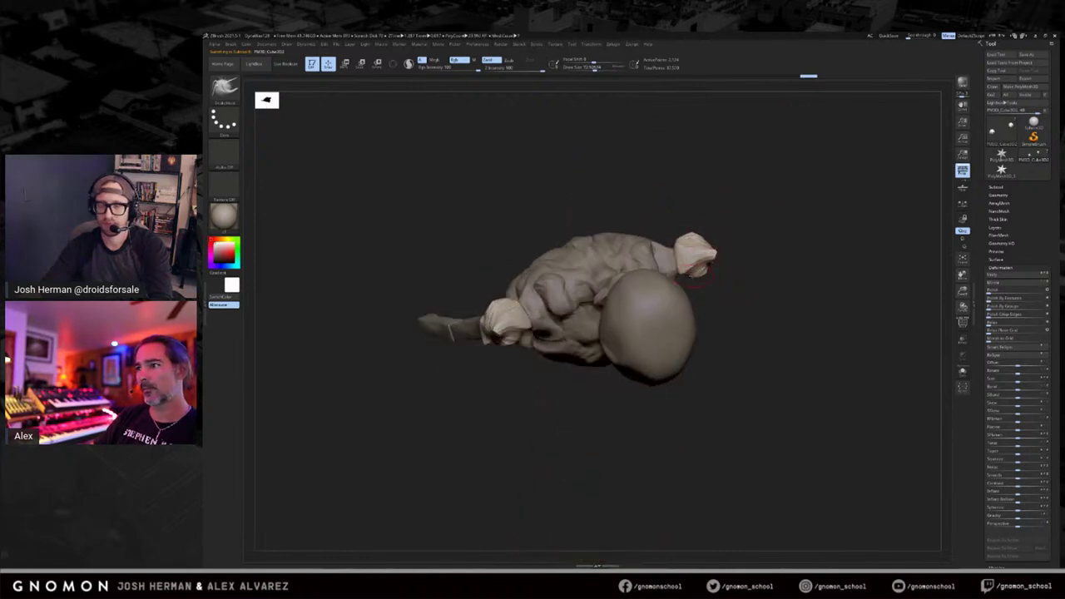
pyautogui.press('s')
pyautogui.moveTo(706, 264)
pyautogui.mouseDown()
pyautogui.moveTo(756, 226)
pyautogui.moveTo(760, 209)
pyautogui.moveTo(785, 250)
pyautogui.moveTo(773, 238)
pyautogui.moveTo(749, 254)
pyautogui.moveTo(726, 240)
pyautogui.moveTo(728, 260)
pyautogui.moveTo(703, 260)
pyautogui.moveTo(684, 364)
pyautogui.moveTo(691, 302)
pyautogui.mouseUp()
pyautogui.press('2')
pyautogui.moveTo(757, 253)
pyautogui.mouseDown()
pyautogui.moveTo(808, 273)
pyautogui.moveTo(797, 241)
pyautogui.mouseUp()
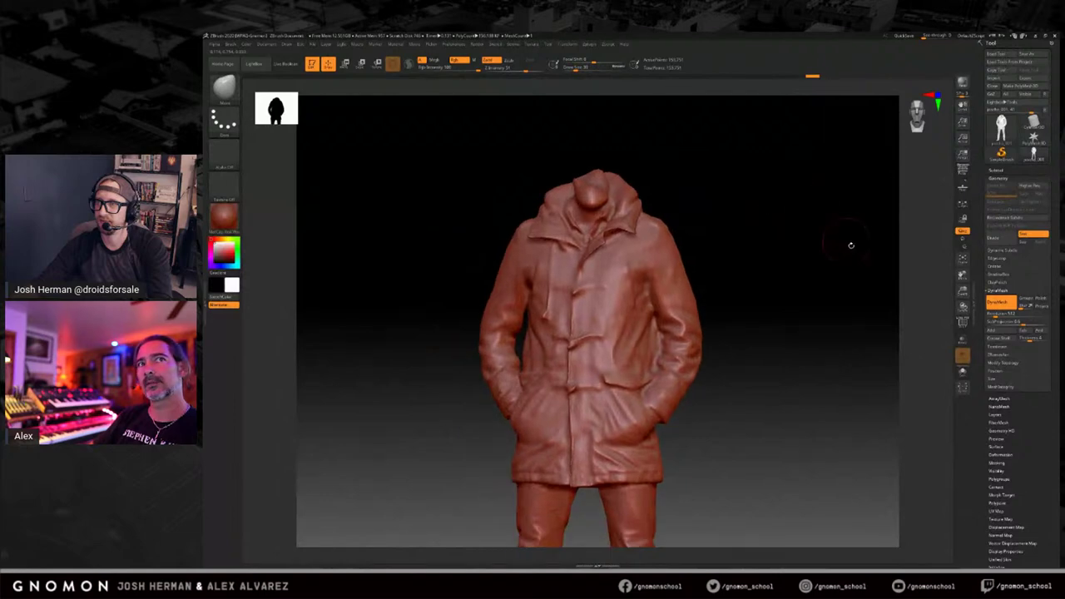
# Append a Sphere3D as a new subtool to the scanned coat figure.
pyautogui.moveTo(815, 226); pyautogui.dragTo(867, 206)
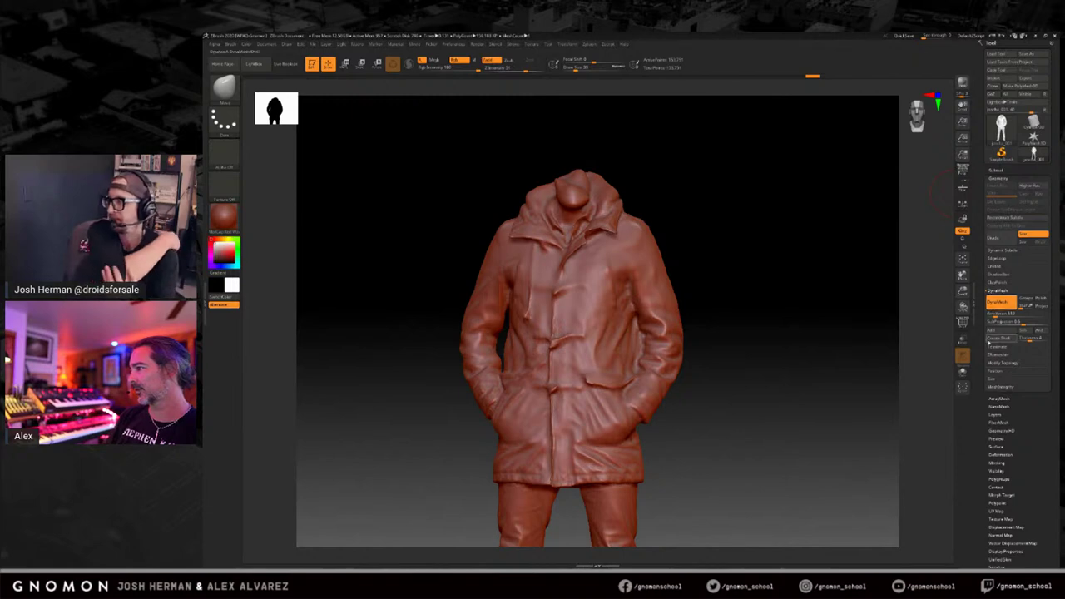
pyautogui.click(996, 170)
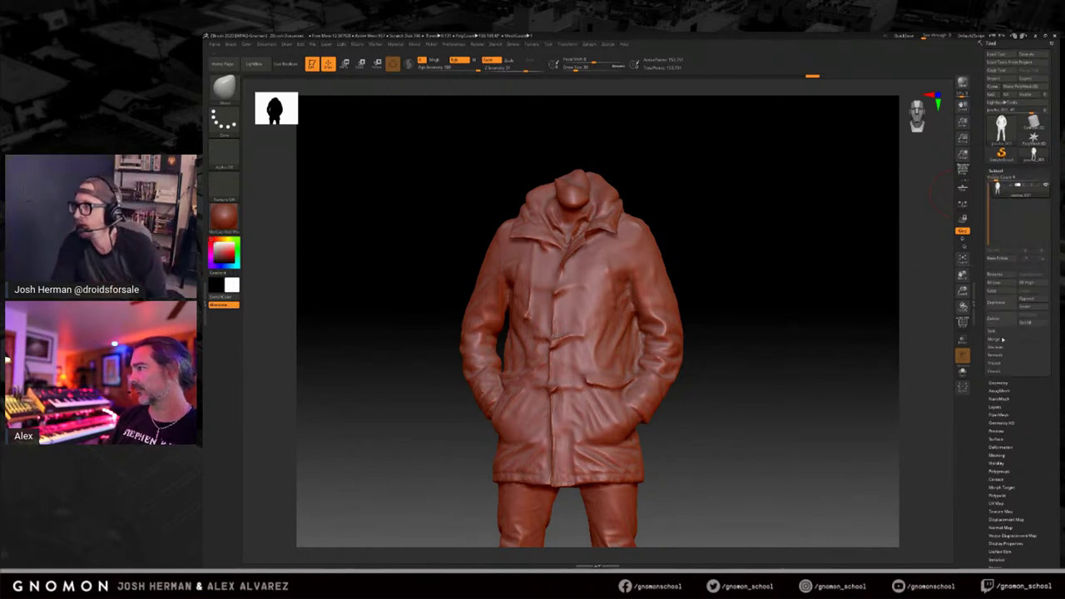
pyautogui.click(1026, 301)
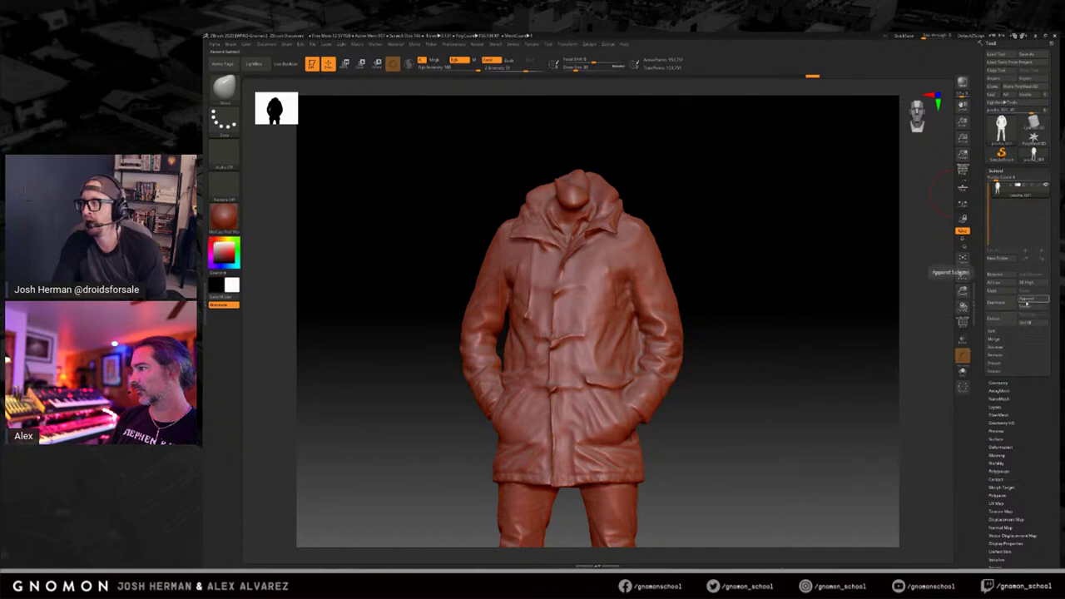
pyautogui.click(1028, 301)
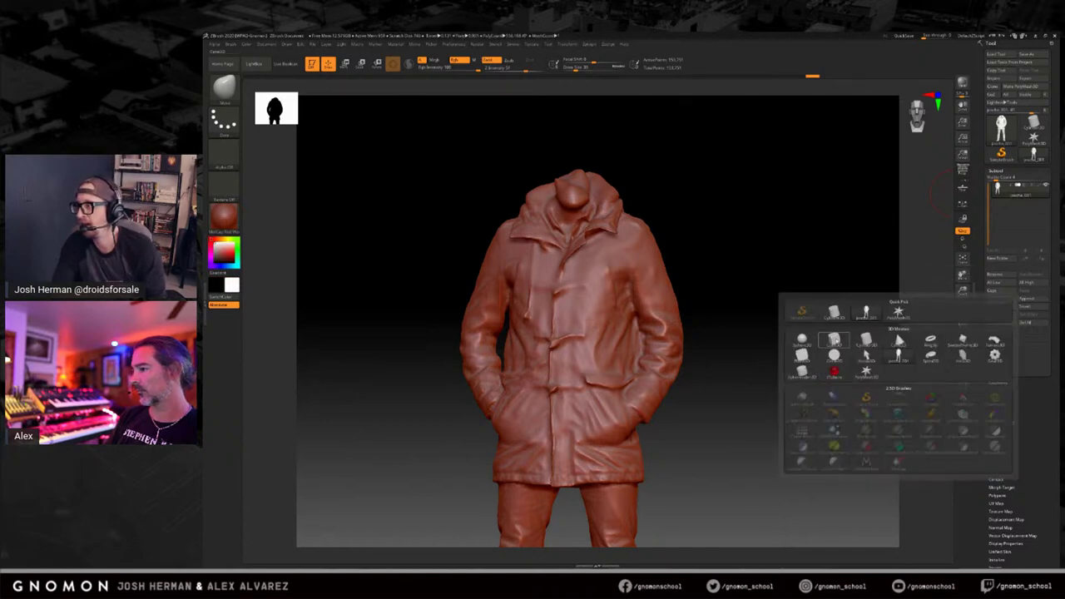
pyautogui.moveTo(836, 341)
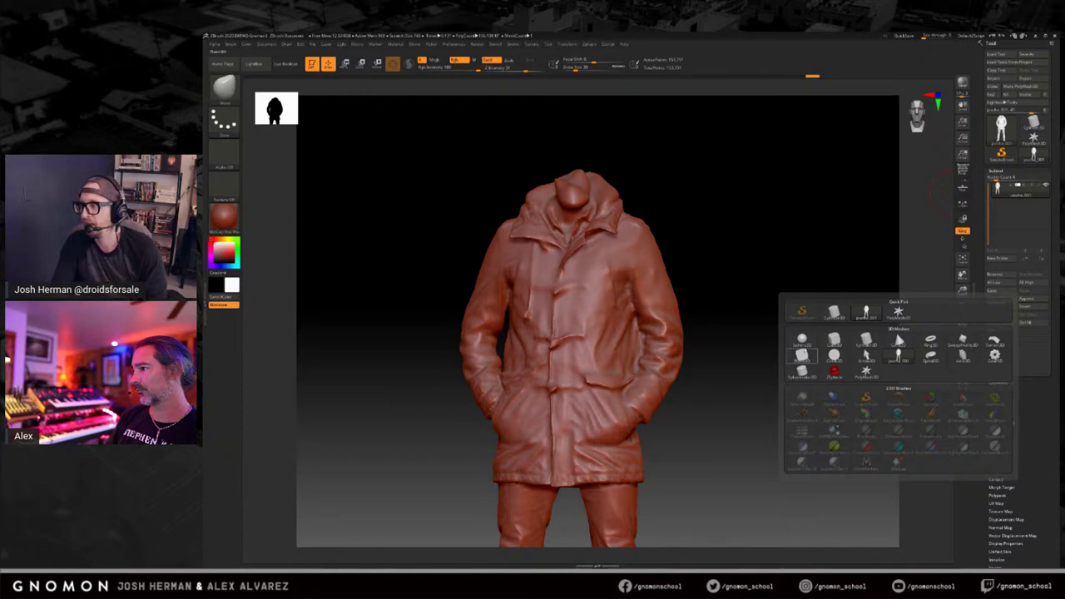
pyautogui.click(802, 340)
pyautogui.keyDown('alt'); pyautogui.moveTo(849, 224); pyautogui.dragTo(840, 153); pyautogui.keyUp('alt')
pyautogui.keyDown('alt'); pyautogui.moveTo(780, 242); pyautogui.dragTo(818, 285); pyautogui.keyUp('alt')
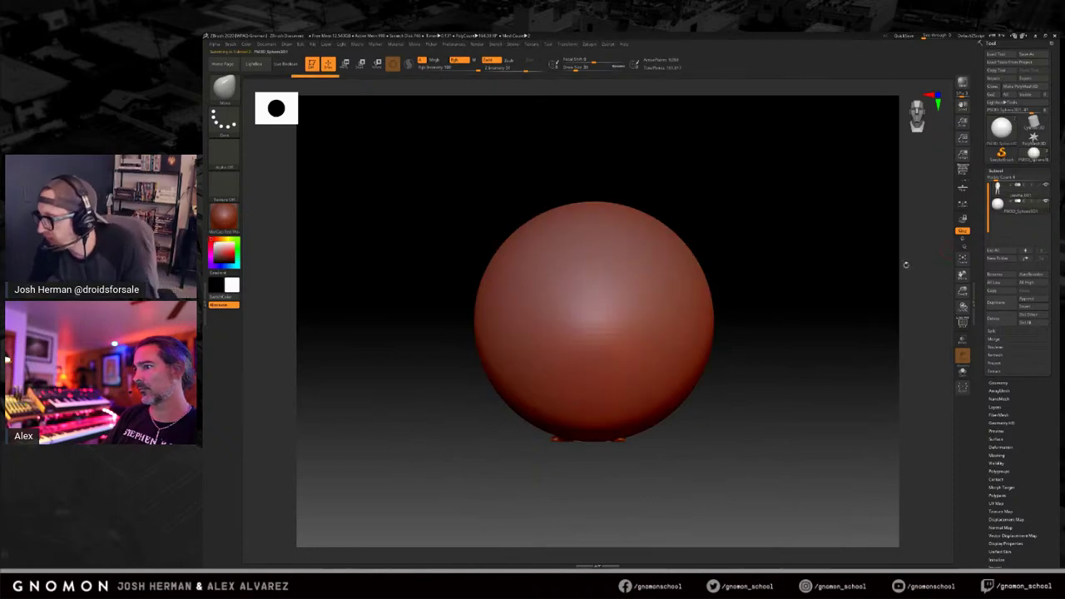
# Scale the sphere down to about head size and raise it above the coat's collar.
pyautogui.press('s')
pyautogui.moveTo(746, 244); pyautogui.dragTo(767, 245)
pyautogui.click(361, 65)
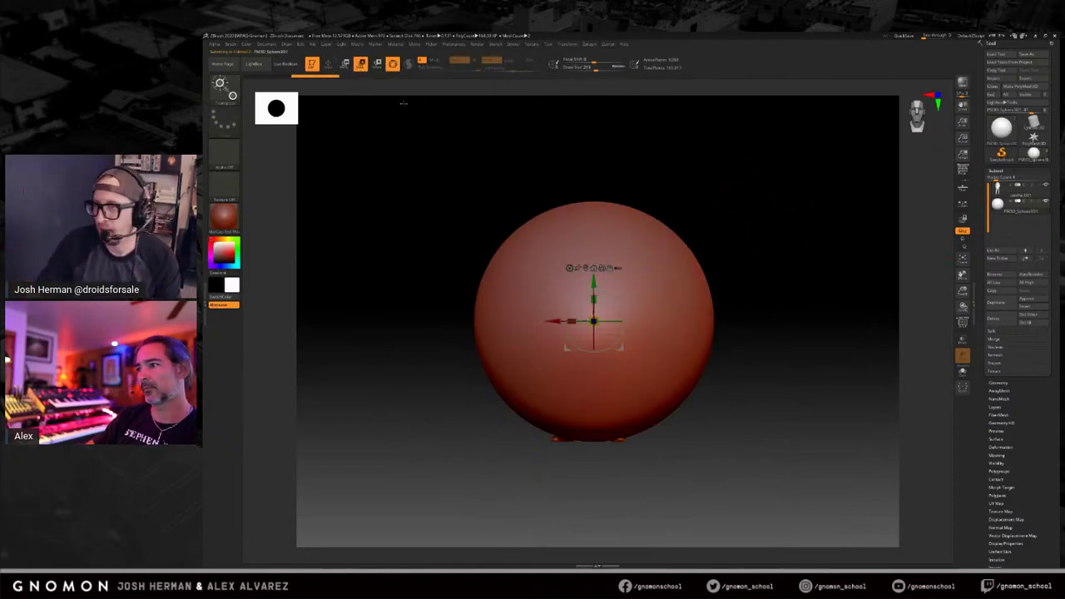
pyautogui.moveTo(594, 321); pyautogui.dragTo(514, 366)
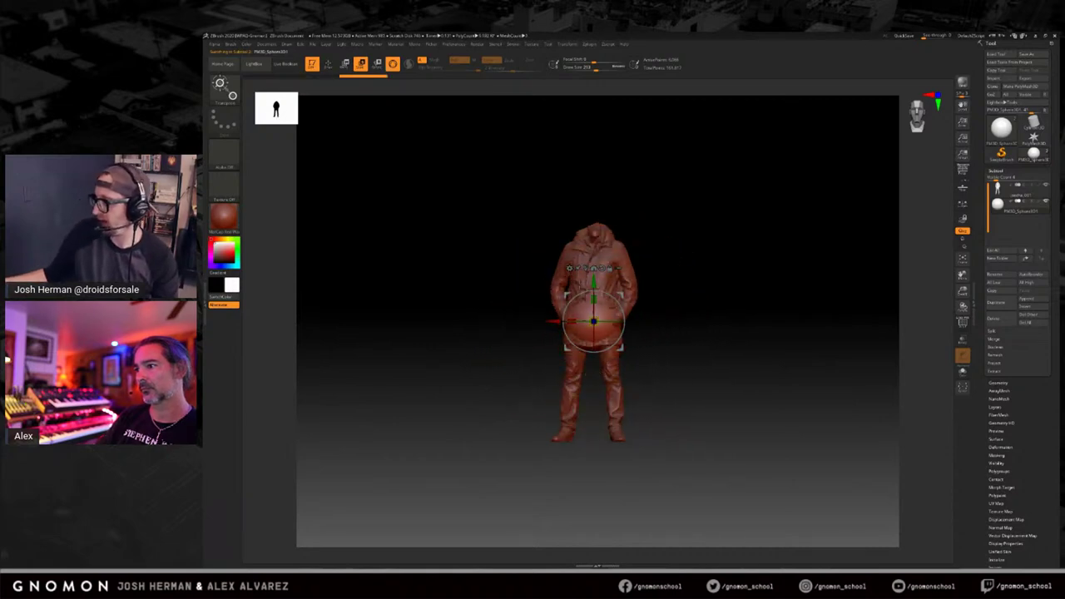
pyautogui.moveTo(598, 277); pyautogui.dragTo(598, 153)
pyautogui.keyDown('ctrl'); pyautogui.moveTo(713, 221); pyautogui.dragTo(713, 256, button='right'); pyautogui.keyUp('ctrl')
pyautogui.moveTo(595, 239); pyautogui.dragTo(574, 242)
pyautogui.moveTo(595, 295); pyautogui.dragTo(593, 379)
pyautogui.moveTo(731, 302); pyautogui.dragTo(706, 305)
pyautogui.moveTo(593, 327); pyautogui.dragTo(593, 259)
pyautogui.moveTo(704, 256); pyautogui.dragTo(743, 273)
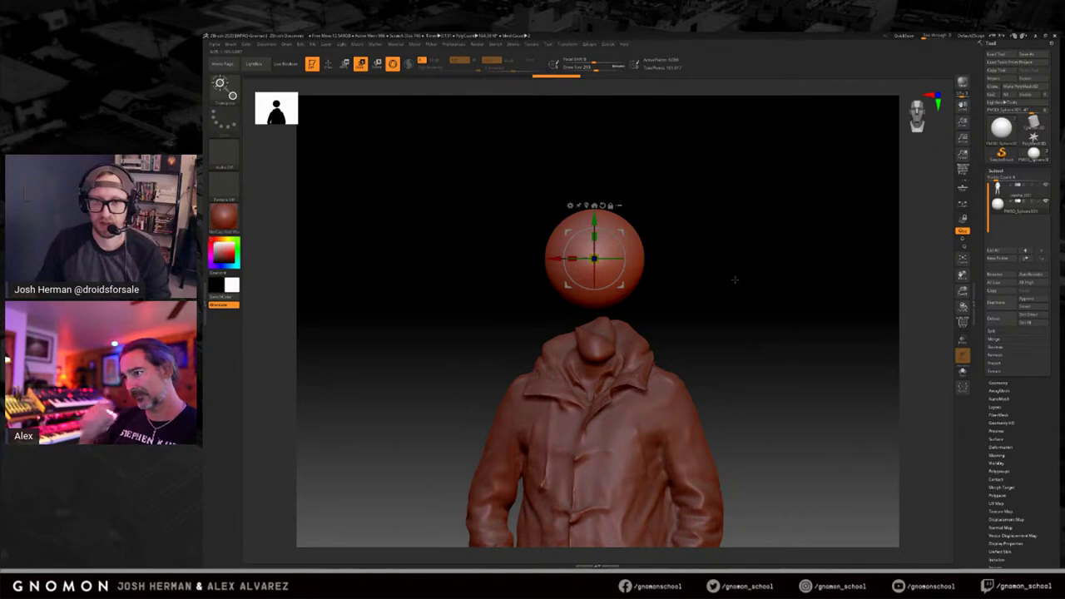
# Lower the sphere onto the figure's neck and enlarge it into an oversized head, returning to the Move brush.
pyautogui.moveTo(594, 237); pyautogui.dragTo(594, 242)
pyautogui.moveTo(594, 302); pyautogui.dragTo(594, 316)
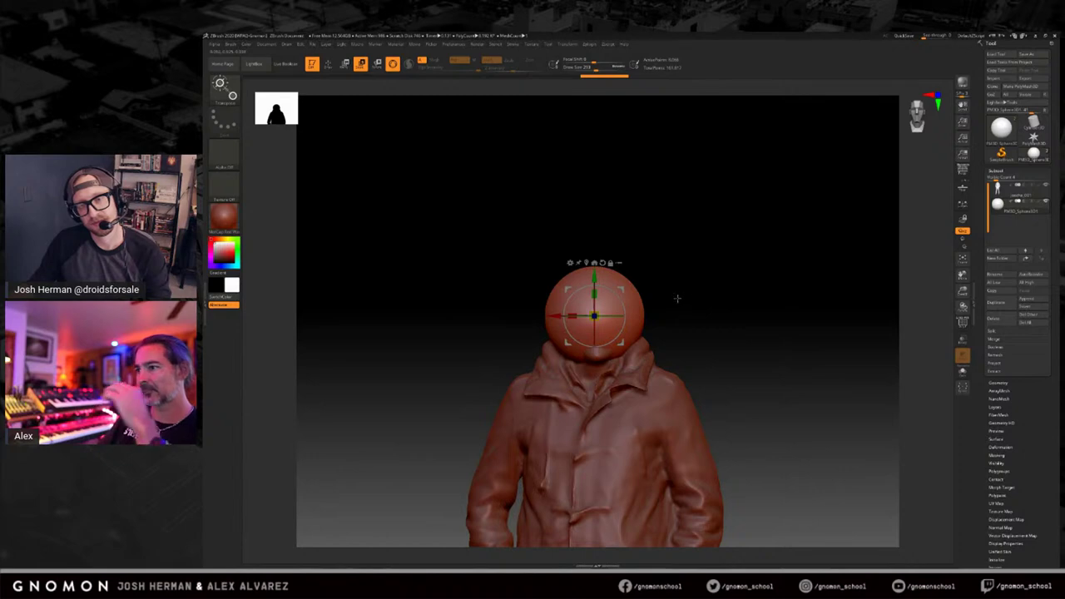
pyautogui.keyDown('alt'); pyautogui.moveTo(694, 285); pyautogui.dragTo(734, 252); pyautogui.keyUp('alt')
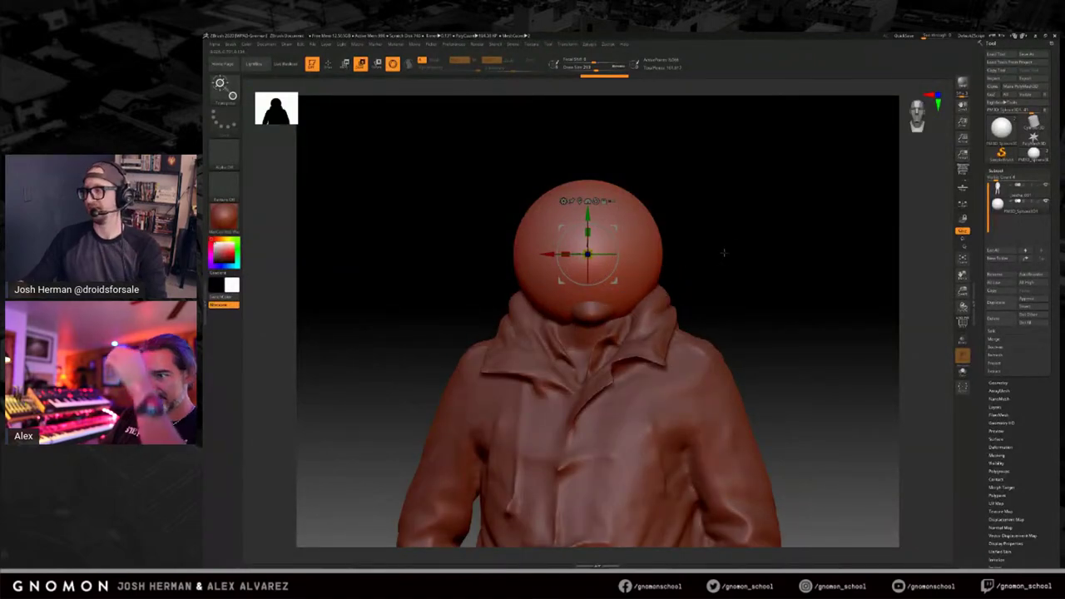
pyautogui.moveTo(587, 253); pyautogui.dragTo(676, 224)
pyautogui.moveTo(736, 240); pyautogui.dragTo(761, 242)
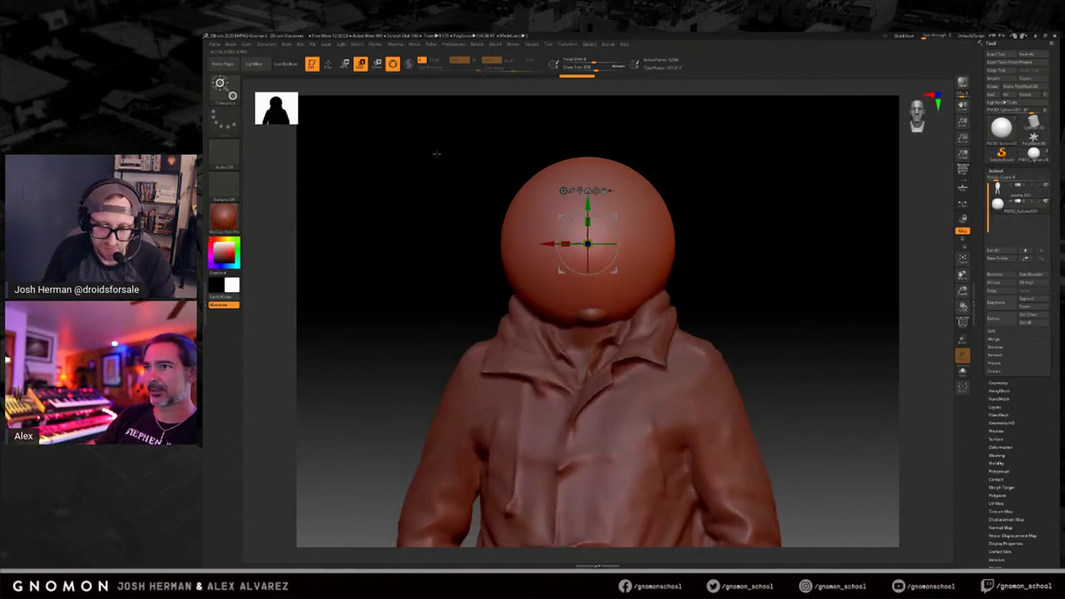
pyautogui.click(313, 65)
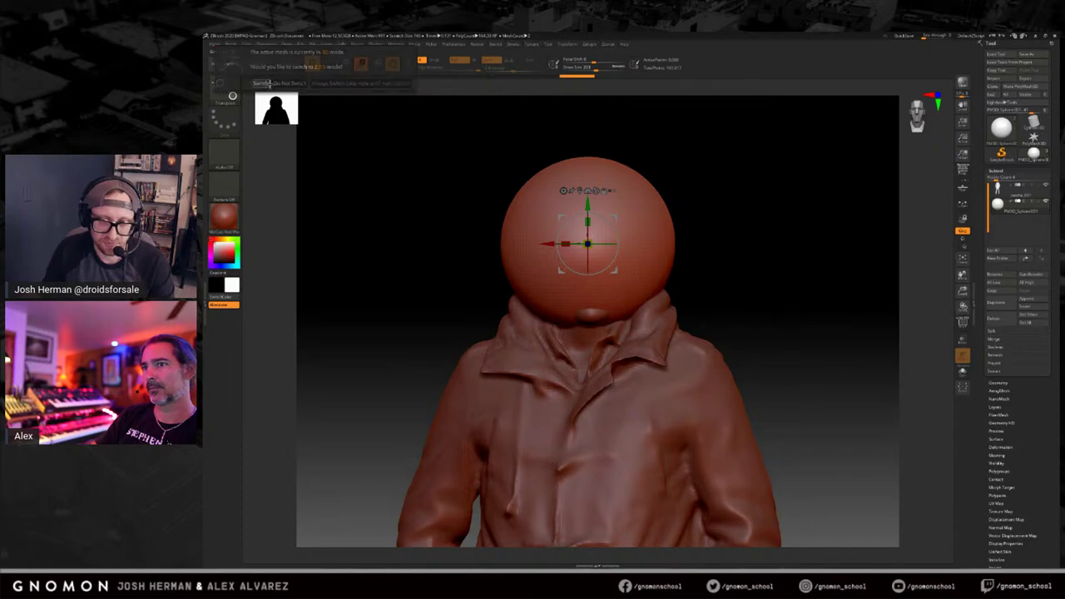
pyautogui.click(276, 83)
pyautogui.press('s')
pyautogui.moveTo(773, 259); pyautogui.dragTo(760, 260)
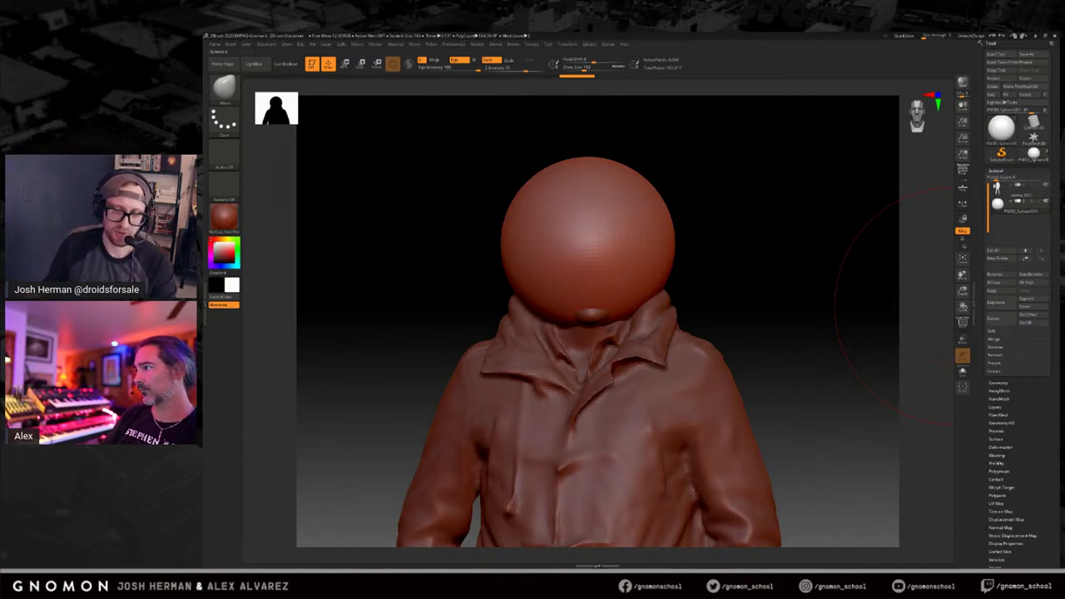
# Hide the coat figure and divide the sphere once, accepting frozen subdivision levels for DynaMesh.
pyautogui.click(1045, 185)
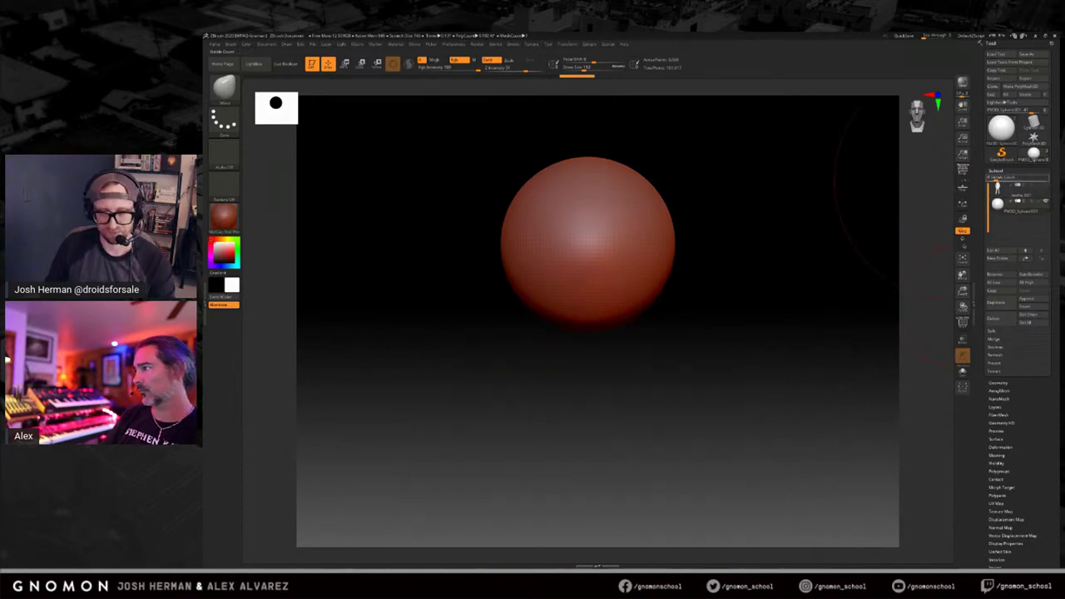
pyautogui.click(996, 170)
pyautogui.click(997, 179)
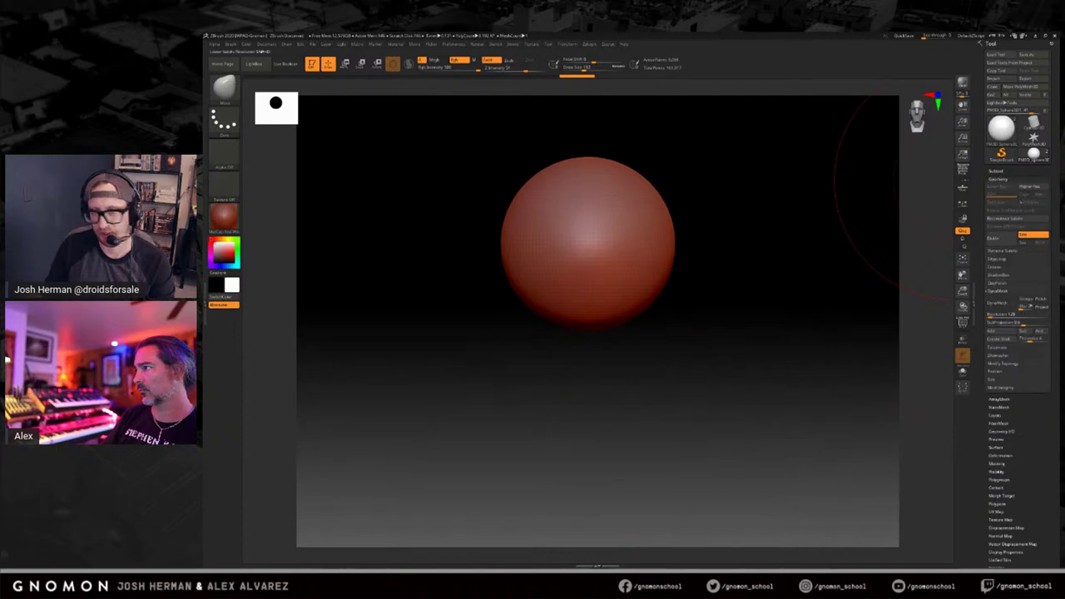
pyautogui.click(995, 239)
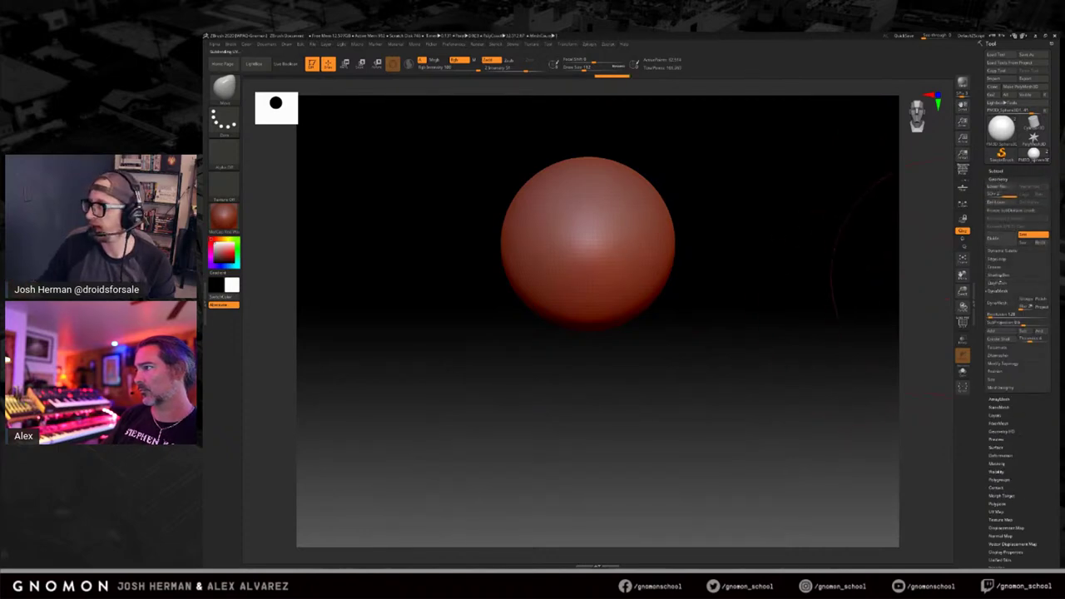
pyautogui.click(998, 300)
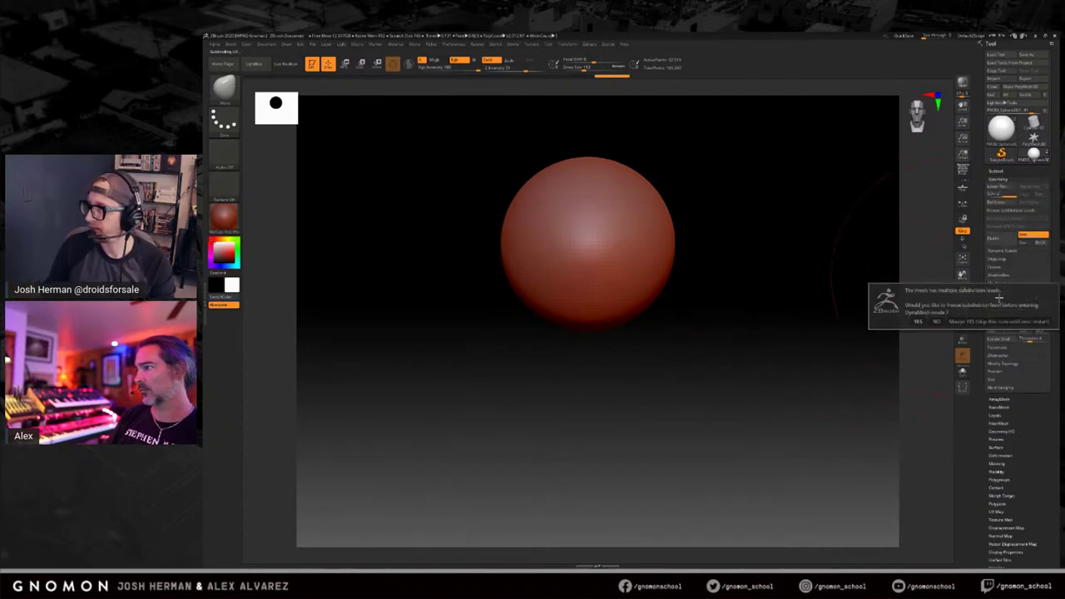
pyautogui.click(926, 320)
pyautogui.press('shift')
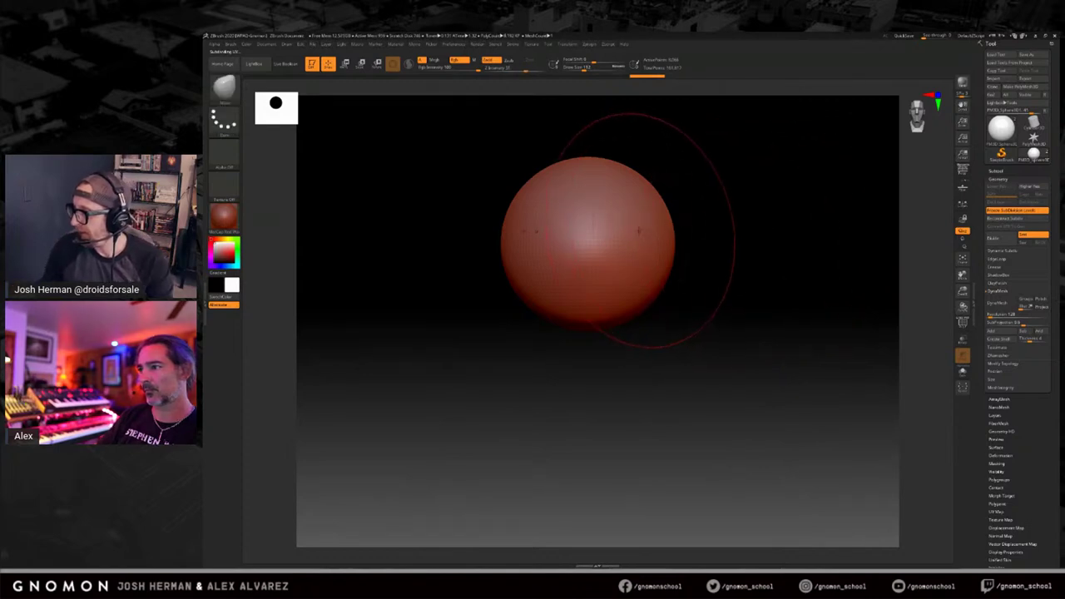
# Try a ClayBuildup stroke with a smaller brush on the front of the sphere, and undo it.
pyautogui.press('s')
pyautogui.moveTo(650, 231); pyautogui.dragTo(636, 230)
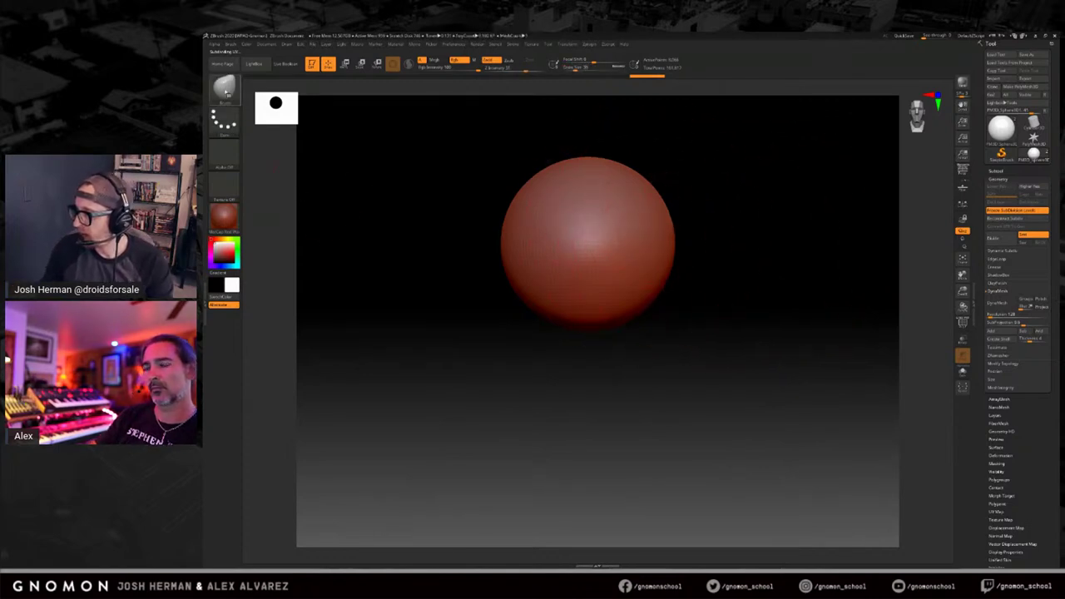
pyautogui.press('b')
pyautogui.click(299, 96)
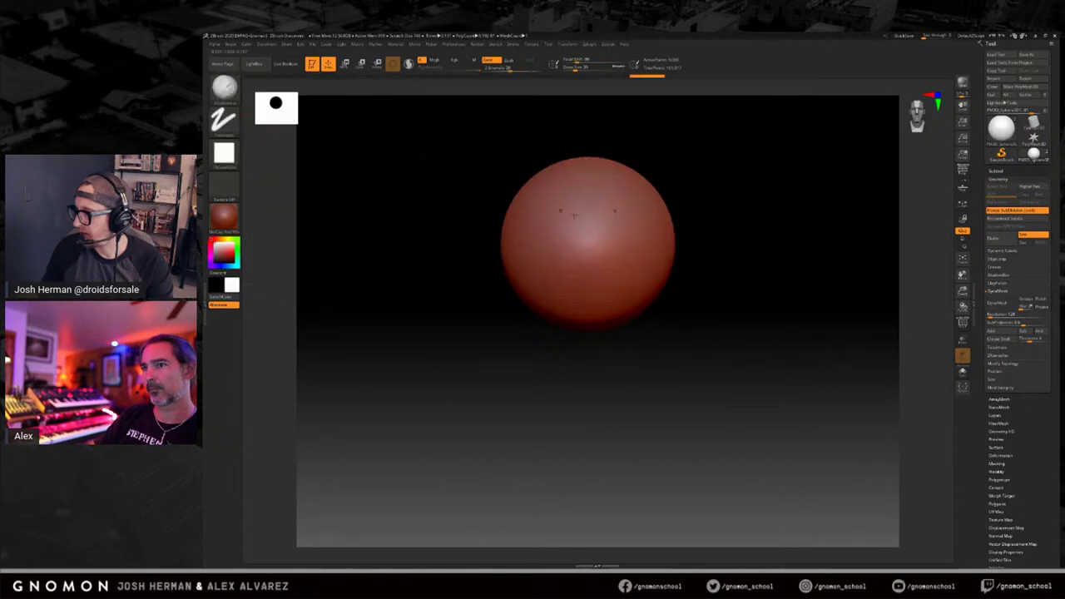
pyautogui.moveTo(628, 220); pyautogui.dragTo(644, 233)
pyautogui.hotkey('ctrl', 'z')
# Turn on DynaMesh for the sphere with a resolution of 512, smooth its surface and remesh it.
pyautogui.keyDown('alt'); pyautogui.moveTo(782, 231); pyautogui.dragTo(782, 283); pyautogui.keyUp('alt')
pyautogui.click(997, 302)
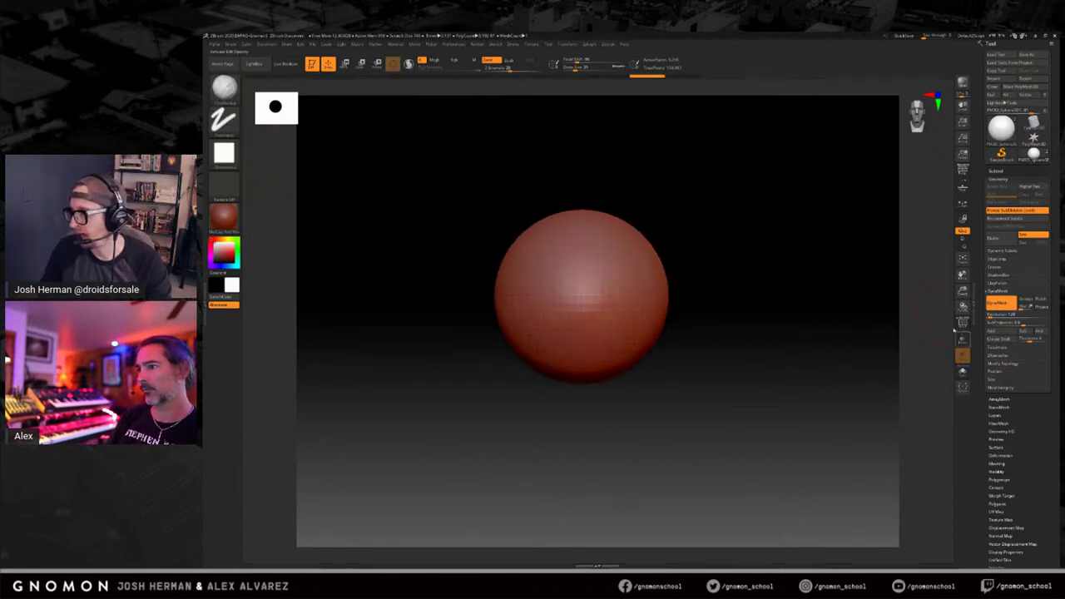
pyautogui.click(1007, 315)
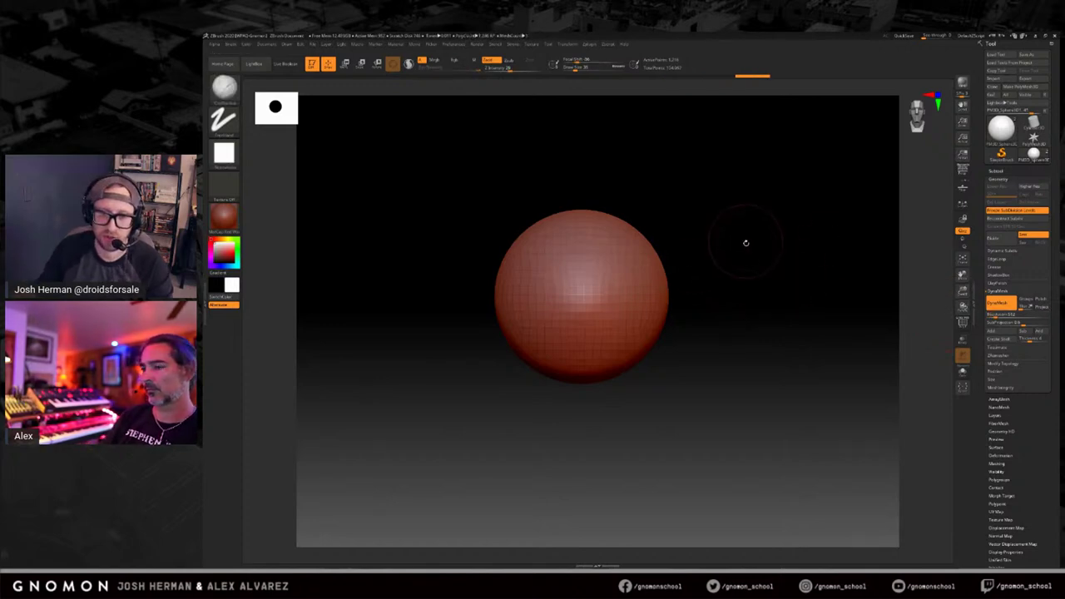
pyautogui.moveTo(744, 238); pyautogui.dragTo(733, 251)
pyautogui.keyDown('shift'); pyautogui.moveTo(584, 265); pyautogui.dragTo(616, 293); pyautogui.keyUp('shift')
pyautogui.moveTo(778, 269)
pyautogui.keyDown('ctrl'); pyautogui.mouseDown()
pyautogui.moveTo(761, 292)
pyautogui.moveTo(766, 277)
pyautogui.moveTo(728, 281)
pyautogui.moveTo(716, 246)
pyautogui.mouseUp(); pyautogui.keyUp('ctrl')
# With the Move brush, push in the sphere's rear underside and pull its front down into a chin in side view.
pyautogui.press('s')
pyautogui.press('b')
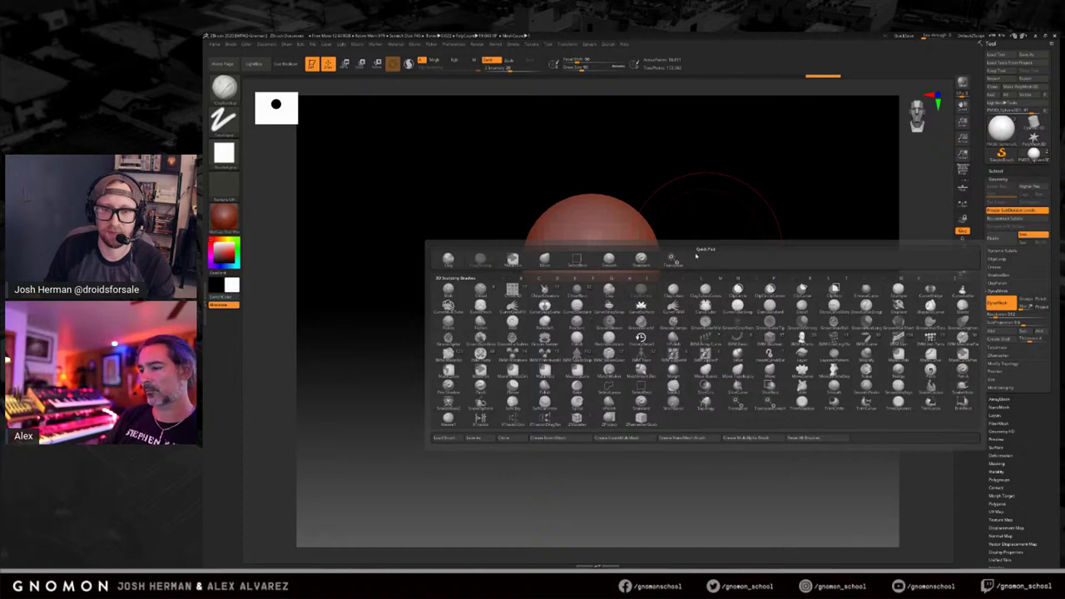
pyautogui.press('m')
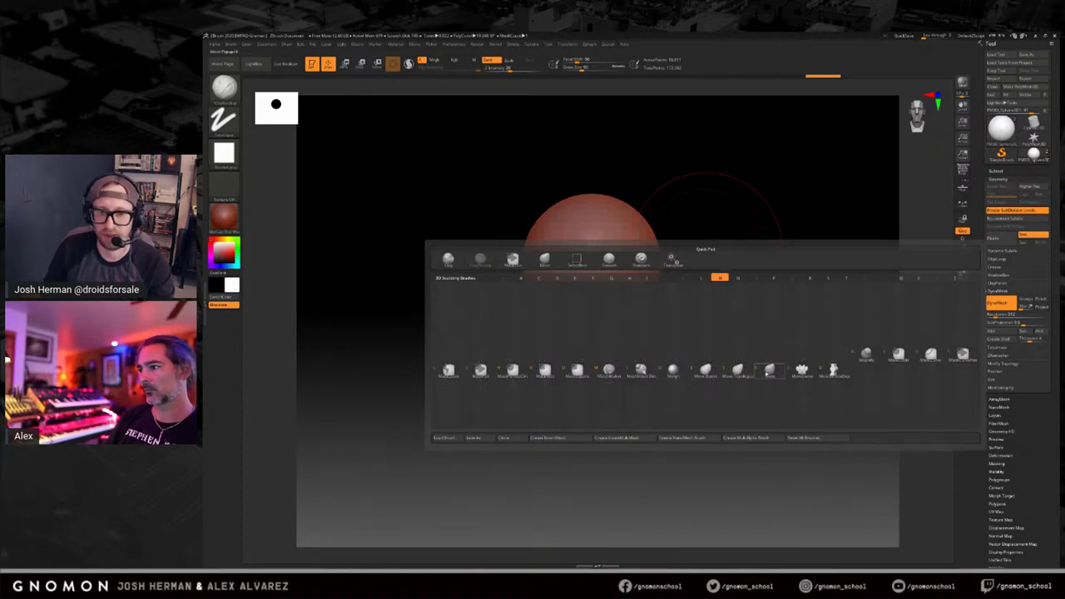
pyautogui.click(767, 374)
pyautogui.moveTo(632, 254); pyautogui.dragTo(618, 254)
pyautogui.moveTo(647, 292); pyautogui.dragTo(621, 287)
pyautogui.moveTo(629, 247); pyautogui.dragTo(627, 251)
pyautogui.moveTo(704, 285); pyautogui.dragTo(668, 282)
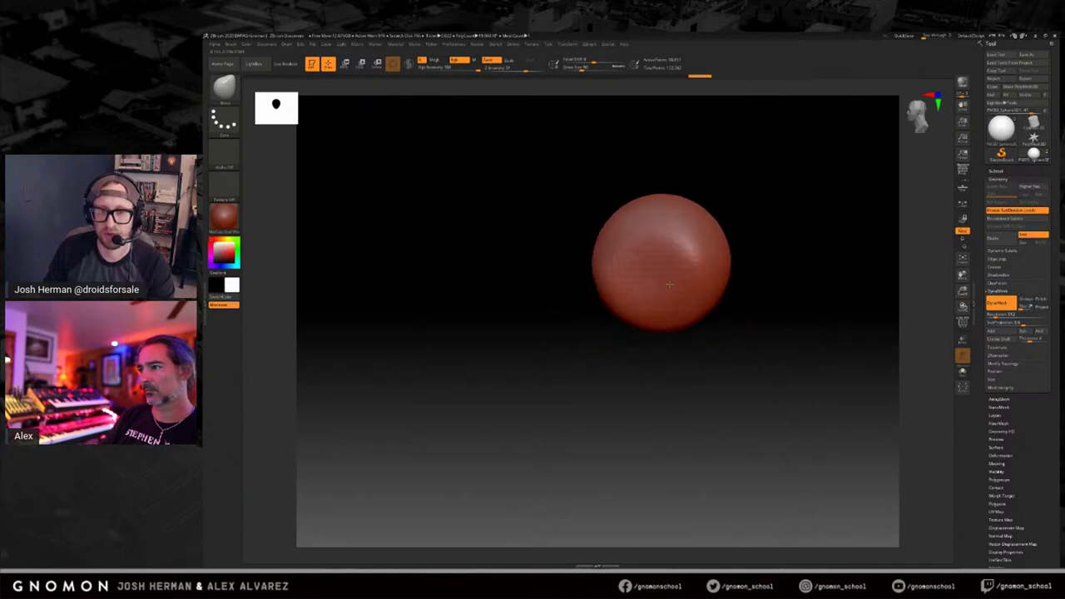
pyautogui.moveTo(710, 232); pyautogui.dragTo(717, 225)
pyautogui.moveTo(713, 311); pyautogui.dragTo(701, 290)
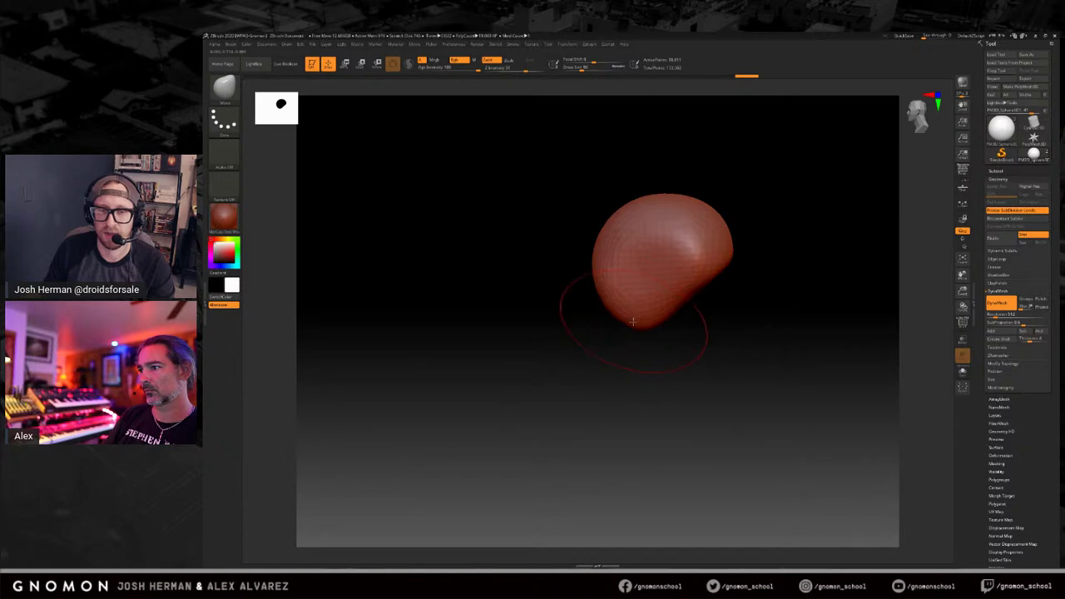
pyautogui.moveTo(632, 322); pyautogui.dragTo(623, 348)
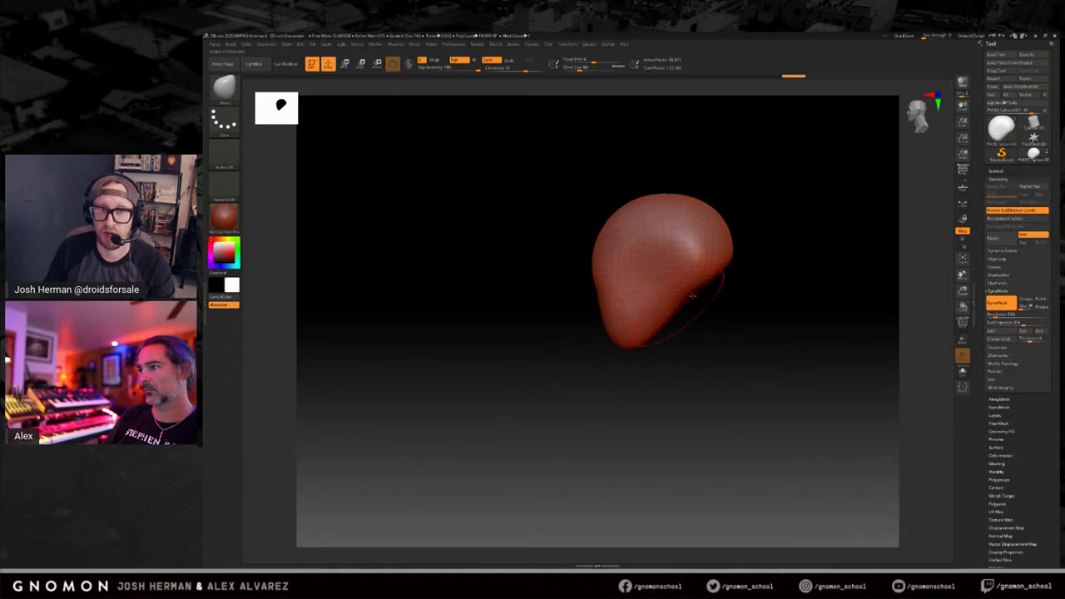
pyautogui.moveTo(700, 293)
pyautogui.mouseDown()
pyautogui.moveTo(709, 311)
pyautogui.moveTo(699, 294)
pyautogui.mouseUp()
# Check the head from the front and narrow its sides toward the chin.
pyautogui.keyDown('shift'); pyautogui.moveTo(715, 331); pyautogui.dragTo(741, 335); pyautogui.keyUp('shift')
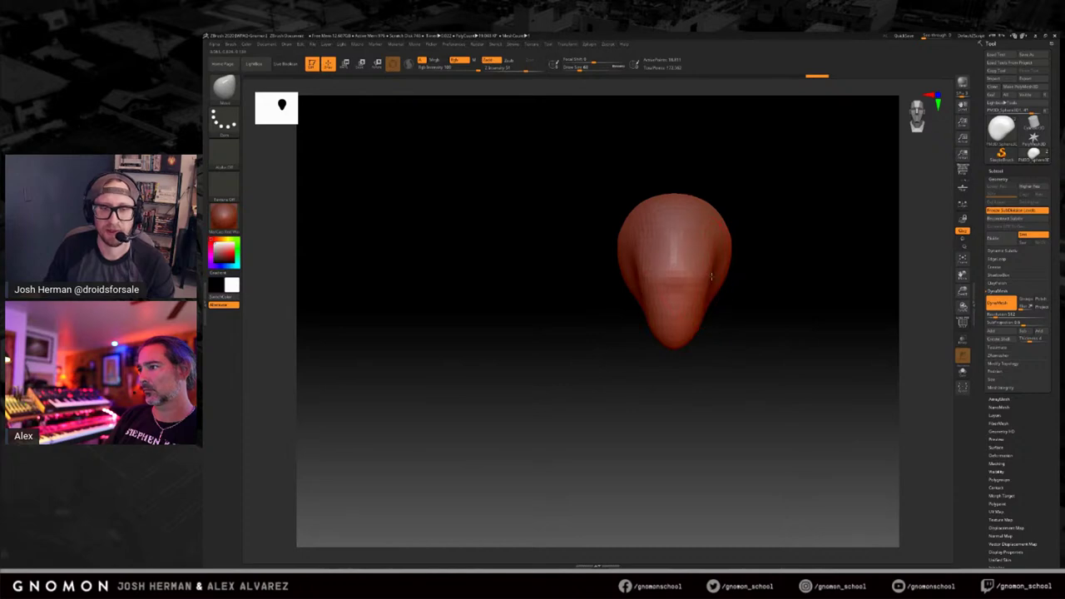
pyautogui.moveTo(756, 304)
pyautogui.mouseDown(button='right')
pyautogui.moveTo(690, 316)
pyautogui.moveTo(737, 320)
pyautogui.mouseUp(button='right')
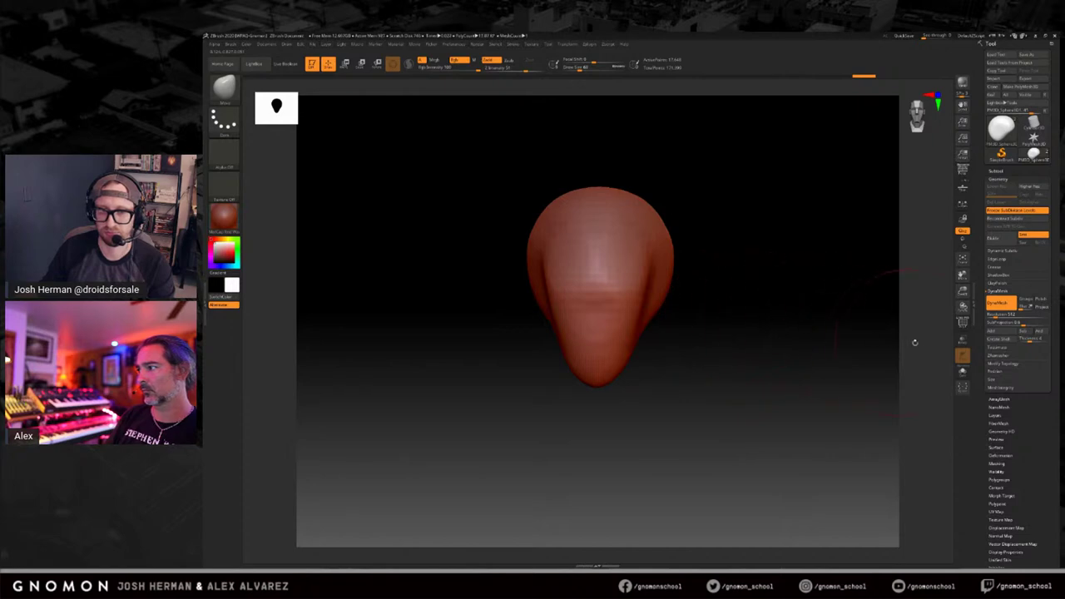
pyautogui.moveTo(828, 317)
pyautogui.mouseDown(button='right')
pyautogui.moveTo(707, 331)
pyautogui.moveTo(686, 278)
pyautogui.moveTo(675, 326)
pyautogui.moveTo(694, 325)
pyautogui.mouseUp(button='right')
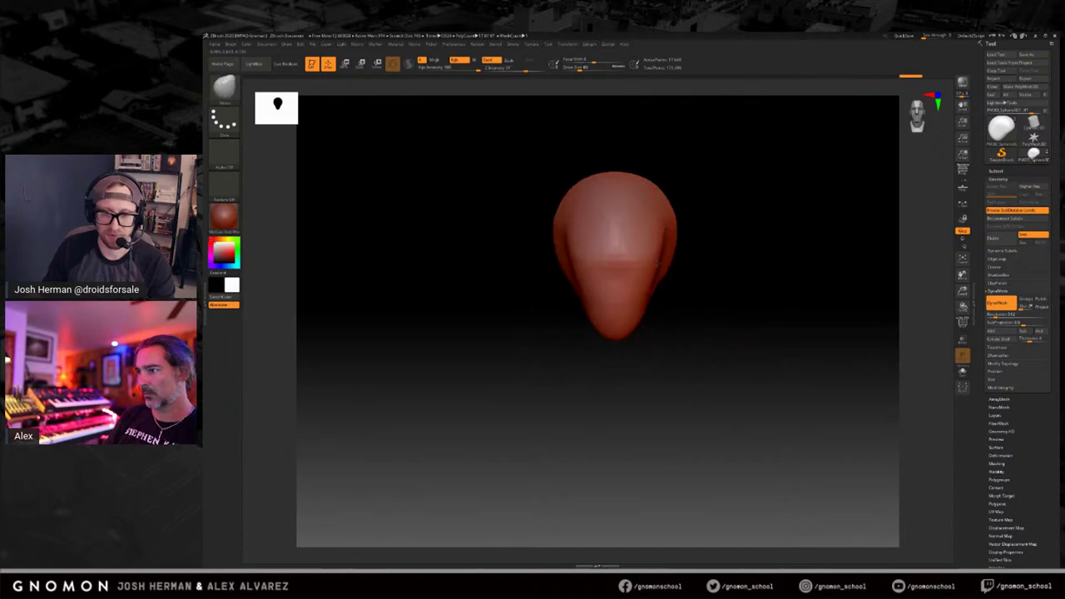
pyautogui.moveTo(659, 261)
pyautogui.mouseDown(button='right')
pyautogui.moveTo(676, 250)
pyautogui.moveTo(715, 316)
pyautogui.moveTo(751, 319)
pyautogui.moveTo(662, 304)
pyautogui.mouseUp(button='right')
pyautogui.rightClick(662, 304)
# Pull the head's rear underside down into a thick neck stump and remesh it with DynaMesh.
pyautogui.moveTo(678, 300)
pyautogui.mouseDown()
pyautogui.moveTo(664, 284)
pyautogui.moveTo(674, 325)
pyautogui.mouseUp()
pyautogui.press('s')
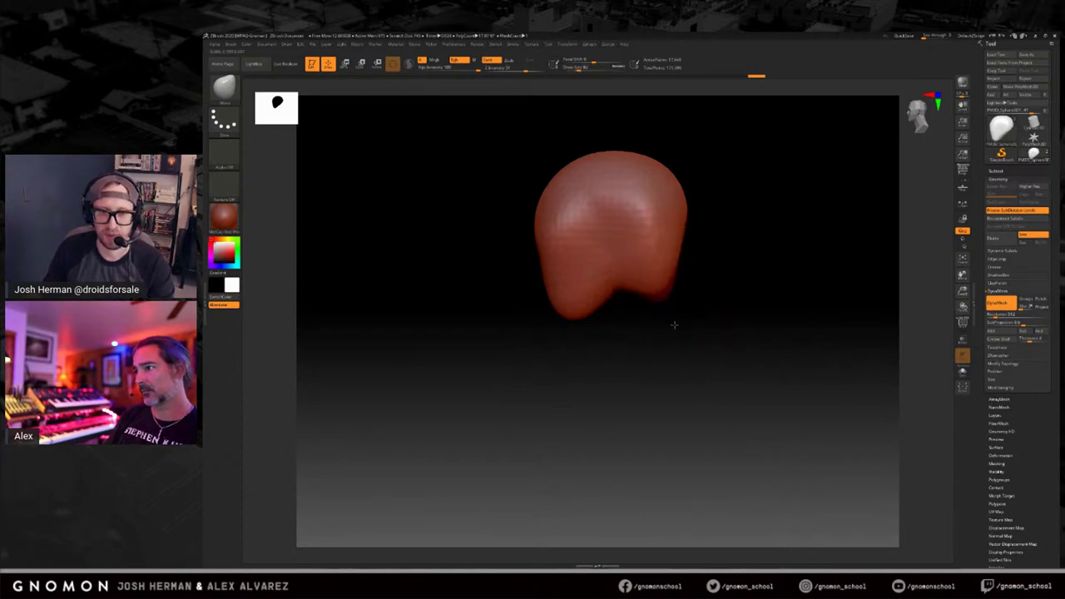
pyautogui.moveTo(624, 292); pyautogui.dragTo(621, 310)
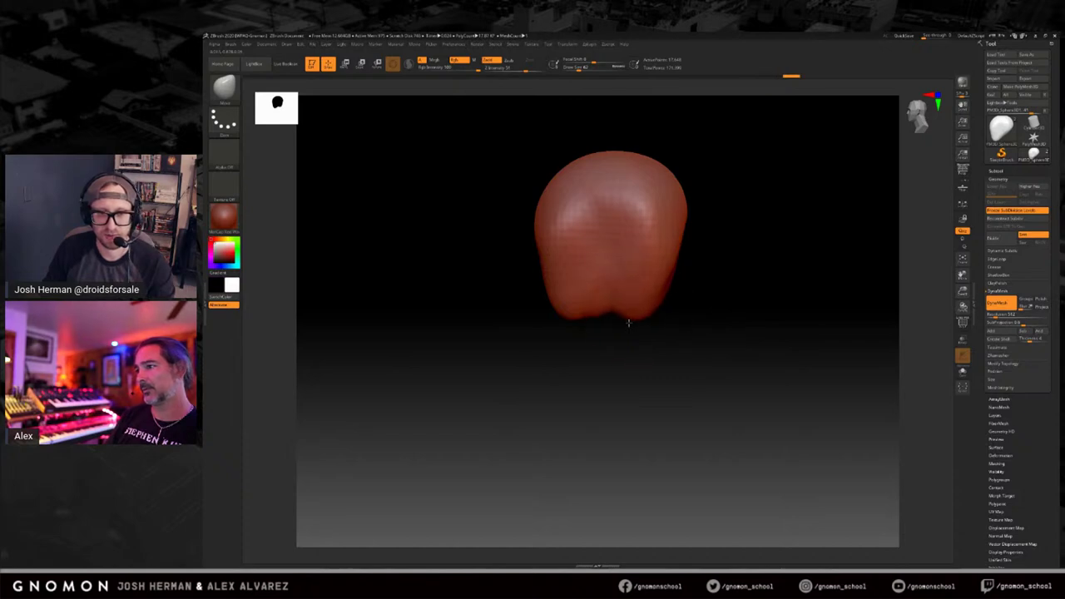
pyautogui.moveTo(693, 288)
pyautogui.mouseDown()
pyautogui.moveTo(698, 305)
pyautogui.moveTo(732, 280)
pyautogui.moveTo(654, 302)
pyautogui.moveTo(650, 336)
pyautogui.moveTo(622, 340)
pyautogui.mouseUp()
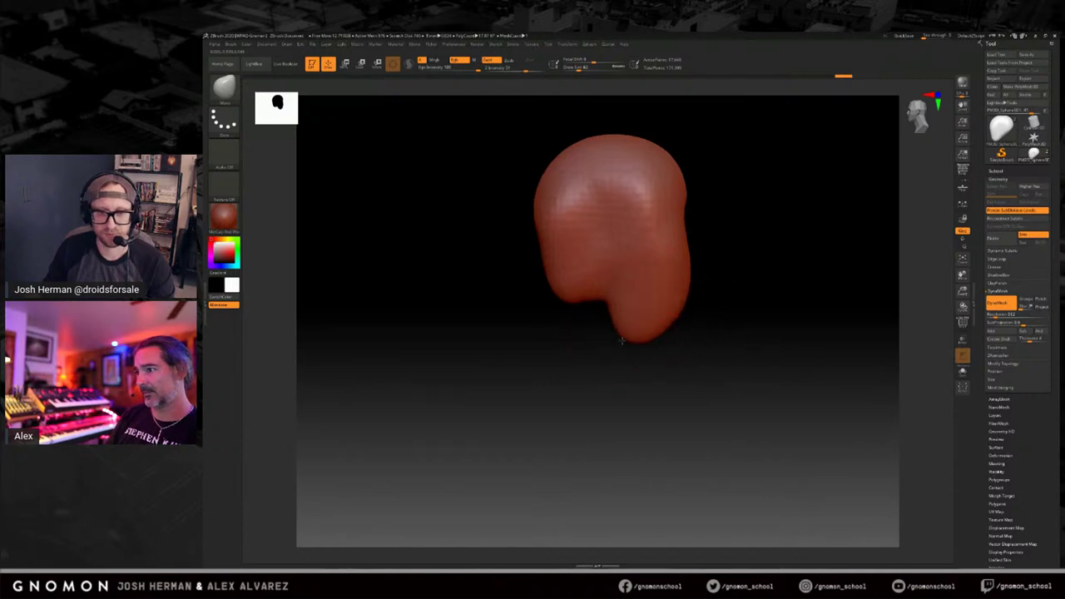
pyautogui.moveTo(687, 301)
pyautogui.mouseDown()
pyautogui.moveTo(697, 318)
pyautogui.moveTo(634, 332)
pyautogui.mouseUp()
pyautogui.moveTo(616, 370); pyautogui.dragTo(692, 365)
pyautogui.keyDown('ctrl'); pyautogui.moveTo(745, 280); pyautogui.dragTo(708, 323); pyautogui.keyUp('ctrl')
# Reshape the neck's sides and lower end with Move strokes from the side and front.
pyautogui.press('shift')
pyautogui.moveTo(614, 347); pyautogui.dragTo(614, 357)
pyautogui.moveTo(669, 330); pyautogui.dragTo(672, 306)
pyautogui.keyDown('shift'); pyautogui.moveTo(739, 309); pyautogui.dragTo(773, 302); pyautogui.keyUp('shift')
pyautogui.moveTo(656, 268); pyautogui.dragTo(658, 274)
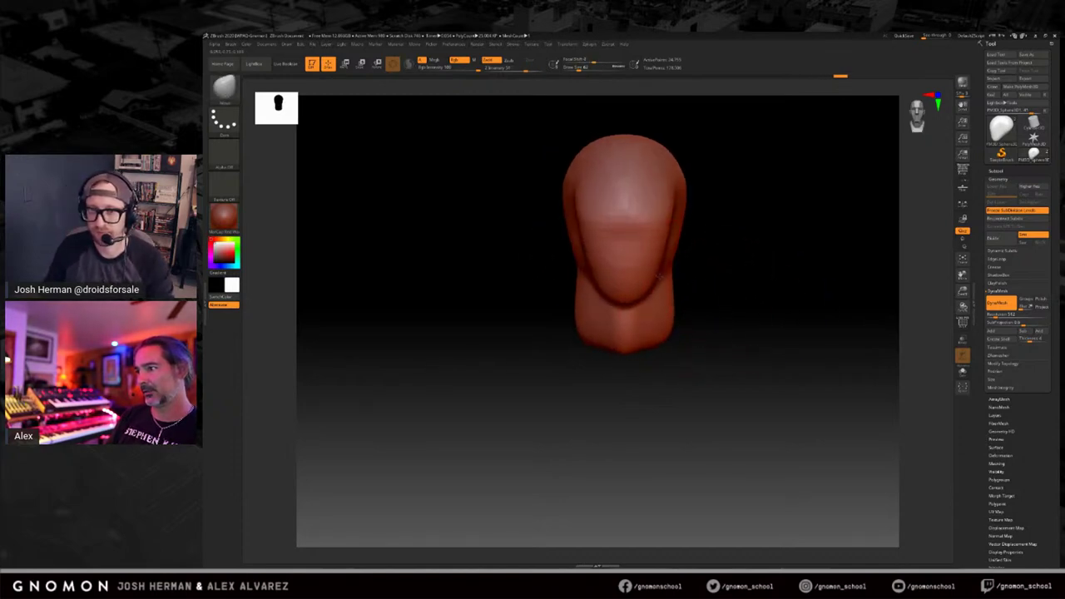
pyautogui.moveTo(735, 324); pyautogui.dragTo(723, 336)
pyautogui.moveTo(833, 272)
pyautogui.mouseDown()
pyautogui.moveTo(622, 345)
pyautogui.moveTo(645, 355)
pyautogui.moveTo(703, 341)
pyautogui.moveTo(687, 350)
pyautogui.mouseUp()
pyautogui.moveTo(744, 306)
pyautogui.mouseDown()
pyautogui.moveTo(765, 309)
pyautogui.moveTo(702, 287)
pyautogui.moveTo(713, 265)
pyautogui.mouseUp()
pyautogui.moveTo(720, 309); pyautogui.dragTo(757, 296)
pyautogui.moveTo(657, 344); pyautogui.dragTo(672, 349)
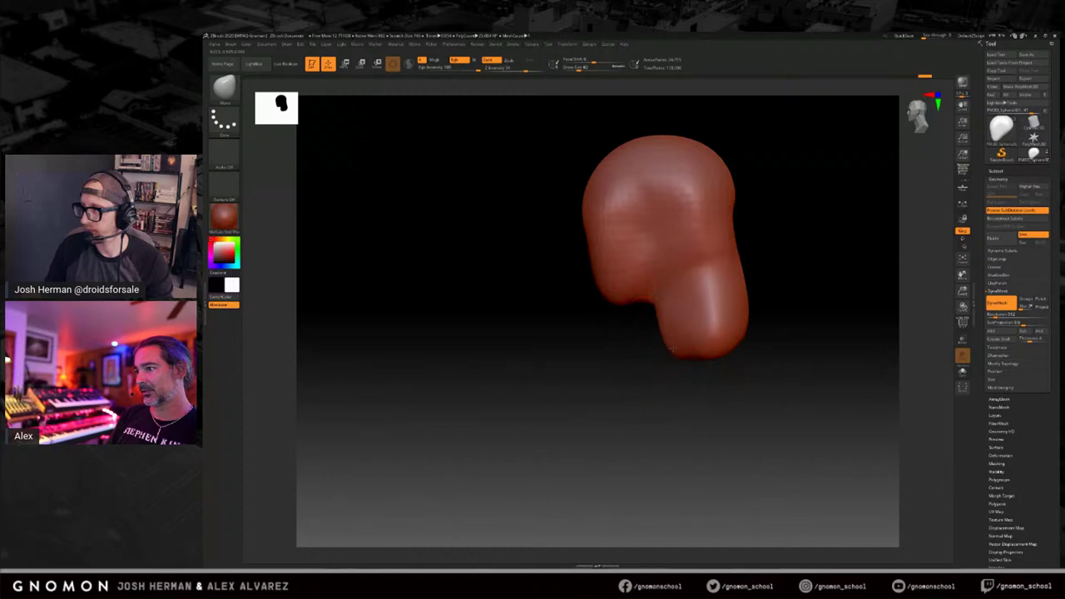
# Adjust the brush size, refine the jaw underside and neck base, and smooth the side of the head.
pyautogui.press('s')
pyautogui.moveTo(652, 304); pyautogui.dragTo(649, 302)
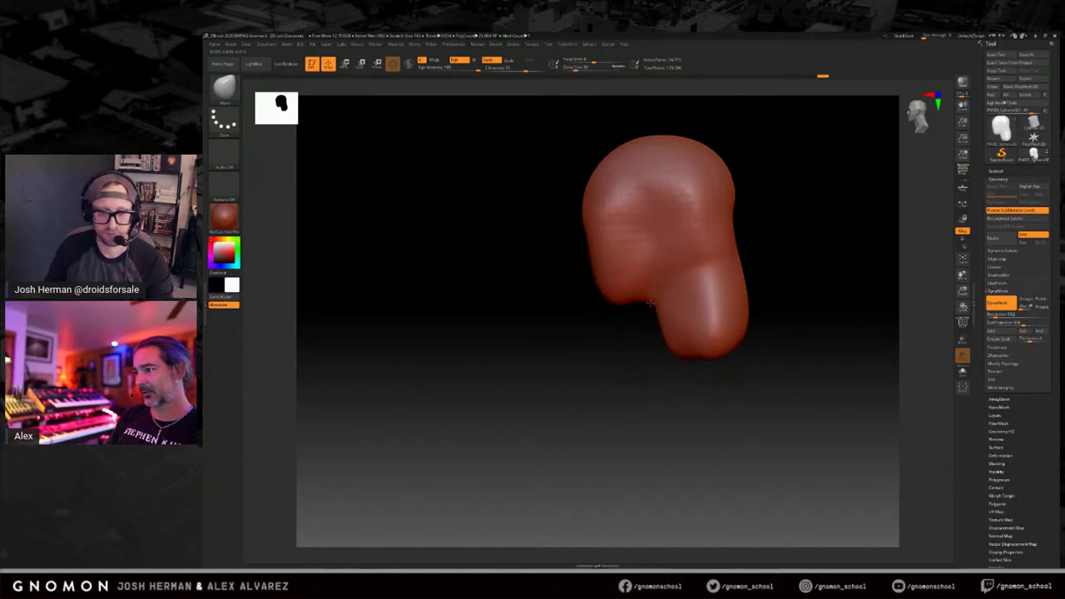
pyautogui.moveTo(672, 362); pyautogui.dragTo(787, 363)
pyautogui.press('s')
pyautogui.keyDown('alt'); pyautogui.moveTo(753, 317); pyautogui.dragTo(739, 323); pyautogui.keyUp('alt')
pyautogui.moveTo(690, 357)
pyautogui.mouseDown()
pyautogui.moveTo(699, 343)
pyautogui.moveTo(689, 325)
pyautogui.mouseUp()
pyautogui.press('s')
pyautogui.moveTo(696, 280)
pyautogui.mouseDown()
pyautogui.moveTo(751, 320)
pyautogui.moveTo(753, 348)
pyautogui.mouseUp()
pyautogui.press('s')
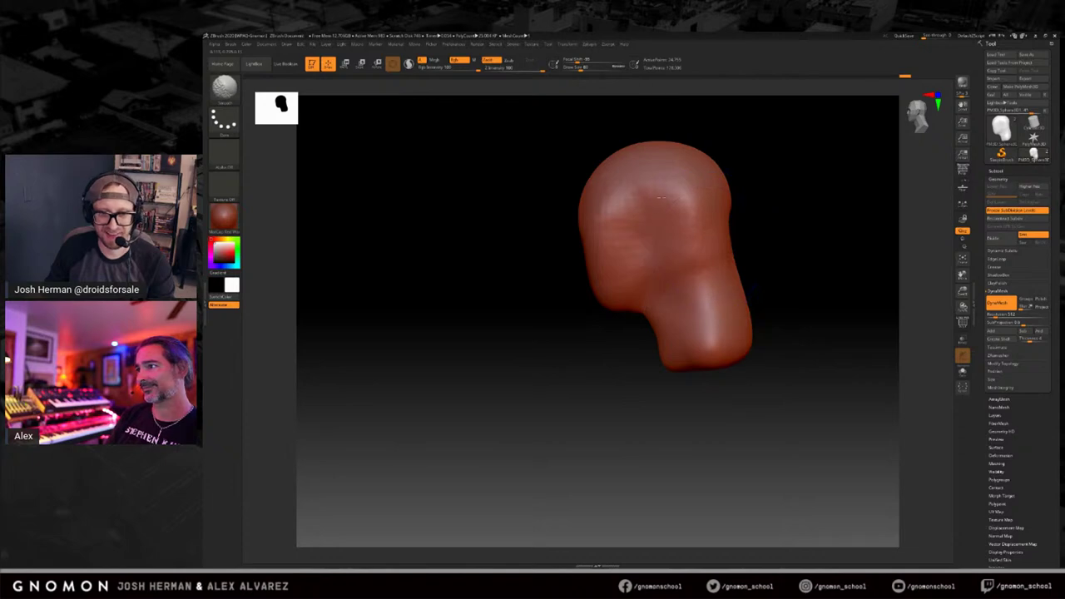
# Push the eye area, cheek and jaw line into shape from three-quarter and front views with the Move brush.
pyautogui.moveTo(791, 278)
pyautogui.mouseDown()
pyautogui.moveTo(819, 257)
pyautogui.moveTo(787, 250)
pyautogui.moveTo(764, 291)
pyautogui.mouseUp()
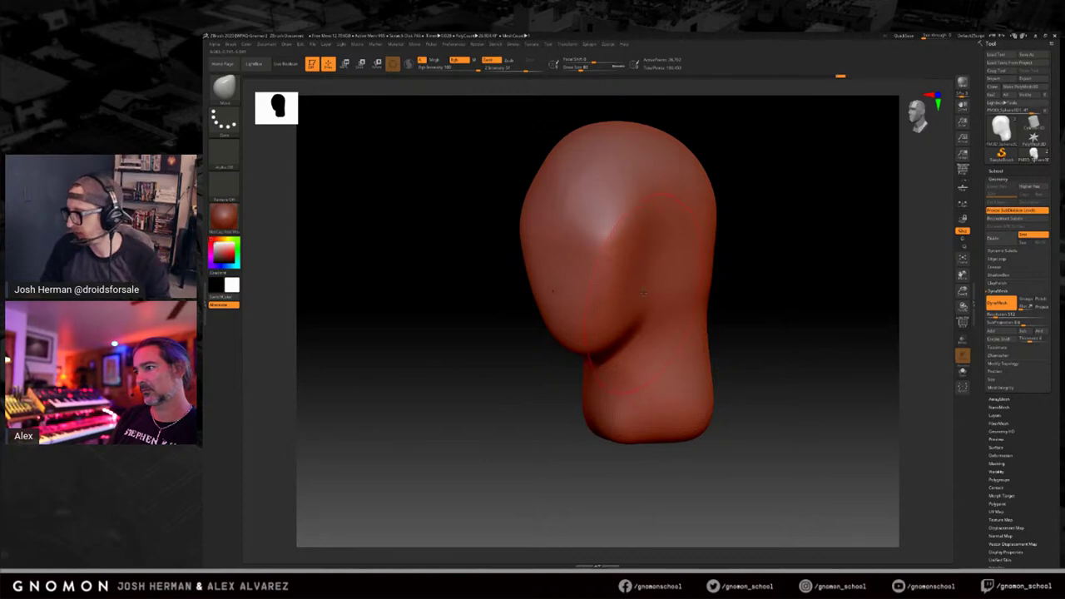
pyautogui.press('s')
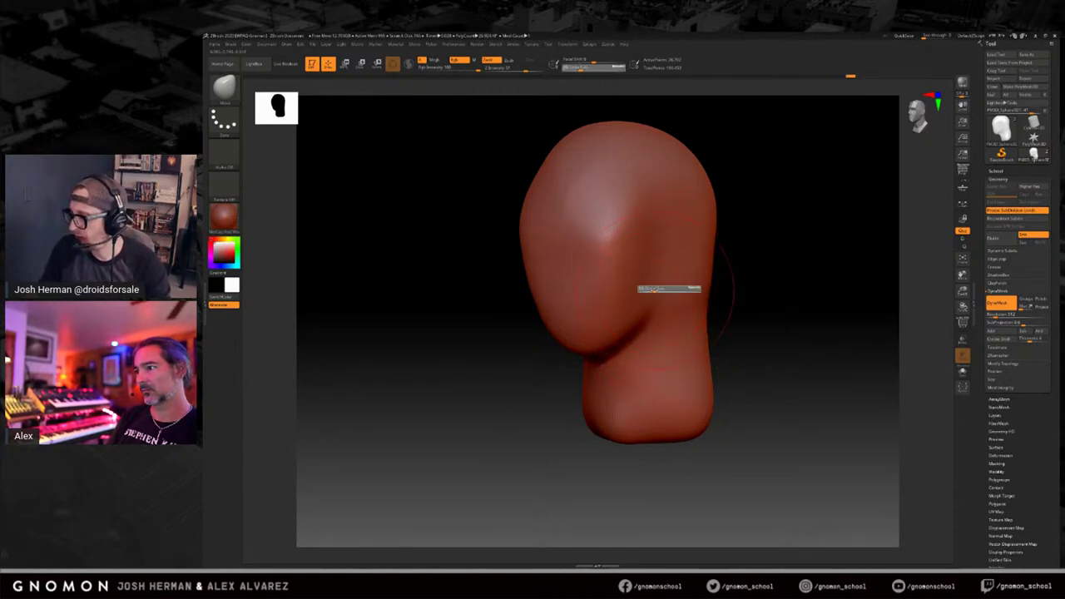
pyautogui.moveTo(594, 264)
pyautogui.mouseDown()
pyautogui.moveTo(611, 259)
pyautogui.moveTo(589, 243)
pyautogui.mouseUp()
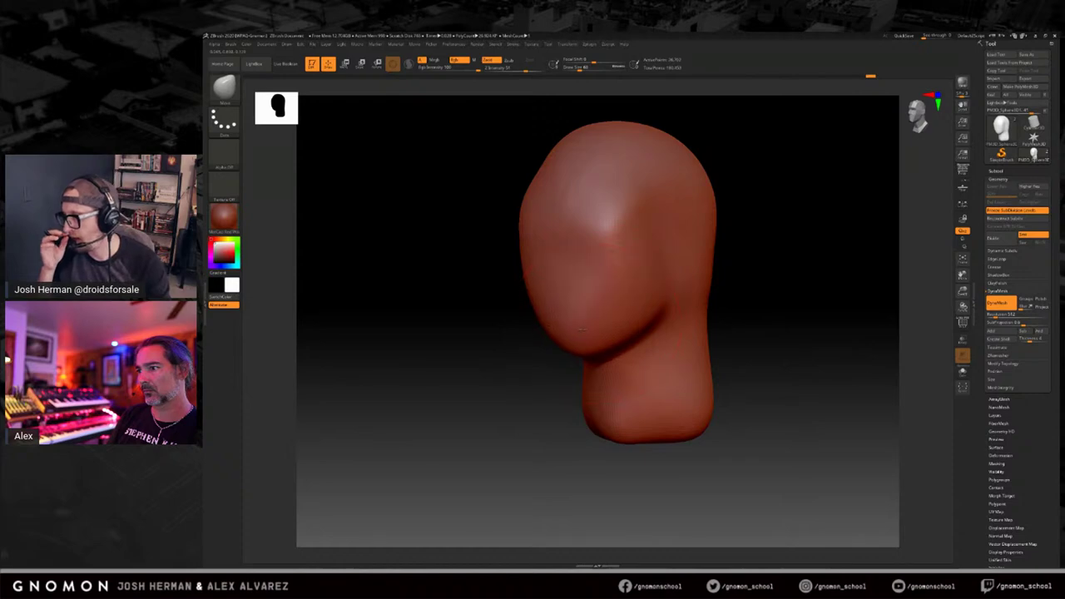
pyautogui.moveTo(775, 308); pyautogui.dragTo(794, 311)
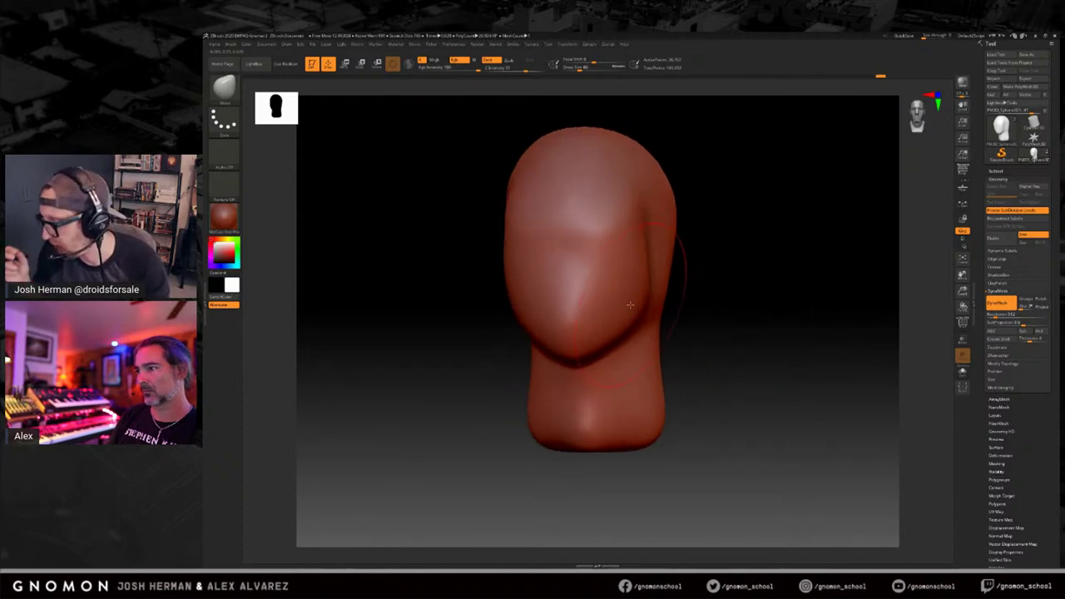
pyautogui.moveTo(639, 308)
pyautogui.mouseDown()
pyautogui.moveTo(666, 242)
pyautogui.moveTo(649, 125)
pyautogui.moveTo(636, 116)
pyautogui.mouseUp()
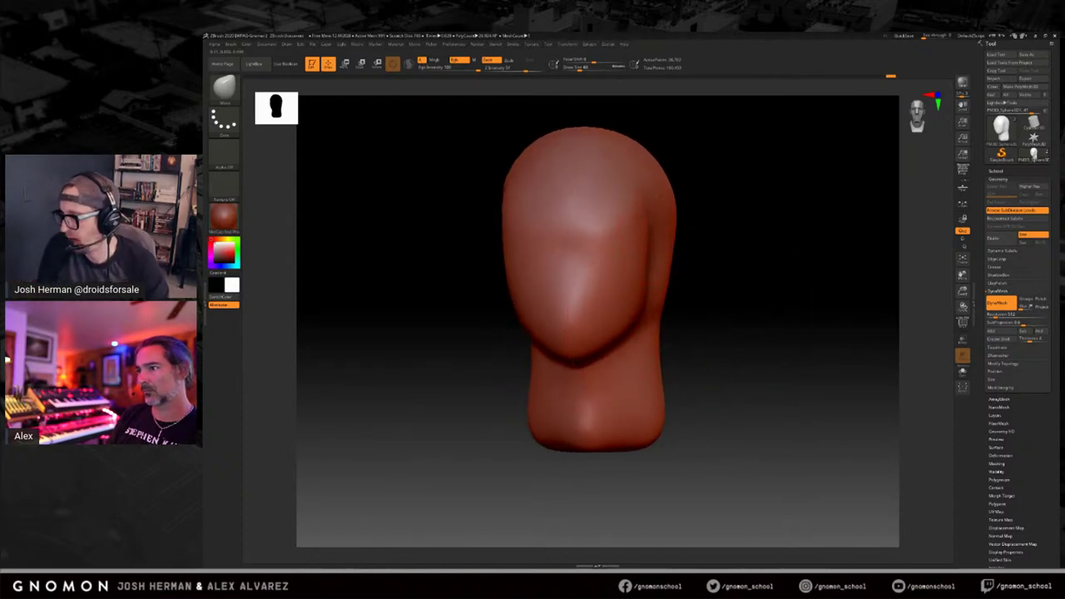
# Lengthen and round the base of the neck and refine the face profile in side view, varying the brush size.
pyautogui.moveTo(715, 260)
pyautogui.mouseDown()
pyautogui.moveTo(696, 290)
pyautogui.moveTo(756, 283)
pyautogui.mouseUp()
pyautogui.moveTo(748, 334); pyautogui.dragTo(734, 301)
pyautogui.moveTo(624, 342); pyautogui.dragTo(622, 341)
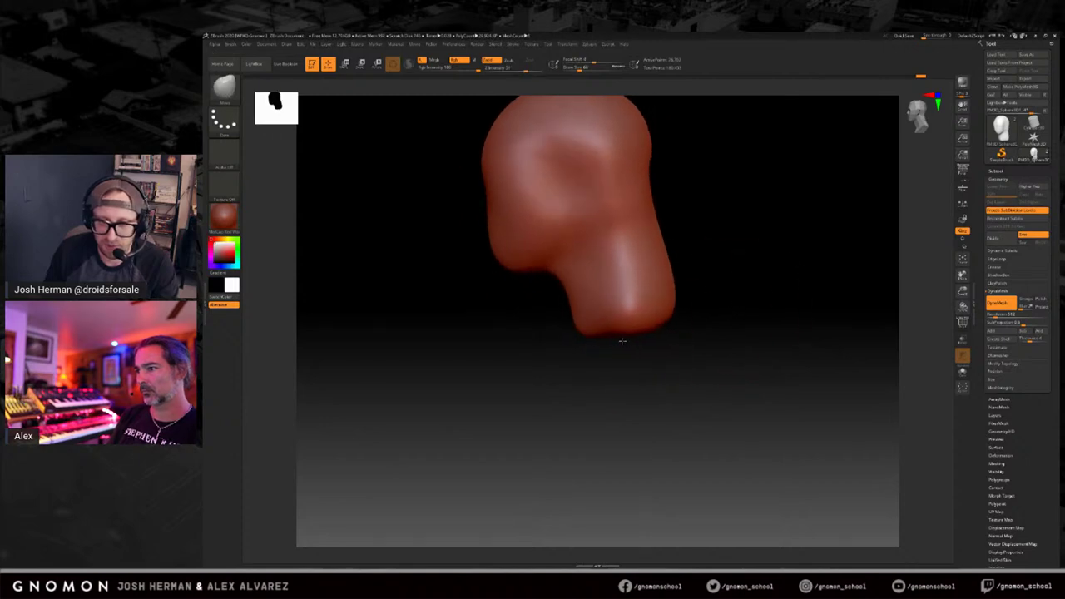
pyautogui.moveTo(637, 387)
pyautogui.mouseDown()
pyautogui.moveTo(628, 328)
pyautogui.moveTo(644, 347)
pyautogui.moveTo(684, 347)
pyautogui.mouseUp()
pyautogui.press('s')
pyautogui.press('s')
pyautogui.moveTo(705, 311)
pyautogui.mouseDown()
pyautogui.moveTo(670, 319)
pyautogui.moveTo(683, 324)
pyautogui.mouseUp()
pyautogui.press('s')
pyautogui.click(688, 312)
pyautogui.moveTo(625, 345)
pyautogui.mouseDown()
pyautogui.moveTo(618, 375)
pyautogui.moveTo(598, 364)
pyautogui.mouseUp()
pyautogui.press('s')
pyautogui.moveTo(675, 350); pyautogui.dragTo(672, 345)
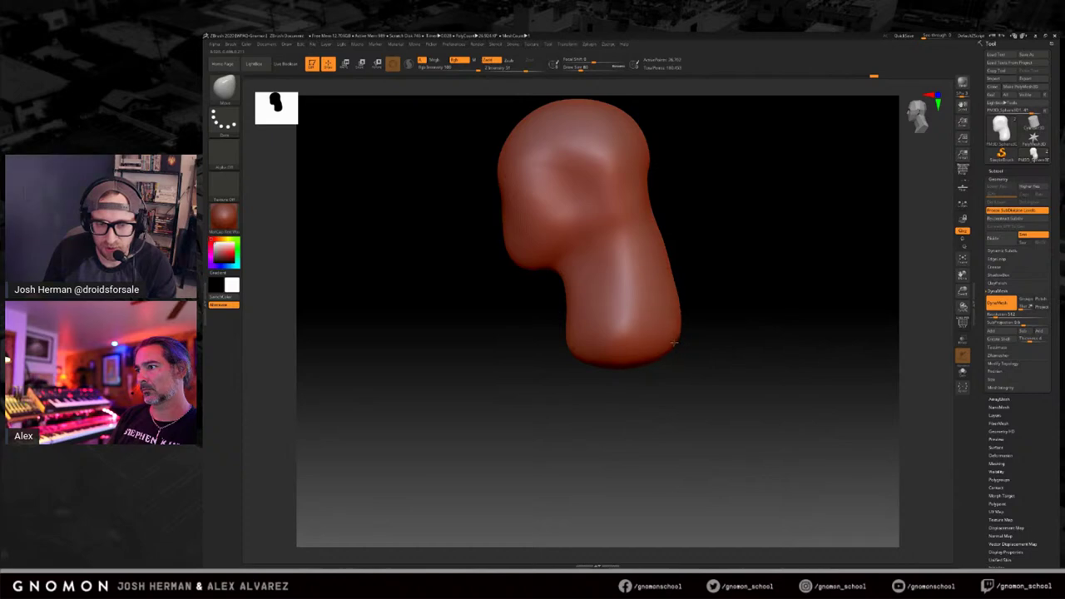
# Show the coat figure again and scale the head down to fit its collar.
pyautogui.click(998, 171)
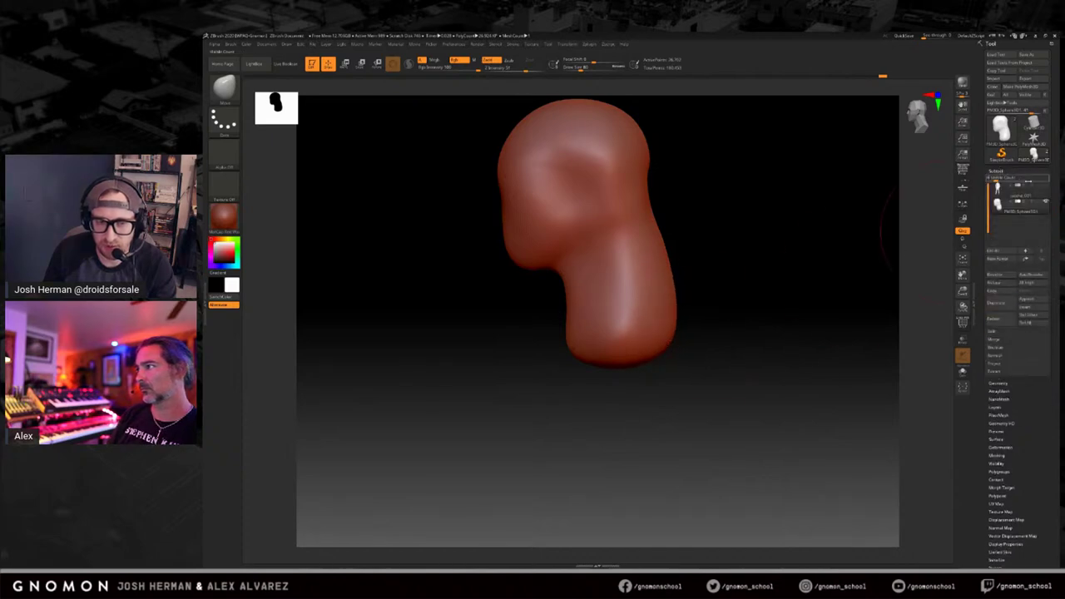
pyautogui.click(1045, 186)
pyautogui.keyDown('alt'); pyautogui.moveTo(773, 255); pyautogui.dragTo(729, 215); pyautogui.keyUp('alt')
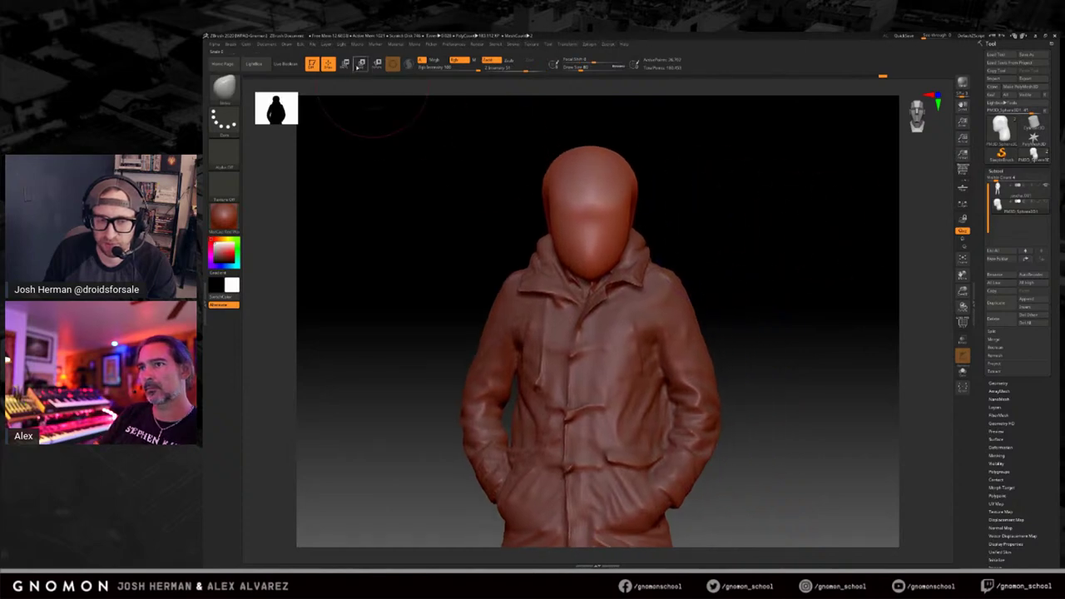
pyautogui.click(359, 64)
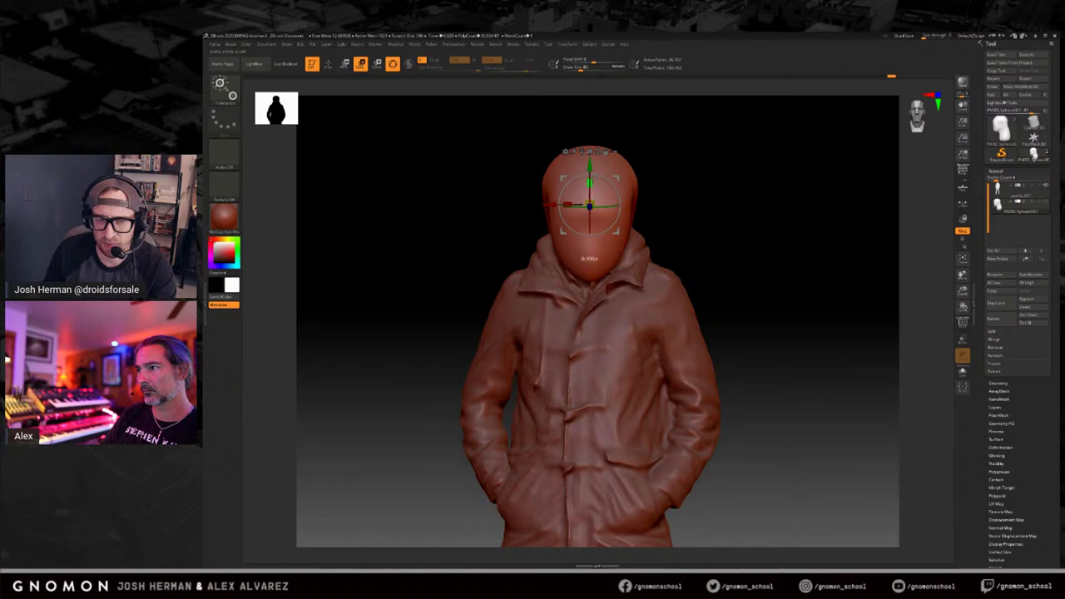
pyautogui.moveTo(588, 204); pyautogui.dragTo(591, 214)
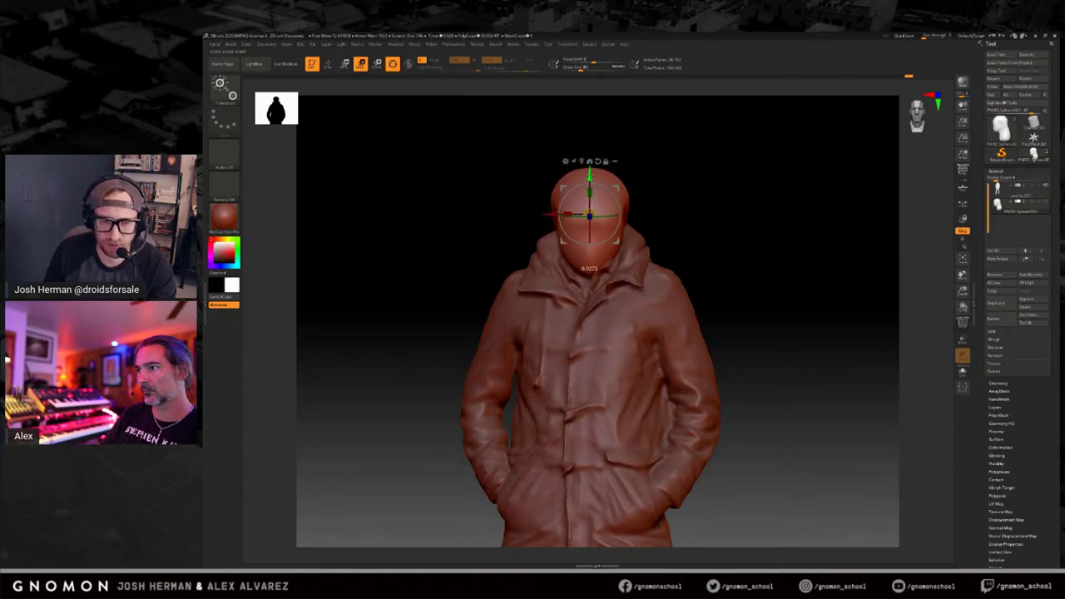
# Shift the head forward in side view to seat it in the coat collar, and check it from the front.
pyautogui.moveTo(695, 207); pyautogui.dragTo(633, 206)
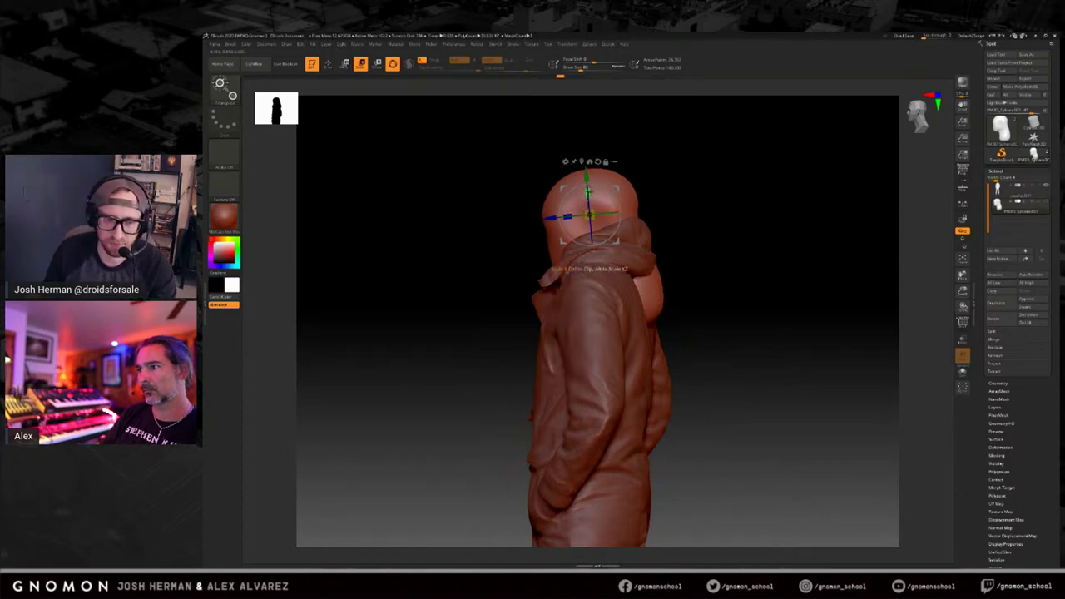
pyautogui.moveTo(589, 215); pyautogui.dragTo(571, 217)
pyautogui.moveTo(629, 190); pyautogui.dragTo(670, 222)
pyautogui.moveTo(571, 169); pyautogui.dragTo(572, 172)
pyautogui.moveTo(671, 179); pyautogui.dragTo(674, 265)
pyautogui.moveTo(781, 229)
pyautogui.mouseDown()
pyautogui.moveTo(740, 236)
pyautogui.moveTo(790, 230)
pyautogui.mouseUp()
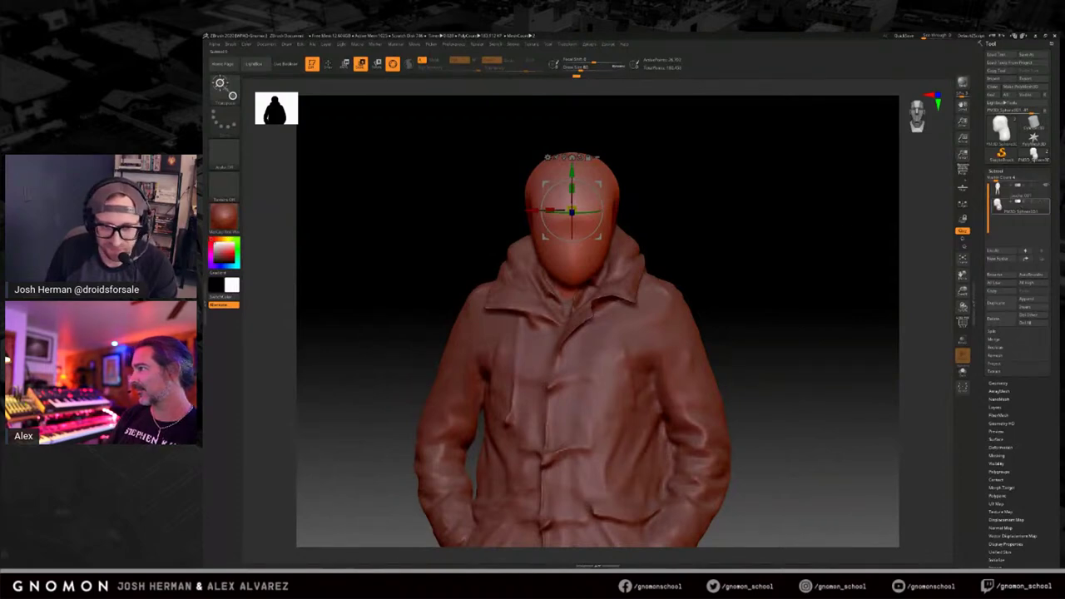
# Hide the coat figure and return to Draw mode with the Move brush on the isolated head.
pyautogui.click(1046, 186)
pyautogui.keyDown('alt'); pyautogui.moveTo(702, 235); pyautogui.dragTo(704, 258); pyautogui.keyUp('alt')
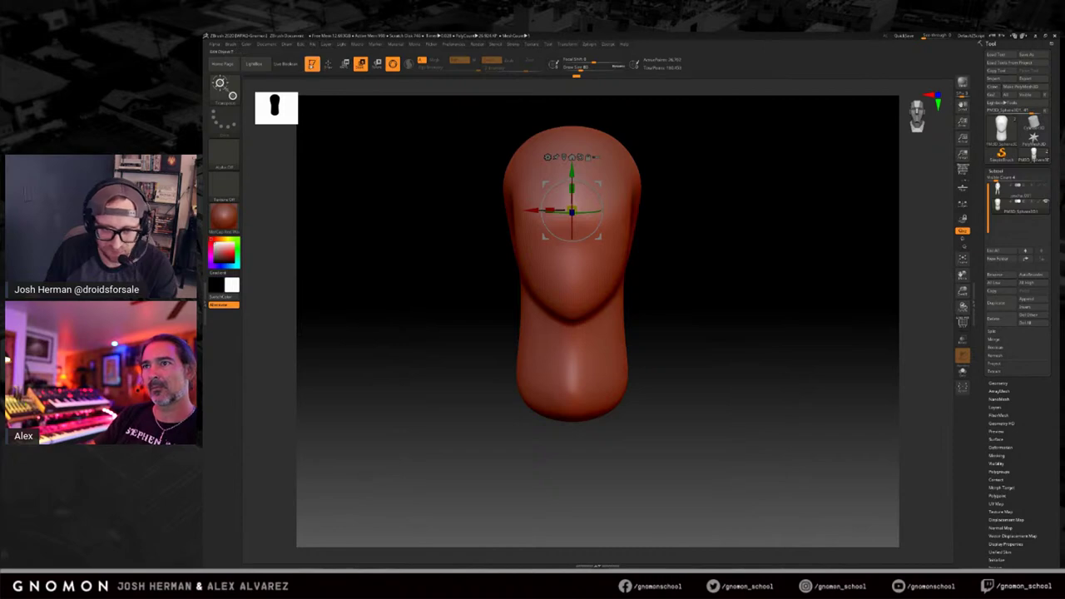
pyautogui.click(310, 64)
pyautogui.click(266, 79)
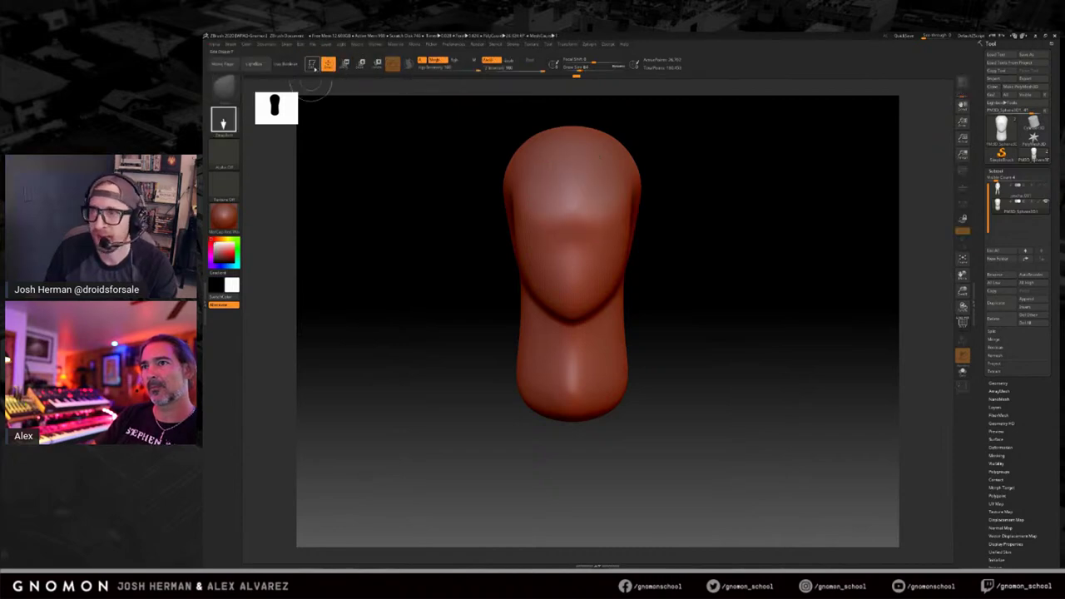
pyautogui.moveTo(747, 289); pyautogui.dragTo(738, 287)
pyautogui.keyDown('alt'); pyautogui.moveTo(735, 247); pyautogui.dragTo(739, 256); pyautogui.keyUp('alt')
pyautogui.press('s')
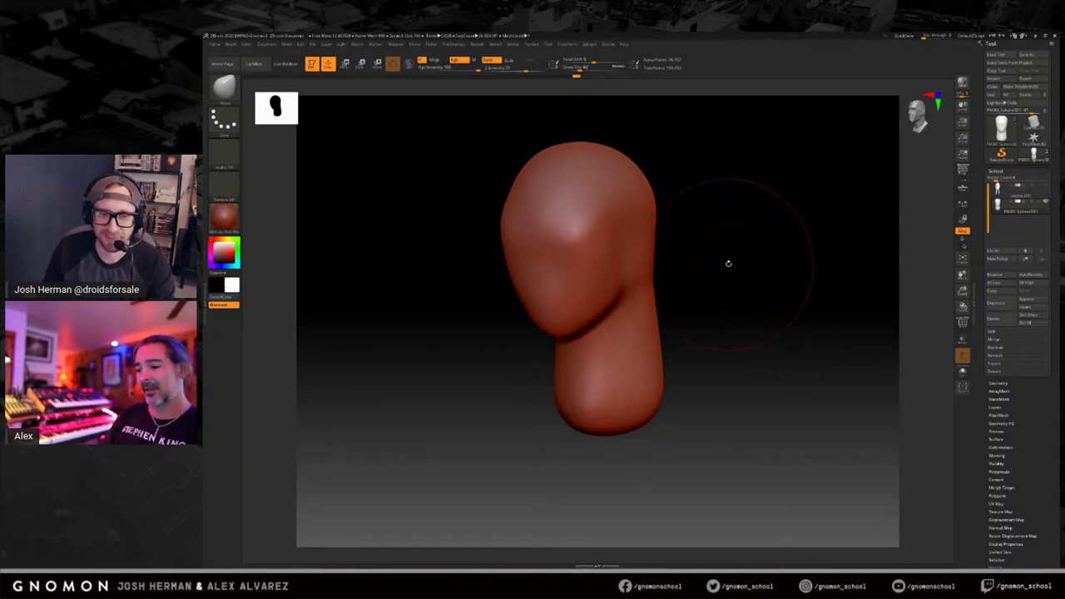
pyautogui.moveTo(731, 265); pyautogui.dragTo(726, 270)
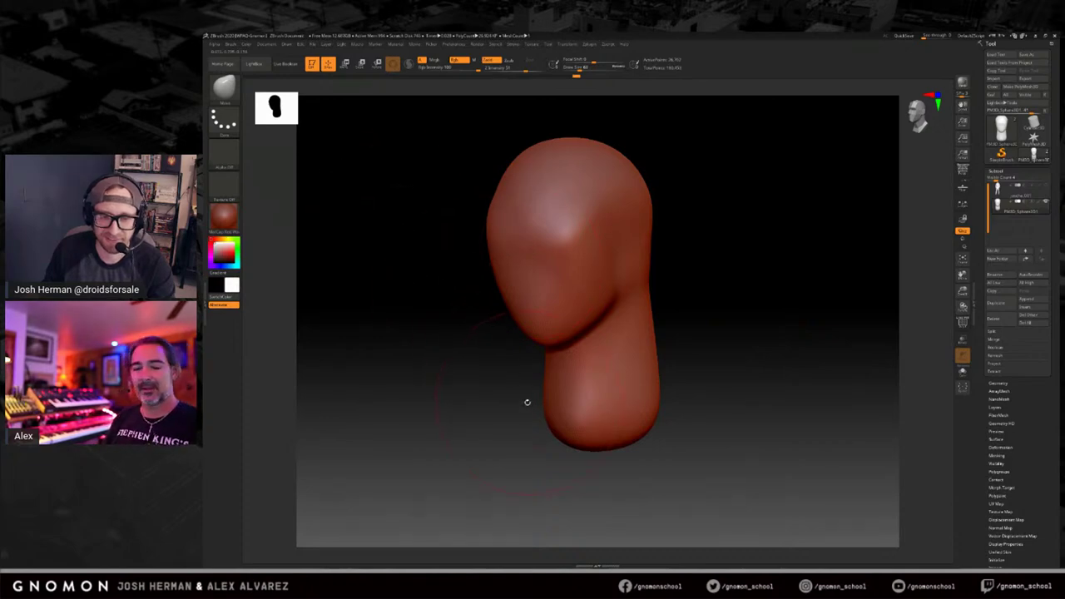
# Try a brown clay and a grey MatCap material on the head, and return to MatCap Red Wax.
pyautogui.click(223, 218)
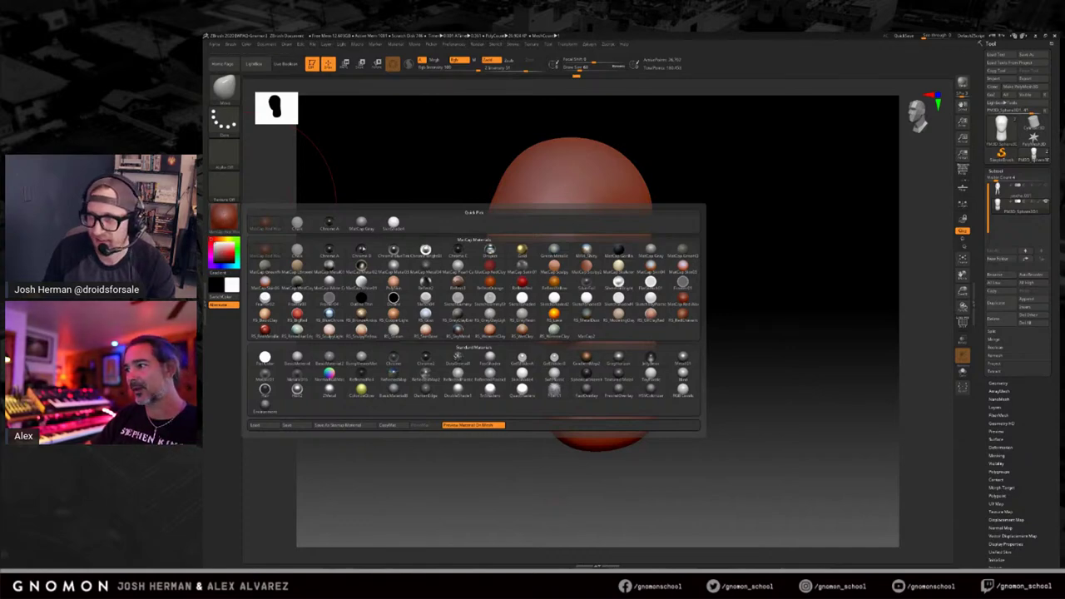
pyautogui.click(684, 313)
pyautogui.keyDown('alt'); pyautogui.moveTo(748, 246); pyautogui.dragTo(745, 241); pyautogui.keyUp('alt')
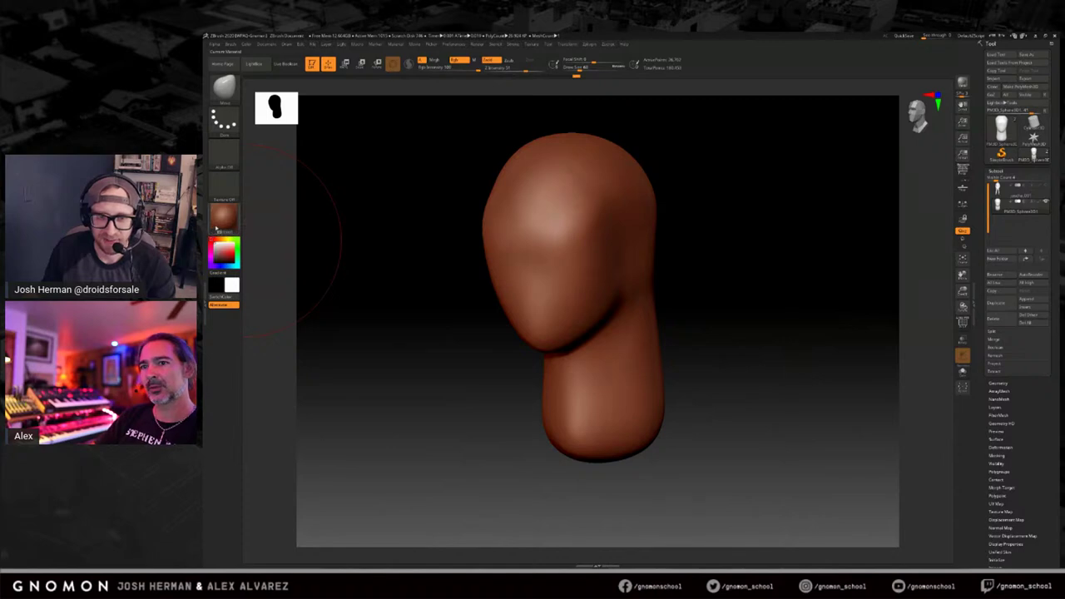
pyautogui.click(220, 223)
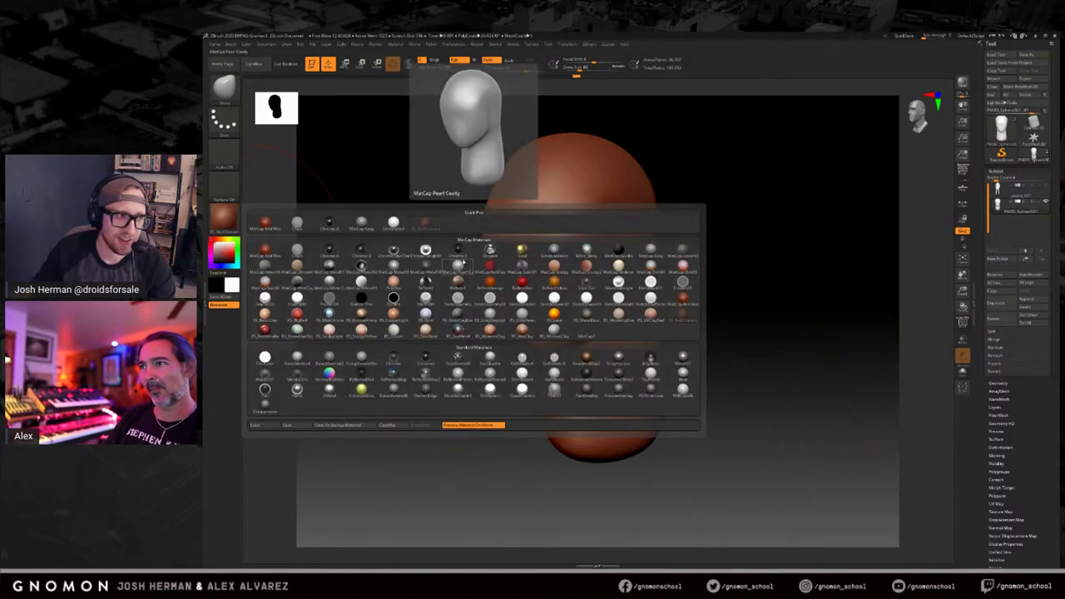
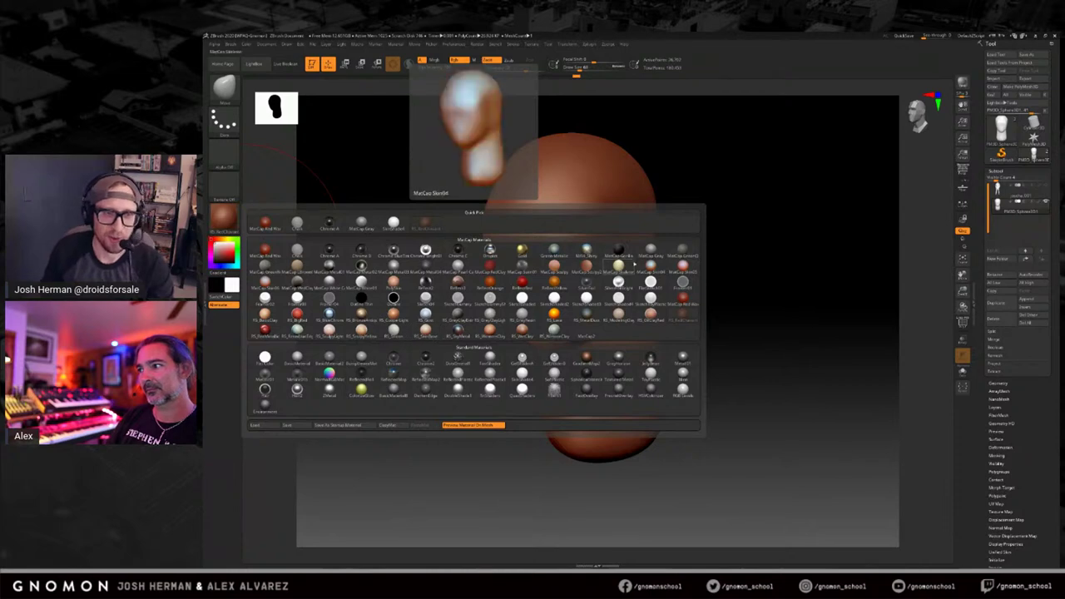
pyautogui.click(616, 342)
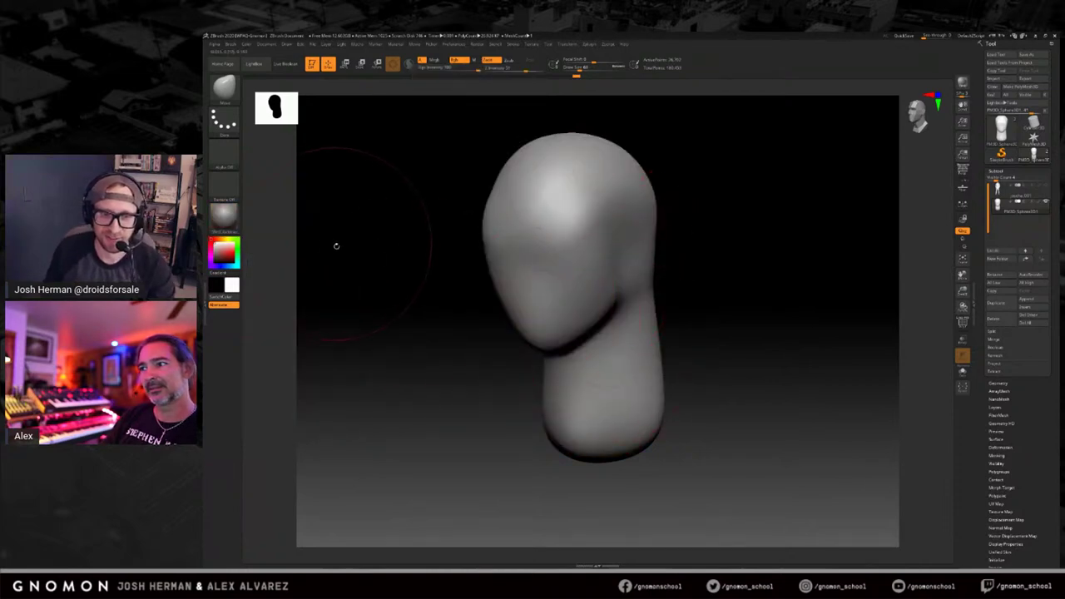
pyautogui.moveTo(430, 293); pyautogui.dragTo(400, 277)
pyautogui.click(225, 216)
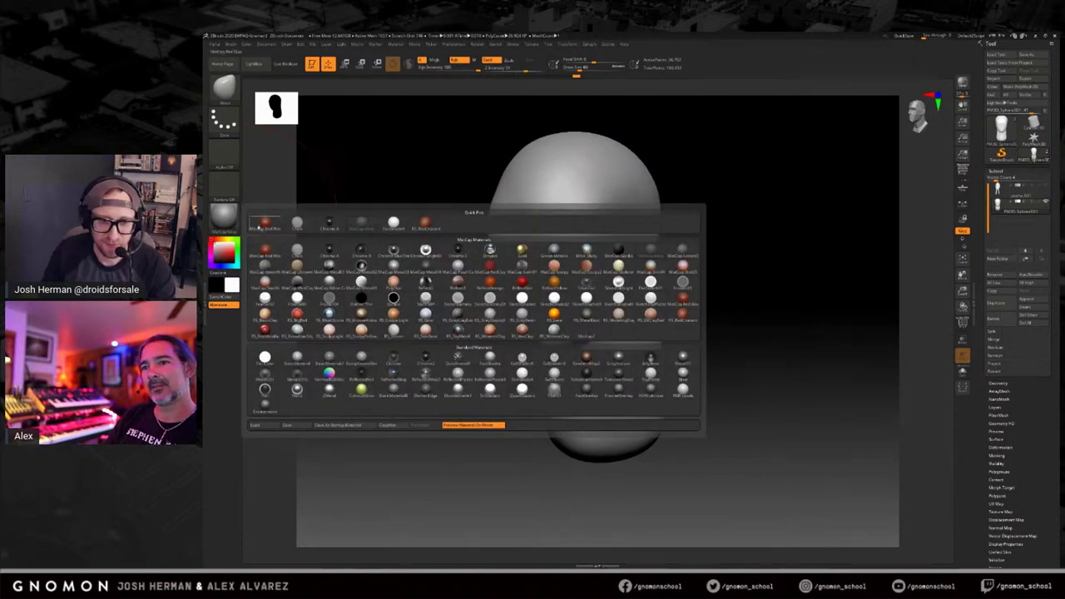
pyautogui.click(265, 223)
pyautogui.keyDown('alt'); pyautogui.moveTo(747, 297); pyautogui.dragTo(755, 286); pyautogui.keyUp('alt')
# Switch to the ClayBuildup brush at a smaller size and start carving both eye sockets symmetrically from the front.
pyautogui.press('s')
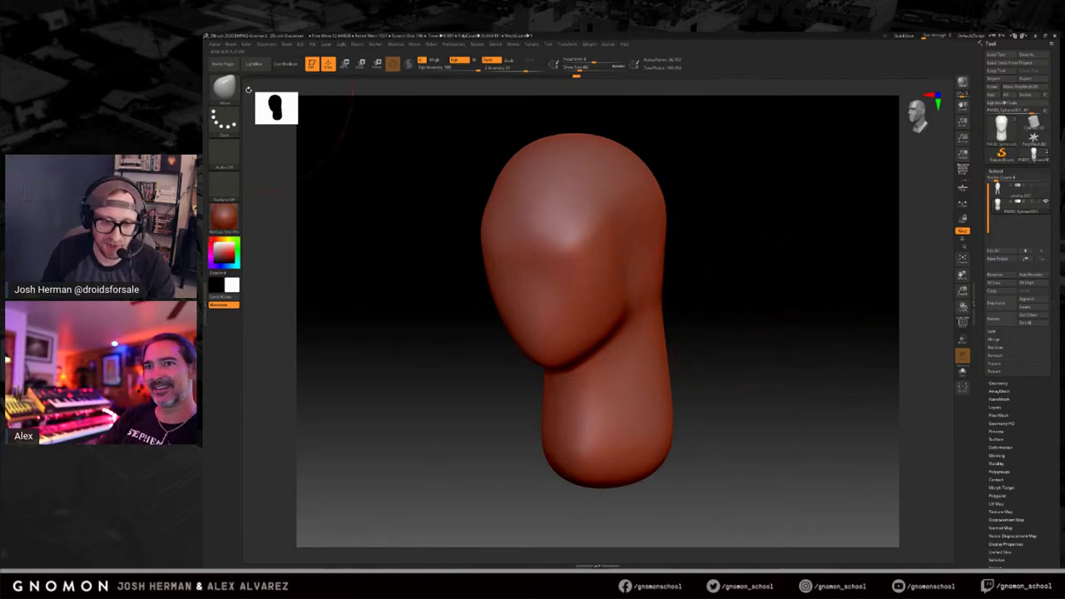
pyautogui.press('b')
pyautogui.click(300, 96)
pyautogui.keyDown('alt'); pyautogui.moveTo(772, 283); pyautogui.dragTo(771, 271); pyautogui.keyUp('alt')
pyautogui.press('s')
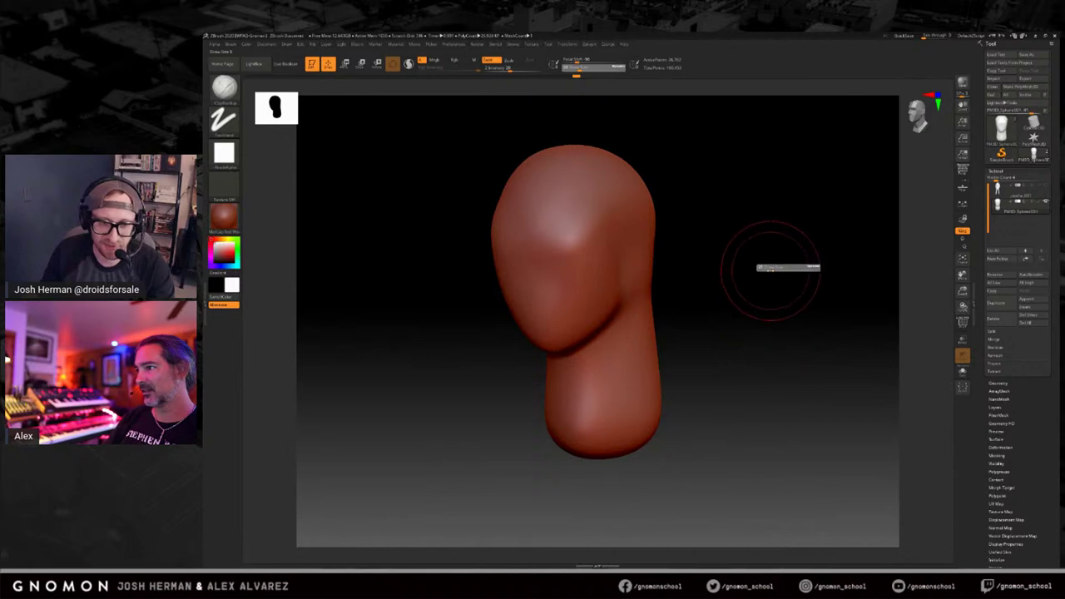
pyautogui.keyDown('shift'); pyautogui.moveTo(671, 236); pyautogui.dragTo(723, 238); pyautogui.keyUp('shift')
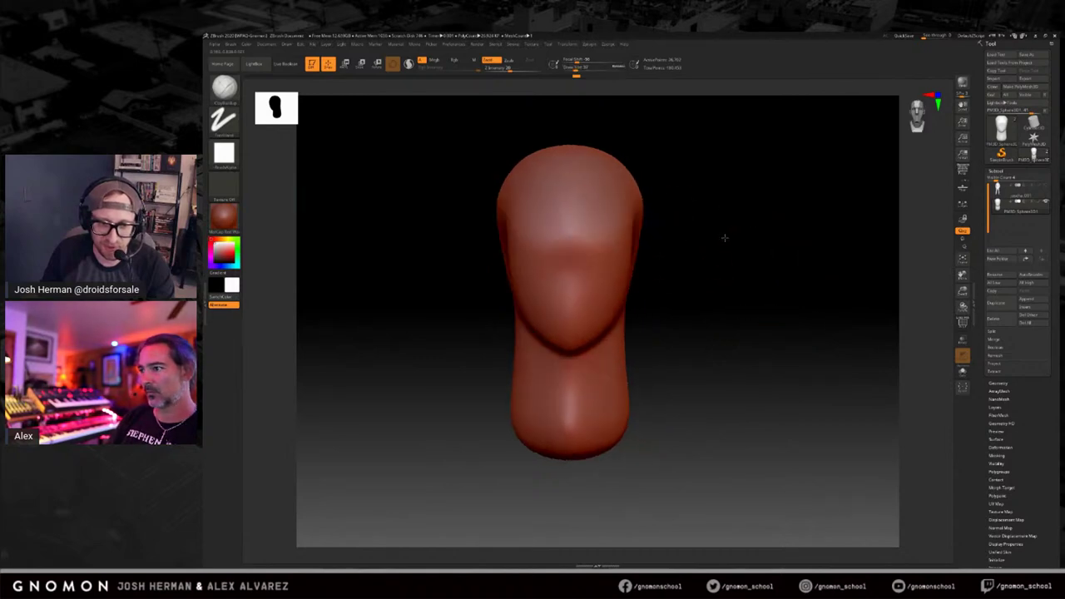
pyautogui.click(596, 252)
pyautogui.moveTo(666, 257); pyautogui.dragTo(842, 278)
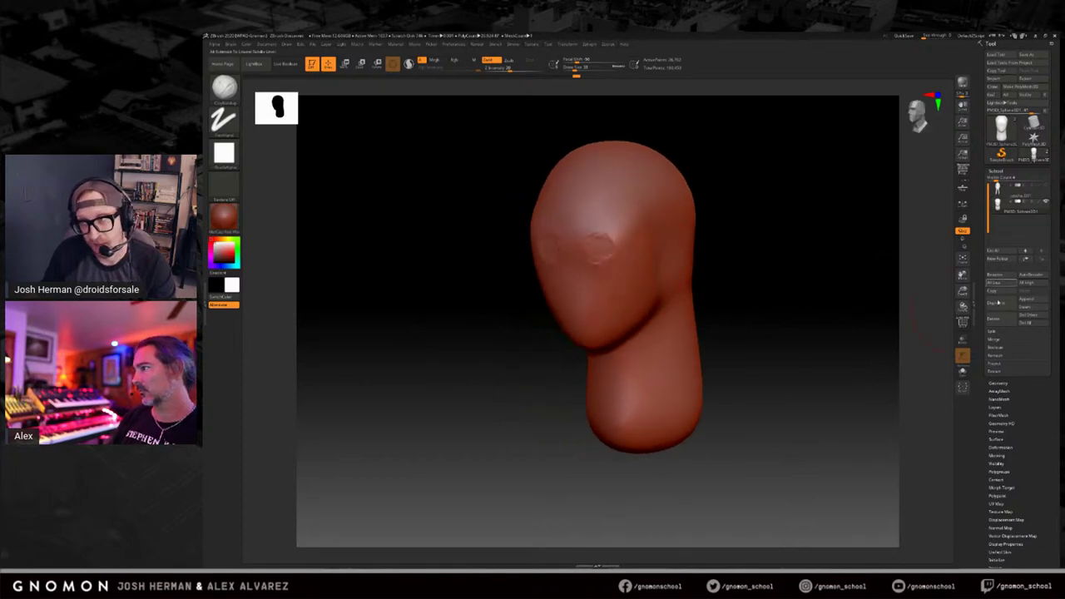
# Open the head's DynaMesh geometry settings and define the round eye sockets more deeply.
pyautogui.click(996, 383)
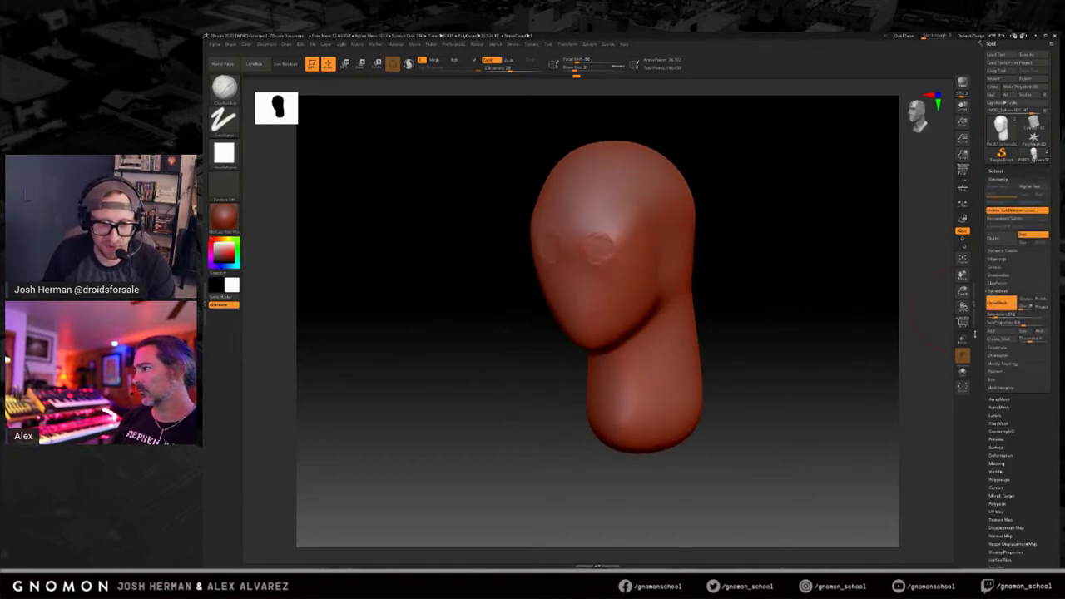
pyautogui.moveTo(731, 288); pyautogui.dragTo(704, 288)
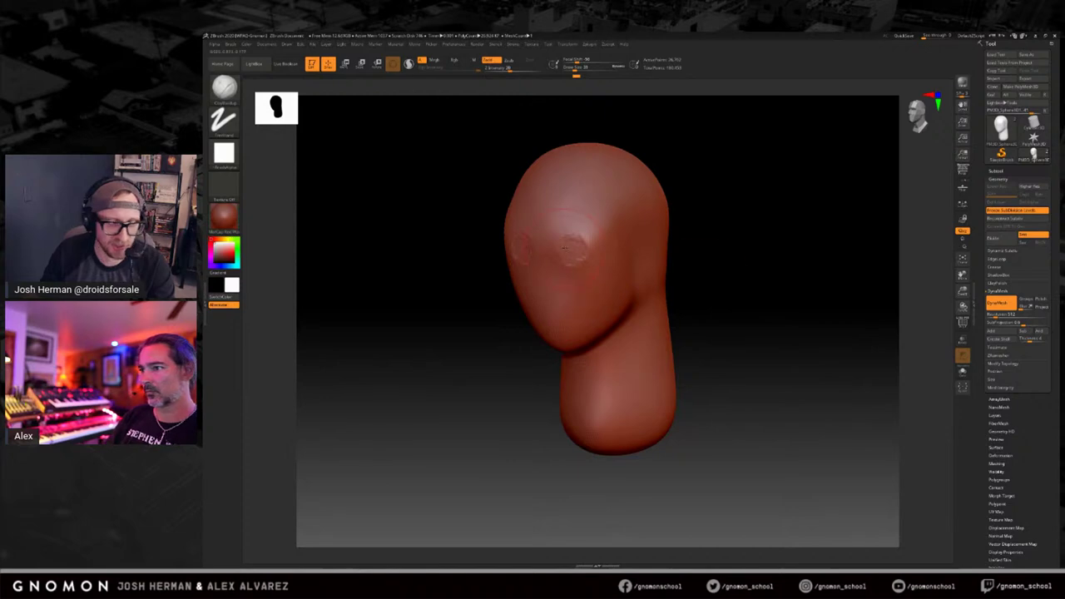
pyautogui.moveTo(691, 250); pyautogui.dragTo(634, 255)
pyautogui.moveTo(753, 230); pyautogui.dragTo(719, 227)
# Adjust the brush size, block in the cheekbones, and carve strokes from the cheeks toward the mouth and chin.
pyautogui.press('s')
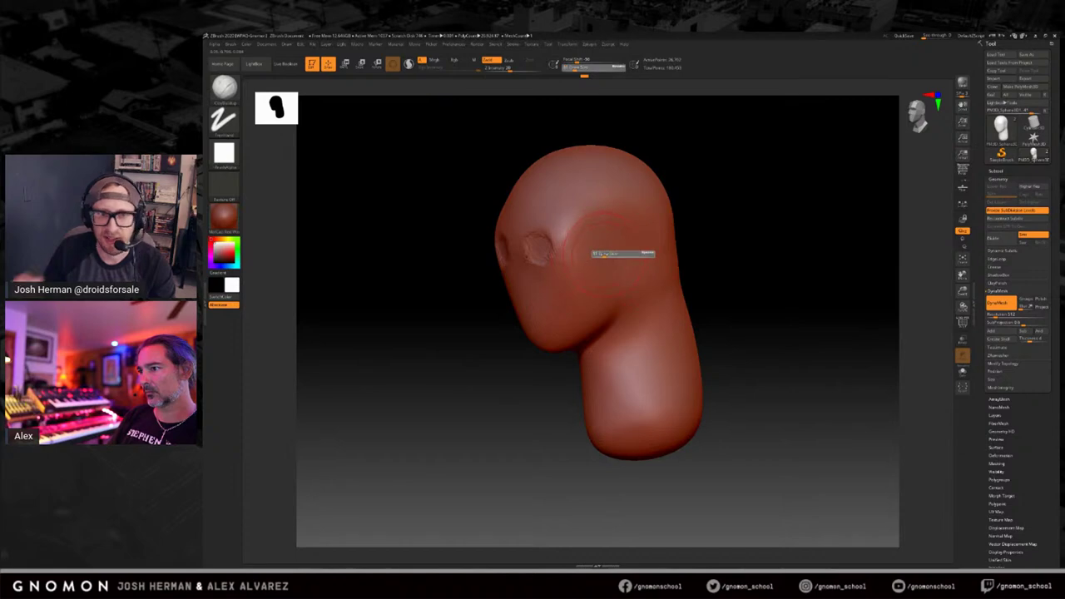
pyautogui.moveTo(607, 244); pyautogui.dragTo(569, 264)
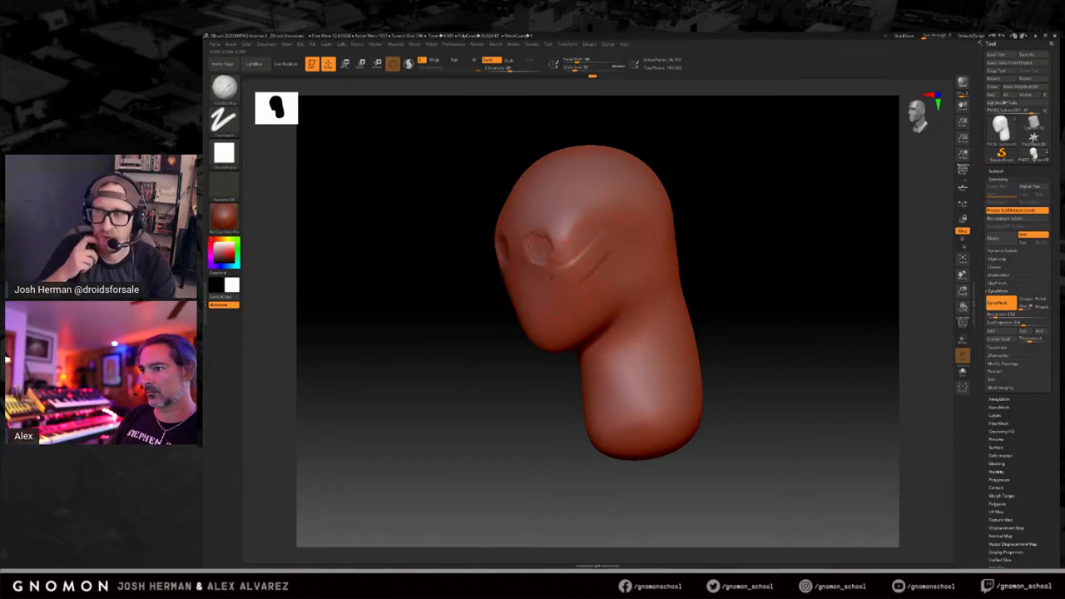
pyautogui.moveTo(546, 305); pyautogui.dragTo(539, 328)
pyautogui.moveTo(506, 371); pyautogui.dragTo(541, 340)
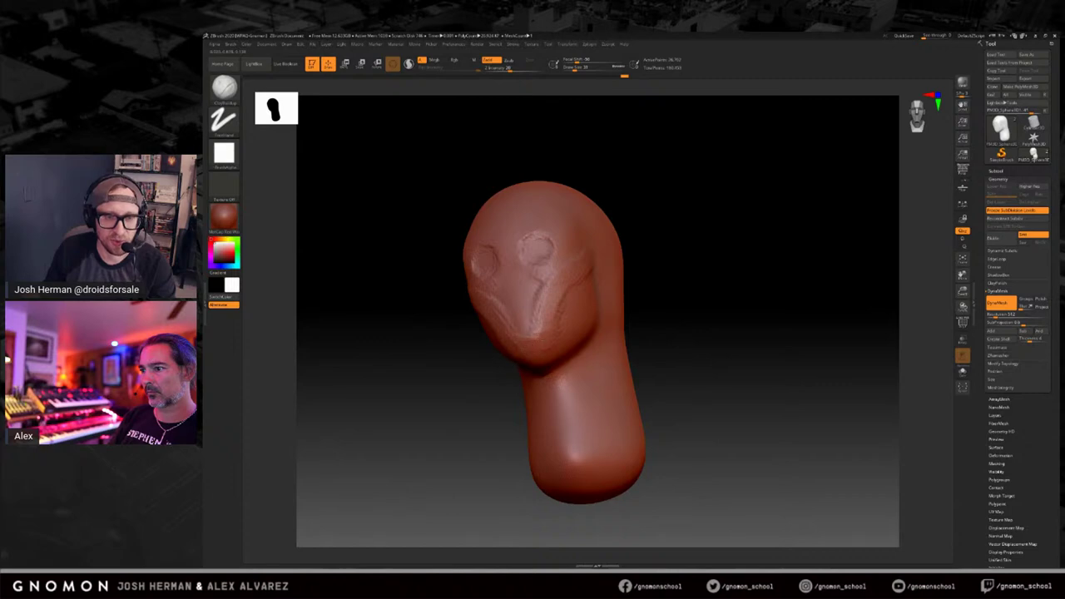
# Build up the rear jaw muscle, the jawline and the temple ridge on the side of the head.
pyautogui.moveTo(668, 285); pyautogui.dragTo(621, 268, button='right')
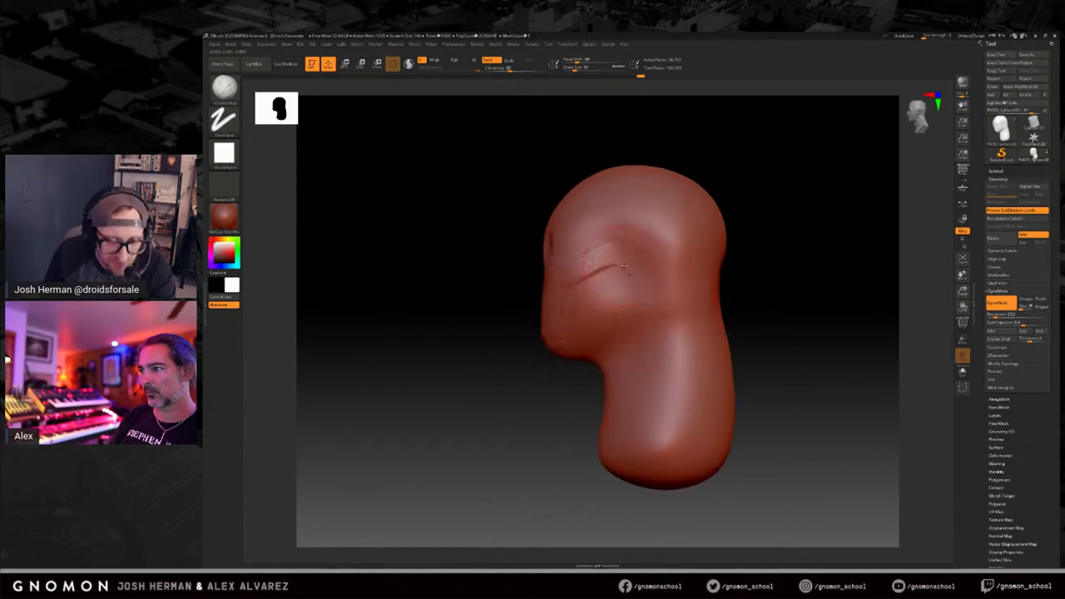
pyautogui.moveTo(791, 278); pyautogui.dragTo(756, 286, button='right')
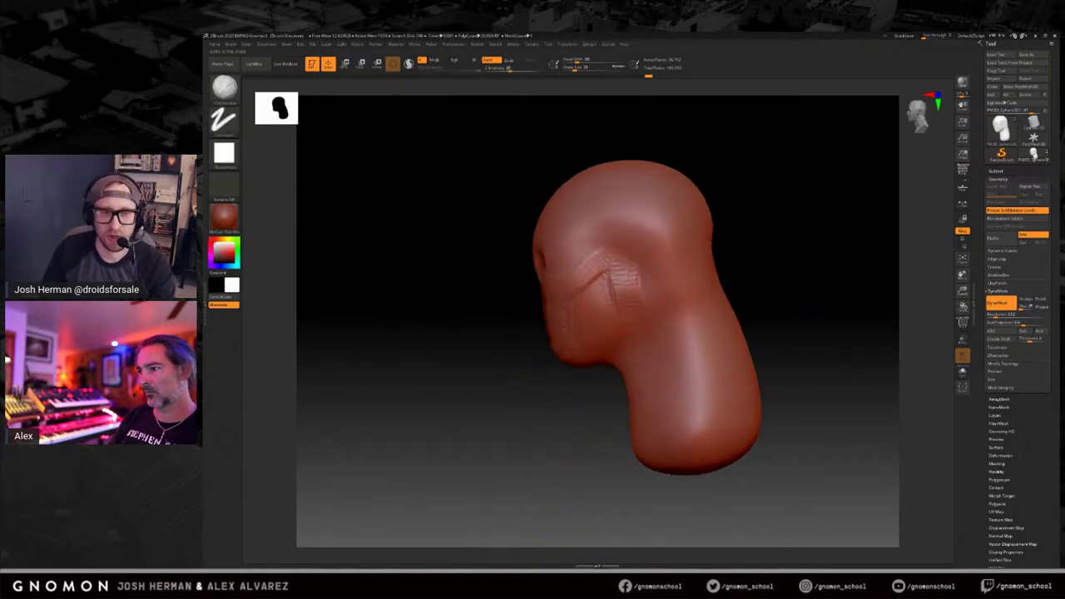
pyautogui.moveTo(569, 342); pyautogui.dragTo(620, 313)
pyautogui.press('s')
pyautogui.moveTo(601, 256)
pyautogui.mouseDown()
pyautogui.moveTo(614, 256)
pyautogui.moveTo(566, 243)
pyautogui.moveTo(565, 215)
pyautogui.mouseUp()
pyautogui.moveTo(758, 195)
pyautogui.mouseDown()
pyautogui.moveTo(779, 200)
pyautogui.moveTo(573, 204)
pyautogui.mouseUp()
pyautogui.moveTo(734, 204); pyautogui.dragTo(706, 212)
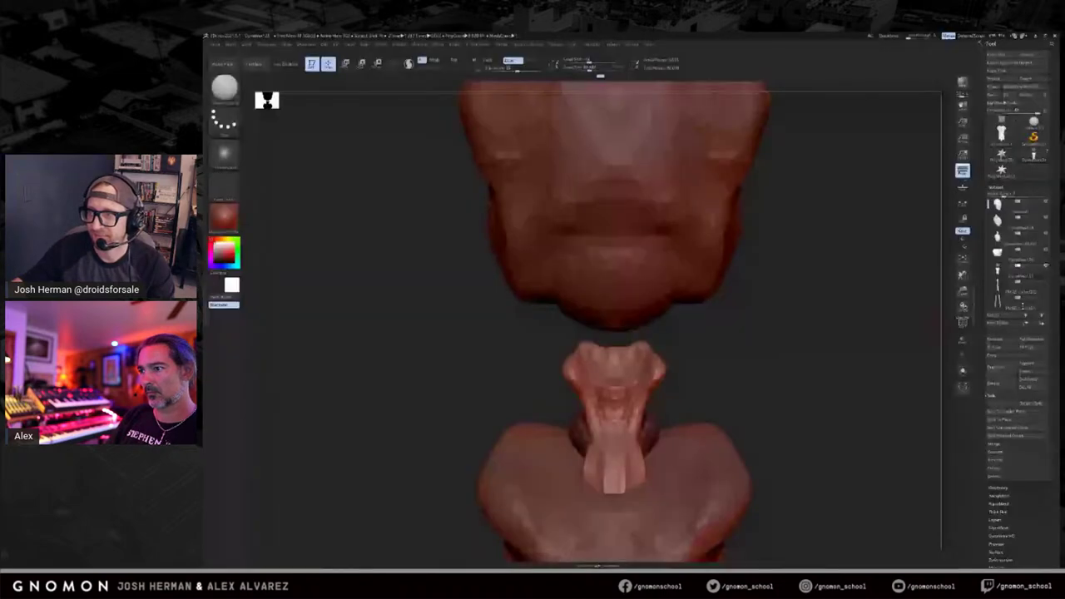
pyautogui.moveTo(812, 321)
pyautogui.mouseDown()
pyautogui.moveTo(737, 325)
pyautogui.moveTo(768, 375)
pyautogui.moveTo(777, 342)
pyautogui.moveTo(766, 313)
pyautogui.mouseUp()
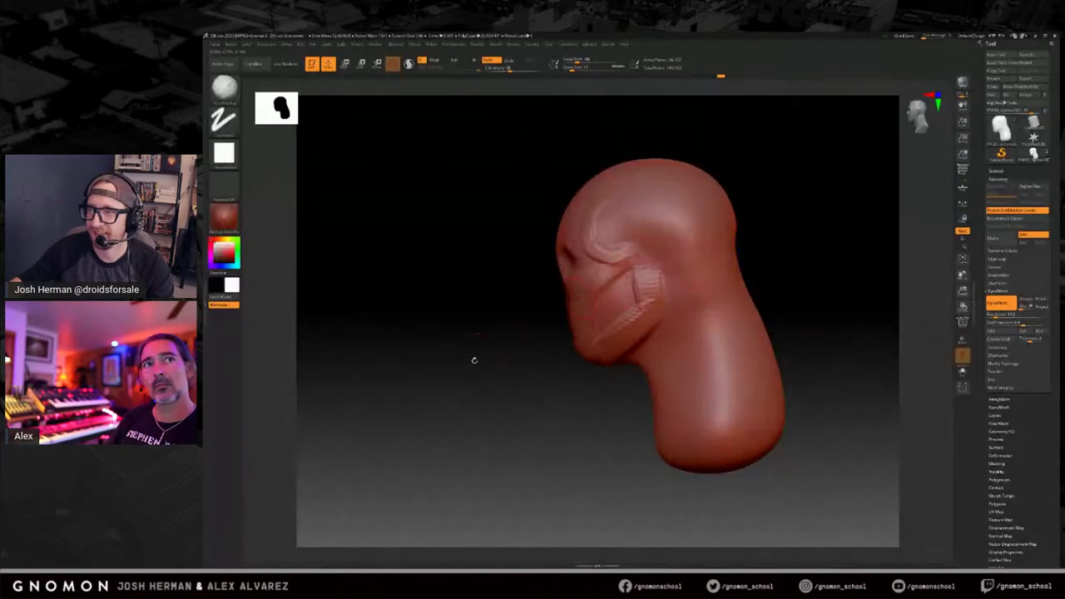
# Sculpt the cheek planes and strengthen the jaw muscle from the cheekbone down to the jaw edge.
pyautogui.moveTo(475, 360)
pyautogui.mouseDown()
pyautogui.moveTo(473, 369)
pyautogui.moveTo(520, 324)
pyautogui.mouseUp()
pyautogui.moveTo(587, 263)
pyautogui.mouseDown()
pyautogui.moveTo(630, 259)
pyautogui.moveTo(630, 279)
pyautogui.moveTo(637, 275)
pyautogui.moveTo(612, 319)
pyautogui.mouseUp()
pyautogui.press('s')
pyautogui.moveTo(634, 259); pyautogui.dragTo(604, 346)
pyautogui.keyDown('alt'); pyautogui.moveTo(816, 252); pyautogui.dragTo(769, 241); pyautogui.keyUp('alt')
# Sculpt long vertical strokes from behind the jaw to the neck base to form the side neck muscles.
pyautogui.moveTo(626, 268)
pyautogui.mouseDown()
pyautogui.moveTo(616, 393)
pyautogui.moveTo(637, 349)
pyautogui.moveTo(655, 409)
pyautogui.mouseUp()
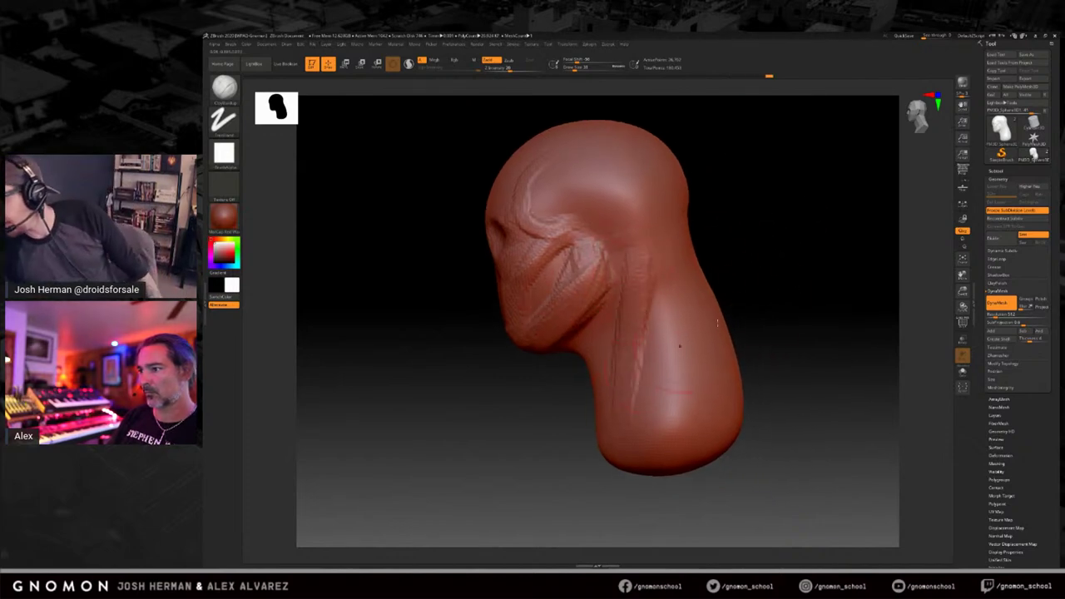
pyautogui.moveTo(753, 291); pyautogui.dragTo(789, 290)
pyautogui.moveTo(634, 351)
pyautogui.mouseDown()
pyautogui.moveTo(617, 418)
pyautogui.moveTo(595, 422)
pyautogui.mouseUp()
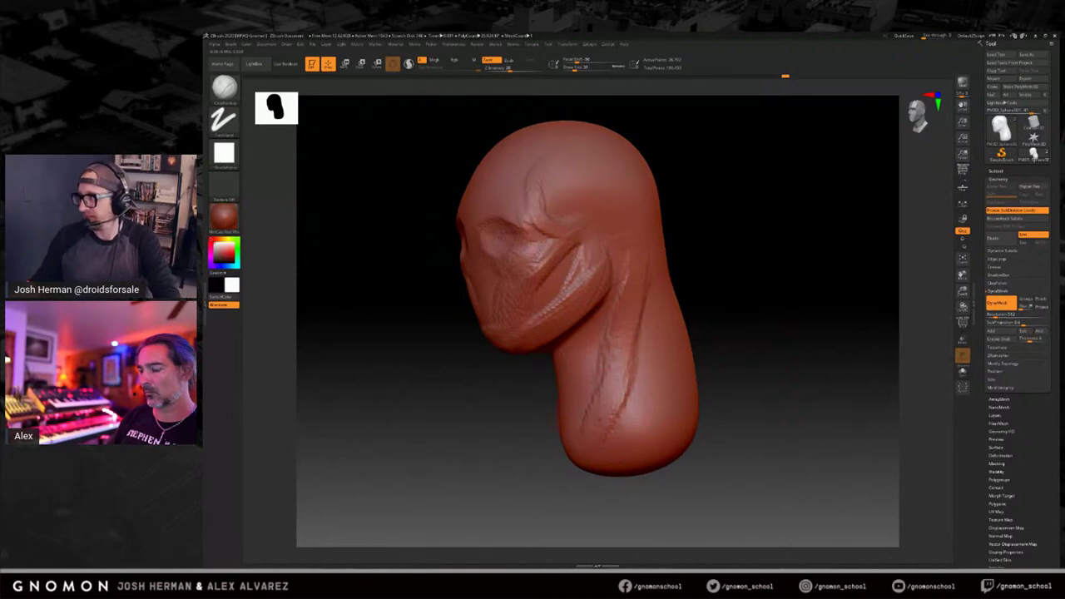
pyautogui.moveTo(726, 314); pyautogui.dragTo(772, 308)
pyautogui.moveTo(723, 352)
pyautogui.mouseDown()
pyautogui.moveTo(684, 356)
pyautogui.moveTo(616, 395)
pyautogui.moveTo(606, 421)
pyautogui.moveTo(684, 340)
pyautogui.mouseUp()
pyautogui.moveTo(625, 356); pyautogui.dragTo(628, 413)
pyautogui.moveTo(759, 312); pyautogui.dragTo(766, 309)
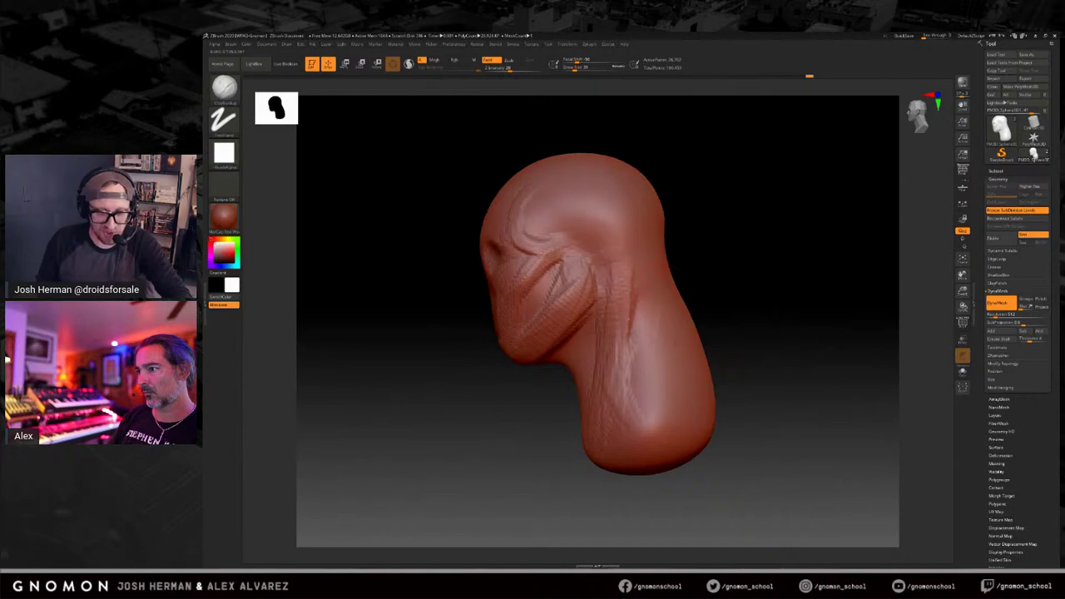
# Shape the back of the neck and define the base of the skull above it.
pyautogui.moveTo(773, 331)
pyautogui.mouseDown()
pyautogui.moveTo(681, 334)
pyautogui.moveTo(707, 412)
pyautogui.moveTo(664, 443)
pyautogui.moveTo(687, 366)
pyautogui.moveTo(674, 296)
pyautogui.mouseUp()
pyautogui.moveTo(655, 243)
pyautogui.mouseDown()
pyautogui.moveTo(637, 252)
pyautogui.moveTo(672, 255)
pyautogui.moveTo(624, 258)
pyautogui.mouseUp()
pyautogui.moveTo(778, 234)
pyautogui.mouseDown()
pyautogui.moveTo(751, 264)
pyautogui.moveTo(766, 252)
pyautogui.mouseUp()
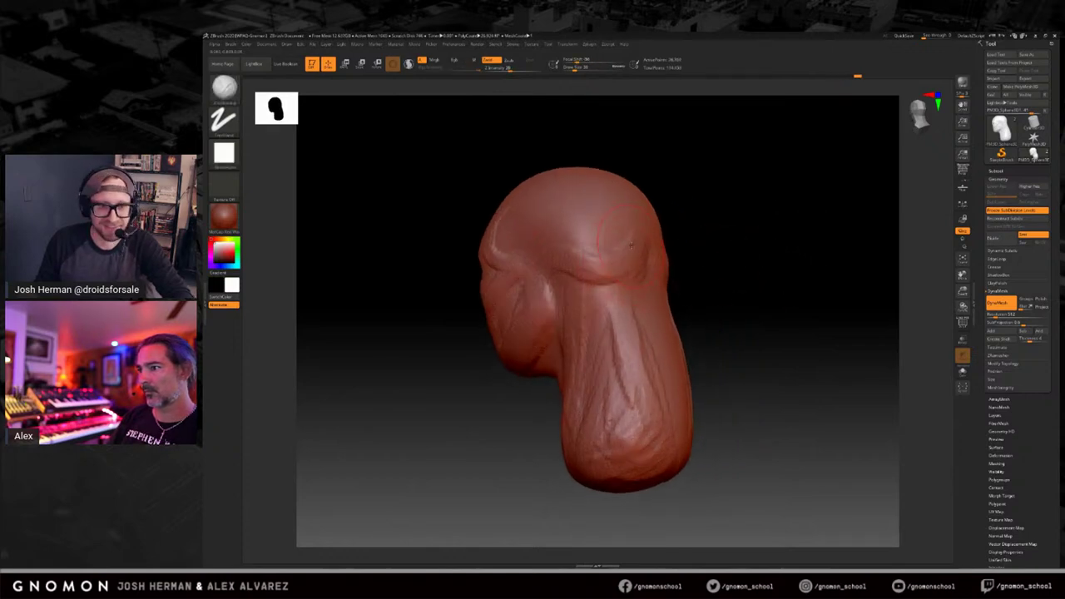
pyautogui.moveTo(733, 255)
pyautogui.mouseDown()
pyautogui.moveTo(670, 248)
pyautogui.moveTo(708, 255)
pyautogui.moveTo(612, 268)
pyautogui.moveTo(594, 253)
pyautogui.moveTo(672, 266)
pyautogui.moveTo(730, 247)
pyautogui.mouseUp()
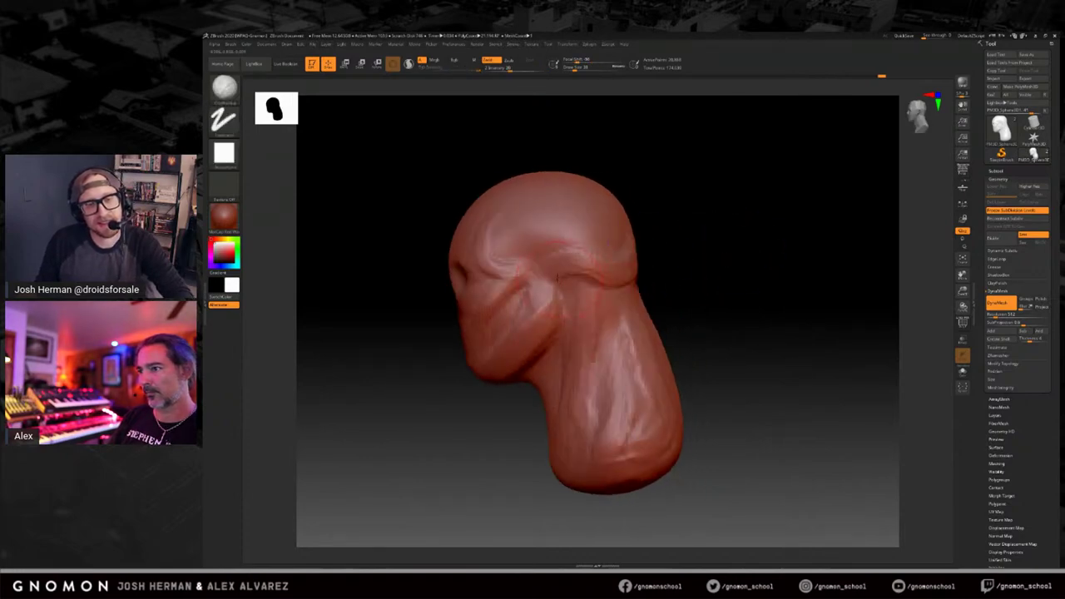
# Refine the jaw underside and throat, and reinforce the diagonal neck muscle running down from behind the jaw.
pyautogui.moveTo(547, 326); pyautogui.dragTo(516, 342)
pyautogui.moveTo(515, 405)
pyautogui.mouseDown()
pyautogui.moveTo(546, 377)
pyautogui.moveTo(540, 406)
pyautogui.mouseUp()
pyautogui.keyDown('alt'); pyautogui.moveTo(663, 360); pyautogui.dragTo(672, 302); pyautogui.keyUp('alt')
pyautogui.moveTo(578, 389); pyautogui.dragTo(577, 406)
pyautogui.moveTo(787, 306); pyautogui.dragTo(730, 302)
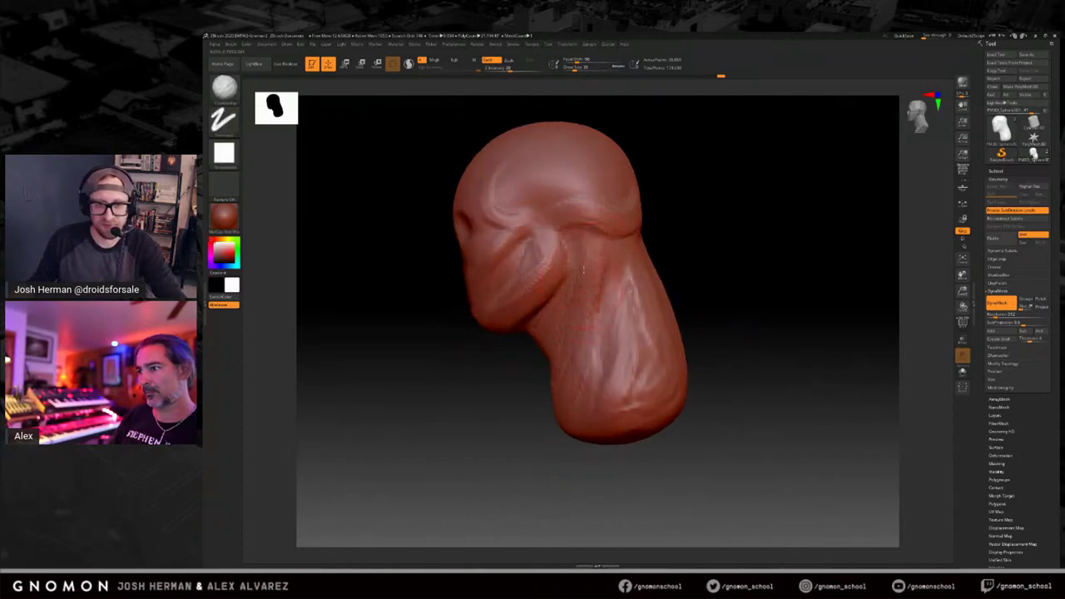
pyautogui.moveTo(576, 360); pyautogui.dragTo(575, 287)
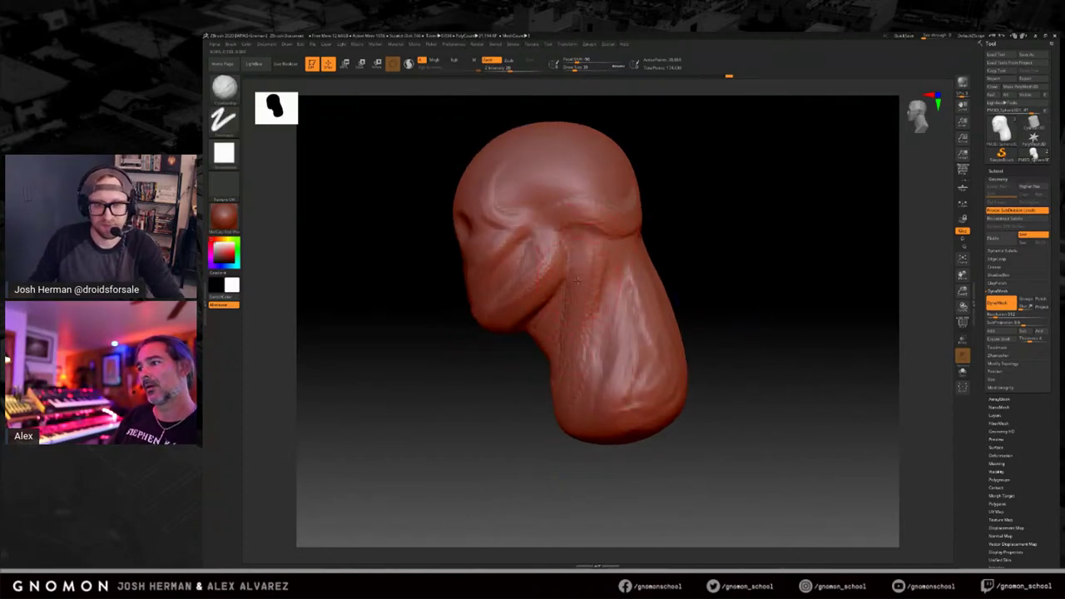
pyautogui.moveTo(602, 250); pyautogui.dragTo(590, 363)
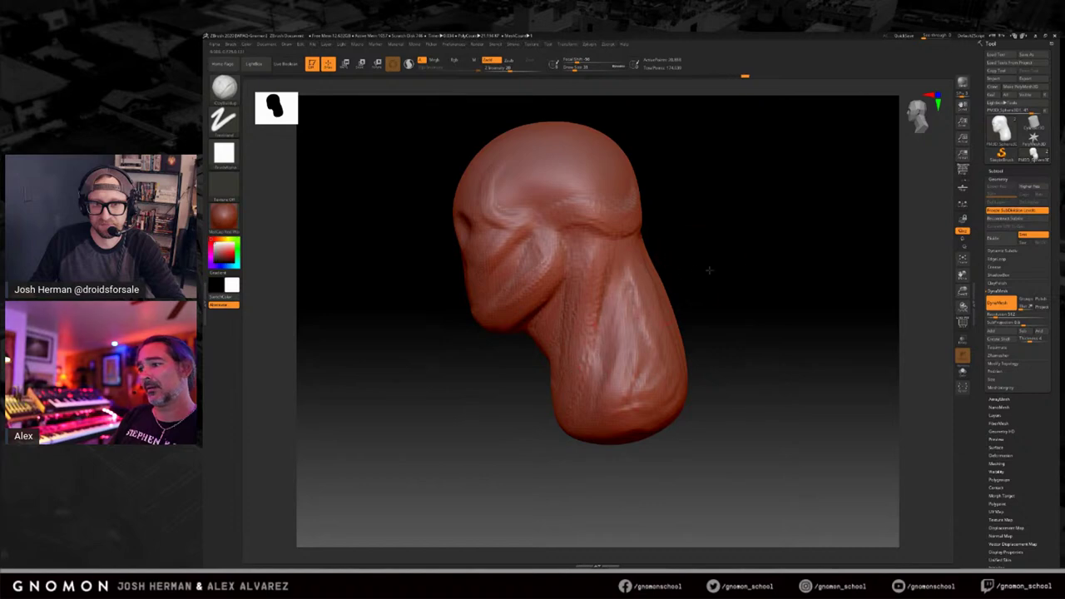
# Converge the neck muscles into a V at the front of the throat, checking the form from several angles.
pyautogui.moveTo(705, 271); pyautogui.dragTo(746, 278)
pyautogui.moveTo(575, 355)
pyautogui.mouseDown()
pyautogui.moveTo(594, 400)
pyautogui.moveTo(567, 408)
pyautogui.mouseUp()
pyautogui.moveTo(687, 344)
pyautogui.mouseDown(button='right')
pyautogui.moveTo(710, 330)
pyautogui.moveTo(707, 322)
pyautogui.mouseUp(button='right')
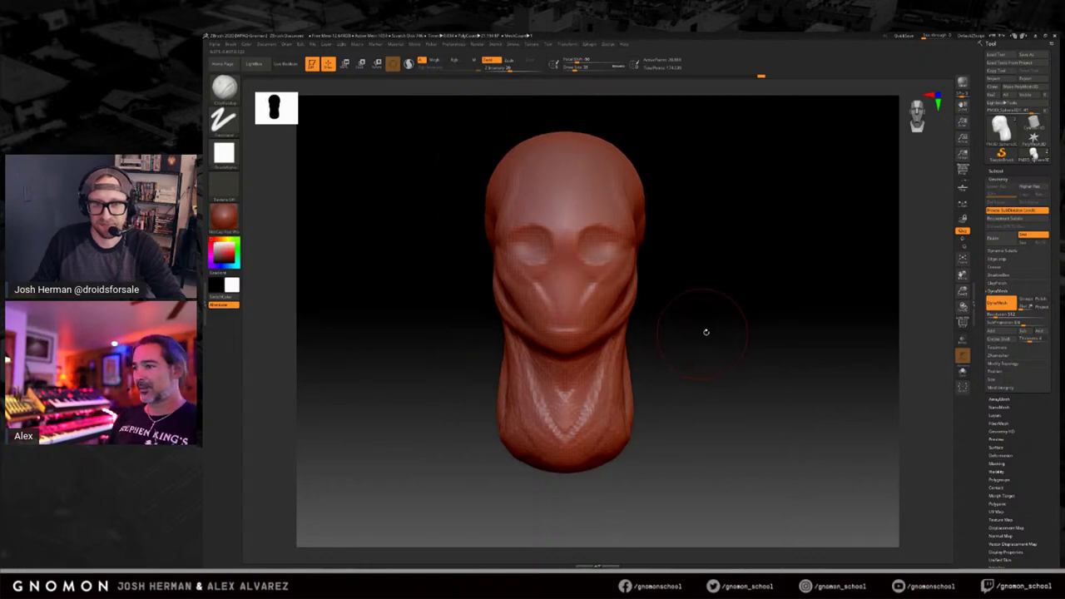
pyautogui.moveTo(732, 322)
pyautogui.mouseDown(button='right')
pyautogui.moveTo(721, 316)
pyautogui.moveTo(732, 301)
pyautogui.mouseUp(button='right')
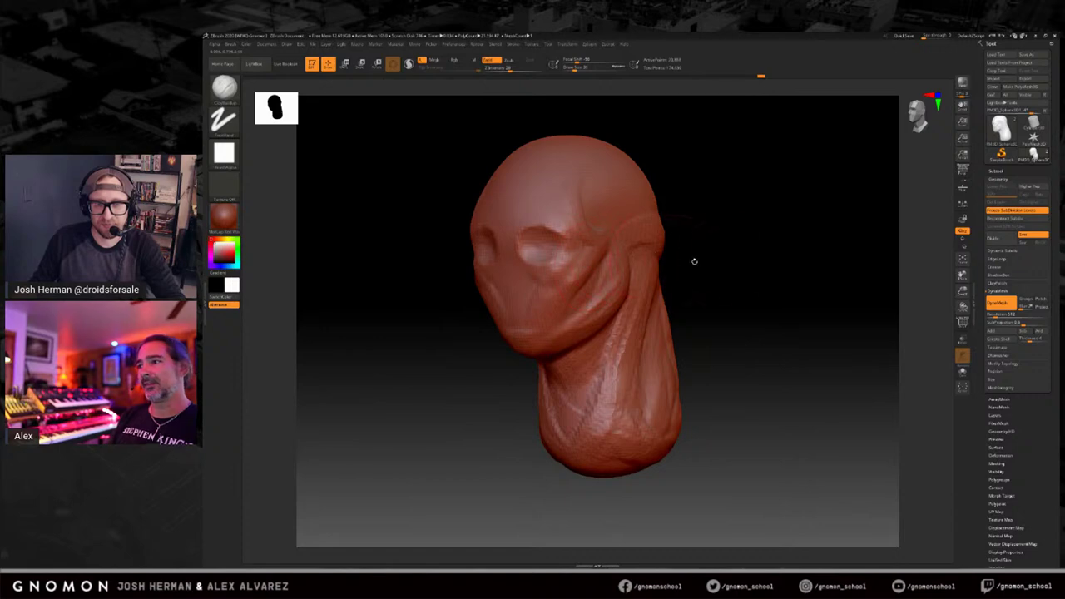
pyautogui.moveTo(731, 275)
pyautogui.mouseDown(button='right')
pyautogui.moveTo(740, 286)
pyautogui.moveTo(600, 267)
pyautogui.mouseUp(button='right')
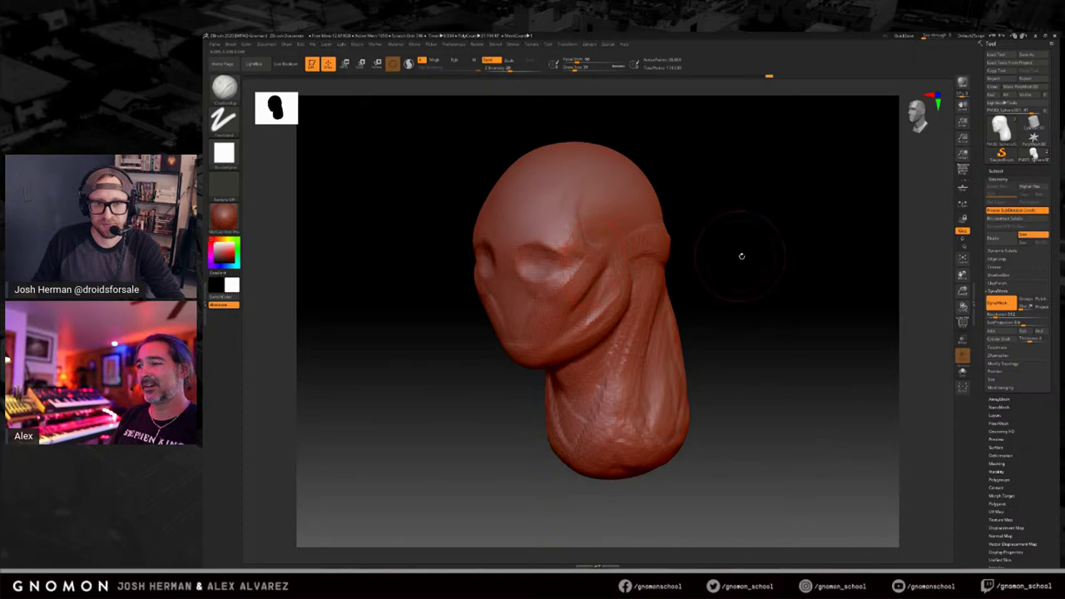
# Reduce the brush size and sculpt a furrowed brow ridge over the eye sockets.
pyautogui.keyDown('shift'); pyautogui.moveTo(741, 256); pyautogui.dragTo(744, 250); pyautogui.keyUp('shift')
pyautogui.moveTo(656, 289); pyautogui.dragTo(620, 285)
pyautogui.press('s')
pyautogui.moveTo(542, 278); pyautogui.dragTo(537, 278)
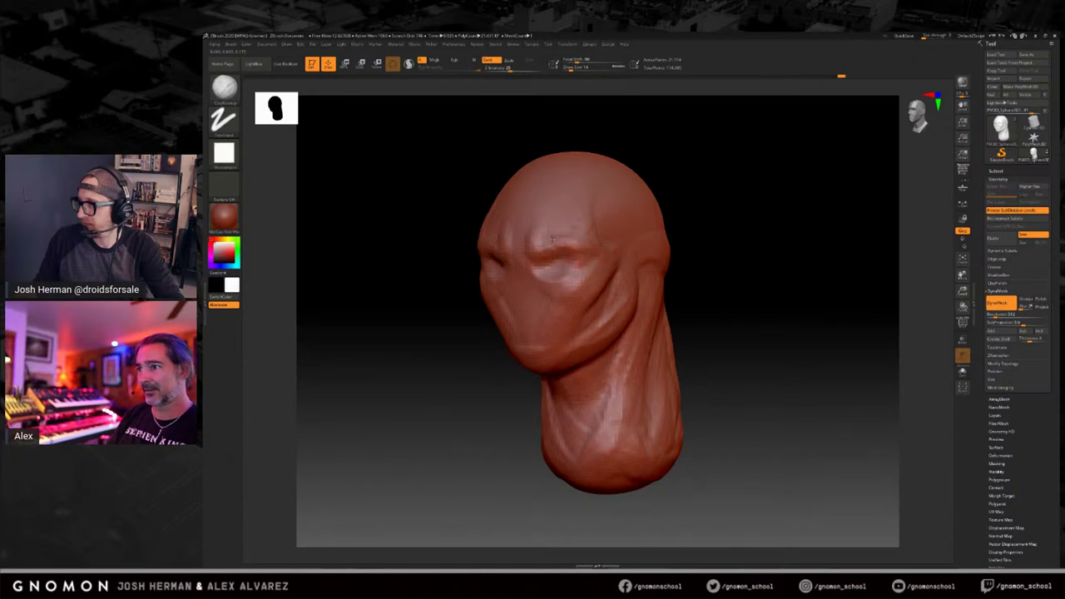
pyautogui.moveTo(723, 209); pyautogui.dragTo(712, 221)
# Refine the temple, cheekbone and under-eye areas in three-quarter and front views.
pyautogui.moveTo(627, 263)
pyautogui.mouseDown()
pyautogui.moveTo(728, 252)
pyautogui.moveTo(705, 260)
pyautogui.mouseUp()
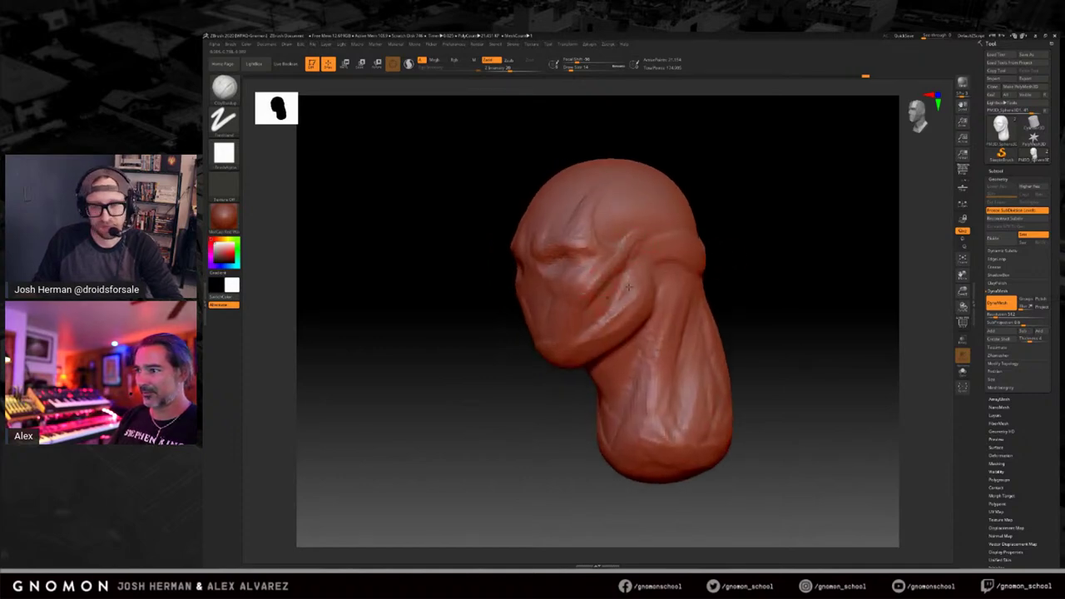
pyautogui.moveTo(757, 249); pyautogui.dragTo(759, 242)
pyautogui.moveTo(674, 247)
pyautogui.mouseDown()
pyautogui.moveTo(699, 247)
pyautogui.moveTo(691, 252)
pyautogui.mouseUp()
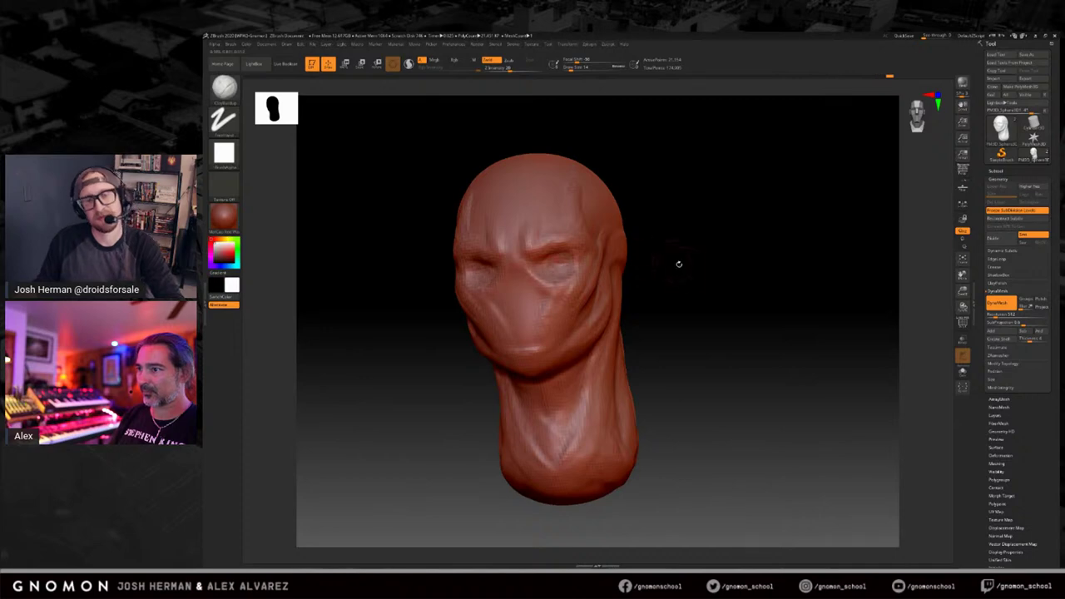
pyautogui.moveTo(677, 263); pyautogui.dragTo(641, 264)
pyautogui.moveTo(538, 276); pyautogui.dragTo(535, 290)
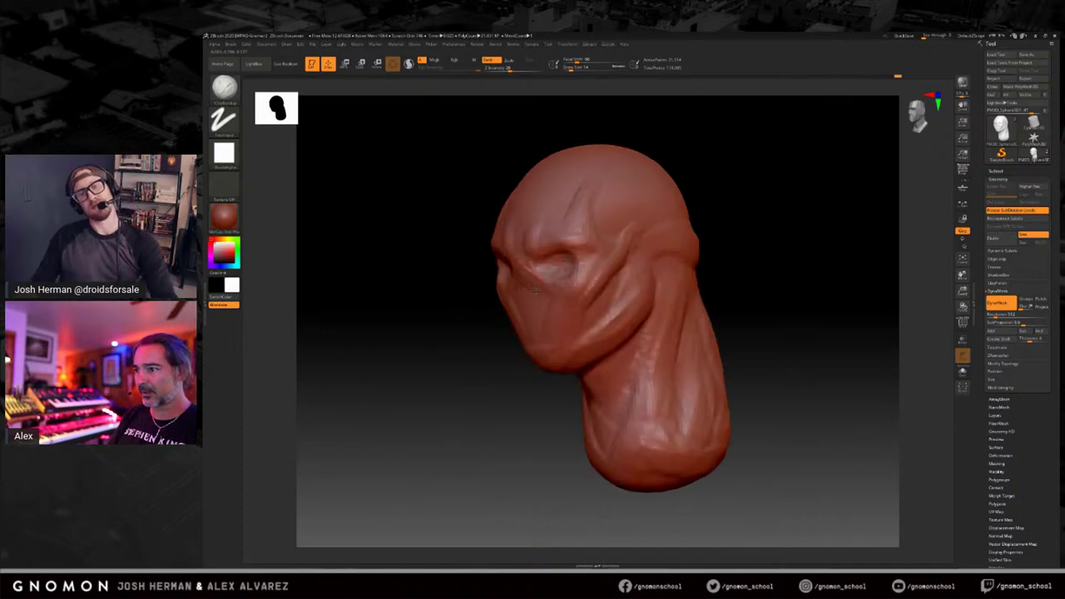
pyautogui.moveTo(748, 258)
pyautogui.mouseDown()
pyautogui.moveTo(735, 234)
pyautogui.moveTo(678, 250)
pyautogui.mouseUp()
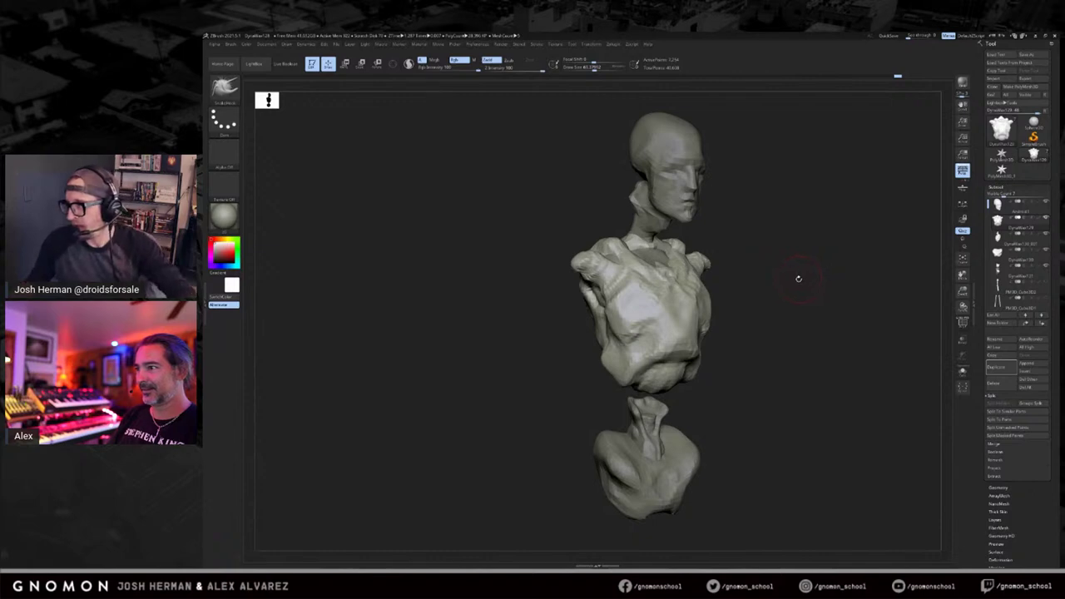
# Make the neck piece the active subtool and add clay at its base beside the collarbone with the Clay Buildup brush.
pyautogui.moveTo(833, 282); pyautogui.dragTo(843, 282)
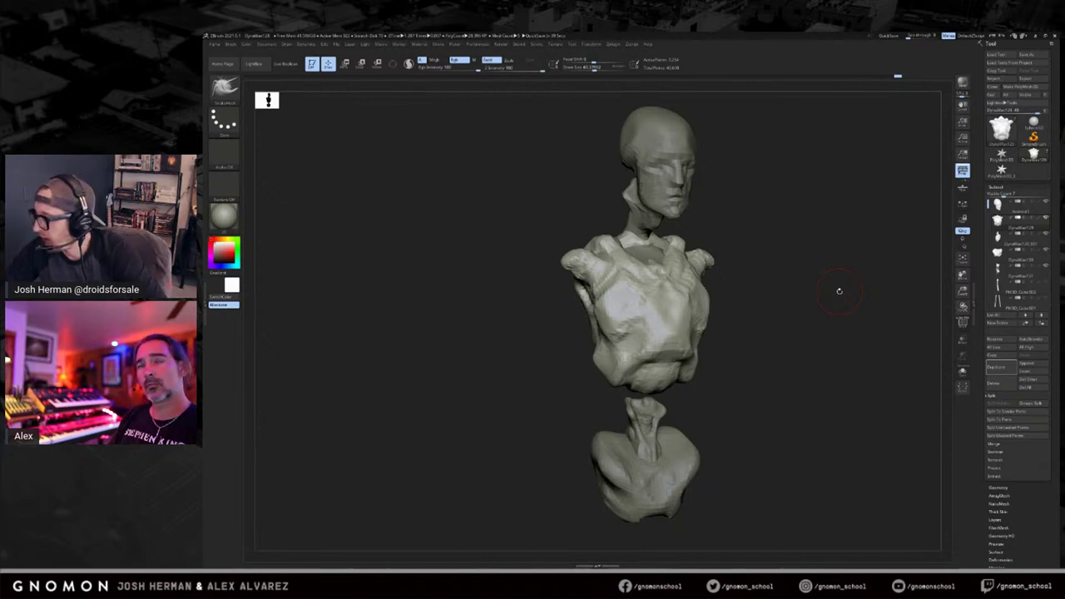
pyautogui.moveTo(839, 291)
pyautogui.mouseDown()
pyautogui.moveTo(802, 248)
pyautogui.moveTo(742, 244)
pyautogui.mouseUp()
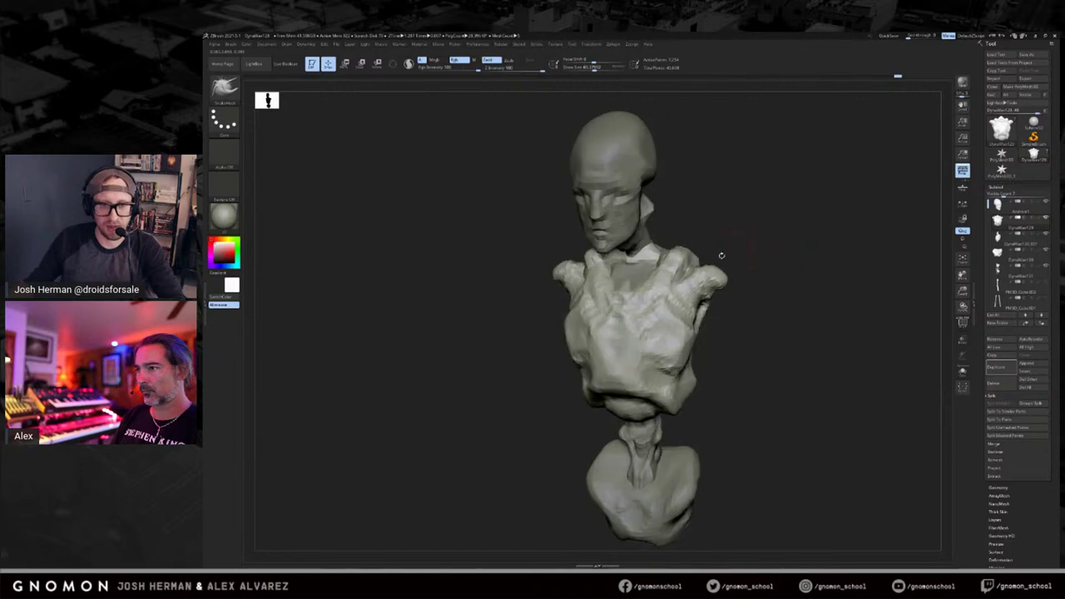
pyautogui.keyDown('alt'); pyautogui.click(652, 271); pyautogui.keyUp('alt')
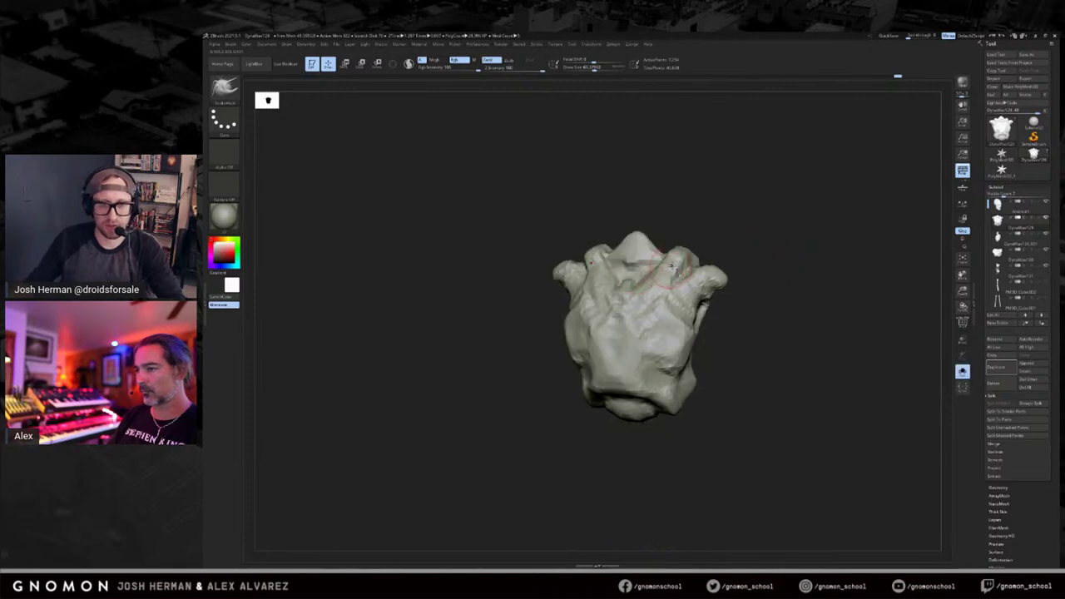
pyautogui.keyDown('alt'); pyautogui.click(643, 270); pyautogui.keyUp('alt')
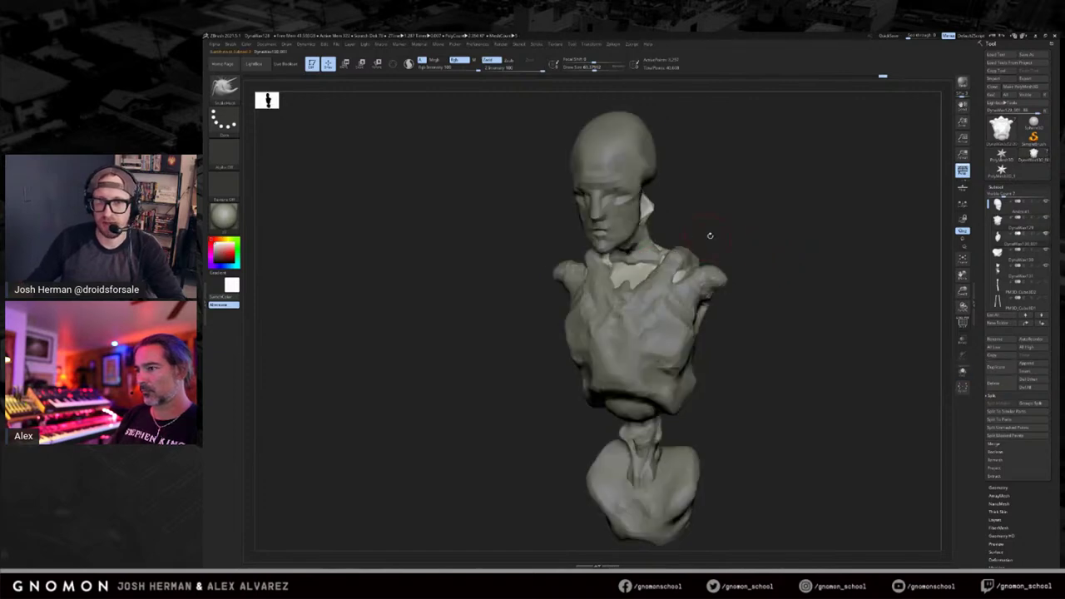
pyautogui.keyDown('shift'); pyautogui.moveTo(706, 236); pyautogui.dragTo(717, 237); pyautogui.keyUp('shift')
pyautogui.press('b')
pyautogui.press('c')
pyautogui.press('b')
pyautogui.moveTo(667, 272)
pyautogui.mouseDown()
pyautogui.moveTo(679, 239)
pyautogui.moveTo(705, 228)
pyautogui.moveTo(682, 271)
pyautogui.moveTo(717, 237)
pyautogui.moveTo(678, 272)
pyautogui.mouseUp()
pyautogui.keyDown('shift'); pyautogui.moveTo(744, 246); pyautogui.dragTo(745, 244); pyautogui.keyUp('shift')
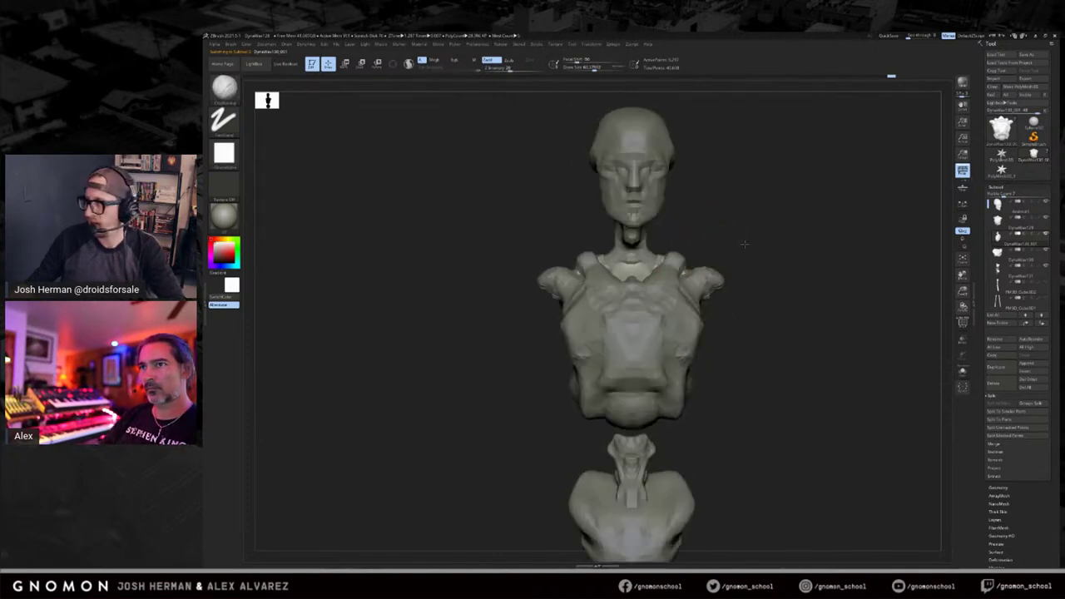
# Make the rib cage the active subtool and carve the crease under the lower rib arch with the Dam Standard brush.
pyautogui.moveTo(791, 273)
pyautogui.mouseDown()
pyautogui.moveTo(796, 250)
pyautogui.moveTo(747, 271)
pyautogui.mouseUp()
pyautogui.hotkey('alt', 's')
pyautogui.hotkey('alt', 's')
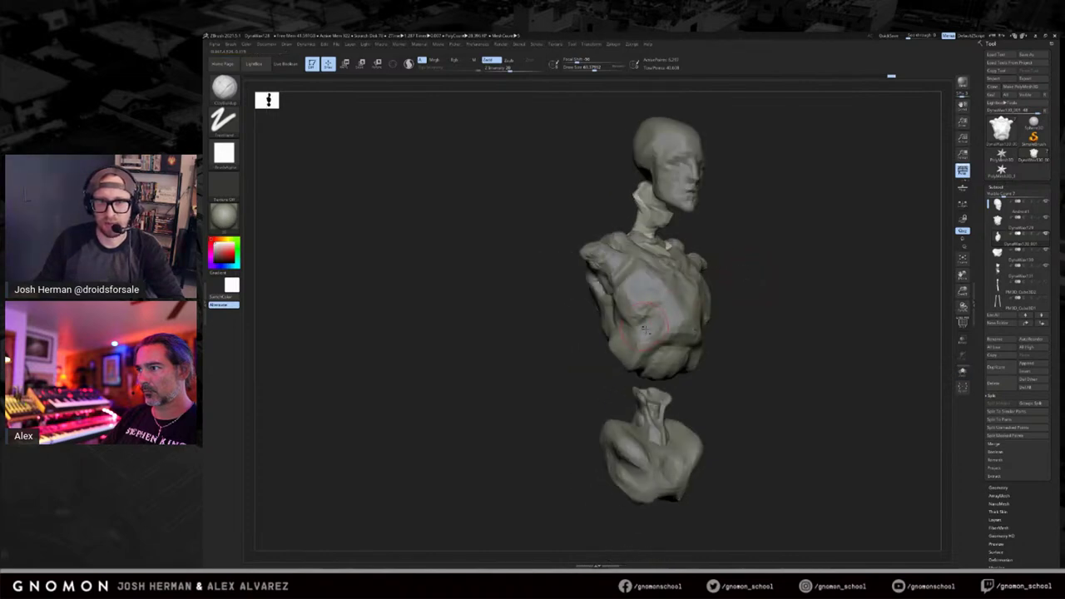
pyautogui.keyDown('alt'); pyautogui.click(646, 331); pyautogui.keyUp('alt')
pyautogui.press('b')
pyautogui.press('d')
pyautogui.press('s')
pyautogui.moveTo(654, 348); pyautogui.dragTo(701, 340)
pyautogui.moveTo(832, 337); pyautogui.dragTo(791, 338)
pyautogui.keyDown('shift'); pyautogui.moveTo(701, 344); pyautogui.dragTo(713, 345); pyautogui.keyUp('shift')
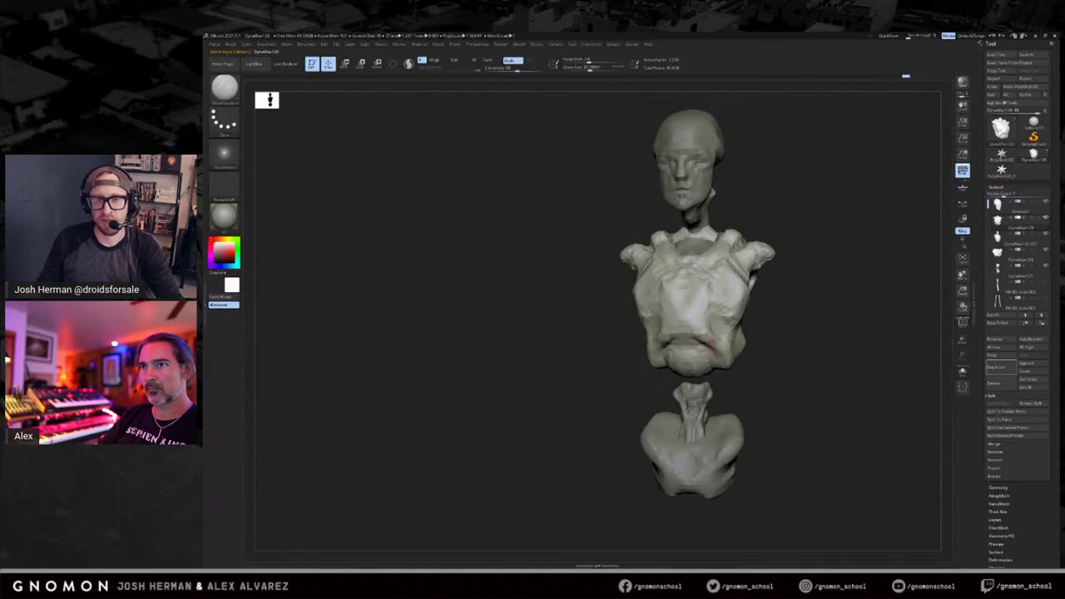
pyautogui.moveTo(787, 342); pyautogui.dragTo(848, 340)
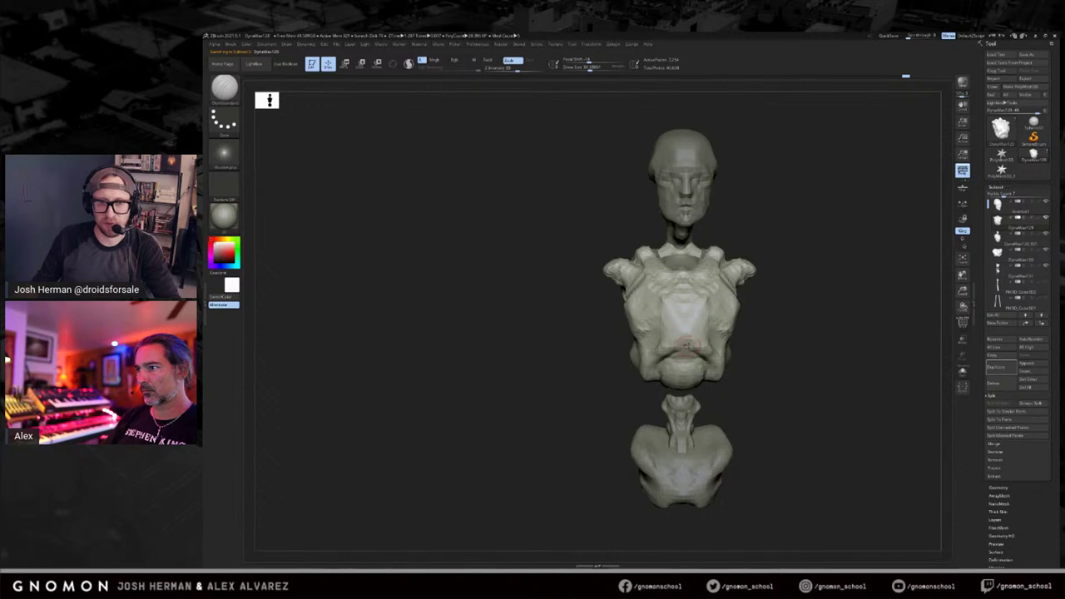
pyautogui.moveTo(742, 328); pyautogui.dragTo(756, 357)
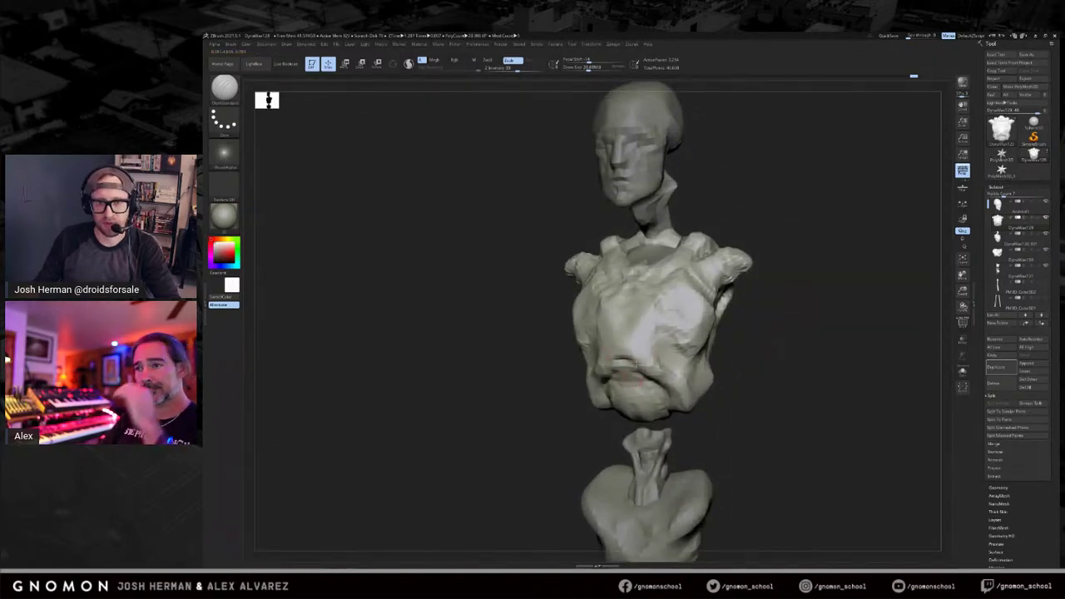
# Switch the active subtool to the head and smooth the cheek and lower face.
pyautogui.moveTo(662, 176); pyautogui.dragTo(686, 186)
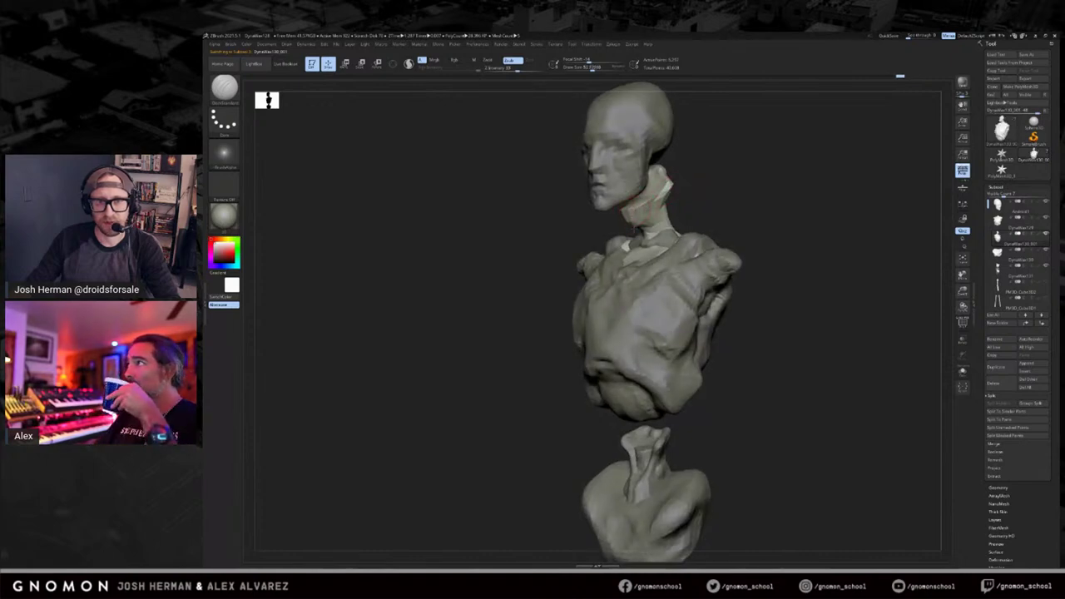
pyautogui.moveTo(592, 223); pyautogui.dragTo(675, 226)
pyautogui.keyDown('alt'); pyautogui.click(629, 185); pyautogui.keyUp('alt')
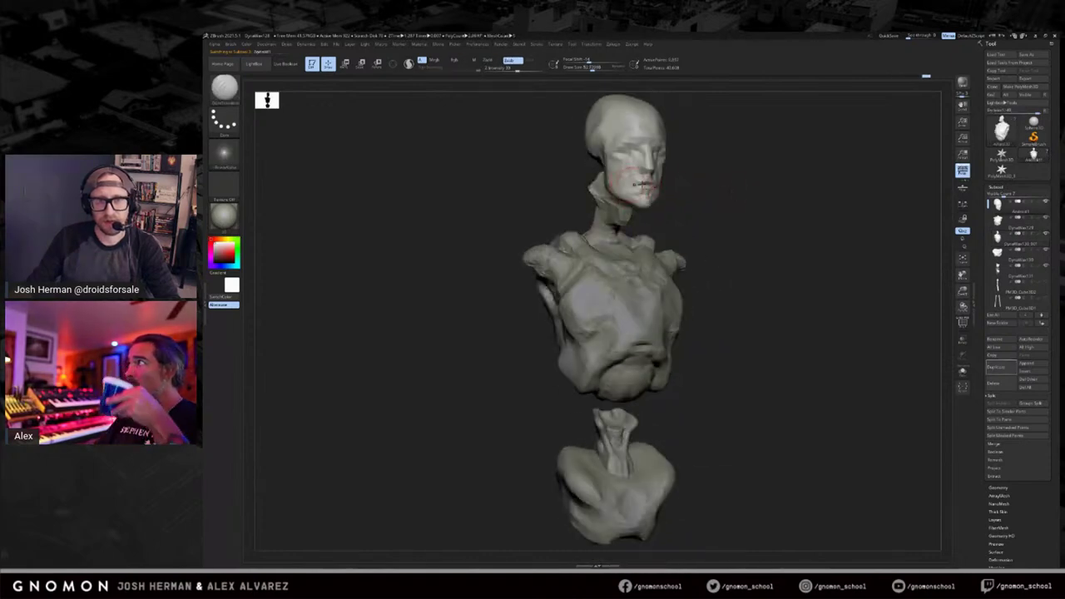
pyautogui.keyDown('alt'); pyautogui.moveTo(630, 185); pyautogui.dragTo(635, 219, button='right'); pyautogui.keyUp('alt')
pyautogui.keyDown('shift'); pyautogui.moveTo(628, 205); pyautogui.dragTo(639, 163); pyautogui.keyUp('shift')
pyautogui.moveTo(644, 215)
pyautogui.keyDown('shift'); pyautogui.mouseDown()
pyautogui.moveTo(659, 205)
pyautogui.moveTo(646, 181)
pyautogui.moveTo(670, 198)
pyautogui.mouseUp(); pyautogui.keyUp('shift')
# Define the mouth line and lips with the Dam Standard and Move brushes in three-quarter view.
pyautogui.press('b')
pyautogui.press('d')
pyautogui.press('s')
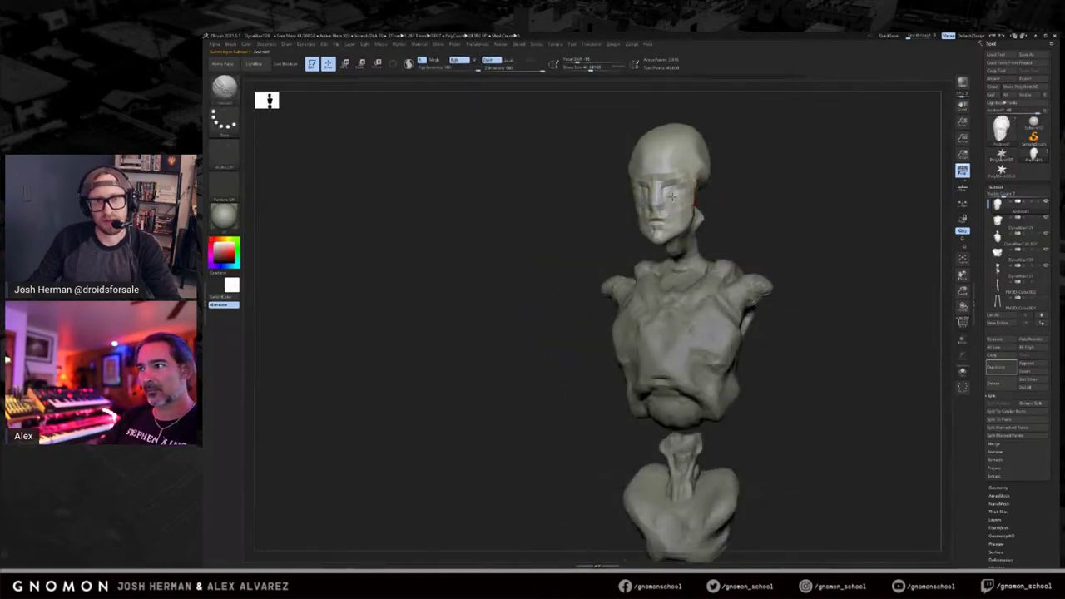
pyautogui.moveTo(670, 198); pyautogui.dragTo(646, 202, button='right')
pyautogui.press('b')
pyautogui.press('m')
pyautogui.press('v')
pyautogui.moveTo(666, 208); pyautogui.dragTo(704, 186)
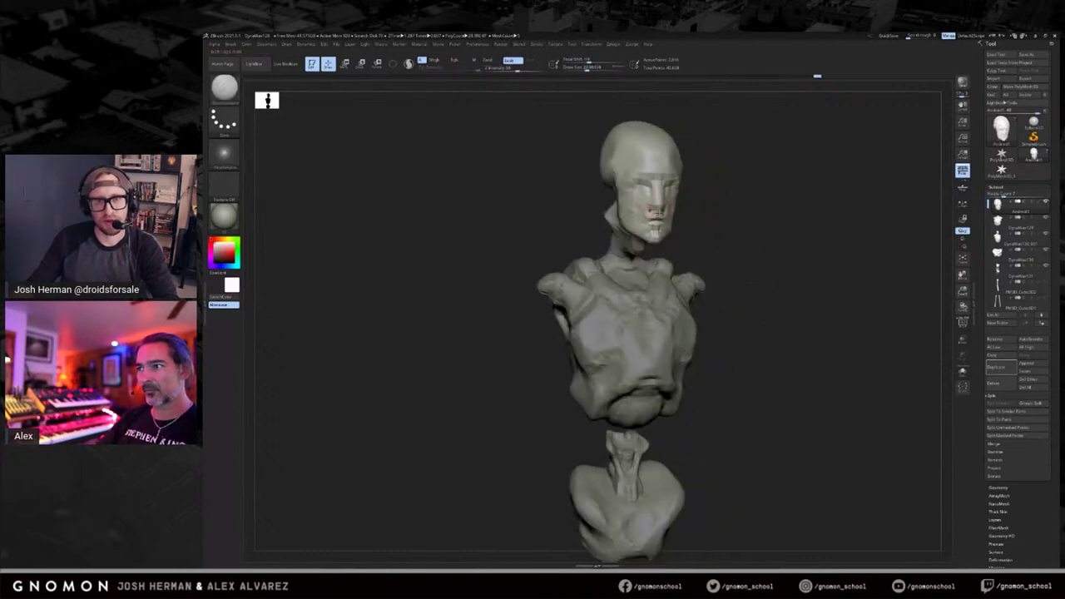
pyautogui.press('s')
pyautogui.moveTo(662, 220); pyautogui.dragTo(664, 221)
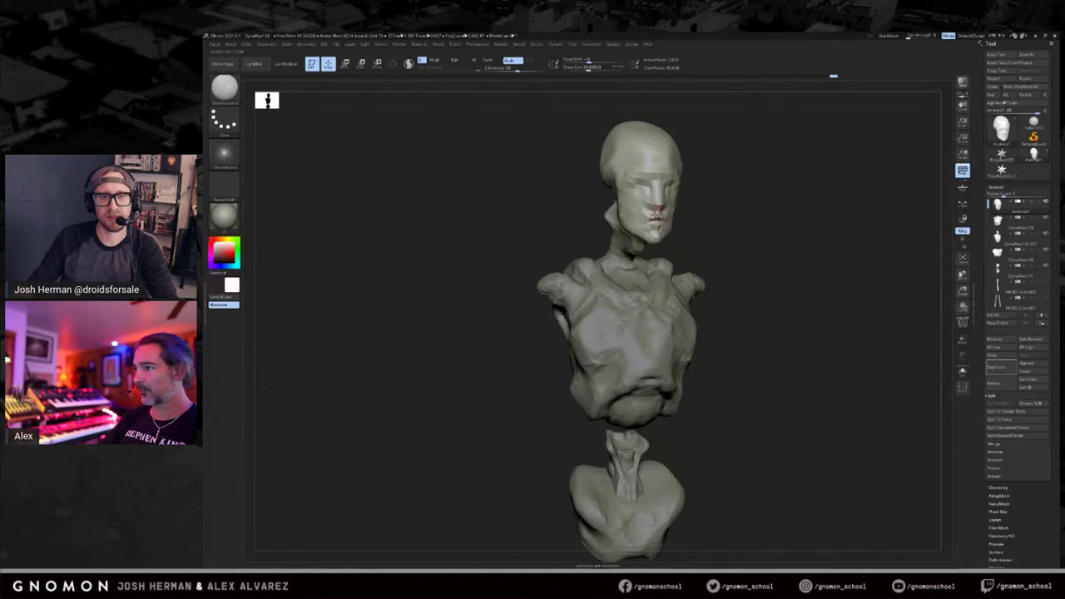
pyautogui.moveTo(656, 211); pyautogui.dragTo(663, 209)
pyautogui.moveTo(715, 210)
pyautogui.mouseDown()
pyautogui.moveTo(657, 213)
pyautogui.moveTo(683, 218)
pyautogui.mouseUp()
pyautogui.moveTo(746, 203); pyautogui.dragTo(759, 200)
# Enlarge the brush and reshape the cheek and jaw contour with the Move brush, working from front and three-quarter views.
pyautogui.press('s')
pyautogui.moveTo(673, 218); pyautogui.dragTo(680, 218)
pyautogui.press('2')
pyautogui.press('1')
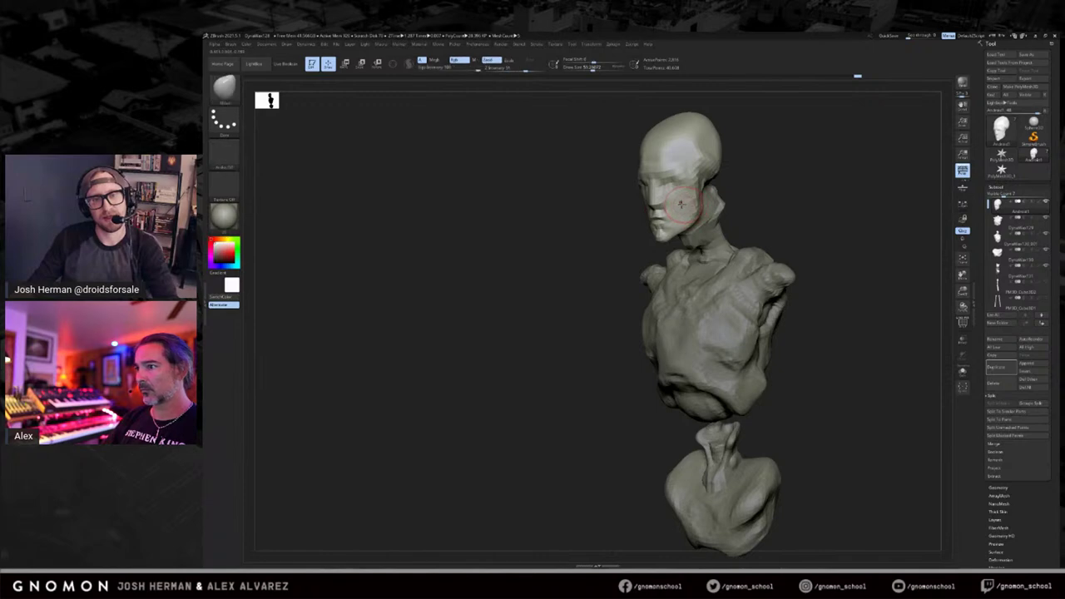
pyautogui.press('3')
pyautogui.moveTo(681, 204); pyautogui.dragTo(716, 184, button='right')
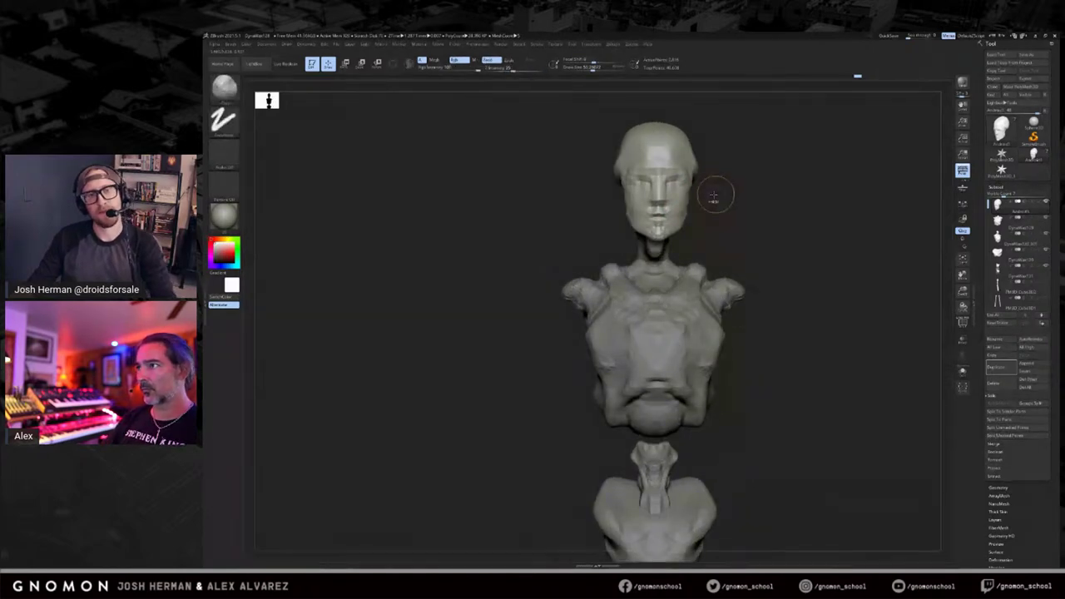
pyautogui.moveTo(592, 199); pyautogui.dragTo(630, 201, button='right')
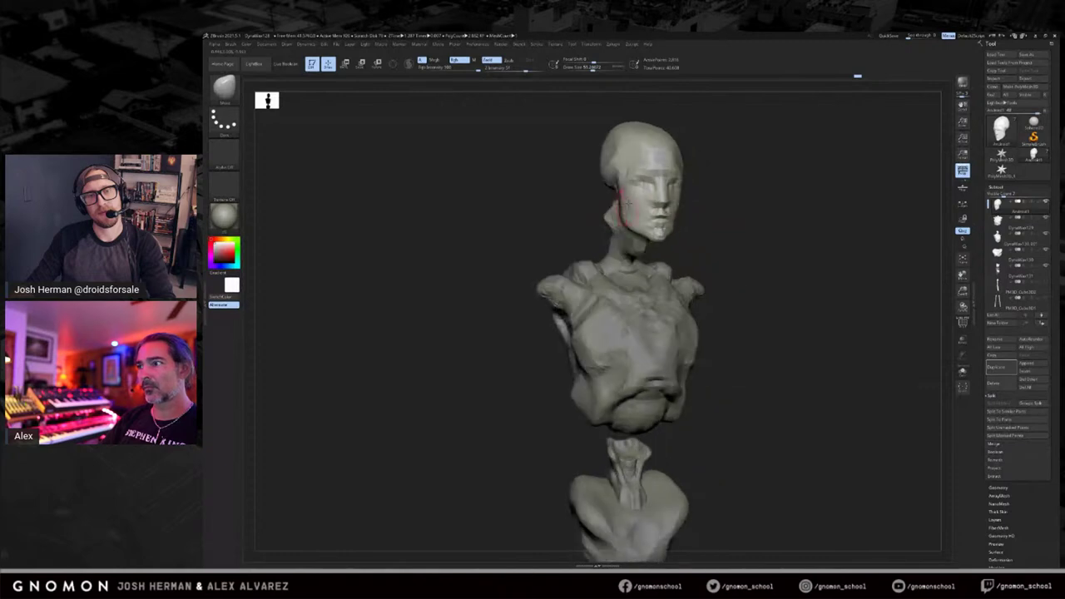
pyautogui.moveTo(859, 214); pyautogui.dragTo(828, 213)
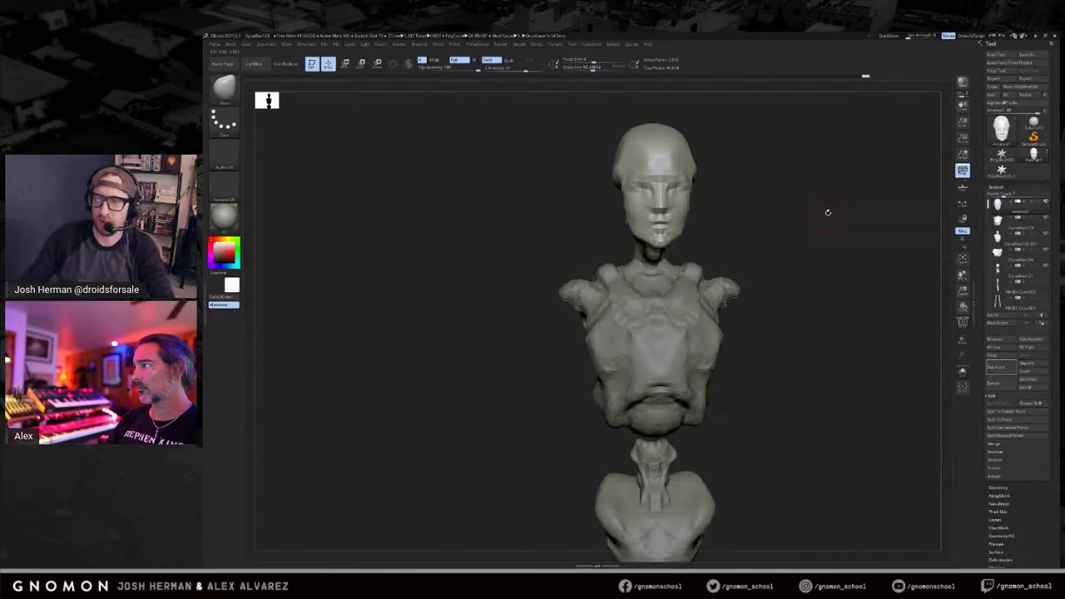
# Reshape the side of the head along the jaw and behind the cheek with the Move brush, adjusting the brush size between strokes.
pyautogui.moveTo(763, 233); pyautogui.dragTo(740, 192)
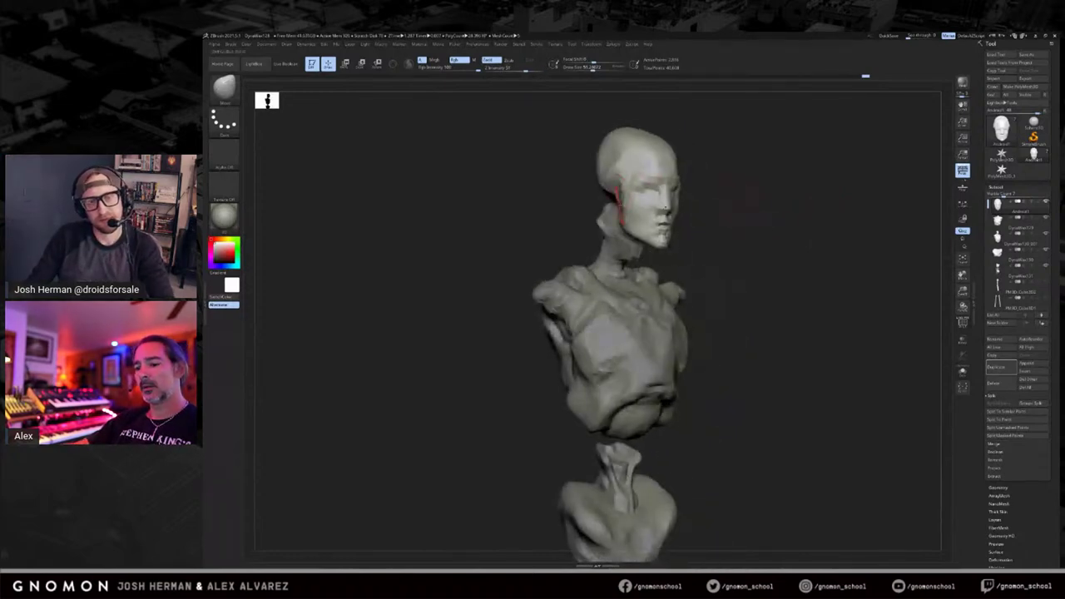
pyautogui.press('s')
pyautogui.moveTo(628, 202)
pyautogui.mouseDown()
pyautogui.moveTo(593, 208)
pyautogui.moveTo(618, 208)
pyautogui.mouseUp()
pyautogui.press('s')
pyautogui.press('s')
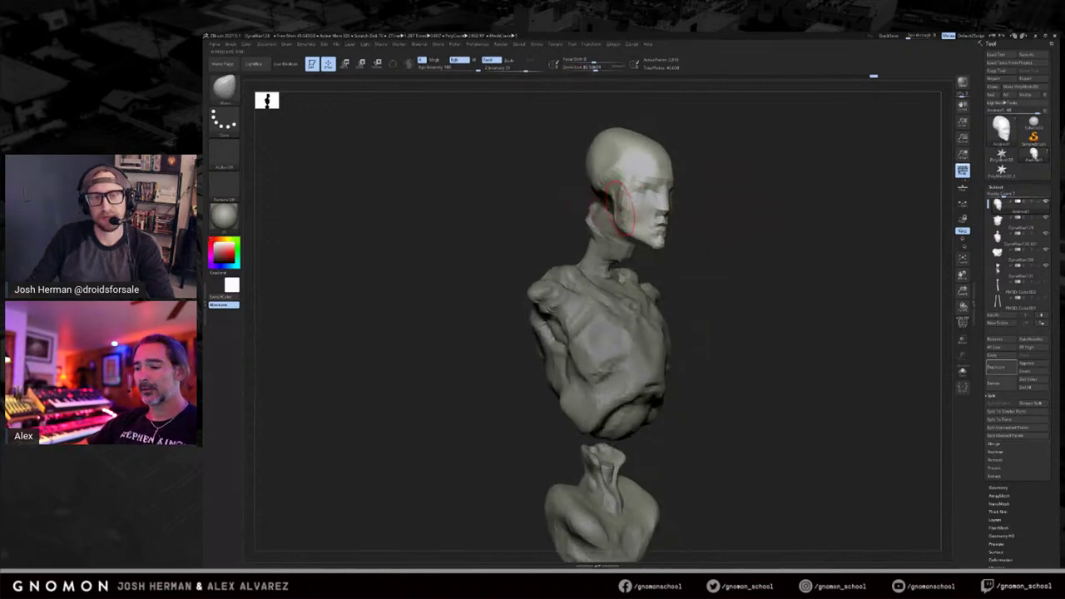
pyautogui.moveTo(711, 210)
pyautogui.keyDown('shift'); pyautogui.mouseDown()
pyautogui.moveTo(679, 213)
pyautogui.moveTo(725, 223)
pyautogui.moveTo(704, 218)
pyautogui.mouseUp(); pyautogui.keyUp('shift')
pyautogui.press('[')
pyautogui.moveTo(630, 216); pyautogui.dragTo(616, 223)
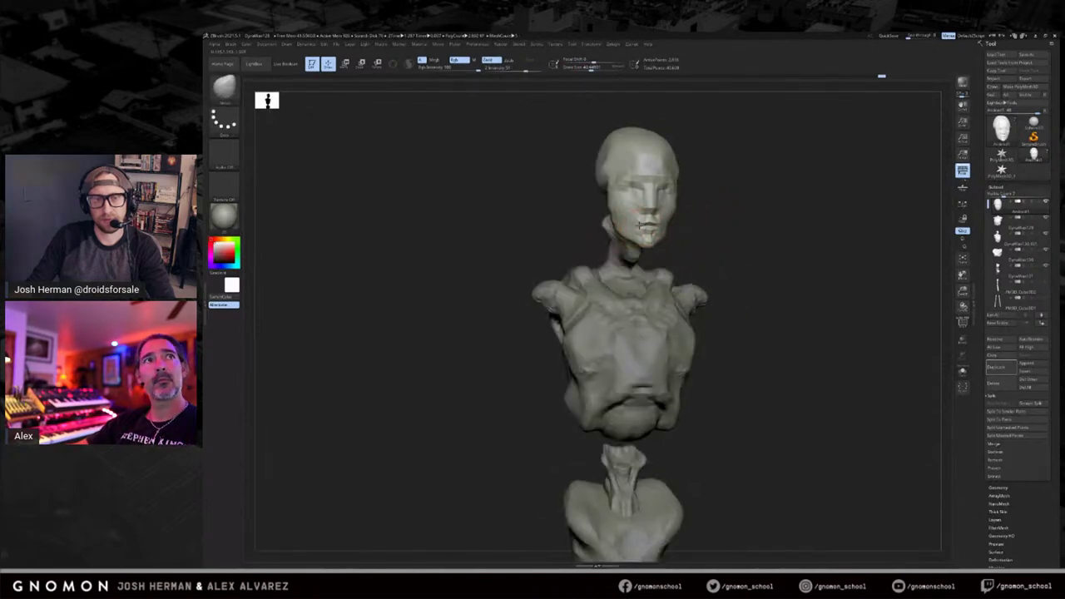
# Refine the temple and forehead contours of the head with a resized brush, checking the bust from the opposite three-quarter angle.
pyautogui.moveTo(695, 230); pyautogui.dragTo(646, 226)
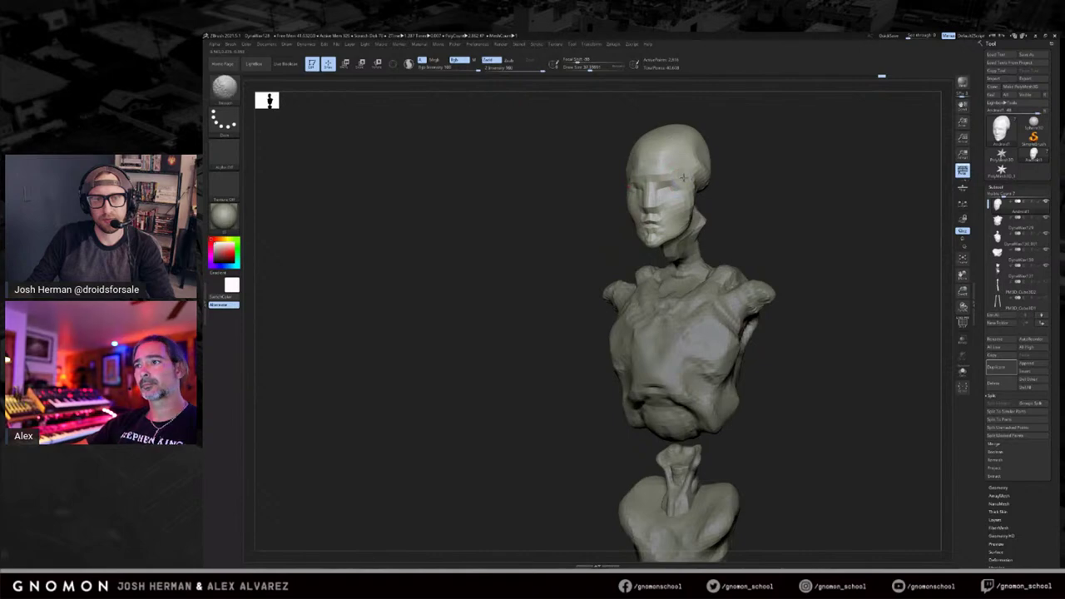
pyautogui.moveTo(714, 158); pyautogui.dragTo(708, 172)
pyautogui.press('s')
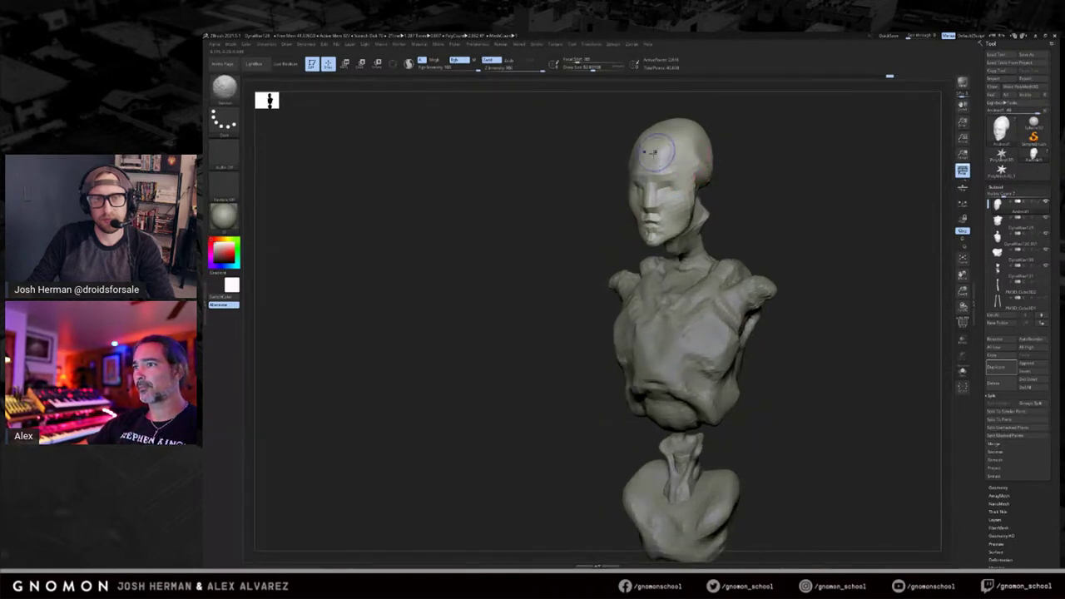
pyautogui.moveTo(715, 112)
pyautogui.mouseDown()
pyautogui.moveTo(649, 160)
pyautogui.moveTo(661, 166)
pyautogui.mouseUp()
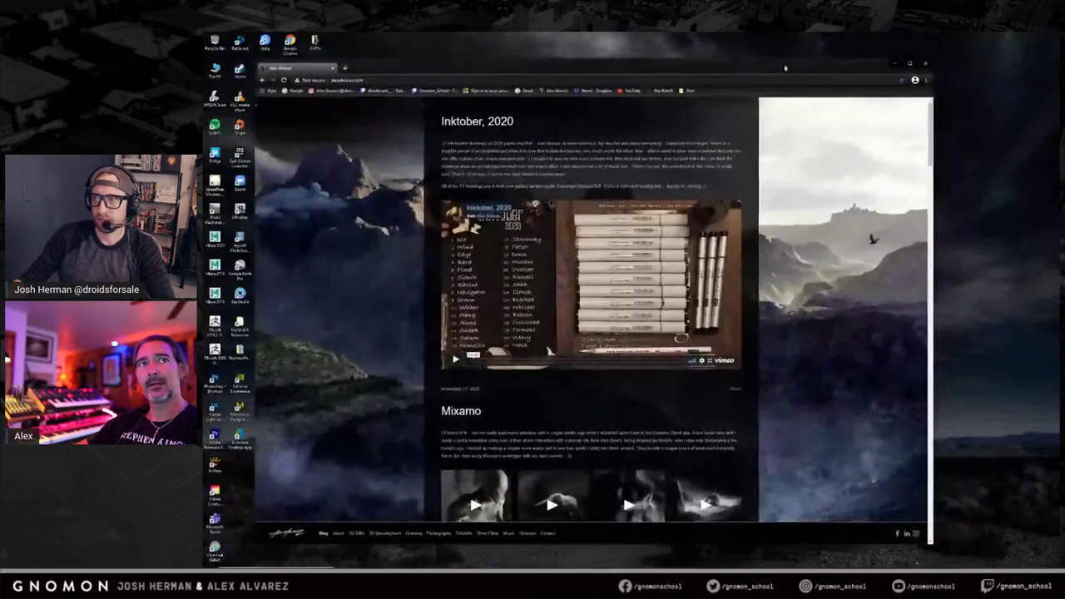
# Switch to the web browser, enlarge its window and look over the Inktober, 2020 and Mixamo posts on the portfolio blog.
pyautogui.moveTo(773, 69); pyautogui.dragTo(752, 87)
pyautogui.moveTo(912, 79); pyautogui.dragTo(1035, 43)
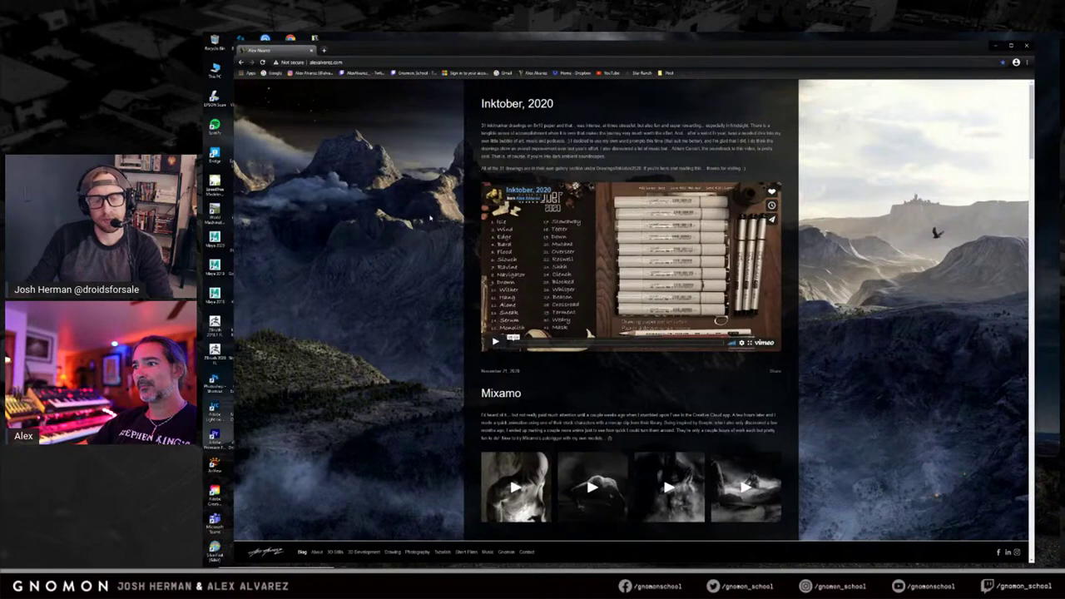
pyautogui.scroll(-5, 425, 233)
pyautogui.scroll(4, 425, 220)
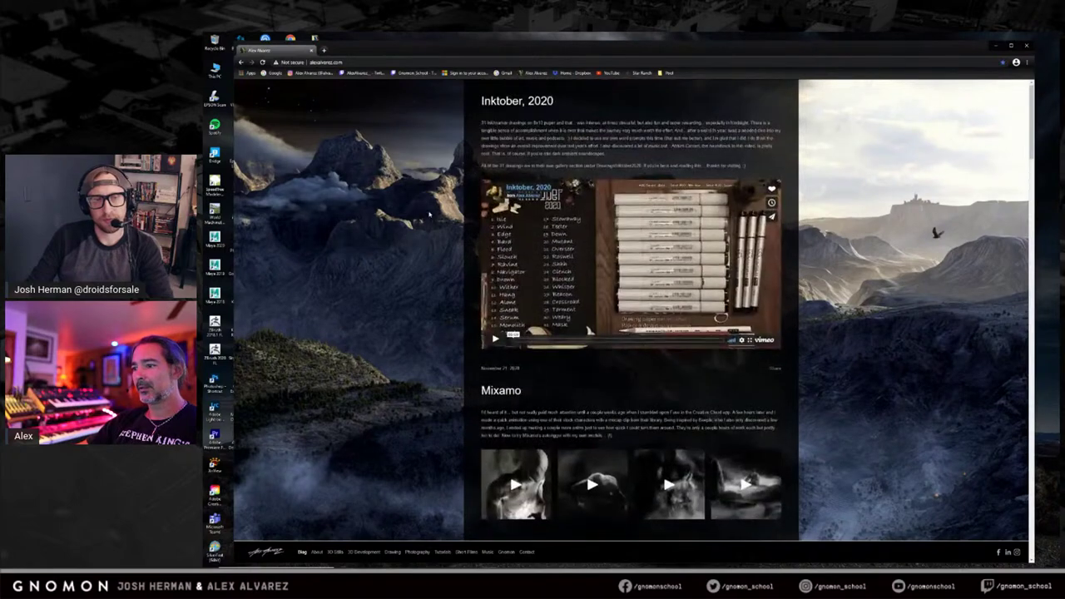
pyautogui.scroll(-3, 426, 218)
pyautogui.scroll(3, 421, 223)
pyautogui.scroll(1, 420, 223)
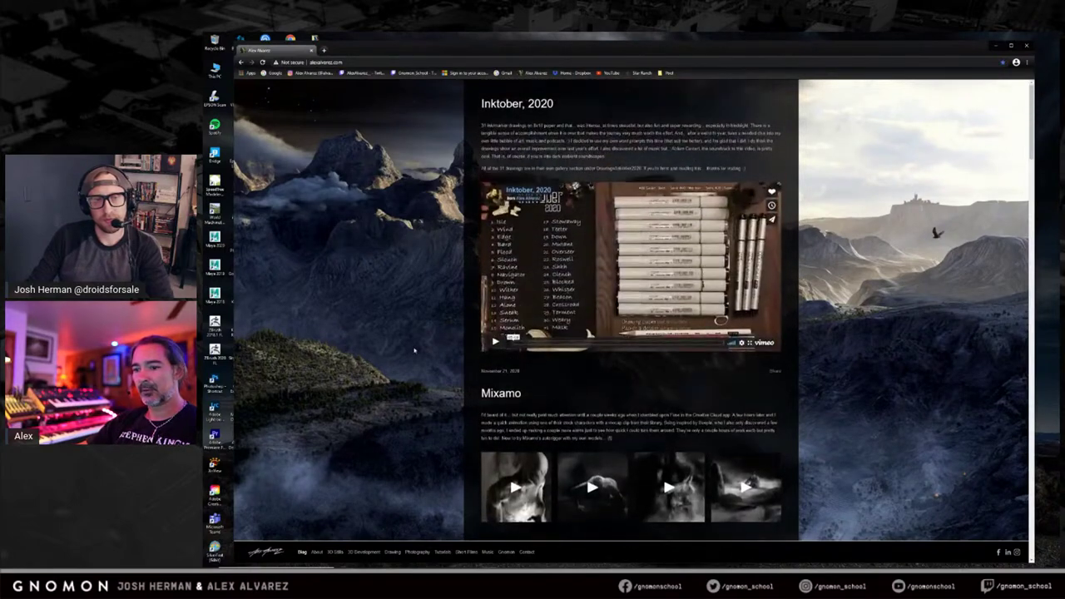
# Open the portfolio's 3D Stills gallery and view its enlarged renders one by one, going back to the black-and-white seated figure once.
pyautogui.click(335, 551)
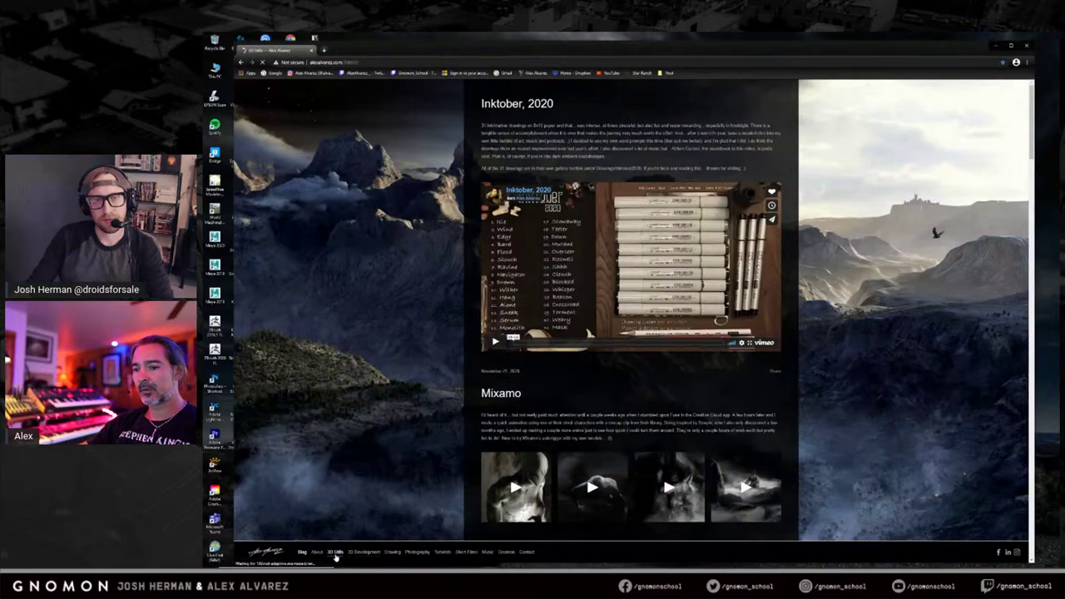
pyautogui.click(514, 159)
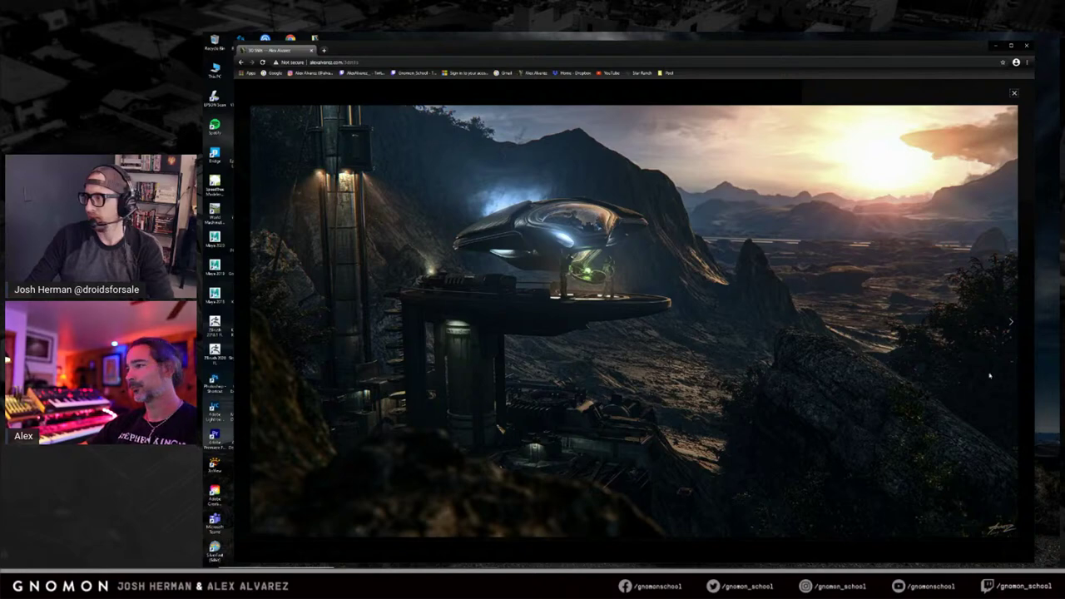
pyautogui.click(1011, 322)
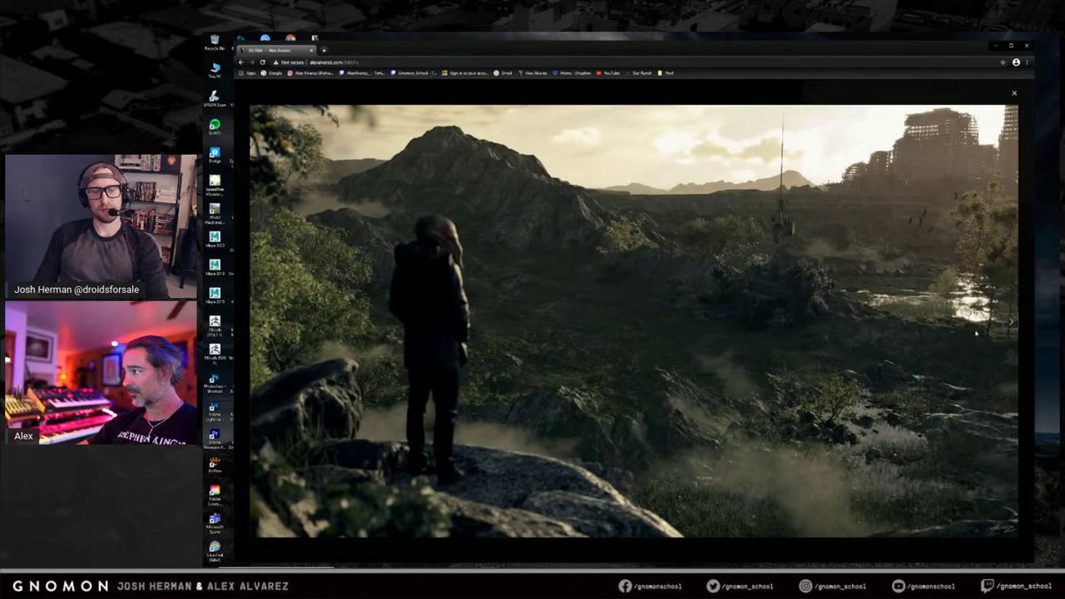
pyautogui.click(1009, 323)
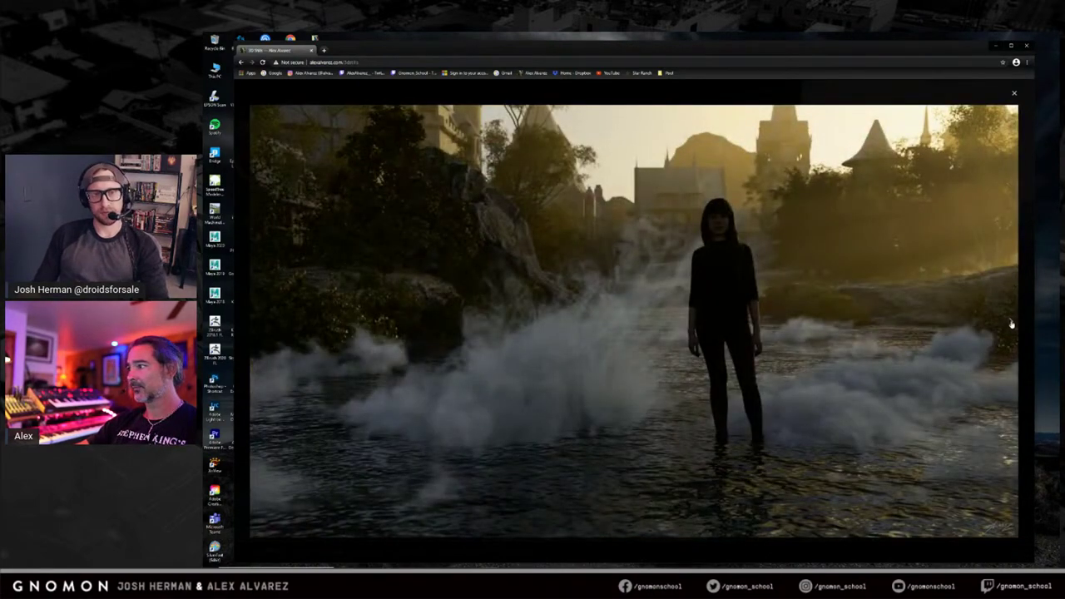
pyautogui.click(1011, 324)
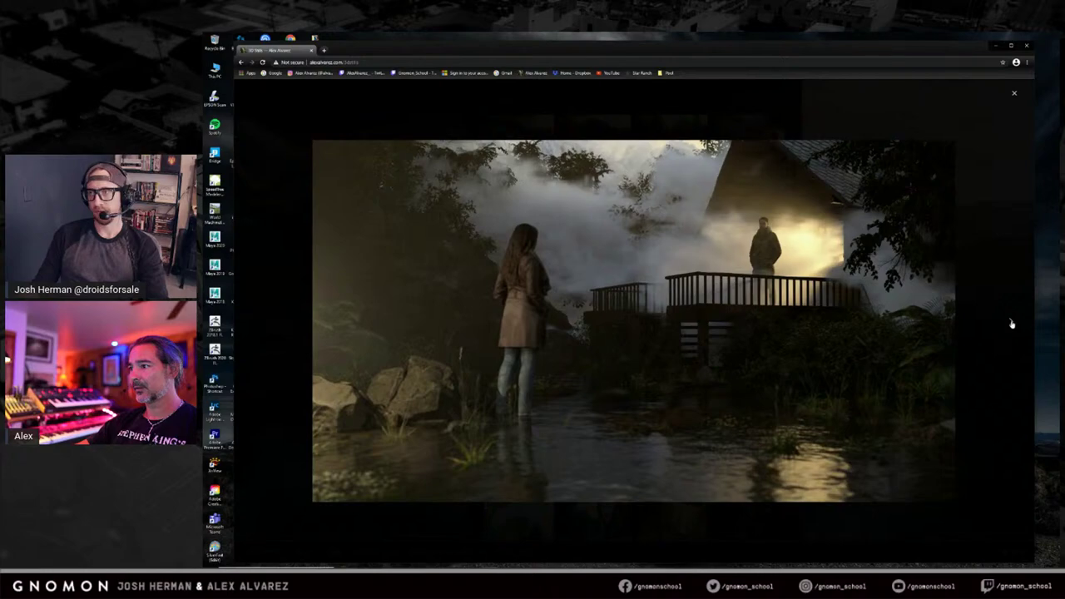
pyautogui.click(1011, 324)
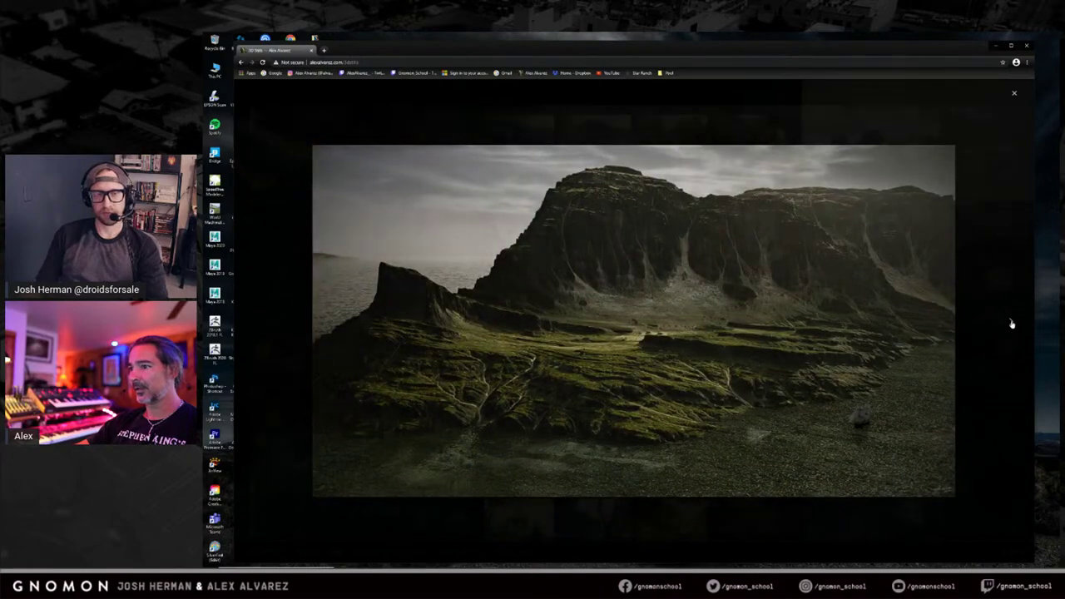
pyautogui.click(1012, 323)
pyautogui.click(1012, 324)
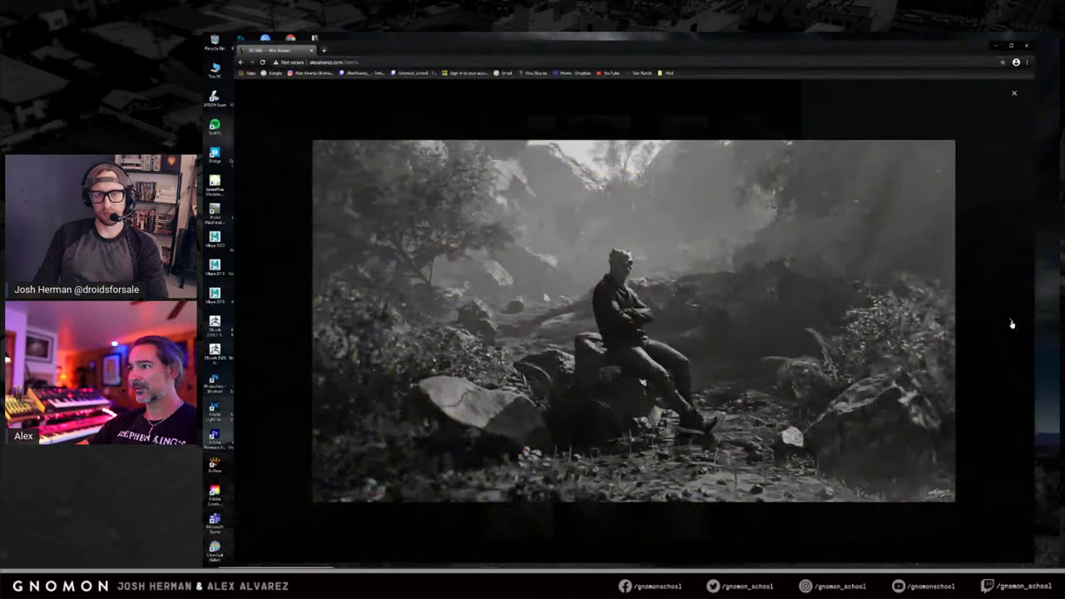
pyautogui.click(1012, 324)
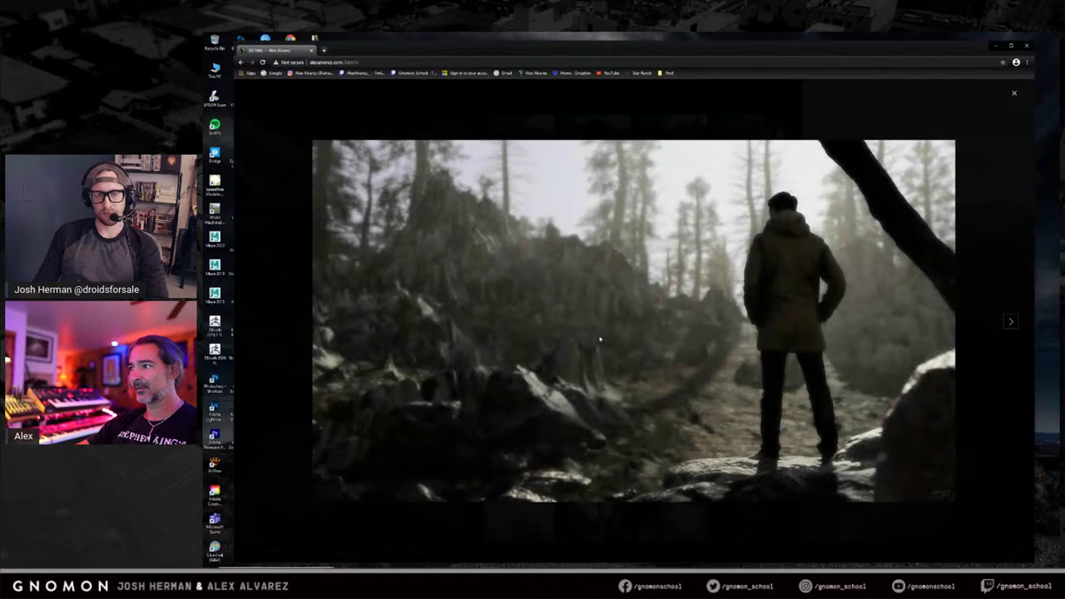
pyautogui.click(256, 321)
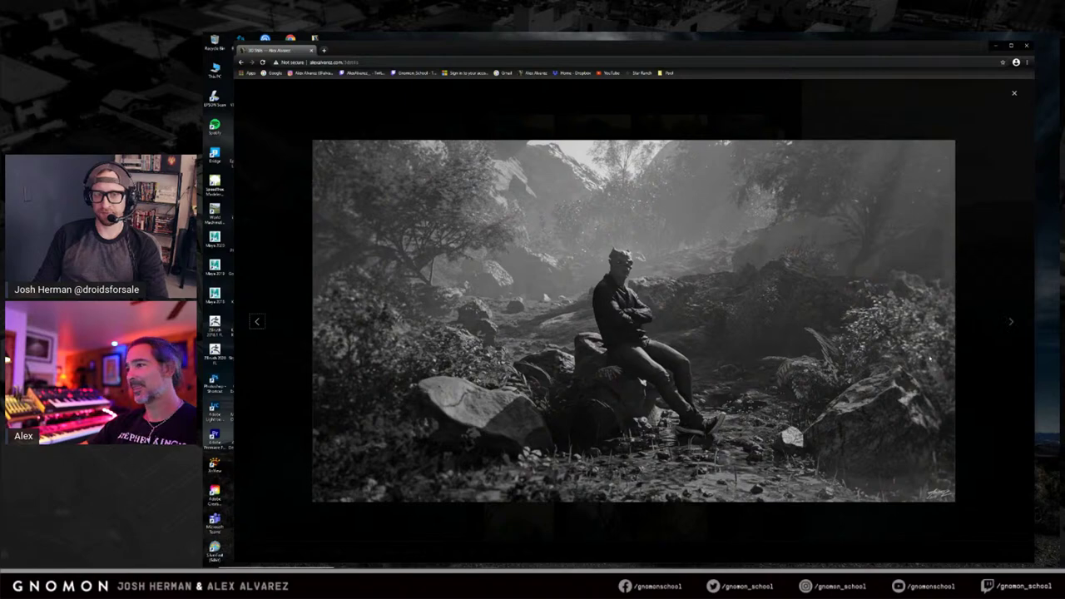
pyautogui.click(1009, 322)
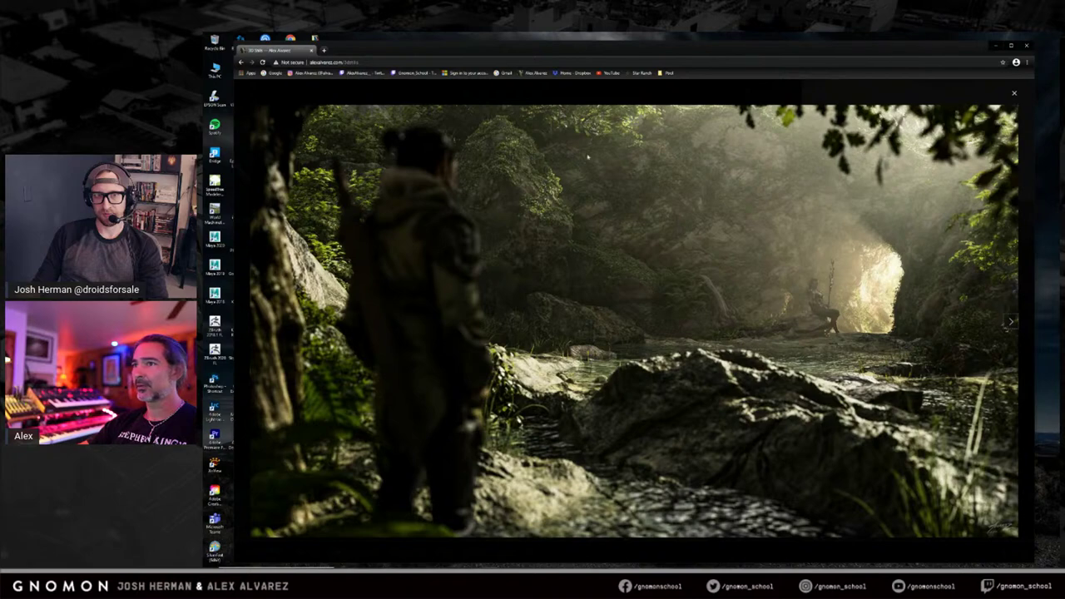
# Close the enlarged render and skim the remaining thumbnails of the 3D Stills gallery.
pyautogui.click(1015, 94)
pyautogui.scroll(-3, 578, 251)
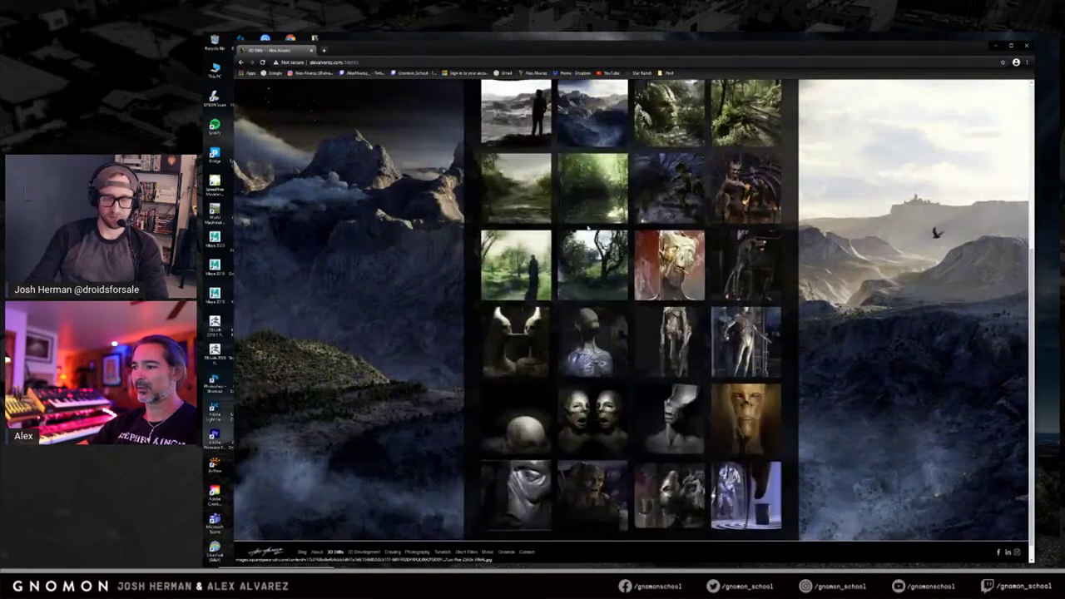
pyautogui.scroll(3, 578, 252)
# Open the 3D Development gallery and look through its test render thumbnails.
pyautogui.click(360, 553)
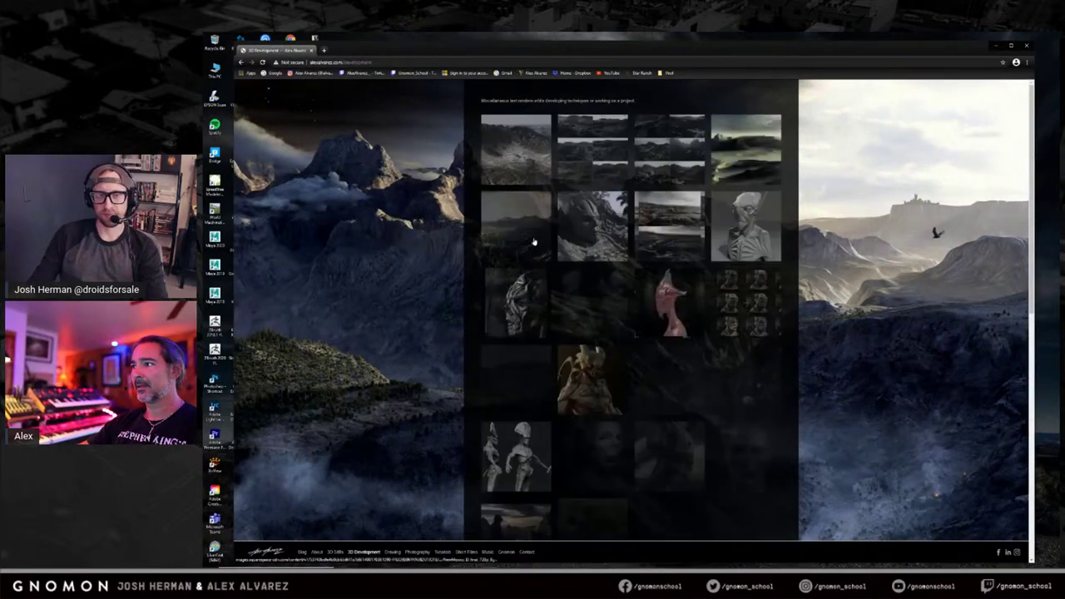
pyautogui.scroll(-5, 585, 202)
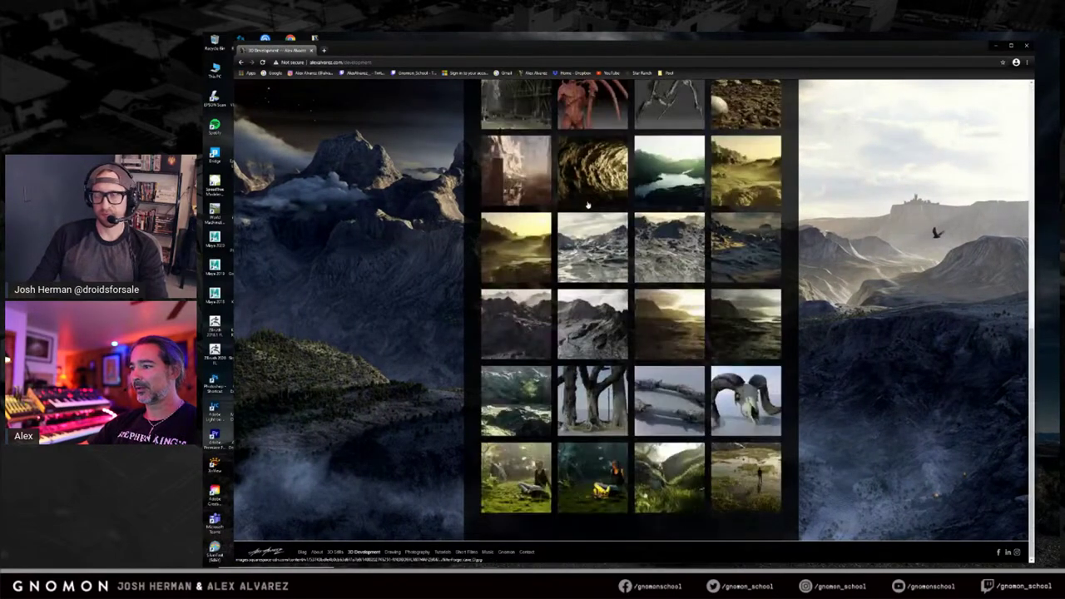
pyautogui.scroll(3, 583, 204)
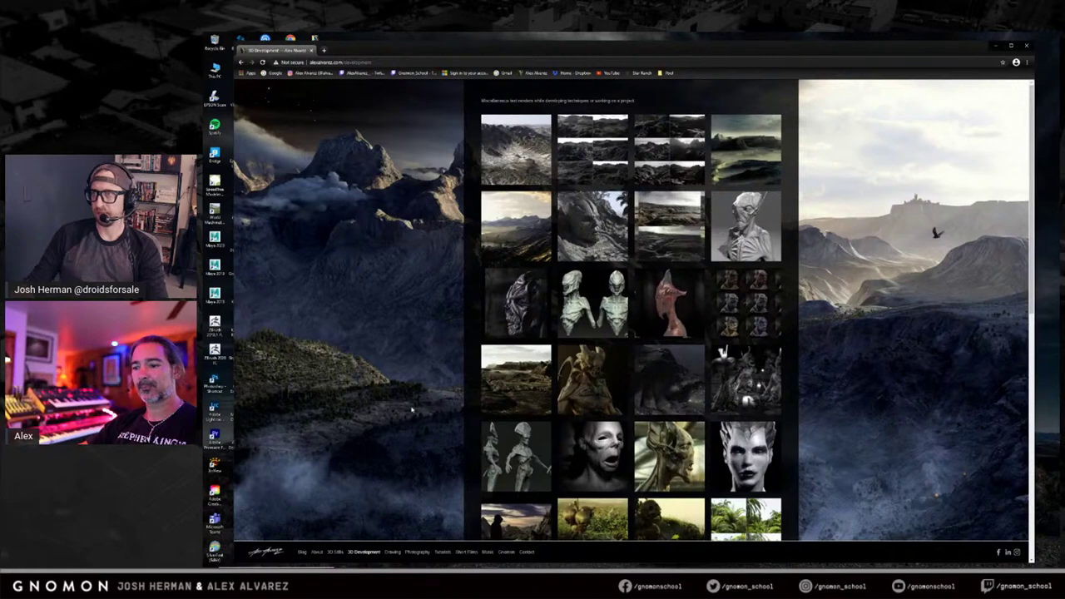
# Open the Death Valley photography gallery and look through its photo thumbnails.
pyautogui.moveTo(410, 556)
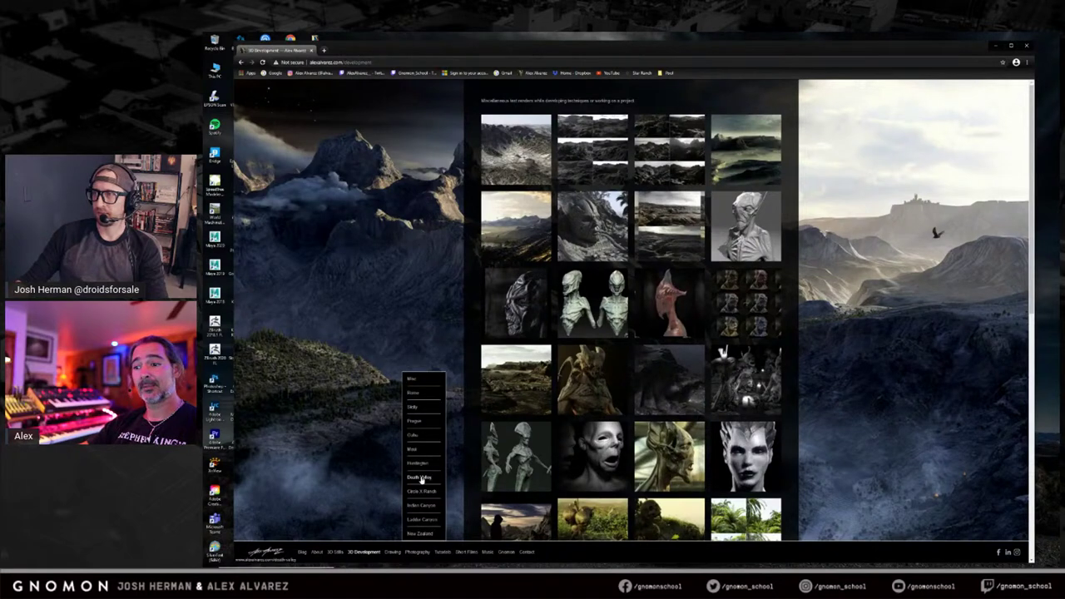
pyautogui.click(420, 477)
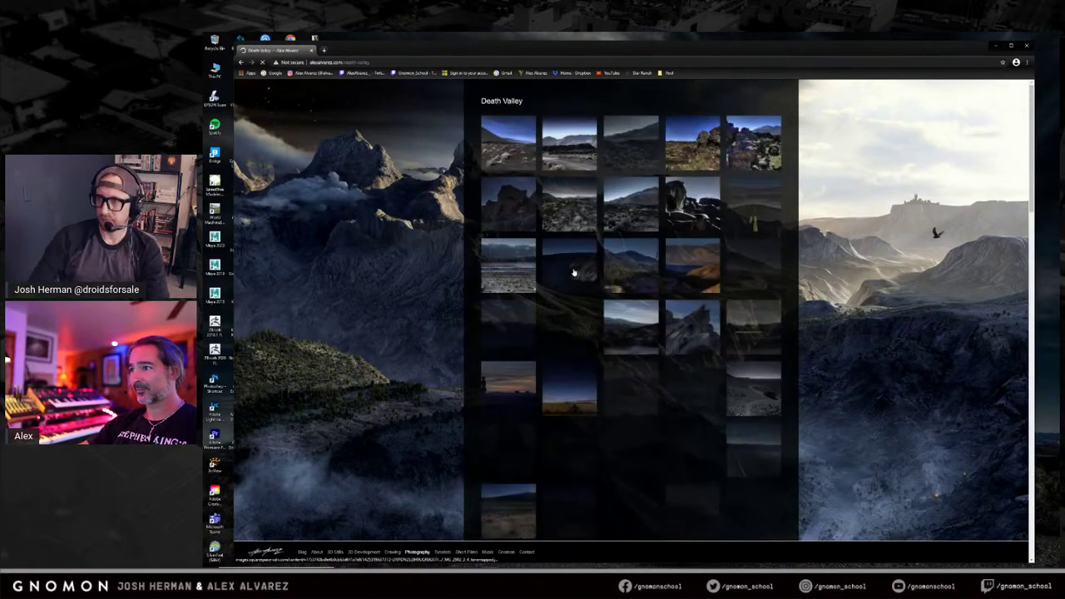
pyautogui.scroll(-5, 627, 305)
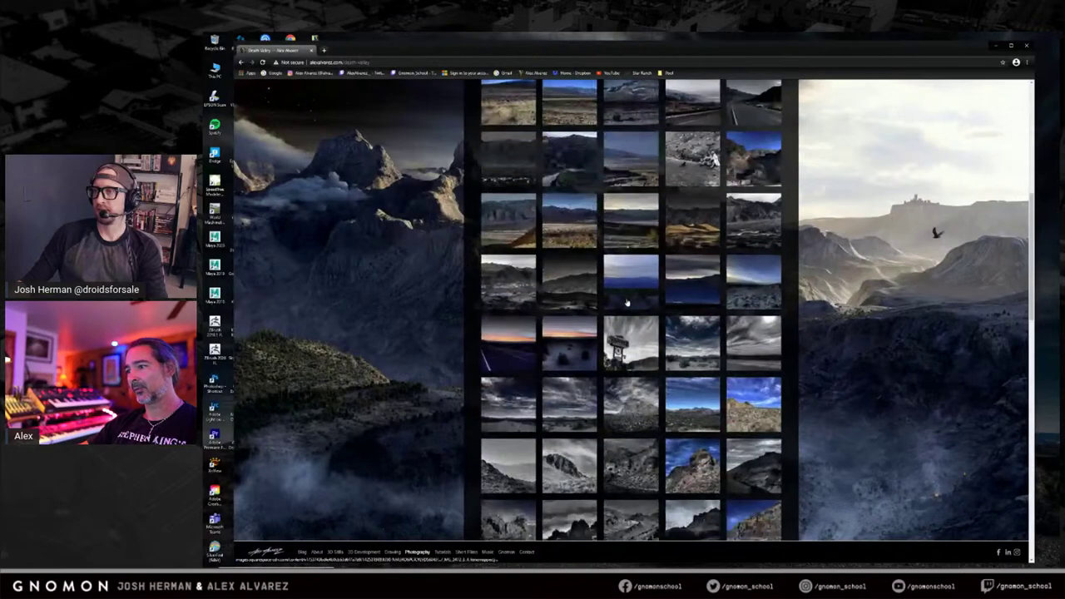
pyautogui.scroll(5, 627, 305)
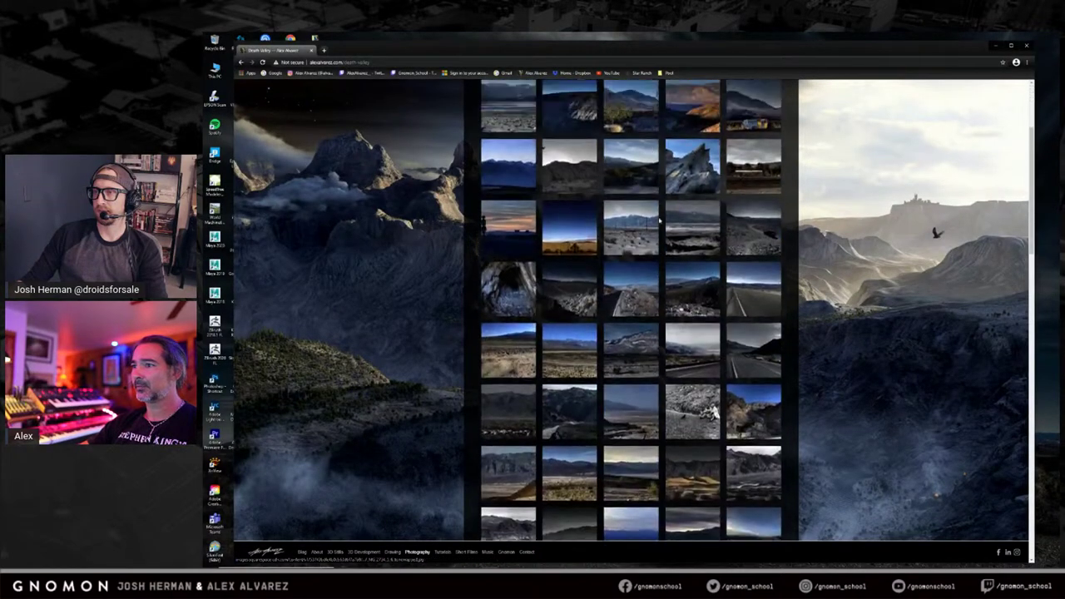
pyautogui.scroll(-5, 553, 283)
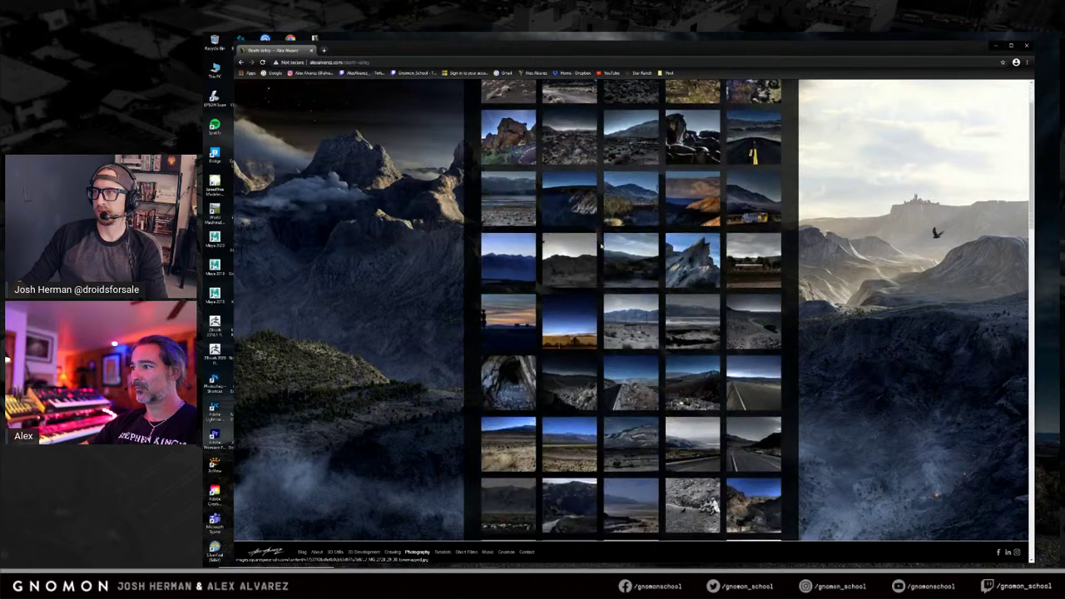
pyautogui.scroll(-3, 526, 331)
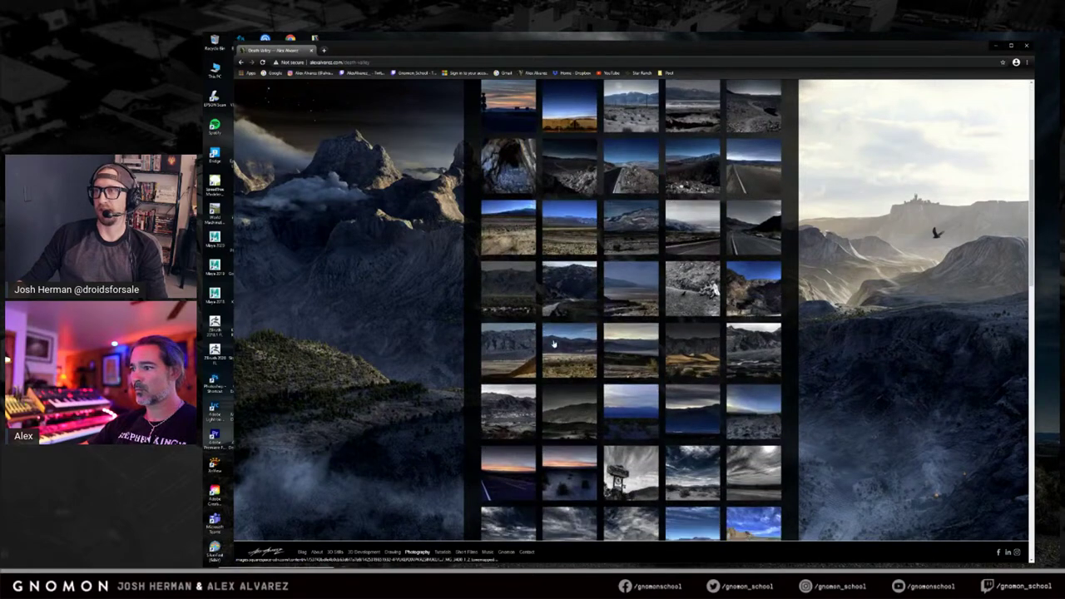
# View the Death Valley photos at full size one by one, beginning with the sunlit sand dunes below the dark mountains.
pyautogui.click(689, 172)
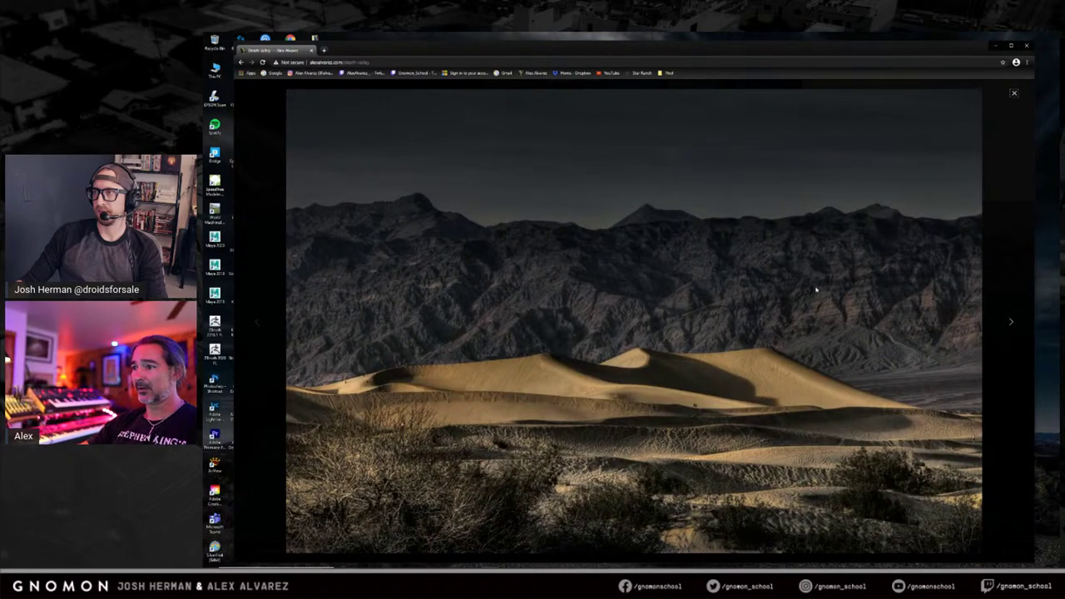
pyautogui.click(1012, 323)
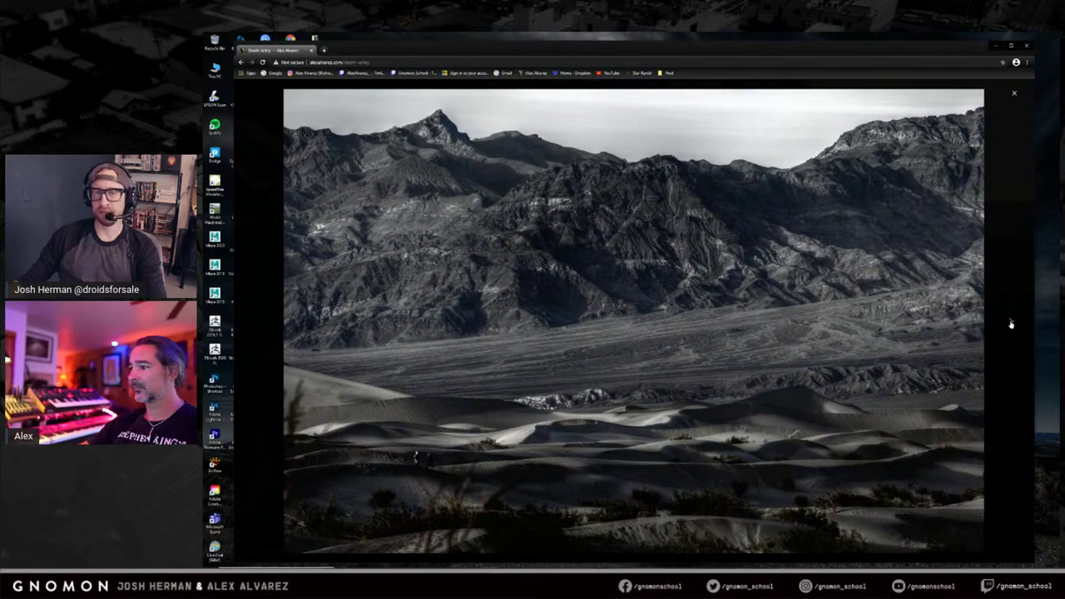
pyautogui.click(1012, 323)
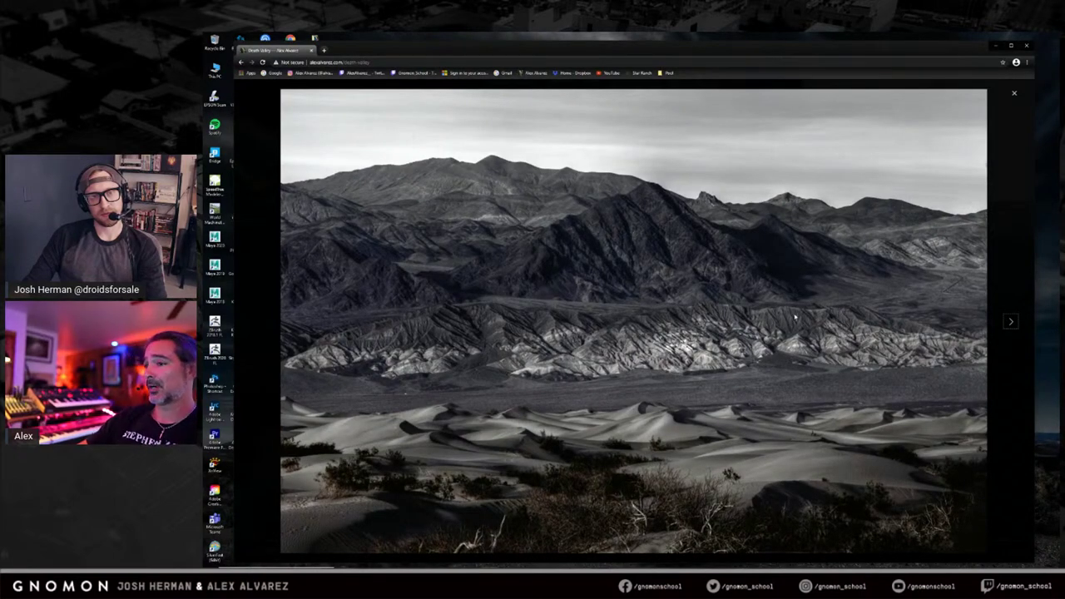
pyautogui.click(1012, 325)
pyautogui.click(1012, 324)
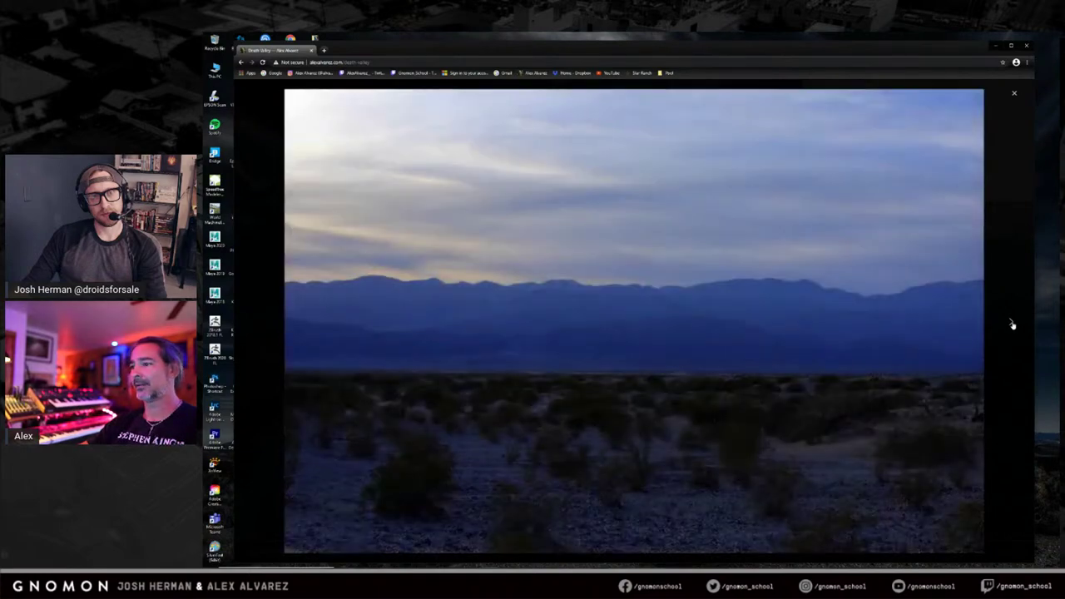
pyautogui.click(1012, 325)
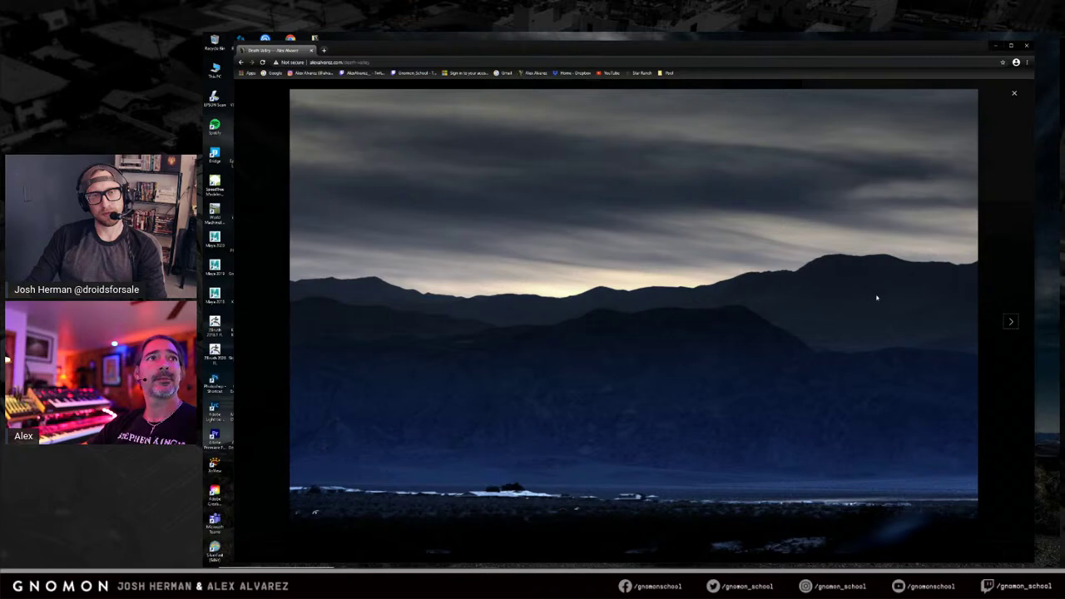
pyautogui.click(1012, 324)
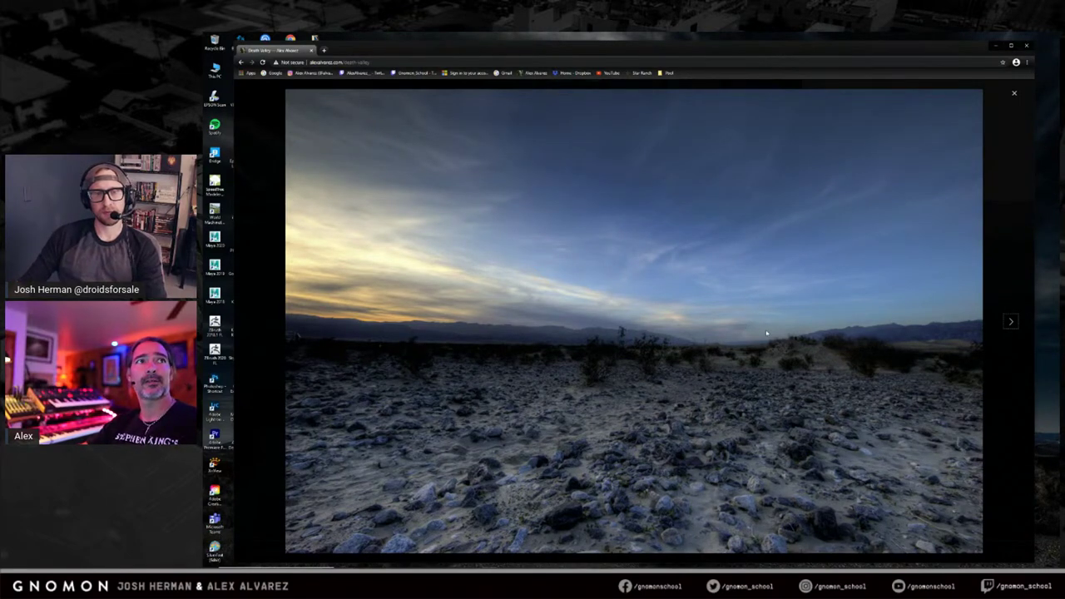
# Page through the full-size Death Valley photos from the sunset road and Stagecoach sign to the pale rocky outcrop under dark clouds.
pyautogui.click(1012, 323)
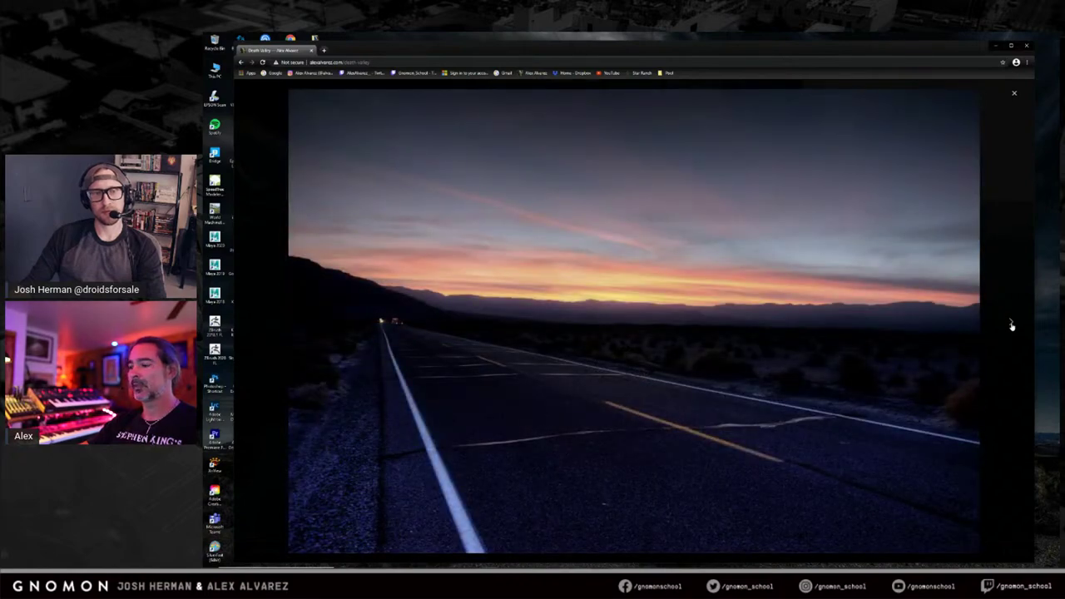
pyautogui.click(1012, 326)
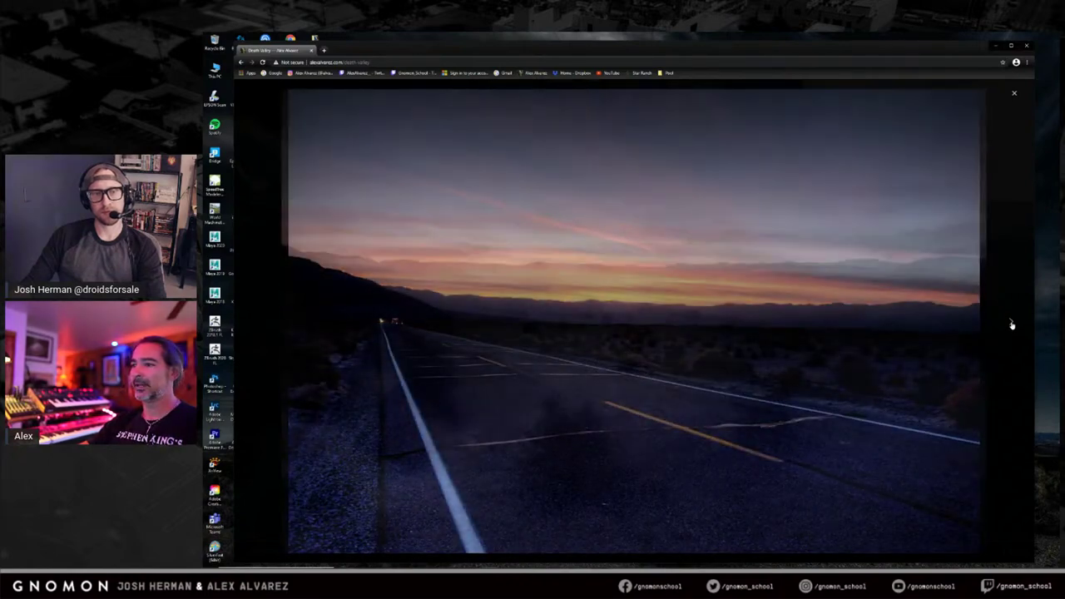
pyautogui.click(1012, 326)
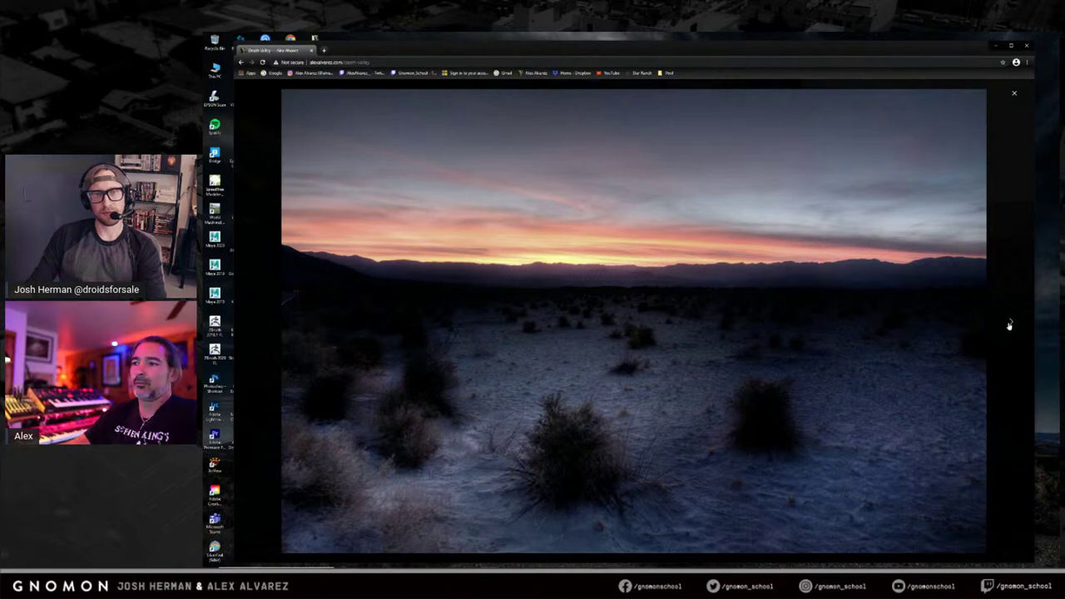
pyautogui.click(1009, 326)
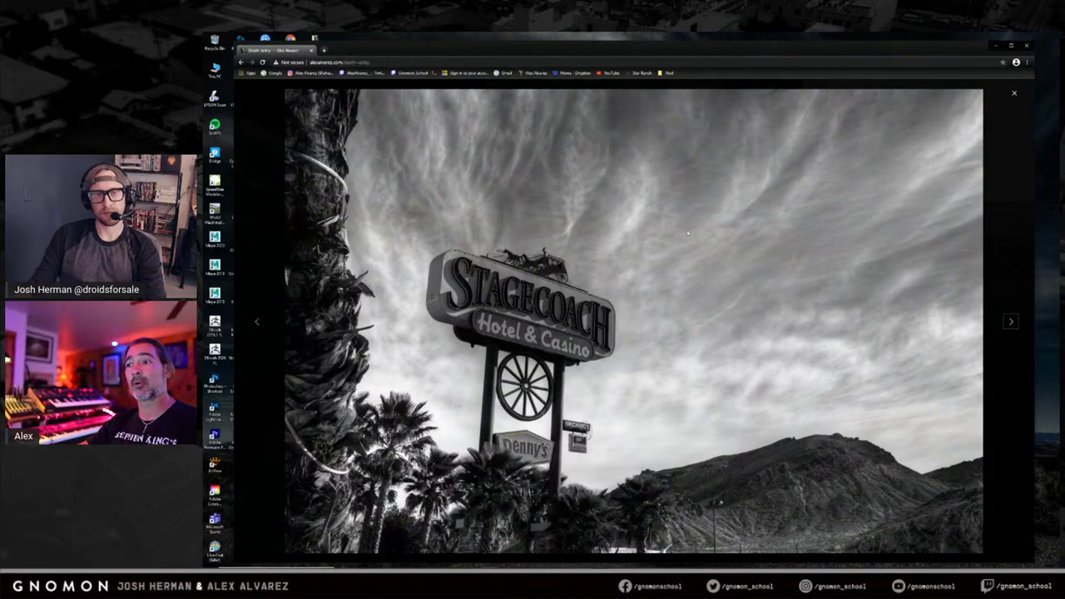
pyautogui.click(1011, 322)
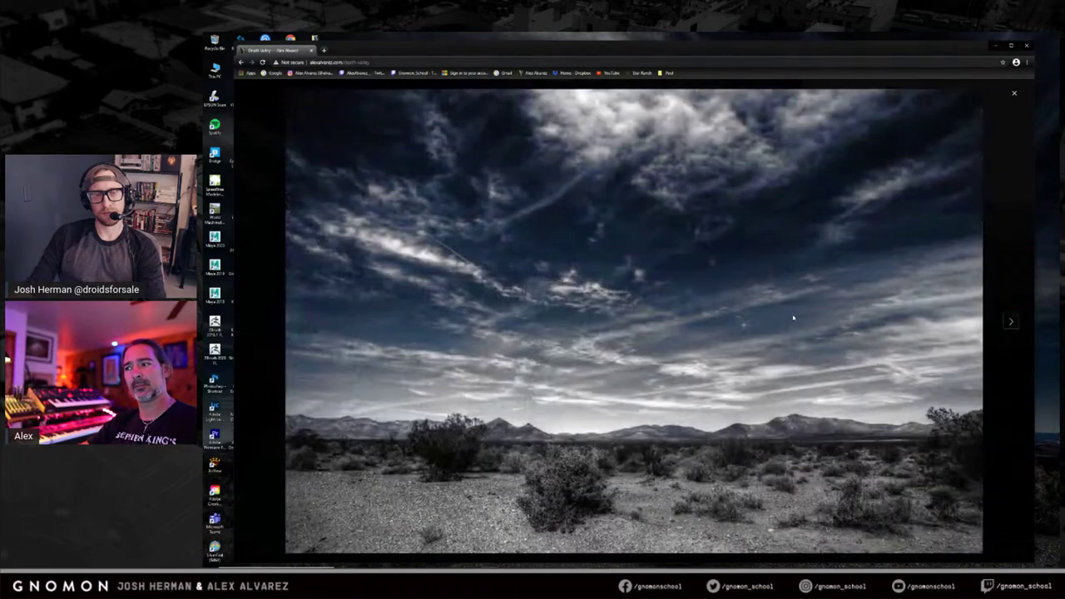
pyautogui.click(1011, 322)
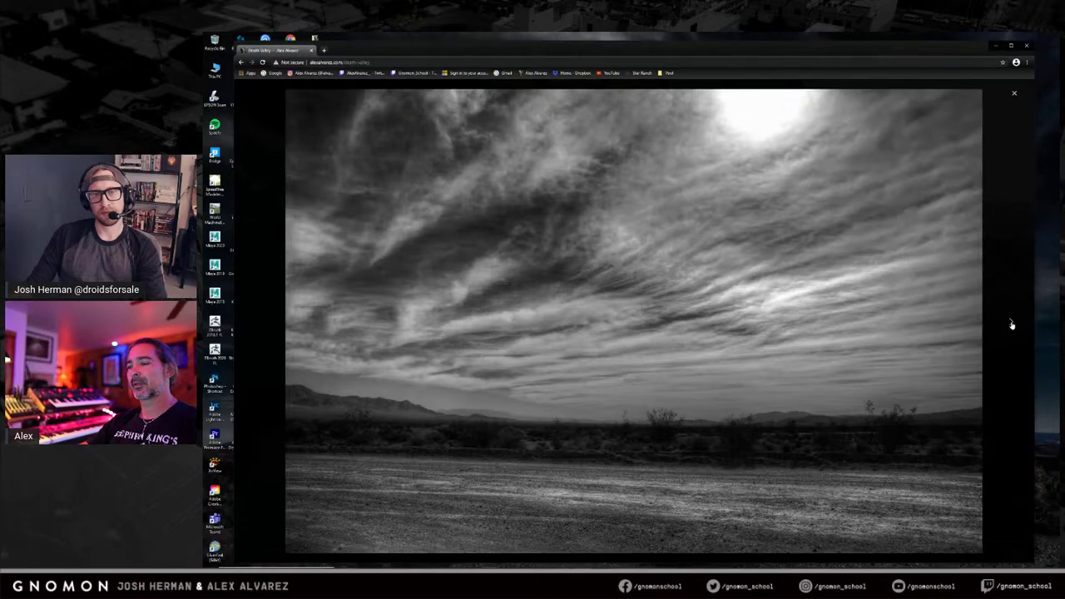
pyautogui.click(1012, 324)
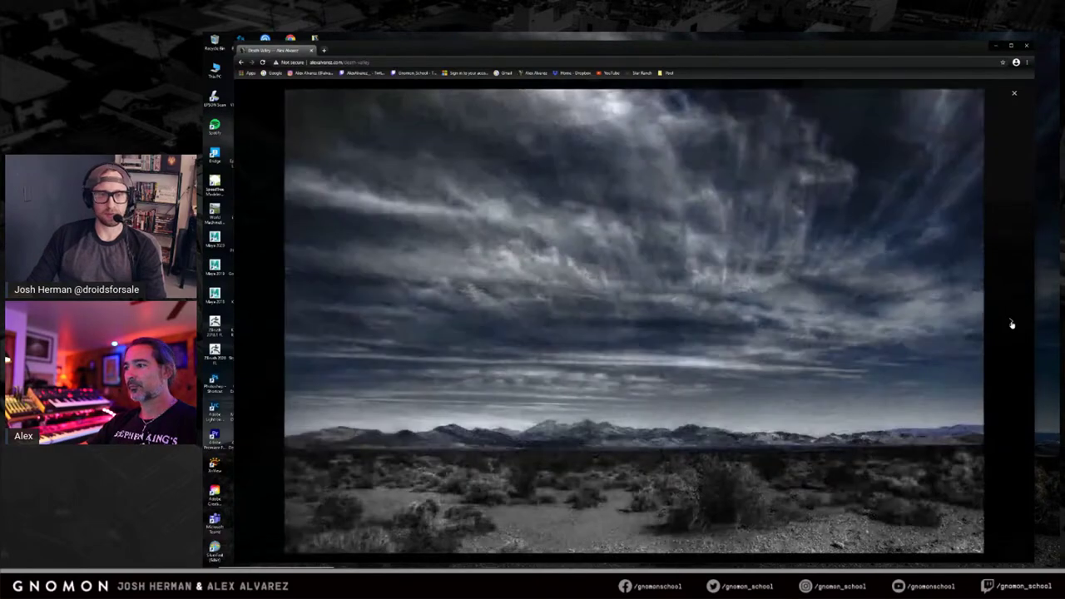
pyautogui.click(1012, 325)
pyautogui.click(1012, 324)
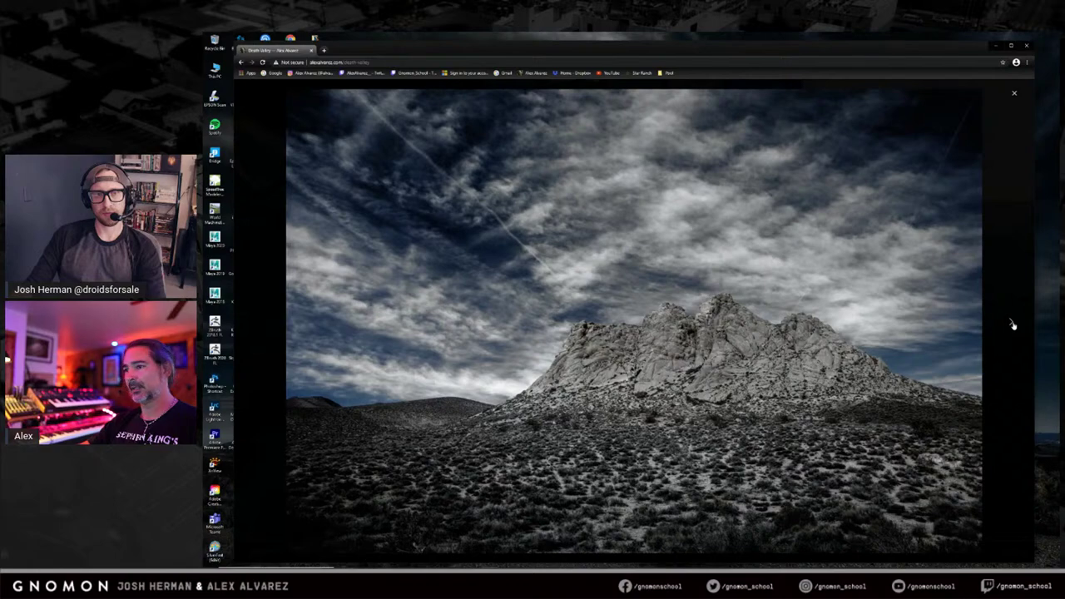
# View the full-size mountain and ridge photos, from the blue-sky scrubland range to the yellow rocky slope with a pointed crag.
pyautogui.click(1013, 324)
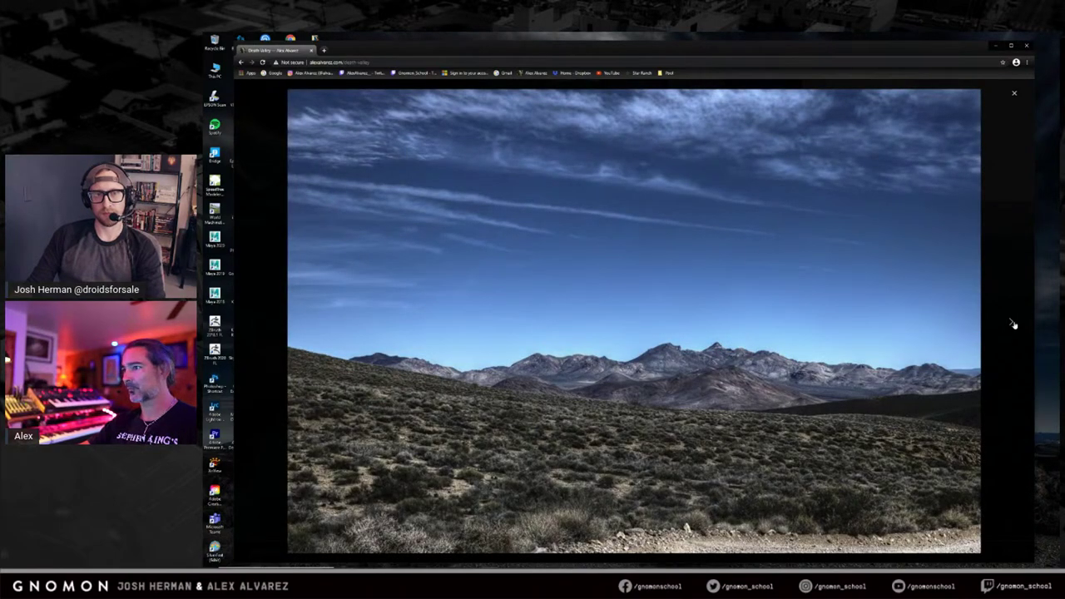
pyautogui.click(1013, 324)
pyautogui.click(1013, 324)
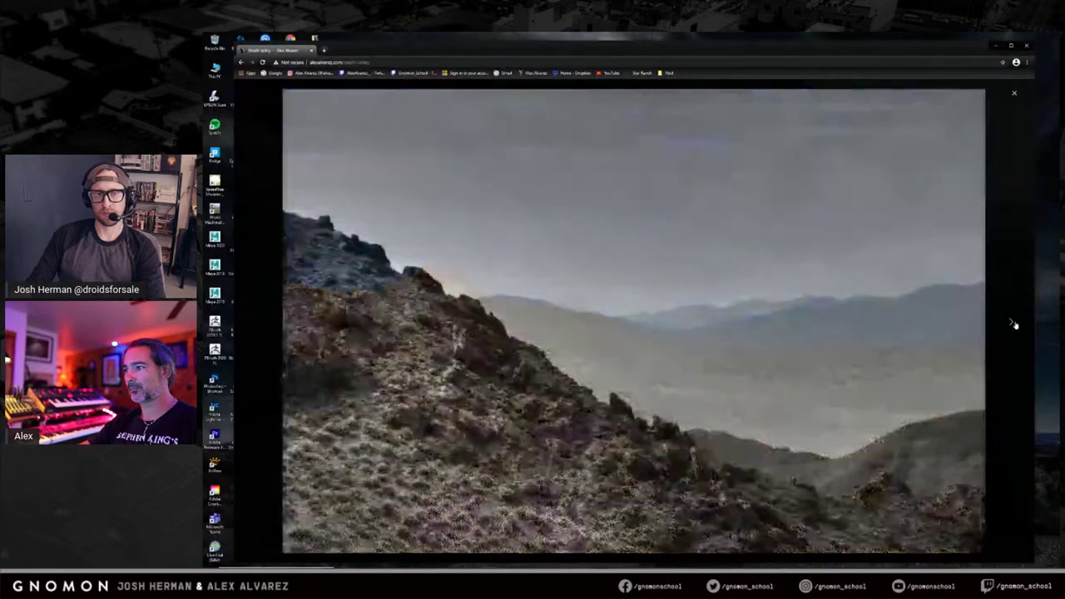
pyautogui.click(1012, 325)
pyautogui.click(1014, 324)
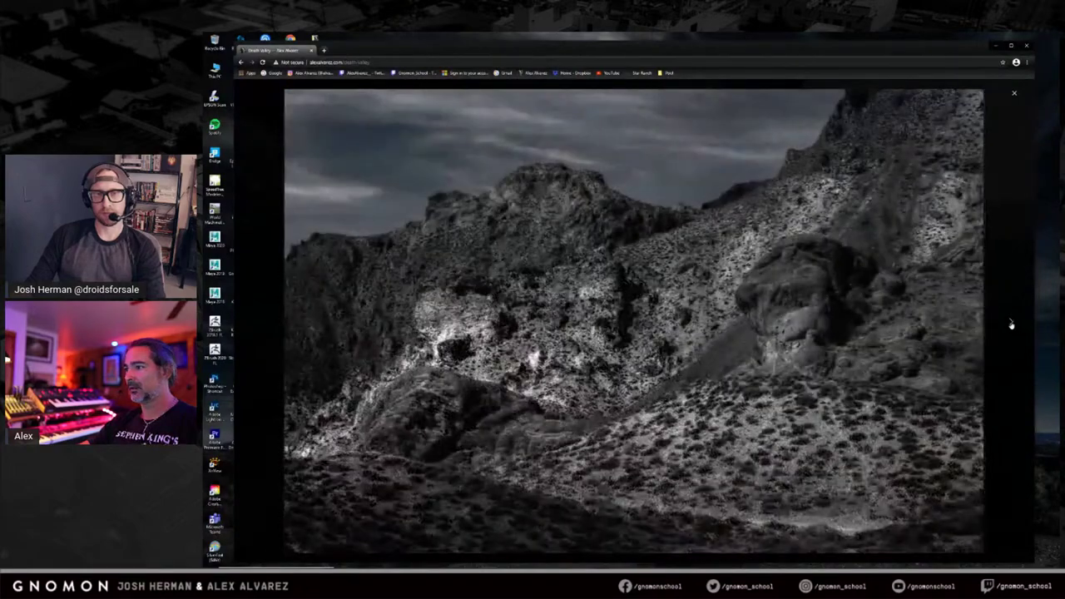
pyautogui.click(1012, 325)
pyautogui.click(1012, 325)
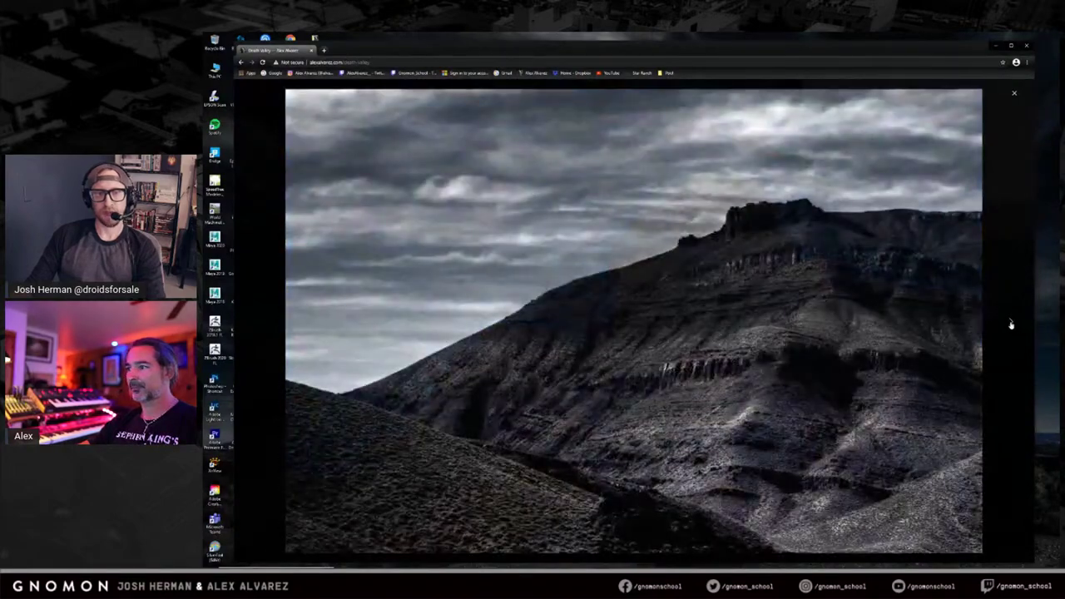
pyautogui.click(1012, 325)
pyautogui.click(1012, 324)
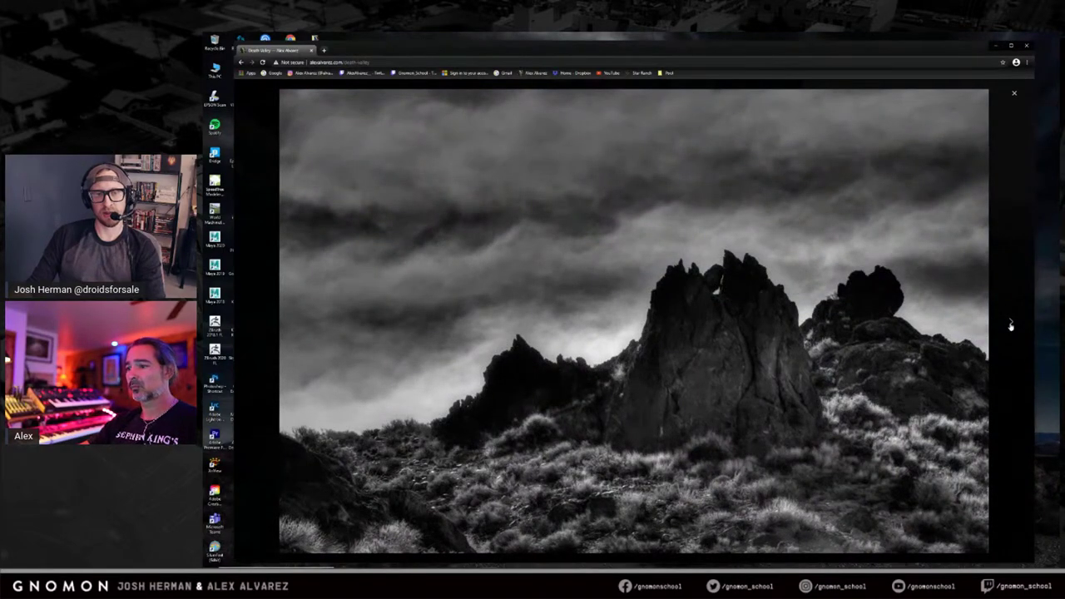
pyautogui.click(1011, 327)
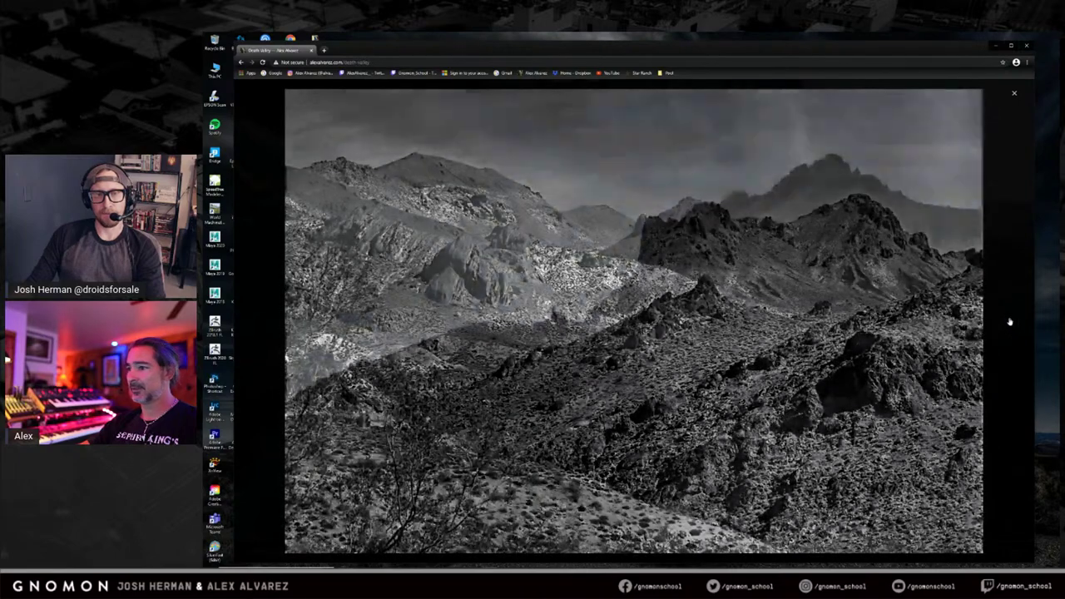
pyautogui.click(1010, 321)
pyautogui.click(1010, 321)
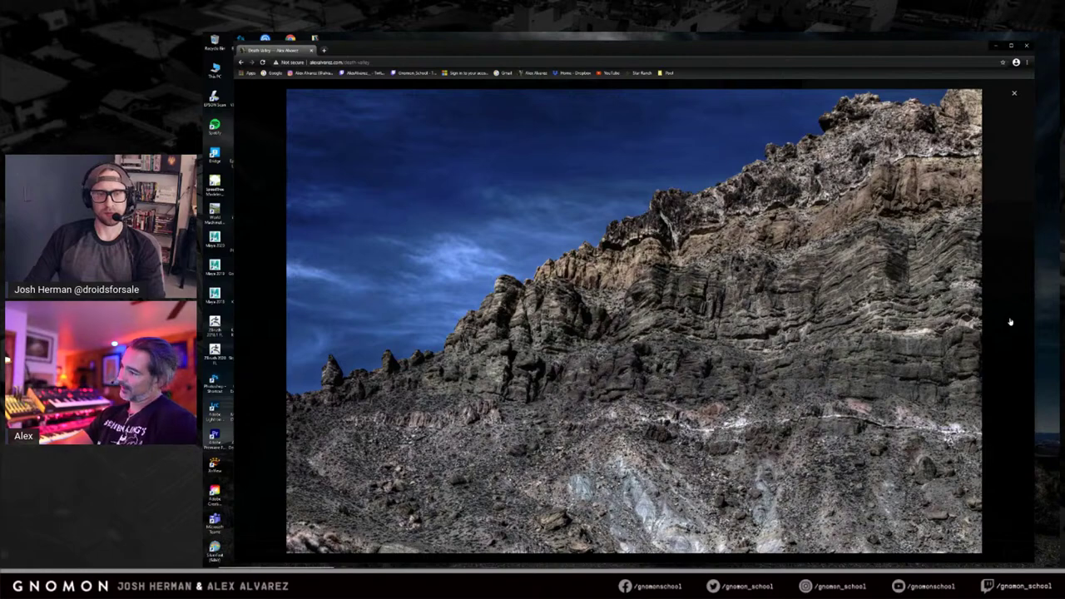
pyautogui.click(1010, 321)
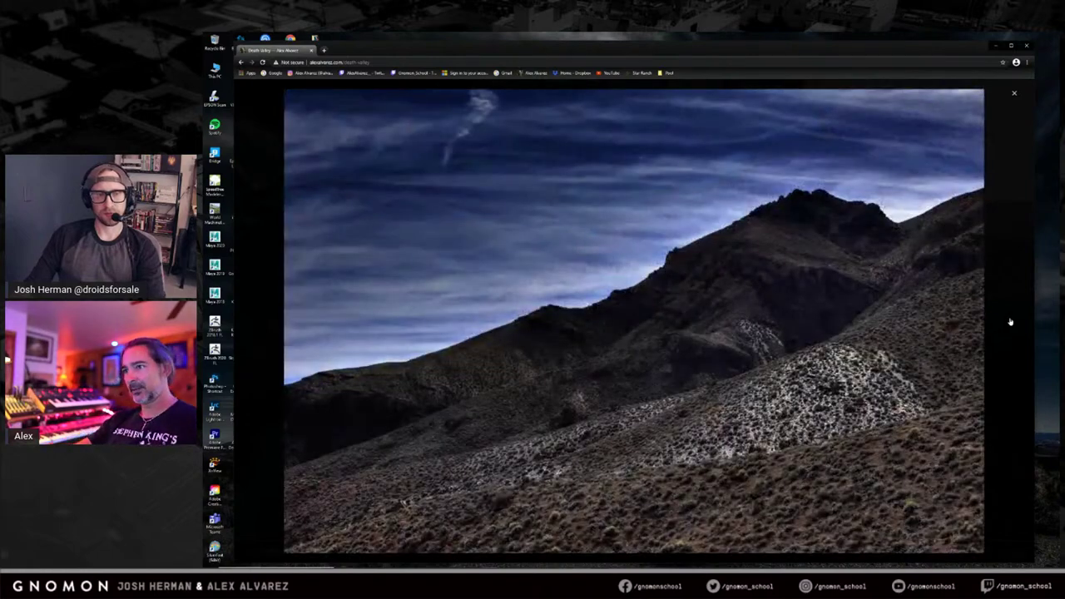
pyautogui.click(1011, 322)
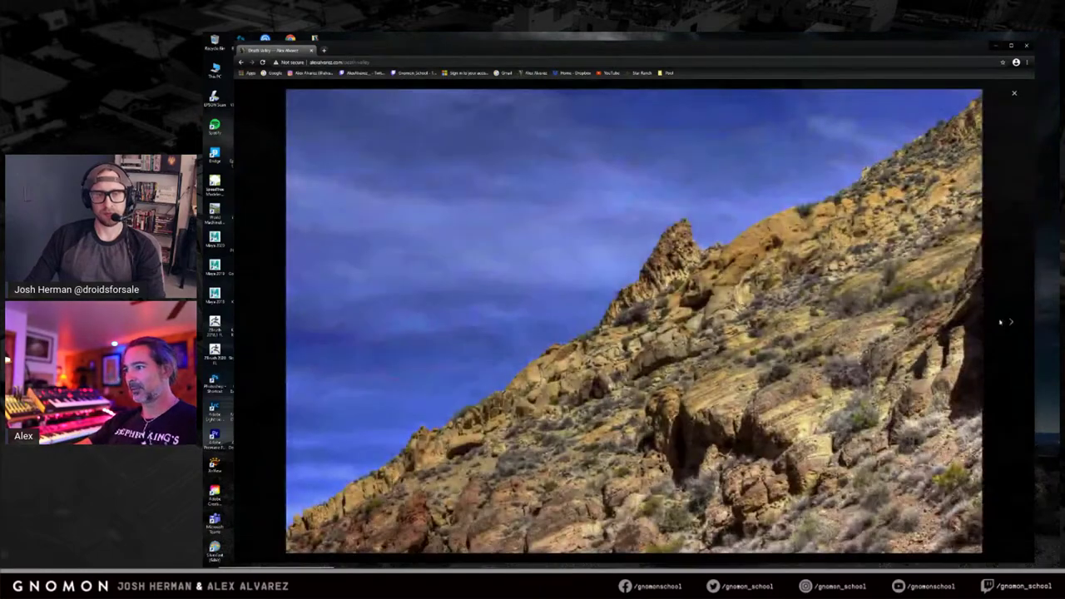
# View the photos of the abandoned cabin, rusted car wreck, corrugated shed, dark gully and window frame at full size.
pyautogui.click(1011, 325)
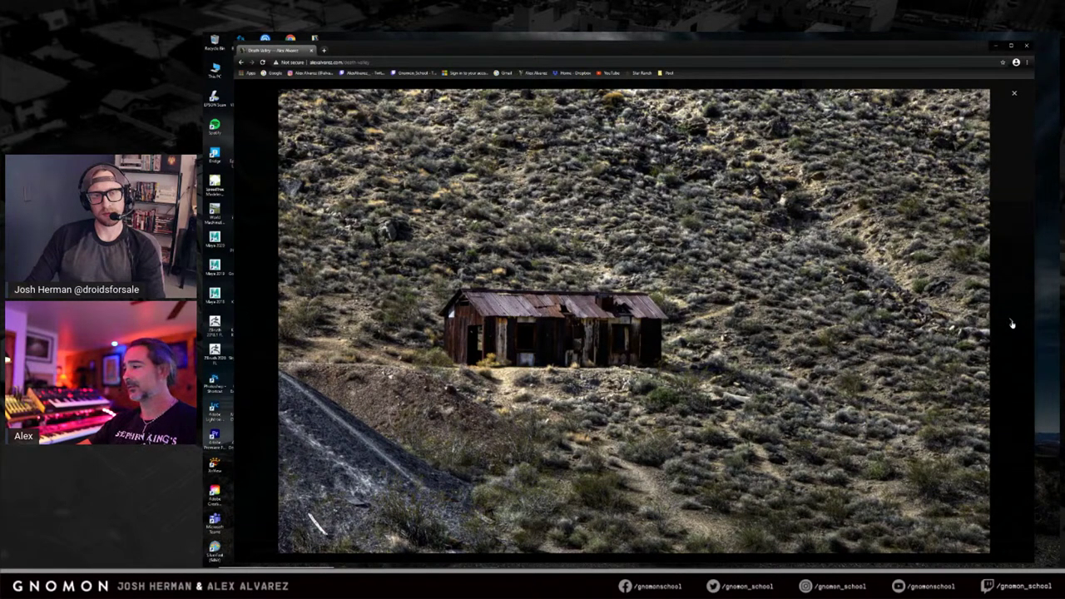
pyautogui.click(1012, 323)
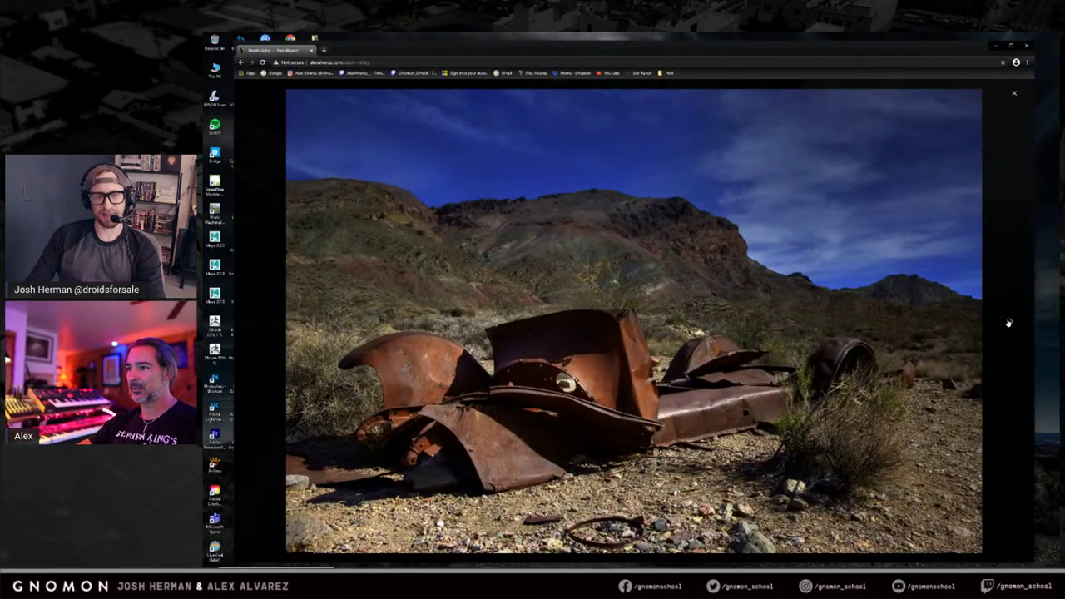
pyautogui.click(1009, 323)
pyautogui.click(1012, 323)
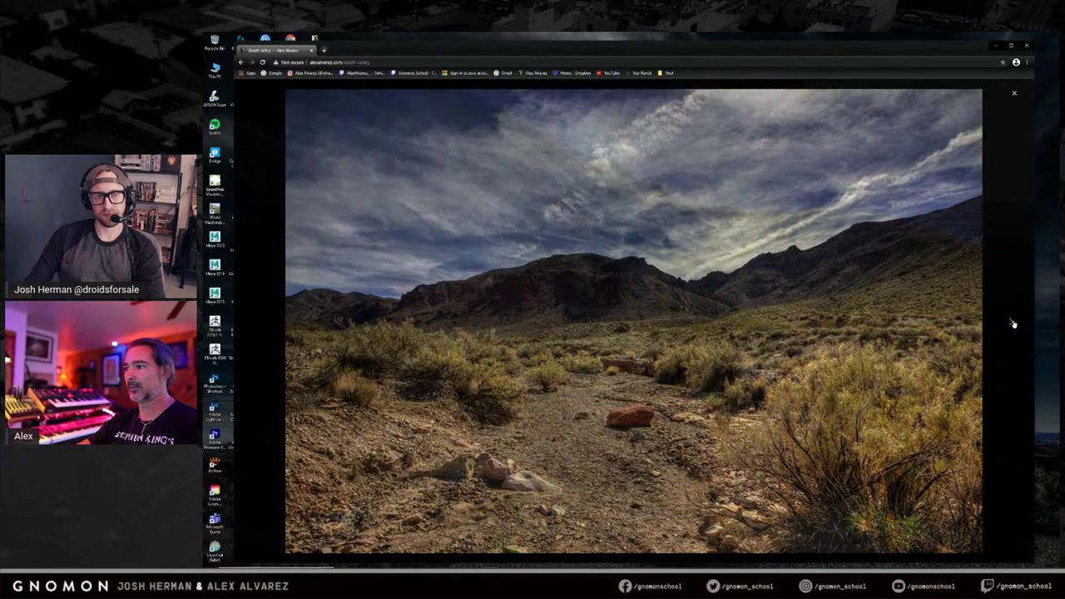
pyautogui.click(1012, 323)
pyautogui.click(1013, 323)
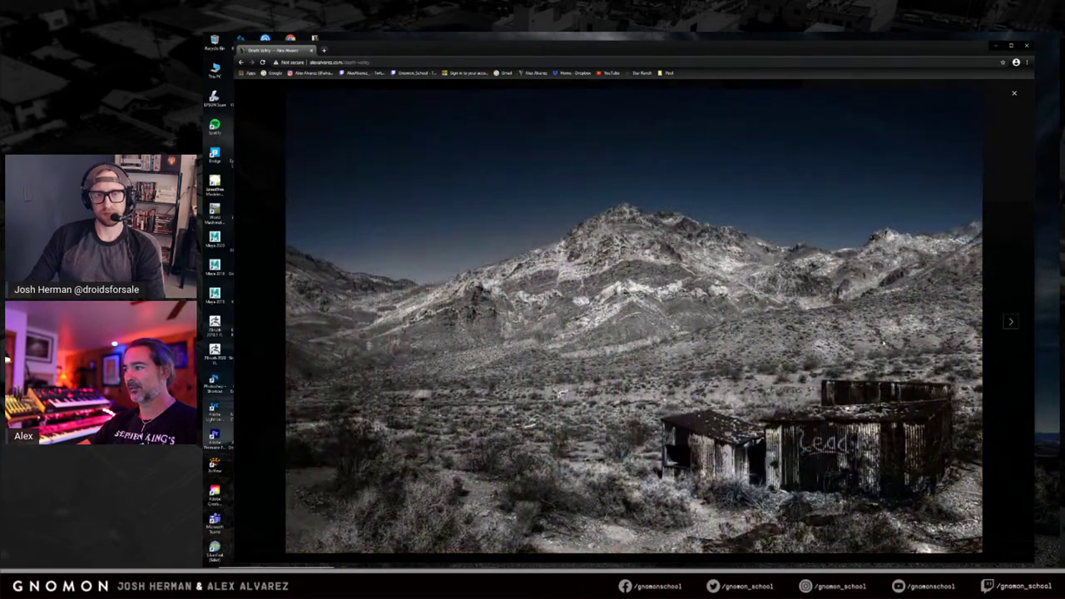
pyautogui.click(1013, 323)
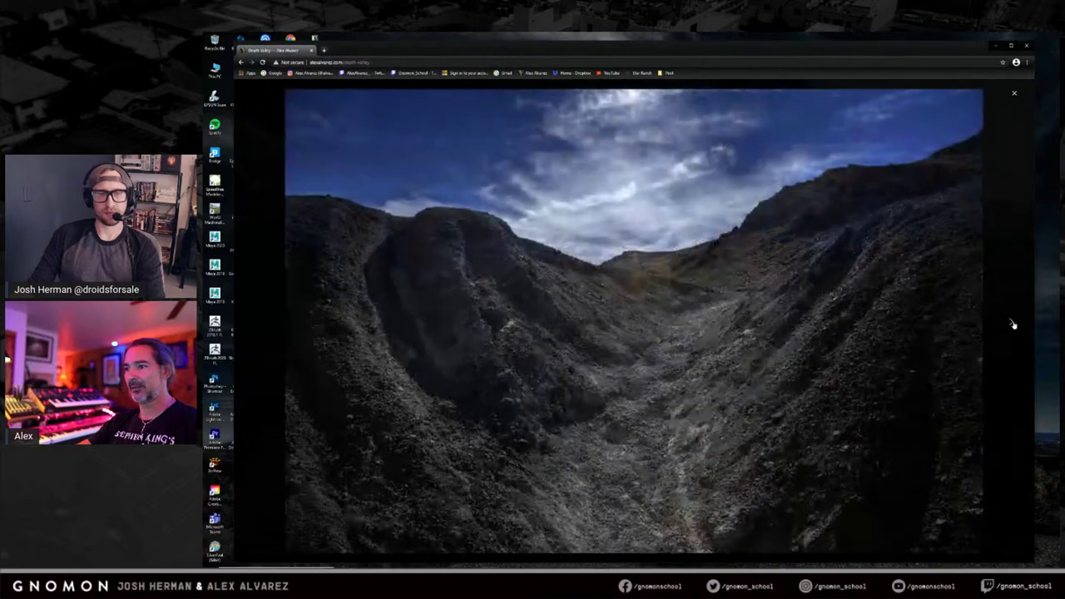
pyautogui.click(1013, 324)
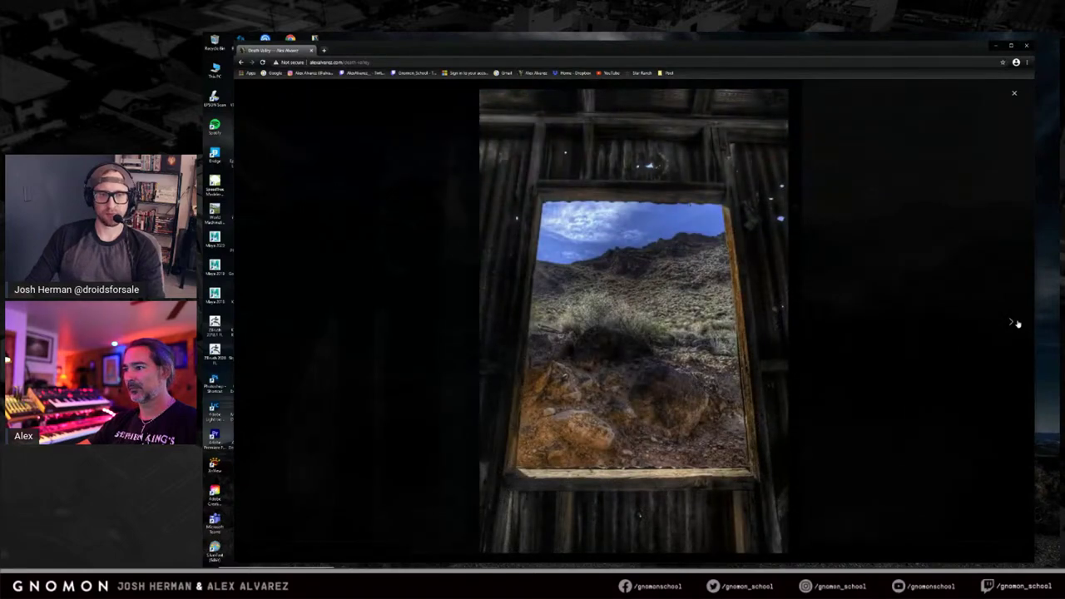
# Look through the full-size canyon road and cliff photos, and return to the start of the Death Valley thumbnail gallery.
pyautogui.click(1015, 324)
pyautogui.click(1015, 322)
pyautogui.click(1016, 323)
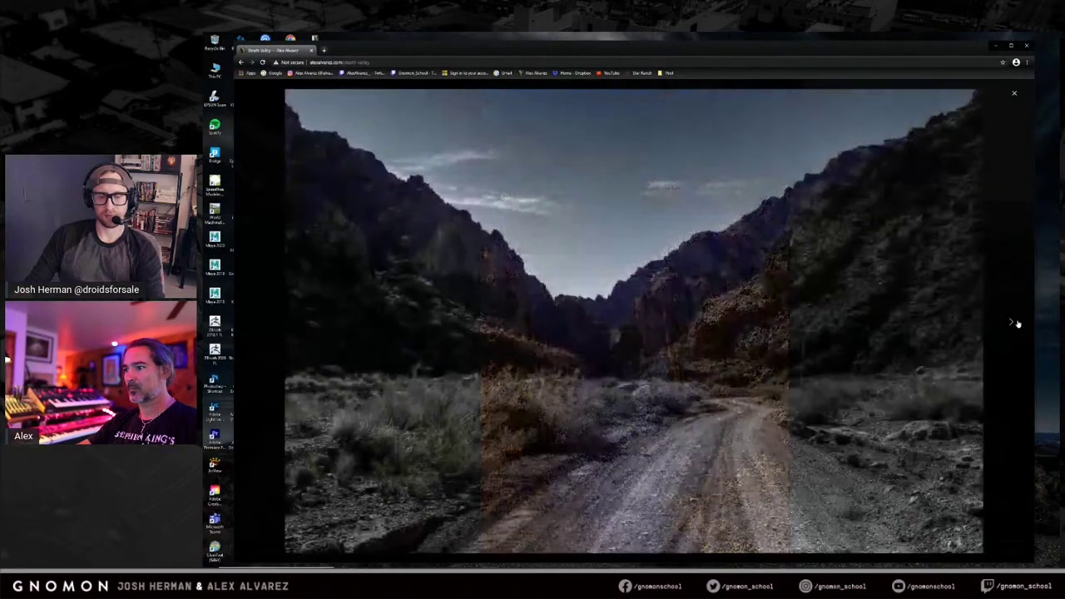
pyautogui.click(1015, 323)
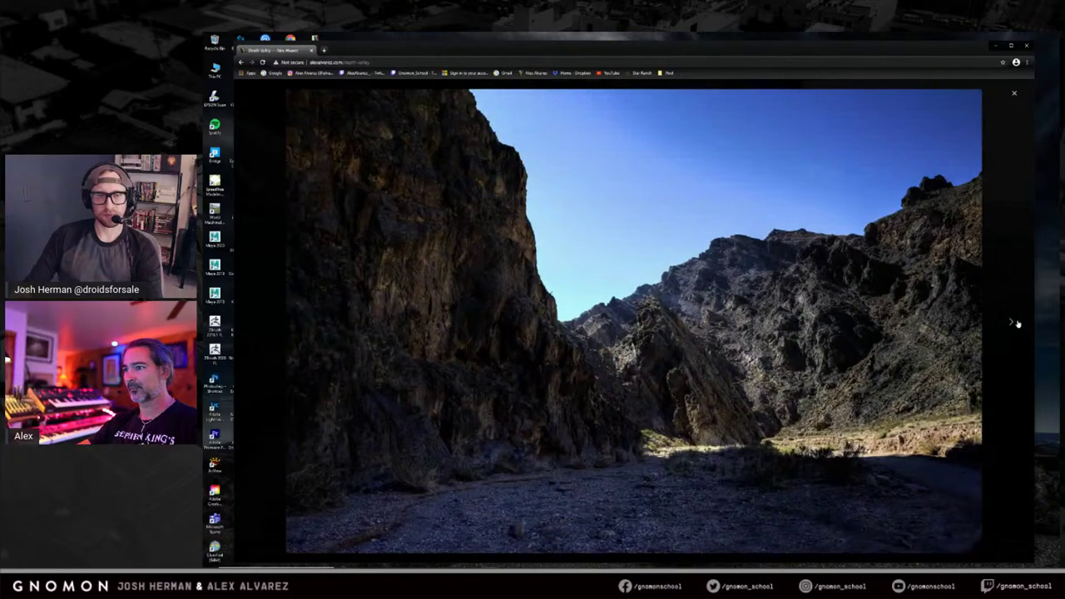
pyautogui.click(1015, 323)
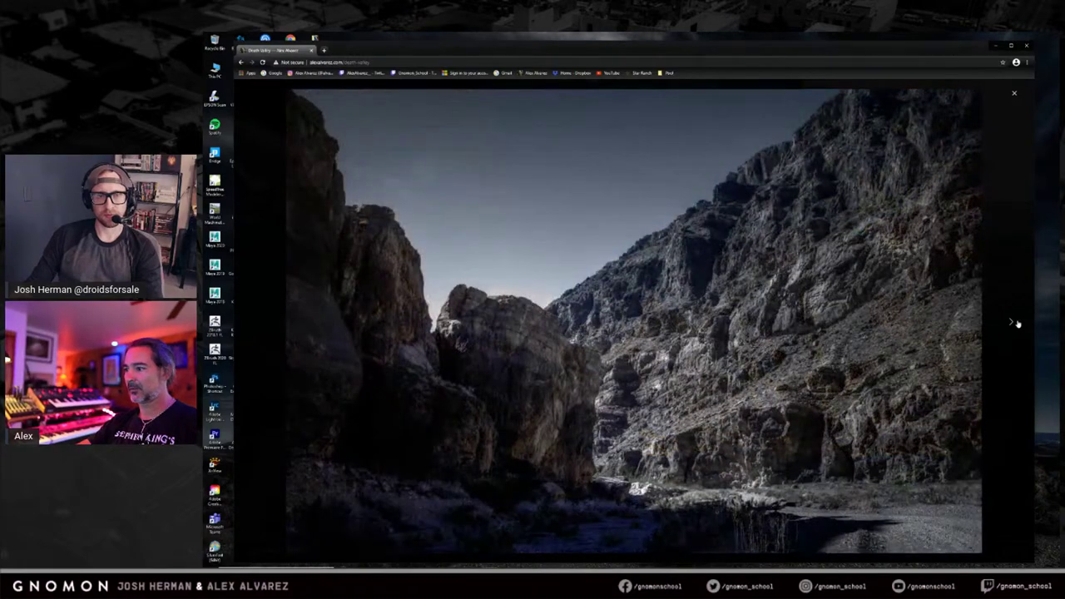
pyautogui.click(1015, 323)
pyautogui.click(1016, 323)
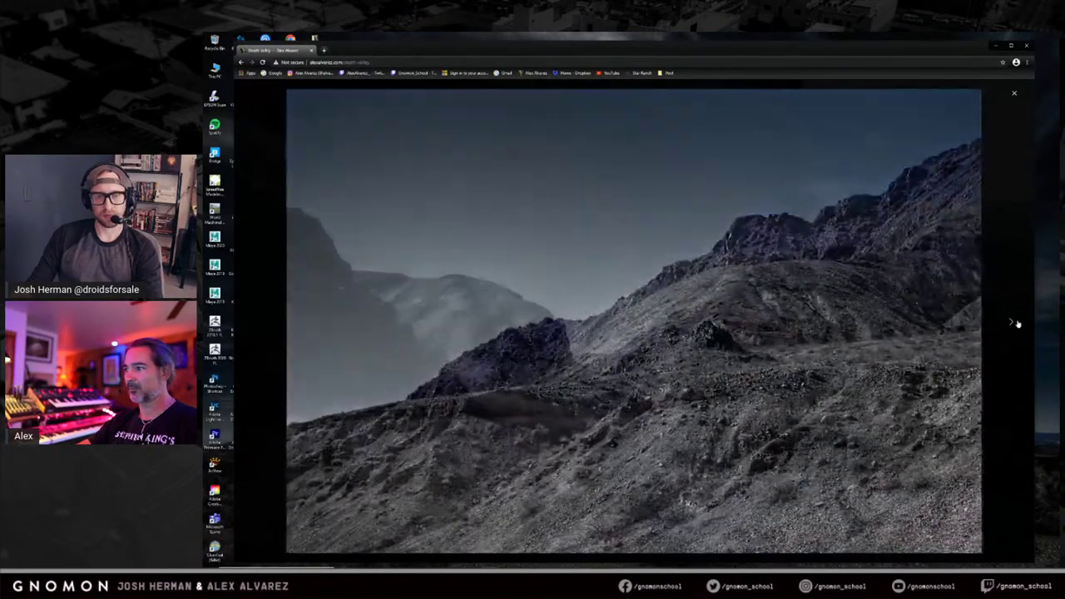
pyautogui.click(1015, 322)
pyautogui.click(1015, 323)
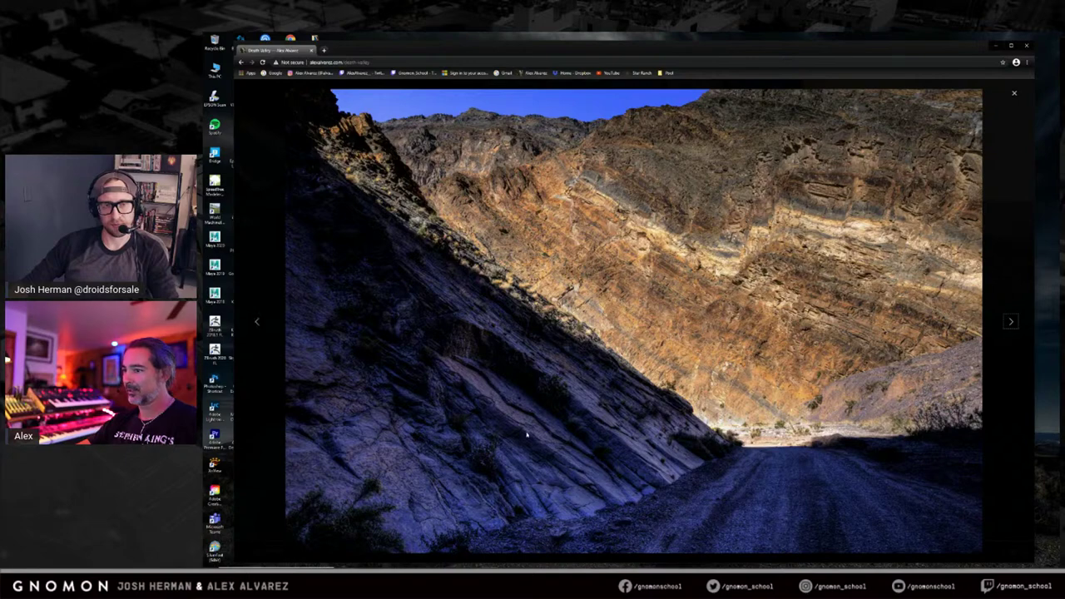
pyautogui.click(1011, 324)
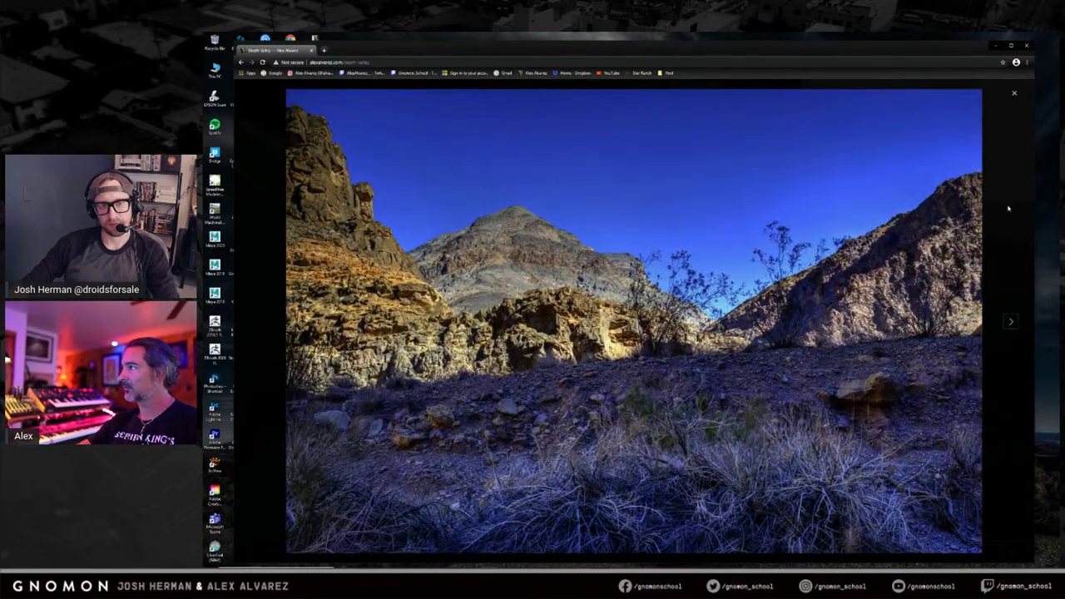
pyautogui.click(1011, 323)
pyautogui.click(1014, 95)
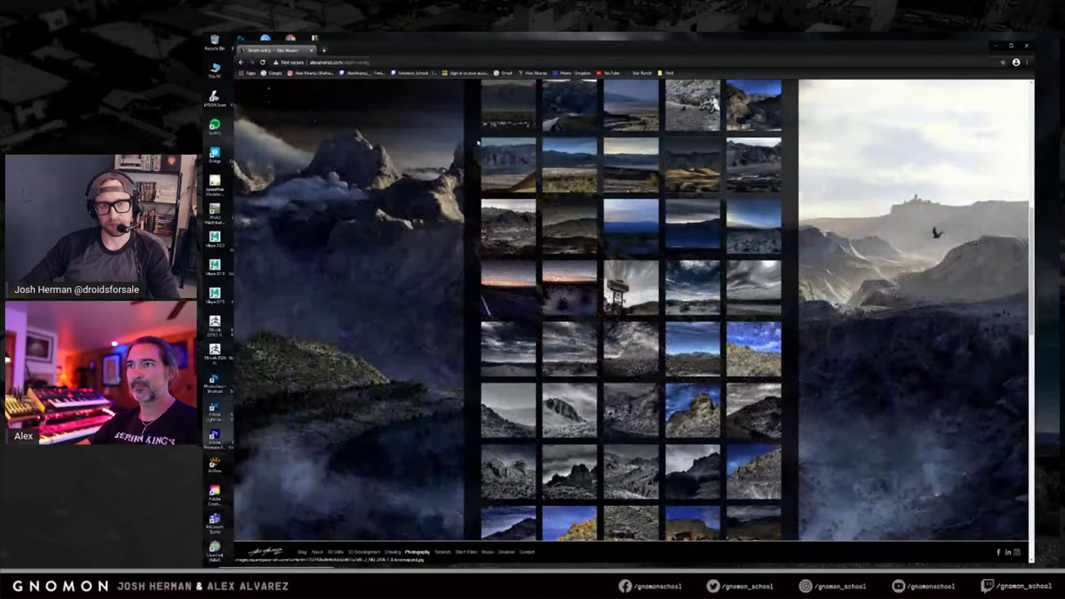
pyautogui.scroll(3, 462, 256)
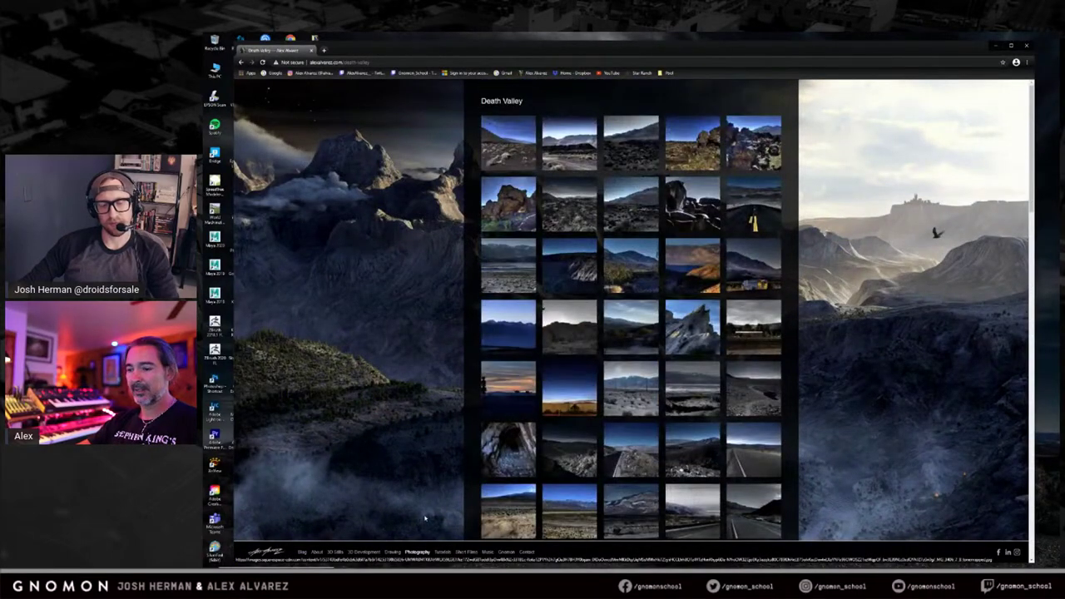
# Switch from the browser to ZBrush with the head sculpt and maximise its window.
pyautogui.moveTo(442, 552)
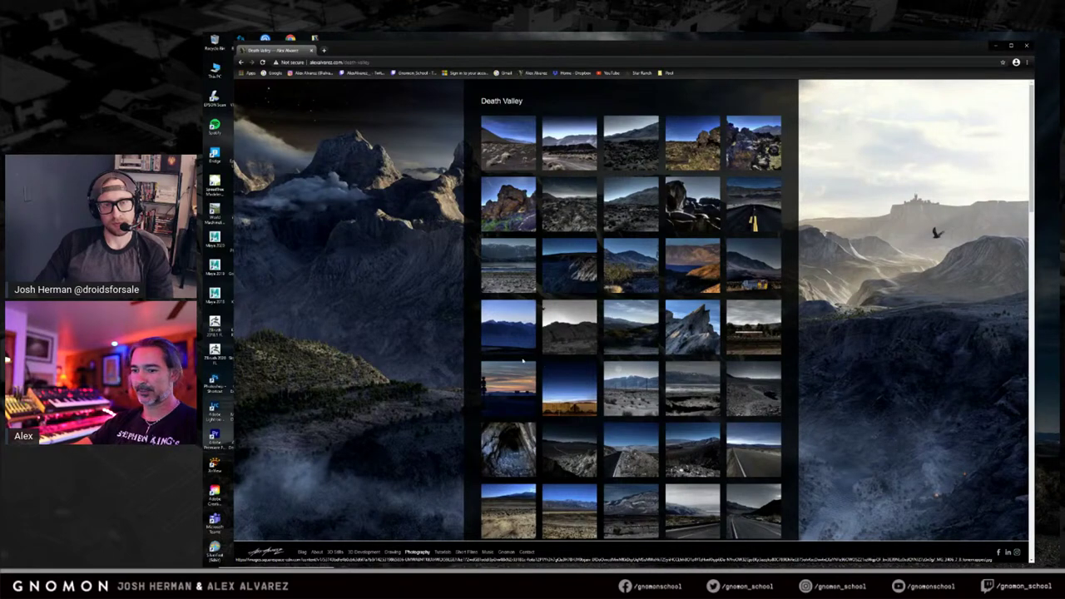
pyautogui.moveTo(441, 562)
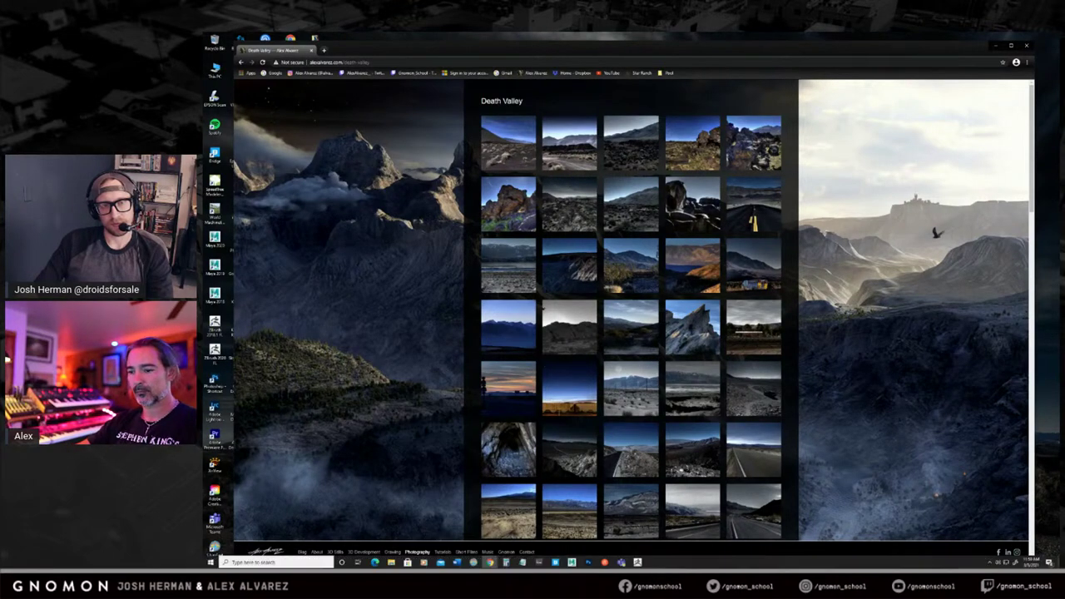
pyautogui.click(637, 562)
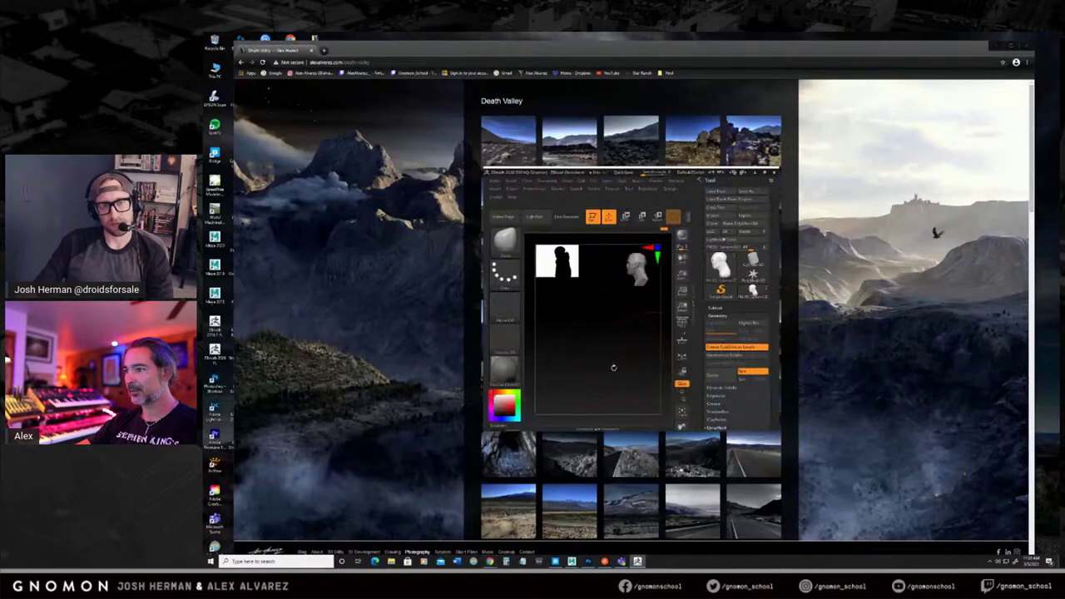
pyautogui.click(765, 173)
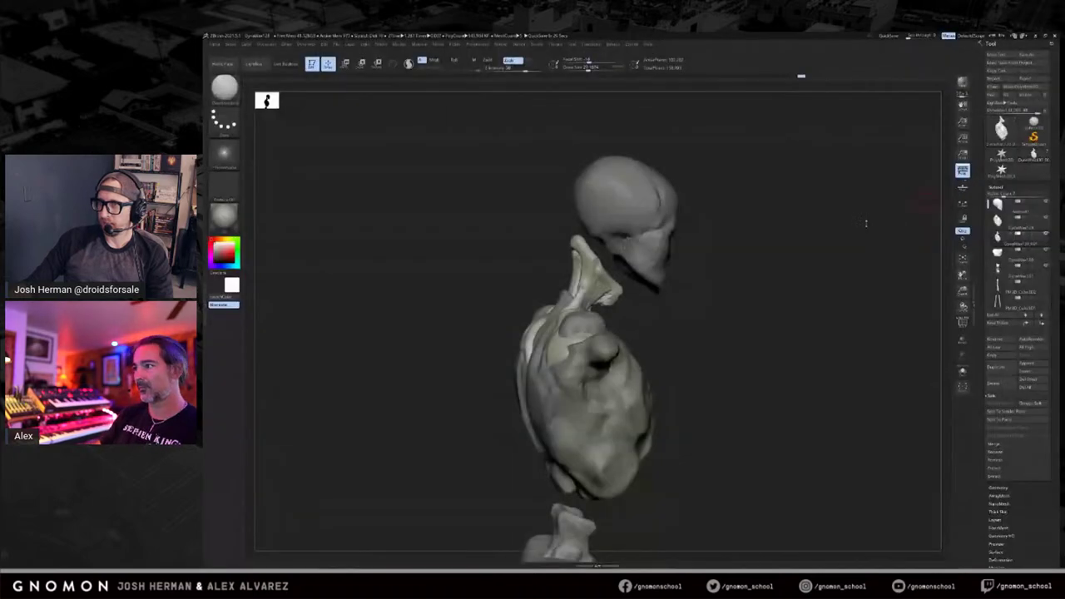
# Select the head mesh and try to display it with smoother subdivision.
pyautogui.moveTo(748, 218); pyautogui.dragTo(825, 216)
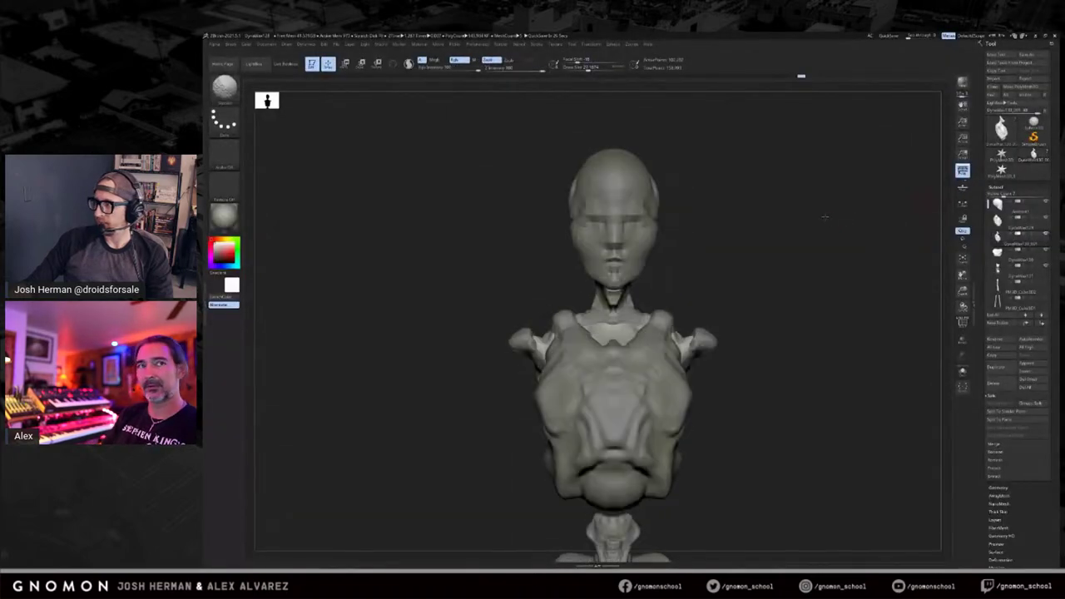
pyautogui.moveTo(886, 207); pyautogui.dragTo(897, 208)
pyautogui.keyDown('alt'); pyautogui.moveTo(775, 254); pyautogui.dragTo(666, 232); pyautogui.keyUp('alt')
pyautogui.keyDown('alt'); pyautogui.click(629, 226); pyautogui.keyUp('alt')
pyautogui.press('d')
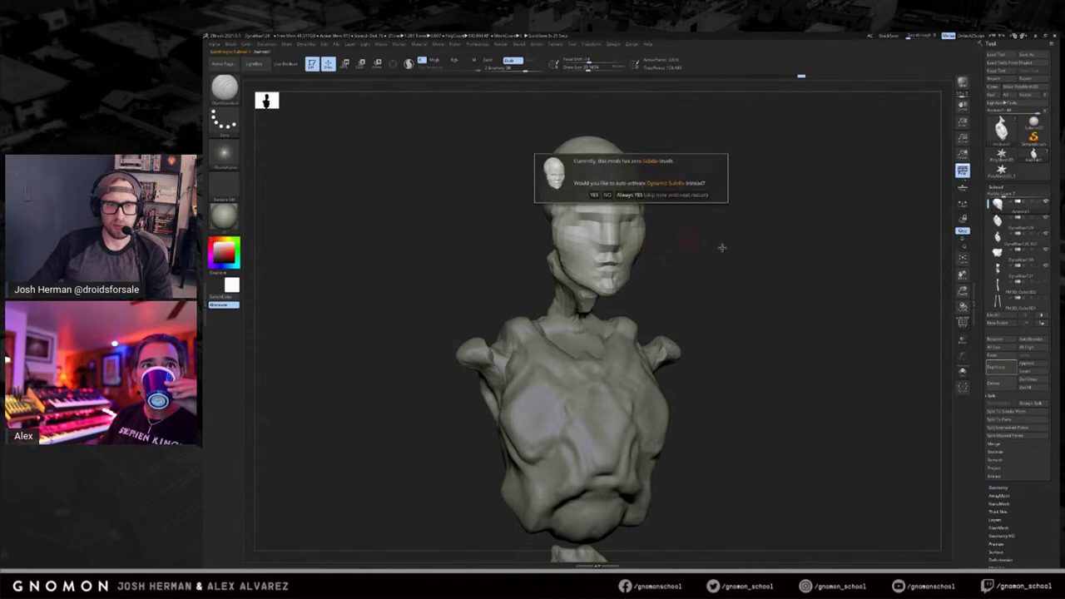
pyautogui.moveTo(725, 261)
pyautogui.mouseDown()
pyautogui.moveTo(710, 254)
pyautogui.moveTo(674, 285)
pyautogui.moveTo(671, 266)
pyautogui.moveTo(773, 248)
pyautogui.moveTo(791, 264)
pyautogui.moveTo(785, 253)
pyautogui.mouseUp()
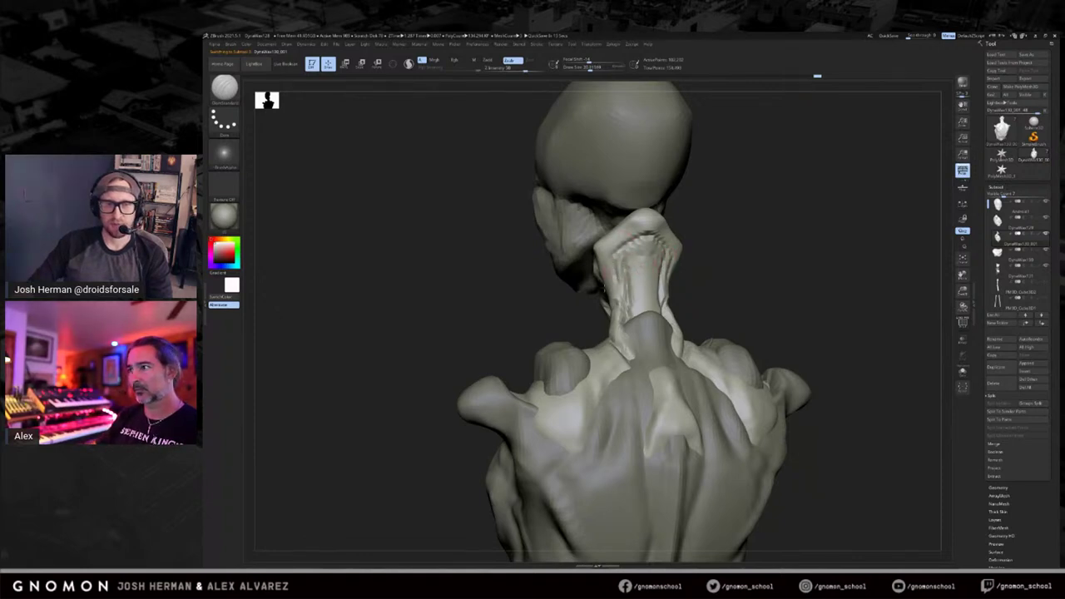
# Scrub the neck and torso mesh back through its undo history to the early low-poly stages and forward to the latest state.
pyautogui.moveTo(644, 267); pyautogui.dragTo(753, 123)
pyautogui.moveTo(724, 87)
pyautogui.mouseDown()
pyautogui.moveTo(458, 109)
pyautogui.moveTo(495, 104)
pyautogui.mouseUp()
pyautogui.moveTo(419, 156); pyautogui.dragTo(481, 123)
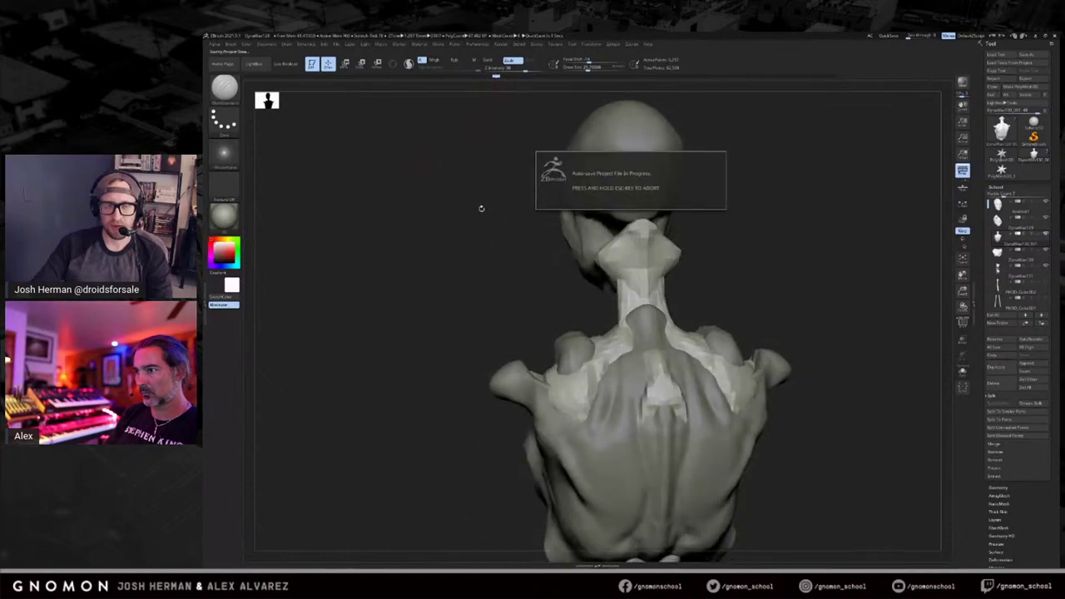
pyautogui.moveTo(714, 129); pyautogui.dragTo(703, 121)
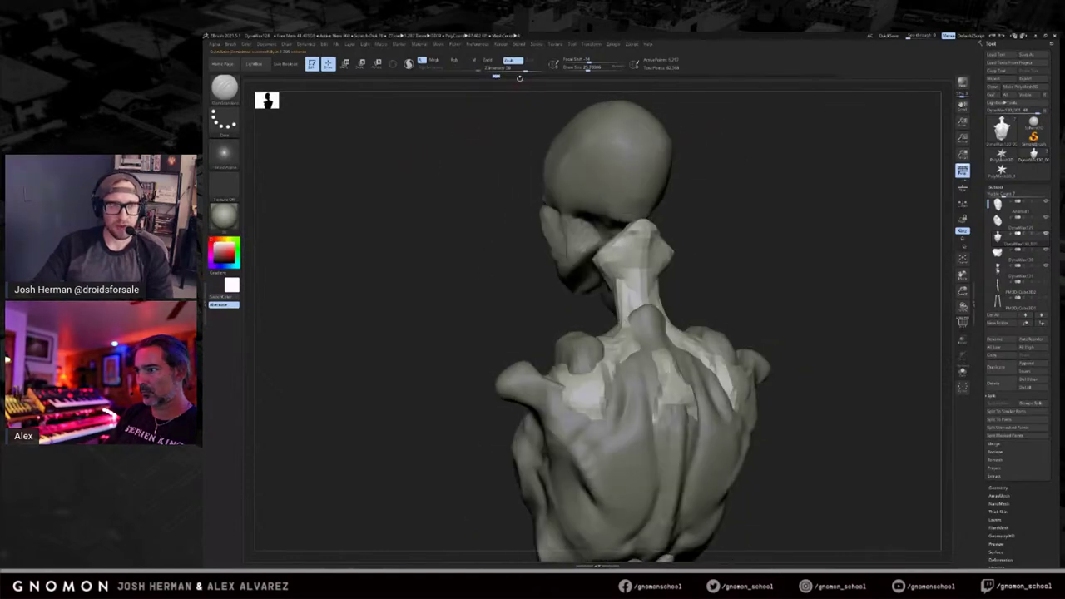
pyautogui.moveTo(516, 79); pyautogui.dragTo(586, 76)
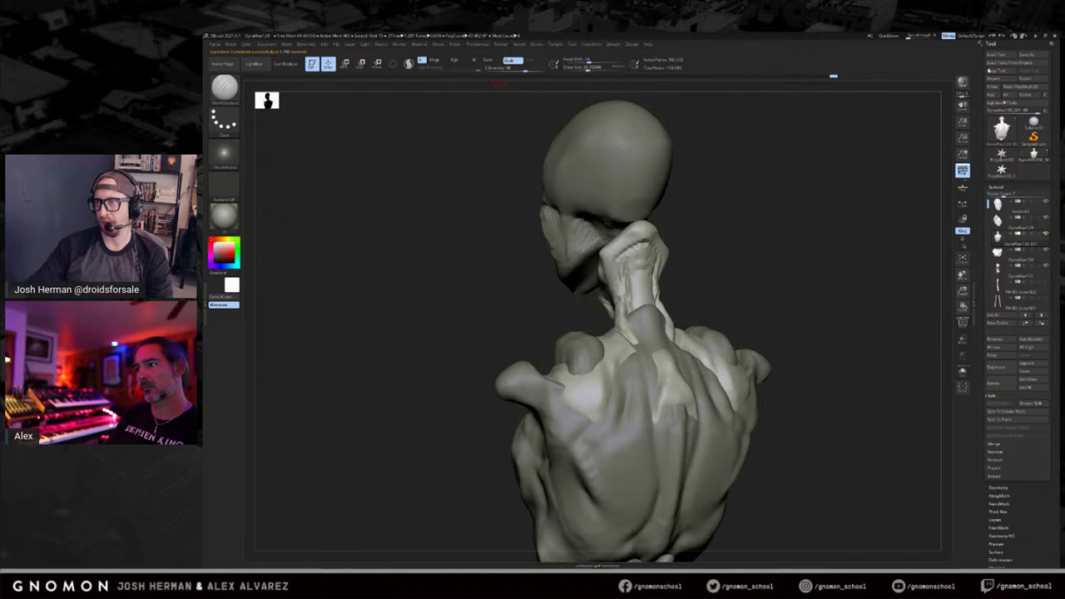
pyautogui.moveTo(817, 156)
pyautogui.mouseDown()
pyautogui.moveTo(806, 183)
pyautogui.moveTo(732, 240)
pyautogui.moveTo(576, 307)
pyautogui.mouseUp()
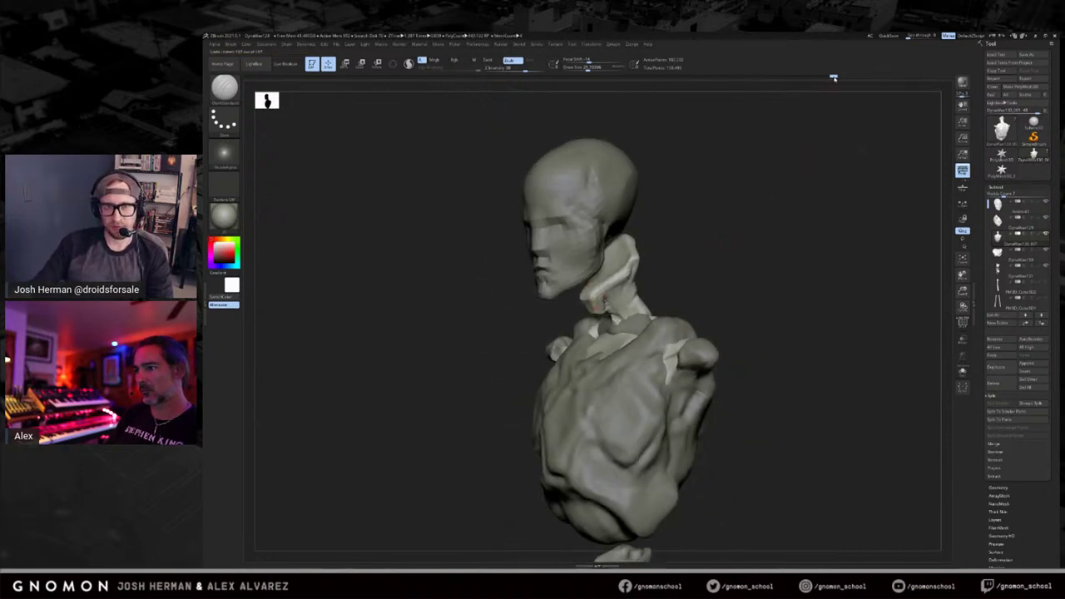
pyautogui.moveTo(695, 94)
pyautogui.mouseDown()
pyautogui.moveTo(468, 134)
pyautogui.moveTo(535, 115)
pyautogui.mouseUp()
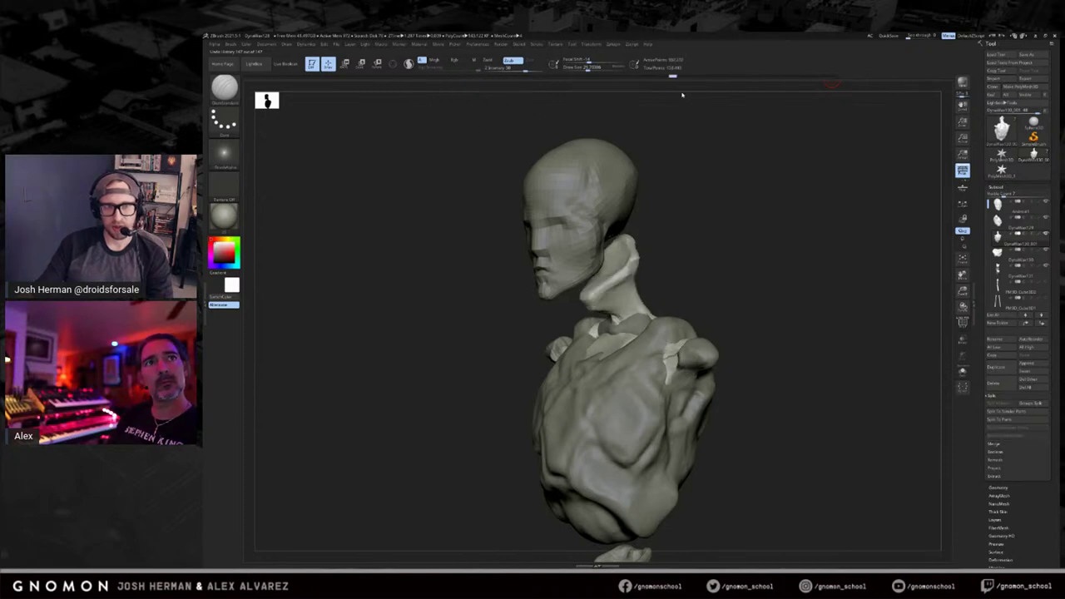
pyautogui.moveTo(746, 90); pyautogui.dragTo(887, 81)
pyautogui.moveTo(838, 173)
pyautogui.mouseDown()
pyautogui.moveTo(785, 217)
pyautogui.moveTo(786, 258)
pyautogui.moveTo(770, 290)
pyautogui.mouseUp()
# Carve a deep oval hollow into the neck's flared upper face with the ClayBuildup brush.
pyautogui.press('b')
pyautogui.press('c')
pyautogui.press('b')
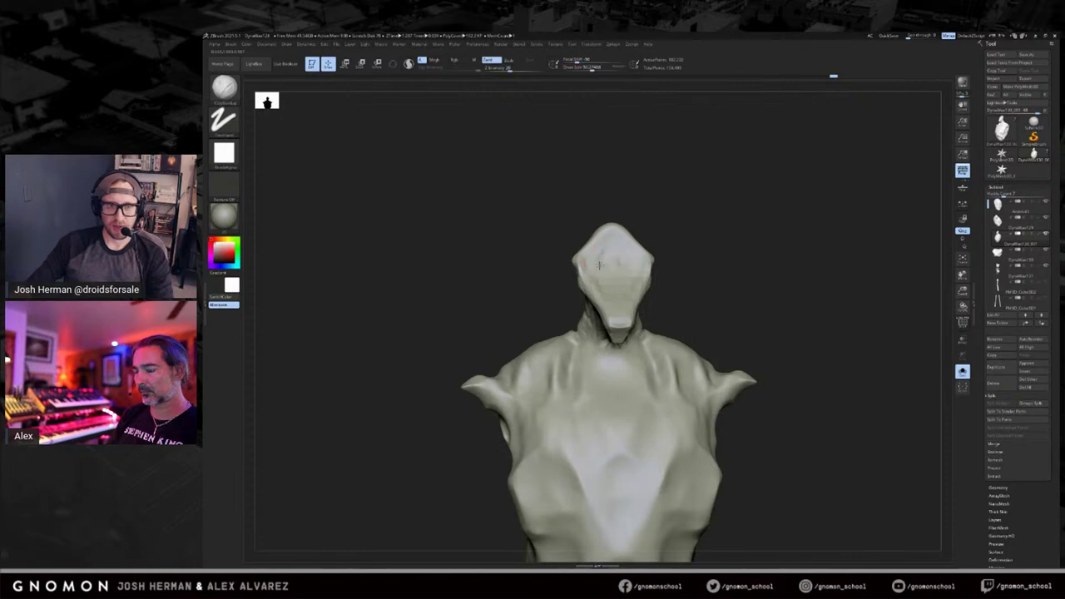
pyautogui.moveTo(602, 262); pyautogui.dragTo(671, 261, button='right')
pyautogui.moveTo(603, 270)
pyautogui.keyDown('shift'); pyautogui.mouseDown()
pyautogui.moveTo(620, 268)
pyautogui.moveTo(616, 297)
pyautogui.moveTo(607, 258)
pyautogui.mouseUp(); pyautogui.keyUp('shift')
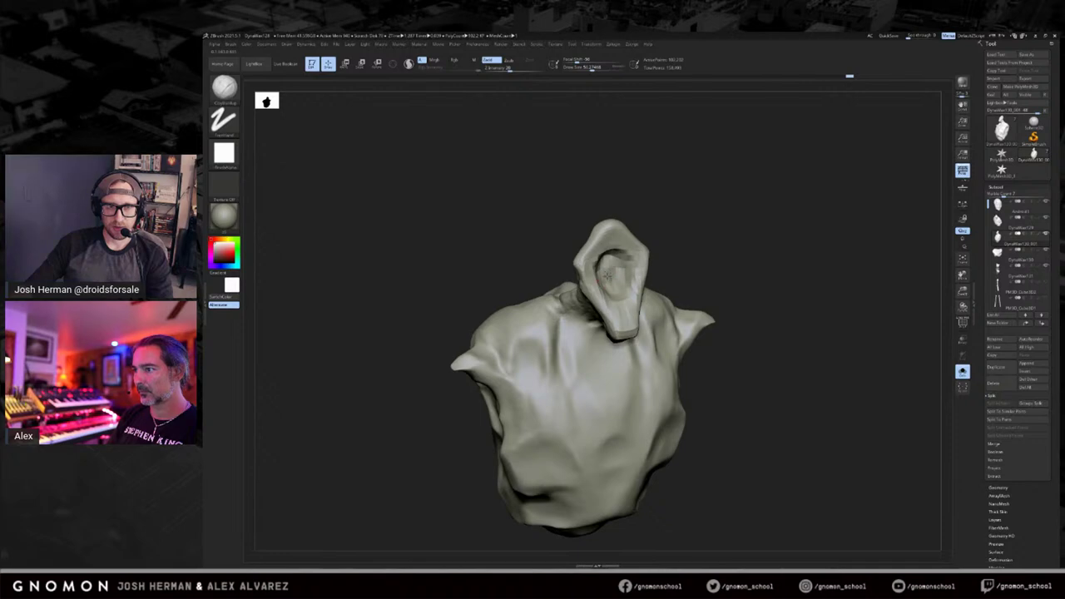
pyautogui.moveTo(611, 270); pyautogui.dragTo(690, 224, button='right')
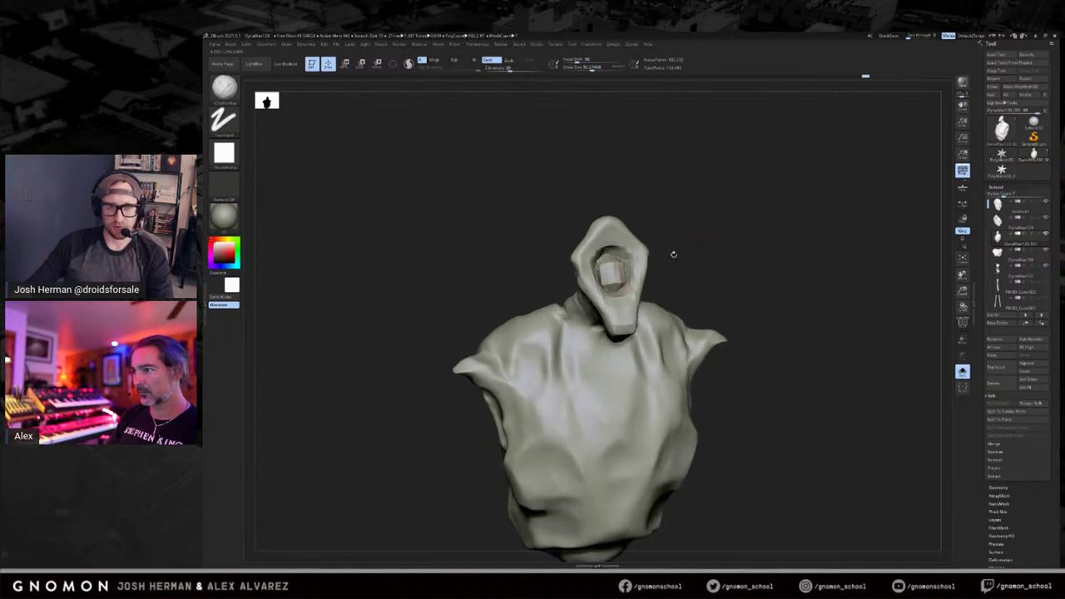
pyautogui.moveTo(692, 239); pyautogui.dragTo(691, 230, button='right')
pyautogui.hotkey('alt', 's')
pyautogui.moveTo(789, 230); pyautogui.dragTo(707, 229)
pyautogui.moveTo(707, 230); pyautogui.dragTo(620, 258, button='right')
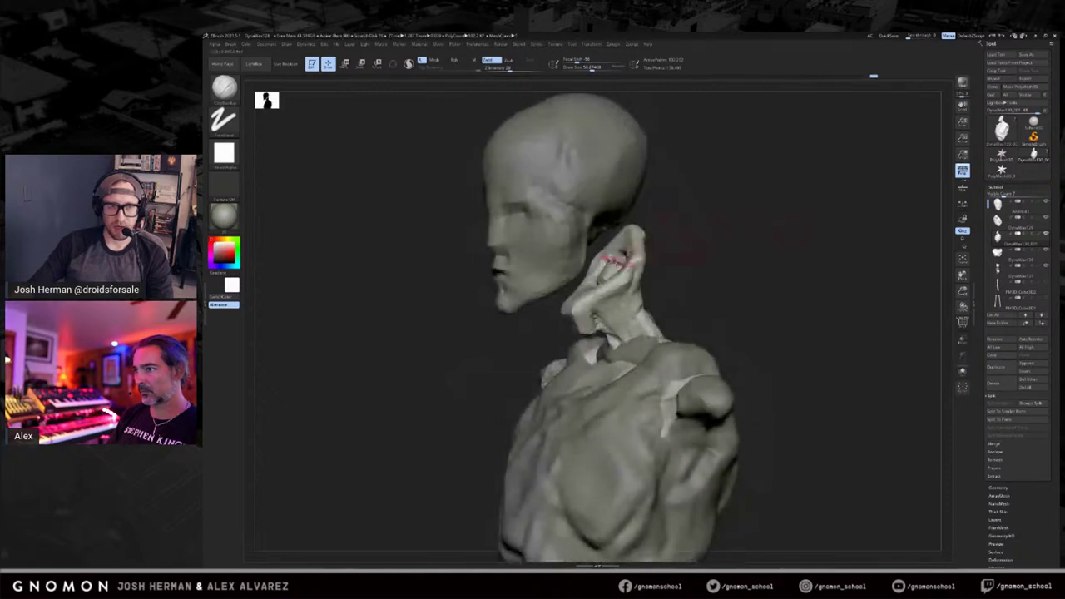
pyautogui.moveTo(676, 228); pyautogui.dragTo(611, 247)
# Isolate the head mesh and carve a recess into the skull's underside behind the jaw.
pyautogui.keyDown('alt'); pyautogui.click(604, 236); pyautogui.keyUp('alt')
pyautogui.hotkey('alt', 's')
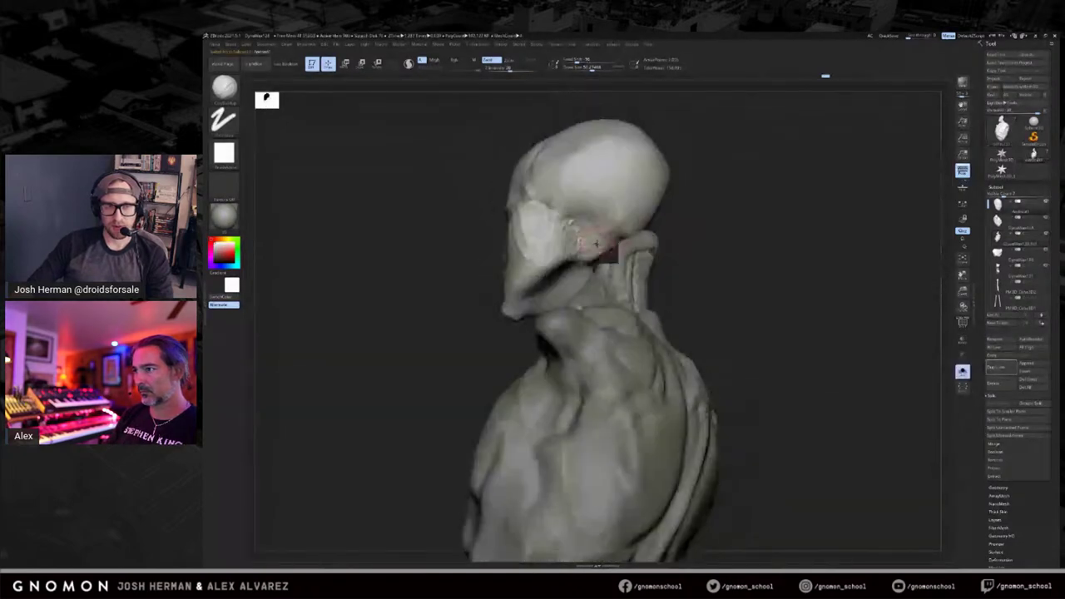
pyautogui.moveTo(617, 261); pyautogui.dragTo(596, 247, button='right')
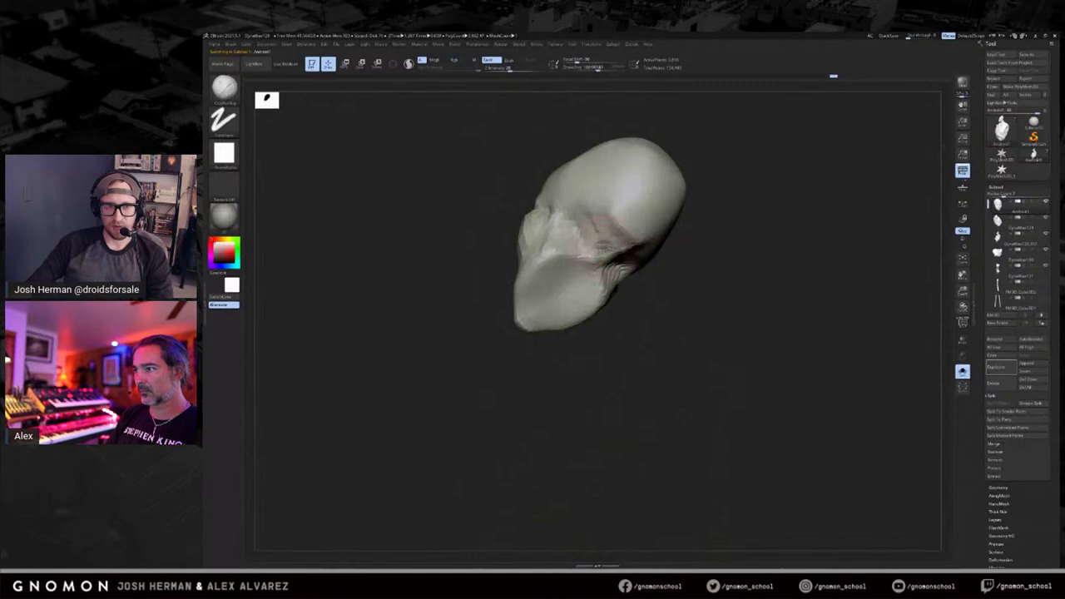
pyautogui.moveTo(631, 278)
pyautogui.mouseDown(button='right')
pyautogui.moveTo(598, 244)
pyautogui.moveTo(629, 262)
pyautogui.mouseUp(button='right')
pyautogui.moveTo(611, 241); pyautogui.dragTo(608, 239)
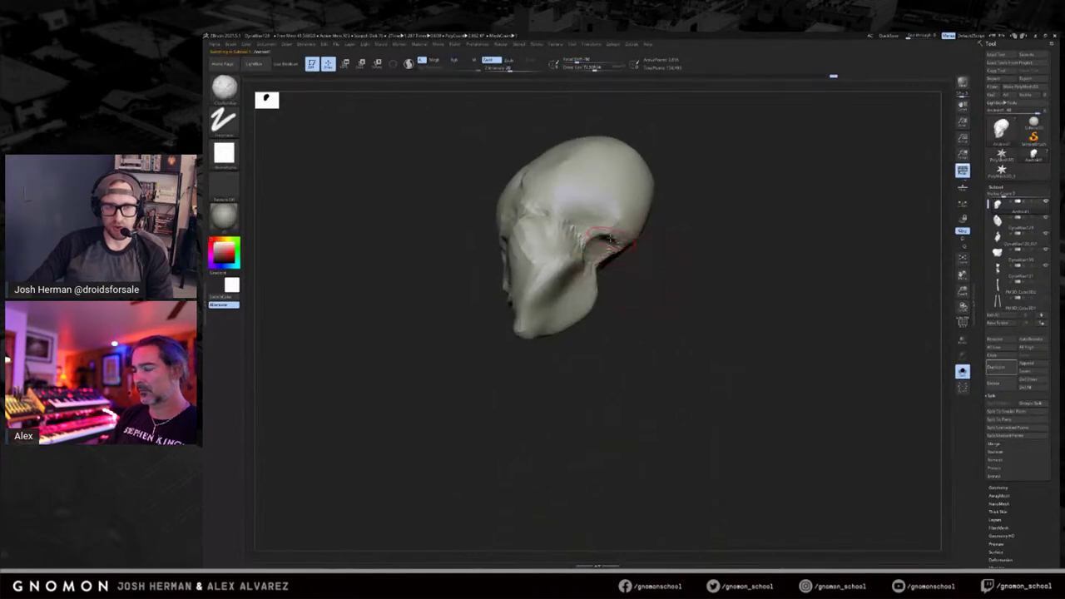
pyautogui.moveTo(662, 265); pyautogui.dragTo(656, 260, button='right')
pyautogui.hotkey('alt', 's')
# Refine the recess at the skull's base behind the jaw with a resized brush, checking how it sits above the neck.
pyautogui.moveTo(723, 223); pyautogui.dragTo(689, 224)
pyautogui.keyDown('alt'); pyautogui.click(630, 278); pyautogui.keyUp('alt')
pyautogui.moveTo(688, 223); pyautogui.dragTo(624, 265, button='right')
pyautogui.moveTo(703, 238); pyautogui.dragTo(620, 219, button='right')
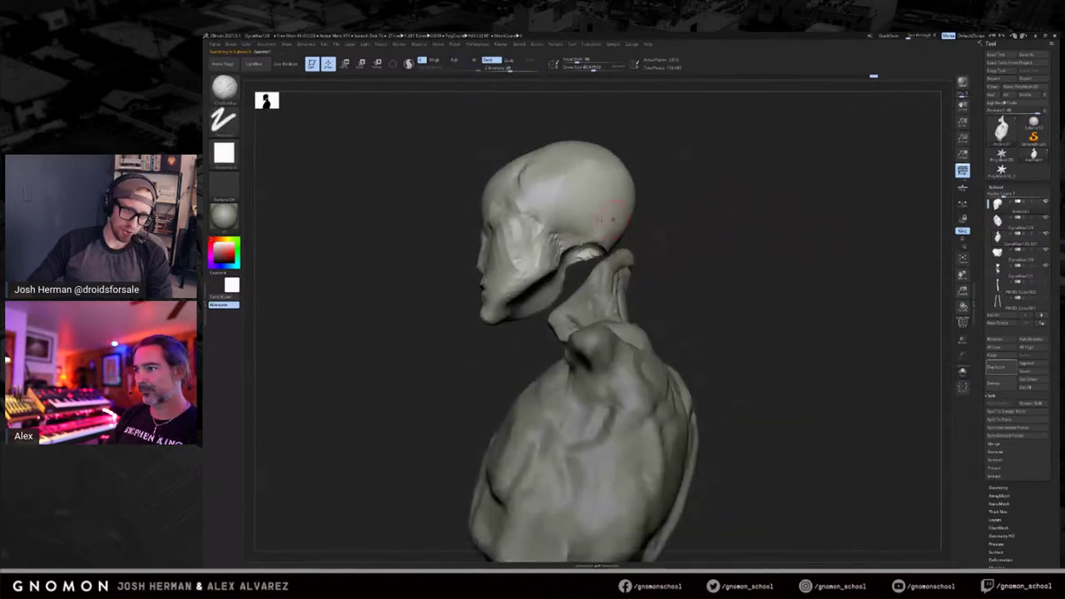
pyautogui.moveTo(574, 266); pyautogui.dragTo(555, 250, button='right')
pyautogui.press('s')
pyautogui.moveTo(568, 247); pyautogui.dragTo(560, 246)
pyautogui.keyDown('ctrl'); pyautogui.moveTo(653, 210); pyautogui.dragTo(670, 225); pyautogui.keyUp('ctrl')
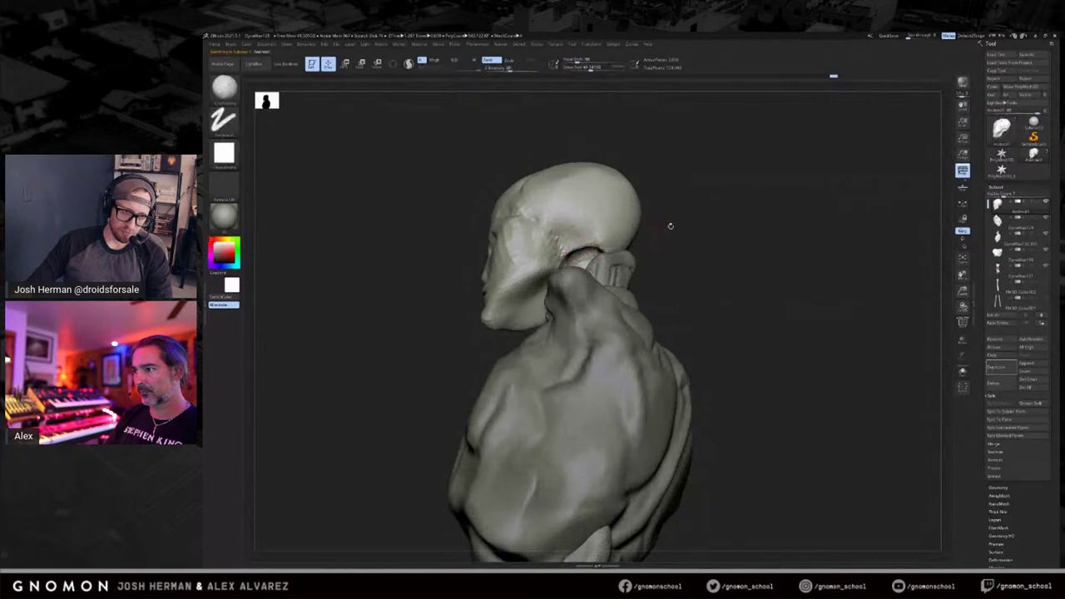
pyautogui.moveTo(670, 225); pyautogui.dragTo(666, 246, button='right')
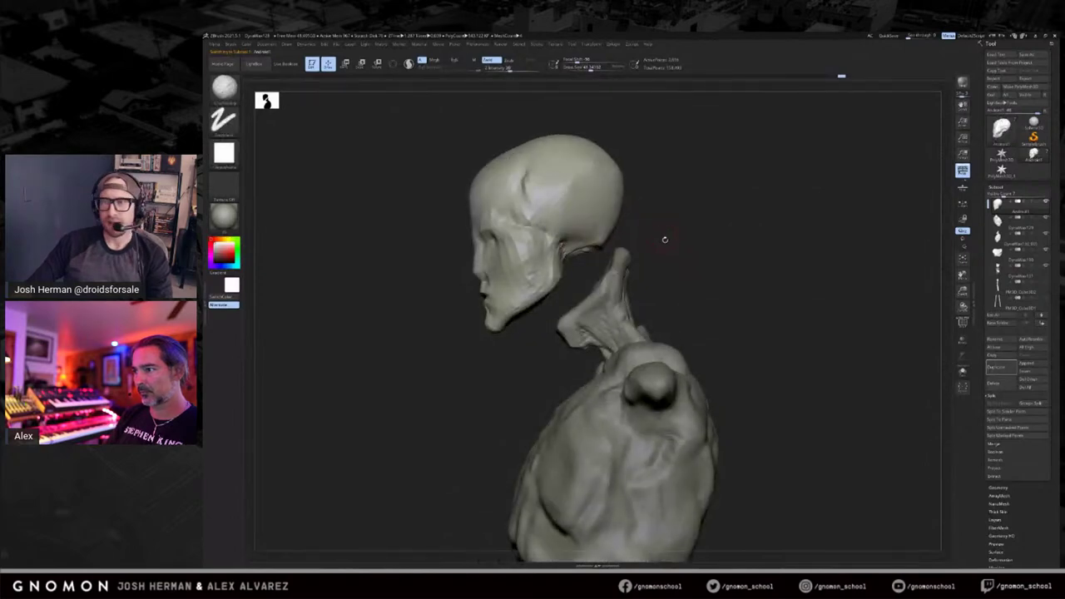
pyautogui.keyDown('shift'); pyautogui.moveTo(666, 235); pyautogui.dragTo(666, 237, button='right'); pyautogui.keyUp('shift')
# Reshape the upper end of the neck with the Move brush and lower the mesh's subdivision level.
pyautogui.hotkey('shift', 's')
pyautogui.hotkey('shift', 's')
pyautogui.press('s')
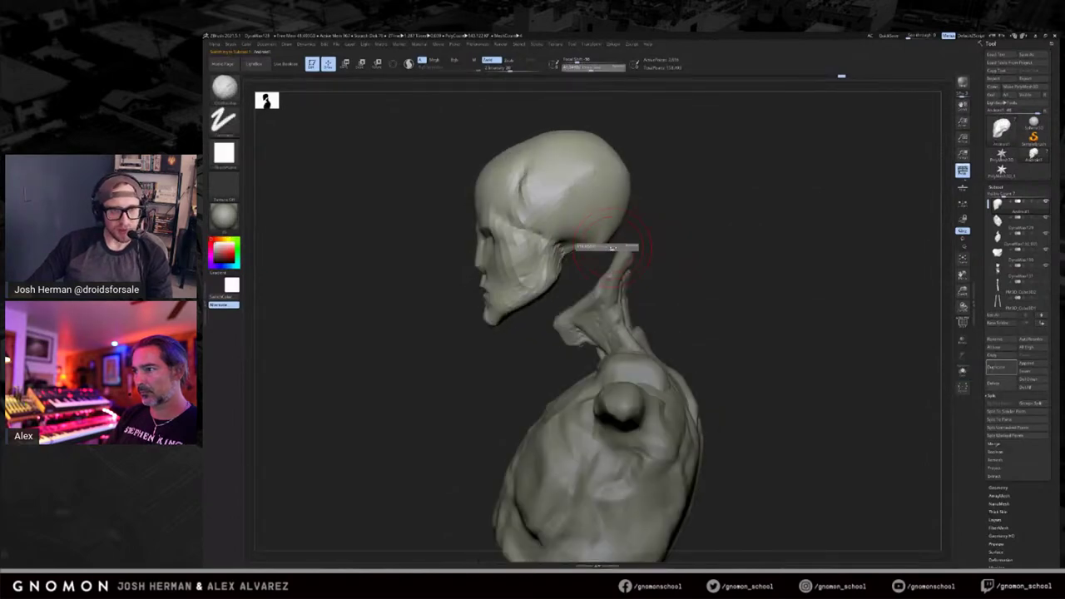
pyautogui.moveTo(607, 247); pyautogui.dragTo(616, 247)
pyautogui.press('b')
pyautogui.press('m')
pyautogui.press('v')
pyautogui.moveTo(617, 250)
pyautogui.mouseDown(button='right')
pyautogui.moveTo(613, 240)
pyautogui.moveTo(661, 245)
pyautogui.moveTo(628, 254)
pyautogui.moveTo(624, 226)
pyautogui.moveTo(626, 250)
pyautogui.mouseUp(button='right')
pyautogui.hotkey('shift', 'd')
pyautogui.hotkey('shift', 'd')
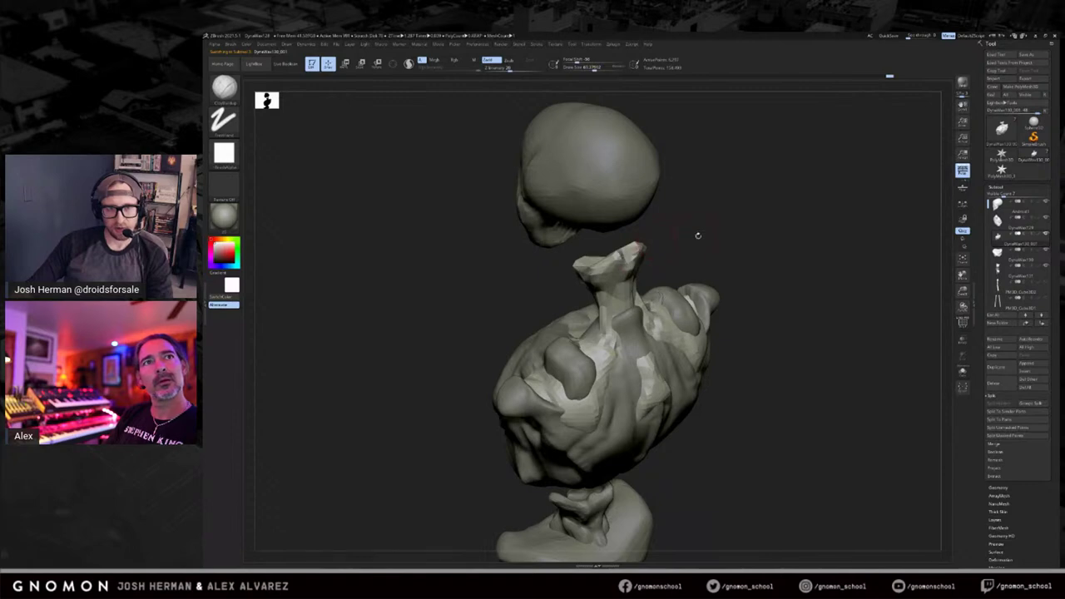
pyautogui.moveTo(630, 250); pyautogui.dragTo(703, 208, button='right')
pyautogui.moveTo(622, 260); pyautogui.dragTo(701, 226, button='right')
# Select the head, mask the rear half of the skull and clear the mask.
pyautogui.keyDown('alt'); pyautogui.click(629, 237); pyautogui.keyUp('alt')
pyautogui.keyDown('shift'); pyautogui.moveTo(628, 236); pyautogui.dragTo(465, 166, button='right'); pyautogui.keyUp('shift')
pyautogui.keyDown('ctrl'); pyautogui.moveTo(458, 156); pyautogui.dragTo(584, 340); pyautogui.keyUp('ctrl')
pyautogui.moveTo(486, 352); pyautogui.dragTo(555, 327, button='right')
pyautogui.keyDown('alt'); pyautogui.moveTo(765, 235); pyautogui.dragTo(822, 262, button='right'); pyautogui.keyUp('alt')
pyautogui.keyDown('ctrl'); pyautogui.moveTo(812, 260); pyautogui.dragTo(837, 238); pyautogui.keyUp('ctrl')
pyautogui.keyDown('alt'); pyautogui.moveTo(849, 244); pyautogui.dragTo(787, 245, button='right'); pyautogui.keyUp('alt')
pyautogui.keyDown('ctrl'); pyautogui.moveTo(786, 246); pyautogui.dragTo(740, 253, button='right'); pyautogui.keyUp('ctrl')
pyautogui.keyDown('ctrl'); pyautogui.moveTo(741, 253); pyautogui.dragTo(772, 362, button='right'); pyautogui.keyUp('ctrl')
pyautogui.moveTo(799, 283); pyautogui.dragTo(771, 284, button='right')
pyautogui.keyDown('ctrl'); pyautogui.moveTo(787, 136); pyautogui.dragTo(567, 297); pyautogui.keyUp('ctrl')
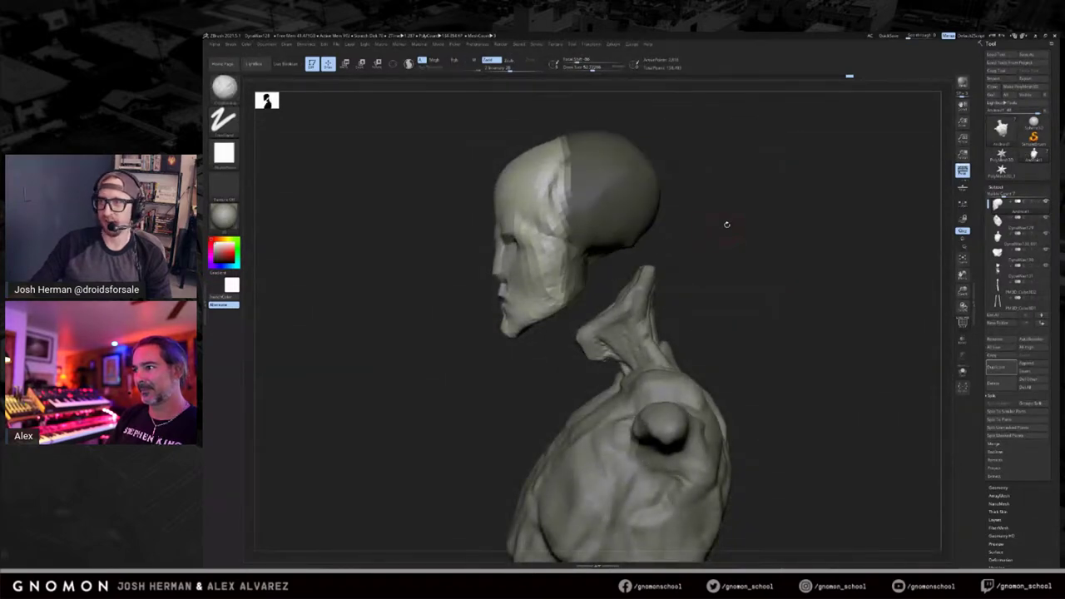
pyautogui.keyDown('ctrl'); pyautogui.click(773, 172); pyautogui.keyUp('ctrl')
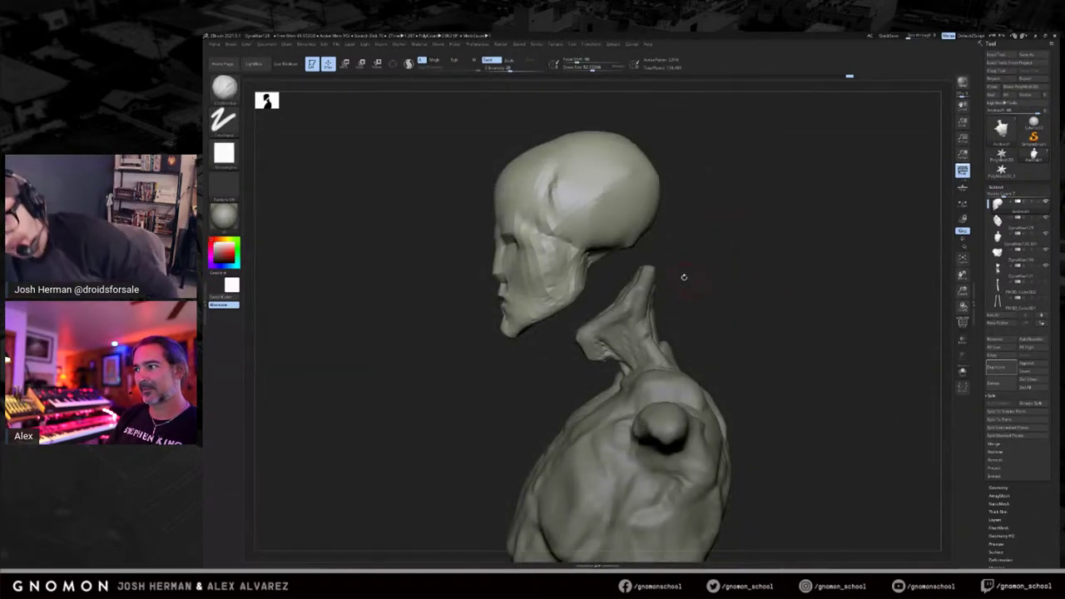
# Duplicate the head subtool.
pyautogui.keyDown('shift'); pyautogui.moveTo(727, 254); pyautogui.dragTo(780, 241); pyautogui.keyUp('shift')
pyautogui.press('f')
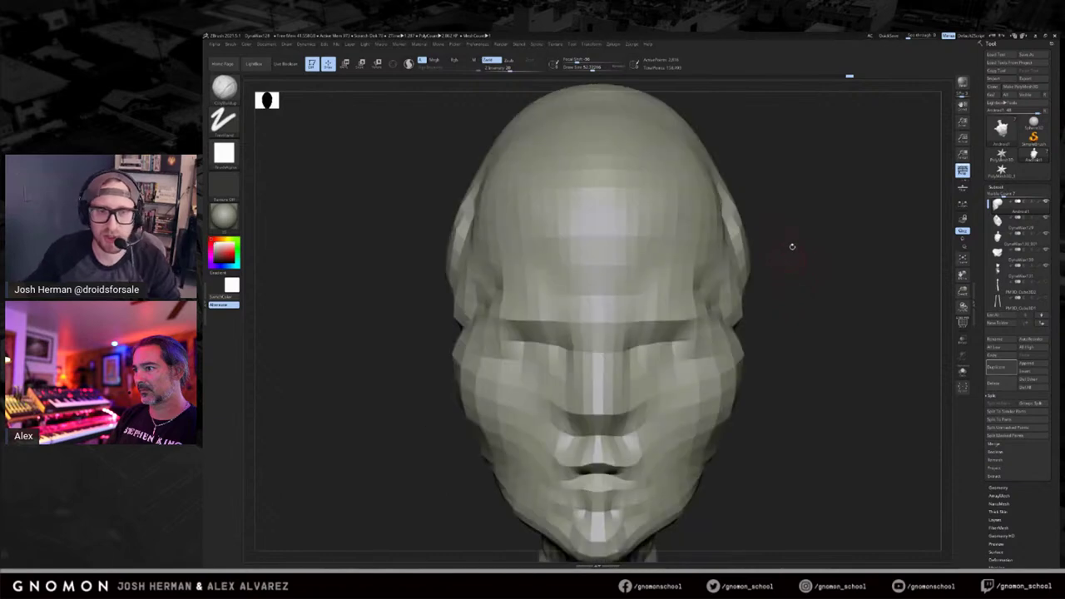
pyautogui.press('f')
pyautogui.moveTo(841, 256); pyautogui.dragTo(885, 289, button='right')
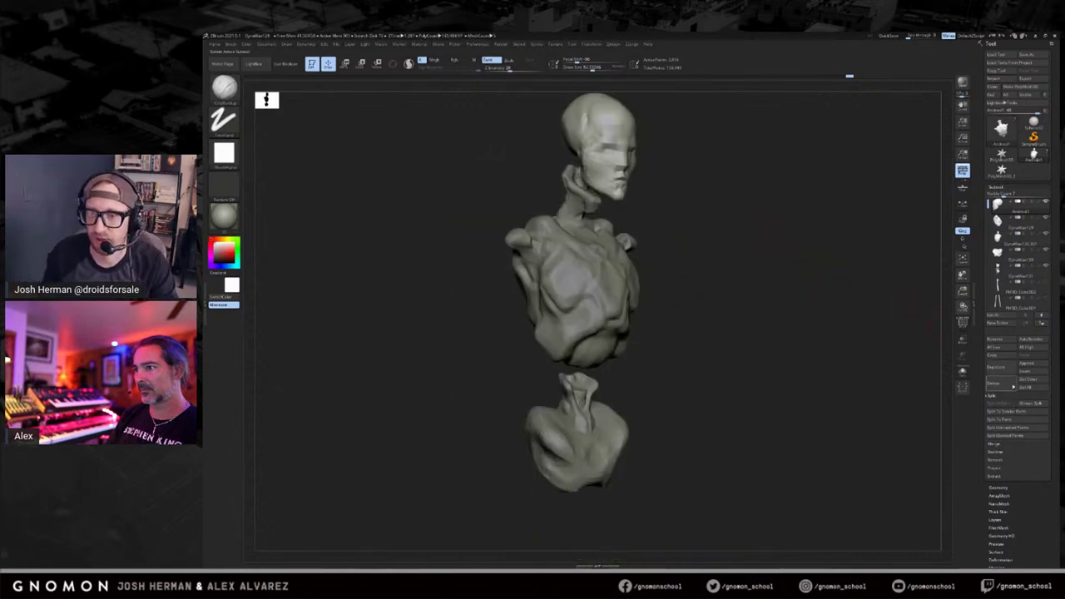
pyautogui.click(1009, 363)
pyautogui.keyDown('alt'); pyautogui.moveTo(743, 255); pyautogui.dragTo(753, 366, button='right'); pyautogui.keyUp('alt')
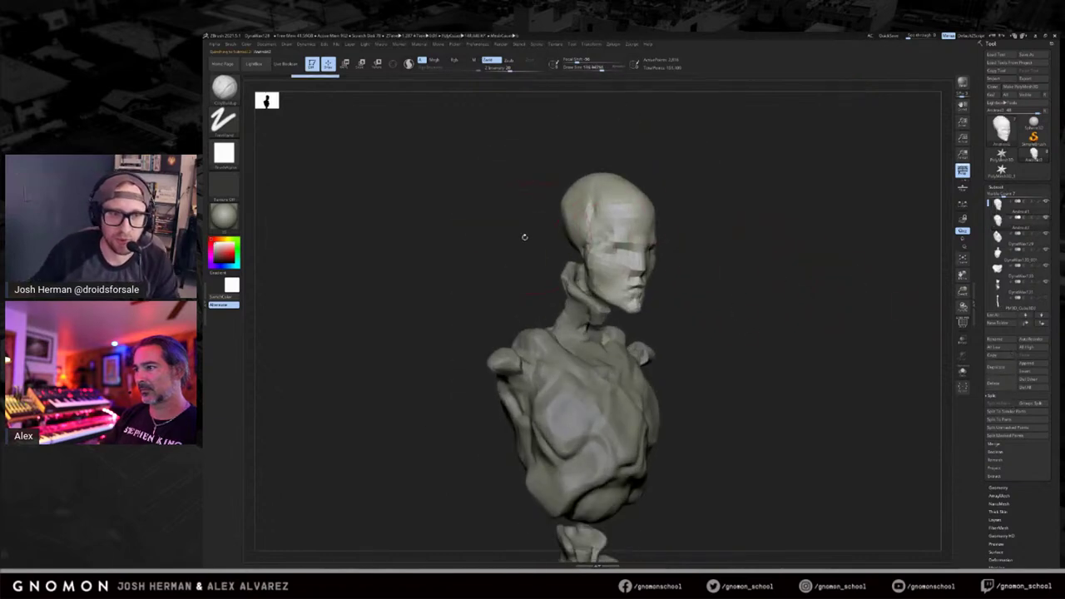
# Enlarge the brush, push the duplicated head's cranium outward with the Move brush and smooth away its facial area.
pyautogui.moveTo(530, 237); pyautogui.dragTo(559, 232, button='right')
pyautogui.press('s')
pyautogui.click(574, 224)
pyautogui.press('b')
pyautogui.press('m')
pyautogui.press('v')
pyautogui.moveTo(596, 202); pyautogui.dragTo(600, 183)
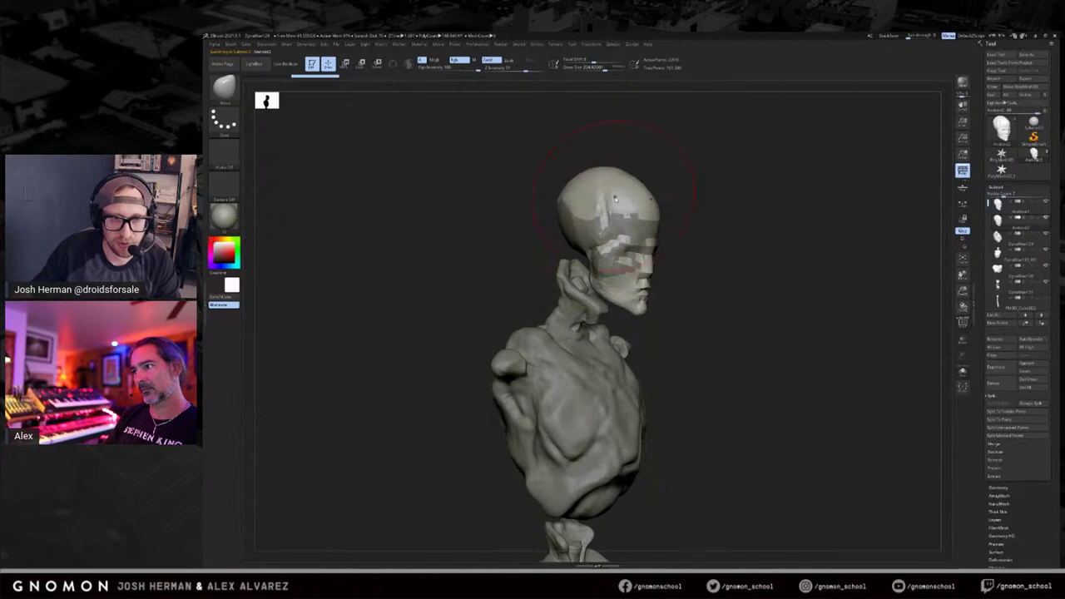
pyautogui.keyDown('shift'); pyautogui.moveTo(637, 264); pyautogui.dragTo(636, 282); pyautogui.keyUp('shift')
# Pull the duplicated head into long hair falling down to the shoulders with the SnakeHook brush.
pyautogui.press('b')
pyautogui.press('s')
pyautogui.press('h')
pyautogui.moveTo(589, 220); pyautogui.dragTo(527, 323)
pyautogui.moveTo(593, 198)
pyautogui.mouseDown()
pyautogui.moveTo(596, 173)
pyautogui.moveTo(614, 204)
pyautogui.mouseUp()
pyautogui.moveTo(707, 270); pyautogui.dragTo(583, 281, button='right')
pyautogui.moveTo(665, 261); pyautogui.dragTo(701, 259)
pyautogui.moveTo(715, 275); pyautogui.dragTo(641, 275, button='right')
pyautogui.moveTo(708, 259); pyautogui.dragTo(771, 388)
pyautogui.moveTo(743, 325); pyautogui.dragTo(720, 328)
pyautogui.moveTo(671, 287)
pyautogui.mouseDown()
pyautogui.moveTo(656, 315)
pyautogui.moveTo(627, 274)
pyautogui.mouseUp()
pyautogui.moveTo(532, 209)
pyautogui.mouseDown(button='right')
pyautogui.moveTo(588, 205)
pyautogui.moveTo(552, 209)
pyautogui.moveTo(559, 223)
pyautogui.mouseUp(button='right')
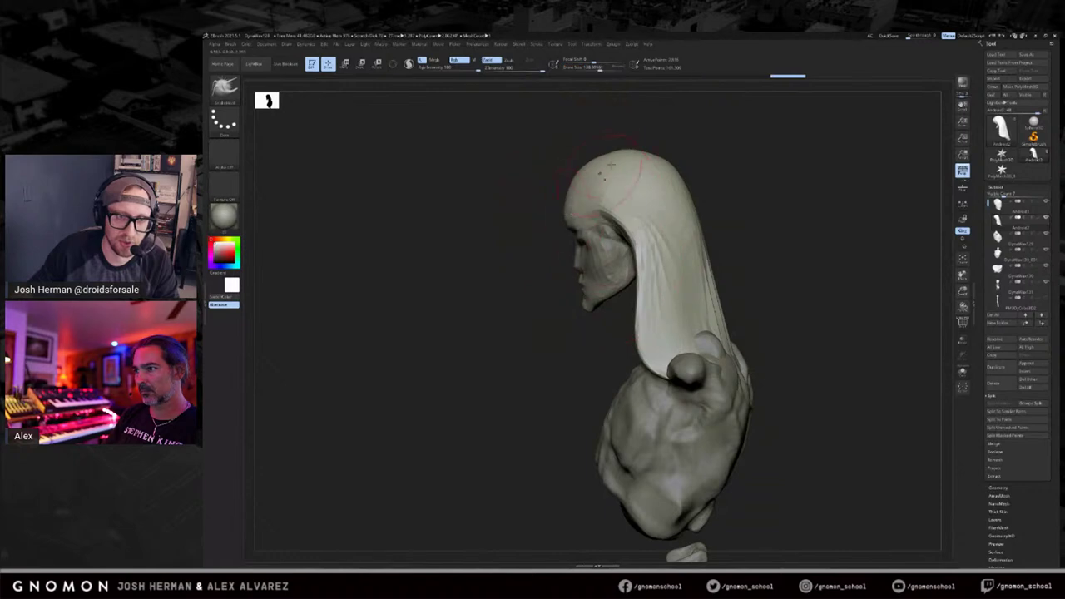
# Adjust the lower side of the long hair and delete the hair subtool.
pyautogui.moveTo(589, 161); pyautogui.dragTo(659, 308, button='right')
pyautogui.moveTo(675, 314); pyautogui.dragTo(659, 319)
pyautogui.moveTo(722, 275)
pyautogui.mouseDown(button='right')
pyautogui.moveTo(777, 219)
pyautogui.moveTo(794, 241)
pyautogui.moveTo(776, 253)
pyautogui.mouseUp(button='right')
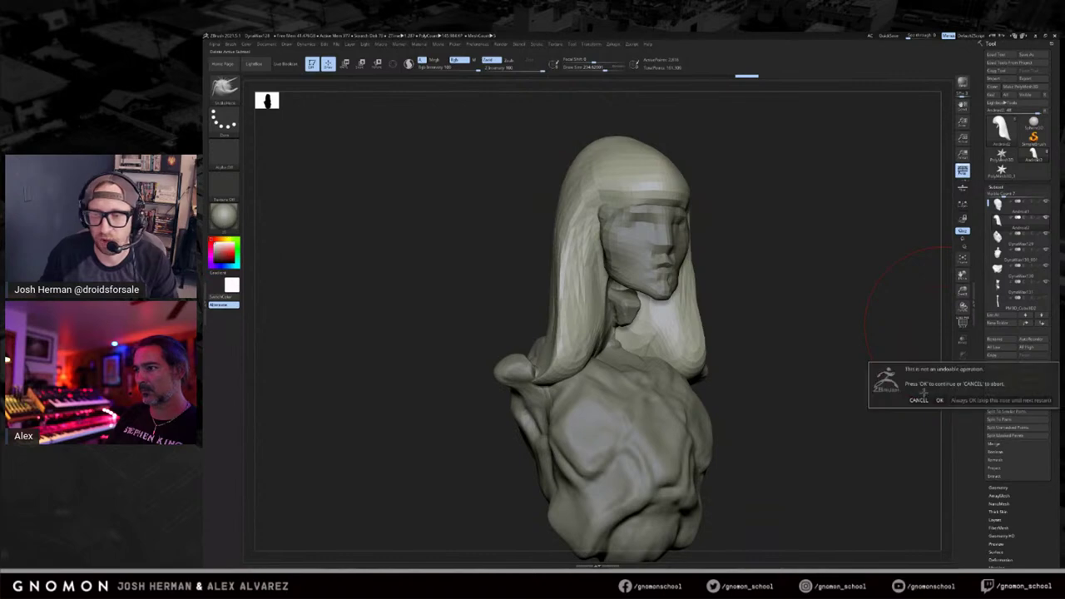
pyautogui.click(995, 385)
# Build up clay forms on both sides of the neck's flared upper end with the ClayBuildup brush.
pyautogui.moveTo(617, 302)
pyautogui.mouseDown(button='right')
pyautogui.moveTo(674, 332)
pyautogui.moveTo(736, 265)
pyautogui.mouseUp(button='right')
pyautogui.press('b')
pyautogui.press('c')
pyautogui.press('b')
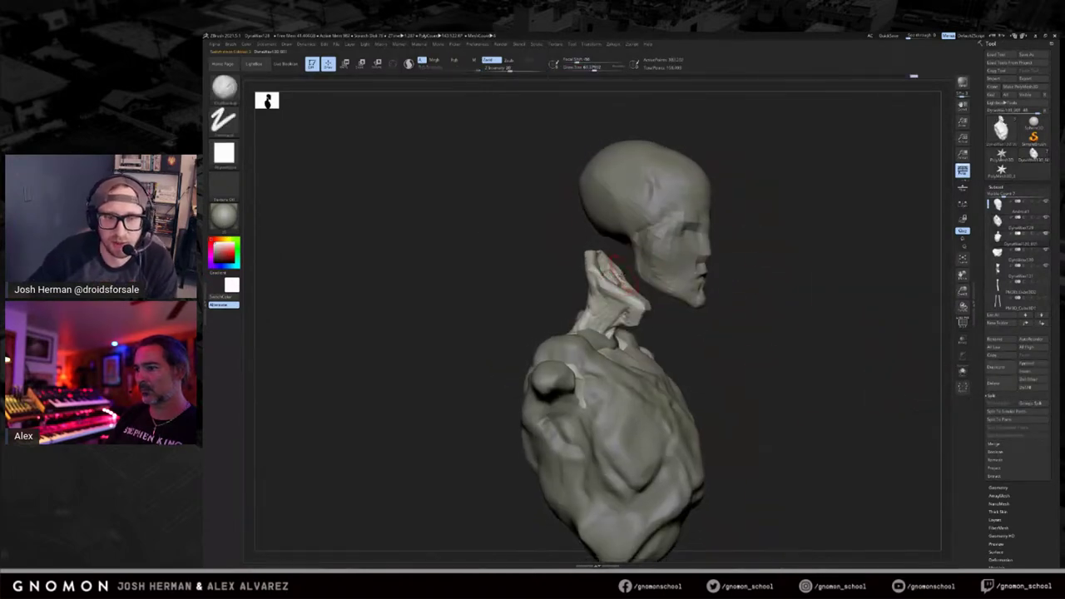
pyautogui.moveTo(612, 265); pyautogui.dragTo(620, 277)
pyautogui.moveTo(807, 241)
pyautogui.mouseDown(button='right')
pyautogui.moveTo(666, 266)
pyautogui.moveTo(687, 258)
pyautogui.moveTo(641, 243)
pyautogui.mouseUp(button='right')
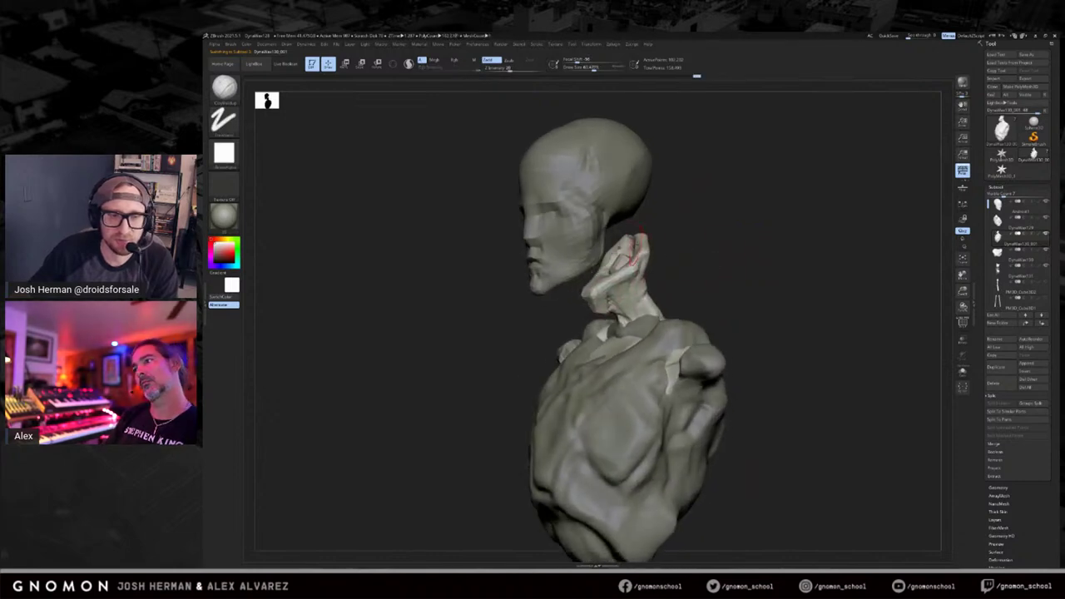
pyautogui.moveTo(707, 252); pyautogui.dragTo(736, 283, button='right')
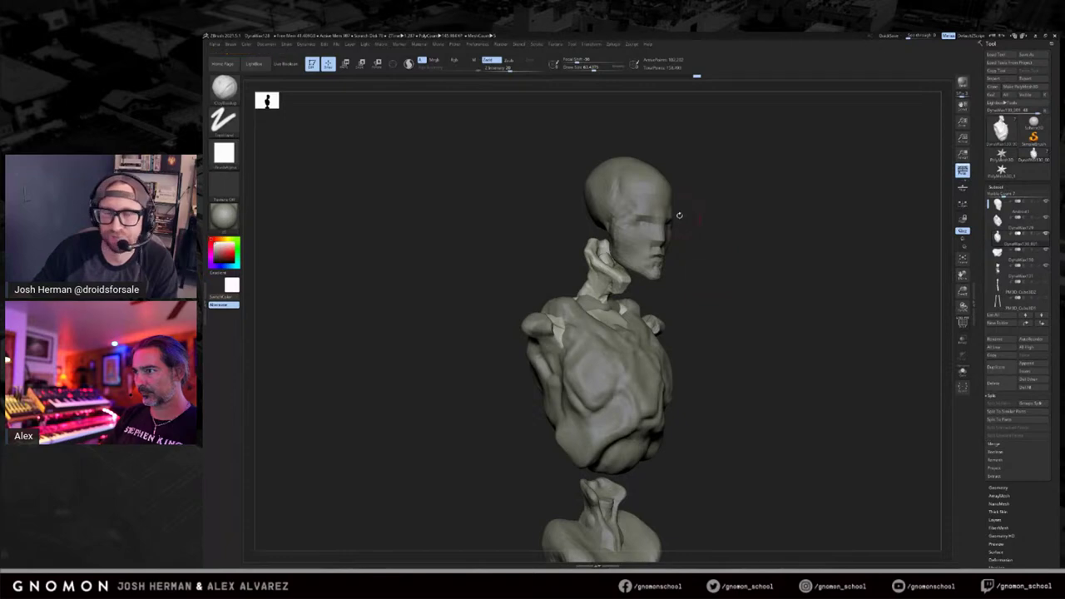
pyautogui.keyDown('ctrl'); pyautogui.moveTo(682, 242); pyautogui.dragTo(630, 279, button='right'); pyautogui.keyUp('ctrl')
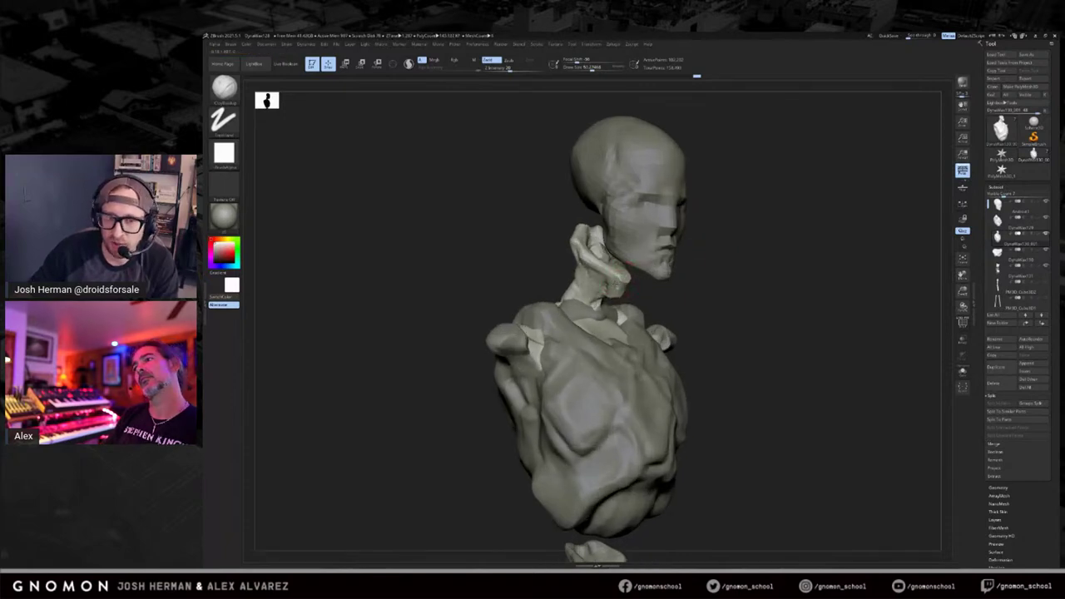
pyautogui.moveTo(624, 268); pyautogui.dragTo(630, 286, button='right')
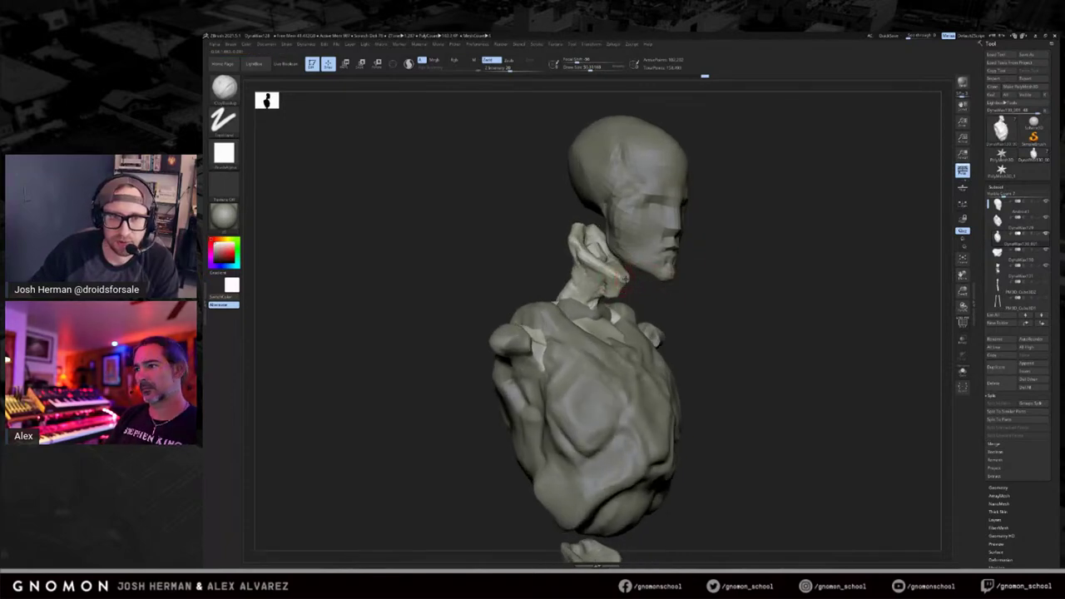
# Cut a crease along the side of the upper neck with the DamStandard brush, undoing the preceding stroke.
pyautogui.press('b')
pyautogui.press('d')
pyautogui.press('s')
pyautogui.moveTo(636, 291); pyautogui.dragTo(507, 287, button='right')
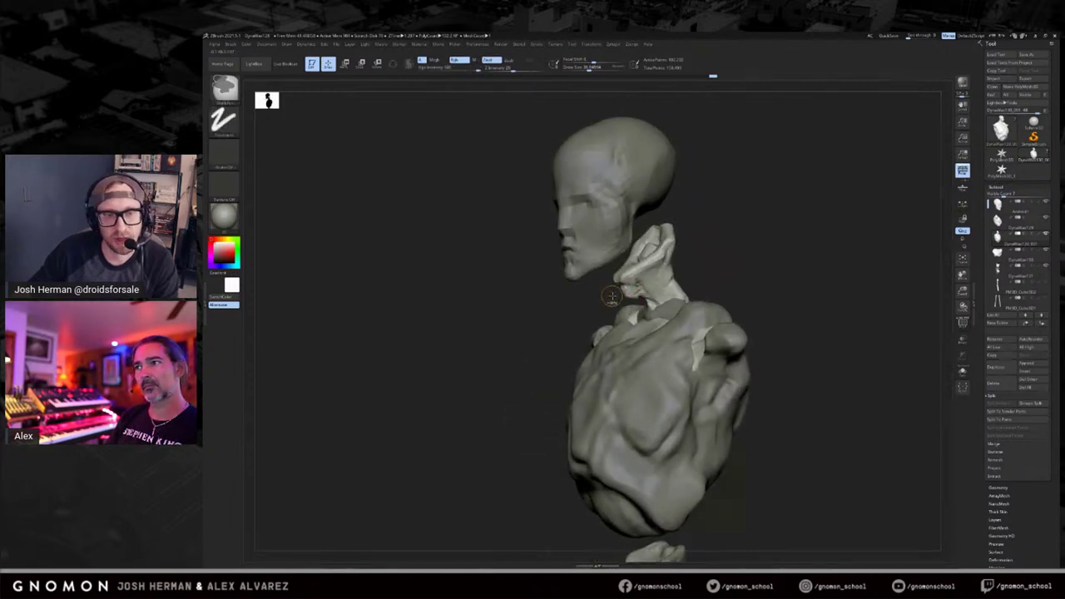
pyautogui.hotkey('ctrl', 'z')
pyautogui.moveTo(674, 263); pyautogui.dragTo(639, 263)
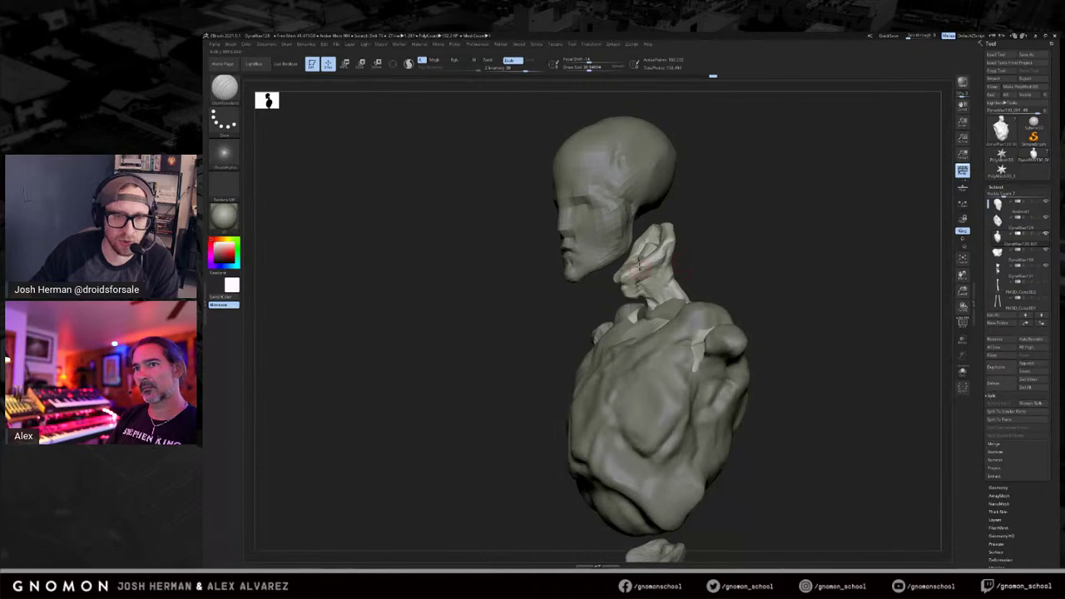
# Flatten the side of the upper neck with the hPolish brush and isolate the neck subtool.
pyautogui.press('b')
pyautogui.press('h')
pyautogui.press('p')
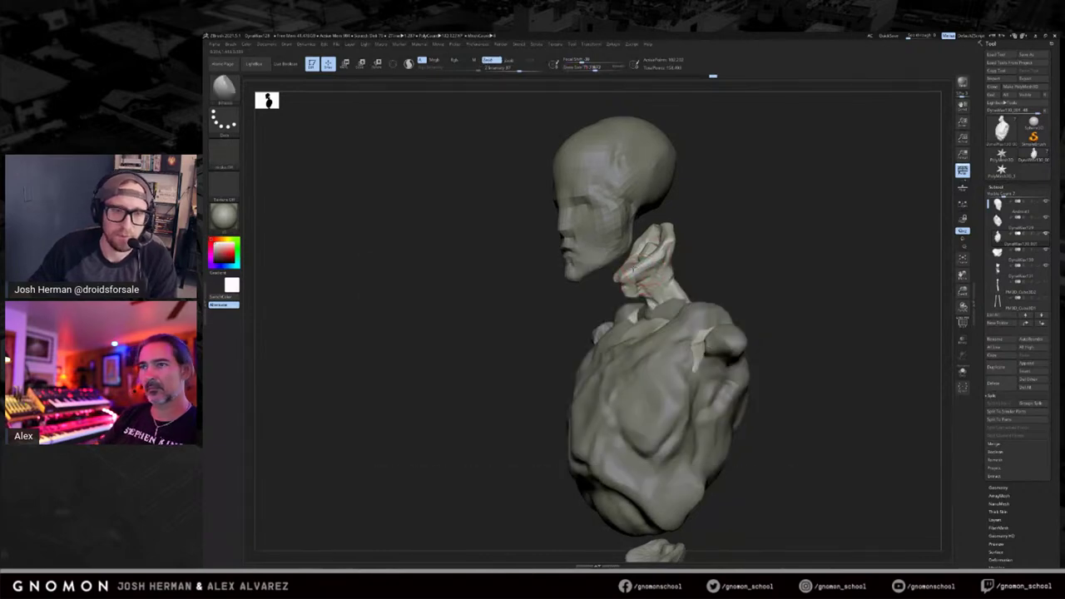
pyautogui.moveTo(695, 248); pyautogui.dragTo(696, 259, button='right')
pyautogui.hotkey('shift', 's')
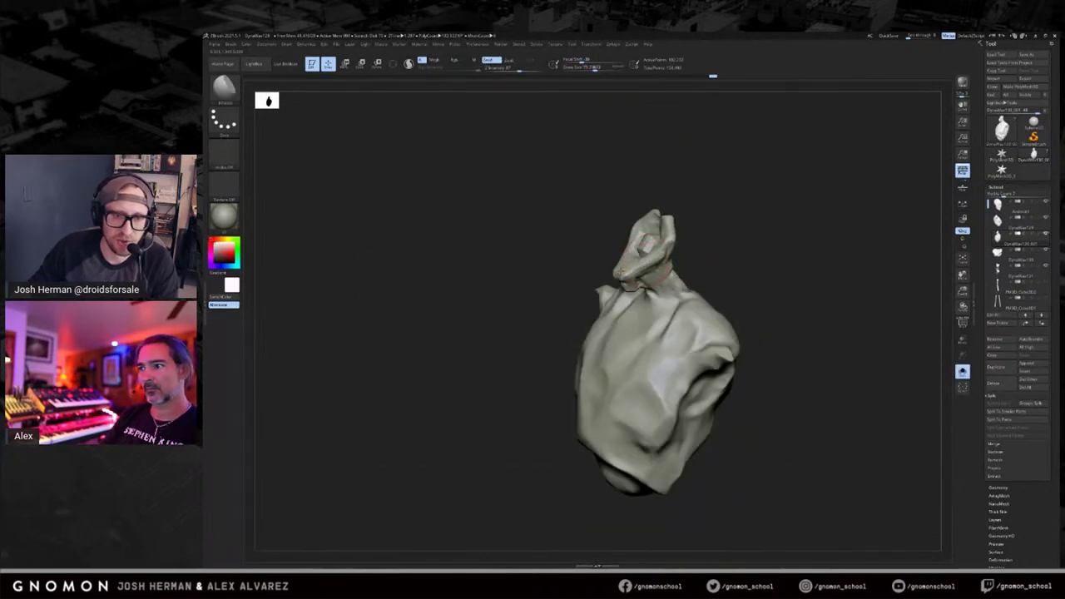
# Build up the side of the neck's upper end with a smaller ClayBuildup brush and show all subtools again.
pyautogui.press('b')
pyautogui.press('c')
pyautogui.press('b')
pyautogui.press('[')
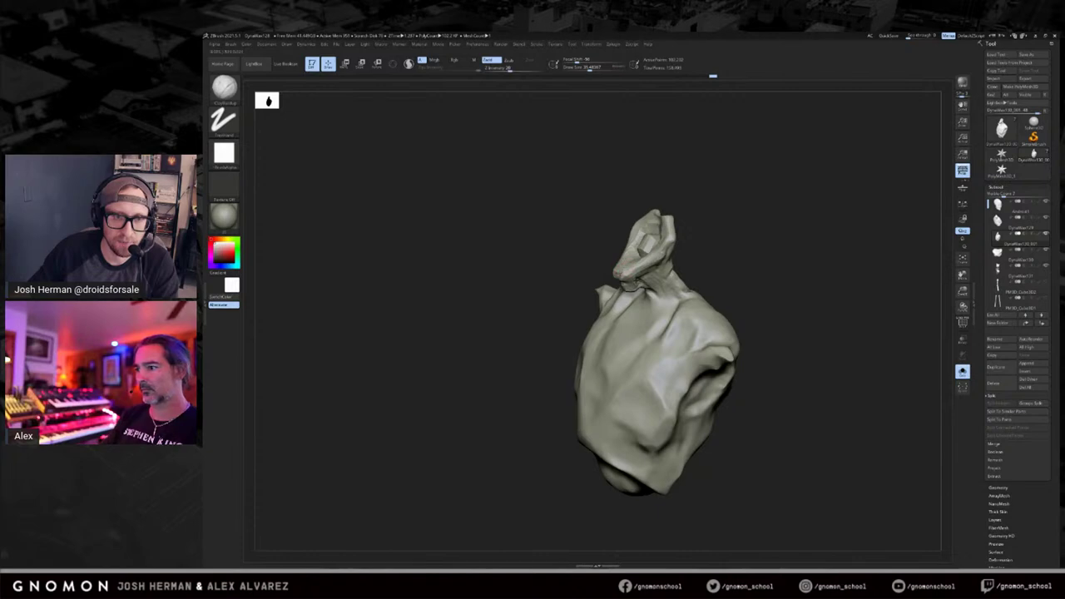
pyautogui.moveTo(635, 256); pyautogui.dragTo(720, 253, button='right')
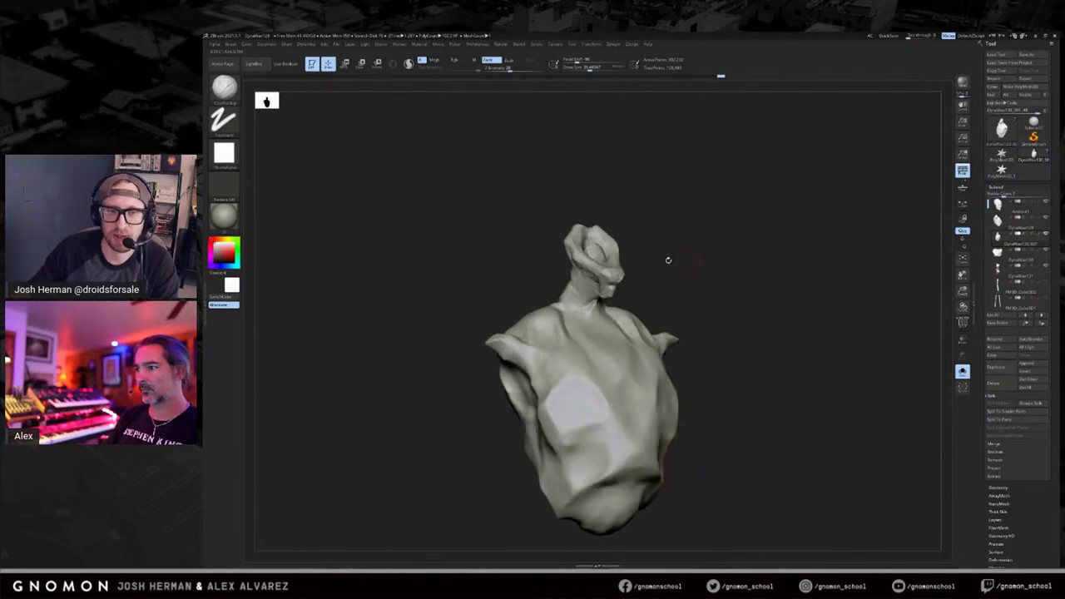
pyautogui.click(668, 260)
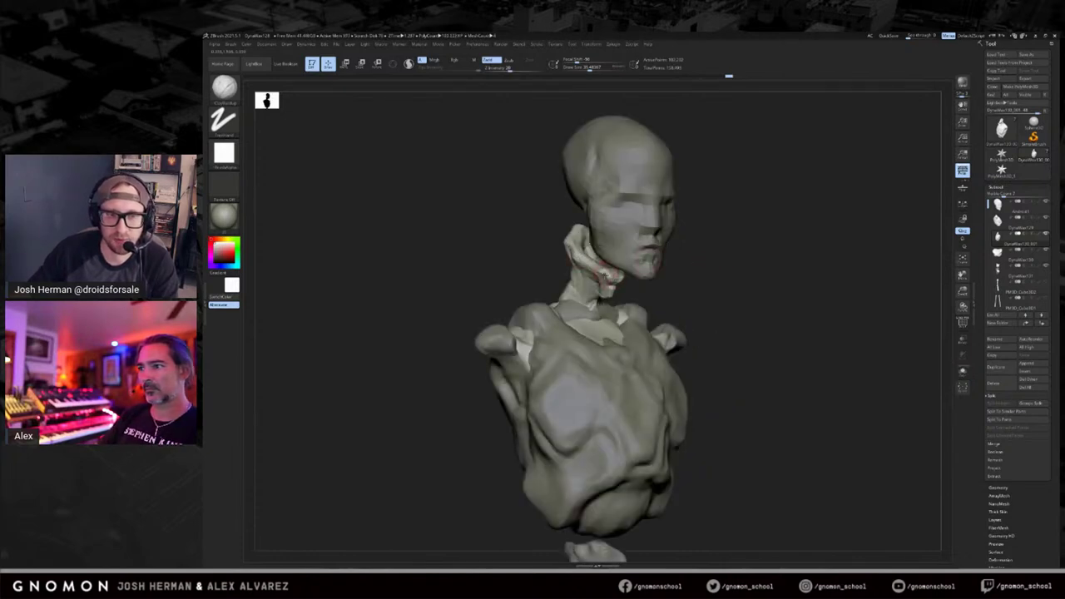
# Refine the rim of the neck's flared upper end with the Standard brush at a reduced size and smooth it.
pyautogui.press('b')
pyautogui.press('s')
pyautogui.press('t')
pyautogui.moveTo(607, 278); pyautogui.dragTo(597, 271)
pyautogui.moveTo(542, 245); pyautogui.dragTo(564, 243, button='right')
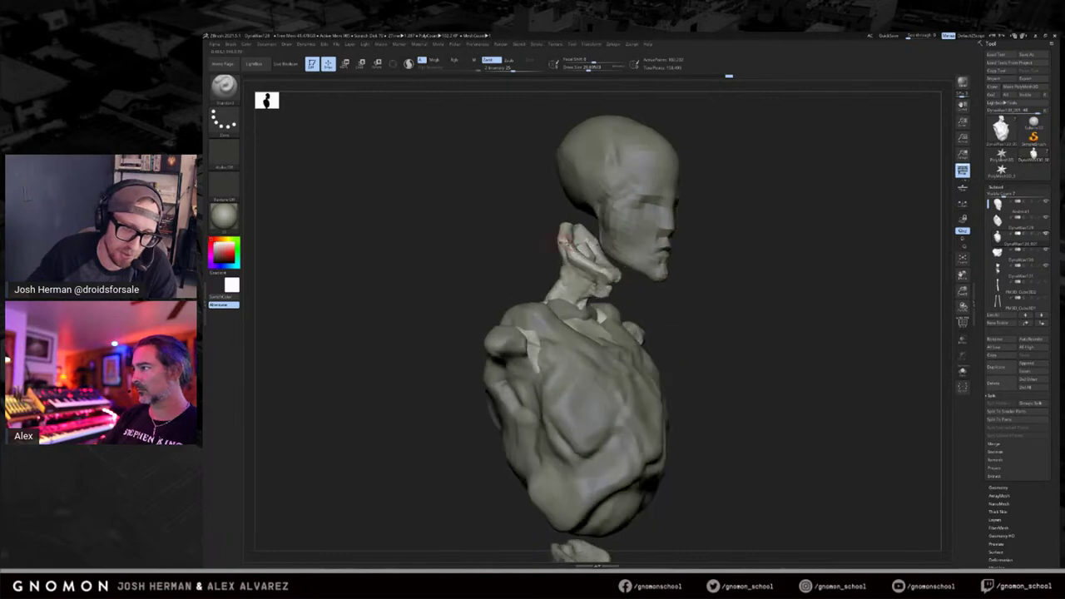
pyautogui.press('[')
pyautogui.keyDown('shift'); pyautogui.moveTo(568, 254); pyautogui.dragTo(582, 268); pyautogui.keyUp('shift')
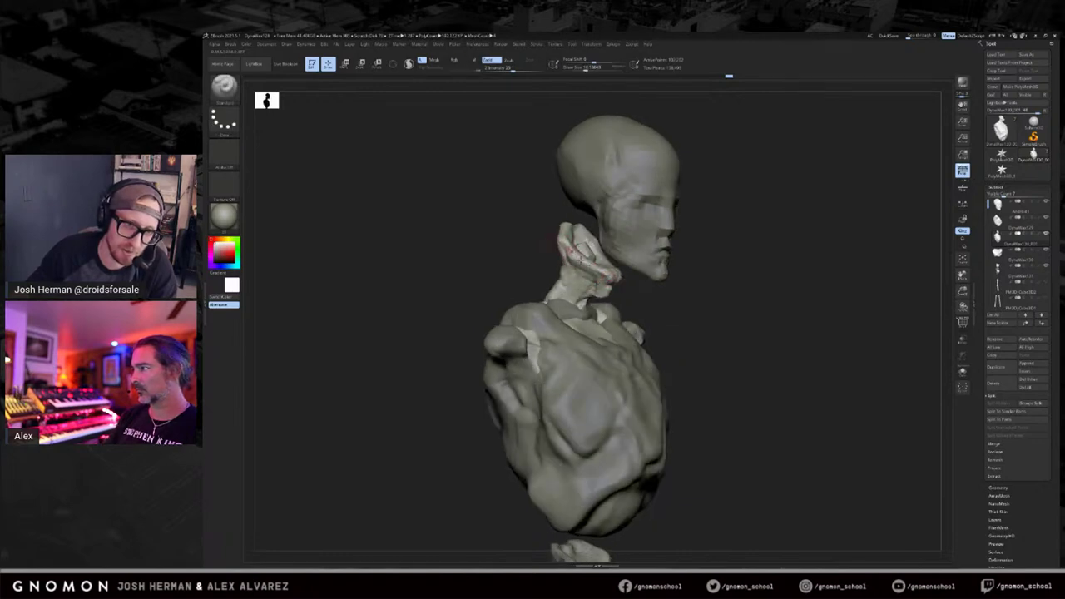
# Select the chest subtool and cut detail around the base of the neck with the DamStandard brush.
pyautogui.moveTo(689, 276); pyautogui.dragTo(599, 287)
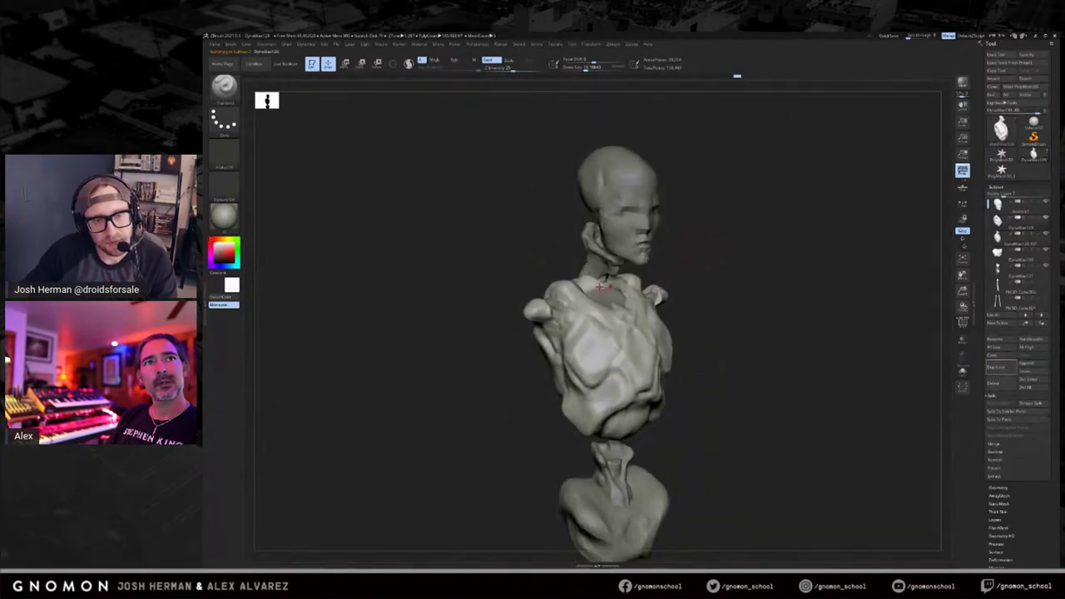
pyautogui.moveTo(670, 288); pyautogui.dragTo(676, 287)
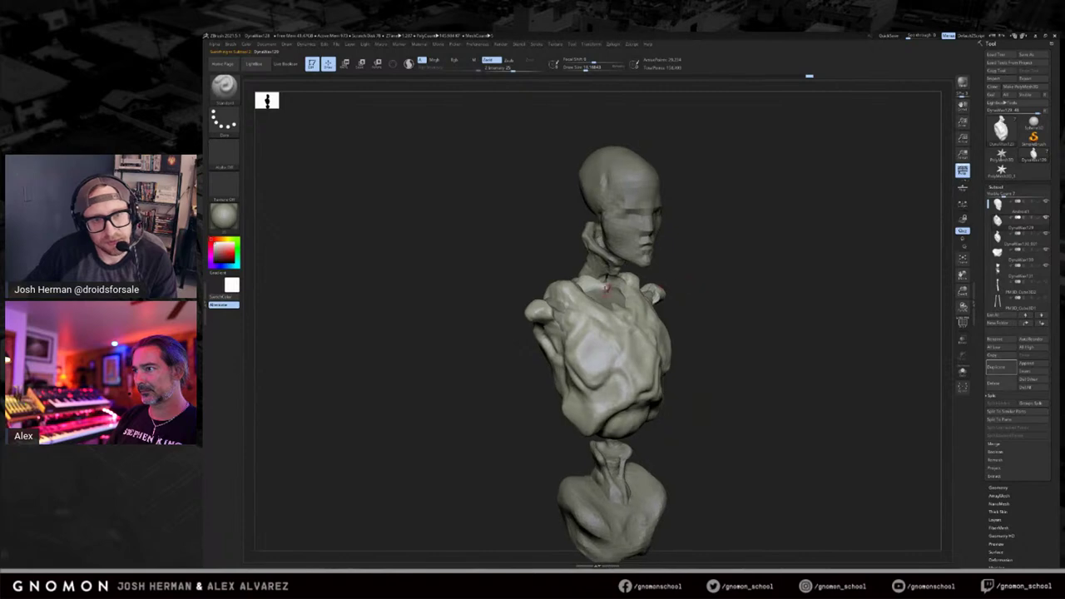
pyautogui.press('b')
pyautogui.press('d')
pyautogui.press('s')
pyautogui.keyDown('alt'); pyautogui.click(607, 293); pyautogui.keyUp('alt')
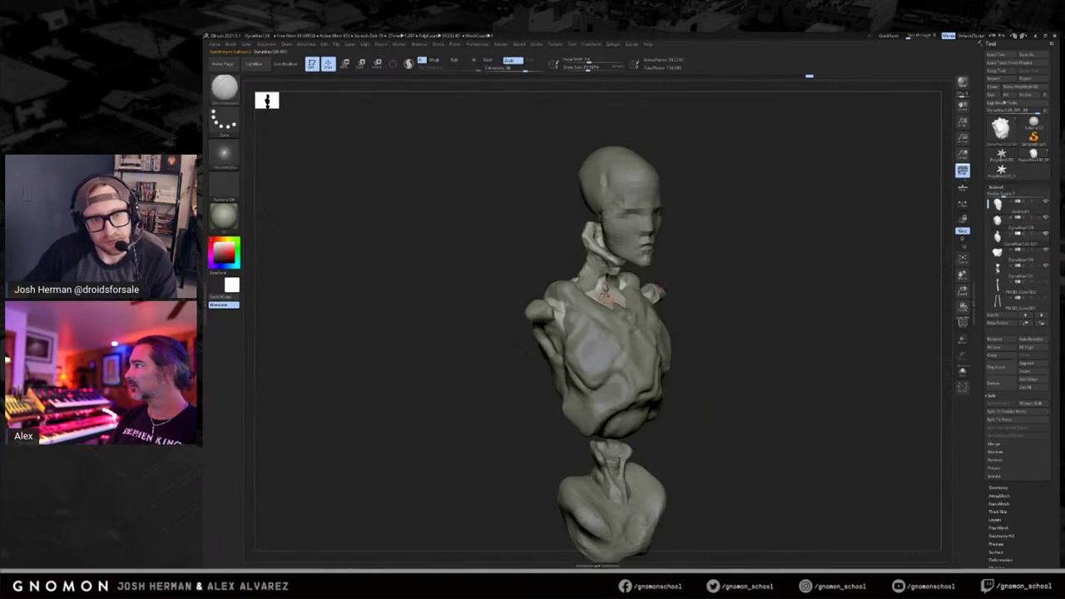
pyautogui.moveTo(767, 240); pyautogui.dragTo(684, 246)
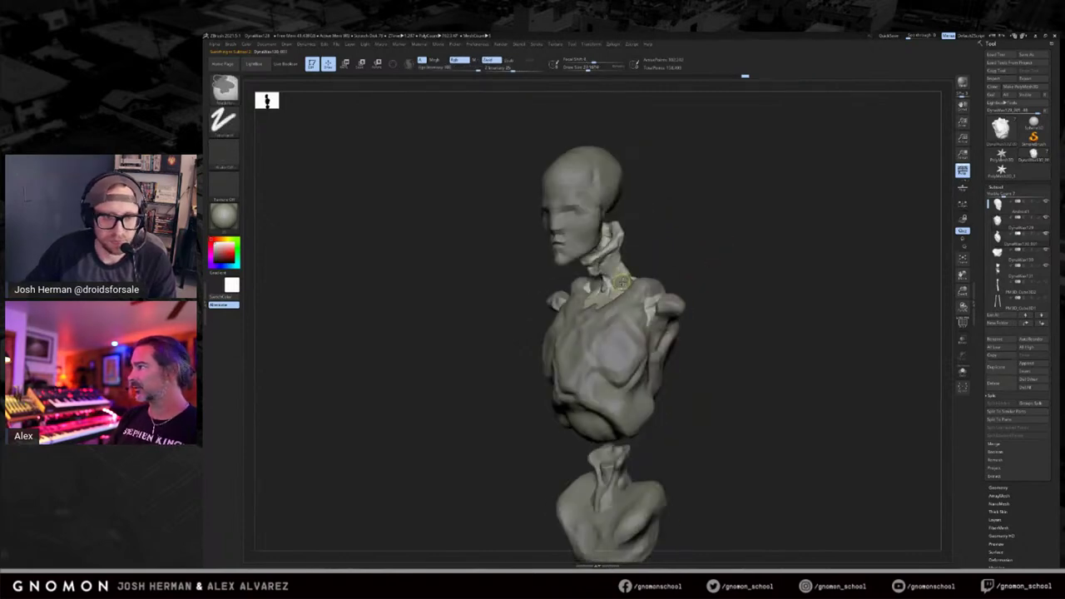
pyautogui.keyDown('alt'); pyautogui.click(618, 284); pyautogui.keyUp('alt')
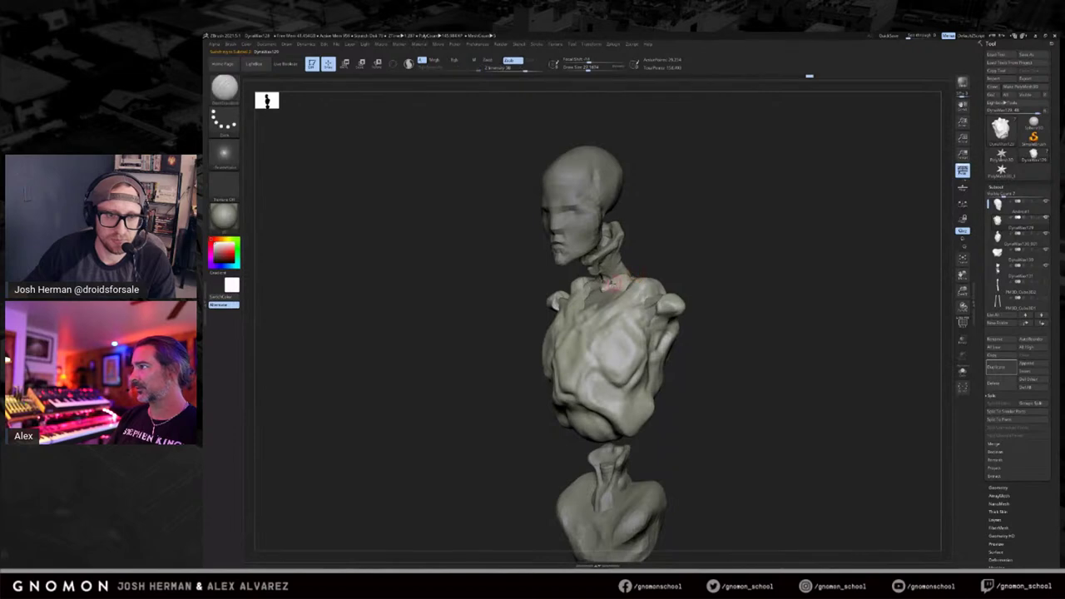
pyautogui.moveTo(640, 259)
pyautogui.mouseDown()
pyautogui.moveTo(654, 256)
pyautogui.moveTo(606, 284)
pyautogui.mouseUp()
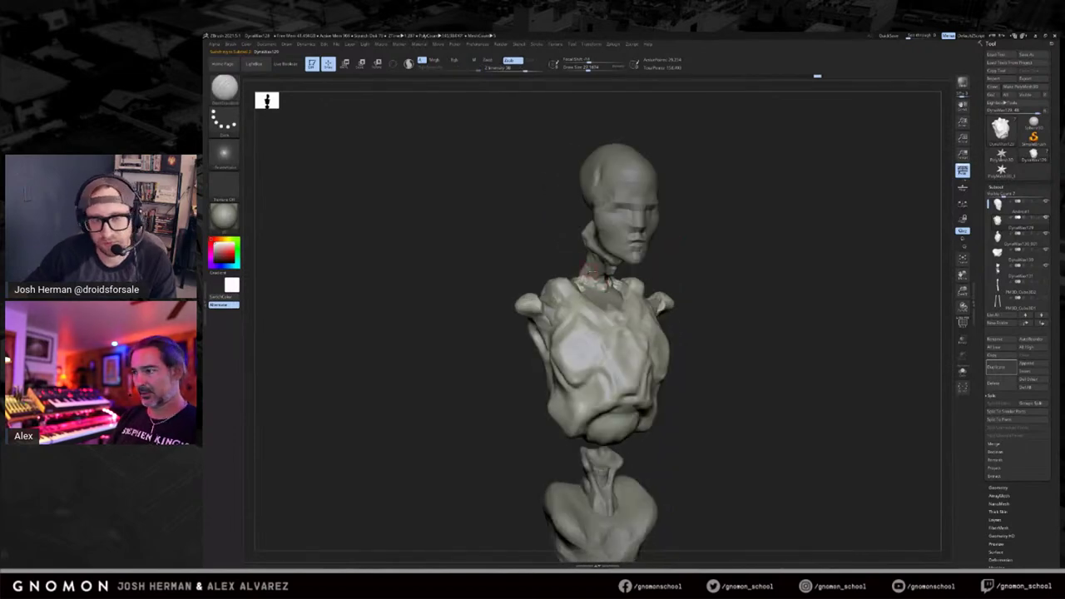
pyautogui.moveTo(694, 237)
pyautogui.keyDown('alt'); pyautogui.mouseDown()
pyautogui.moveTo(704, 261)
pyautogui.moveTo(707, 252)
pyautogui.mouseUp(); pyautogui.keyUp('alt')
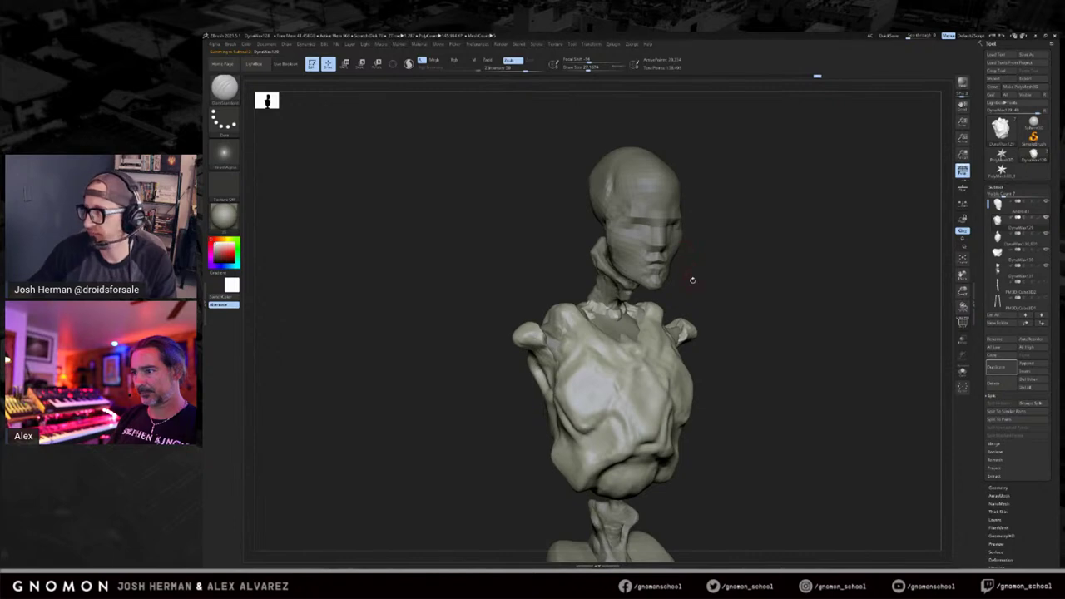
pyautogui.moveTo(785, 258)
pyautogui.mouseDown()
pyautogui.moveTo(802, 255)
pyautogui.moveTo(790, 256)
pyautogui.mouseUp()
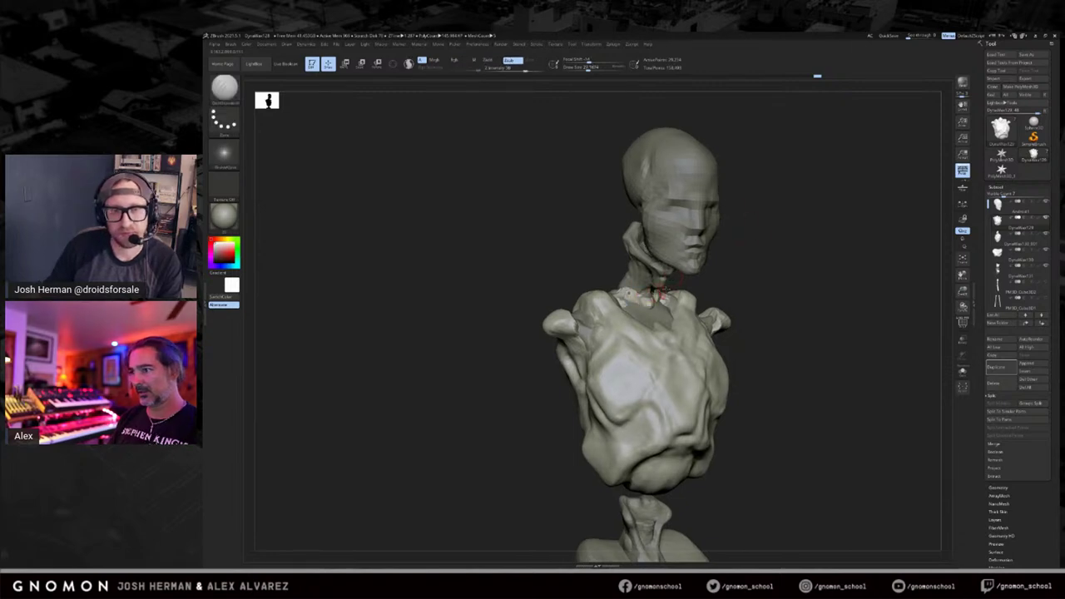
# Adjust the top of the chest near the neck base with a larger Move brush.
pyautogui.moveTo(736, 272); pyautogui.dragTo(647, 304)
pyautogui.press(']')
pyautogui.moveTo(655, 303); pyautogui.dragTo(759, 303, button='right')
pyautogui.press('b')
pyautogui.press('m')
pyautogui.press('v')
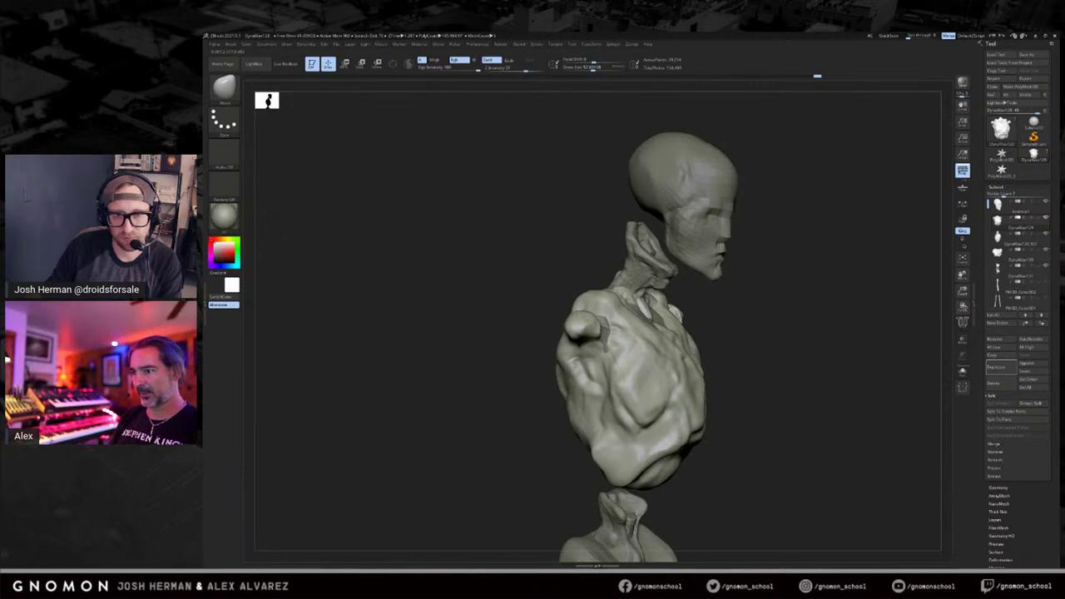
pyautogui.moveTo(730, 292); pyautogui.dragTo(749, 247)
pyautogui.moveTo(804, 286); pyautogui.dragTo(826, 266)
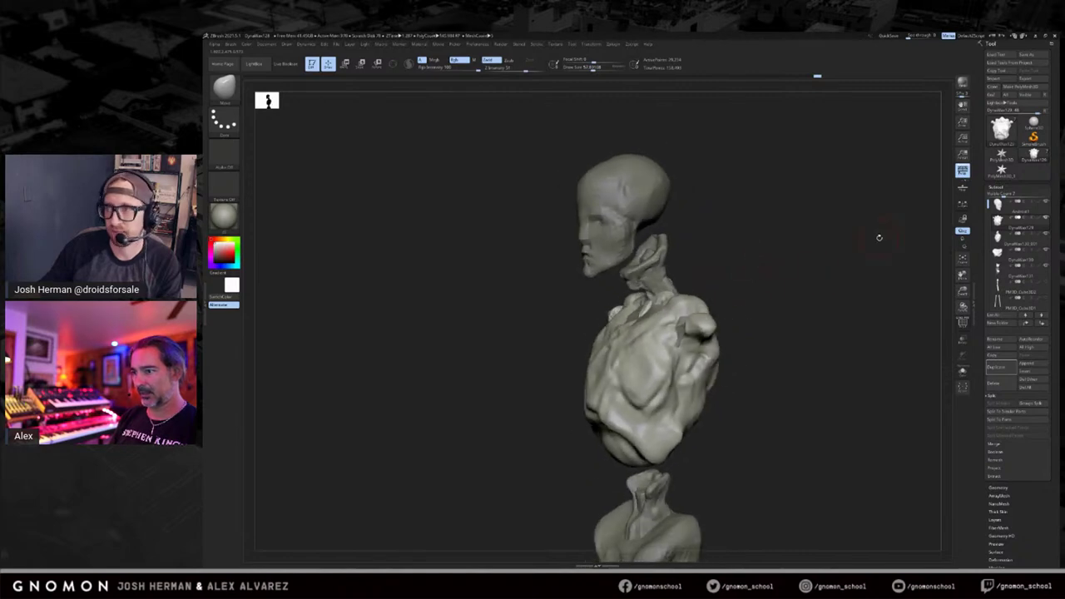
pyautogui.moveTo(887, 222); pyautogui.dragTo(902, 221)
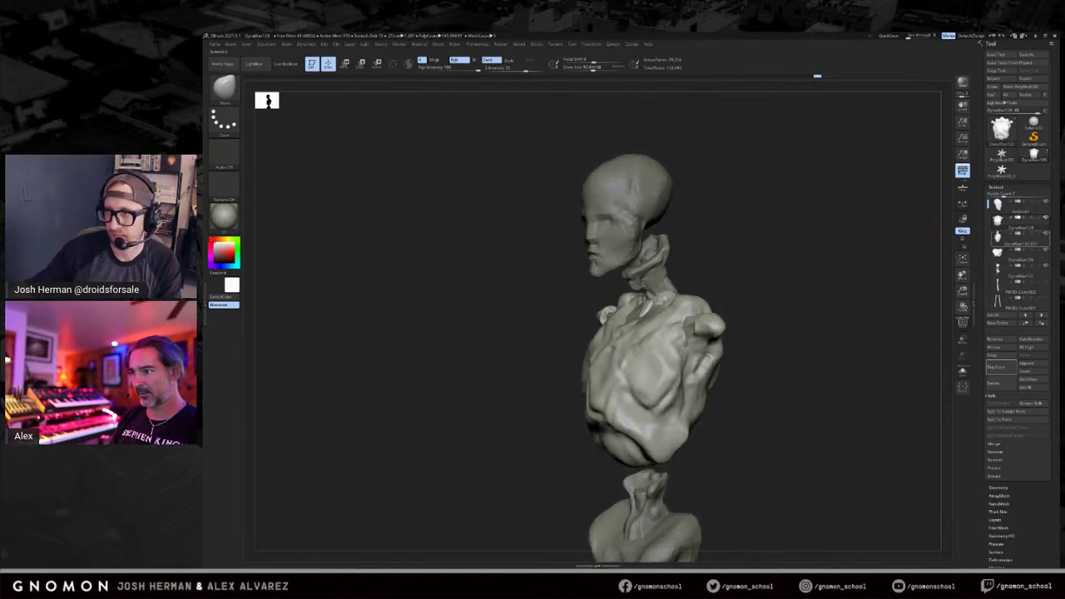
# Select the head subtool and reshape the side of the face with the Move brush.
pyautogui.moveTo(1001, 238)
pyautogui.moveTo(713, 236); pyautogui.dragTo(723, 243)
pyautogui.keyDown('alt'); pyautogui.click(669, 251); pyautogui.keyUp('alt')
pyautogui.press('b')
pyautogui.press('d')
pyautogui.press('s')
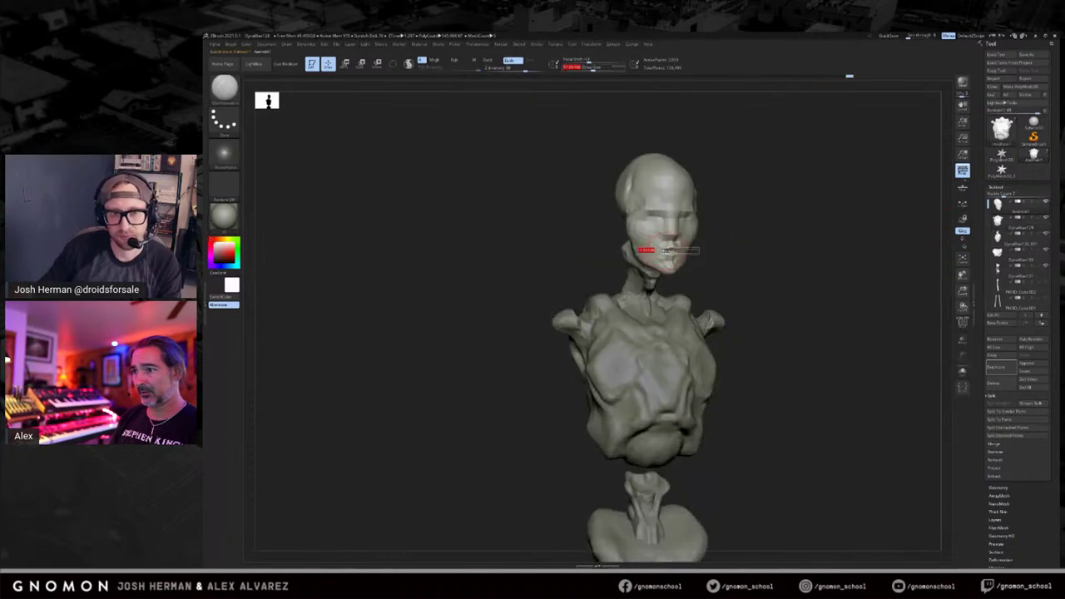
pyautogui.moveTo(677, 256); pyautogui.dragTo(699, 250)
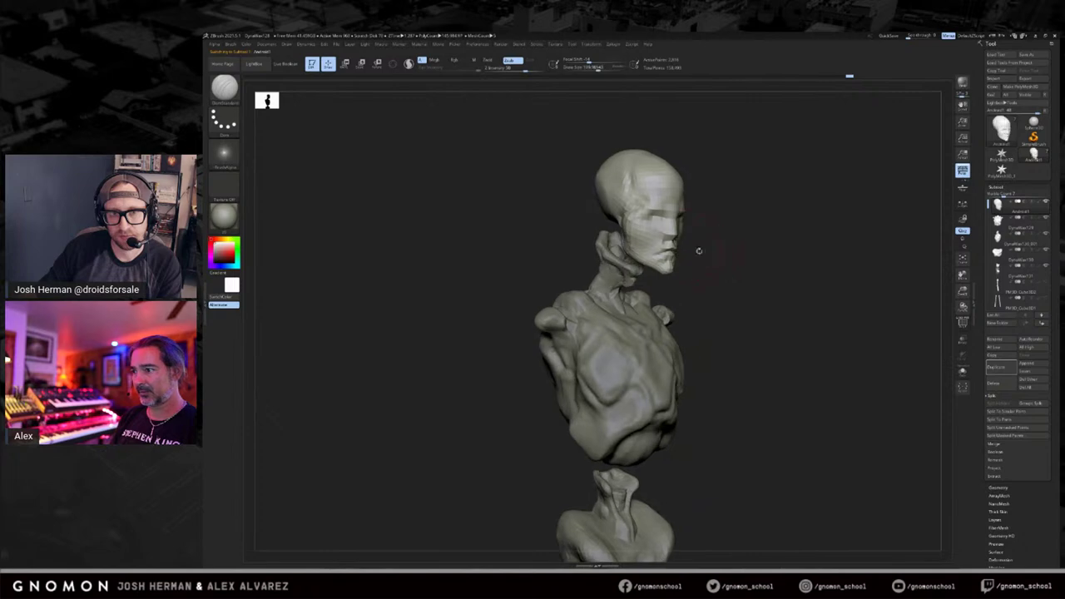
pyautogui.press('b')
pyautogui.press('m')
pyautogui.press('v')
pyautogui.moveTo(648, 233); pyautogui.dragTo(645, 233)
pyautogui.moveTo(737, 238); pyautogui.dragTo(725, 234)
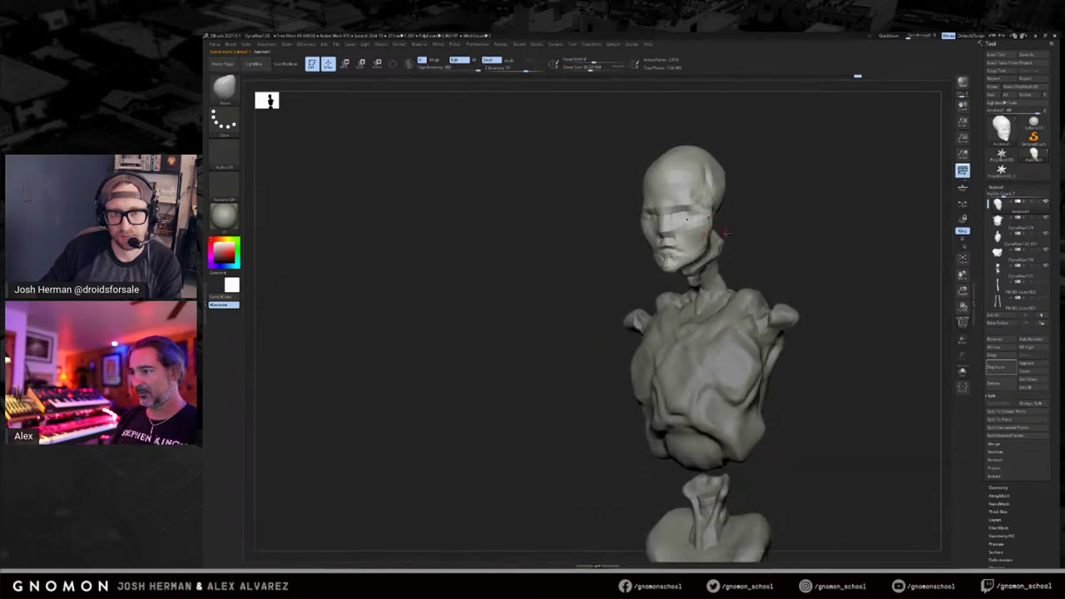
# Resize the Move brush and adjust the head's outline around the cheek and jaw.
pyautogui.moveTo(833, 232)
pyautogui.mouseDown()
pyautogui.moveTo(756, 233)
pyautogui.moveTo(809, 237)
pyautogui.mouseUp()
pyautogui.keyDown('ctrl'); pyautogui.moveTo(816, 238); pyautogui.dragTo(801, 233, button='right'); pyautogui.keyUp('ctrl')
pyautogui.press('s')
pyautogui.moveTo(717, 231); pyautogui.dragTo(722, 231)
pyautogui.press('s')
pyautogui.press('b')
pyautogui.press('m')
pyautogui.press('v')
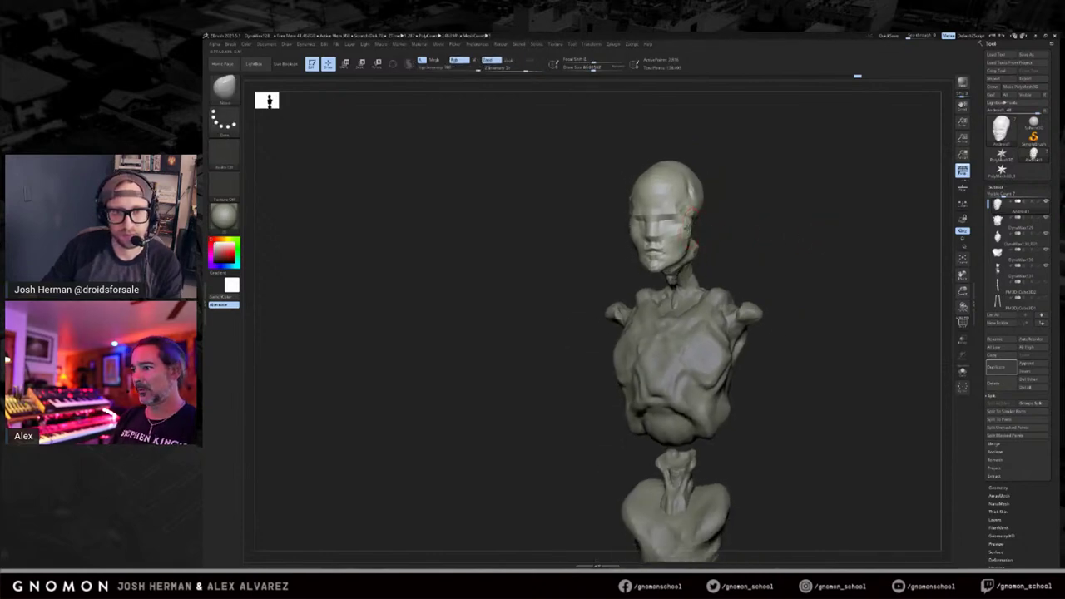
pyautogui.moveTo(747, 227); pyautogui.dragTo(752, 228)
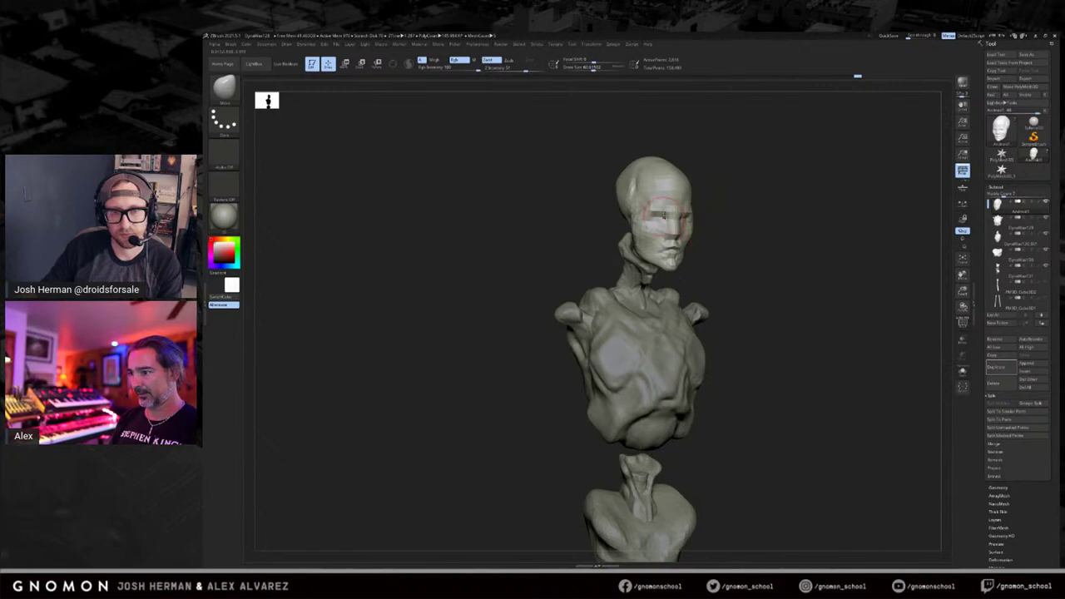
# Select the chest subtool and try a crease on its upper front with the DamStandard brush, undoing the stroke.
pyautogui.press('b')
pyautogui.press('h')
pyautogui.press('p')
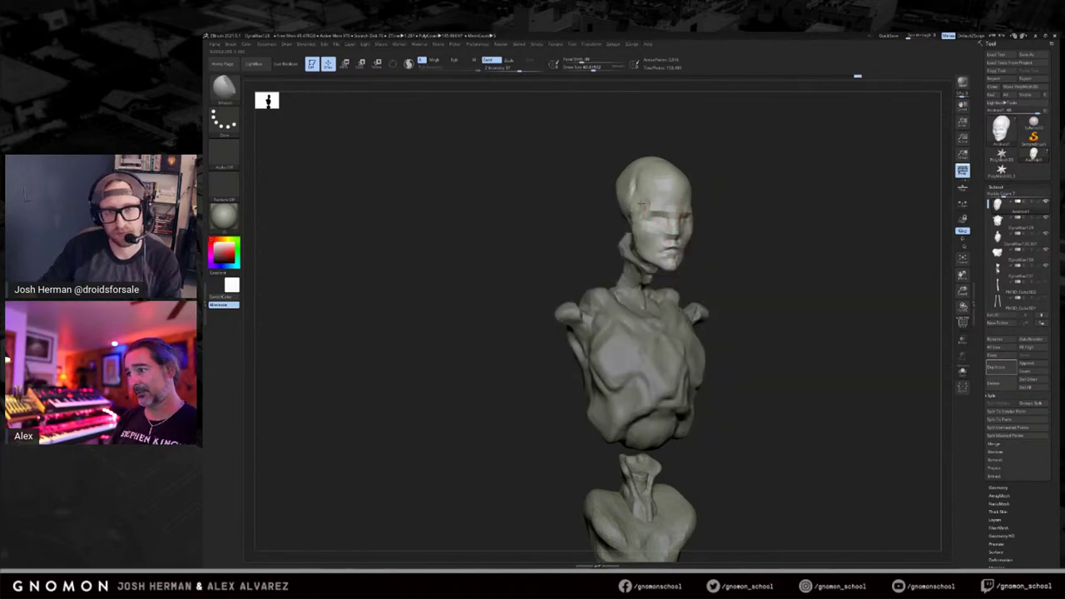
pyautogui.keyDown('alt'); pyautogui.click(625, 320); pyautogui.keyUp('alt')
pyautogui.moveTo(762, 288)
pyautogui.keyDown('alt'); pyautogui.mouseDown()
pyautogui.moveTo(758, 276)
pyautogui.moveTo(755, 306)
pyautogui.mouseUp(); pyautogui.keyUp('alt')
pyautogui.press('b')
pyautogui.press('d')
pyautogui.press('s')
pyautogui.moveTo(645, 327); pyautogui.dragTo(646, 322)
pyautogui.hotkey('ctrl', 'z')
# Cut creases down the front of the chest outlining the sternum plate, undoing and redoing the last strokes to compare them.
pyautogui.moveTo(789, 259)
pyautogui.mouseDown()
pyautogui.moveTo(721, 279)
pyautogui.moveTo(804, 249)
pyautogui.mouseUp()
pyautogui.moveTo(876, 292); pyautogui.dragTo(905, 290)
pyautogui.moveTo(622, 313)
pyautogui.mouseDown()
pyautogui.moveTo(651, 343)
pyautogui.moveTo(605, 429)
pyautogui.moveTo(619, 456)
pyautogui.moveTo(659, 428)
pyautogui.moveTo(636, 400)
pyautogui.mouseUp()
pyautogui.moveTo(676, 434); pyautogui.dragTo(662, 391)
pyautogui.moveTo(665, 334); pyautogui.dragTo(655, 335, button='right')
pyautogui.moveTo(847, 245)
pyautogui.mouseDown()
pyautogui.moveTo(831, 260)
pyautogui.moveTo(806, 253)
pyautogui.moveTo(786, 224)
pyautogui.mouseUp()
pyautogui.hotkey('ctrl', 'z')
pyautogui.hotkey('ctrl', 'z')
pyautogui.hotkey('ctrl', 'shift', 'z')
pyautogui.hotkey('ctrl', 'shift', 'z')
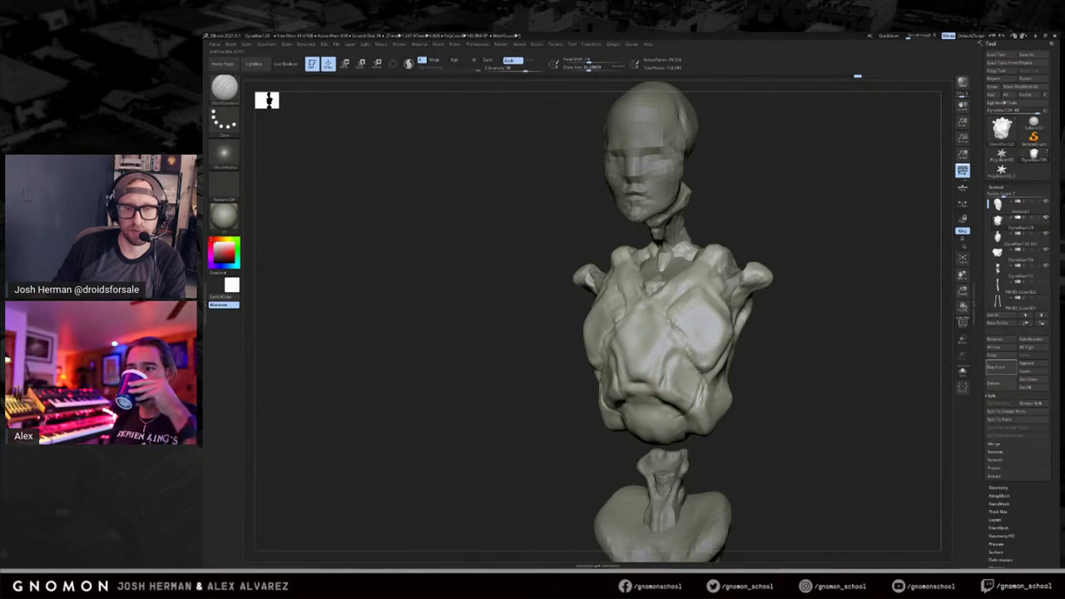
# Carve creases around the lower end of the sternum plate with the DamStandard brush.
pyautogui.moveTo(642, 388); pyautogui.dragTo(653, 386)
pyautogui.moveTo(643, 388); pyautogui.dragTo(664, 386, button='right')
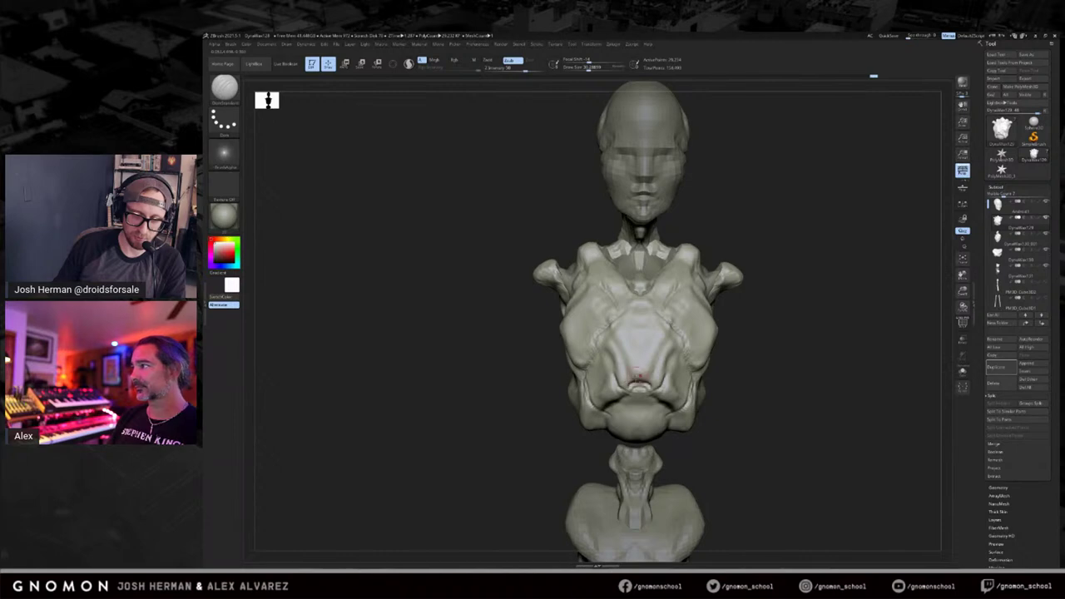
pyautogui.moveTo(732, 355); pyautogui.dragTo(655, 379)
pyautogui.moveTo(744, 347); pyautogui.dragTo(621, 383)
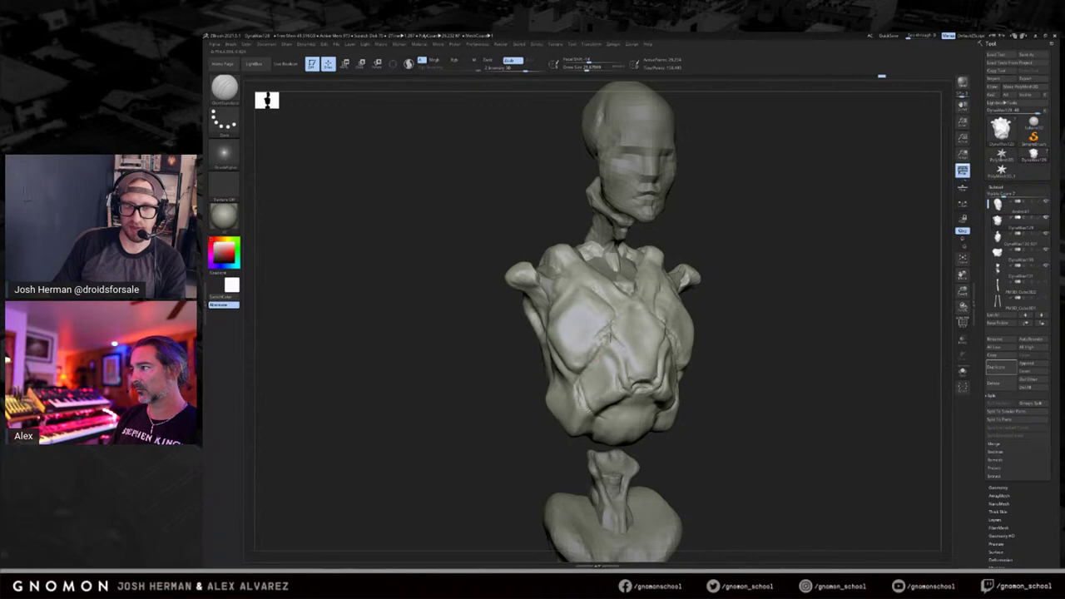
pyautogui.moveTo(731, 323); pyautogui.dragTo(818, 320)
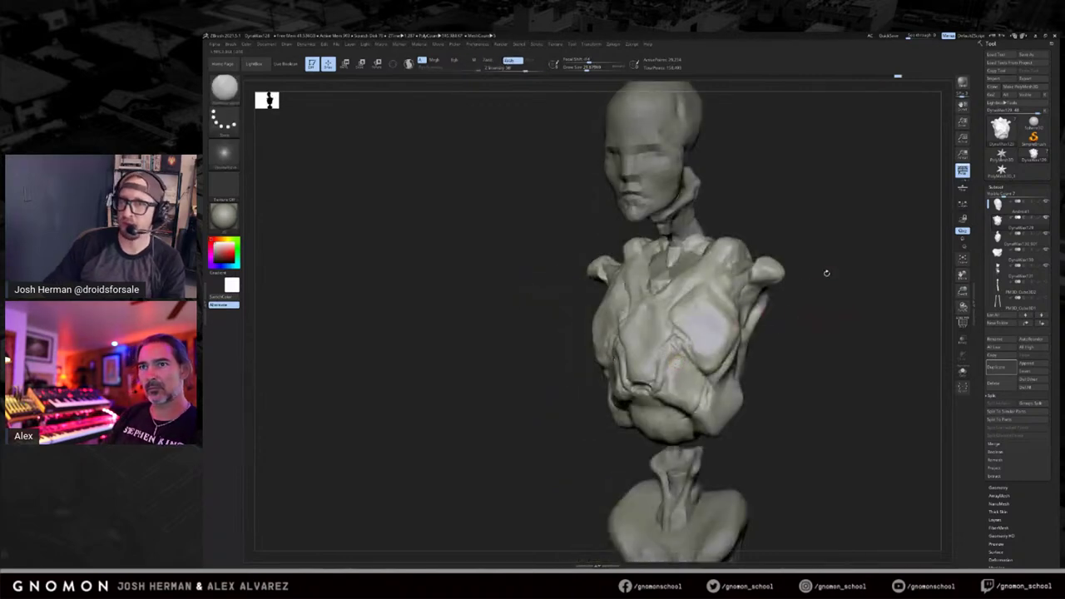
# Undo the last stroke and cut creases from the chest plate up towards the shoulder.
pyautogui.hotkey('ctrl', 'z')
pyautogui.press('b')
pyautogui.press('s')
pyautogui.press('t')
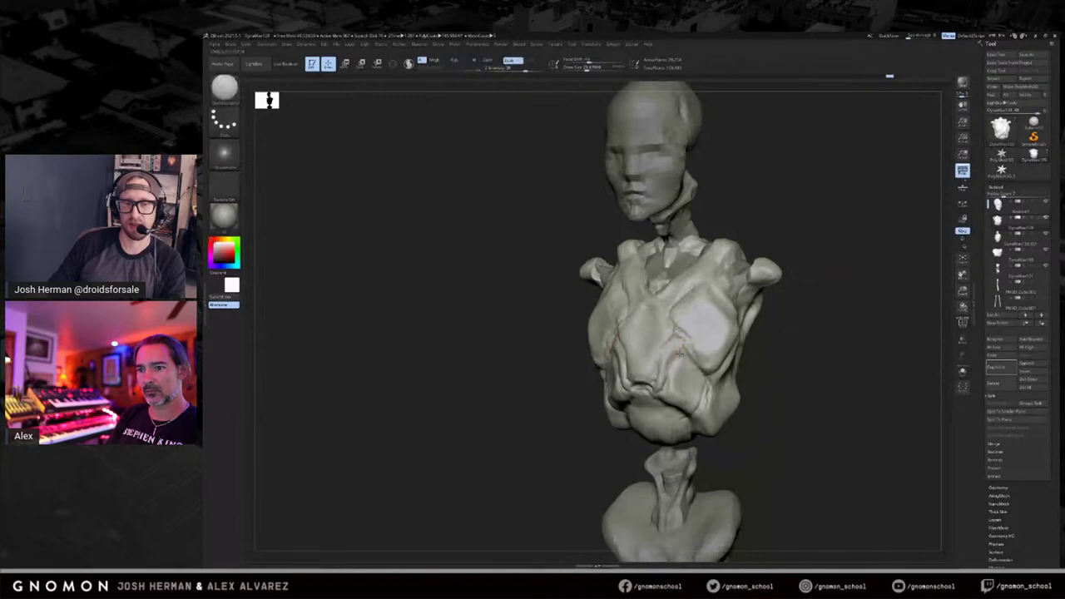
pyautogui.moveTo(773, 321)
pyautogui.keyDown('shift'); pyautogui.mouseDown()
pyautogui.moveTo(815, 319)
pyautogui.moveTo(741, 318)
pyautogui.moveTo(867, 312)
pyautogui.moveTo(868, 321)
pyautogui.mouseUp(); pyautogui.keyUp('shift')
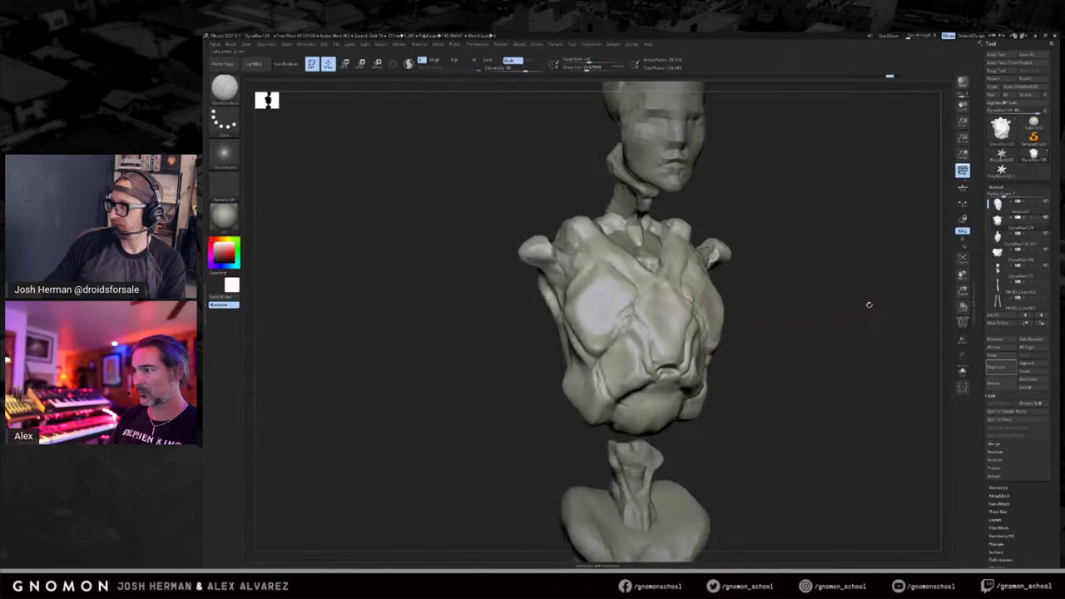
pyautogui.moveTo(817, 275); pyautogui.dragTo(580, 314)
pyautogui.moveTo(840, 291); pyautogui.dragTo(796, 296)
pyautogui.moveTo(585, 304)
pyautogui.mouseDown()
pyautogui.moveTo(583, 264)
pyautogui.moveTo(578, 281)
pyautogui.moveTo(563, 257)
pyautogui.mouseUp()
pyautogui.moveTo(803, 245)
pyautogui.keyDown('shift'); pyautogui.mouseDown()
pyautogui.moveTo(764, 236)
pyautogui.moveTo(739, 274)
pyautogui.moveTo(737, 261)
pyautogui.mouseUp(); pyautogui.keyUp('shift')
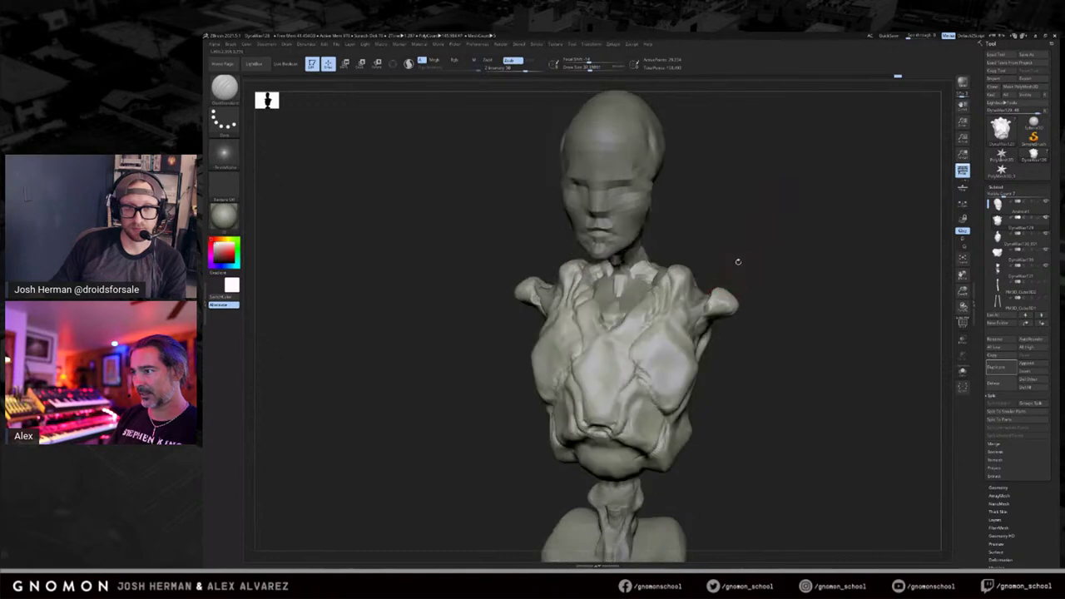
# Undo and redo the last stroke, and cut creases from the sternum's upper edge up towards the collarbones.
pyautogui.hotkey('ctrl', 'z')
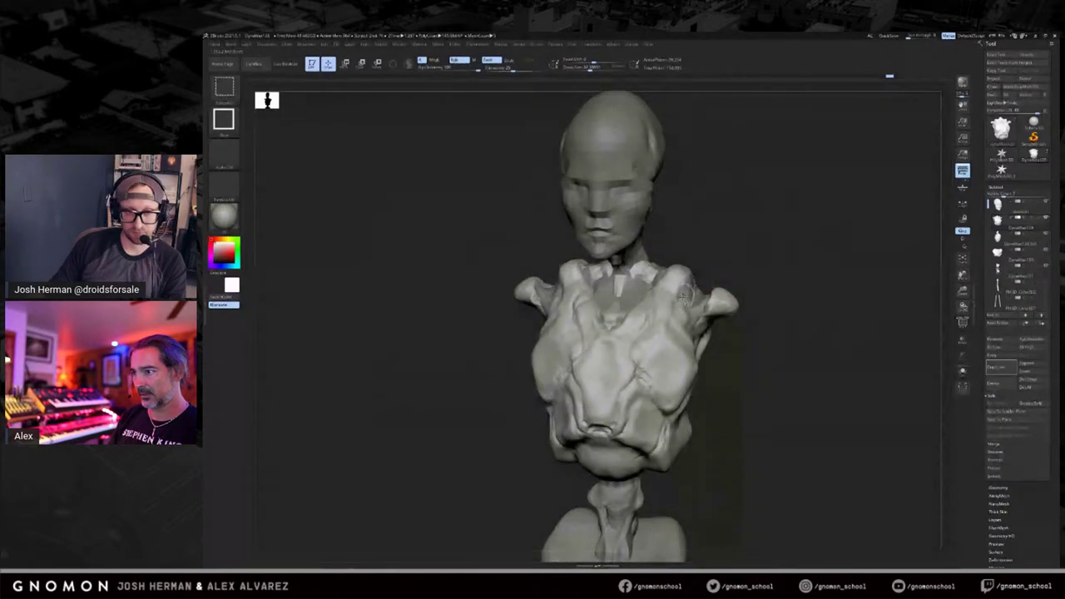
pyautogui.hotkey('ctrl', 'shift', 'z')
pyautogui.moveTo(639, 330); pyautogui.dragTo(665, 285)
pyautogui.moveTo(741, 252)
pyautogui.mouseDown()
pyautogui.moveTo(739, 269)
pyautogui.moveTo(740, 239)
pyautogui.mouseUp()
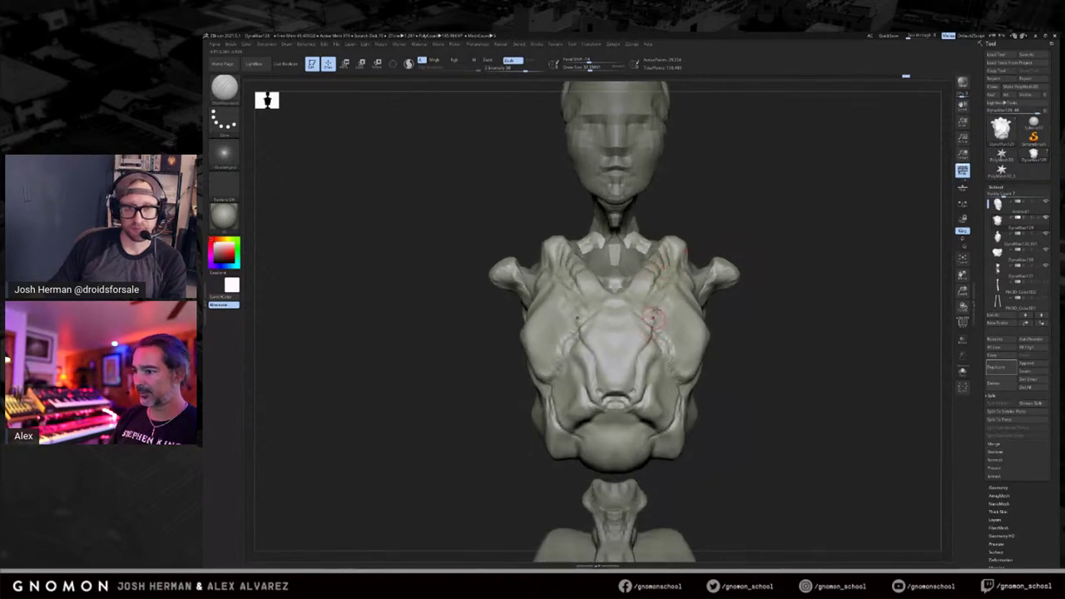
pyautogui.moveTo(651, 322); pyautogui.dragTo(663, 292)
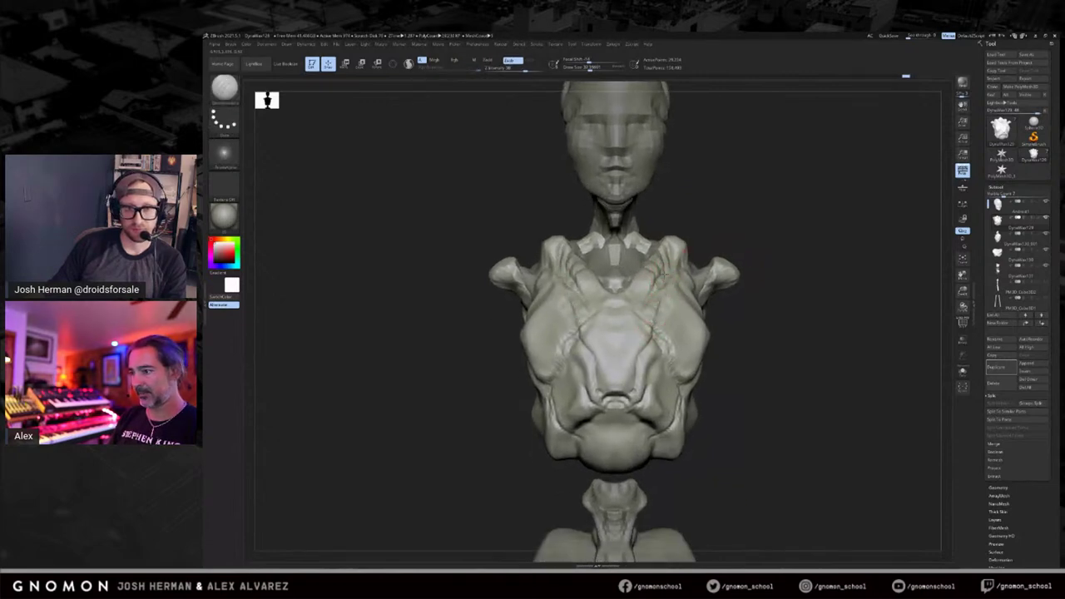
pyautogui.moveTo(751, 244); pyautogui.dragTo(719, 249)
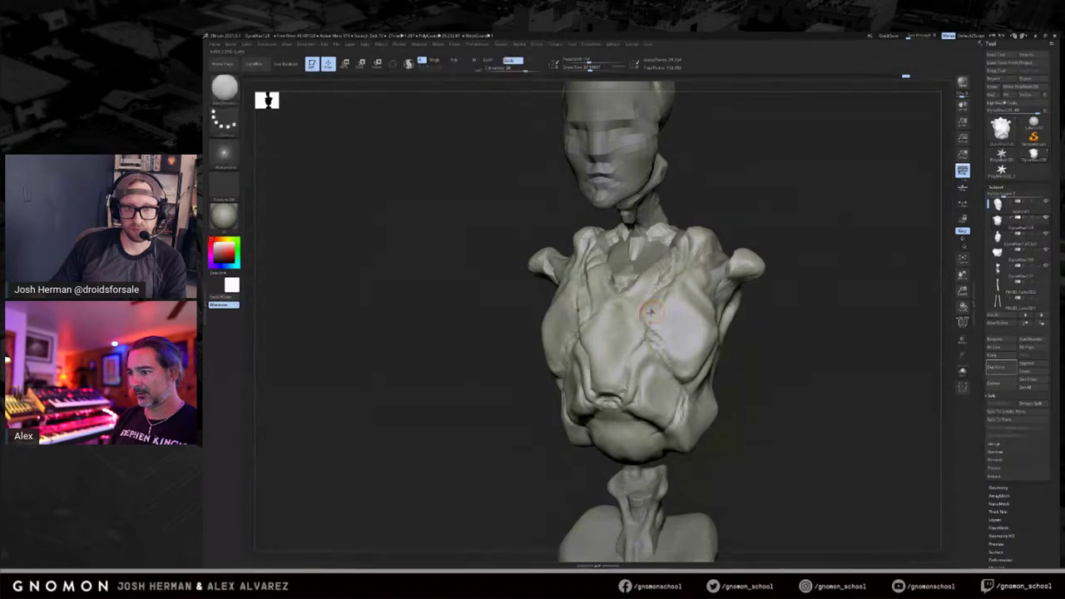
# Cut a crease up towards the collarbone and flatten the upper chest beside the sternum with the hPolish brush.
pyautogui.press('s')
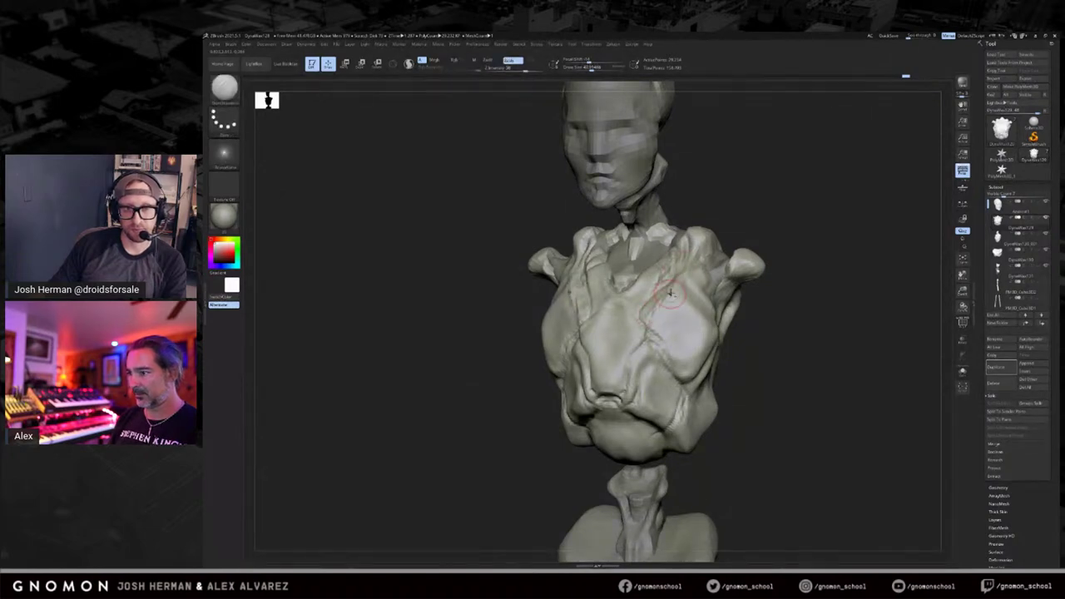
pyautogui.moveTo(676, 273); pyautogui.dragTo(683, 263)
pyautogui.press('b')
pyautogui.press('h')
pyautogui.press('p')
pyautogui.press('s')
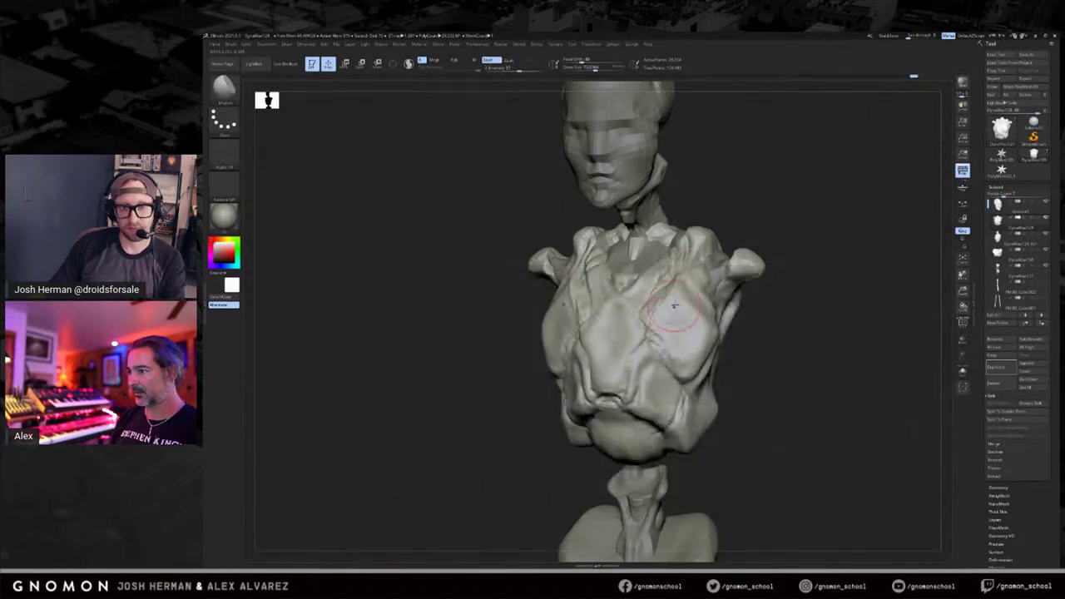
pyautogui.press('s')
pyautogui.press('s')
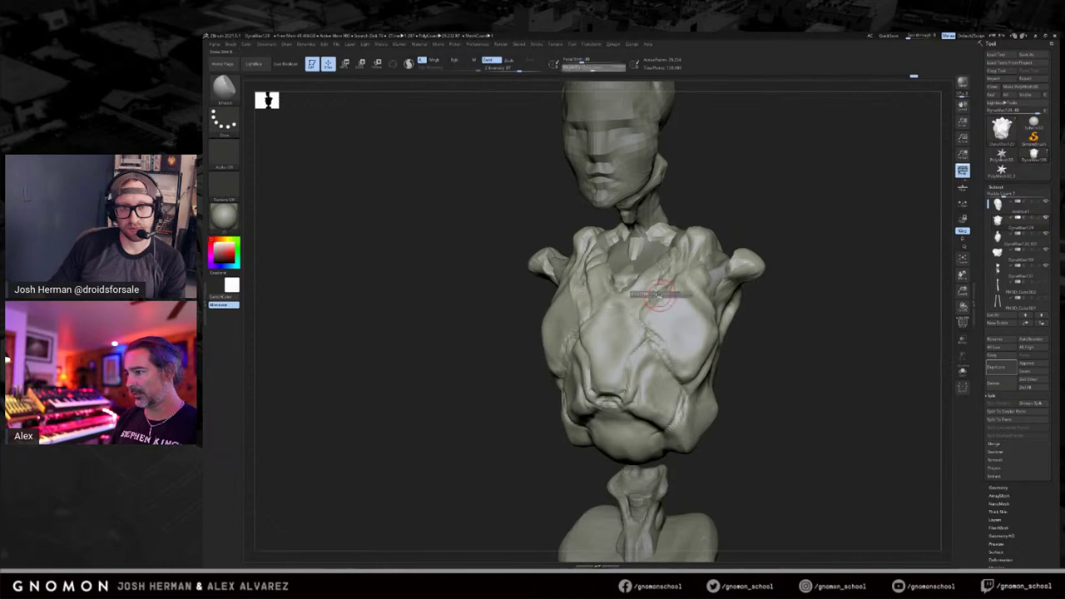
pyautogui.keyDown('shift'); pyautogui.moveTo(743, 225); pyautogui.dragTo(756, 226); pyautogui.keyUp('shift')
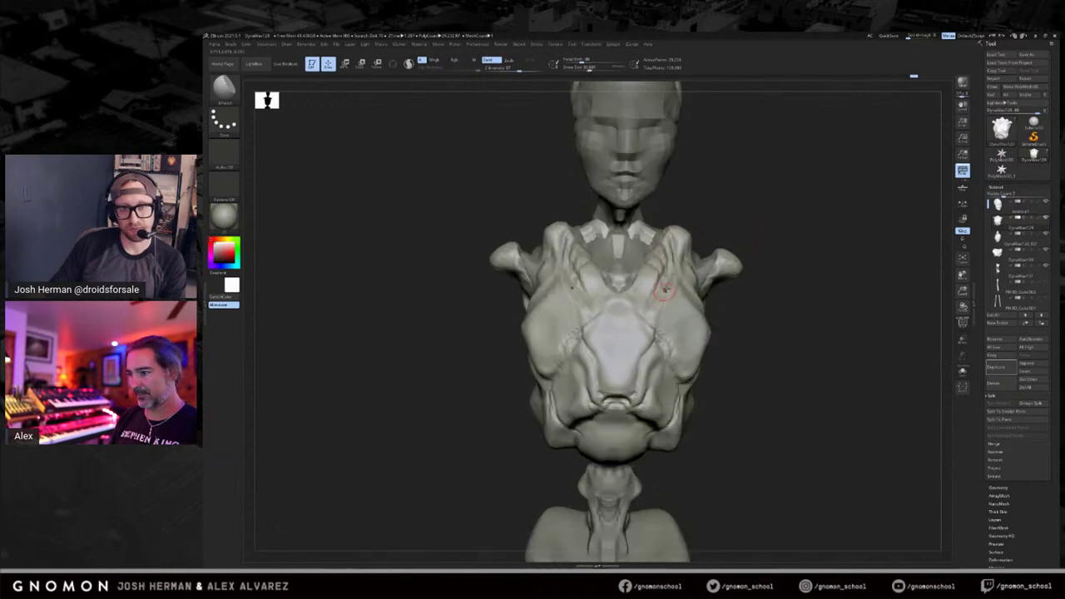
pyautogui.moveTo(651, 312); pyautogui.dragTo(609, 298)
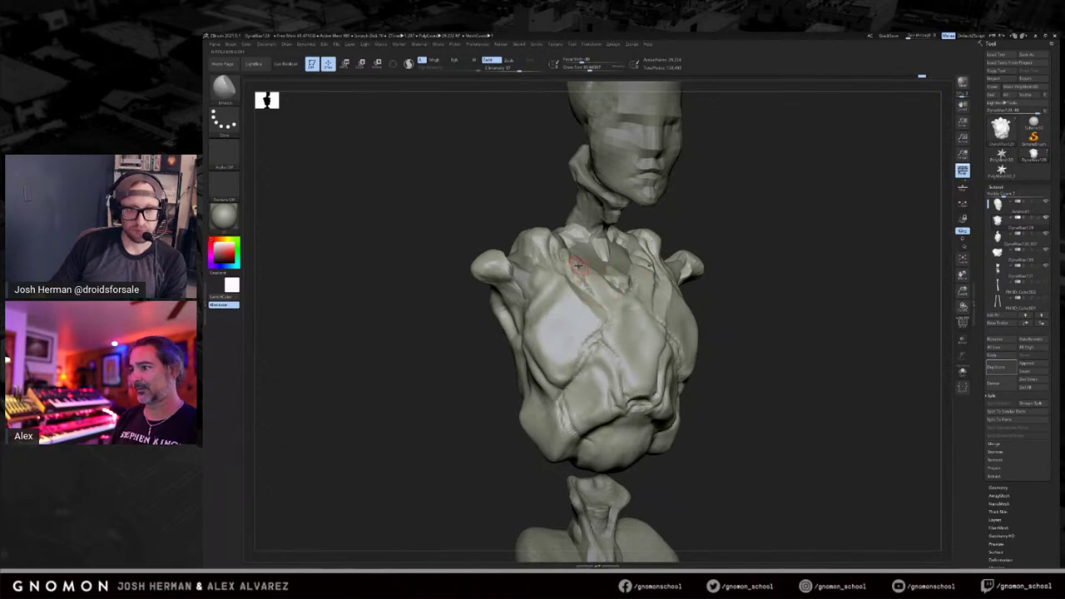
# Carve creases into the upper chest just below the collarbone with the DamStandard brush.
pyautogui.moveTo(599, 247); pyautogui.dragTo(580, 241, button='right')
pyautogui.press('b')
pyautogui.press('d')
pyautogui.press('s')
pyautogui.press('s')
pyautogui.moveTo(574, 249); pyautogui.dragTo(577, 273)
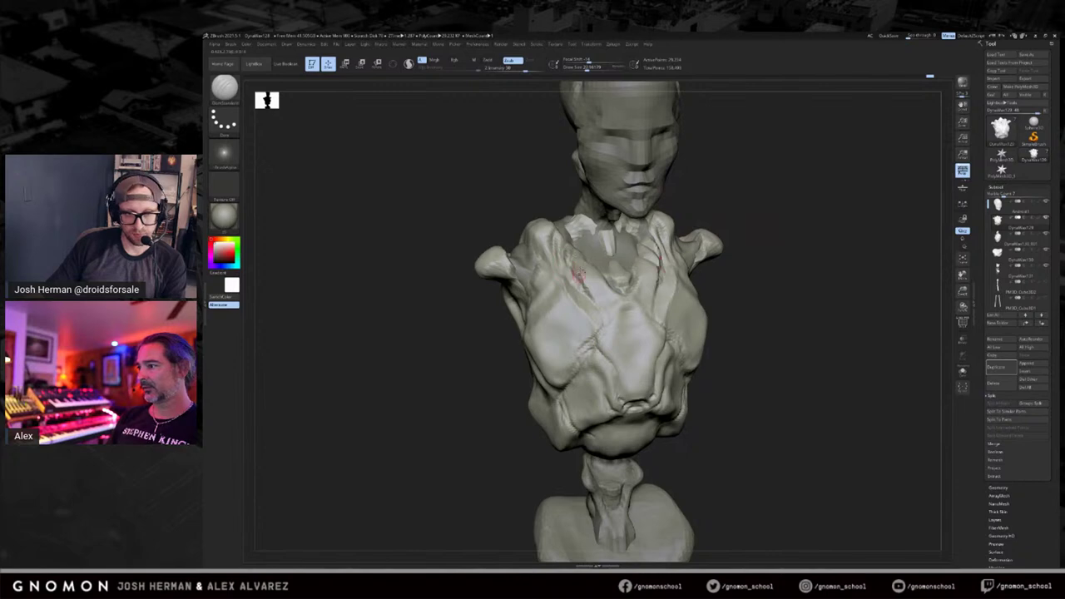
pyautogui.keyDown('shift'); pyautogui.moveTo(810, 217); pyautogui.dragTo(755, 239); pyautogui.keyUp('shift')
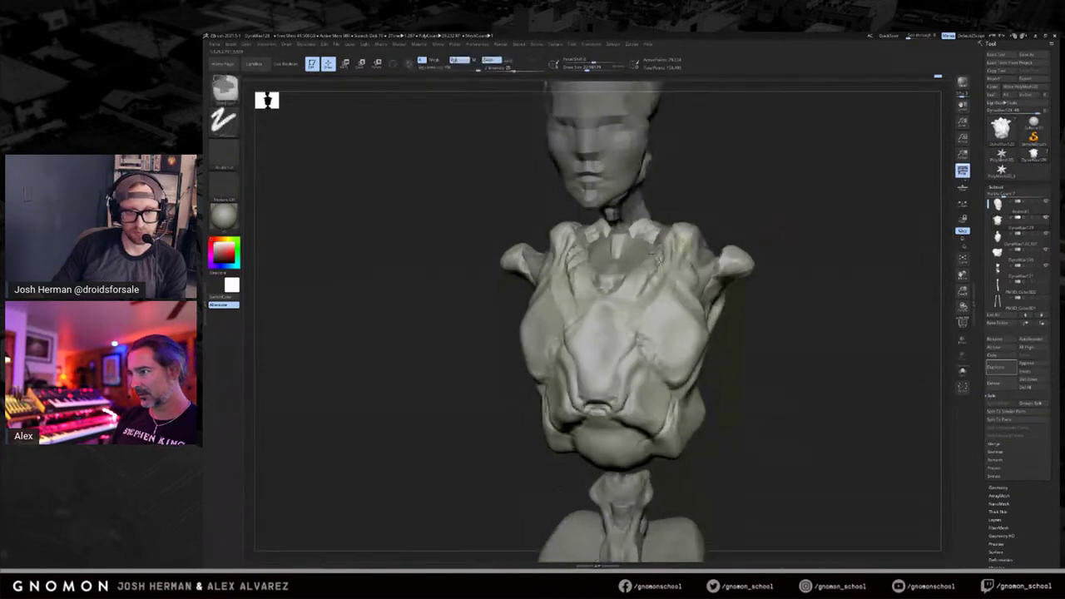
# Refine the collarbone forms and sculpt a small round detail above the sternum plate.
pyautogui.moveTo(646, 268); pyautogui.dragTo(629, 290)
pyautogui.moveTo(722, 215); pyautogui.dragTo(745, 205)
pyautogui.moveTo(639, 285); pyautogui.dragTo(643, 267)
pyautogui.moveTo(704, 234)
pyautogui.mouseDown()
pyautogui.moveTo(730, 244)
pyautogui.moveTo(711, 252)
pyautogui.mouseUp()
pyautogui.moveTo(603, 310); pyautogui.dragTo(610, 305)
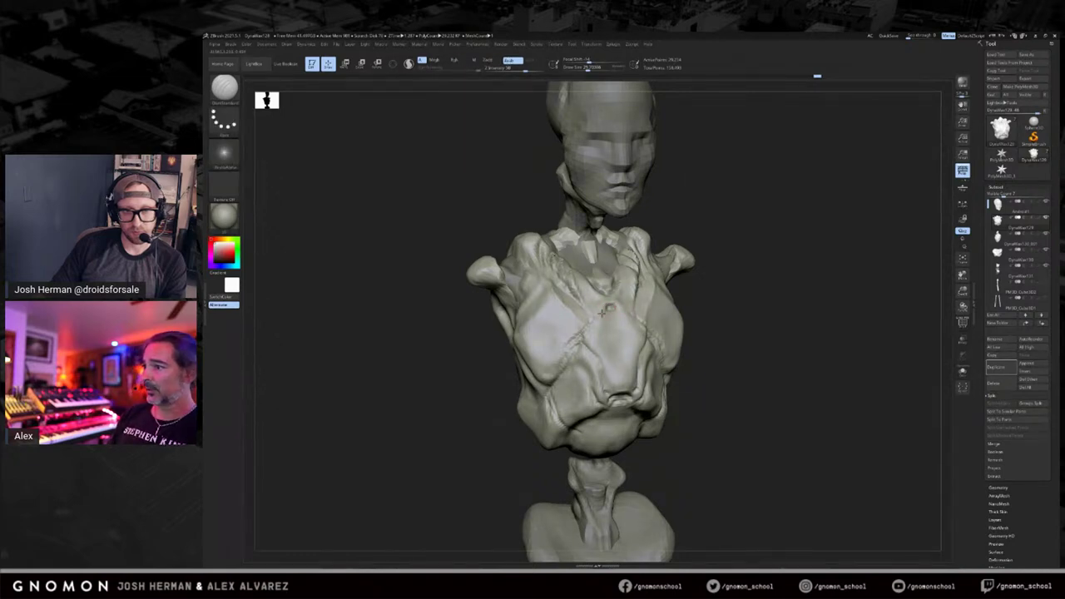
# Undo the last chest strokes and rework the creases on the sternum plate.
pyautogui.moveTo(583, 340); pyautogui.dragTo(590, 347)
pyautogui.hotkey('ctrl', 'z')
pyautogui.hotkey('ctrl', 'z')
pyautogui.moveTo(737, 289); pyautogui.dragTo(665, 287)
pyautogui.hotkey('ctrl', 'z')
pyautogui.moveTo(631, 320); pyautogui.dragTo(635, 363)
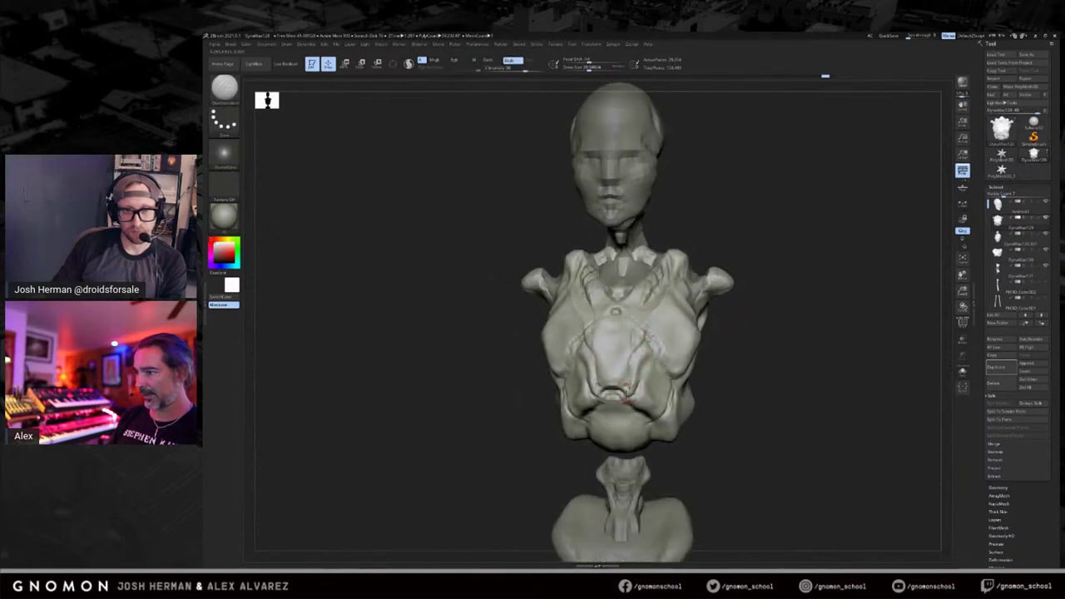
# Switch to the waist piece below the rib cage and build up its upper hollow with the ClayBuildup brush.
pyautogui.moveTo(734, 367); pyautogui.dragTo(703, 434)
pyautogui.keyDown('alt'); pyautogui.click(623, 388); pyautogui.keyUp('alt')
pyautogui.moveTo(730, 346); pyautogui.dragTo(735, 343, button='right')
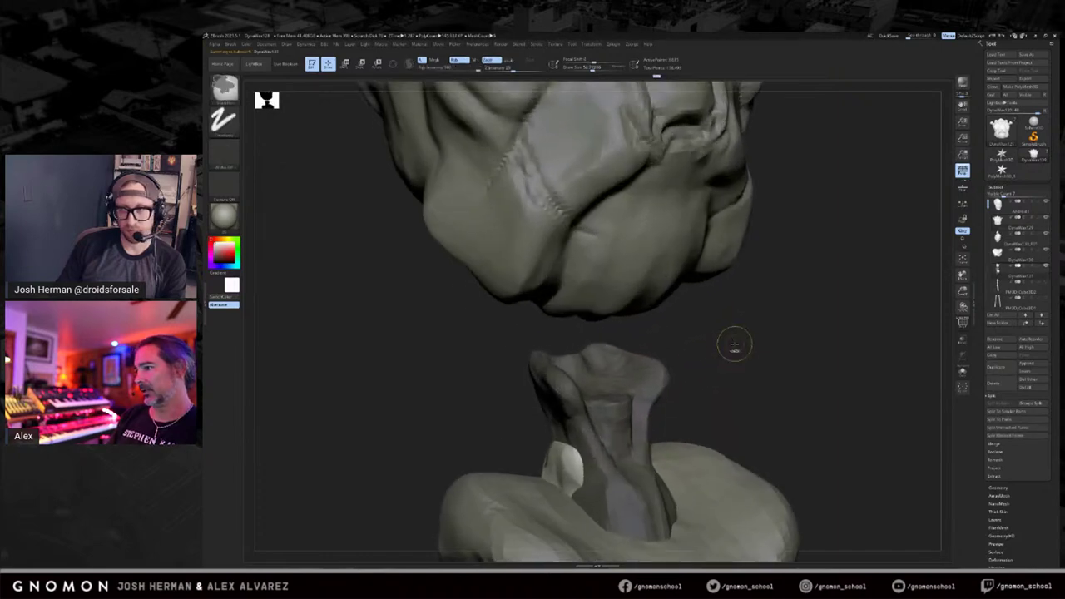
pyautogui.keyDown('alt'); pyautogui.click(652, 354); pyautogui.keyUp('alt')
pyautogui.moveTo(593, 395); pyautogui.dragTo(590, 374)
pyautogui.moveTo(706, 342); pyautogui.dragTo(703, 385, button='right')
pyautogui.moveTo(596, 396)
pyautogui.mouseDown()
pyautogui.moveTo(694, 375)
pyautogui.moveTo(604, 397)
pyautogui.mouseUp()
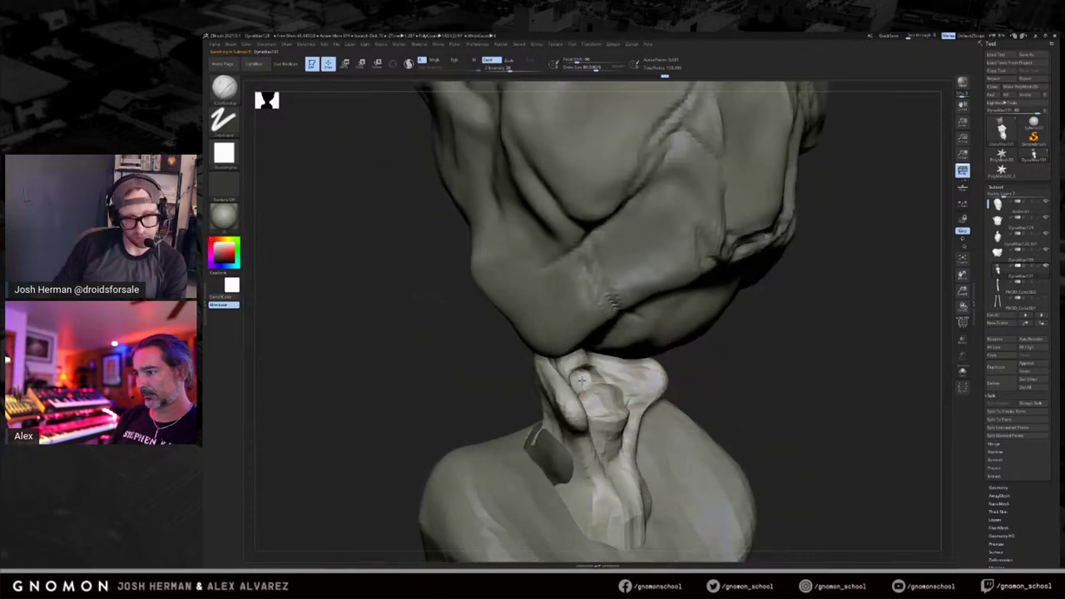
pyautogui.moveTo(693, 371); pyautogui.dragTo(701, 404)
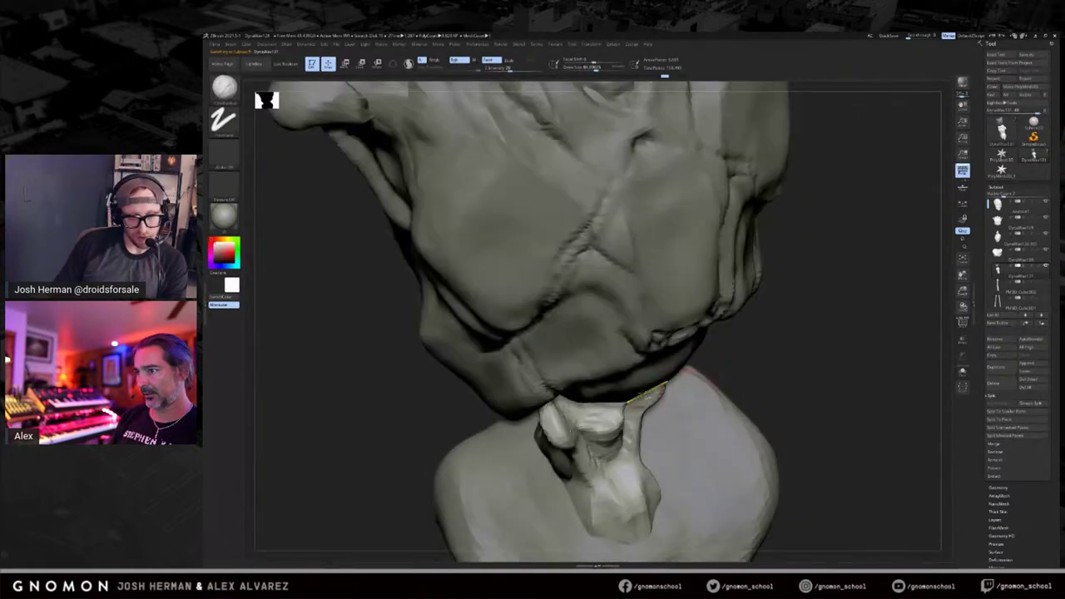
# Isolate the waist piece and smooth and refine the forms around its central socket.
pyautogui.hotkey('alt', 's')
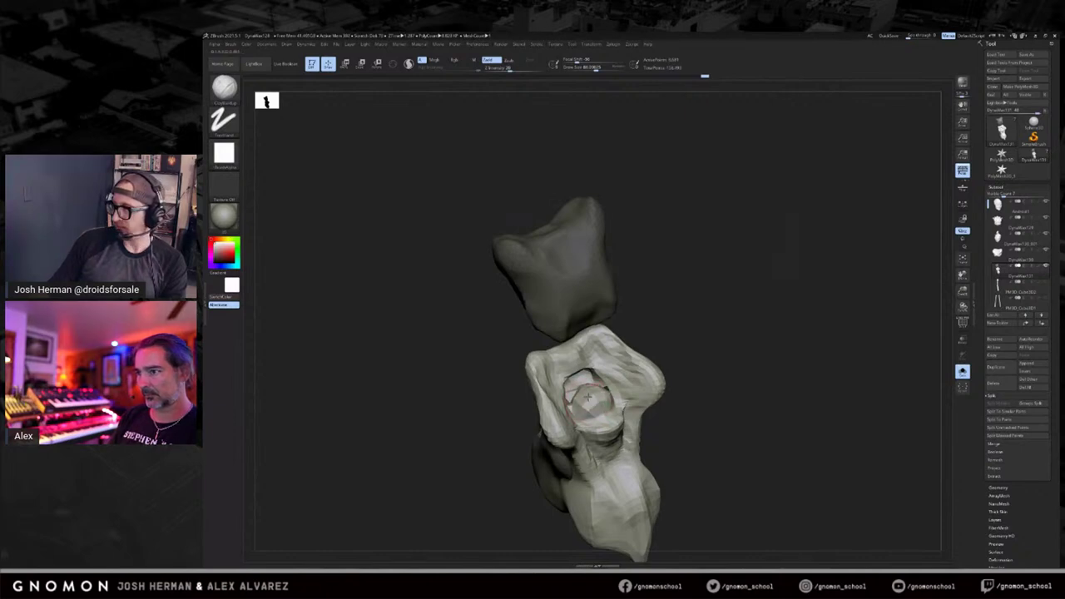
pyautogui.moveTo(773, 301)
pyautogui.mouseDown()
pyautogui.moveTo(777, 283)
pyautogui.moveTo(744, 354)
pyautogui.moveTo(761, 327)
pyautogui.moveTo(747, 324)
pyautogui.moveTo(760, 321)
pyautogui.moveTo(736, 325)
pyautogui.moveTo(732, 343)
pyautogui.mouseUp()
pyautogui.moveTo(752, 305)
pyautogui.mouseDown()
pyautogui.moveTo(701, 318)
pyautogui.moveTo(736, 326)
pyautogui.mouseUp()
pyautogui.keyDown('shift'); pyautogui.moveTo(601, 381); pyautogui.dragTo(605, 388); pyautogui.keyUp('shift')
pyautogui.keyDown('shift'); pyautogui.moveTo(740, 337); pyautogui.dragTo(611, 391); pyautogui.keyUp('shift')
pyautogui.moveTo(737, 366)
pyautogui.mouseDown()
pyautogui.moveTo(737, 336)
pyautogui.moveTo(749, 351)
pyautogui.moveTo(738, 346)
pyautogui.mouseUp()
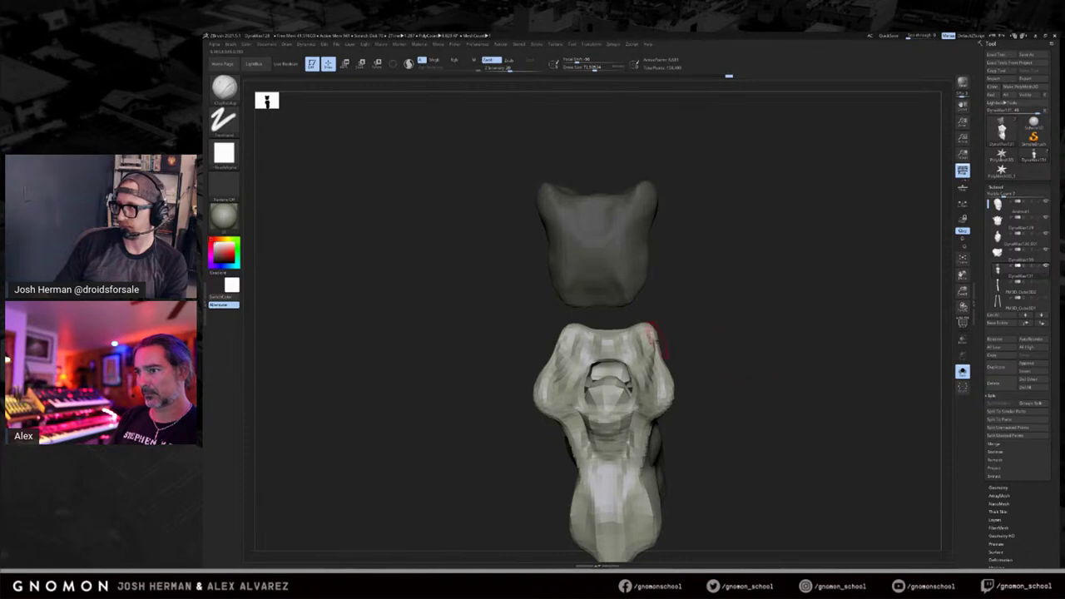
pyautogui.keyDown('shift'); pyautogui.moveTo(718, 344); pyautogui.dragTo(611, 389); pyautogui.keyUp('shift')
pyautogui.moveTo(721, 344)
pyautogui.mouseDown()
pyautogui.moveTo(733, 337)
pyautogui.moveTo(672, 358)
pyautogui.mouseUp()
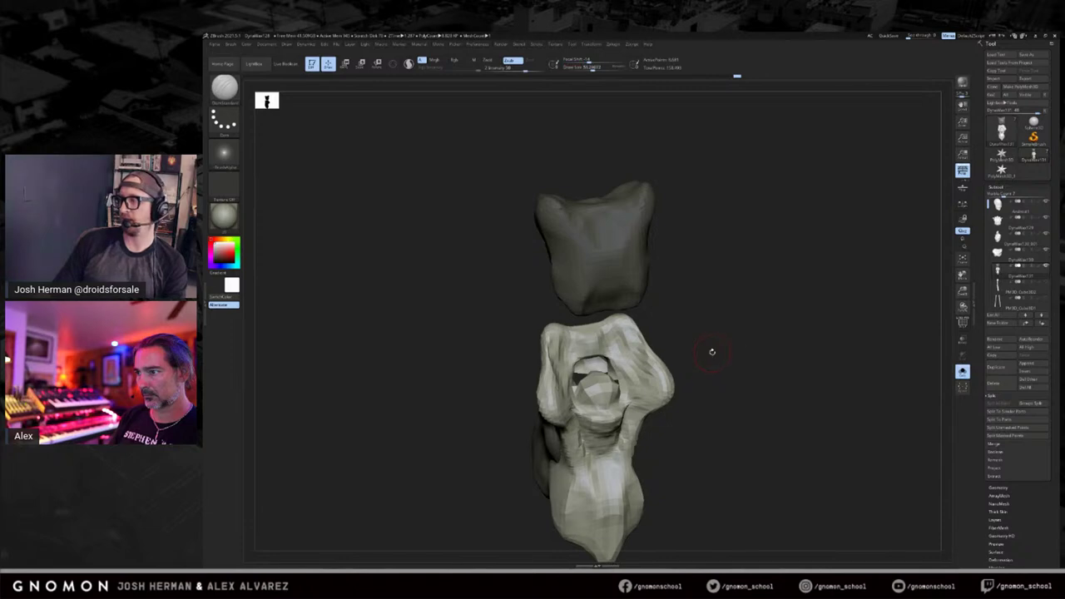
pyautogui.moveTo(711, 352); pyautogui.dragTo(709, 360)
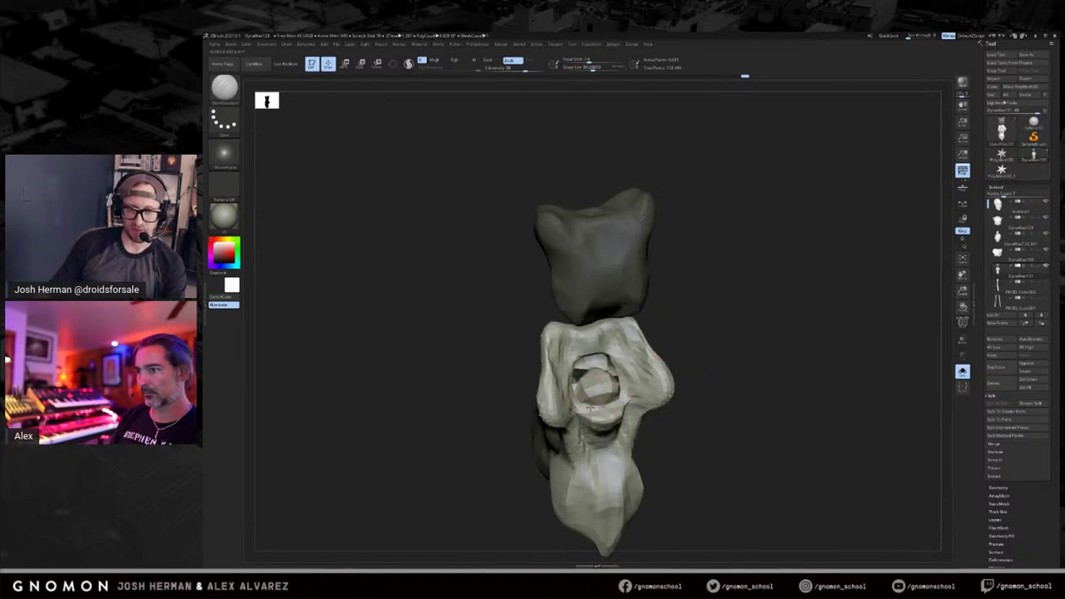
# Adjust the shape of the waist piece's socket and rim with the Move brush and show all parts again.
pyautogui.press('b')
pyautogui.press('m')
pyautogui.press('v')
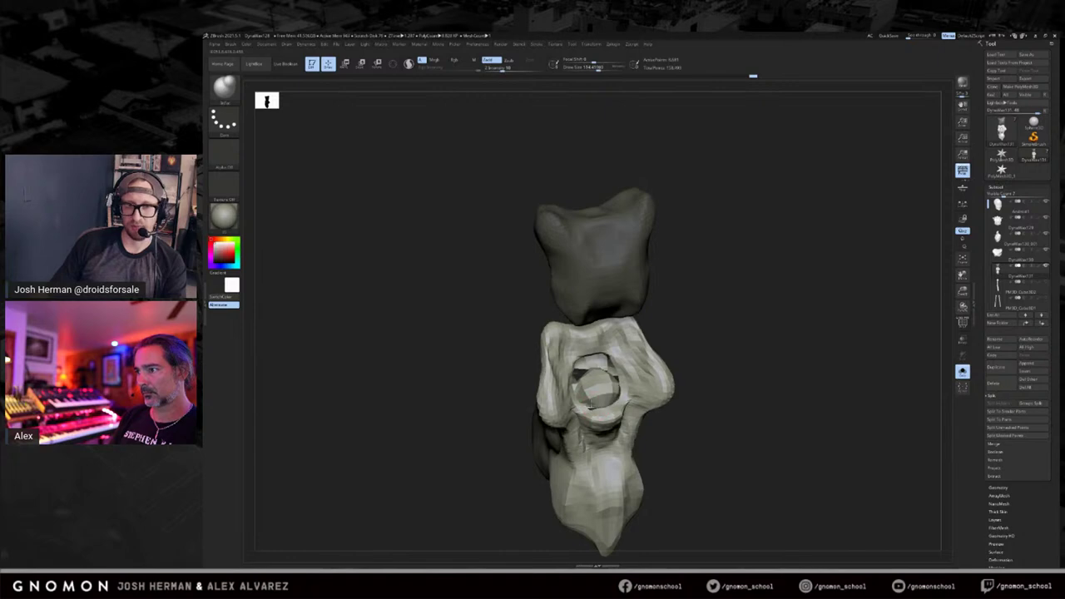
pyautogui.moveTo(703, 364)
pyautogui.mouseDown()
pyautogui.moveTo(738, 330)
pyautogui.moveTo(740, 347)
pyautogui.moveTo(708, 356)
pyautogui.moveTo(725, 379)
pyautogui.mouseUp()
pyautogui.hotkey('alt', 's')
pyautogui.press('s')
pyautogui.moveTo(640, 405); pyautogui.dragTo(635, 406)
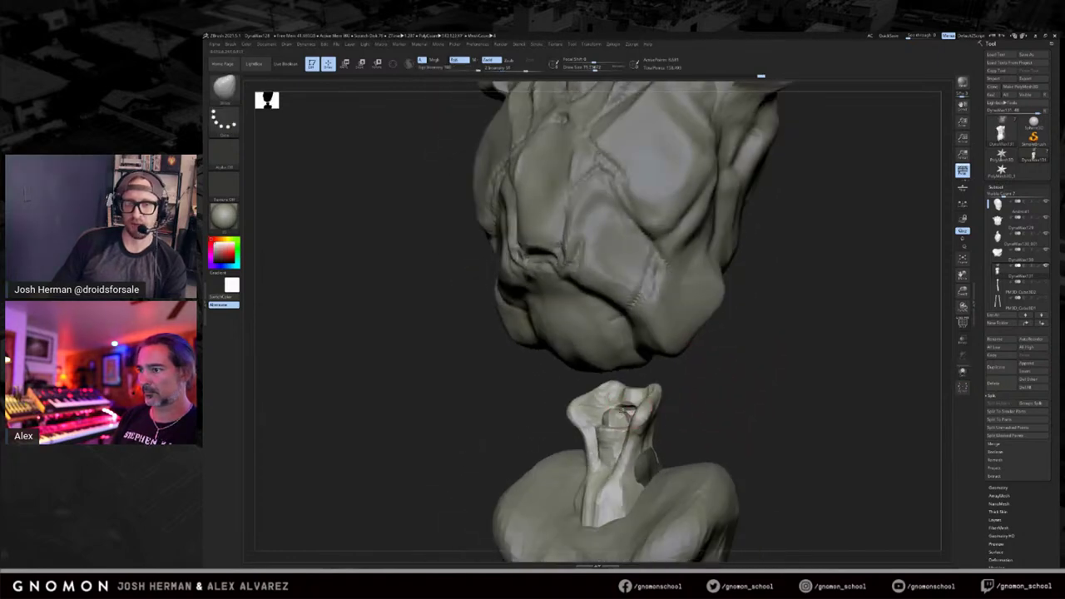
# Pull the waist piece's upper rim with the SnakeHook brush, checking it in isolation, and undo the last pull.
pyautogui.moveTo(696, 388); pyautogui.dragTo(659, 399)
pyautogui.press('b')
pyautogui.press('s')
pyautogui.press('h')
pyautogui.press('s')
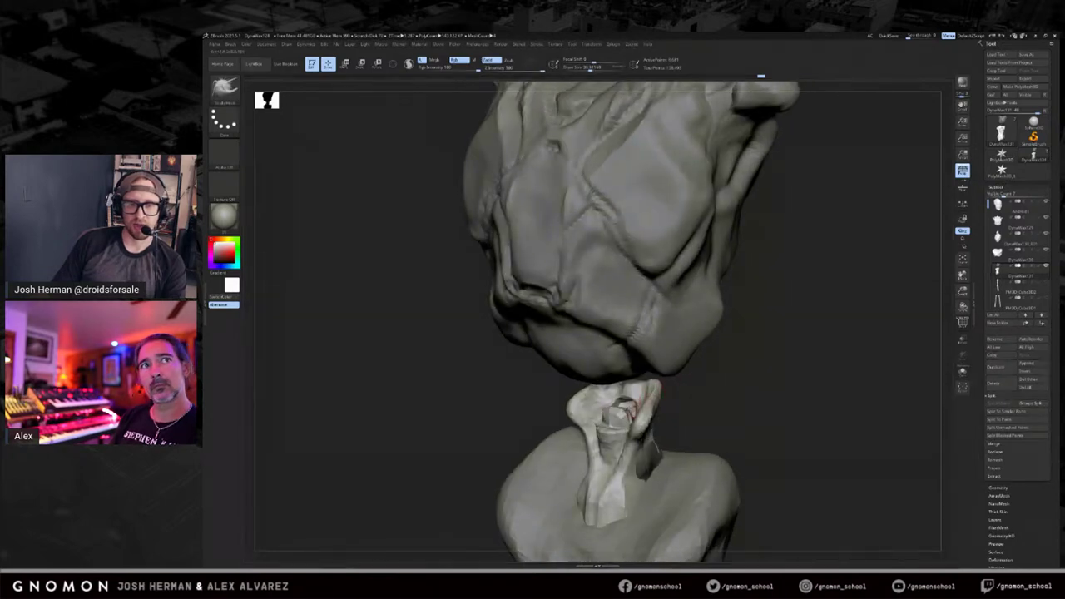
pyautogui.hotkey('alt', 's')
pyautogui.moveTo(690, 359); pyautogui.dragTo(664, 409)
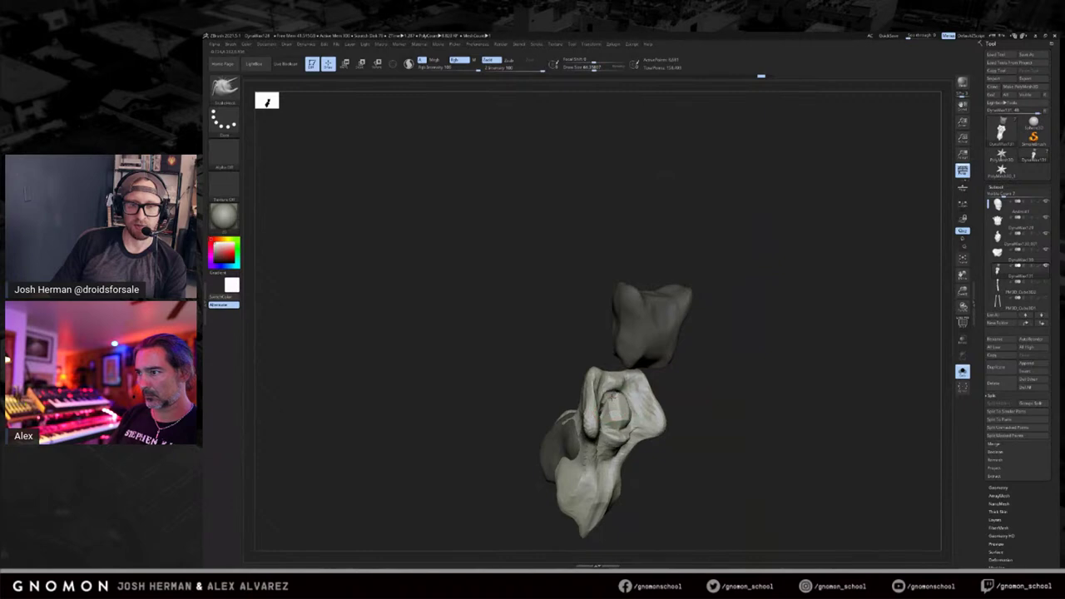
pyautogui.moveTo(705, 376)
pyautogui.mouseDown()
pyautogui.moveTo(693, 379)
pyautogui.moveTo(718, 369)
pyautogui.mouseUp()
pyautogui.hotkey('ctrl', 'z')
pyautogui.click(728, 363)
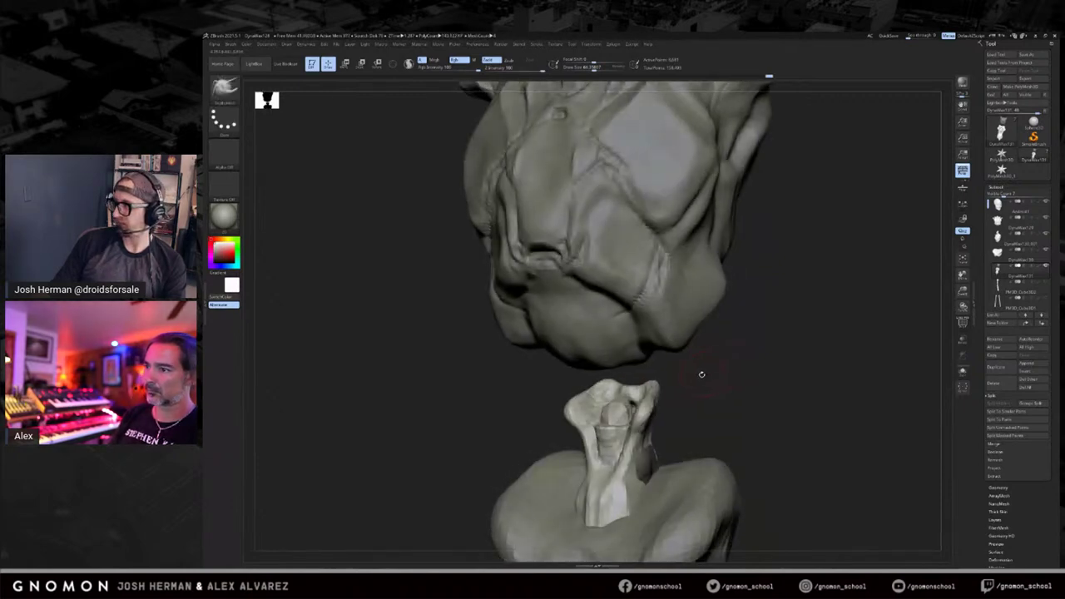
# Select the chest piece and carve back its sides with a large ClayBuildup brush, undoing and redoing the last stroke.
pyautogui.moveTo(699, 372); pyautogui.dragTo(785, 353)
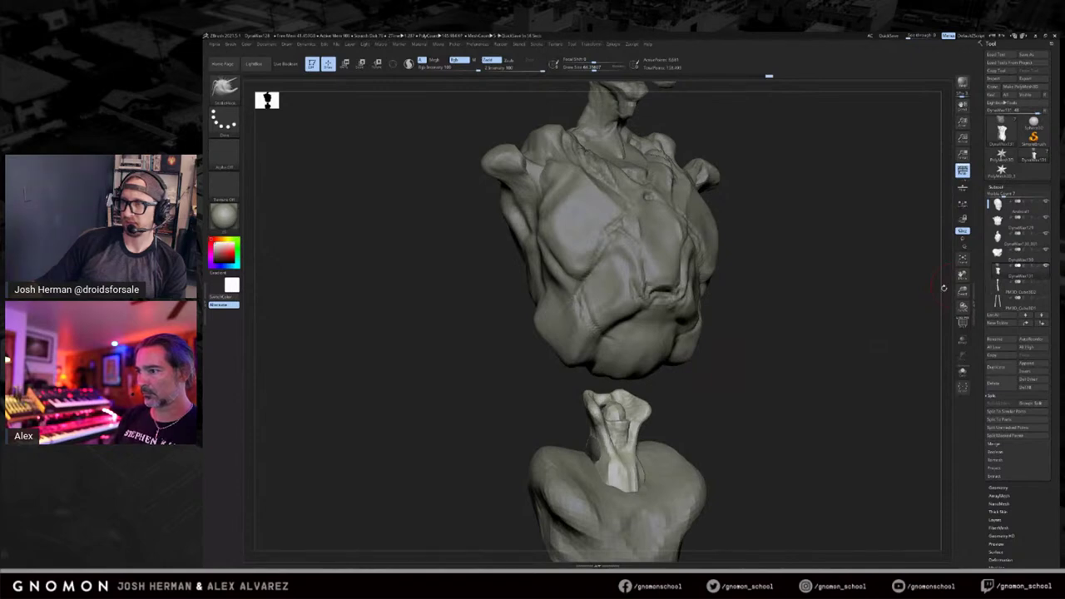
pyautogui.keyDown('alt'); pyautogui.moveTo(820, 183); pyautogui.dragTo(793, 230); pyautogui.keyUp('alt')
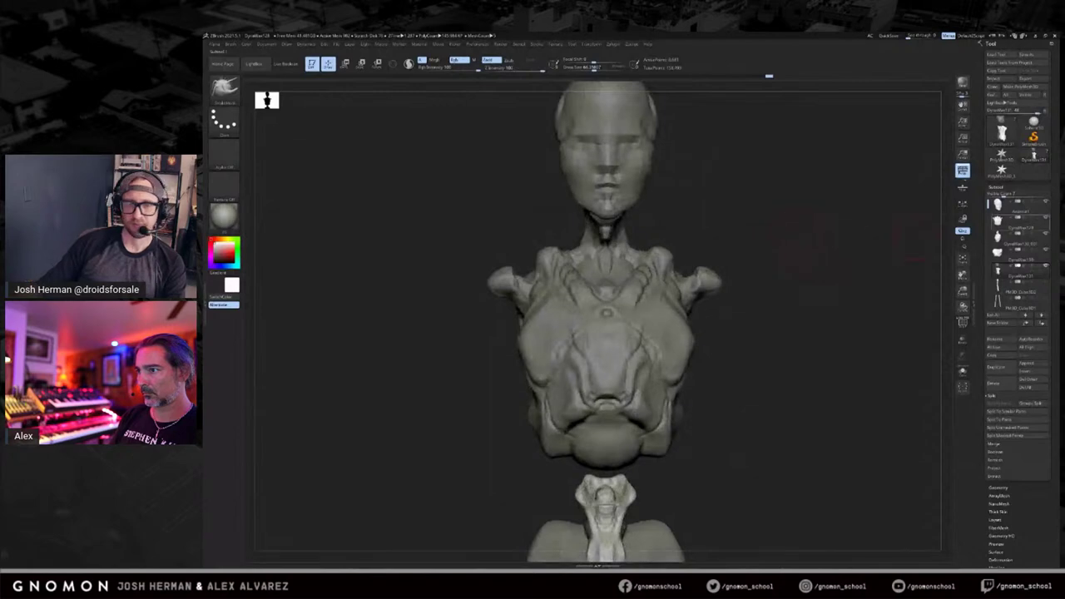
pyautogui.keyDown('alt'); pyautogui.click(692, 299); pyautogui.keyUp('alt')
pyautogui.moveTo(767, 345); pyautogui.dragTo(736, 337)
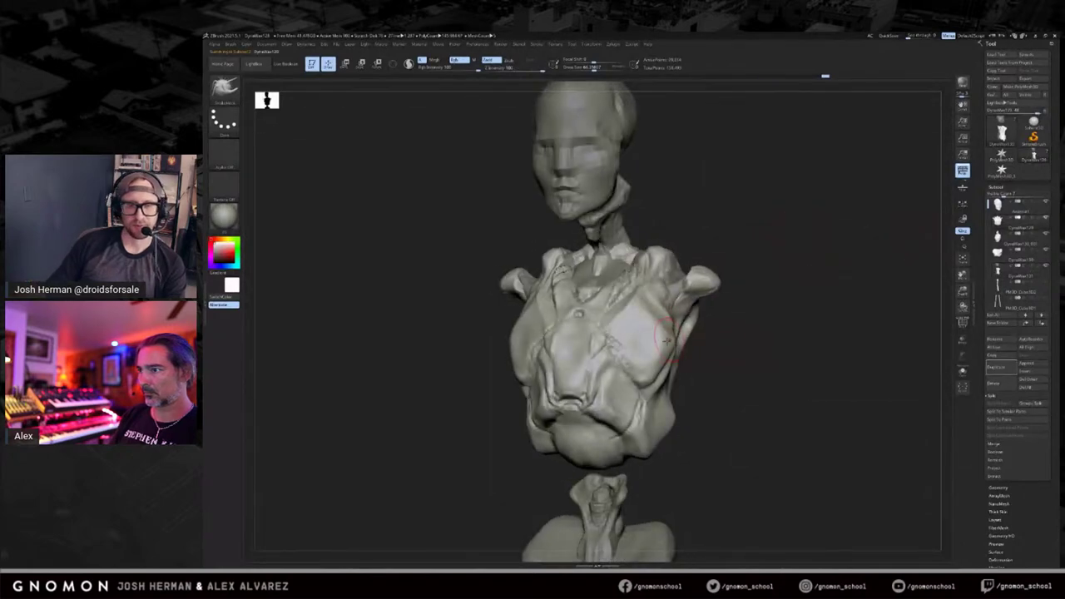
pyautogui.press('b')
pyautogui.press('c')
pyautogui.press('b')
pyautogui.press('s')
pyautogui.moveTo(649, 335); pyautogui.dragTo(782, 353)
pyautogui.hotkey('ctrl', 'z')
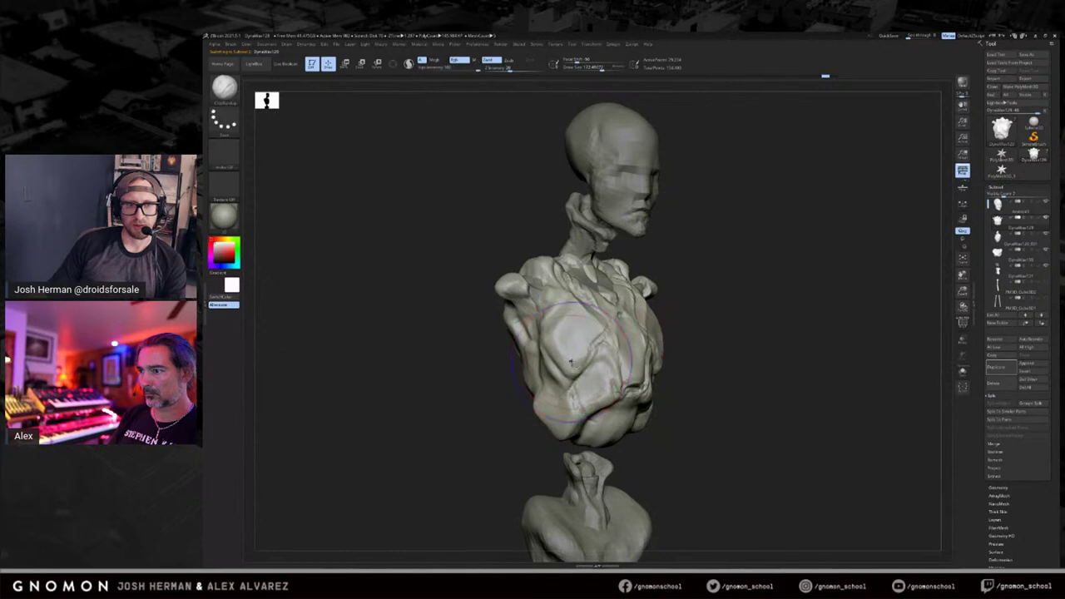
pyautogui.hotkey('ctrl', 'shift', 'z')
pyautogui.press('s')
pyautogui.keyDown('shift'); pyautogui.moveTo(733, 343); pyautogui.dragTo(678, 352); pyautogui.keyUp('shift')
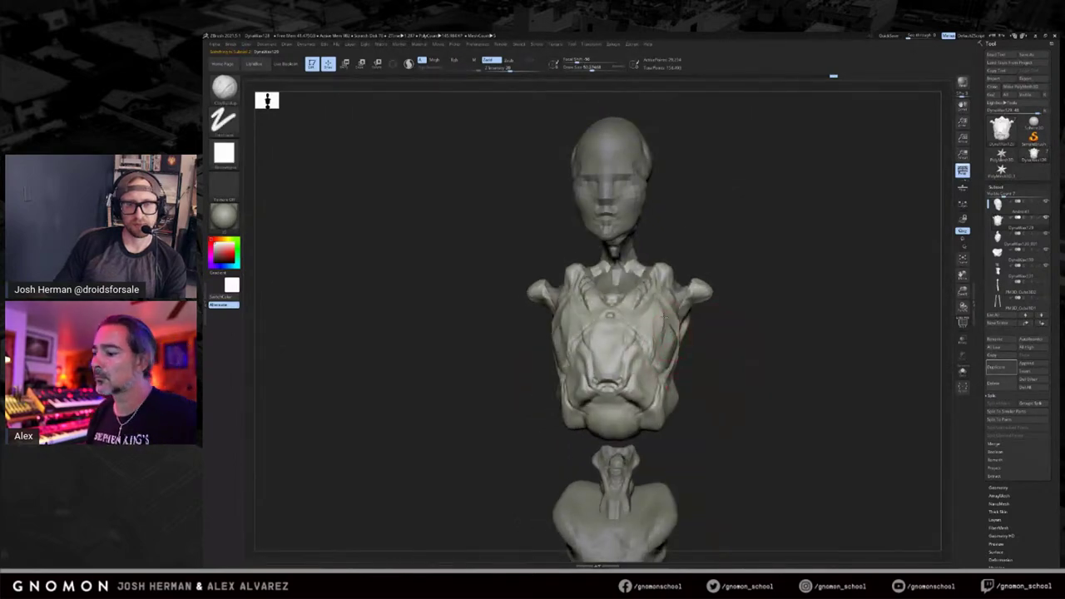
# Carve the outer side of the chest with DamStandard, undo the last stroke and switch to the Standard brush.
pyautogui.press('b')
pyautogui.press('d')
pyautogui.press('s')
pyautogui.press('s')
pyautogui.moveTo(670, 319); pyautogui.dragTo(659, 392)
pyautogui.moveTo(696, 385); pyautogui.dragTo(735, 381)
pyautogui.hotkey('ctrl', 'z')
pyautogui.press('b')
pyautogui.press('s')
pyautogui.press('t')
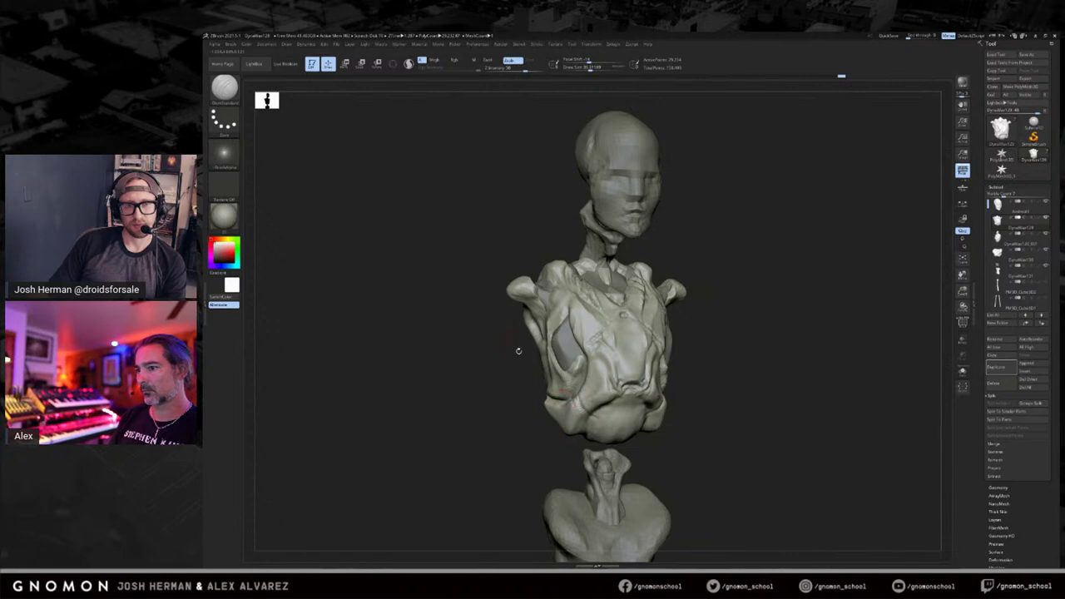
# Build up the lower corner of the chest's side opening with a smaller ClayBuildup brush.
pyautogui.moveTo(747, 325)
pyautogui.mouseDown()
pyautogui.moveTo(765, 350)
pyautogui.moveTo(754, 359)
pyautogui.moveTo(799, 325)
pyautogui.moveTo(791, 332)
pyautogui.mouseUp()
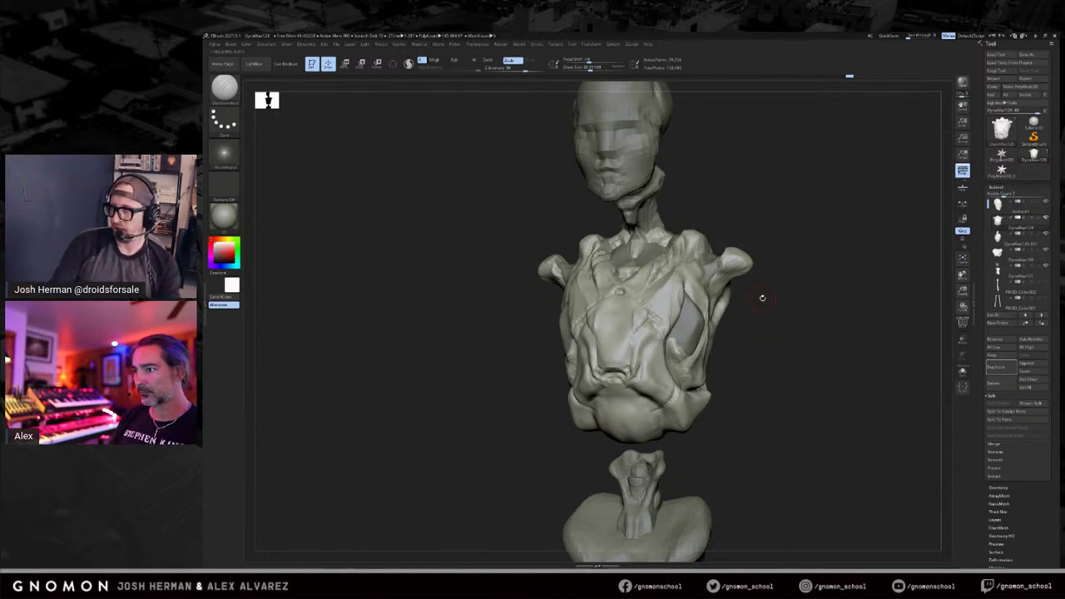
pyautogui.moveTo(754, 311); pyautogui.dragTo(661, 353)
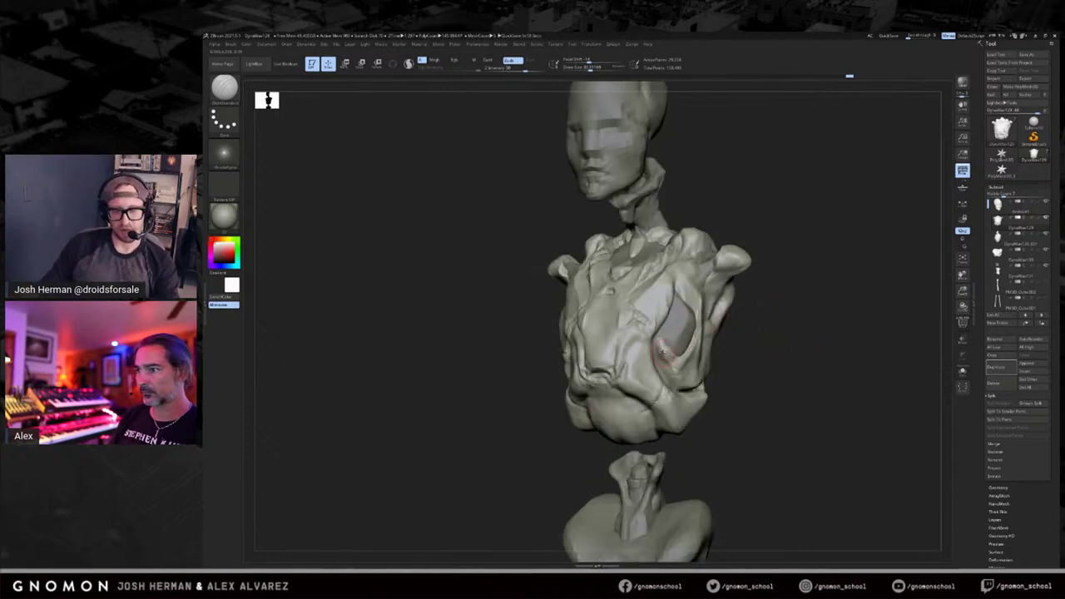
pyautogui.press('b')
pyautogui.press('c')
pyautogui.press('b')
pyautogui.press('[')
pyautogui.moveTo(672, 351)
pyautogui.mouseDown()
pyautogui.moveTo(660, 358)
pyautogui.moveTo(662, 348)
pyautogui.mouseUp()
pyautogui.press('[')
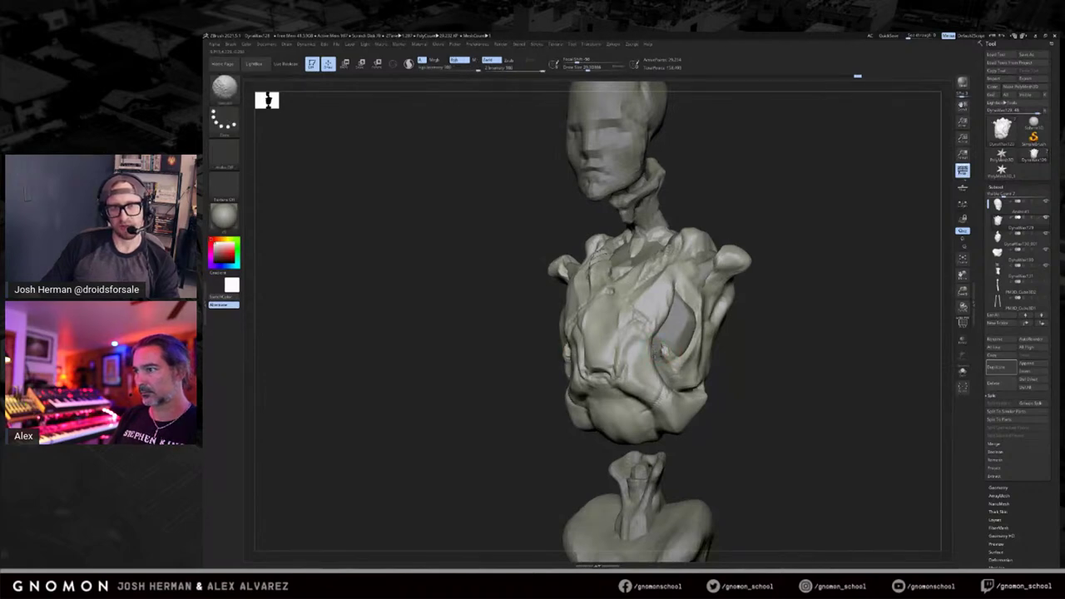
# Refine the rim of the chest's side opening, alternating between the DamStandard and ClayBuildup brushes.
pyautogui.press('b')
pyautogui.press('d')
pyautogui.press('s')
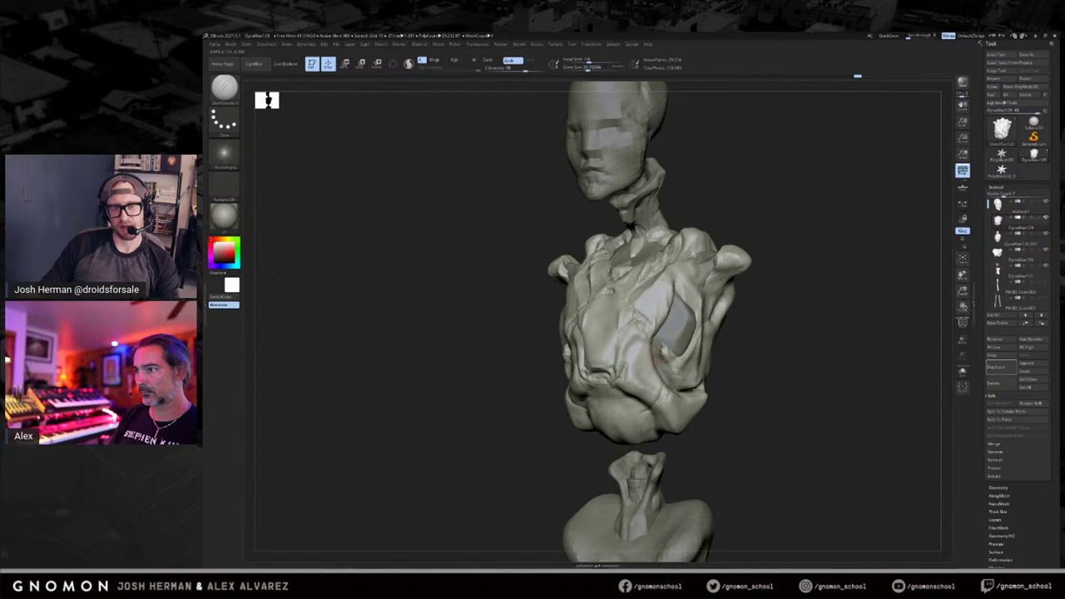
pyautogui.press('b')
pyautogui.press('c')
pyautogui.press('b')
pyautogui.moveTo(744, 355); pyautogui.dragTo(678, 345)
pyautogui.press('b')
pyautogui.press('d')
pyautogui.press('s')
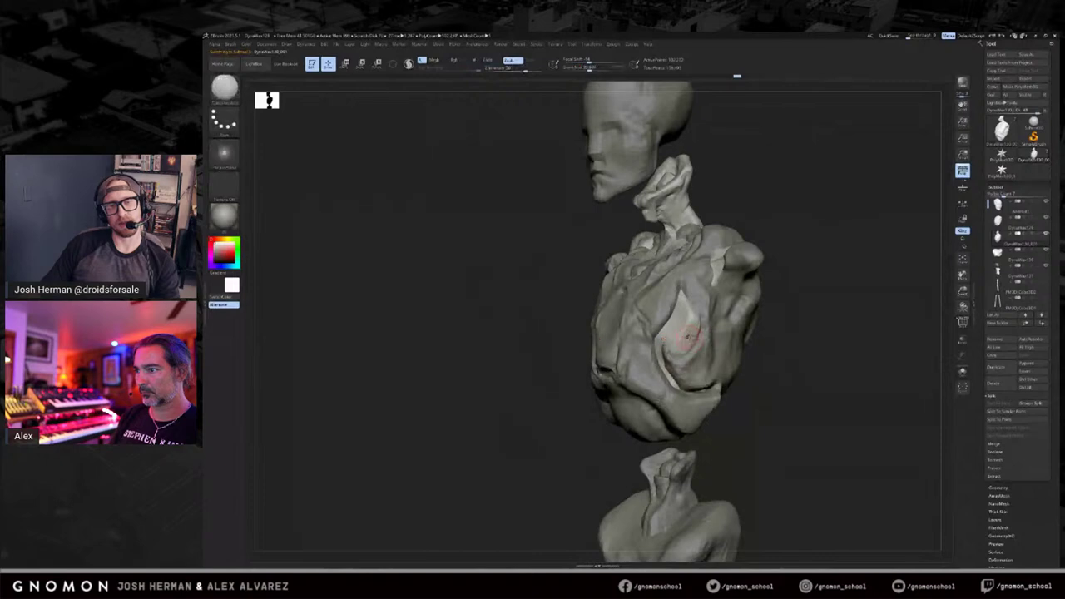
# Crease the inner form visible through the chest's side opening and return to the outer chest piece.
pyautogui.moveTo(809, 332)
pyautogui.mouseDown()
pyautogui.moveTo(848, 331)
pyautogui.moveTo(820, 329)
pyautogui.mouseUp()
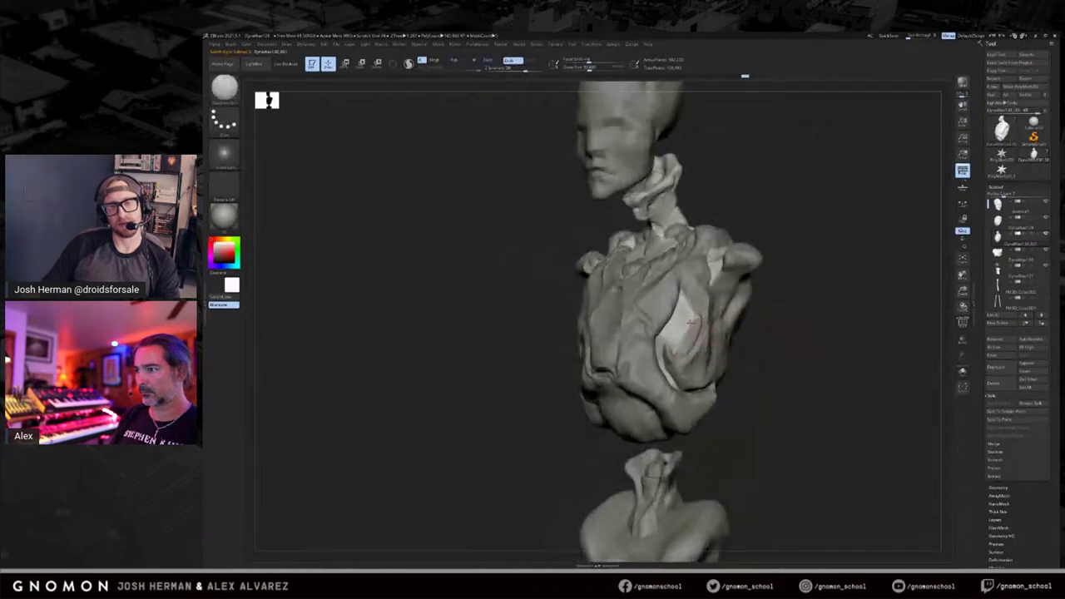
pyautogui.moveTo(674, 366)
pyautogui.mouseDown()
pyautogui.moveTo(782, 328)
pyautogui.moveTo(749, 329)
pyautogui.moveTo(769, 327)
pyautogui.mouseUp()
pyautogui.moveTo(764, 241)
pyautogui.mouseDown()
pyautogui.moveTo(749, 237)
pyautogui.moveTo(732, 249)
pyautogui.mouseUp()
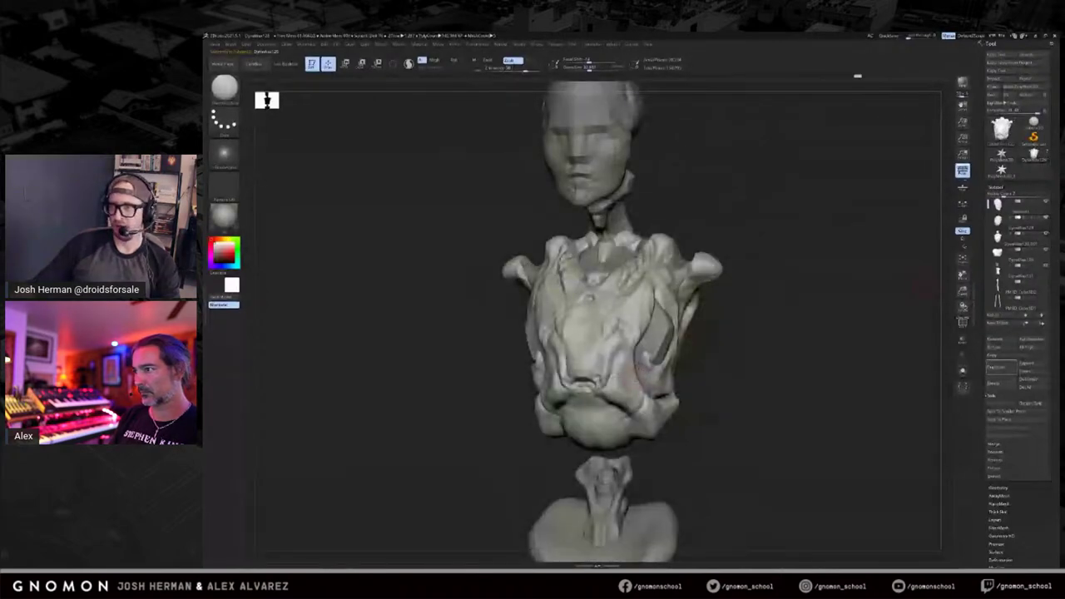
pyautogui.moveTo(923, 287); pyautogui.dragTo(904, 287)
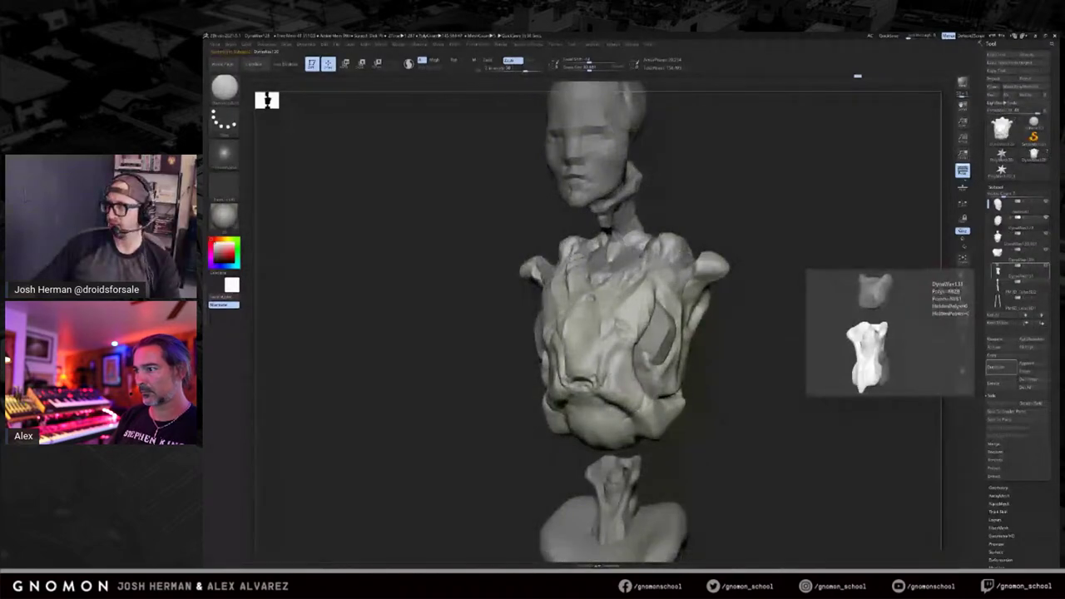
# Show the clothed body subtool to check the horned bust's proportions against it, and hide the body again.
pyautogui.moveTo(820, 317); pyautogui.dragTo(907, 320)
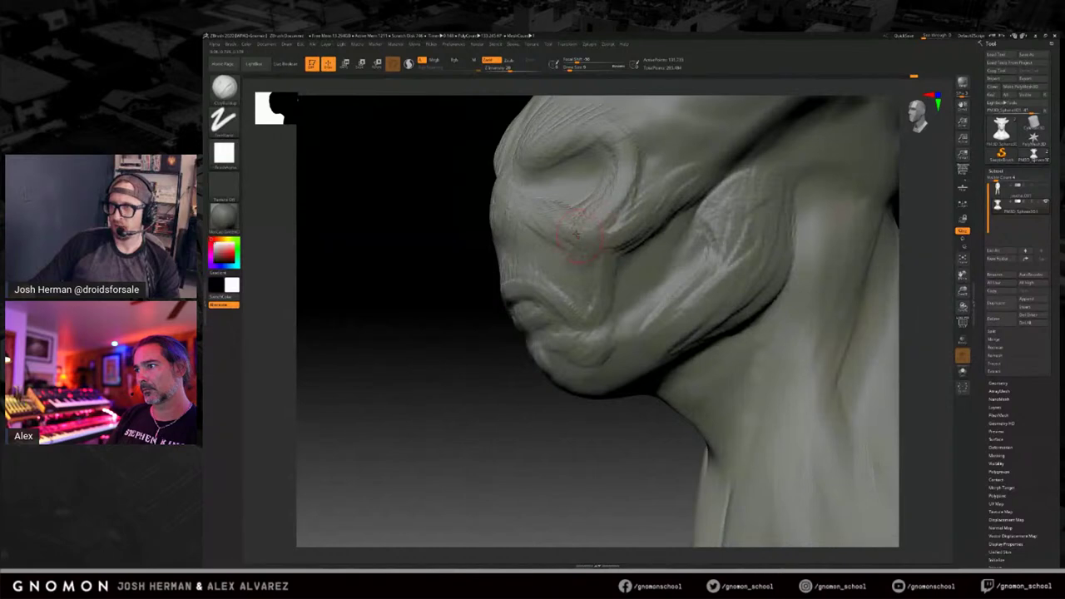
pyautogui.moveTo(457, 352)
pyautogui.keyDown('shift'); pyautogui.mouseDown()
pyautogui.moveTo(677, 291)
pyautogui.moveTo(680, 257)
pyautogui.moveTo(784, 226)
pyautogui.moveTo(782, 235)
pyautogui.moveTo(777, 225)
pyautogui.moveTo(791, 339)
pyautogui.moveTo(811, 259)
pyautogui.moveTo(786, 338)
pyautogui.mouseUp(); pyautogui.keyUp('shift')
pyautogui.moveTo(846, 294)
pyautogui.keyDown('shift'); pyautogui.mouseDown()
pyautogui.moveTo(791, 323)
pyautogui.moveTo(792, 349)
pyautogui.moveTo(782, 341)
pyautogui.mouseUp(); pyautogui.keyUp('shift')
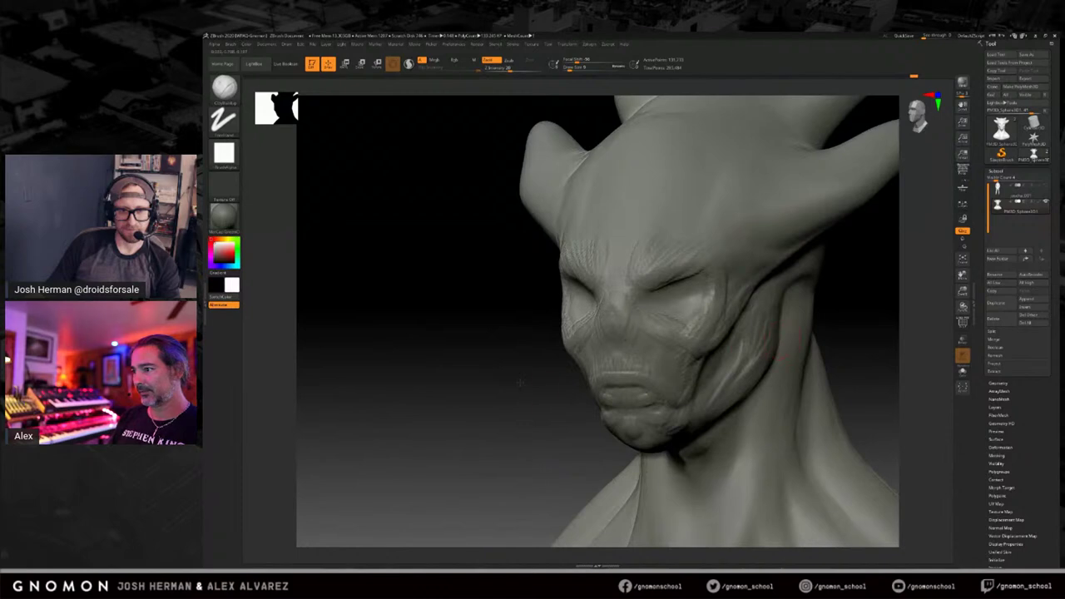
pyautogui.moveTo(520, 382); pyautogui.dragTo(530, 370)
pyautogui.moveTo(811, 328); pyautogui.dragTo(811, 300)
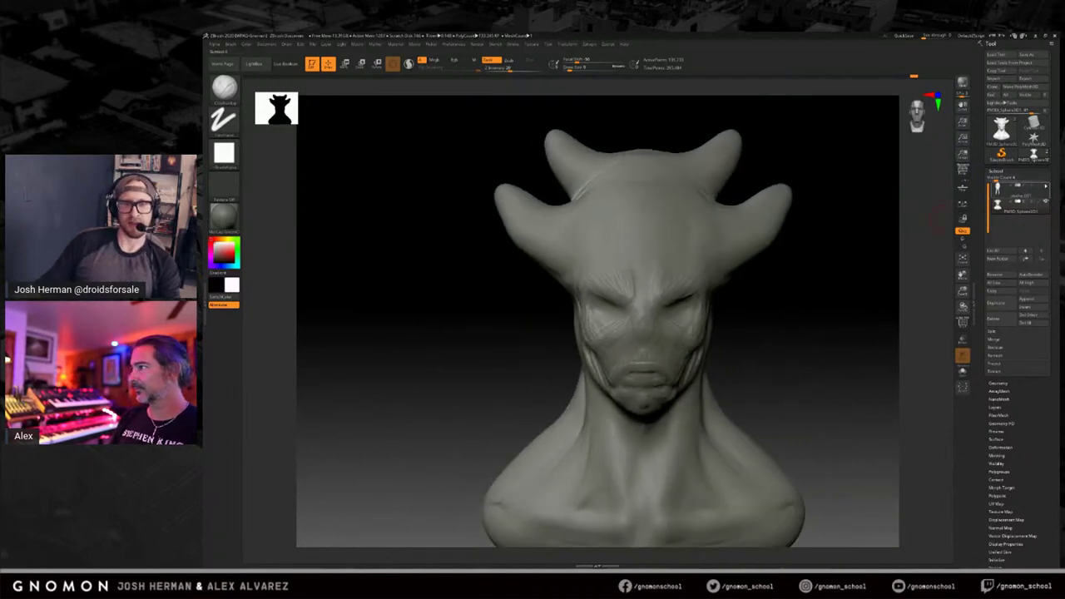
pyautogui.click(1046, 186)
pyautogui.keyDown('alt'); pyautogui.moveTo(874, 273); pyautogui.dragTo(713, 281); pyautogui.keyUp('alt')
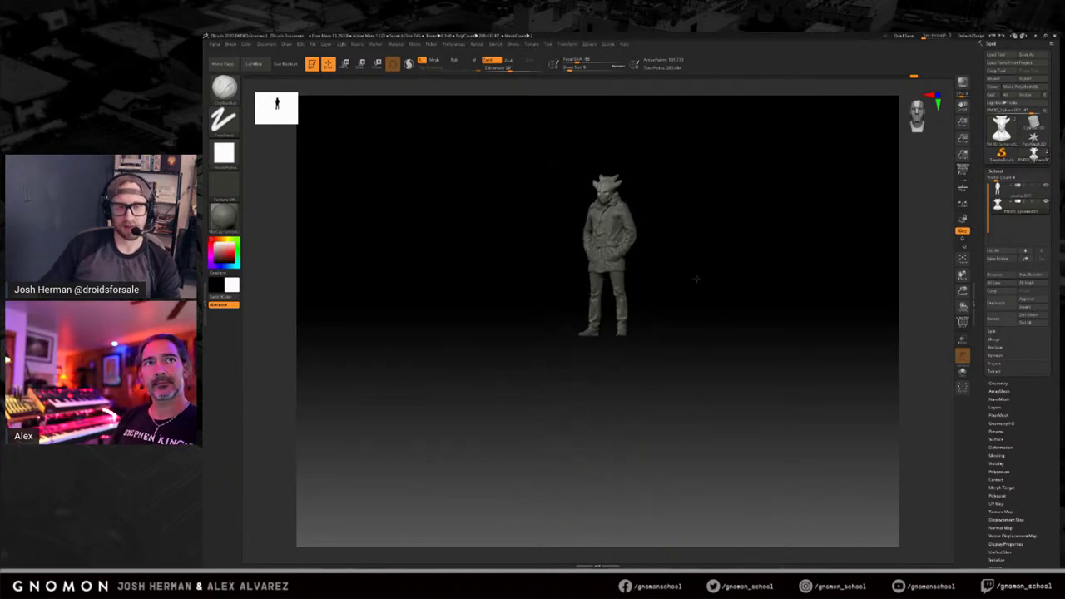
pyautogui.keyDown('alt'); pyautogui.moveTo(697, 278); pyautogui.dragTo(690, 355); pyautogui.keyUp('alt')
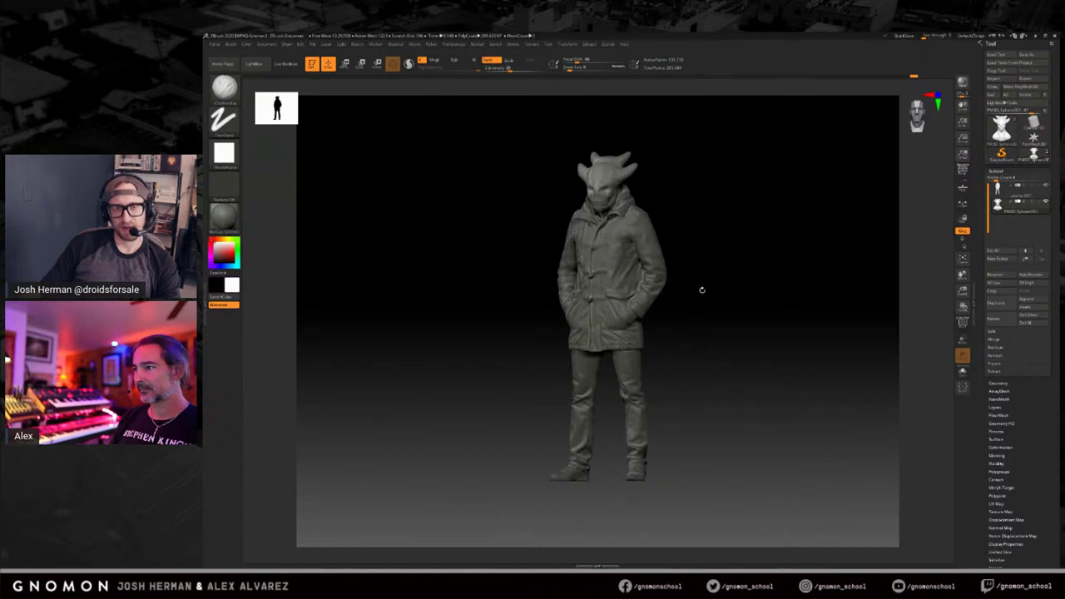
pyautogui.moveTo(719, 285); pyautogui.dragTo(731, 252)
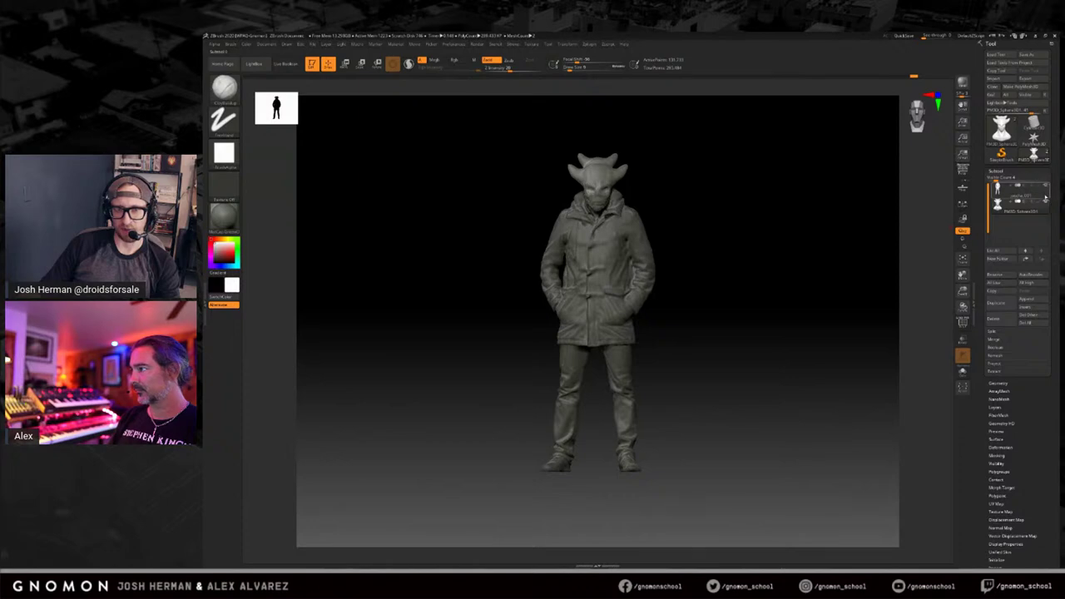
pyautogui.click(1046, 188)
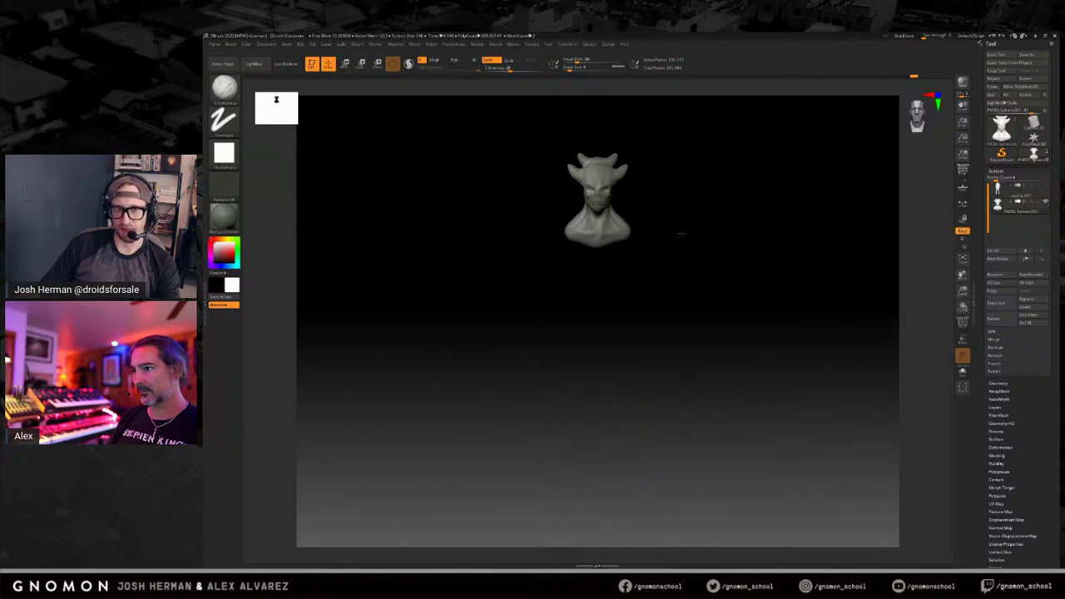
# Adjust the ClayBuildup brush size and build up the horned bust's cheekbone and the area toward the jaw.
pyautogui.keyDown('alt'); pyautogui.moveTo(681, 235); pyautogui.dragTo(671, 467); pyautogui.keyUp('alt')
pyautogui.keyDown('alt'); pyautogui.moveTo(749, 204); pyautogui.dragTo(791, 262); pyautogui.keyUp('alt')
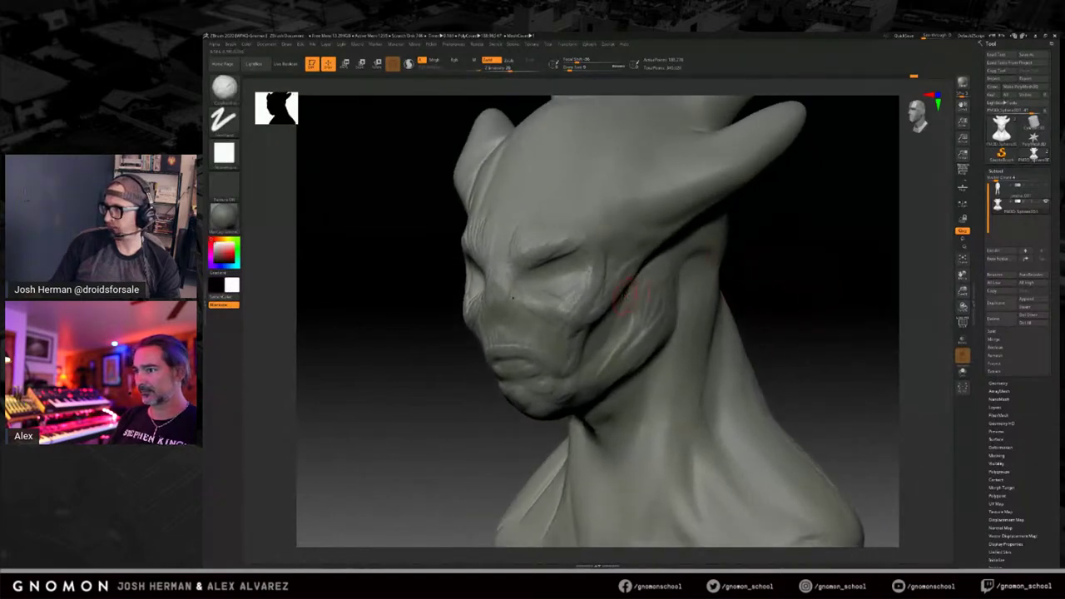
pyautogui.press('s')
pyautogui.click(620, 301)
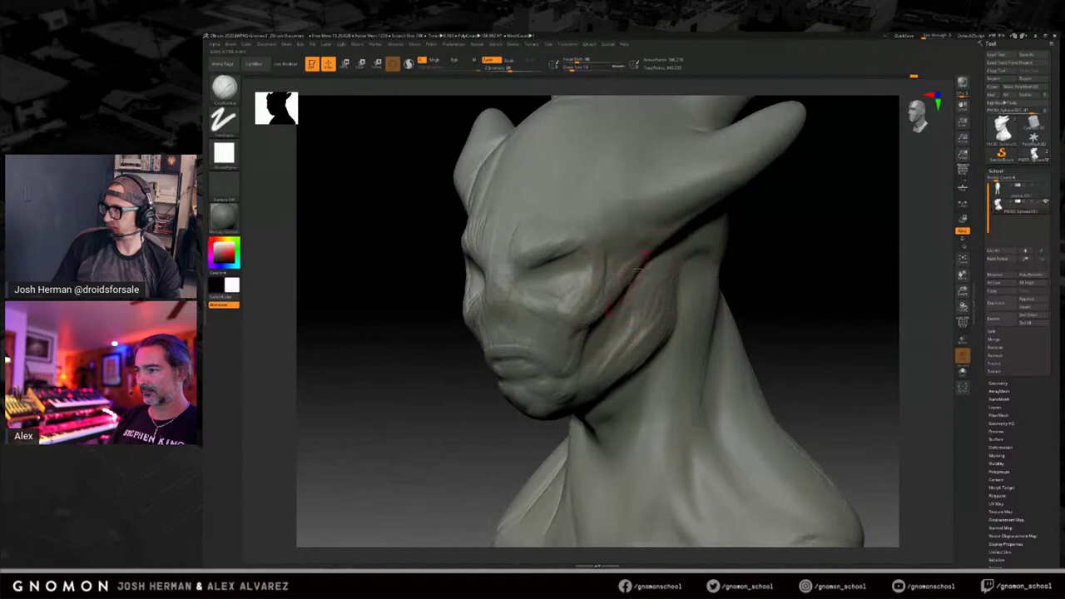
pyautogui.moveTo(832, 236); pyautogui.dragTo(796, 225)
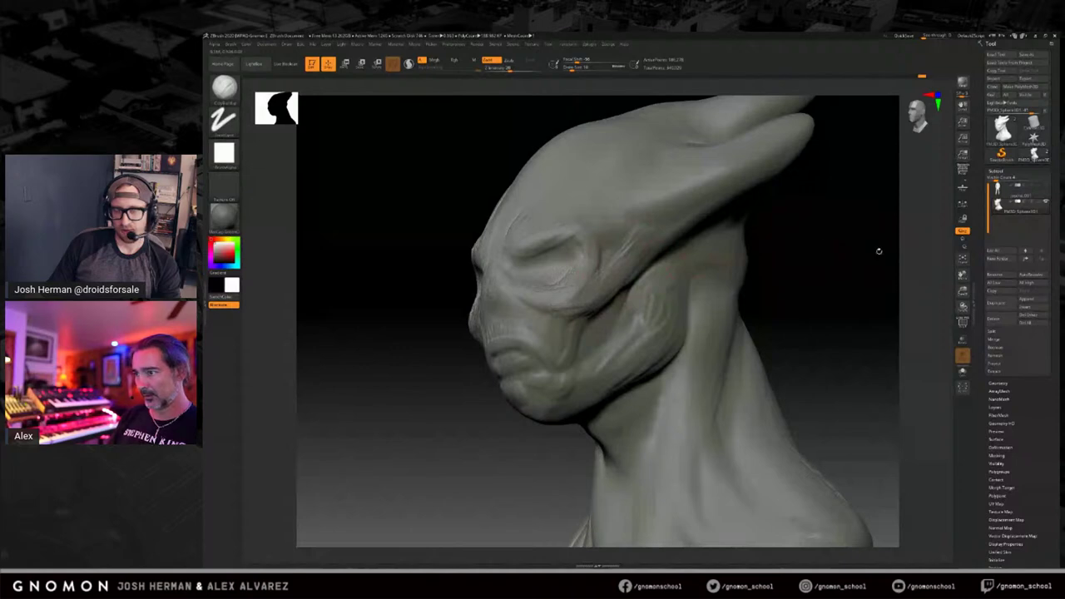
pyautogui.moveTo(879, 251); pyautogui.dragTo(829, 252)
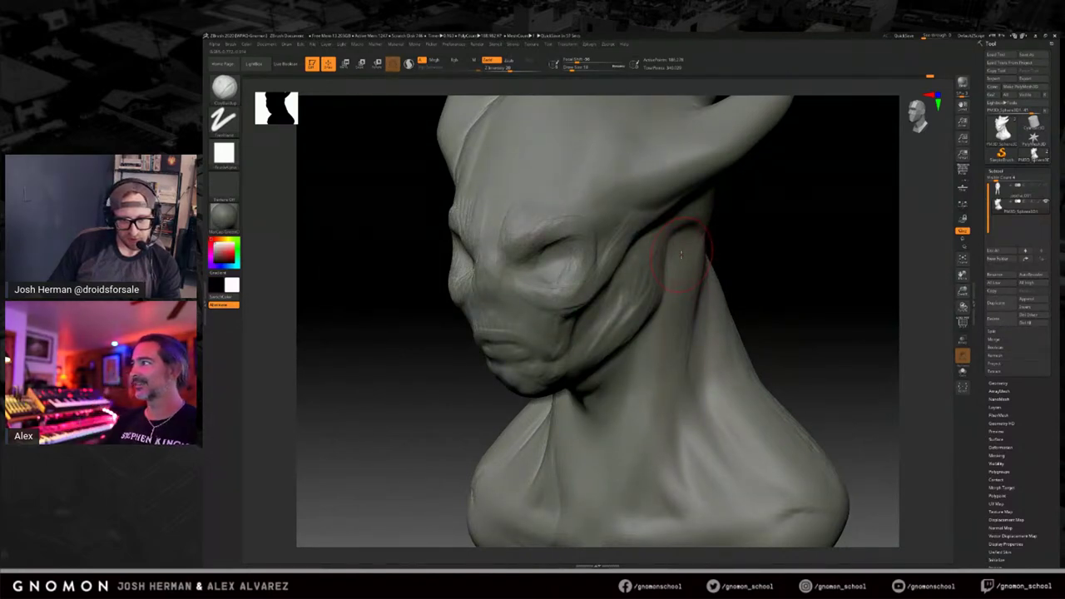
pyautogui.moveTo(788, 270)
pyautogui.mouseDown()
pyautogui.moveTo(751, 254)
pyautogui.moveTo(675, 273)
pyautogui.moveTo(746, 261)
pyautogui.moveTo(840, 268)
pyautogui.mouseUp()
pyautogui.moveTo(597, 301); pyautogui.dragTo(653, 233)
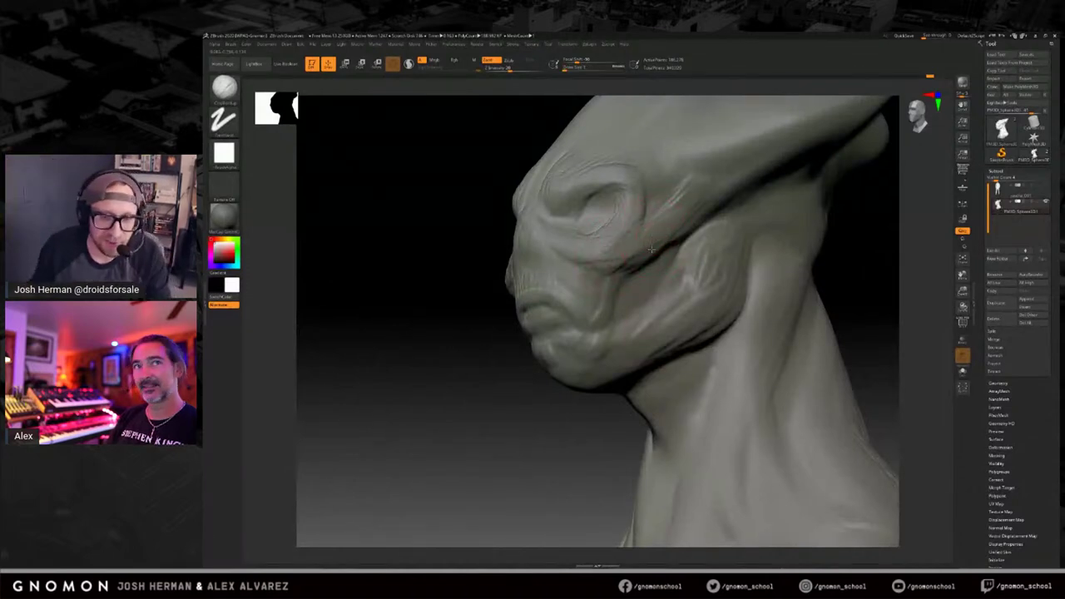
# Refine the fold between the horned bust's cheekbone and jaw with a resized ClayBuildup brush.
pyautogui.moveTo(480, 352); pyautogui.dragTo(519, 348)
pyautogui.press('s')
pyautogui.moveTo(616, 272); pyautogui.dragTo(624, 271)
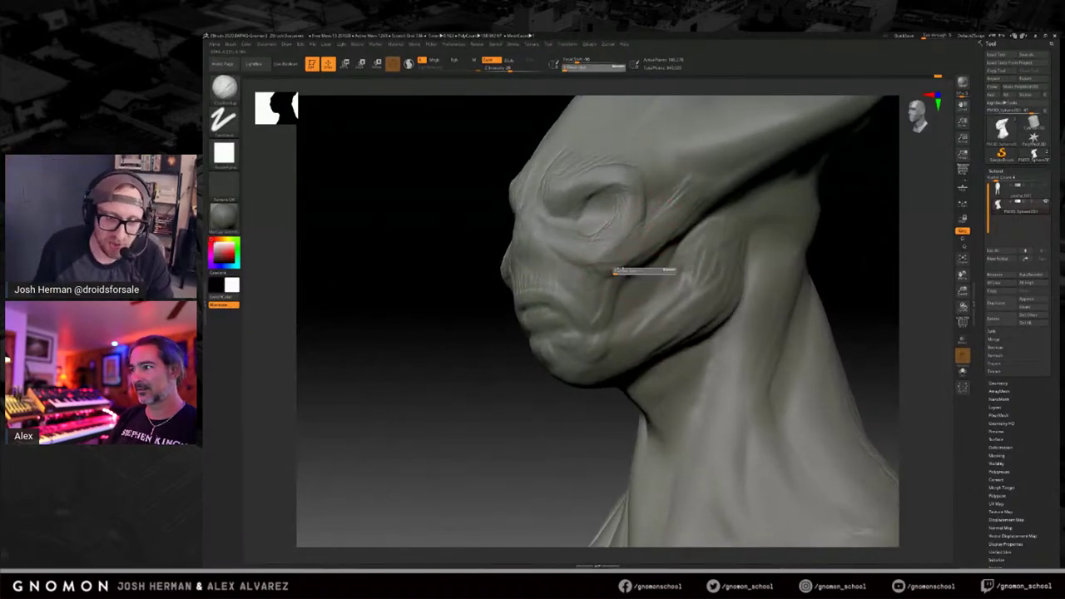
pyautogui.moveTo(681, 237); pyautogui.dragTo(645, 267)
pyautogui.press('s')
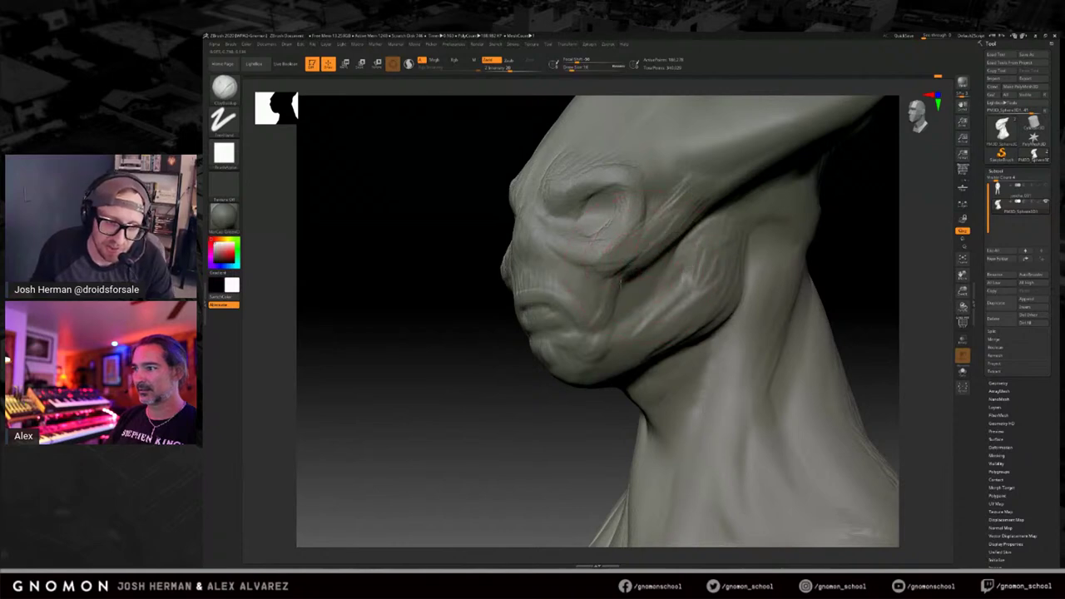
# Sculpt the eyelid and eye area of the horned bust with a resized ClayBuildup brush.
pyautogui.moveTo(468, 286); pyautogui.dragTo(548, 206, button='right')
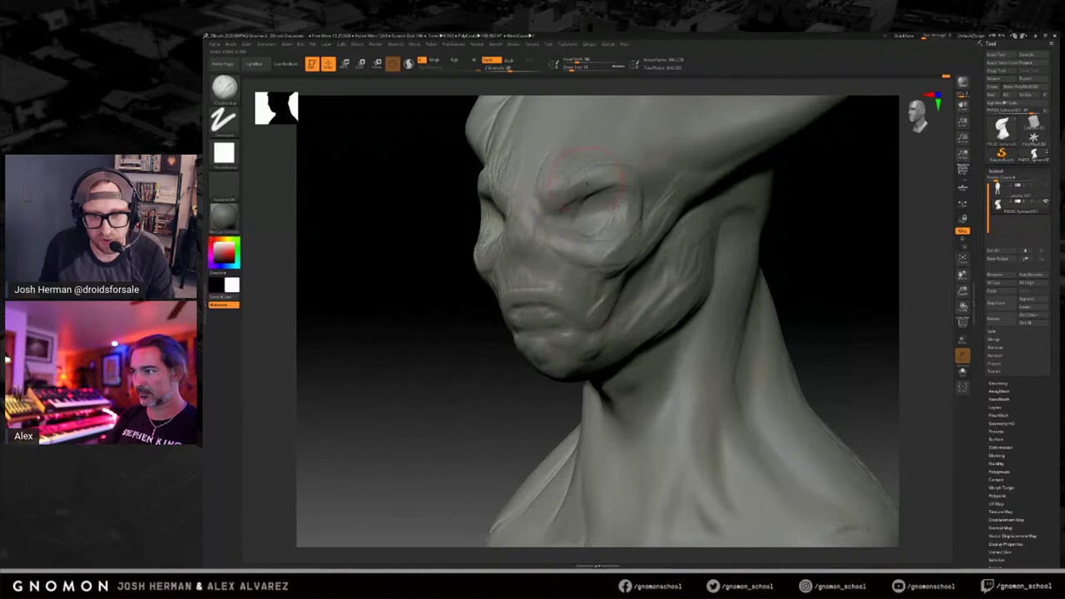
pyautogui.moveTo(813, 227)
pyautogui.mouseDown(button='right')
pyautogui.moveTo(782, 214)
pyautogui.moveTo(786, 260)
pyautogui.moveTo(645, 247)
pyautogui.mouseUp(button='right')
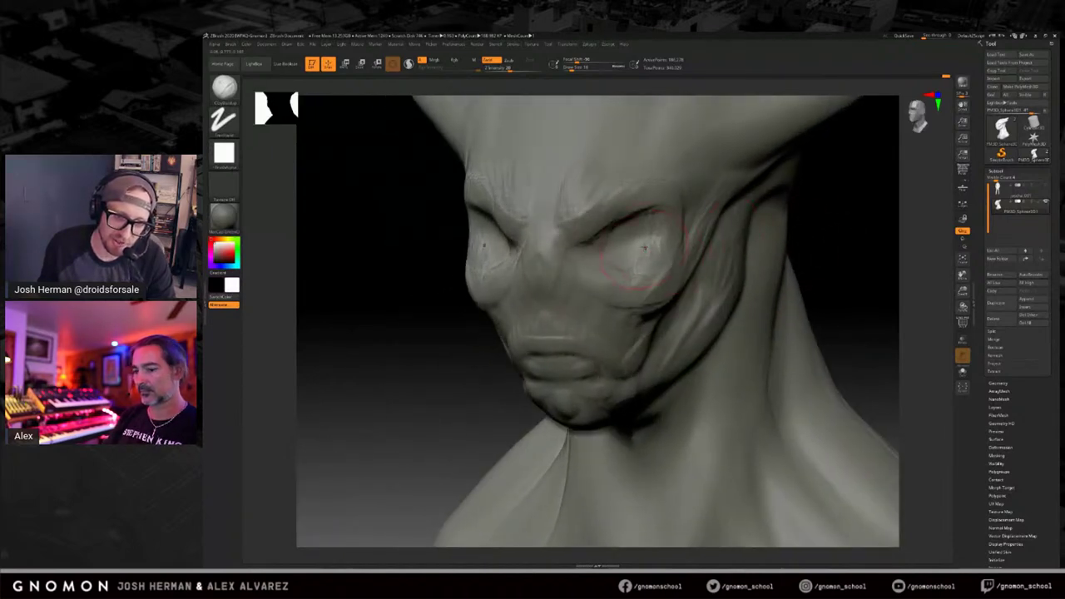
pyautogui.press('s')
pyautogui.moveTo(639, 245); pyautogui.dragTo(636, 245)
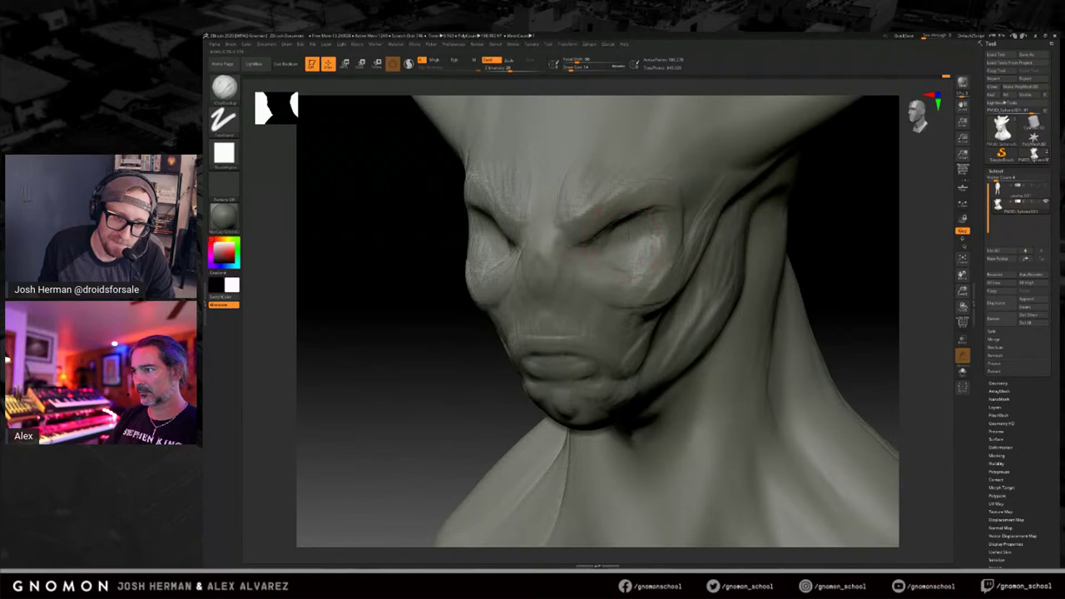
pyautogui.moveTo(592, 239)
pyautogui.mouseDown()
pyautogui.moveTo(645, 214)
pyautogui.moveTo(637, 231)
pyautogui.mouseUp()
pyautogui.press('s')
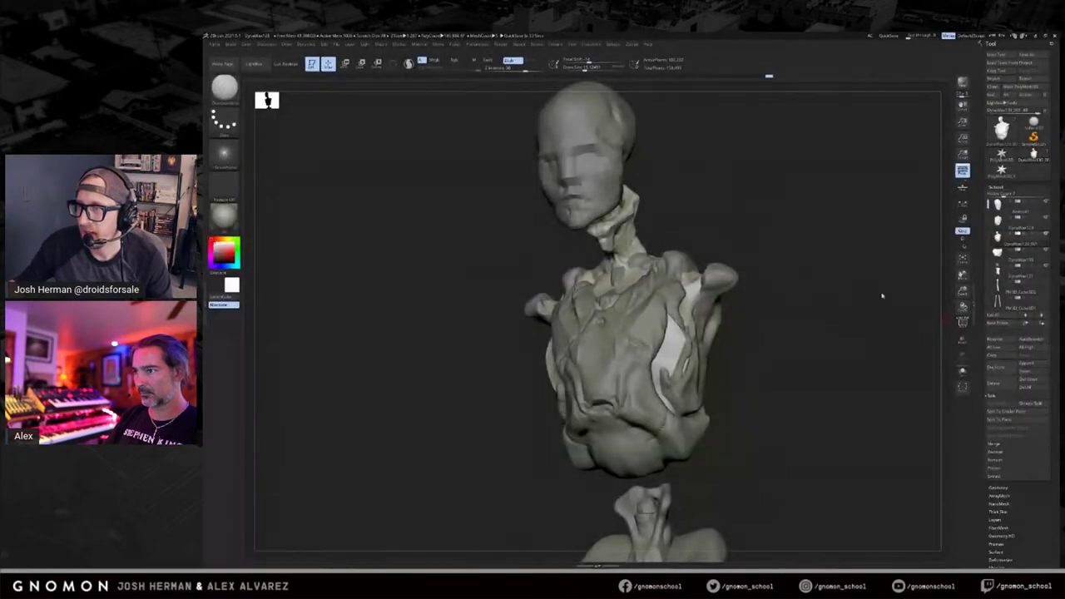
# Try a reddish-brown MatCap material on the skeletal figure and its layered chest.
pyautogui.moveTo(881, 295); pyautogui.dragTo(885, 245)
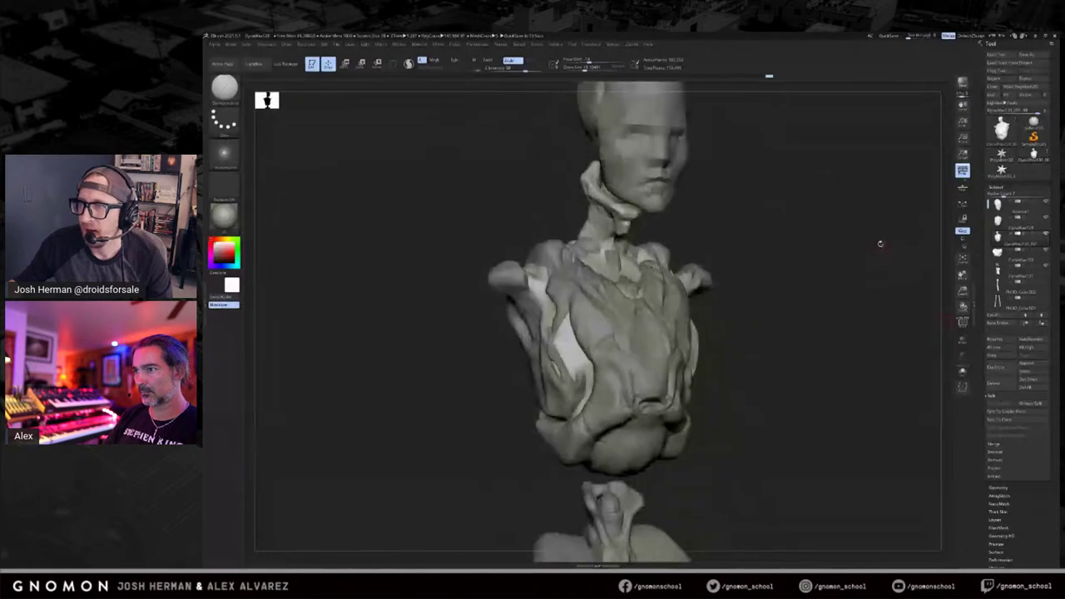
pyautogui.click(235, 221)
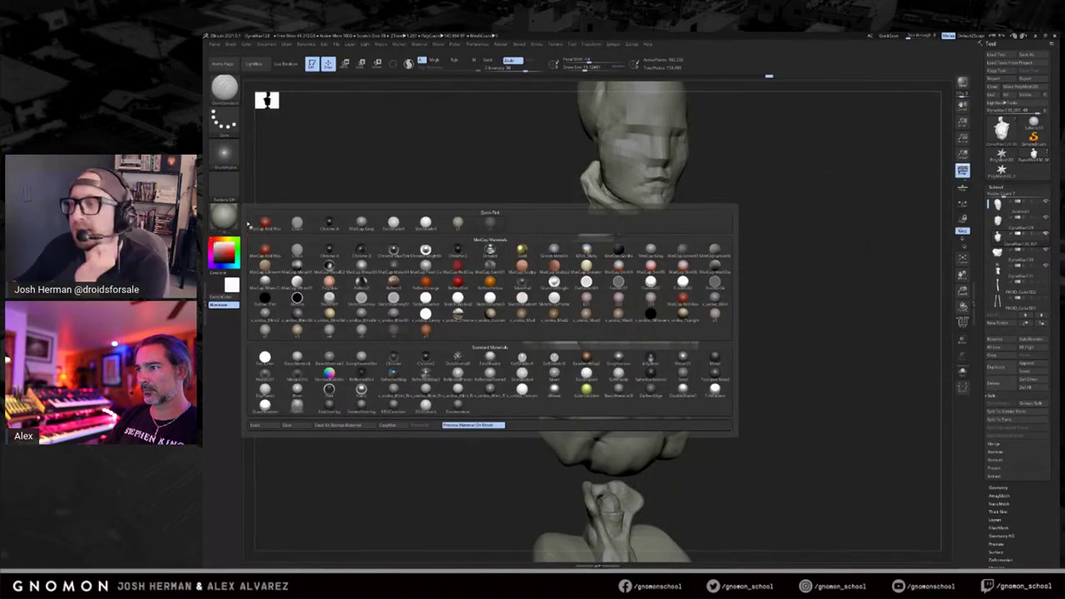
pyautogui.click(424, 330)
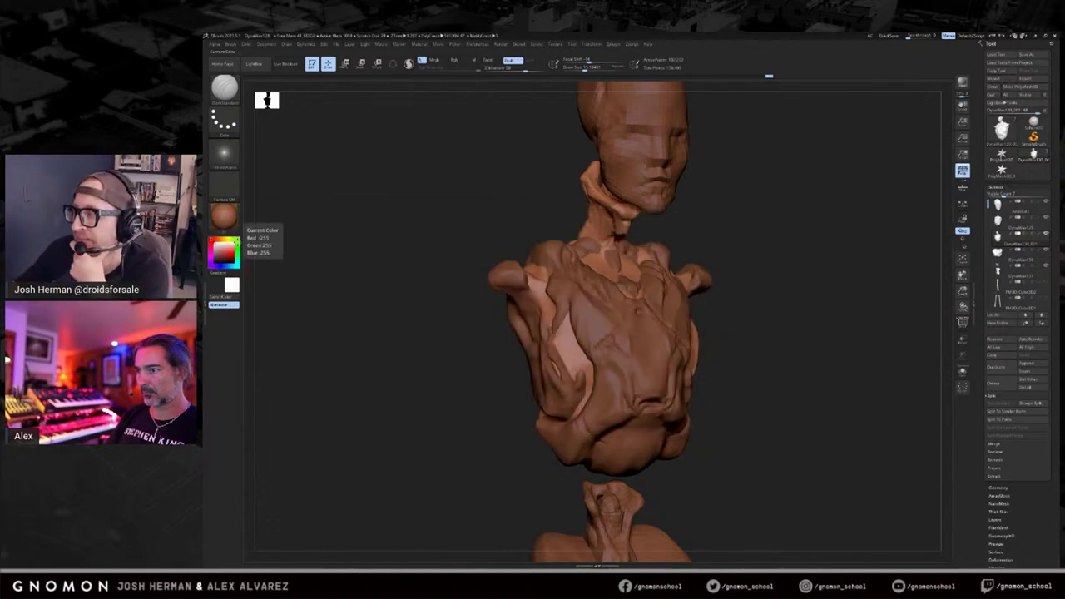
pyautogui.moveTo(268, 207)
pyautogui.mouseDown()
pyautogui.moveTo(264, 216)
pyautogui.moveTo(281, 220)
pyautogui.moveTo(250, 218)
pyautogui.mouseUp()
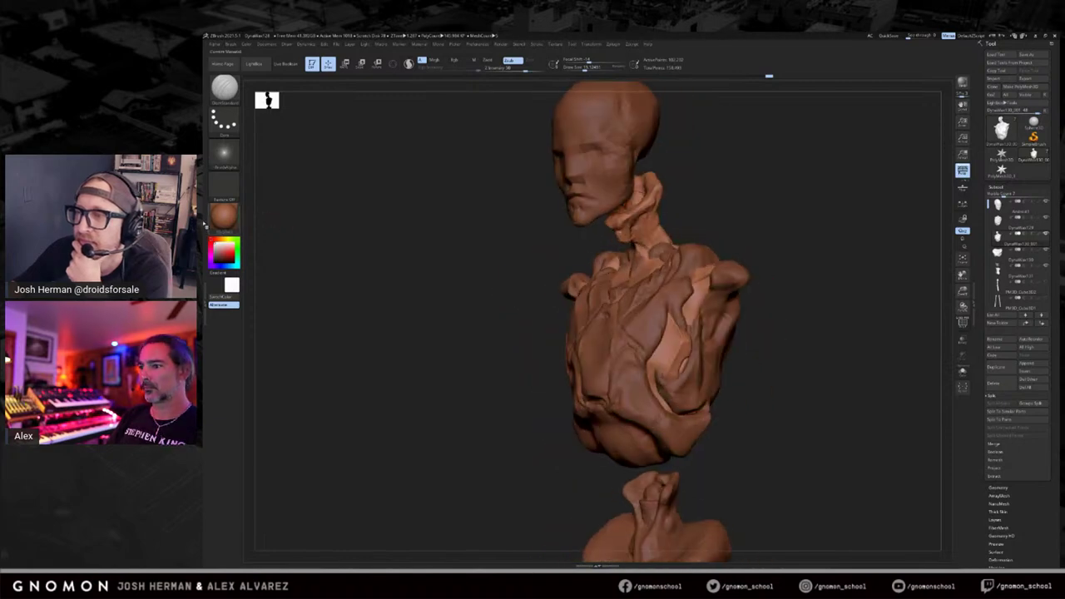
# Replace the reddish-brown material by trying other MatCaps, settling on a warm beige-grey one.
pyautogui.click(223, 221)
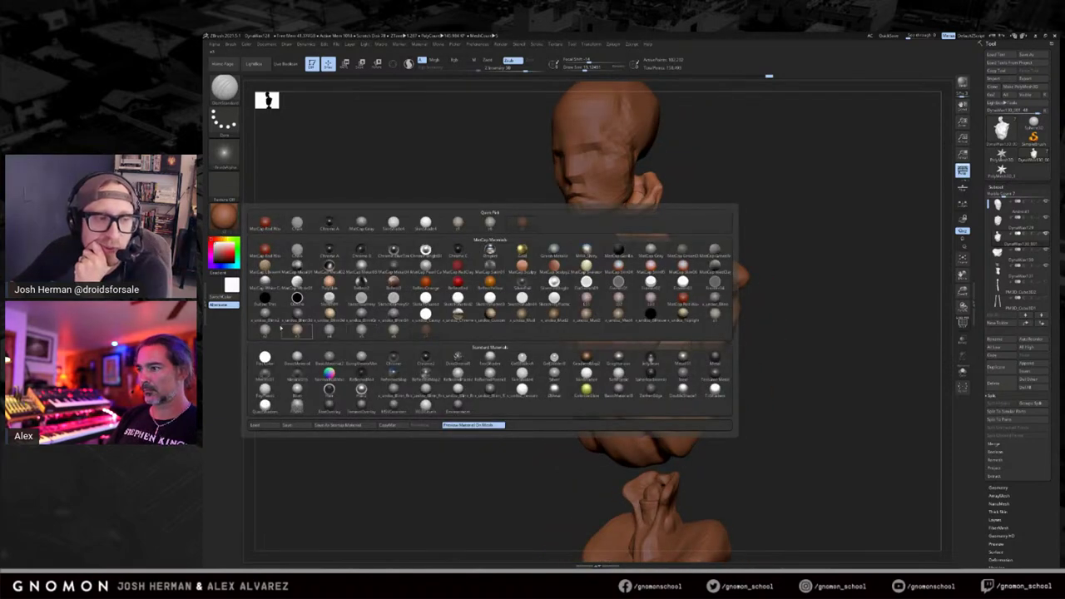
pyautogui.click(266, 331)
pyautogui.click(223, 218)
pyautogui.click(711, 318)
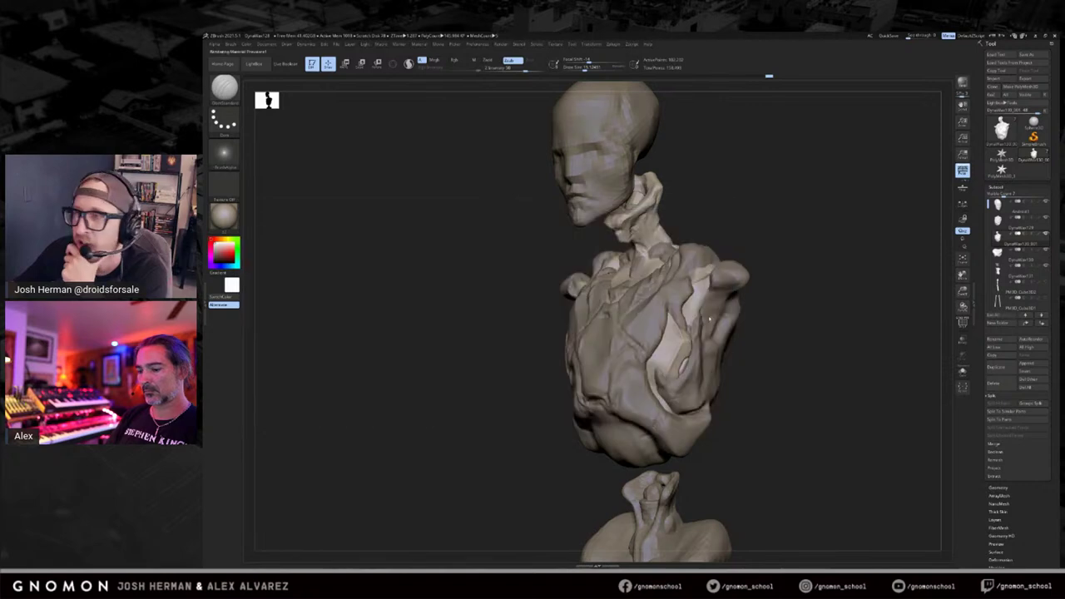
pyautogui.moveTo(505, 265)
pyautogui.mouseDown()
pyautogui.moveTo(425, 222)
pyautogui.moveTo(394, 221)
pyautogui.moveTo(405, 222)
pyautogui.mouseUp()
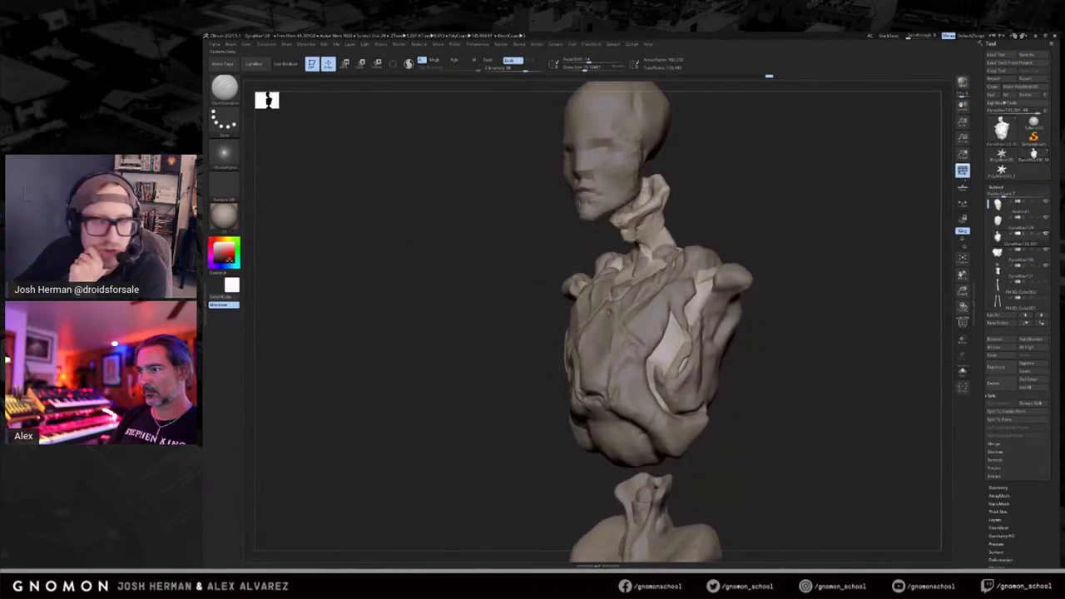
# Try a mauve MatCap on the figure, followed by a white sketch-style MatCap.
pyautogui.click(223, 218)
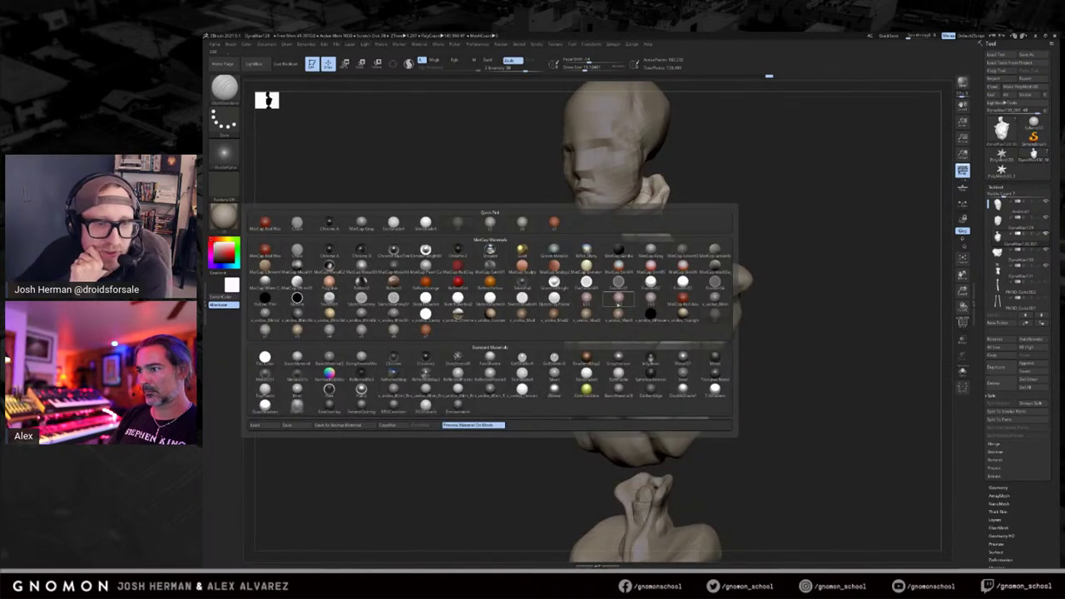
pyautogui.click(655, 303)
pyautogui.moveTo(416, 226); pyautogui.dragTo(458, 225)
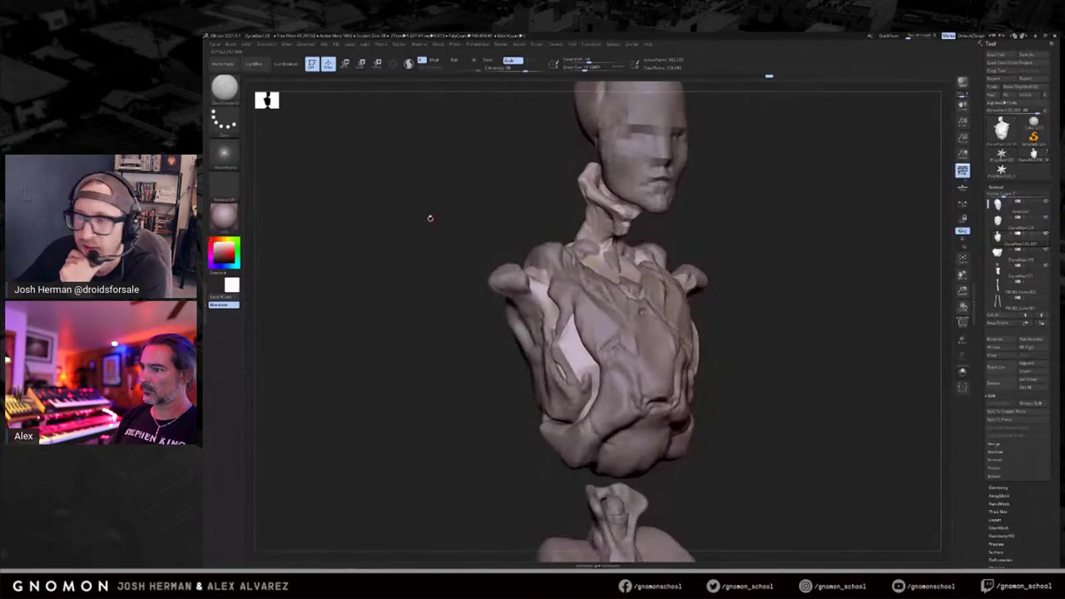
pyautogui.click(225, 220)
pyautogui.click(418, 297)
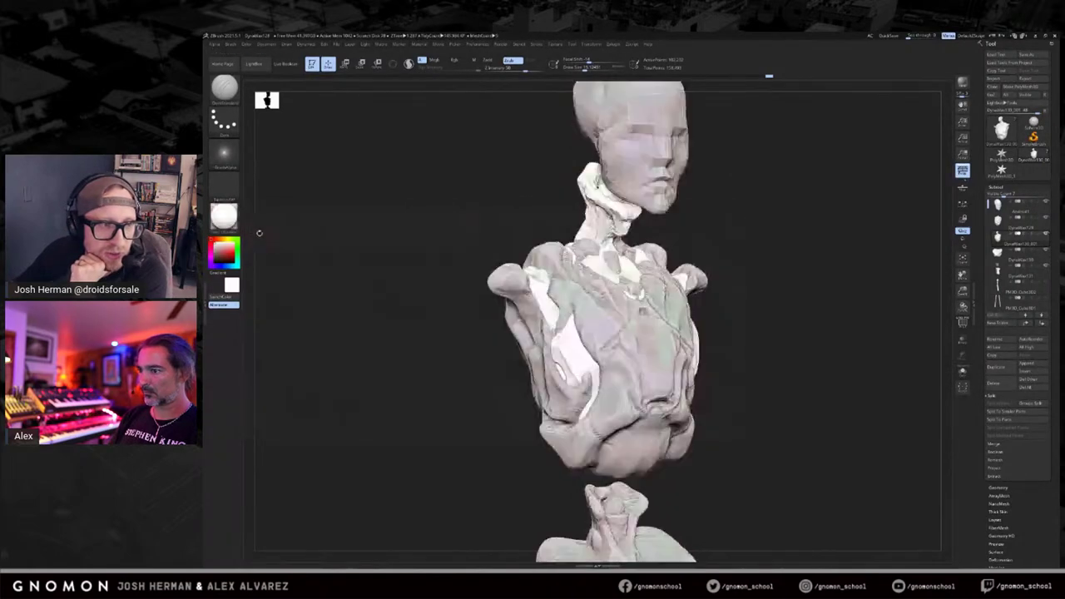
# Try several more MatCap materials on the figure, ending with a glossy orange one.
pyautogui.click(232, 221)
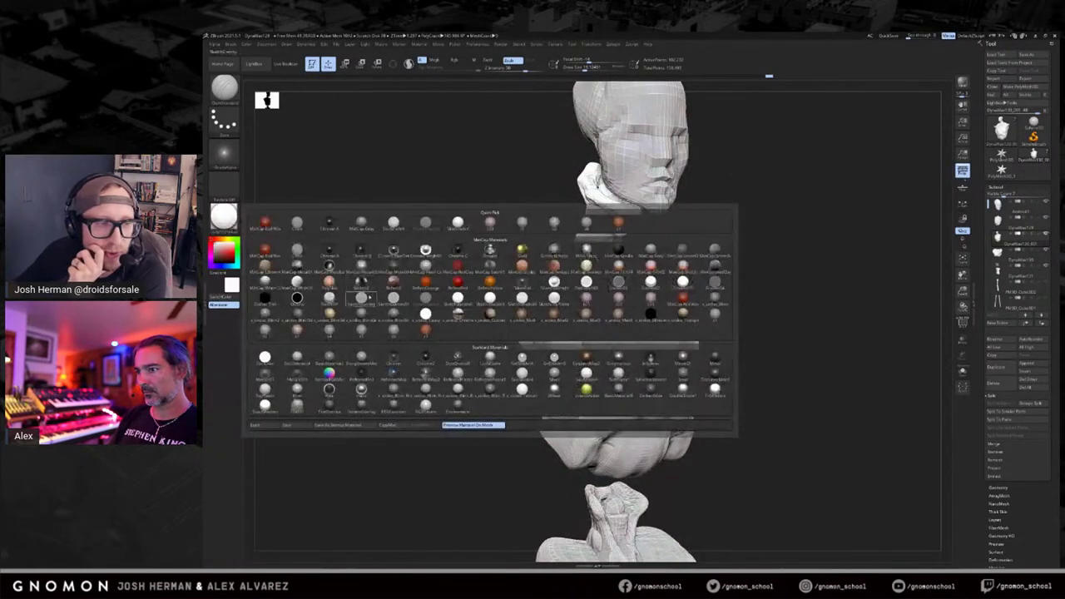
pyautogui.click(361, 296)
pyautogui.click(223, 219)
pyautogui.click(401, 286)
pyautogui.click(225, 220)
pyautogui.click(490, 281)
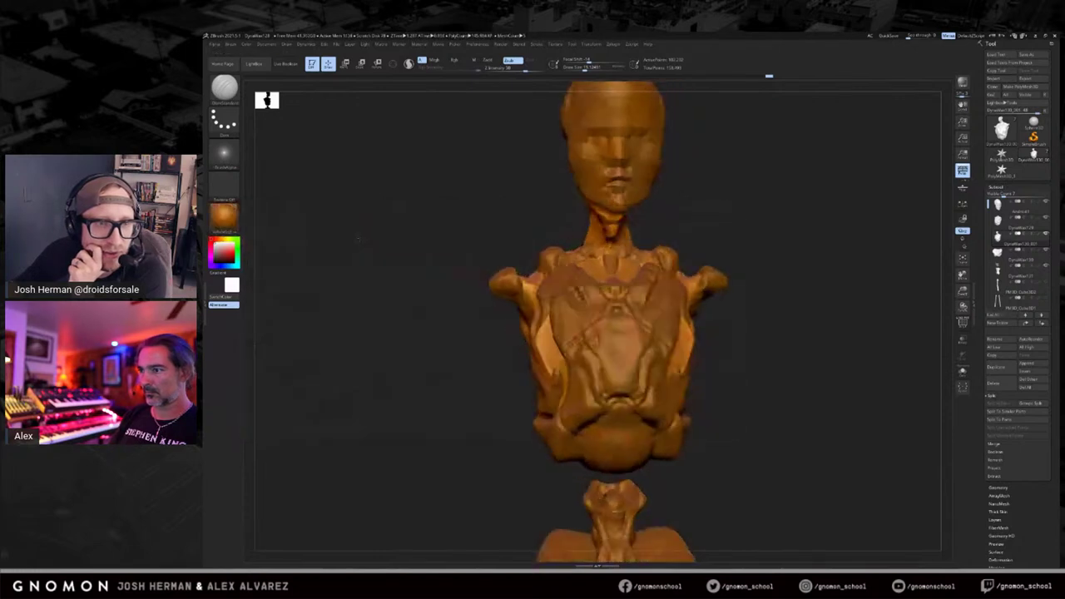
# Try a black-and-white reflective MatCap on the figure, followed by the Outline Thin material.
pyautogui.click(225, 221)
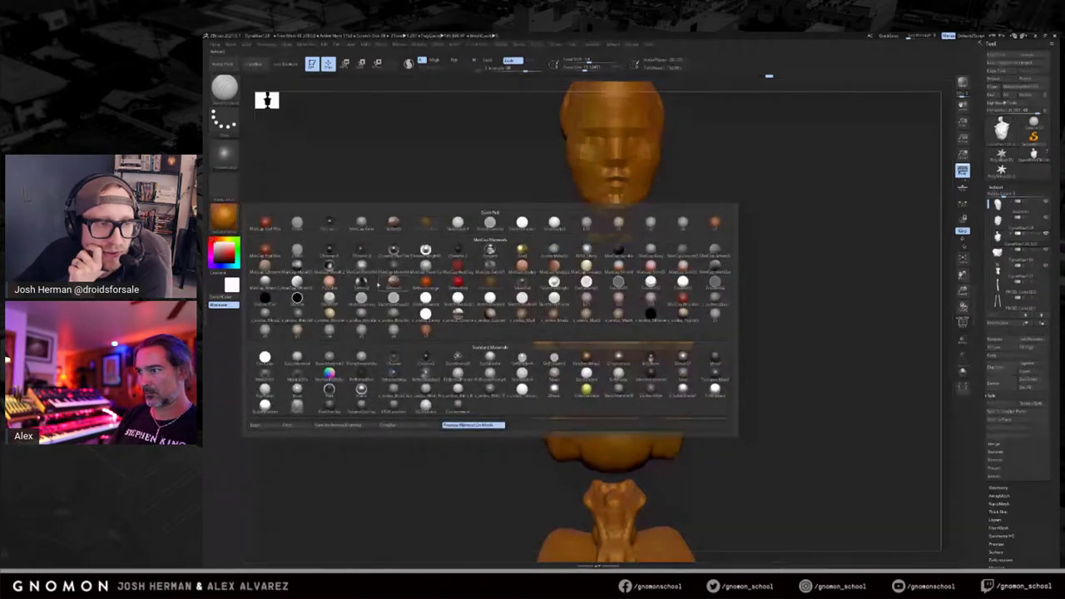
pyautogui.click(358, 280)
pyautogui.click(225, 220)
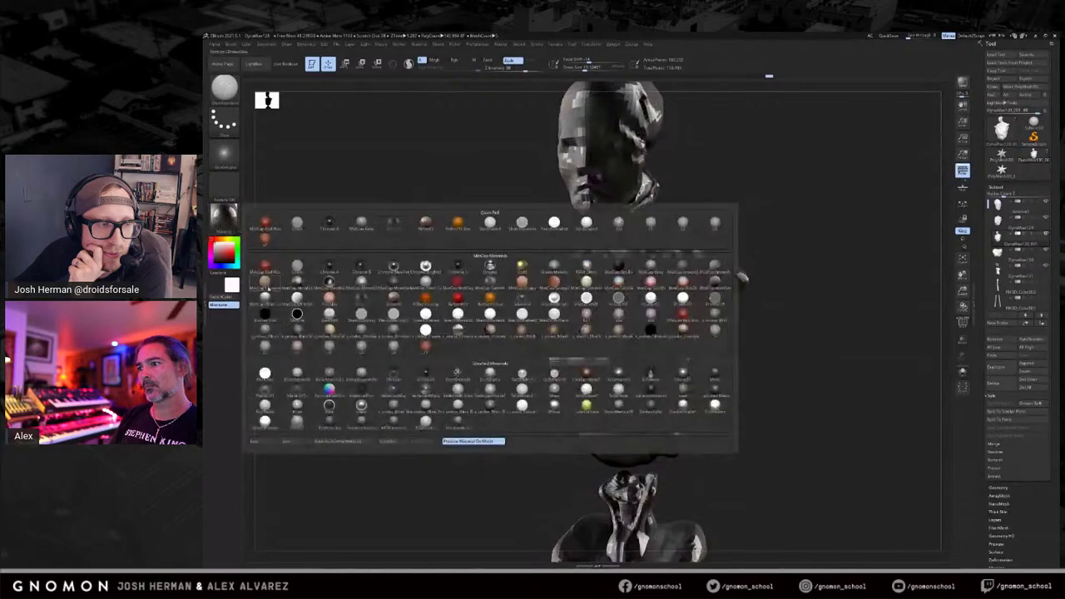
pyautogui.click(297, 313)
pyautogui.click(225, 220)
pyautogui.moveTo(322, 182)
pyautogui.mouseDown()
pyautogui.moveTo(358, 180)
pyautogui.moveTo(339, 196)
pyautogui.mouseUp()
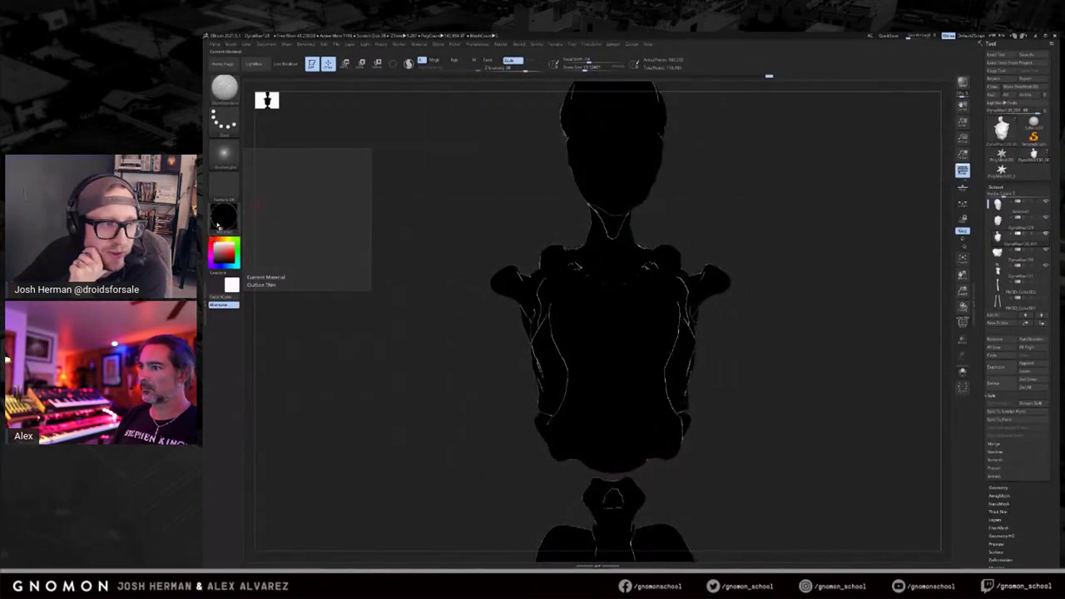
# Try a metallic blue-and-bronze MatCap on the figure and replace it with a muted blue-grey one.
pyautogui.click(224, 220)
pyautogui.click(587, 268)
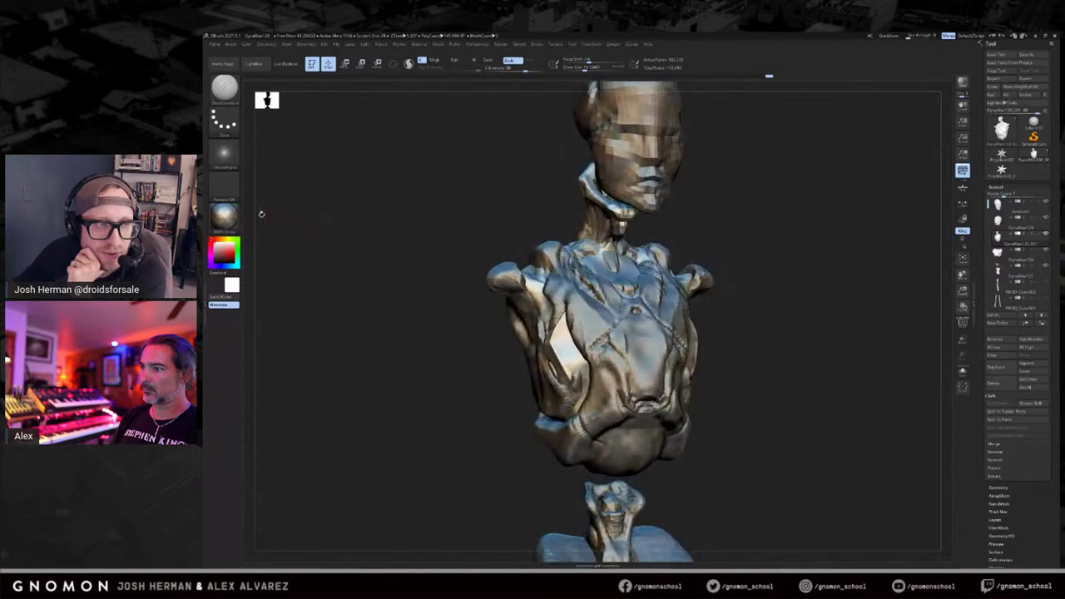
pyautogui.click(225, 220)
pyautogui.click(546, 267)
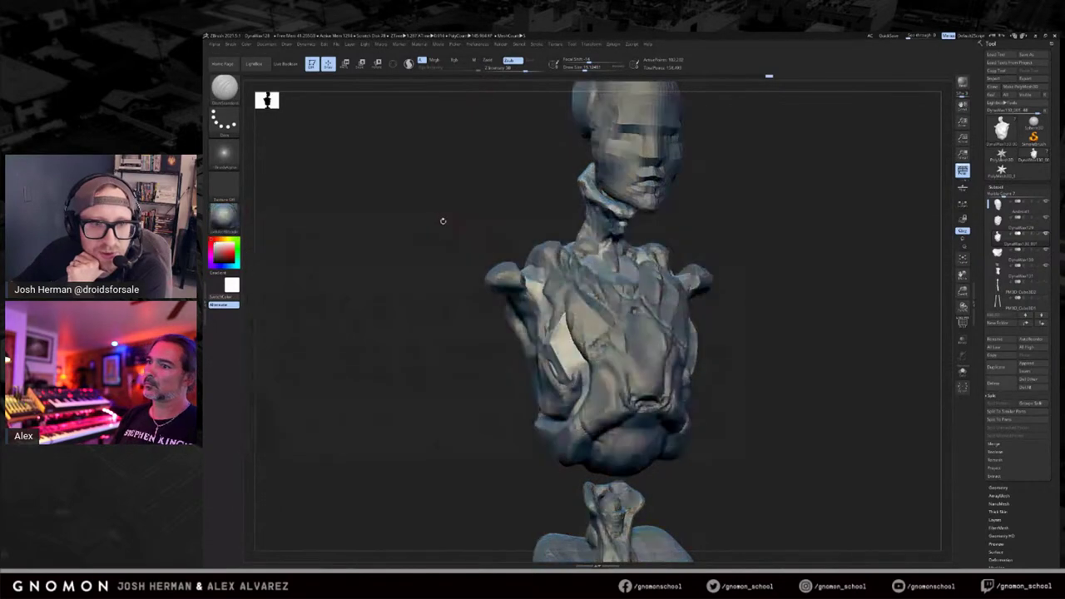
# Replace the blue-grey material on the figure with a matte reddish-brown clay MatCap.
pyautogui.moveTo(444, 219)
pyautogui.mouseDown()
pyautogui.moveTo(454, 219)
pyautogui.moveTo(259, 227)
pyautogui.mouseUp()
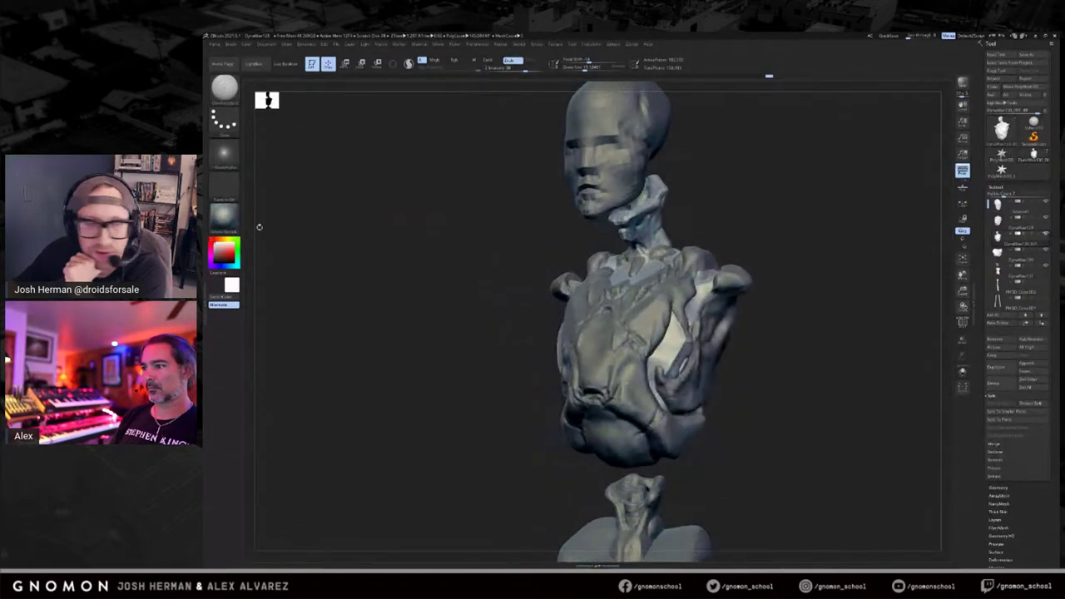
pyautogui.click(221, 222)
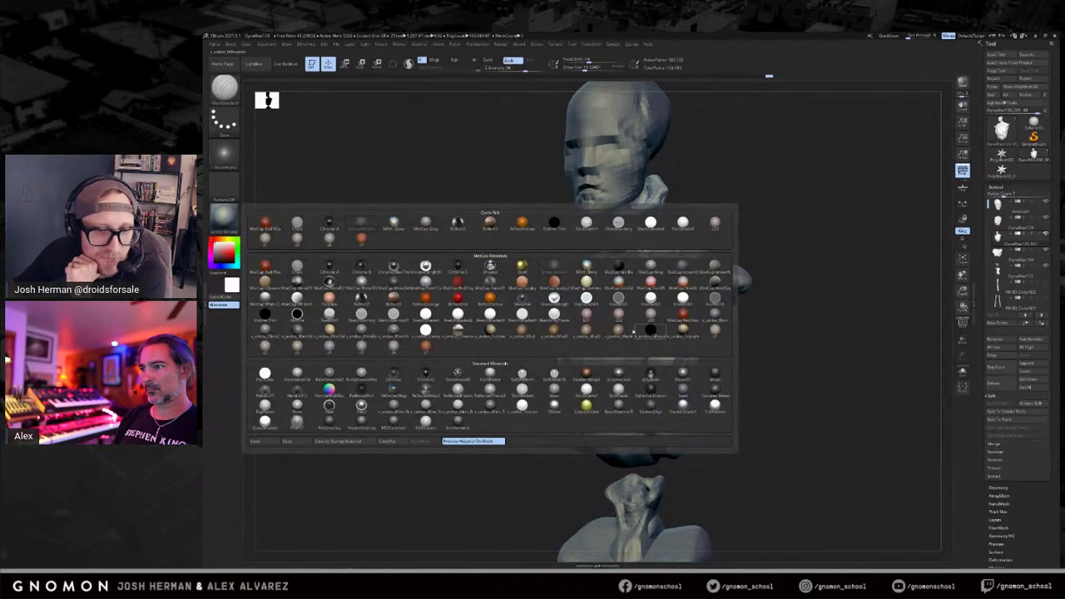
pyautogui.moveTo(598, 332)
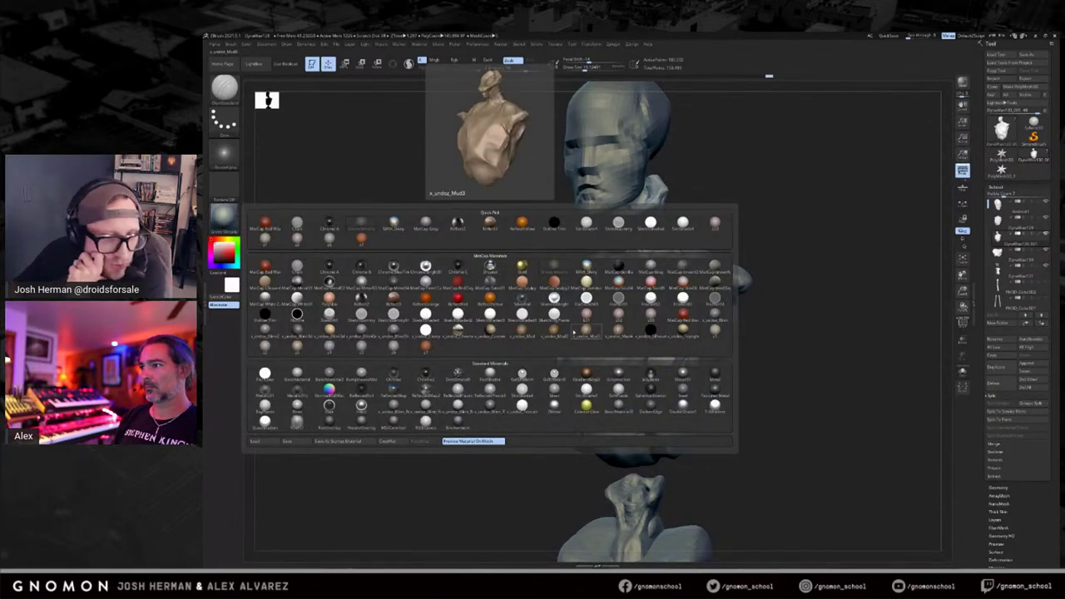
pyautogui.click(412, 347)
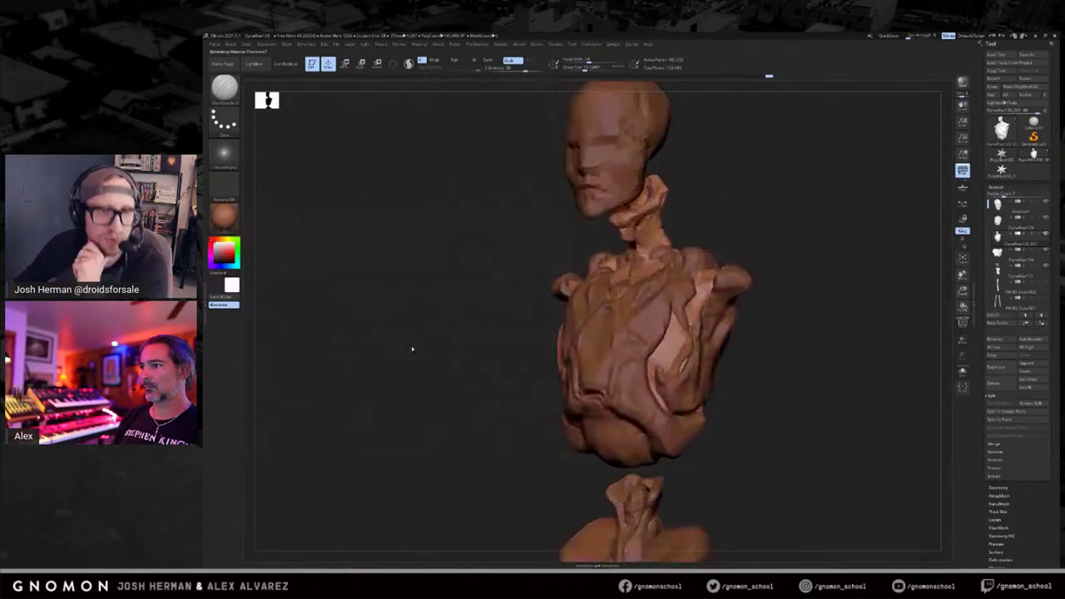
# Build up form in the recessed layer on the side of the ribcage with the ClayBuildup brush.
pyautogui.moveTo(886, 287)
pyautogui.mouseDown()
pyautogui.moveTo(868, 309)
pyautogui.moveTo(798, 314)
pyautogui.mouseUp()
pyautogui.moveTo(733, 321); pyautogui.dragTo(790, 325)
pyautogui.press('b')
pyautogui.press('c')
pyautogui.press('b')
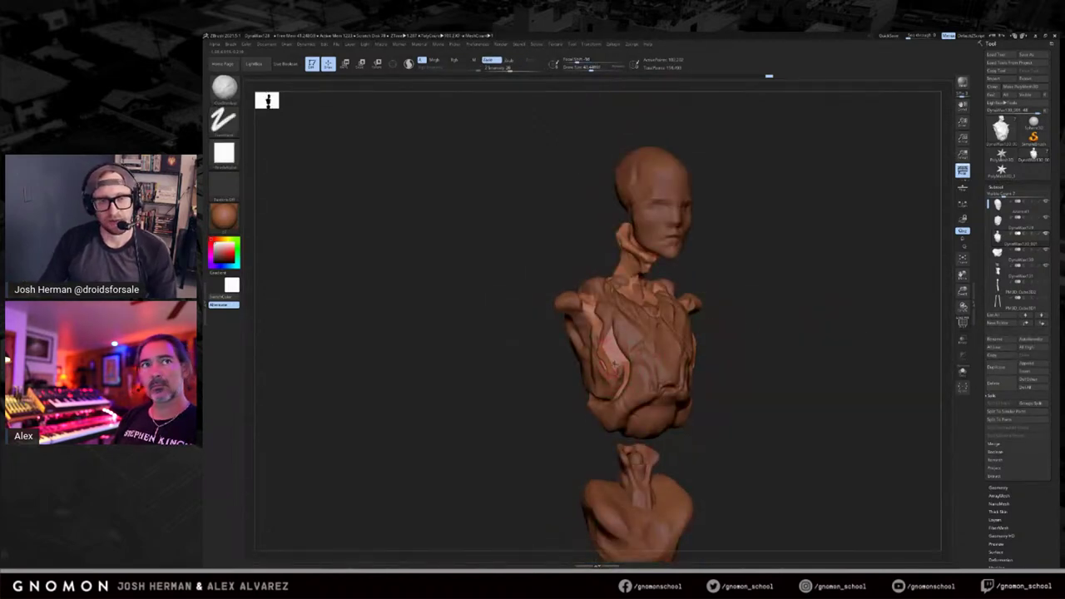
pyautogui.moveTo(601, 356)
pyautogui.mouseDown()
pyautogui.moveTo(607, 381)
pyautogui.moveTo(607, 366)
pyautogui.mouseUp()
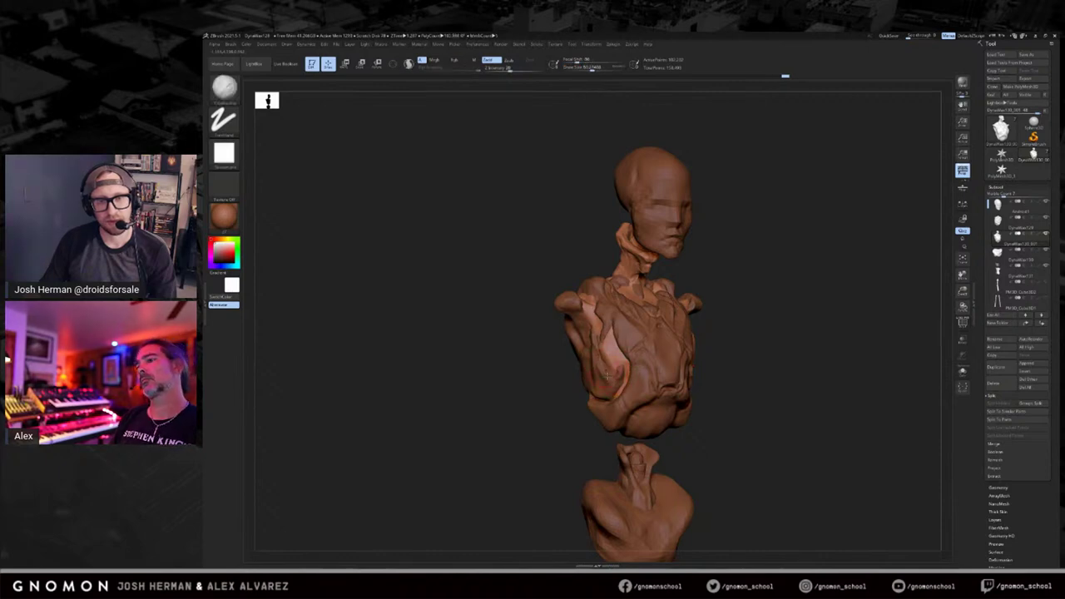
pyautogui.keyDown('shift'); pyautogui.moveTo(823, 310); pyautogui.dragTo(736, 312); pyautogui.keyUp('shift')
# Undo the last stroke on the side of the ribcage and smooth the recessed layer there.
pyautogui.keyDown('alt'); pyautogui.click(708, 379); pyautogui.keyUp('alt')
pyautogui.moveTo(801, 342); pyautogui.dragTo(718, 350)
pyautogui.keyDown('alt'); pyautogui.click(641, 344); pyautogui.keyUp('alt')
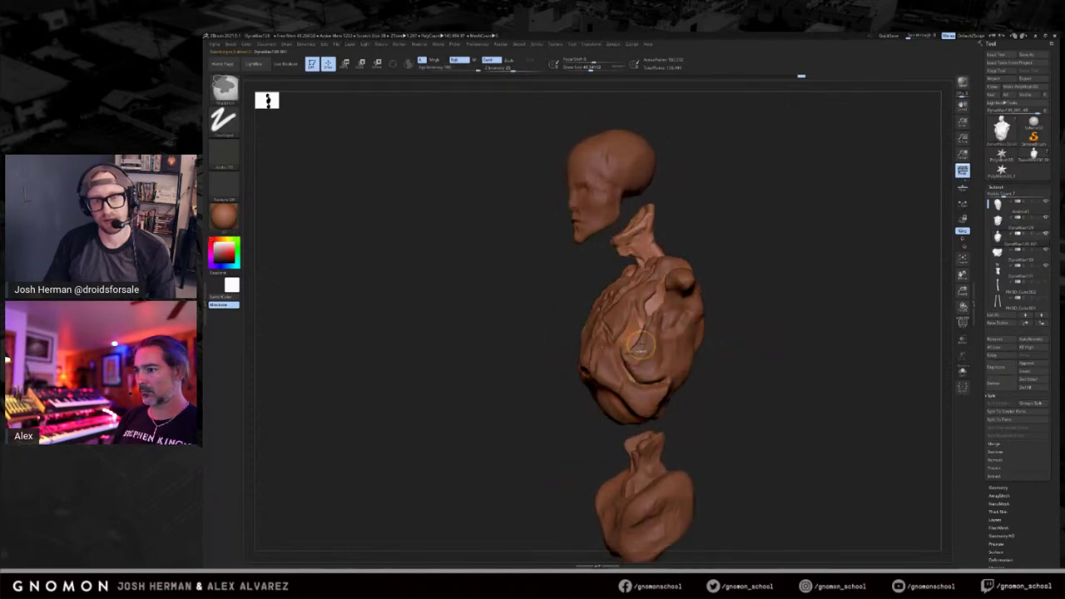
pyautogui.hotkey('ctrl', 'z')
pyautogui.moveTo(726, 333); pyautogui.dragTo(712, 334)
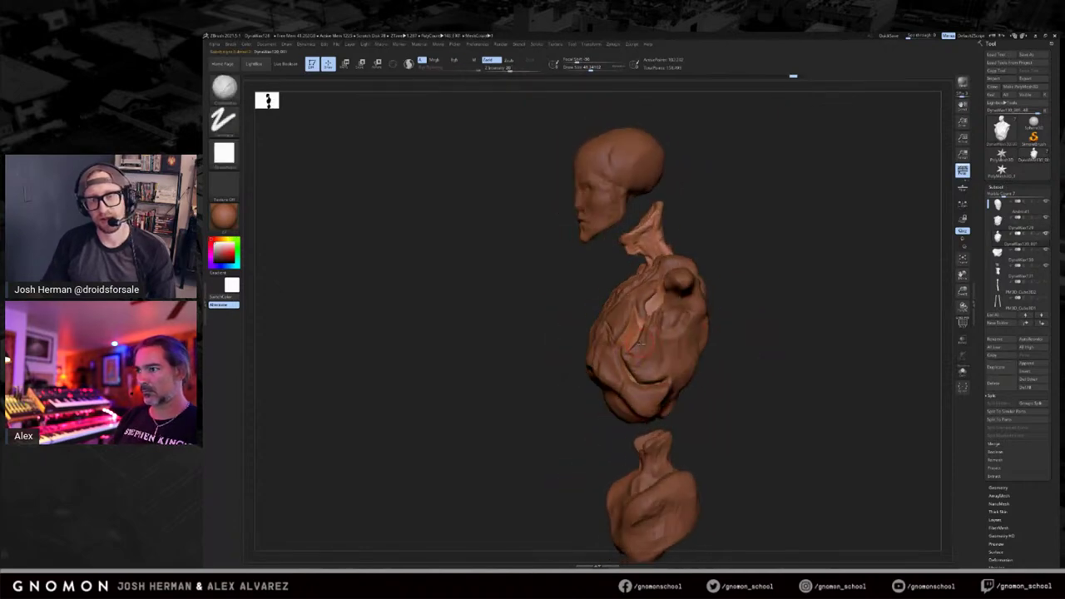
pyautogui.moveTo(641, 326)
pyautogui.keyDown('shift'); pyautogui.mouseDown()
pyautogui.moveTo(634, 357)
pyautogui.moveTo(644, 349)
pyautogui.moveTo(631, 357)
pyautogui.mouseUp(); pyautogui.keyUp('shift')
# Define the creases along the side of the ribcage's recessed layer with a resized DamStandard brush.
pyautogui.press('s')
pyautogui.press('s')
pyautogui.press('b')
pyautogui.press('d')
pyautogui.press('s')
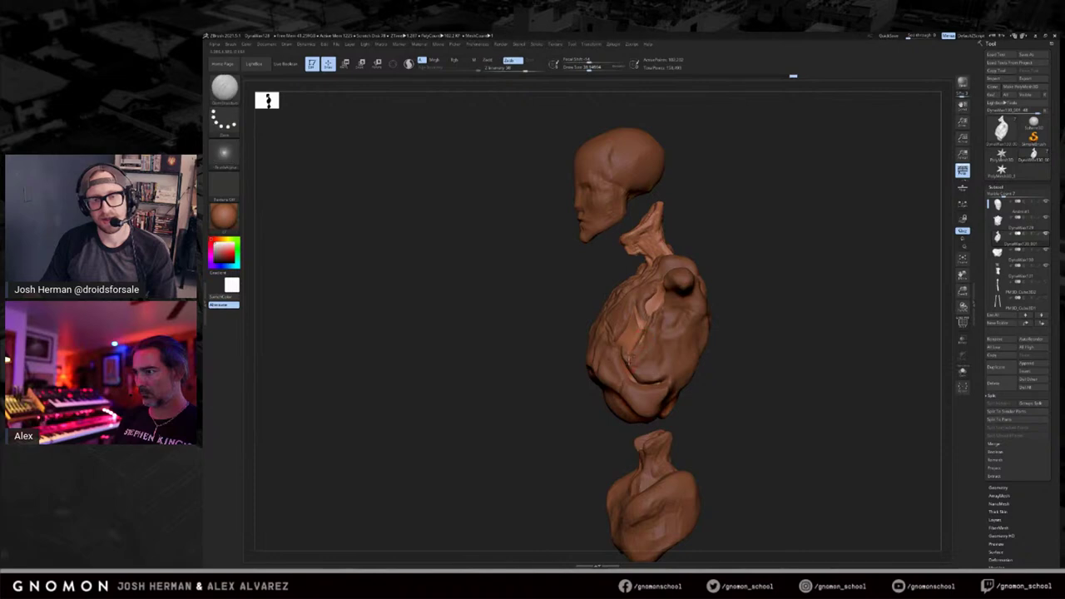
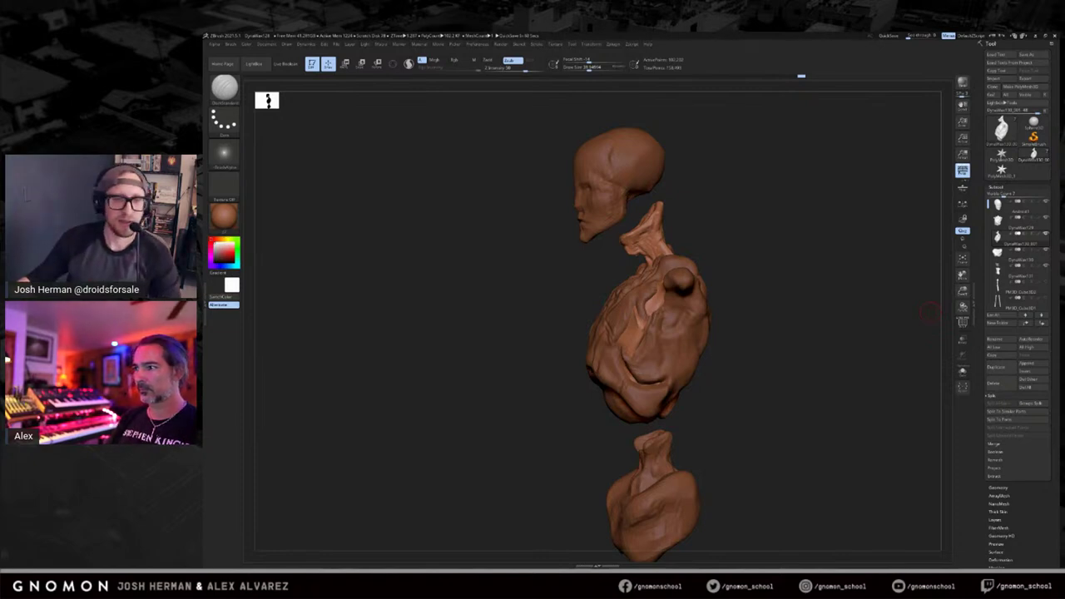
pyautogui.moveTo(766, 255); pyautogui.dragTo(654, 308)
pyautogui.moveTo(719, 252)
pyautogui.mouseDown()
pyautogui.moveTo(653, 303)
pyautogui.moveTo(786, 279)
pyautogui.moveTo(777, 257)
pyautogui.moveTo(811, 254)
pyautogui.mouseUp()
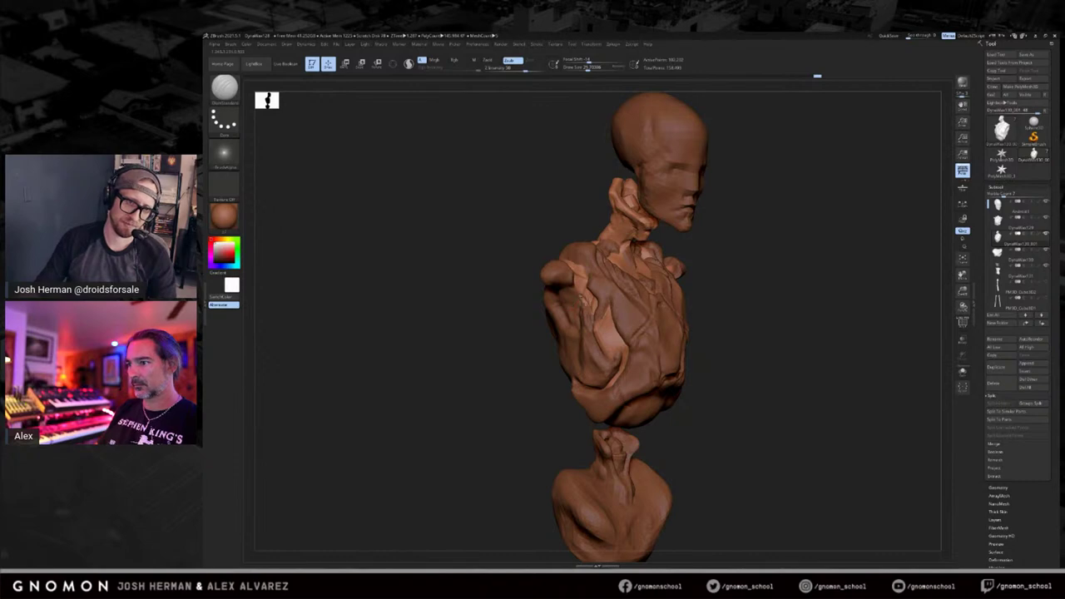
# Look over the neck and pelvis pieces and make the head the active SubTool.
pyautogui.moveTo(869, 244)
pyautogui.keyDown('shift'); pyautogui.mouseDown()
pyautogui.moveTo(833, 261)
pyautogui.moveTo(876, 235)
pyautogui.moveTo(880, 278)
pyautogui.moveTo(832, 290)
pyautogui.mouseUp(); pyautogui.keyUp('shift')
pyautogui.press('f')
pyautogui.keyDown('alt'); pyautogui.click(624, 191); pyautogui.keyUp('alt')
pyautogui.keyDown('shift'); pyautogui.moveTo(722, 170); pyautogui.dragTo(751, 271); pyautogui.keyUp('shift')
pyautogui.moveTo(750, 270)
pyautogui.mouseDown()
pyautogui.moveTo(790, 273)
pyautogui.moveTo(759, 280)
pyautogui.moveTo(802, 260)
pyautogui.moveTo(695, 276)
pyautogui.moveTo(718, 275)
pyautogui.moveTo(740, 307)
pyautogui.moveTo(663, 394)
pyautogui.mouseUp()
pyautogui.keyDown('alt'); pyautogui.click(649, 406); pyautogui.keyUp('alt')
pyautogui.keyDown('alt'); pyautogui.moveTo(722, 337); pyautogui.dragTo(745, 260); pyautogui.keyUp('alt')
pyautogui.keyDown('alt'); pyautogui.click(632, 227); pyautogui.keyUp('alt')
pyautogui.moveTo(674, 251)
pyautogui.mouseDown()
pyautogui.moveTo(735, 233)
pyautogui.moveTo(923, 369)
pyautogui.moveTo(926, 344)
pyautogui.moveTo(869, 329)
pyautogui.moveTo(860, 340)
pyautogui.moveTo(870, 330)
pyautogui.mouseUp()
# Subdivide the blocky head mesh to get more resolution for facial detail.
pyautogui.press('b')
pyautogui.press('d')
pyautogui.press('s')
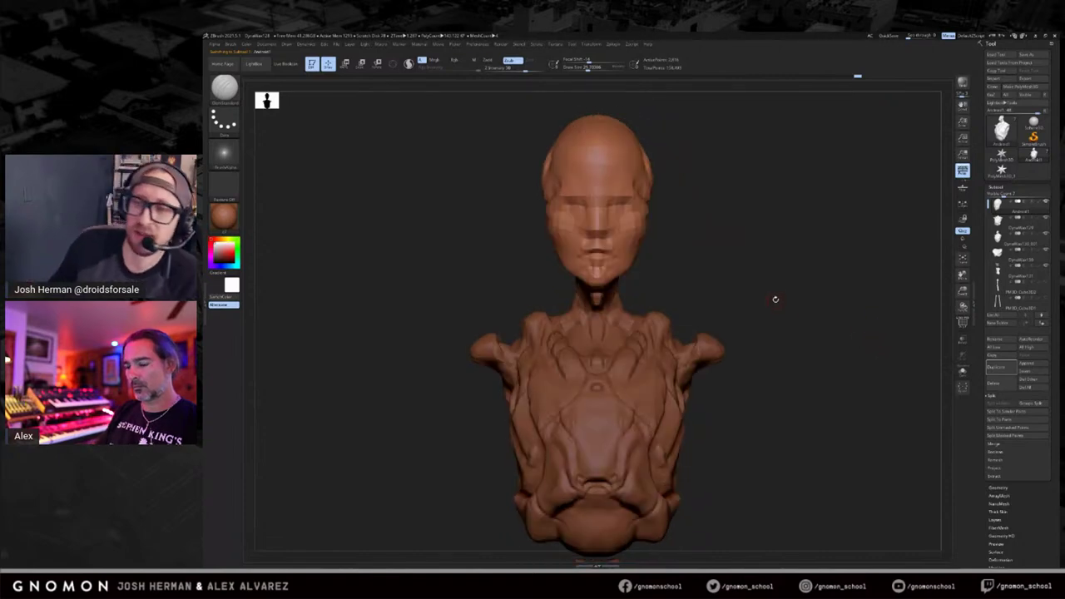
pyautogui.moveTo(775, 305); pyautogui.dragTo(800, 306)
pyautogui.click(962, 371)
pyautogui.moveTo(938, 366); pyautogui.dragTo(935, 367)
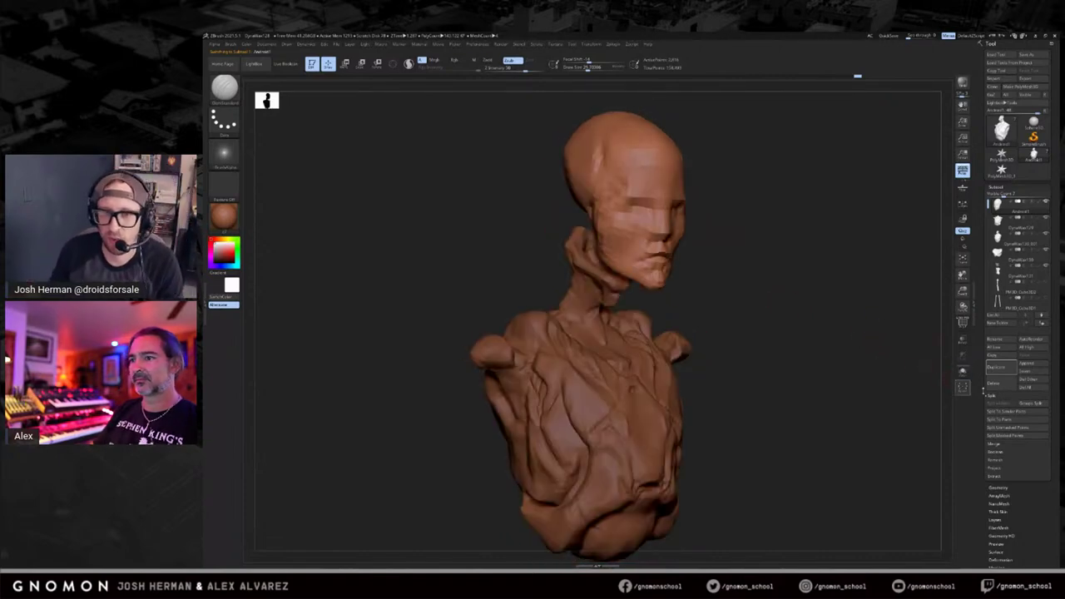
pyautogui.press('ctrl')
pyautogui.press('b')
pyautogui.press('s')
pyautogui.press('t')
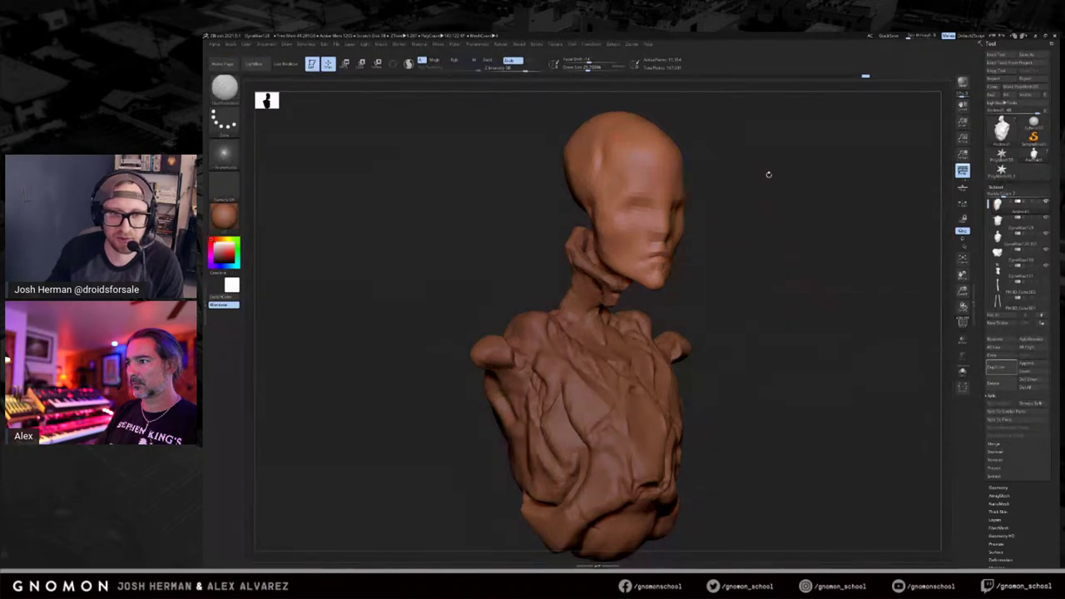
# Carve symmetrical eye slits into the head with the DamStandard brush.
pyautogui.moveTo(783, 204)
pyautogui.keyDown('alt'); pyautogui.mouseDown()
pyautogui.moveTo(800, 253)
pyautogui.moveTo(700, 279)
pyautogui.mouseUp(); pyautogui.keyUp('alt')
pyautogui.press('s')
pyautogui.moveTo(621, 305)
pyautogui.keyDown('shift'); pyautogui.mouseDown()
pyautogui.moveTo(796, 268)
pyautogui.moveTo(768, 236)
pyautogui.mouseUp(); pyautogui.keyUp('shift')
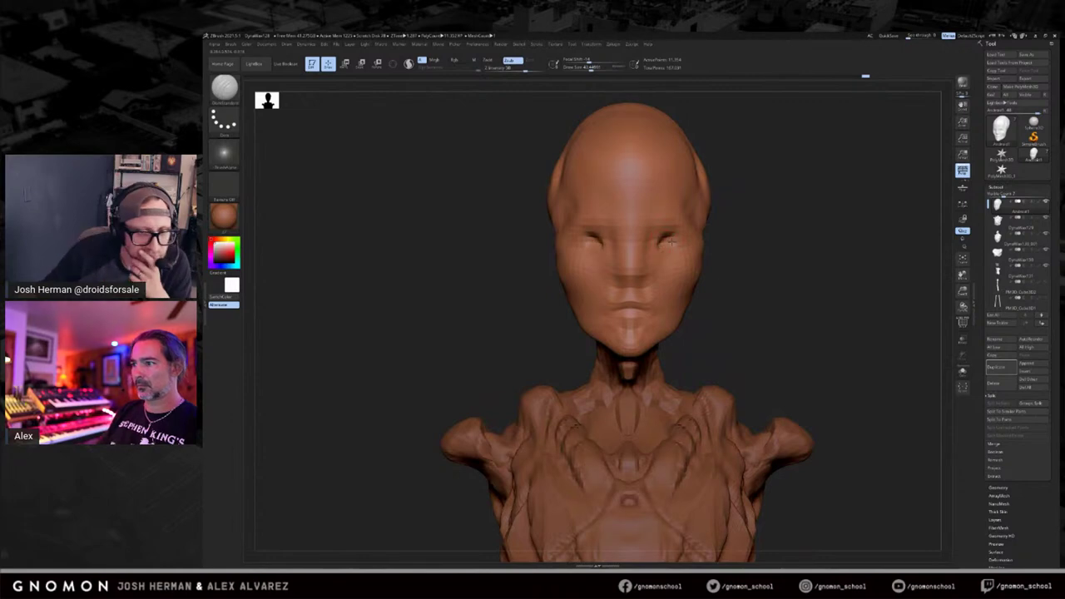
pyautogui.moveTo(666, 239); pyautogui.dragTo(670, 241, button='right')
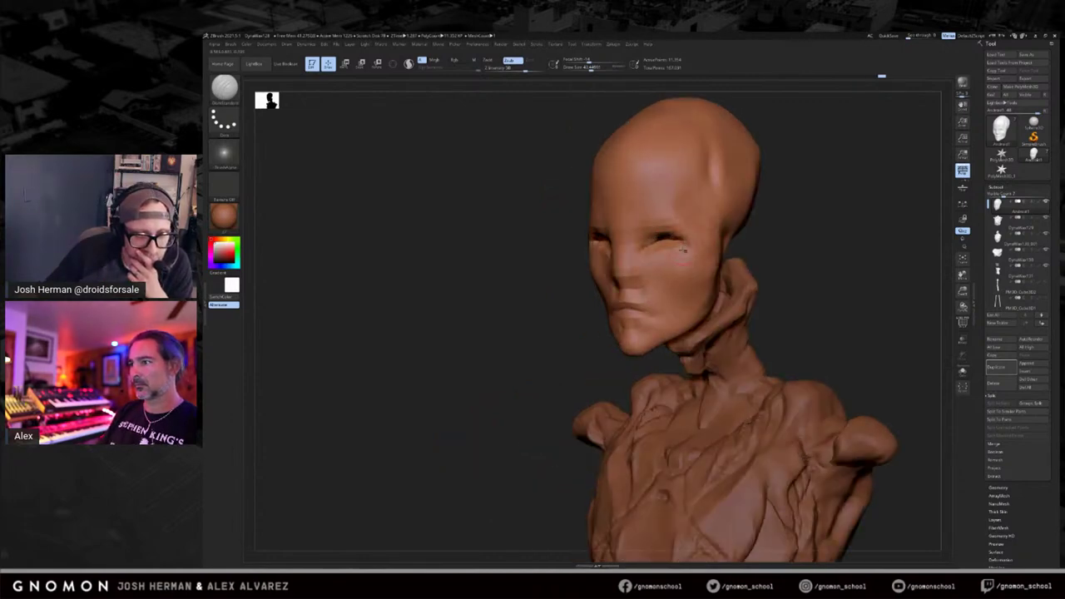
# Deepen the eye sockets and carve the lower lid creases around both eyes.
pyautogui.moveTo(667, 252)
pyautogui.mouseDown(button='right')
pyautogui.moveTo(822, 218)
pyautogui.moveTo(814, 232)
pyautogui.mouseUp(button='right')
pyautogui.moveTo(741, 199); pyautogui.dragTo(738, 200, button='right')
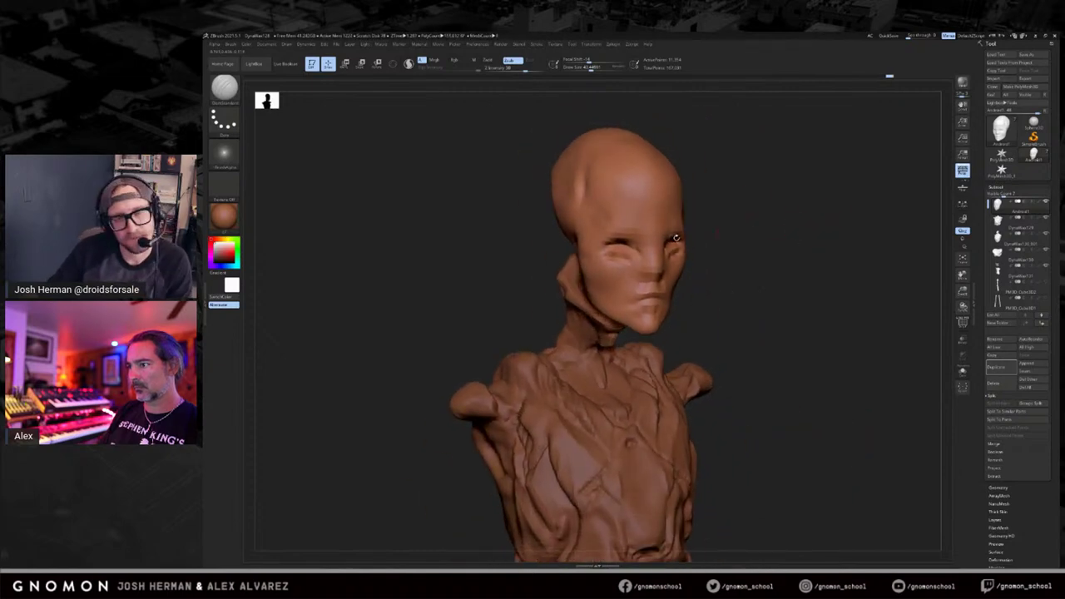
pyautogui.moveTo(777, 231)
pyautogui.mouseDown(button='right')
pyautogui.moveTo(774, 245)
pyautogui.moveTo(682, 252)
pyautogui.mouseUp(button='right')
pyautogui.moveTo(674, 257); pyautogui.dragTo(677, 259)
pyautogui.moveTo(756, 243); pyautogui.dragTo(820, 246, button='right')
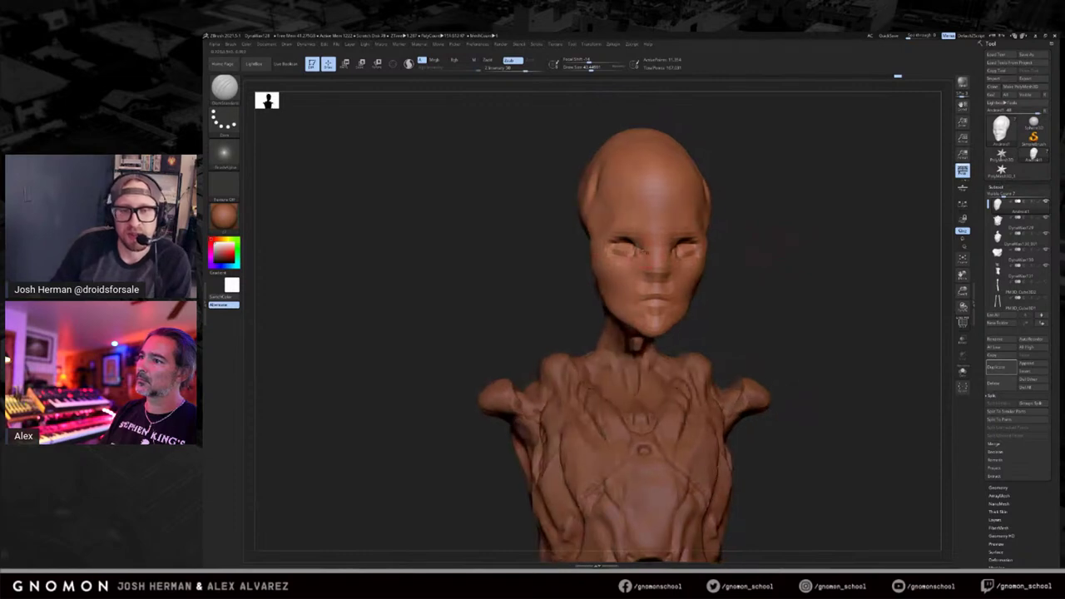
# Reshape the outer corners of the eyes with the Move brush.
pyautogui.moveTo(550, 257)
pyautogui.mouseDown(button='right')
pyautogui.moveTo(787, 233)
pyautogui.moveTo(768, 241)
pyautogui.mouseUp(button='right')
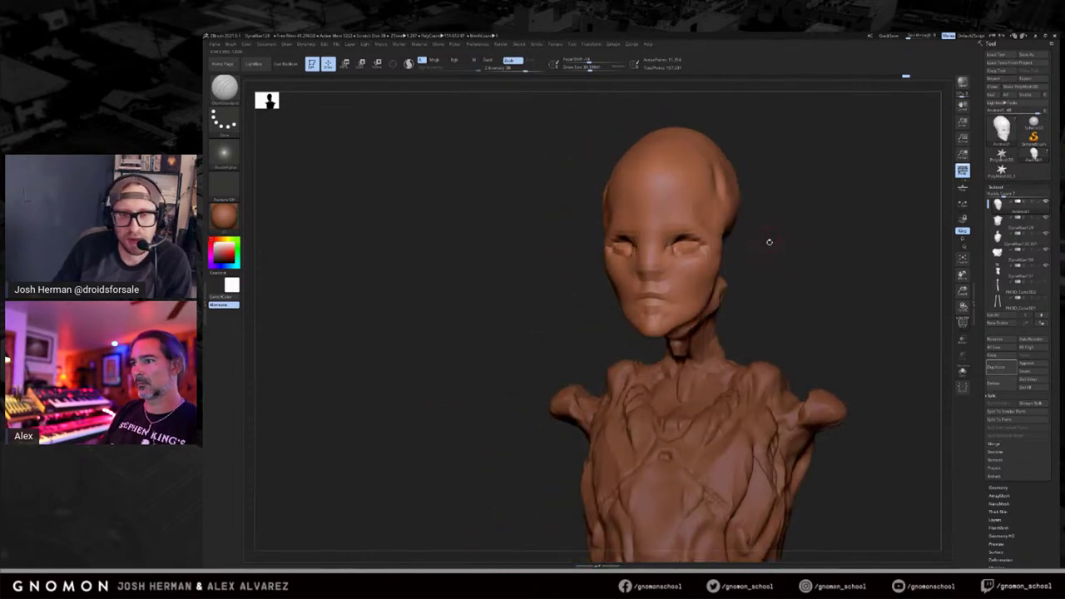
pyautogui.moveTo(699, 248); pyautogui.dragTo(704, 248)
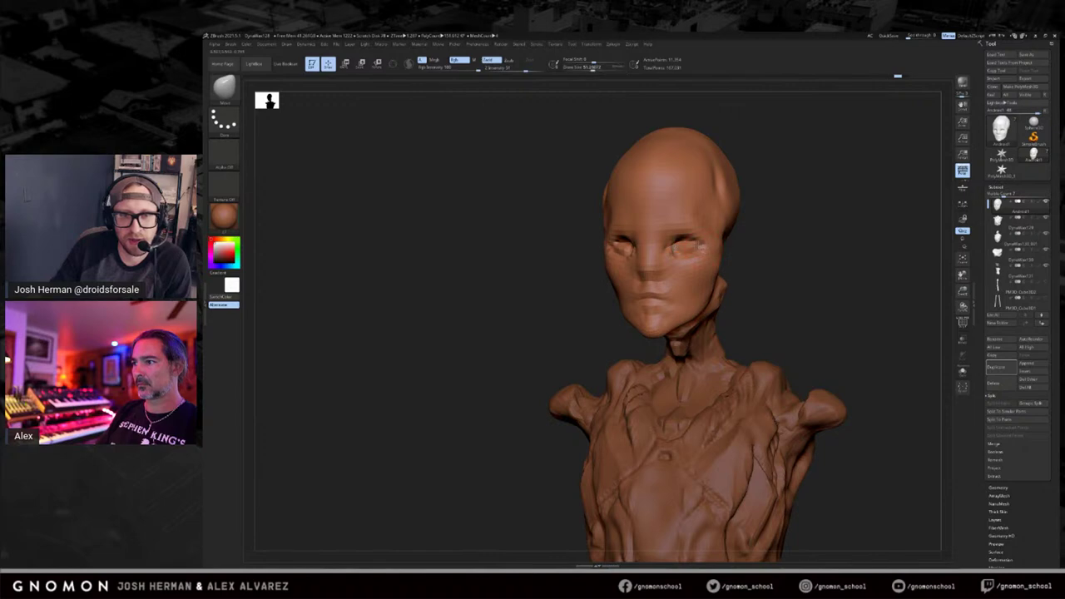
pyautogui.moveTo(695, 246); pyautogui.dragTo(704, 247, button='right')
pyautogui.moveTo(702, 252); pyautogui.dragTo(708, 263)
# Add volume around the lower eyelids and cheekbones with the Clay brush.
pyautogui.press('b')
pyautogui.press('c')
pyautogui.press('l')
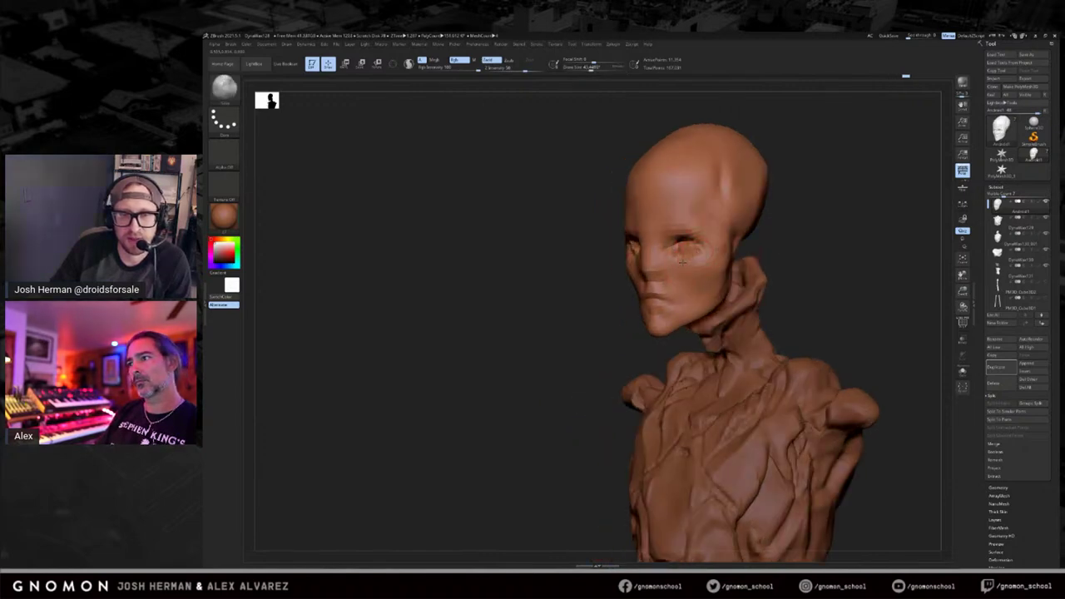
pyautogui.moveTo(778, 241)
pyautogui.mouseDown(button='right')
pyautogui.moveTo(678, 275)
pyautogui.moveTo(764, 241)
pyautogui.moveTo(758, 256)
pyautogui.moveTo(711, 270)
pyautogui.mouseUp(button='right')
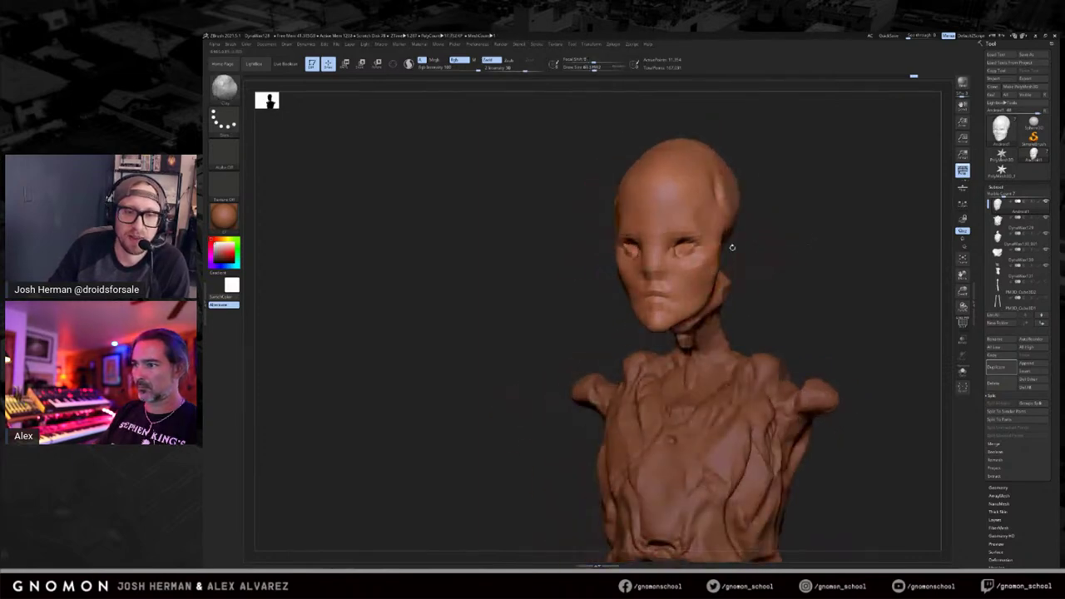
pyautogui.moveTo(750, 236); pyautogui.dragTo(728, 258, button='right')
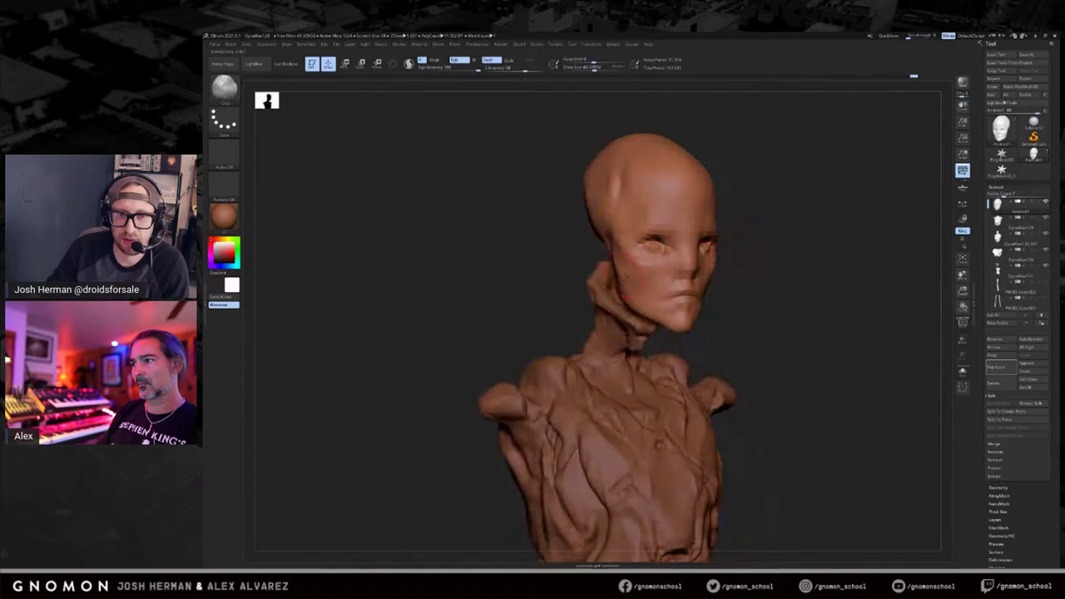
# Flatten the planes of the cheeks beside the eyes with the hPolish brush.
pyautogui.press('b')
pyautogui.press('h')
pyautogui.press('p')
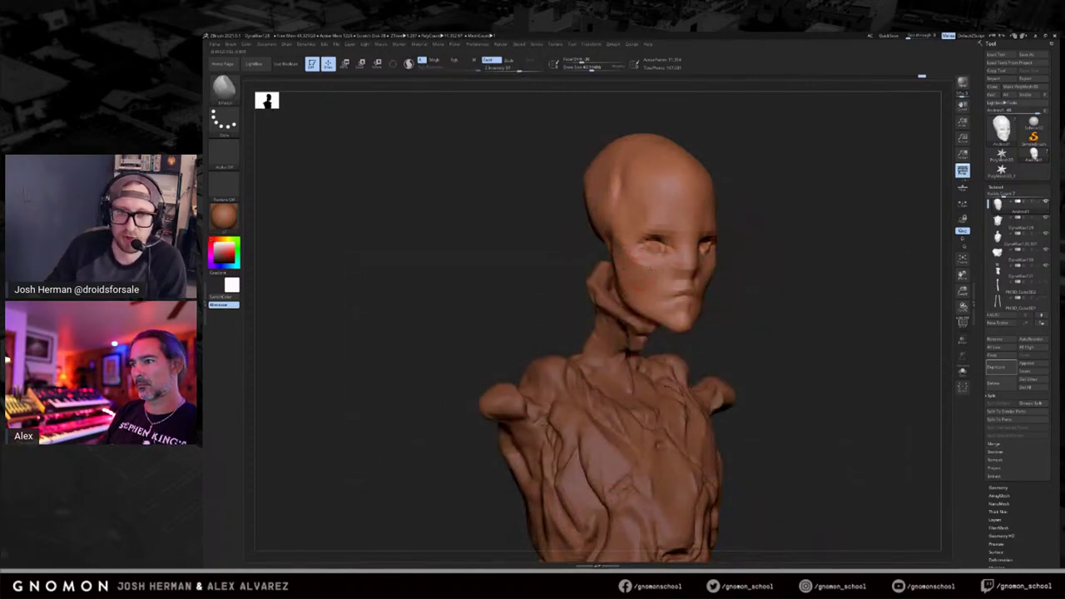
pyautogui.moveTo(780, 264)
pyautogui.keyDown('shift'); pyautogui.mouseDown(button='right')
pyautogui.moveTo(795, 262)
pyautogui.moveTo(689, 269)
pyautogui.mouseUp(button='right'); pyautogui.keyUp('shift')
pyautogui.press('s')
pyautogui.moveTo(716, 257); pyautogui.dragTo(707, 256)
pyautogui.press('s')
# Sharpen the upper eyelid and brow creases with the DamStandard brush and smooth the surrounding surface.
pyautogui.moveTo(707, 266)
pyautogui.mouseDown(button='right')
pyautogui.moveTo(785, 250)
pyautogui.moveTo(839, 254)
pyautogui.mouseUp(button='right')
pyautogui.press('b')
pyautogui.press('d')
pyautogui.press('s')
pyautogui.press('s')
pyautogui.moveTo(669, 234); pyautogui.dragTo(661, 235)
pyautogui.moveTo(750, 228)
pyautogui.keyDown('shift'); pyautogui.mouseDown()
pyautogui.moveTo(779, 225)
pyautogui.moveTo(763, 226)
pyautogui.mouseUp(); pyautogui.keyUp('shift')
pyautogui.moveTo(707, 238); pyautogui.dragTo(839, 228, button='right')
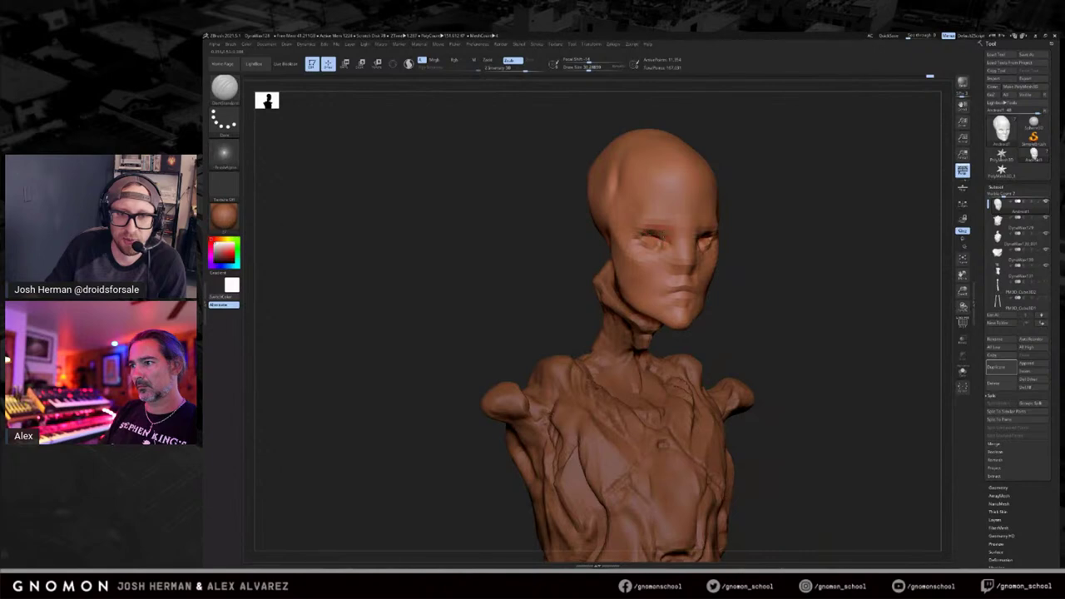
# Build up the inner brows and the bridge of the nose with the ClayBuildup brush.
pyautogui.moveTo(682, 236); pyautogui.dragTo(620, 230, button='right')
pyautogui.press('b')
pyautogui.press('c')
pyautogui.press('b')
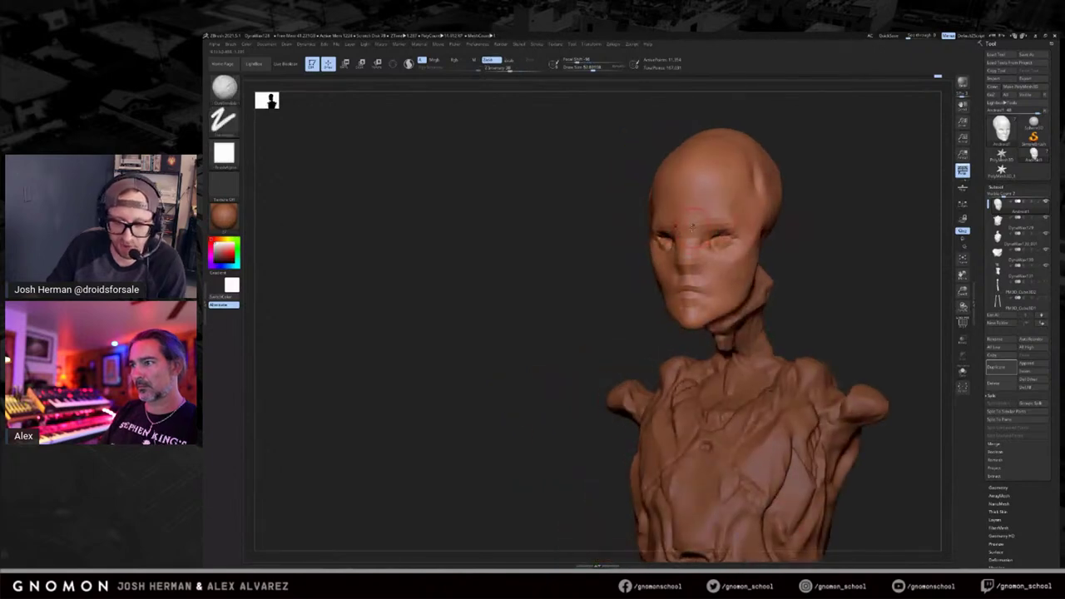
pyautogui.moveTo(690, 236)
pyautogui.keyDown('shift'); pyautogui.mouseDown(button='right')
pyautogui.moveTo(653, 269)
pyautogui.moveTo(770, 256)
pyautogui.moveTo(629, 273)
pyautogui.moveTo(688, 261)
pyautogui.moveTo(770, 272)
pyautogui.moveTo(668, 277)
pyautogui.moveTo(682, 271)
pyautogui.mouseUp(button='right'); pyautogui.keyUp('shift')
# Adjust the lower face with the Move brush and define the mouth area with DamStandard.
pyautogui.press('b')
pyautogui.press('m')
pyautogui.press('v')
pyautogui.press('b')
pyautogui.press('d')
pyautogui.press('s')
pyautogui.press('s')
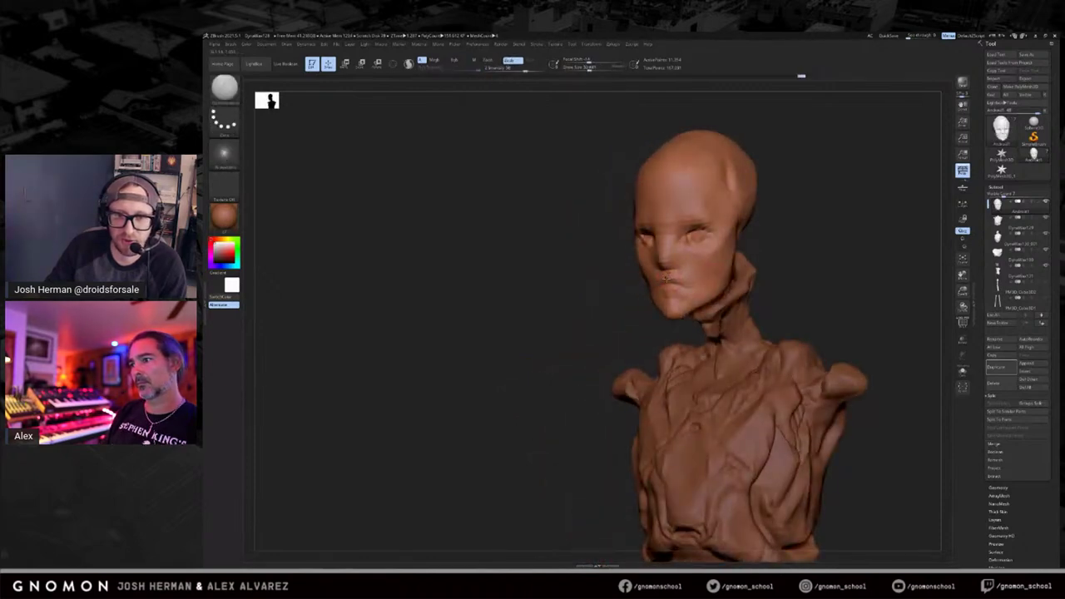
pyautogui.moveTo(625, 295); pyautogui.dragTo(668, 269, button='right')
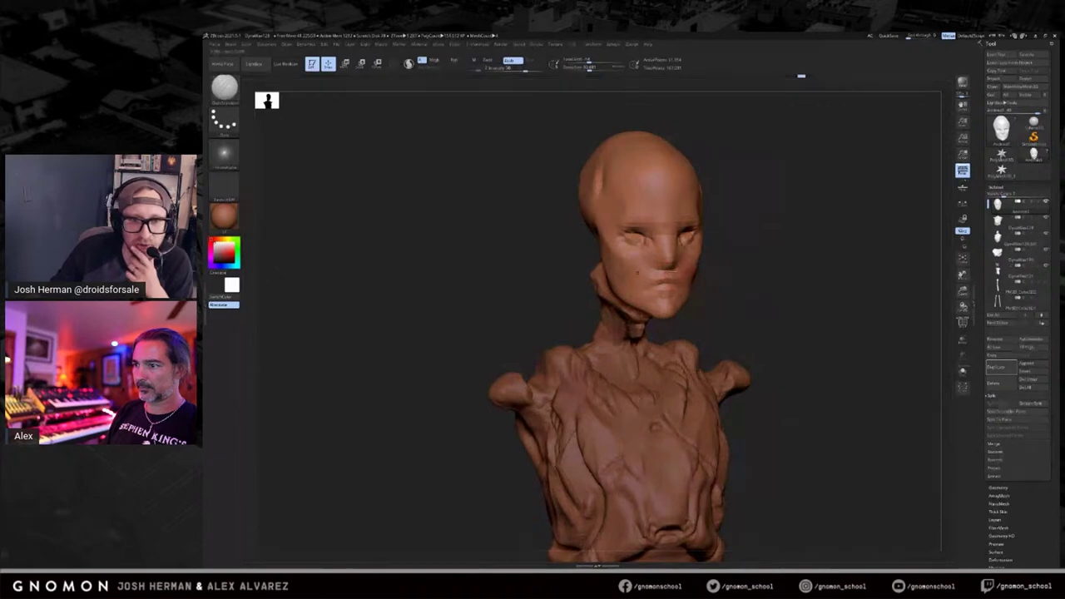
# Smooth and refine the nose and the cheeks beside it from several angles.
pyautogui.moveTo(650, 271); pyautogui.dragTo(726, 265, button='right')
pyautogui.keyDown('shift'); pyautogui.moveTo(678, 260); pyautogui.dragTo(672, 259); pyautogui.keyUp('shift')
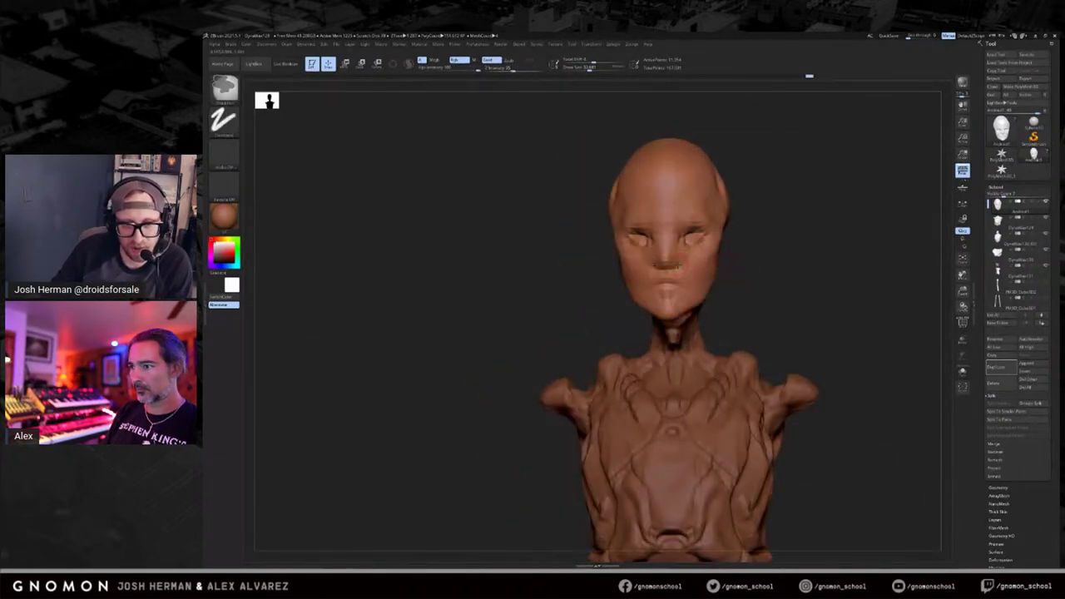
pyautogui.moveTo(726, 265); pyautogui.dragTo(676, 263, button='right')
pyautogui.moveTo(613, 293)
pyautogui.mouseDown(button='right')
pyautogui.moveTo(666, 291)
pyautogui.moveTo(693, 272)
pyautogui.moveTo(733, 275)
pyautogui.moveTo(672, 254)
pyautogui.mouseUp(button='right')
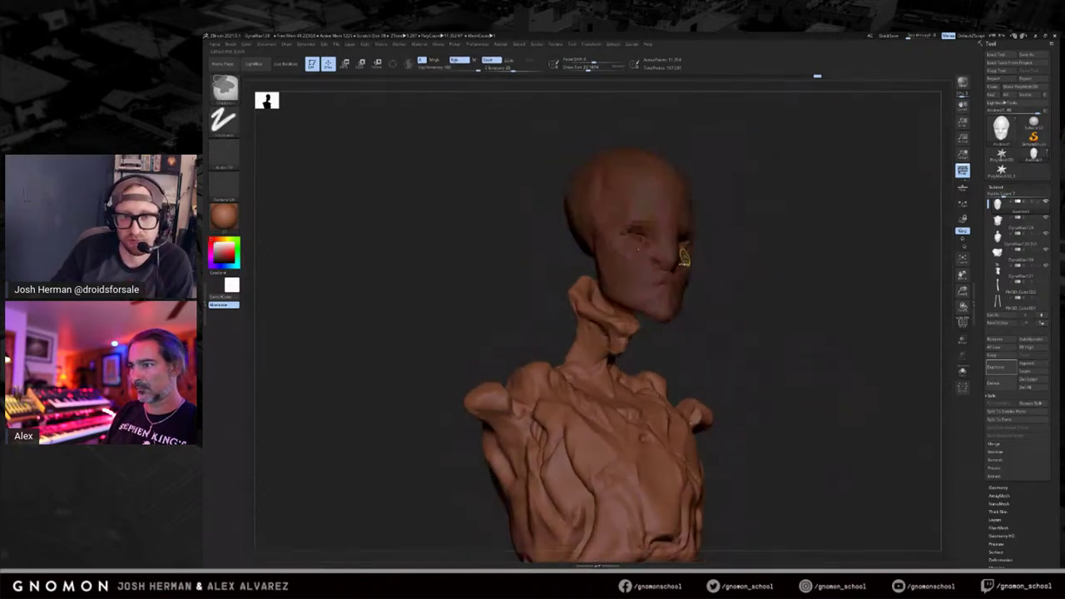
pyautogui.moveTo(753, 261)
pyautogui.mouseDown(button='right')
pyautogui.moveTo(674, 262)
pyautogui.moveTo(730, 275)
pyautogui.moveTo(674, 270)
pyautogui.moveTo(715, 263)
pyautogui.moveTo(620, 288)
pyautogui.moveTo(732, 279)
pyautogui.moveTo(807, 290)
pyautogui.moveTo(771, 290)
pyautogui.moveTo(689, 253)
pyautogui.mouseUp(button='right')
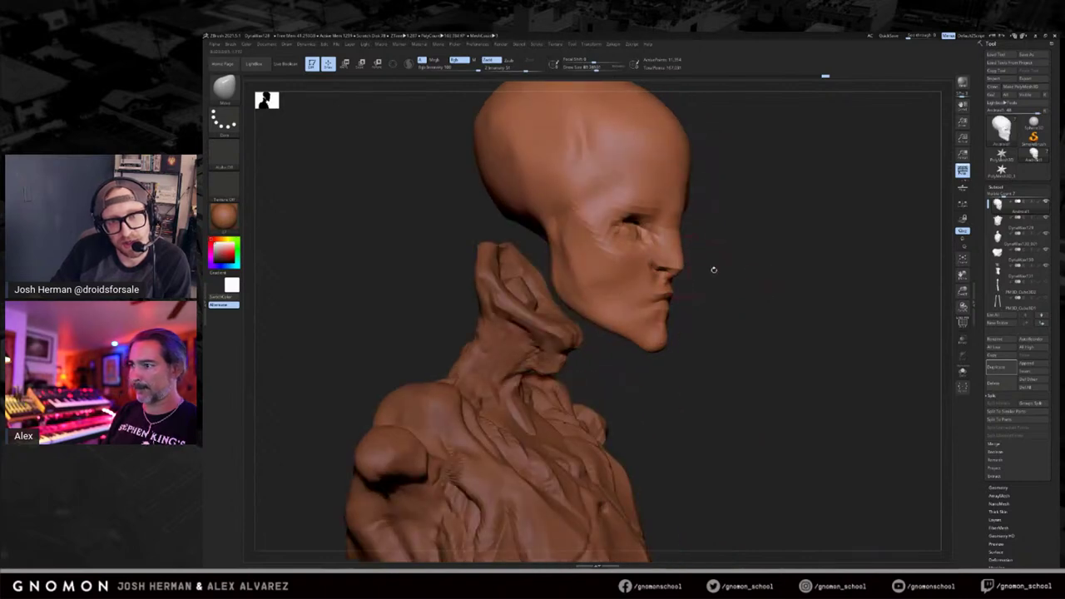
# Sharpen the creases between the nose and the inner eye with the DamStandard brush.
pyautogui.moveTo(713, 269)
pyautogui.keyDown('ctrl'); pyautogui.mouseDown(button='right')
pyautogui.moveTo(795, 270)
pyautogui.moveTo(725, 254)
pyautogui.mouseUp(button='right'); pyautogui.keyUp('ctrl')
pyautogui.press('b')
pyautogui.press('d')
pyautogui.press('s')
pyautogui.press('s')
pyautogui.press('s')
pyautogui.click(674, 241)
# Fill out the temple and outer brow using an enlarged Clay brush.
pyautogui.press('b')
pyautogui.press('c')
pyautogui.press('l')
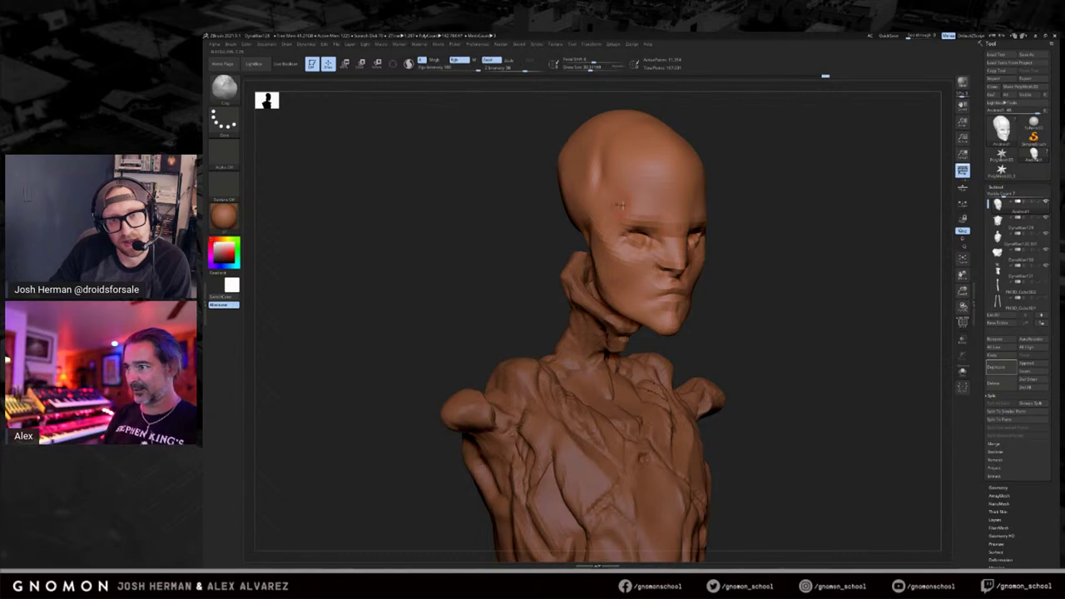
pyautogui.press(']')
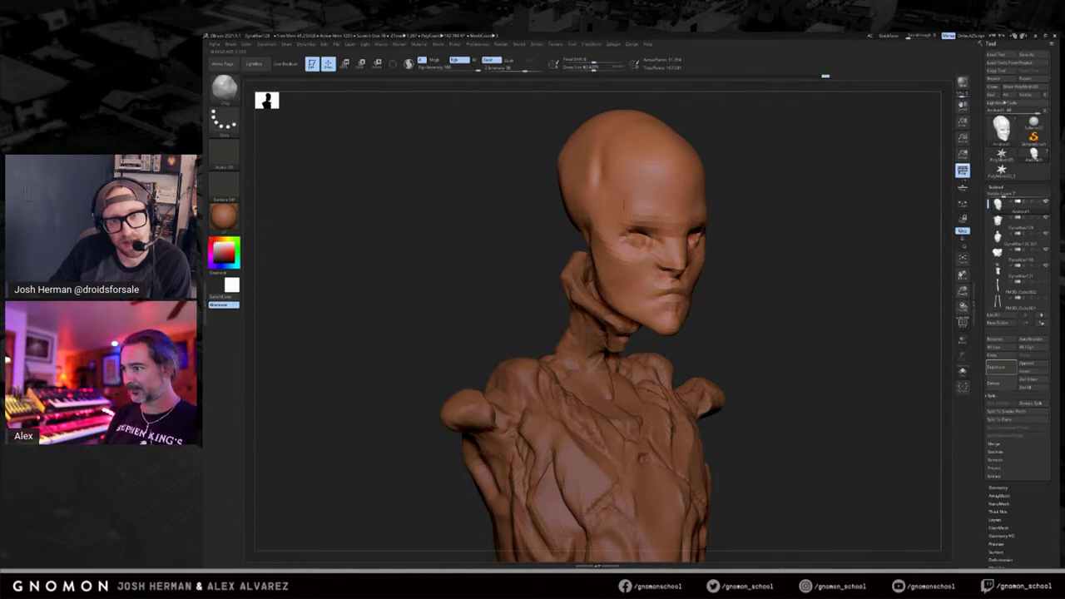
pyautogui.press('b')
pyautogui.press('s')
pyautogui.press('t')
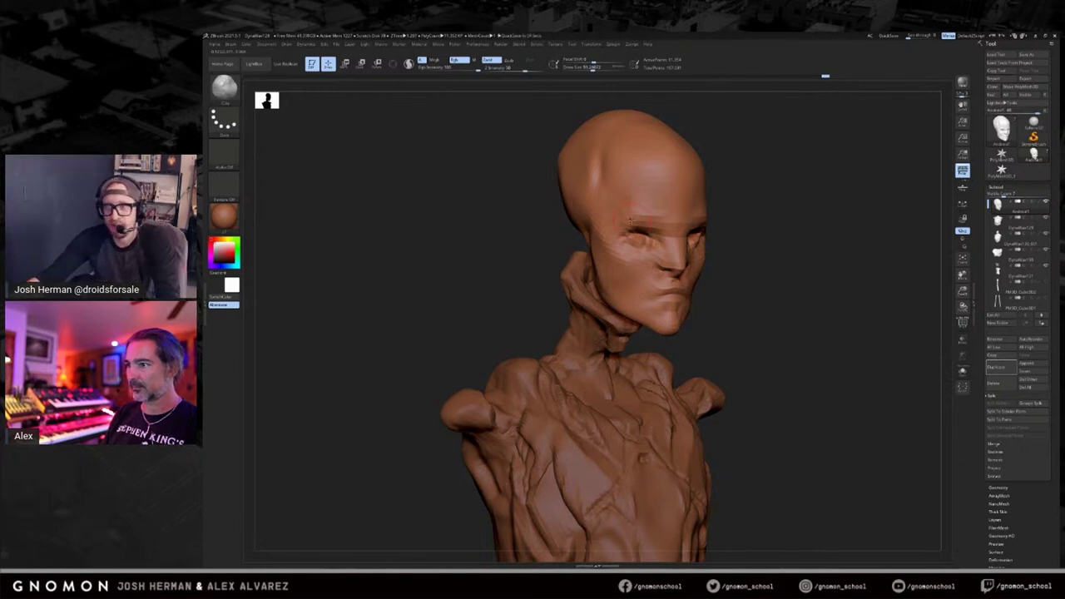
# Strengthen the brow ridge and eye area of the head with the Standard brush.
pyautogui.moveTo(759, 250)
pyautogui.keyDown('shift'); pyautogui.mouseDown()
pyautogui.moveTo(810, 261)
pyautogui.moveTo(743, 262)
pyautogui.mouseUp(); pyautogui.keyUp('shift')
pyautogui.press('s')
pyautogui.click(676, 229)
pyautogui.press('b')
pyautogui.press('s')
pyautogui.press('t')
pyautogui.moveTo(676, 241); pyautogui.dragTo(700, 235)
pyautogui.moveTo(784, 203); pyautogui.dragTo(665, 240)
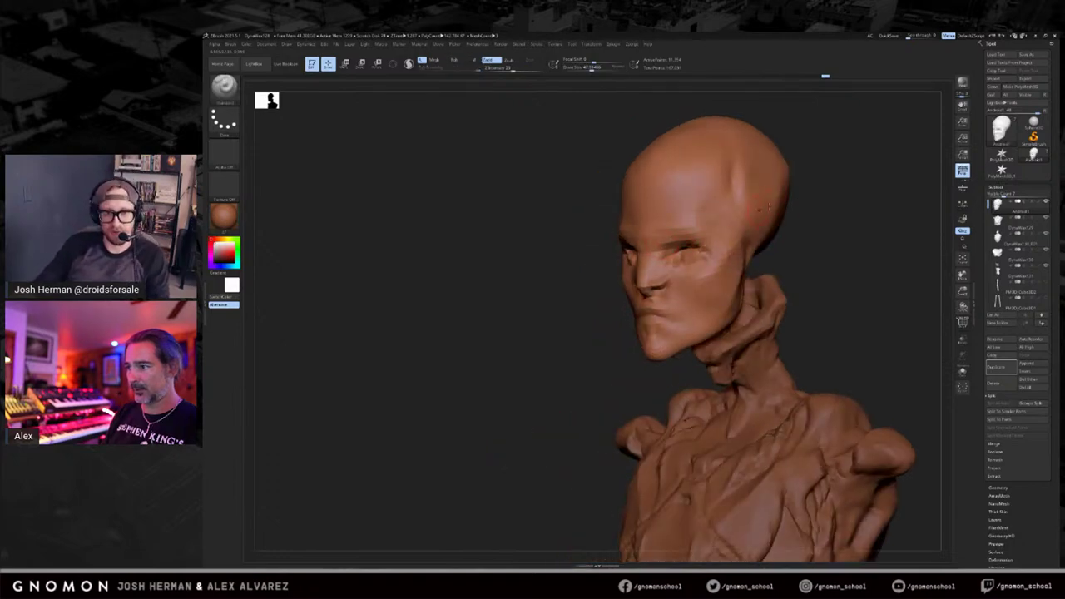
# Refine the temple and the planes beside the nose with the Clay brush, smoothing the surface near the mouth.
pyautogui.moveTo(767, 206); pyautogui.dragTo(802, 208)
pyautogui.moveTo(878, 224)
pyautogui.keyDown('alt'); pyautogui.mouseDown()
pyautogui.moveTo(868, 240)
pyautogui.moveTo(784, 230)
pyautogui.moveTo(651, 255)
pyautogui.mouseUp(); pyautogui.keyUp('alt')
pyautogui.press('b')
pyautogui.press('c')
pyautogui.press('l')
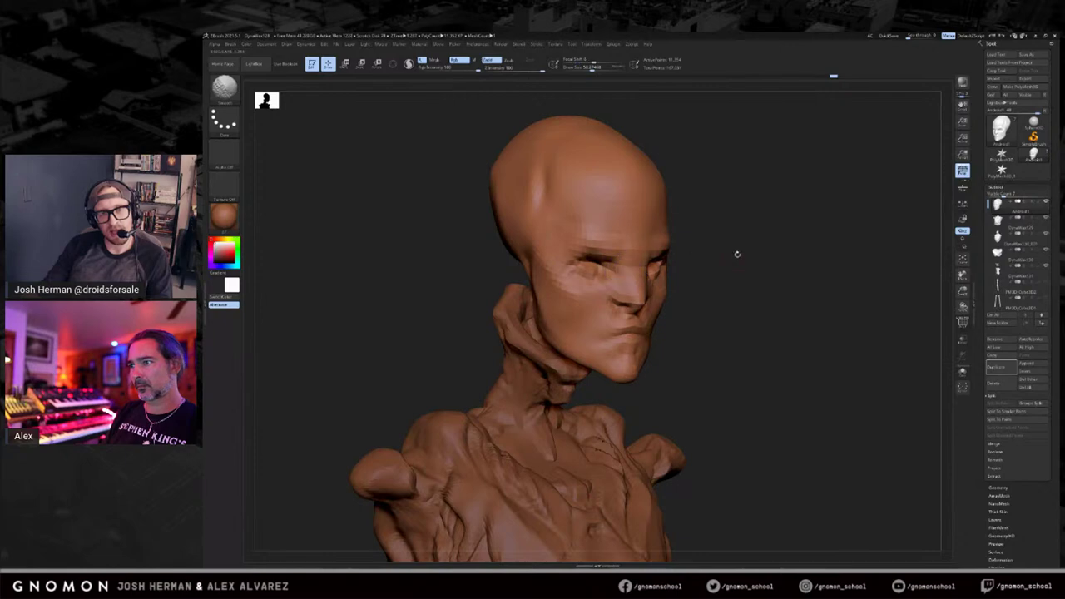
pyautogui.moveTo(736, 254); pyautogui.dragTo(678, 250)
pyautogui.moveTo(762, 253); pyautogui.dragTo(651, 285)
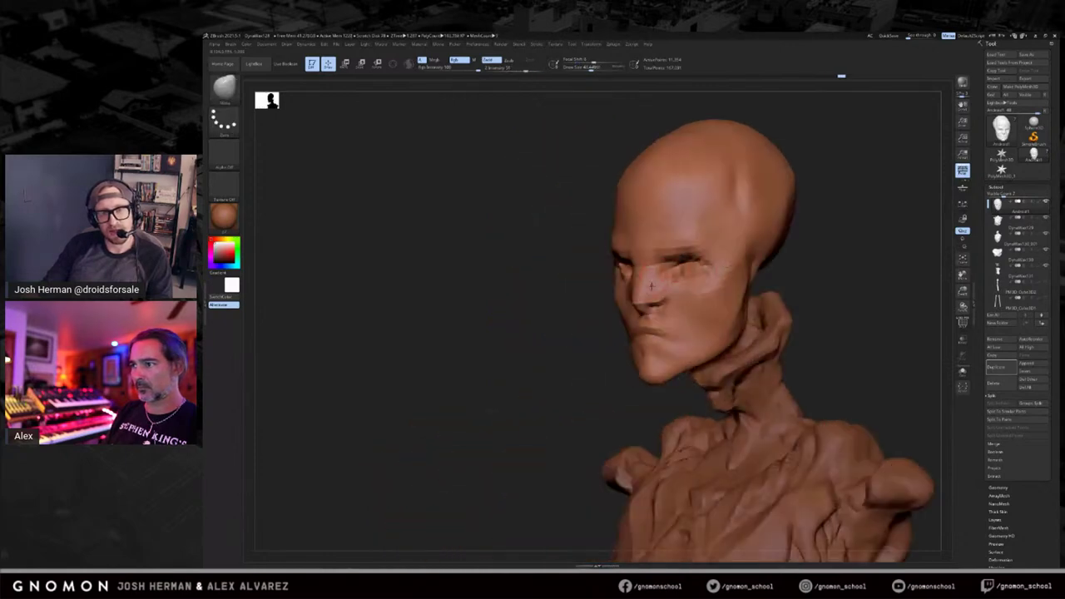
pyautogui.moveTo(568, 338); pyautogui.dragTo(573, 335)
pyautogui.keyDown('shift'); pyautogui.moveTo(656, 316); pyautogui.dragTo(653, 318); pyautogui.keyUp('shift')
# Flatten the cheek and eye-area planes on both sides of the face with the hPolish brush, smoothing as needed.
pyautogui.moveTo(584, 315)
pyautogui.mouseDown()
pyautogui.moveTo(756, 285)
pyautogui.moveTo(758, 264)
pyautogui.moveTo(676, 256)
pyautogui.moveTo(688, 261)
pyautogui.mouseUp()
pyautogui.press('b')
pyautogui.press('h')
pyautogui.press('p')
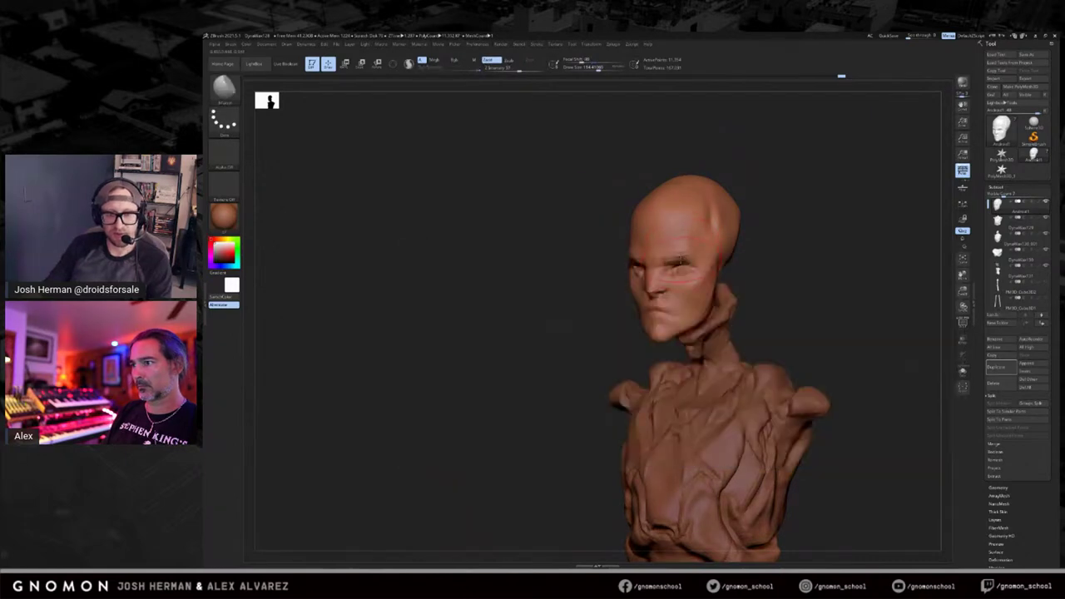
pyautogui.moveTo(593, 250)
pyautogui.keyDown('shift'); pyautogui.mouseDown()
pyautogui.moveTo(675, 262)
pyautogui.moveTo(679, 273)
pyautogui.moveTo(735, 267)
pyautogui.mouseUp(); pyautogui.keyUp('shift')
pyautogui.keyDown('shift'); pyautogui.moveTo(626, 271); pyautogui.dragTo(637, 278); pyautogui.keyUp('shift')
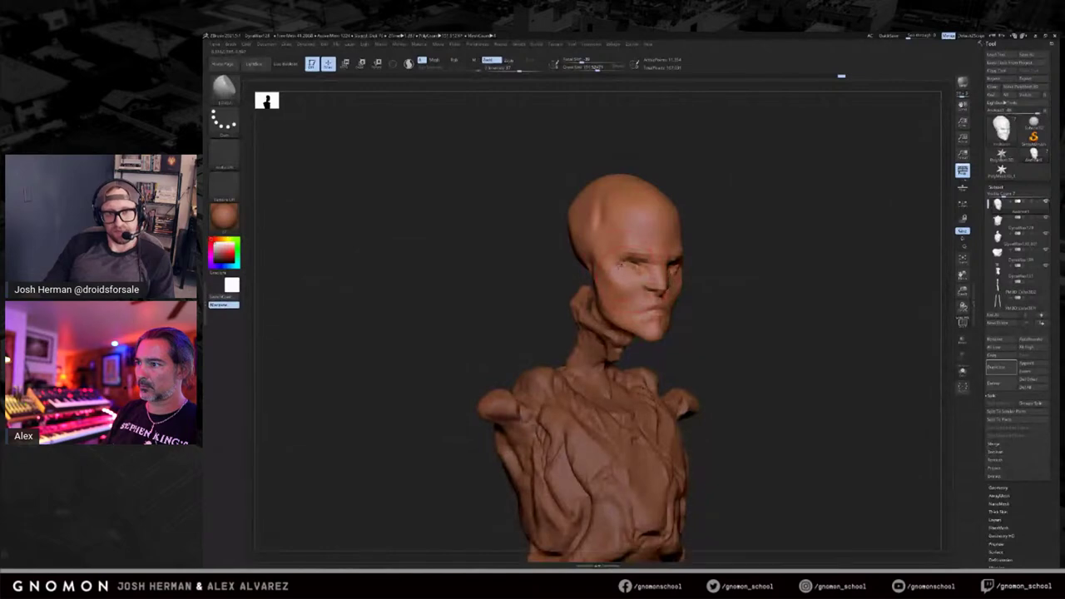
pyautogui.moveTo(837, 264); pyautogui.dragTo(717, 275)
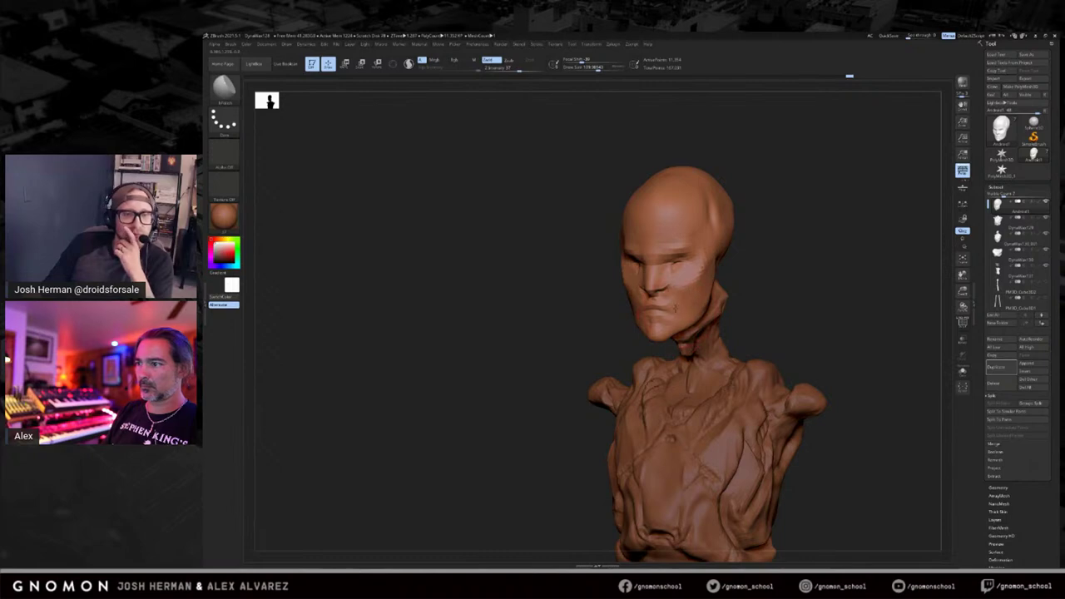
pyautogui.moveTo(603, 320)
pyautogui.mouseDown()
pyautogui.moveTo(732, 280)
pyautogui.moveTo(754, 293)
pyautogui.moveTo(785, 269)
pyautogui.moveTo(728, 264)
pyautogui.mouseUp()
pyautogui.moveTo(816, 248)
pyautogui.mouseDown()
pyautogui.moveTo(787, 238)
pyautogui.moveTo(731, 262)
pyautogui.mouseUp()
# Carve and smooth the creases beneath the eyes with the DamStandard brush.
pyautogui.press('shift')
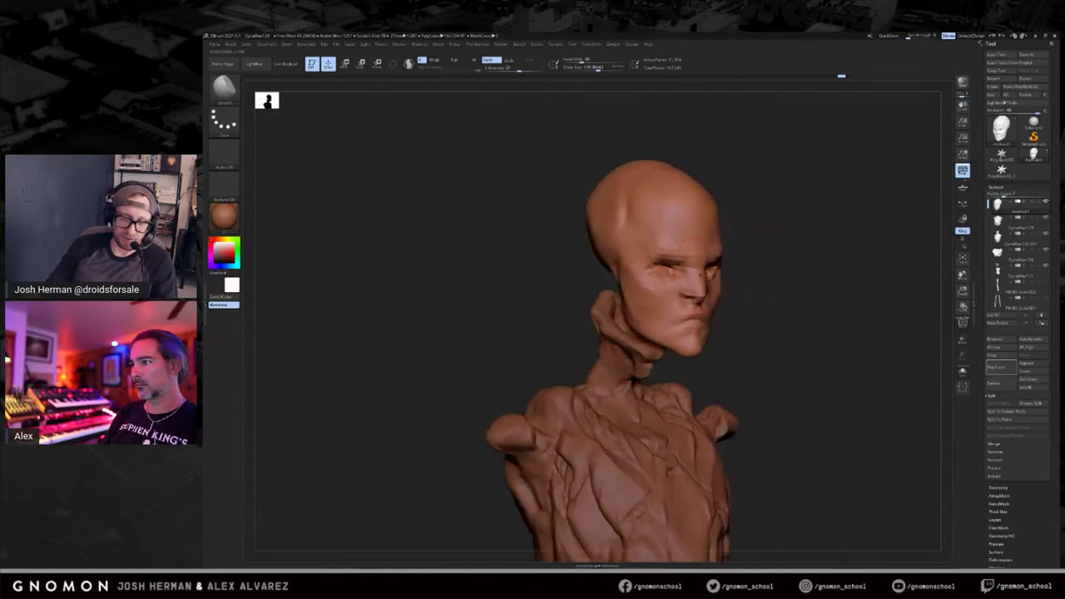
pyautogui.press('shift')
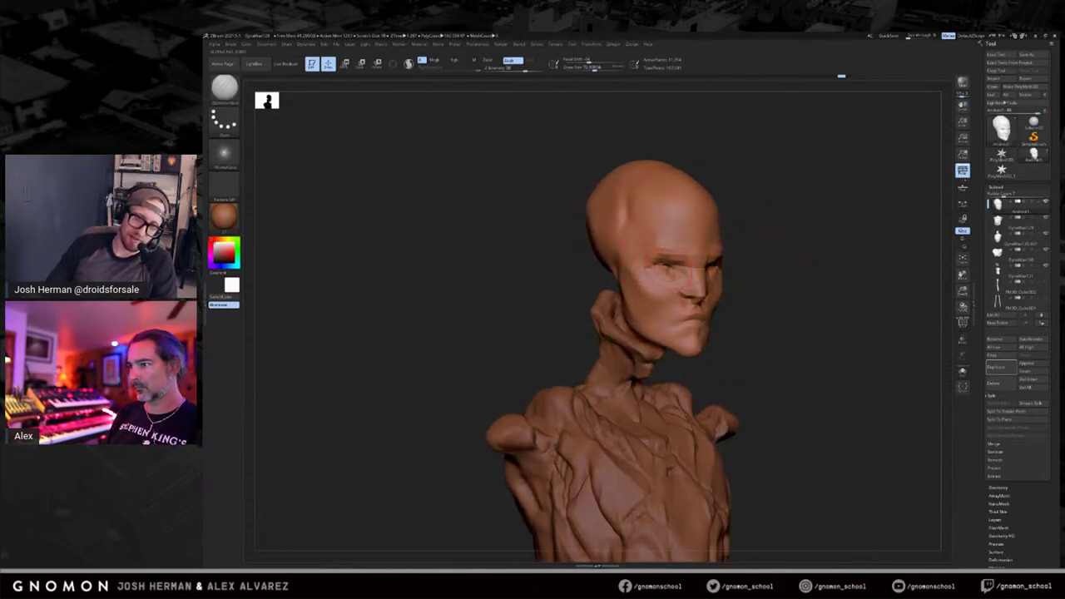
pyautogui.moveTo(800, 255); pyautogui.dragTo(732, 257)
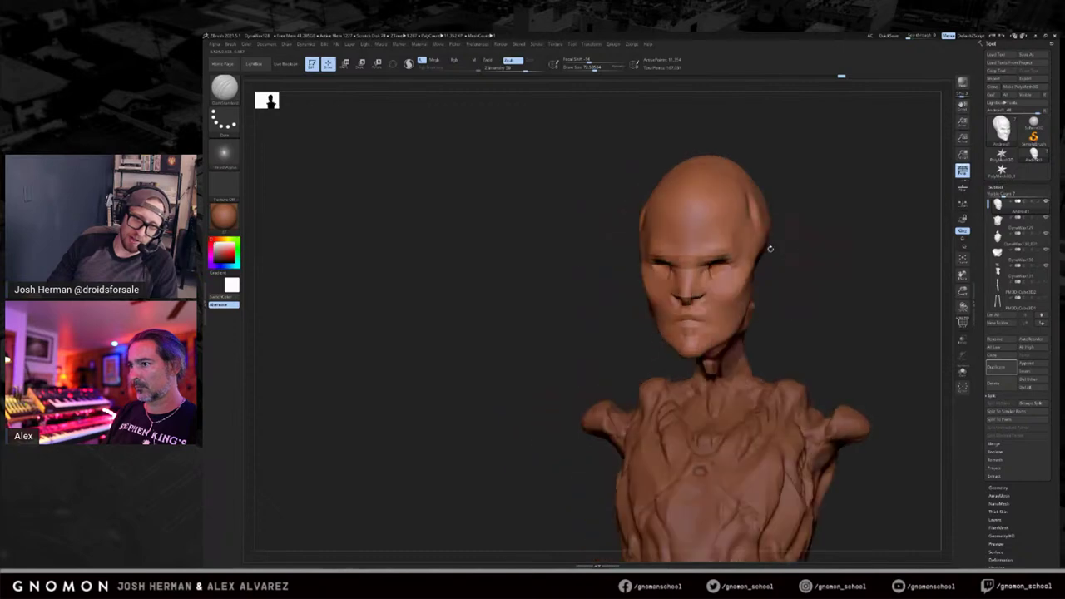
pyautogui.moveTo(814, 247); pyautogui.dragTo(728, 268)
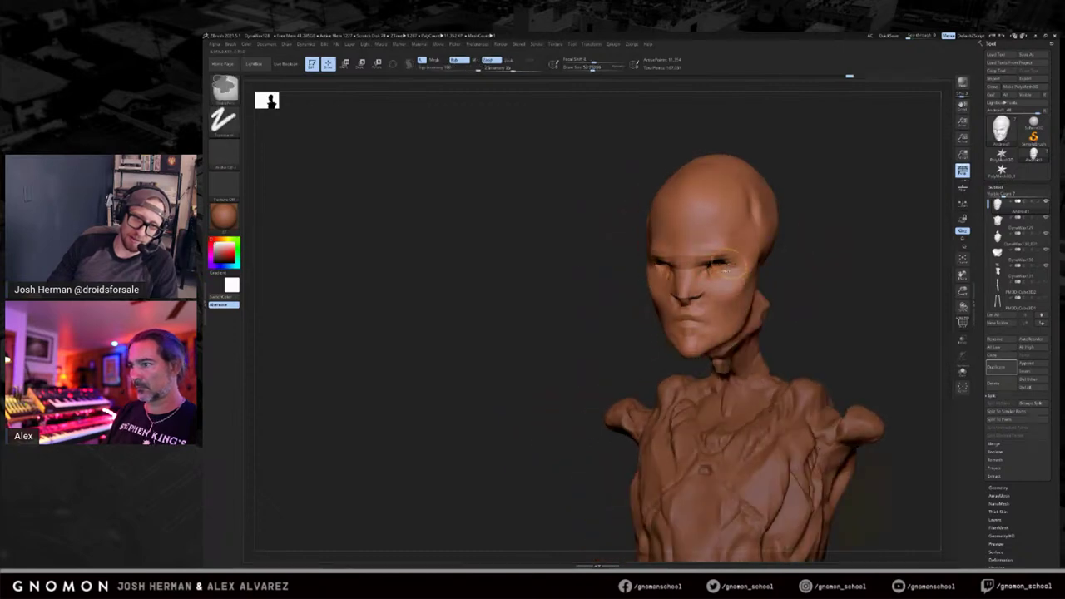
pyautogui.moveTo(612, 267); pyautogui.dragTo(728, 263)
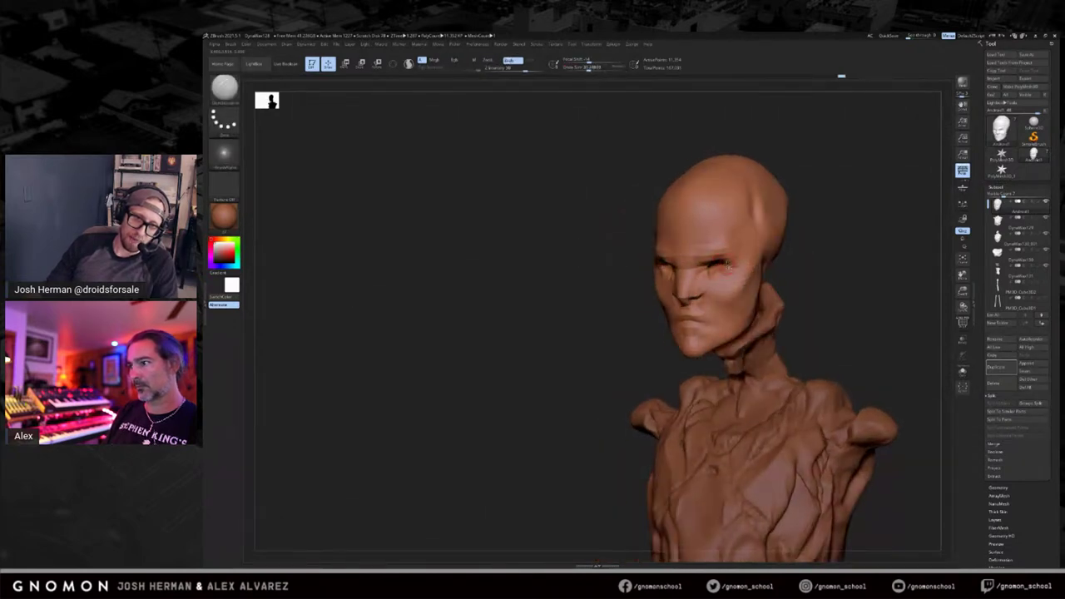
pyautogui.moveTo(624, 289)
pyautogui.mouseDown()
pyautogui.moveTo(592, 293)
pyautogui.moveTo(646, 289)
pyautogui.mouseUp()
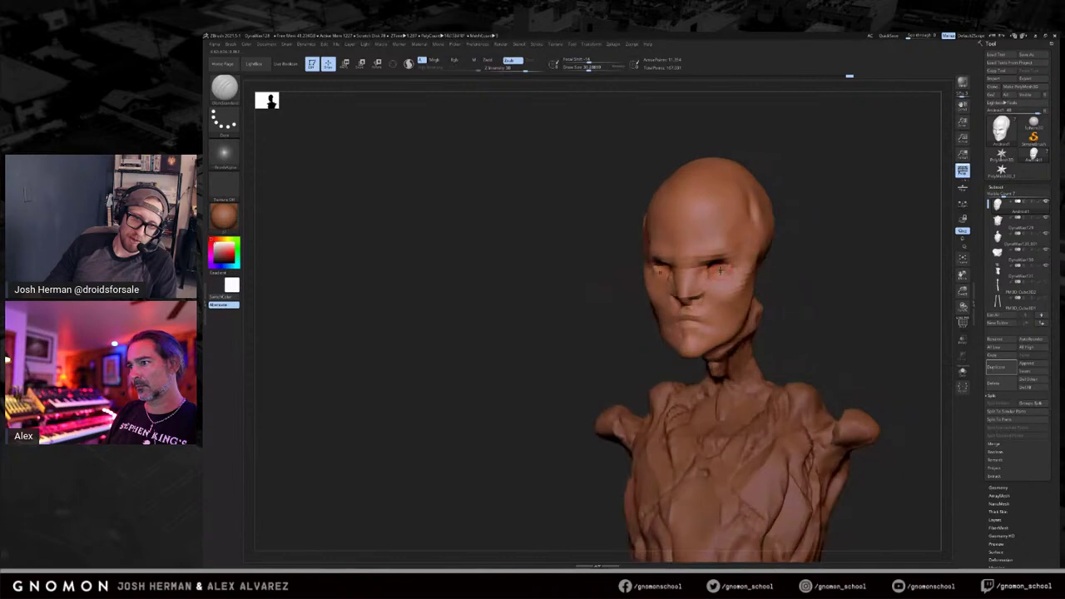
# Fill in the eyes and brow with the ClayBuildup brush and smooth the upper face into a blank surface.
pyautogui.press('b')
pyautogui.press('c')
pyautogui.press('b')
pyautogui.moveTo(800, 262); pyautogui.dragTo(828, 259)
pyautogui.moveTo(668, 267)
pyautogui.mouseDown()
pyautogui.moveTo(689, 265)
pyautogui.moveTo(668, 263)
pyautogui.mouseUp()
pyautogui.moveTo(789, 261); pyautogui.dragTo(757, 263)
pyautogui.moveTo(689, 287)
pyautogui.keyDown('shift'); pyautogui.mouseDown()
pyautogui.moveTo(689, 312)
pyautogui.moveTo(689, 284)
pyautogui.moveTo(709, 269)
pyautogui.mouseUp(); pyautogui.keyUp('shift')
pyautogui.moveTo(808, 261); pyautogui.dragTo(787, 260)
pyautogui.moveTo(687, 276)
pyautogui.mouseDown()
pyautogui.moveTo(669, 273)
pyautogui.moveTo(708, 268)
pyautogui.mouseUp()
pyautogui.moveTo(801, 254); pyautogui.dragTo(789, 254)
pyautogui.moveTo(679, 272)
pyautogui.keyDown('shift'); pyautogui.mouseDown()
pyautogui.moveTo(708, 274)
pyautogui.moveTo(672, 266)
pyautogui.mouseUp(); pyautogui.keyUp('shift')
pyautogui.hotkey('ctrl', 'z')
pyautogui.hotkey('ctrl', 'z')
pyautogui.moveTo(596, 297)
pyautogui.mouseDown()
pyautogui.moveTo(619, 297)
pyautogui.moveTo(684, 242)
pyautogui.mouseUp()
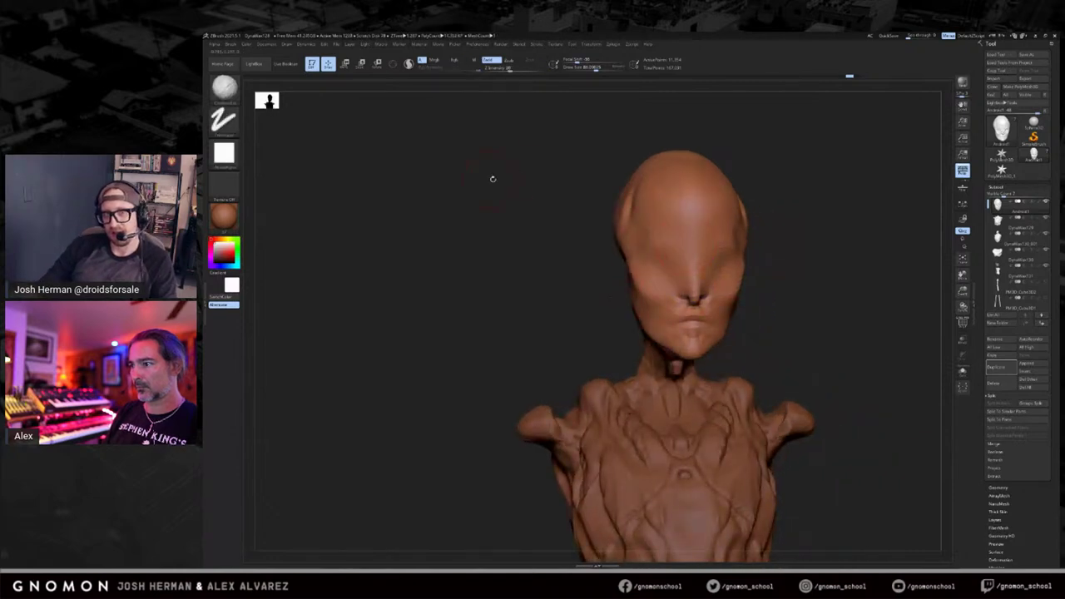
pyautogui.moveTo(1011, 224)
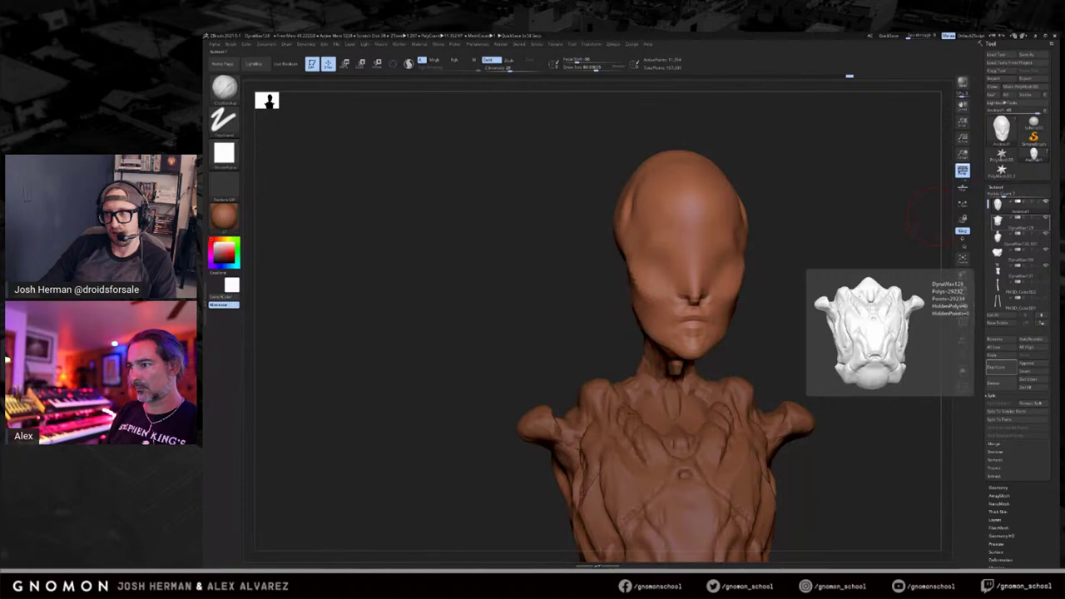
pyautogui.moveTo(924, 208); pyautogui.dragTo(882, 200)
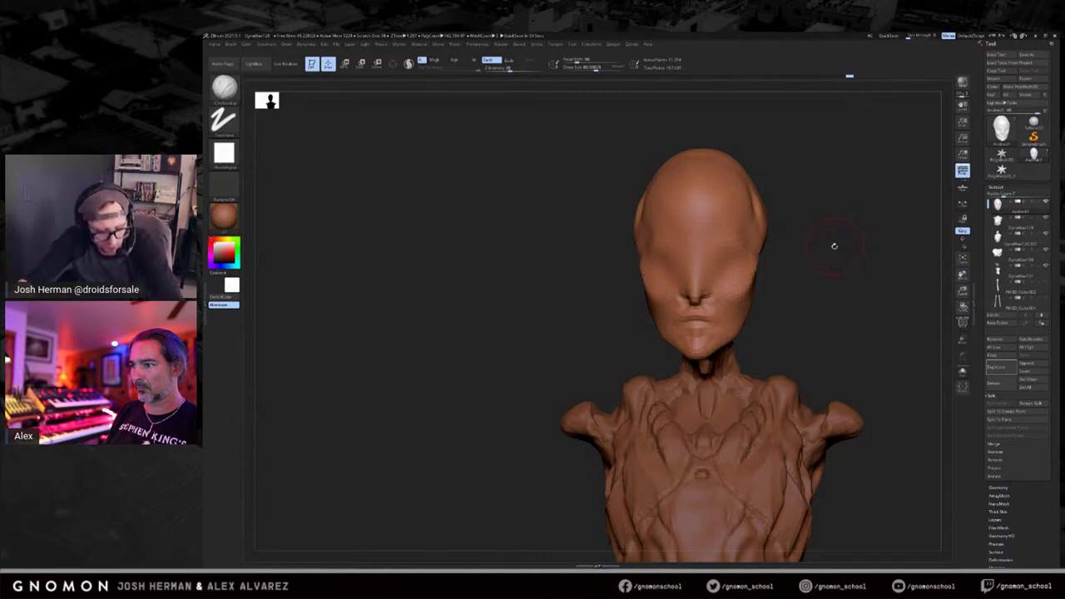
pyautogui.moveTo(786, 218); pyautogui.dragTo(835, 208)
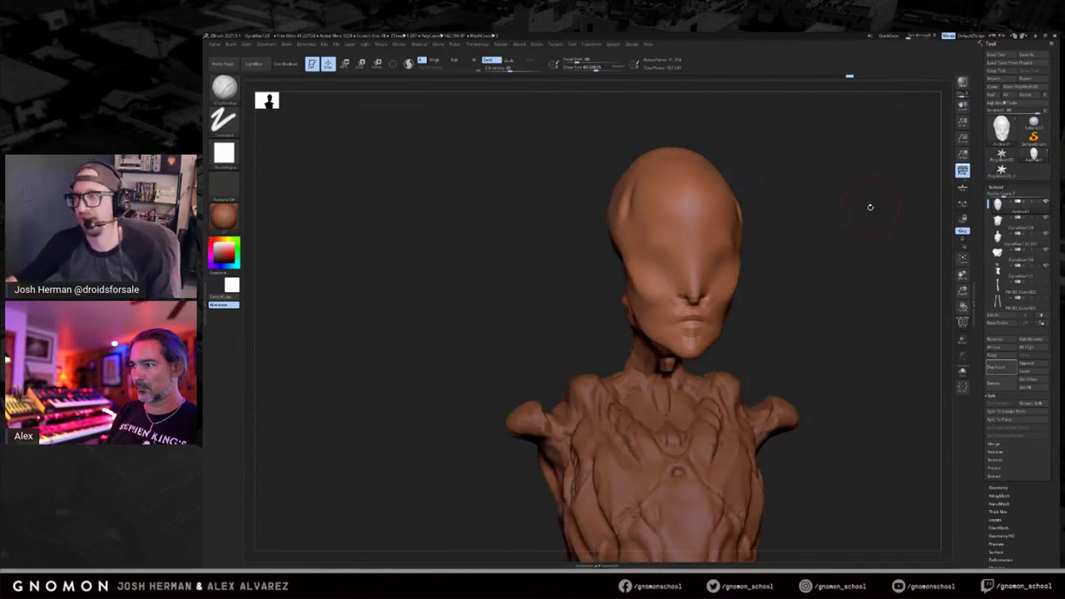
# Remove the nostrils and reshape the nose into a simpler form using the Move and Clay brushes.
pyautogui.moveTo(782, 298)
pyautogui.mouseDown()
pyautogui.moveTo(742, 286)
pyautogui.moveTo(684, 299)
pyautogui.mouseUp()
pyautogui.moveTo(795, 322)
pyautogui.keyDown('alt'); pyautogui.mouseDown()
pyautogui.moveTo(790, 275)
pyautogui.moveTo(736, 271)
pyautogui.mouseUp(); pyautogui.keyUp('alt')
pyautogui.keyDown('alt'); pyautogui.moveTo(822, 262); pyautogui.dragTo(784, 304); pyautogui.keyUp('alt')
pyautogui.press('b')
pyautogui.press('m')
pyautogui.press('v')
pyautogui.moveTo(639, 298); pyautogui.dragTo(654, 298)
pyautogui.moveTo(566, 297)
pyautogui.mouseDown()
pyautogui.moveTo(609, 297)
pyautogui.moveTo(637, 279)
pyautogui.mouseUp()
pyautogui.hotkey('ctrl', 'z')
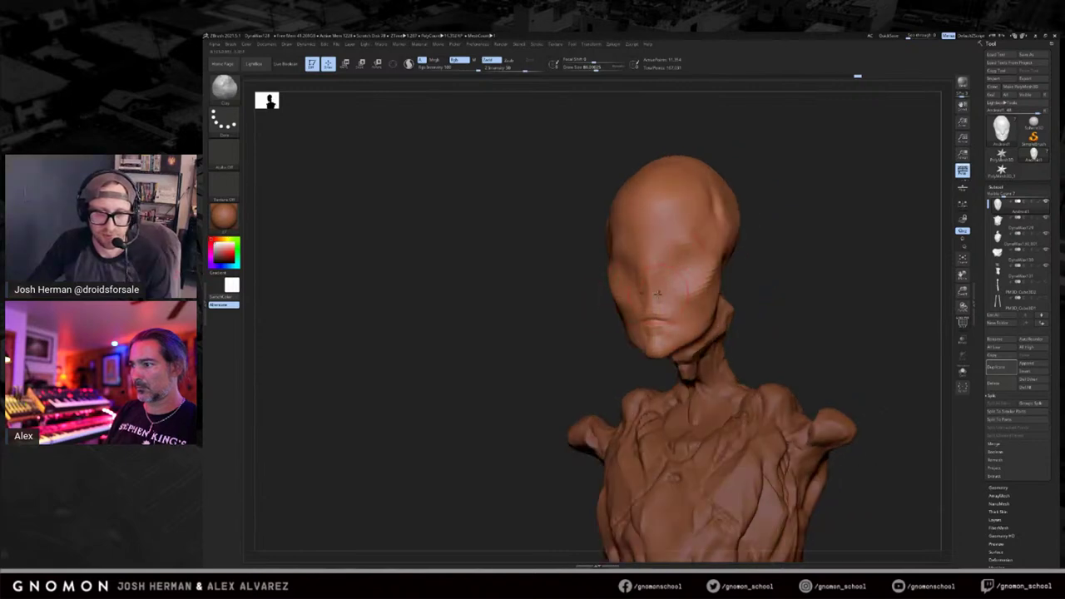
pyautogui.moveTo(566, 325); pyautogui.dragTo(612, 322)
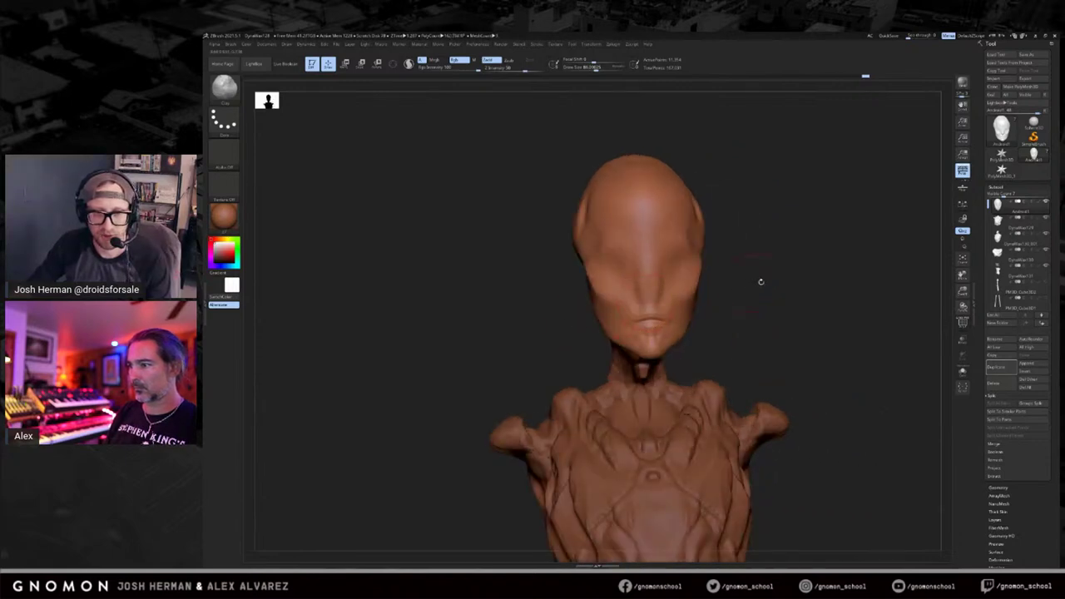
# Carve new hollow eye sockets on both sides of the nose bridge using a smaller brush.
pyautogui.moveTo(756, 283); pyautogui.dragTo(800, 283)
pyautogui.press('s')
pyautogui.moveTo(663, 290); pyautogui.dragTo(660, 291)
pyautogui.press('b')
pyautogui.press('s')
pyautogui.press('t')
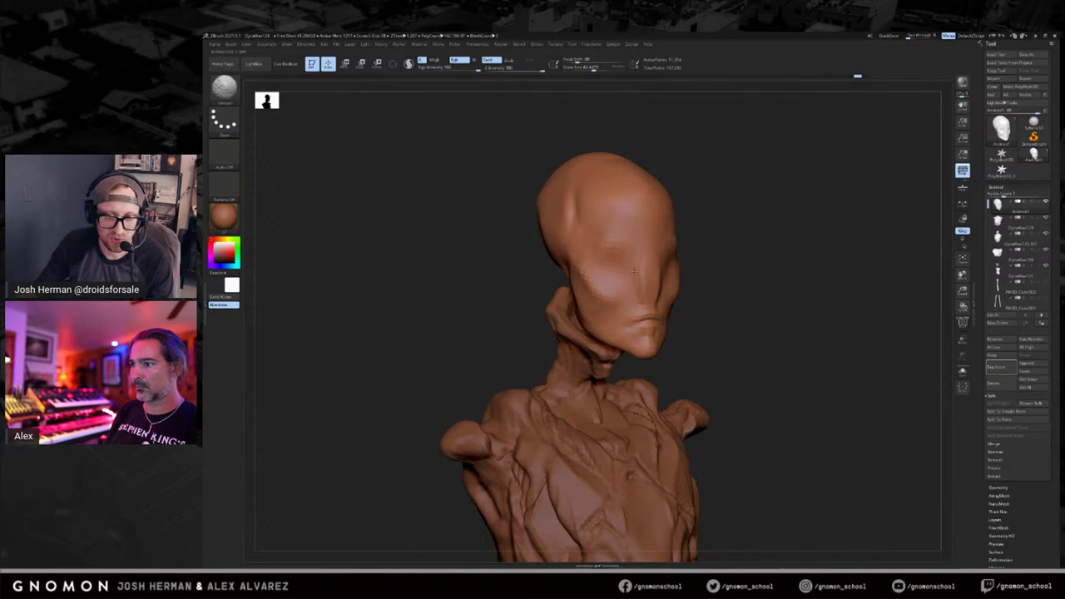
pyautogui.moveTo(778, 279)
pyautogui.mouseDown()
pyautogui.moveTo(725, 279)
pyautogui.moveTo(675, 261)
pyautogui.moveTo(803, 279)
pyautogui.mouseUp()
pyautogui.hotkey('ctrl', 'z')
pyautogui.moveTo(635, 263); pyautogui.dragTo(621, 266)
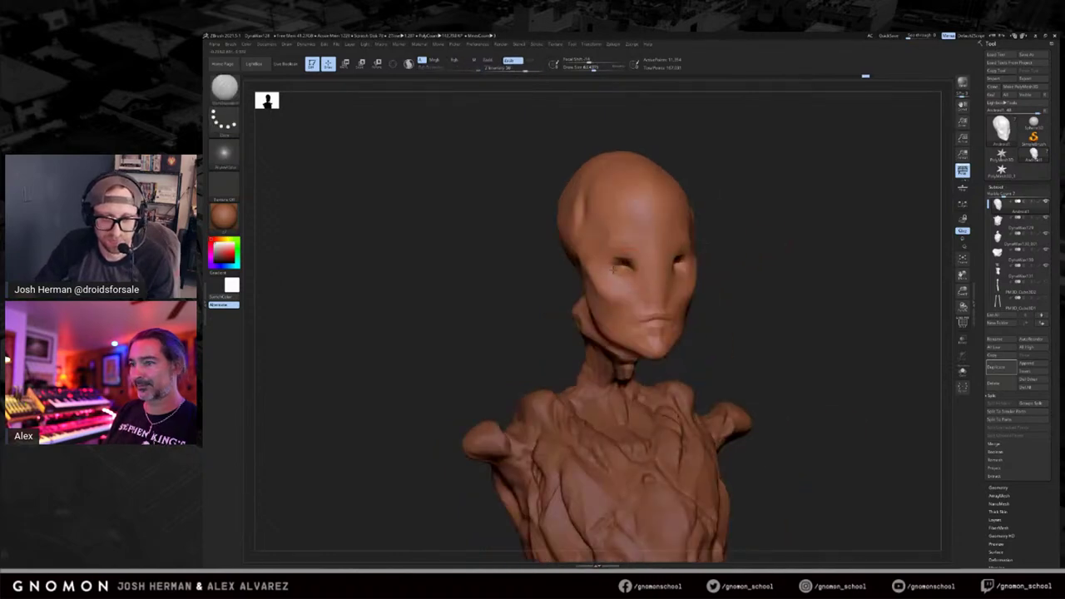
pyautogui.moveTo(541, 270); pyautogui.dragTo(491, 271)
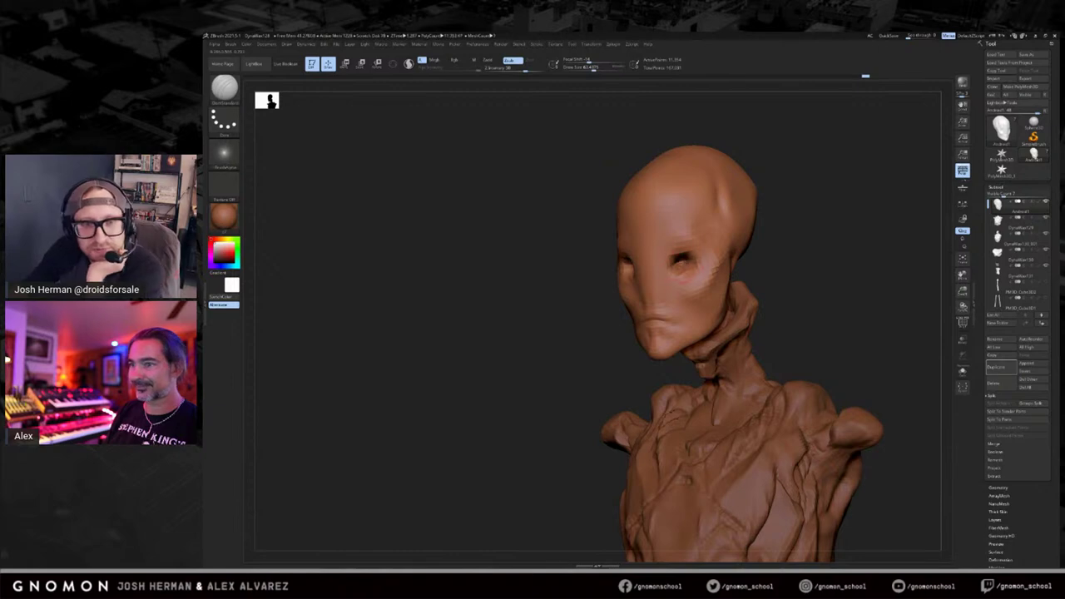
# Widen the eye sockets into narrow slits under a sharper brow and cut a crease out toward the temple.
pyautogui.moveTo(680, 260); pyautogui.dragTo(673, 249)
pyautogui.moveTo(771, 247); pyautogui.dragTo(649, 268)
pyautogui.moveTo(755, 268)
pyautogui.mouseDown()
pyautogui.moveTo(739, 266)
pyautogui.moveTo(787, 254)
pyautogui.moveTo(521, 267)
pyautogui.mouseUp()
pyautogui.keyDown('shift'); pyautogui.moveTo(580, 218); pyautogui.dragTo(594, 249); pyautogui.keyUp('shift')
pyautogui.moveTo(724, 185)
pyautogui.mouseDown()
pyautogui.moveTo(787, 197)
pyautogui.moveTo(728, 316)
pyautogui.mouseUp()
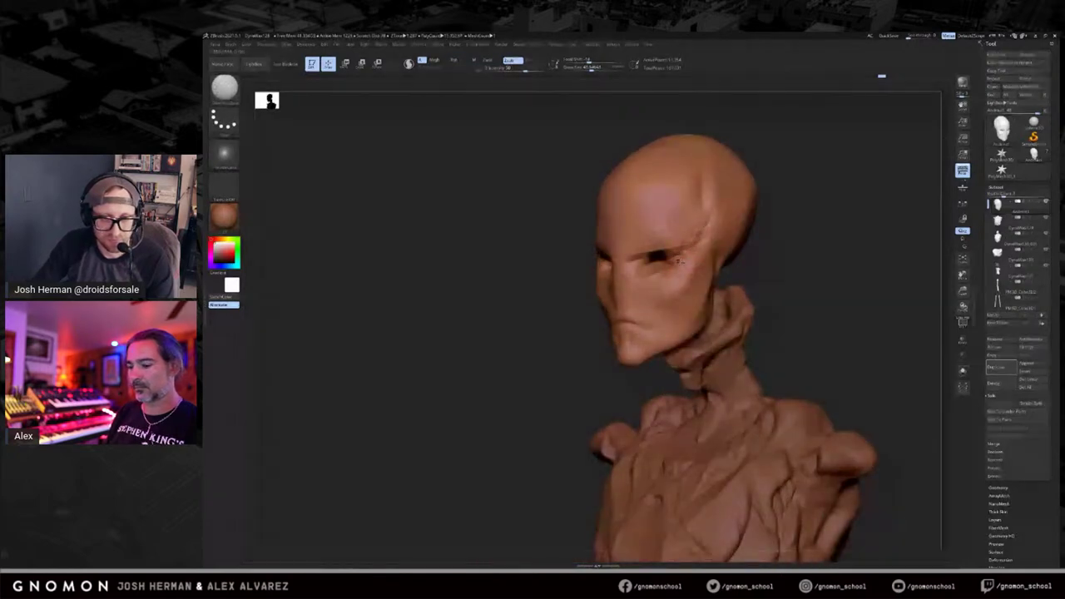
pyautogui.press('f')
pyautogui.keyDown('shift'); pyautogui.moveTo(775, 225); pyautogui.dragTo(811, 228); pyautogui.keyUp('shift')
pyautogui.moveTo(708, 225)
pyautogui.keyDown('alt'); pyautogui.mouseDown()
pyautogui.moveTo(698, 247)
pyautogui.moveTo(778, 237)
pyautogui.moveTo(766, 226)
pyautogui.mouseUp(); pyautogui.keyUp('alt')
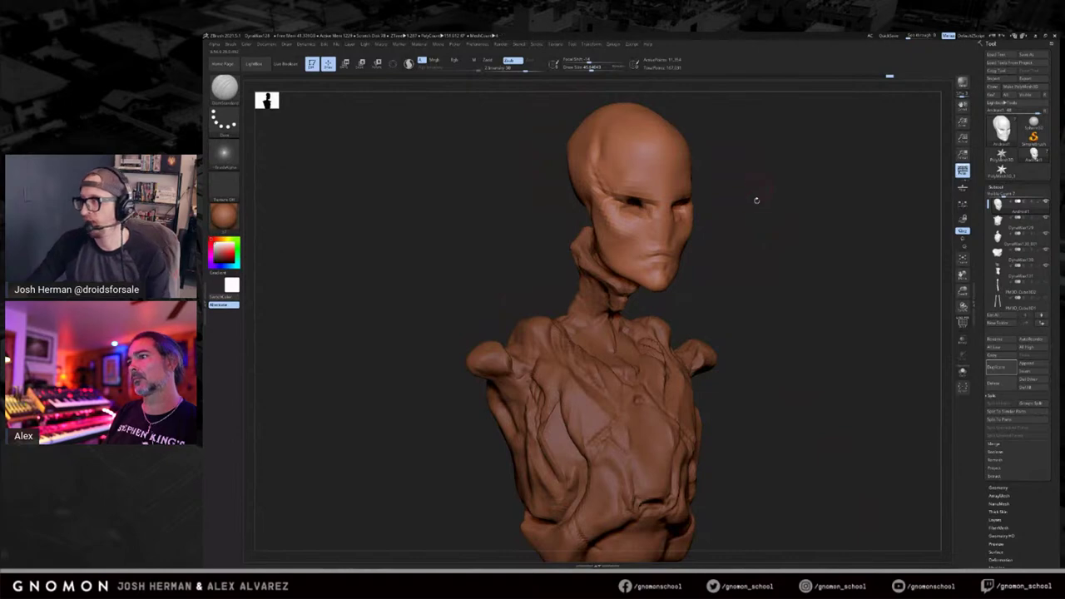
# Build up the cheekbones and the area beneath the eyes with the ClayBuildup brush.
pyautogui.moveTo(752, 211); pyautogui.dragTo(735, 236)
pyautogui.press('b')
pyautogui.press('c')
pyautogui.press('b')
pyautogui.moveTo(624, 226); pyautogui.dragTo(619, 221)
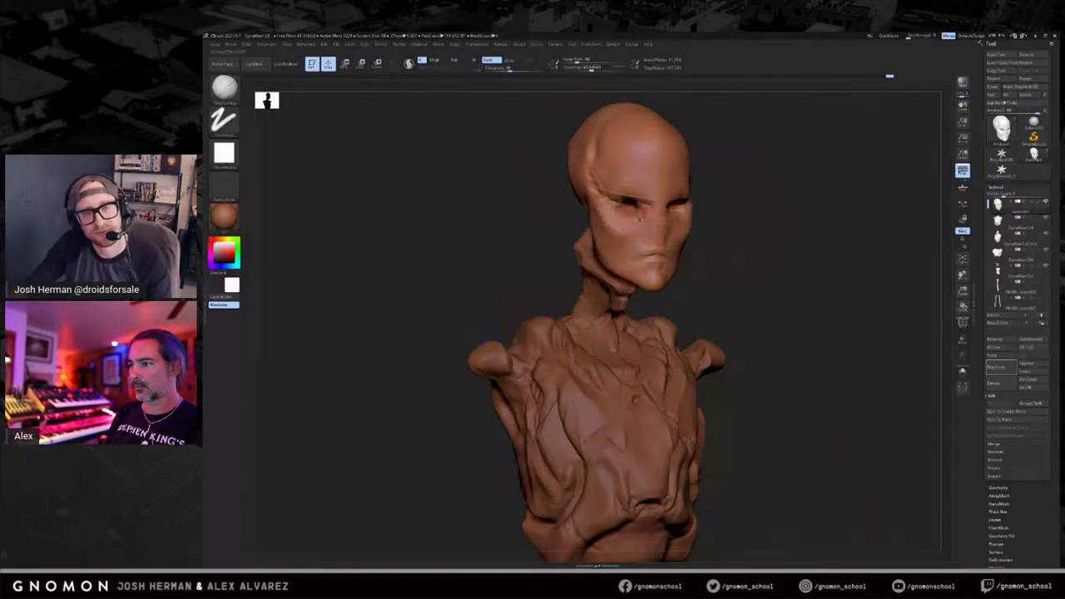
pyautogui.moveTo(774, 213); pyautogui.dragTo(670, 204)
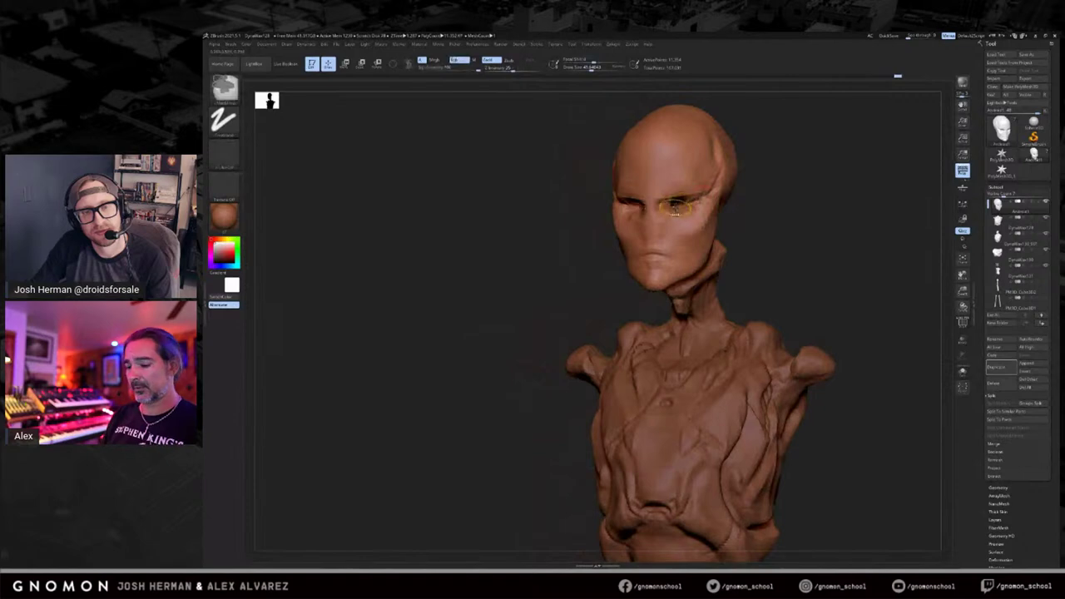
pyautogui.moveTo(780, 214); pyautogui.dragTo(744, 221)
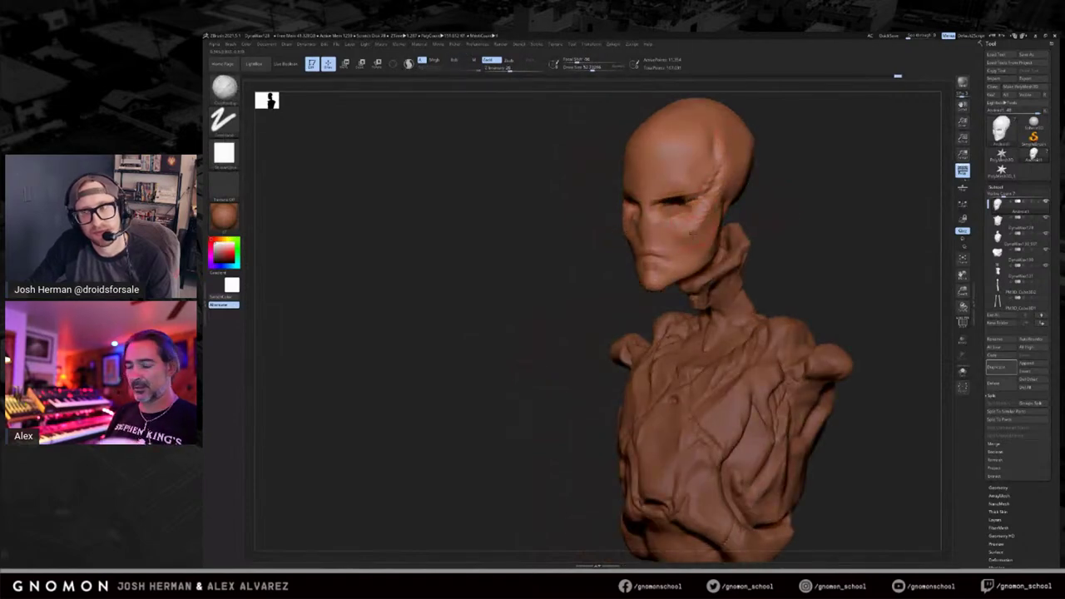
pyautogui.moveTo(766, 185); pyautogui.dragTo(695, 190)
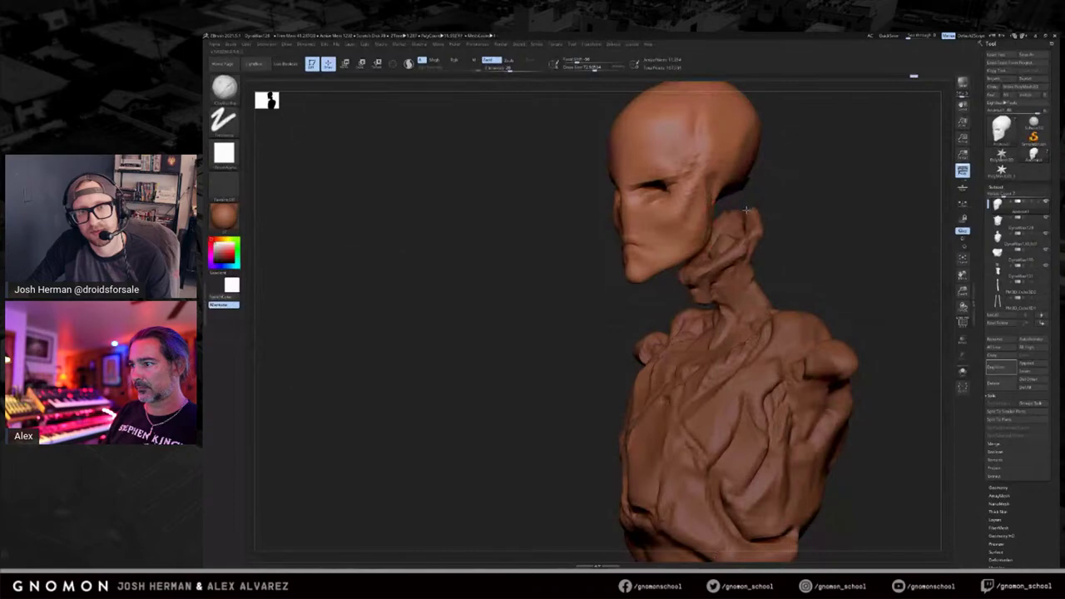
# Shape the lower cheek and upper lip area with ClayBuildup strokes from several angles.
pyautogui.moveTo(786, 228); pyautogui.dragTo(715, 229)
pyautogui.moveTo(689, 267)
pyautogui.mouseDown()
pyautogui.moveTo(792, 242)
pyautogui.moveTo(740, 228)
pyautogui.mouseUp()
pyautogui.moveTo(809, 202)
pyautogui.mouseDown(button='right')
pyautogui.moveTo(786, 197)
pyautogui.moveTo(752, 219)
pyautogui.moveTo(820, 218)
pyautogui.mouseUp(button='right')
pyautogui.moveTo(641, 245); pyautogui.dragTo(652, 241)
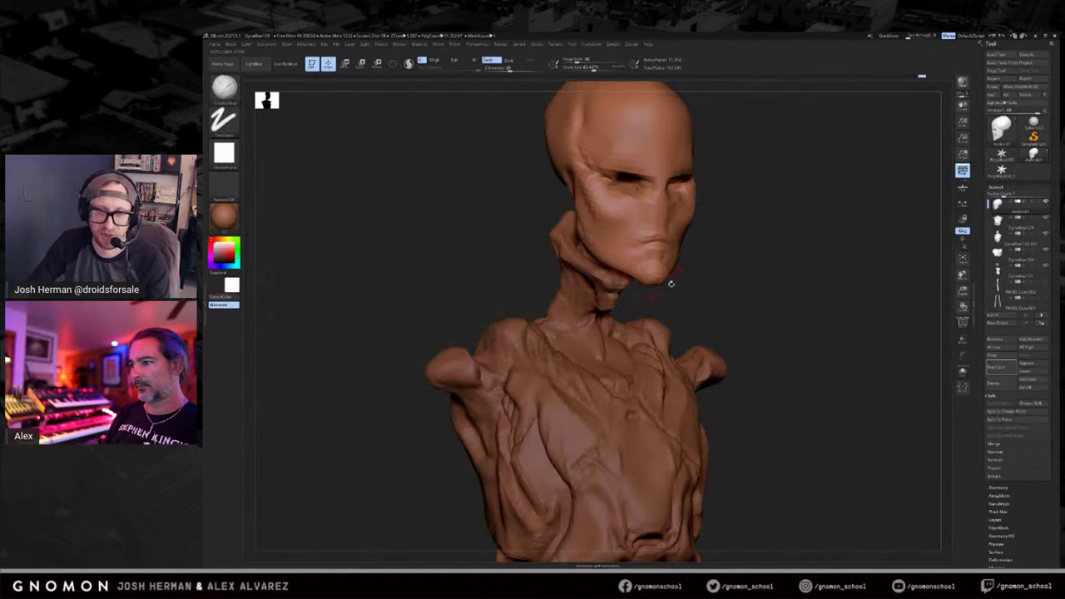
pyautogui.moveTo(666, 281); pyautogui.dragTo(688, 288, button='right')
pyautogui.moveTo(721, 257); pyautogui.dragTo(721, 265, button='right')
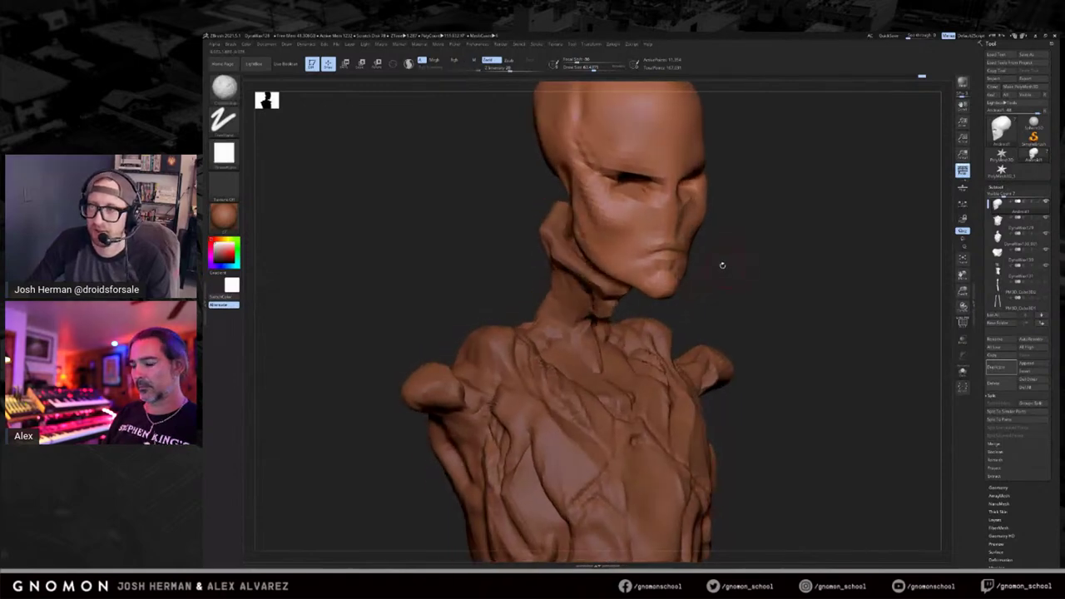
# Cut a sharper mouth line with downturned corners using the DamStandard brush.
pyautogui.press('b')
pyautogui.press('d')
pyautogui.press('s')
pyautogui.moveTo(652, 254); pyautogui.dragTo(676, 249)
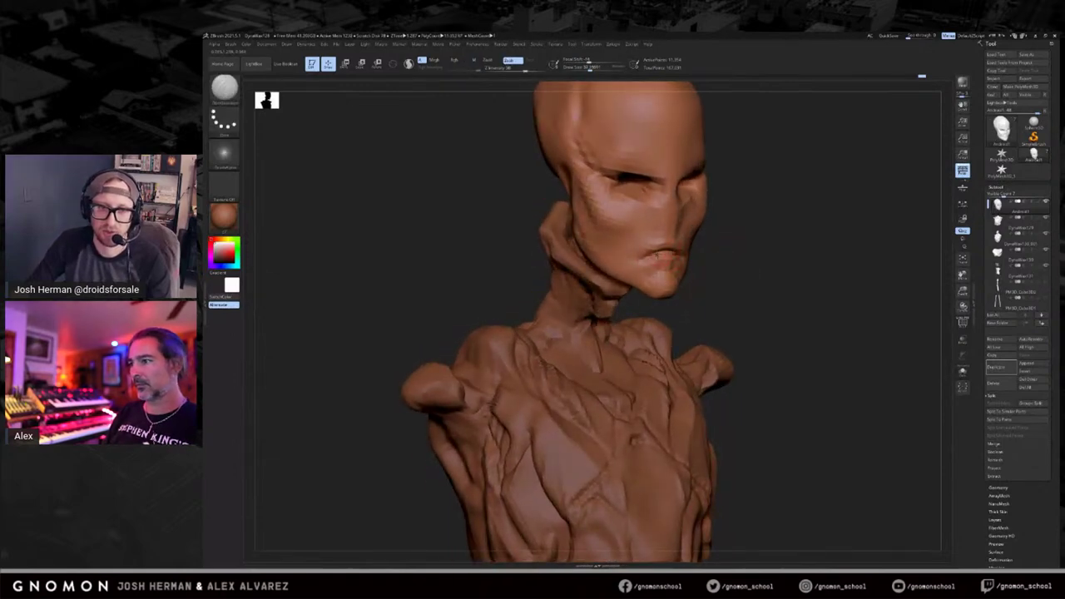
pyautogui.moveTo(653, 251)
pyautogui.mouseDown()
pyautogui.moveTo(676, 250)
pyautogui.moveTo(636, 258)
pyautogui.mouseUp()
pyautogui.moveTo(808, 231)
pyautogui.mouseDown()
pyautogui.moveTo(851, 235)
pyautogui.moveTo(818, 233)
pyautogui.moveTo(808, 246)
pyautogui.mouseUp()
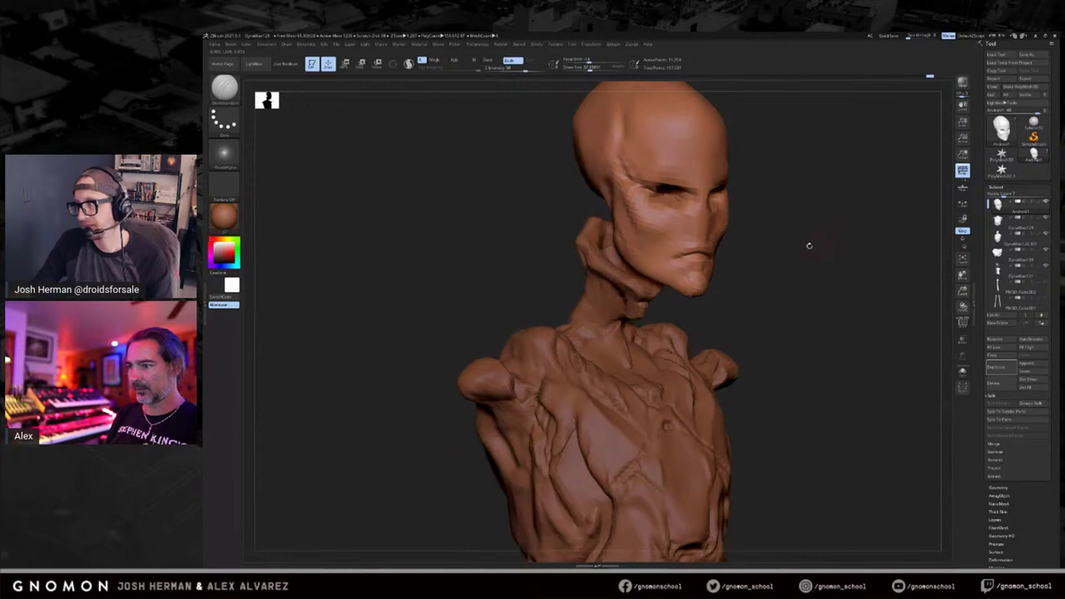
# Add muscle-like forms to the cheeks and the sides of the mouth with the ClayBuildup brush.
pyautogui.press('b')
pyautogui.press('c')
pyautogui.press('b')
pyautogui.moveTo(723, 251)
pyautogui.mouseDown()
pyautogui.moveTo(676, 237)
pyautogui.moveTo(660, 250)
pyautogui.moveTo(668, 243)
pyautogui.mouseUp()
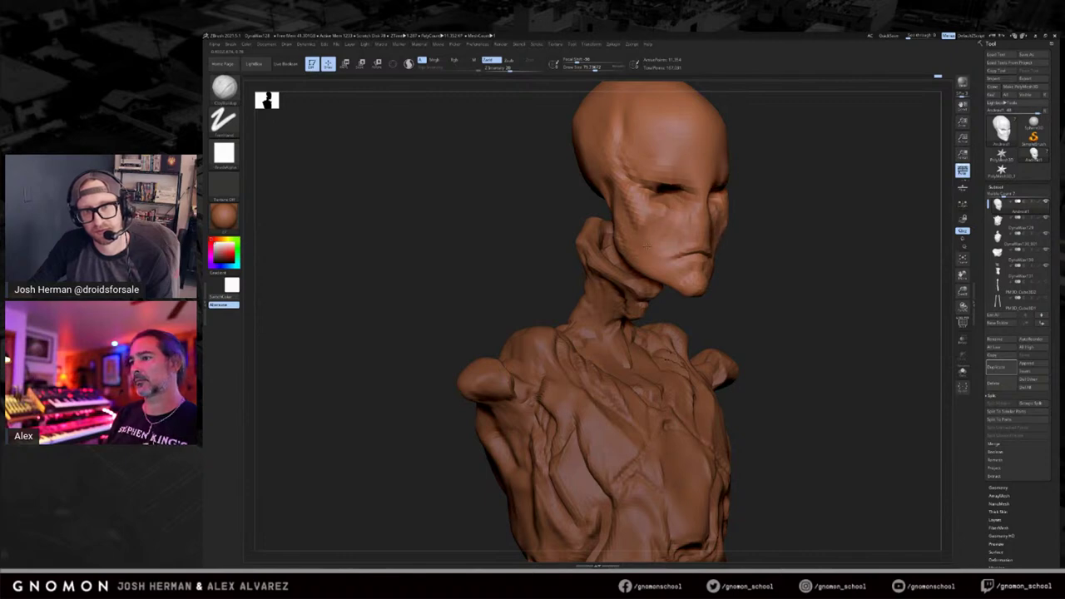
pyautogui.moveTo(757, 218); pyautogui.dragTo(848, 248)
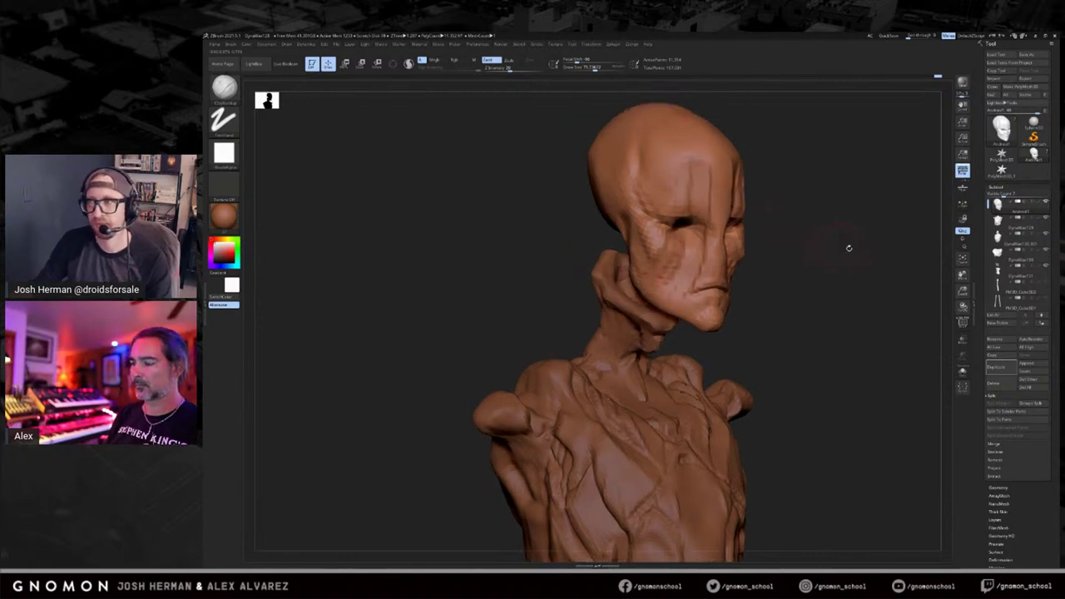
pyautogui.keyDown('ctrl'); pyautogui.moveTo(871, 300); pyautogui.dragTo(865, 243, button='right'); pyautogui.keyUp('ctrl')
pyautogui.moveTo(865, 243); pyautogui.dragTo(779, 267, button='right')
# Try hollowing out the whole face with an enlarged ClayBuildup brush, then undo the strokes.
pyautogui.press('s')
pyautogui.click(684, 235)
pyautogui.keyDown('alt'); pyautogui.moveTo(682, 215); pyautogui.dragTo(683, 250); pyautogui.keyUp('alt')
pyautogui.moveTo(721, 234)
pyautogui.mouseDown(button='right')
pyautogui.moveTo(749, 231)
pyautogui.moveTo(758, 249)
pyautogui.mouseUp(button='right')
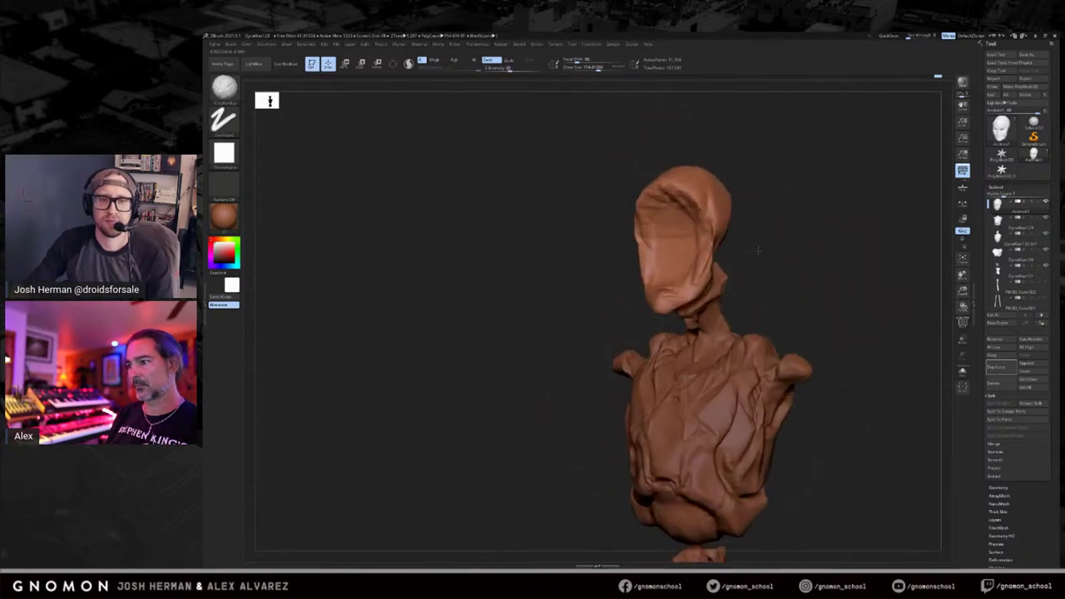
pyautogui.hotkey('ctrl', 'z')
pyautogui.moveTo(663, 257); pyautogui.dragTo(679, 273)
pyautogui.hotkey('ctrl', 'z')
# Try a smaller ClayBuildup brush on the cheek, undo the mark and readjust the brush size.
pyautogui.press('s')
pyautogui.click(674, 264)
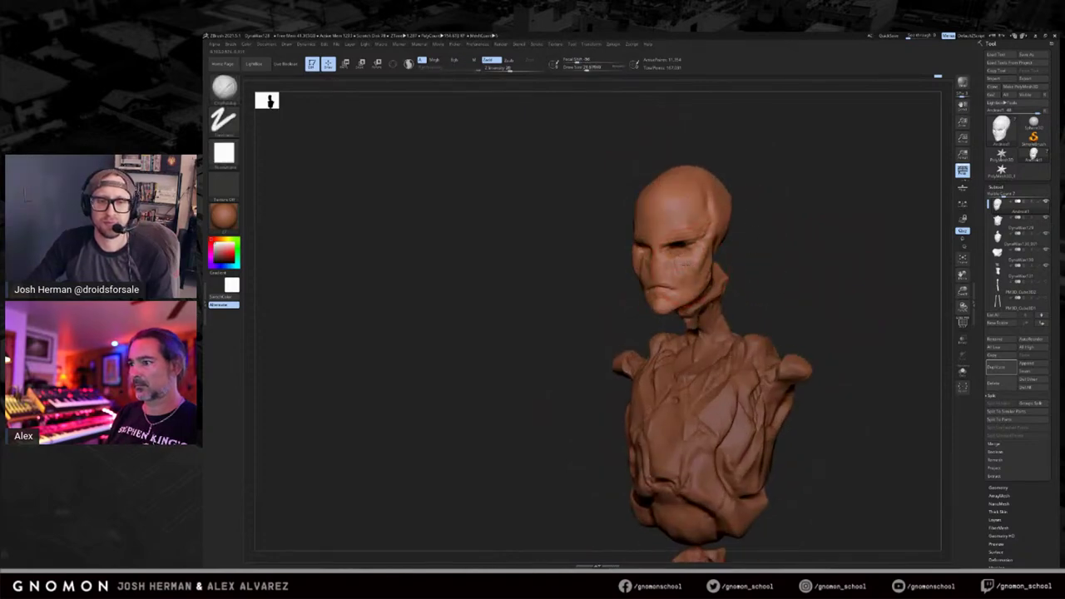
pyautogui.hotkey('ctrl', 'z')
pyautogui.press('s')
pyautogui.click(684, 272)
pyautogui.moveTo(793, 261)
pyautogui.keyDown('alt'); pyautogui.mouseDown(button='right')
pyautogui.moveTo(778, 250)
pyautogui.moveTo(803, 248)
pyautogui.mouseUp(button='right'); pyautogui.keyUp('alt')
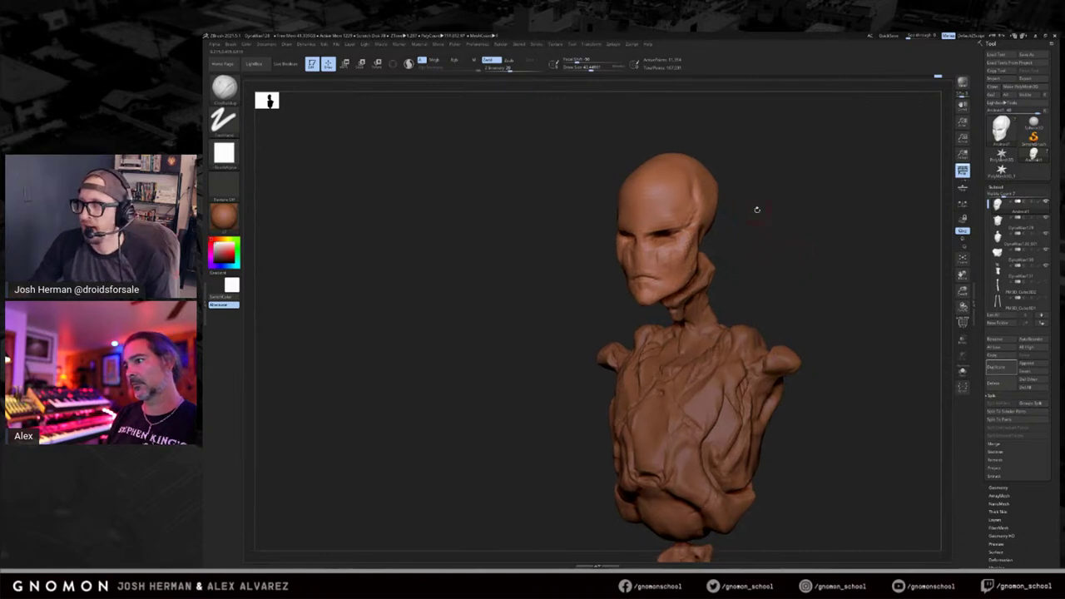
# Refine the cheek and face planes of the layered-chest humanoid with a resized ClayBuildup brush.
pyautogui.moveTo(816, 214)
pyautogui.mouseDown()
pyautogui.moveTo(832, 213)
pyautogui.moveTo(796, 231)
pyautogui.mouseUp()
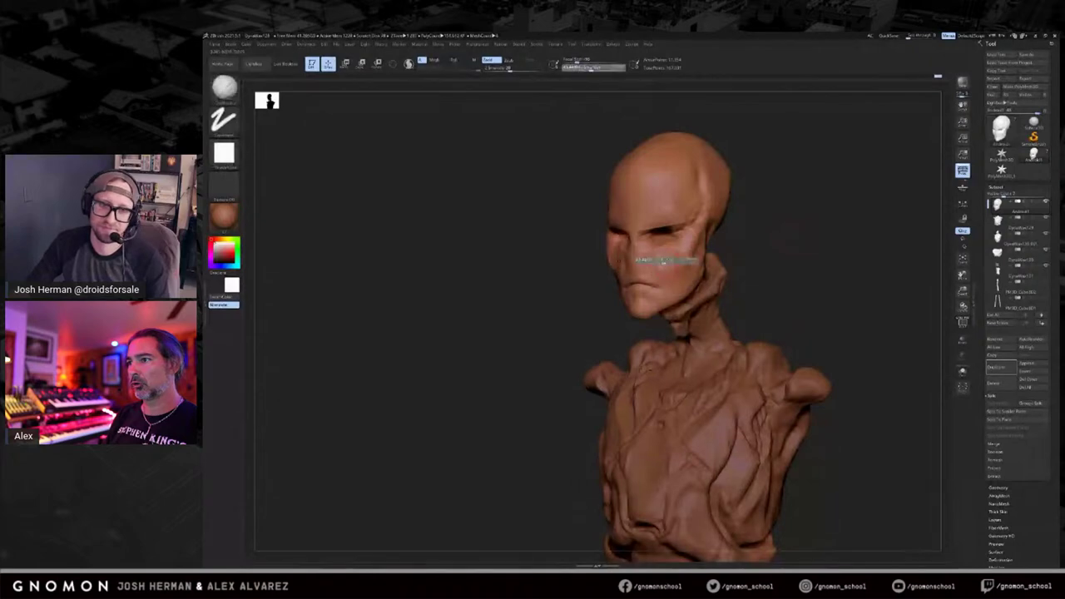
pyautogui.moveTo(684, 246)
pyautogui.mouseDown()
pyautogui.moveTo(665, 254)
pyautogui.moveTo(676, 251)
pyautogui.moveTo(672, 268)
pyautogui.mouseUp()
pyautogui.moveTo(738, 252); pyautogui.dragTo(771, 254)
pyautogui.moveTo(700, 272); pyautogui.dragTo(733, 274)
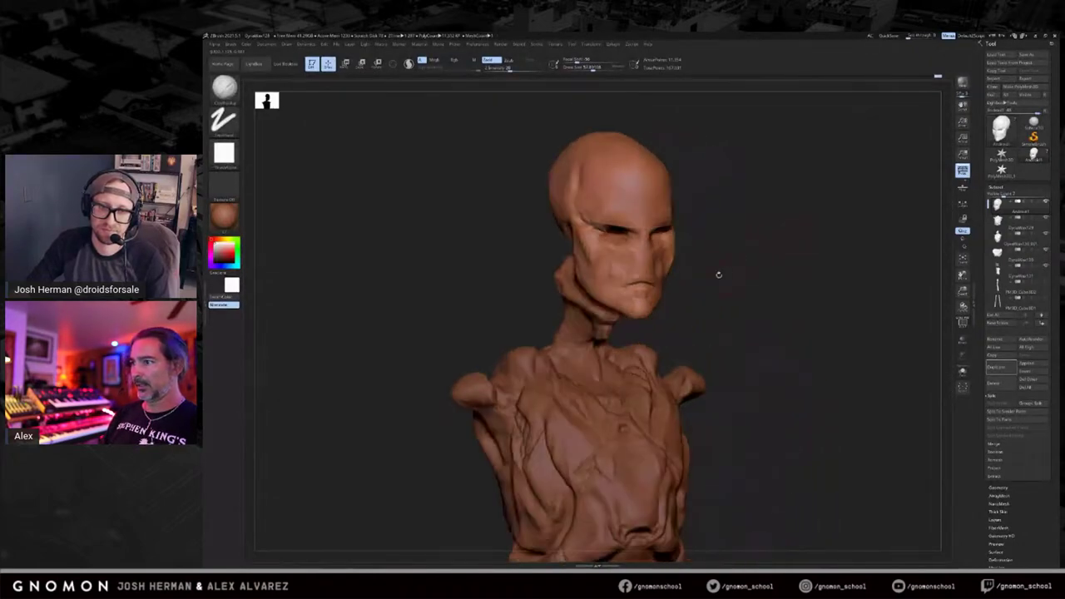
pyautogui.moveTo(613, 284); pyautogui.dragTo(638, 257)
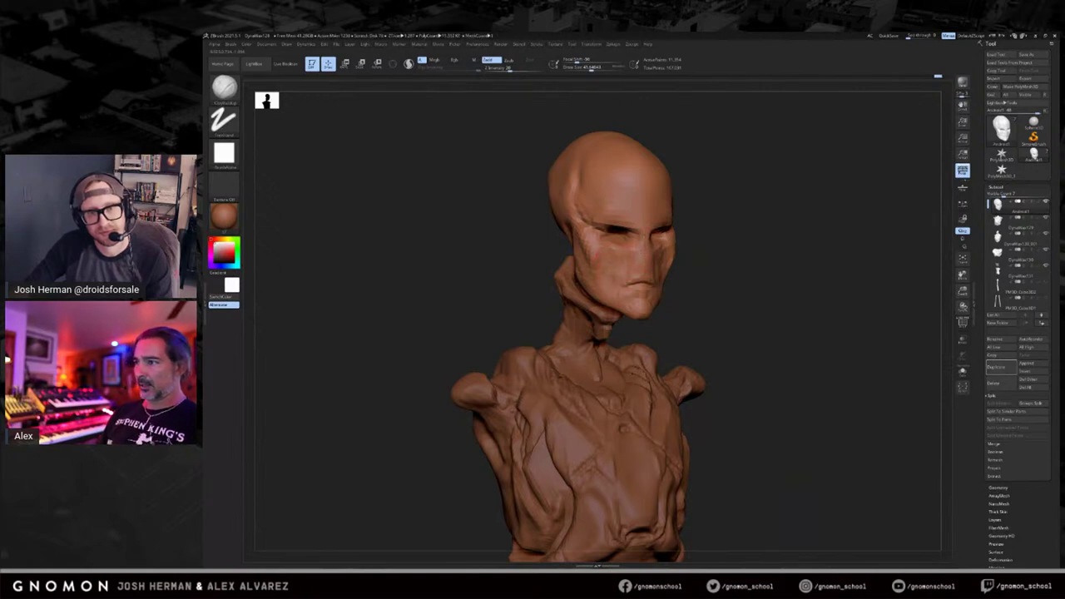
pyautogui.moveTo(770, 233); pyautogui.dragTo(803, 236)
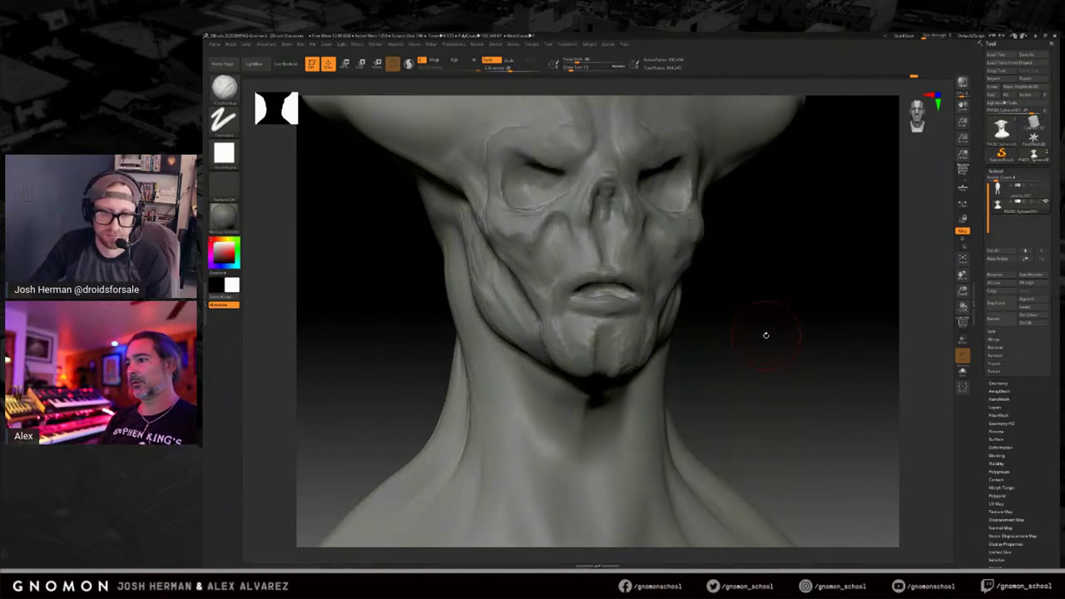
# Shape the chin of the horned alien bust with ClayBuildup and switch to the Standard brush.
pyautogui.moveTo(748, 337); pyautogui.dragTo(653, 346)
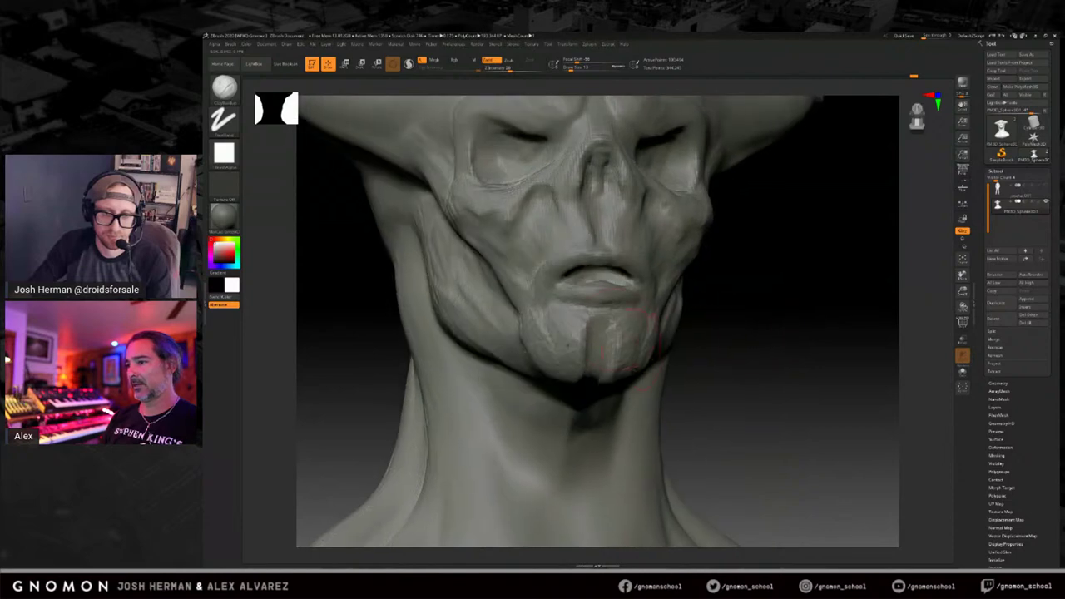
pyautogui.moveTo(801, 365)
pyautogui.mouseDown()
pyautogui.moveTo(792, 333)
pyautogui.moveTo(827, 355)
pyautogui.moveTo(846, 338)
pyautogui.moveTo(824, 290)
pyautogui.moveTo(707, 325)
pyautogui.mouseUp()
pyautogui.keyDown('alt'); pyautogui.moveTo(516, 367); pyautogui.dragTo(481, 356); pyautogui.keyUp('alt')
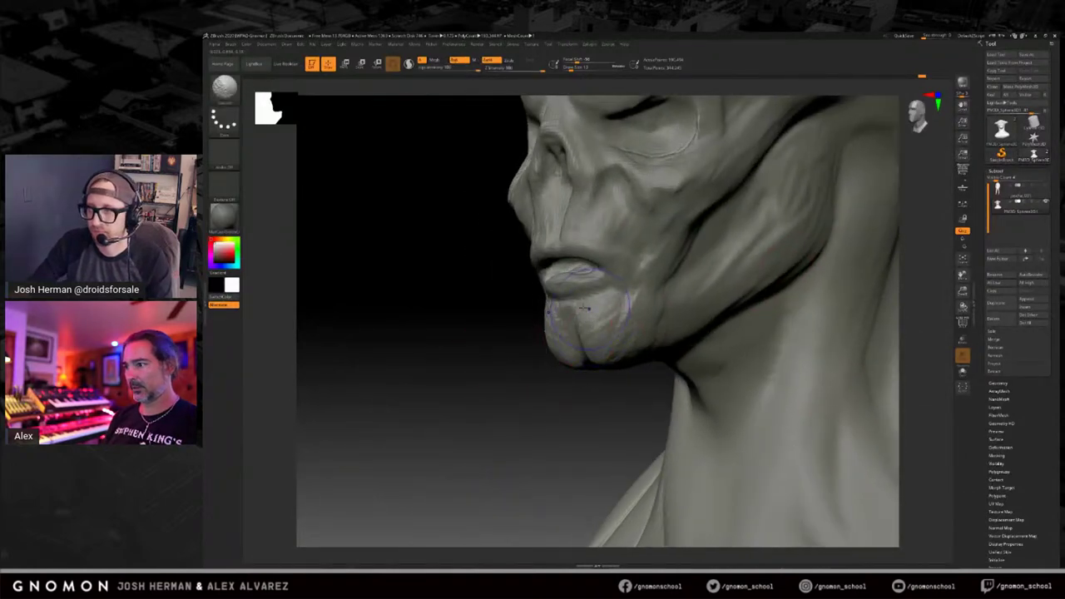
pyautogui.press('b')
pyautogui.press('c')
pyautogui.press('b')
pyautogui.press('b')
pyautogui.press('s')
pyautogui.press('t')
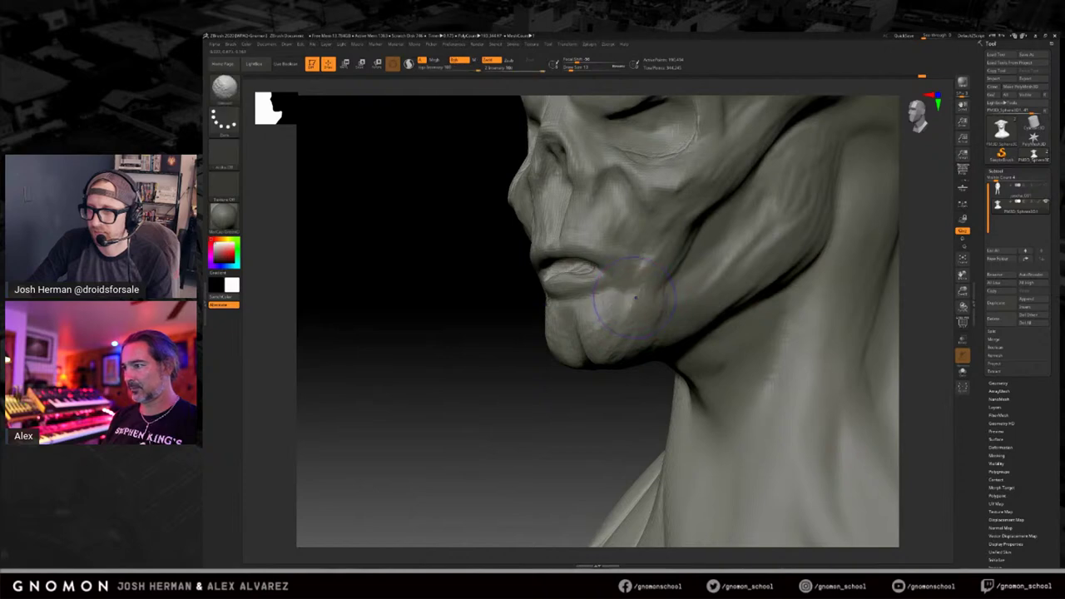
# Return to the ClayBuildup brush and build up the side of the horned alien's chin below the mouth corner.
pyautogui.press('b')
pyautogui.press('c')
pyautogui.press('b')
pyautogui.moveTo(620, 392)
pyautogui.mouseDown()
pyautogui.moveTo(613, 383)
pyautogui.moveTo(617, 397)
pyautogui.mouseUp()
pyautogui.moveTo(620, 328); pyautogui.dragTo(657, 290)
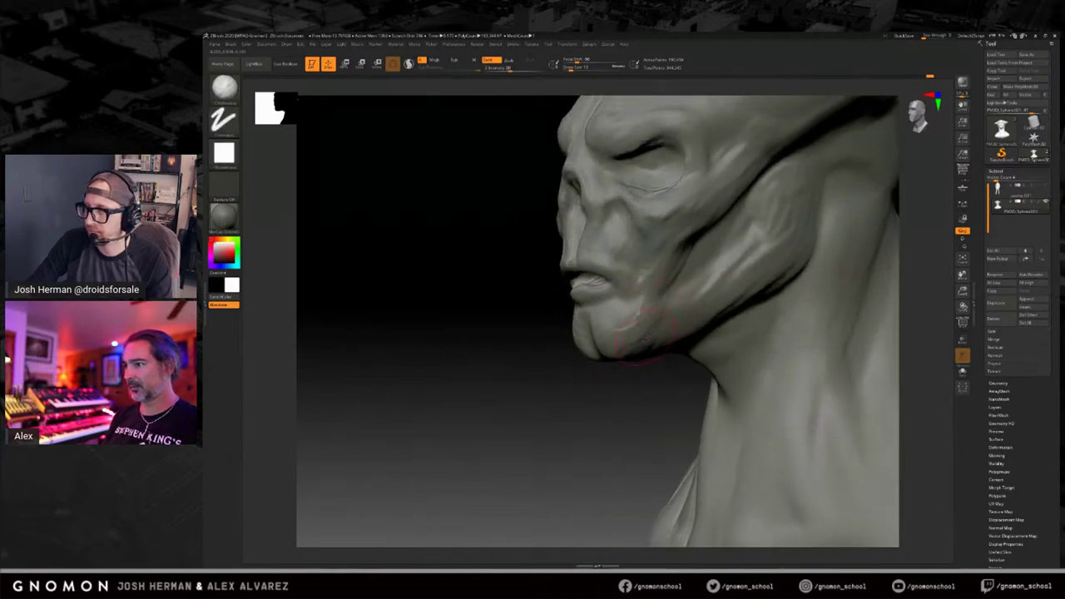
pyautogui.moveTo(629, 394); pyautogui.dragTo(605, 408)
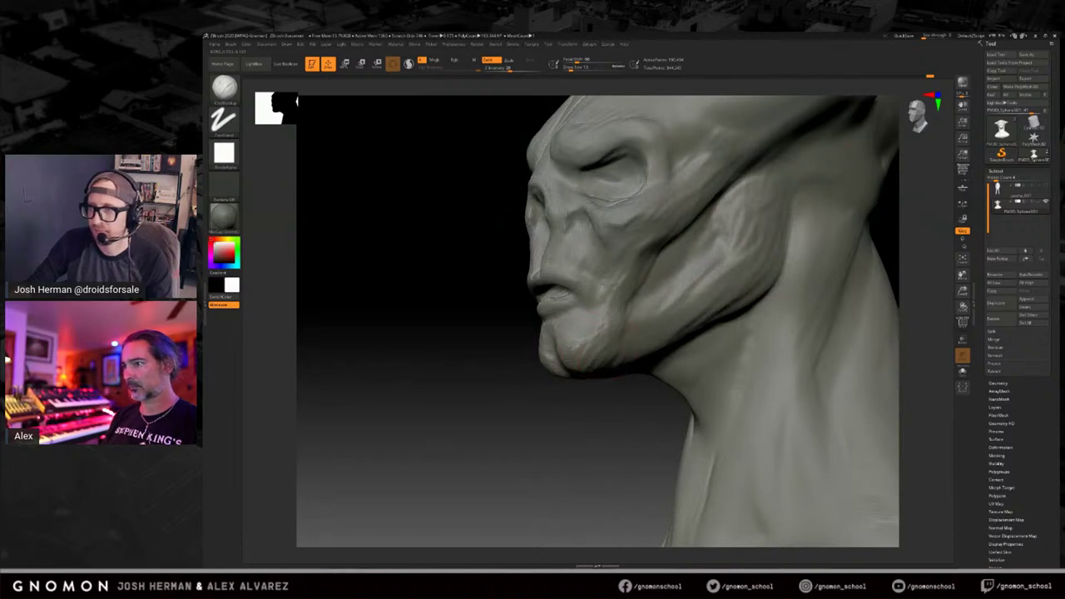
pyautogui.moveTo(565, 403); pyautogui.dragTo(574, 371)
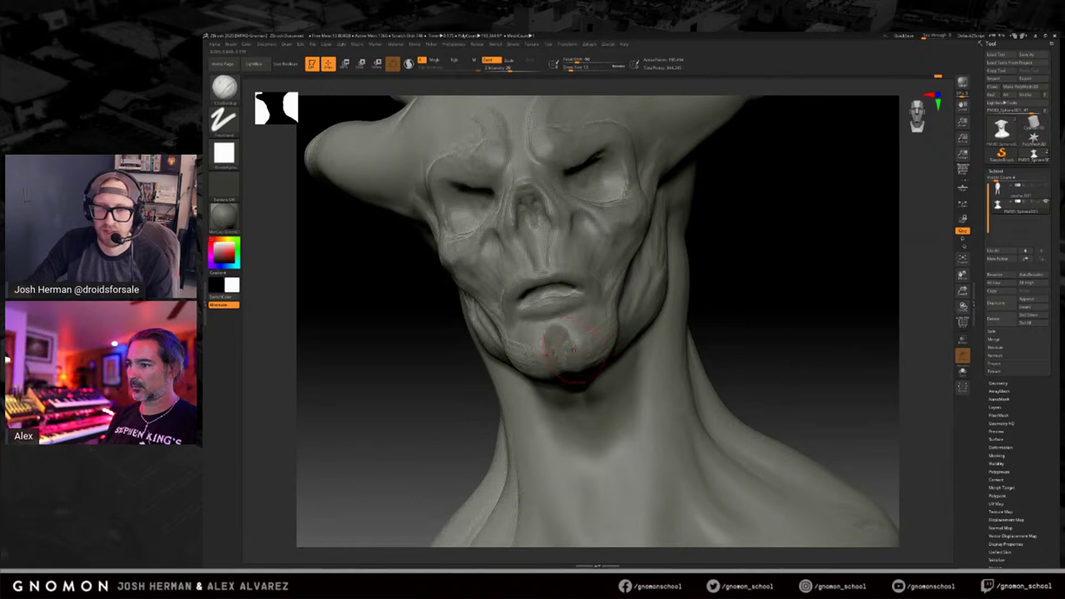
# Round the two chin lobes and deepen the cleft between them, working from the side and below.
pyautogui.moveTo(809, 306); pyautogui.dragTo(747, 337)
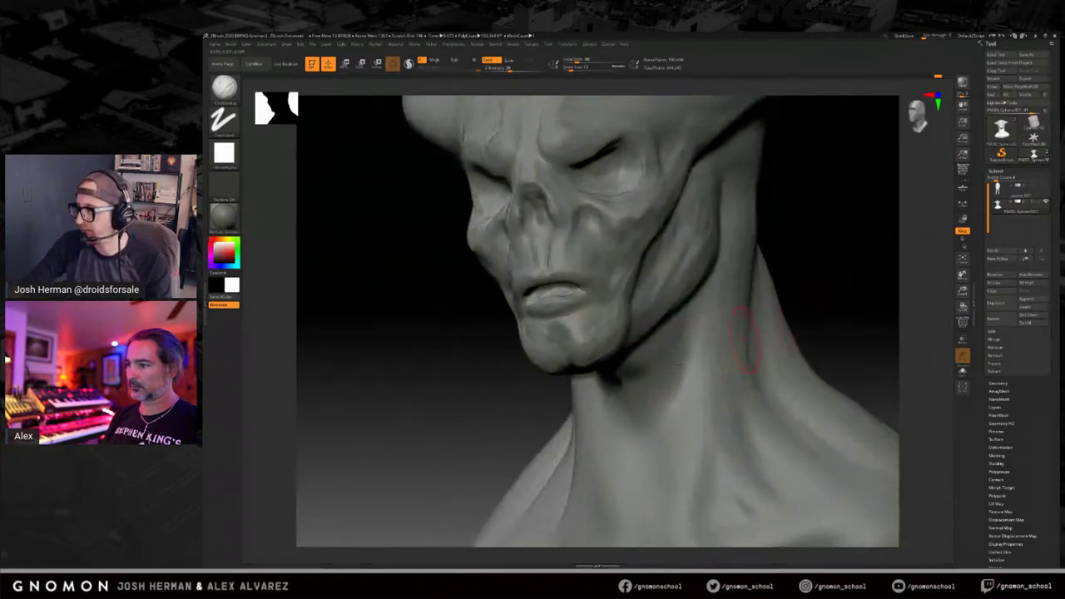
pyautogui.moveTo(486, 398); pyautogui.dragTo(558, 387)
pyautogui.moveTo(748, 324)
pyautogui.mouseDown()
pyautogui.moveTo(771, 287)
pyautogui.moveTo(779, 371)
pyautogui.mouseUp()
pyautogui.moveTo(793, 354)
pyautogui.mouseDown()
pyautogui.moveTo(760, 340)
pyautogui.moveTo(586, 326)
pyautogui.mouseUp()
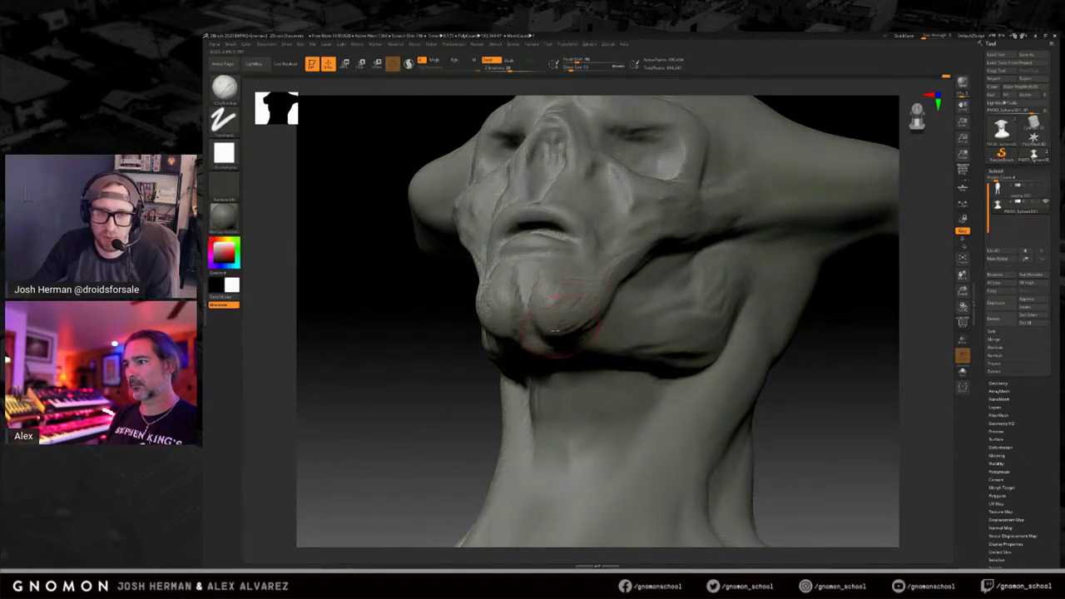
pyautogui.moveTo(856, 375)
pyautogui.mouseDown()
pyautogui.moveTo(814, 352)
pyautogui.moveTo(759, 294)
pyautogui.moveTo(798, 353)
pyautogui.moveTo(773, 325)
pyautogui.moveTo(785, 357)
pyautogui.mouseUp()
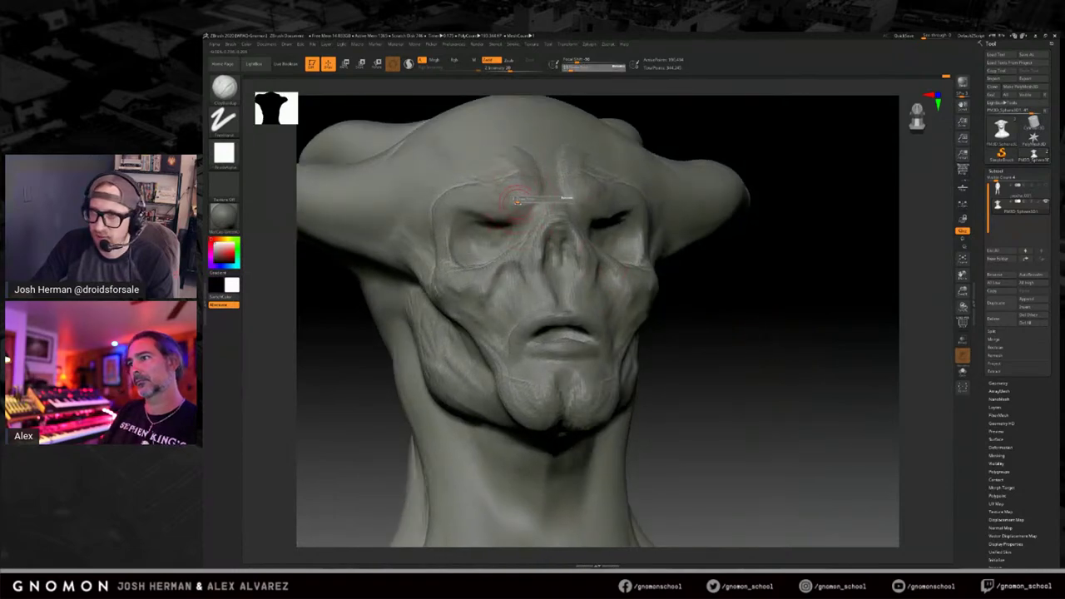
# Reduce the ClayBuildup brush size and sculpt the inner brows and the bridge above the nose cavity.
pyautogui.moveTo(516, 201); pyautogui.dragTo(520, 201)
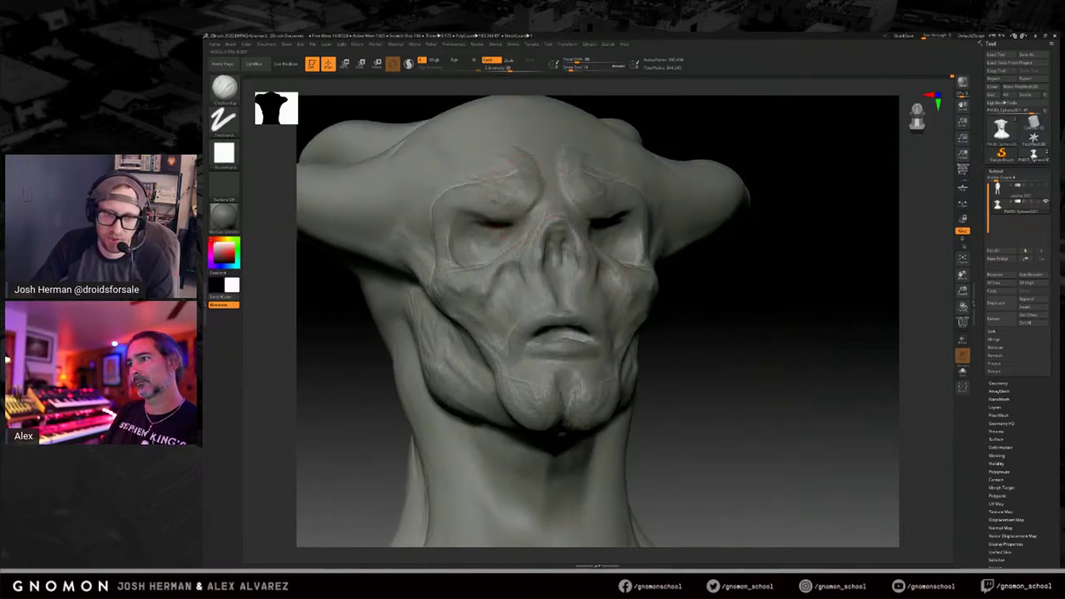
pyautogui.moveTo(743, 287); pyautogui.dragTo(739, 304)
pyautogui.press('s')
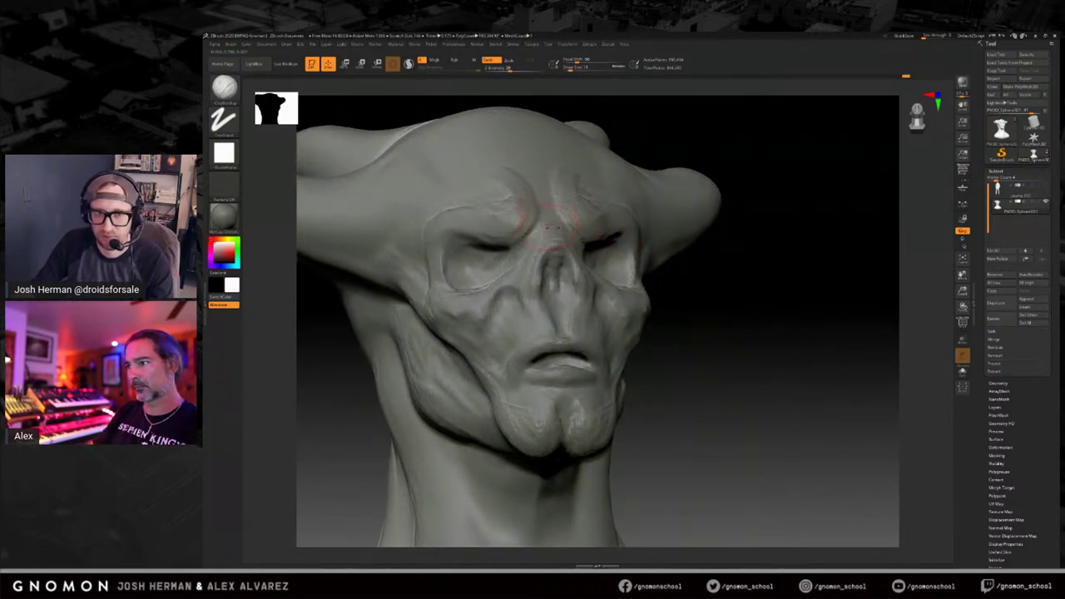
pyautogui.moveTo(552, 222)
pyautogui.mouseDown()
pyautogui.moveTo(555, 236)
pyautogui.moveTo(552, 225)
pyautogui.mouseUp()
pyautogui.press('s')
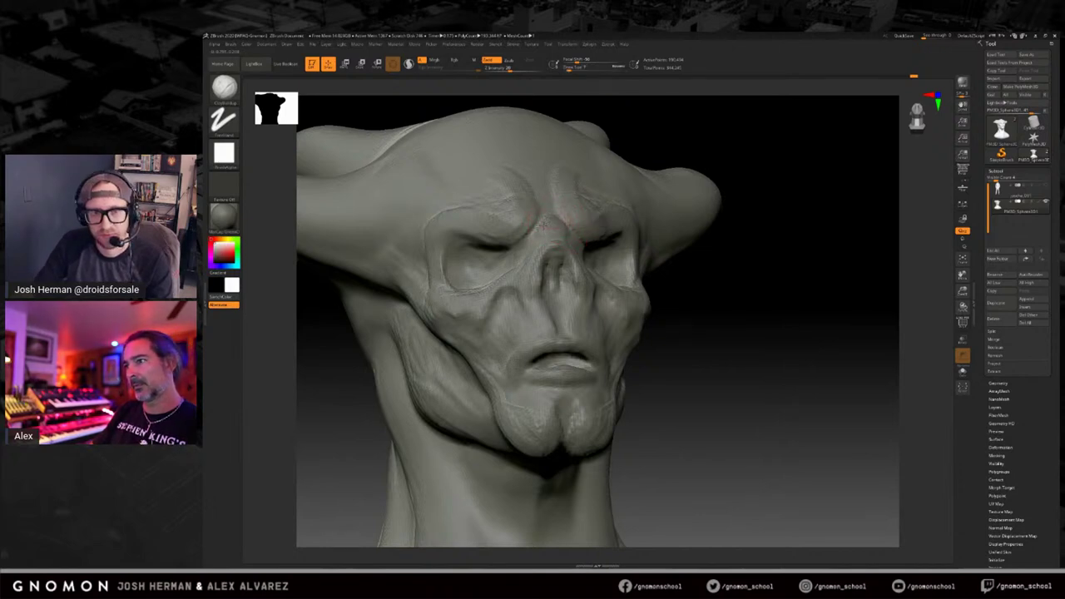
pyautogui.moveTo(541, 226); pyautogui.dragTo(556, 205)
# Add wrinkled folds between the brows and thicken the brow ridges over the eye sockets.
pyautogui.moveTo(750, 332)
pyautogui.mouseDown()
pyautogui.moveTo(773, 326)
pyautogui.moveTo(733, 307)
pyautogui.moveTo(749, 300)
pyautogui.mouseUp()
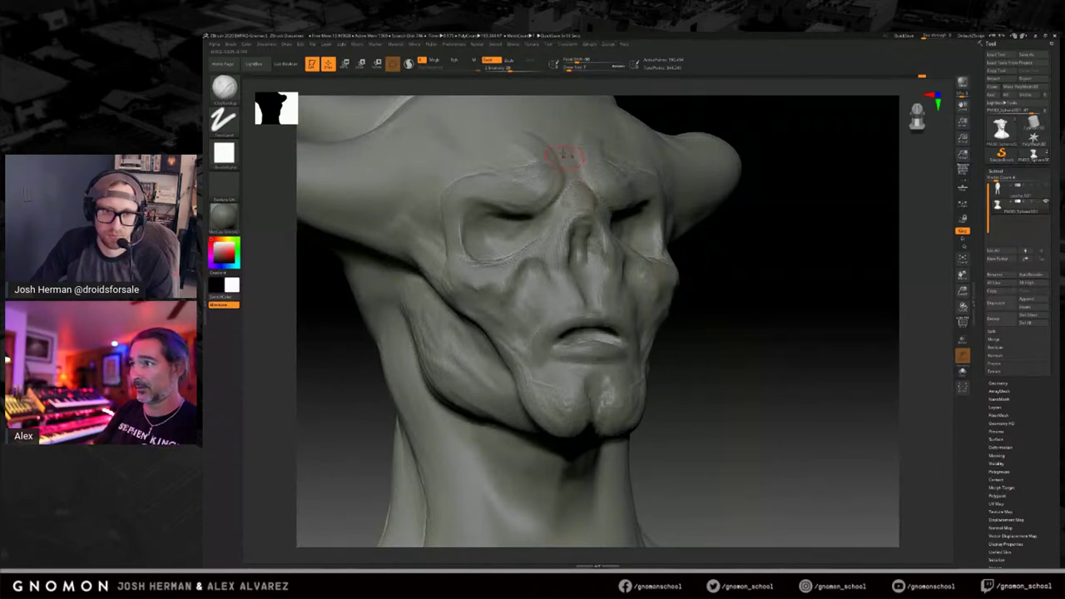
pyautogui.moveTo(755, 288); pyautogui.dragTo(708, 261)
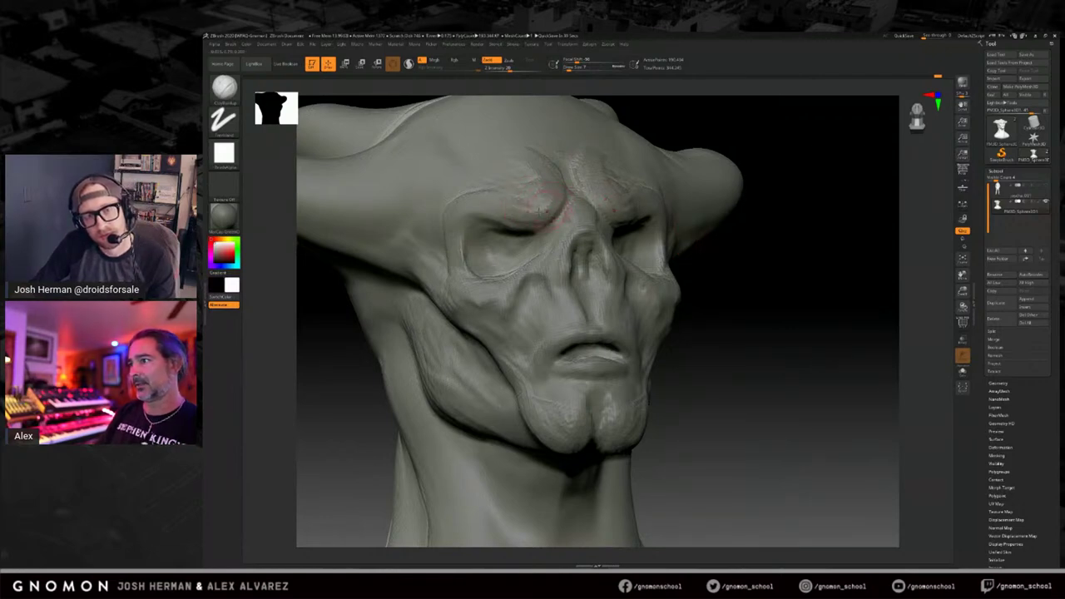
pyautogui.moveTo(762, 268)
pyautogui.mouseDown()
pyautogui.moveTo(797, 288)
pyautogui.moveTo(766, 306)
pyautogui.moveTo(807, 288)
pyautogui.mouseUp()
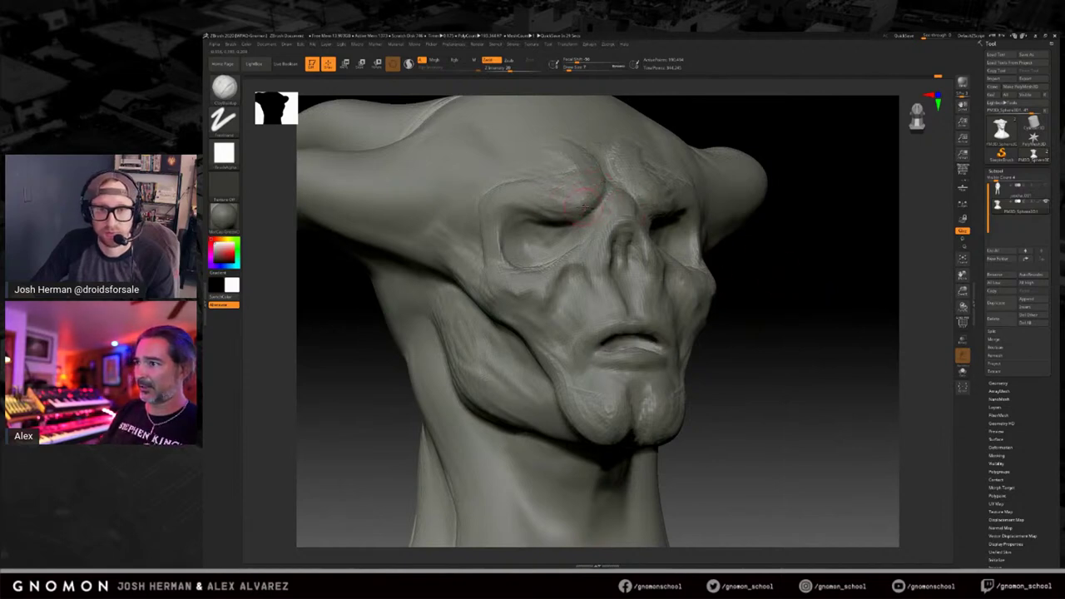
pyautogui.moveTo(793, 272)
pyautogui.mouseDown()
pyautogui.moveTo(761, 249)
pyautogui.moveTo(741, 254)
pyautogui.mouseUp()
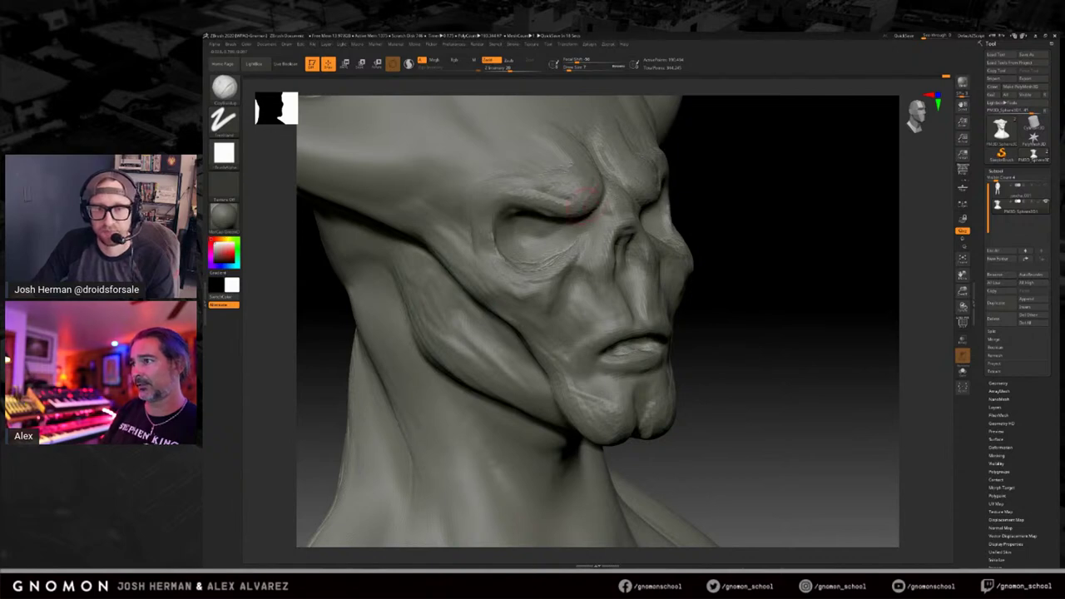
# Refine the inner eye corners, nose bridge and forehead creases from several angles with small ClayBuildup strokes.
pyautogui.moveTo(789, 237); pyautogui.dragTo(623, 207)
pyautogui.moveTo(827, 284)
pyautogui.mouseDown()
pyautogui.moveTo(823, 271)
pyautogui.moveTo(806, 277)
pyautogui.moveTo(670, 243)
pyautogui.moveTo(646, 223)
pyautogui.mouseUp()
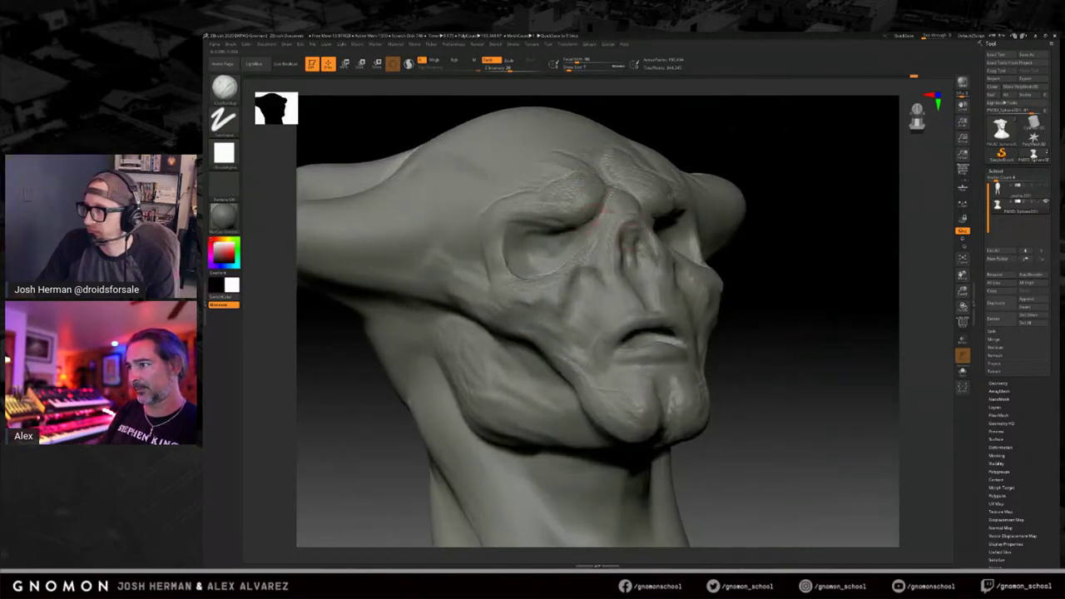
pyautogui.moveTo(818, 311)
pyautogui.mouseDown()
pyautogui.moveTo(823, 324)
pyautogui.moveTo(807, 317)
pyautogui.mouseUp()
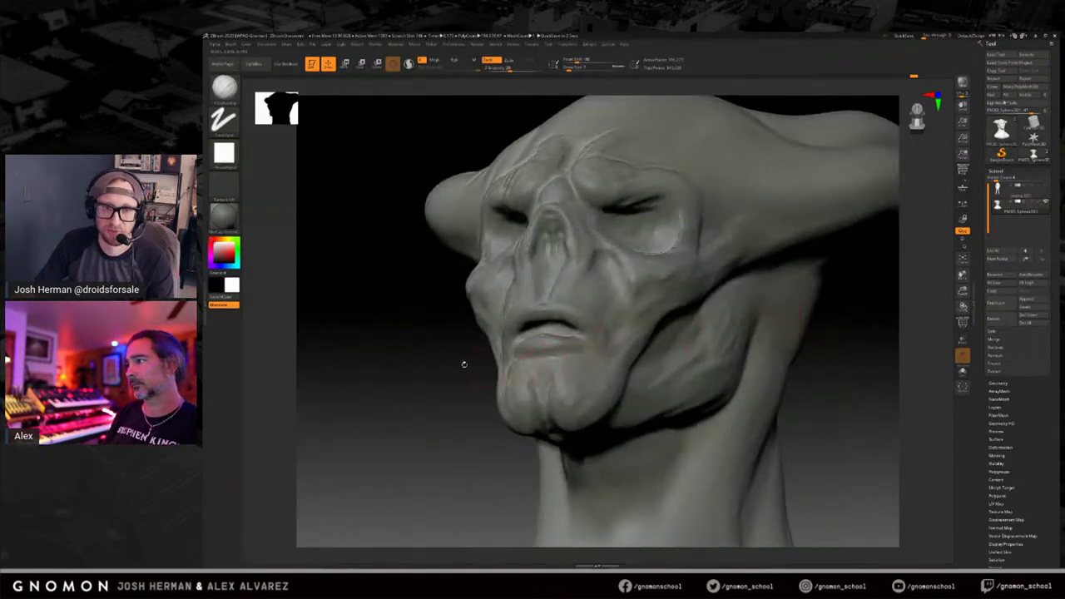
pyautogui.keyDown('alt'); pyautogui.moveTo(405, 344); pyautogui.dragTo(375, 343); pyautogui.keyUp('alt')
pyautogui.moveTo(826, 337)
pyautogui.mouseDown()
pyautogui.moveTo(858, 311)
pyautogui.moveTo(811, 330)
pyautogui.moveTo(823, 328)
pyautogui.mouseUp()
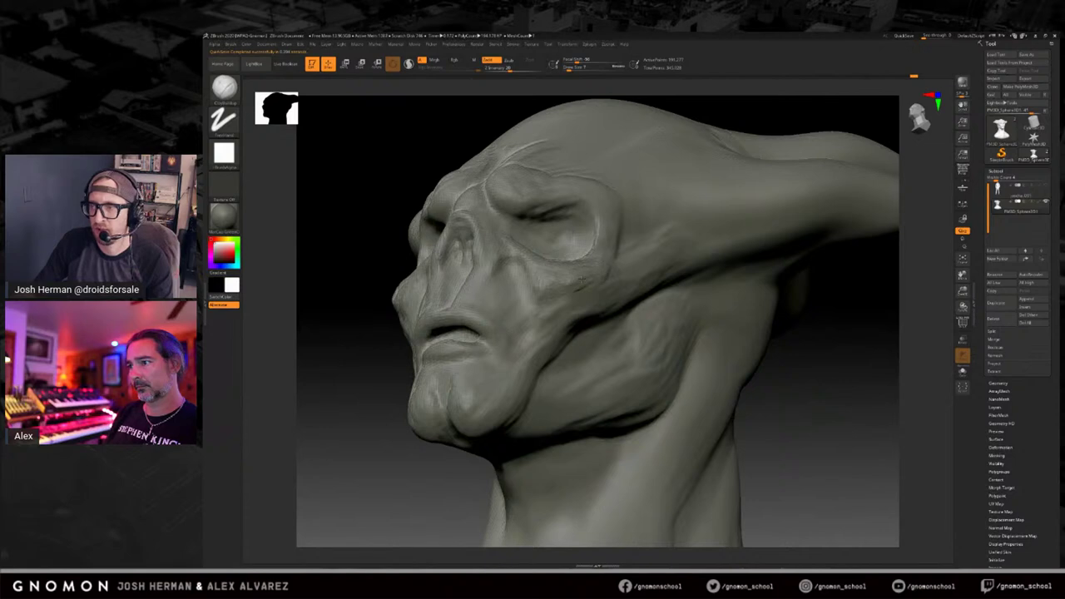
# Build up the jaw muscle behind the cheek with a larger ClayBuildup brush, working from the profile.
pyautogui.keyDown('alt'); pyautogui.moveTo(831, 353); pyautogui.dragTo(829, 342); pyautogui.keyUp('alt')
pyautogui.moveTo(787, 283); pyautogui.dragTo(795, 278)
pyautogui.moveTo(438, 336); pyautogui.dragTo(433, 331)
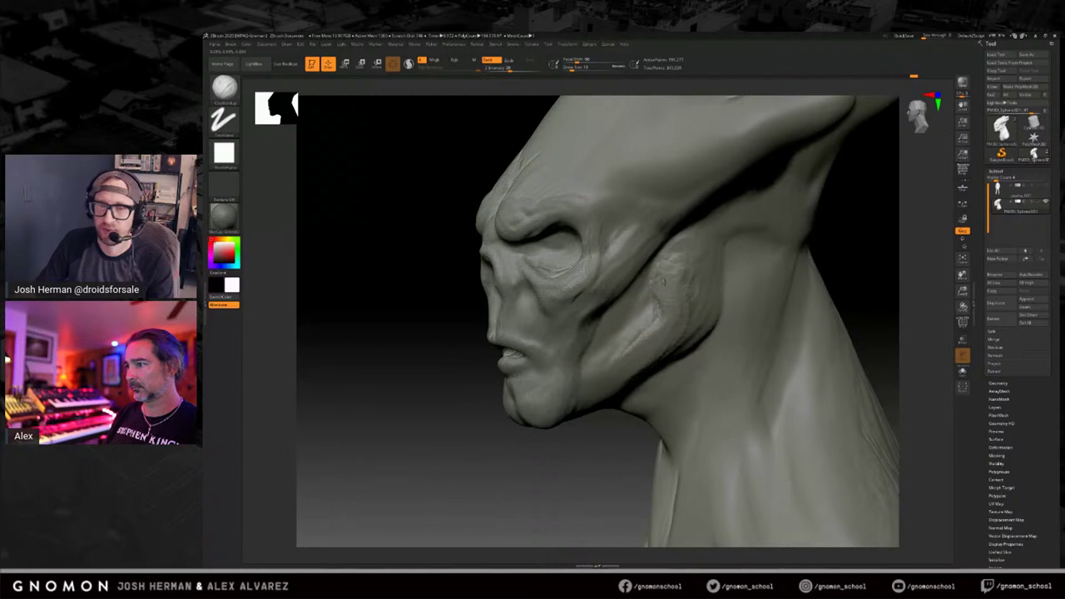
pyautogui.moveTo(707, 252); pyautogui.dragTo(705, 256)
pyautogui.moveTo(701, 298)
pyautogui.mouseDown()
pyautogui.moveTo(674, 338)
pyautogui.moveTo(620, 365)
pyautogui.mouseUp()
# Lay long diagonal muscle strokes down the side of the neck from behind the jaw to the shoulder.
pyautogui.moveTo(881, 273)
pyautogui.mouseDown()
pyautogui.moveTo(842, 280)
pyautogui.moveTo(800, 252)
pyautogui.mouseUp()
pyautogui.moveTo(708, 208)
pyautogui.mouseDown()
pyautogui.moveTo(676, 279)
pyautogui.moveTo(662, 391)
pyautogui.moveTo(632, 450)
pyautogui.mouseUp()
pyautogui.moveTo(655, 454); pyautogui.dragTo(633, 483)
pyautogui.moveTo(811, 309); pyautogui.dragTo(847, 281)
pyautogui.moveTo(670, 317); pyautogui.dragTo(662, 369)
pyautogui.moveTo(834, 256); pyautogui.dragTo(793, 250)
pyautogui.moveTo(707, 264)
pyautogui.mouseDown()
pyautogui.moveTo(684, 288)
pyautogui.moveTo(680, 341)
pyautogui.mouseUp()
pyautogui.moveTo(719, 330); pyautogui.dragTo(671, 390)
pyautogui.moveTo(708, 356); pyautogui.dragTo(669, 413)
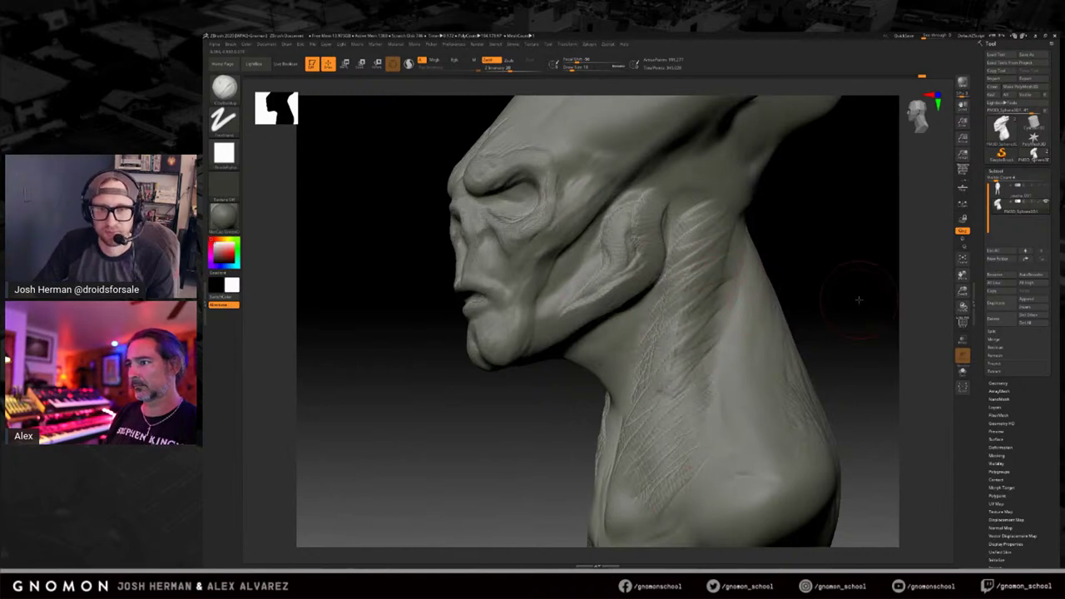
# Extend the neck muscle strokes toward the front of the throat and up under the jaw.
pyautogui.moveTo(860, 300); pyautogui.dragTo(772, 308)
pyautogui.moveTo(664, 297)
pyautogui.mouseDown()
pyautogui.moveTo(624, 340)
pyautogui.moveTo(619, 331)
pyautogui.moveTo(652, 379)
pyautogui.moveTo(648, 411)
pyautogui.mouseUp()
pyautogui.moveTo(662, 427); pyautogui.dragTo(635, 455)
pyautogui.moveTo(825, 293)
pyautogui.mouseDown()
pyautogui.moveTo(881, 295)
pyautogui.moveTo(741, 281)
pyautogui.mouseUp()
pyautogui.moveTo(654, 293); pyautogui.dragTo(622, 325)
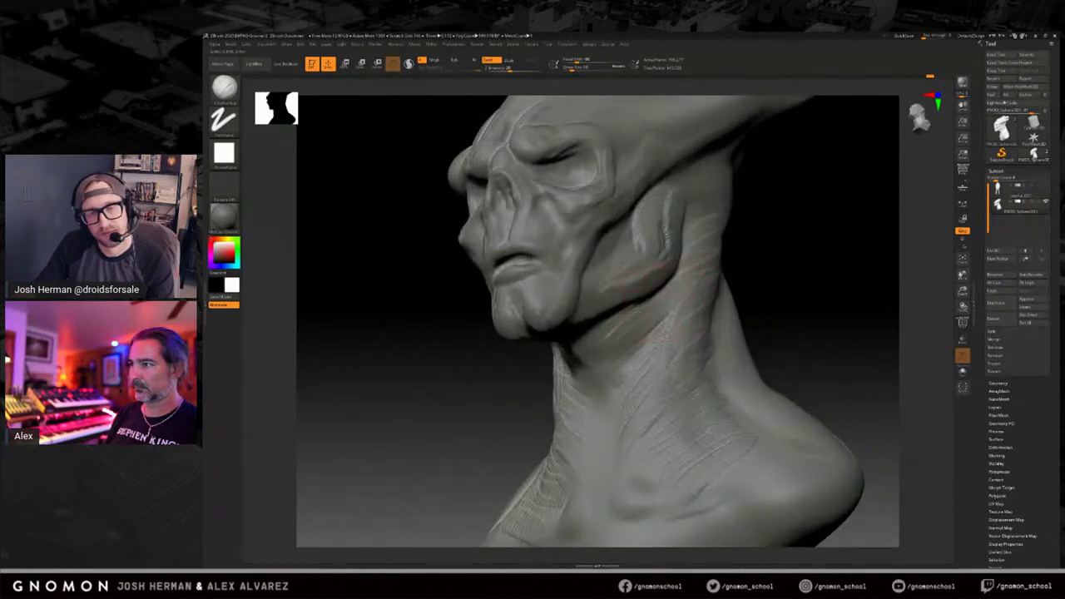
pyautogui.moveTo(803, 276)
pyautogui.mouseDown()
pyautogui.moveTo(791, 269)
pyautogui.moveTo(805, 266)
pyautogui.mouseUp()
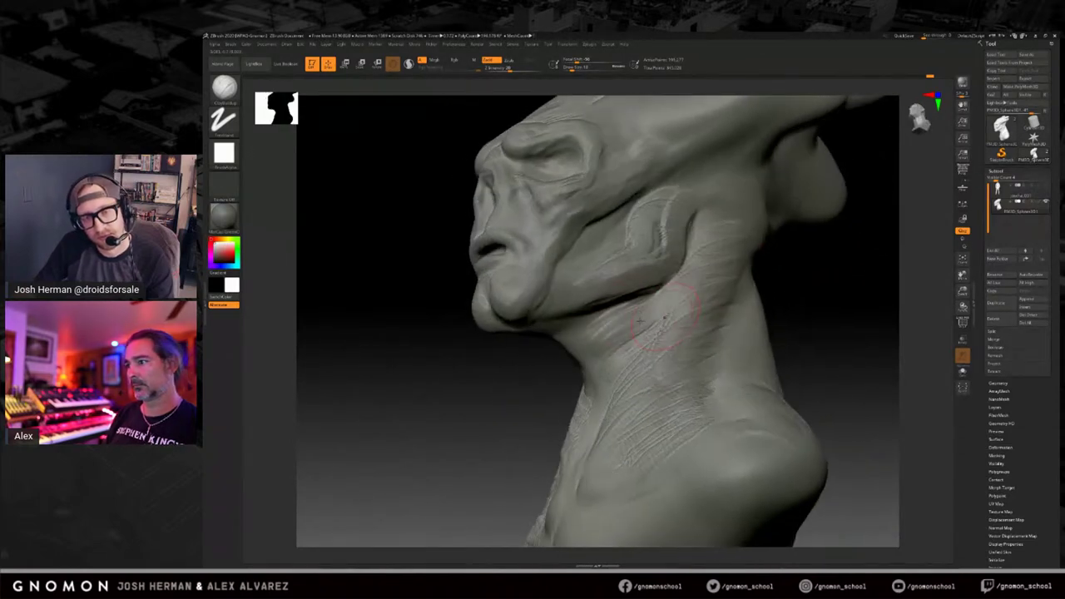
# Build up muscle forms beneath the jaw and along the throat, working from low angles.
pyautogui.moveTo(492, 375); pyautogui.dragTo(492, 340)
pyautogui.moveTo(563, 326)
pyautogui.mouseDown()
pyautogui.moveTo(538, 343)
pyautogui.moveTo(554, 359)
pyautogui.mouseUp()
pyautogui.moveTo(621, 341)
pyautogui.mouseDown()
pyautogui.moveTo(563, 395)
pyautogui.moveTo(575, 404)
pyautogui.moveTo(583, 452)
pyautogui.mouseUp()
pyautogui.moveTo(509, 373)
pyautogui.mouseDown()
pyautogui.moveTo(507, 415)
pyautogui.moveTo(570, 341)
pyautogui.mouseUp()
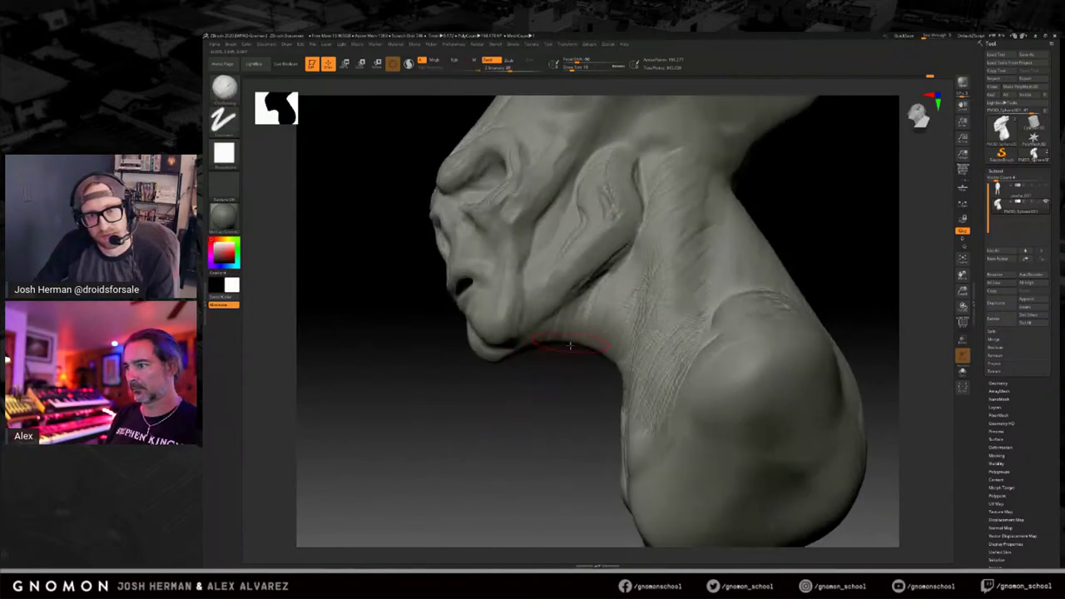
pyautogui.moveTo(563, 408); pyautogui.dragTo(591, 336)
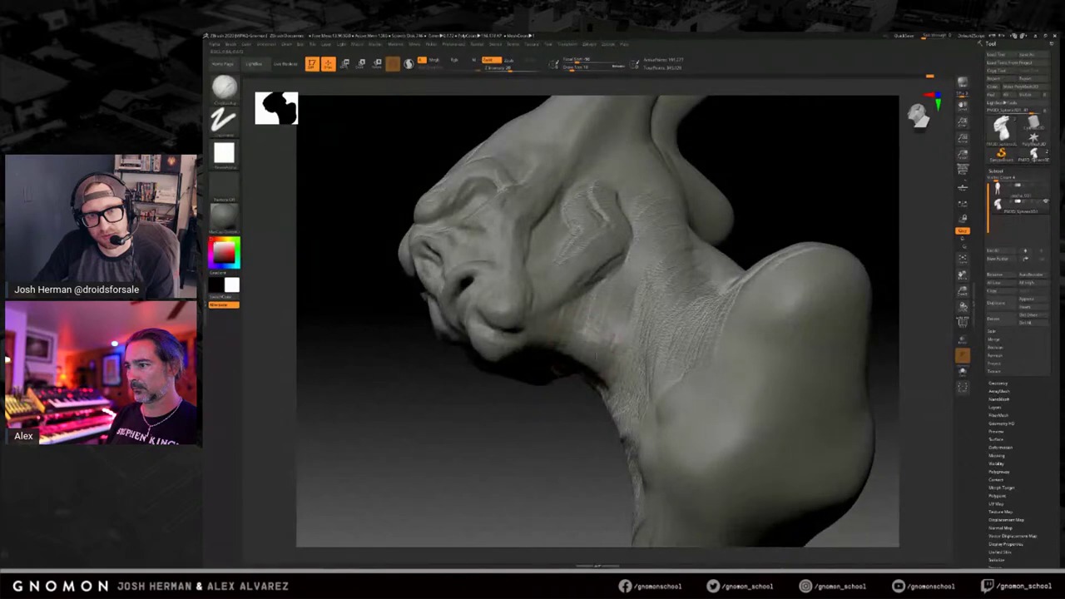
pyautogui.moveTo(832, 224)
pyautogui.mouseDown()
pyautogui.moveTo(808, 236)
pyautogui.moveTo(818, 252)
pyautogui.moveTo(594, 324)
pyautogui.moveTo(587, 363)
pyautogui.mouseUp()
pyautogui.moveTo(708, 327); pyautogui.dragTo(582, 326)
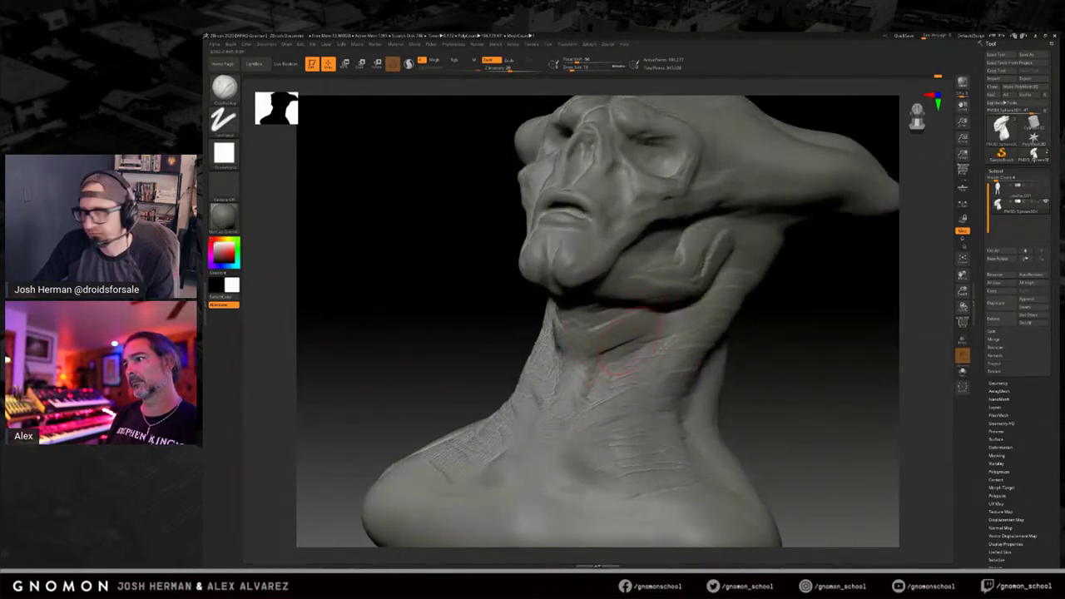
# Resize the ClayBuildup brush and sculpt folds across the front of the throat below the chin.
pyautogui.press('s')
pyautogui.moveTo(633, 331); pyautogui.dragTo(630, 331)
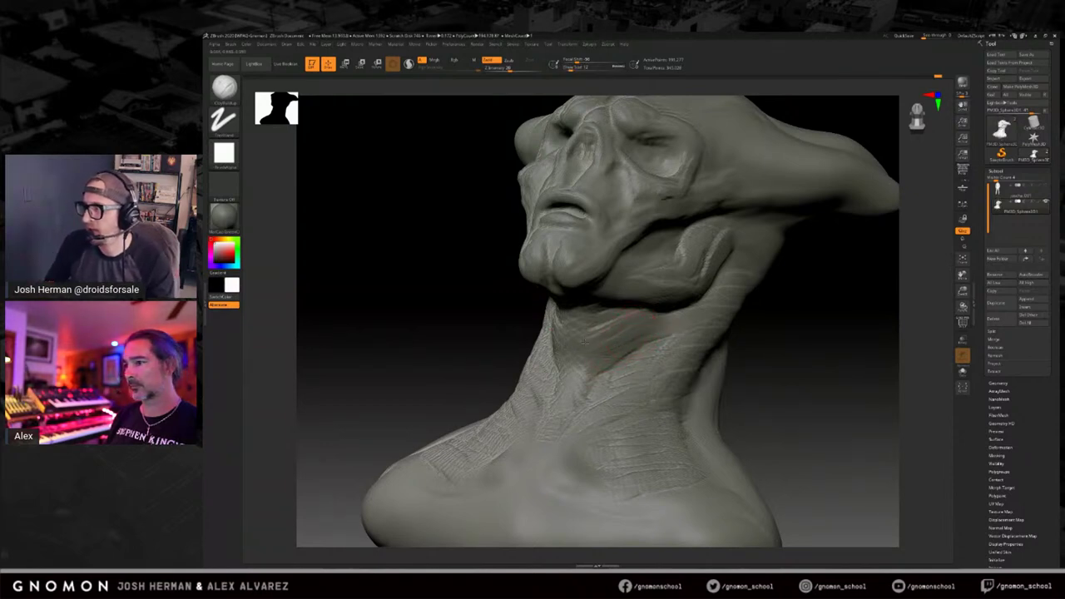
pyautogui.moveTo(797, 322); pyautogui.dragTo(734, 316)
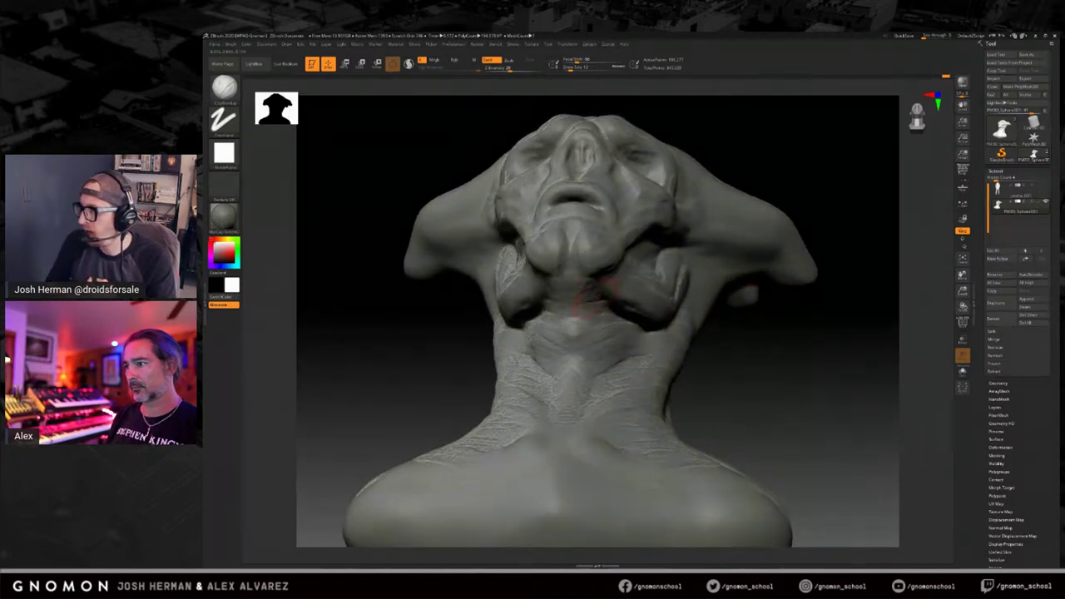
pyautogui.moveTo(810, 341); pyautogui.dragTo(757, 333)
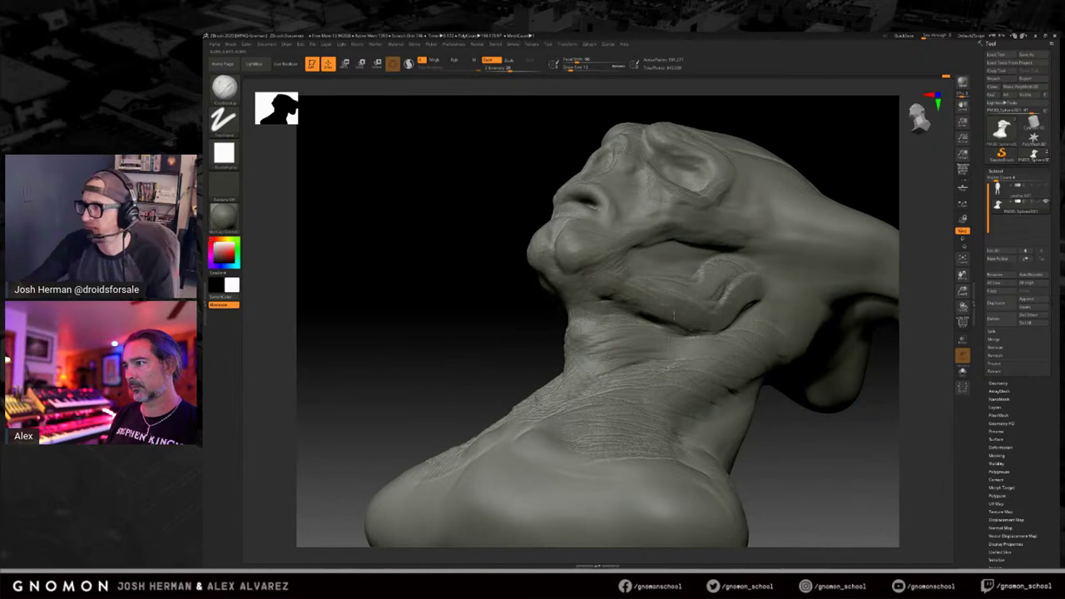
pyautogui.moveTo(482, 344); pyautogui.dragTo(791, 311)
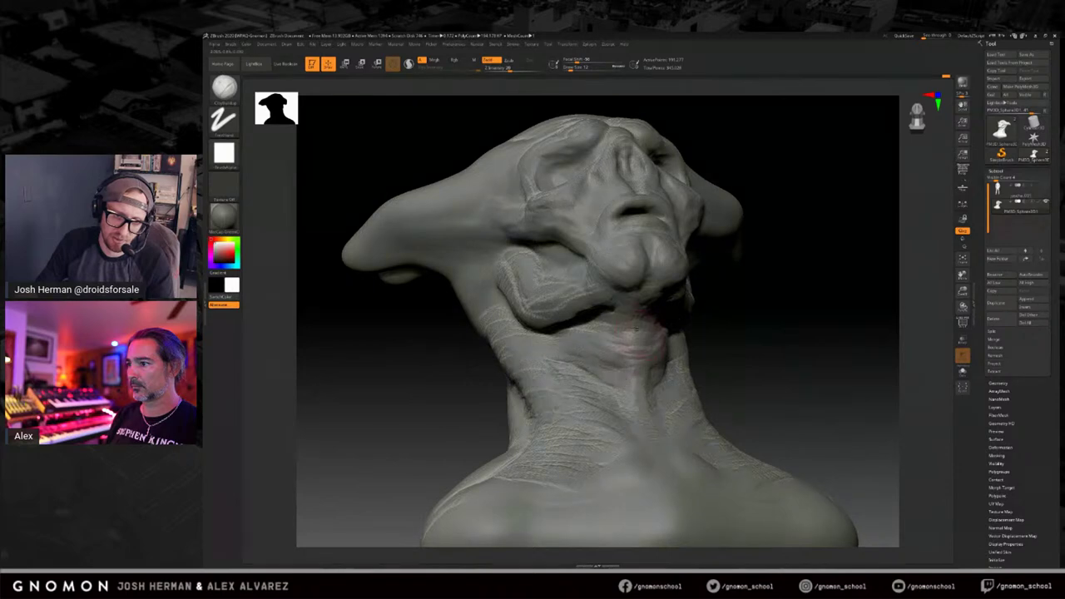
pyautogui.moveTo(789, 357); pyautogui.dragTo(759, 356)
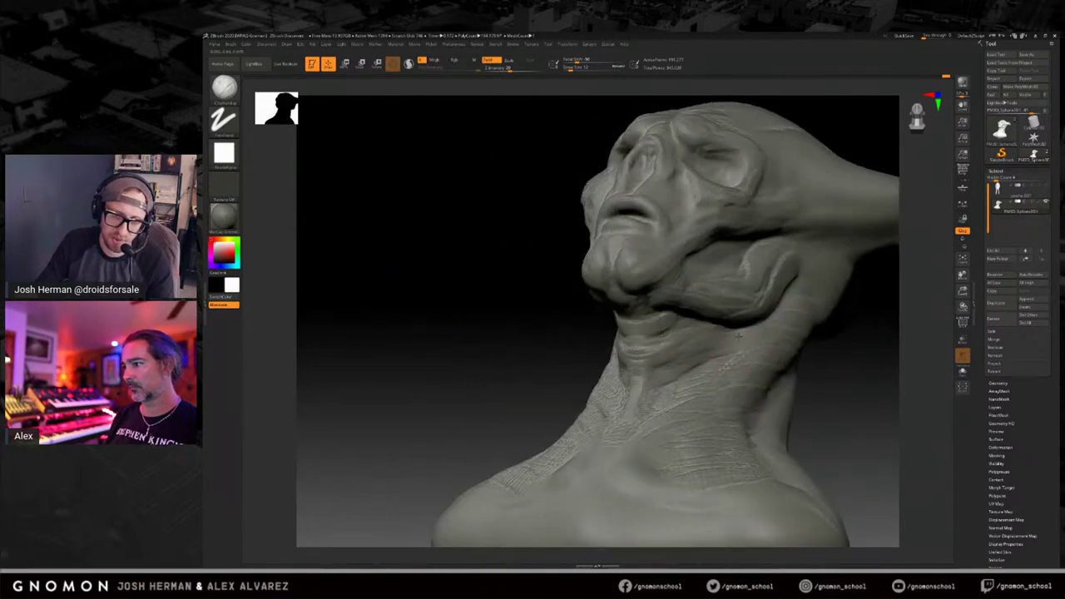
# Lay further ClayBuildup strokes across the throat folds and down the side of the neck below the jaw.
pyautogui.moveTo(683, 361); pyautogui.dragTo(628, 381)
pyautogui.moveTo(733, 363); pyautogui.dragTo(655, 397)
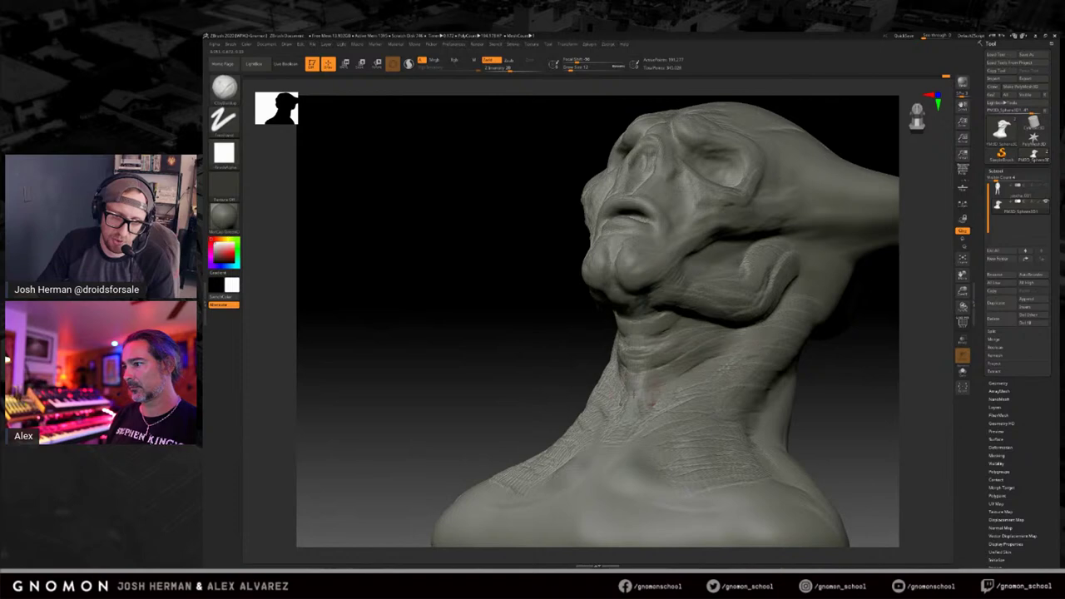
pyautogui.moveTo(865, 361); pyautogui.dragTo(763, 323)
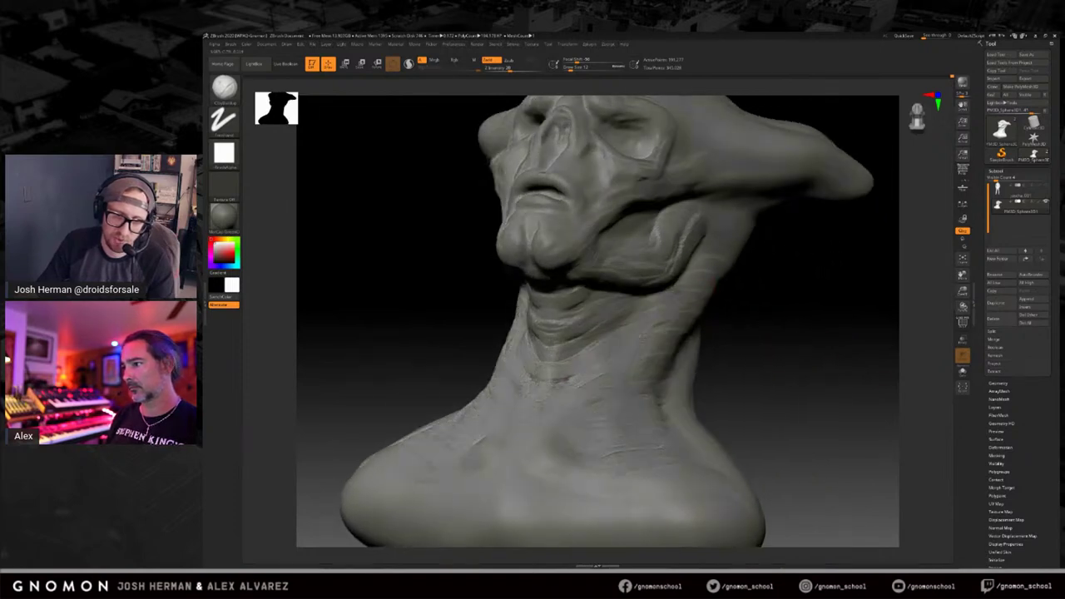
# Sculpt vertical strokes down the centre of the lower throat, between the neck muscles and onto the upper sternum.
pyautogui.moveTo(733, 368)
pyautogui.mouseDown()
pyautogui.moveTo(749, 373)
pyautogui.moveTo(780, 313)
pyautogui.moveTo(741, 349)
pyautogui.mouseUp()
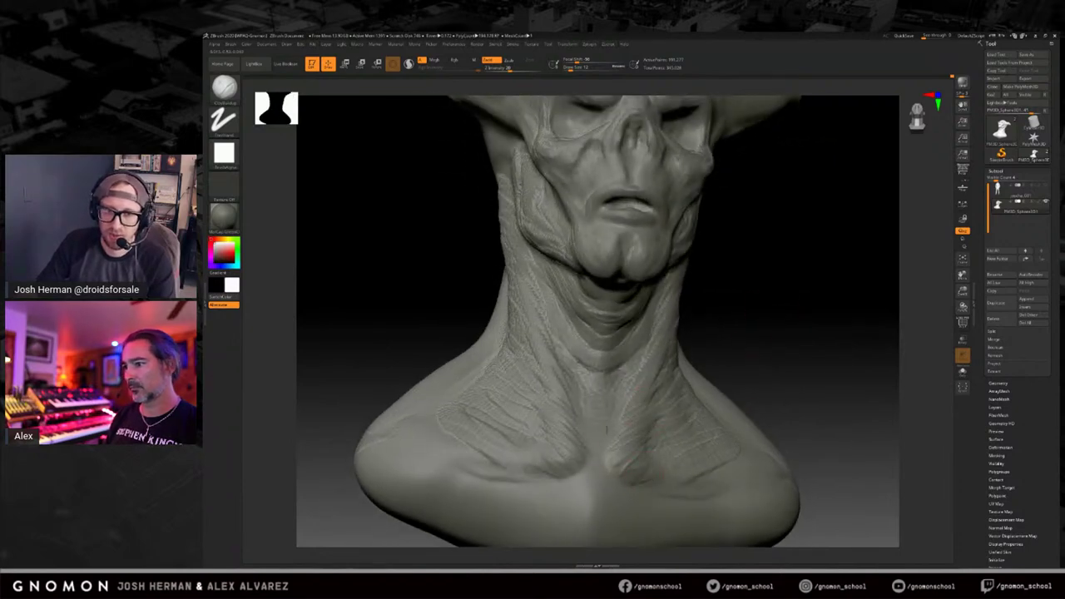
pyautogui.moveTo(595, 470)
pyautogui.mouseDown()
pyautogui.moveTo(596, 504)
pyautogui.moveTo(593, 399)
pyautogui.mouseUp()
pyautogui.moveTo(785, 346)
pyautogui.mouseDown()
pyautogui.moveTo(790, 359)
pyautogui.moveTo(802, 326)
pyautogui.moveTo(790, 323)
pyautogui.mouseUp()
pyautogui.moveTo(617, 389)
pyautogui.mouseDown()
pyautogui.moveTo(601, 407)
pyautogui.moveTo(600, 387)
pyautogui.moveTo(600, 434)
pyautogui.mouseUp()
pyautogui.moveTo(601, 396)
pyautogui.mouseDown()
pyautogui.moveTo(601, 437)
pyautogui.moveTo(580, 484)
pyautogui.mouseUp()
pyautogui.moveTo(824, 317); pyautogui.dragTo(861, 323)
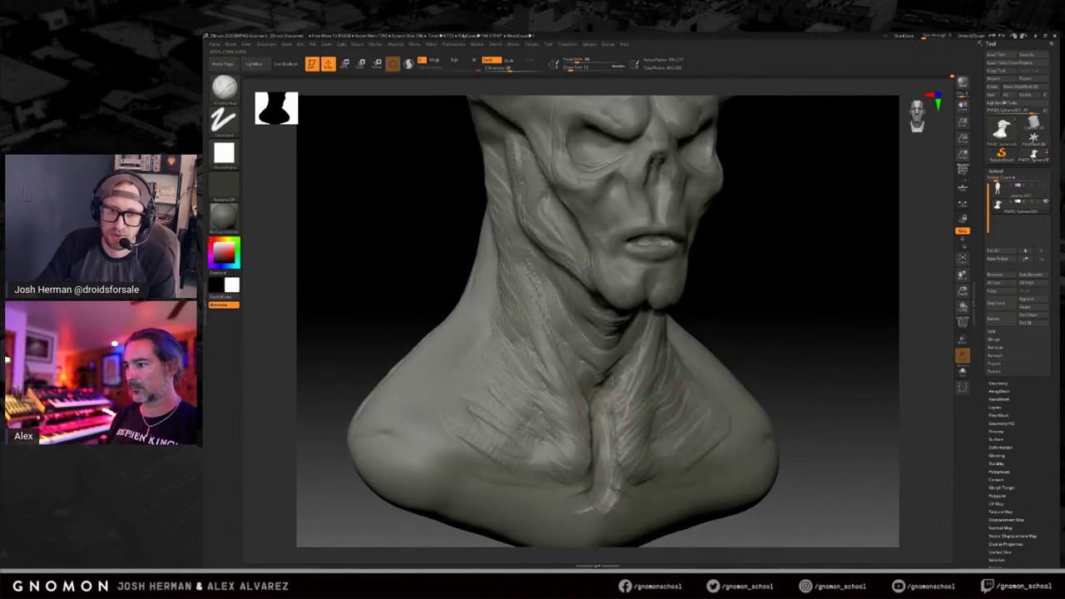
# Build up muscle strokes over the cheekbone and temple, extending them around the base of the side horn.
pyautogui.moveTo(786, 303)
pyautogui.mouseDown()
pyautogui.moveTo(833, 249)
pyautogui.moveTo(824, 253)
pyautogui.moveTo(822, 241)
pyautogui.moveTo(566, 221)
pyautogui.mouseUp()
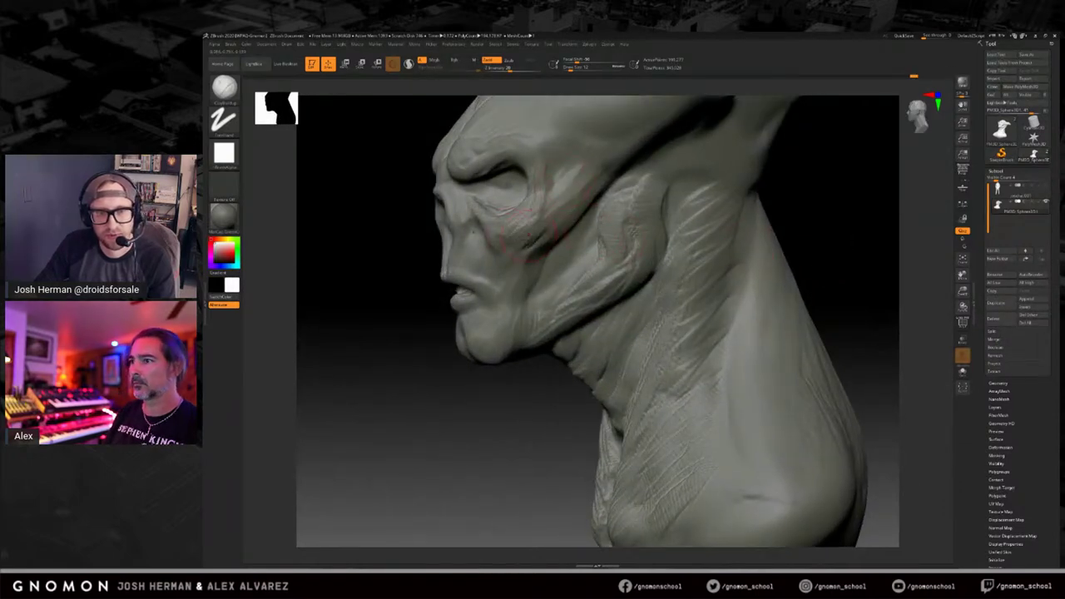
pyautogui.moveTo(416, 324); pyautogui.dragTo(561, 256)
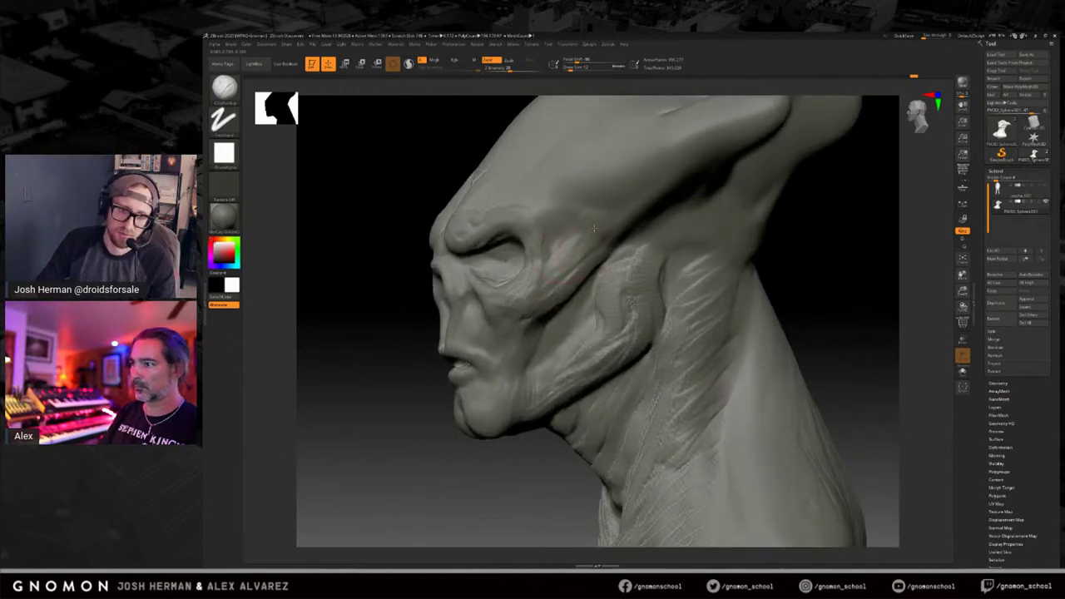
pyautogui.moveTo(567, 177); pyautogui.dragTo(616, 225)
pyautogui.moveTo(566, 169); pyautogui.dragTo(597, 226)
pyautogui.moveTo(884, 266)
pyautogui.mouseDown()
pyautogui.moveTo(882, 245)
pyautogui.moveTo(613, 237)
pyautogui.moveTo(719, 213)
pyautogui.moveTo(763, 170)
pyautogui.moveTo(628, 250)
pyautogui.moveTo(736, 193)
pyautogui.mouseUp()
pyautogui.moveTo(867, 294)
pyautogui.mouseDown()
pyautogui.moveTo(881, 309)
pyautogui.moveTo(841, 245)
pyautogui.moveTo(624, 250)
pyautogui.mouseUp()
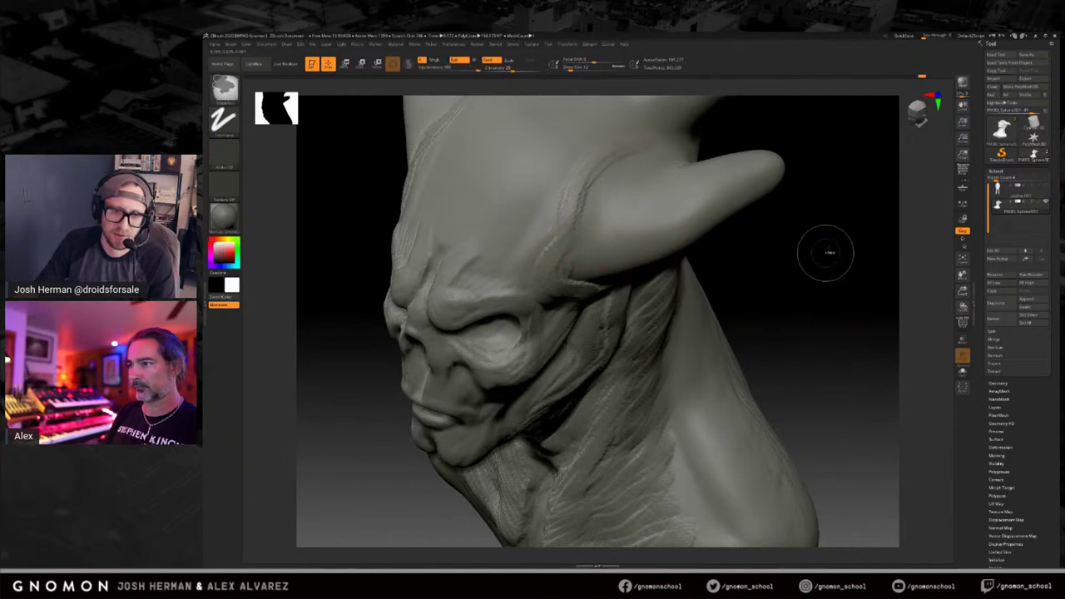
# Examine the horn bases, back of the neck and face of the bust from several angles.
pyautogui.moveTo(787, 270)
pyautogui.mouseDown()
pyautogui.moveTo(799, 240)
pyautogui.moveTo(790, 248)
pyautogui.moveTo(806, 257)
pyautogui.moveTo(781, 282)
pyautogui.moveTo(792, 285)
pyautogui.mouseUp()
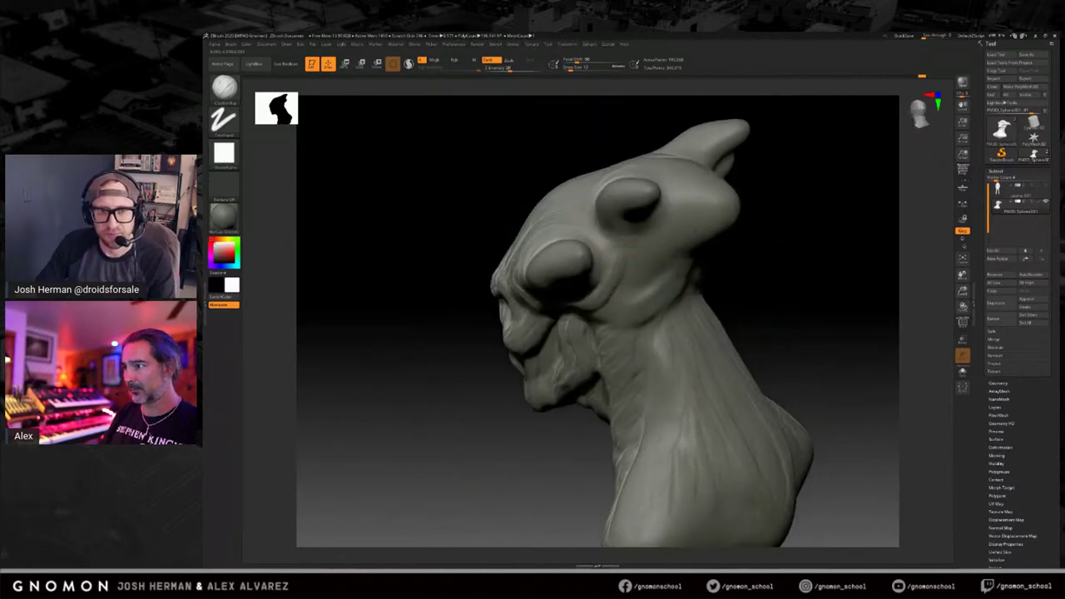
pyautogui.moveTo(778, 286)
pyautogui.mouseDown()
pyautogui.moveTo(795, 266)
pyautogui.moveTo(713, 293)
pyautogui.moveTo(760, 348)
pyautogui.moveTo(792, 310)
pyautogui.moveTo(775, 309)
pyautogui.mouseUp()
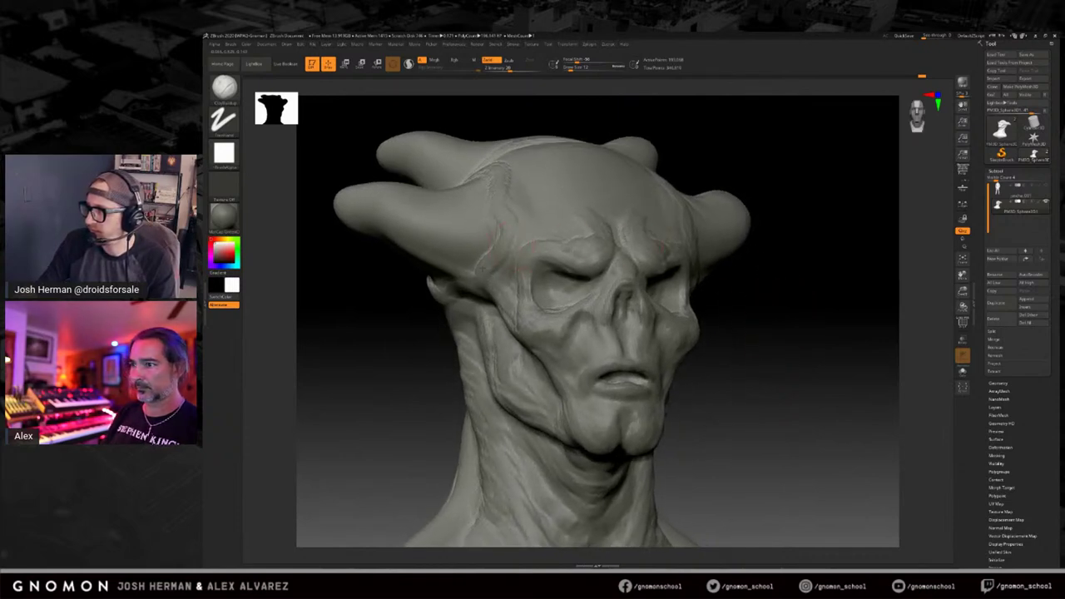
pyautogui.moveTo(769, 320)
pyautogui.mouseDown()
pyautogui.moveTo(798, 317)
pyautogui.moveTo(773, 309)
pyautogui.mouseUp()
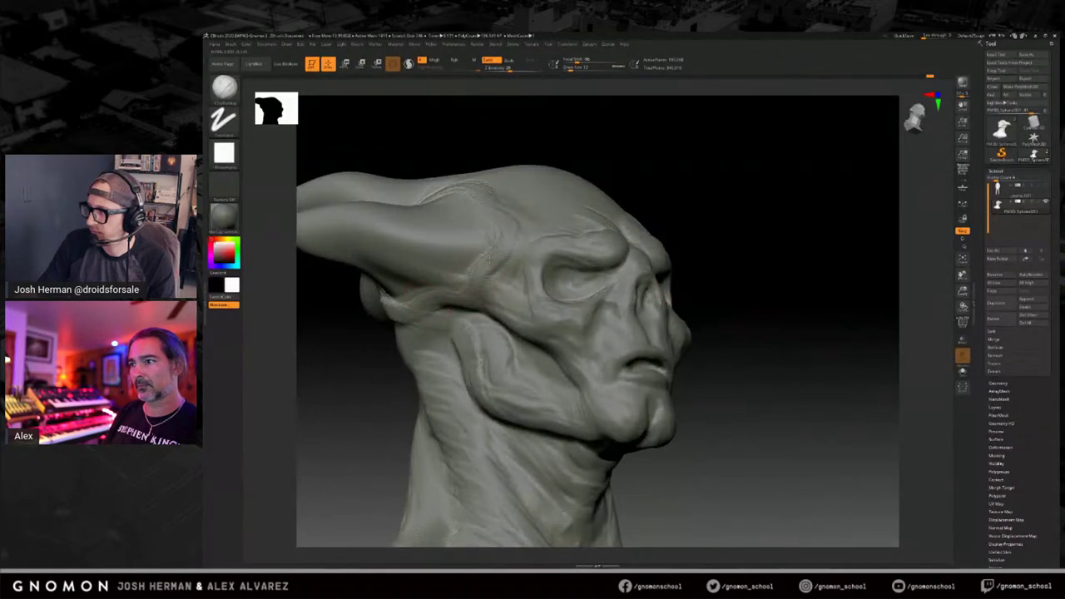
pyautogui.moveTo(784, 318); pyautogui.dragTo(808, 312)
pyautogui.moveTo(807, 314)
pyautogui.mouseDown()
pyautogui.moveTo(782, 307)
pyautogui.moveTo(793, 316)
pyautogui.moveTo(801, 305)
pyautogui.moveTo(794, 284)
pyautogui.moveTo(788, 319)
pyautogui.mouseUp()
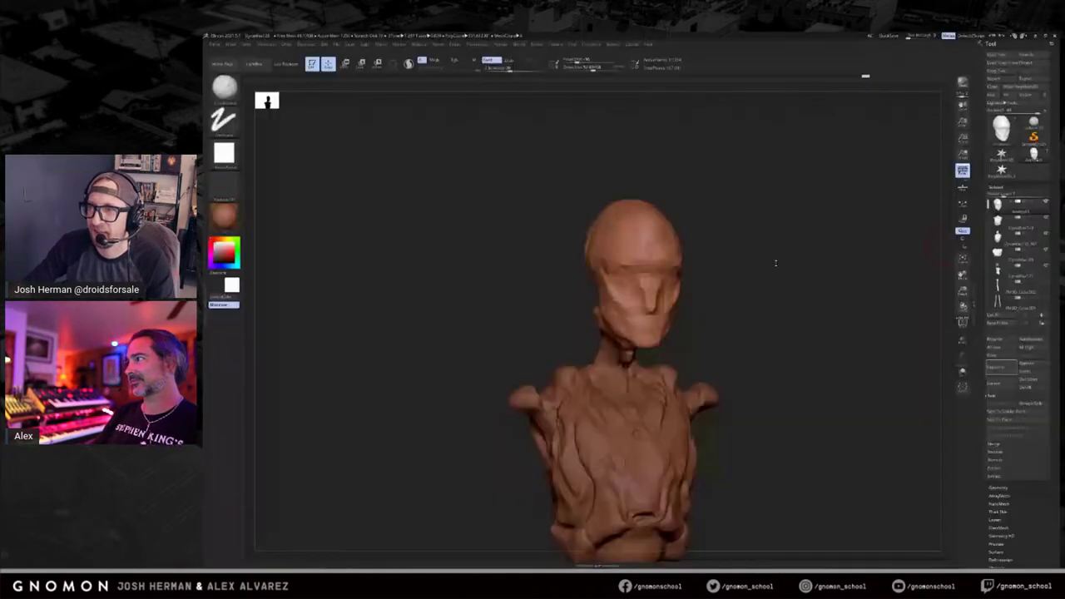
# Examine the skeletal head and torso, compare the head with earlier versions in the undo history, and return to the latest version.
pyautogui.moveTo(775, 263)
pyautogui.mouseDown()
pyautogui.moveTo(782, 292)
pyautogui.moveTo(782, 216)
pyautogui.moveTo(791, 253)
pyautogui.moveTo(832, 247)
pyautogui.moveTo(805, 244)
pyautogui.mouseUp()
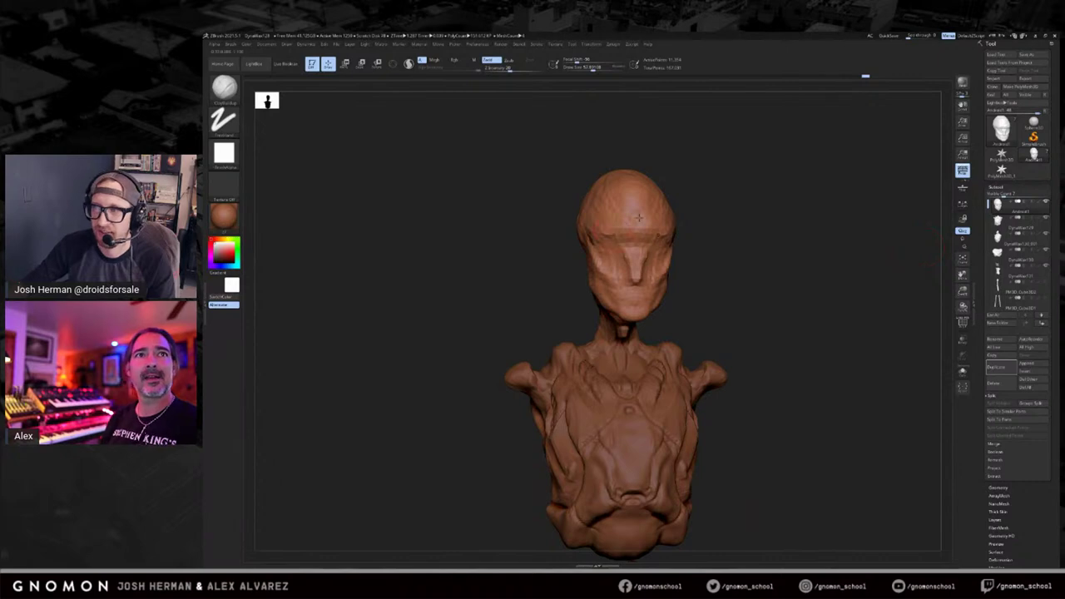
pyautogui.moveTo(699, 237); pyautogui.dragTo(761, 264)
pyautogui.moveTo(598, 288); pyautogui.dragTo(590, 250)
pyautogui.hotkey('ctrl', 'z')
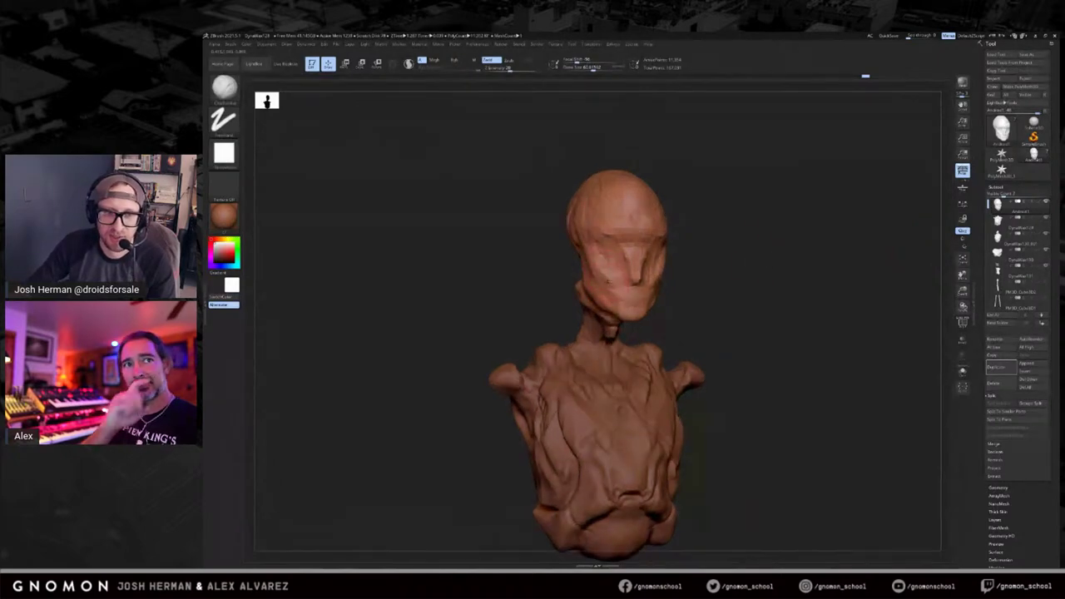
pyautogui.keyDown('alt'); pyautogui.moveTo(715, 289); pyautogui.dragTo(769, 215); pyautogui.keyUp('alt')
pyautogui.moveTo(835, 290)
pyautogui.keyDown('alt'); pyautogui.mouseDown()
pyautogui.moveTo(787, 271)
pyautogui.moveTo(769, 282)
pyautogui.moveTo(808, 276)
pyautogui.moveTo(784, 274)
pyautogui.moveTo(796, 255)
pyautogui.mouseUp(); pyautogui.keyUp('alt')
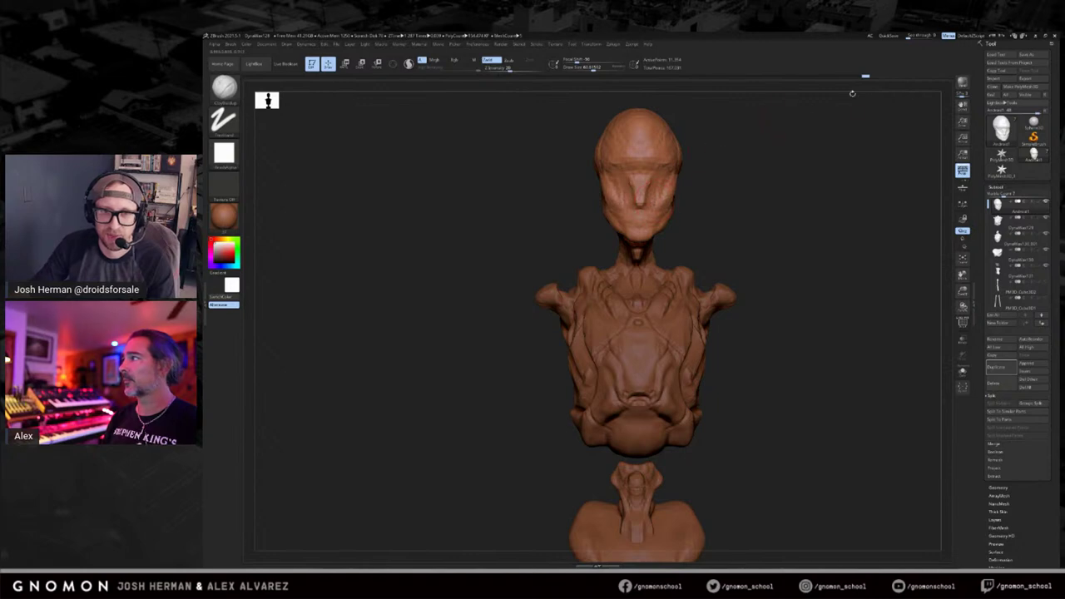
pyautogui.moveTo(866, 75)
pyautogui.mouseDown()
pyautogui.moveTo(441, 78)
pyautogui.moveTo(636, 80)
pyautogui.moveTo(537, 78)
pyautogui.moveTo(575, 96)
pyautogui.mouseUp()
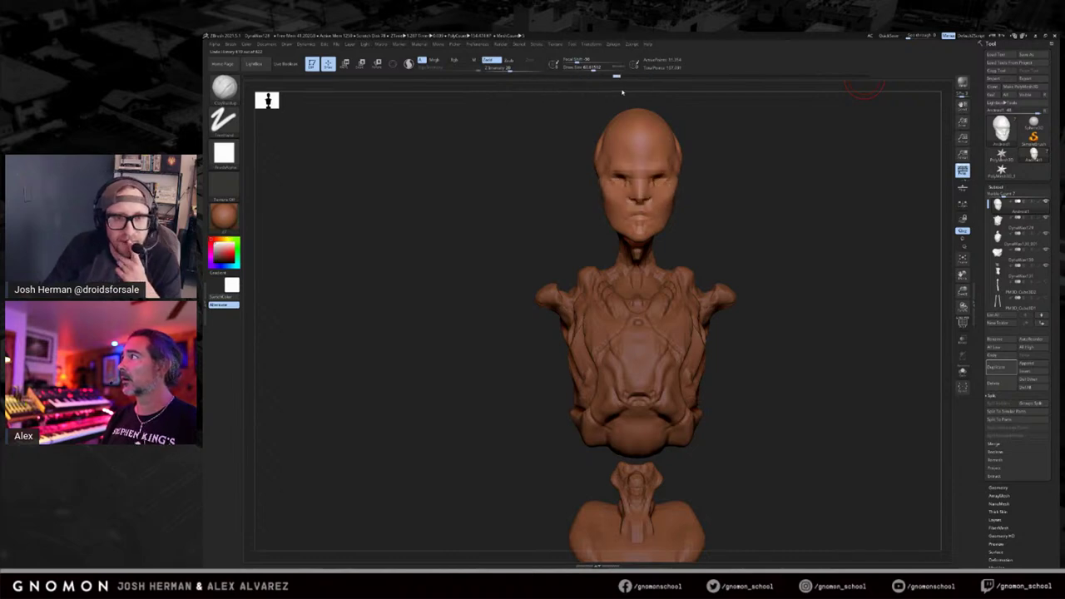
pyautogui.moveTo(735, 86); pyautogui.dragTo(895, 80)
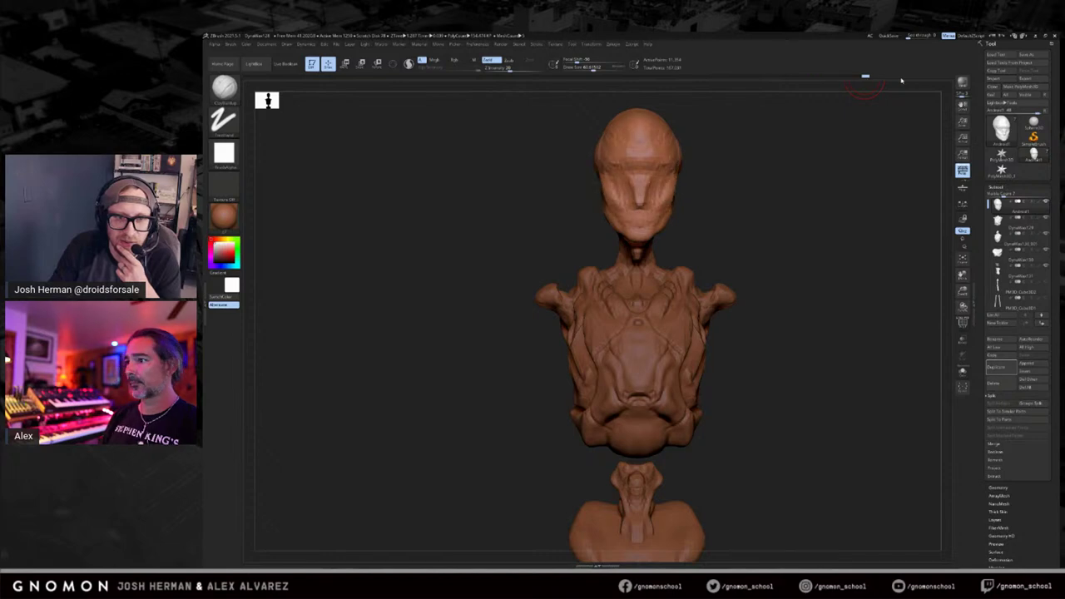
# Select the hPolish brush.
pyautogui.moveTo(851, 109)
pyautogui.mouseDown()
pyautogui.moveTo(852, 150)
pyautogui.moveTo(832, 167)
pyautogui.moveTo(849, 175)
pyautogui.moveTo(802, 164)
pyautogui.moveTo(818, 171)
pyautogui.moveTo(685, 172)
pyautogui.moveTo(783, 205)
pyautogui.mouseUp()
pyautogui.press('b')
pyautogui.press('h')
pyautogui.press('p')
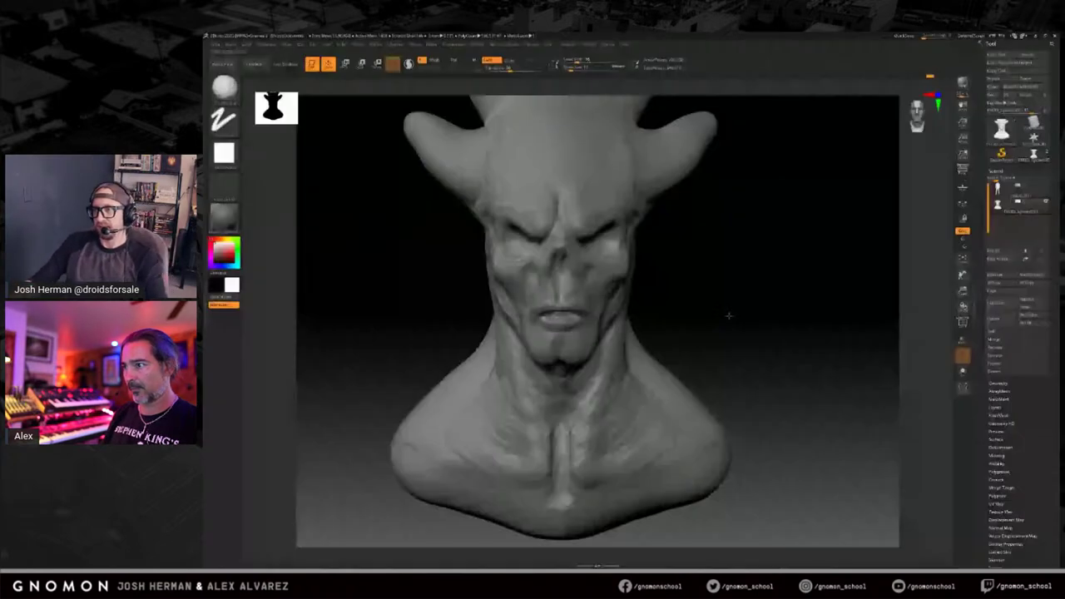
# Adjust the brush size and build up muscle strands along the side of the horned bust's neck and onto its shoulder.
pyautogui.moveTo(729, 315)
pyautogui.keyDown('alt'); pyautogui.mouseDown()
pyautogui.moveTo(770, 286)
pyautogui.moveTo(751, 322)
pyautogui.moveTo(760, 313)
pyautogui.moveTo(747, 281)
pyautogui.mouseUp(); pyautogui.keyUp('alt')
pyautogui.press('s')
pyautogui.click(721, 284)
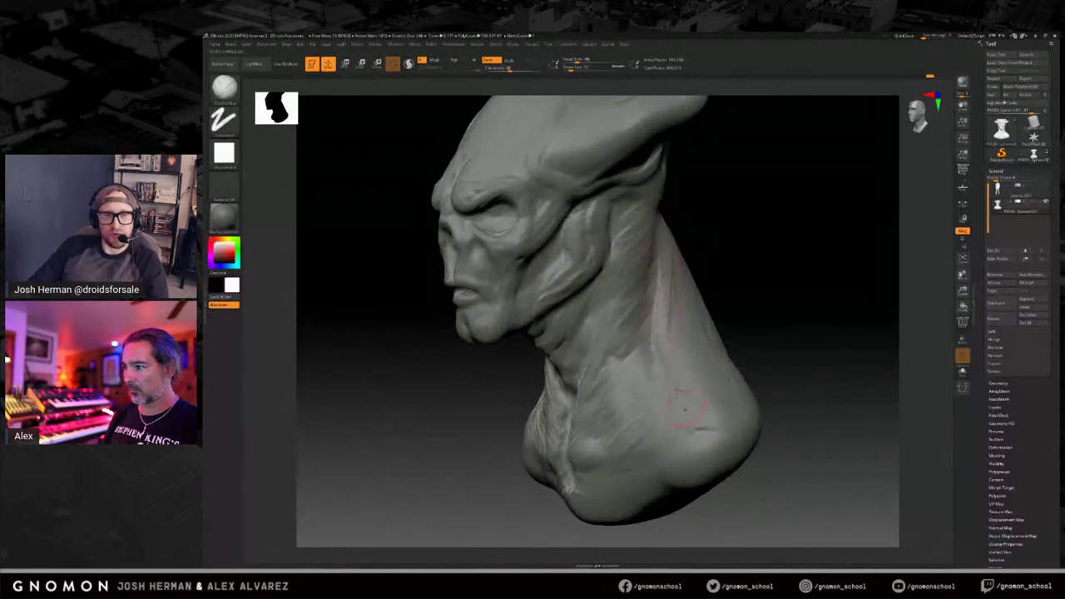
pyautogui.press('s')
pyautogui.click(677, 350)
pyautogui.moveTo(682, 352)
pyautogui.mouseDown()
pyautogui.moveTo(675, 284)
pyautogui.moveTo(691, 320)
pyautogui.mouseUp()
pyautogui.moveTo(699, 356)
pyautogui.mouseDown()
pyautogui.moveTo(702, 420)
pyautogui.moveTo(715, 427)
pyautogui.moveTo(678, 422)
pyautogui.moveTo(693, 337)
pyautogui.moveTo(718, 366)
pyautogui.moveTo(734, 433)
pyautogui.mouseUp()
pyautogui.moveTo(808, 388); pyautogui.dragTo(818, 392)
pyautogui.moveTo(738, 355)
pyautogui.mouseDown()
pyautogui.moveTo(805, 384)
pyautogui.moveTo(798, 306)
pyautogui.moveTo(803, 317)
pyautogui.mouseUp()
# Resize the brush and sculpt the collarbone ridges and fibrous muscle strokes across the bust's upper chest and shoulders.
pyautogui.press('s')
pyautogui.moveTo(632, 399)
pyautogui.mouseDown()
pyautogui.moveTo(613, 400)
pyautogui.moveTo(654, 383)
pyautogui.moveTo(692, 397)
pyautogui.moveTo(752, 369)
pyautogui.moveTo(656, 403)
pyautogui.moveTo(596, 407)
pyautogui.moveTo(588, 423)
pyautogui.mouseUp()
pyautogui.moveTo(707, 470); pyautogui.dragTo(747, 468)
pyautogui.moveTo(611, 413)
pyautogui.mouseDown()
pyautogui.moveTo(589, 426)
pyautogui.moveTo(654, 407)
pyautogui.moveTo(585, 411)
pyautogui.mouseUp()
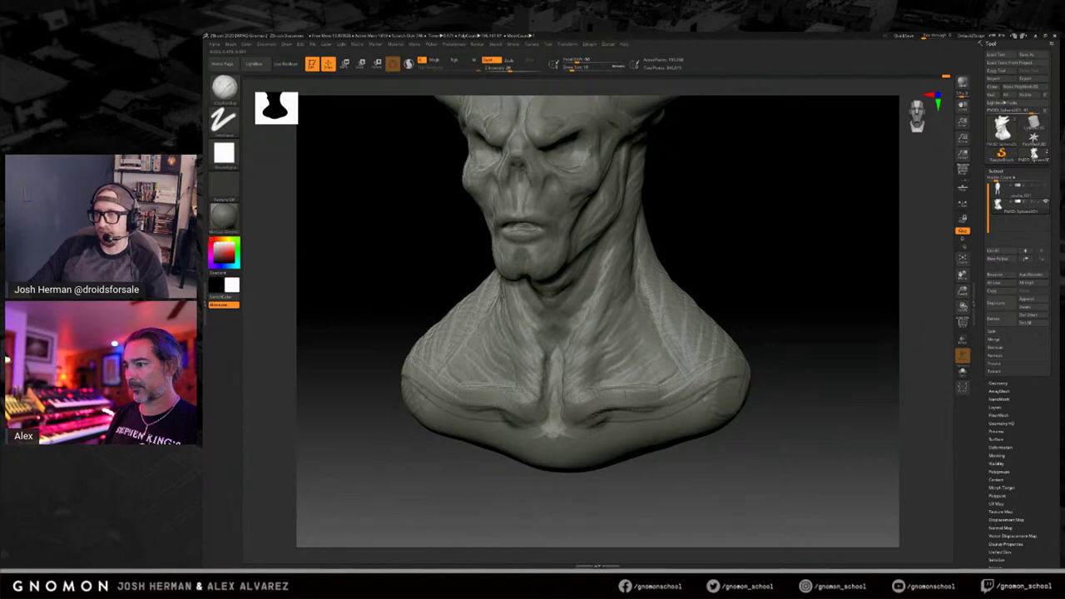
pyautogui.moveTo(788, 431); pyautogui.dragTo(768, 438)
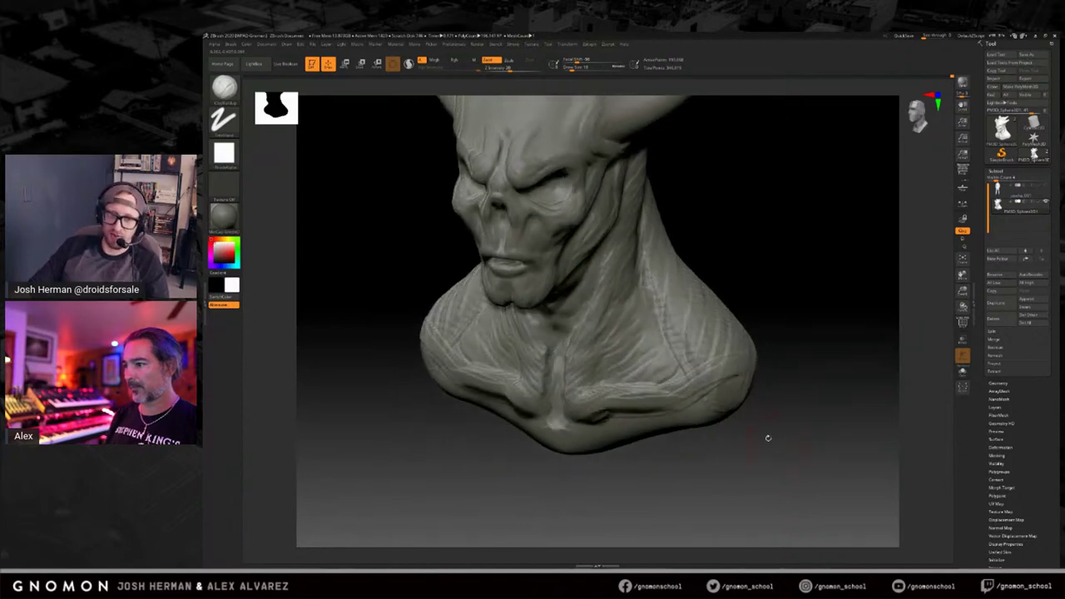
pyautogui.moveTo(681, 404); pyautogui.dragTo(584, 427)
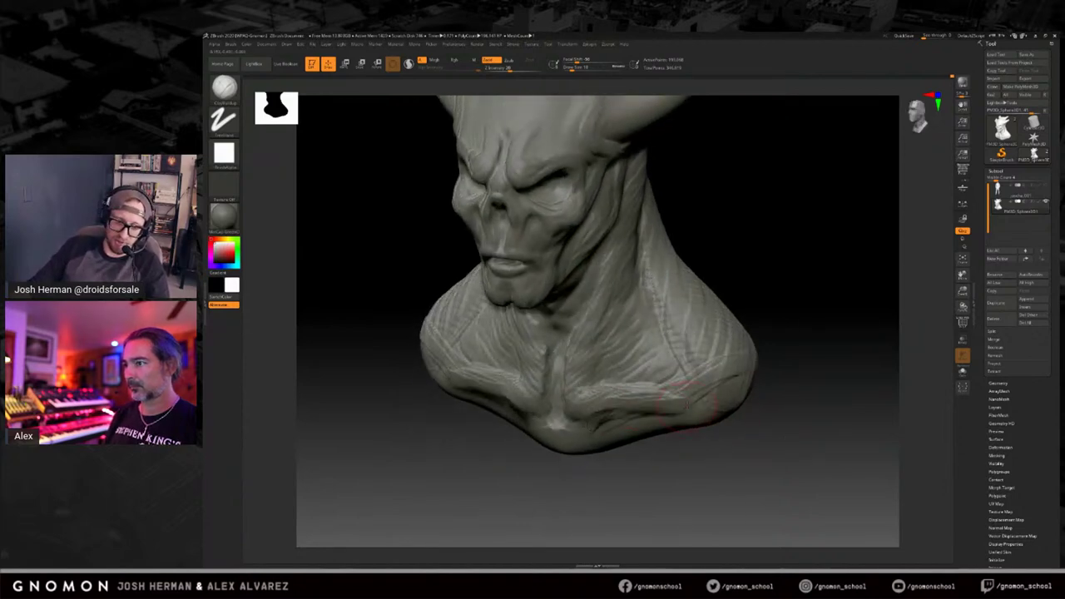
pyautogui.moveTo(715, 378); pyautogui.dragTo(634, 409)
# Build up the rear of the jaw below the horn base and smooth the form behind the cheek.
pyautogui.moveTo(846, 296)
pyautogui.mouseDown()
pyautogui.moveTo(837, 268)
pyautogui.moveTo(799, 275)
pyautogui.moveTo(803, 263)
pyautogui.moveTo(786, 254)
pyautogui.moveTo(791, 264)
pyautogui.moveTo(762, 271)
pyautogui.moveTo(695, 187)
pyautogui.mouseUp()
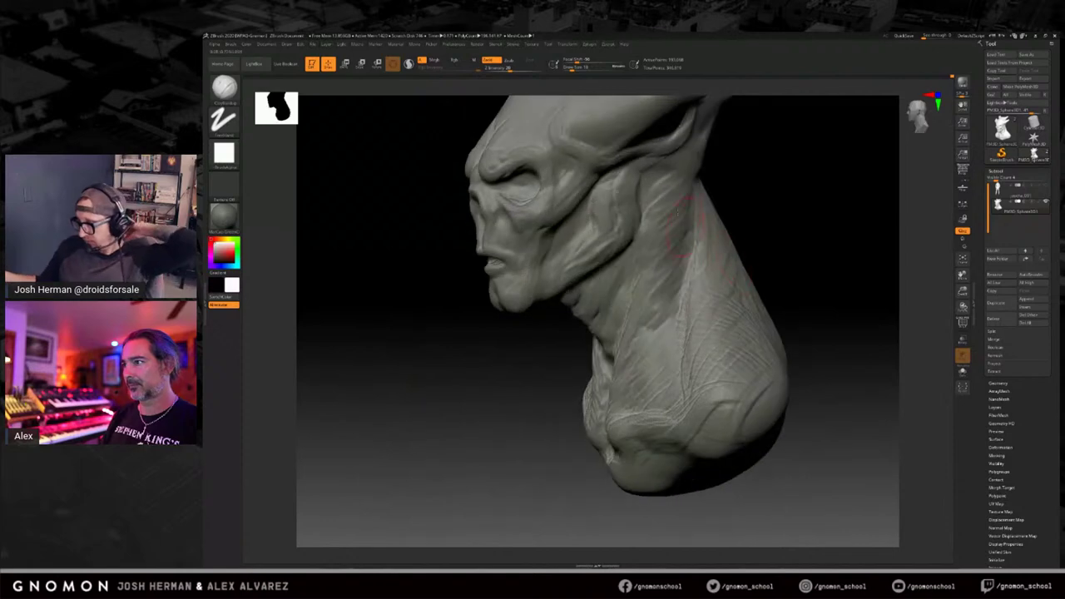
pyautogui.moveTo(775, 208)
pyautogui.mouseDown()
pyautogui.moveTo(761, 242)
pyautogui.moveTo(806, 212)
pyautogui.mouseUp()
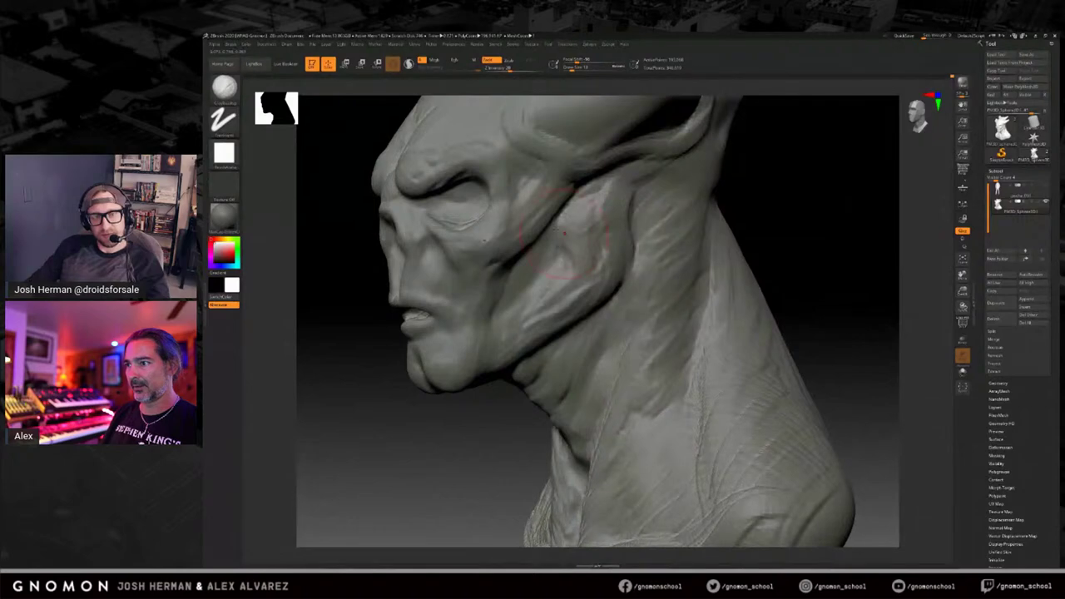
pyautogui.moveTo(411, 392); pyautogui.dragTo(370, 391)
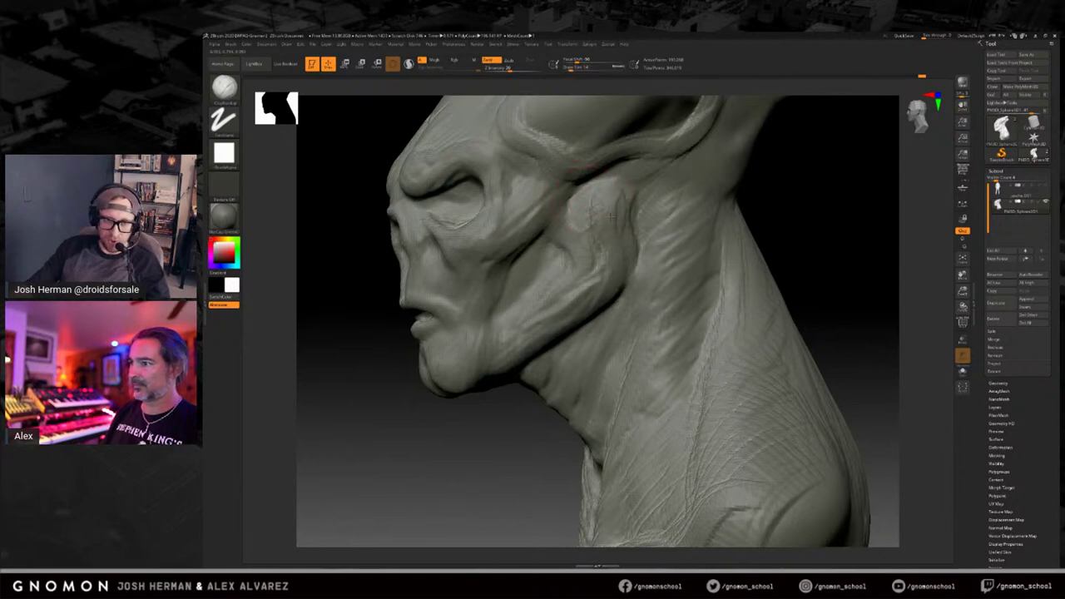
pyautogui.keyDown('shift'); pyautogui.moveTo(599, 283); pyautogui.dragTo(600, 224); pyautogui.keyUp('shift')
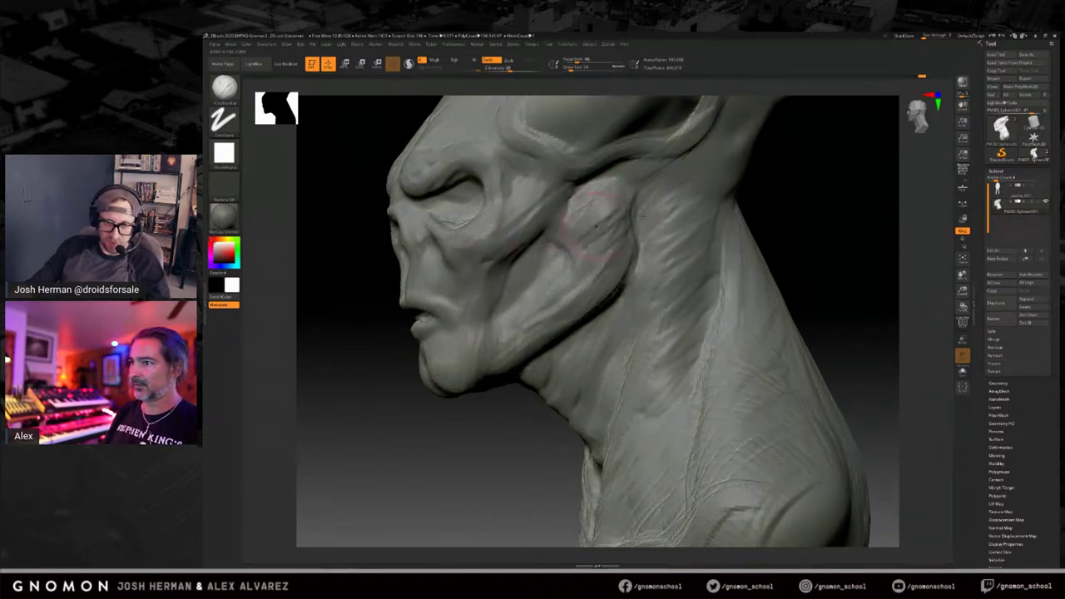
pyautogui.moveTo(819, 227); pyautogui.dragTo(599, 199)
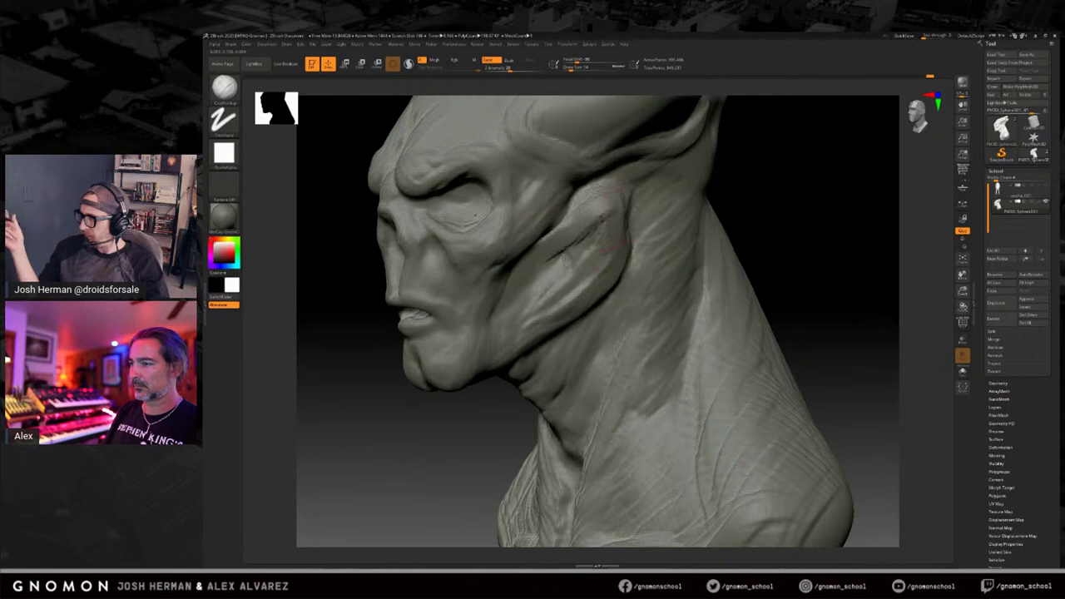
# Shape a rounded knob at the jaw hinge and carve the hollow in front of it.
pyautogui.moveTo(796, 223)
pyautogui.mouseDown()
pyautogui.moveTo(600, 201)
pyautogui.moveTo(594, 228)
pyautogui.mouseUp()
pyautogui.moveTo(758, 213); pyautogui.dragTo(617, 208)
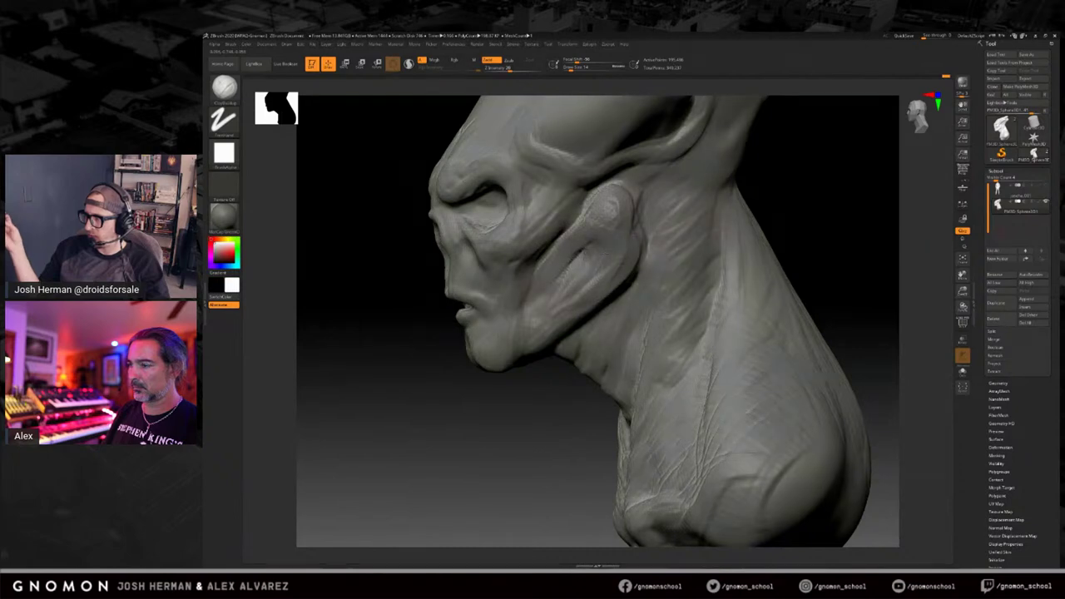
pyautogui.moveTo(818, 202); pyautogui.dragTo(772, 202)
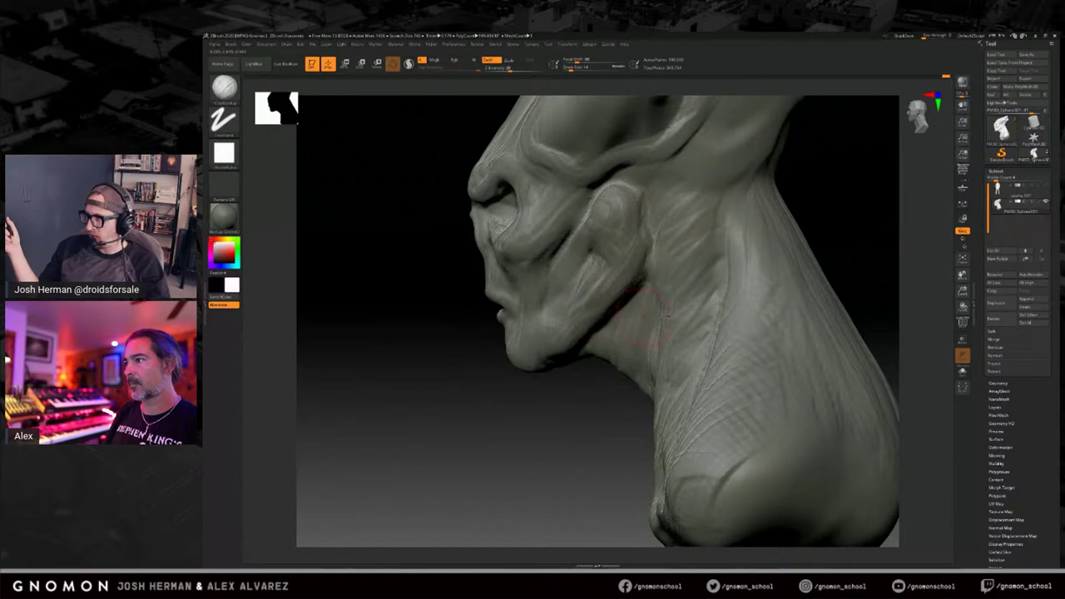
pyautogui.moveTo(831, 217); pyautogui.dragTo(796, 209)
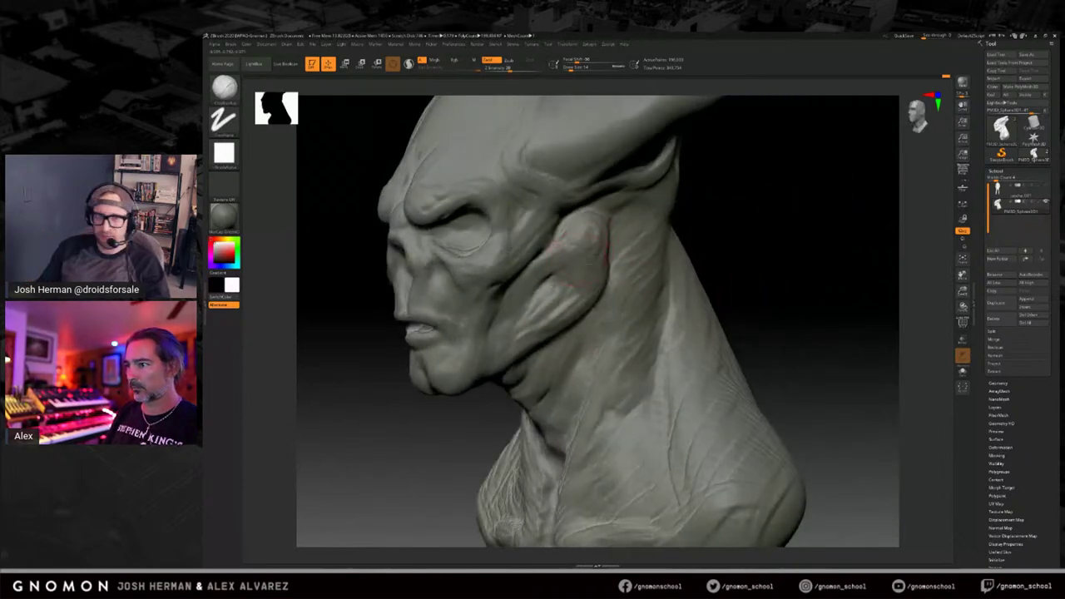
pyautogui.moveTo(712, 259)
pyautogui.mouseDown()
pyautogui.moveTo(763, 249)
pyautogui.moveTo(648, 266)
pyautogui.mouseUp()
pyautogui.moveTo(561, 281); pyautogui.dragTo(549, 282)
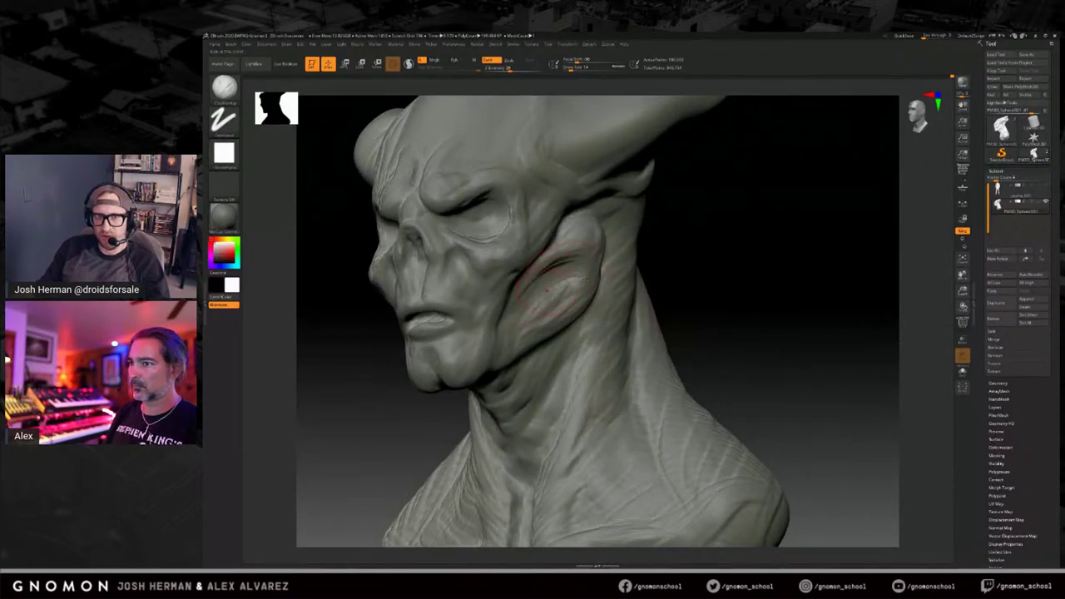
# Refine the strands and grooves along the jaw with a smaller brush, and update the DynaMesh.
pyautogui.moveTo(710, 269); pyautogui.dragTo(649, 271)
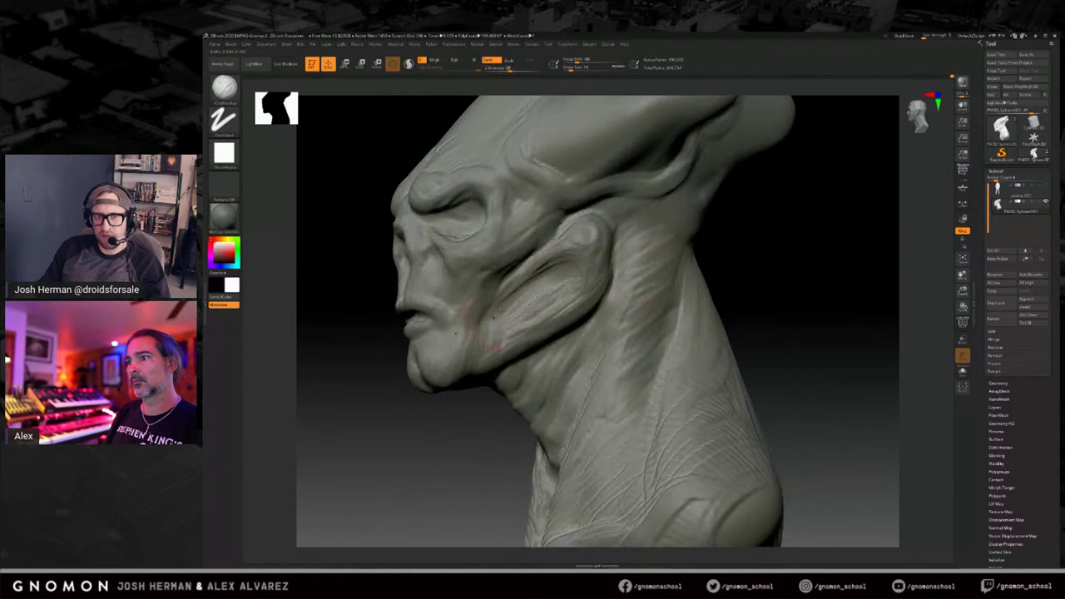
pyautogui.moveTo(545, 272); pyautogui.dragTo(508, 309)
pyautogui.moveTo(802, 260); pyautogui.dragTo(602, 241)
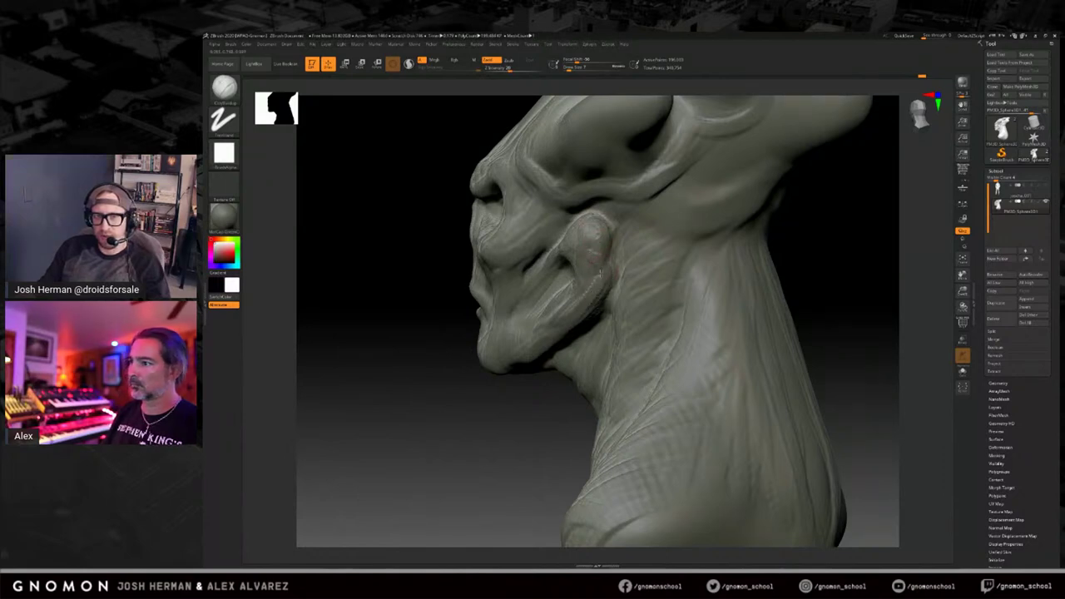
pyautogui.moveTo(594, 278); pyautogui.dragTo(582, 311)
pyautogui.keyDown('ctrl'); pyautogui.moveTo(497, 413); pyautogui.dragTo(478, 441); pyautogui.keyUp('ctrl')
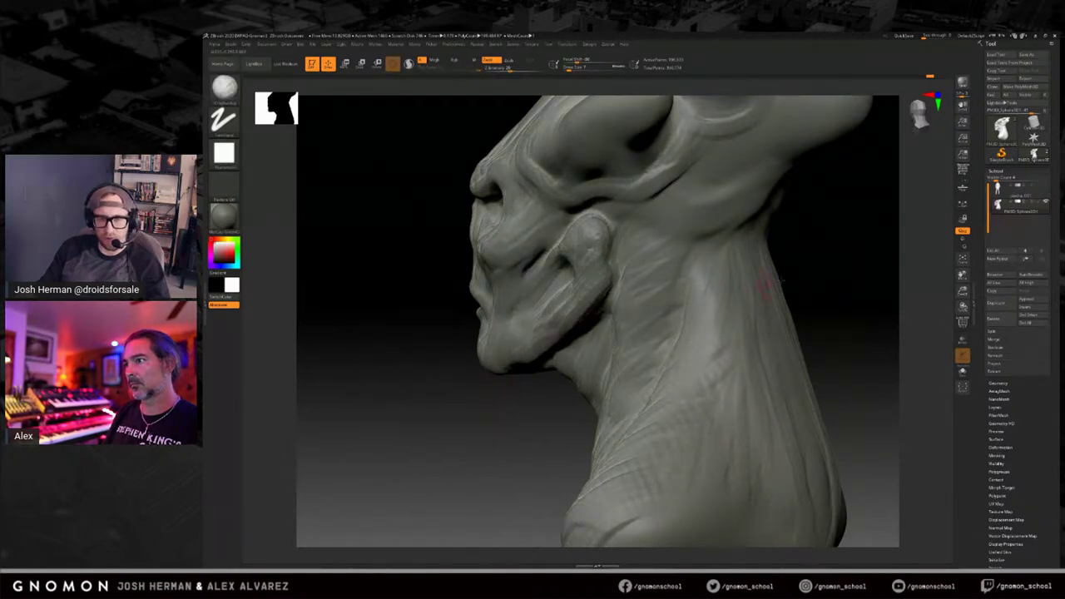
# Sharpen the crease behind the jaw hinge knob and touch up the knob's surface.
pyautogui.moveTo(834, 266); pyautogui.dragTo(627, 258, button='right')
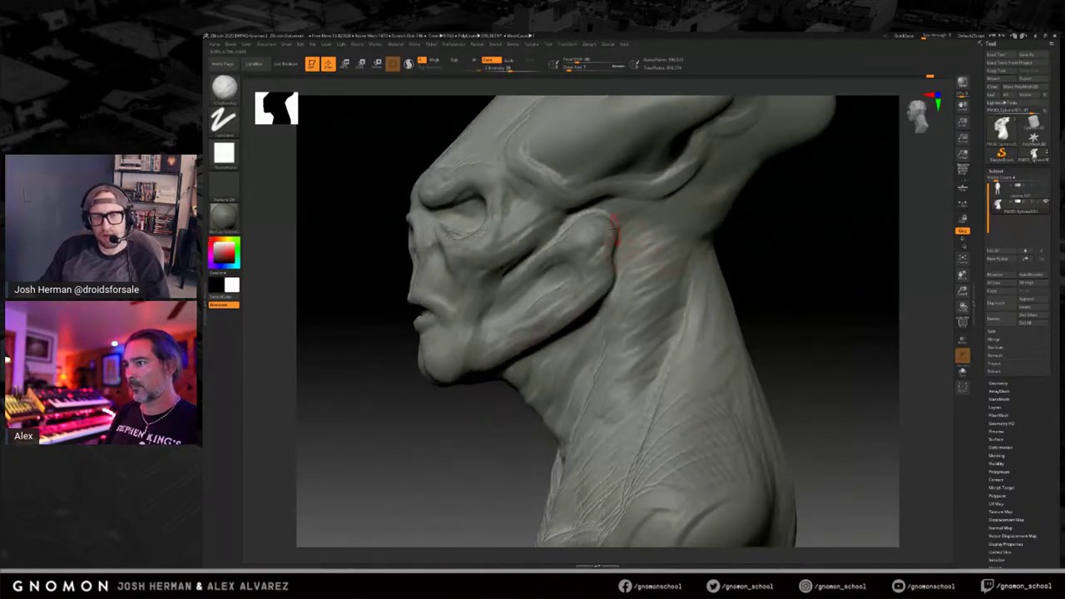
pyautogui.moveTo(783, 260); pyautogui.dragTo(597, 227, button='right')
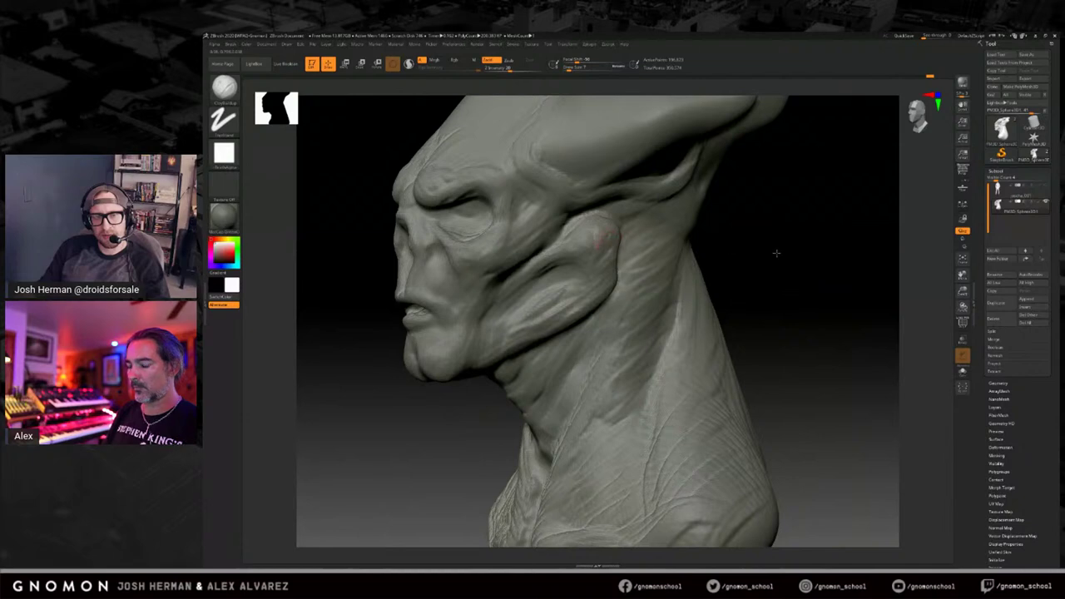
# Push the jaw hinge knobs and outer jaw edges inward from the front with an enlarged Move brush.
pyautogui.moveTo(776, 252); pyautogui.dragTo(731, 250, button='right')
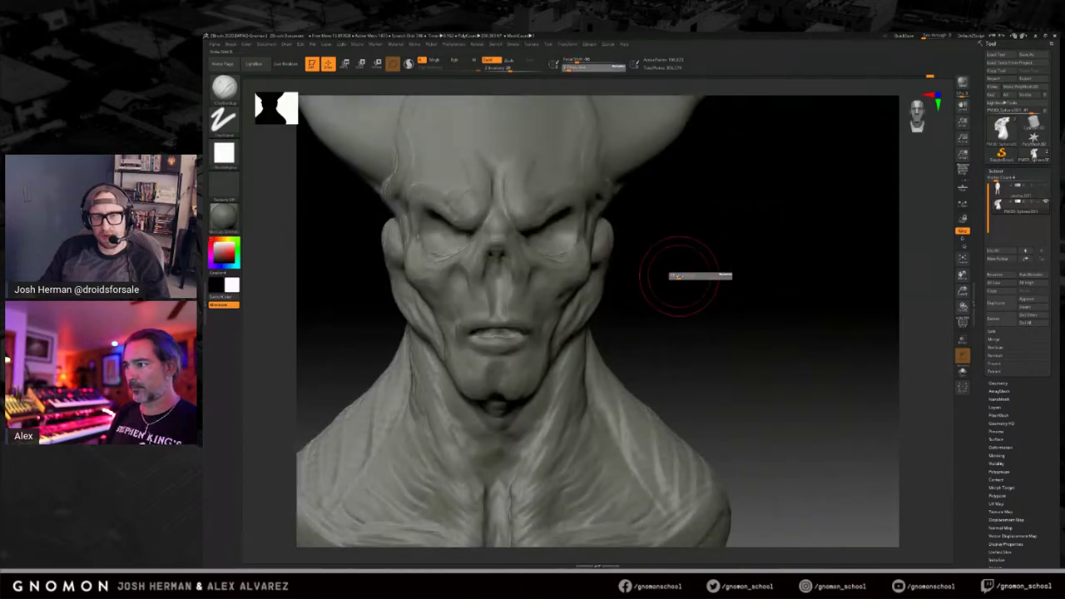
pyautogui.press('b')
pyautogui.press('m')
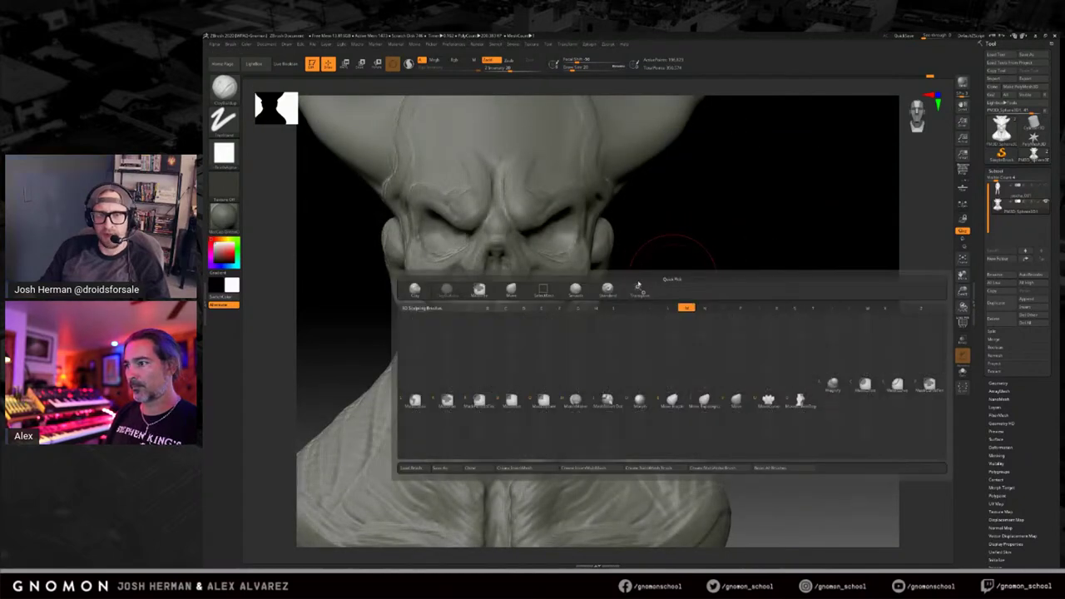
pyautogui.click(511, 289)
pyautogui.moveTo(614, 230); pyautogui.dragTo(610, 233)
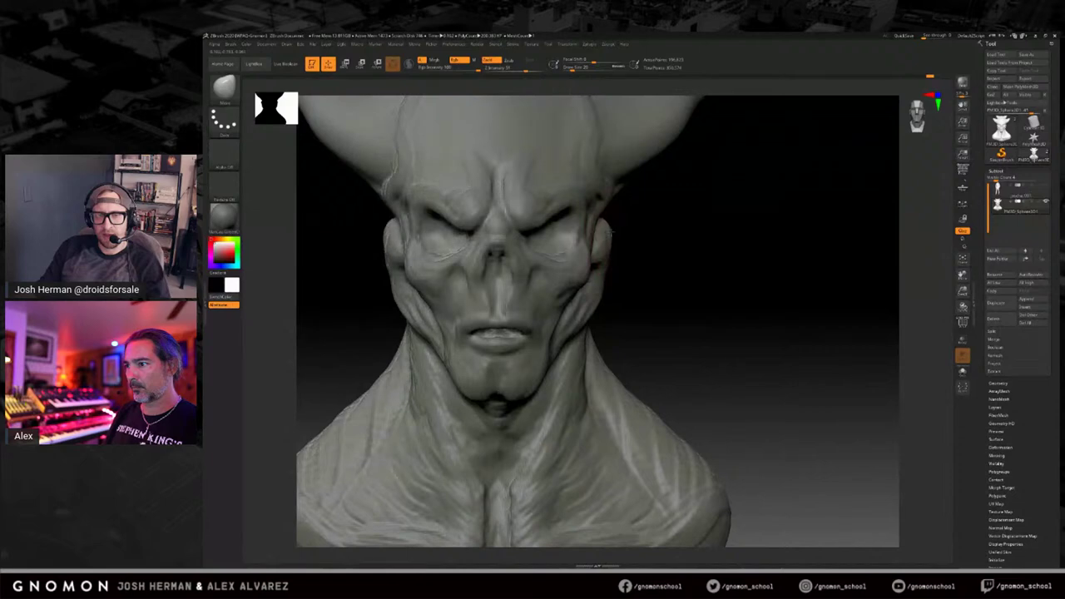
pyautogui.moveTo(601, 293)
pyautogui.mouseDown()
pyautogui.moveTo(583, 309)
pyautogui.moveTo(589, 294)
pyautogui.mouseUp()
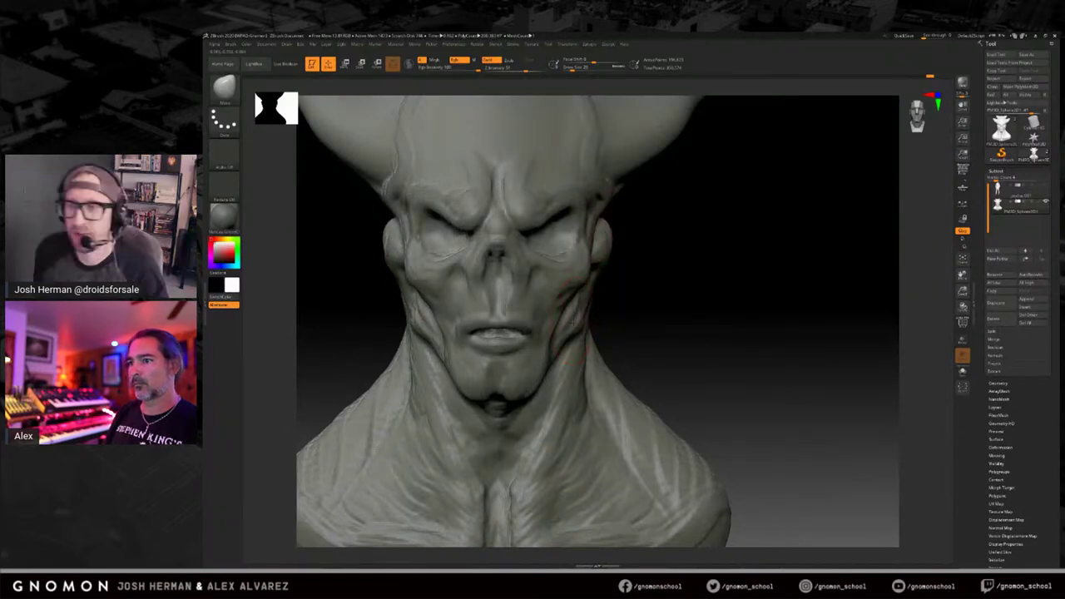
# Reduce the brush size, switch to the ClayBuildup brush, and build up the upper and lower lips.
pyautogui.moveTo(653, 307)
pyautogui.keyDown('alt'); pyautogui.mouseDown()
pyautogui.moveTo(721, 302)
pyautogui.moveTo(762, 269)
pyautogui.moveTo(800, 268)
pyautogui.moveTo(785, 260)
pyautogui.moveTo(787, 271)
pyautogui.moveTo(754, 274)
pyautogui.moveTo(758, 296)
pyautogui.moveTo(787, 254)
pyautogui.moveTo(789, 266)
pyautogui.mouseUp(); pyautogui.keyUp('alt')
pyautogui.press('s')
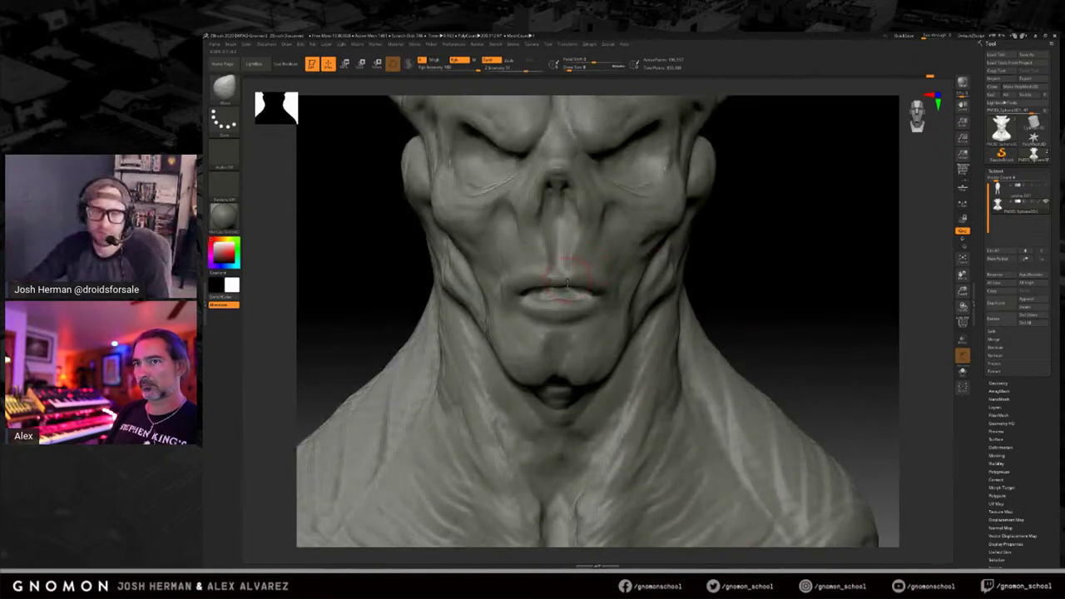
pyautogui.press('b')
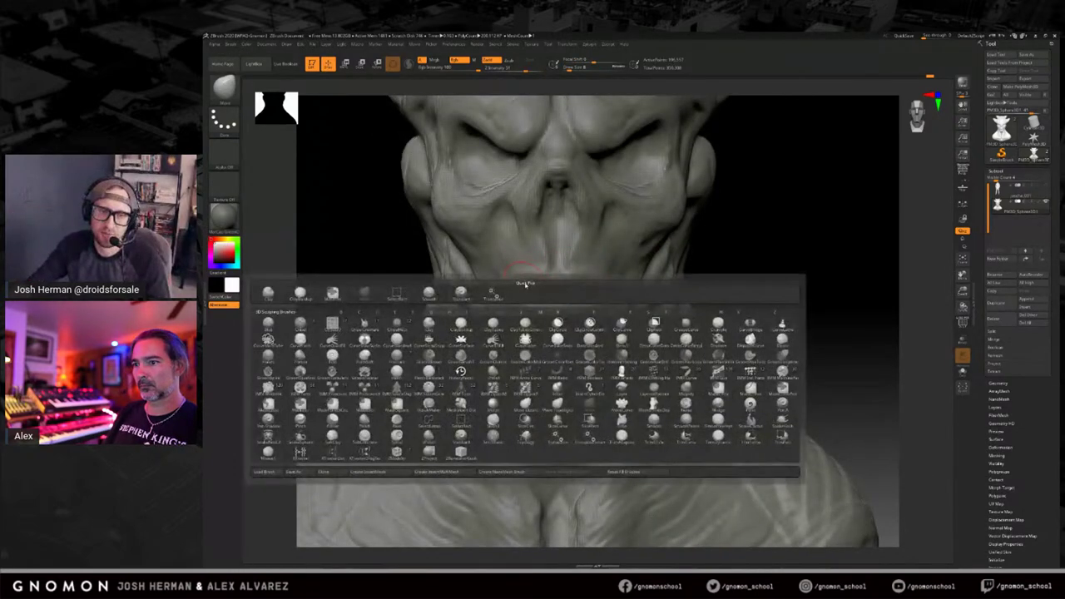
pyautogui.press('s')
pyautogui.click(300, 294)
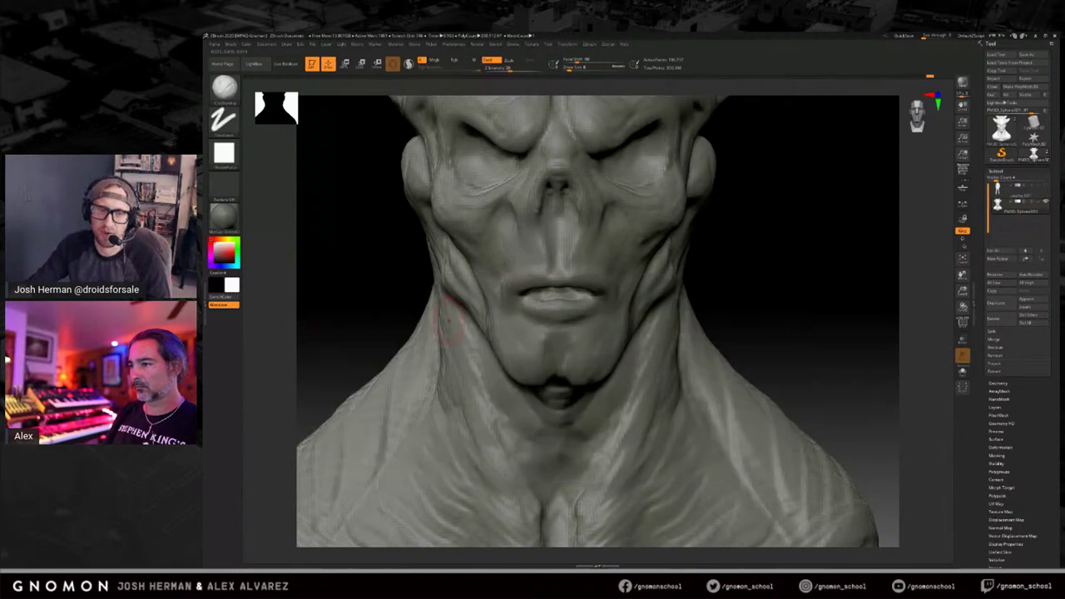
pyautogui.moveTo(770, 260); pyautogui.dragTo(782, 255)
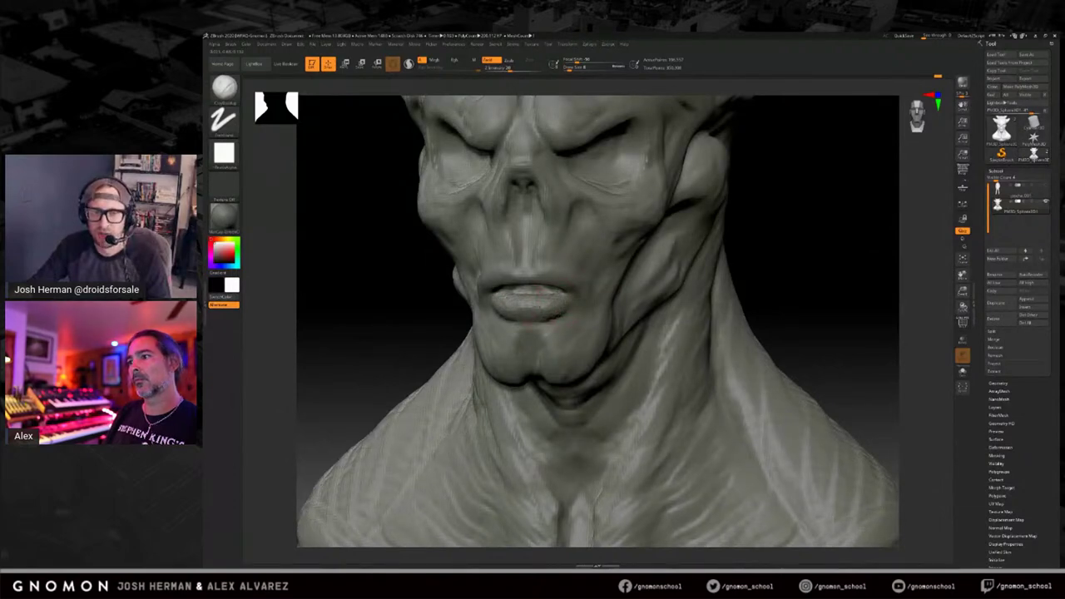
pyautogui.moveTo(805, 257)
pyautogui.mouseDown()
pyautogui.moveTo(766, 247)
pyautogui.moveTo(528, 285)
pyautogui.mouseUp()
pyautogui.moveTo(770, 273)
pyautogui.mouseDown()
pyautogui.moveTo(791, 263)
pyautogui.moveTo(767, 252)
pyautogui.mouseUp()
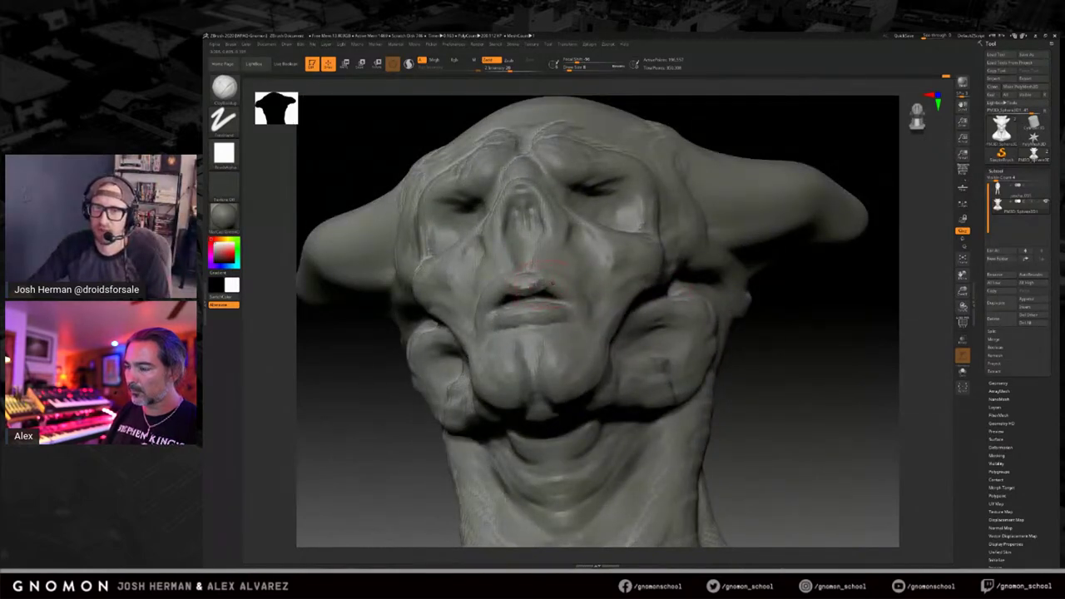
pyautogui.moveTo(792, 350); pyautogui.dragTo(753, 391)
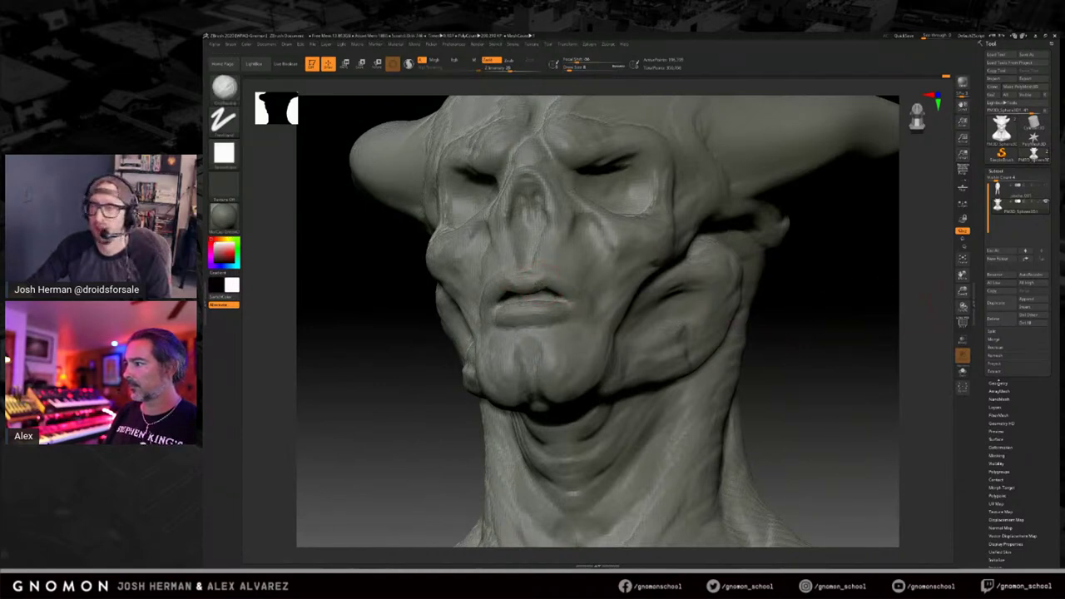
# Update the DynaMesh, and build up the corners of the mouth and the cheek beside the lips with the ClayBuildup brush.
pyautogui.click(997, 382)
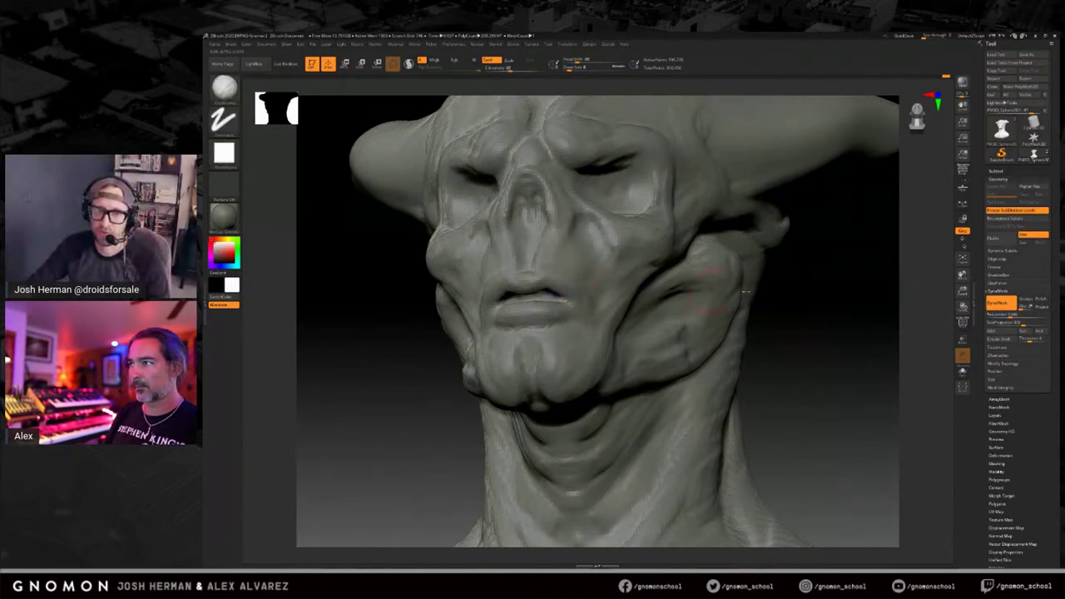
pyautogui.moveTo(824, 286)
pyautogui.keyDown('ctrl'); pyautogui.mouseDown()
pyautogui.moveTo(805, 309)
pyautogui.moveTo(820, 310)
pyautogui.moveTo(814, 298)
pyautogui.mouseUp(); pyautogui.keyUp('ctrl')
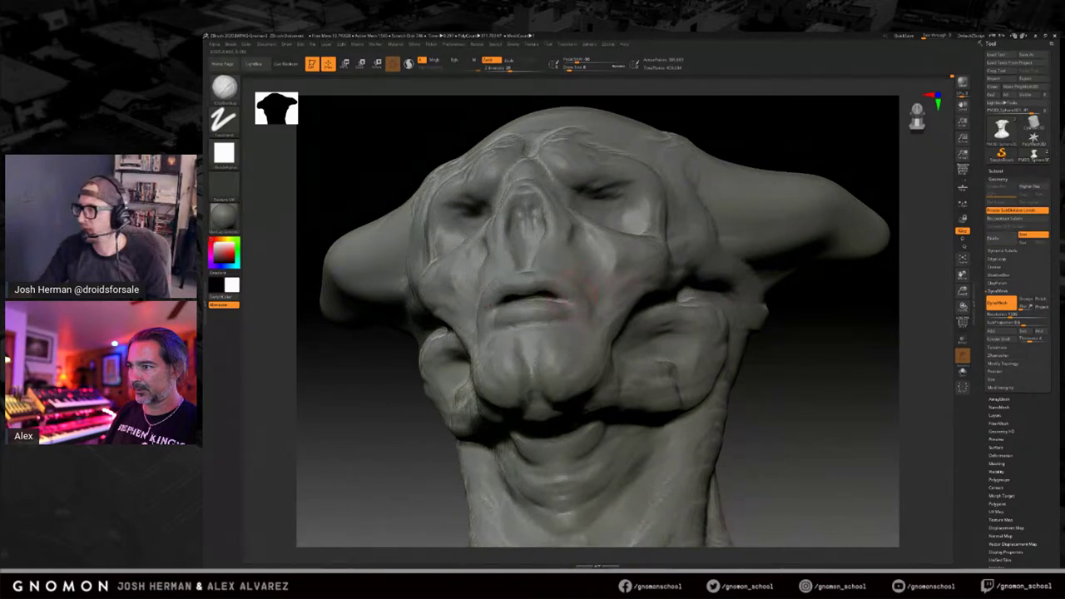
pyautogui.moveTo(847, 360); pyautogui.dragTo(682, 349)
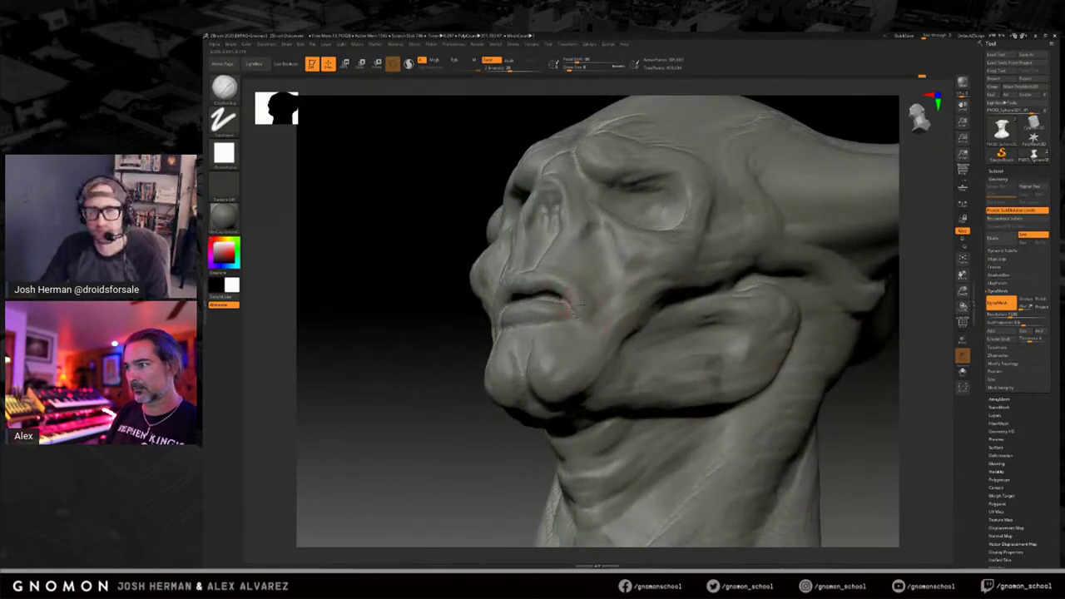
pyautogui.moveTo(436, 389)
pyautogui.mouseDown()
pyautogui.moveTo(436, 405)
pyautogui.moveTo(374, 409)
pyautogui.mouseUp()
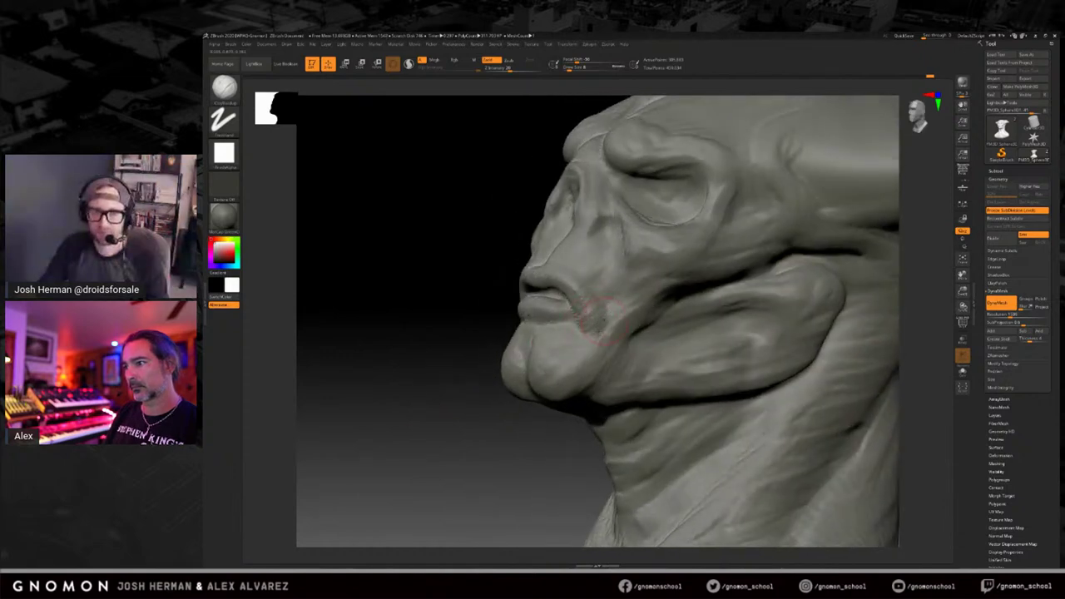
pyautogui.moveTo(444, 406); pyautogui.dragTo(500, 383)
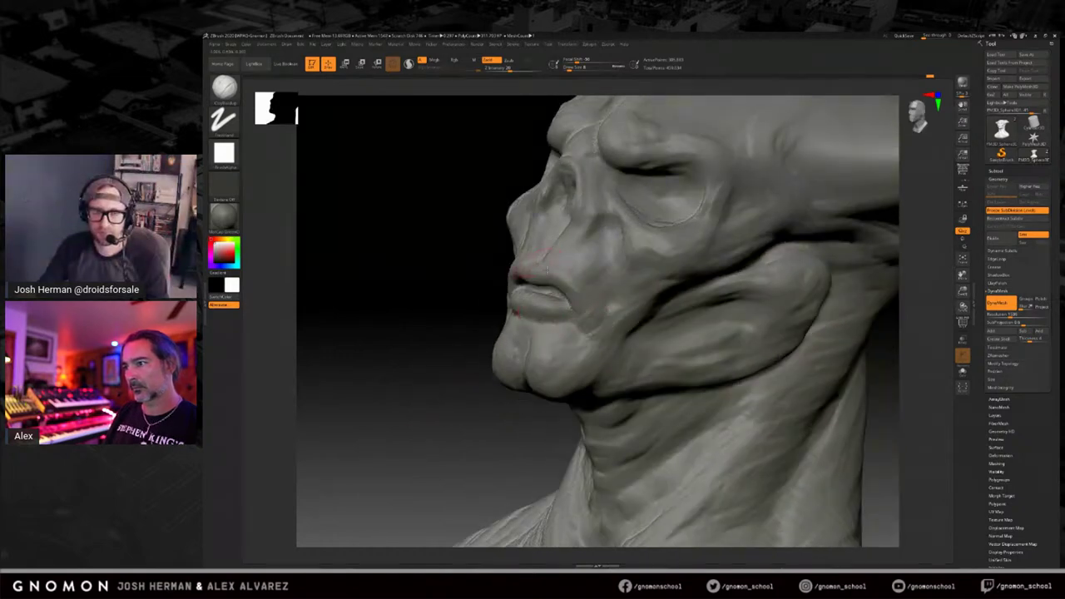
pyautogui.moveTo(464, 333); pyautogui.dragTo(545, 267)
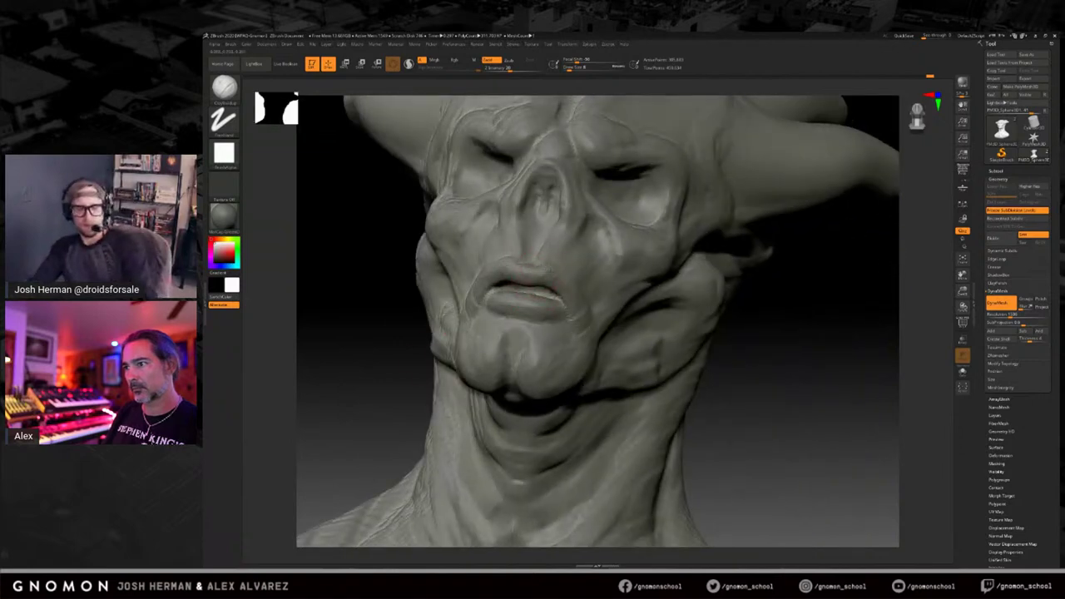
# Sculpt a raised fold curving around the mouth corners and down to the sides of the chin.
pyautogui.moveTo(774, 363); pyautogui.dragTo(760, 361)
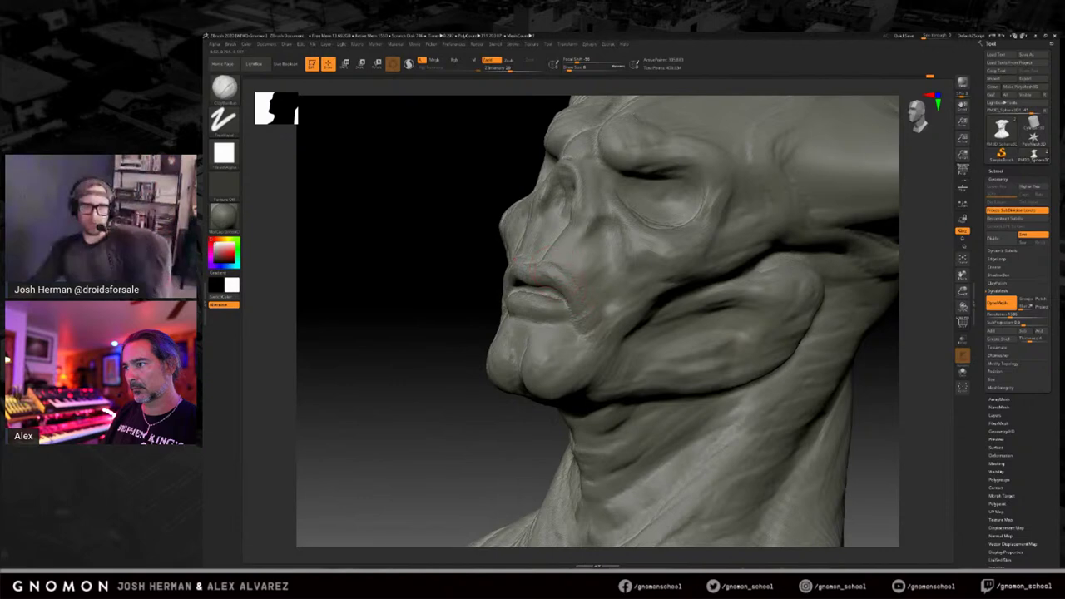
pyautogui.moveTo(586, 333); pyautogui.dragTo(554, 330)
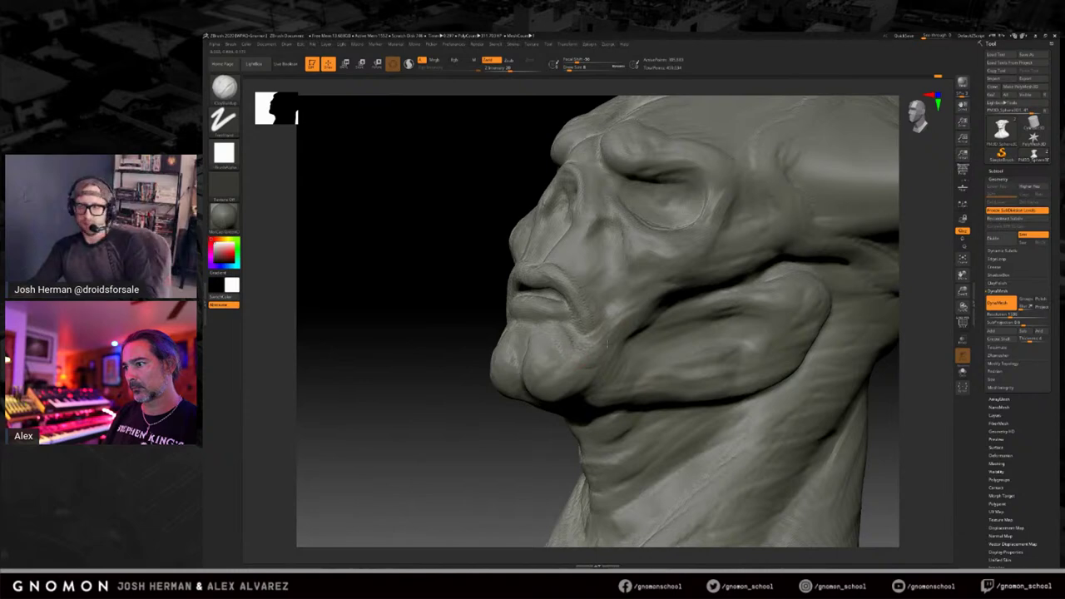
pyautogui.moveTo(574, 358); pyautogui.dragTo(577, 345)
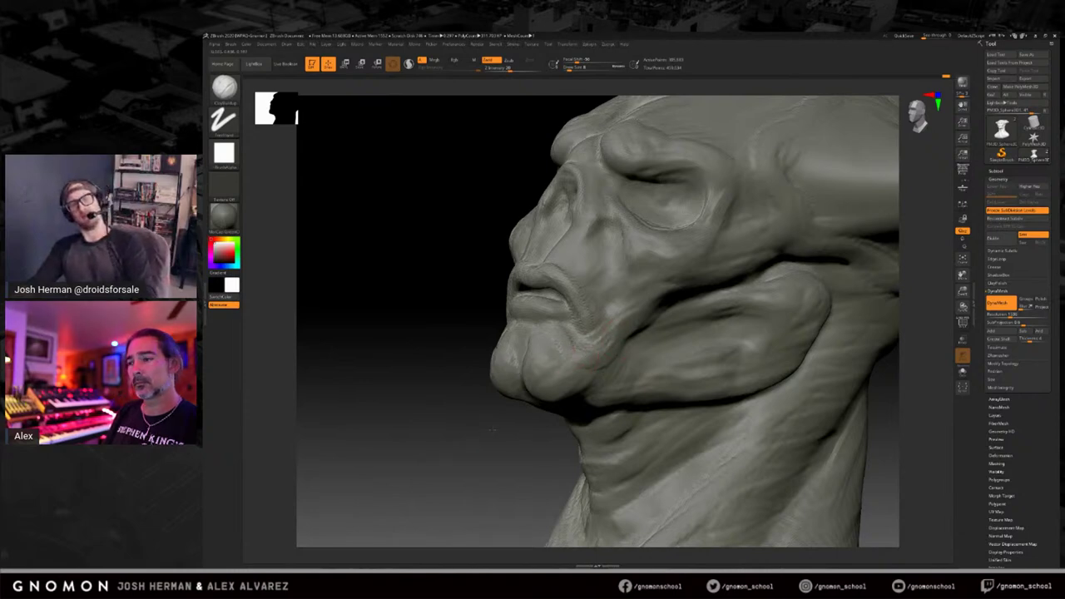
pyautogui.moveTo(399, 371); pyautogui.dragTo(550, 389)
pyautogui.moveTo(690, 365)
pyautogui.mouseDown()
pyautogui.moveTo(770, 360)
pyautogui.moveTo(792, 337)
pyautogui.mouseUp()
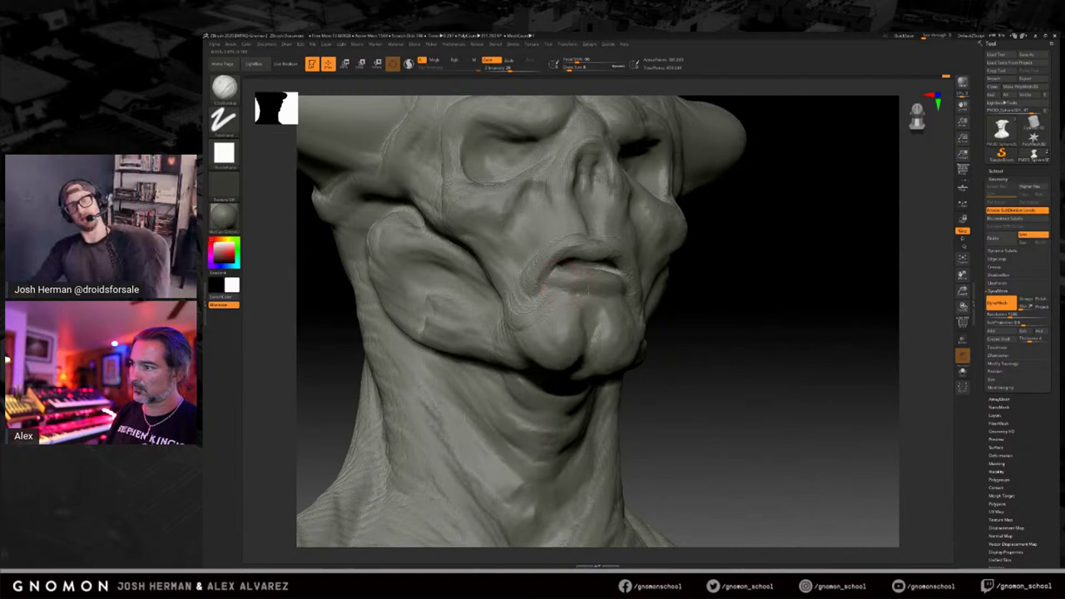
# Update the DynaMesh, and refine the upper lip and the transition from the mouth folds into the chin.
pyautogui.keyDown('ctrl'); pyautogui.moveTo(770, 287); pyautogui.dragTo(738, 322); pyautogui.keyUp('ctrl')
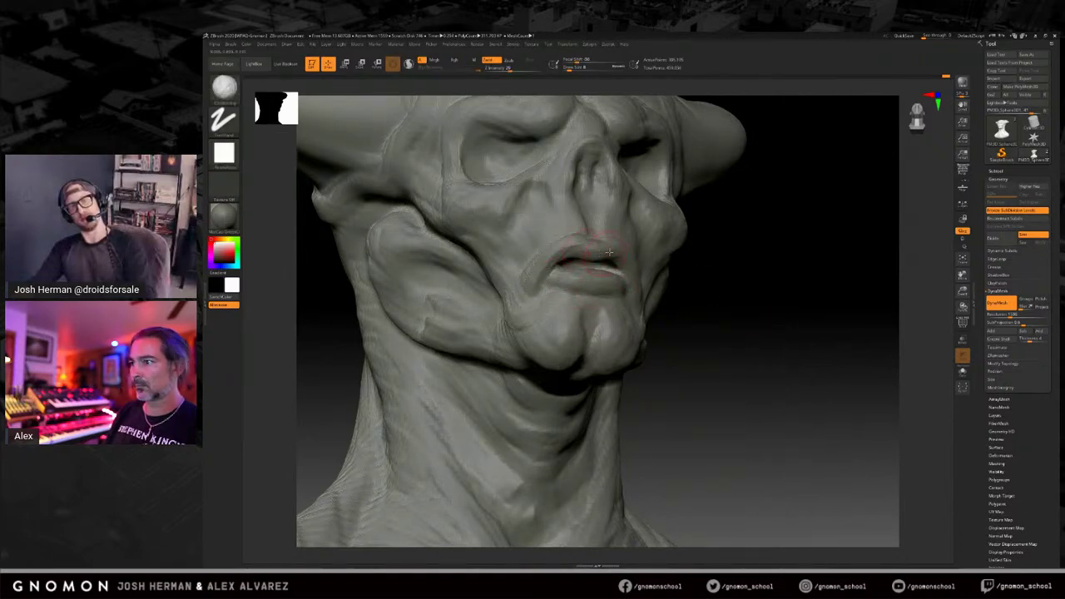
pyautogui.moveTo(749, 280); pyautogui.dragTo(795, 285)
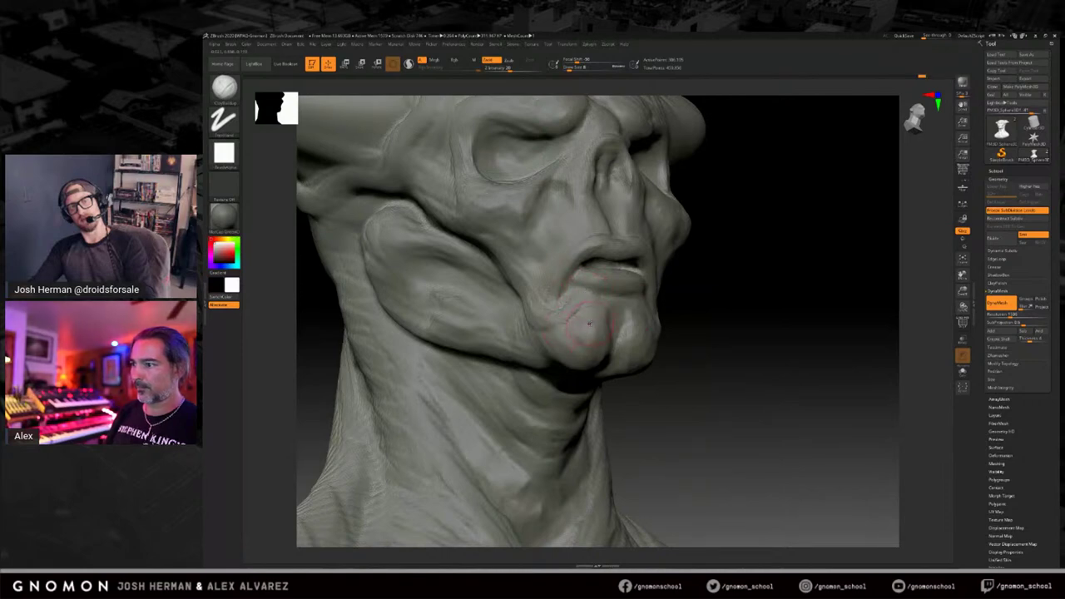
pyautogui.moveTo(715, 329)
pyautogui.mouseDown()
pyautogui.moveTo(740, 298)
pyautogui.moveTo(775, 327)
pyautogui.moveTo(793, 325)
pyautogui.moveTo(802, 312)
pyautogui.moveTo(789, 309)
pyautogui.moveTo(832, 278)
pyautogui.moveTo(860, 280)
pyautogui.moveTo(789, 311)
pyautogui.moveTo(766, 304)
pyautogui.moveTo(808, 305)
pyautogui.moveTo(809, 317)
pyautogui.moveTo(793, 319)
pyautogui.moveTo(799, 285)
pyautogui.moveTo(802, 306)
pyautogui.moveTo(840, 292)
pyautogui.mouseUp()
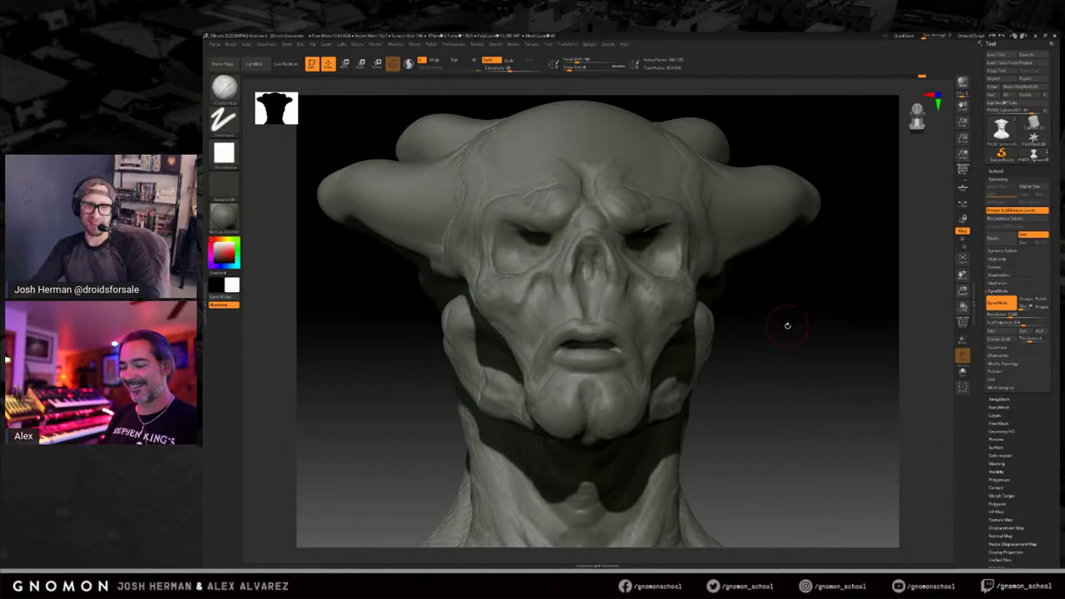
# Build up diagonal muscle strands on the temple, running from the horn base down behind the eye socket to the cheekbone.
pyautogui.moveTo(793, 301)
pyautogui.mouseDown()
pyautogui.moveTo(833, 298)
pyautogui.moveTo(802, 305)
pyautogui.moveTo(843, 316)
pyautogui.moveTo(801, 324)
pyautogui.moveTo(796, 311)
pyautogui.mouseUp()
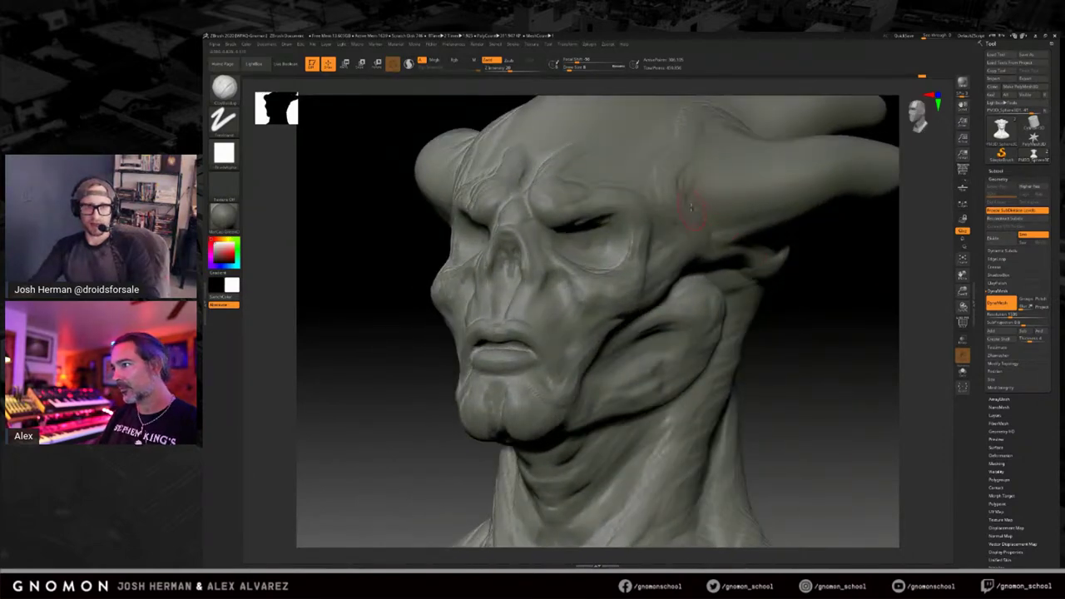
pyautogui.moveTo(841, 304); pyautogui.dragTo(678, 204)
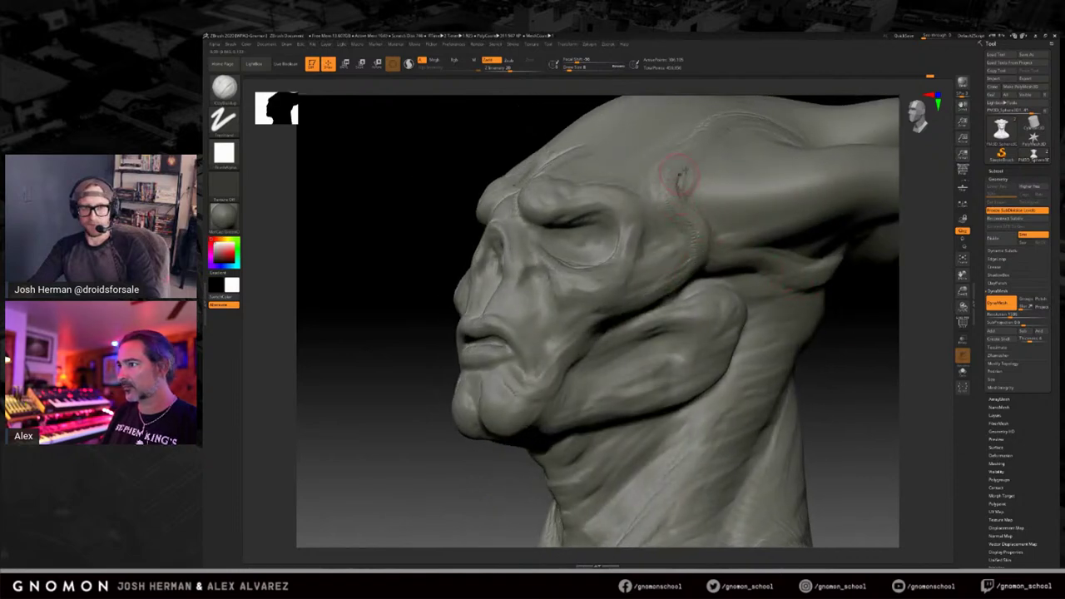
pyautogui.moveTo(682, 225)
pyautogui.mouseDown()
pyautogui.moveTo(692, 262)
pyautogui.moveTo(669, 277)
pyautogui.mouseUp()
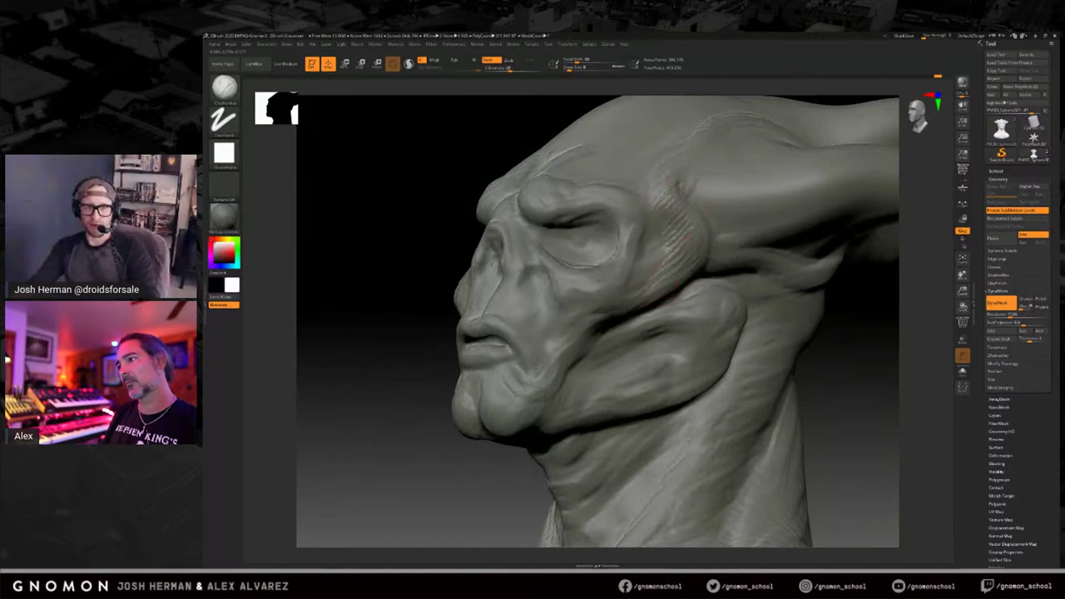
pyautogui.moveTo(669, 222); pyautogui.dragTo(682, 207)
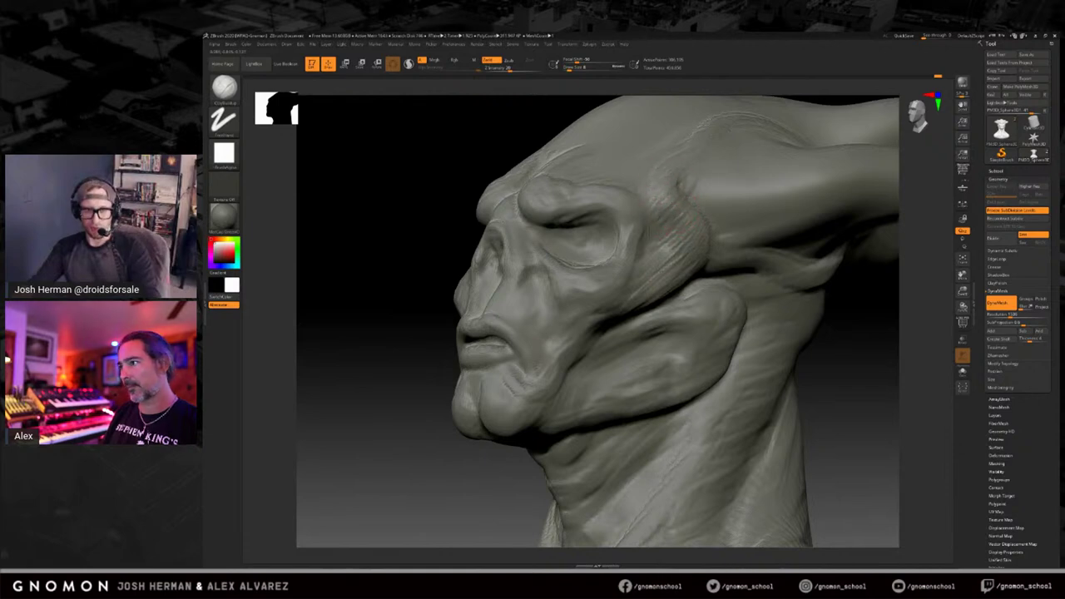
pyautogui.moveTo(687, 223); pyautogui.dragTo(668, 245)
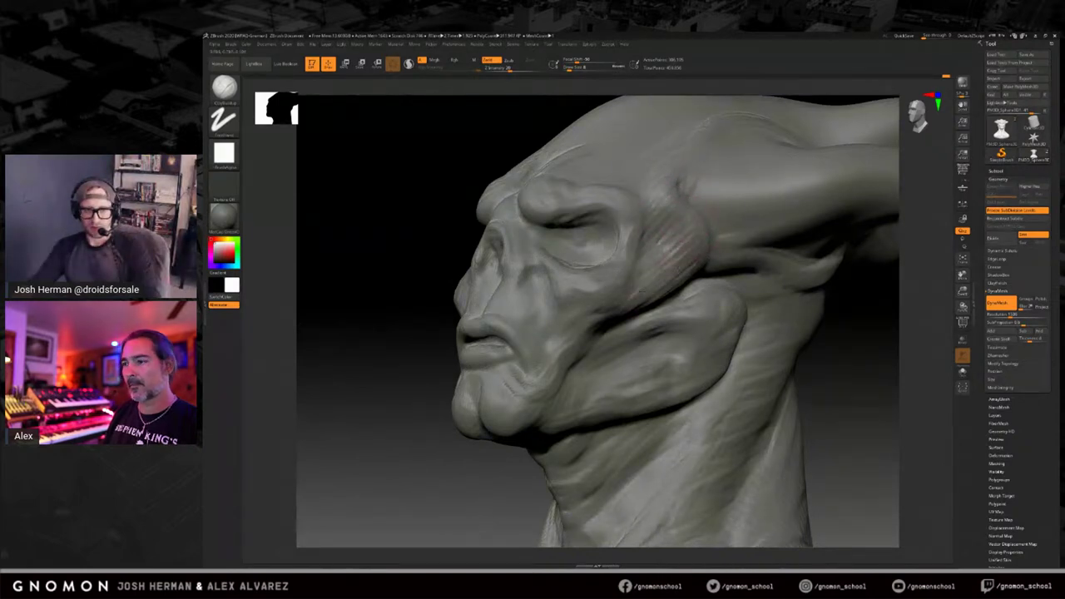
pyautogui.moveTo(864, 364); pyautogui.dragTo(834, 349)
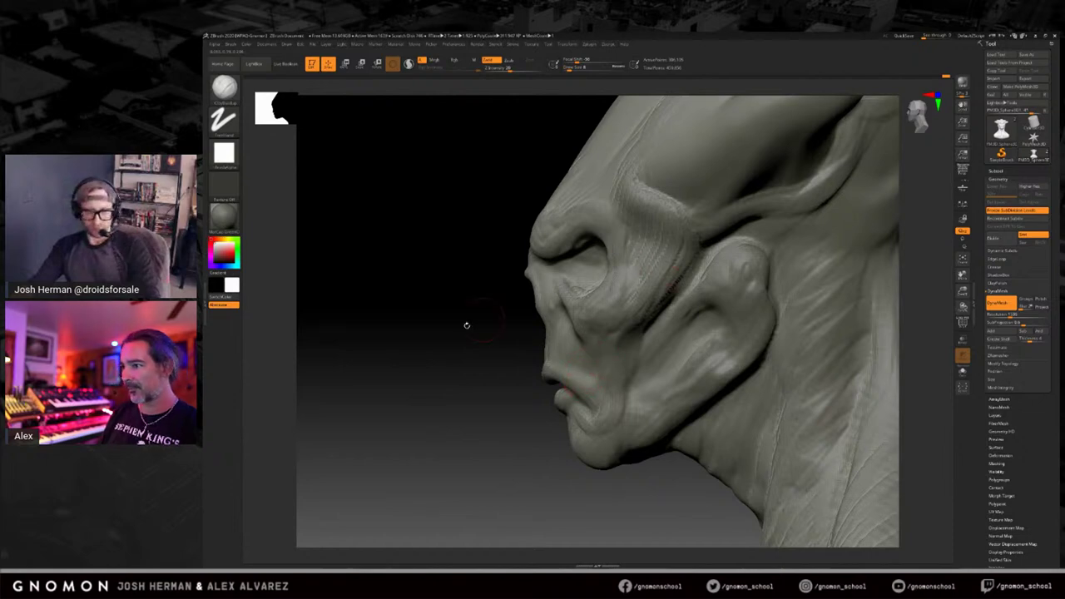
pyautogui.moveTo(466, 325); pyautogui.dragTo(640, 275)
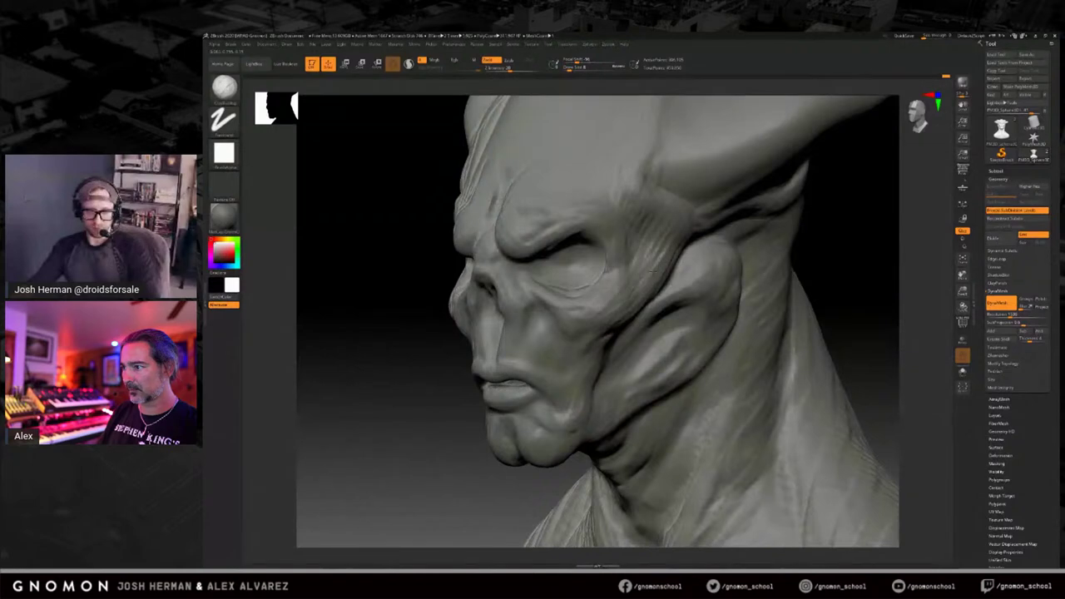
# Build up the eyeball forms inside the sockets and add curved wrinkles beneath the eyes.
pyautogui.moveTo(827, 260)
pyautogui.mouseDown()
pyautogui.moveTo(639, 287)
pyautogui.moveTo(604, 256)
pyautogui.mouseUp()
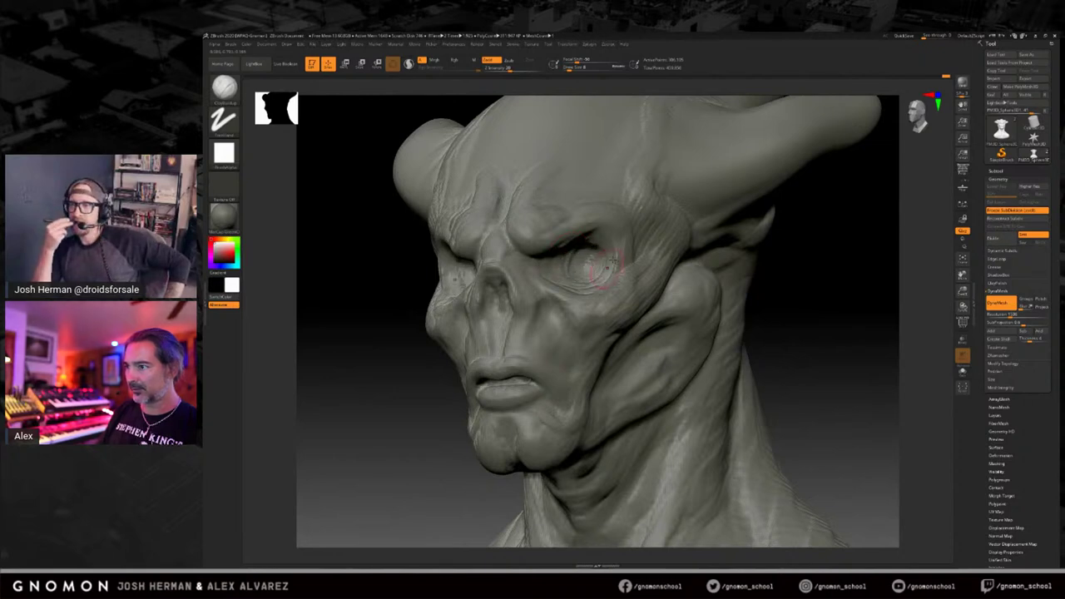
pyautogui.moveTo(597, 265); pyautogui.dragTo(585, 265)
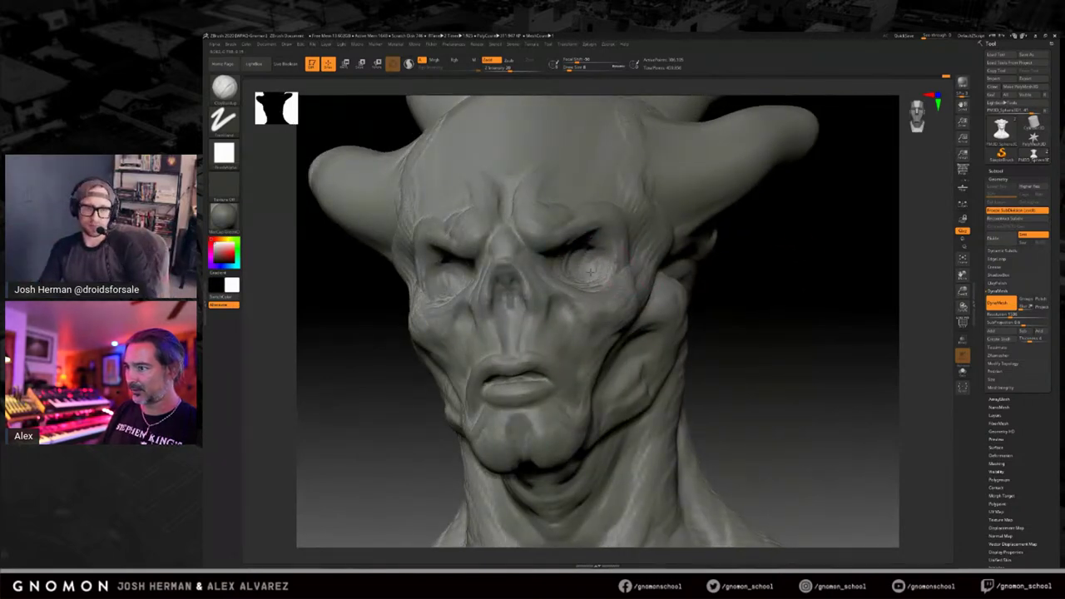
pyautogui.moveTo(749, 259)
pyautogui.mouseDown()
pyautogui.moveTo(771, 274)
pyautogui.moveTo(670, 268)
pyautogui.mouseUp()
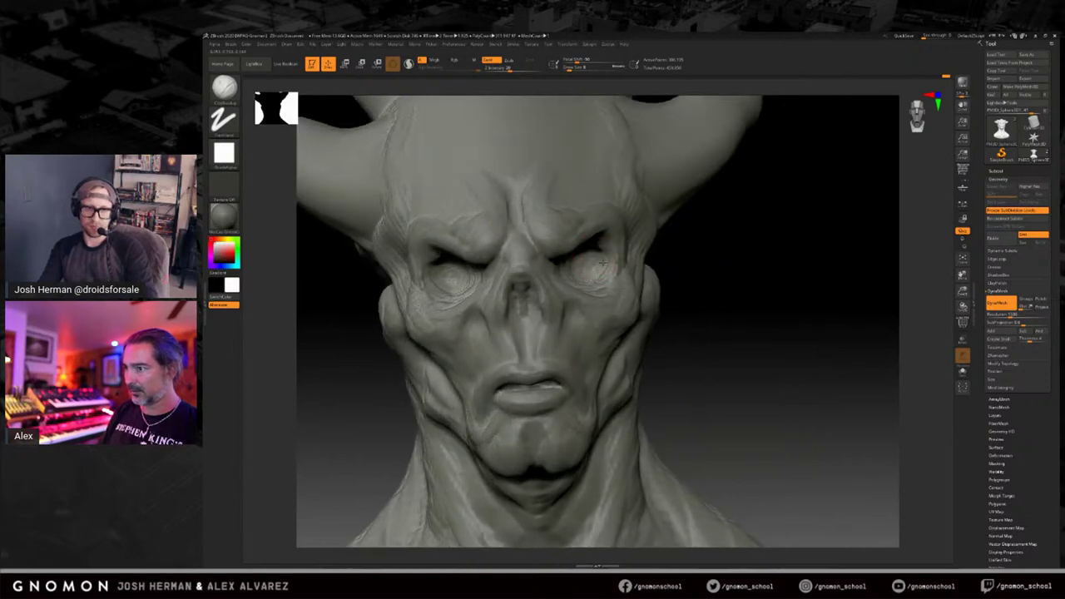
pyautogui.moveTo(776, 282)
pyautogui.mouseDown()
pyautogui.moveTo(784, 294)
pyautogui.moveTo(620, 251)
pyautogui.mouseUp()
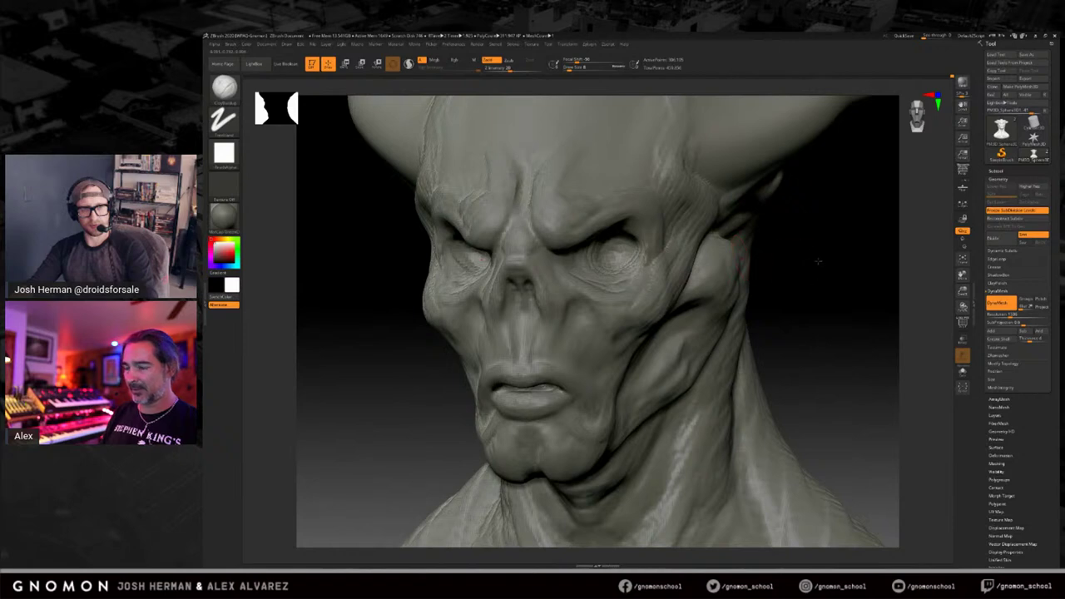
pyautogui.keyDown('shift'); pyautogui.moveTo(818, 261); pyautogui.dragTo(820, 259); pyautogui.keyUp('shift')
pyautogui.hotkey('ctrl', 'z')
pyautogui.hotkey('ctrl', 'shift', 'z')
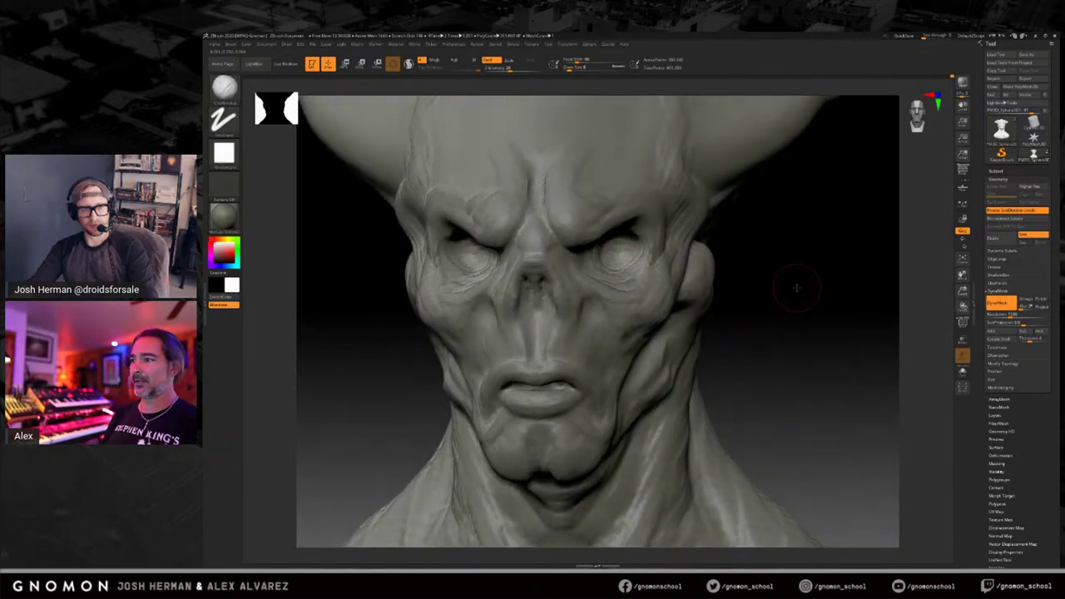
# Shape the outer eye corners and the socket rim where it meets the cheekbone.
pyautogui.moveTo(791, 285); pyautogui.dragTo(683, 262)
pyautogui.moveTo(791, 274); pyautogui.dragTo(634, 264)
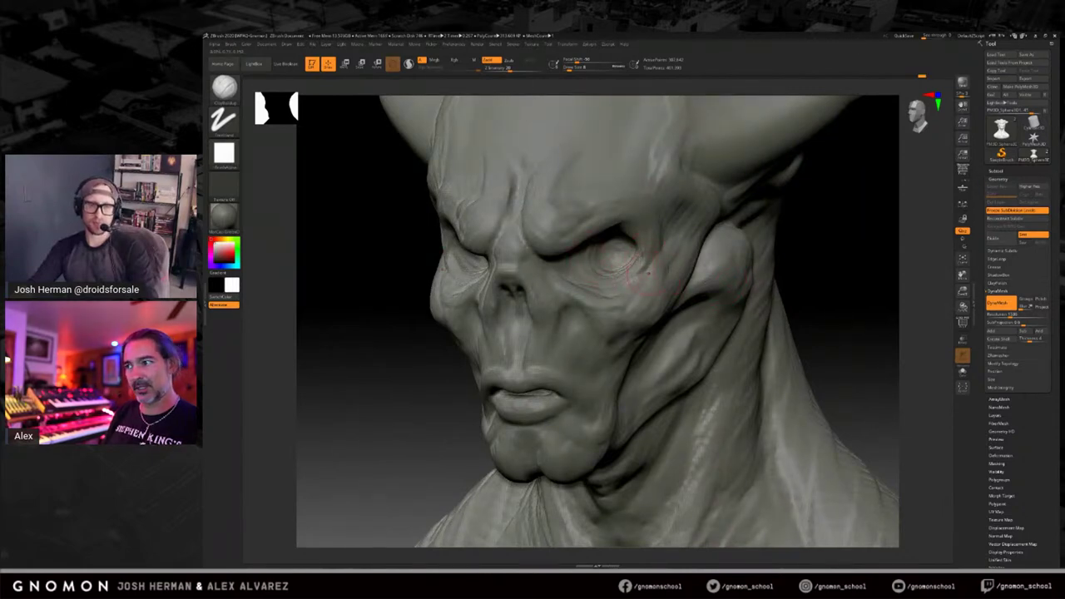
pyautogui.moveTo(878, 272)
pyautogui.mouseDown()
pyautogui.moveTo(804, 278)
pyautogui.moveTo(651, 252)
pyautogui.mouseUp()
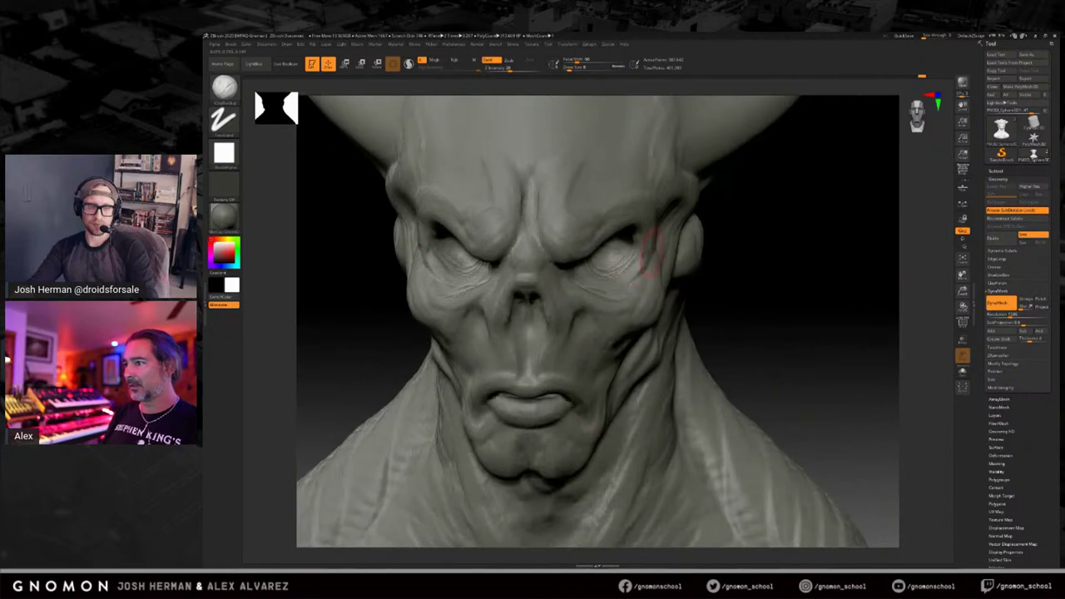
pyautogui.moveTo(805, 279); pyautogui.dragTo(666, 254)
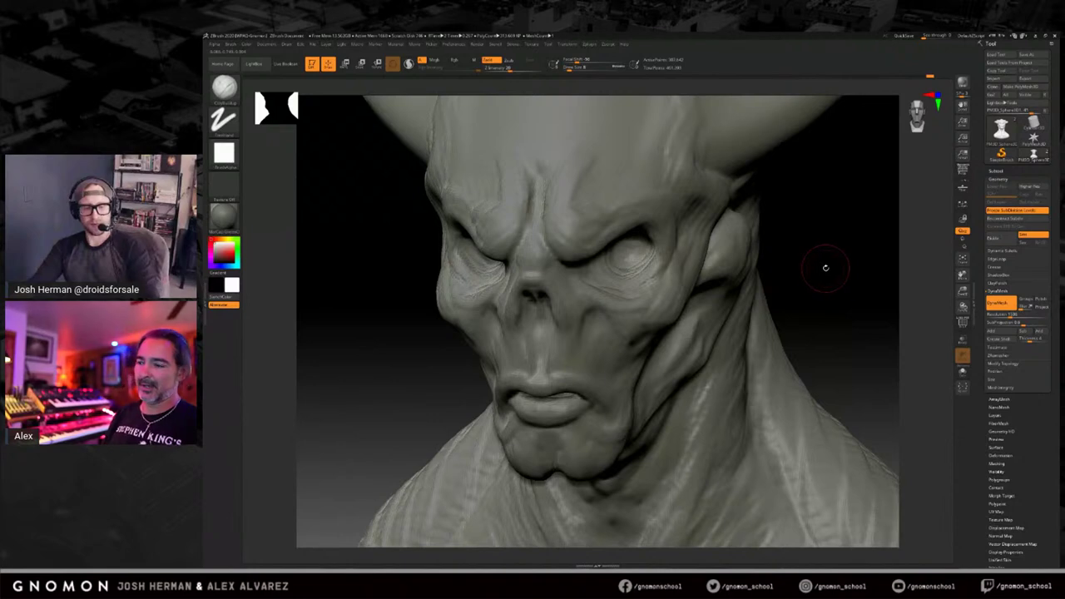
pyautogui.moveTo(820, 288); pyautogui.dragTo(815, 271)
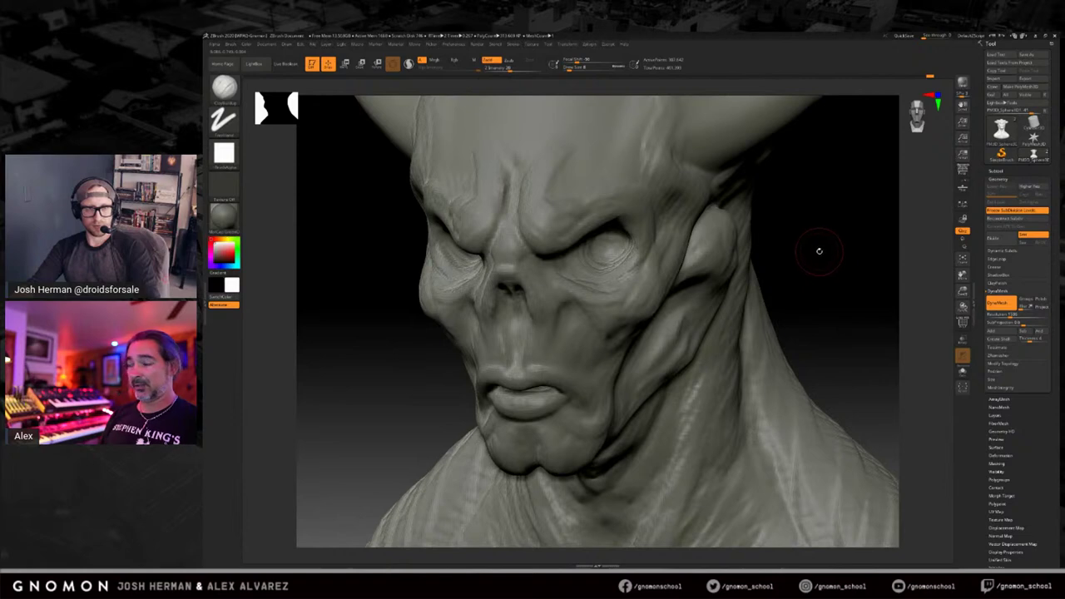
pyautogui.moveTo(814, 255); pyautogui.dragTo(831, 255)
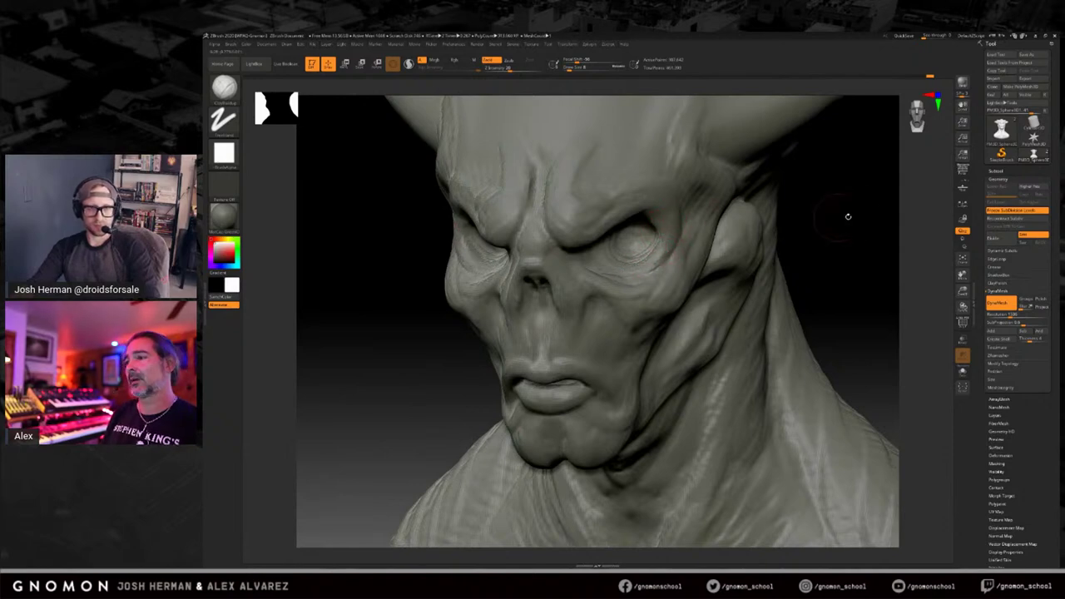
# Build up the outer brow ridge over the eye sockets and blend it into the temple below the horn.
pyautogui.moveTo(860, 229); pyautogui.dragTo(784, 241)
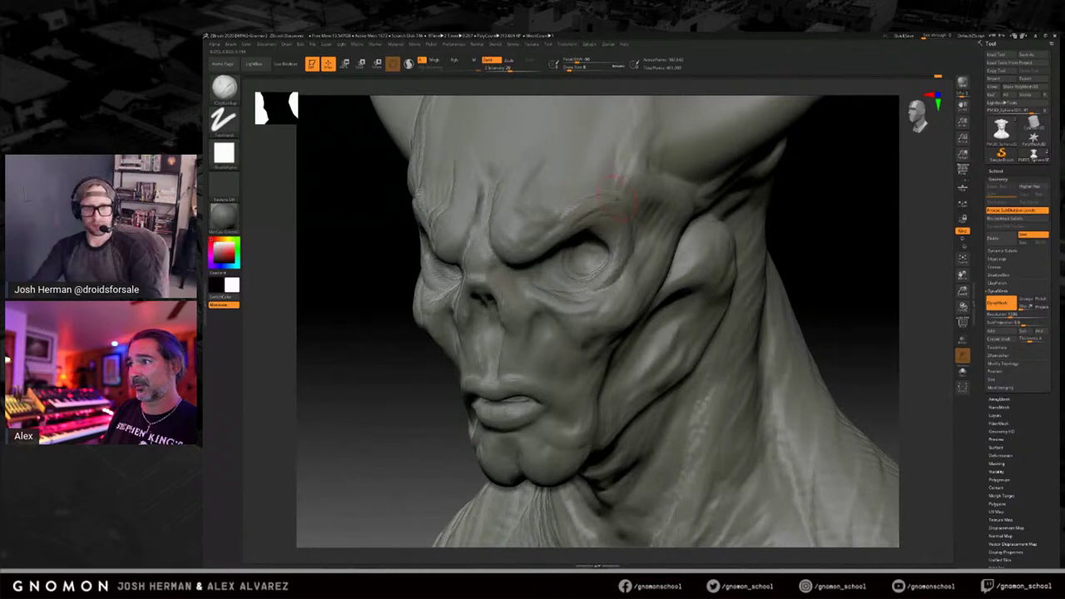
pyautogui.moveTo(834, 246); pyautogui.dragTo(824, 256)
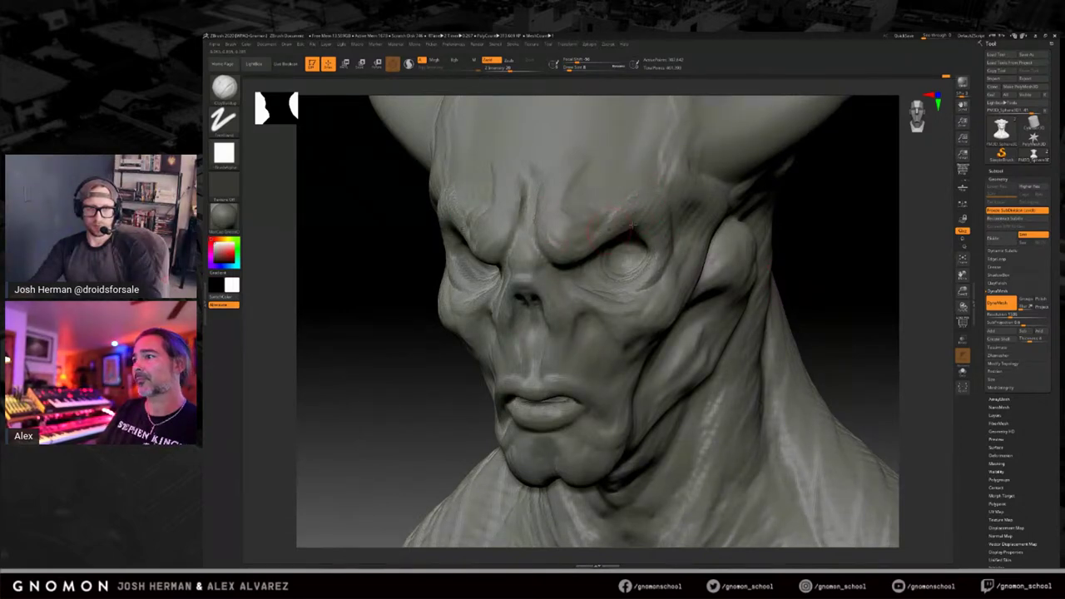
pyautogui.moveTo(834, 239); pyautogui.dragTo(633, 236)
pyautogui.moveTo(819, 241); pyautogui.dragTo(753, 225)
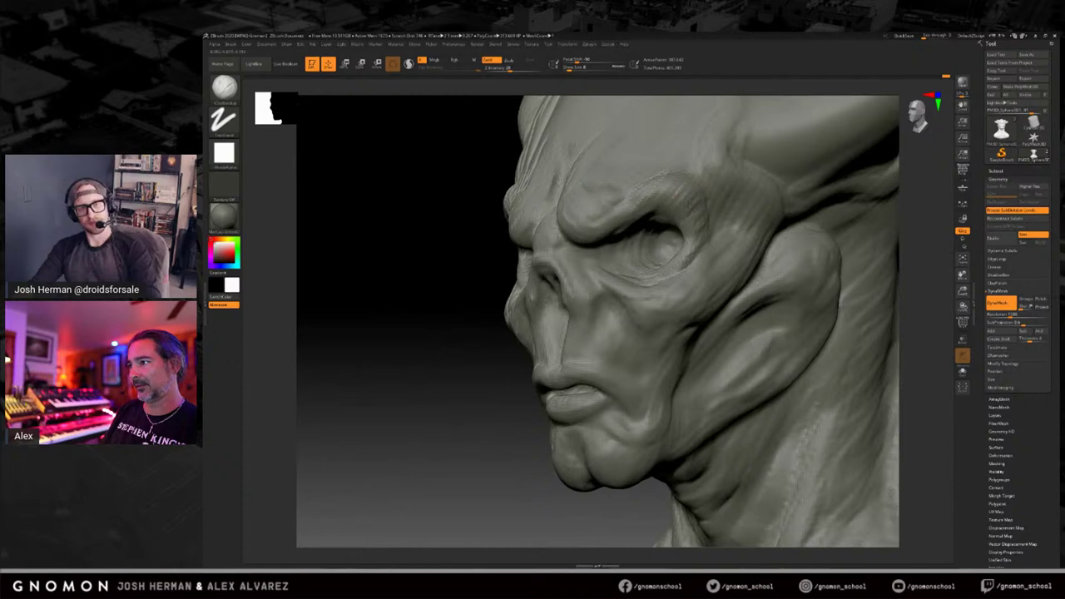
pyautogui.moveTo(457, 289); pyautogui.dragTo(412, 302)
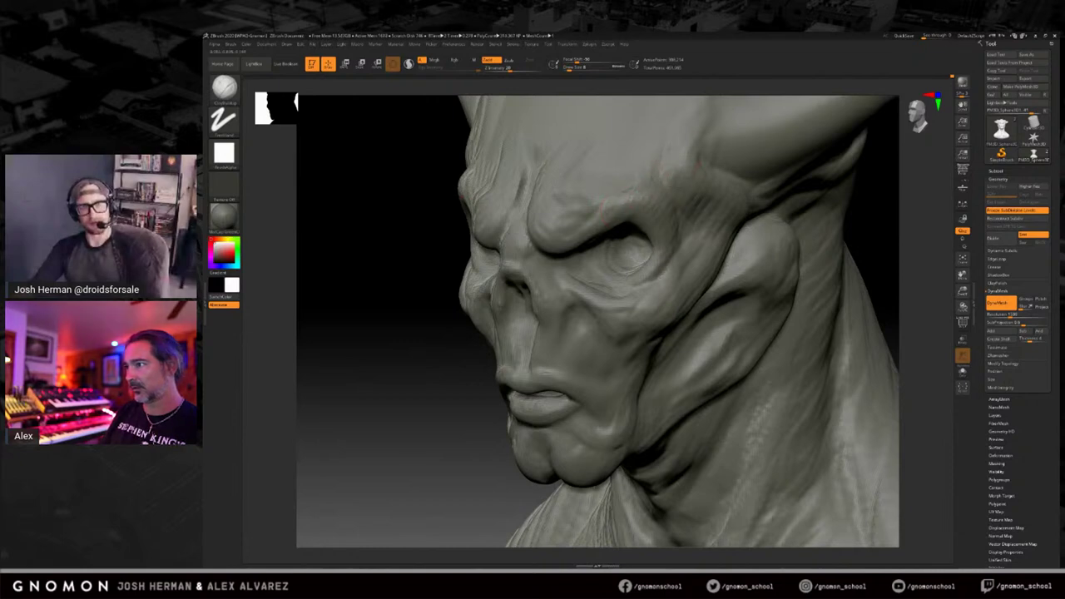
pyautogui.moveTo(425, 352); pyautogui.dragTo(391, 347)
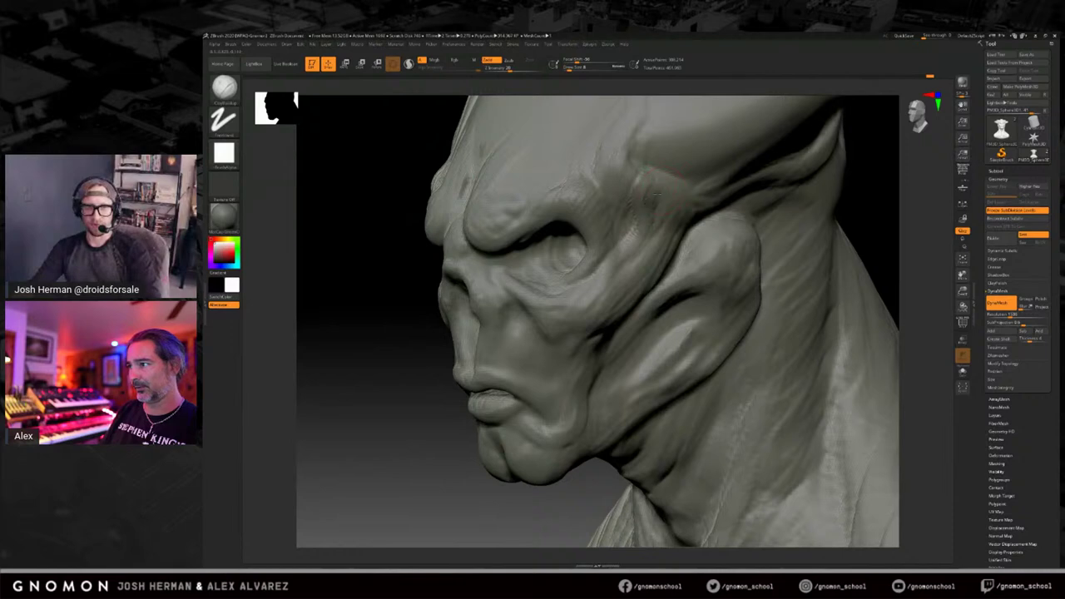
# Refine the temple below the horn base and the top of the jaw muscle, updating the DynaMesh.
pyautogui.moveTo(669, 192); pyautogui.dragTo(673, 208)
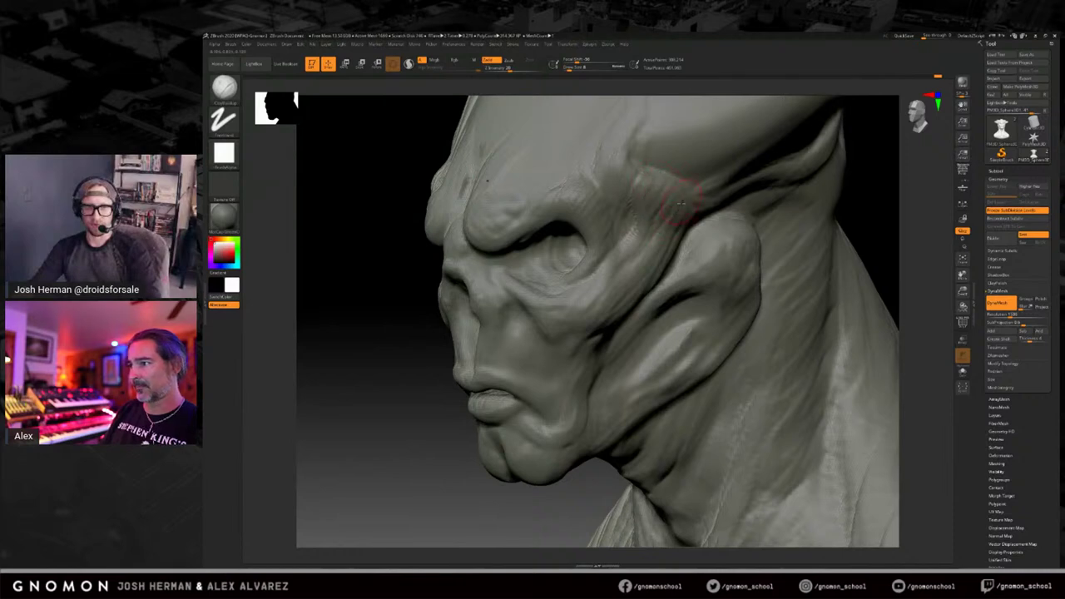
pyautogui.keyDown('ctrl'); pyautogui.moveTo(373, 335); pyautogui.dragTo(396, 373); pyautogui.keyUp('ctrl')
pyautogui.moveTo(877, 205); pyautogui.dragTo(706, 237)
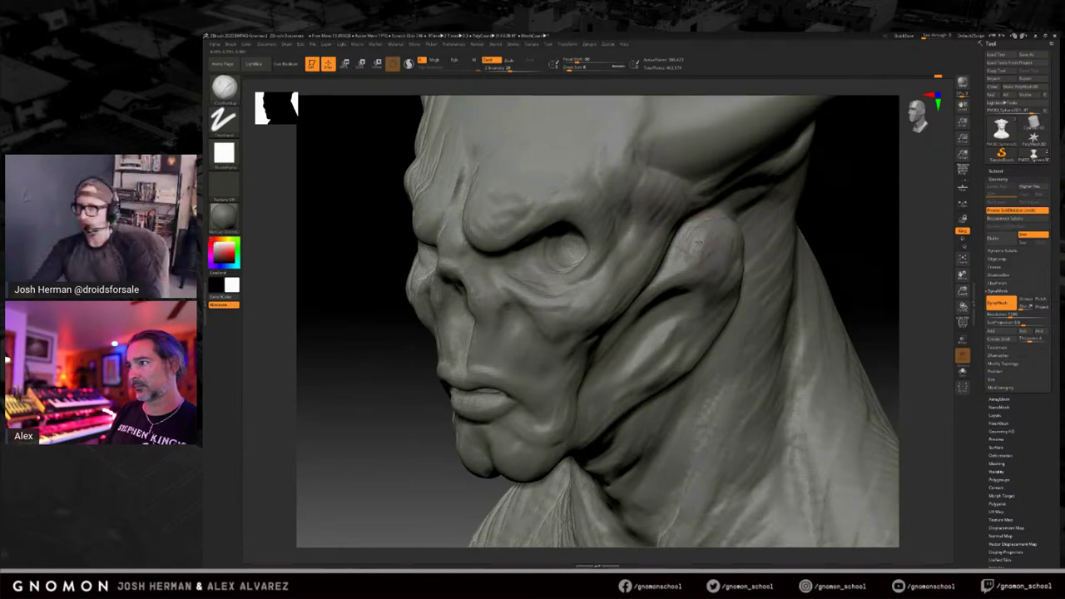
pyautogui.hotkey('ctrl', 'shift')
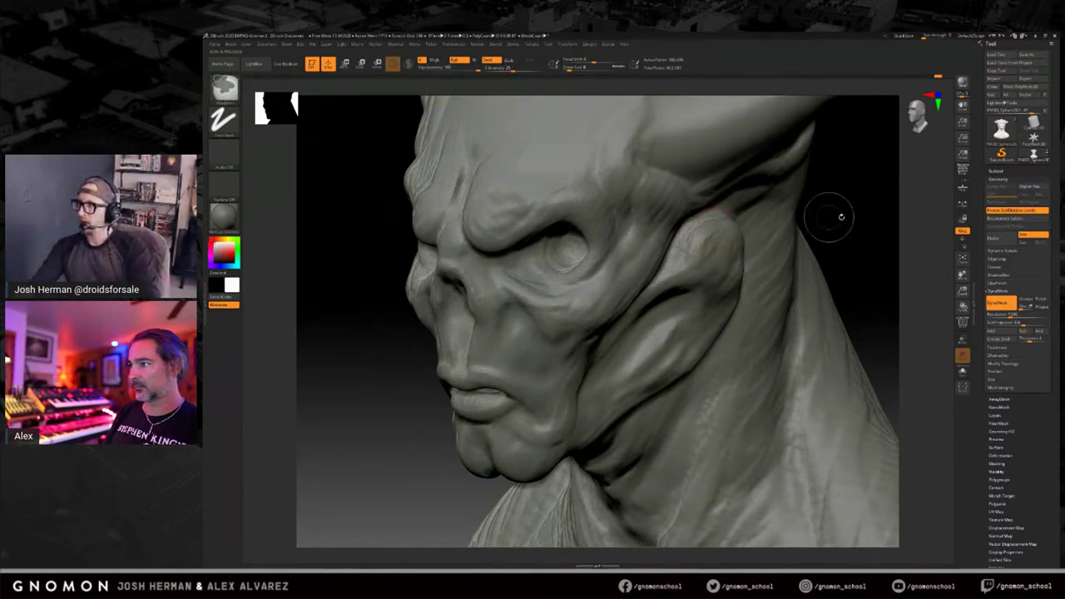
# Sculpt the central cleft and rounded pads of the chin below the lower lip and smooth them.
pyautogui.moveTo(844, 208)
pyautogui.mouseDown()
pyautogui.moveTo(852, 202)
pyautogui.moveTo(795, 284)
pyautogui.moveTo(614, 333)
pyautogui.mouseUp()
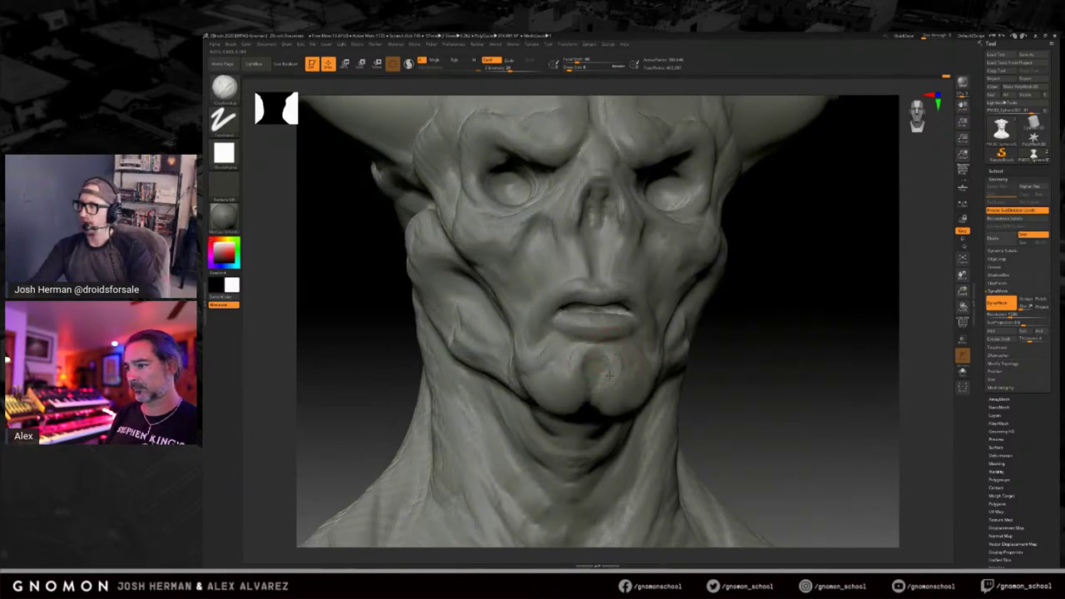
pyautogui.moveTo(714, 375); pyautogui.dragTo(758, 367)
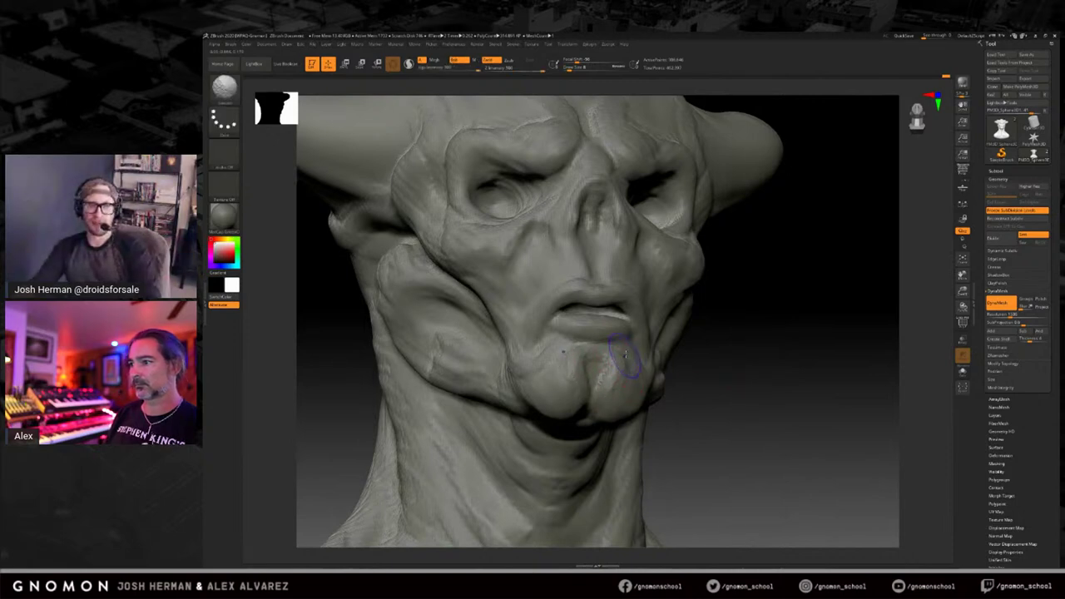
pyautogui.press('b')
pyautogui.press('s')
pyautogui.press('t')
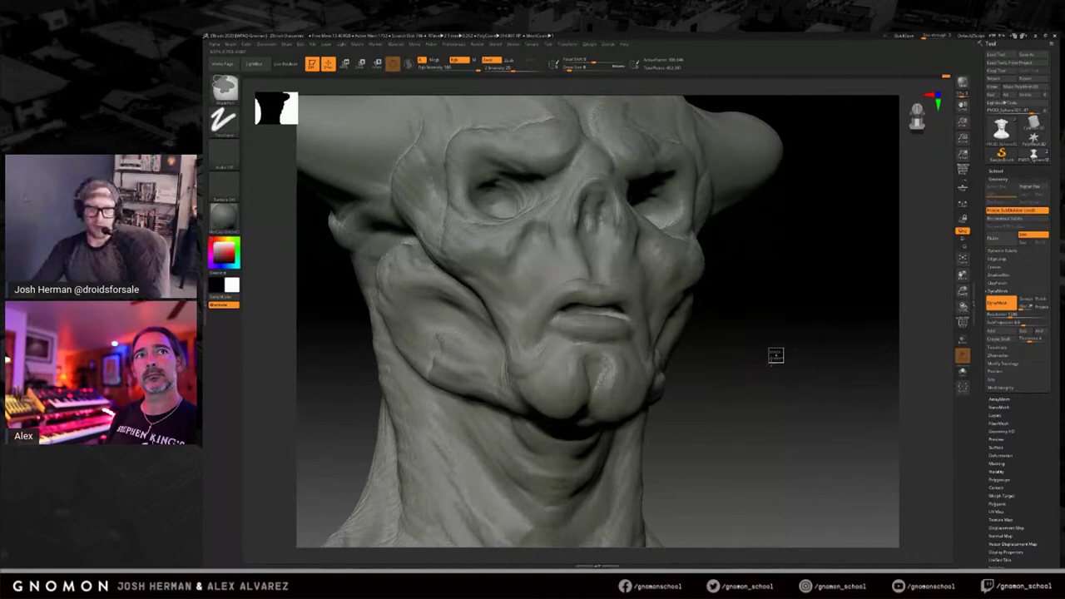
pyautogui.press('b')
pyautogui.press('c')
pyautogui.press('b')
pyautogui.moveTo(788, 310)
pyautogui.mouseDown()
pyautogui.moveTo(804, 302)
pyautogui.moveTo(791, 309)
pyautogui.moveTo(790, 334)
pyautogui.moveTo(780, 324)
pyautogui.moveTo(815, 297)
pyautogui.moveTo(787, 292)
pyautogui.moveTo(788, 315)
pyautogui.moveTo(828, 289)
pyautogui.moveTo(837, 235)
pyautogui.moveTo(810, 240)
pyautogui.moveTo(829, 251)
pyautogui.mouseUp()
pyautogui.moveTo(489, 371)
pyautogui.mouseDown()
pyautogui.moveTo(749, 338)
pyautogui.moveTo(756, 275)
pyautogui.moveTo(791, 267)
pyautogui.moveTo(773, 269)
pyautogui.mouseUp()
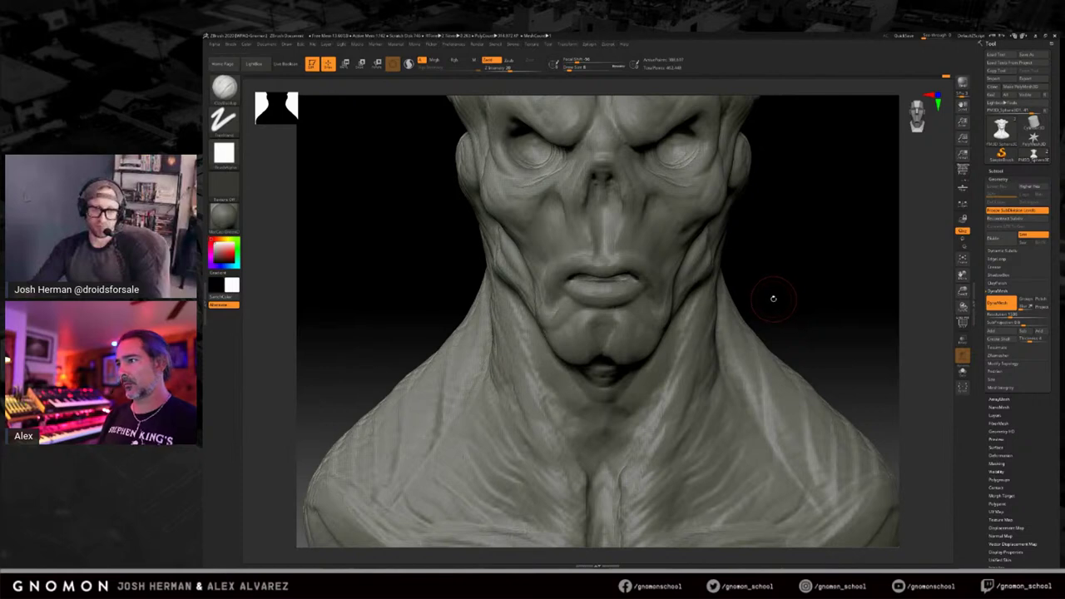
pyautogui.moveTo(791, 251)
pyautogui.mouseDown()
pyautogui.moveTo(521, 307)
pyautogui.moveTo(499, 333)
pyautogui.moveTo(500, 317)
pyautogui.moveTo(780, 269)
pyautogui.moveTo(773, 276)
pyautogui.mouseUp()
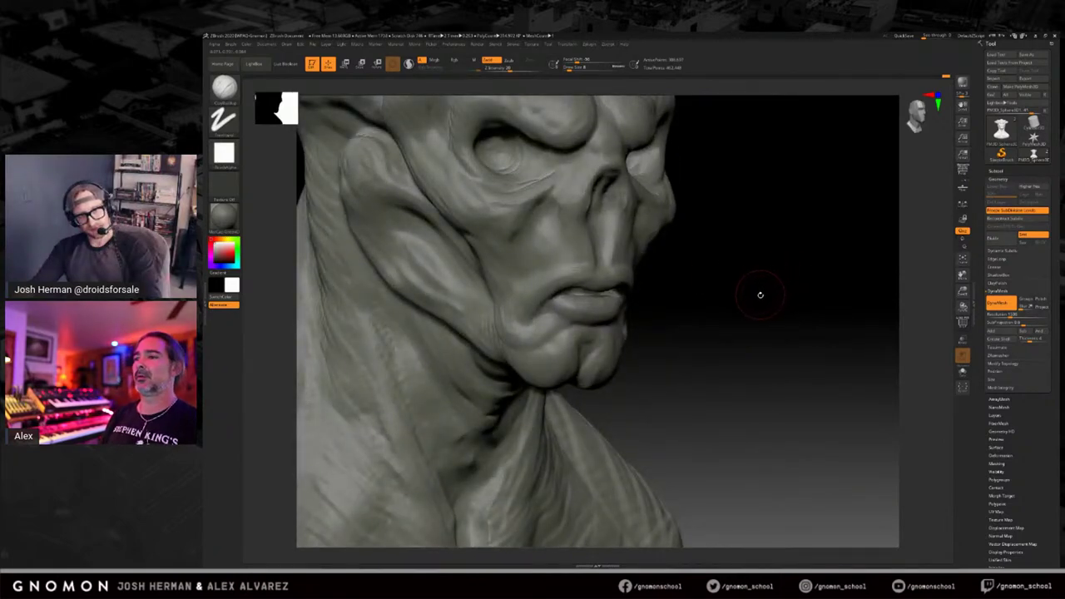
# Build up the cheek planes beside the nasal cavity, from under the eye toward the upper lip.
pyautogui.moveTo(760, 291); pyautogui.dragTo(510, 343)
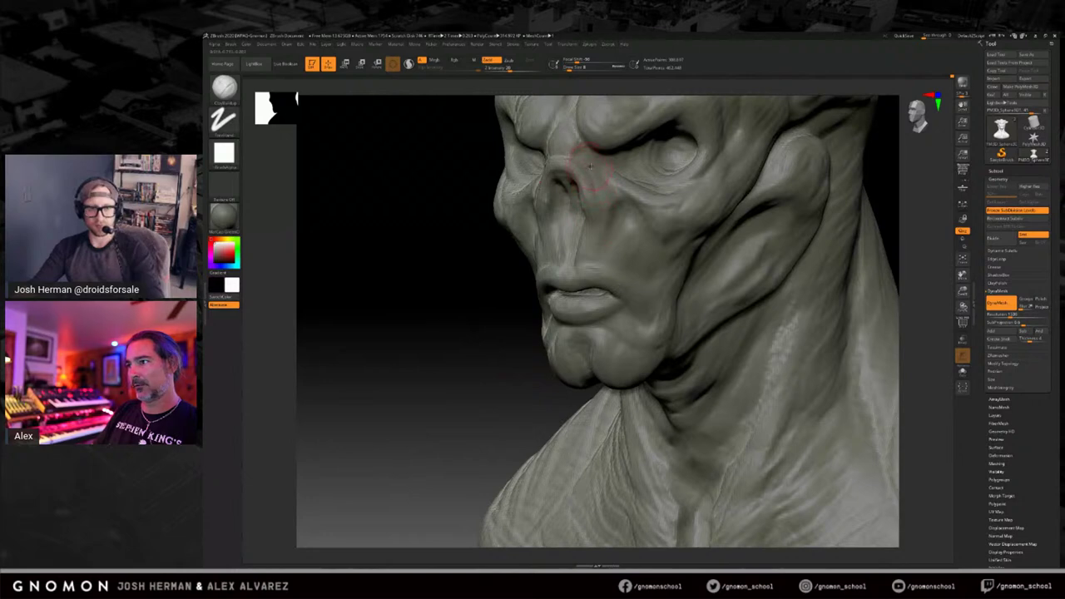
pyautogui.press('shift')
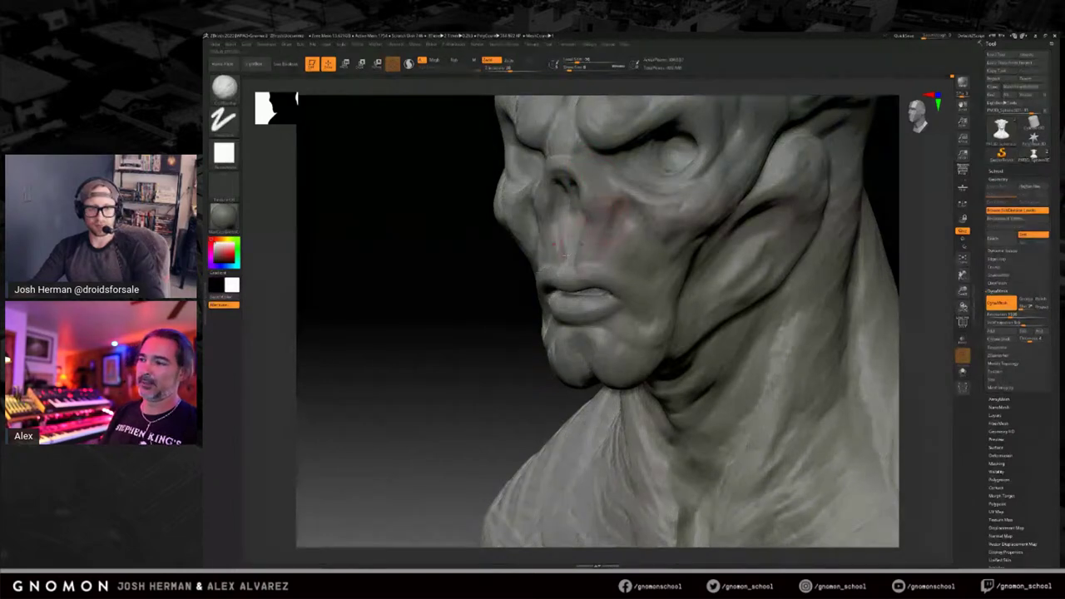
pyautogui.keyDown('alt'); pyautogui.moveTo(446, 325); pyautogui.dragTo(444, 345); pyautogui.keyUp('alt')
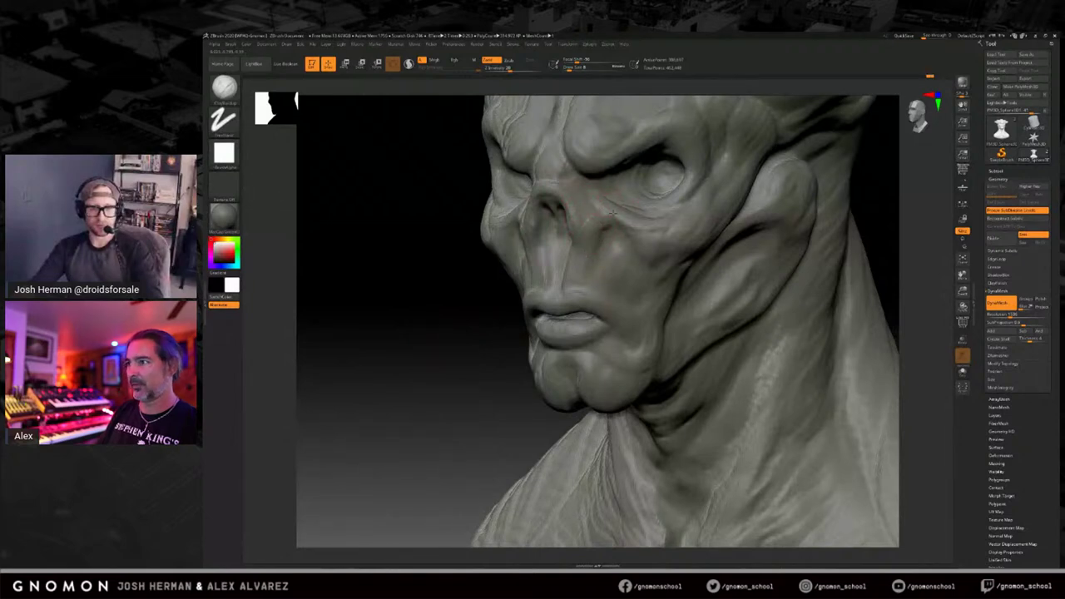
# Build up muscle strands across the cheekbone, from below the eye socket back toward the jaw muscle.
pyautogui.moveTo(475, 335); pyautogui.dragTo(476, 342)
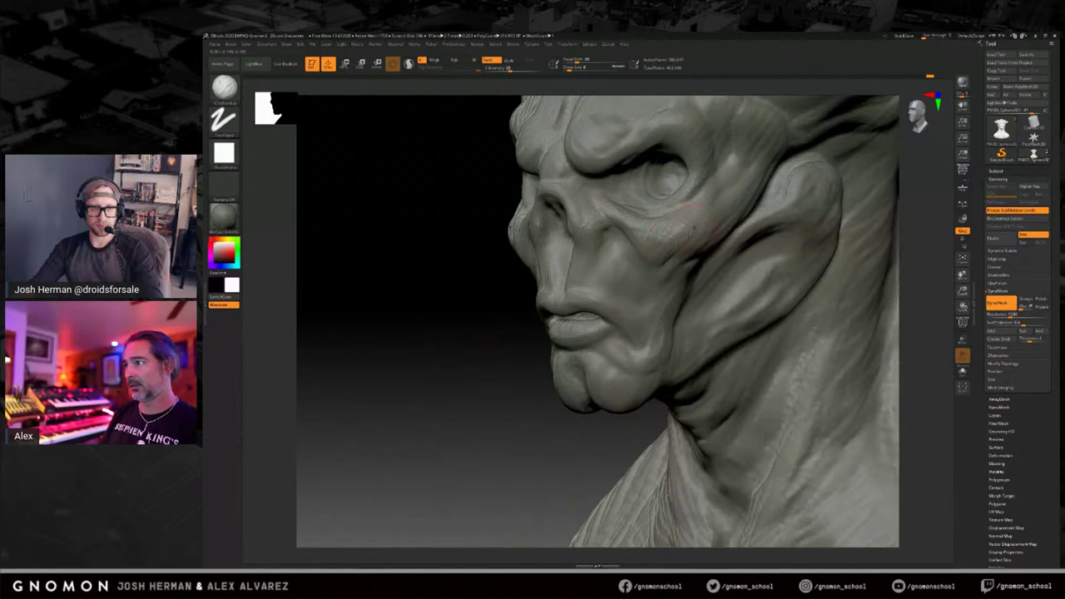
pyautogui.moveTo(501, 304); pyautogui.dragTo(476, 317)
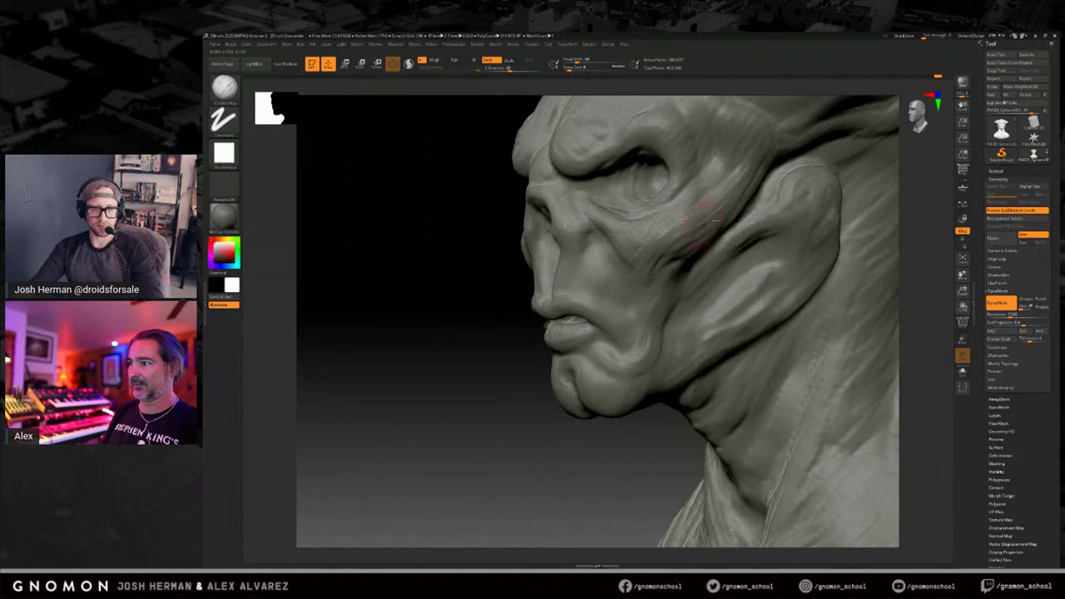
pyautogui.moveTo(498, 329); pyautogui.dragTo(691, 240)
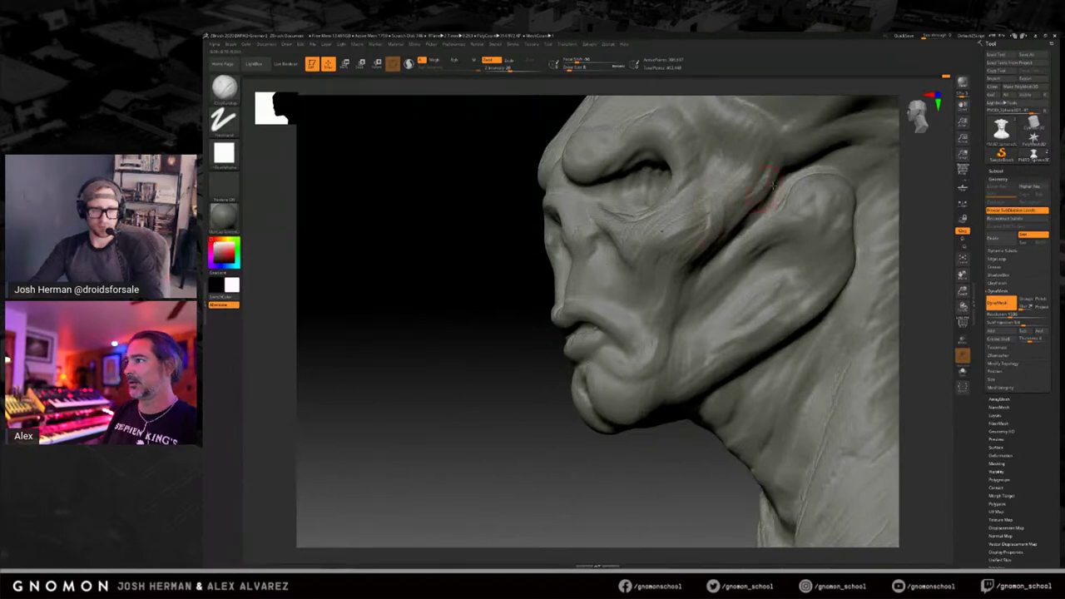
pyautogui.moveTo(509, 341); pyautogui.dragTo(657, 331)
# Sculpt the folds around the mouth corners and above the upper lip, smoothing them into the cheeks.
pyautogui.moveTo(853, 264)
pyautogui.mouseDown()
pyautogui.moveTo(843, 274)
pyautogui.moveTo(837, 267)
pyautogui.mouseUp()
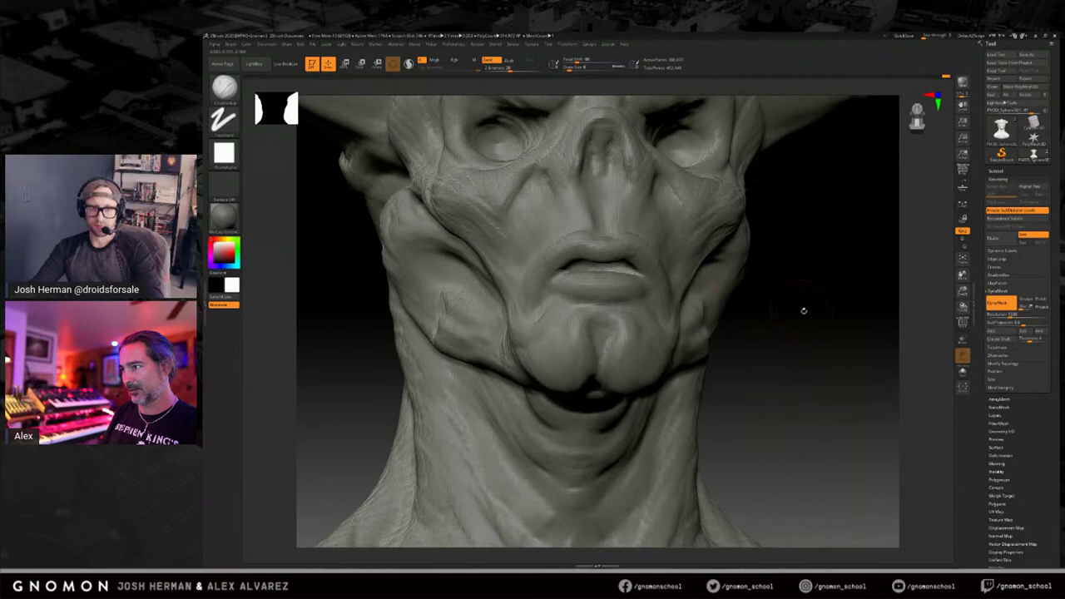
pyautogui.moveTo(804, 310); pyautogui.dragTo(659, 275)
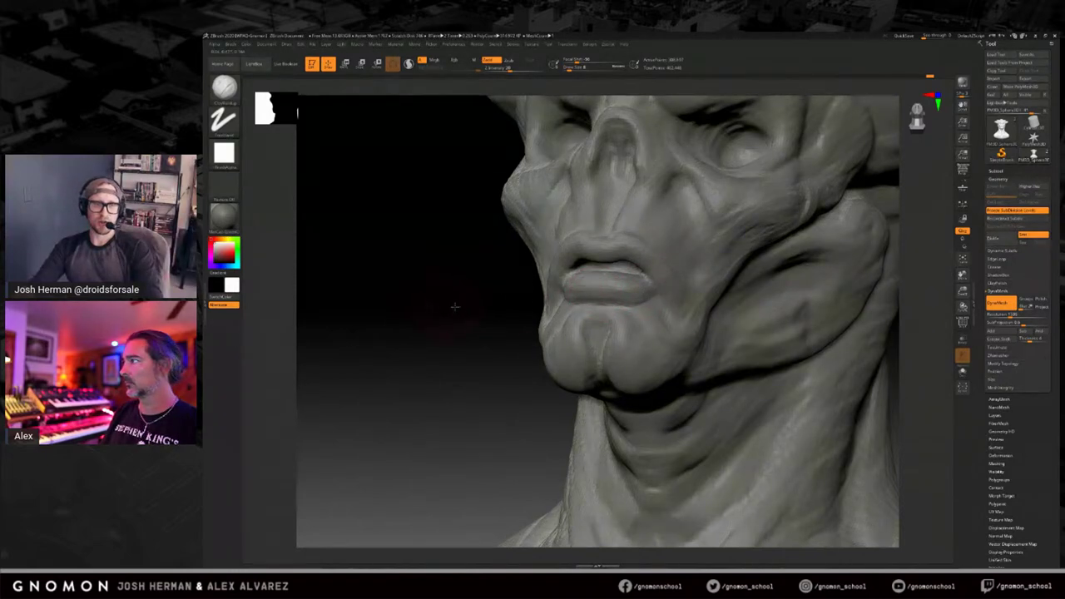
pyautogui.moveTo(455, 307)
pyautogui.mouseDown()
pyautogui.moveTo(790, 320)
pyautogui.moveTo(761, 313)
pyautogui.mouseUp()
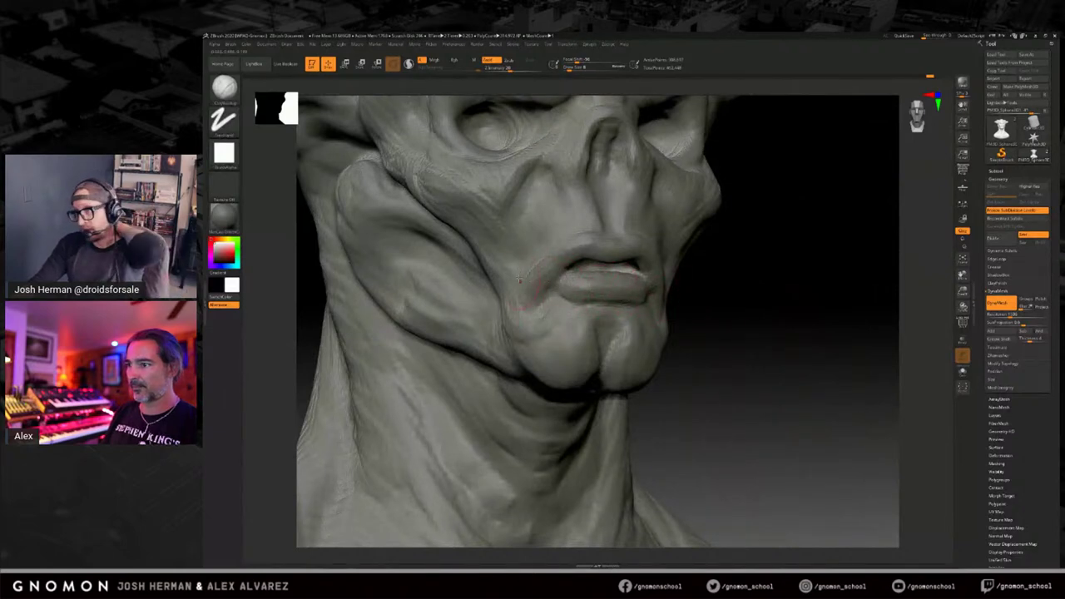
pyautogui.moveTo(752, 297); pyautogui.dragTo(778, 322)
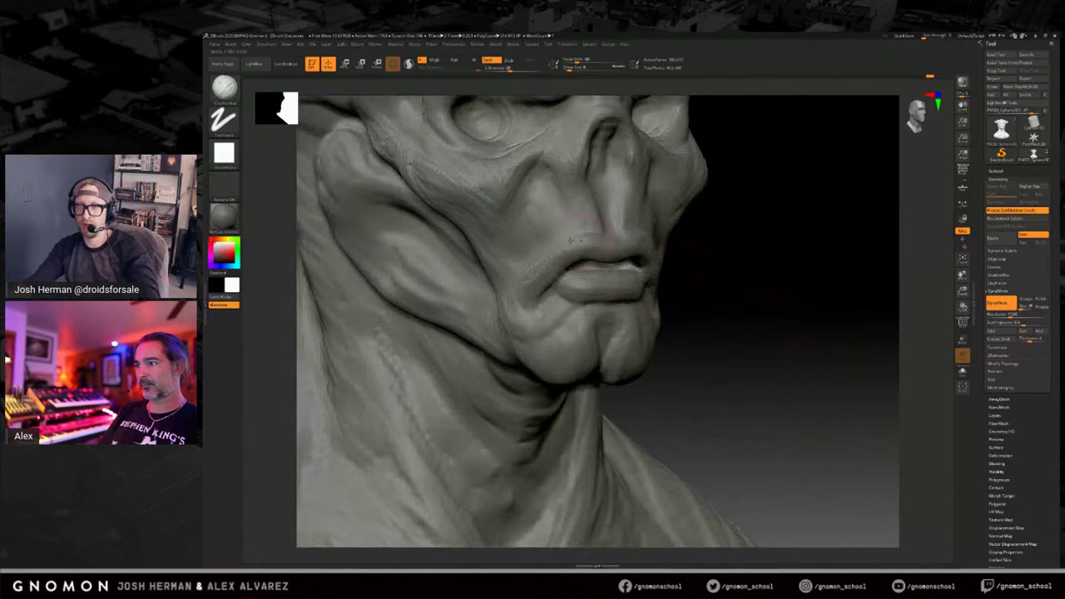
pyautogui.keyDown('shift'); pyautogui.moveTo(555, 233); pyautogui.dragTo(540, 261); pyautogui.keyUp('shift')
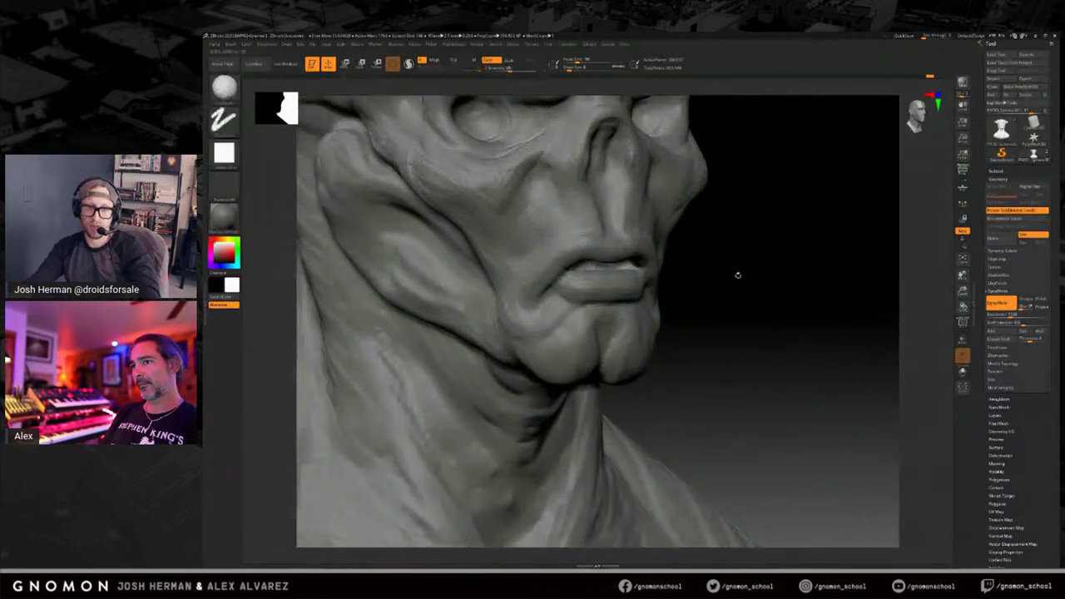
# Refine the lip contours from several angles and smooth the corners of the mouth.
pyautogui.moveTo(757, 283)
pyautogui.mouseDown()
pyautogui.moveTo(747, 266)
pyautogui.moveTo(775, 306)
pyautogui.moveTo(824, 298)
pyautogui.moveTo(911, 316)
pyautogui.mouseUp()
pyautogui.moveTo(816, 307); pyautogui.dragTo(804, 315)
pyautogui.moveTo(520, 355)
pyautogui.mouseDown()
pyautogui.moveTo(468, 361)
pyautogui.moveTo(542, 287)
pyautogui.mouseUp()
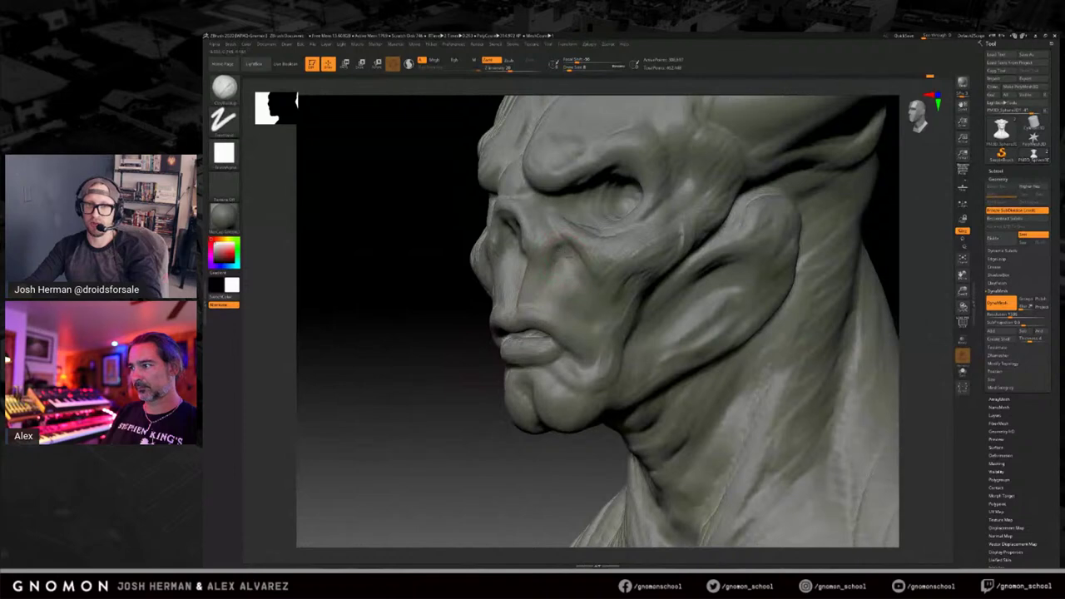
pyautogui.moveTo(832, 299)
pyautogui.mouseDown()
pyautogui.moveTo(777, 286)
pyautogui.moveTo(821, 273)
pyautogui.moveTo(727, 255)
pyautogui.moveTo(706, 268)
pyautogui.moveTo(718, 282)
pyautogui.moveTo(757, 284)
pyautogui.mouseUp()
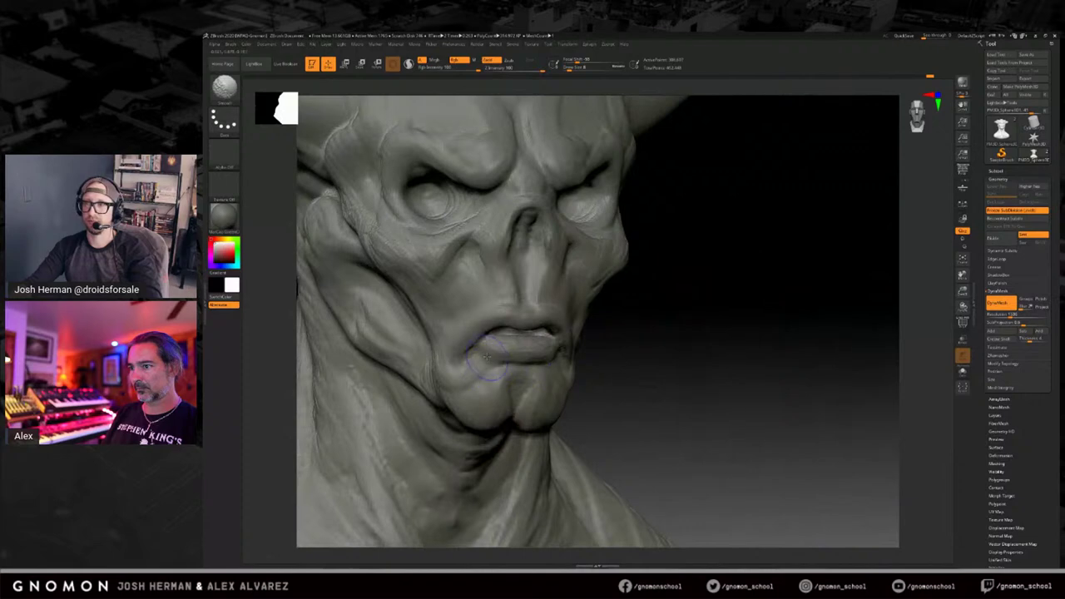
pyautogui.moveTo(693, 352)
pyautogui.keyDown('shift'); pyautogui.mouseDown()
pyautogui.moveTo(740, 316)
pyautogui.moveTo(717, 319)
pyautogui.mouseUp(); pyautogui.keyUp('shift')
pyautogui.moveTo(494, 340)
pyautogui.mouseDown()
pyautogui.moveTo(558, 335)
pyautogui.moveTo(549, 357)
pyautogui.moveTo(509, 362)
pyautogui.moveTo(484, 350)
pyautogui.mouseUp()
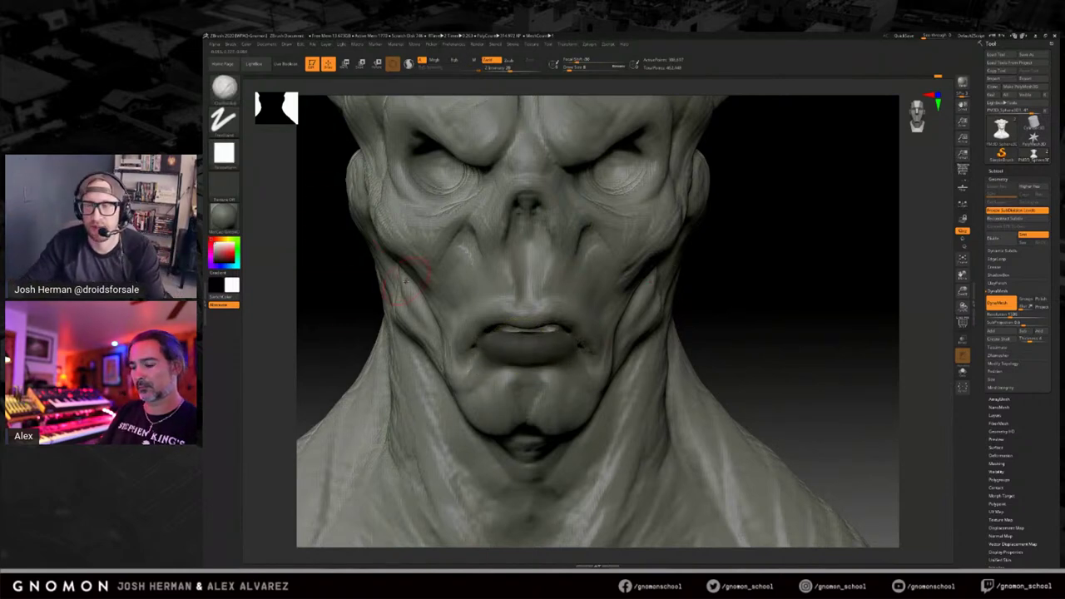
# Isolate the lower lip with an inverted mask, reshape it with the Move brush, and clear the mask.
pyautogui.press('b')
pyautogui.press('c')
pyautogui.press('b')
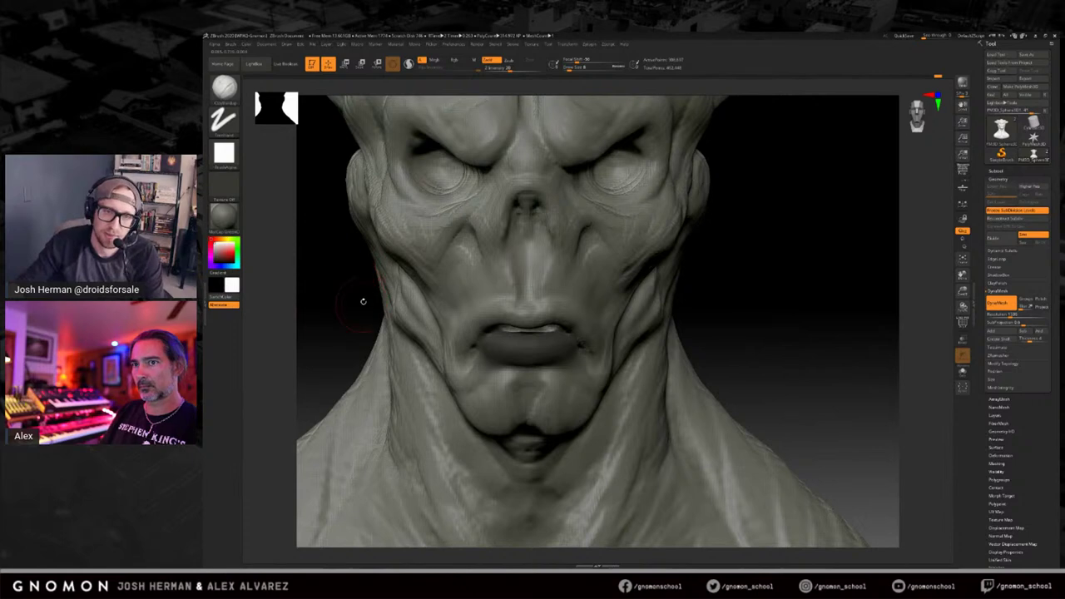
pyautogui.press('b')
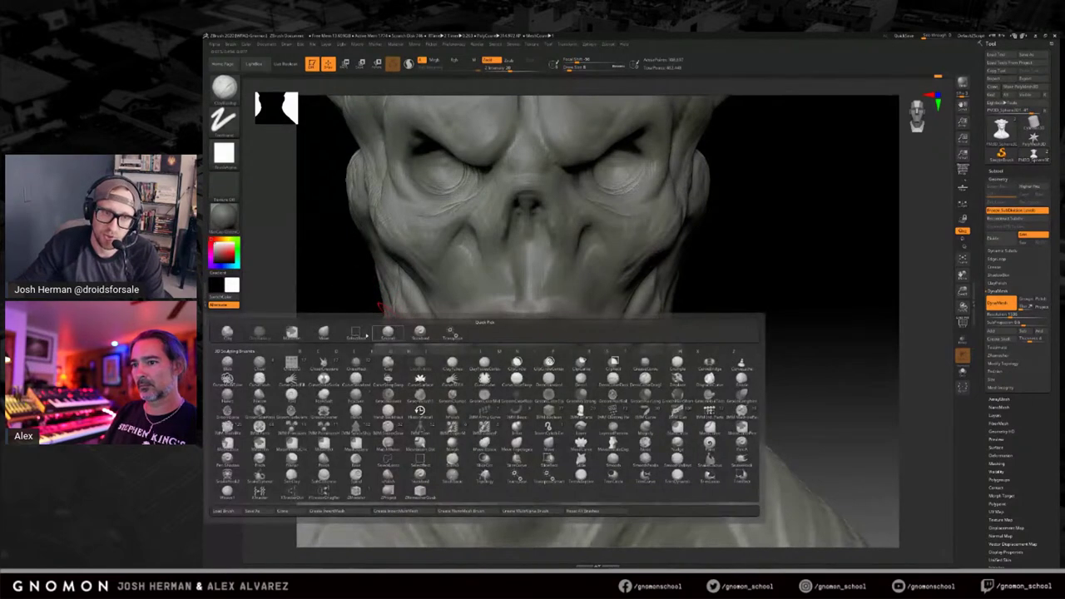
pyautogui.click(323, 333)
pyautogui.press('s')
pyautogui.moveTo(566, 317); pyautogui.dragTo(565, 331)
pyautogui.press('s')
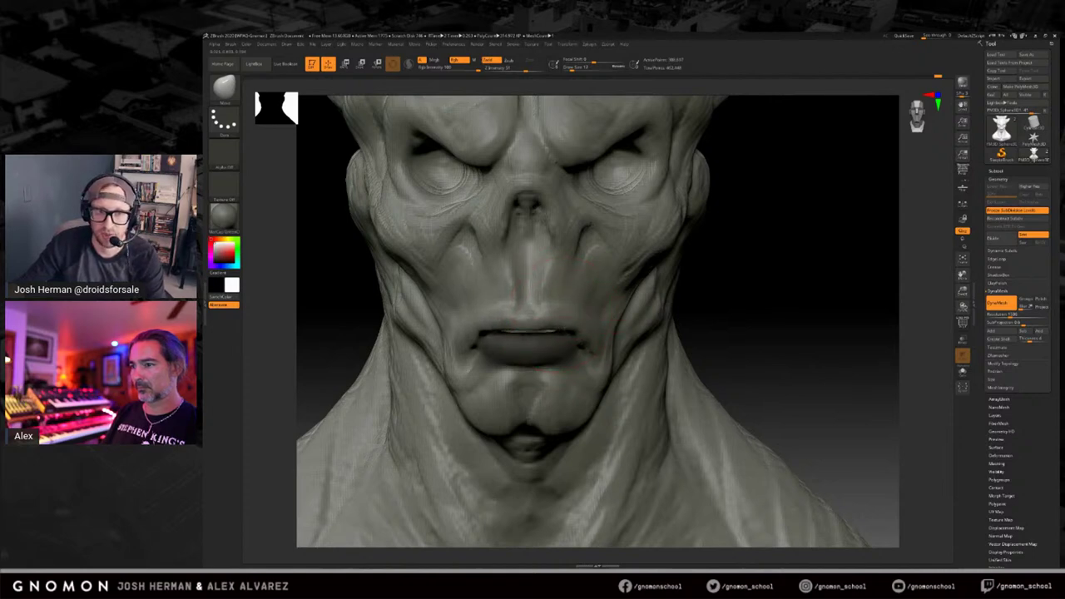
pyautogui.hotkey('ctrl', 'i')
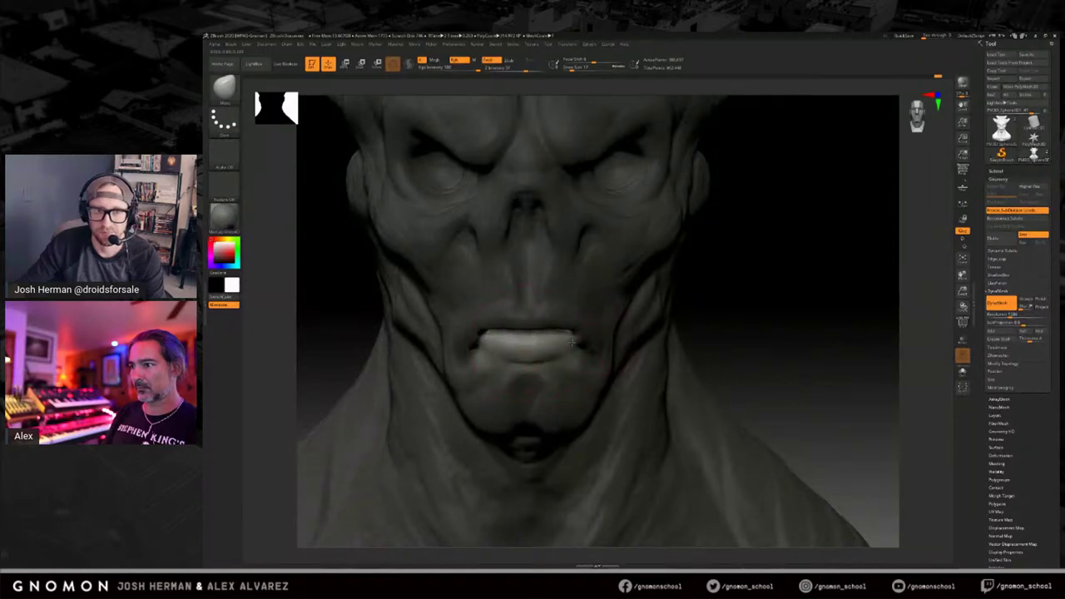
pyautogui.moveTo(749, 304)
pyautogui.keyDown('ctrl'); pyautogui.mouseDown()
pyautogui.moveTo(762, 305)
pyautogui.moveTo(397, 364)
pyautogui.moveTo(381, 297)
pyautogui.mouseUp(); pyautogui.keyUp('ctrl')
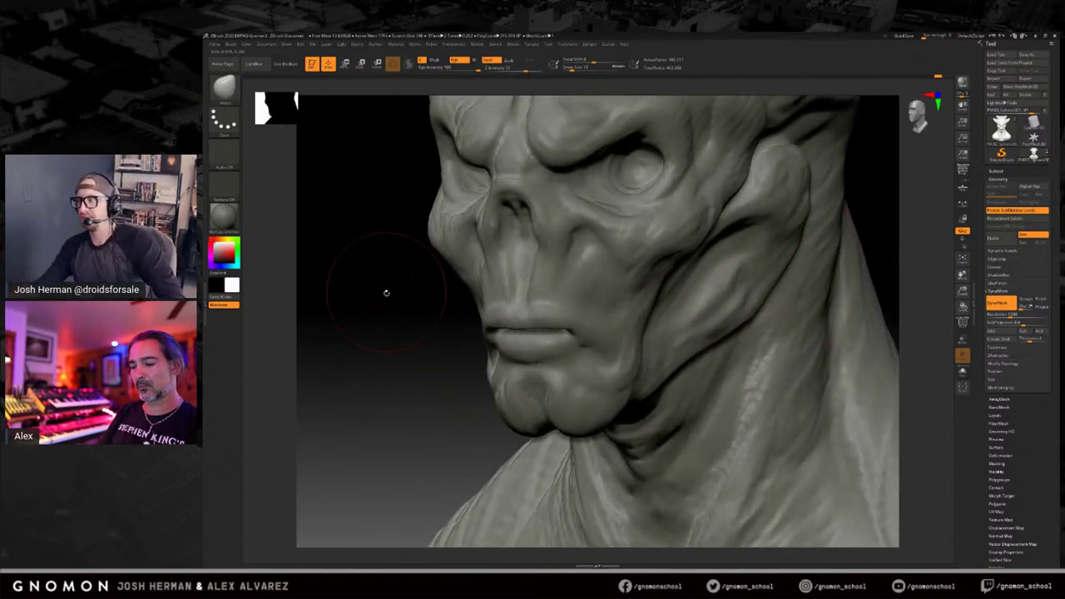
# Build up the upper lip and extend the creases at the mouth corners with the Clay Buildup brush.
pyautogui.press('b')
pyautogui.click(260, 306)
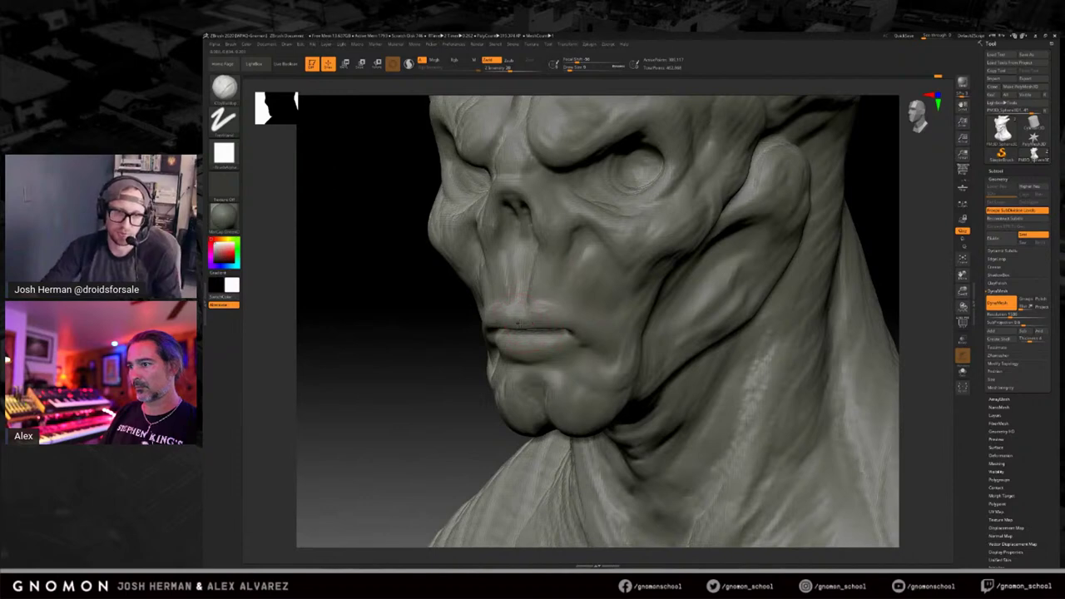
pyautogui.moveTo(453, 392); pyautogui.dragTo(535, 338)
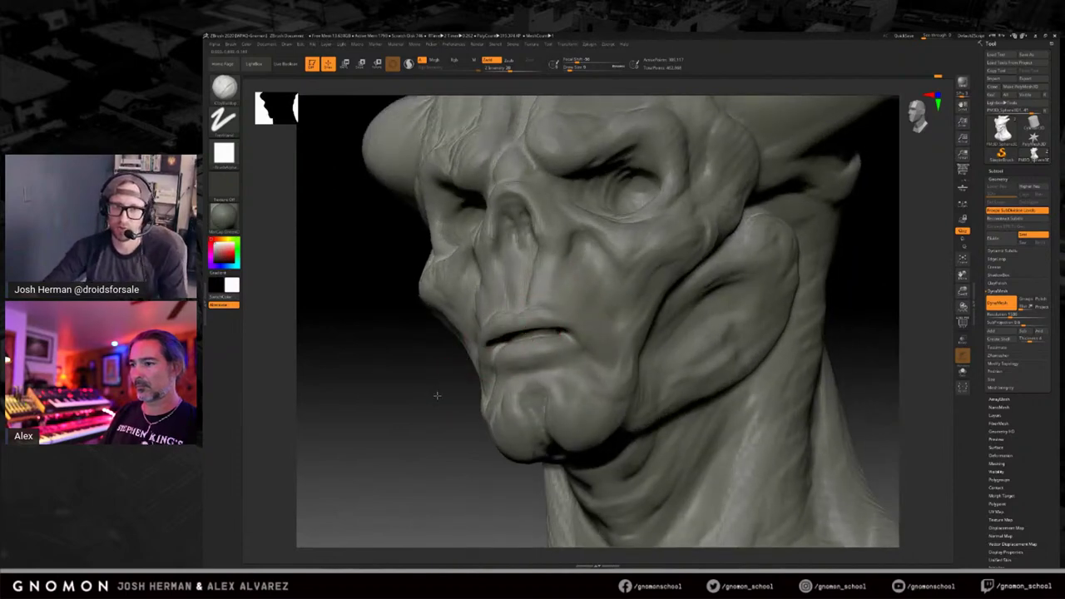
pyautogui.moveTo(436, 395); pyautogui.dragTo(524, 336)
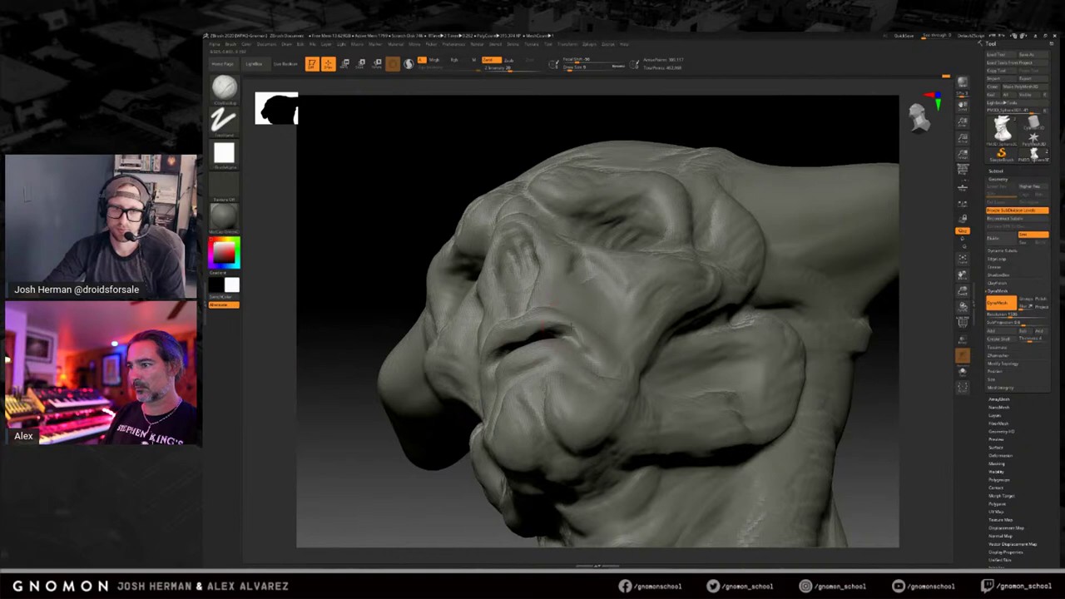
pyautogui.moveTo(412, 480); pyautogui.dragTo(466, 466)
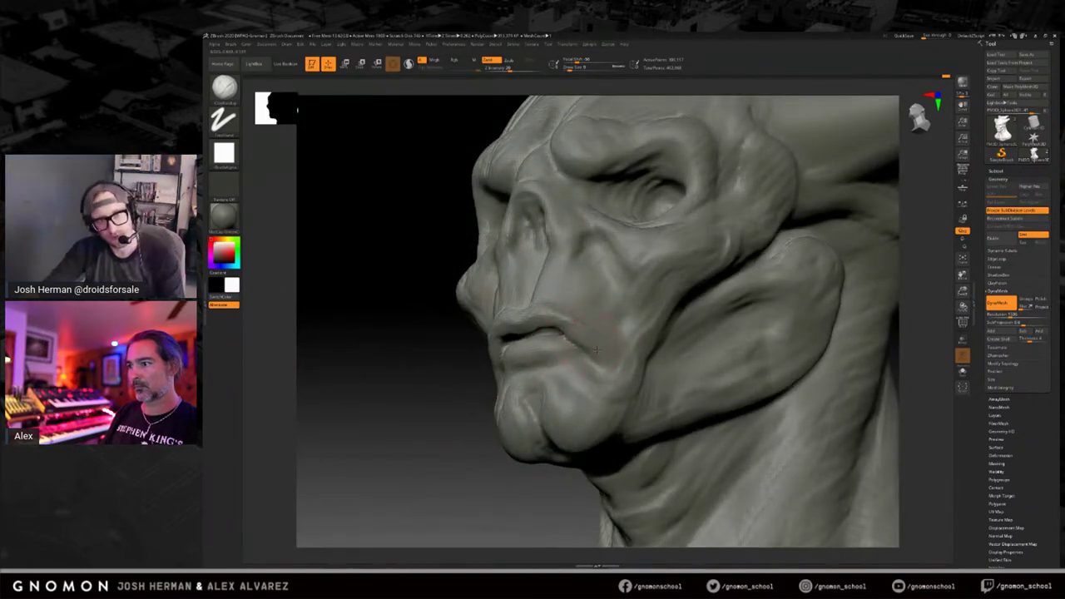
pyautogui.moveTo(462, 432); pyautogui.dragTo(500, 425)
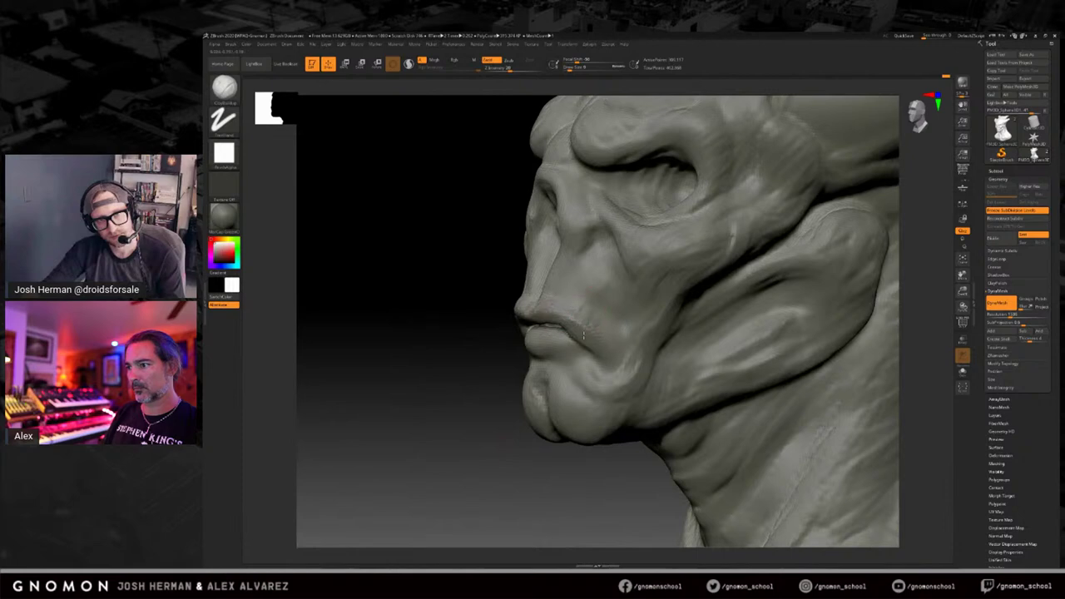
pyautogui.moveTo(594, 323)
pyautogui.mouseDown()
pyautogui.moveTo(611, 340)
pyautogui.moveTo(599, 360)
pyautogui.mouseUp()
pyautogui.moveTo(515, 395); pyautogui.dragTo(482, 383)
# Build up the lips and the area around the mouth on the slender figure's head with the Clay Buildup brush.
pyautogui.press('b')
pyautogui.press('c')
pyautogui.press('b')
pyautogui.moveTo(512, 439)
pyautogui.mouseDown()
pyautogui.moveTo(551, 340)
pyautogui.moveTo(455, 380)
pyautogui.moveTo(724, 325)
pyautogui.moveTo(707, 327)
pyautogui.moveTo(757, 304)
pyautogui.moveTo(744, 305)
pyautogui.moveTo(767, 314)
pyautogui.moveTo(748, 341)
pyautogui.mouseUp()
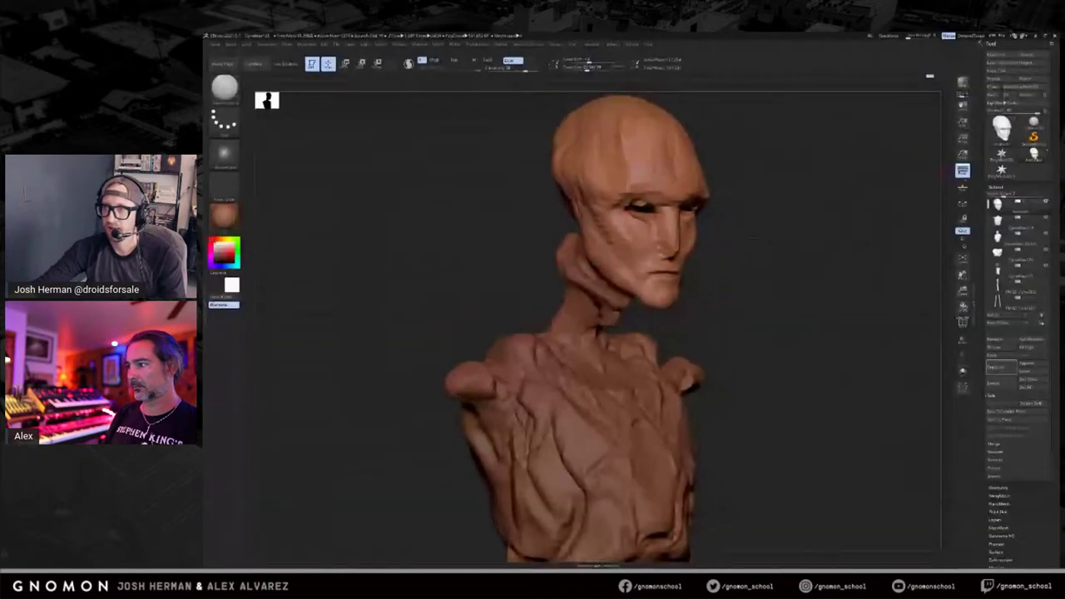
pyautogui.moveTo(754, 237)
pyautogui.mouseDown()
pyautogui.moveTo(744, 239)
pyautogui.moveTo(781, 279)
pyautogui.moveTo(779, 308)
pyautogui.mouseUp()
pyautogui.moveTo(772, 174)
pyautogui.mouseDown()
pyautogui.moveTo(847, 208)
pyautogui.moveTo(848, 250)
pyautogui.mouseUp()
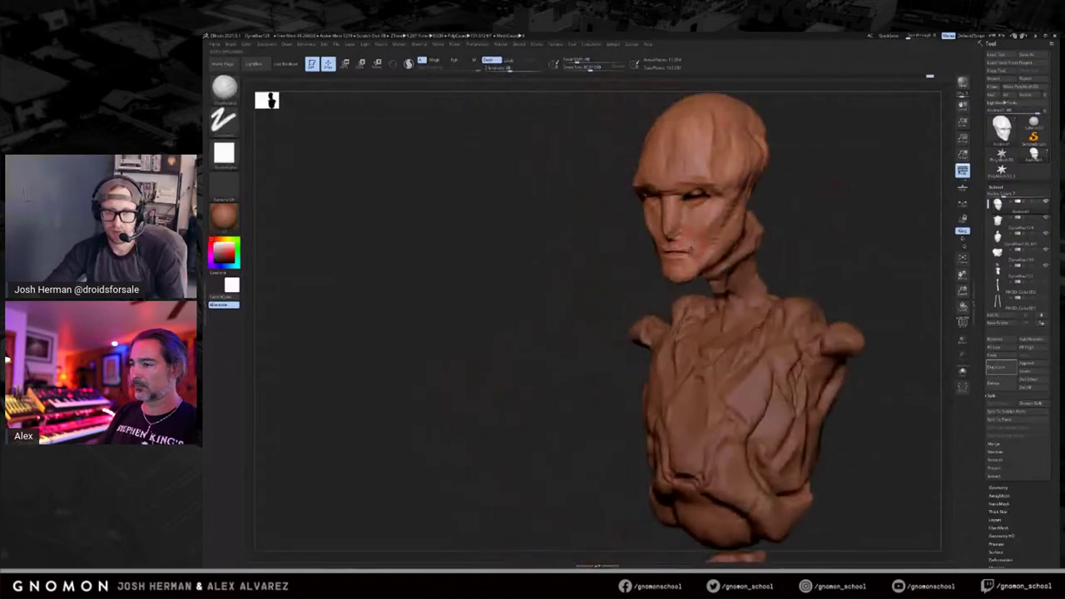
pyautogui.moveTo(778, 225)
pyautogui.mouseDown()
pyautogui.moveTo(800, 220)
pyautogui.moveTo(747, 218)
pyautogui.moveTo(774, 223)
pyautogui.mouseUp()
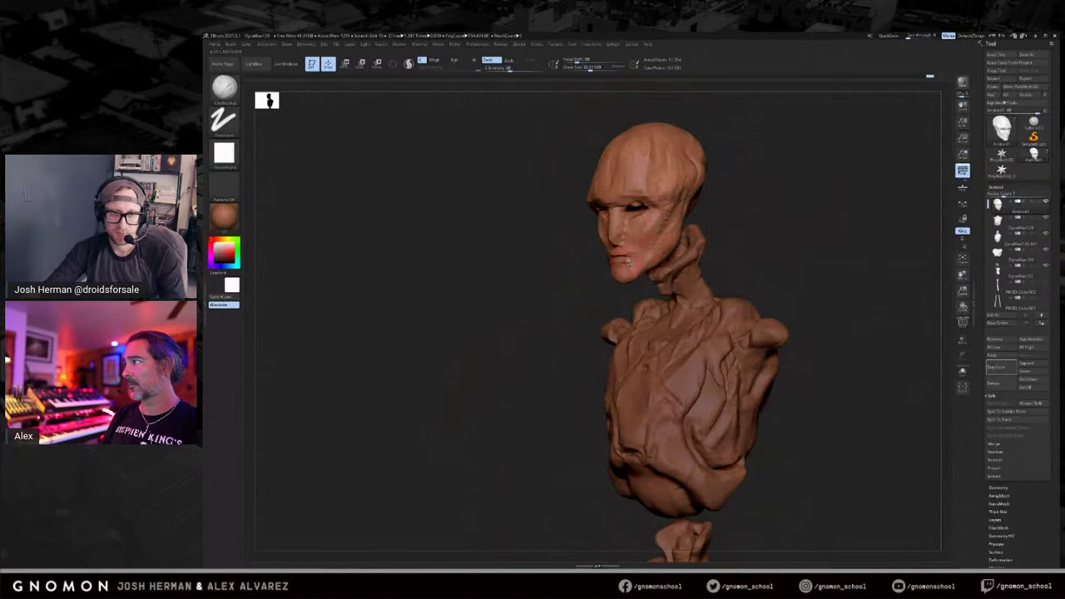
pyautogui.moveTo(577, 274); pyautogui.dragTo(629, 274)
pyautogui.moveTo(693, 244); pyautogui.dragTo(715, 247)
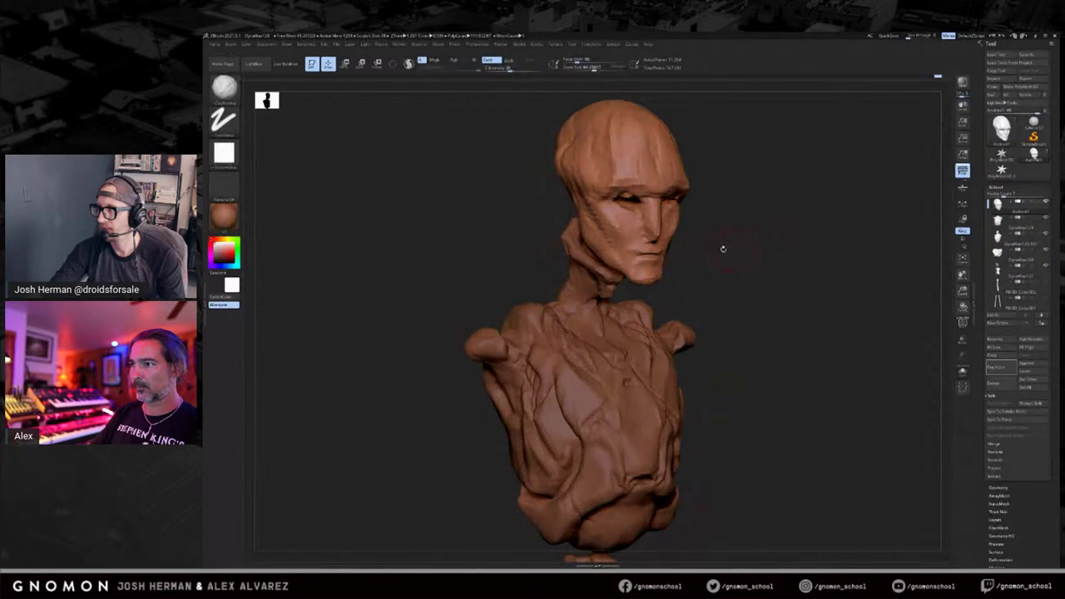
pyautogui.press('s')
pyautogui.moveTo(653, 271); pyautogui.dragTo(647, 270)
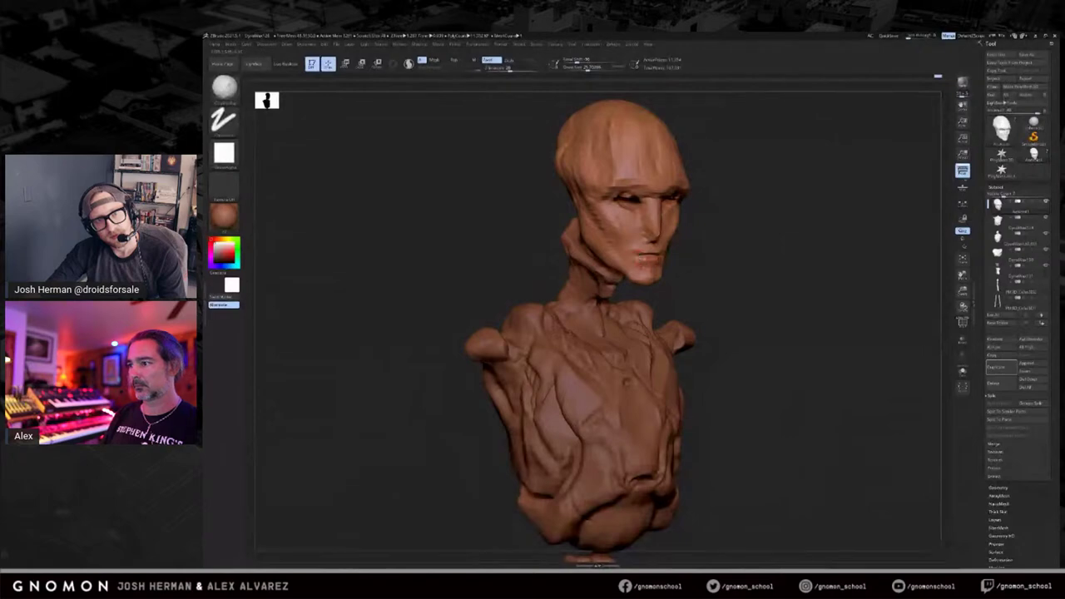
# Sharpen the slender figure's mouth line and facial creases with the Dam Standard brush, working from both three-quarter sides.
pyautogui.press('b')
pyautogui.press('d')
pyautogui.press('s')
pyautogui.moveTo(736, 247); pyautogui.dragTo(680, 247)
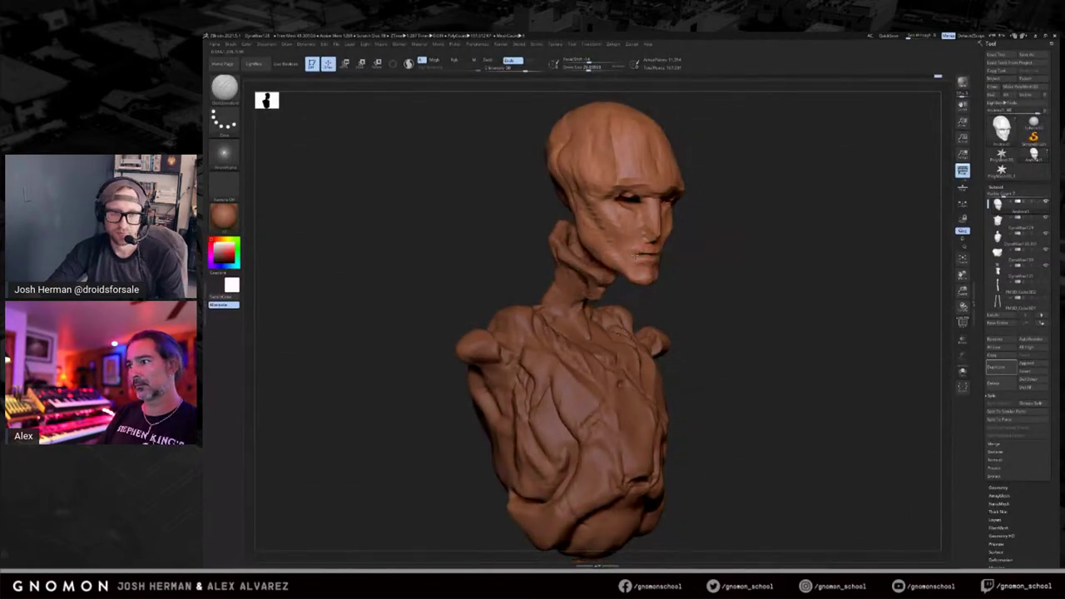
pyautogui.moveTo(741, 234); pyautogui.dragTo(607, 240)
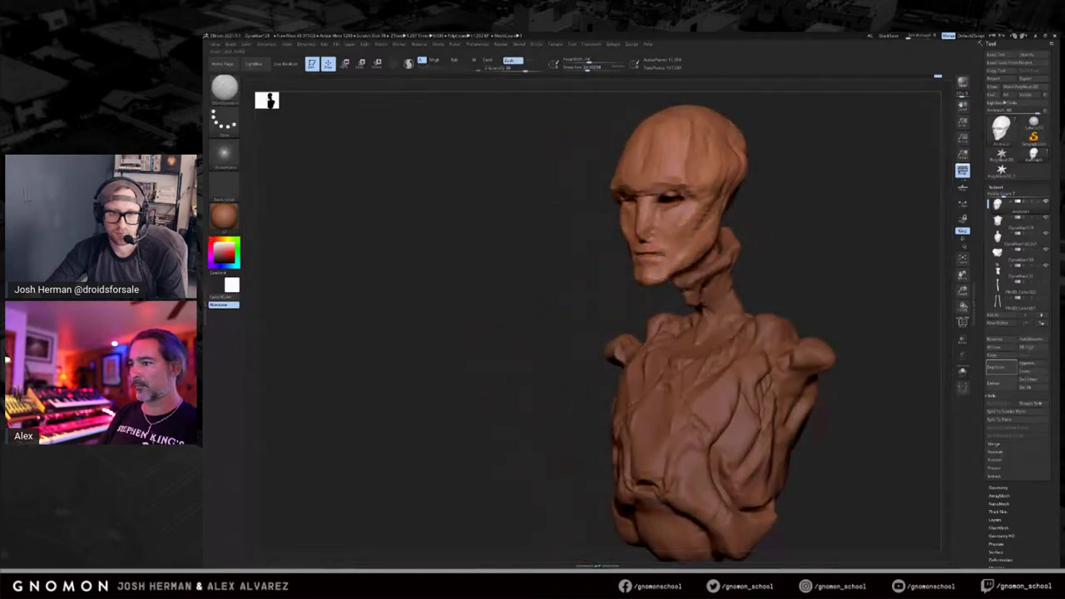
pyautogui.moveTo(611, 241); pyautogui.dragTo(798, 233)
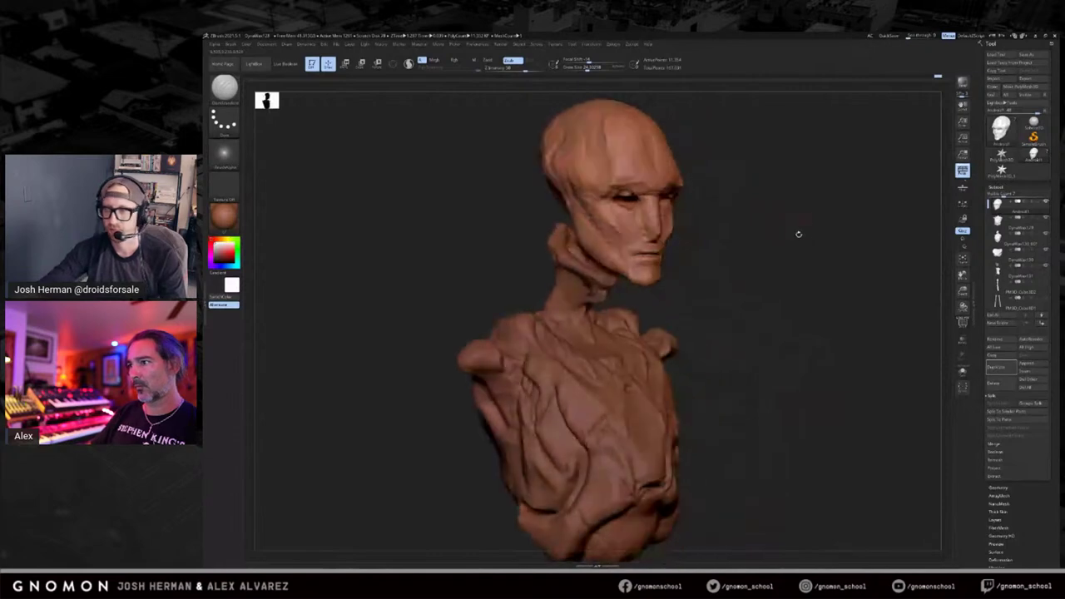
pyautogui.moveTo(734, 252); pyautogui.dragTo(802, 263)
# Show the hidden body parts of the slender figure and frame the full body from the front.
pyautogui.click(1046, 202)
pyautogui.click(1046, 202)
pyautogui.keyDown('shift'); pyautogui.moveTo(817, 212); pyautogui.dragTo(825, 211); pyautogui.keyUp('shift')
pyautogui.press('f')
pyautogui.press('f')
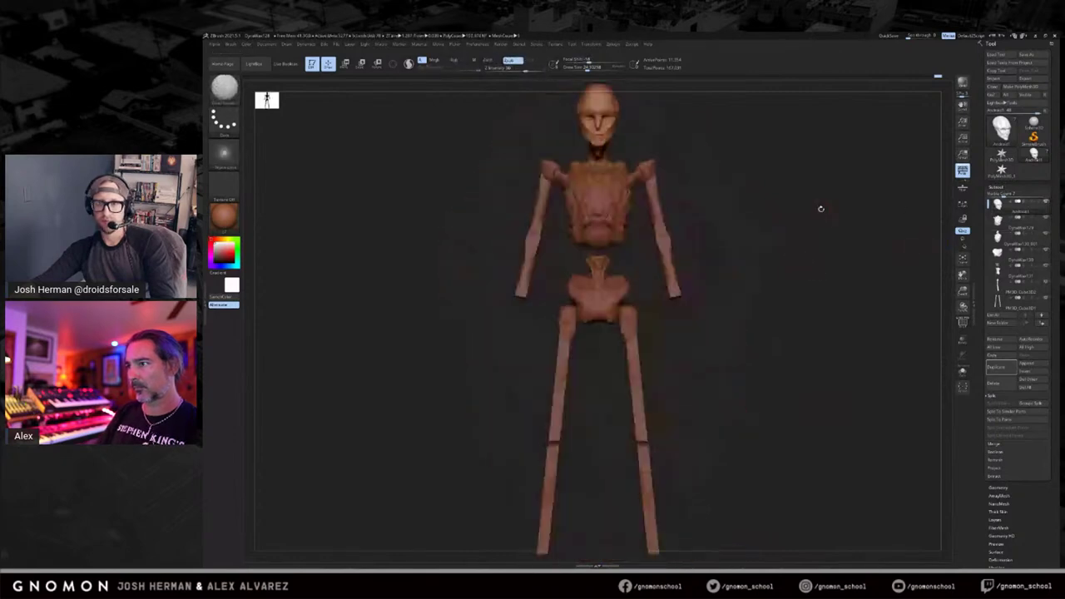
pyautogui.moveTo(760, 274); pyautogui.dragTo(774, 275)
# Make the ribcage the active part of the slender figure and frame it from the front.
pyautogui.click(1046, 298)
pyautogui.keyDown('alt'); pyautogui.click(615, 206); pyautogui.keyUp('alt')
pyautogui.press('f')
pyautogui.keyDown('shift'); pyautogui.moveTo(744, 180); pyautogui.dragTo(858, 180); pyautogui.keyUp('shift')
pyautogui.press('f')
pyautogui.moveTo(999, 204)
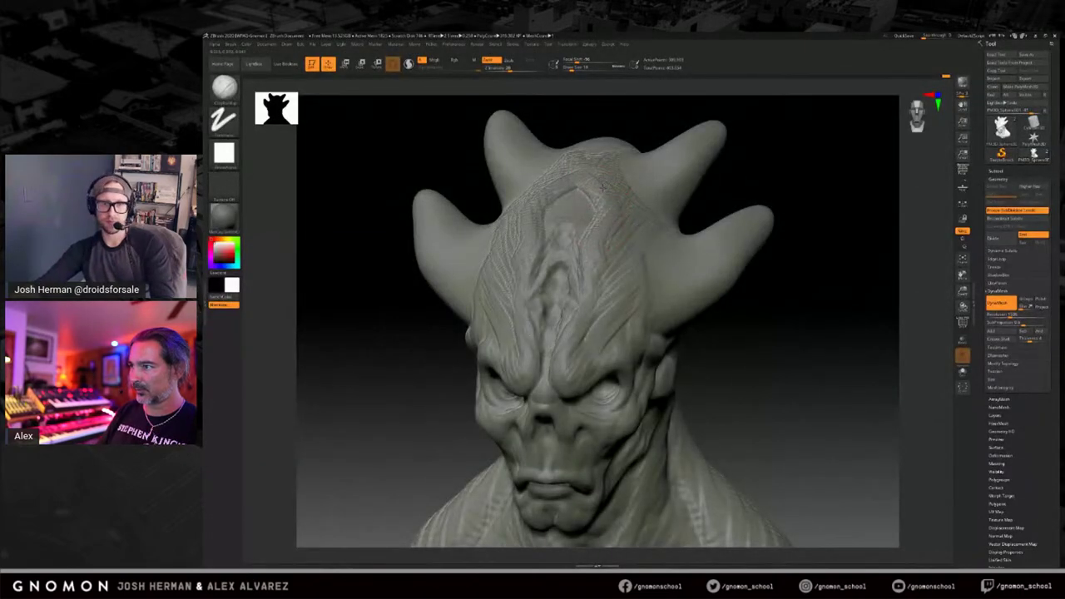
# Sculpt the central forehead ridges on the horned bust and smooth the surrounding surface into the skull.
pyautogui.moveTo(787, 325)
pyautogui.mouseDown()
pyautogui.moveTo(801, 314)
pyautogui.moveTo(759, 342)
pyautogui.moveTo(748, 336)
pyautogui.mouseUp()
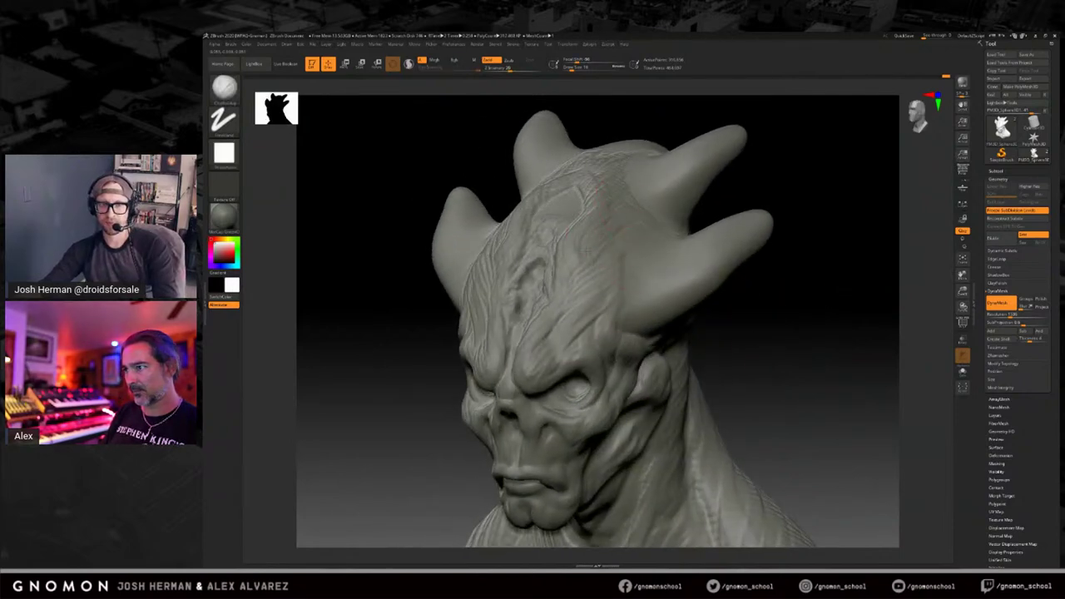
pyautogui.moveTo(766, 340); pyautogui.dragTo(768, 352)
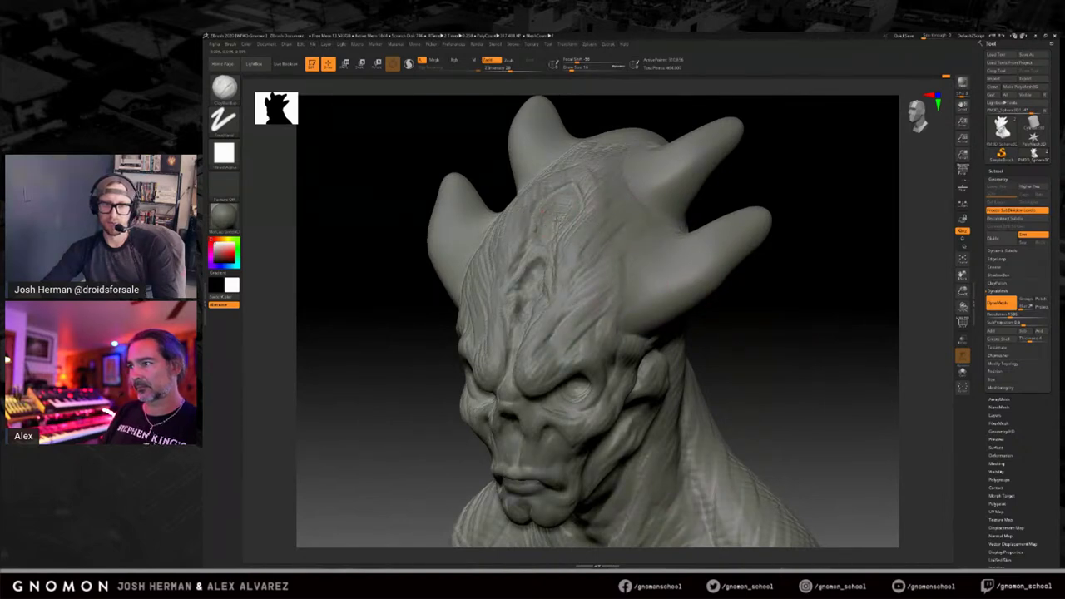
pyautogui.moveTo(766, 324); pyautogui.dragTo(780, 307)
pyautogui.keyDown('shift'); pyautogui.moveTo(586, 170); pyautogui.dragTo(591, 144); pyautogui.keyUp('shift')
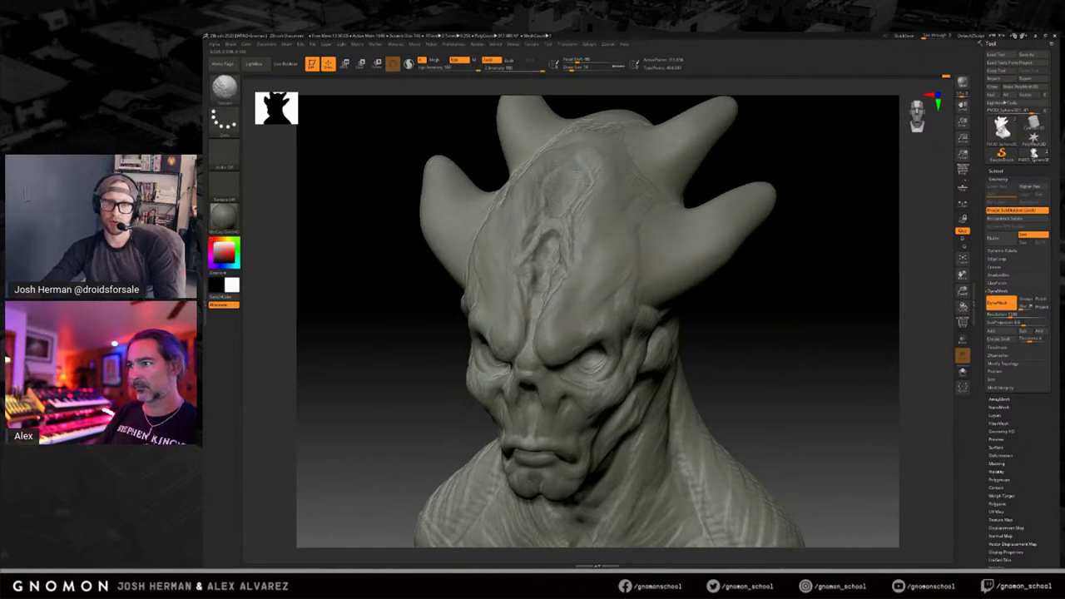
# Build up clay strokes from the horned bust's temple onto the base of the side horn.
pyautogui.moveTo(787, 322)
pyautogui.mouseDown()
pyautogui.moveTo(799, 316)
pyautogui.moveTo(773, 257)
pyautogui.moveTo(751, 304)
pyautogui.moveTo(740, 288)
pyautogui.moveTo(812, 297)
pyautogui.moveTo(844, 266)
pyautogui.moveTo(823, 260)
pyautogui.mouseUp()
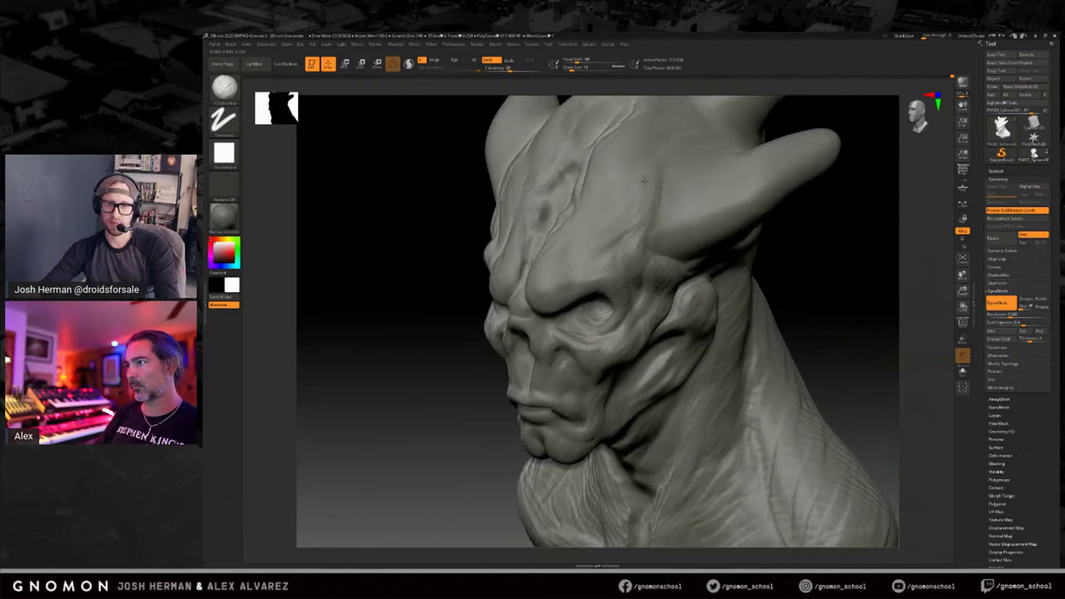
pyautogui.moveTo(865, 253); pyautogui.dragTo(789, 247)
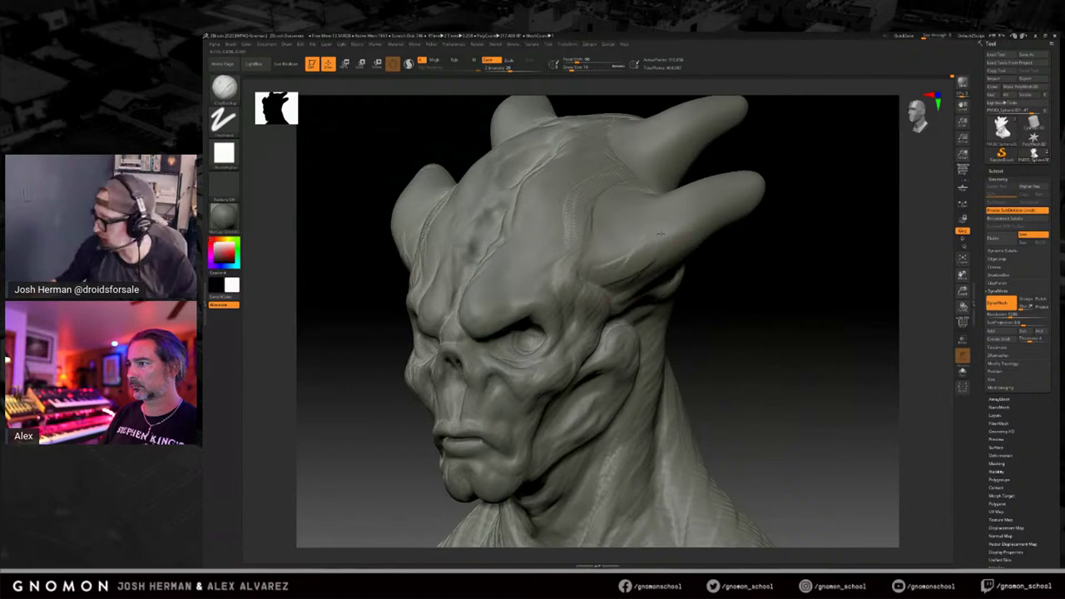
pyautogui.moveTo(804, 295); pyautogui.dragTo(784, 258)
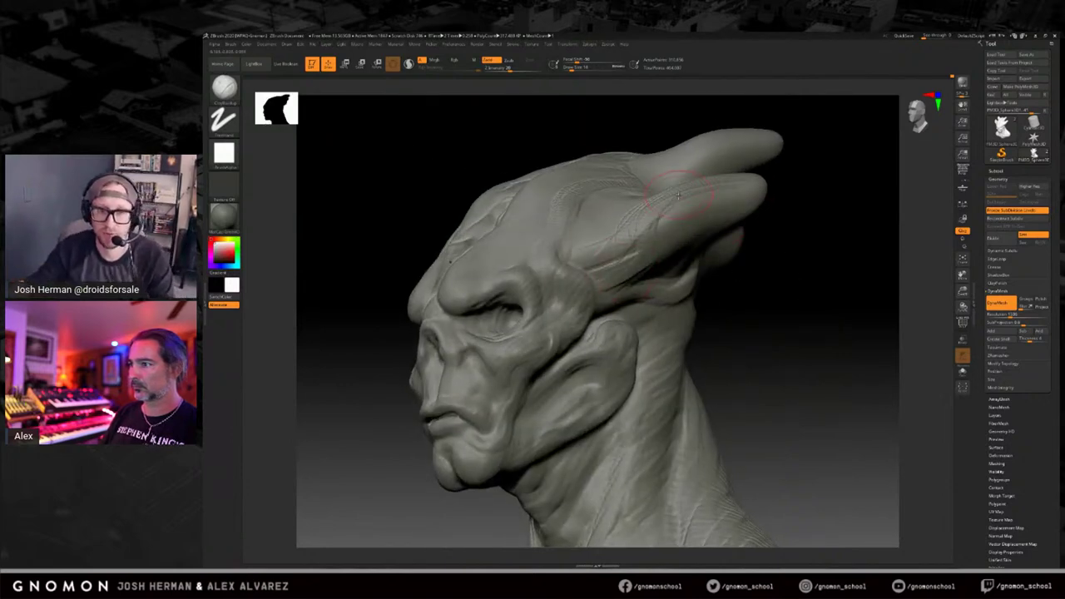
pyautogui.moveTo(817, 296); pyautogui.dragTo(708, 203)
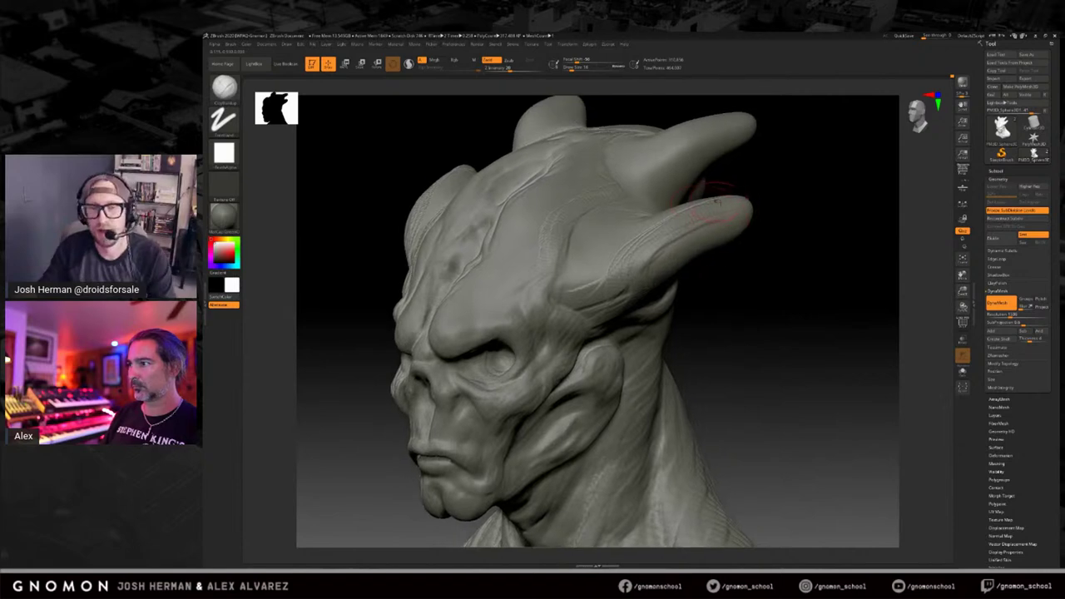
# Sculpt directional folds across the side of the skull and beneath the side horn above the ear.
pyautogui.moveTo(786, 301)
pyautogui.mouseDown()
pyautogui.moveTo(612, 265)
pyautogui.moveTo(595, 271)
pyautogui.mouseUp()
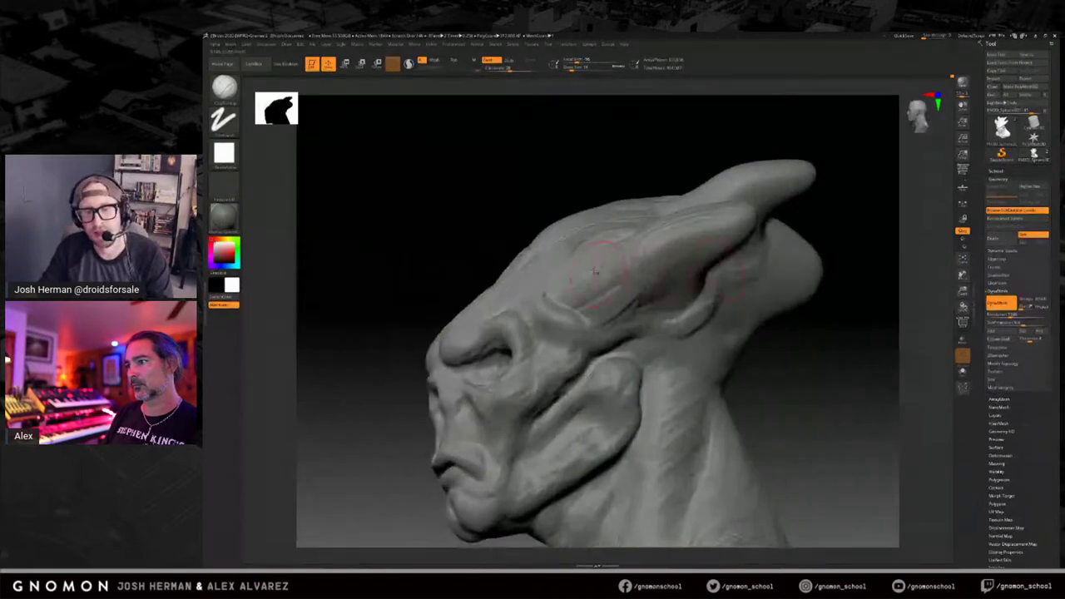
pyautogui.moveTo(825, 359); pyautogui.dragTo(796, 328)
pyautogui.moveTo(630, 262); pyautogui.dragTo(635, 262)
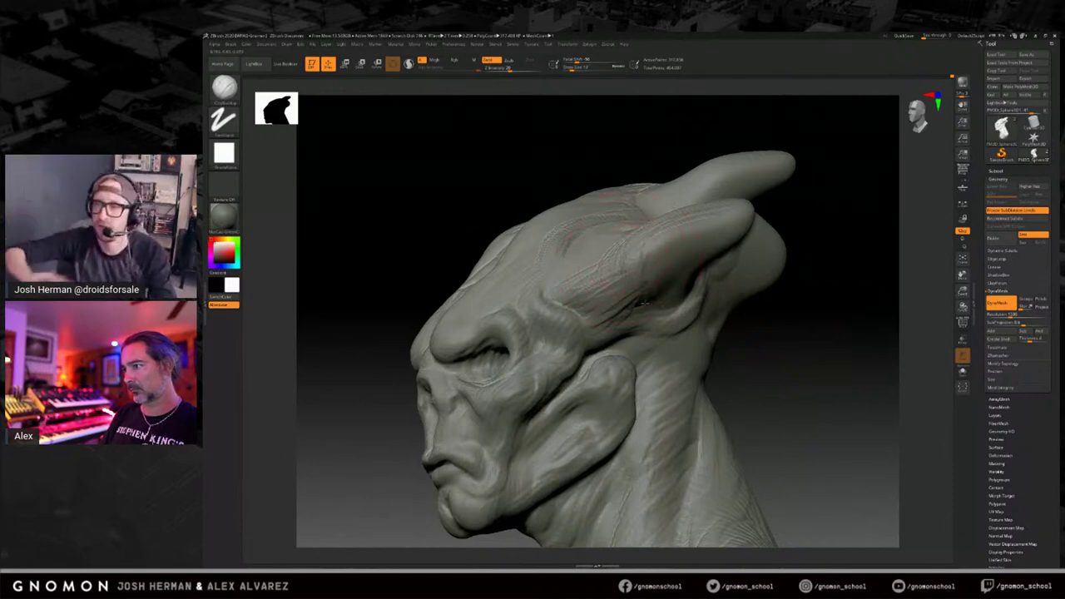
pyautogui.moveTo(815, 340); pyautogui.dragTo(813, 332)
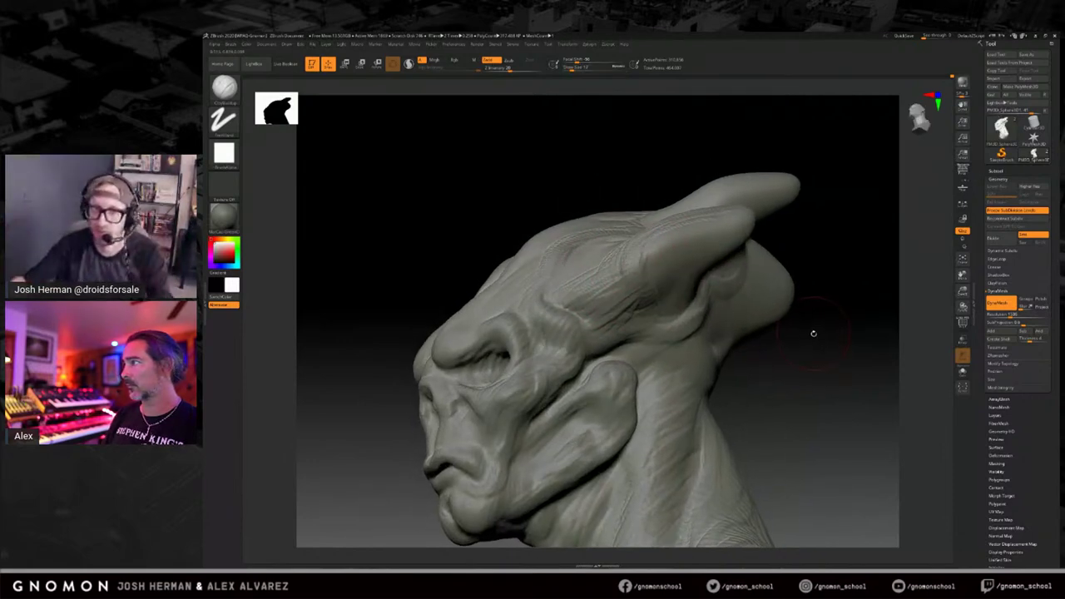
pyautogui.moveTo(796, 297)
pyautogui.mouseDown()
pyautogui.moveTo(805, 284)
pyautogui.moveTo(814, 320)
pyautogui.mouseUp()
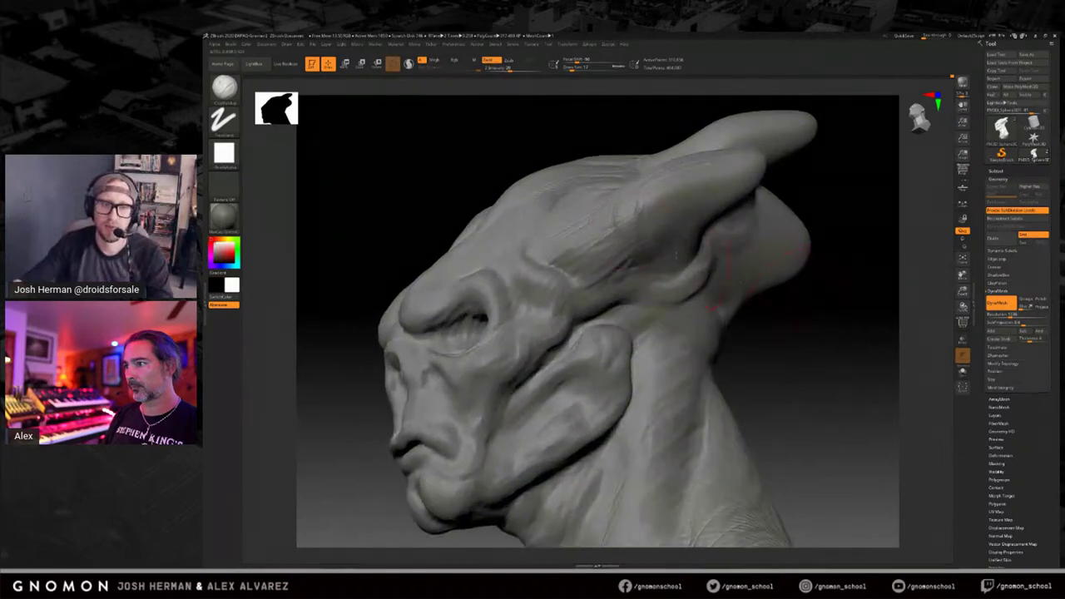
pyautogui.moveTo(819, 332); pyautogui.dragTo(737, 303)
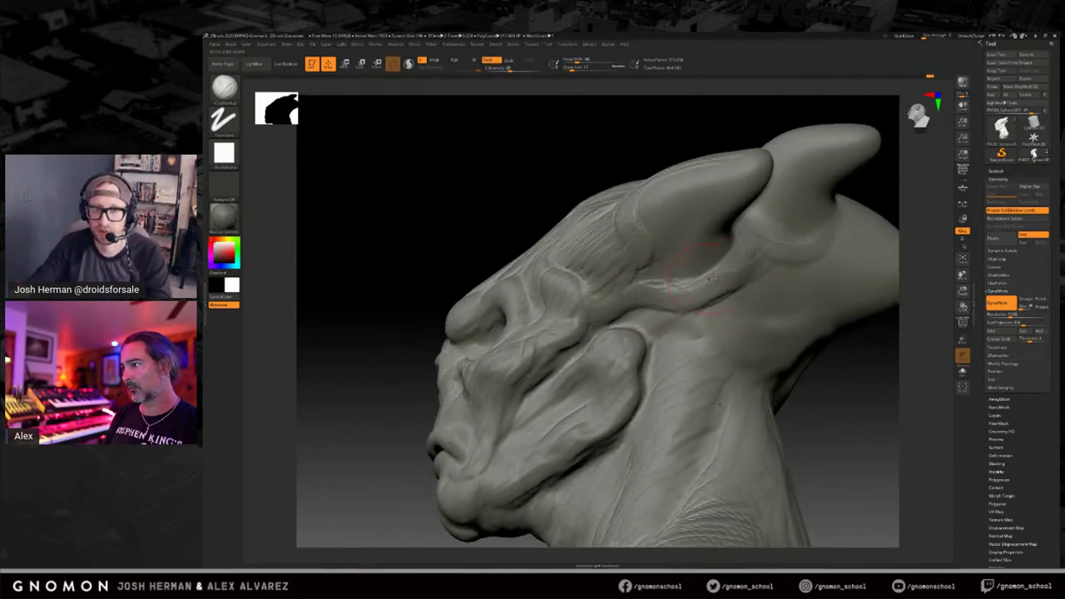
# Sculpt wrapping folds on the back of the head and around the base of the rear horns.
pyautogui.moveTo(886, 382)
pyautogui.mouseDown()
pyautogui.moveTo(851, 311)
pyautogui.moveTo(783, 269)
pyautogui.moveTo(662, 262)
pyautogui.moveTo(755, 229)
pyautogui.moveTo(742, 253)
pyautogui.moveTo(639, 285)
pyautogui.moveTo(750, 238)
pyautogui.mouseUp()
pyautogui.moveTo(874, 327); pyautogui.dragTo(741, 316)
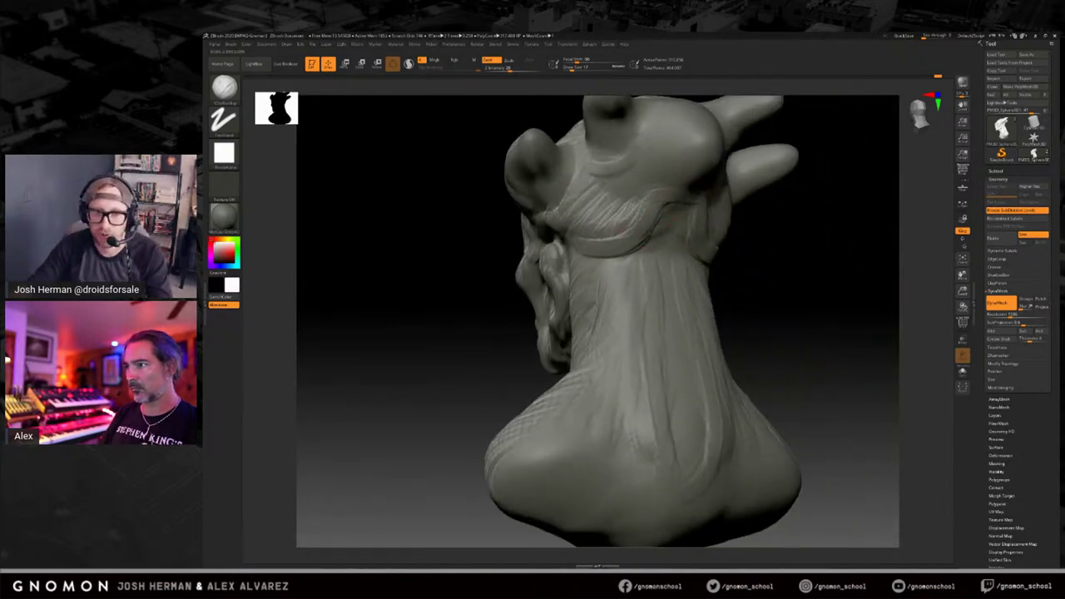
pyautogui.moveTo(701, 241); pyautogui.dragTo(636, 202)
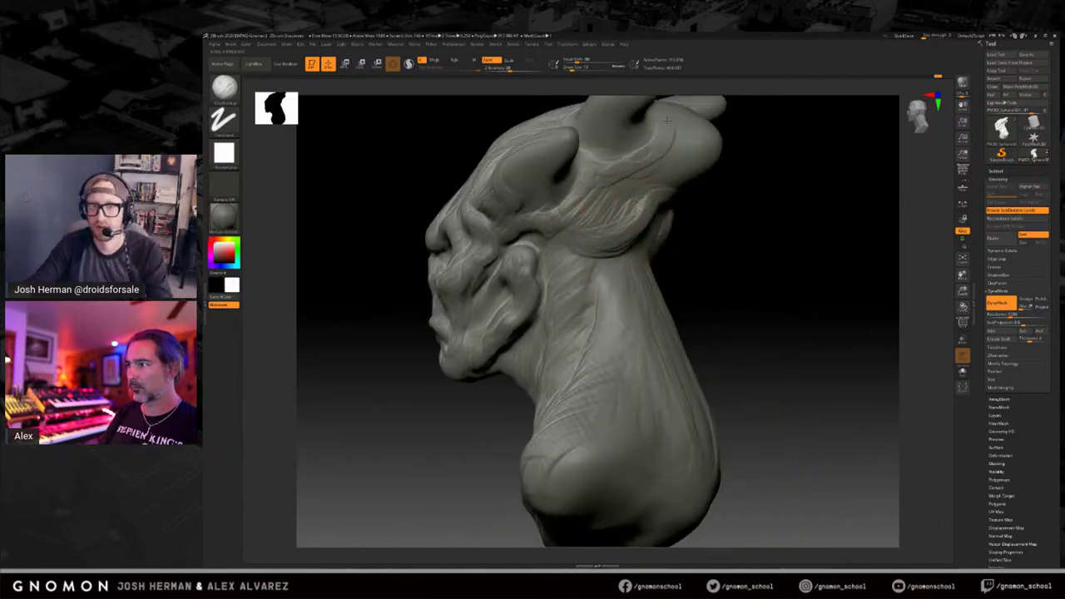
pyautogui.moveTo(658, 168)
pyautogui.mouseDown()
pyautogui.moveTo(594, 196)
pyautogui.moveTo(624, 182)
pyautogui.mouseUp()
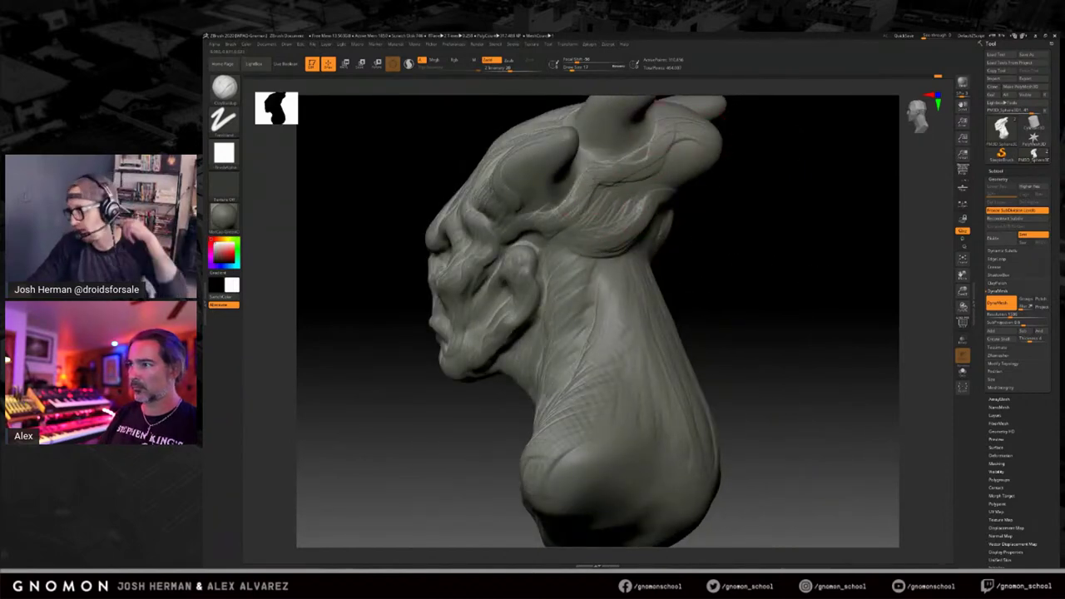
pyautogui.keyDown('shift'); pyautogui.moveTo(787, 250); pyautogui.dragTo(736, 250); pyautogui.keyUp('shift')
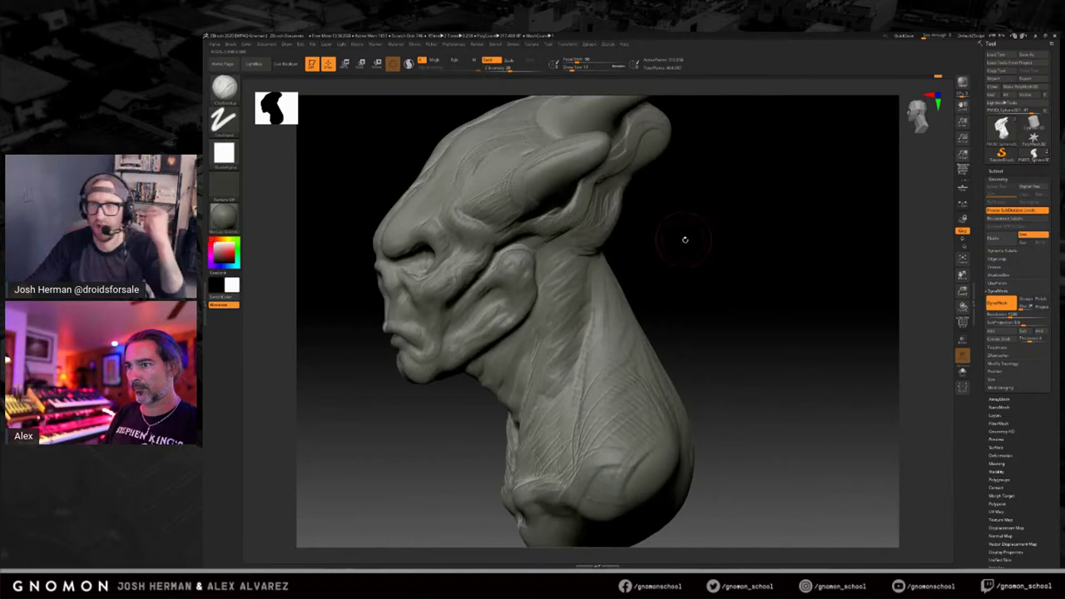
# Build up winding ridges from the inner brows up the forehead toward the horns, then soften them.
pyautogui.moveTo(716, 243)
pyautogui.mouseDown()
pyautogui.moveTo(785, 252)
pyautogui.moveTo(757, 269)
pyautogui.moveTo(678, 241)
pyautogui.mouseUp()
pyautogui.moveTo(763, 290); pyautogui.dragTo(383, 208)
pyautogui.moveTo(782, 302); pyautogui.dragTo(732, 288)
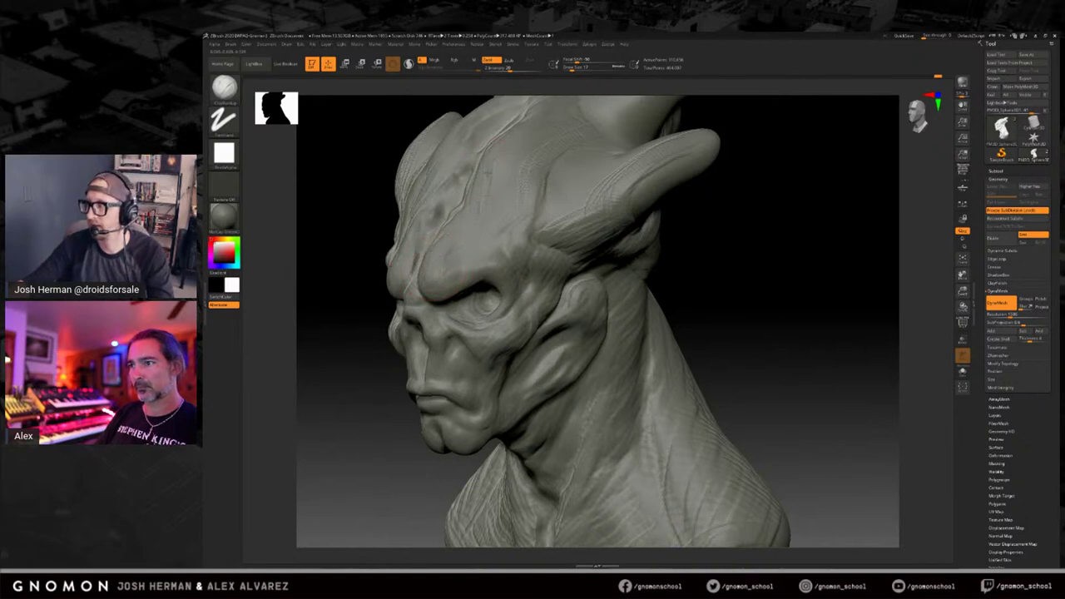
pyautogui.moveTo(699, 264)
pyautogui.mouseDown()
pyautogui.moveTo(755, 261)
pyautogui.moveTo(668, 257)
pyautogui.moveTo(696, 261)
pyautogui.mouseUp()
pyautogui.moveTo(460, 258); pyautogui.dragTo(439, 236)
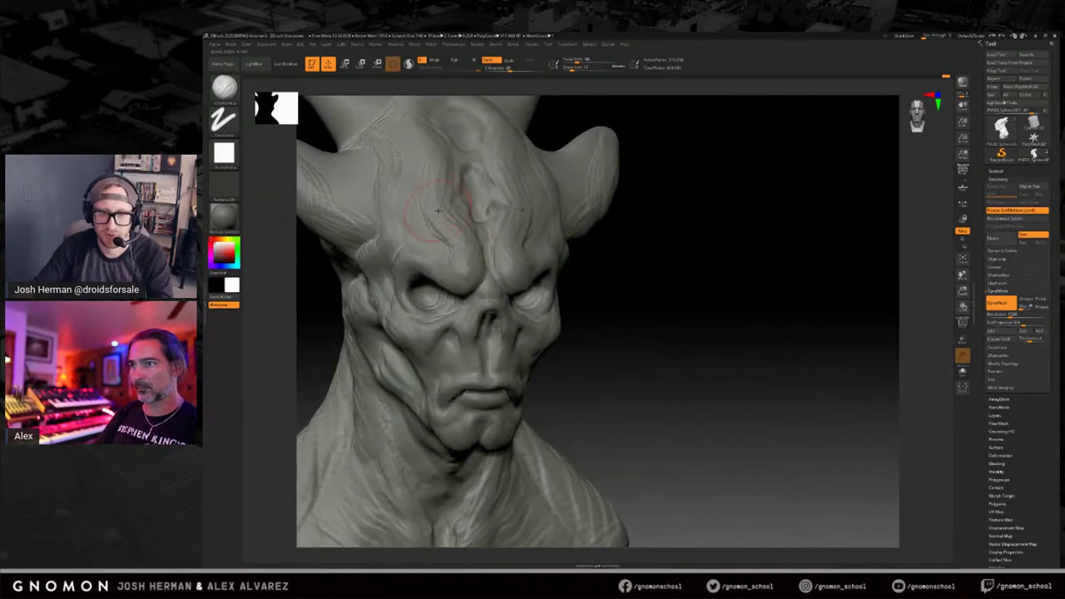
pyautogui.moveTo(692, 275)
pyautogui.mouseDown()
pyautogui.moveTo(778, 255)
pyautogui.moveTo(768, 295)
pyautogui.moveTo(768, 279)
pyautogui.moveTo(761, 285)
pyautogui.moveTo(780, 305)
pyautogui.mouseUp()
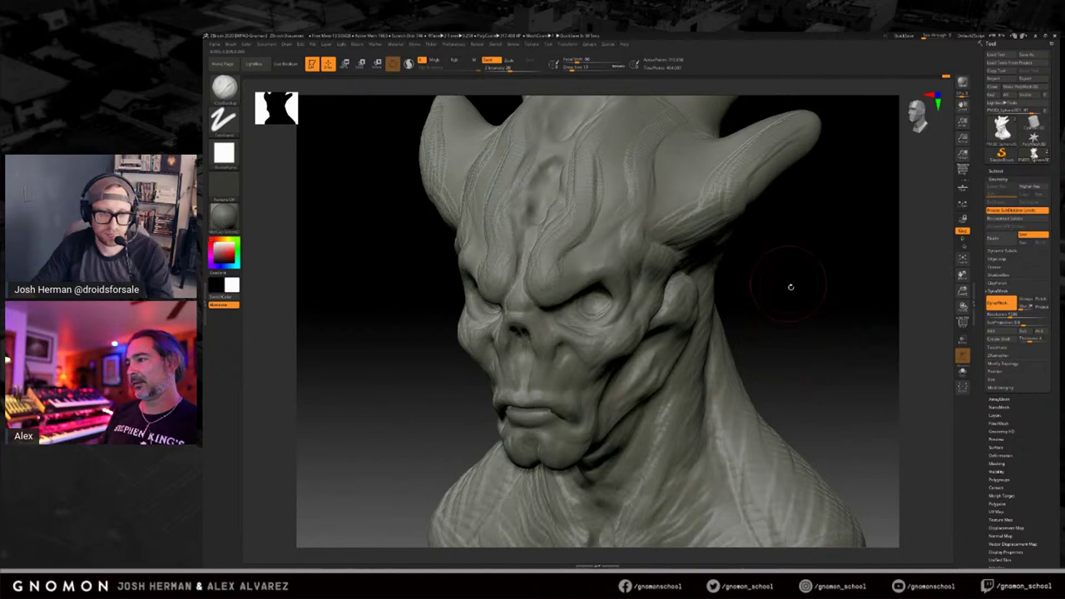
pyautogui.moveTo(808, 291); pyautogui.dragTo(807, 295)
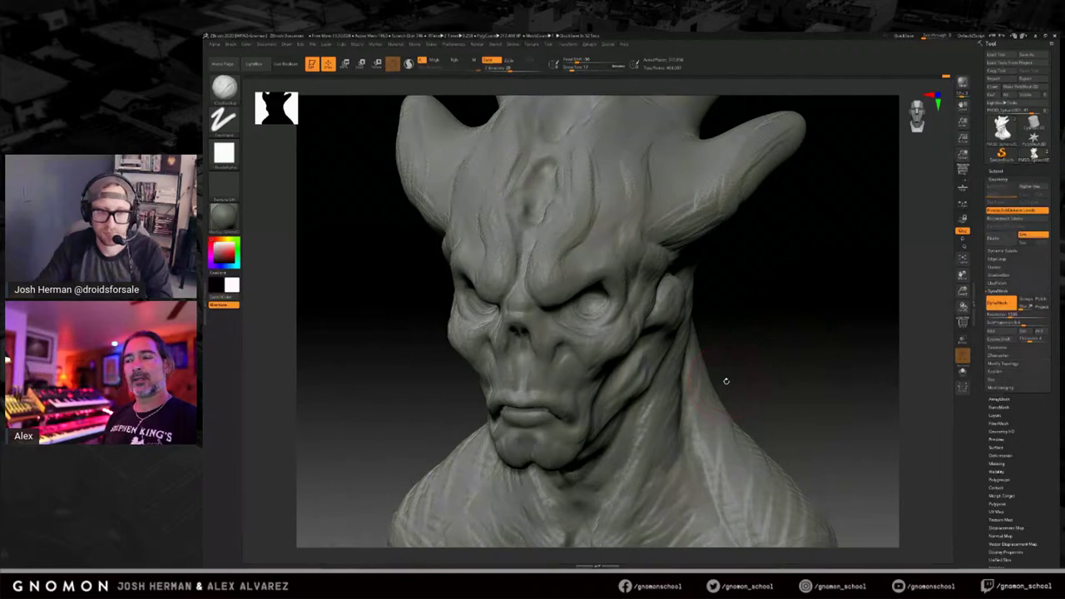
pyautogui.moveTo(793, 314); pyautogui.dragTo(814, 309)
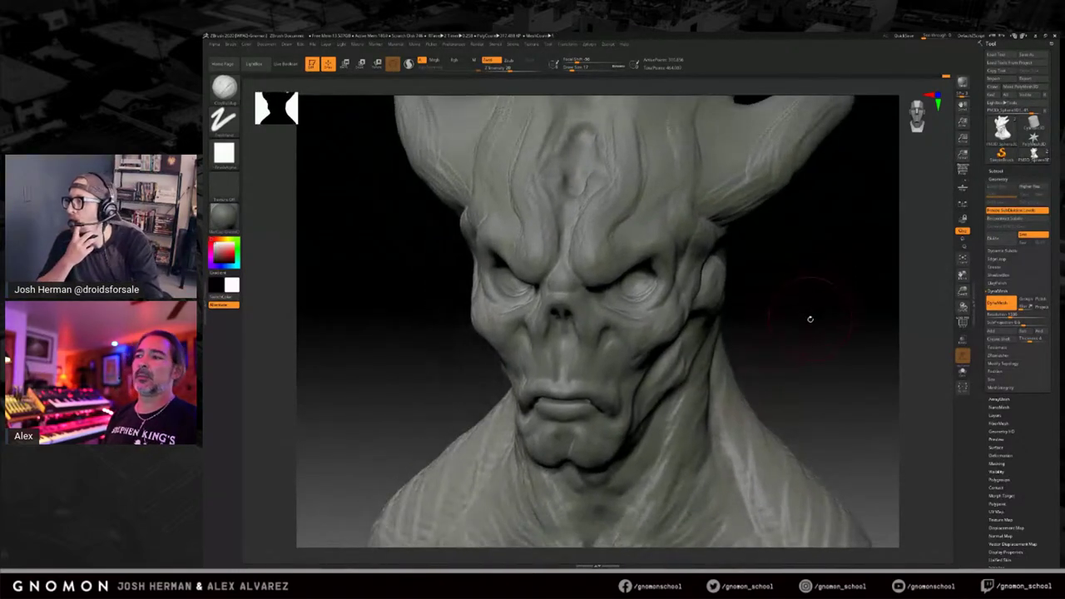
pyautogui.moveTo(816, 322); pyautogui.dragTo(818, 321)
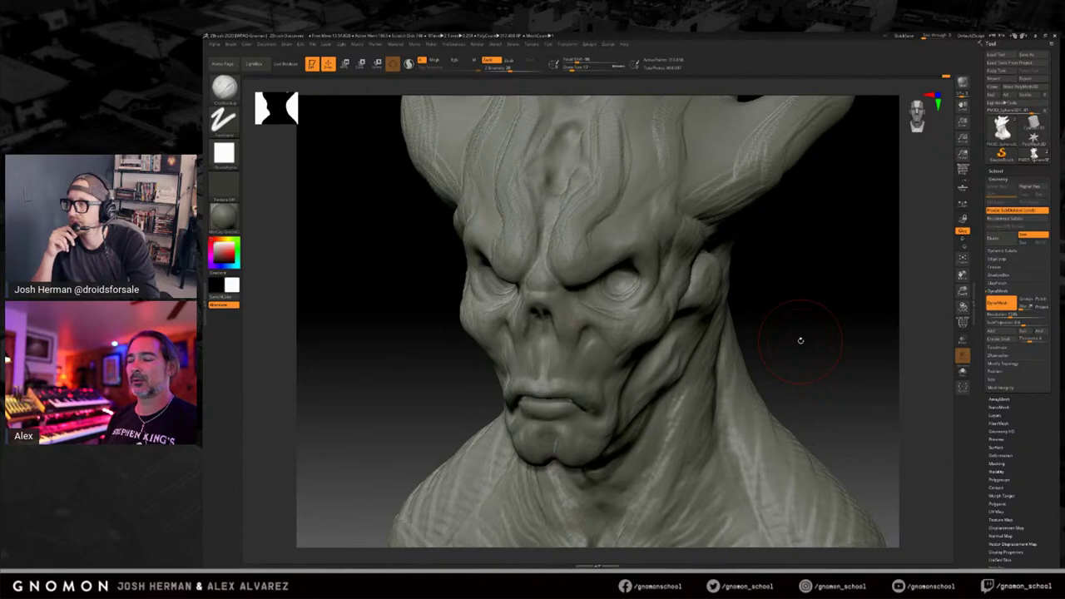
pyautogui.moveTo(776, 296); pyautogui.dragTo(807, 305)
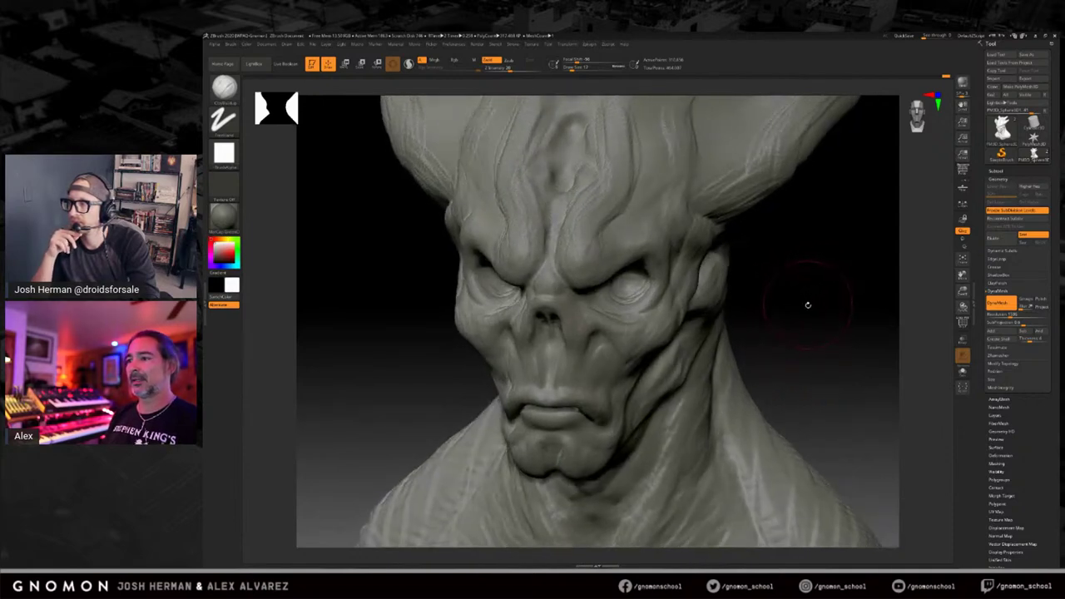
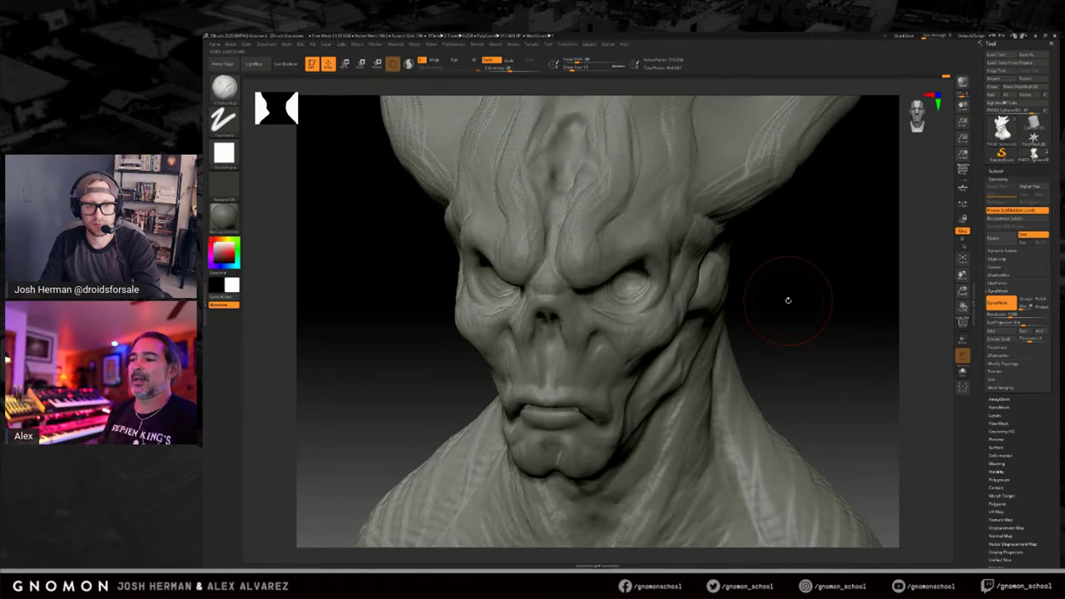
pyautogui.moveTo(789, 300); pyautogui.dragTo(795, 293)
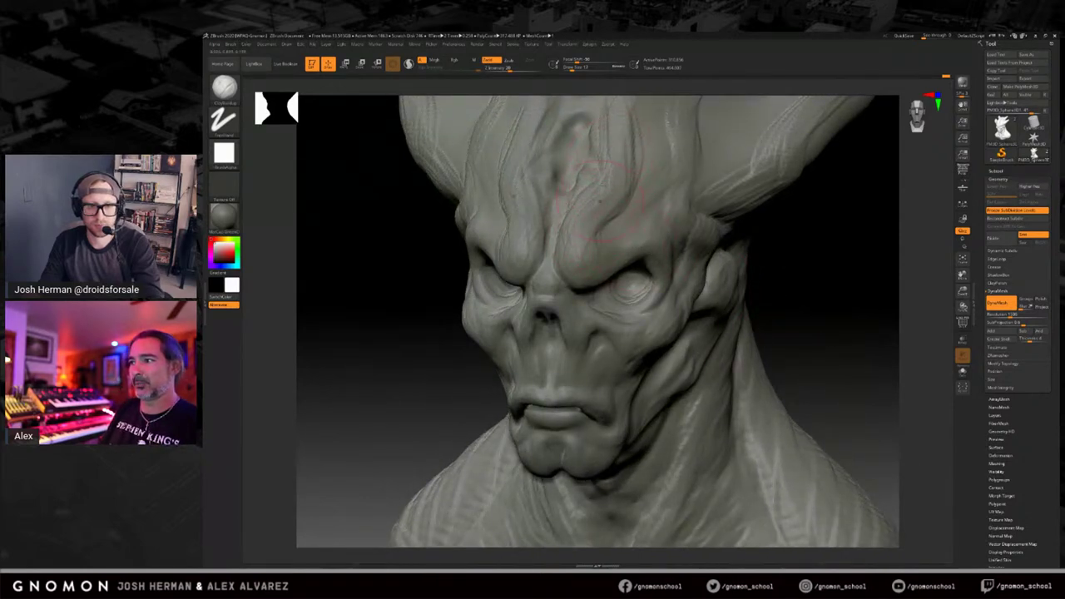
# Sculpt a crease beneath the horned bust's brow over the eye and build up strokes along the forehead ridge above it.
pyautogui.moveTo(589, 291); pyautogui.dragTo(662, 248)
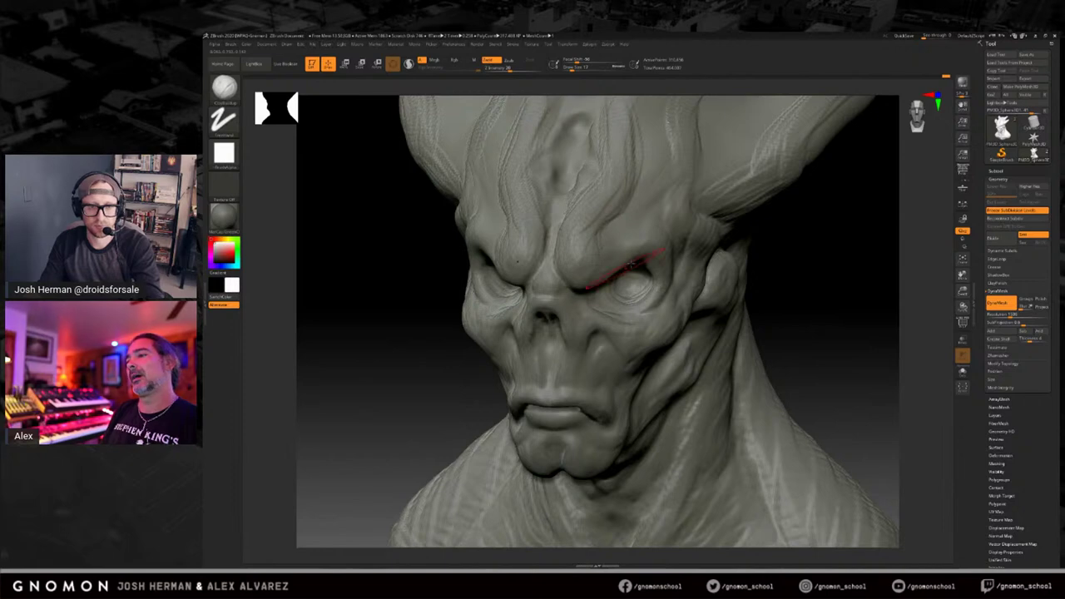
pyautogui.moveTo(834, 281); pyautogui.dragTo(587, 271)
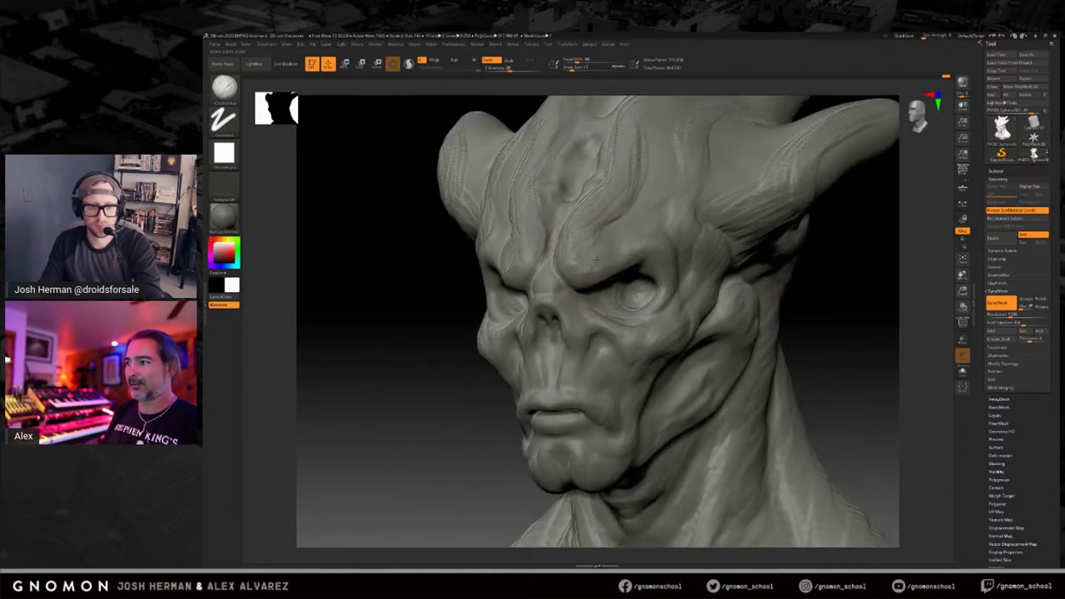
pyautogui.moveTo(601, 250); pyautogui.dragTo(621, 198)
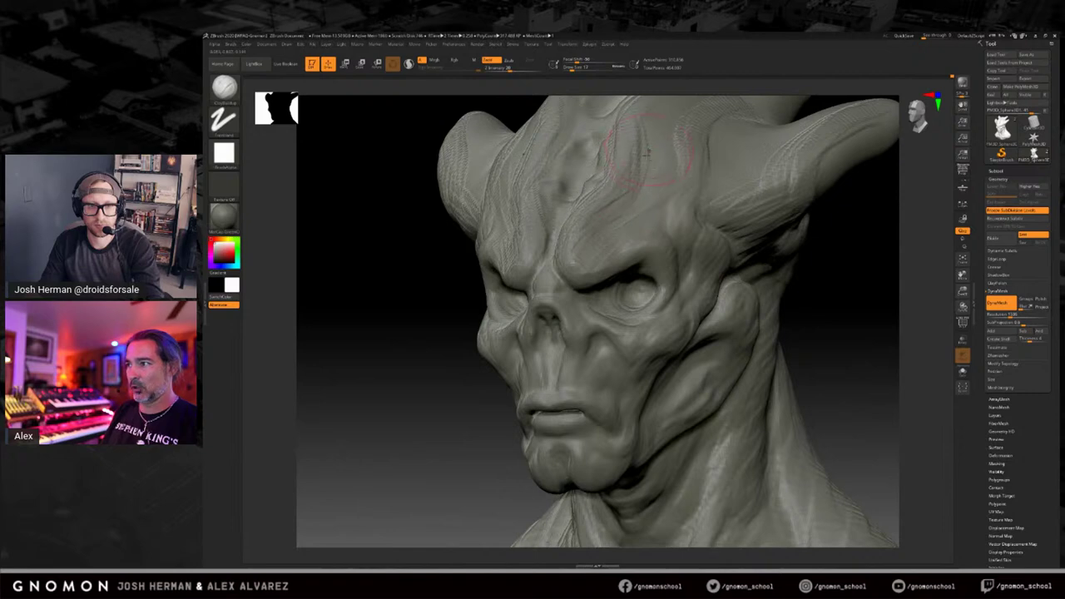
# Examine the horned bust's face, jaw and neck from both three-quarter sides, from below and from farther back.
pyautogui.moveTo(866, 269)
pyautogui.mouseDown()
pyautogui.moveTo(791, 241)
pyautogui.moveTo(798, 272)
pyautogui.moveTo(771, 301)
pyautogui.moveTo(799, 274)
pyautogui.mouseUp()
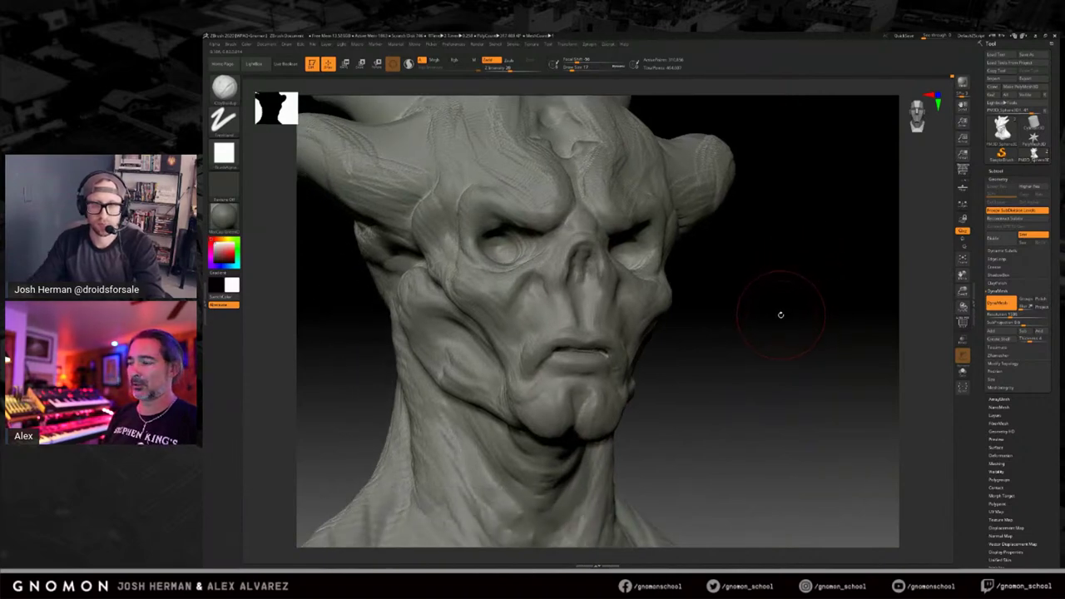
pyautogui.moveTo(764, 319); pyautogui.dragTo(751, 294)
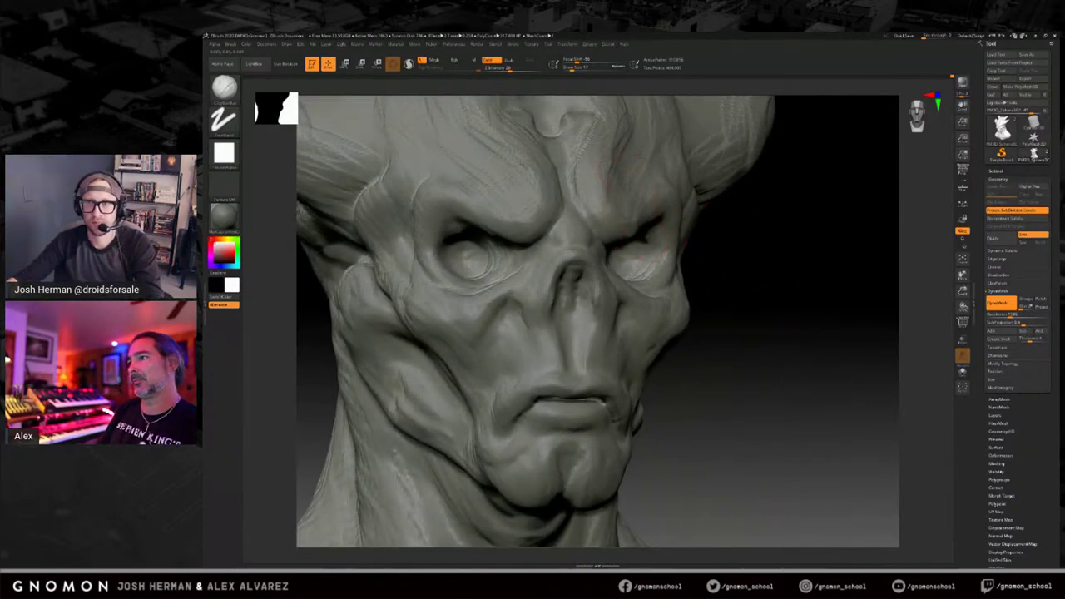
pyautogui.moveTo(799, 268); pyautogui.dragTo(731, 228)
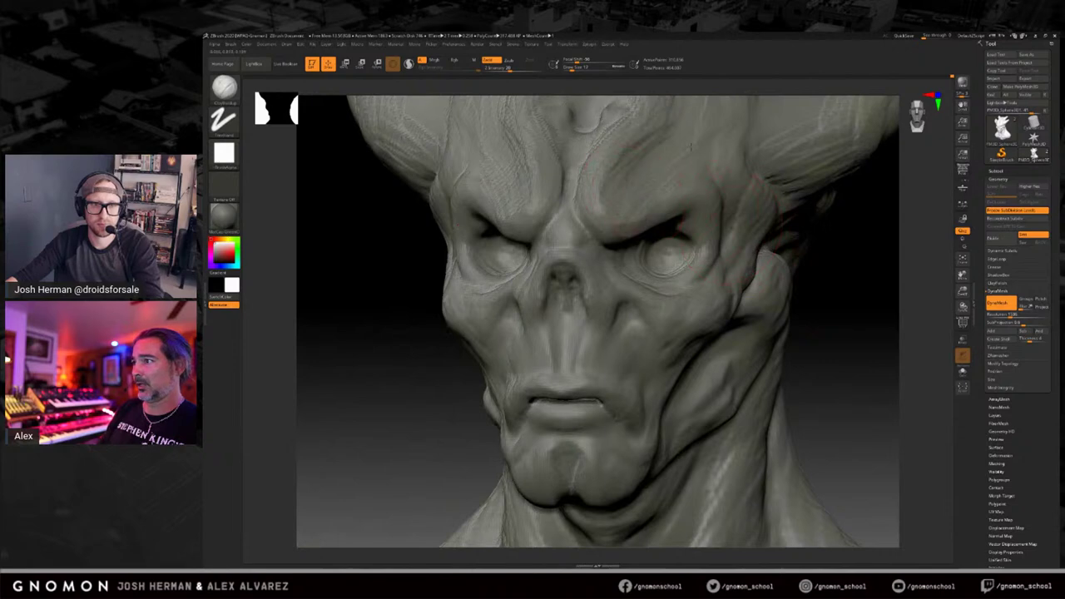
pyautogui.moveTo(853, 288); pyautogui.dragTo(820, 289)
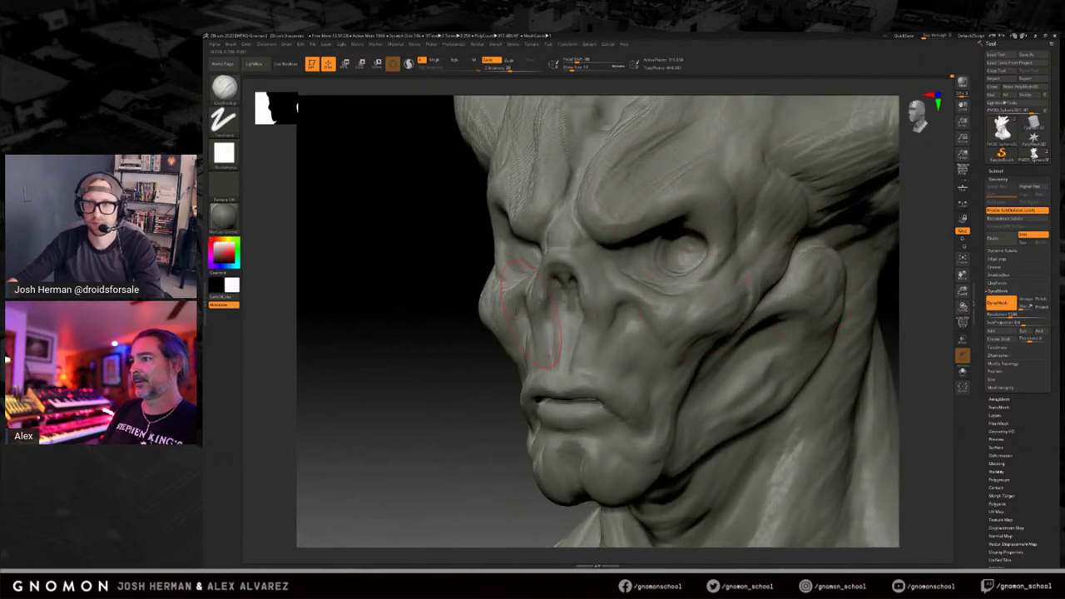
pyautogui.moveTo(458, 335)
pyautogui.mouseDown()
pyautogui.moveTo(458, 322)
pyautogui.moveTo(482, 400)
pyautogui.mouseUp()
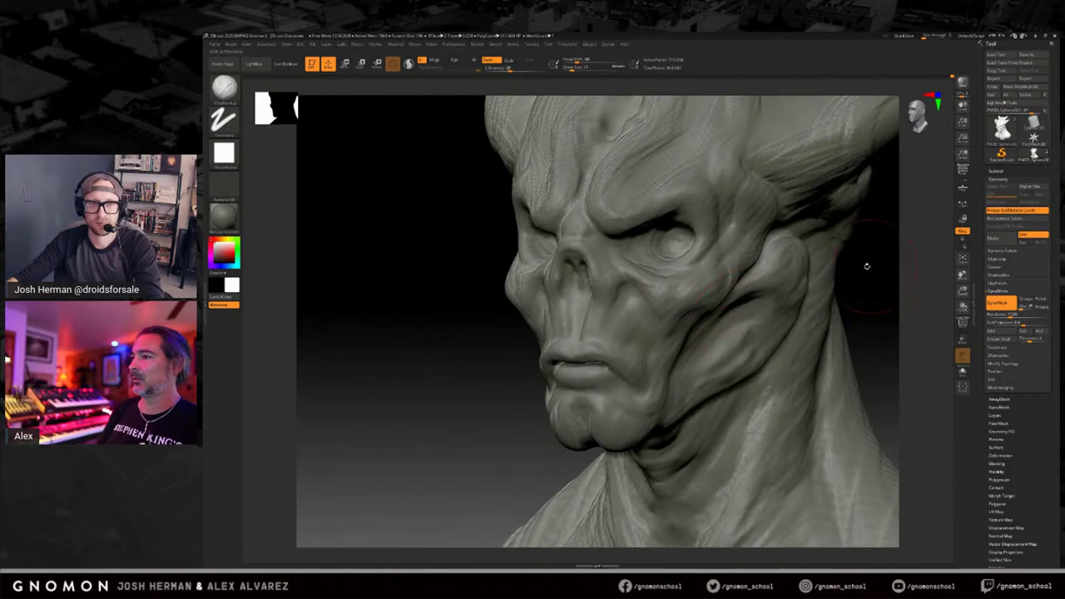
pyautogui.moveTo(874, 265)
pyautogui.mouseDown()
pyautogui.moveTo(814, 254)
pyautogui.moveTo(823, 271)
pyautogui.moveTo(839, 269)
pyautogui.moveTo(823, 278)
pyautogui.moveTo(837, 274)
pyautogui.mouseUp()
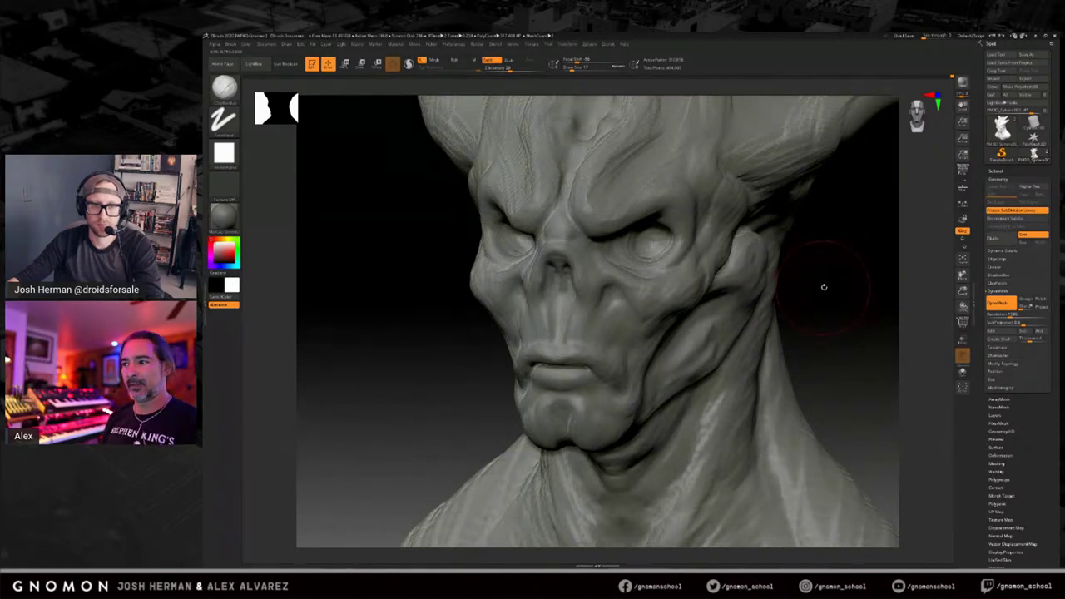
pyautogui.moveTo(827, 288)
pyautogui.mouseDown()
pyautogui.moveTo(846, 300)
pyautogui.moveTo(848, 271)
pyautogui.mouseUp()
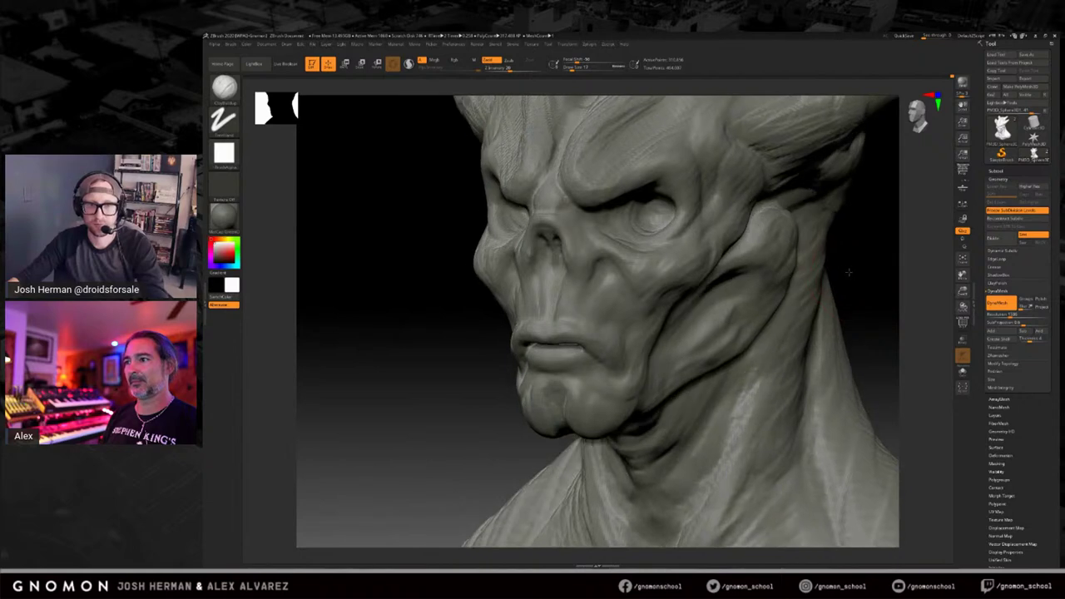
pyautogui.moveTo(452, 369); pyautogui.dragTo(715, 347)
pyautogui.moveTo(788, 357); pyautogui.dragTo(832, 296)
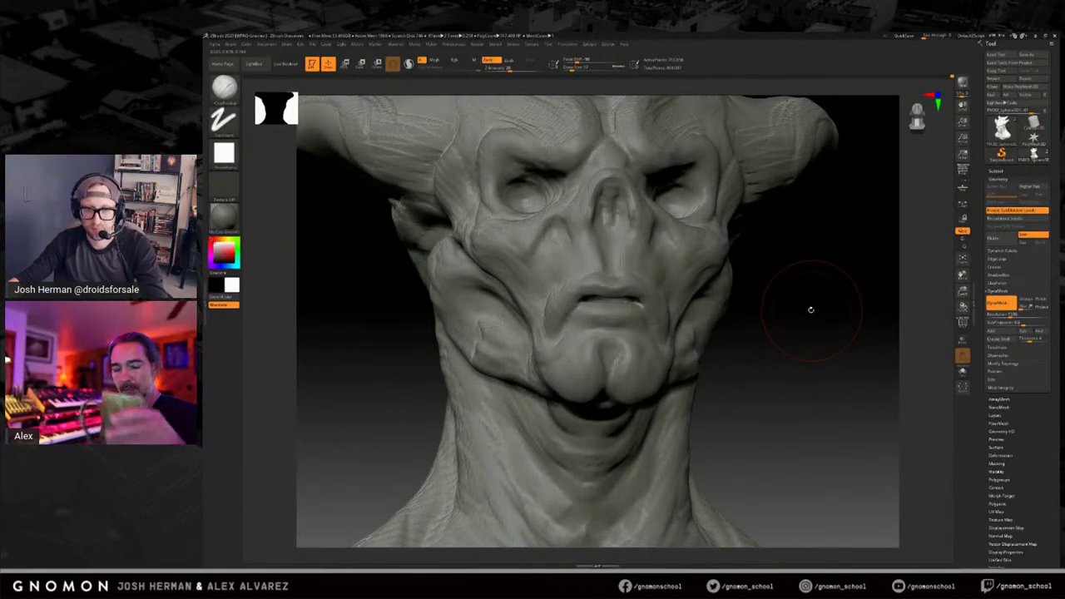
pyautogui.moveTo(820, 309); pyautogui.dragTo(803, 329)
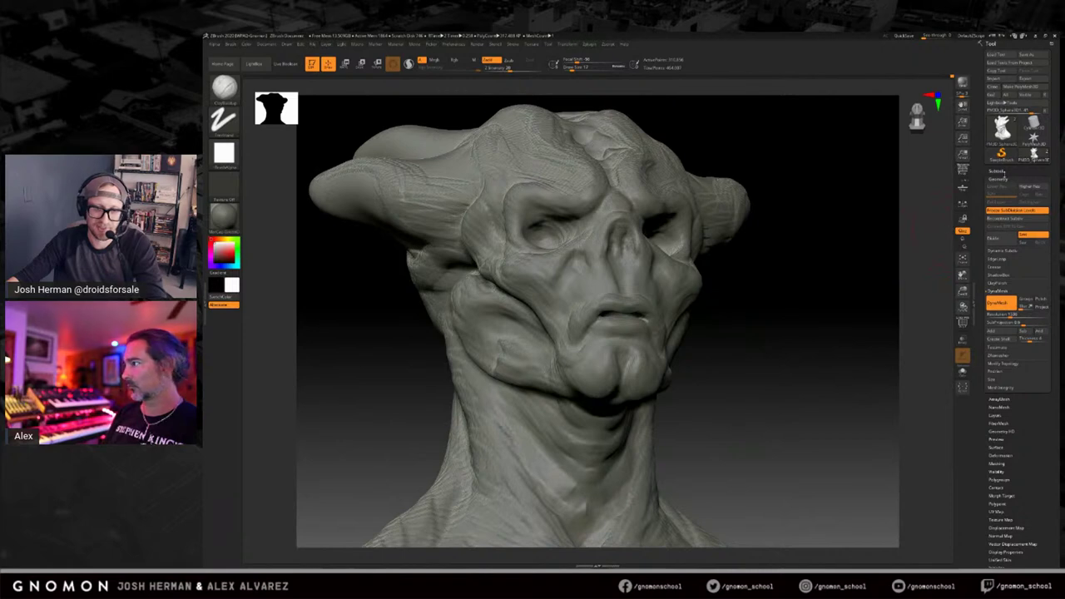
# Show the clothed human body subtool with the horned bust and view the full figure from the front in perspective.
pyautogui.click(995, 171)
pyautogui.moveTo(1007, 193)
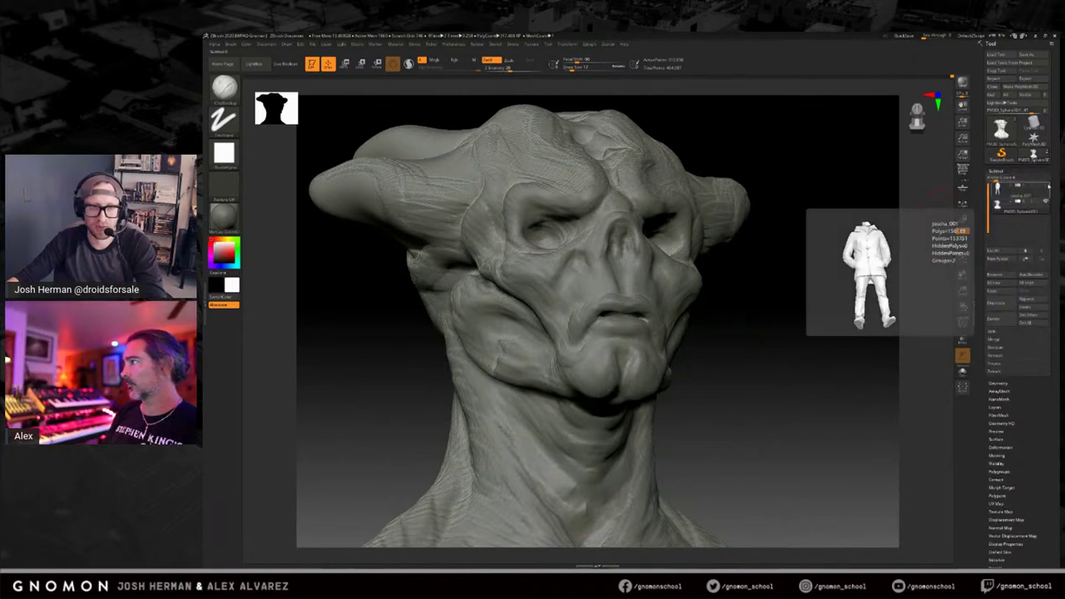
pyautogui.click(1047, 187)
pyautogui.moveTo(809, 309)
pyautogui.keyDown('alt'); pyautogui.mouseDown()
pyautogui.moveTo(829, 210)
pyautogui.moveTo(794, 278)
pyautogui.moveTo(798, 297)
pyautogui.moveTo(815, 291)
pyautogui.moveTo(816, 269)
pyautogui.moveTo(815, 303)
pyautogui.moveTo(842, 173)
pyautogui.mouseUp(); pyautogui.keyUp('alt')
pyautogui.moveTo(828, 269); pyautogui.dragTo(813, 292)
pyautogui.moveTo(806, 292)
pyautogui.keyDown('shift'); pyautogui.mouseDown()
pyautogui.moveTo(783, 275)
pyautogui.moveTo(824, 280)
pyautogui.mouseUp(); pyautogui.keyUp('shift')
pyautogui.moveTo(768, 257)
pyautogui.mouseDown()
pyautogui.moveTo(791, 266)
pyautogui.moveTo(785, 291)
pyautogui.moveTo(797, 207)
pyautogui.moveTo(769, 257)
pyautogui.mouseUp()
pyautogui.press('p')
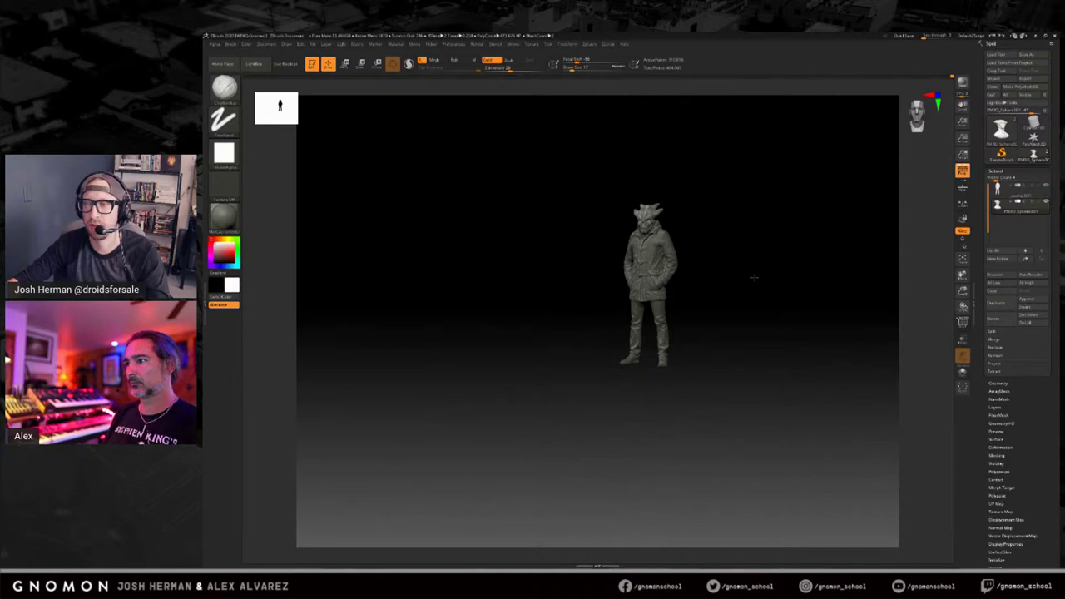
pyautogui.keyDown('alt'); pyautogui.moveTo(752, 285); pyautogui.dragTo(753, 301); pyautogui.keyUp('alt')
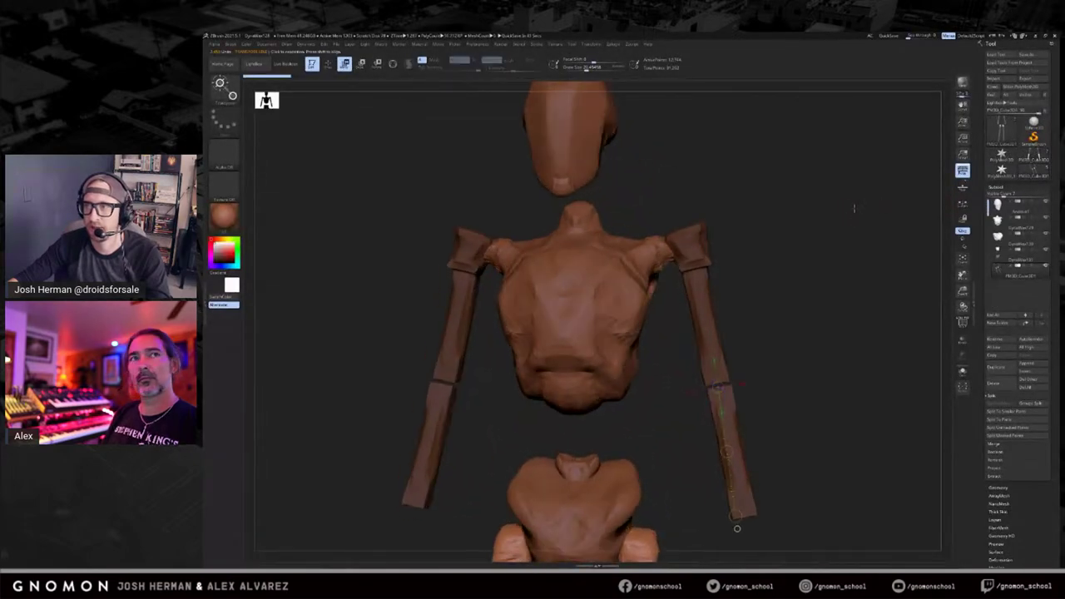
# Select the head of the blocked-out skeletal figure and compare the blockout with its detailed version from a three-quarter angle.
pyautogui.keyDown('alt'); pyautogui.moveTo(884, 257); pyautogui.dragTo(883, 249); pyautogui.keyUp('alt')
pyautogui.keyDown('ctrl'); pyautogui.moveTo(870, 180); pyautogui.dragTo(848, 200); pyautogui.keyUp('ctrl')
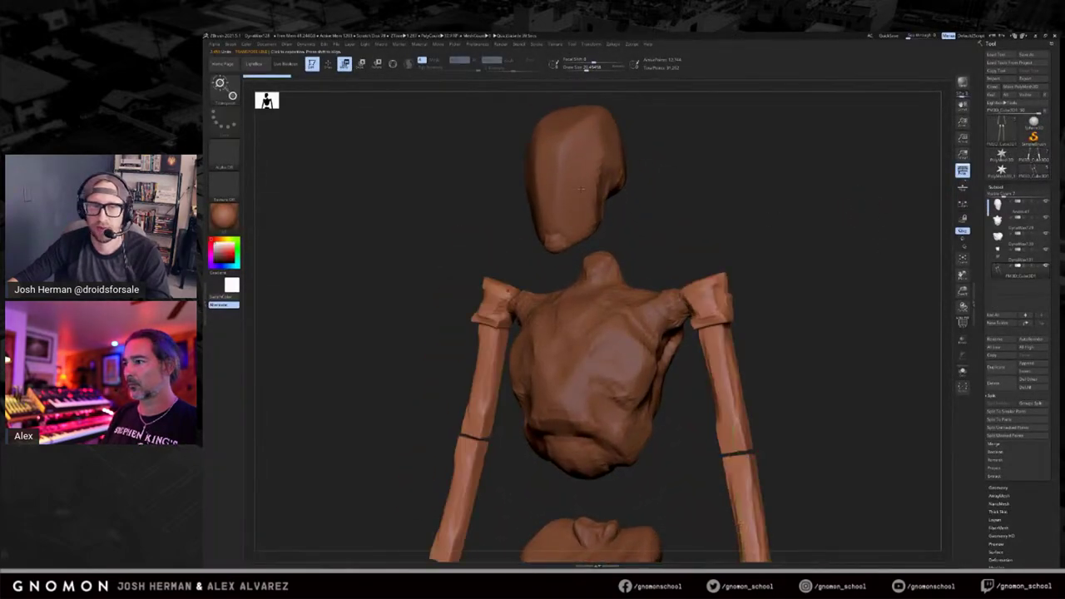
pyautogui.keyDown('alt'); pyautogui.click(592, 185); pyautogui.keyUp('alt')
pyautogui.keyDown('shift'); pyautogui.moveTo(743, 204); pyautogui.dragTo(841, 225); pyautogui.keyUp('shift')
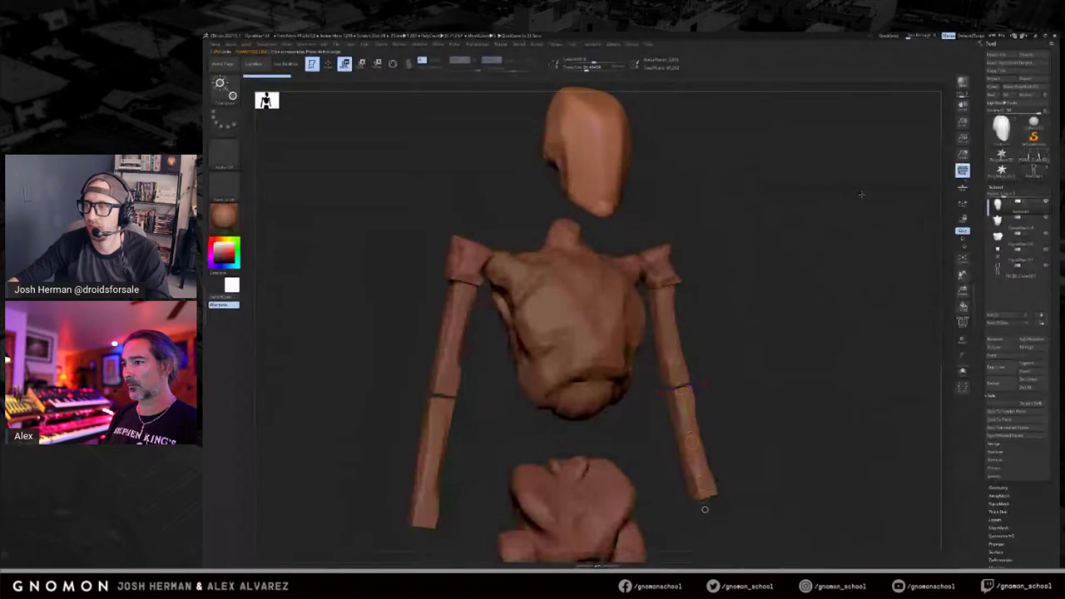
pyautogui.click(1032, 159)
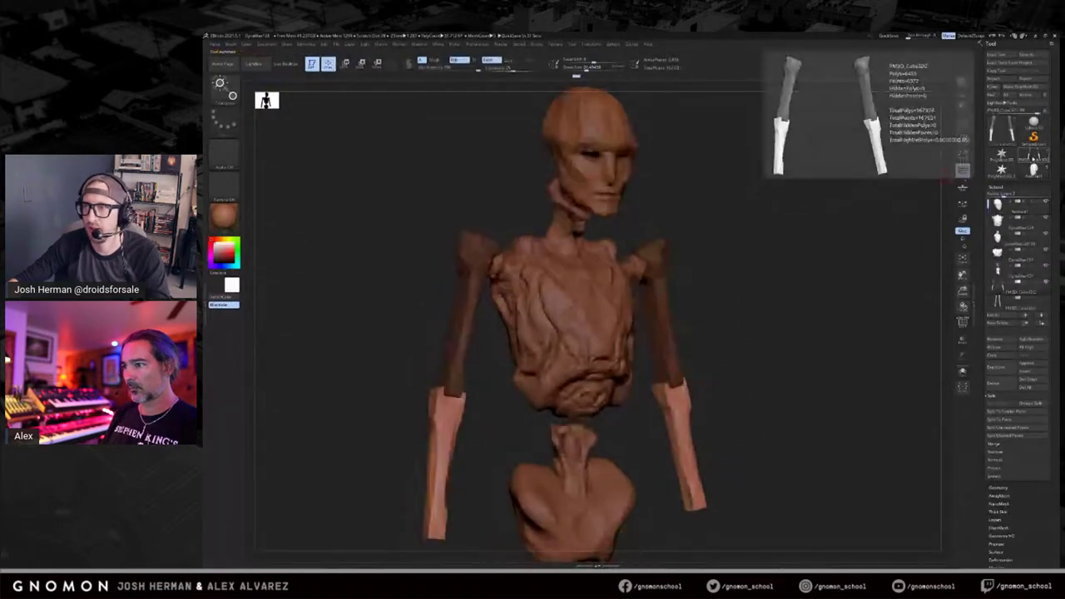
pyautogui.keyDown('alt'); pyautogui.click(611, 182); pyautogui.keyUp('alt')
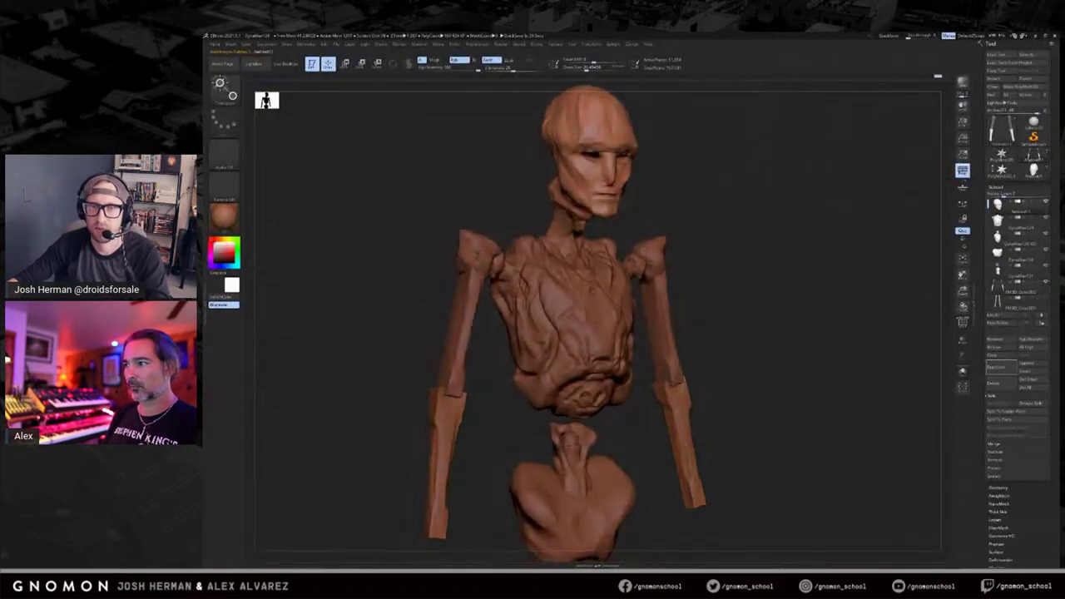
pyautogui.click(1033, 169)
pyautogui.click(1033, 156)
pyautogui.click(1034, 167)
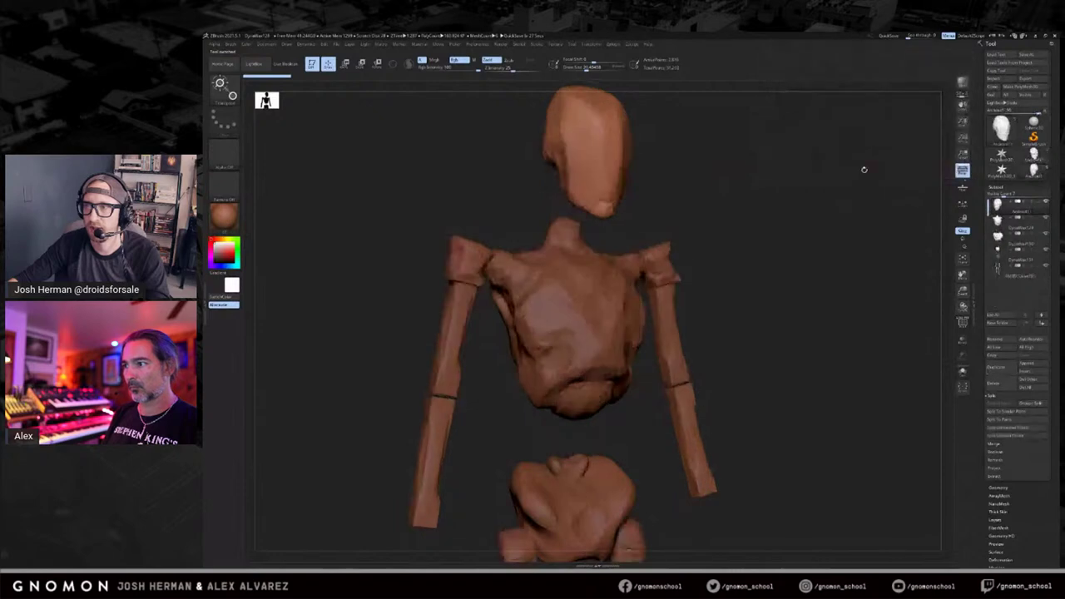
# Turn the skeletal figure toward the front and compare its rough torso and head blockout with the detailed sculpt again.
pyautogui.keyDown('shift'); pyautogui.moveTo(864, 169); pyautogui.dragTo(820, 188); pyautogui.keyUp('shift')
pyautogui.press('w')
pyautogui.press('q')
pyautogui.click(1034, 156)
pyautogui.click(1034, 169)
pyautogui.click(1035, 157)
pyautogui.moveTo(877, 167); pyautogui.dragTo(904, 174)
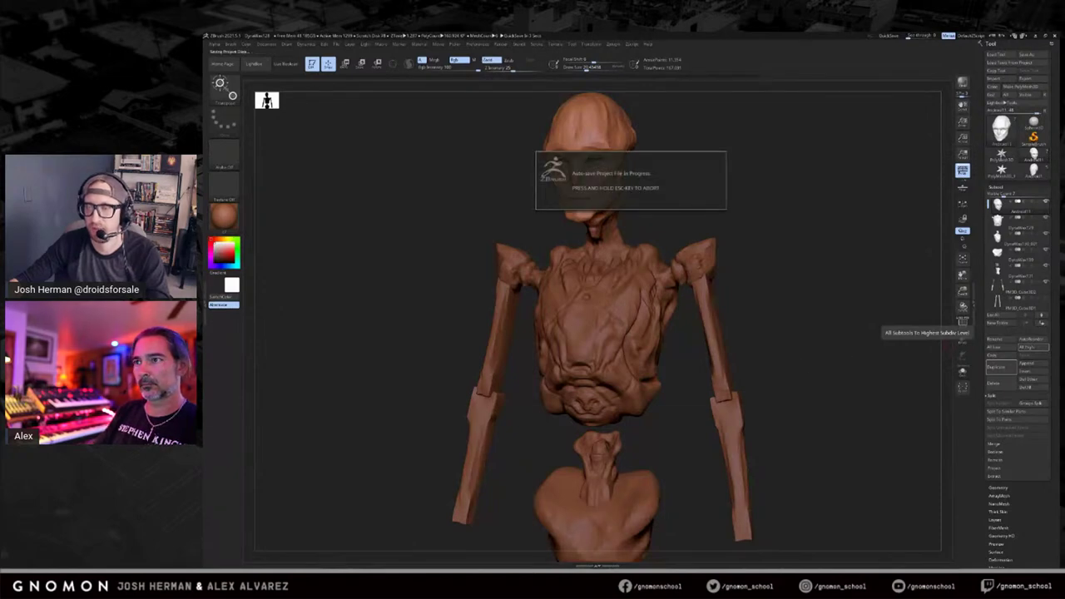
pyautogui.moveTo(872, 341); pyautogui.dragTo(793, 359)
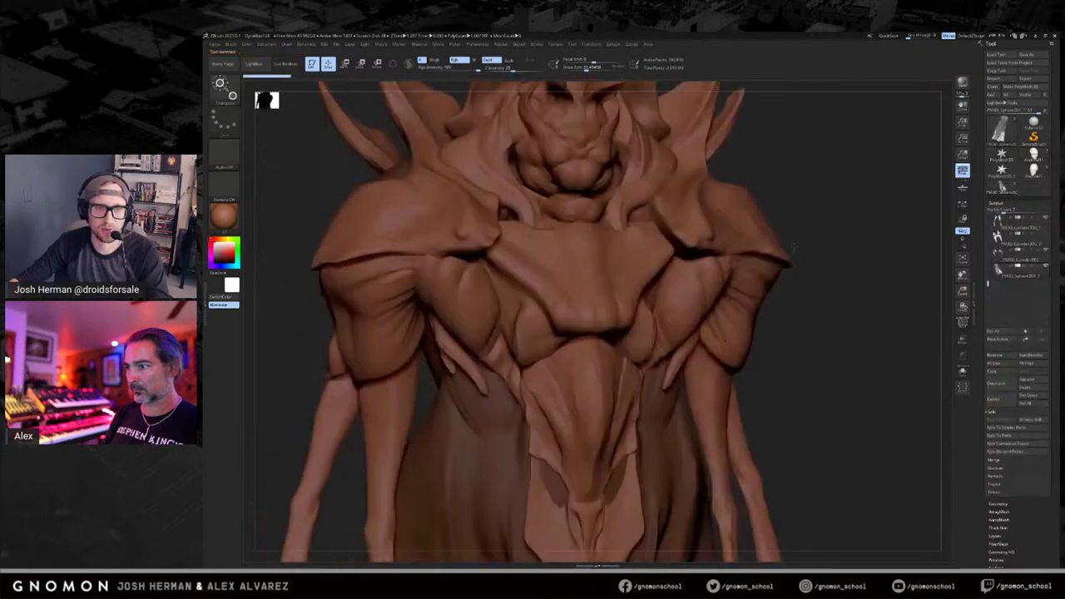
# Examine the robed, horned character's armour and long arms, framing the model to show more of the figure.
pyautogui.press('w')
pyautogui.moveTo(794, 247)
pyautogui.mouseDown()
pyautogui.moveTo(835, 238)
pyautogui.moveTo(886, 275)
pyautogui.mouseUp()
pyautogui.press('f')
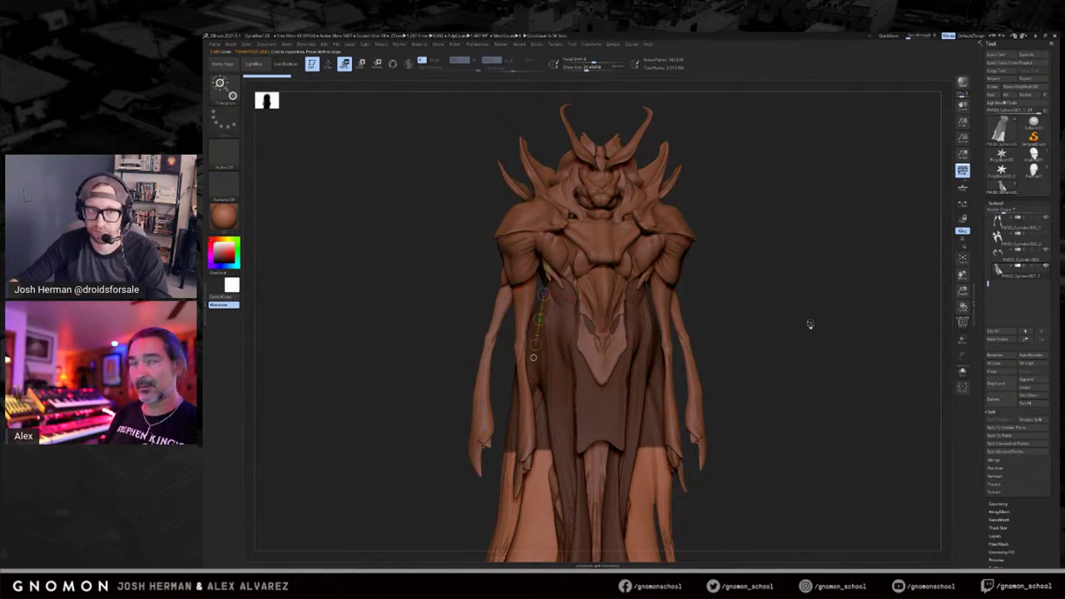
pyautogui.moveTo(813, 313); pyautogui.dragTo(861, 372)
# Select the head of the blocked-out four-legged creature and inspect its separate body parts and pose from several angles.
pyautogui.keyDown('alt'); pyautogui.click(796, 294); pyautogui.keyUp('alt')
pyautogui.keyDown('alt'); pyautogui.click(782, 293); pyautogui.keyUp('alt')
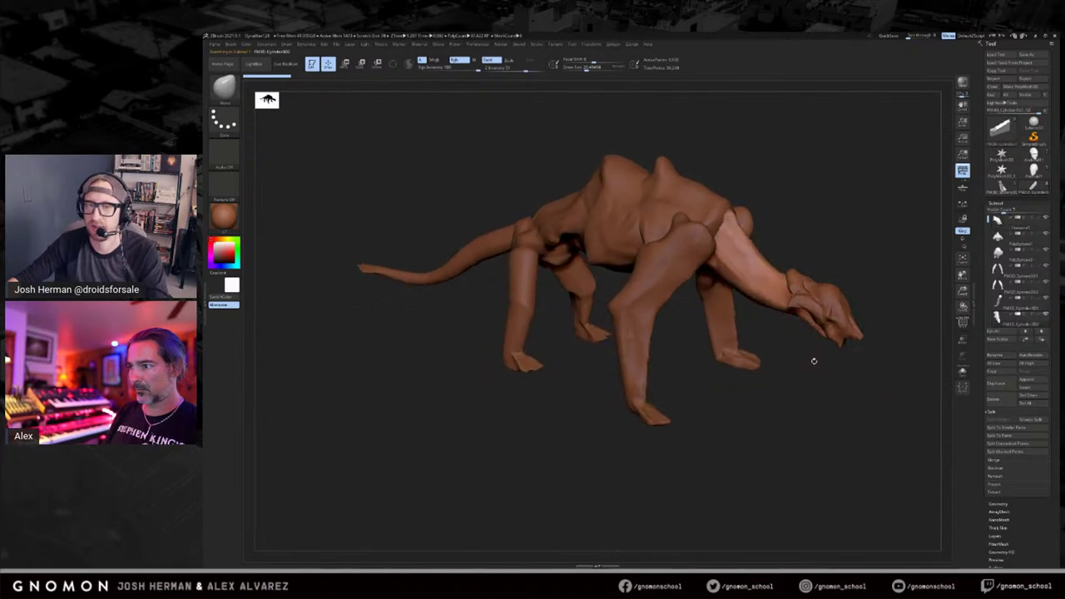
pyautogui.keyDown('alt'); pyautogui.click(828, 325); pyautogui.keyUp('alt')
pyautogui.moveTo(835, 361); pyautogui.dragTo(857, 382)
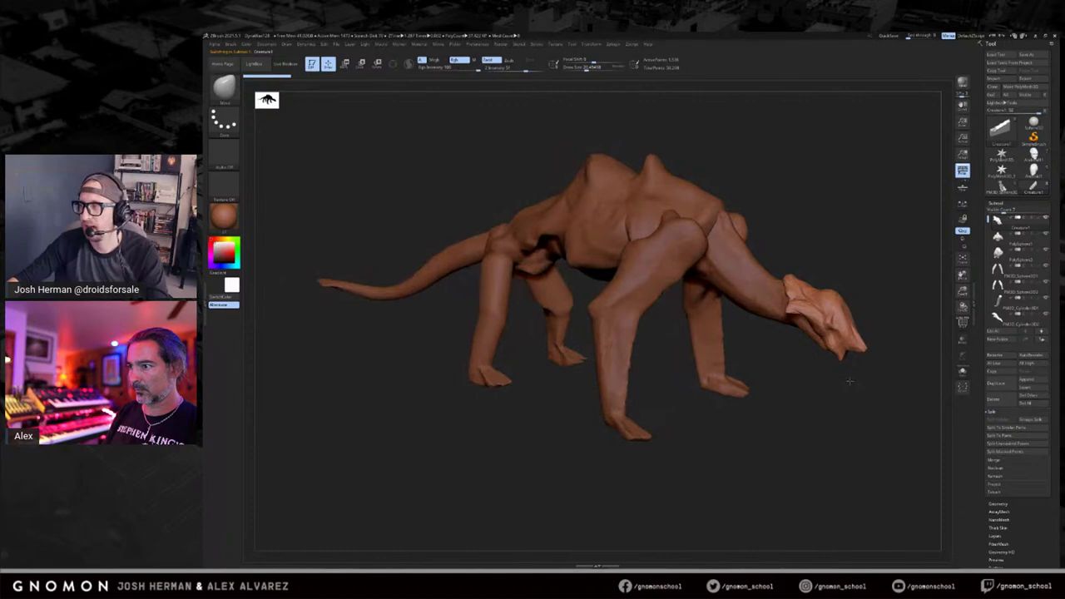
pyautogui.moveTo(896, 385); pyautogui.dragTo(897, 427)
pyautogui.keyDown('alt'); pyautogui.moveTo(789, 380); pyautogui.dragTo(864, 255); pyautogui.keyUp('alt')
pyautogui.moveTo(898, 211); pyautogui.dragTo(793, 207)
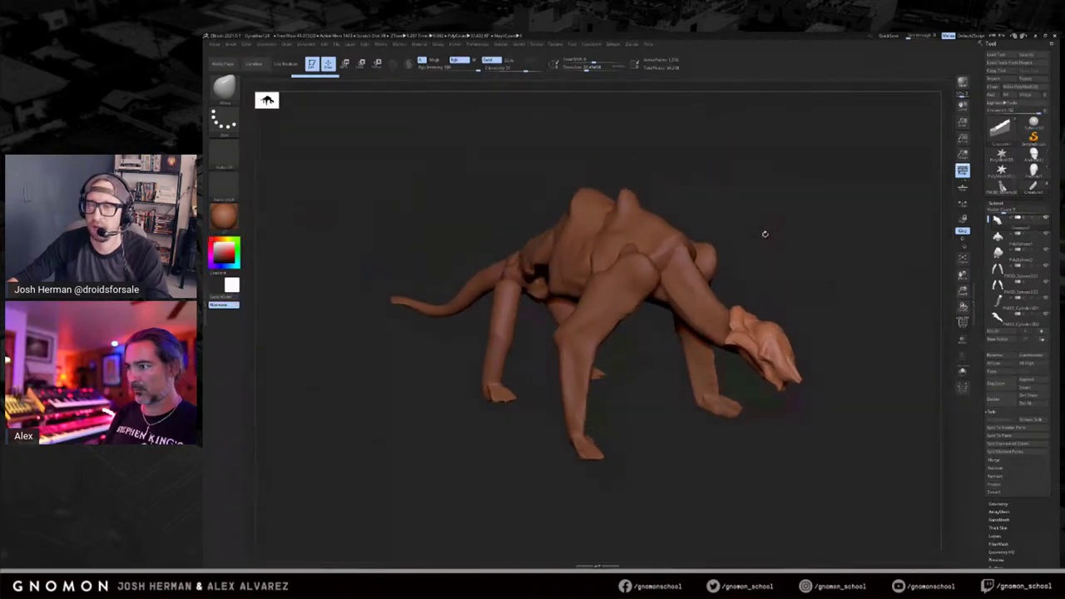
pyautogui.moveTo(1011, 288)
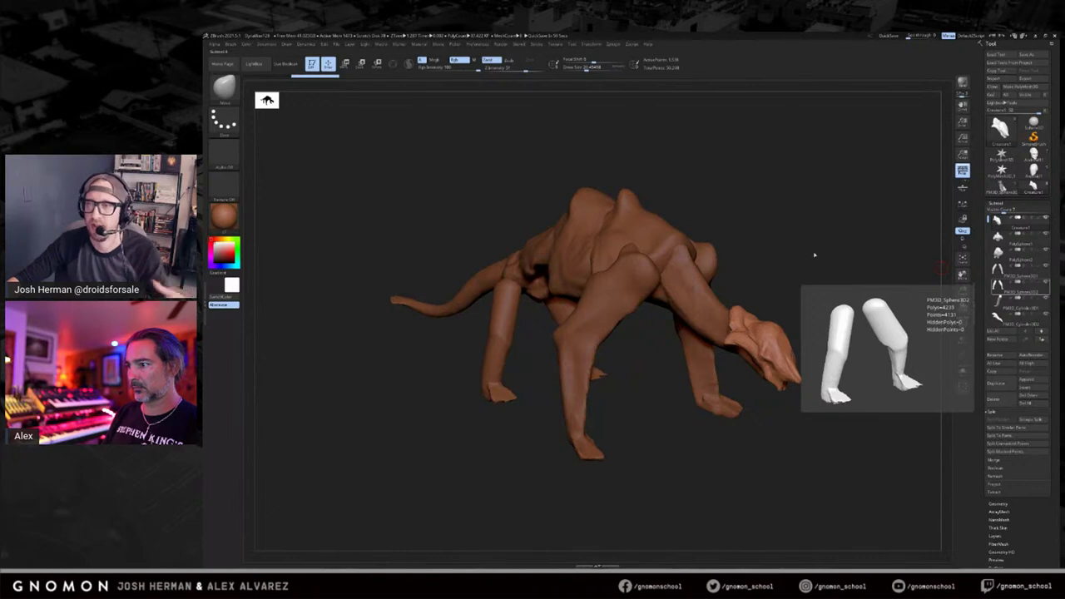
pyautogui.moveTo(811, 251); pyautogui.dragTo(832, 247)
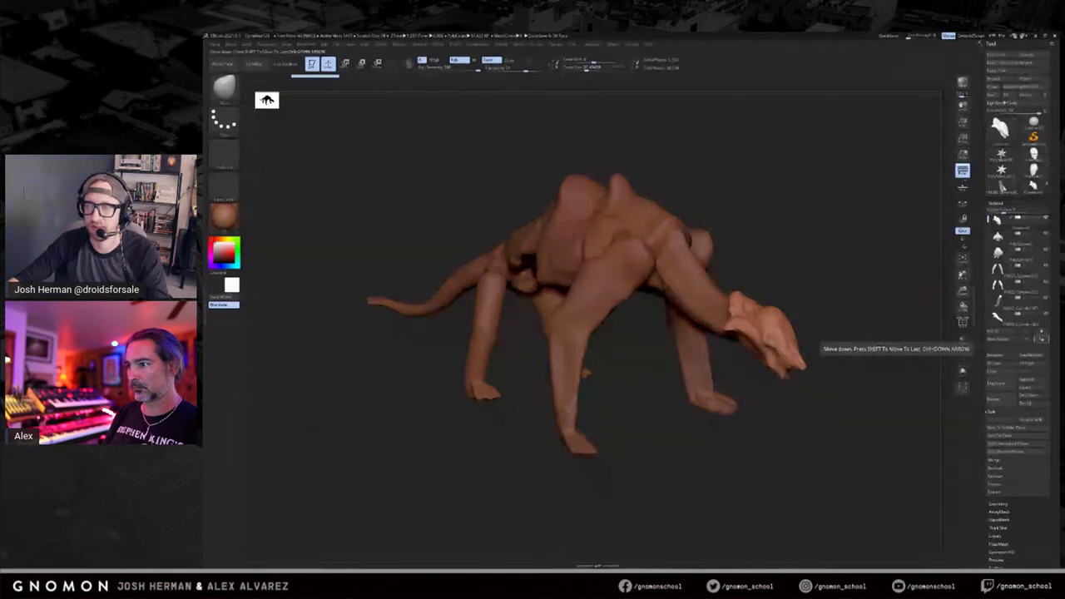
pyautogui.moveTo(820, 326); pyautogui.dragTo(865, 287)
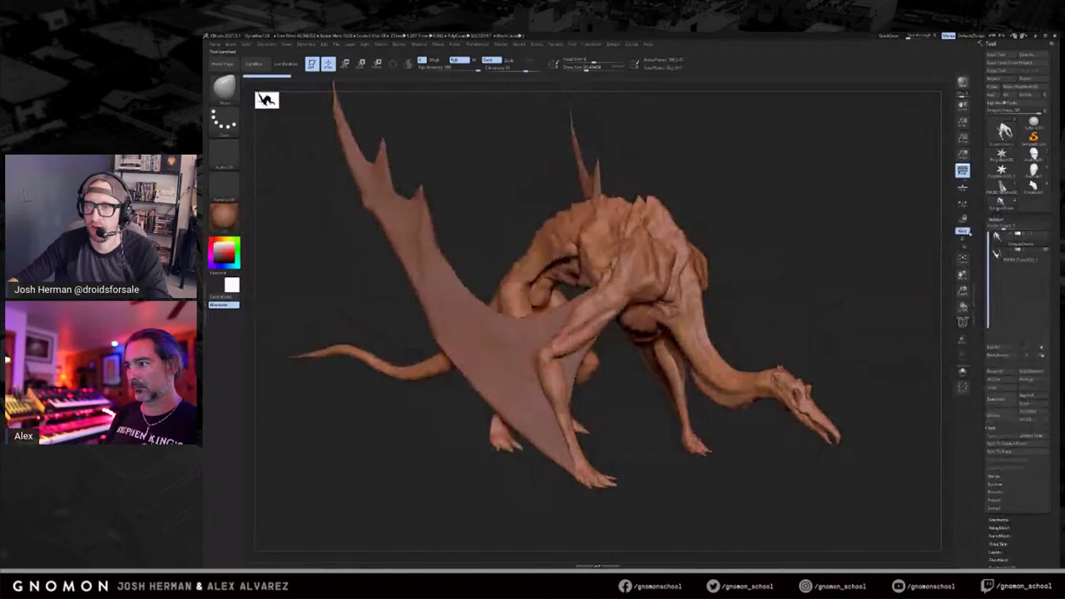
# Compare the four-legged creature's blockout with the winged dragon versions in three-quarter and side views.
pyautogui.click(1030, 190)
pyautogui.click(1005, 205)
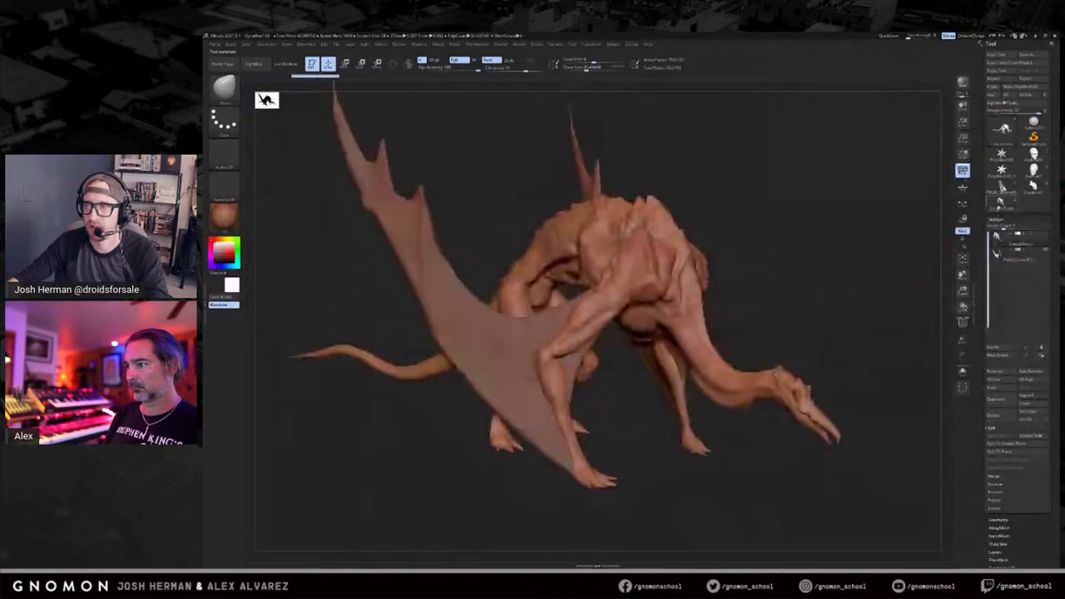
pyautogui.click(1031, 190)
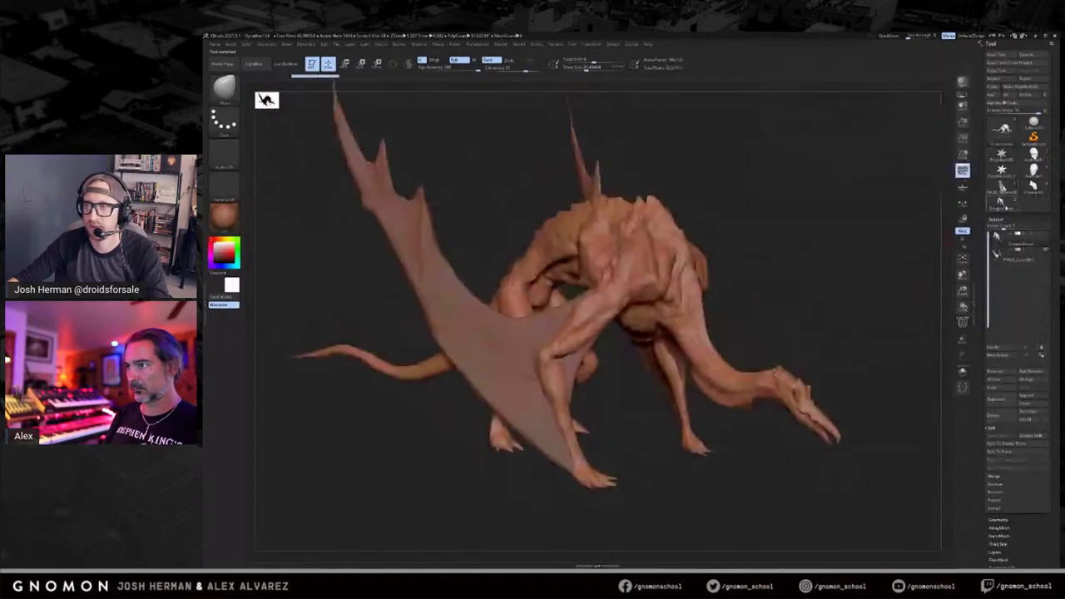
pyautogui.click(1037, 192)
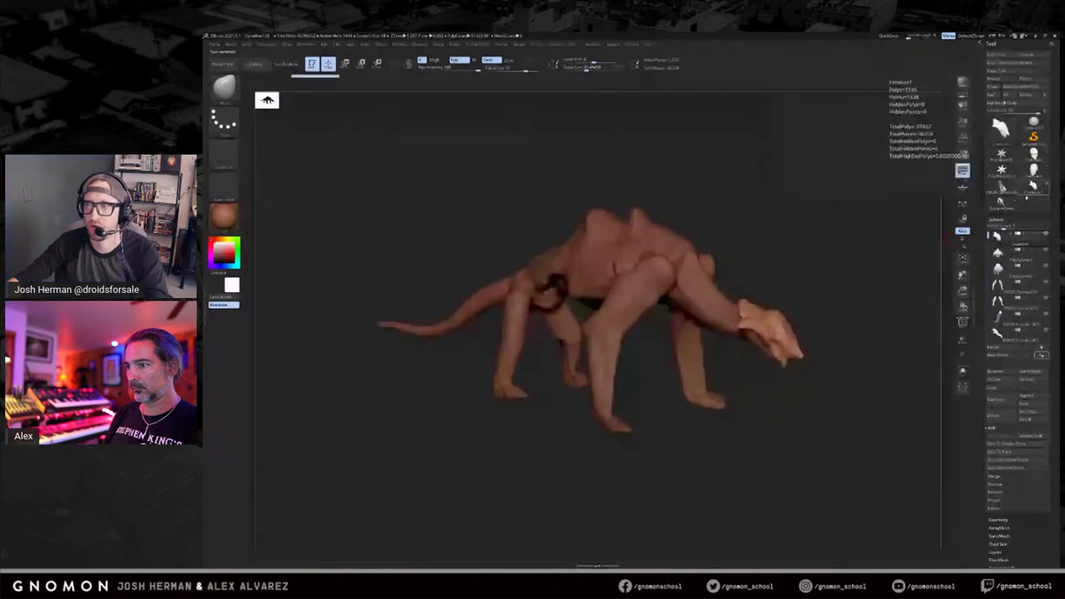
pyautogui.click(1006, 204)
pyautogui.moveTo(840, 210); pyautogui.dragTo(892, 209)
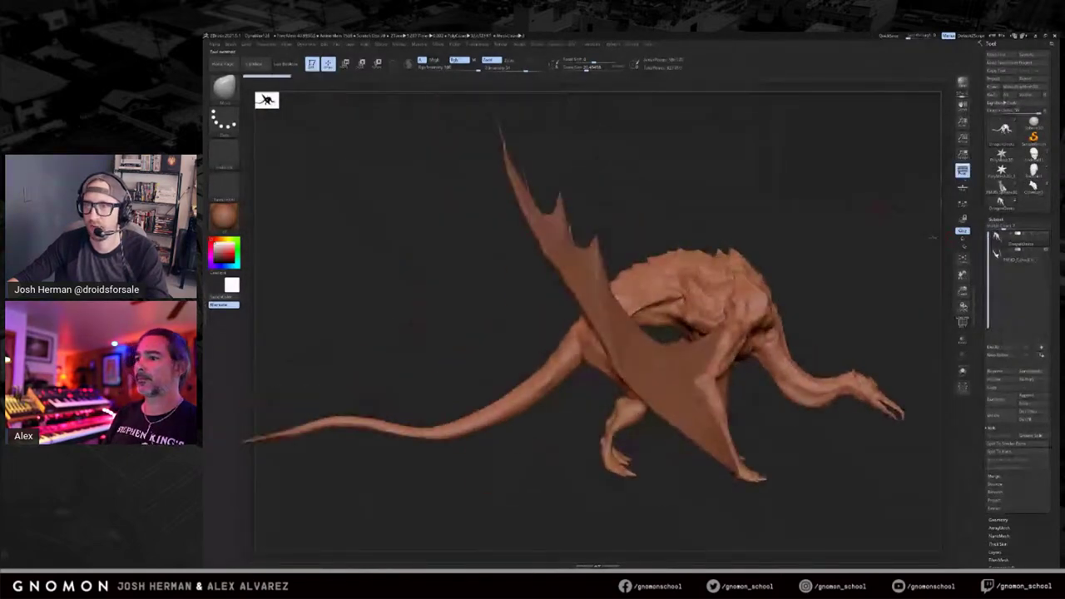
pyautogui.click(1034, 189)
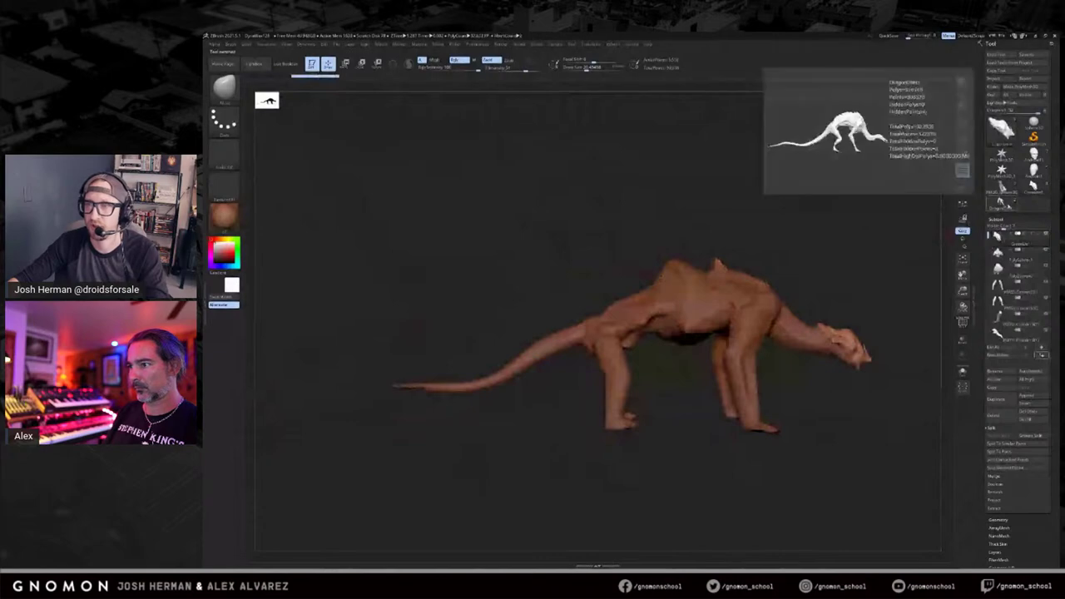
pyautogui.click(1002, 205)
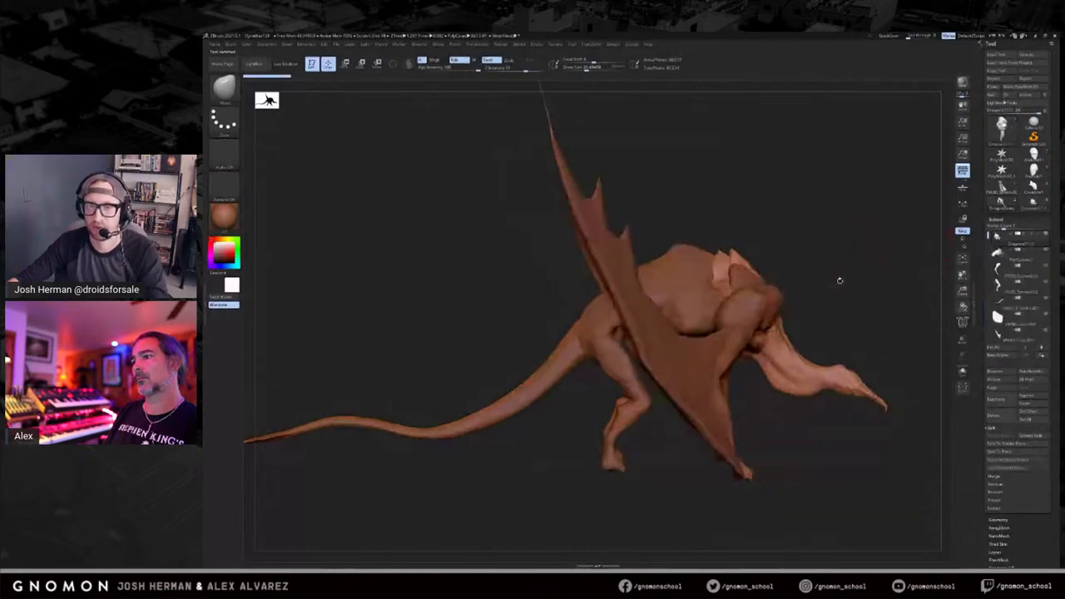
# Flip between the developed winged dragon, its wing blockout and the four-legged blockout to compare their side profiles.
pyautogui.moveTo(856, 267); pyautogui.dragTo(880, 219)
pyautogui.click(1033, 187)
pyautogui.click(1033, 207)
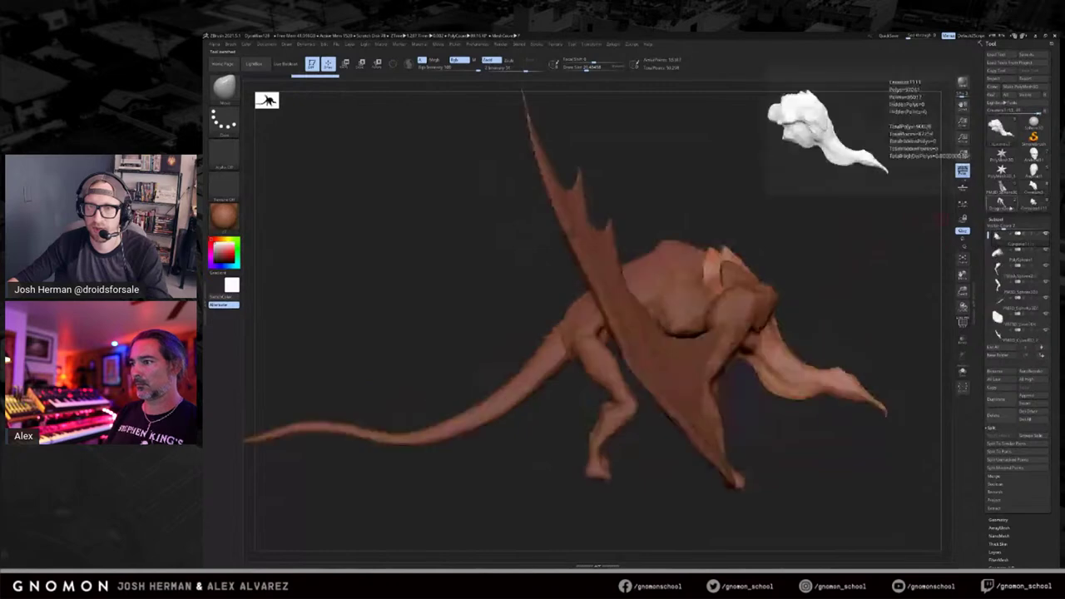
pyautogui.click(1002, 204)
pyautogui.click(1033, 204)
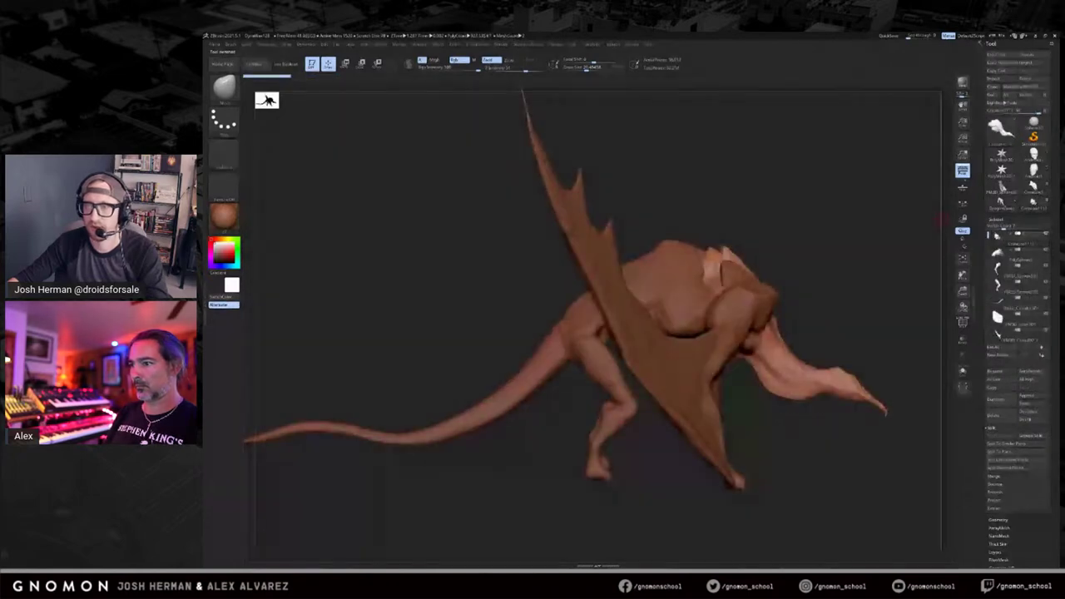
pyautogui.click(1033, 190)
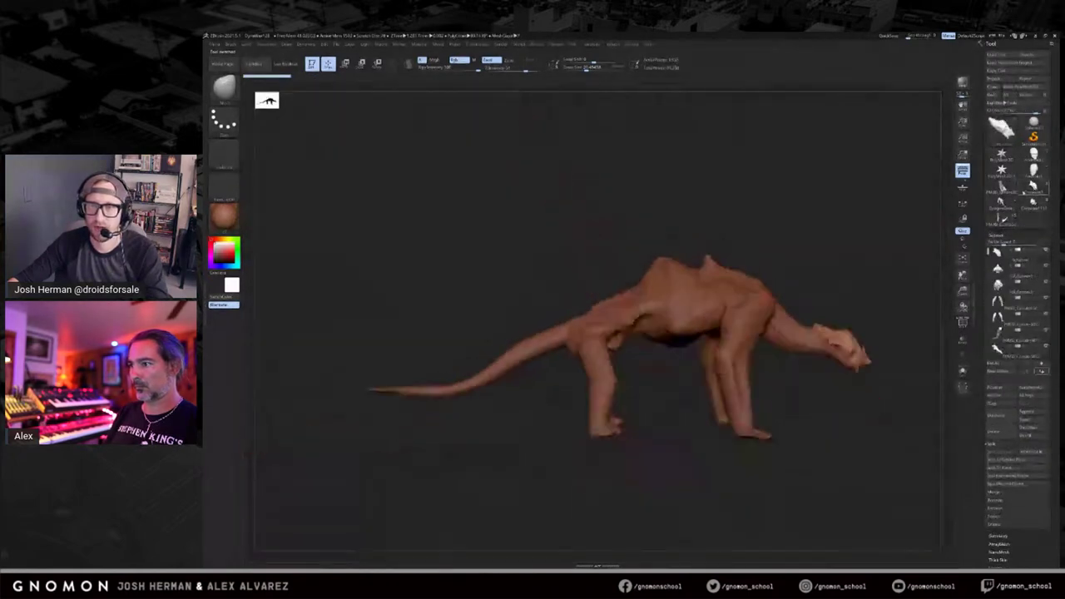
pyautogui.click(1033, 191)
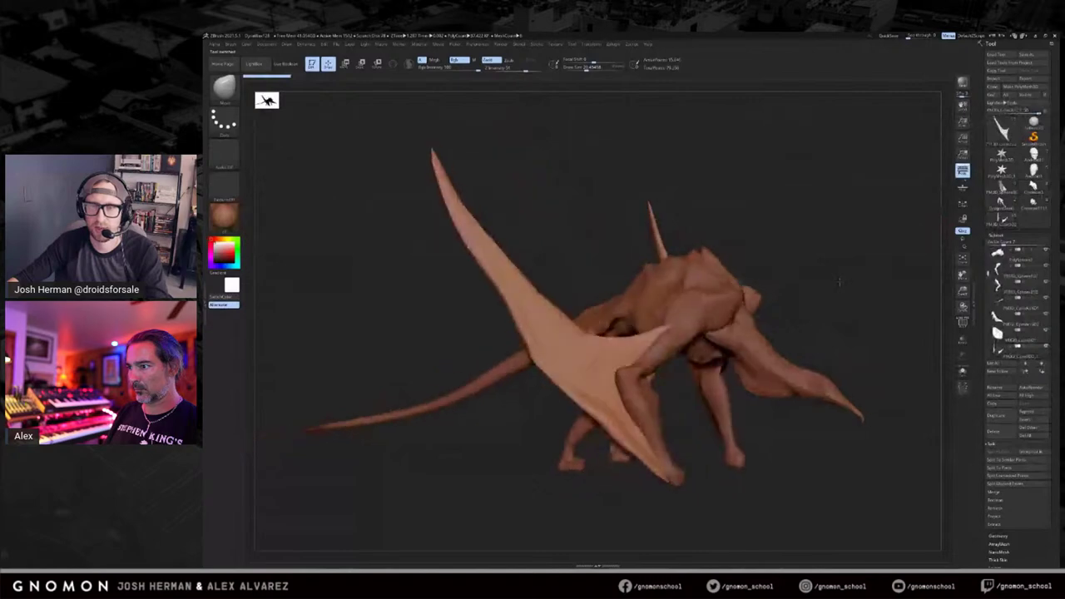
pyautogui.click(1033, 193)
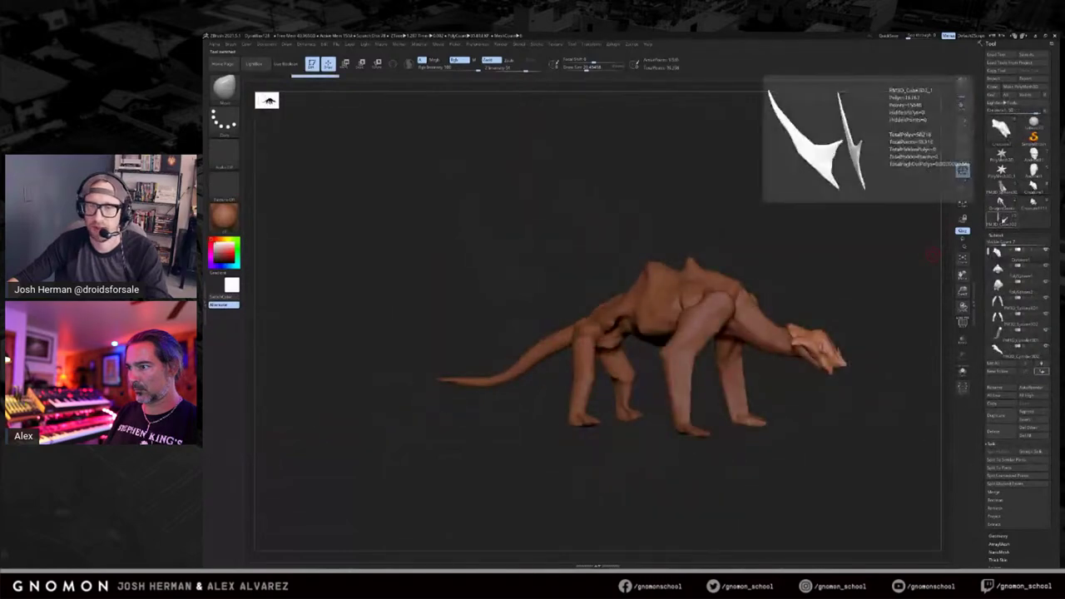
# Select the neck of the winged blockout and compare its three-quarter pose with the other creature versions.
pyautogui.click(1004, 219)
pyautogui.keyDown('alt'); pyautogui.click(800, 369); pyautogui.keyUp('alt')
pyautogui.moveTo(833, 332); pyautogui.dragTo(832, 355)
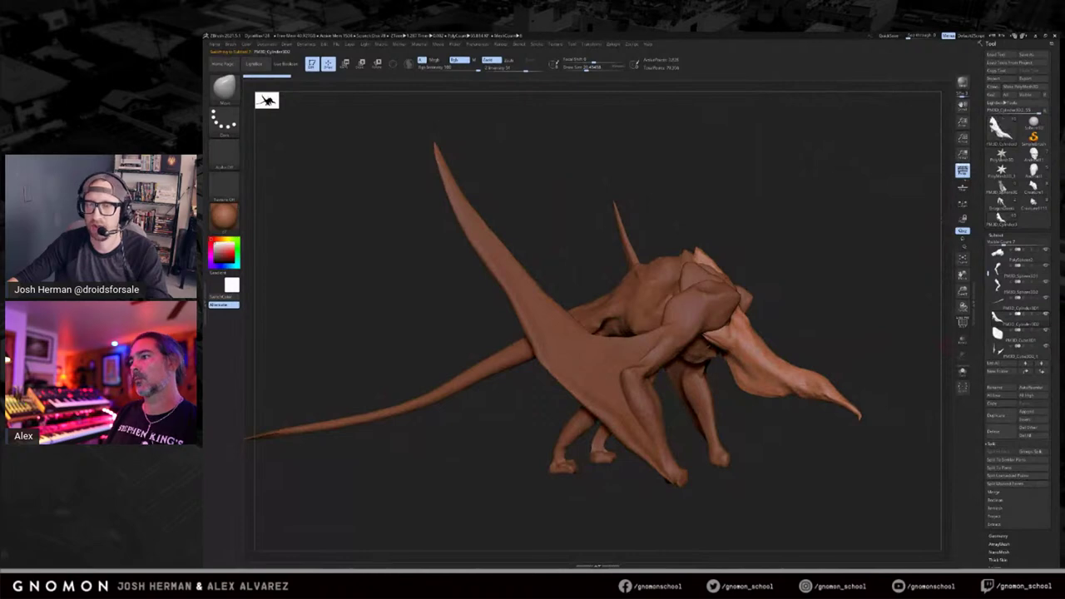
pyautogui.click(1034, 203)
pyautogui.moveTo(894, 303); pyautogui.dragTo(907, 260)
pyautogui.click(1034, 206)
pyautogui.click(1033, 219)
pyautogui.moveTo(893, 221); pyautogui.dragTo(947, 217)
pyautogui.click(1034, 190)
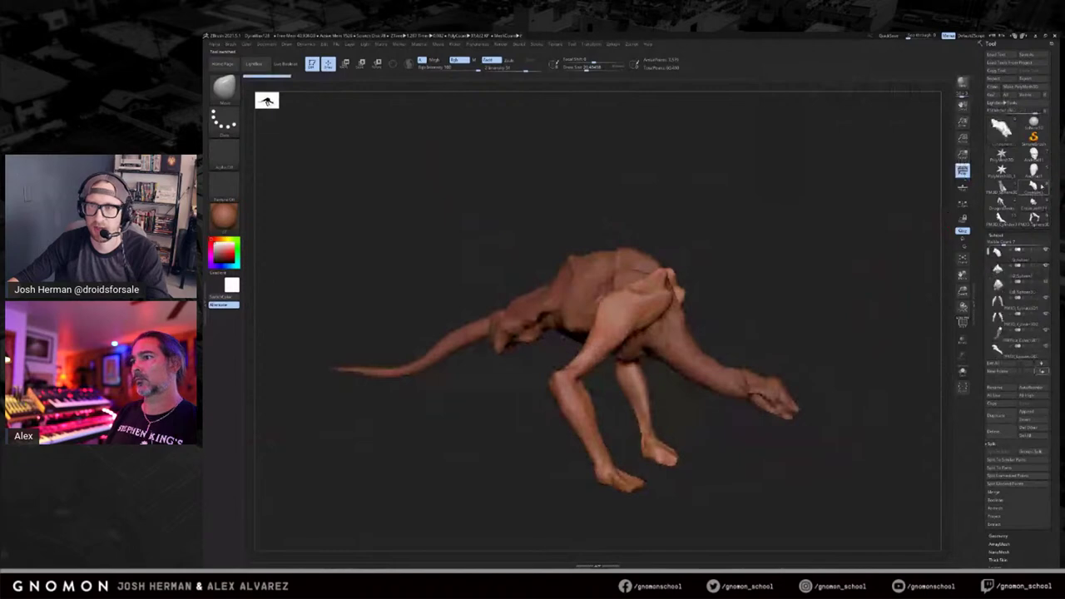
# Compare the long-limbed and four-legged blockouts with the detailed winged dragon, inspecting the dragon's anatomy and wings.
pyautogui.click(1034, 219)
pyautogui.click(1033, 190)
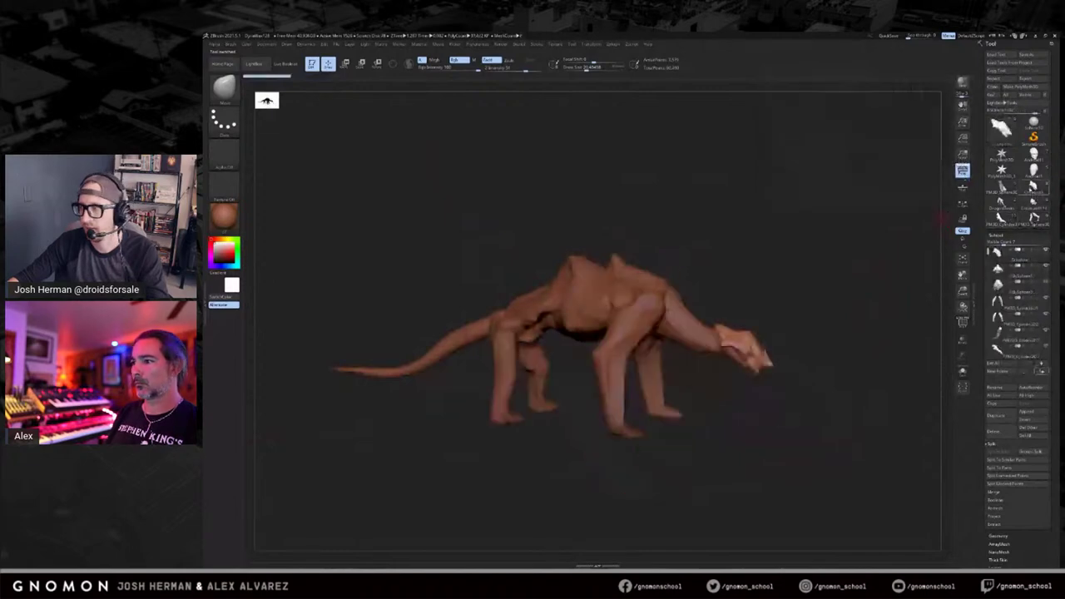
pyautogui.click(1035, 219)
pyautogui.click(1001, 218)
pyautogui.click(1001, 203)
pyautogui.moveTo(904, 217)
pyautogui.mouseDown()
pyautogui.moveTo(862, 241)
pyautogui.moveTo(815, 235)
pyautogui.moveTo(898, 237)
pyautogui.moveTo(887, 207)
pyautogui.mouseUp()
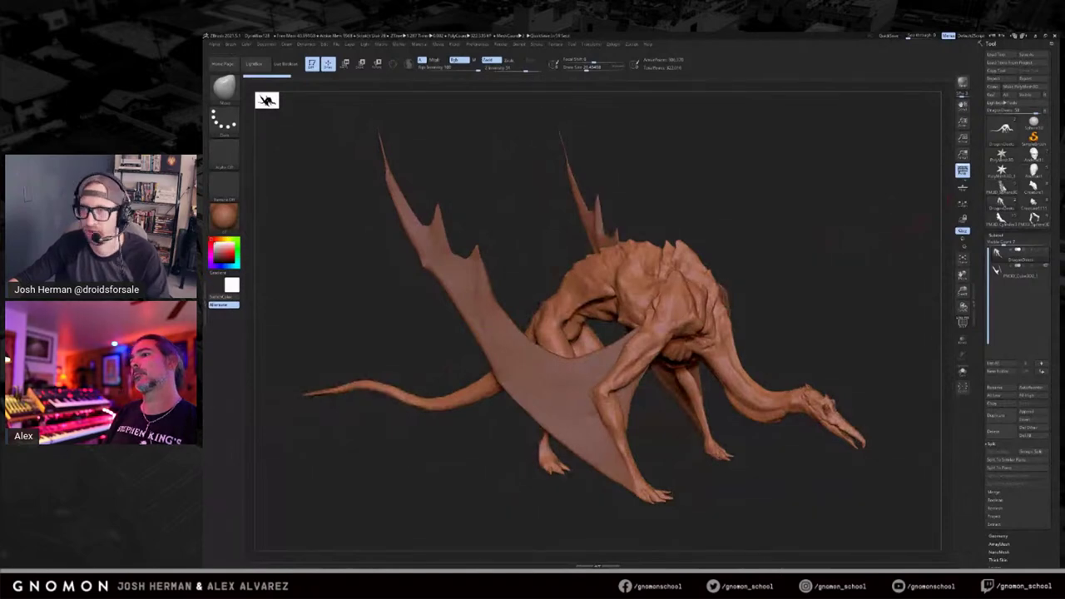
pyautogui.moveTo(948, 263); pyautogui.dragTo(916, 264)
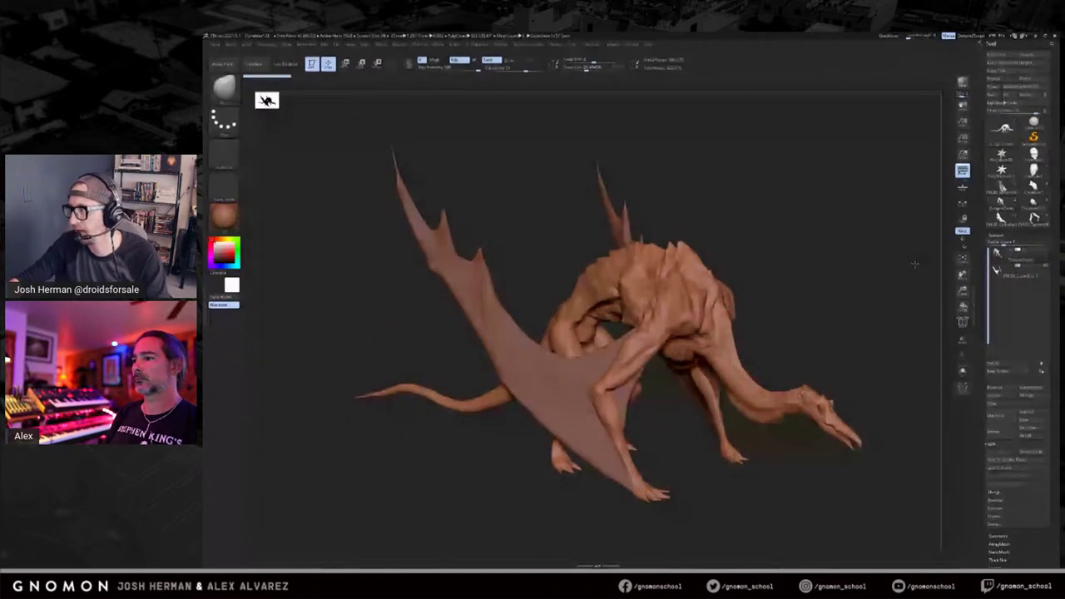
pyautogui.moveTo(1009, 256)
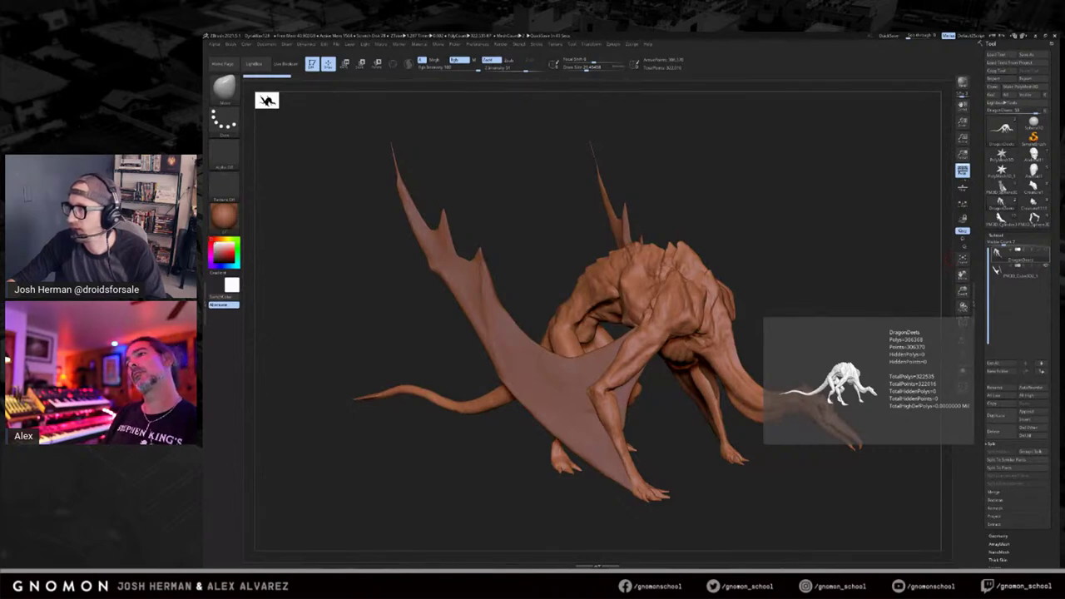
pyautogui.moveTo(875, 148); pyautogui.dragTo(856, 157)
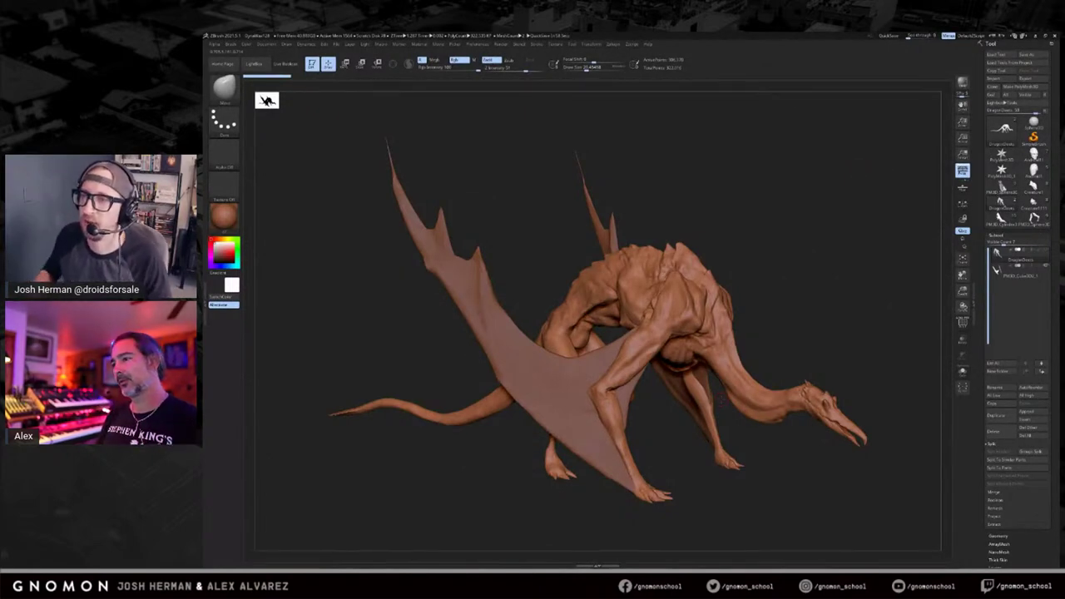
# Switch to the skeletal figure's rough blockout, frame it, and compare it with the detailed version.
pyautogui.click(1028, 172)
pyautogui.press('f')
pyautogui.press('f')
pyautogui.press('f')
pyautogui.keyDown('shift'); pyautogui.moveTo(858, 263); pyautogui.dragTo(881, 326); pyautogui.keyUp('shift')
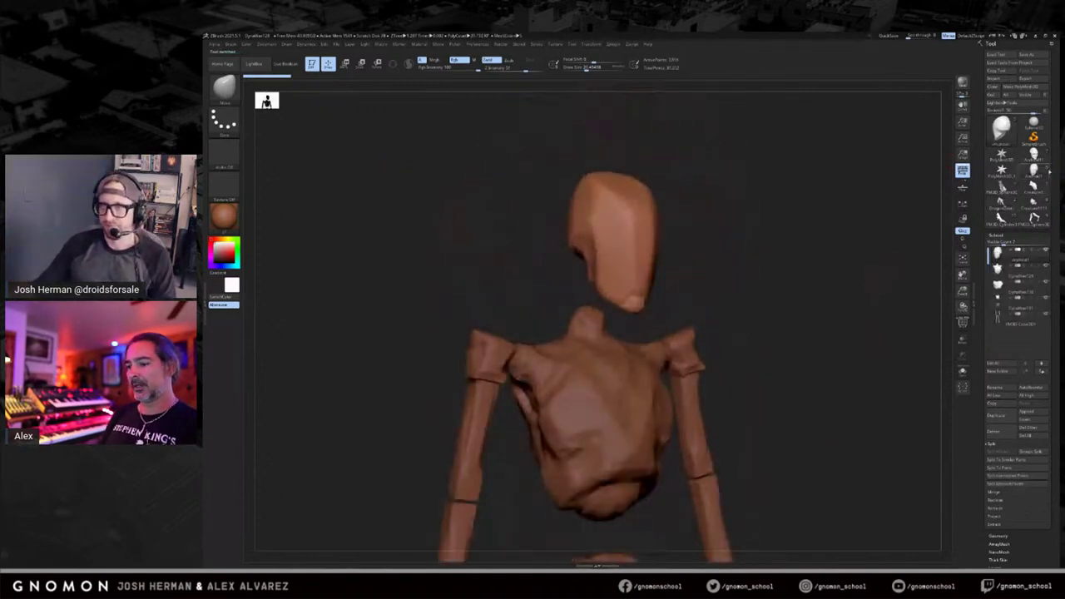
pyautogui.click(1033, 155)
pyautogui.moveTo(849, 259)
pyautogui.mouseDown()
pyautogui.moveTo(731, 264)
pyautogui.moveTo(714, 214)
pyautogui.mouseUp()
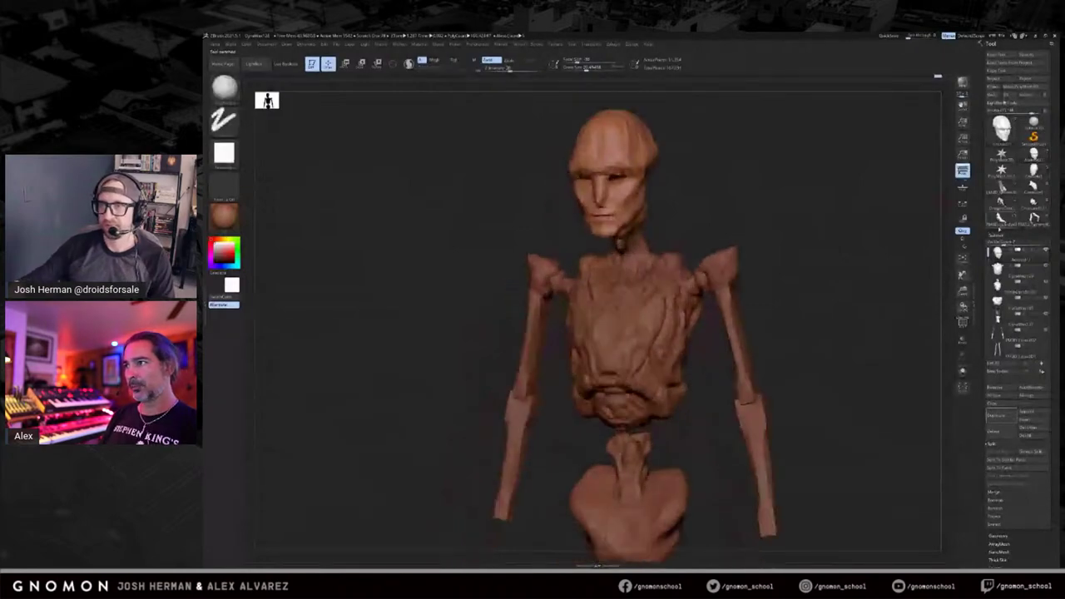
# Save the detailed skeletal figure as a tool, overwriting its existing file in the Characters folder.
pyautogui.click(1032, 55)
pyautogui.doubleClick(682, 173)
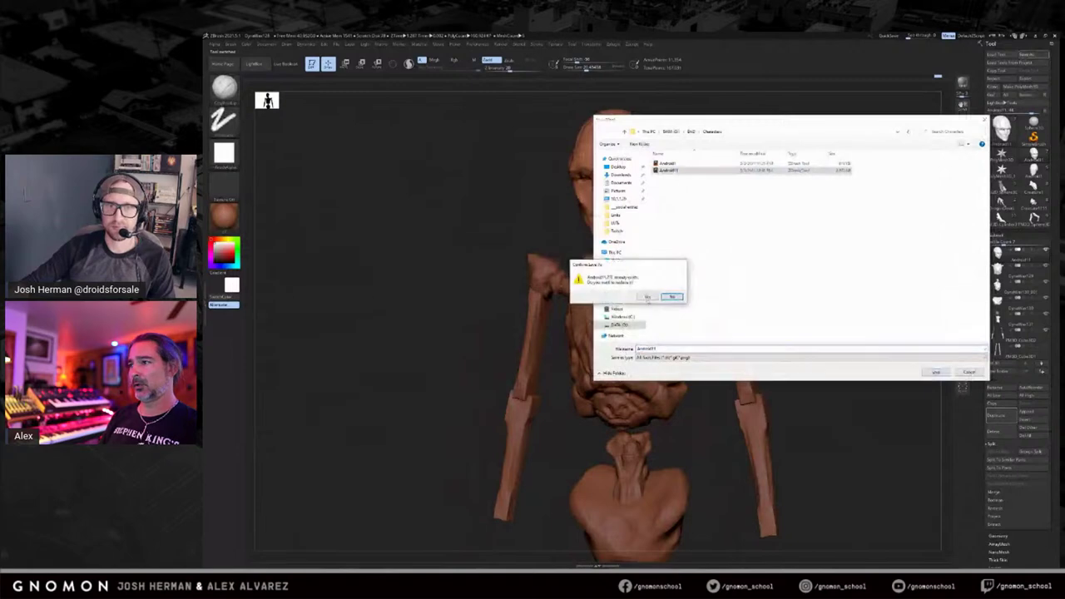
pyautogui.click(648, 298)
pyautogui.moveTo(744, 248); pyautogui.dragTo(833, 229)
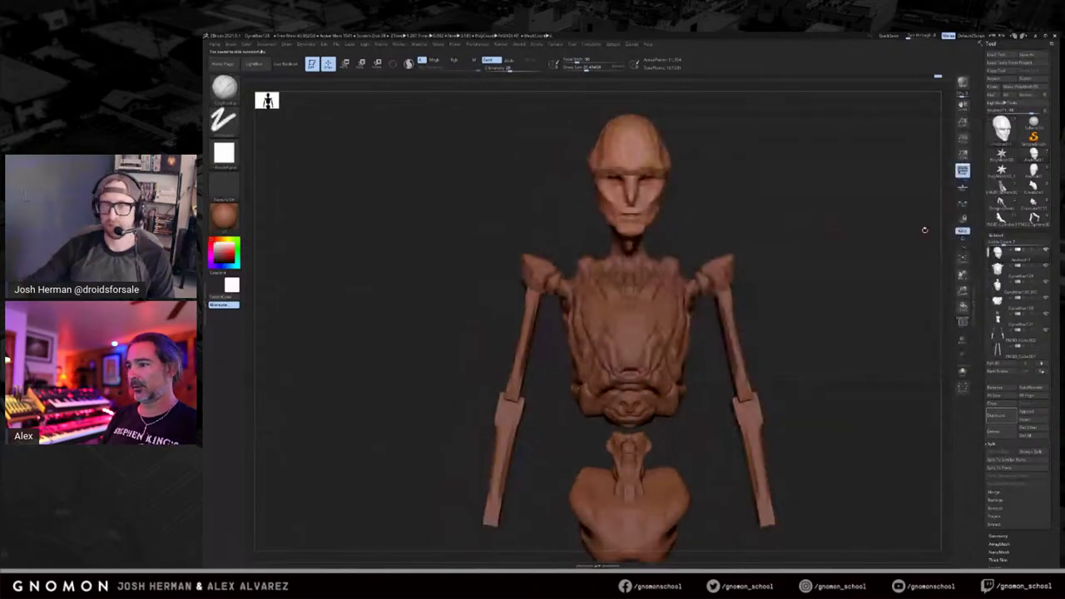
# Turn the skeletal figure to profile, colour it black, and compare the blockout's silhouette with the detailed version's.
pyautogui.moveTo(924, 230)
pyautogui.mouseDown()
pyautogui.moveTo(801, 174)
pyautogui.moveTo(792, 202)
pyautogui.mouseUp()
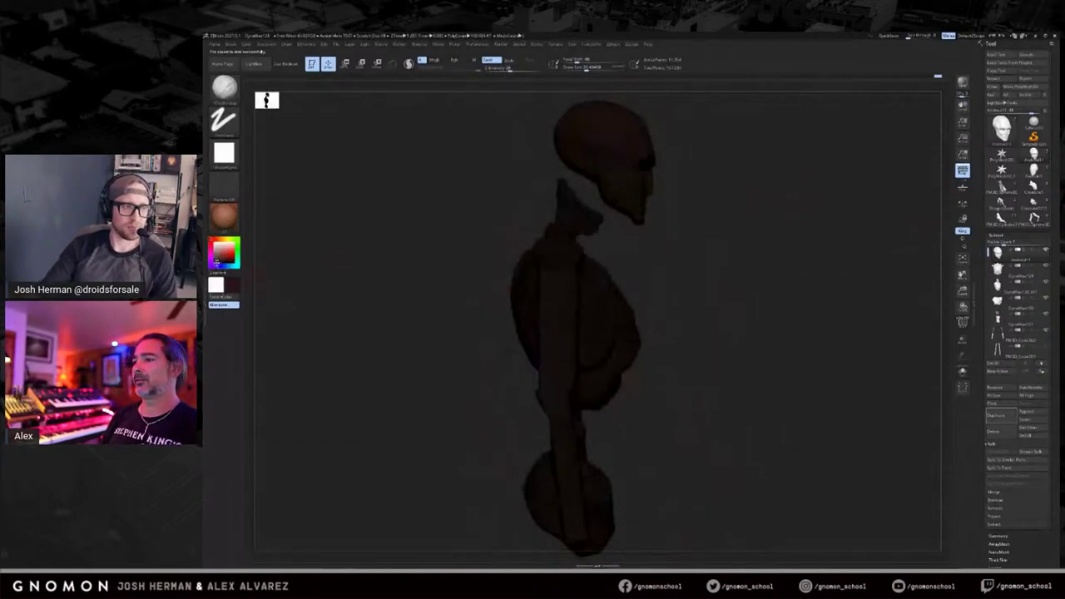
pyautogui.moveTo(217, 262); pyautogui.dragTo(213, 264)
pyautogui.press('v')
pyautogui.press('v')
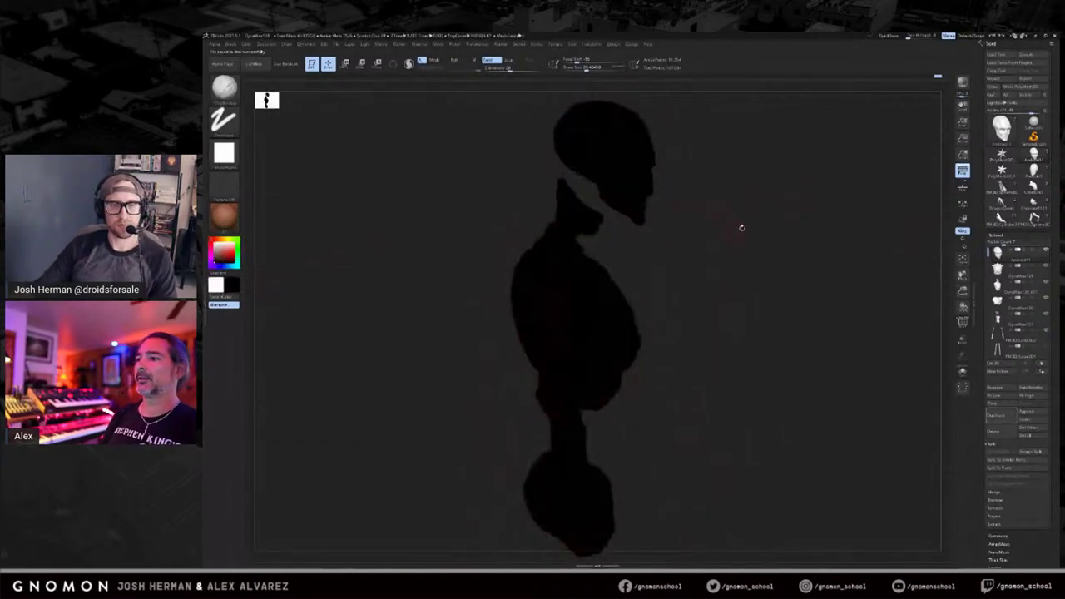
pyautogui.click(1034, 171)
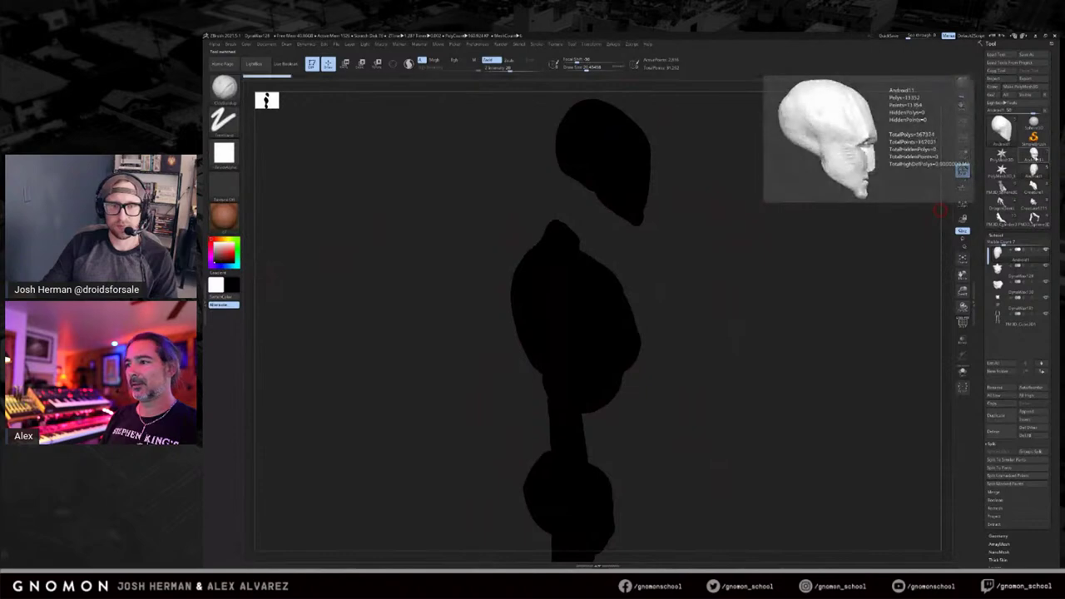
pyautogui.click(1033, 156)
pyautogui.moveTo(762, 222)
pyautogui.mouseDown()
pyautogui.moveTo(860, 218)
pyautogui.moveTo(890, 231)
pyautogui.moveTo(783, 244)
pyautogui.moveTo(645, 309)
pyautogui.moveTo(681, 270)
pyautogui.moveTo(632, 292)
pyautogui.moveTo(658, 264)
pyautogui.moveTo(666, 262)
pyautogui.moveTo(654, 278)
pyautogui.moveTo(620, 289)
pyautogui.moveTo(649, 290)
pyautogui.moveTo(648, 365)
pyautogui.moveTo(691, 340)
pyautogui.moveTo(659, 362)
pyautogui.moveTo(670, 367)
pyautogui.mouseUp()
pyautogui.click(1033, 171)
pyautogui.click(1034, 156)
pyautogui.press('v')
# Choose the Clay Buildup brush, adjust its draw size, and start shaping the forearms' upper ends from behind.
pyautogui.press('b')
pyautogui.press('c')
pyautogui.press('b')
pyautogui.press('s')
pyautogui.press('s')
pyautogui.click(640, 372)
pyautogui.press('s')
pyautogui.press('shift')
pyautogui.press('s')
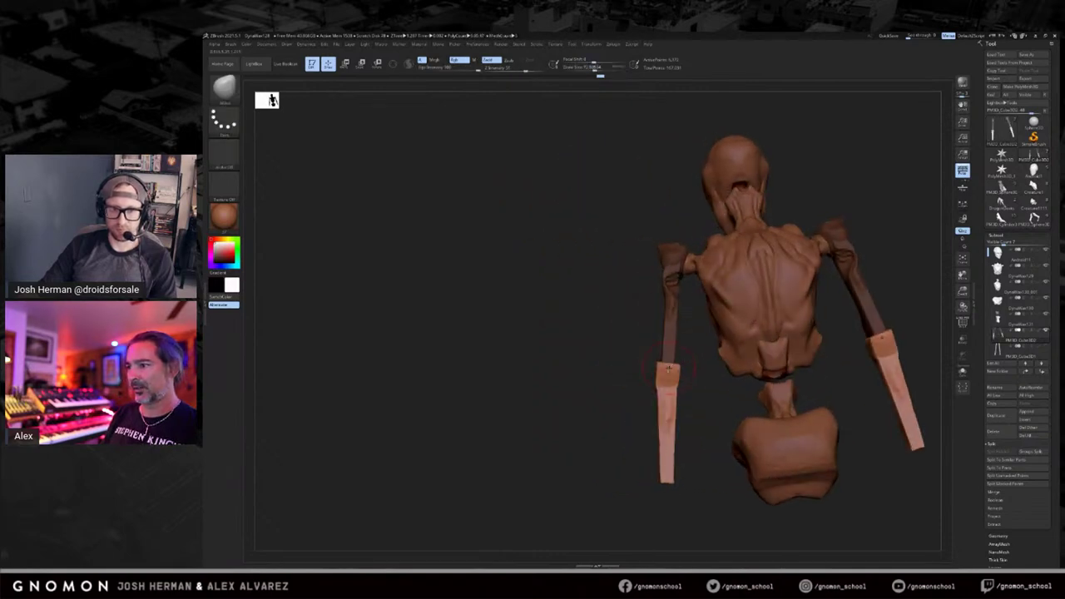
# Build up the back of the elbows at the top of the forearms.
pyautogui.moveTo(670, 356)
pyautogui.mouseDown()
pyautogui.moveTo(666, 373)
pyautogui.moveTo(668, 364)
pyautogui.mouseUp()
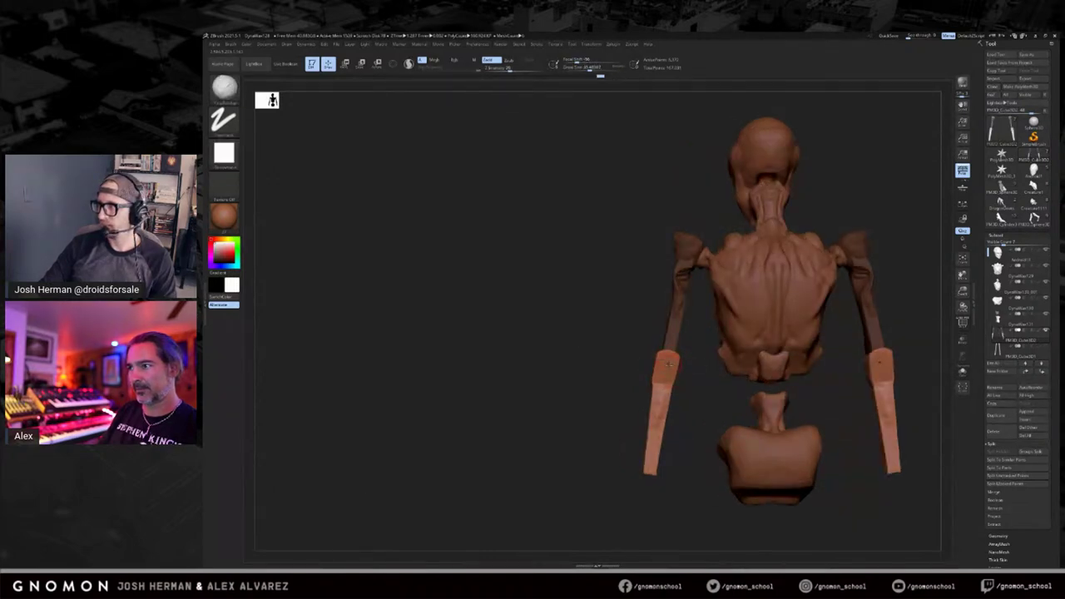
pyautogui.moveTo(690, 387)
pyautogui.mouseDown()
pyautogui.moveTo(773, 387)
pyautogui.moveTo(682, 374)
pyautogui.mouseUp()
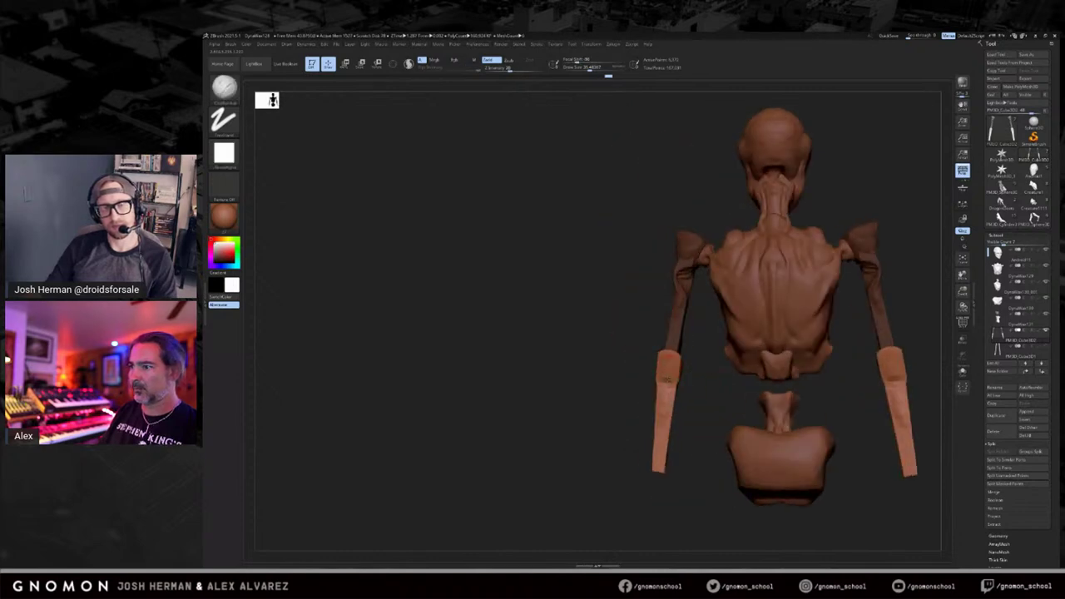
pyautogui.moveTo(633, 376)
pyautogui.mouseDown(button='right')
pyautogui.moveTo(697, 373)
pyautogui.moveTo(617, 353)
pyautogui.mouseUp(button='right')
pyautogui.moveTo(663, 353); pyautogui.dragTo(674, 359)
pyautogui.moveTo(673, 359)
pyautogui.mouseDown(button='right')
pyautogui.moveTo(654, 353)
pyautogui.moveTo(608, 392)
pyautogui.moveTo(663, 360)
pyautogui.moveTo(723, 358)
pyautogui.mouseUp(button='right')
# Adjust the draw size and refine the elbow forms on the forearms from the back and front.
pyautogui.press('s')
pyautogui.click(664, 366)
pyautogui.moveTo(664, 352); pyautogui.dragTo(669, 361)
pyautogui.moveTo(669, 361)
pyautogui.mouseDown(button='right')
pyautogui.moveTo(737, 355)
pyautogui.moveTo(646, 361)
pyautogui.mouseUp(button='right')
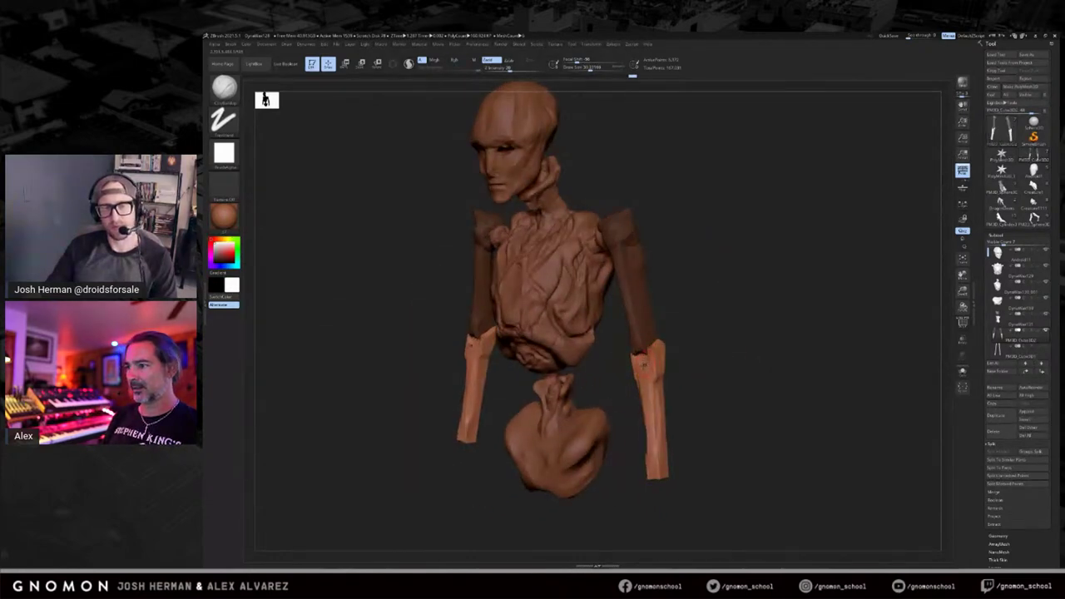
pyautogui.moveTo(687, 327)
pyautogui.mouseDown(button='right')
pyautogui.moveTo(669, 352)
pyautogui.moveTo(713, 366)
pyautogui.moveTo(704, 352)
pyautogui.moveTo(681, 359)
pyautogui.mouseUp(button='right')
pyautogui.press('shift')
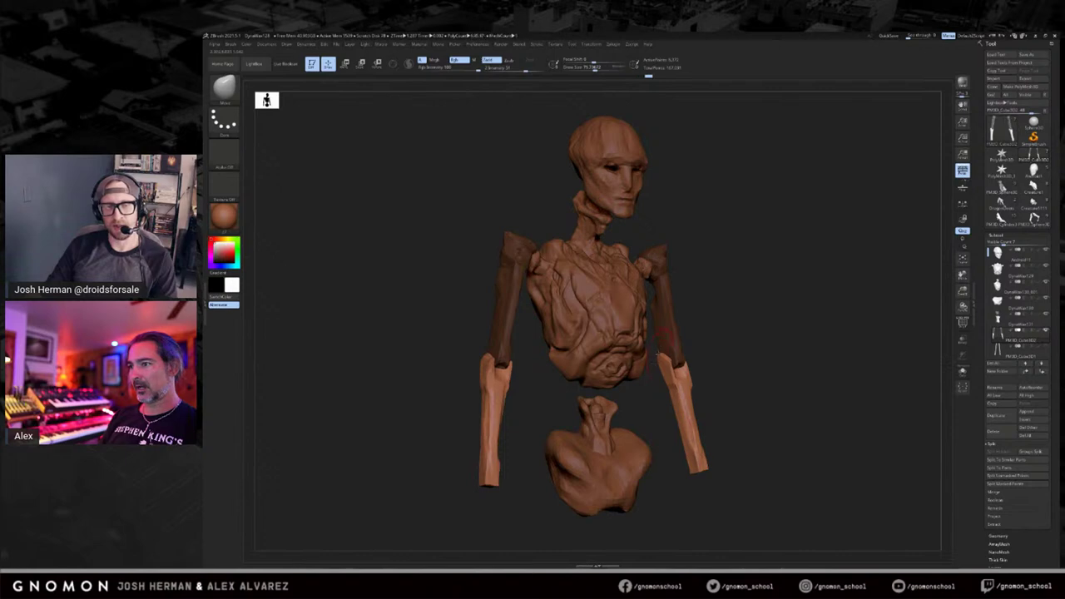
pyautogui.press('shift')
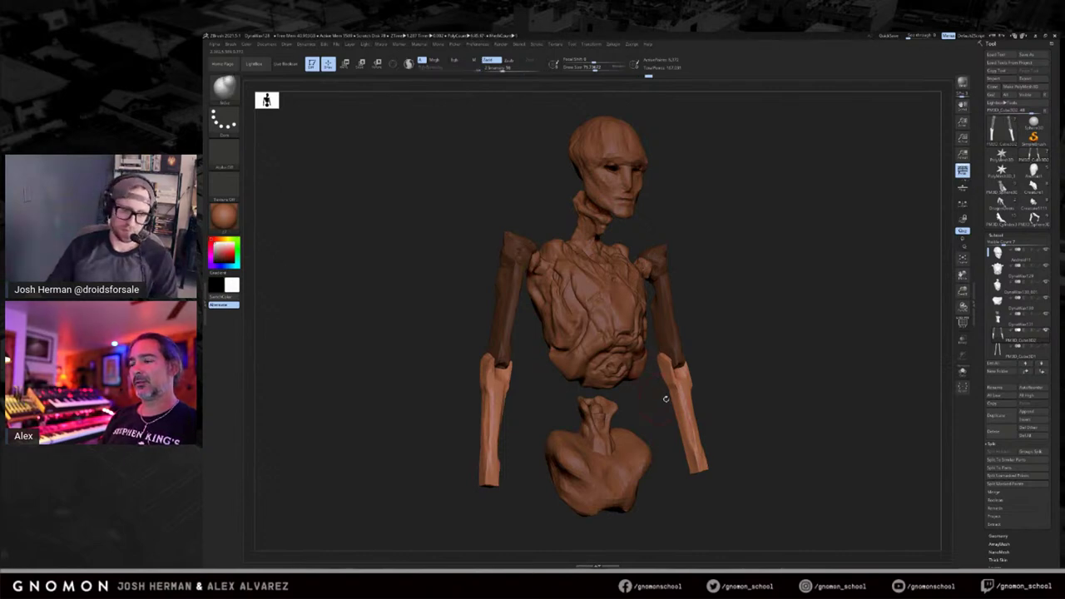
# Work over the upper arms from the side with smoothing and sculpting strokes, undoing the last stroke.
pyautogui.moveTo(661, 411)
pyautogui.mouseDown(button='right')
pyautogui.moveTo(744, 392)
pyautogui.moveTo(742, 361)
pyautogui.moveTo(711, 354)
pyautogui.moveTo(728, 350)
pyautogui.moveTo(690, 353)
pyautogui.moveTo(706, 358)
pyautogui.moveTo(700, 365)
pyautogui.moveTo(664, 361)
pyautogui.moveTo(724, 359)
pyautogui.mouseUp(button='right')
pyautogui.press('shift')
pyautogui.press('shift')
pyautogui.moveTo(684, 300)
pyautogui.keyDown('shift'); pyautogui.mouseDown()
pyautogui.moveTo(682, 289)
pyautogui.moveTo(689, 305)
pyautogui.moveTo(682, 300)
pyautogui.mouseUp(); pyautogui.keyUp('shift')
pyautogui.moveTo(615, 310)
pyautogui.mouseDown()
pyautogui.moveTo(750, 298)
pyautogui.moveTo(645, 289)
pyautogui.moveTo(681, 291)
pyautogui.mouseUp()
pyautogui.moveTo(615, 308)
pyautogui.mouseDown()
pyautogui.moveTo(732, 307)
pyautogui.moveTo(718, 289)
pyautogui.moveTo(574, 296)
pyautogui.moveTo(624, 328)
pyautogui.moveTo(748, 354)
pyautogui.mouseUp()
pyautogui.hotkey('ctrl', 'z')
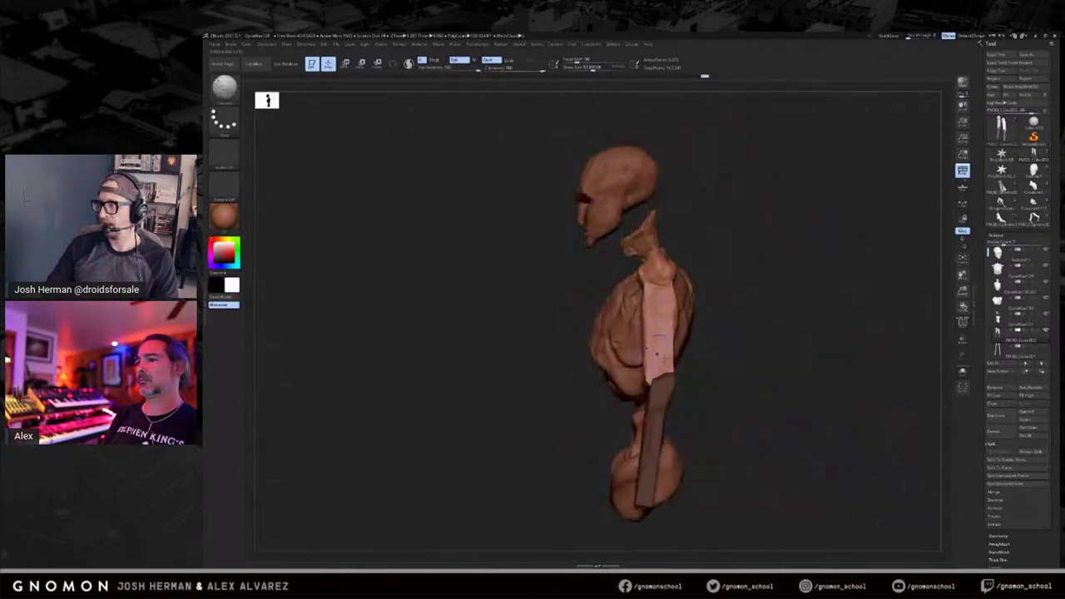
# Shape muscle bulges along the upper arms, working from the side, three-quarter and back views.
pyautogui.moveTo(807, 320); pyautogui.dragTo(685, 308)
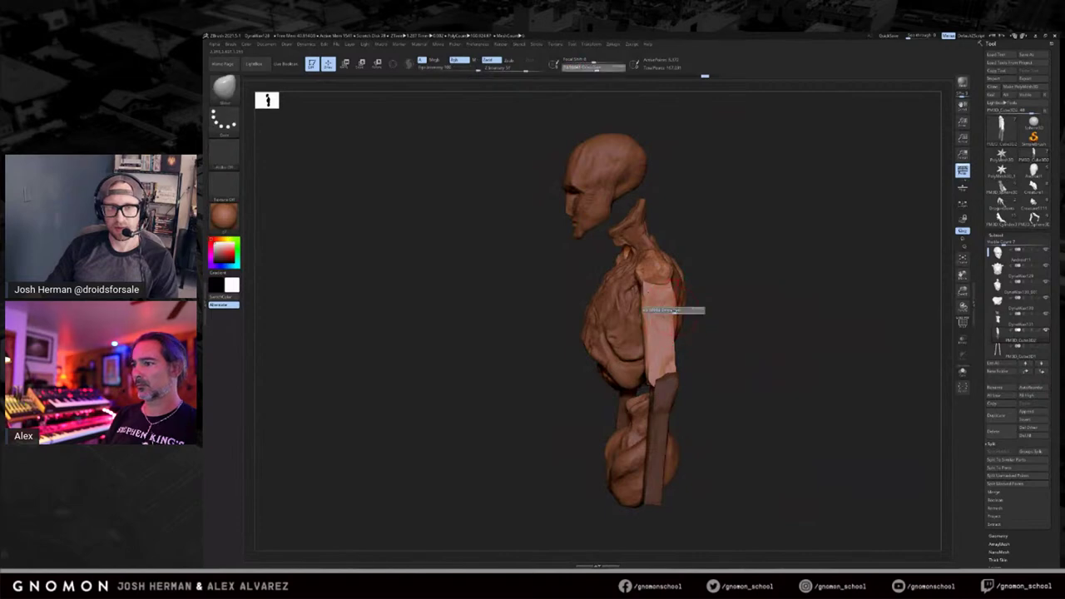
pyautogui.moveTo(712, 292); pyautogui.dragTo(718, 292)
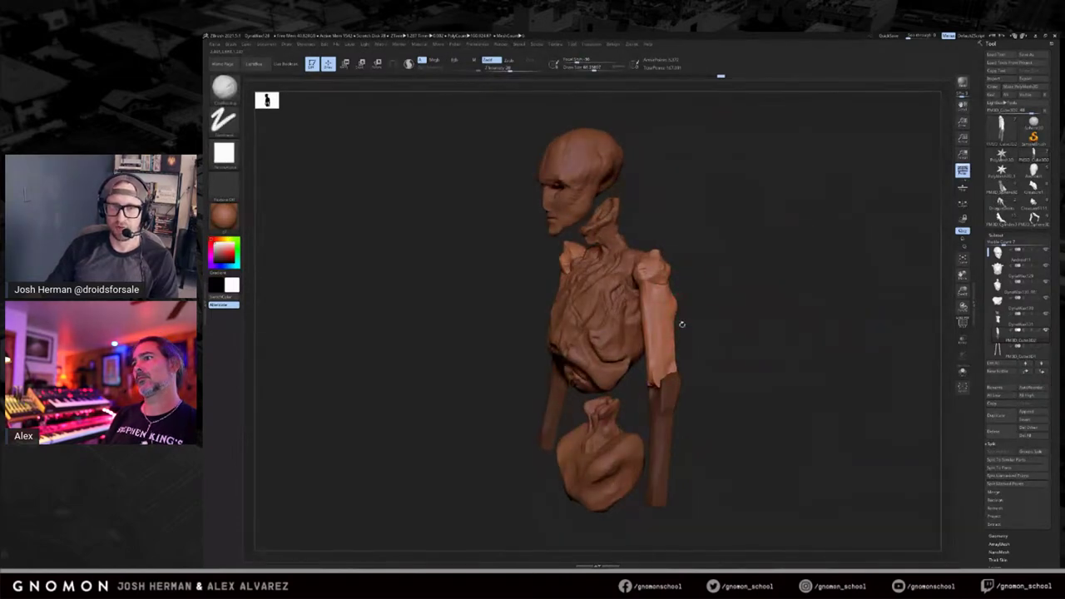
pyautogui.moveTo(675, 334)
pyautogui.keyDown('alt'); pyautogui.mouseDown()
pyautogui.moveTo(732, 360)
pyautogui.moveTo(728, 312)
pyautogui.moveTo(759, 328)
pyautogui.mouseUp(); pyautogui.keyUp('alt')
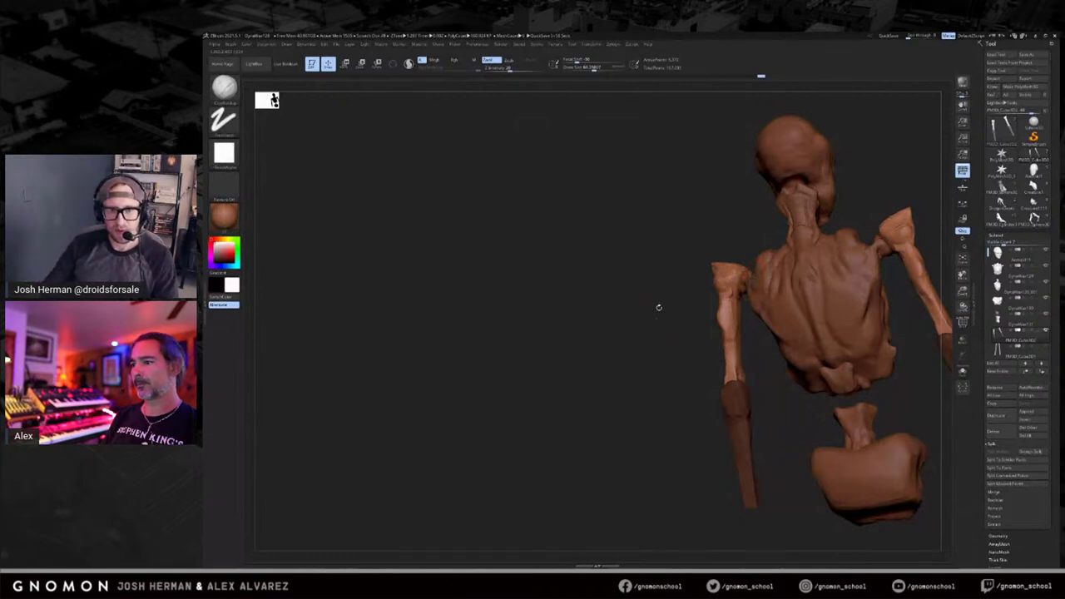
pyautogui.moveTo(659, 308); pyautogui.dragTo(652, 308)
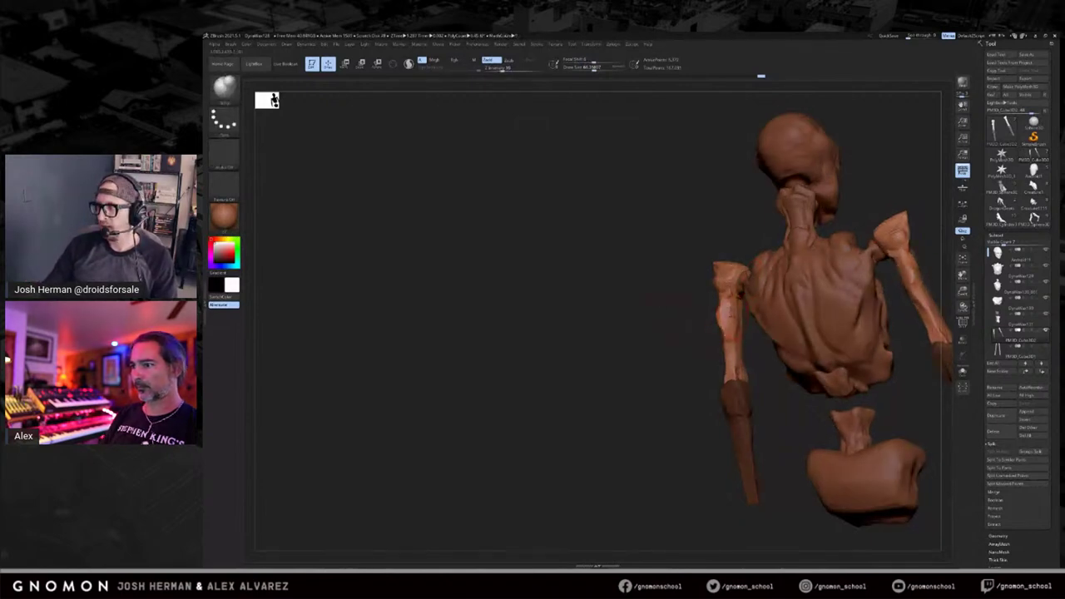
pyautogui.moveTo(697, 332); pyautogui.dragTo(796, 297)
pyautogui.moveTo(847, 266); pyautogui.dragTo(814, 277)
# Select the skeletal figure's torso and replace the reddish-brown material with a pale, bone-like one.
pyautogui.keyDown('alt'); pyautogui.click(611, 172); pyautogui.keyUp('alt')
pyautogui.keyDown('alt'); pyautogui.moveTo(720, 190); pyautogui.dragTo(762, 210); pyautogui.keyUp('alt')
pyautogui.keyDown('alt'); pyautogui.click(651, 302); pyautogui.keyUp('alt')
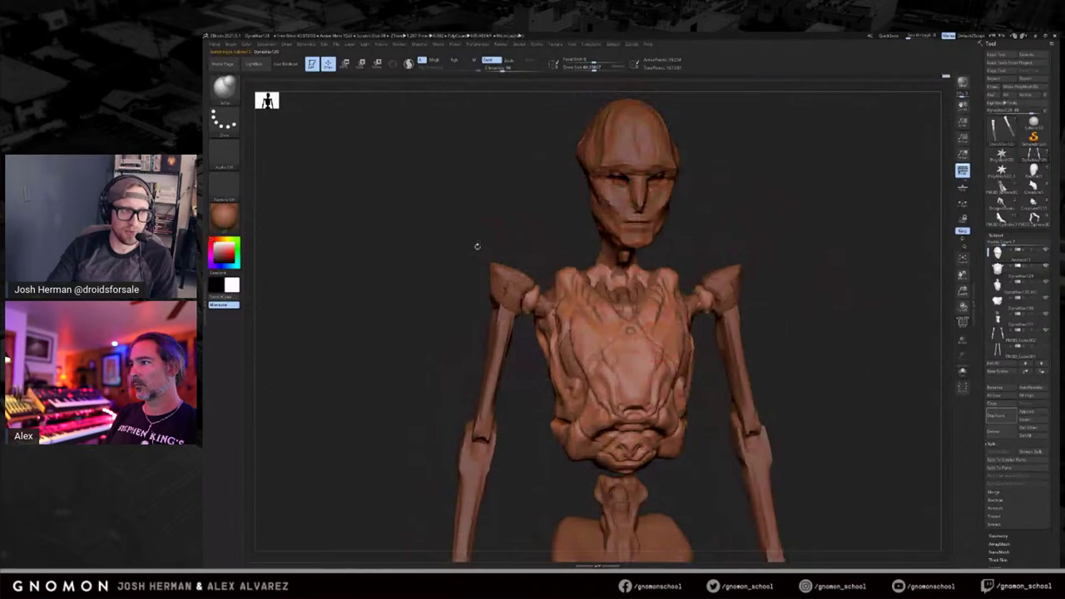
pyautogui.click(222, 218)
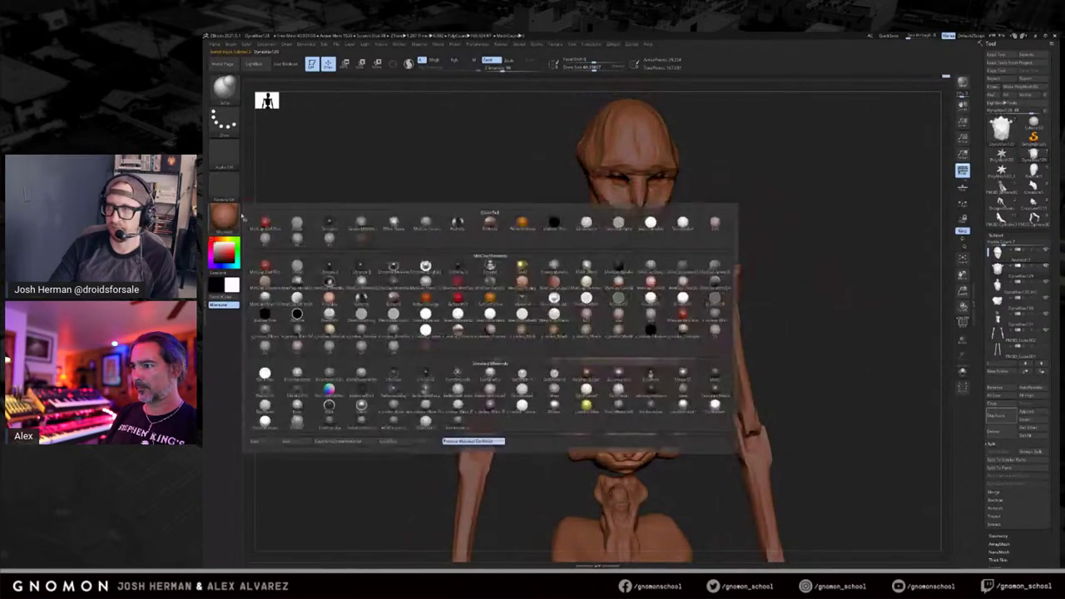
pyautogui.click(402, 343)
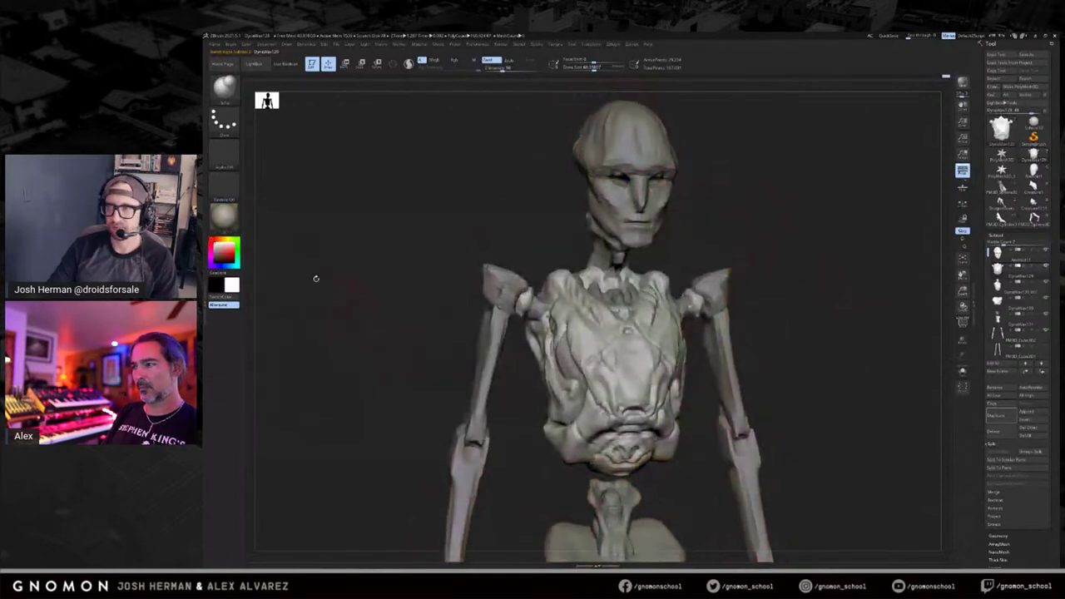
pyautogui.click(223, 218)
pyautogui.click(712, 332)
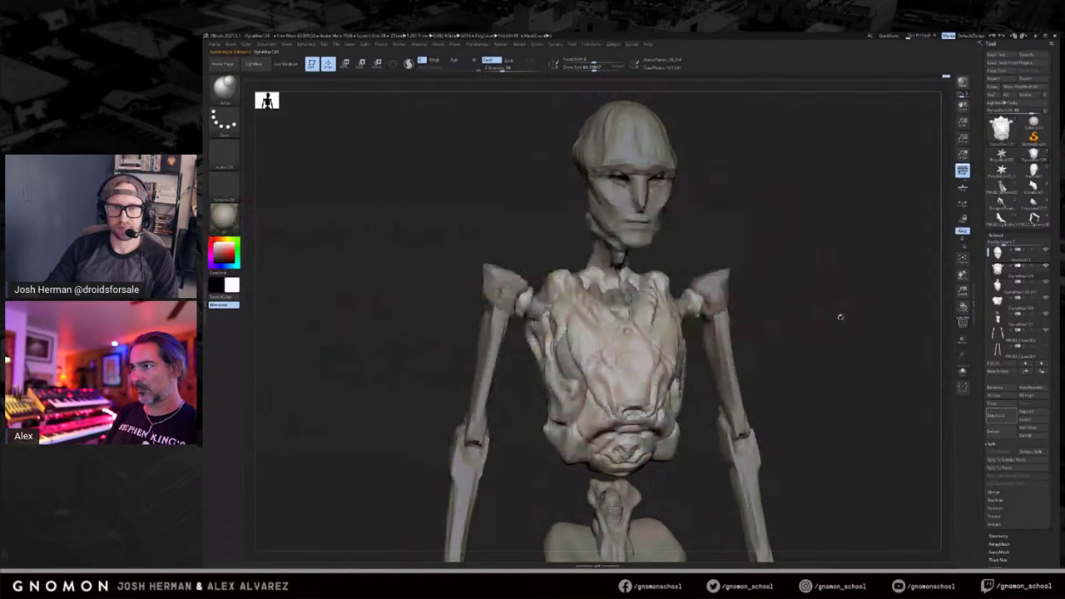
# Make the skeletal android's arms the active part, bring up the draw size control and expand the tool tray.
pyautogui.moveTo(837, 303); pyautogui.dragTo(808, 293)
pyautogui.keyDown('alt'); pyautogui.click(641, 233); pyautogui.keyUp('alt')
pyautogui.keyDown('shift'); pyautogui.moveTo(753, 247); pyautogui.dragTo(751, 357); pyautogui.keyUp('shift')
pyautogui.keyDown('alt'); pyautogui.click(734, 325); pyautogui.keyUp('alt')
pyautogui.press('s')
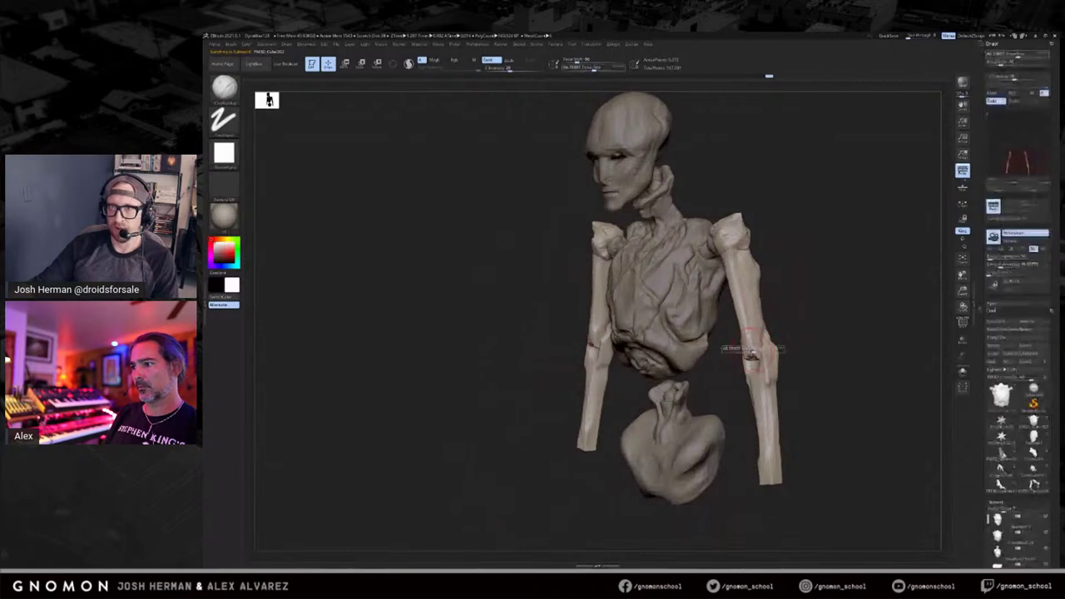
pyautogui.click(1050, 46)
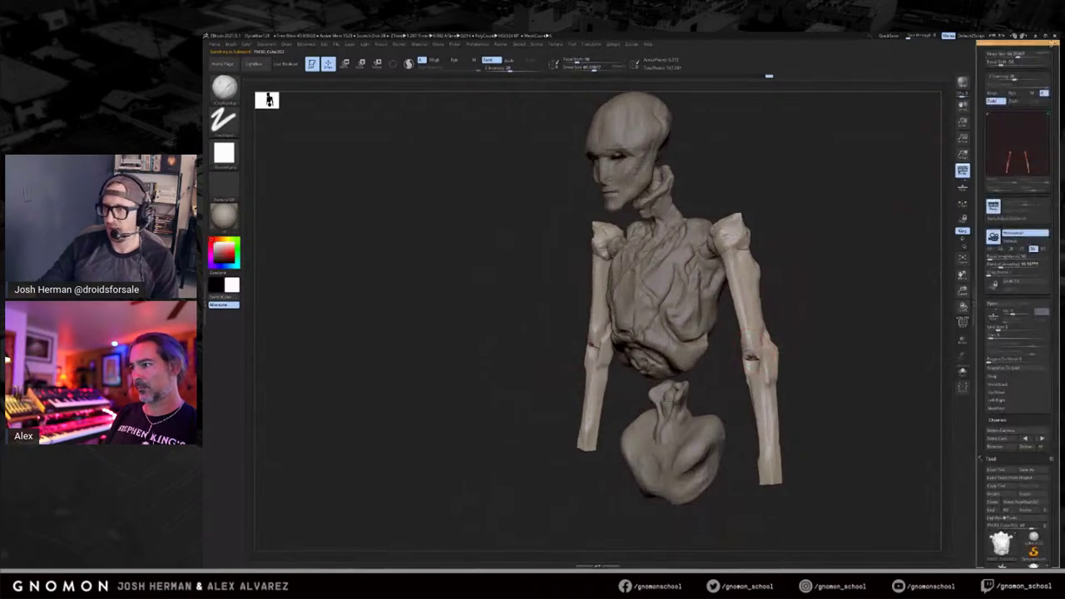
pyautogui.moveTo(834, 205); pyautogui.dragTo(869, 220)
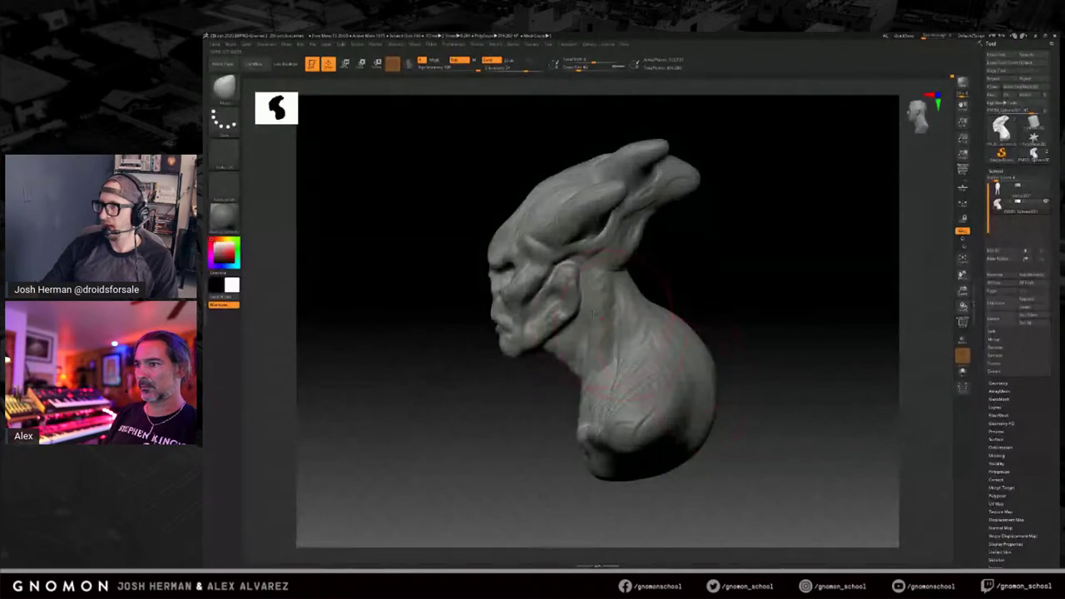
# Frame the horned creature's face from the front and make a BPR render of the bust.
pyautogui.keyDown('shift'); pyautogui.moveTo(742, 278); pyautogui.dragTo(731, 323); pyautogui.keyUp('shift')
pyautogui.scroll(5, 731, 322)
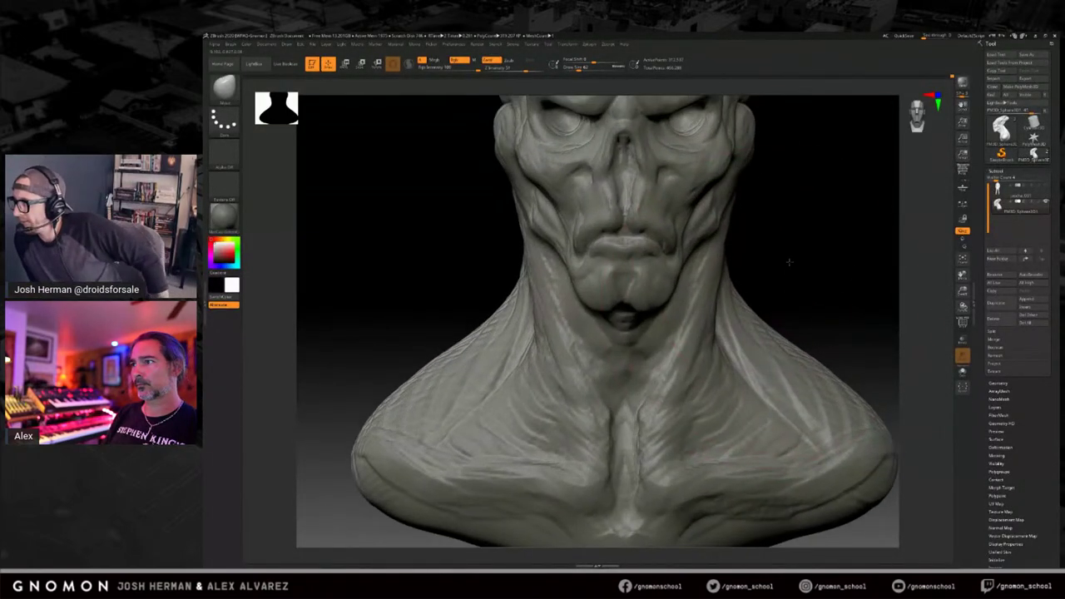
pyautogui.keyDown('alt'); pyautogui.moveTo(776, 281); pyautogui.dragTo(778, 303); pyautogui.keyUp('alt')
pyautogui.keyDown('alt'); pyautogui.moveTo(787, 255); pyautogui.dragTo(792, 305); pyautogui.keyUp('alt')
pyautogui.press('ctrl')
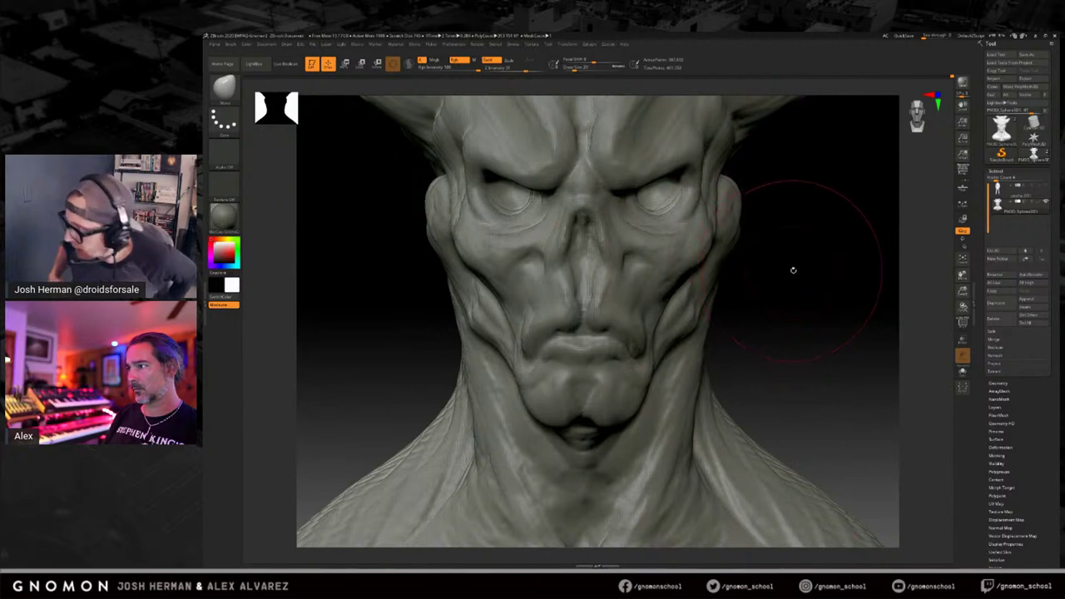
pyautogui.press('s')
pyautogui.moveTo(794, 278); pyautogui.dragTo(791, 277)
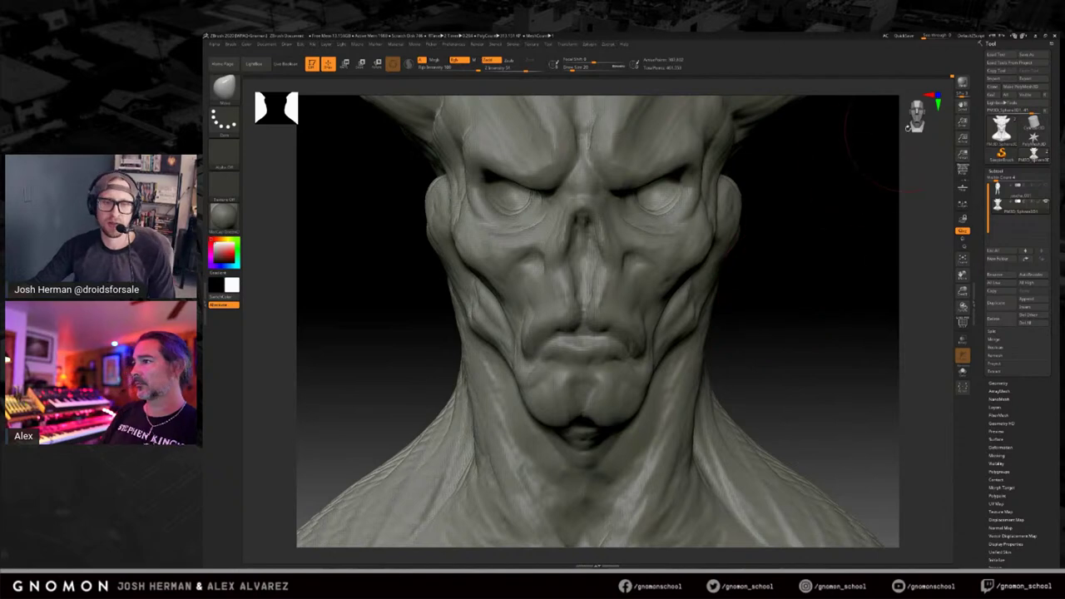
pyautogui.click(962, 84)
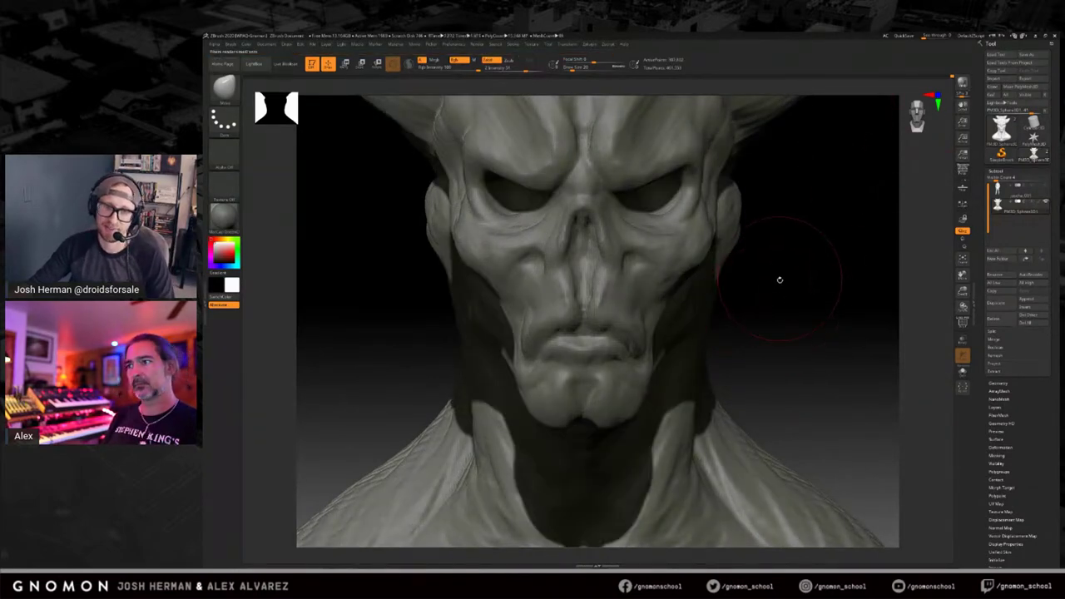
# Choose the ClayTubes brush and sculpt the horned creature's ear from three-quarter and side views.
pyautogui.moveTo(796, 288)
pyautogui.mouseDown()
pyautogui.moveTo(783, 307)
pyautogui.moveTo(781, 257)
pyautogui.moveTo(761, 298)
pyautogui.mouseUp()
pyautogui.moveTo(770, 274)
pyautogui.mouseDown()
pyautogui.moveTo(748, 266)
pyautogui.moveTo(729, 281)
pyautogui.moveTo(707, 261)
pyautogui.moveTo(811, 273)
pyautogui.moveTo(642, 254)
pyautogui.mouseUp()
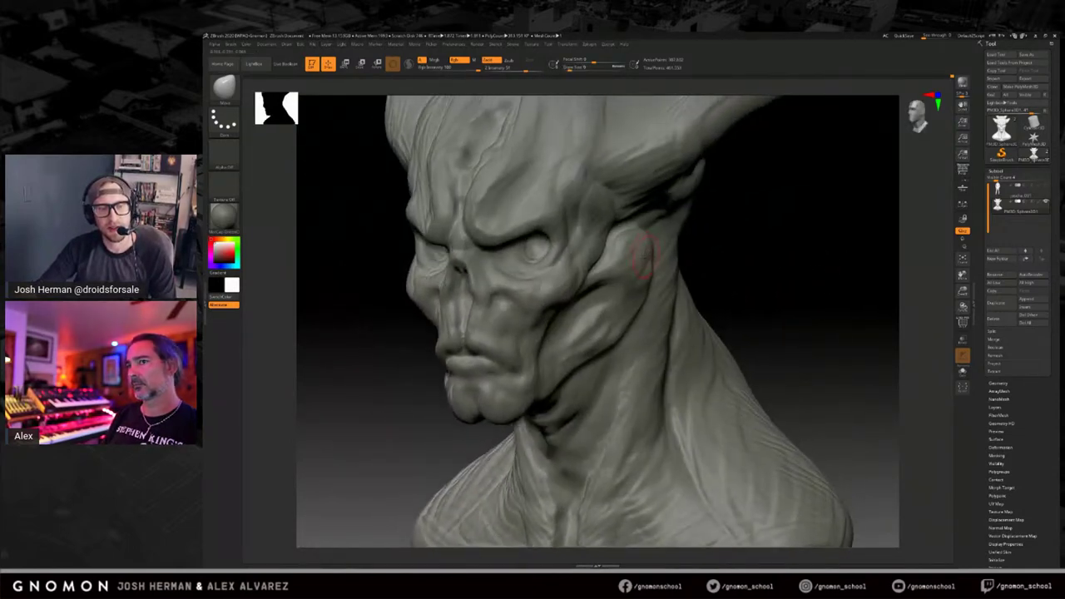
pyautogui.press('b')
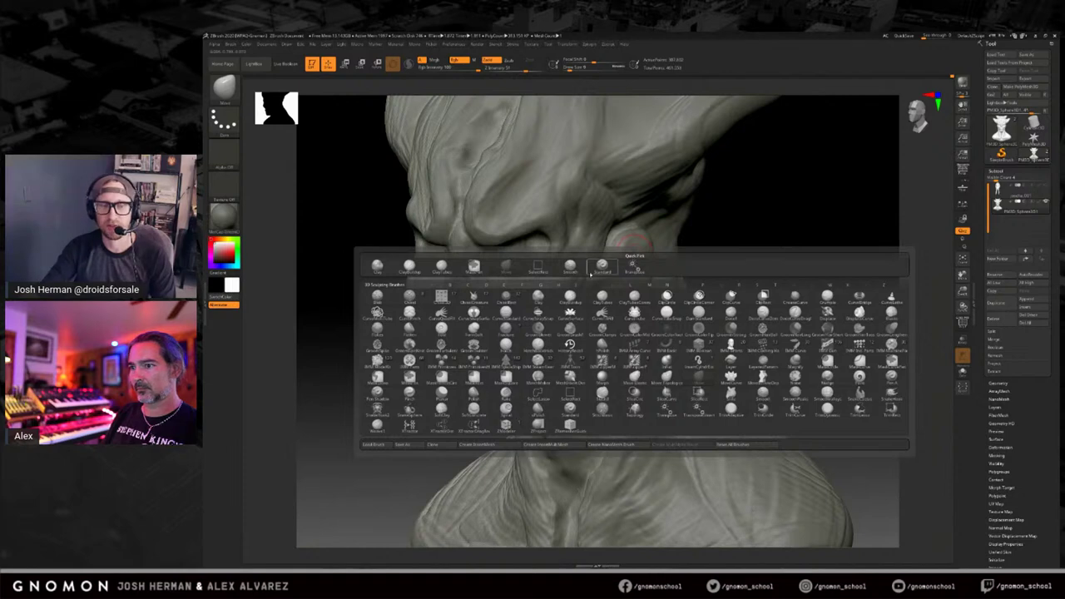
pyautogui.click(442, 266)
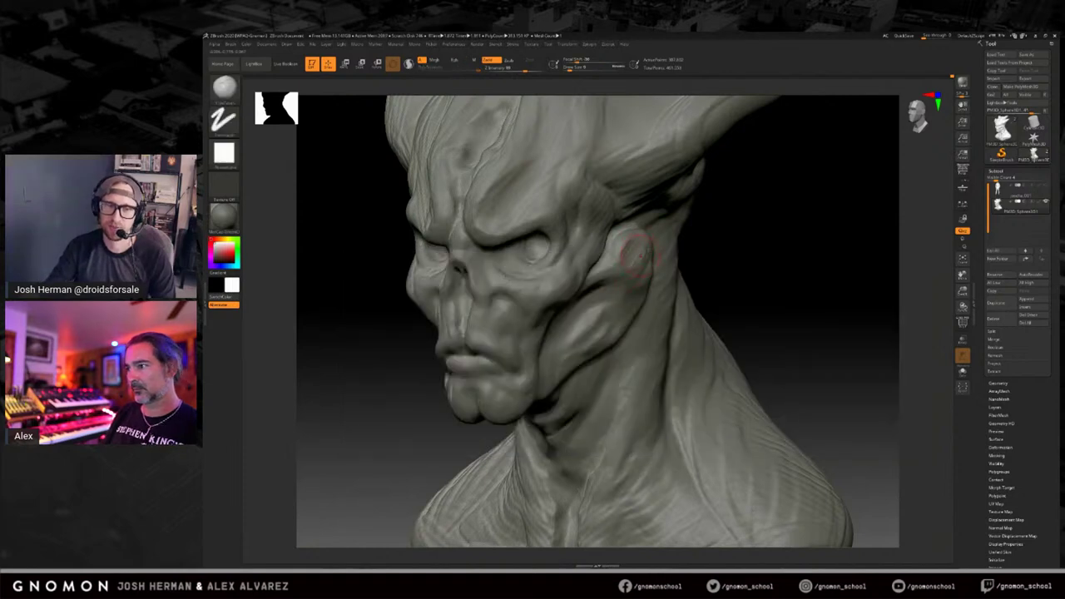
pyautogui.moveTo(763, 252)
pyautogui.mouseDown()
pyautogui.moveTo(775, 249)
pyautogui.moveTo(647, 242)
pyautogui.mouseUp()
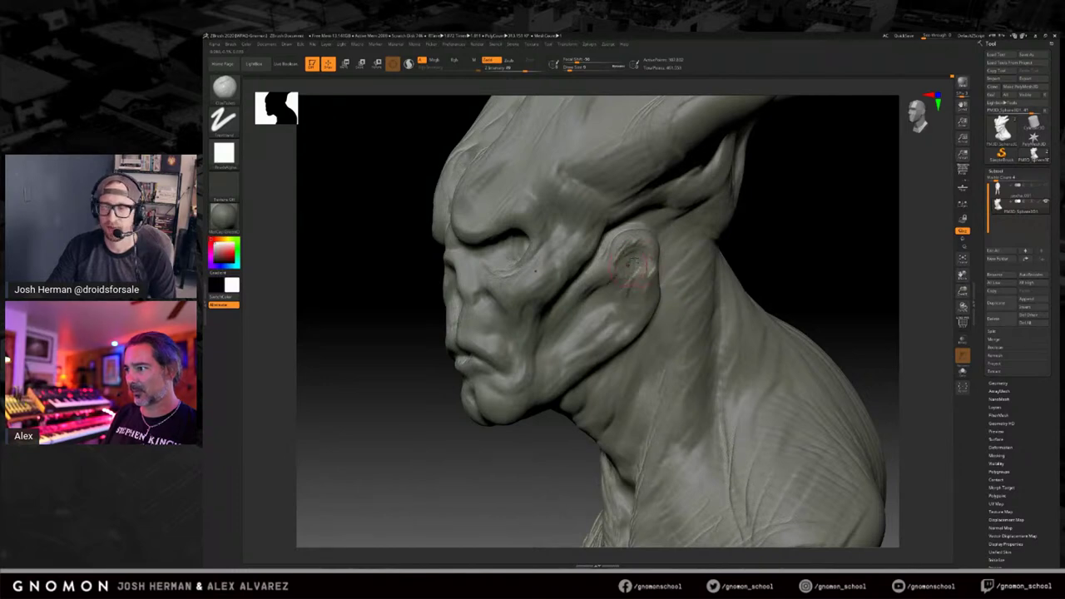
pyautogui.moveTo(791, 250); pyautogui.dragTo(630, 254)
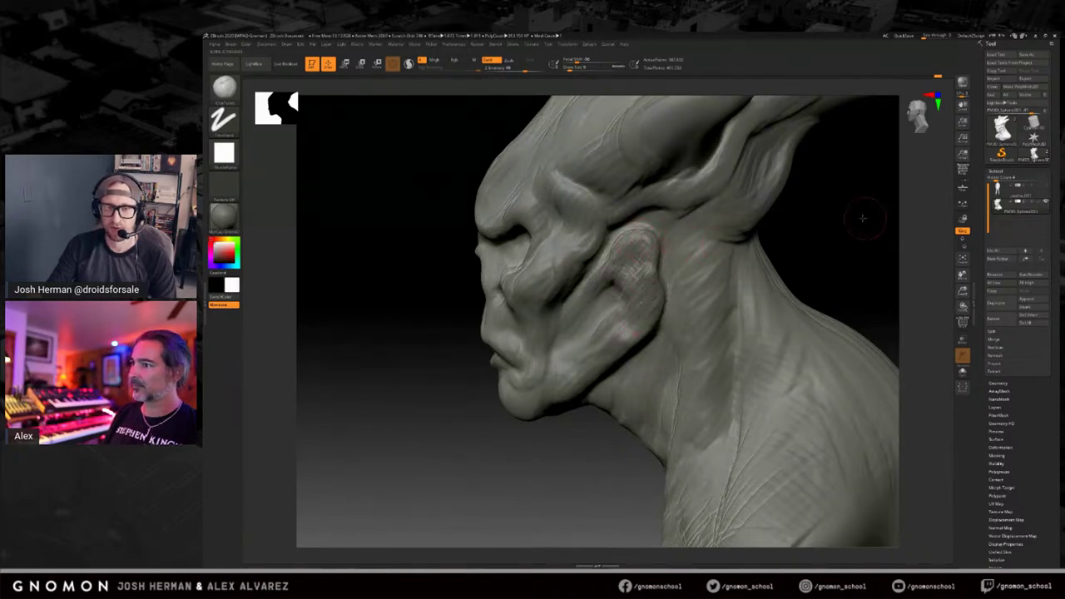
pyautogui.moveTo(862, 218); pyautogui.dragTo(669, 229)
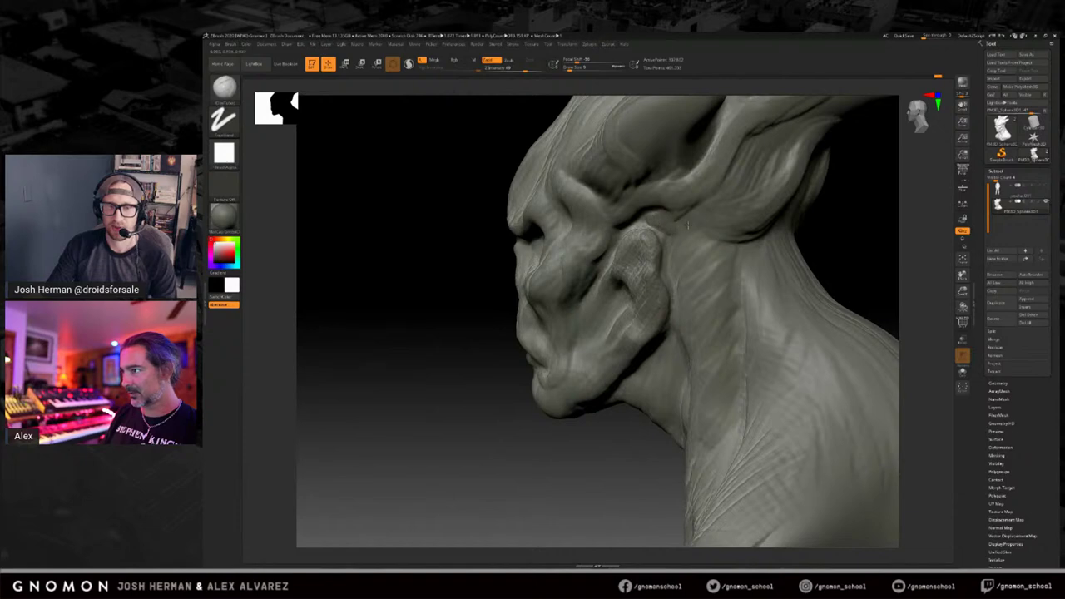
# Enlarge the brush and work over the ear and the area just behind it from the side.
pyautogui.moveTo(843, 237); pyautogui.dragTo(792, 228)
pyautogui.press('s')
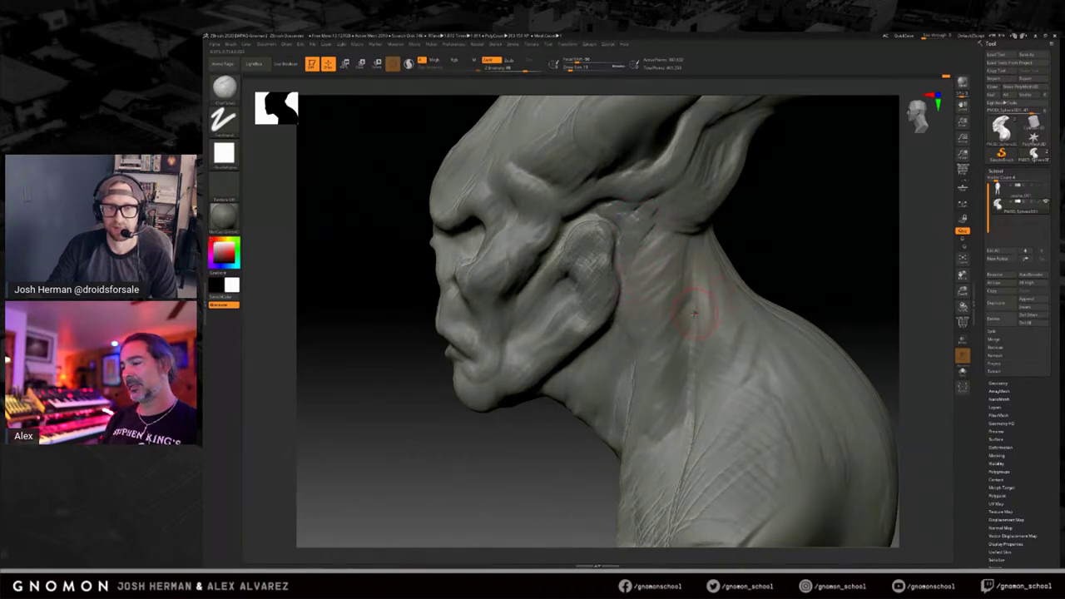
pyautogui.moveTo(824, 239)
pyautogui.mouseDown()
pyautogui.moveTo(790, 253)
pyautogui.moveTo(771, 247)
pyautogui.mouseUp()
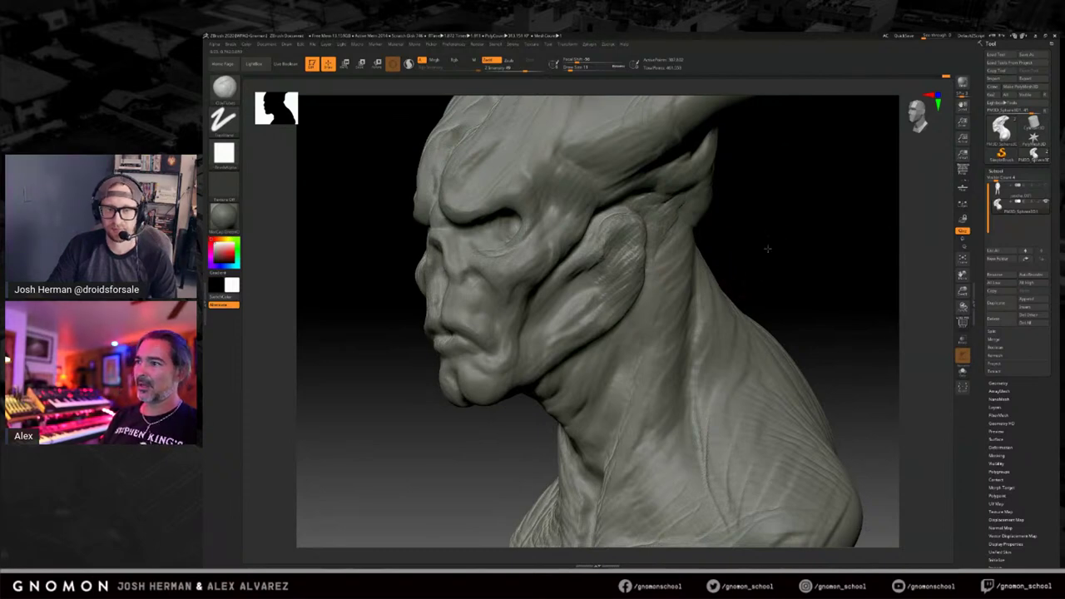
pyautogui.moveTo(767, 248); pyautogui.dragTo(760, 244)
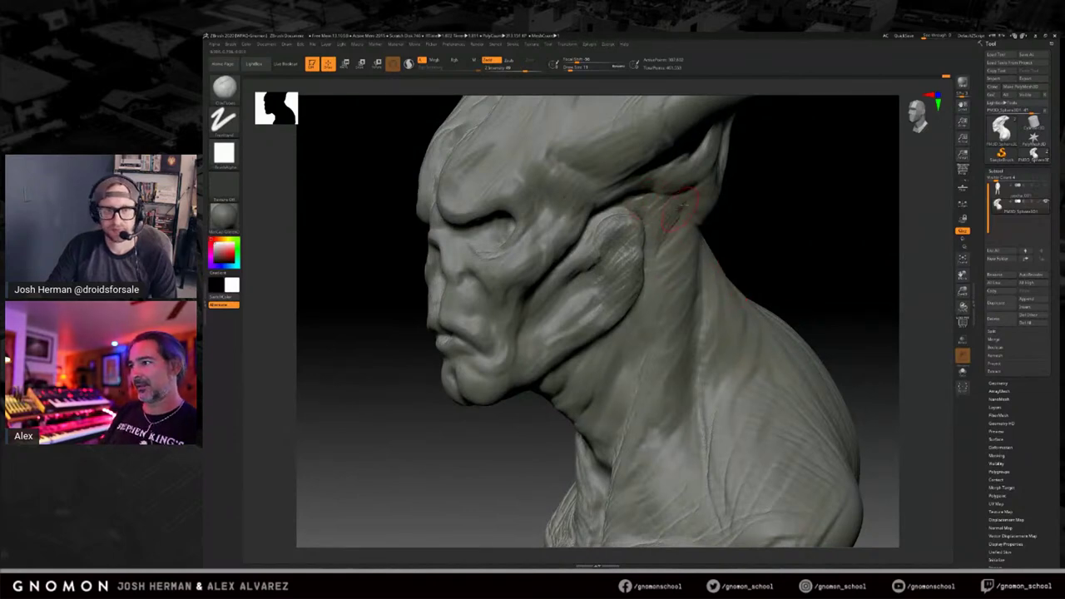
pyautogui.moveTo(768, 234); pyautogui.dragTo(745, 225)
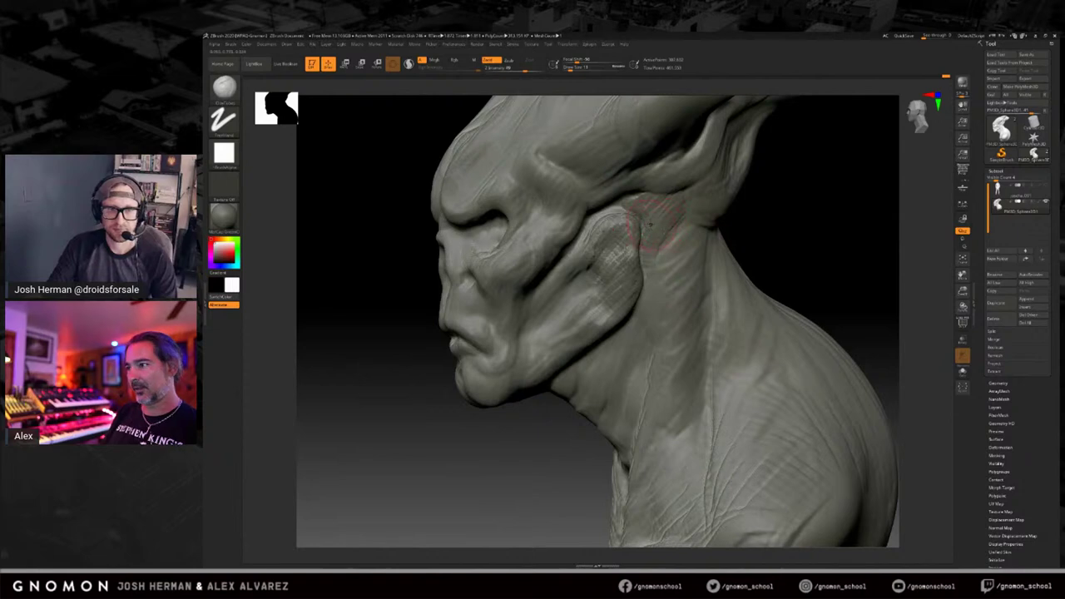
pyautogui.moveTo(762, 225); pyautogui.dragTo(724, 229, button='right')
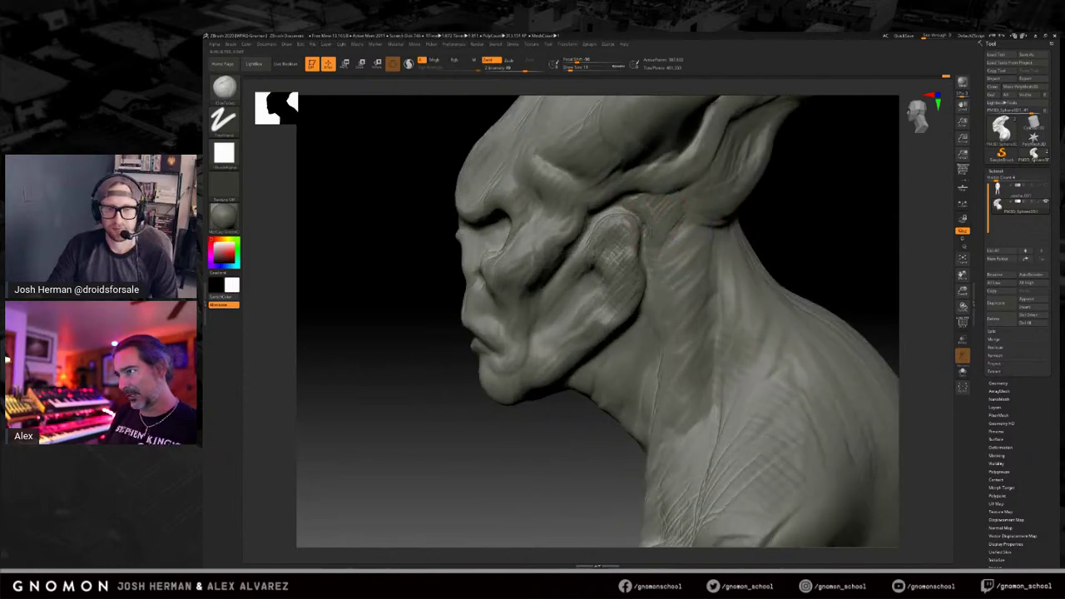
# Build up the neck muscle from behind the ear down toward the underside of the jaw.
pyautogui.moveTo(671, 223); pyautogui.dragTo(658, 307)
pyautogui.moveTo(701, 271); pyautogui.dragTo(639, 314, button='right')
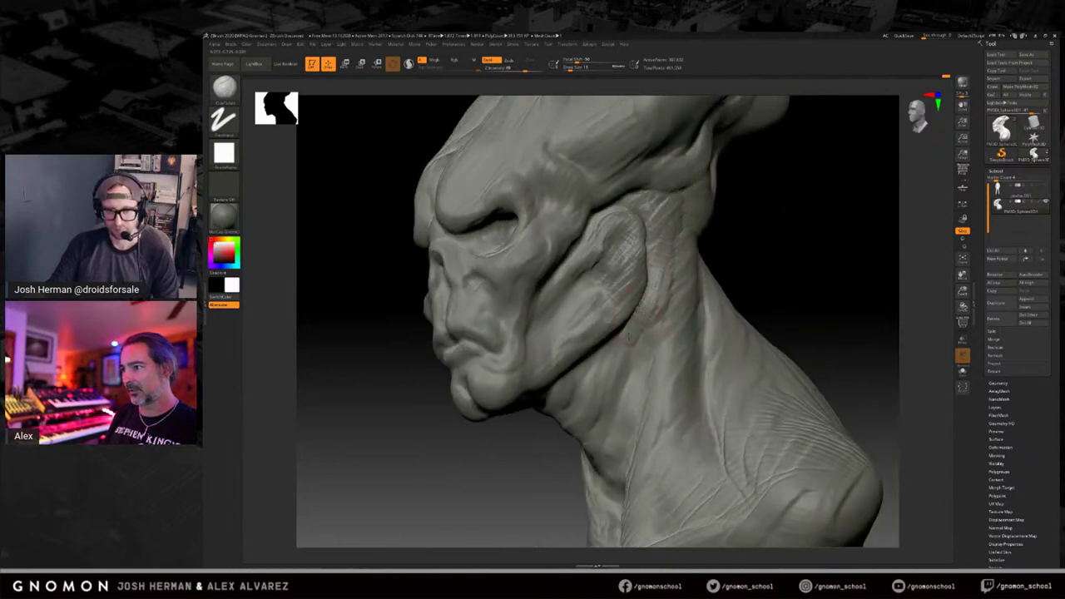
pyautogui.moveTo(726, 266)
pyautogui.mouseDown(button='right')
pyautogui.moveTo(746, 244)
pyautogui.moveTo(616, 333)
pyautogui.mouseUp(button='right')
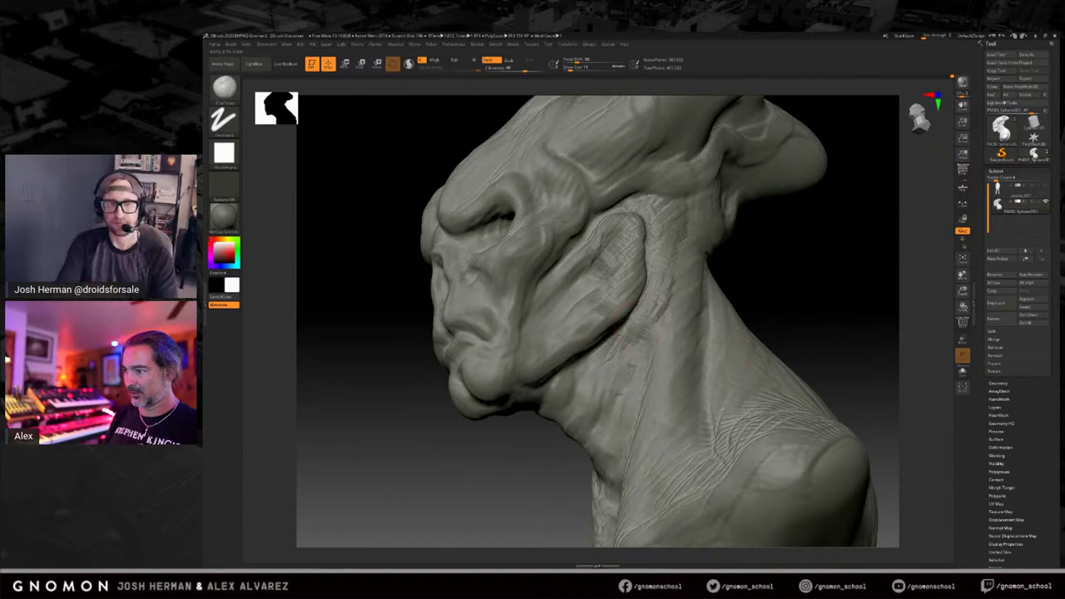
pyautogui.moveTo(741, 280); pyautogui.dragTo(792, 272, button='right')
pyautogui.moveTo(676, 237)
pyautogui.mouseDown()
pyautogui.moveTo(686, 229)
pyautogui.moveTo(668, 241)
pyautogui.moveTo(670, 266)
pyautogui.mouseUp()
pyautogui.moveTo(784, 245); pyautogui.dragTo(745, 223, button='right')
# Smooth the strokes behind the ear and return to the clay brush for the side of the neck.
pyautogui.keyDown('shift'); pyautogui.moveTo(673, 209); pyautogui.dragTo(661, 225); pyautogui.keyUp('shift')
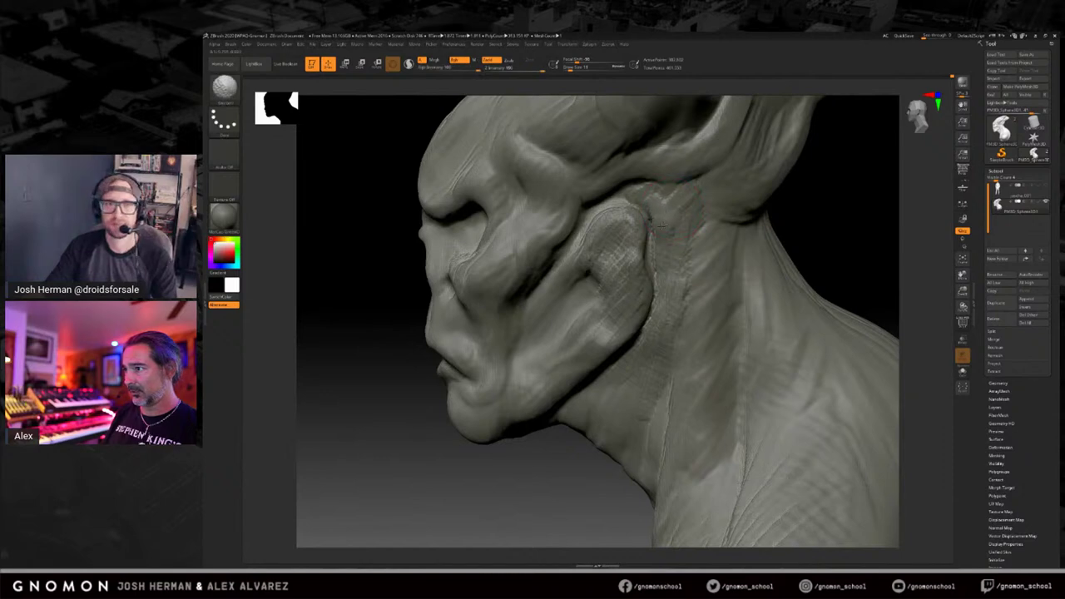
pyautogui.press('b')
pyautogui.press('c')
pyautogui.press('b')
pyautogui.moveTo(822, 231); pyautogui.dragTo(796, 234, button='right')
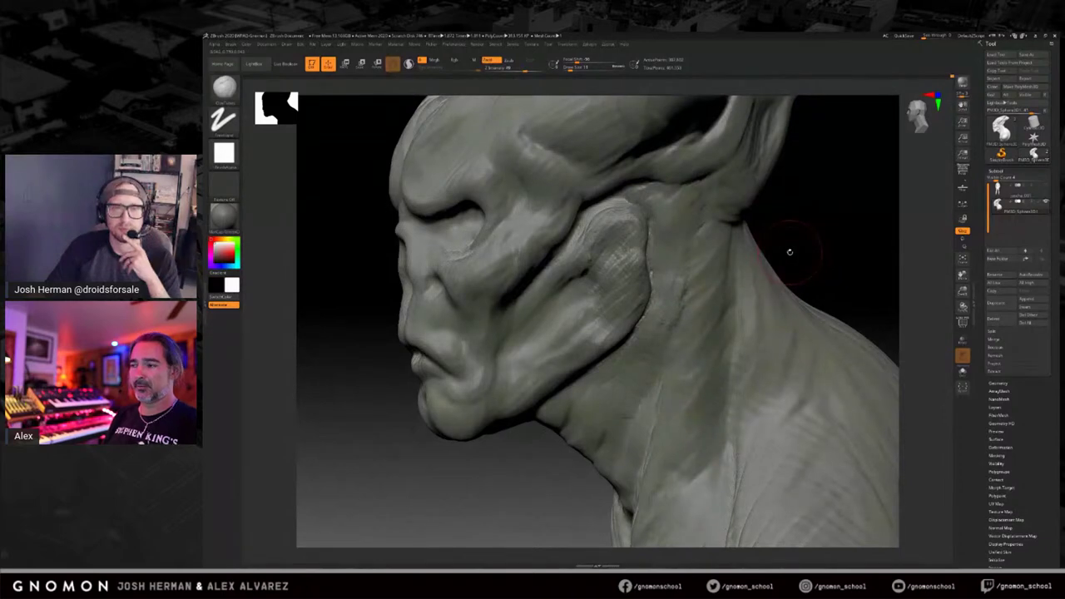
# Reduce the draw size and sculpt fine forms in the creature's nasal cavity from the front.
pyautogui.moveTo(810, 239)
pyautogui.mouseDown(button='right')
pyautogui.moveTo(774, 243)
pyautogui.moveTo(796, 266)
pyautogui.moveTo(789, 275)
pyautogui.moveTo(799, 270)
pyautogui.moveTo(790, 287)
pyautogui.moveTo(789, 270)
pyautogui.moveTo(794, 291)
pyautogui.mouseUp(button='right')
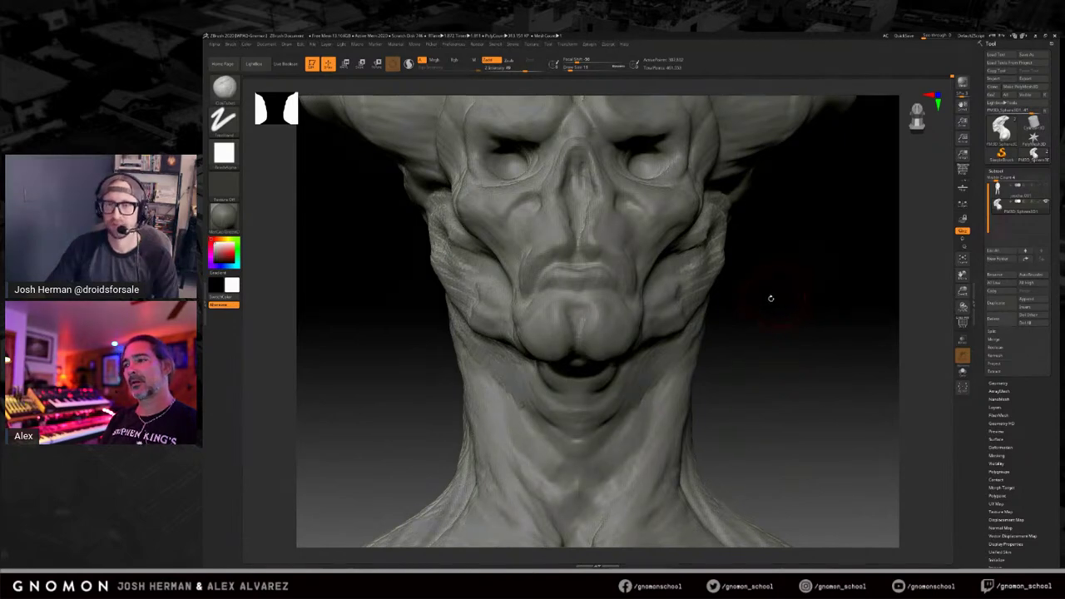
pyautogui.moveTo(769, 306); pyautogui.dragTo(771, 308, button='right')
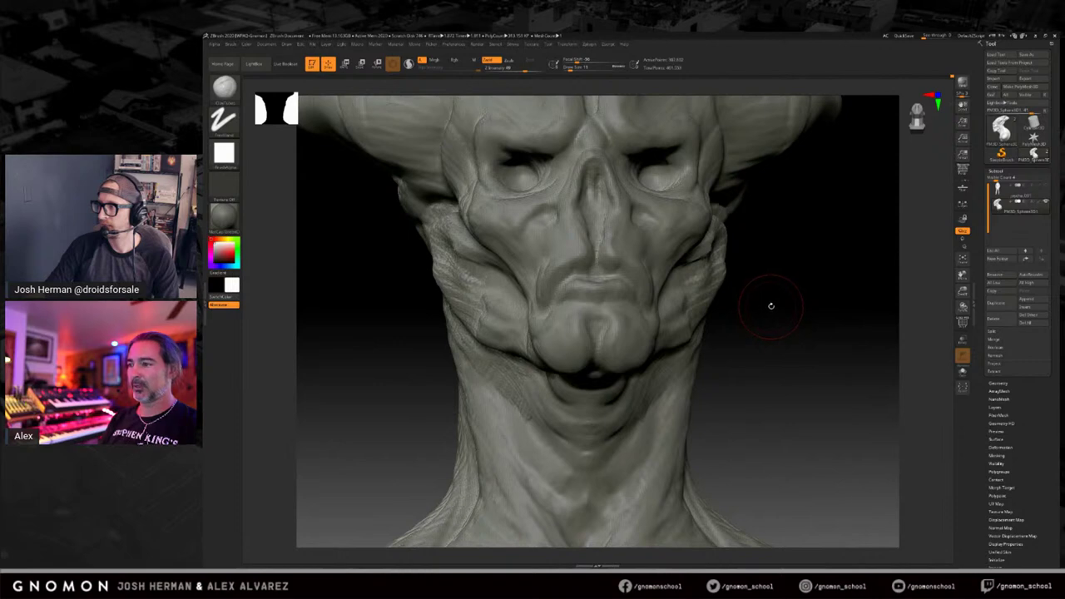
pyautogui.moveTo(769, 309); pyautogui.dragTo(772, 309, button='right')
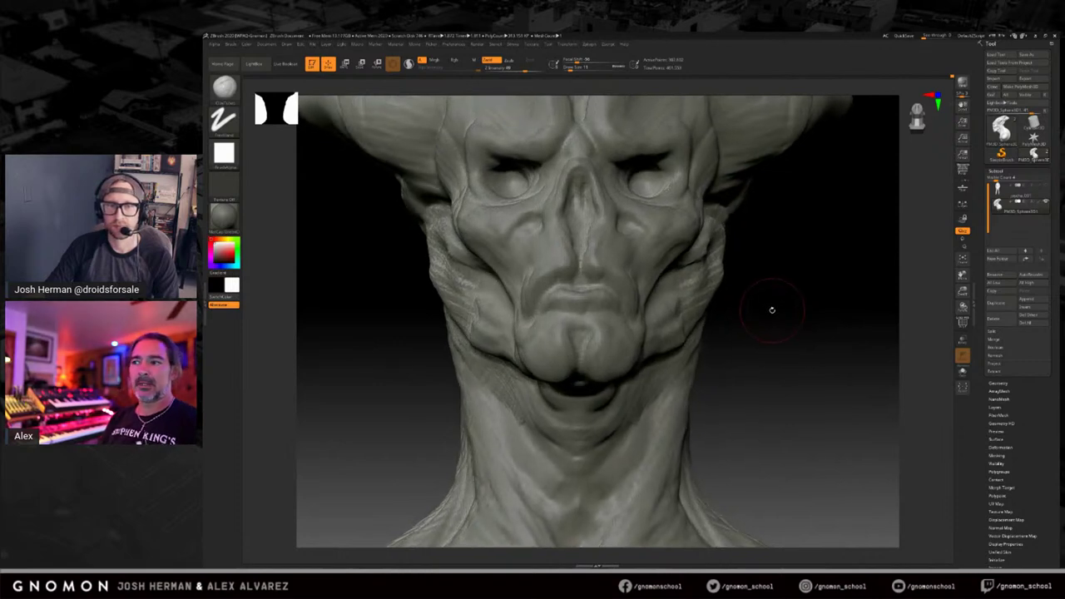
pyautogui.press('s')
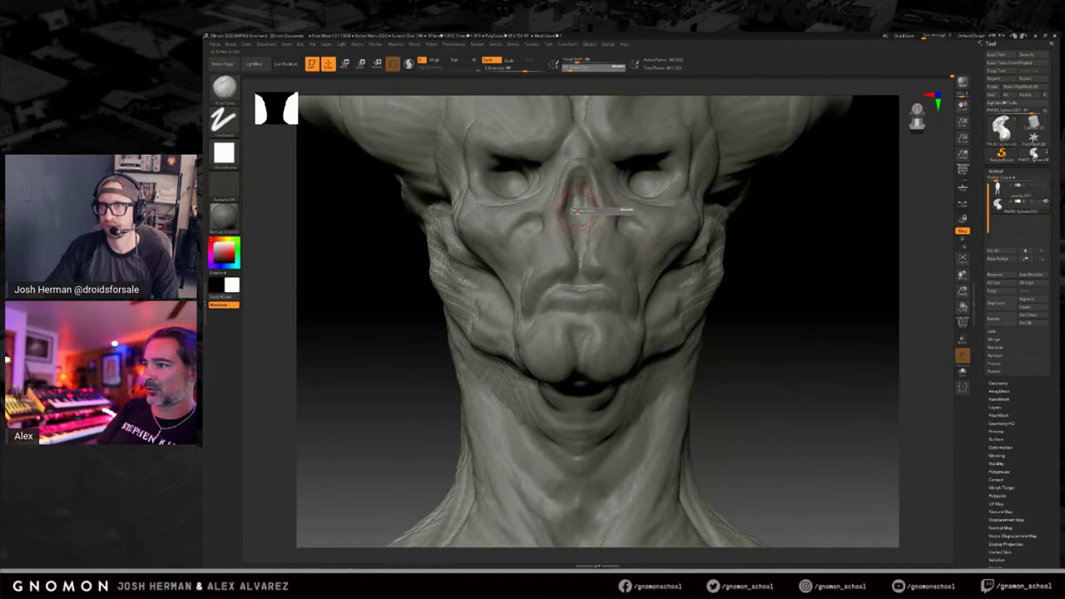
pyautogui.moveTo(578, 211); pyautogui.dragTo(575, 211)
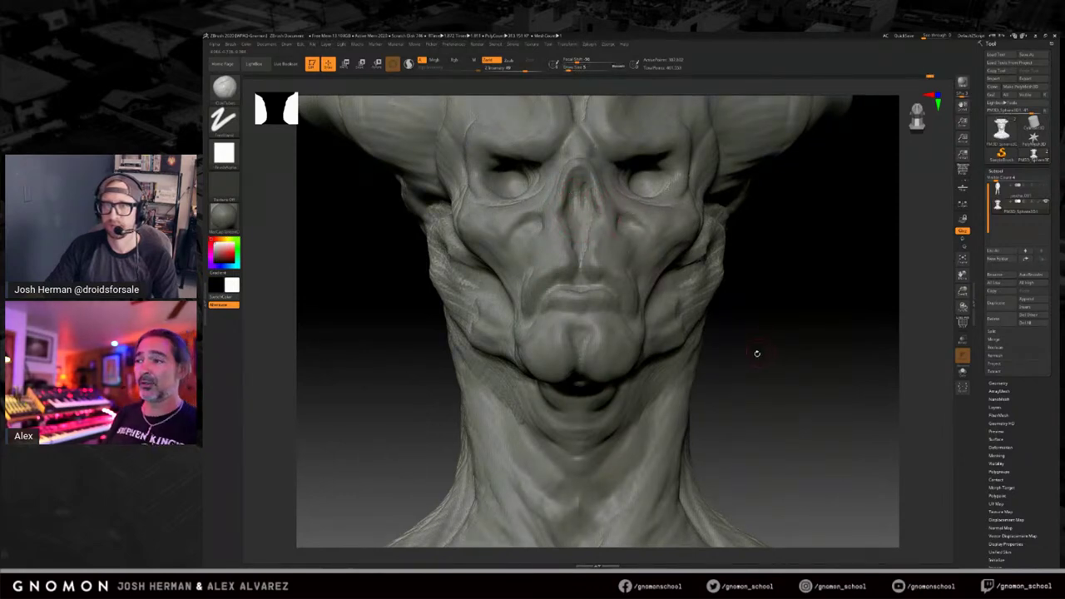
pyautogui.keyDown('shift'); pyautogui.moveTo(766, 361); pyautogui.dragTo(766, 359); pyautogui.keyUp('shift')
pyautogui.moveTo(793, 317); pyautogui.dragTo(791, 326)
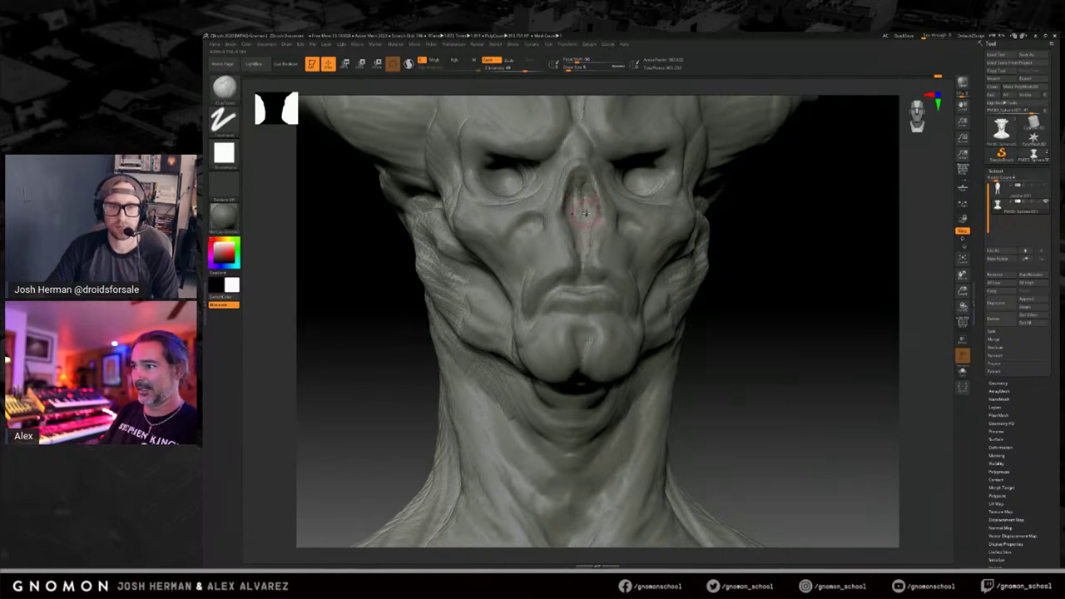
# Refine the nose ridge, inner cheeks and upper lip from three-quarter views on both sides.
pyautogui.moveTo(764, 283); pyautogui.dragTo(749, 270)
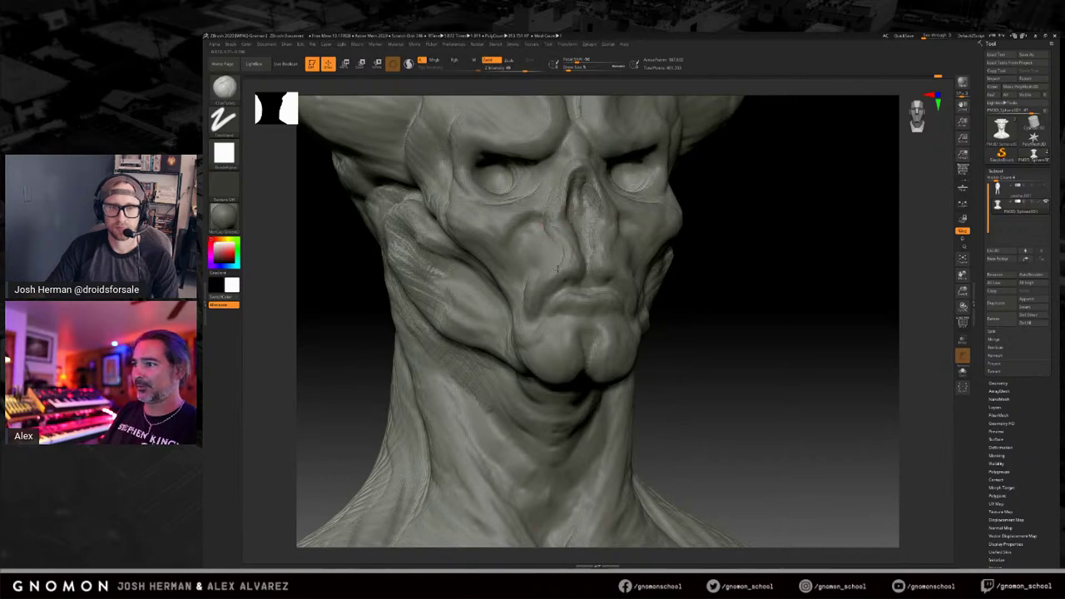
pyautogui.moveTo(752, 270)
pyautogui.mouseDown()
pyautogui.moveTo(747, 298)
pyautogui.moveTo(640, 267)
pyautogui.mouseUp()
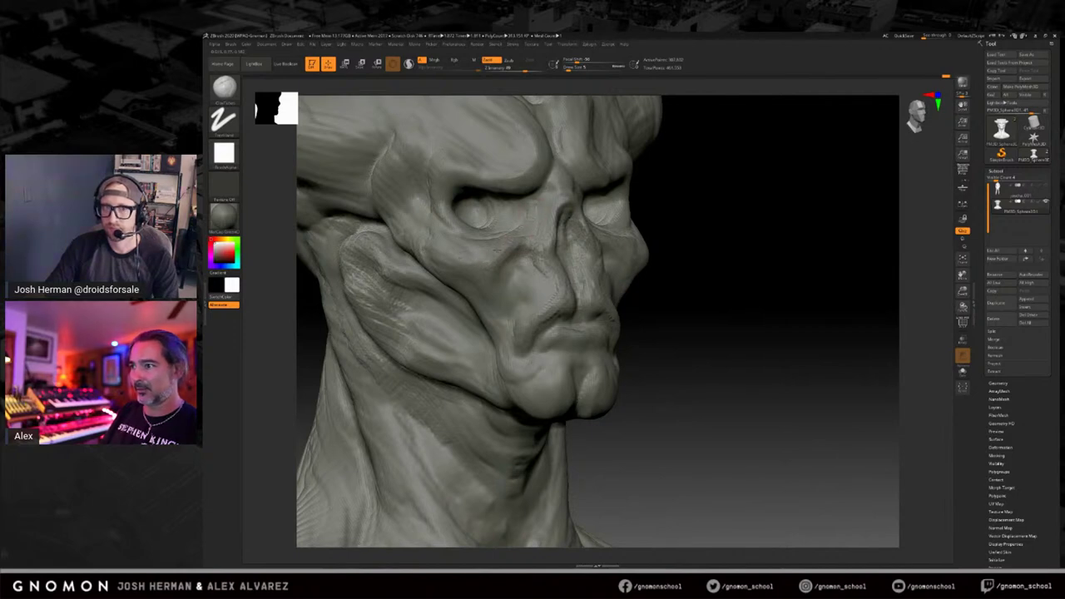
pyautogui.moveTo(762, 245)
pyautogui.mouseDown()
pyautogui.moveTo(796, 280)
pyautogui.moveTo(777, 272)
pyautogui.mouseUp()
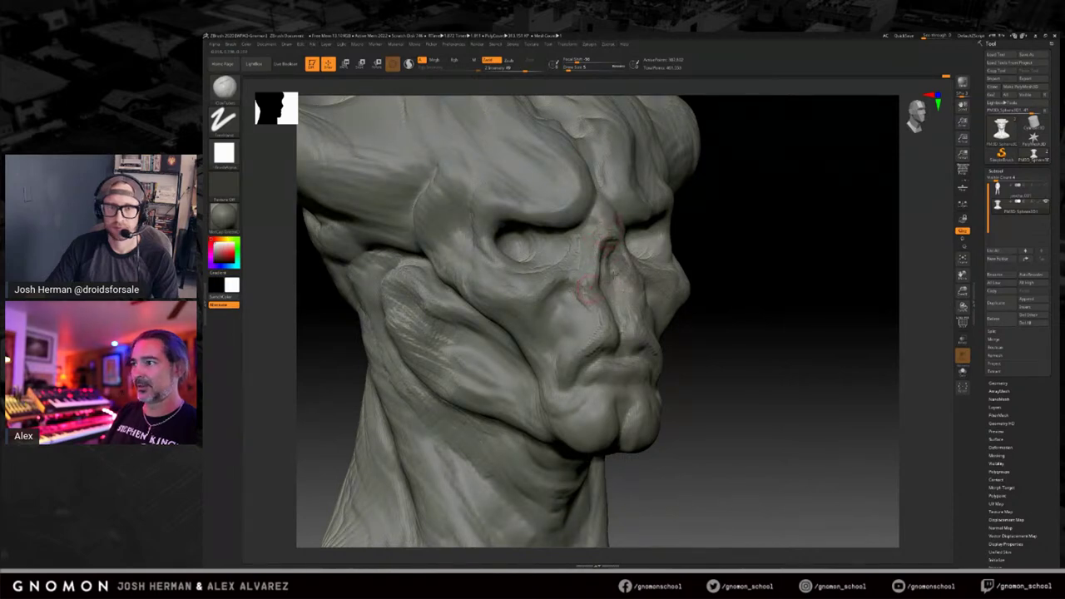
pyautogui.moveTo(765, 262)
pyautogui.mouseDown()
pyautogui.moveTo(708, 249)
pyautogui.moveTo(733, 279)
pyautogui.moveTo(808, 267)
pyautogui.moveTo(452, 354)
pyautogui.moveTo(588, 248)
pyautogui.mouseUp()
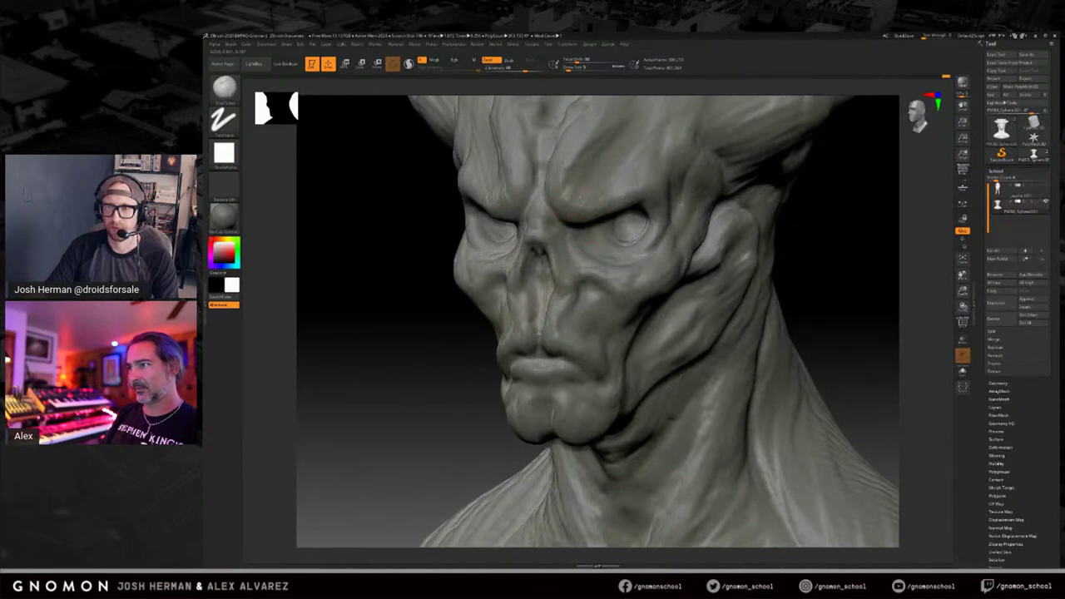
# Adjust the draw size and build up the brow ridges and the forehead folds above the eyes.
pyautogui.moveTo(829, 225)
pyautogui.mouseDown()
pyautogui.moveTo(823, 264)
pyautogui.moveTo(735, 246)
pyautogui.mouseUp()
pyautogui.press('s')
pyautogui.moveTo(631, 228); pyautogui.dragTo(635, 256)
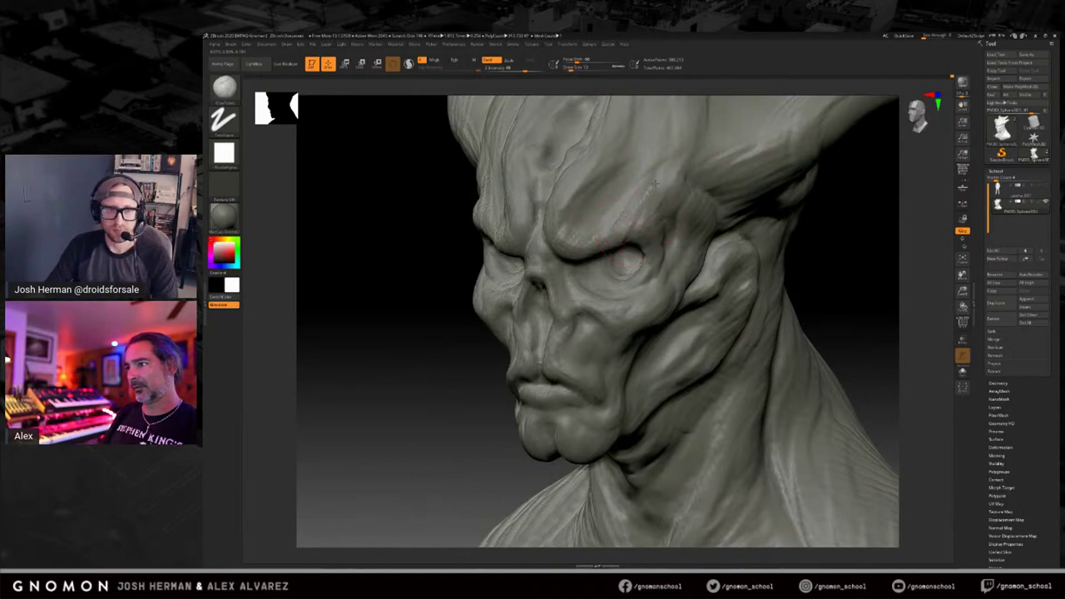
pyautogui.moveTo(832, 235); pyautogui.dragTo(594, 242)
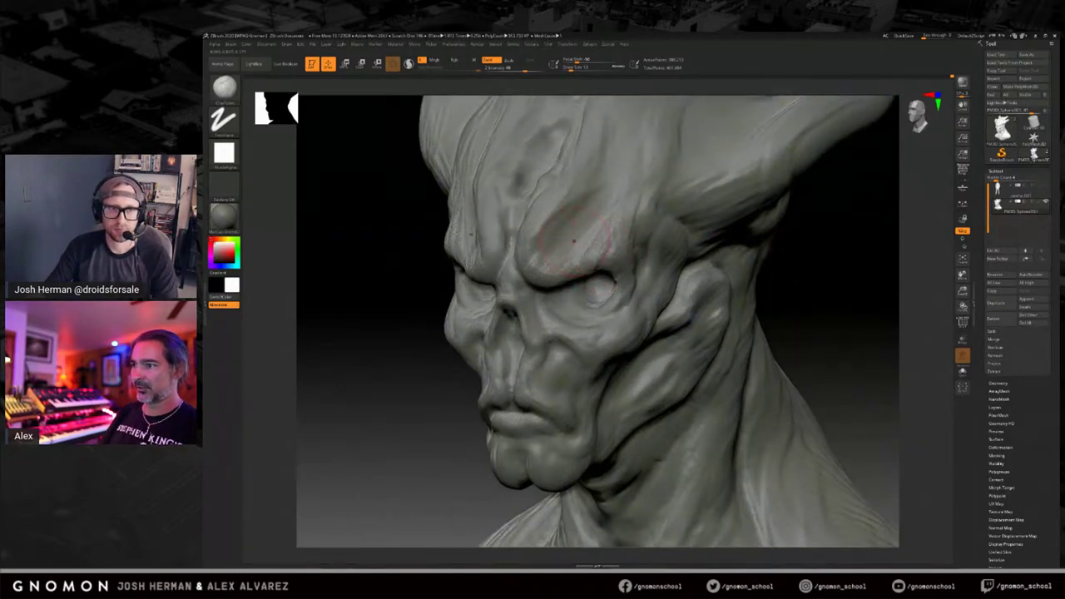
pyautogui.moveTo(527, 250)
pyautogui.mouseDown()
pyautogui.moveTo(582, 211)
pyautogui.moveTo(615, 158)
pyautogui.mouseUp()
pyautogui.moveTo(573, 206)
pyautogui.mouseDown()
pyautogui.moveTo(599, 172)
pyautogui.moveTo(557, 228)
pyautogui.mouseUp()
pyautogui.moveTo(868, 247)
pyautogui.mouseDown()
pyautogui.moveTo(772, 265)
pyautogui.moveTo(744, 222)
pyautogui.moveTo(748, 238)
pyautogui.mouseUp()
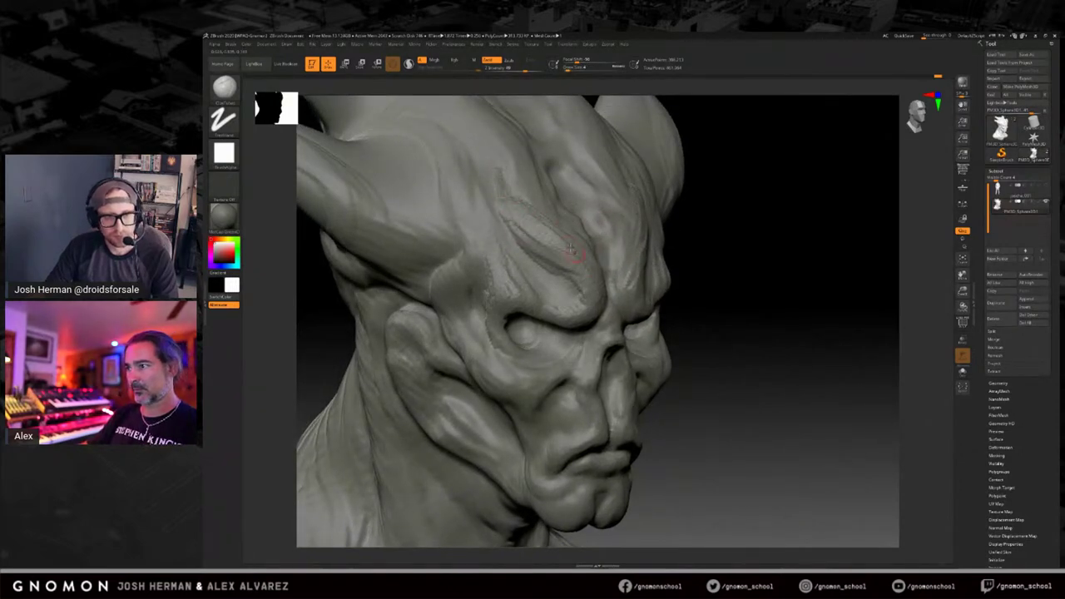
# Refine the brow ridges and cheek from front and three-quarter views and show the hidden coat subtool.
pyautogui.moveTo(771, 321); pyautogui.dragTo(644, 237)
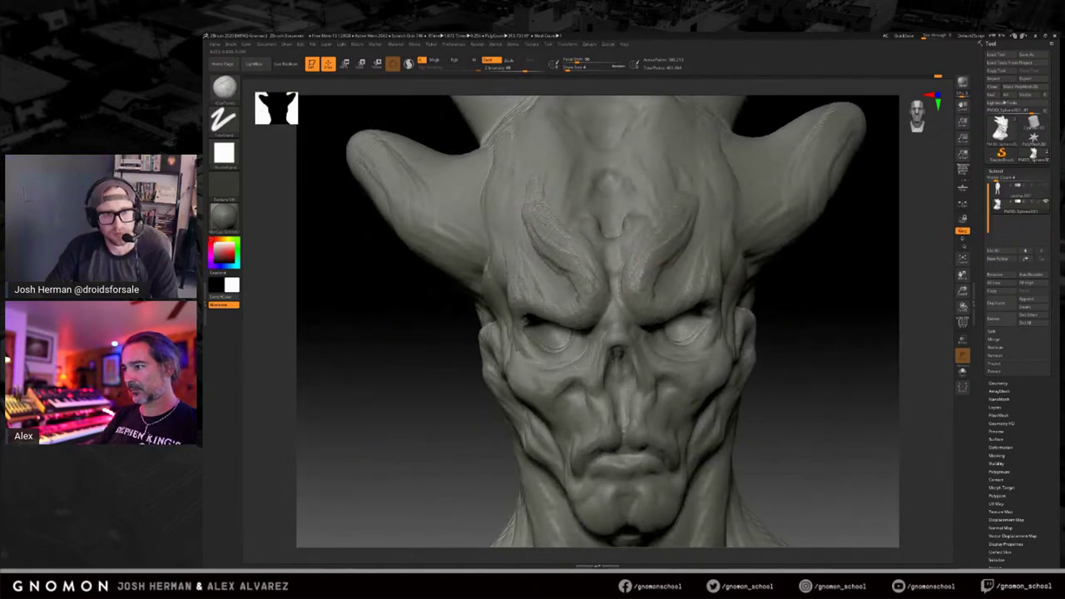
pyautogui.moveTo(814, 339); pyautogui.dragTo(793, 333)
pyautogui.moveTo(529, 393)
pyautogui.mouseDown()
pyautogui.moveTo(470, 342)
pyautogui.moveTo(475, 327)
pyautogui.moveTo(617, 332)
pyautogui.mouseUp()
pyautogui.moveTo(828, 305); pyautogui.dragTo(894, 247)
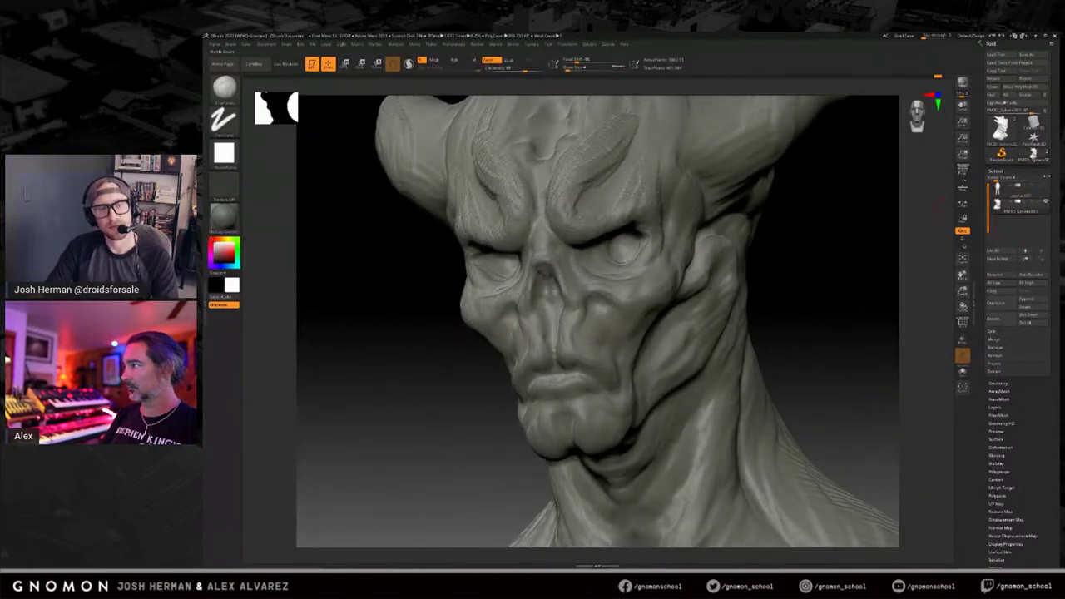
pyautogui.click(1046, 186)
pyautogui.moveTo(837, 219)
pyautogui.mouseDown()
pyautogui.moveTo(809, 188)
pyautogui.moveTo(784, 198)
pyautogui.moveTo(799, 236)
pyautogui.moveTo(851, 240)
pyautogui.mouseUp()
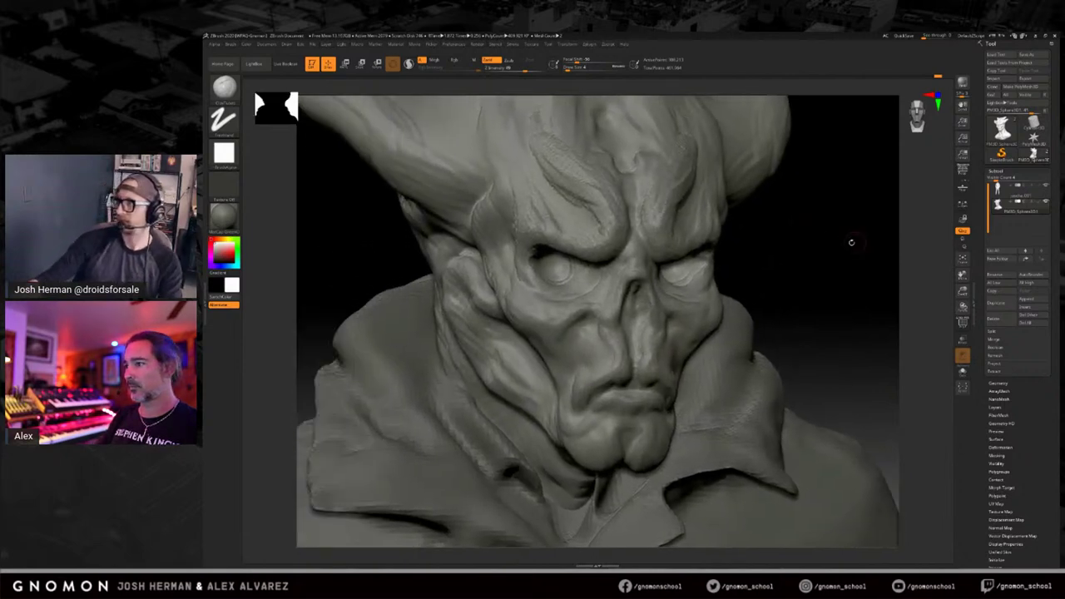
# Enlarge the draw size and reshape the curved brow ridges between the forehead and the inner eye corners.
pyautogui.press('s')
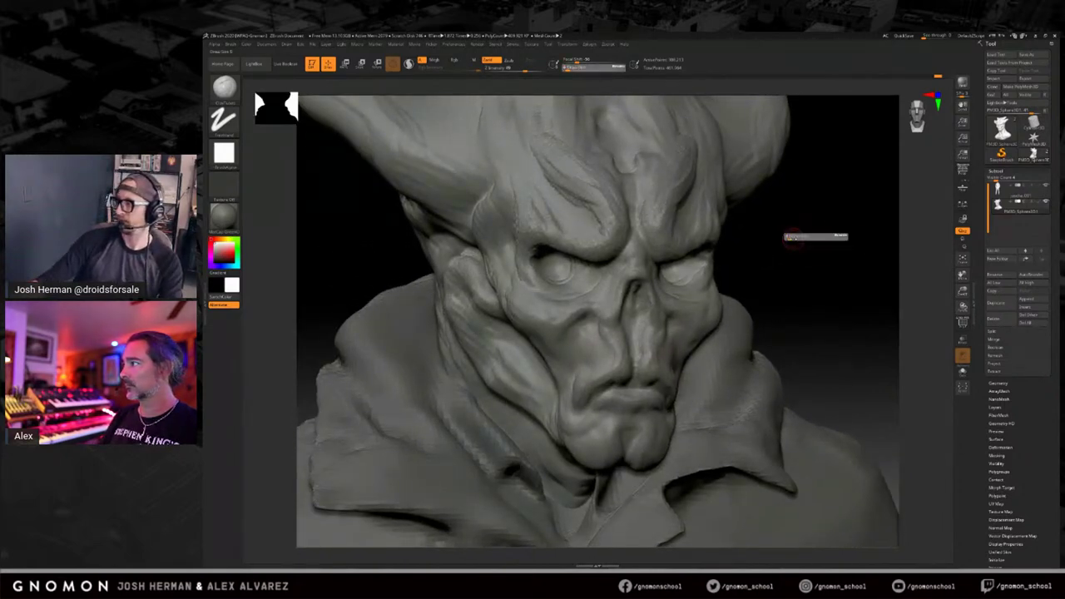
pyautogui.moveTo(535, 119)
pyautogui.mouseDown()
pyautogui.moveTo(533, 151)
pyautogui.moveTo(574, 196)
pyautogui.mouseUp()
pyautogui.moveTo(803, 268)
pyautogui.mouseDown()
pyautogui.moveTo(804, 250)
pyautogui.moveTo(808, 285)
pyautogui.moveTo(763, 259)
pyautogui.mouseUp()
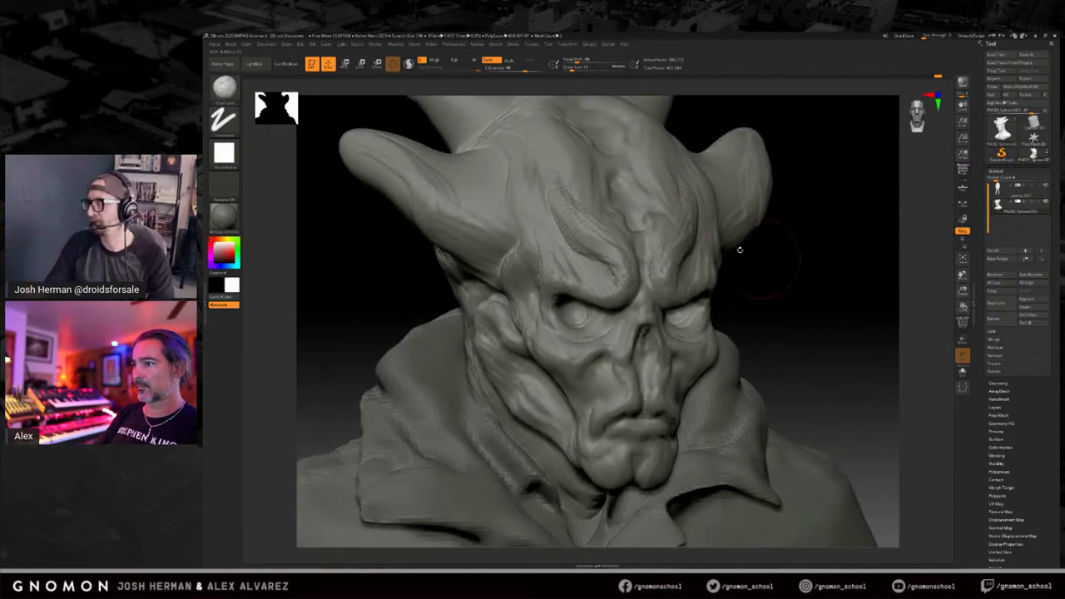
pyautogui.press('s')
pyautogui.moveTo(556, 180); pyautogui.dragTo(552, 180)
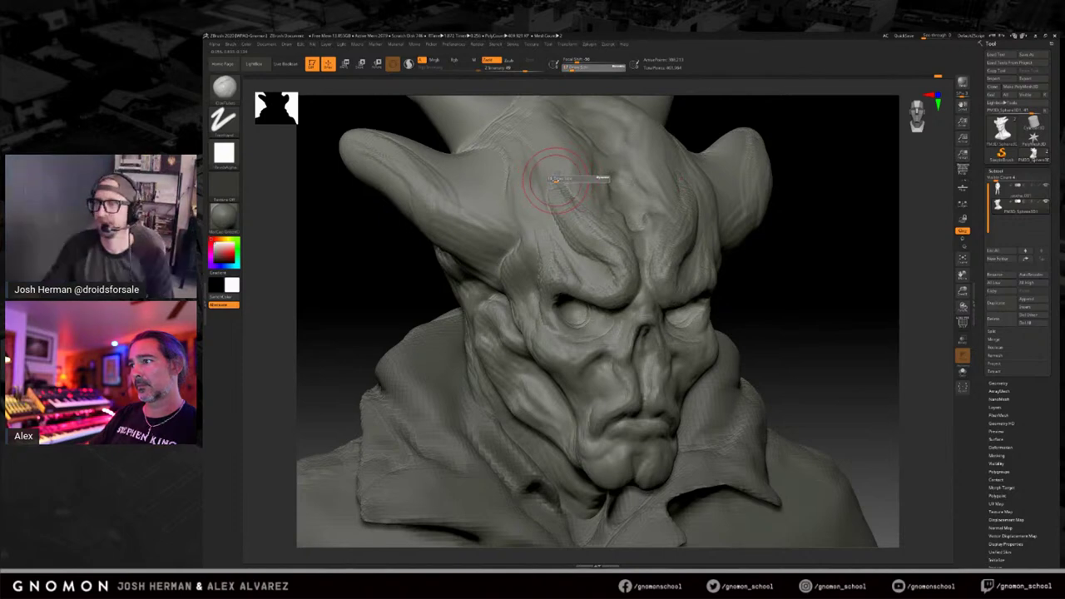
pyautogui.moveTo(594, 236); pyautogui.dragTo(620, 268)
# Thicken the curved brow ridges and extend them up the forehead into tapered, horn-like points.
pyautogui.moveTo(819, 296)
pyautogui.mouseDown()
pyautogui.moveTo(821, 264)
pyautogui.moveTo(804, 250)
pyautogui.moveTo(832, 294)
pyautogui.mouseUp()
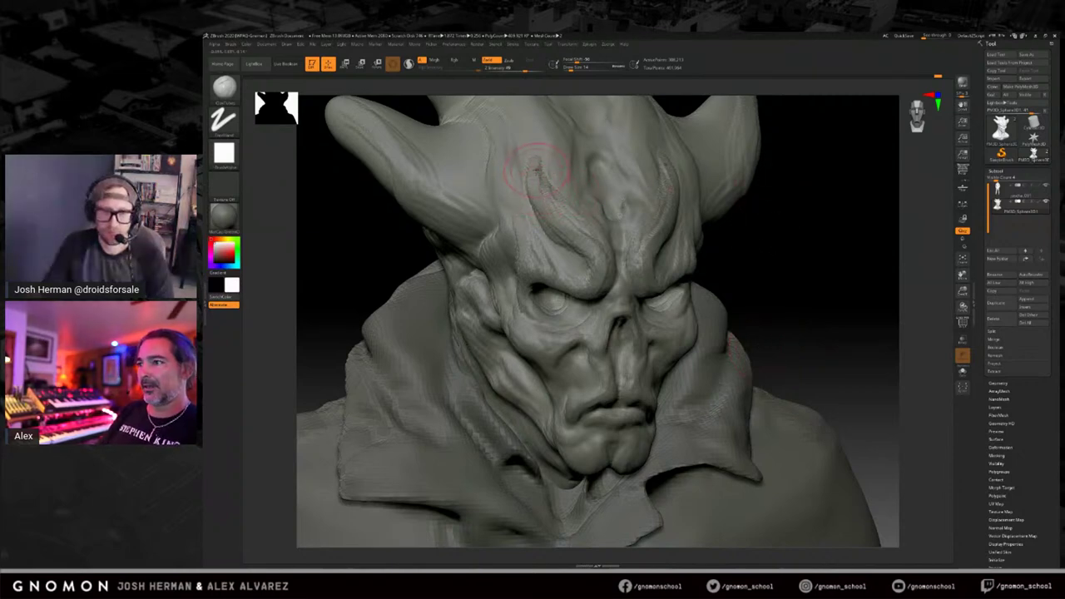
pyautogui.moveTo(560, 217); pyautogui.dragTo(605, 262)
pyautogui.moveTo(777, 288); pyautogui.dragTo(778, 284)
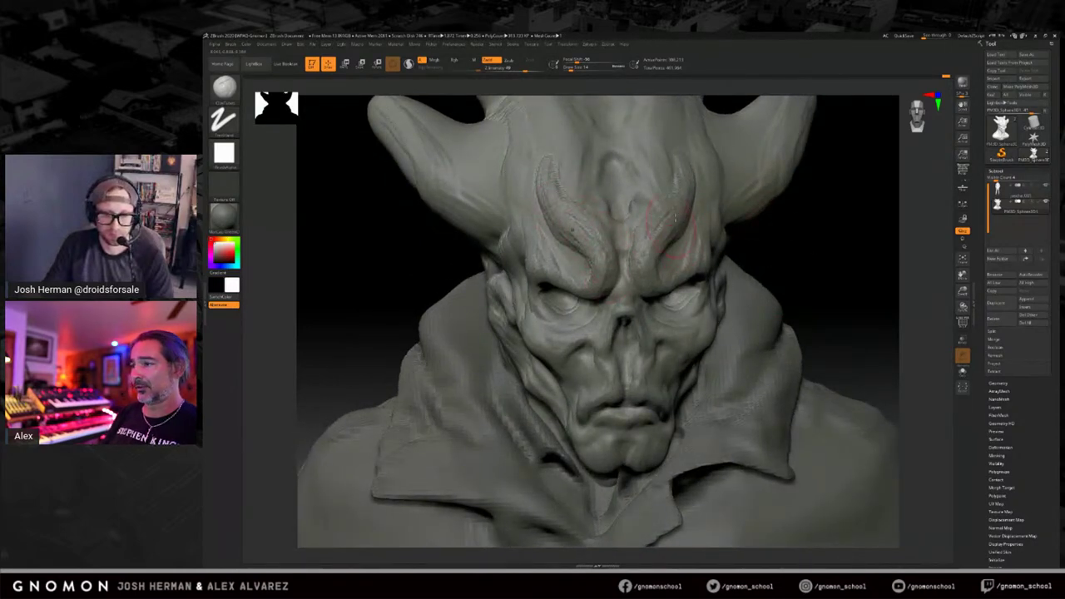
pyautogui.moveTo(795, 237)
pyautogui.mouseDown()
pyautogui.moveTo(773, 244)
pyautogui.moveTo(772, 279)
pyautogui.mouseUp()
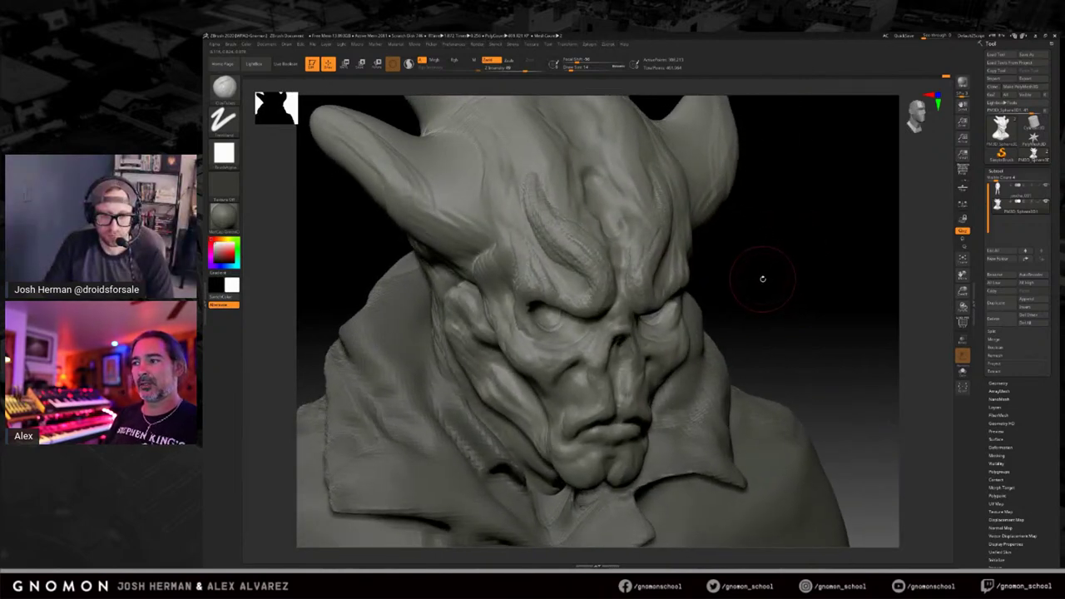
pyautogui.moveTo(792, 261); pyautogui.dragTo(785, 262)
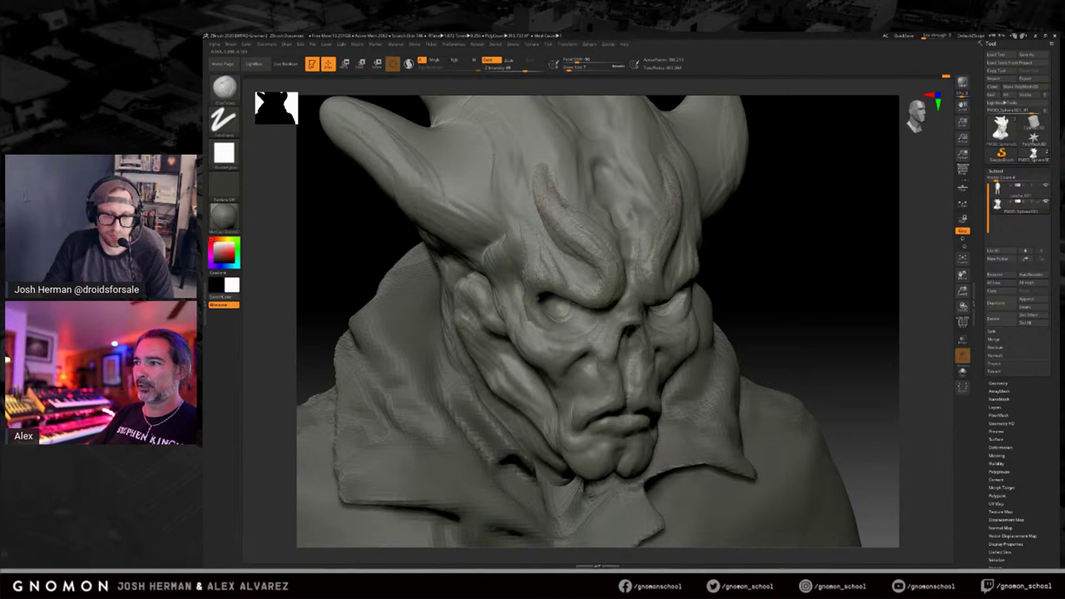
# Refine the edges of the brow ridges and sculpt a secondary fold running from the outer brow toward the temple.
pyautogui.moveTo(770, 278); pyautogui.dragTo(711, 238)
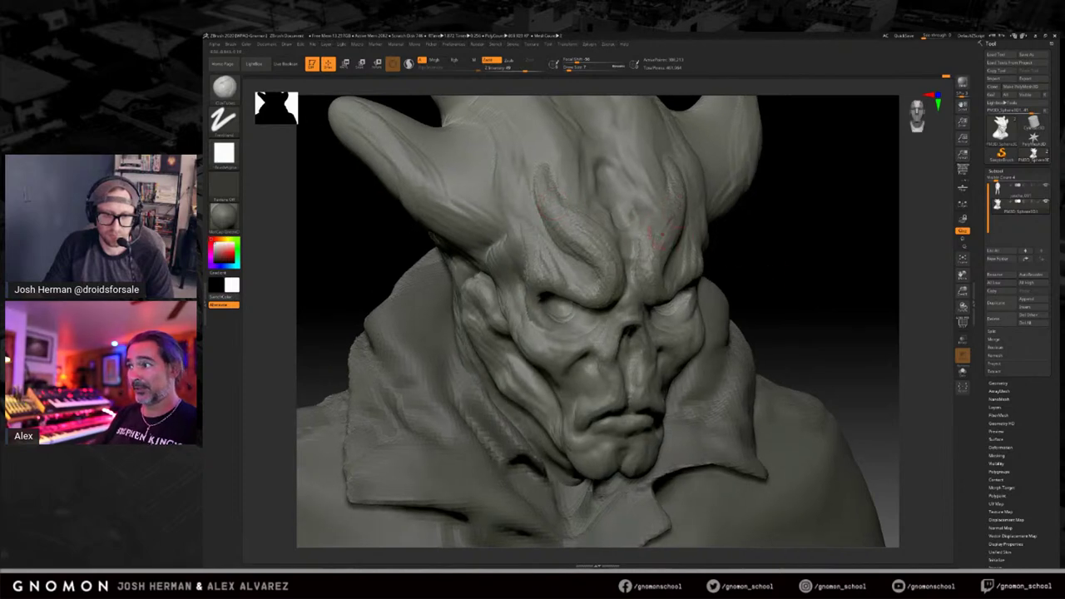
pyautogui.moveTo(793, 275)
pyautogui.mouseDown()
pyautogui.moveTo(840, 245)
pyautogui.moveTo(791, 252)
pyautogui.mouseUp()
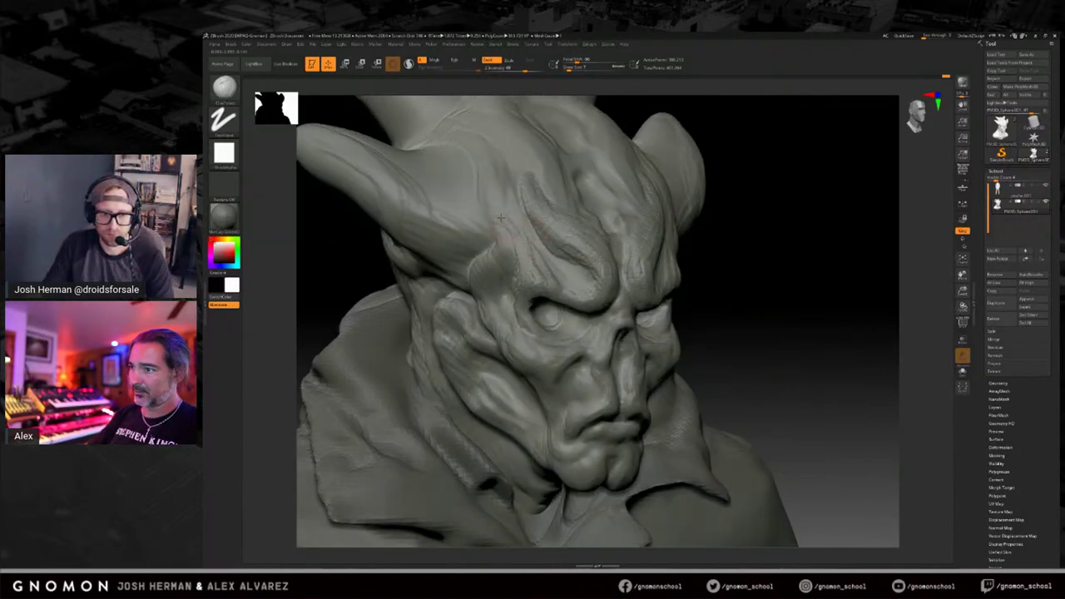
pyautogui.hotkey('shift', 'f')
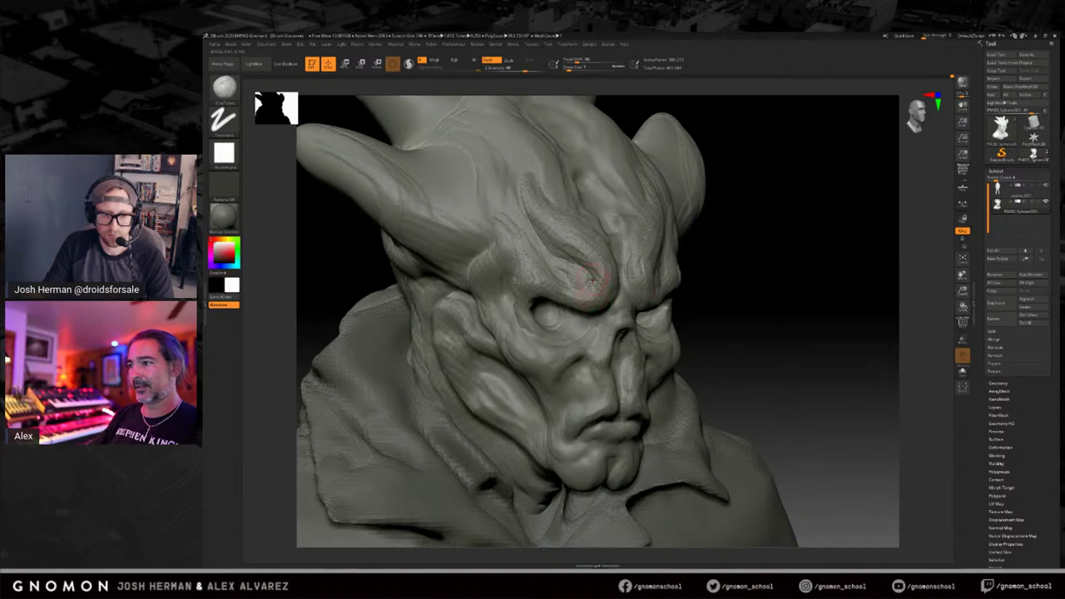
pyautogui.moveTo(836, 308)
pyautogui.mouseDown()
pyautogui.moveTo(535, 335)
pyautogui.moveTo(453, 328)
pyautogui.moveTo(464, 326)
pyautogui.mouseUp()
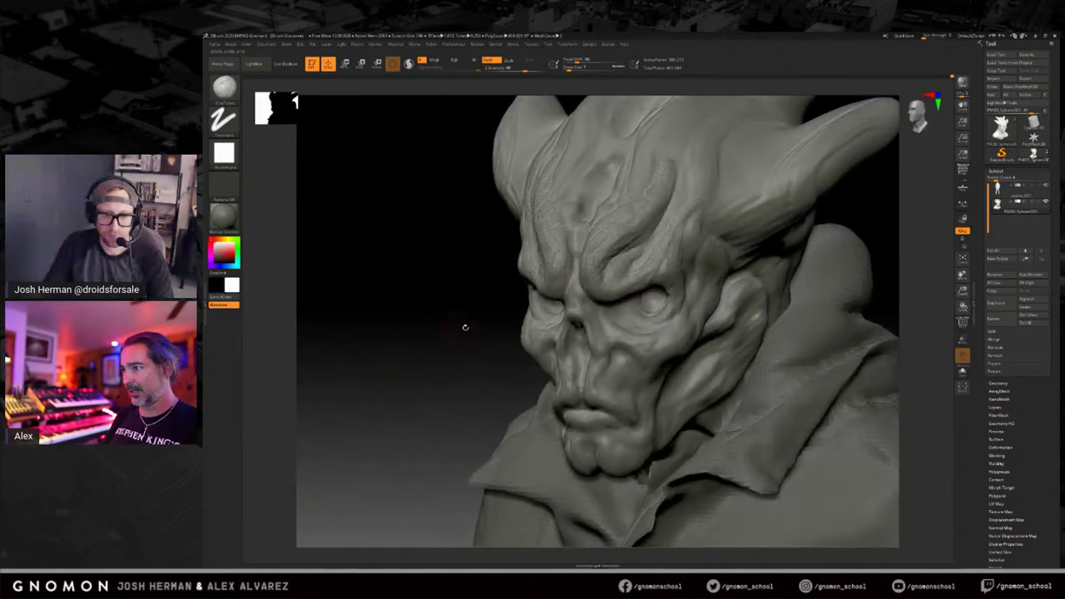
pyautogui.moveTo(873, 189)
pyautogui.mouseDown()
pyautogui.moveTo(756, 247)
pyautogui.moveTo(732, 264)
pyautogui.moveTo(735, 276)
pyautogui.moveTo(749, 257)
pyautogui.moveTo(802, 245)
pyautogui.moveTo(766, 252)
pyautogui.mouseUp()
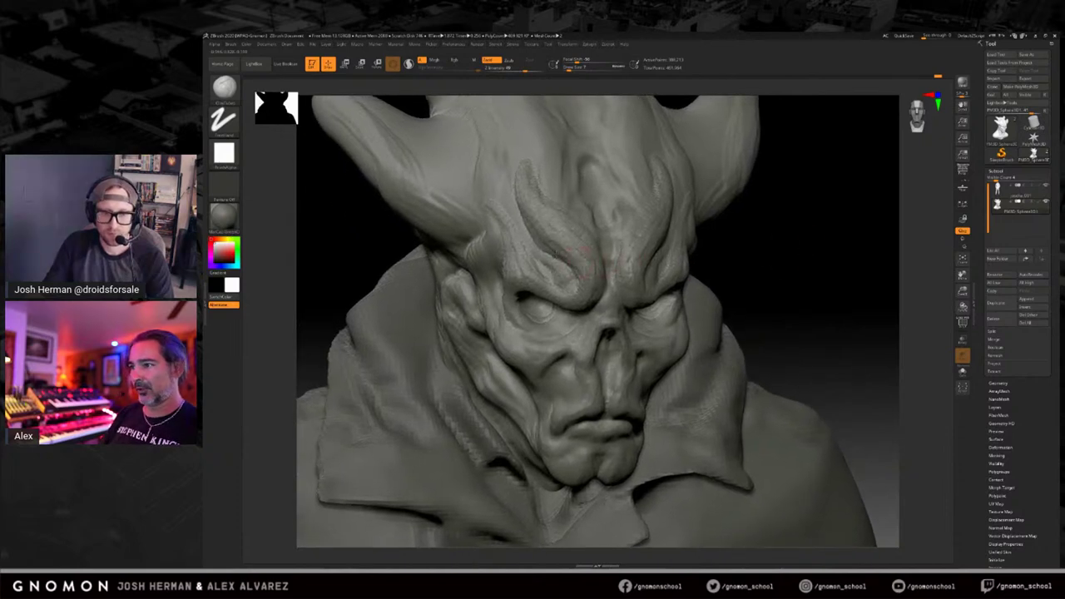
# Increase the draw size and carve a rounded hollow into the middle of each brow ridge.
pyautogui.press('s')
pyautogui.moveTo(556, 255)
pyautogui.mouseDown()
pyautogui.moveTo(565, 243)
pyautogui.moveTo(566, 255)
pyautogui.mouseUp()
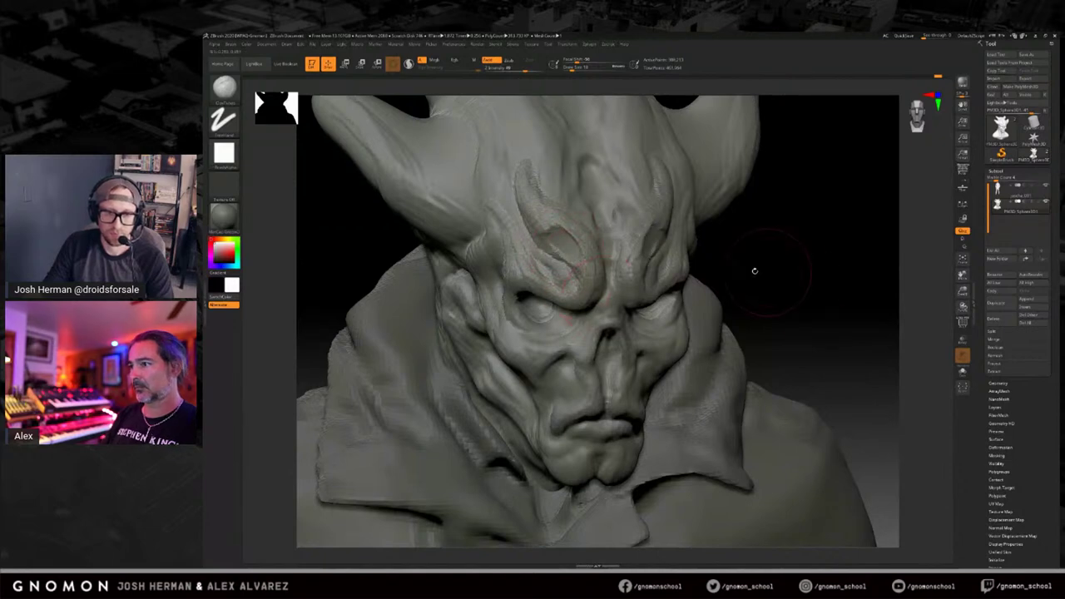
pyautogui.press('shift')
pyautogui.moveTo(832, 273); pyautogui.dragTo(702, 247)
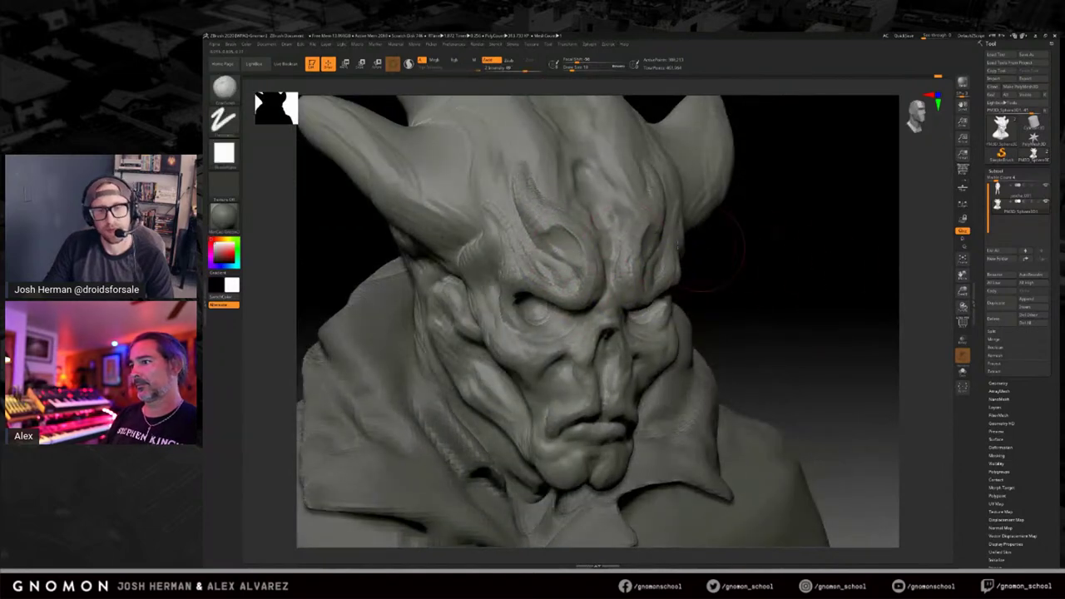
pyautogui.moveTo(808, 297)
pyautogui.mouseDown()
pyautogui.moveTo(766, 305)
pyautogui.moveTo(785, 236)
pyautogui.moveTo(768, 251)
pyautogui.mouseUp()
# Reduce the draw size and define the swirling brow folds and forehead wrinkles with finer strokes.
pyautogui.press('s')
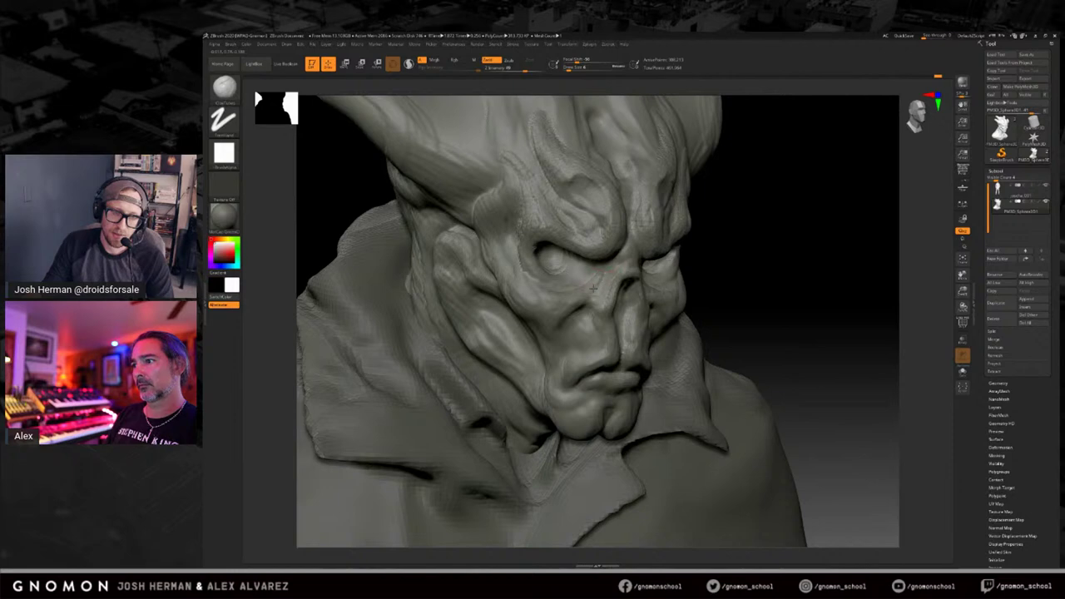
pyautogui.moveTo(787, 260)
pyautogui.mouseDown()
pyautogui.moveTo(788, 299)
pyautogui.moveTo(875, 235)
pyautogui.moveTo(840, 200)
pyautogui.moveTo(842, 225)
pyautogui.moveTo(859, 217)
pyautogui.moveTo(807, 238)
pyautogui.moveTo(830, 240)
pyautogui.mouseUp()
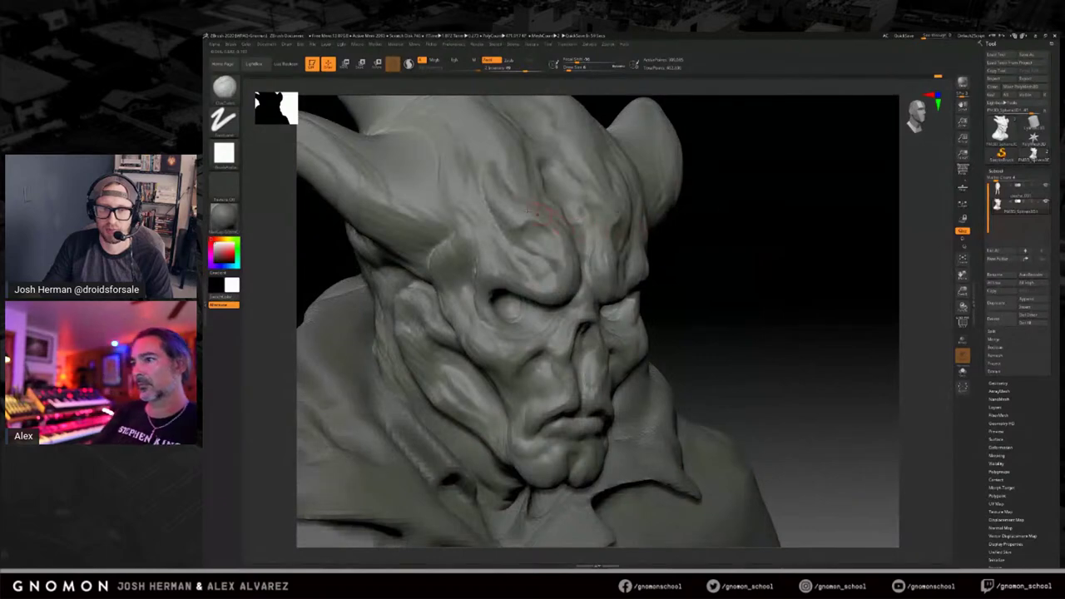
pyautogui.moveTo(798, 288); pyautogui.dragTo(842, 259)
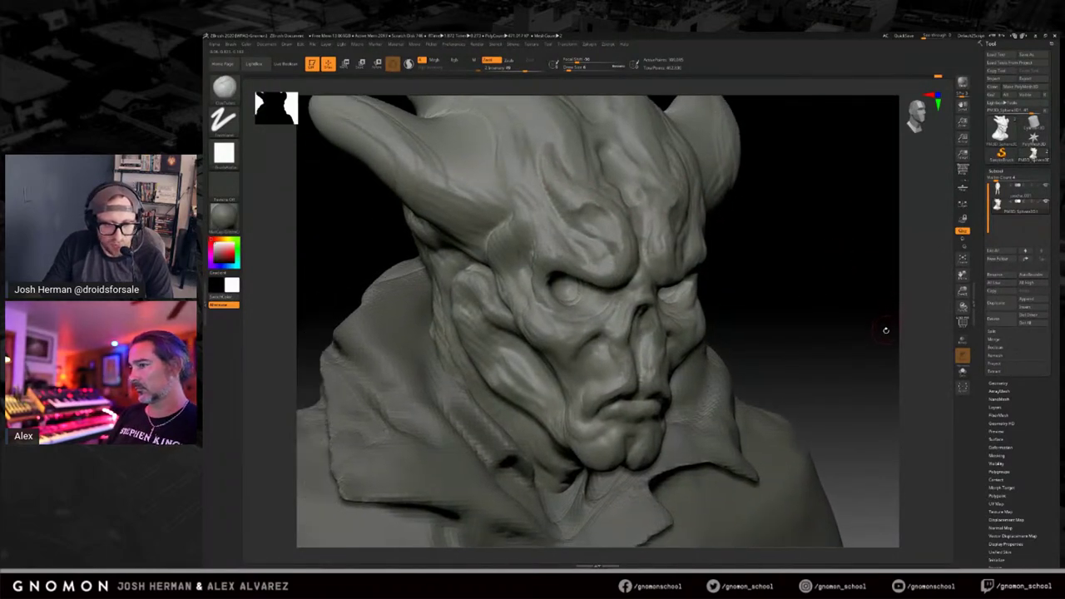
pyautogui.moveTo(804, 306)
pyautogui.mouseDown()
pyautogui.moveTo(542, 283)
pyautogui.moveTo(611, 288)
pyautogui.mouseUp()
pyautogui.moveTo(825, 203)
pyautogui.mouseDown()
pyautogui.moveTo(769, 263)
pyautogui.moveTo(785, 235)
pyautogui.moveTo(787, 274)
pyautogui.moveTo(804, 268)
pyautogui.moveTo(800, 257)
pyautogui.moveTo(797, 270)
pyautogui.moveTo(820, 261)
pyautogui.mouseUp()
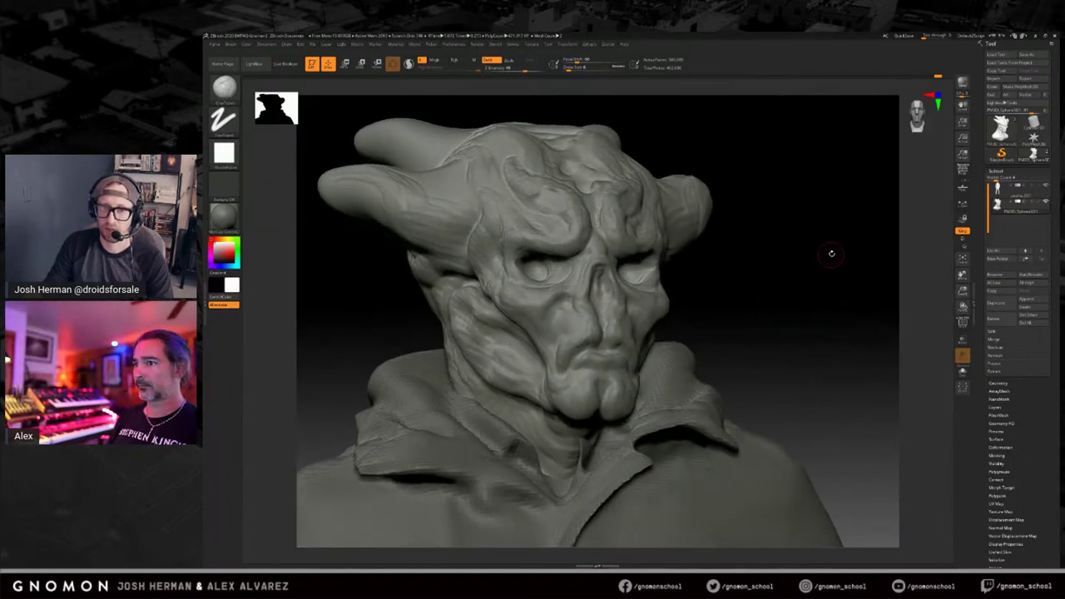
# Build up a pointed ridge along each temple, curving from the horn base down around the outer eye socket.
pyautogui.moveTo(801, 259); pyautogui.dragTo(777, 270)
pyautogui.press('d')
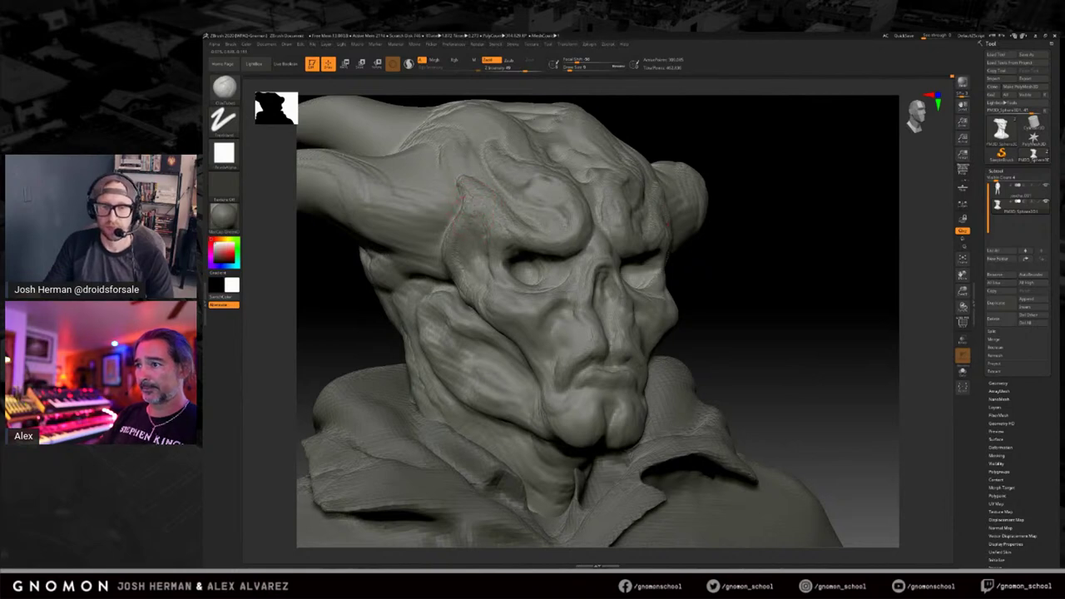
pyautogui.moveTo(815, 287)
pyautogui.mouseDown()
pyautogui.moveTo(773, 291)
pyautogui.moveTo(687, 263)
pyautogui.mouseUp()
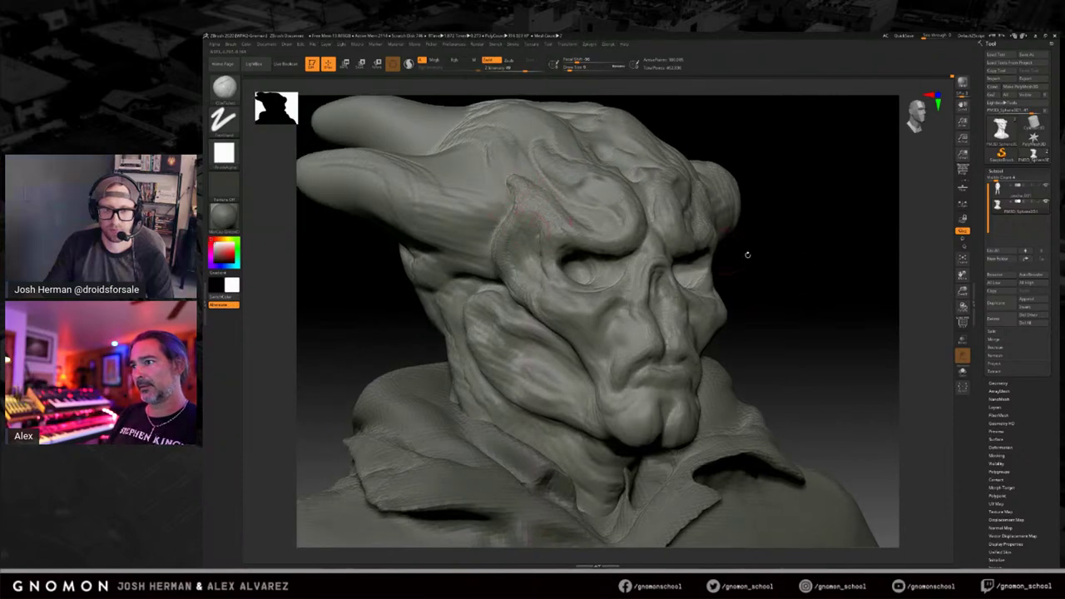
pyautogui.moveTo(800, 292); pyautogui.dragTo(815, 284)
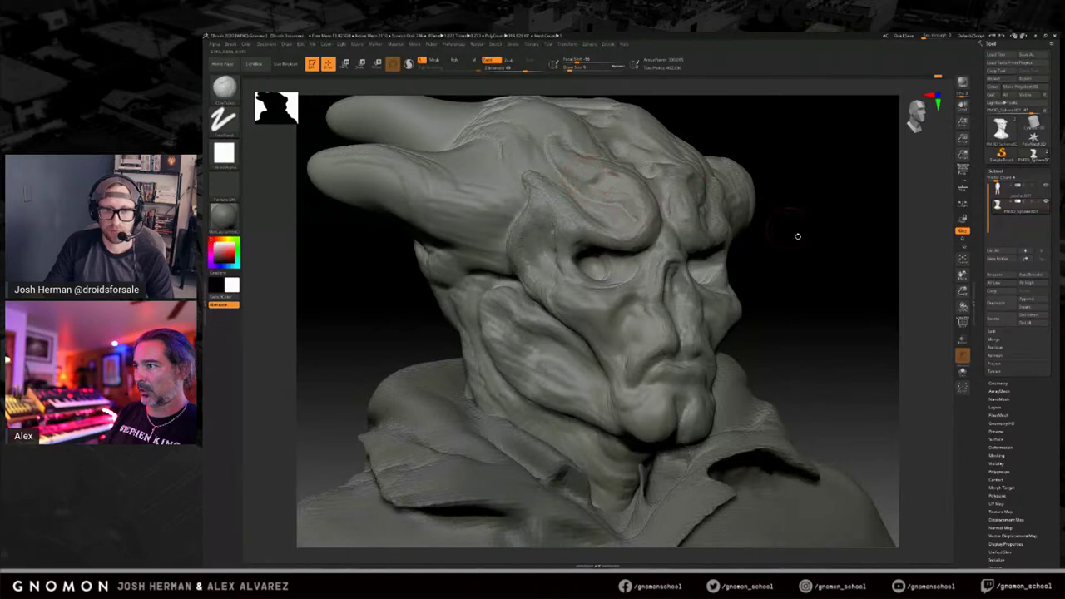
pyautogui.moveTo(797, 238)
pyautogui.mouseDown()
pyautogui.moveTo(823, 267)
pyautogui.moveTo(786, 271)
pyautogui.mouseUp()
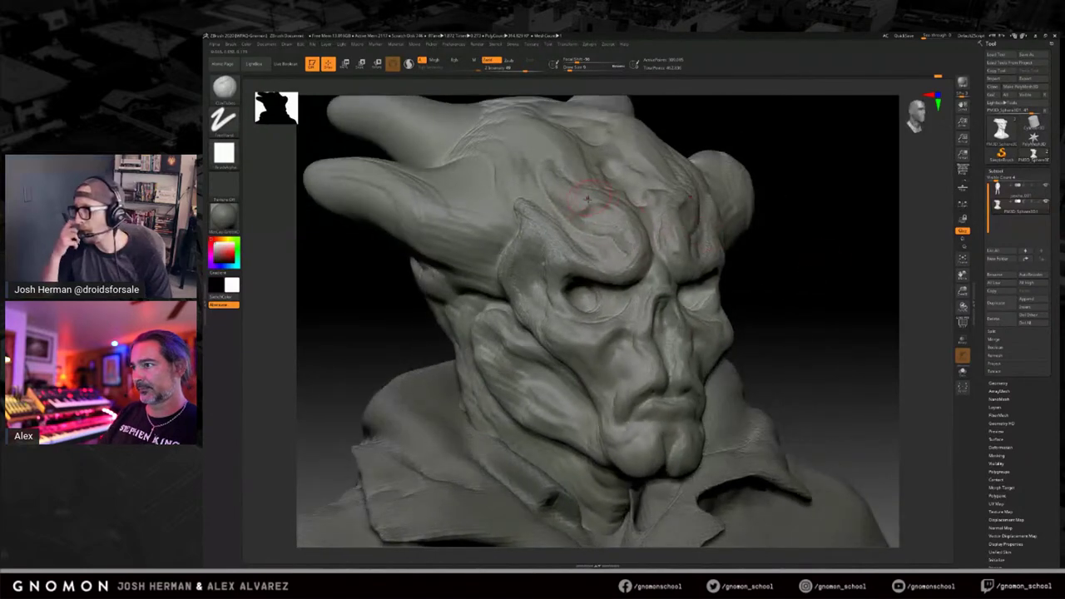
# Build up the brow swirls, lower eyelids and cheekbone rims around the eye sockets, working from both sides.
pyautogui.moveTo(630, 218); pyautogui.dragTo(636, 239)
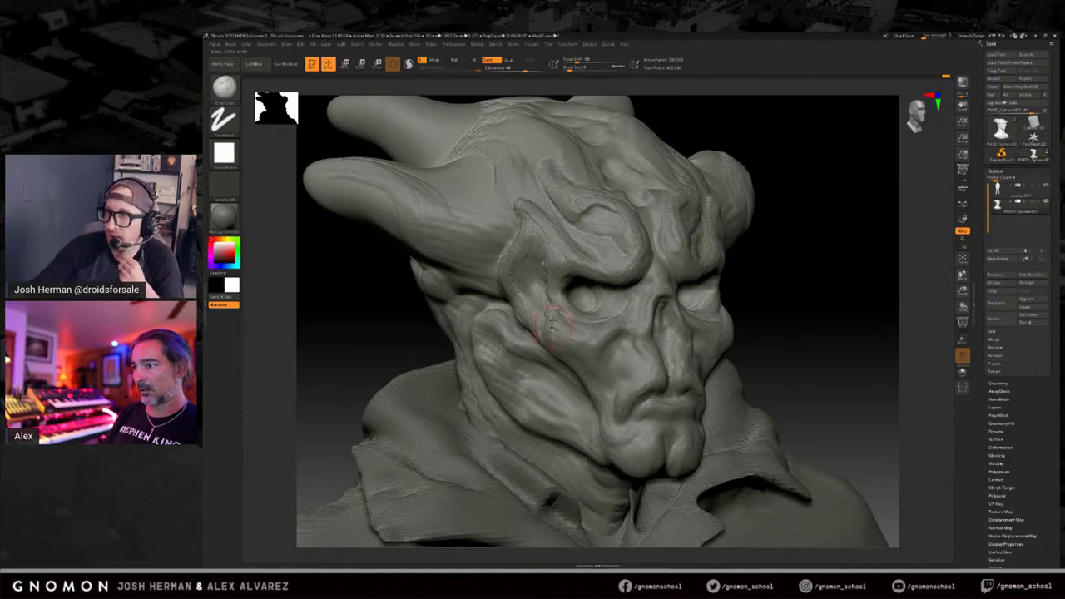
pyautogui.moveTo(799, 333)
pyautogui.mouseDown()
pyautogui.moveTo(823, 316)
pyautogui.moveTo(799, 302)
pyautogui.moveTo(794, 321)
pyautogui.mouseUp()
pyautogui.moveTo(799, 320); pyautogui.dragTo(798, 320)
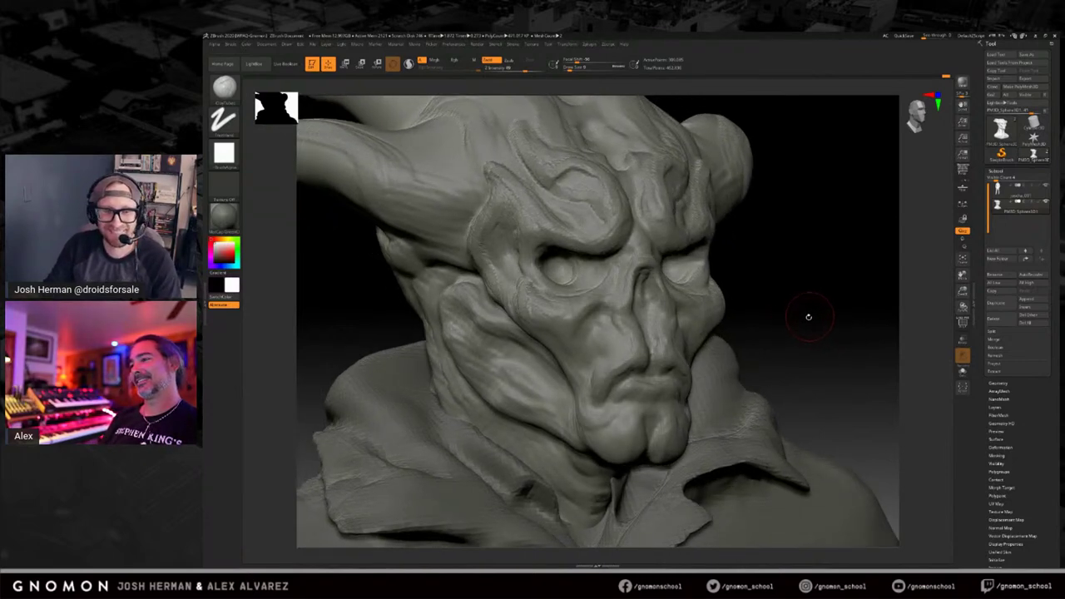
pyautogui.moveTo(807, 316); pyautogui.dragTo(805, 314)
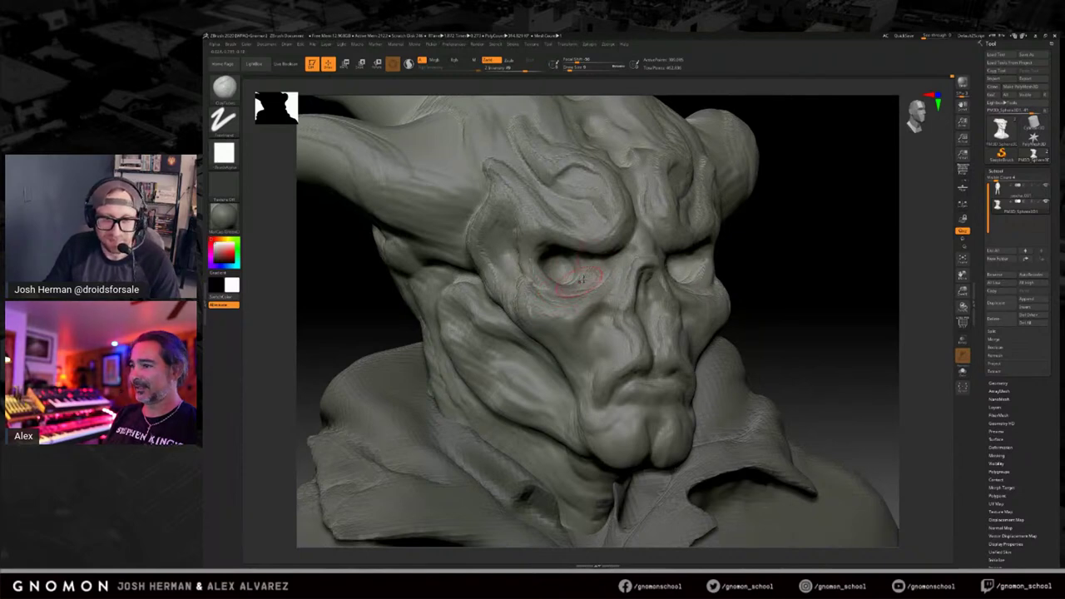
pyautogui.moveTo(790, 292); pyautogui.dragTo(671, 268)
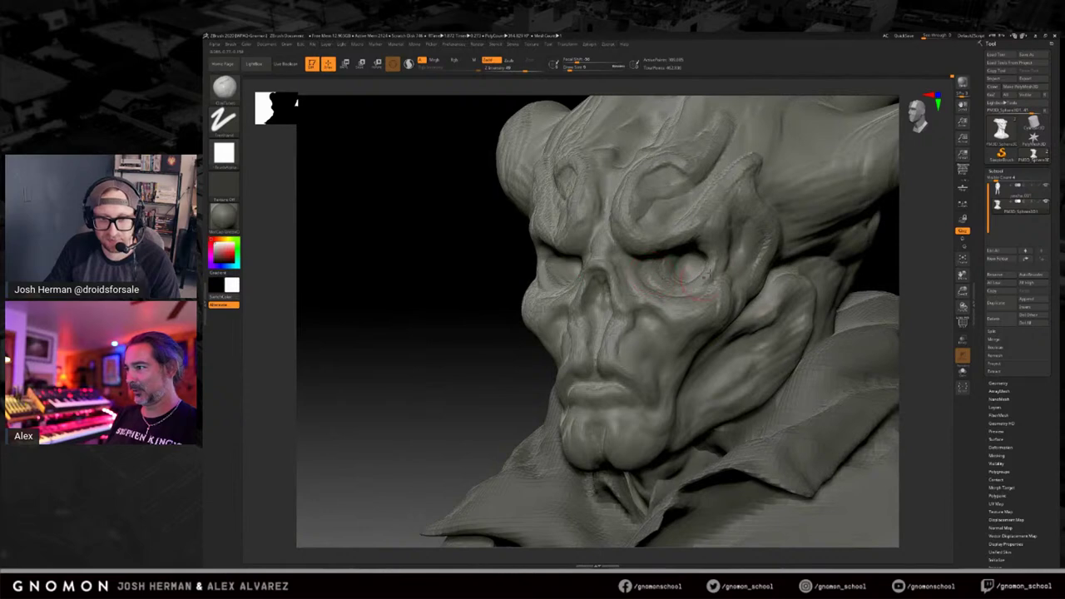
pyautogui.moveTo(457, 325); pyautogui.dragTo(427, 338)
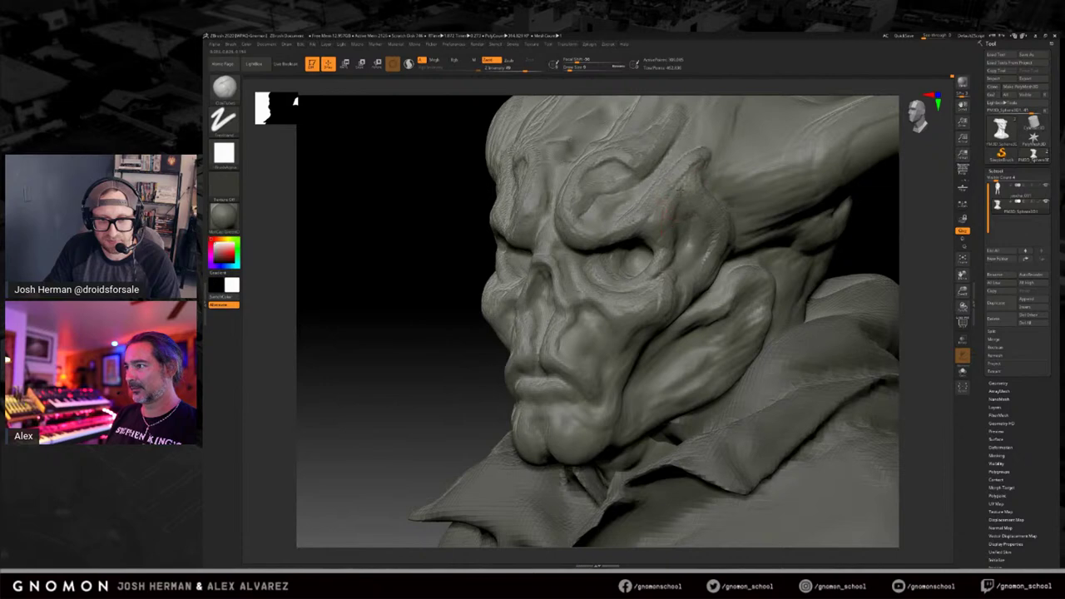
pyautogui.moveTo(416, 316); pyautogui.dragTo(400, 314)
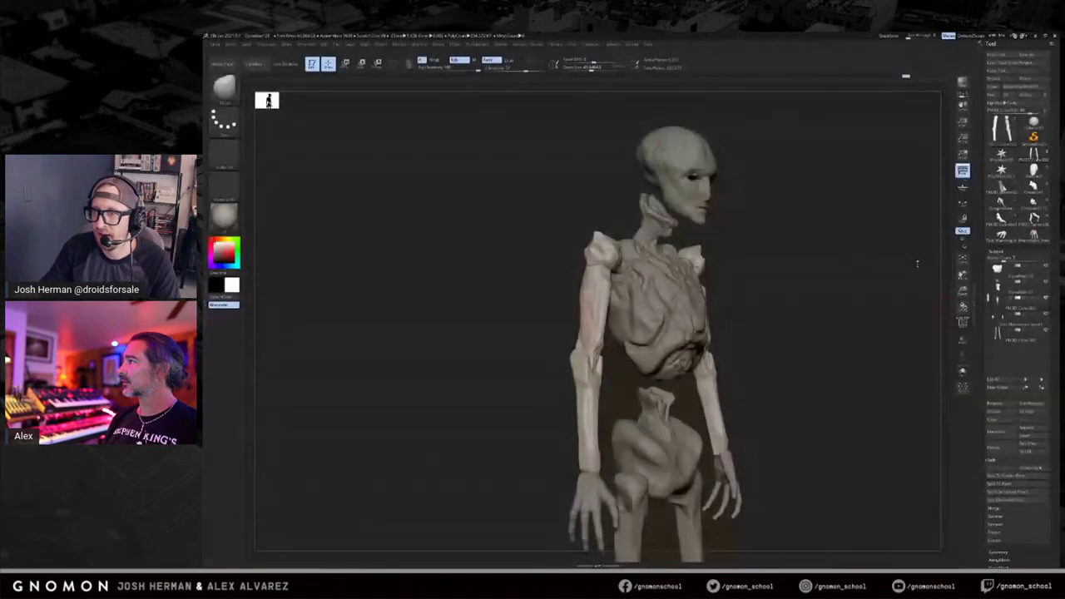
# Smooth the lower ribcage of the skeletal android's torso and adjust the brush's draw size.
pyautogui.moveTo(918, 264); pyautogui.dragTo(810, 320)
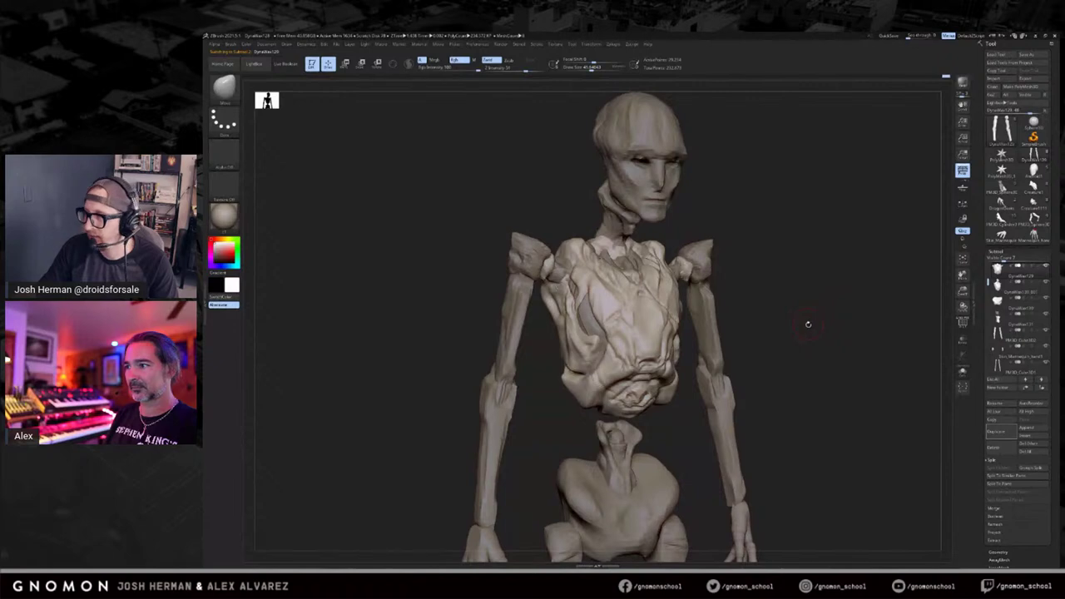
pyautogui.moveTo(824, 347)
pyautogui.keyDown('shift'); pyautogui.mouseDown()
pyautogui.moveTo(844, 340)
pyautogui.moveTo(793, 341)
pyautogui.mouseUp(); pyautogui.keyUp('shift')
pyautogui.keyDown('shift'); pyautogui.moveTo(634, 339); pyautogui.dragTo(630, 347); pyautogui.keyUp('shift')
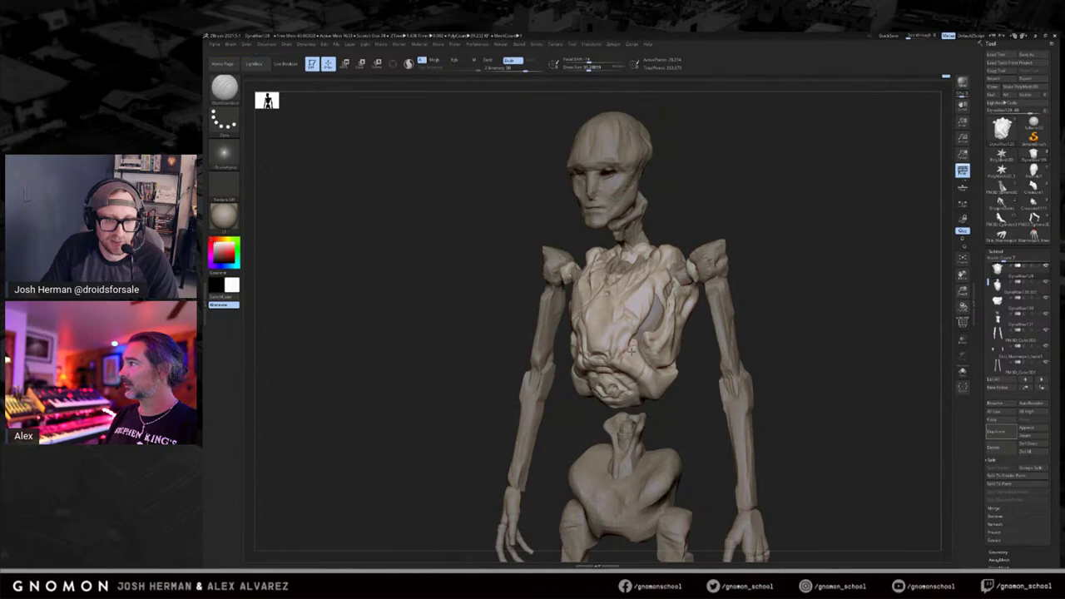
pyautogui.moveTo(753, 307); pyautogui.dragTo(793, 304)
pyautogui.press('s')
pyautogui.moveTo(654, 335); pyautogui.dragTo(656, 334)
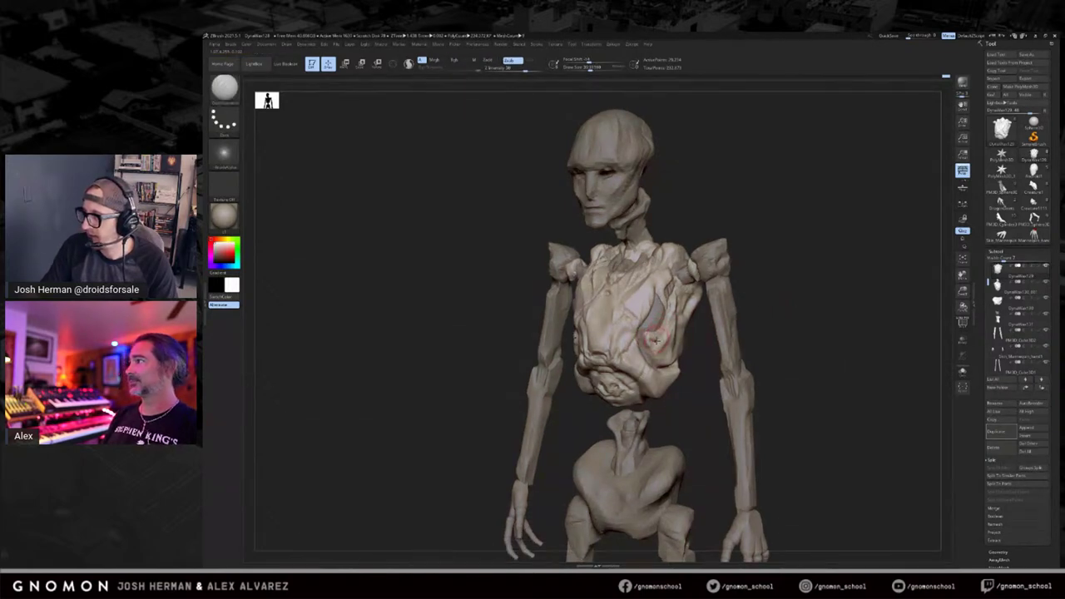
# Switch to the ClayBuildup brush, try a stroke across the android's lower ribcage and undo it.
pyautogui.press('b')
pyautogui.press('c')
pyautogui.press('b')
pyautogui.moveTo(657, 333); pyautogui.dragTo(635, 341)
pyautogui.hotkey('ctrl', 'z')
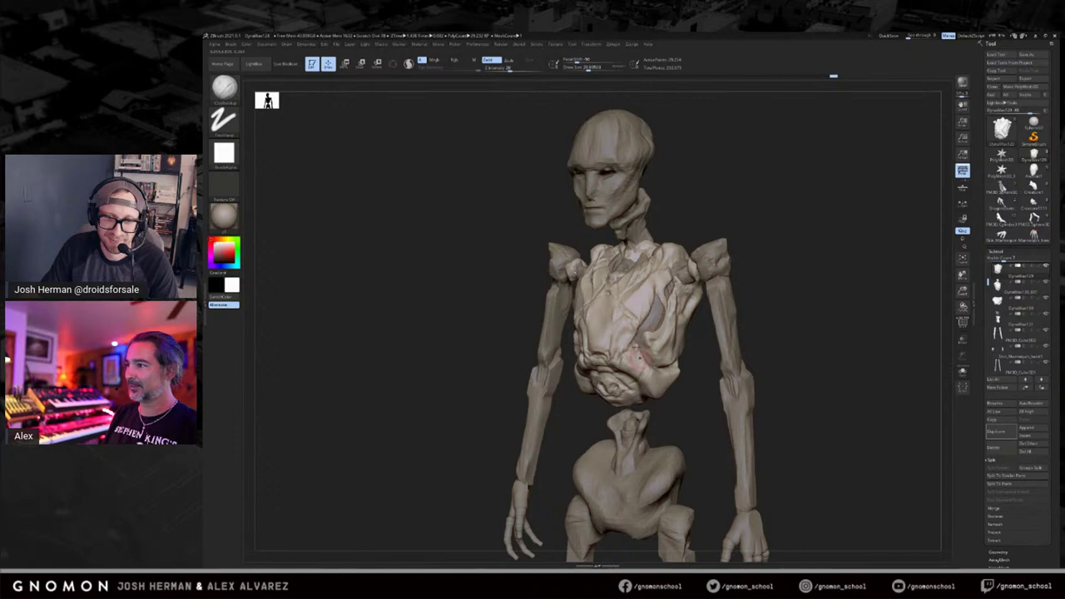
# Try carving strokes across the android's lower ribcage with the DamStandard brush and undo them.
pyautogui.press('b')
pyautogui.press('d')
pyautogui.press('s')
pyautogui.moveTo(633, 350); pyautogui.dragTo(646, 366)
pyautogui.moveTo(672, 406); pyautogui.dragTo(697, 341)
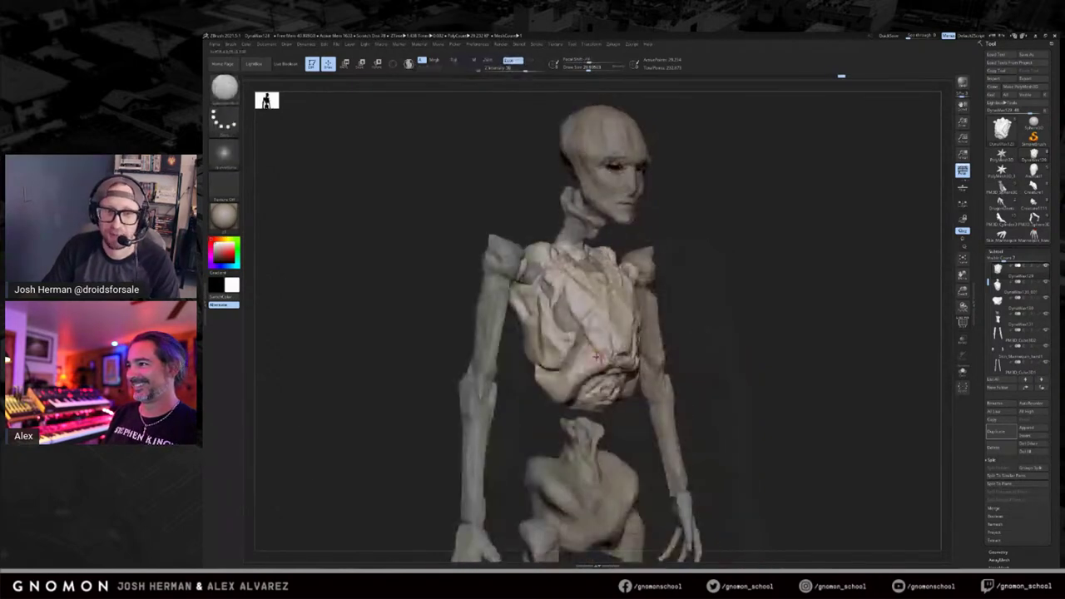
pyautogui.hotkey('ctrl', 'z')
pyautogui.moveTo(590, 348); pyautogui.dragTo(581, 366)
pyautogui.hotkey('ctrl', 'z')
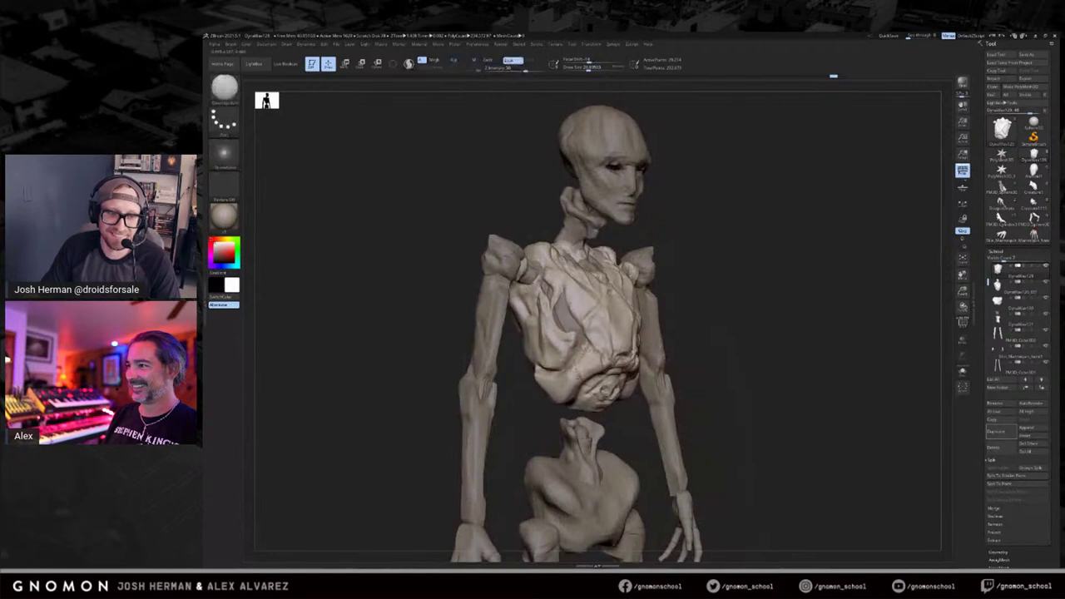
# Examine the android's torso and overall proportions from the front and both sides.
pyautogui.moveTo(578, 372)
pyautogui.mouseDown(button='right')
pyautogui.moveTo(526, 423)
pyautogui.moveTo(463, 422)
pyautogui.mouseUp(button='right')
pyautogui.moveTo(702, 413)
pyautogui.keyDown('ctrl'); pyautogui.mouseDown(button='right')
pyautogui.moveTo(800, 321)
pyautogui.moveTo(840, 328)
pyautogui.mouseUp(button='right'); pyautogui.keyUp('ctrl')
pyautogui.moveTo(999, 332)
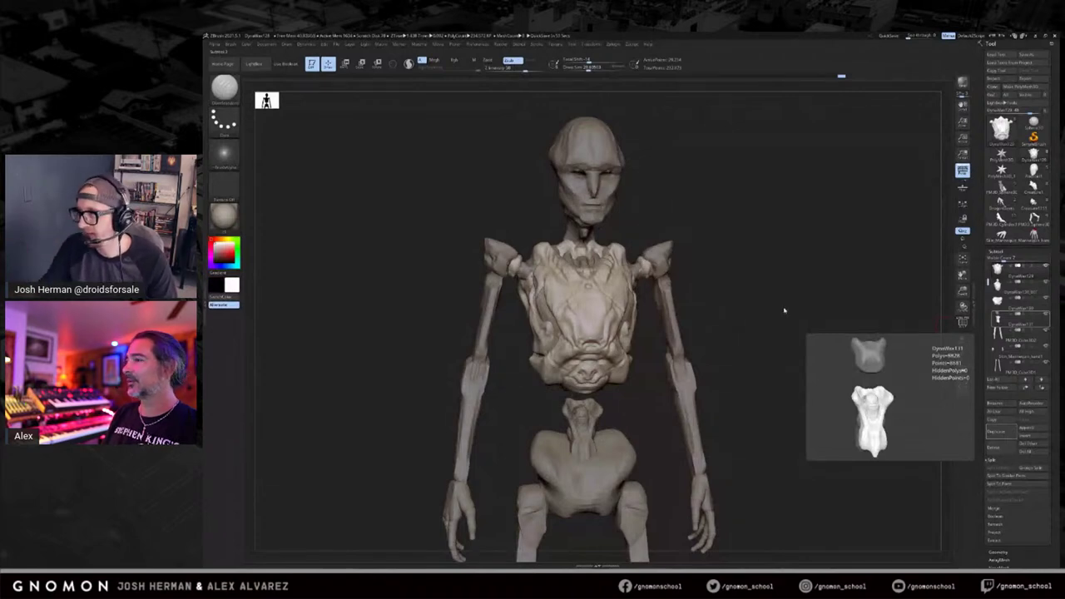
pyautogui.keyDown('shift'); pyautogui.moveTo(792, 301); pyautogui.dragTo(779, 302); pyautogui.keyUp('shift')
pyautogui.moveTo(635, 402)
pyautogui.keyDown('alt'); pyautogui.mouseDown()
pyautogui.moveTo(657, 380)
pyautogui.moveTo(619, 376)
pyautogui.mouseUp(); pyautogui.keyUp('alt')
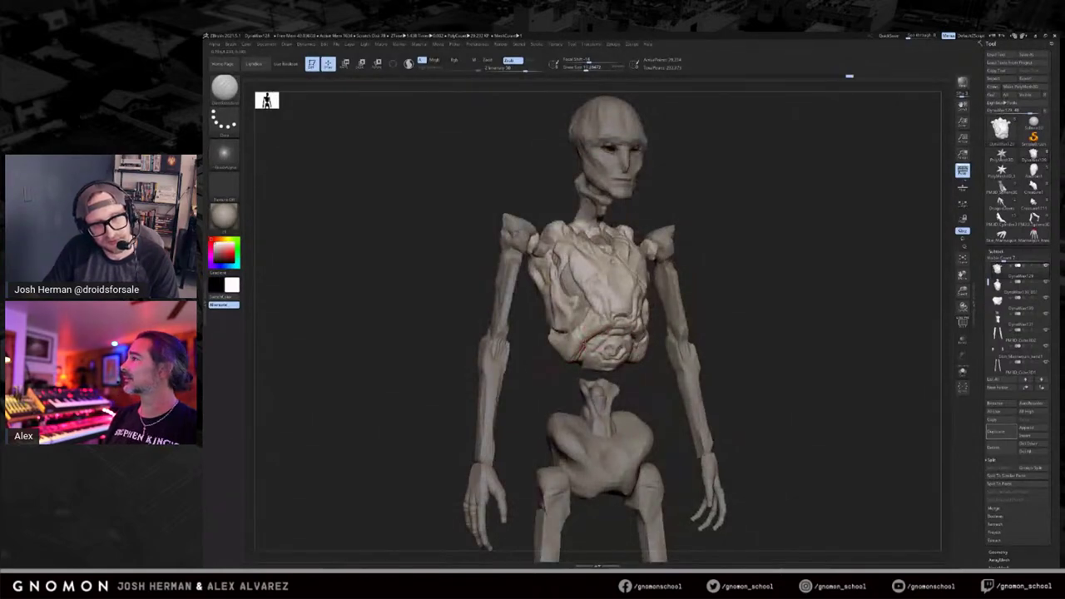
pyautogui.moveTo(573, 366)
pyautogui.mouseDown()
pyautogui.moveTo(675, 369)
pyautogui.moveTo(650, 384)
pyautogui.mouseUp()
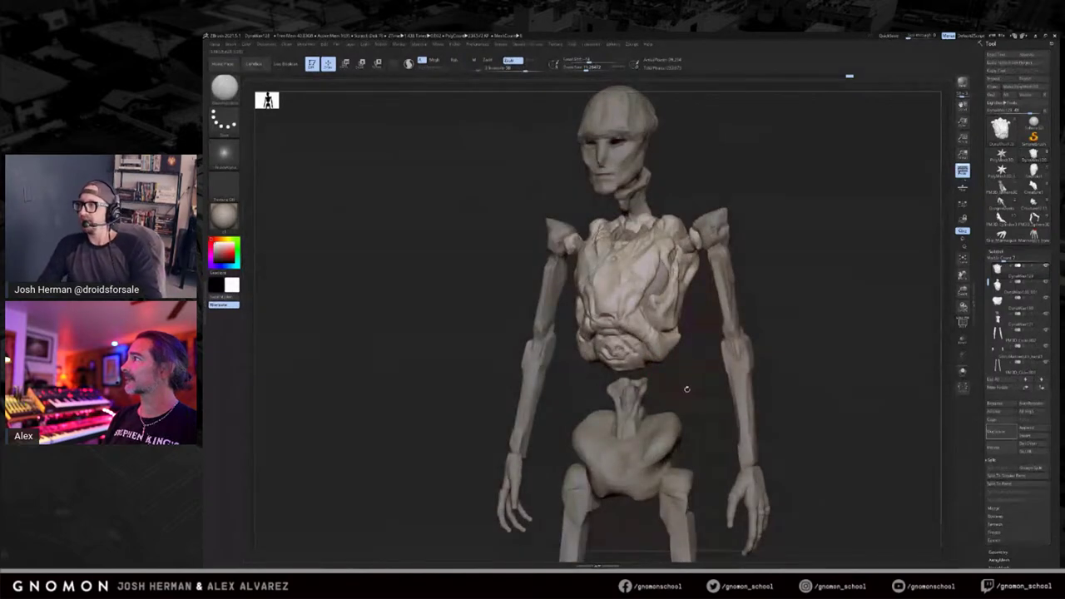
pyautogui.moveTo(694, 395)
pyautogui.mouseDown()
pyautogui.moveTo(678, 382)
pyautogui.moveTo(775, 278)
pyautogui.moveTo(761, 325)
pyautogui.moveTo(777, 328)
pyautogui.mouseUp()
# Switch to the Standard brush, make the android's head the active subtool and adjust the brush's draw size.
pyautogui.press('b')
pyautogui.press('s')
pyautogui.press('t')
pyautogui.keyDown('alt'); pyautogui.click(612, 179); pyautogui.keyUp('alt')
pyautogui.moveTo(690, 166)
pyautogui.keyDown('alt'); pyautogui.mouseDown()
pyautogui.moveTo(703, 228)
pyautogui.moveTo(716, 218)
pyautogui.moveTo(658, 213)
pyautogui.moveTo(676, 213)
pyautogui.moveTo(694, 237)
pyautogui.mouseUp(); pyautogui.keyUp('alt')
pyautogui.moveTo(726, 165)
pyautogui.keyDown('alt'); pyautogui.mouseDown(button='right')
pyautogui.moveTo(737, 200)
pyautogui.moveTo(722, 202)
pyautogui.mouseUp(button='right'); pyautogui.keyUp('alt')
pyautogui.press('f')
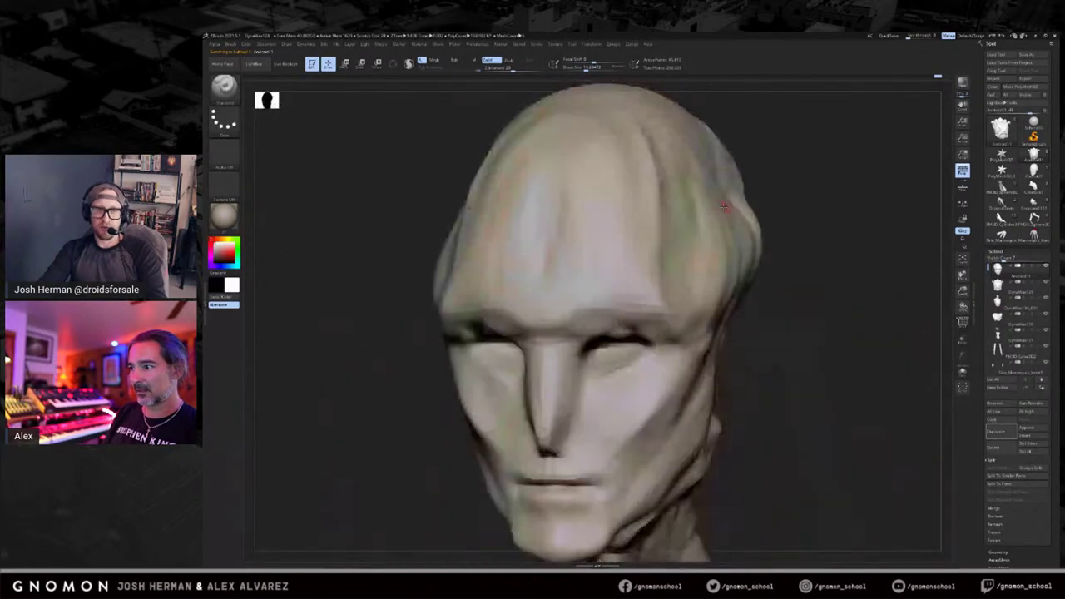
pyautogui.press('f')
pyautogui.moveTo(718, 208); pyautogui.dragTo(733, 209, button='right')
pyautogui.moveTo(732, 209)
pyautogui.keyDown('alt'); pyautogui.mouseDown(button='right')
pyautogui.moveTo(734, 261)
pyautogui.moveTo(749, 199)
pyautogui.mouseUp(button='right'); pyautogui.keyUp('alt')
pyautogui.moveTo(750, 199)
pyautogui.mouseDown()
pyautogui.moveTo(764, 186)
pyautogui.moveTo(690, 226)
pyautogui.moveTo(655, 199)
pyautogui.mouseUp()
pyautogui.press('s')
pyautogui.click(690, 231)
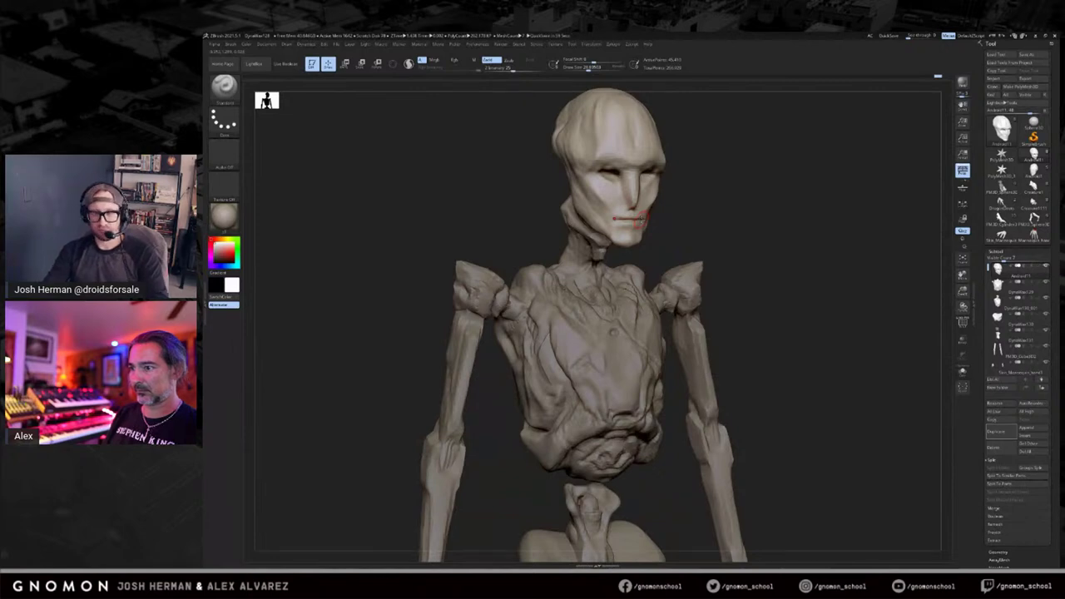
# Carve the android's eye sockets with the DamStandard brush and smooth across their outer corners.
pyautogui.moveTo(787, 241)
pyautogui.mouseDown()
pyautogui.moveTo(748, 245)
pyautogui.moveTo(795, 238)
pyautogui.mouseUp()
pyautogui.keyDown('ctrl'); pyautogui.moveTo(699, 216); pyautogui.dragTo(580, 406); pyautogui.keyUp('ctrl')
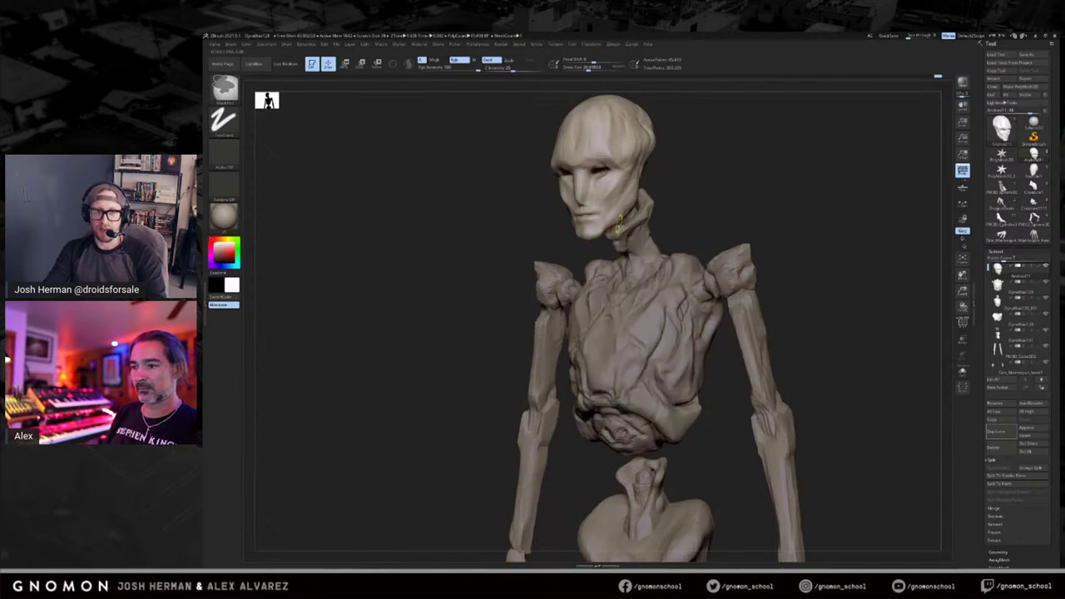
pyautogui.moveTo(756, 203)
pyautogui.mouseDown()
pyautogui.moveTo(751, 245)
pyautogui.moveTo(646, 257)
pyautogui.moveTo(697, 275)
pyautogui.mouseUp()
pyautogui.moveTo(697, 275); pyautogui.dragTo(657, 249)
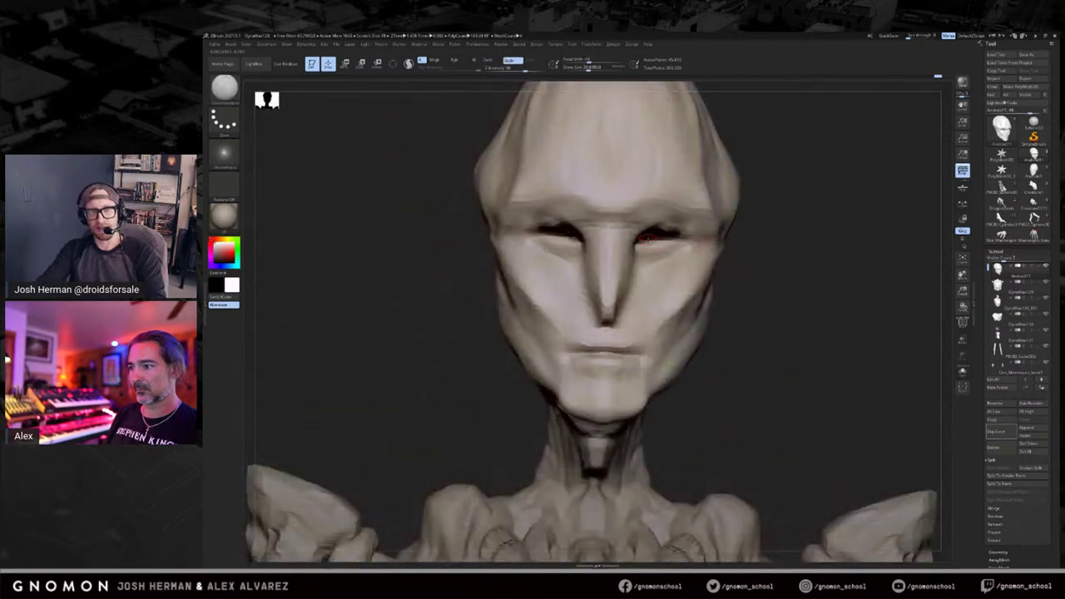
pyautogui.moveTo(754, 222); pyautogui.dragTo(736, 238)
pyautogui.keyDown('shift'); pyautogui.moveTo(659, 240); pyautogui.dragTo(696, 241); pyautogui.keyUp('shift')
pyautogui.moveTo(814, 221)
pyautogui.mouseDown()
pyautogui.moveTo(812, 199)
pyautogui.moveTo(824, 208)
pyautogui.mouseUp()
# Try placing a transpose line over the android's outer eye and cheek, and return to sculpting.
pyautogui.press('w')
pyautogui.keyDown('ctrl'); pyautogui.moveTo(701, 232); pyautogui.dragTo(704, 285); pyautogui.keyUp('ctrl')
pyautogui.moveTo(811, 258); pyautogui.dragTo(719, 260)
pyautogui.moveTo(541, 364)
pyautogui.keyDown('alt'); pyautogui.mouseDown()
pyautogui.moveTo(532, 335)
pyautogui.moveTo(554, 354)
pyautogui.mouseUp(); pyautogui.keyUp('alt')
pyautogui.keyDown('shift'); pyautogui.moveTo(553, 332); pyautogui.dragTo(703, 274); pyautogui.keyUp('shift')
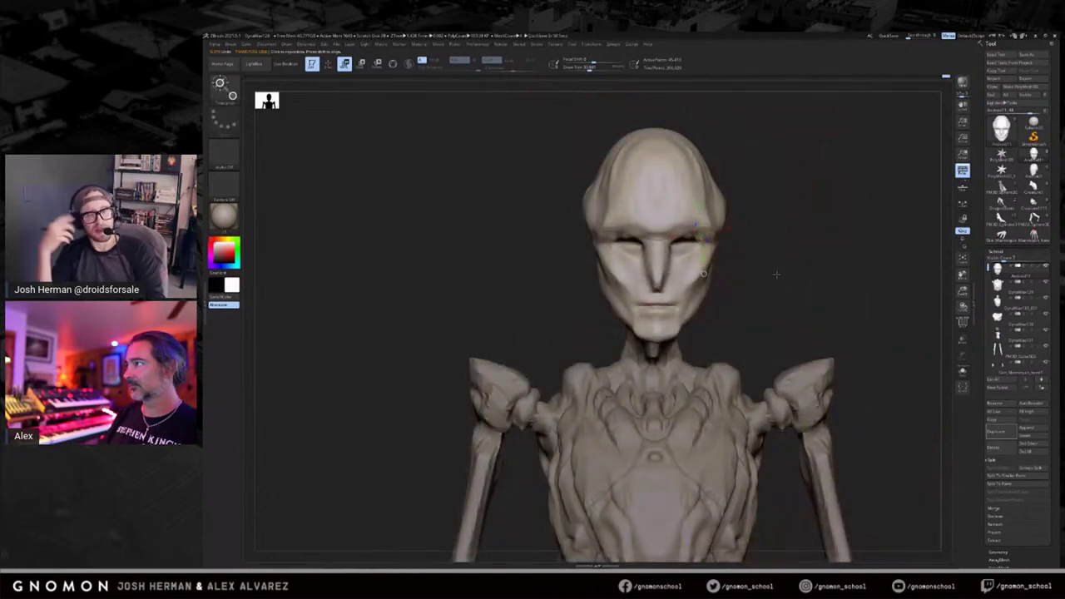
pyautogui.moveTo(733, 274); pyautogui.dragTo(766, 268)
pyautogui.press('q')
# Reduce the brush size and define the android's eyes and eyelids inside the sockets.
pyautogui.moveTo(787, 227)
pyautogui.mouseDown()
pyautogui.moveTo(738, 221)
pyautogui.moveTo(692, 238)
pyautogui.moveTo(768, 240)
pyautogui.moveTo(726, 247)
pyautogui.mouseUp()
pyautogui.press('[')
pyautogui.press('[')
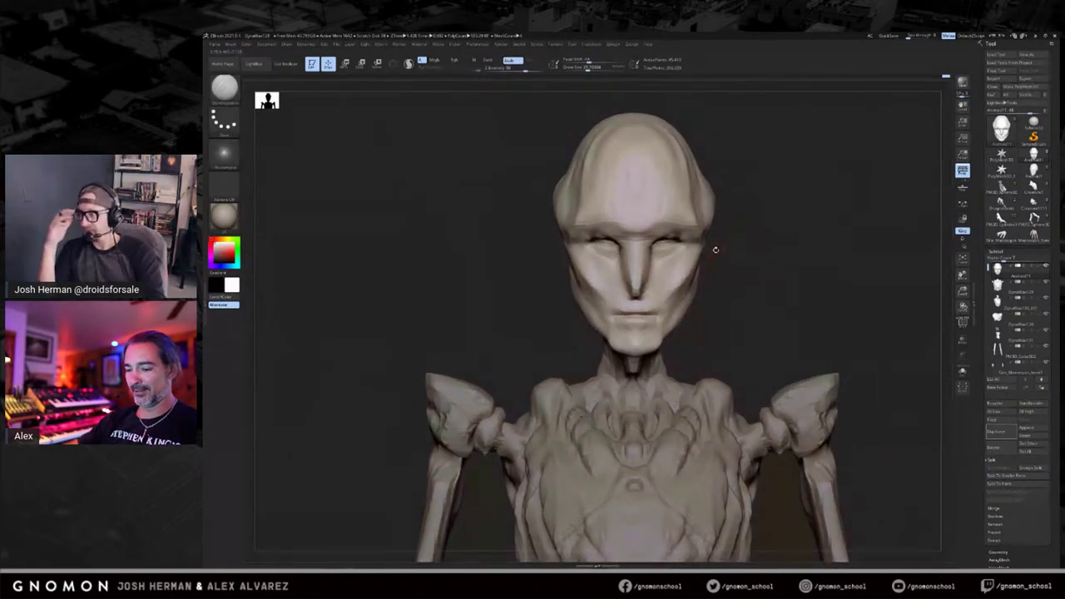
pyautogui.moveTo(779, 269)
pyautogui.mouseDown()
pyautogui.moveTo(759, 275)
pyautogui.moveTo(756, 248)
pyautogui.mouseUp()
pyautogui.hotkey('ctrl', 'z')
pyautogui.hotkey('ctrl', 'shift', 'z')
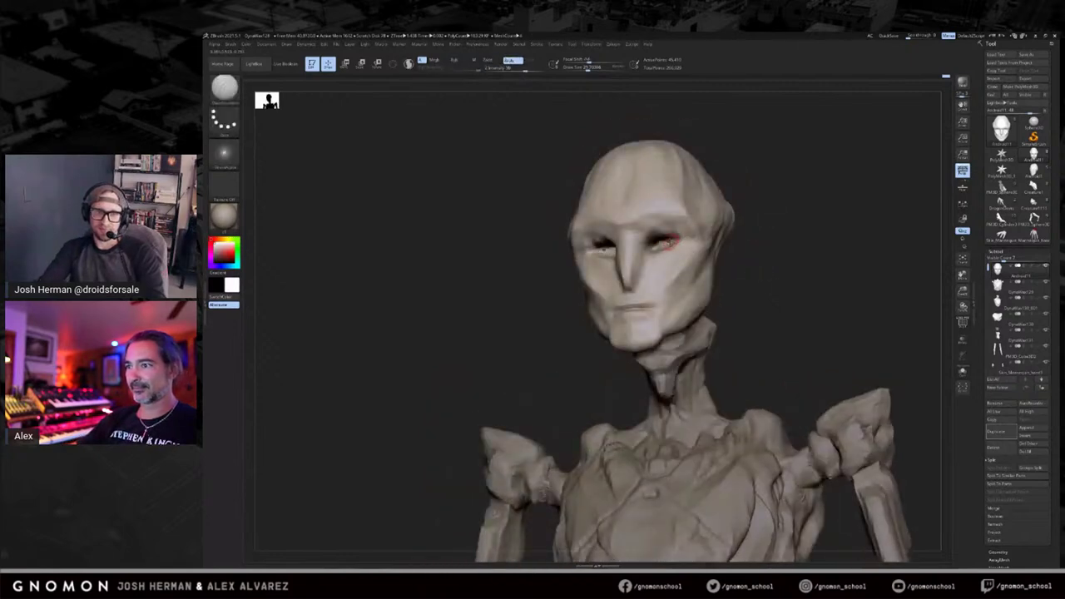
pyautogui.moveTo(671, 242); pyautogui.dragTo(668, 241, button='right')
pyautogui.moveTo(725, 263); pyautogui.dragTo(743, 263)
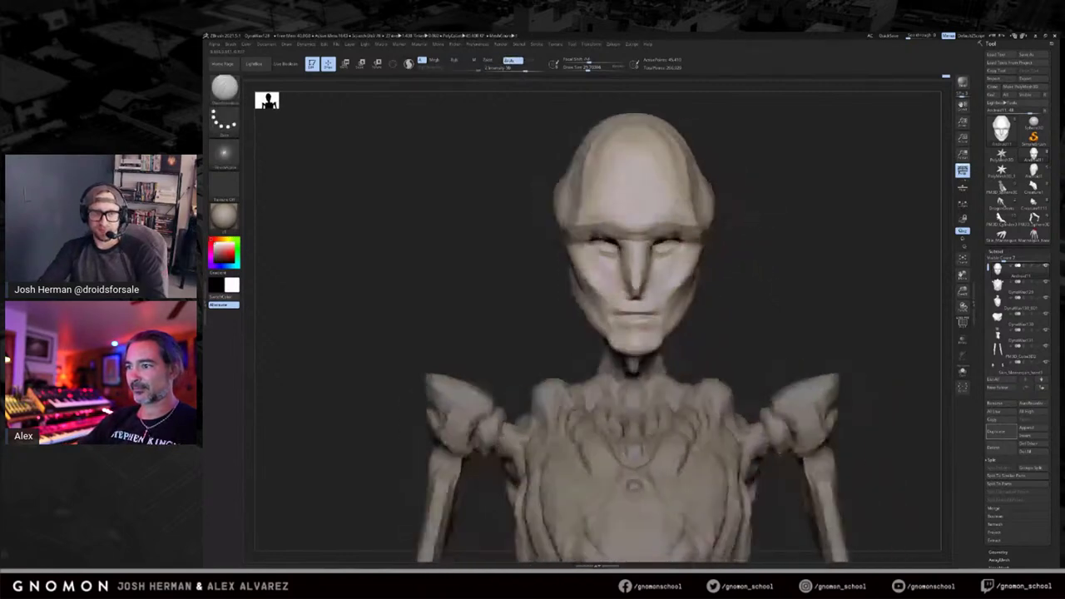
pyautogui.moveTo(540, 285); pyautogui.dragTo(583, 283)
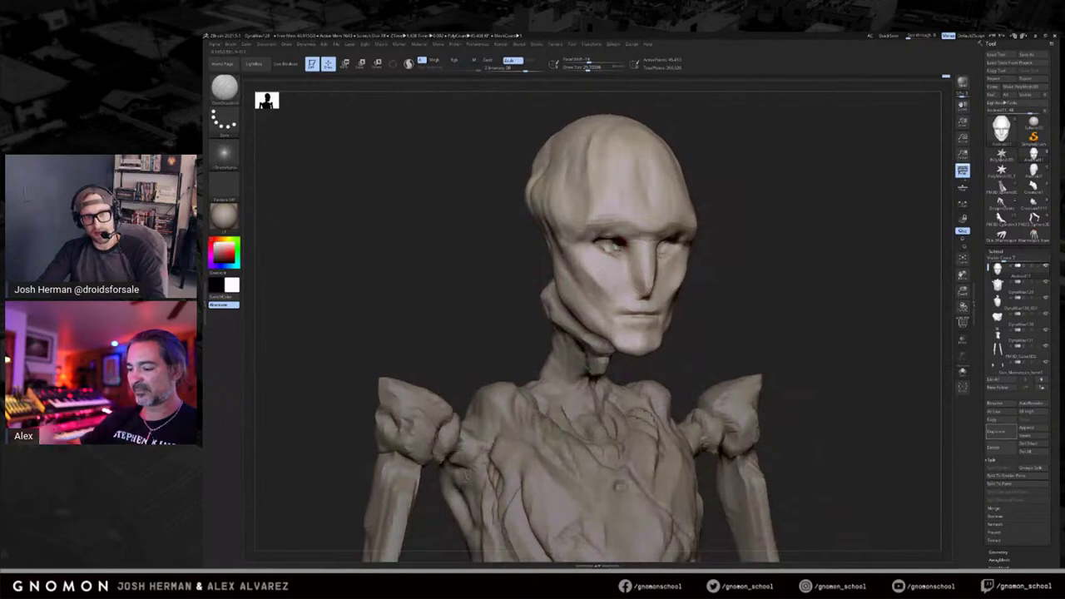
pyautogui.moveTo(772, 218); pyautogui.dragTo(736, 225)
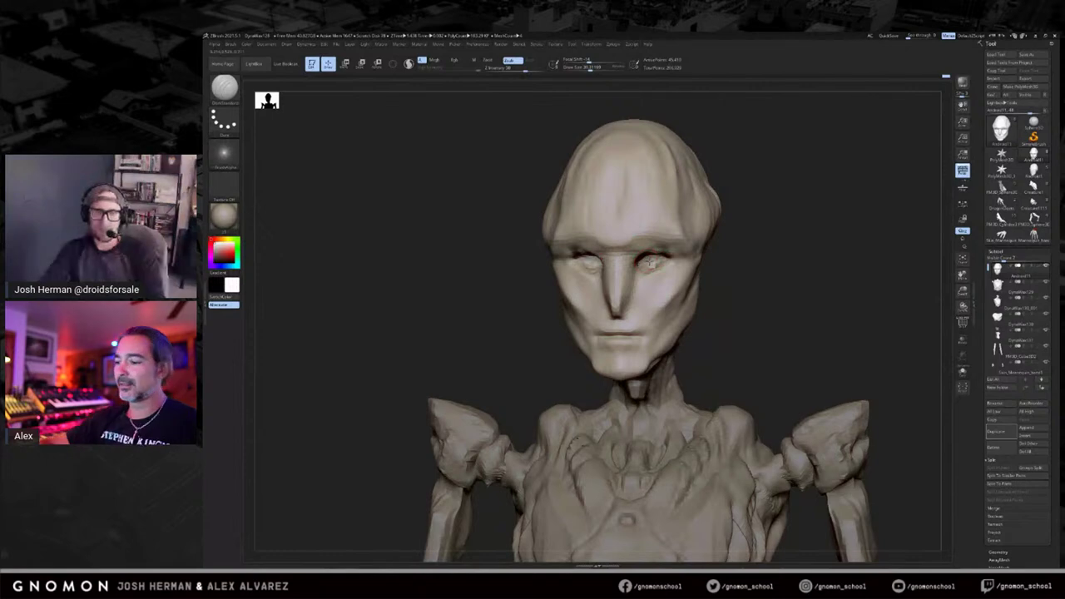
pyautogui.moveTo(770, 264); pyautogui.dragTo(733, 265)
pyautogui.moveTo(652, 257)
pyautogui.mouseDown()
pyautogui.moveTo(666, 226)
pyautogui.moveTo(672, 242)
pyautogui.mouseUp()
# Switch to the ClayBuildup brush, reduce its size and build up the android's upper eyelid toward the outer corner.
pyautogui.press('b')
pyautogui.press('c')
pyautogui.press('b')
pyautogui.moveTo(760, 200); pyautogui.dragTo(782, 221)
pyautogui.press('[')
pyautogui.moveTo(566, 238); pyautogui.dragTo(581, 239)
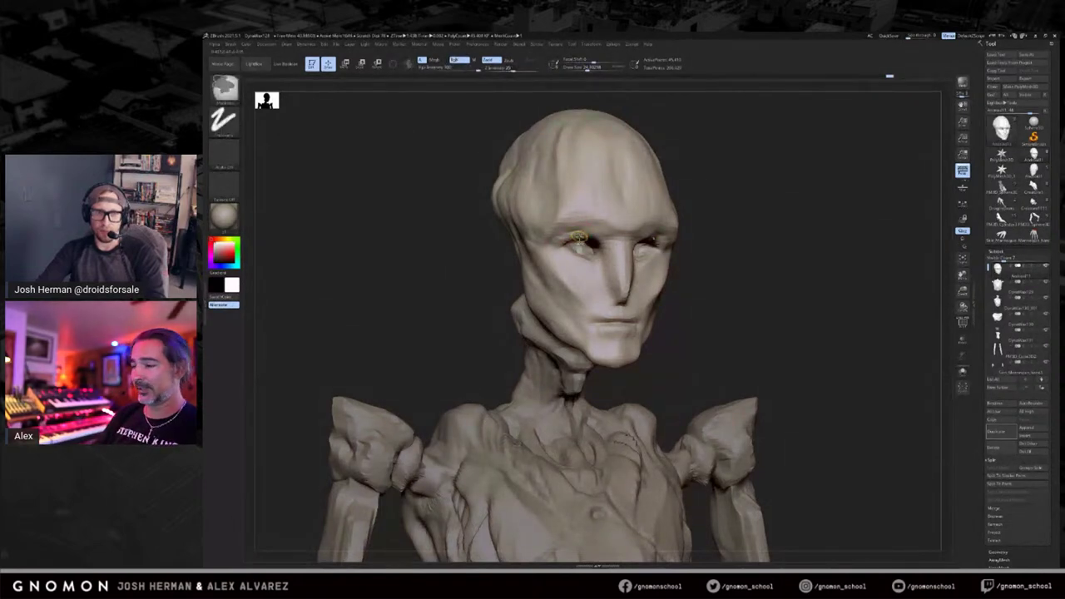
pyautogui.moveTo(786, 212)
pyautogui.mouseDown()
pyautogui.moveTo(748, 206)
pyautogui.moveTo(755, 214)
pyautogui.moveTo(691, 238)
pyautogui.moveTo(597, 226)
pyautogui.mouseUp()
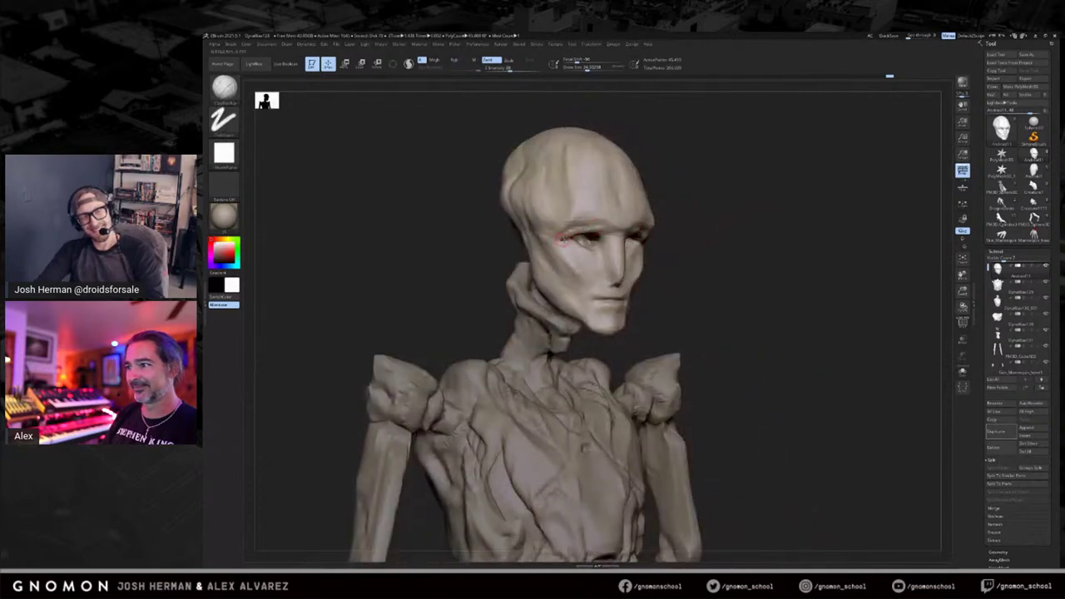
# Build up the android's brow edge above the eyes and smooth it.
pyautogui.moveTo(628, 210)
pyautogui.mouseDown()
pyautogui.moveTo(729, 195)
pyautogui.moveTo(699, 183)
pyautogui.mouseUp()
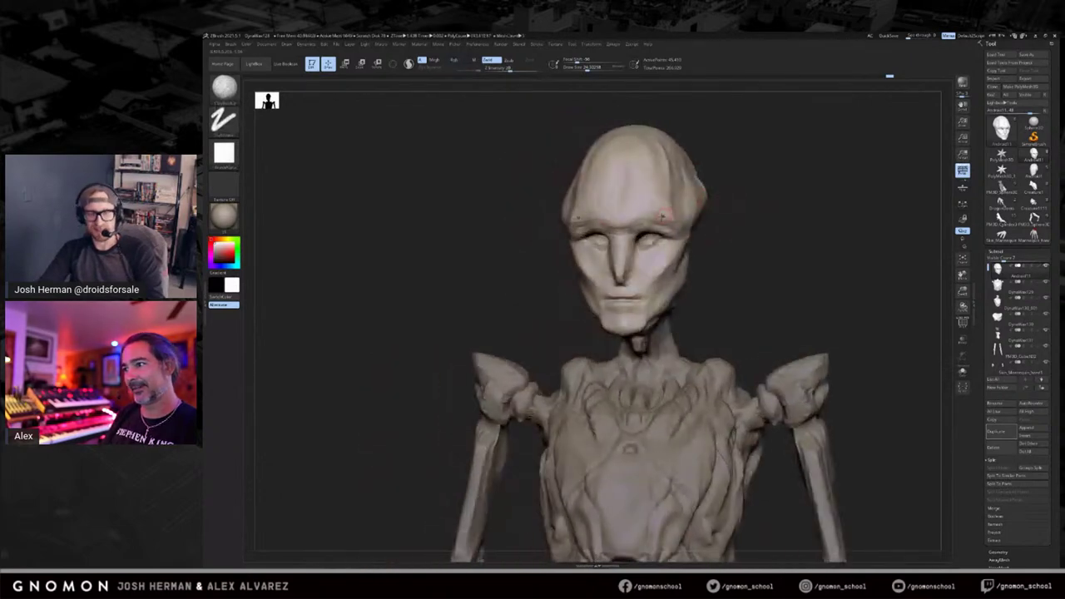
pyautogui.press('shift')
pyautogui.keyDown('shift'); pyautogui.moveTo(723, 219); pyautogui.dragTo(661, 226); pyautogui.keyUp('shift')
pyautogui.press('shift')
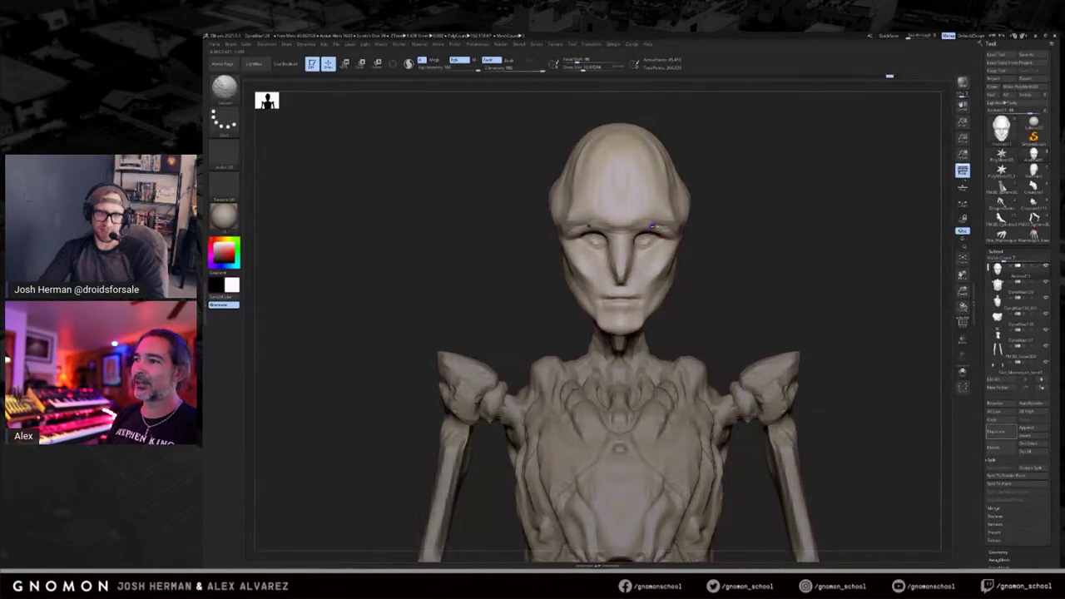
pyautogui.moveTo(681, 243); pyautogui.dragTo(693, 242)
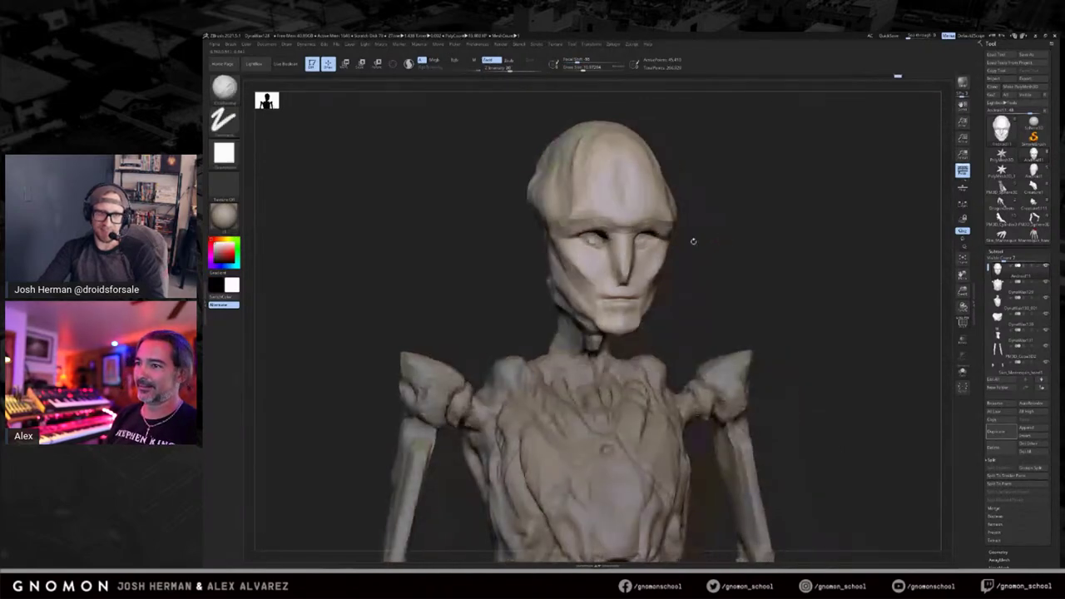
pyautogui.moveTo(760, 252); pyautogui.dragTo(755, 240)
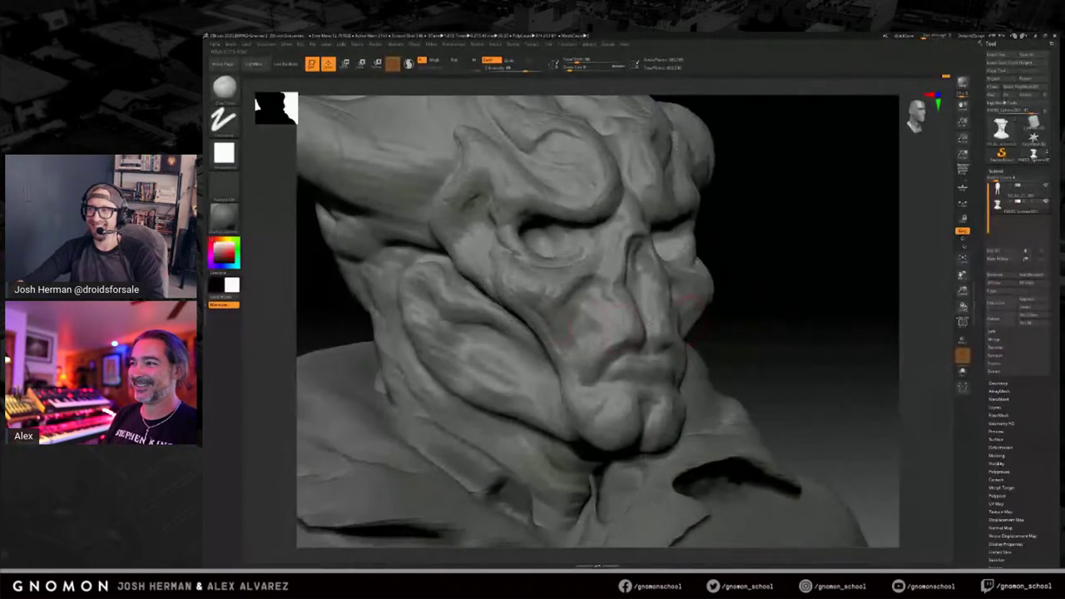
# Refine the temple ridges and forehead swirls on the horned creature's bust.
pyautogui.moveTo(788, 318); pyautogui.dragTo(773, 317)
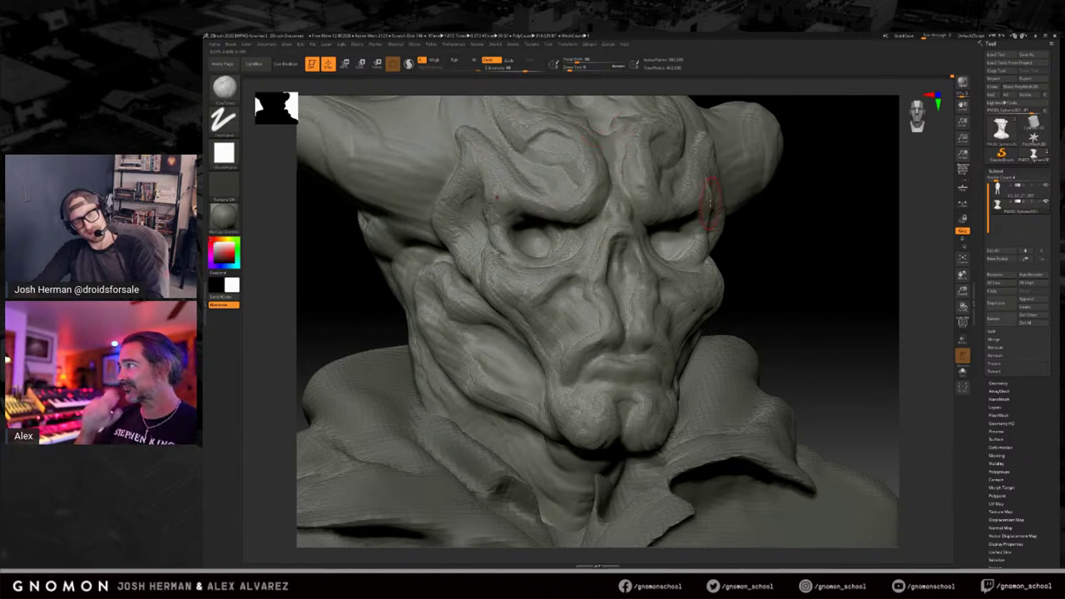
pyautogui.moveTo(765, 243); pyautogui.dragTo(779, 250)
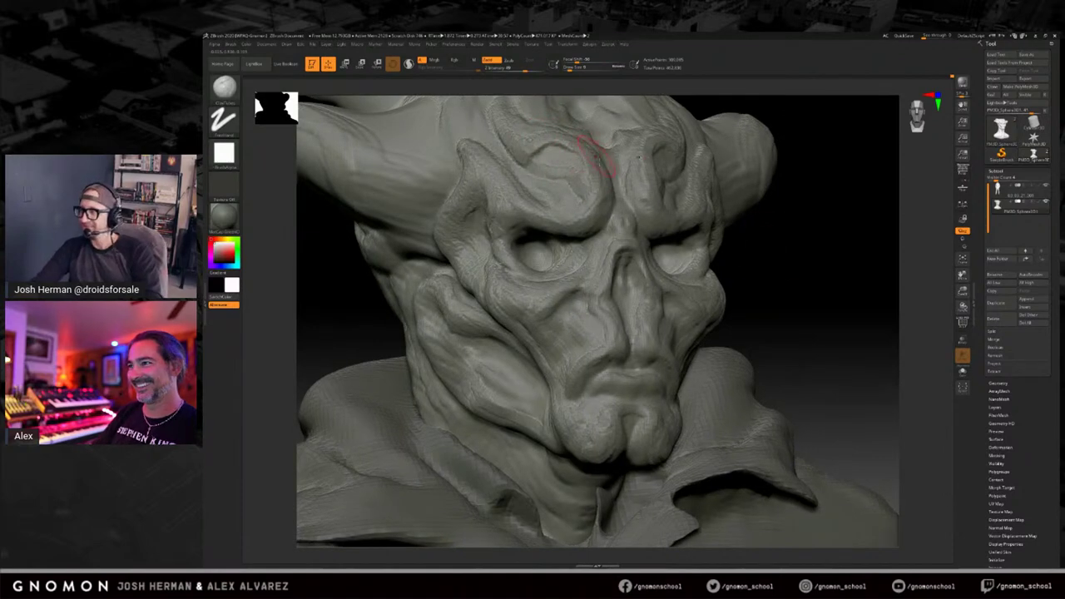
pyautogui.moveTo(789, 256)
pyautogui.mouseDown()
pyautogui.moveTo(802, 252)
pyautogui.moveTo(760, 252)
pyautogui.mouseUp()
pyautogui.moveTo(435, 242); pyautogui.dragTo(435, 280)
# Build up layered flowing ridges along the base of the horned creature's side horn.
pyautogui.moveTo(881, 233); pyautogui.dragTo(825, 247)
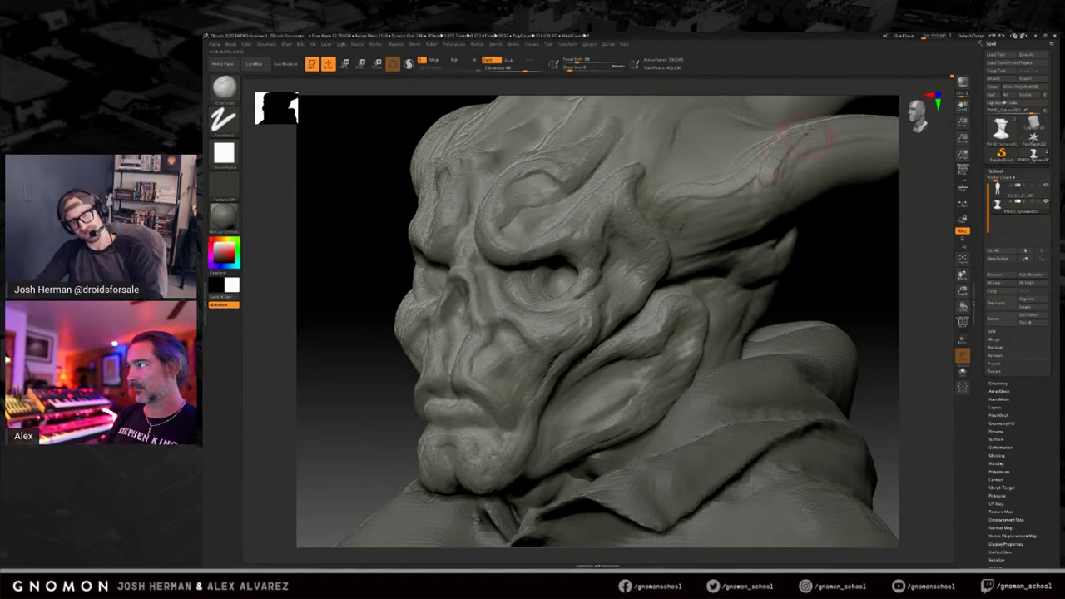
pyautogui.moveTo(780, 189); pyautogui.dragTo(759, 218)
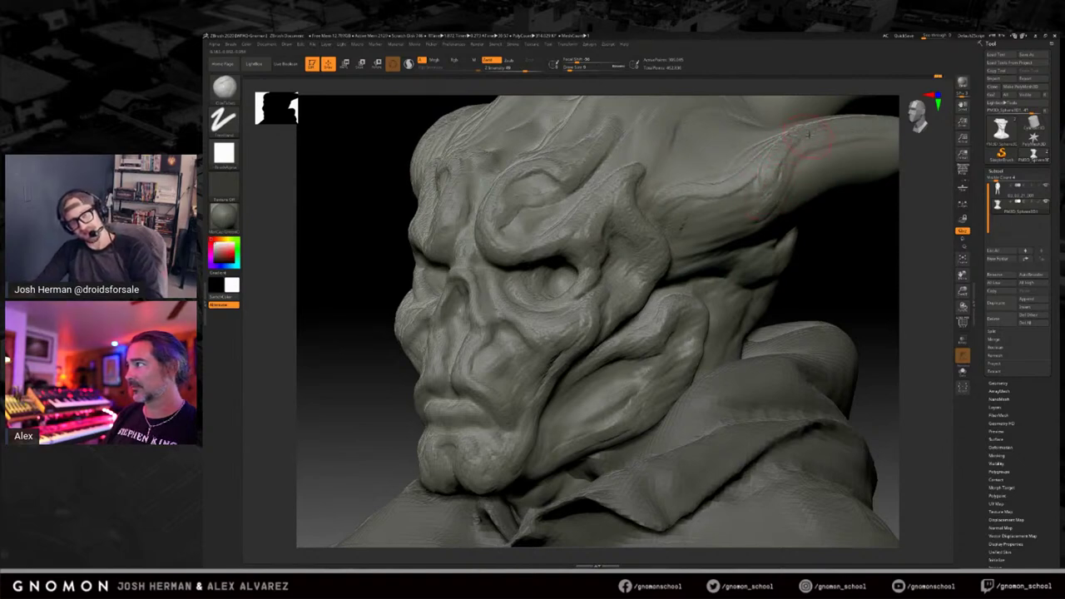
pyautogui.moveTo(755, 168); pyautogui.dragTo(737, 185)
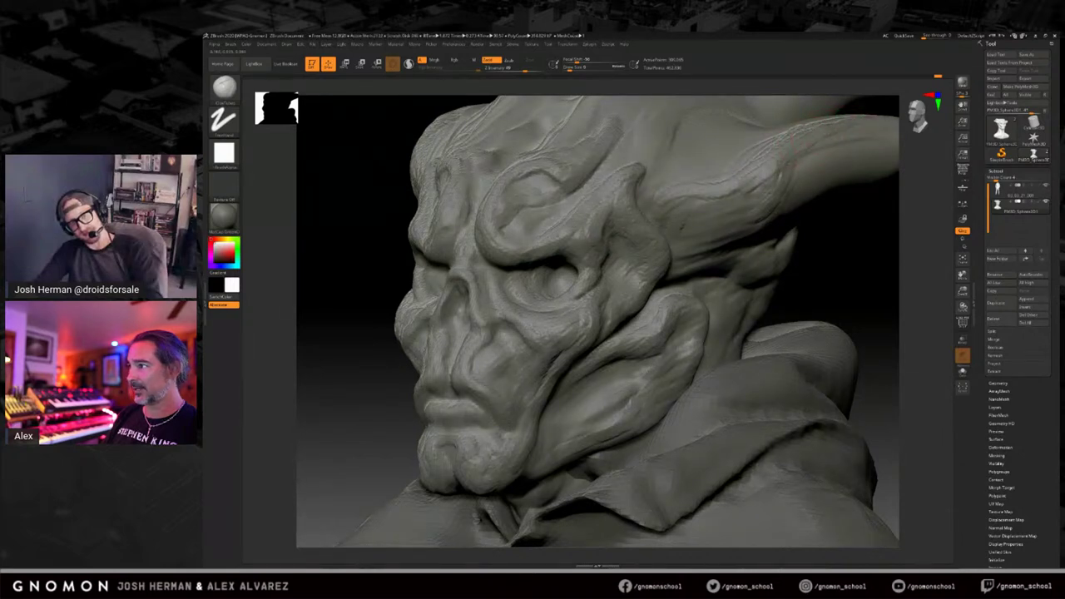
pyautogui.moveTo(844, 237)
pyautogui.mouseDown()
pyautogui.moveTo(822, 196)
pyautogui.moveTo(724, 196)
pyautogui.moveTo(698, 183)
pyautogui.mouseUp()
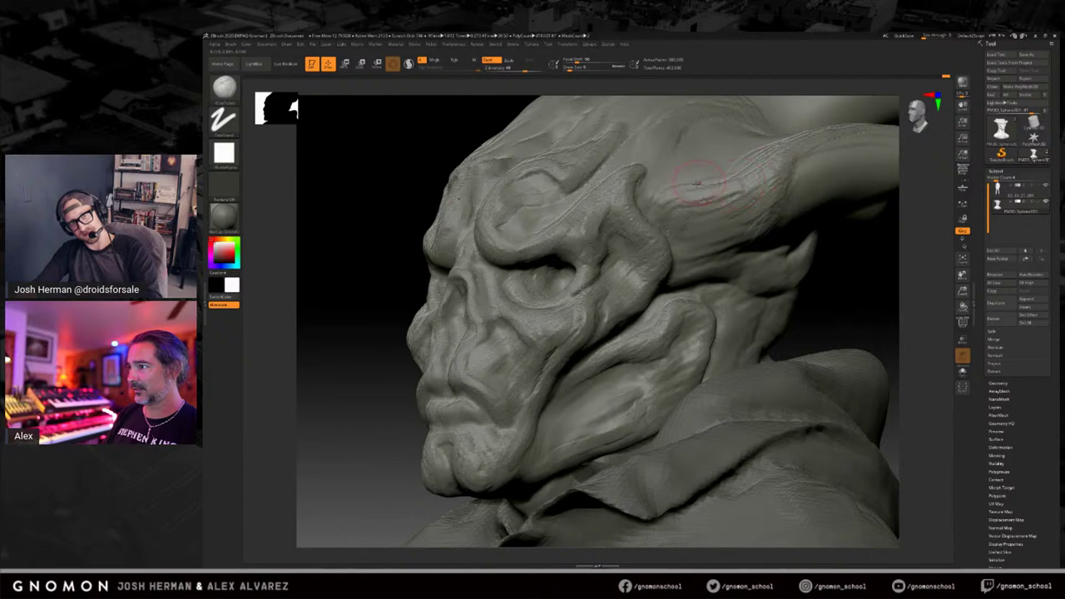
pyautogui.moveTo(839, 257)
pyautogui.mouseDown()
pyautogui.moveTo(789, 209)
pyautogui.moveTo(689, 186)
pyautogui.moveTo(771, 168)
pyautogui.moveTo(672, 209)
pyautogui.moveTo(745, 183)
pyautogui.moveTo(704, 218)
pyautogui.moveTo(728, 226)
pyautogui.mouseUp()
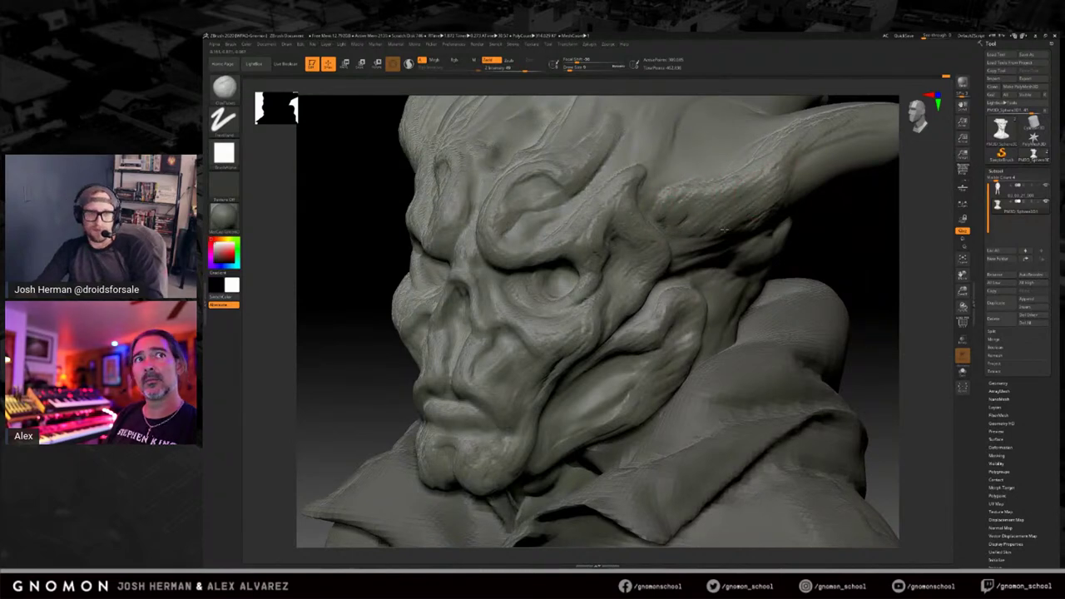
pyautogui.moveTo(861, 258)
pyautogui.mouseDown()
pyautogui.moveTo(864, 205)
pyautogui.moveTo(850, 231)
pyautogui.moveTo(854, 221)
pyautogui.mouseUp()
pyautogui.moveTo(769, 180); pyautogui.dragTo(857, 141)
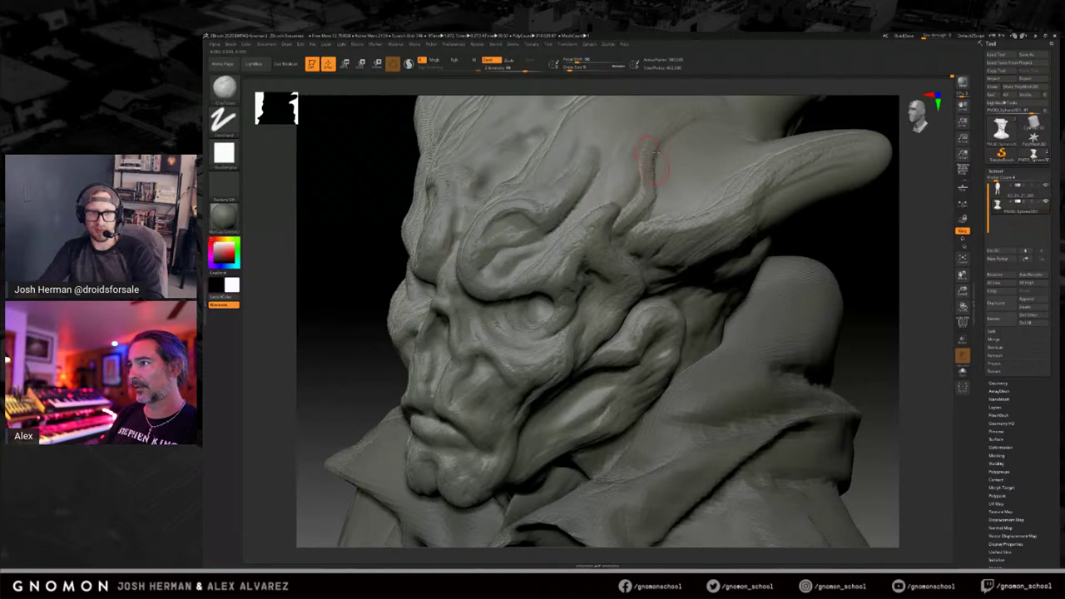
# Enlarge the brush and raise a curved ridge from the temple spike up the side of the forehead.
pyautogui.moveTo(828, 238); pyautogui.dragTo(820, 243)
pyautogui.press('s')
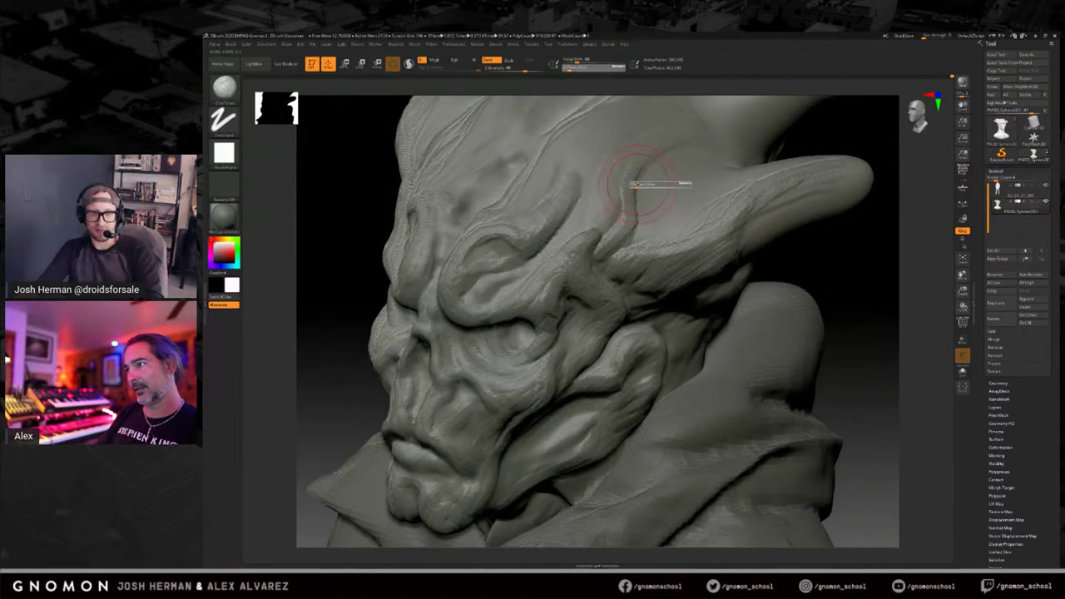
pyautogui.moveTo(616, 228); pyautogui.dragTo(626, 199)
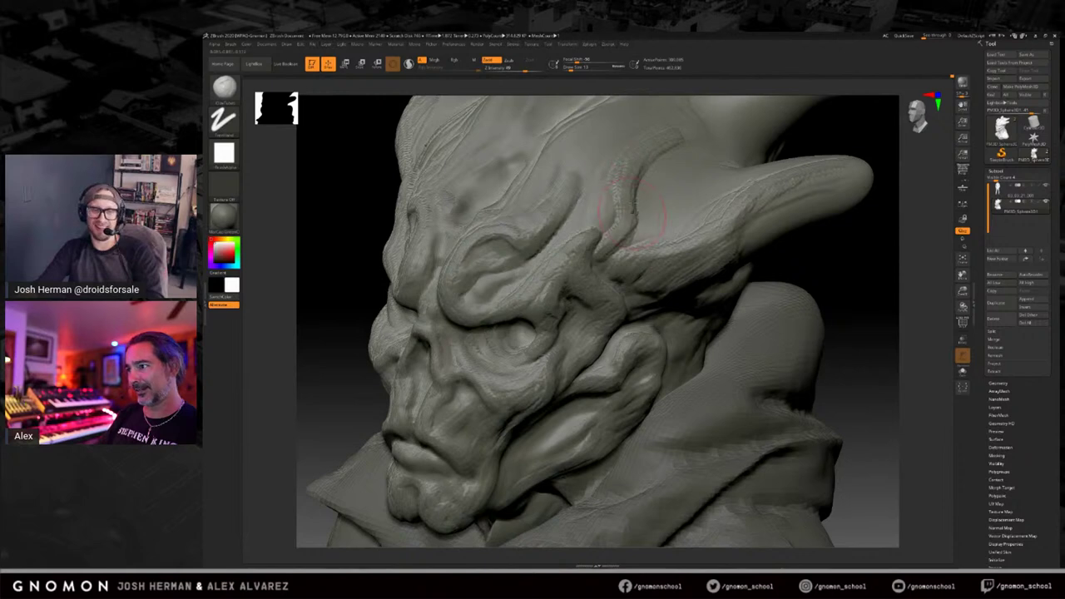
pyautogui.moveTo(616, 243); pyautogui.dragTo(622, 193)
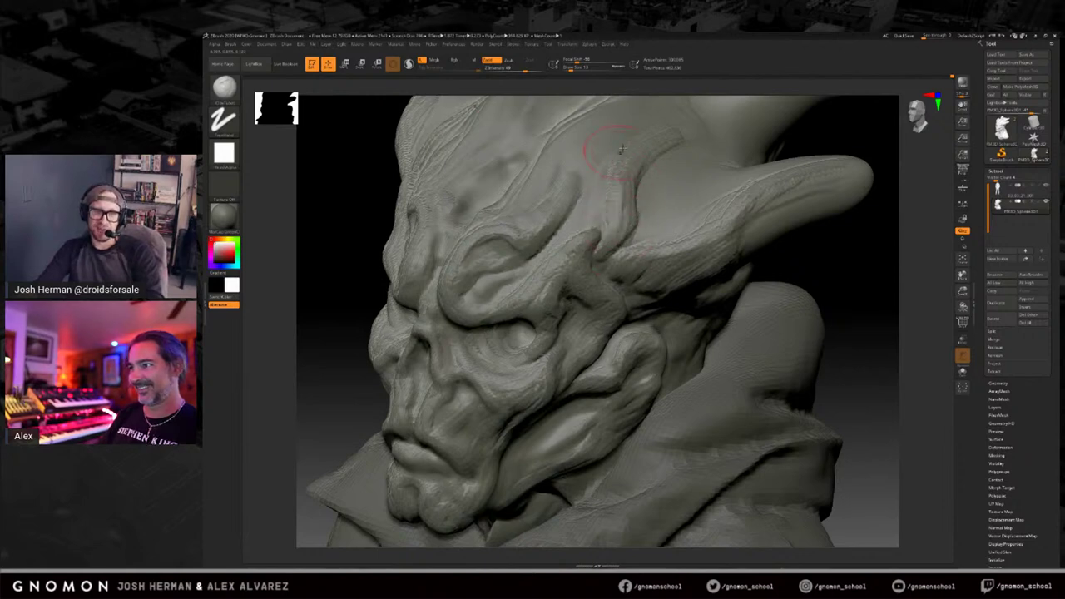
# Review the horned creature's head and the full coated figure from the front.
pyautogui.moveTo(836, 260)
pyautogui.mouseDown()
pyautogui.moveTo(802, 283)
pyautogui.moveTo(814, 214)
pyautogui.moveTo(804, 261)
pyautogui.mouseUp()
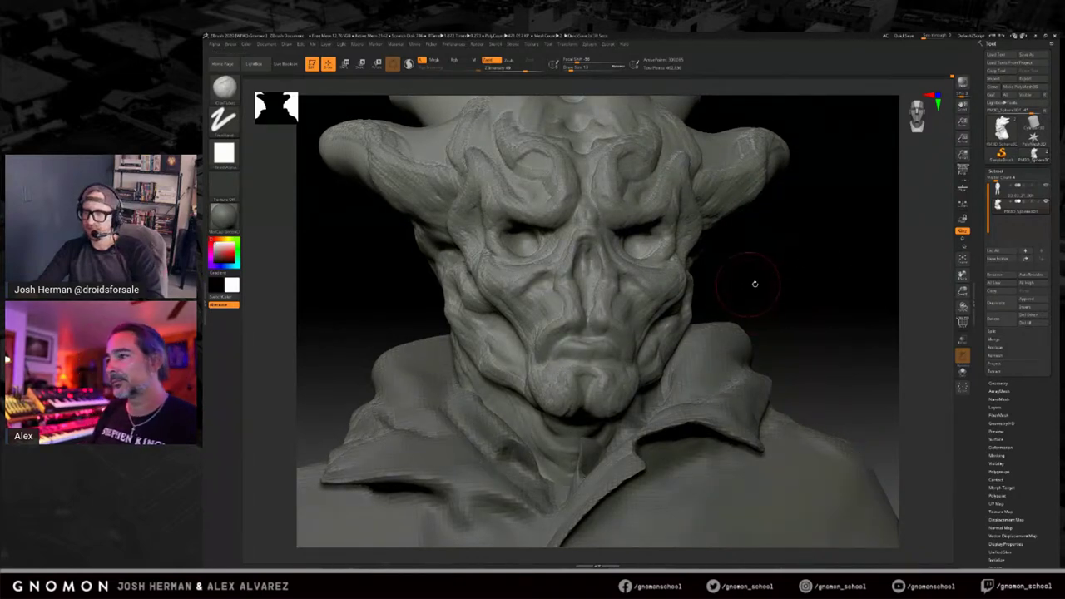
pyautogui.moveTo(784, 277)
pyautogui.mouseDown()
pyautogui.moveTo(807, 265)
pyautogui.moveTo(794, 254)
pyautogui.moveTo(822, 196)
pyautogui.moveTo(784, 262)
pyautogui.moveTo(741, 255)
pyautogui.moveTo(786, 253)
pyautogui.moveTo(780, 230)
pyautogui.moveTo(746, 282)
pyautogui.moveTo(760, 275)
pyautogui.moveTo(727, 281)
pyautogui.moveTo(744, 250)
pyautogui.moveTo(787, 247)
pyautogui.mouseUp()
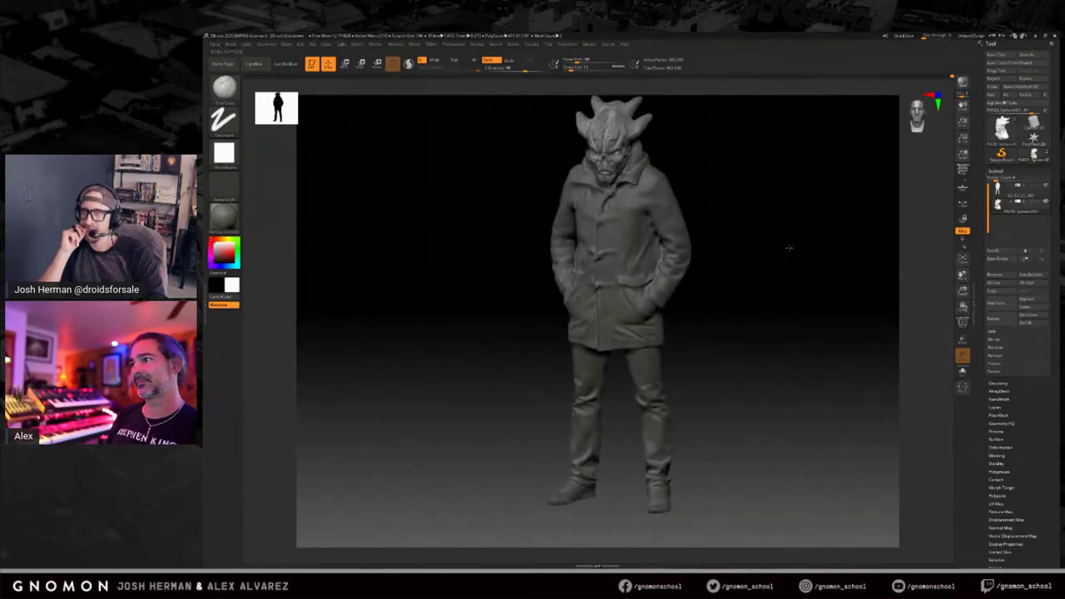
pyautogui.moveTo(738, 208); pyautogui.dragTo(736, 201)
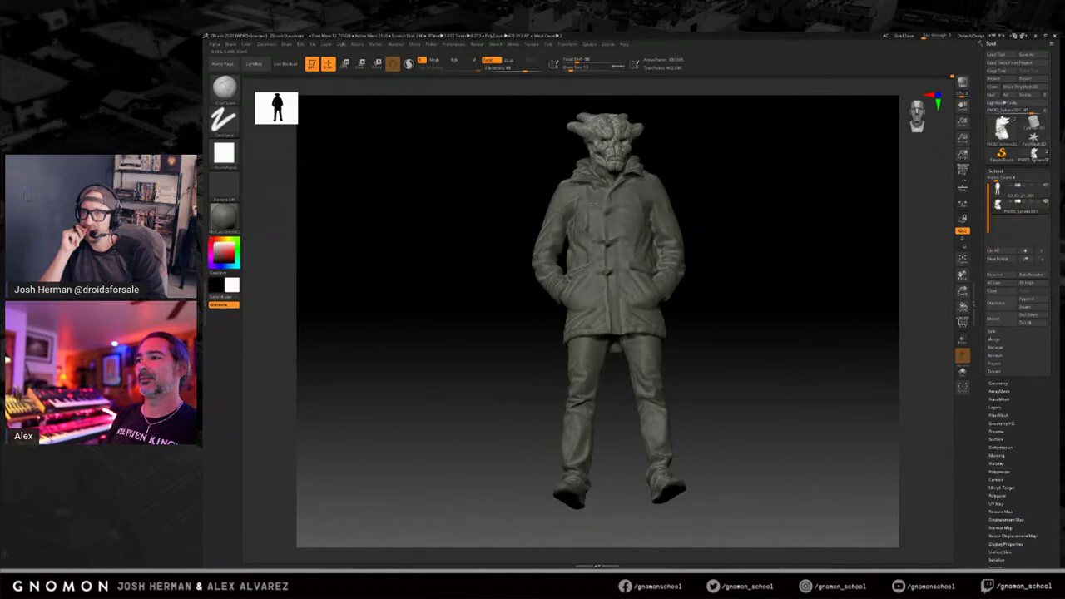
# Preview the full coated figure from the front with the MatCap Red Wax material.
pyautogui.moveTo(753, 272)
pyautogui.mouseDown()
pyautogui.moveTo(749, 216)
pyautogui.moveTo(744, 244)
pyautogui.moveTo(763, 225)
pyautogui.moveTo(773, 230)
pyautogui.moveTo(749, 242)
pyautogui.moveTo(746, 215)
pyautogui.moveTo(747, 231)
pyautogui.moveTo(633, 266)
pyautogui.mouseUp()
pyautogui.click(225, 218)
pyautogui.click(264, 223)
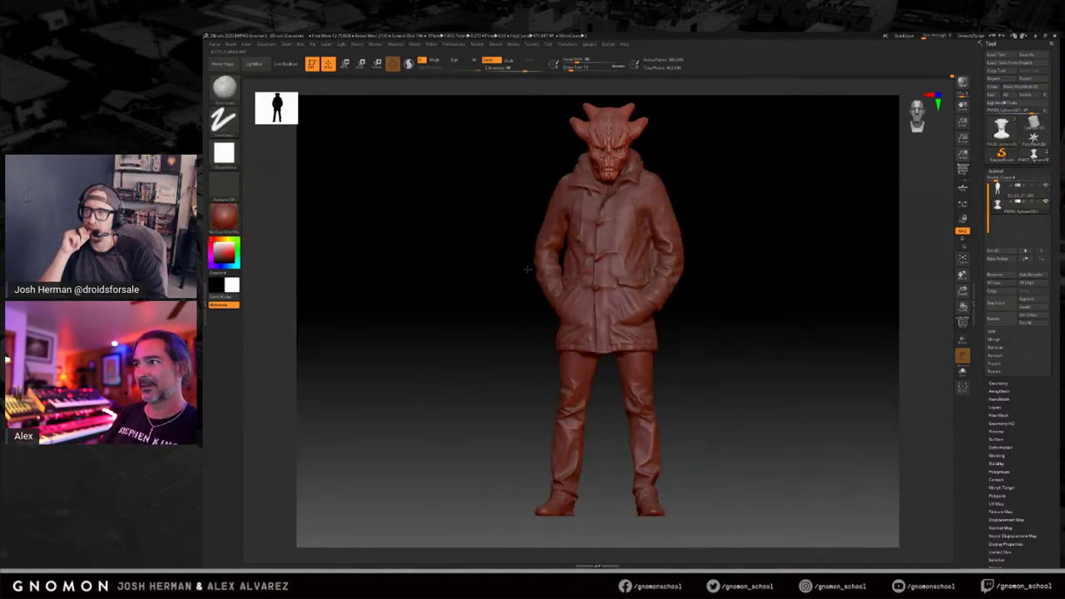
# Try a warm reddish-brown MatCap material on the figure and frame the horned creature's face up close.
pyautogui.click(224, 217)
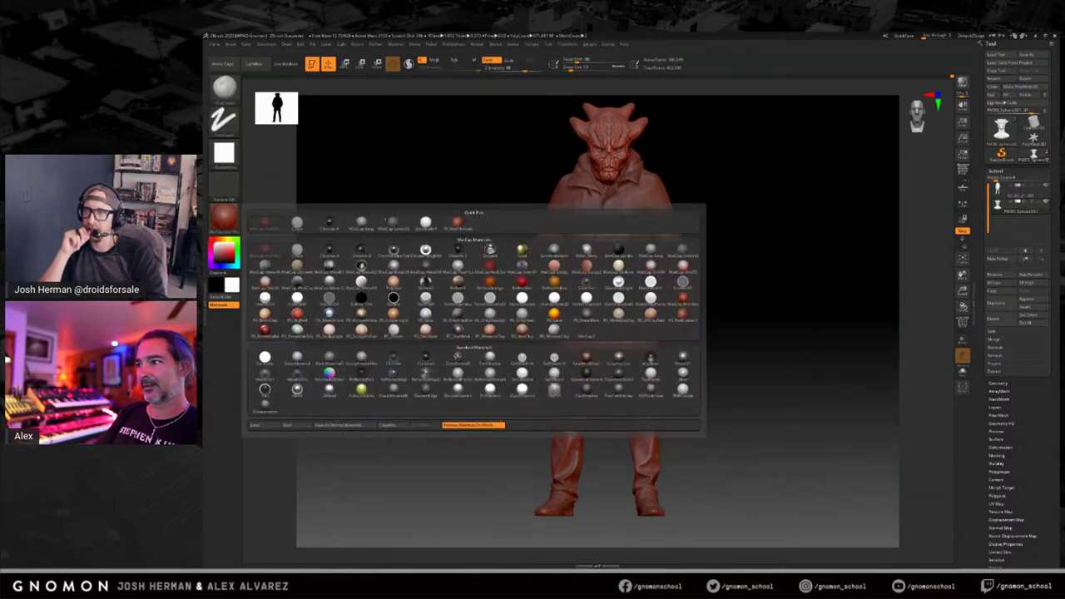
pyautogui.click(682, 312)
pyautogui.moveTo(751, 291)
pyautogui.mouseDown()
pyautogui.moveTo(768, 294)
pyautogui.moveTo(749, 281)
pyautogui.mouseUp()
pyautogui.keyDown('alt'); pyautogui.moveTo(752, 186); pyautogui.dragTo(845, 227); pyautogui.keyUp('alt')
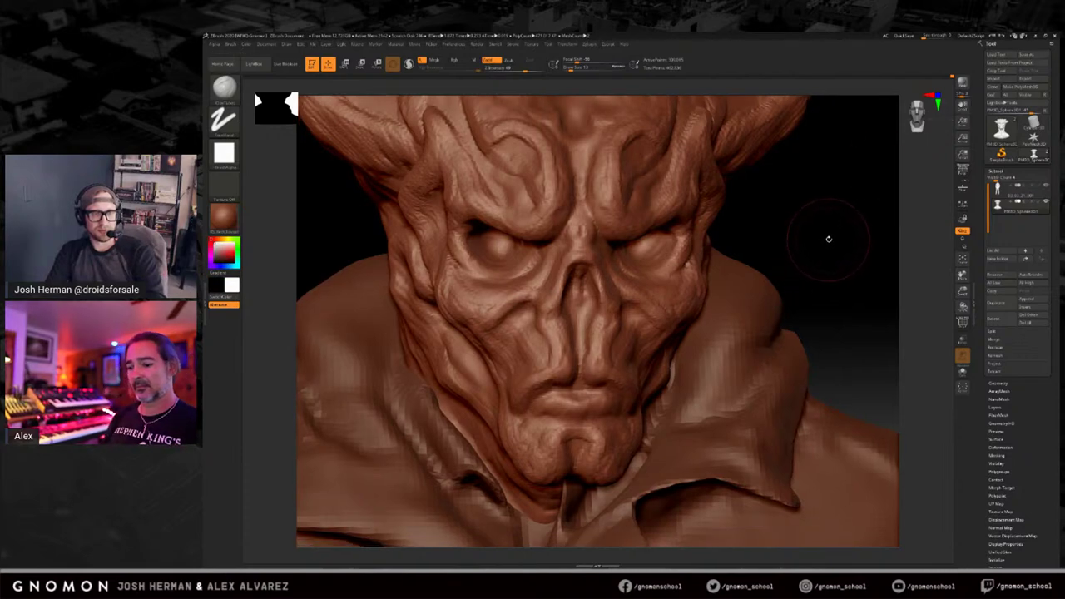
pyautogui.moveTo(835, 233); pyautogui.dragTo(842, 236)
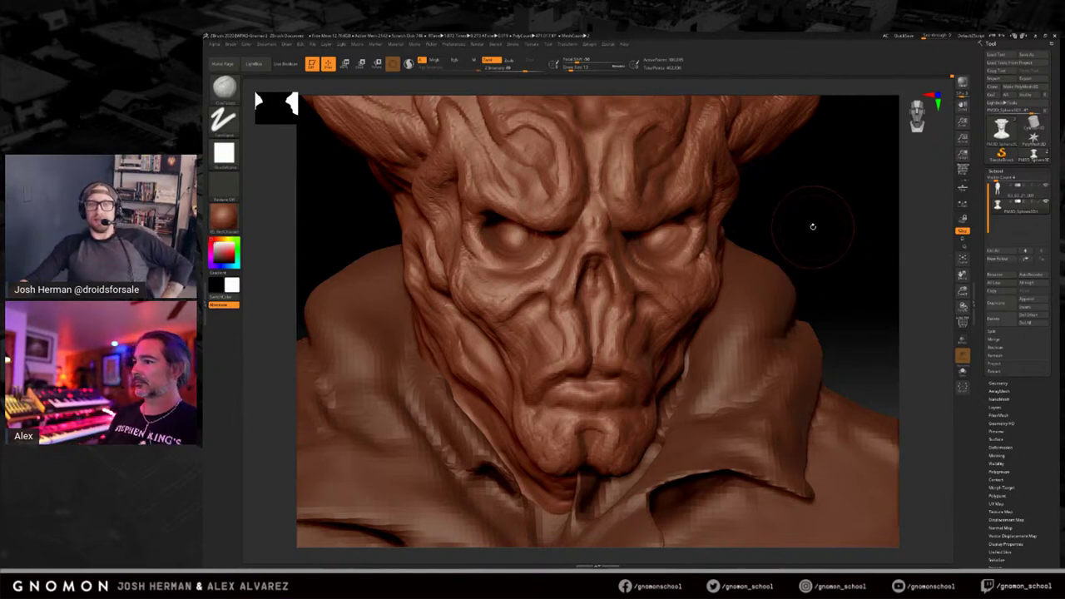
# Save the horned creature as a ZTool over the existing file in the ZBrush project folder.
pyautogui.click(1026, 54)
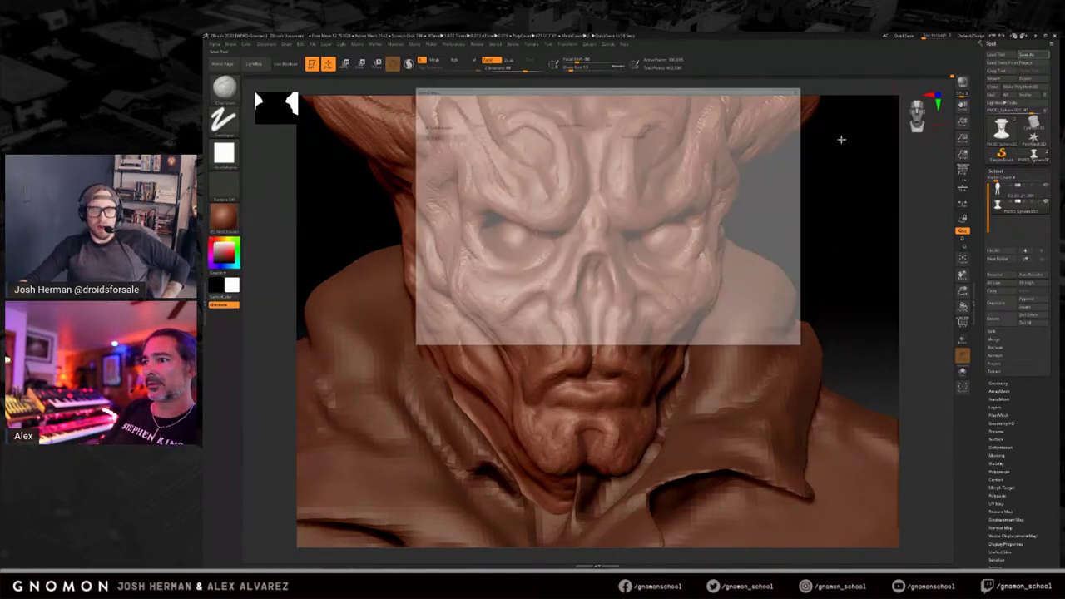
pyautogui.click(491, 136)
pyautogui.click(752, 341)
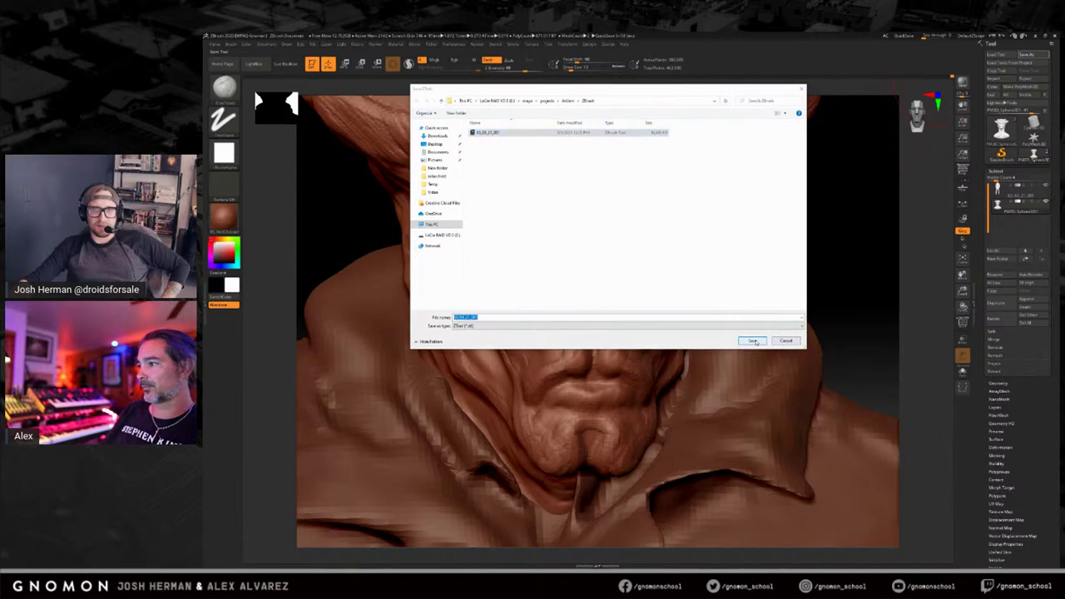
pyautogui.click(674, 305)
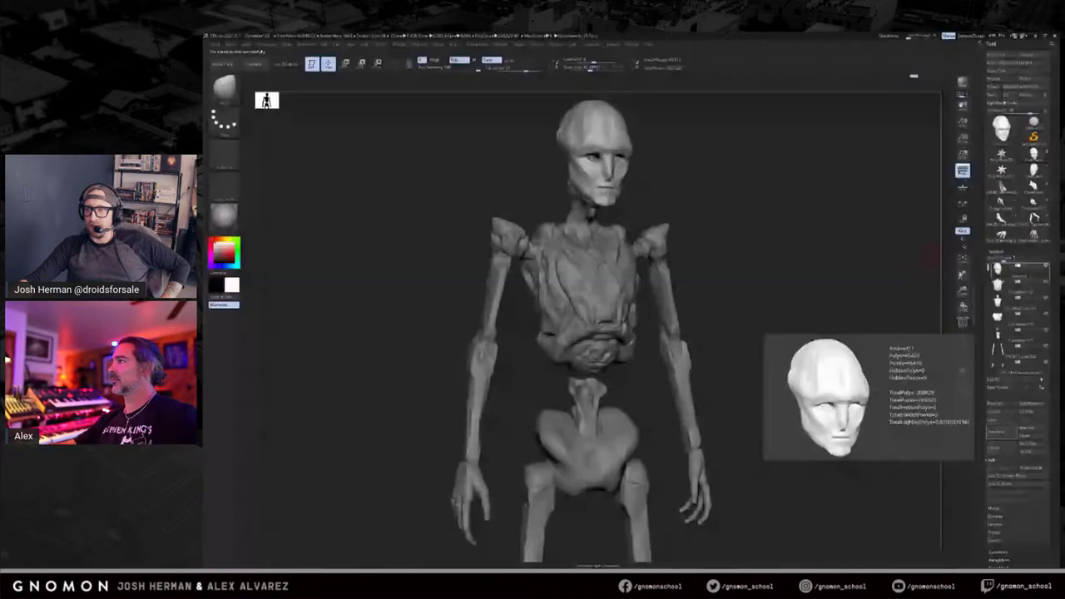
# Examine the skeletal android's upper body and the horned creature's face from slightly turned angles.
pyautogui.moveTo(846, 273); pyautogui.dragTo(913, 279)
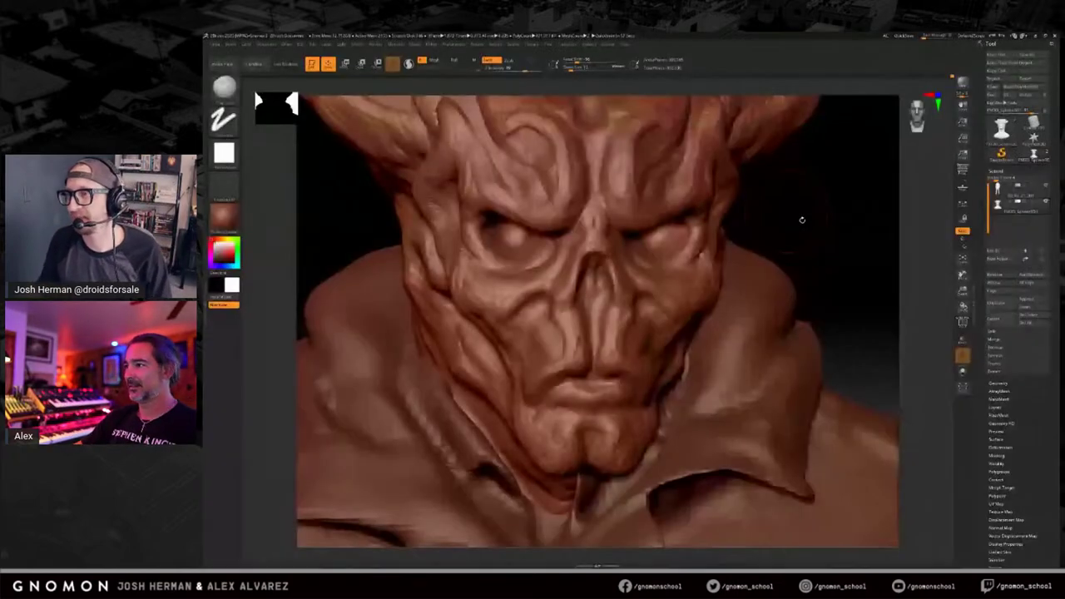
pyautogui.moveTo(798, 200)
pyautogui.mouseDown()
pyautogui.moveTo(884, 198)
pyautogui.moveTo(798, 199)
pyautogui.moveTo(811, 197)
pyautogui.mouseUp()
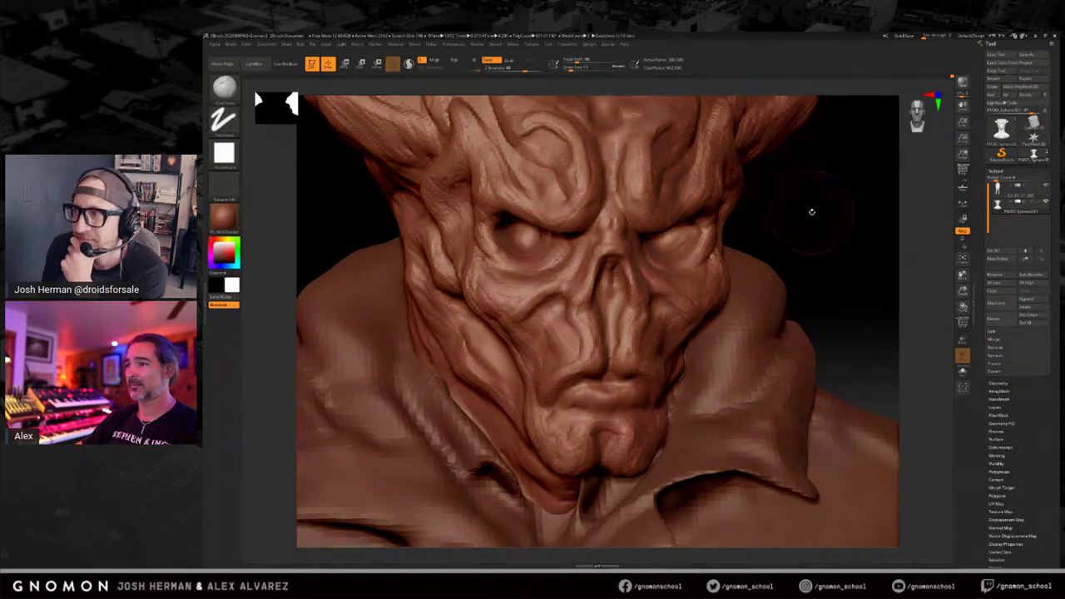
pyautogui.moveTo(822, 204); pyautogui.dragTo(826, 207)
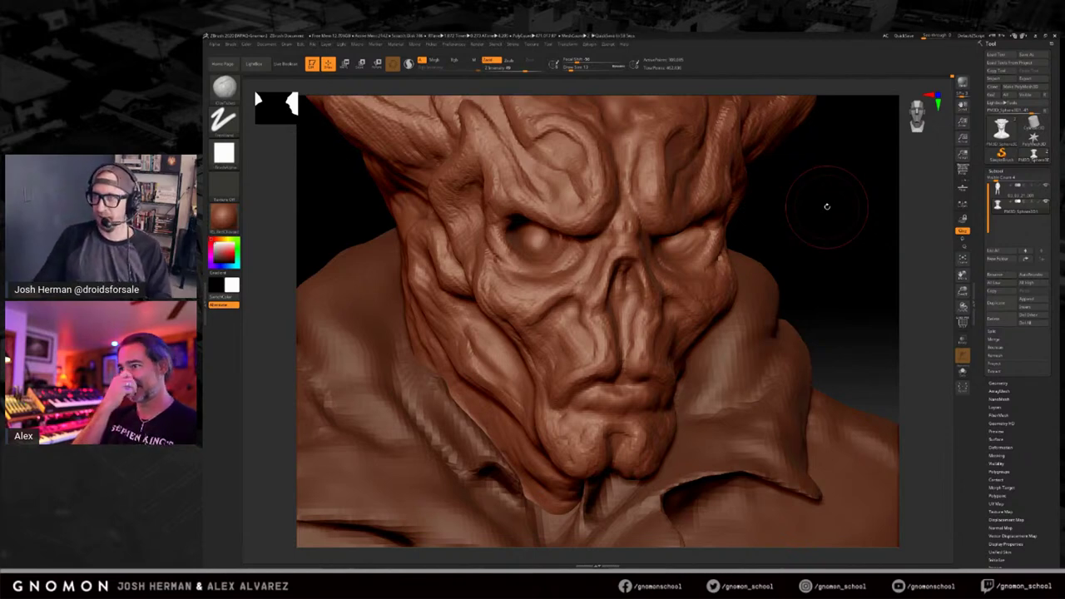
pyautogui.moveTo(833, 206); pyautogui.dragTo(835, 204)
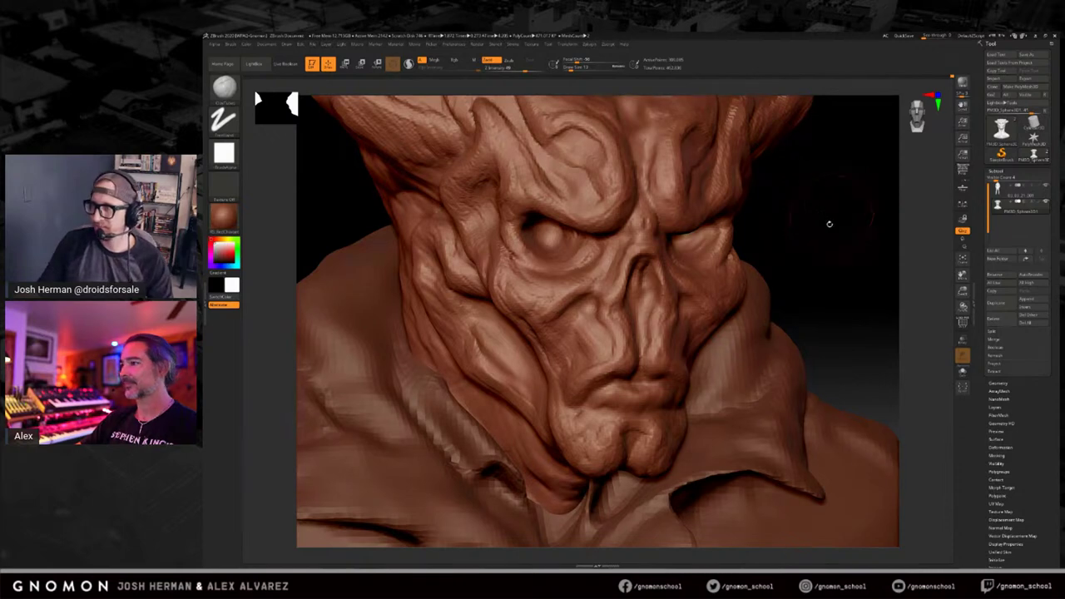
pyautogui.moveTo(821, 230); pyautogui.dragTo(802, 226)
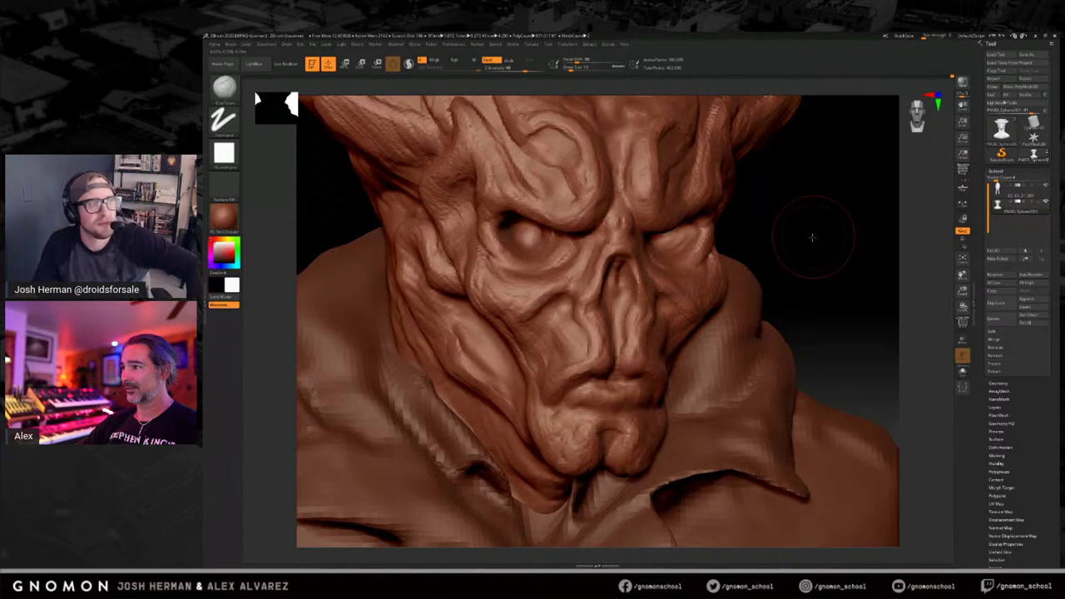
pyautogui.moveTo(812, 238); pyautogui.dragTo(814, 237)
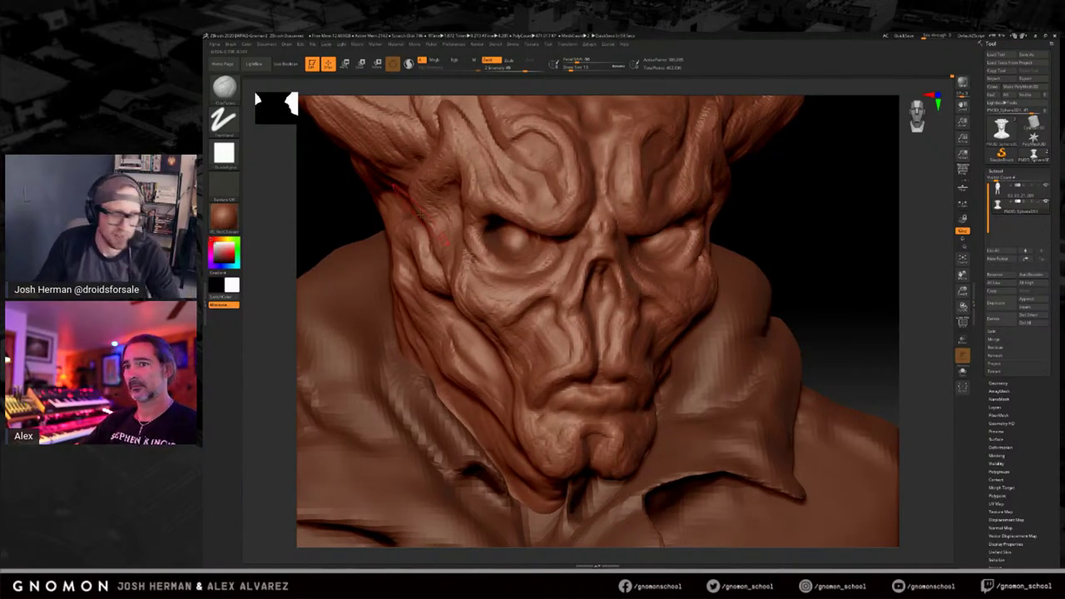
# Switch the horned creature to a grey-green MatCap material and view its head from a three-quarter angle.
pyautogui.click(223, 218)
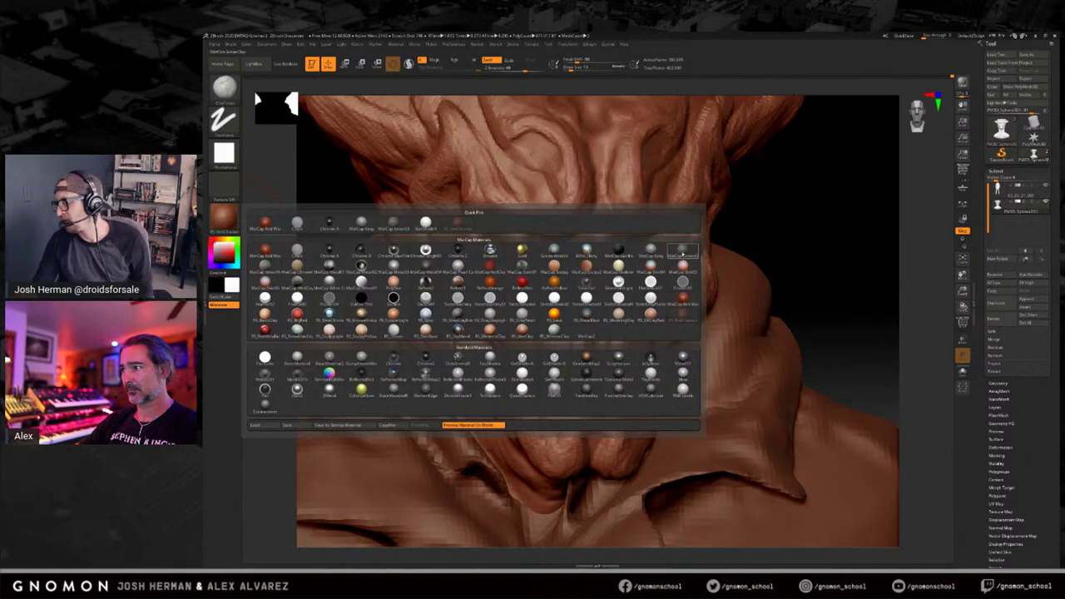
pyautogui.click(651, 250)
pyautogui.moveTo(808, 238)
pyautogui.mouseDown()
pyautogui.moveTo(822, 214)
pyautogui.moveTo(858, 216)
pyautogui.moveTo(820, 292)
pyautogui.moveTo(820, 281)
pyautogui.mouseUp()
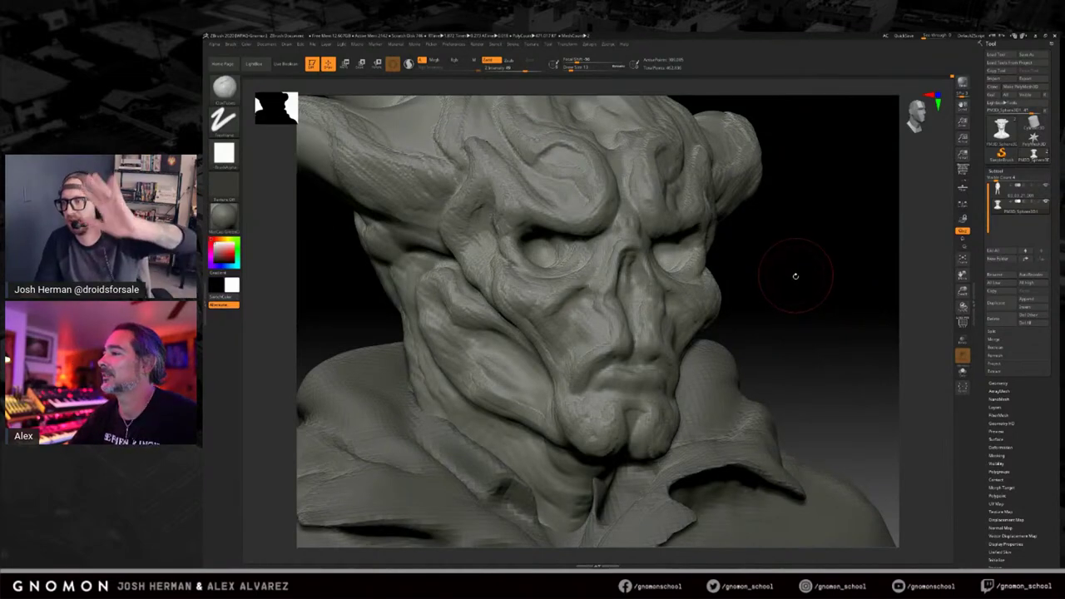
pyautogui.moveTo(797, 277); pyautogui.dragTo(794, 276)
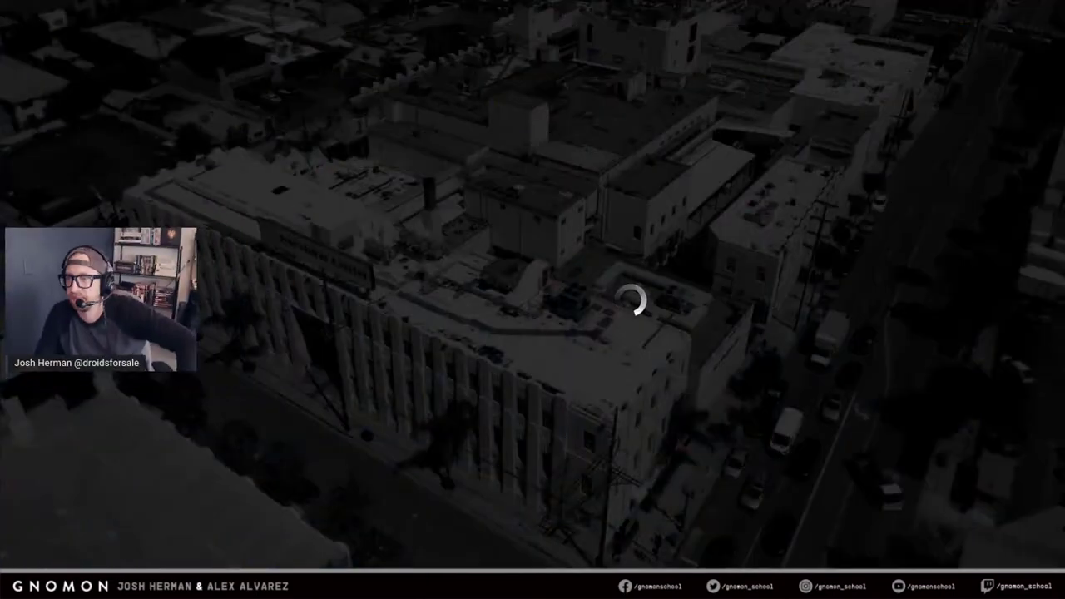